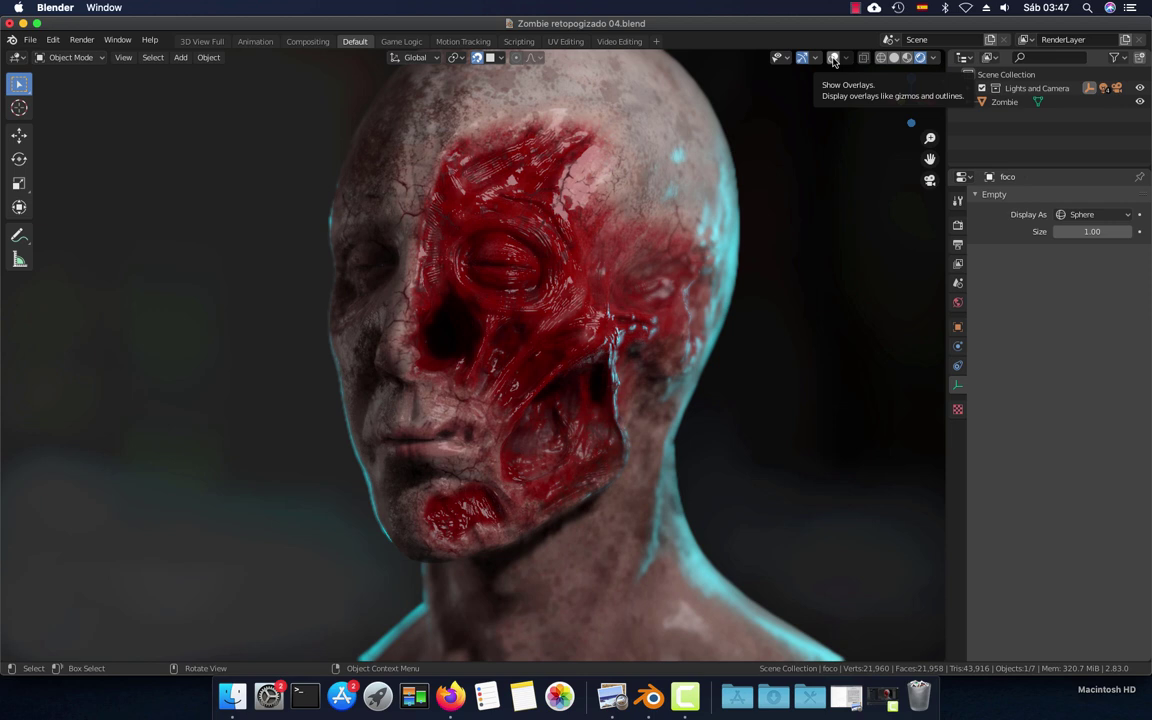
Turn on overlays, switch to Solid shading and hide the Lights and Camera collection
{"action": "left_click", "coordinate": [834, 58]}
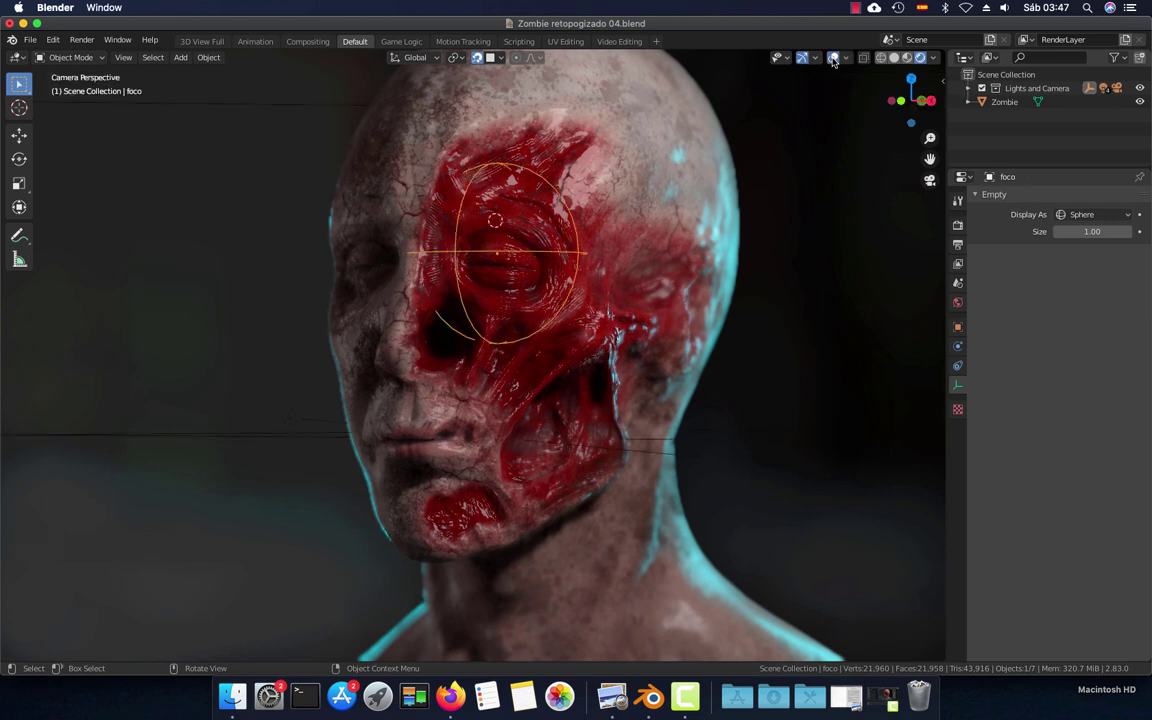
{"action": "left_click", "coordinate": [894, 58]}
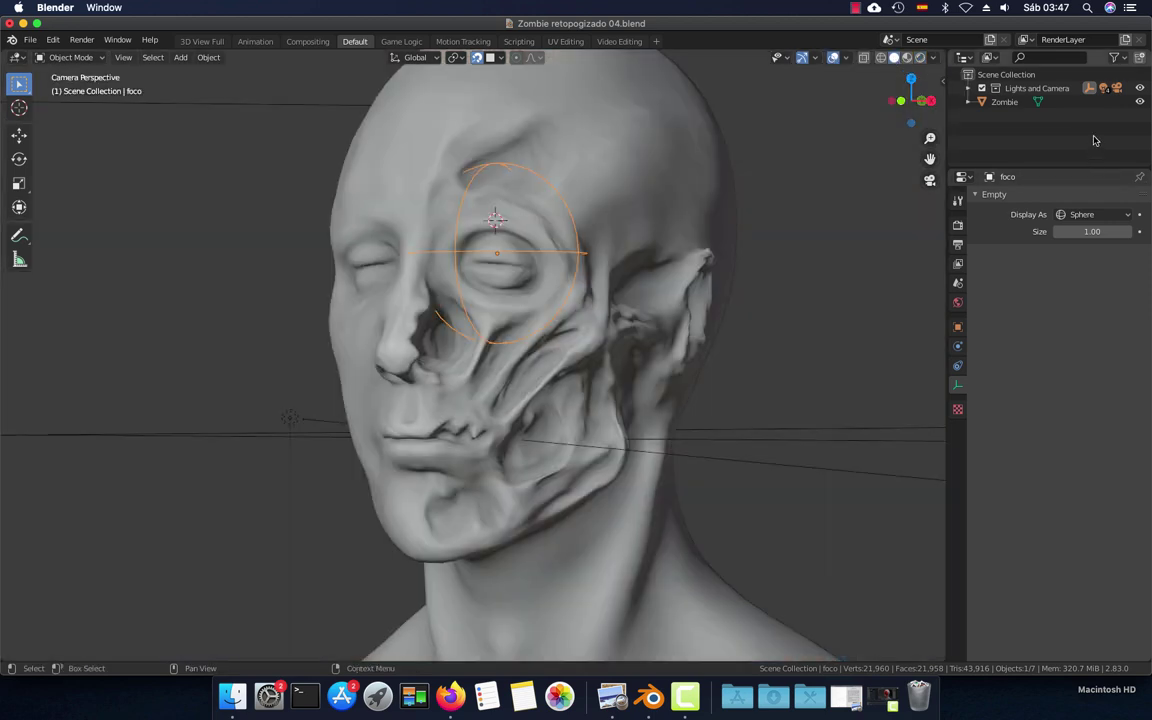
{"action": "left_click", "coordinate": [1141, 89]}
{"action": "scroll", "coordinate": [571, 331], "scroll_direction": "left", "scroll_amount": 3}
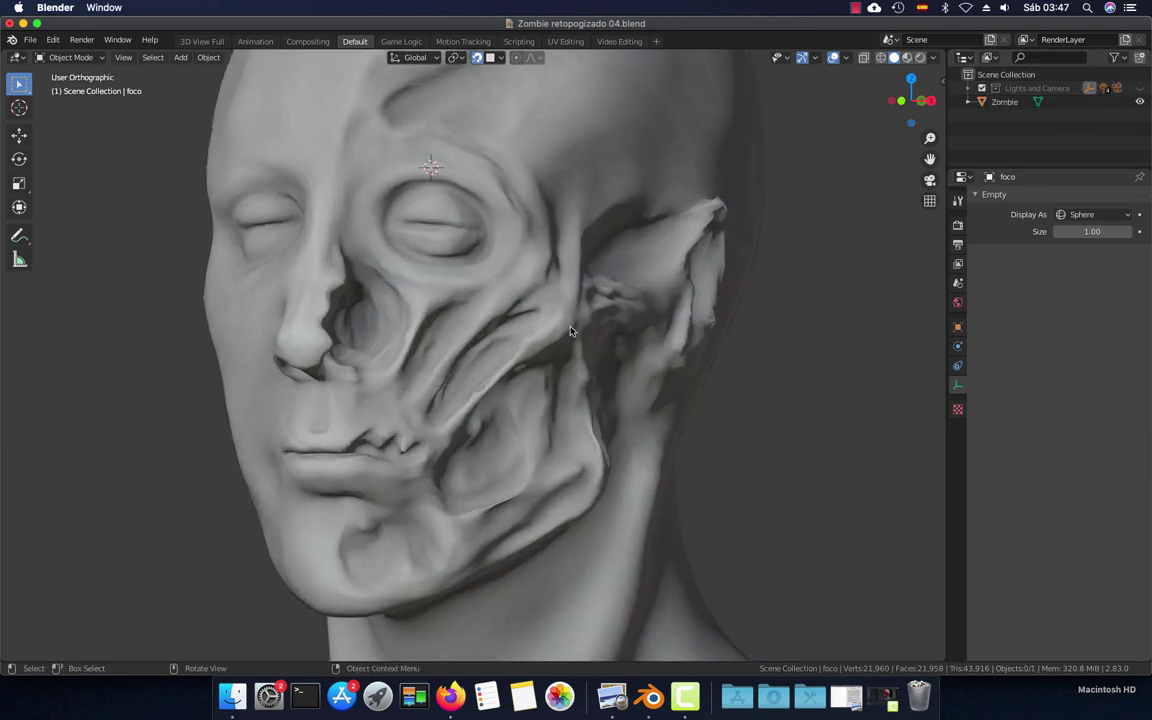
{"action": "scroll", "coordinate": [571, 331], "scroll_direction": "right", "scroll_amount": 3}
Switch to the front orthographic view and zoom in on the zombie head
{"action": "key", "text": "KP_1"}
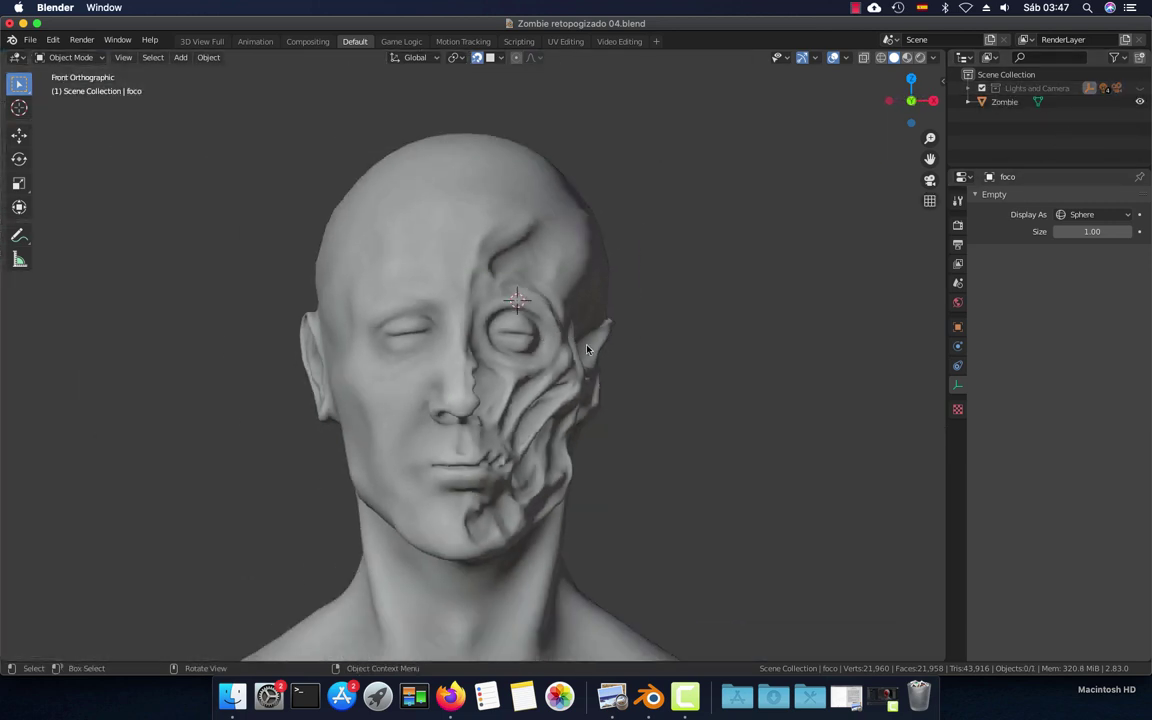
{"action": "scroll", "coordinate": [587, 349], "scroll_direction": "up", "scroll_amount": 2}
{"action": "scroll", "coordinate": [589, 296], "scroll_direction": "up", "scroll_amount": 2}
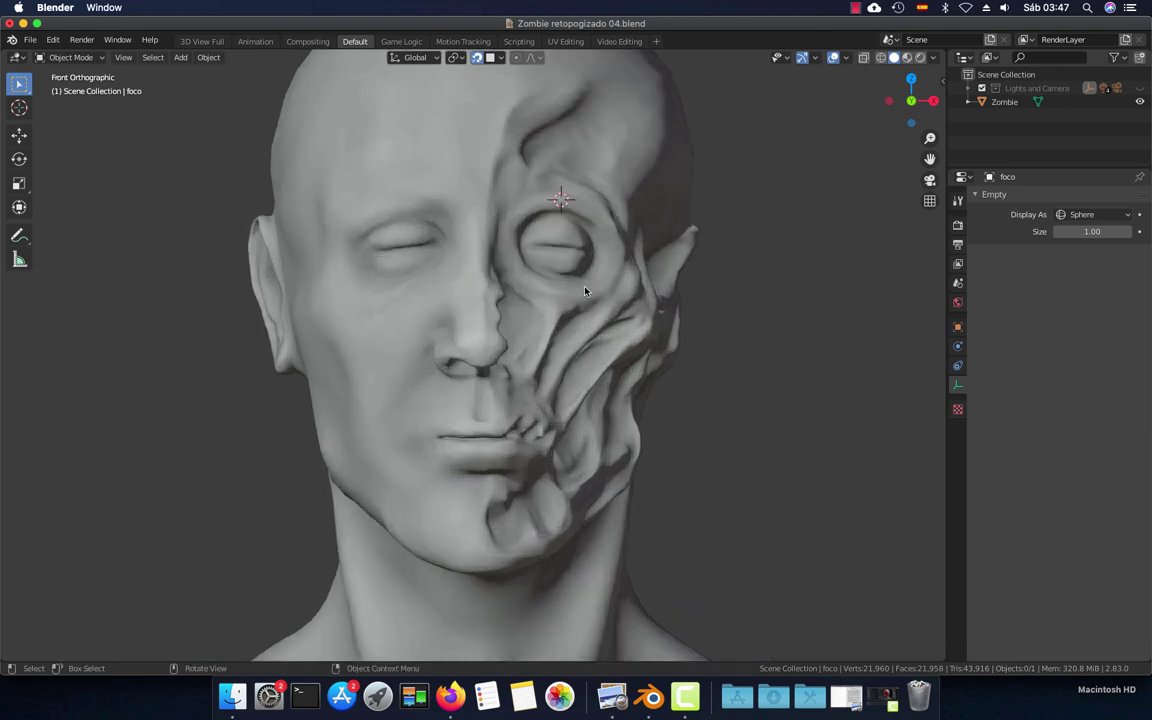
{"action": "key", "text": "shift+a"}
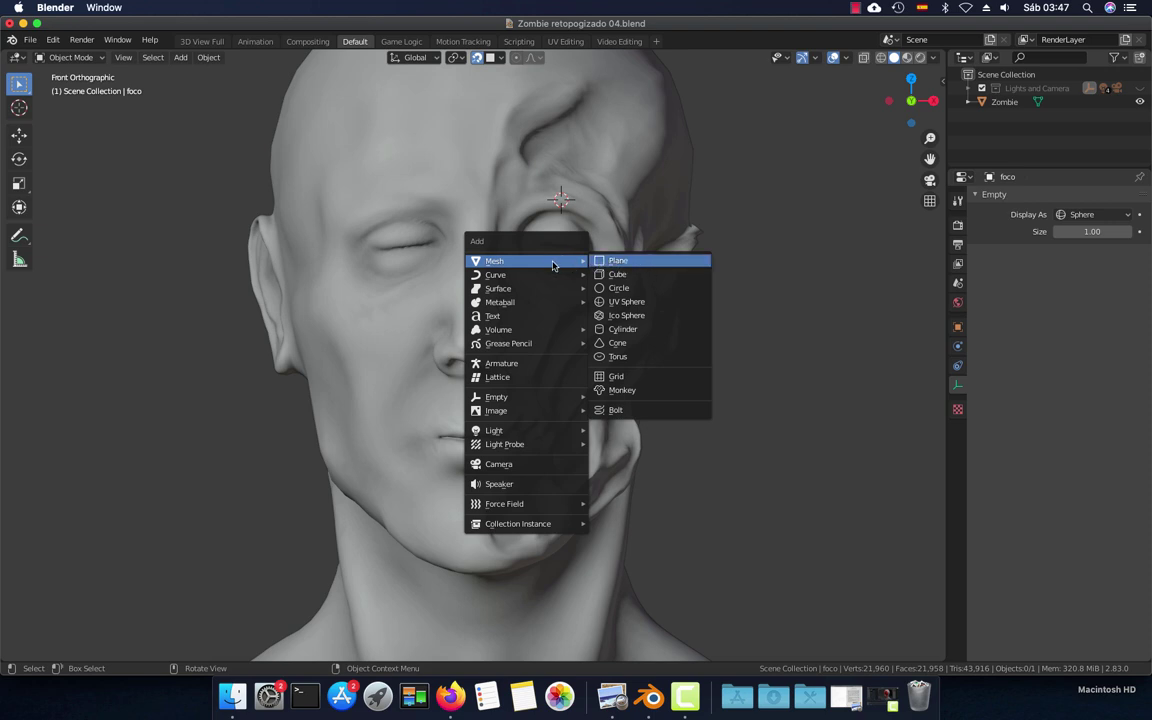
Add a plane mesh and rotate it 90 degrees about the X axis
{"action": "left_click", "coordinate": [648, 262]}
{"action": "middle_click_drag", "start_coordinate": [674, 288], "coordinate": [491, 288]}
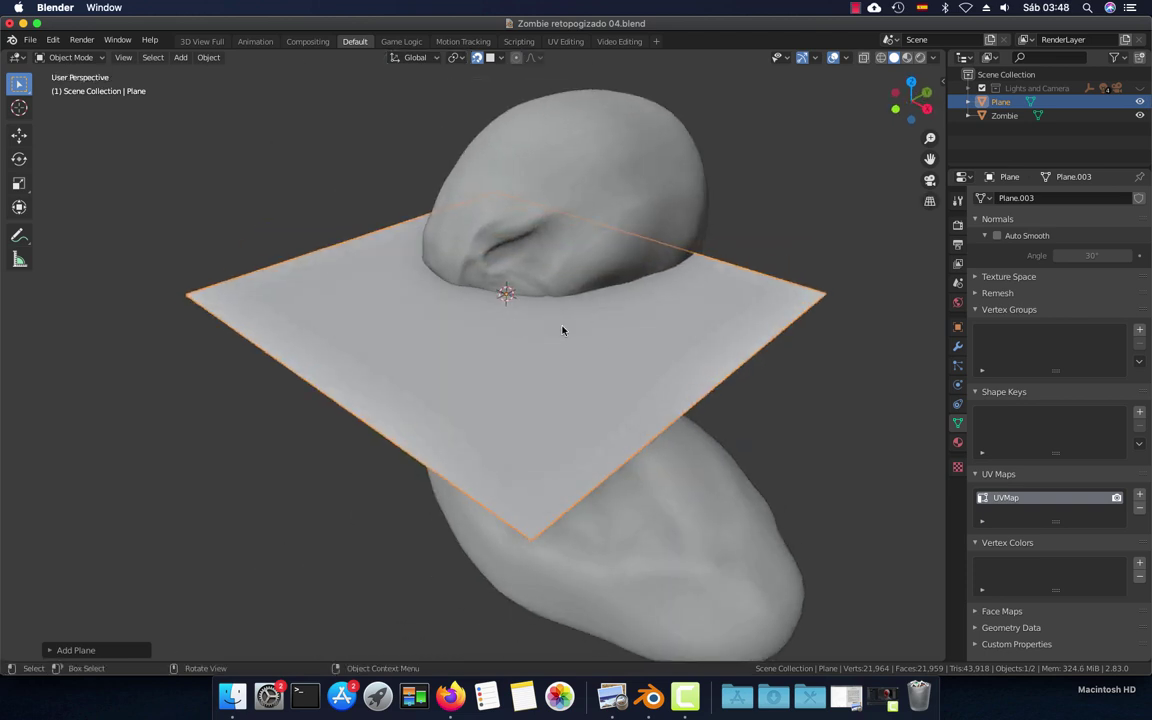
{"action": "mouse_move", "coordinate": [563, 329]}
{"action": "middle_mouse_down"}
{"action": "mouse_move", "coordinate": [597, 316]}
{"action": "mouse_move", "coordinate": [574, 308]}
{"action": "middle_mouse_up"}
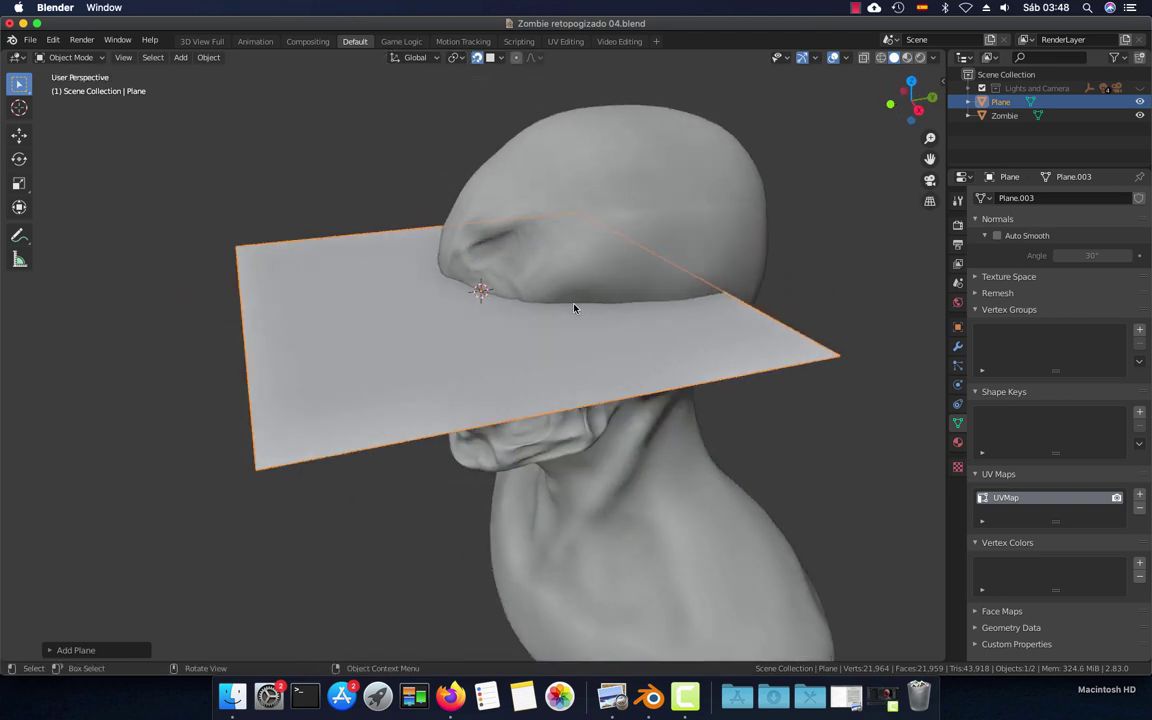
{"action": "key", "text": "r"}
{"action": "type", "text": "x"}
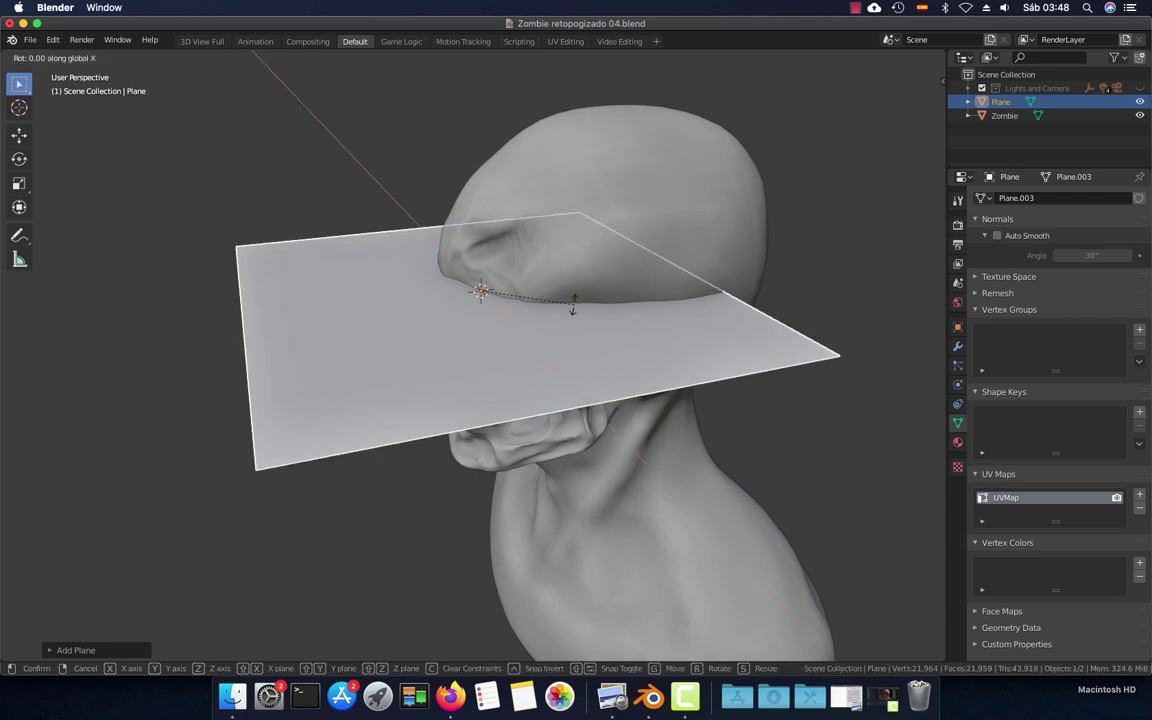
{"action": "type", "text": "90"}
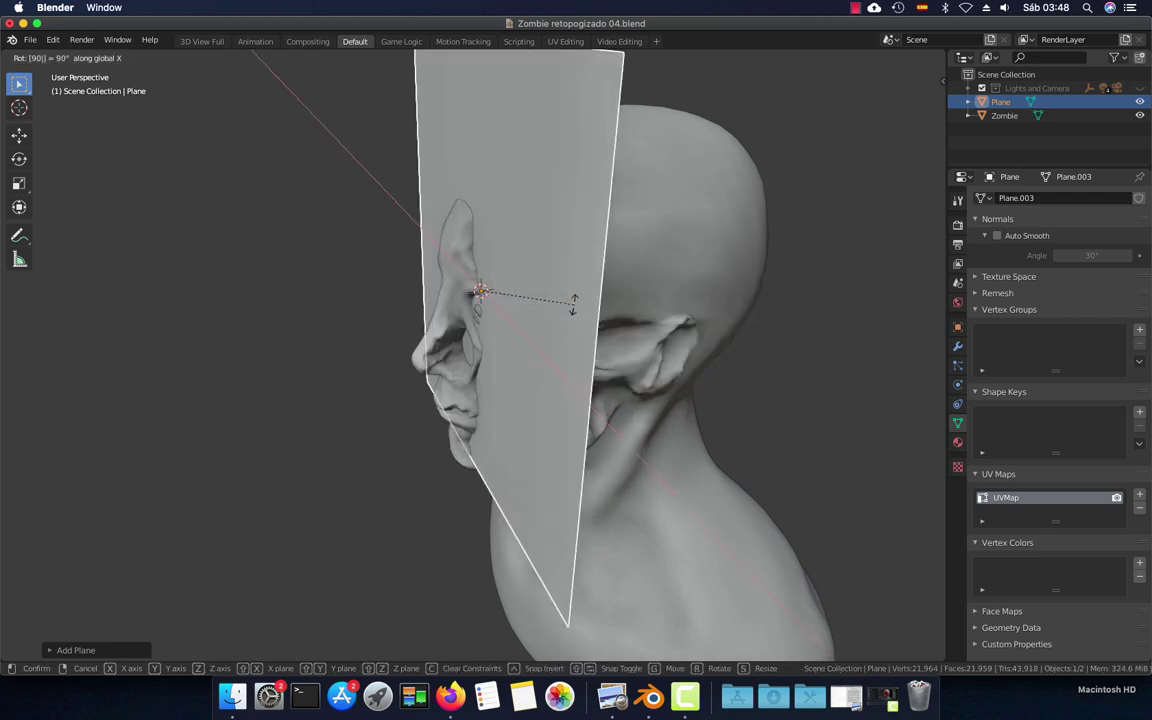
{"action": "key", "text": "Return"}
Move the upright plane along Y in front of the face and frame it in front view
{"action": "key", "text": "g"}
{"action": "key", "text": "y"}
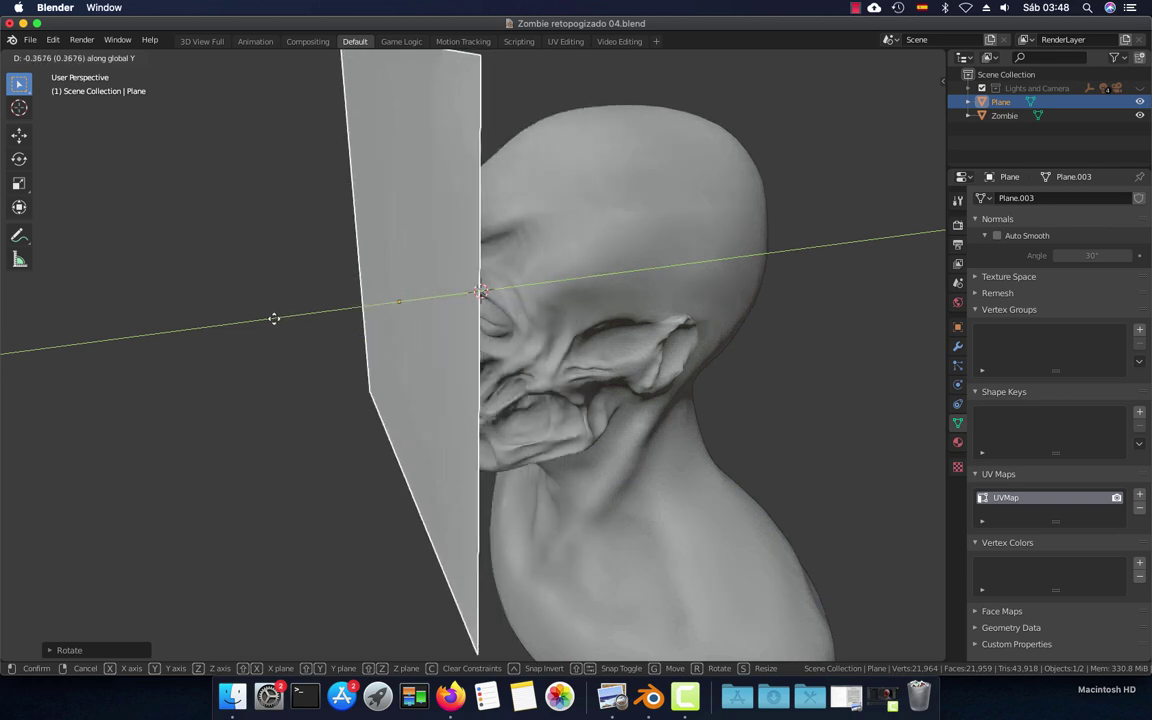
{"action": "left_click", "coordinate": [274, 318]}
{"action": "mouse_move", "coordinate": [368, 342]}
{"action": "middle_mouse_down"}
{"action": "mouse_move", "coordinate": [352, 334]}
{"action": "mouse_move", "coordinate": [473, 317]}
{"action": "mouse_move", "coordinate": [599, 321]}
{"action": "mouse_move", "coordinate": [545, 277]}
{"action": "mouse_move", "coordinate": [524, 195]}
{"action": "middle_mouse_up"}
{"action": "scroll", "coordinate": [594, 321], "scroll_direction": "down", "scroll_amount": 3}
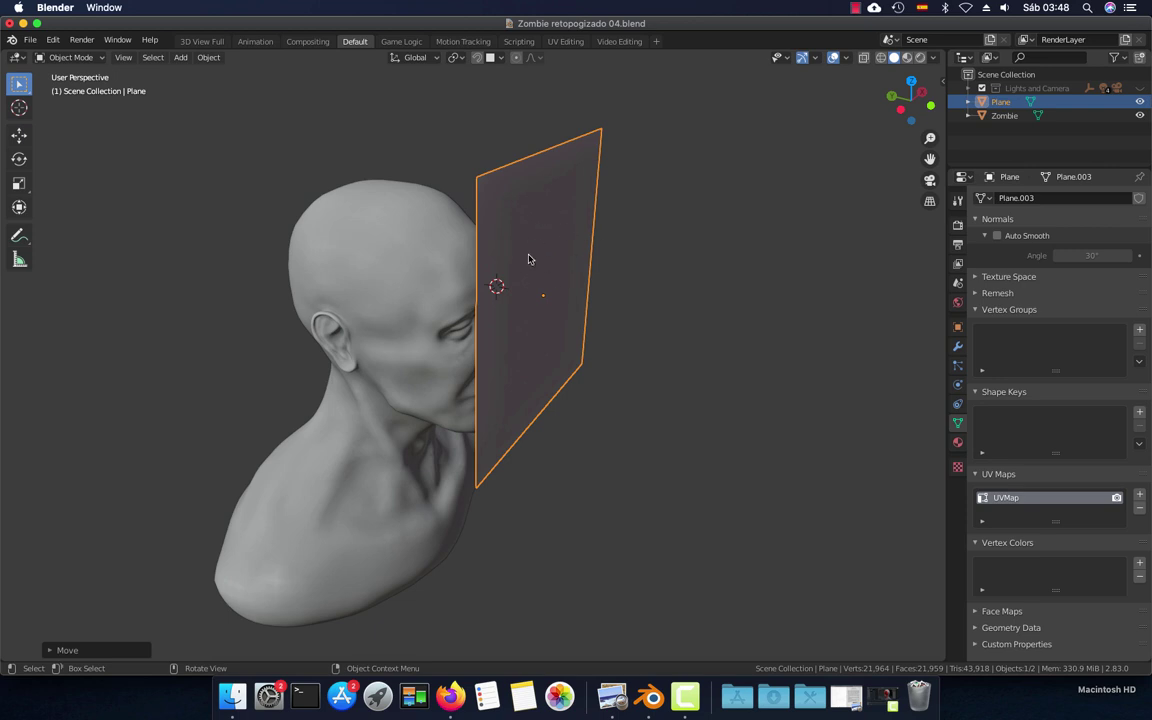
{"action": "mouse_move", "coordinate": [543, 278]}
{"action": "middle_mouse_down"}
{"action": "mouse_move", "coordinate": [481, 342]}
{"action": "mouse_move", "coordinate": [447, 339]}
{"action": "mouse_move", "coordinate": [508, 385]}
{"action": "middle_mouse_up"}
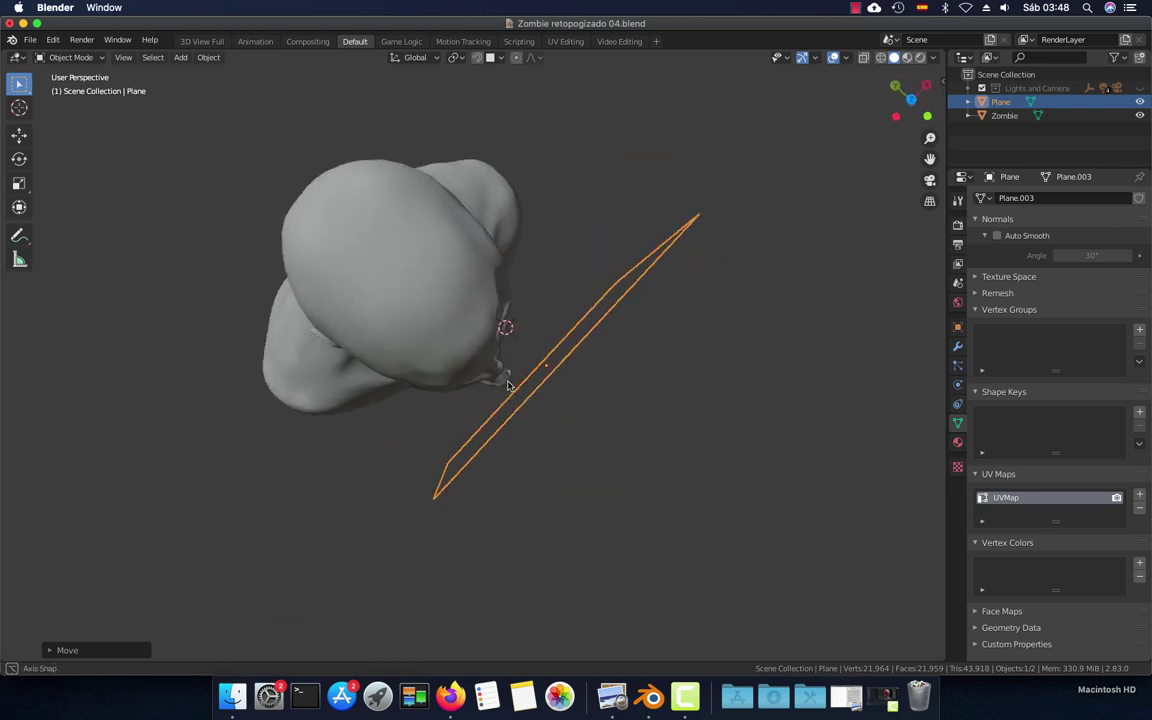
{"action": "mouse_move", "coordinate": [429, 301]}
{"action": "middle_mouse_down"}
{"action": "mouse_move", "coordinate": [445, 309]}
{"action": "mouse_move", "coordinate": [429, 278]}
{"action": "mouse_move", "coordinate": [472, 285]}
{"action": "middle_mouse_up"}
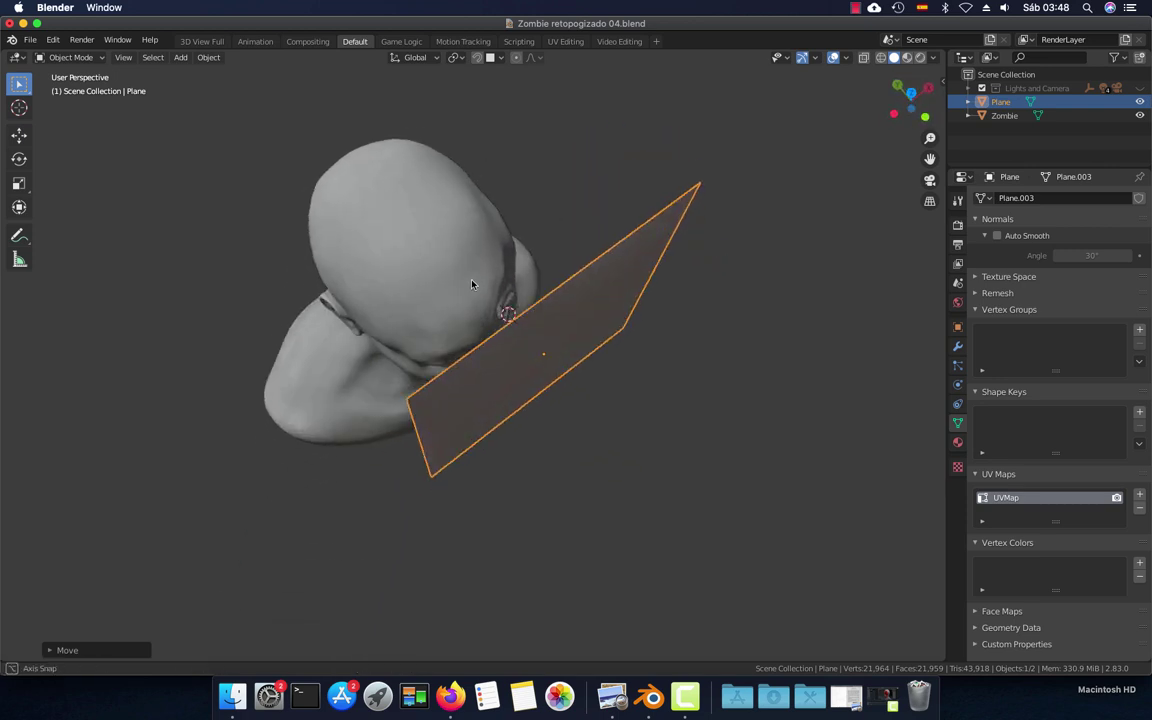
{"action": "key", "text": "KP_1"}
{"action": "key", "text": "KP_Decimal"}
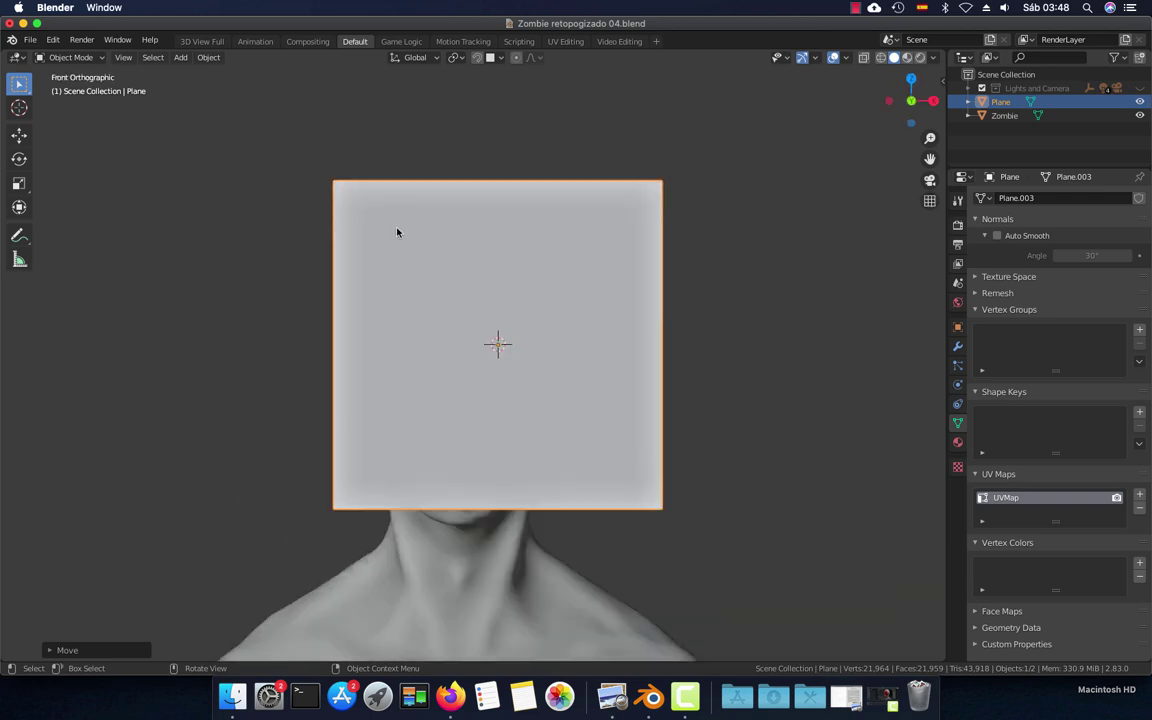
{"action": "left_click", "coordinate": [98, 60]}
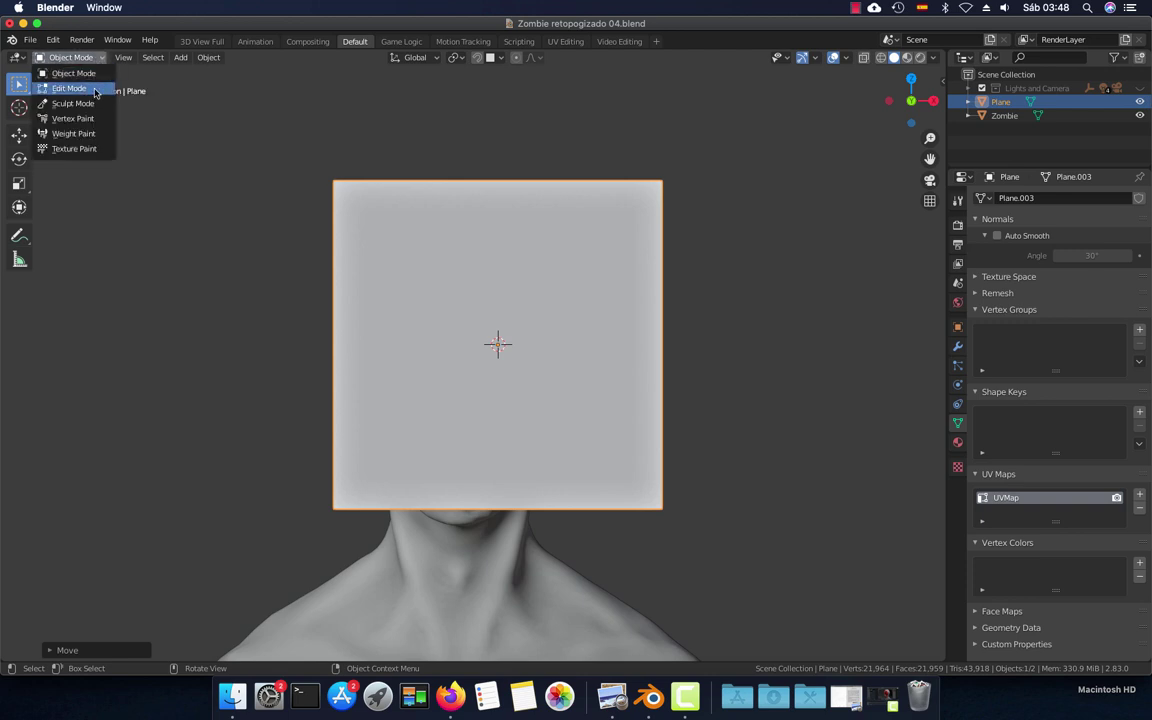
In Edit Mode, shrink the plane twice and move it up over the eye socket
{"action": "left_click", "coordinate": [95, 90]}
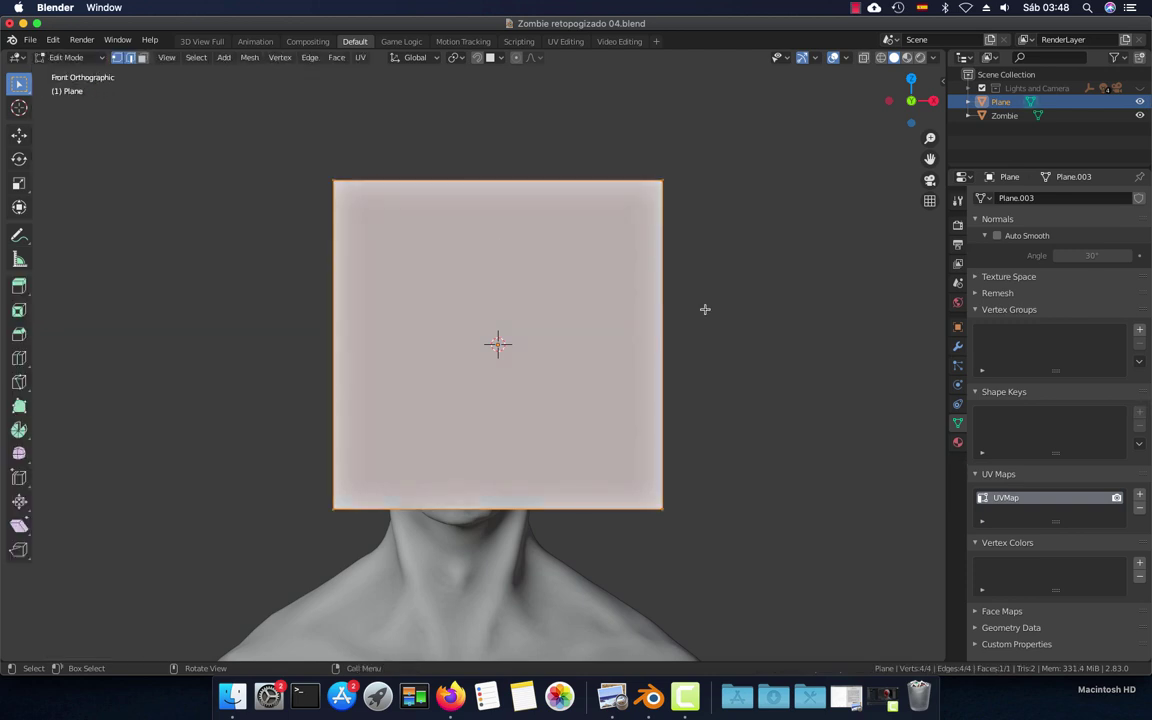
{"action": "key", "text": "s"}
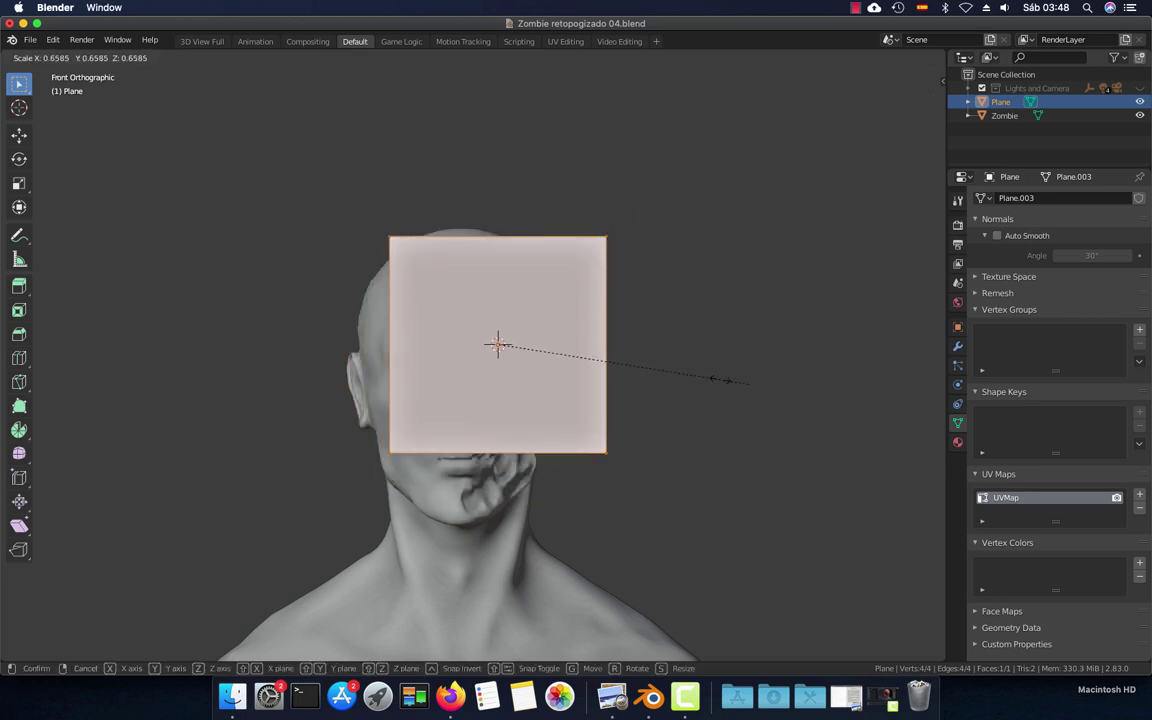
{"action": "left_click", "coordinate": [590, 367]}
{"action": "scroll", "coordinate": [626, 383], "scroll_direction": "up", "scroll_amount": 4}
{"action": "key", "text": "s"}
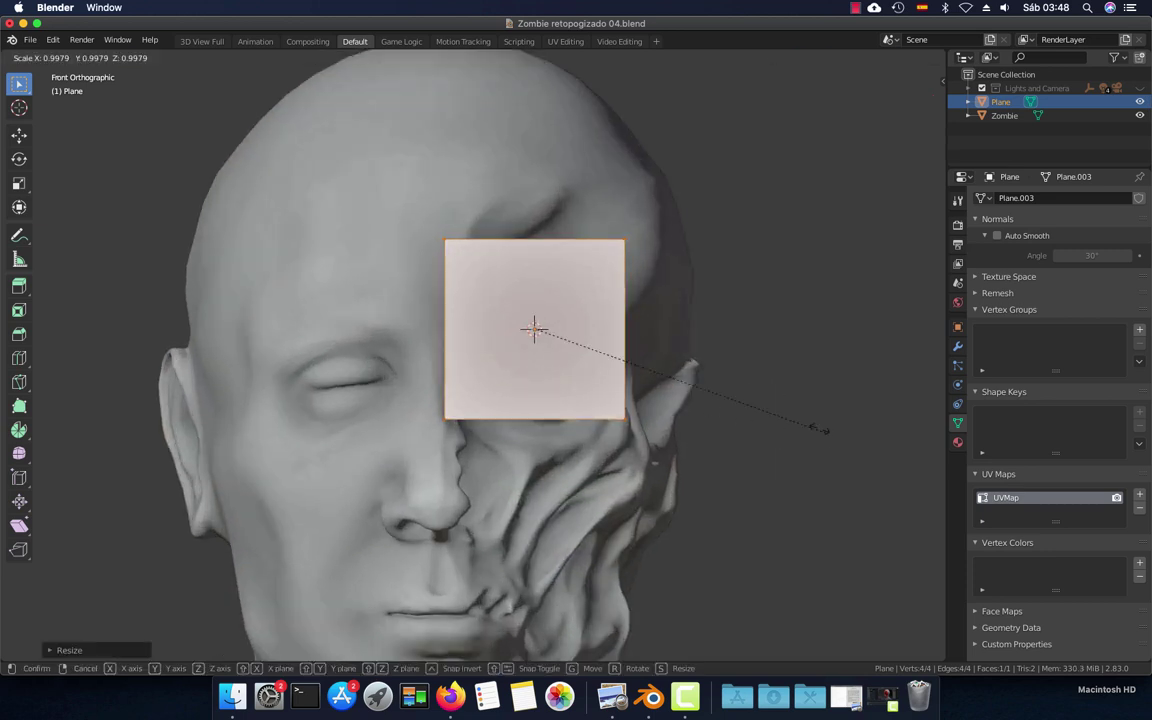
{"action": "left_click", "coordinate": [617, 352]}
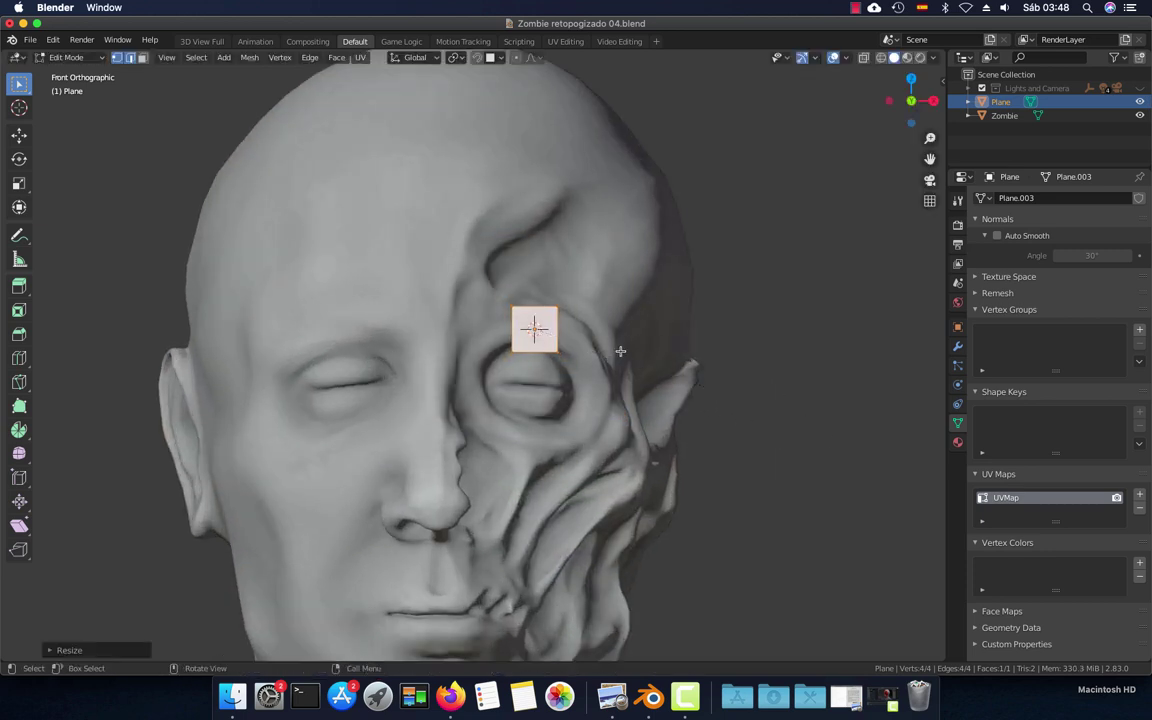
{"action": "key", "text": "g"}
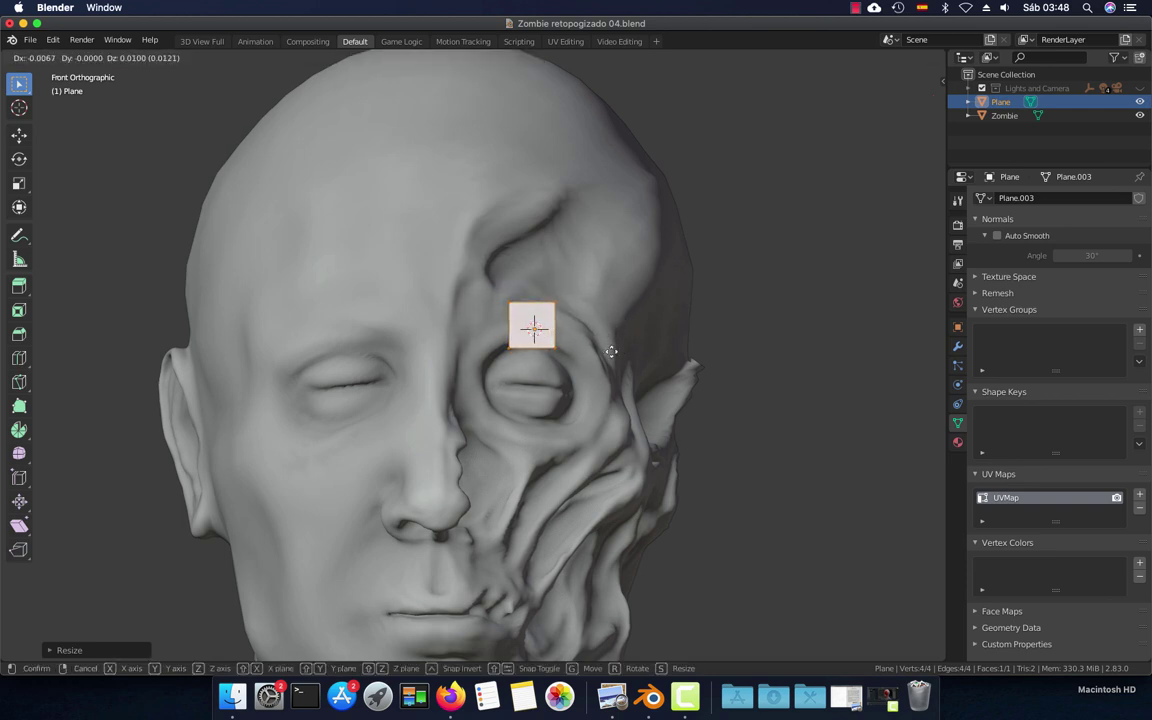
{"action": "left_click", "coordinate": [611, 351]}
{"action": "scroll", "coordinate": [611, 351], "scroll_direction": "up", "scroll_amount": 3}
{"action": "scroll", "coordinate": [611, 351], "scroll_direction": "up", "scroll_amount": 1}
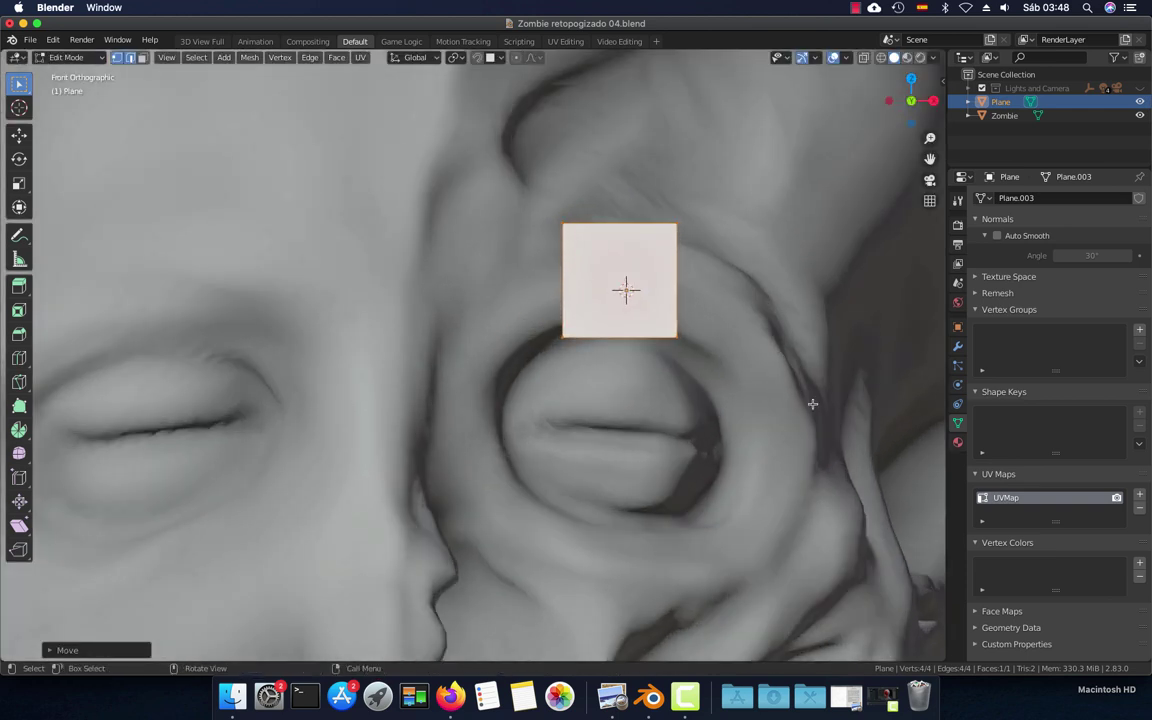
Shrink the plane further and settle it on the socket's upper inner rim
{"action": "key", "text": "s"}
{"action": "left_click", "coordinate": [676, 324]}
{"action": "key", "text": "g"}
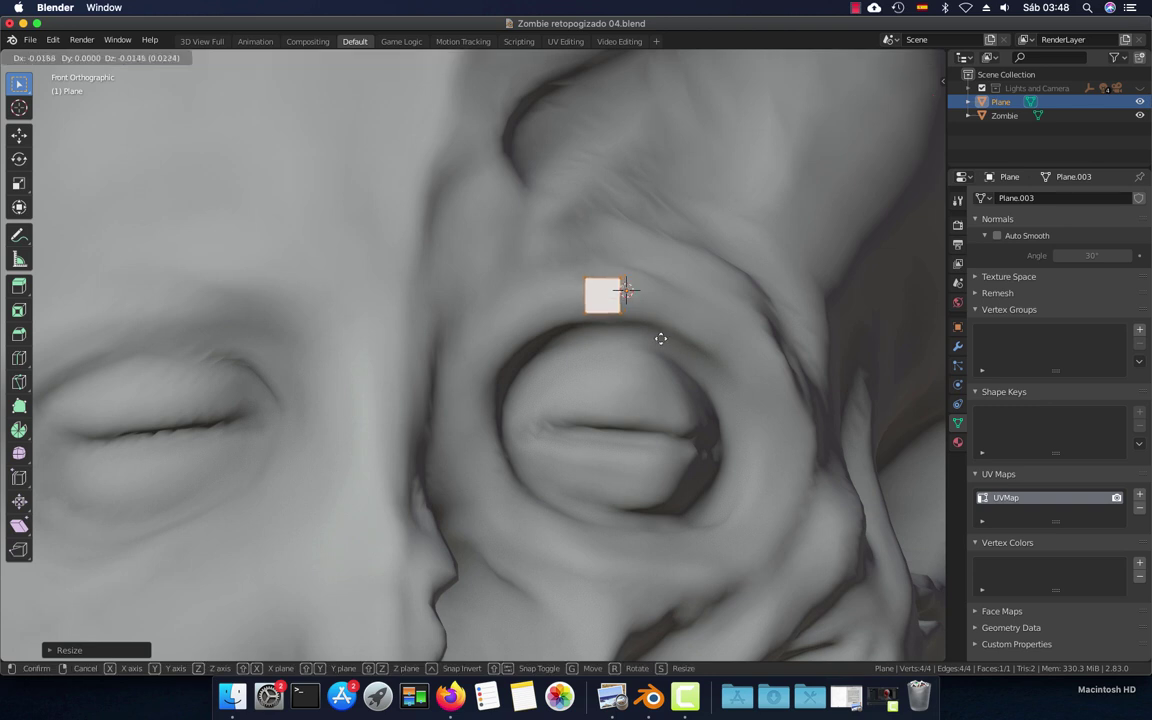
{"action": "left_click", "coordinate": [658, 339]}
{"action": "key", "text": "g"}
{"action": "left_click", "coordinate": [668, 342]}
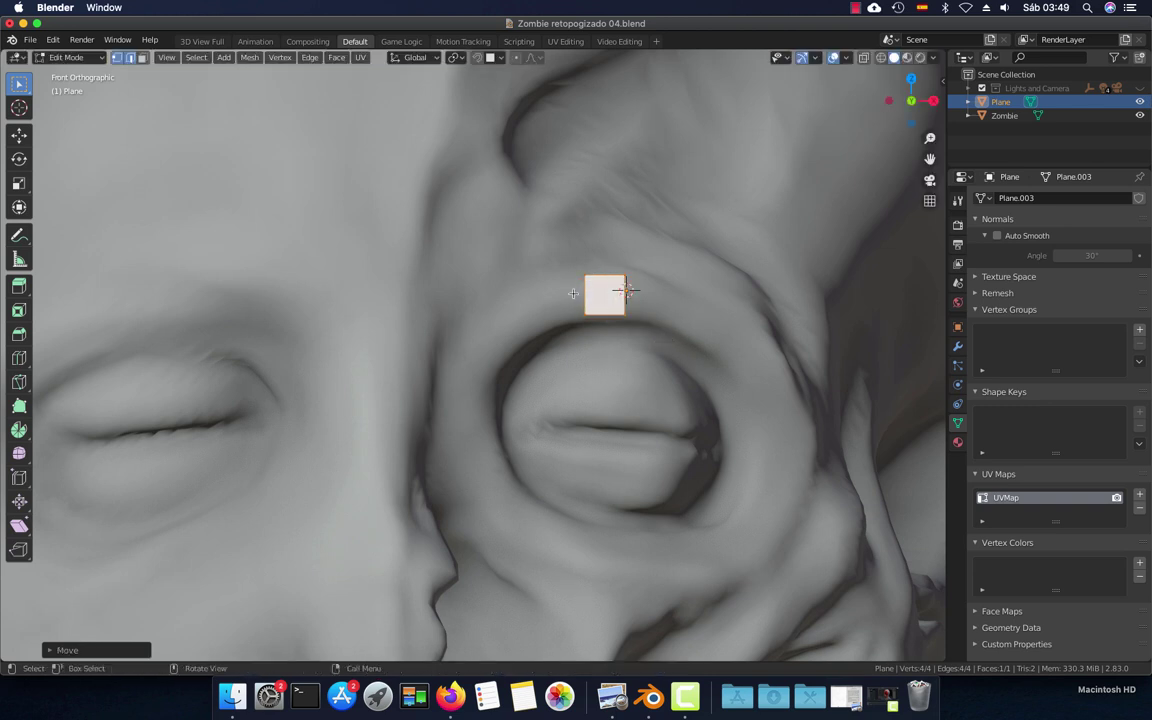
Orbit around the head to check the small quad's placement at the eye socket
{"action": "scroll", "coordinate": [598, 304], "scroll_direction": "down", "scroll_amount": 5}
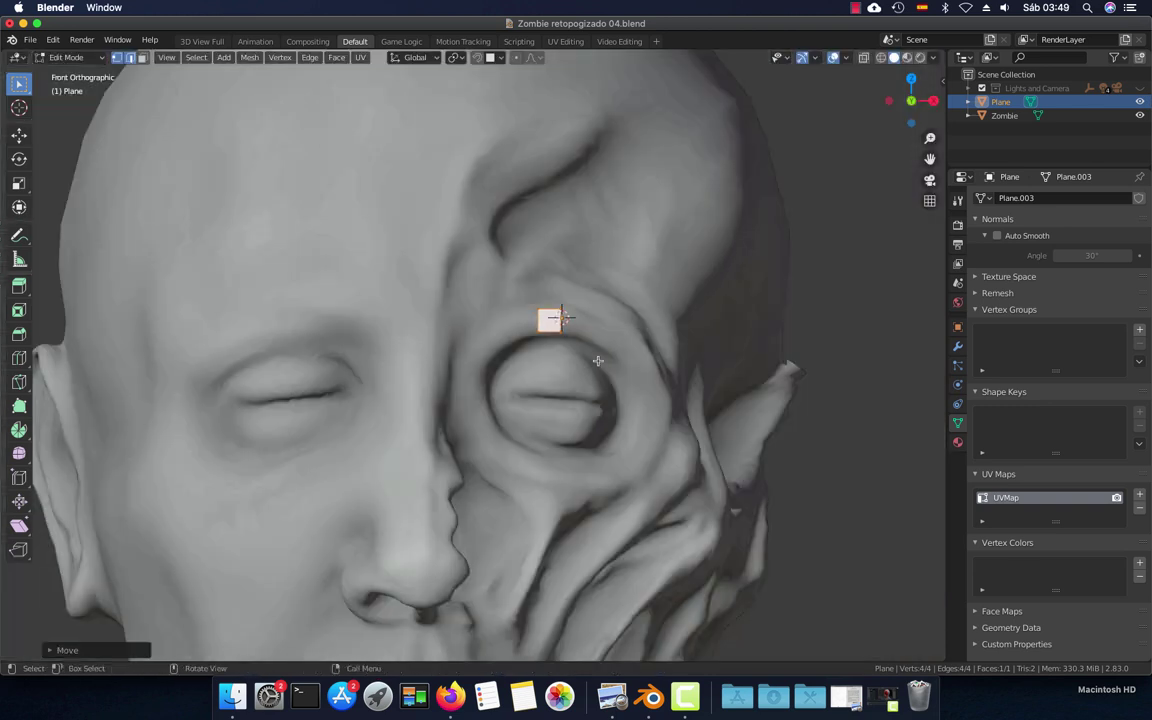
{"action": "middle_click_drag", "start_coordinate": [598, 304], "coordinate": [601, 366]}
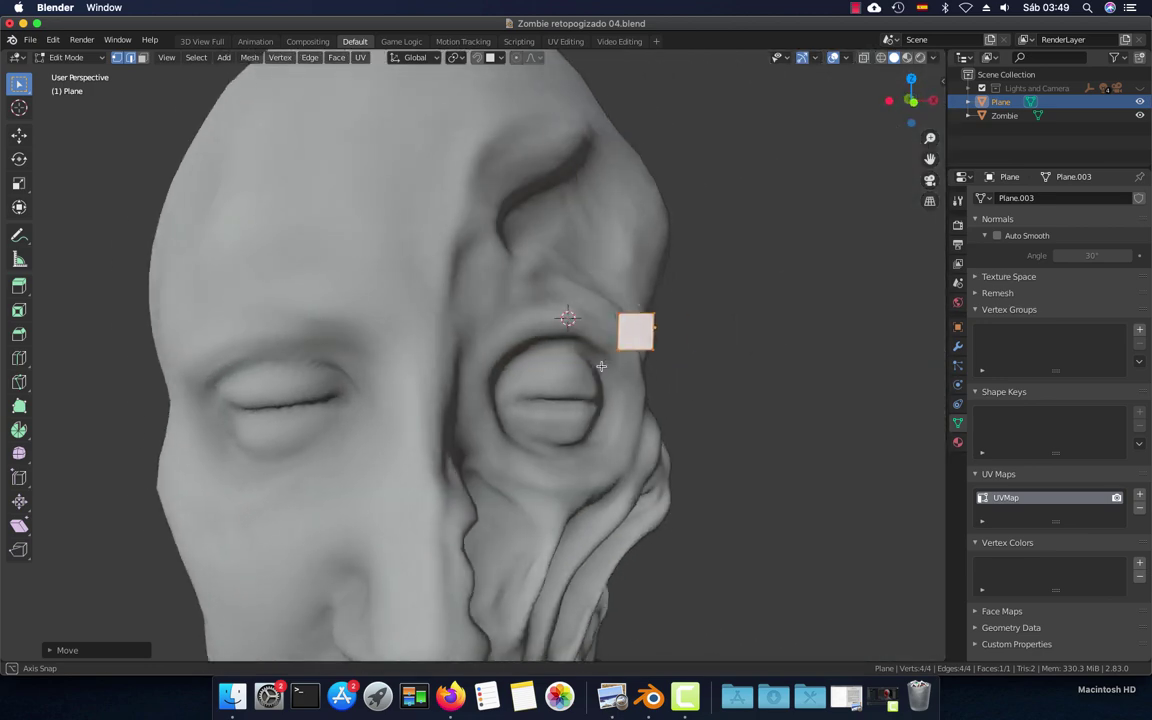
{"action": "scroll", "coordinate": [601, 366], "scroll_direction": "up", "scroll_amount": 2}
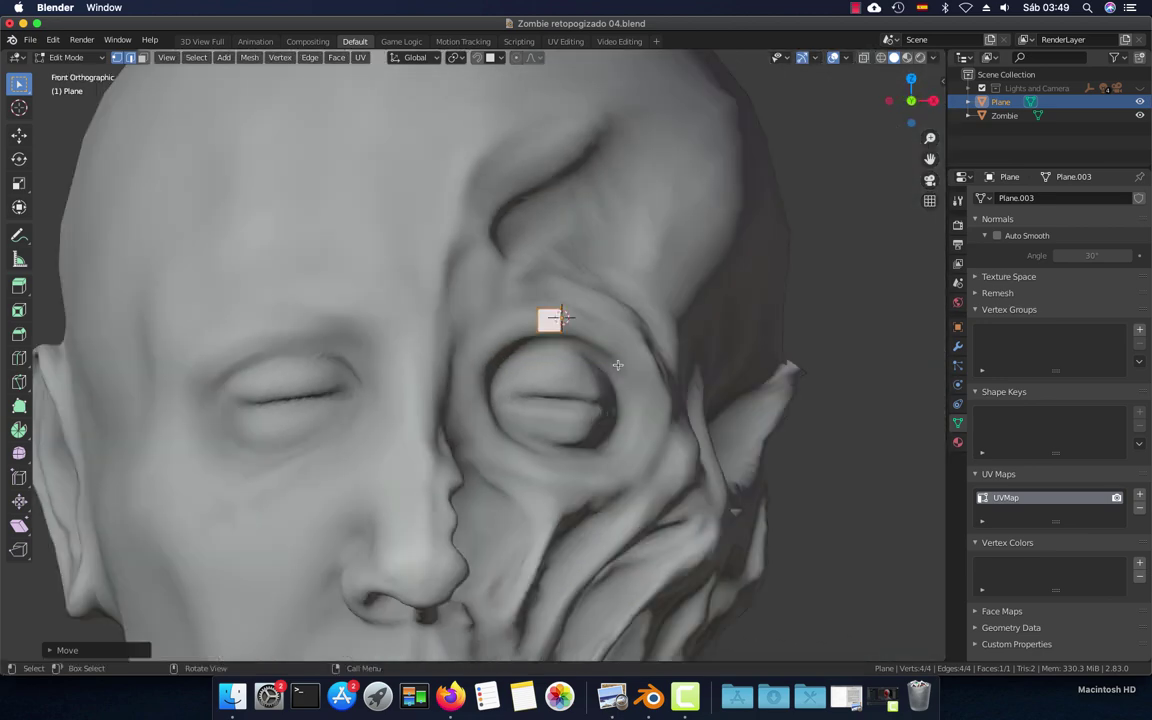
{"action": "scroll", "coordinate": [601, 366], "scroll_direction": "up", "scroll_amount": 1}
{"action": "scroll", "coordinate": [600, 368], "scroll_direction": "up", "scroll_amount": 1}
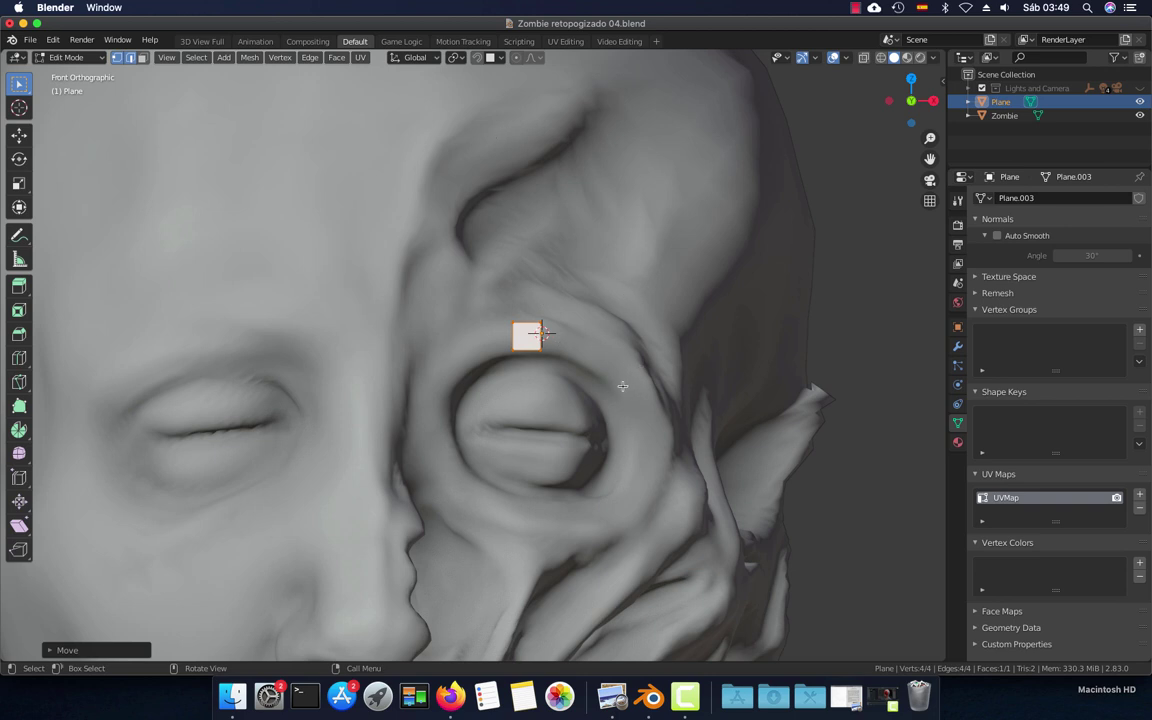
{"action": "scroll", "coordinate": [551, 342], "scroll_direction": "down", "scroll_amount": 2}
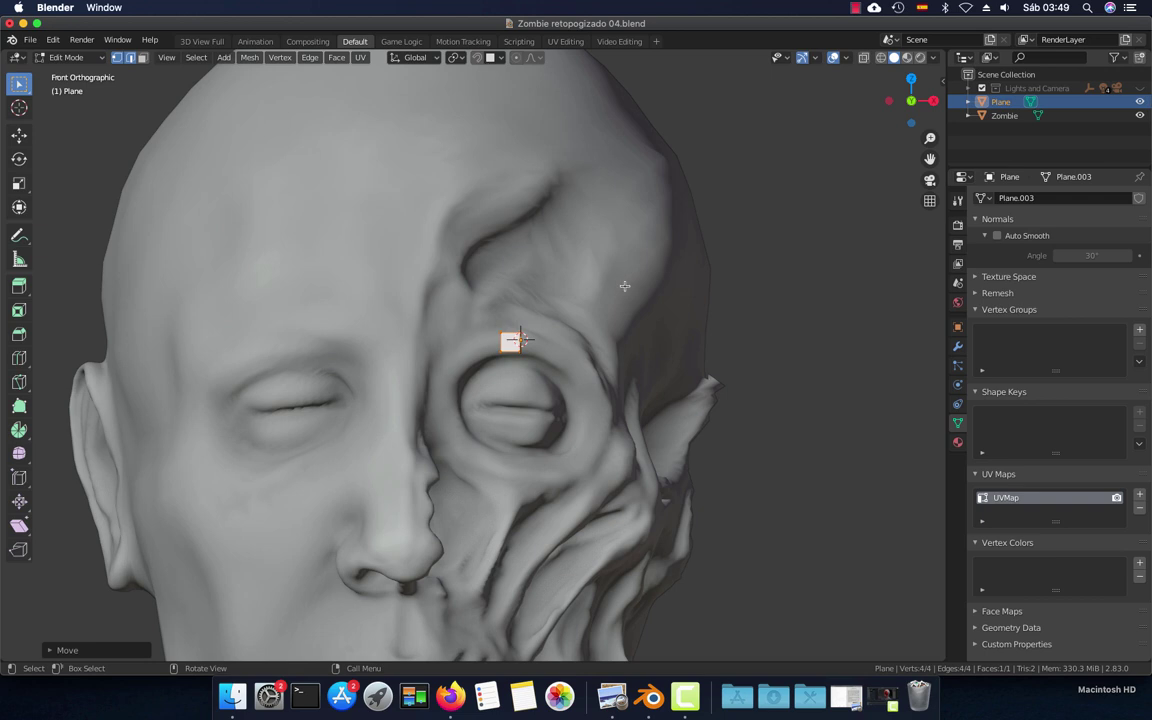
{"action": "mouse_move", "coordinate": [574, 276]}
{"action": "middle_mouse_down"}
{"action": "mouse_move", "coordinate": [615, 323]}
{"action": "mouse_move", "coordinate": [447, 347]}
{"action": "middle_mouse_up"}
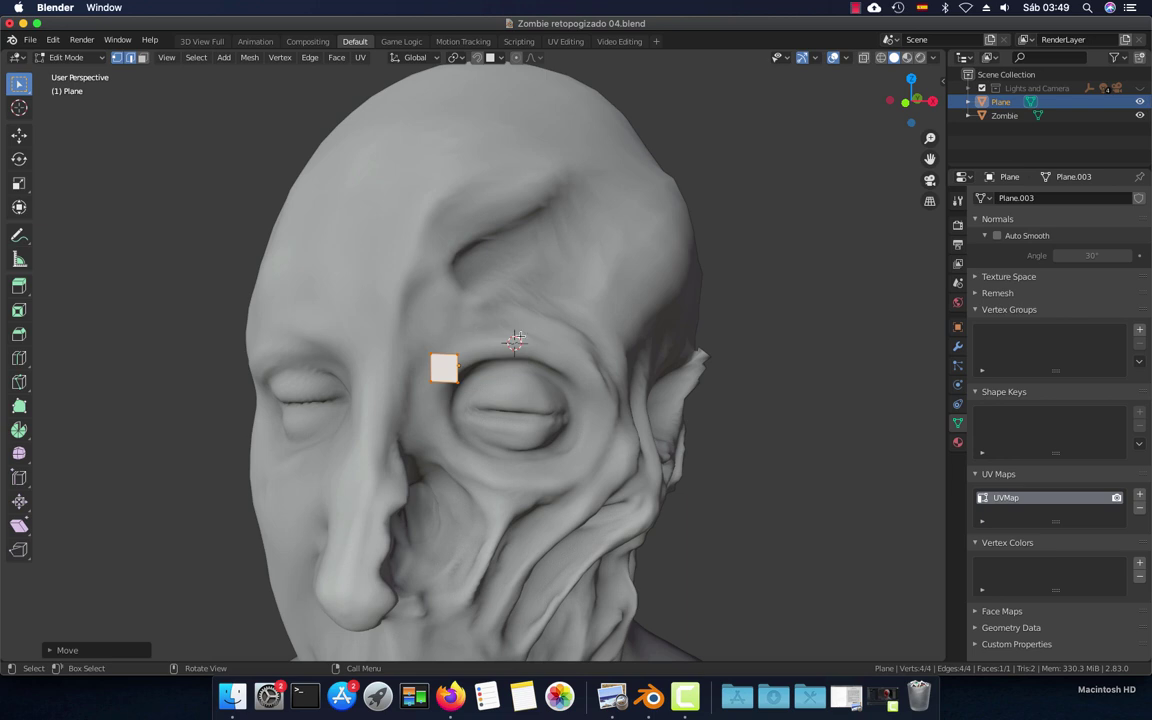
{"action": "mouse_move", "coordinate": [505, 342]}
{"action": "middle_mouse_down"}
{"action": "mouse_move", "coordinate": [565, 321]}
{"action": "mouse_move", "coordinate": [529, 391]}
{"action": "mouse_move", "coordinate": [527, 428]}
{"action": "middle_mouse_up"}
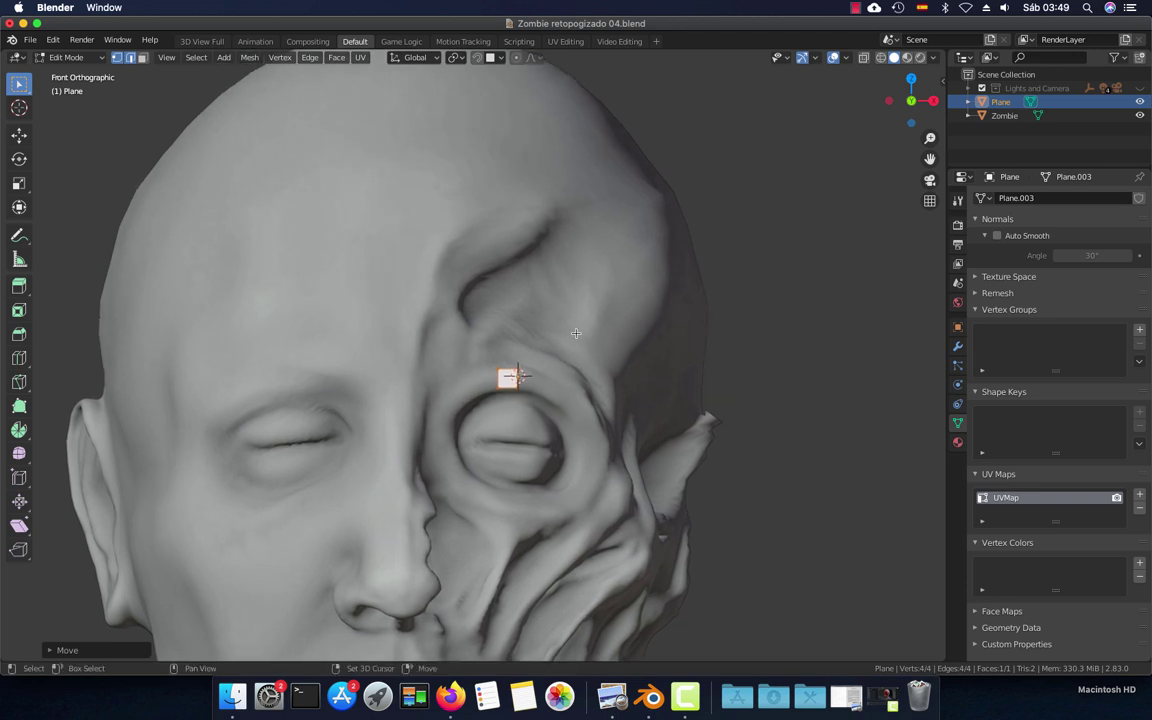
Turn on snapping and set the snap target to Face instead of Increment
{"action": "left_click", "coordinate": [478, 58]}
{"action": "left_click", "coordinate": [498, 60]}
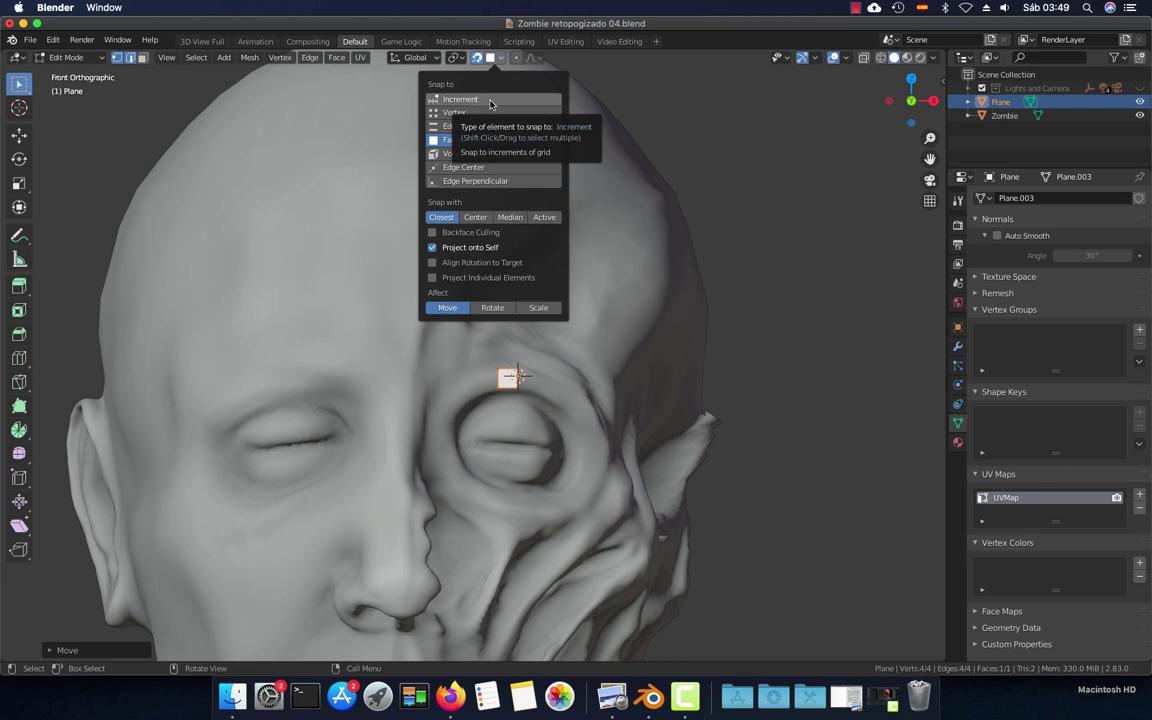
{"action": "left_click", "coordinate": [496, 104]}
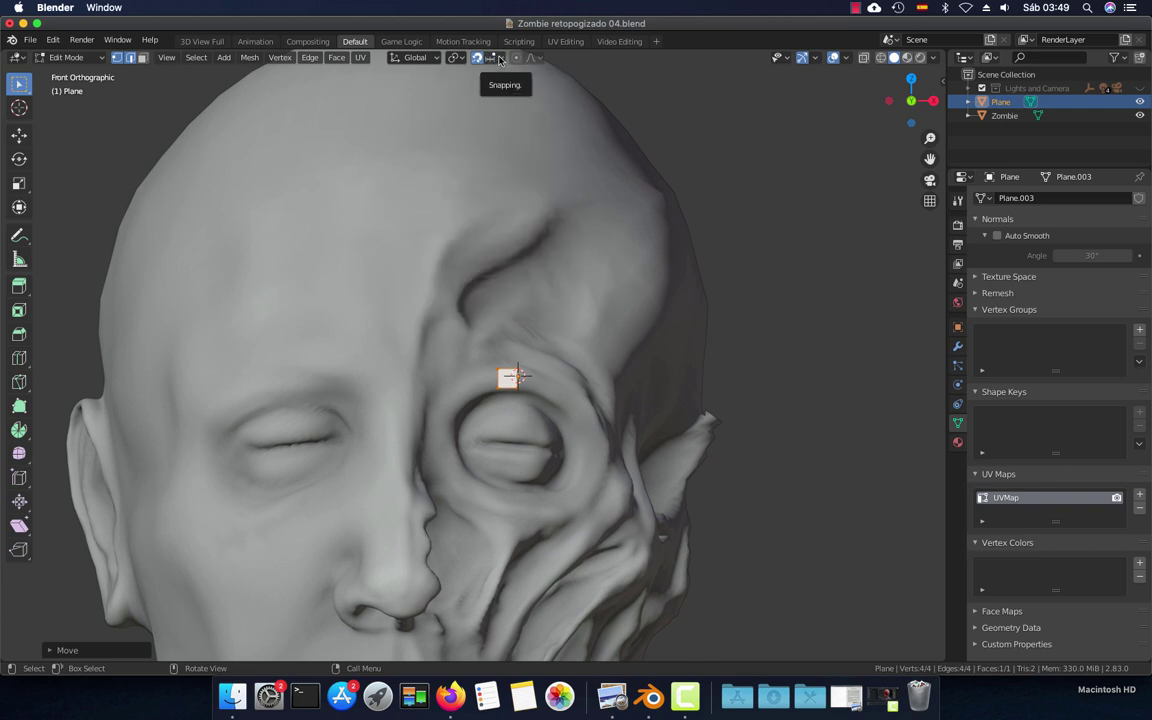
{"action": "left_click", "coordinate": [501, 60]}
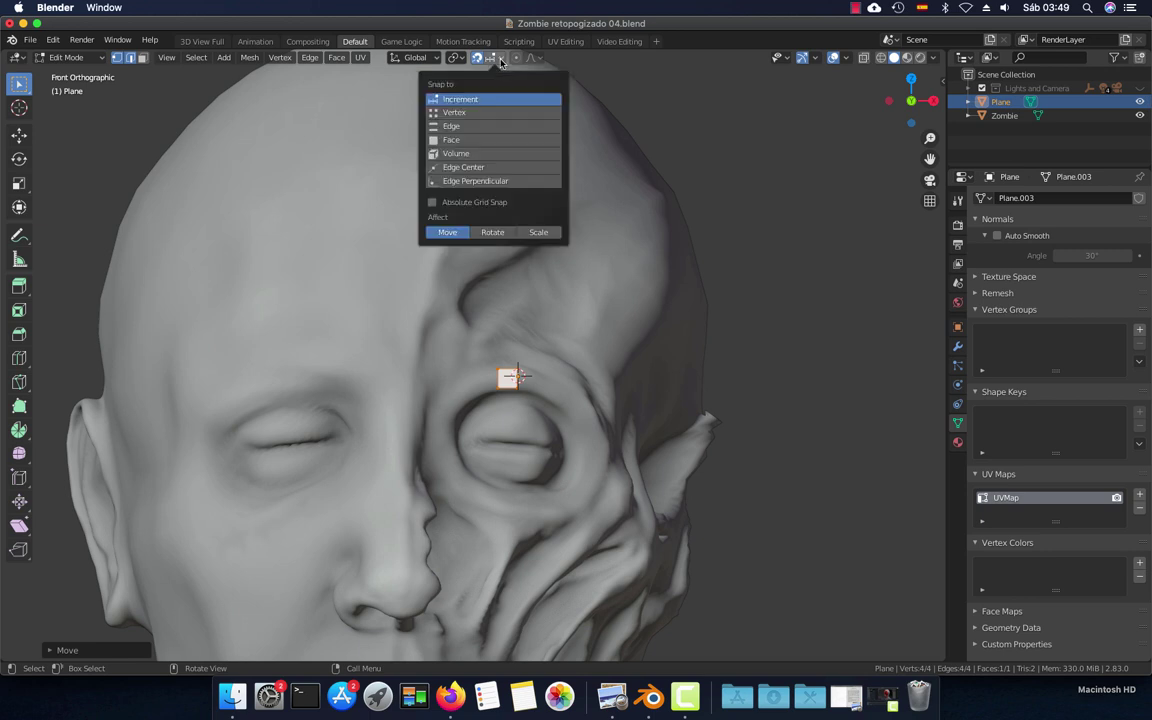
{"action": "left_click", "coordinate": [476, 142]}
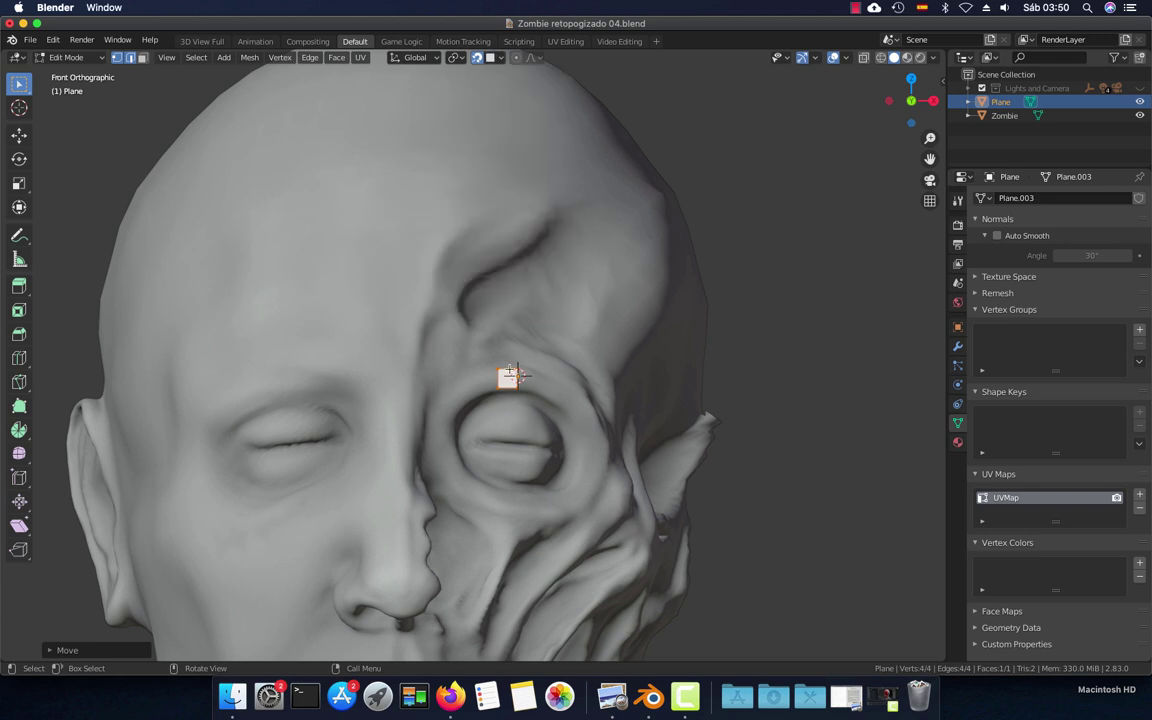
{"action": "middle_click_drag", "start_coordinate": [532, 368], "coordinate": [487, 378]}
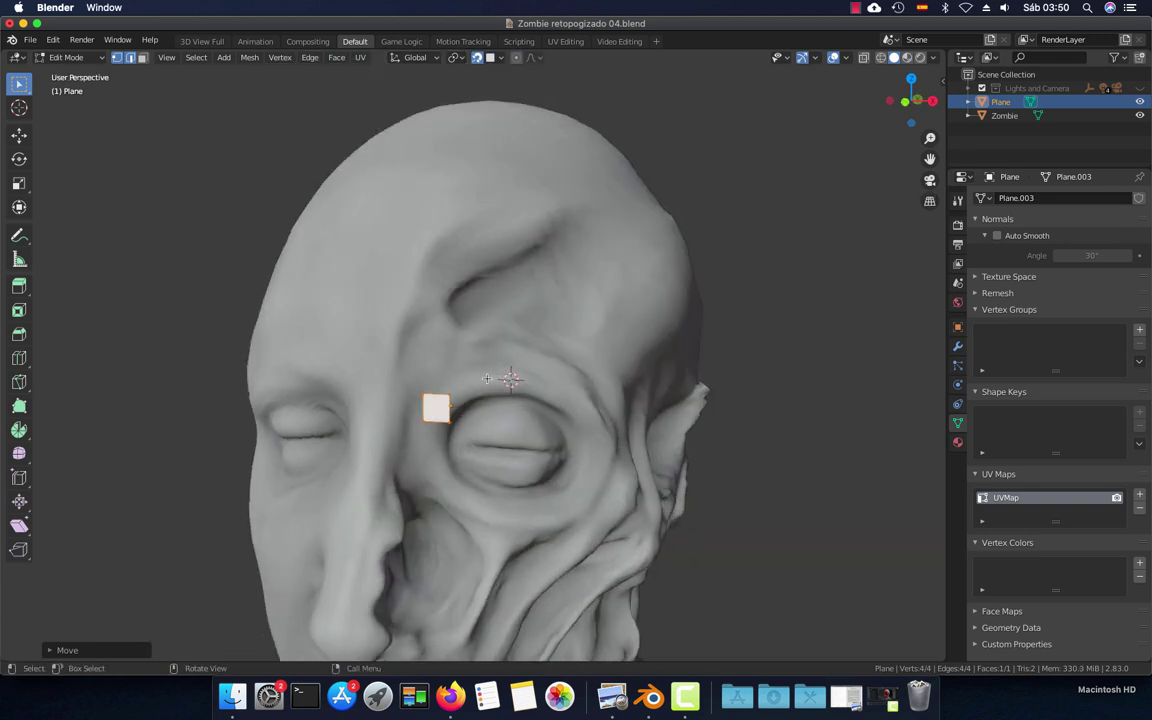
{"action": "key", "text": "KP_1"}
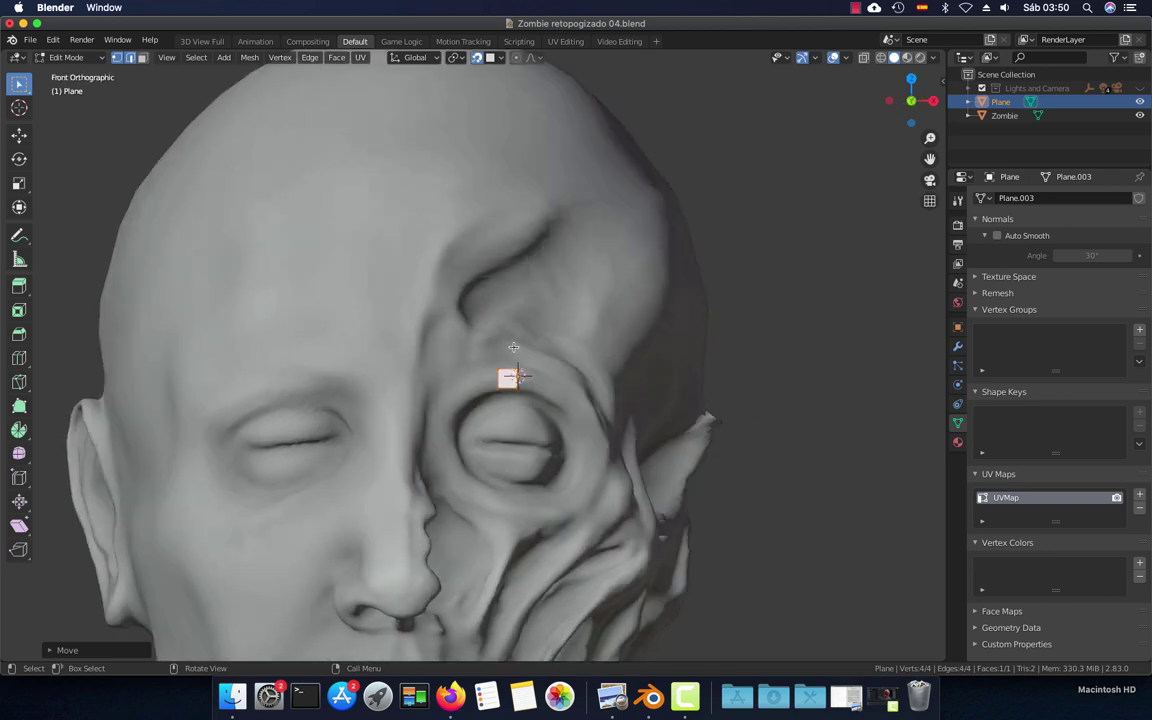
{"action": "left_click", "coordinate": [502, 59]}
{"action": "scroll", "coordinate": [535, 283], "scroll_direction": "down", "scroll_amount": 3}
{"action": "scroll", "coordinate": [535, 283], "scroll_direction": "up", "scroll_amount": 2}
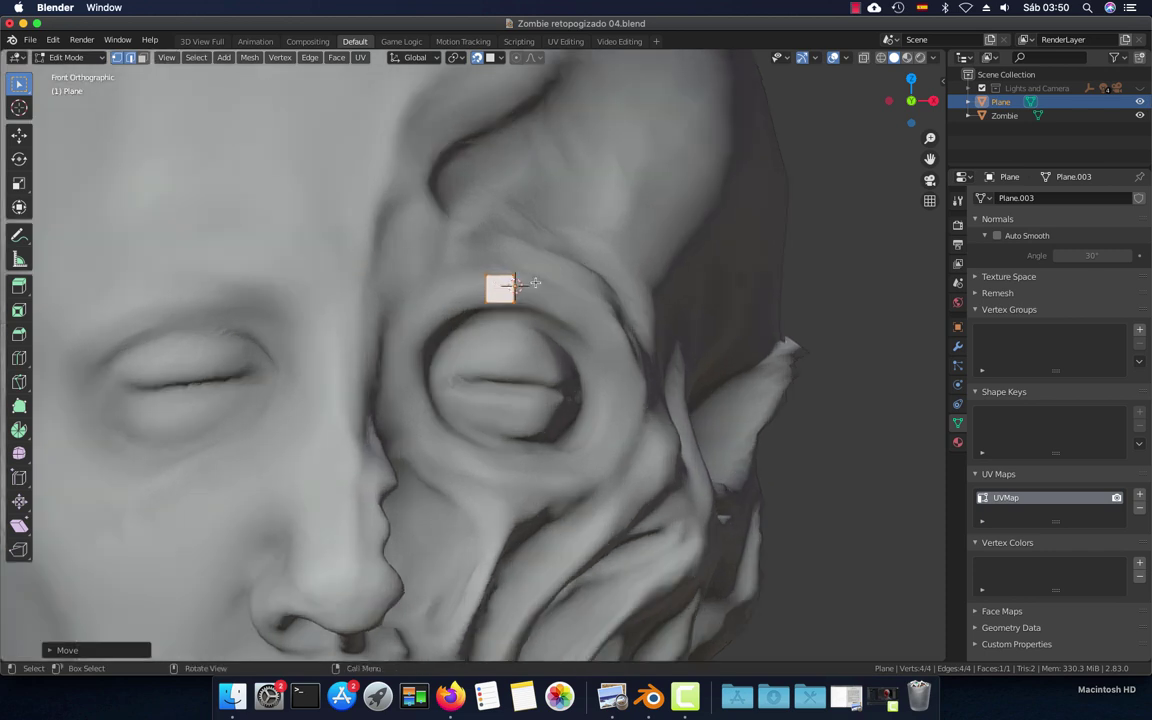
Select one corner of the quad and snap it onto the brow surface
{"action": "left_click", "coordinate": [514, 280]}
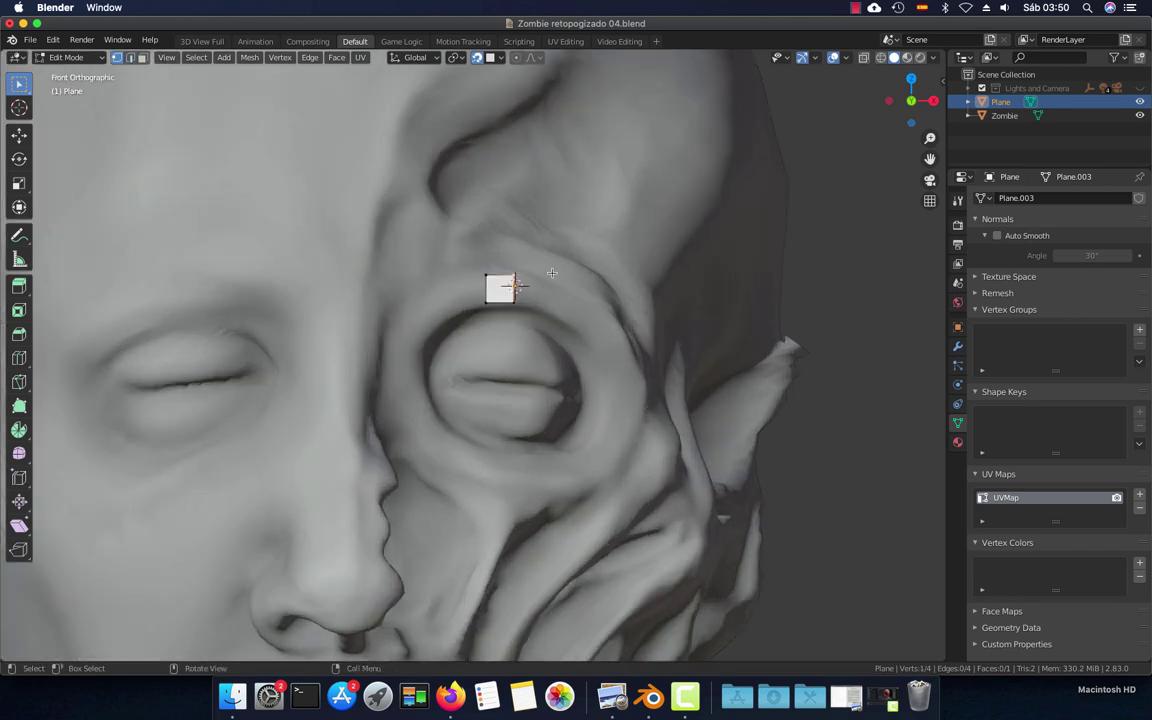
{"action": "mouse_move", "coordinate": [553, 279]}
{"action": "middle_mouse_down"}
{"action": "mouse_move", "coordinate": [455, 313]}
{"action": "mouse_move", "coordinate": [450, 283]}
{"action": "middle_mouse_up"}
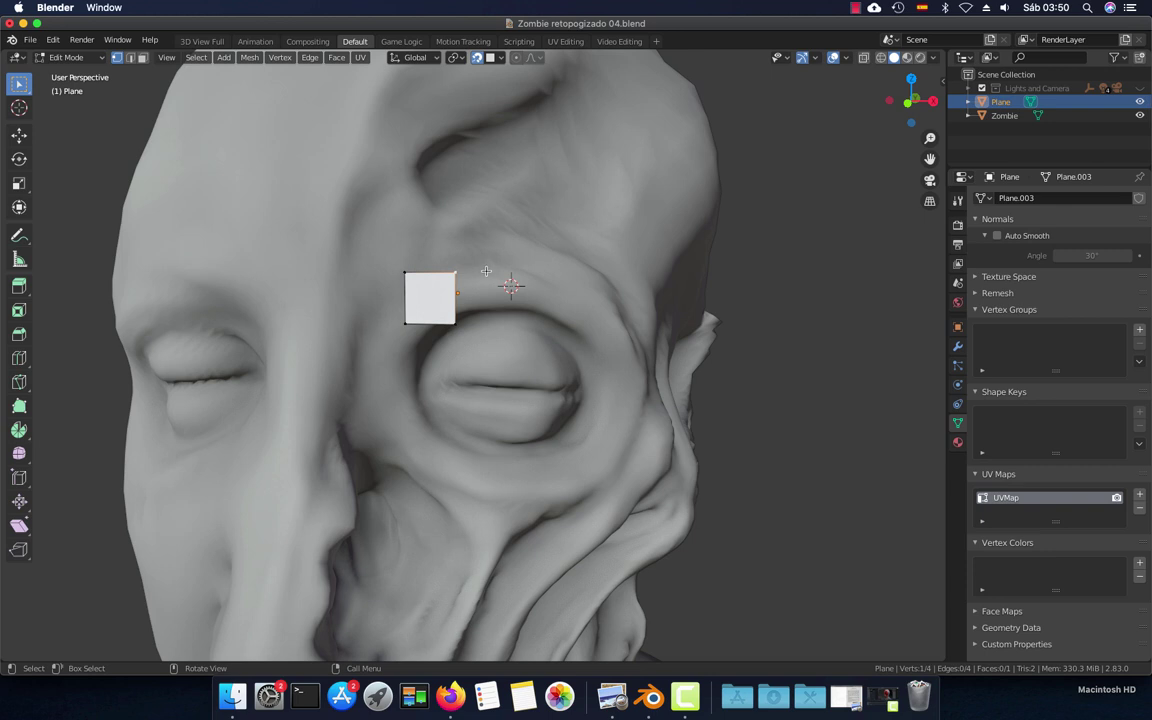
{"action": "key", "text": "g"}
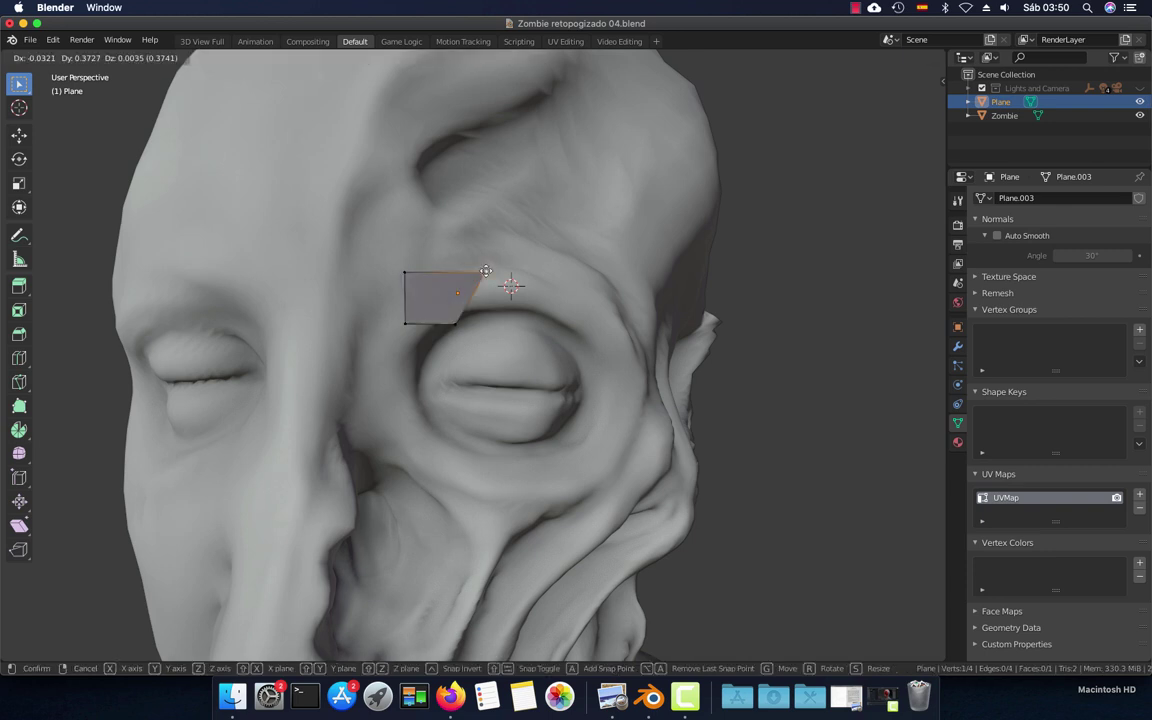
{"action": "left_click", "coordinate": [508, 272]}
{"action": "mouse_move", "coordinate": [508, 272]}
{"action": "middle_mouse_down"}
{"action": "mouse_move", "coordinate": [438, 336]}
{"action": "mouse_move", "coordinate": [380, 361]}
{"action": "middle_mouse_up"}
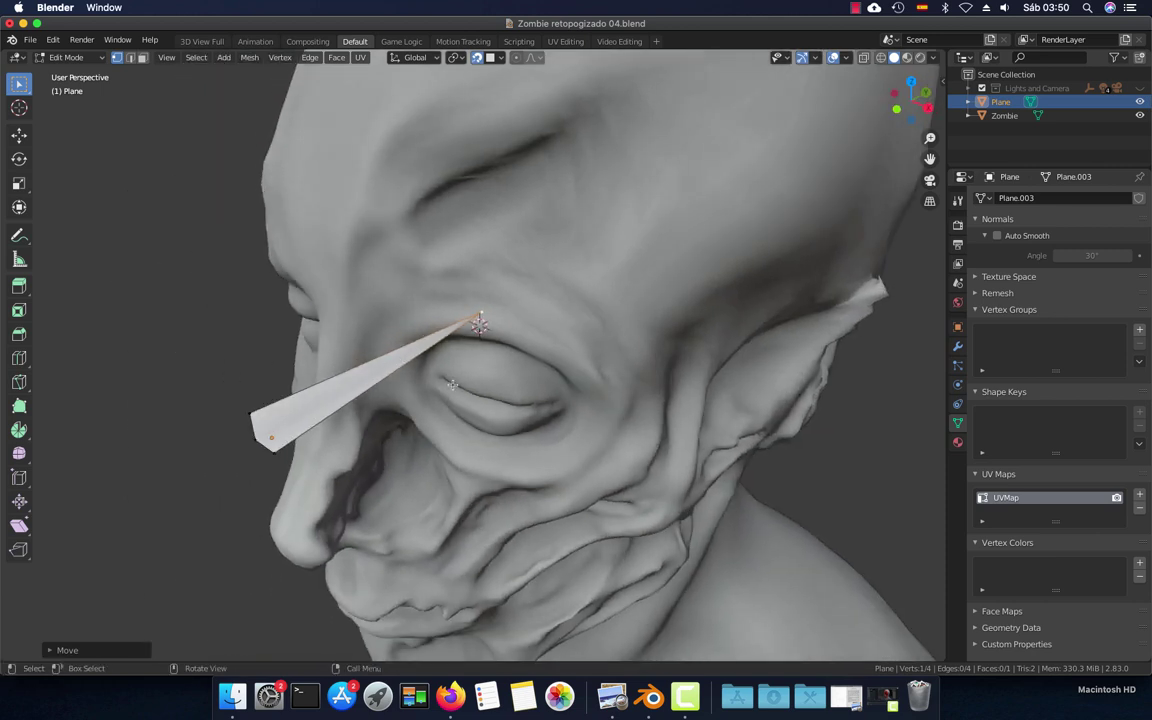
{"action": "middle_click_drag", "start_coordinate": [452, 384], "coordinate": [478, 318]}
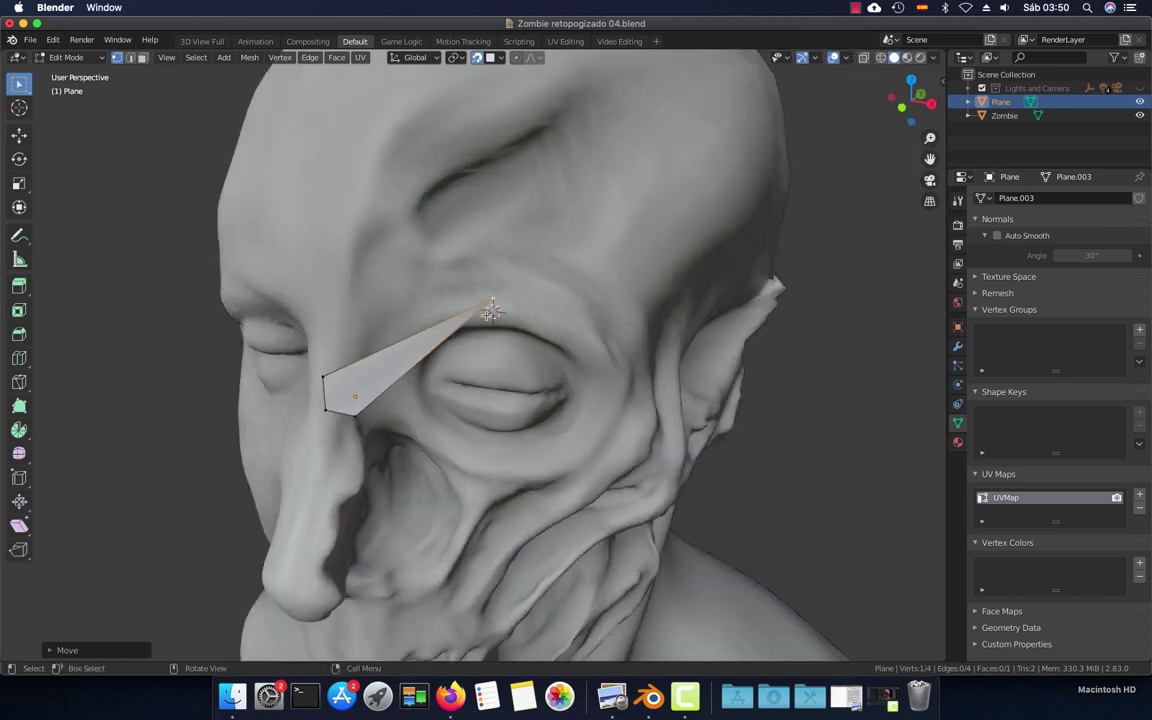
{"action": "key", "text": "KP_1"}
{"action": "scroll", "coordinate": [560, 210], "scroll_direction": "up", "scroll_amount": 5}
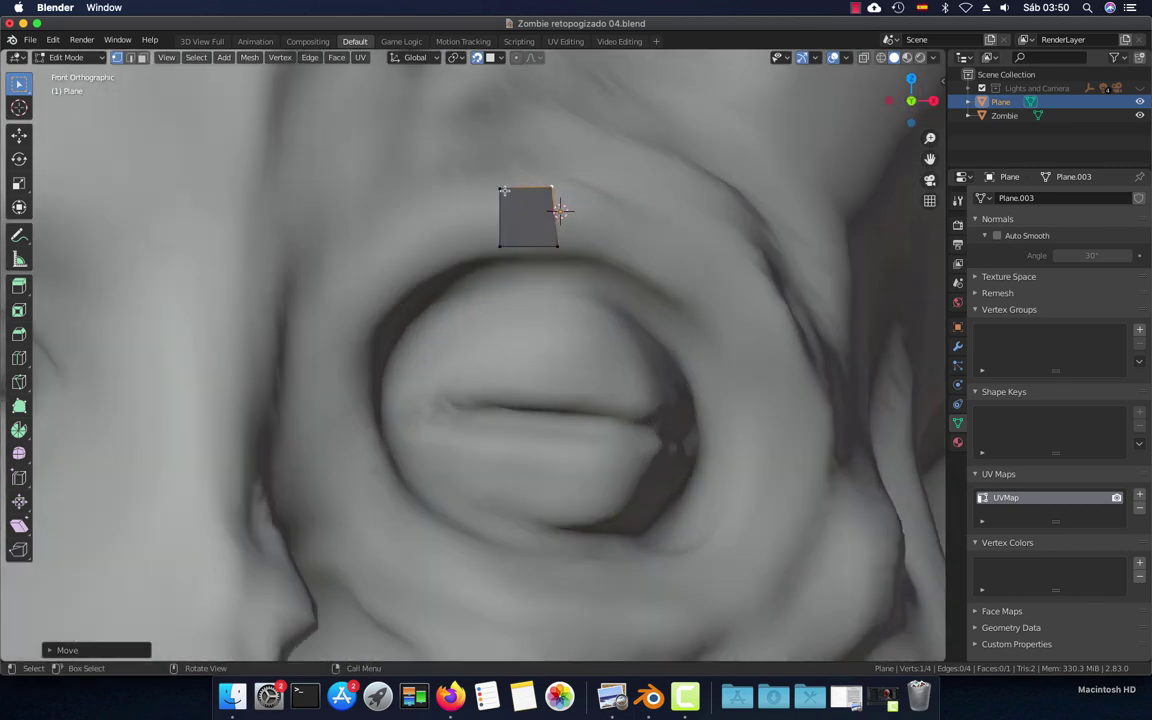
Snap the remaining corners, including the top-left one, onto the brow above the eye
{"action": "key", "text": "g"}
{"action": "left_click", "coordinate": [498, 240]}
{"action": "key", "text": "g"}
{"action": "left_click", "coordinate": [497, 222]}
{"action": "key", "text": "g"}
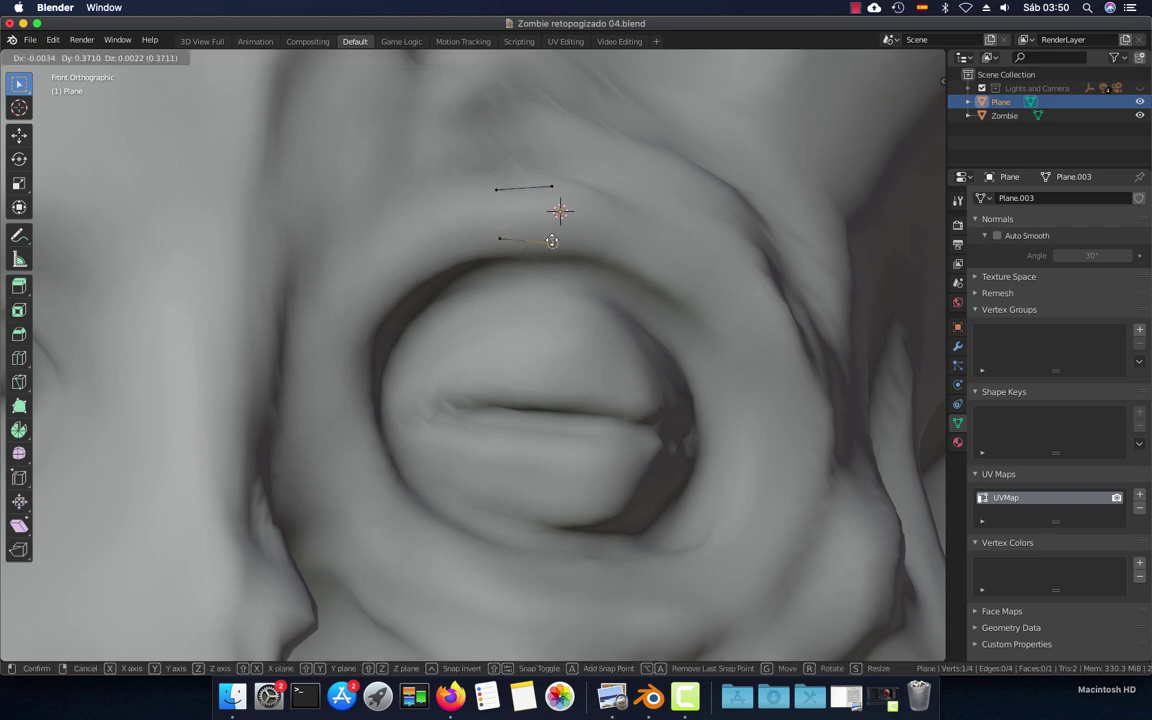
{"action": "left_click", "coordinate": [552, 210]}
{"action": "mouse_move", "coordinate": [552, 210]}
{"action": "middle_mouse_down"}
{"action": "mouse_move", "coordinate": [544, 345]}
{"action": "mouse_move", "coordinate": [428, 316]}
{"action": "mouse_move", "coordinate": [521, 298]}
{"action": "mouse_move", "coordinate": [499, 298]}
{"action": "middle_mouse_up"}
{"action": "scroll", "coordinate": [428, 316], "scroll_direction": "up", "scroll_amount": 2}
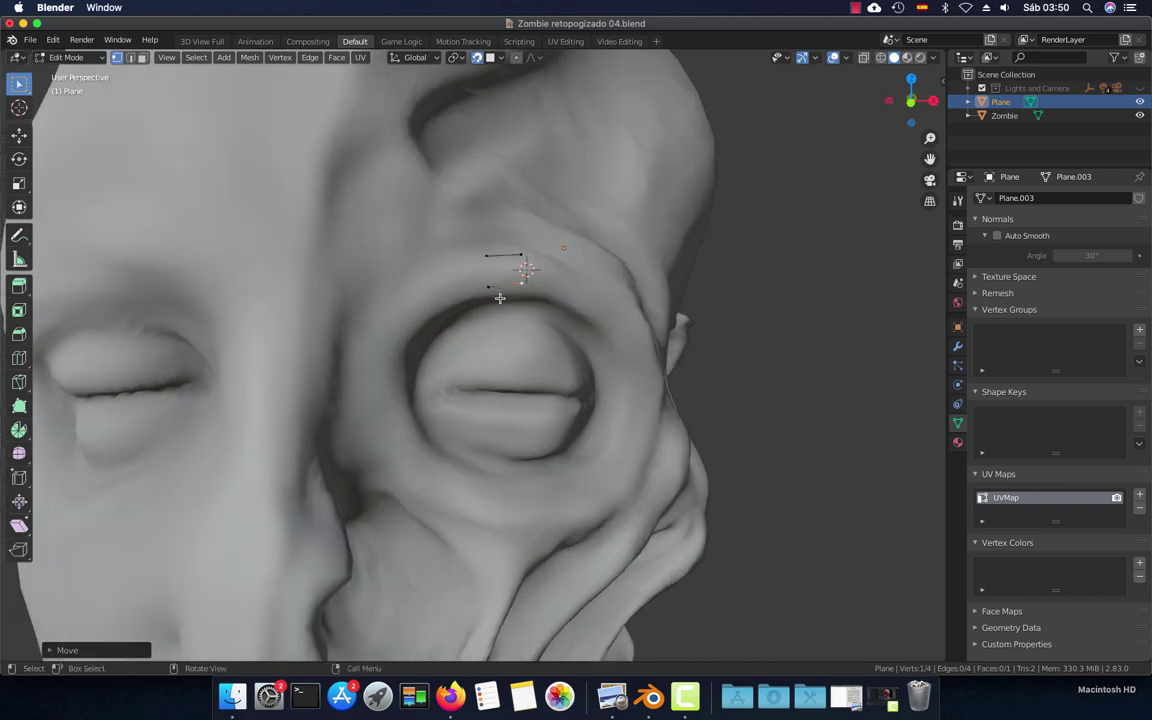
{"action": "key", "text": "KP_1"}
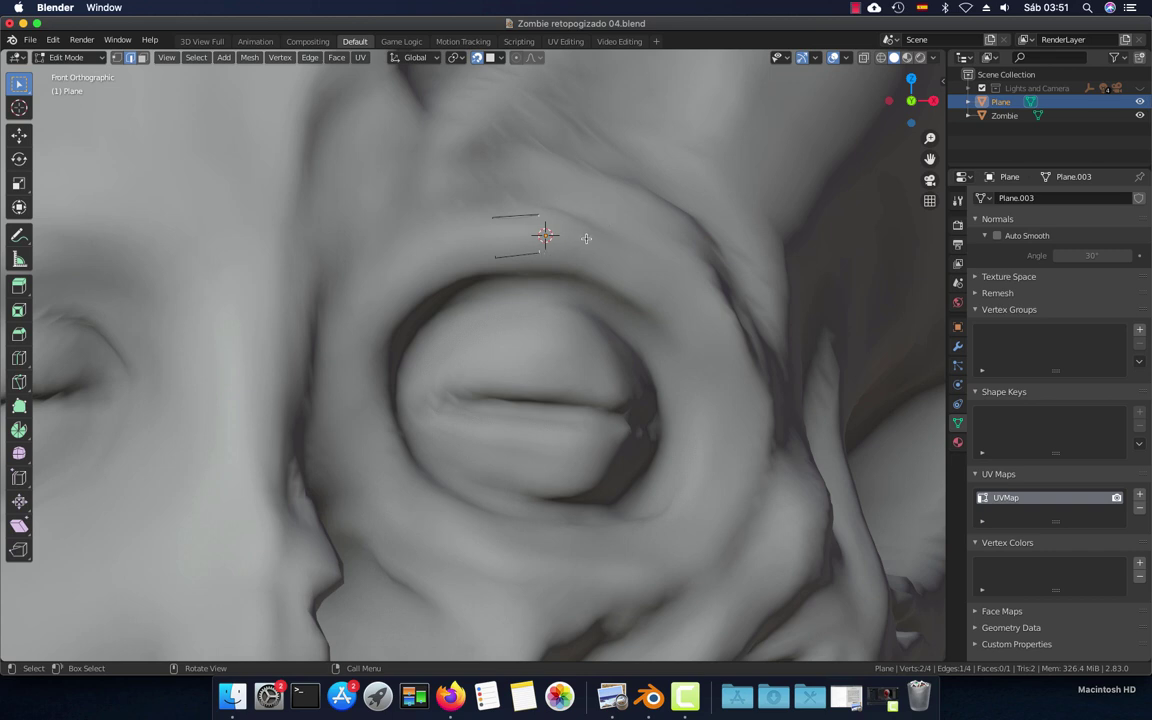
Extrude the outer edge along the brow and snap the new corner onto the socket rim
{"action": "key", "text": "e"}
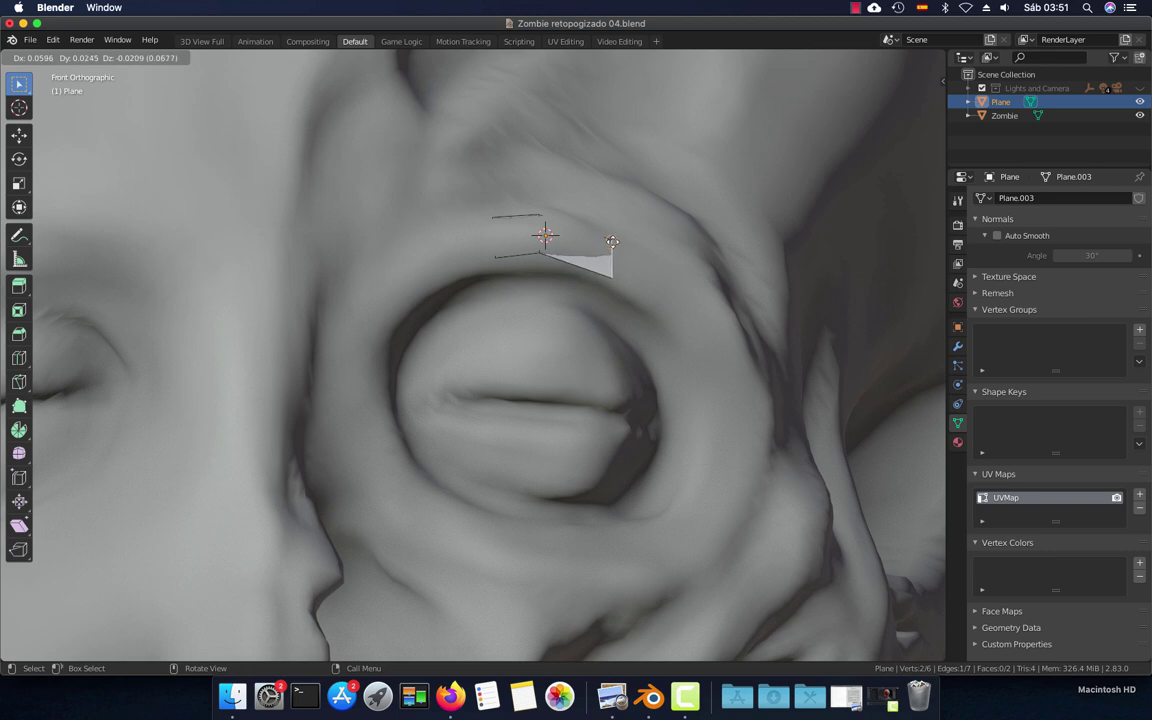
{"action": "left_click", "coordinate": [615, 239]}
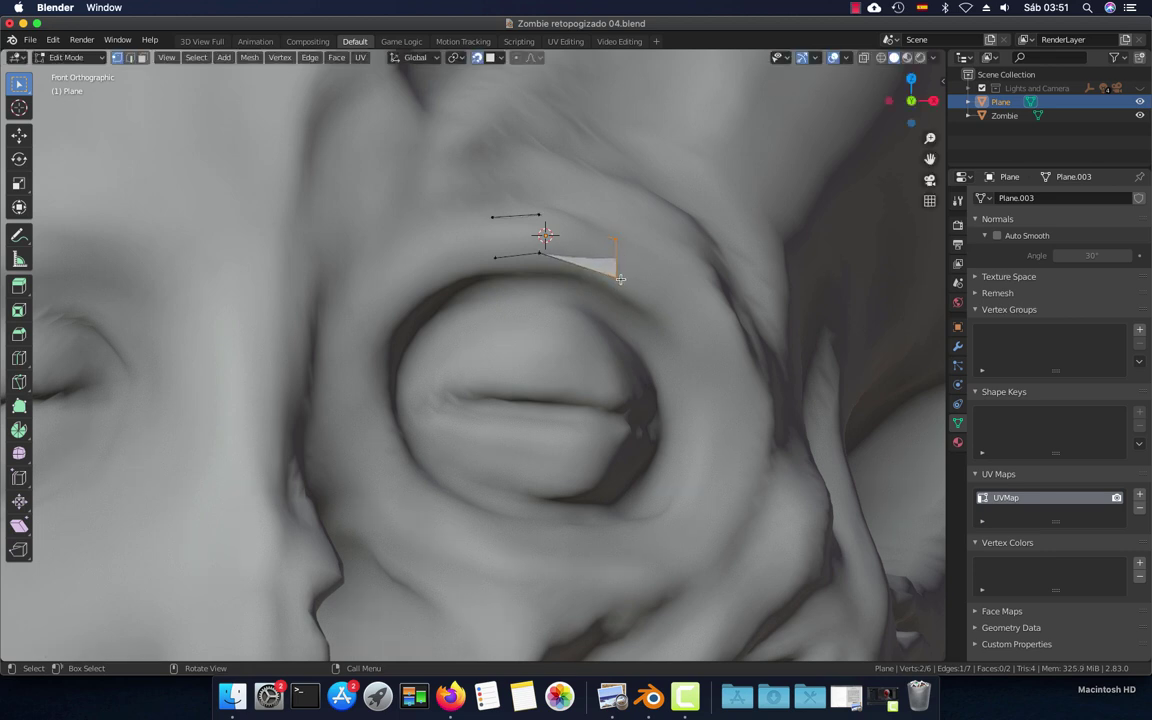
{"action": "left_click", "coordinate": [613, 274]}
{"action": "key", "text": "g"}
{"action": "left_click", "coordinate": [605, 271]}
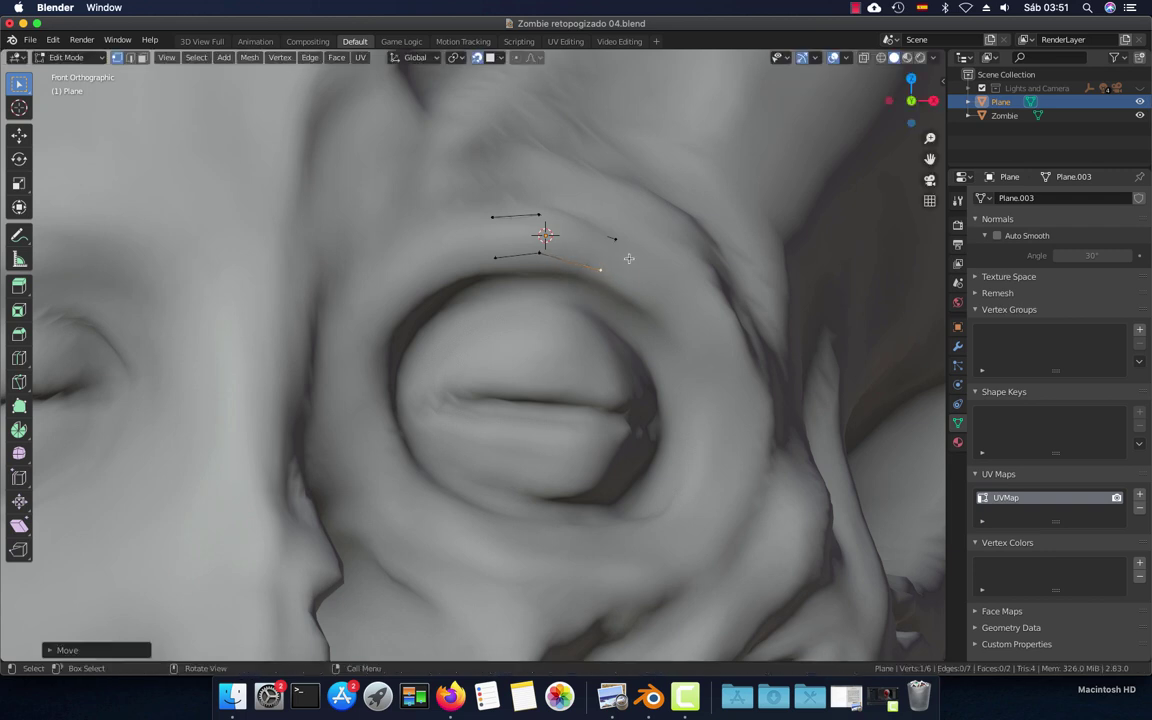
{"action": "scroll", "coordinate": [696, 326], "scroll_direction": "down", "scroll_amount": 2}
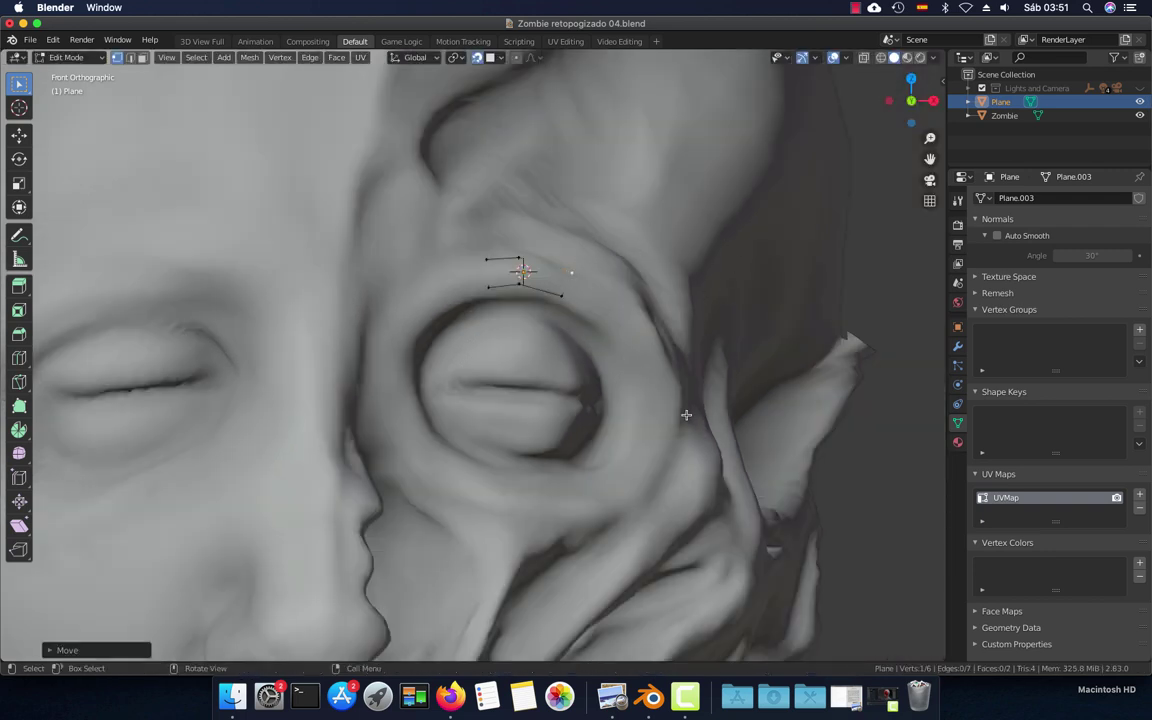
{"action": "scroll", "coordinate": [619, 351], "scroll_direction": "up", "scroll_amount": 3}
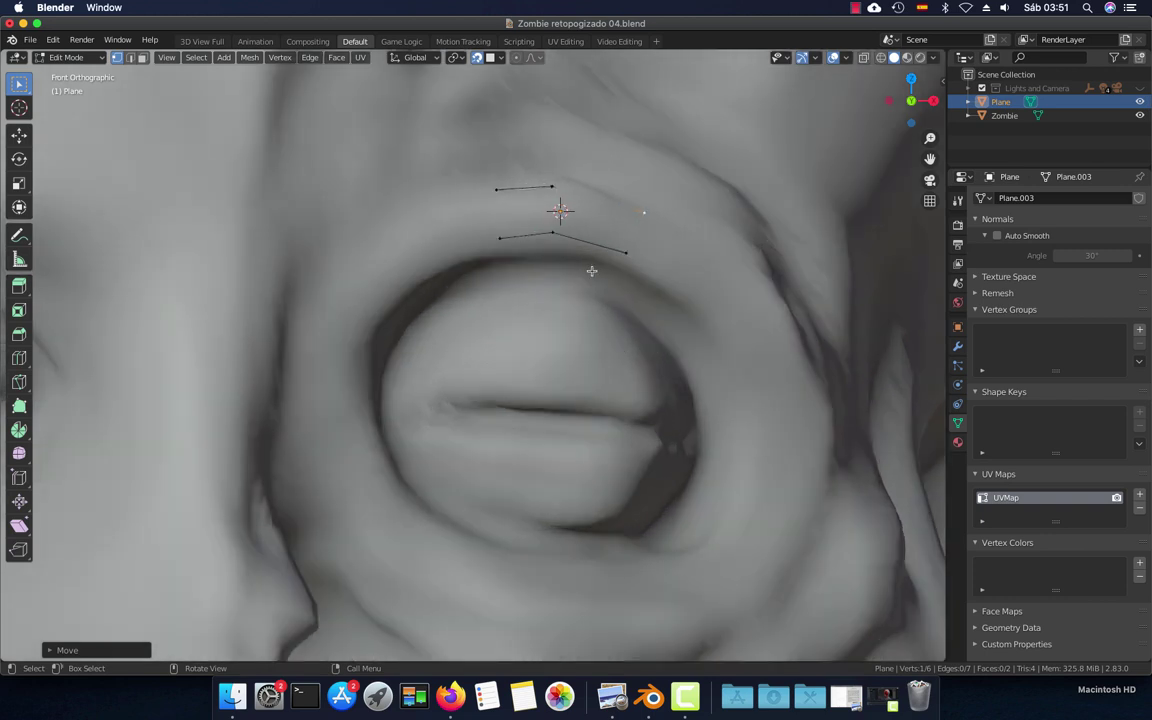
{"action": "mouse_move", "coordinate": [647, 229]}
{"action": "middle_mouse_down"}
{"action": "mouse_move", "coordinate": [408, 322]}
{"action": "mouse_move", "coordinate": [541, 323]}
{"action": "middle_mouse_up"}
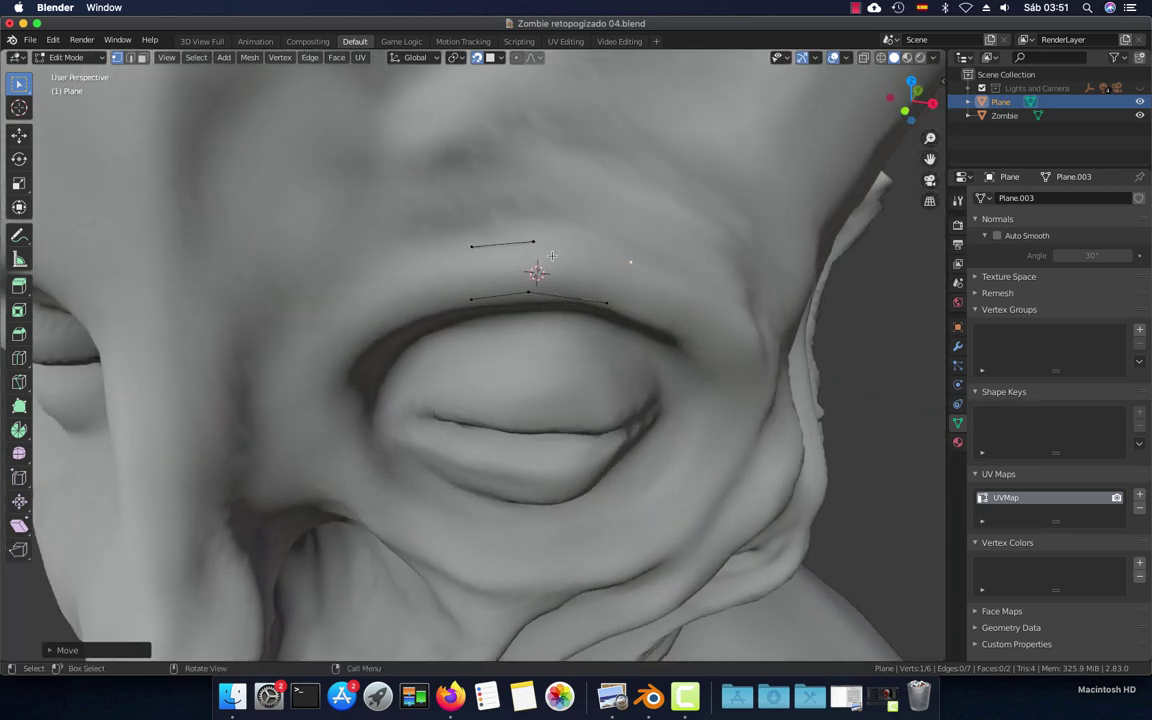
{"action": "mouse_move", "coordinate": [557, 260]}
{"action": "middle_mouse_down"}
{"action": "mouse_move", "coordinate": [577, 237]}
{"action": "mouse_move", "coordinate": [551, 210]}
{"action": "middle_mouse_up"}
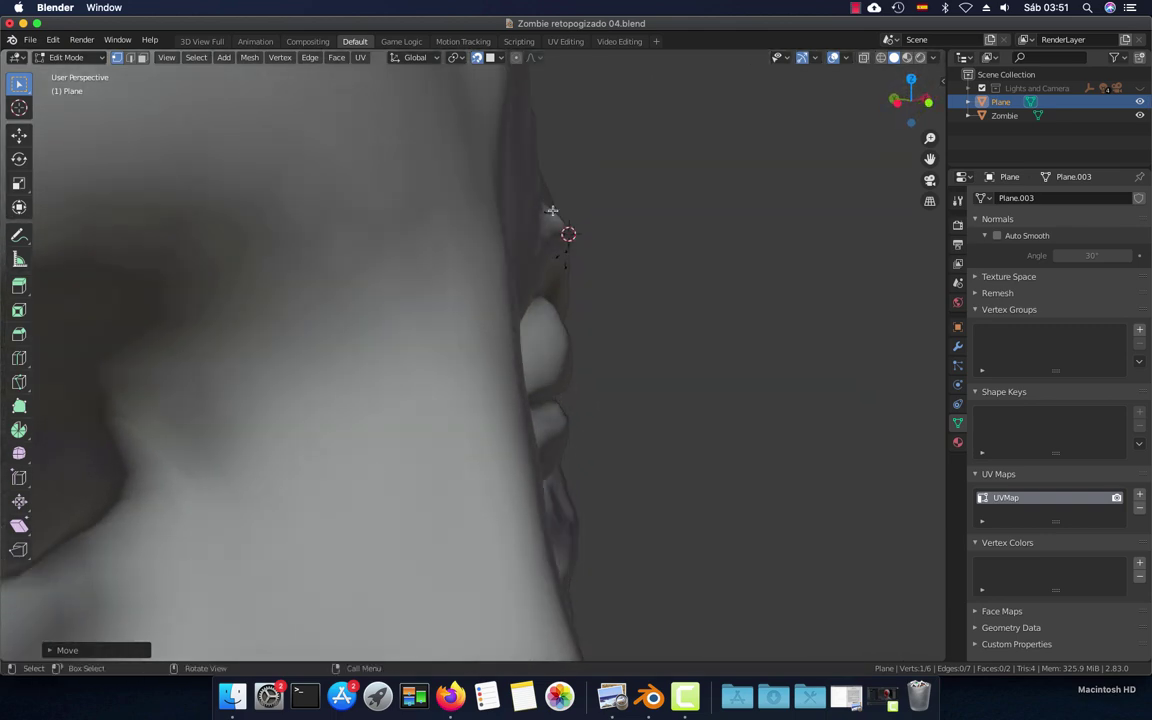
{"action": "mouse_move", "coordinate": [567, 259]}
{"action": "middle_mouse_down"}
{"action": "mouse_move", "coordinate": [465, 244]}
{"action": "mouse_move", "coordinate": [319, 257]}
{"action": "mouse_move", "coordinate": [463, 260]}
{"action": "middle_mouse_up"}
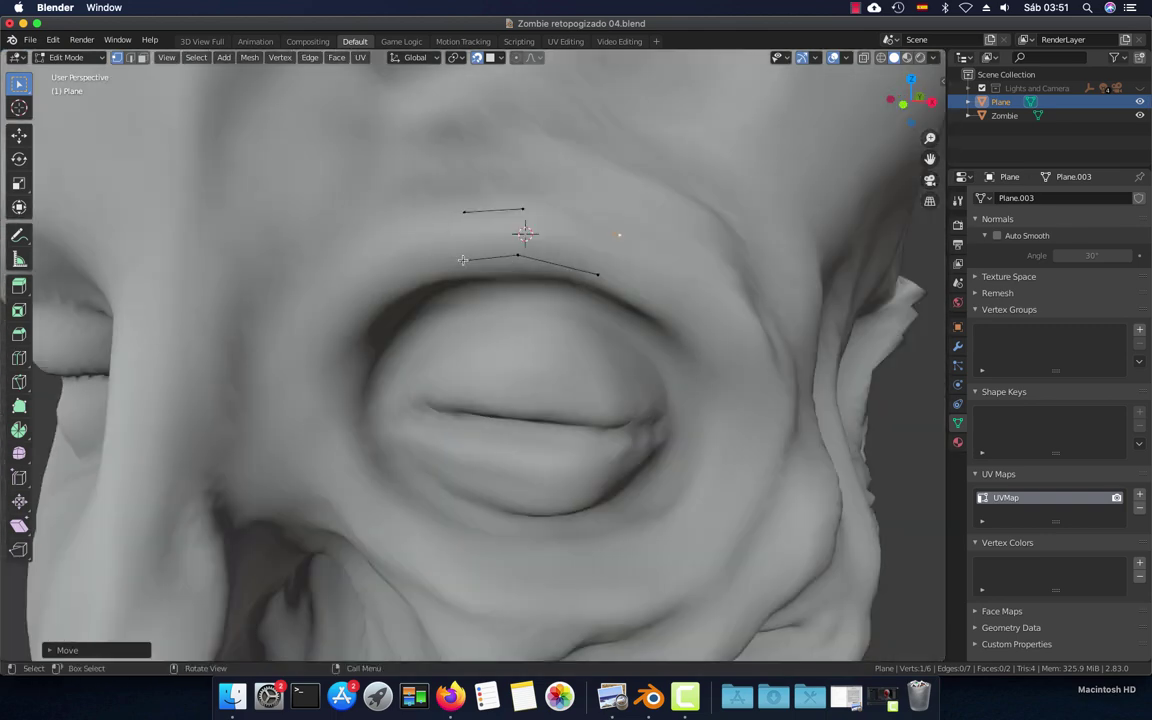
{"action": "key", "text": "KP_1"}
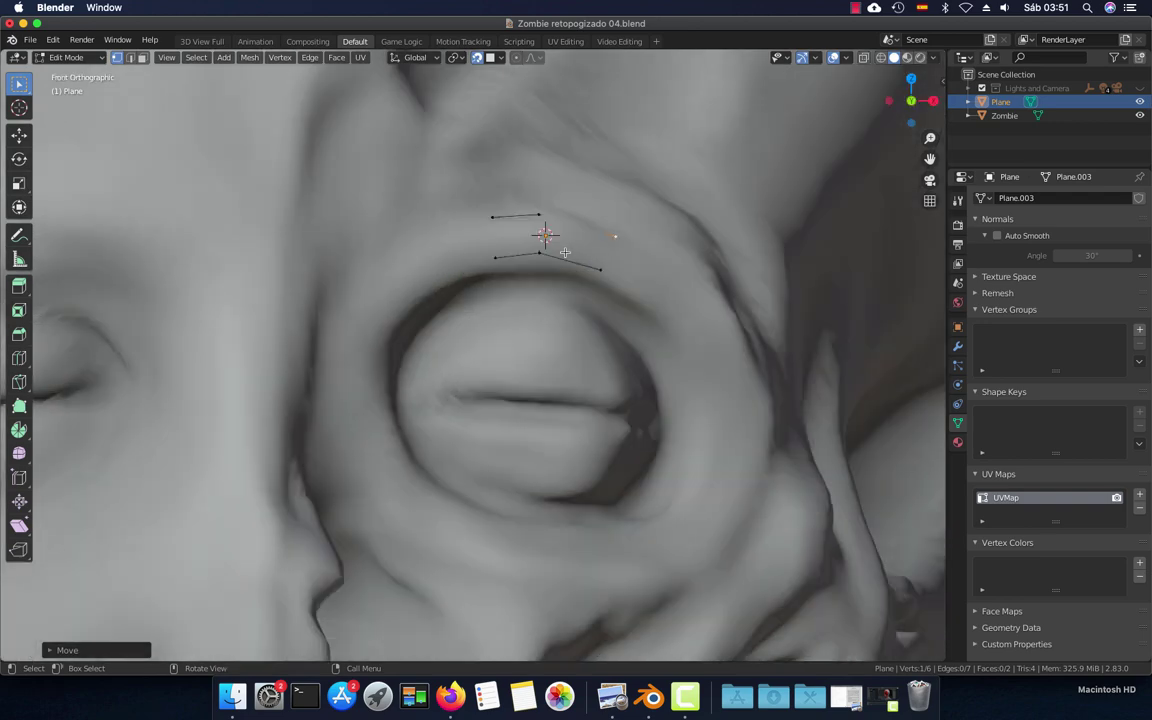
{"action": "scroll", "coordinate": [565, 252], "scroll_direction": "down", "scroll_amount": 3}
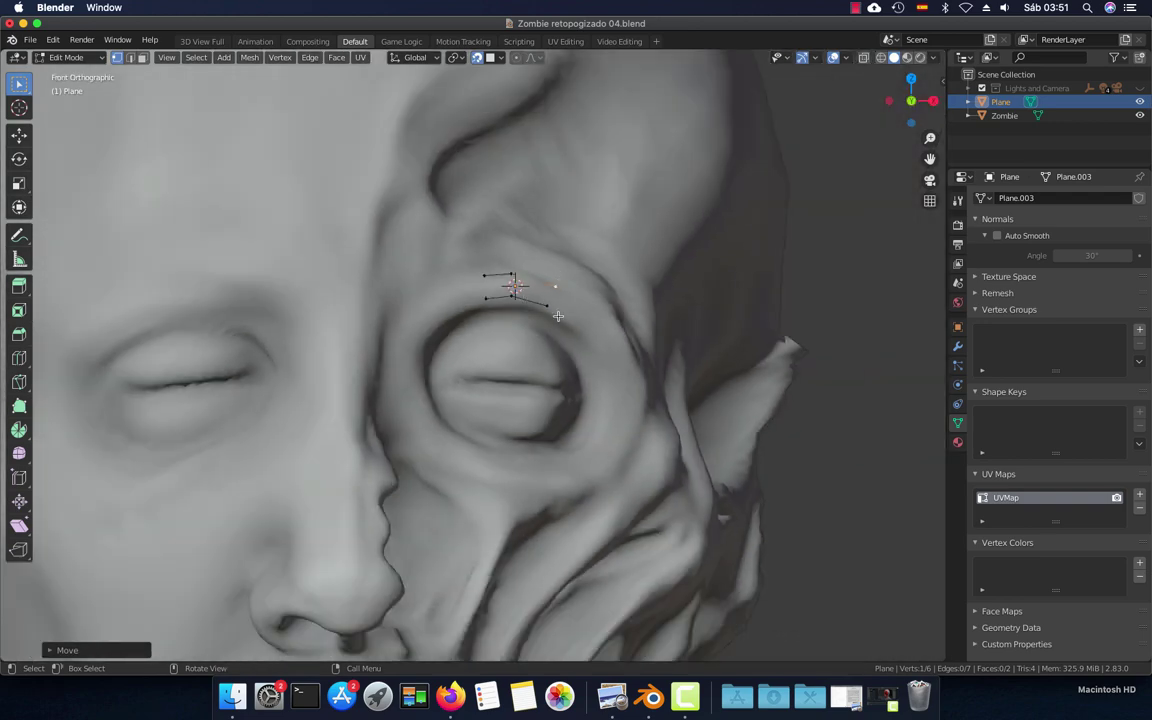
Enable In Front for the plane in Viewport Display and set its colour to teal
{"action": "left_click", "coordinate": [958, 328]}
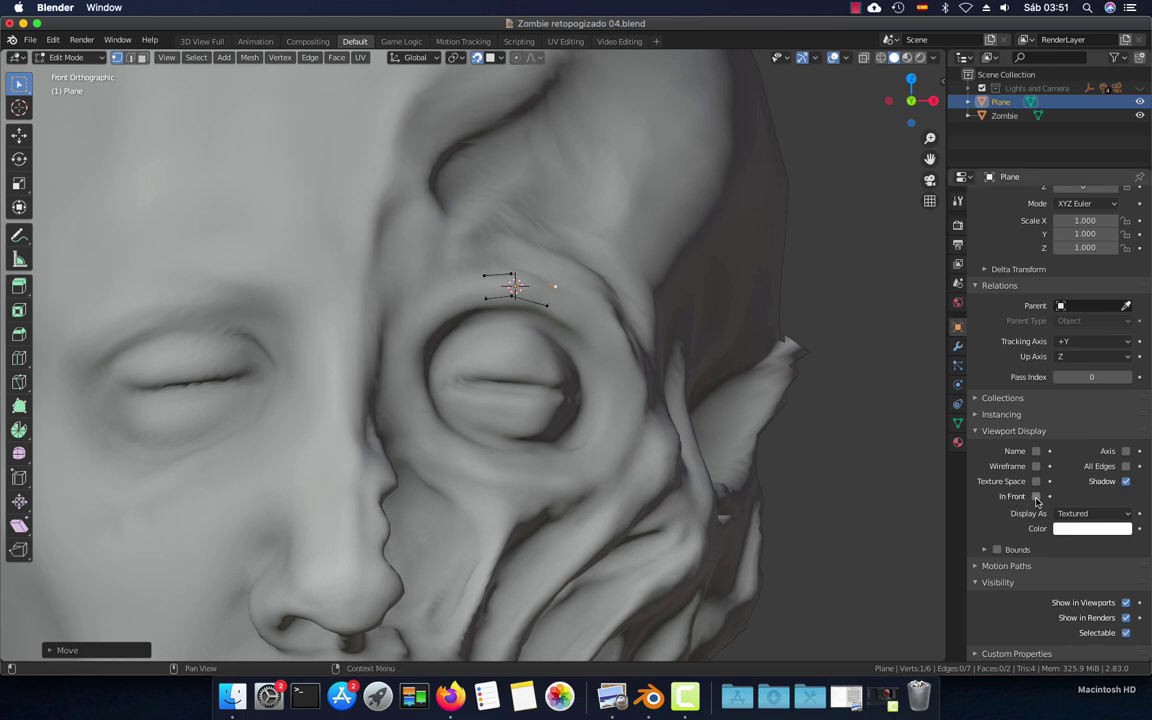
{"action": "left_click", "coordinate": [1035, 497]}
{"action": "left_click", "coordinate": [1035, 497]}
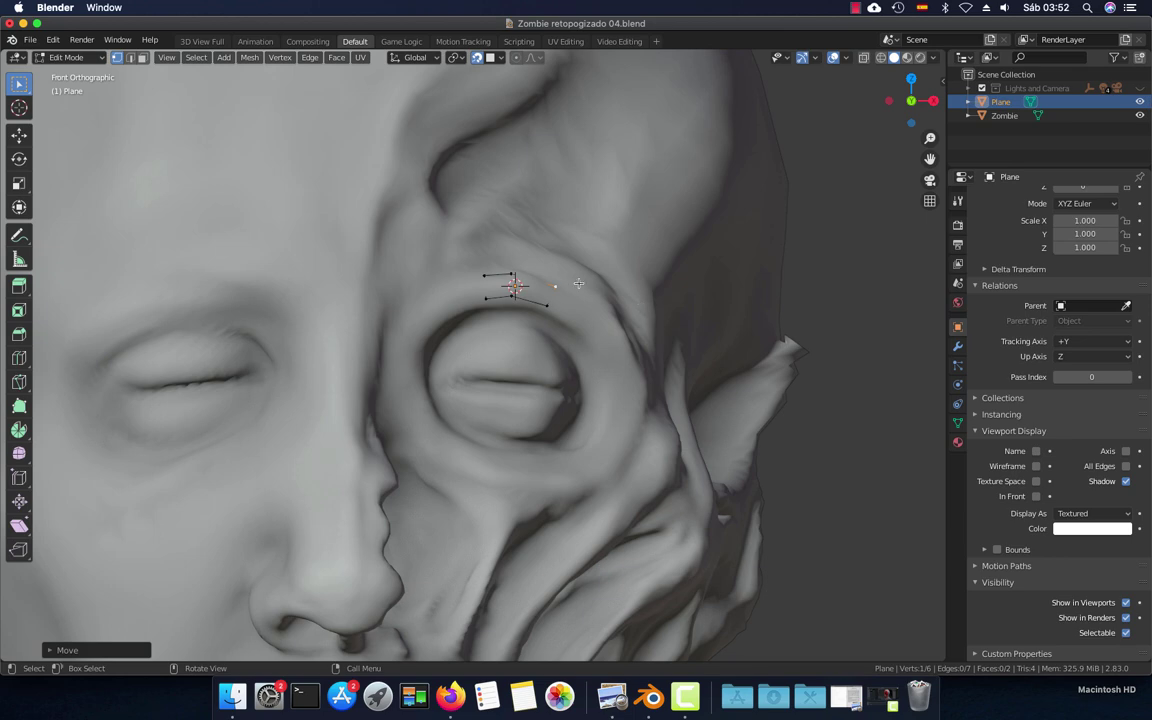
{"action": "left_click", "coordinate": [1013, 500]}
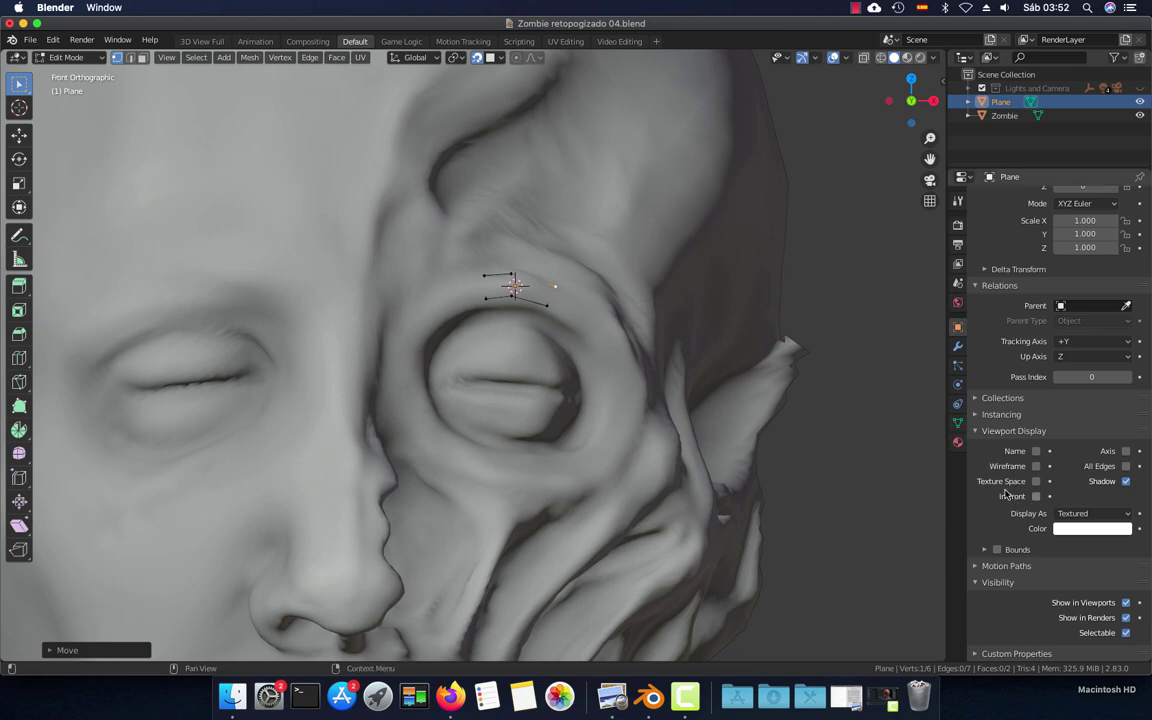
{"action": "scroll", "coordinate": [594, 288], "scroll_direction": "up", "scroll_amount": 4}
{"action": "scroll", "coordinate": [547, 287], "scroll_direction": "down", "scroll_amount": 2}
{"action": "scroll", "coordinate": [582, 250], "scroll_direction": "up", "scroll_amount": 3}
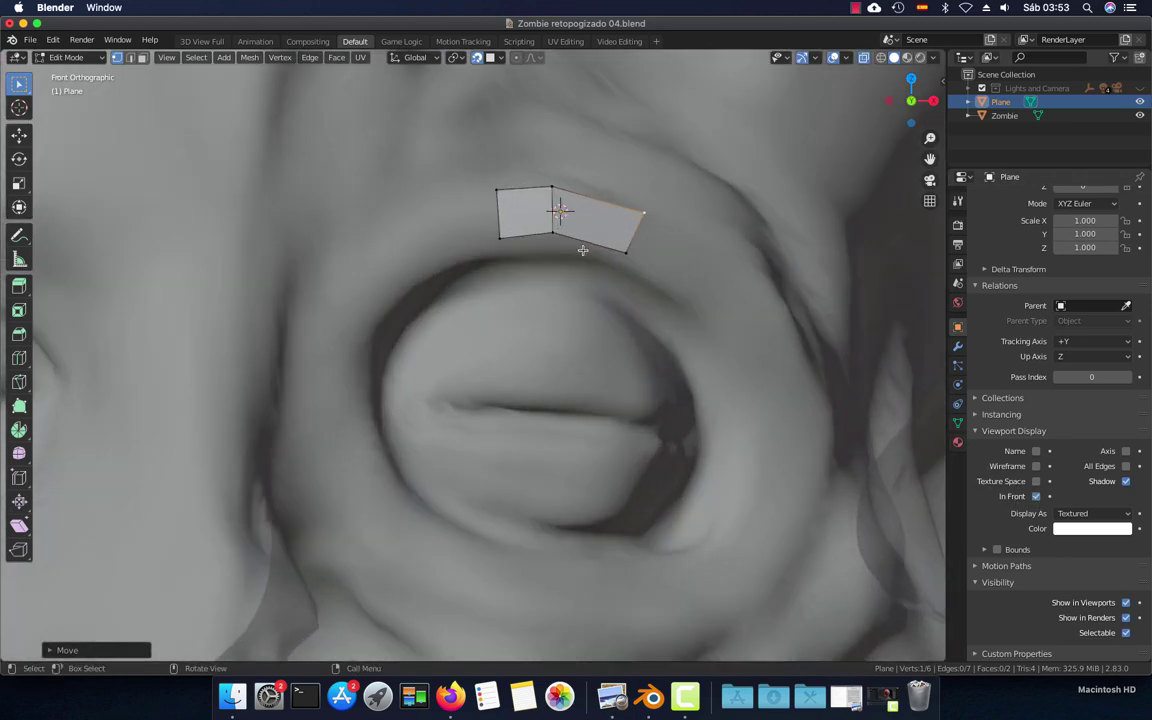
{"action": "scroll", "coordinate": [578, 217], "scroll_direction": "down", "scroll_amount": 2}
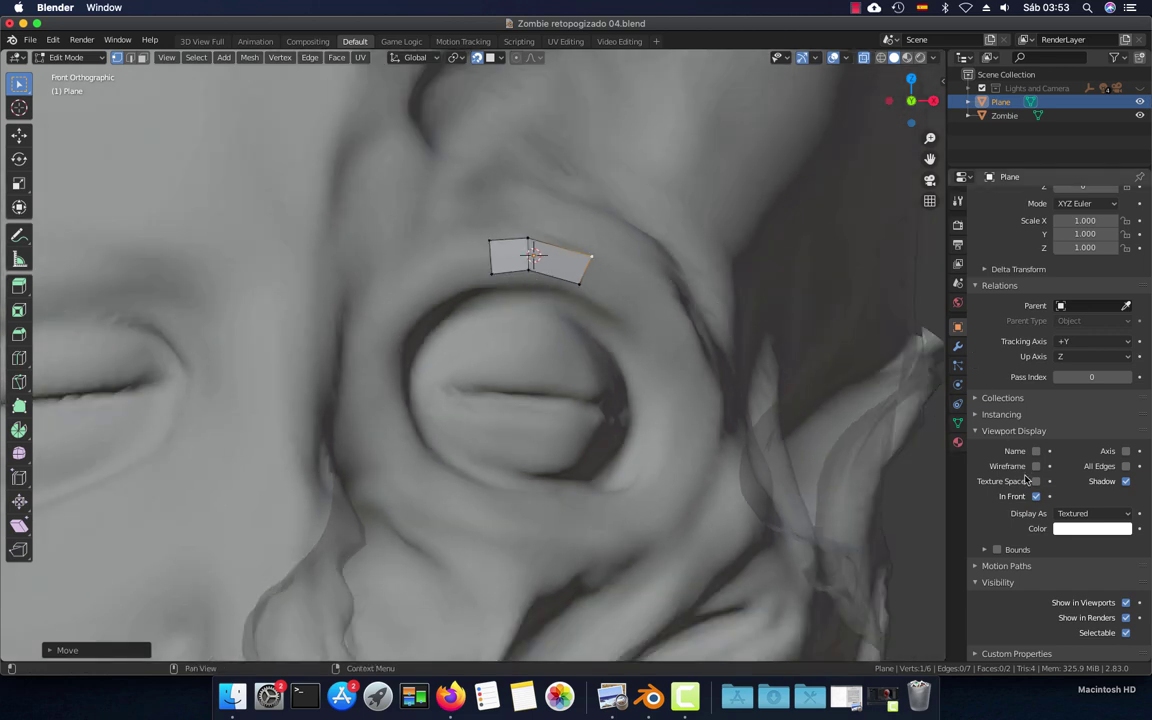
{"action": "left_click", "coordinate": [1087, 533]}
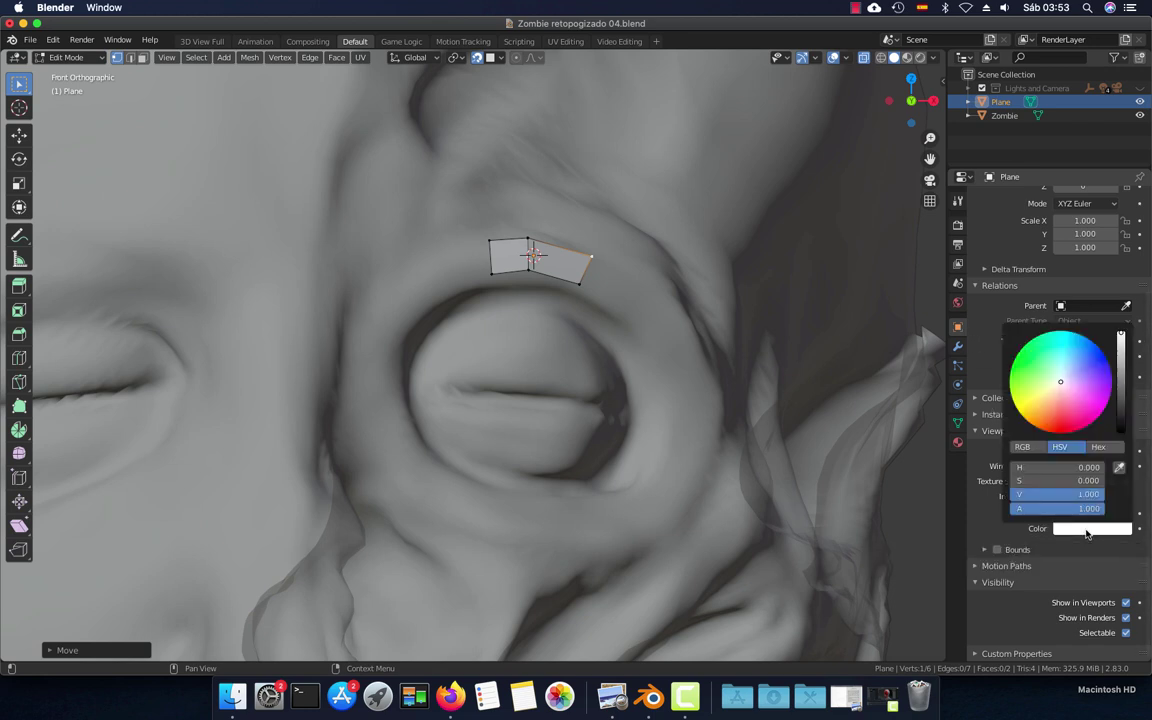
{"action": "mouse_move", "coordinate": [1068, 405]}
{"action": "left_mouse_down"}
{"action": "mouse_move", "coordinate": [1080, 358]}
{"action": "mouse_move", "coordinate": [1091, 410]}
{"action": "mouse_move", "coordinate": [1035, 368]}
{"action": "mouse_move", "coordinate": [1053, 344]}
{"action": "left_mouse_up"}
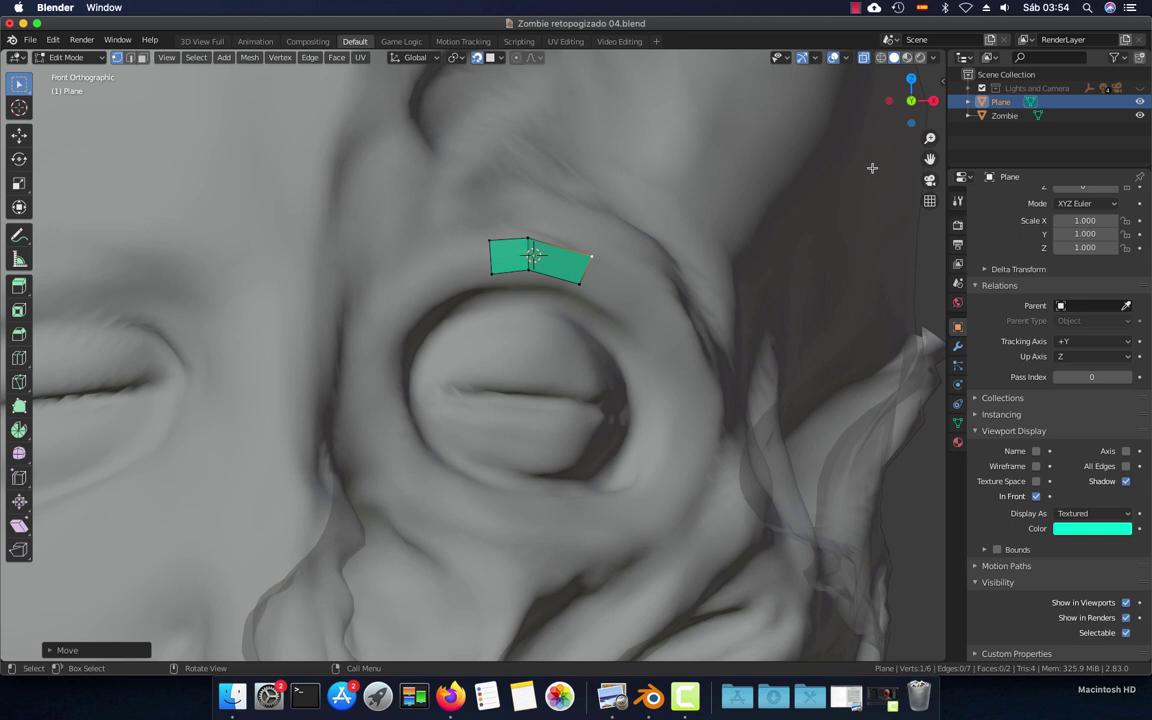
{"action": "left_click", "coordinate": [935, 58]}
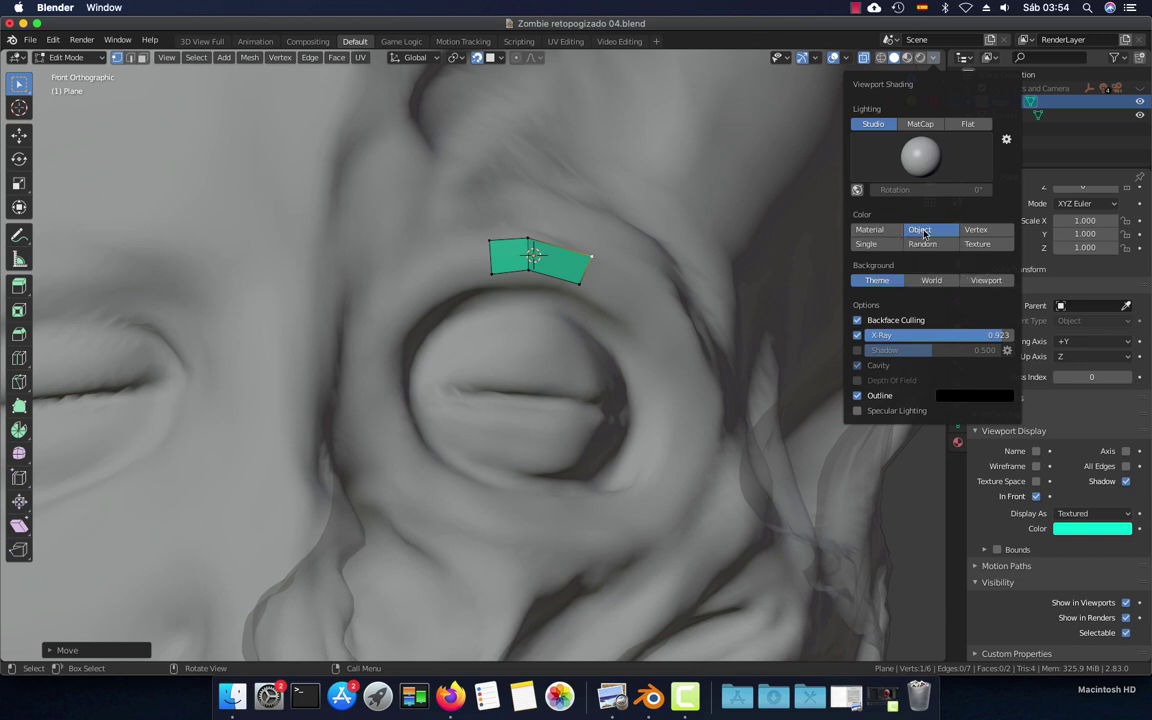
{"action": "left_click", "coordinate": [884, 231]}
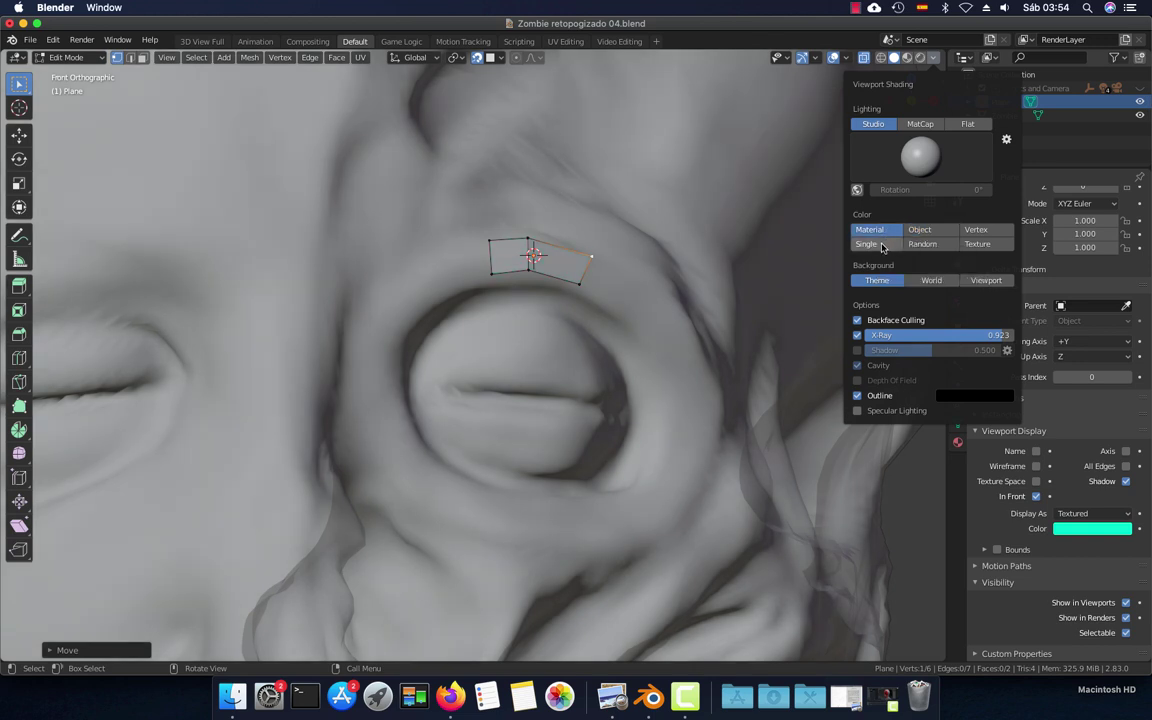
{"action": "left_click", "coordinate": [868, 244]}
{"action": "left_click", "coordinate": [924, 245]}
{"action": "left_click", "coordinate": [982, 245]}
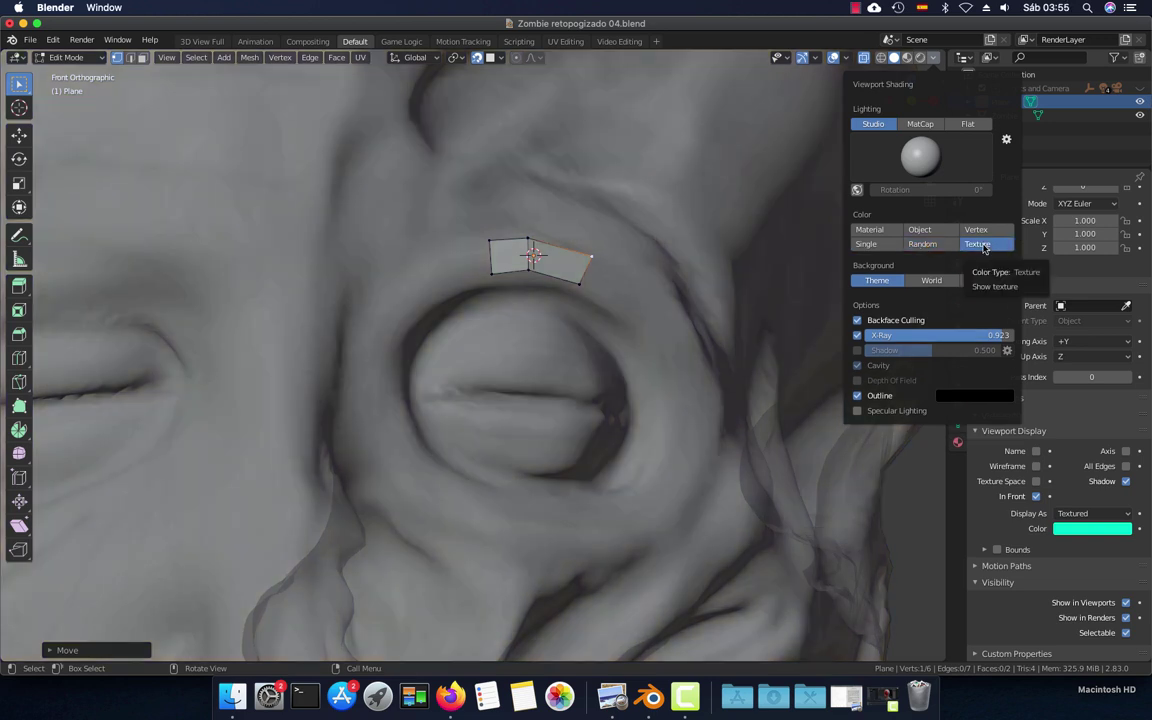
{"action": "left_click", "coordinate": [931, 233]}
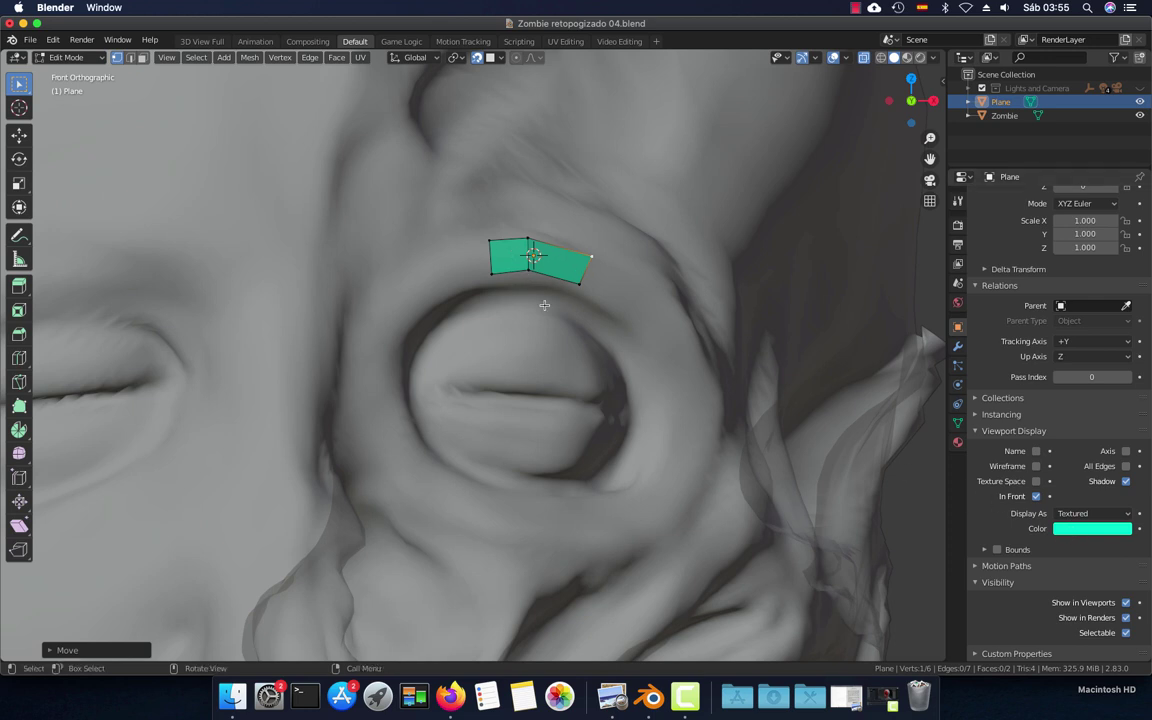
Reposition the strip's top corner vertex lower onto the brow
{"action": "scroll", "coordinate": [544, 305], "scroll_direction": "down", "scroll_amount": 4}
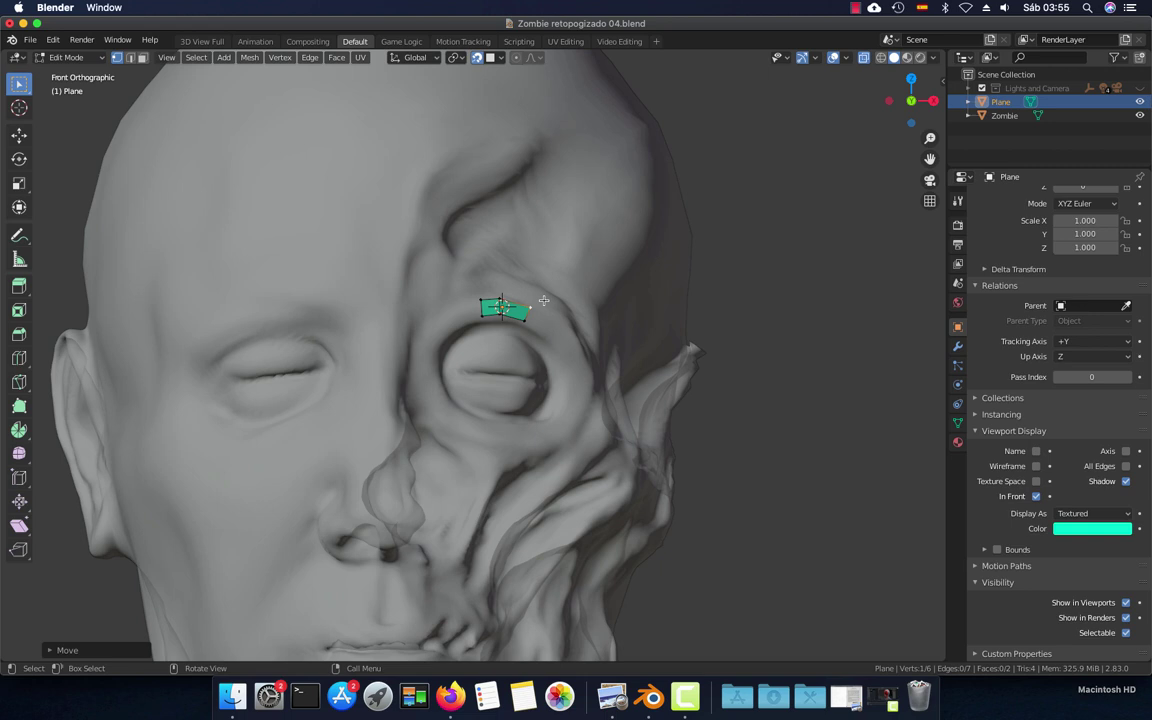
{"action": "scroll", "coordinate": [543, 300], "scroll_direction": "up", "scroll_amount": 5}
{"action": "scroll", "coordinate": [543, 300], "scroll_direction": "down", "scroll_amount": 1}
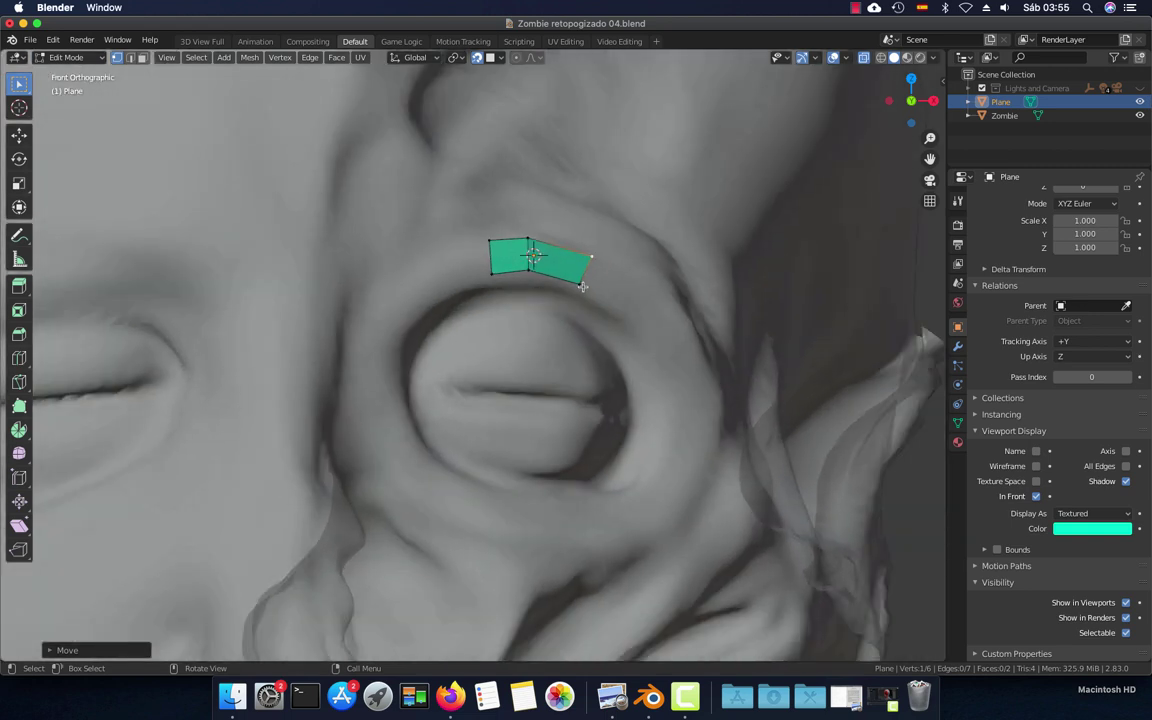
{"action": "left_click", "coordinate": [582, 286], "text": "shift"}
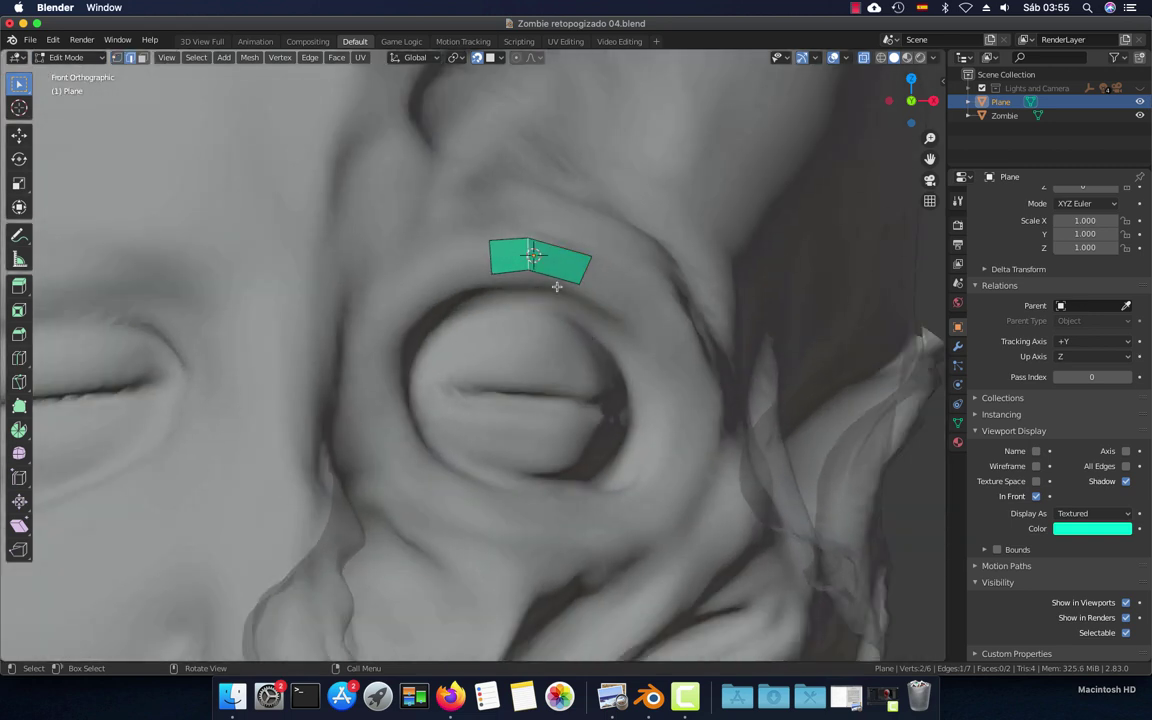
{"action": "scroll", "coordinate": [531, 254], "scroll_direction": "up", "scroll_amount": 1}
{"action": "left_click", "coordinate": [538, 226]}
{"action": "key", "text": "g"}
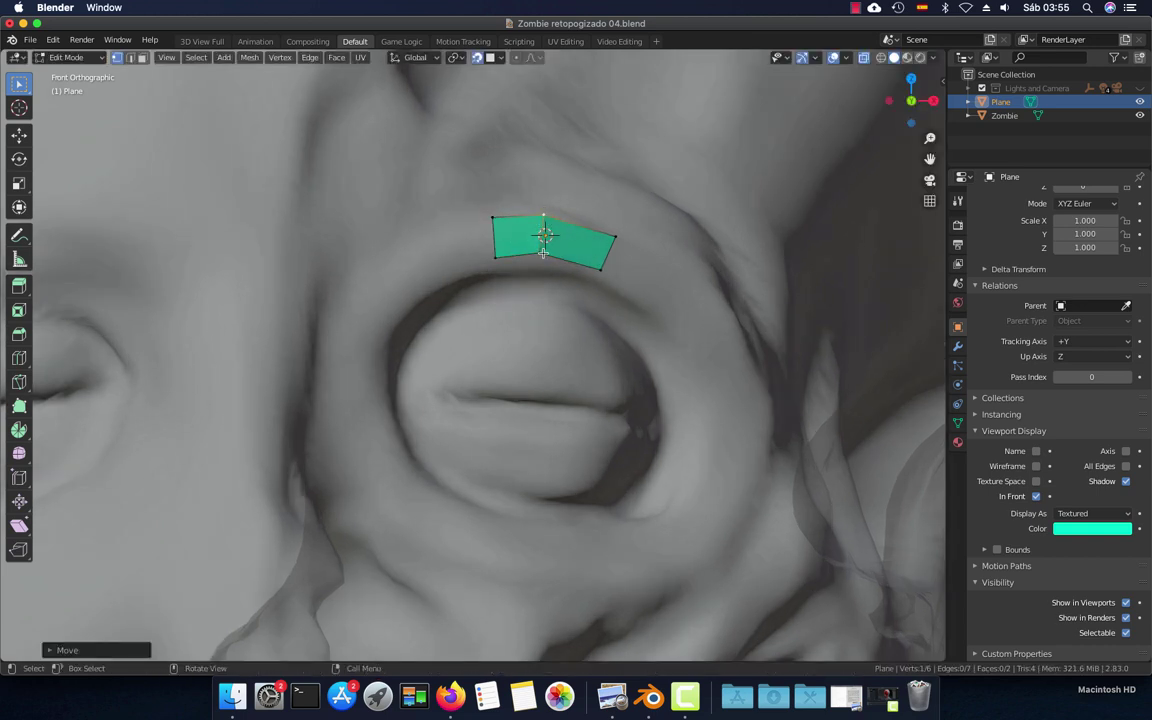
{"action": "left_click", "coordinate": [542, 253]}
Extrude the end edge into a new brow quad and adjust its outer vertices
{"action": "key", "text": "2"}
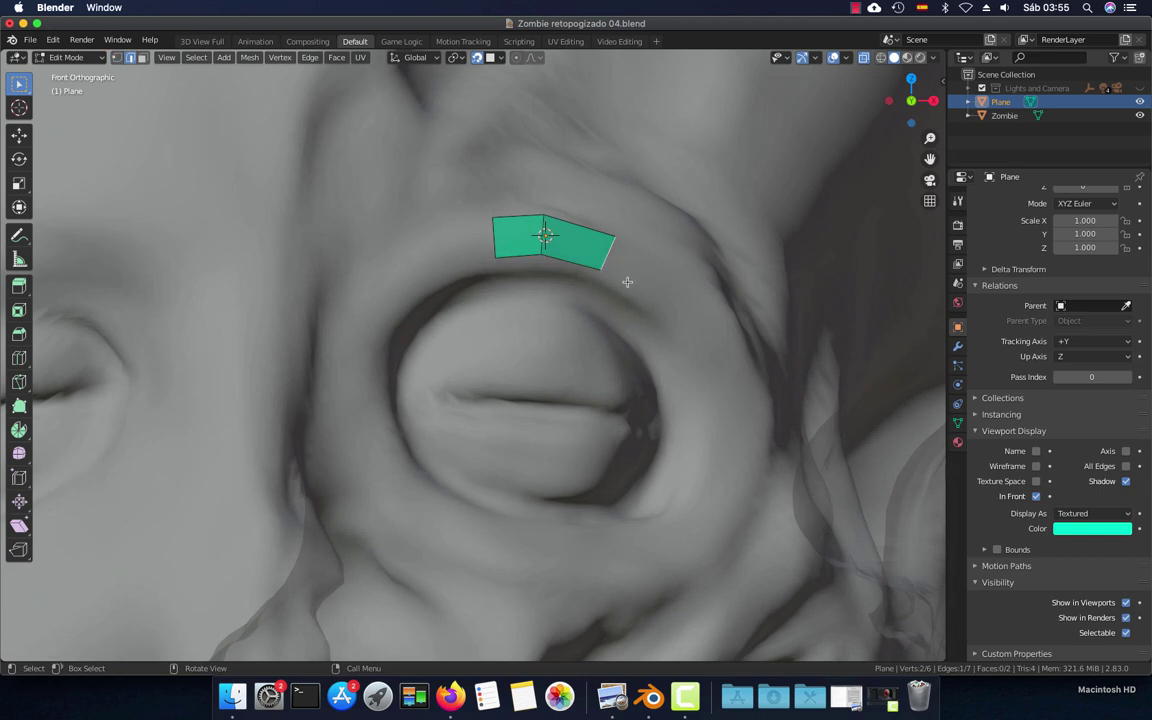
{"action": "scroll", "coordinate": [624, 266], "scroll_direction": "down", "scroll_amount": 2, "text": "shift"}
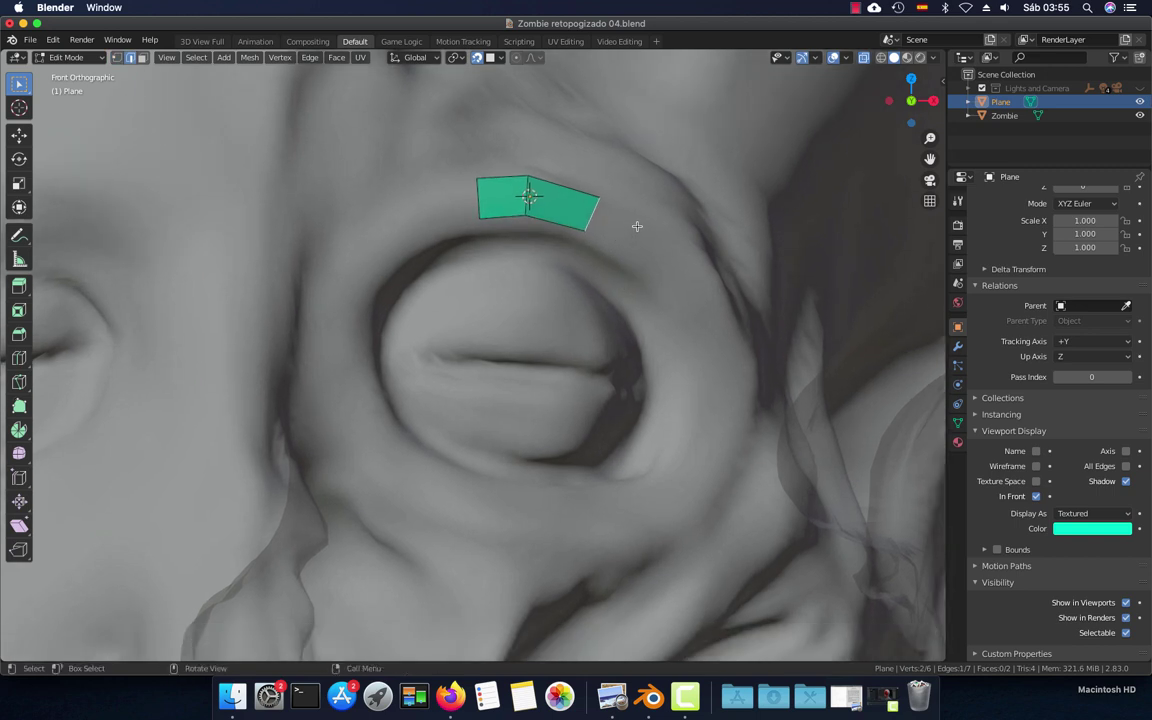
{"action": "key", "text": "e"}
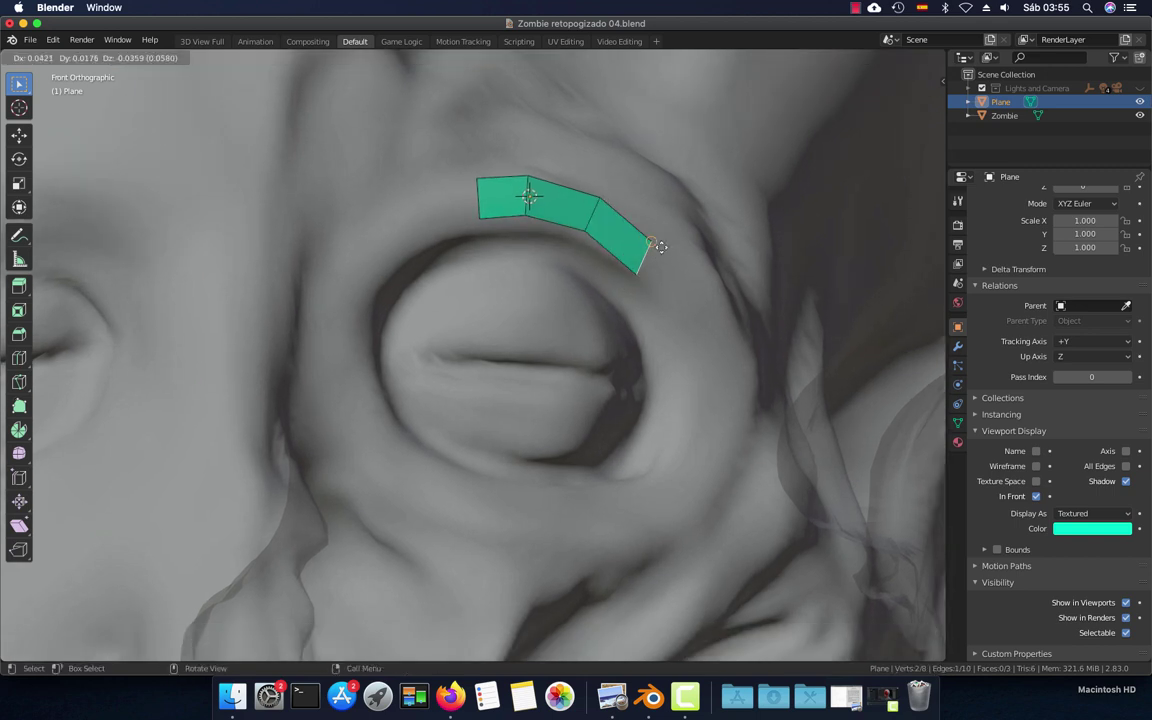
{"action": "left_click", "coordinate": [665, 262]}
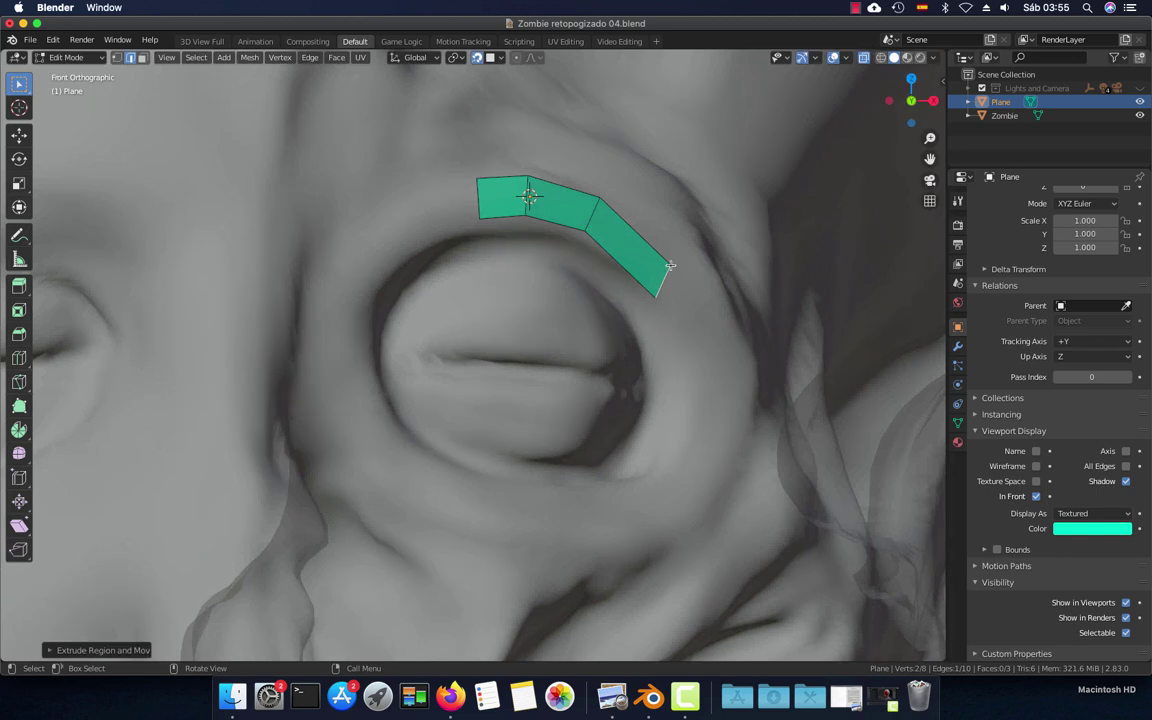
{"action": "left_click", "coordinate": [118, 60]}
{"action": "key", "text": "g"}
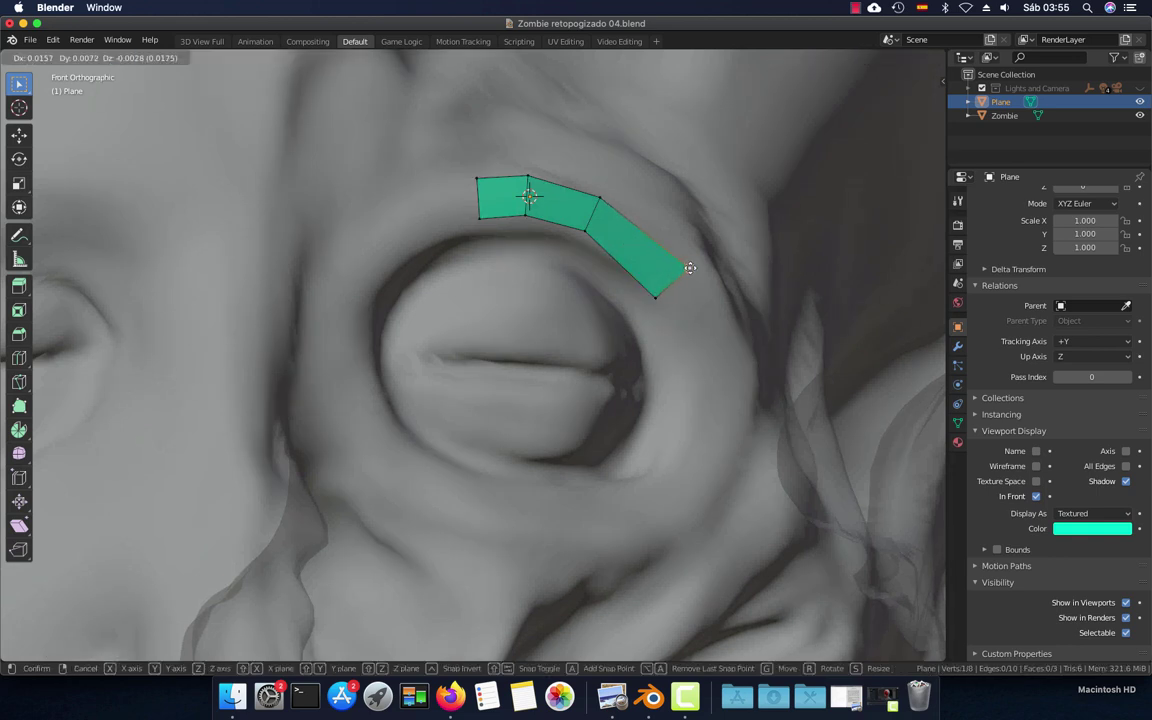
{"action": "left_click", "coordinate": [689, 267]}
{"action": "left_click", "coordinate": [661, 292]}
{"action": "key", "text": "g"}
{"action": "left_click", "coordinate": [689, 272]}
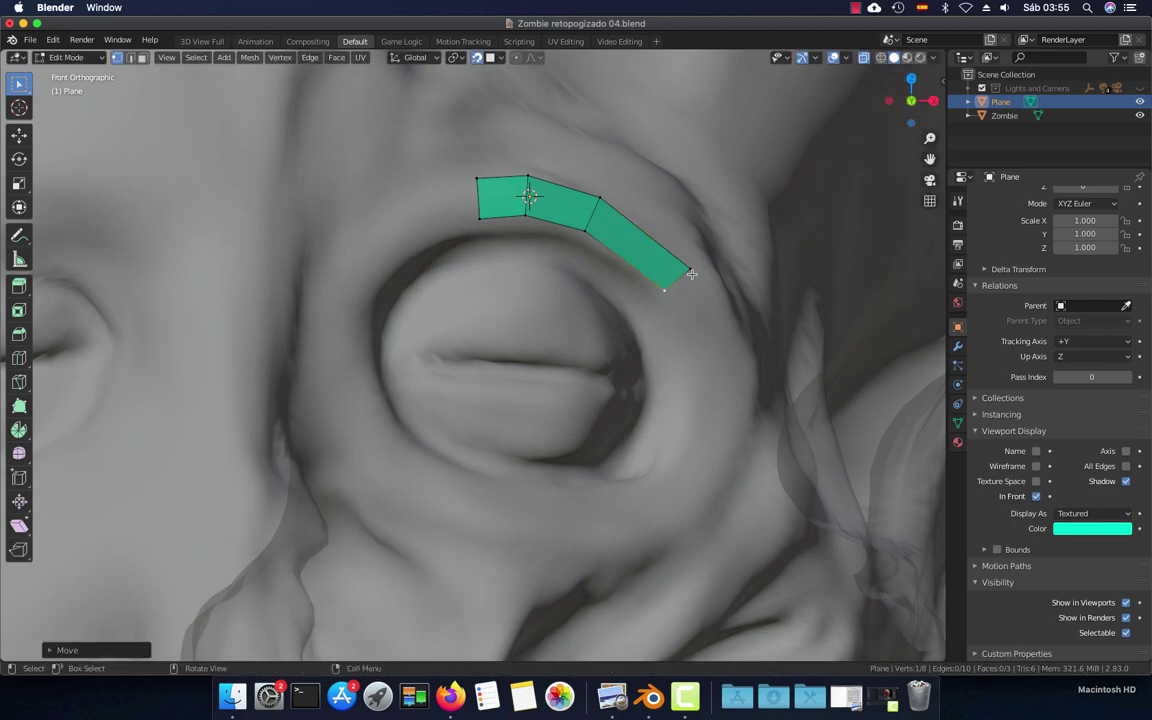
{"action": "mouse_move", "coordinate": [689, 268]}
{"action": "middle_mouse_down"}
{"action": "mouse_move", "coordinate": [594, 396]}
{"action": "mouse_move", "coordinate": [567, 311]}
{"action": "mouse_move", "coordinate": [619, 374]}
{"action": "middle_mouse_up"}
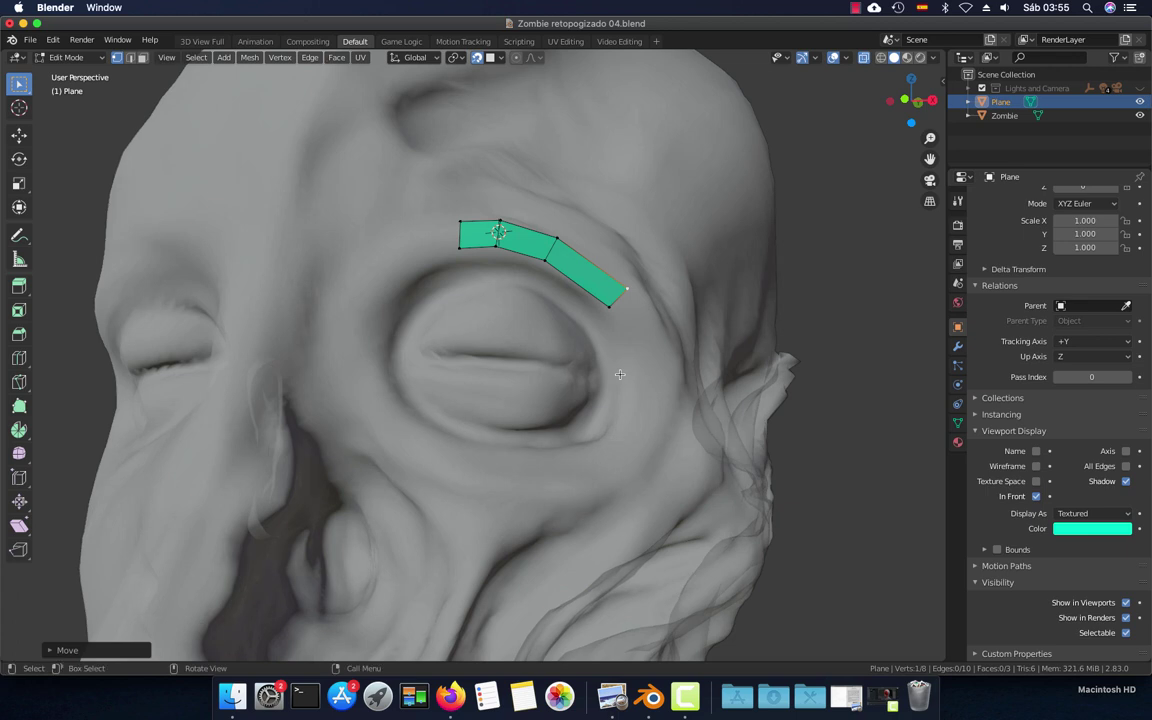
{"action": "key", "text": "KP_1"}
{"action": "scroll", "coordinate": [619, 374], "scroll_direction": "up", "scroll_amount": 2}
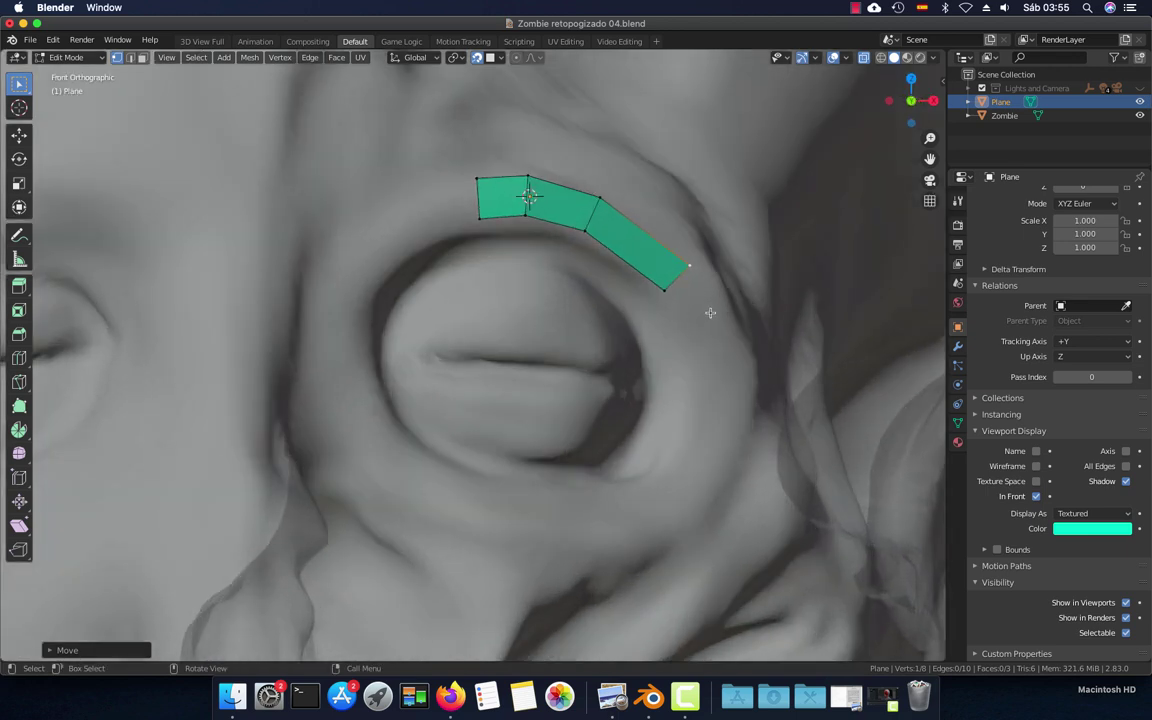
Extrude the right end edge in eight segments around the eye, then fill the gap to close the ring
{"action": "key", "text": "2"}
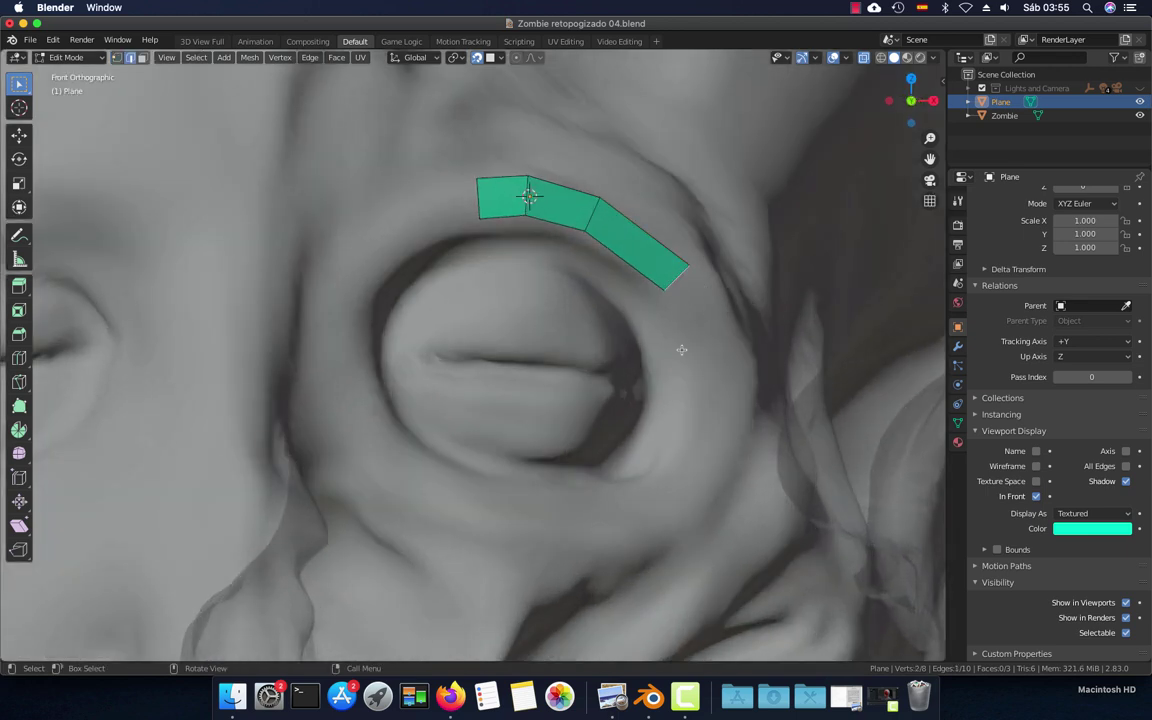
{"action": "left_click", "coordinate": [668, 270]}
{"action": "scroll", "coordinate": [650, 348], "scroll_direction": "down", "scroll_amount": 3}
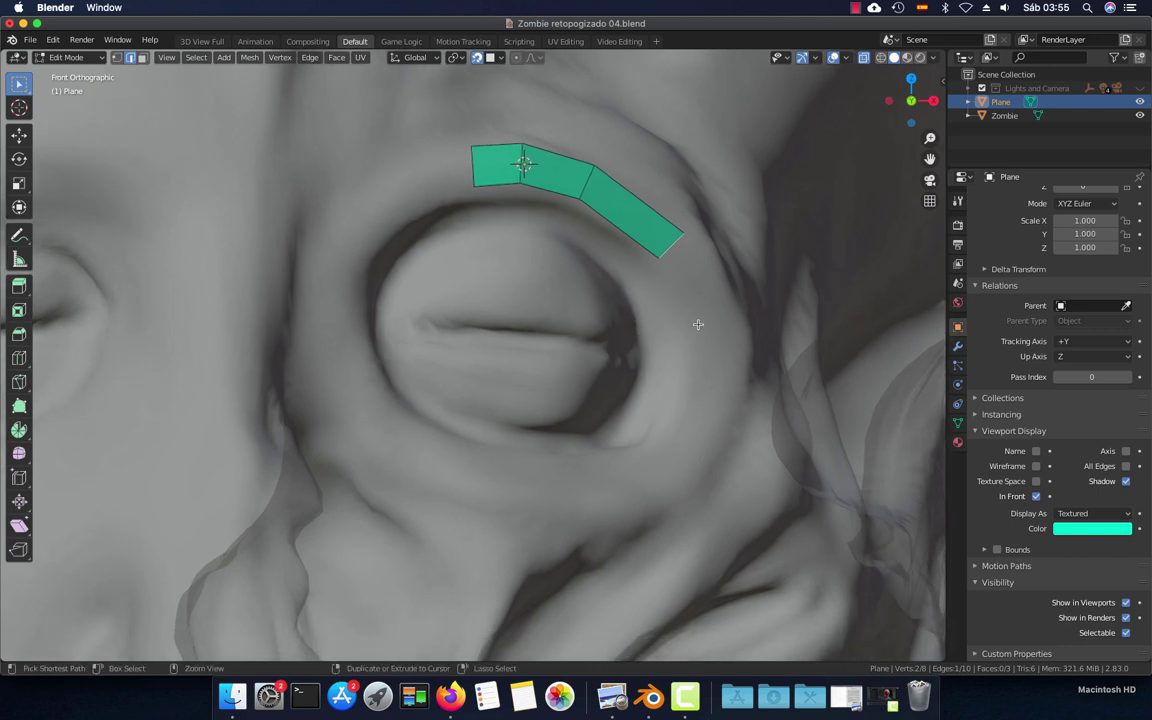
{"action": "right_click", "coordinate": [697, 332], "text": "ctrl"}
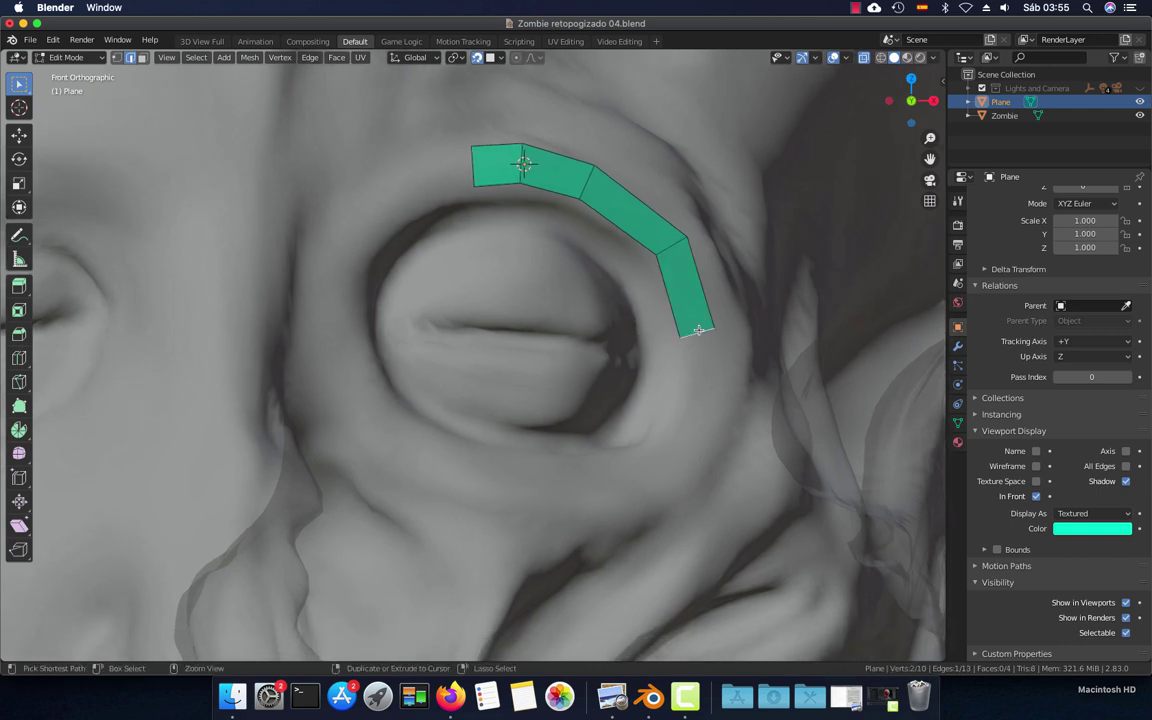
{"action": "right_click", "coordinate": [673, 438], "text": "ctrl"}
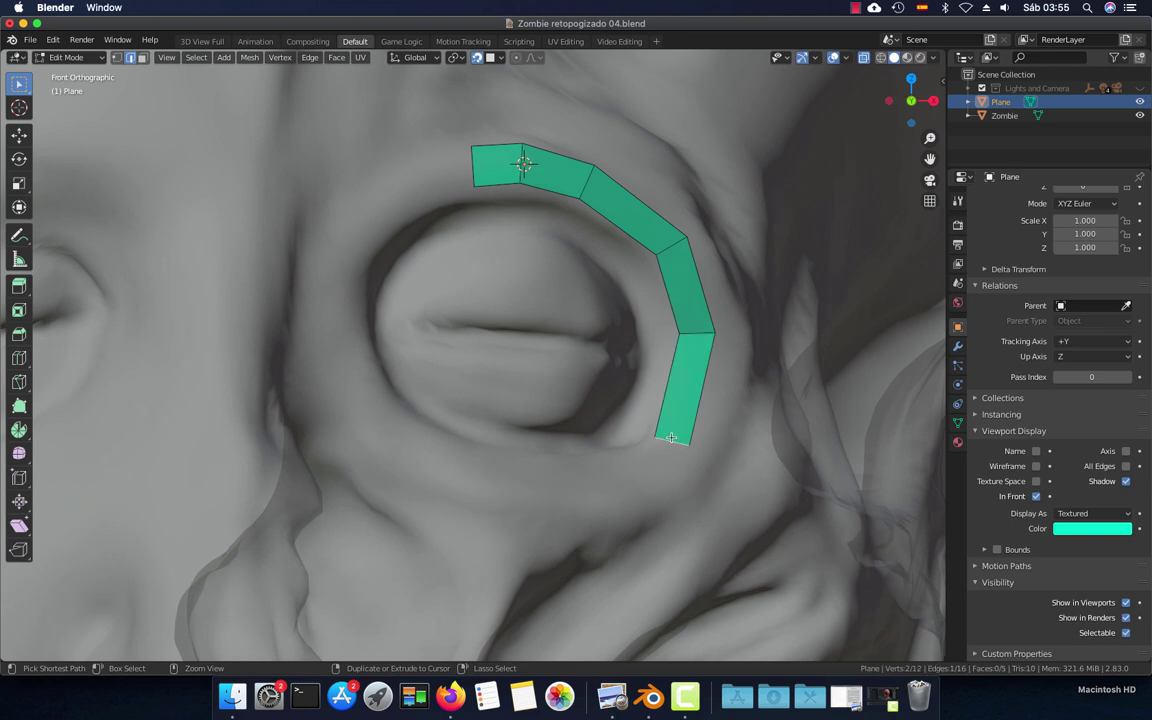
{"action": "right_click", "coordinate": [569, 478], "text": "ctrl"}
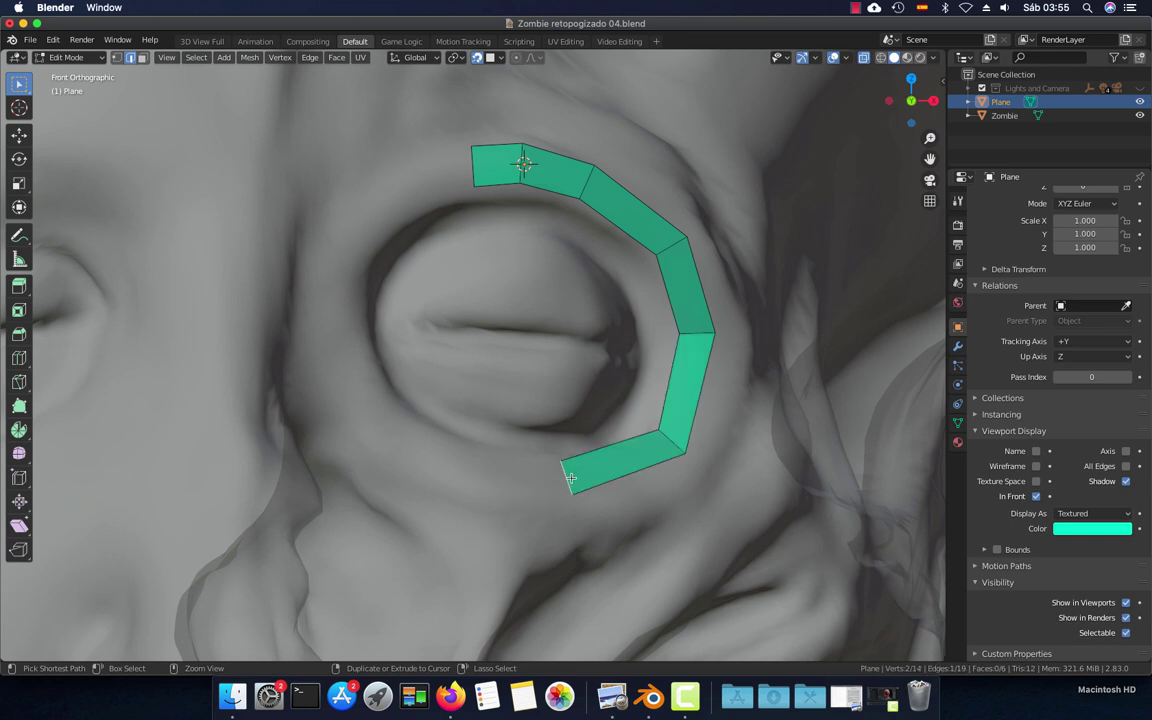
{"action": "right_click", "coordinate": [469, 466], "text": "ctrl"}
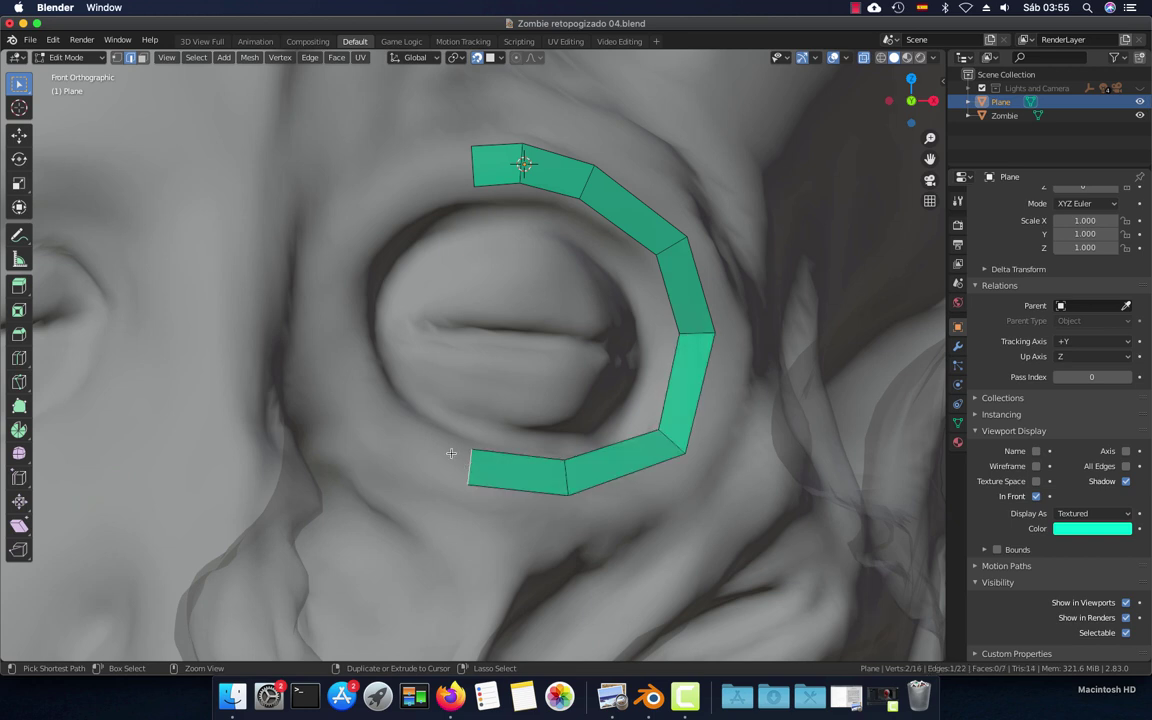
{"action": "right_click", "coordinate": [395, 428], "text": "ctrl"}
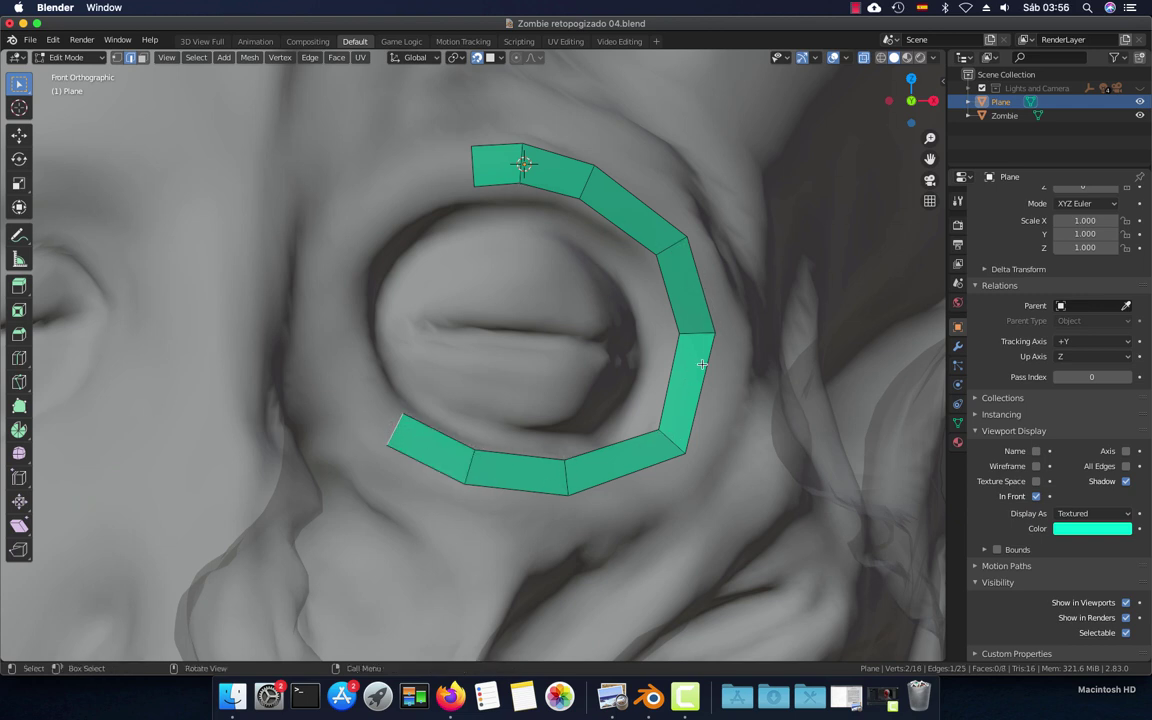
{"action": "right_click", "coordinate": [348, 361], "text": "ctrl"}
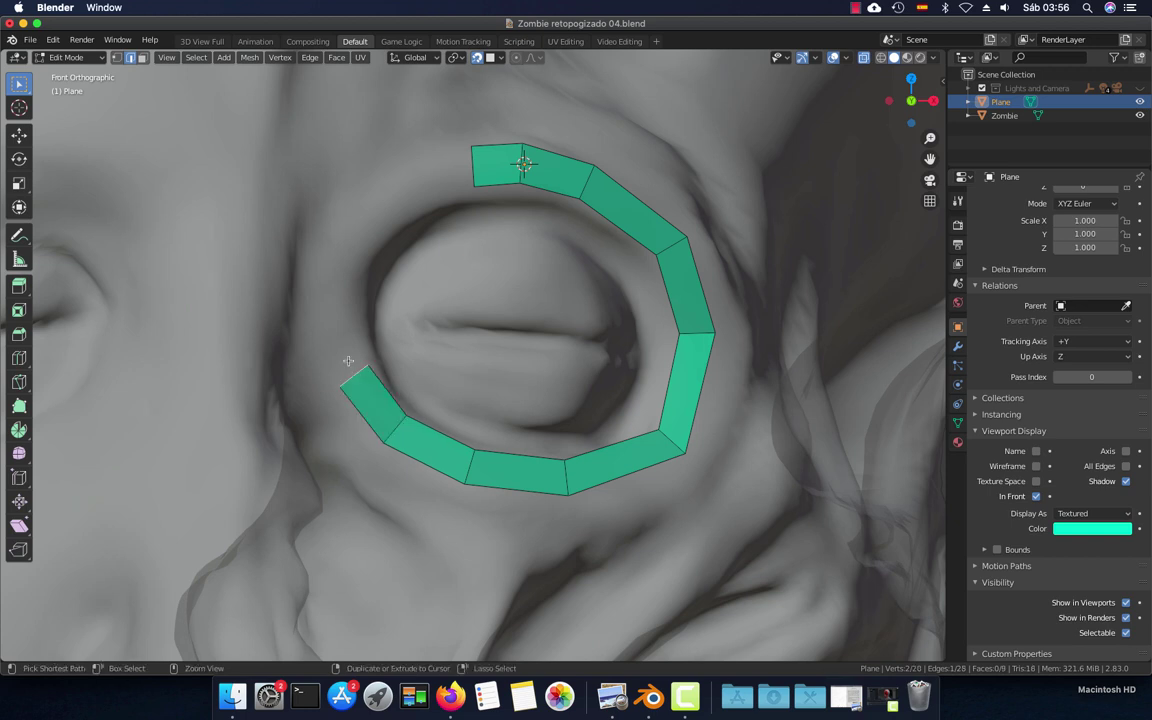
{"action": "right_click", "coordinate": [354, 247], "text": "ctrl"}
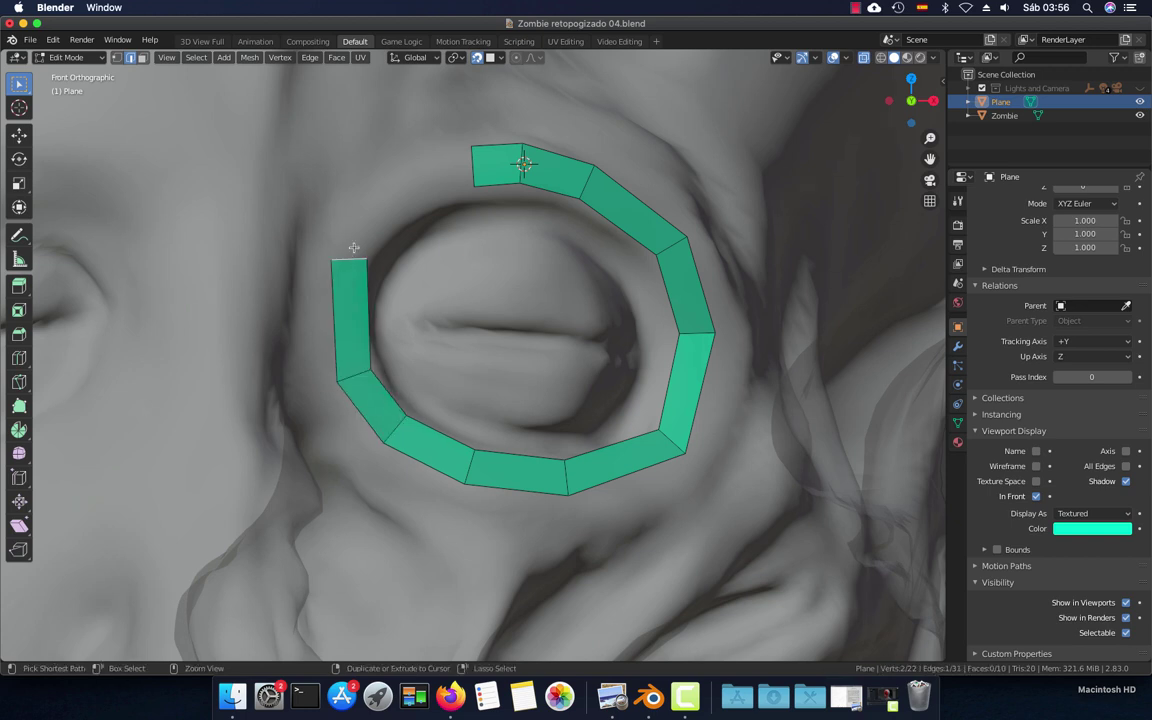
{"action": "right_click", "coordinate": [403, 193], "text": "ctrl"}
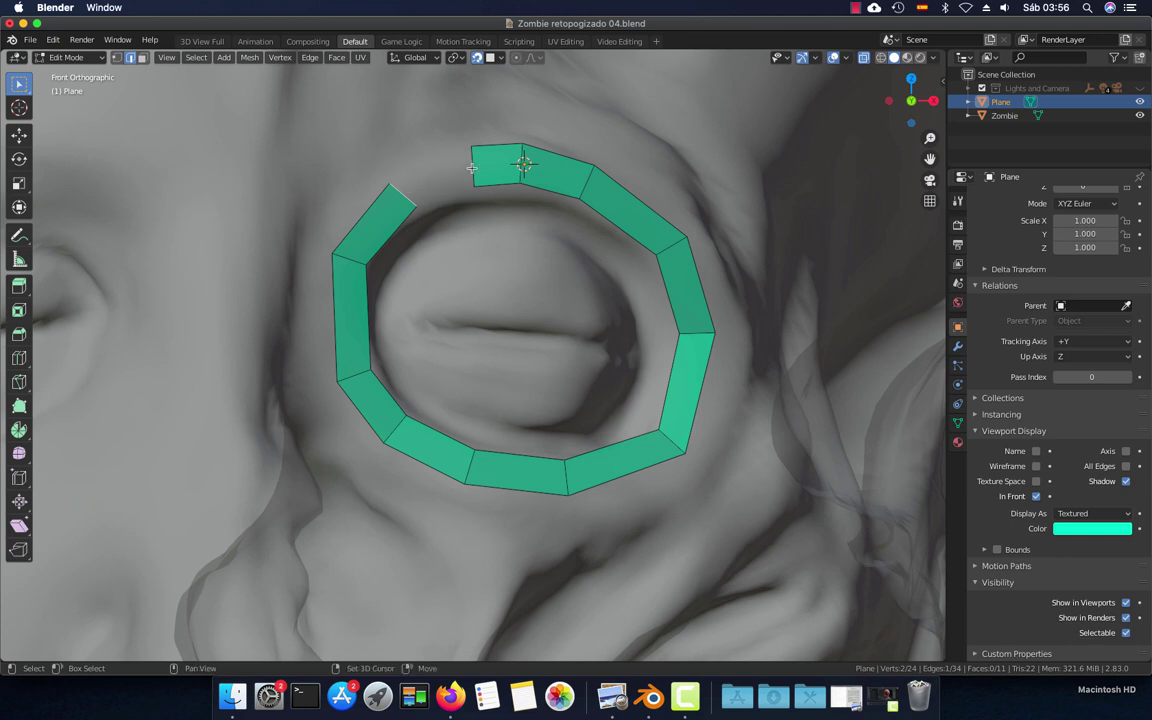
{"action": "left_click", "coordinate": [472, 165], "text": "shift"}
{"action": "key", "text": "f"}
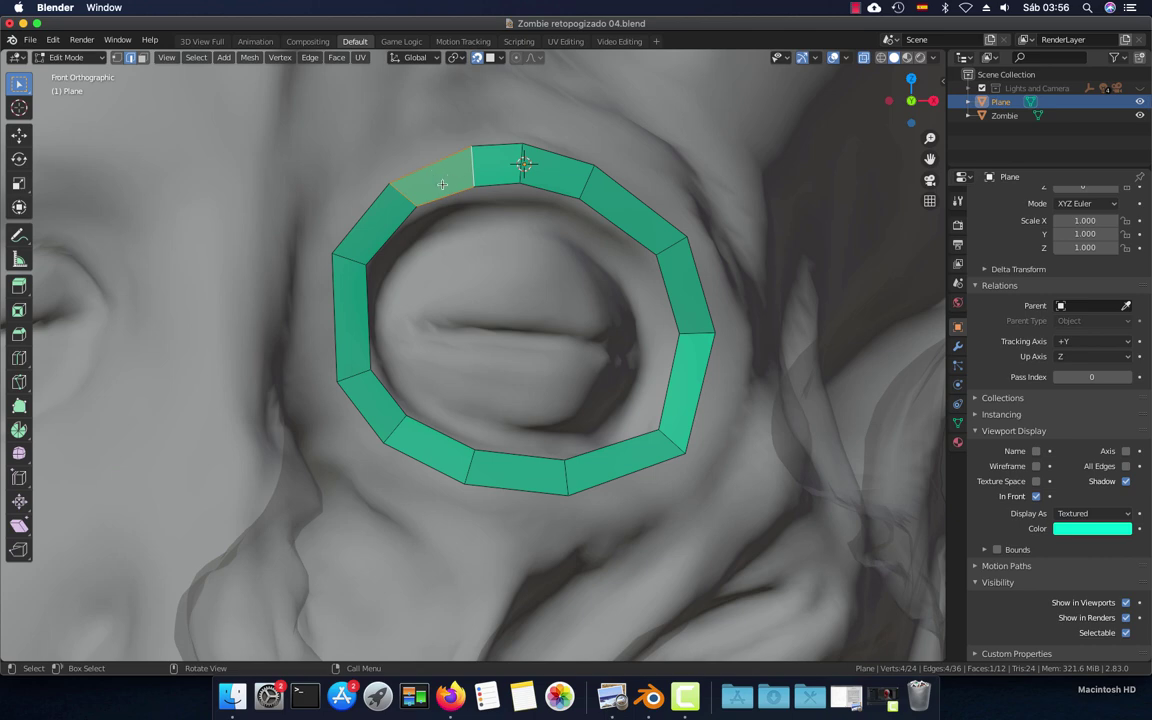
Check the 12-quad eye ring from the side, then select its inner edge loop face-on
{"action": "scroll", "coordinate": [435, 216], "scroll_direction": "down", "scroll_amount": 2}
{"action": "scroll", "coordinate": [435, 216], "scroll_direction": "down", "scroll_amount": 4}
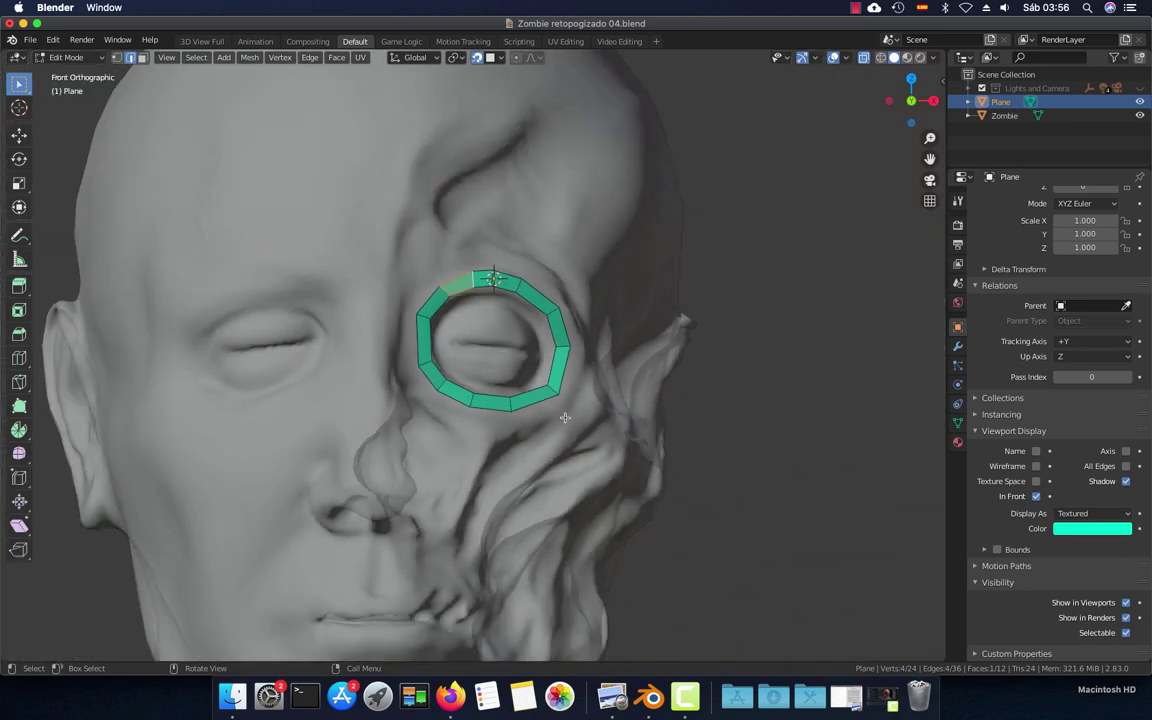
{"action": "mouse_move", "coordinate": [435, 216]}
{"action": "middle_mouse_down"}
{"action": "mouse_move", "coordinate": [401, 411]}
{"action": "mouse_move", "coordinate": [435, 352]}
{"action": "middle_mouse_up"}
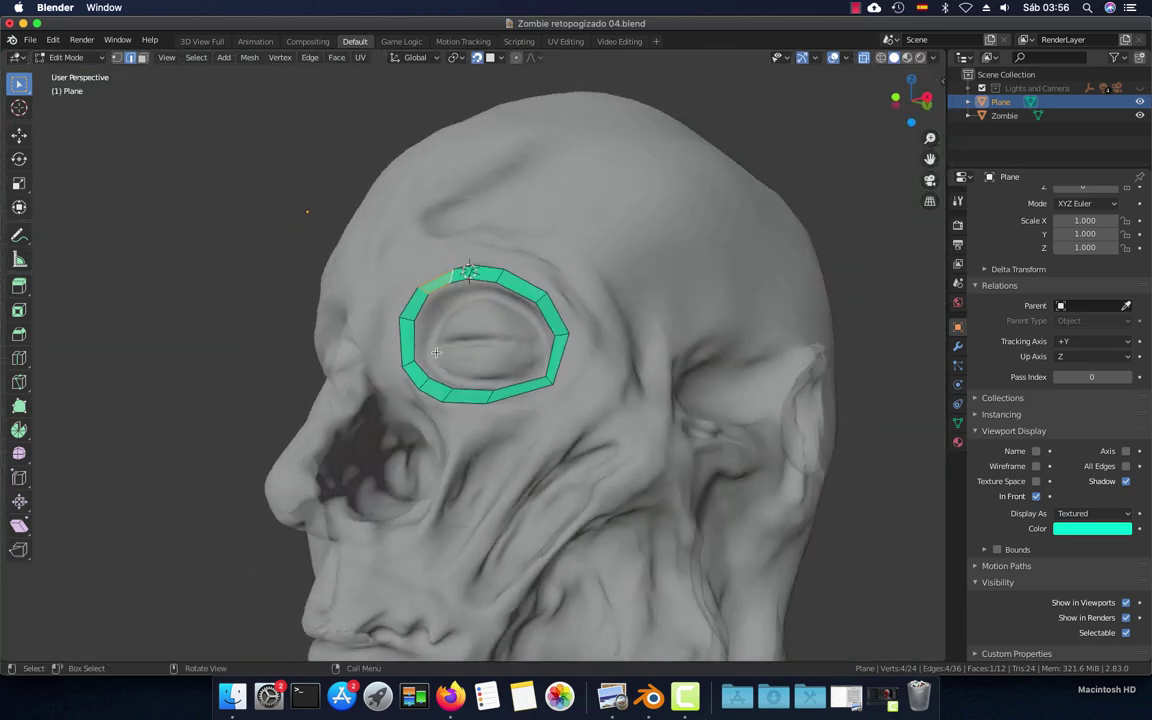
{"action": "middle_click_drag", "start_coordinate": [451, 298], "coordinate": [484, 404]}
{"action": "scroll", "coordinate": [484, 404], "scroll_direction": "up", "scroll_amount": 3}
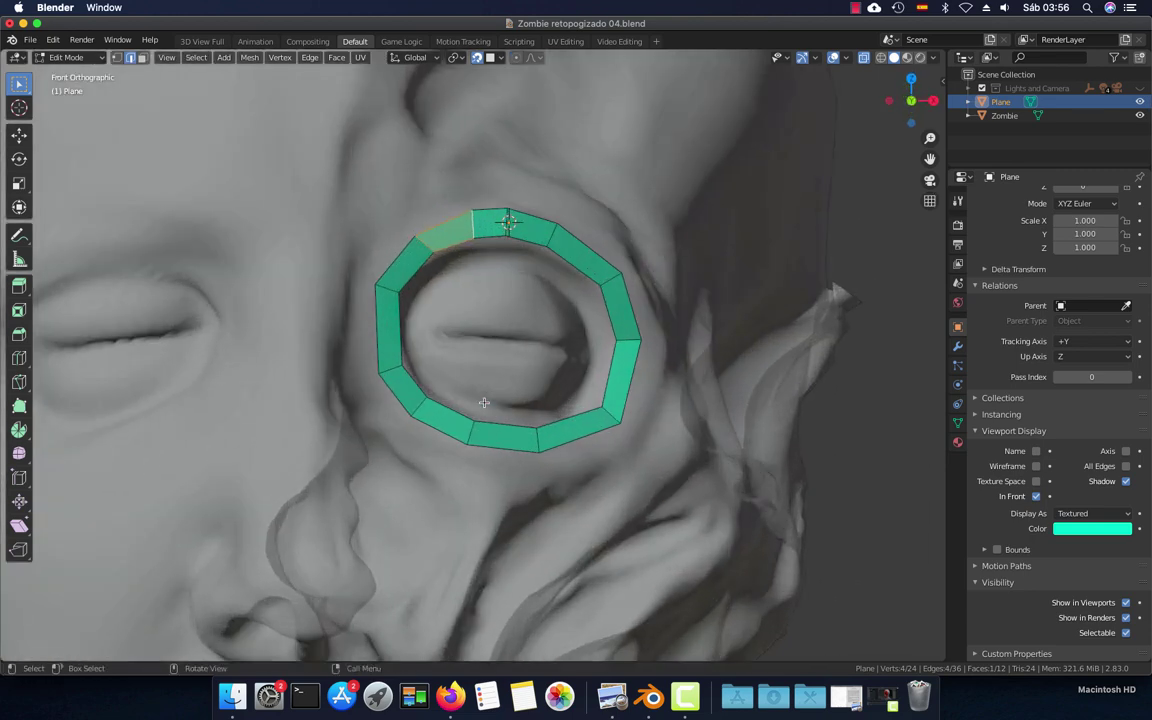
{"action": "scroll", "coordinate": [501, 373], "scroll_direction": "up", "scroll_amount": 1}
{"action": "scroll", "coordinate": [501, 373], "scroll_direction": "up", "scroll_amount": 2}
{"action": "left_click", "coordinate": [609, 154], "text": "alt"}
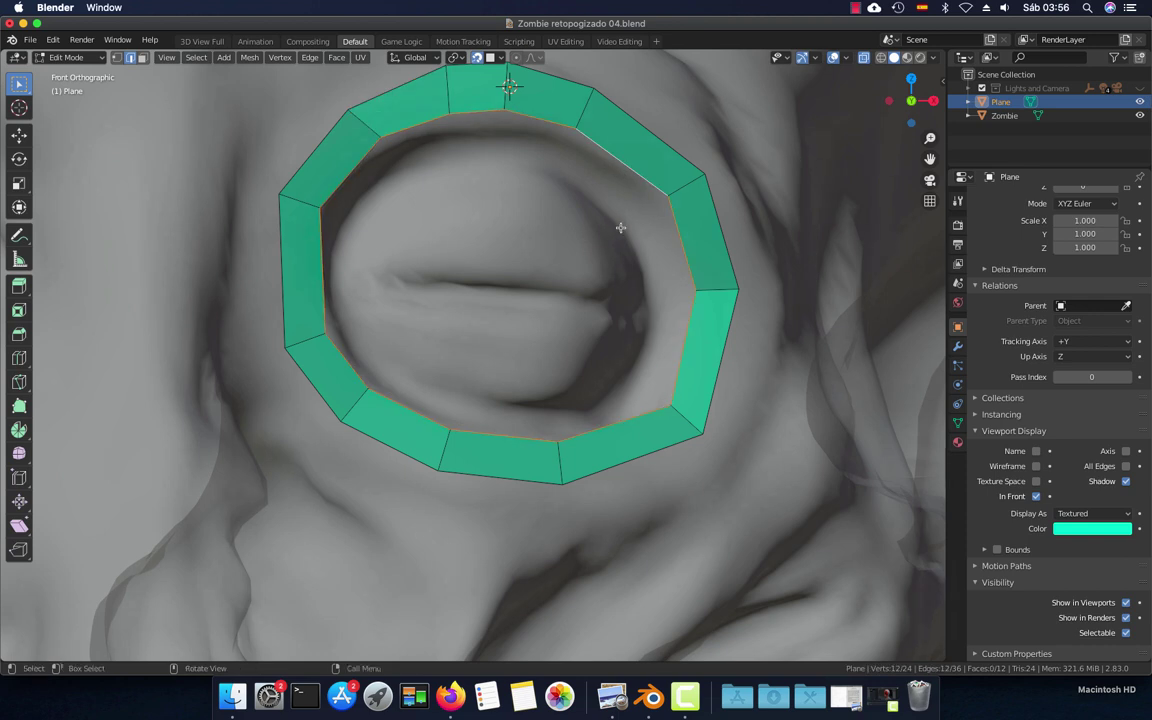
{"action": "middle_click_drag", "start_coordinate": [620, 226], "coordinate": [711, 287], "text": "shift"}
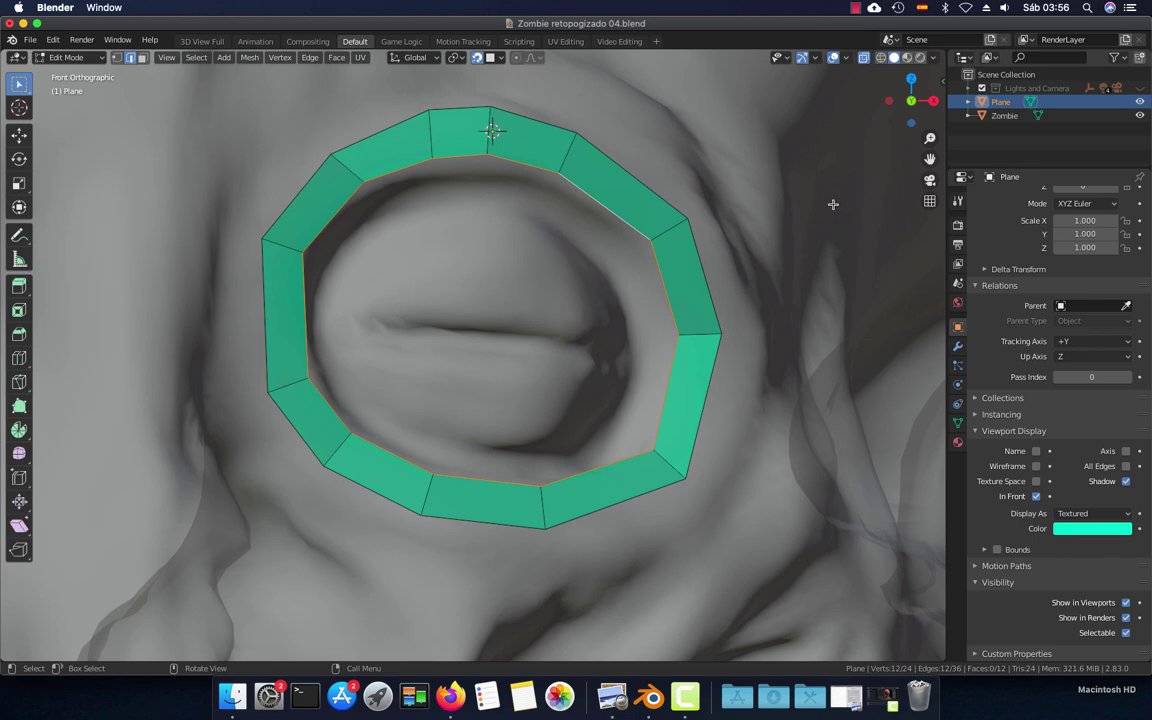
Extrude the eye ring's inner loop into a new row and scale it inward
{"action": "key", "text": "e"}
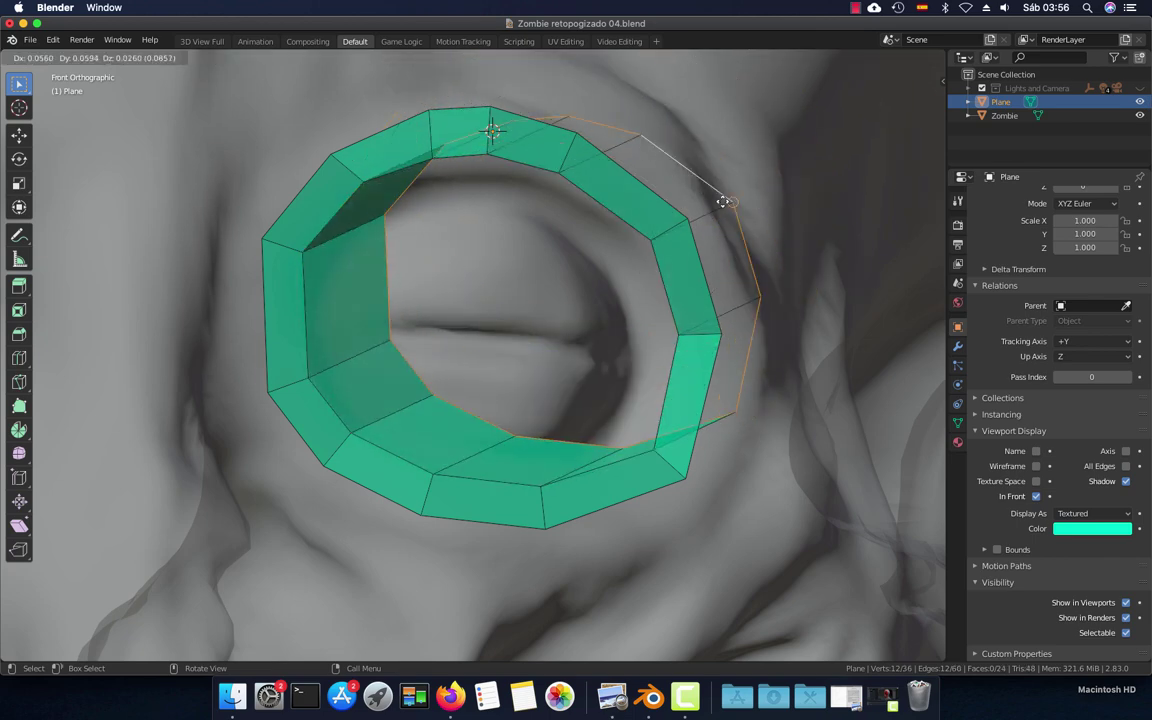
{"action": "right_click", "coordinate": [715, 203]}
{"action": "key", "text": "s"}
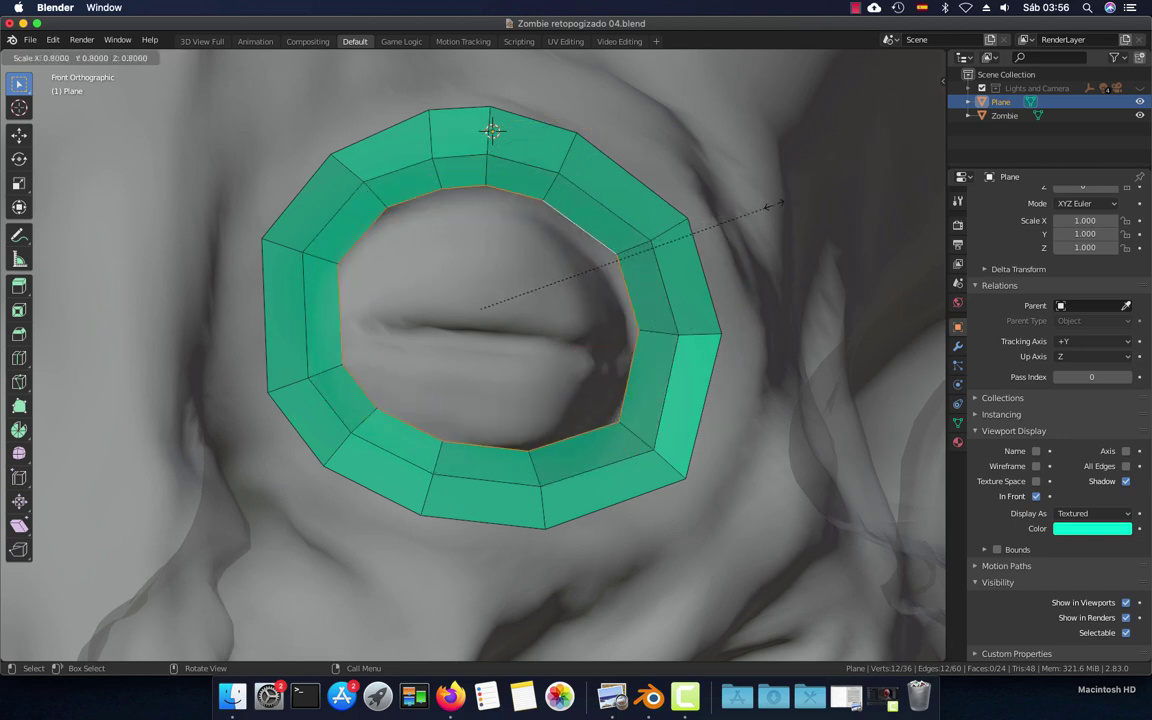
{"action": "right_click", "coordinate": [726, 215]}
Nudge the upper-left, left and lower-left inner vertices to fit the eye socket
{"action": "key", "text": "1"}
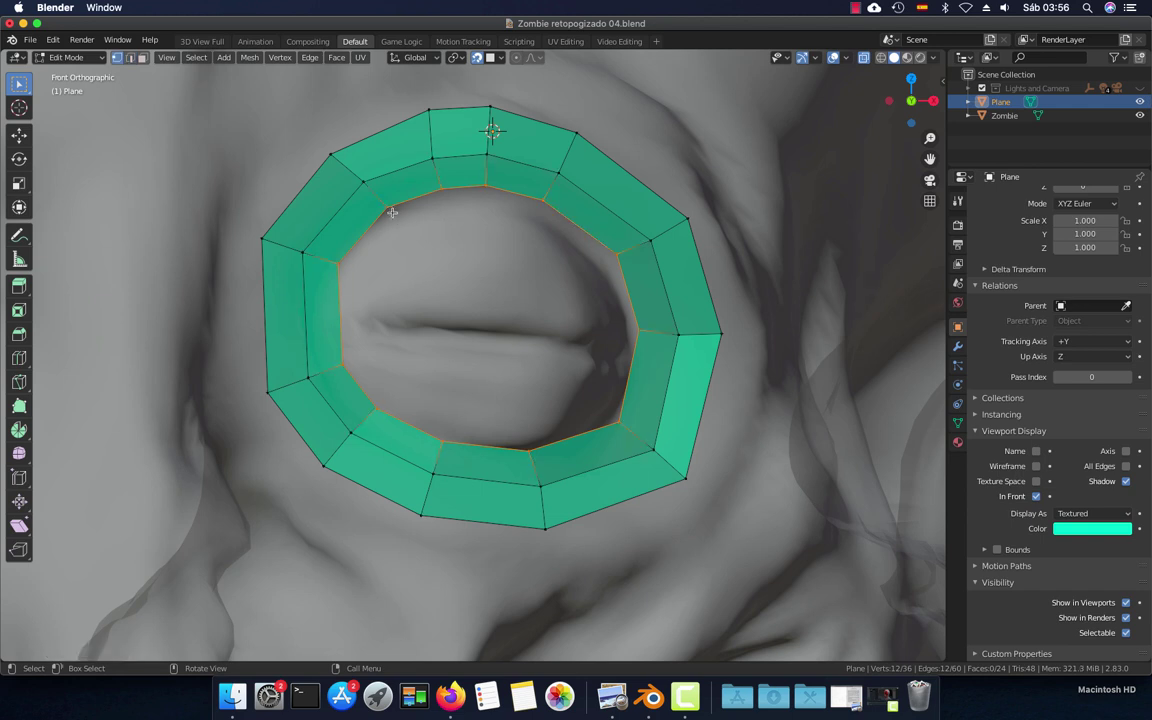
{"action": "left_click", "coordinate": [386, 210]}
{"action": "left_click_drag", "start_coordinate": [386, 210], "coordinate": [377, 207]}
{"action": "left_click", "coordinate": [338, 262]}
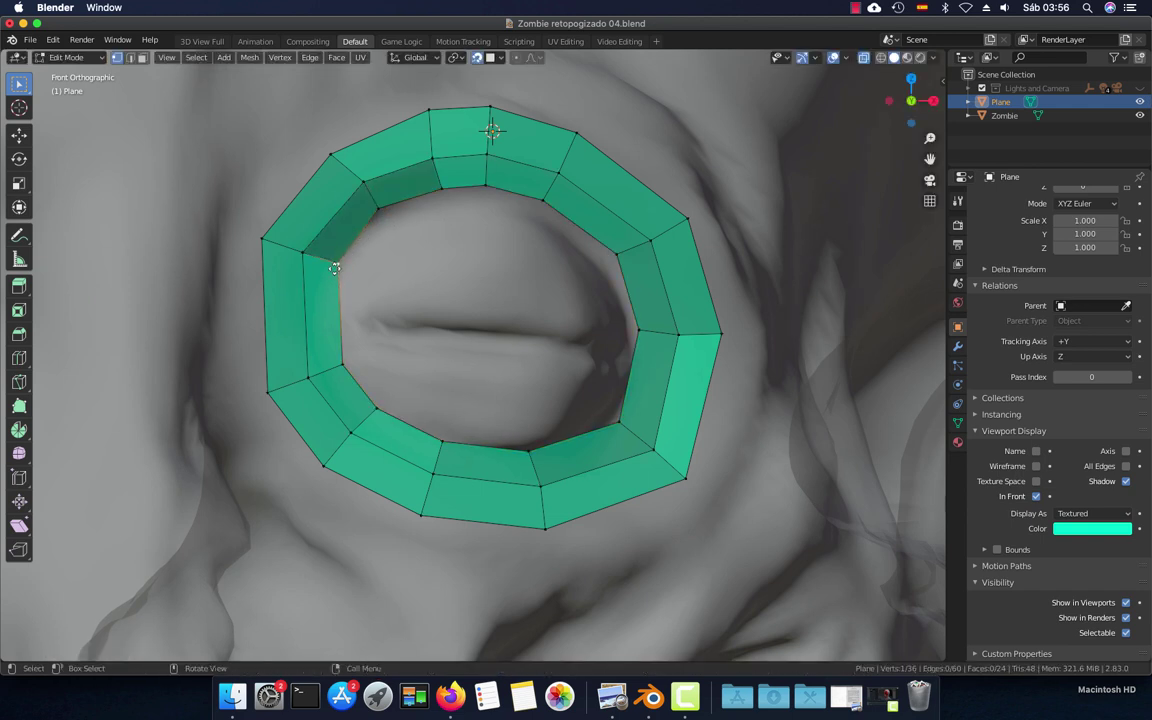
{"action": "left_click_drag", "start_coordinate": [338, 262], "coordinate": [332, 268]}
{"action": "left_click_drag", "start_coordinate": [342, 366], "coordinate": [336, 375]}
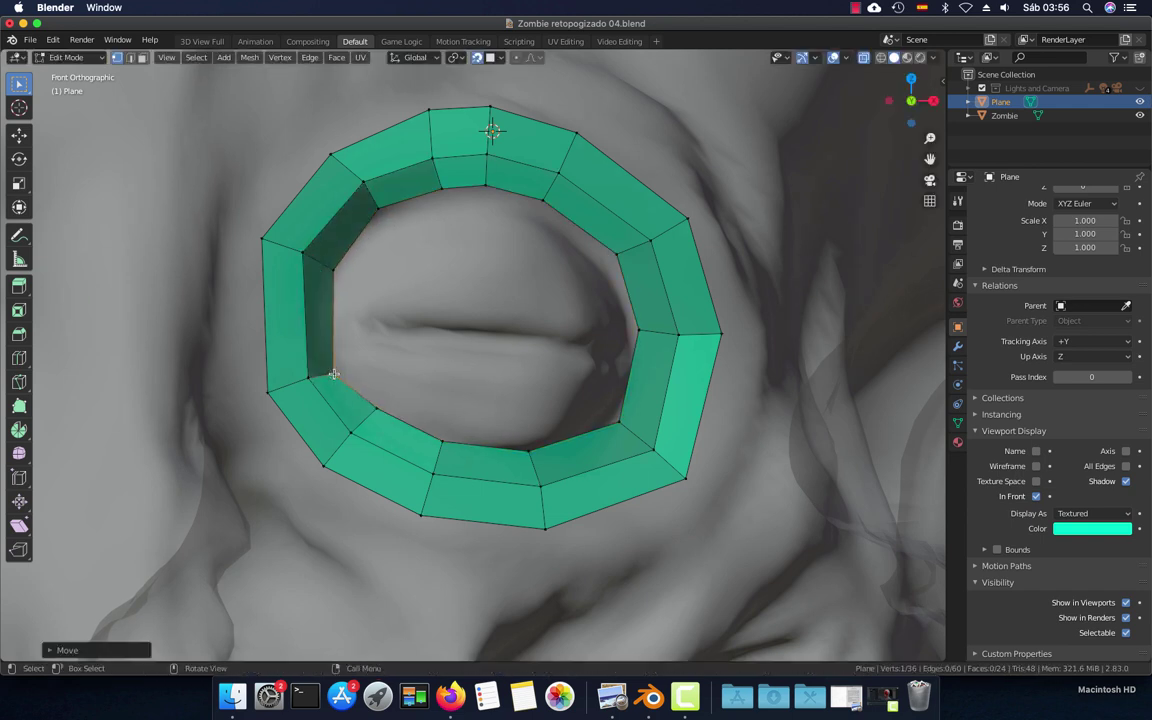
{"action": "left_click_drag", "start_coordinate": [380, 411], "coordinate": [367, 419]}
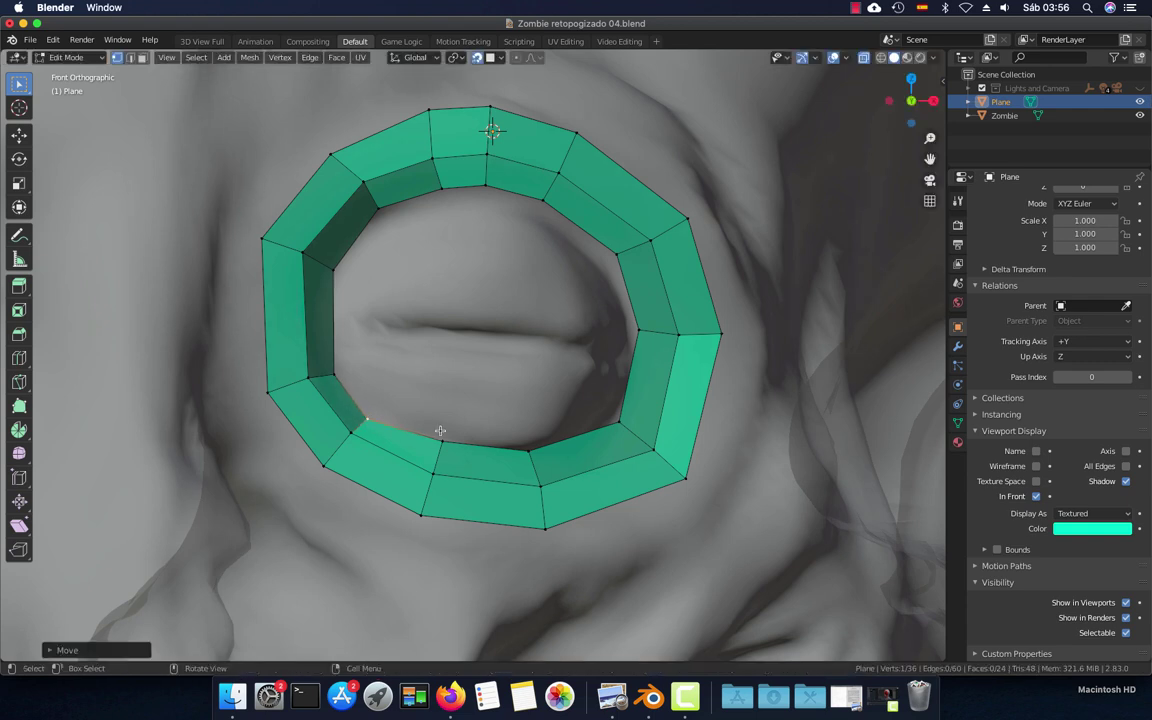
Adjust the bottom, right and top inner vertices to hug the socket, checking from the side
{"action": "left_click_drag", "start_coordinate": [440, 440], "coordinate": [441, 446]}
{"action": "left_click_drag", "start_coordinate": [532, 452], "coordinate": [533, 456]}
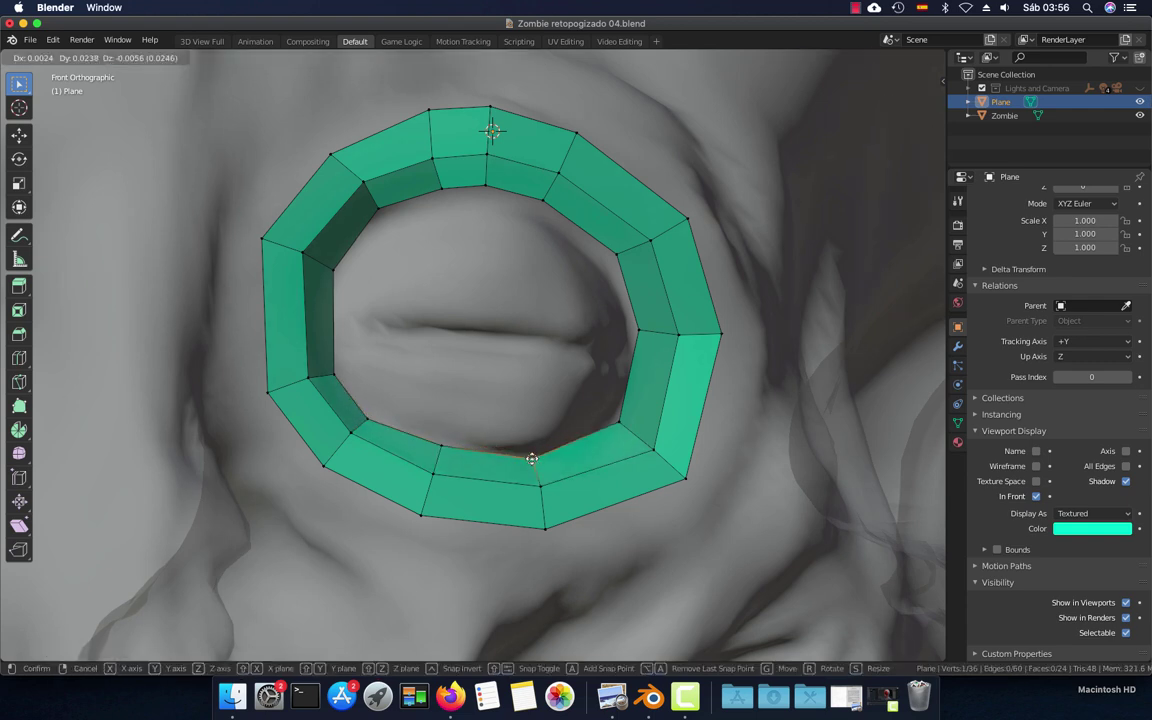
{"action": "left_click_drag", "start_coordinate": [620, 424], "coordinate": [622, 424]}
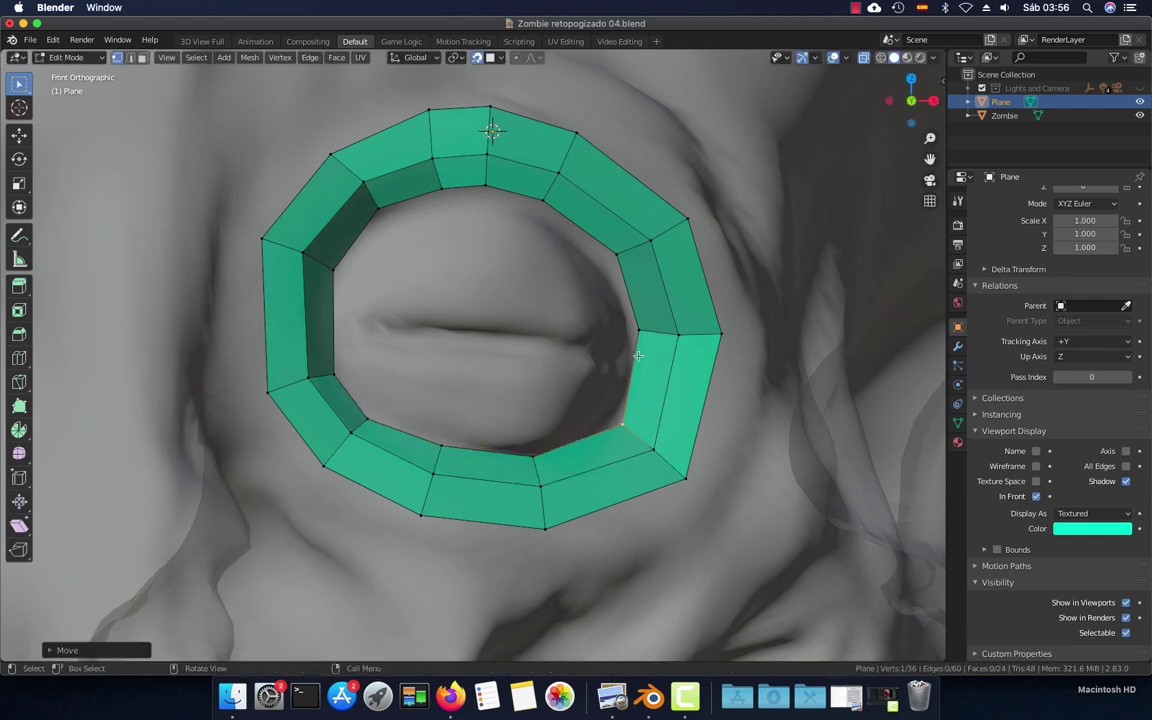
{"action": "left_click_drag", "start_coordinate": [638, 330], "coordinate": [638, 347]}
{"action": "left_click_drag", "start_coordinate": [617, 252], "coordinate": [614, 260]}
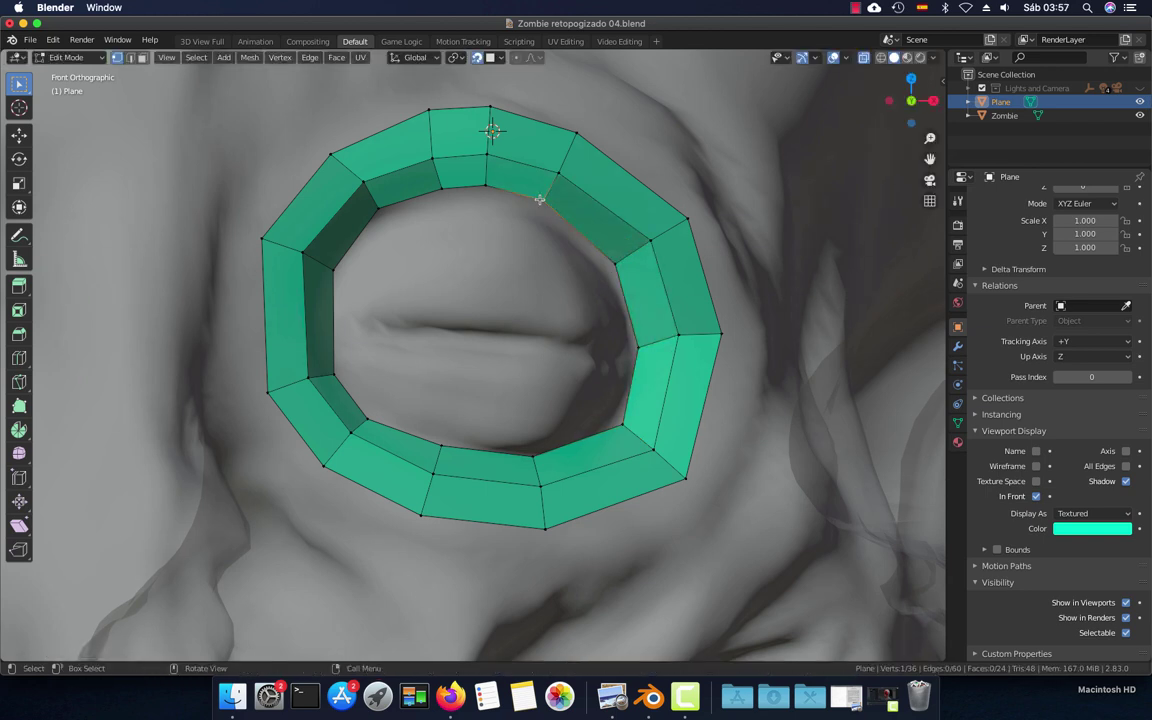
{"action": "left_click_drag", "start_coordinate": [541, 195], "coordinate": [543, 199]}
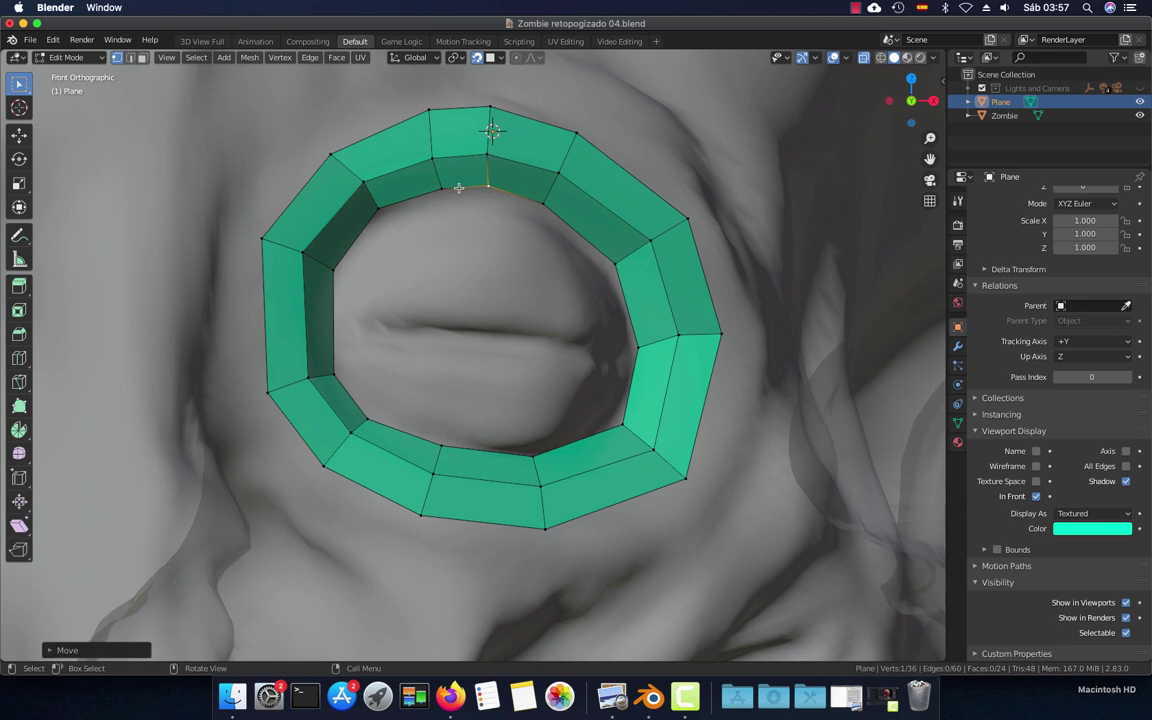
{"action": "left_click_drag", "start_coordinate": [441, 188], "coordinate": [440, 190]}
{"action": "scroll", "coordinate": [553, 312], "scroll_direction": "down", "scroll_amount": 4}
{"action": "mouse_move", "coordinate": [553, 312]}
{"action": "middle_mouse_down"}
{"action": "mouse_move", "coordinate": [399, 316]}
{"action": "mouse_move", "coordinate": [545, 377]}
{"action": "middle_mouse_up"}
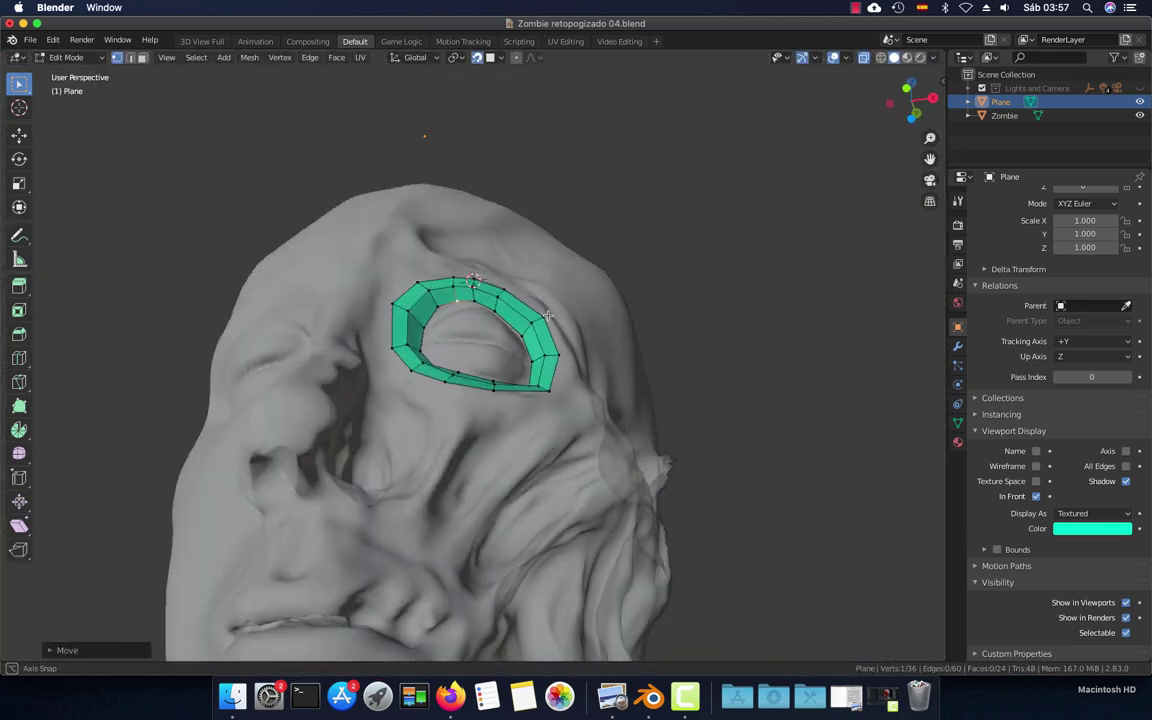
{"action": "key", "text": "1"}
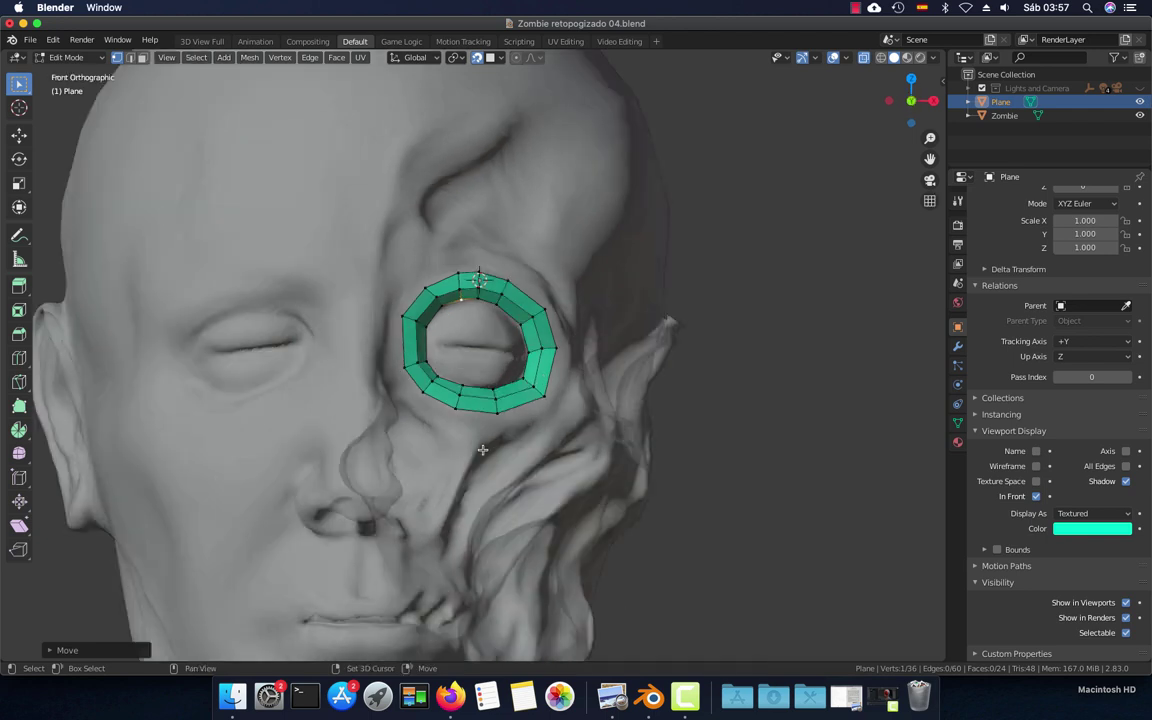
{"action": "middle_click_drag", "start_coordinate": [437, 500], "coordinate": [578, 364], "text": "shift"}
{"action": "scroll", "coordinate": [578, 364], "scroll_direction": "down", "scroll_amount": 2}
{"action": "scroll", "coordinate": [578, 364], "scroll_direction": "up", "scroll_amount": 2}
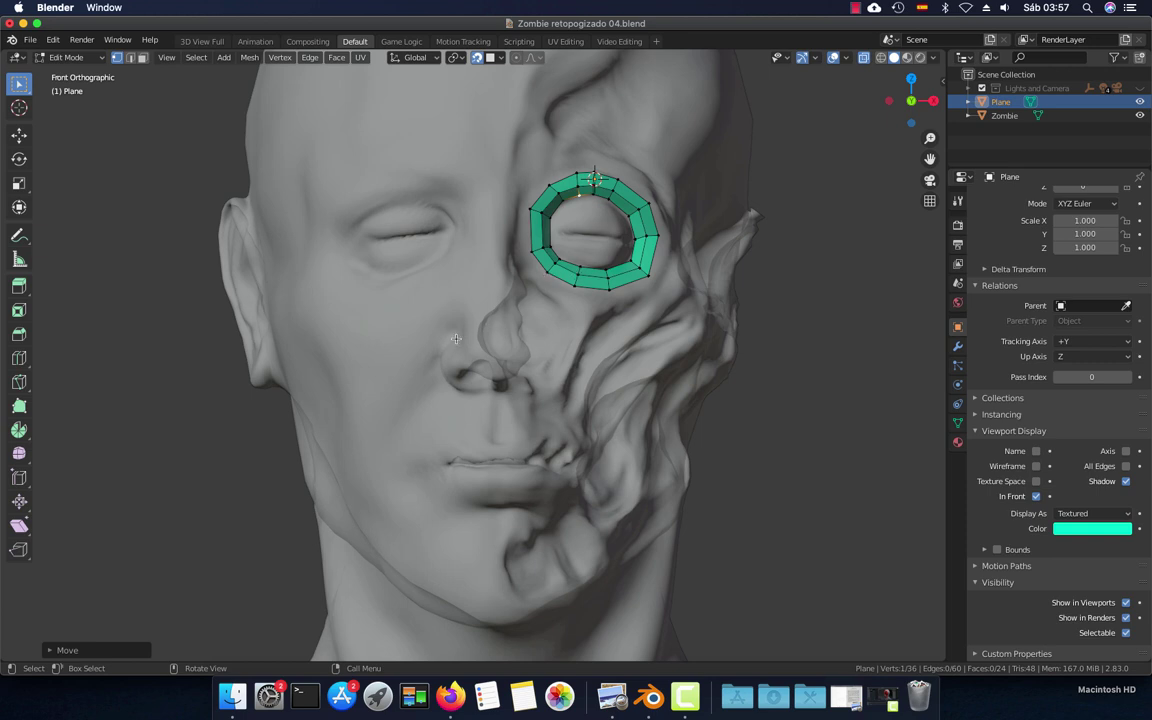
{"action": "middle_click_drag", "start_coordinate": [455, 339], "coordinate": [585, 349]}
{"action": "key", "text": "KP_3"}
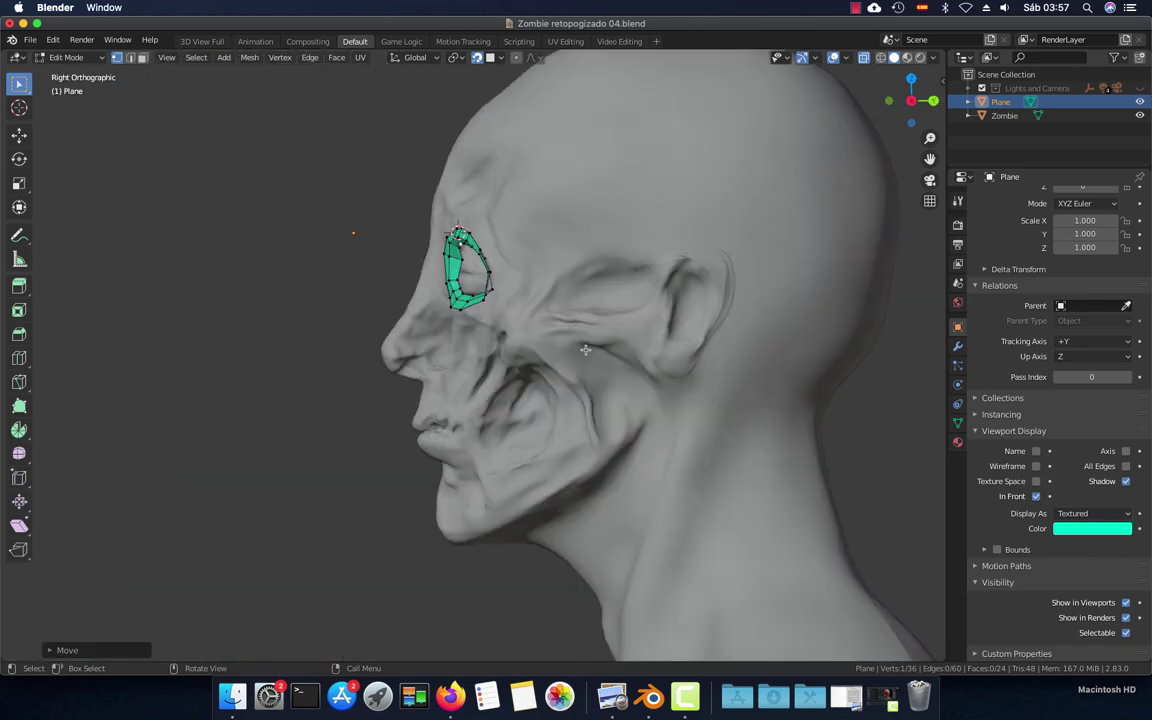
{"action": "key", "text": "ctrl+KP_3"}
{"action": "scroll", "coordinate": [585, 349], "scroll_direction": "up", "scroll_amount": 3}
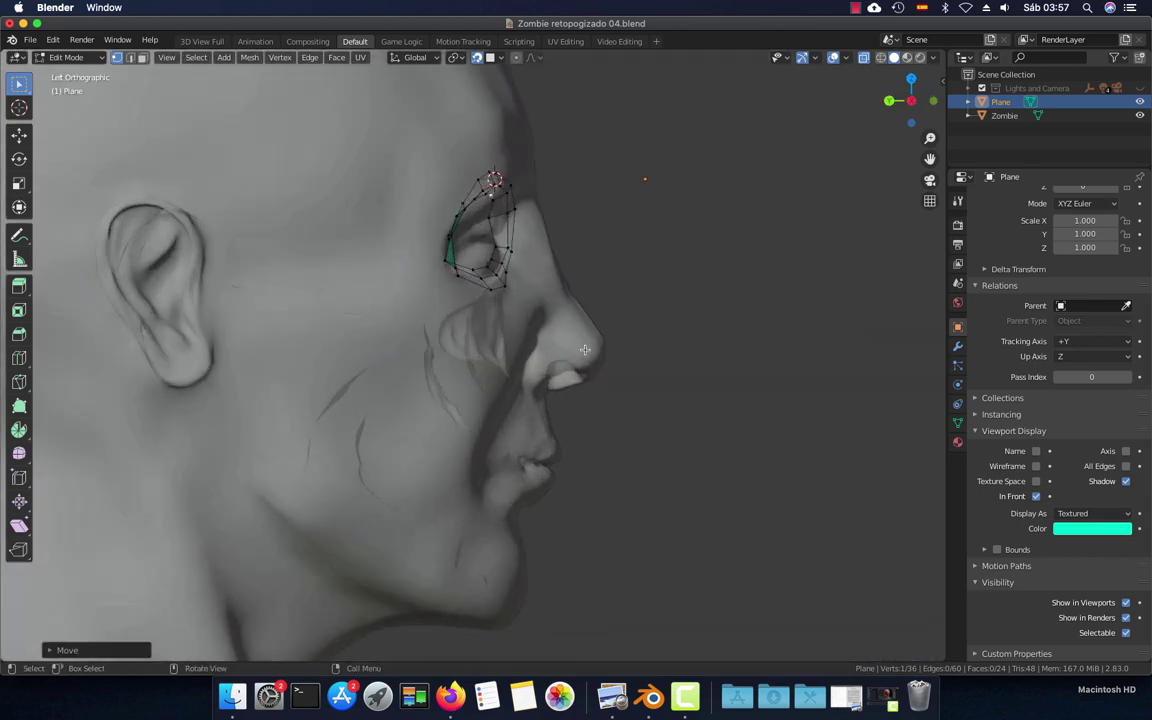
{"action": "key", "text": "KP_1"}
{"action": "scroll", "coordinate": [588, 342], "scroll_direction": "down", "scroll_amount": 2}
{"action": "scroll", "coordinate": [594, 333], "scroll_direction": "up", "scroll_amount": 1}
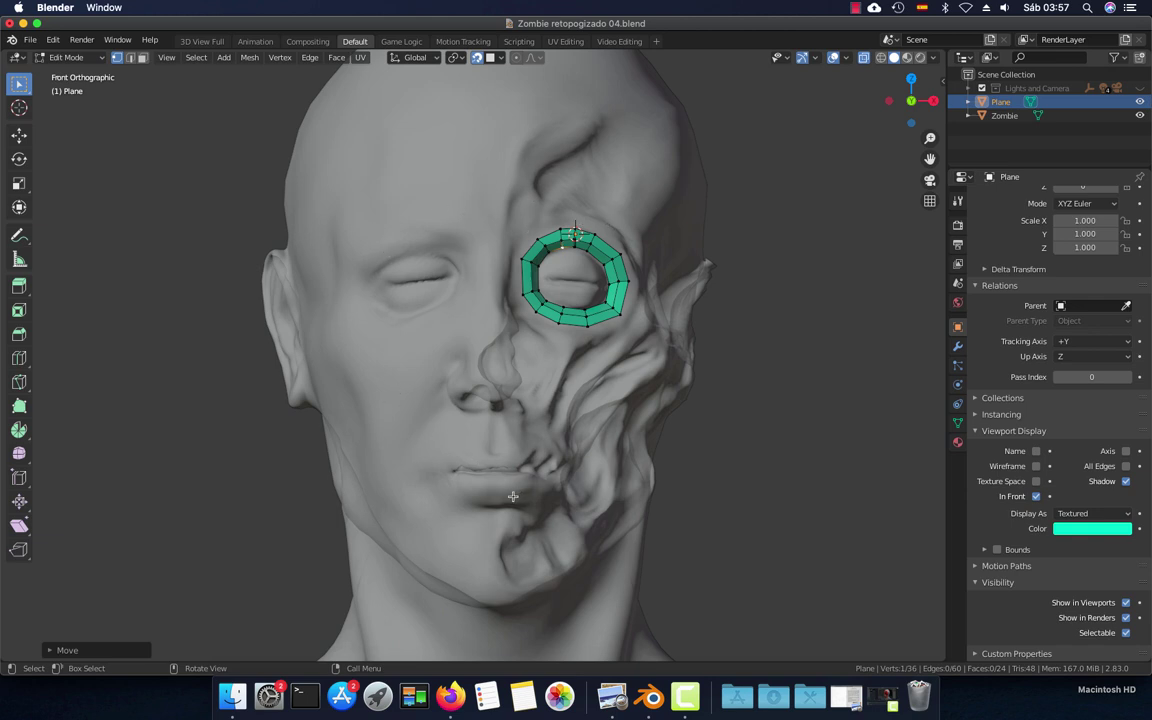
{"action": "scroll", "coordinate": [453, 180], "scroll_direction": "up", "scroll_amount": 2}
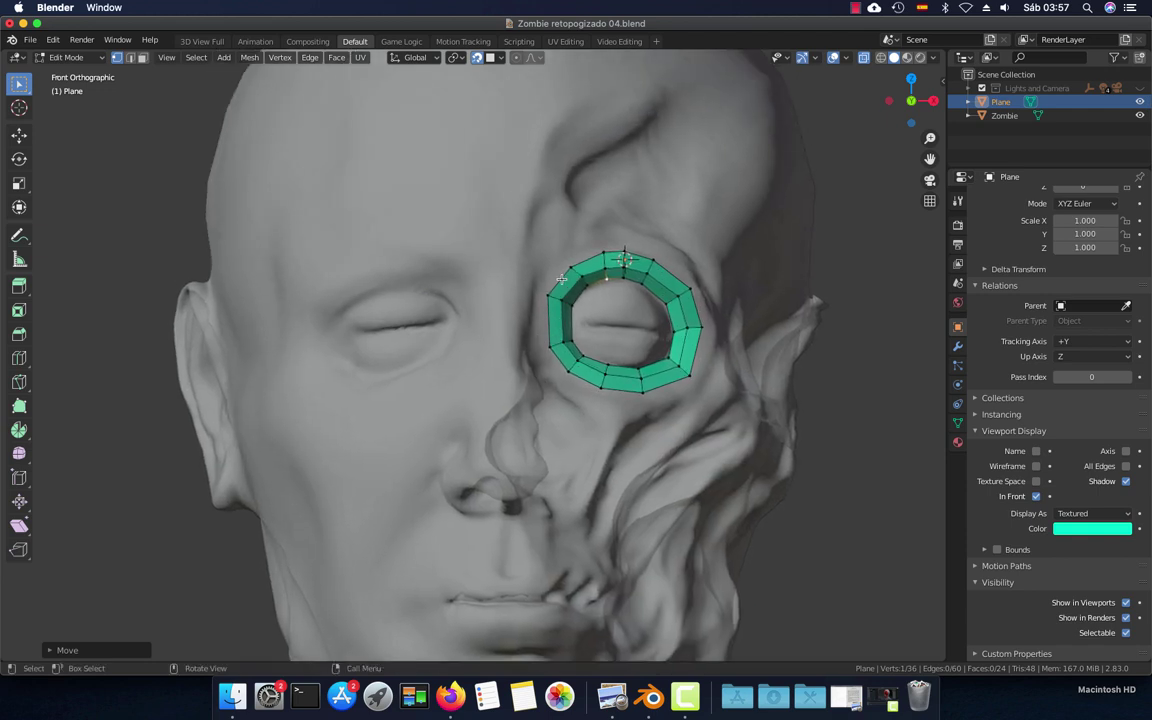
{"action": "key", "text": "2"}
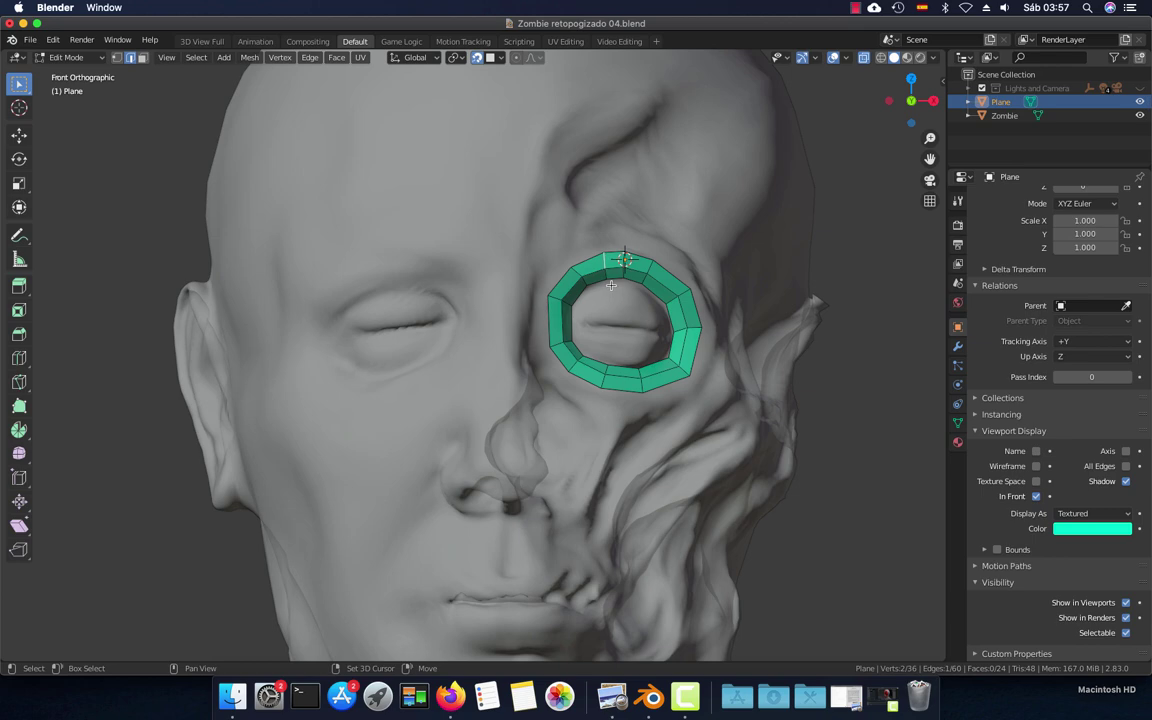
Duplicate the eye ring's top edge and place the copy off the ring
{"action": "key", "text": "shift+d"}
{"action": "left_click", "coordinate": [458, 212]}
{"action": "middle_click_drag", "start_coordinate": [458, 212], "coordinate": [425, 288]}
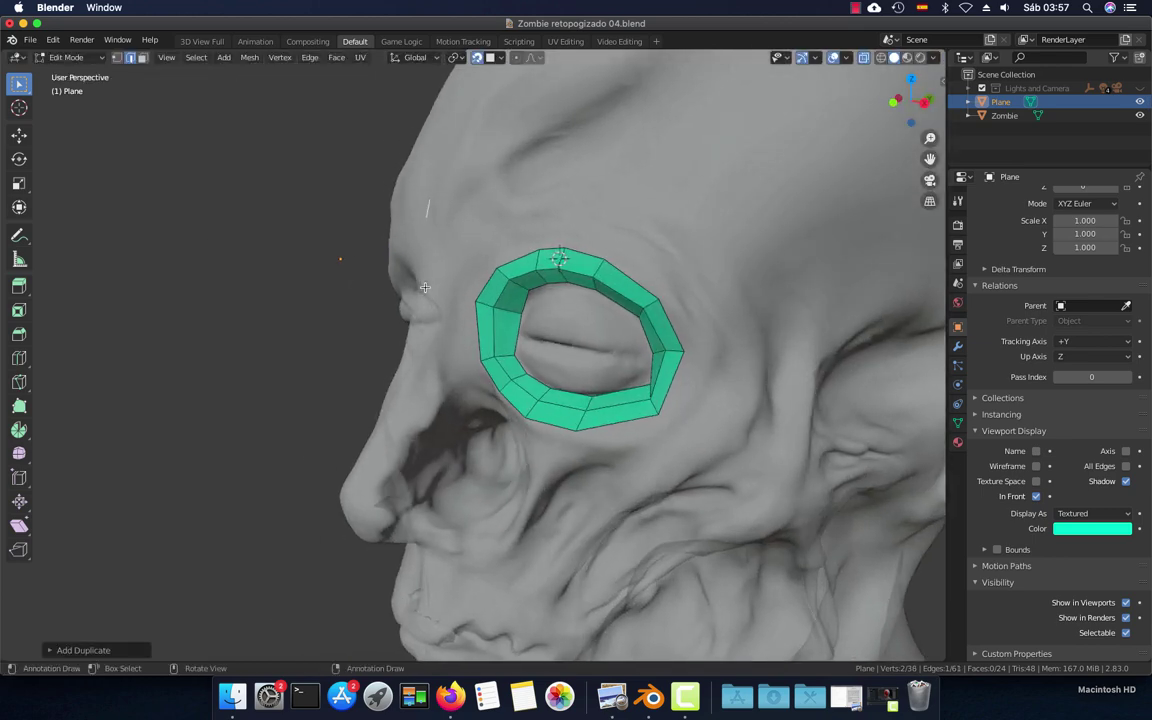
{"action": "key", "text": "KP_3"}
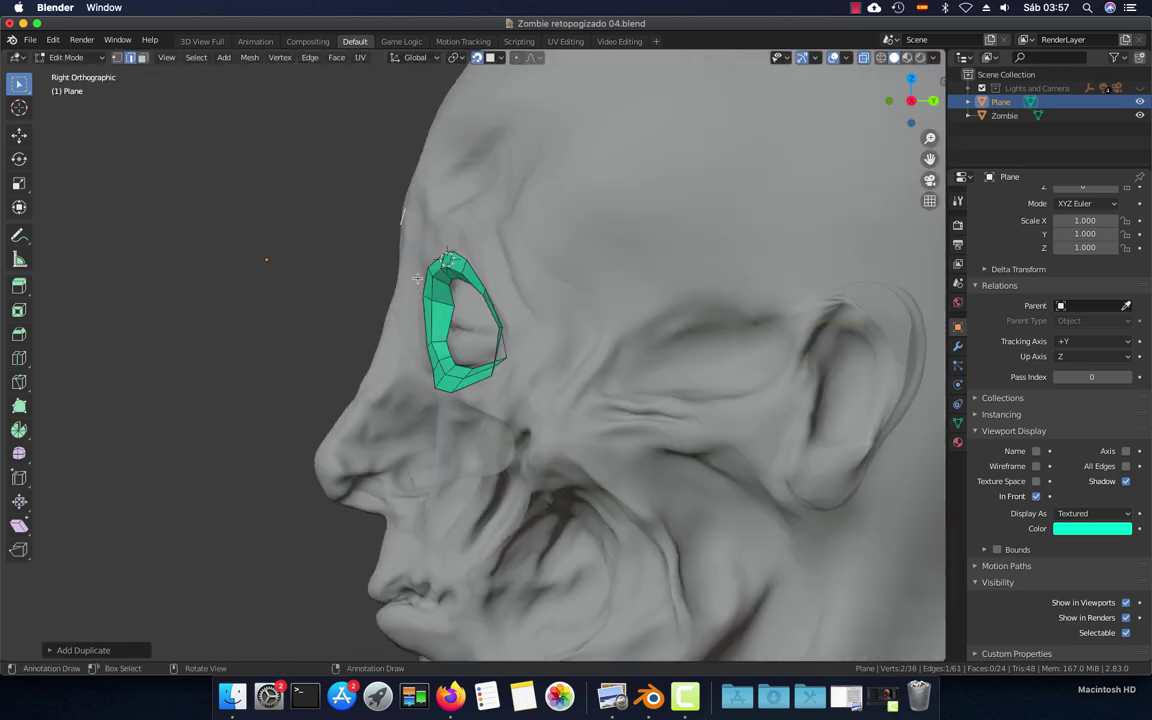
{"action": "key", "text": "KP_1"}
Extrude the duplicated edge into a face, lengthen it and rotate it upright
{"action": "key", "text": "e"}
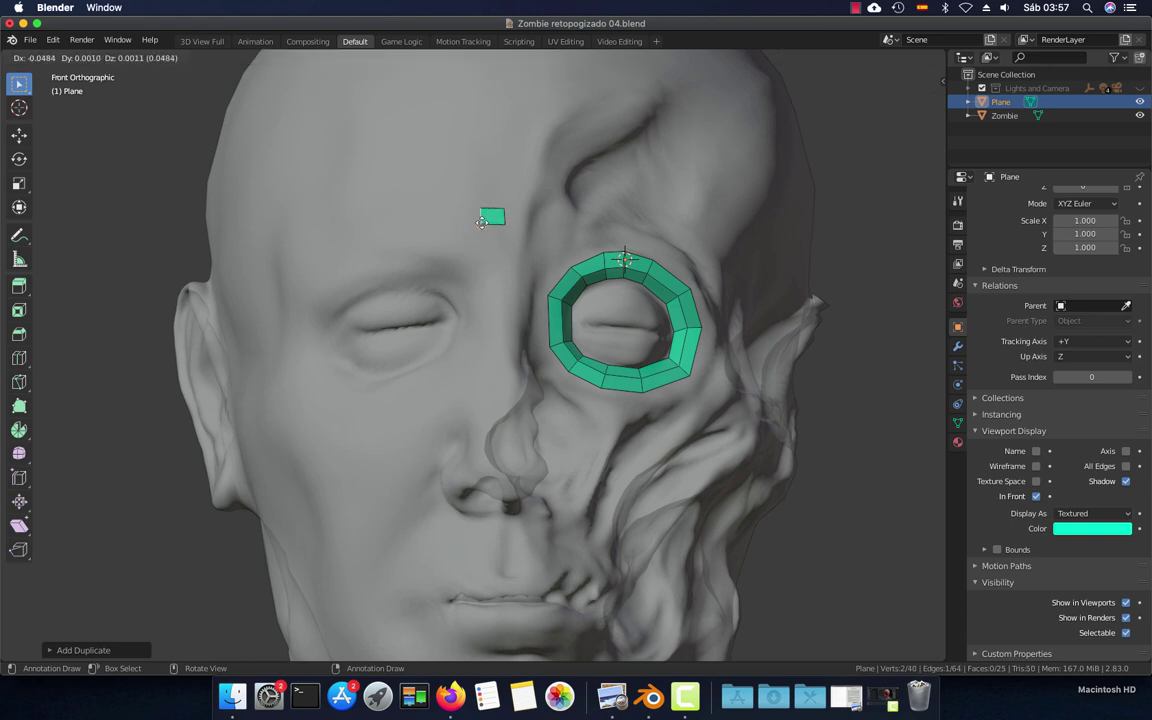
{"action": "left_click", "coordinate": [484, 220]}
{"action": "scroll", "coordinate": [484, 220], "scroll_direction": "up", "scroll_amount": 2}
{"action": "middle_click_drag", "start_coordinate": [484, 220], "coordinate": [470, 389], "text": "shift"}
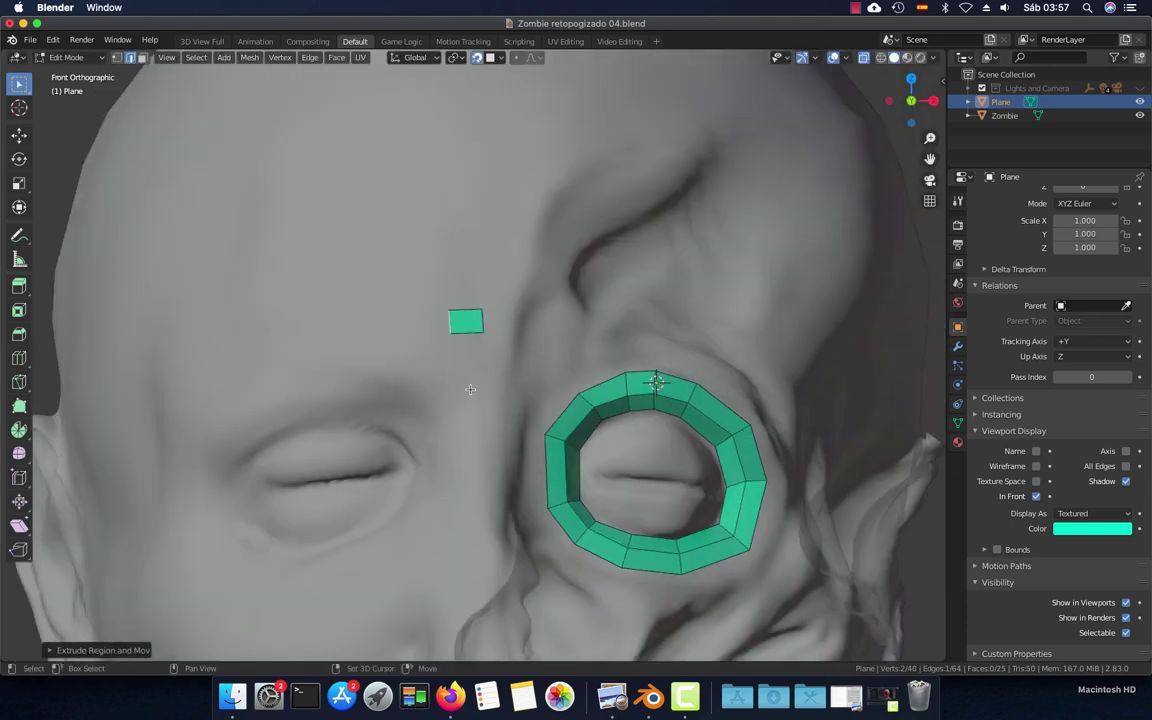
{"action": "scroll", "coordinate": [470, 389], "scroll_direction": "up", "scroll_amount": 2}
{"action": "key", "text": "g"}
{"action": "left_click", "coordinate": [489, 265]}
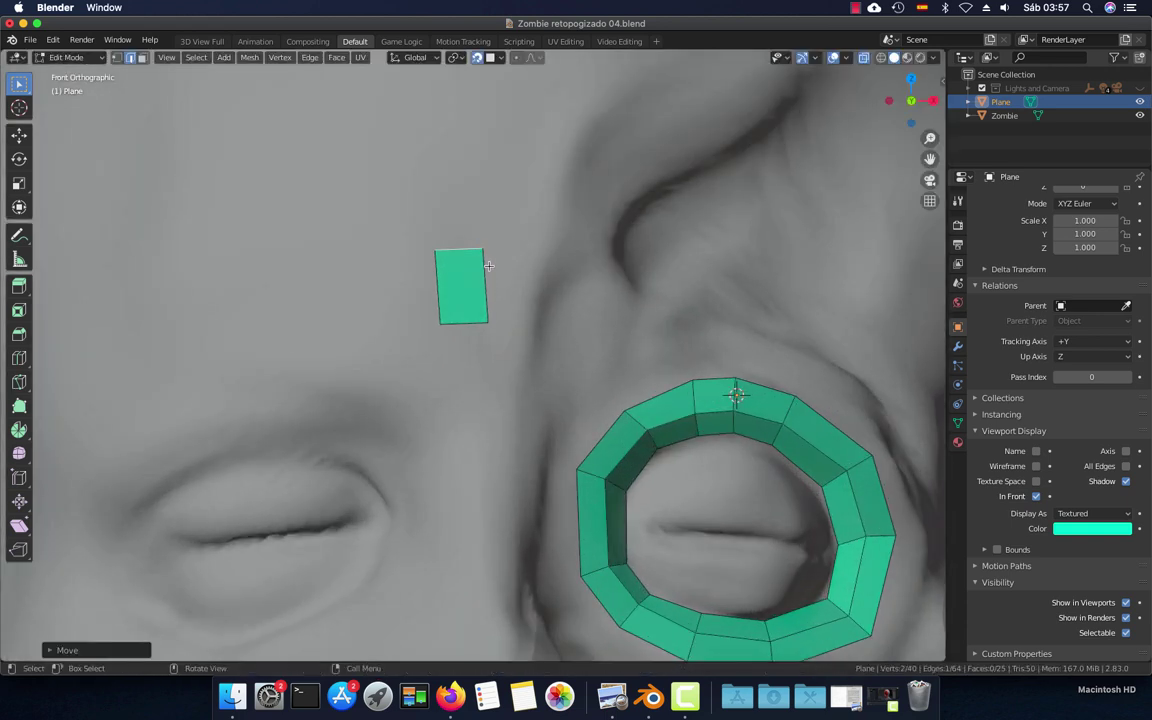
{"action": "key", "text": "r"}
{"action": "left_click", "coordinate": [482, 252]}
Reposition the quad's top-left and bottom-left corner vertices to reshape it
{"action": "key", "text": "1"}
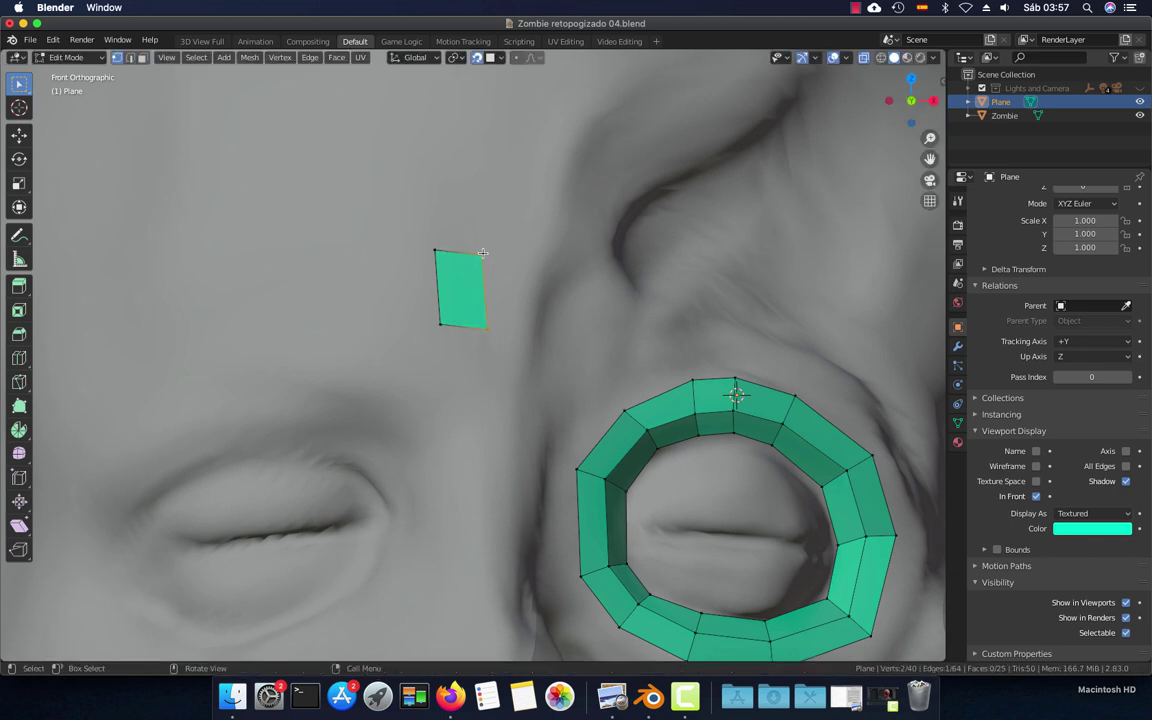
{"action": "left_click", "coordinate": [435, 250]}
{"action": "key", "text": "g"}
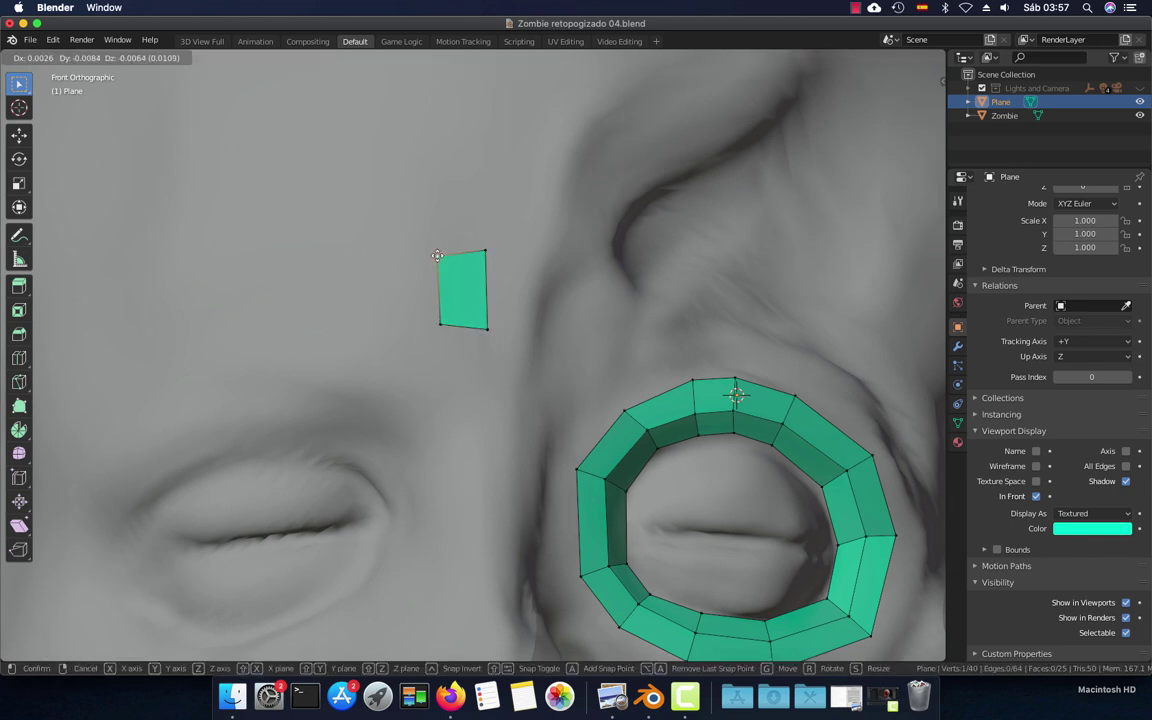
{"action": "left_click", "coordinate": [437, 256]}
{"action": "left_click", "coordinate": [438, 327]}
{"action": "key", "text": "g"}
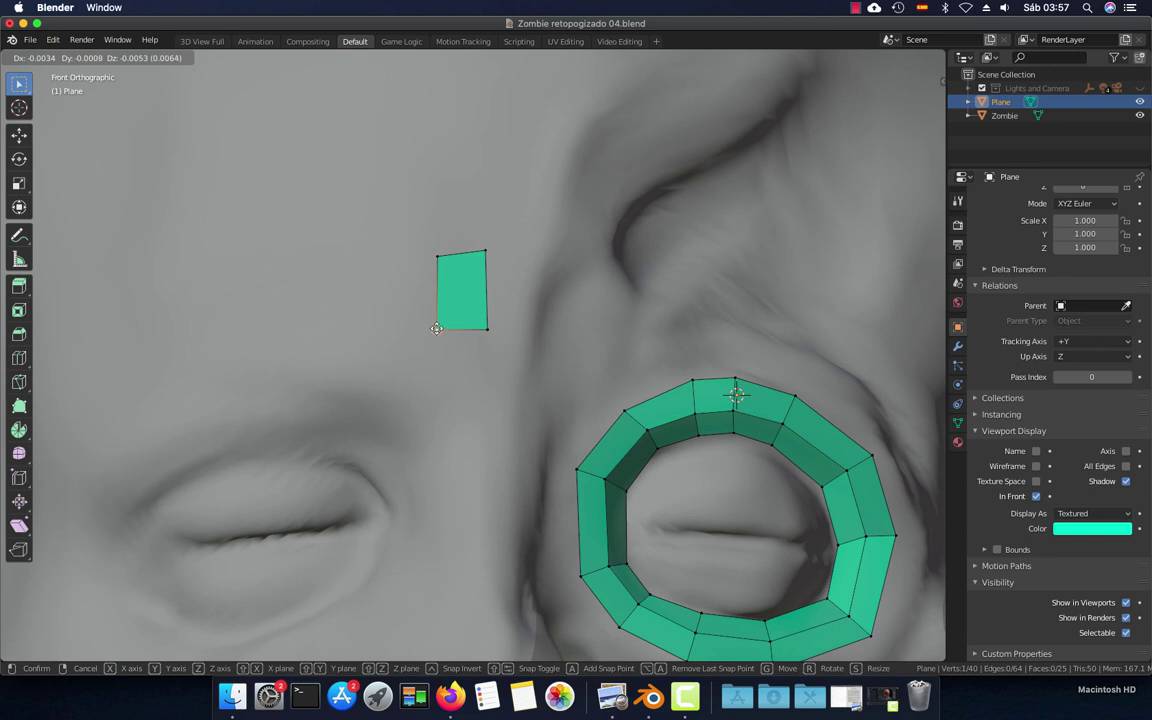
{"action": "left_click", "coordinate": [436, 328]}
{"action": "left_click", "coordinate": [437, 252]}
{"action": "key", "text": "g"}
{"action": "left_click", "coordinate": [432, 249]}
Check the head from the side, then move the small quad onto the forehead between the eyes
{"action": "scroll", "coordinate": [434, 347], "scroll_direction": "down", "scroll_amount": 4}
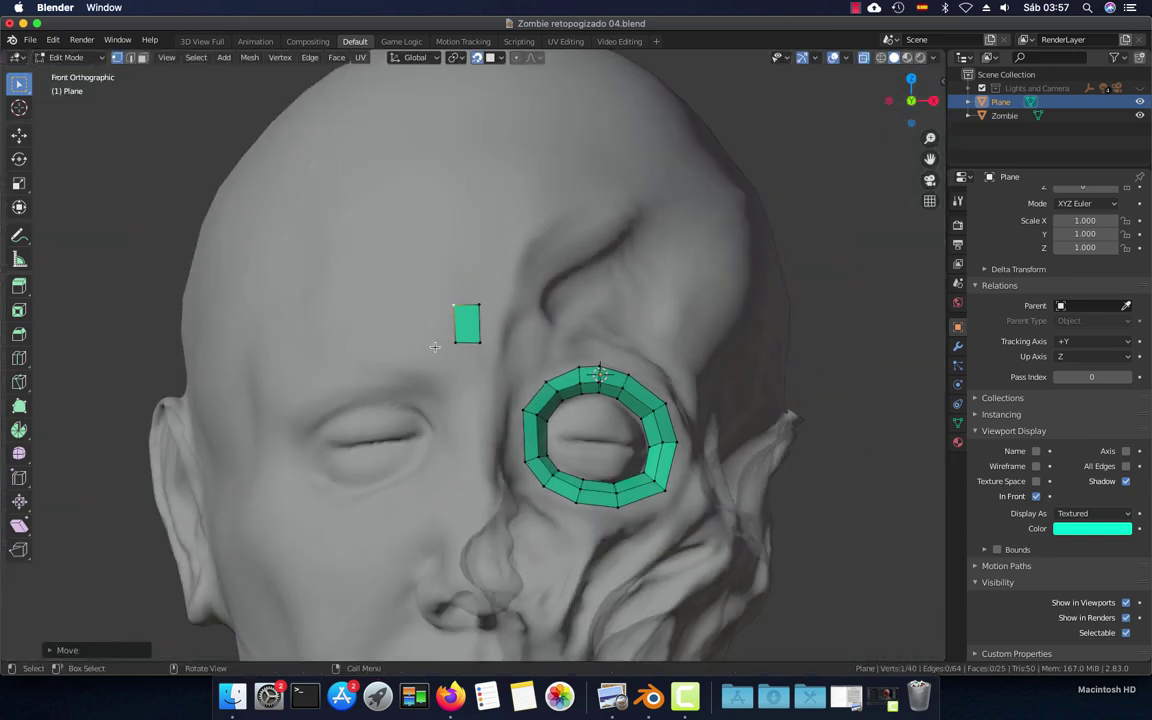
{"action": "scroll", "coordinate": [434, 347], "scroll_direction": "down", "scroll_amount": 3}
{"action": "scroll", "coordinate": [453, 374], "scroll_direction": "up", "scroll_amount": 1}
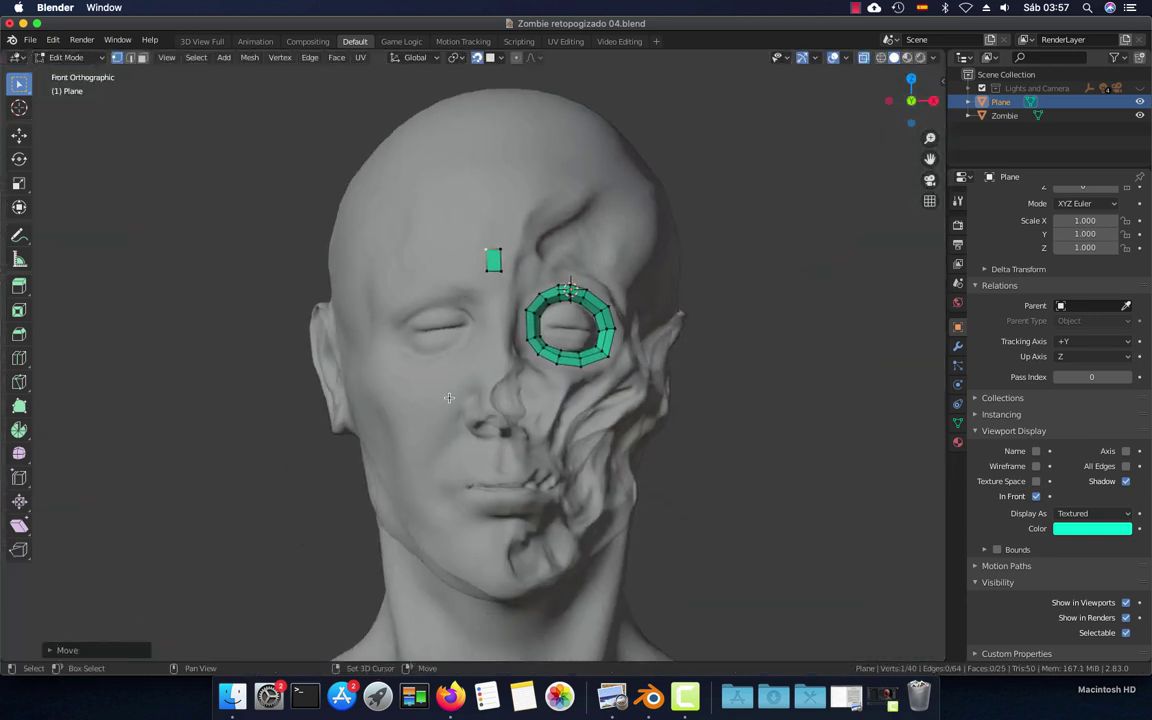
{"action": "scroll", "coordinate": [460, 354], "scroll_direction": "up", "scroll_amount": 2}
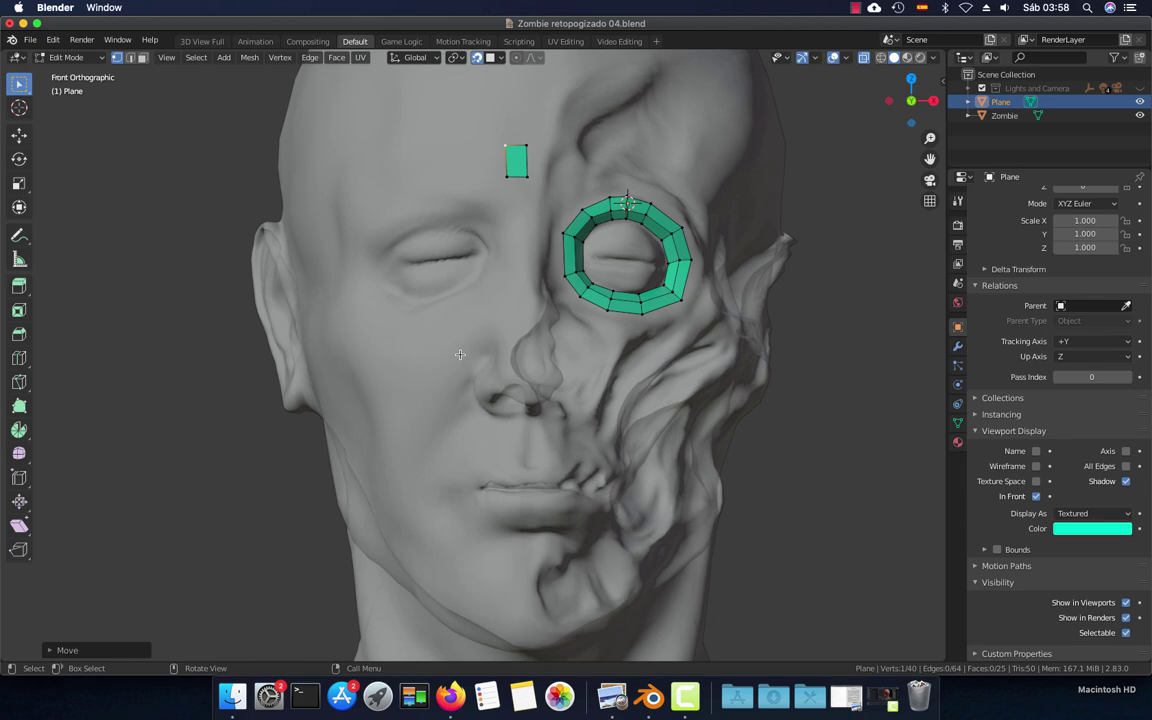
{"action": "middle_click_drag", "start_coordinate": [460, 354], "coordinate": [401, 295]}
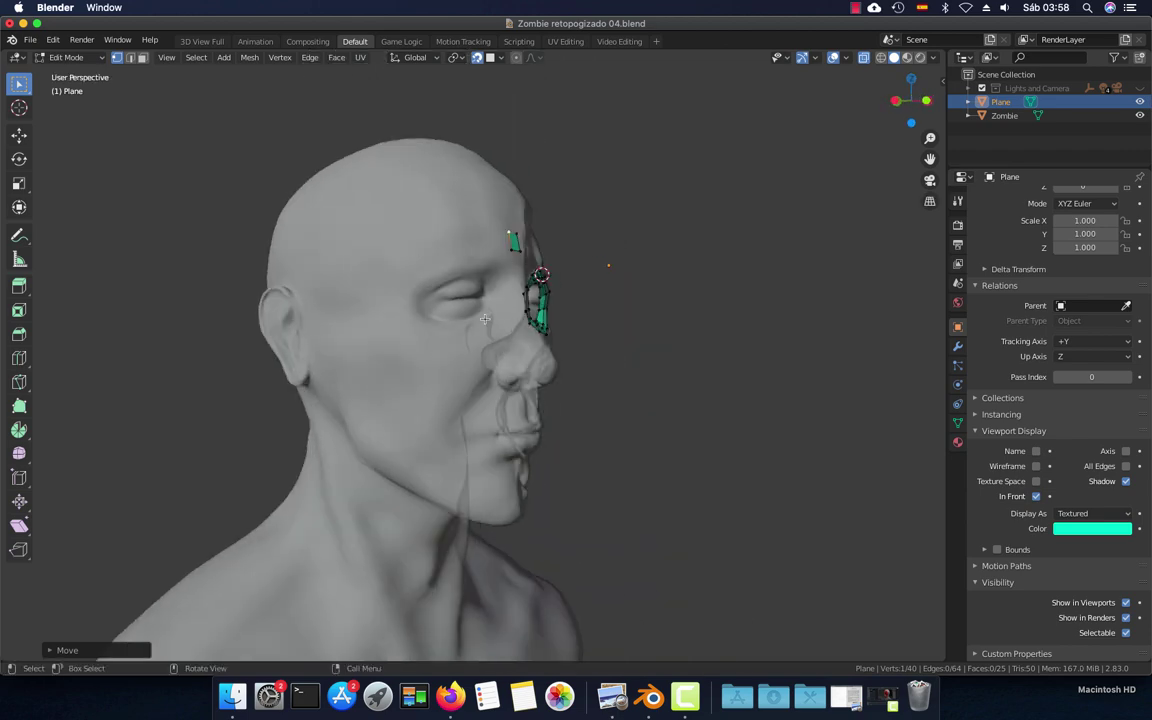
{"action": "mouse_move", "coordinate": [485, 318]}
{"action": "middle_mouse_down", "text": "alt"}
{"action": "mouse_move", "coordinate": [375, 342]}
{"action": "mouse_move", "coordinate": [275, 334]}
{"action": "mouse_move", "coordinate": [370, 342]}
{"action": "mouse_move", "coordinate": [405, 325]}
{"action": "middle_mouse_up", "text": "alt"}
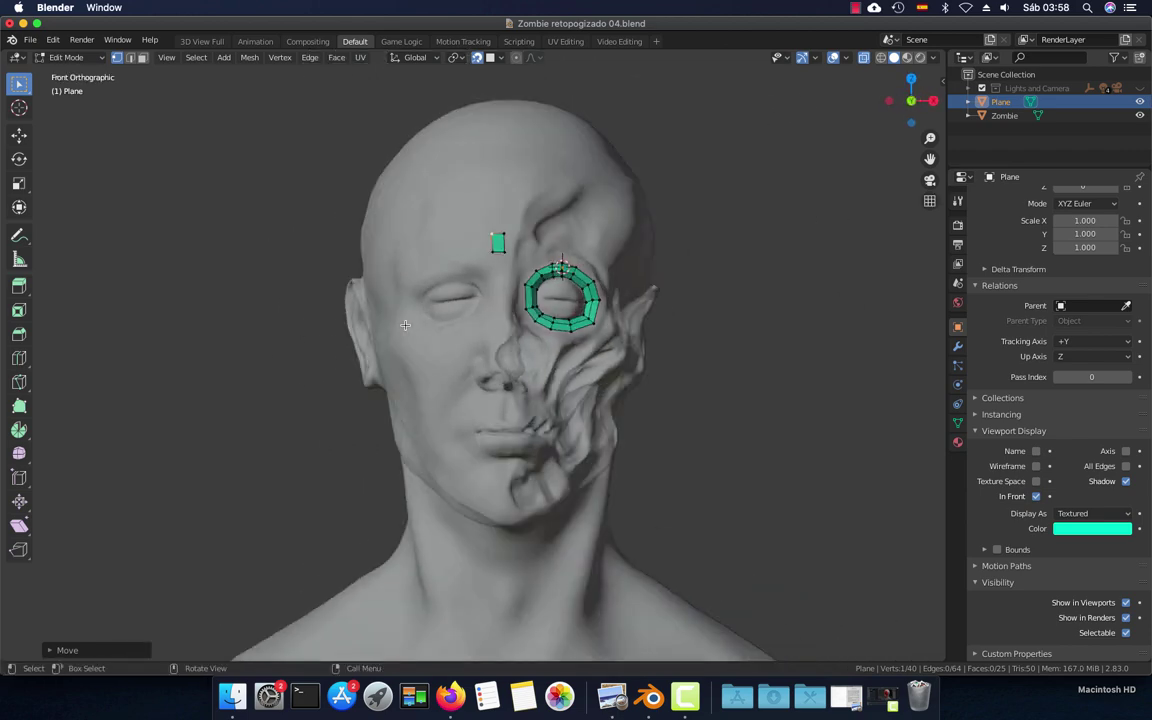
{"action": "scroll", "coordinate": [405, 325], "scroll_direction": "up", "scroll_amount": 2}
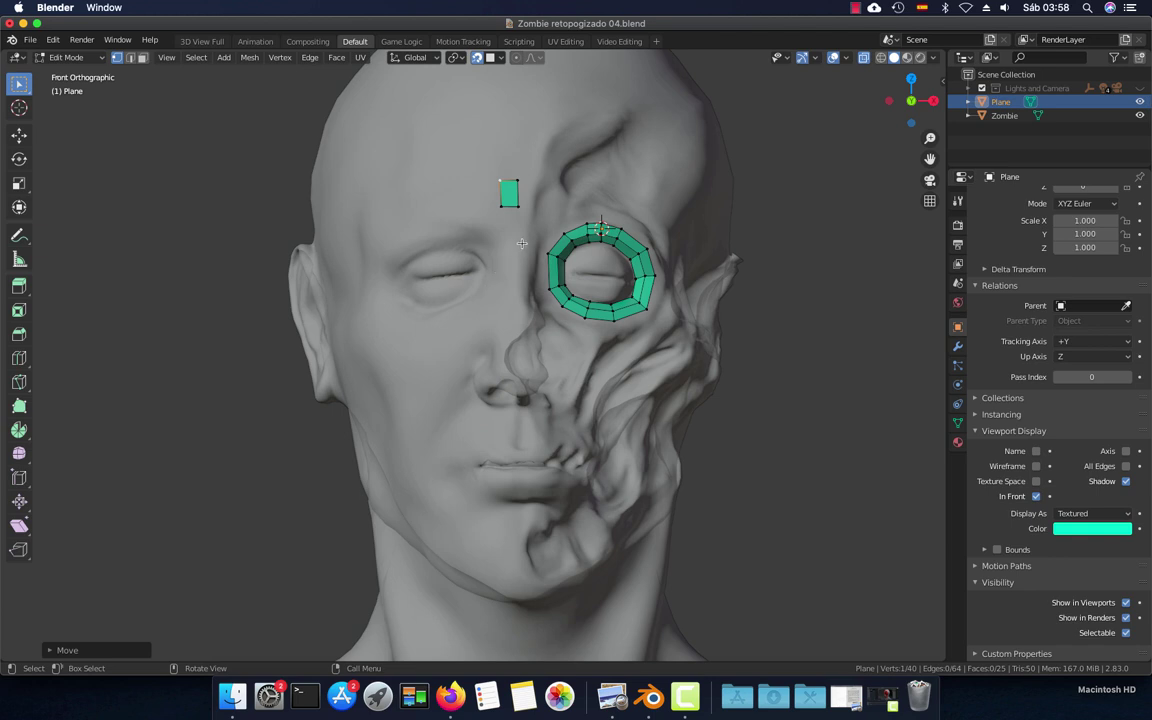
{"action": "key", "text": "g"}
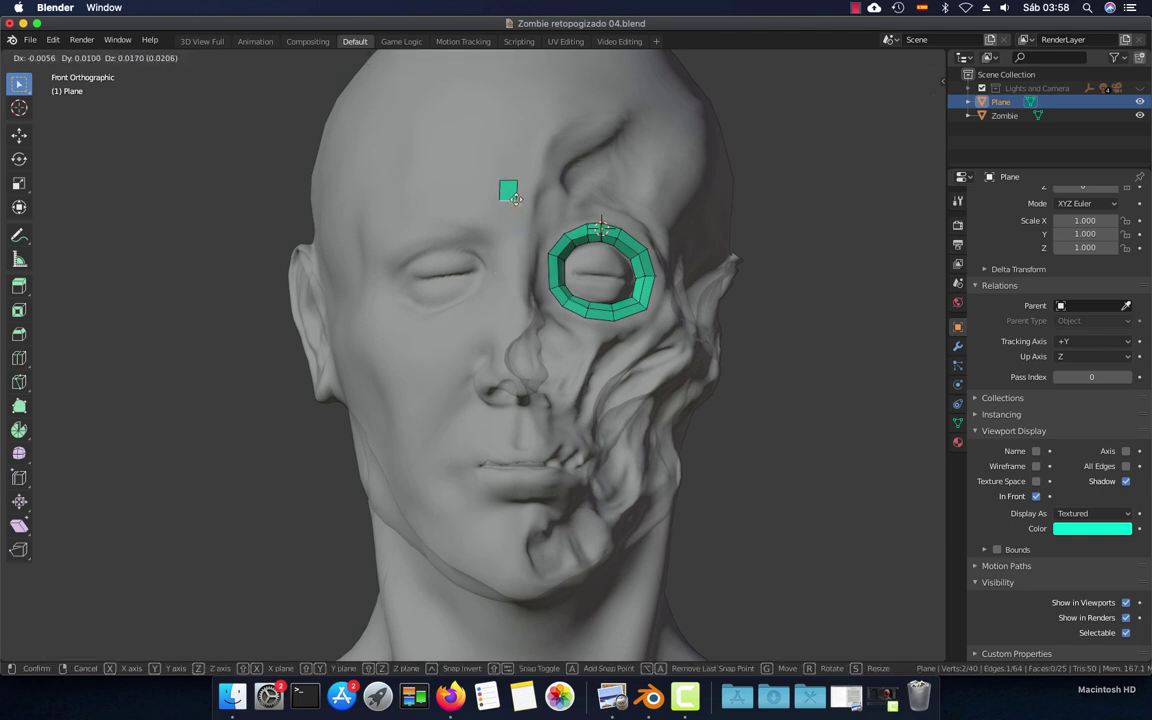
{"action": "left_click", "coordinate": [515, 197]}
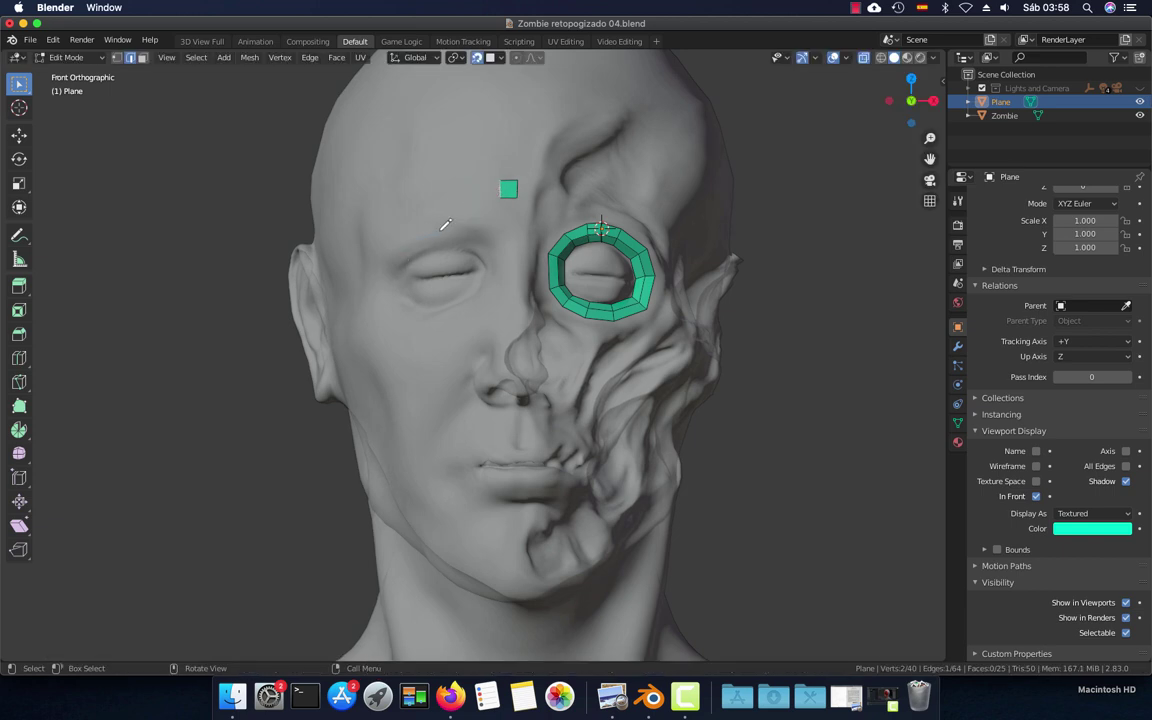
Sketch annotation guides around the left eye, the upper lip and mouth, and from eye to mouth
{"action": "mouse_move", "coordinate": [446, 224]}
{"action": "left_mouse_down"}
{"action": "mouse_move", "coordinate": [502, 255]}
{"action": "mouse_move", "coordinate": [417, 311]}
{"action": "mouse_move", "coordinate": [397, 253]}
{"action": "left_mouse_up"}
{"action": "left_click_drag", "start_coordinate": [466, 466], "coordinate": [528, 485]}
{"action": "left_click_drag", "start_coordinate": [521, 421], "coordinate": [513, 512]}
{"action": "left_click_drag", "start_coordinate": [518, 313], "coordinate": [417, 427]}
Draw a guide line from the forehead down the left cheek along the jaw, then hide the Note layer
{"action": "left_click_drag", "start_coordinate": [518, 129], "coordinate": [352, 267]}
{"action": "left_click_drag", "start_coordinate": [351, 325], "coordinate": [381, 449]}
{"action": "left_click_drag", "start_coordinate": [405, 498], "coordinate": [516, 570]}
{"action": "key", "text": "n"}
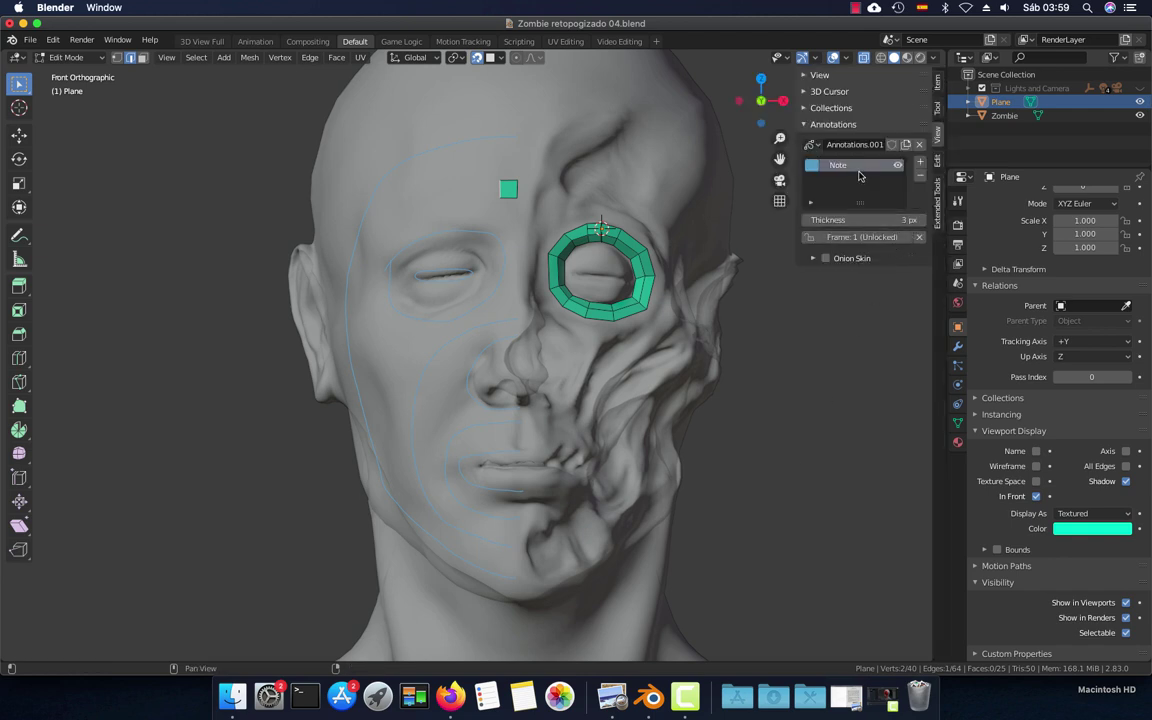
{"action": "left_click", "coordinate": [898, 165]}
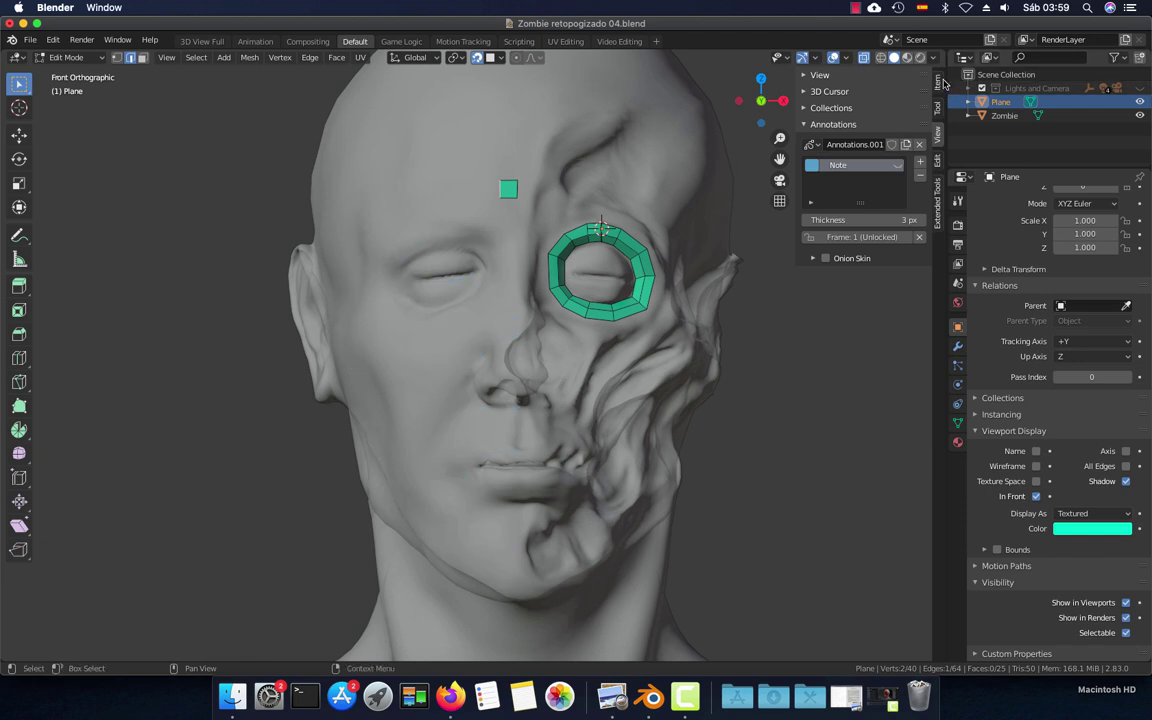
Close the sidebar and extend the forehead quad leftward across the forehead toward the temple
{"action": "key", "text": "n"}
{"action": "scroll", "coordinate": [487, 219], "scroll_direction": "up", "scroll_amount": 1}
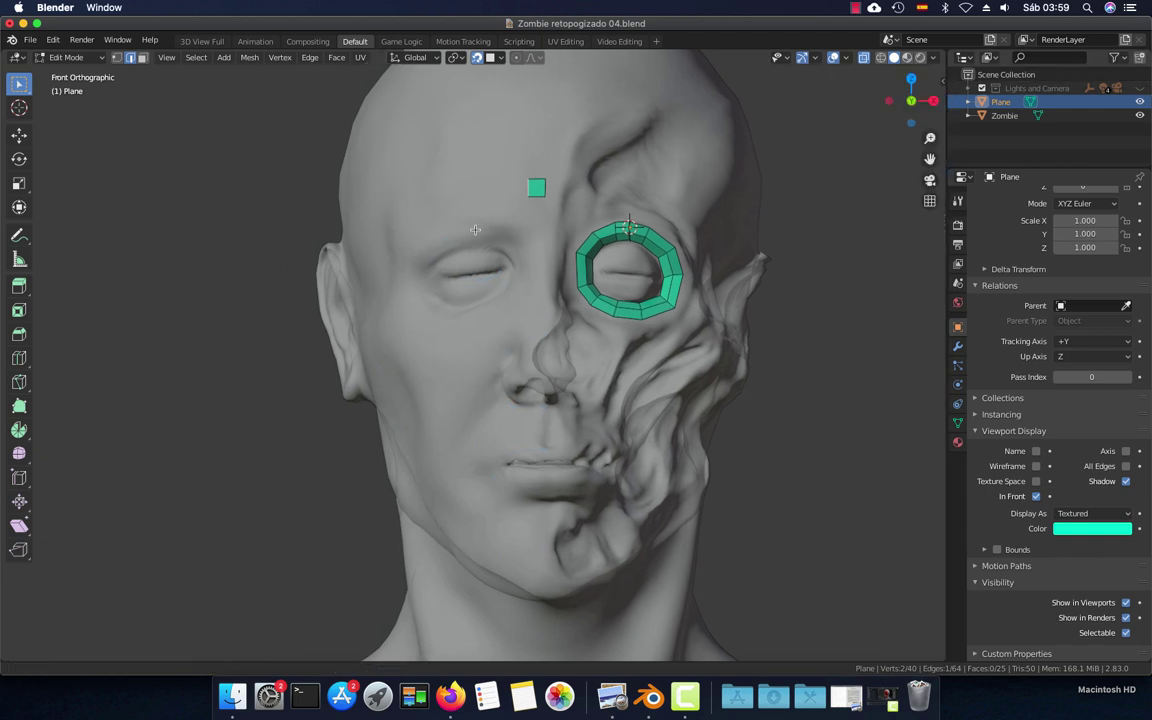
{"action": "scroll", "coordinate": [475, 229], "scroll_direction": "up", "scroll_amount": 1}
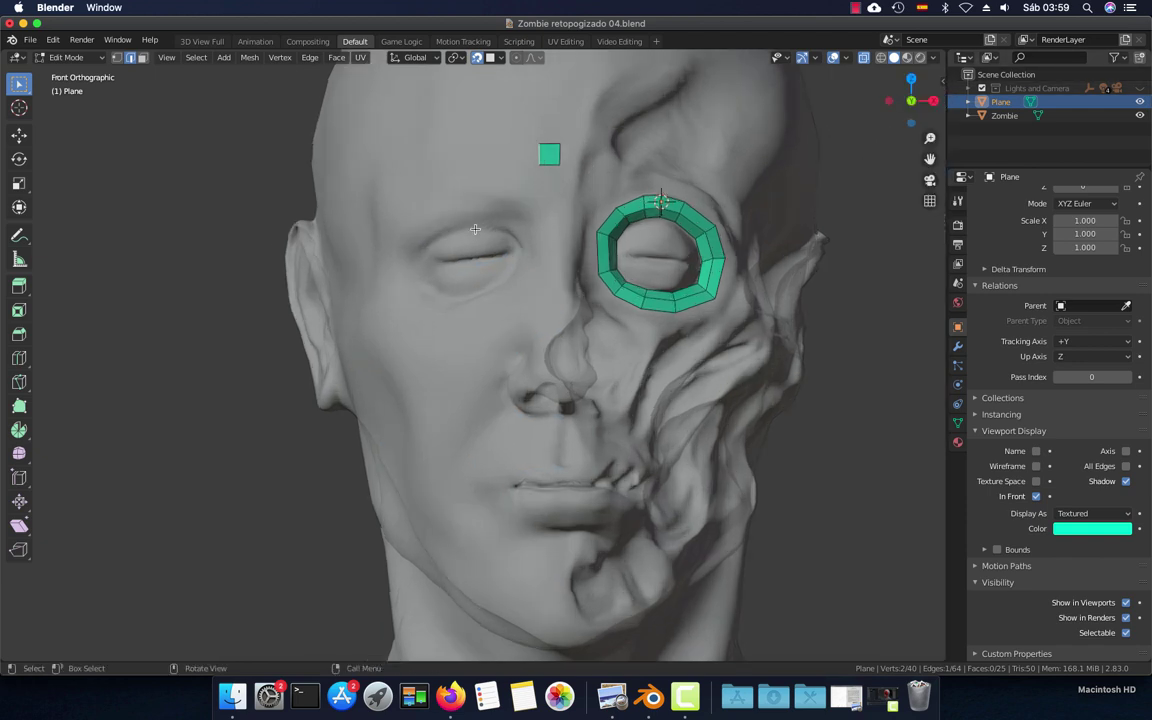
{"action": "right_click", "coordinate": [494, 157], "text": "ctrl"}
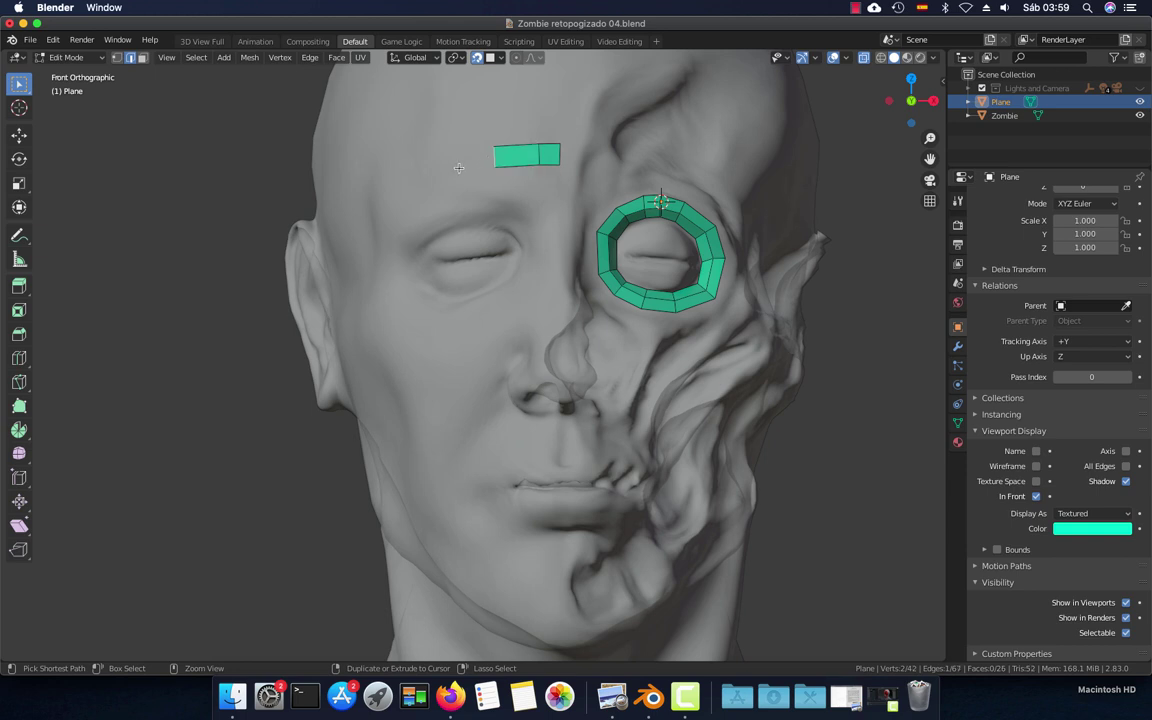
{"action": "right_click", "coordinate": [433, 175], "text": "ctrl"}
{"action": "right_click", "coordinate": [393, 207], "text": "ctrl"}
Continue the quad strip down past the left eye and along the cheek
{"action": "right_click", "coordinate": [375, 272], "text": "ctrl"}
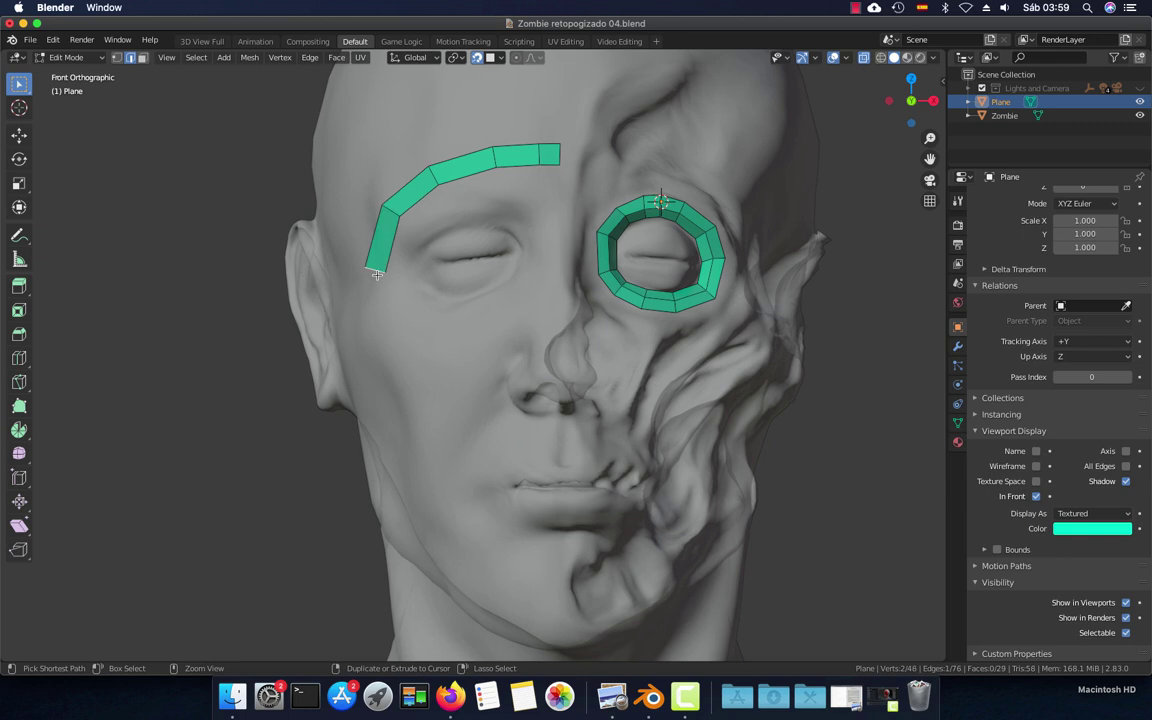
{"action": "right_click", "coordinate": [373, 326], "text": "ctrl"}
{"action": "right_click", "coordinate": [380, 392], "text": "ctrl"}
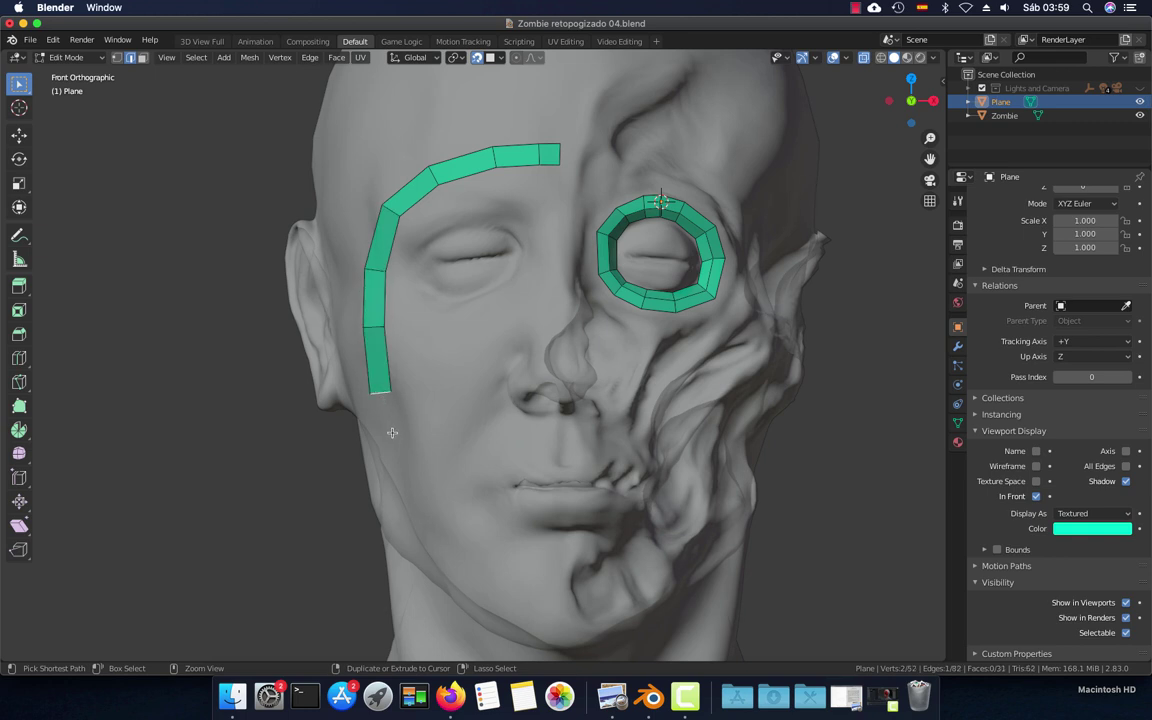
{"action": "right_click", "coordinate": [375, 451], "text": "ctrl"}
{"action": "mouse_move", "coordinate": [383, 460]}
{"action": "middle_mouse_down"}
{"action": "mouse_move", "coordinate": [481, 430]}
{"action": "mouse_move", "coordinate": [411, 424]}
{"action": "middle_mouse_up"}
{"action": "right_click", "coordinate": [368, 388], "text": "ctrl"}
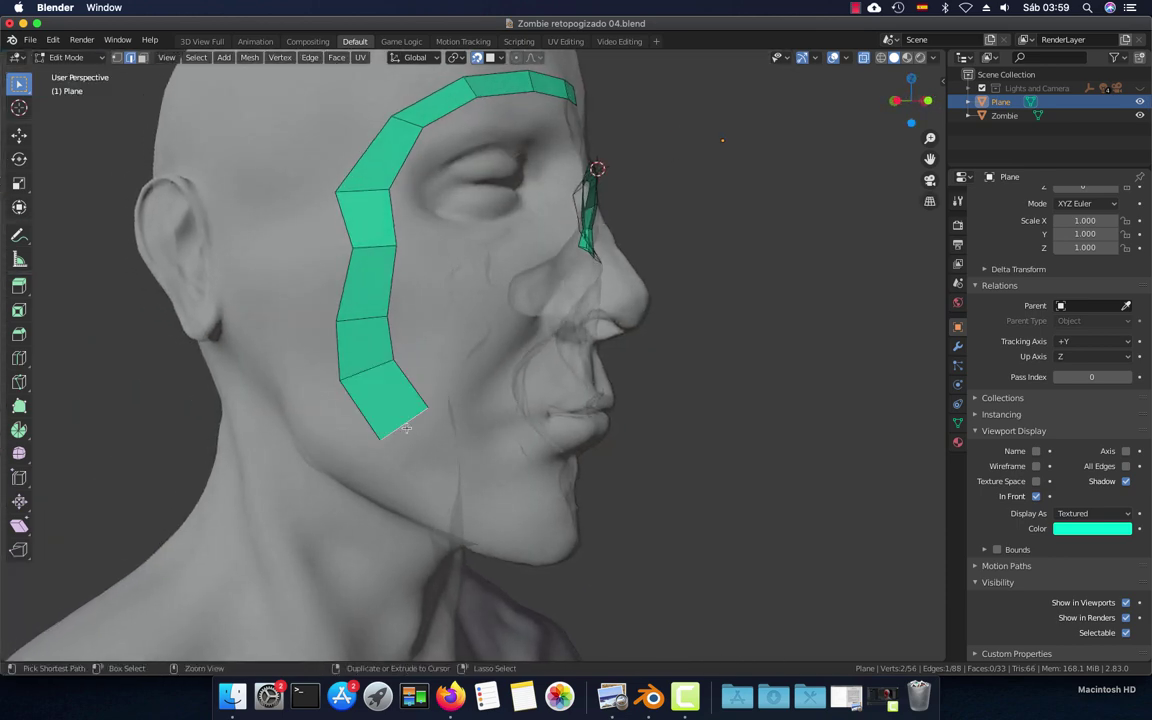
Run the strip along the jawline to the chin, then view the head from the left side
{"action": "mouse_move", "coordinate": [368, 388]}
{"action": "middle_mouse_down"}
{"action": "mouse_move", "coordinate": [431, 458]}
{"action": "mouse_move", "coordinate": [420, 470]}
{"action": "mouse_move", "coordinate": [484, 496]}
{"action": "mouse_move", "coordinate": [515, 490]}
{"action": "middle_mouse_up"}
{"action": "right_click", "coordinate": [420, 472], "text": "ctrl"}
{"action": "right_click", "coordinate": [483, 497], "text": "ctrl"}
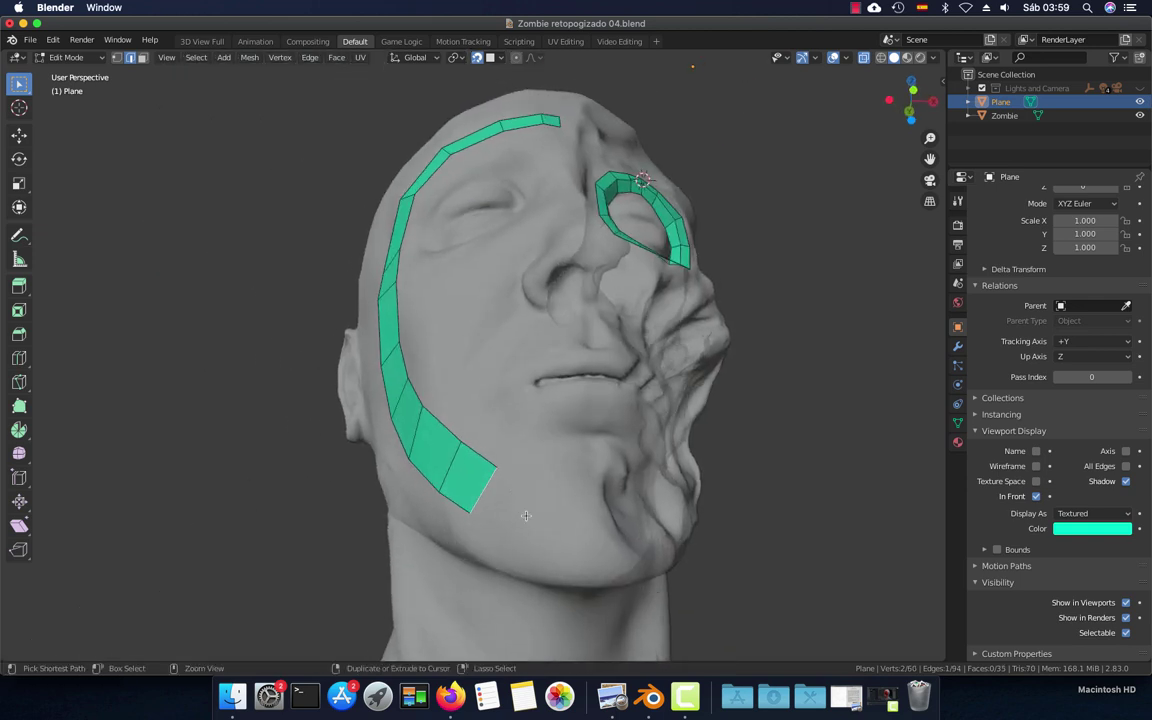
{"action": "right_click", "coordinate": [567, 523], "text": "ctrl"}
{"action": "right_click", "coordinate": [586, 525], "text": "ctrl"}
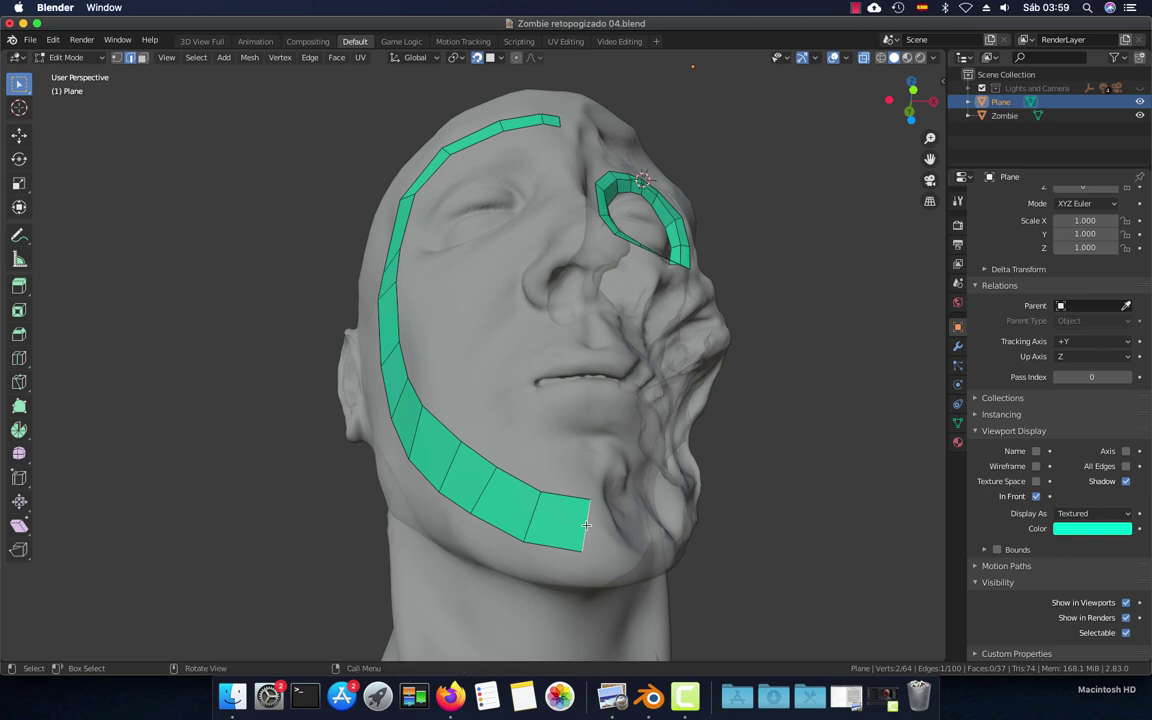
{"action": "key", "text": "KP_1"}
{"action": "key", "text": "ctrl+KP_3"}
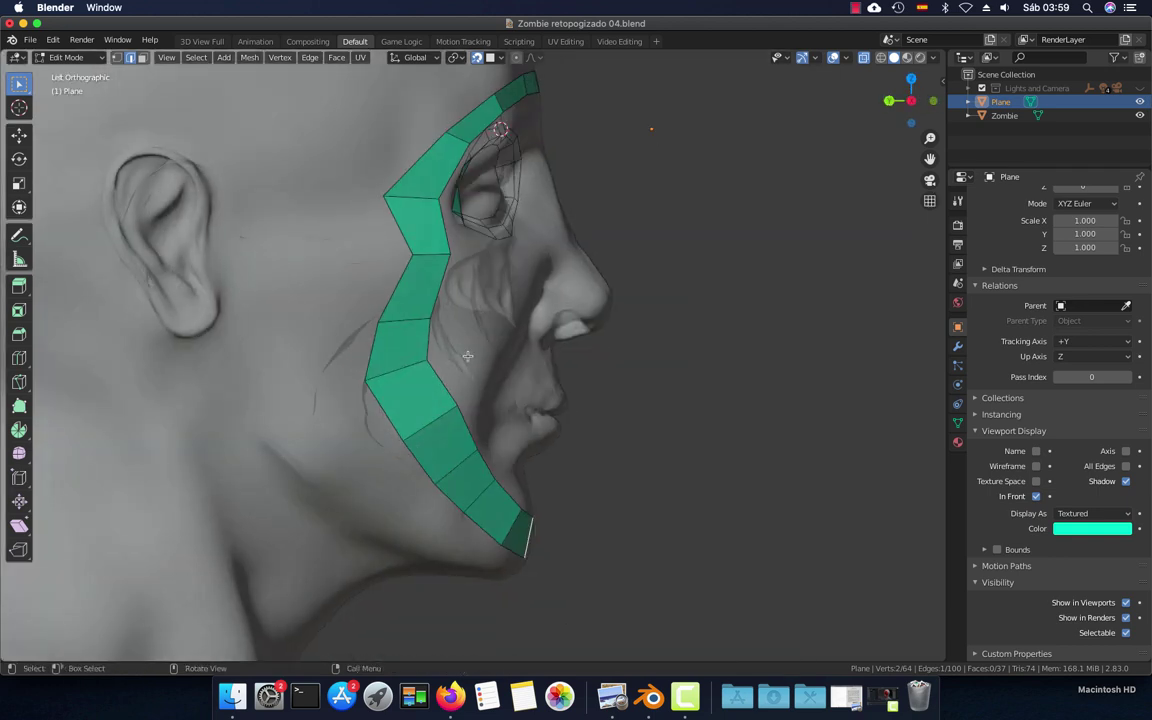
In vertex mode, pull the strip's first outer vertices onto the cheek contour
{"action": "key", "text": "1"}
{"action": "left_click", "coordinate": [404, 271]}
{"action": "key", "text": "g"}
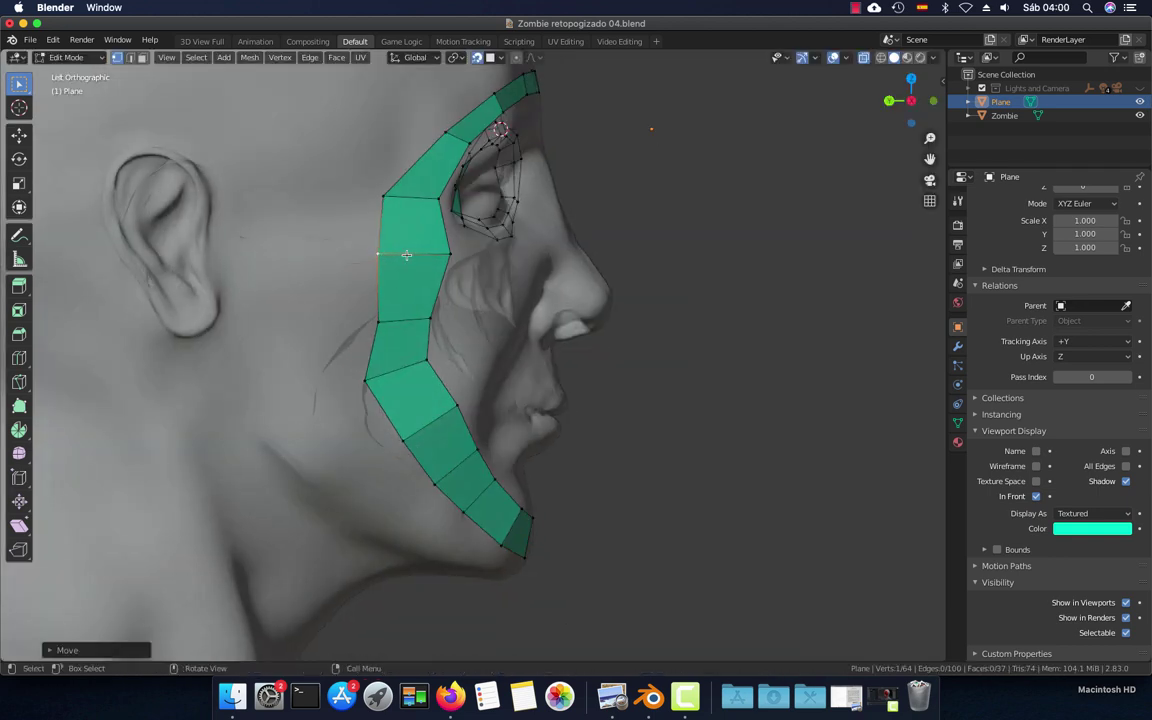
{"action": "key", "text": "Return"}
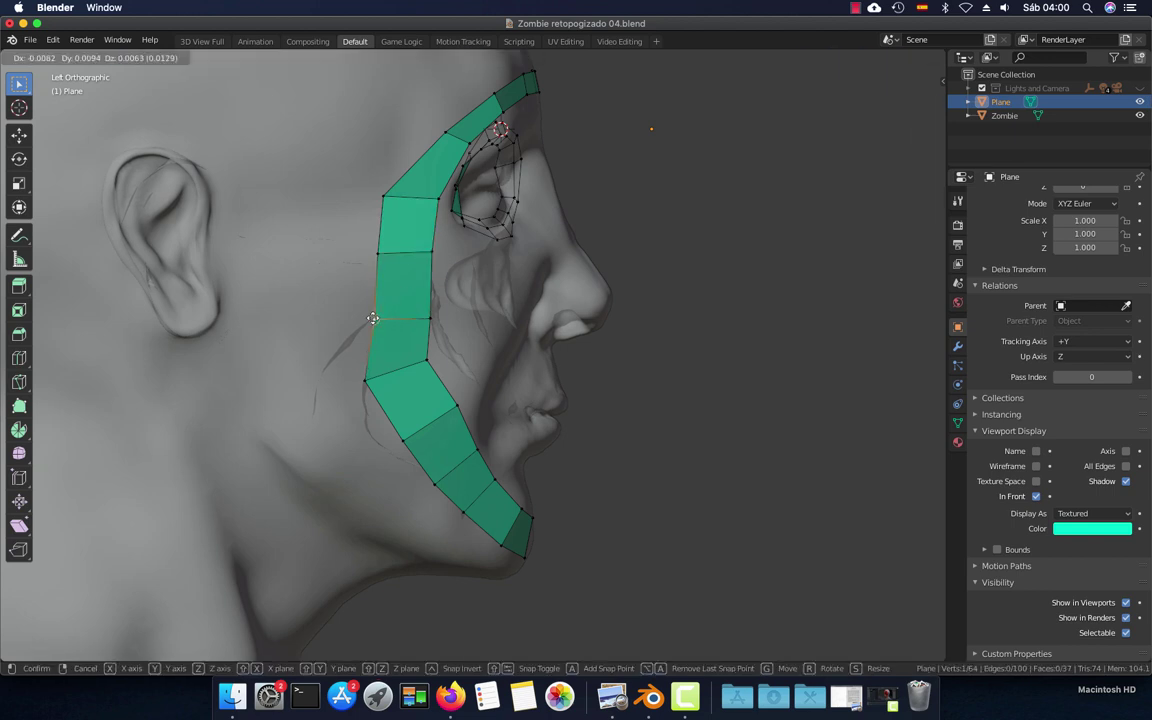
{"action": "left_click", "coordinate": [373, 318]}
{"action": "key", "text": "g"}
{"action": "left_click", "coordinate": [373, 375]}
Reposition the lower-left strip vertex and the next vertex down along the jawline
{"action": "key", "text": "g"}
{"action": "left_click", "coordinate": [341, 338]}
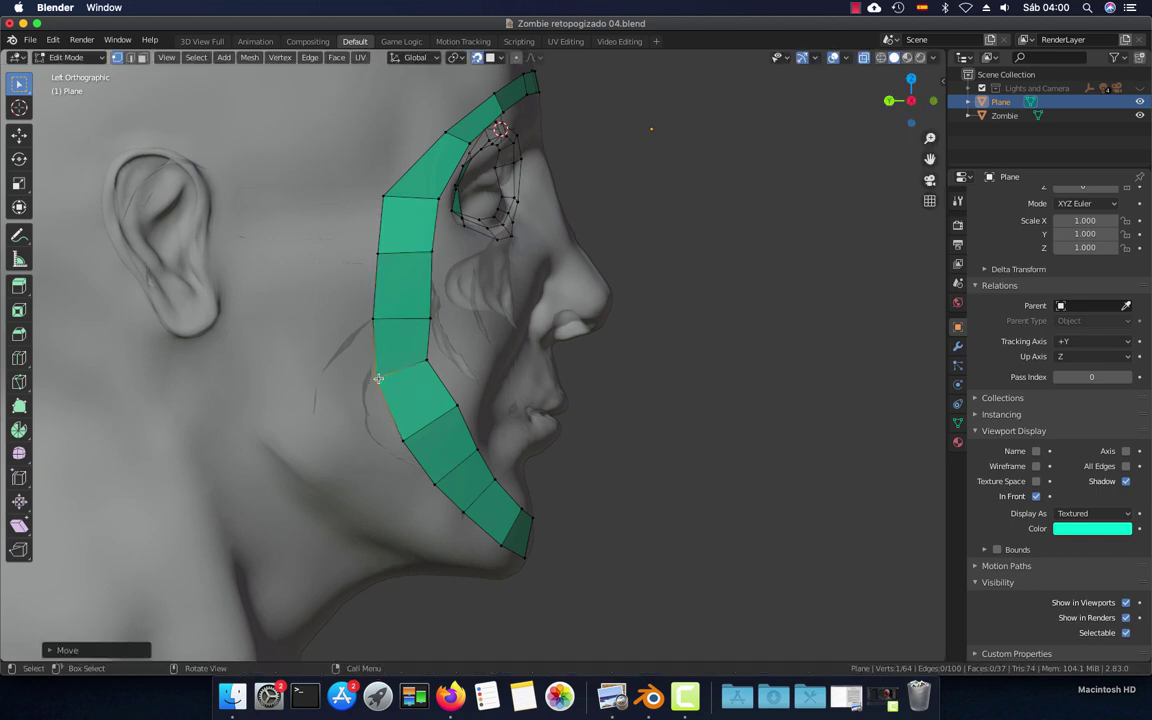
{"action": "key", "text": "g"}
{"action": "left_click", "coordinate": [433, 363]}
{"action": "left_click", "coordinate": [375, 378]}
{"action": "key", "text": "g"}
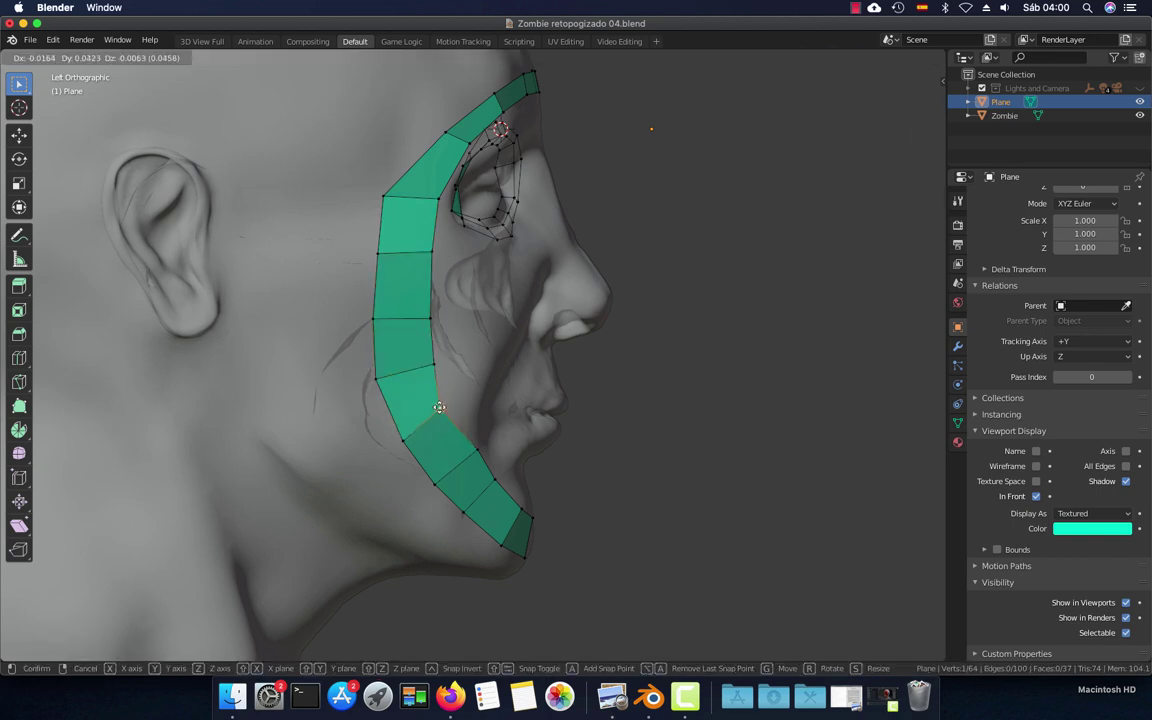
{"action": "left_click", "coordinate": [443, 413]}
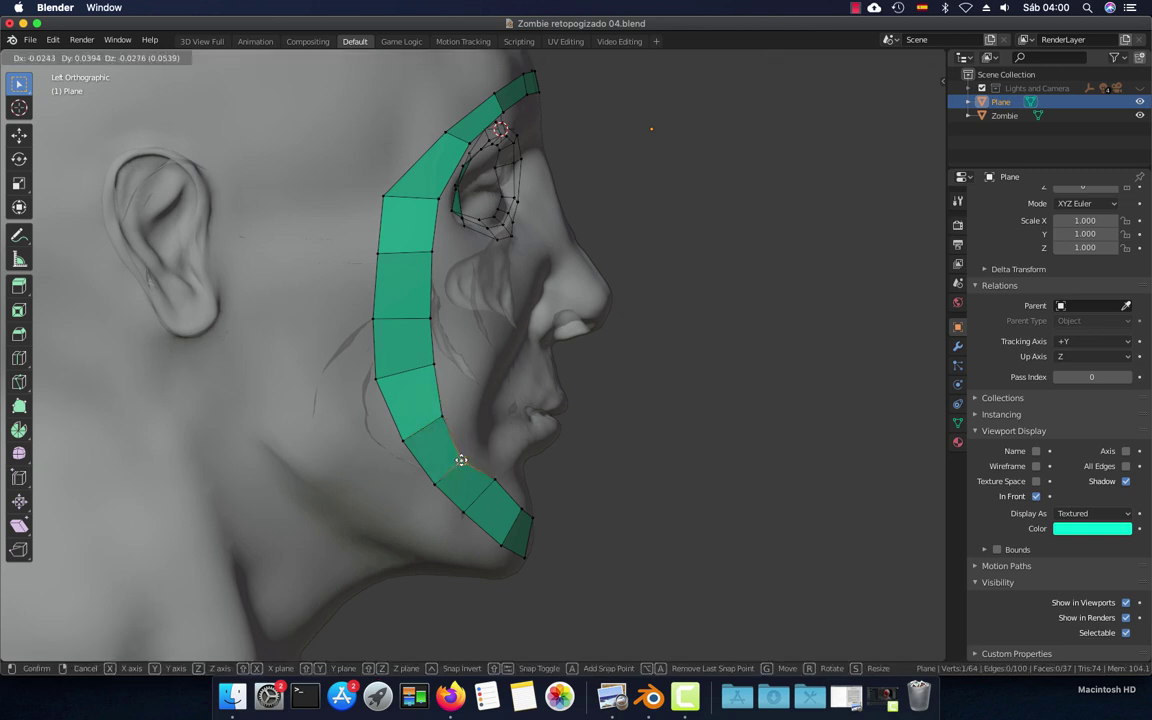
Zoom in and settle two more strip vertices onto the jaw edge
{"action": "scroll", "coordinate": [470, 463], "scroll_direction": "up", "scroll_amount": 3}
{"action": "scroll", "coordinate": [464, 369], "scroll_direction": "up", "scroll_amount": 1}
{"action": "key", "text": "g"}
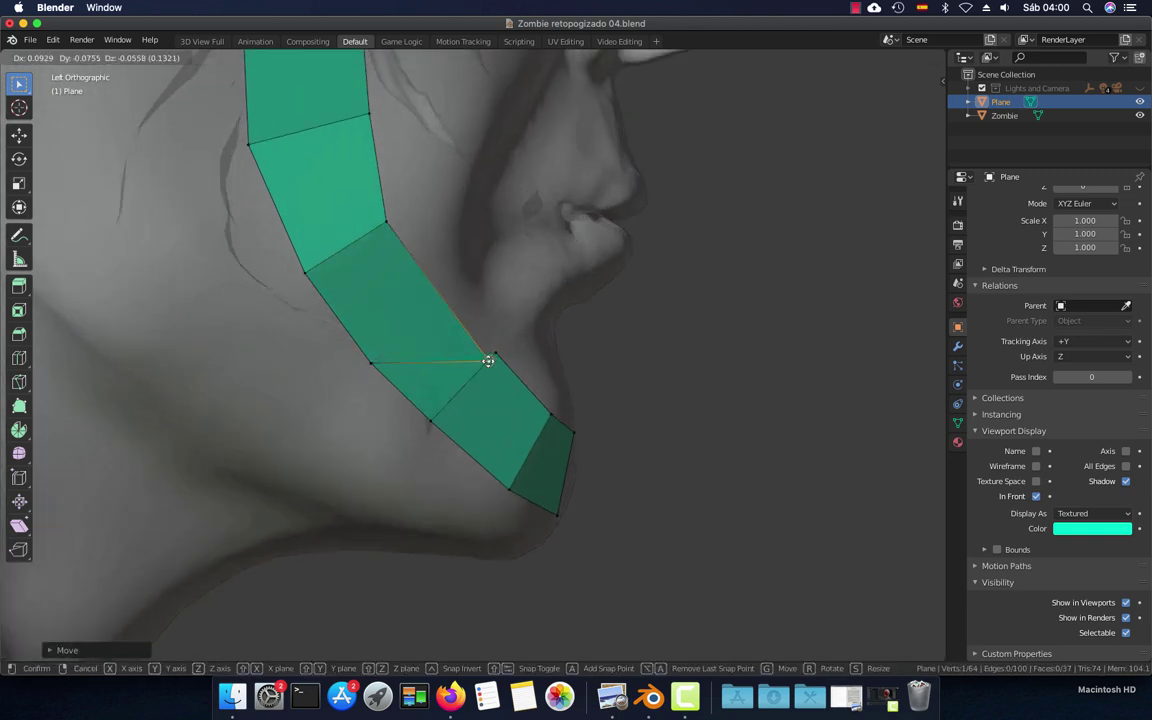
{"action": "left_click", "coordinate": [421, 315]}
{"action": "left_click", "coordinate": [495, 352]}
{"action": "key", "text": "g"}
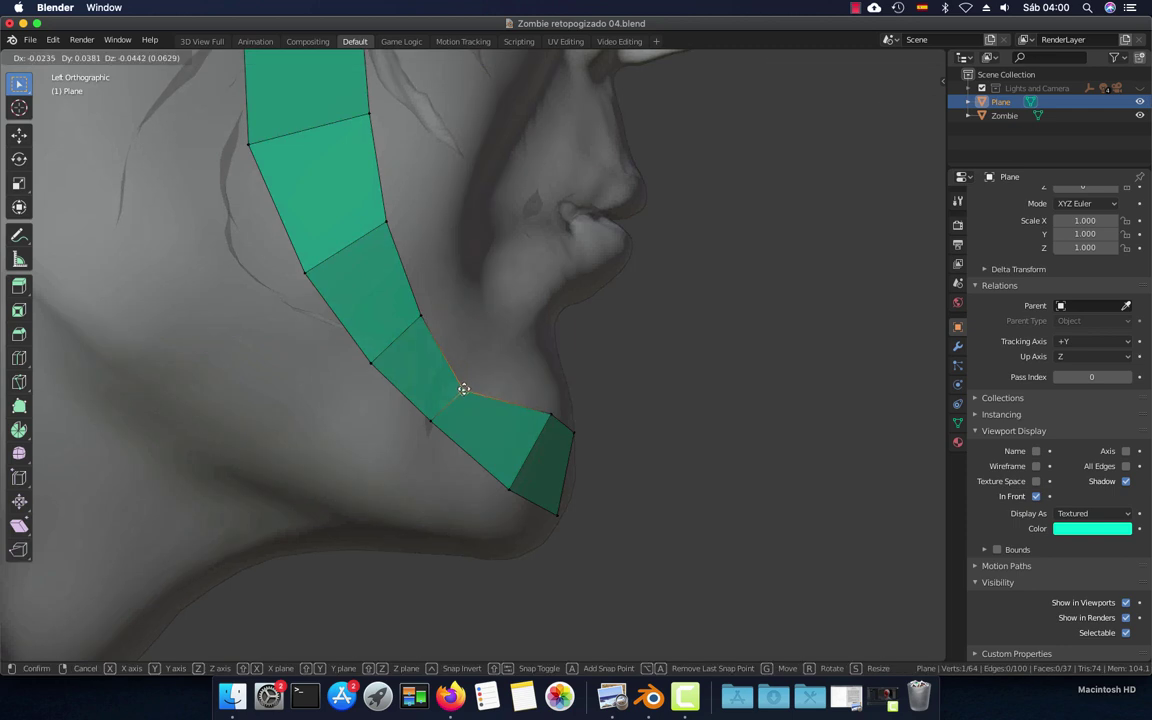
{"action": "left_click", "coordinate": [466, 381]}
Place the vertex near the chin and the strip's chin-end vertex on the jaw contour
{"action": "left_click", "coordinate": [549, 413]}
{"action": "key", "text": "g"}
{"action": "left_click", "coordinate": [533, 445]}
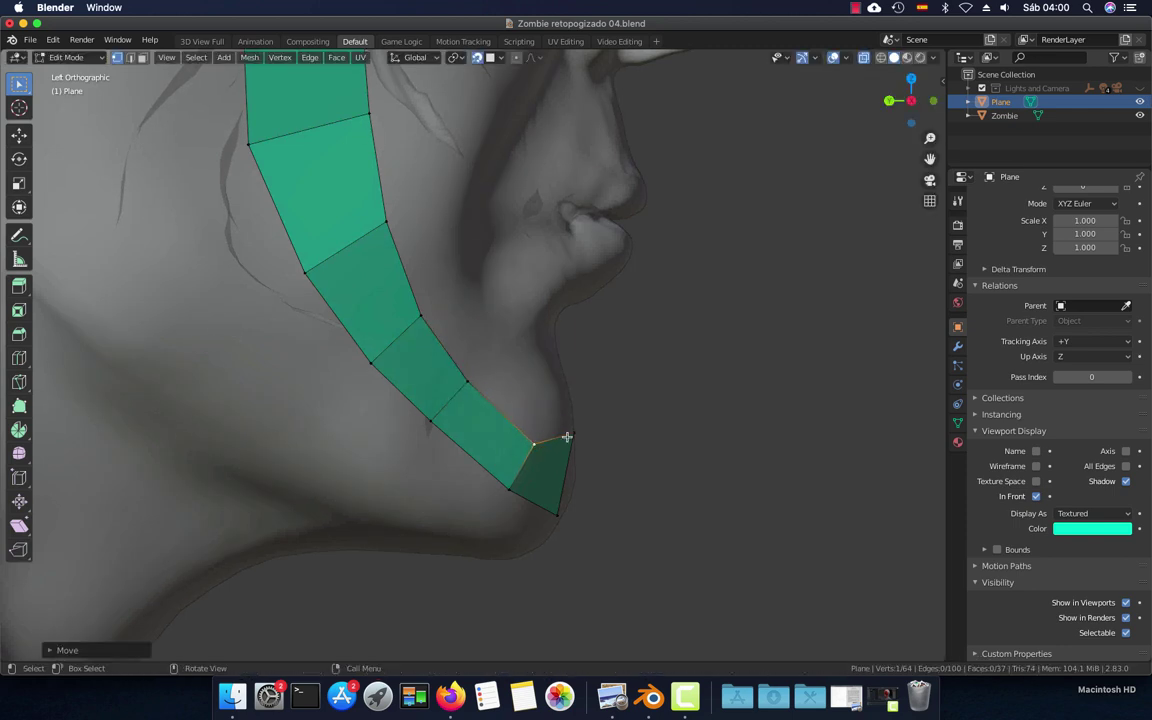
{"action": "left_click", "coordinate": [572, 432]}
{"action": "key", "text": "g"}
{"action": "left_click", "coordinate": [563, 468]}
Refine a lower-jaw vertex and a cheek vertex of the strip against the head surface
{"action": "mouse_move", "coordinate": [450, 360]}
{"action": "middle_mouse_down"}
{"action": "mouse_move", "coordinate": [484, 460]}
{"action": "mouse_move", "coordinate": [440, 400]}
{"action": "middle_mouse_up"}
{"action": "left_click", "coordinate": [420, 395]}
{"action": "key", "text": "g"}
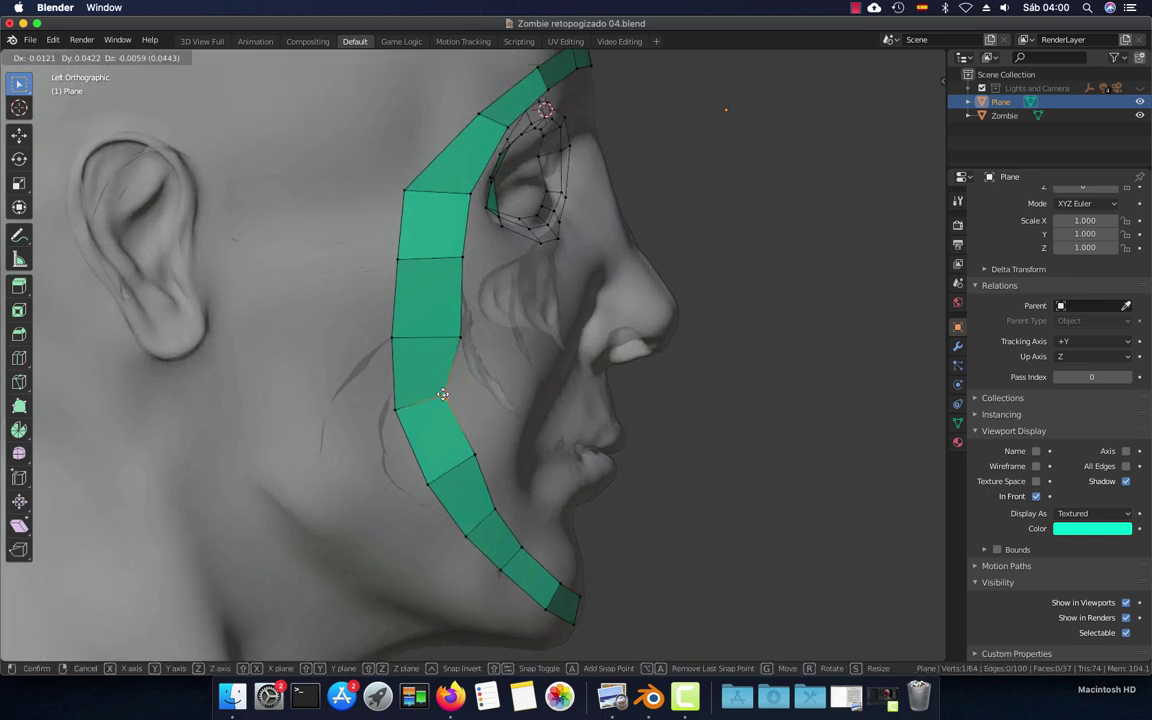
{"action": "left_click", "coordinate": [437, 345]}
{"action": "left_click", "coordinate": [415, 315]}
{"action": "key", "text": "g"}
{"action": "left_click", "coordinate": [440, 331]}
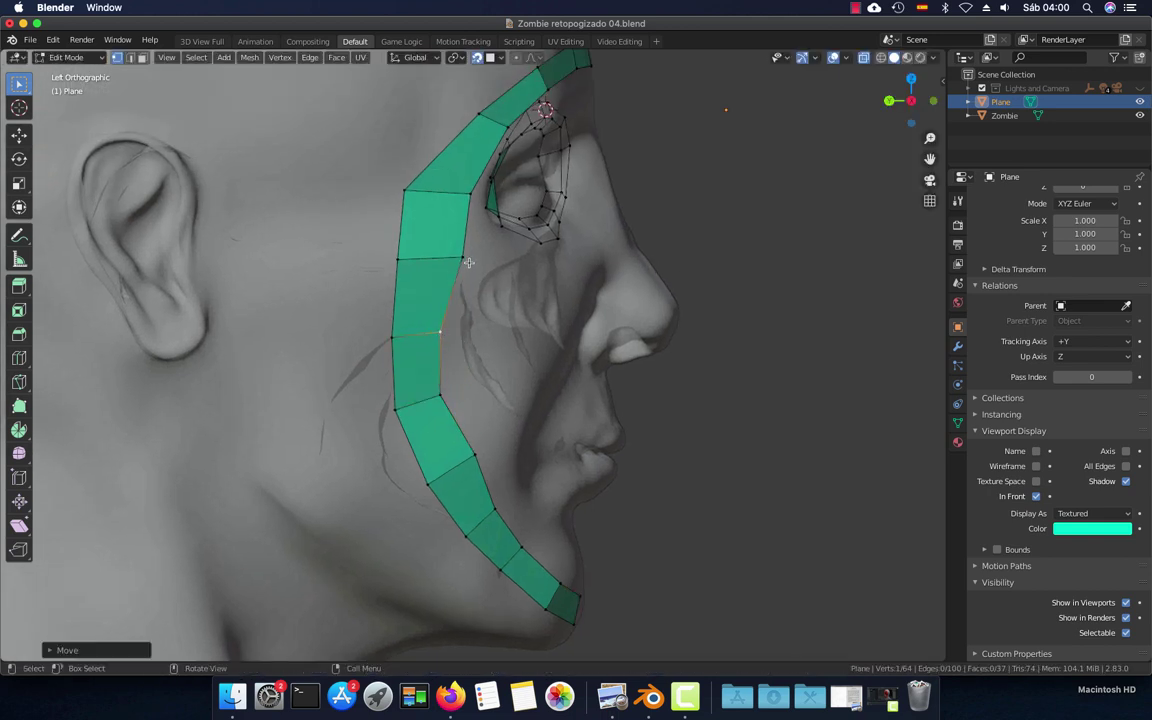
{"action": "key", "text": "g"}
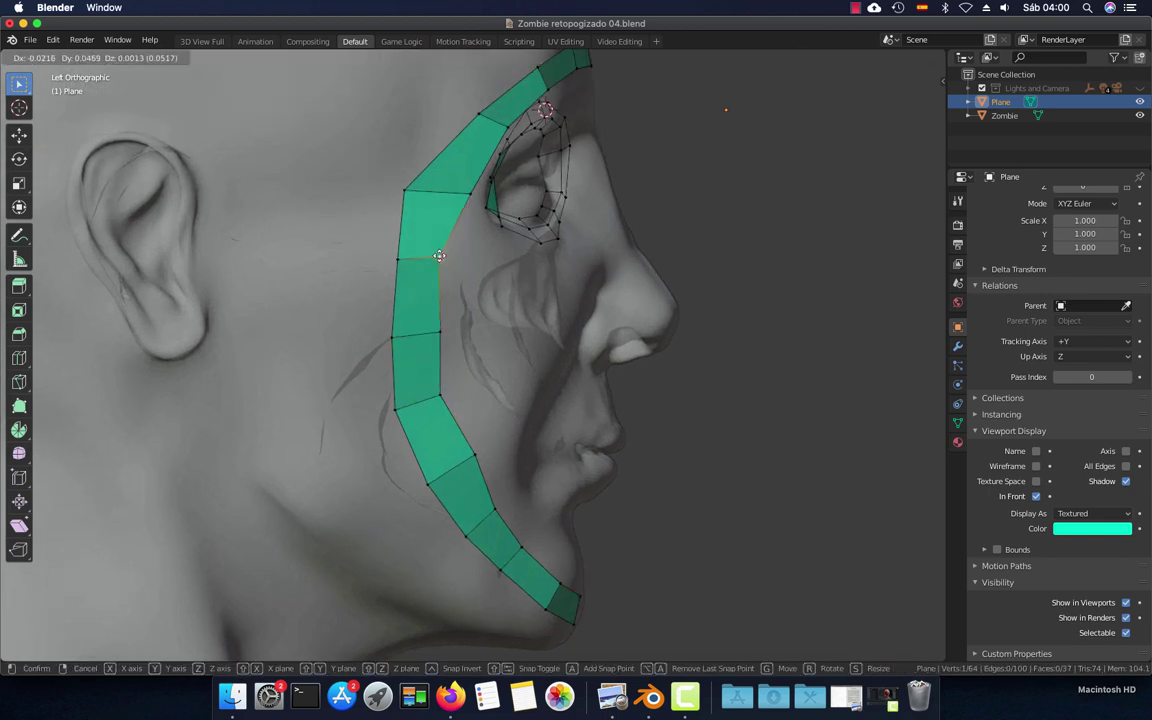
{"action": "left_click", "coordinate": [441, 258]}
Move the strip's upper vertices onto the temple and snug a lower one to the surface
{"action": "middle_click_drag", "start_coordinate": [532, 101], "coordinate": [512, 241], "text": "shift"}
{"action": "left_click", "coordinate": [460, 254]}
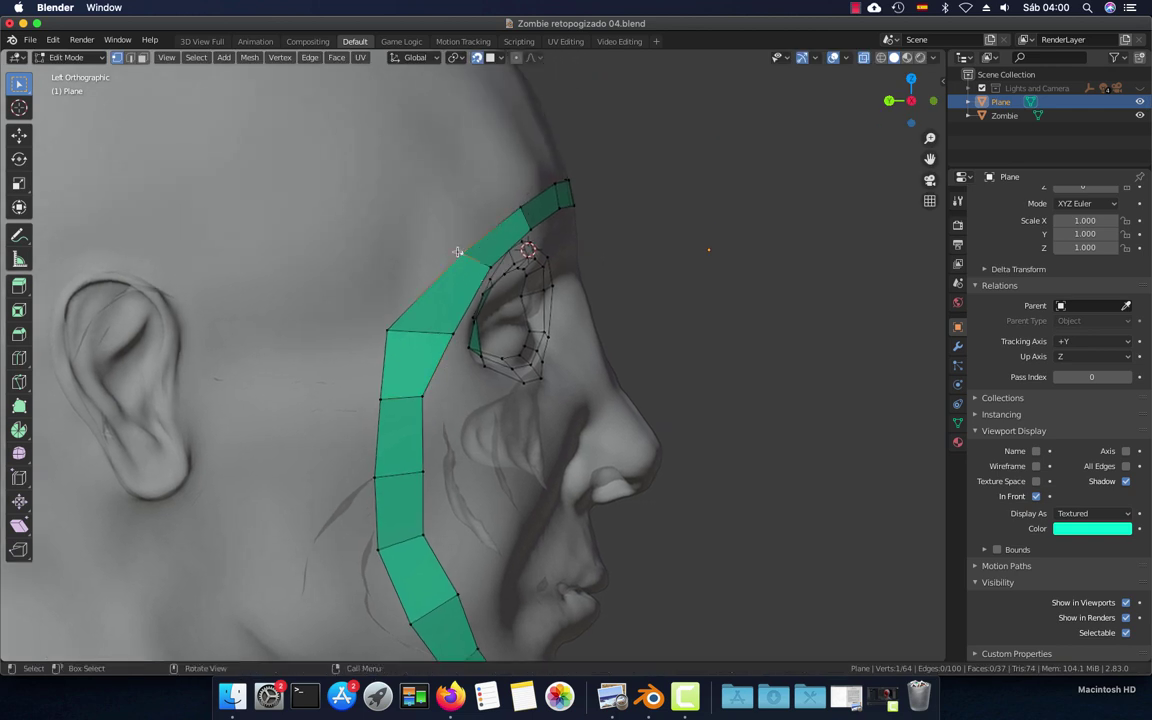
{"action": "key", "text": "g"}
{"action": "left_click", "coordinate": [432, 230]}
{"action": "left_click", "coordinate": [432, 229]}
{"action": "key", "text": "g"}
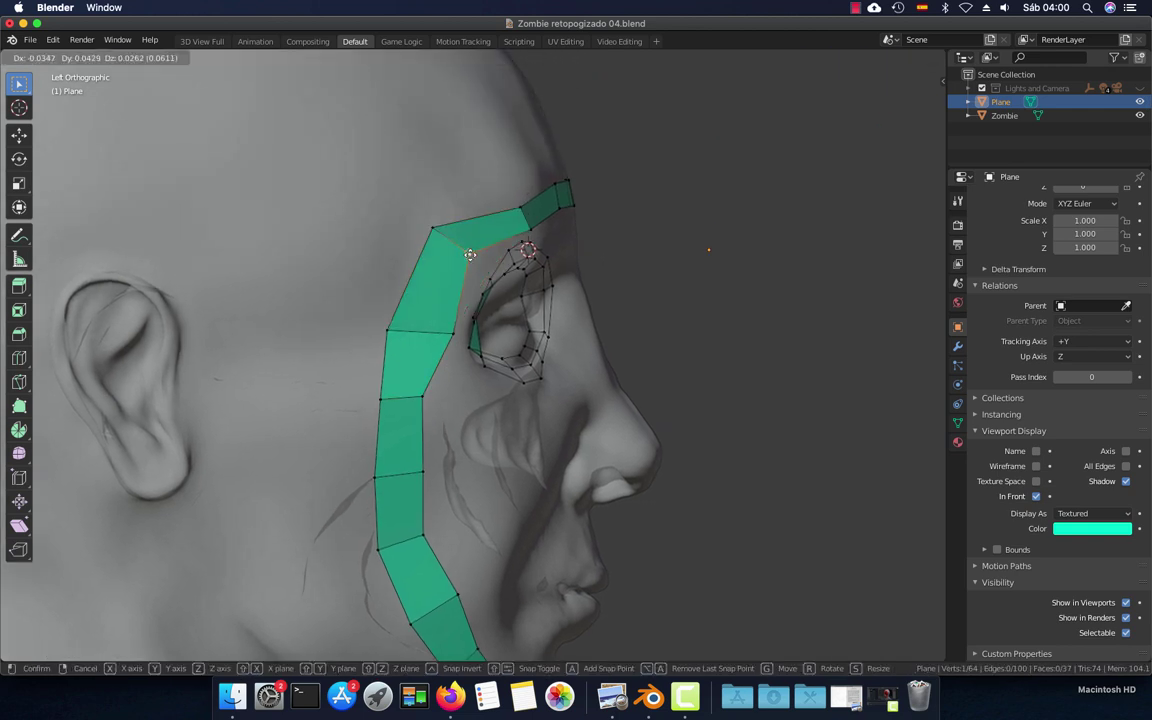
{"action": "left_click", "coordinate": [469, 253]}
{"action": "left_click", "coordinate": [454, 332]}
{"action": "key", "text": "g"}
{"action": "left_click", "coordinate": [431, 333]}
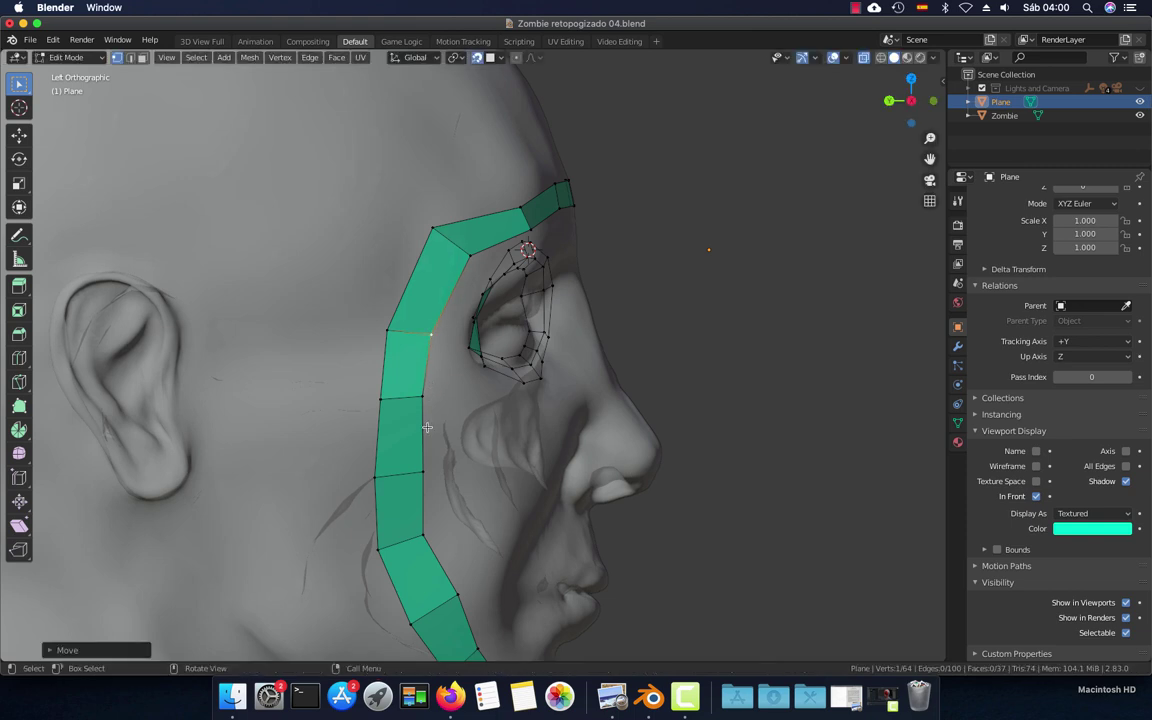
Settle a cheek vertex and the next lower vertex, and slightly nudge an outer-edge vertex
{"action": "left_click", "coordinate": [420, 470]}
{"action": "key", "text": "g"}
{"action": "left_click", "coordinate": [414, 471]}
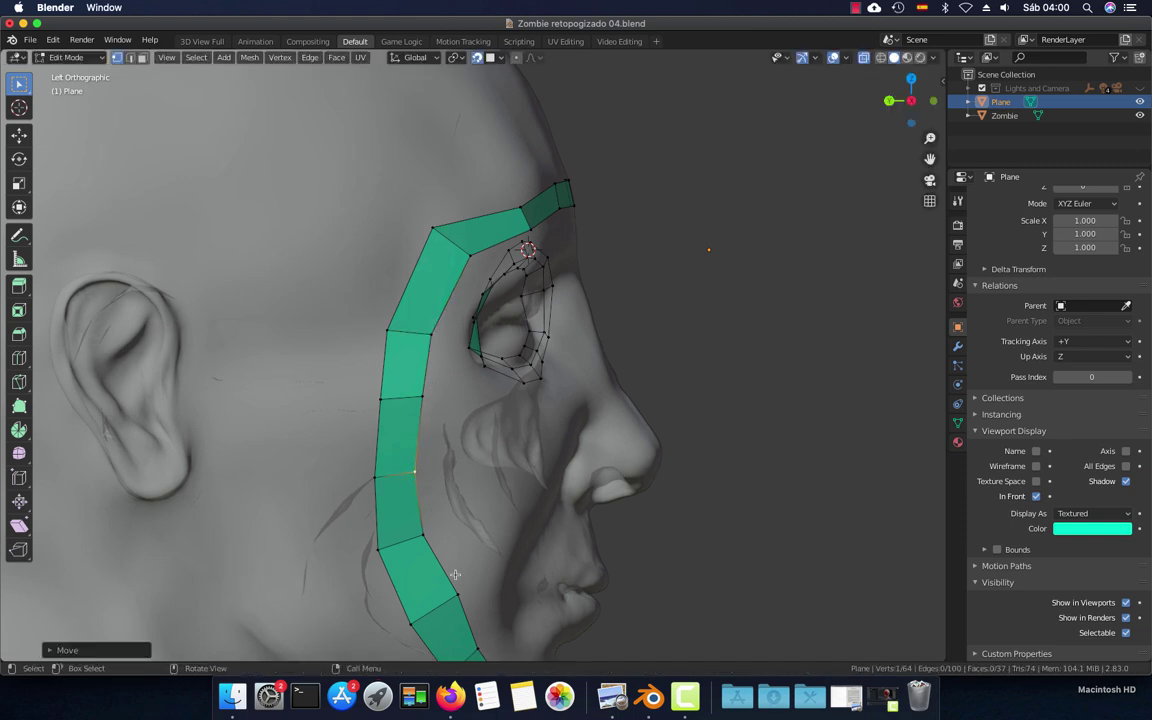
{"action": "left_click", "coordinate": [452, 594]}
{"action": "key", "text": "g"}
{"action": "left_click", "coordinate": [446, 599]}
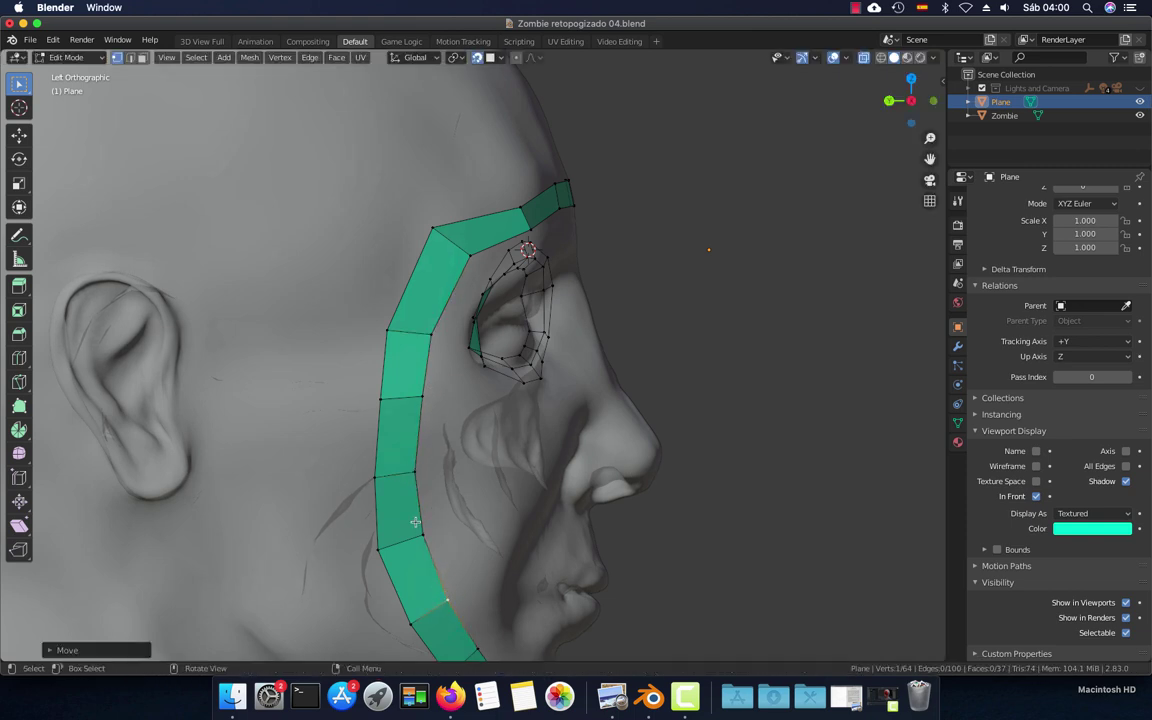
{"action": "left_click", "coordinate": [376, 401]}
{"action": "key", "text": "g"}
{"action": "left_click", "coordinate": [374, 395]}
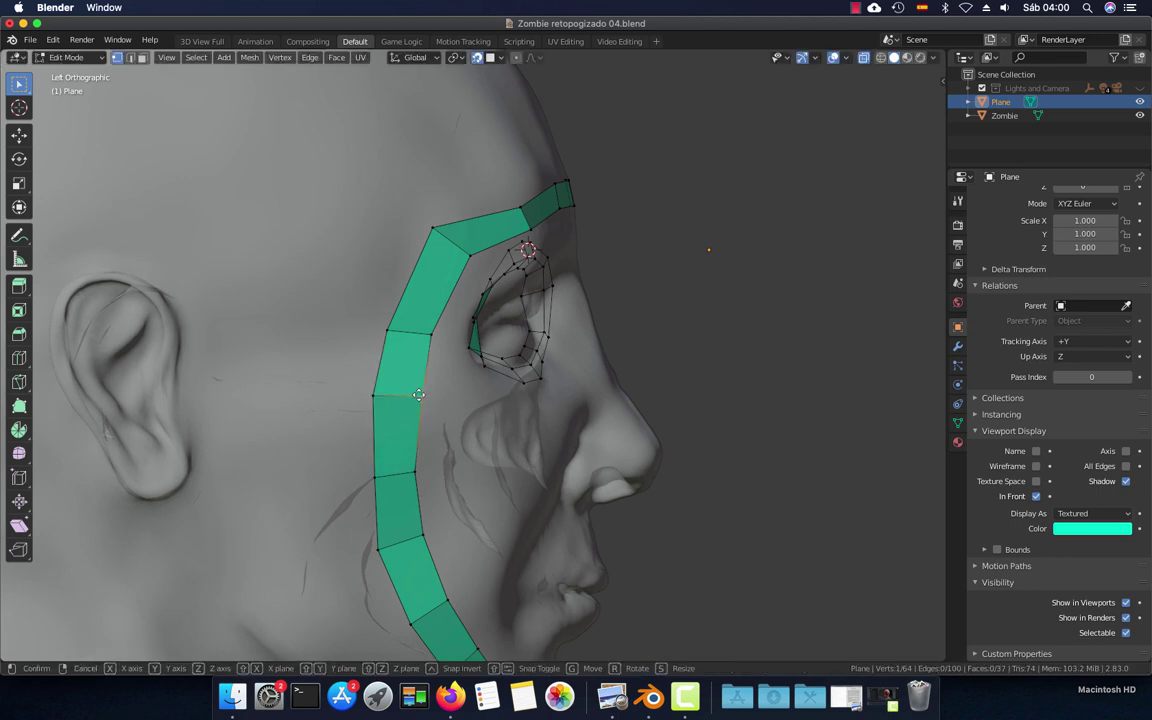
Raise the remaining outer-edge strip vertices so they hug the temple contour
{"action": "left_click", "coordinate": [430, 328]}
{"action": "key", "text": "g"}
{"action": "left_click", "coordinate": [431, 319]}
{"action": "left_click", "coordinate": [387, 329]}
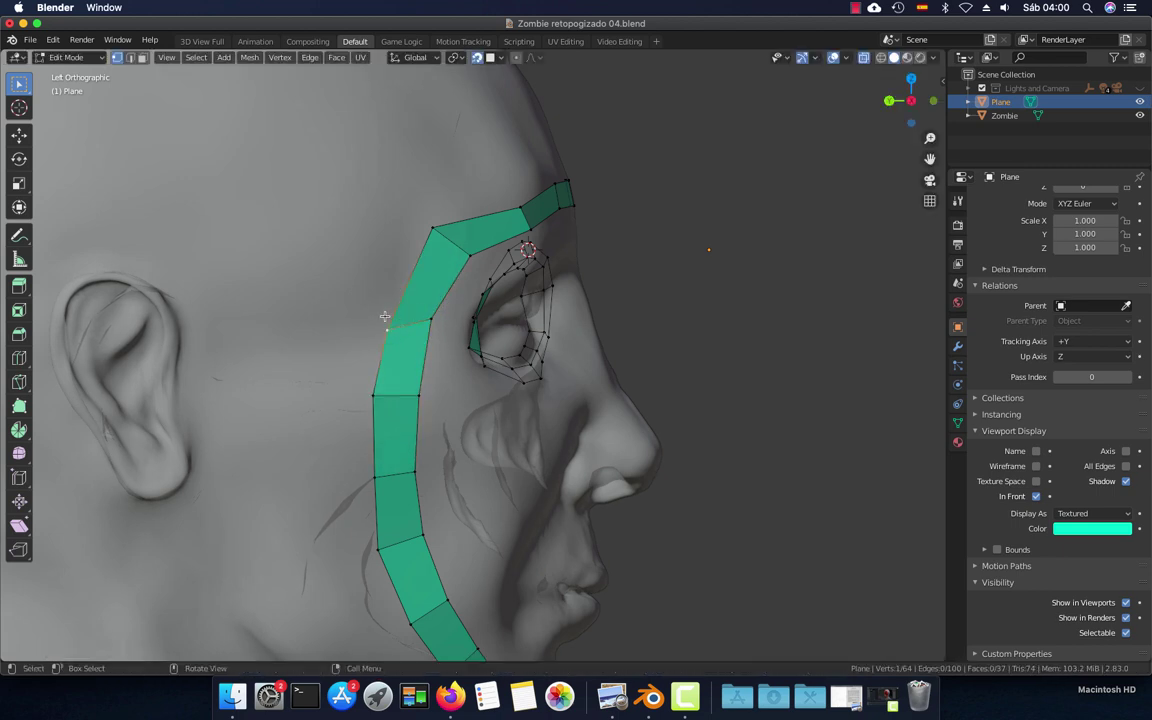
{"action": "key", "text": "g"}
{"action": "left_click", "coordinate": [388, 297]}
{"action": "left_click", "coordinate": [432, 316]}
{"action": "key", "text": "g"}
{"action": "left_click", "coordinate": [388, 284]}
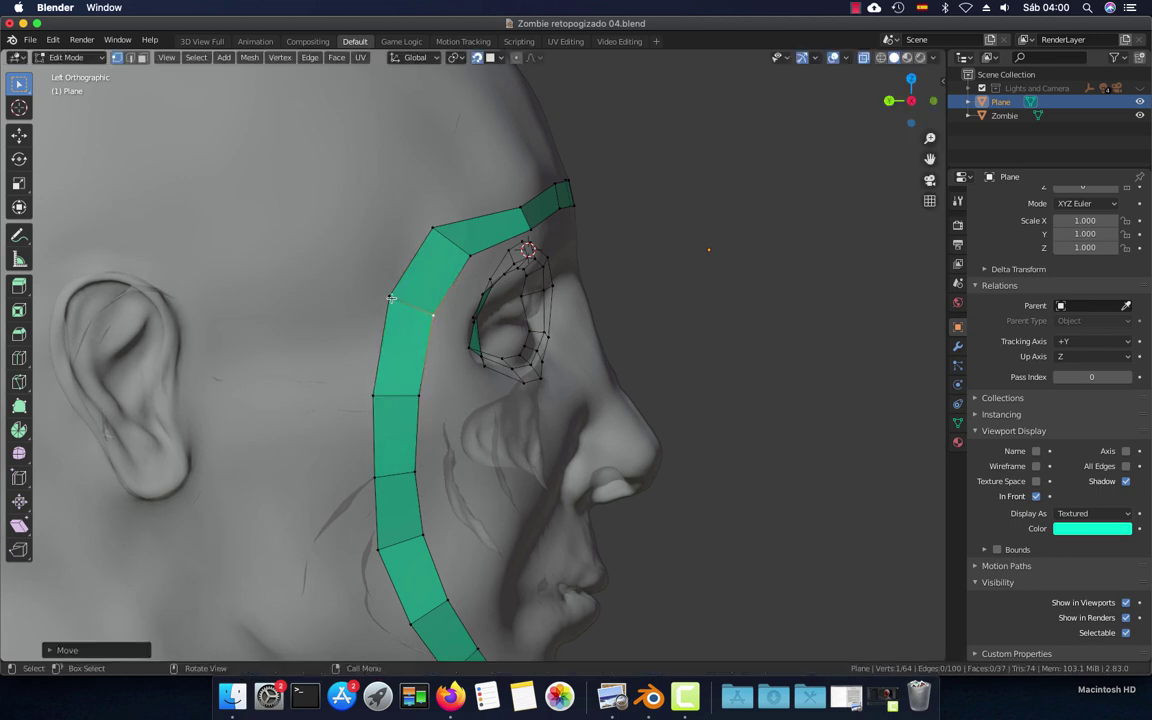
{"action": "left_click", "coordinate": [349, 268]}
{"action": "key", "text": "g"}
{"action": "left_click", "coordinate": [350, 274]}
{"action": "scroll", "coordinate": [523, 436], "scroll_direction": "down", "scroll_amount": 3}
In front view, raise the brow strip's end vertex and reposition its middle vertices and next pair
{"action": "middle_click_drag", "start_coordinate": [523, 436], "coordinate": [426, 438]}
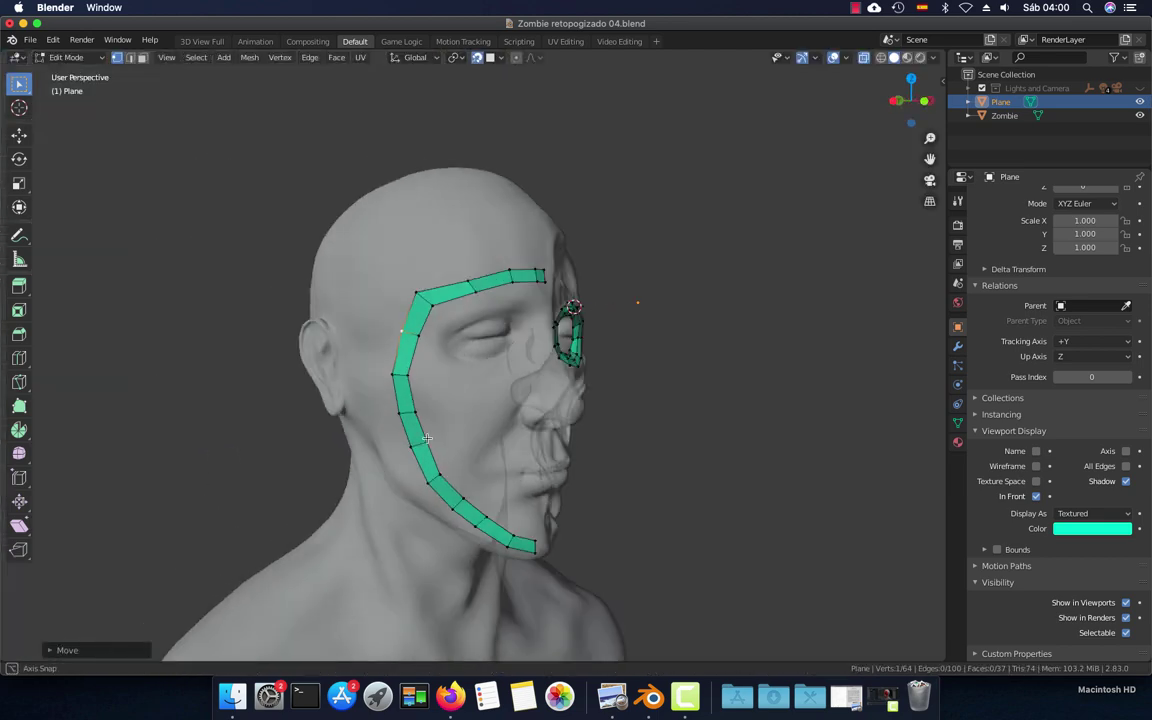
{"action": "key", "text": "KP_1"}
{"action": "scroll", "coordinate": [554, 294], "scroll_direction": "up", "scroll_amount": 3}
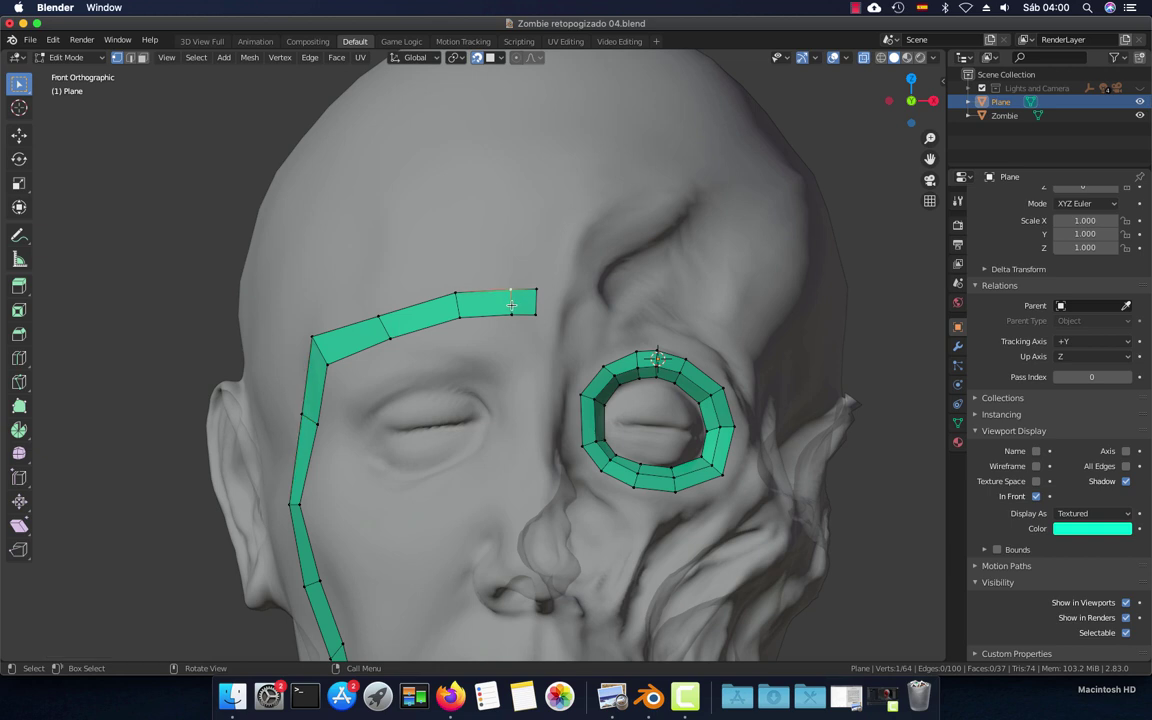
{"action": "key", "text": "g"}
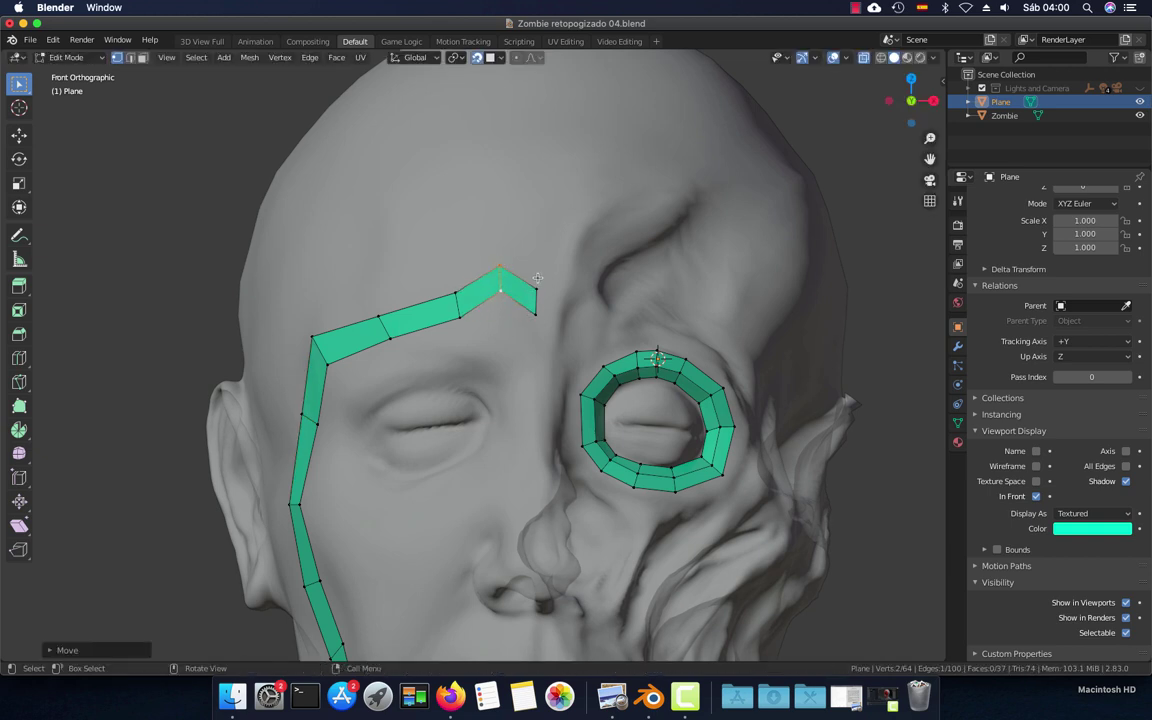
{"action": "left_click", "coordinate": [538, 250]}
{"action": "left_click", "coordinate": [458, 304]}
{"action": "key", "text": "g"}
{"action": "left_click", "coordinate": [435, 273]}
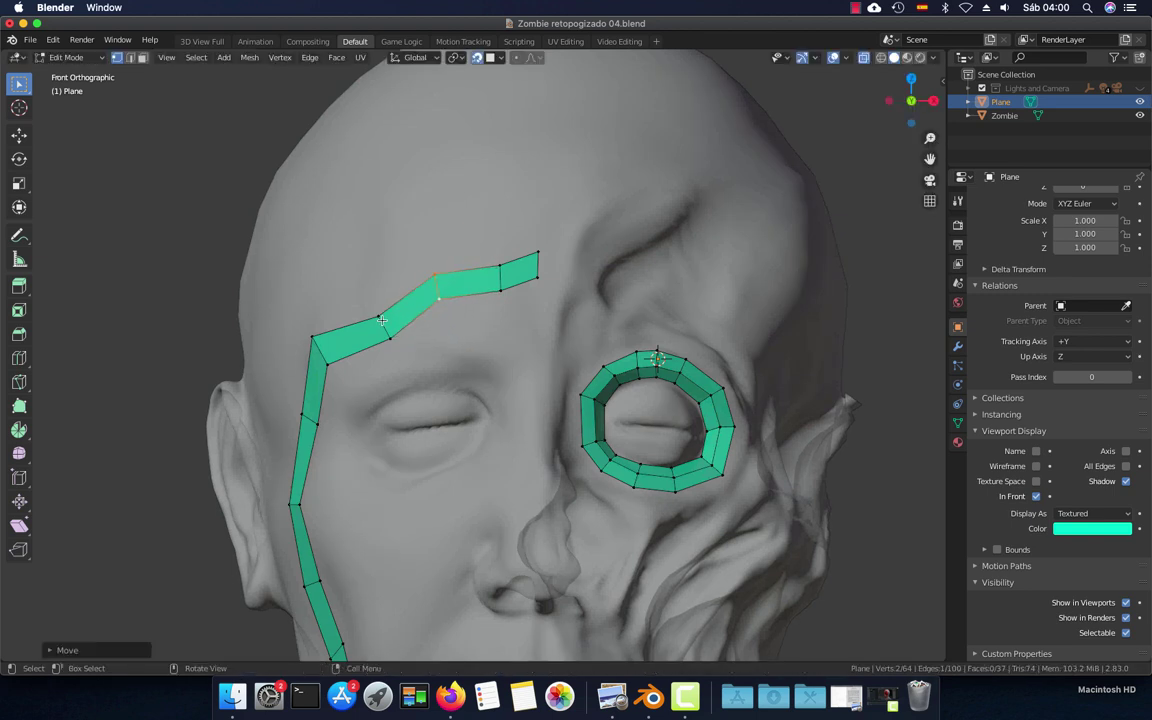
{"action": "left_click", "coordinate": [384, 326]}
{"action": "key", "text": "g"}
{"action": "left_click", "coordinate": [368, 295]}
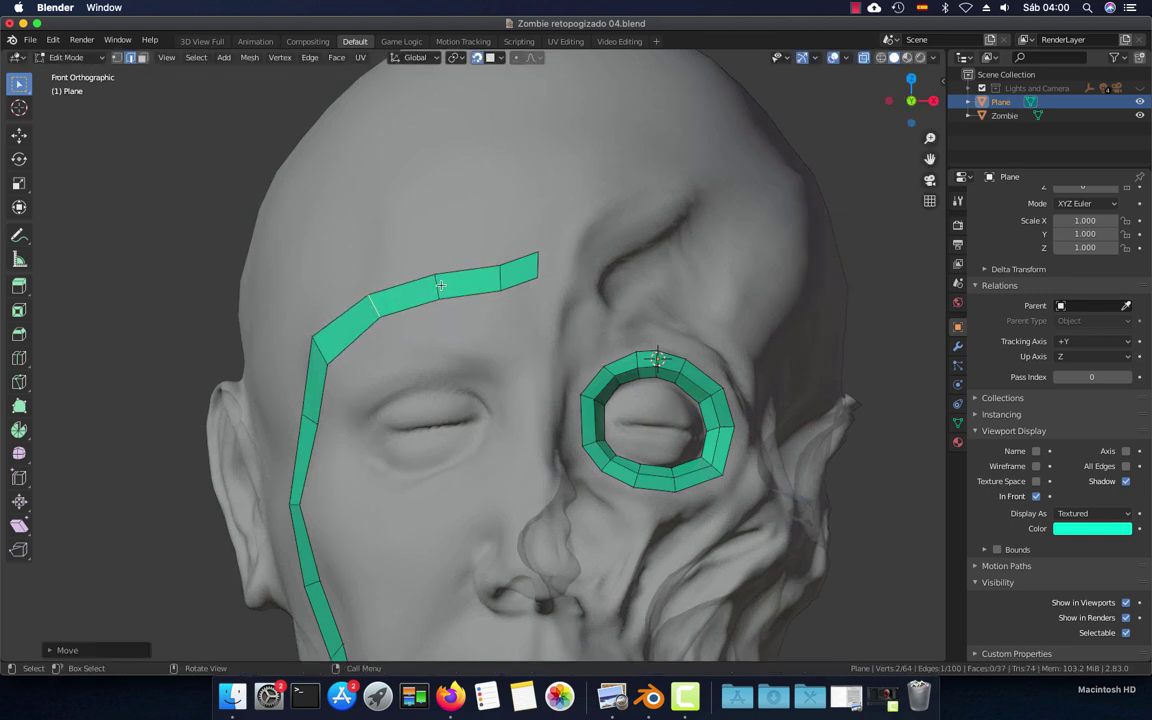
Lift brow-strip vertices into a higher arc and adjust a lower brow vertex
{"action": "left_click", "coordinate": [395, 257]}
{"action": "key", "text": "g"}
{"action": "left_click", "coordinate": [445, 266]}
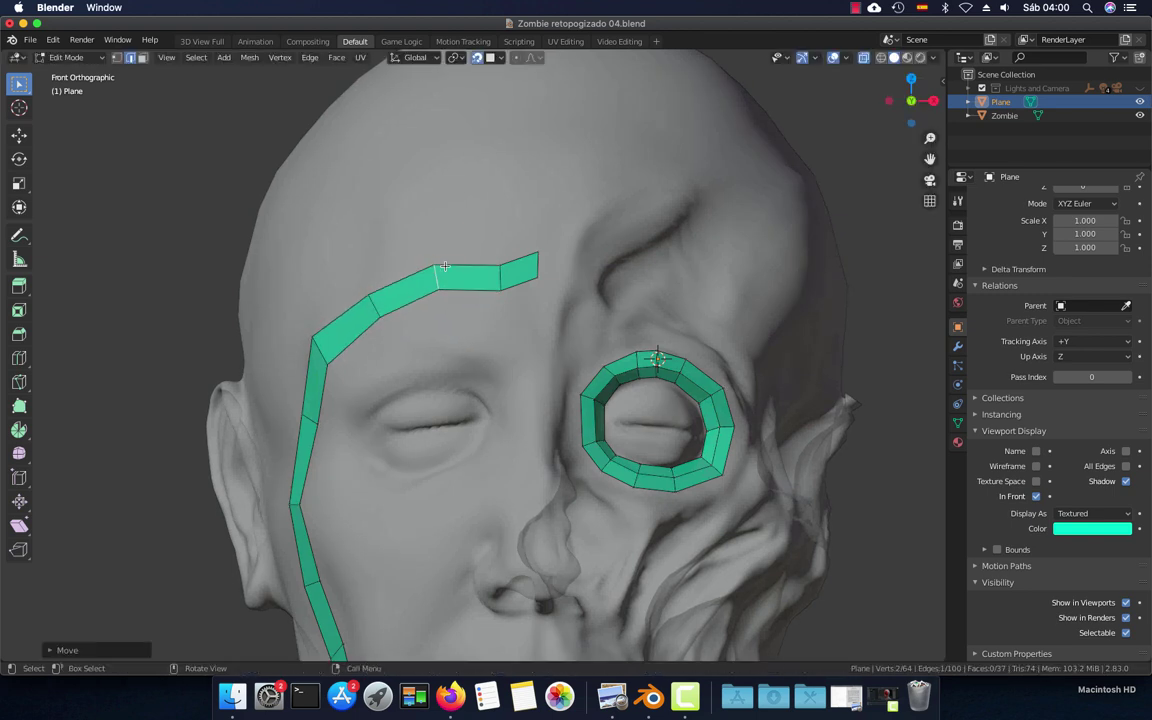
{"action": "left_click", "coordinate": [498, 272]}
{"action": "key", "text": "g"}
{"action": "left_click", "coordinate": [498, 254]}
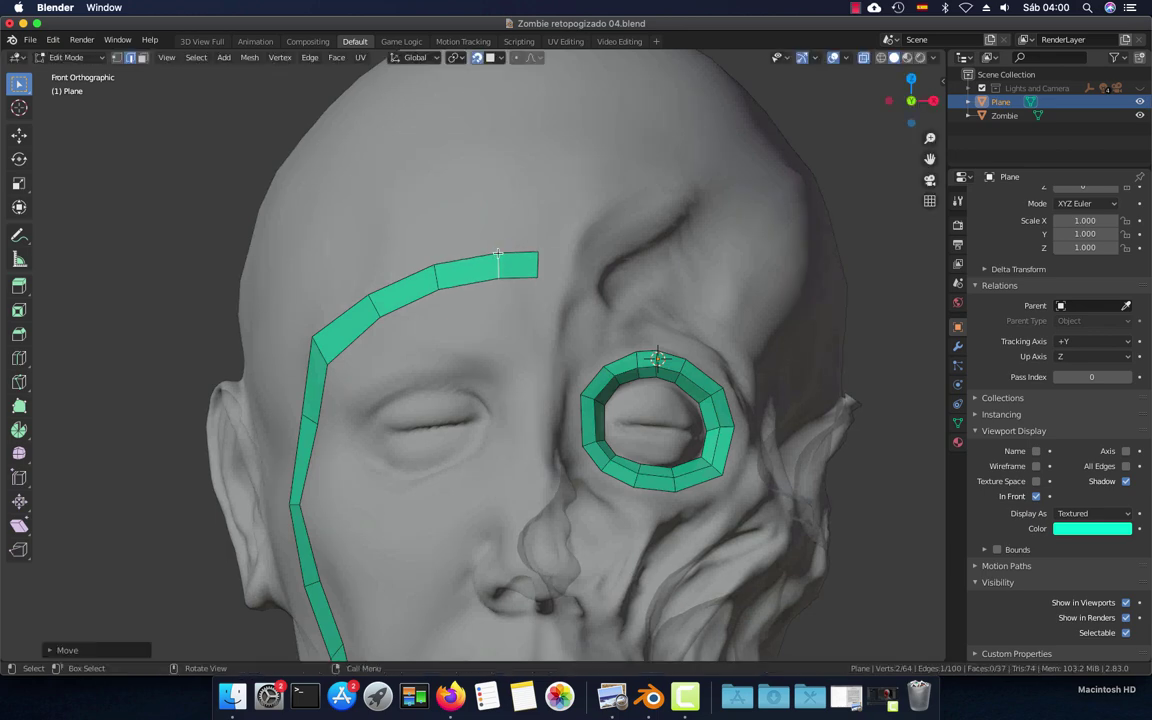
{"action": "middle_click_drag", "start_coordinate": [498, 254], "coordinate": [551, 191], "text": "shift"}
{"action": "left_click", "coordinate": [327, 322]}
{"action": "key", "text": "g"}
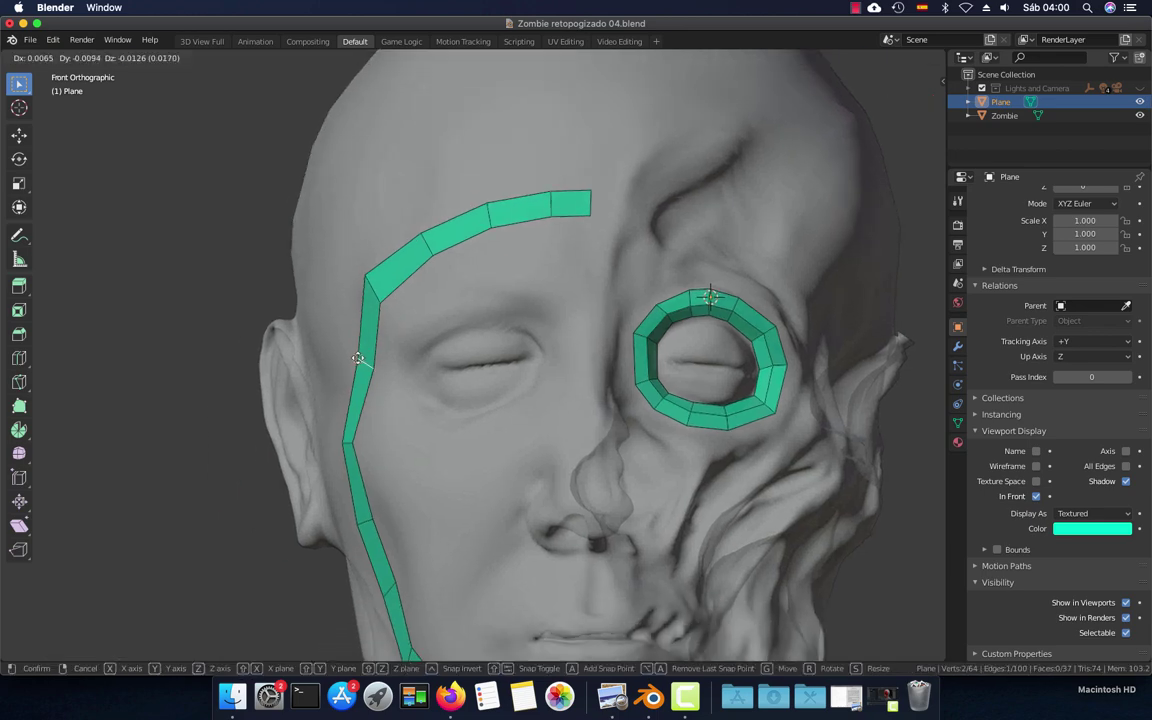
{"action": "left_click", "coordinate": [345, 340]}
{"action": "scroll", "coordinate": [400, 380], "scroll_direction": "down", "scroll_amount": 4}
From the left side view, move a strip vertex onto the head contour
{"action": "middle_click_drag", "start_coordinate": [400, 380], "coordinate": [478, 403]}
{"action": "key", "text": "ctrl+KP_3"}
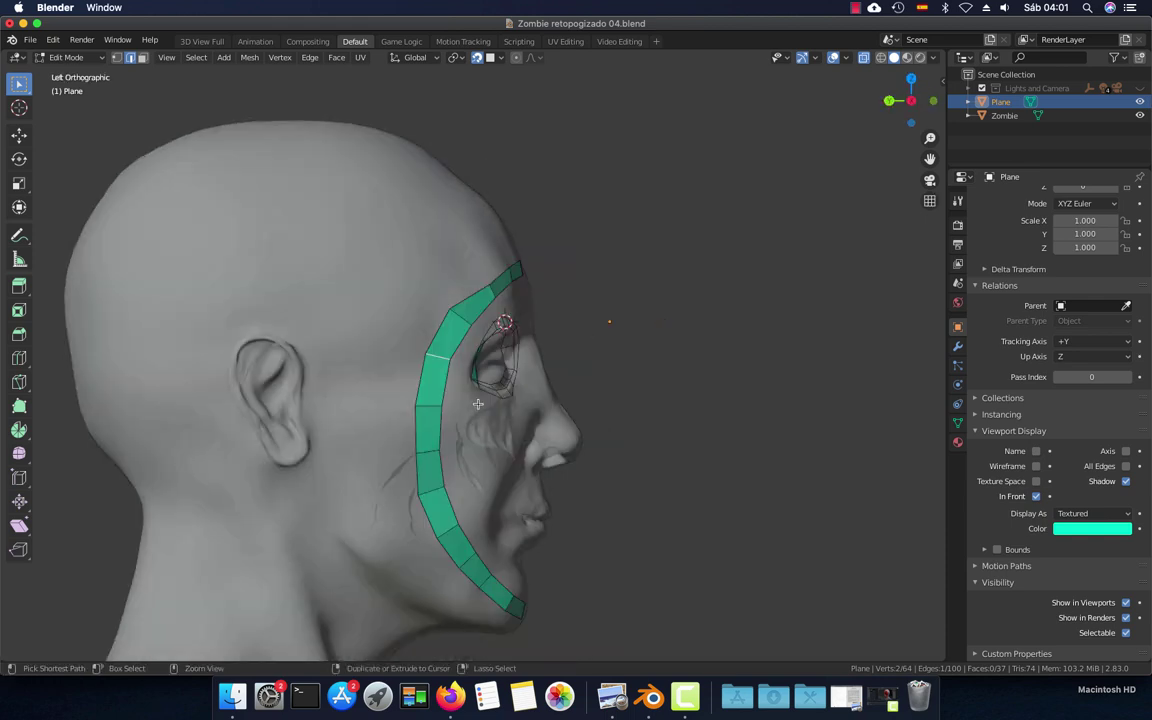
{"action": "scroll", "coordinate": [478, 403], "scroll_direction": "up", "scroll_amount": 3}
{"action": "scroll", "coordinate": [478, 403], "scroll_direction": "up", "scroll_amount": 2}
{"action": "scroll", "coordinate": [443, 310], "scroll_direction": "up", "scroll_amount": 2, "text": "shift"}
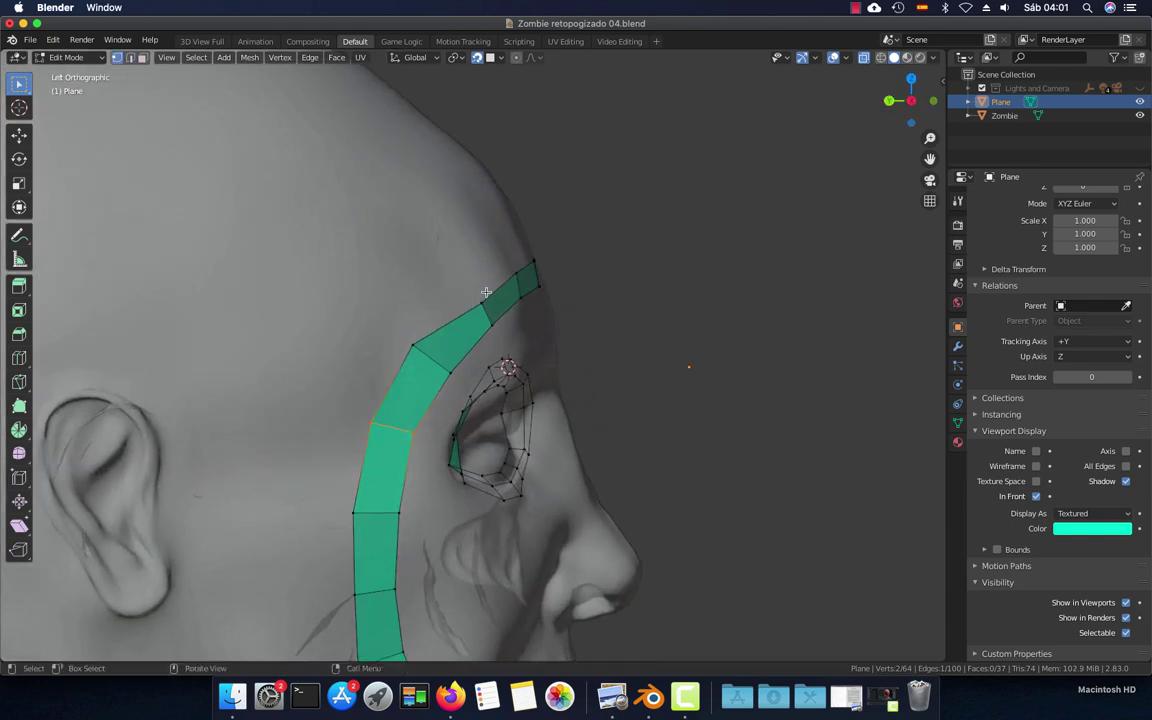
{"action": "key", "text": "g"}
{"action": "left_click", "coordinate": [482, 308]}
Set the next strip vertex beside the eye and its neighbouring vertex in place
{"action": "key", "text": "g"}
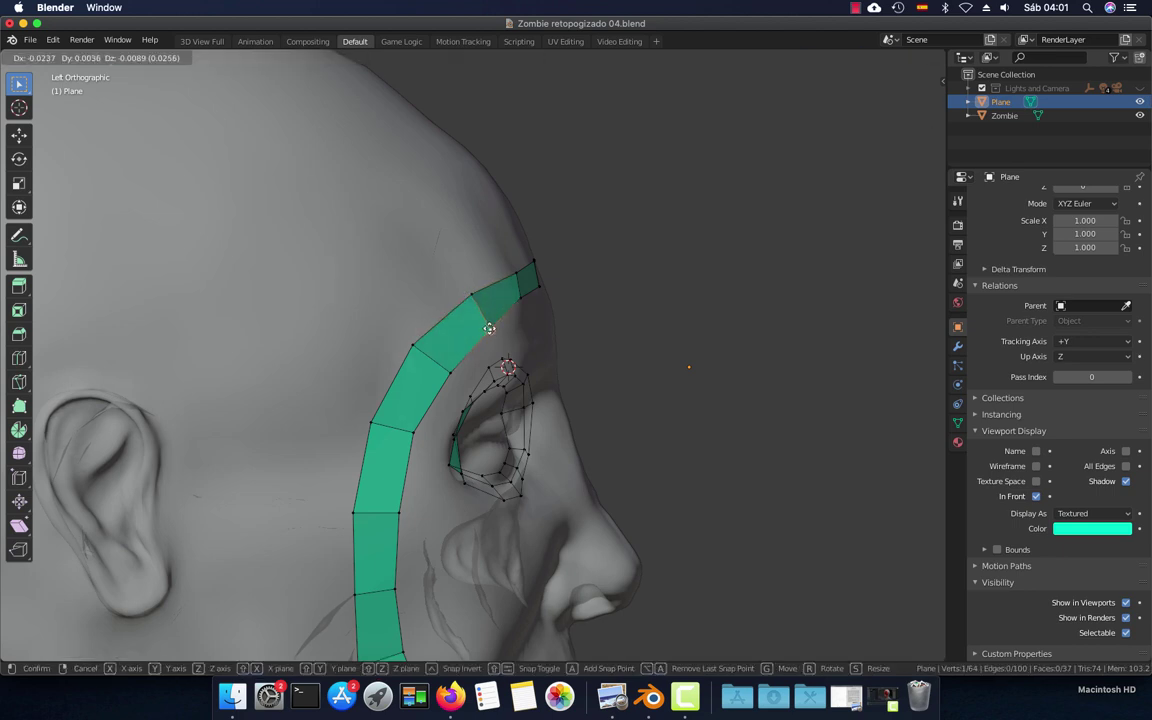
{"action": "left_click", "coordinate": [483, 323]}
{"action": "left_click", "coordinate": [450, 372]}
{"action": "key", "text": "g"}
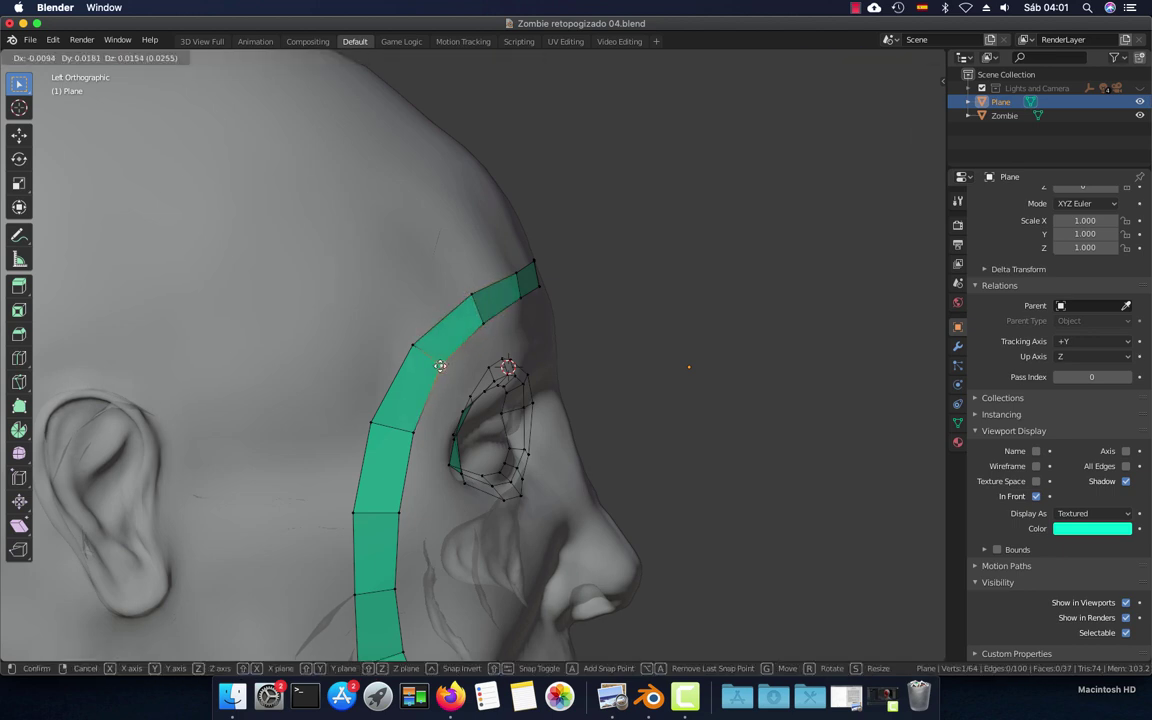
{"action": "left_click", "coordinate": [440, 370]}
{"action": "scroll", "coordinate": [500, 390], "scroll_direction": "down", "scroll_amount": 1}
{"action": "scroll", "coordinate": [540, 400], "scroll_direction": "down", "scroll_amount": 3}
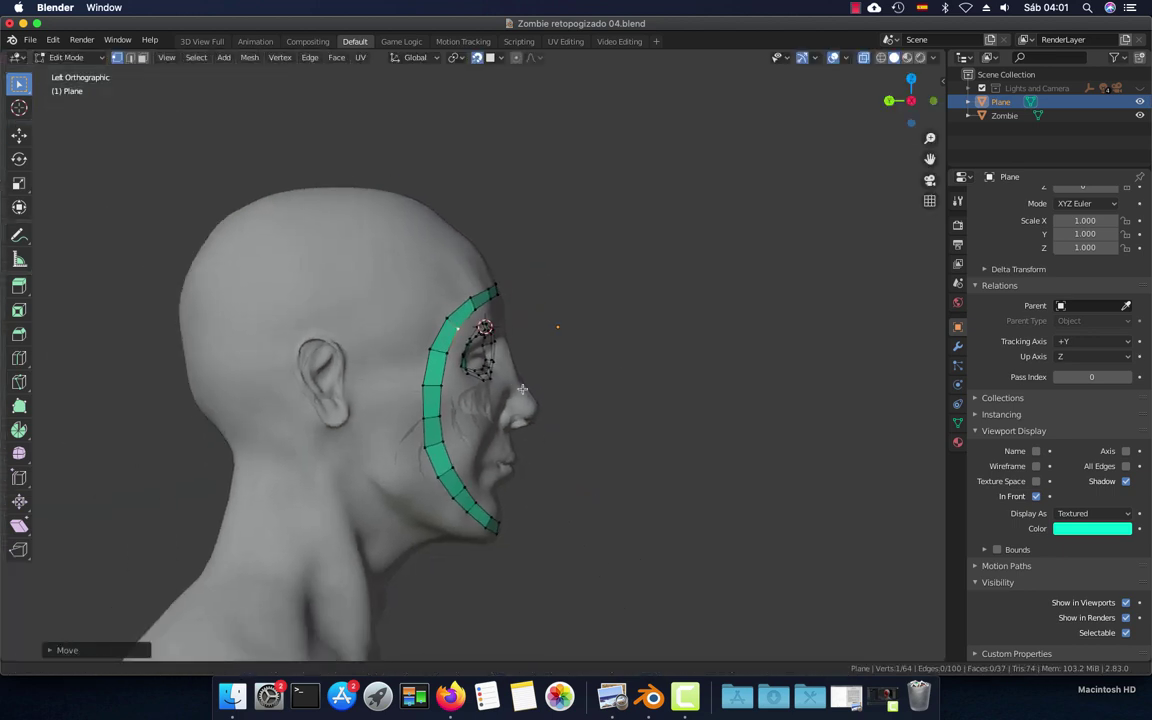
{"action": "scroll", "coordinate": [565, 406], "scroll_direction": "up", "scroll_amount": 1}
Raise the viewport focal length to 65.900 and switch to an orthographic front view
{"action": "middle_click_drag", "start_coordinate": [565, 406], "coordinate": [426, 414]}
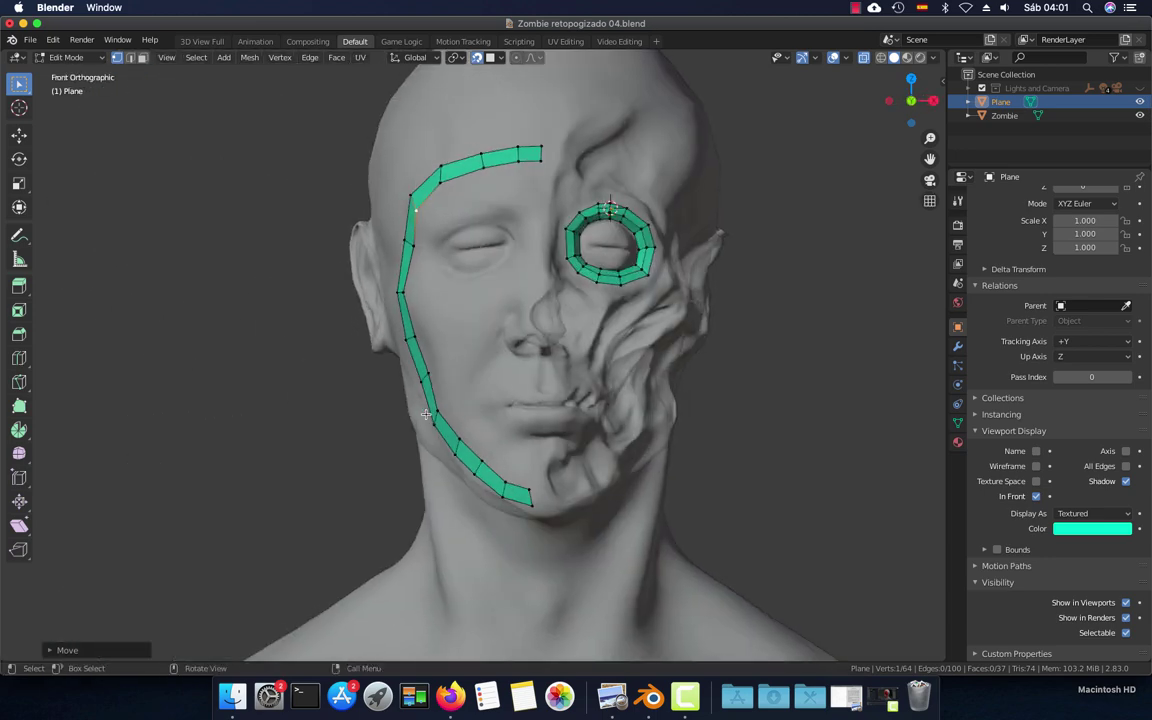
{"action": "middle_click_drag", "start_coordinate": [426, 414], "coordinate": [884, 216]}
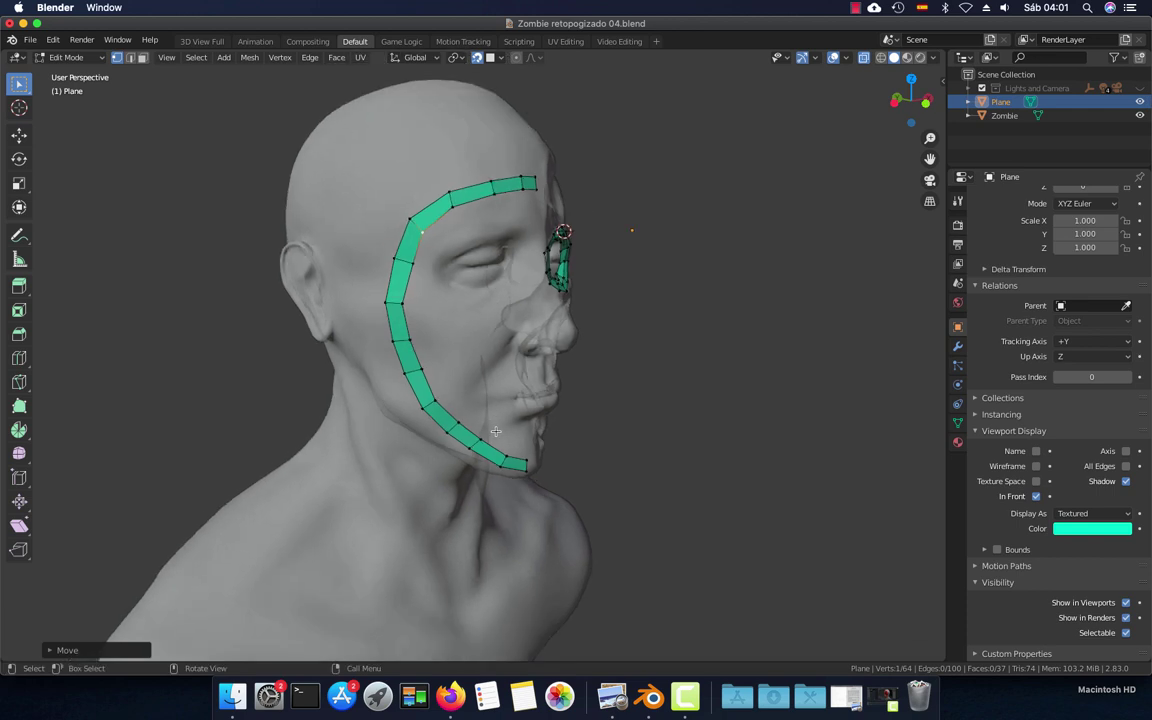
{"action": "key", "text": "n"}
{"action": "left_click", "coordinate": [834, 84]}
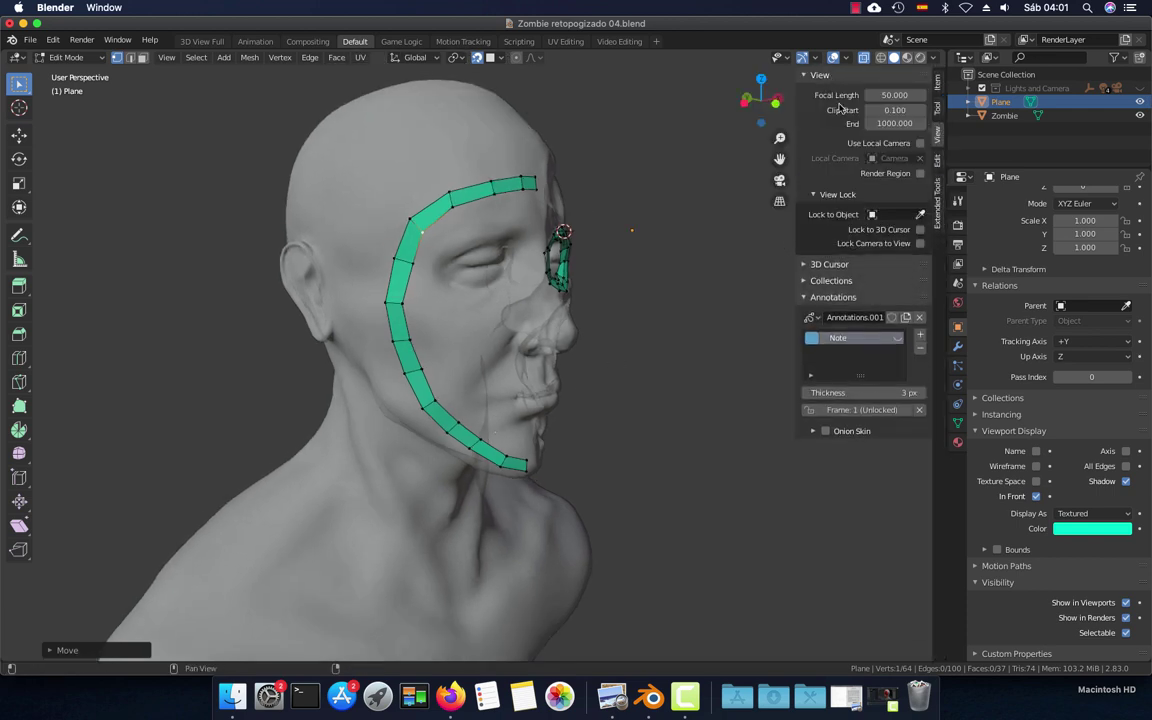
{"action": "mouse_move", "coordinate": [894, 95]}
{"action": "left_mouse_down"}
{"action": "mouse_move", "coordinate": [930, 95]}
{"action": "mouse_move", "coordinate": [912, 95]}
{"action": "left_mouse_up"}
{"action": "key", "text": "n"}
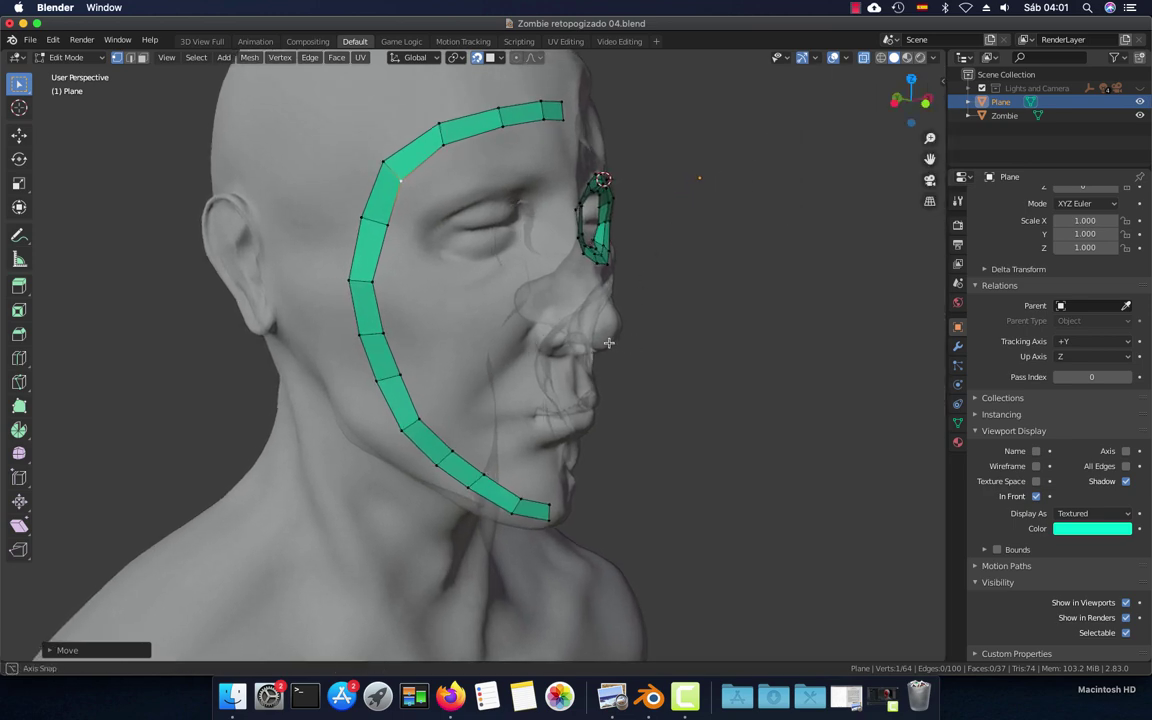
{"action": "middle_click_drag", "start_coordinate": [671, 231], "coordinate": [571, 335]}
{"action": "key", "text": "KP_5"}
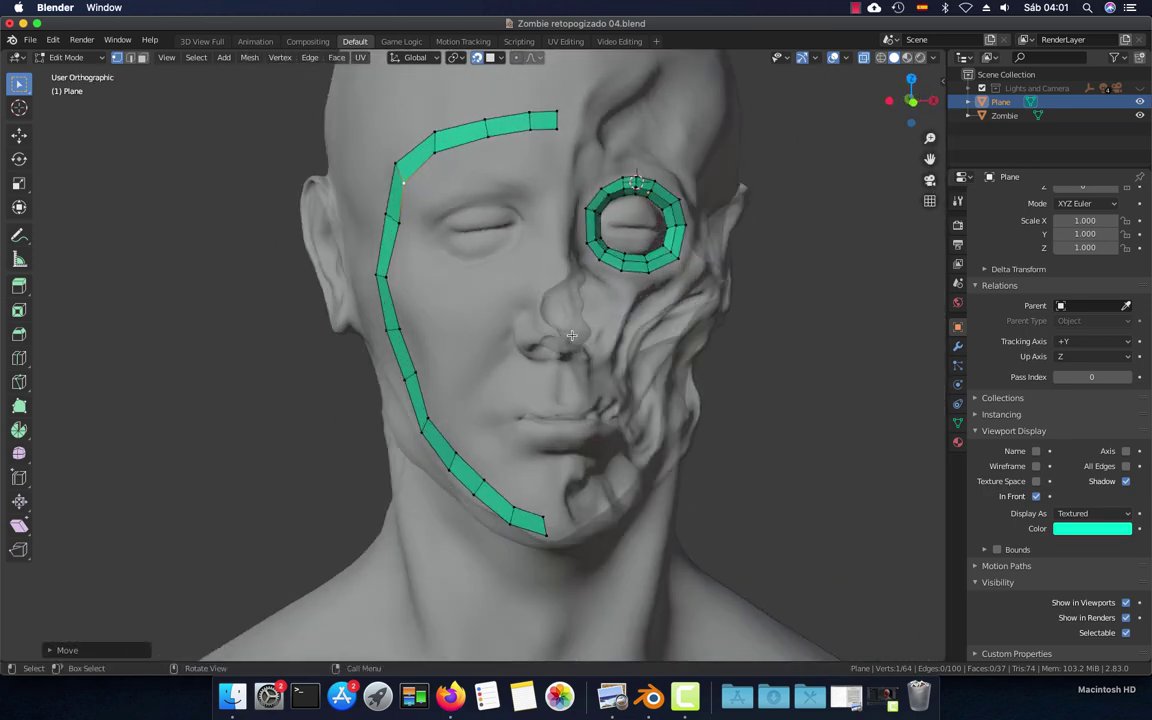
Move a cheek strip vertex inward, then tuck another cheek vertex in from the left side
{"action": "scroll", "coordinate": [422, 320], "scroll_direction": "up", "scroll_amount": 3}
{"action": "key", "text": "g"}
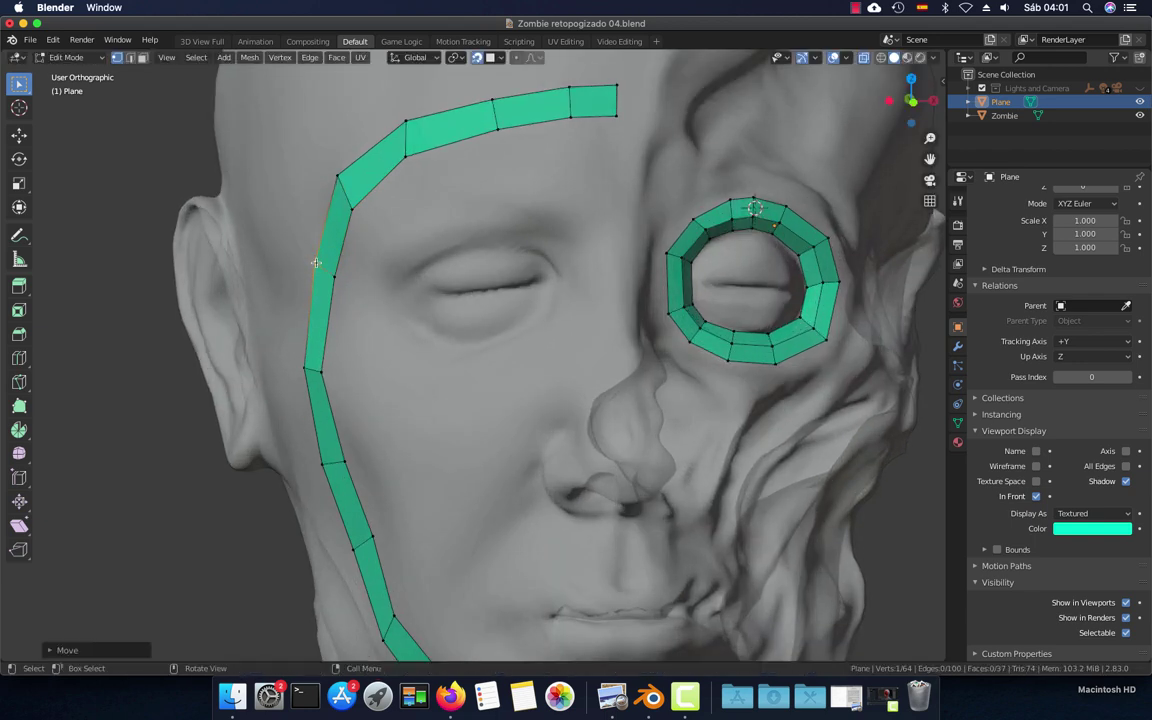
{"action": "left_click", "coordinate": [318, 260]}
{"action": "middle_click_drag", "start_coordinate": [332, 275], "coordinate": [335, 275]}
{"action": "key", "text": "KP_3"}
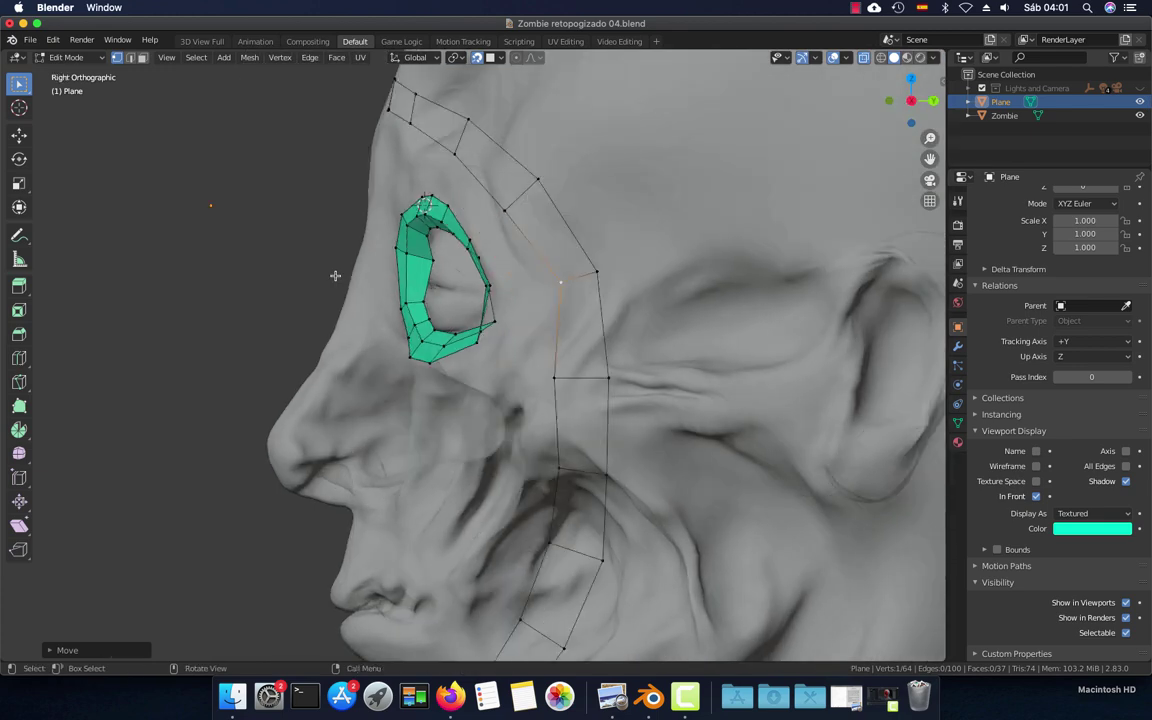
{"action": "key", "text": "ctrl+KP_3"}
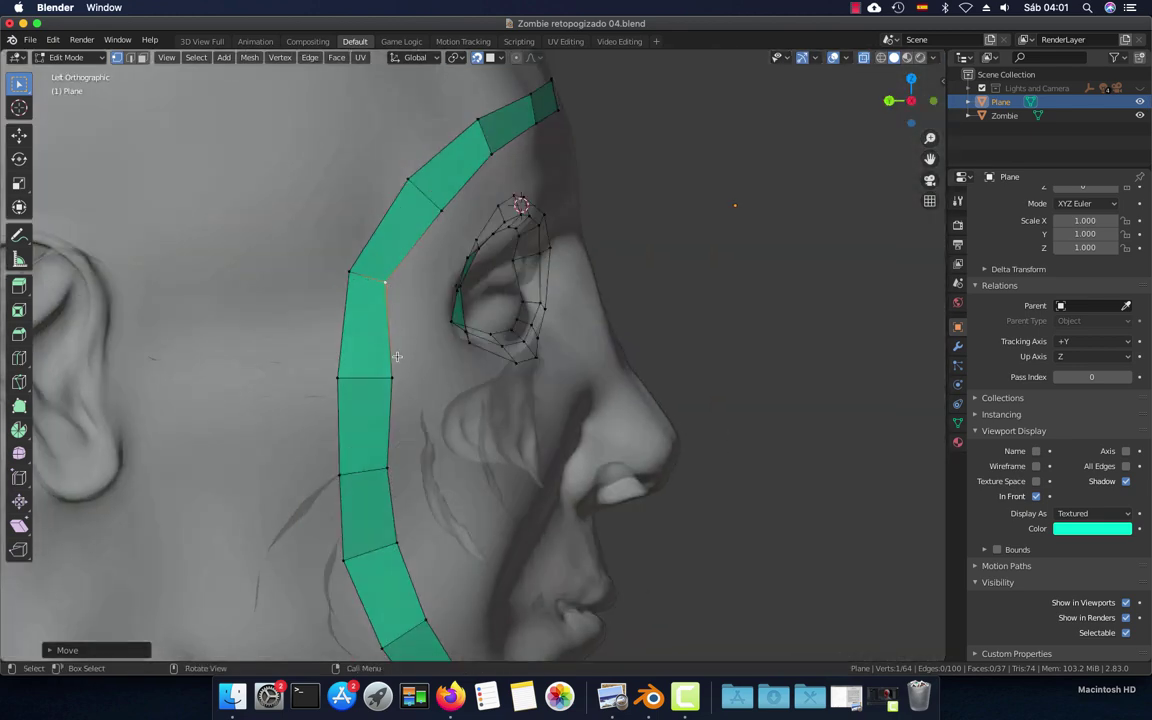
{"action": "left_click", "coordinate": [391, 377]}
{"action": "key", "text": "g"}
{"action": "left_click", "coordinate": [380, 377]}
Place the lower strip vertices along the jawline toward the chin
{"action": "left_click", "coordinate": [388, 466]}
{"action": "key", "text": "g"}
{"action": "middle_click_drag", "start_coordinate": [381, 466], "coordinate": [352, 353], "text": "shift"}
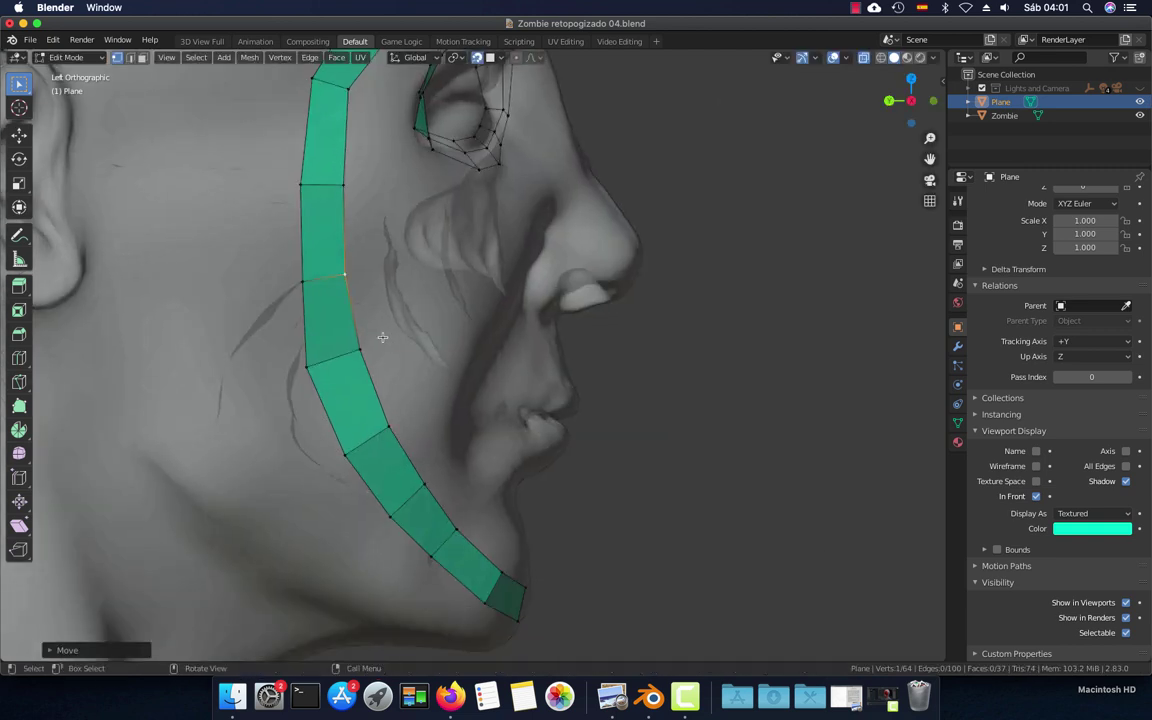
{"action": "left_click", "coordinate": [352, 353]}
{"action": "left_click", "coordinate": [385, 428]}
{"action": "key", "text": "g"}
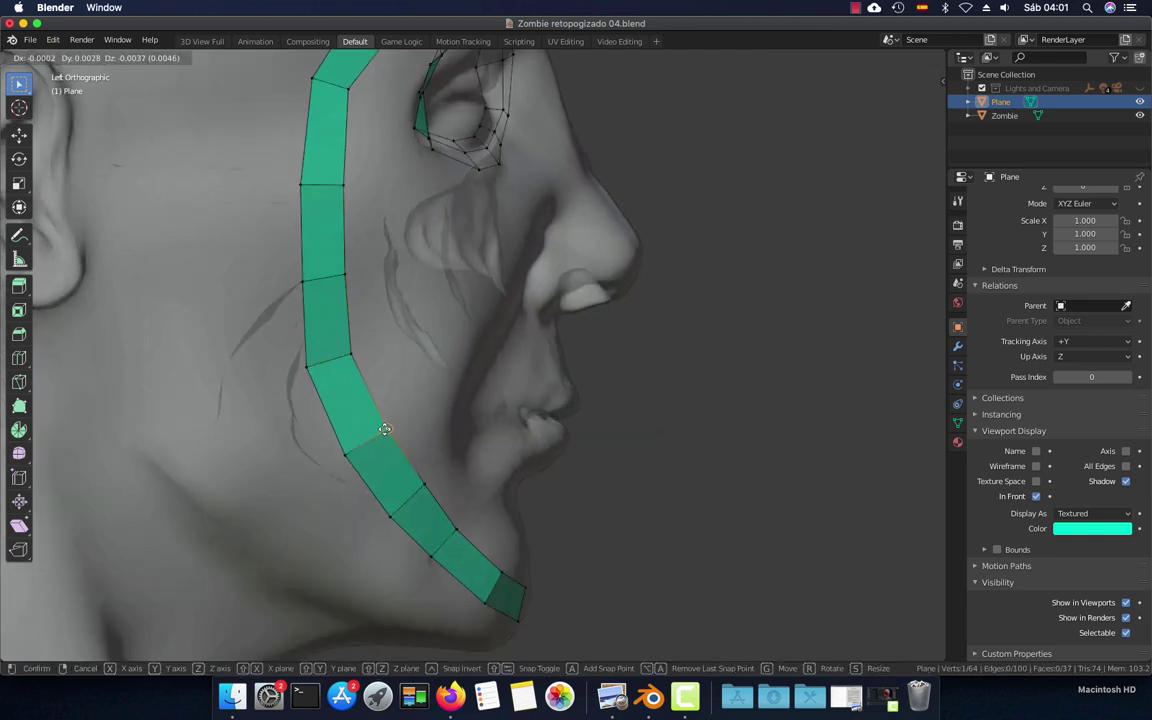
{"action": "left_click", "coordinate": [383, 440]}
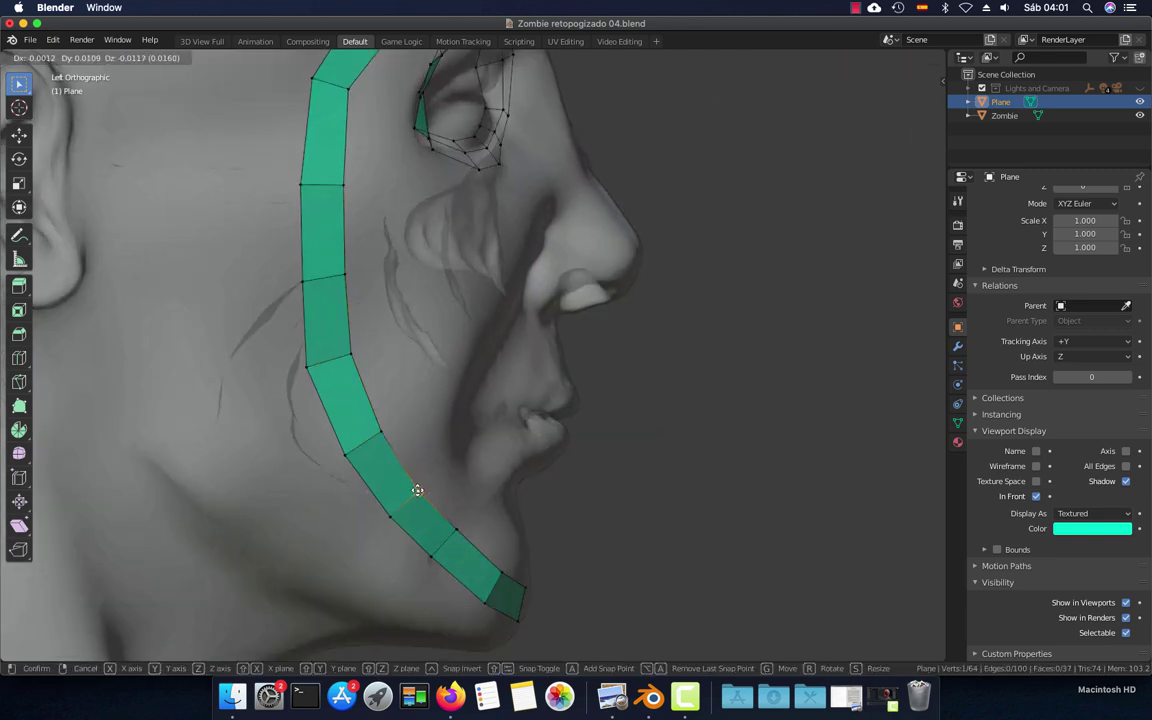
{"action": "mouse_move", "coordinate": [383, 440]}
{"action": "middle_mouse_down", "text": "shift"}
{"action": "mouse_move", "coordinate": [469, 481]}
{"action": "mouse_move", "coordinate": [478, 384]}
{"action": "middle_mouse_up", "text": "shift"}
{"action": "scroll", "coordinate": [469, 481], "scroll_direction": "down", "scroll_amount": 4}
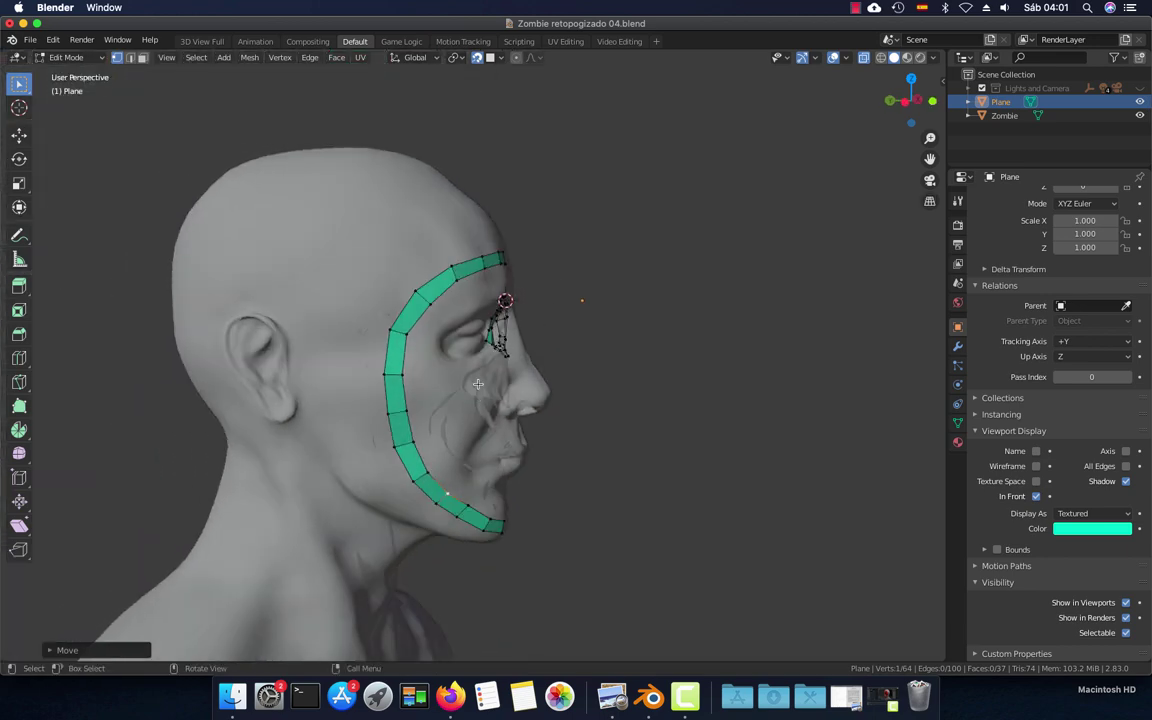
In front view, move the left forehead-end vertices of the teal strip onto the brow line
{"action": "key", "text": "KP_1"}
{"action": "scroll", "coordinate": [474, 339], "scroll_direction": "up", "scroll_amount": 3}
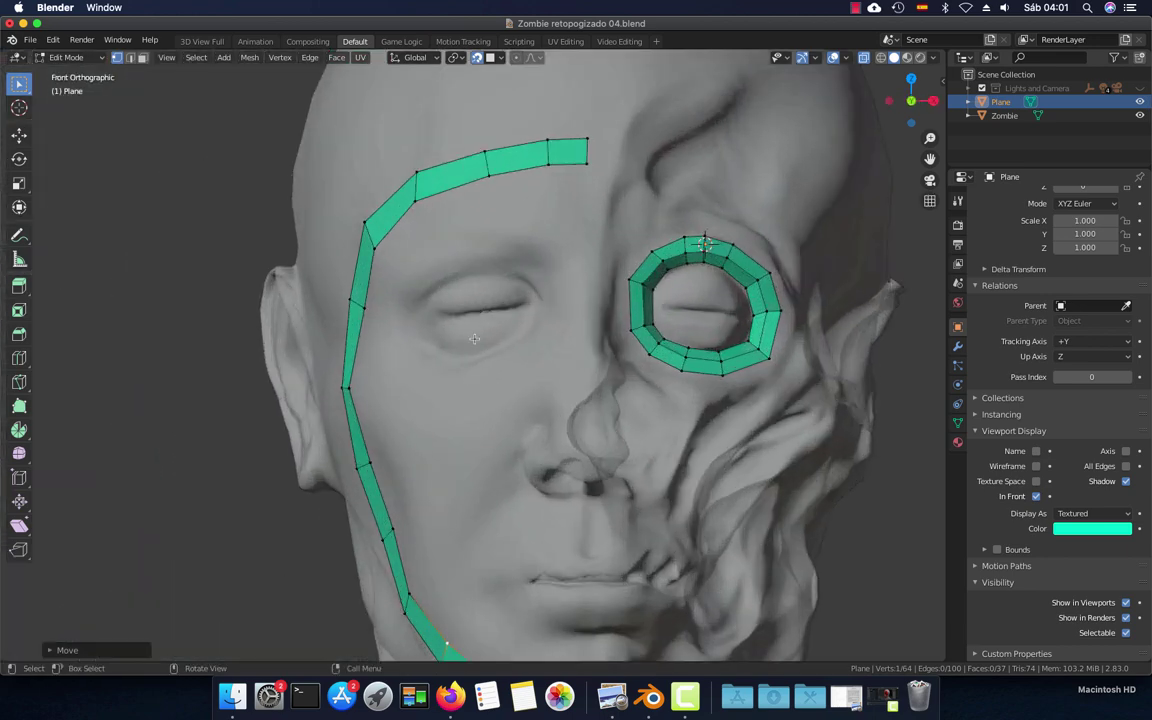
{"action": "left_click", "coordinate": [416, 200]}
{"action": "key", "text": "g"}
{"action": "left_click", "coordinate": [423, 200]}
{"action": "key", "text": "g"}
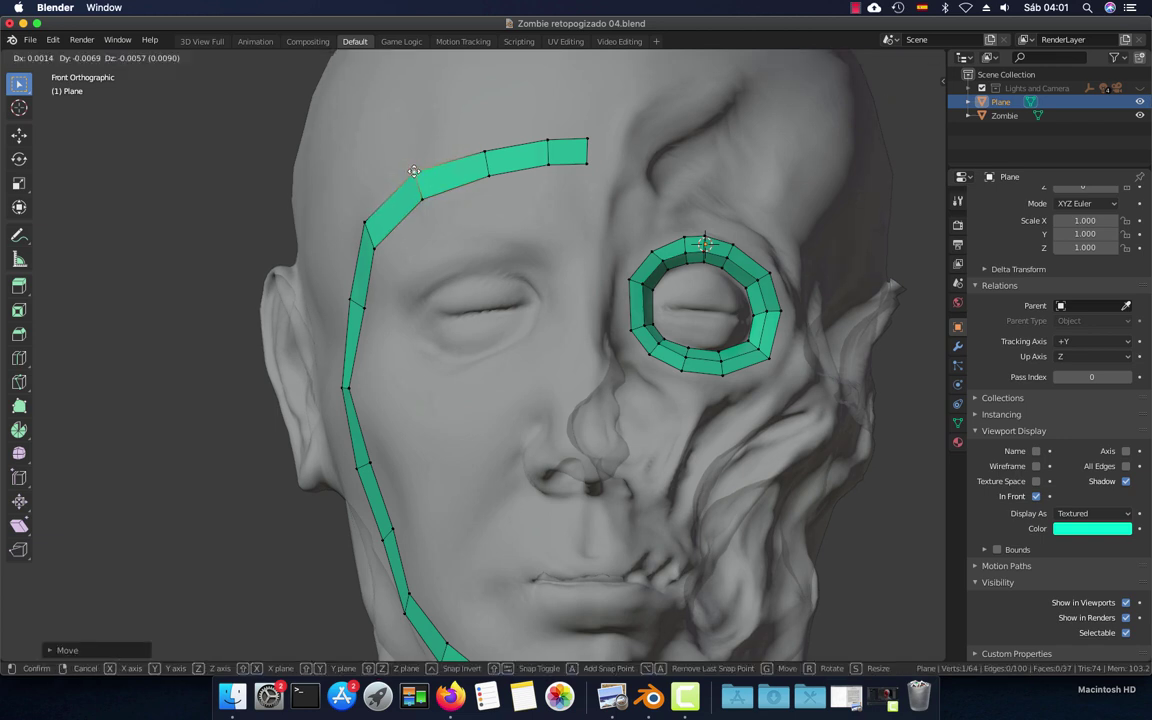
{"action": "left_click", "coordinate": [415, 173]}
{"action": "key", "text": "g"}
{"action": "left_click", "coordinate": [483, 146]}
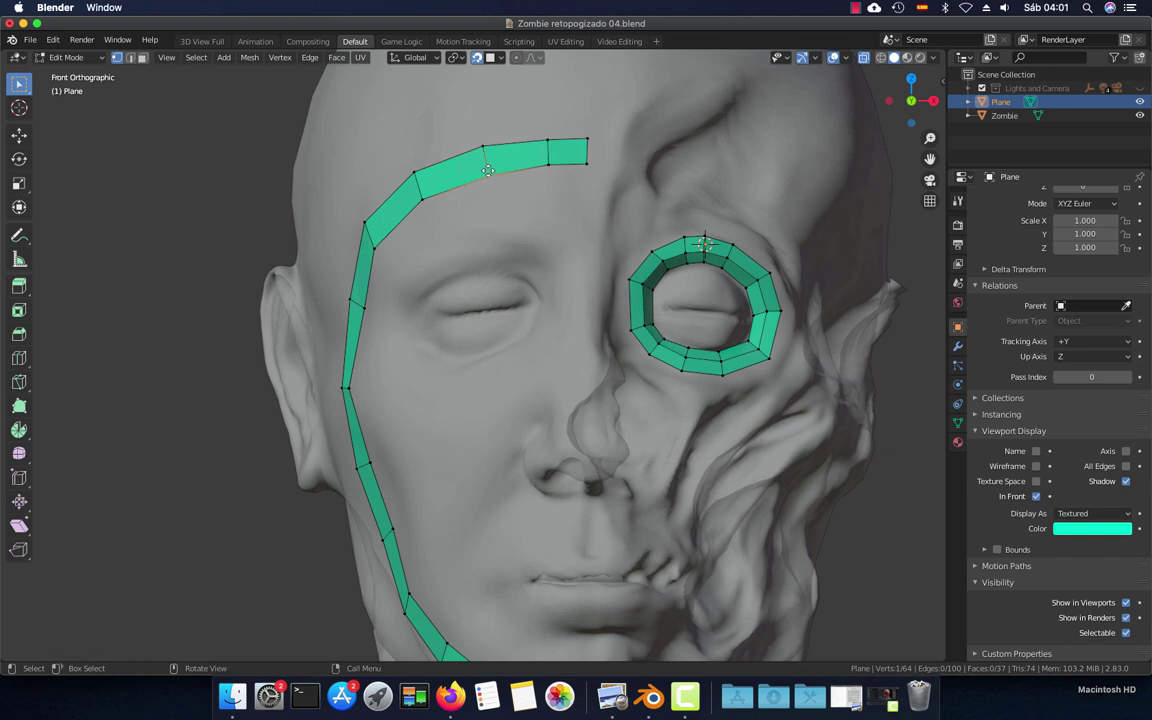
Reposition the vertices at the strip's top-right tip, redoing the cancelled tip move
{"action": "left_click", "coordinate": [548, 137]}
{"action": "key", "text": "g"}
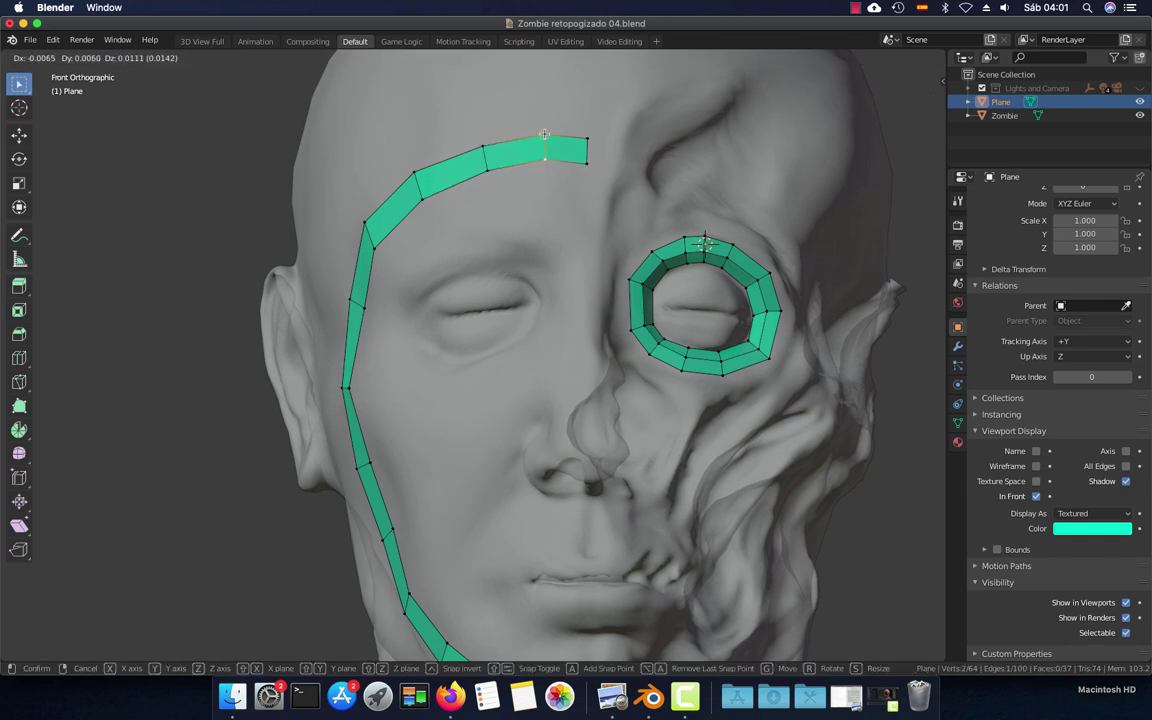
{"action": "left_click", "coordinate": [544, 135]}
{"action": "left_click", "coordinate": [588, 140]}
{"action": "key", "text": "g"}
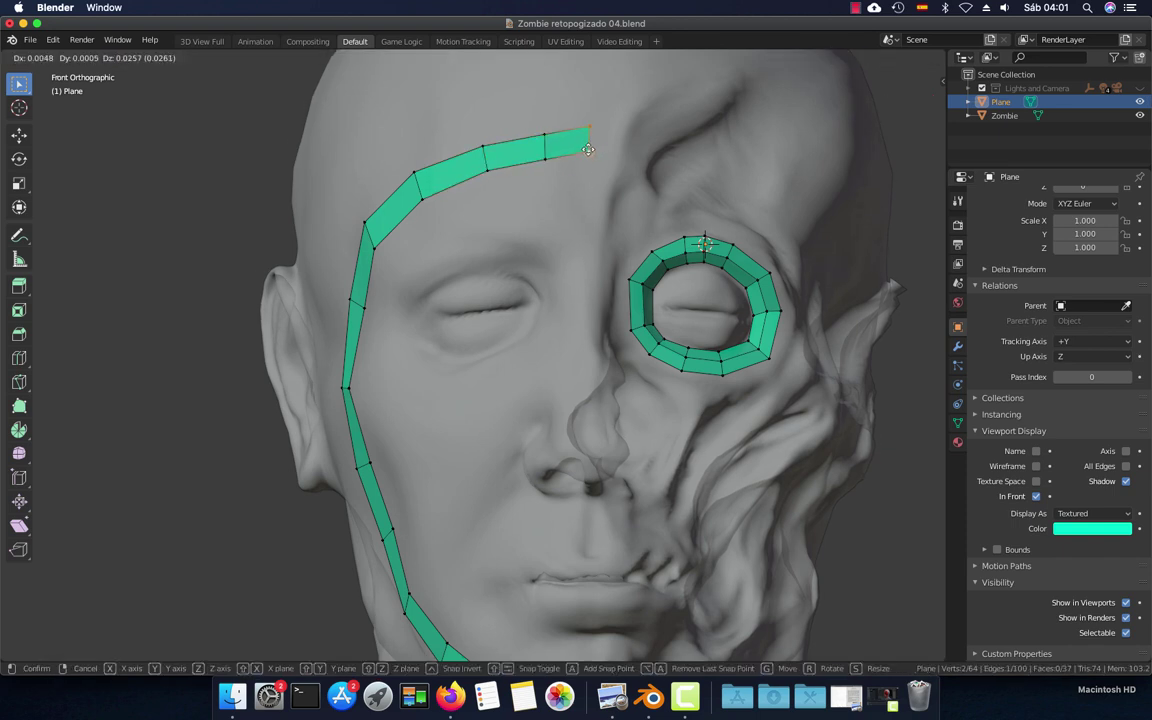
{"action": "right_click", "coordinate": [588, 149]}
{"action": "key", "text": "g"}
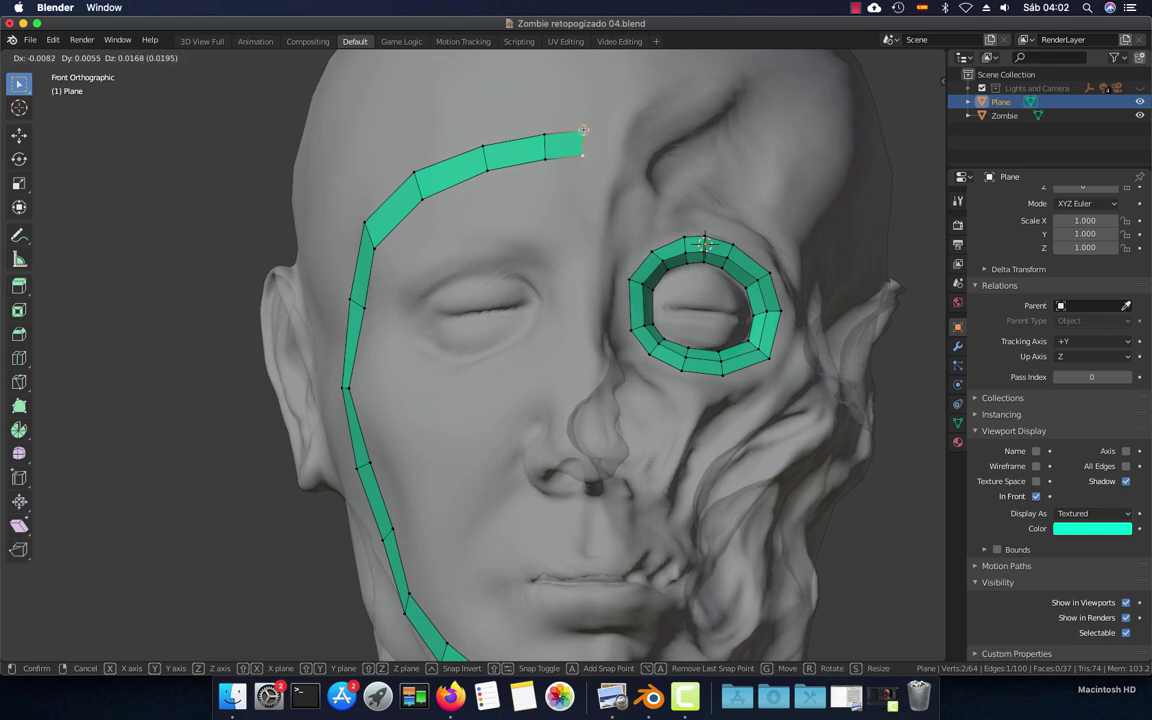
{"action": "left_click", "coordinate": [583, 130]}
{"action": "key", "text": "g"}
{"action": "left_click", "coordinate": [549, 151]}
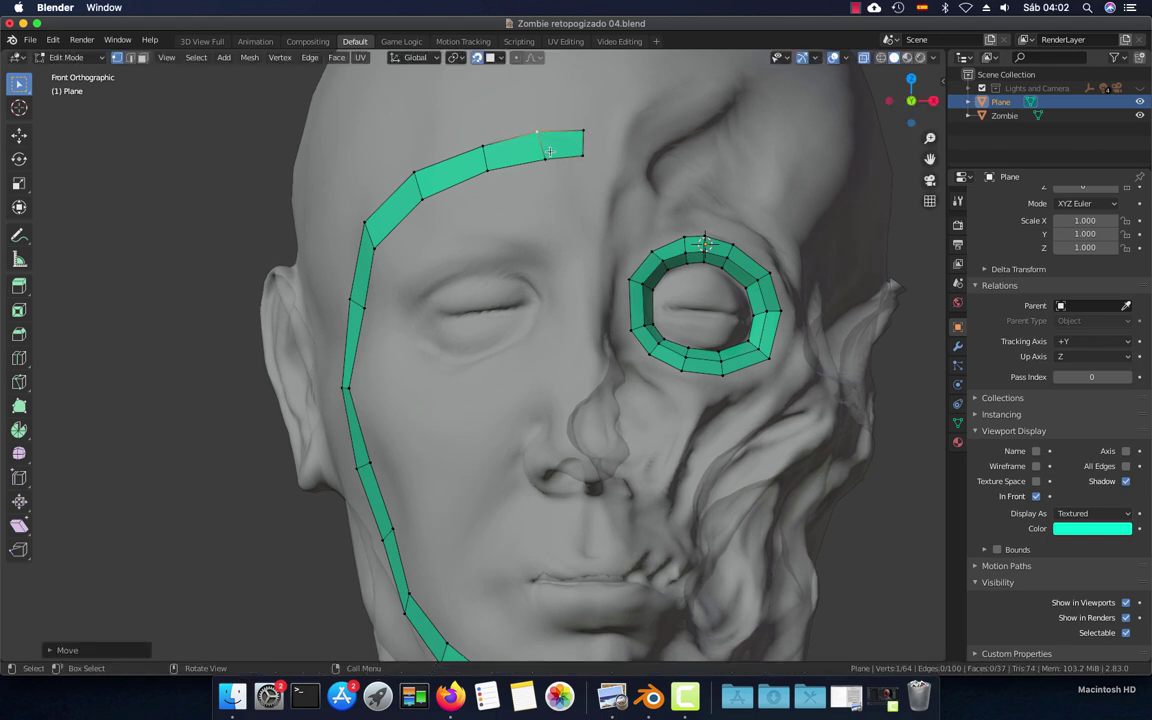
Pull the last two forehead vertices down onto the brow curve
{"action": "key", "text": "g"}
{"action": "left_click", "coordinate": [470, 144]}
{"action": "key", "text": "g"}
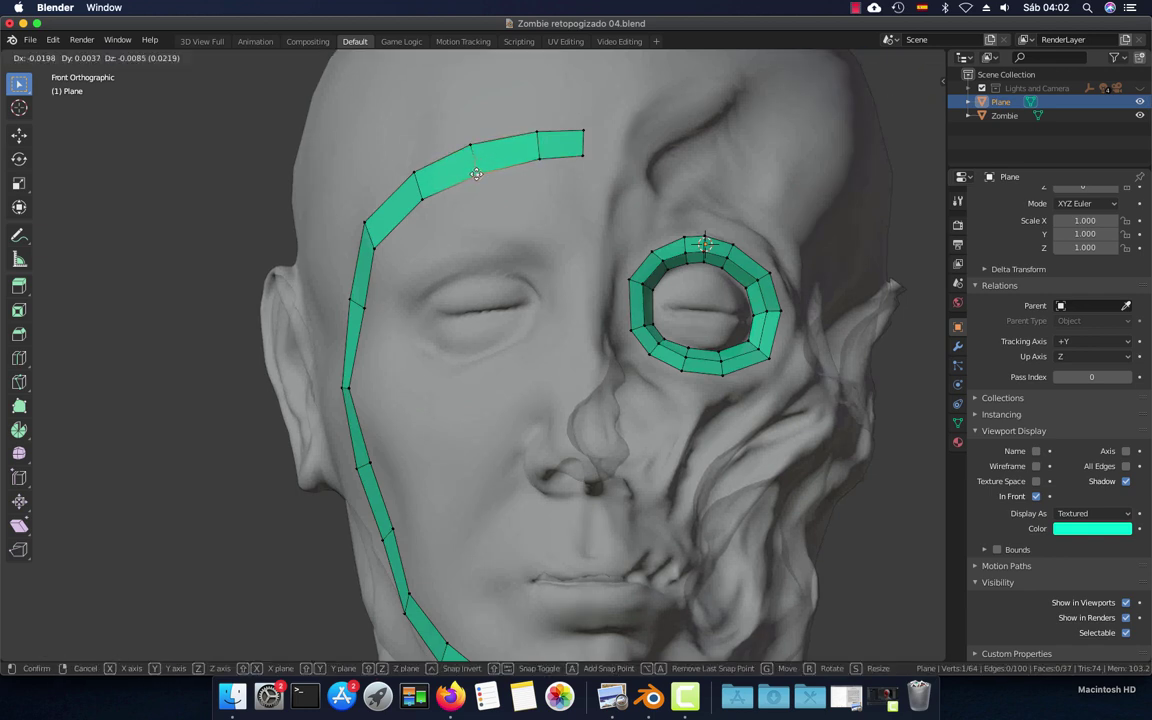
{"action": "left_click", "coordinate": [430, 156]}
{"action": "scroll", "coordinate": [532, 330], "scroll_direction": "down", "scroll_amount": 3}
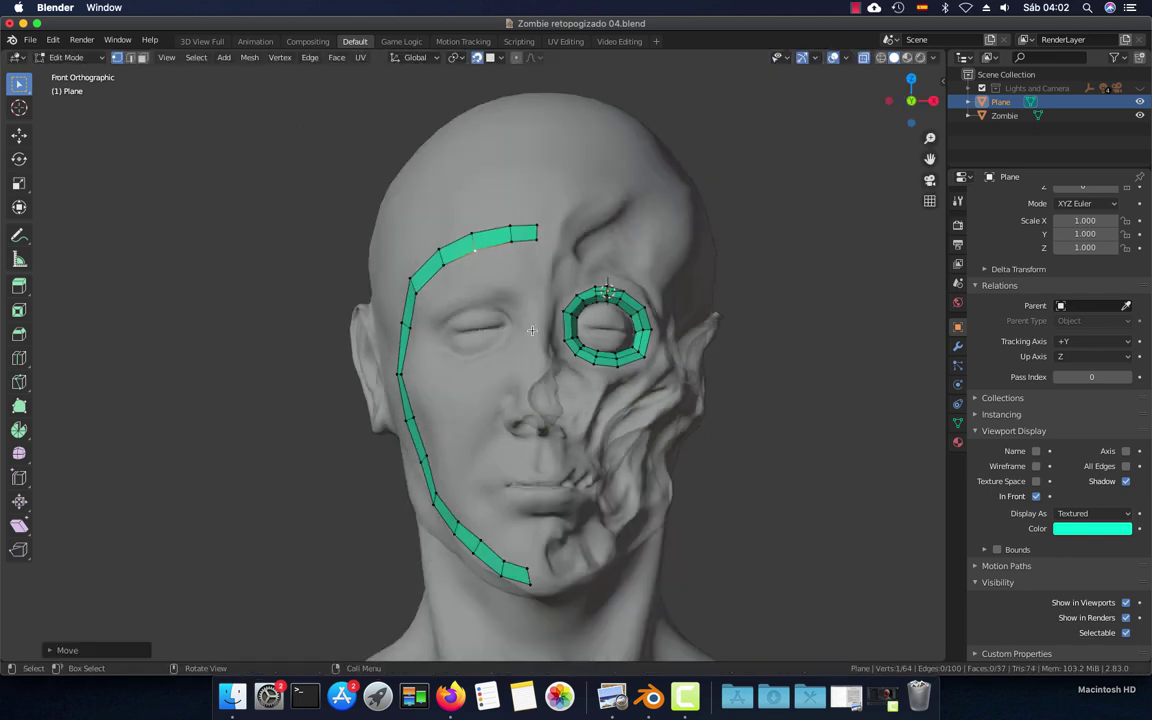
{"action": "scroll", "coordinate": [532, 330], "scroll_direction": "up", "scroll_amount": 3}
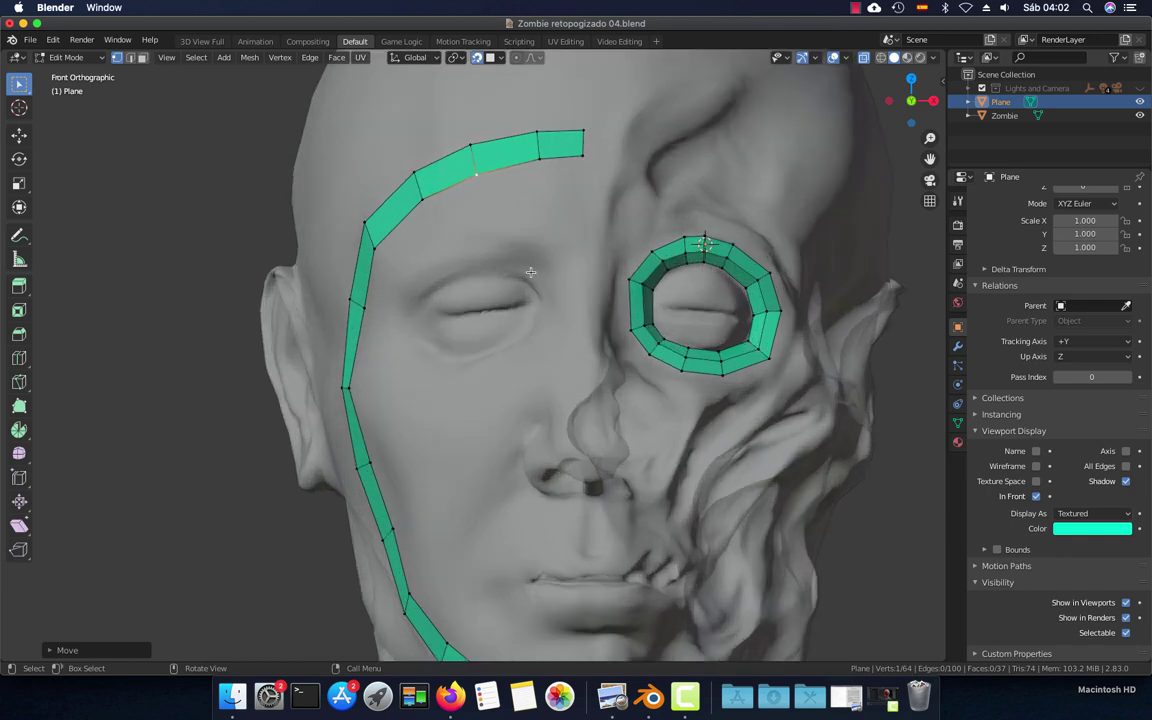
{"action": "scroll", "coordinate": [531, 271], "scroll_direction": "up", "scroll_amount": 2}
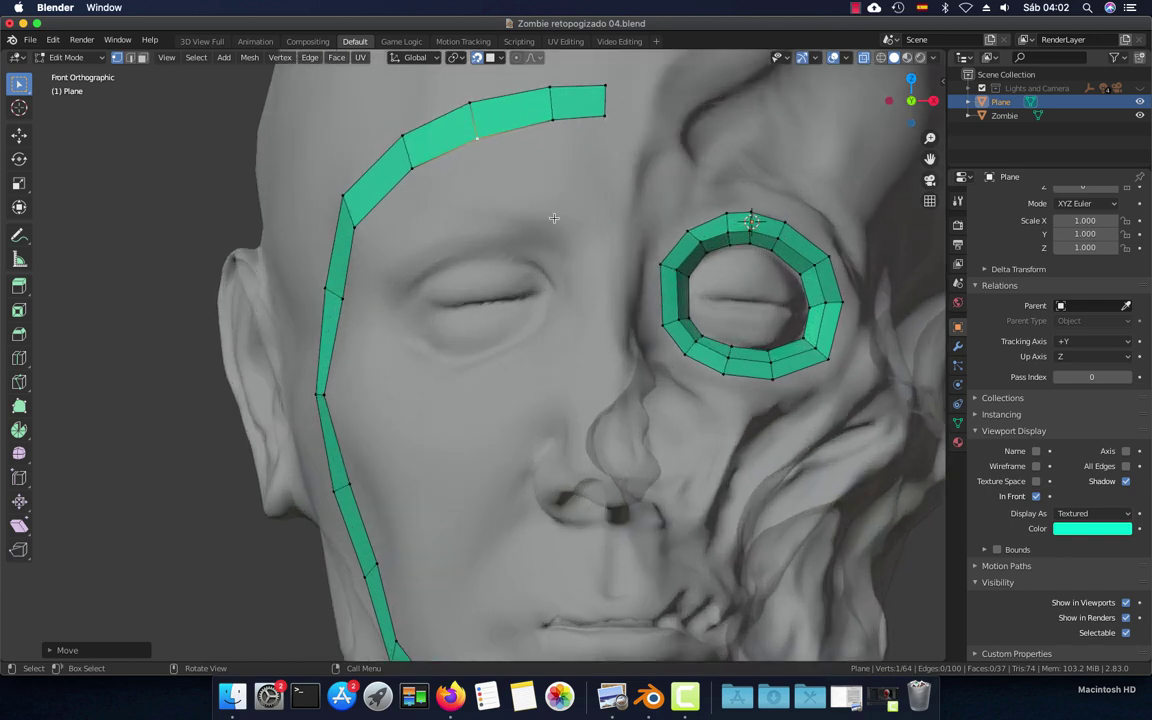
In edge select mode, duplicate an edge and place it above the intact eye's inner corner
{"action": "key", "text": "2"}
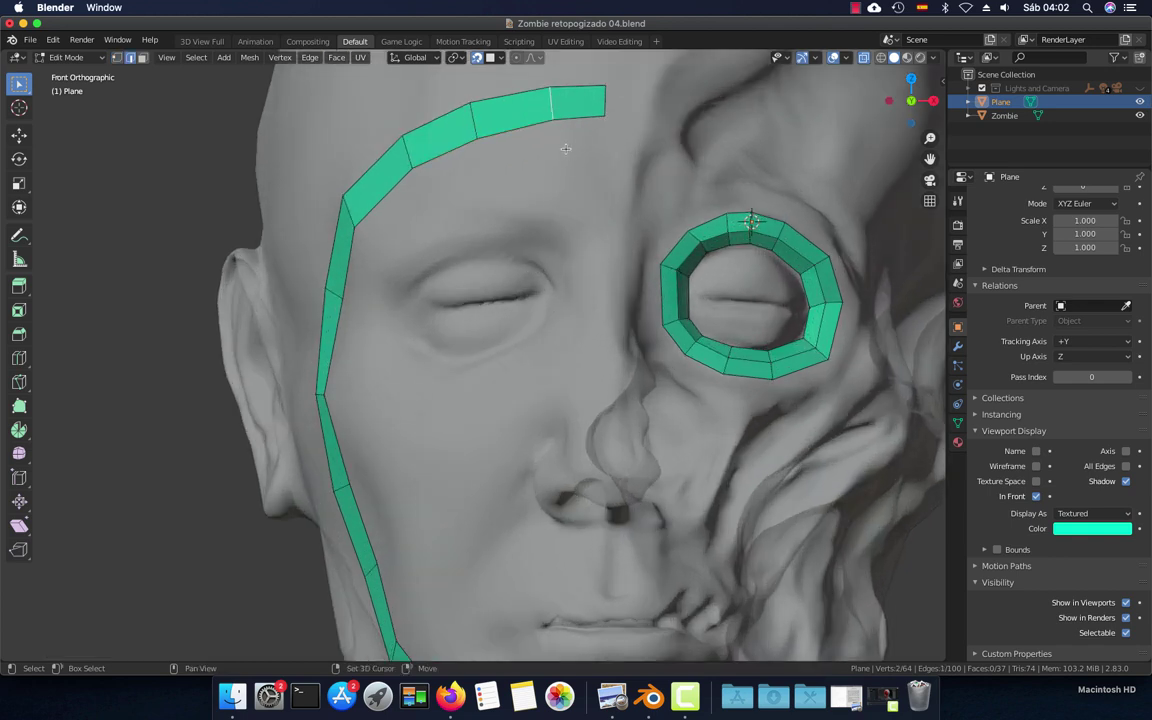
{"action": "key", "text": "e"}
{"action": "left_click", "coordinate": [572, 290]}
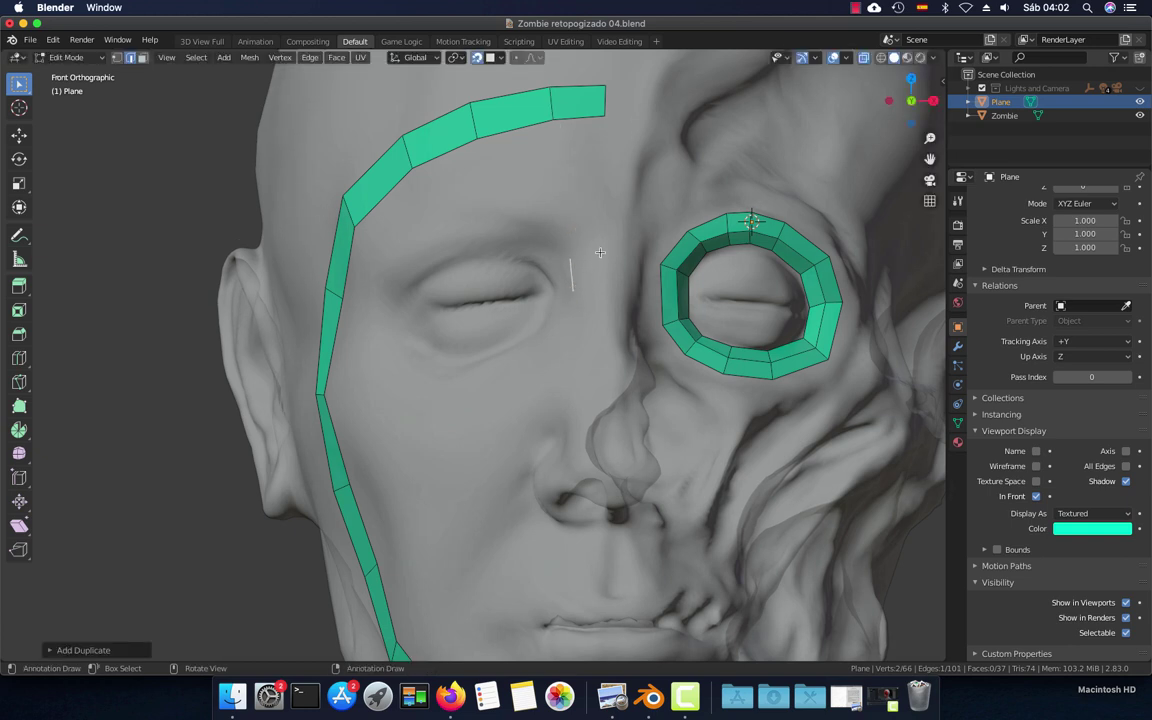
{"action": "scroll", "coordinate": [594, 249], "scroll_direction": "up", "scroll_amount": 2}
{"action": "key", "text": "g"}
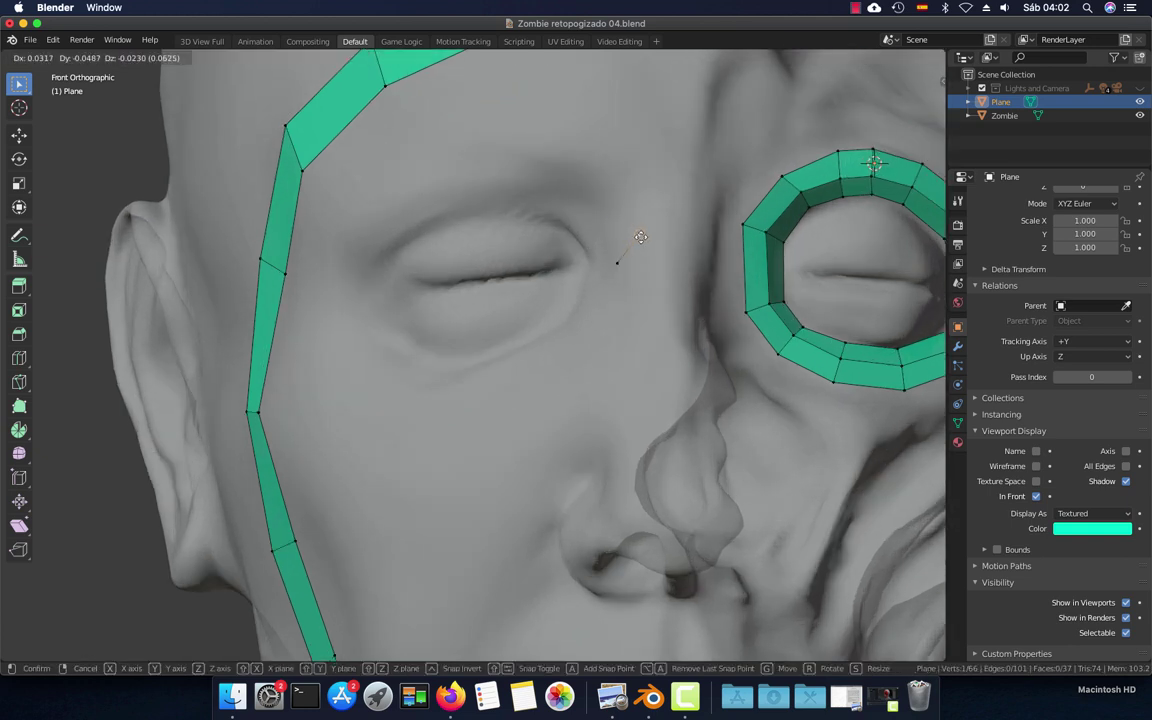
{"action": "left_click", "coordinate": [590, 240]}
{"action": "key", "text": "g"}
{"action": "left_click", "coordinate": [620, 257]}
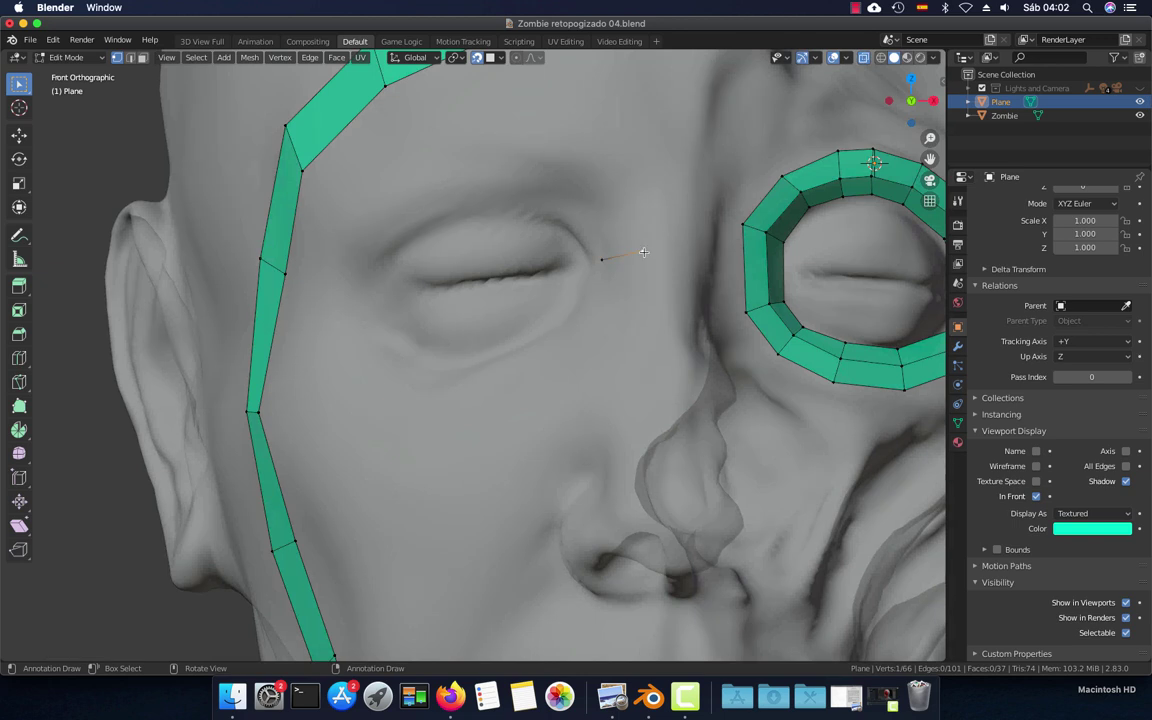
Extrude the new edge into a small quad and recalculate its normals to face outward
{"action": "key", "text": "g"}
{"action": "left_click", "coordinate": [628, 255]}
{"action": "key", "text": "2"}
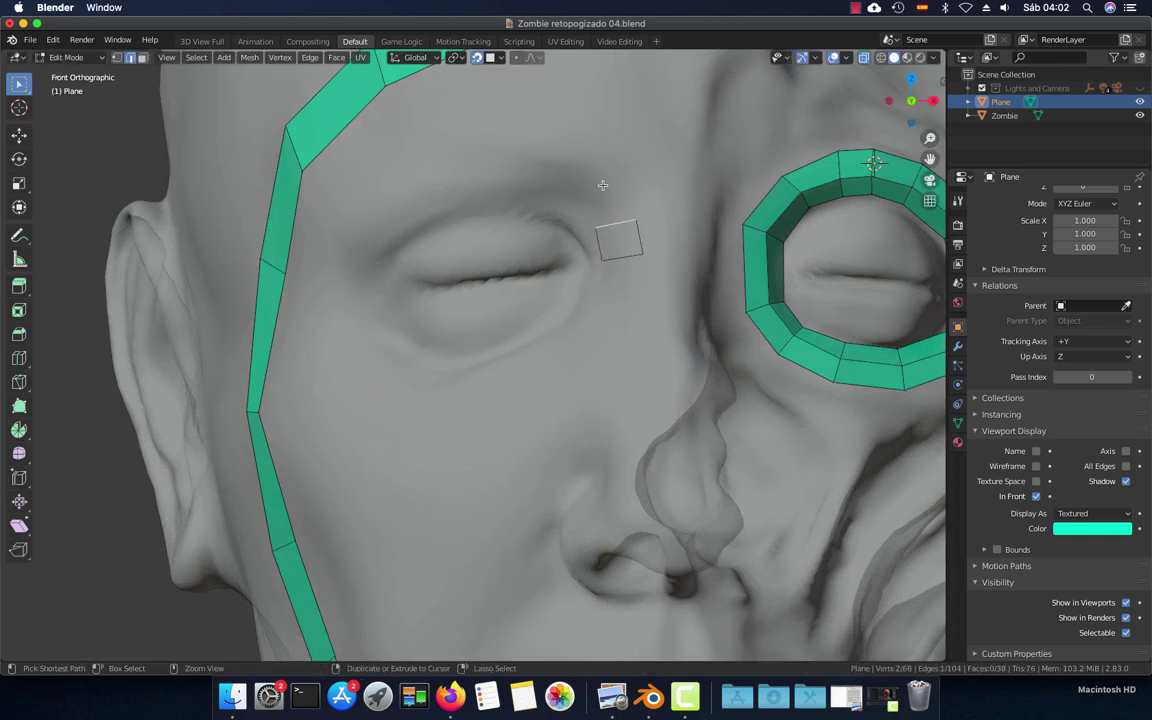
{"action": "middle_click_drag", "start_coordinate": [601, 182], "coordinate": [584, 253]}
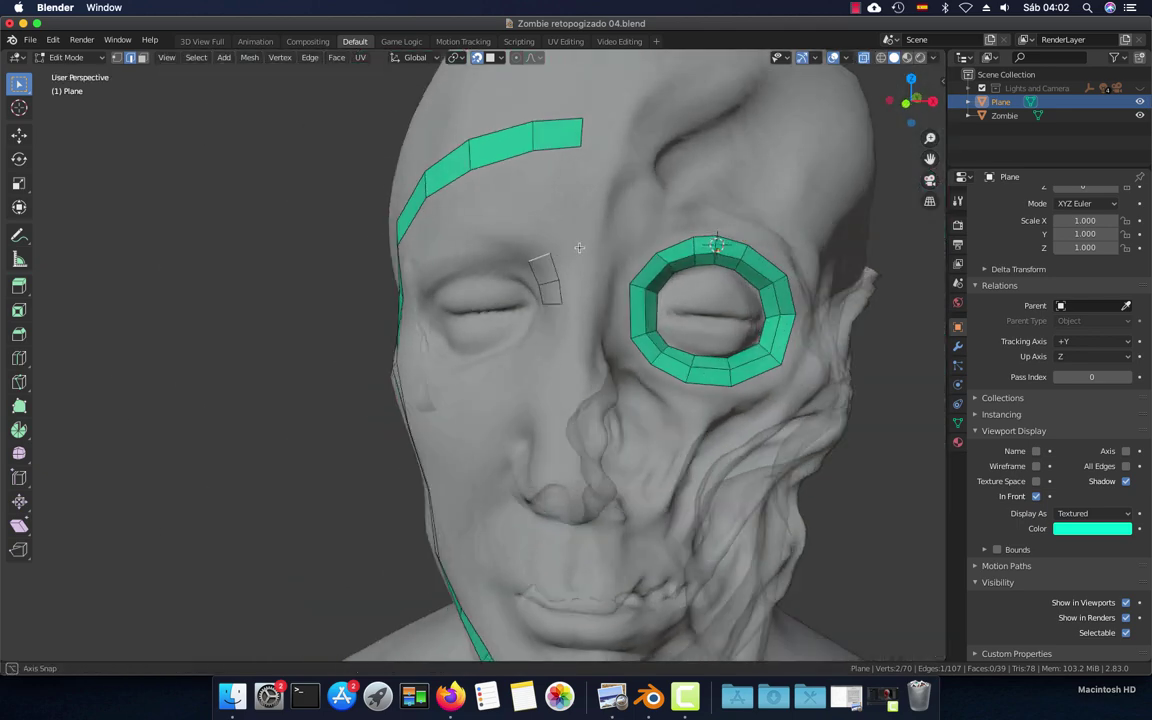
{"action": "key", "text": "alt+a"}
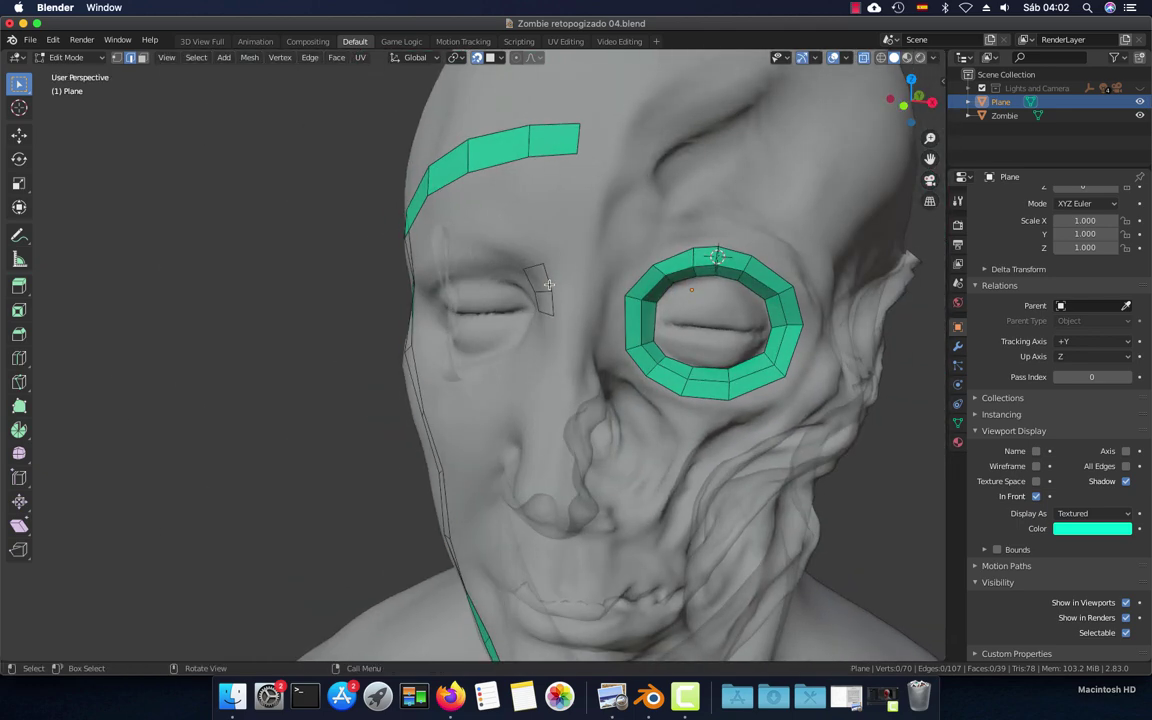
{"action": "key", "text": "l"}
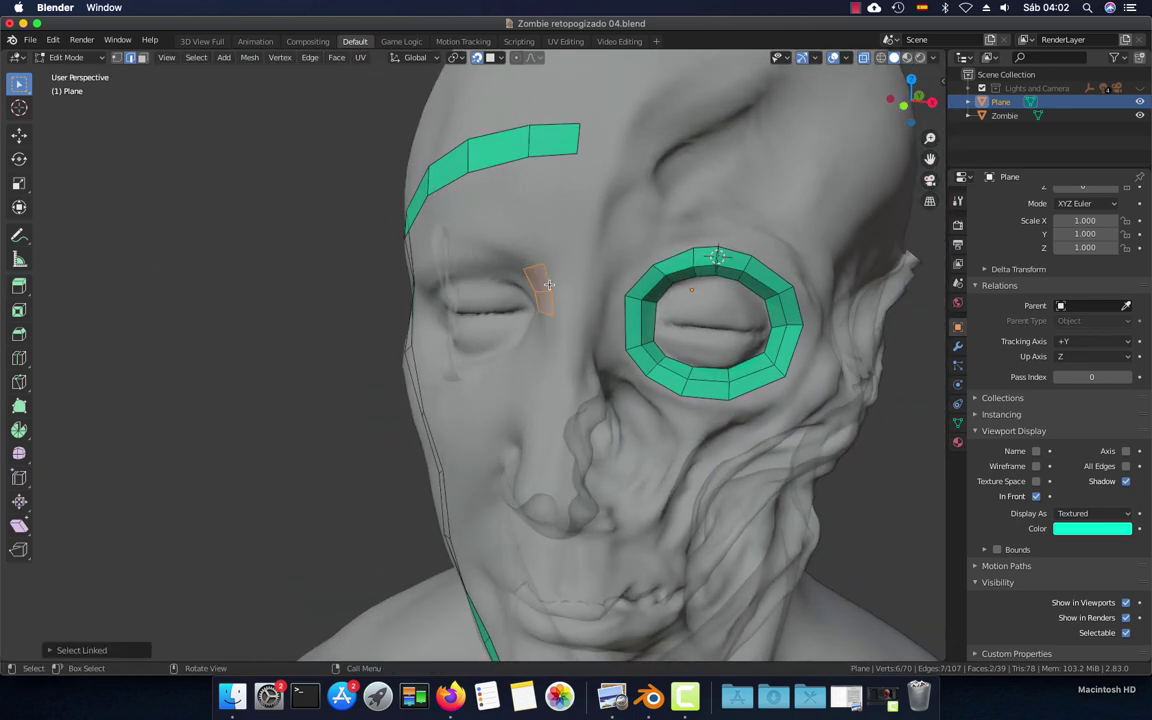
{"action": "key", "text": "shift"}
{"action": "key", "text": "shift+n"}
Check the new patch from side and back views, then extrude it one more quad
{"action": "key", "text": "KP_3"}
{"action": "key", "text": "ctrl+KP_1"}
{"action": "key", "text": "KP_3"}
{"action": "key", "text": "KP_1"}
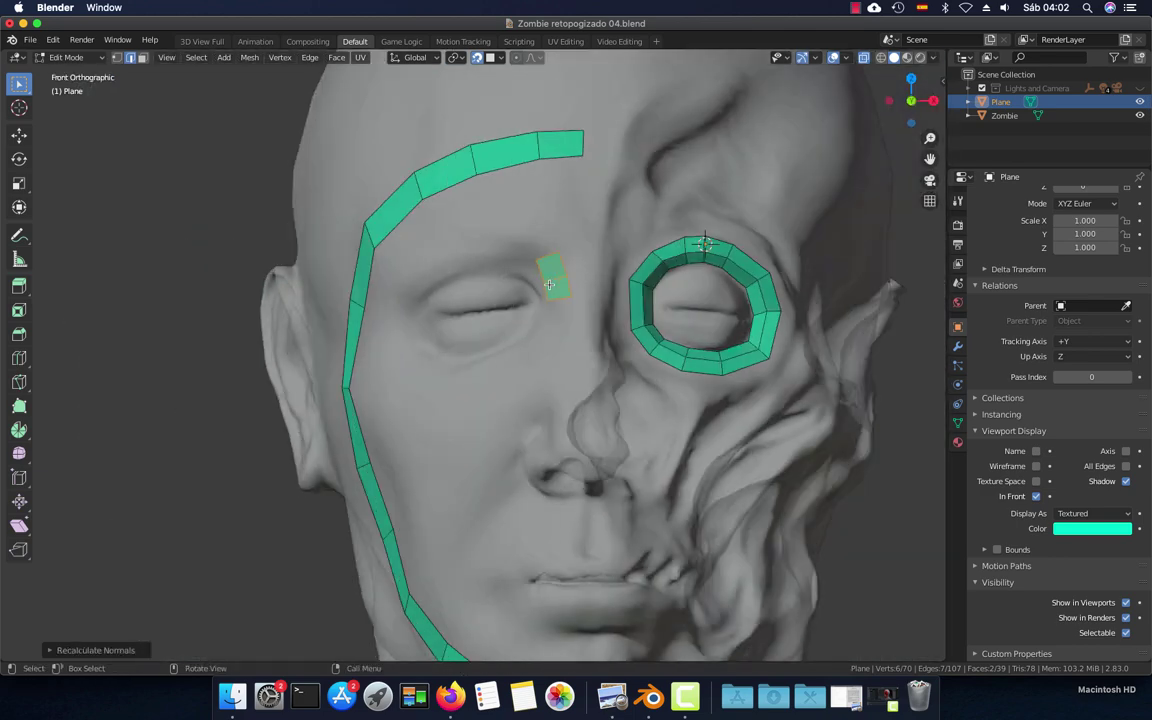
{"action": "scroll", "coordinate": [549, 285], "scroll_direction": "up", "scroll_amount": 2}
{"action": "scroll", "coordinate": [549, 285], "scroll_direction": "up", "scroll_amount": 2}
{"action": "right_click", "coordinate": [540, 230], "text": "ctrl"}
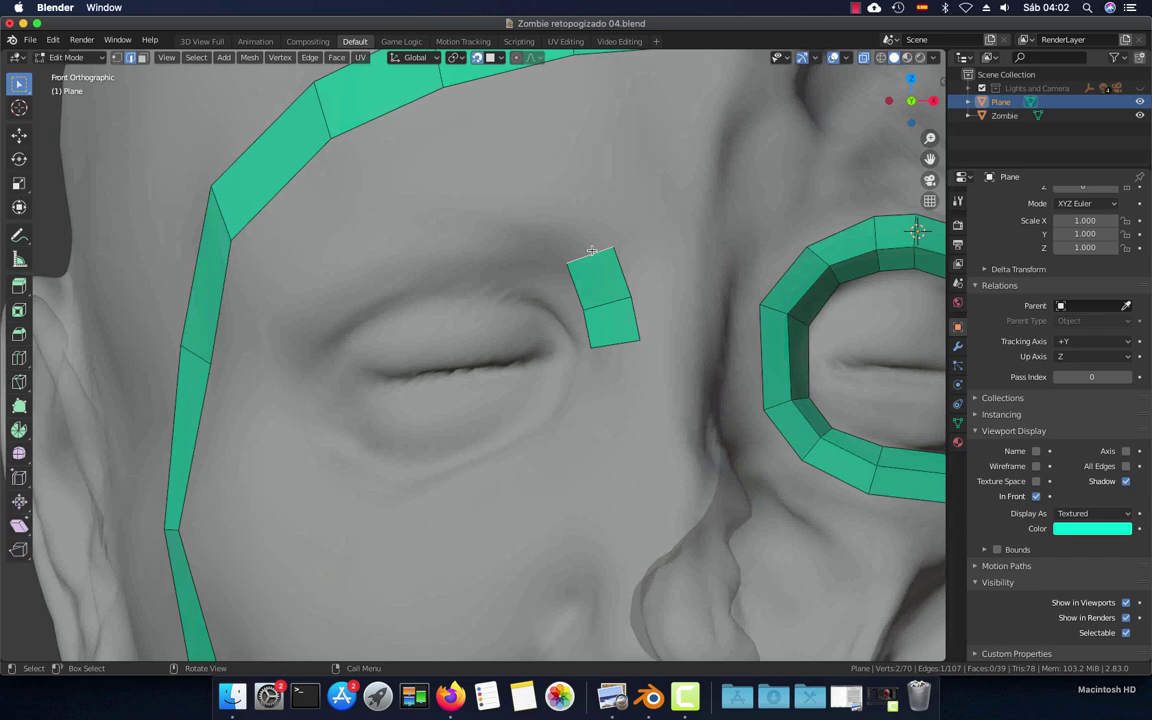
Add six quads over the brow, along the upper lid, round the outer corner, and beneath the eye
{"action": "right_click", "coordinate": [516, 222], "text": "ctrl"}
{"action": "scroll", "coordinate": [458, 222], "scroll_direction": "down", "scroll_amount": 2}
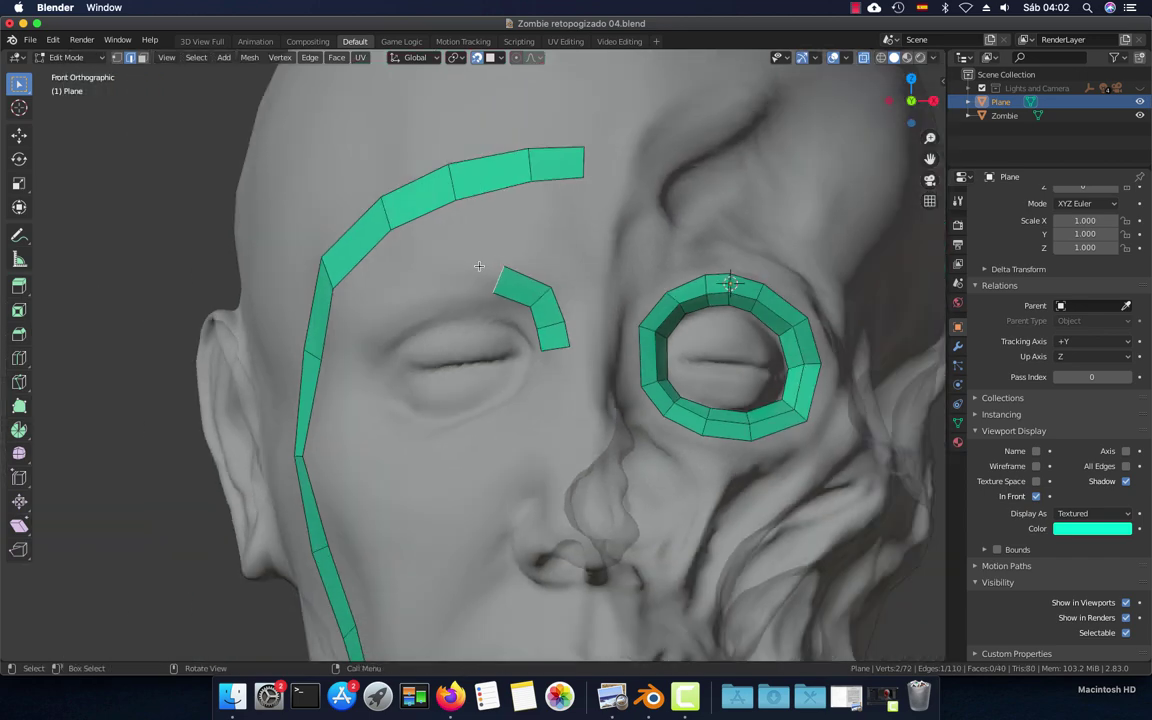
{"action": "right_click", "coordinate": [466, 279], "text": "ctrl"}
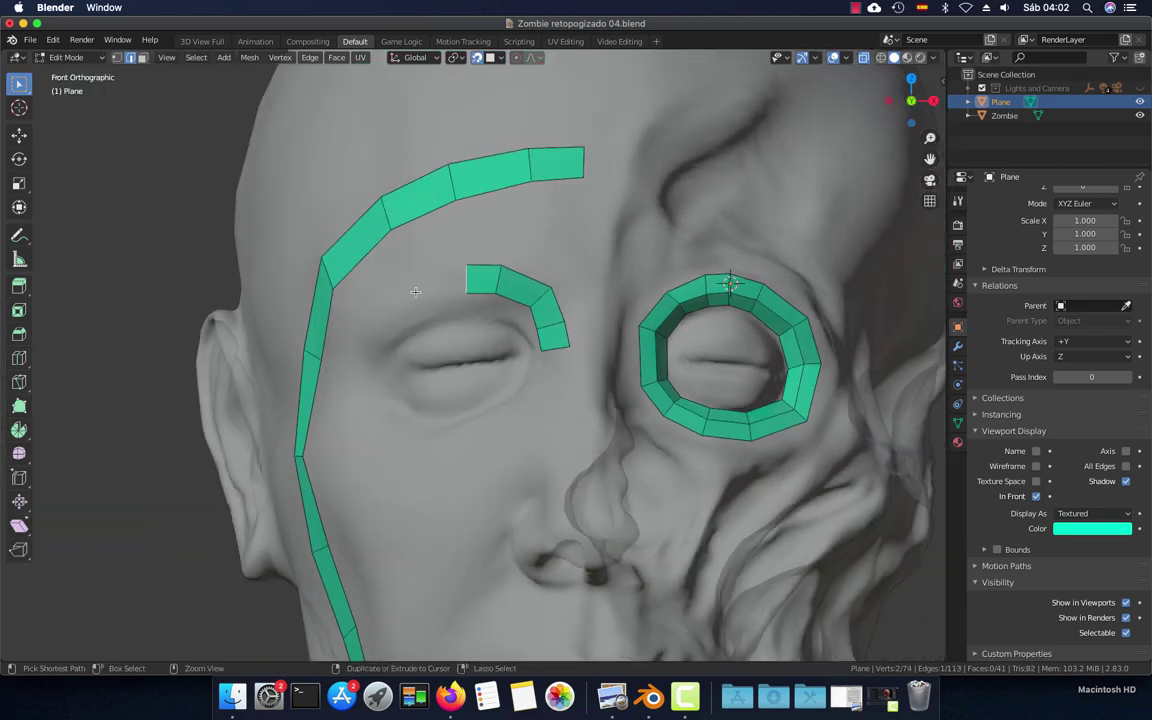
{"action": "right_click", "coordinate": [371, 326], "text": "ctrl"}
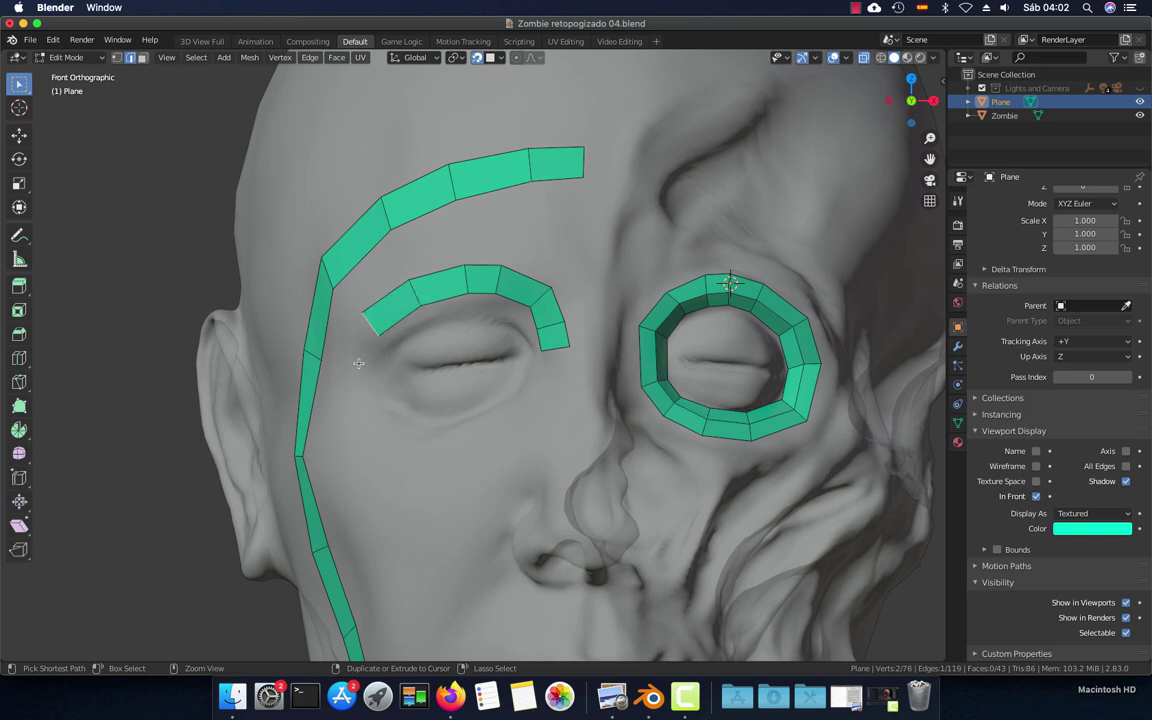
{"action": "right_click", "coordinate": [358, 363], "text": "ctrl"}
{"action": "right_click", "coordinate": [422, 435], "text": "ctrl"}
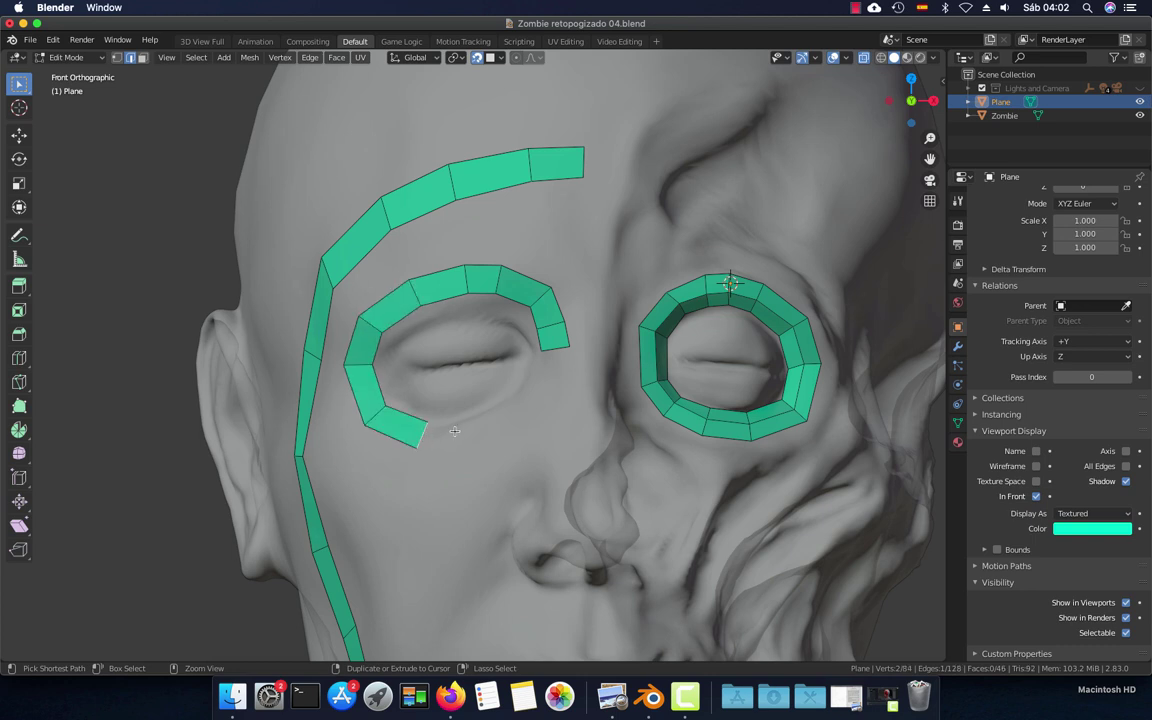
{"action": "right_click", "coordinate": [482, 420], "text": "ctrl"}
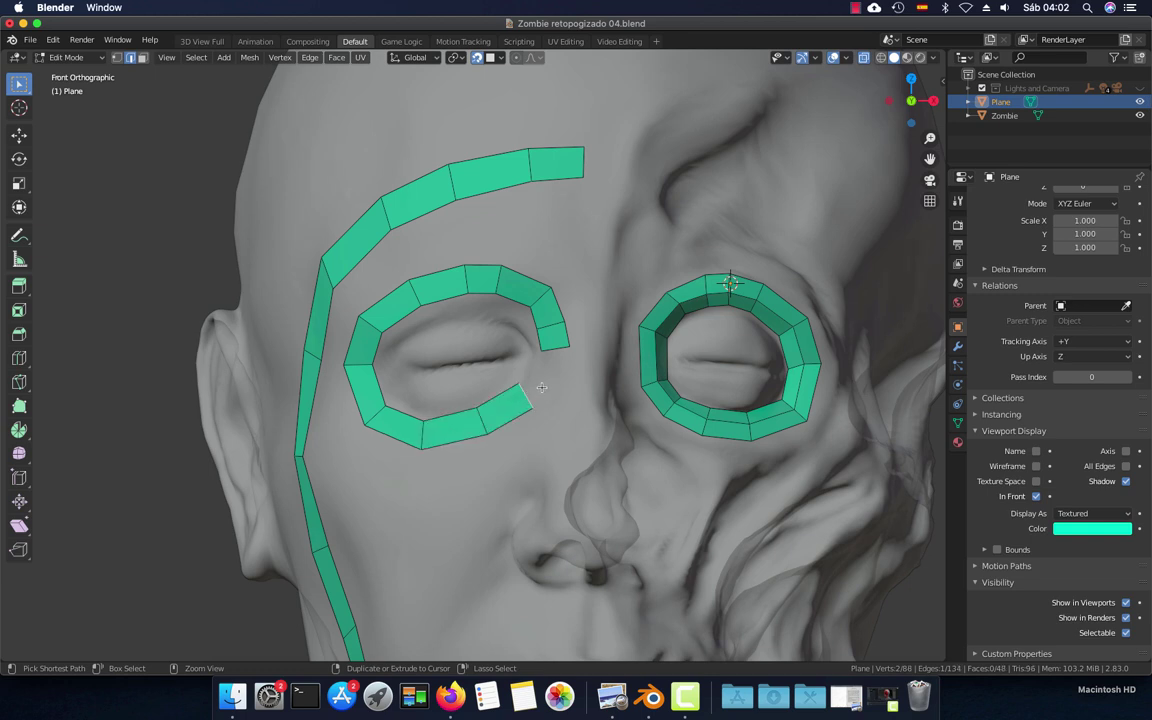
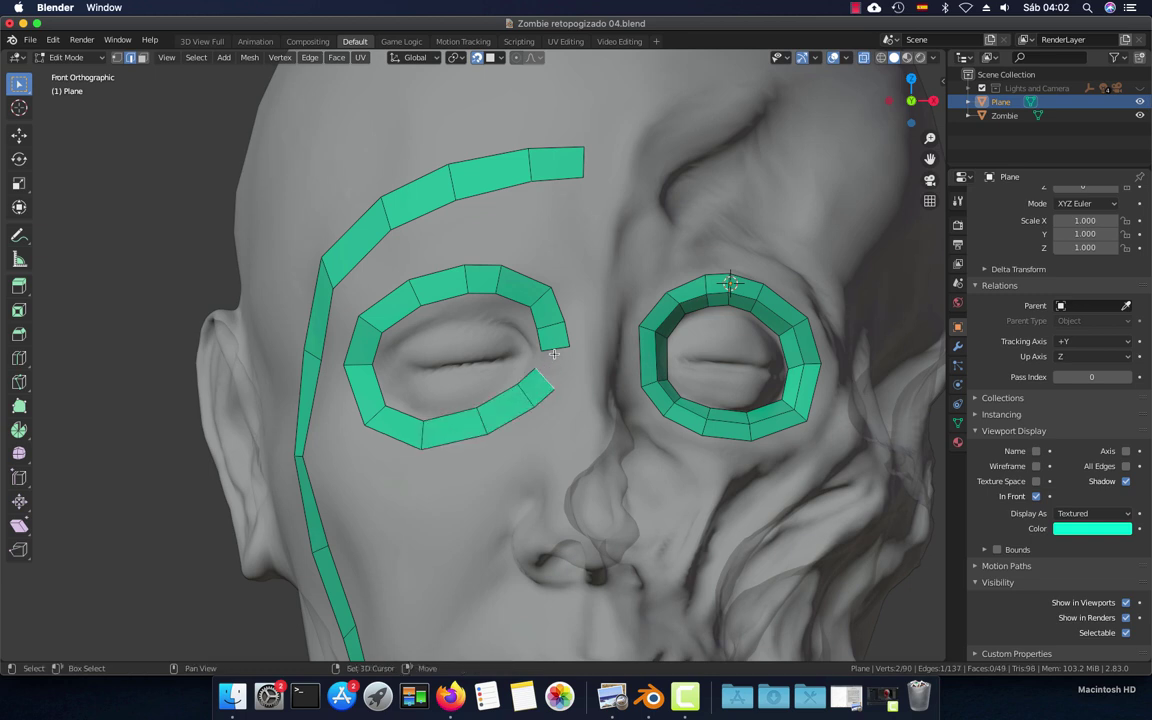
Fill the gap to close the left eye ring
{"action": "key", "text": "f"}
{"action": "scroll", "coordinate": [558, 375], "scroll_direction": "up", "scroll_amount": 1}
{"action": "scroll", "coordinate": [558, 390], "scroll_direction": "up", "scroll_amount": 1}
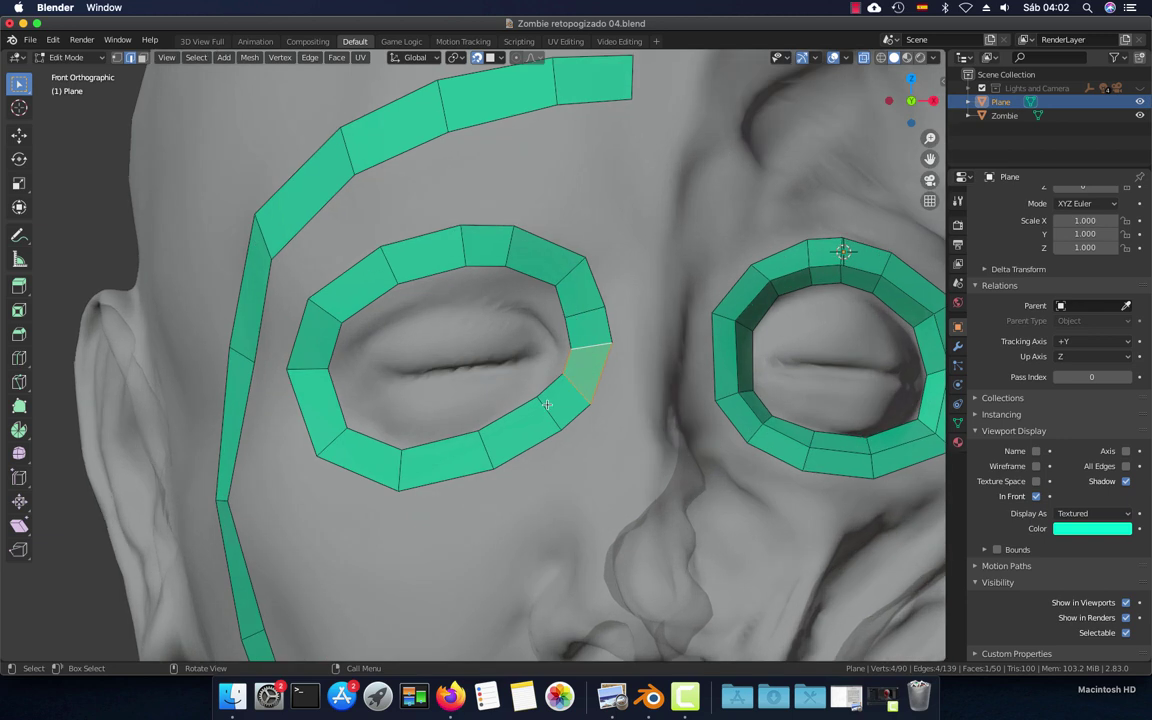
{"action": "left_click", "coordinate": [555, 400]}
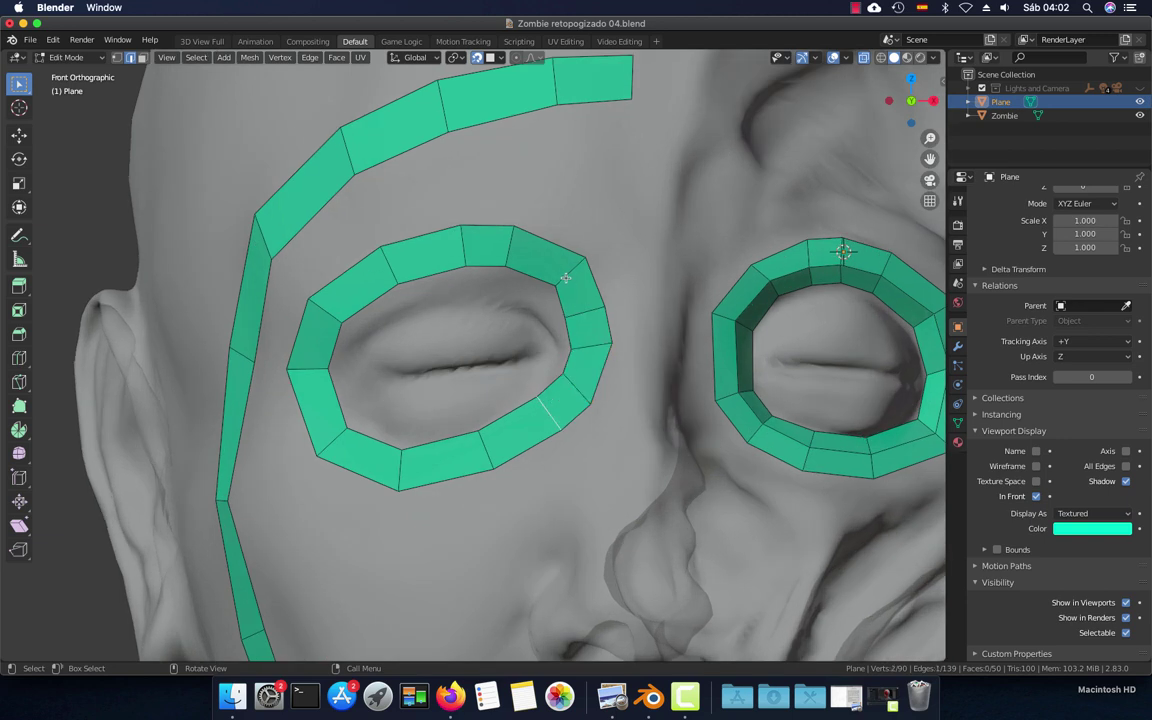
In vertex mode, move the top and upper-right eye-ring vertices onto the socket outline
{"action": "key", "text": "1"}
{"action": "left_click", "coordinate": [463, 230]}
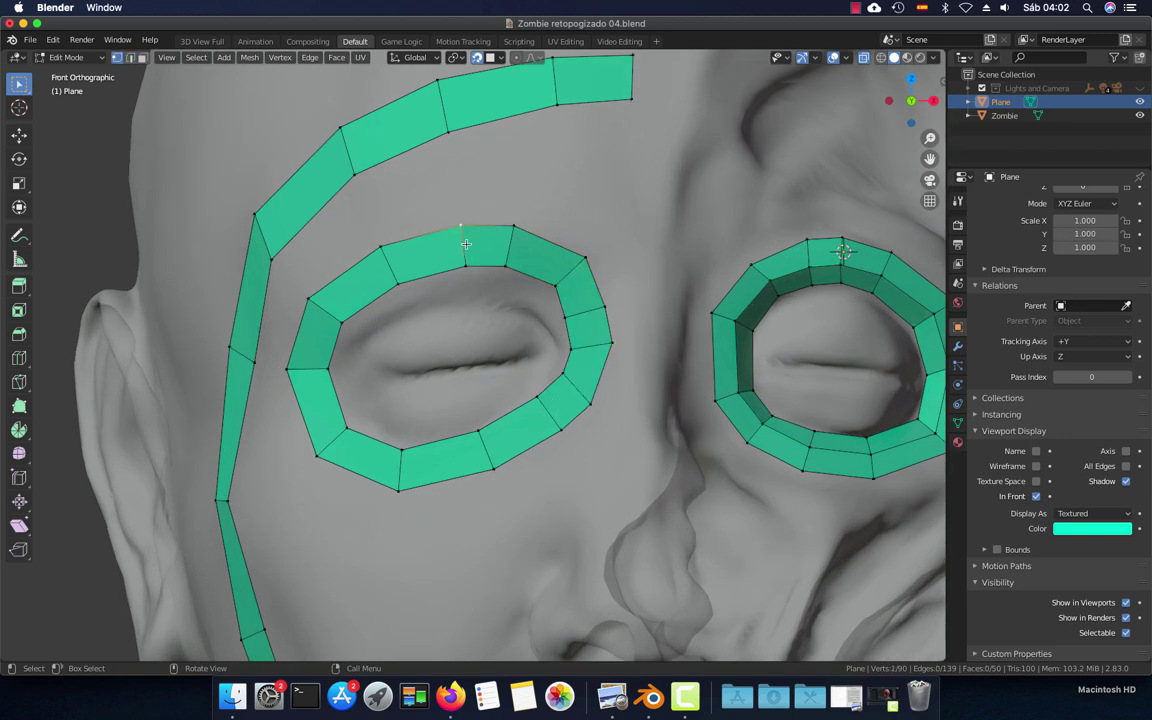
{"action": "key", "text": "g"}
{"action": "left_click", "coordinate": [467, 261]}
{"action": "key", "text": "g"}
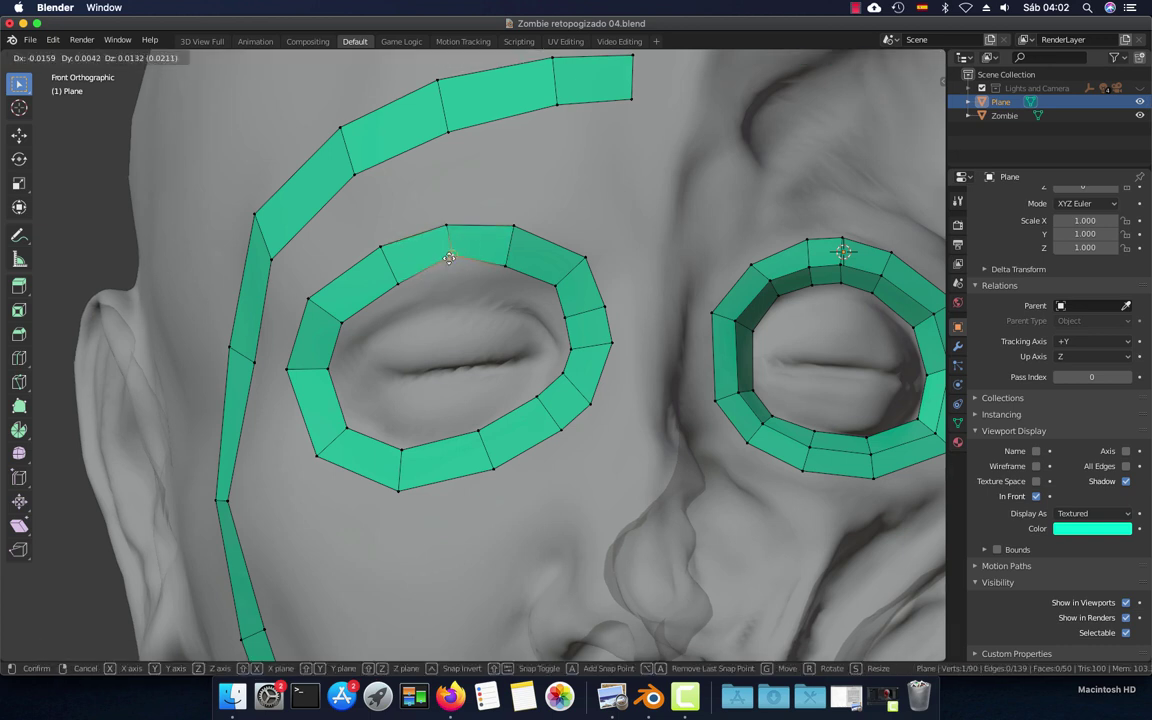
{"action": "left_click", "coordinate": [450, 263]}
{"action": "key", "text": "g"}
{"action": "left_click", "coordinate": [459, 236]}
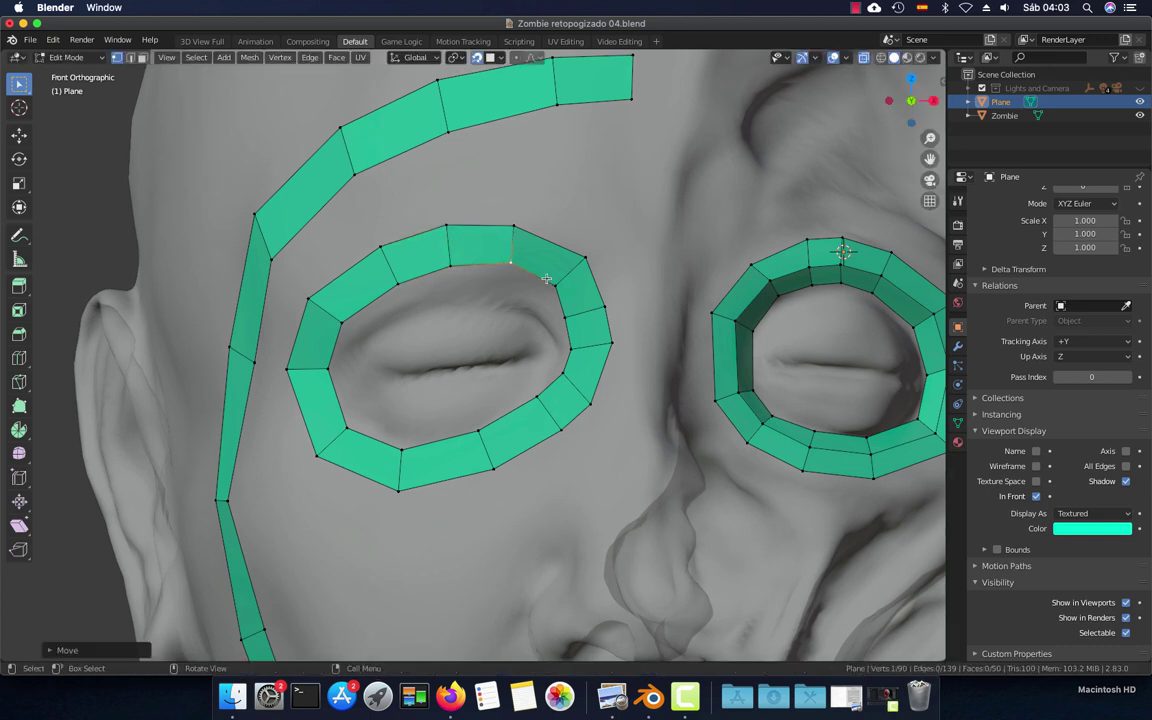
{"action": "key", "text": "g"}
{"action": "left_click", "coordinate": [555, 275]}
{"action": "key", "text": "g"}
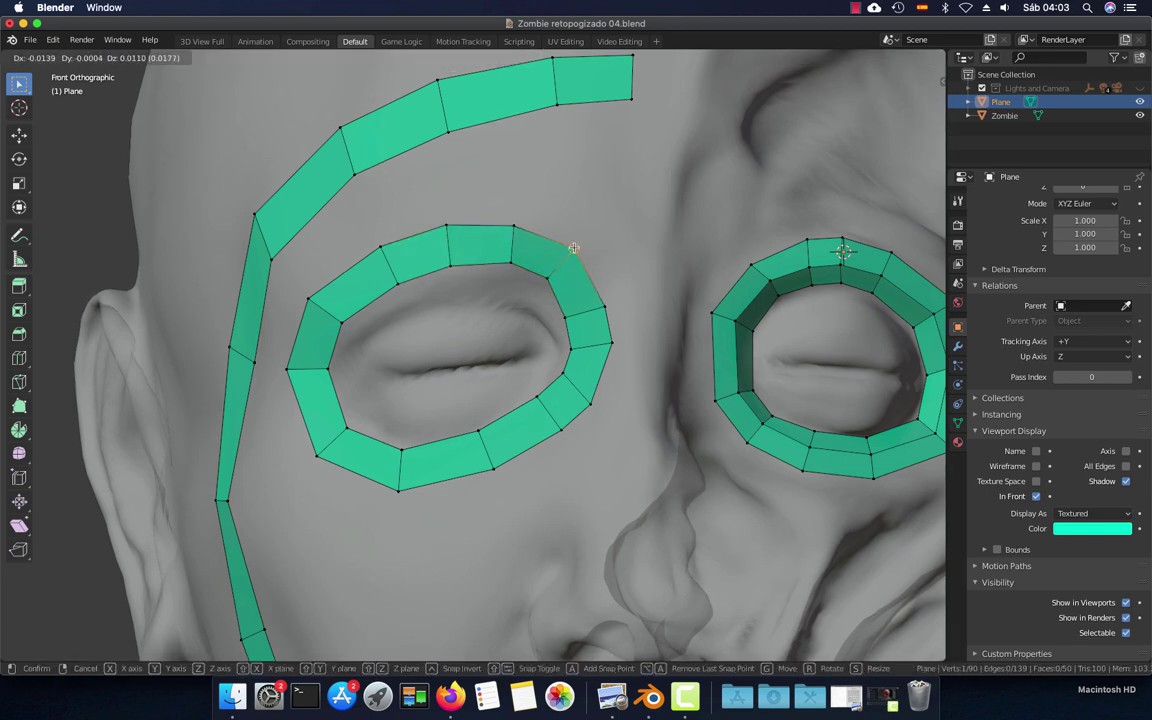
{"action": "left_click", "coordinate": [572, 242]}
Move the right-side, lower-right and lower eye-ring vertices to hug the socket
{"action": "key", "text": "g"}
{"action": "left_click", "coordinate": [585, 302]}
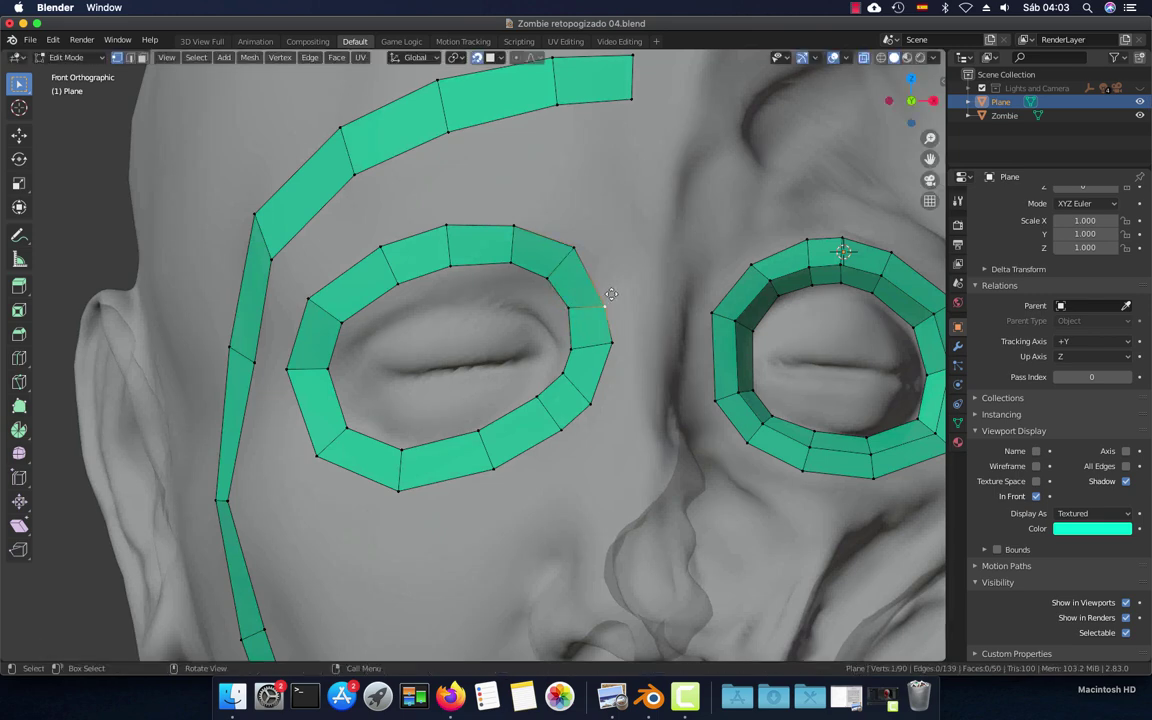
{"action": "key", "text": "g"}
{"action": "left_click", "coordinate": [606, 283]}
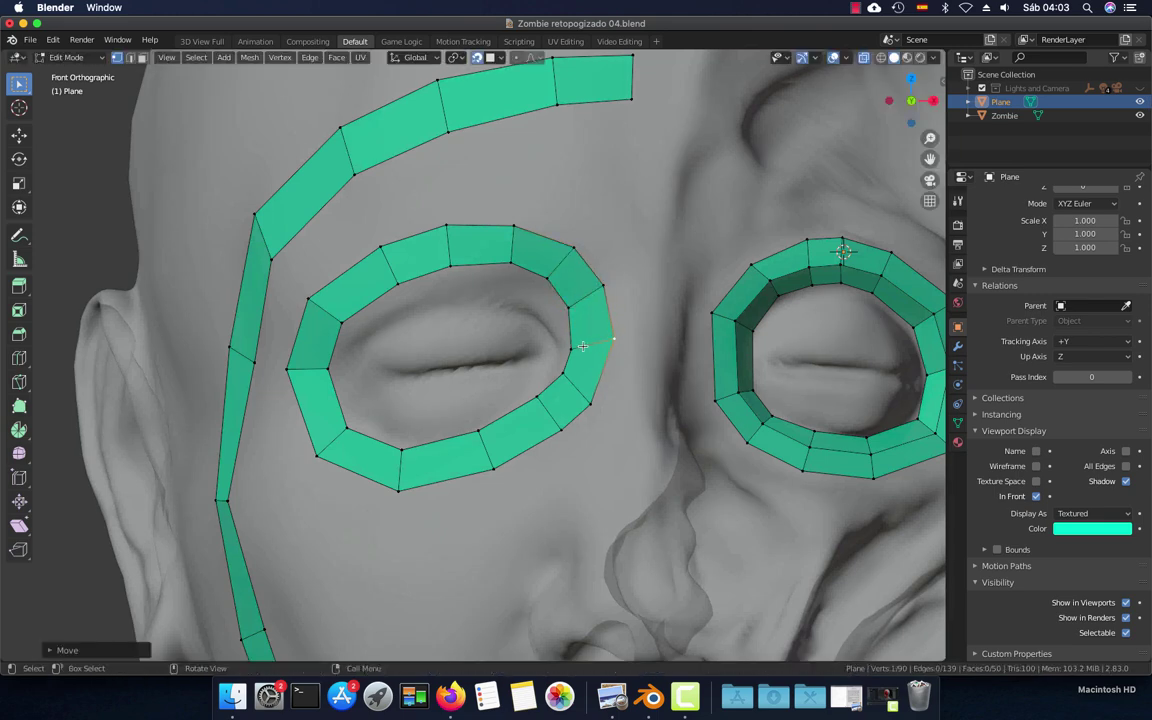
{"action": "key", "text": "g"}
{"action": "left_click", "coordinate": [576, 341]}
{"action": "key", "text": "g"}
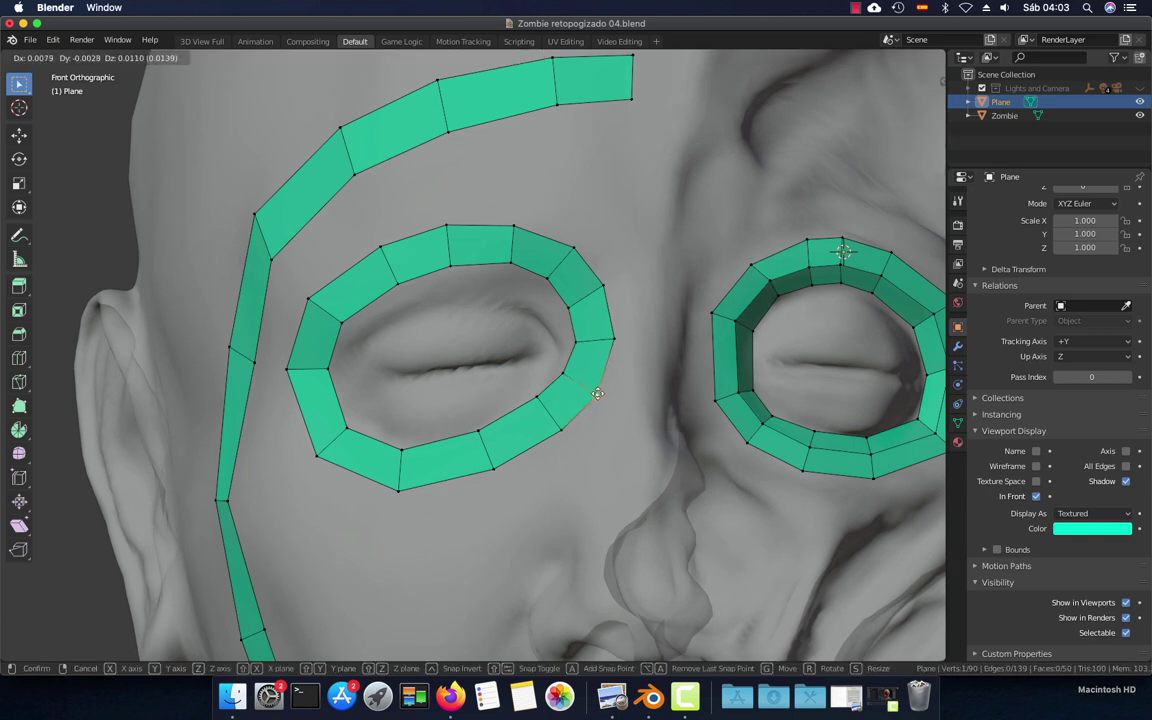
{"action": "left_click", "coordinate": [597, 397]}
{"action": "key", "text": "g"}
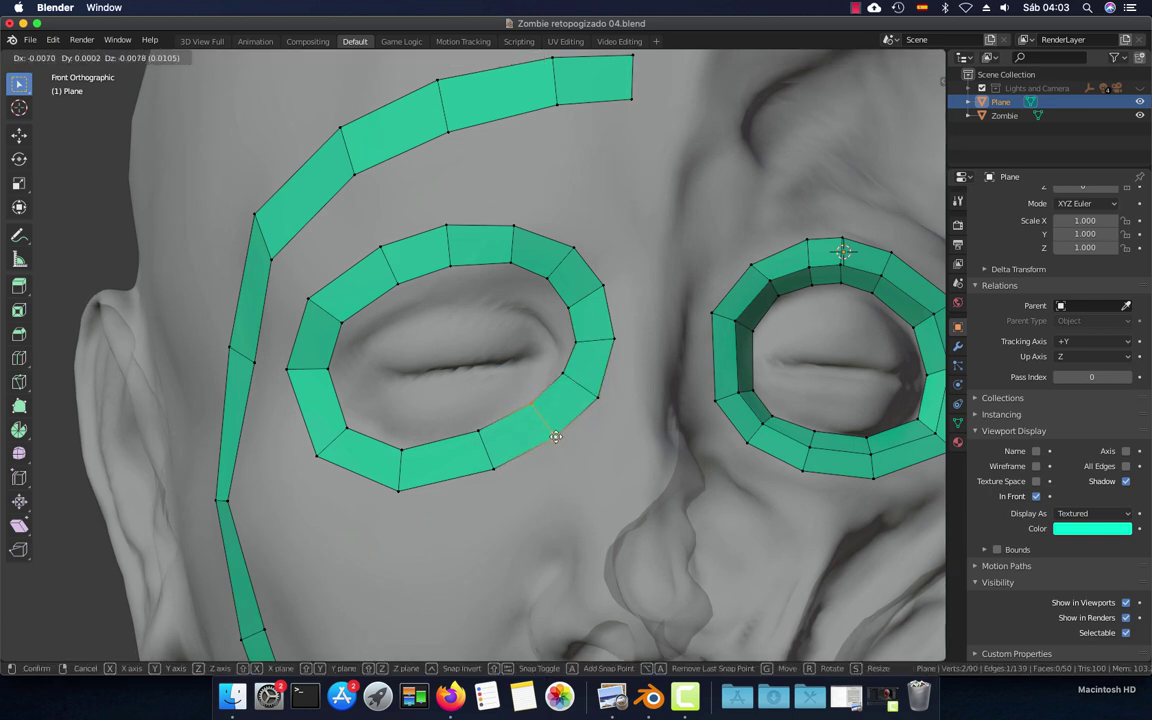
{"action": "left_click", "coordinate": [556, 437]}
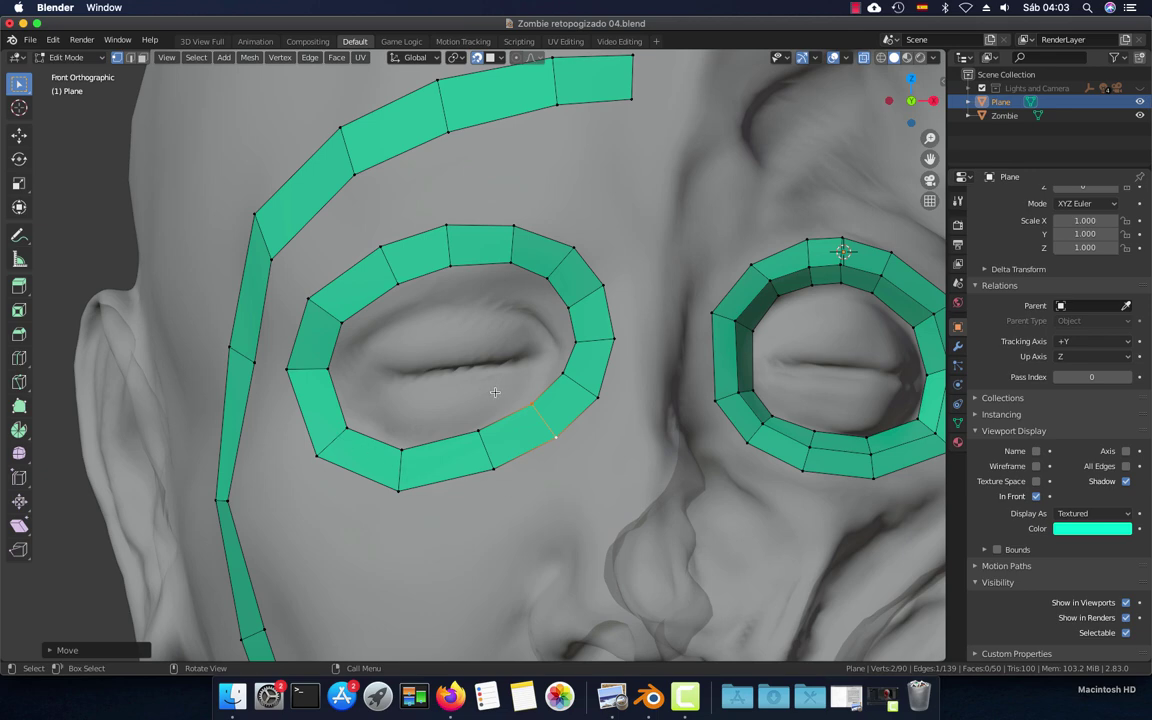
{"action": "scroll", "coordinate": [495, 392], "scroll_direction": "down", "scroll_amount": 5}
From an angled view, pull the outer eye-ring vertices onto the face surface
{"action": "scroll", "coordinate": [495, 392], "scroll_direction": "down", "scroll_amount": 2}
{"action": "mouse_move", "coordinate": [495, 392]}
{"action": "middle_mouse_down"}
{"action": "mouse_move", "coordinate": [398, 406]}
{"action": "mouse_move", "coordinate": [615, 404]}
{"action": "mouse_move", "coordinate": [594, 417]}
{"action": "mouse_move", "coordinate": [571, 468]}
{"action": "mouse_move", "coordinate": [617, 339]}
{"action": "middle_mouse_up"}
{"action": "scroll", "coordinate": [554, 431], "scroll_direction": "up", "scroll_amount": 2}
{"action": "scroll", "coordinate": [618, 343], "scroll_direction": "up", "scroll_amount": 2}
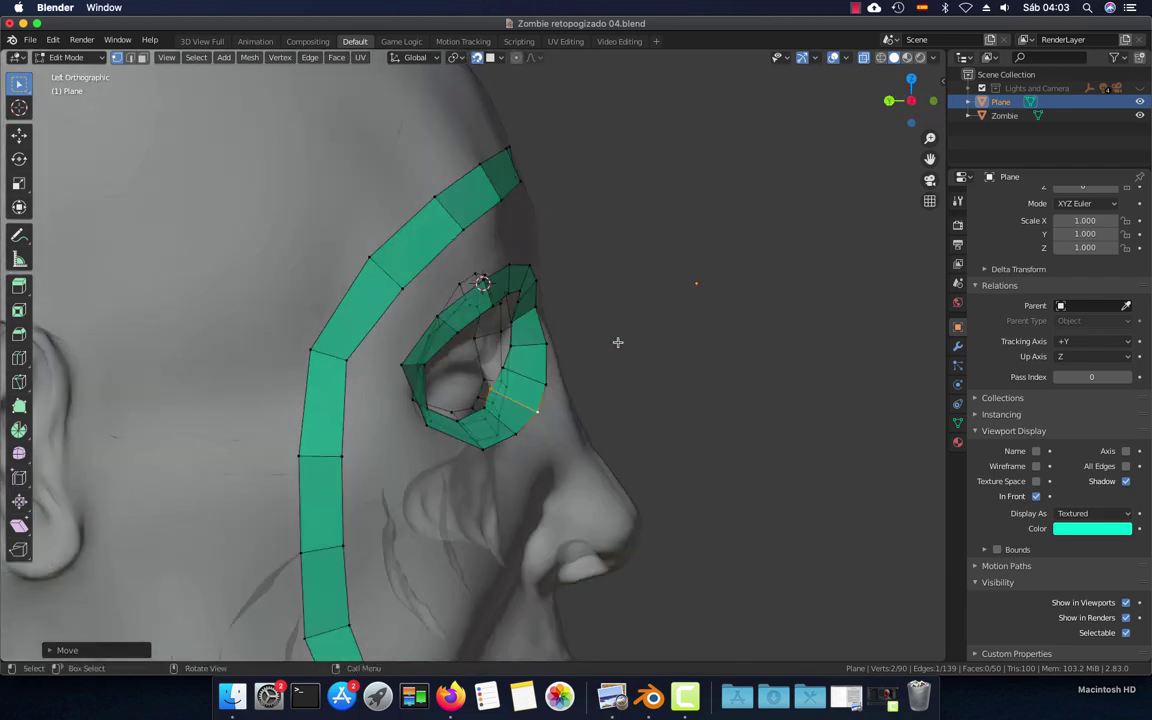
{"action": "scroll", "coordinate": [617, 342], "scroll_direction": "up", "scroll_amount": 2}
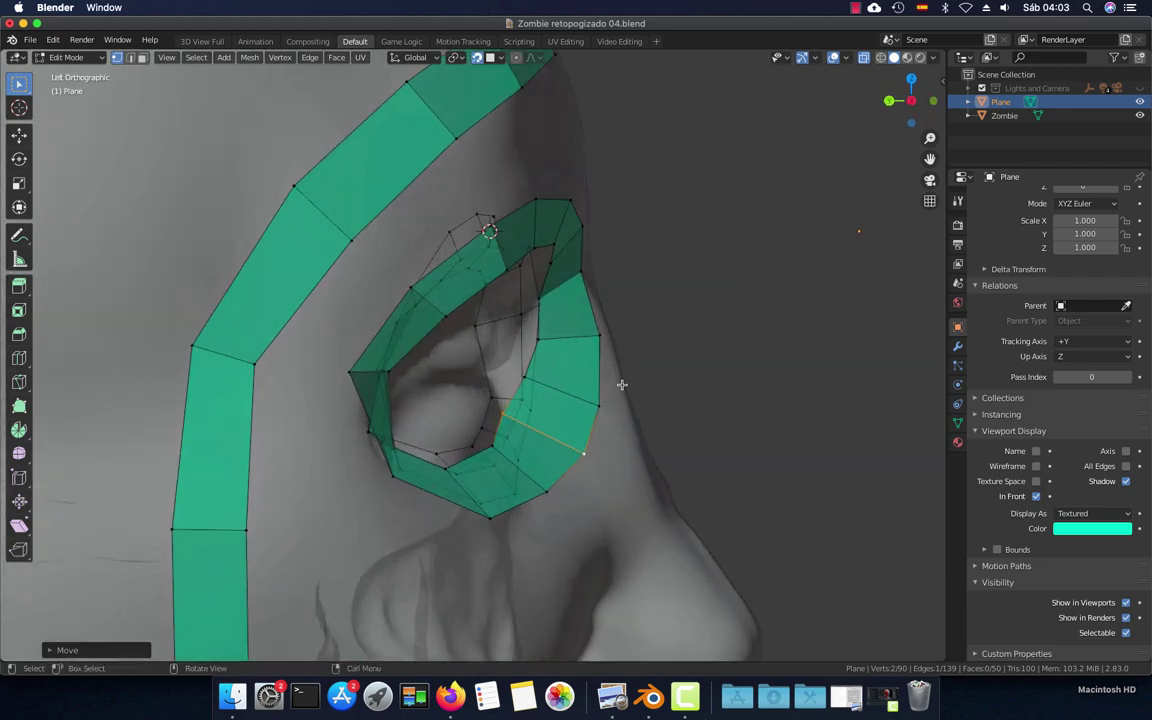
{"action": "key", "text": "g"}
{"action": "left_click", "coordinate": [566, 436]}
{"action": "key", "text": "g"}
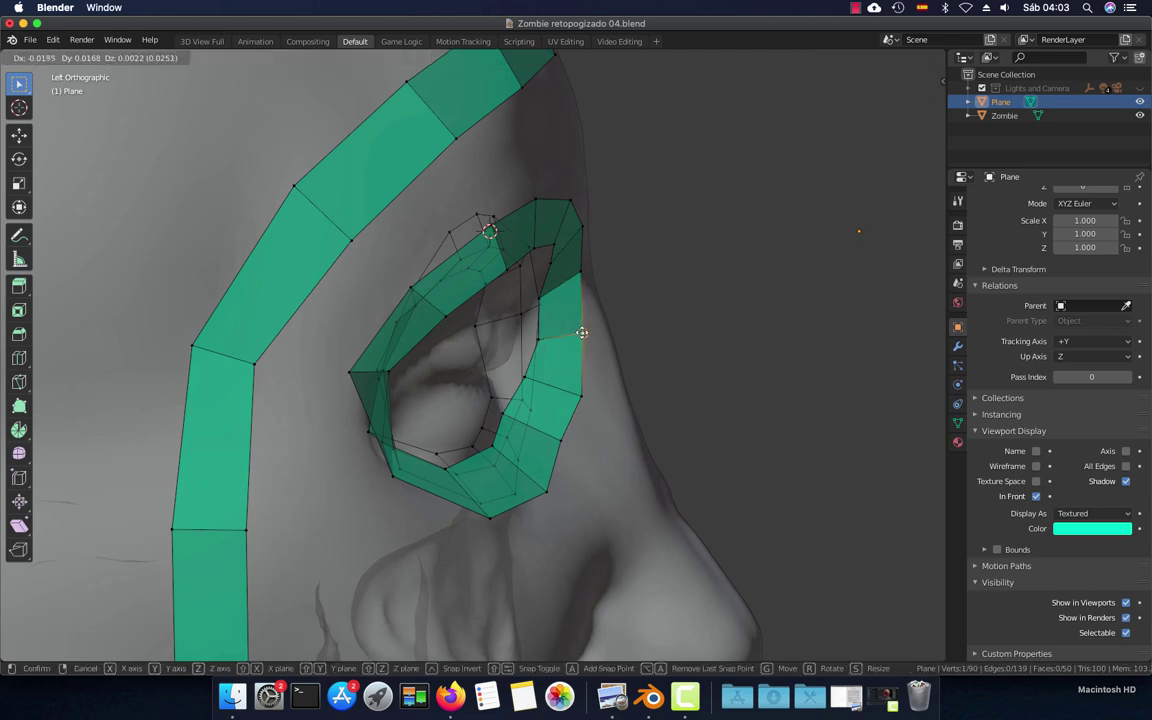
{"action": "left_click", "coordinate": [576, 334]}
{"action": "left_click", "coordinate": [581, 390]}
{"action": "key", "text": "g"}
{"action": "left_click", "coordinate": [572, 385]}
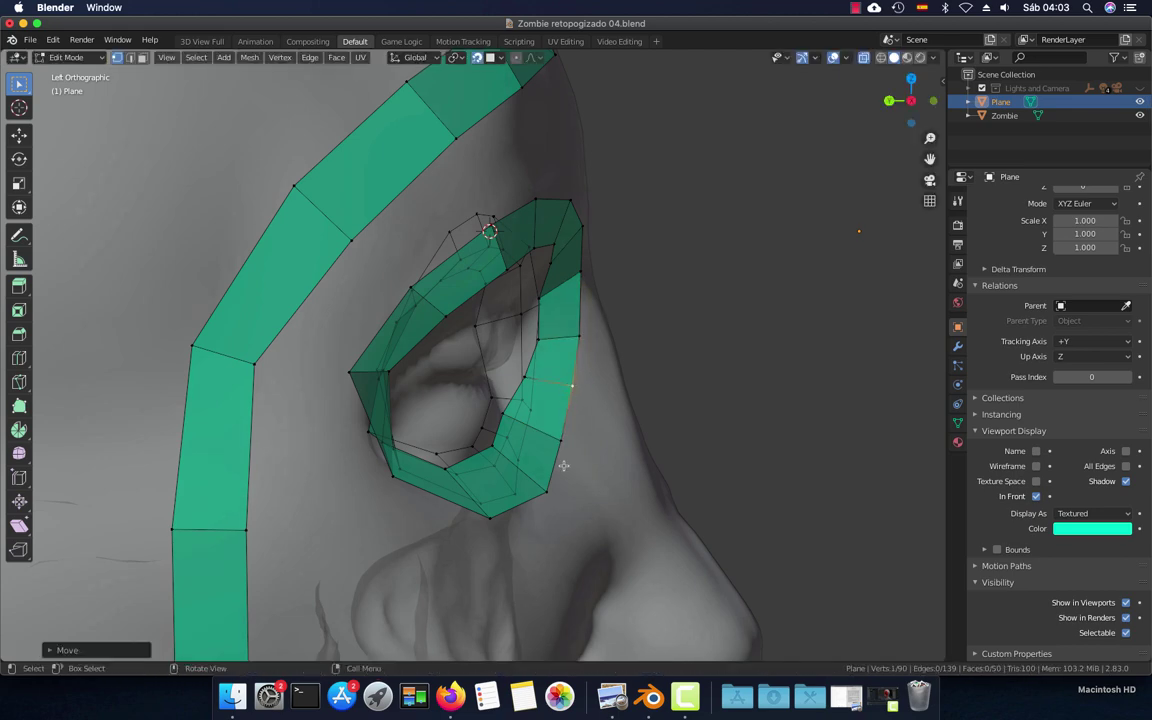
From the front, nudge the lower and lower-left eye-ring vertices onto the socket
{"action": "left_click", "coordinate": [543, 491]}
{"action": "middle_click_drag", "start_coordinate": [557, 496], "coordinate": [504, 513]}
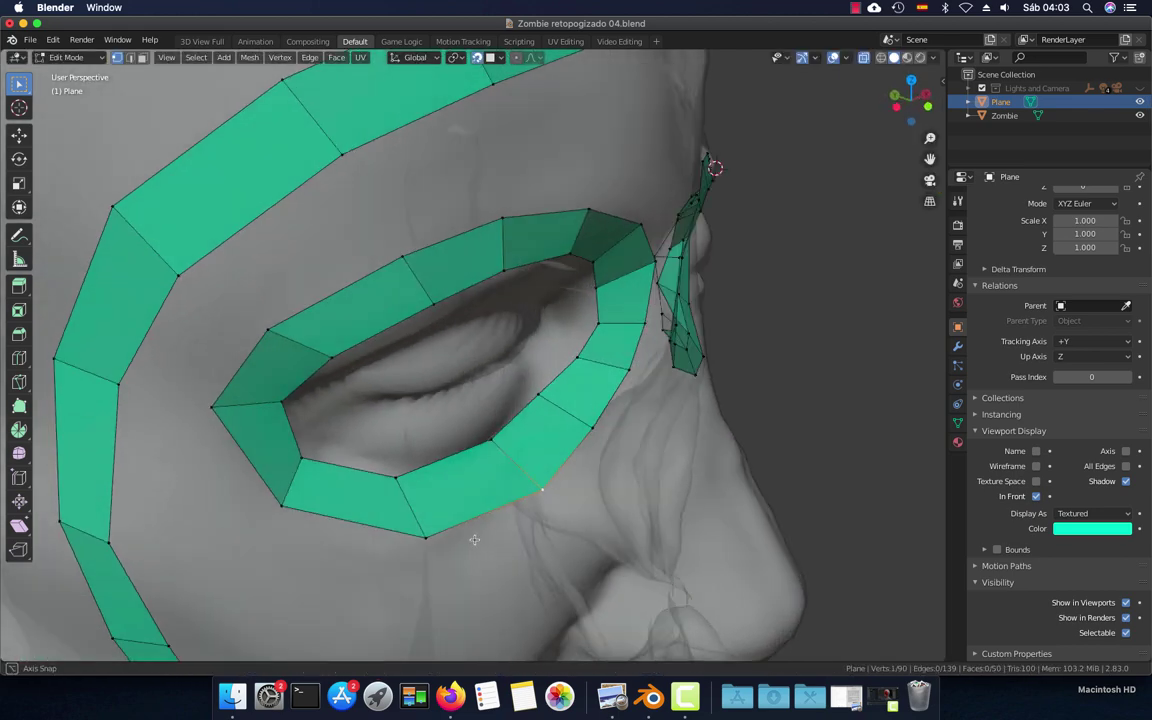
{"action": "key", "text": "g"}
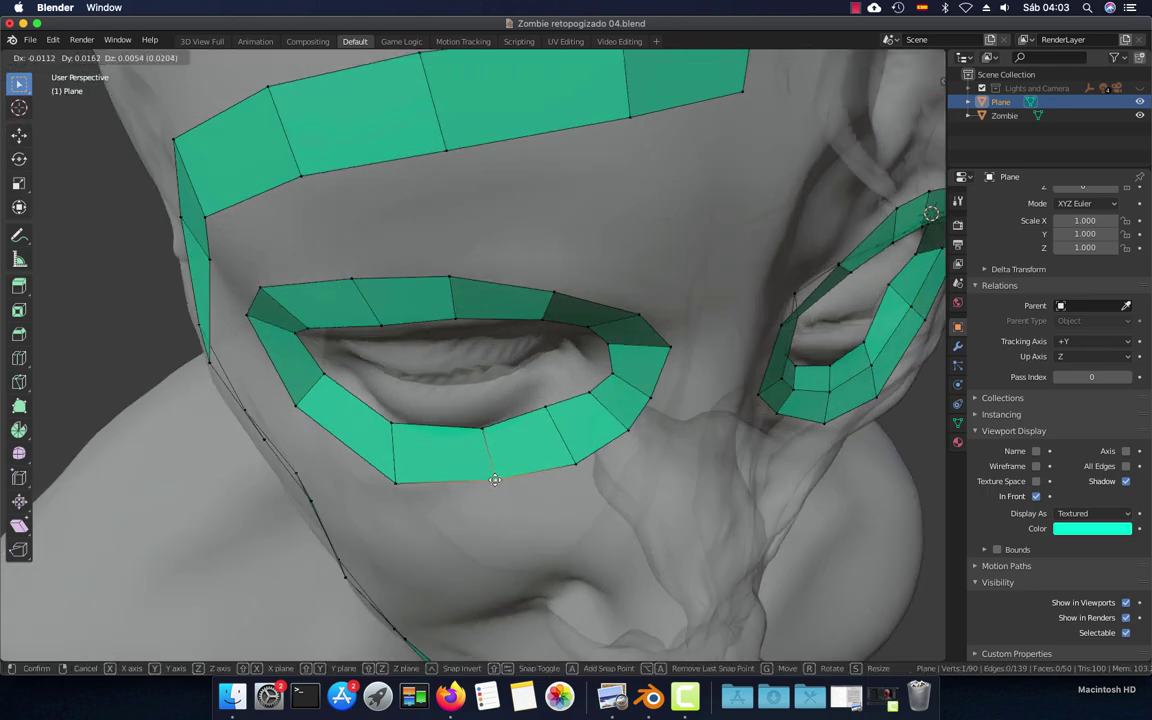
{"action": "left_click", "coordinate": [493, 480]}
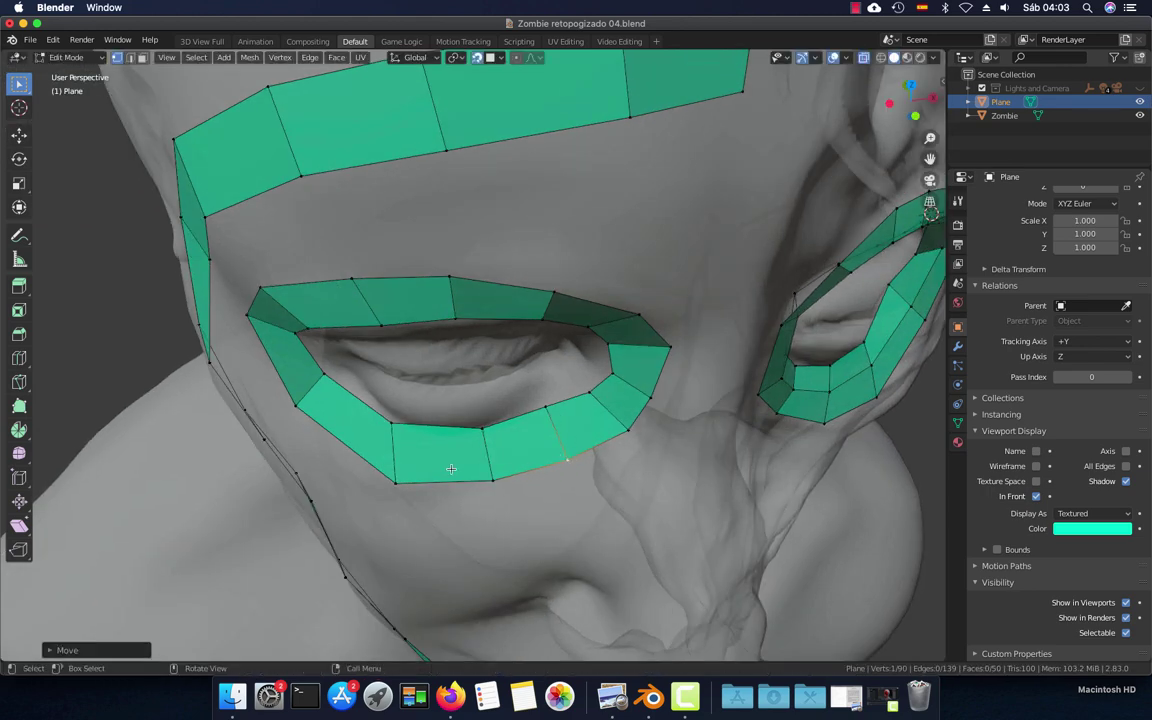
{"action": "left_click", "coordinate": [396, 482]}
{"action": "key", "text": "g"}
{"action": "left_click", "coordinate": [380, 469]}
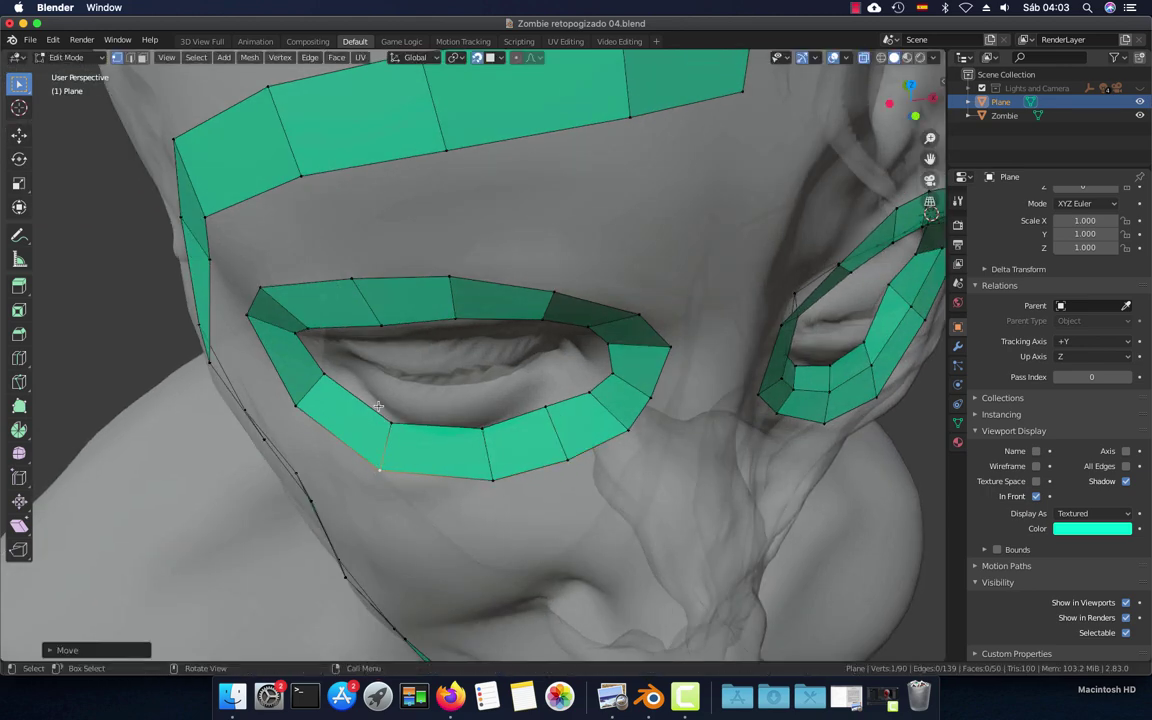
Check front and side views, then reposition an upper-right ring vertex onto the socket rim
{"action": "middle_click_drag", "start_coordinate": [380, 469], "coordinate": [408, 327]}
{"action": "key", "text": "KP_1"}
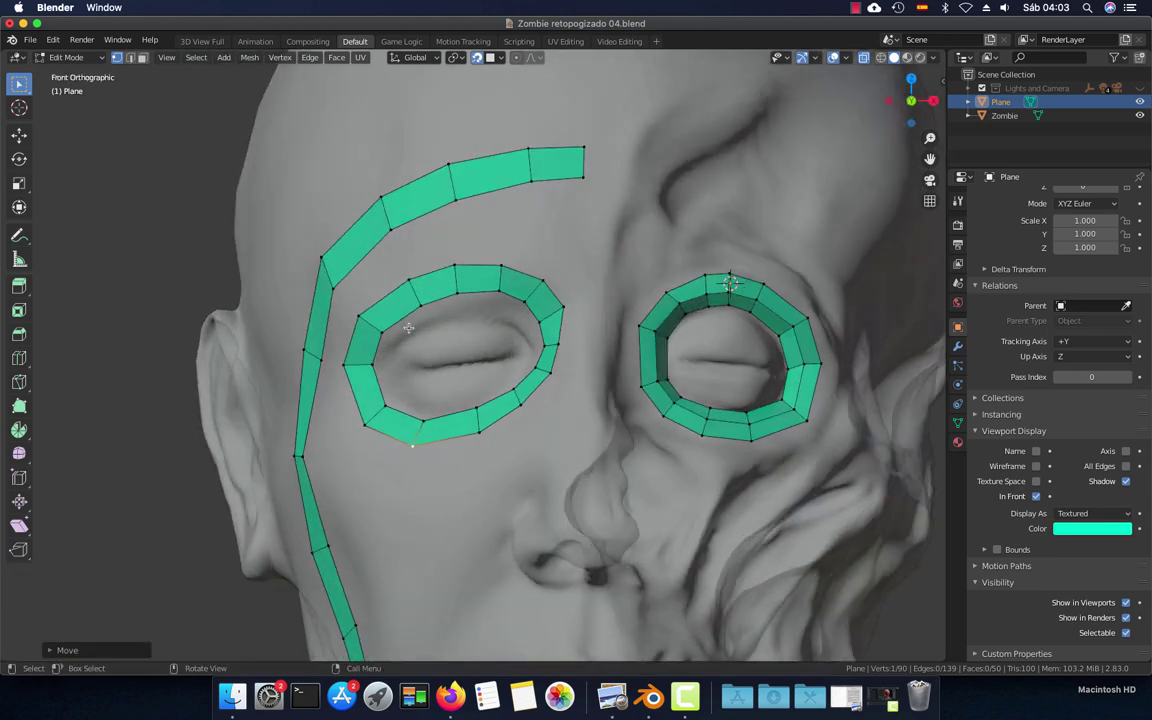
{"action": "mouse_move", "coordinate": [505, 353]}
{"action": "middle_mouse_down"}
{"action": "mouse_move", "coordinate": [600, 327]}
{"action": "mouse_move", "coordinate": [572, 351]}
{"action": "middle_mouse_up"}
{"action": "mouse_move", "coordinate": [486, 354]}
{"action": "middle_mouse_down"}
{"action": "mouse_move", "coordinate": [441, 365]}
{"action": "mouse_move", "coordinate": [627, 287]}
{"action": "middle_mouse_up"}
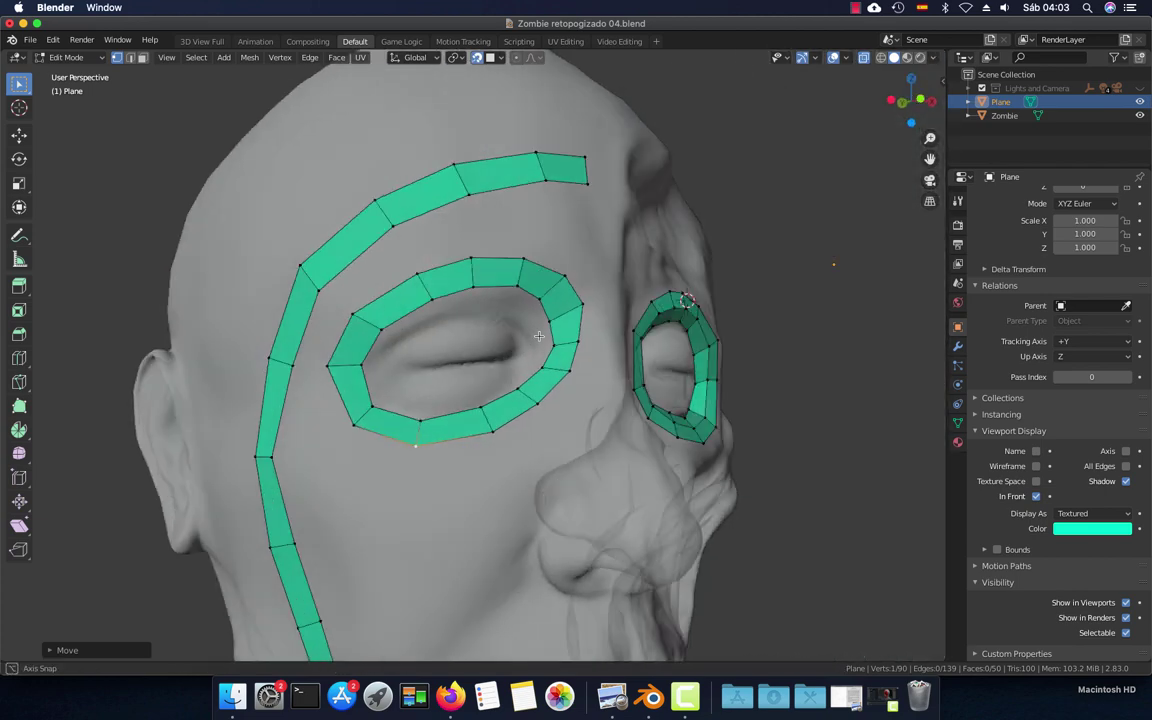
{"action": "scroll", "coordinate": [627, 287], "scroll_direction": "up", "scroll_amount": 3}
{"action": "key", "text": "g"}
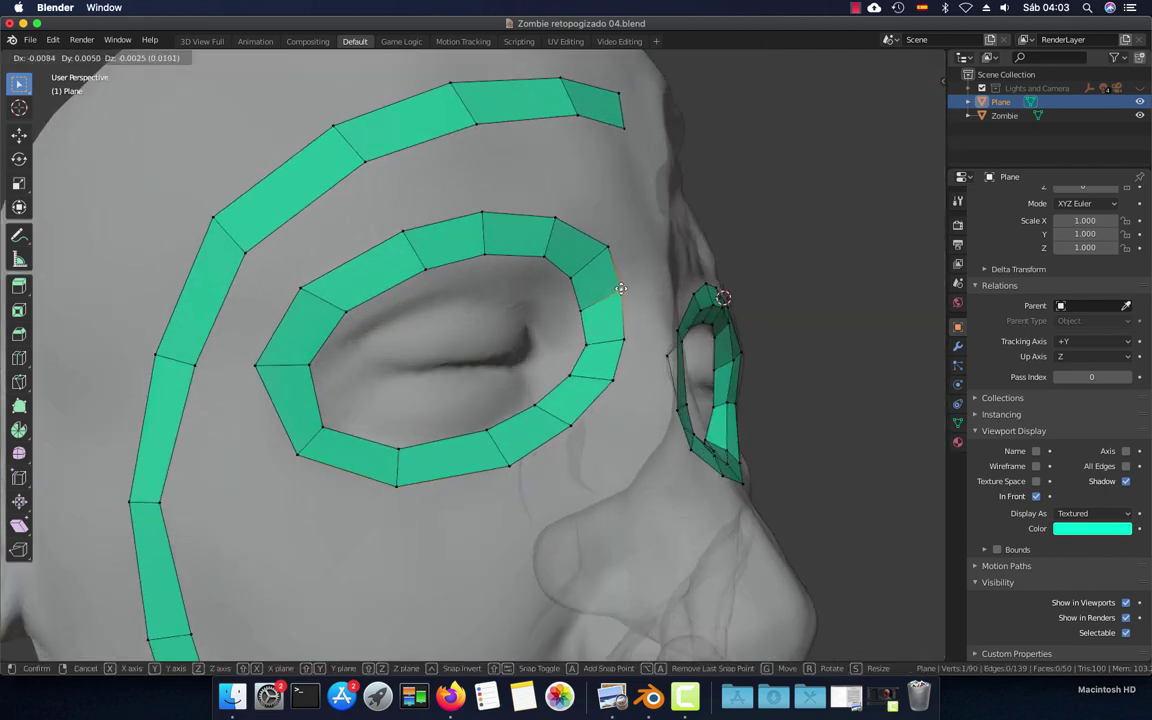
{"action": "left_click", "coordinate": [619, 291]}
{"action": "key", "text": "g"}
{"action": "left_click", "coordinate": [571, 270]}
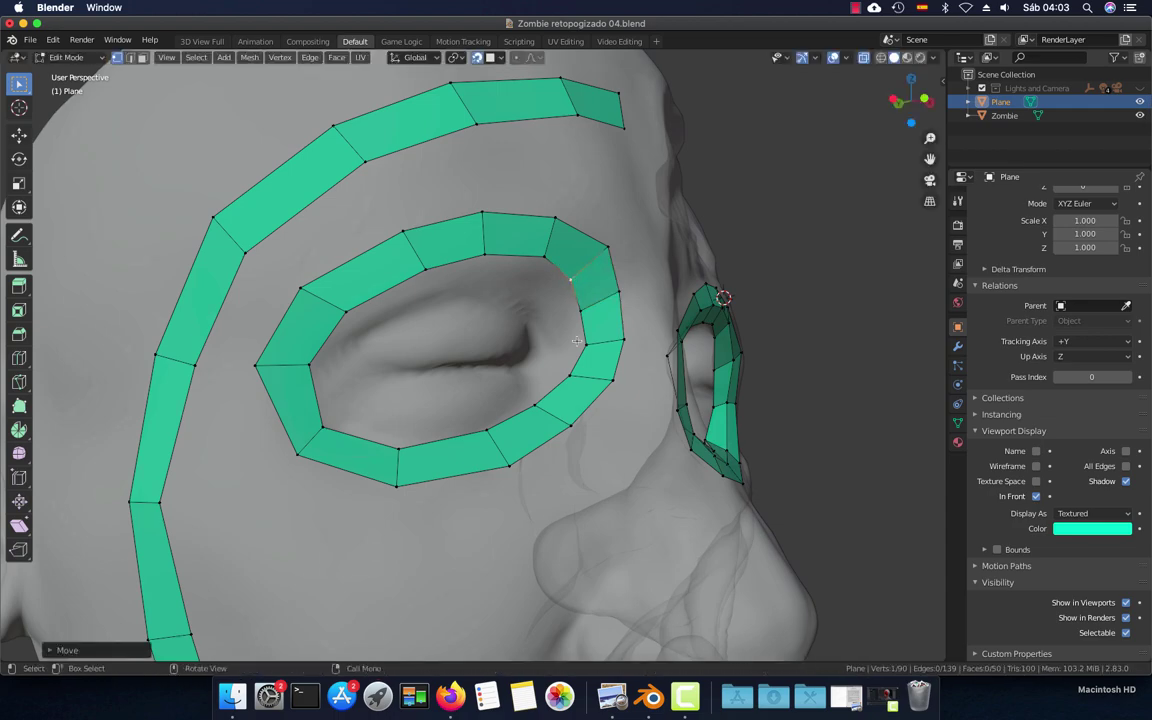
Orbit out to a three-quarter view of the whole head with both eye rings
{"action": "mouse_move", "coordinate": [571, 270]}
{"action": "middle_mouse_down"}
{"action": "mouse_move", "coordinate": [506, 339]}
{"action": "mouse_move", "coordinate": [533, 374]}
{"action": "mouse_move", "coordinate": [559, 361]}
{"action": "middle_mouse_up"}
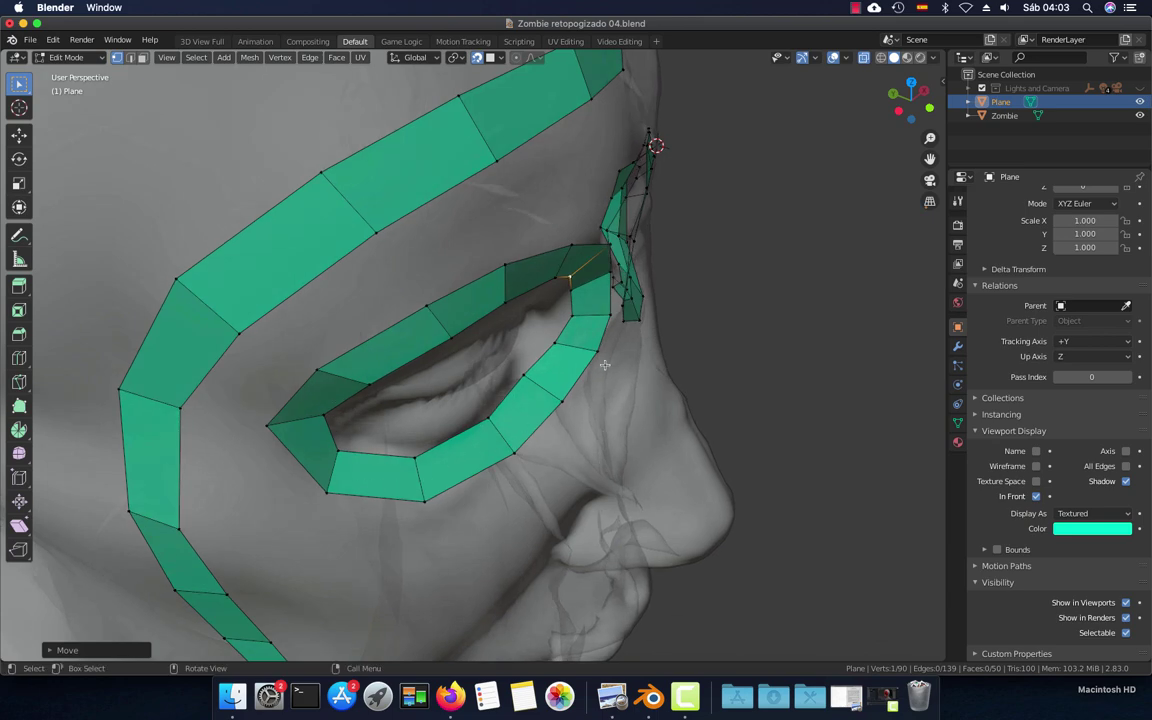
{"action": "middle_click_drag", "start_coordinate": [605, 365], "coordinate": [573, 312]}
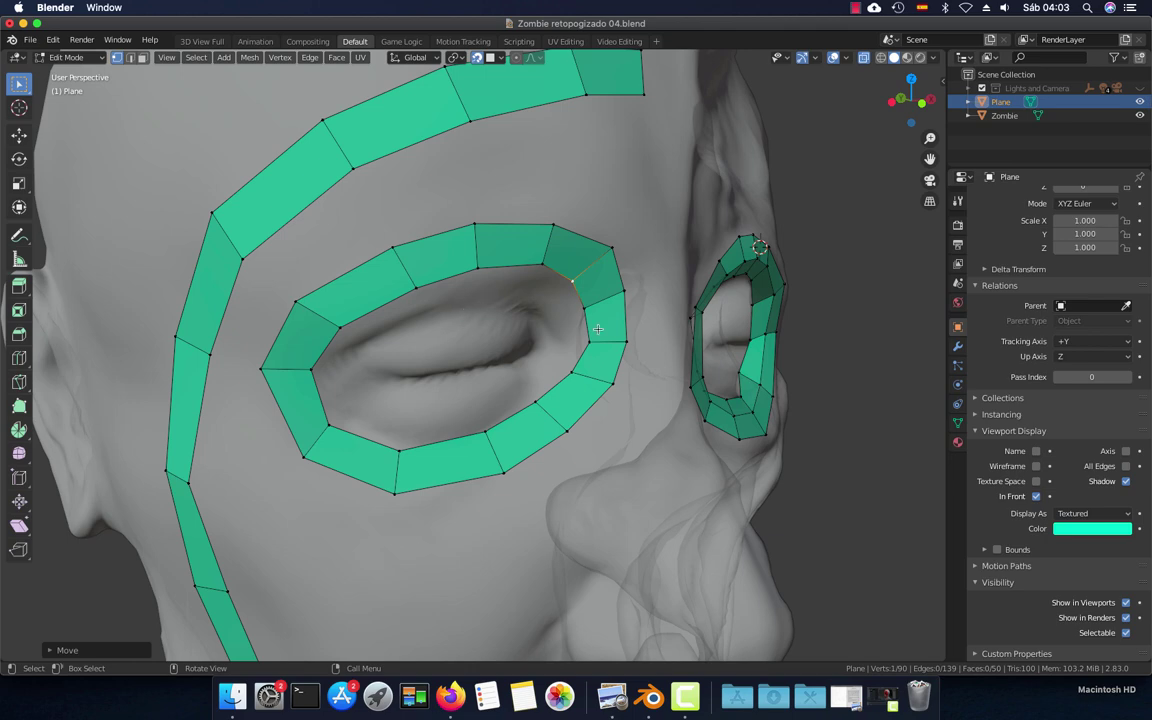
{"action": "scroll", "coordinate": [482, 337], "scroll_direction": "down", "scroll_amount": 6}
{"action": "middle_click_drag", "start_coordinate": [482, 337], "coordinate": [411, 366]}
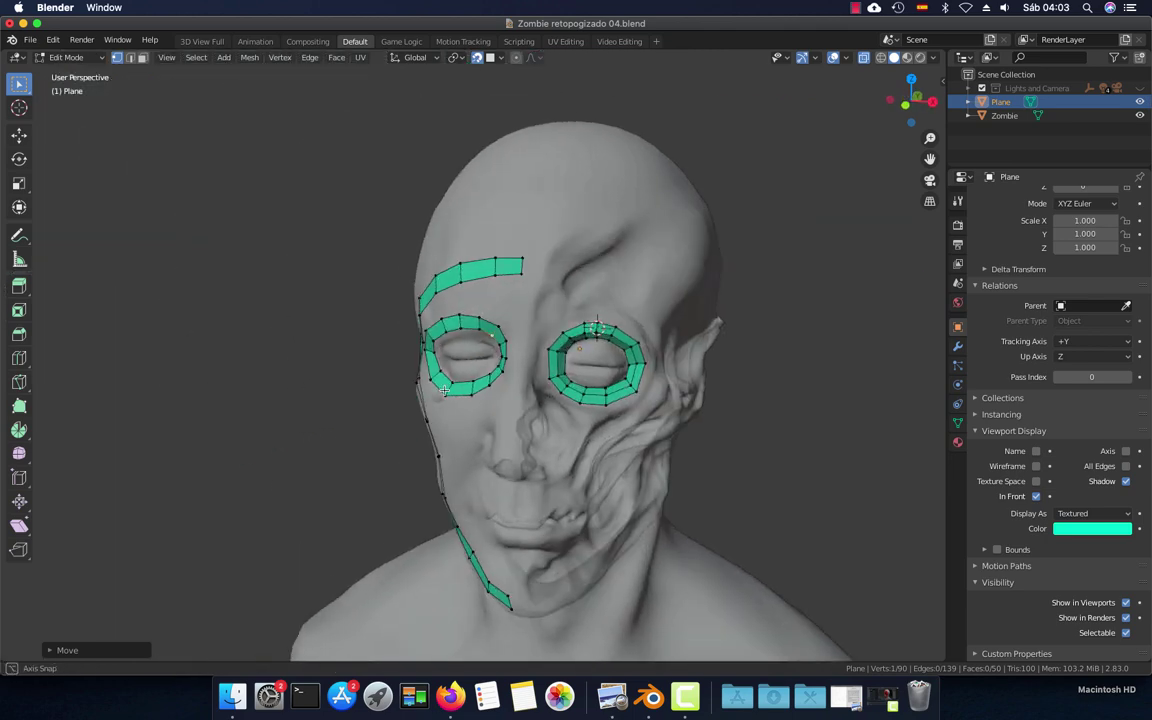
{"action": "key", "text": "KP_1"}
{"action": "scroll", "coordinate": [557, 371], "scroll_direction": "up", "scroll_amount": 5}
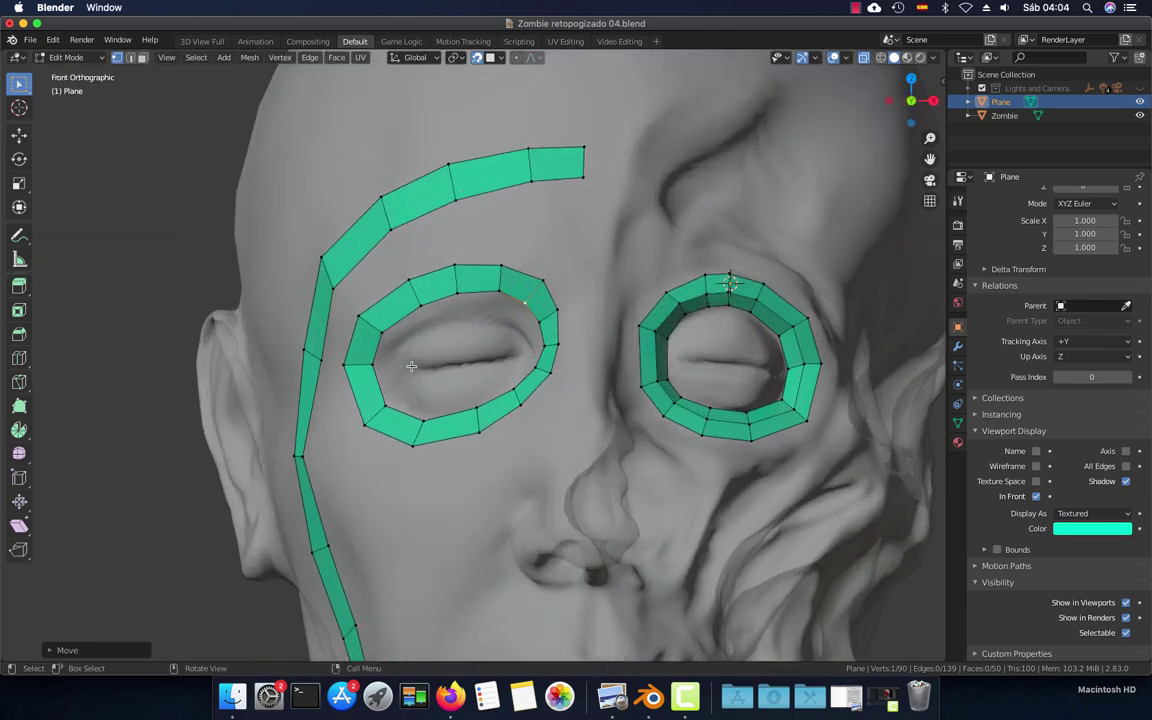
{"action": "middle_click_drag", "start_coordinate": [600, 423], "coordinate": [557, 371], "text": "shift"}
{"action": "scroll", "coordinate": [557, 371], "scroll_direction": "up", "scroll_amount": 1}
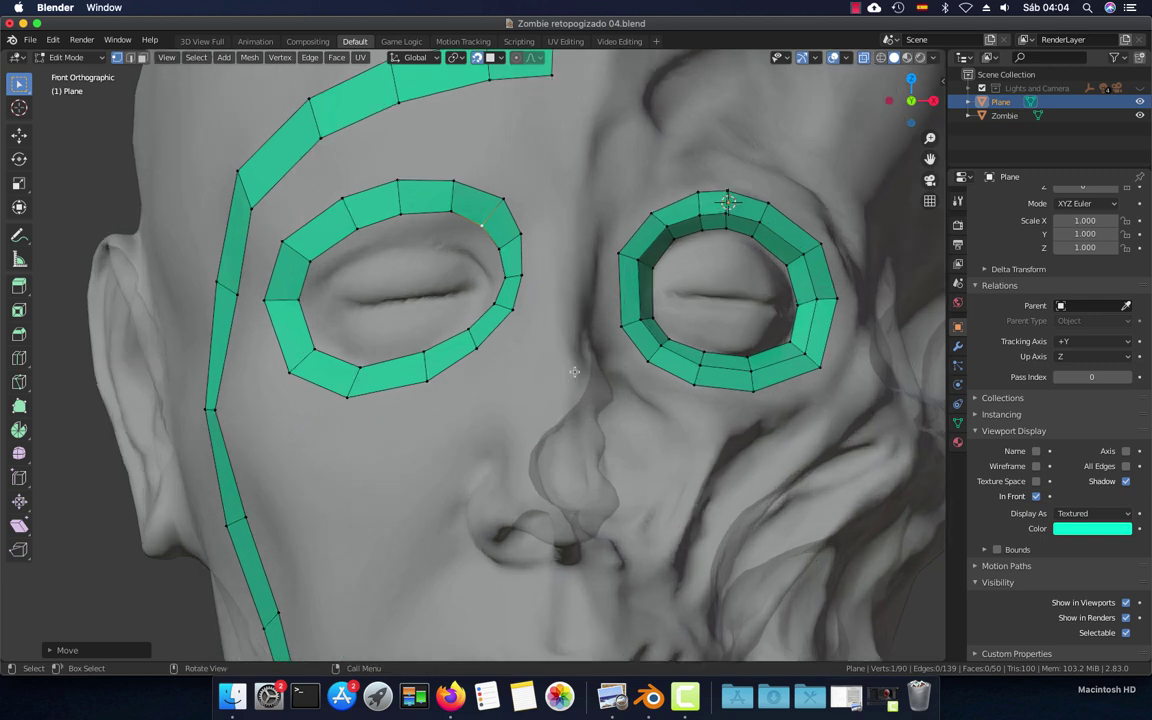
{"action": "left_click", "coordinate": [728, 198], "text": "shift"}
{"action": "key", "text": "x"}
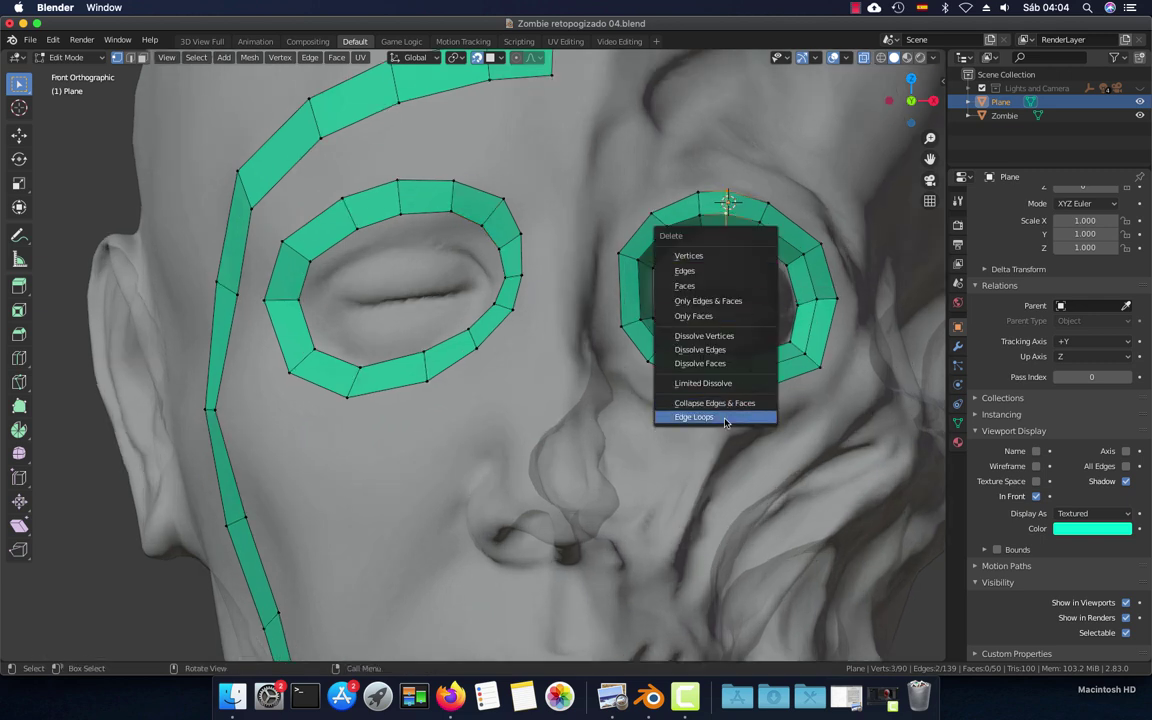
{"action": "left_click", "coordinate": [724, 417]}
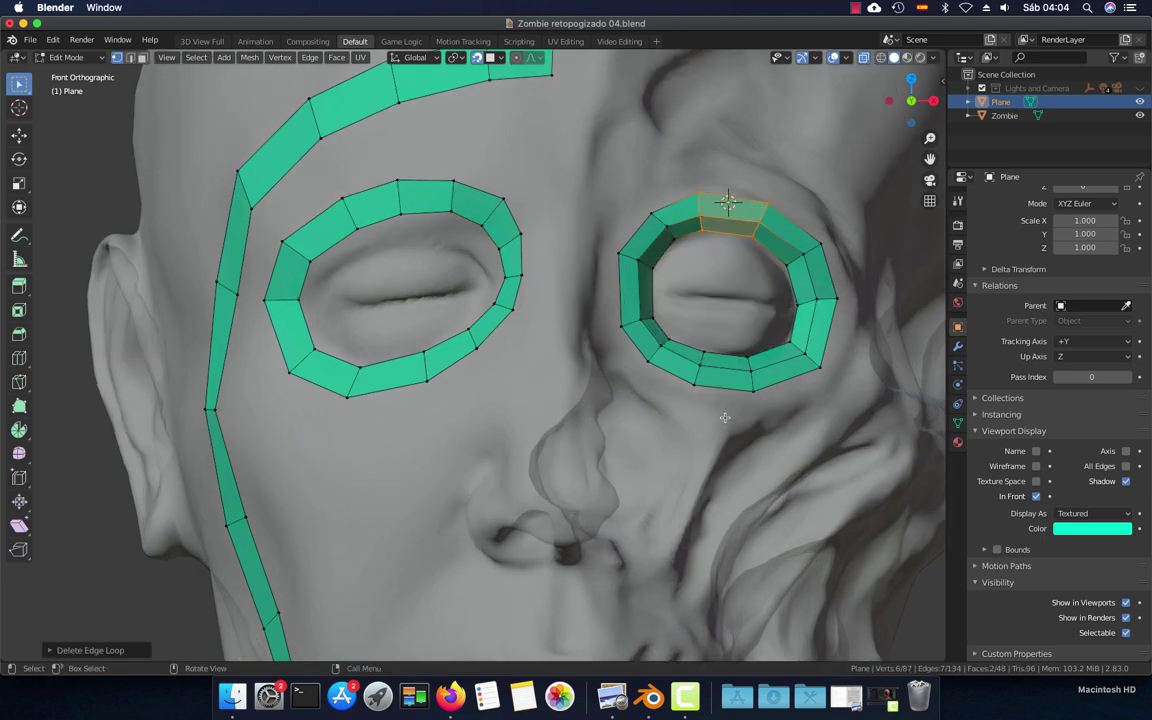
{"action": "left_click", "coordinate": [724, 417]}
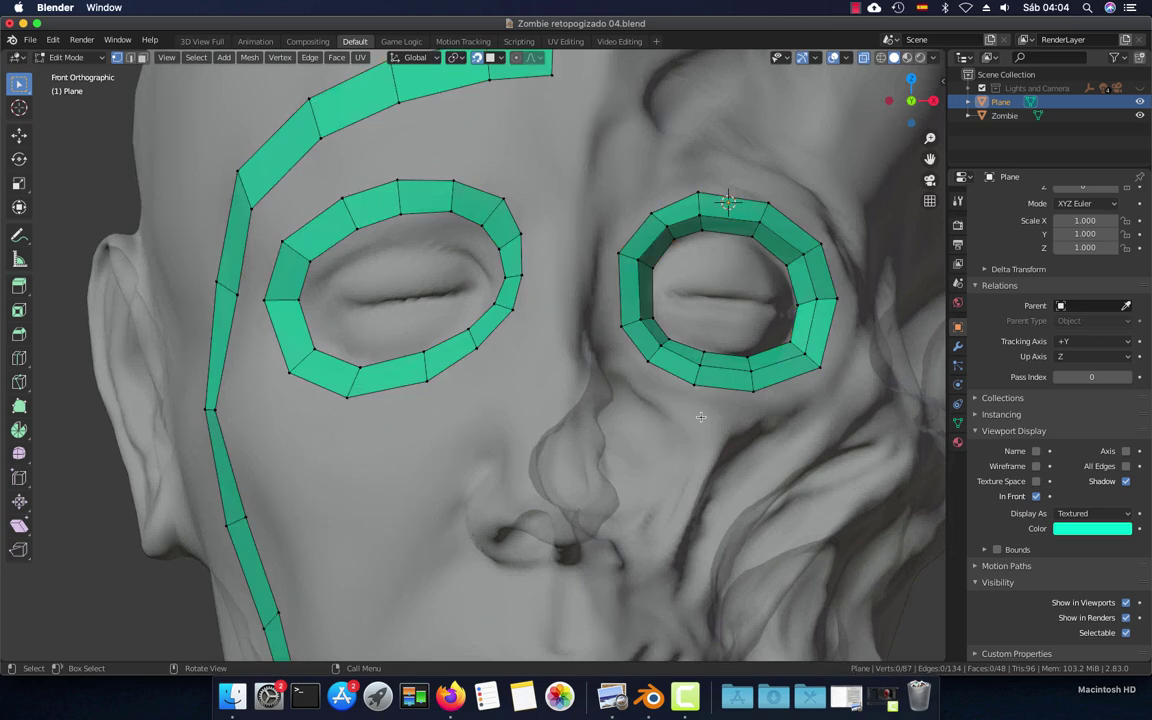
{"action": "scroll", "coordinate": [701, 417], "scroll_direction": "down", "scroll_amount": 3}
Duplicate an eye-ring edge beside the nose and extrude it into a small face
{"action": "middle_click_drag", "start_coordinate": [701, 417], "coordinate": [522, 308], "text": "shift"}
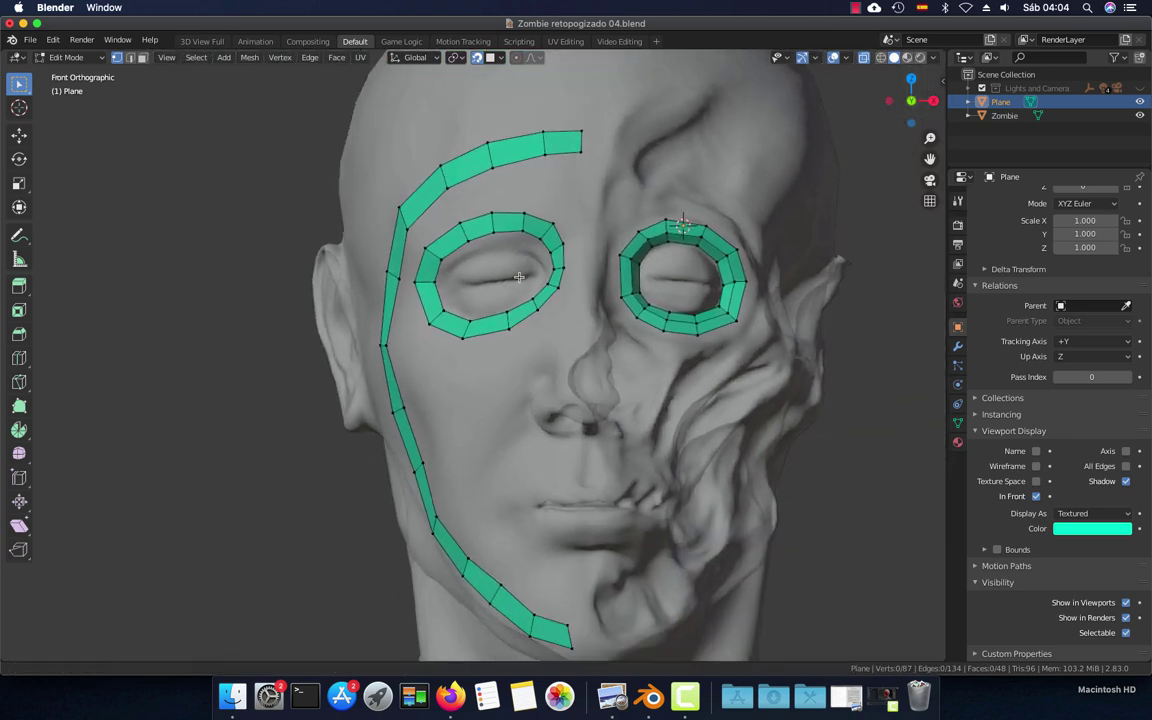
{"action": "scroll", "coordinate": [522, 308], "scroll_direction": "up", "scroll_amount": 2}
{"action": "scroll", "coordinate": [522, 308], "scroll_direction": "up", "scroll_amount": 2}
{"action": "left_click", "coordinate": [510, 237]}
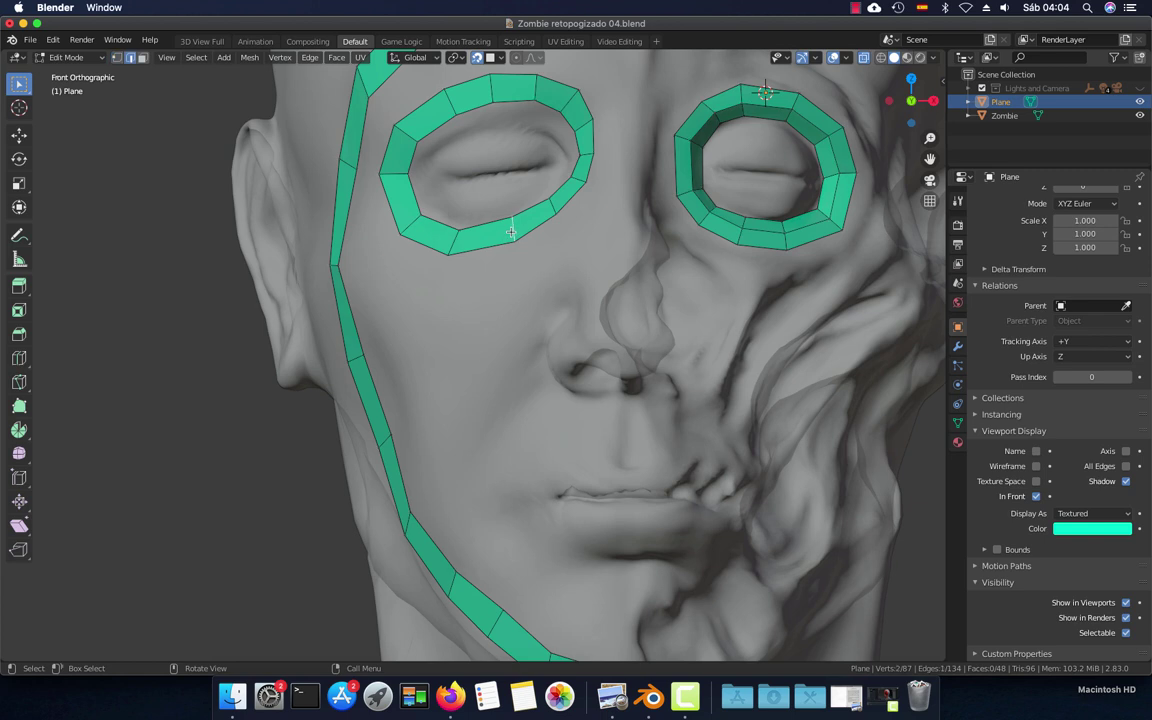
{"action": "key", "text": "shift+d"}
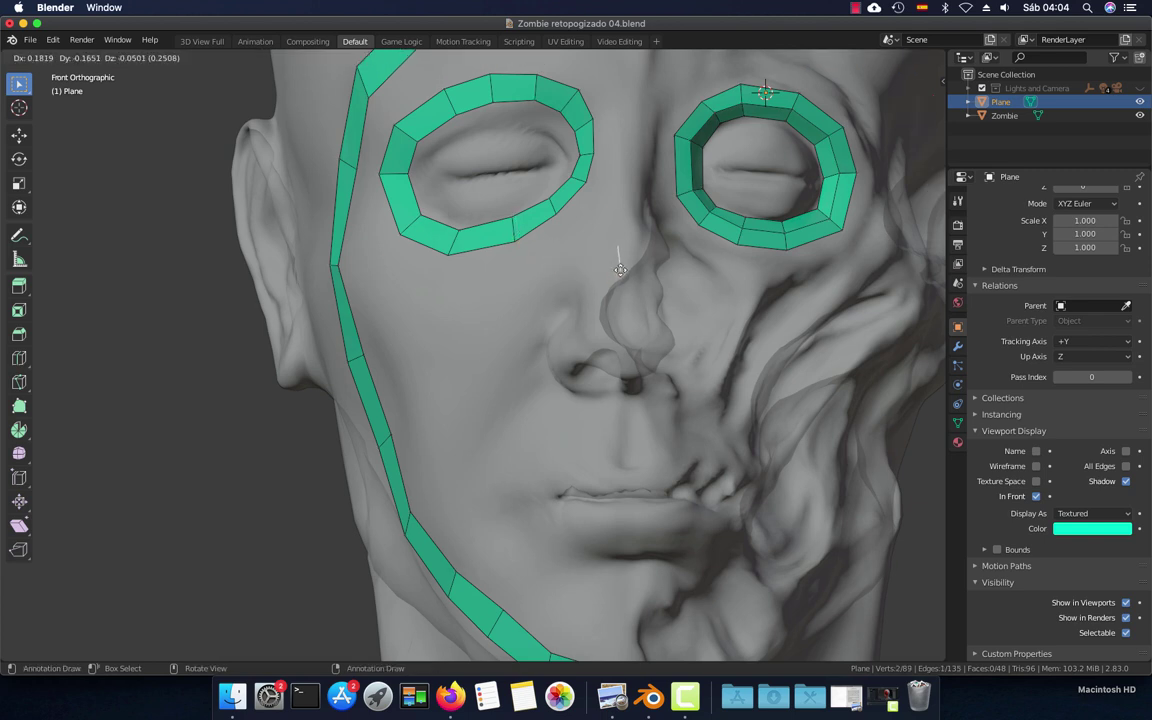
{"action": "left_click", "coordinate": [566, 265]}
{"action": "scroll", "coordinate": [634, 301], "scroll_direction": "up", "scroll_amount": 2}
{"action": "scroll", "coordinate": [634, 301], "scroll_direction": "up", "scroll_amount": 2}
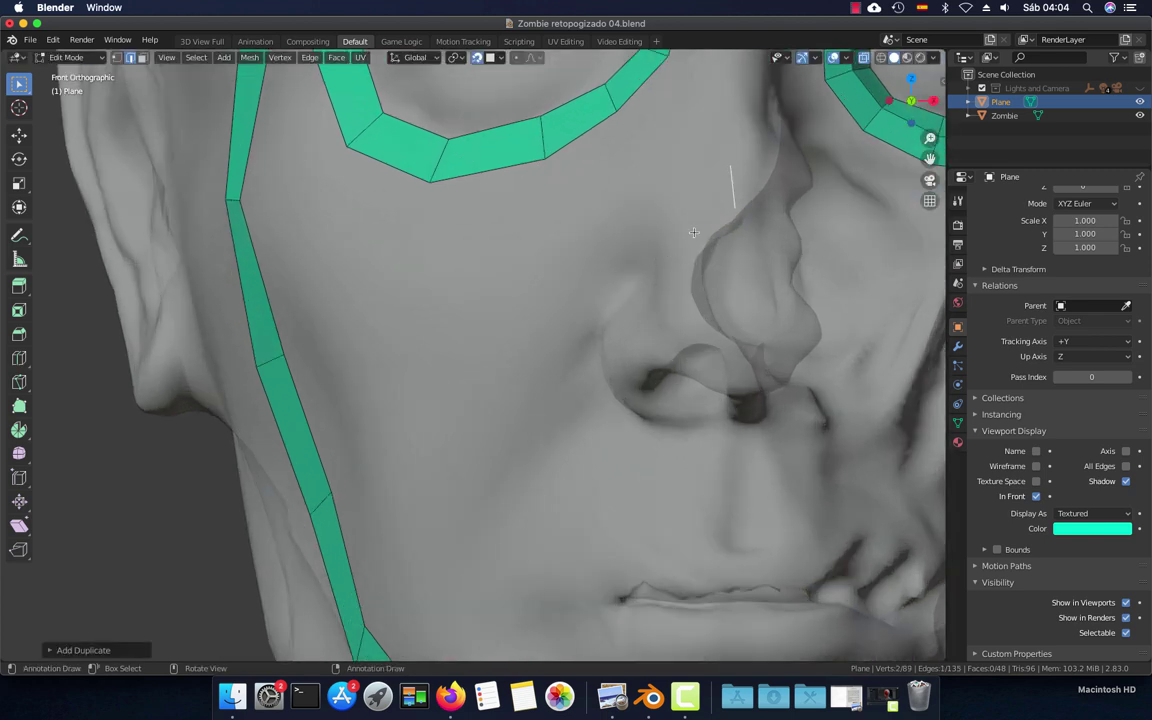
{"action": "key", "text": "e"}
{"action": "left_click", "coordinate": [693, 220]}
Recalculate normals with Shift+N and flip the small face's normals via Mesh > Normals > Flip
{"action": "key", "text": "a"}
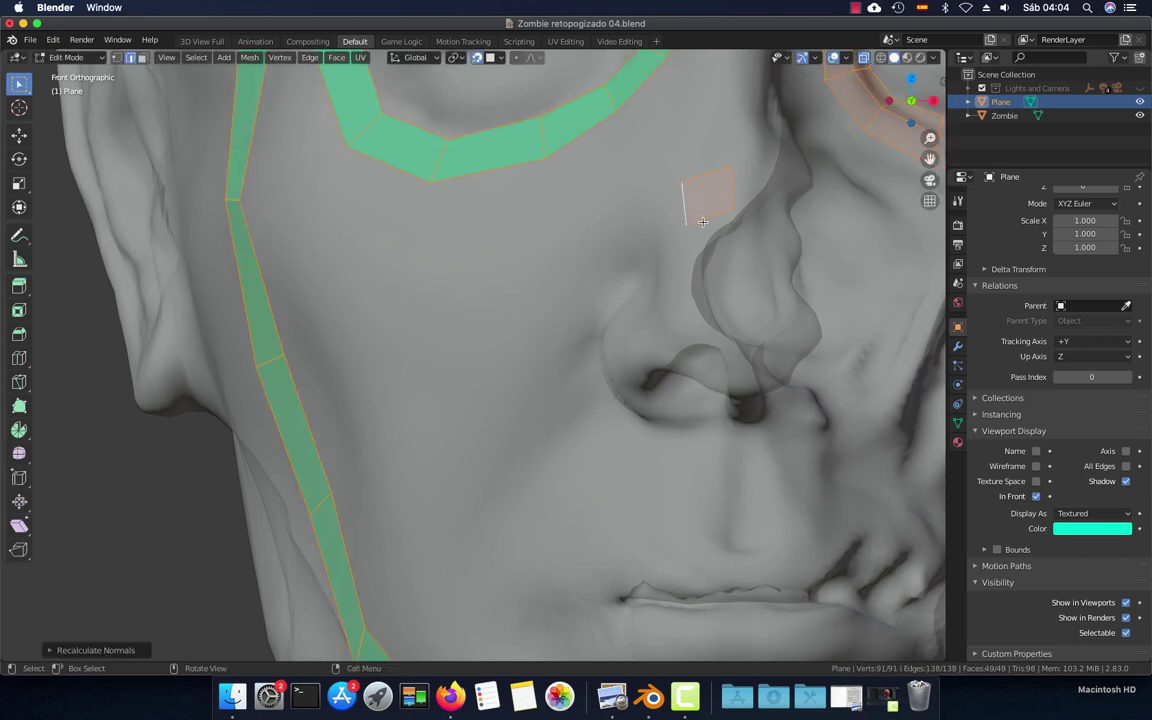
{"action": "key", "text": "alt+a"}
{"action": "scroll", "coordinate": [573, 308], "scroll_direction": "down", "scroll_amount": 2}
{"action": "key", "text": "KP_5"}
{"action": "key", "text": "a"}
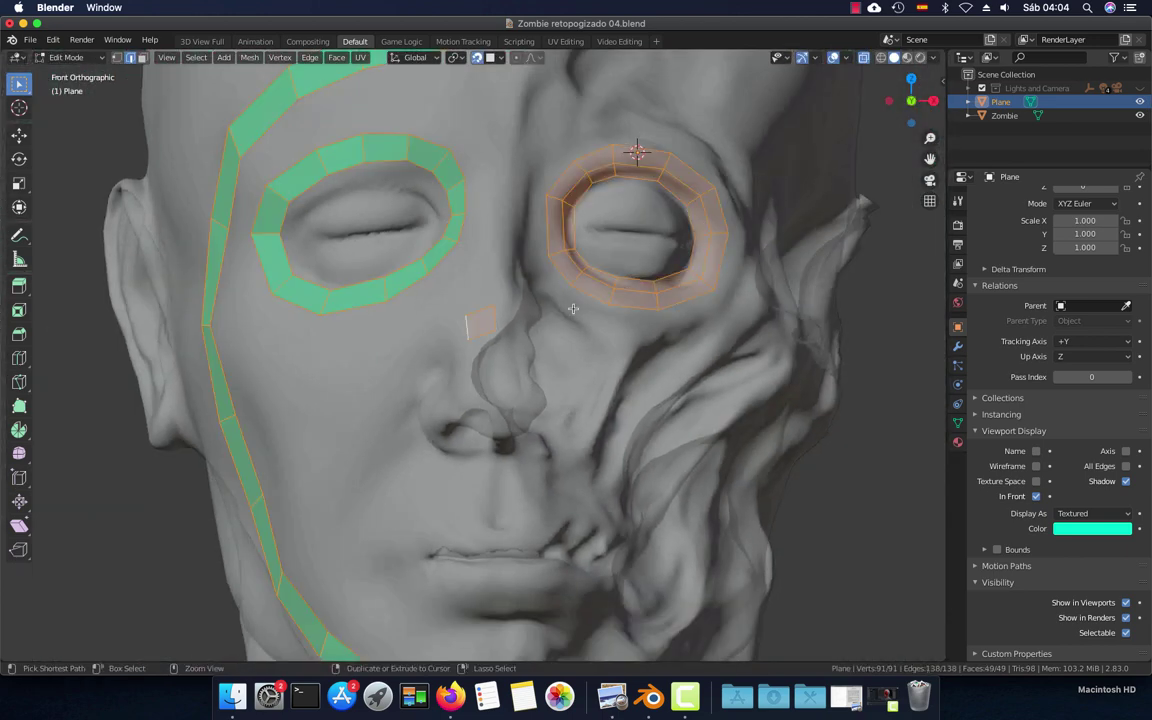
{"action": "key", "text": "shift+n"}
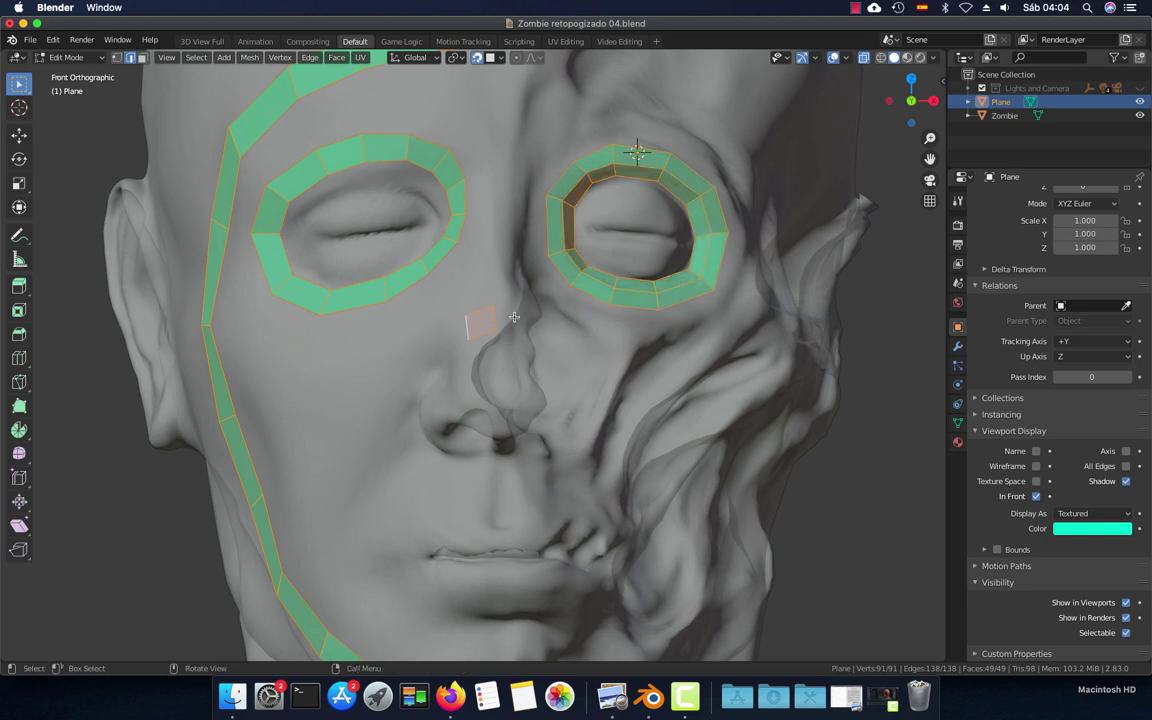
{"action": "key", "text": "3"}
{"action": "left_click", "coordinate": [487, 322]}
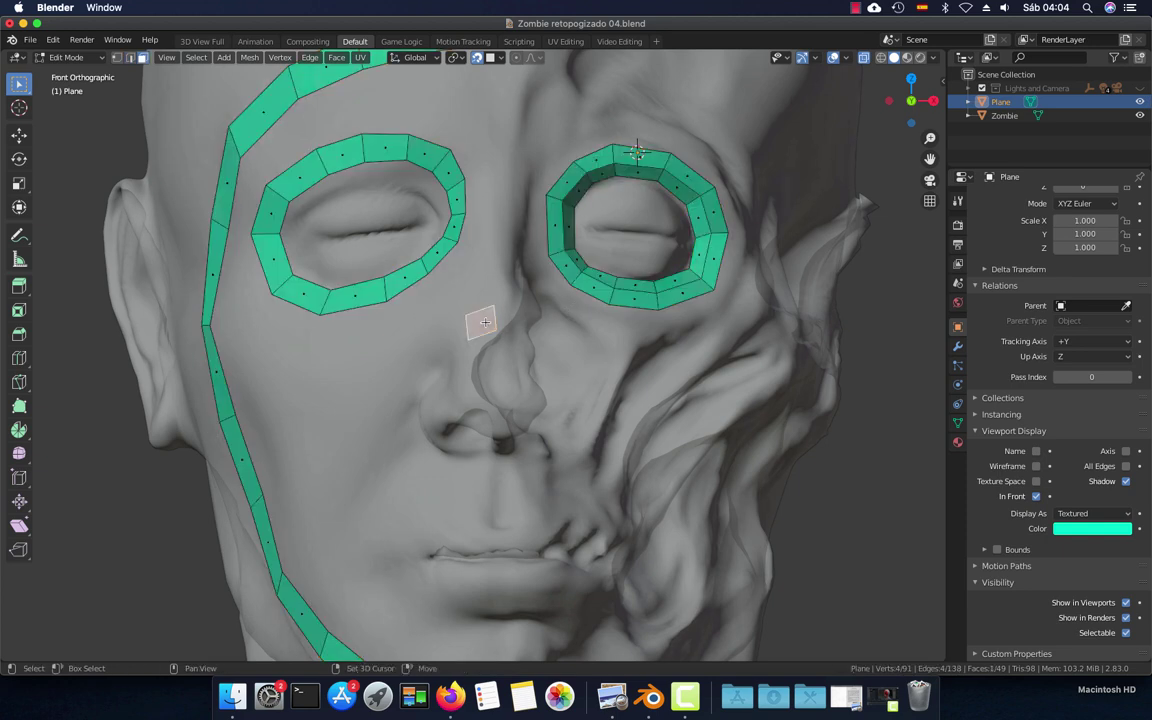
{"action": "key", "text": "shift+n"}
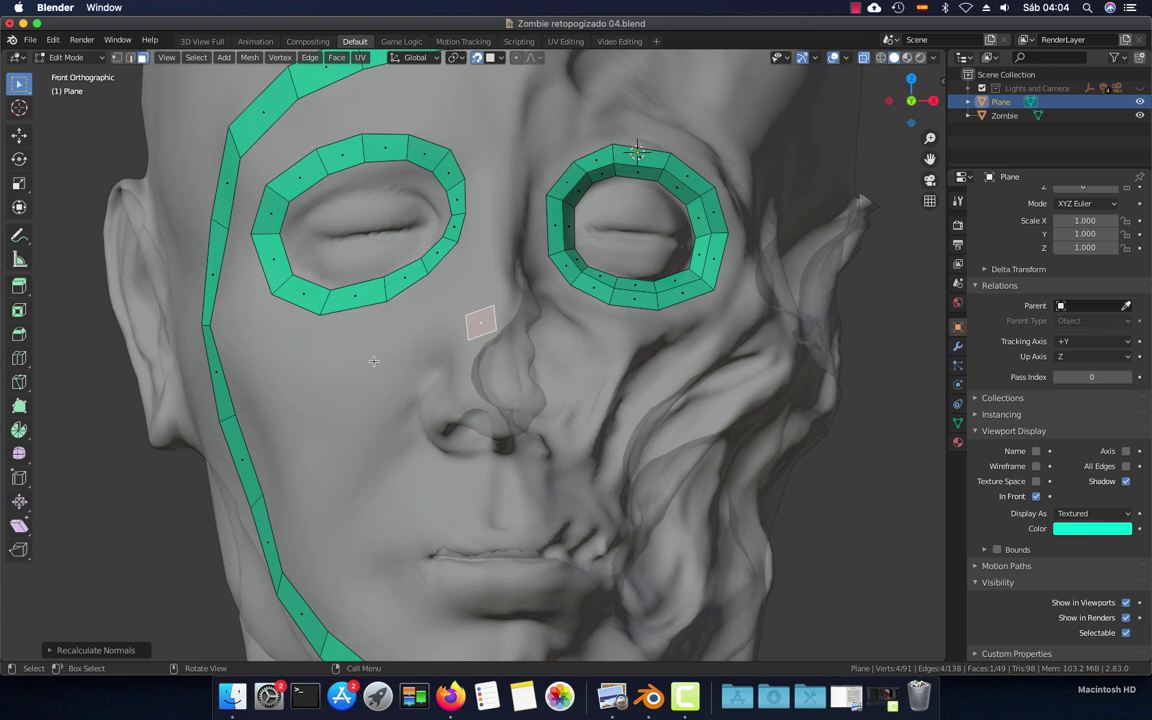
{"action": "left_click", "coordinate": [327, 58]}
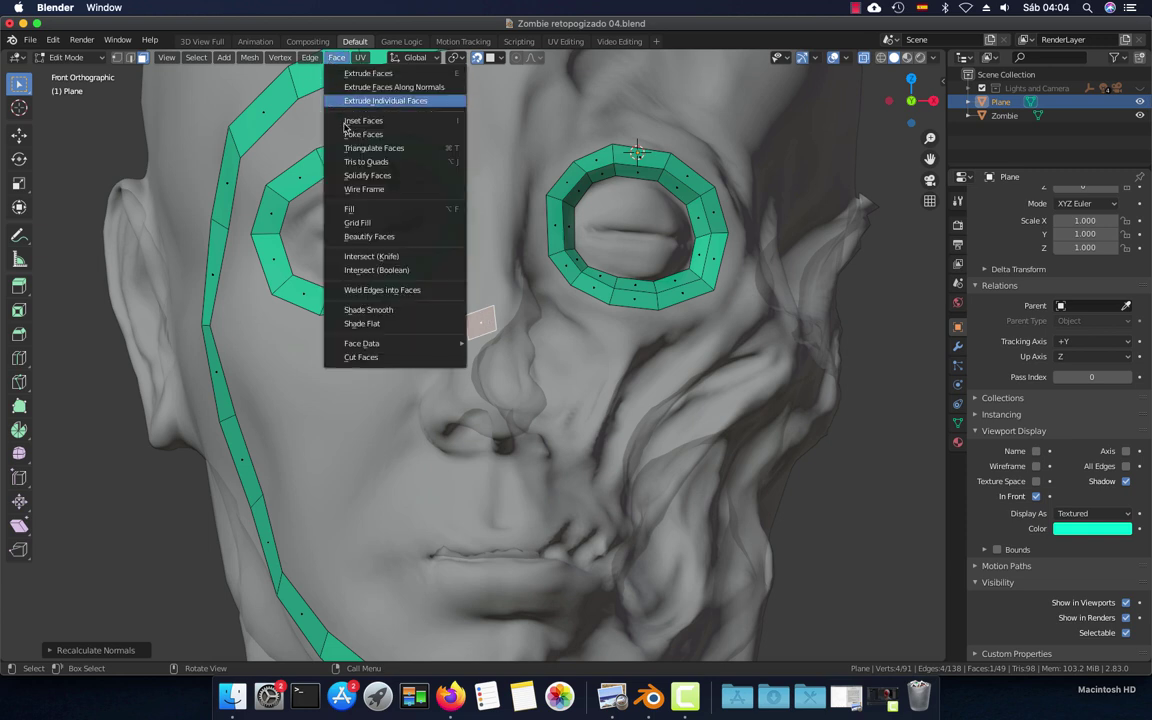
{"action": "left_click", "coordinate": [249, 58]}
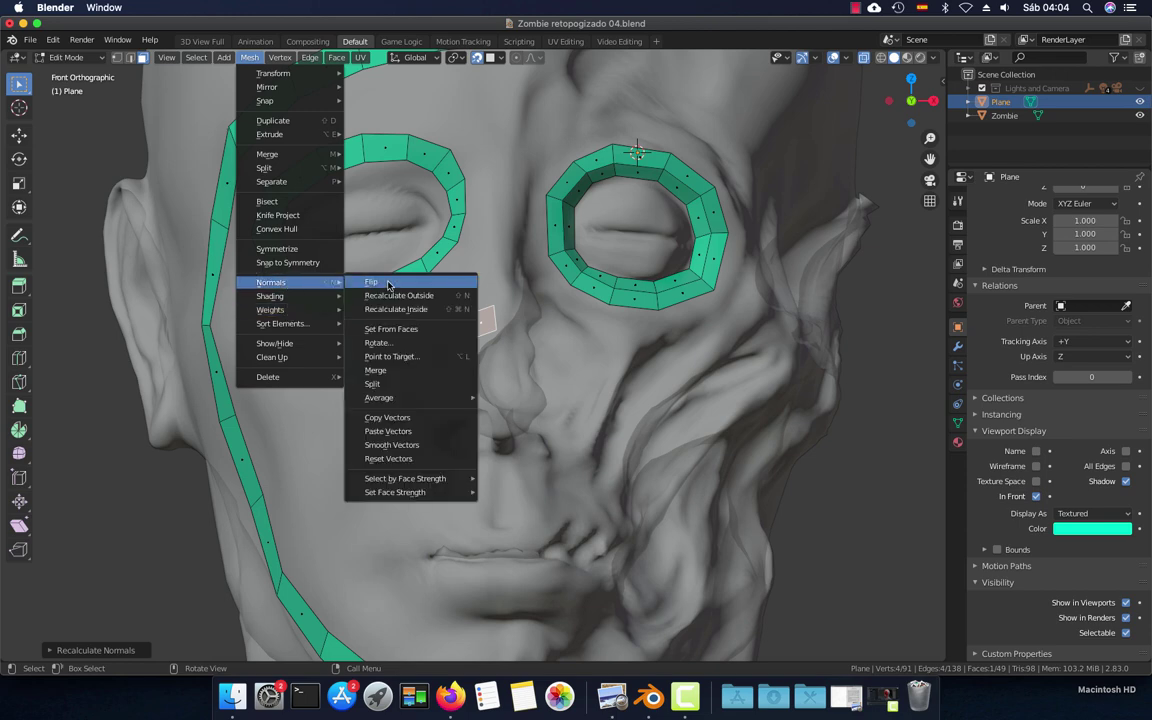
{"action": "mouse_move", "coordinate": [270, 296]}
{"action": "left_click", "coordinate": [404, 295]}
Extrude a second face down-left and raise the middle edge into a chevron
{"action": "key", "text": "1"}
{"action": "key", "text": "2"}
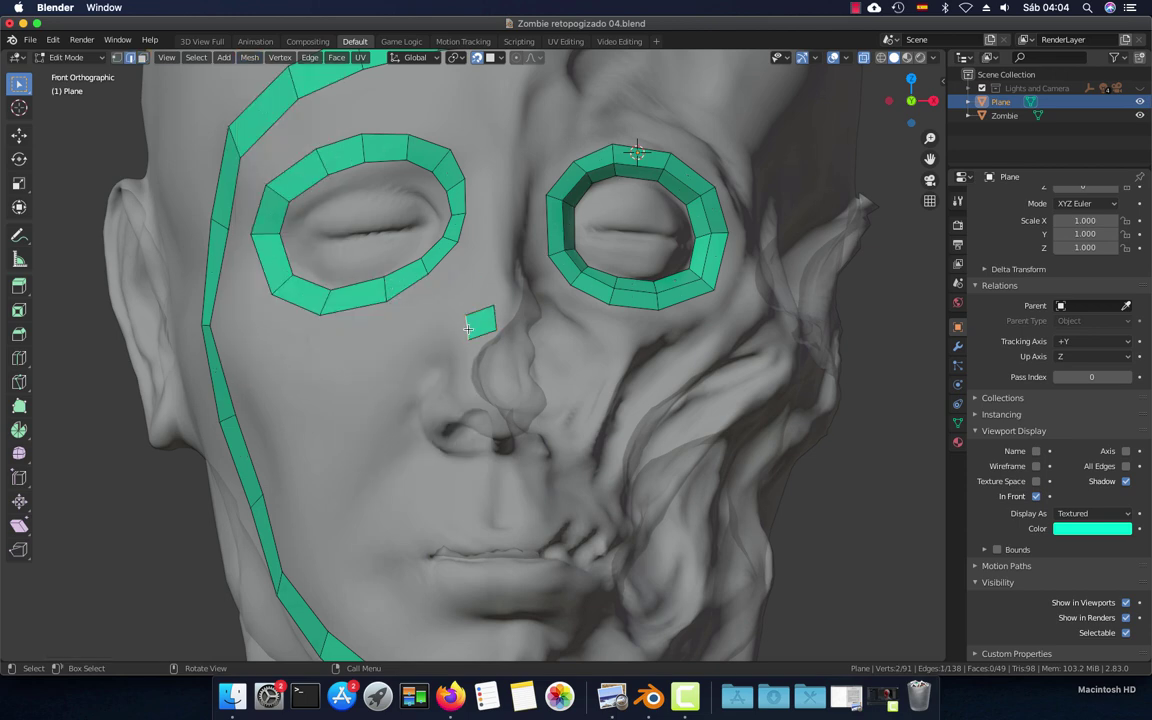
{"action": "scroll", "coordinate": [468, 327], "scroll_direction": "up", "scroll_amount": 3}
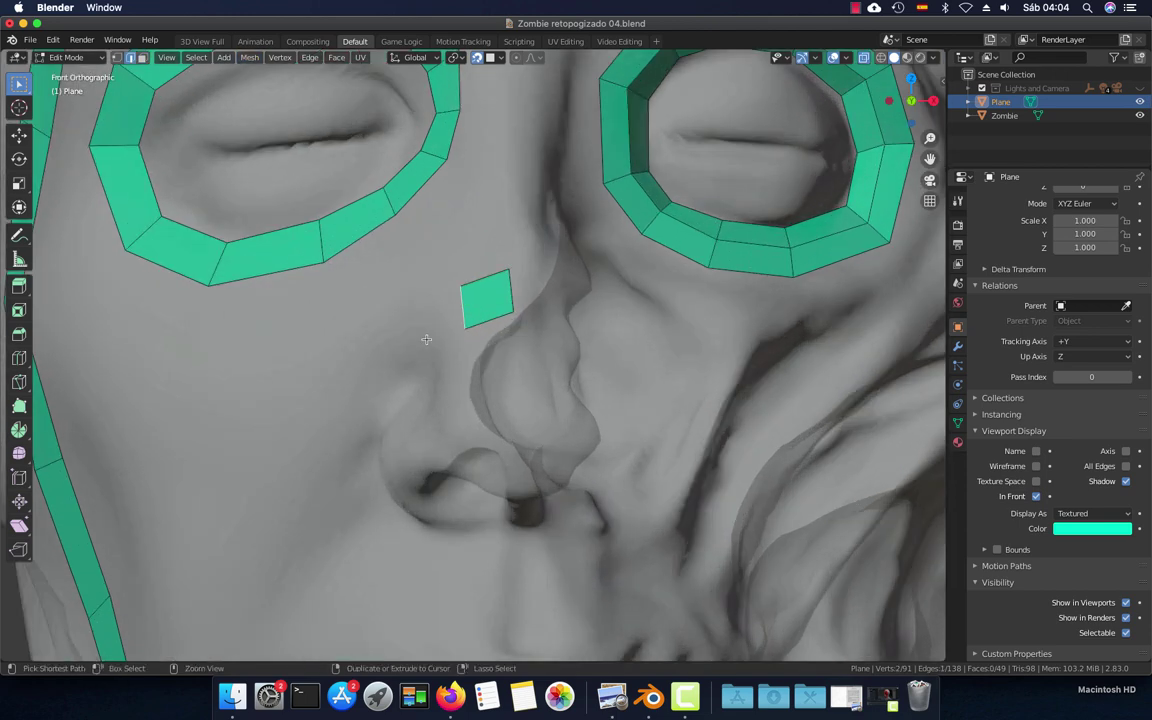
{"action": "right_click", "coordinate": [426, 340], "text": "ctrl"}
{"action": "scroll", "coordinate": [426, 335], "scroll_direction": "down", "scroll_amount": 2}
{"action": "key", "text": "g"}
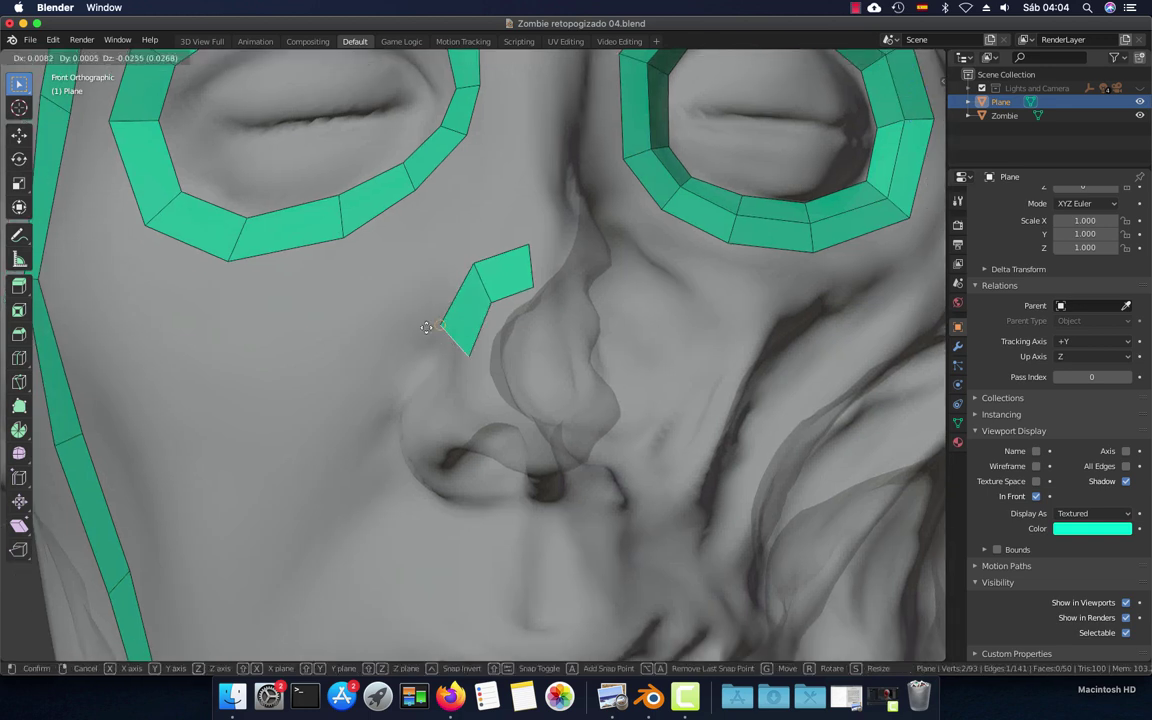
{"action": "left_click", "coordinate": [405, 305]}
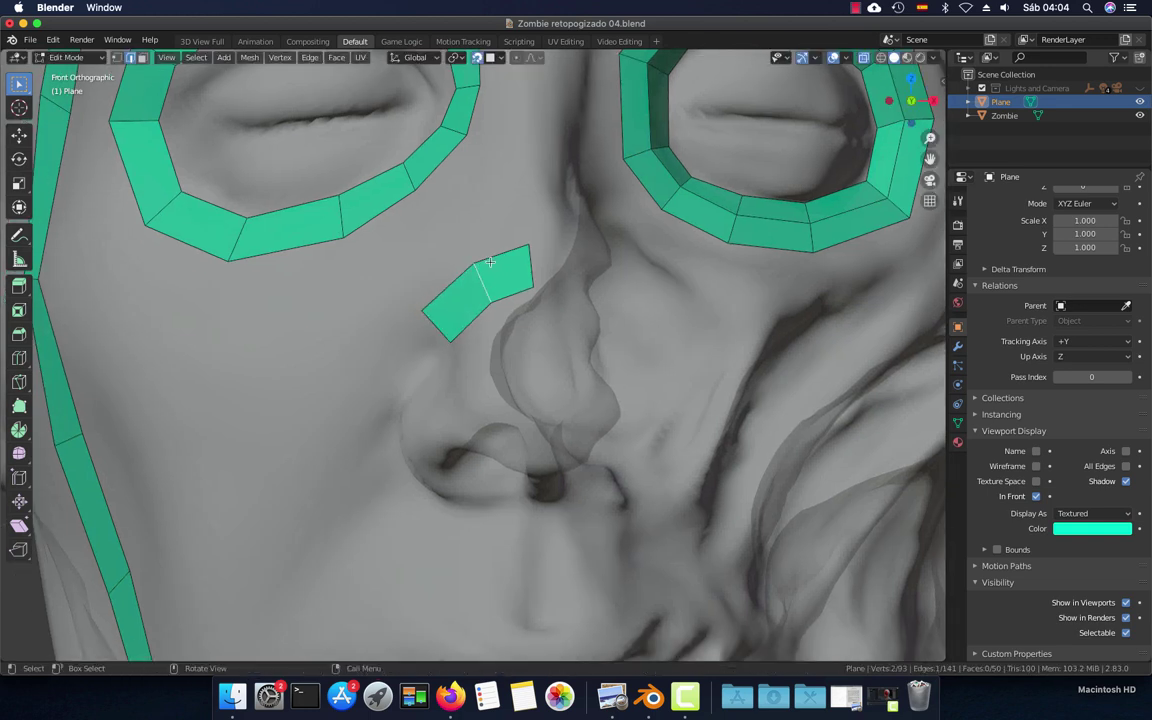
{"action": "key", "text": "g"}
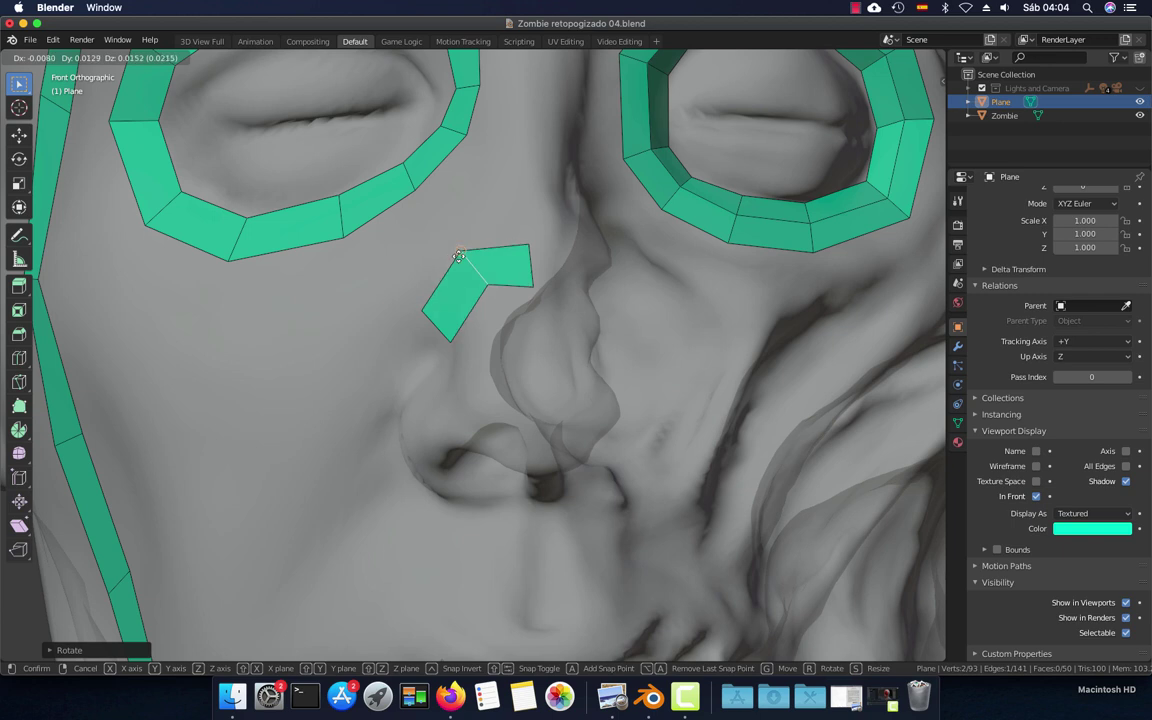
{"action": "left_click", "coordinate": [458, 256]}
Extrude the strip down the side of the nose and around under the nostril
{"action": "scroll", "coordinate": [410, 292], "scroll_direction": "down", "scroll_amount": 3, "text": "shift"}
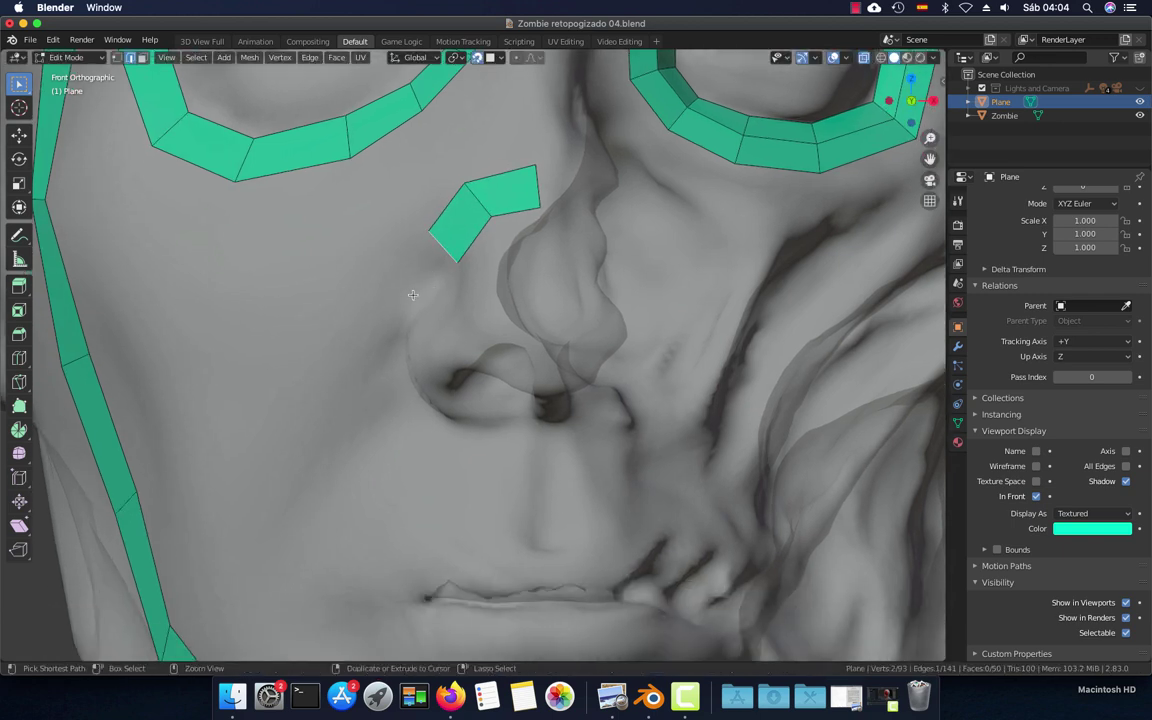
{"action": "right_click", "coordinate": [389, 308], "text": "ctrl"}
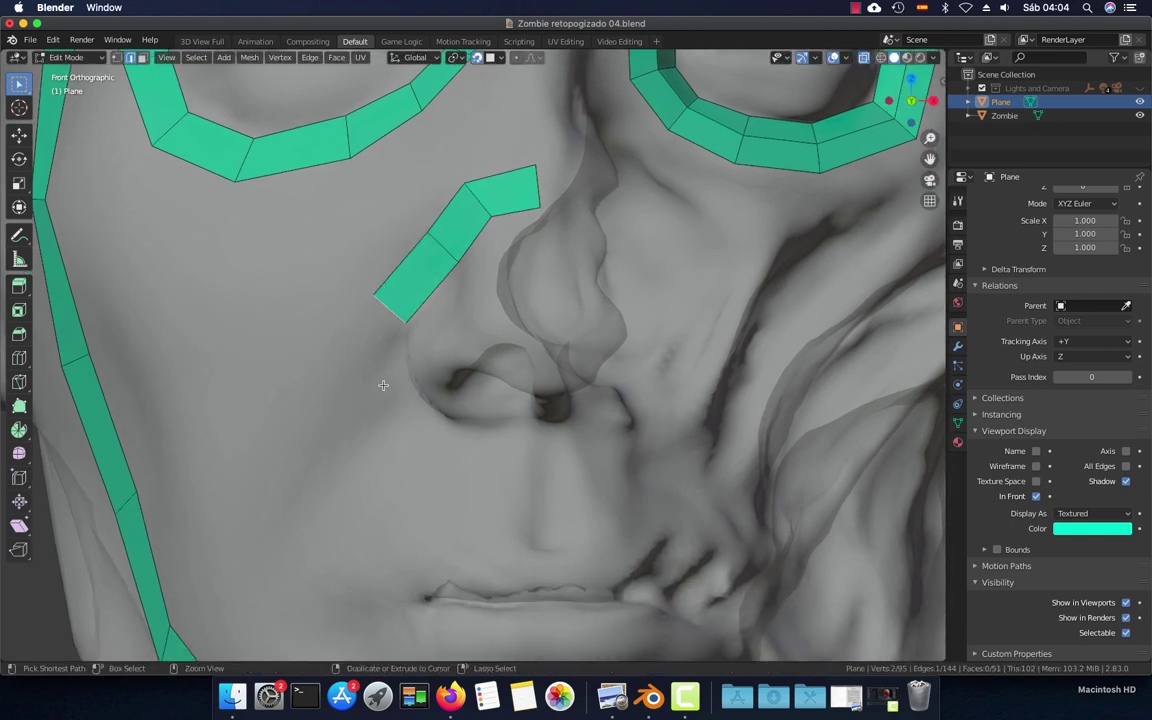
{"action": "right_click", "coordinate": [383, 386], "text": "ctrl"}
{"action": "right_click", "coordinate": [409, 429], "text": "ctrl"}
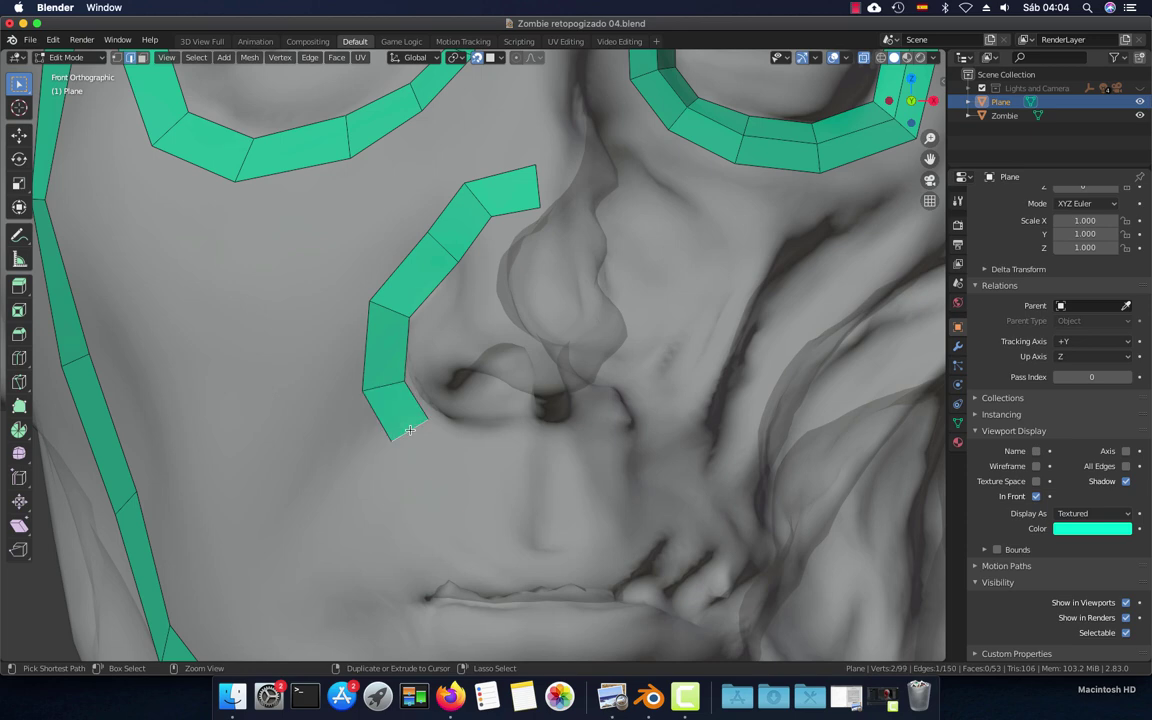
{"action": "right_click", "coordinate": [475, 466], "text": "ctrl"}
{"action": "right_click", "coordinate": [547, 467], "text": "ctrl"}
{"action": "scroll", "coordinate": [547, 467], "scroll_direction": "down", "scroll_amount": 5}
{"action": "scroll", "coordinate": [547, 467], "scroll_direction": "down", "scroll_amount": 2}
{"action": "scroll", "coordinate": [547, 467], "scroll_direction": "up", "scroll_amount": 3}
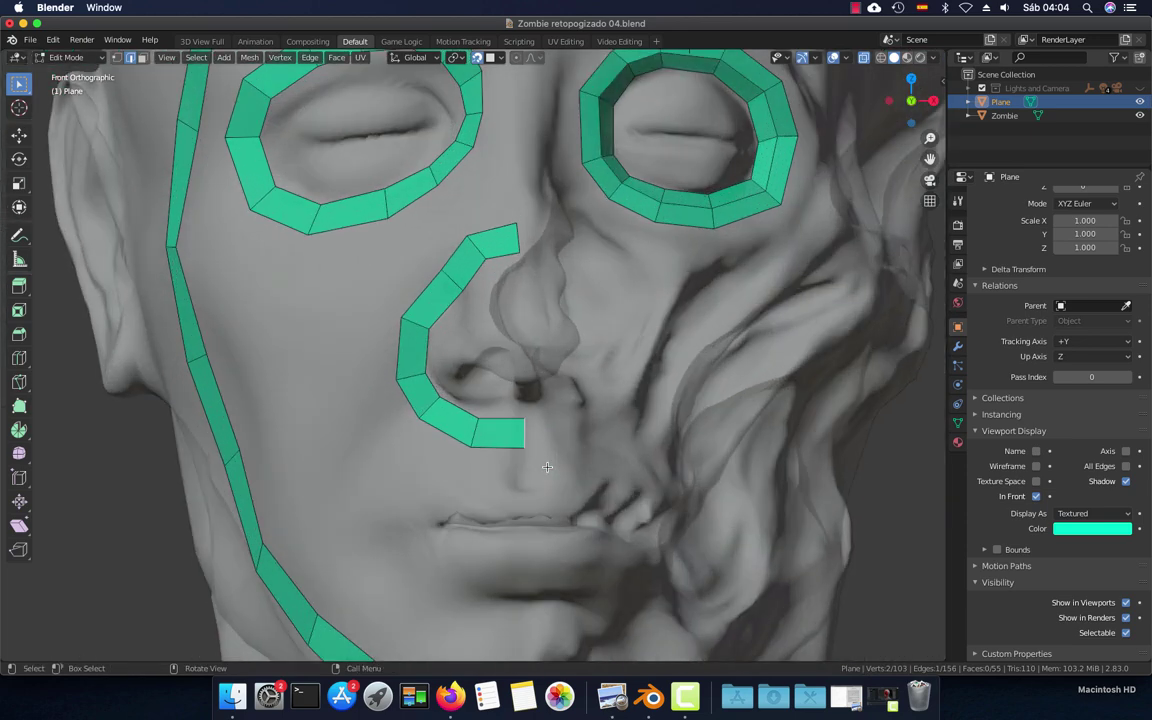
{"action": "middle_click_drag", "start_coordinate": [547, 467], "coordinate": [525, 400], "text": "shift"}
{"action": "scroll", "coordinate": [511, 343], "scroll_direction": "up", "scroll_amount": 2}
Duplicate the strip's end edge vertically above the lip, then delete it
{"action": "key", "text": "shift+d"}
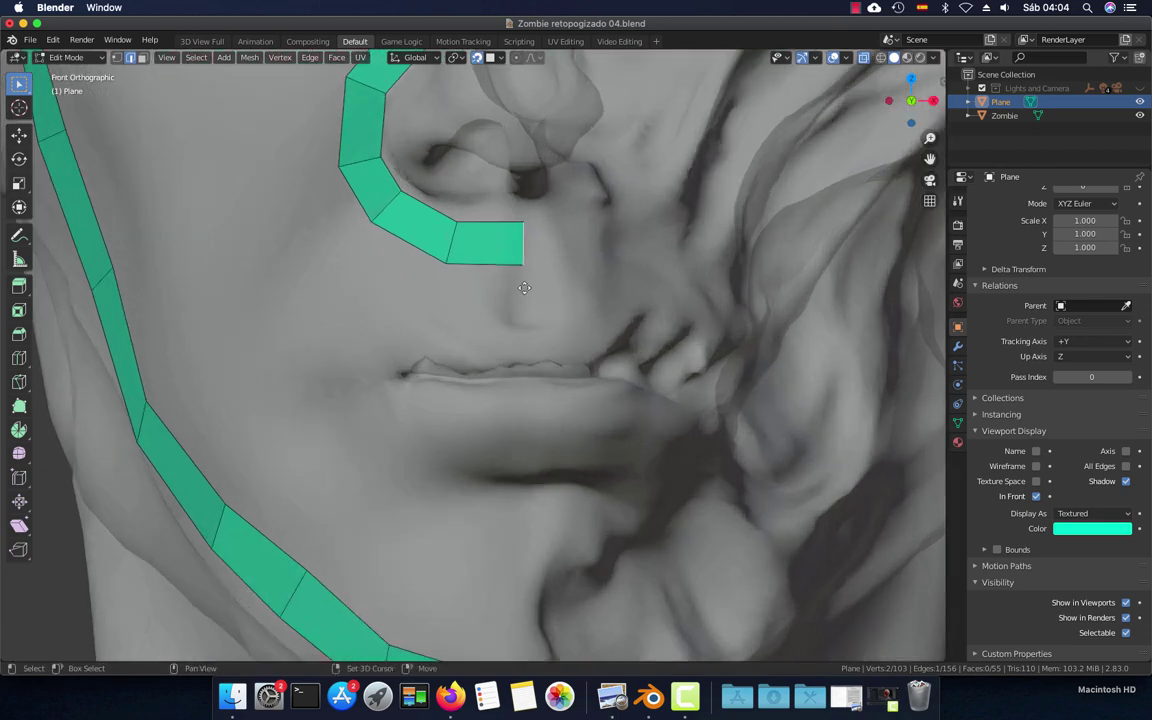
{"action": "key", "text": "z"}
{"action": "left_click", "coordinate": [525, 338]}
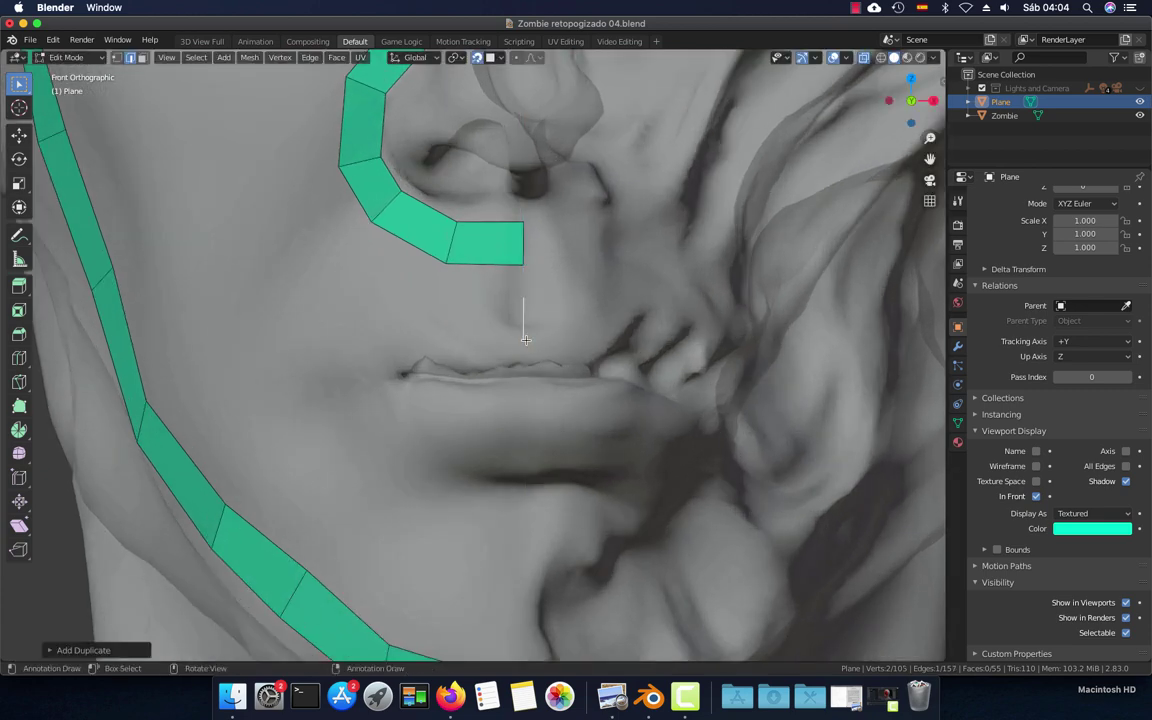
{"action": "key", "text": "x"}
{"action": "left_click", "coordinate": [490, 188]}
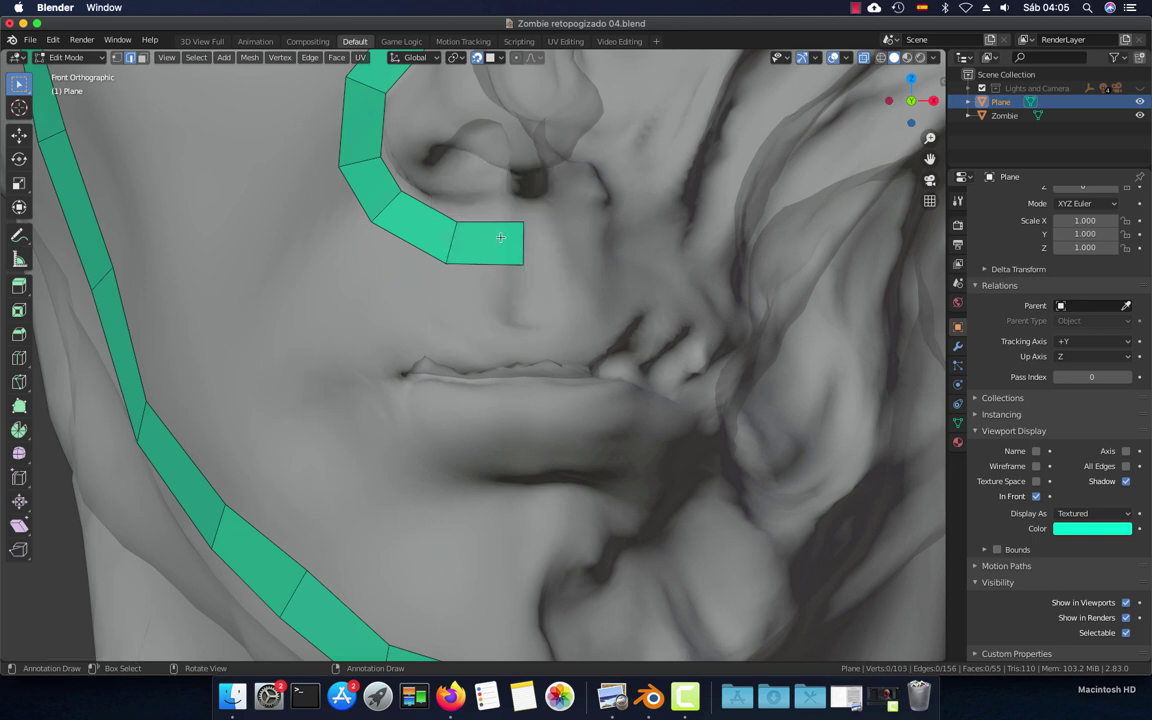
Copy the strip's end face above the upper lip and reshape it into a narrower quad
{"action": "left_click", "coordinate": [485, 241]}
{"action": "key", "text": "shift+d"}
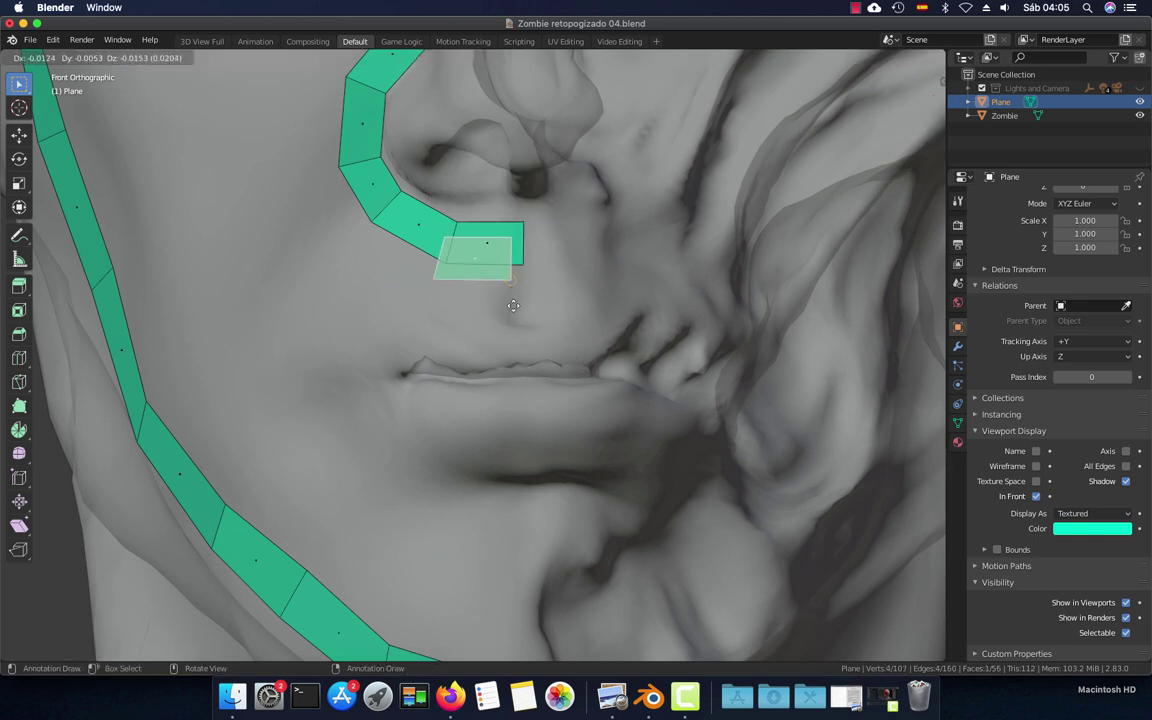
{"action": "left_click", "coordinate": [526, 340]}
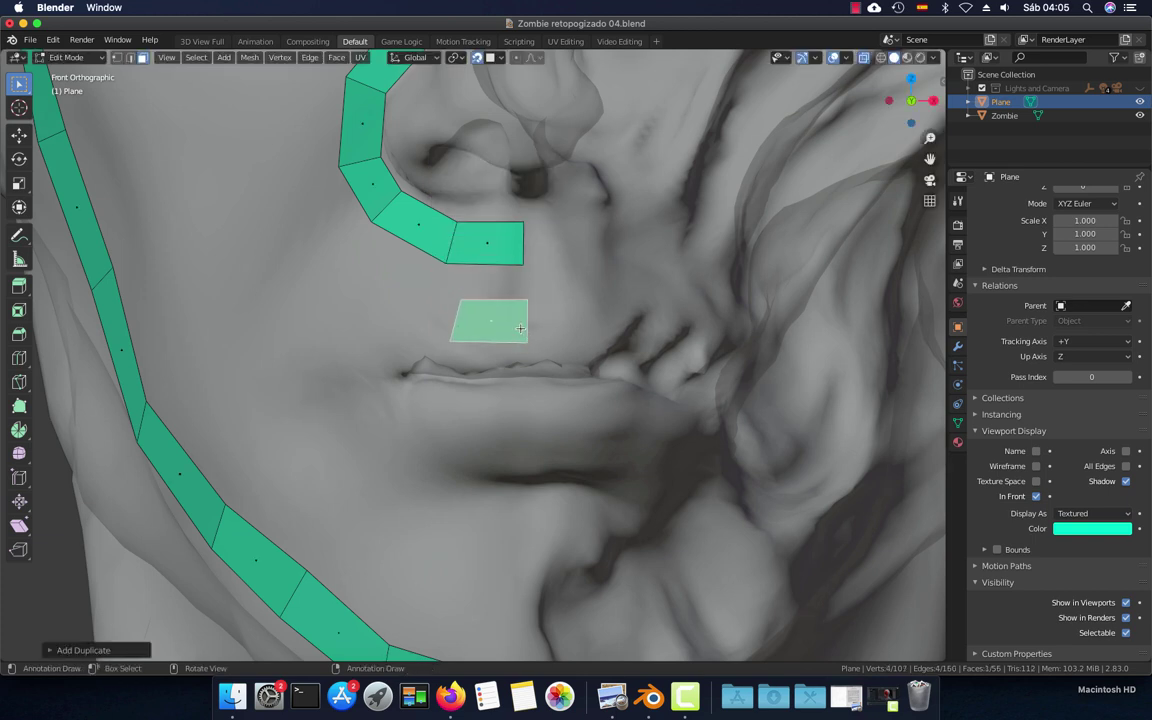
{"action": "key", "text": "2"}
{"action": "left_click", "coordinate": [457, 320]}
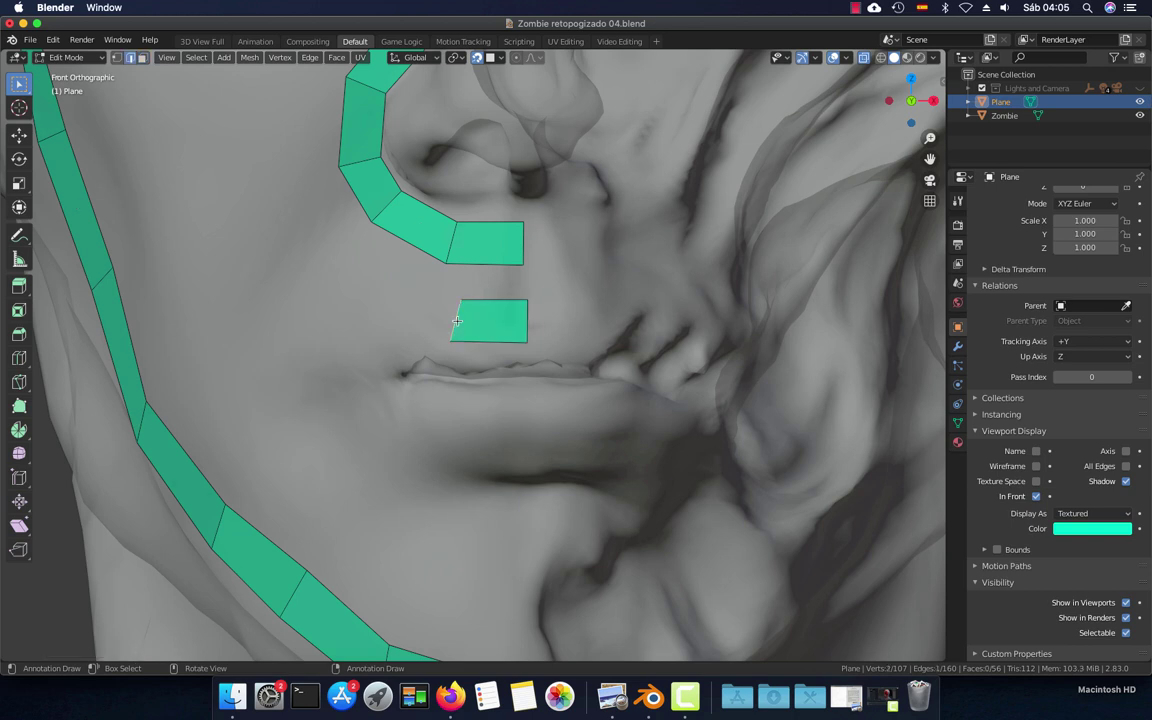
{"action": "key", "text": "g"}
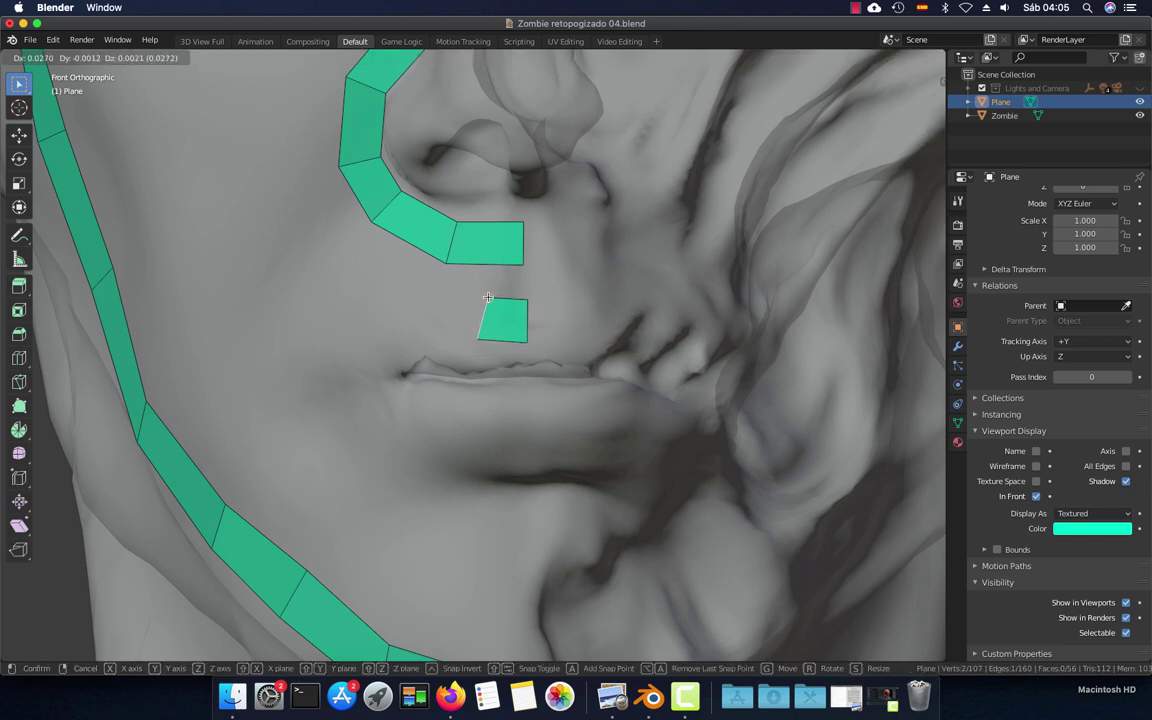
{"action": "left_click", "coordinate": [490, 307]}
{"action": "left_click", "coordinate": [478, 341]}
{"action": "key", "text": "g"}
{"action": "left_click", "coordinate": [510, 340]}
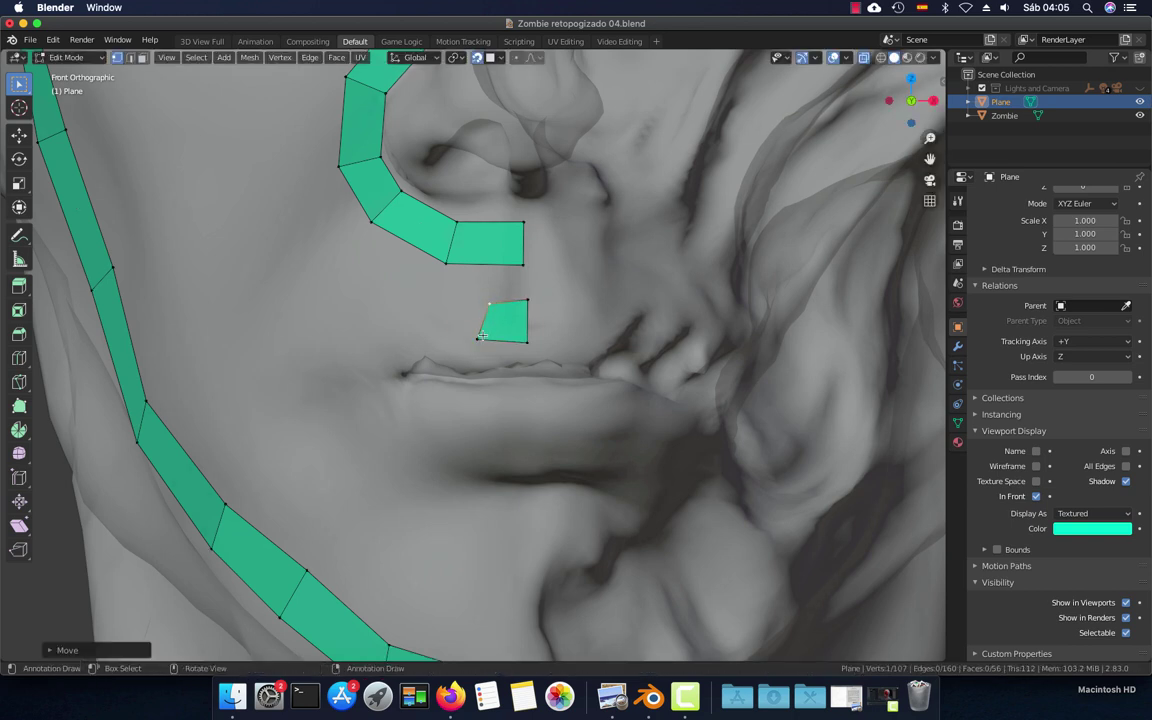
{"action": "key", "text": "g"}
{"action": "left_click", "coordinate": [441, 303]}
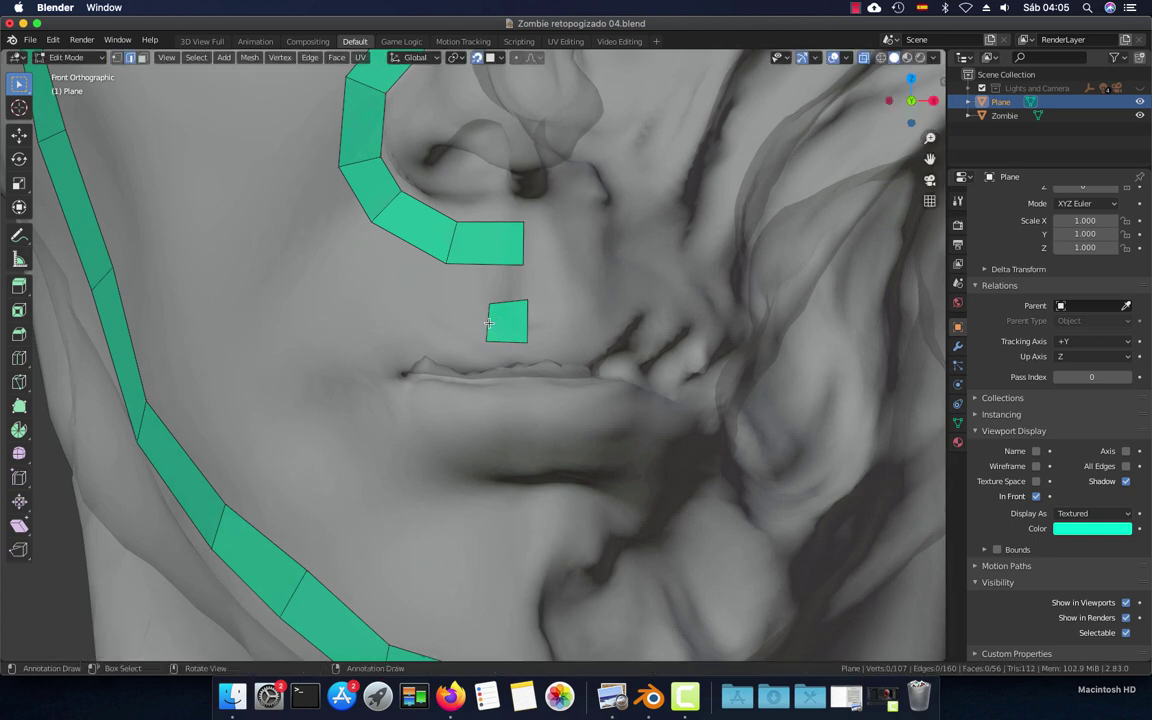
Extrude quads left along the upper lip, around the mouth corner, and along the lower lip
{"action": "right_click", "coordinate": [447, 328], "text": "ctrl"}
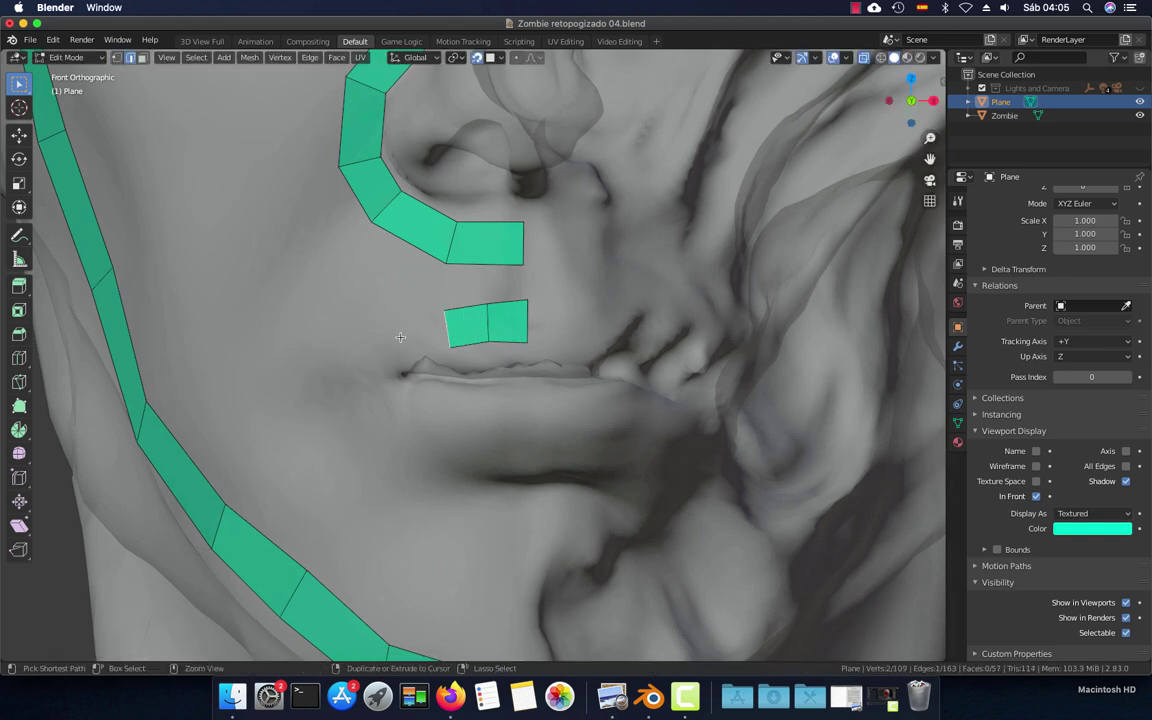
{"action": "right_click", "coordinate": [400, 337], "text": "ctrl"}
{"action": "right_click", "coordinate": [374, 374], "text": "ctrl"}
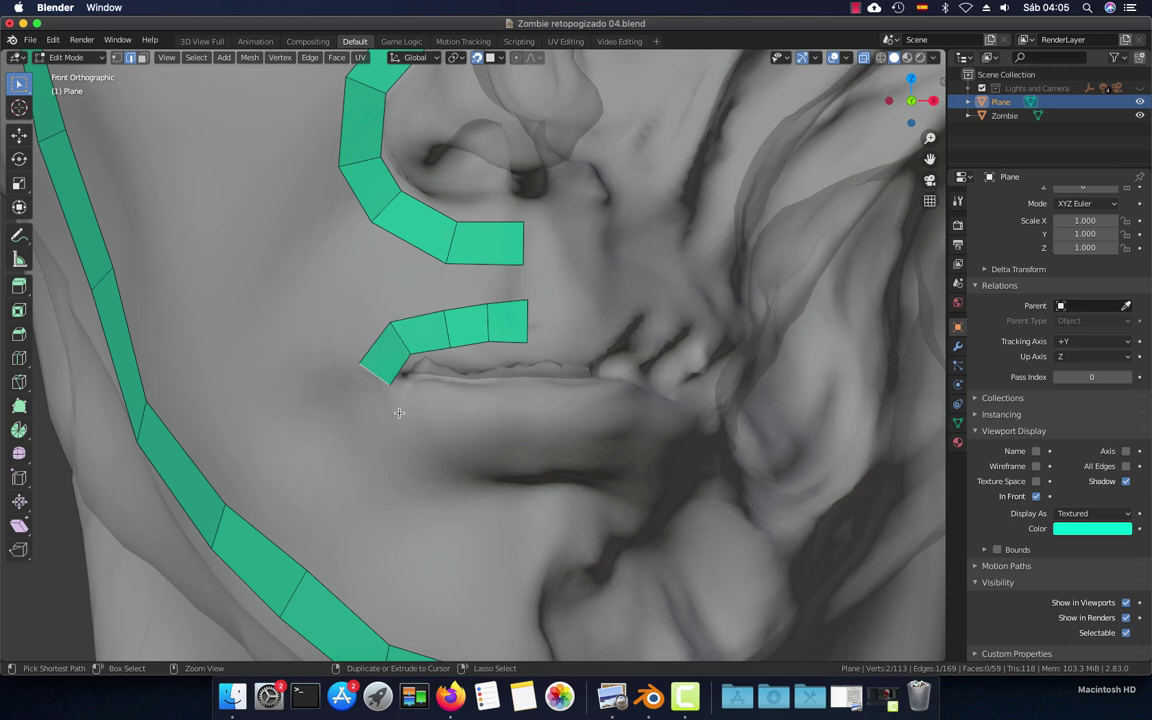
{"action": "right_click", "coordinate": [387, 433], "text": "ctrl"}
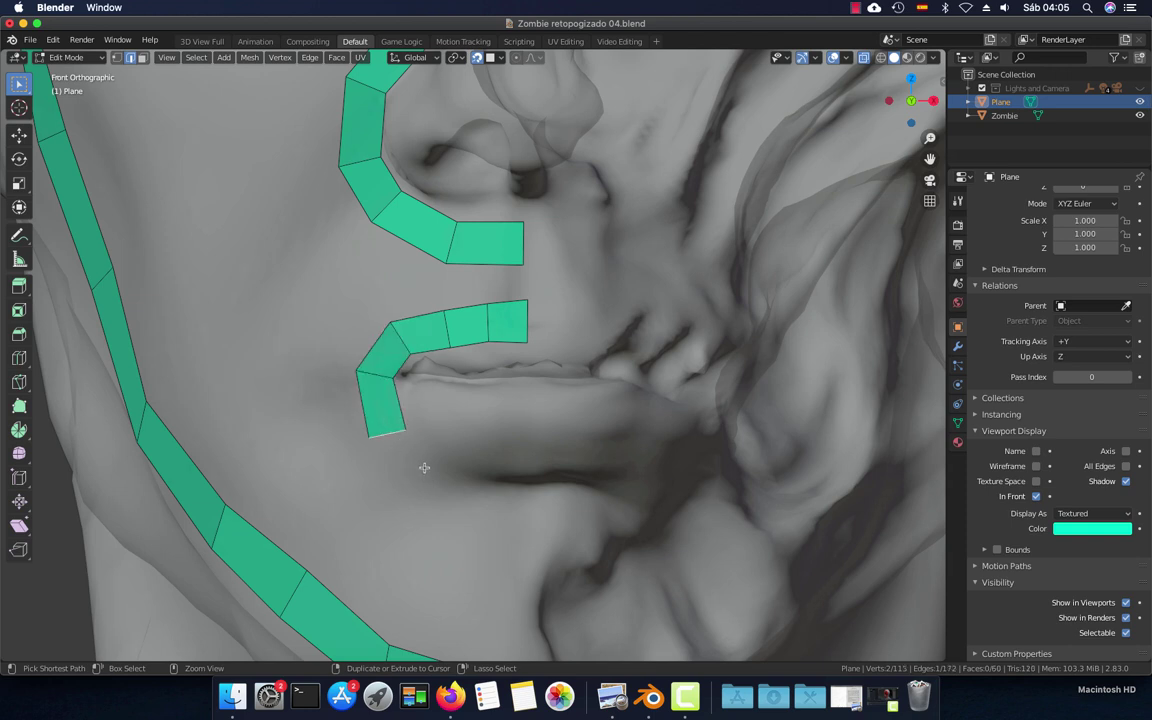
{"action": "right_click", "coordinate": [424, 467], "text": "ctrl"}
{"action": "right_click", "coordinate": [480, 489], "text": "ctrl"}
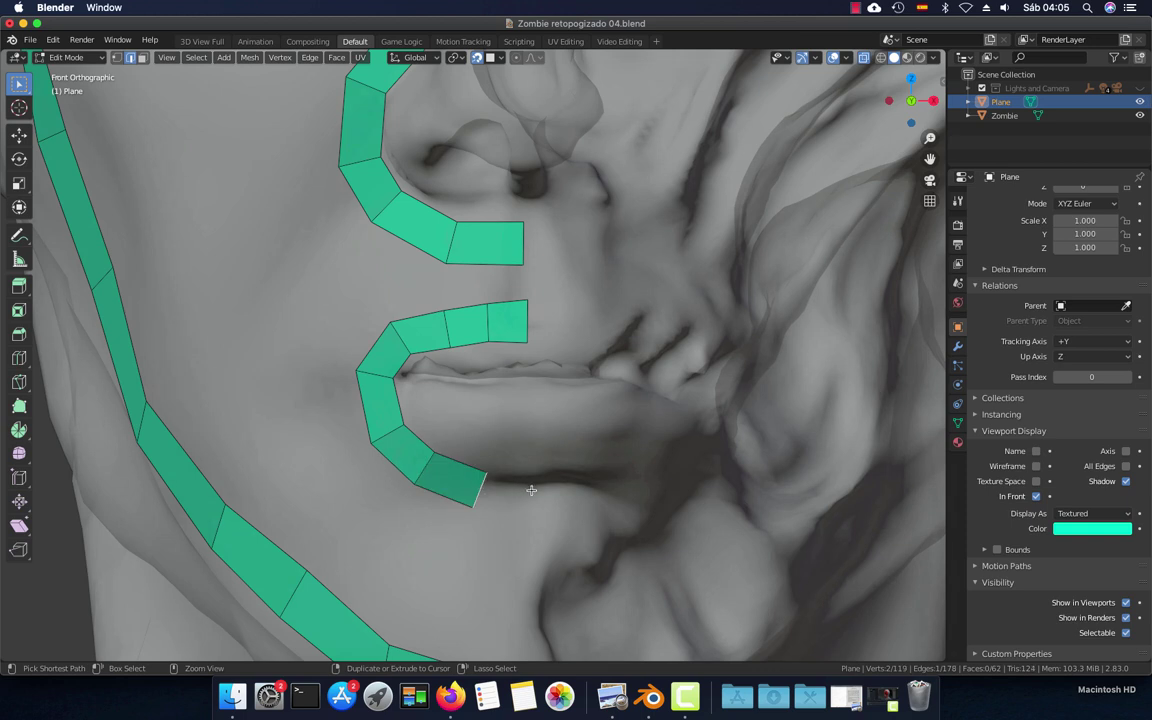
{"action": "right_click", "coordinate": [531, 490], "text": "ctrl"}
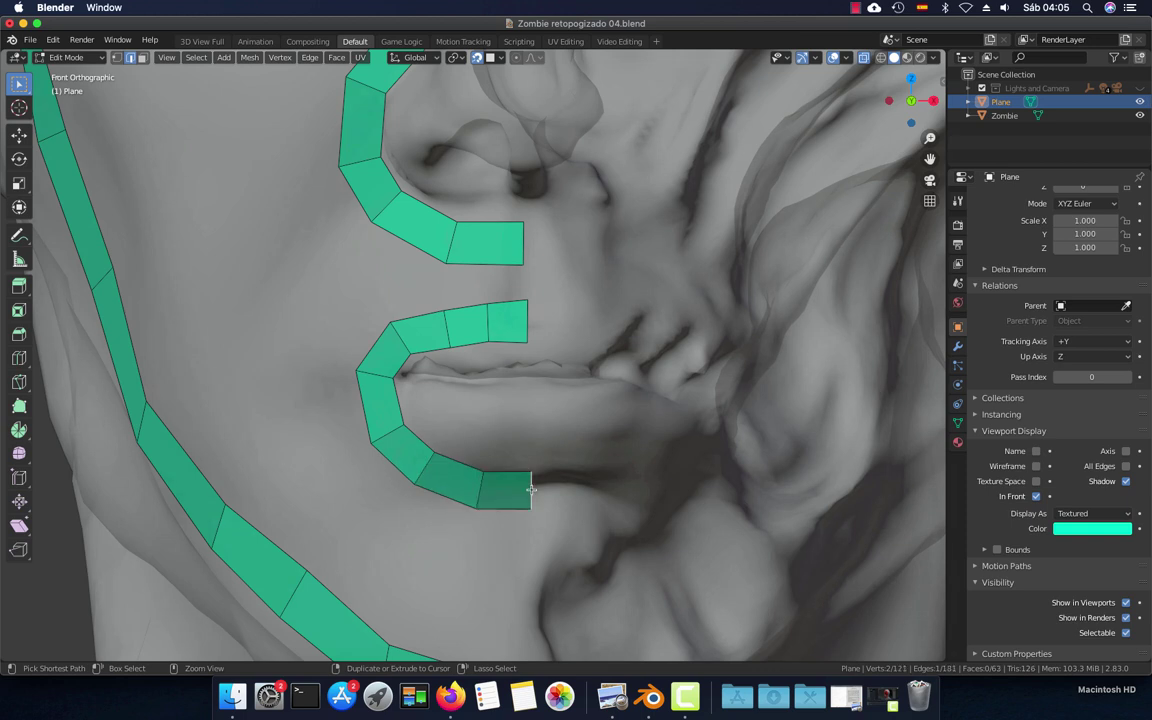
{"action": "left_click", "coordinate": [447, 334]}
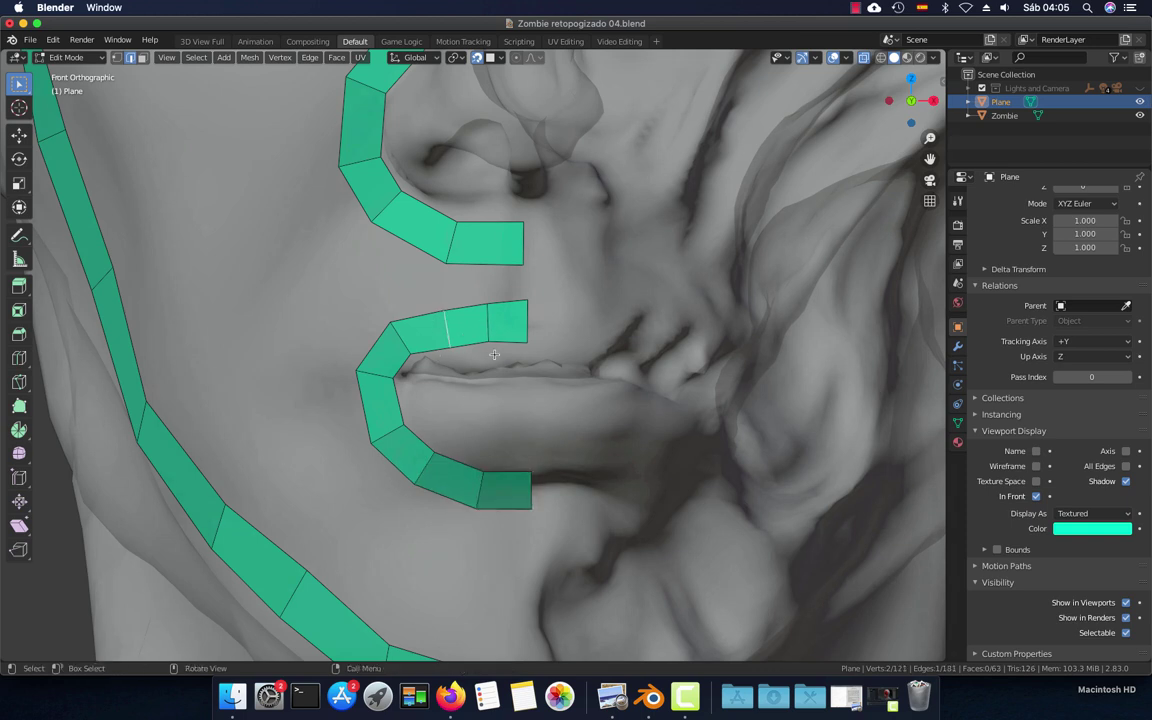
Move four lip-strip vertices, including the upper-left one, onto the lip edge
{"action": "scroll", "coordinate": [494, 354], "scroll_direction": "up", "scroll_amount": 2}
{"action": "scroll", "coordinate": [494, 354], "scroll_direction": "up", "scroll_amount": 1}
{"action": "left_click", "coordinate": [496, 336]}
{"action": "key", "text": "g"}
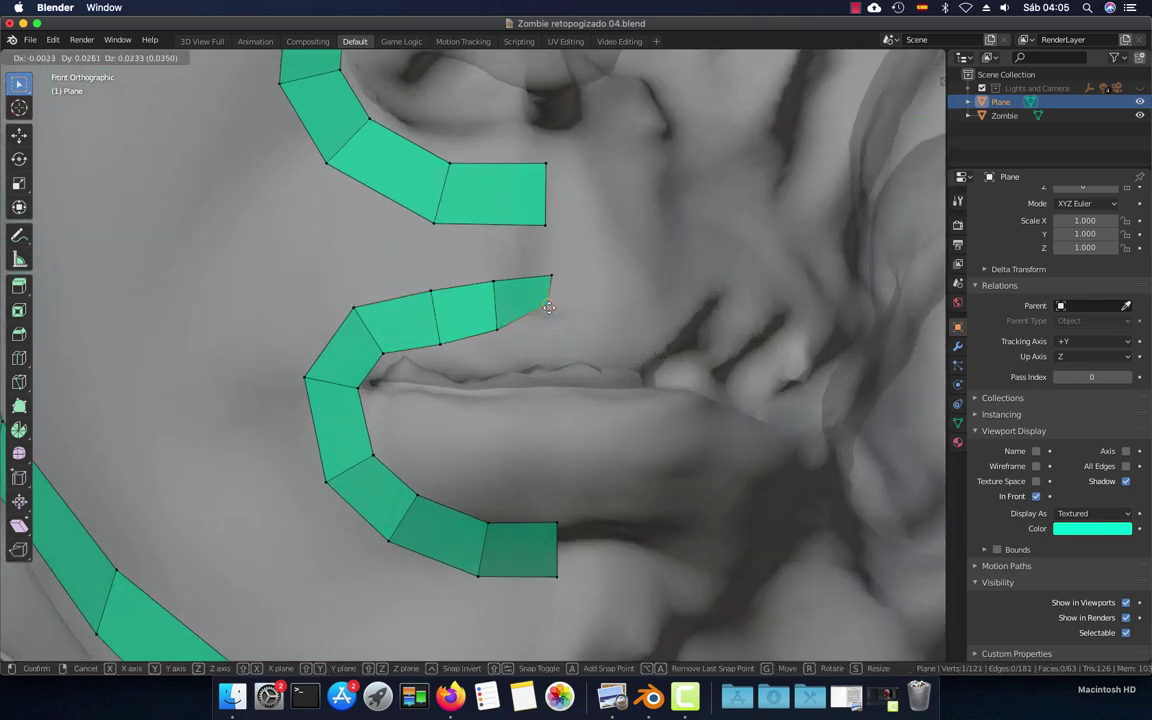
{"action": "left_click", "coordinate": [548, 316]}
{"action": "left_click", "coordinate": [497, 328]}
{"action": "key", "text": "g"}
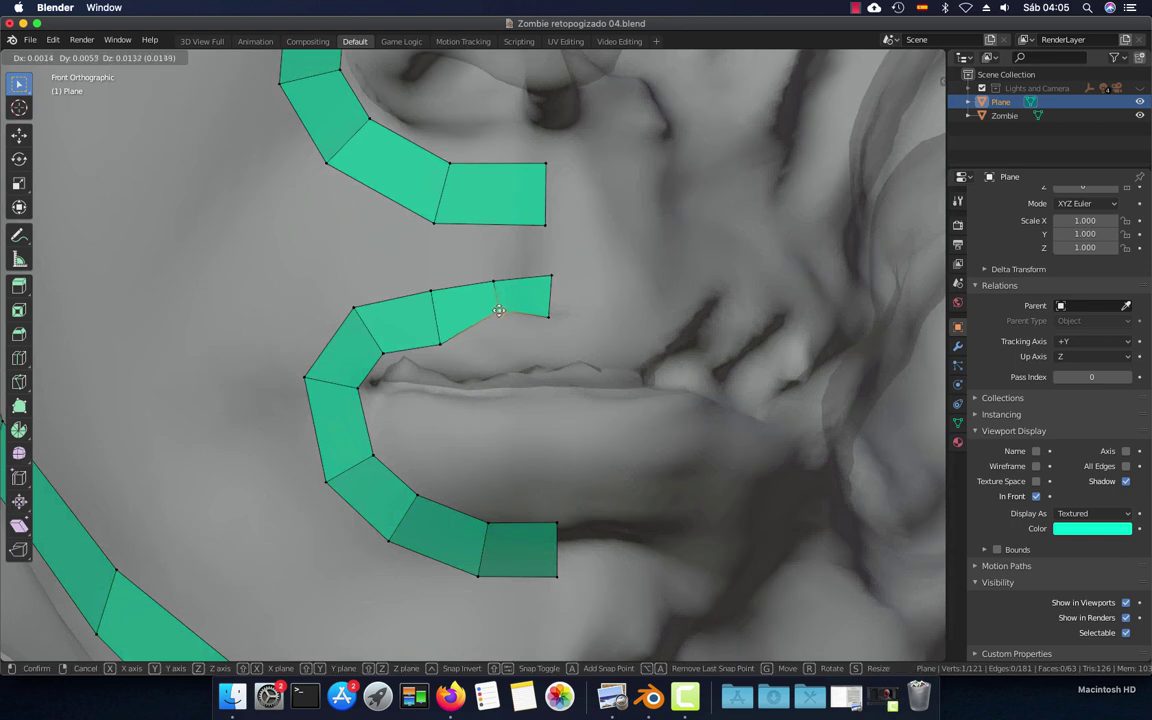
{"action": "left_click", "coordinate": [499, 311]}
{"action": "left_click", "coordinate": [440, 344]}
{"action": "key", "text": "g"}
{"action": "left_click", "coordinate": [386, 349]}
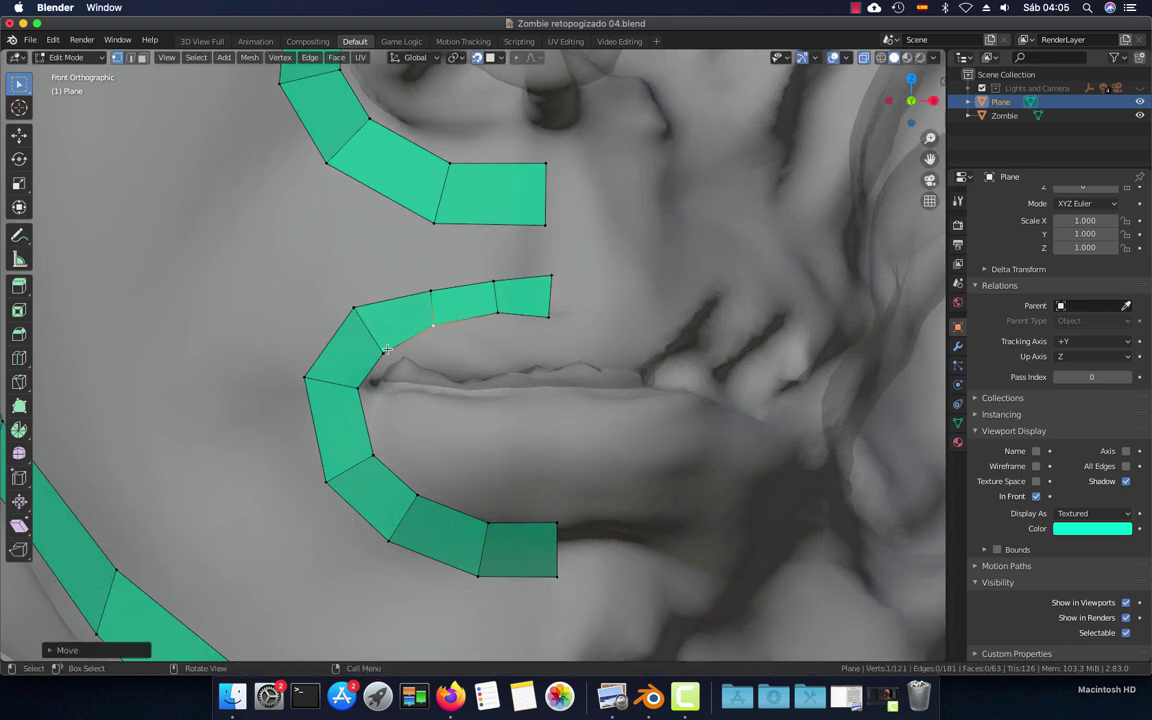
{"action": "left_click", "coordinate": [380, 344]}
{"action": "key", "text": "g"}
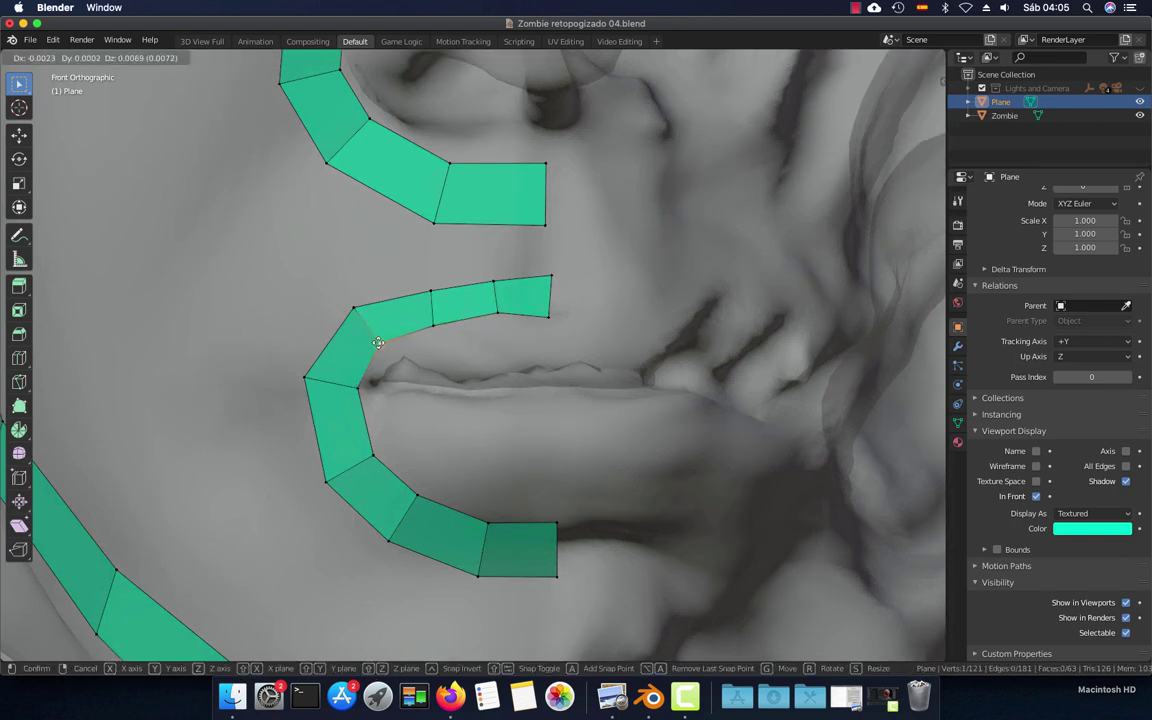
{"action": "left_click", "coordinate": [378, 343]}
Pull the strip's right-end top and bottom corners inward and nudge an upper-left vertex
{"action": "left_click", "coordinate": [549, 279]}
{"action": "key", "text": "g"}
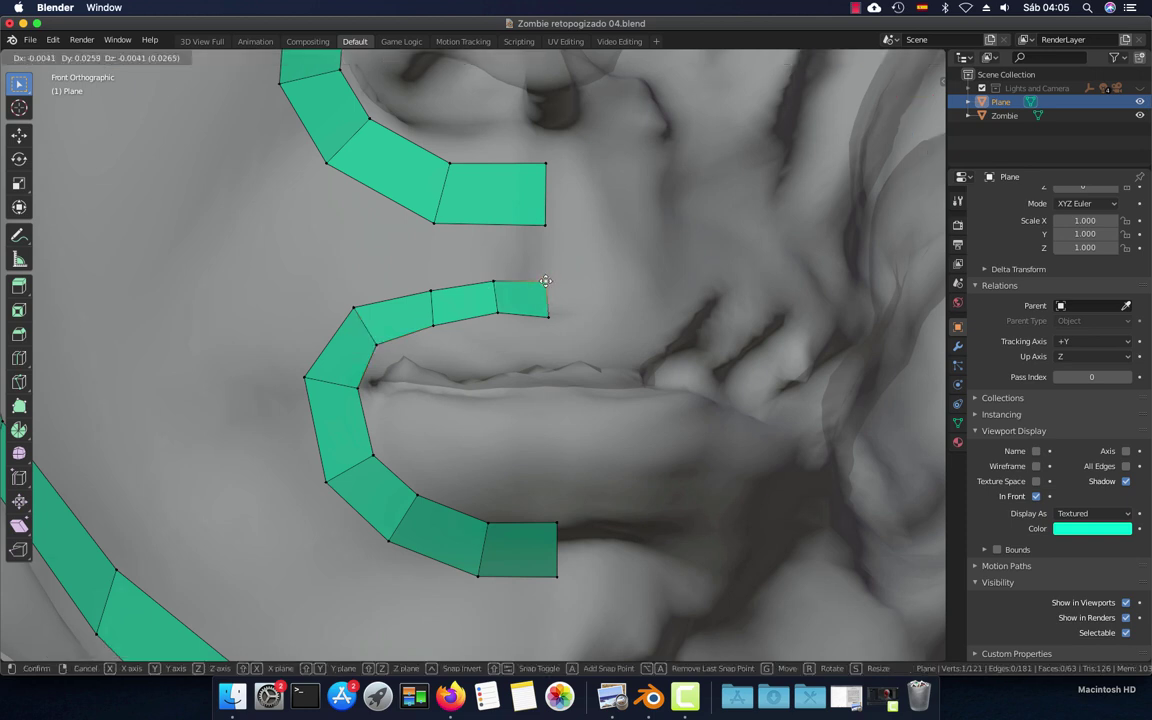
{"action": "left_click", "coordinate": [545, 282]}
{"action": "left_click", "coordinate": [549, 317]}
{"action": "key", "text": "g"}
{"action": "left_click", "coordinate": [546, 314]}
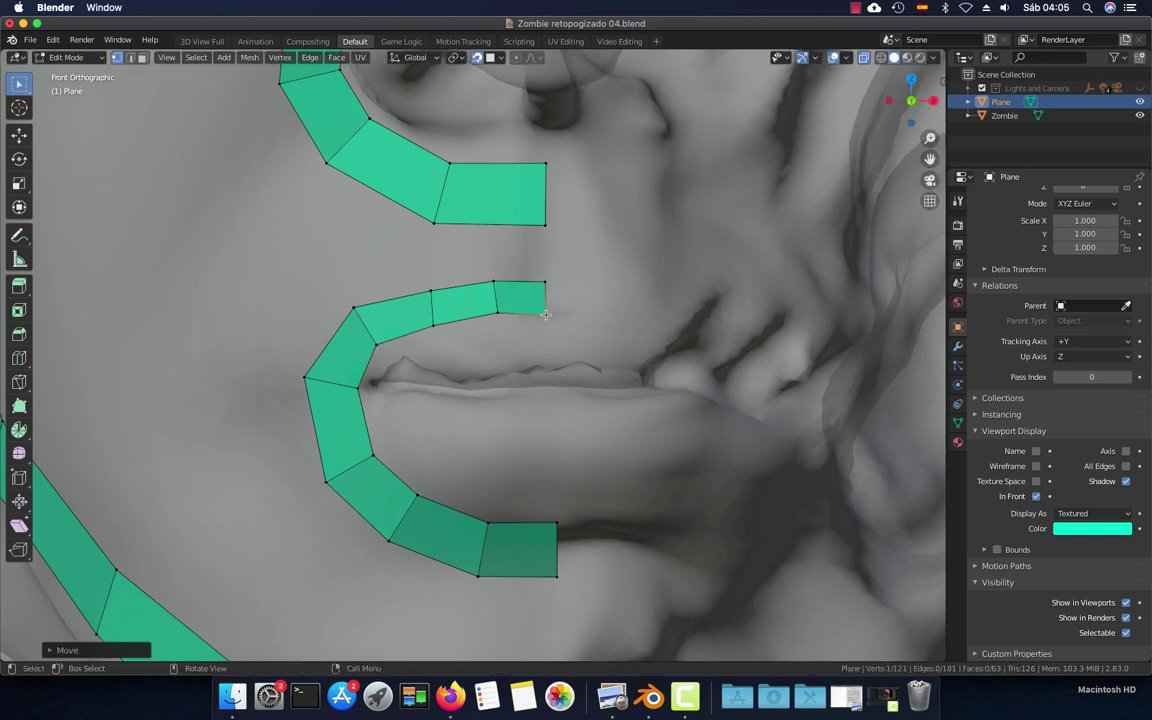
{"action": "left_click", "coordinate": [360, 308]}
{"action": "key", "text": "g"}
{"action": "left_click", "coordinate": [363, 309]}
Fit the inner-left, lower-middle, lip-corner and lower-right vertices onto the lower lip's curve
{"action": "left_click", "coordinate": [356, 386]}
{"action": "key", "text": "g"}
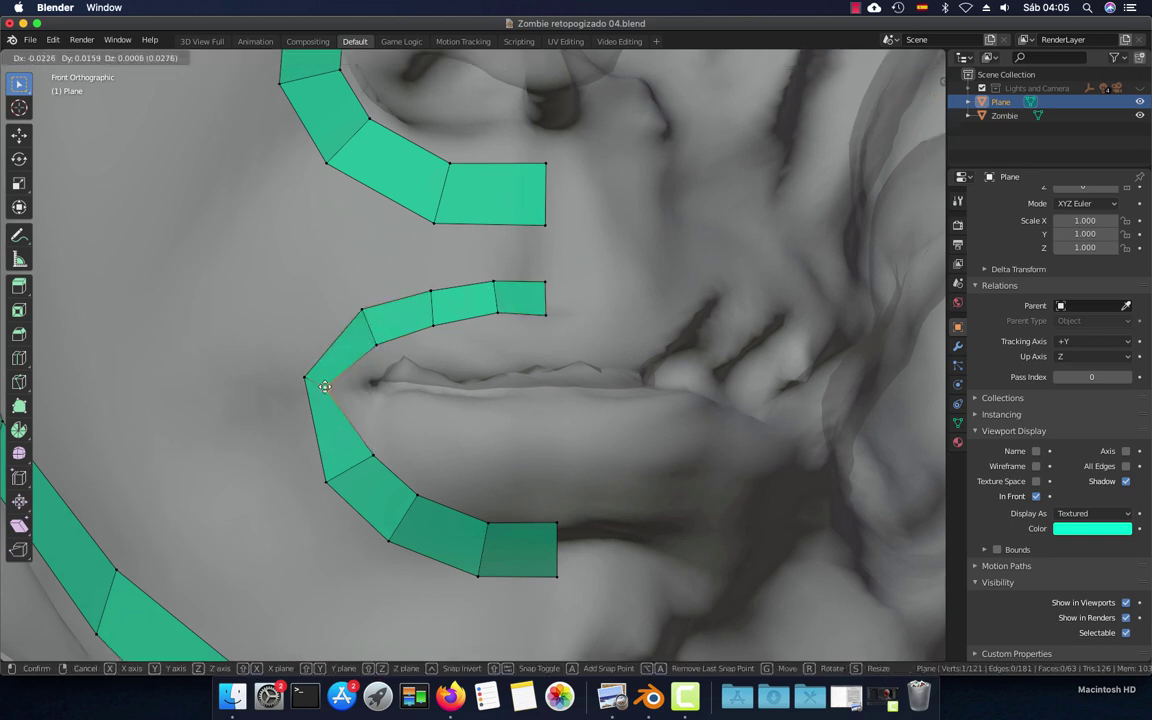
{"action": "left_click", "coordinate": [349, 387]}
{"action": "left_click", "coordinate": [365, 467]}
{"action": "key", "text": "g"}
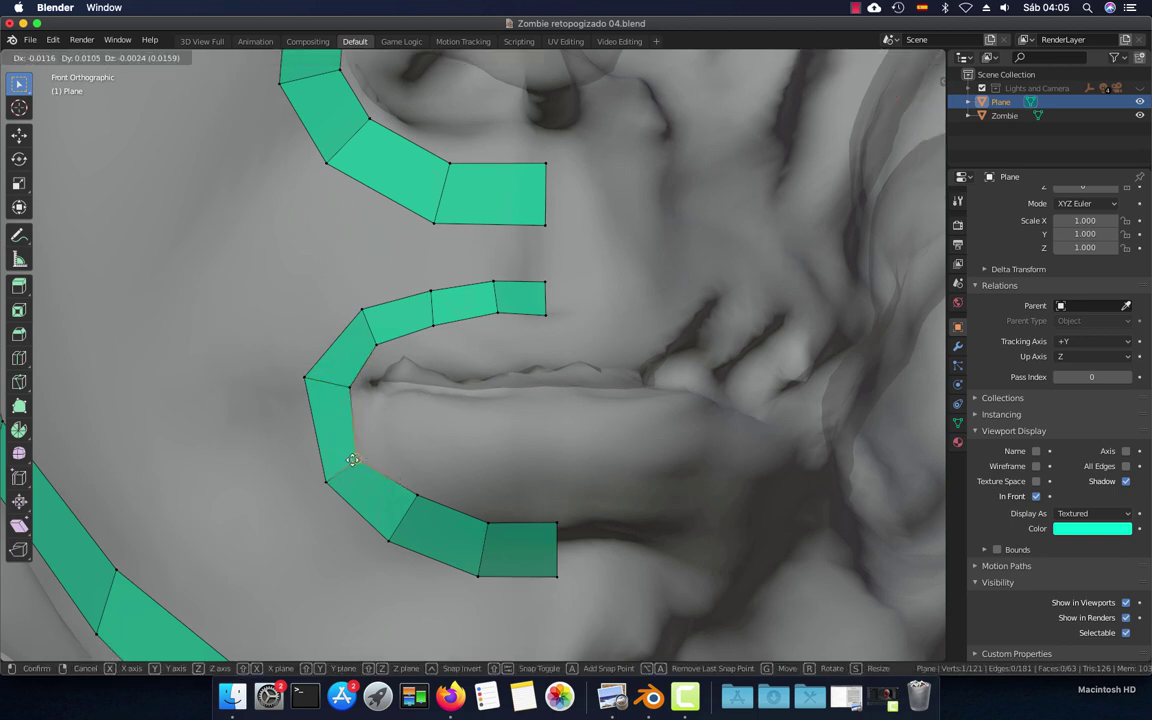
{"action": "left_click", "coordinate": [325, 410]}
{"action": "key", "text": "g"}
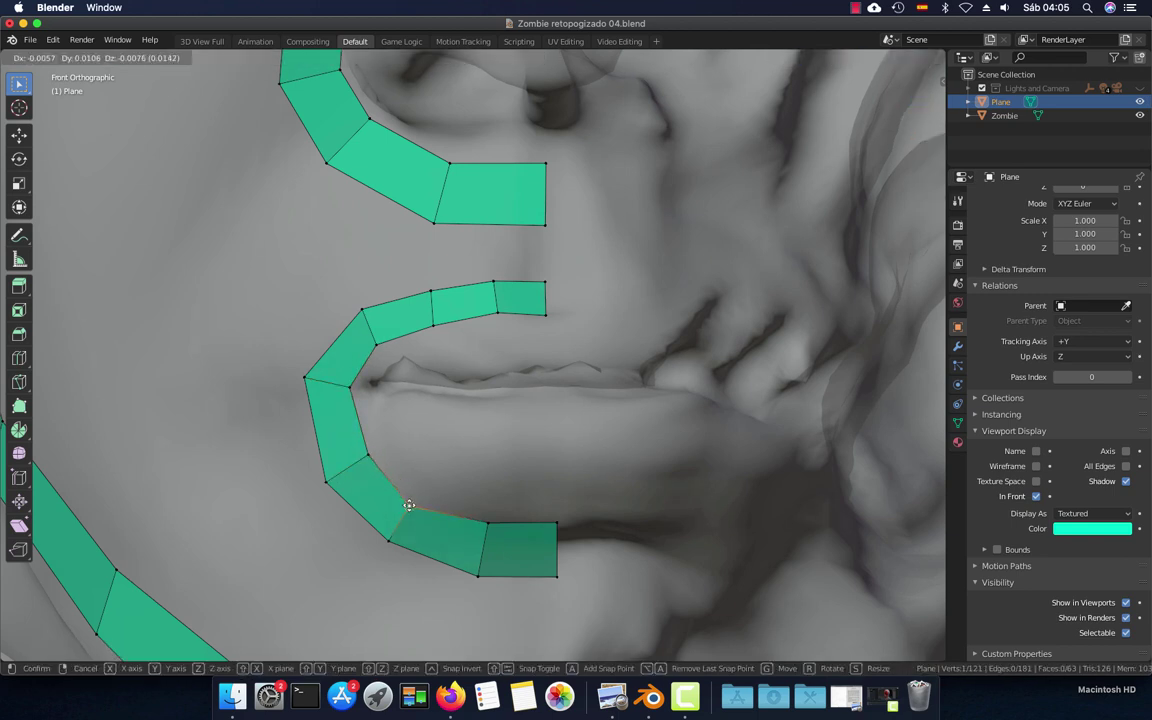
{"action": "left_click", "coordinate": [404, 504]}
{"action": "left_click", "coordinate": [490, 522]}
{"action": "key", "text": "g"}
{"action": "left_click", "coordinate": [488, 537]}
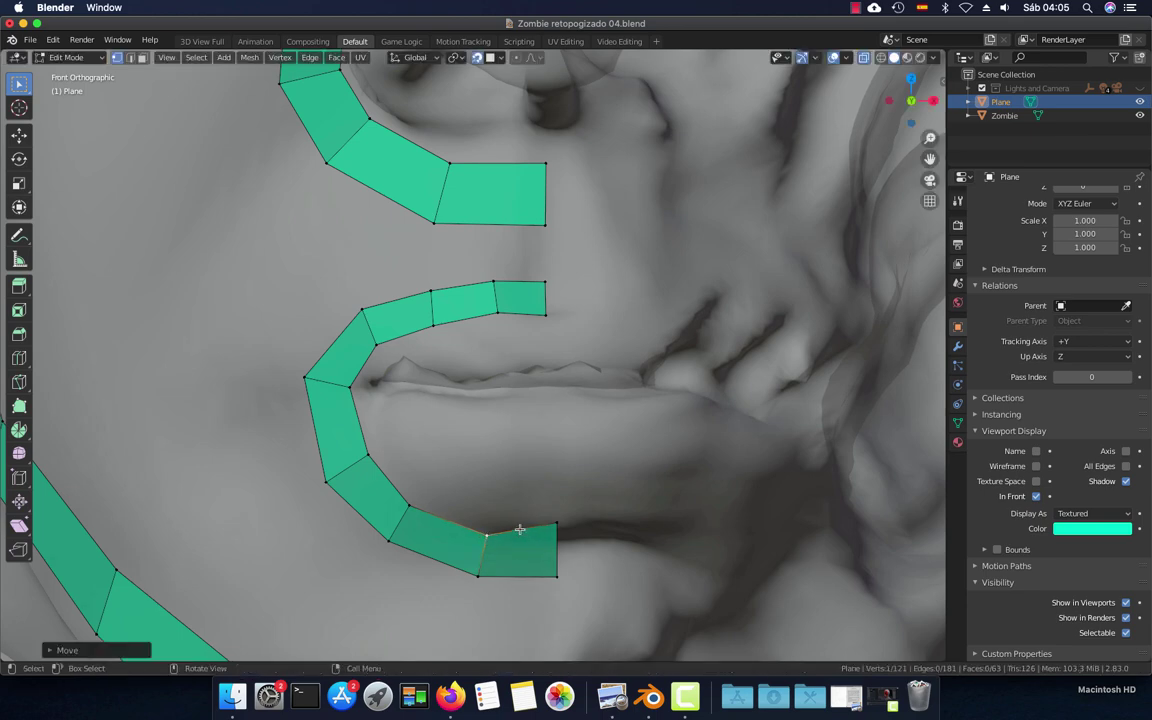
{"action": "left_click", "coordinate": [556, 523]}
{"action": "key", "text": "g"}
{"action": "left_click", "coordinate": [553, 539]}
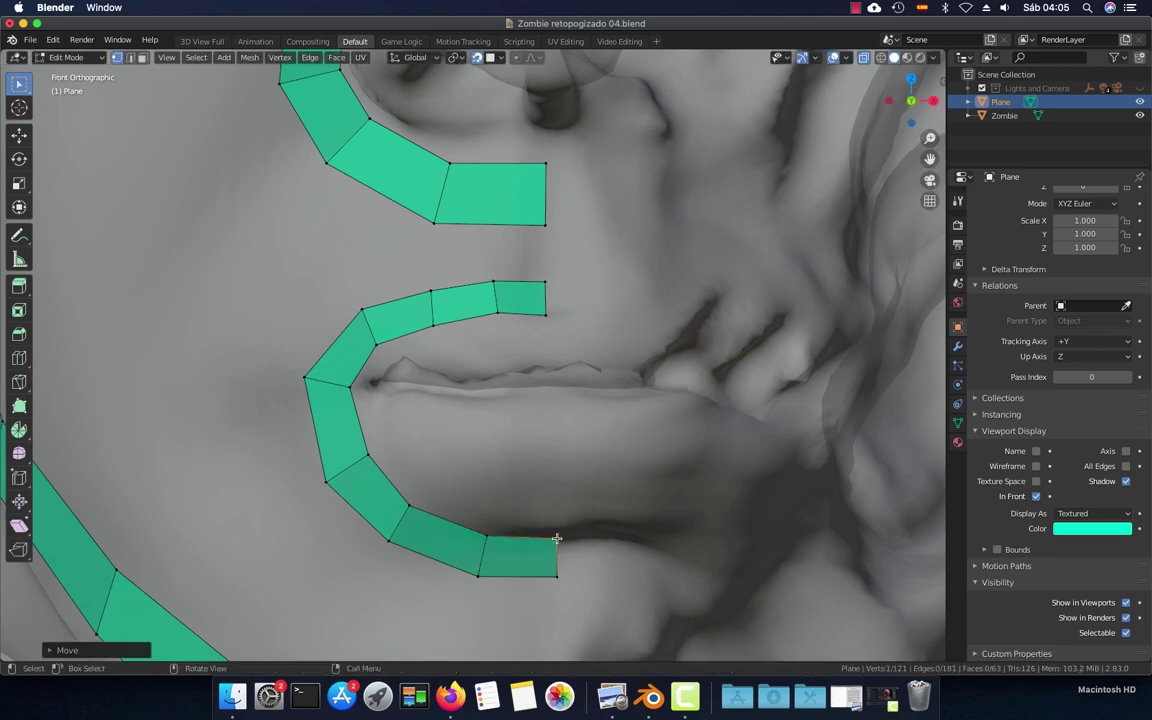
From a side view, adjust two lip vertices to sit on the lip surface
{"action": "mouse_move", "coordinate": [553, 539]}
{"action": "middle_mouse_down"}
{"action": "mouse_move", "coordinate": [551, 486]}
{"action": "mouse_move", "coordinate": [520, 465]}
{"action": "mouse_move", "coordinate": [472, 395]}
{"action": "middle_mouse_up"}
{"action": "key", "text": "g"}
{"action": "left_click", "coordinate": [505, 440]}
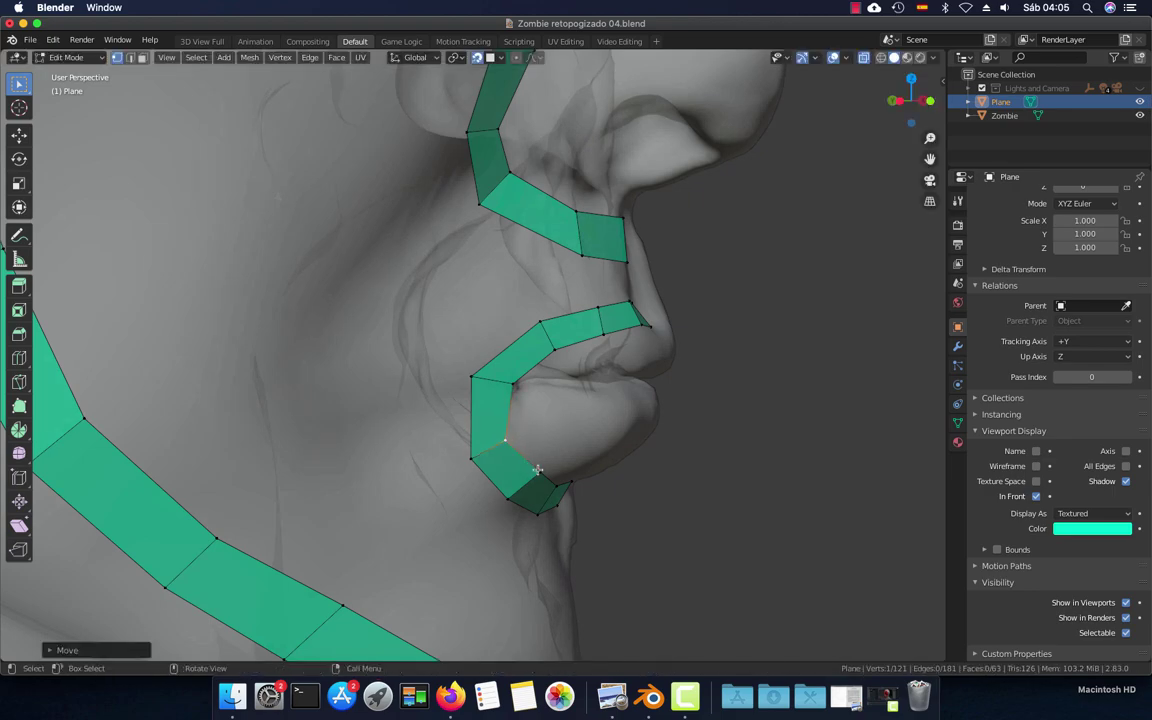
{"action": "key", "text": "g"}
{"action": "left_click", "coordinate": [527, 476]}
{"action": "mouse_move", "coordinate": [527, 476]}
{"action": "middle_mouse_down"}
{"action": "mouse_move", "coordinate": [393, 477]}
{"action": "mouse_move", "coordinate": [450, 470]}
{"action": "mouse_move", "coordinate": [400, 458]}
{"action": "mouse_move", "coordinate": [540, 476]}
{"action": "mouse_move", "coordinate": [453, 492]}
{"action": "mouse_move", "coordinate": [420, 485]}
{"action": "mouse_move", "coordinate": [440, 386]}
{"action": "mouse_move", "coordinate": [599, 432]}
{"action": "mouse_move", "coordinate": [502, 444]}
{"action": "mouse_move", "coordinate": [489, 478]}
{"action": "mouse_move", "coordinate": [470, 419]}
{"action": "middle_mouse_up"}
In front view, move the jaw strip's end and bottom vertices to the chin's centre line
{"action": "key", "text": "KP_1"}
{"action": "left_click", "coordinate": [462, 426]}
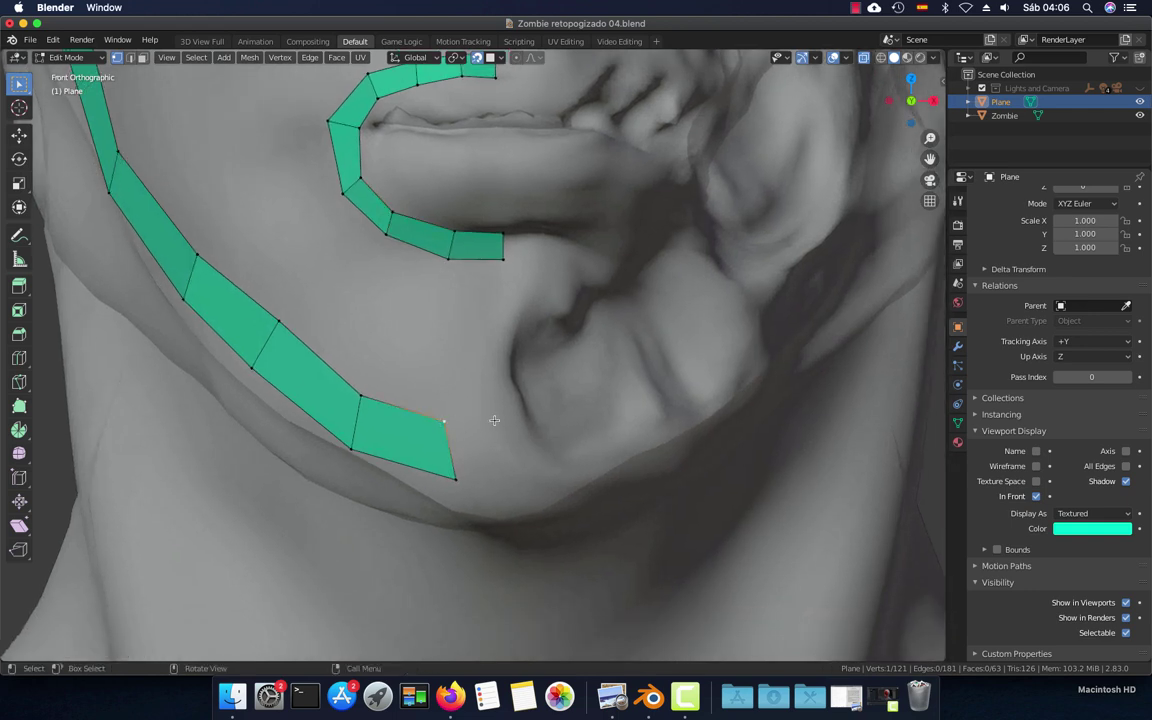
{"action": "key", "text": "g"}
{"action": "left_click", "coordinate": [494, 421]}
{"action": "left_click", "coordinate": [455, 479]}
{"action": "key", "text": "g"}
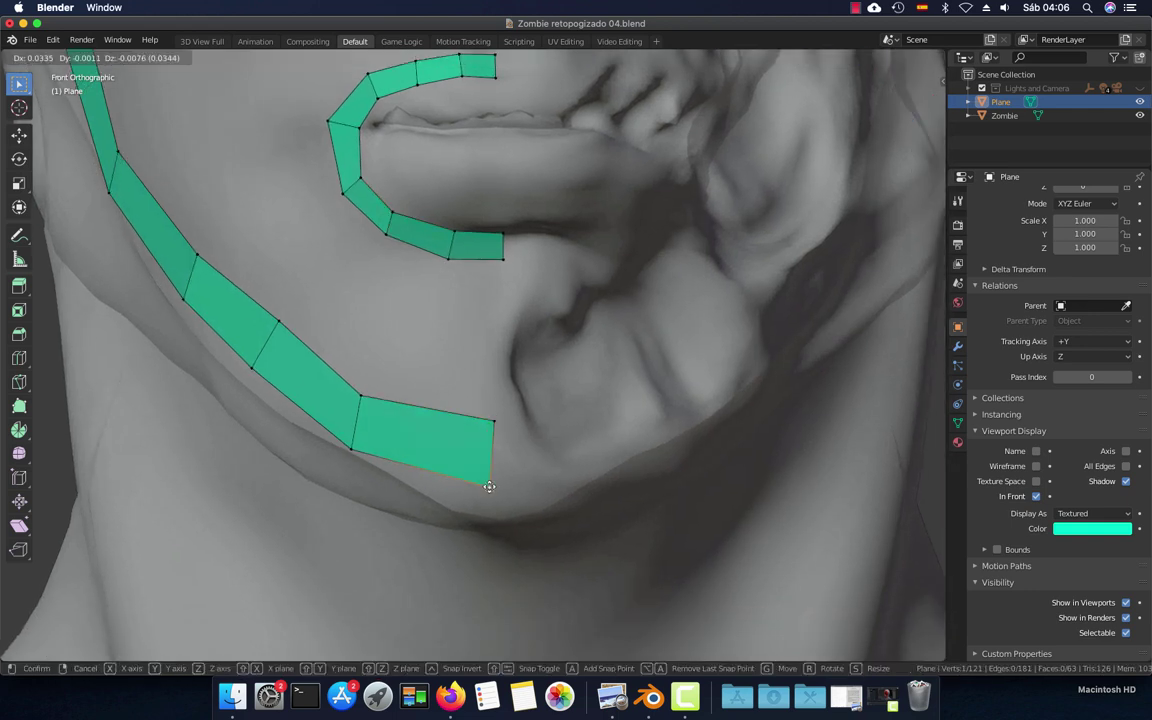
{"action": "left_click", "coordinate": [493, 487]}
Inspect the whole head in orthographic front and back views
{"action": "scroll", "coordinate": [490, 470], "scroll_direction": "down", "scroll_amount": 6}
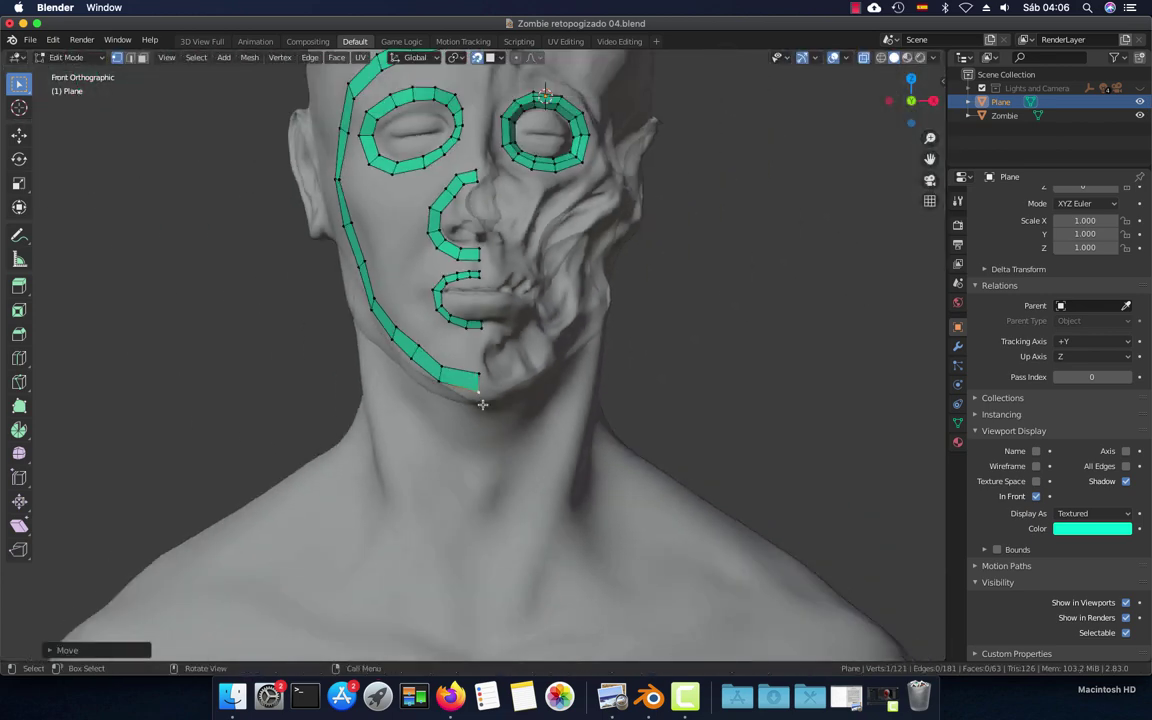
{"action": "mouse_move", "coordinate": [483, 404]}
{"action": "middle_mouse_down"}
{"action": "mouse_move", "coordinate": [513, 481]}
{"action": "mouse_move", "coordinate": [584, 481]}
{"action": "mouse_move", "coordinate": [503, 480]}
{"action": "middle_mouse_up"}
{"action": "key", "text": "KP_5"}
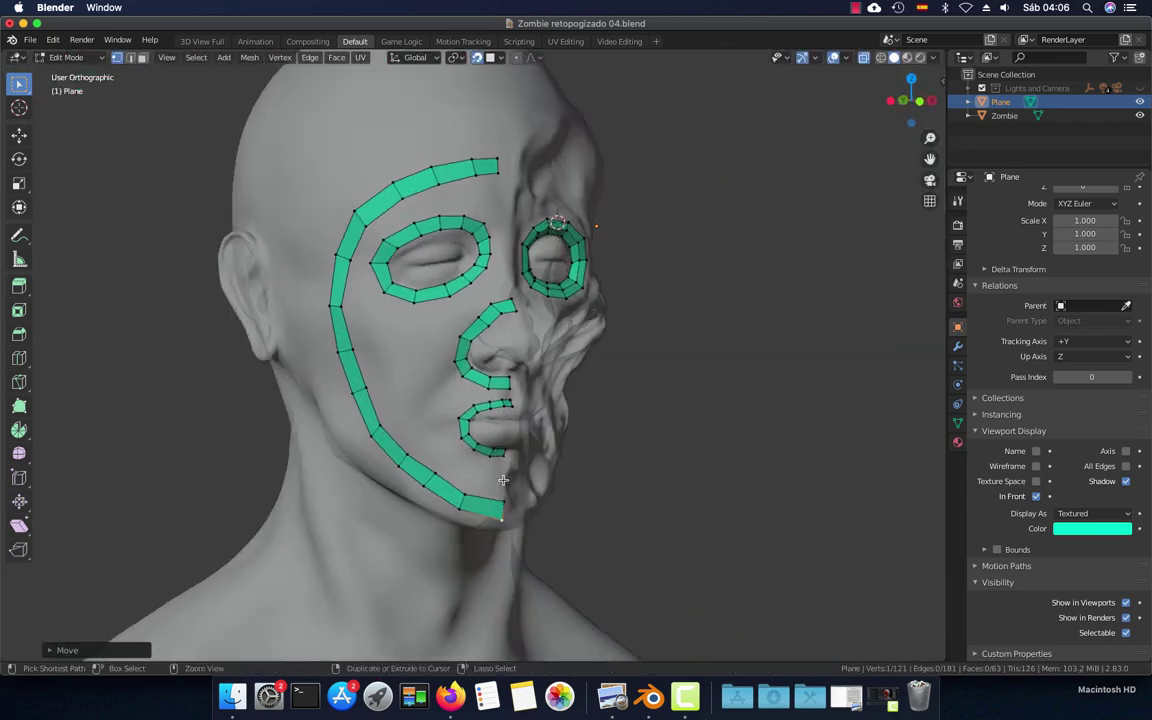
{"action": "key", "text": "ctrl+KP_1"}
{"action": "key", "text": "KP_1"}
Zoom in around the nose and bring up the viewport overlay and shading options
{"action": "scroll", "coordinate": [503, 480], "scroll_direction": "up", "scroll_amount": 3}
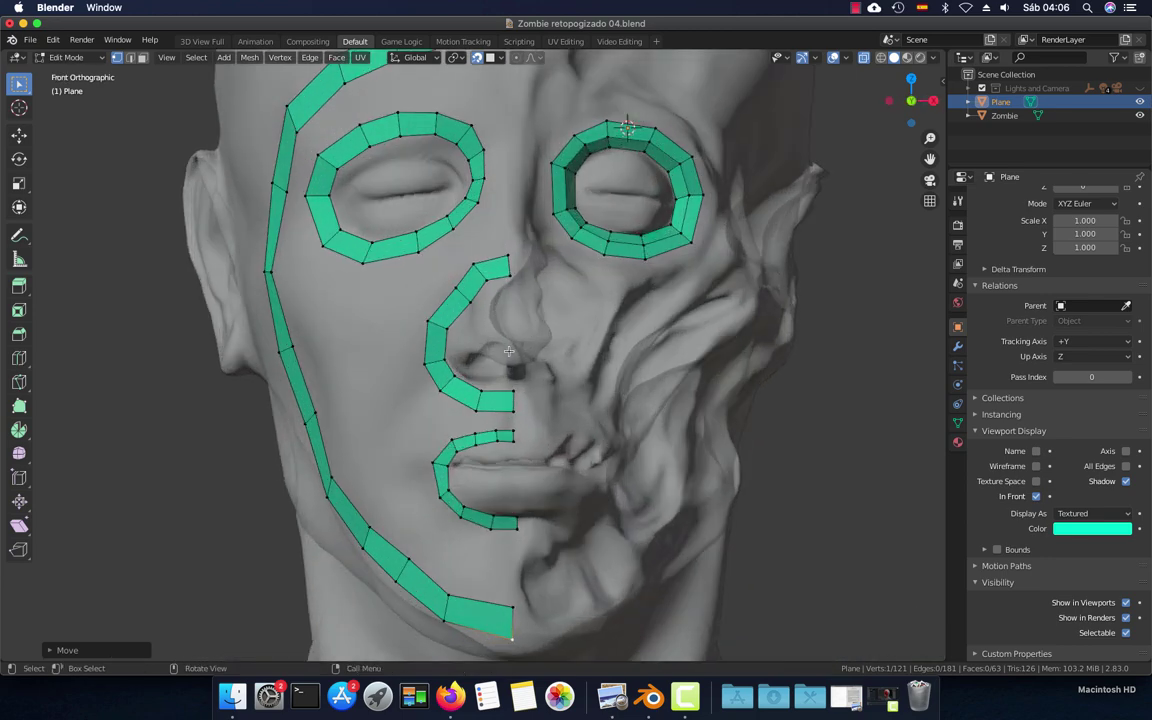
{"action": "scroll", "coordinate": [508, 314], "scroll_direction": "up", "scroll_amount": 3}
{"action": "scroll", "coordinate": [508, 314], "scroll_direction": "up", "scroll_amount": 2}
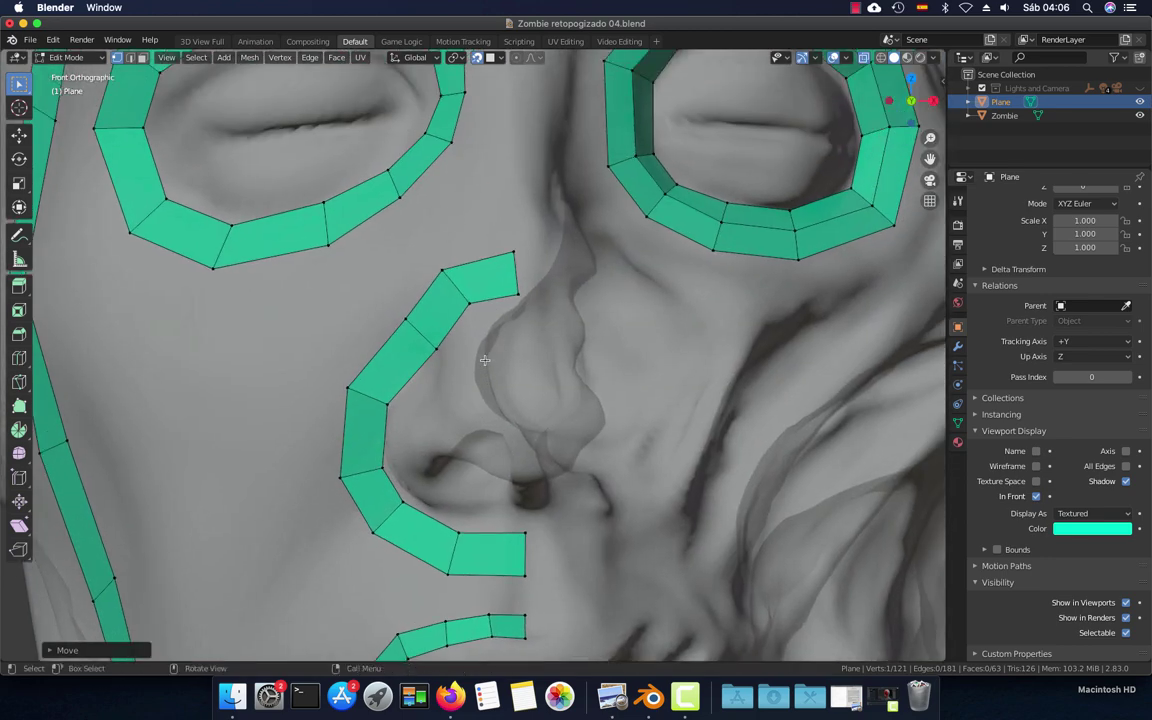
{"action": "scroll", "coordinate": [508, 314], "scroll_direction": "up", "scroll_amount": 2}
{"action": "mouse_move", "coordinate": [508, 314]}
{"action": "middle_mouse_down"}
{"action": "mouse_move", "coordinate": [565, 354]}
{"action": "mouse_move", "coordinate": [715, 292]}
{"action": "middle_mouse_up"}
{"action": "scroll", "coordinate": [565, 354], "scroll_direction": "down", "scroll_amount": 3}
{"action": "left_click", "coordinate": [847, 58]}
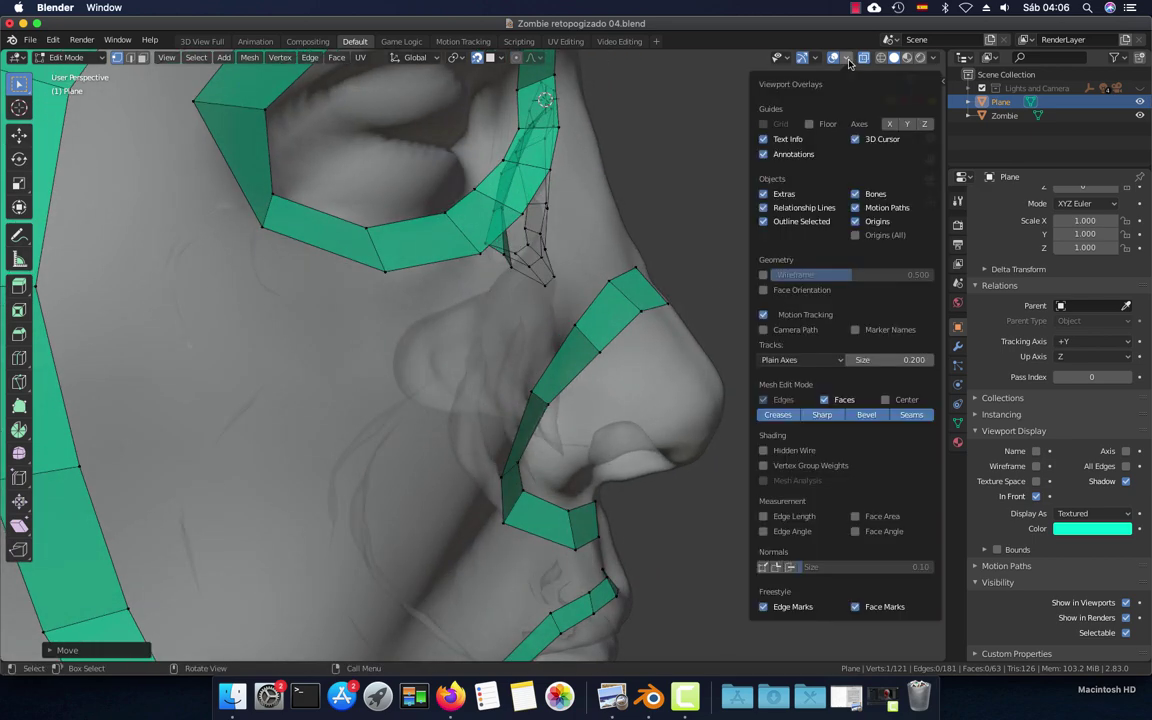
{"action": "left_click", "coordinate": [934, 58]}
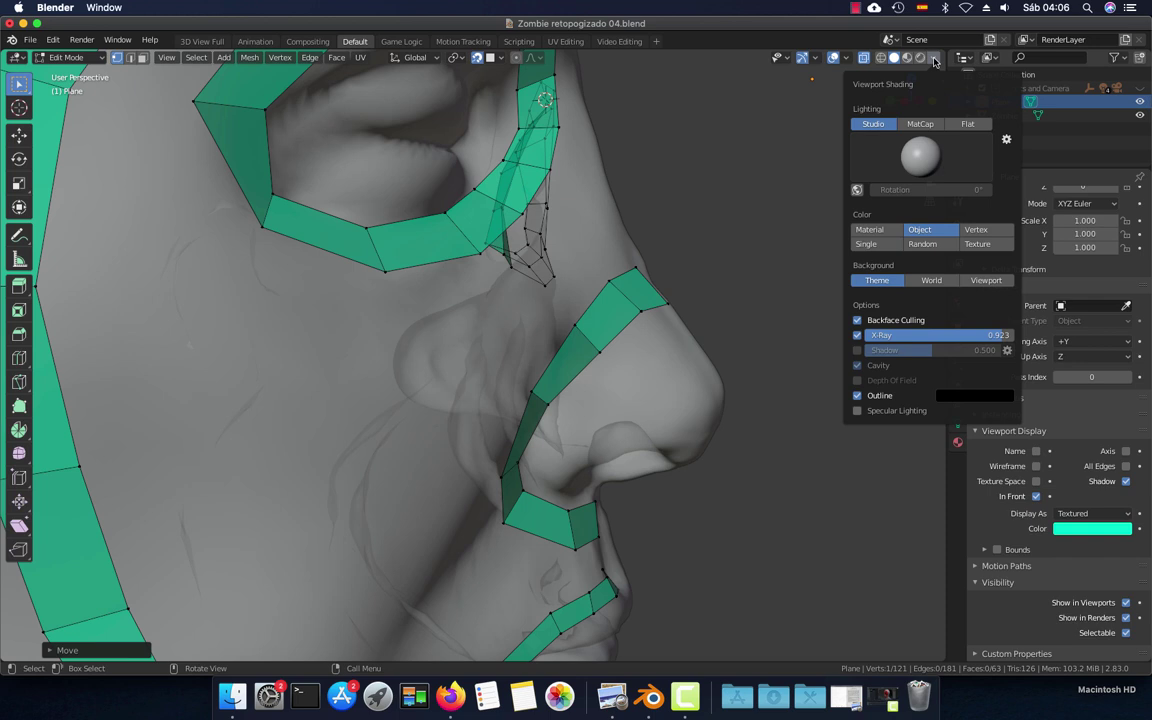
Leave backface culling on and set X-Ray alpha to 0.927 in the shading settings
{"action": "left_click", "coordinate": [858, 320]}
{"action": "left_click", "coordinate": [858, 320]}
{"action": "left_click", "coordinate": [872, 321]}
{"action": "left_click", "coordinate": [872, 321]}
{"action": "left_click_drag", "start_coordinate": [955, 340], "coordinate": [958, 340]}
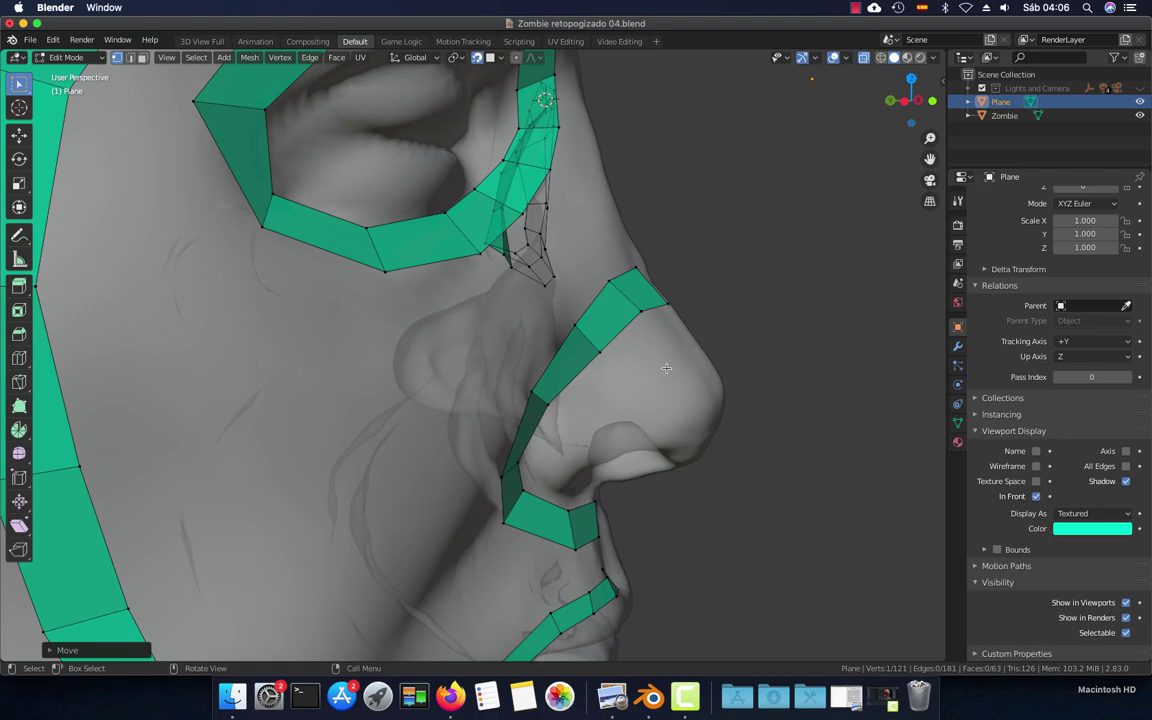
{"action": "mouse_move", "coordinate": [666, 368]}
{"action": "middle_mouse_down"}
{"action": "mouse_move", "coordinate": [524, 302]}
{"action": "mouse_move", "coordinate": [684, 376]}
{"action": "middle_mouse_up"}
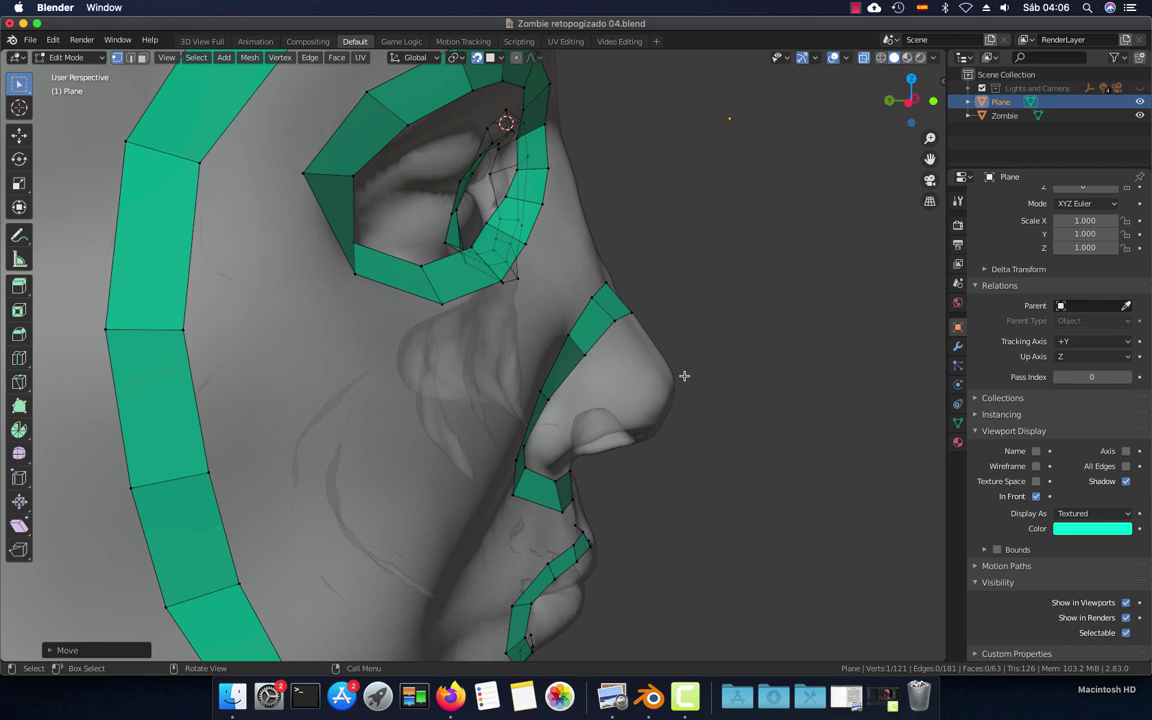
In front view, extrude a new vertex up from the nose strip and place it
{"action": "key", "text": "KP_1"}
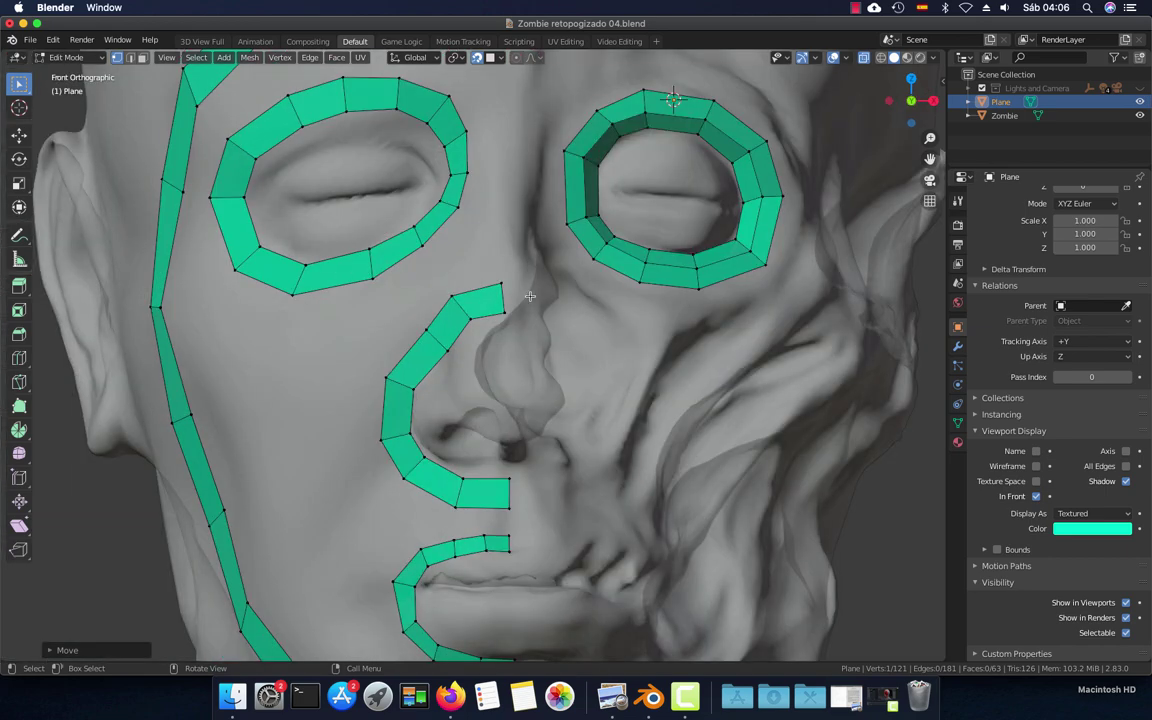
{"action": "key", "text": "e"}
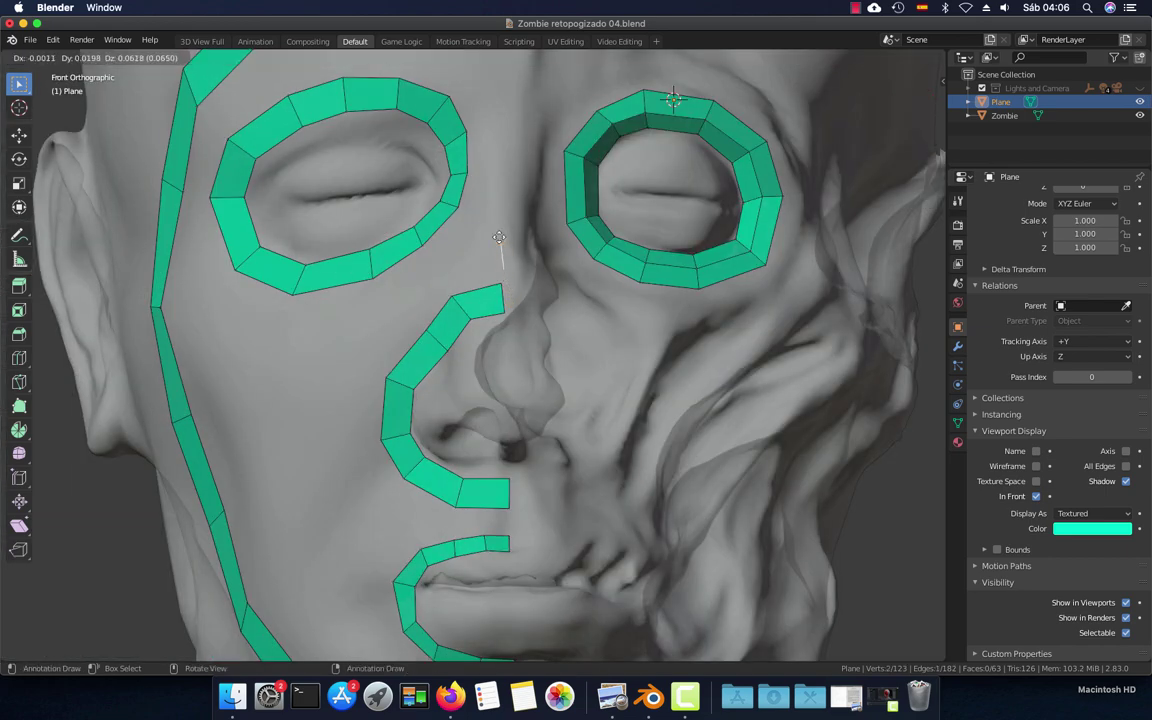
{"action": "left_click", "coordinate": [498, 237]}
{"action": "key", "text": "1"}
{"action": "key", "text": "g"}
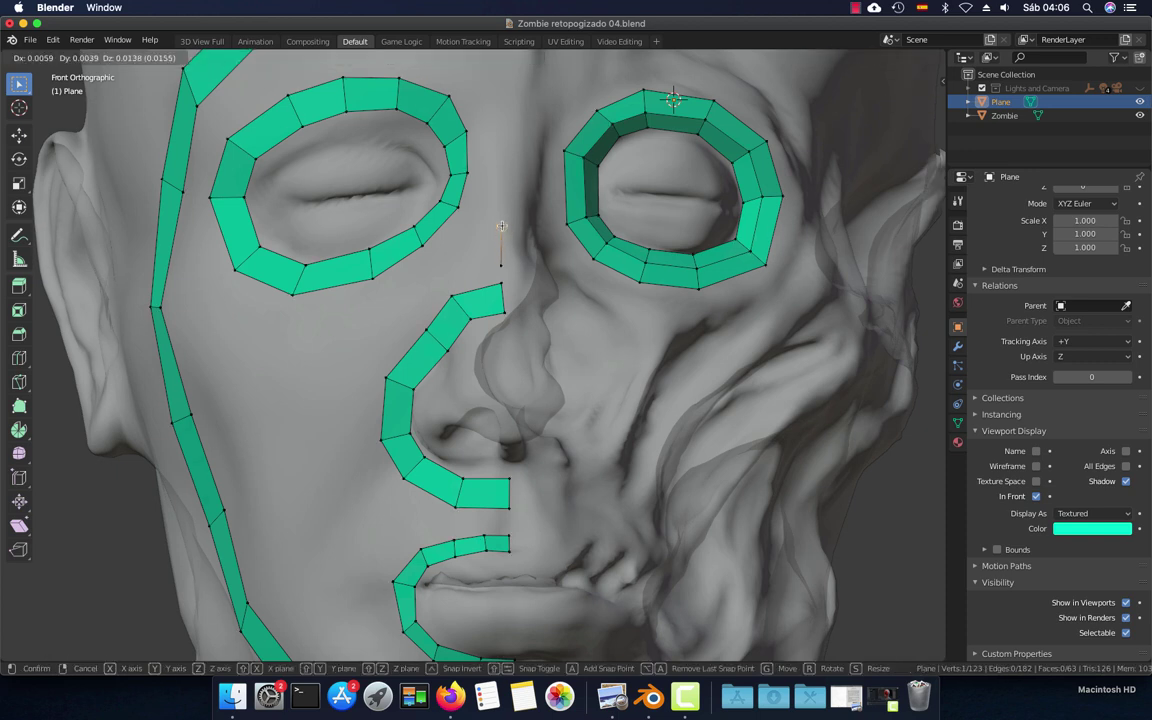
{"action": "left_click", "coordinate": [502, 226]}
In edge mode, extrude three quads beside the nose toward the eye ring and down
{"action": "key", "text": "2"}
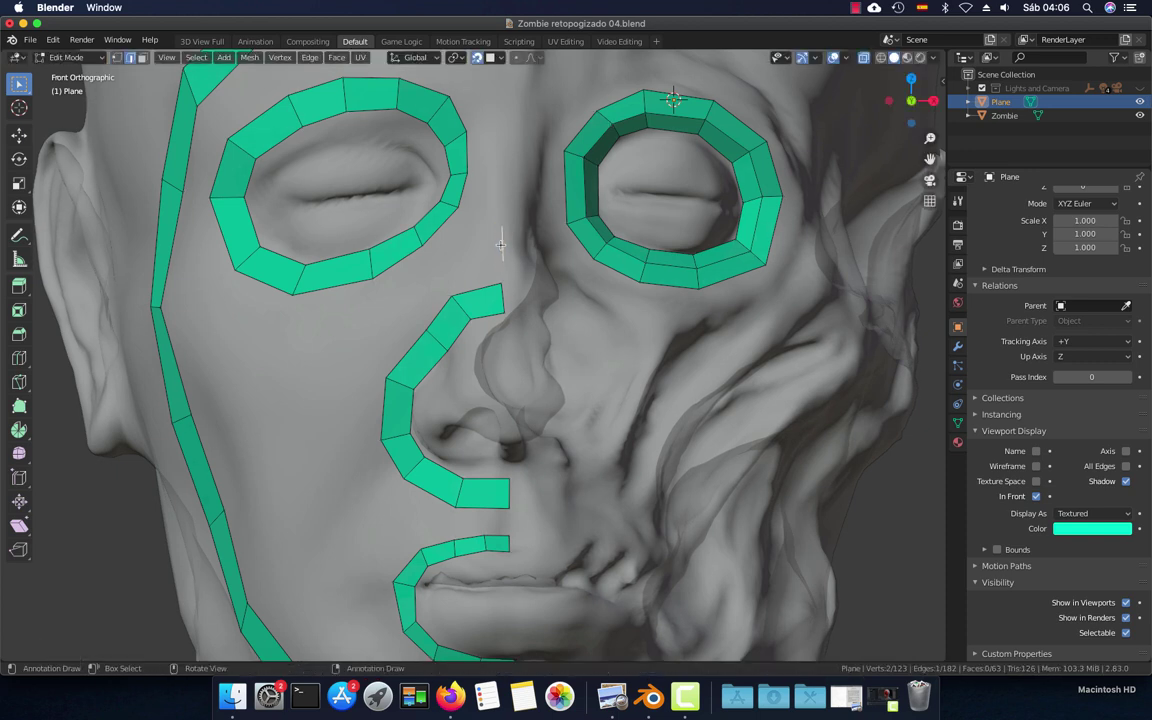
{"action": "right_click", "coordinate": [441, 272], "text": "ctrl"}
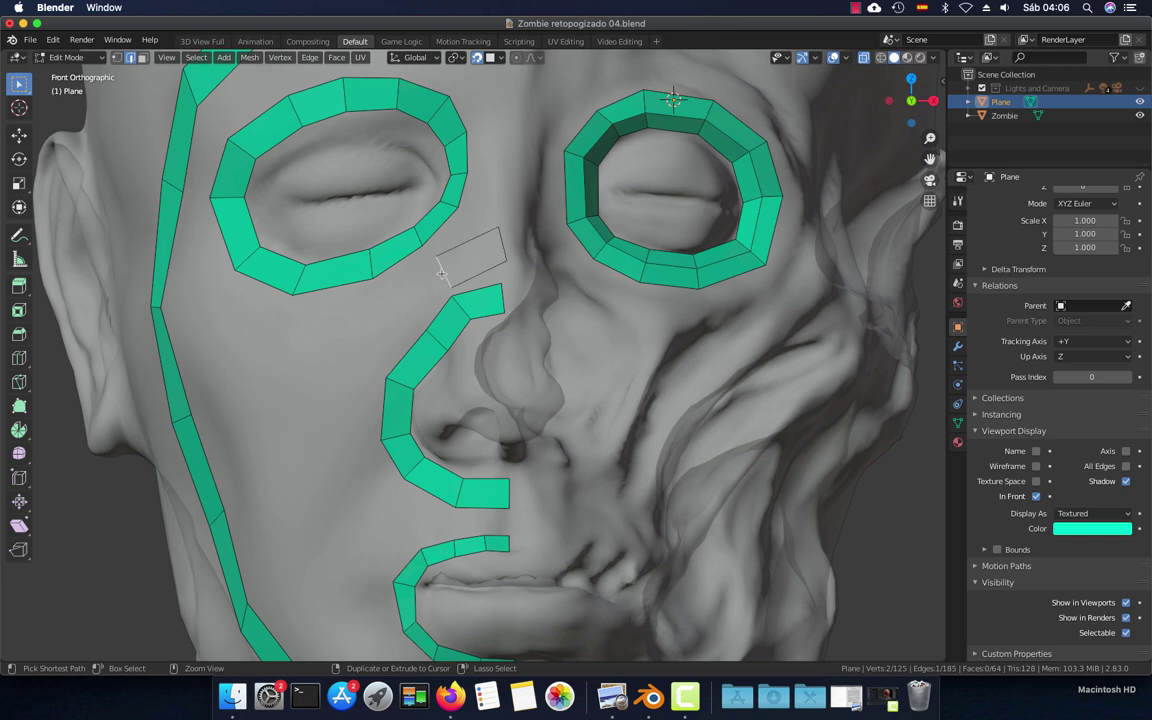
{"action": "right_click", "coordinate": [381, 332], "text": "ctrl"}
{"action": "key", "text": "g"}
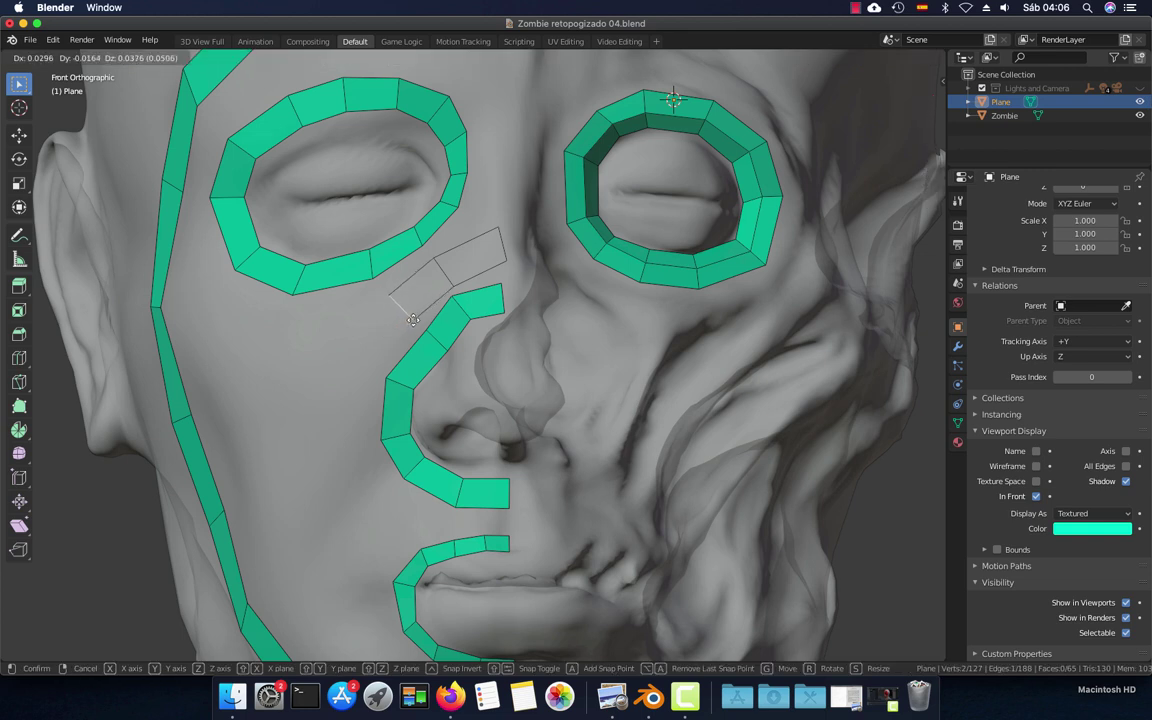
{"action": "left_click", "coordinate": [413, 320]}
{"action": "right_click", "coordinate": [362, 366], "text": "ctrl"}
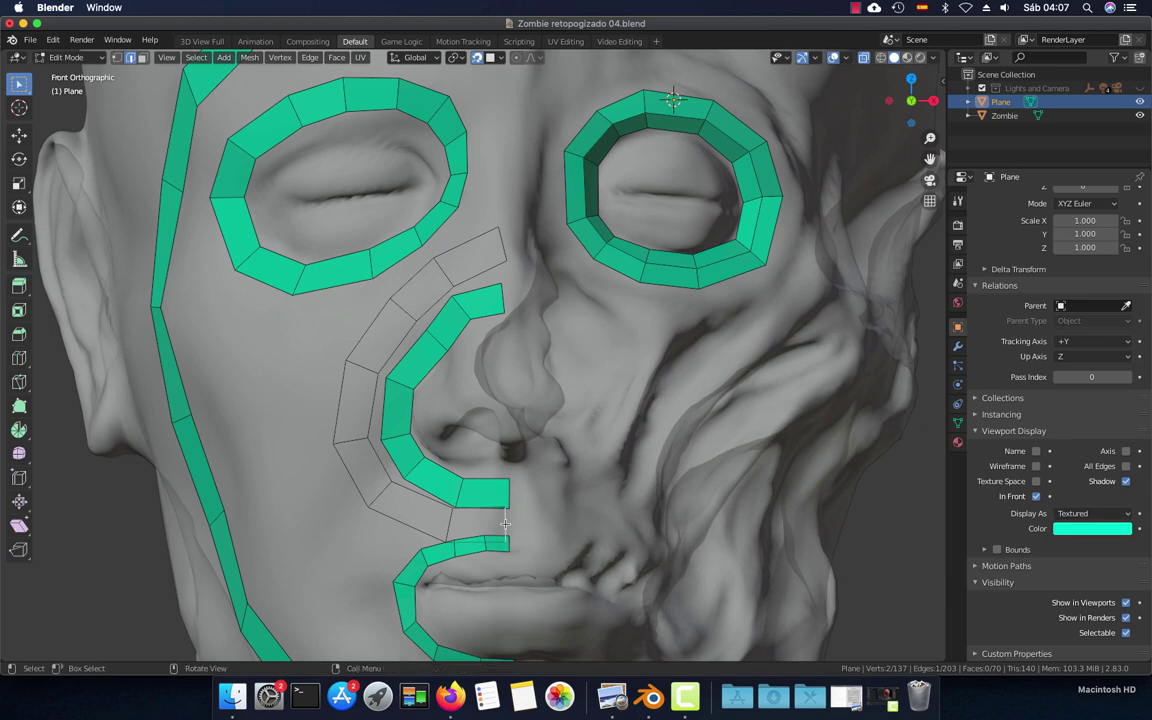
Select the linked outer nose strip and flip its normals via Mesh > Normals > Flip
{"action": "scroll", "coordinate": [505, 523], "scroll_direction": "up", "scroll_amount": 2}
{"action": "scroll", "coordinate": [480, 440], "scroll_direction": "up", "scroll_amount": 2}
{"action": "scroll", "coordinate": [472, 413], "scroll_direction": "up", "scroll_amount": 1}
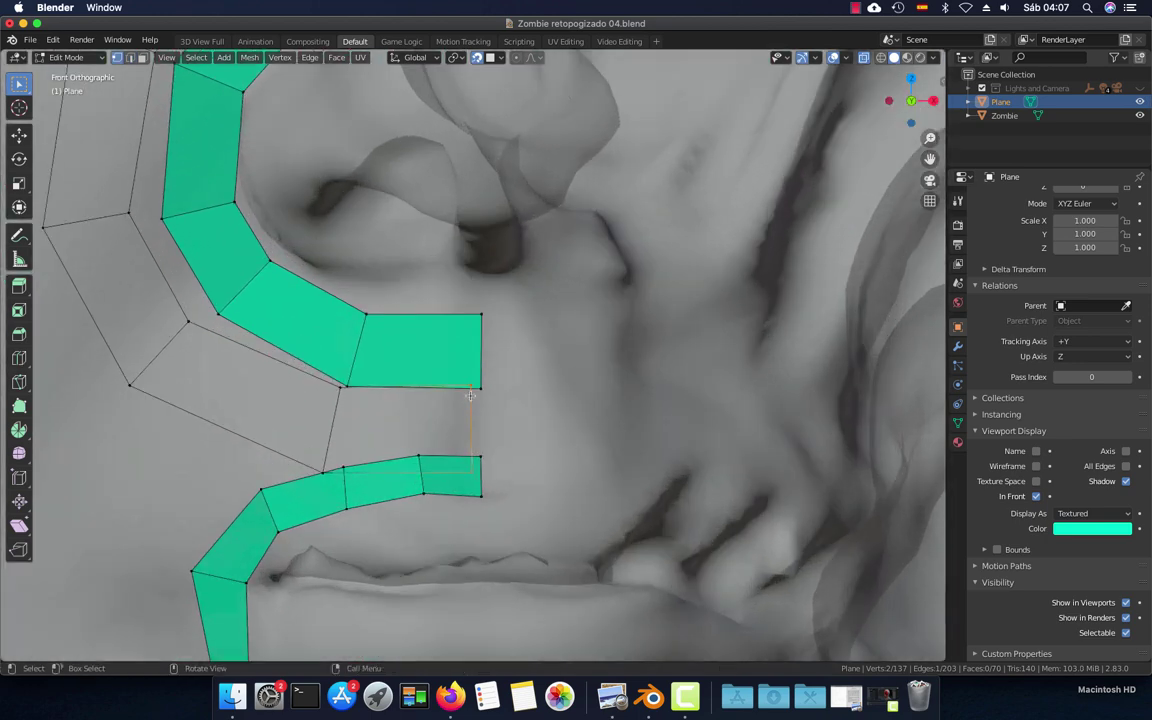
{"action": "left_click", "coordinate": [306, 415]}
{"action": "key", "text": "l"}
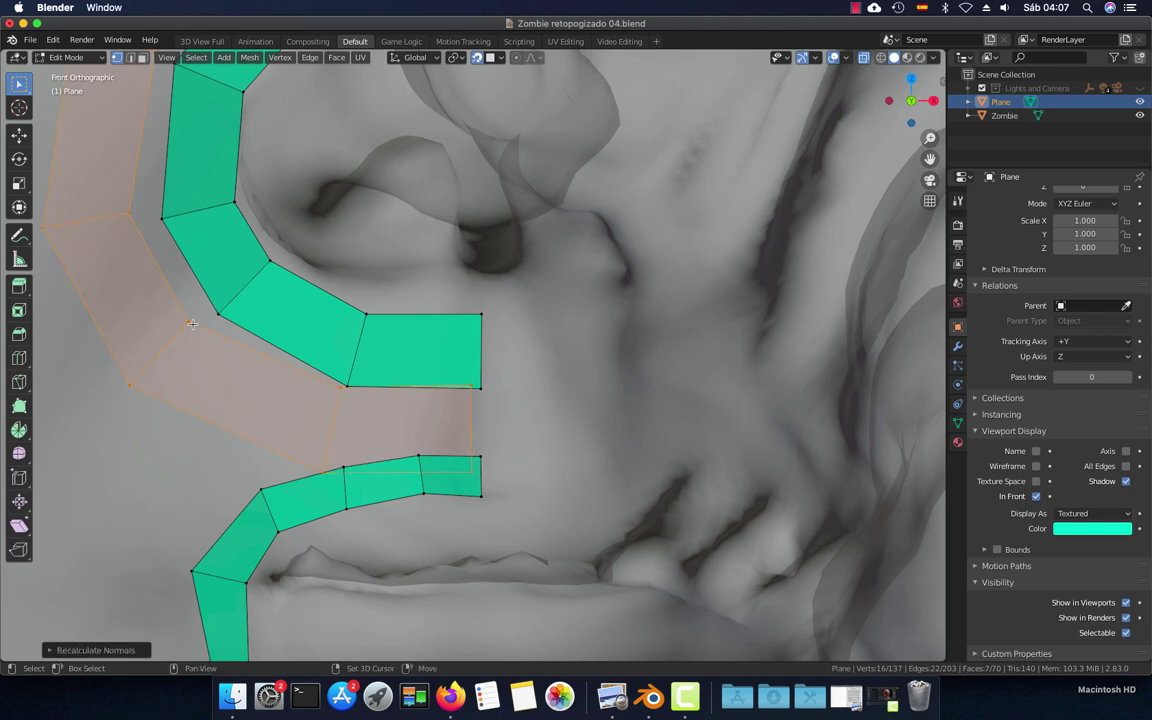
{"action": "scroll", "coordinate": [192, 323], "scroll_direction": "down", "scroll_amount": 2}
{"action": "scroll", "coordinate": [214, 344], "scroll_direction": "down", "scroll_amount": 2}
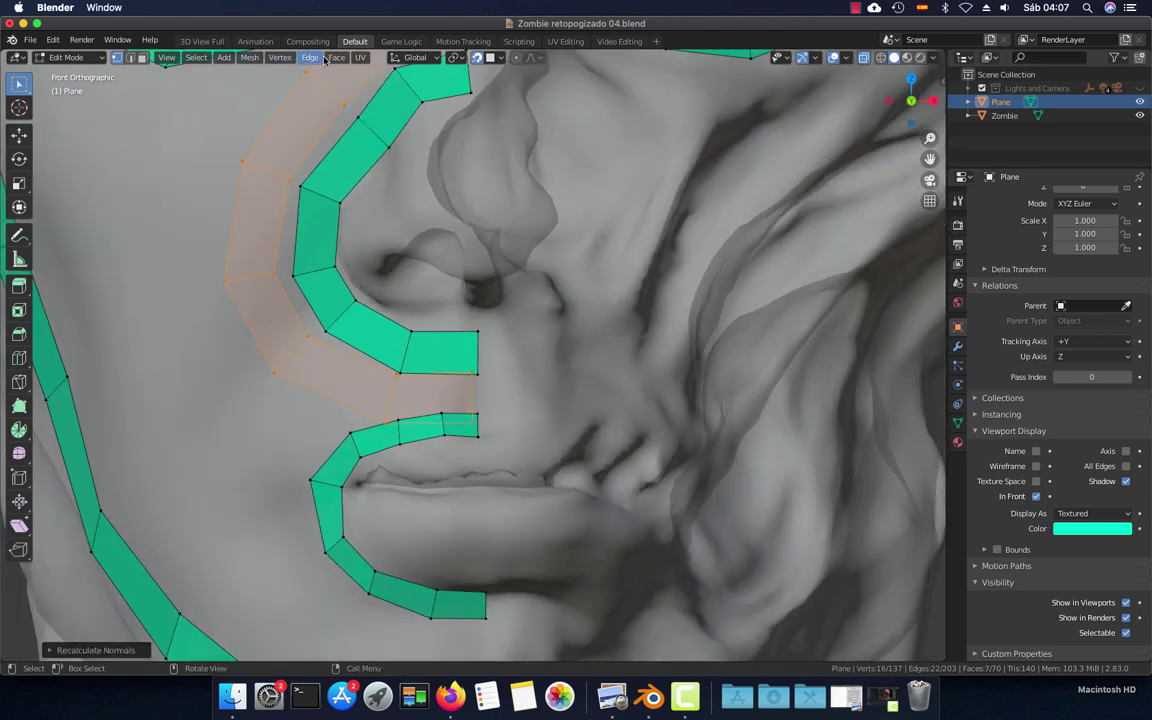
{"action": "left_click", "coordinate": [249, 57]}
{"action": "mouse_move", "coordinate": [271, 282]}
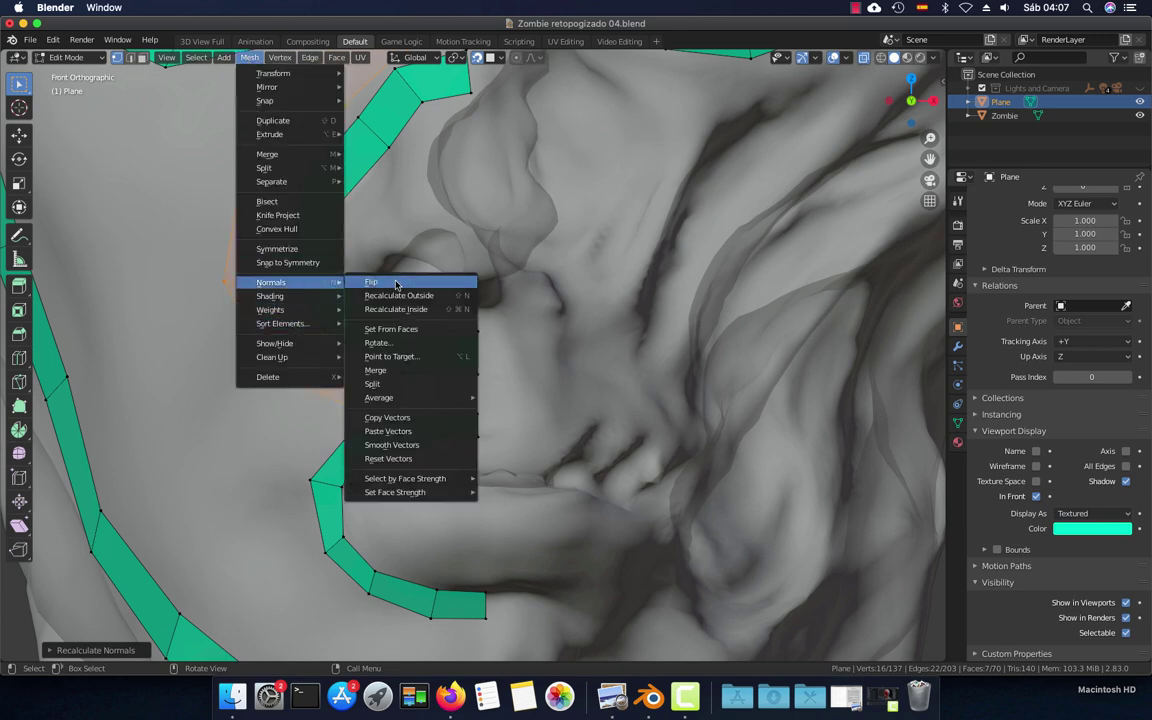
{"action": "left_click", "coordinate": [400, 283]}
{"action": "scroll", "coordinate": [480, 389], "scroll_direction": "up", "scroll_amount": 2}
{"action": "left_click", "coordinate": [471, 385]}
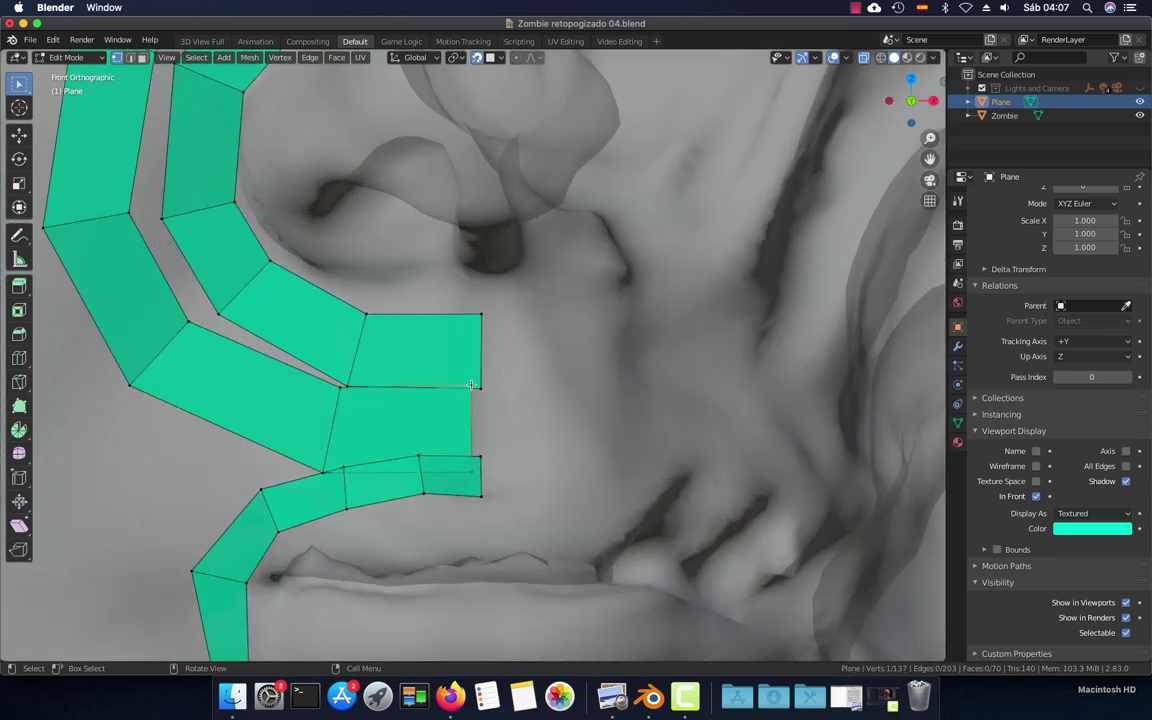
Reposition the outer strip's end-face corners to open an even gap from the mouth strip
{"action": "key", "text": "g"}
{"action": "left_click", "coordinate": [477, 415]}
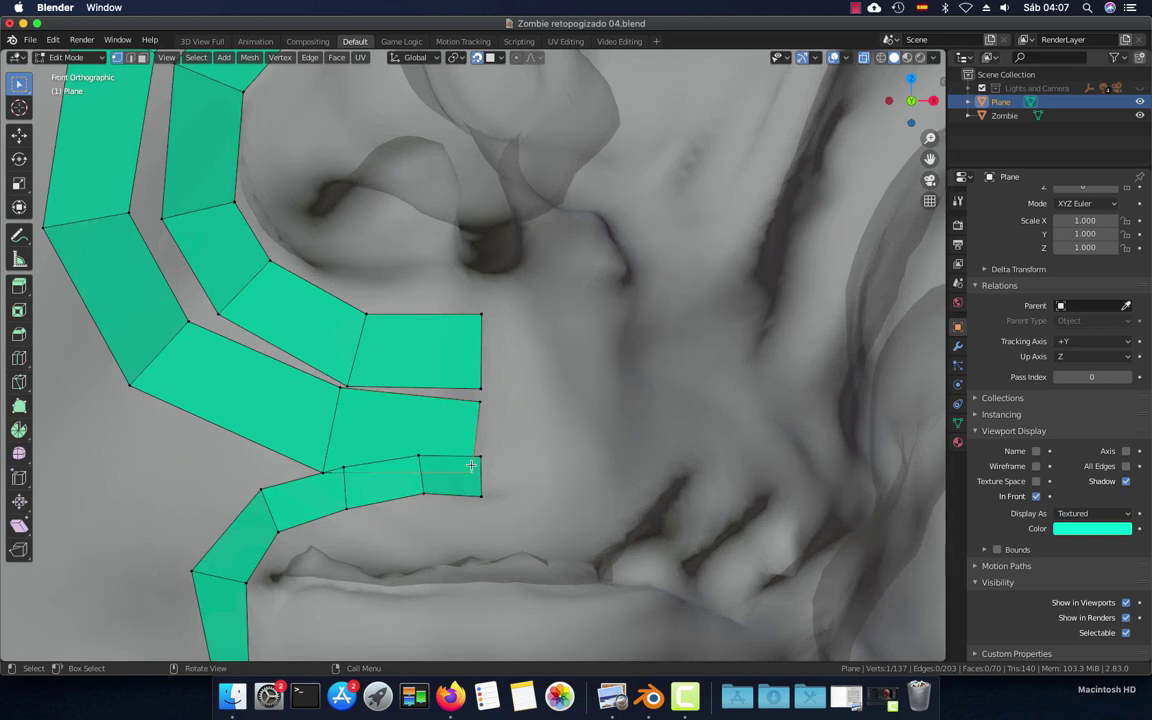
{"action": "key", "text": "g"}
{"action": "left_click", "coordinate": [480, 439]}
{"action": "left_click", "coordinate": [326, 471]}
{"action": "key", "text": "g"}
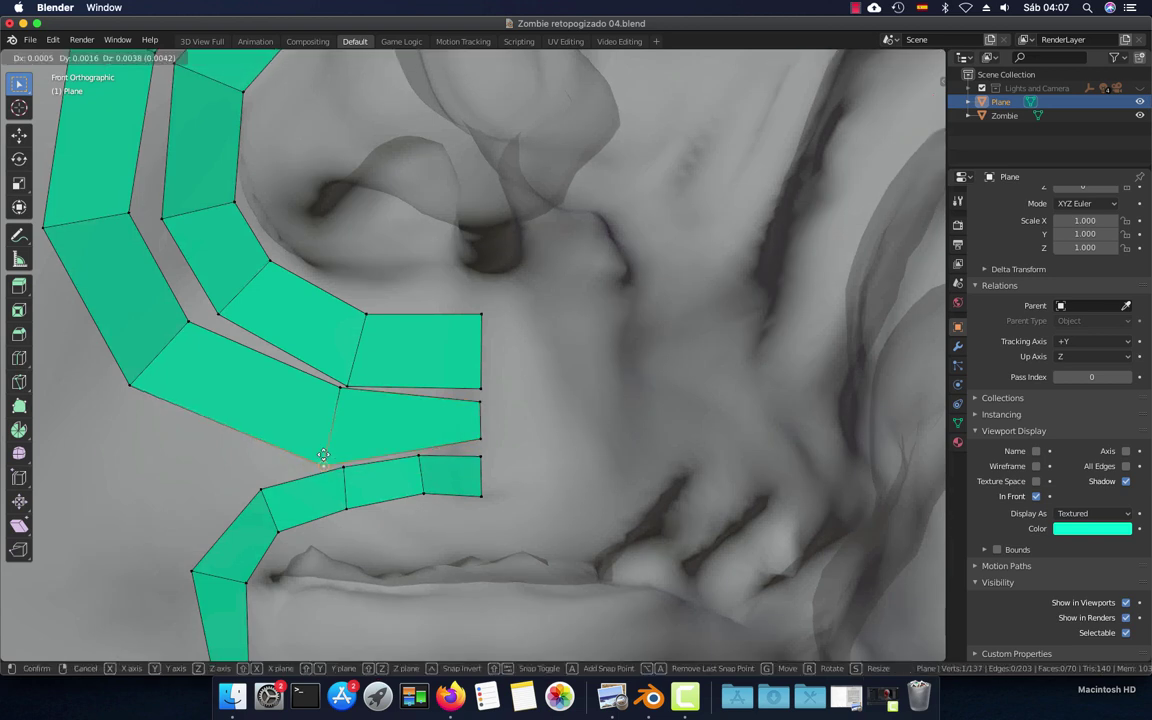
{"action": "left_click", "coordinate": [333, 450]}
{"action": "left_click", "coordinate": [334, 393]}
{"action": "key", "text": "g"}
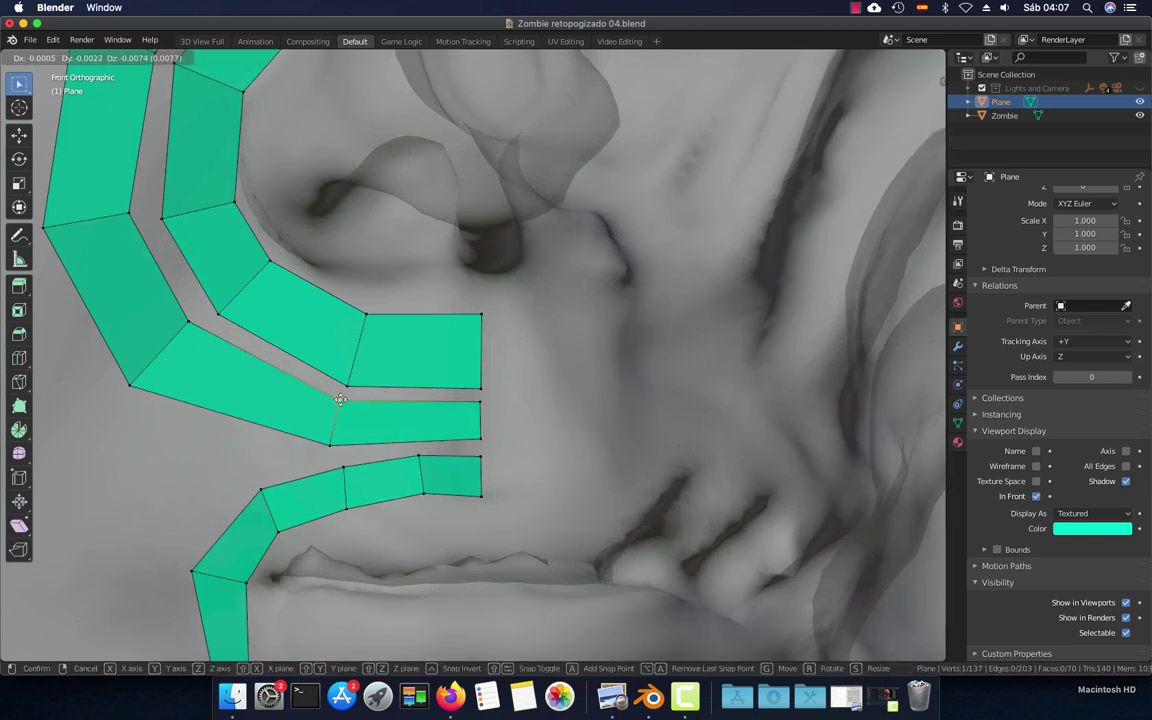
{"action": "left_click", "coordinate": [337, 399]}
{"action": "left_click", "coordinate": [335, 443]}
{"action": "key", "text": "g"}
{"action": "left_click", "coordinate": [337, 441]}
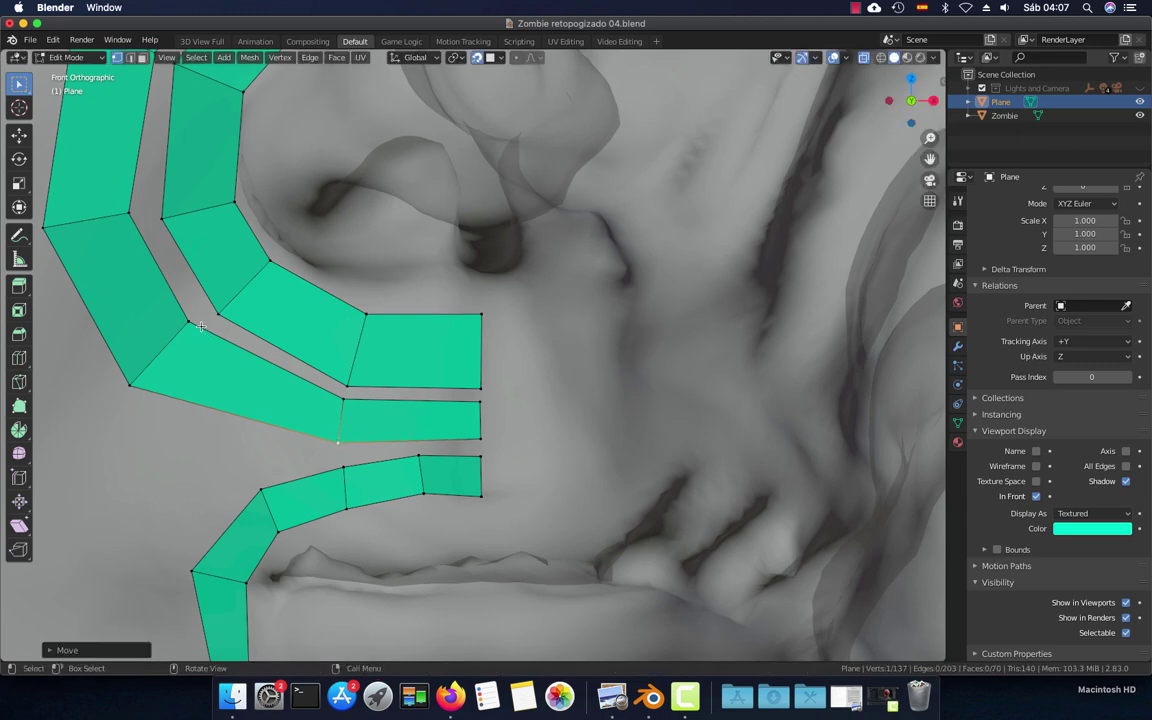
Pull the outer strip's inner and outer corner vertices away from the nose loop
{"action": "left_click", "coordinate": [187, 322]}
{"action": "key", "text": "g"}
{"action": "left_click", "coordinate": [208, 329]}
{"action": "left_click", "coordinate": [129, 384]}
{"action": "key", "text": "g"}
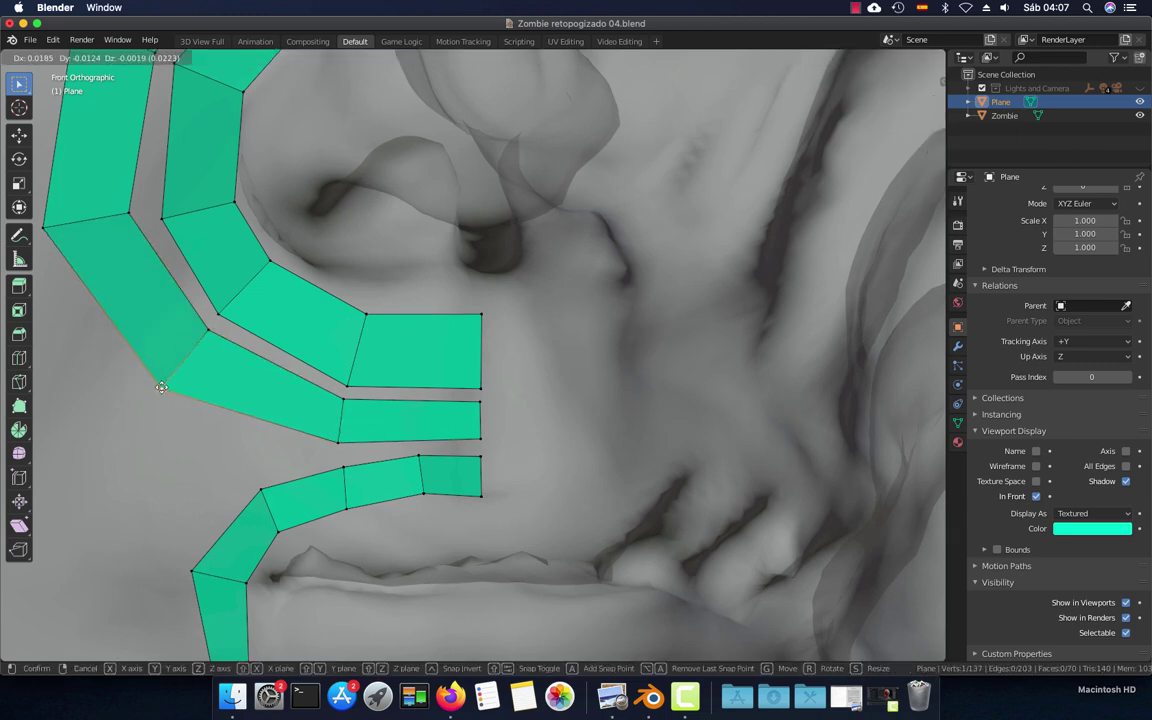
{"action": "left_click", "coordinate": [160, 388]}
{"action": "middle_click_drag", "start_coordinate": [195, 347], "coordinate": [407, 483], "text": "shift"}
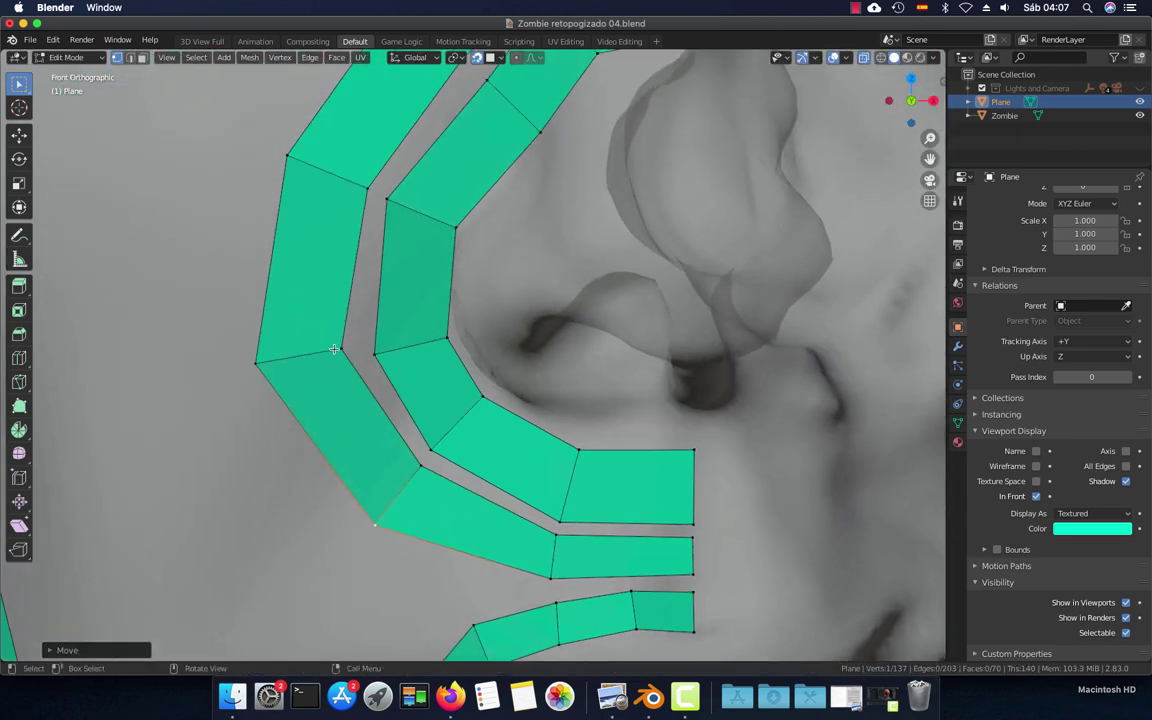
{"action": "left_click", "coordinate": [334, 349]}
{"action": "key", "text": "g"}
{"action": "left_click", "coordinate": [340, 358]}
{"action": "left_click", "coordinate": [256, 363]}
{"action": "key", "text": "g"}
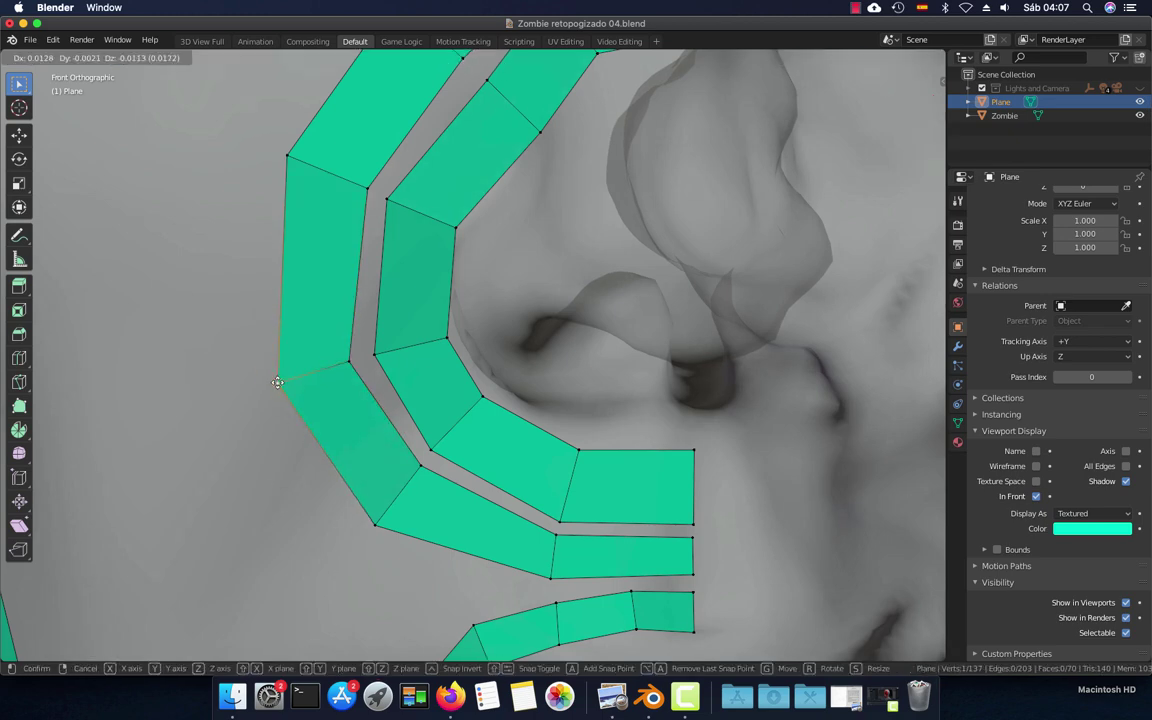
{"action": "left_click", "coordinate": [277, 382]}
{"action": "scroll", "coordinate": [334, 342], "scroll_direction": "down", "scroll_amount": 2}
{"action": "scroll", "coordinate": [340, 400], "scroll_direction": "down", "scroll_amount": 3}
{"action": "scroll", "coordinate": [390, 395], "scroll_direction": "up", "scroll_amount": 5}
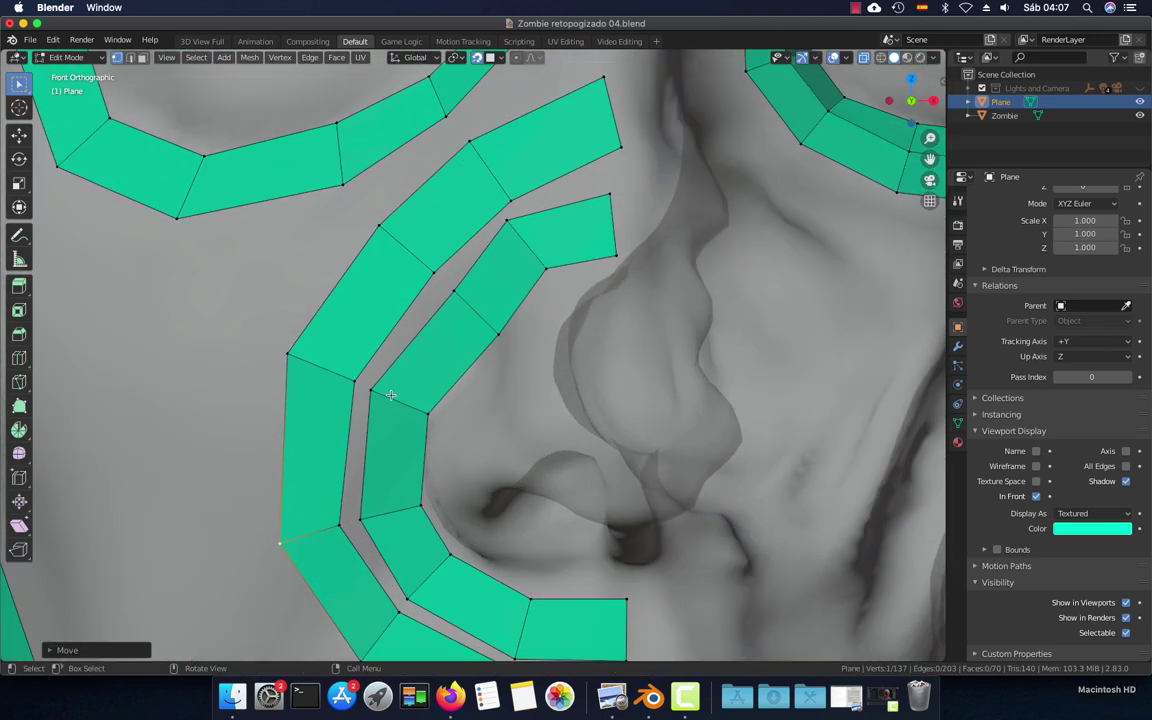
Extend the outer strip's upper vertices up to the nose bridge between the eyes
{"action": "left_click", "coordinate": [358, 377]}
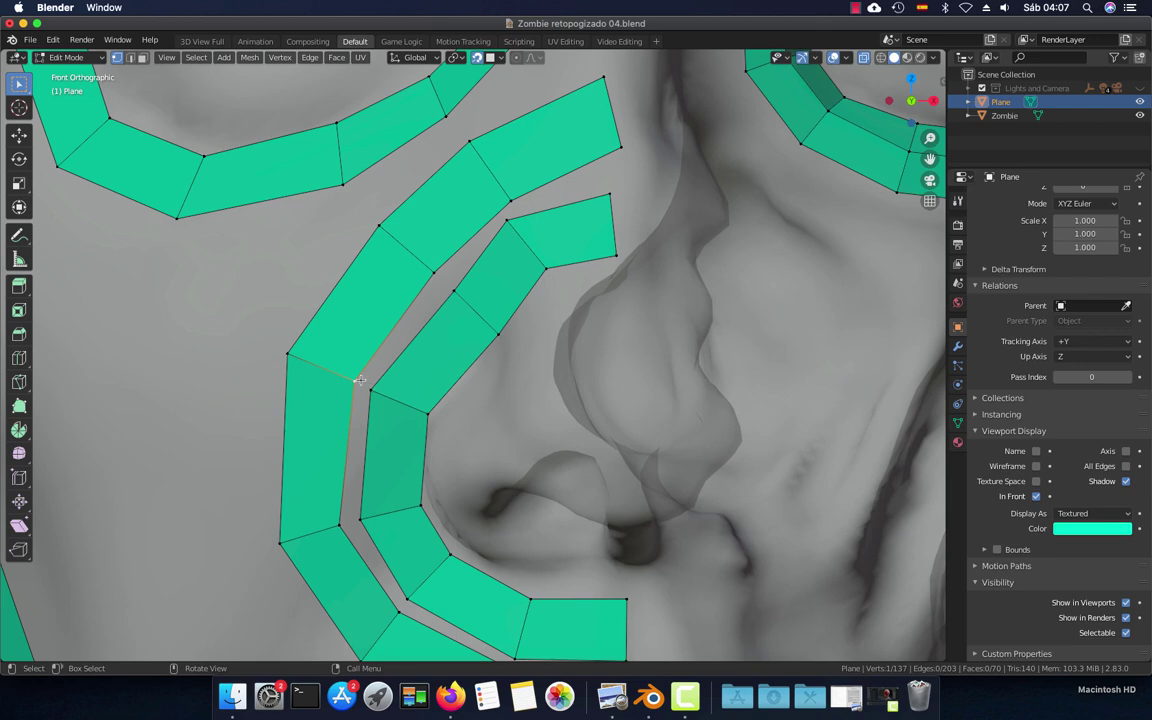
{"action": "left_click", "coordinate": [509, 200]}
{"action": "key", "text": "g"}
{"action": "left_click", "coordinate": [494, 206]}
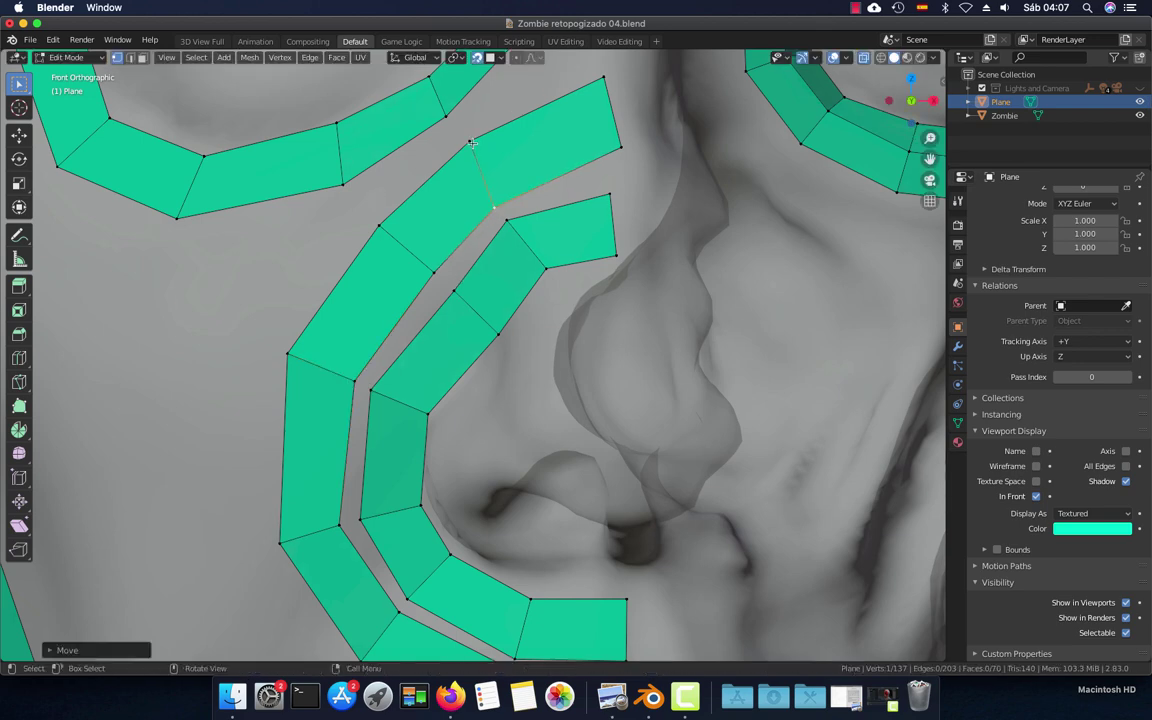
{"action": "left_click", "coordinate": [469, 142]}
{"action": "key", "text": "g"}
{"action": "left_click", "coordinate": [456, 151]}
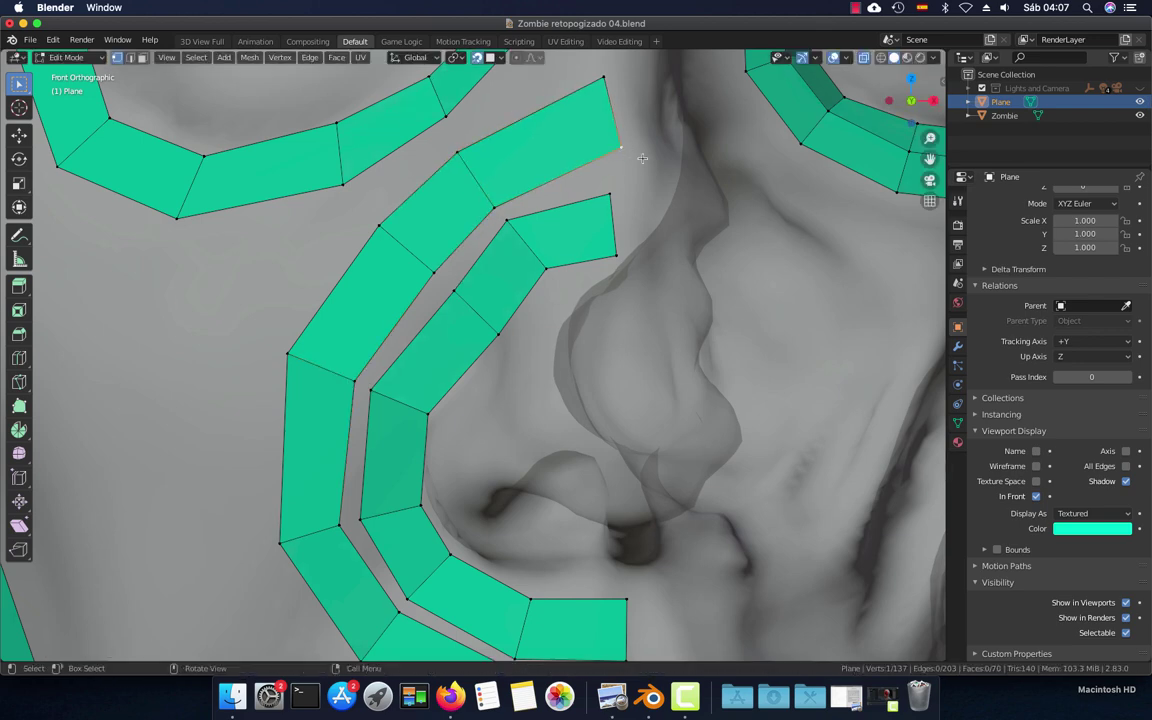
{"action": "middle_click_drag", "start_coordinate": [456, 151], "coordinate": [458, 303], "text": "shift"}
{"action": "left_click", "coordinate": [457, 303]}
{"action": "key", "text": "g"}
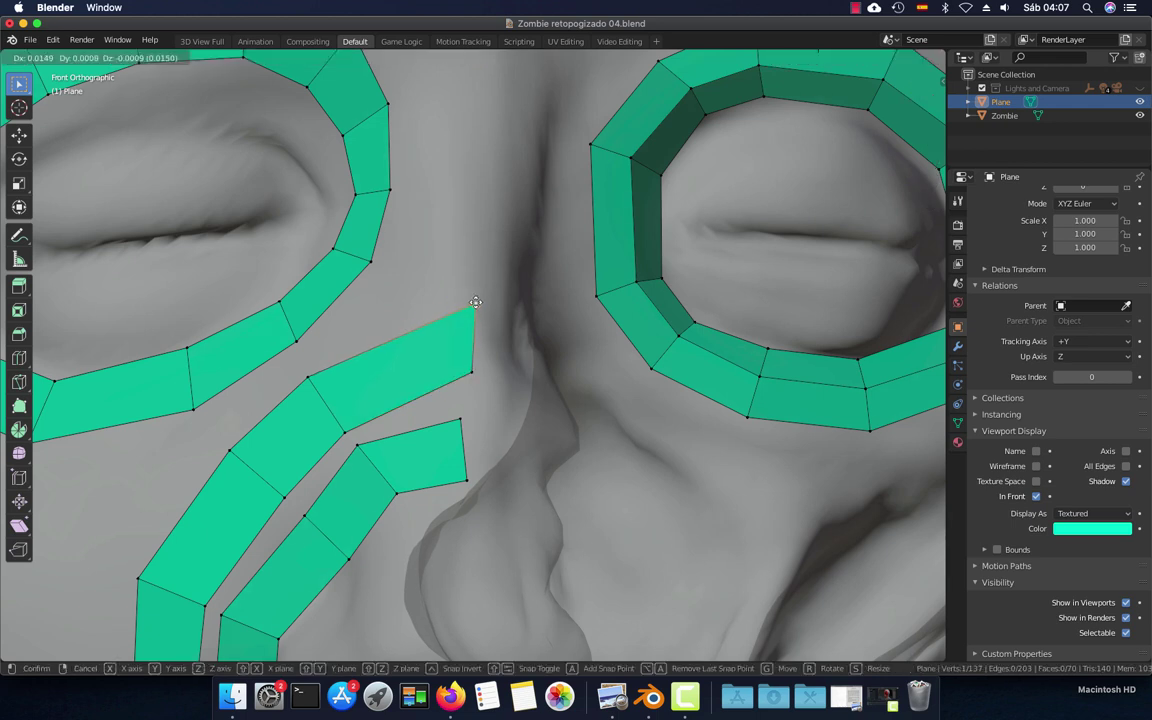
{"action": "left_click", "coordinate": [476, 302]}
Raise the inner nose loop's top and lower end corners to square its end
{"action": "left_click", "coordinate": [457, 419]}
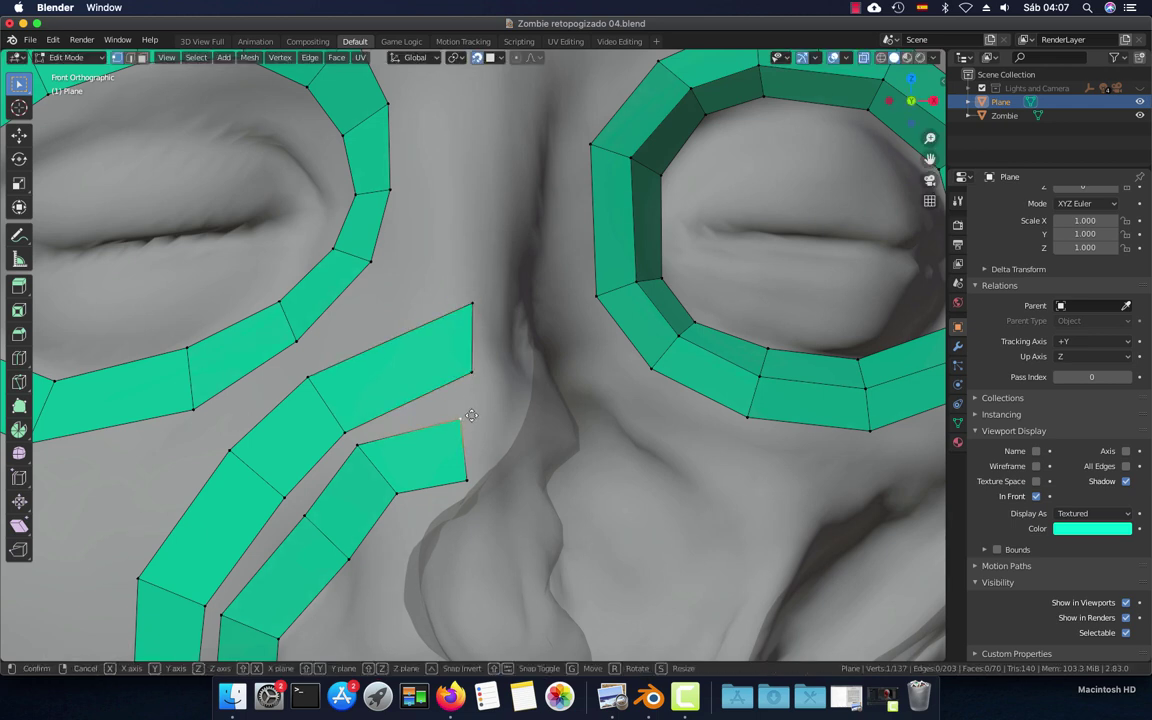
{"action": "key", "text": "g"}
{"action": "left_click", "coordinate": [473, 406]}
{"action": "left_click", "coordinate": [466, 481]}
{"action": "key", "text": "g"}
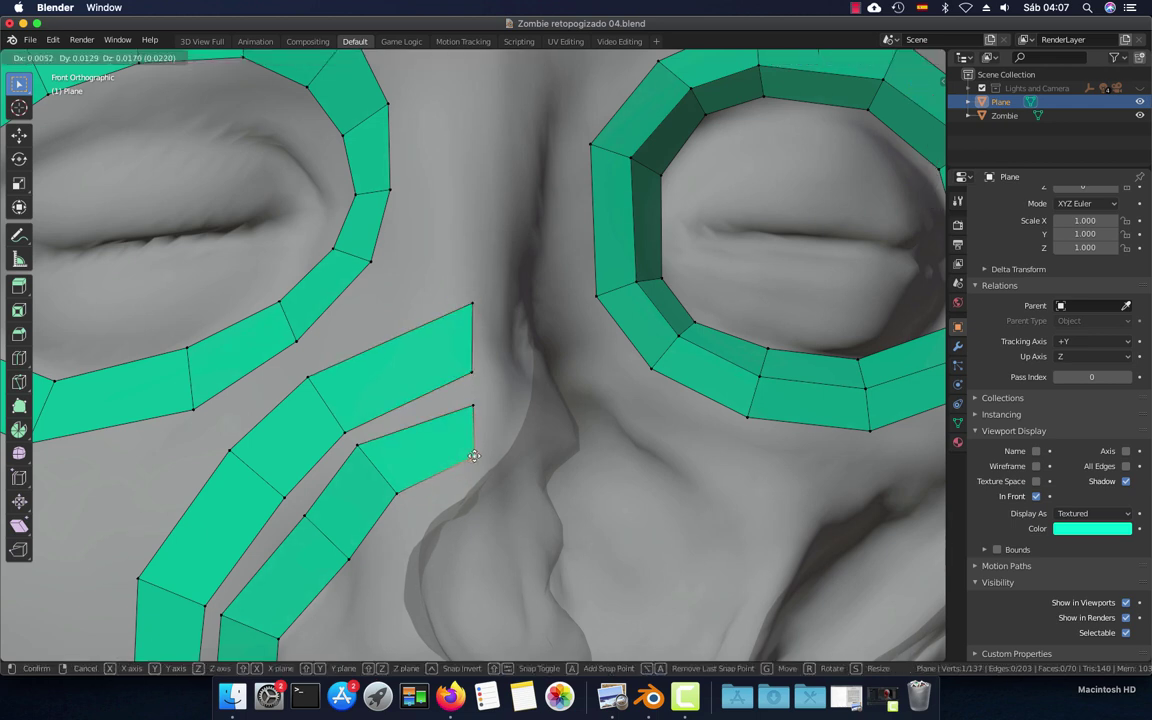
{"action": "left_click", "coordinate": [474, 456]}
{"action": "middle_click_drag", "start_coordinate": [391, 484], "coordinate": [541, 505]}
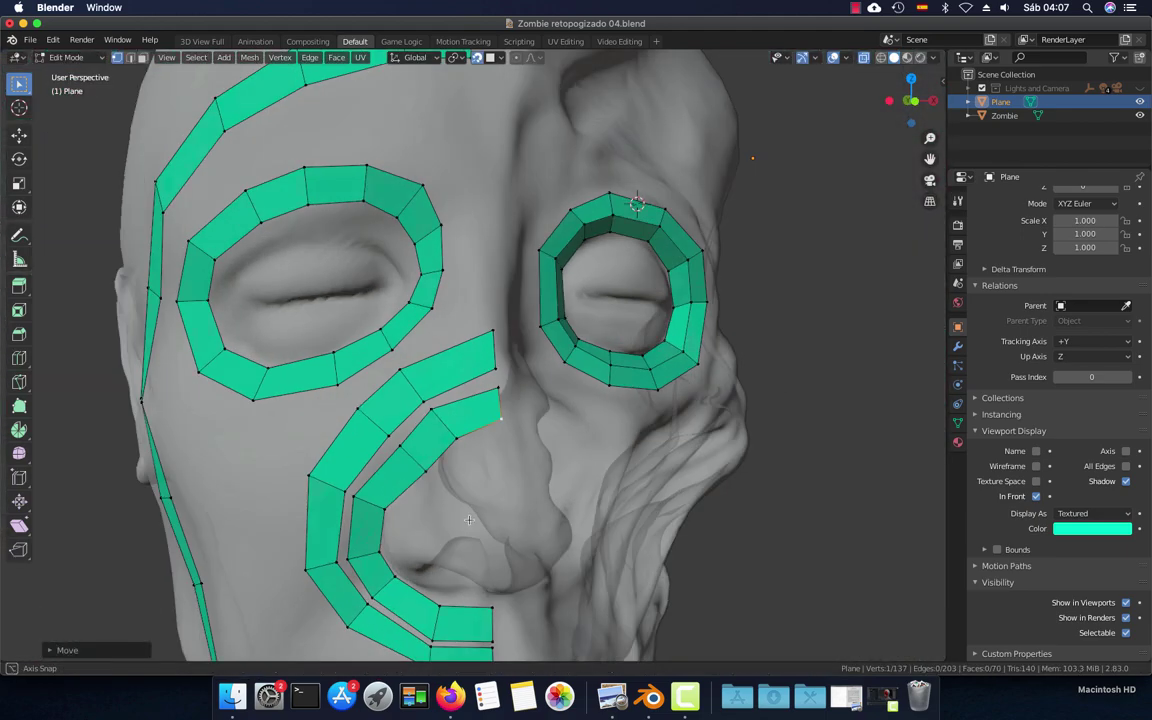
{"action": "scroll", "coordinate": [541, 505], "scroll_direction": "down", "scroll_amount": 5}
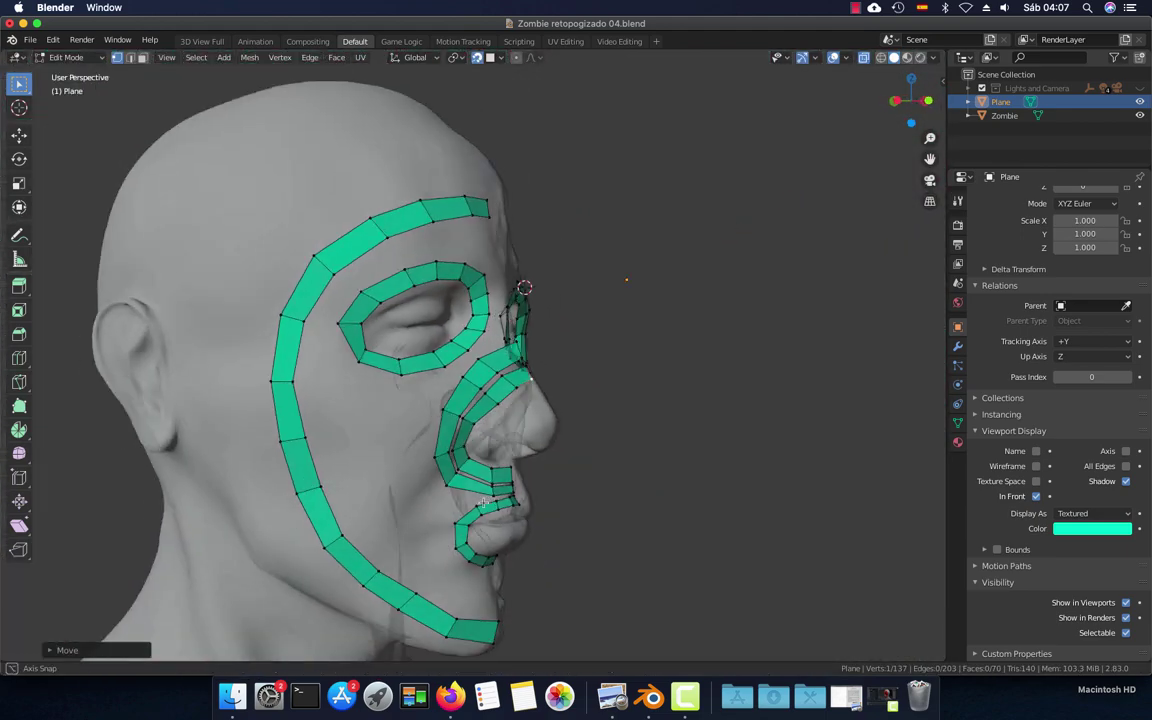
{"action": "mouse_move", "coordinate": [541, 505]}
{"action": "middle_mouse_down"}
{"action": "mouse_move", "coordinate": [386, 443]}
{"action": "mouse_move", "coordinate": [446, 497]}
{"action": "middle_mouse_up"}
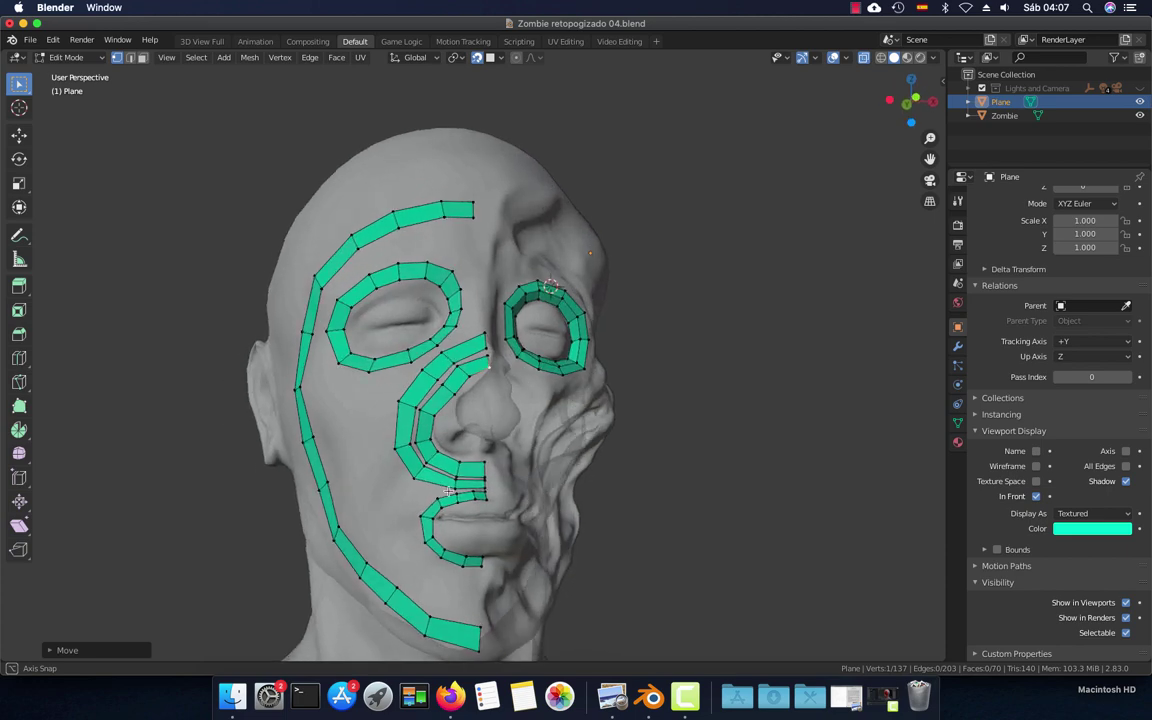
{"action": "key", "text": "KP_1"}
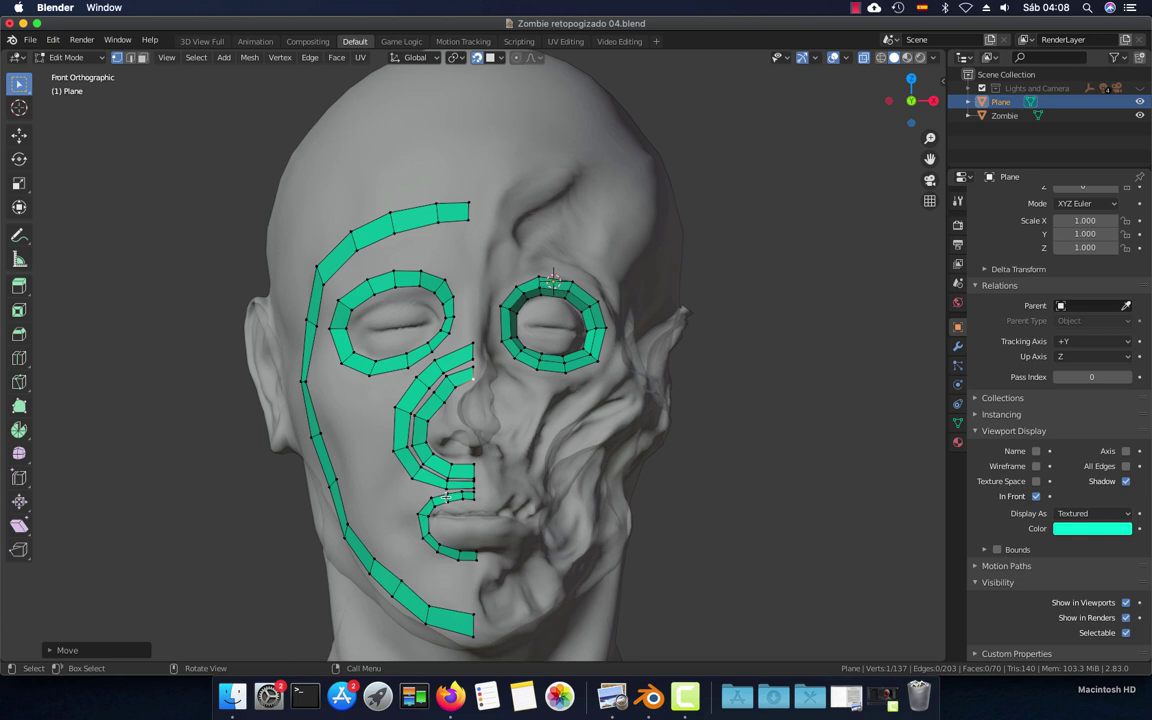
Zoom in and raise the nose strip's end corner vertex with G
{"action": "scroll", "coordinate": [445, 495], "scroll_direction": "up", "scroll_amount": 2}
{"action": "scroll", "coordinate": [455, 475], "scroll_direction": "up", "scroll_amount": 2}
{"action": "scroll", "coordinate": [470, 450], "scroll_direction": "up", "scroll_amount": 2}
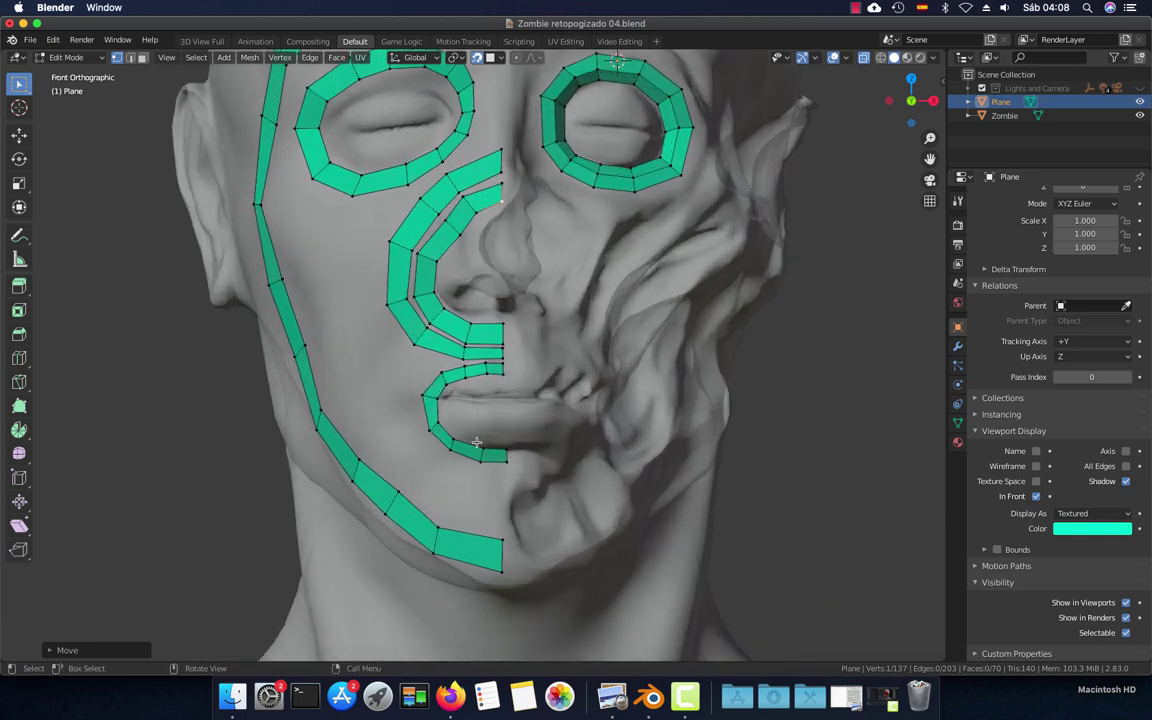
{"action": "scroll", "coordinate": [485, 425], "scroll_direction": "up", "scroll_amount": 2}
{"action": "scroll", "coordinate": [489, 421], "scroll_direction": "up", "scroll_amount": 2}
{"action": "scroll", "coordinate": [510, 415], "scroll_direction": "up", "scroll_amount": 2}
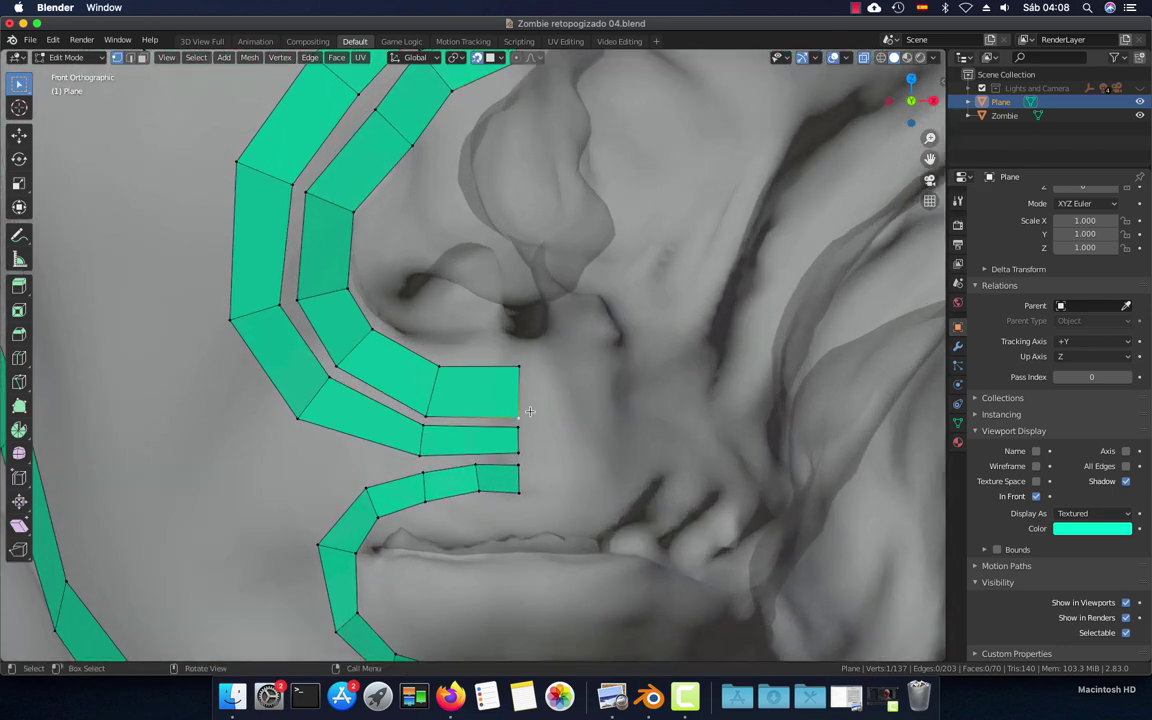
{"action": "key", "text": "g"}
{"action": "left_click", "coordinate": [517, 345]}
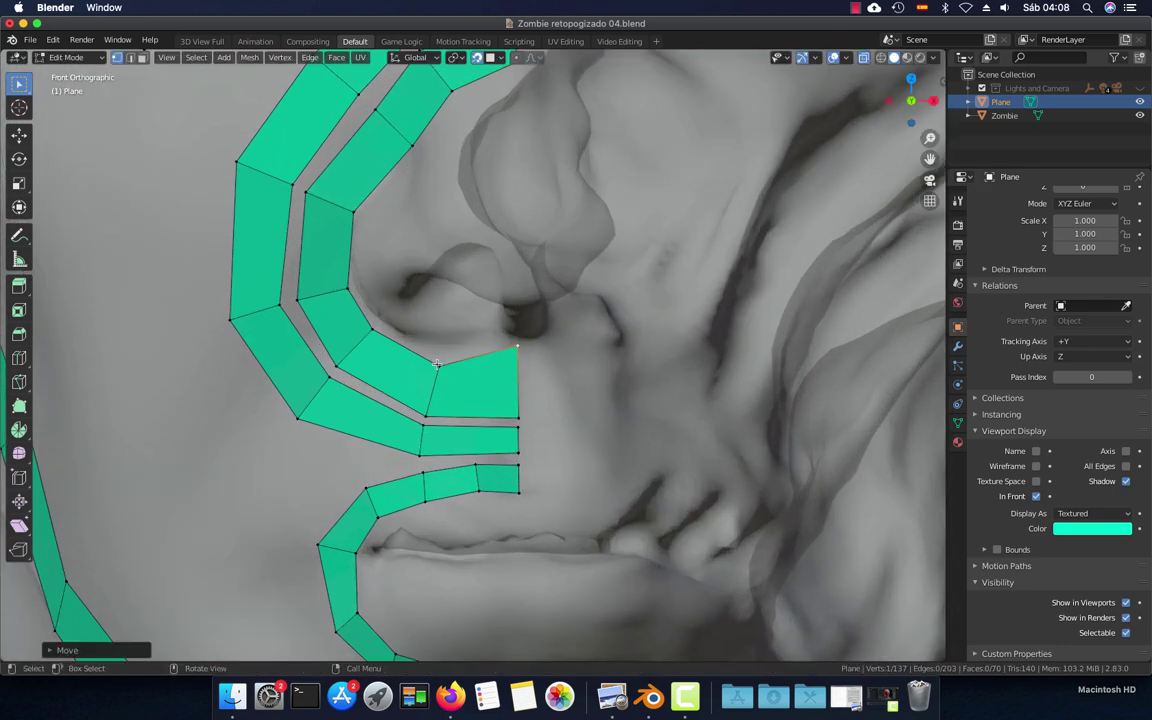
{"action": "key", "text": "g"}
{"action": "key", "text": "Escape"}
Pull the quad's lower vertices up and shift the inner strip's vertices along the nostril
{"action": "mouse_move", "coordinate": [519, 415]}
{"action": "left_mouse_down"}
{"action": "mouse_move", "coordinate": [516, 363]}
{"action": "mouse_move", "coordinate": [517, 377]}
{"action": "left_mouse_up"}
{"action": "left_click_drag", "start_coordinate": [434, 409], "coordinate": [434, 378]}
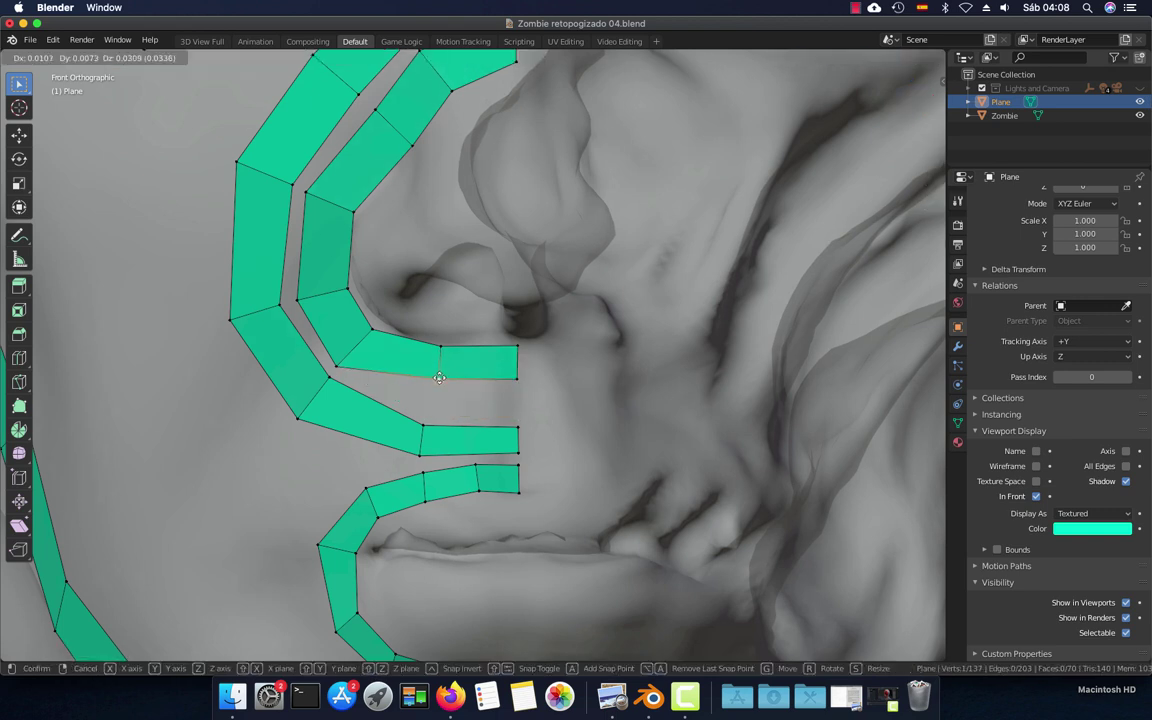
{"action": "left_click_drag", "start_coordinate": [337, 365], "coordinate": [355, 350]}
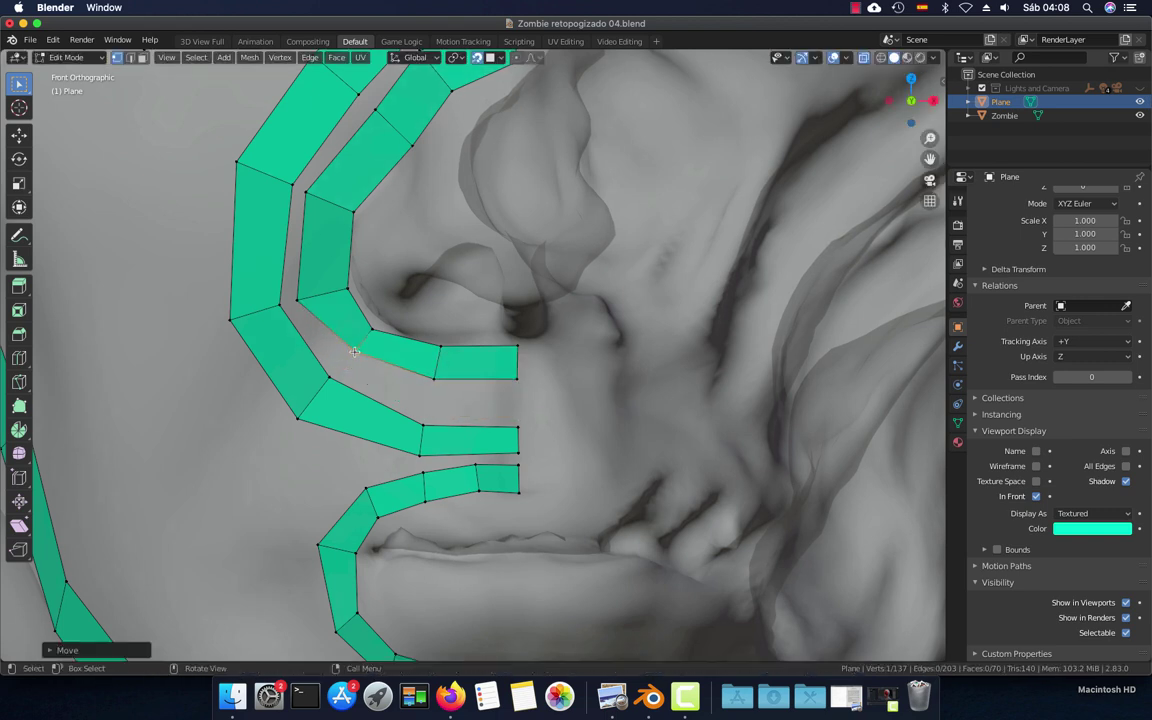
{"action": "left_click_drag", "start_coordinate": [297, 299], "coordinate": [318, 297]}
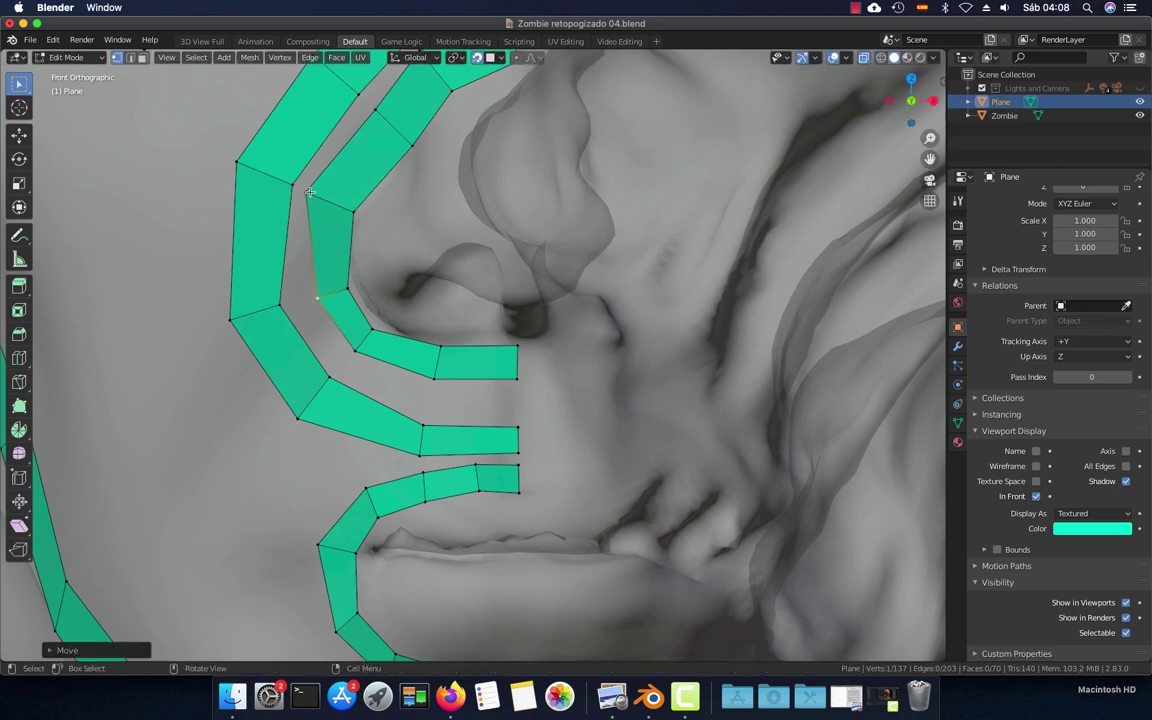
{"action": "left_click_drag", "start_coordinate": [310, 192], "coordinate": [326, 202]}
{"action": "left_click_drag", "start_coordinate": [375, 110], "coordinate": [390, 125]}
Raise the inner strip's end vertex near the nose bridge, orbit to check, and return to front view
{"action": "middle_click_drag", "start_coordinate": [390, 125], "coordinate": [386, 258], "text": "shift"}
{"action": "left_click_drag", "start_coordinate": [386, 258], "coordinate": [384, 258]}
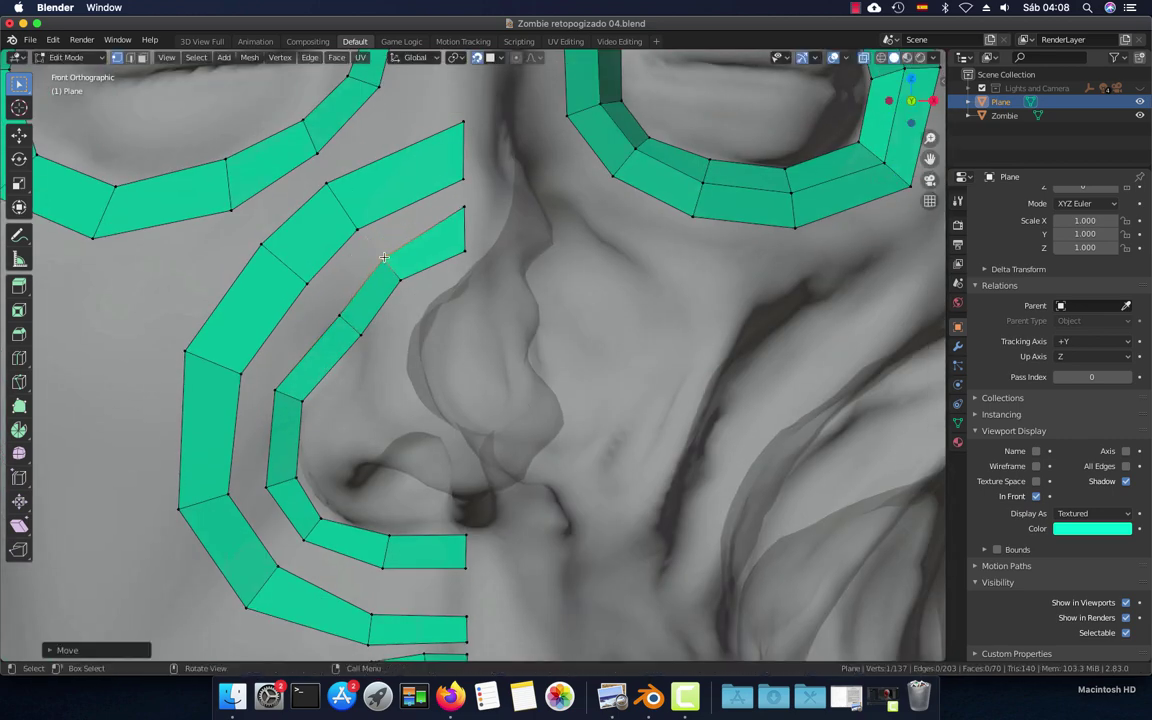
{"action": "left_click_drag", "start_coordinate": [461, 253], "coordinate": [461, 239]}
{"action": "left_click", "coordinate": [462, 237]}
{"action": "scroll", "coordinate": [462, 237], "scroll_direction": "down", "scroll_amount": 3}
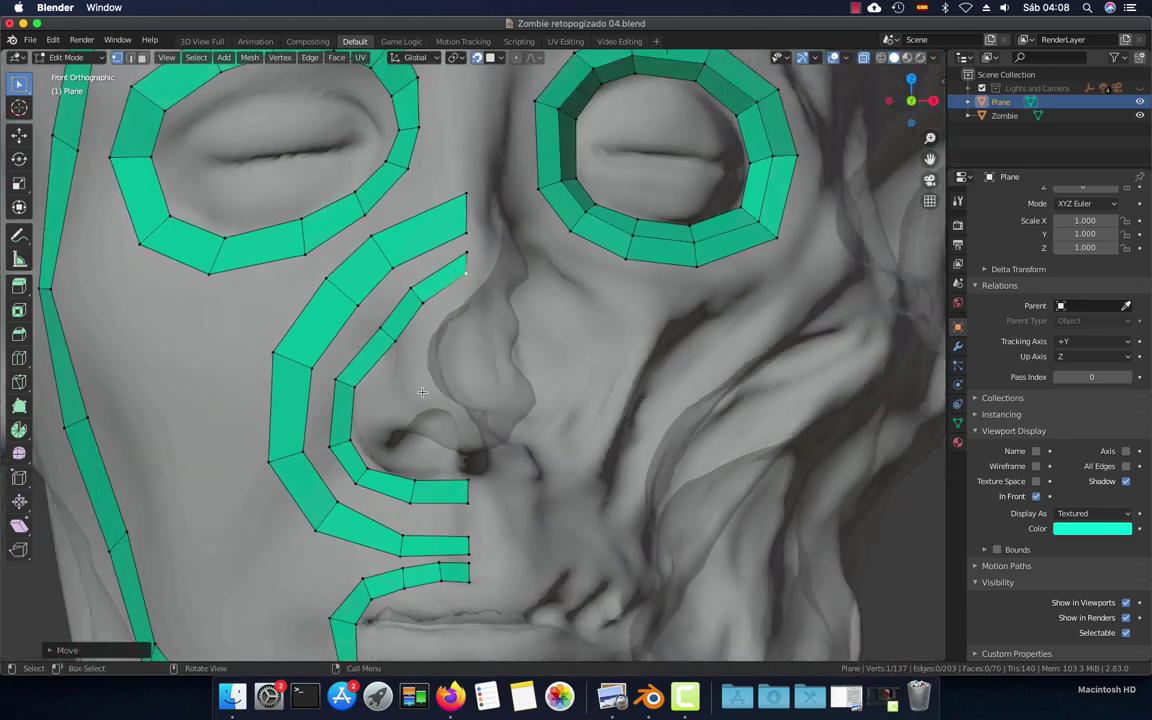
{"action": "mouse_move", "coordinate": [462, 237]}
{"action": "middle_mouse_down"}
{"action": "mouse_move", "coordinate": [470, 366]}
{"action": "mouse_move", "coordinate": [440, 352]}
{"action": "middle_mouse_up"}
{"action": "scroll", "coordinate": [470, 366], "scroll_direction": "up", "scroll_amount": 5}
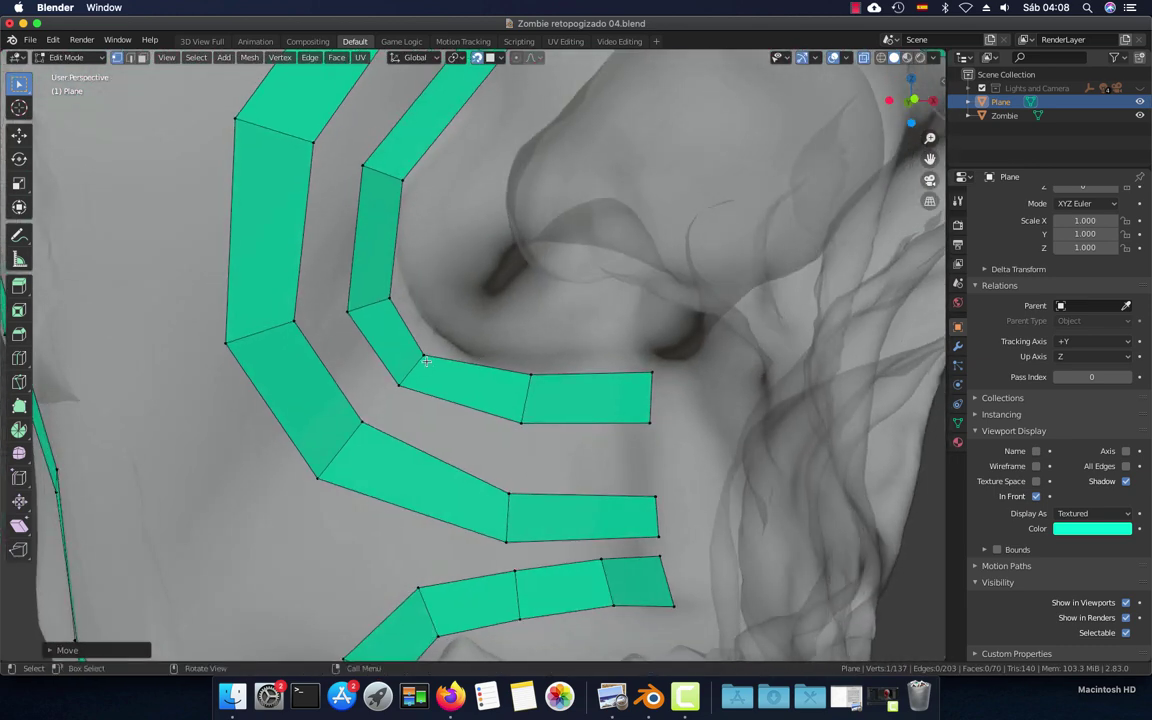
{"action": "left_click_drag", "start_coordinate": [430, 352], "coordinate": [400, 298]}
{"action": "middle_click_drag", "start_coordinate": [400, 298], "coordinate": [471, 308]}
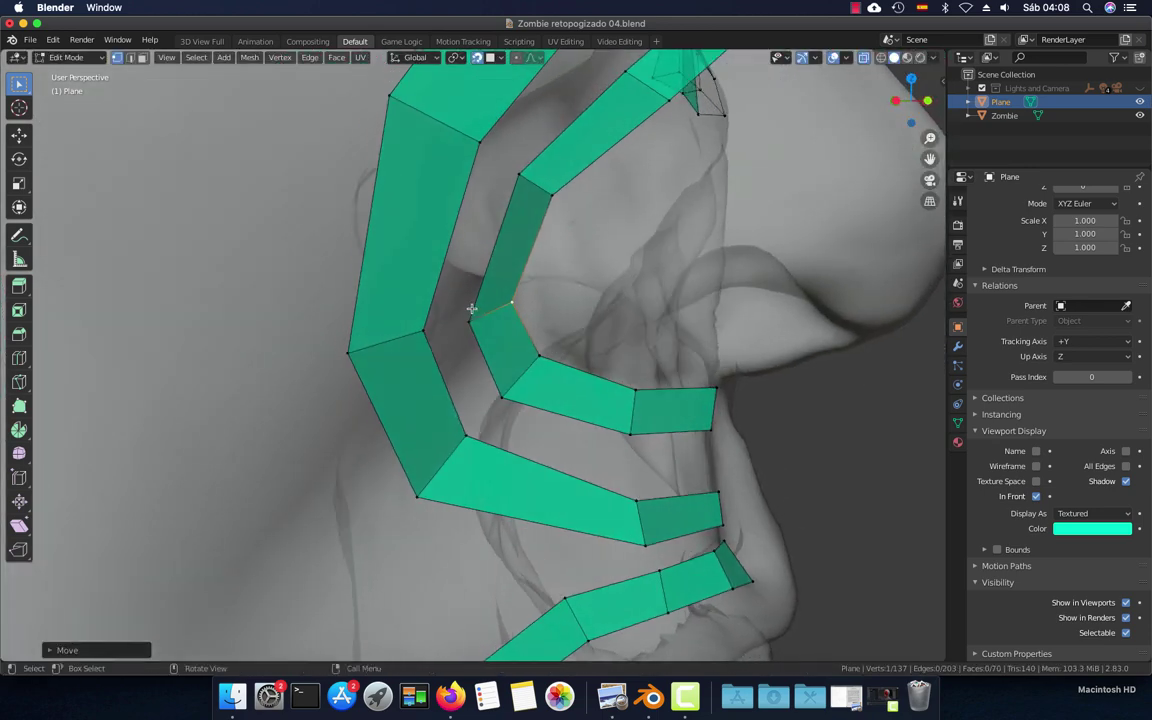
{"action": "key", "text": "KP_1"}
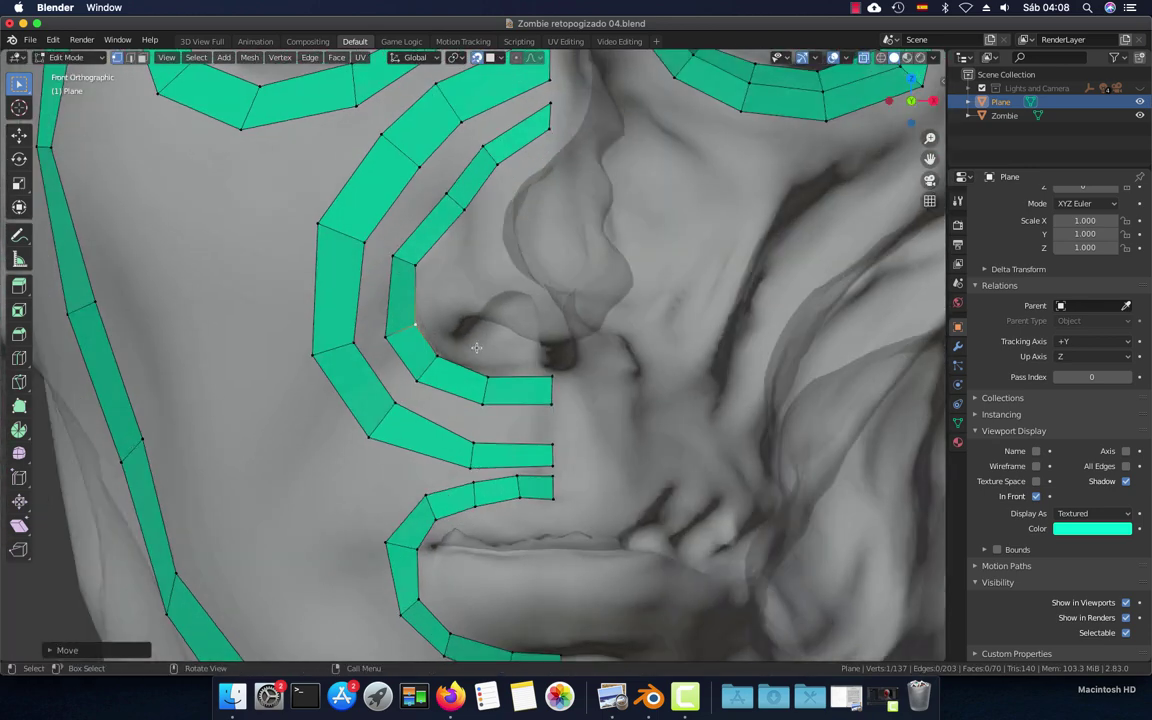
Raise the outer nose strip's right end vertex and its bottom end vertex
{"action": "scroll", "coordinate": [476, 347], "scroll_direction": "up", "scroll_amount": 2}
{"action": "scroll", "coordinate": [540, 385], "scroll_direction": "up", "scroll_amount": 1}
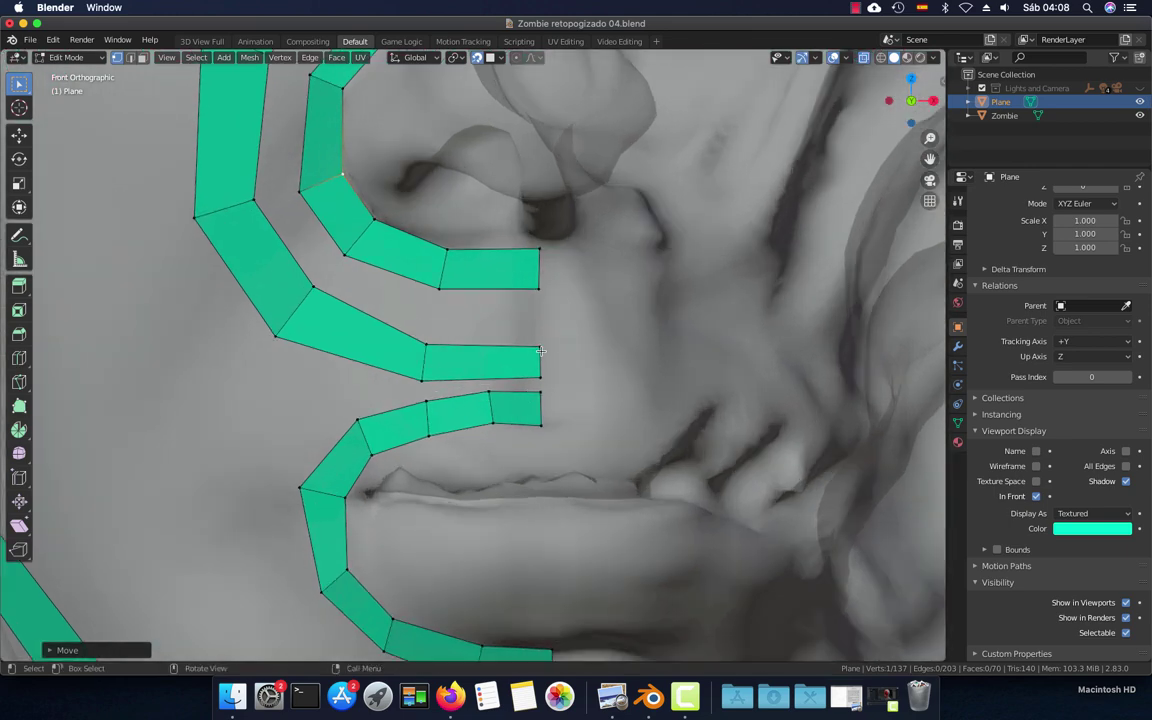
{"action": "left_click_drag", "start_coordinate": [540, 349], "coordinate": [533, 318]}
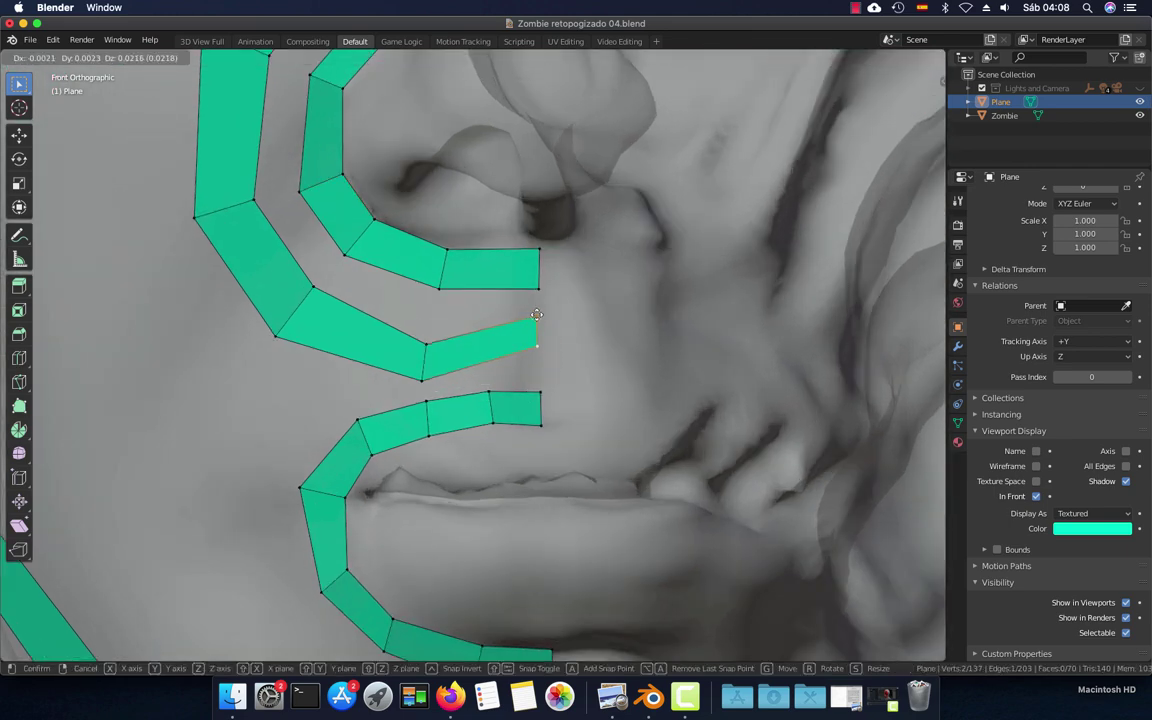
{"action": "left_click", "coordinate": [538, 313]}
{"action": "left_click", "coordinate": [427, 343]}
{"action": "key", "text": "g"}
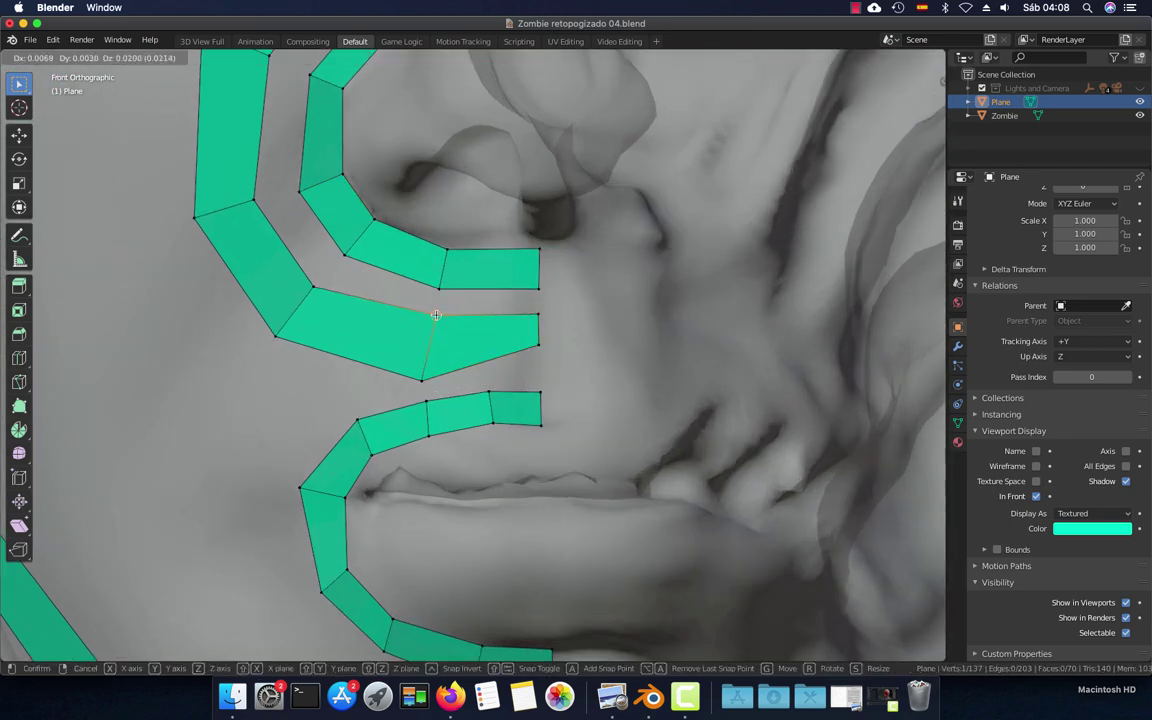
{"action": "left_click", "coordinate": [435, 315]}
Reposition the next strip vertex, the lower-left vertex and the left strip's inner vertex
{"action": "left_click", "coordinate": [423, 367]}
{"action": "key", "text": "g"}
{"action": "left_click", "coordinate": [384, 316]}
{"action": "left_click", "coordinate": [313, 287]}
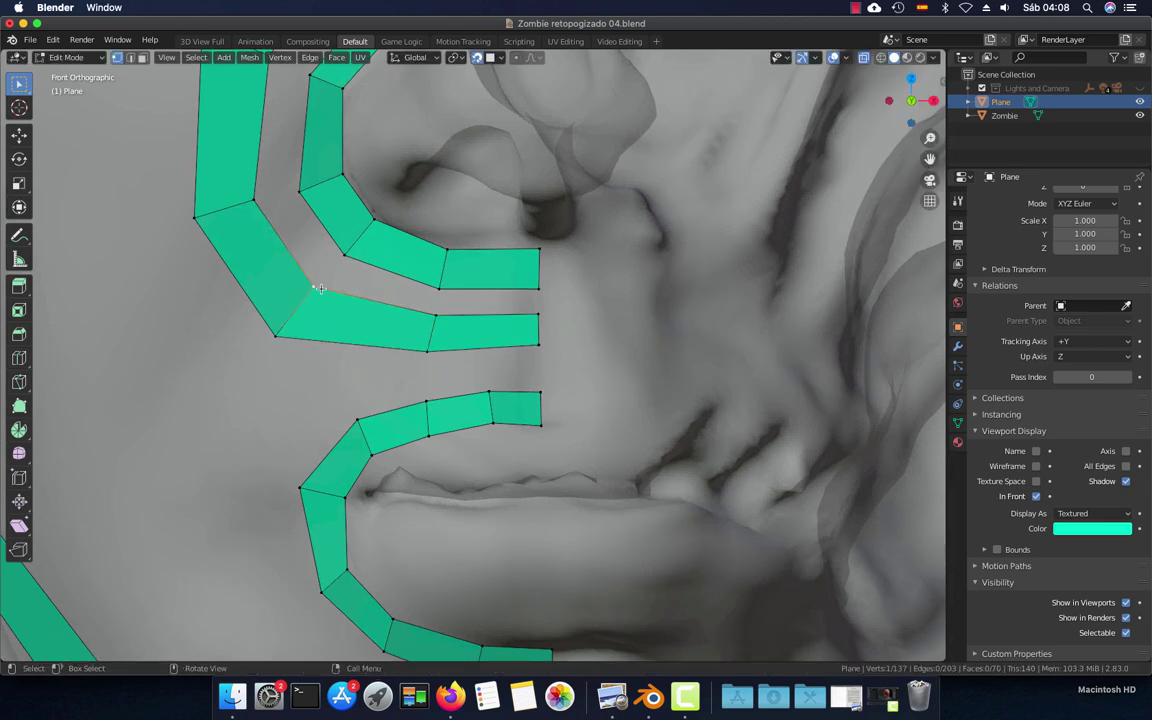
{"action": "key", "text": "g"}
{"action": "left_click", "coordinate": [327, 280]}
{"action": "left_click", "coordinate": [275, 336]}
{"action": "key", "text": "g"}
{"action": "left_click", "coordinate": [296, 319]}
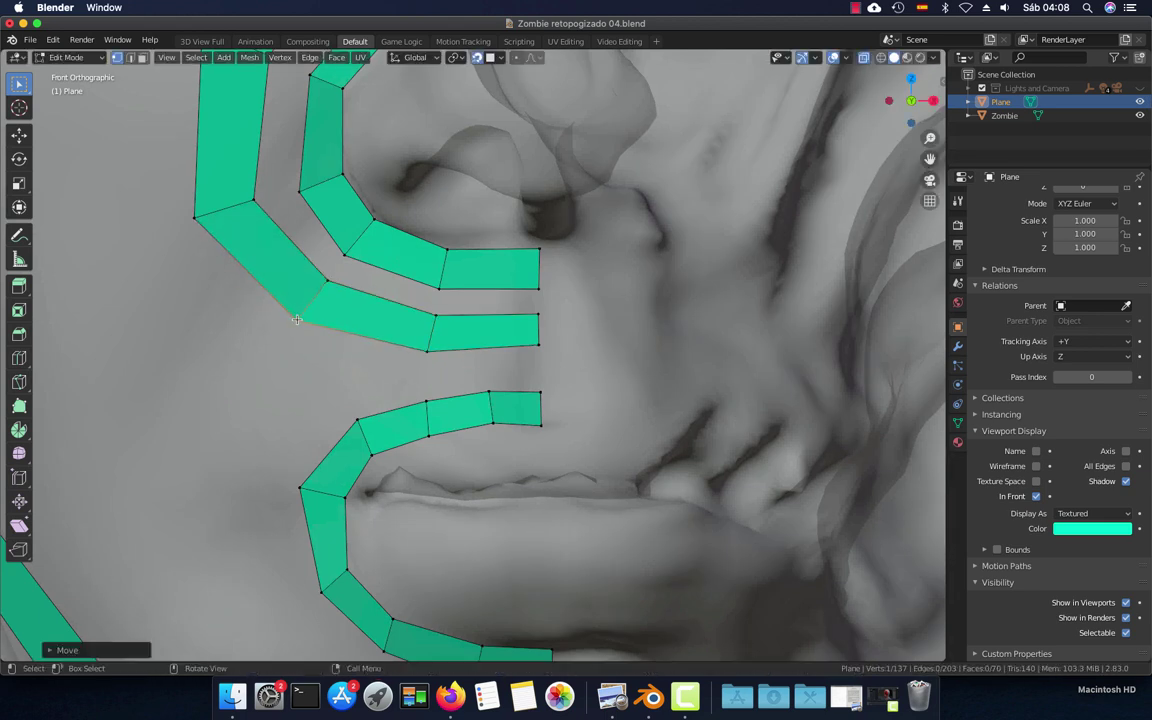
Nudge the strip's outer vertices along the cheek contour
{"action": "left_click", "coordinate": [254, 197]}
{"action": "key", "text": "g"}
{"action": "left_click", "coordinate": [268, 203]}
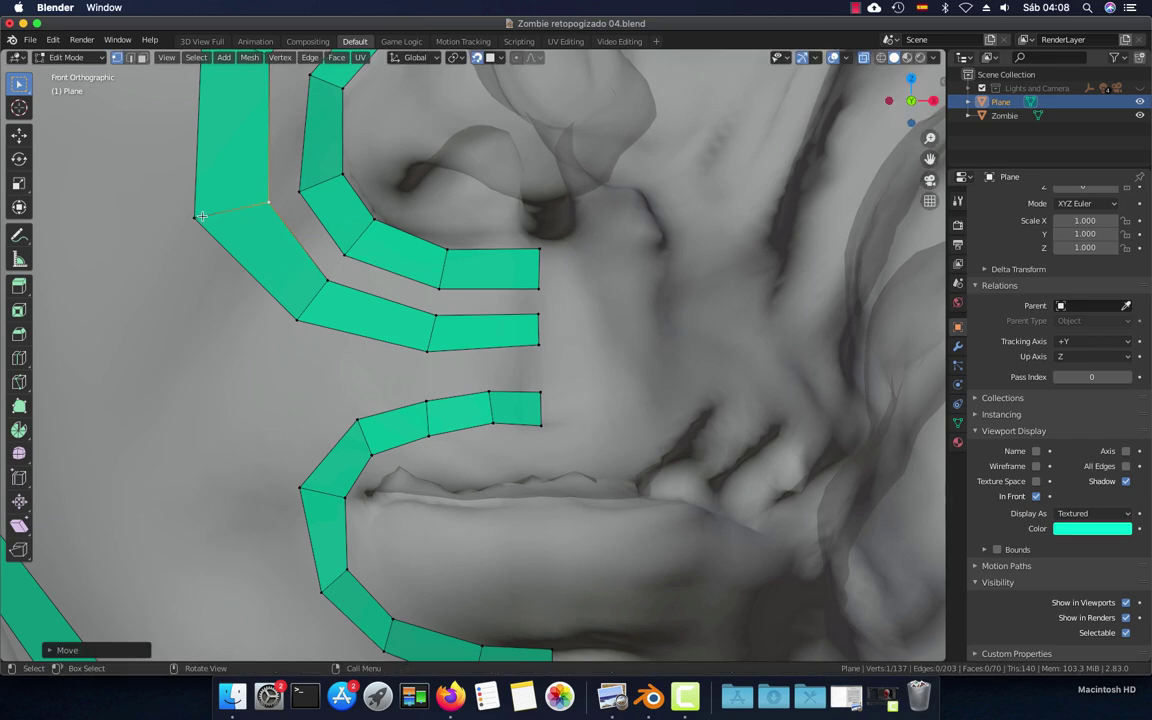
{"action": "left_click", "coordinate": [194, 216]}
{"action": "key", "text": "g"}
{"action": "left_click", "coordinate": [221, 221]}
Adjust the upper vertices of the outer nose strip, including its upper-left and outer upper vertices
{"action": "middle_click_drag", "start_coordinate": [197, 205], "coordinate": [240, 390], "text": "shift"}
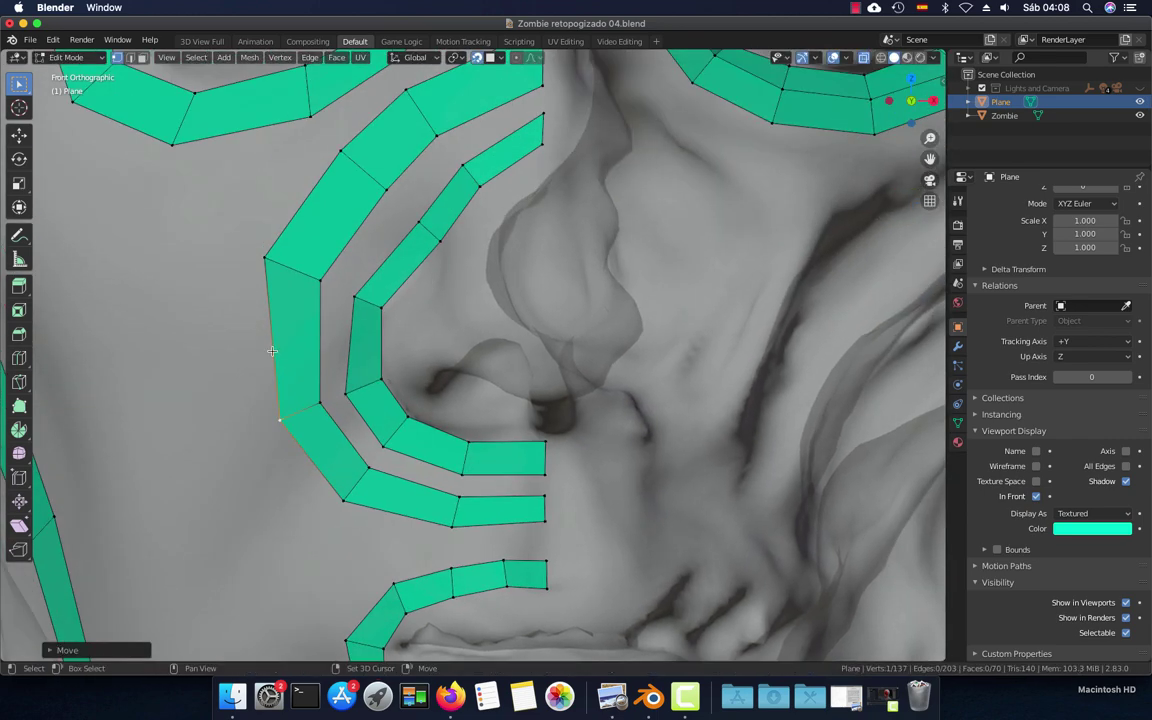
{"action": "left_click", "coordinate": [320, 289]}
{"action": "key", "text": "g"}
{"action": "left_click", "coordinate": [320, 289]}
{"action": "left_click", "coordinate": [265, 258]}
{"action": "key", "text": "g"}
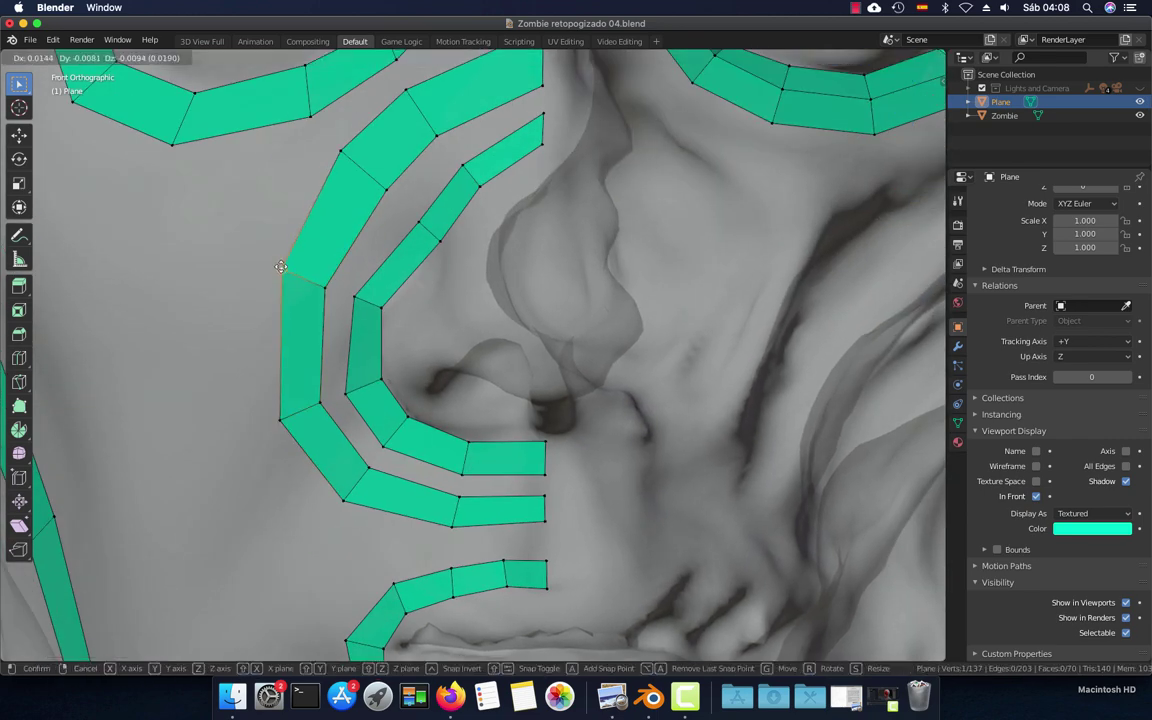
{"action": "left_click", "coordinate": [281, 267]}
{"action": "left_click", "coordinate": [340, 152]}
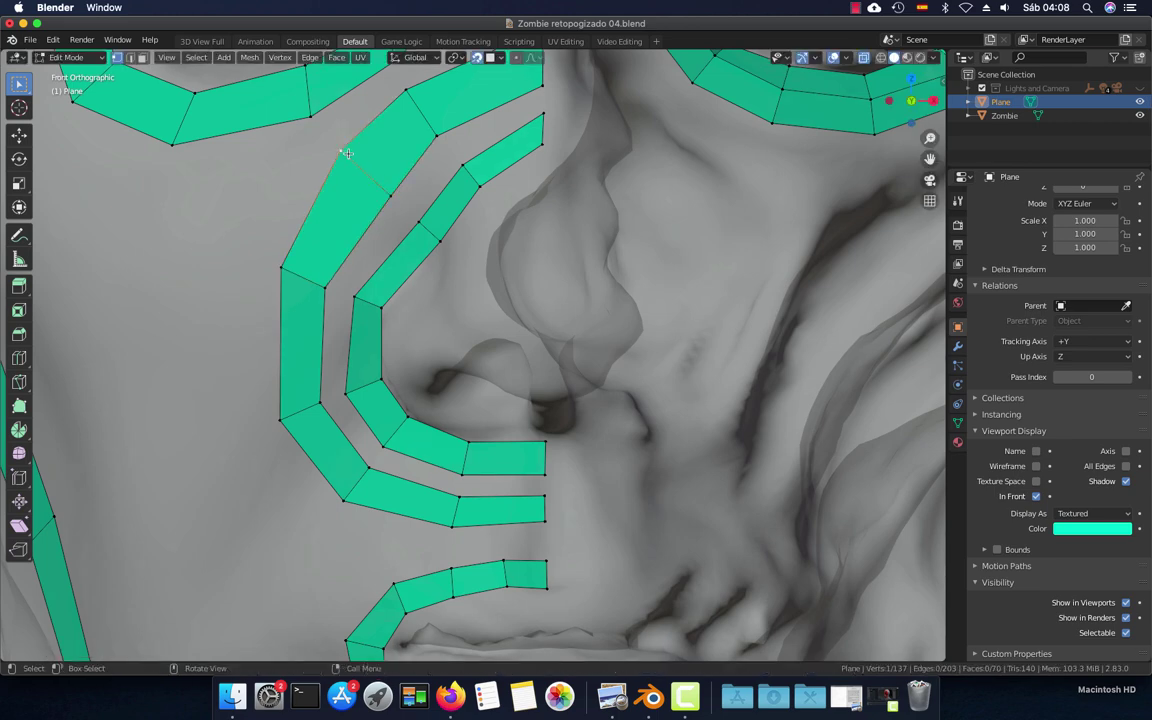
{"action": "key", "text": "g"}
{"action": "left_click", "coordinate": [351, 166]}
Even out the two vertices at the top of the nose strips
{"action": "middle_click_drag", "start_coordinate": [352, 268], "coordinate": [337, 378], "text": "shift"}
{"action": "left_click", "coordinate": [389, 204]}
{"action": "key", "text": "g"}
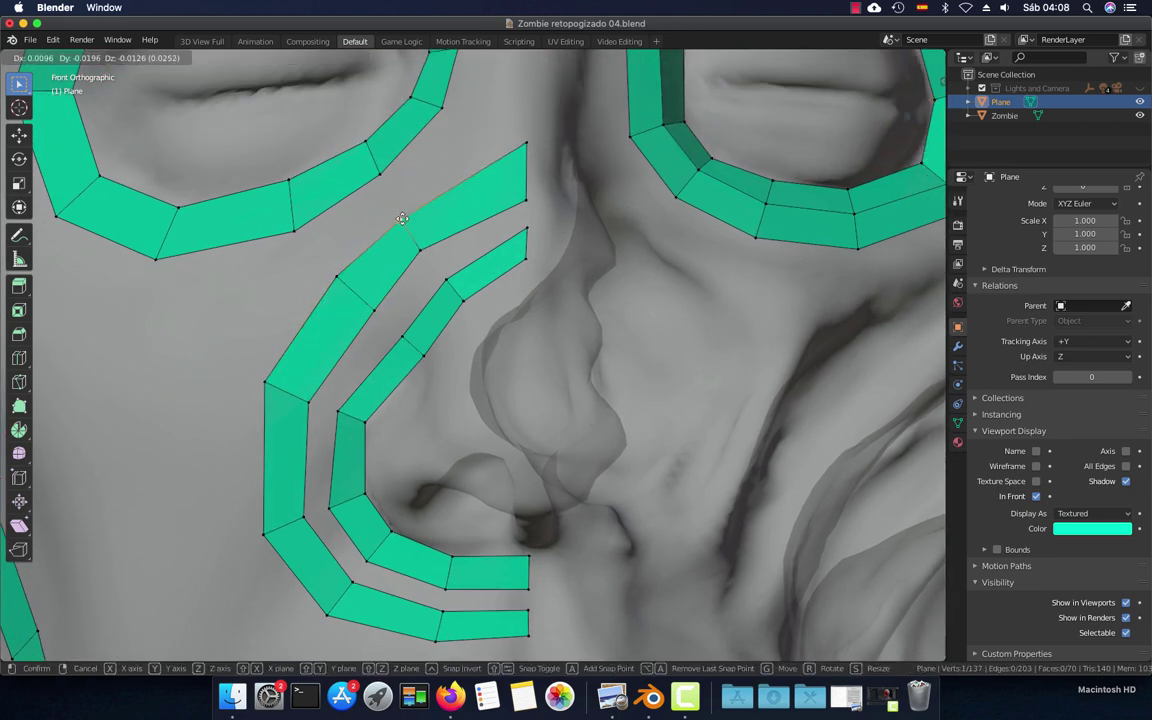
{"action": "left_click", "coordinate": [403, 215]}
{"action": "left_click", "coordinate": [418, 247]}
{"action": "key", "text": "g"}
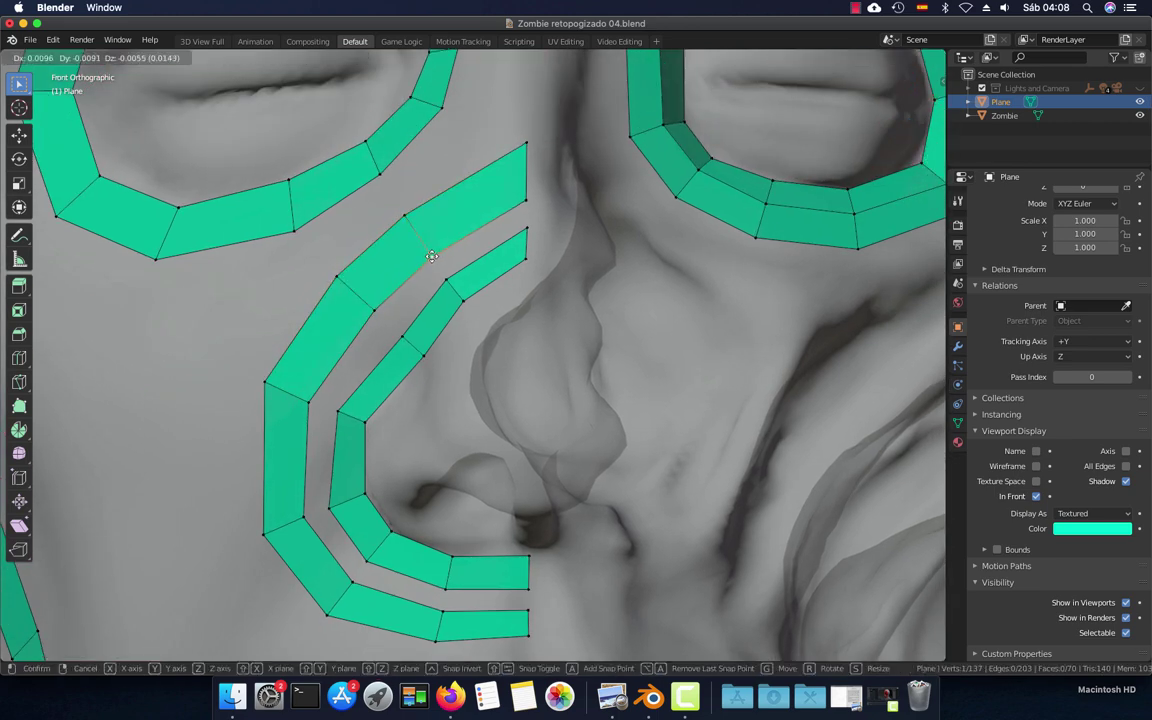
{"action": "left_click", "coordinate": [431, 256]}
Orbit to check the strips against the head, return to front view, and zoom toward the mouth
{"action": "scroll", "coordinate": [431, 256], "scroll_direction": "down", "scroll_amount": 2}
{"action": "scroll", "coordinate": [431, 256], "scroll_direction": "down", "scroll_amount": 4}
{"action": "middle_click_drag", "start_coordinate": [431, 256], "coordinate": [414, 348]}
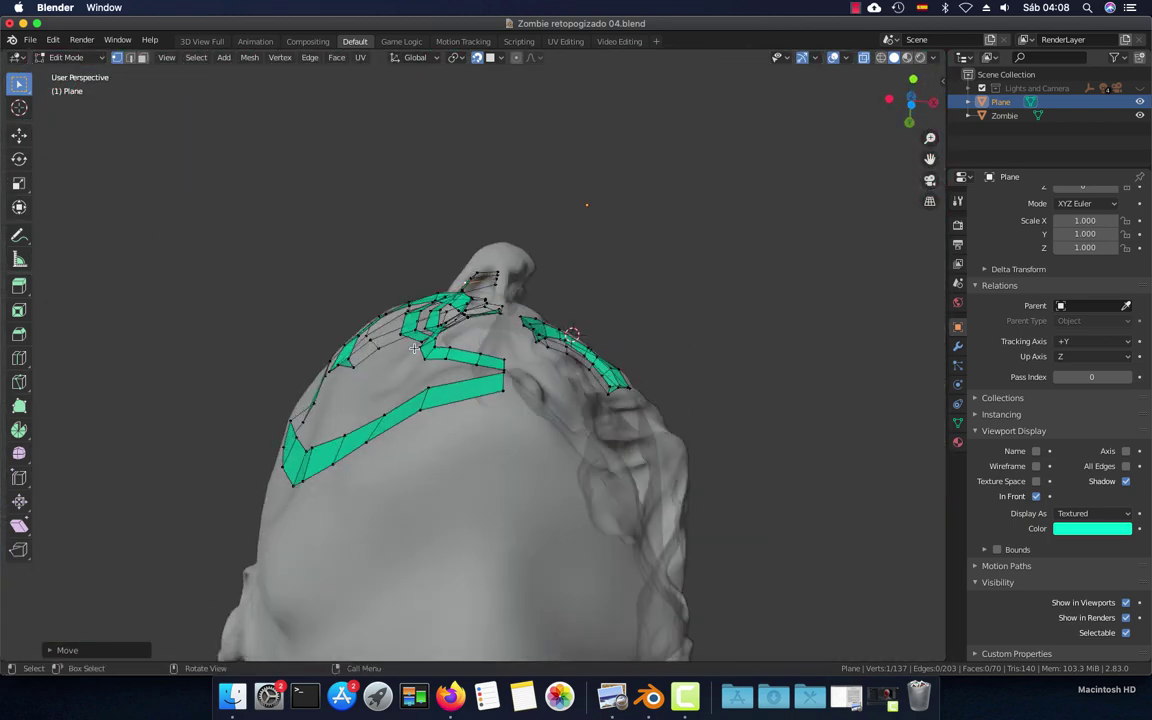
{"action": "key", "text": "KP_1"}
{"action": "scroll", "coordinate": [430, 400], "scroll_direction": "up", "scroll_amount": 1}
{"action": "scroll", "coordinate": [453, 323], "scroll_direction": "up", "scroll_amount": 3}
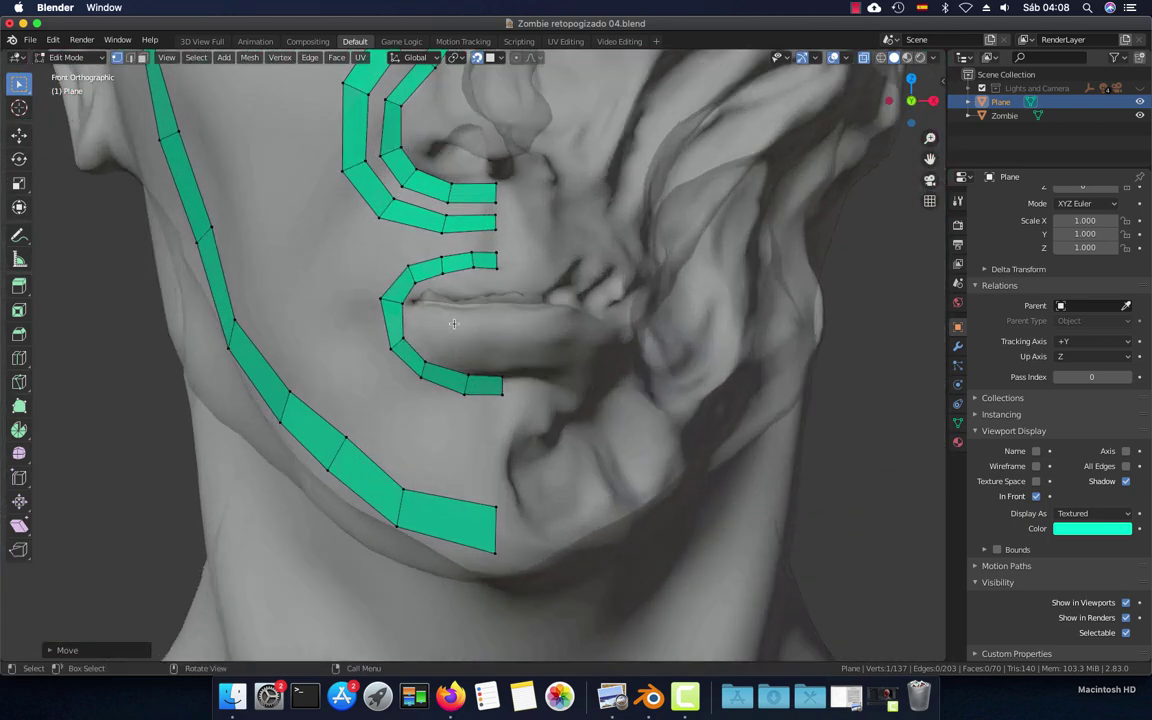
{"action": "scroll", "coordinate": [477, 288], "scroll_direction": "up", "scroll_amount": 2}
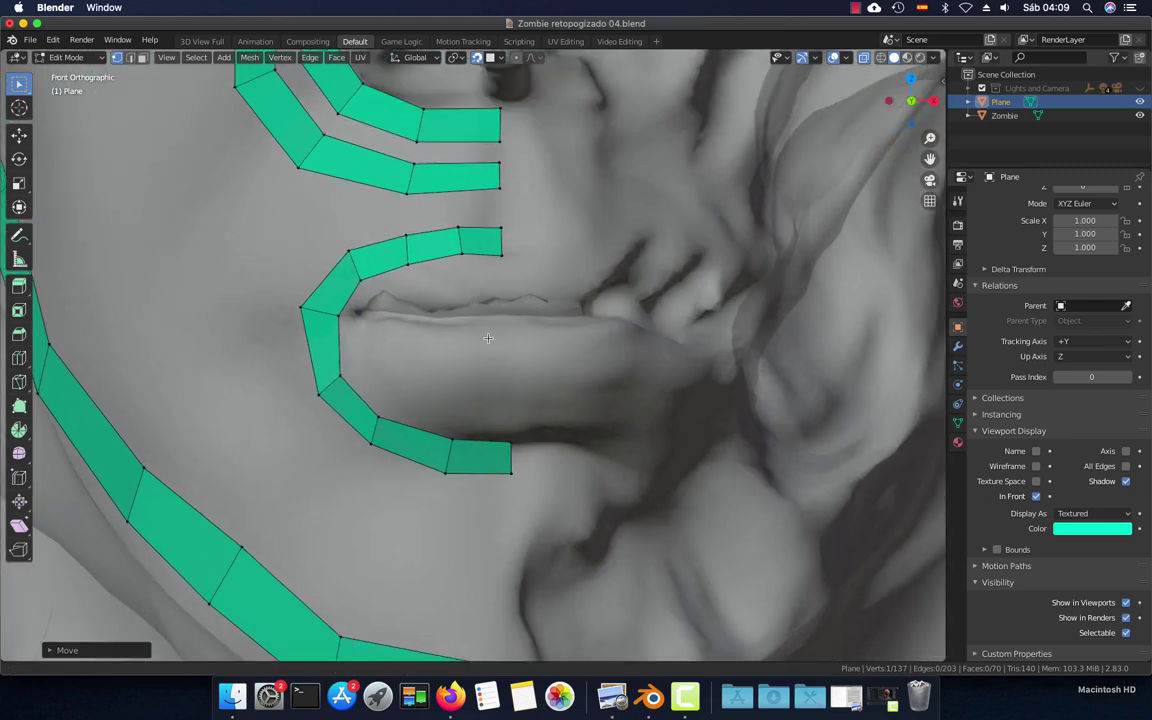
{"action": "scroll", "coordinate": [497, 268], "scroll_direction": "up", "scroll_amount": 1}
Loop cut the end segments of both the upper and lower nose strips
{"action": "key", "text": "ctrl+r"}
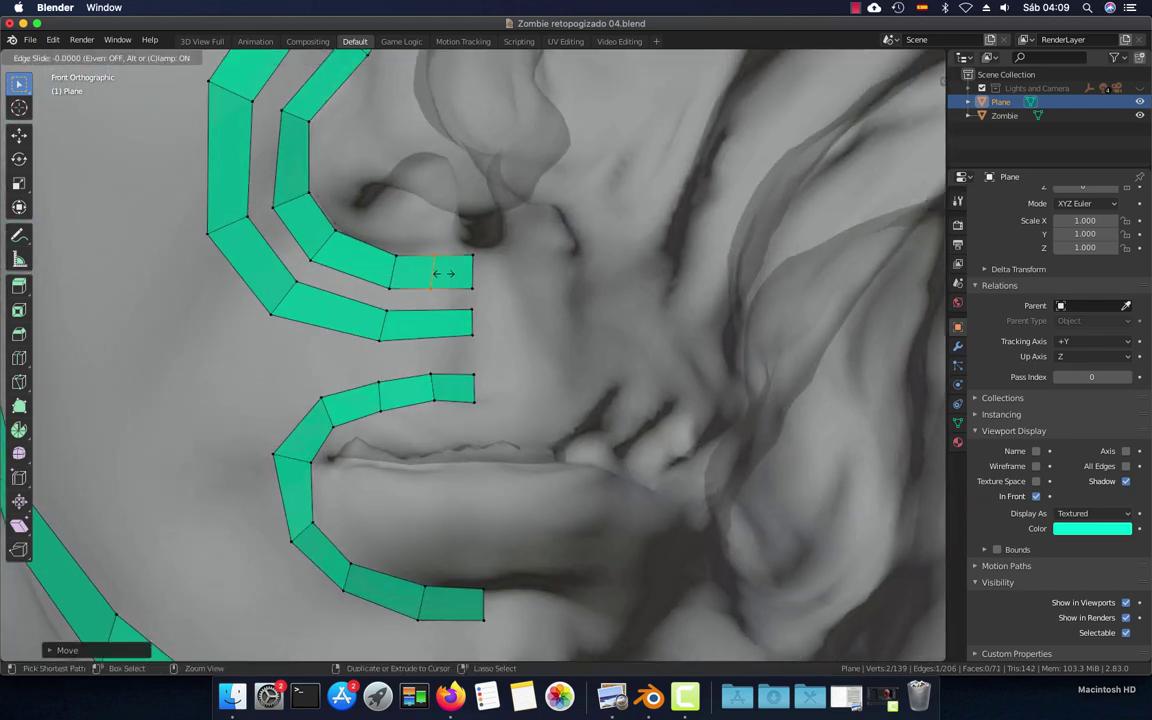
{"action": "left_click", "coordinate": [441, 297]}
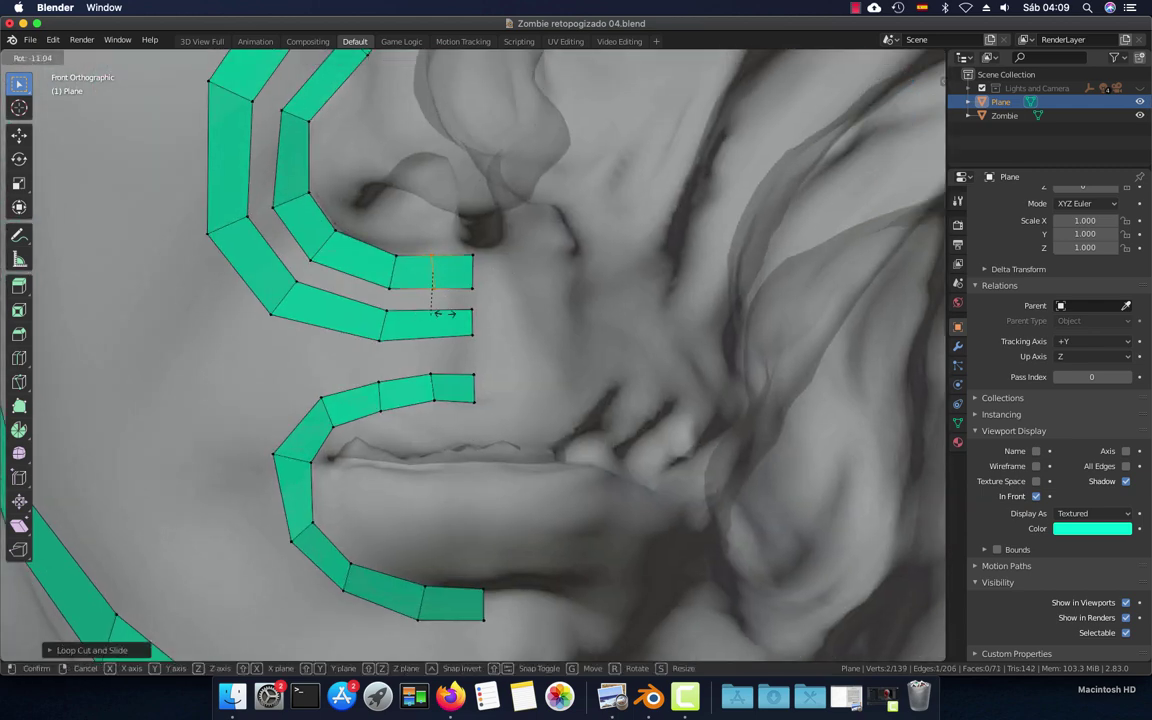
{"action": "key", "text": "ctrl+r"}
{"action": "left_click", "coordinate": [432, 321]}
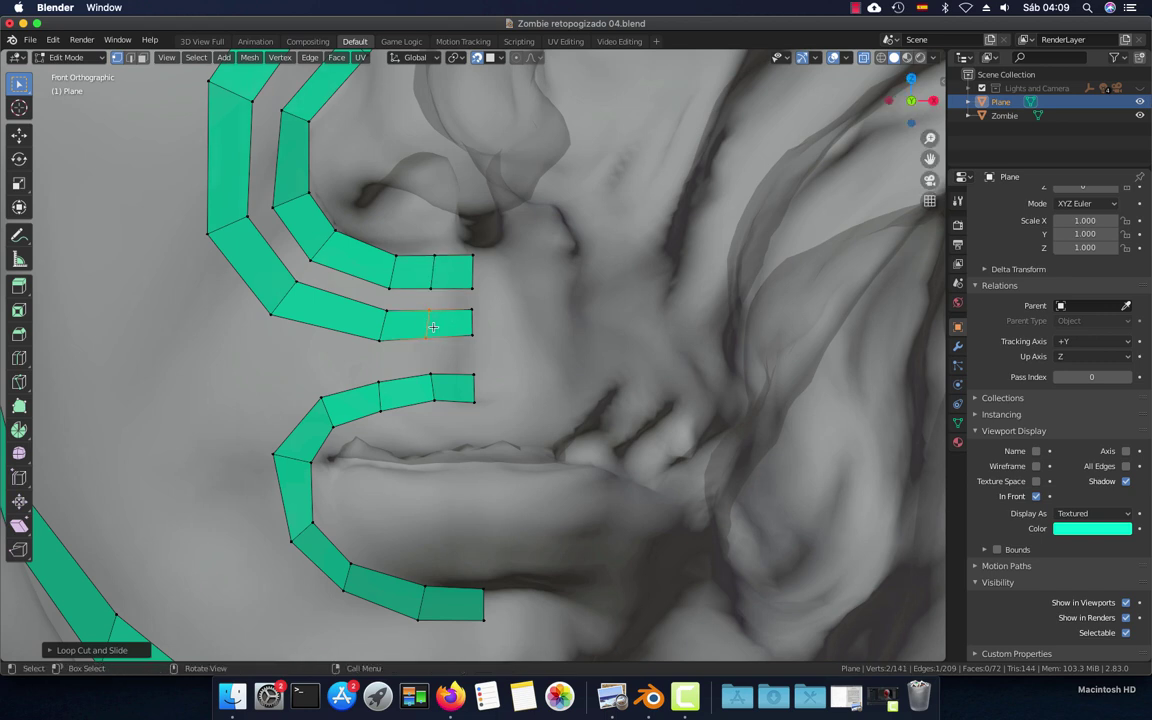
Straighten the new edges on both strips by dragging their vertices into line
{"action": "scroll", "coordinate": [434, 322], "scroll_direction": "up", "scroll_amount": 2}
{"action": "left_click_drag", "start_coordinate": [403, 331], "coordinate": [410, 295]}
{"action": "left_click_drag", "start_coordinate": [417, 212], "coordinate": [419, 215]}
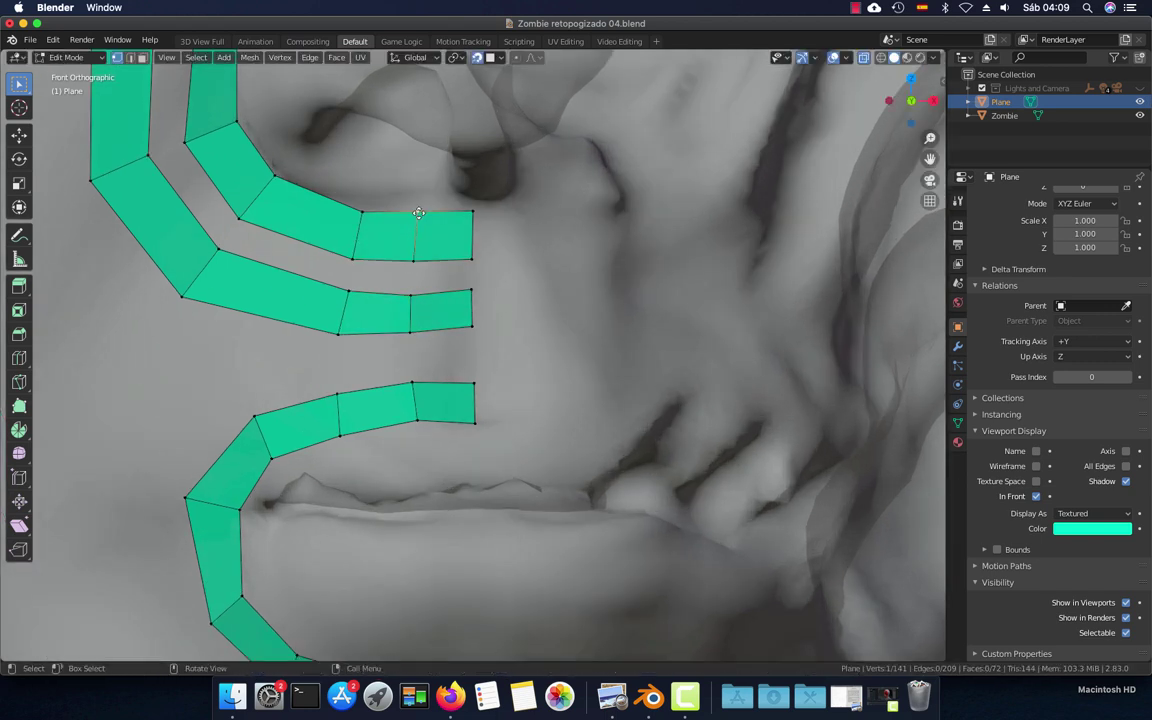
{"action": "mouse_move", "coordinate": [422, 262]}
{"action": "left_mouse_down"}
{"action": "mouse_move", "coordinate": [412, 337]}
{"action": "mouse_move", "coordinate": [469, 335]}
{"action": "left_mouse_up"}
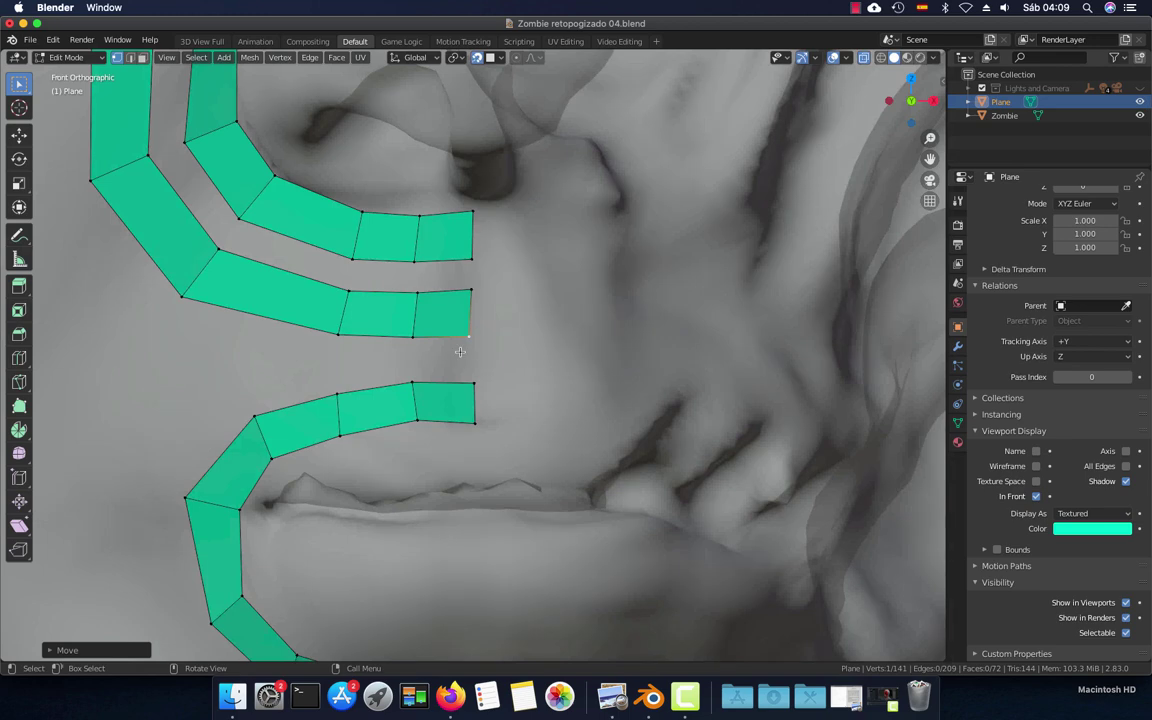
{"action": "scroll", "coordinate": [450, 404], "scroll_direction": "down", "scroll_amount": 3}
Delete the stray edge extruded off the upper mouth strip
{"action": "scroll", "coordinate": [450, 404], "scroll_direction": "down", "scroll_amount": 3}
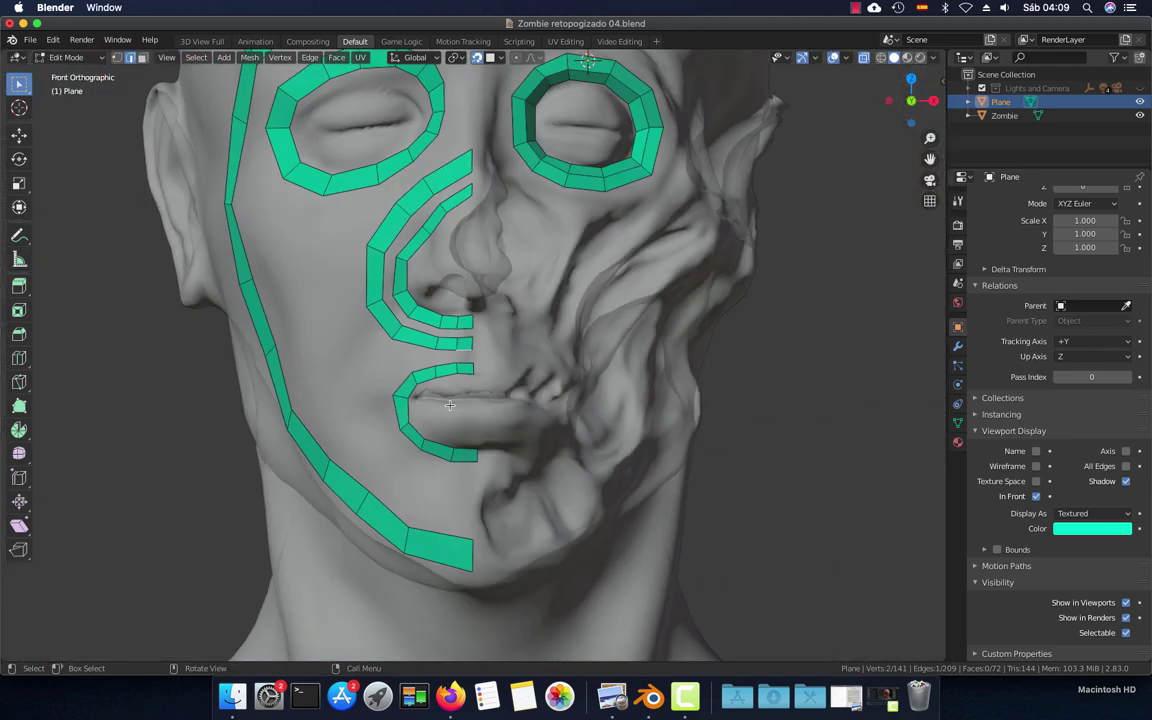
{"action": "scroll", "coordinate": [450, 404], "scroll_direction": "down", "scroll_amount": 2}
{"action": "scroll", "coordinate": [450, 404], "scroll_direction": "up", "scroll_amount": 3}
{"action": "scroll", "coordinate": [455, 390], "scroll_direction": "up", "scroll_amount": 2}
{"action": "scroll", "coordinate": [464, 354], "scroll_direction": "up", "scroll_amount": 2}
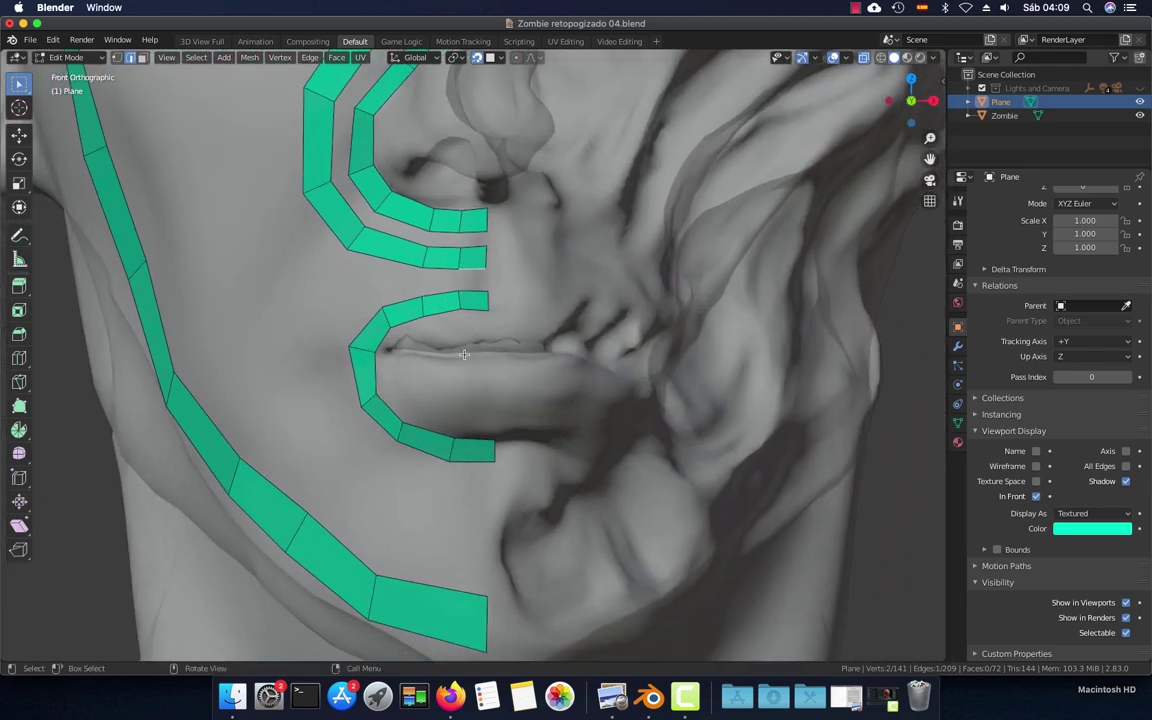
{"action": "scroll", "coordinate": [464, 354], "scroll_direction": "up", "scroll_amount": 2}
{"action": "mouse_move", "coordinate": [463, 331]}
{"action": "middle_mouse_down"}
{"action": "mouse_move", "coordinate": [593, 349]}
{"action": "mouse_move", "coordinate": [513, 350]}
{"action": "middle_mouse_up"}
{"action": "key", "text": "KP_1"}
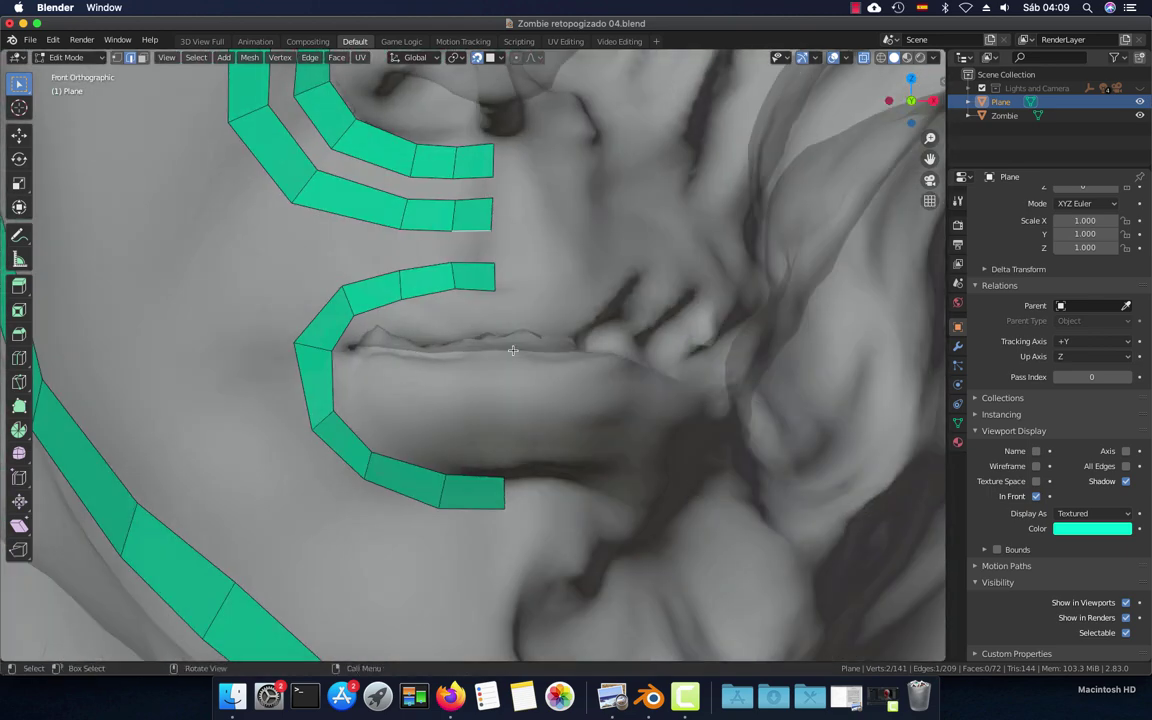
{"action": "scroll", "coordinate": [513, 350], "scroll_direction": "up", "scroll_amount": 3}
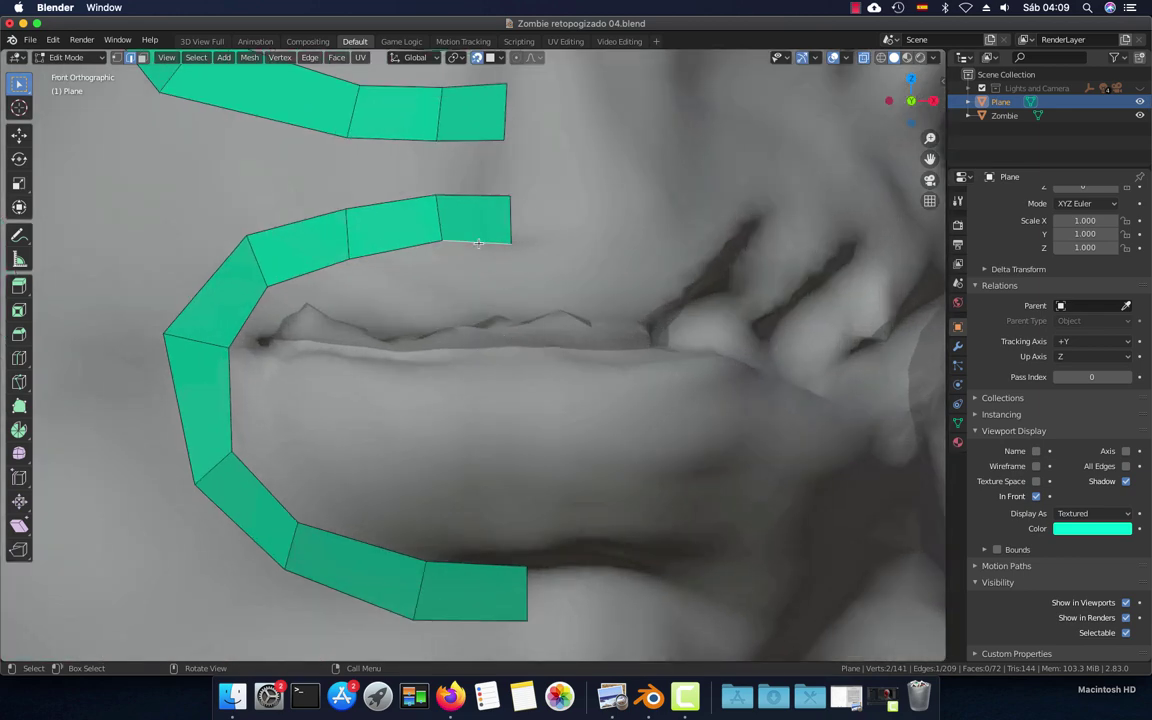
{"action": "key", "text": "e"}
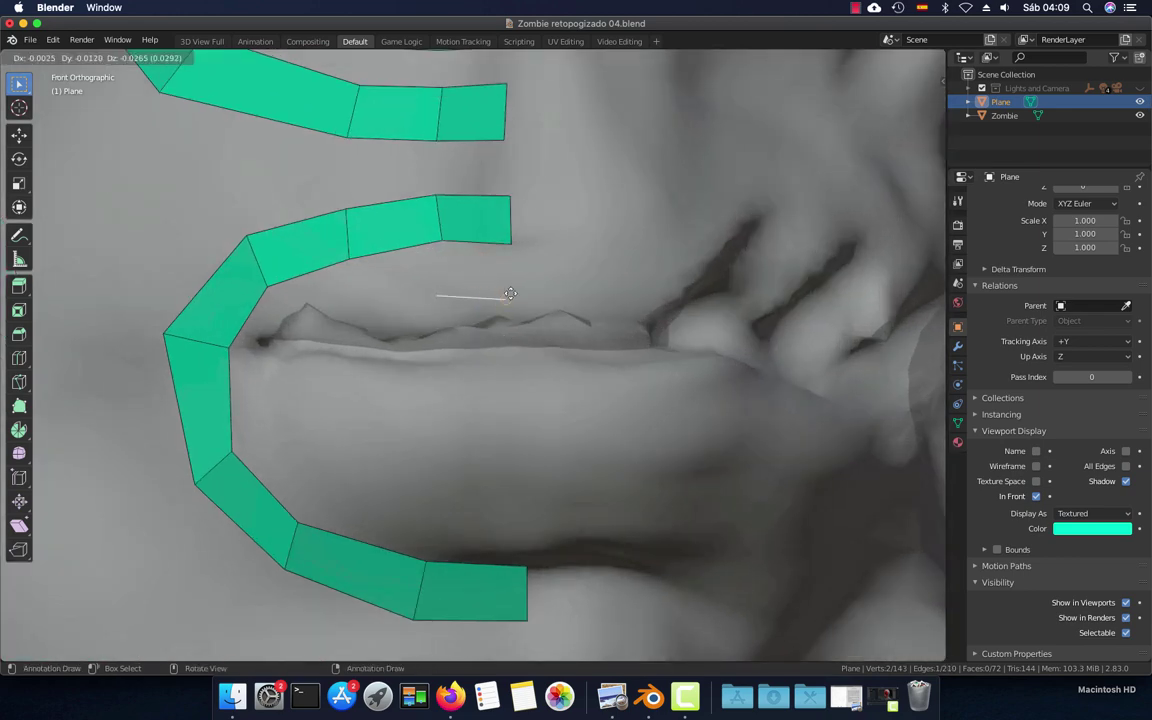
{"action": "left_click", "coordinate": [510, 291]}
{"action": "key", "text": "x"}
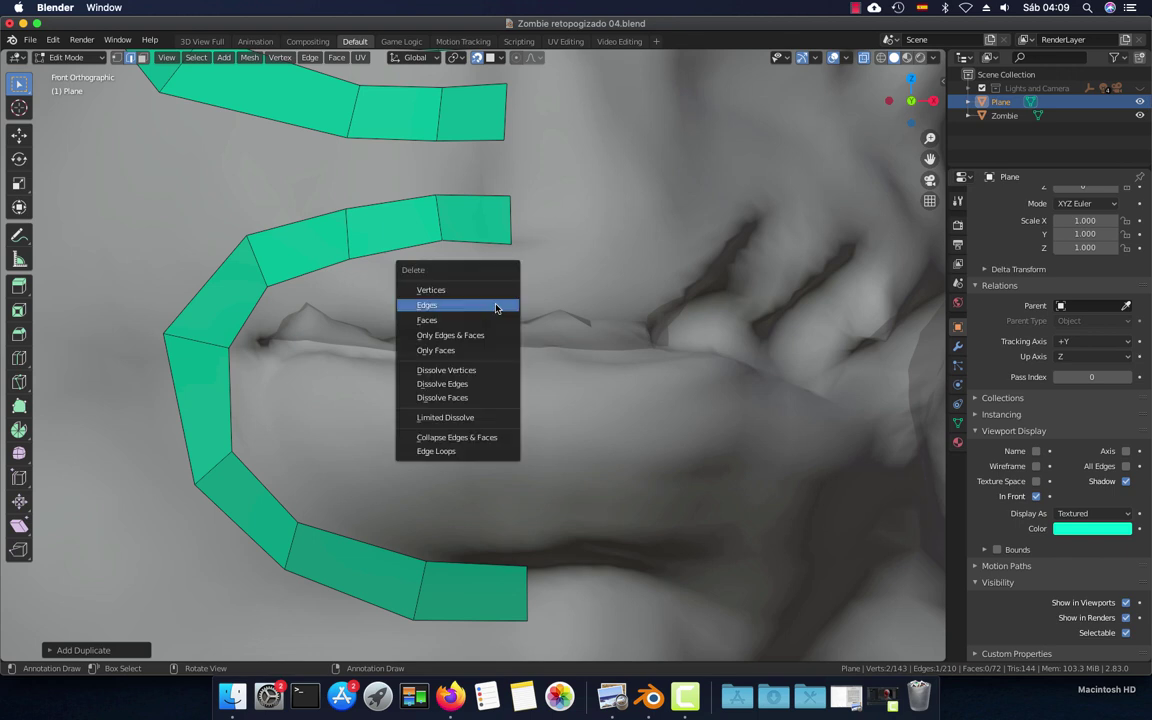
{"action": "left_click", "coordinate": [505, 306]}
Extrude the mouth strip's inner edge loop and scale it inward toward the lips
{"action": "left_click", "coordinate": [441, 243], "text": "alt"}
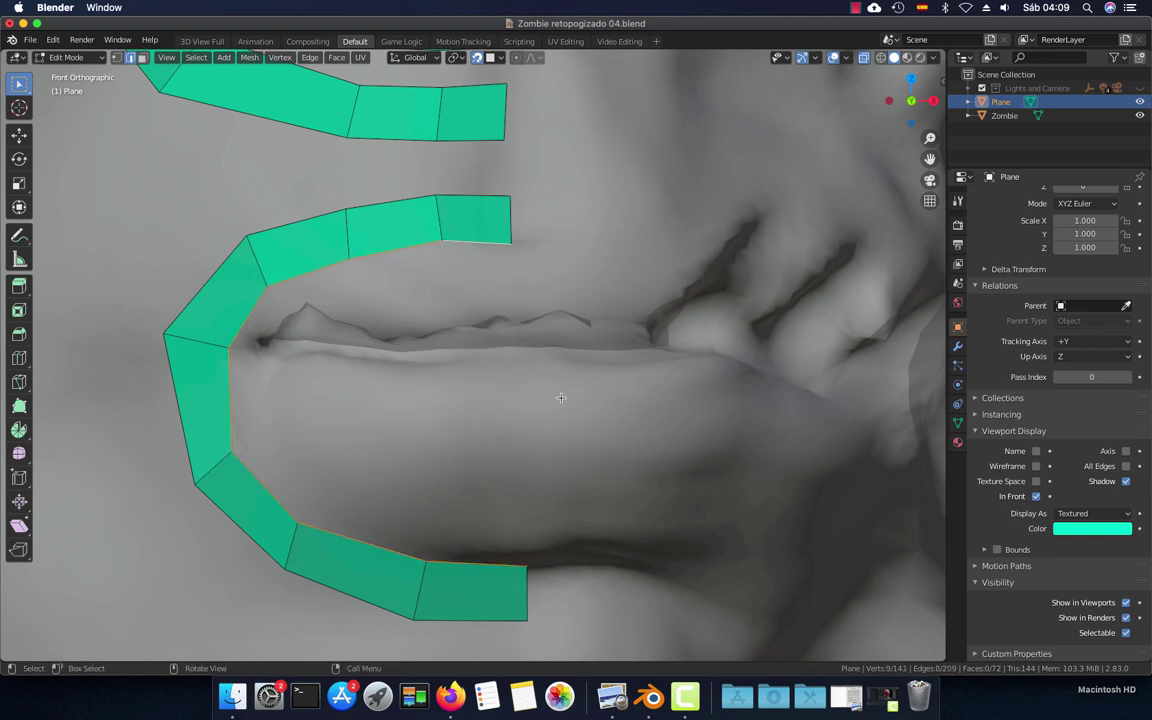
{"action": "key", "text": "e"}
{"action": "key", "text": "s"}
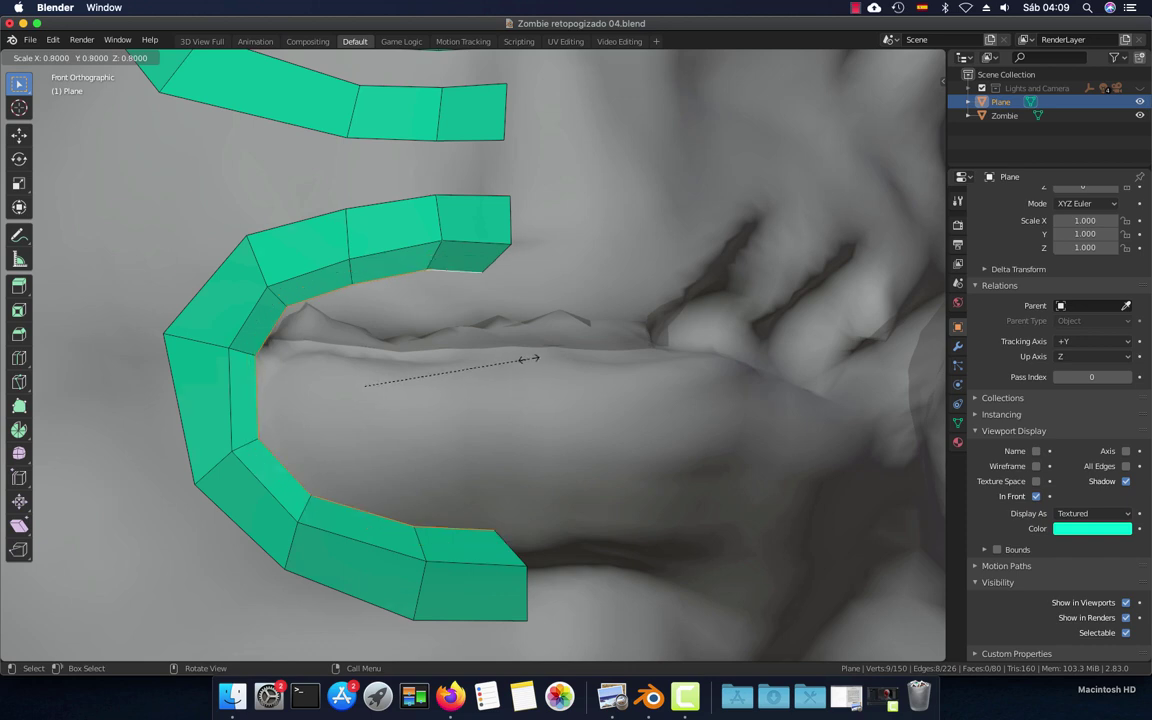
Confirm the inward extruded mouth row and pull its first inner vertices onto the lip edge
{"action": "left_click", "coordinate": [528, 358]}
{"action": "key", "text": "g"}
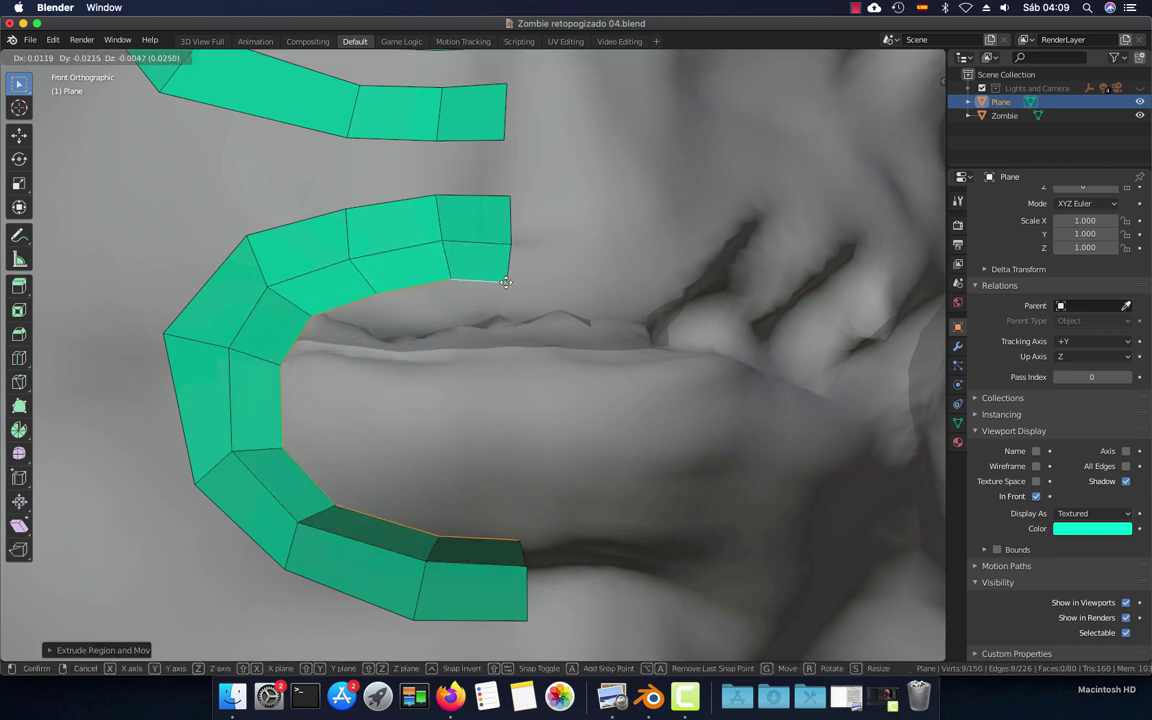
{"action": "left_click", "coordinate": [505, 283]}
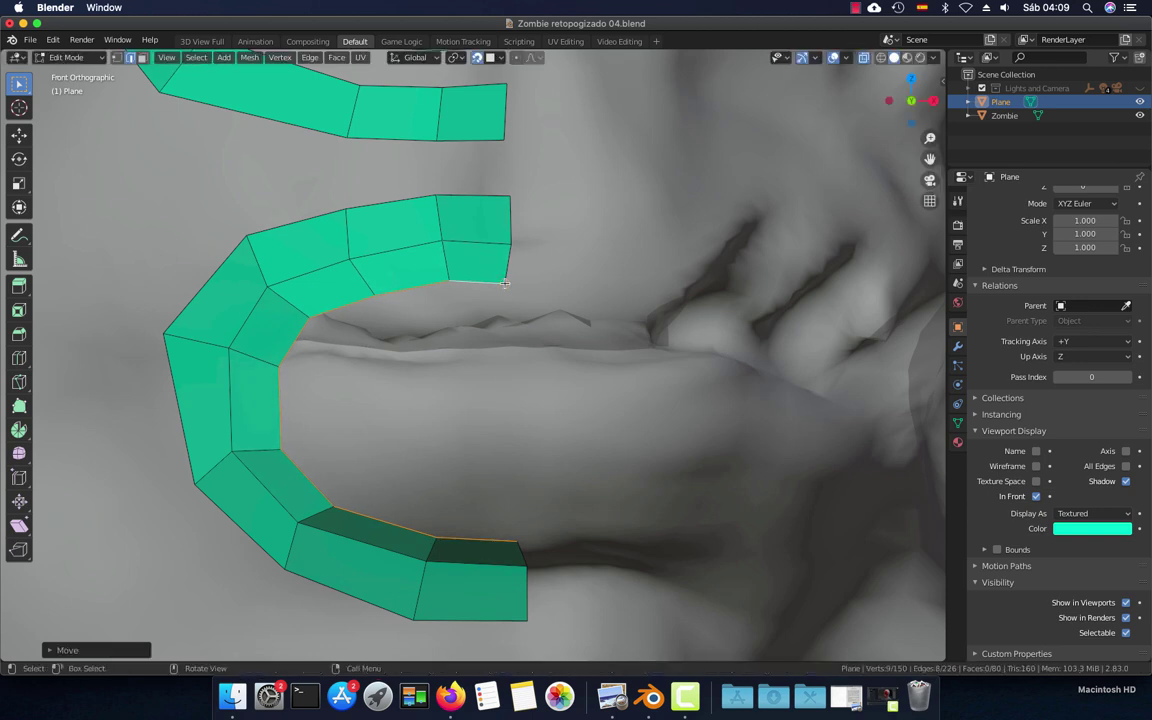
{"action": "left_click", "coordinate": [279, 363]}
{"action": "key", "text": "g"}
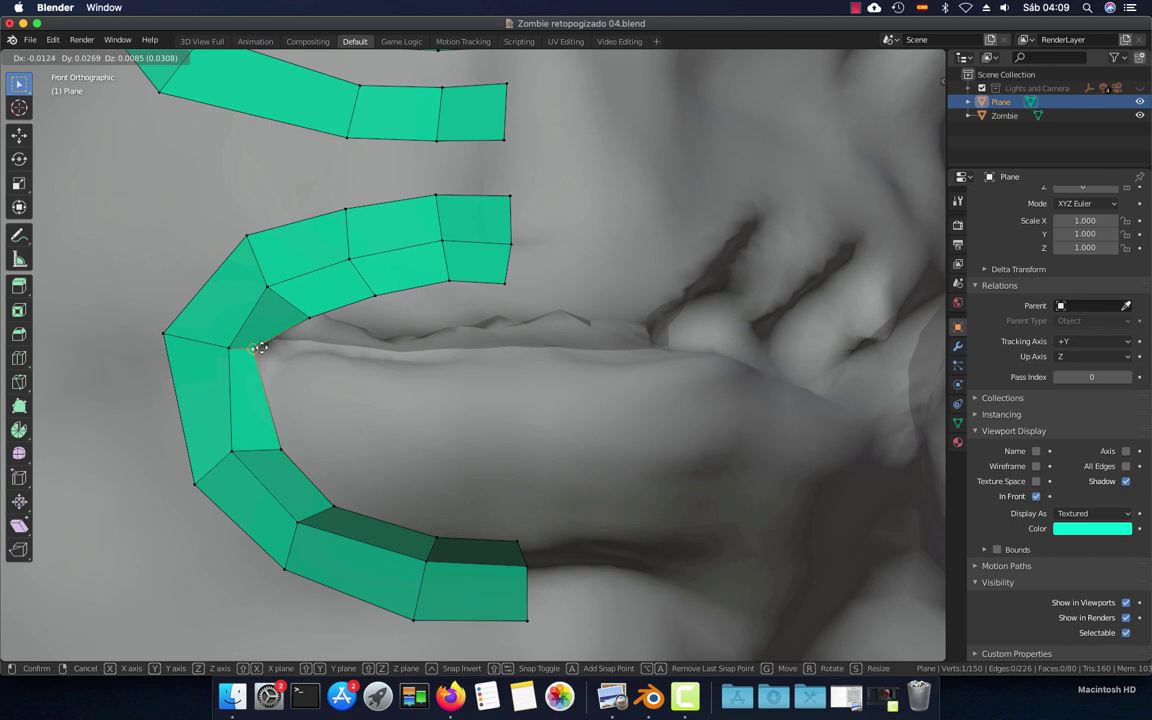
{"action": "left_click", "coordinate": [265, 344]}
{"action": "left_click", "coordinate": [283, 447]}
{"action": "key", "text": "g"}
{"action": "left_click", "coordinate": [275, 410]}
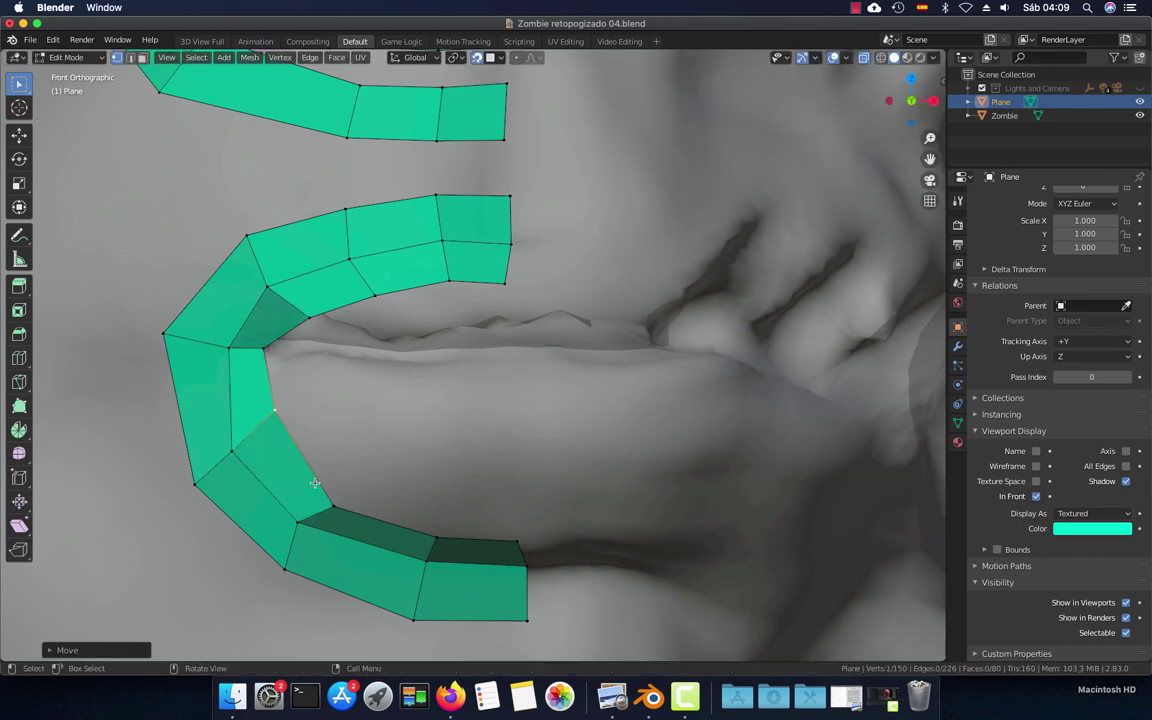
Align the lower inner vertices of the mouth strip along the lower lip
{"action": "left_click", "coordinate": [331, 503]}
{"action": "key", "text": "g"}
{"action": "left_click", "coordinate": [330, 481]}
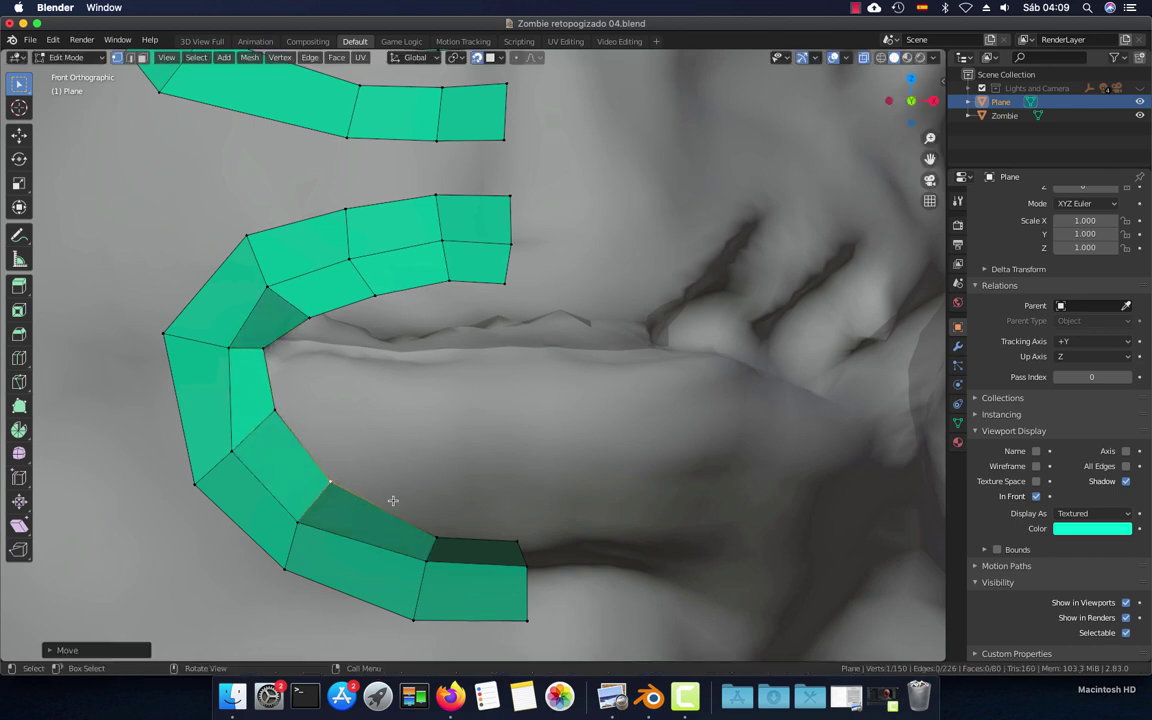
{"action": "left_click", "coordinate": [443, 536]}
{"action": "key", "text": "g"}
{"action": "left_click", "coordinate": [435, 508]}
{"action": "left_click", "coordinate": [516, 540]}
{"action": "key", "text": "g"}
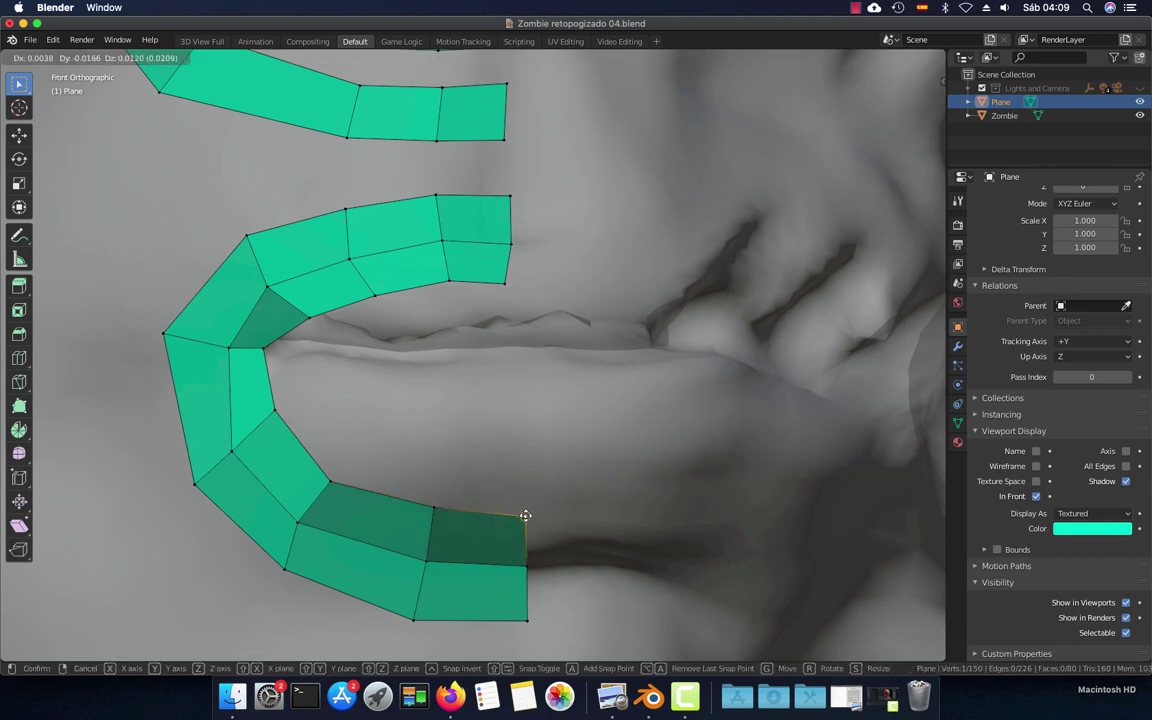
{"action": "left_click", "coordinate": [525, 515]}
Fit the upper strip's vertices along the upper lip and tuck the corner vertex into the mouth corner
{"action": "left_click", "coordinate": [510, 283]}
{"action": "key", "text": "g"}
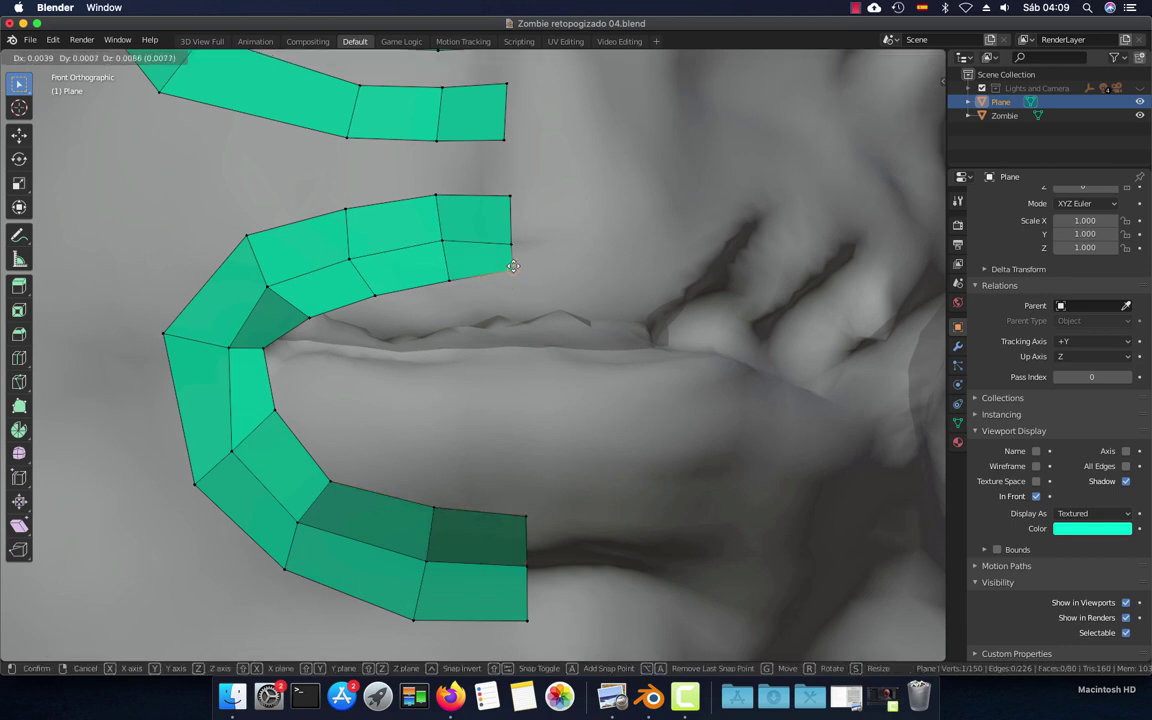
{"action": "left_click", "coordinate": [518, 269]}
{"action": "left_click", "coordinate": [439, 268]}
{"action": "key", "text": "g"}
{"action": "left_click", "coordinate": [388, 244]}
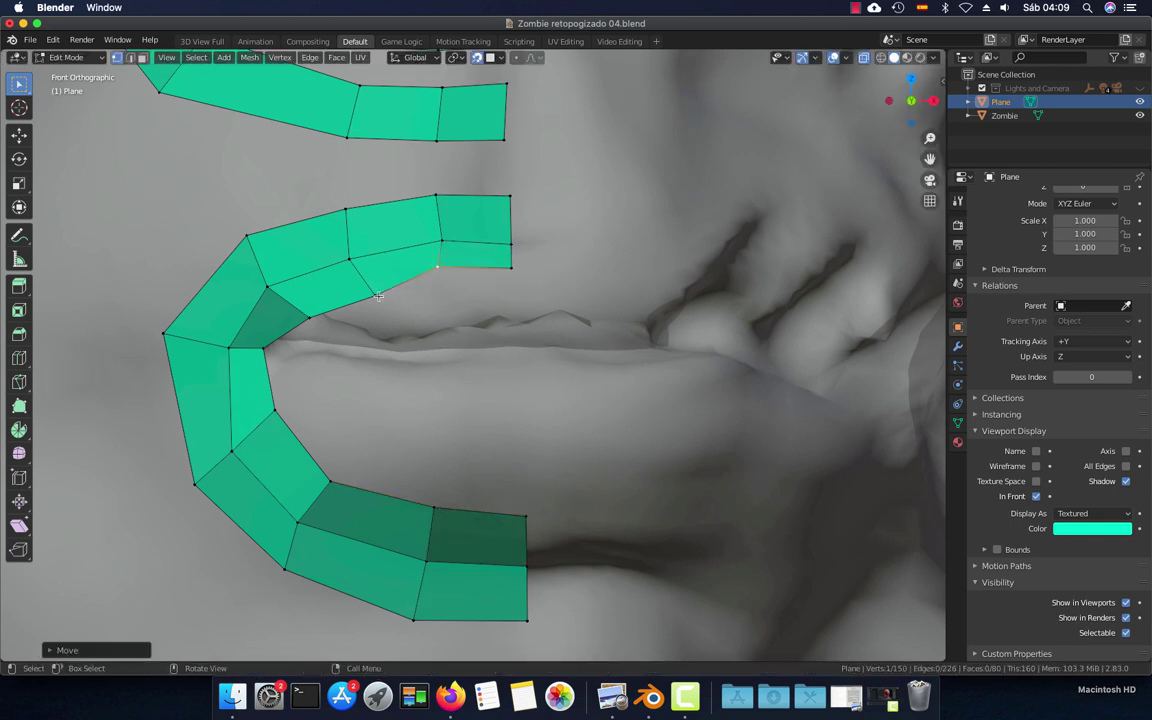
{"action": "key", "text": "g"}
{"action": "left_click", "coordinate": [318, 312]}
{"action": "left_click", "coordinate": [318, 312]}
{"action": "key", "text": "g"}
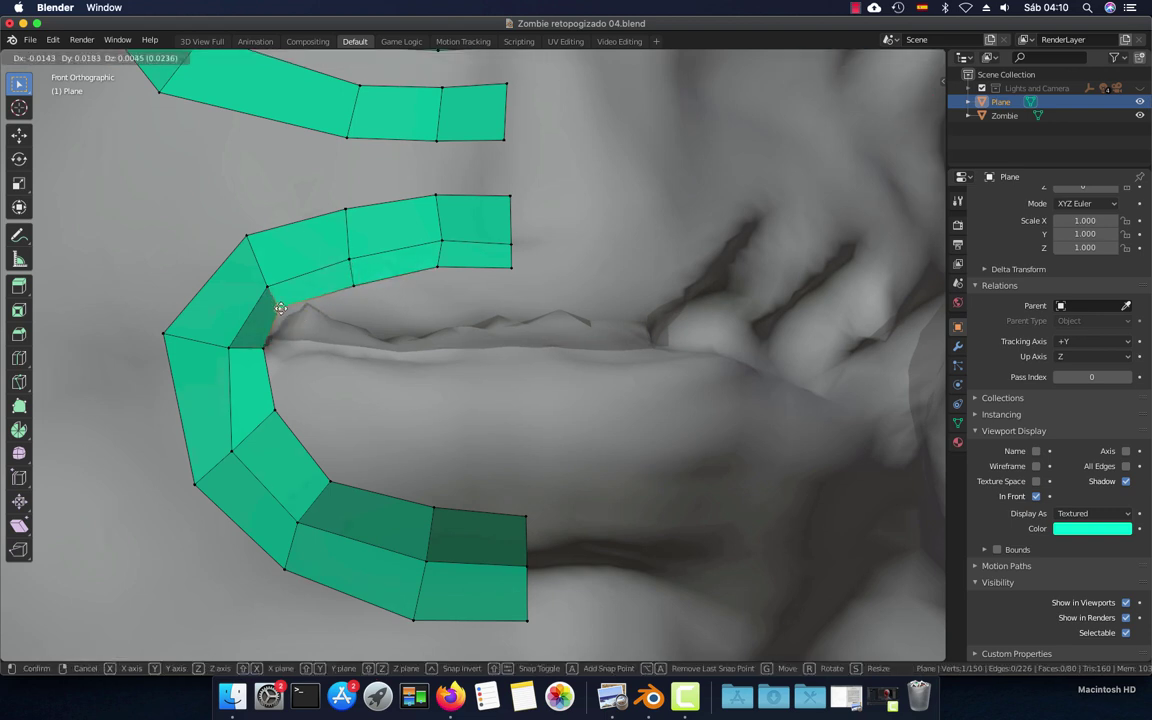
{"action": "left_click", "coordinate": [281, 309]}
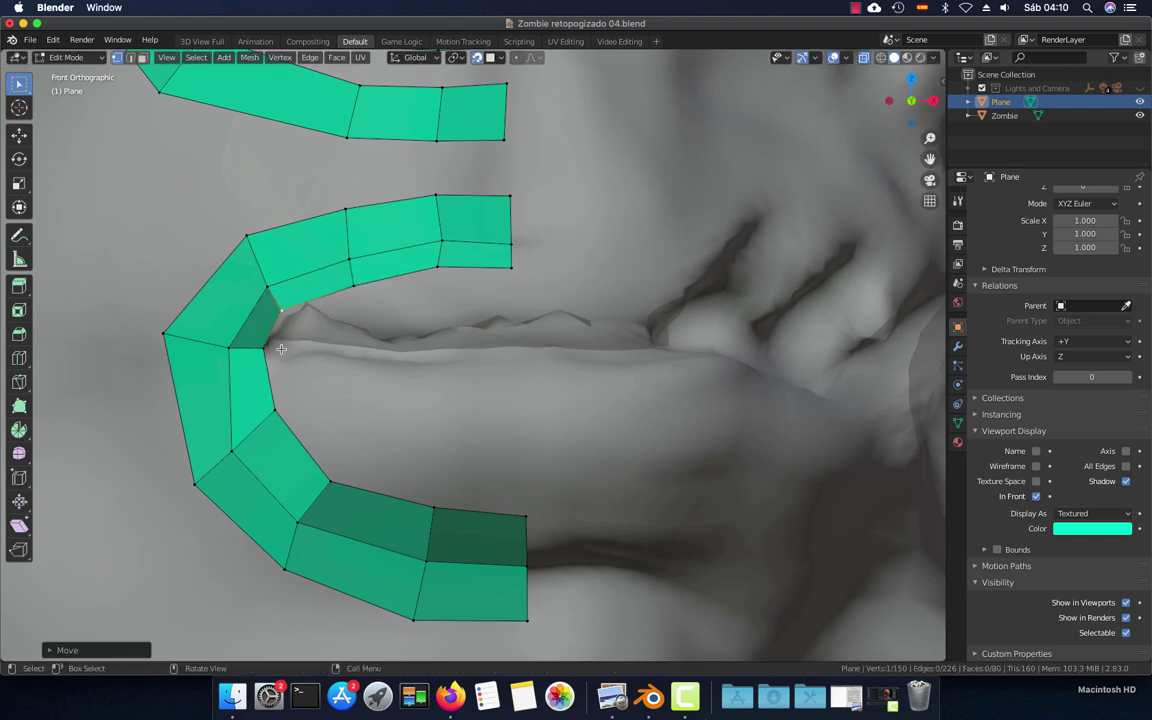
Extrude the inner mouth loop into a new inward row and set its first vertices on the lip line
{"action": "left_click", "coordinate": [331, 293], "text": "alt"}
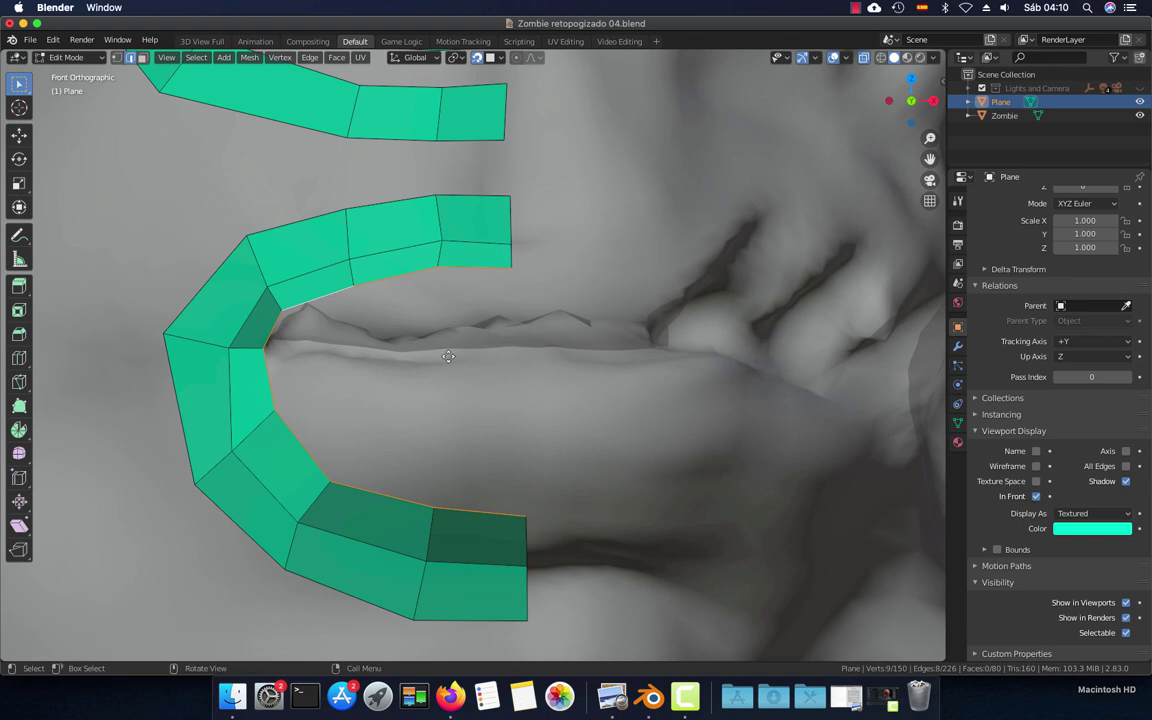
{"action": "key", "text": "e"}
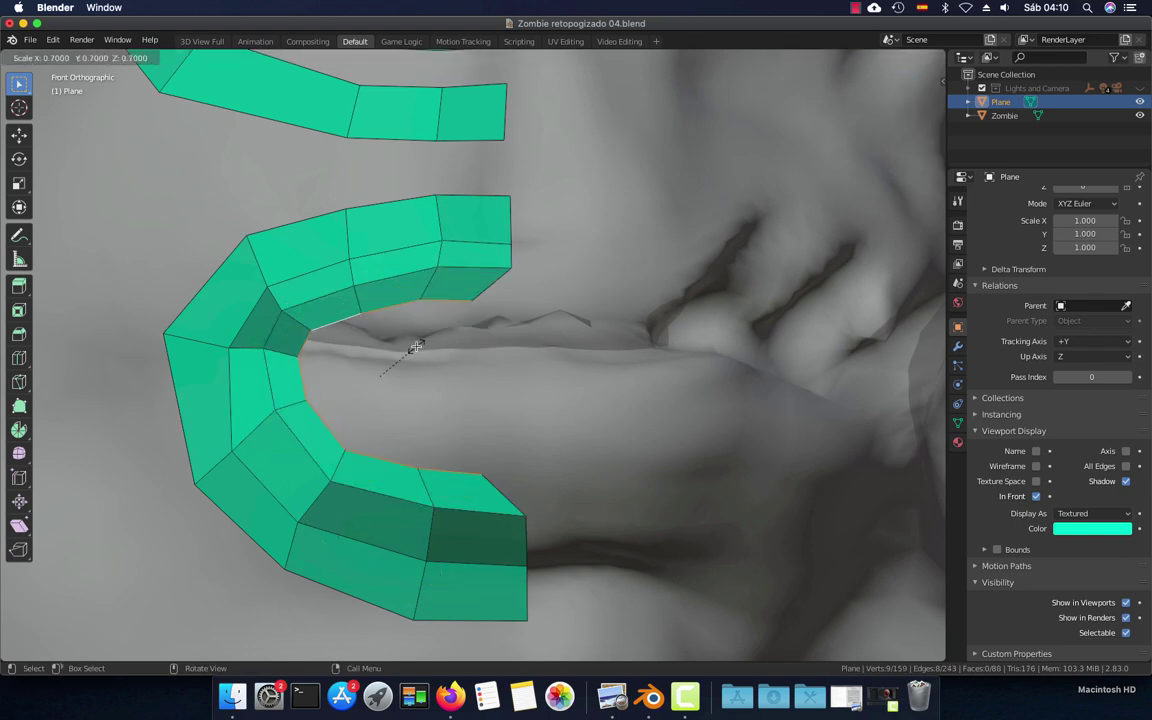
{"action": "left_click", "coordinate": [471, 316]}
{"action": "key", "text": "1"}
{"action": "left_click", "coordinate": [471, 316]}
{"action": "key", "text": "g"}
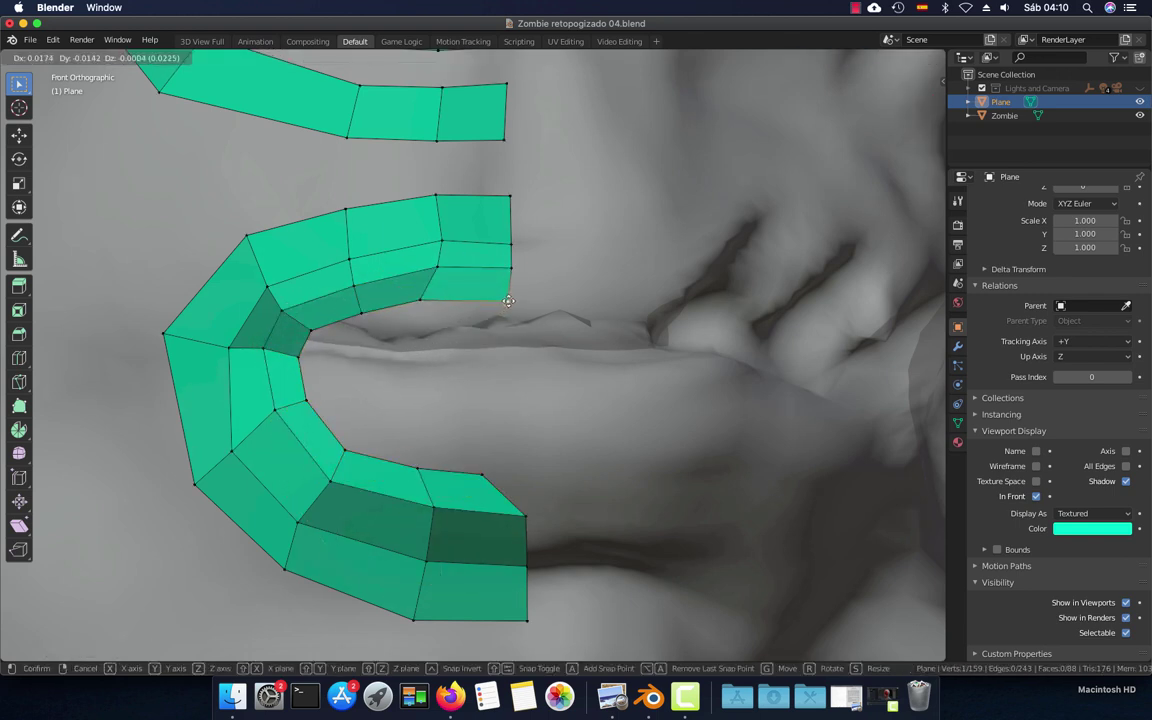
{"action": "left_click", "coordinate": [509, 300]}
{"action": "left_click", "coordinate": [355, 290]}
{"action": "key", "text": "g"}
{"action": "left_click", "coordinate": [356, 313]}
Place the new row's corner vertex in the mouth corner and raise its lower rim vertices onto the lip
{"action": "key", "text": "g"}
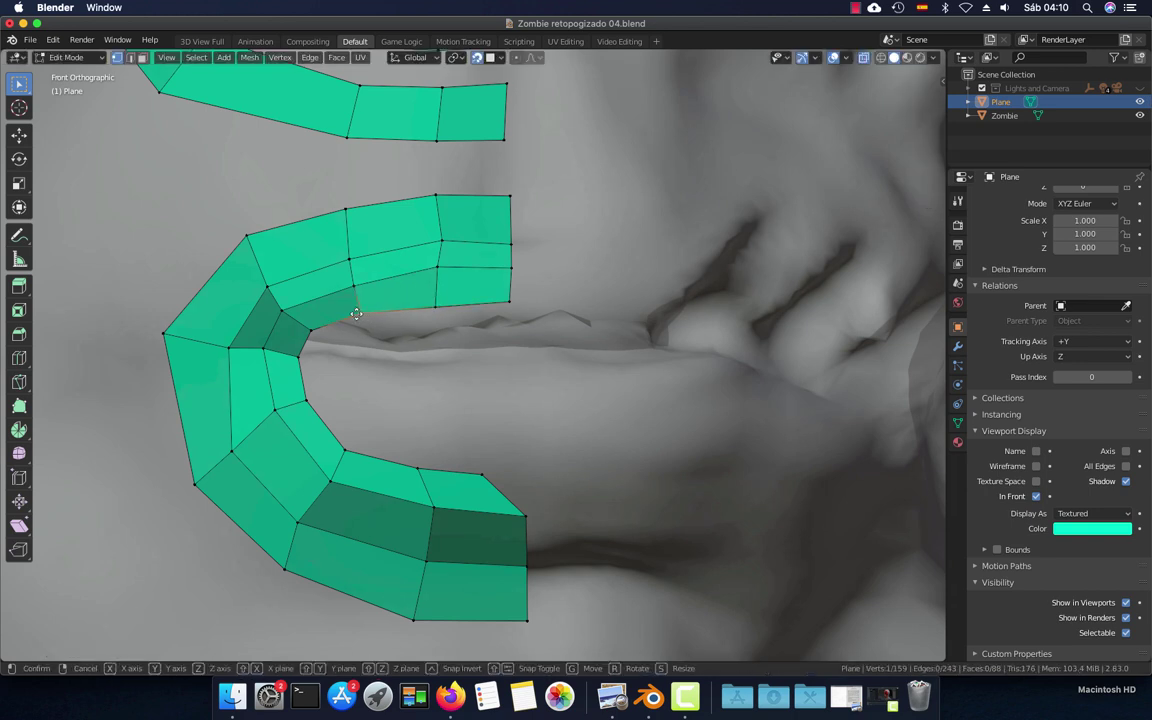
{"action": "left_click", "coordinate": [298, 350]}
{"action": "left_click", "coordinate": [310, 382]}
{"action": "key", "text": "g"}
{"action": "left_click", "coordinate": [358, 447]}
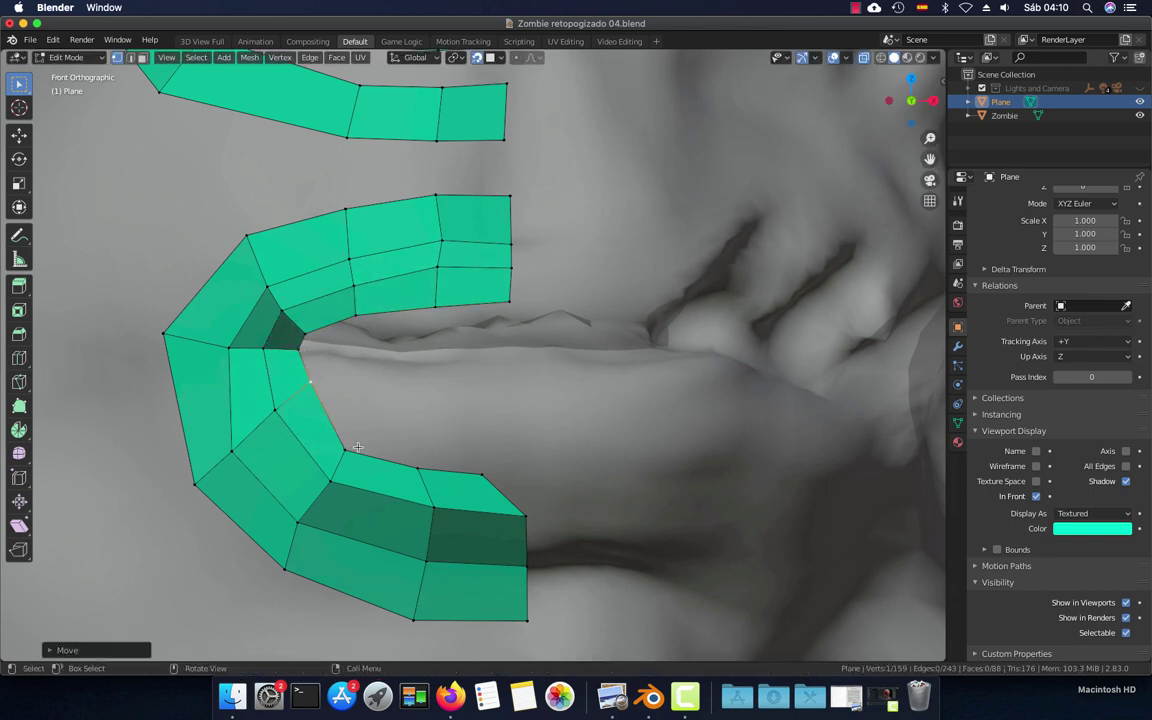
{"action": "left_click", "coordinate": [346, 449]}
{"action": "key", "text": "g"}
{"action": "left_click", "coordinate": [364, 423]}
{"action": "left_click", "coordinate": [419, 467]}
{"action": "key", "text": "g"}
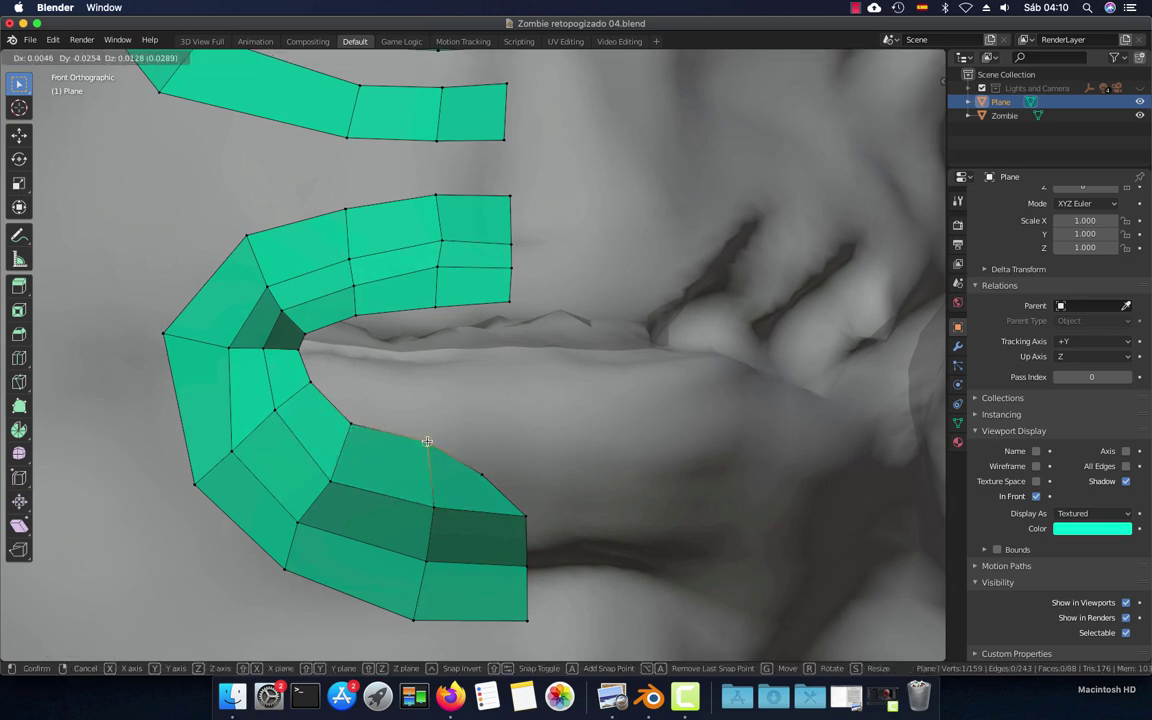
{"action": "left_click", "coordinate": [427, 441]}
{"action": "left_click", "coordinate": [482, 474]}
{"action": "key", "text": "g"}
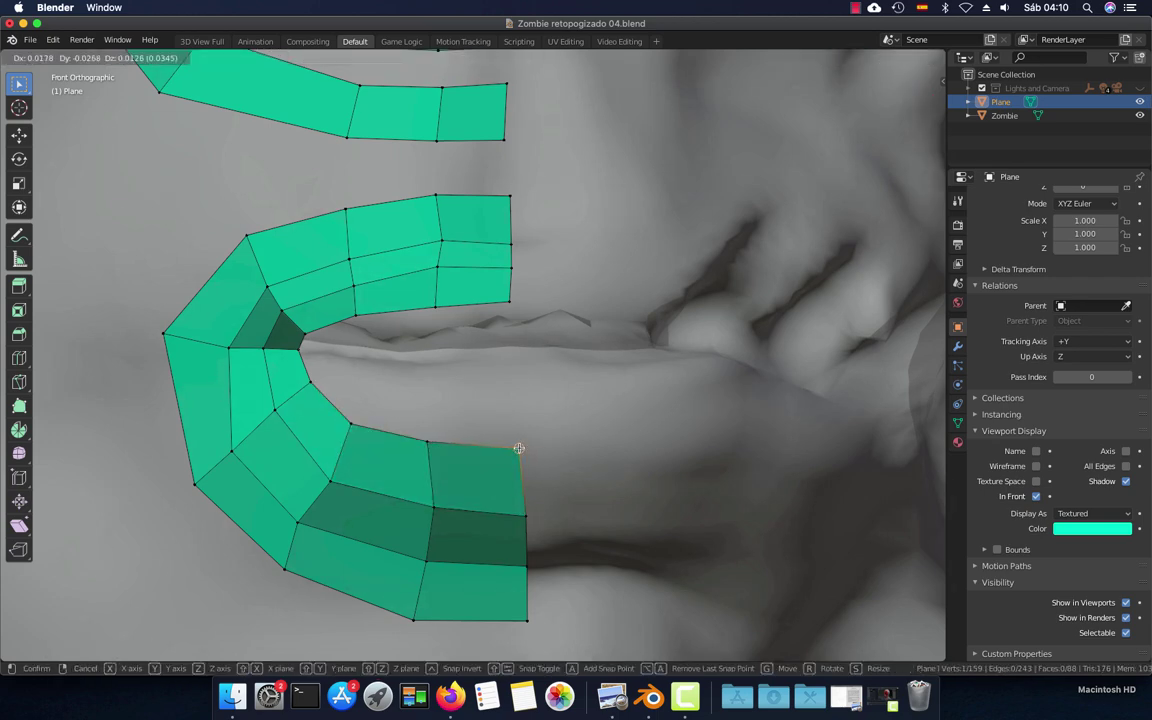
{"action": "left_click", "coordinate": [519, 448]}
Check the lips from a profile view and select the upper lip strip's edge loop
{"action": "middle_click_drag", "start_coordinate": [519, 448], "coordinate": [574, 470]}
{"action": "mouse_move", "coordinate": [621, 472]}
{"action": "middle_mouse_down"}
{"action": "mouse_move", "coordinate": [661, 468]}
{"action": "mouse_move", "coordinate": [531, 465]}
{"action": "middle_mouse_up"}
{"action": "scroll", "coordinate": [531, 465], "scroll_direction": "up", "scroll_amount": 3}
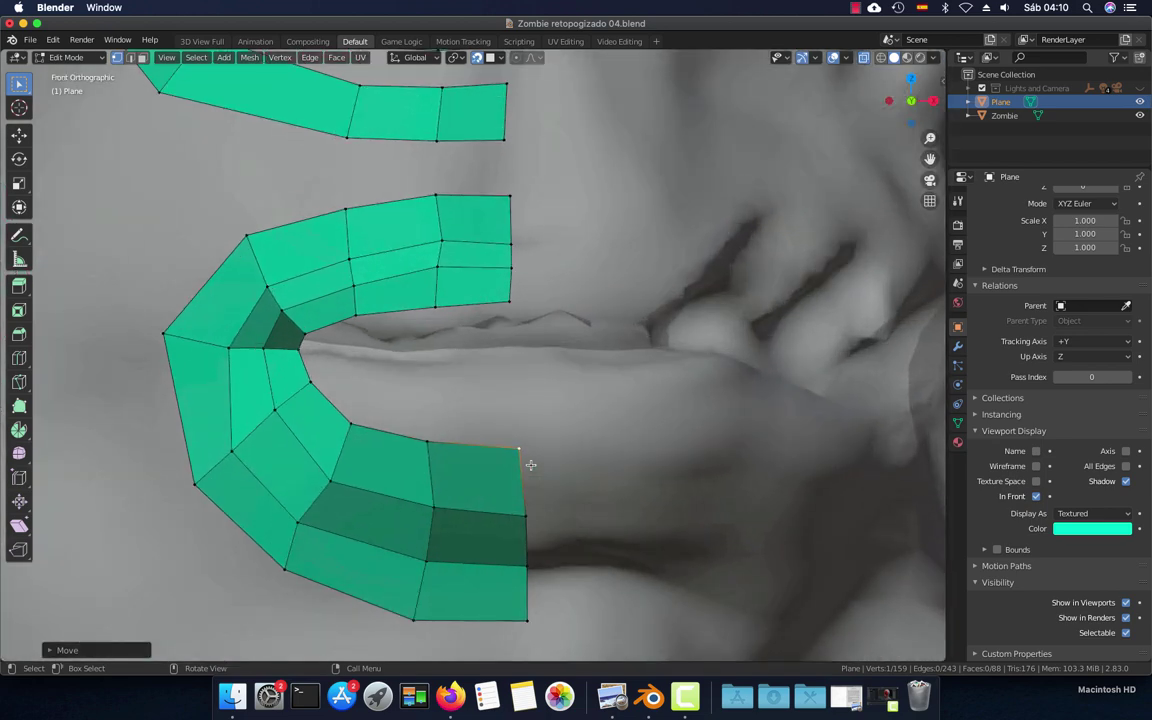
{"action": "key", "text": "2"}
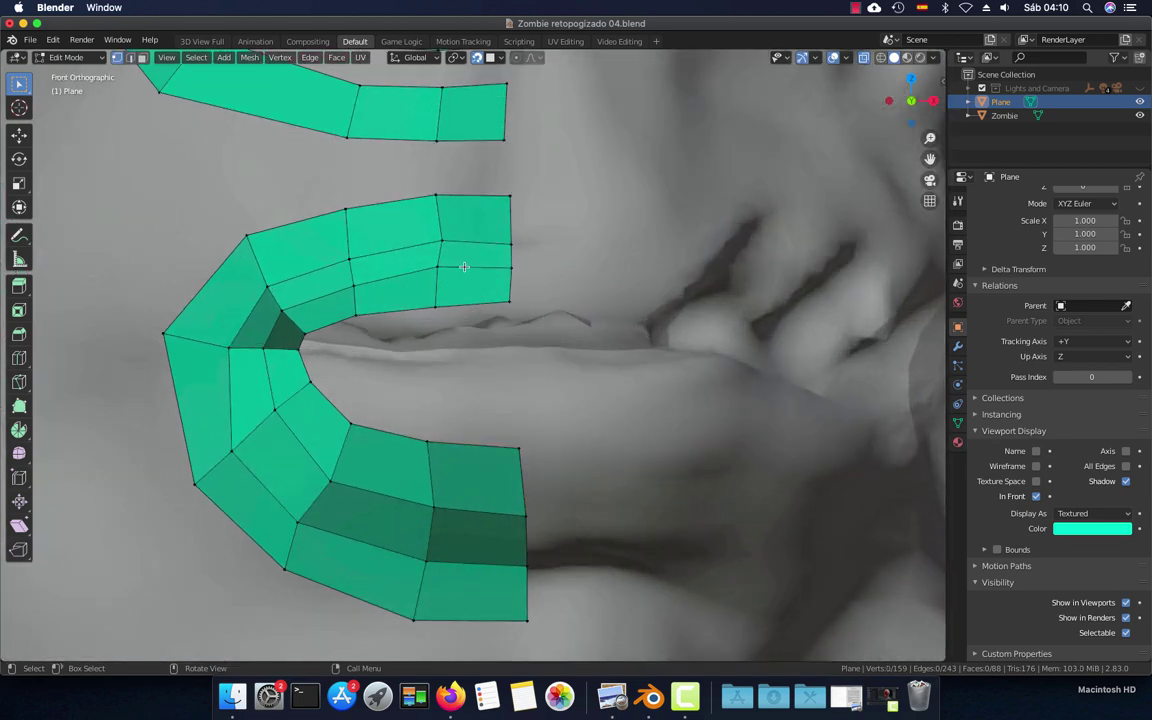
{"action": "left_click", "coordinate": [440, 268]}
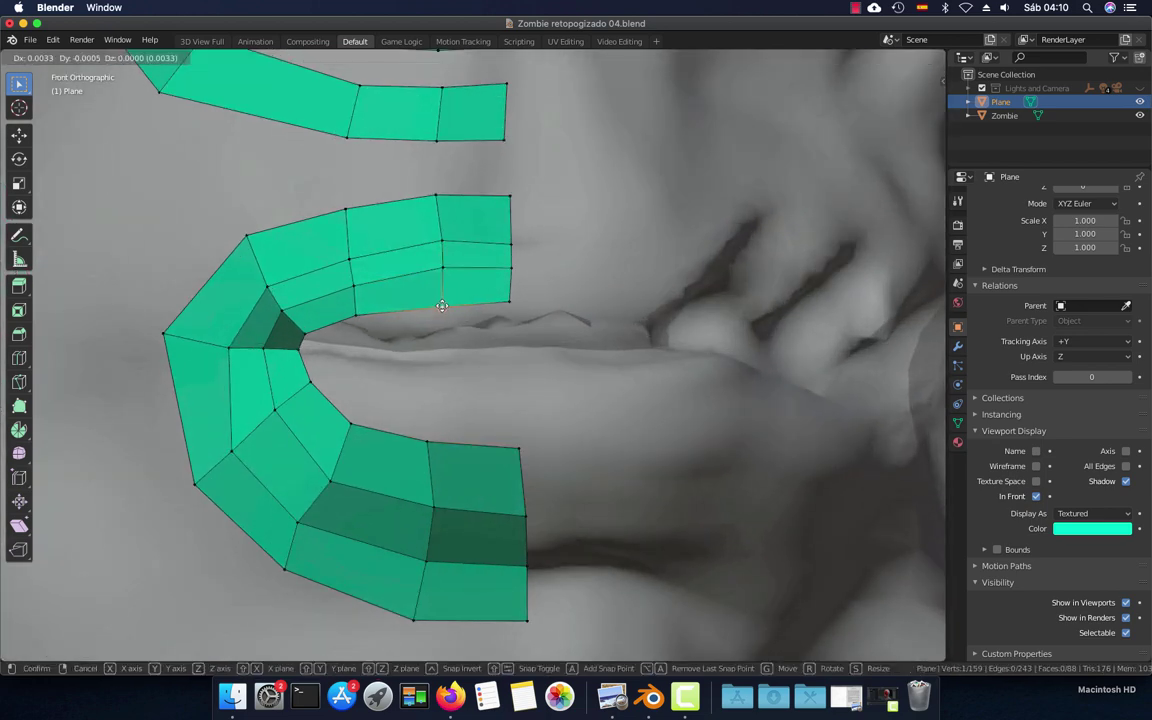
Extrude the inner boundary loop around the mouth into a thin strip
{"action": "key", "text": "2"}
{"action": "left_click", "coordinate": [457, 301], "text": "alt"}
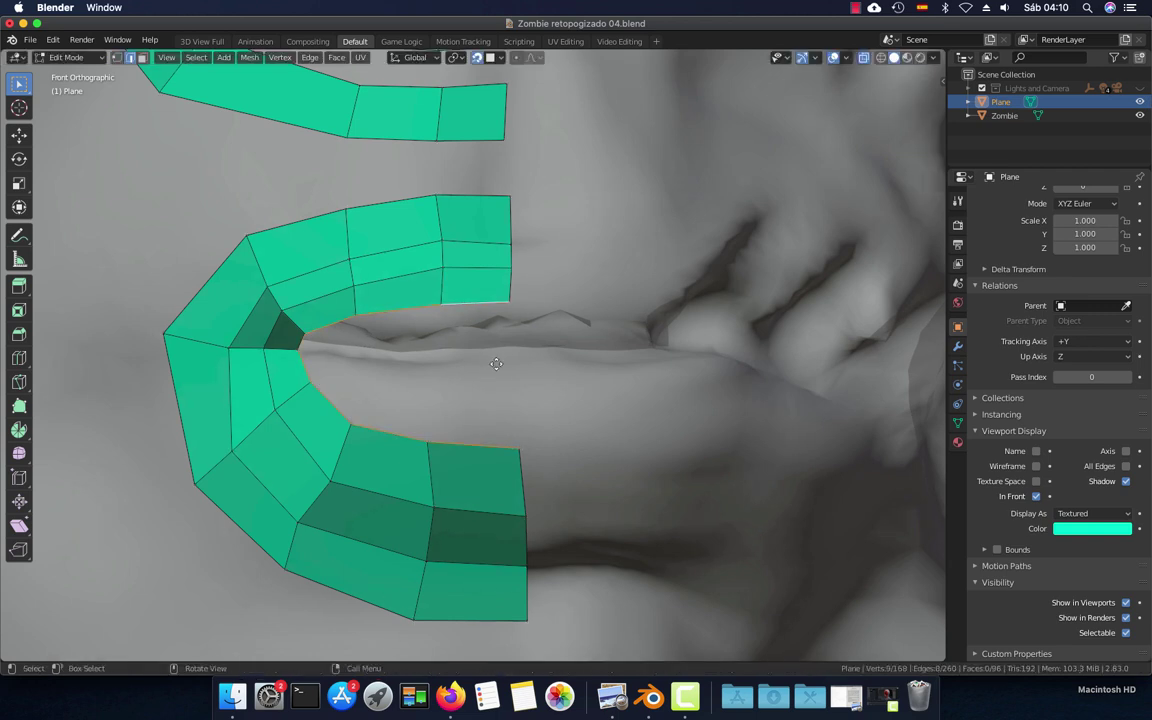
{"action": "key", "text": "e"}
{"action": "left_click", "coordinate": [490, 332]}
{"action": "key", "text": "1"}
{"action": "scroll", "coordinate": [490, 332], "scroll_direction": "up", "scroll_amount": 2}
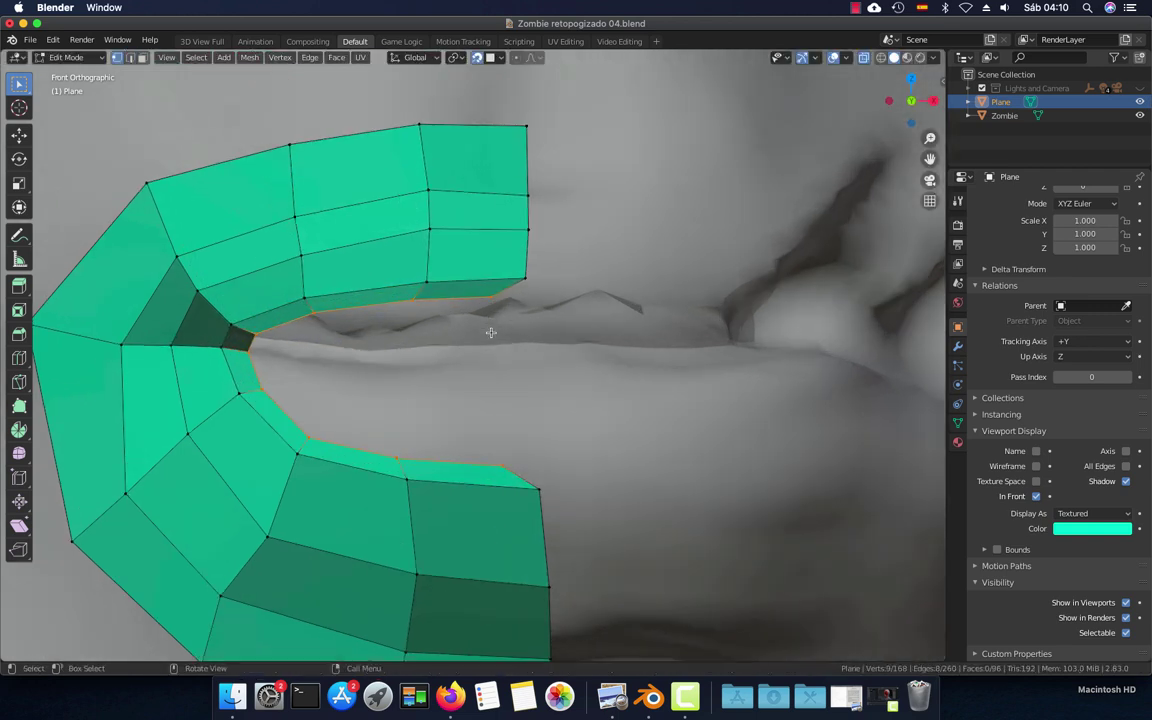
Drag the thin strip's upper and lower vertices onto the lip line
{"action": "left_click_drag", "start_coordinate": [494, 309], "coordinate": [509, 324]}
{"action": "left_click_drag", "start_coordinate": [429, 292], "coordinate": [430, 328]}
{"action": "mouse_move", "coordinate": [313, 313]}
{"action": "left_mouse_down"}
{"action": "mouse_move", "coordinate": [315, 336]}
{"action": "mouse_move", "coordinate": [258, 346]}
{"action": "mouse_move", "coordinate": [232, 325]}
{"action": "mouse_move", "coordinate": [271, 374]}
{"action": "left_mouse_up"}
{"action": "left_click_drag", "start_coordinate": [308, 437], "coordinate": [315, 382]}
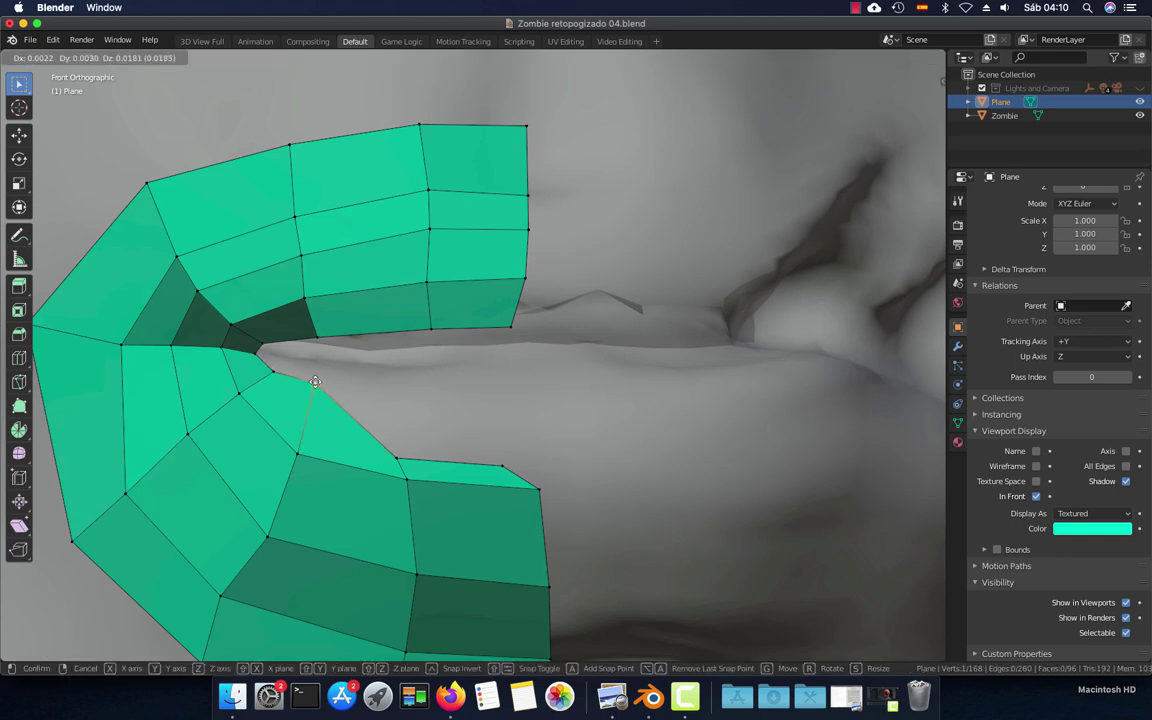
{"action": "left_click_drag", "start_coordinate": [399, 456], "coordinate": [436, 386]}
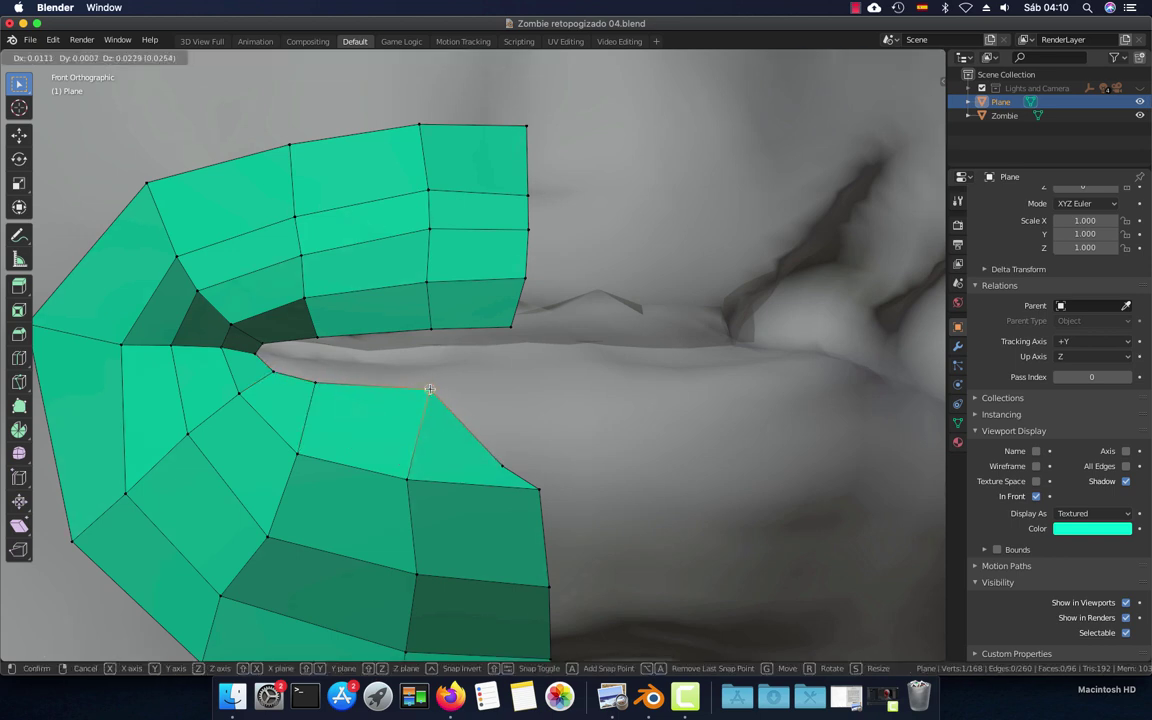
{"action": "left_click_drag", "start_coordinate": [501, 465], "coordinate": [523, 391]}
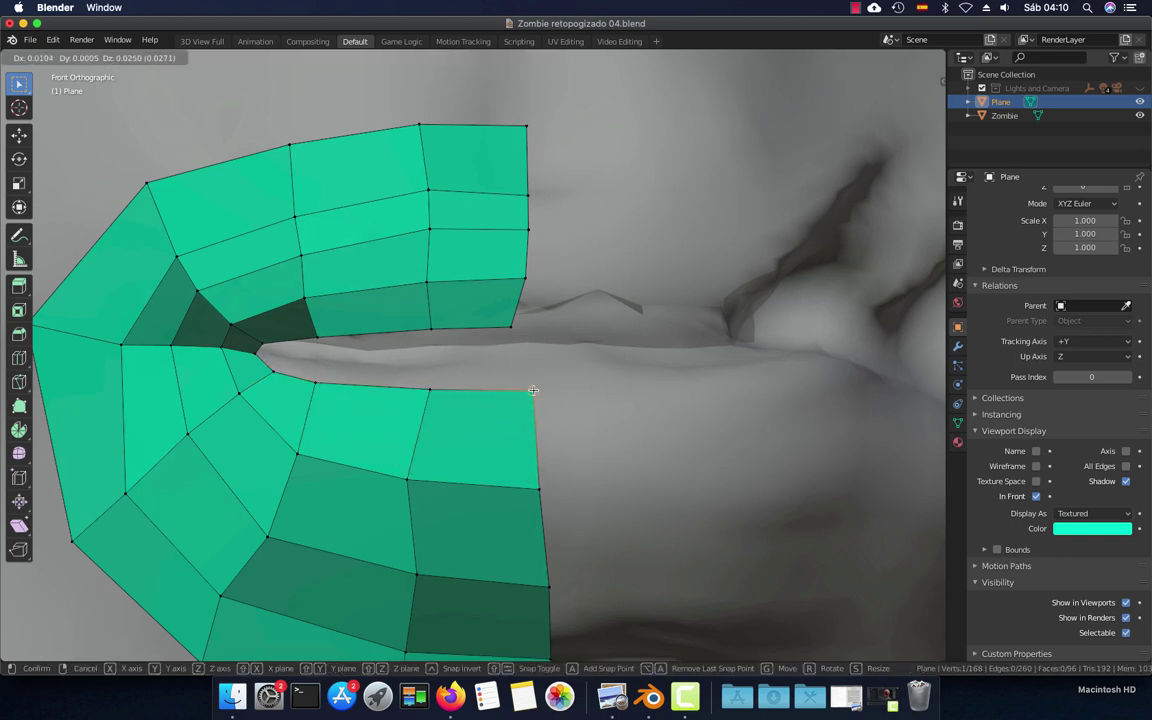
{"action": "left_click", "coordinate": [533, 390]}
{"action": "scroll", "coordinate": [503, 343], "scroll_direction": "down", "scroll_amount": 3}
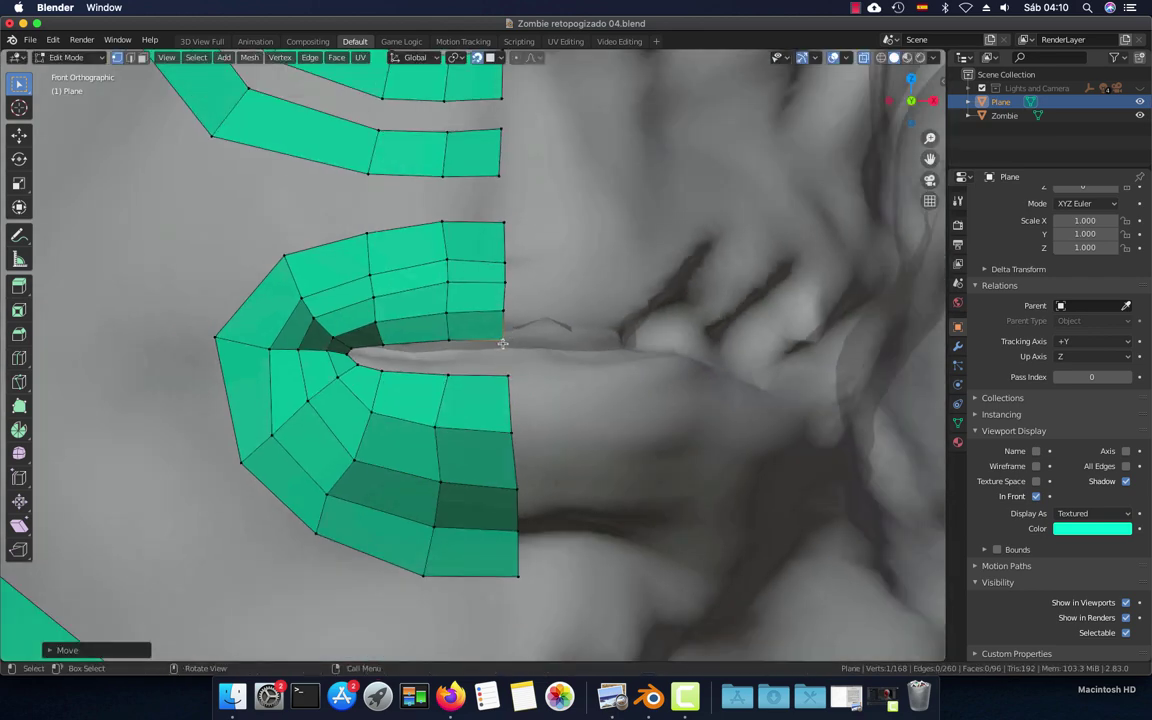
{"action": "scroll", "coordinate": [503, 343], "scroll_direction": "up", "scroll_amount": 3}
Fill the gap between the upper and lower lip edges with a face, then view the lips from the side
{"action": "key", "text": "f"}
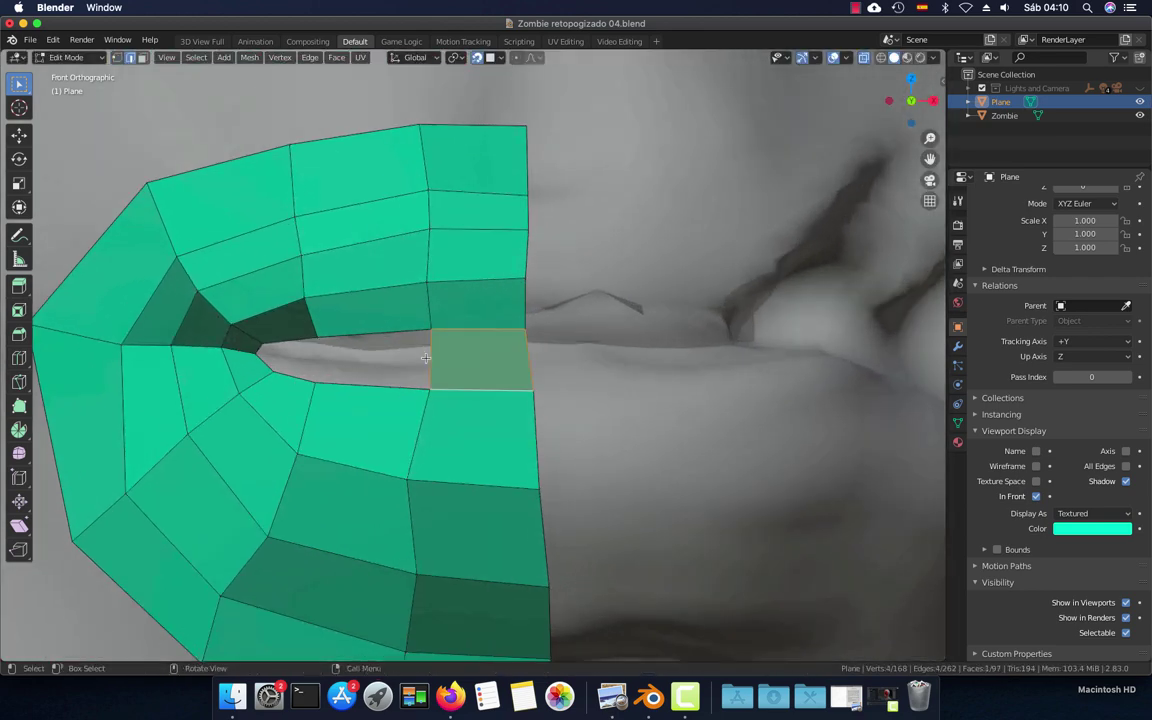
{"action": "key", "text": "f"}
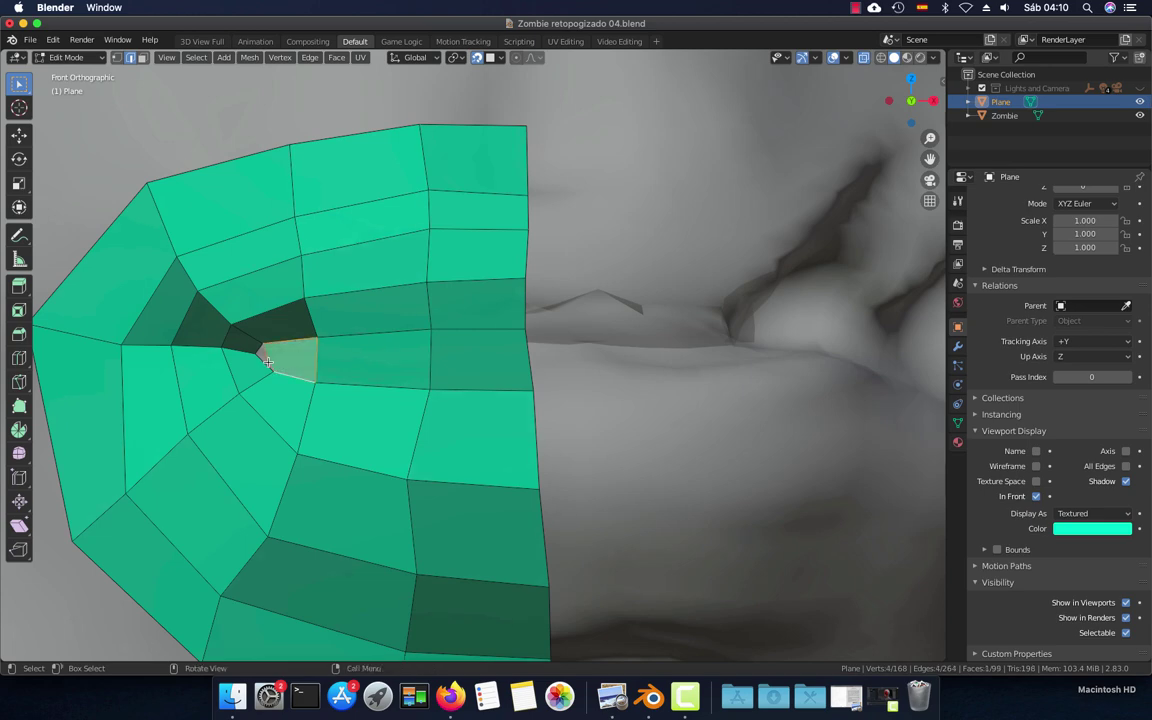
{"action": "left_click", "coordinate": [265, 360]}
{"action": "scroll", "coordinate": [285, 364], "scroll_direction": "down", "scroll_amount": 5}
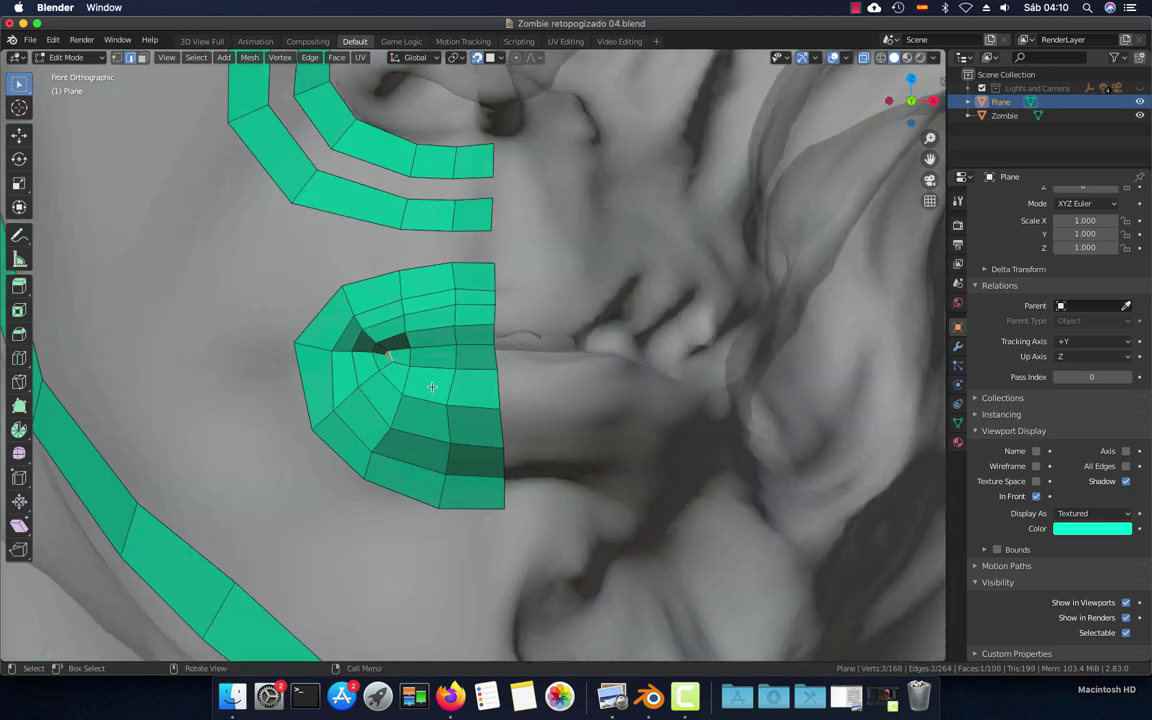
{"action": "mouse_move", "coordinate": [285, 364]}
{"action": "middle_mouse_down"}
{"action": "mouse_move", "coordinate": [572, 409]}
{"action": "mouse_move", "coordinate": [539, 400]}
{"action": "mouse_move", "coordinate": [640, 368]}
{"action": "middle_mouse_up"}
{"action": "scroll", "coordinate": [539, 400], "scroll_direction": "up", "scroll_amount": 4}
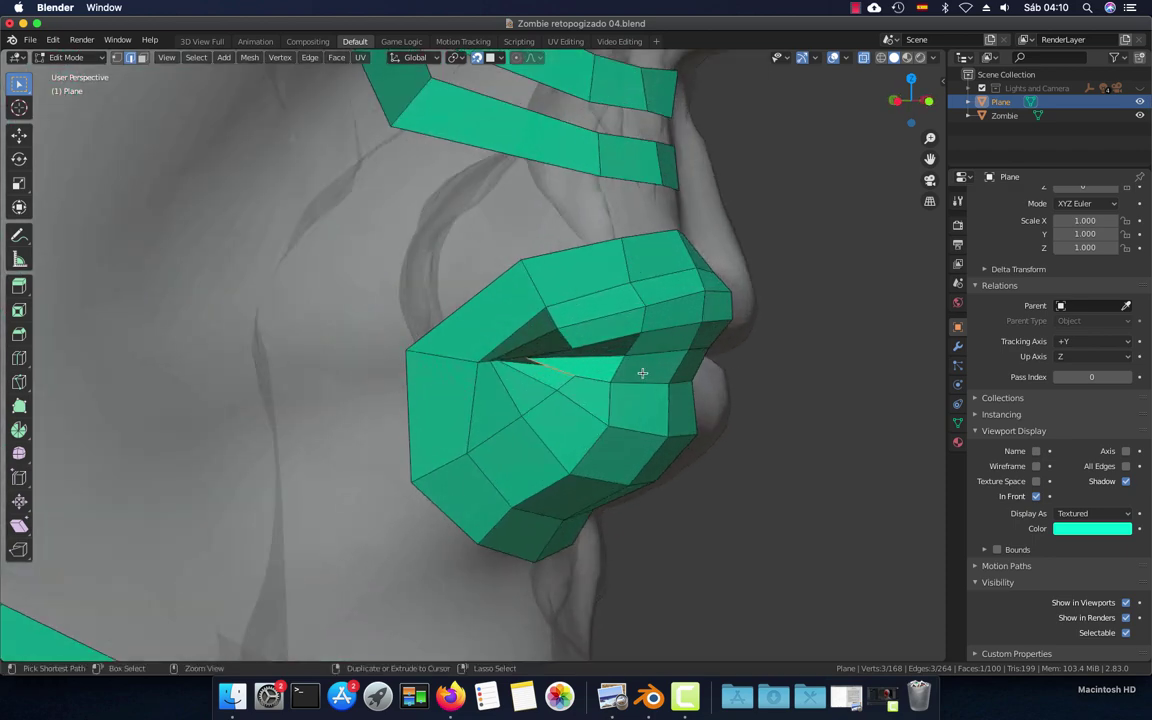
Cut a new edge loop across the lip faces and shift it onto the lip seam in front view
{"action": "key", "text": "ctrl+r"}
{"action": "left_click", "coordinate": [681, 367]}
{"action": "left_click", "coordinate": [679, 368]}
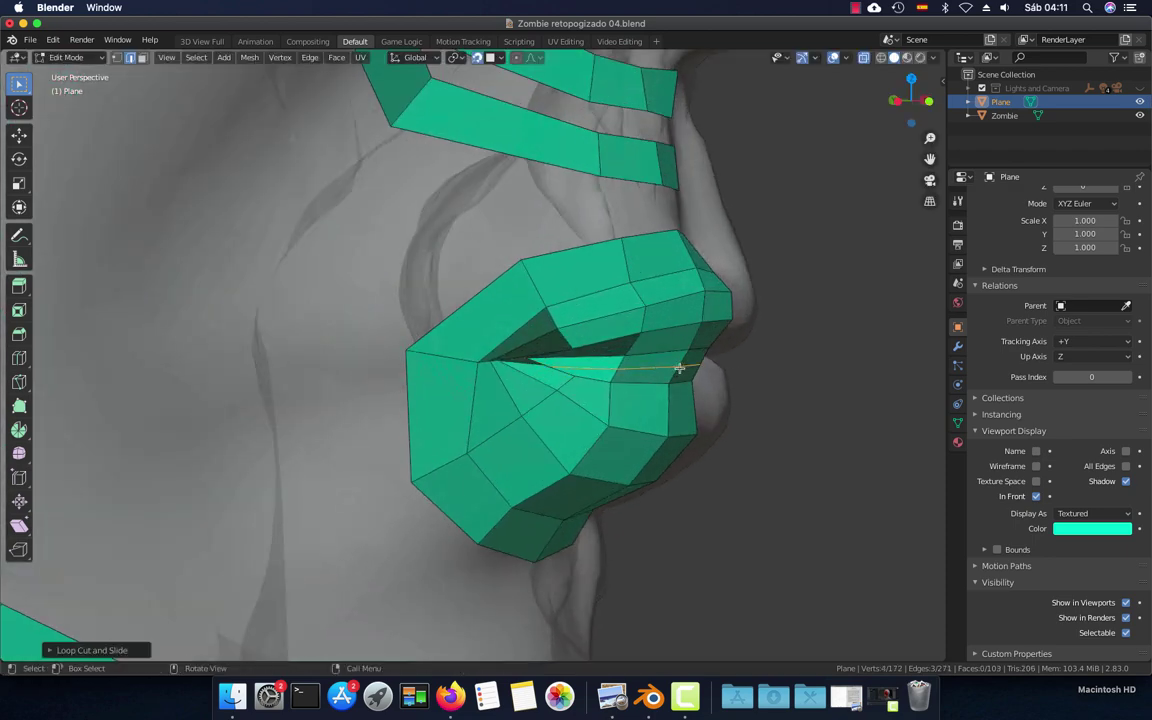
{"action": "key", "text": "g"}
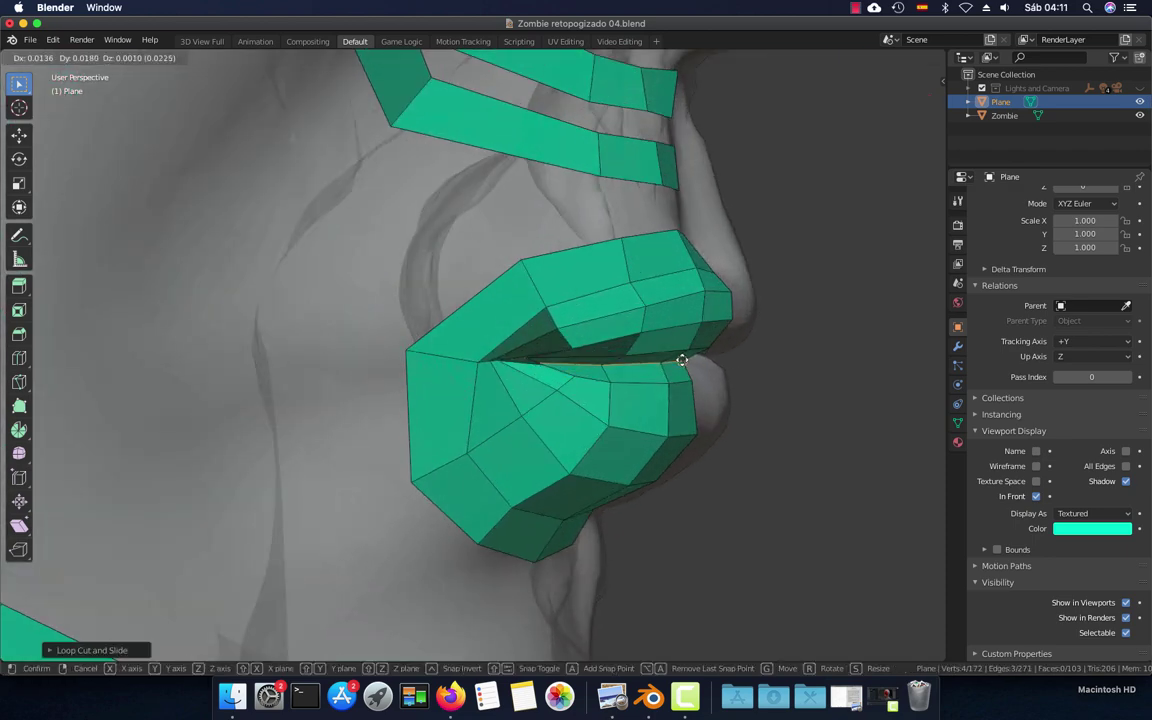
{"action": "left_click", "coordinate": [686, 390]}
{"action": "middle_click_drag", "start_coordinate": [686, 391], "coordinate": [581, 387]}
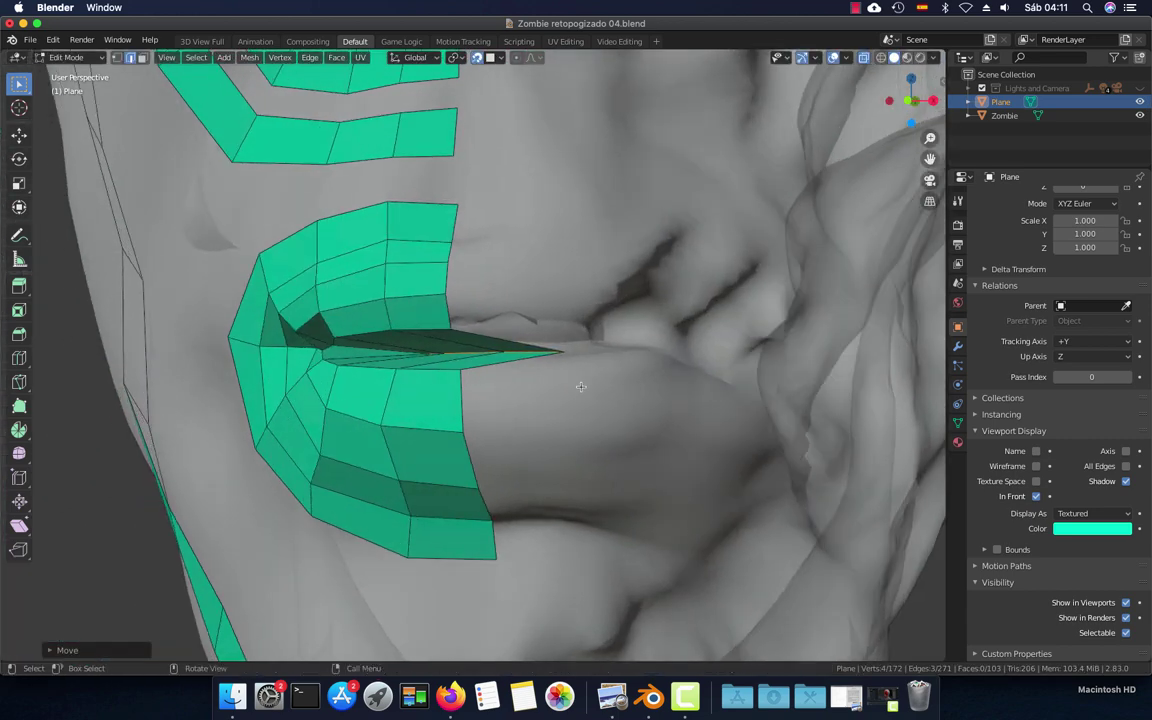
{"action": "key", "text": "1"}
{"action": "scroll", "coordinate": [580, 384], "scroll_direction": "up", "scroll_amount": 3}
{"action": "key", "text": "g"}
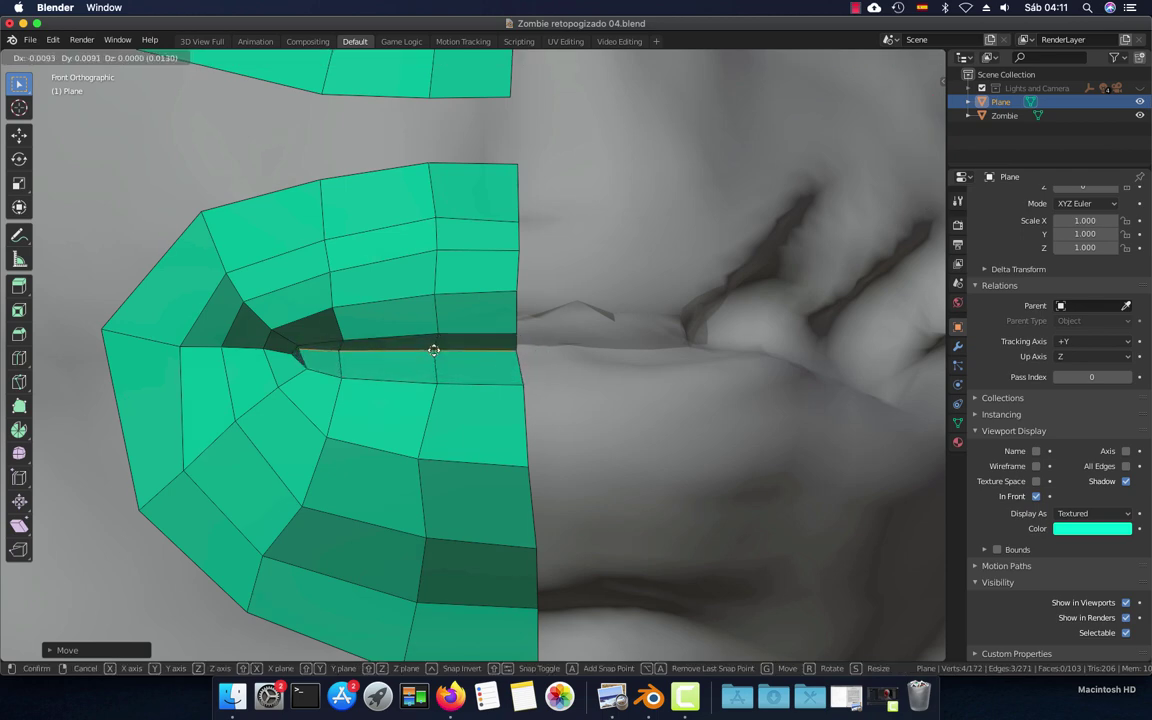
Confirm the loop placement and set the vertices near the lip corner onto the seam
{"action": "left_click", "coordinate": [436, 351]}
{"action": "scroll", "coordinate": [282, 353], "scroll_direction": "up", "scroll_amount": 3}
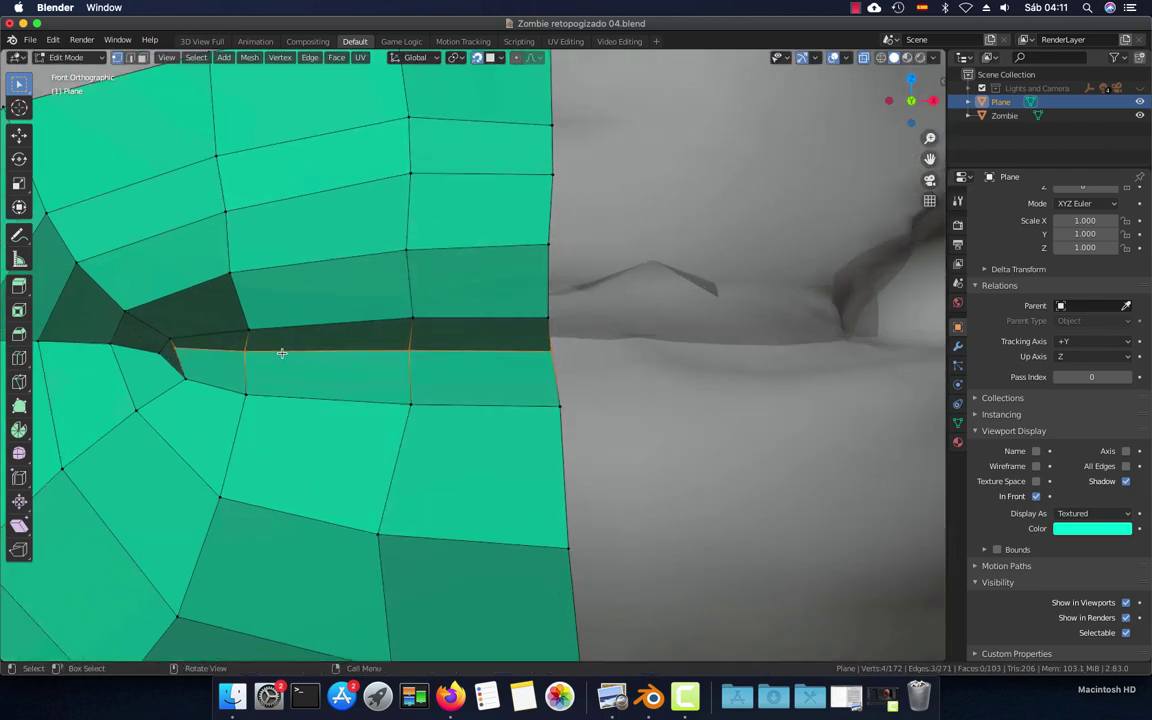
{"action": "left_click", "coordinate": [180, 352]}
{"action": "key", "text": "g"}
{"action": "left_click", "coordinate": [173, 342]}
{"action": "left_click", "coordinate": [247, 353]}
{"action": "key", "text": "g"}
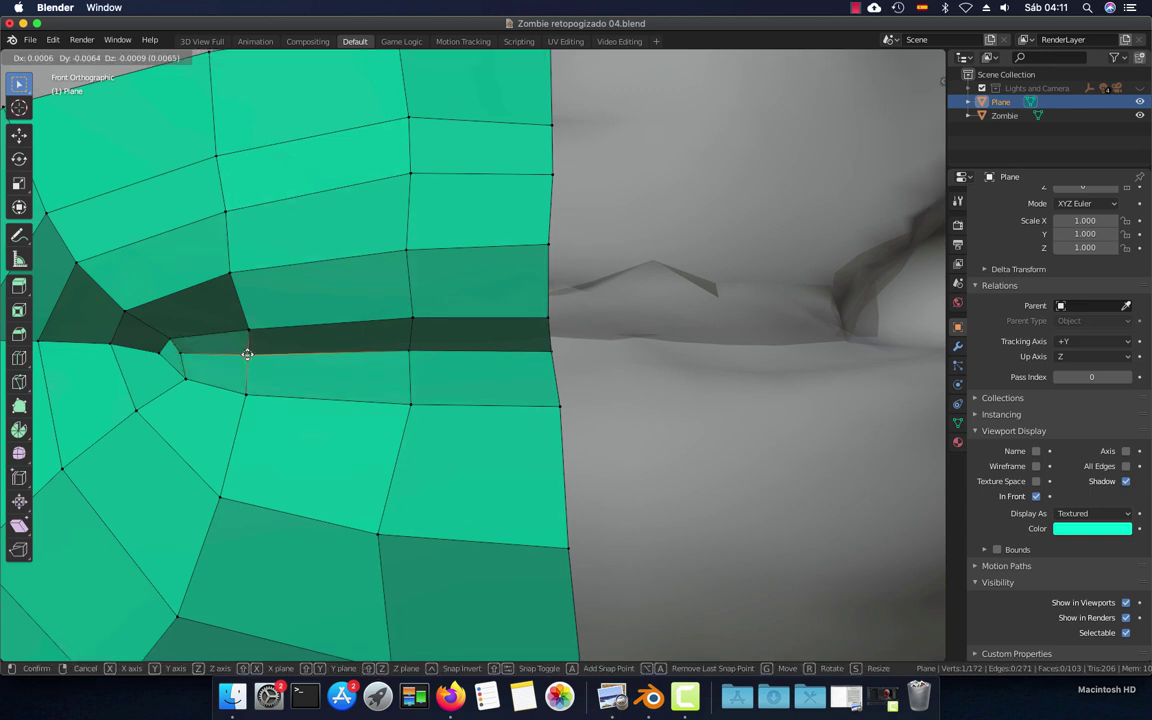
{"action": "left_click", "coordinate": [249, 352]}
Align the remaining loop vertices out to the centre edge, then orbit to a side view
{"action": "left_click", "coordinate": [410, 348]}
{"action": "key", "text": "g"}
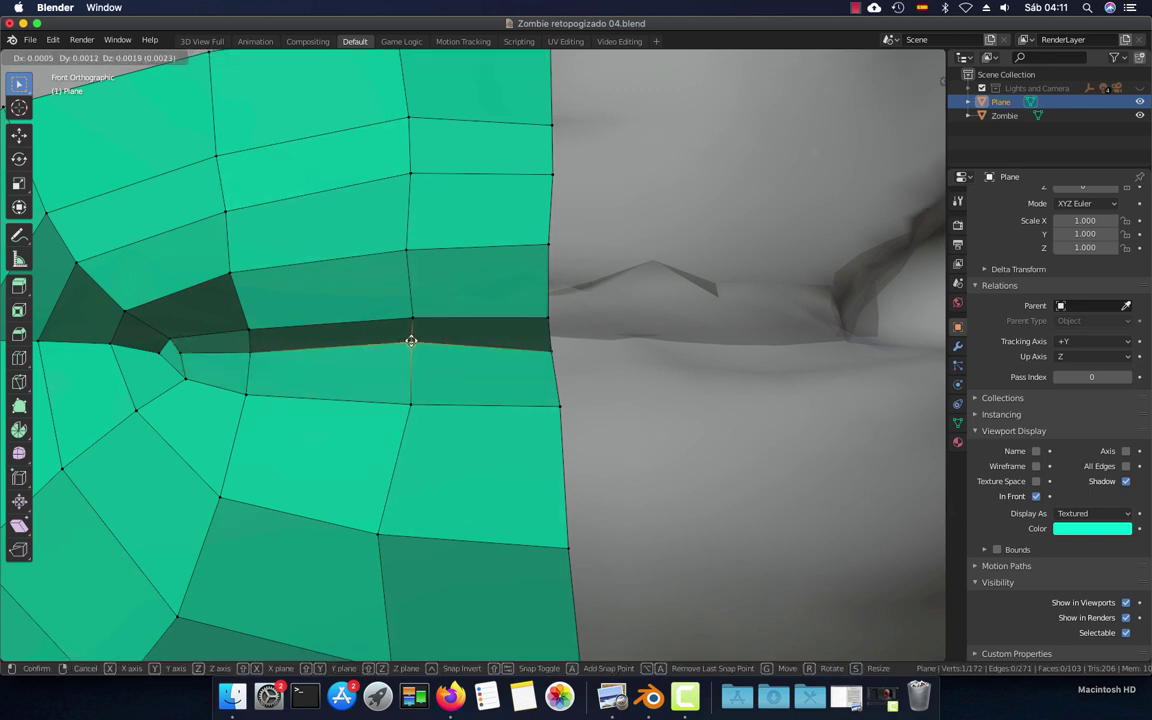
{"action": "left_click", "coordinate": [410, 341]}
{"action": "left_click", "coordinate": [546, 344]}
{"action": "key", "text": "g"}
{"action": "left_click", "coordinate": [546, 345]}
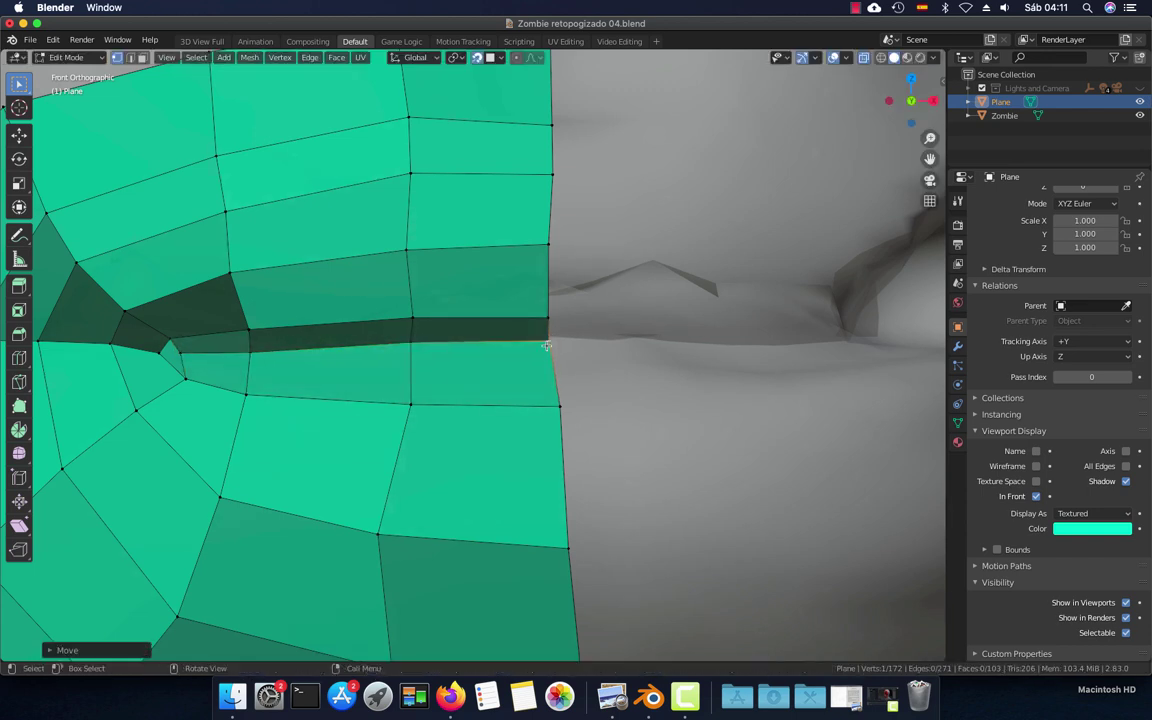
{"action": "scroll", "coordinate": [546, 345], "scroll_direction": "down", "scroll_amount": 5}
{"action": "mouse_move", "coordinate": [409, 404]}
{"action": "middle_mouse_down"}
{"action": "mouse_move", "coordinate": [631, 404]}
{"action": "mouse_move", "coordinate": [357, 425]}
{"action": "mouse_move", "coordinate": [474, 408]}
{"action": "middle_mouse_up"}
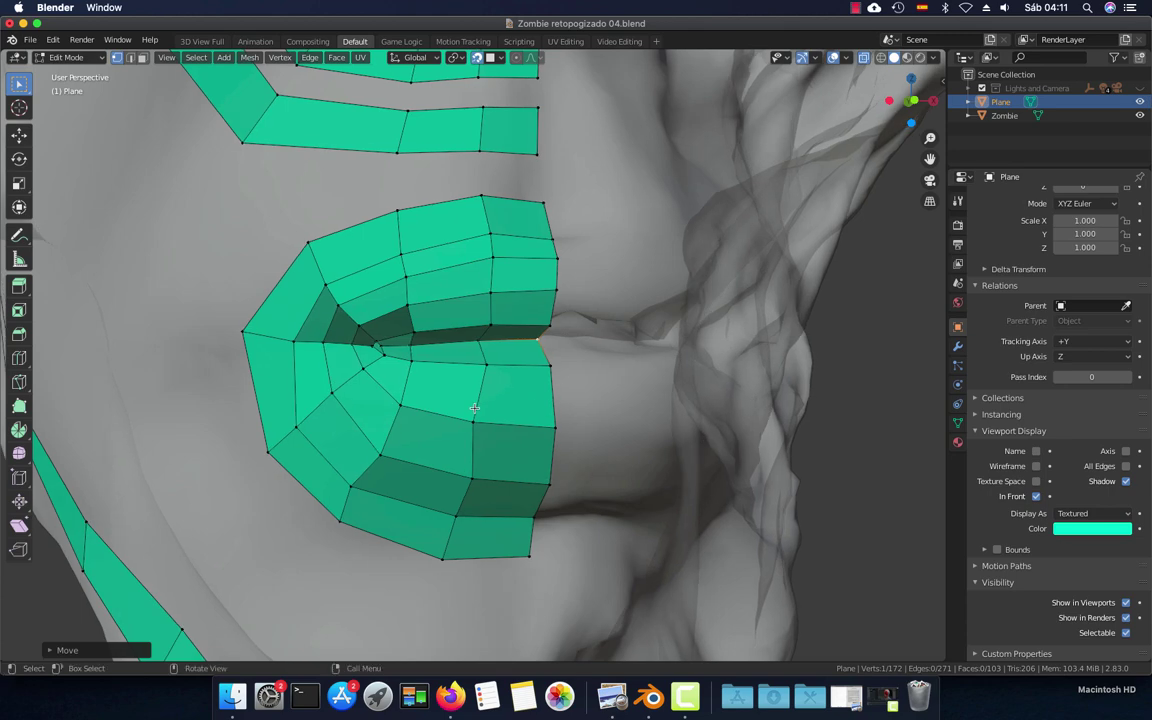
{"action": "key", "text": "KP_1"}
{"action": "scroll", "coordinate": [474, 408], "scroll_direction": "down", "scroll_amount": 5}
{"action": "scroll", "coordinate": [474, 408], "scroll_direction": "down", "scroll_amount": 4}
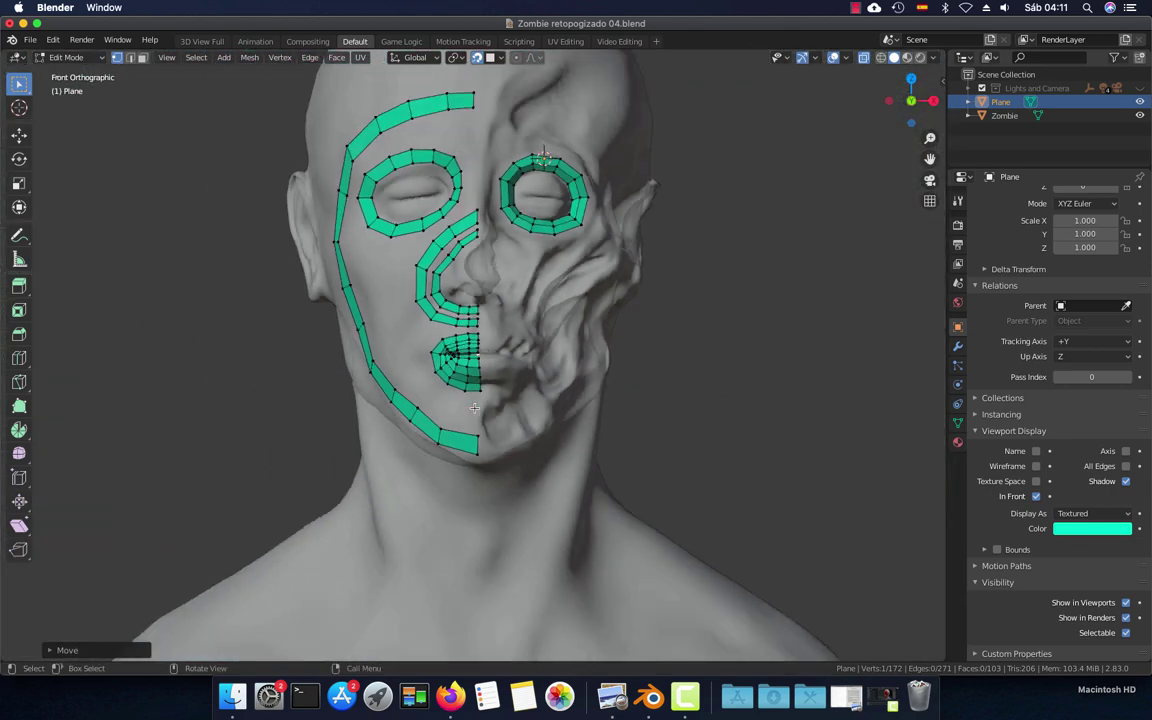
{"action": "scroll", "coordinate": [474, 408], "scroll_direction": "up", "scroll_amount": 5}
{"action": "middle_click_drag", "start_coordinate": [490, 270], "coordinate": [493, 413], "text": "shift"}
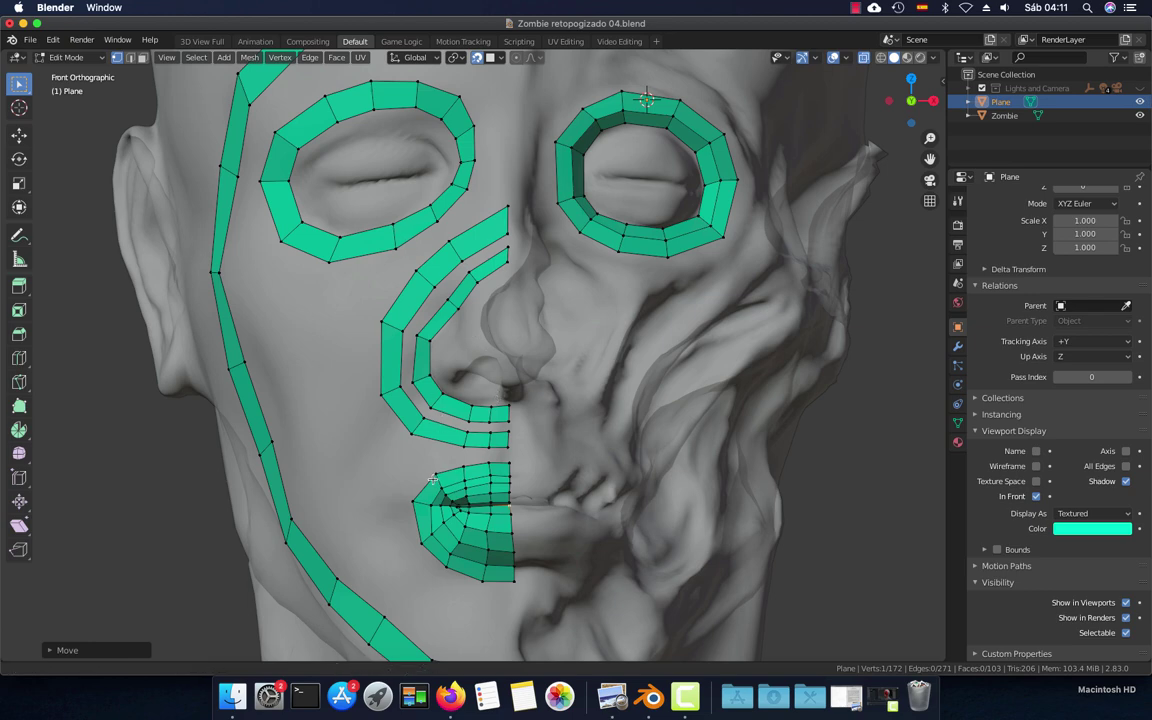
{"action": "mouse_move", "coordinate": [432, 478]}
{"action": "middle_mouse_down", "text": "shift"}
{"action": "mouse_move", "coordinate": [410, 352]}
{"action": "mouse_move", "coordinate": [460, 352]}
{"action": "mouse_move", "coordinate": [490, 376]}
{"action": "mouse_move", "coordinate": [479, 302]}
{"action": "mouse_move", "coordinate": [483, 385]}
{"action": "middle_mouse_up", "text": "shift"}
{"action": "scroll", "coordinate": [467, 331], "scroll_direction": "up", "scroll_amount": 4}
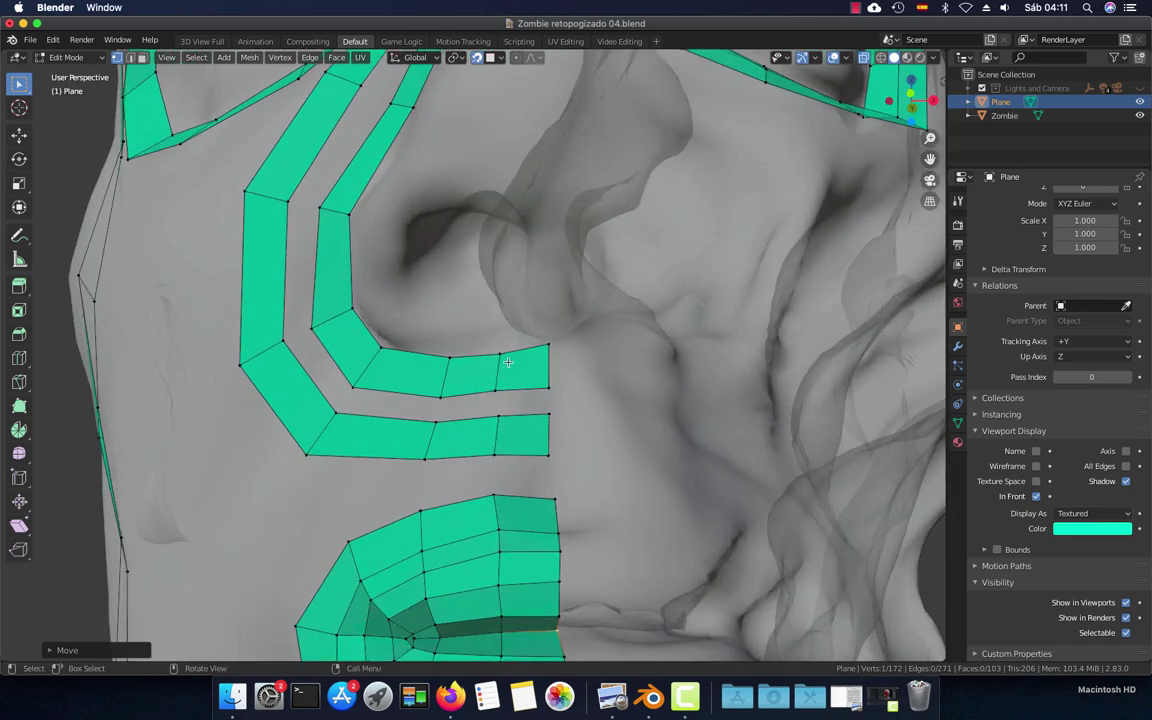
Extrude the upper nose loop's end edge into one new face and even out its edges
{"action": "key", "text": "KP_1"}
{"action": "scroll", "coordinate": [481, 369], "scroll_direction": "up", "scroll_amount": 2}
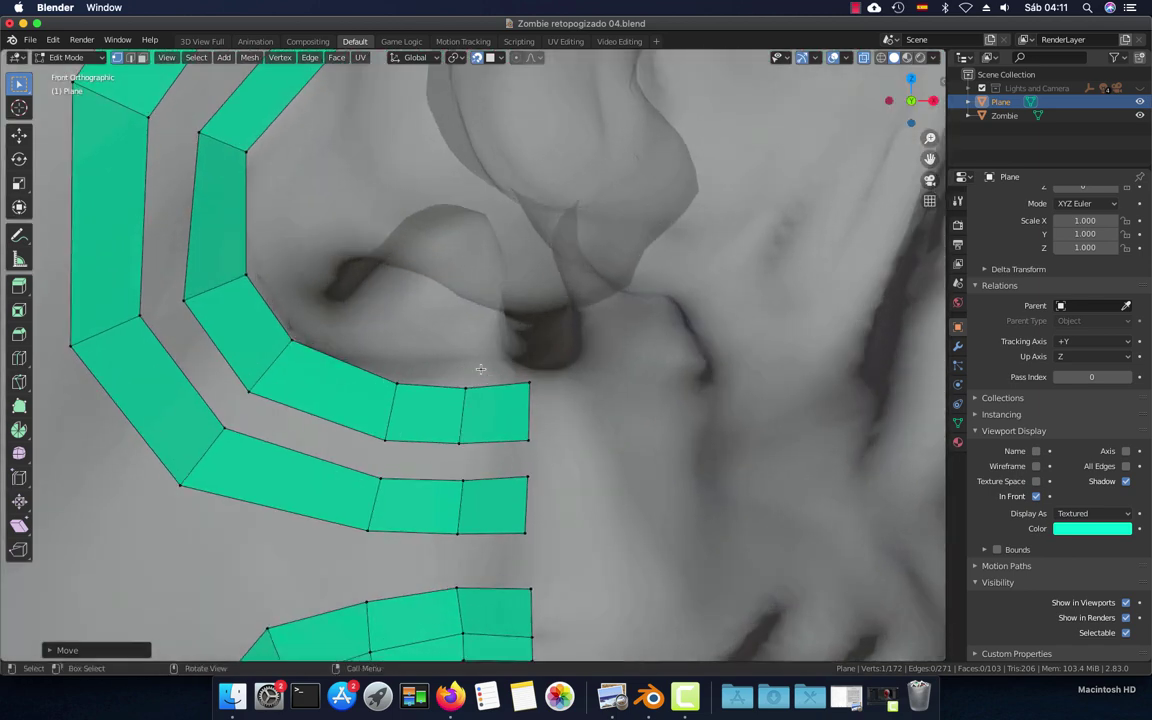
{"action": "scroll", "coordinate": [512, 375], "scroll_direction": "up", "scroll_amount": 2}
{"action": "key", "text": "2"}
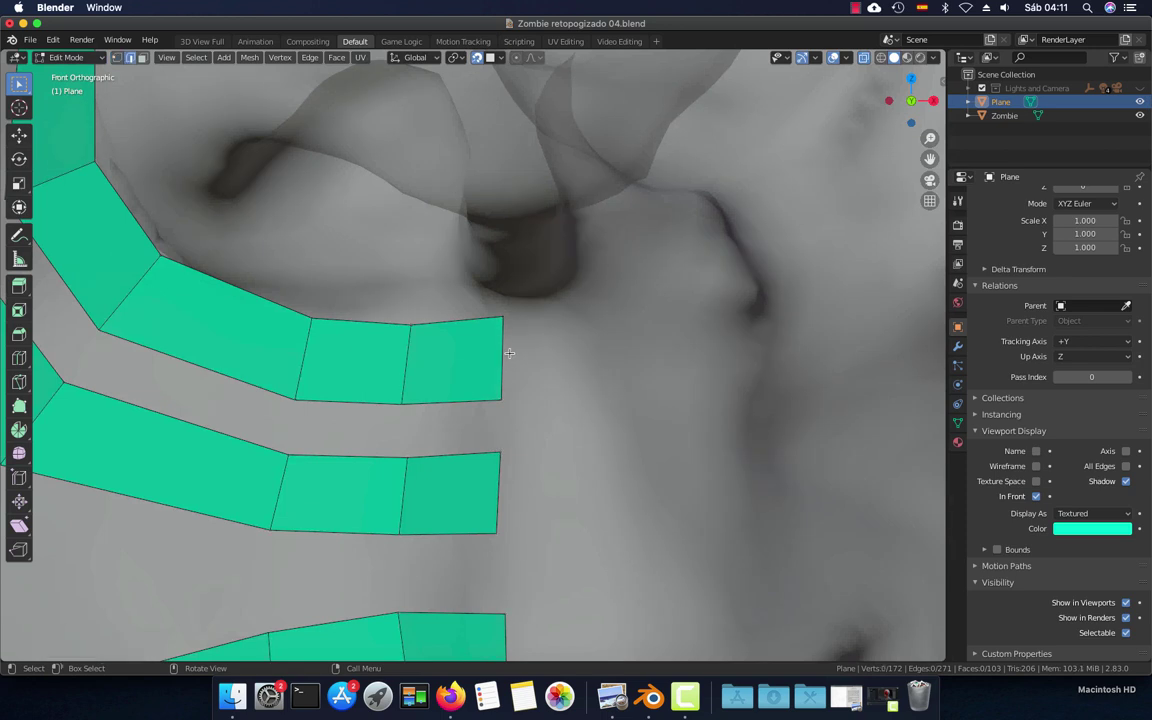
{"action": "key", "text": "e"}
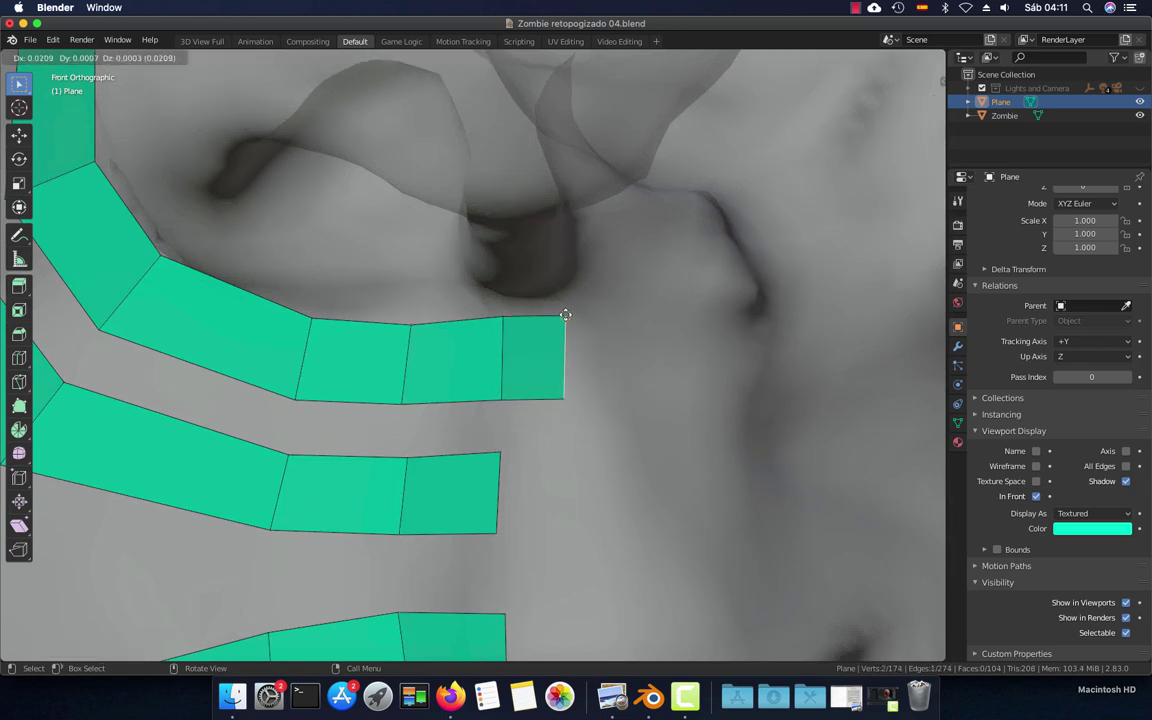
{"action": "left_click", "coordinate": [500, 352]}
{"action": "key", "text": "g"}
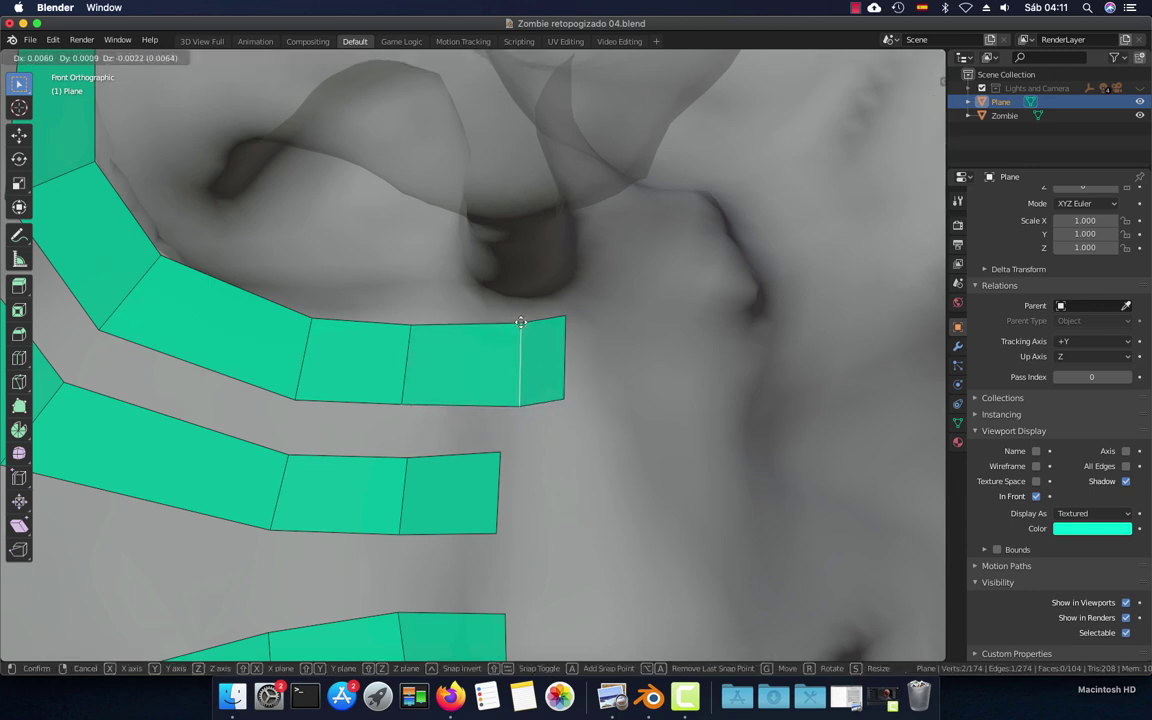
{"action": "left_click", "coordinate": [520, 322]}
{"action": "left_click", "coordinate": [408, 336]}
{"action": "key", "text": "g"}
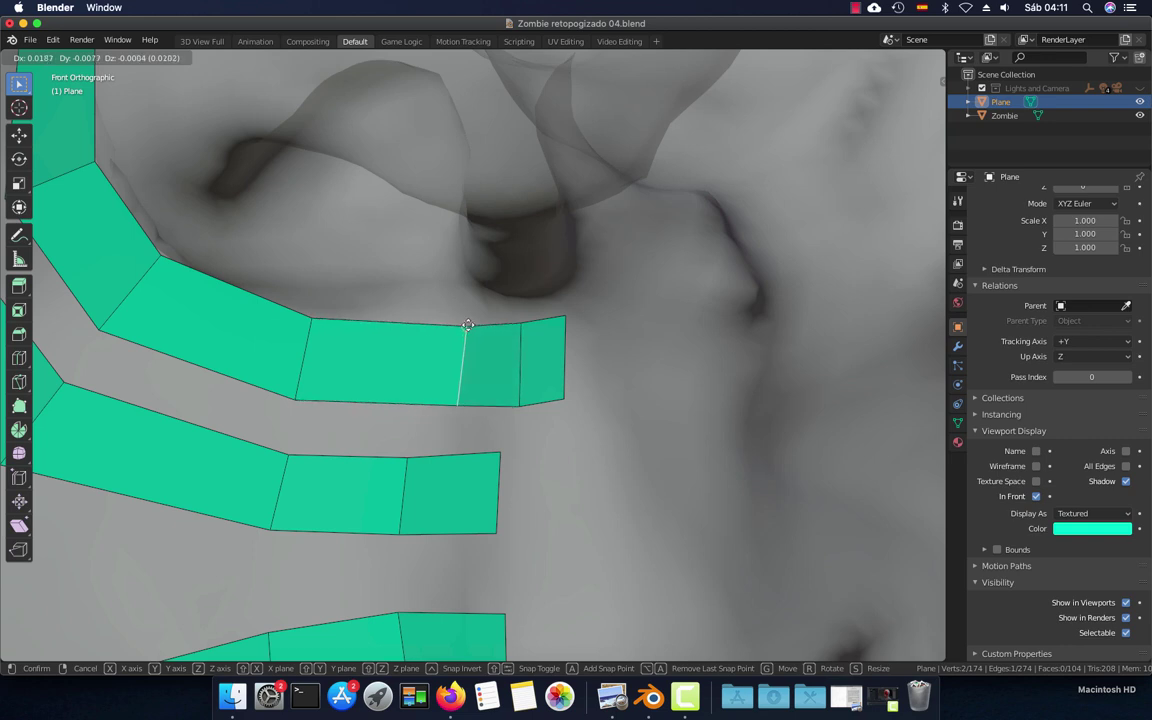
{"action": "left_click", "coordinate": [467, 325]}
Stretch the lower nose loop's end outward and shift its inner edge to match the upper loop
{"action": "left_click", "coordinate": [504, 470]}
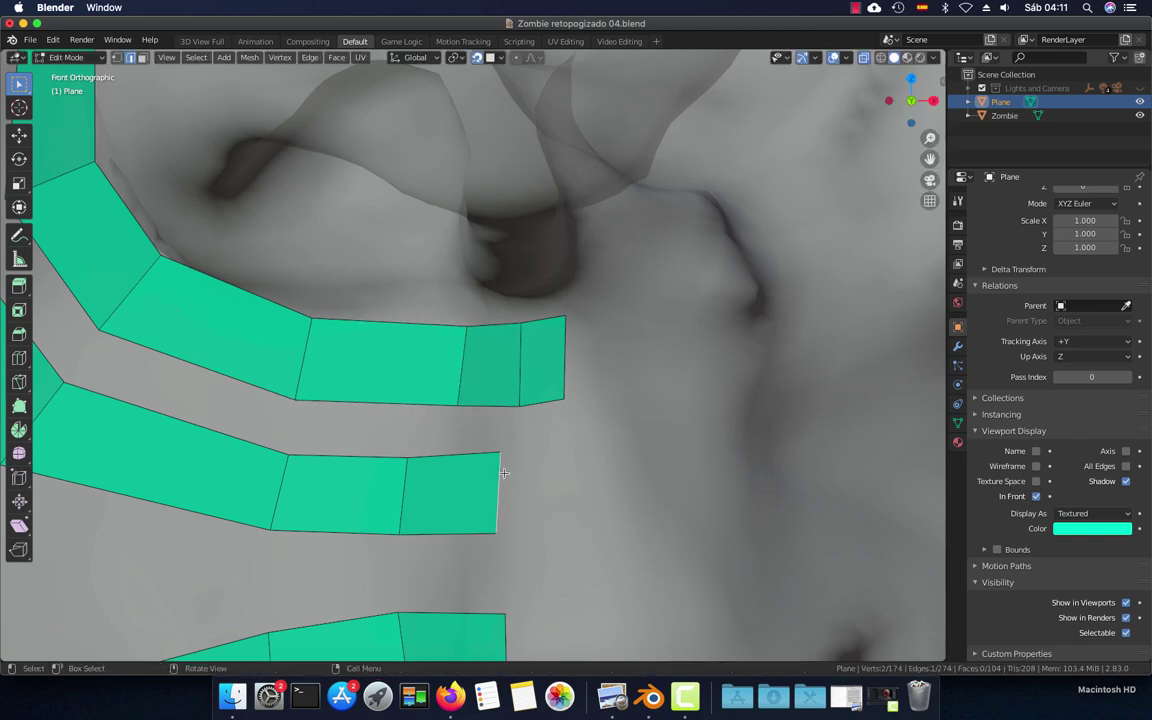
{"action": "key", "text": "g"}
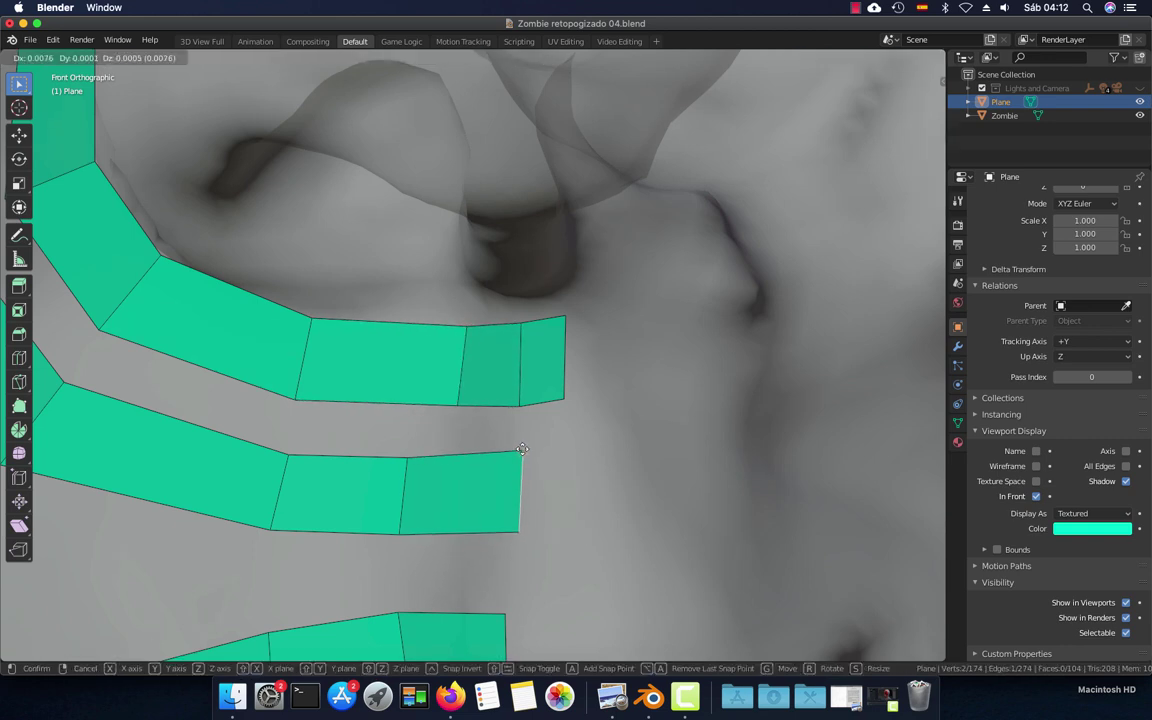
{"action": "left_click", "coordinate": [465, 405]}
{"action": "left_click", "coordinate": [408, 484]}
{"action": "key", "text": "g"}
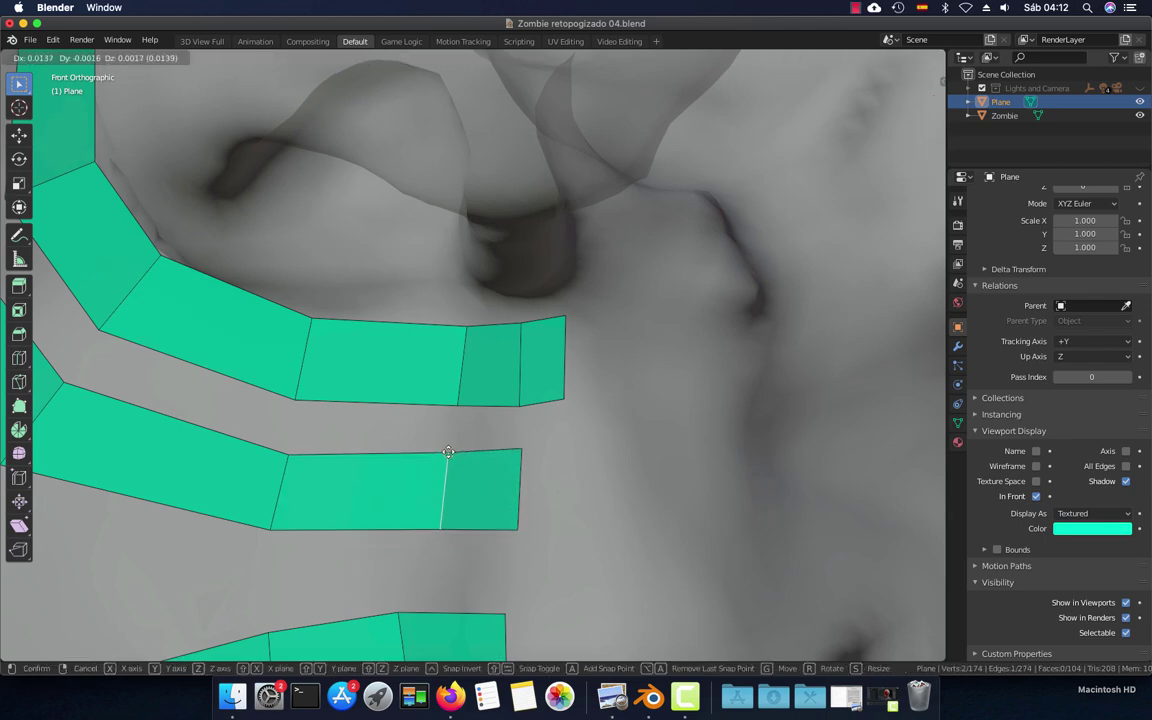
{"action": "left_click", "coordinate": [450, 453]}
{"action": "scroll", "coordinate": [455, 455], "scroll_direction": "down", "scroll_amount": 3}
{"action": "scroll", "coordinate": [460, 456], "scroll_direction": "down", "scroll_amount": 2}
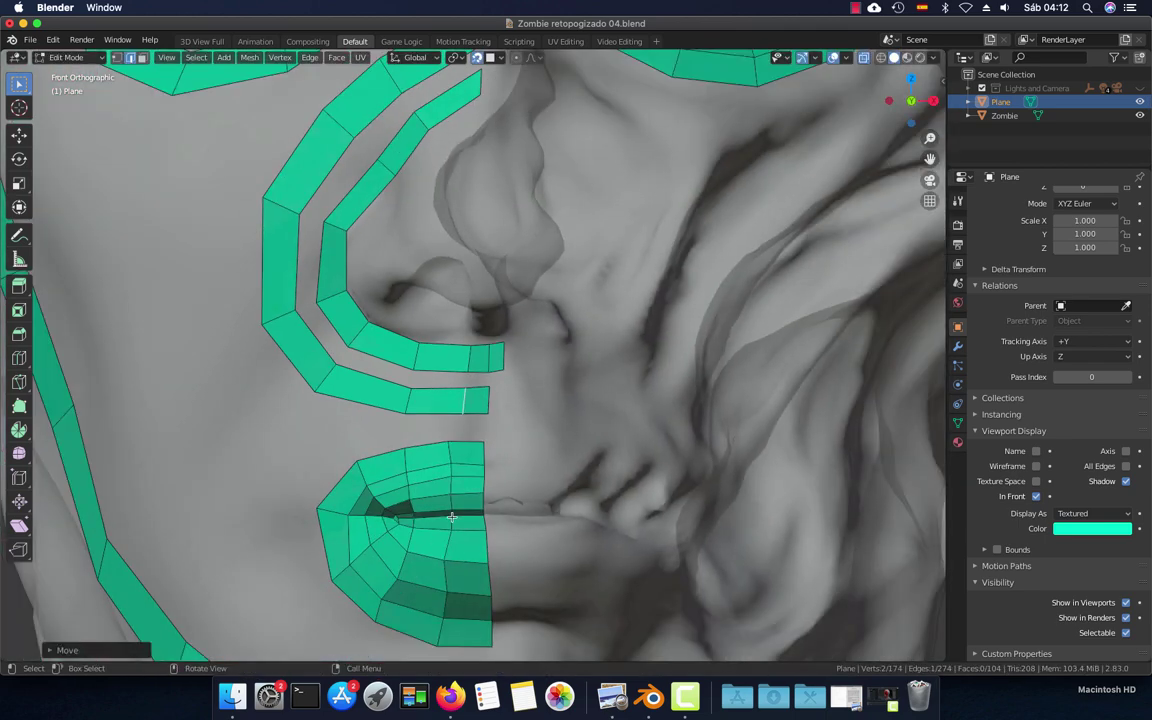
{"action": "scroll", "coordinate": [462, 456], "scroll_direction": "down", "scroll_amount": 1}
{"action": "scroll", "coordinate": [462, 456], "scroll_direction": "up", "scroll_amount": 2}
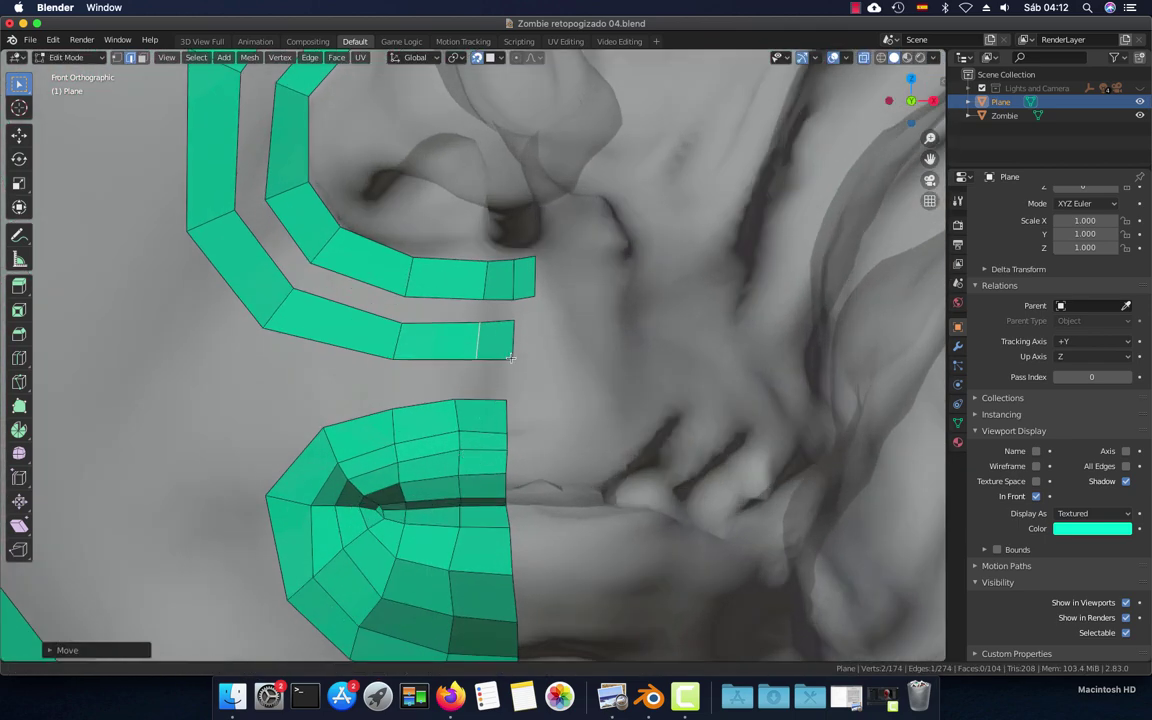
Extrude two new faces from the upper nose loop up and around the nostril
{"action": "middle_click_drag", "start_coordinate": [510, 357], "coordinate": [505, 362]}
{"action": "scroll", "coordinate": [508, 370], "scroll_direction": "up", "scroll_amount": 4}
{"action": "mouse_move", "coordinate": [511, 318]}
{"action": "middle_mouse_down"}
{"action": "mouse_move", "coordinate": [514, 270]}
{"action": "mouse_move", "coordinate": [504, 399]}
{"action": "mouse_move", "coordinate": [489, 337]}
{"action": "mouse_move", "coordinate": [493, 346]}
{"action": "mouse_move", "coordinate": [478, 347]}
{"action": "mouse_move", "coordinate": [489, 346]}
{"action": "middle_mouse_up"}
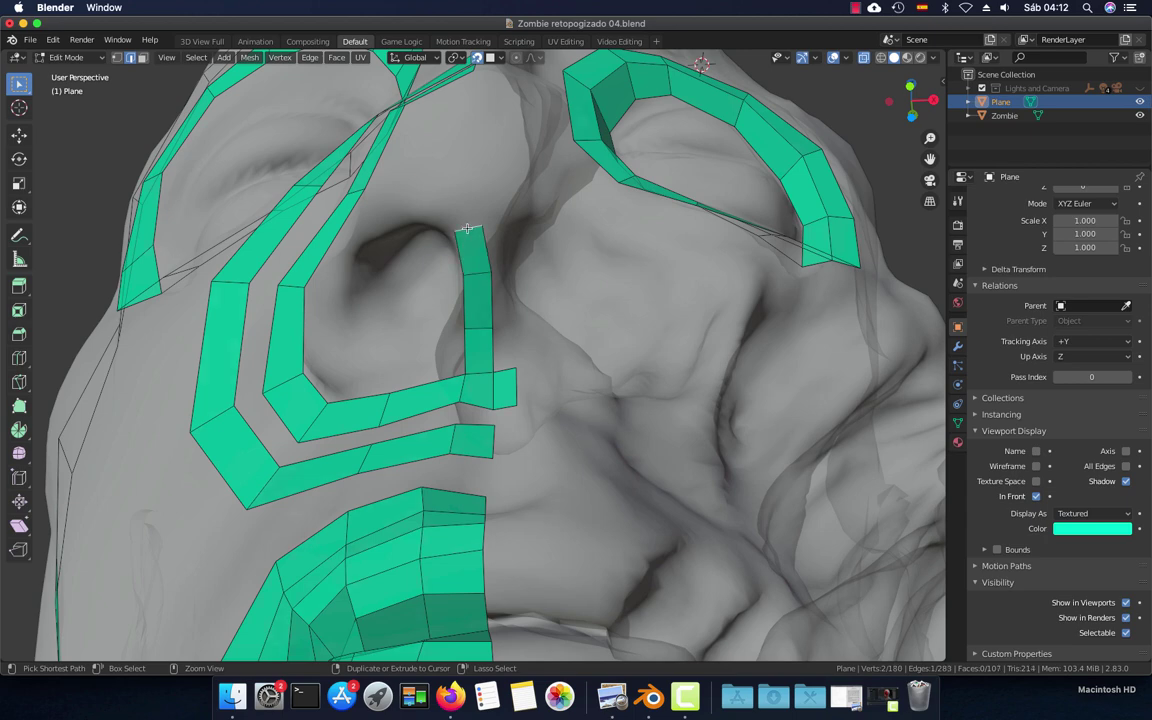
{"action": "right_click", "coordinate": [446, 206], "text": "ctrl"}
{"action": "middle_click_drag", "start_coordinate": [446, 206], "coordinate": [478, 195]}
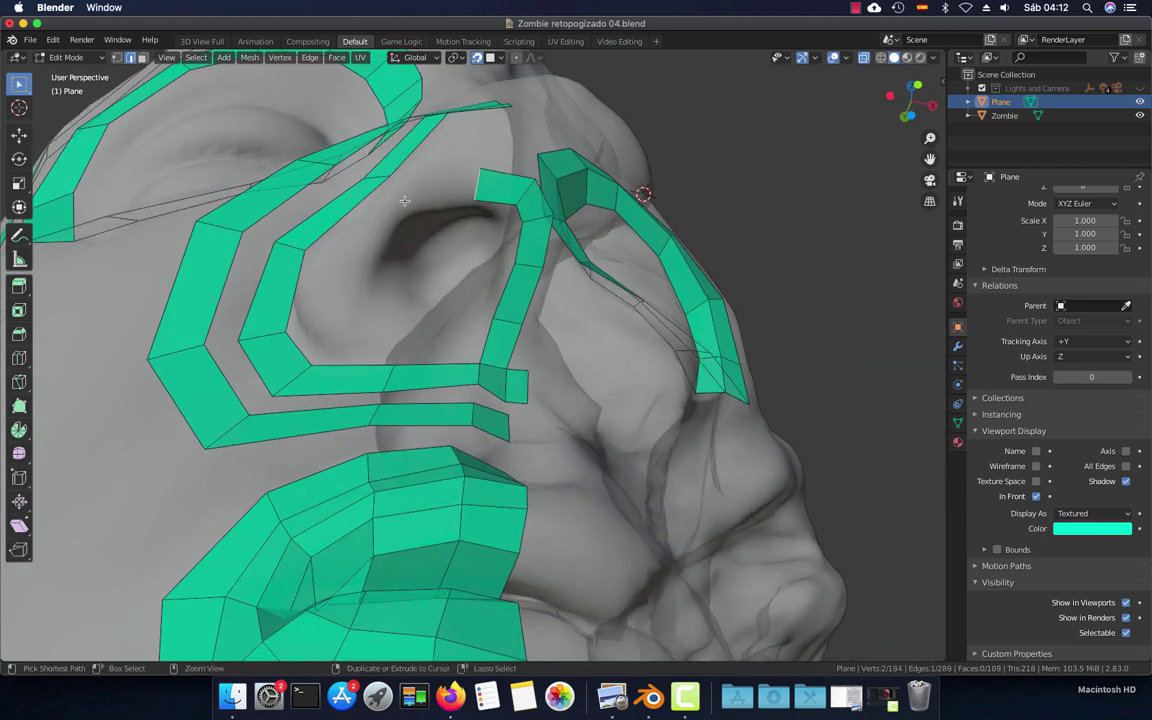
{"action": "right_click", "coordinate": [325, 236], "text": "ctrl"}
{"action": "mouse_move", "coordinate": [353, 255]}
{"action": "middle_mouse_down"}
{"action": "mouse_move", "coordinate": [377, 306]}
{"action": "mouse_move", "coordinate": [367, 319]}
{"action": "middle_mouse_up"}
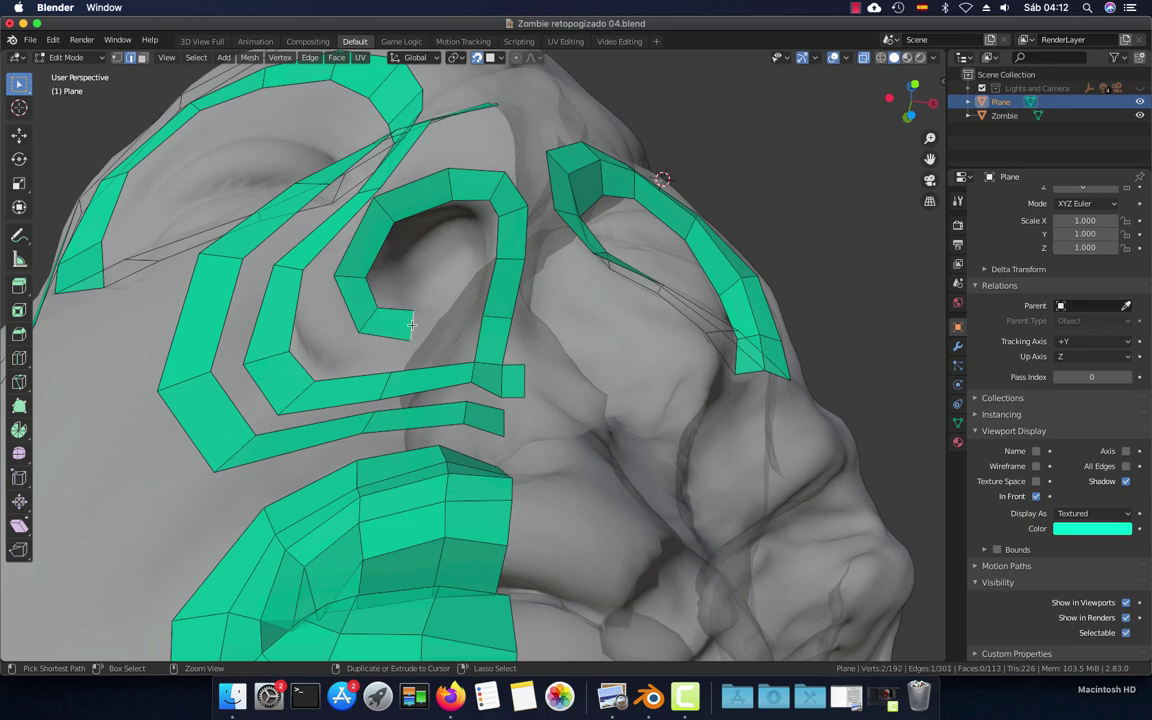
{"action": "mouse_move", "coordinate": [461, 313]}
{"action": "middle_mouse_down"}
{"action": "mouse_move", "coordinate": [517, 324]}
{"action": "mouse_move", "coordinate": [454, 291]}
{"action": "mouse_move", "coordinate": [481, 300]}
{"action": "mouse_move", "coordinate": [477, 313]}
{"action": "mouse_move", "coordinate": [448, 313]}
{"action": "middle_mouse_up"}
Close the nostril ring and move its first few vertices onto the nostril rim
{"action": "key", "text": "ctrl+r"}
{"action": "key", "text": "g"}
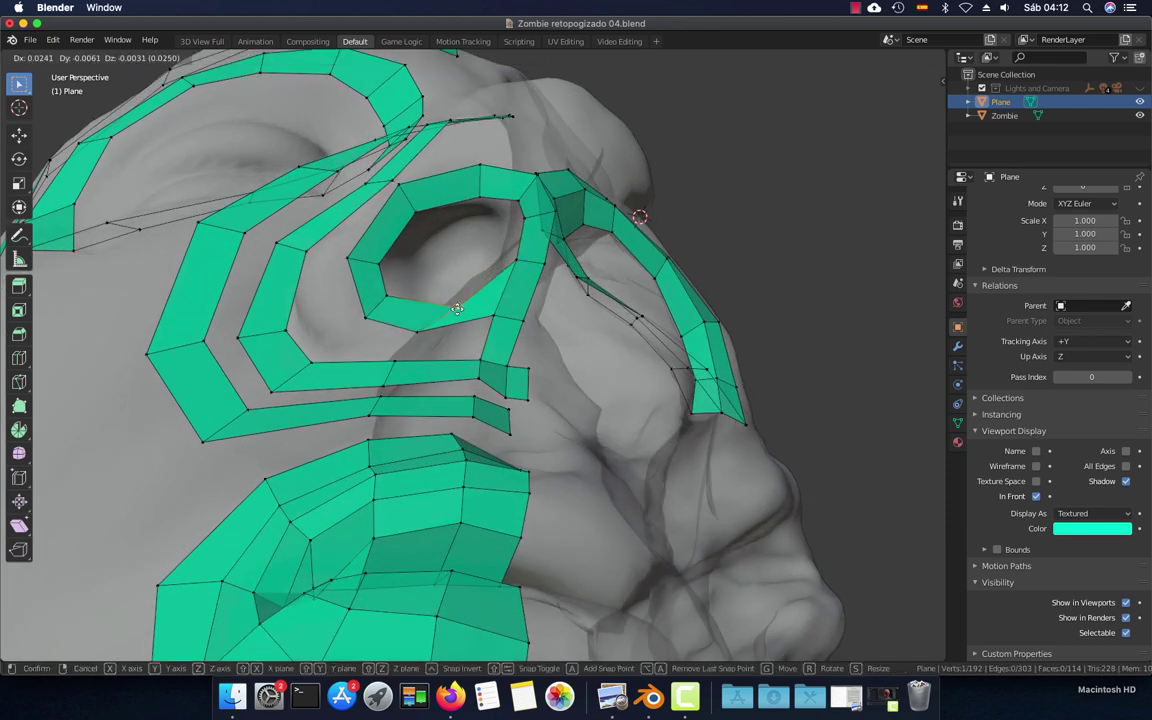
{"action": "left_click", "coordinate": [452, 305]}
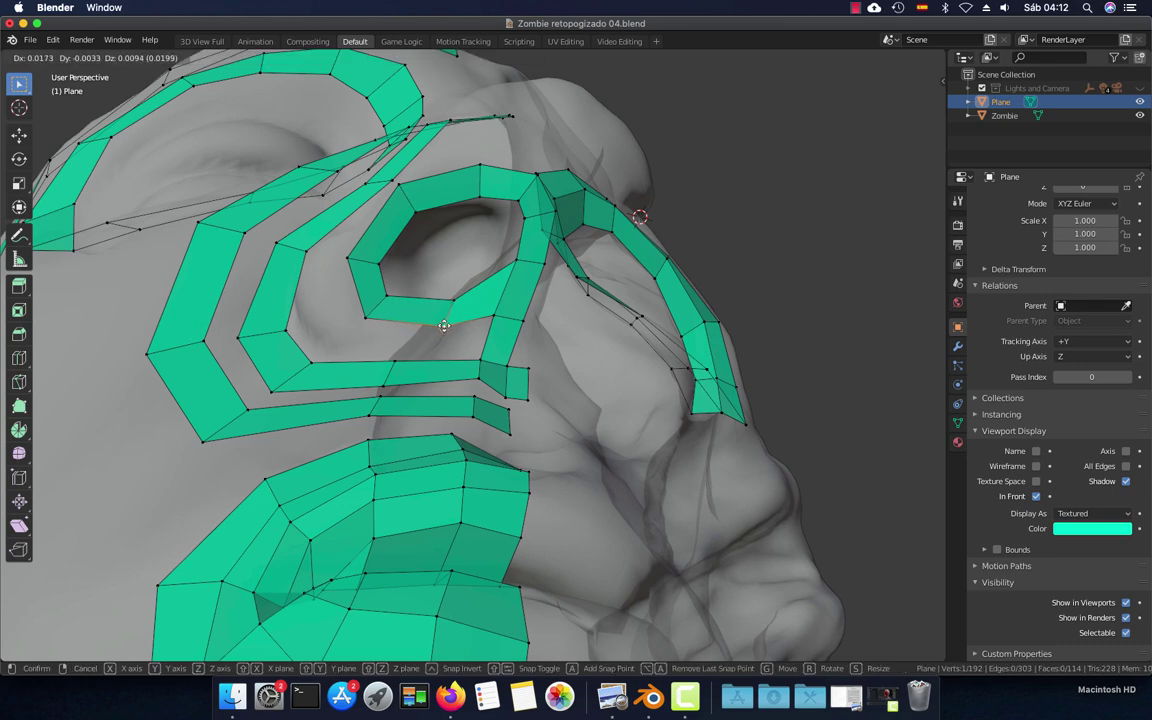
{"action": "middle_click_drag", "start_coordinate": [442, 326], "coordinate": [434, 374]}
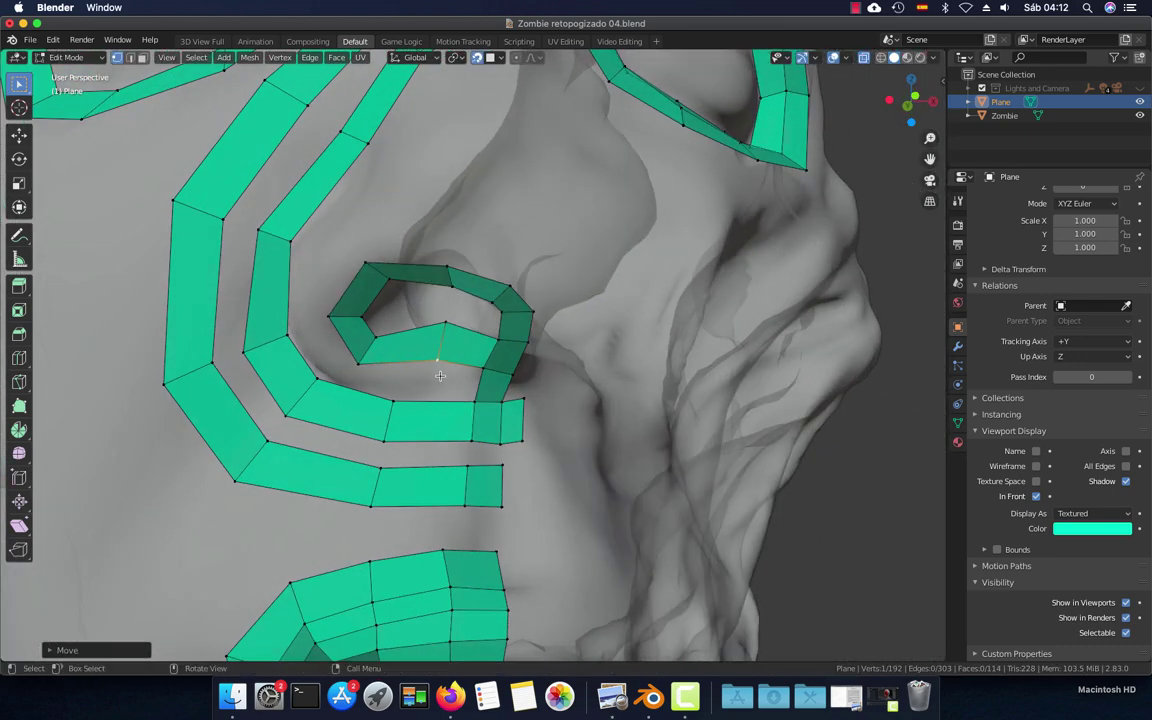
{"action": "key", "text": "g"}
{"action": "left_click", "coordinate": [450, 342]}
{"action": "key", "text": "g"}
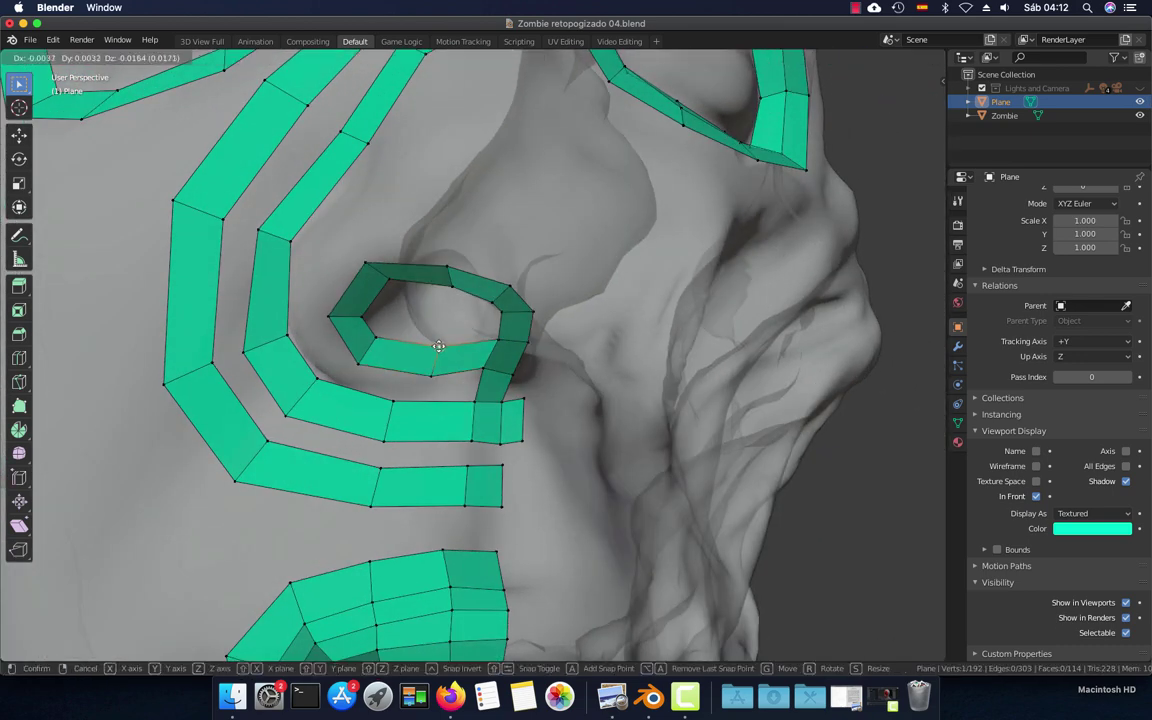
{"action": "left_click", "coordinate": [437, 347]}
Fit the remaining nostril-ring vertices to the rim and check the ring's shape
{"action": "mouse_move", "coordinate": [437, 347]}
{"action": "middle_mouse_down"}
{"action": "mouse_move", "coordinate": [465, 311]}
{"action": "mouse_move", "coordinate": [453, 368]}
{"action": "middle_mouse_up"}
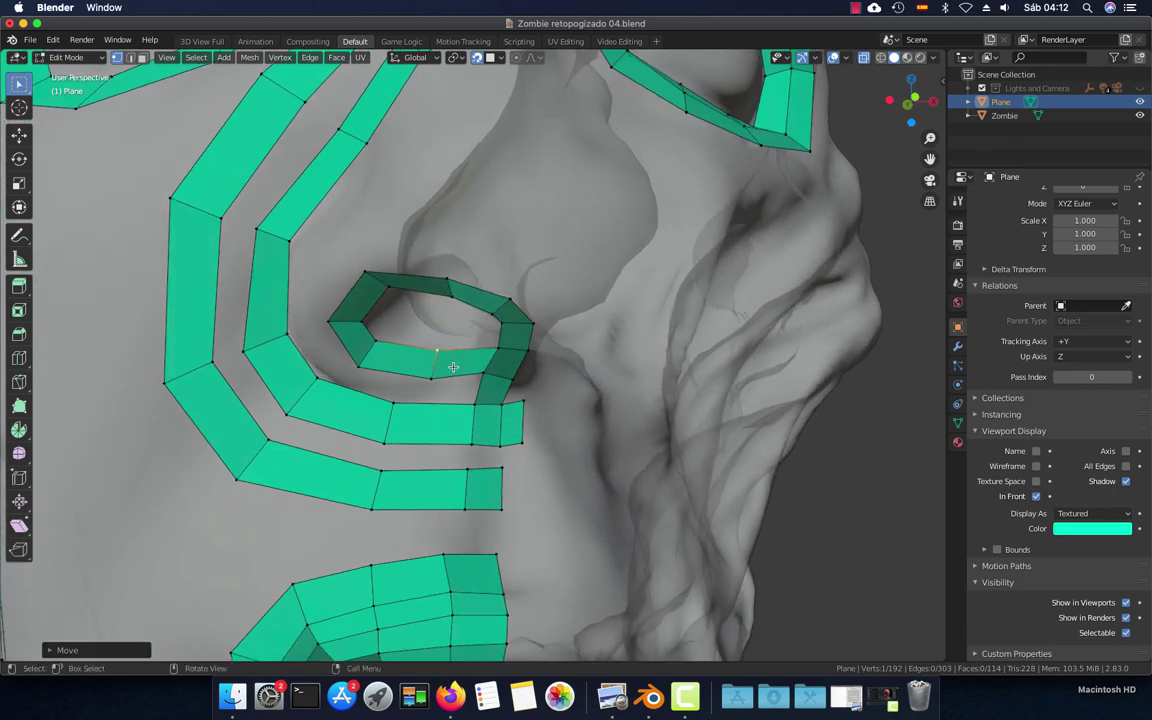
{"action": "key", "text": "g"}
{"action": "left_click", "coordinate": [343, 362]}
{"action": "key", "text": "g"}
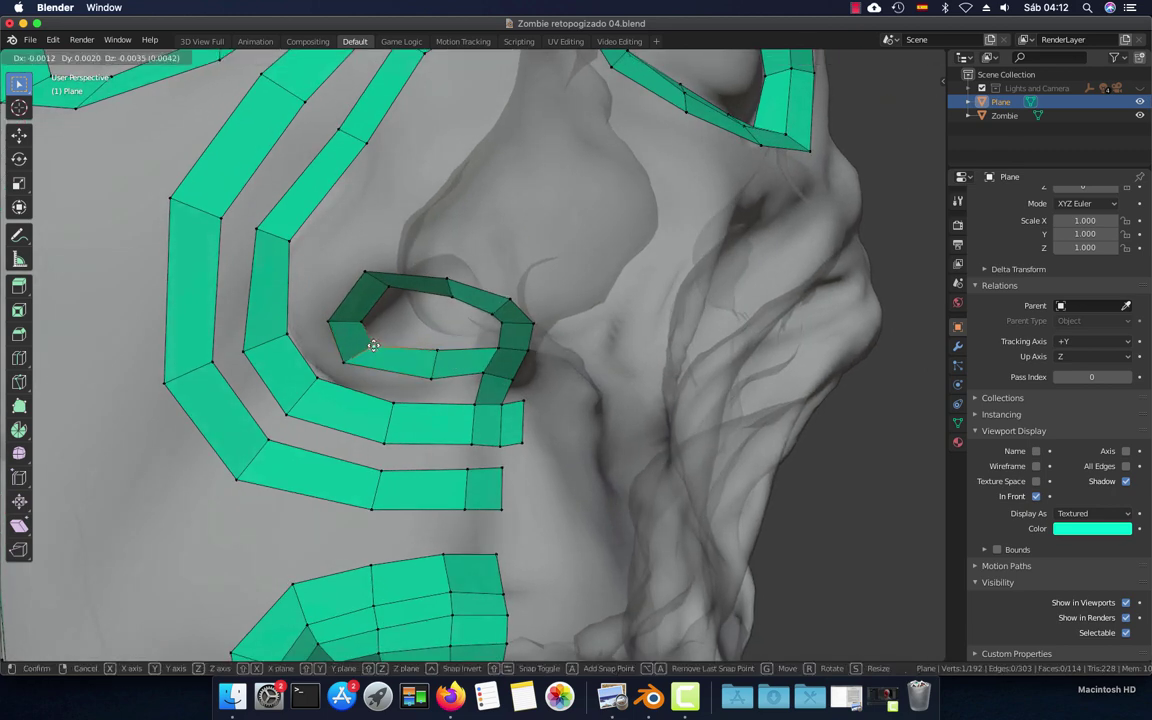
{"action": "left_click", "coordinate": [369, 344]}
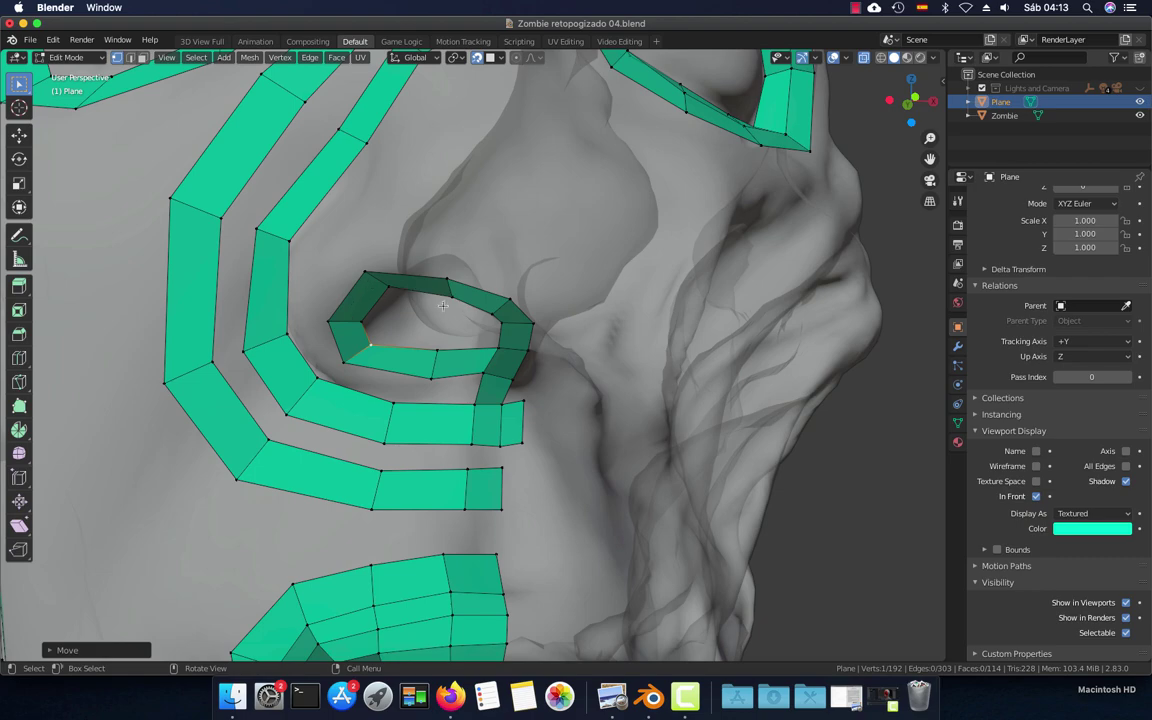
{"action": "mouse_move", "coordinate": [443, 305]}
{"action": "middle_mouse_down"}
{"action": "mouse_move", "coordinate": [434, 273]}
{"action": "mouse_move", "coordinate": [450, 374]}
{"action": "mouse_move", "coordinate": [400, 356]}
{"action": "middle_mouse_up"}
Move a nostril-ring vertex into its correct place on the rim
{"action": "key", "text": "g"}
{"action": "left_click", "coordinate": [386, 359]}
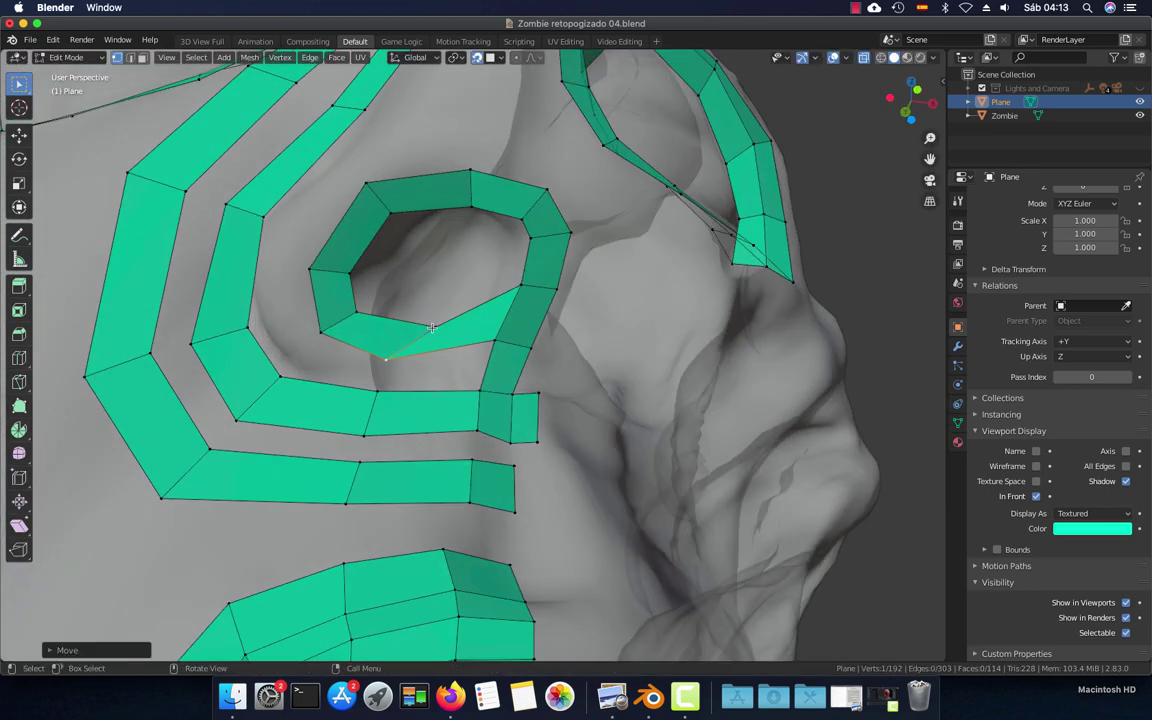
{"action": "key", "text": "ctrl+r"}
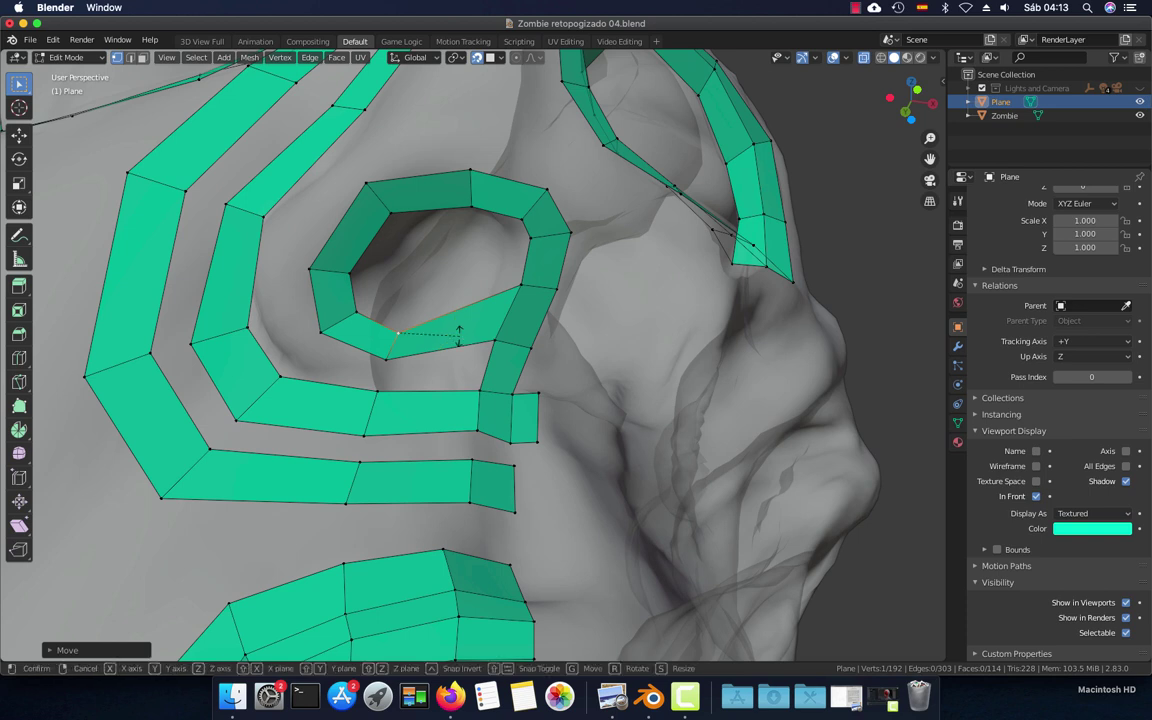
Add an edge loop across the ring's lower quad, then frame the nose strips in front view
{"action": "key", "text": "ctrl+r"}
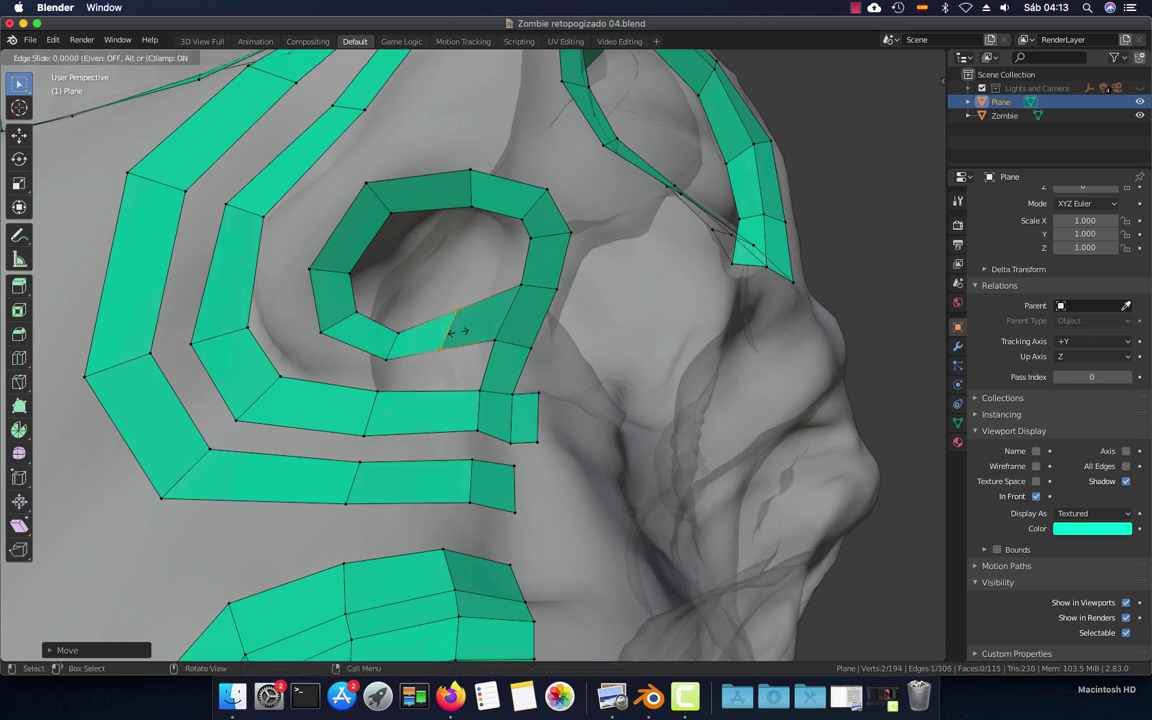
{"action": "left_click", "coordinate": [457, 334]}
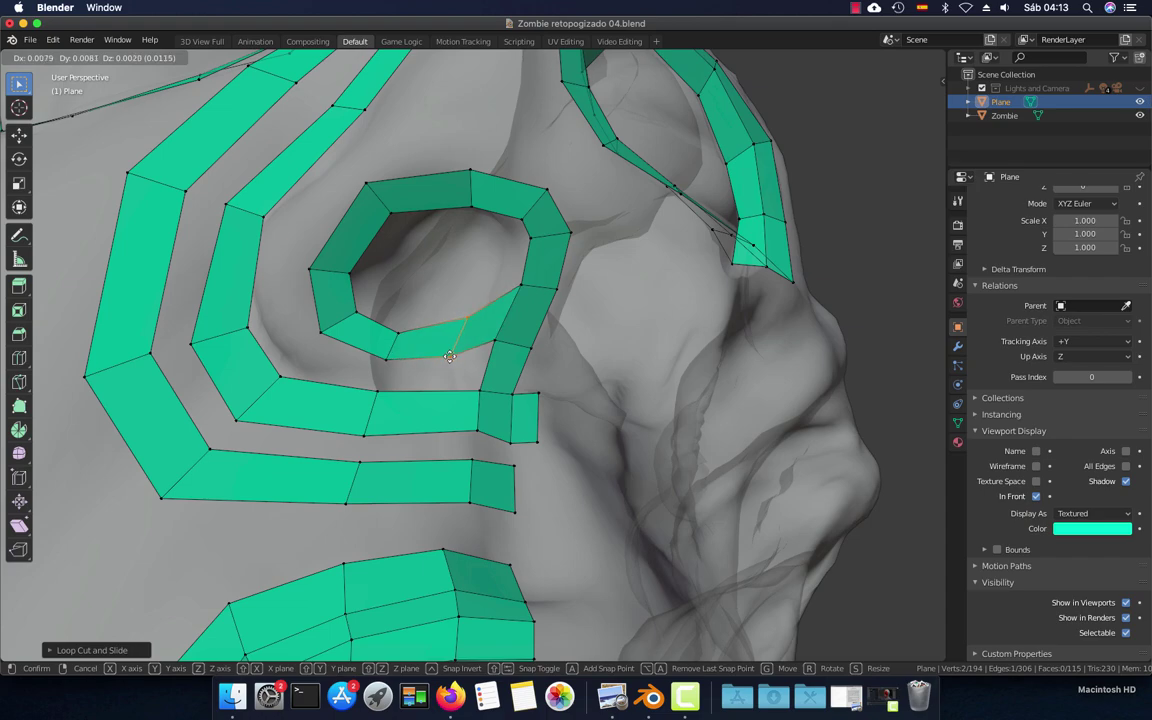
{"action": "left_click", "coordinate": [447, 358]}
{"action": "middle_click_drag", "start_coordinate": [447, 358], "coordinate": [460, 390]}
{"action": "scroll", "coordinate": [465, 400], "scroll_direction": "up", "scroll_amount": 5}
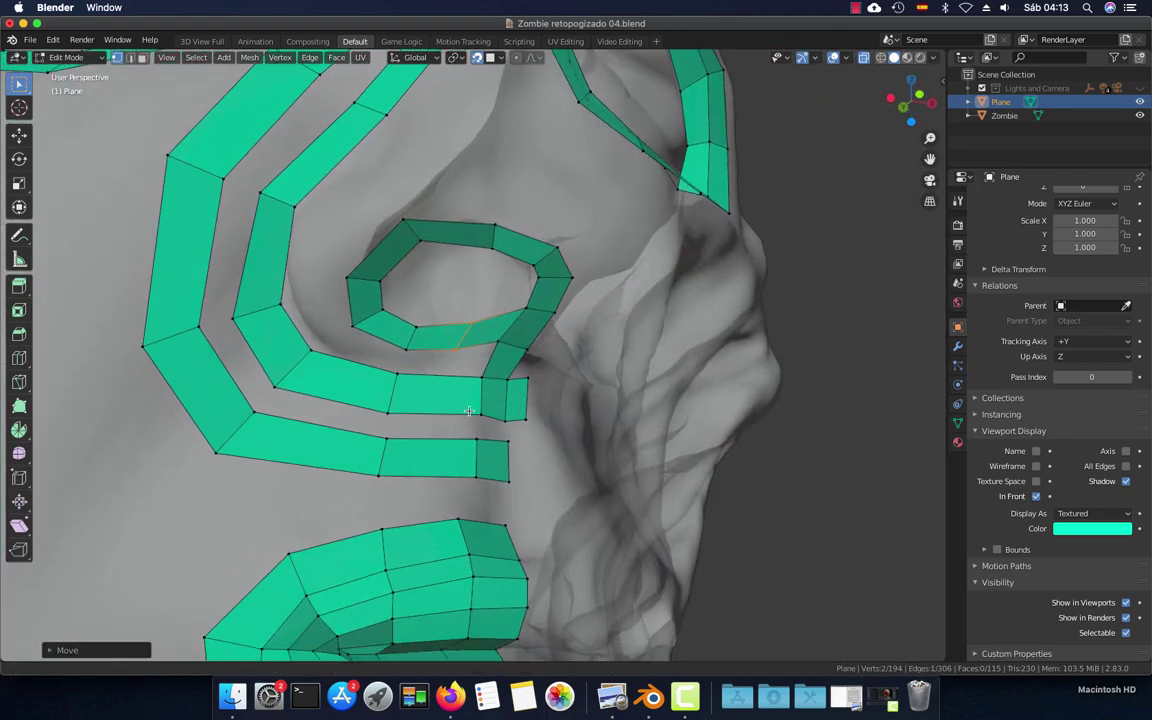
{"action": "key", "text": "KP_1"}
{"action": "middle_click_drag", "start_coordinate": [449, 479], "coordinate": [468, 364], "text": "shift"}
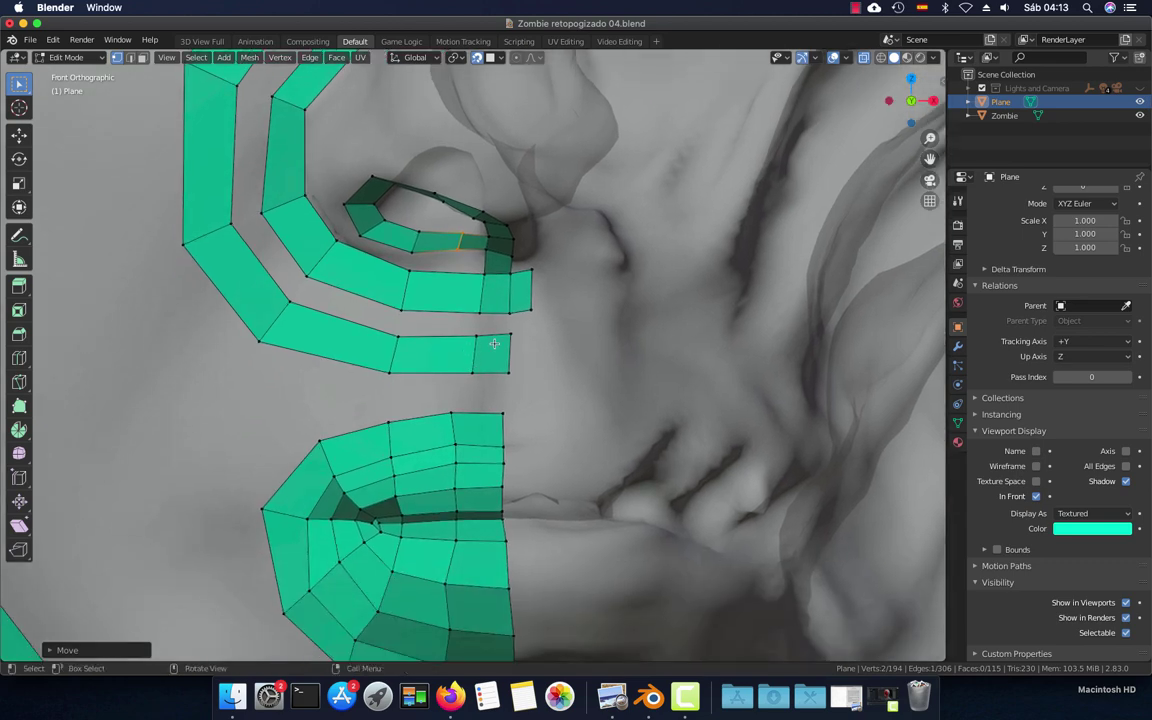
{"action": "scroll", "coordinate": [494, 352], "scroll_direction": "up", "scroll_amount": 2}
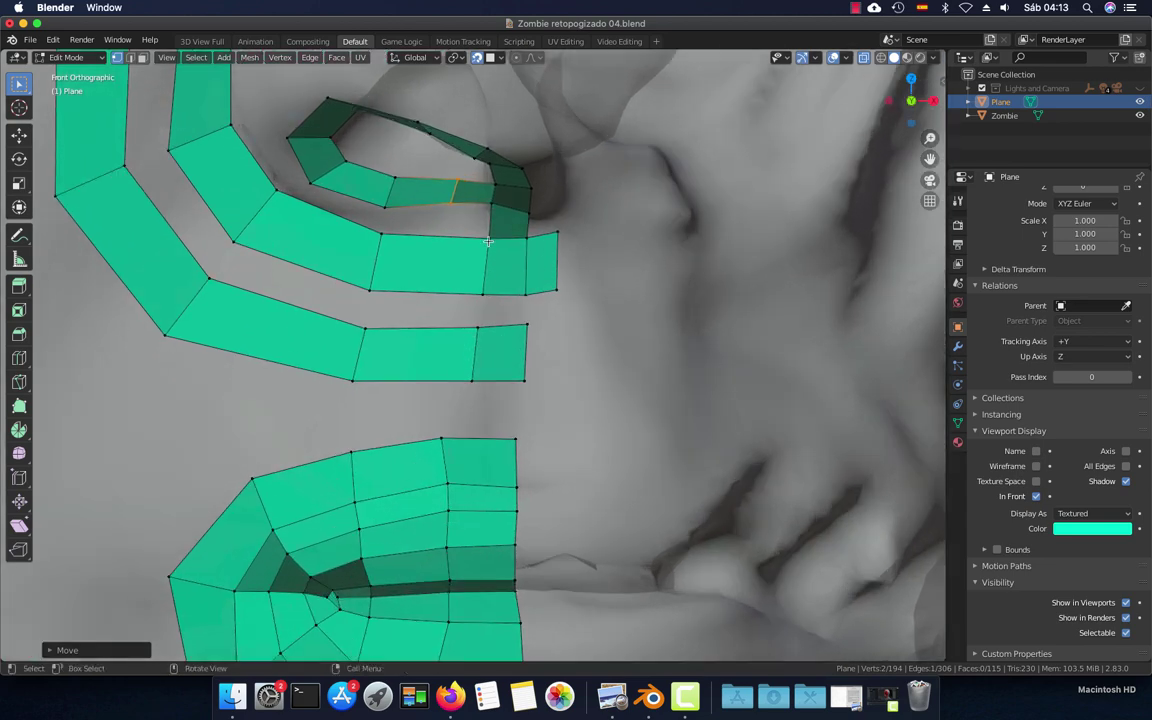
Adjust the nose strip's bottom edge and the mouth strip's top vertex
{"action": "key", "text": "g"}
{"action": "right_click", "coordinate": [479, 249]}
{"action": "left_click", "coordinate": [470, 293]}
{"action": "key", "text": "g"}
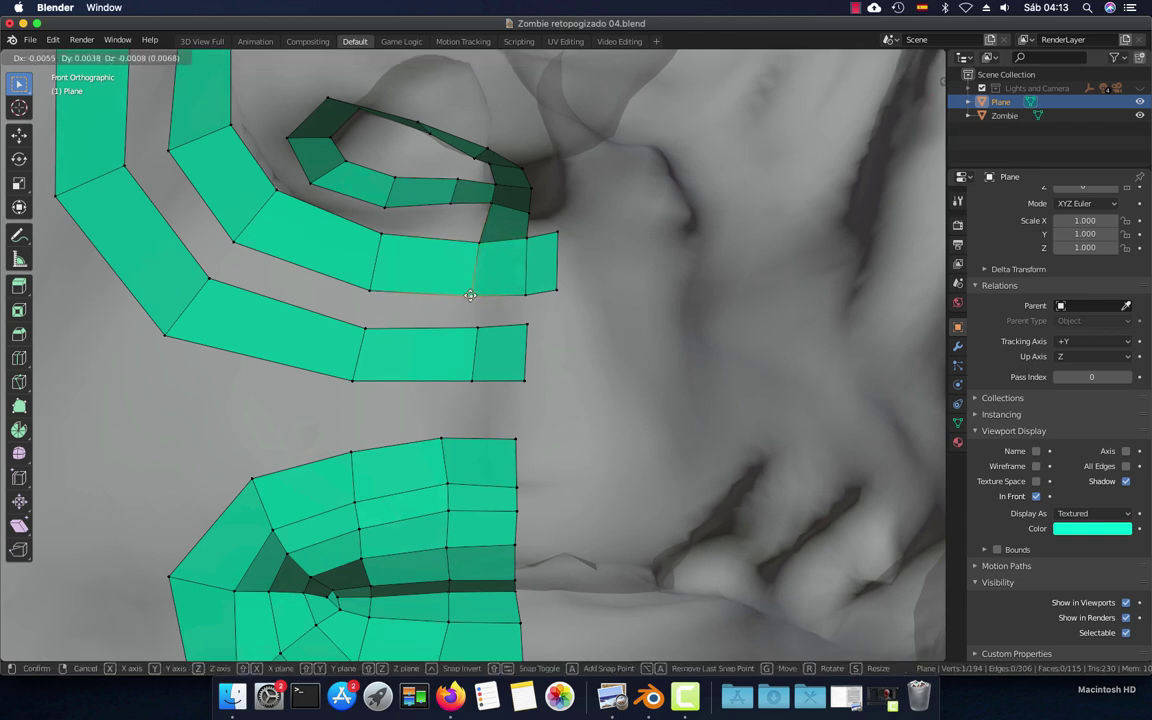
{"action": "left_click", "coordinate": [470, 295]}
{"action": "left_click", "coordinate": [447, 435]}
{"action": "key", "text": "g"}
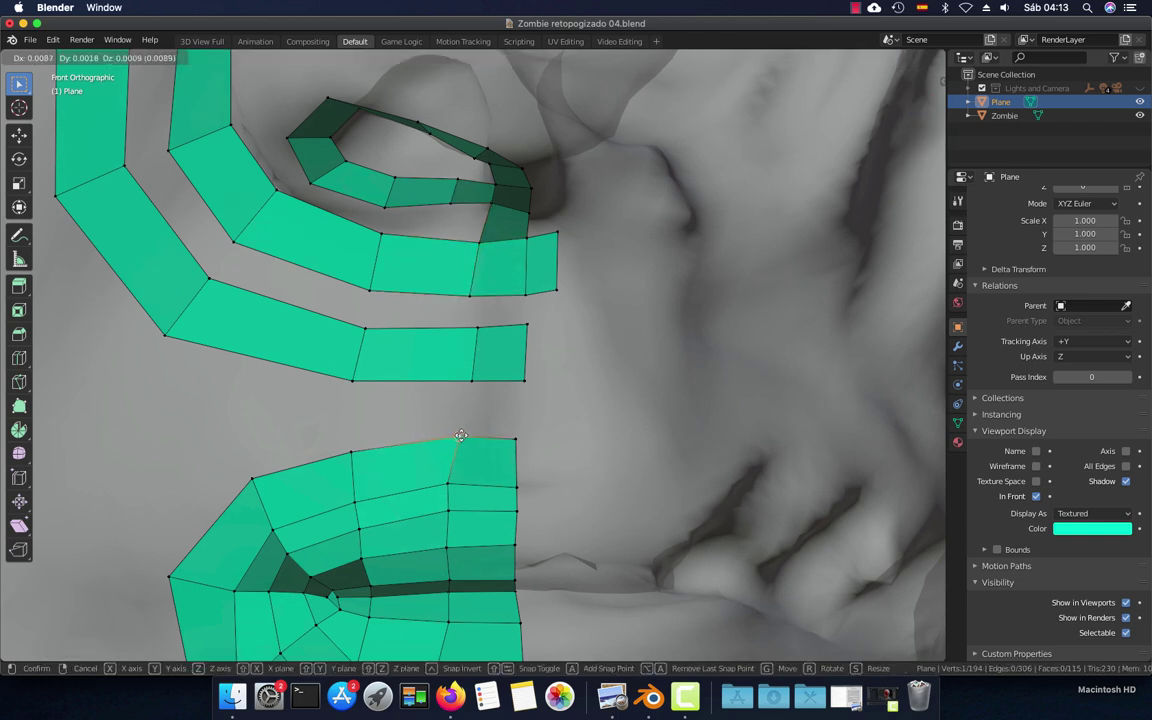
{"action": "left_click", "coordinate": [459, 434]}
Reposition the lower mouth-strip vertices so the strip runs evenly
{"action": "left_click", "coordinate": [446, 486]}
{"action": "key", "text": "g"}
{"action": "left_click", "coordinate": [458, 482]}
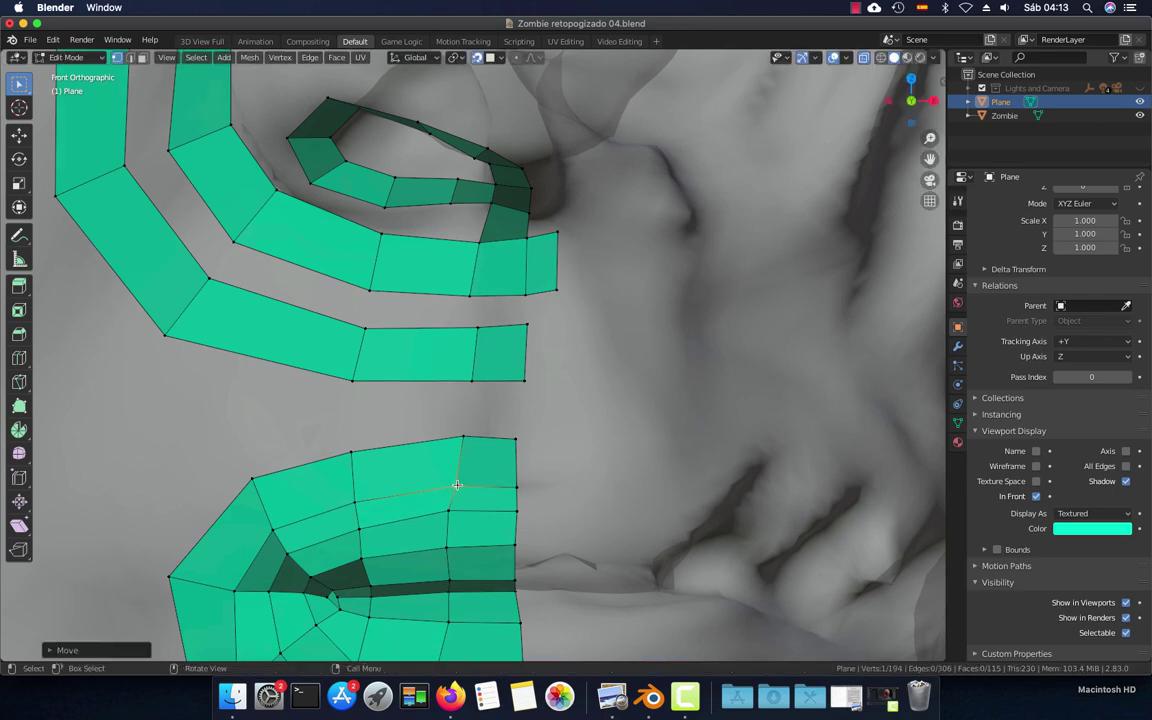
{"action": "key", "text": "g"}
{"action": "left_click", "coordinate": [452, 508]}
{"action": "key", "text": "g"}
{"action": "left_click", "coordinate": [452, 508]}
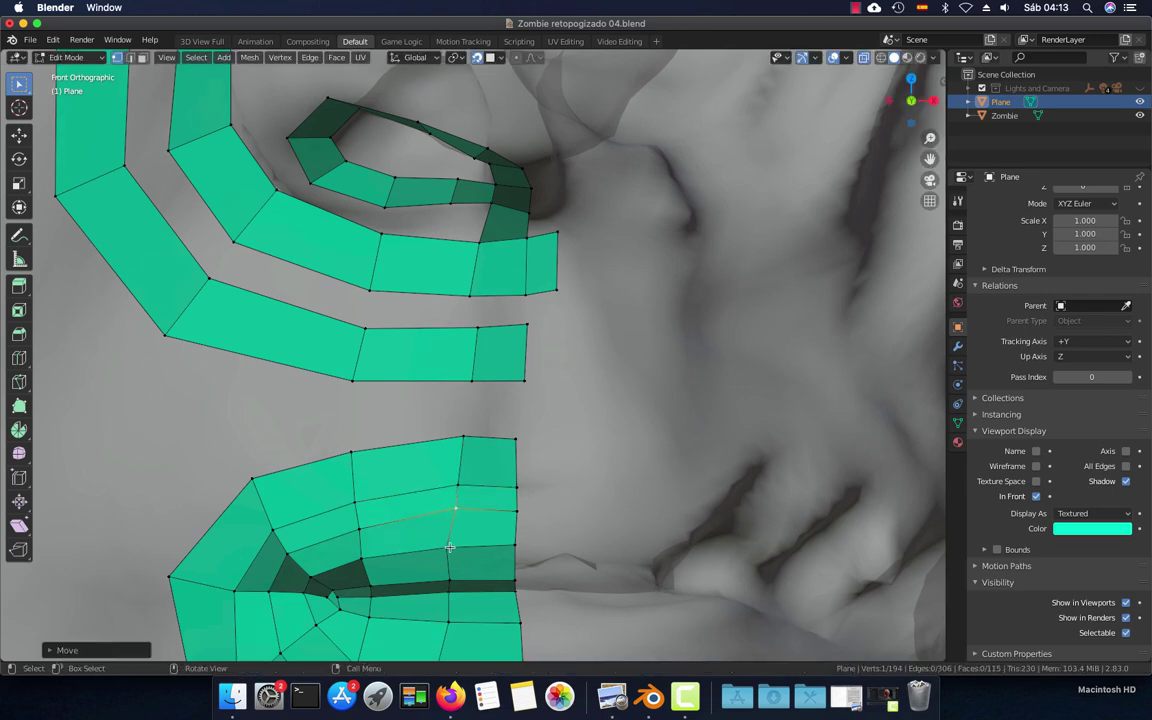
{"action": "left_click", "coordinate": [451, 547]}
{"action": "key", "text": "g"}
{"action": "left_click", "coordinate": [451, 545]}
In front view, fill faces between the nose-side strip and the mouth loops' right border
{"action": "mouse_move", "coordinate": [451, 545]}
{"action": "middle_mouse_down"}
{"action": "mouse_move", "coordinate": [468, 325]}
{"action": "mouse_move", "coordinate": [457, 288]}
{"action": "middle_mouse_up"}
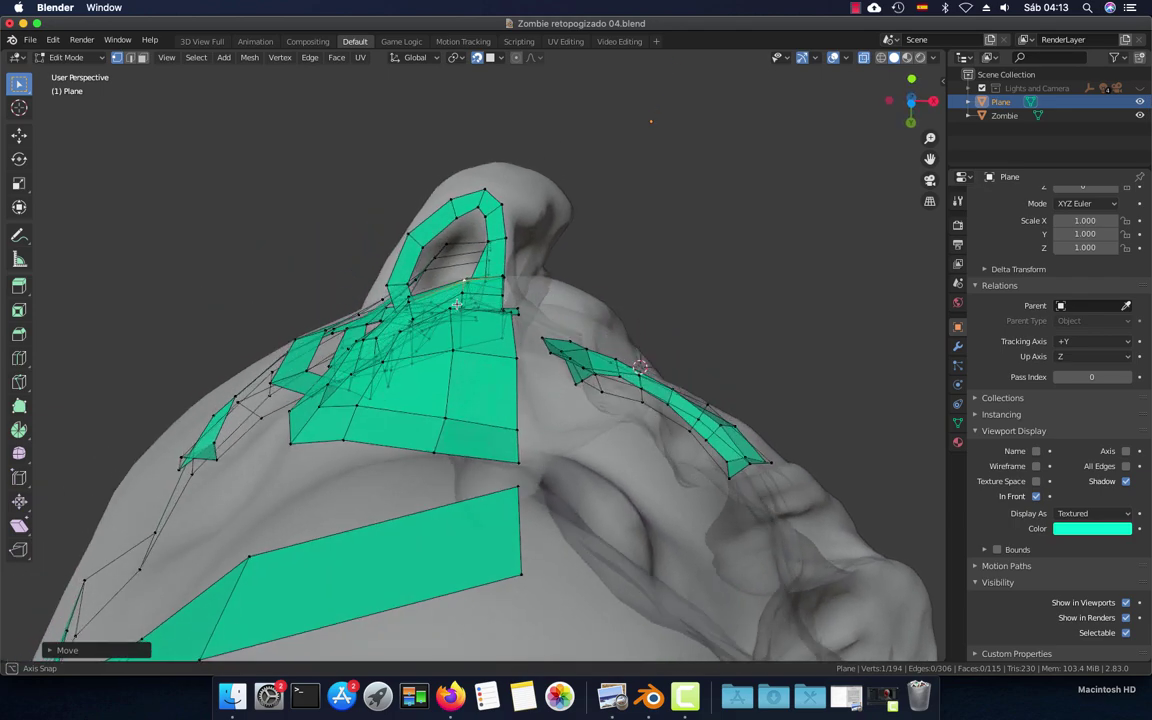
{"action": "middle_click_drag", "start_coordinate": [457, 290], "coordinate": [513, 381]}
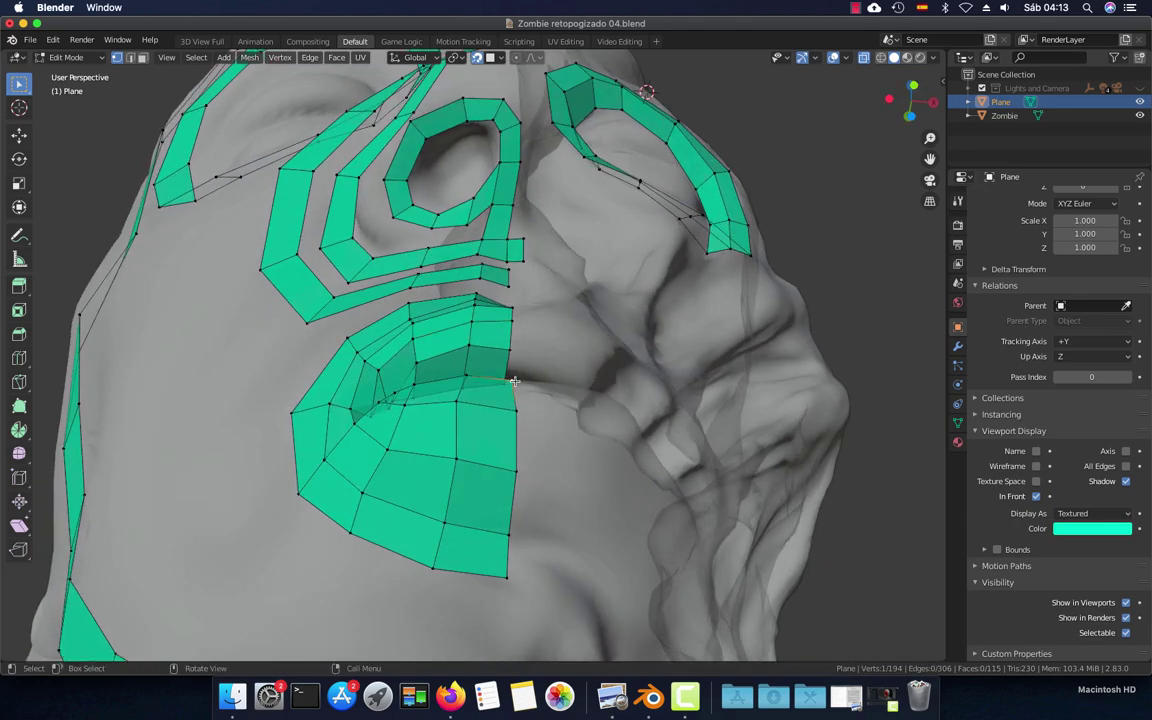
{"action": "key", "text": "KP_1"}
{"action": "scroll", "coordinate": [480, 380], "scroll_direction": "up", "scroll_amount": 2}
{"action": "scroll", "coordinate": [488, 307], "scroll_direction": "up", "scroll_amount": 4}
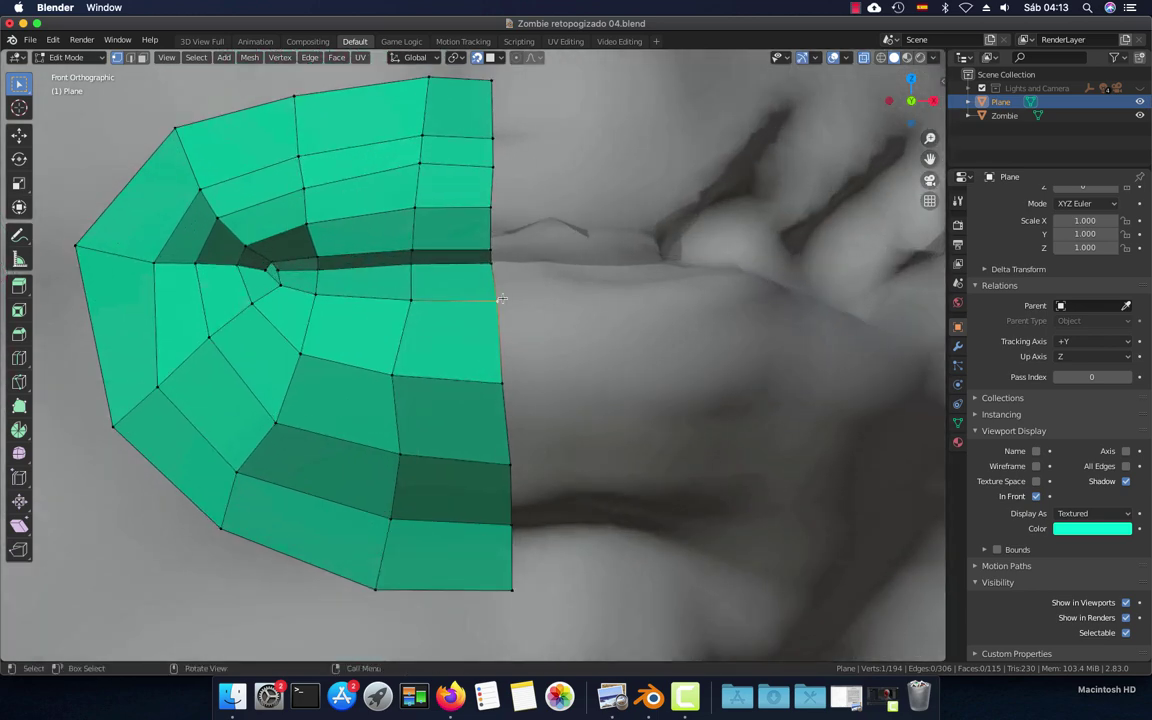
{"action": "scroll", "coordinate": [502, 300], "scroll_direction": "down", "scroll_amount": 3}
{"action": "scroll", "coordinate": [503, 303], "scroll_direction": "down", "scroll_amount": 2}
{"action": "scroll", "coordinate": [503, 305], "scroll_direction": "down", "scroll_amount": 2}
{"action": "scroll", "coordinate": [504, 309], "scroll_direction": "up", "scroll_amount": 5}
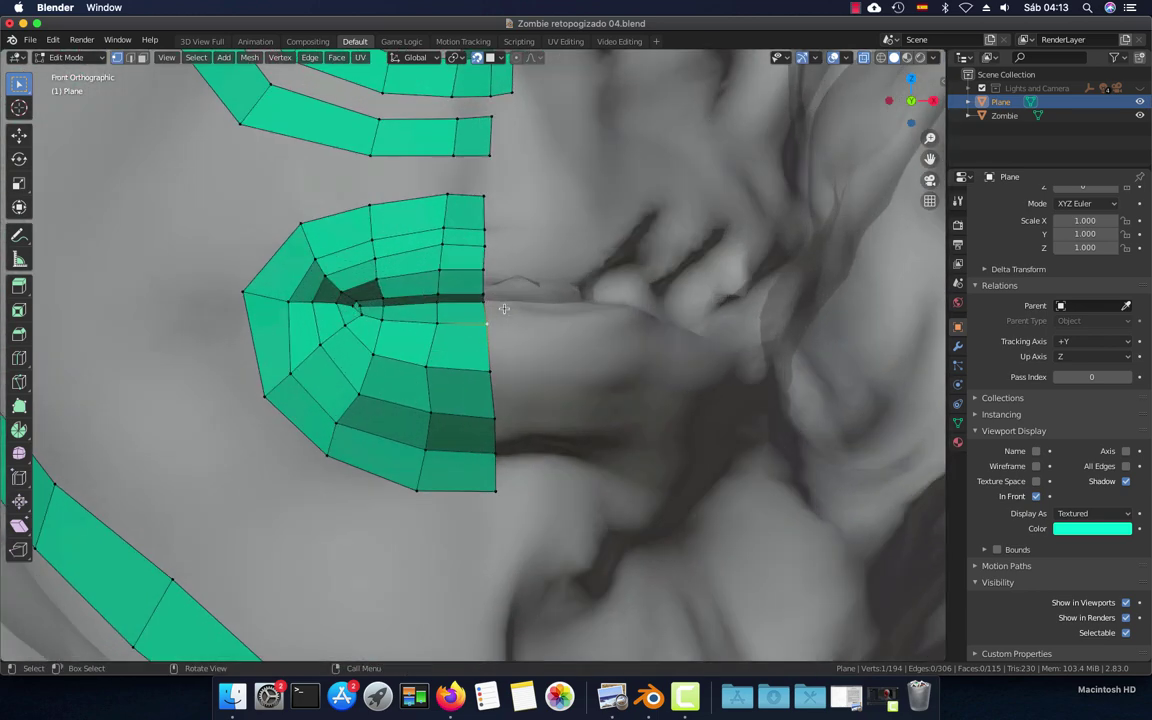
{"action": "scroll", "coordinate": [504, 309], "scroll_direction": "up", "scroll_amount": 2}
{"action": "left_click", "coordinate": [498, 374]}
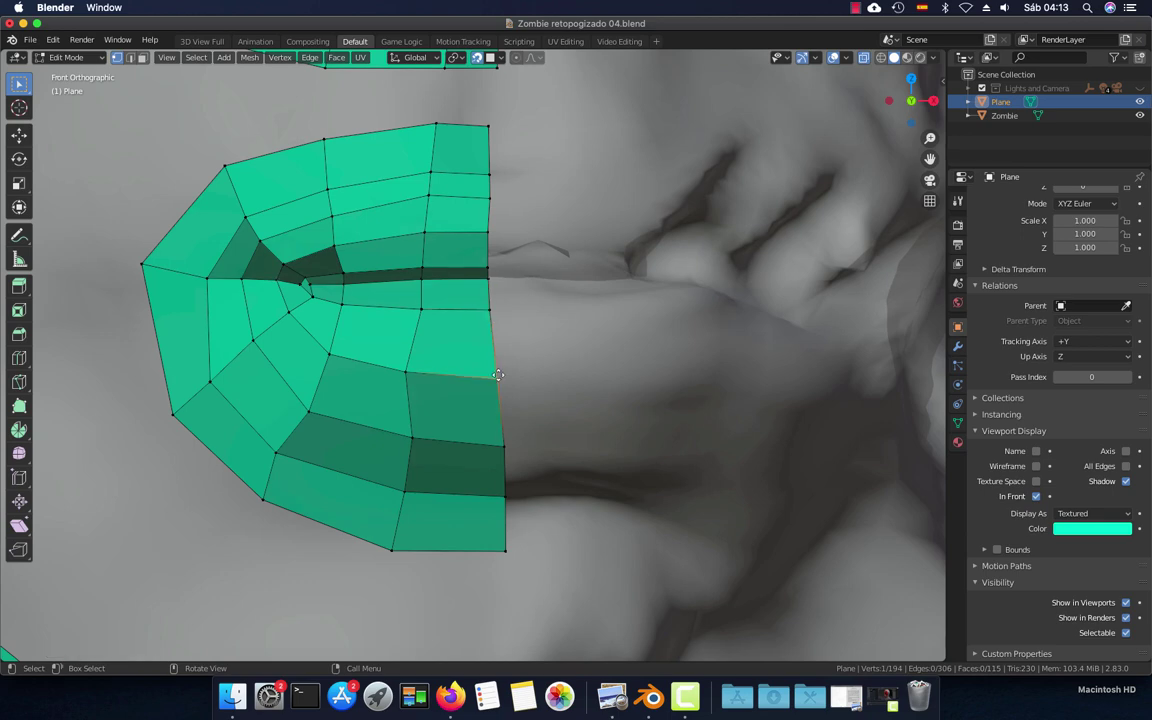
{"action": "left_click", "coordinate": [502, 439]}
{"action": "scroll", "coordinate": [500, 435], "scroll_direction": "down", "scroll_amount": 1}
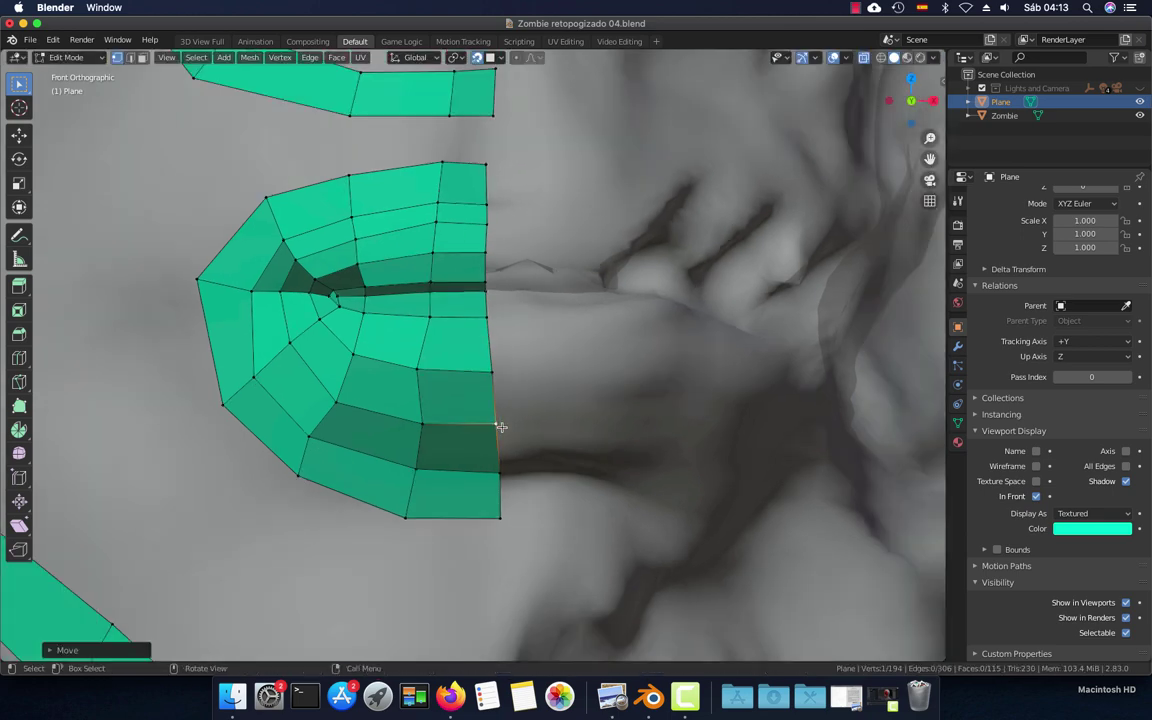
{"action": "scroll", "coordinate": [501, 427], "scroll_direction": "down", "scroll_amount": 3}
{"action": "scroll", "coordinate": [502, 310], "scroll_direction": "up", "scroll_amount": 4}
{"action": "key", "text": "2"}
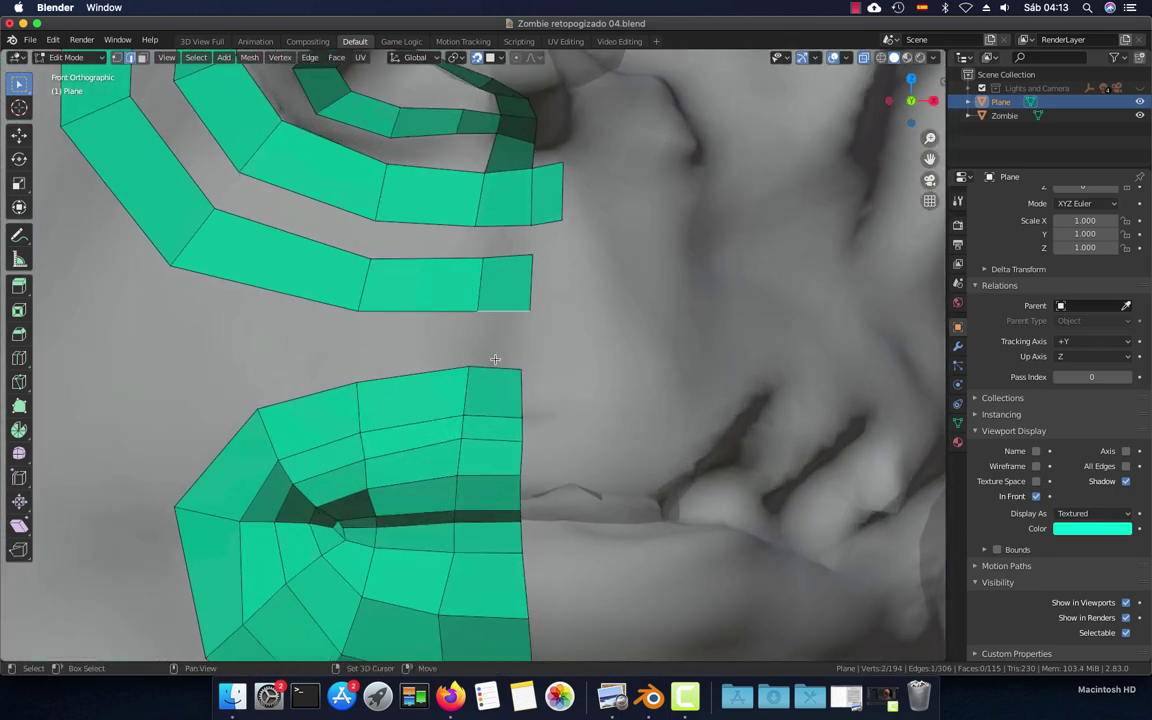
{"action": "scroll", "coordinate": [499, 355], "scroll_direction": "up", "scroll_amount": 3, "text": "shift"}
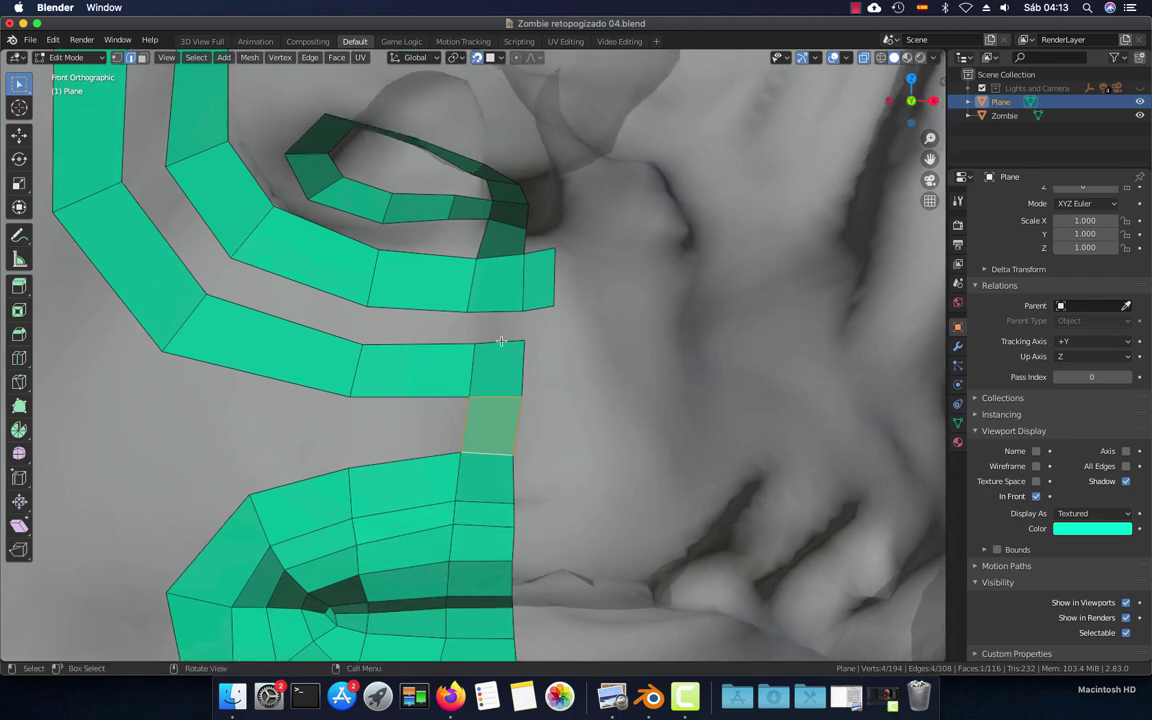
{"action": "key", "text": "f"}
{"action": "scroll", "coordinate": [500, 340], "scroll_direction": "down", "scroll_amount": 3}
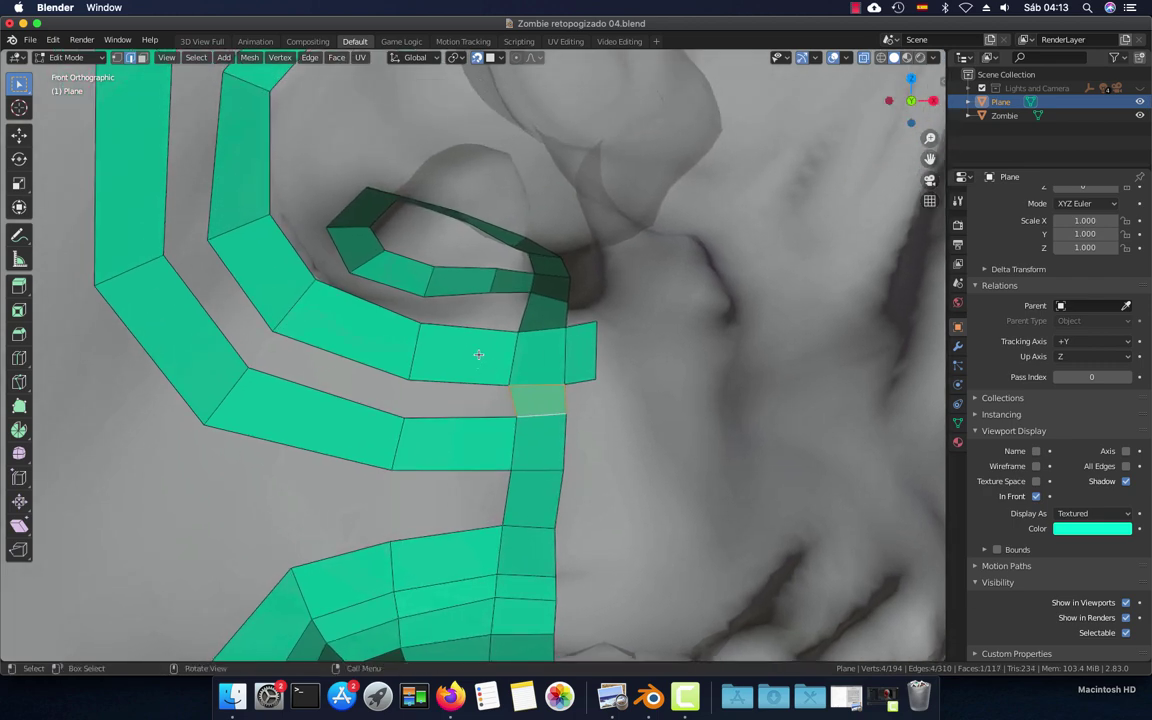
{"action": "scroll", "coordinate": [495, 335], "scroll_direction": "down", "scroll_amount": 3}
Extrude the inner nostril loop, scale it smaller and push it deeper into the nostril
{"action": "left_click", "coordinate": [487, 239], "text": "alt"}
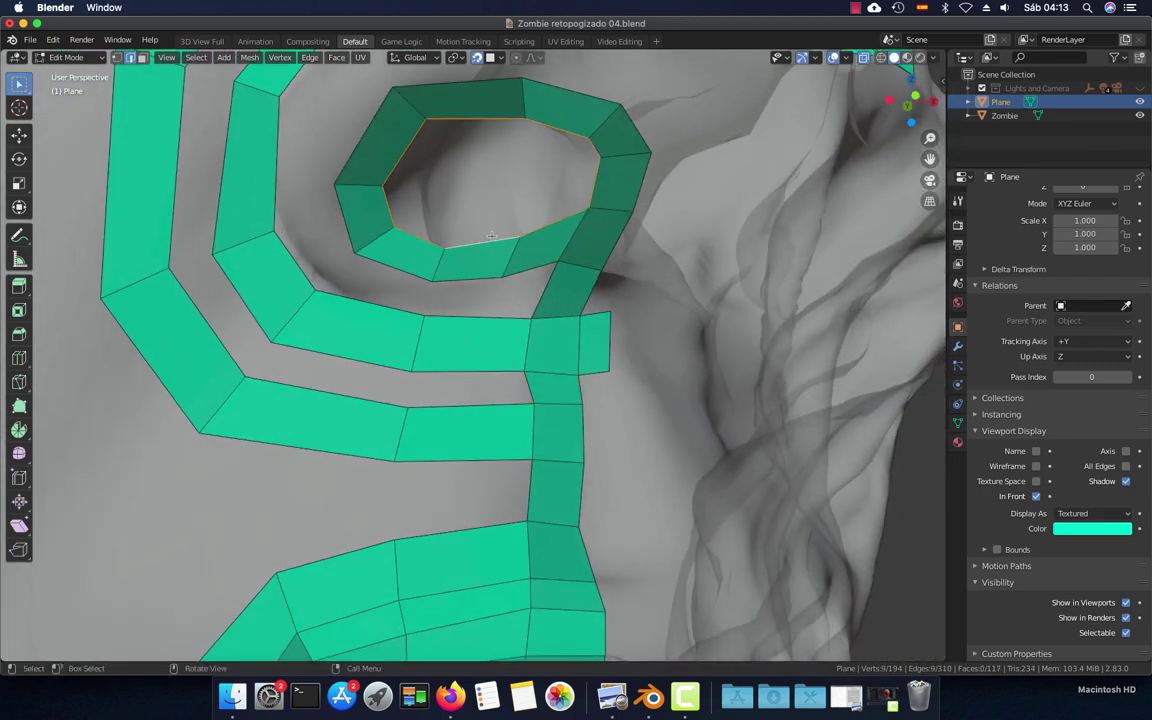
{"action": "key", "text": "e"}
{"action": "key", "text": "s"}
{"action": "left_click", "coordinate": [521, 190]}
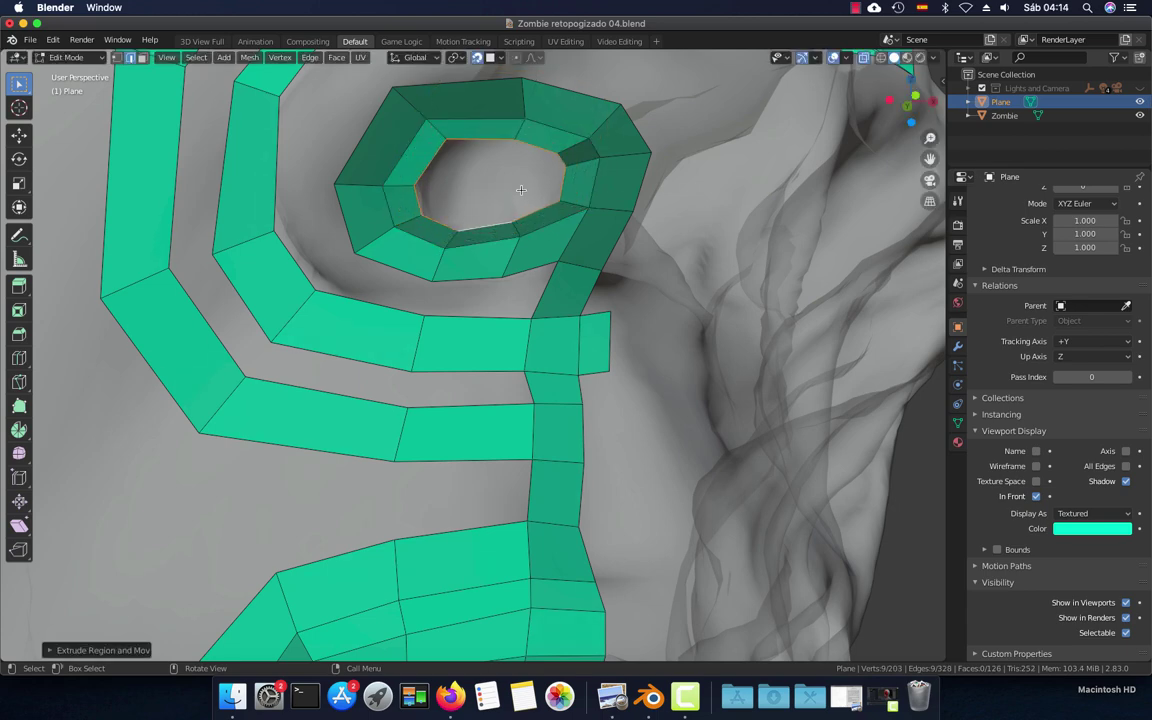
{"action": "key", "text": "g"}
{"action": "left_click", "coordinate": [522, 172]}
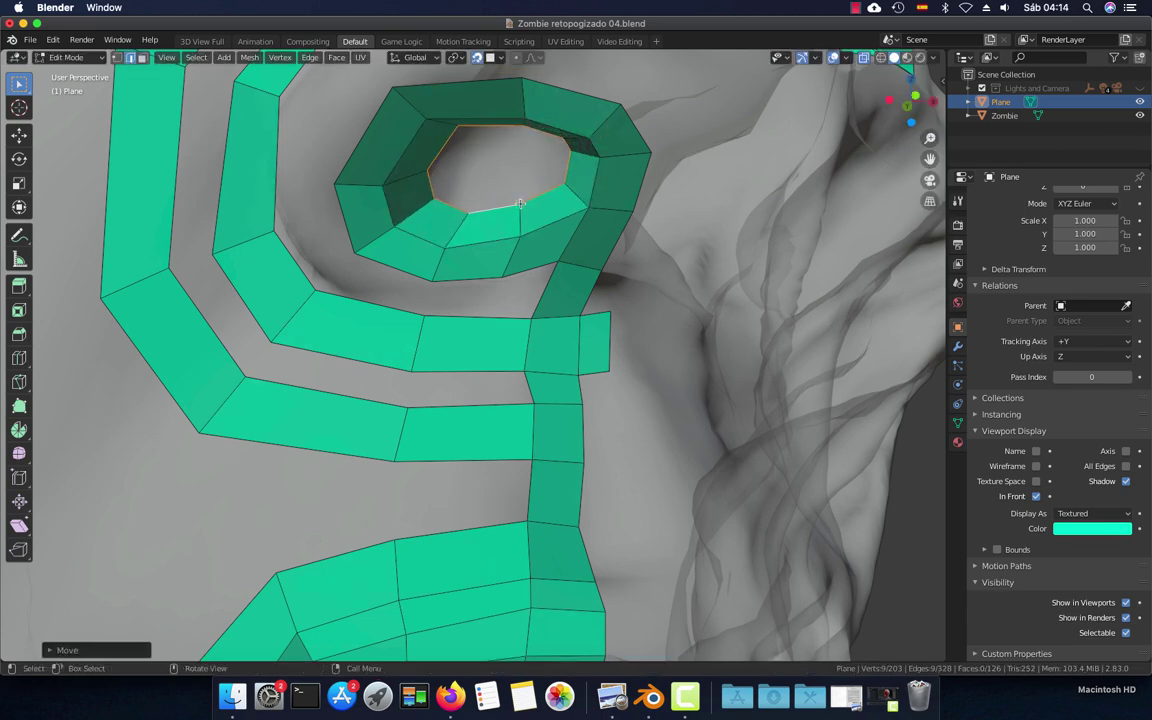
{"action": "mouse_move", "coordinate": [522, 172]}
{"action": "middle_mouse_down"}
{"action": "mouse_move", "coordinate": [525, 157]}
{"action": "mouse_move", "coordinate": [522, 238]}
{"action": "middle_mouse_up"}
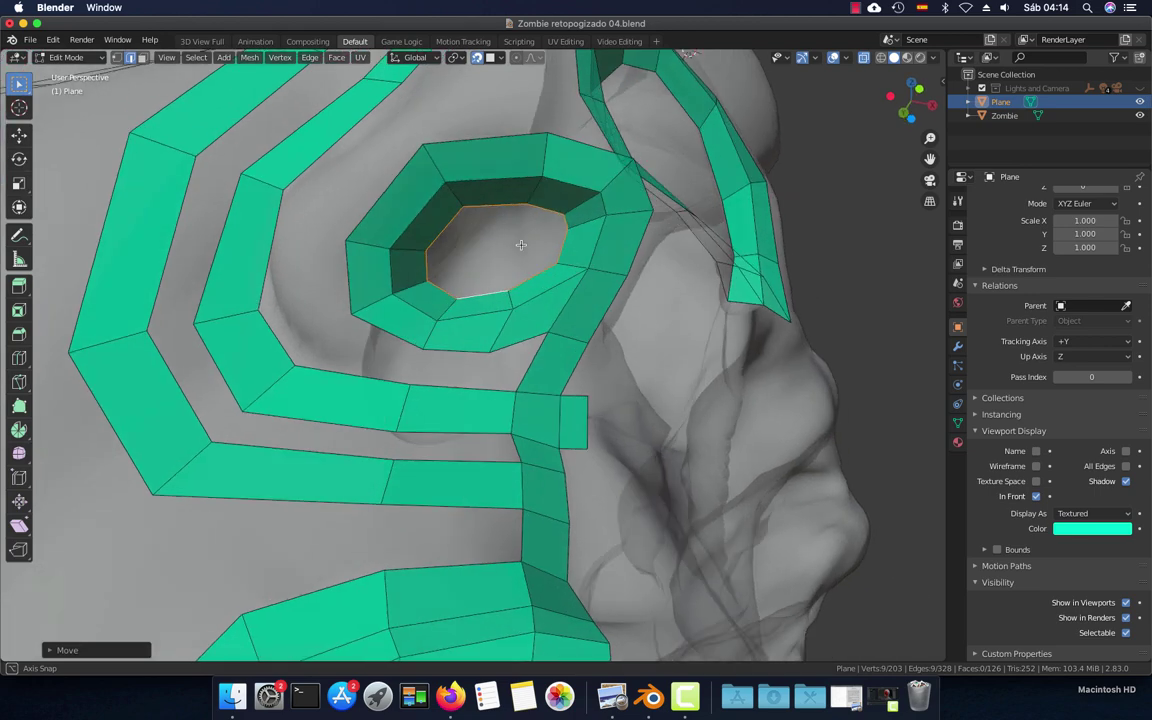
Extrude a second, smaller inner ring sunk further into the nostril opening
{"action": "key", "text": "e"}
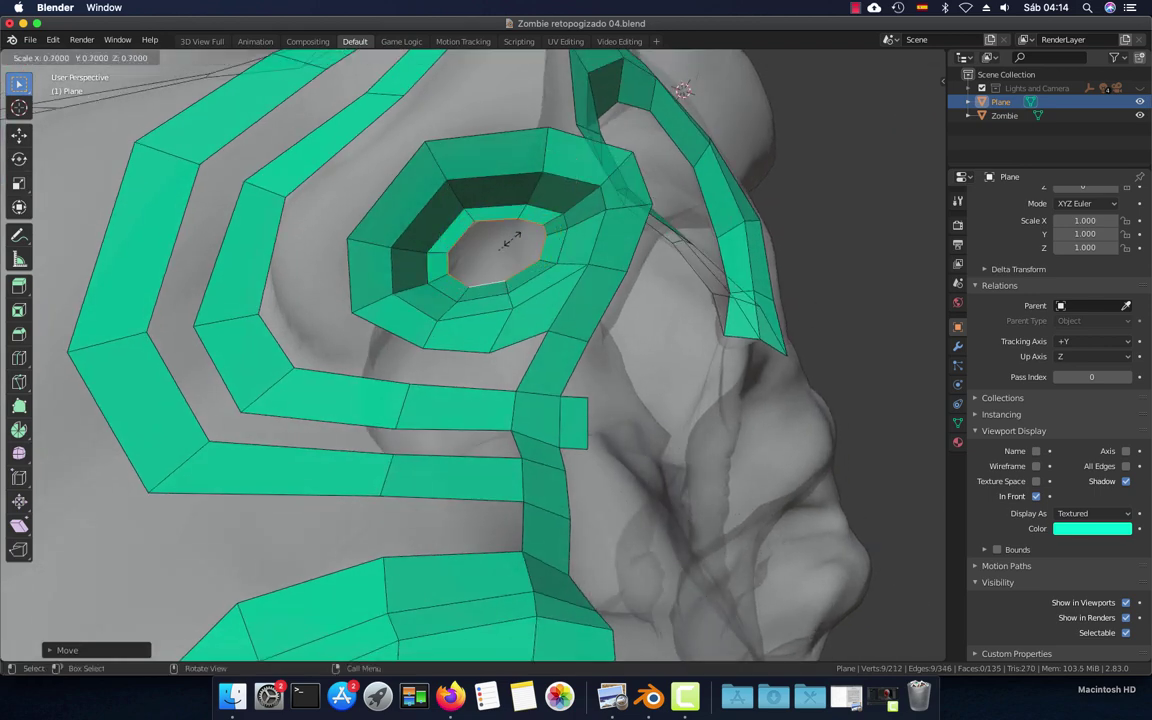
{"action": "right_click", "coordinate": [515, 238]}
{"action": "key", "text": "s"}
{"action": "left_click", "coordinate": [500, 240]}
{"action": "key", "text": "g"}
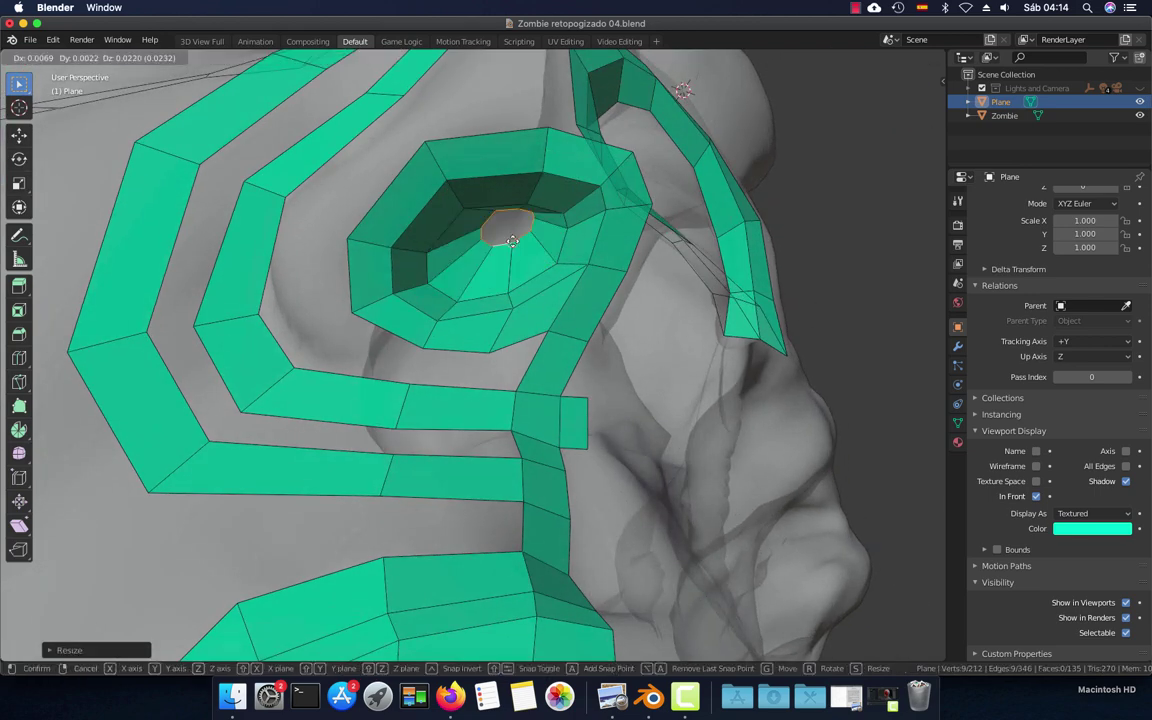
{"action": "left_click", "coordinate": [510, 246]}
{"action": "mouse_move", "coordinate": [510, 246]}
{"action": "middle_mouse_down"}
{"action": "mouse_move", "coordinate": [477, 283]}
{"action": "mouse_move", "coordinate": [483, 298]}
{"action": "mouse_move", "coordinate": [571, 319]}
{"action": "mouse_move", "coordinate": [497, 328]}
{"action": "mouse_move", "coordinate": [484, 363]}
{"action": "middle_mouse_up"}
{"action": "scroll", "coordinate": [488, 310], "scroll_direction": "down", "scroll_amount": 4}
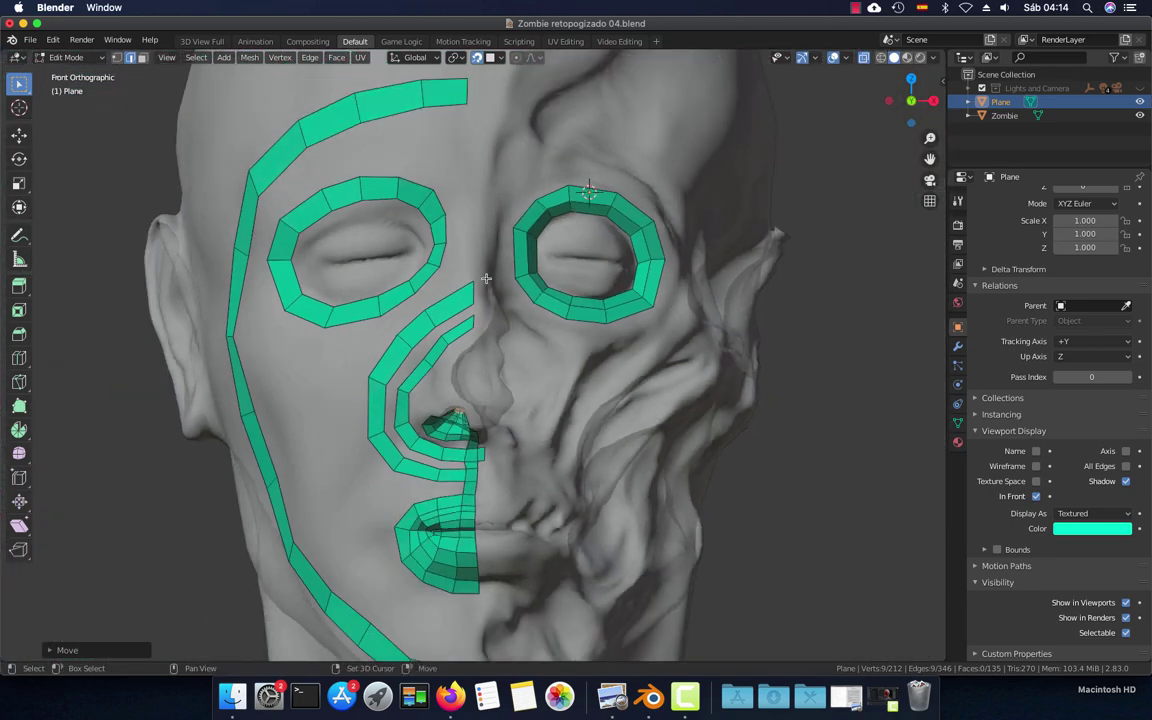
{"action": "middle_click_drag", "start_coordinate": [486, 279], "coordinate": [481, 380], "text": "shift"}
{"action": "scroll", "coordinate": [478, 370], "scroll_direction": "up", "scroll_amount": 4}
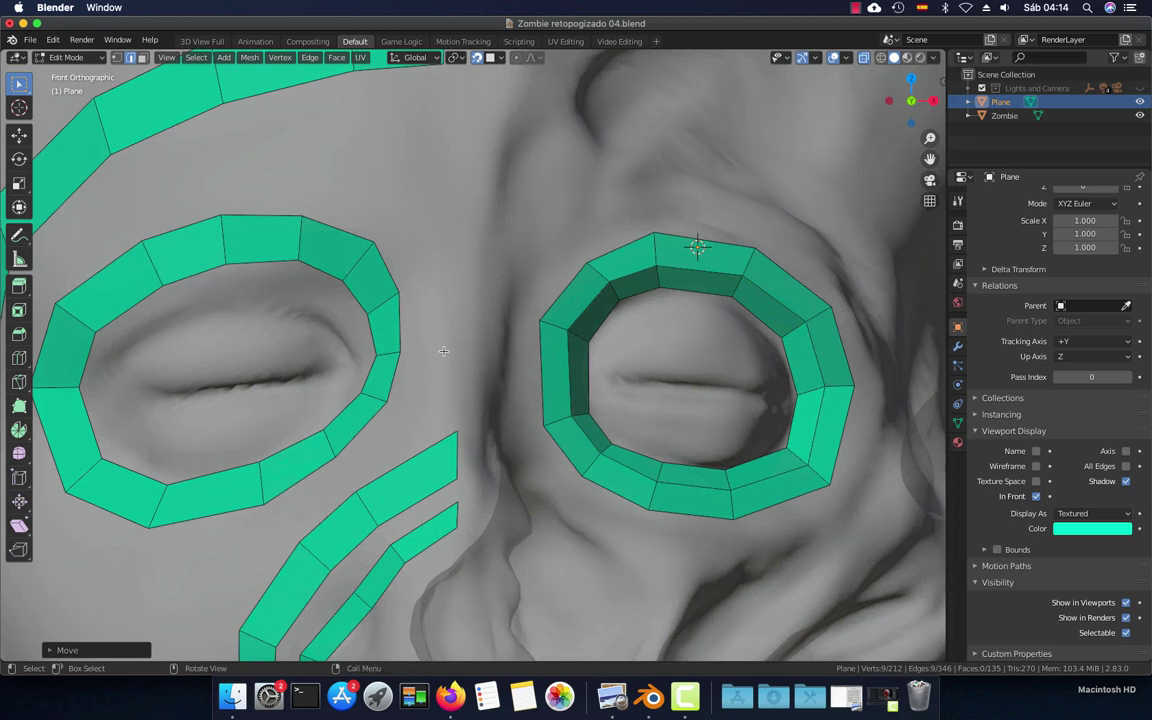
{"action": "left_click", "coordinate": [391, 274], "text": "alt"}
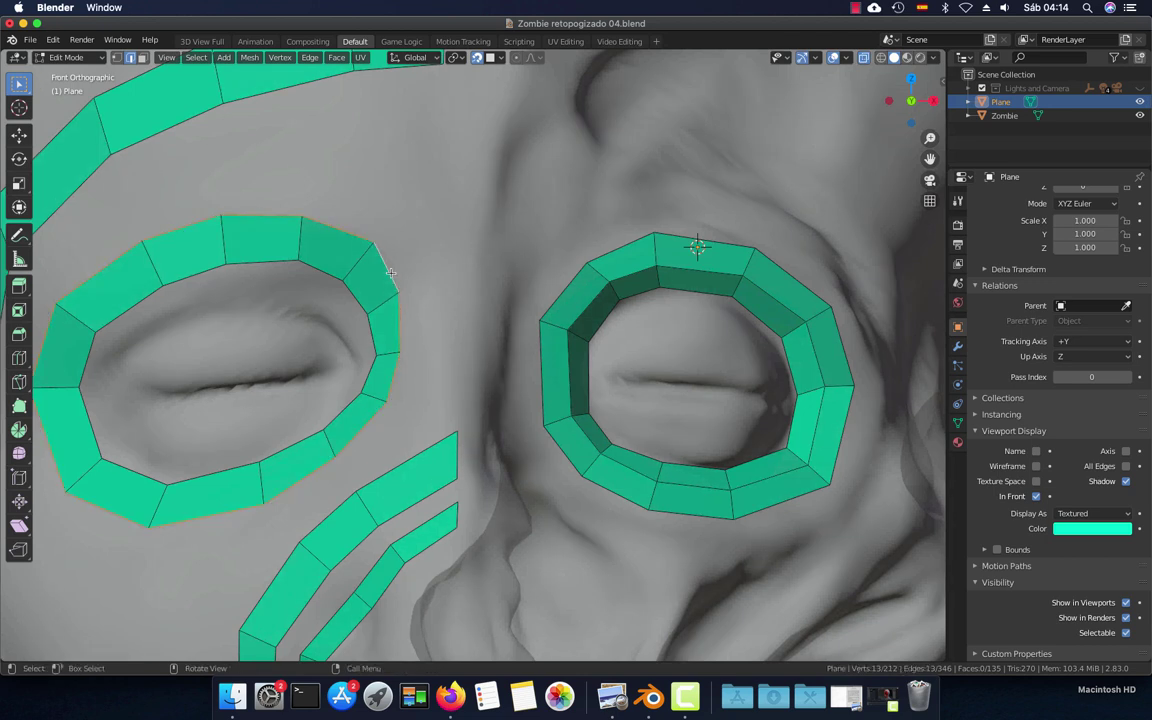
{"action": "left_click", "coordinate": [567, 285], "text": "alt"}
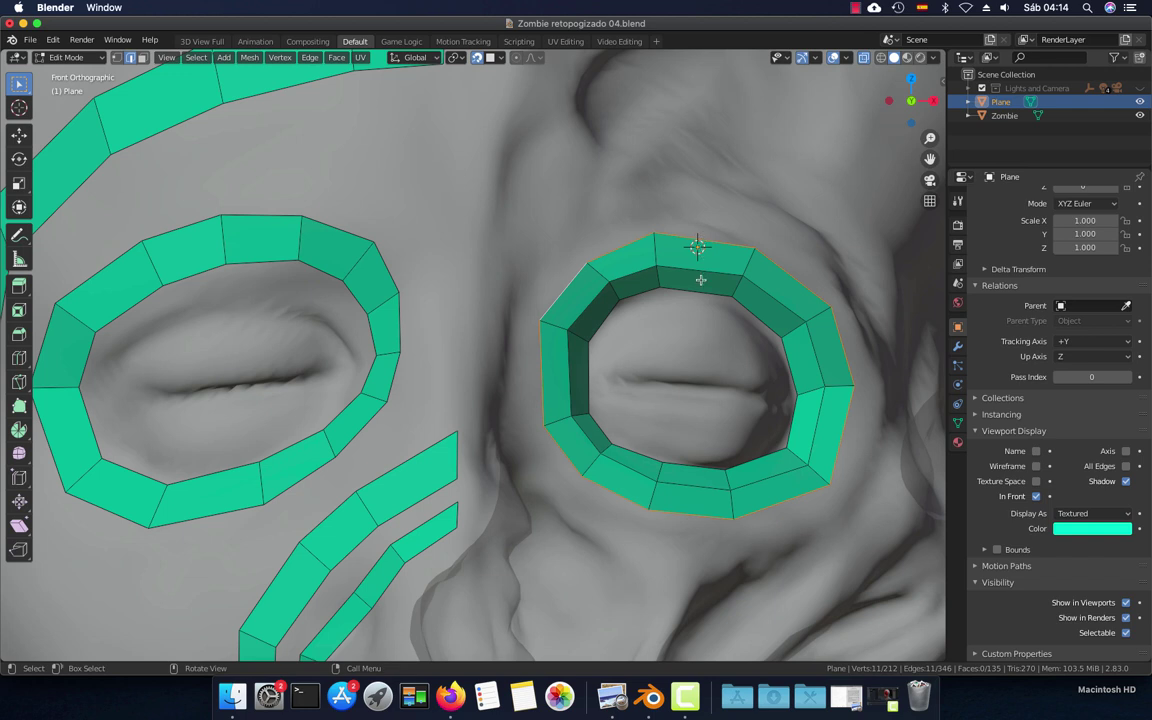
Loop-cut the right eye ring and slide the new loop into place
{"action": "key", "text": "ctrl+r"}
{"action": "left_click", "coordinate": [576, 374]}
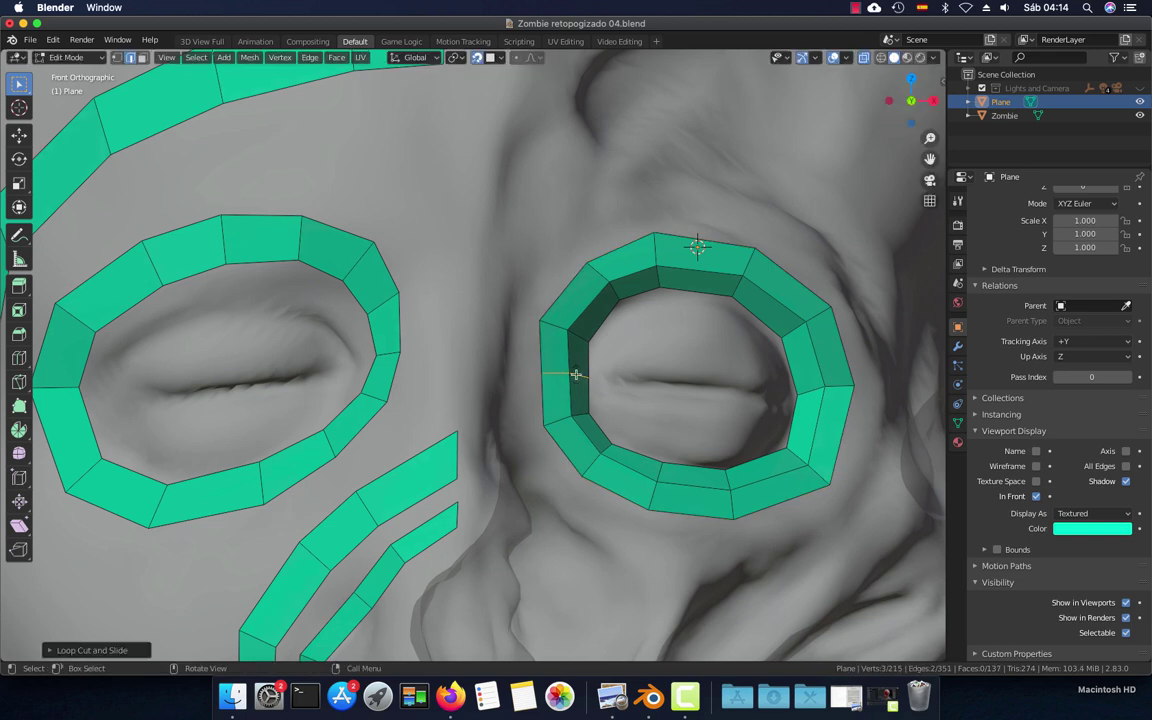
{"action": "key", "text": "g"}
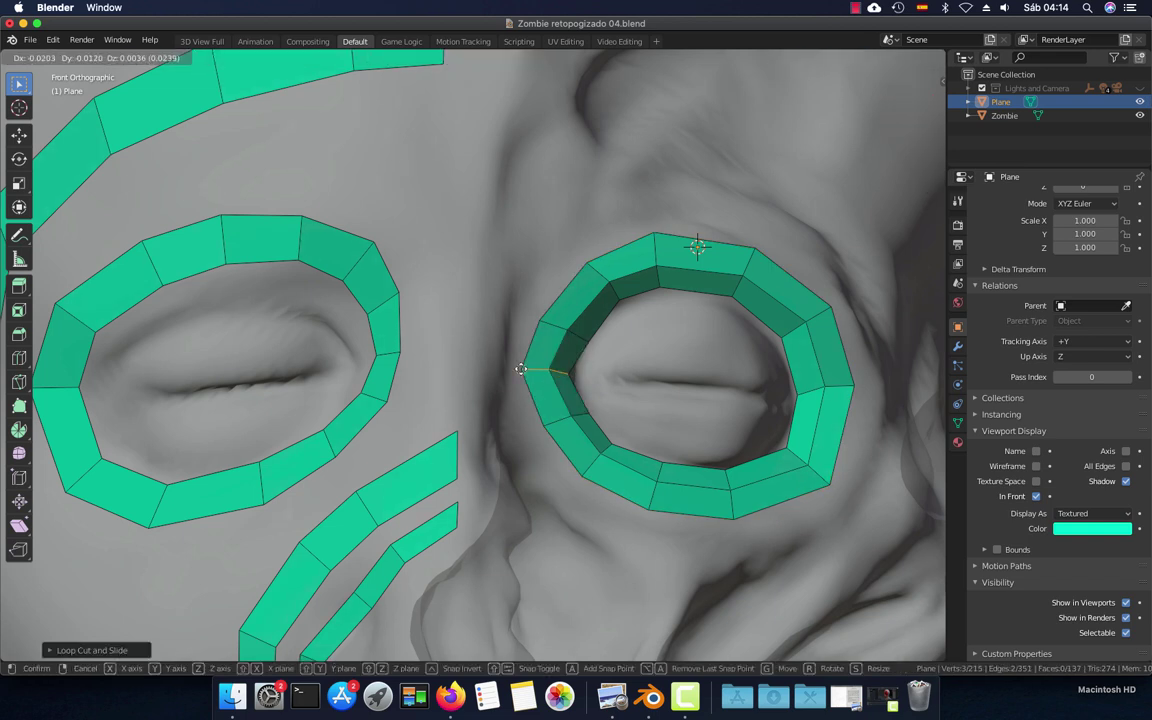
{"action": "left_click", "coordinate": [522, 370]}
{"action": "key", "text": "g"}
{"action": "left_click", "coordinate": [562, 373]}
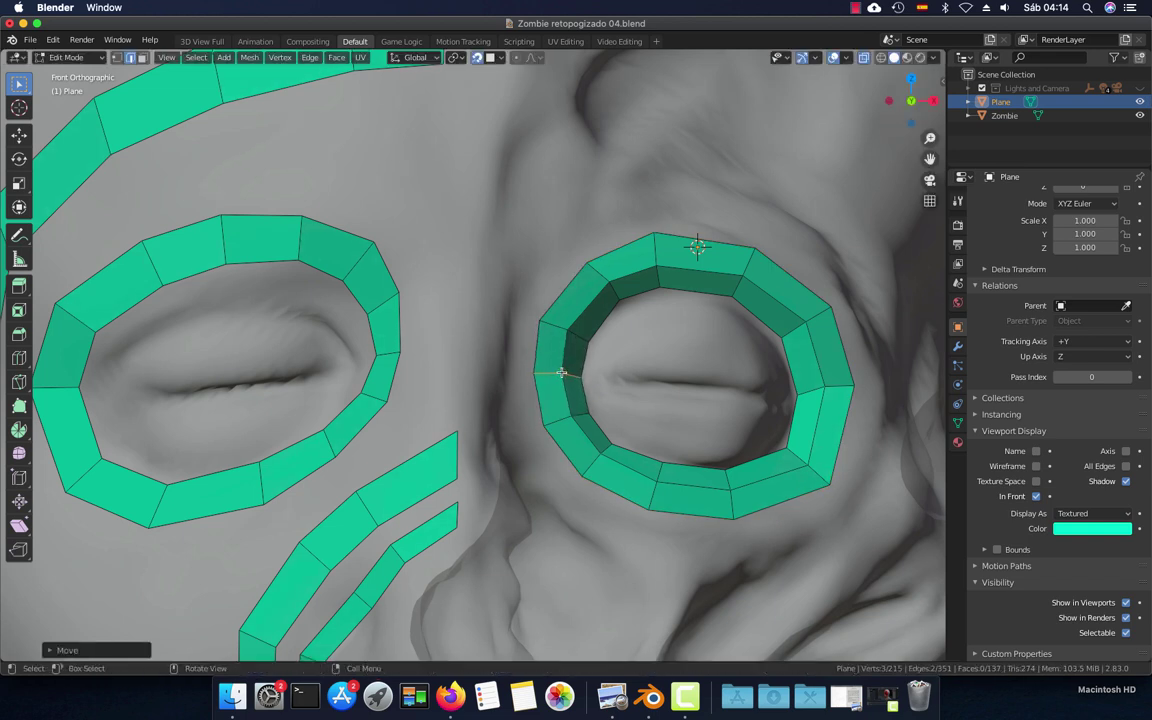
Evenly space the right eye ring's loops with LoopTools Space, then select the left ring's loops
{"action": "left_click", "coordinate": [581, 305], "text": "alt"}
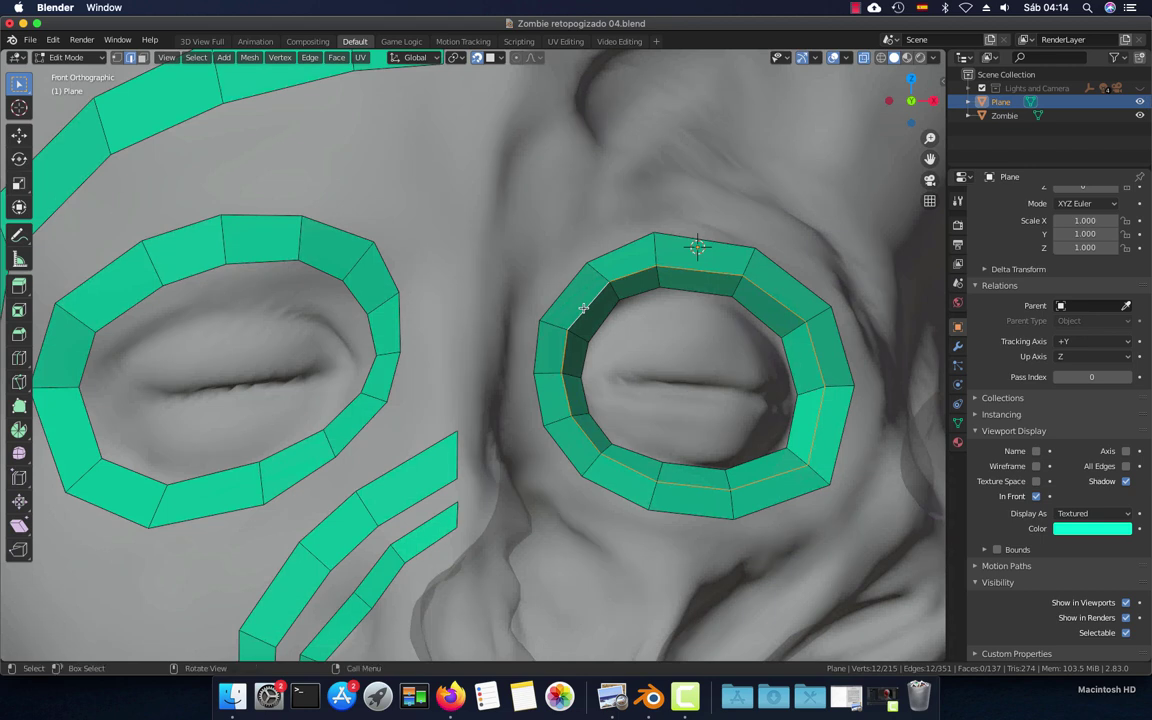
{"action": "left_click", "coordinate": [540, 282], "text": "alt+shift"}
{"action": "left_click", "coordinate": [603, 321], "text": "alt+shift"}
{"action": "right_click", "coordinate": [529, 275]}
{"action": "mouse_move", "coordinate": [538, 161]}
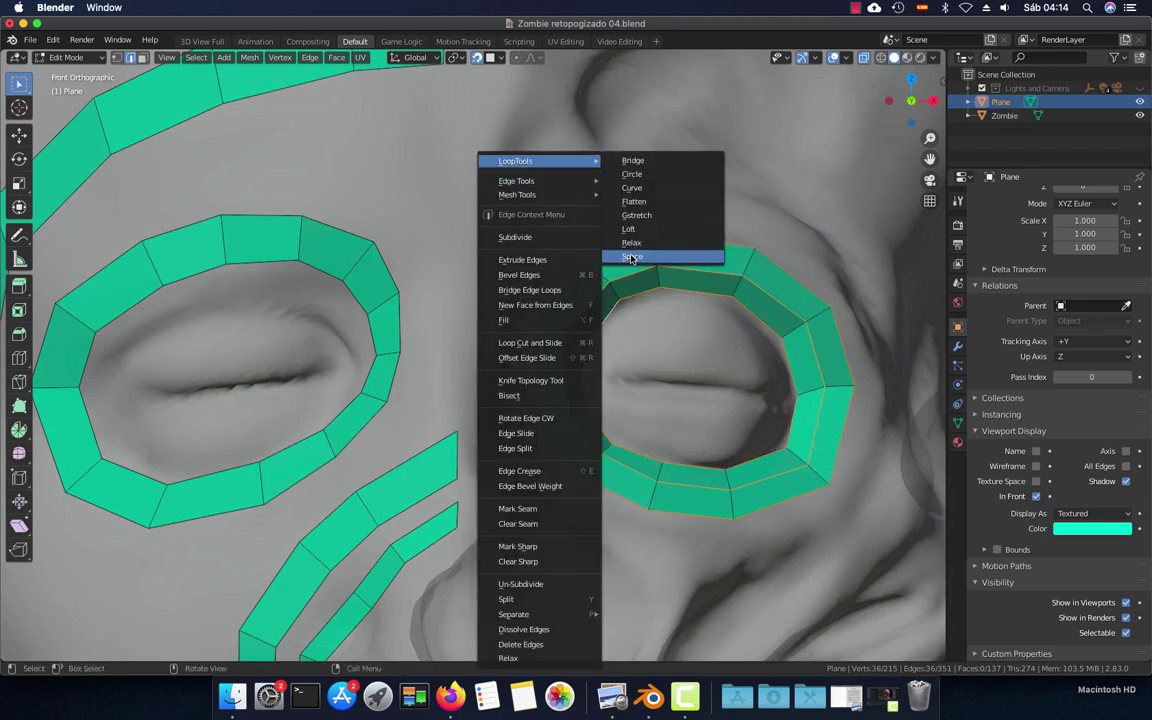
{"action": "left_click", "coordinate": [632, 256]}
{"action": "key", "text": "super+z"}
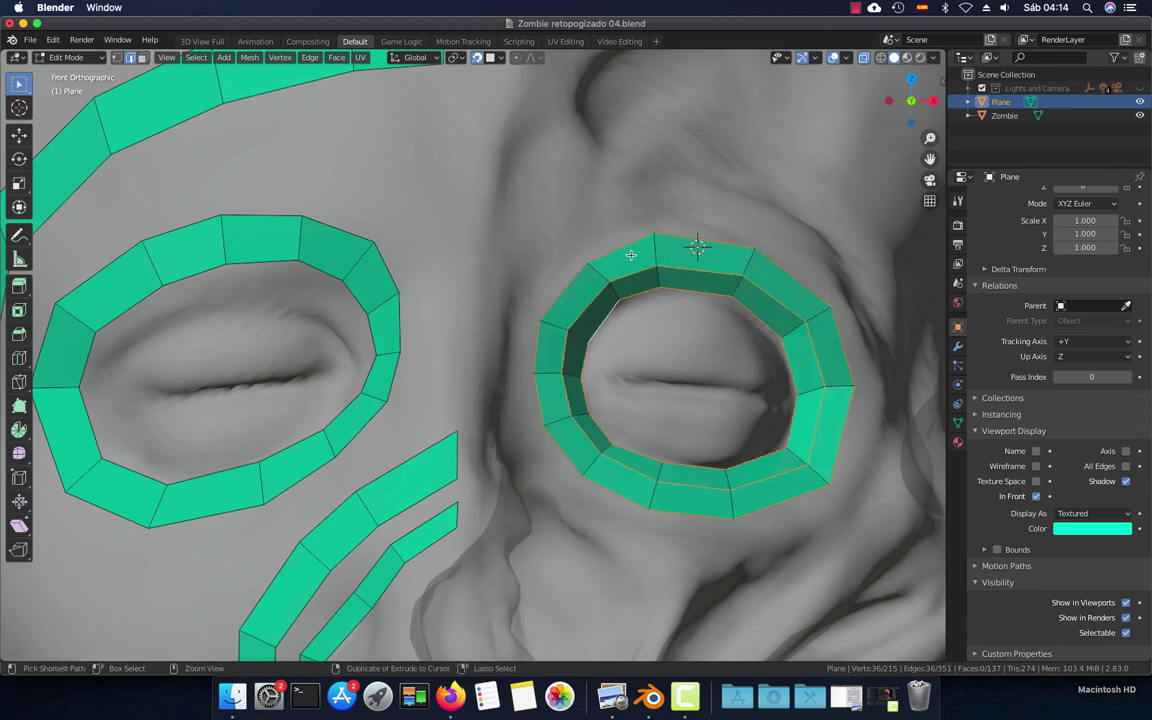
{"action": "right_click", "coordinate": [631, 259]}
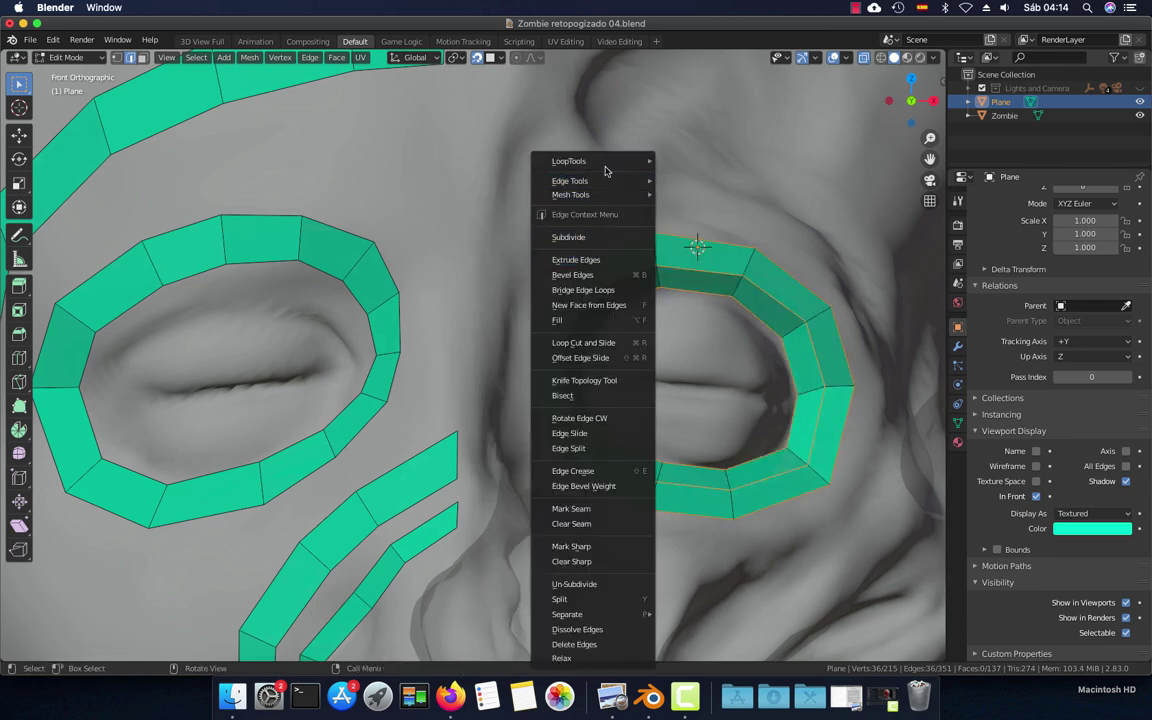
{"action": "left_click", "coordinate": [686, 256]}
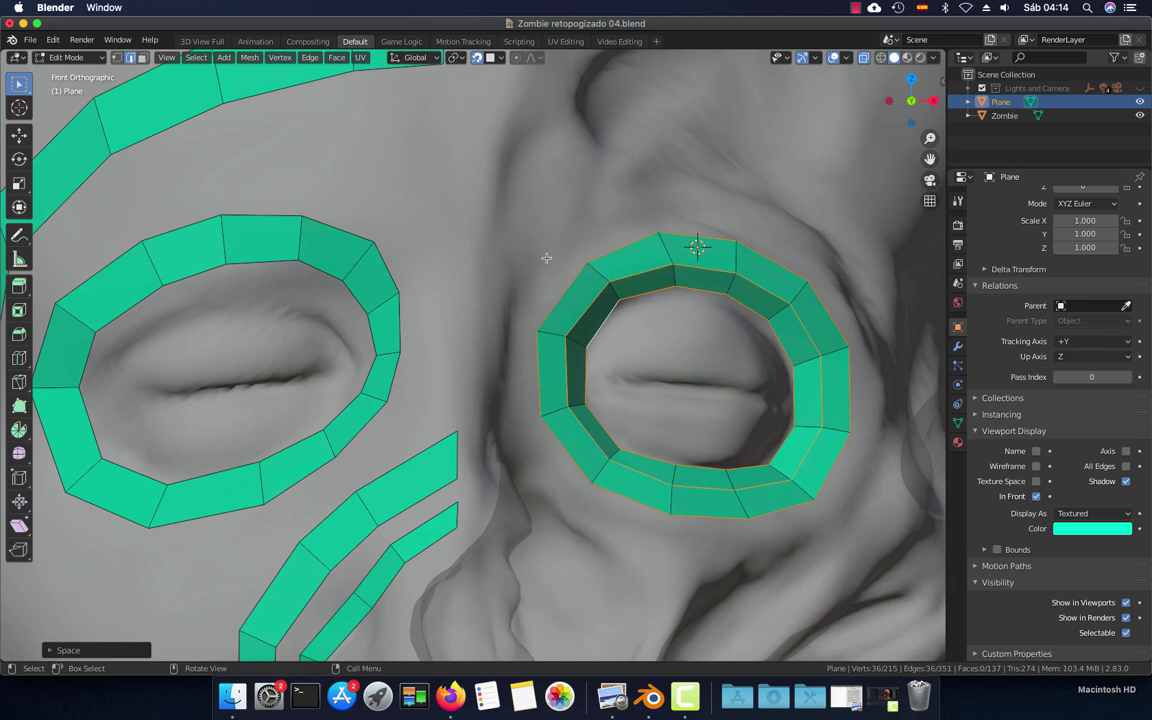
{"action": "left_click", "coordinate": [391, 257], "text": "alt"}
{"action": "right_click", "coordinate": [335, 170]}
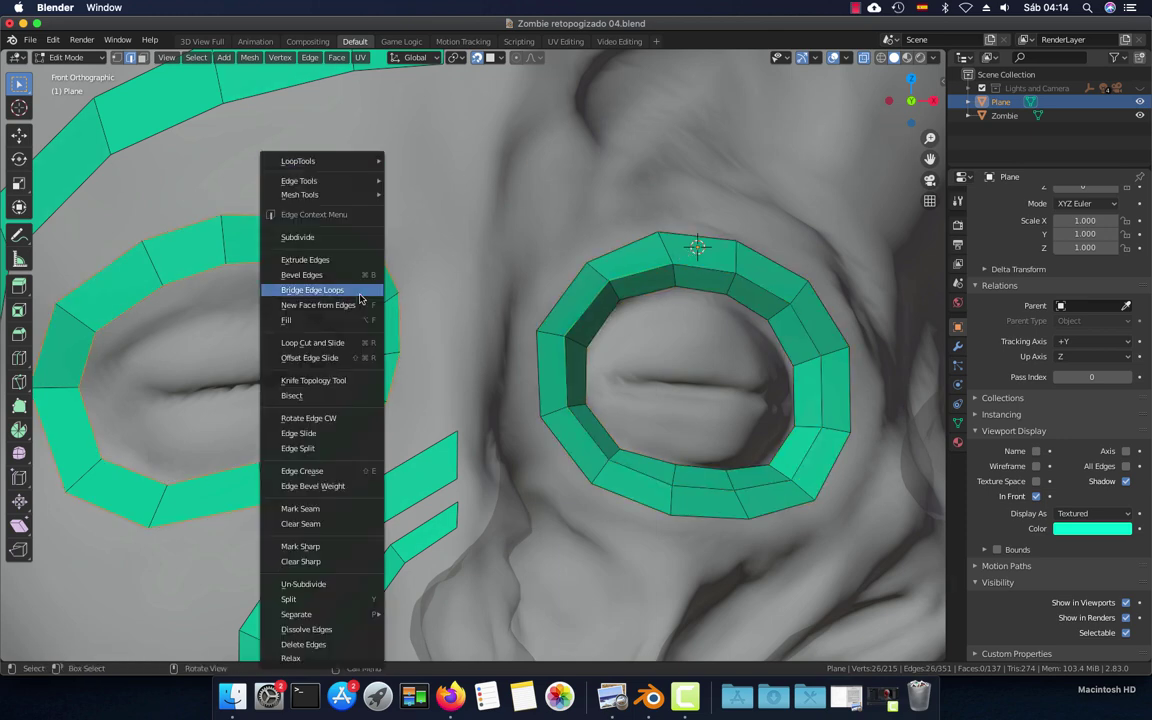
{"action": "mouse_move", "coordinate": [300, 161]}
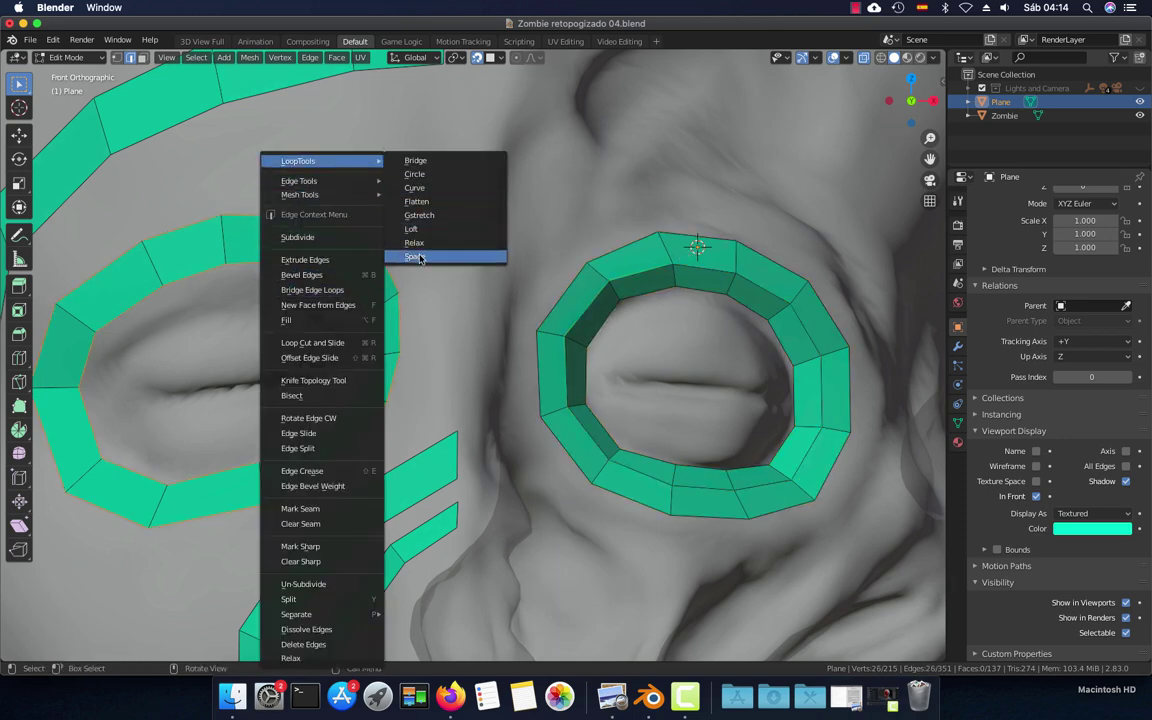
Evenly space the left eye ring's loops with LoopTools Space
{"action": "left_click", "coordinate": [417, 256]}
{"action": "scroll", "coordinate": [423, 275], "scroll_direction": "down", "scroll_amount": 3}
{"action": "scroll", "coordinate": [423, 275], "scroll_direction": "down", "scroll_amount": 3}
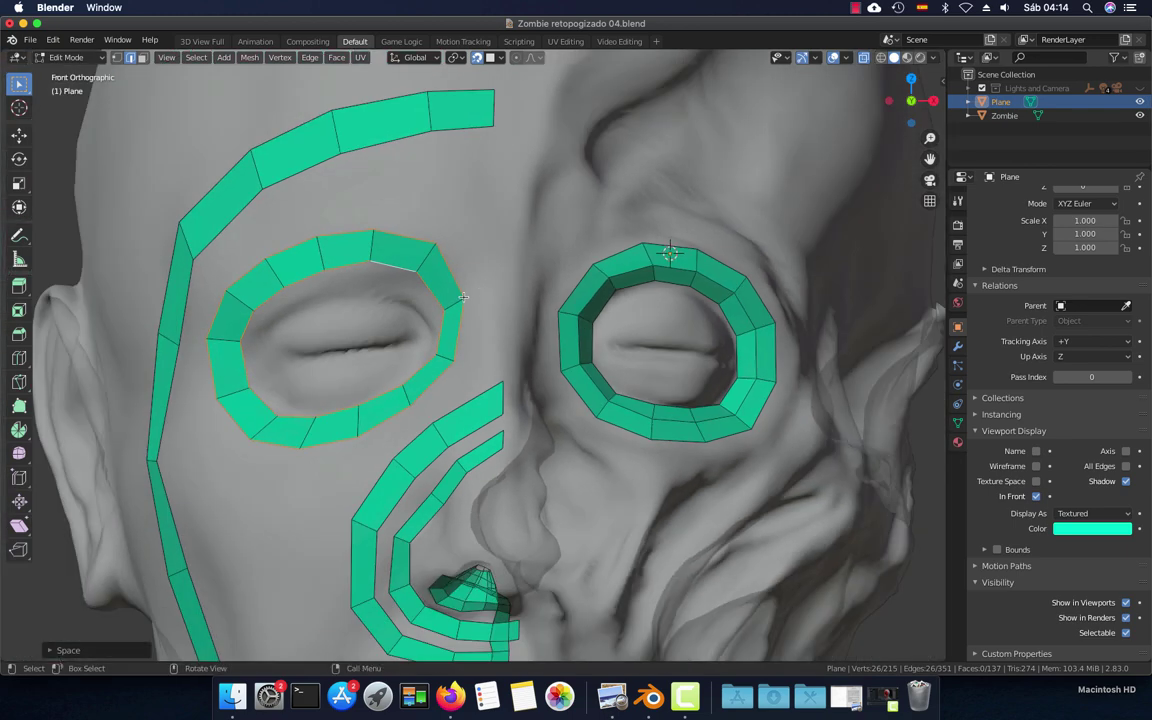
{"action": "scroll", "coordinate": [423, 275], "scroll_direction": "down", "scroll_amount": 2}
{"action": "mouse_move", "coordinate": [423, 275]}
{"action": "middle_mouse_down"}
{"action": "mouse_move", "coordinate": [527, 362]}
{"action": "mouse_move", "coordinate": [446, 359]}
{"action": "middle_mouse_up"}
{"action": "scroll", "coordinate": [446, 359], "scroll_direction": "up", "scroll_amount": 3}
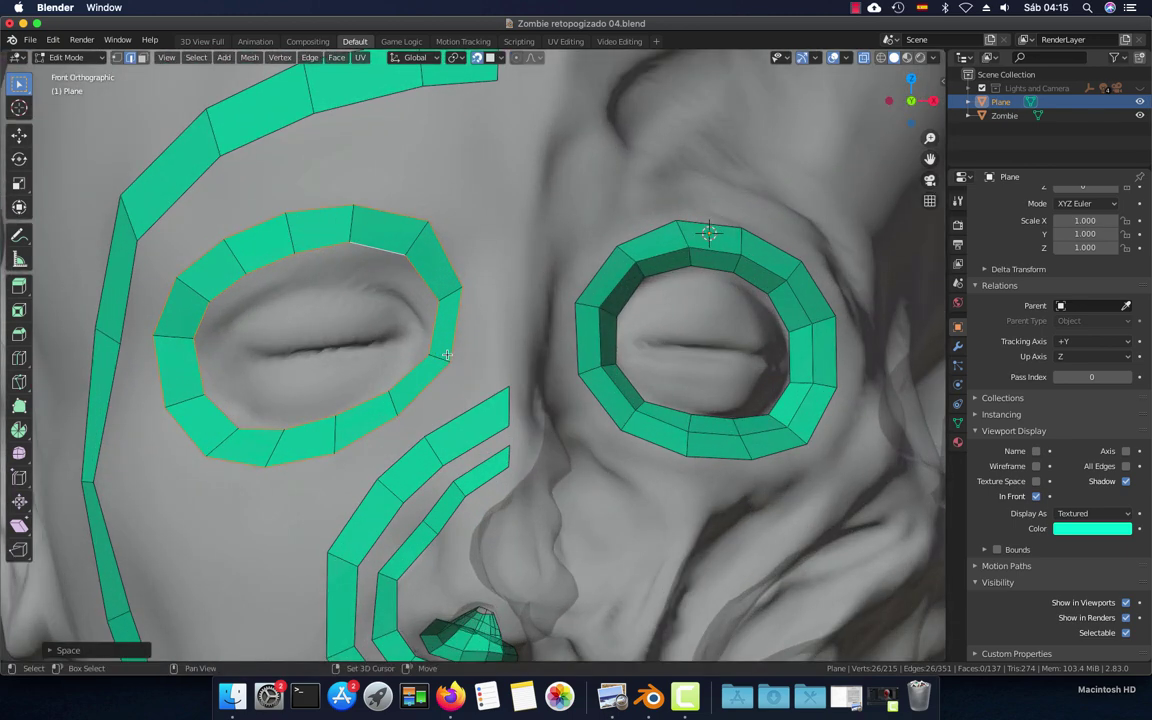
{"action": "middle_click_drag", "start_coordinate": [440, 282], "coordinate": [517, 280], "text": "shift"}
{"action": "scroll", "coordinate": [517, 280], "scroll_direction": "up", "scroll_amount": 2}
Extrude the left ring's inner loop inward twice, scaling it to fit the eyelids
{"action": "left_click", "coordinate": [502, 230], "text": "alt"}
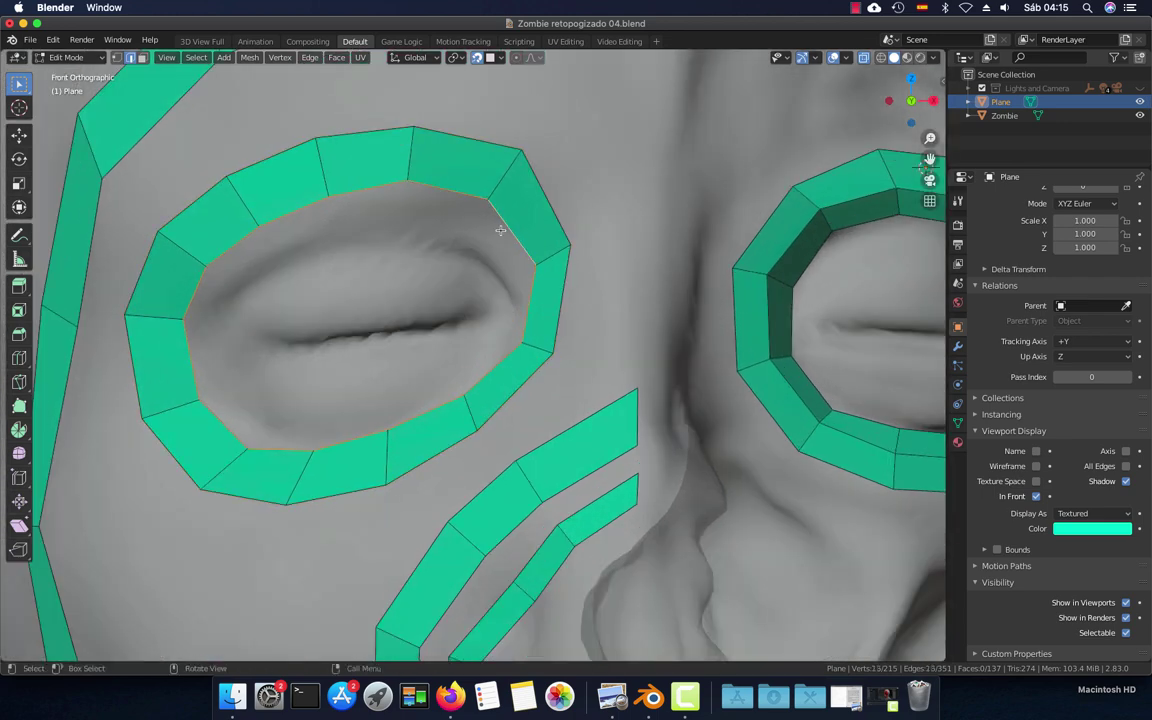
{"action": "key", "text": "e"}
{"action": "key", "text": "s"}
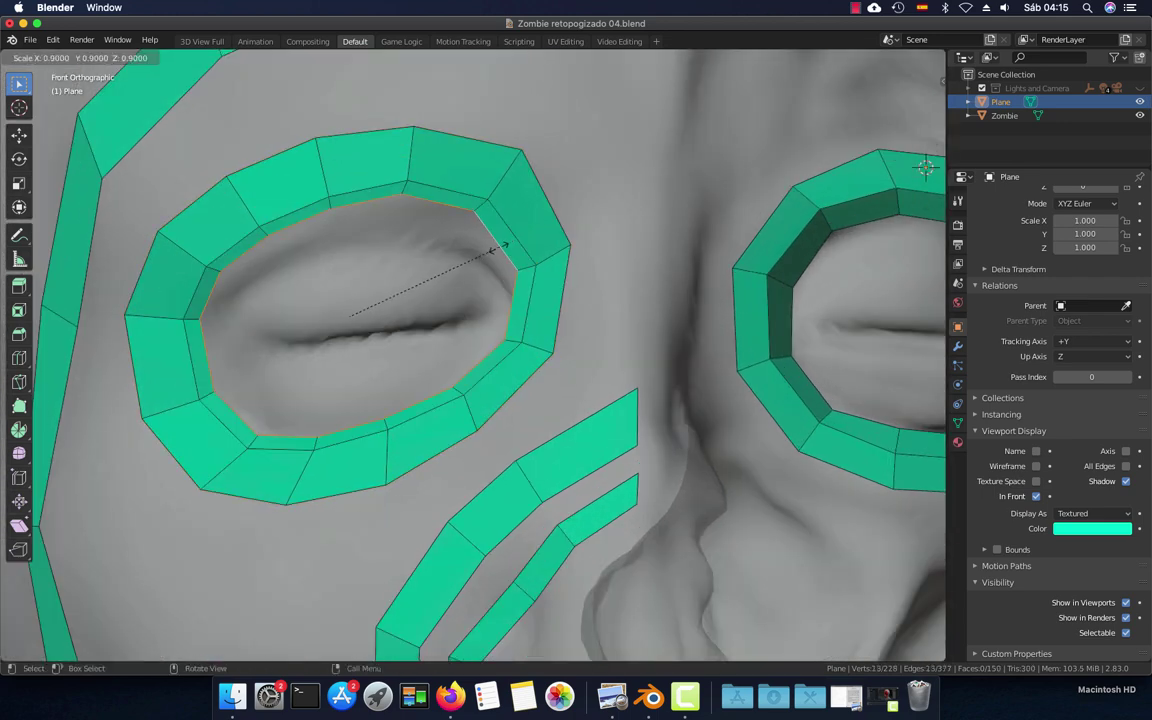
{"action": "left_click", "coordinate": [500, 238]}
{"action": "key", "text": "g"}
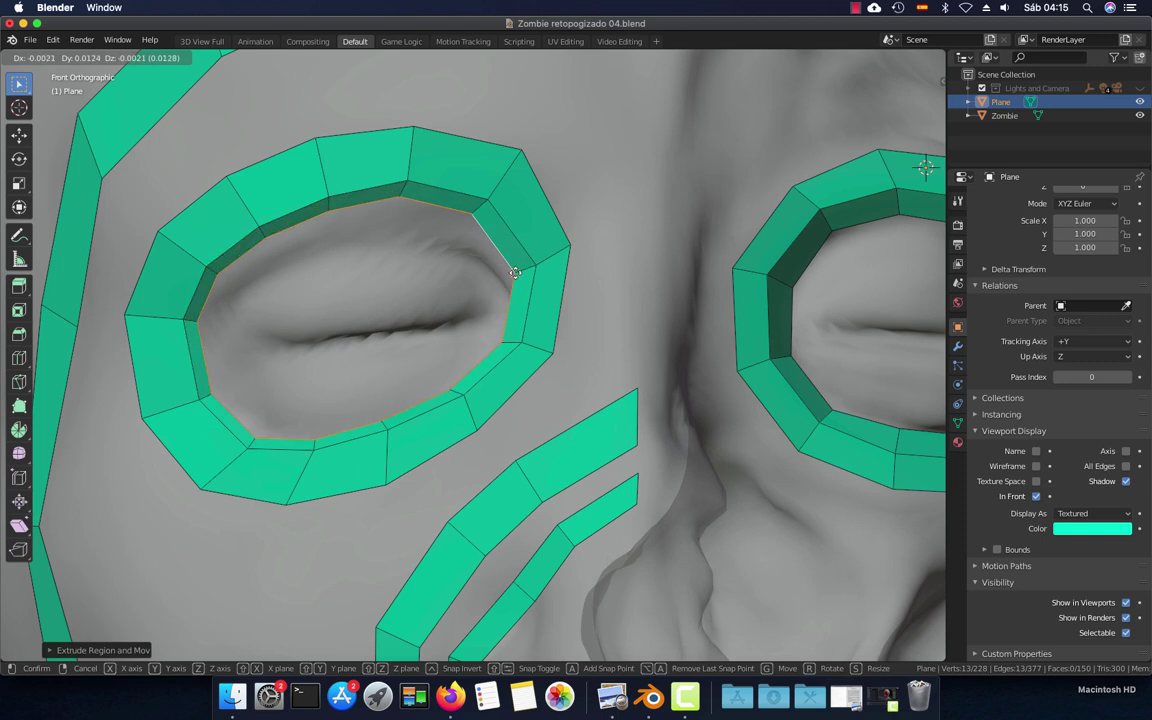
{"action": "left_click", "coordinate": [512, 271]}
{"action": "key", "text": "s"}
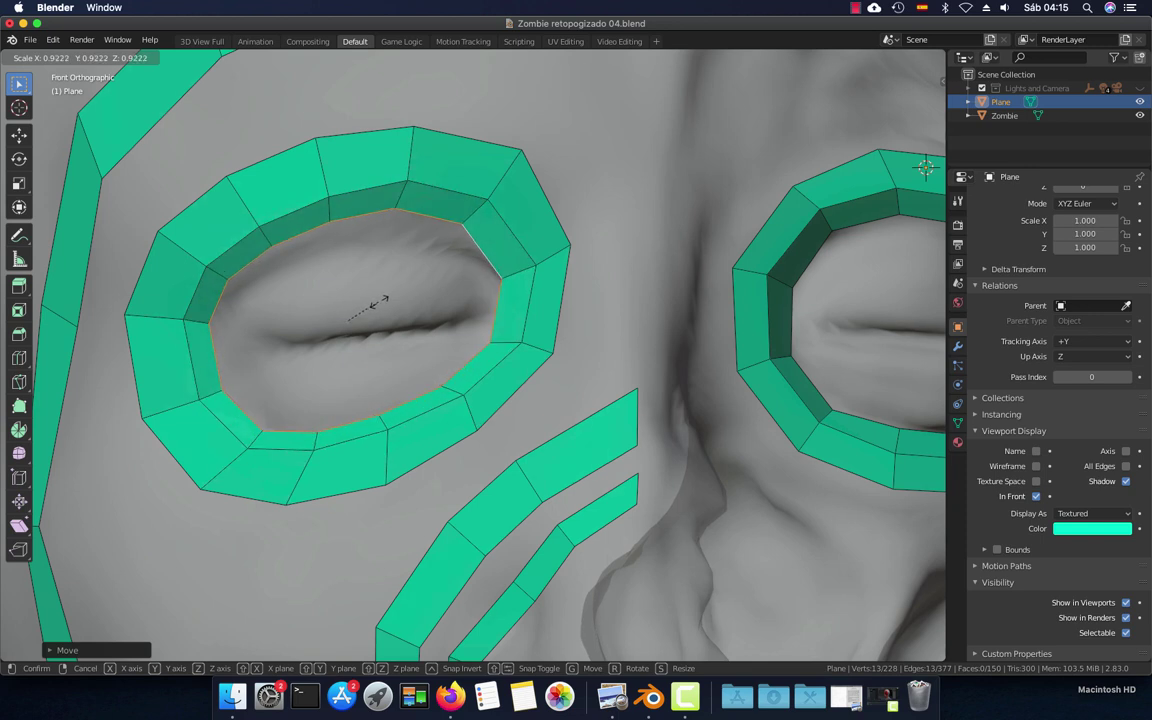
{"action": "left_click", "coordinate": [380, 300]}
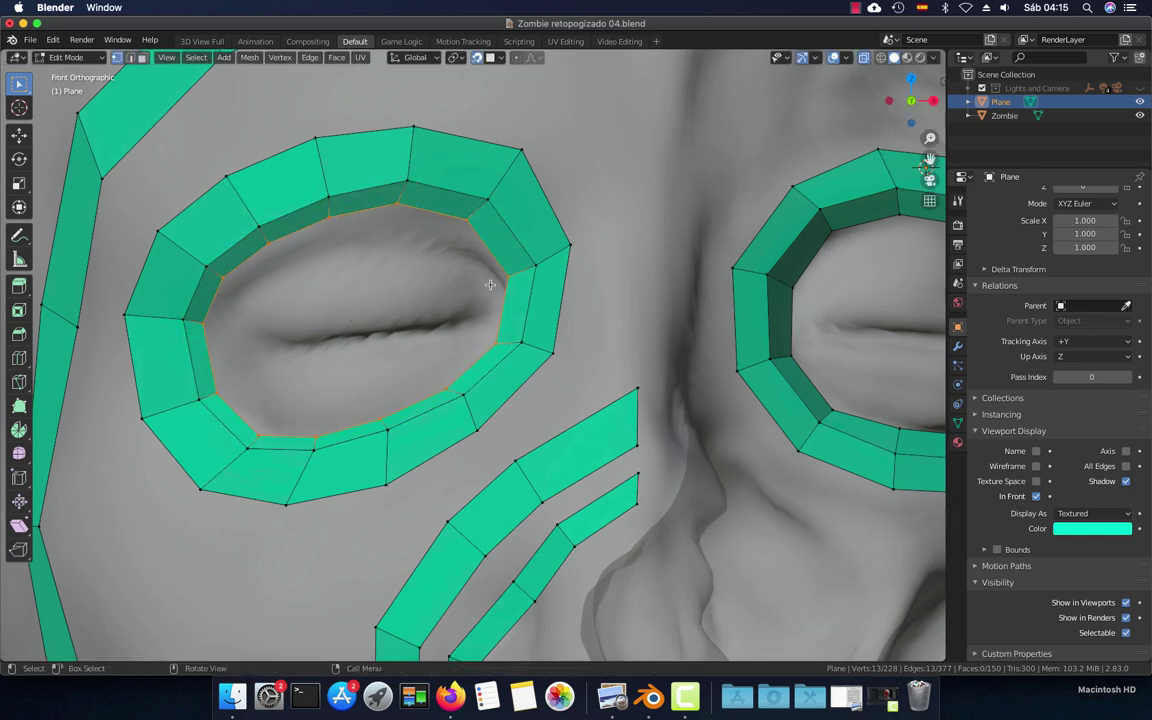
{"action": "key", "text": "e"}
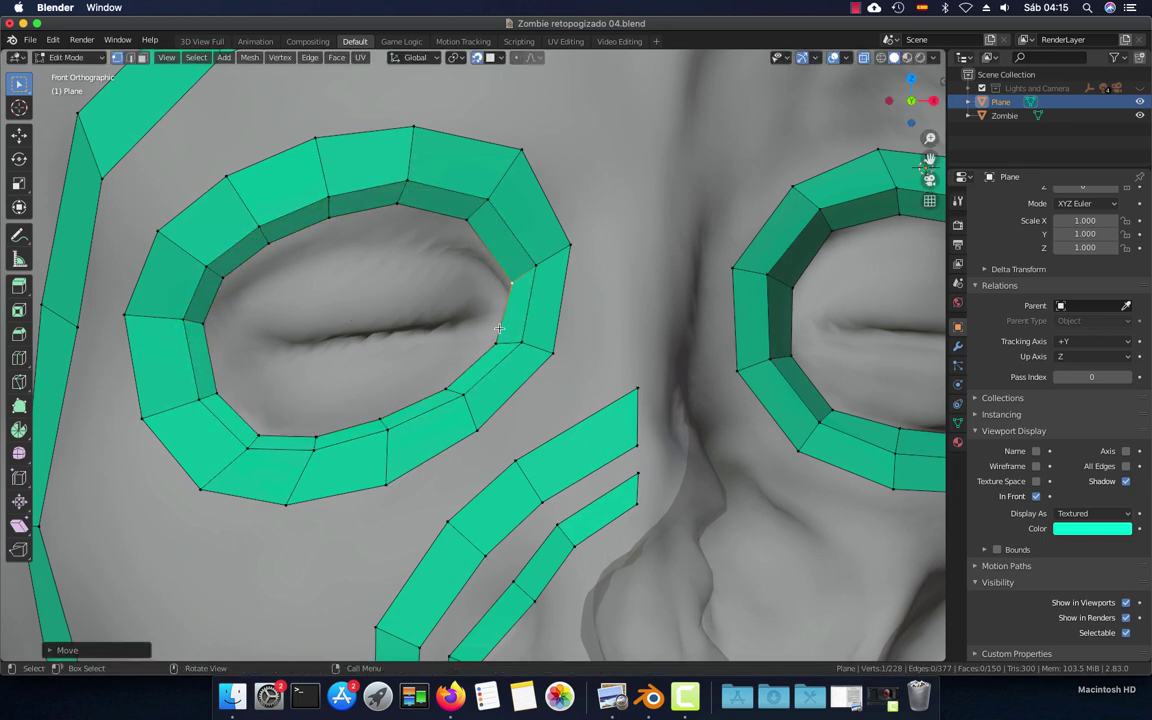
{"action": "left_click", "coordinate": [506, 340]}
Move the left eye's inner-rim vertices onto the eyelid edge, out to the eye corner
{"action": "left_click", "coordinate": [471, 226]}
{"action": "key", "text": "g"}
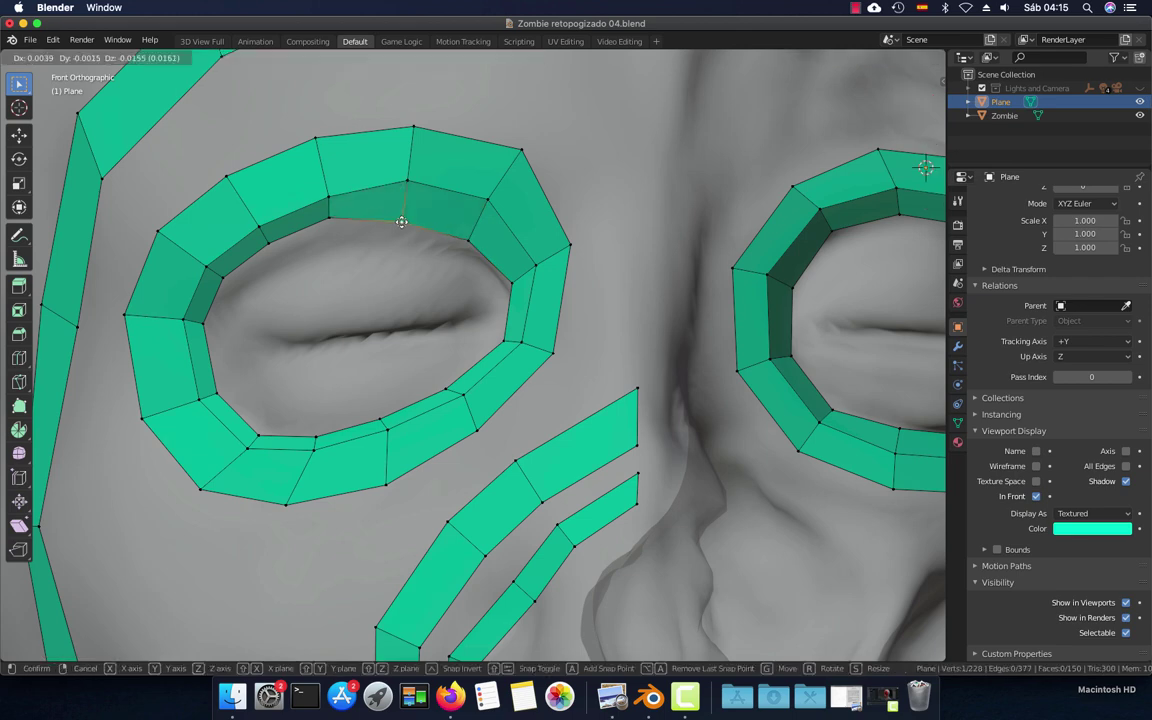
{"action": "left_click", "coordinate": [399, 221]}
{"action": "left_click", "coordinate": [329, 215]}
{"action": "key", "text": "g"}
{"action": "left_click", "coordinate": [296, 240]}
{"action": "left_click", "coordinate": [265, 244]}
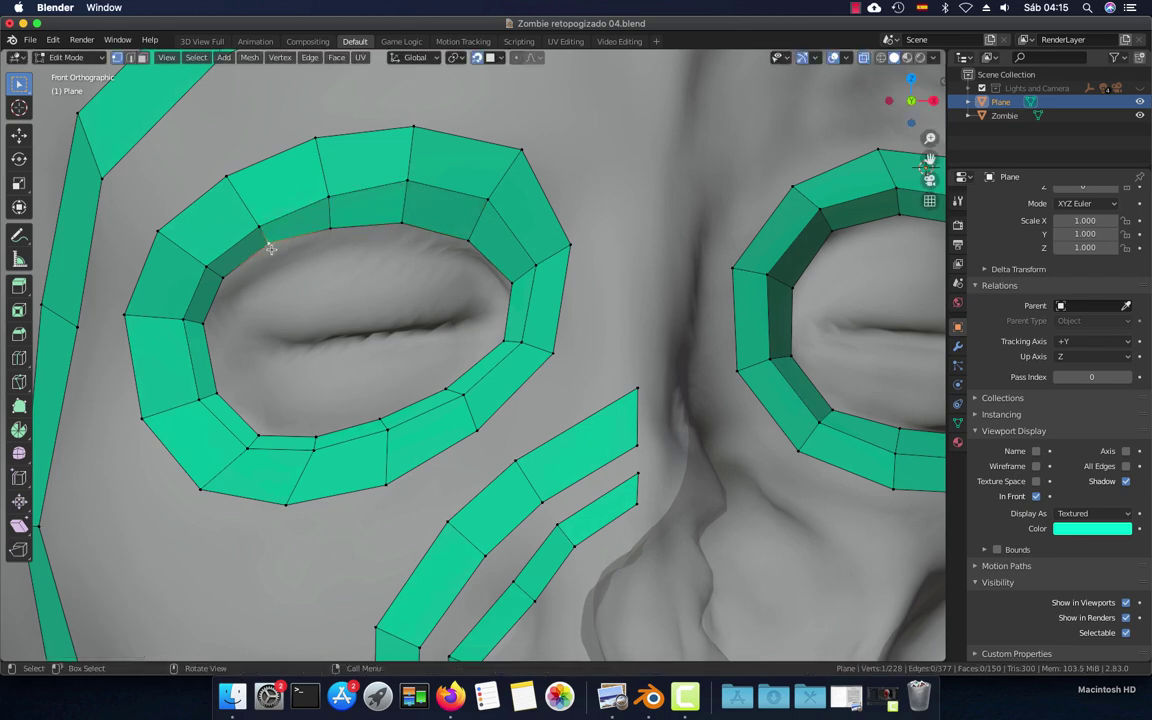
{"action": "key", "text": "g"}
{"action": "left_click", "coordinate": [262, 250]}
{"action": "left_click", "coordinate": [226, 267]}
{"action": "key", "text": "g"}
{"action": "left_click", "coordinate": [228, 279]}
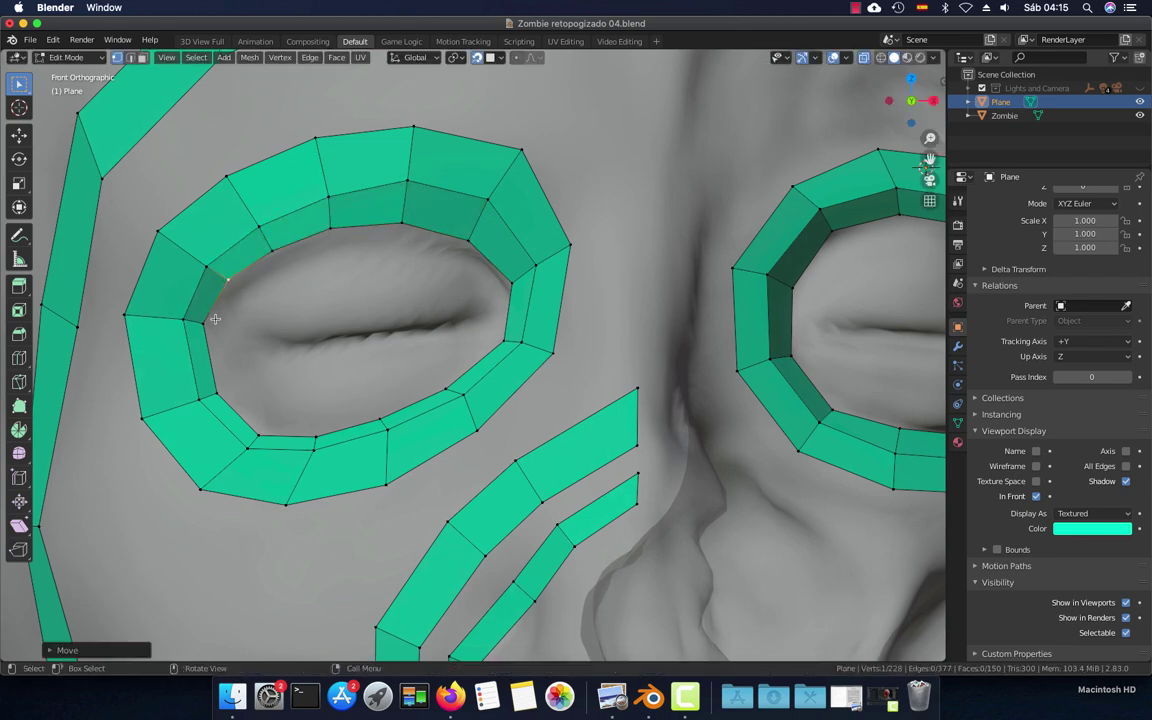
{"action": "left_click", "coordinate": [201, 322]}
{"action": "key", "text": "g"}
{"action": "left_click", "coordinate": [211, 328]}
Orbit around the head to check the eye ring against the sculpt, returning to Front view
{"action": "mouse_move", "coordinate": [314, 375]}
{"action": "middle_mouse_down"}
{"action": "mouse_move", "coordinate": [477, 329]}
{"action": "mouse_move", "coordinate": [451, 361]}
{"action": "mouse_move", "coordinate": [354, 376]}
{"action": "middle_mouse_up"}
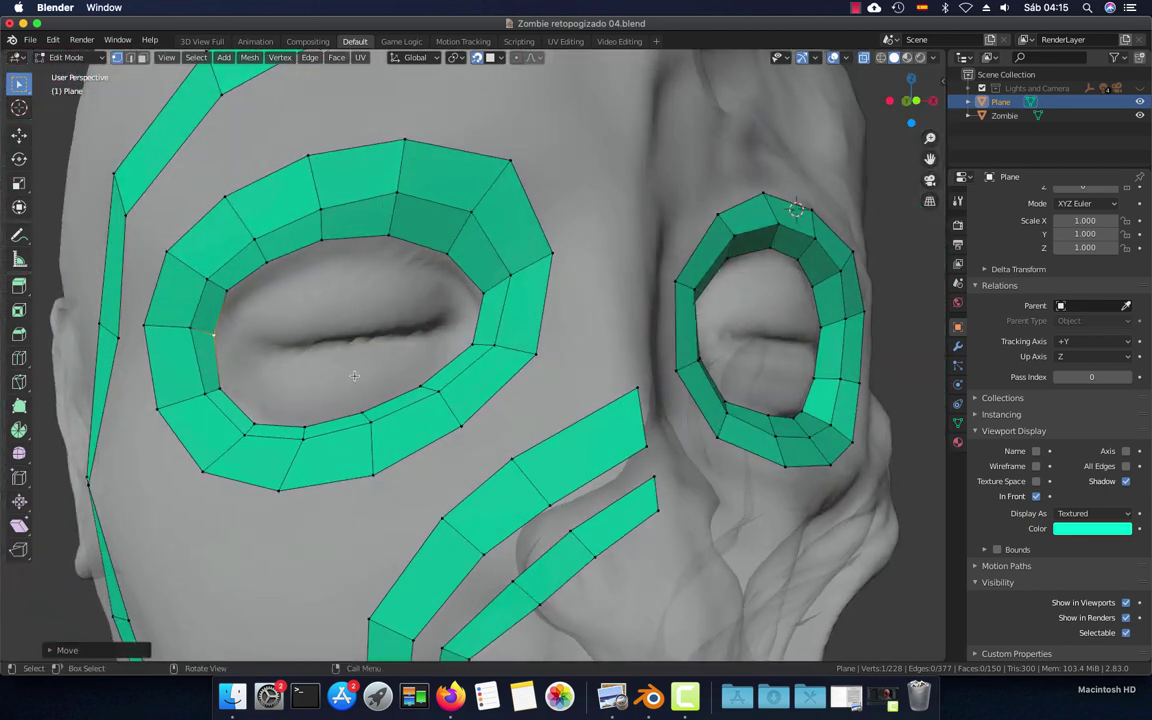
{"action": "key", "text": "KP_1"}
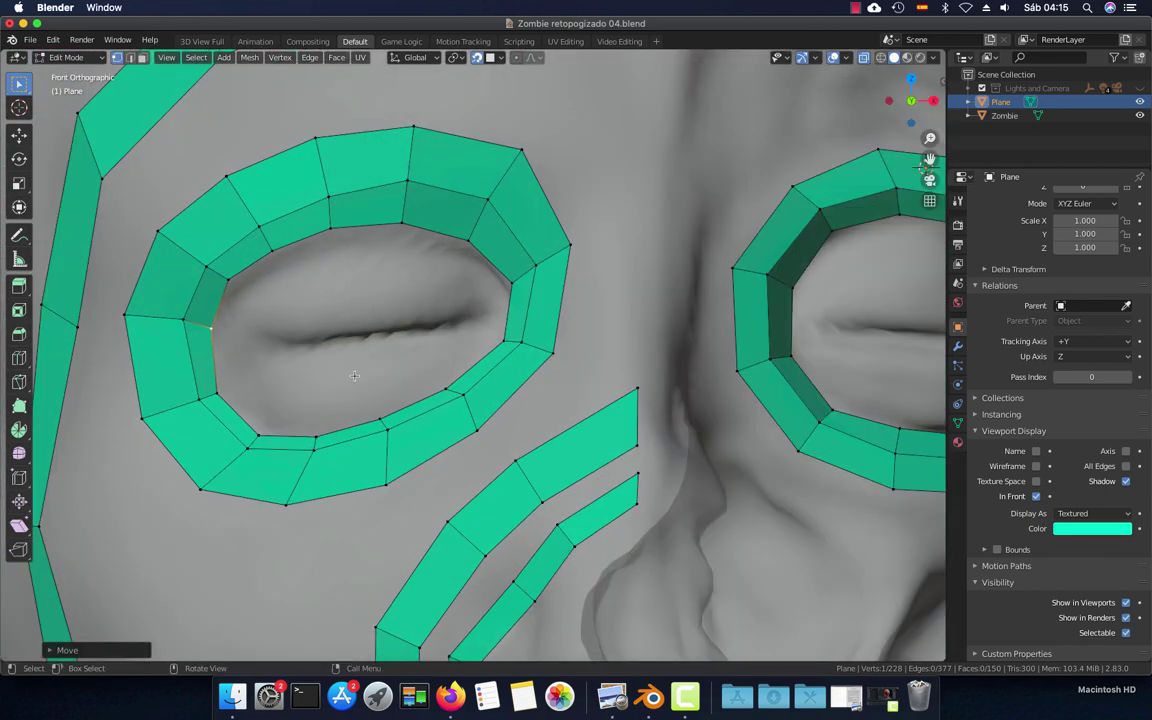
{"action": "scroll", "coordinate": [451, 310], "scroll_direction": "down", "scroll_amount": 4}
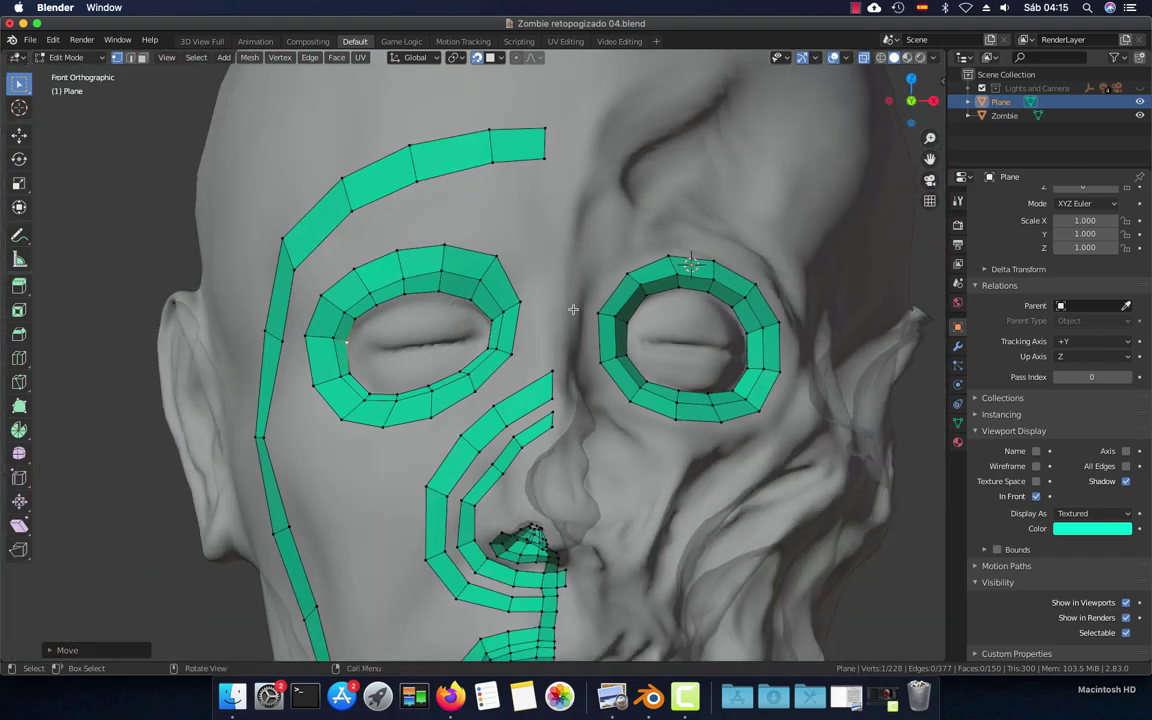
{"action": "mouse_move", "coordinate": [573, 310]}
{"action": "middle_mouse_down"}
{"action": "mouse_move", "coordinate": [424, 314]}
{"action": "mouse_move", "coordinate": [722, 319]}
{"action": "mouse_move", "coordinate": [530, 317]}
{"action": "middle_mouse_up"}
{"action": "key", "text": "KP_1"}
{"action": "scroll", "coordinate": [530, 317], "scroll_direction": "up", "scroll_amount": 3}
Fill a face bridging the two eye rings across the nose
{"action": "key", "text": "2"}
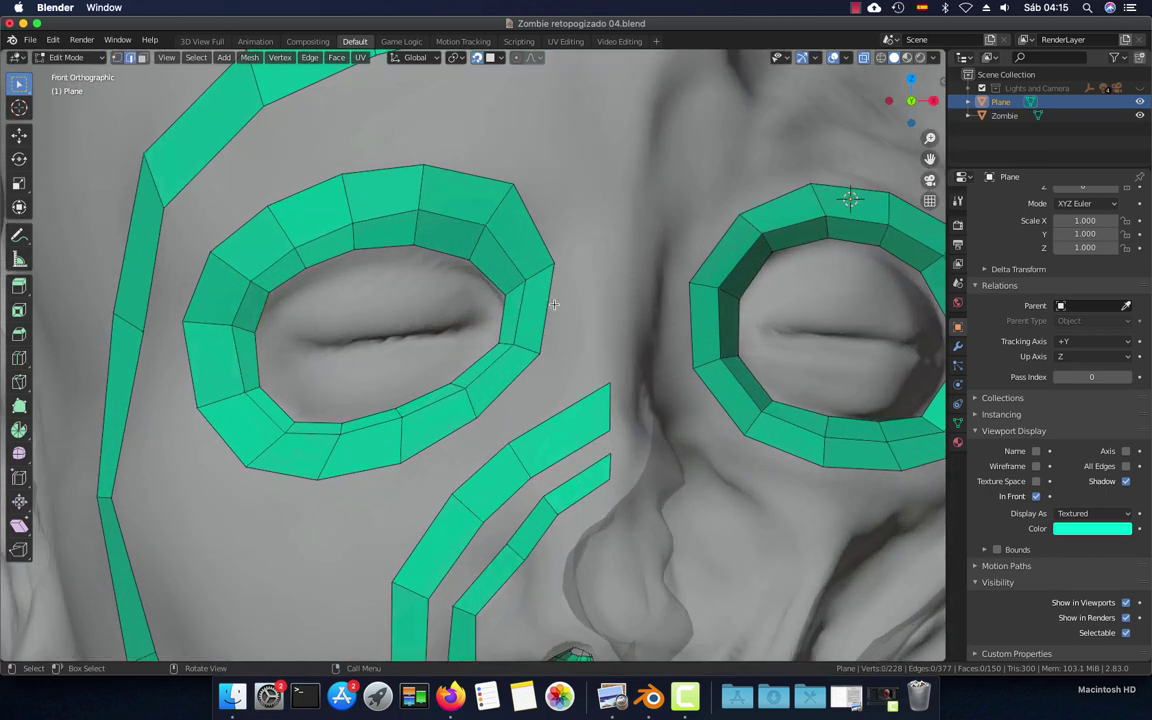
{"action": "key", "text": "f"}
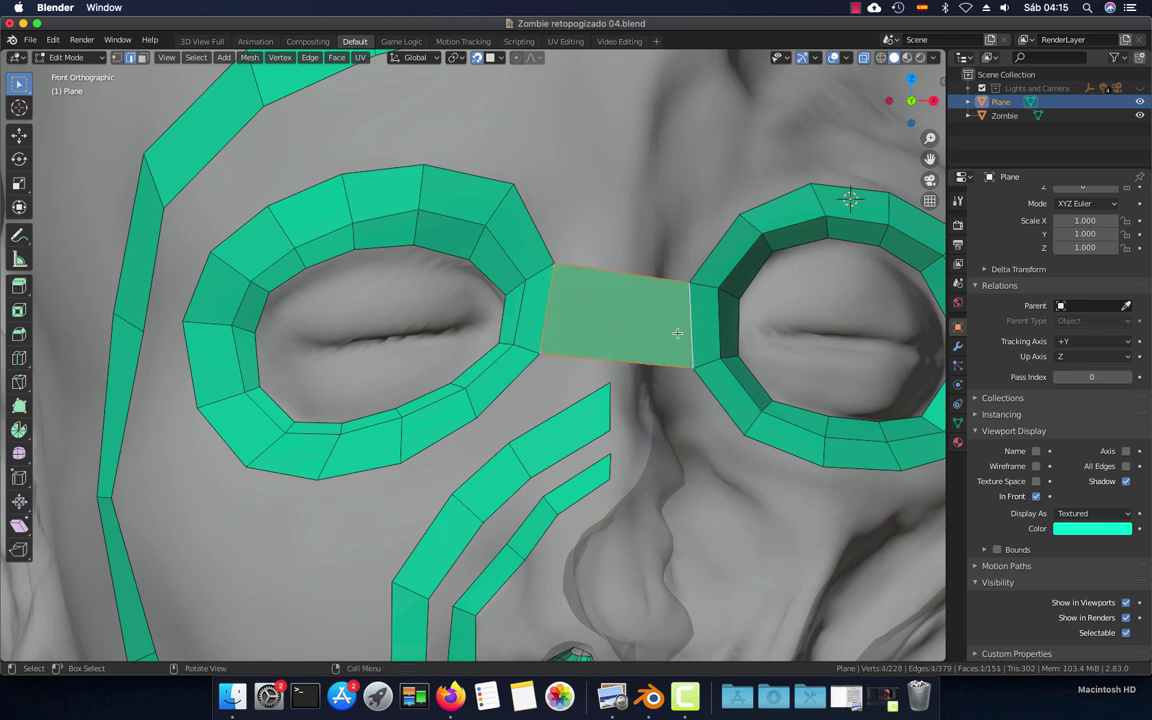
{"action": "scroll", "coordinate": [677, 333], "scroll_direction": "up", "scroll_amount": 2}
{"action": "scroll", "coordinate": [600, 290], "scroll_direction": "up", "scroll_amount": 2}
Add two loop cuts across the bridge face and push the centre loop along Y into the nose bridge
{"action": "key", "text": "ctrl+r"}
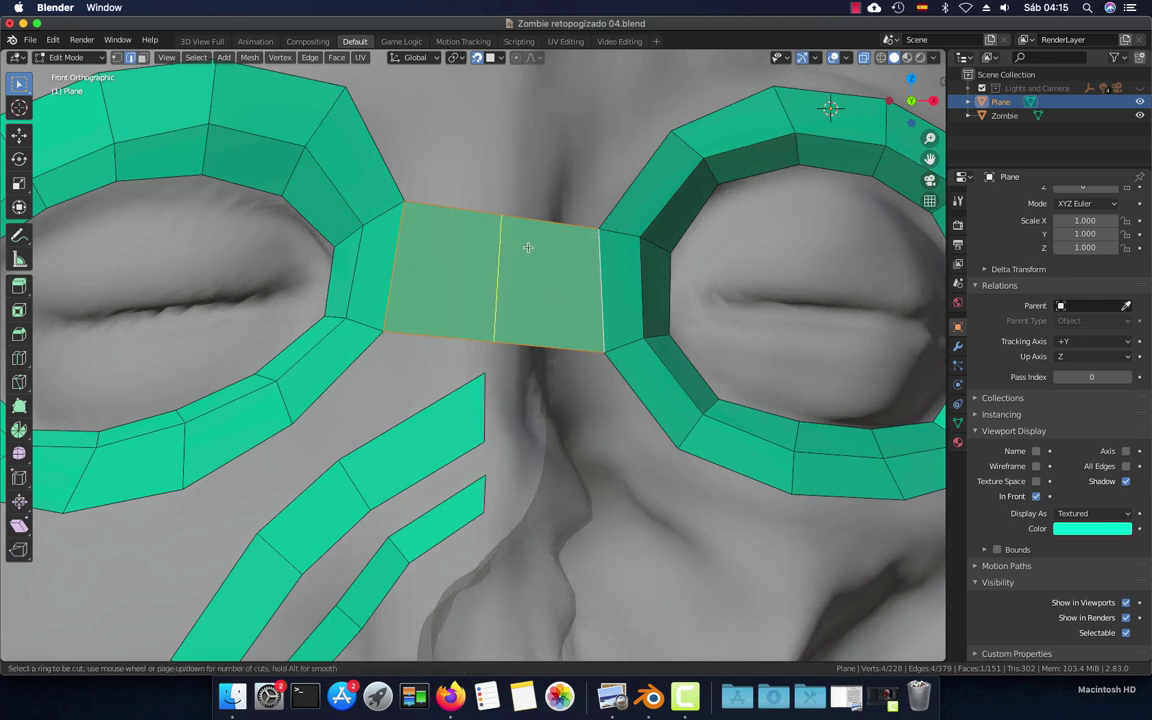
{"action": "left_click", "coordinate": [476, 223]}
{"action": "left_click", "coordinate": [508, 224]}
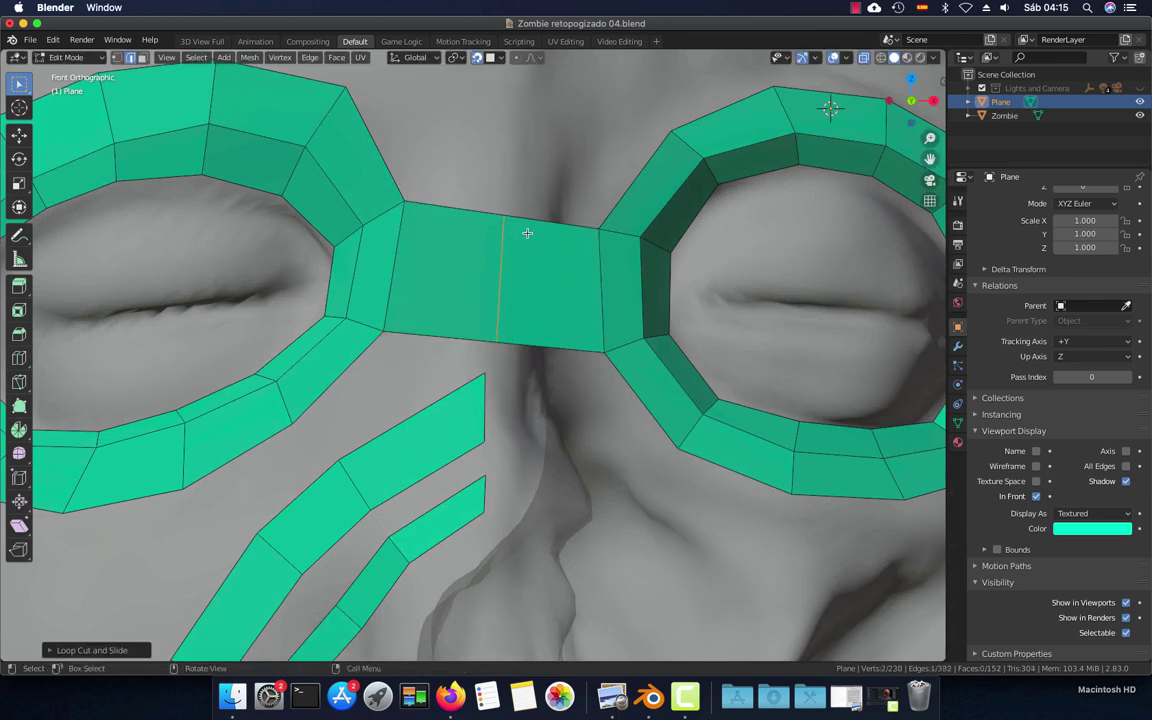
{"action": "key", "text": "ctrl+r"}
{"action": "left_click", "coordinate": [546, 235]}
{"action": "left_click", "coordinate": [546, 245]}
{"action": "key", "text": "g"}
{"action": "key", "text": "y"}
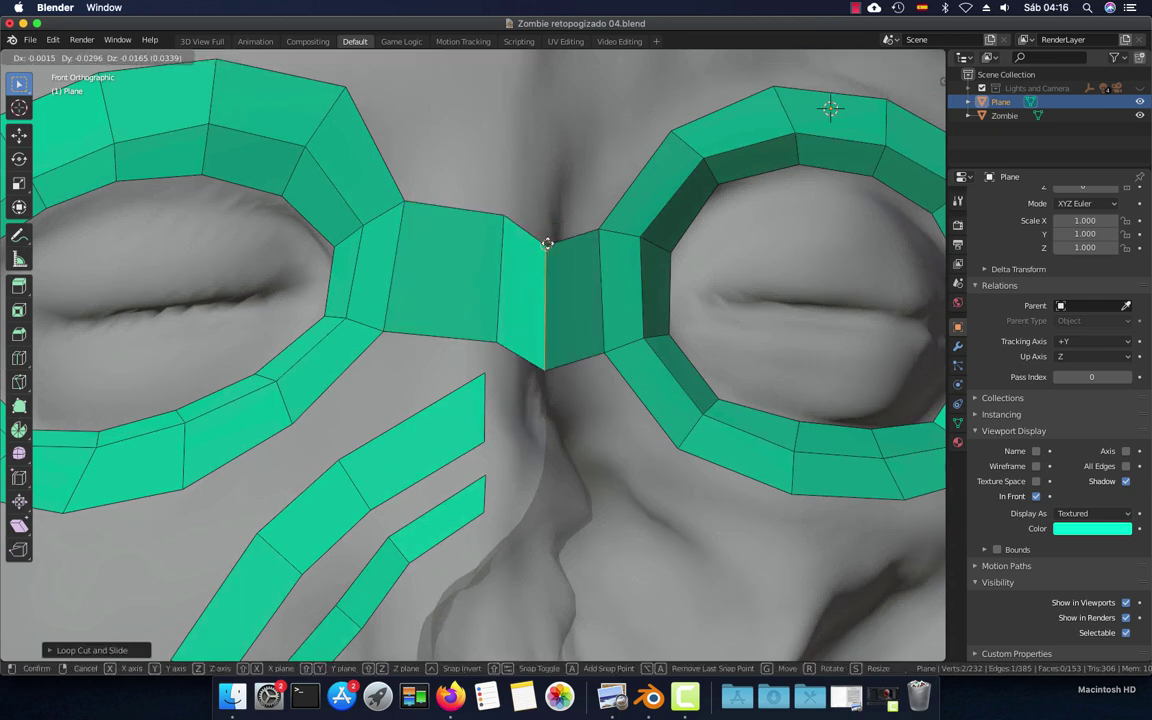
{"action": "left_click", "coordinate": [583, 252]}
Adjust the bottom vertex of the bridge edge to match the sculpt
{"action": "mouse_move", "coordinate": [583, 252]}
{"action": "middle_mouse_down"}
{"action": "mouse_move", "coordinate": [524, 414]}
{"action": "mouse_move", "coordinate": [543, 364]}
{"action": "middle_mouse_up"}
{"action": "scroll", "coordinate": [543, 364], "scroll_direction": "up", "scroll_amount": 2}
{"action": "key", "text": "1"}
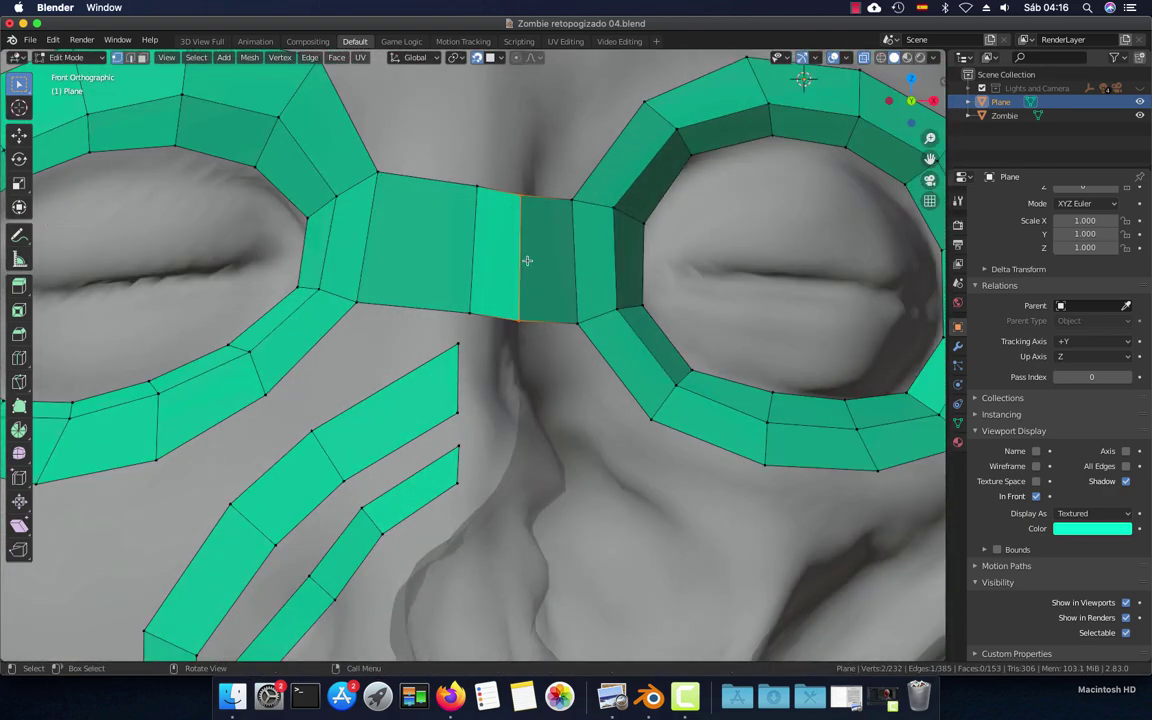
{"action": "left_click", "coordinate": [517, 318]}
{"action": "key", "text": "g"}
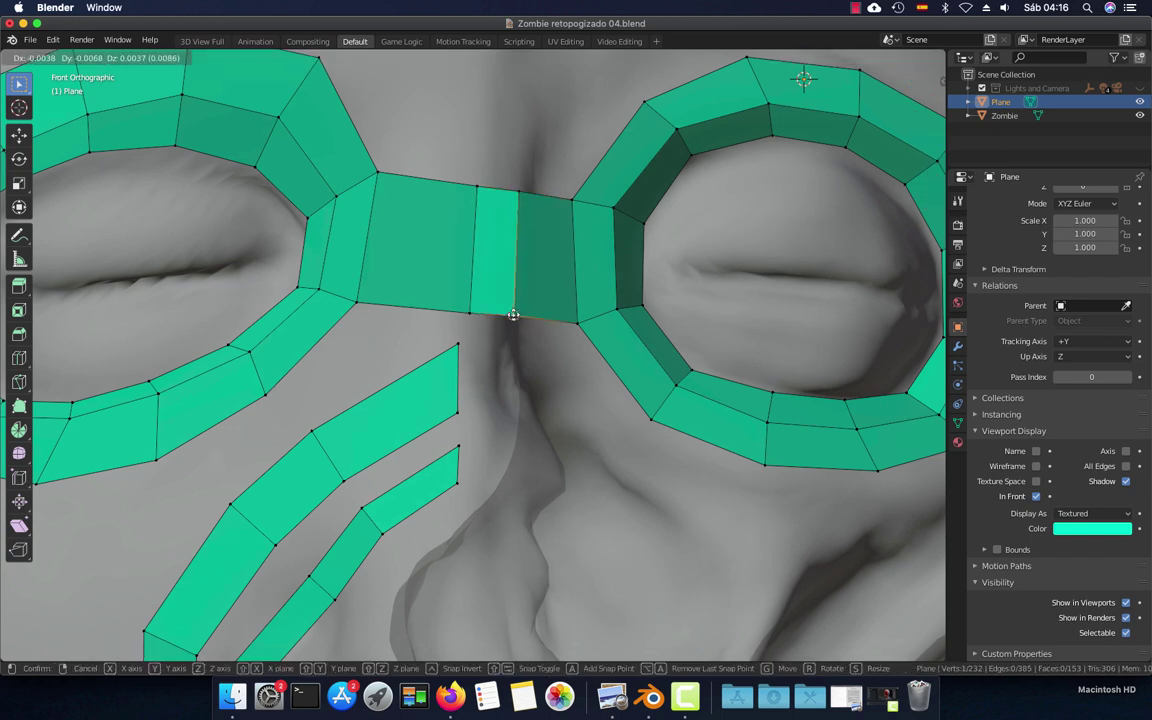
{"action": "left_click", "coordinate": [513, 315]}
Add another loop cut across the bridge and reposition its bottom vertex
{"action": "key", "text": "ctrl+r"}
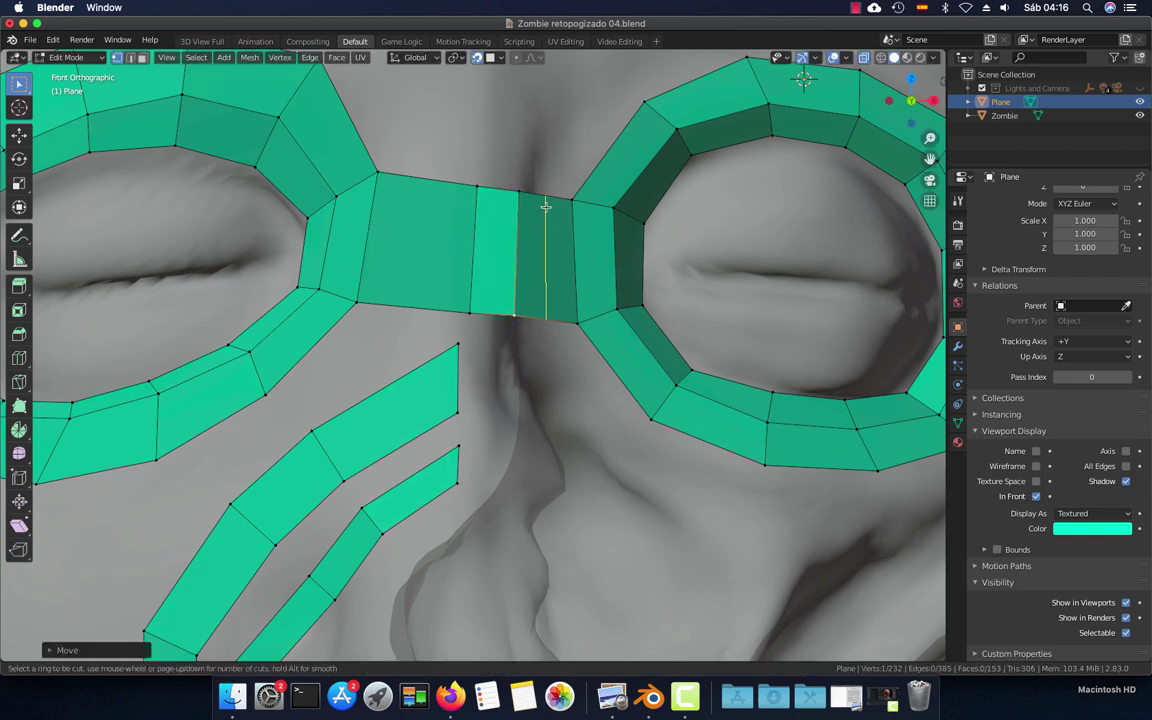
{"action": "left_click", "coordinate": [545, 206]}
{"action": "left_click", "coordinate": [545, 206]}
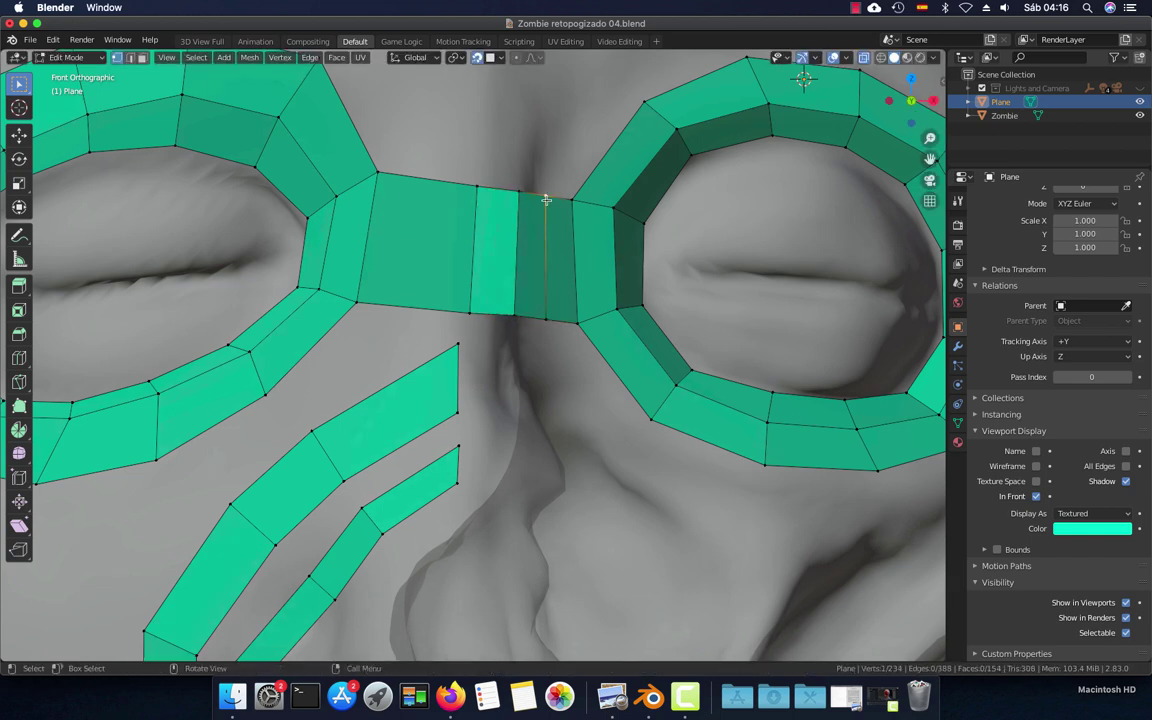
{"action": "left_click", "coordinate": [548, 317]}
{"action": "key", "text": "g"}
{"action": "left_click", "coordinate": [548, 317]}
{"action": "mouse_move", "coordinate": [540, 311]}
{"action": "middle_mouse_down"}
{"action": "mouse_move", "coordinate": [491, 362]}
{"action": "mouse_move", "coordinate": [555, 383]}
{"action": "mouse_move", "coordinate": [495, 270]}
{"action": "middle_mouse_up"}
Reposition the bridge strip's edges, constraining the outer edge to the X axis
{"action": "left_click", "coordinate": [480, 273]}
{"action": "key", "text": "KP_1"}
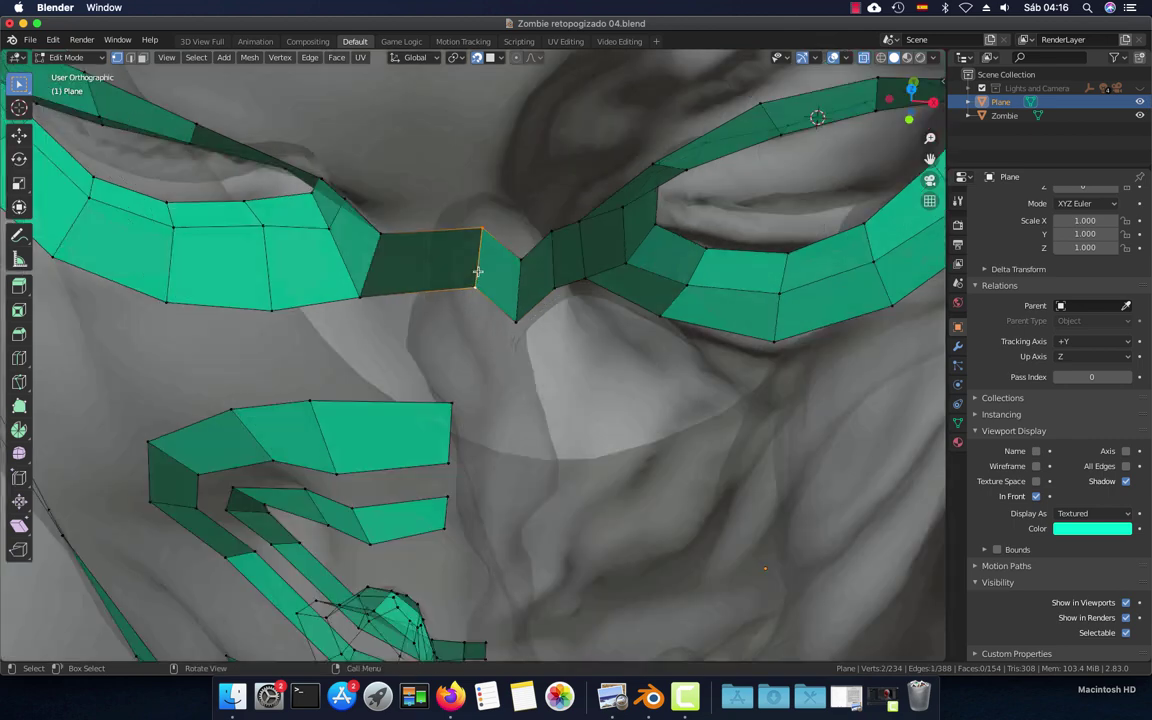
{"action": "key", "text": "g"}
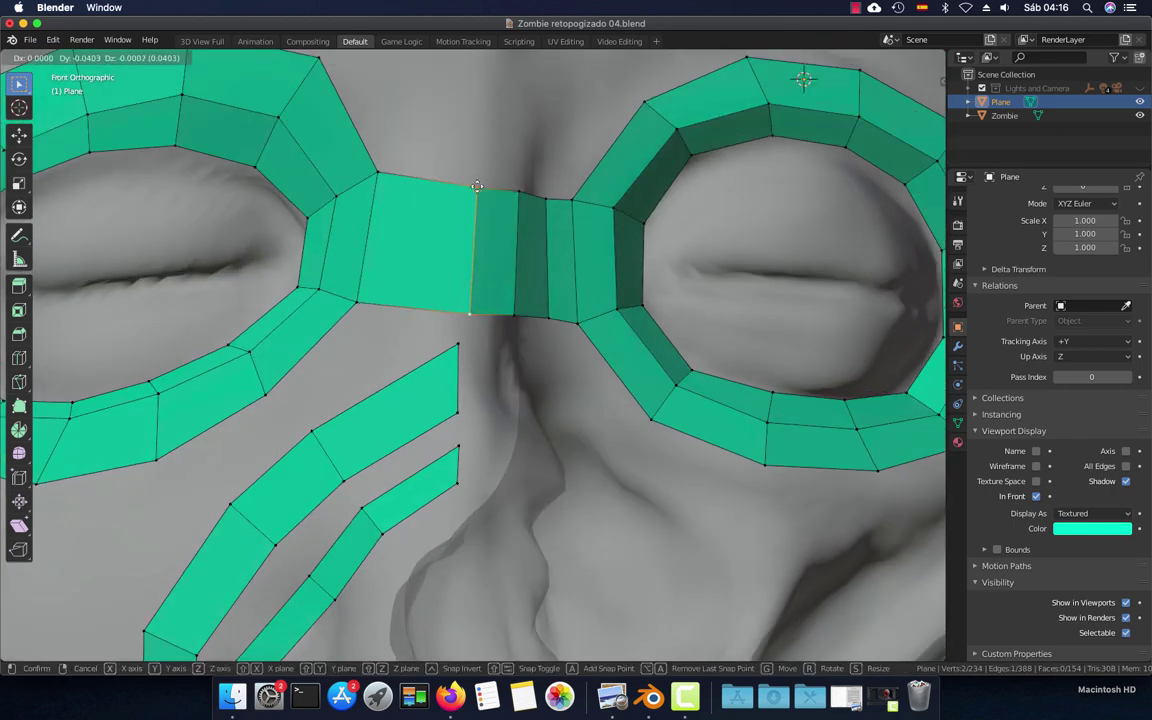
{"action": "left_click", "coordinate": [476, 181]}
{"action": "mouse_move", "coordinate": [488, 260]}
{"action": "middle_mouse_down"}
{"action": "mouse_move", "coordinate": [373, 324]}
{"action": "mouse_move", "coordinate": [334, 329]}
{"action": "mouse_move", "coordinate": [347, 299]}
{"action": "mouse_move", "coordinate": [339, 267]}
{"action": "mouse_move", "coordinate": [358, 303]}
{"action": "middle_mouse_up"}
{"action": "key", "text": "g"}
{"action": "key", "text": "x"}
{"action": "left_click", "coordinate": [273, 294]}
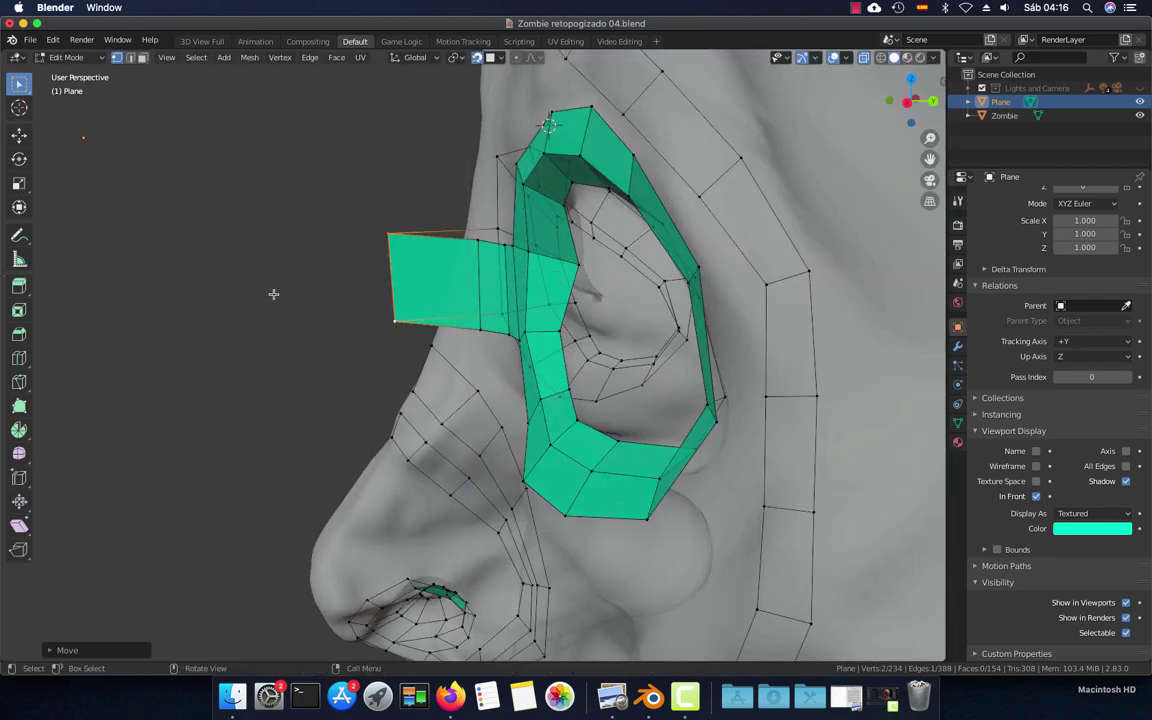
{"action": "key", "text": "KP_1"}
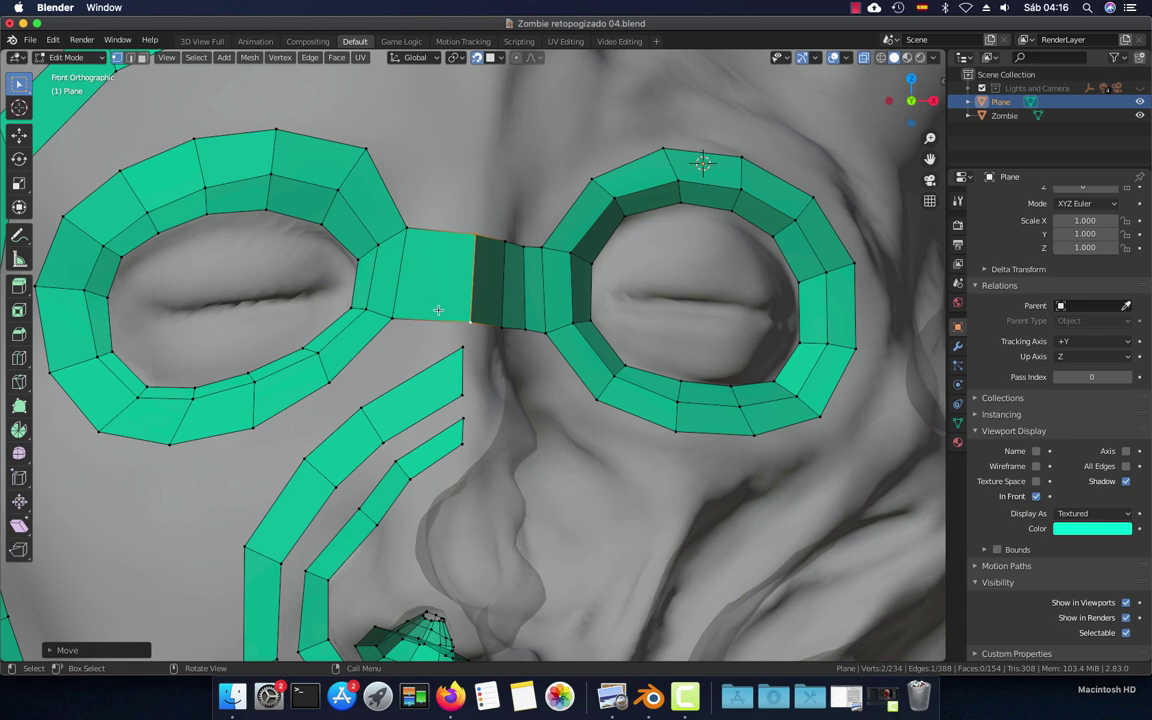
Move bridge vertices up to the top of the nose bridge and check in perspective
{"action": "left_click", "coordinate": [470, 322]}
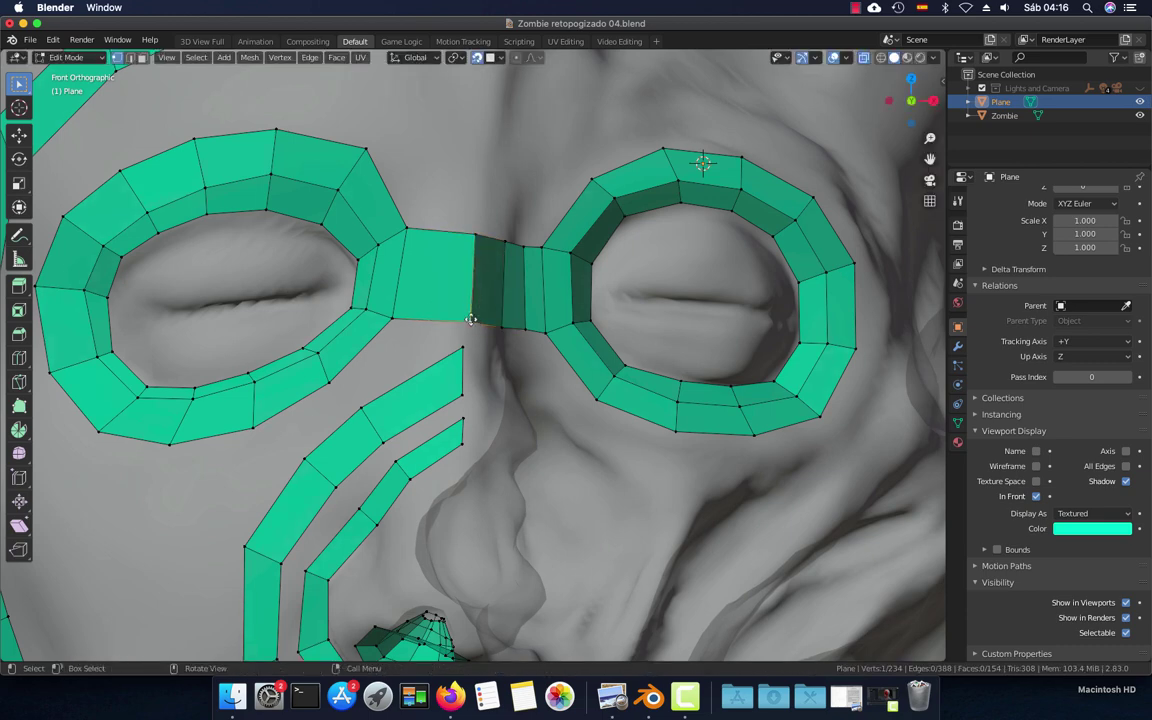
{"action": "left_click_drag", "start_coordinate": [470, 320], "coordinate": [472, 235]}
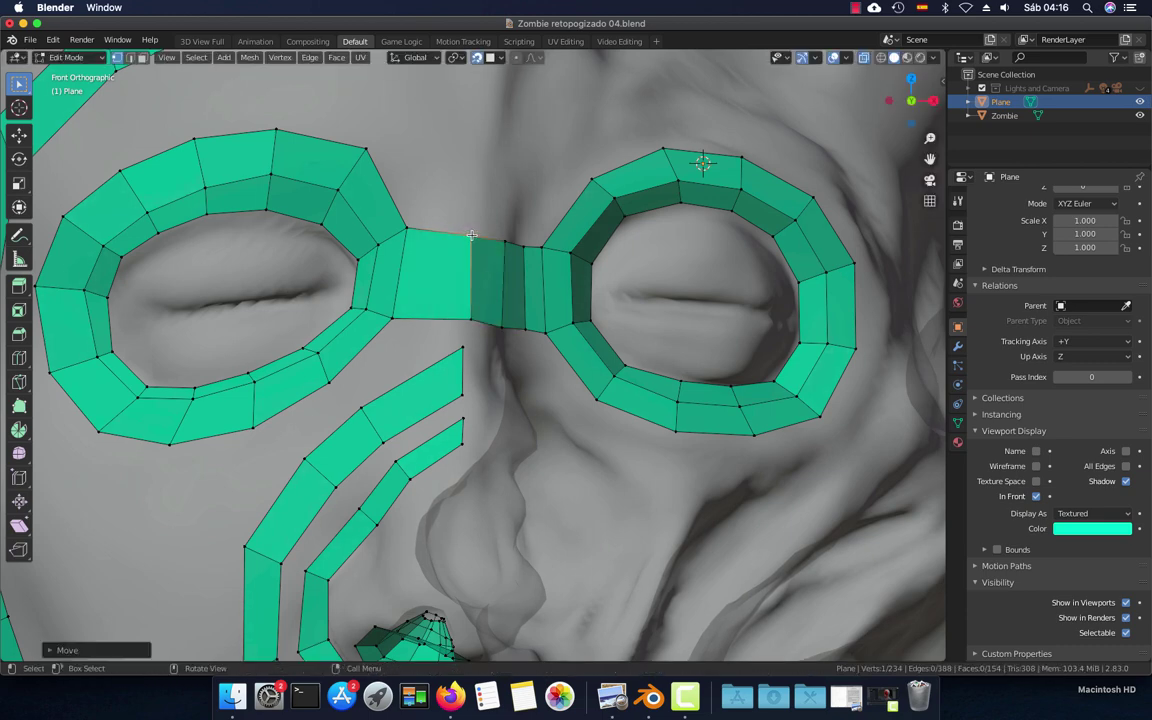
{"action": "key", "text": "g"}
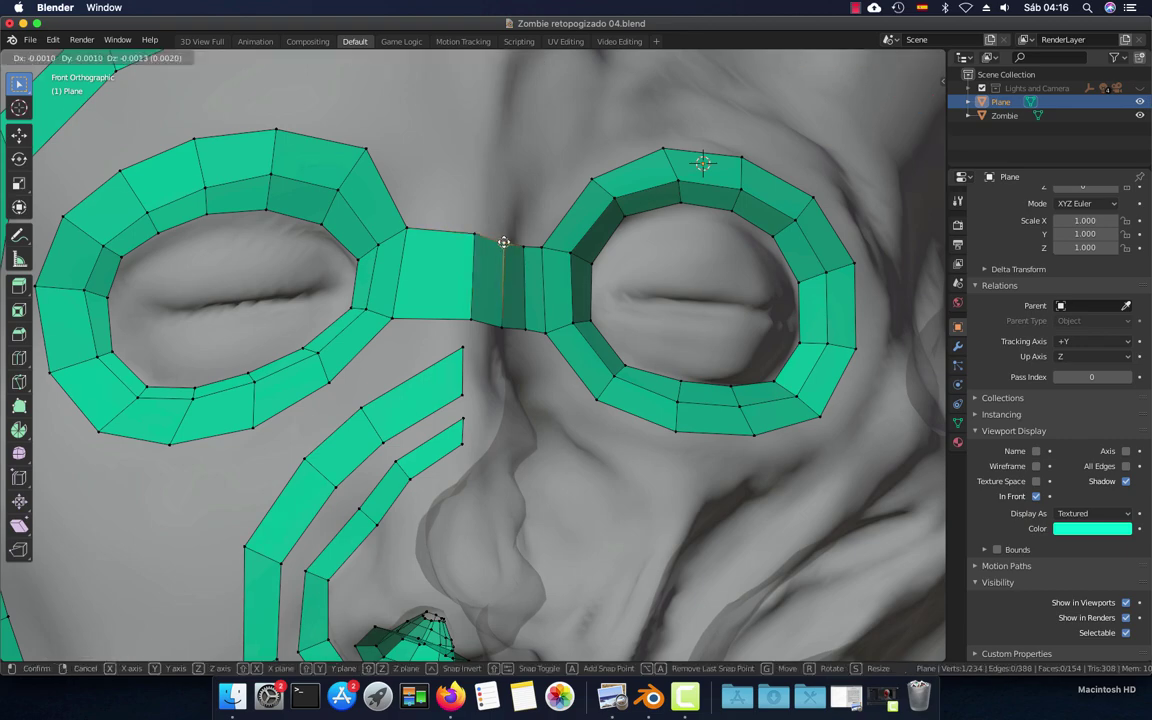
{"action": "left_click", "coordinate": [504, 298]}
{"action": "left_click", "coordinate": [503, 325]}
{"action": "key", "text": "g"}
{"action": "left_click", "coordinate": [503, 325]}
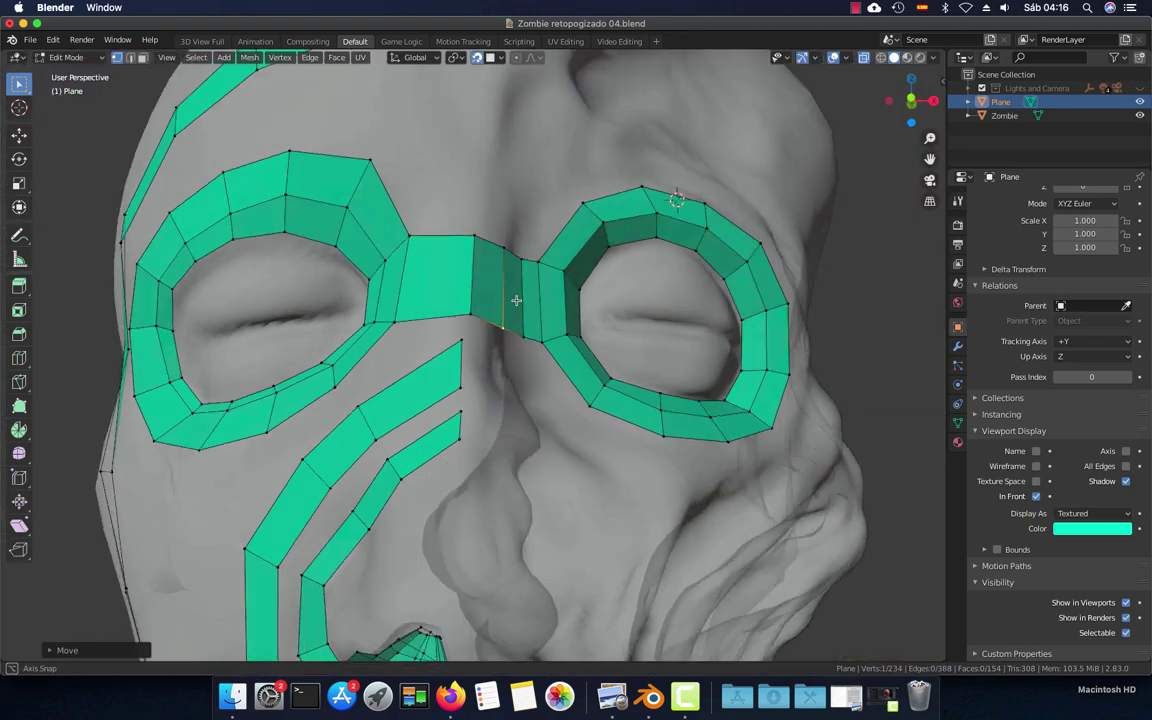
{"action": "mouse_move", "coordinate": [514, 301]}
{"action": "middle_mouse_down"}
{"action": "mouse_move", "coordinate": [384, 264]}
{"action": "mouse_move", "coordinate": [509, 382]}
{"action": "middle_mouse_up"}
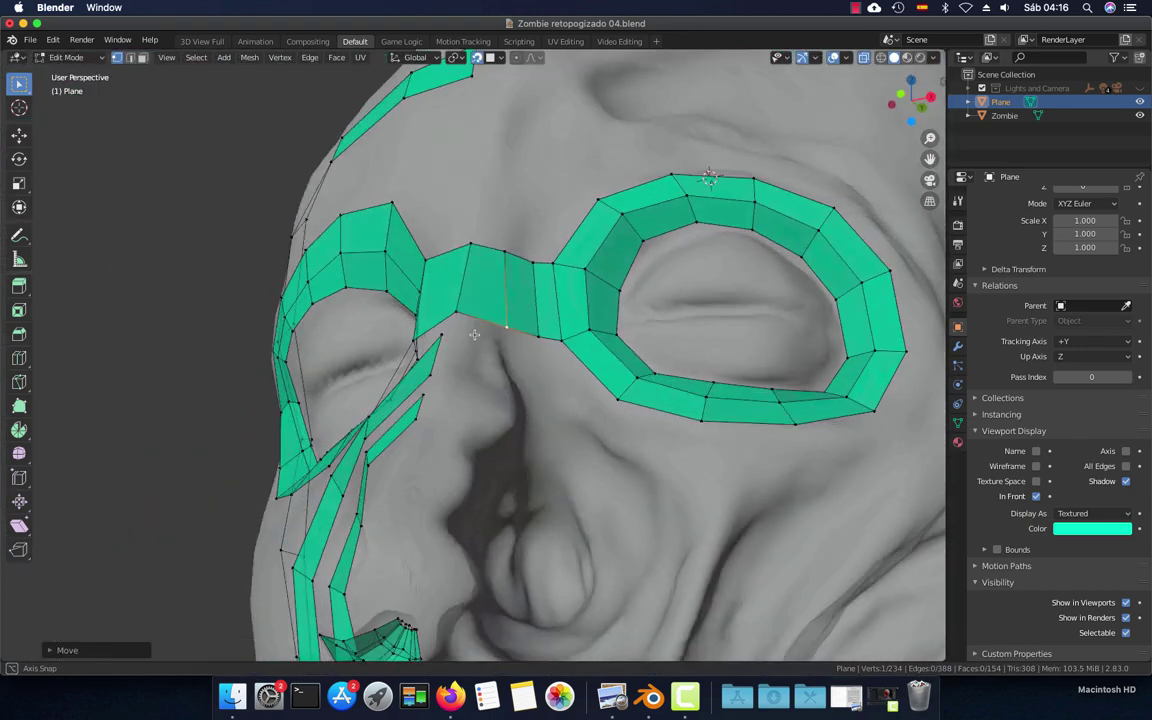
{"action": "key", "text": "KP_1"}
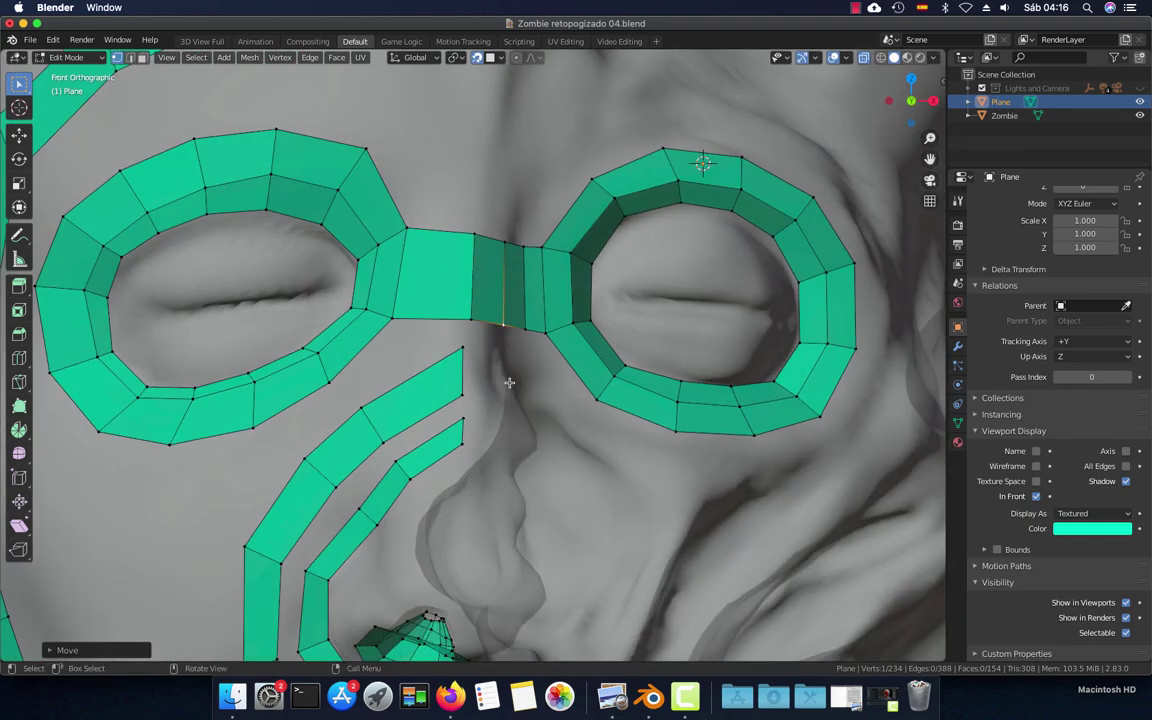
Zoom and pan the front view around the face
{"action": "scroll", "coordinate": [509, 382], "scroll_direction": "down", "scroll_amount": 2}
{"action": "scroll", "coordinate": [509, 382], "scroll_direction": "down", "scroll_amount": 2}
{"action": "scroll", "coordinate": [509, 382], "scroll_direction": "up", "scroll_amount": 2}
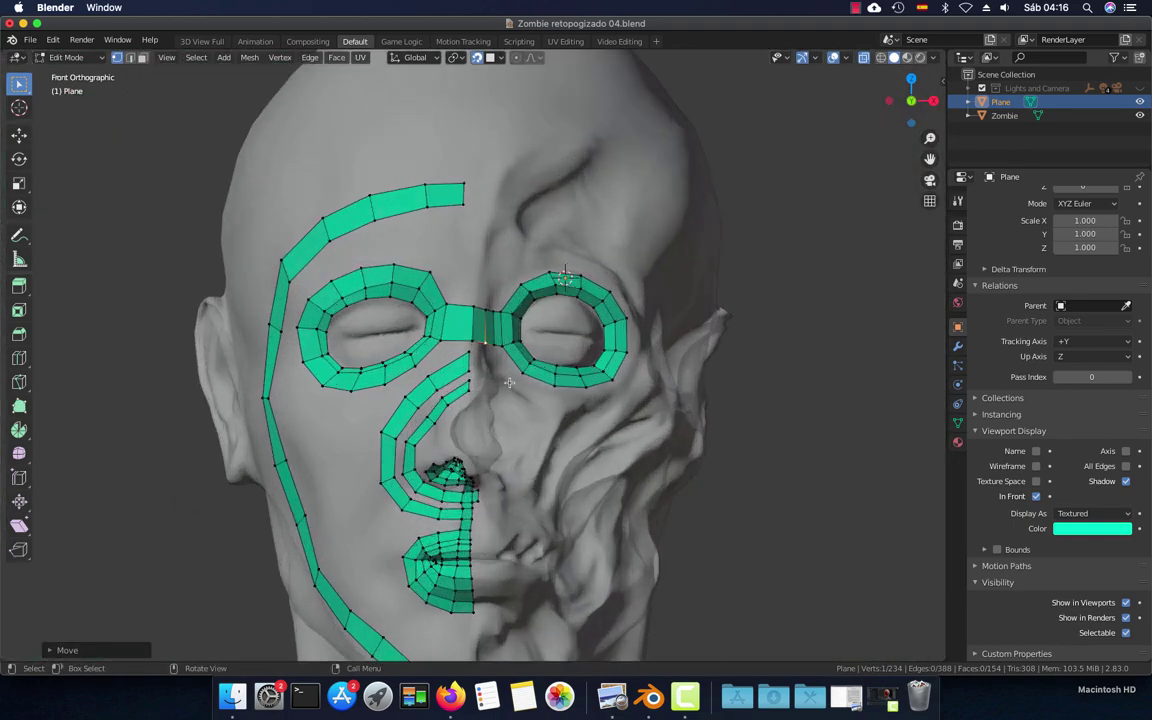
{"action": "scroll", "coordinate": [509, 382], "scroll_direction": "up", "scroll_amount": 1}
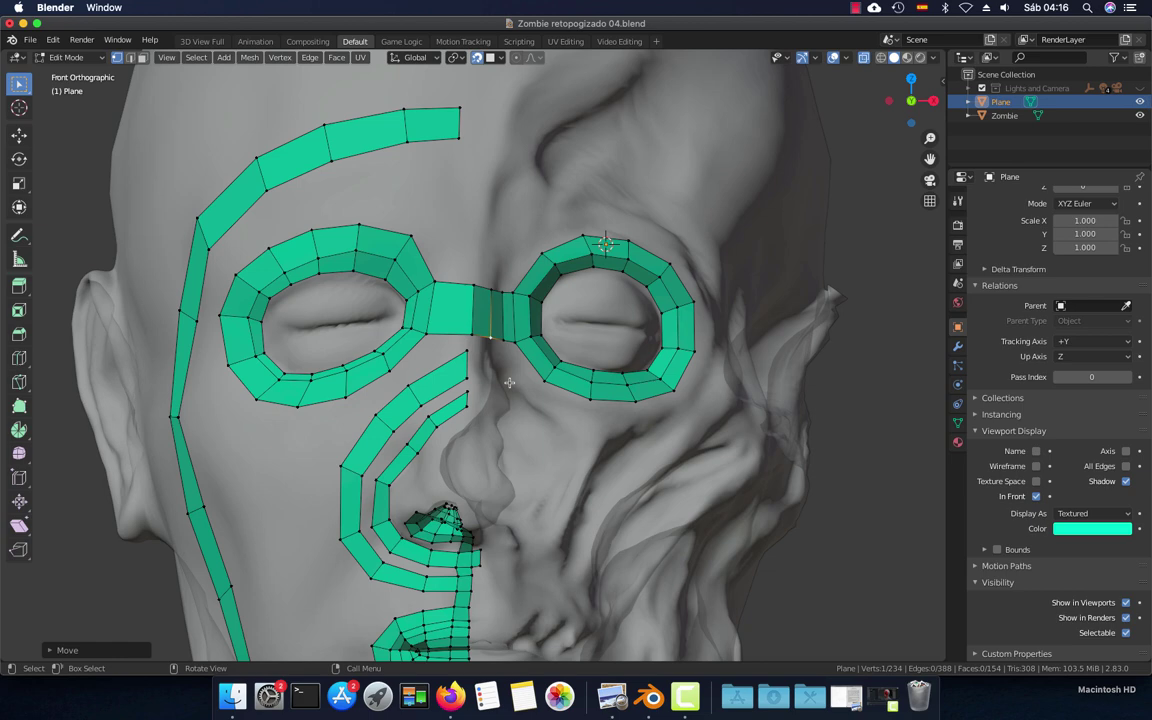
{"action": "scroll", "coordinate": [509, 382], "scroll_direction": "up", "scroll_amount": 2}
{"action": "scroll", "coordinate": [509, 382], "scroll_direction": "up", "scroll_amount": 1, "text": "shift"}
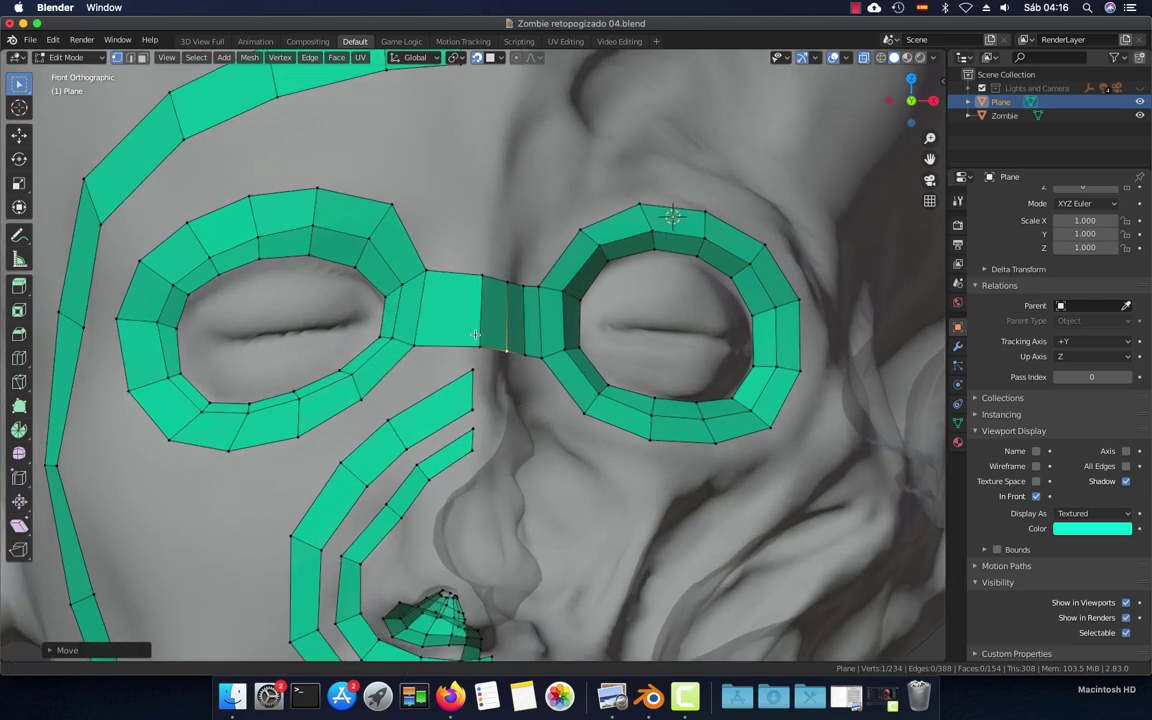
{"action": "scroll", "coordinate": [477, 358], "scroll_direction": "up", "scroll_amount": 2, "text": "shift"}
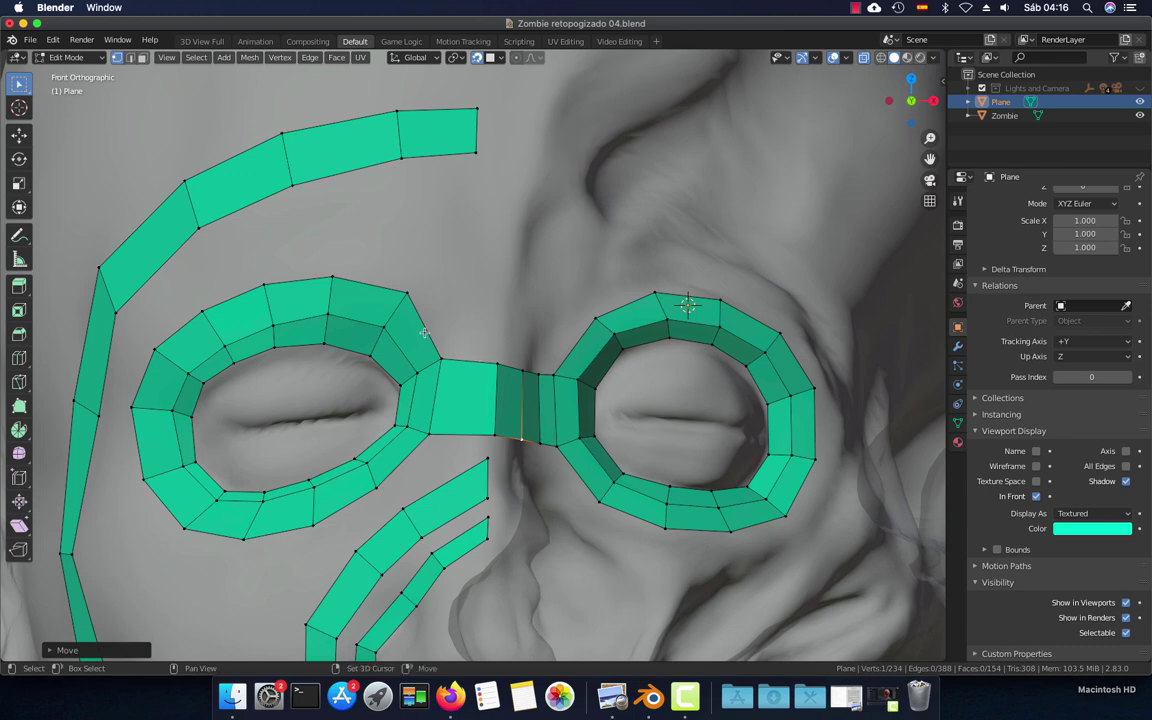
{"action": "scroll", "coordinate": [424, 333], "scroll_direction": "left", "scroll_amount": 3, "text": "shift"}
{"action": "scroll", "coordinate": [438, 320], "scroll_direction": "down", "scroll_amount": 3}
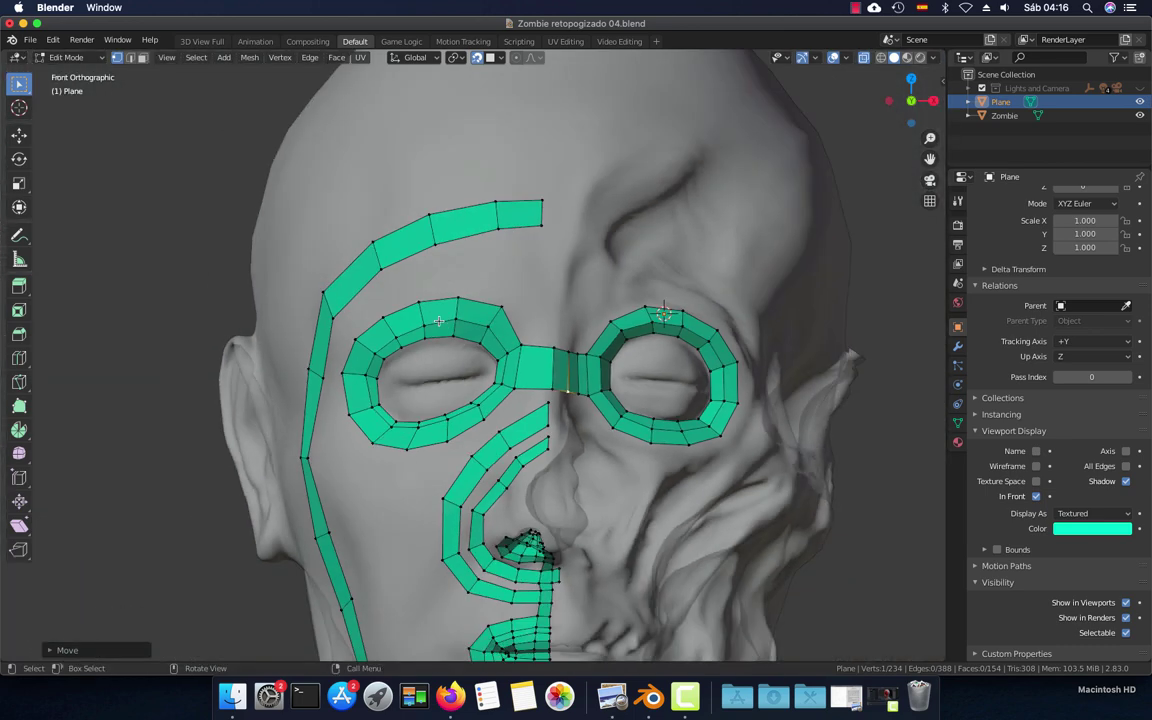
{"action": "scroll", "coordinate": [447, 345], "scroll_direction": "down", "scroll_amount": 3}
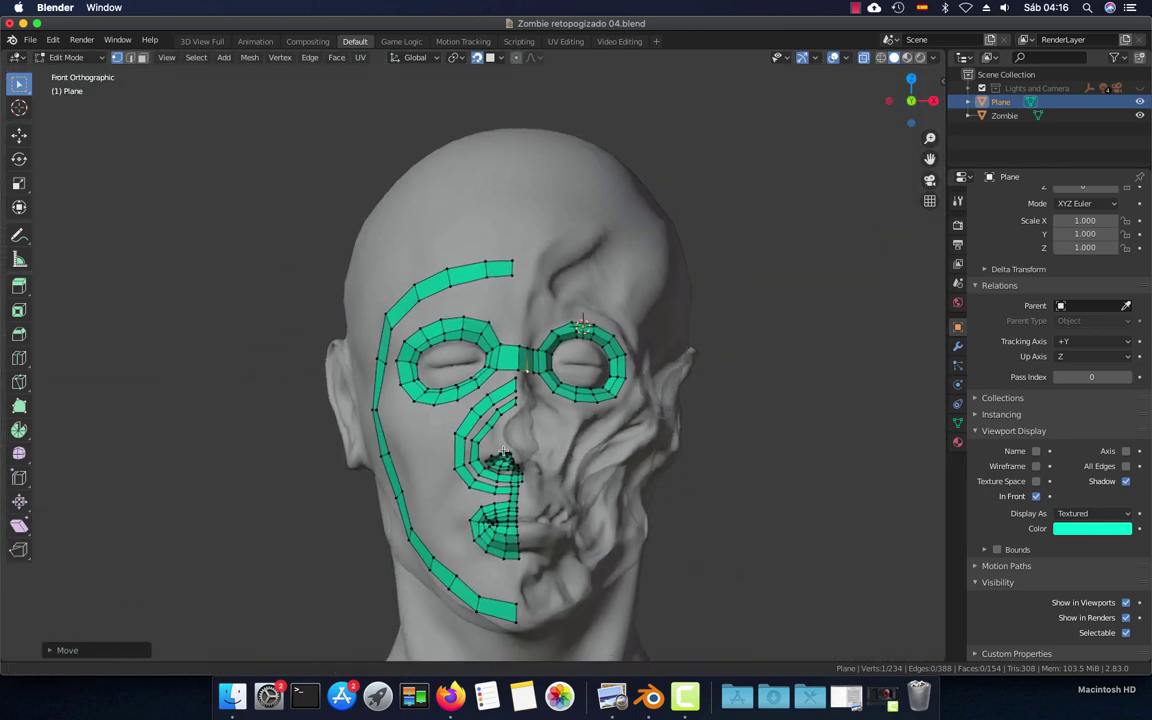
{"action": "scroll", "coordinate": [512, 487], "scroll_direction": "down", "scroll_amount": 3, "text": "shift"}
{"action": "scroll", "coordinate": [507, 330], "scroll_direction": "left", "scroll_amount": 5}
Move the outer strip's temple vertex onto the side of the head
{"action": "scroll", "coordinate": [507, 330], "scroll_direction": "left", "scroll_amount": 5}
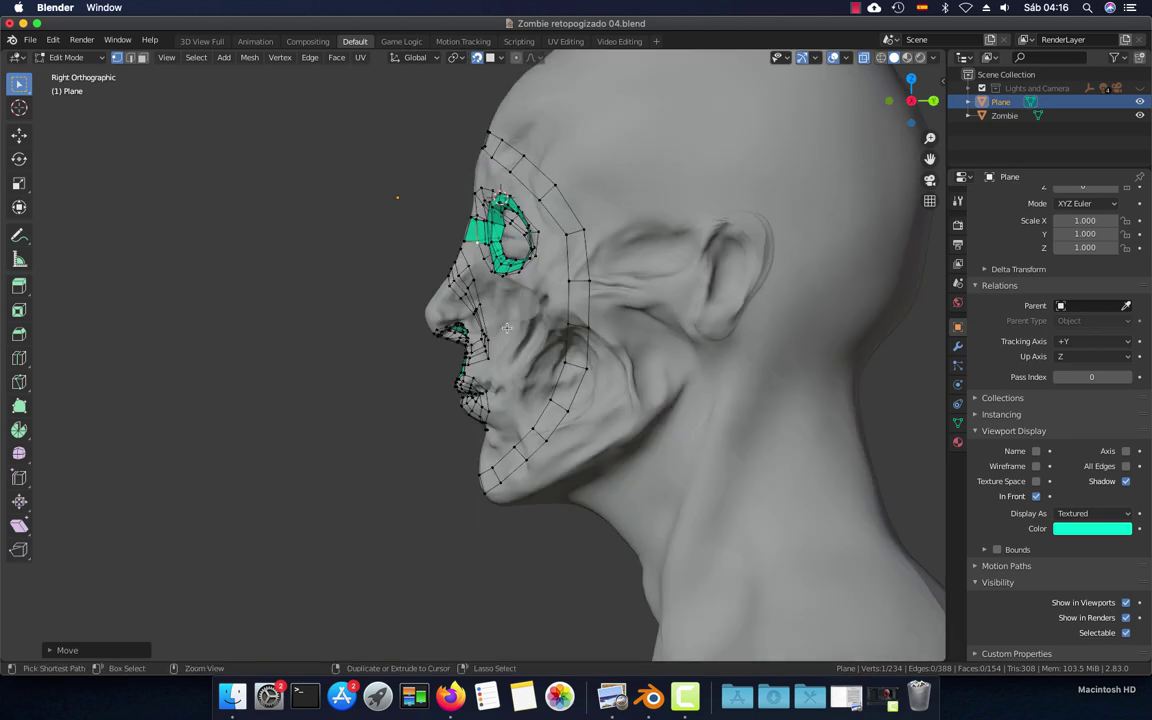
{"action": "scroll", "coordinate": [507, 329], "scroll_direction": "left", "scroll_amount": 10}
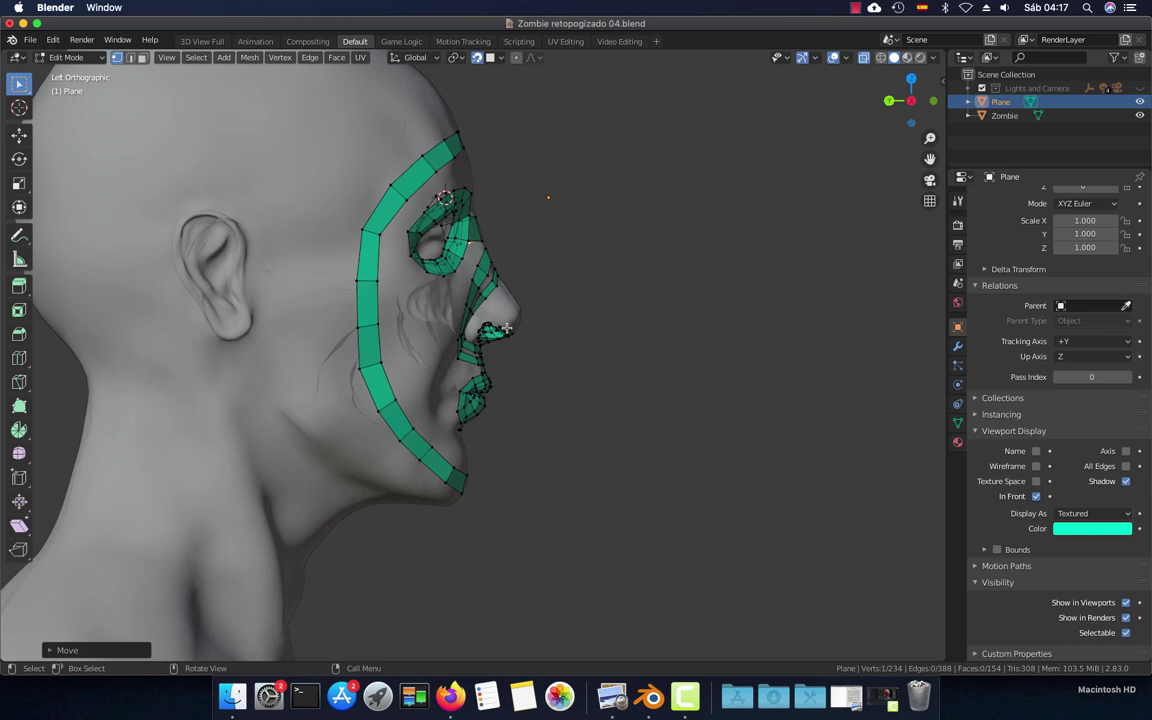
{"action": "left_click", "coordinate": [375, 233]}
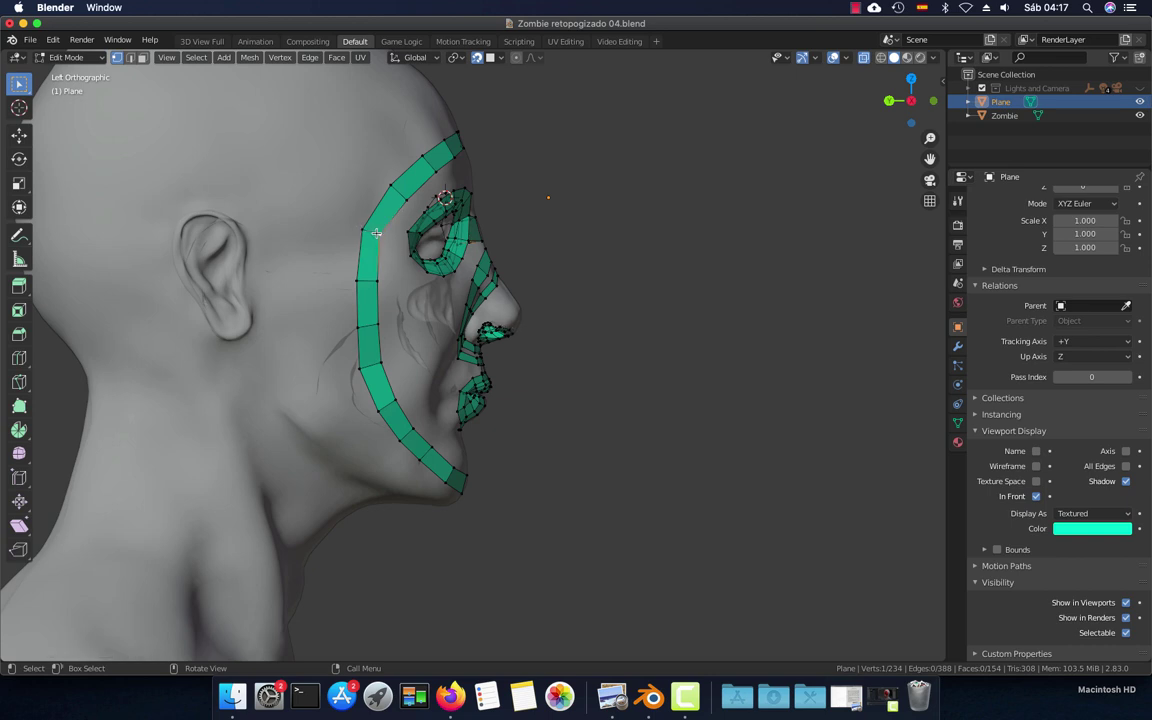
{"action": "key", "text": "g"}
{"action": "left_click", "coordinate": [381, 234]}
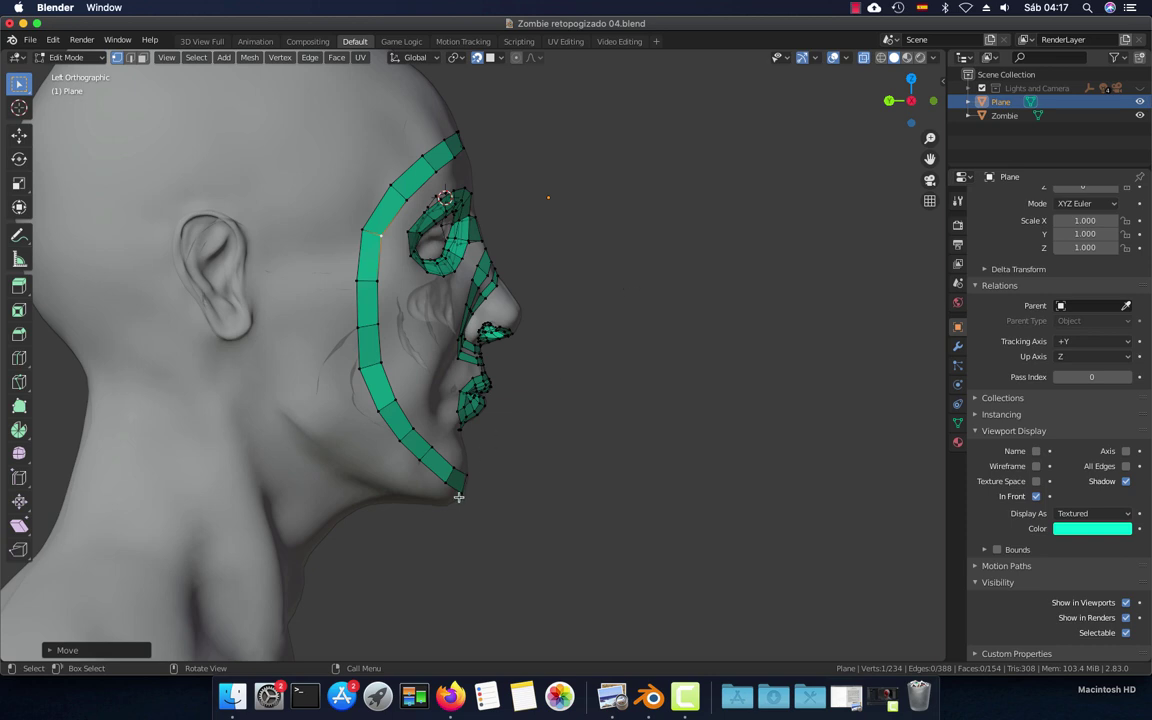
Check the head from front, right and left views, then orbit to a three-quarter view
{"action": "key", "text": "KP_1"}
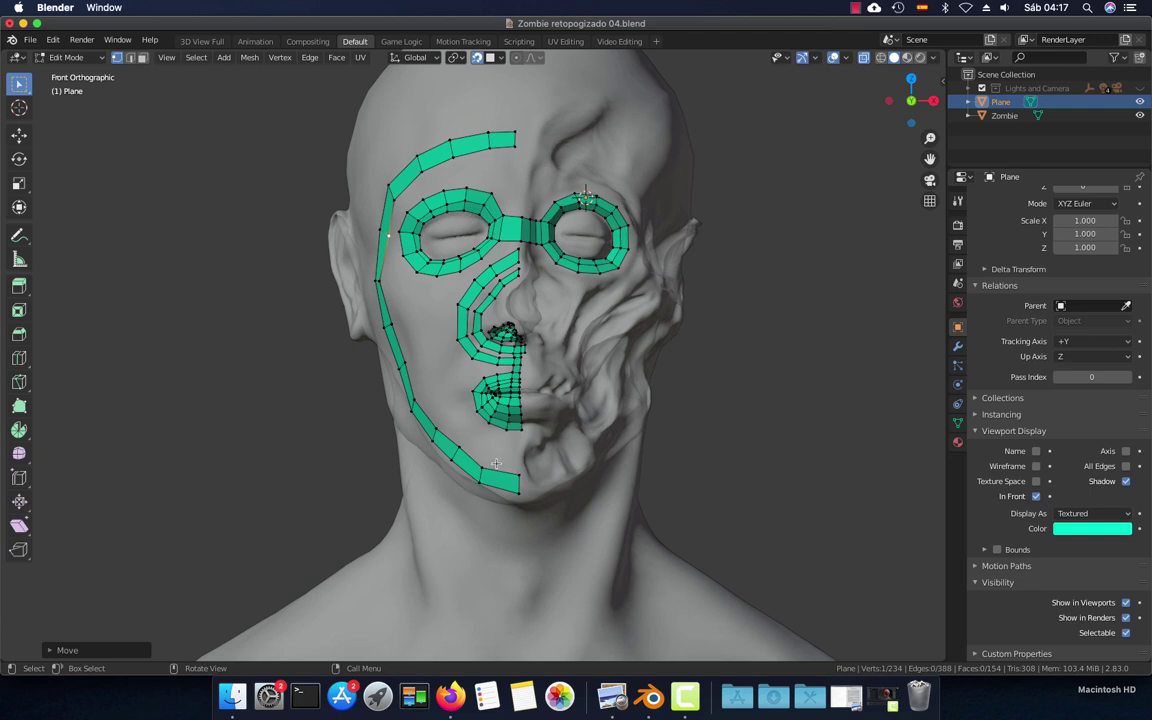
{"action": "middle_click_drag", "start_coordinate": [496, 463], "coordinate": [510, 428], "text": "shift"}
{"action": "key", "text": "KP_3"}
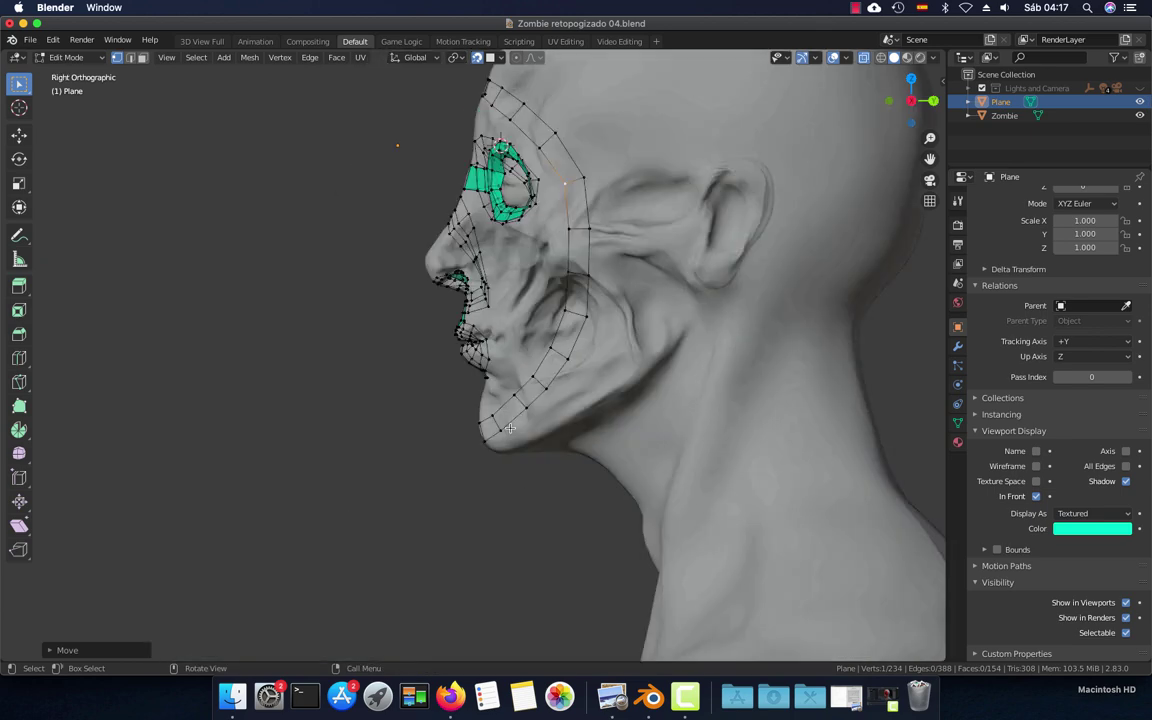
{"action": "key", "text": "ctrl+KP_3"}
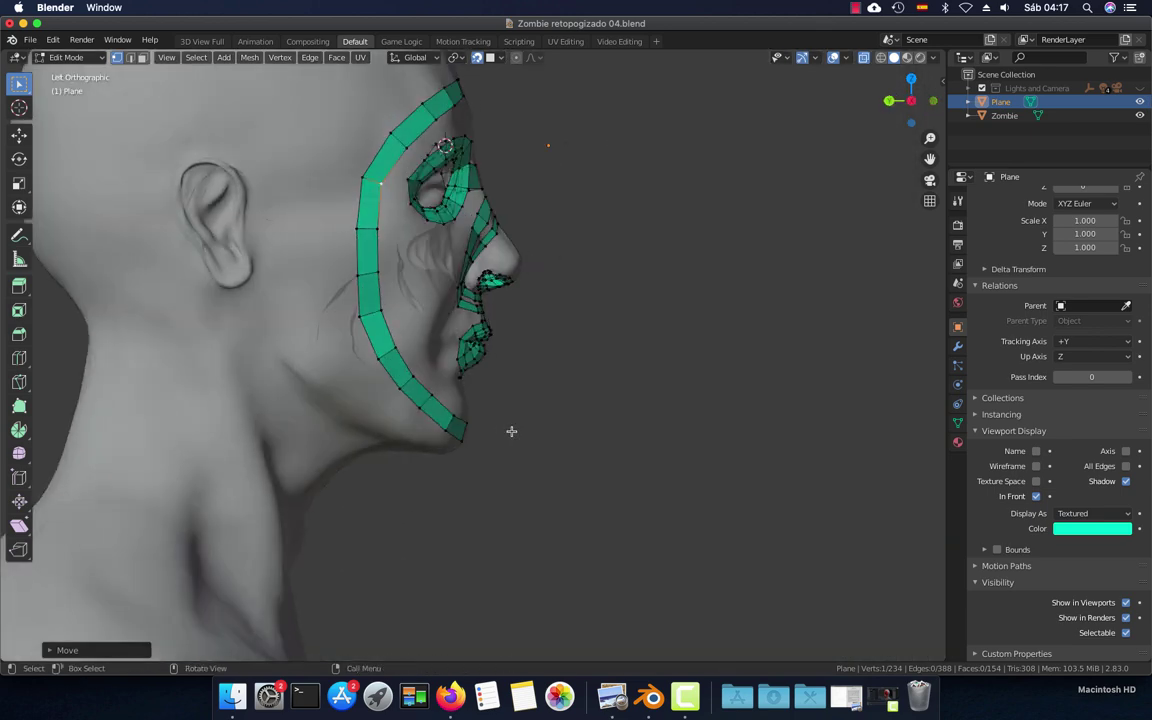
{"action": "mouse_move", "coordinate": [511, 431]}
{"action": "middle_mouse_down"}
{"action": "mouse_move", "coordinate": [496, 386]}
{"action": "mouse_move", "coordinate": [475, 372]}
{"action": "mouse_move", "coordinate": [483, 428]}
{"action": "mouse_move", "coordinate": [500, 391]}
{"action": "mouse_move", "coordinate": [463, 437]}
{"action": "middle_mouse_up"}
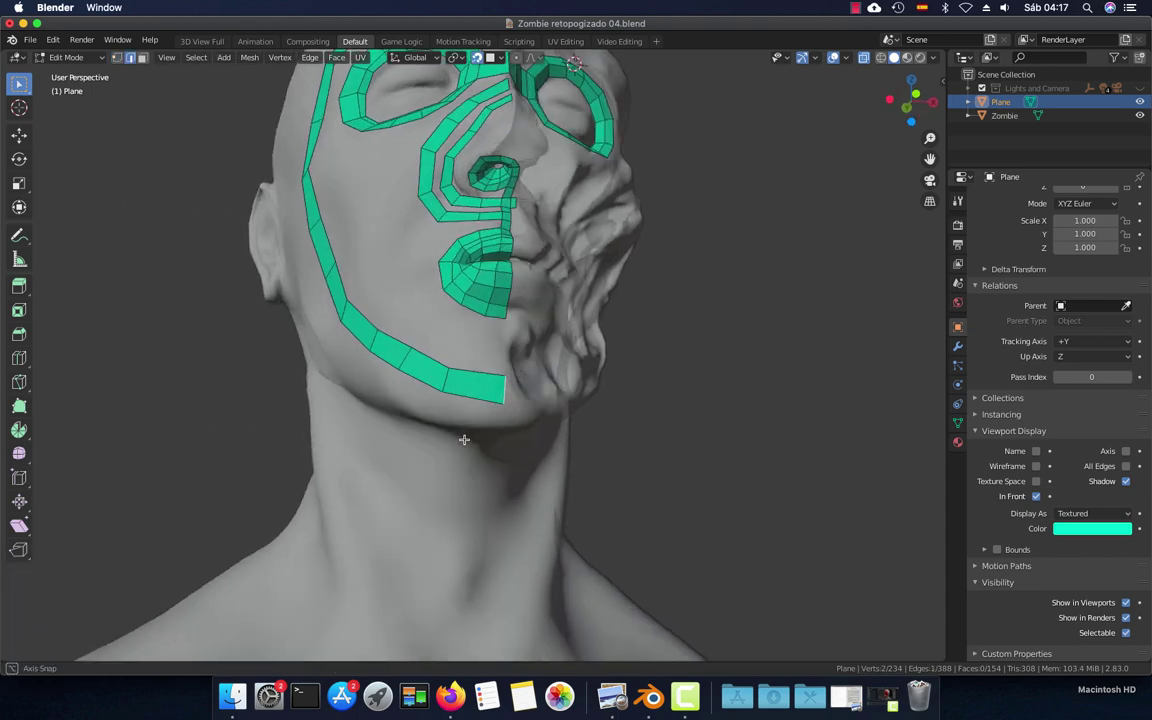
Nudge the strip along Z and raise its end vertex onto the jawline in Front view
{"action": "key", "text": "g"}
{"action": "key", "text": "z"}
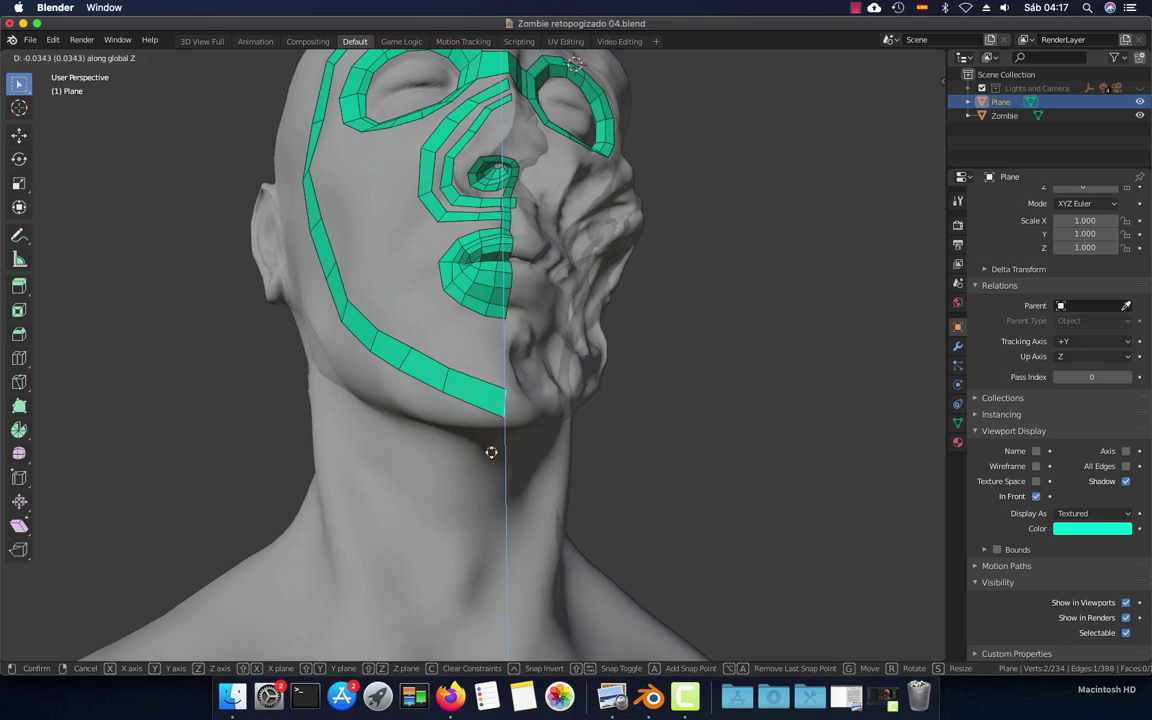
{"action": "left_click", "coordinate": [491, 462]}
{"action": "middle_click_drag", "start_coordinate": [491, 465], "coordinate": [602, 472]}
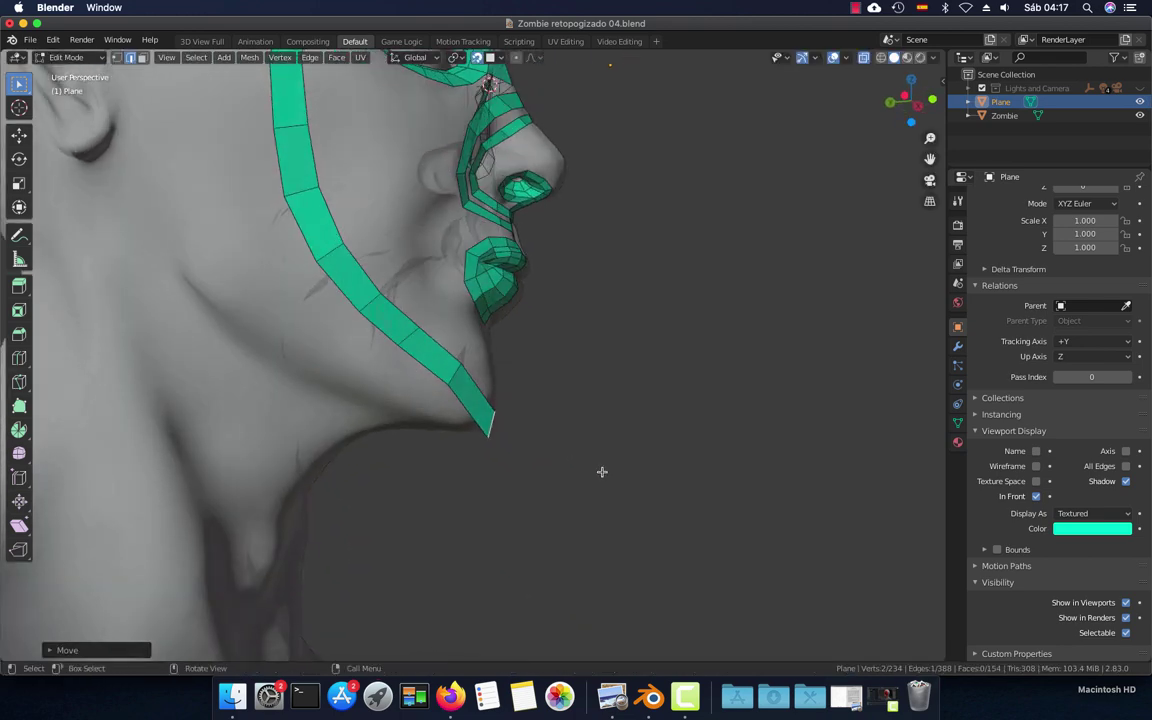
{"action": "key", "text": "KP_1"}
{"action": "scroll", "coordinate": [600, 468], "scroll_direction": "up", "scroll_amount": 4}
{"action": "left_click", "coordinate": [529, 502]}
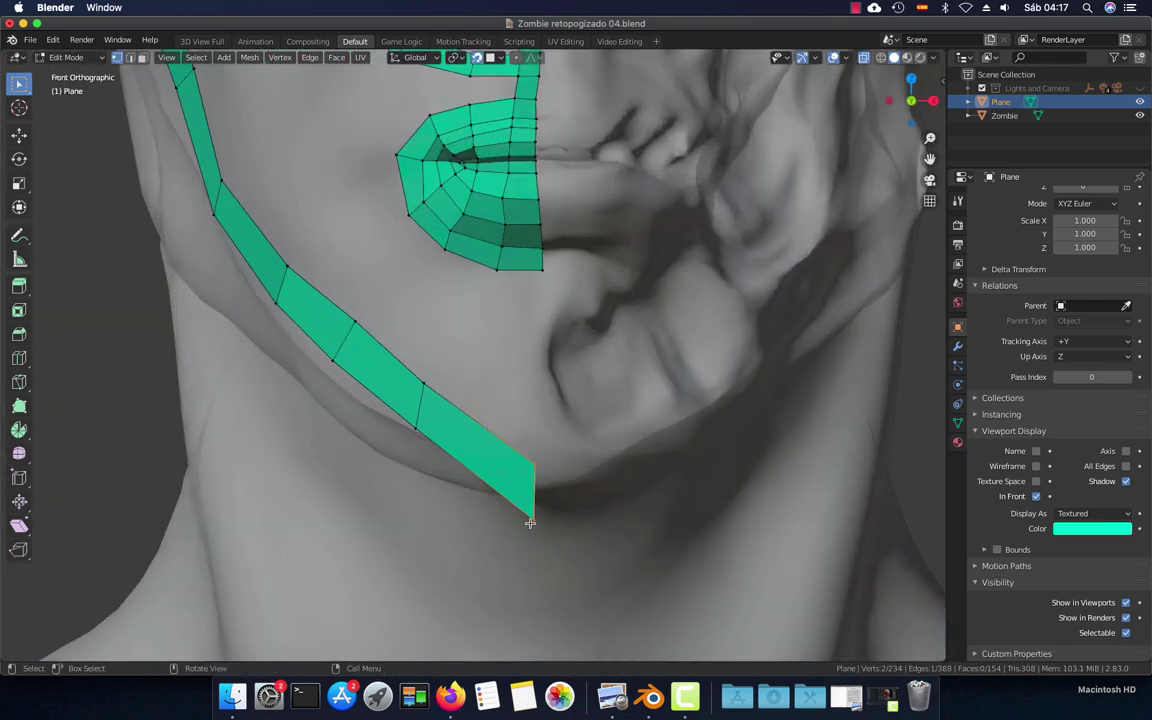
{"action": "key", "text": "g"}
{"action": "left_click", "coordinate": [530, 490]}
{"action": "key", "text": "g"}
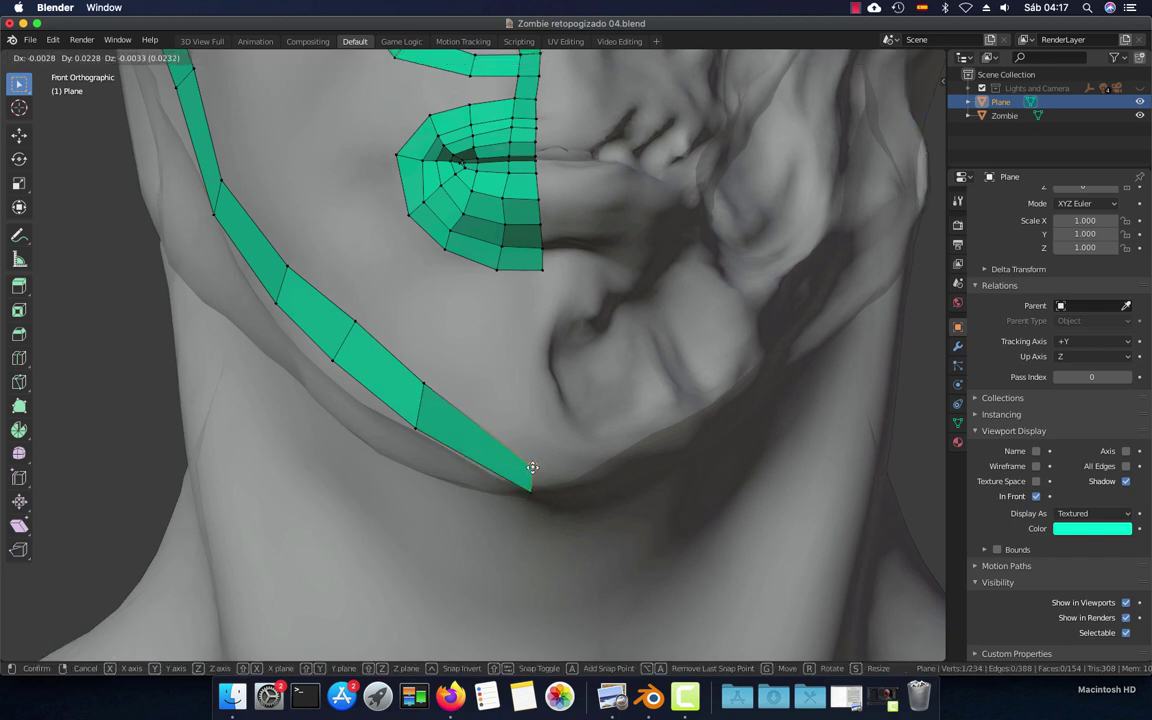
{"action": "left_click", "coordinate": [533, 474]}
In Left view, drag the strip's chin vertices and edges to wrap the chin and jaw
{"action": "key", "text": "ctrl+KP_3"}
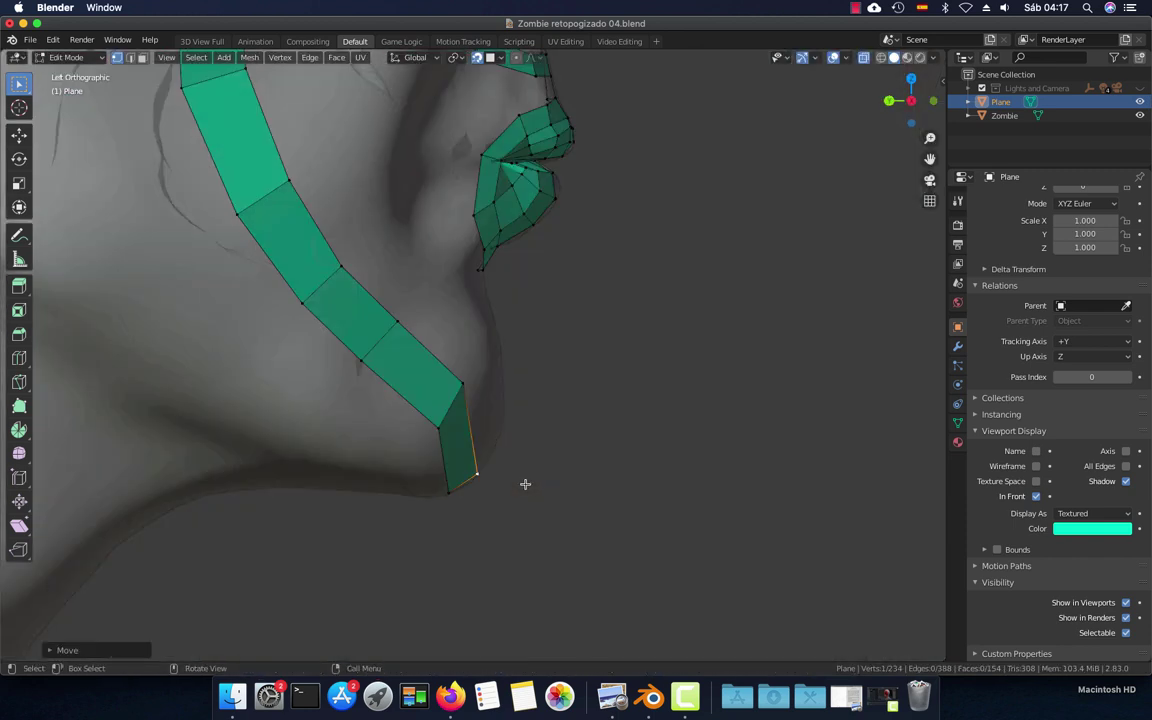
{"action": "left_click_drag", "start_coordinate": [437, 427], "coordinate": [391, 453]}
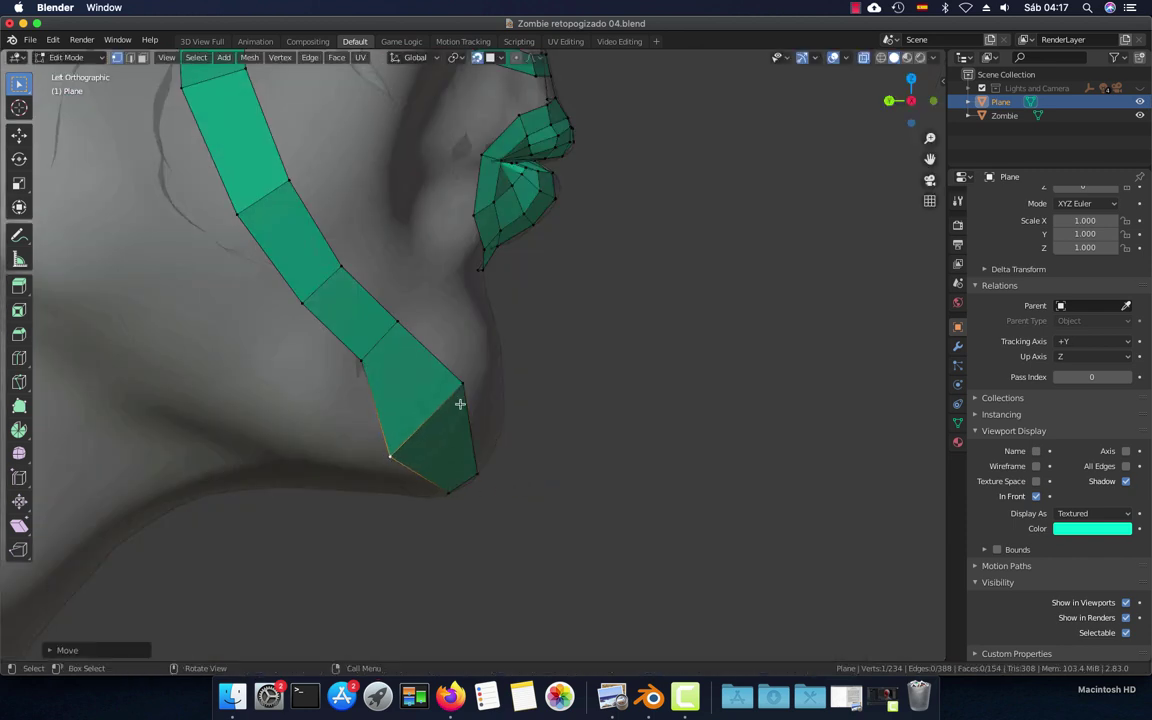
{"action": "left_click_drag", "start_coordinate": [461, 385], "coordinate": [426, 420]}
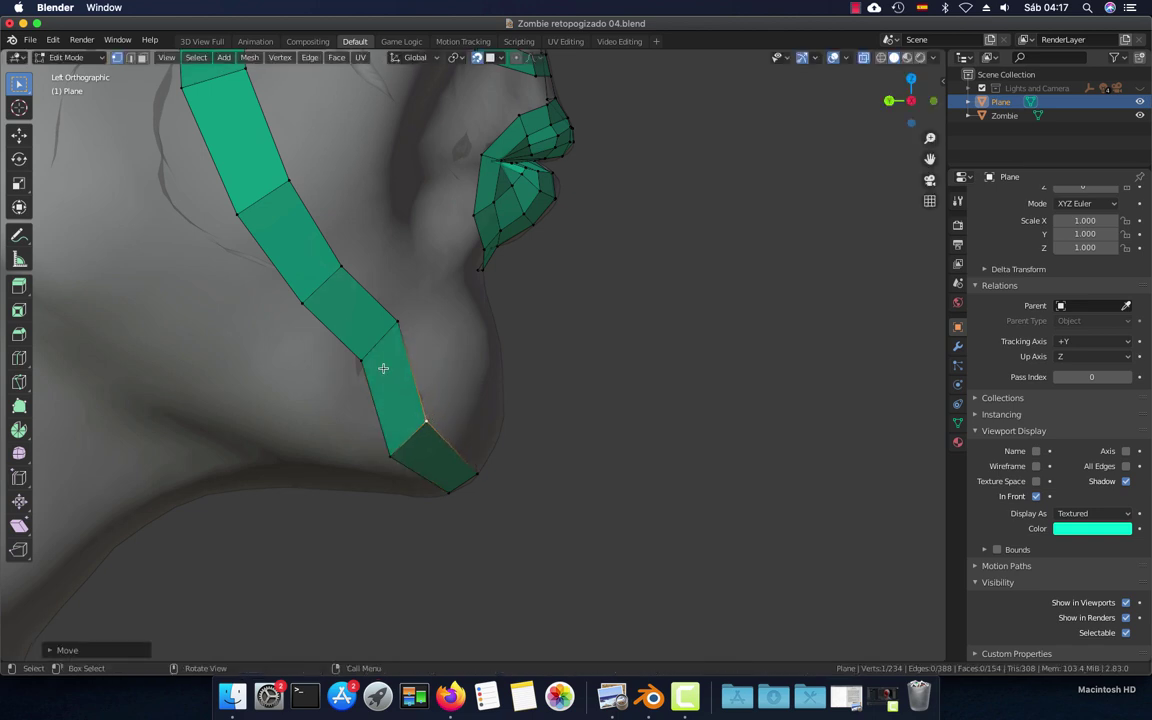
{"action": "key", "text": "2"}
{"action": "left_click_drag", "start_coordinate": [378, 347], "coordinate": [324, 404]}
{"action": "left_click_drag", "start_coordinate": [326, 279], "coordinate": [265, 315]}
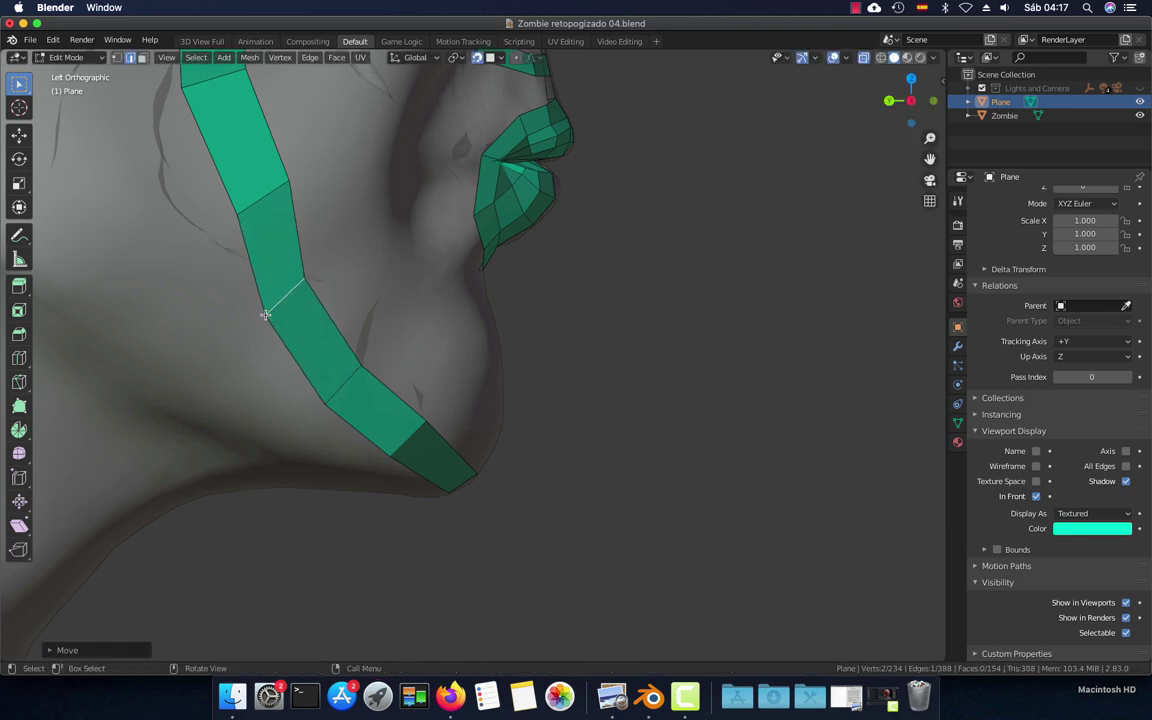
Shift a strip edge down-left onto the jaw, then reframe the side of the head
{"action": "left_click_drag", "start_coordinate": [259, 191], "coordinate": [222, 214]}
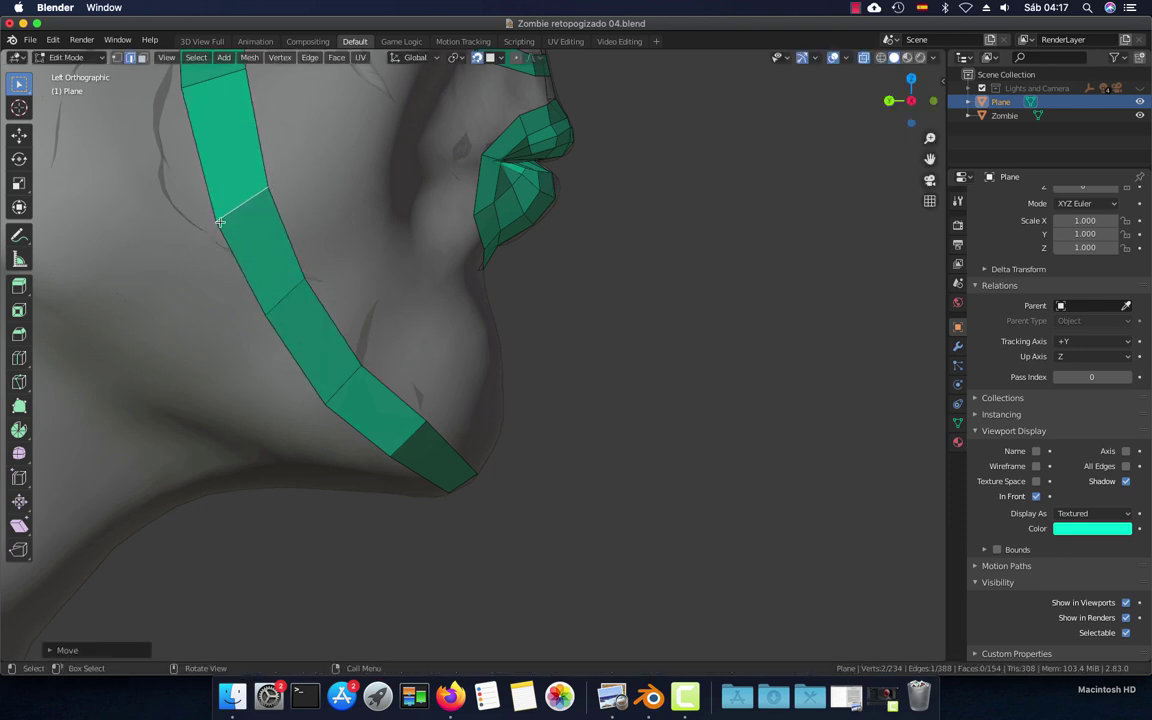
{"action": "scroll", "coordinate": [401, 304], "scroll_direction": "down", "scroll_amount": 3}
{"action": "middle_click_drag", "start_coordinate": [401, 304], "coordinate": [444, 430], "text": "shift"}
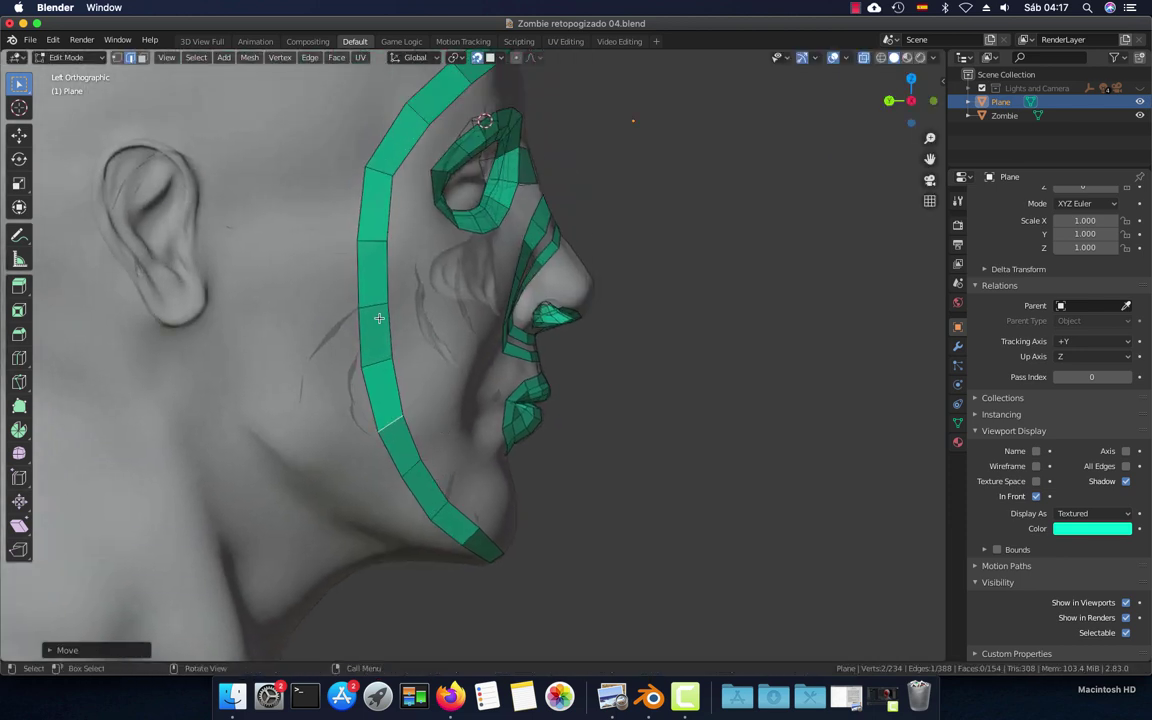
{"action": "scroll", "coordinate": [379, 318], "scroll_direction": "down", "scroll_amount": 3}
{"action": "middle_click_drag", "start_coordinate": [379, 318], "coordinate": [459, 393], "text": "shift"}
{"action": "scroll", "coordinate": [459, 393], "scroll_direction": "up", "scroll_amount": 3}
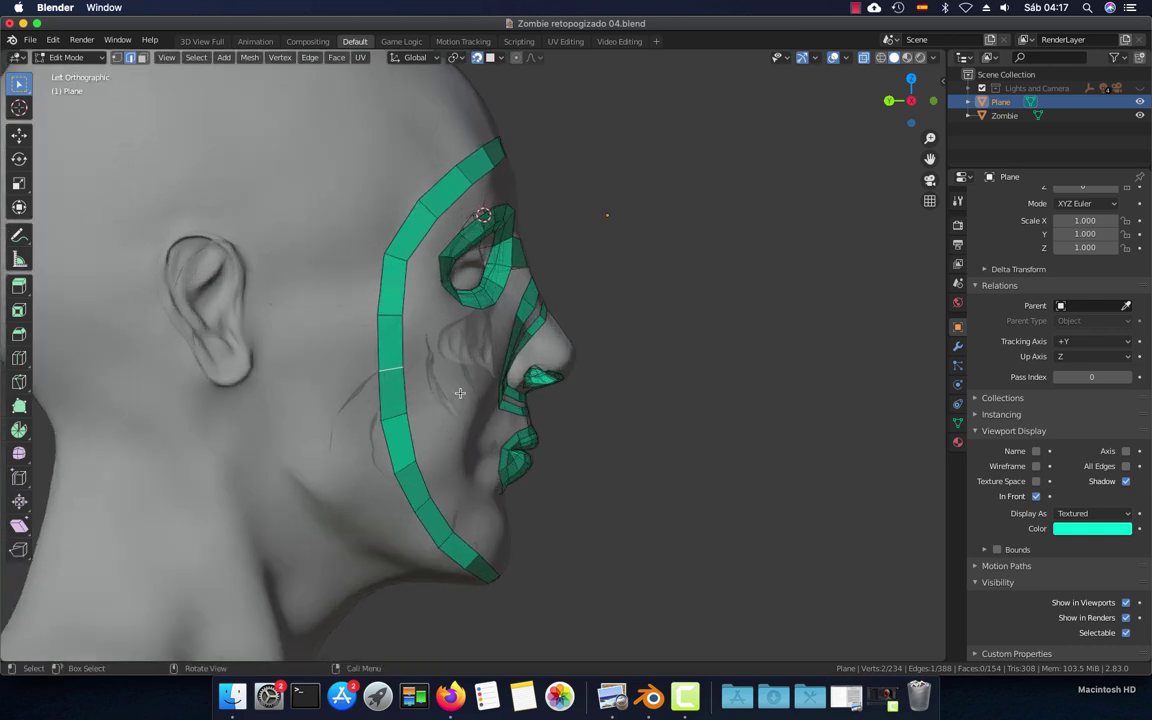
Bend the strip edges left along the cheek and pull the upper ones toward the temple
{"action": "left_click_drag", "start_coordinate": [382, 374], "coordinate": [360, 375]}
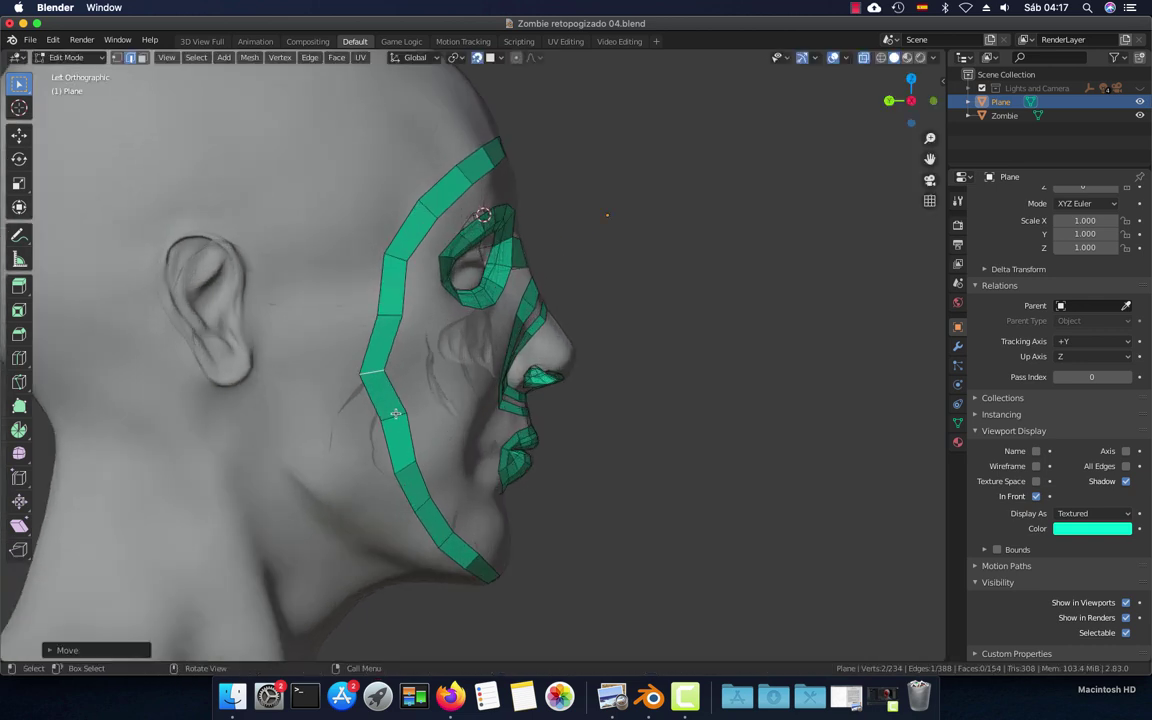
{"action": "left_click_drag", "start_coordinate": [380, 420], "coordinate": [364, 416]}
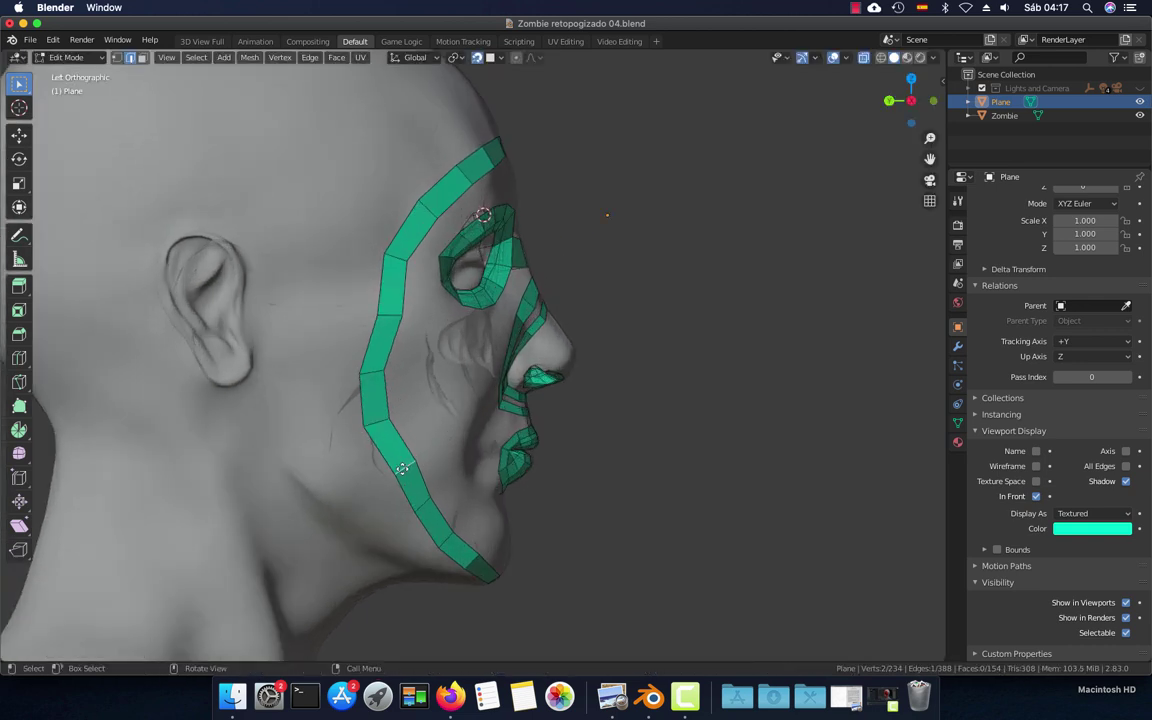
{"action": "mouse_move", "coordinate": [398, 465]}
{"action": "left_mouse_down"}
{"action": "mouse_move", "coordinate": [384, 479]}
{"action": "mouse_move", "coordinate": [380, 455]}
{"action": "mouse_move", "coordinate": [408, 519]}
{"action": "mouse_move", "coordinate": [400, 485]}
{"action": "mouse_move", "coordinate": [432, 507]}
{"action": "left_mouse_up"}
{"action": "left_click_drag", "start_coordinate": [388, 322], "coordinate": [375, 307]}
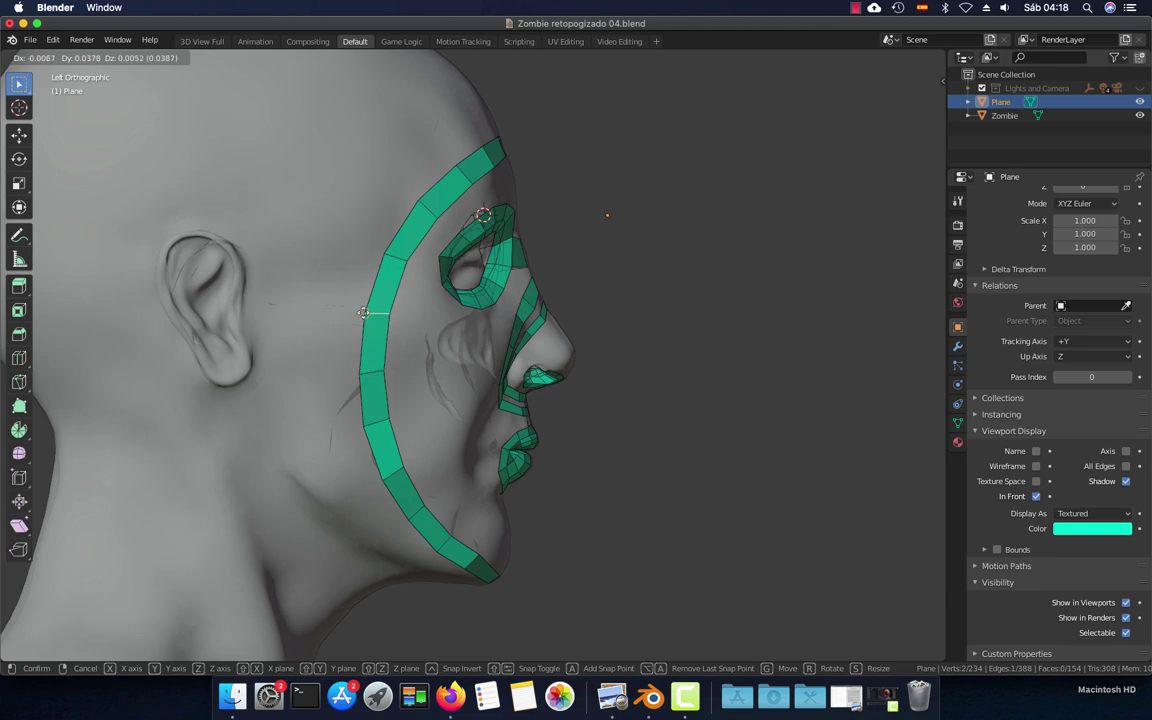
{"action": "left_click_drag", "start_coordinate": [392, 255], "coordinate": [416, 196]}
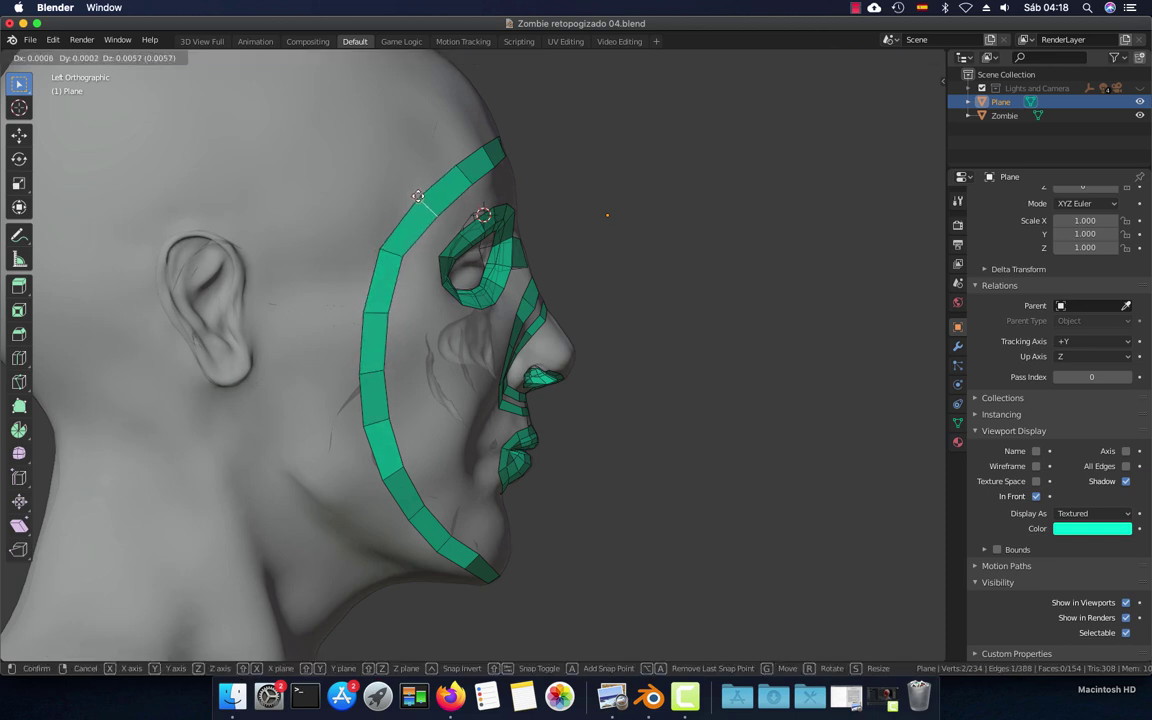
Pull the upper strip edge down toward the brow and pick an edge lower on the strip
{"action": "left_click", "coordinate": [459, 173]}
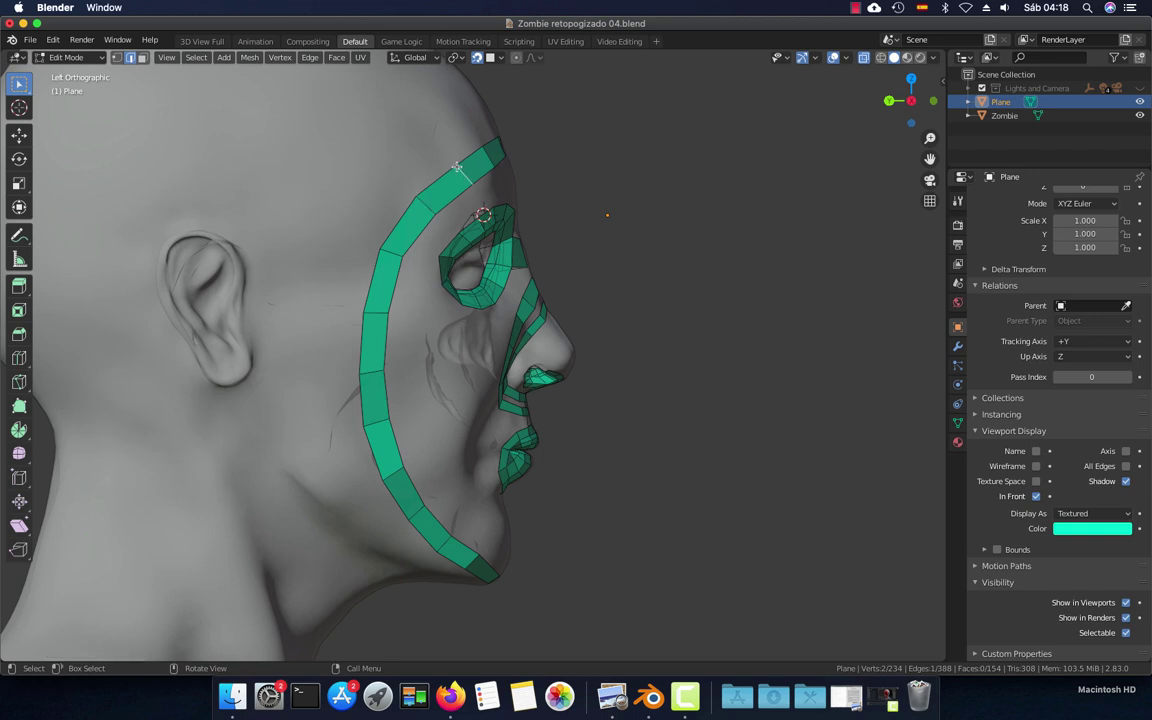
{"action": "left_click_drag", "start_coordinate": [457, 168], "coordinate": [454, 183]}
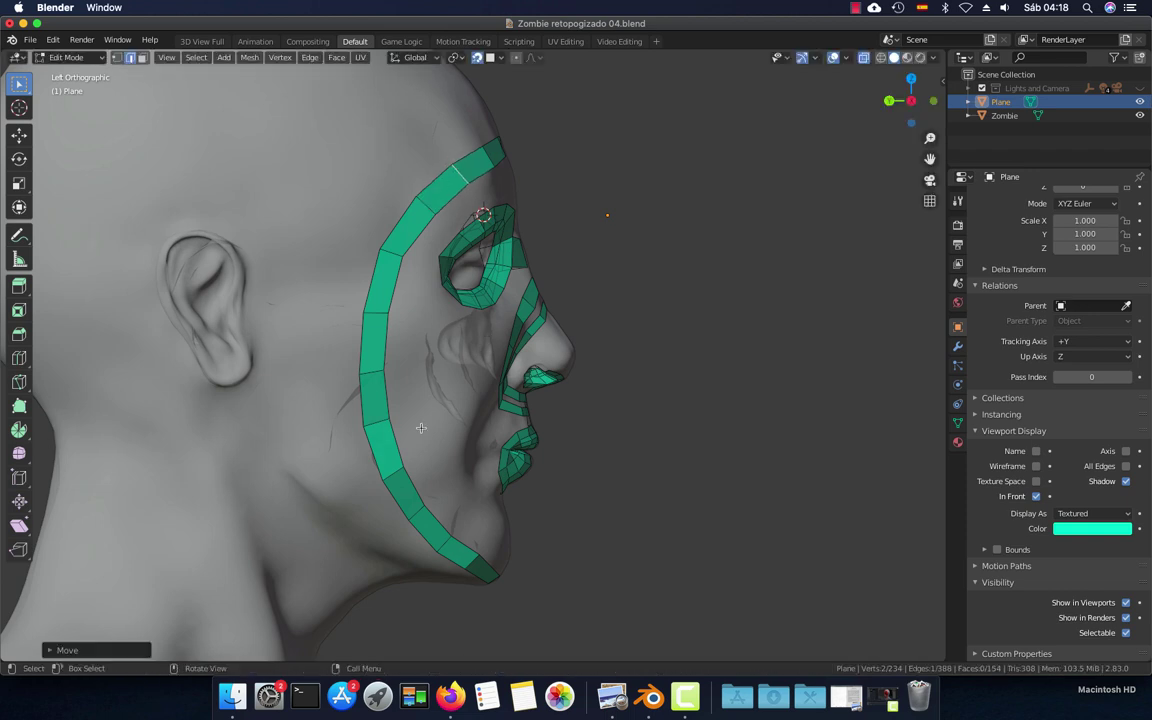
{"action": "left_click", "coordinate": [396, 471]}
{"action": "mouse_move", "coordinate": [398, 471]}
{"action": "middle_mouse_down"}
{"action": "mouse_move", "coordinate": [278, 451]}
{"action": "mouse_move", "coordinate": [423, 460]}
{"action": "middle_mouse_up"}
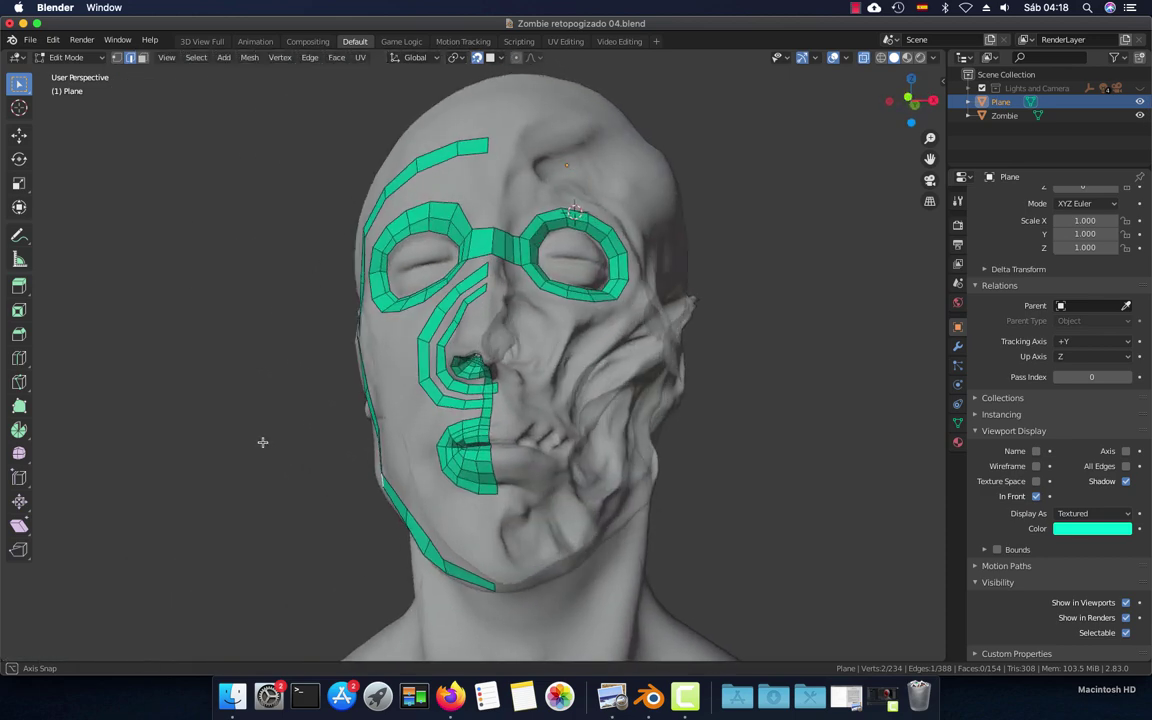
In Left Orthographic view, nudge the strip's chin-end vertex down onto the jawline
{"action": "key", "text": "ctrl+KP_3"}
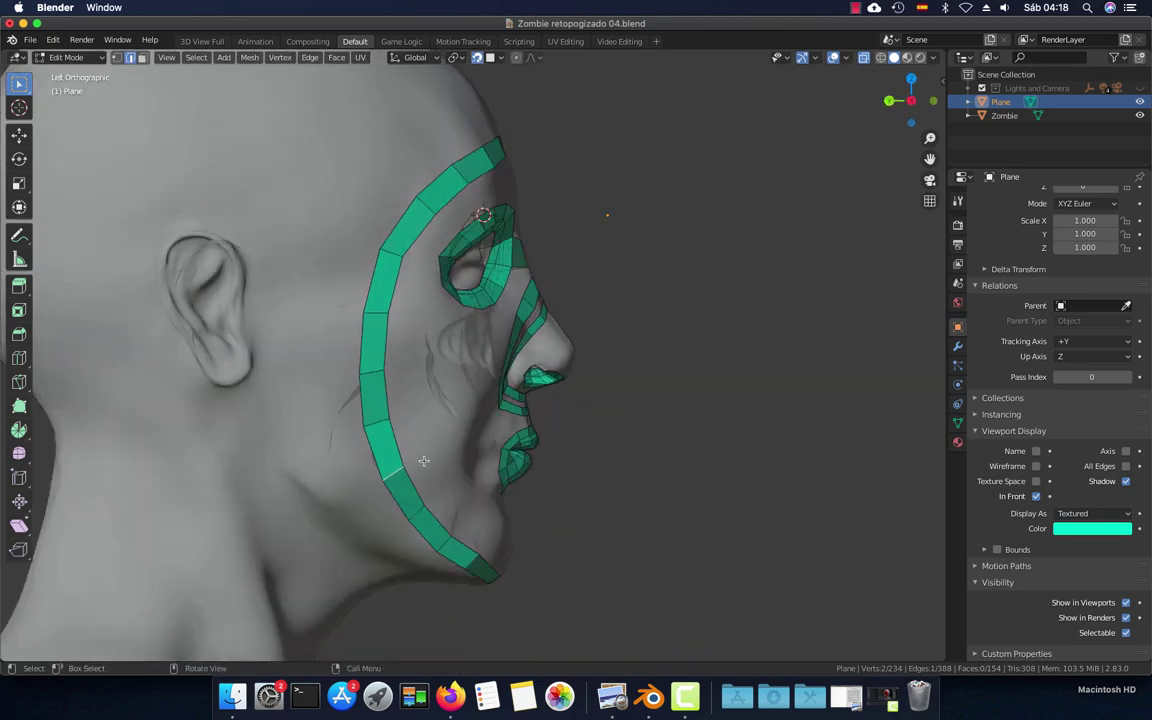
{"action": "scroll", "coordinate": [553, 437], "scroll_direction": "up", "scroll_amount": 3}
{"action": "scroll", "coordinate": [522, 321], "scroll_direction": "up", "scroll_amount": 2}
{"action": "scroll", "coordinate": [495, 321], "scroll_direction": "up", "scroll_amount": 2}
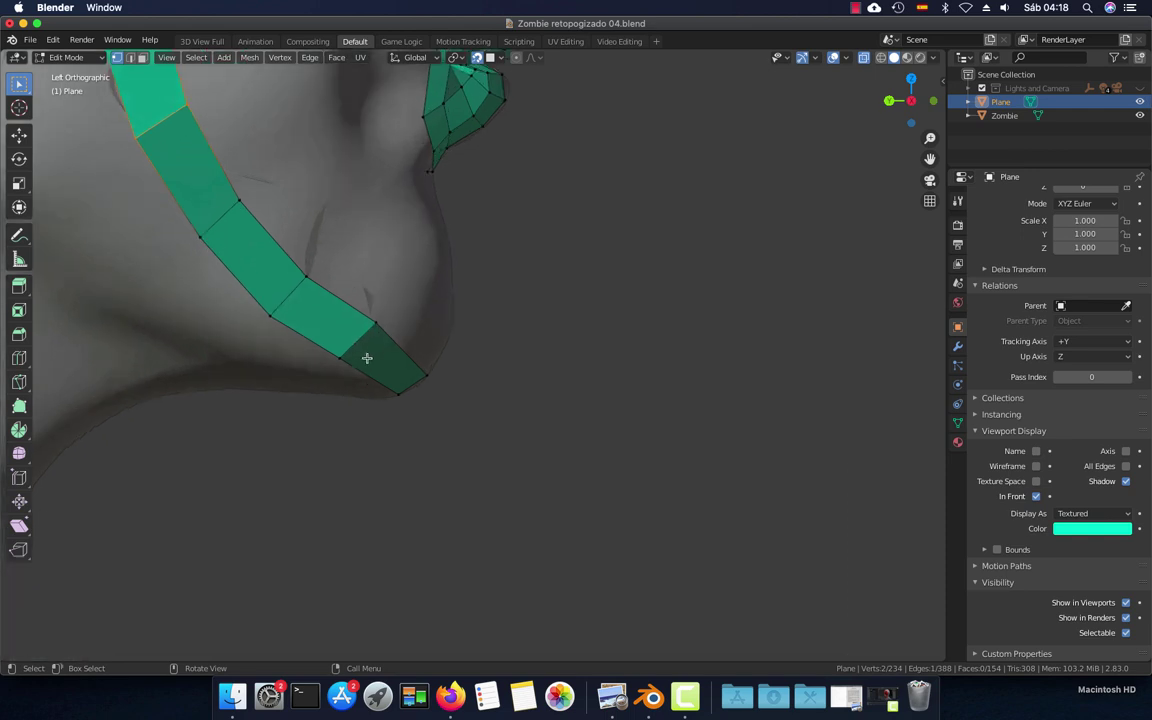
{"action": "left_click", "coordinate": [335, 360]}
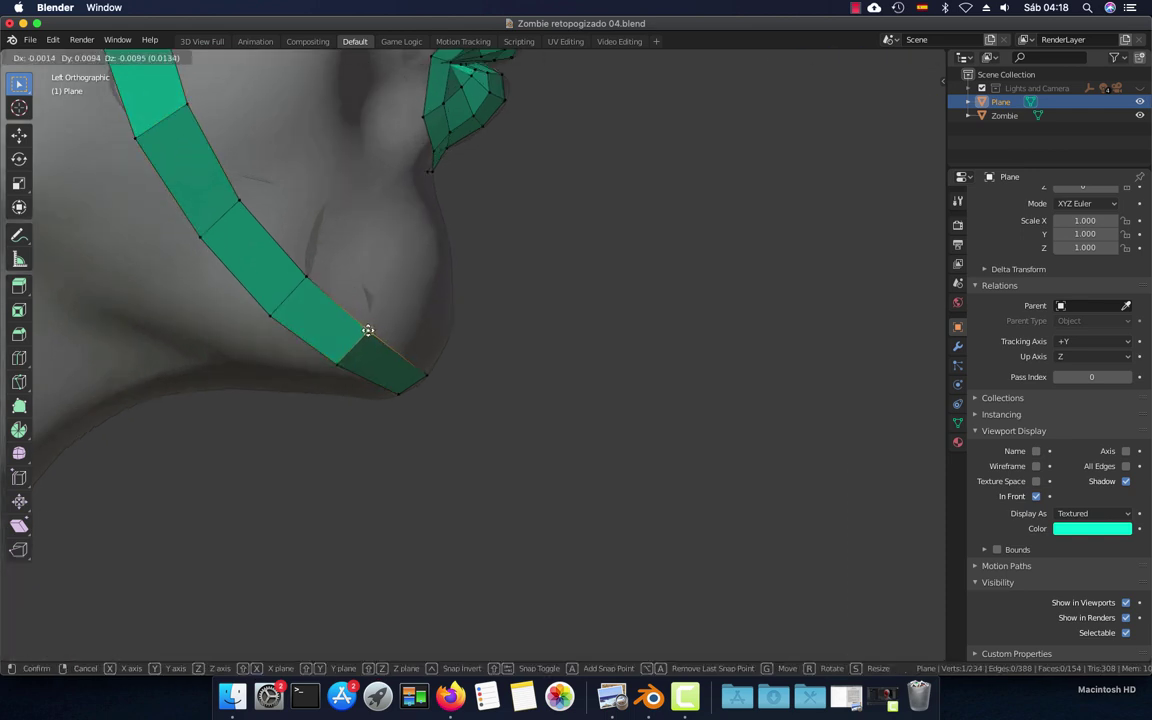
{"action": "left_click_drag", "start_coordinate": [375, 320], "coordinate": [366, 331]}
In Front view, move a jaw strip vertex down-left onto the jawline and orbit to check
{"action": "key", "text": "KP_1"}
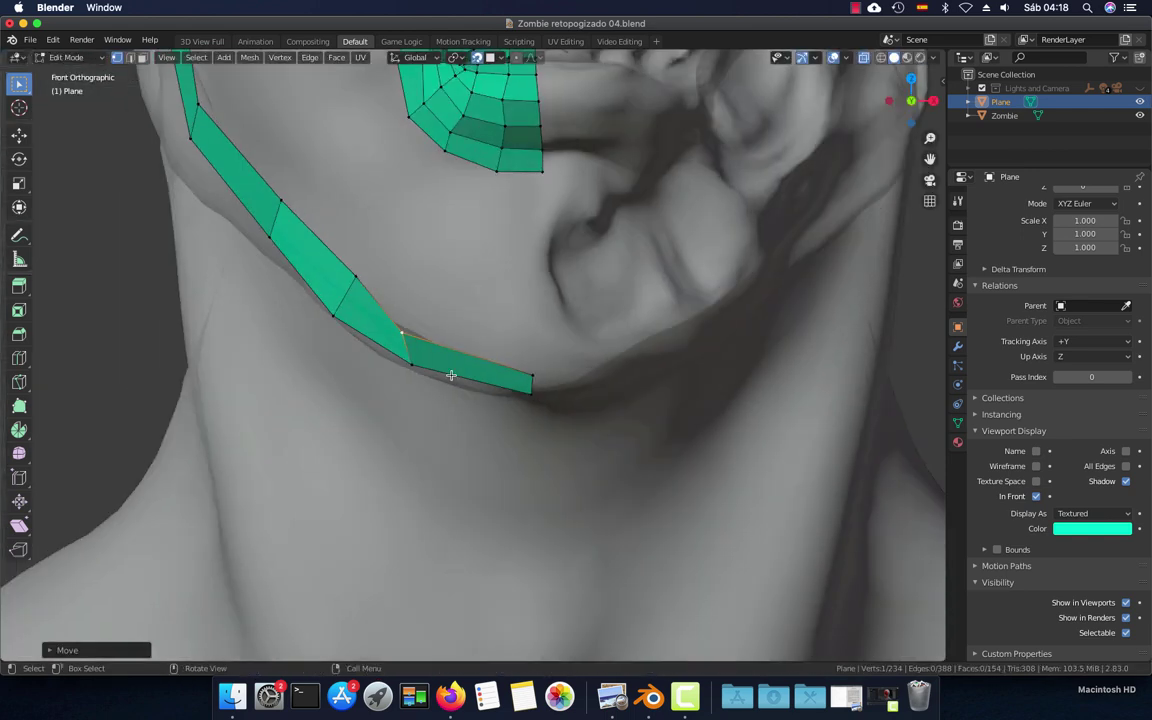
{"action": "left_click_drag", "start_coordinate": [352, 263], "coordinate": [339, 271]}
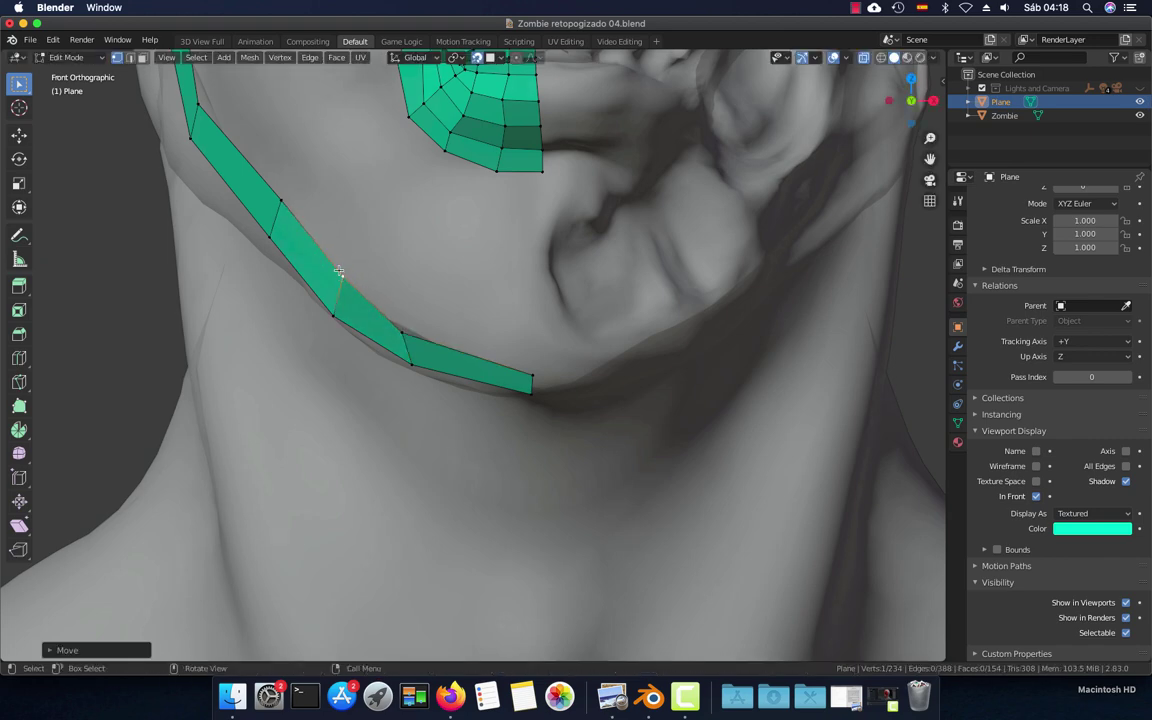
{"action": "mouse_move", "coordinate": [288, 222]}
{"action": "middle_mouse_down"}
{"action": "mouse_move", "coordinate": [473, 332]}
{"action": "mouse_move", "coordinate": [319, 334]}
{"action": "middle_mouse_up"}
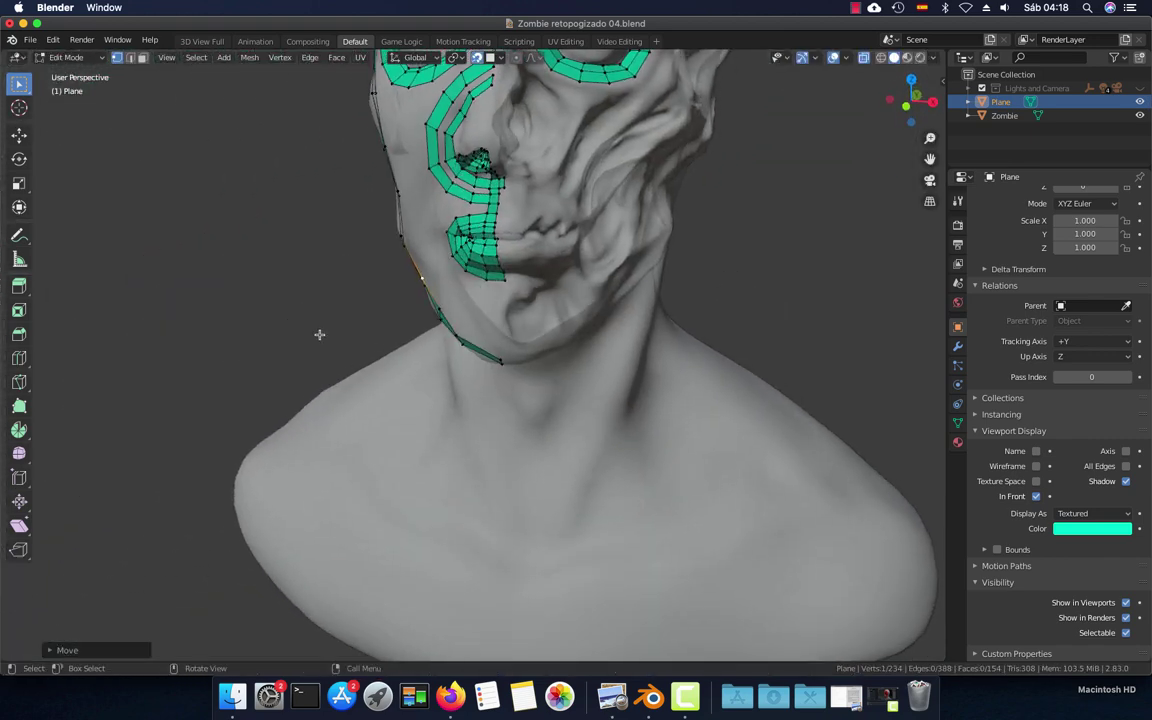
{"action": "key", "text": "KP_1"}
{"action": "scroll", "coordinate": [463, 380], "scroll_direction": "up", "scroll_amount": 3}
{"action": "scroll", "coordinate": [478, 380], "scroll_direction": "up", "scroll_amount": 3}
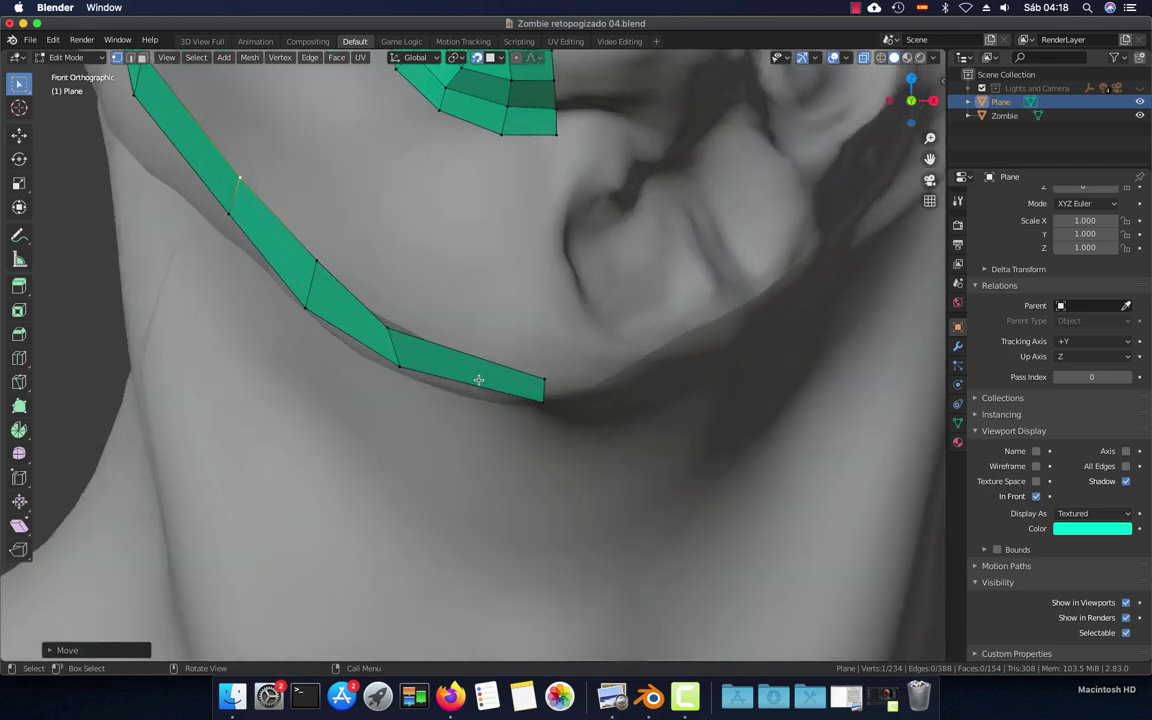
{"action": "scroll", "coordinate": [421, 366], "scroll_direction": "down", "scroll_amount": 2}
{"action": "scroll", "coordinate": [421, 366], "scroll_direction": "down", "scroll_amount": 5}
{"action": "scroll", "coordinate": [497, 395], "scroll_direction": "up", "scroll_amount": 1}
{"action": "scroll", "coordinate": [497, 395], "scroll_direction": "up", "scroll_amount": 3}
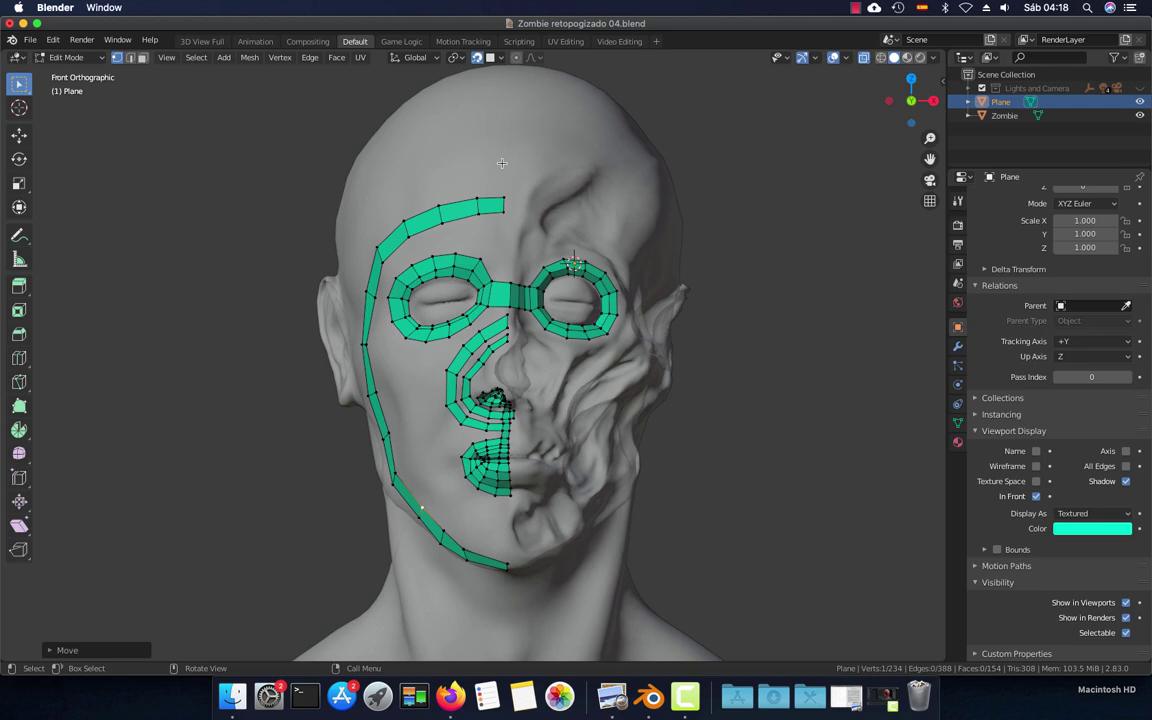
Check the head from the side views, then select both top-end vertices of the strip
{"action": "middle_click_drag", "start_coordinate": [502, 163], "coordinate": [603, 222]}
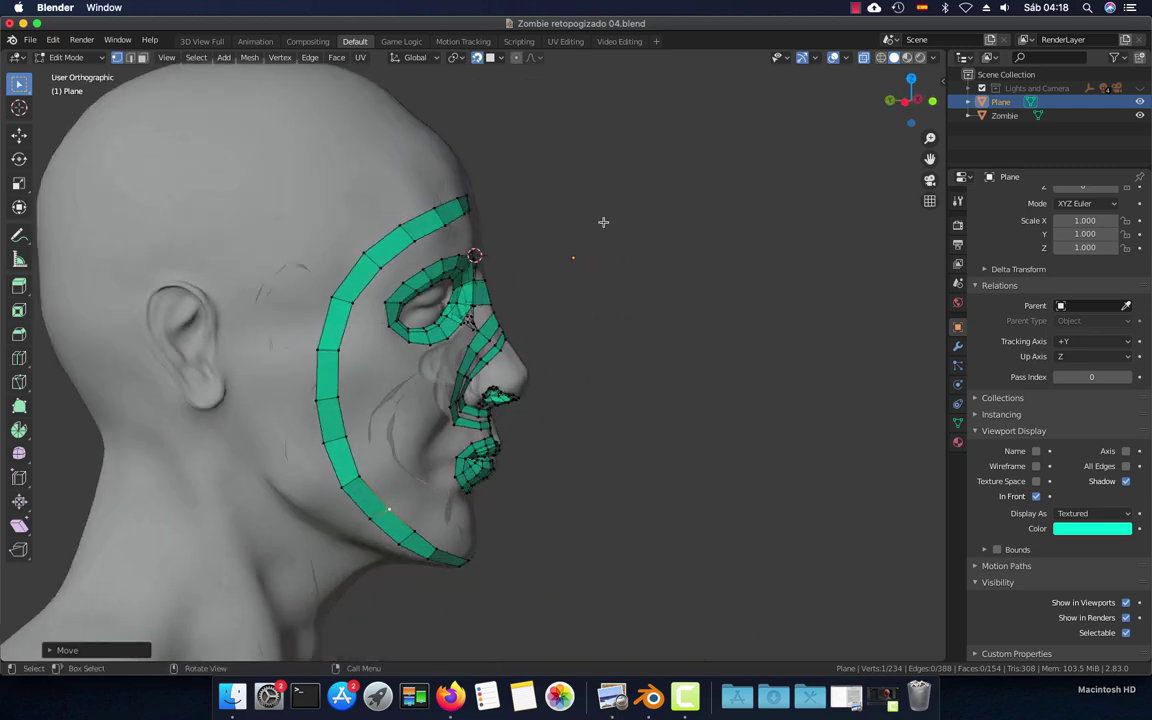
{"action": "key", "text": "KP_3"}
{"action": "key", "text": "ctrl+KP_3"}
{"action": "key", "text": "KP_6"}
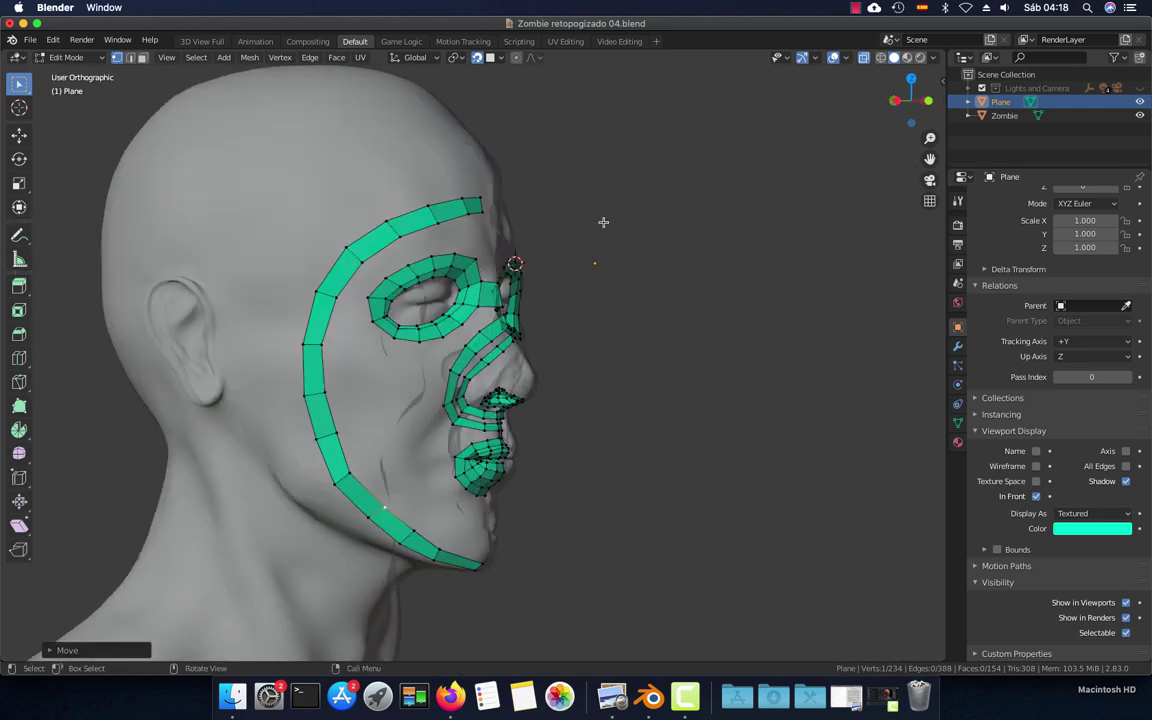
{"action": "key", "text": "KP_1"}
{"action": "left_click", "coordinate": [504, 201], "text": "shift"}
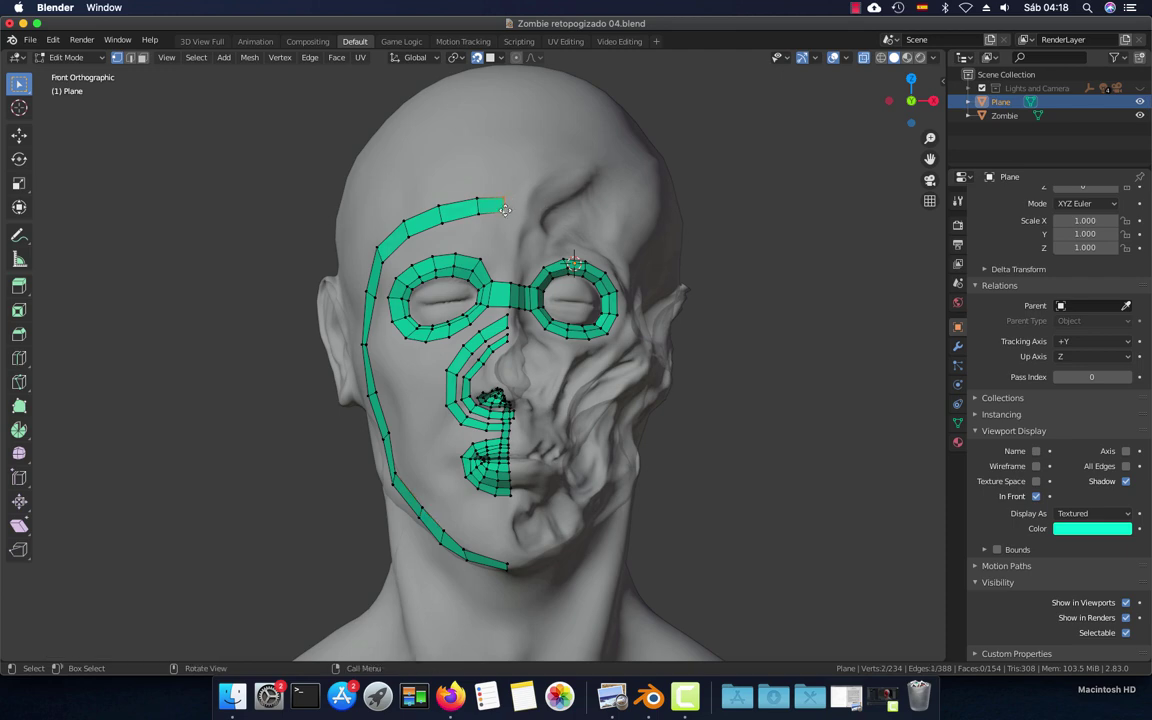
Raise the strip's top-end vertices along Z and check them from the front
{"action": "key", "text": "g"}
{"action": "key", "text": "z"}
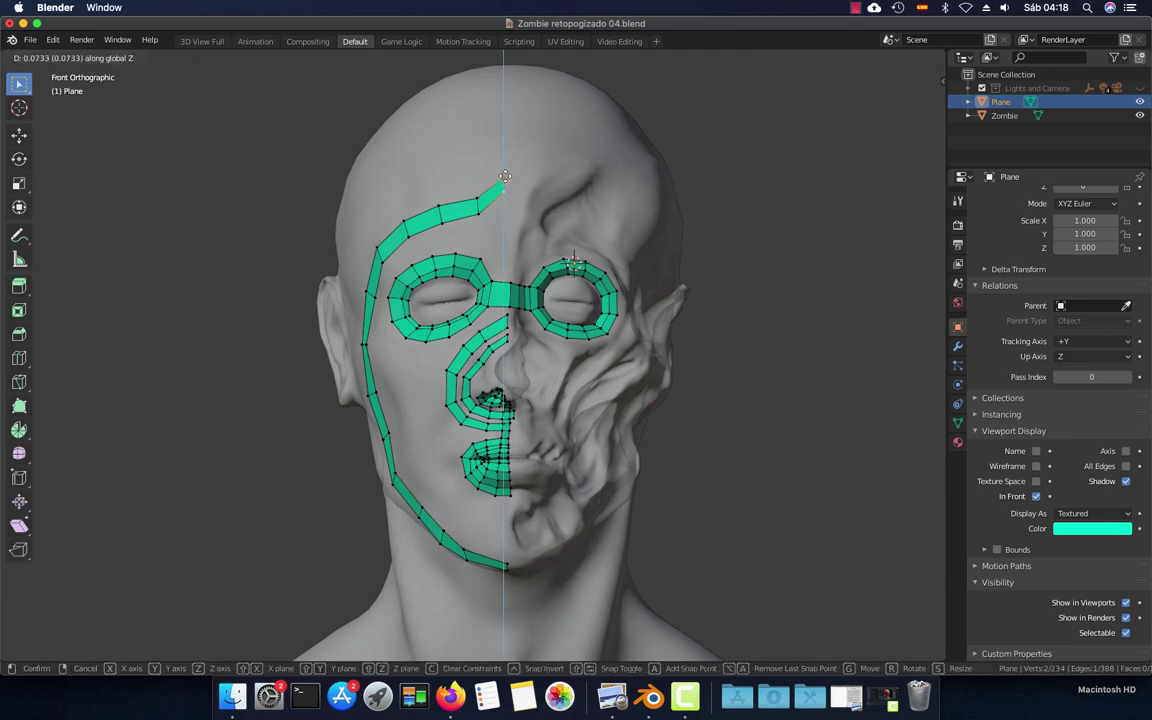
{"action": "left_click", "coordinate": [503, 177]}
{"action": "mouse_move", "coordinate": [503, 177]}
{"action": "middle_mouse_down"}
{"action": "mouse_move", "coordinate": [592, 241]}
{"action": "mouse_move", "coordinate": [643, 245]}
{"action": "middle_mouse_up"}
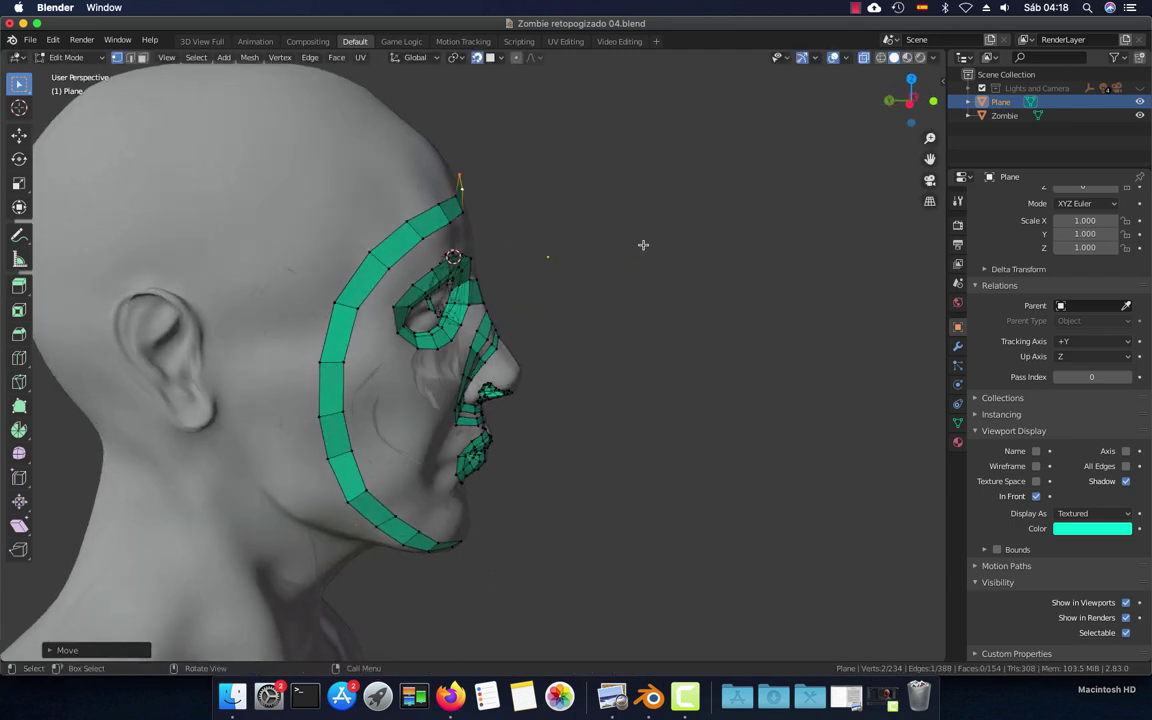
{"action": "key", "text": "KP_1"}
{"action": "scroll", "coordinate": [643, 245], "scroll_direction": "up", "scroll_amount": 3}
{"action": "scroll", "coordinate": [560, 280], "scroll_direction": "up", "scroll_amount": 3}
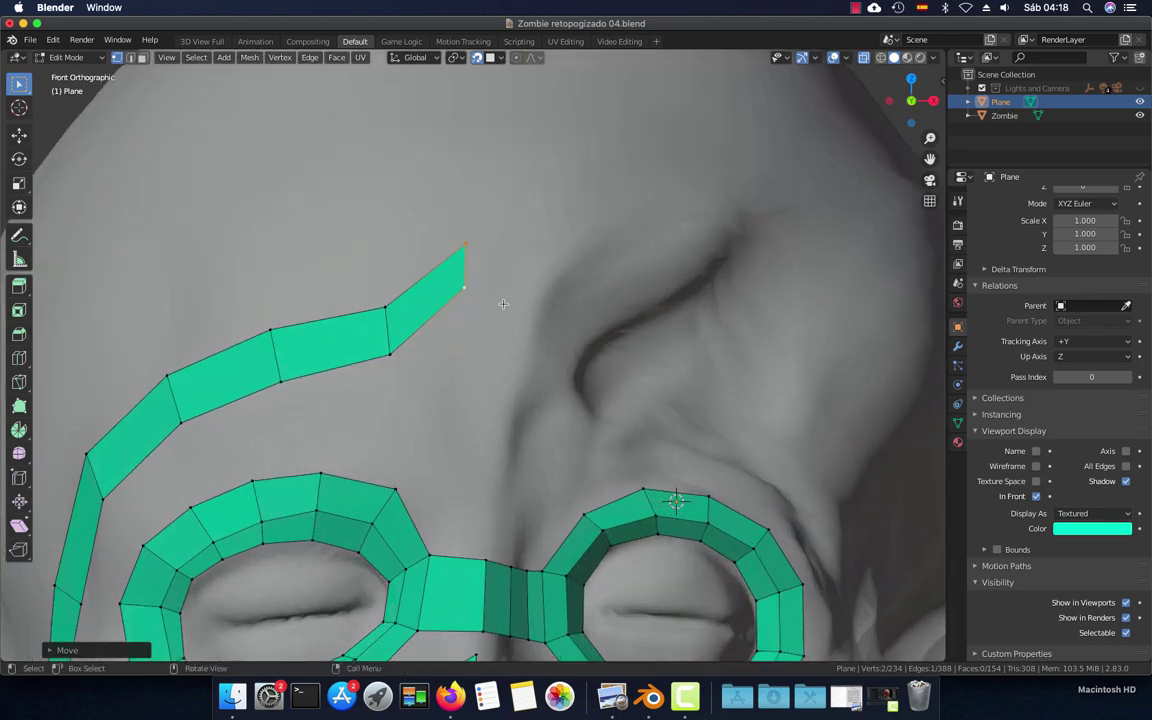
Raise the strip's top vertex and lift the tip bend edge higher on the brow
{"action": "left_click", "coordinate": [467, 246]}
{"action": "key", "text": "g"}
{"action": "left_click", "coordinate": [423, 220]}
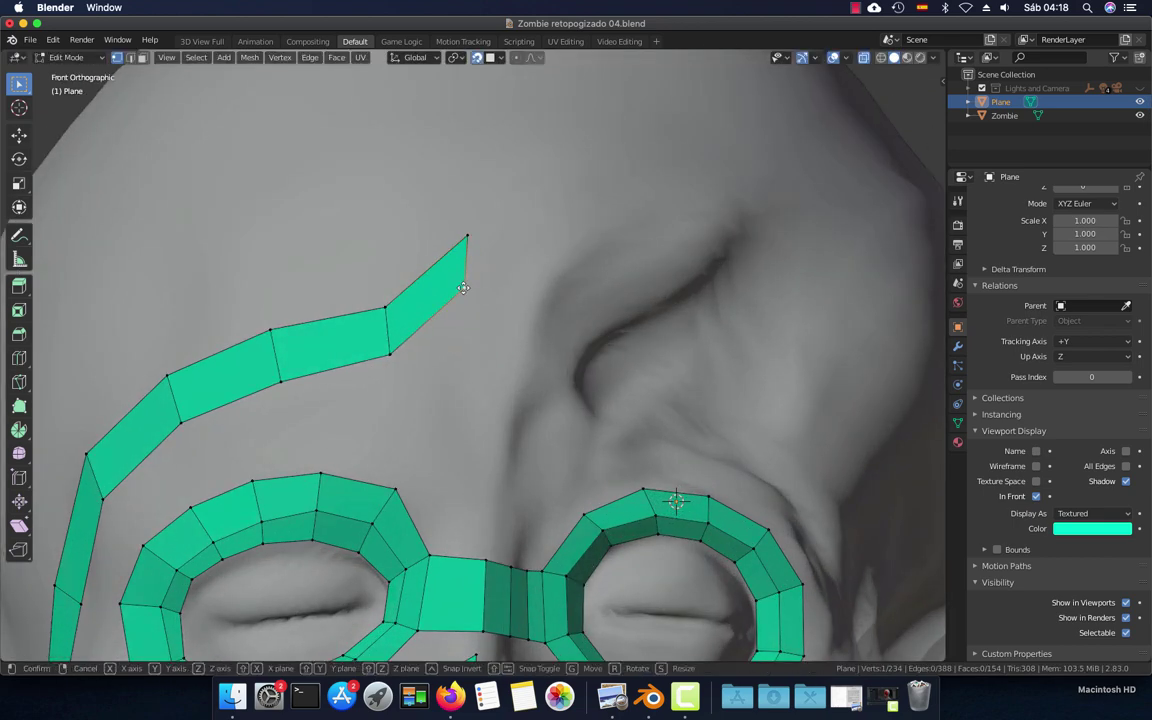
{"action": "key", "text": "g"}
{"action": "left_click", "coordinate": [423, 303]}
{"action": "left_click", "coordinate": [385, 307]}
{"action": "key", "text": "g"}
{"action": "left_click", "coordinate": [378, 250]}
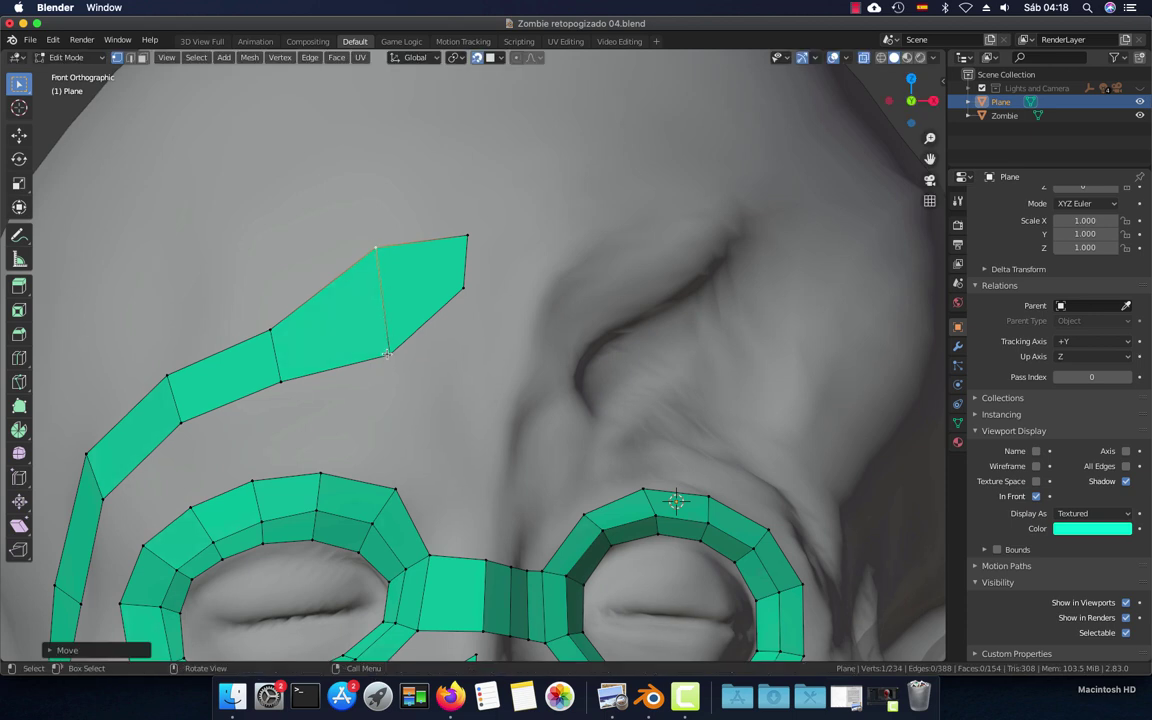
{"action": "key", "text": "g"}
{"action": "left_click", "coordinate": [385, 305]}
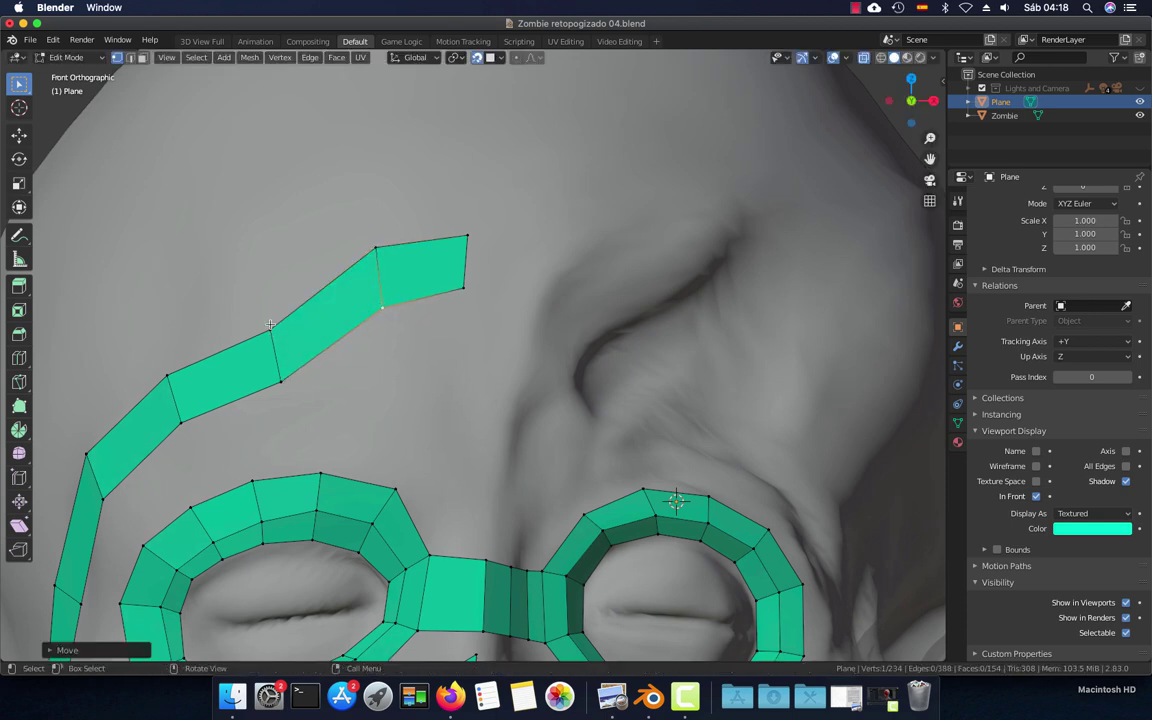
Move the next two brow strip edges up-left onto the brow
{"action": "left_click", "coordinate": [270, 324]}
{"action": "key", "text": "g"}
{"action": "left_click", "coordinate": [262, 288]}
{"action": "left_click", "coordinate": [252, 334]}
{"action": "key", "text": "g"}
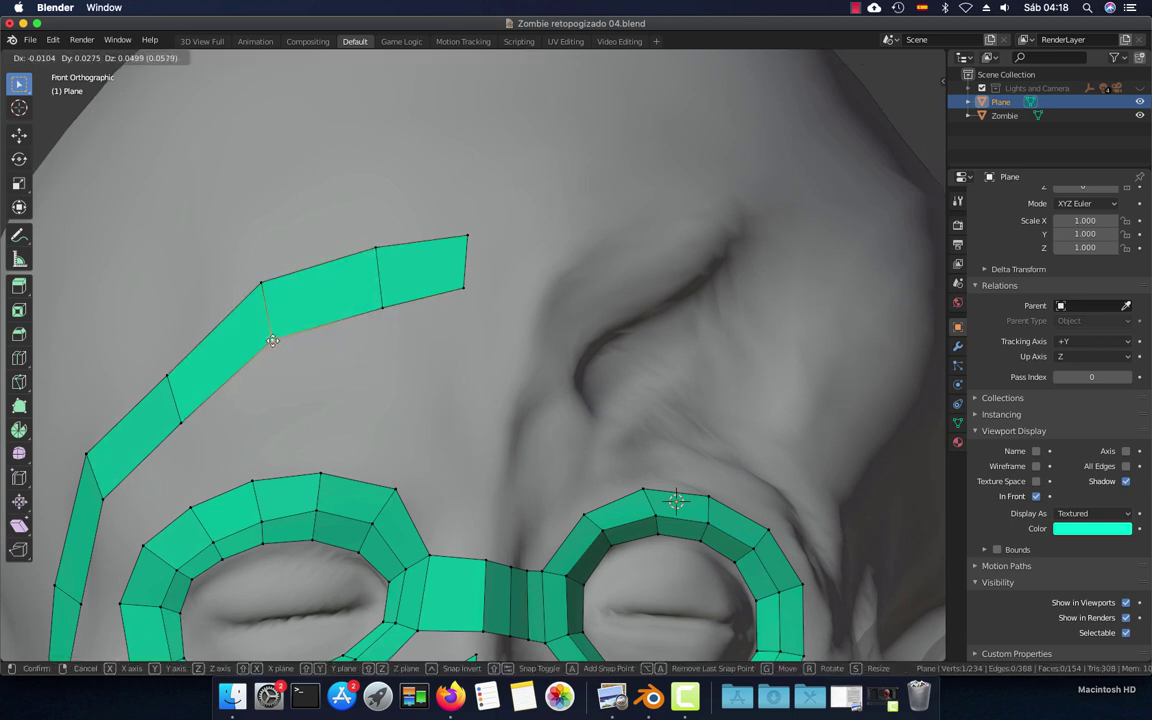
{"action": "scroll", "coordinate": [272, 341], "scroll_direction": "down", "scroll_amount": 2}
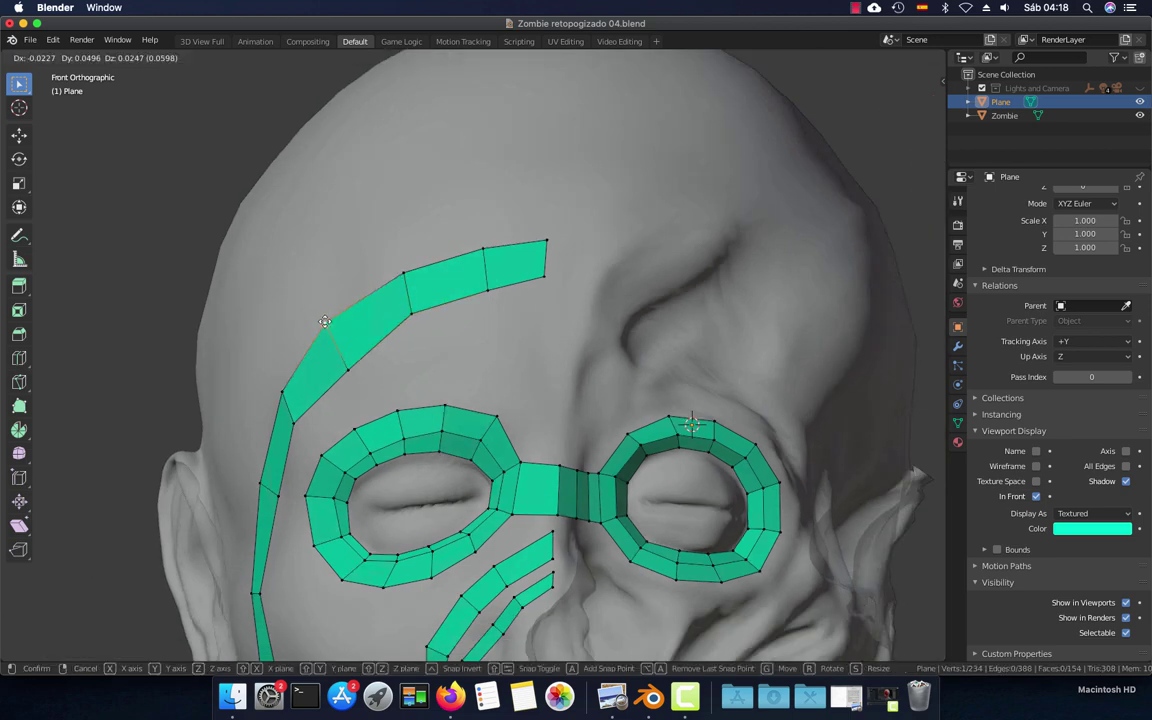
{"action": "left_click", "coordinate": [324, 321]}
Lift the inner temple vertex higher and shift the outer temple vertex slightly left
{"action": "left_click", "coordinate": [336, 350]}
{"action": "key", "text": "g"}
{"action": "left_click", "coordinate": [292, 337]}
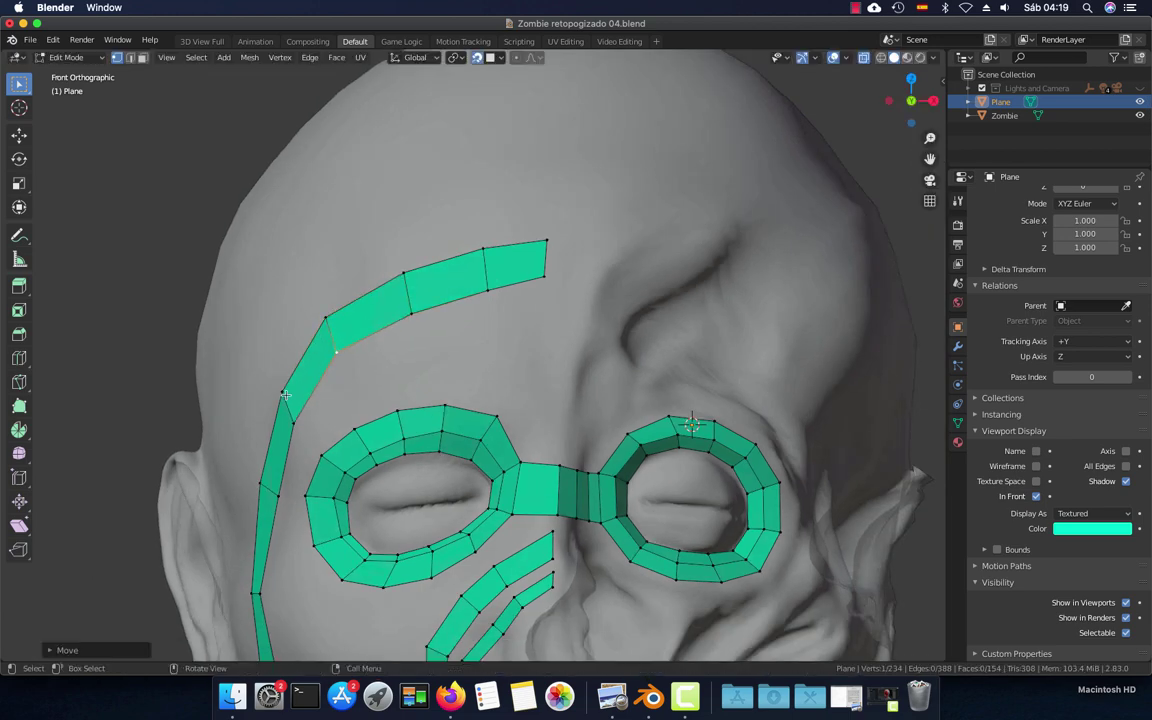
{"action": "left_click", "coordinate": [286, 394]}
{"action": "key", "text": "g"}
{"action": "left_click", "coordinate": [278, 391]}
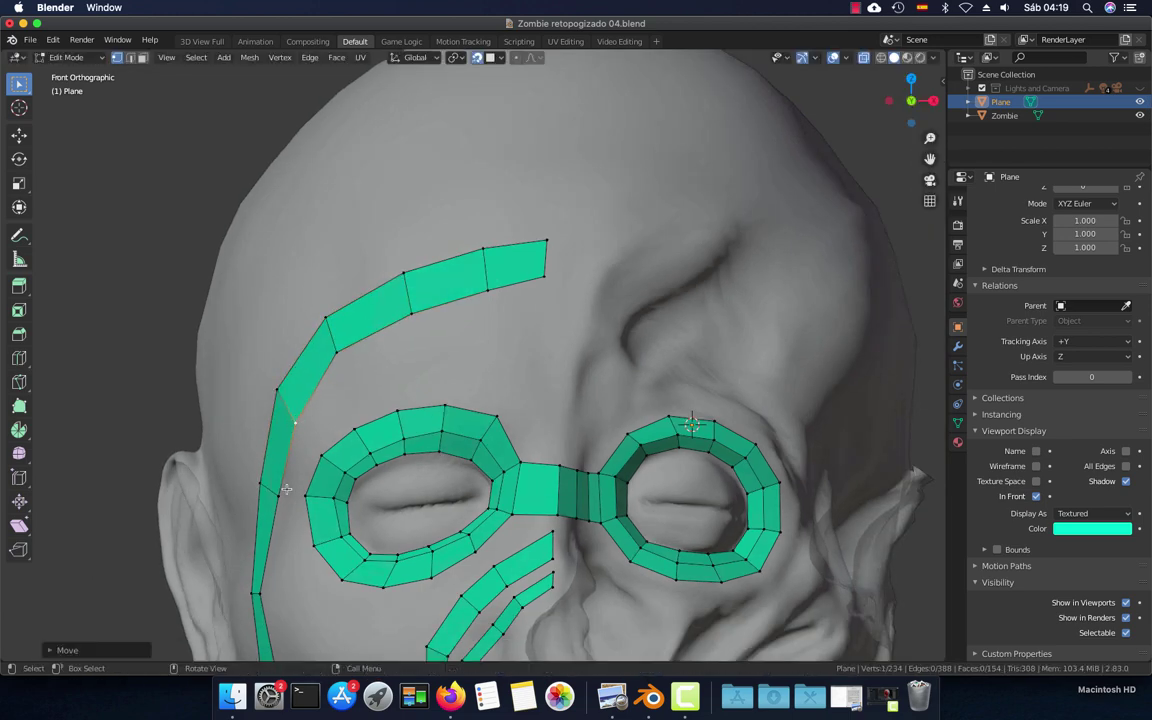
From the side view, place a temple border vertex on the head's side contour
{"action": "middle_click_drag", "start_coordinate": [286, 489], "coordinate": [346, 487]}
{"action": "scroll", "coordinate": [346, 487], "scroll_direction": "down", "scroll_amount": 2}
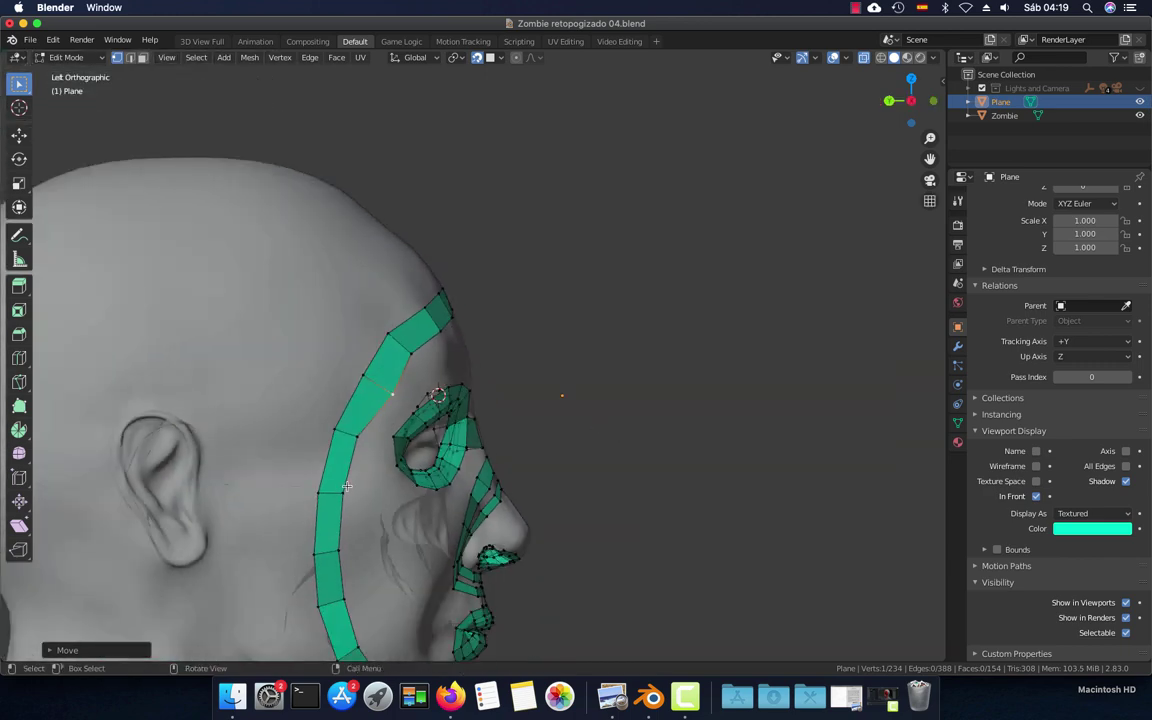
{"action": "scroll", "coordinate": [346, 487], "scroll_direction": "down", "scroll_amount": 3}
{"action": "scroll", "coordinate": [443, 418], "scroll_direction": "up", "scroll_amount": 5}
{"action": "key", "text": "g"}
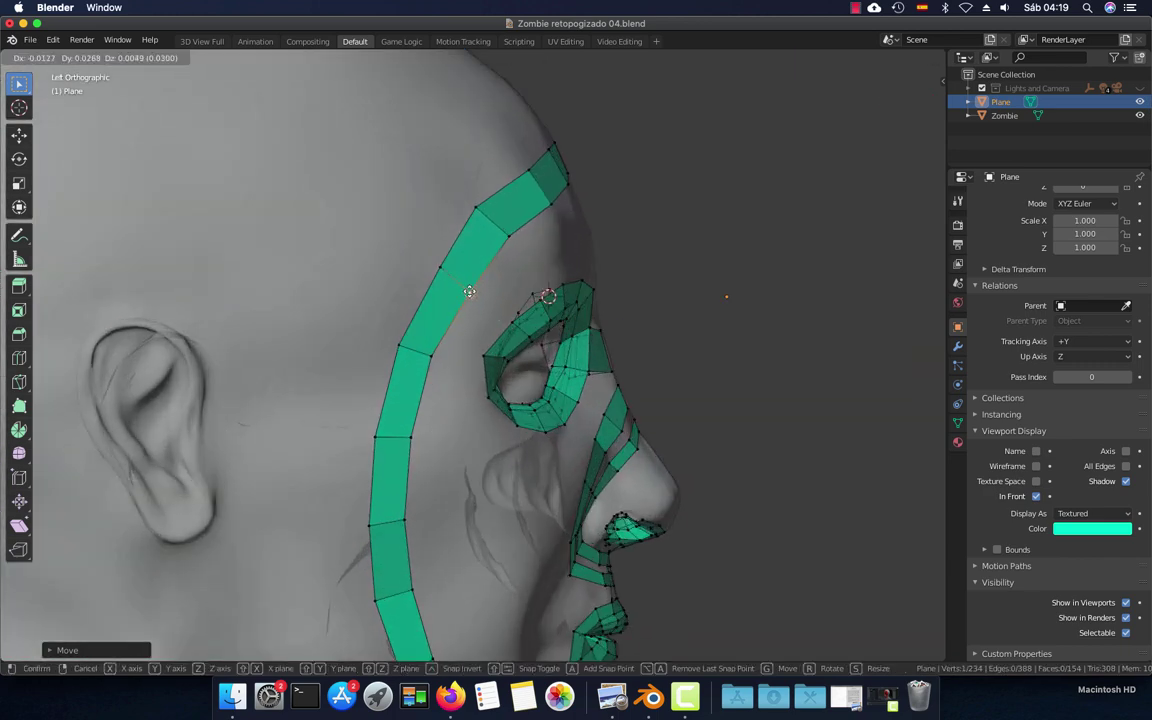
{"action": "right_click", "coordinate": [470, 291]}
{"action": "key", "text": "g"}
{"action": "right_click", "coordinate": [427, 260]}
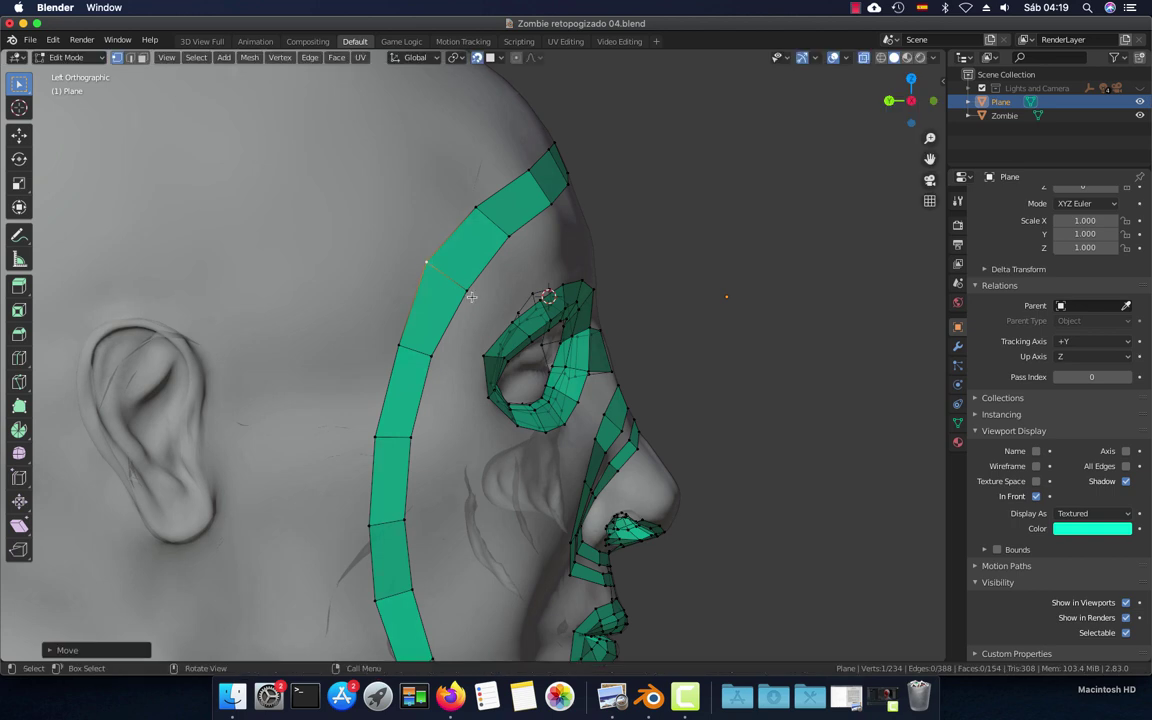
{"action": "key", "text": "g"}
{"action": "left_click", "coordinate": [356, 316]}
Drop two more temple border vertices onto the head contour and check from the front
{"action": "key", "text": "g"}
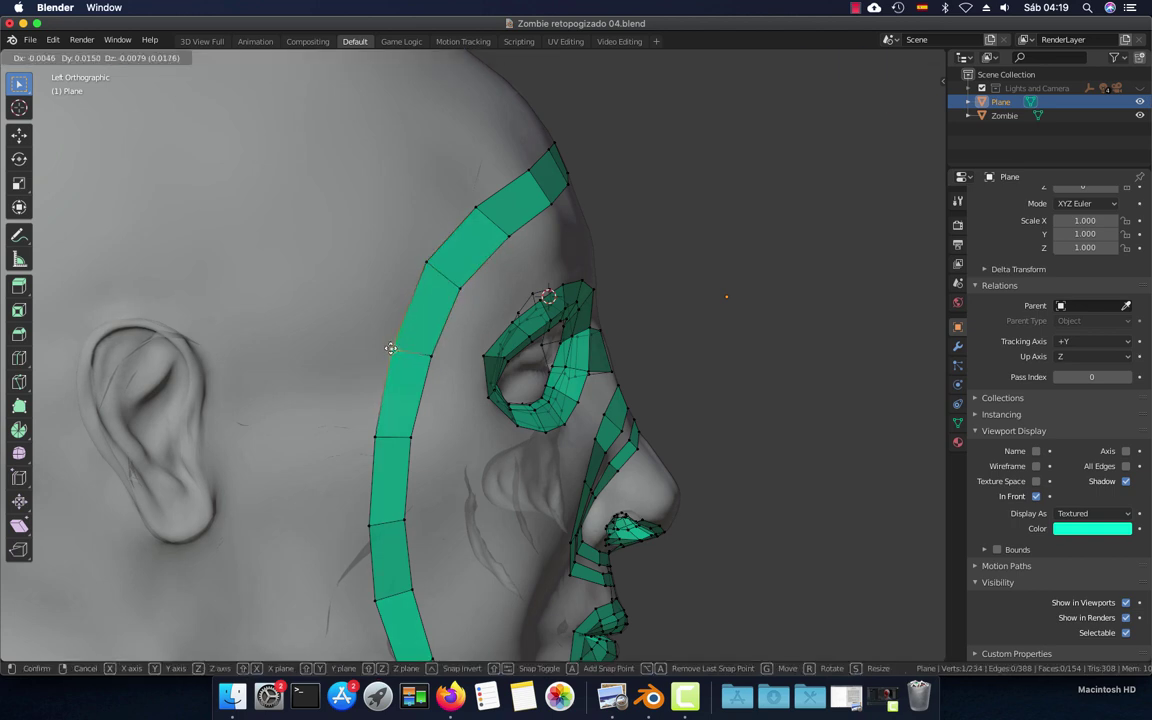
{"action": "left_click", "coordinate": [352, 305]}
{"action": "key", "text": "g"}
{"action": "left_click", "coordinate": [390, 339]}
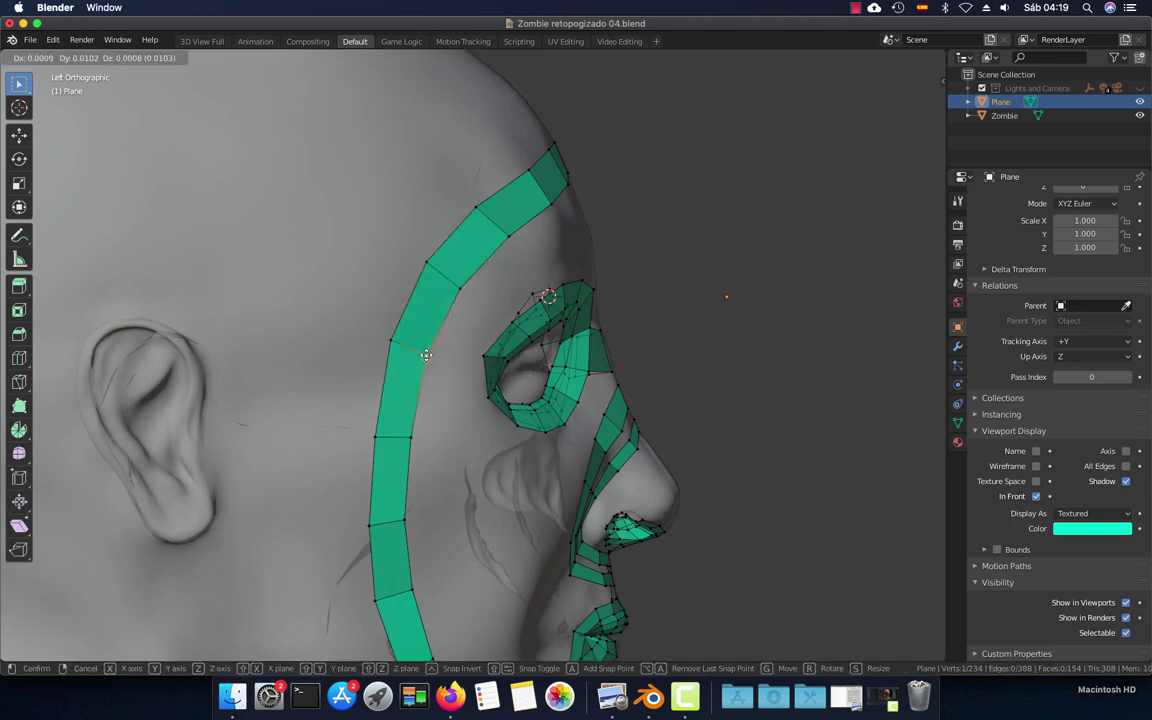
{"action": "left_click", "coordinate": [375, 437]}
{"action": "scroll", "coordinate": [410, 471], "scroll_direction": "down", "scroll_amount": 3}
{"action": "middle_click_drag", "start_coordinate": [410, 471], "coordinate": [441, 408]}
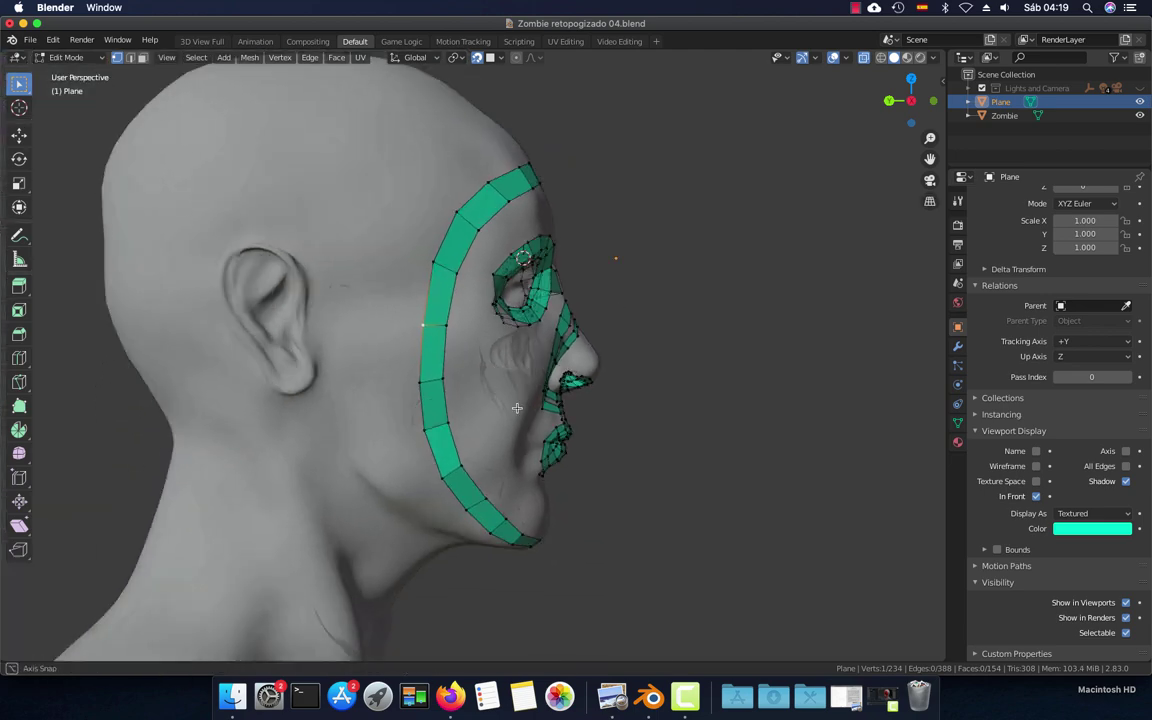
{"action": "key", "text": "KP_1"}
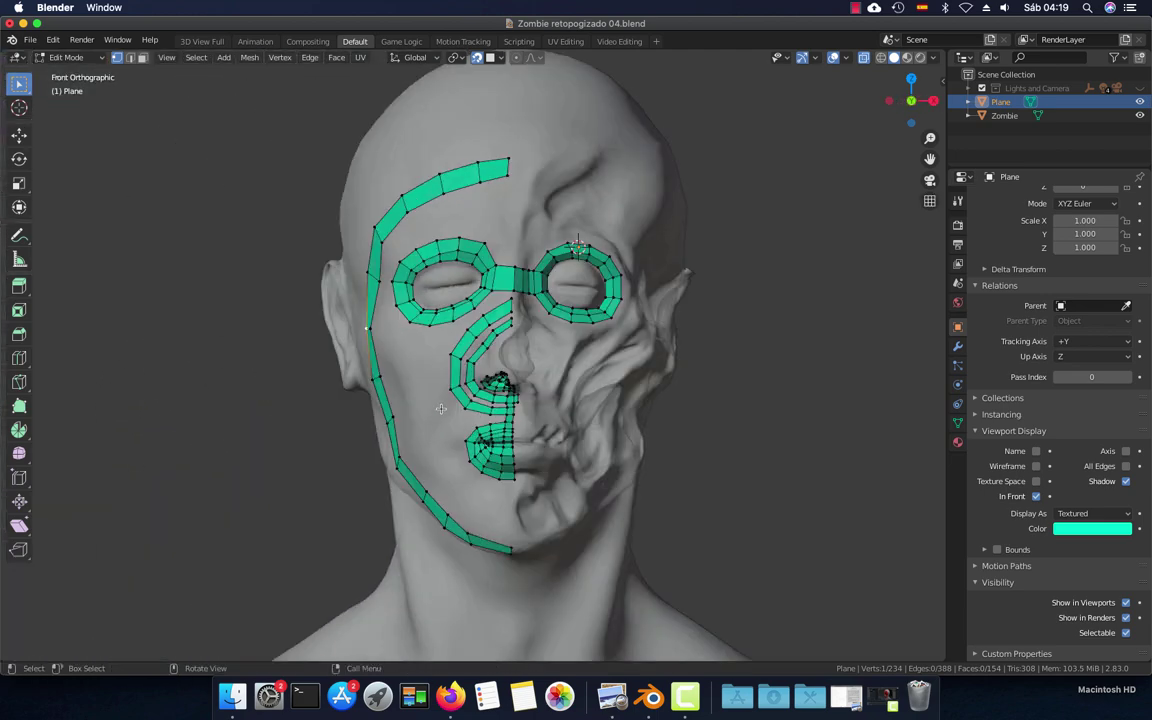
Move a left-edge border vertex outward and frame the forehead and eyes
{"action": "scroll", "coordinate": [440, 408], "scroll_direction": "up", "scroll_amount": 4}
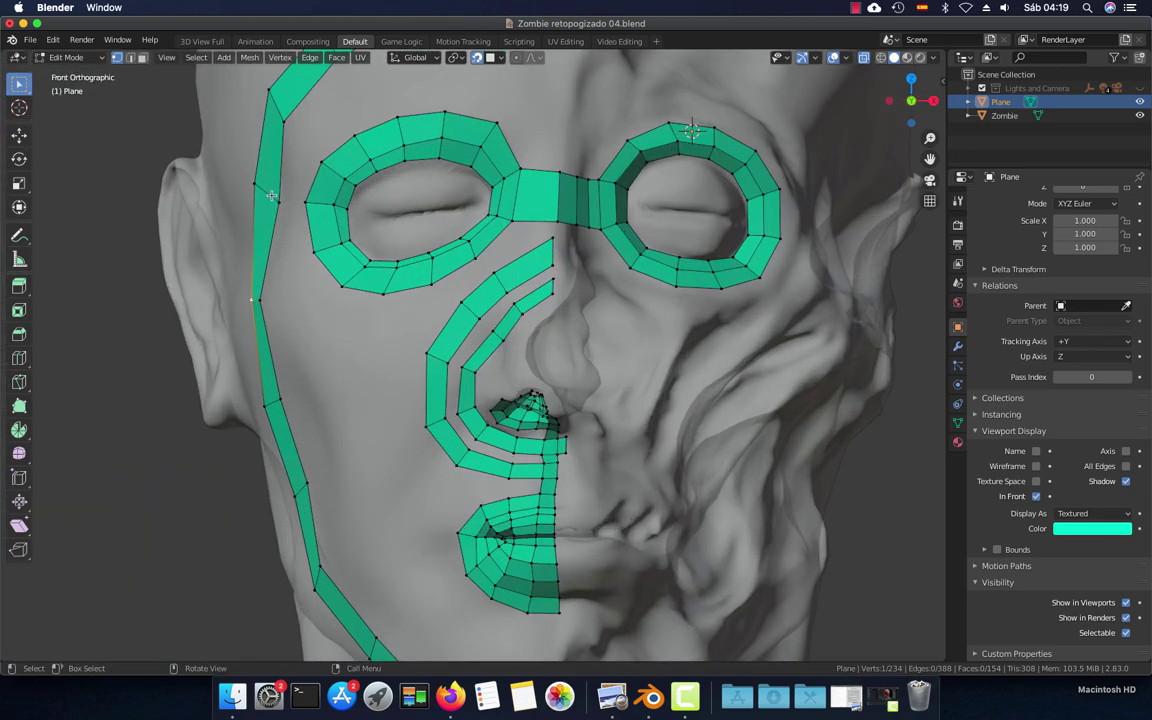
{"action": "key", "text": "g"}
{"action": "left_click", "coordinate": [245, 177]}
{"action": "scroll", "coordinate": [316, 185], "scroll_direction": "down", "scroll_amount": 2}
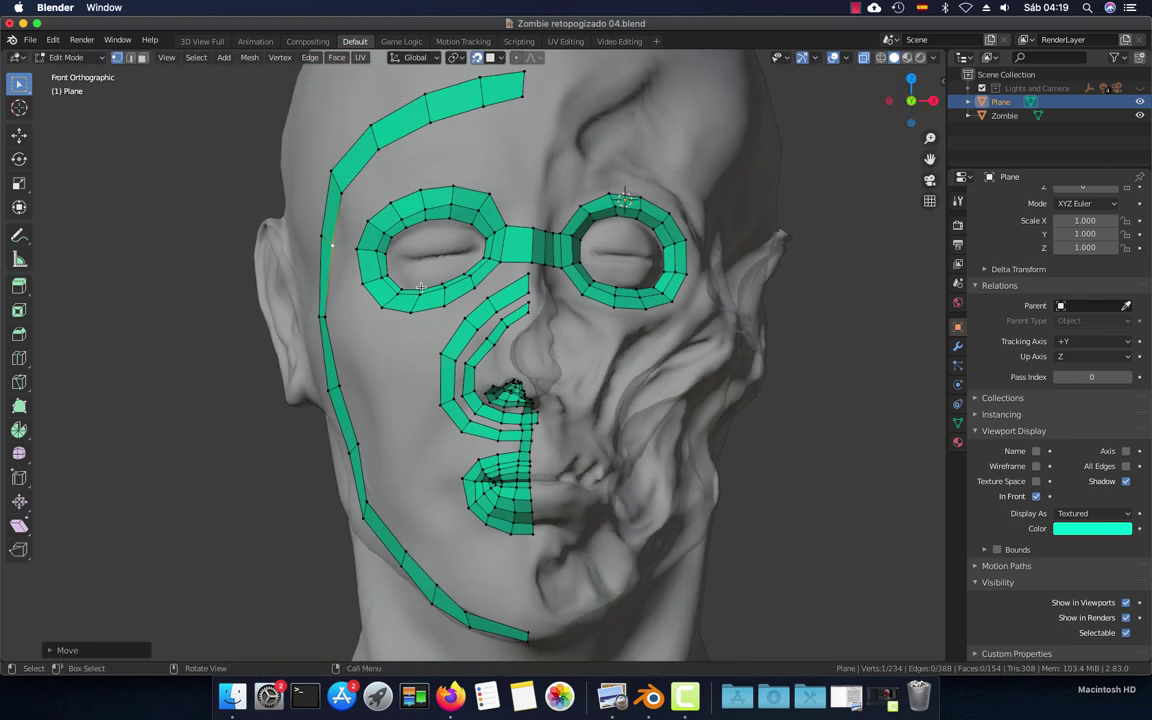
{"action": "scroll", "coordinate": [511, 279], "scroll_direction": "up", "scroll_amount": 2}
{"action": "middle_click_drag", "start_coordinate": [511, 279], "coordinate": [509, 328], "text": "shift"}
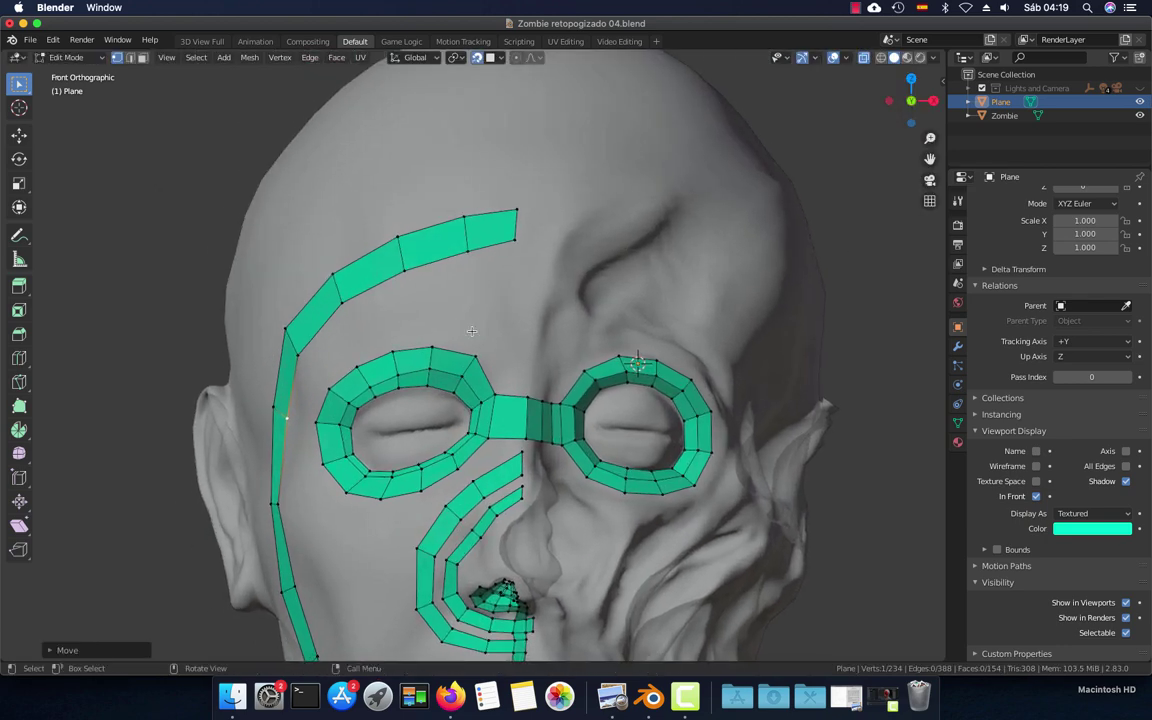
{"action": "scroll", "coordinate": [509, 328], "scroll_direction": "up", "scroll_amount": 2}
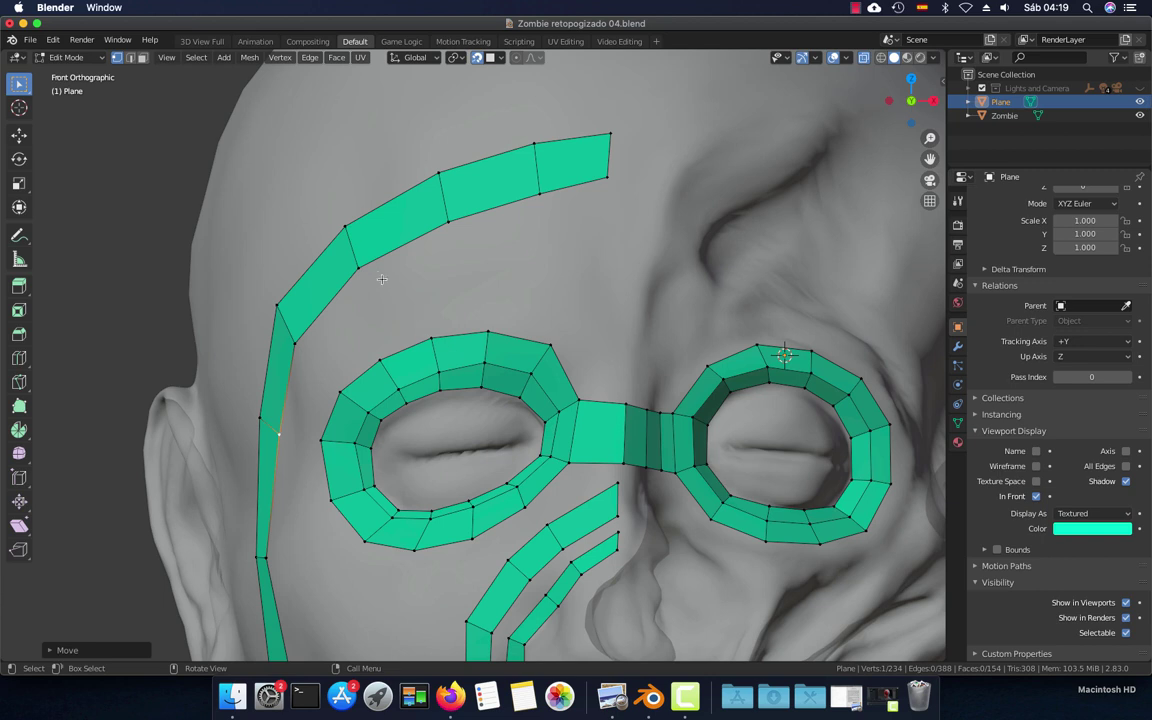
Shift the upper and lower forehead-strip vertices slightly left
{"action": "left_click", "coordinate": [345, 227]}
{"action": "key", "text": "g"}
{"action": "left_click", "coordinate": [335, 230]}
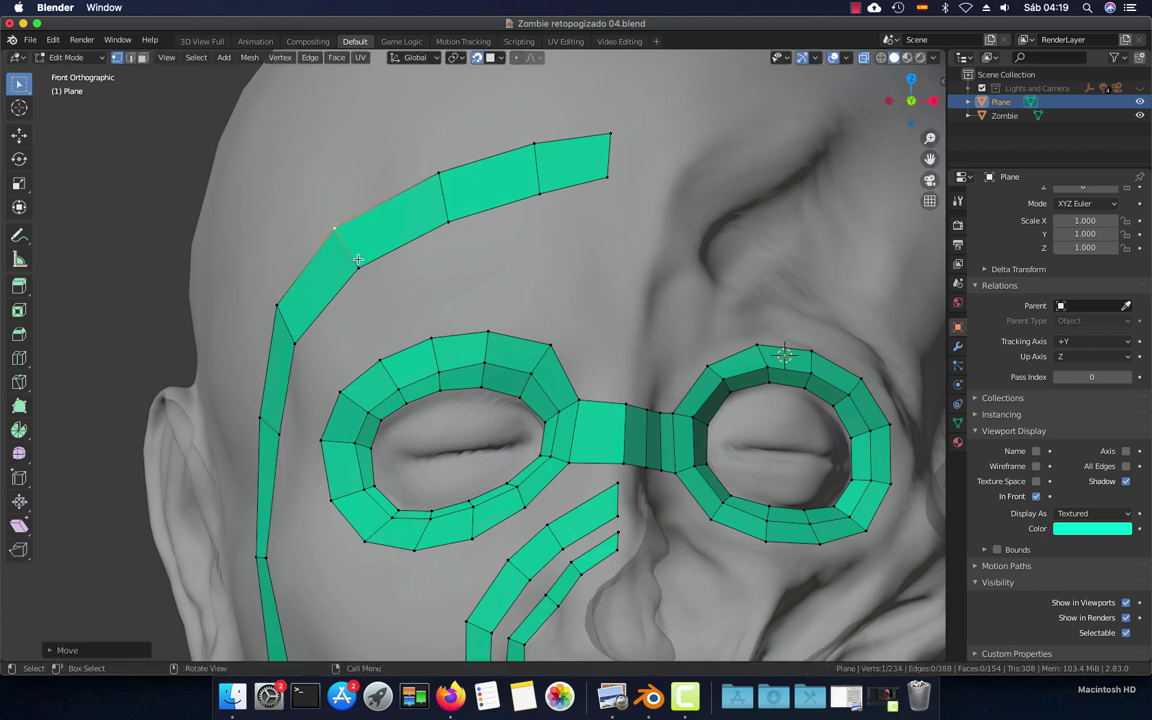
{"action": "left_click", "coordinate": [357, 268]}
{"action": "key", "text": "g"}
{"action": "left_click", "coordinate": [346, 270]}
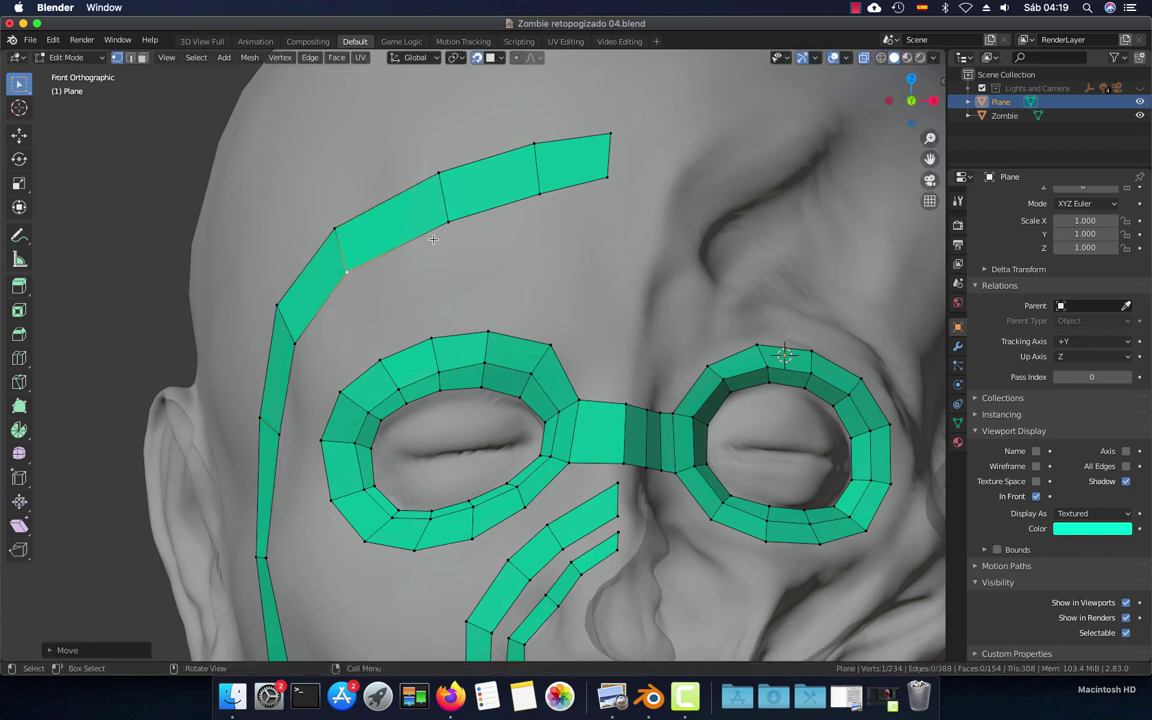
Loop-cut a new edge loop across the forehead strip with Ctrl+R and position it
{"action": "key", "text": "ctrl+r"}
{"action": "left_click", "coordinate": [400, 240]}
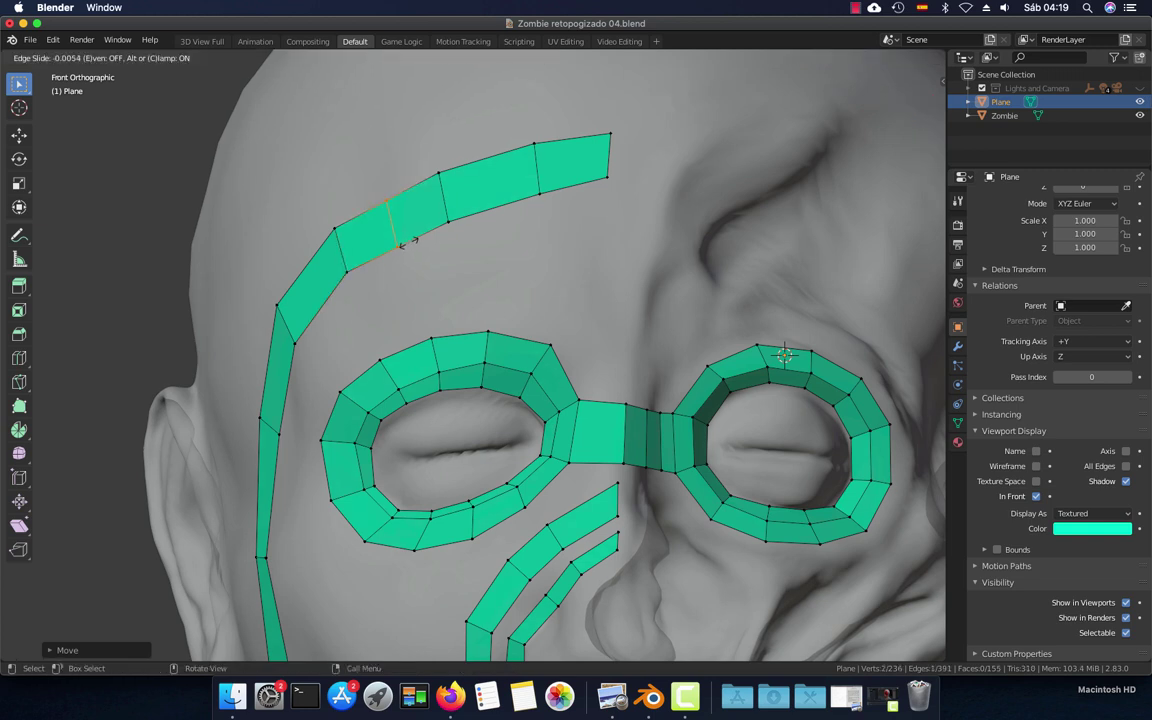
{"action": "left_click", "coordinate": [398, 231]}
{"action": "key", "text": "g"}
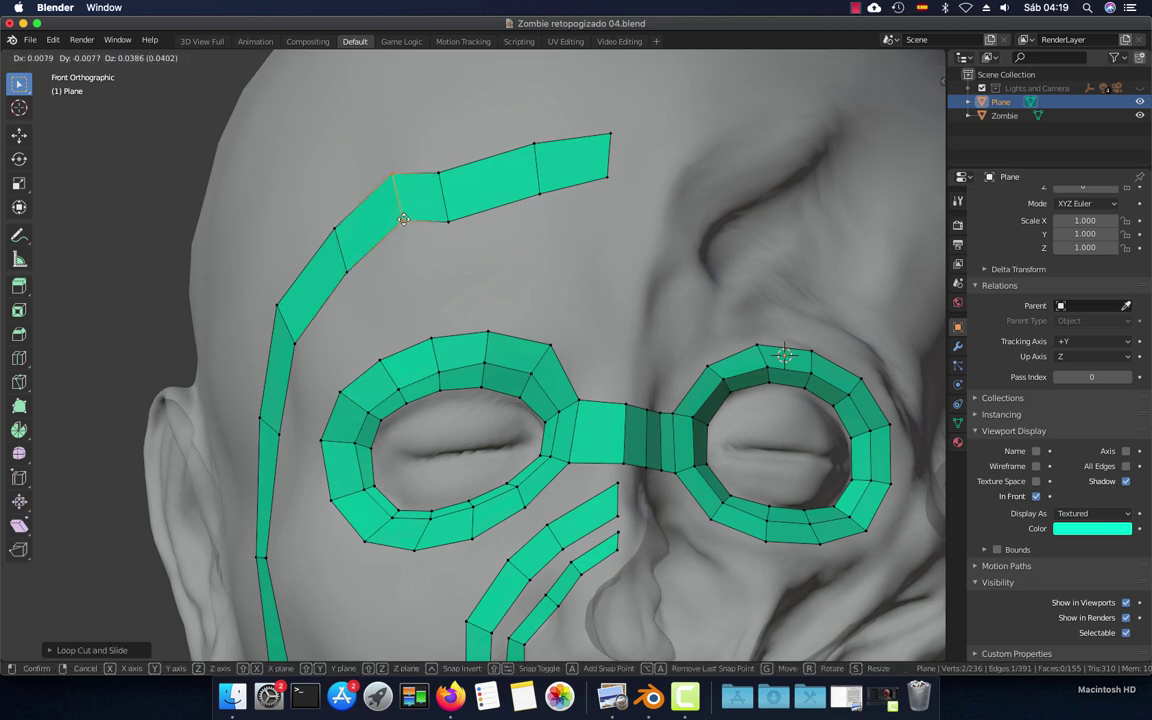
{"action": "left_click", "coordinate": [409, 235]}
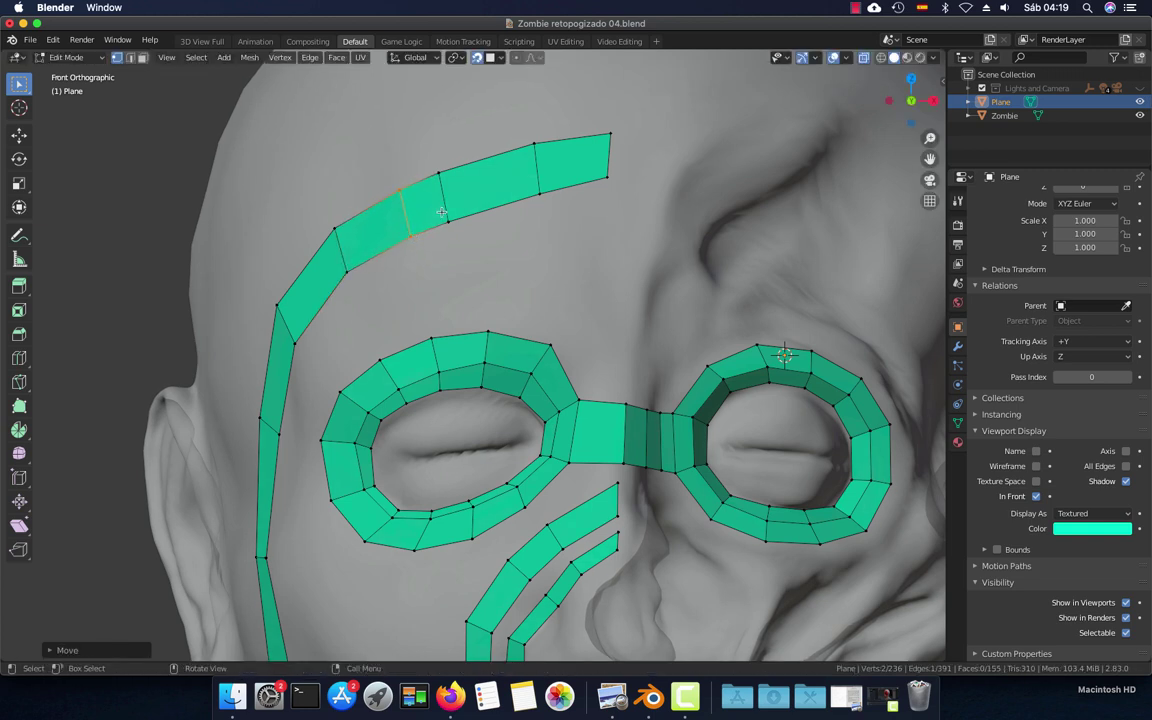
Move the forehead edge up and right, then nudge the strip-end vertex
{"action": "key", "text": "g"}
{"action": "left_click", "coordinate": [415, 190]}
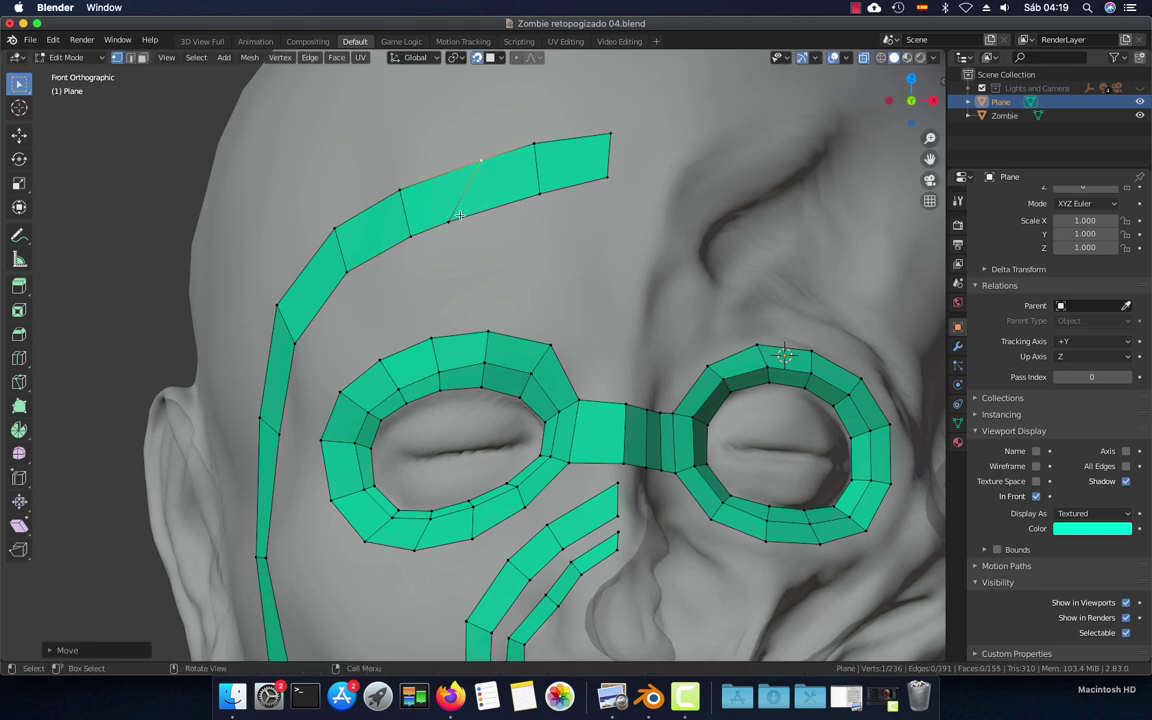
{"action": "key", "text": "g"}
{"action": "left_click", "coordinate": [482, 210]}
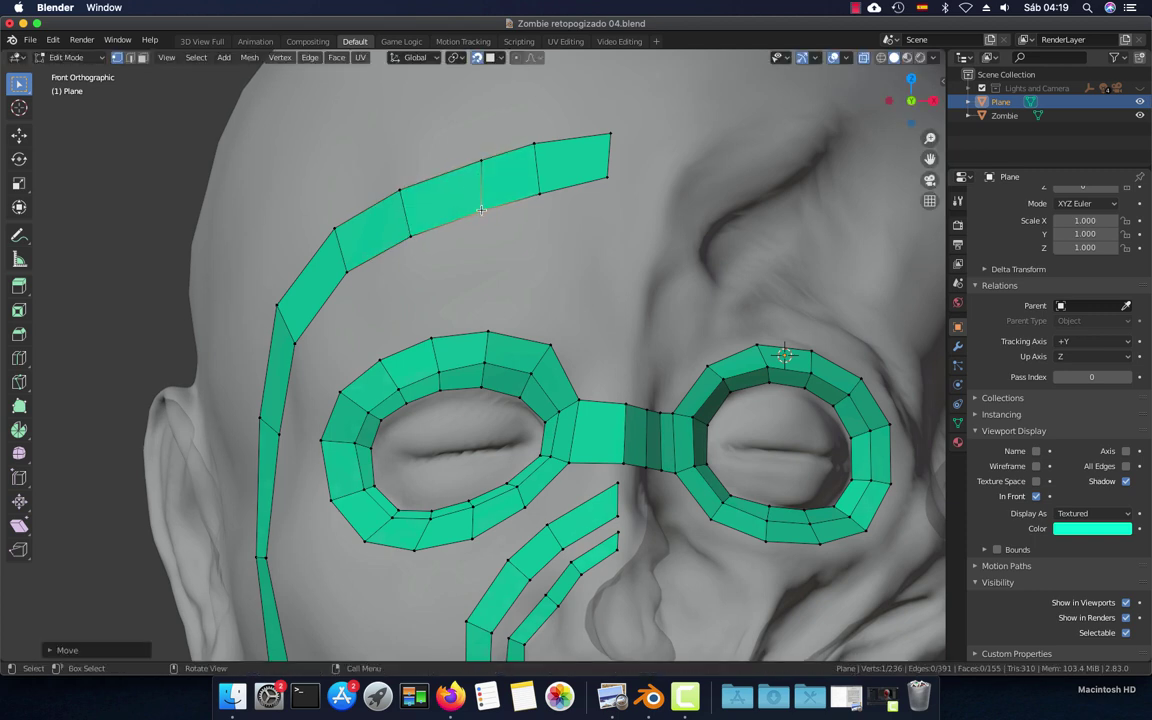
{"action": "left_click", "coordinate": [544, 149]}
{"action": "key", "text": "g"}
{"action": "left_click", "coordinate": [540, 141]}
Settle a forehead strip vertex onto the brow curve
{"action": "left_click", "coordinate": [484, 165]}
{"action": "key", "text": "g"}
{"action": "left_click", "coordinate": [490, 174]}
{"action": "key", "text": "g"}
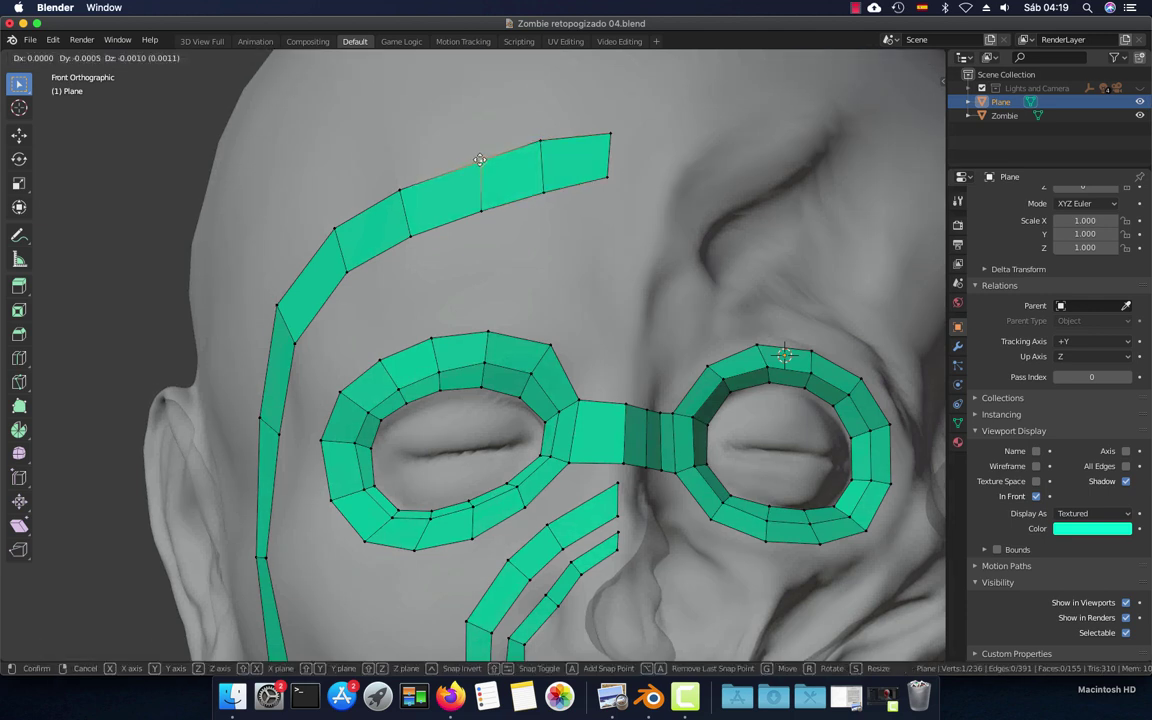
{"action": "left_click", "coordinate": [476, 160]}
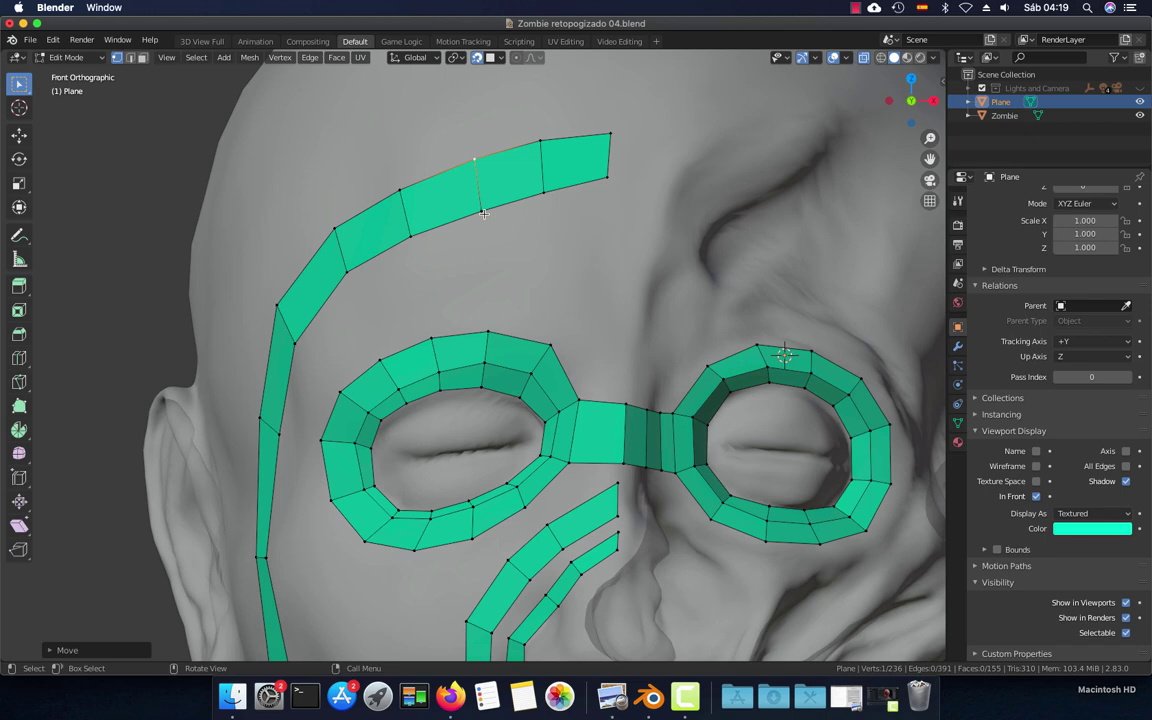
Center the face and delete the cheek face on the nose strip
{"action": "scroll", "coordinate": [483, 213], "scroll_direction": "down", "scroll_amount": 4}
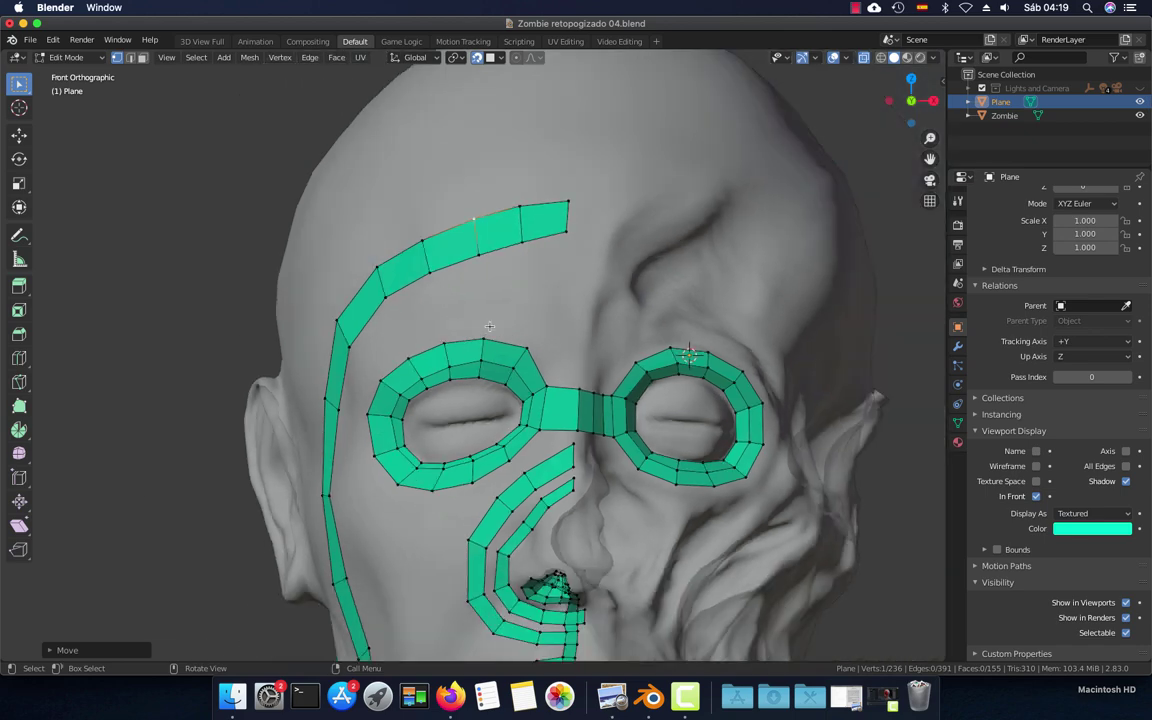
{"action": "scroll", "coordinate": [500, 300], "scroll_direction": "down", "scroll_amount": 3}
{"action": "middle_click_drag", "start_coordinate": [553, 544], "coordinate": [551, 342], "text": "shift"}
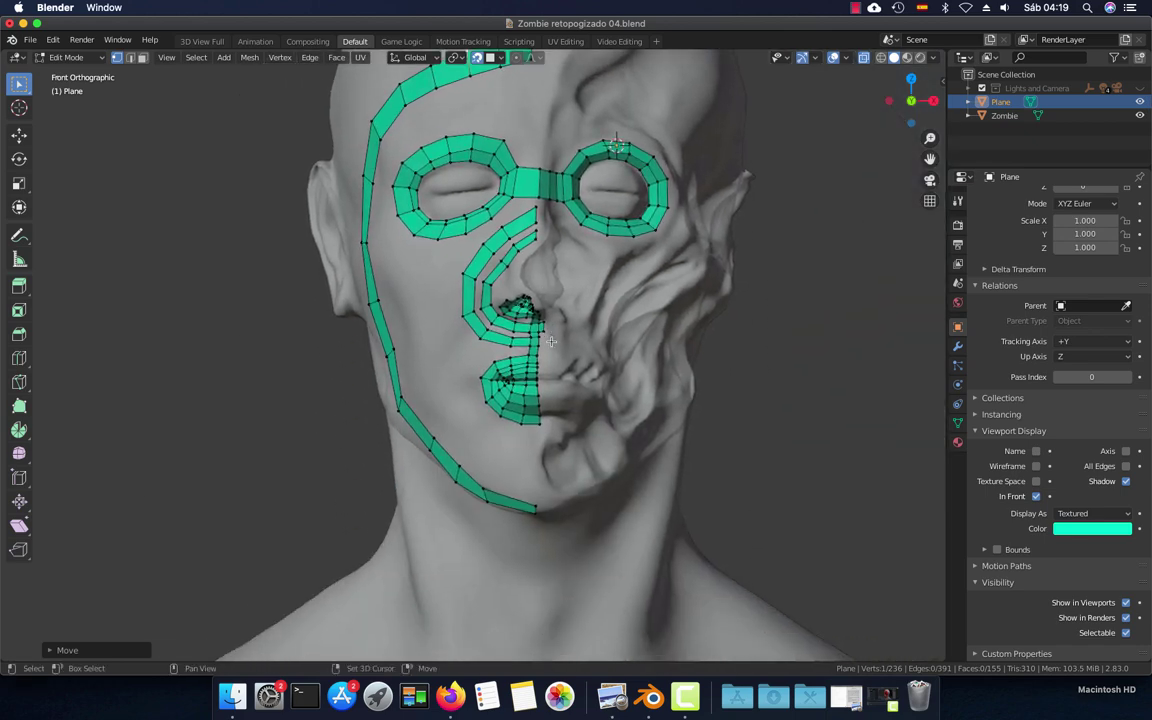
{"action": "scroll", "coordinate": [551, 342], "scroll_direction": "up", "scroll_amount": 3}
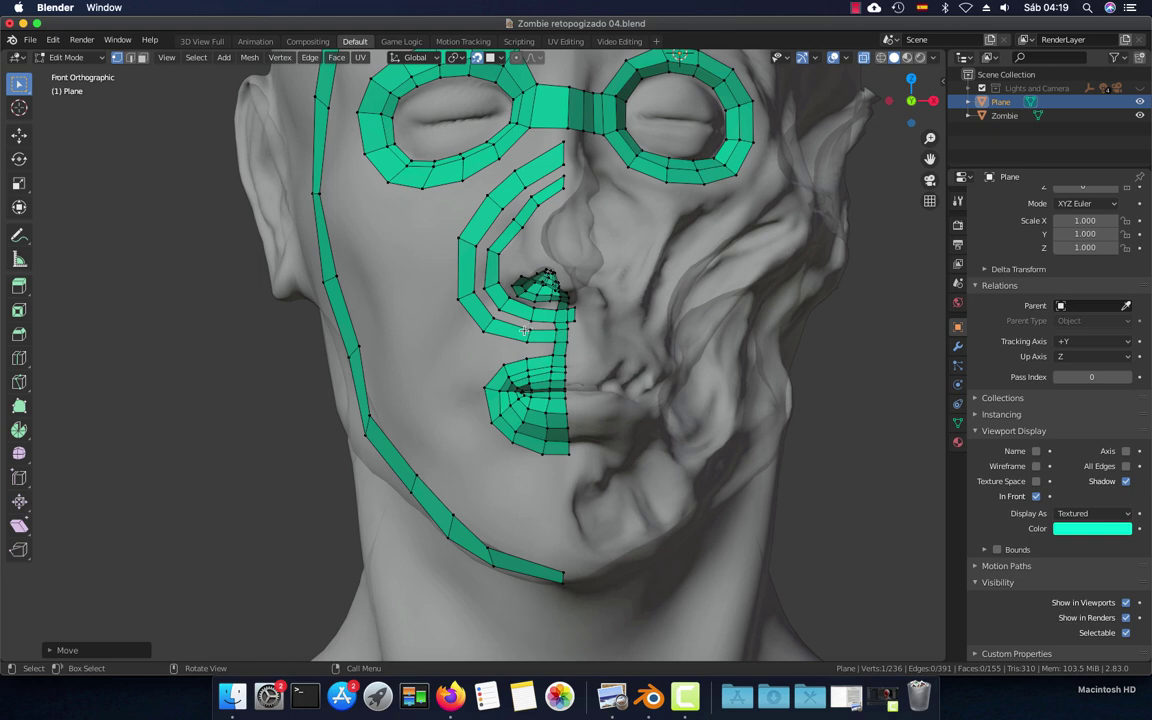
{"action": "middle_click_drag", "start_coordinate": [522, 332], "coordinate": [508, 318]}
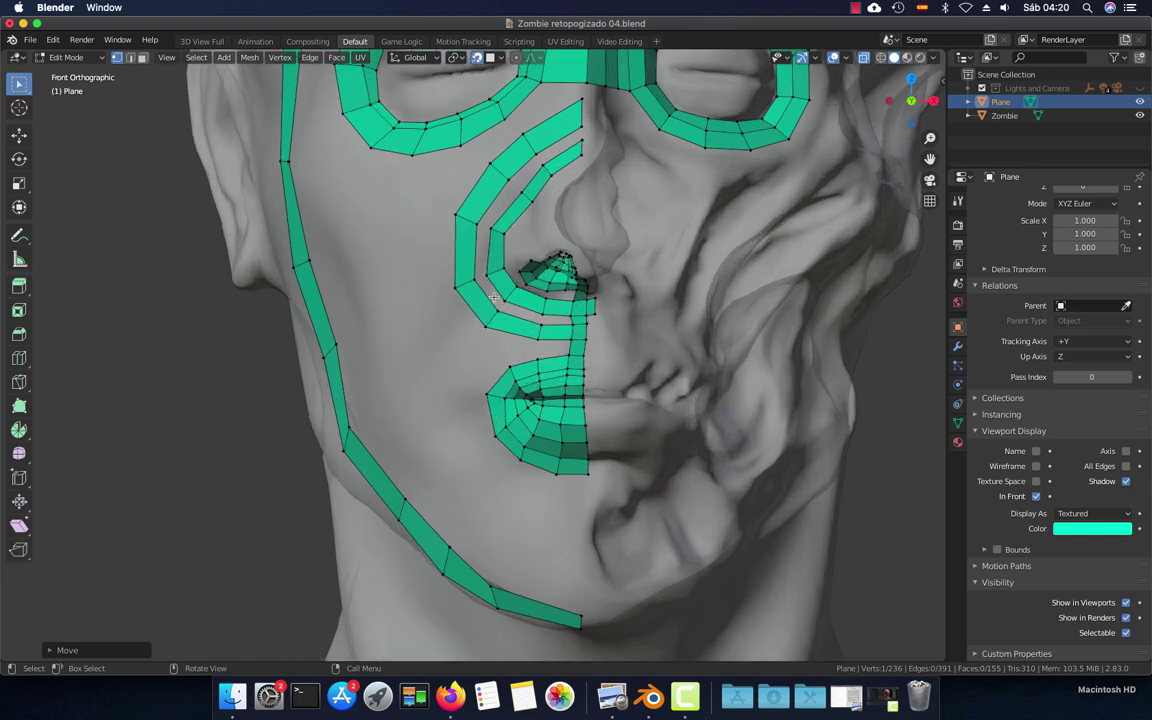
{"action": "key", "text": "3"}
{"action": "left_click", "coordinate": [486, 310]}
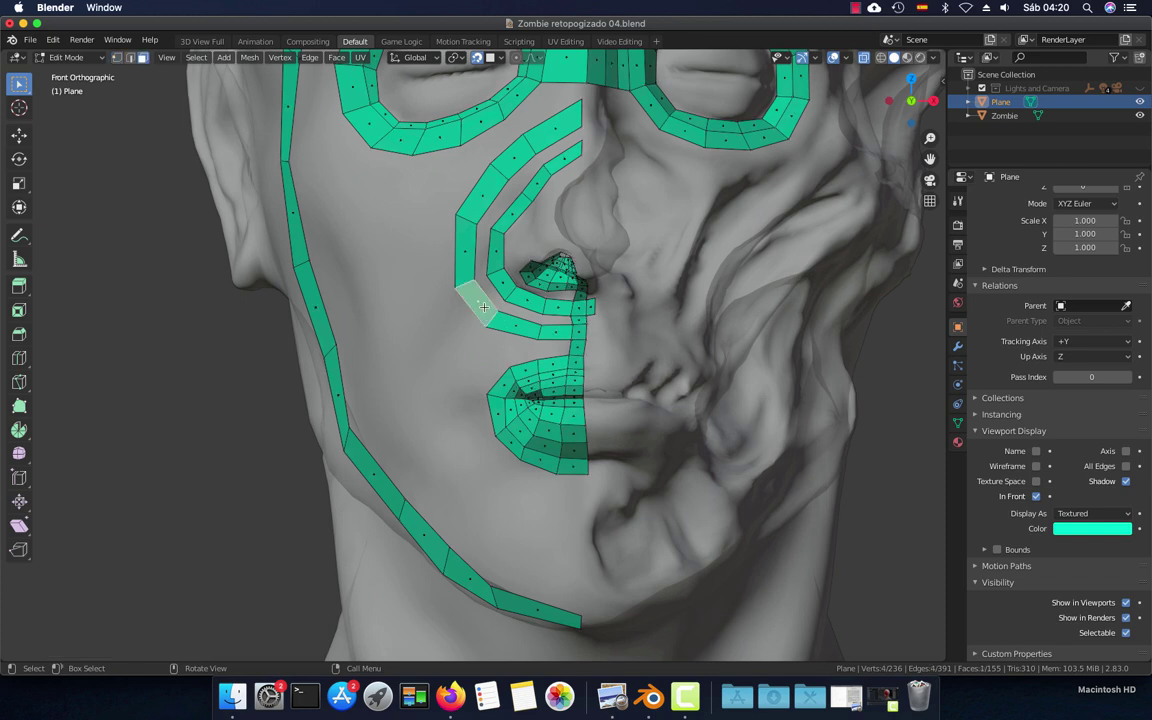
{"action": "key", "text": "x"}
{"action": "left_click", "coordinate": [483, 318]}
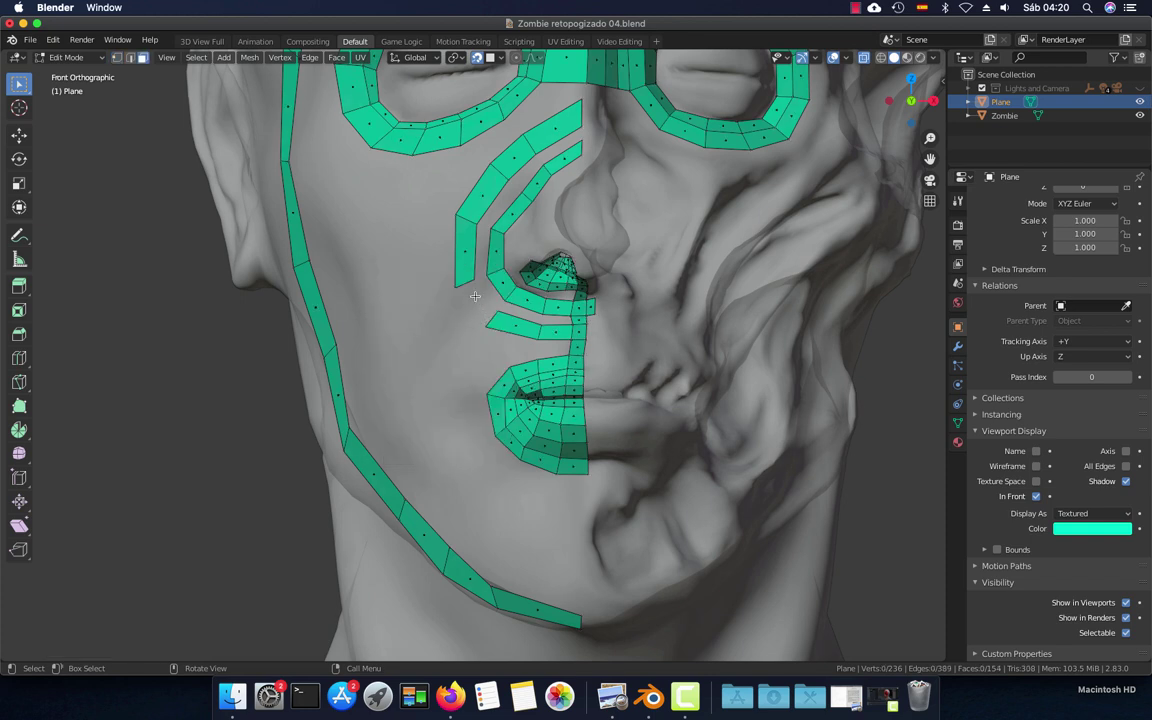
Move the cheek strip's end edge up-left and rotate it flat
{"action": "key", "text": "2"}
{"action": "key", "text": "g"}
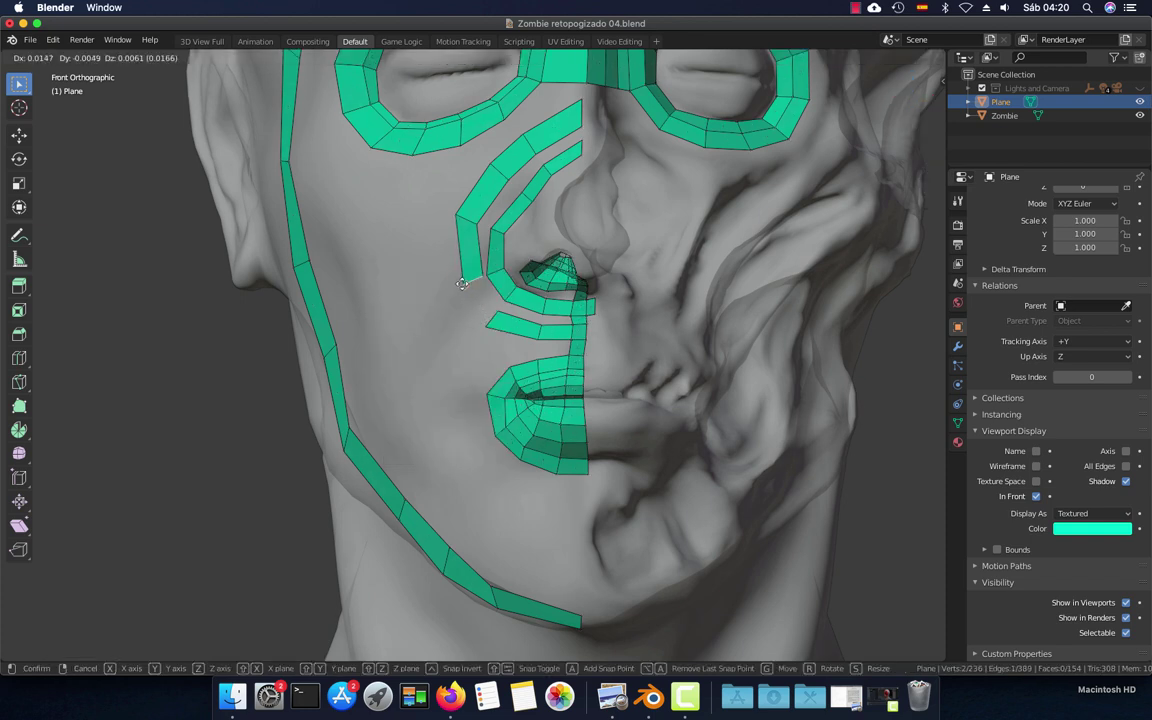
{"action": "left_click", "coordinate": [443, 283]}
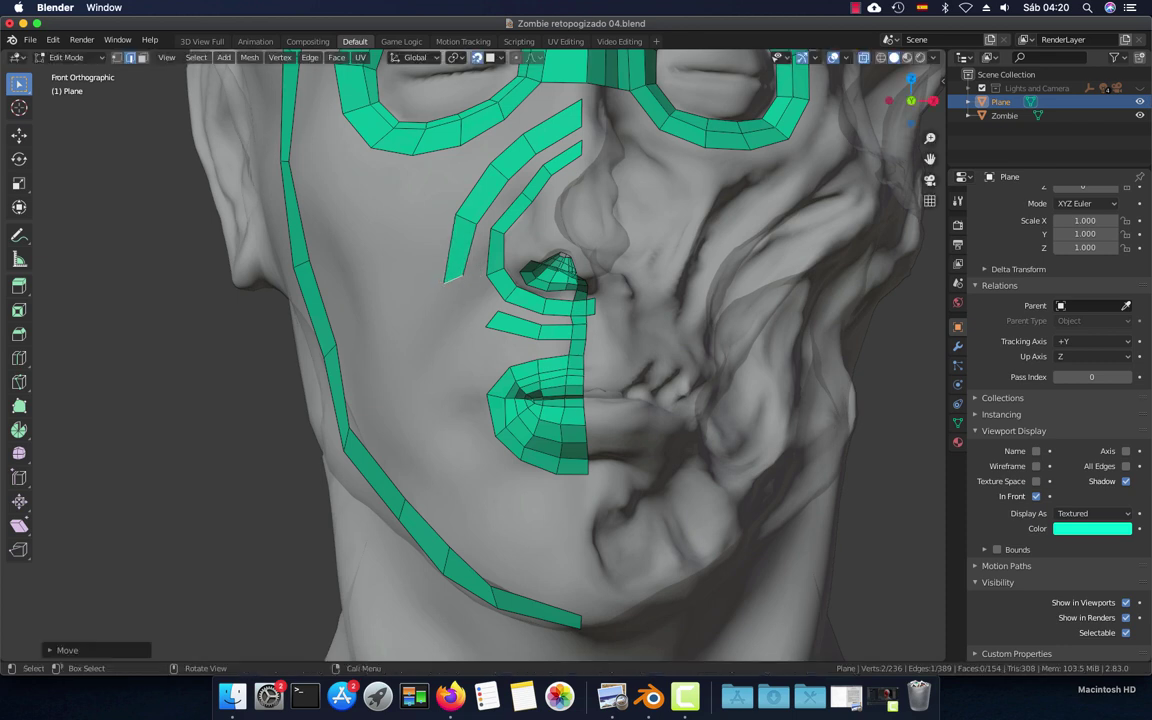
{"action": "key", "text": "r"}
{"action": "left_click", "coordinate": [455, 290]}
{"action": "key", "text": "g"}
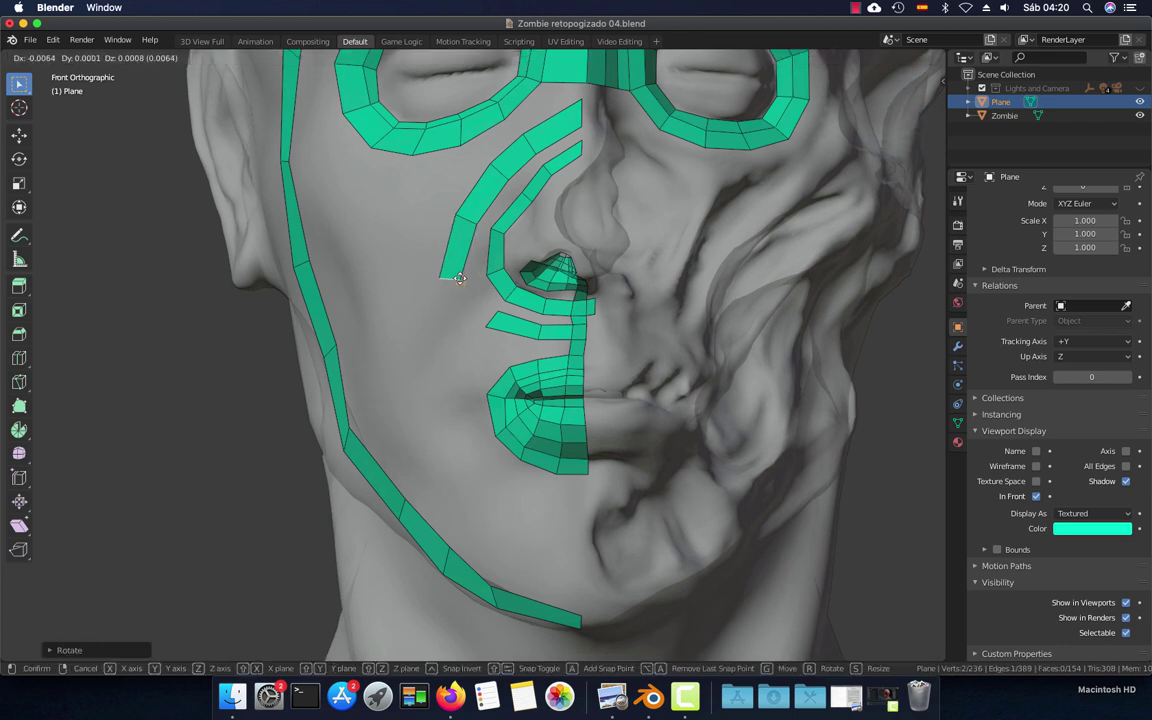
{"action": "left_click", "coordinate": [459, 278]}
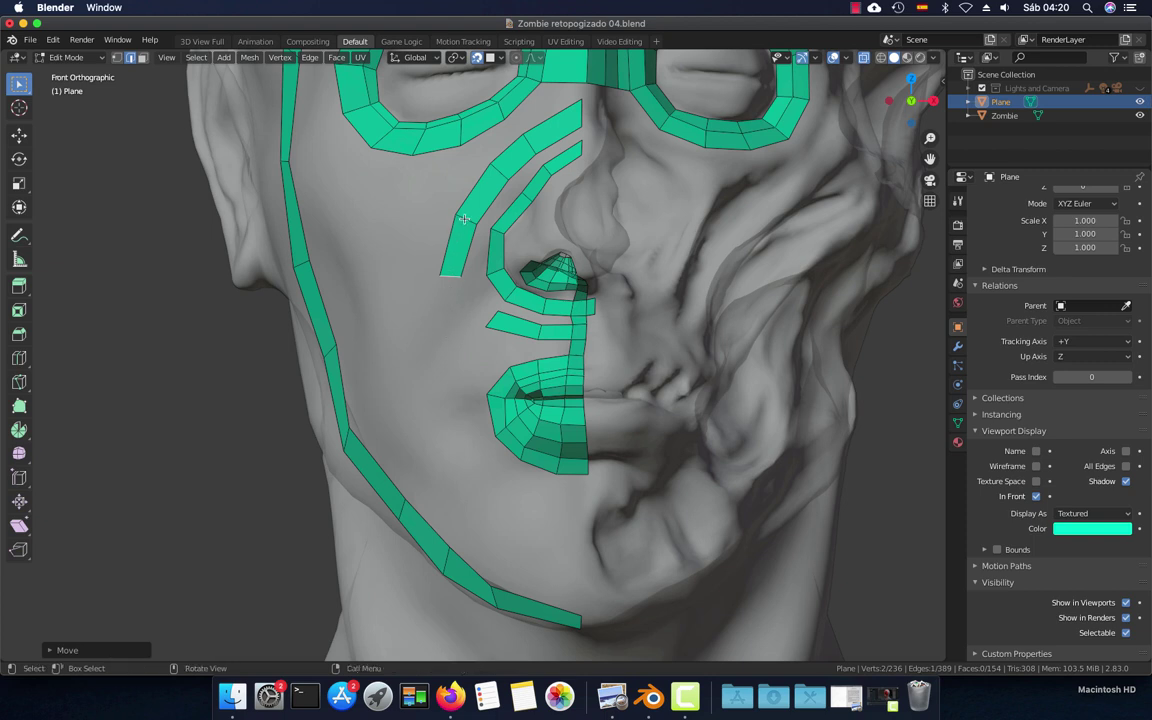
Extend the cheek strip with six new quads down to the chin, then view the side
{"action": "right_click", "coordinate": [447, 332], "text": "ctrl"}
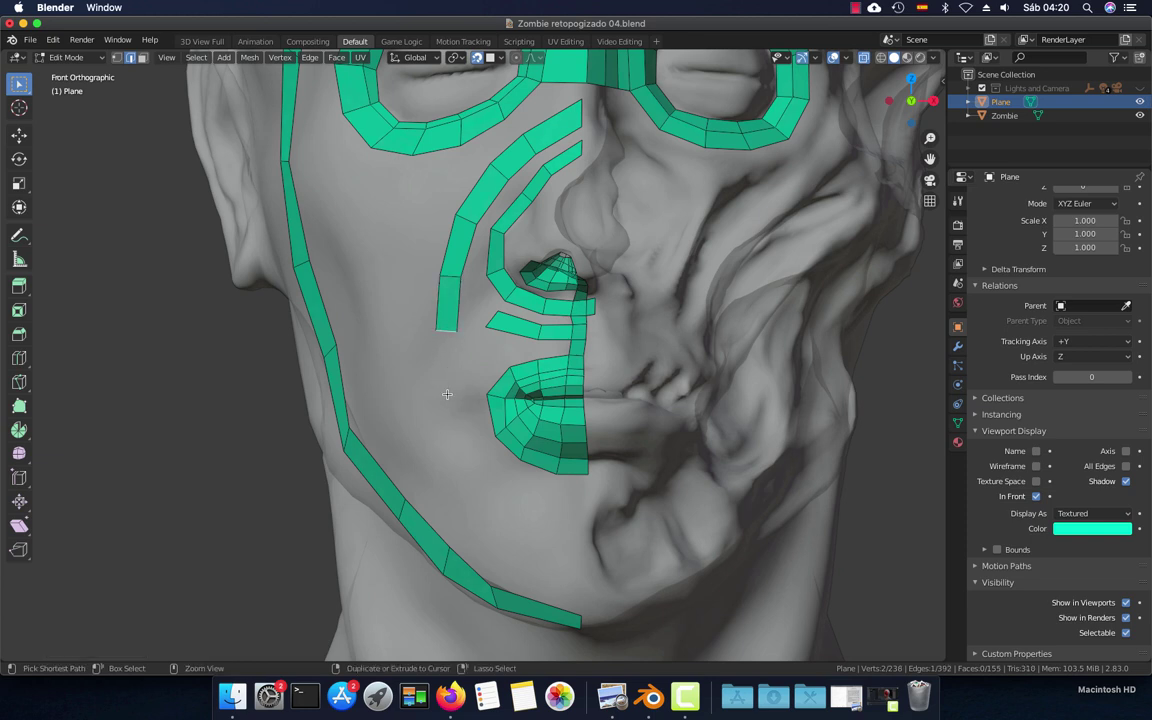
{"action": "right_click", "coordinate": [447, 394], "text": "ctrl"}
{"action": "right_click", "coordinate": [465, 455], "text": "ctrl"}
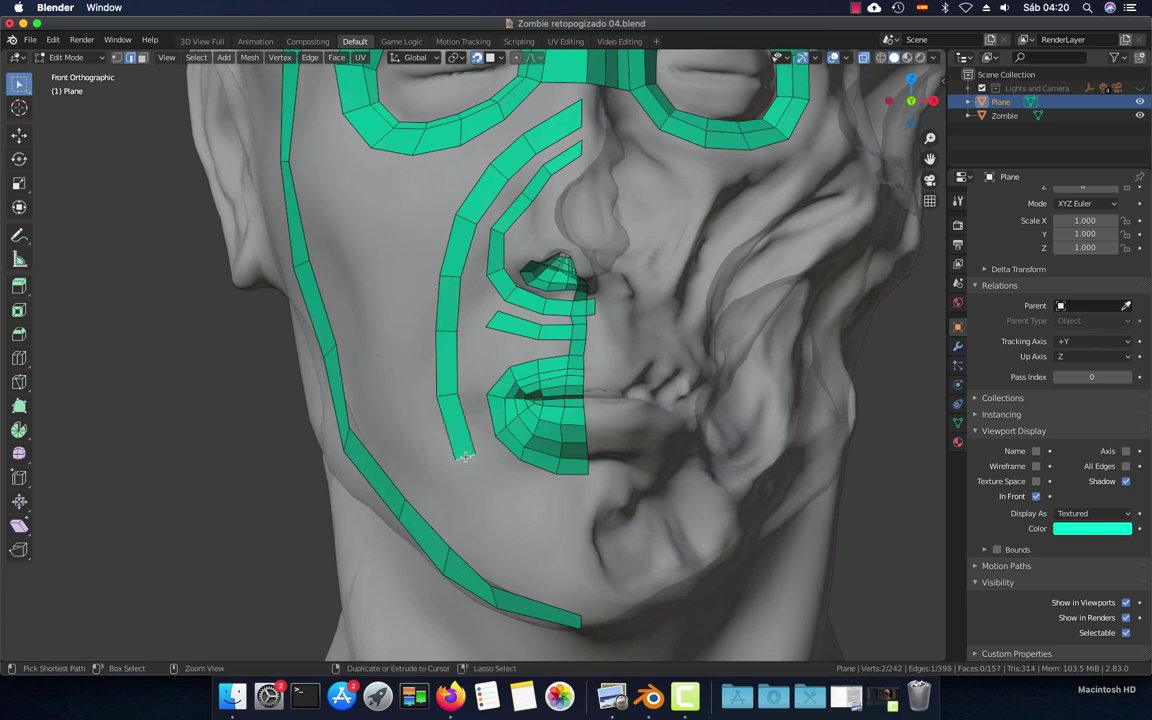
{"action": "right_click", "coordinate": [500, 500], "text": "ctrl"}
{"action": "right_click", "coordinate": [546, 530], "text": "ctrl"}
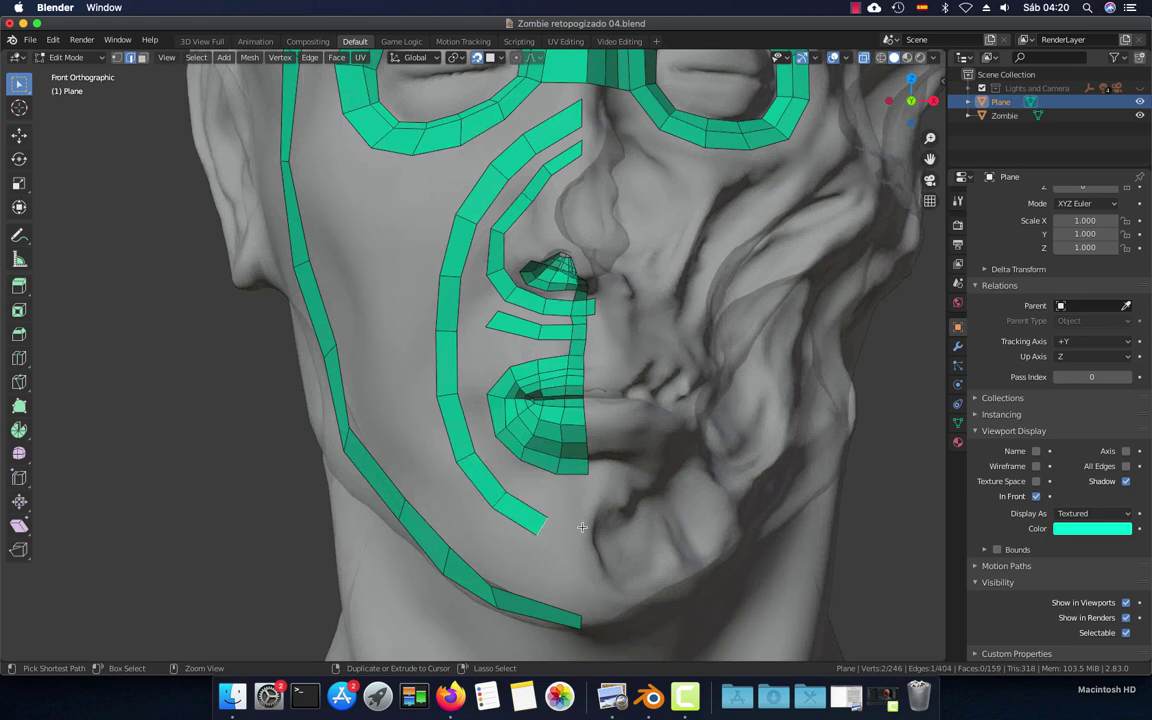
{"action": "right_click", "coordinate": [582, 527], "text": "ctrl"}
{"action": "scroll", "coordinate": [582, 527], "scroll_direction": "down", "scroll_amount": 2}
{"action": "scroll", "coordinate": [535, 467], "scroll_direction": "down", "scroll_amount": 3}
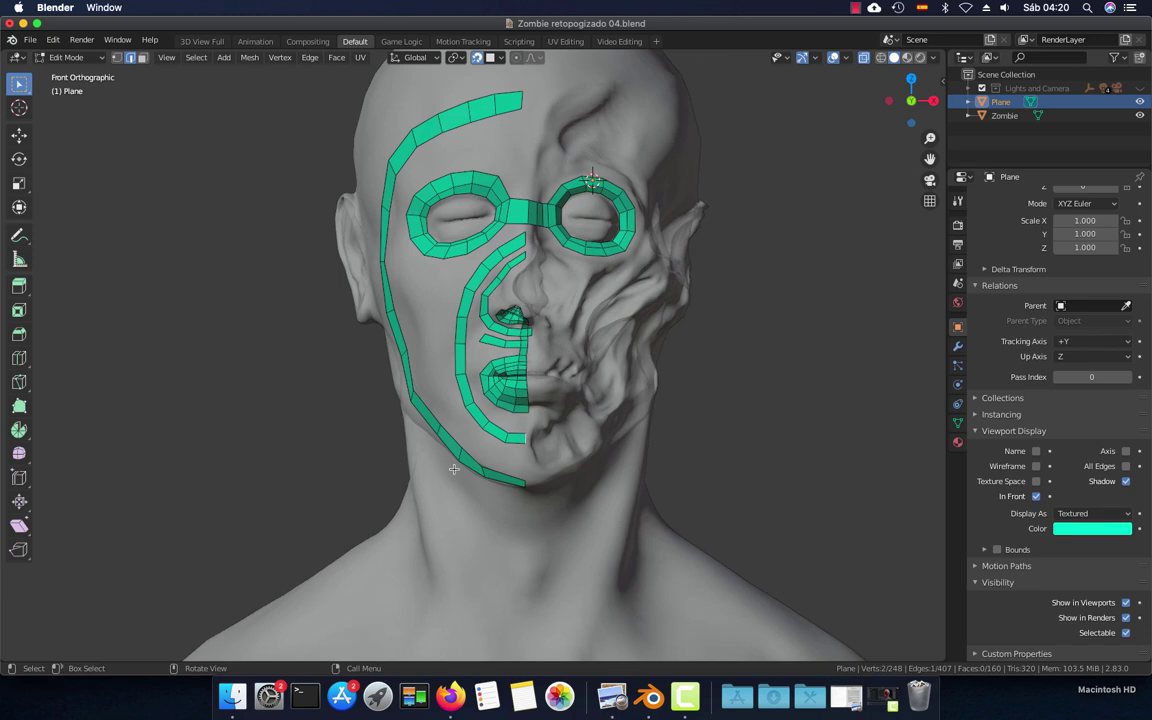
{"action": "mouse_move", "coordinate": [454, 469]}
{"action": "middle_mouse_down"}
{"action": "mouse_move", "coordinate": [611, 479]}
{"action": "mouse_move", "coordinate": [477, 468]}
{"action": "middle_mouse_up"}
In front view, fill faces bridging the chin to the cheek strips and the upper-lip strip to the lip loop
{"action": "key", "text": "KP_1"}
{"action": "scroll", "coordinate": [477, 468], "scroll_direction": "up", "scroll_amount": 2}
{"action": "scroll", "coordinate": [500, 420], "scroll_direction": "up", "scroll_amount": 2}
{"action": "scroll", "coordinate": [540, 344], "scroll_direction": "up", "scroll_amount": 2}
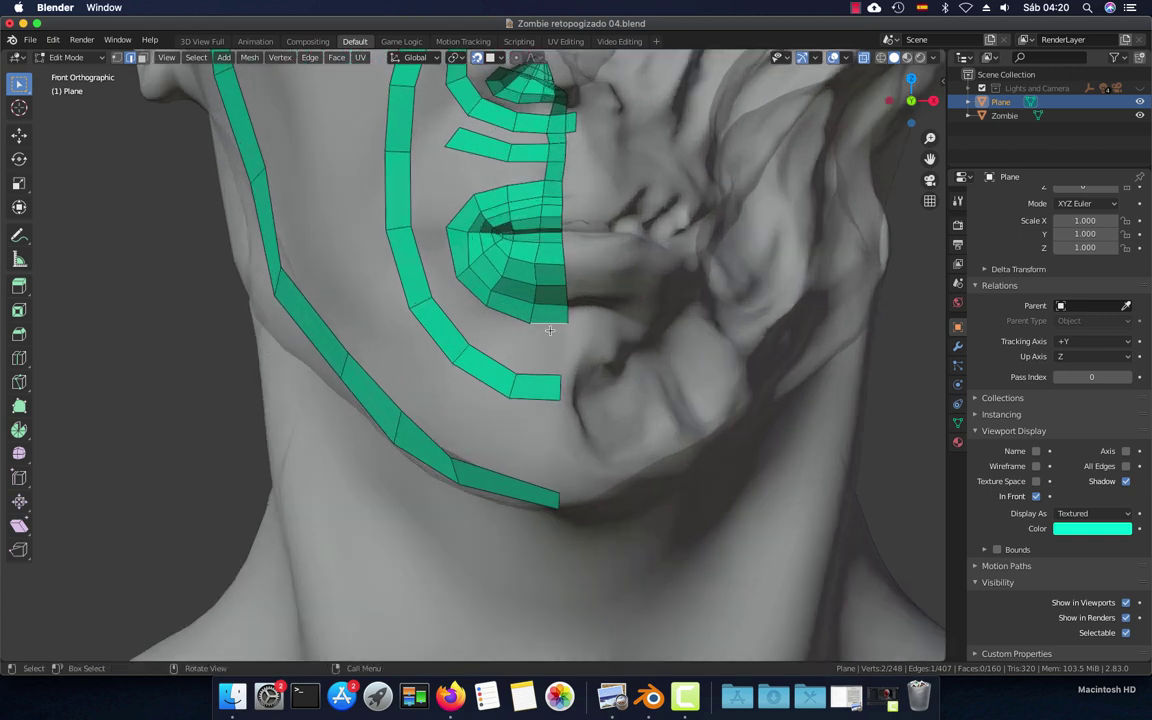
{"action": "left_click", "coordinate": [536, 372], "text": "shift"}
{"action": "key", "text": "f"}
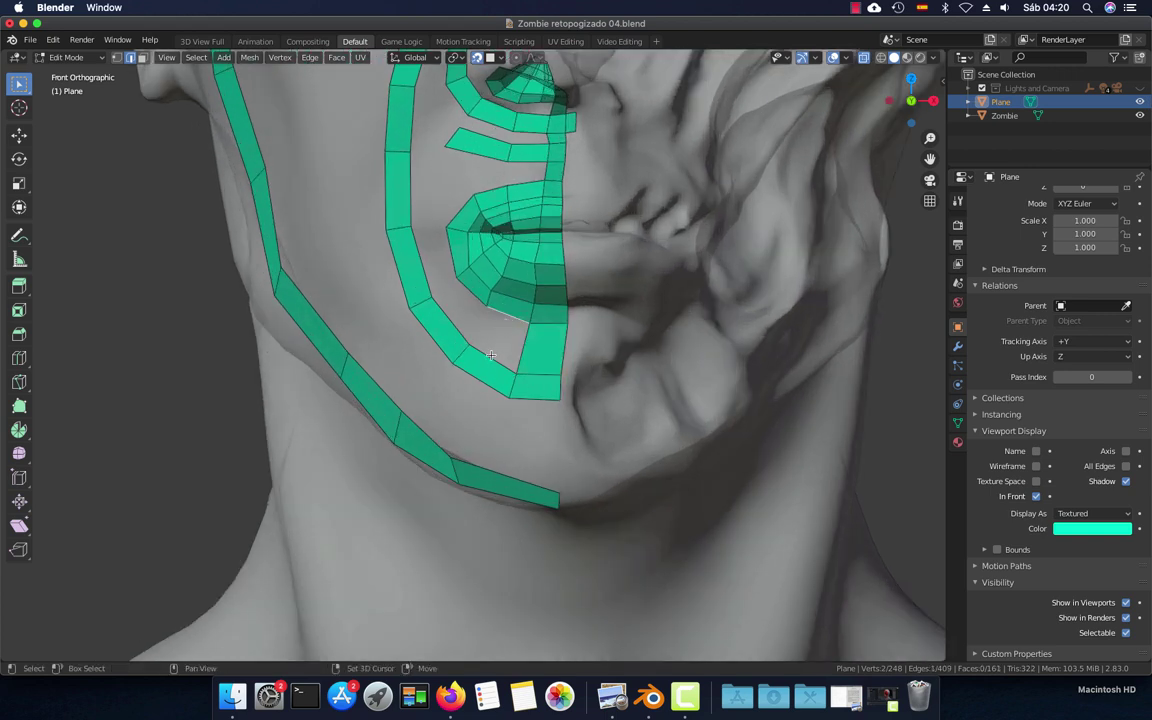
{"action": "key", "text": "f"}
{"action": "key", "text": "f"}
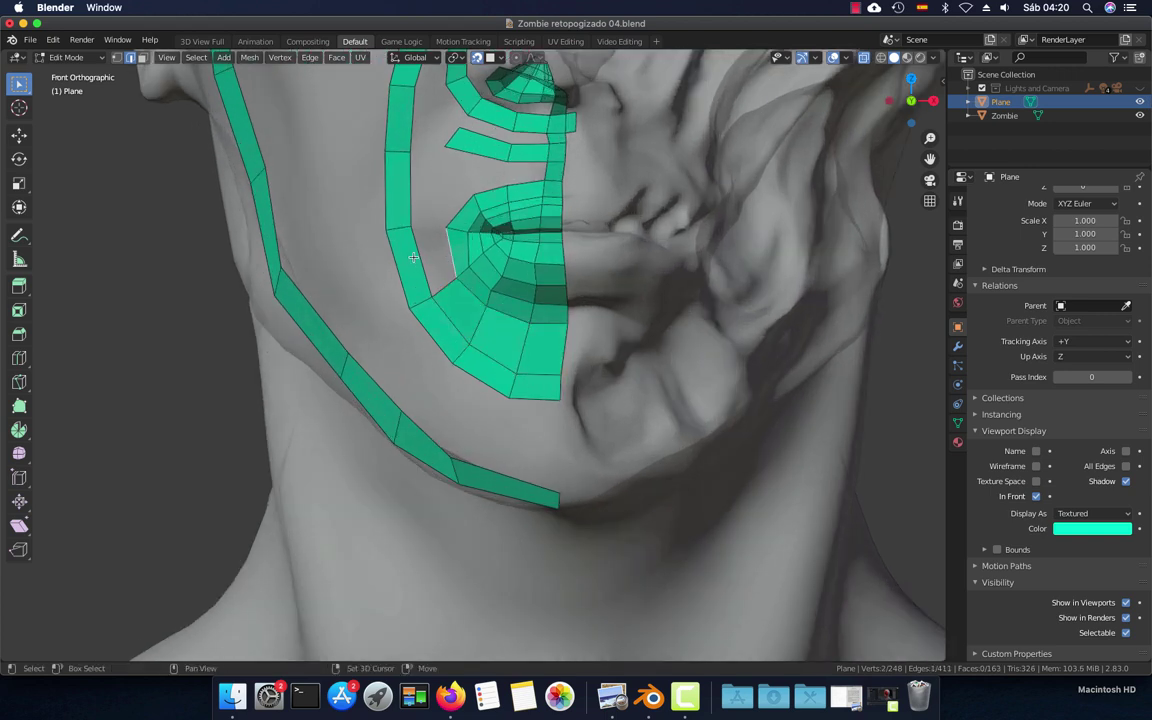
{"action": "scroll", "coordinate": [500, 295], "scroll_direction": "up", "scroll_amount": 2}
{"action": "scroll", "coordinate": [537, 316], "scroll_direction": "up", "scroll_amount": 1}
{"action": "key", "text": "f"}
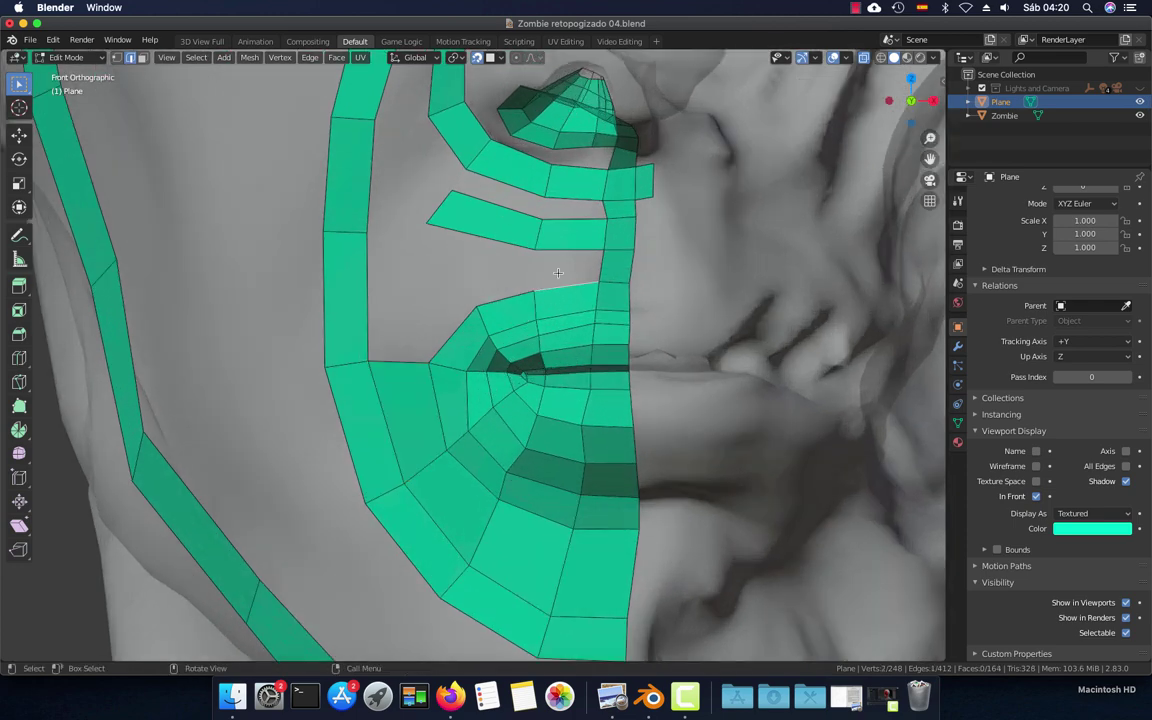
{"action": "key", "text": "f"}
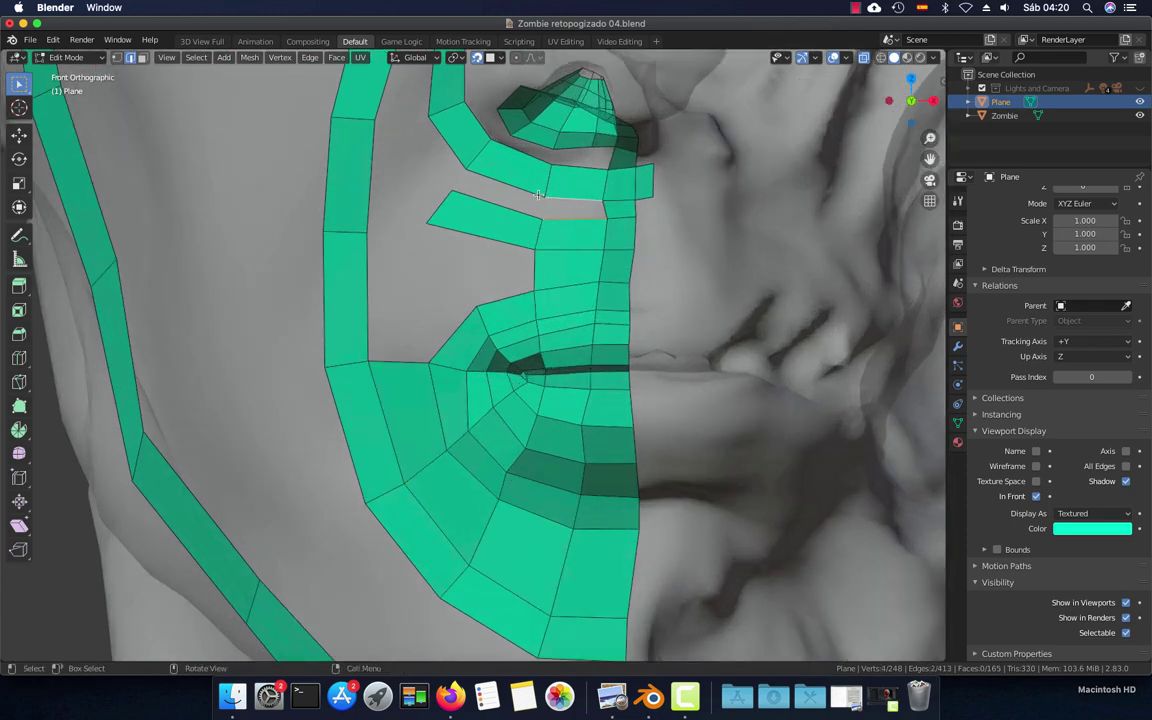
{"action": "key", "text": "f"}
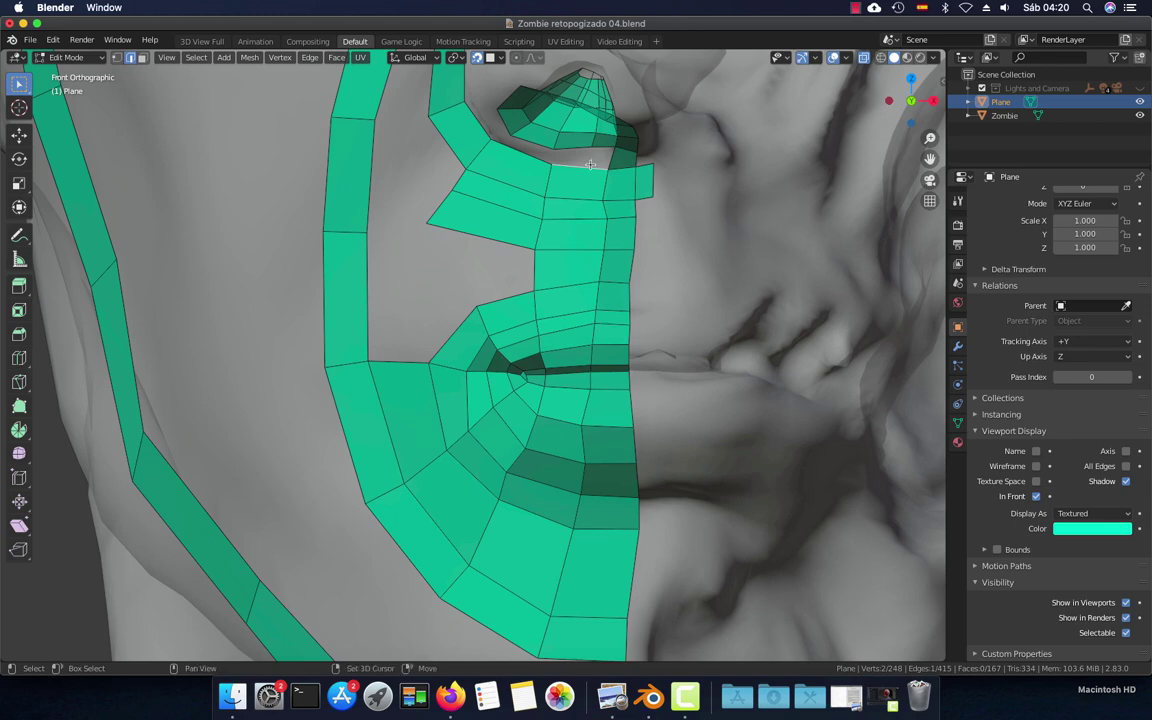
Cut a vertical edge loop through the lip strip and slide it up under the nose
{"action": "scroll", "coordinate": [589, 162], "scroll_direction": "up", "scroll_amount": 2}
{"action": "scroll", "coordinate": [506, 316], "scroll_direction": "up", "scroll_amount": 2}
{"action": "scroll", "coordinate": [500, 386], "scroll_direction": "down", "scroll_amount": 2}
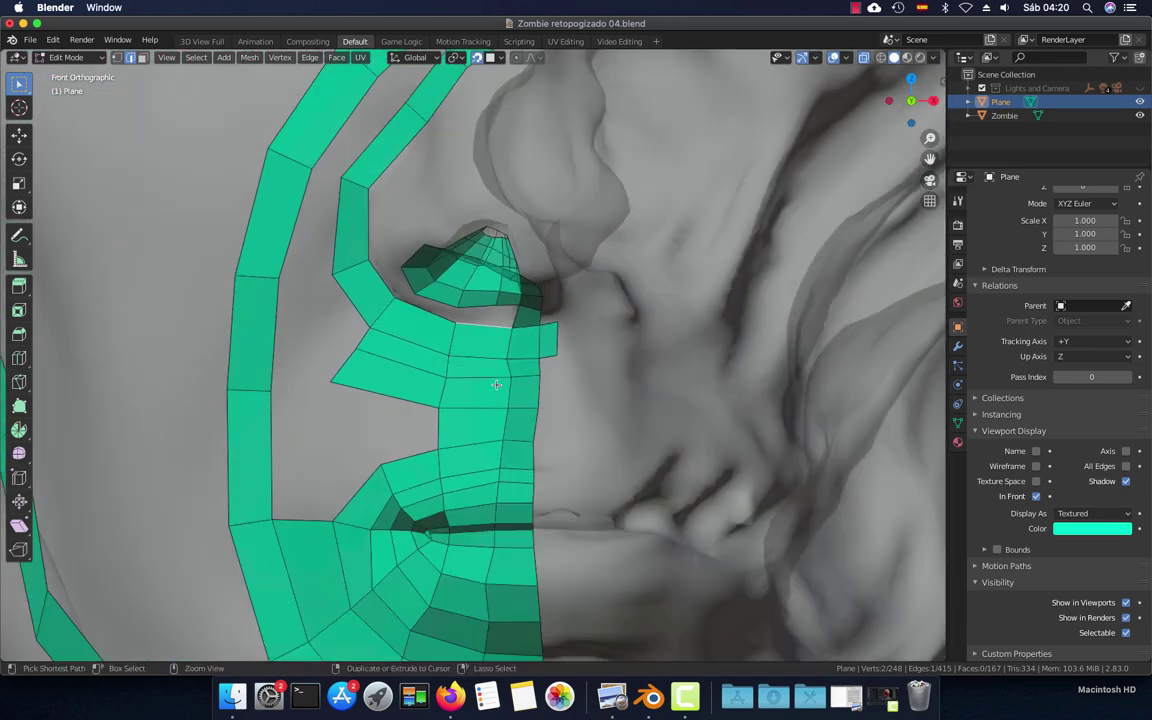
{"action": "key", "text": "ctrl+r"}
{"action": "left_click", "coordinate": [499, 390]}
{"action": "right_click", "coordinate": [499, 390]}
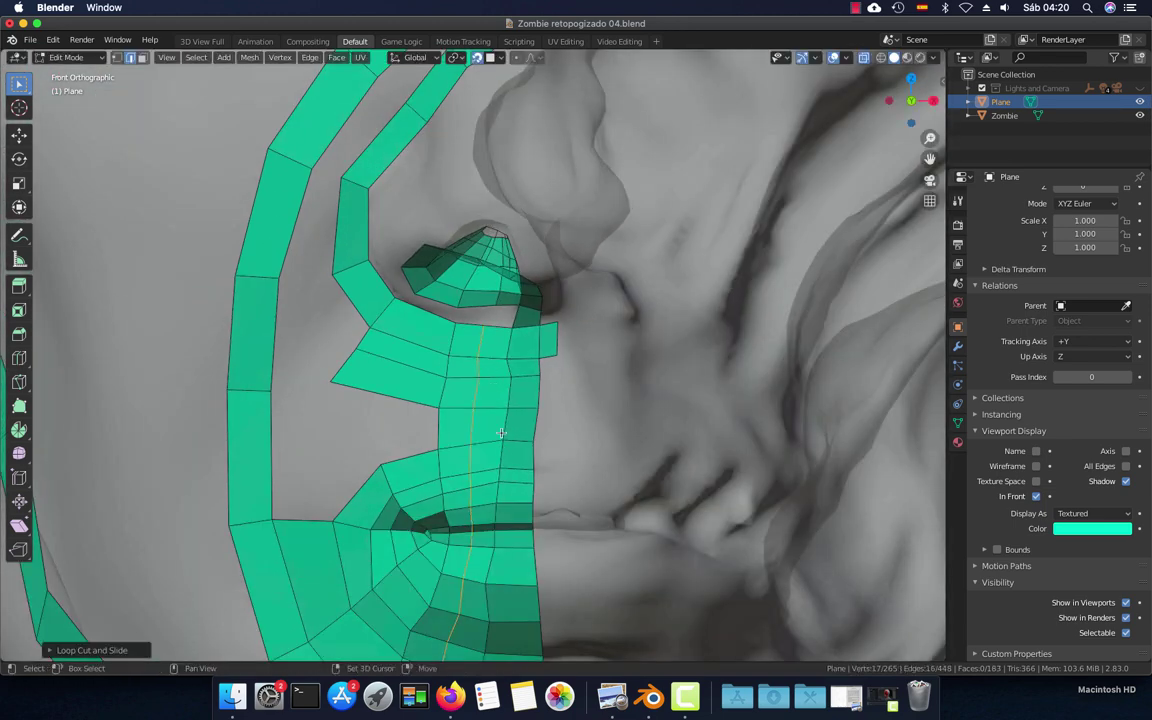
{"action": "middle_click_drag", "start_coordinate": [499, 390], "coordinate": [482, 318], "text": "shift"}
{"action": "key", "text": "g"}
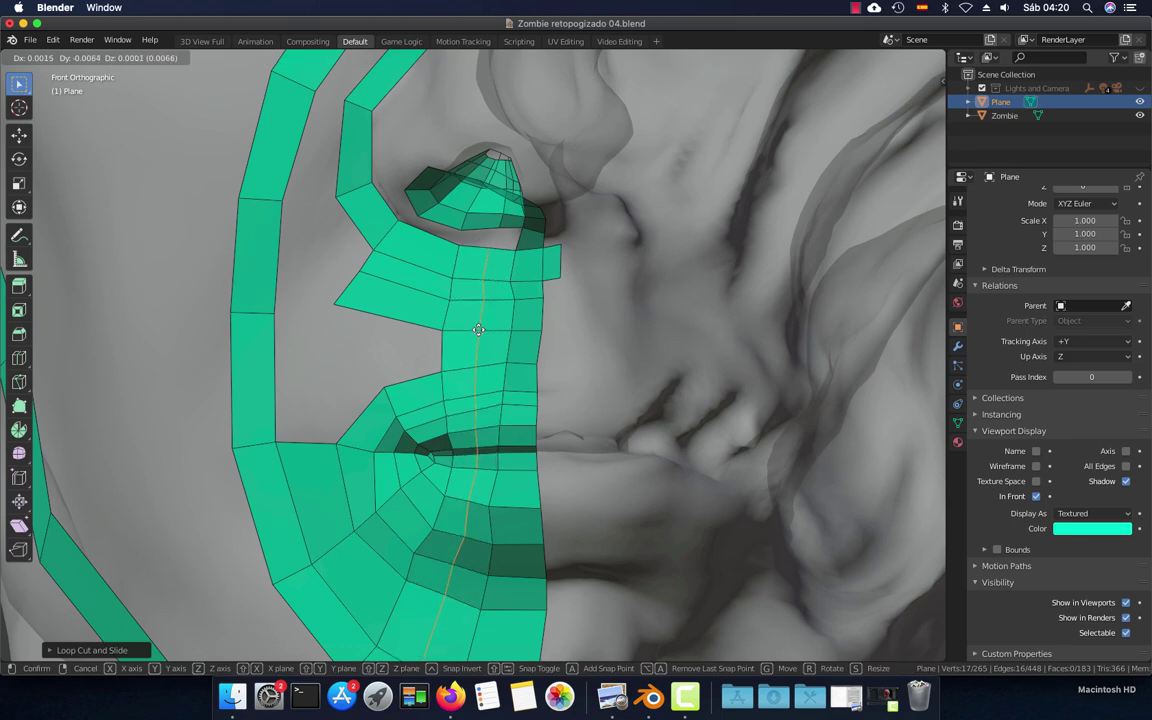
{"action": "left_click", "coordinate": [478, 330]}
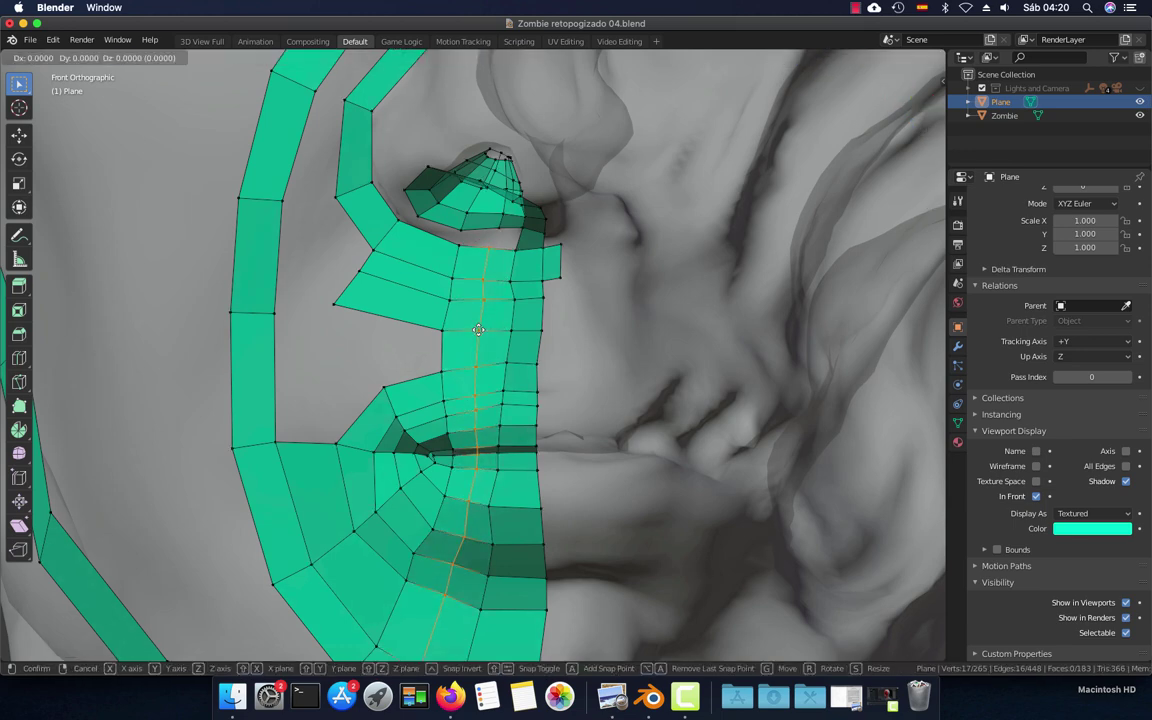
{"action": "mouse_move", "coordinate": [478, 330]}
{"action": "middle_mouse_down"}
{"action": "mouse_move", "coordinate": [544, 352]}
{"action": "mouse_move", "coordinate": [523, 268]}
{"action": "mouse_move", "coordinate": [490, 364]}
{"action": "mouse_move", "coordinate": [532, 212]}
{"action": "middle_mouse_up"}
{"action": "scroll", "coordinate": [490, 364], "scroll_direction": "up", "scroll_amount": 3}
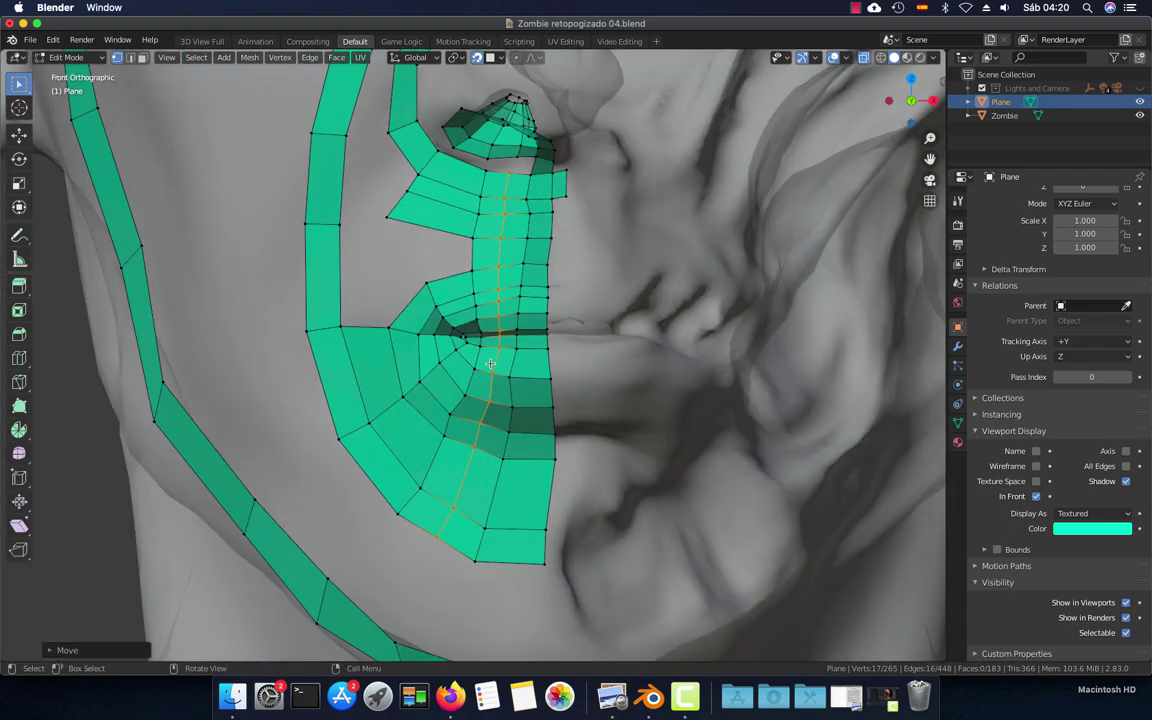
{"action": "scroll", "coordinate": [532, 212], "scroll_direction": "up", "scroll_amount": 4}
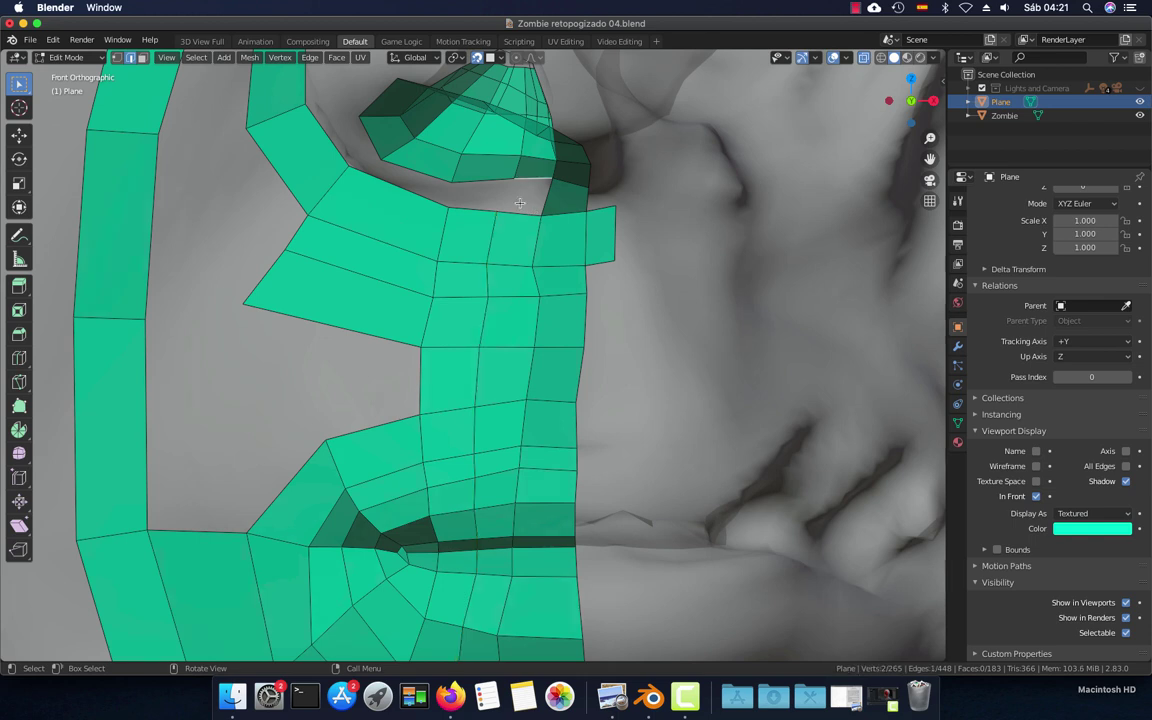
Reposition the vertices just below the nose and frame the nostril area
{"action": "mouse_move", "coordinate": [478, 194]}
{"action": "left_mouse_down"}
{"action": "mouse_move", "coordinate": [499, 196]}
{"action": "mouse_move", "coordinate": [380, 160]}
{"action": "mouse_move", "coordinate": [362, 120]}
{"action": "left_mouse_up"}
{"action": "left_click", "coordinate": [355, 146]}
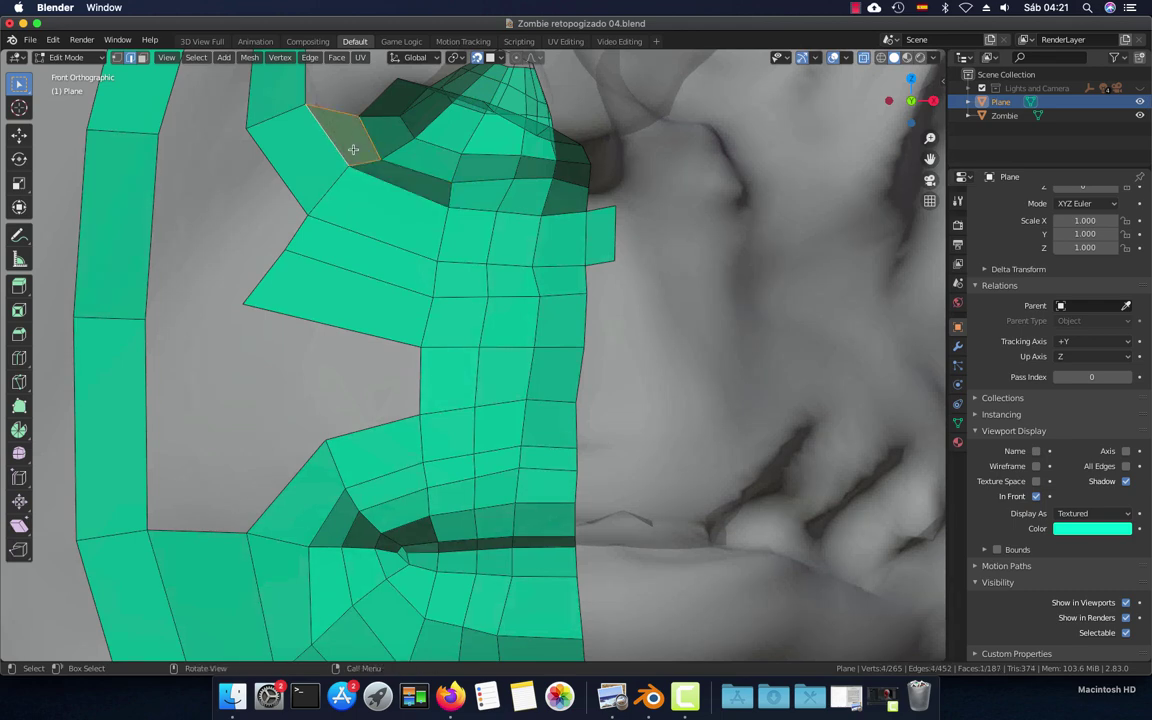
{"action": "middle_click_drag", "start_coordinate": [355, 147], "coordinate": [385, 330], "text": "shift"}
{"action": "scroll", "coordinate": [385, 330], "scroll_direction": "down", "scroll_amount": 2}
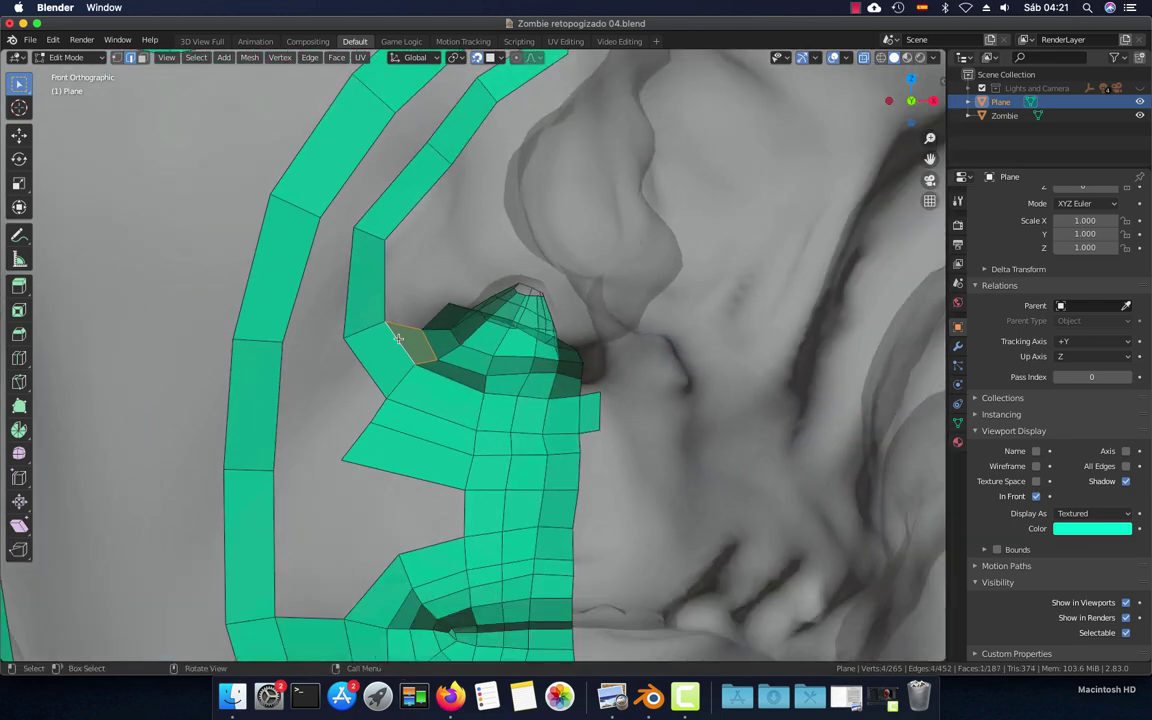
{"action": "mouse_move", "coordinate": [398, 338]}
{"action": "middle_mouse_down", "text": "shift"}
{"action": "mouse_move", "coordinate": [455, 307]}
{"action": "mouse_move", "coordinate": [503, 339]}
{"action": "middle_mouse_up", "text": "shift"}
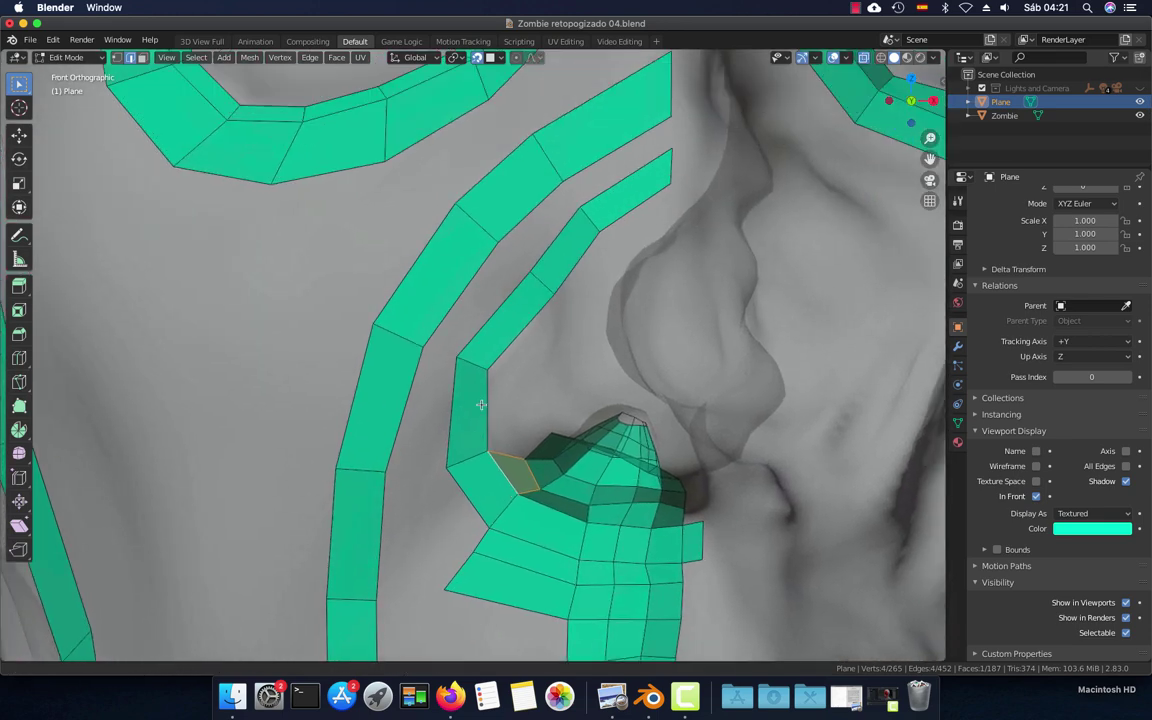
{"action": "scroll", "coordinate": [475, 392], "scroll_direction": "up", "scroll_amount": 2}
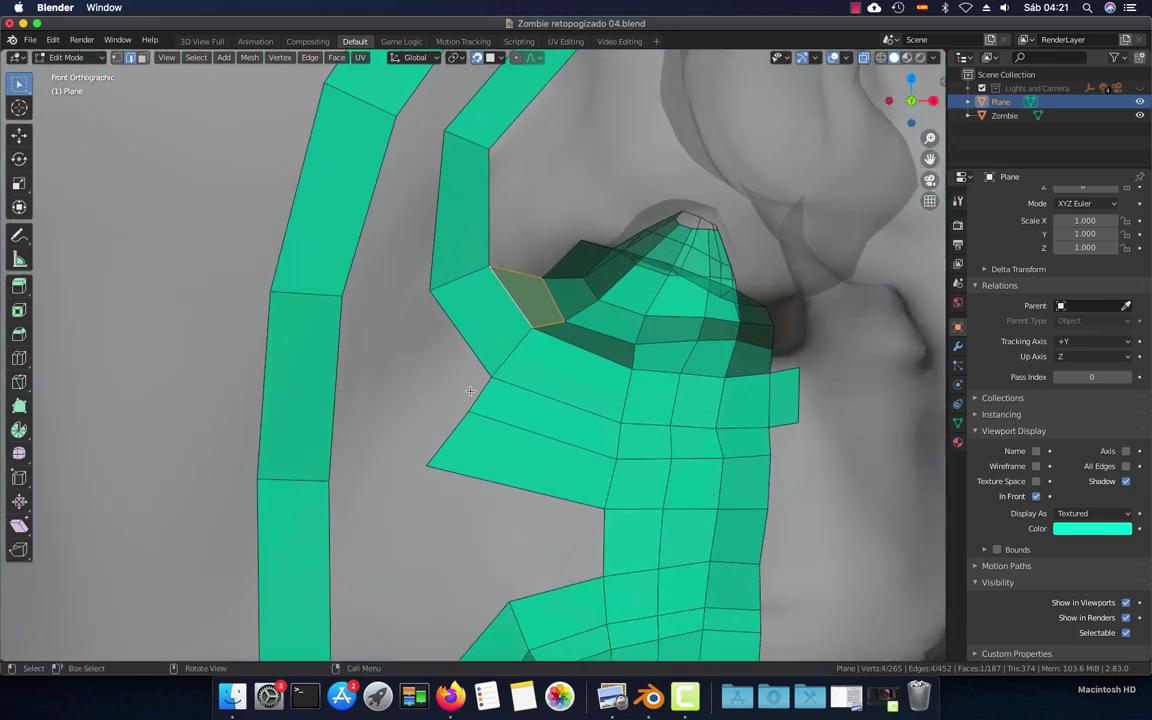
Delete the horizontal edge loop running across the upper-lip strip
{"action": "left_click", "coordinate": [545, 440], "text": "alt"}
{"action": "key", "text": "x"}
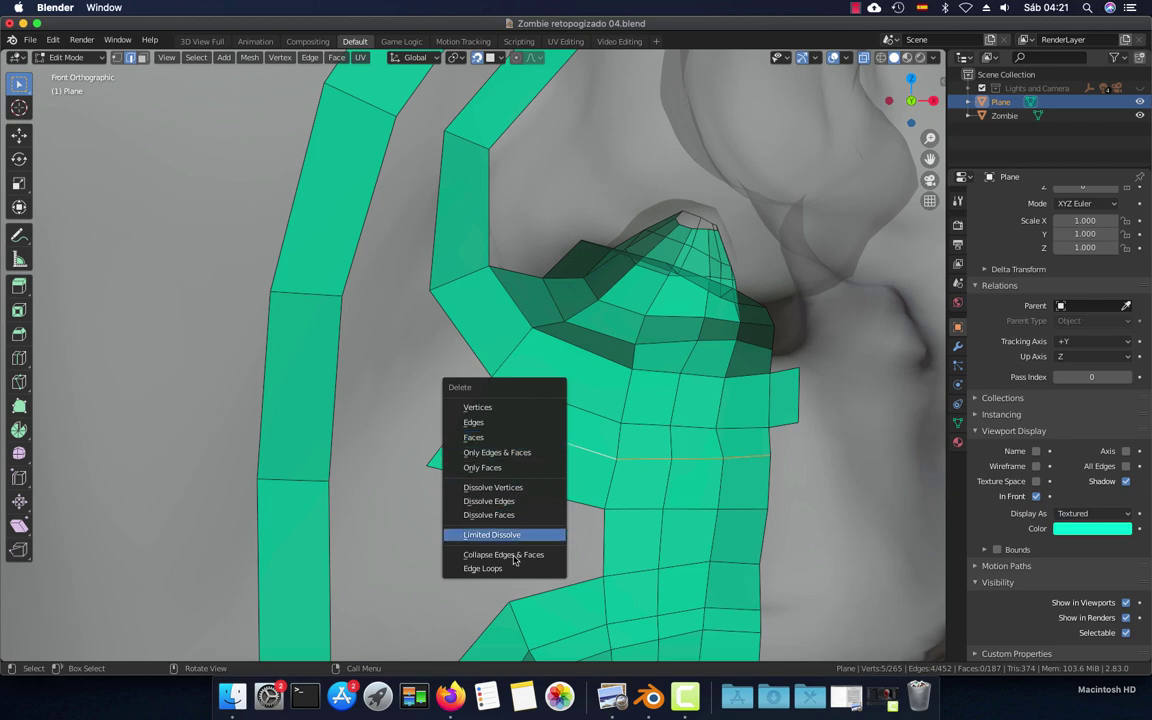
{"action": "left_click", "coordinate": [512, 568]}
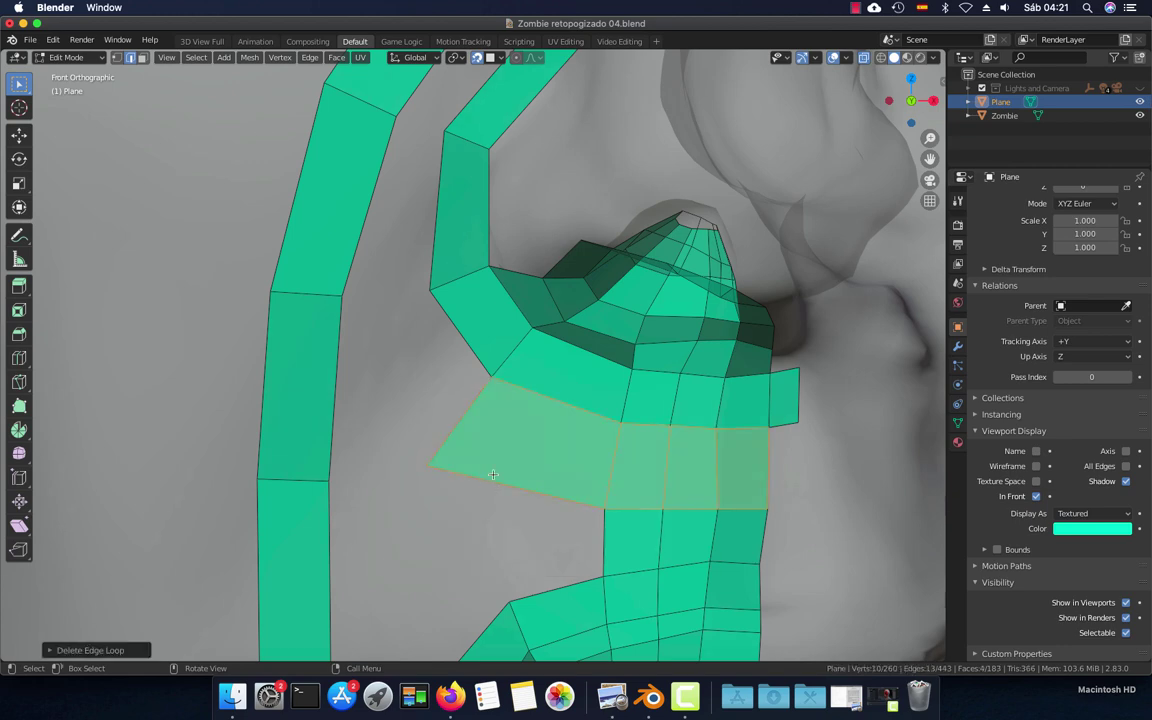
{"action": "left_click", "coordinate": [453, 333]}
{"action": "scroll", "coordinate": [440, 393], "scroll_direction": "down", "scroll_amount": 4}
{"action": "scroll", "coordinate": [423, 437], "scroll_direction": "up", "scroll_amount": 3}
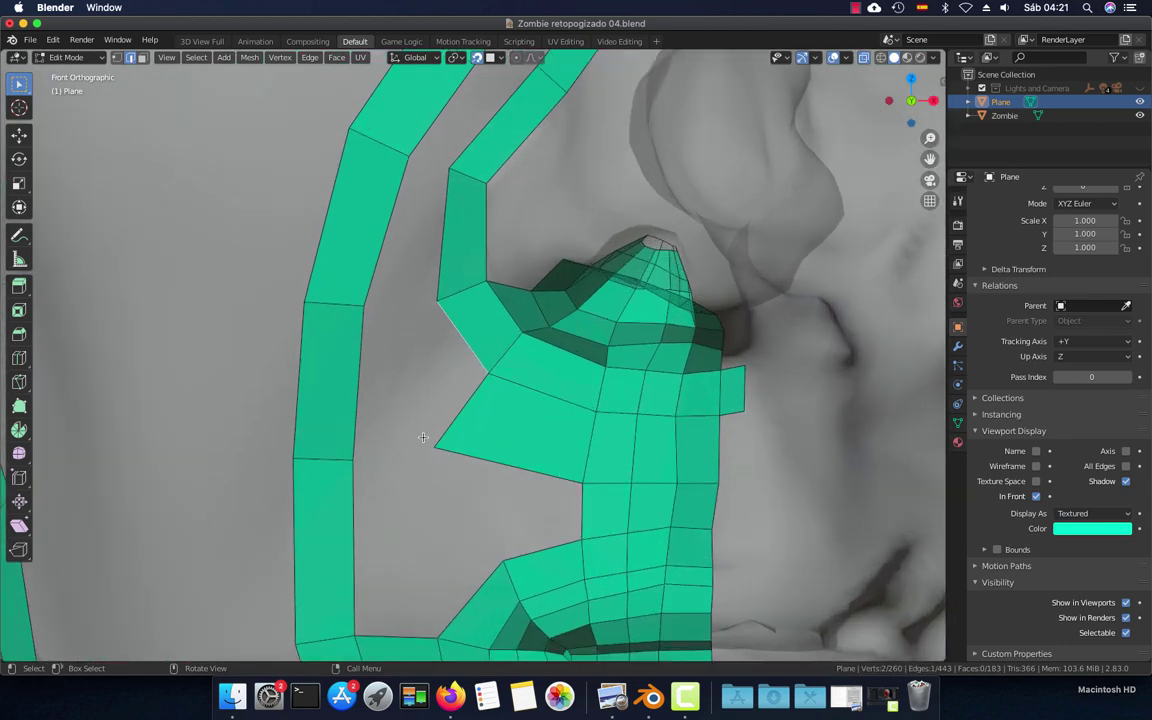
{"action": "scroll", "coordinate": [423, 438], "scroll_direction": "down", "scroll_amount": 2}
Fill the chin-side gap and the adjacent cheek gap with new faces
{"action": "left_click", "coordinate": [503, 446]}
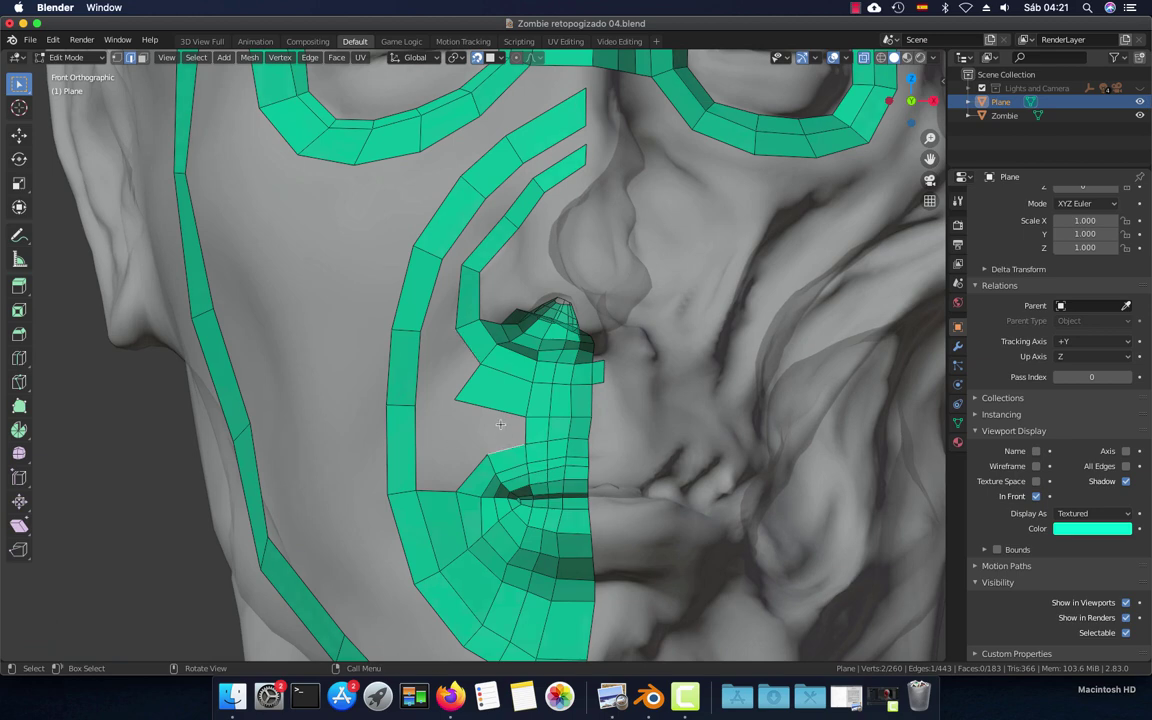
{"action": "left_click", "coordinate": [526, 430], "text": "shift"}
{"action": "left_click", "coordinate": [490, 408], "text": "shift"}
{"action": "key", "text": "f"}
{"action": "scroll", "coordinate": [489, 478], "scroll_direction": "up", "scroll_amount": 2}
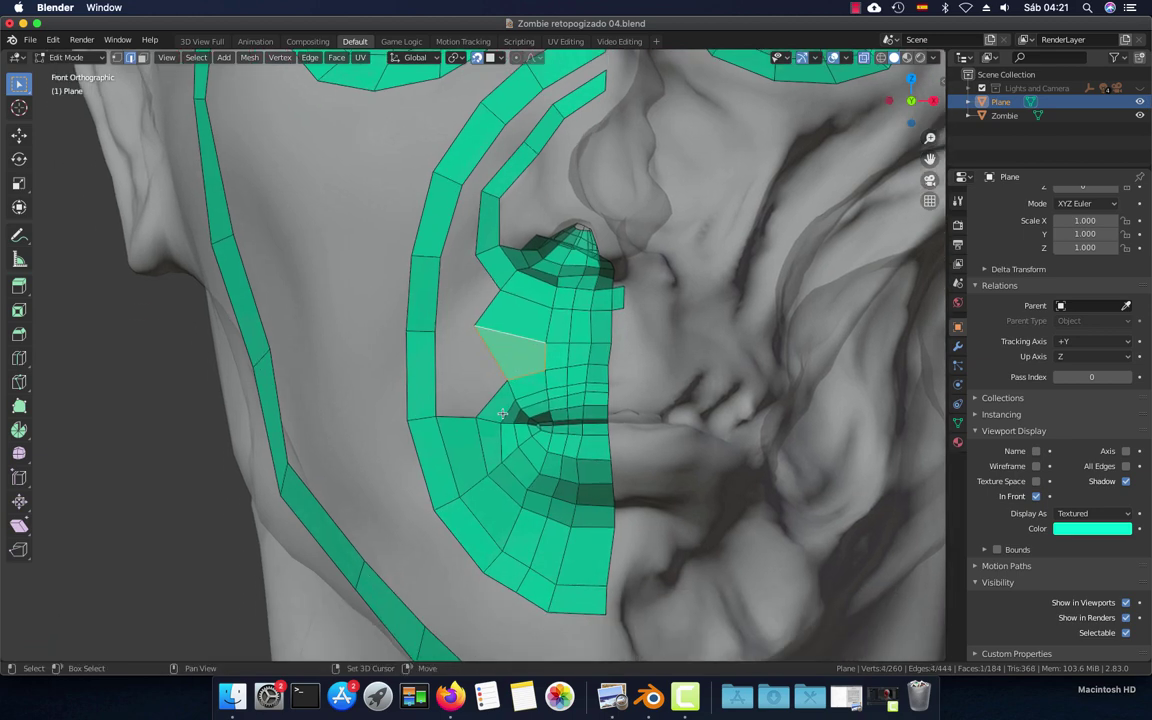
{"action": "scroll", "coordinate": [463, 396], "scroll_direction": "up", "scroll_amount": 2}
{"action": "left_click", "coordinate": [495, 427]}
{"action": "left_click", "coordinate": [420, 396], "text": "shift"}
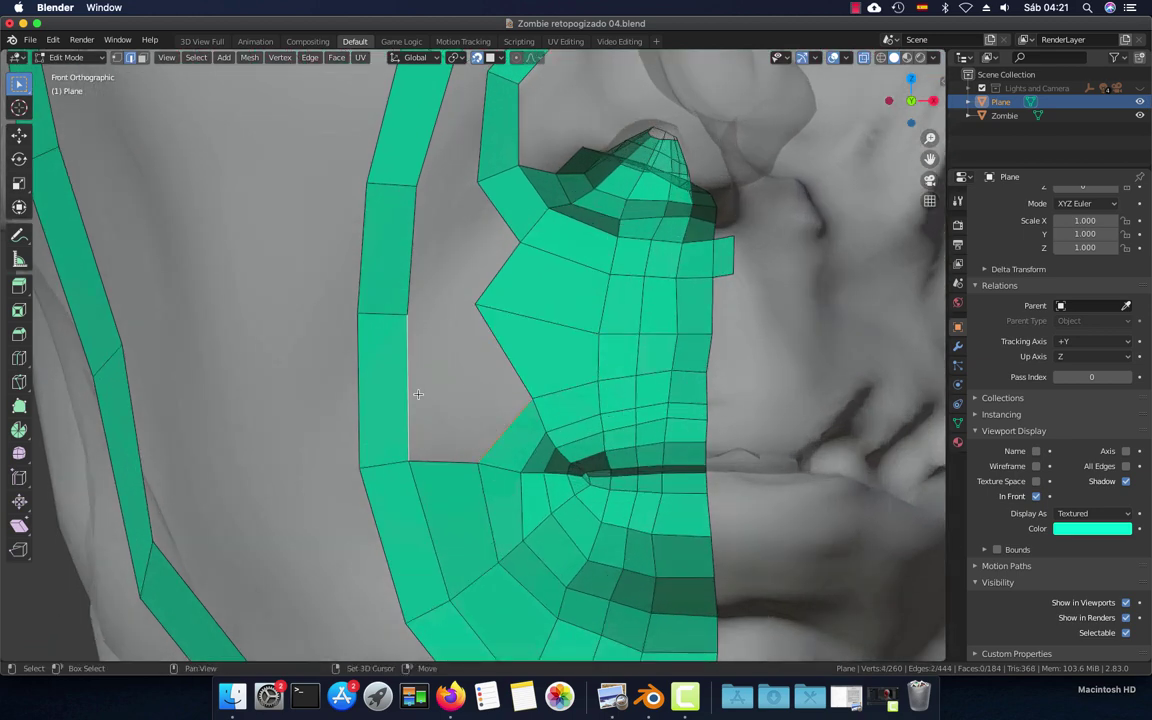
{"action": "key", "text": "f"}
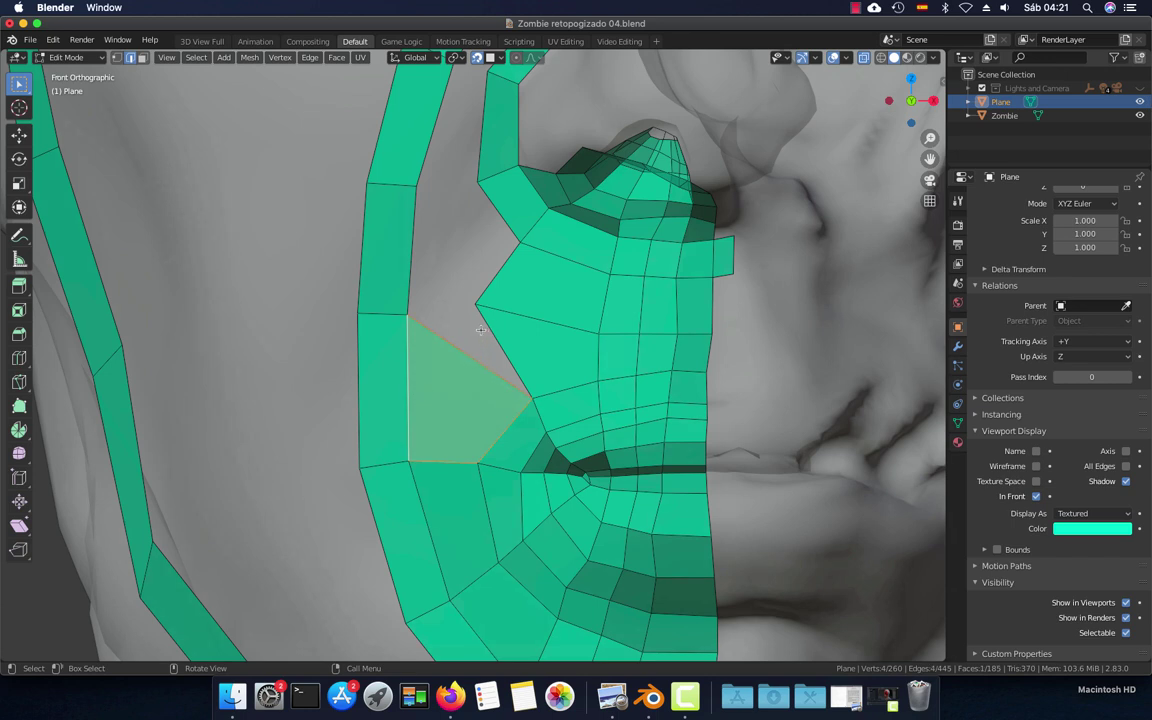
Move the notch vertex on the lip strip onto the mesh border, discarding a trial triangle fill
{"action": "key", "text": "1"}
{"action": "key", "text": "2"}
{"action": "key", "text": "1"}
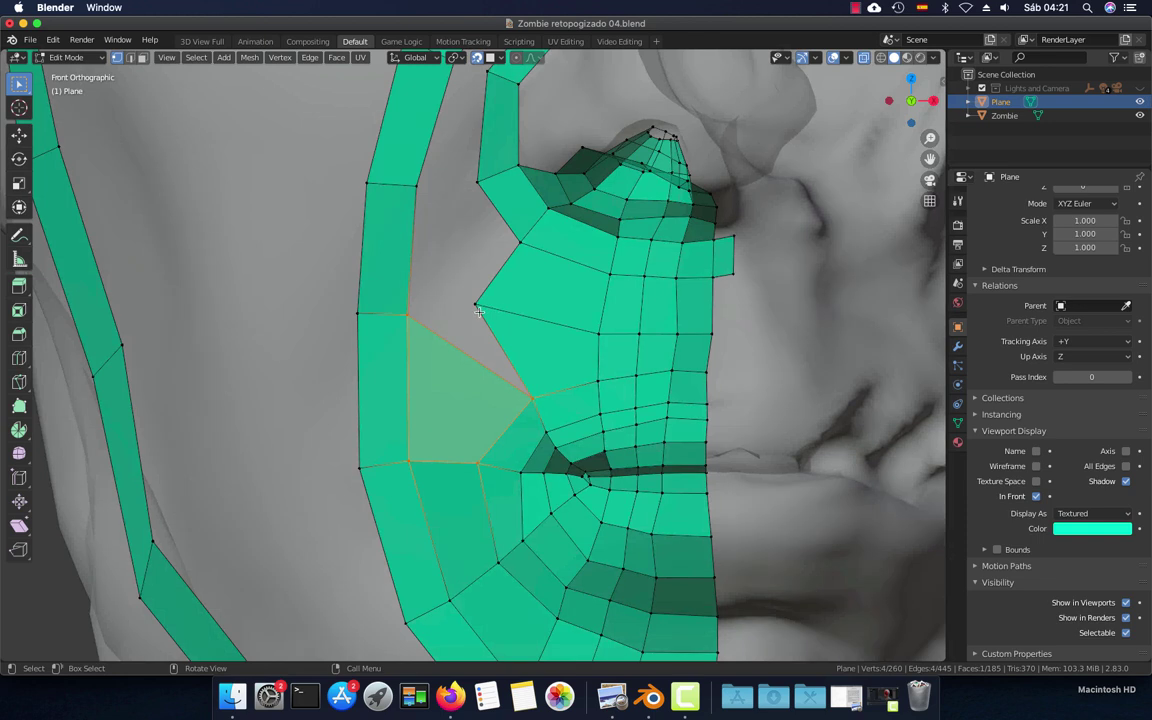
{"action": "left_click", "coordinate": [476, 305]}
{"action": "key", "text": "g"}
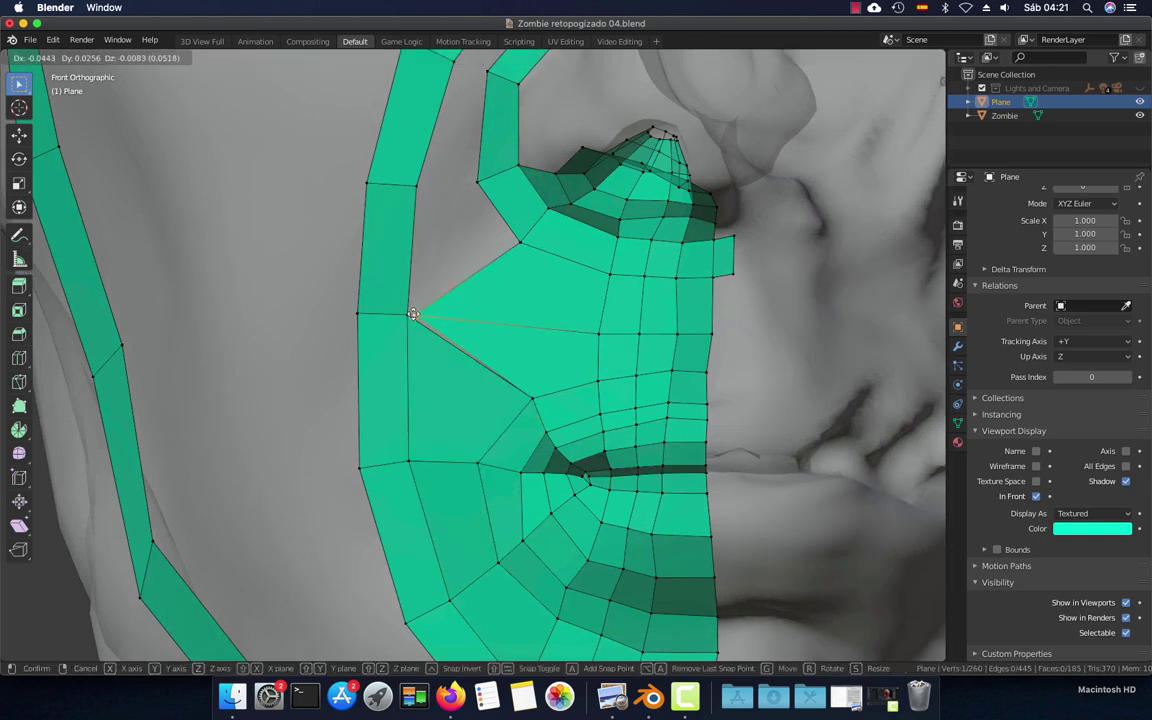
{"action": "key", "text": "Escape"}
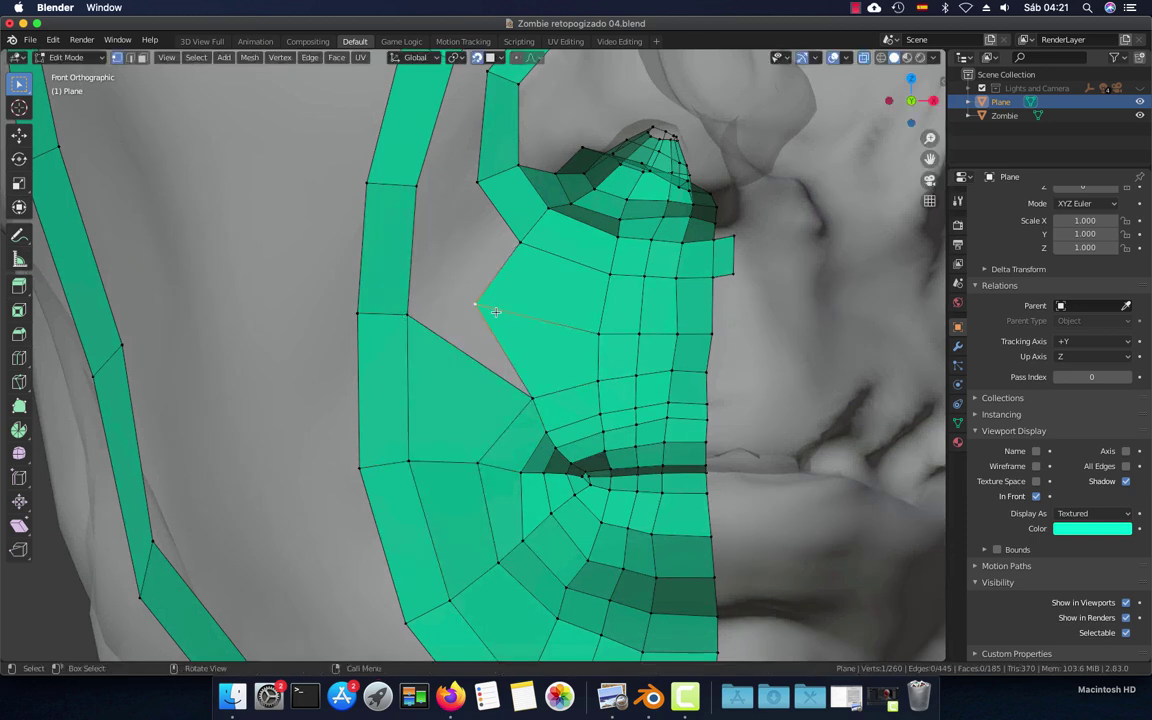
{"action": "key", "text": "g"}
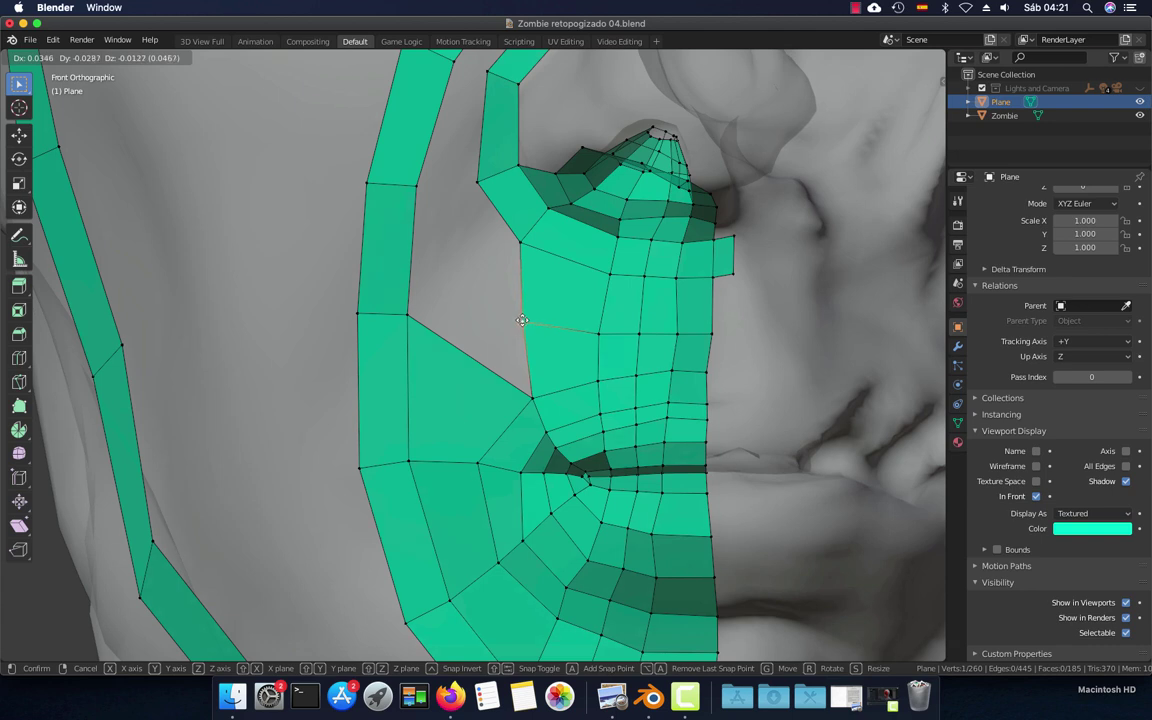
{"action": "left_click", "coordinate": [521, 319]}
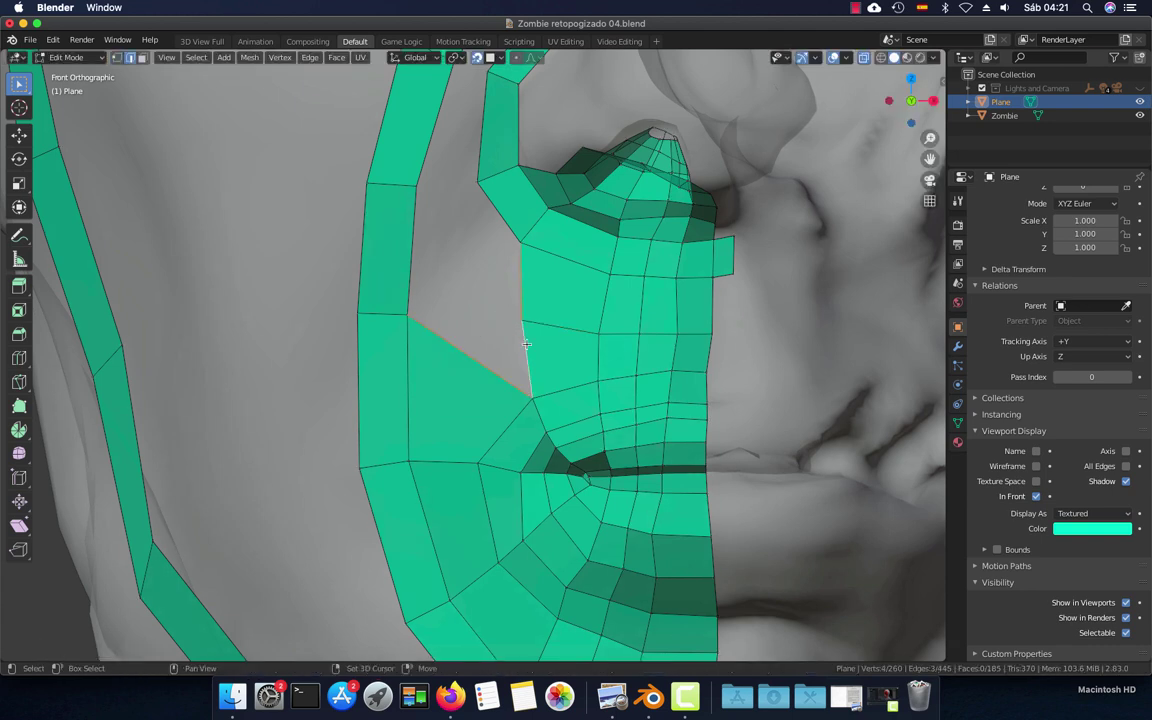
{"action": "key", "text": "f"}
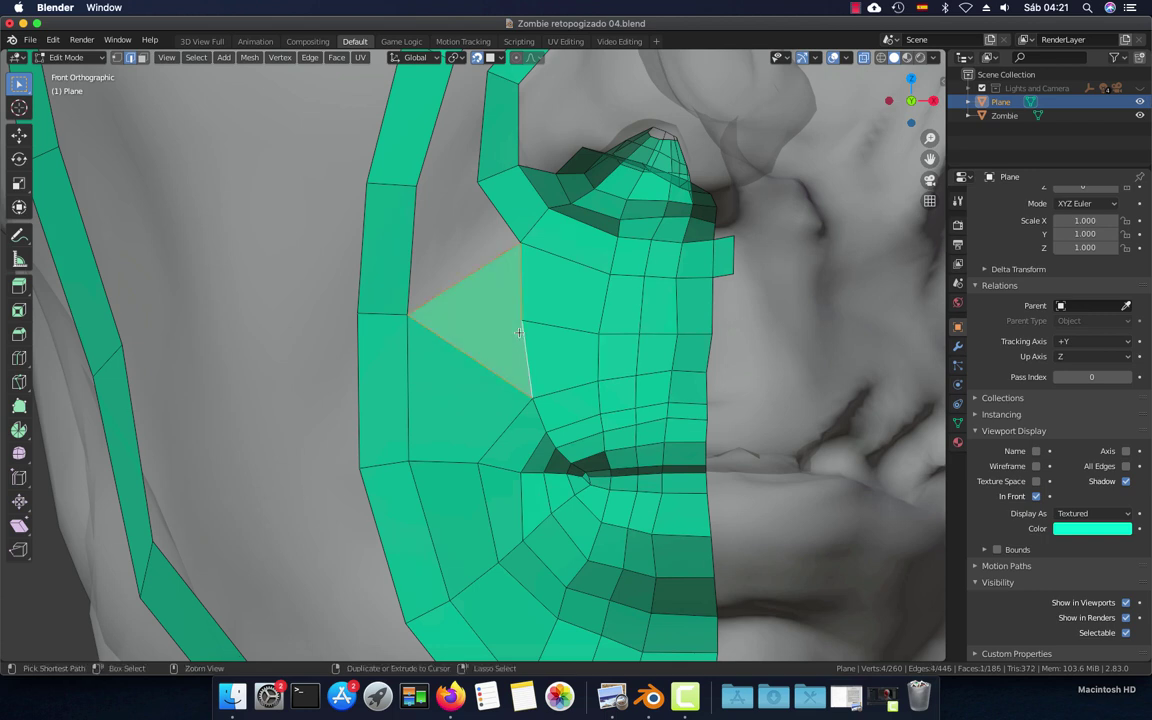
{"action": "key", "text": "ctrl+z"}
Extrude a border vertex into the cheek gap and fill a quad from the four vertices
{"action": "left_click", "coordinate": [516, 324]}
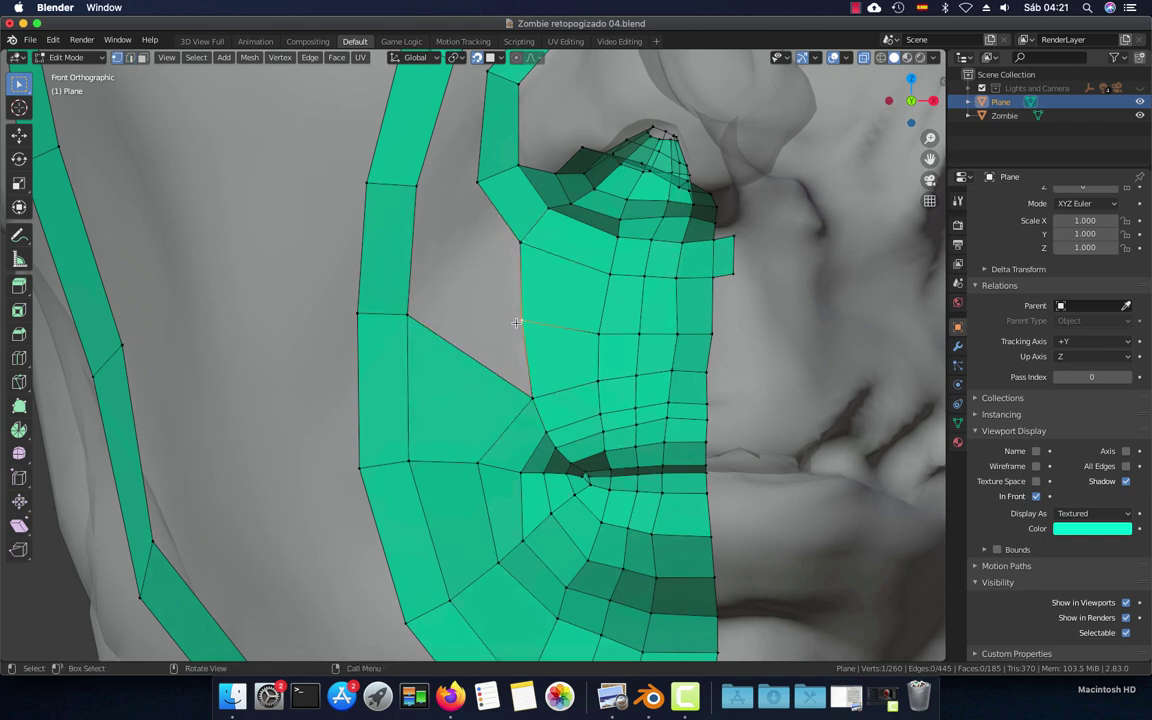
{"action": "key", "text": "e"}
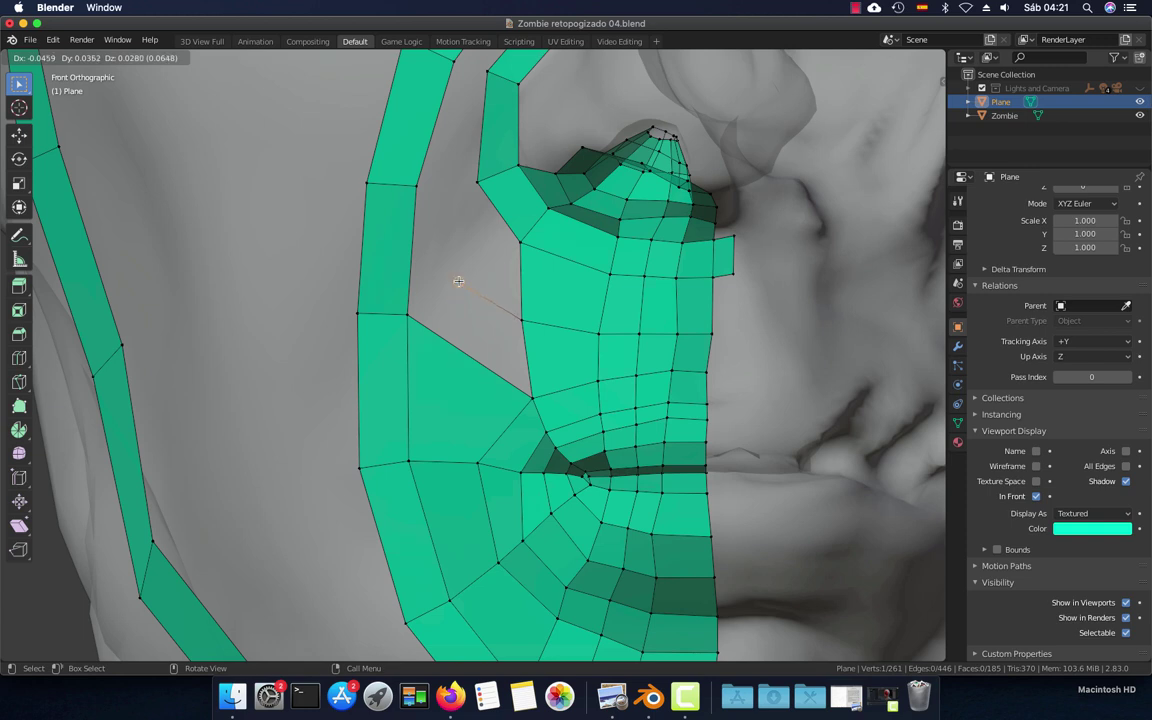
{"action": "left_click", "coordinate": [458, 281]}
{"action": "left_click", "coordinate": [407, 316], "text": "shift"}
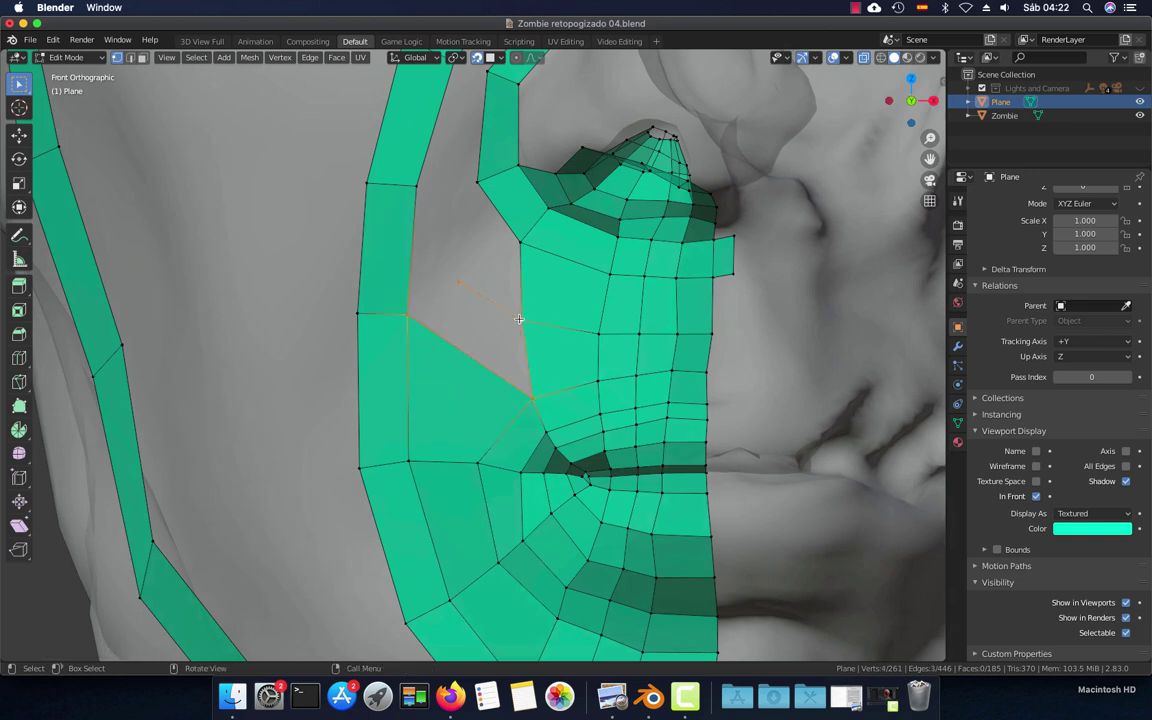
{"action": "key", "text": "f"}
{"action": "scroll", "coordinate": [487, 320], "scroll_direction": "up", "scroll_amount": 2, "text": "shift"}
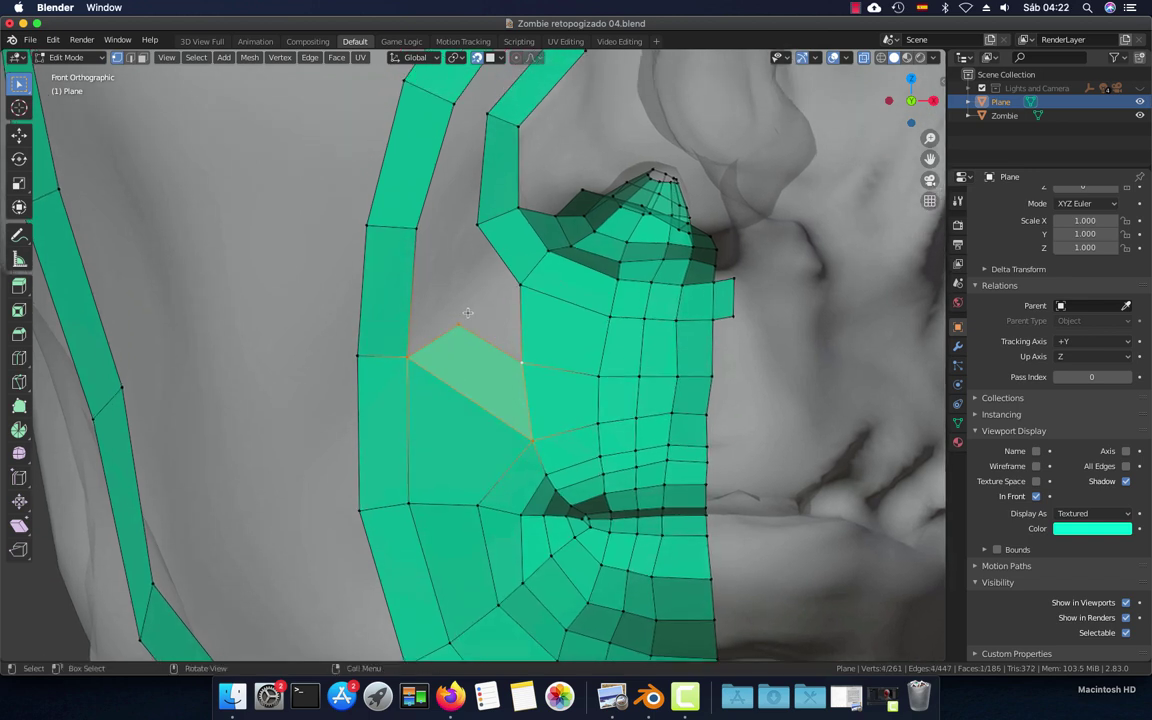
Extrude a new vertex from the mouth loop border and fill two more cheek quads
{"action": "left_click", "coordinate": [467, 313]}
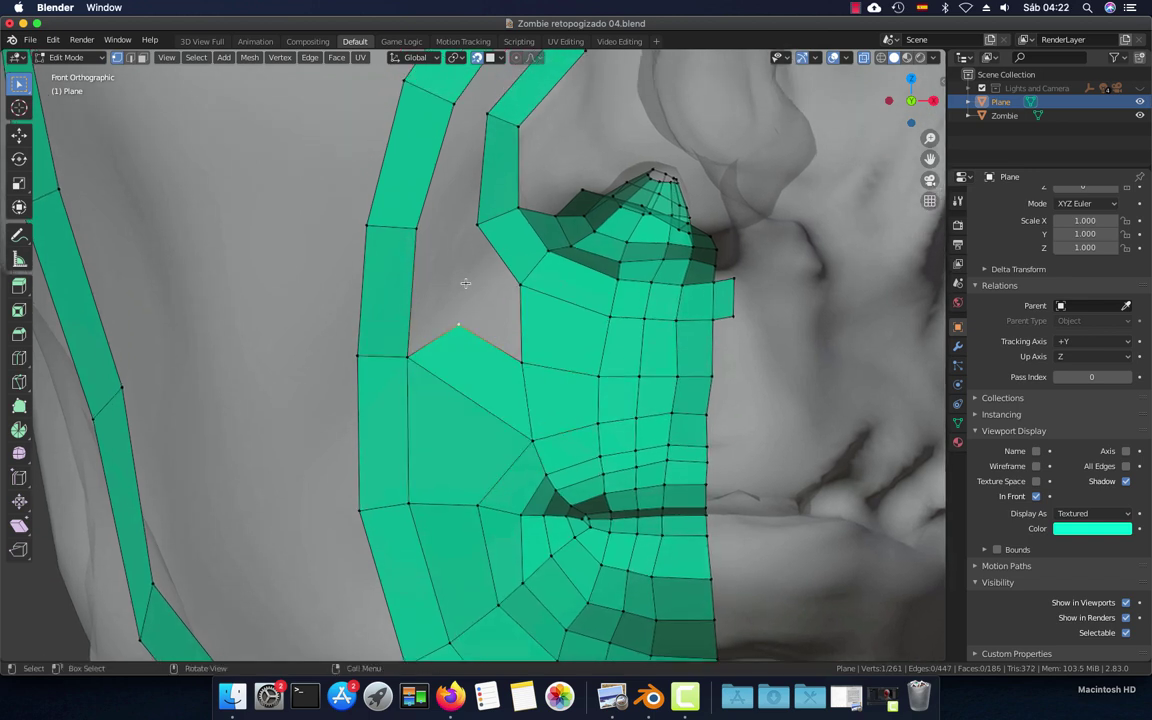
{"action": "key", "text": "e"}
{"action": "left_click", "coordinate": [450, 231]}
{"action": "left_click", "coordinate": [416, 228], "text": "shift"}
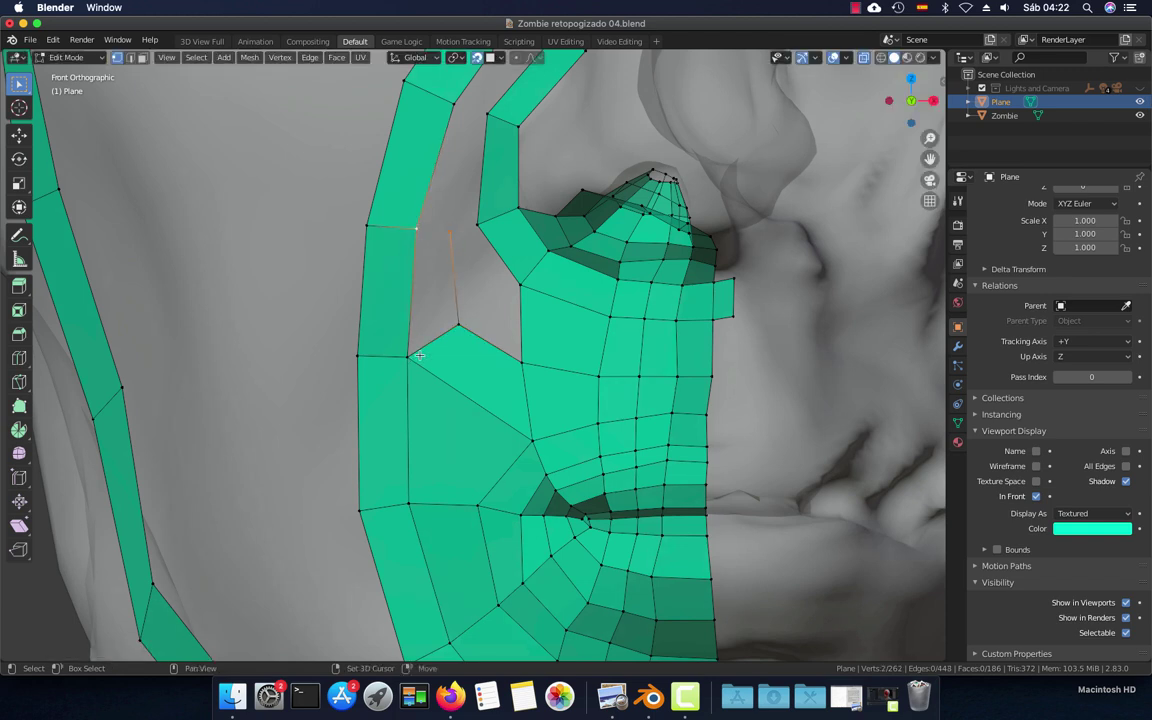
{"action": "key", "text": "f"}
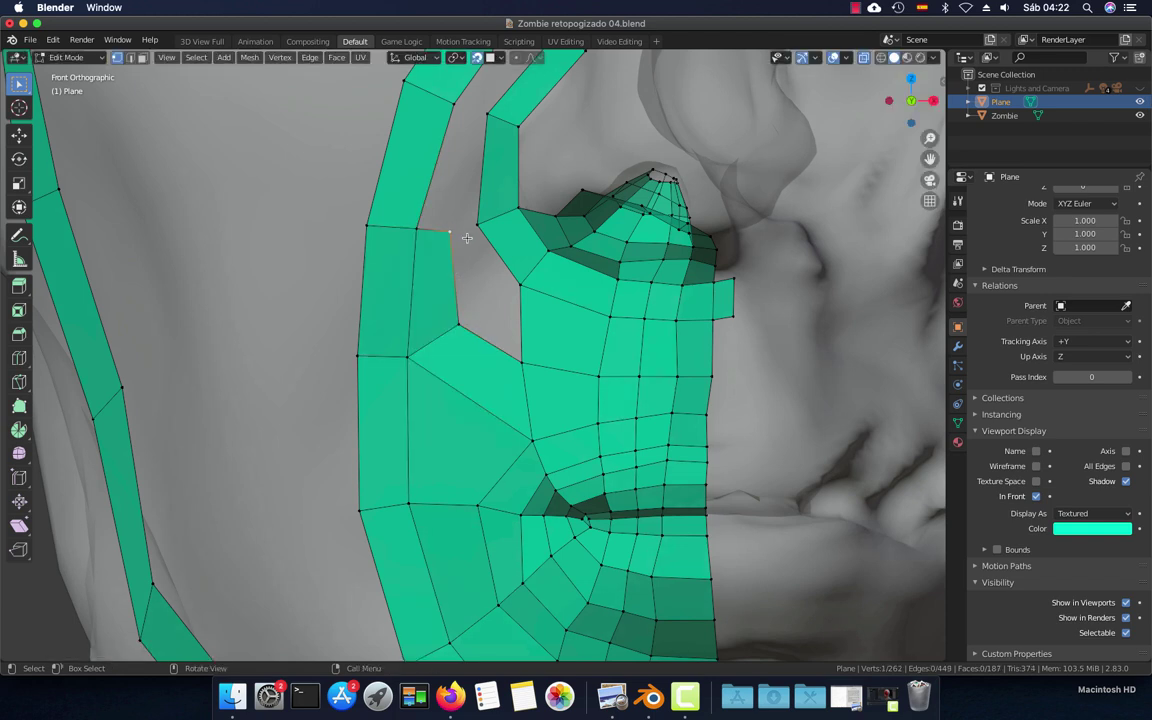
{"action": "key", "text": "f"}
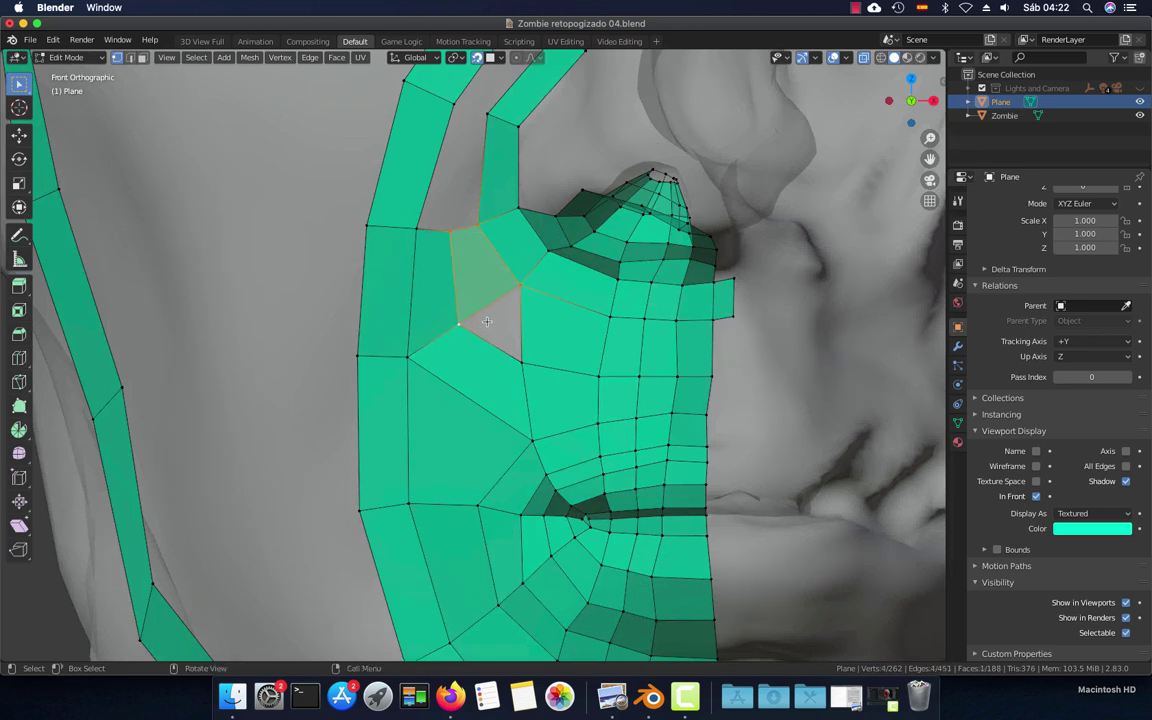
Inspect the new cheek faces and undo the last two face creations
{"action": "key", "text": "2"}
{"action": "left_click", "coordinate": [523, 321]}
{"action": "scroll", "coordinate": [527, 323], "scroll_direction": "down", "scroll_amount": 3}
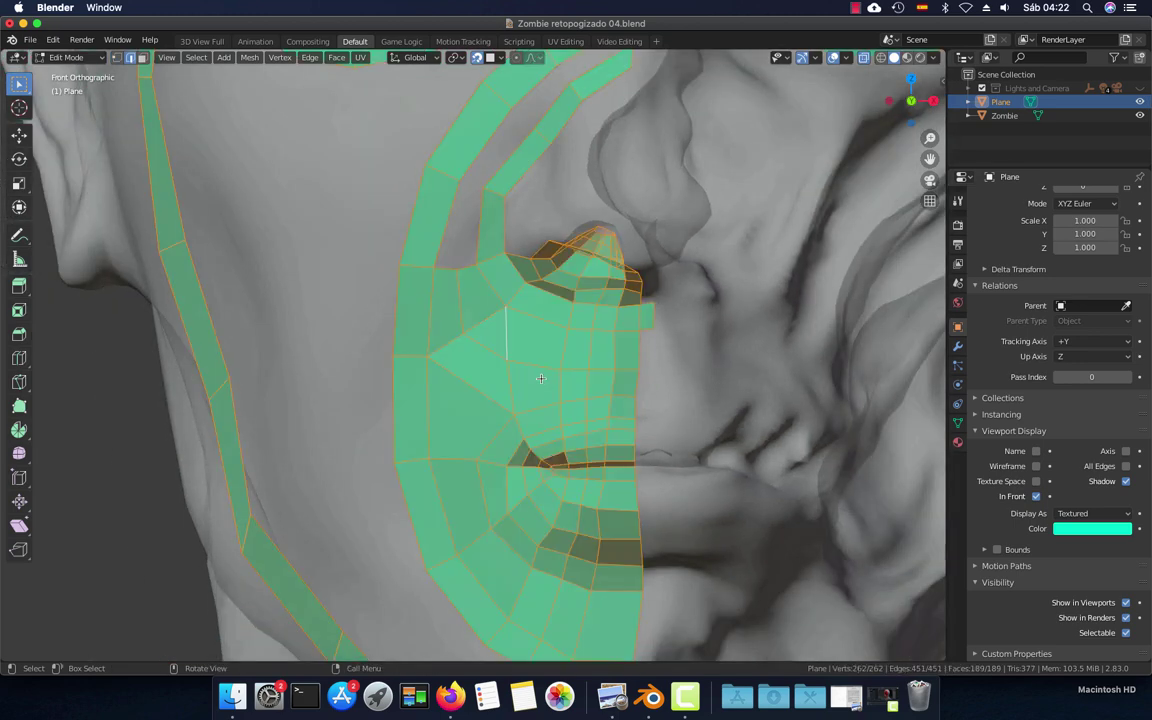
{"action": "scroll", "coordinate": [527, 370], "scroll_direction": "down", "scroll_amount": 3}
{"action": "scroll", "coordinate": [525, 380], "scroll_direction": "down", "scroll_amount": 2}
{"action": "scroll", "coordinate": [525, 385], "scroll_direction": "up", "scroll_amount": 1}
{"action": "scroll", "coordinate": [525, 385], "scroll_direction": "up", "scroll_amount": 3}
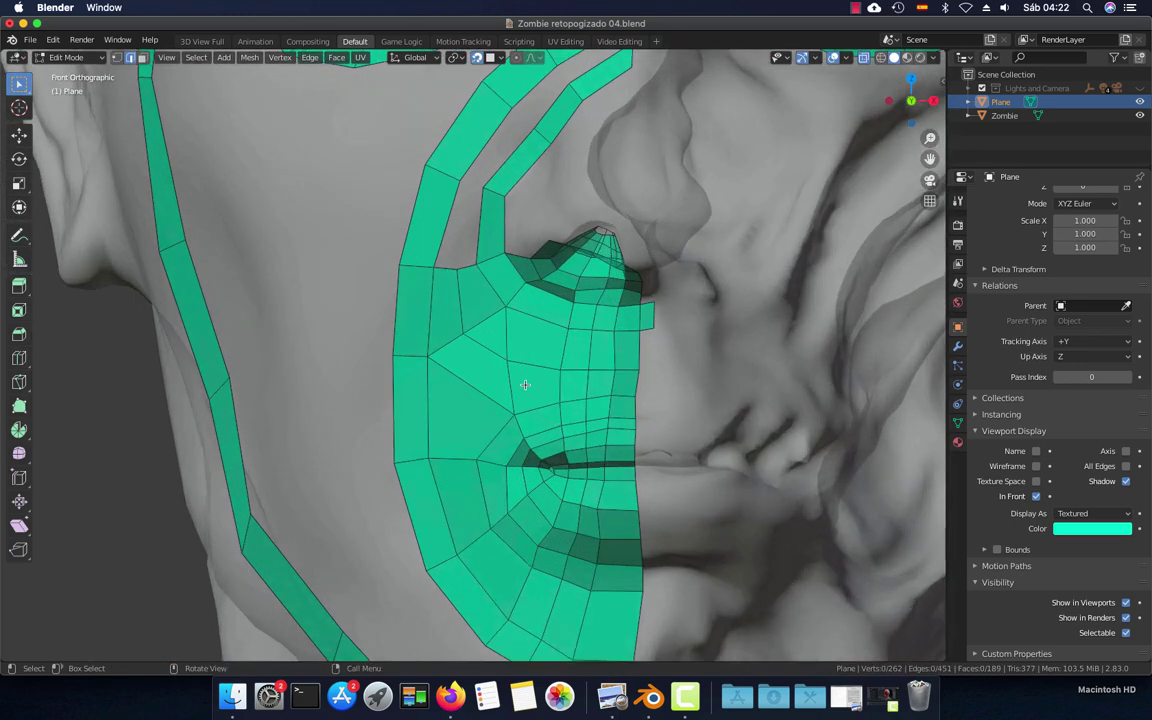
{"action": "scroll", "coordinate": [525, 385], "scroll_direction": "up", "scroll_amount": 3}
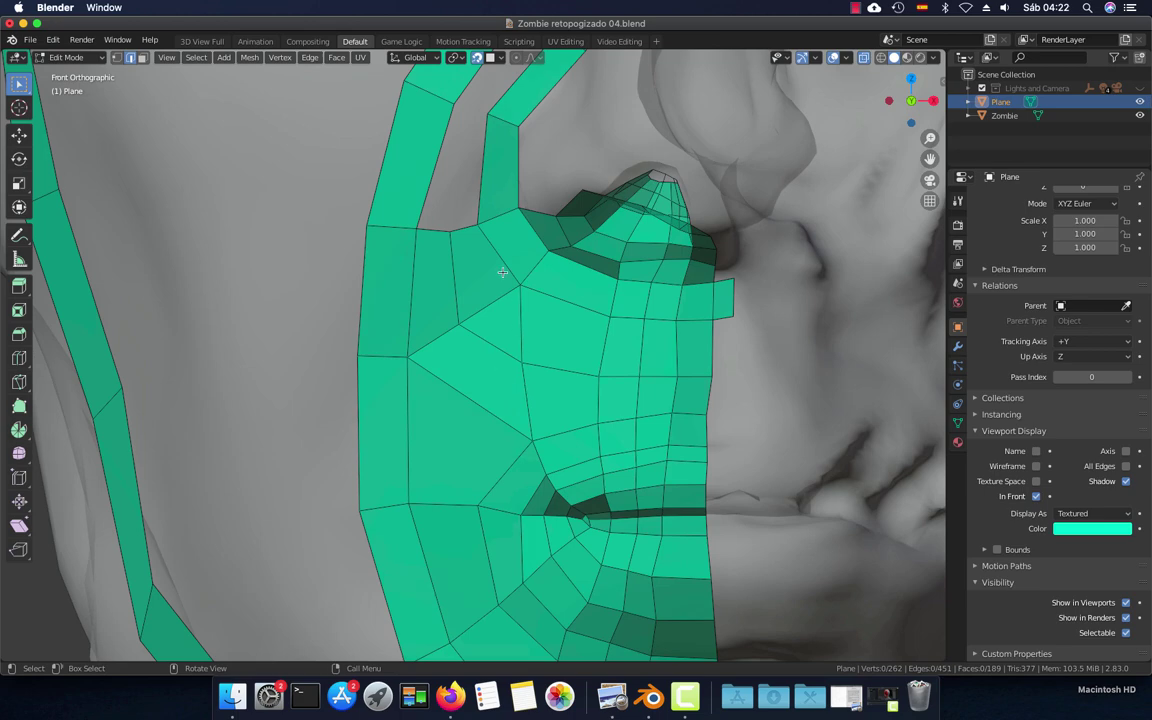
{"action": "scroll", "coordinate": [502, 272], "scroll_direction": "up", "scroll_amount": 3, "text": "shift"}
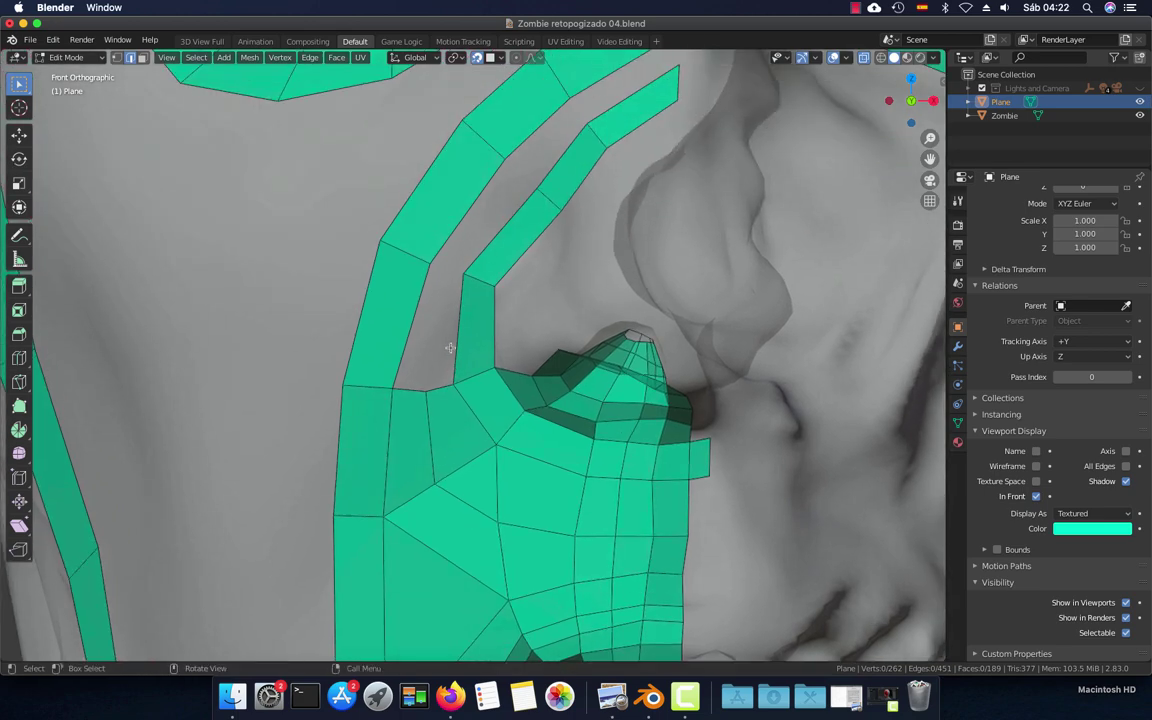
{"action": "scroll", "coordinate": [424, 330], "scroll_direction": "down", "scroll_amount": 3}
{"action": "scroll", "coordinate": [462, 374], "scroll_direction": "down", "scroll_amount": 1}
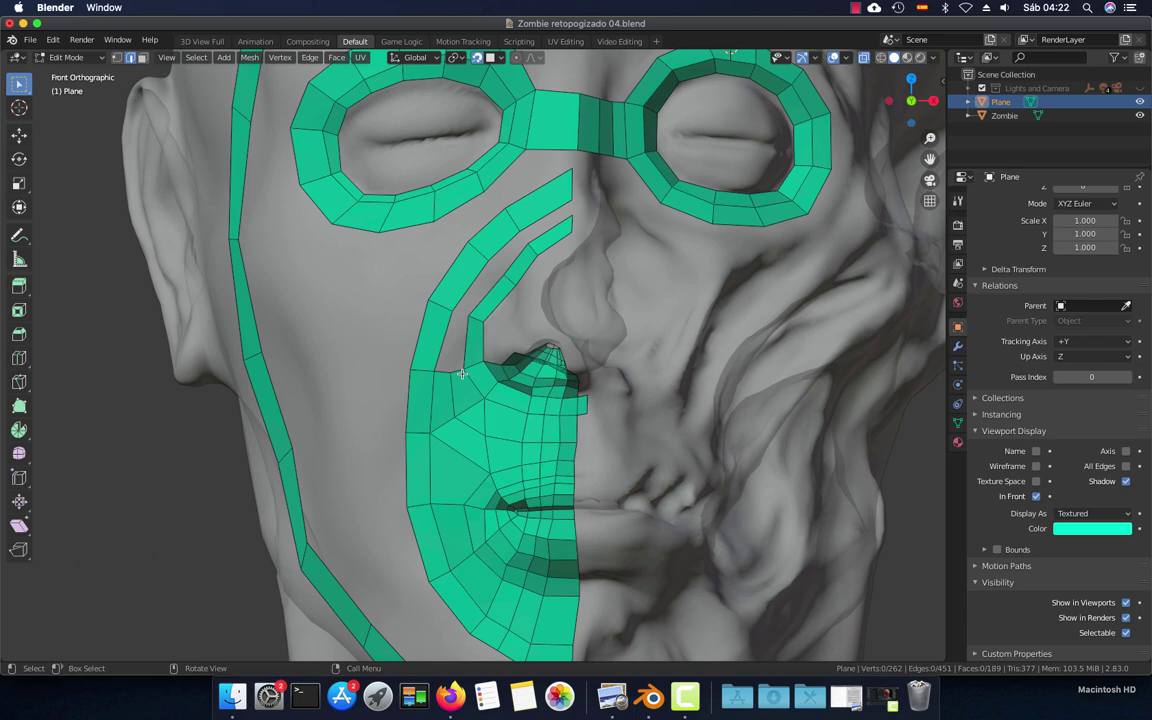
{"action": "left_click", "coordinate": [461, 374]}
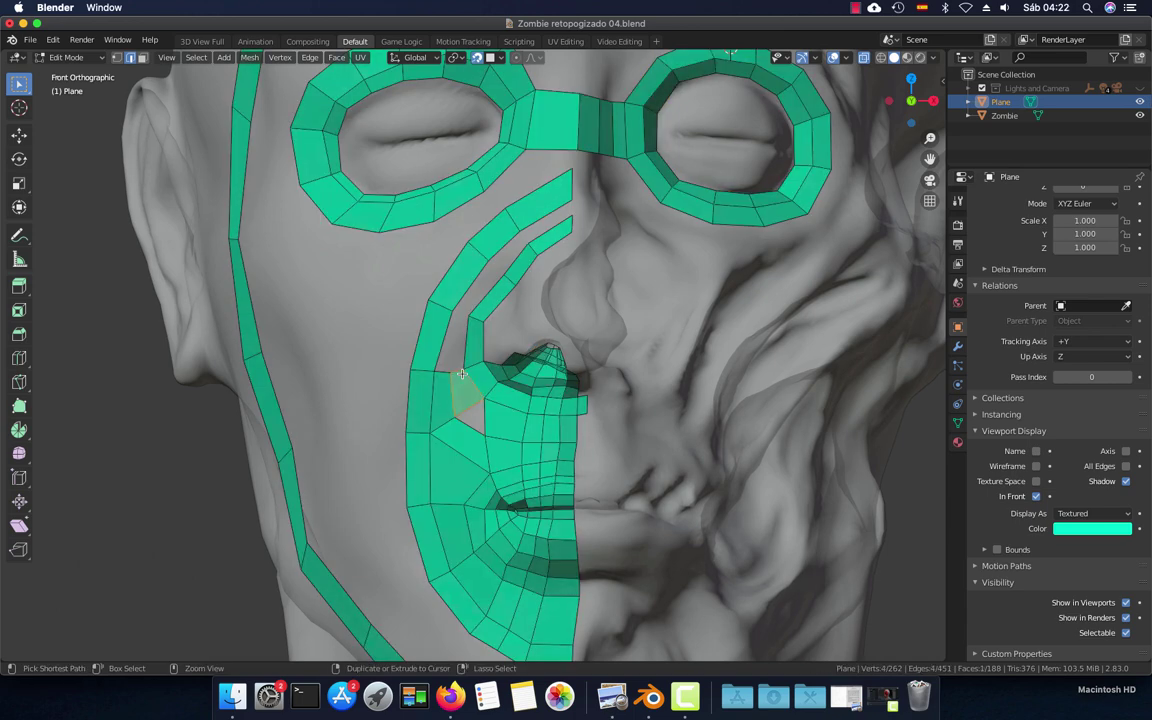
{"action": "key", "text": "ctrl+z"}
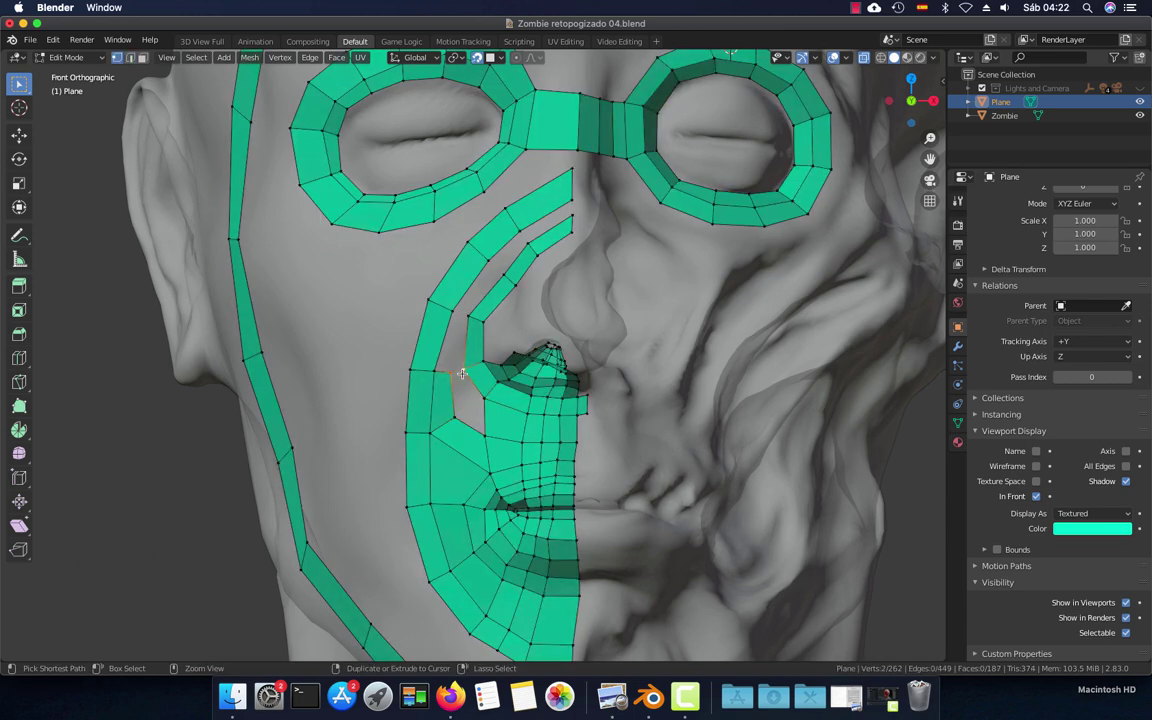
{"action": "key", "text": "ctrl+z"}
{"action": "key", "text": "ctrl+z"}
{"action": "key", "text": "ctrl+z"}
{"action": "key", "text": "ctrl+z"}
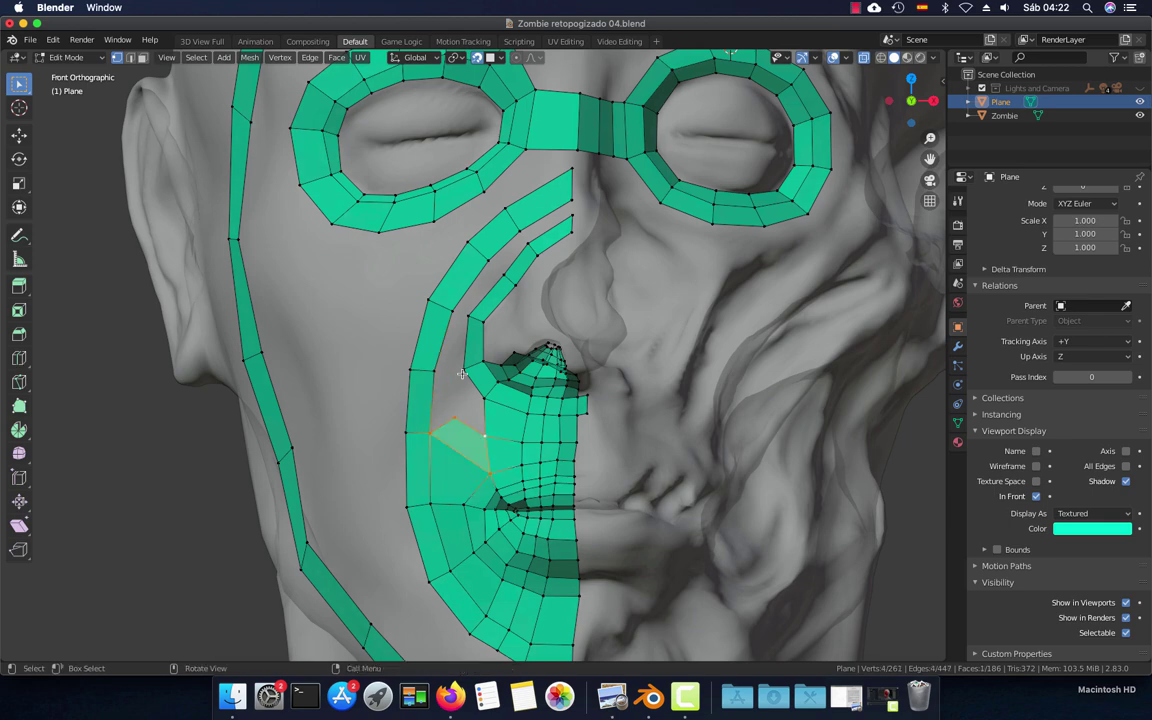
Delete the misshapen cheek face and the stray top vertex
{"action": "middle_click_drag", "start_coordinate": [480, 431], "coordinate": [474, 356], "text": "shift"}
{"action": "scroll", "coordinate": [486, 400], "scroll_direction": "up", "scroll_amount": 2}
{"action": "scroll", "coordinate": [486, 400], "scroll_direction": "up", "scroll_amount": 2}
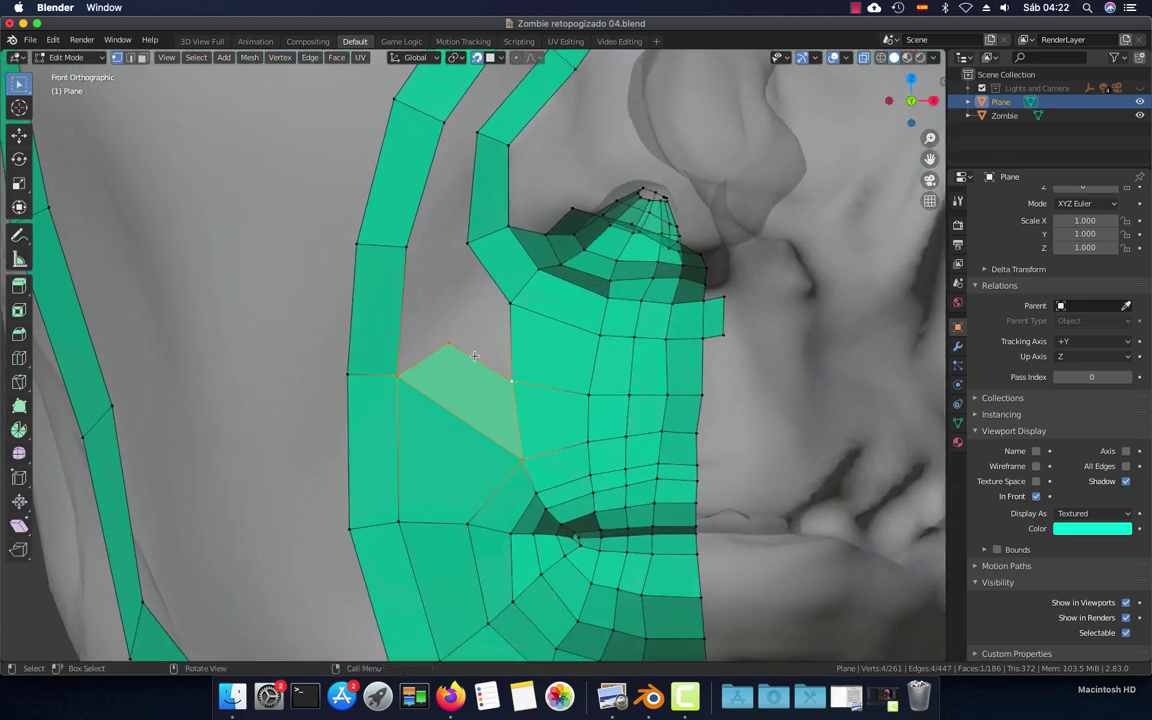
{"action": "key", "text": "x"}
{"action": "left_click", "coordinate": [411, 316]}
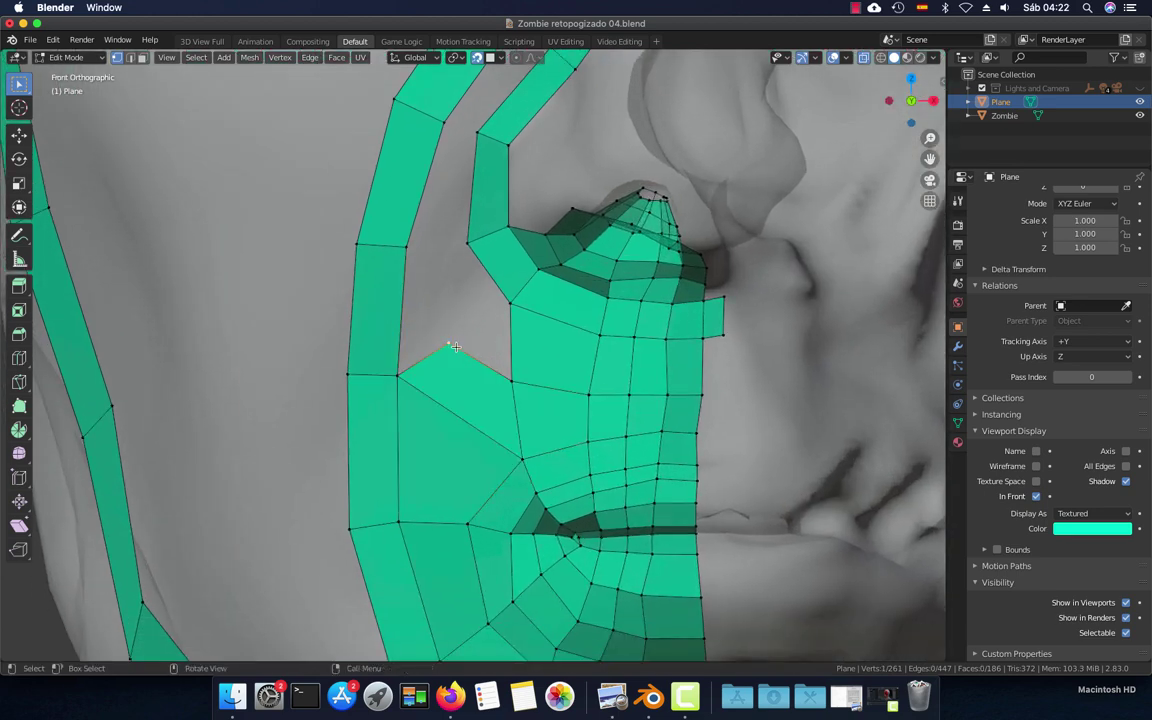
{"action": "key", "text": "x"}
{"action": "left_click", "coordinate": [421, 187]}
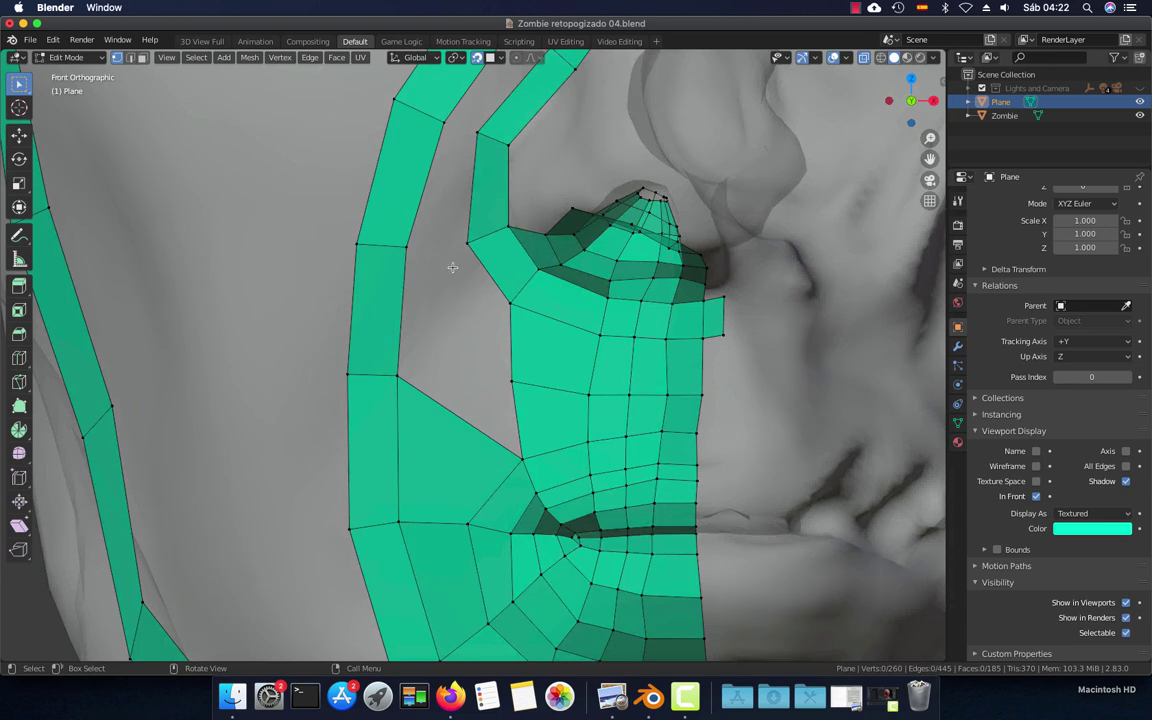
Delete the triangular cheek face
{"action": "key", "text": "3"}
{"action": "left_click", "coordinate": [435, 440]}
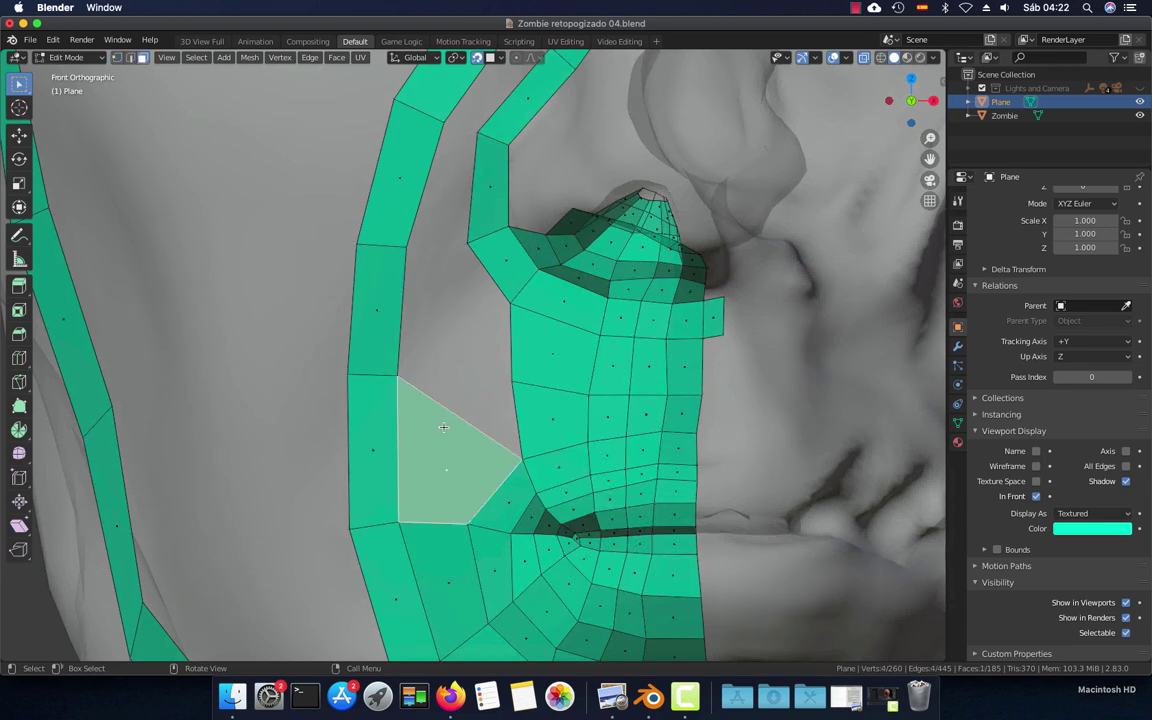
{"action": "key", "text": "x"}
{"action": "left_click", "coordinate": [434, 457]}
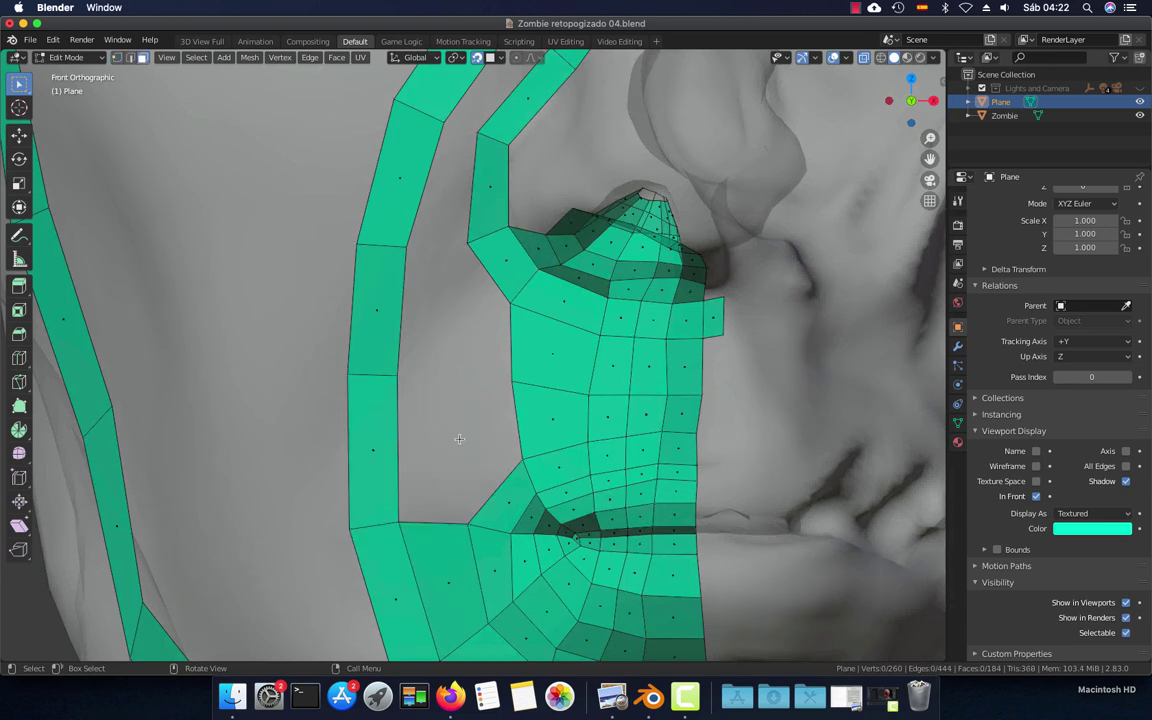
Loop cut across the cheek strip and fill the cheek hole with faces
{"action": "key", "text": "2"}
{"action": "key", "text": "ctrl+r"}
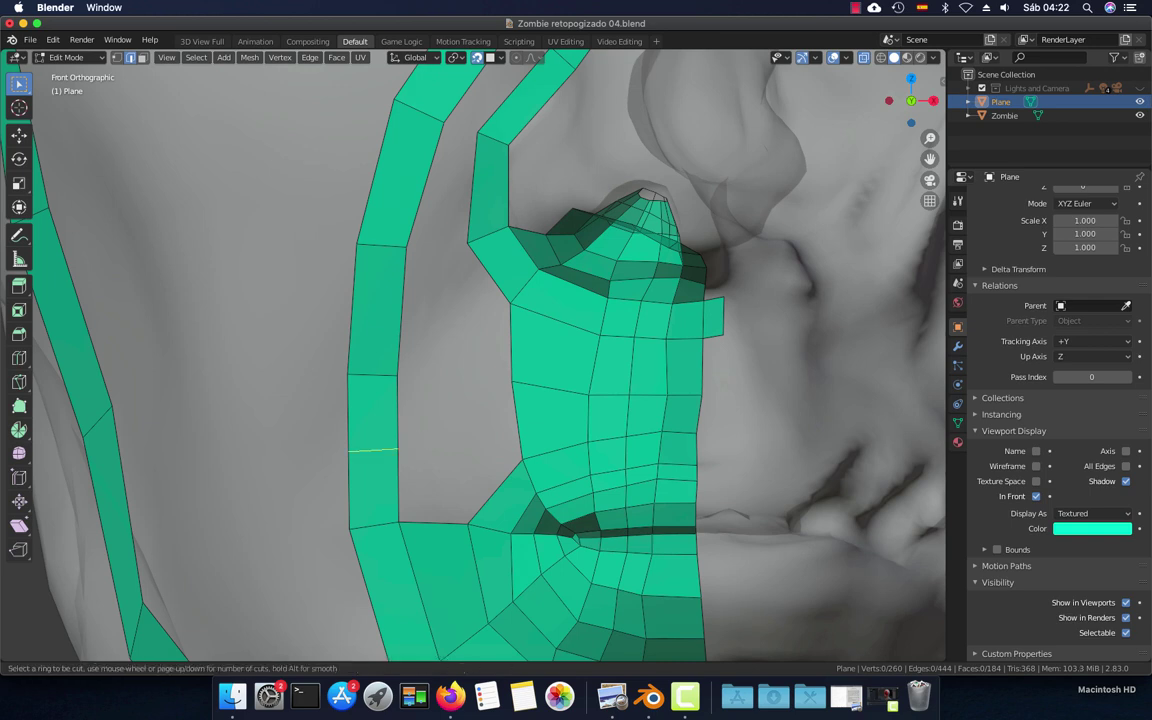
{"action": "left_click", "coordinate": [375, 450]}
{"action": "left_click", "coordinate": [488, 492], "text": "shift"}
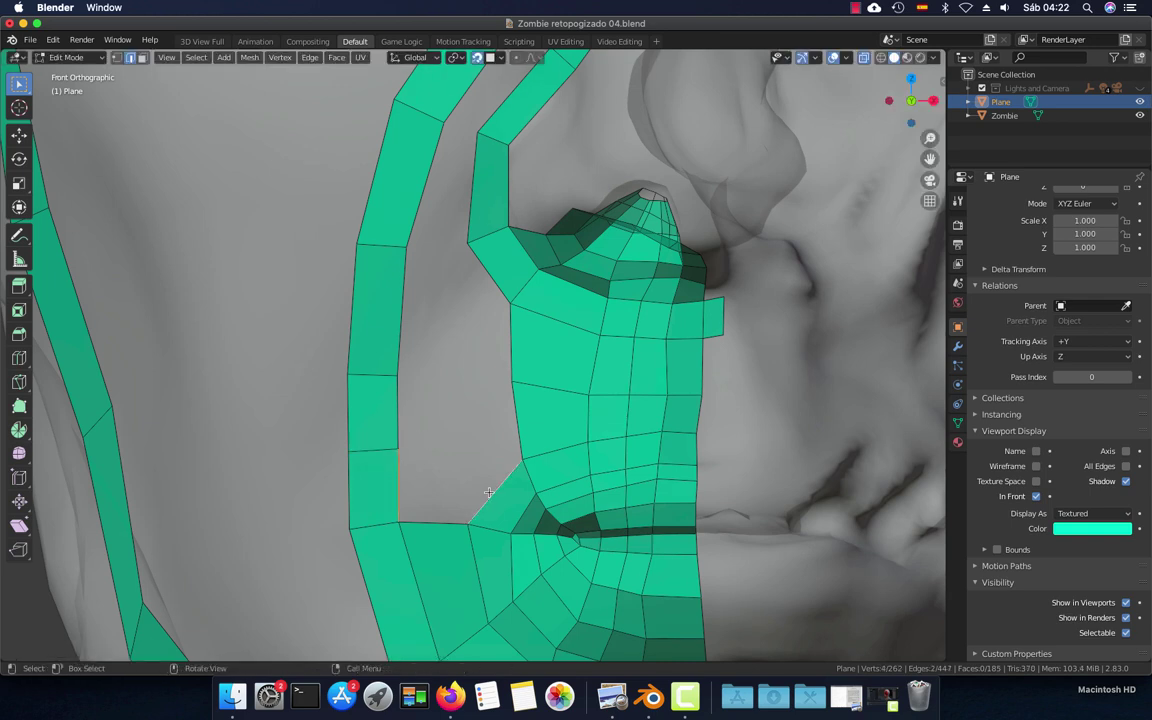
{"action": "key", "text": "f"}
{"action": "key", "text": "f"}
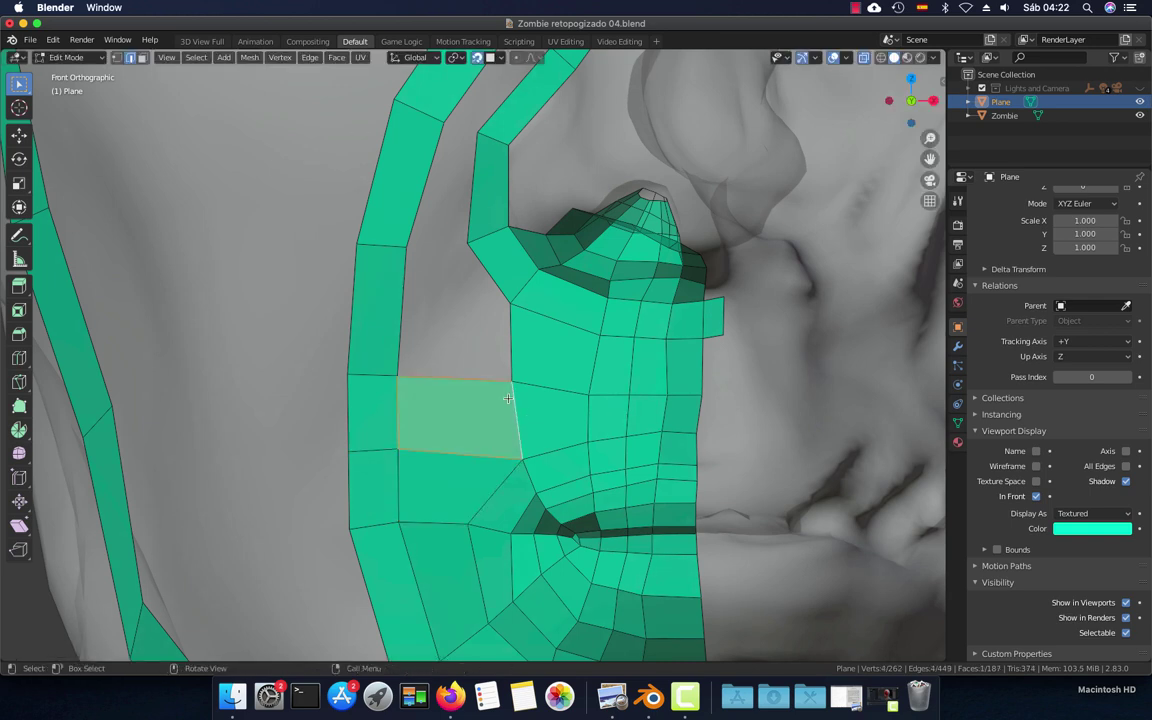
Loop cut the left strip, then fill the remaining upper cheek holes beside the nose
{"action": "left_click", "coordinate": [438, 329]}
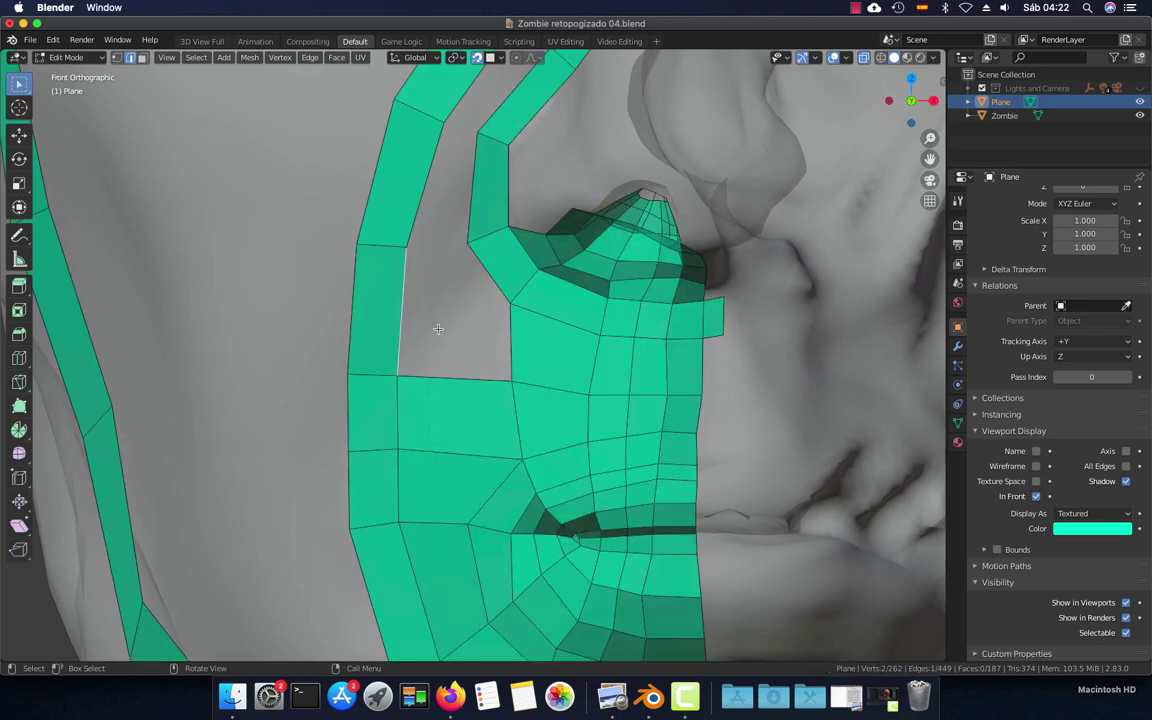
{"action": "left_click", "coordinate": [500, 304], "text": "shift"}
{"action": "key", "text": "ctrl+r"}
{"action": "left_click", "coordinate": [375, 310]}
{"action": "left_click", "coordinate": [365, 310]}
{"action": "key", "text": "f"}
{"action": "left_click", "coordinate": [435, 244]}
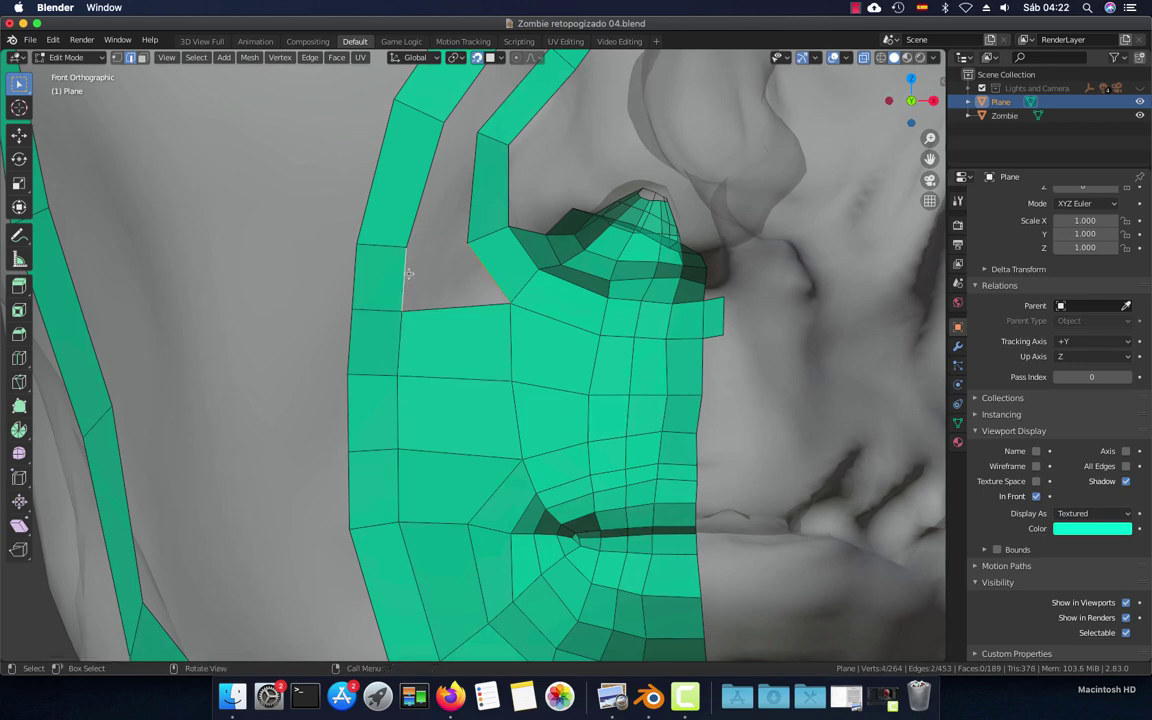
{"action": "key", "text": "f"}
{"action": "key", "text": "f"}
{"action": "scroll", "coordinate": [487, 231], "scroll_direction": "up", "scroll_amount": 5, "text": "shift"}
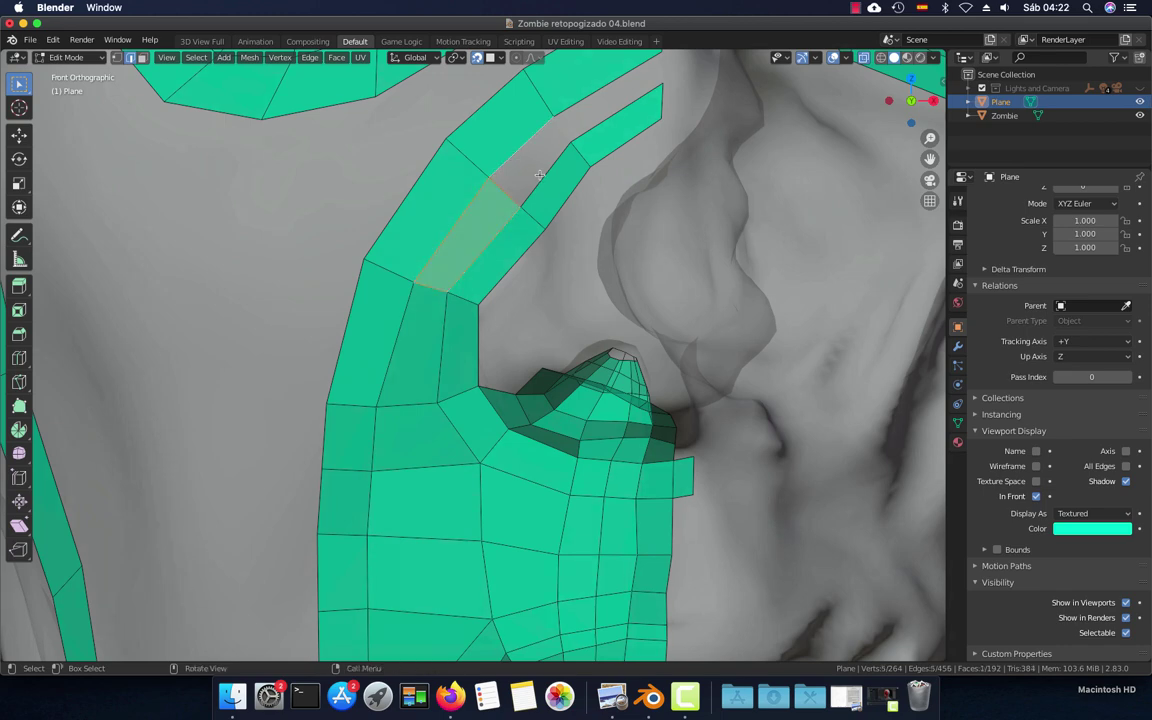
{"action": "key", "text": "f"}
{"action": "key", "text": "f"}
{"action": "key", "text": "f"}
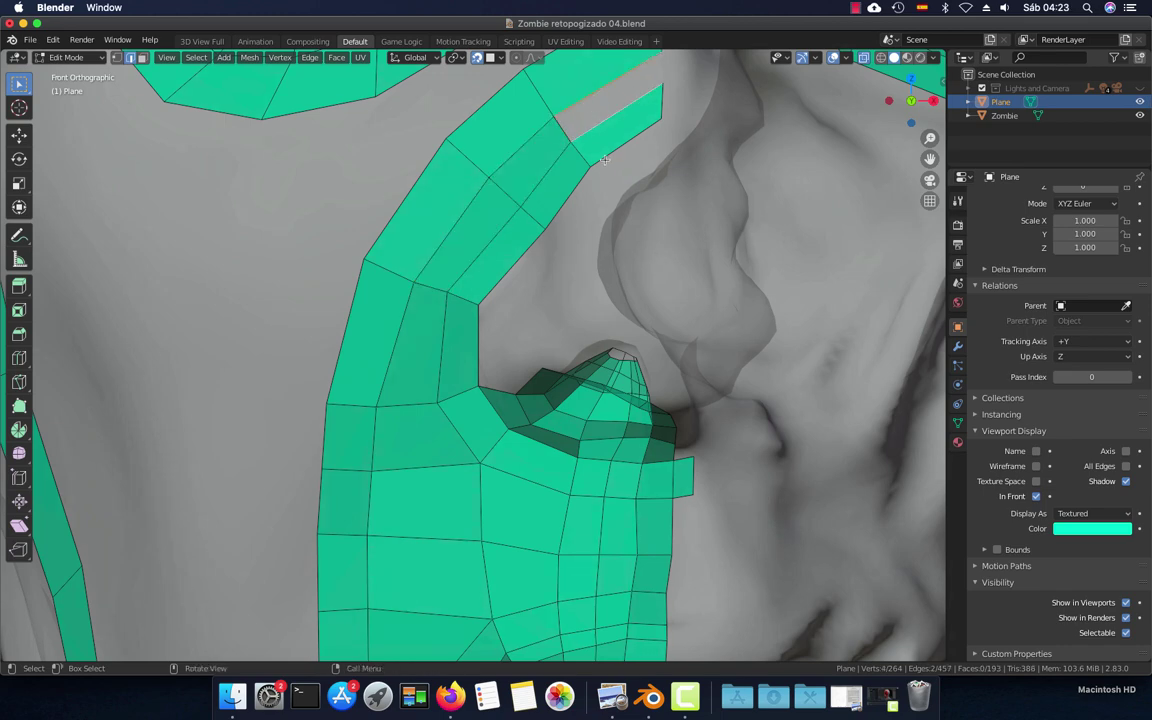
{"action": "scroll", "coordinate": [550, 220], "scroll_direction": "down", "scroll_amount": 3}
{"action": "scroll", "coordinate": [545, 260], "scroll_direction": "up", "scroll_amount": 2}
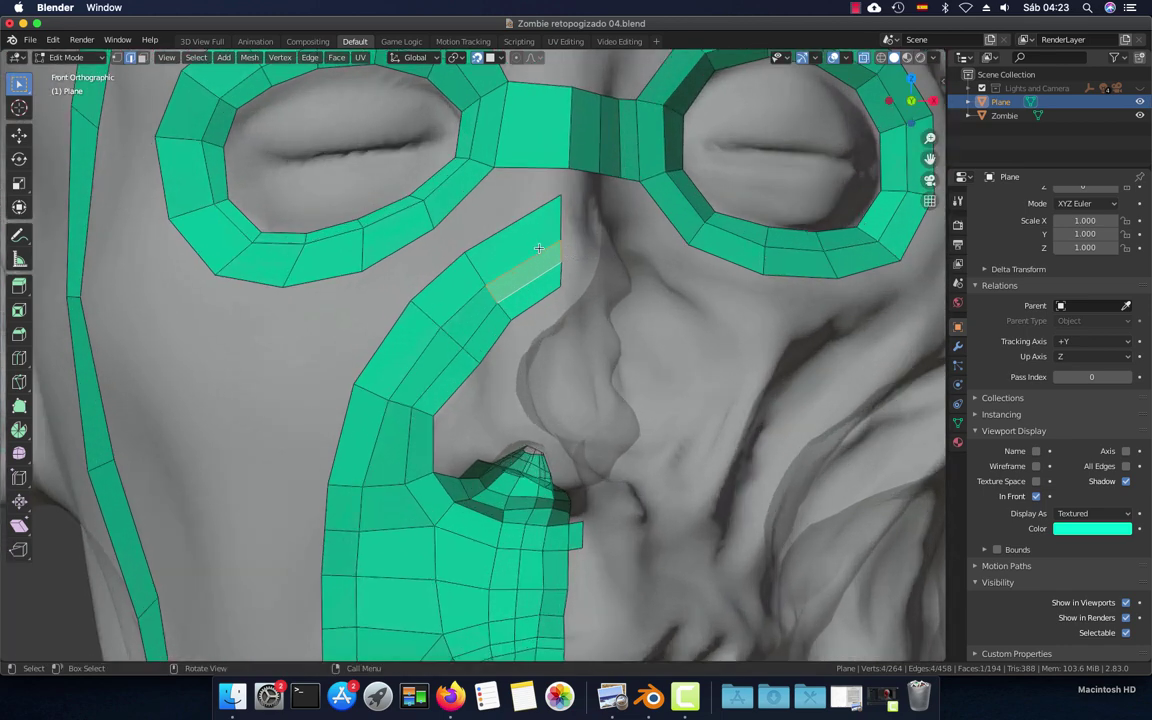
{"action": "left_click", "coordinate": [480, 198]}
{"action": "middle_click_drag", "start_coordinate": [480, 198], "coordinate": [508, 265], "text": "shift"}
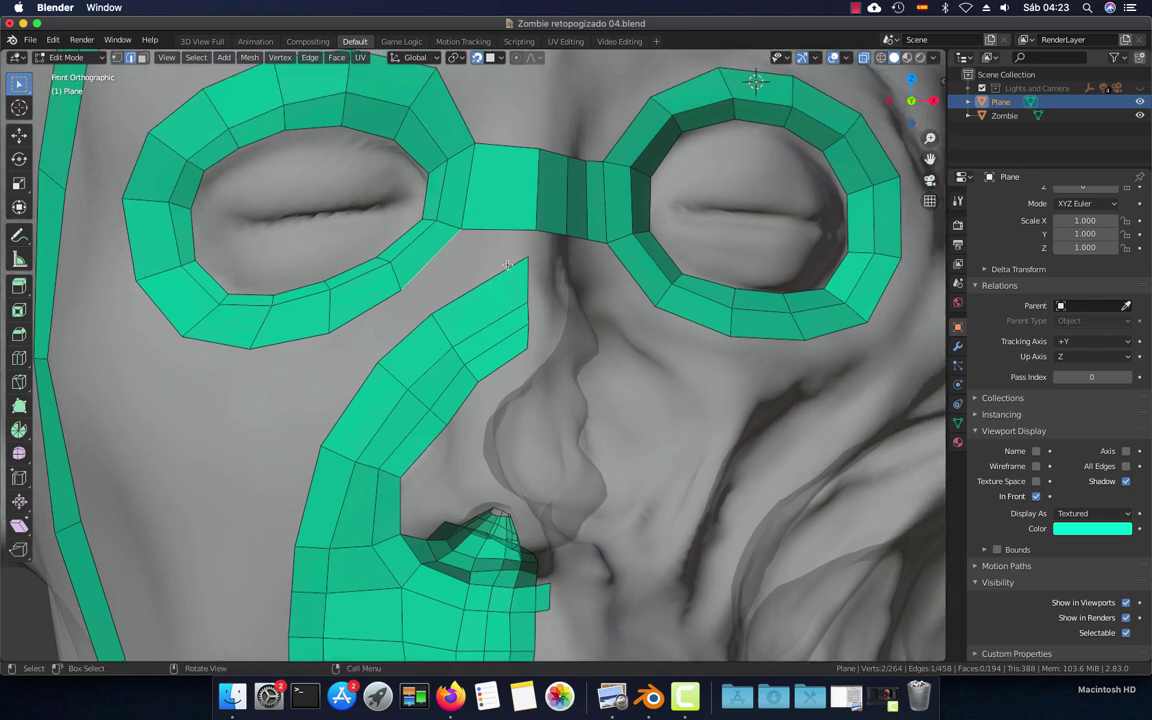
{"action": "scroll", "coordinate": [508, 265], "scroll_direction": "up", "scroll_amount": 2}
{"action": "key", "text": "ctrl+r"}
{"action": "left_click", "coordinate": [512, 288]}
{"action": "left_click", "coordinate": [513, 290]}
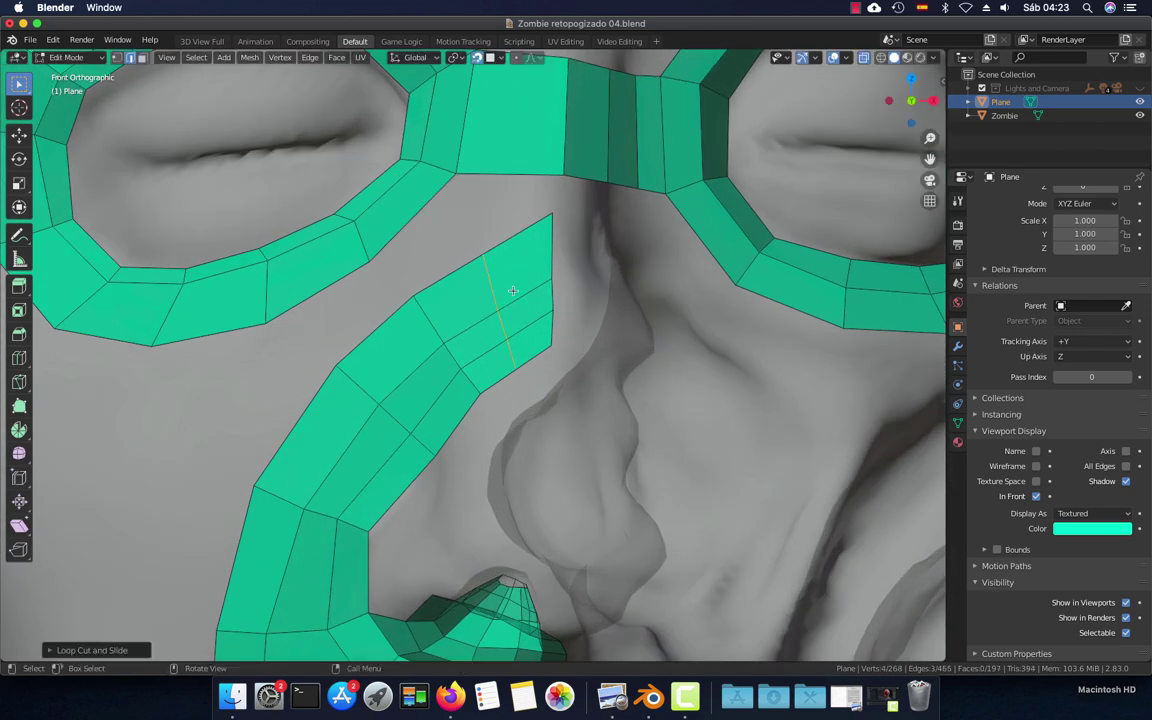
{"action": "key", "text": "g"}
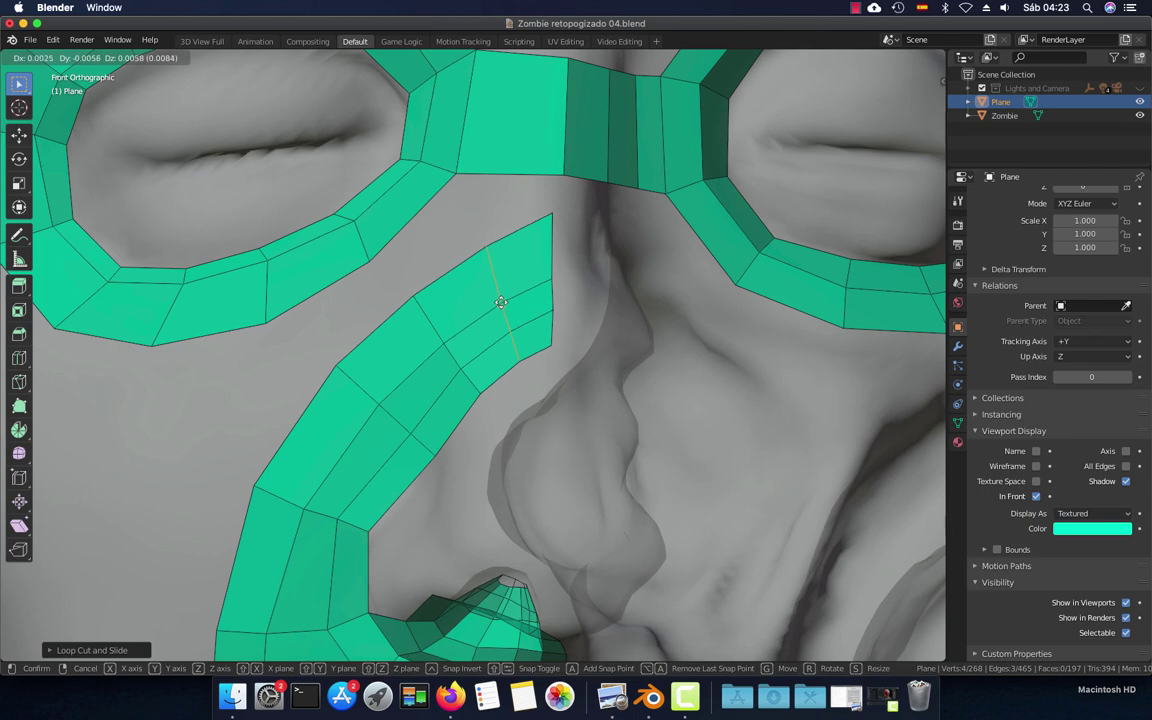
{"action": "left_click", "coordinate": [452, 261]}
{"action": "left_click", "coordinate": [519, 231]}
{"action": "left_click", "coordinate": [505, 176], "text": "shift"}
{"action": "key", "text": "f"}
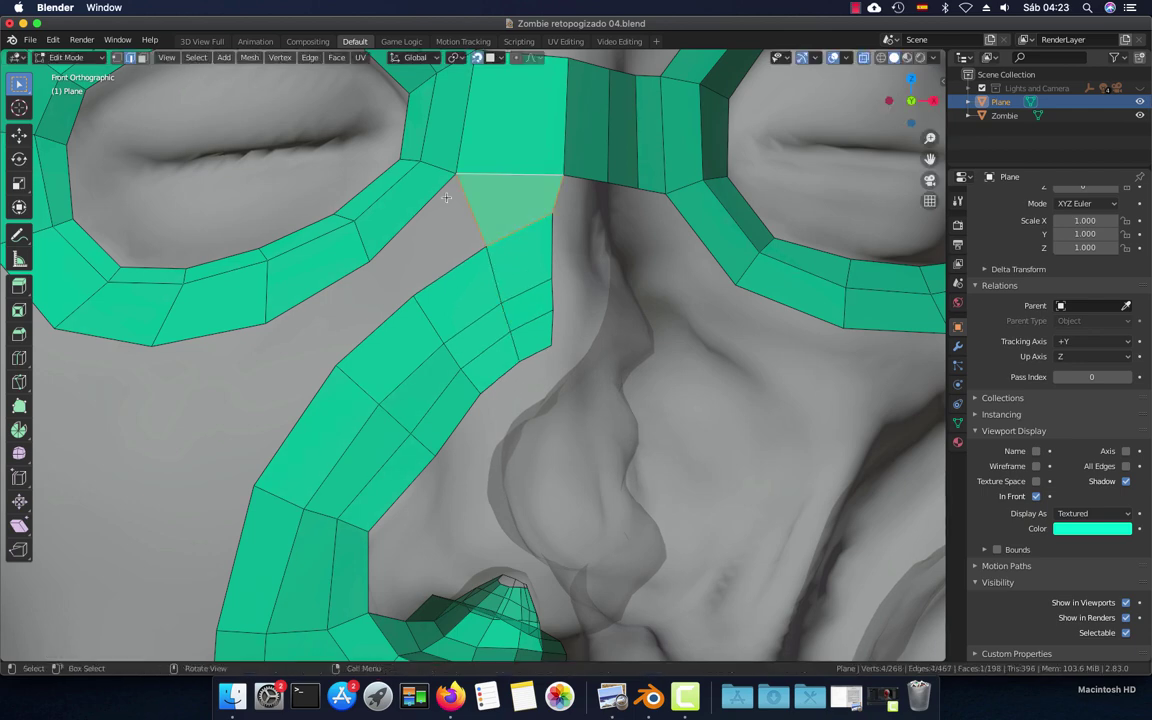
{"action": "key", "text": "f"}
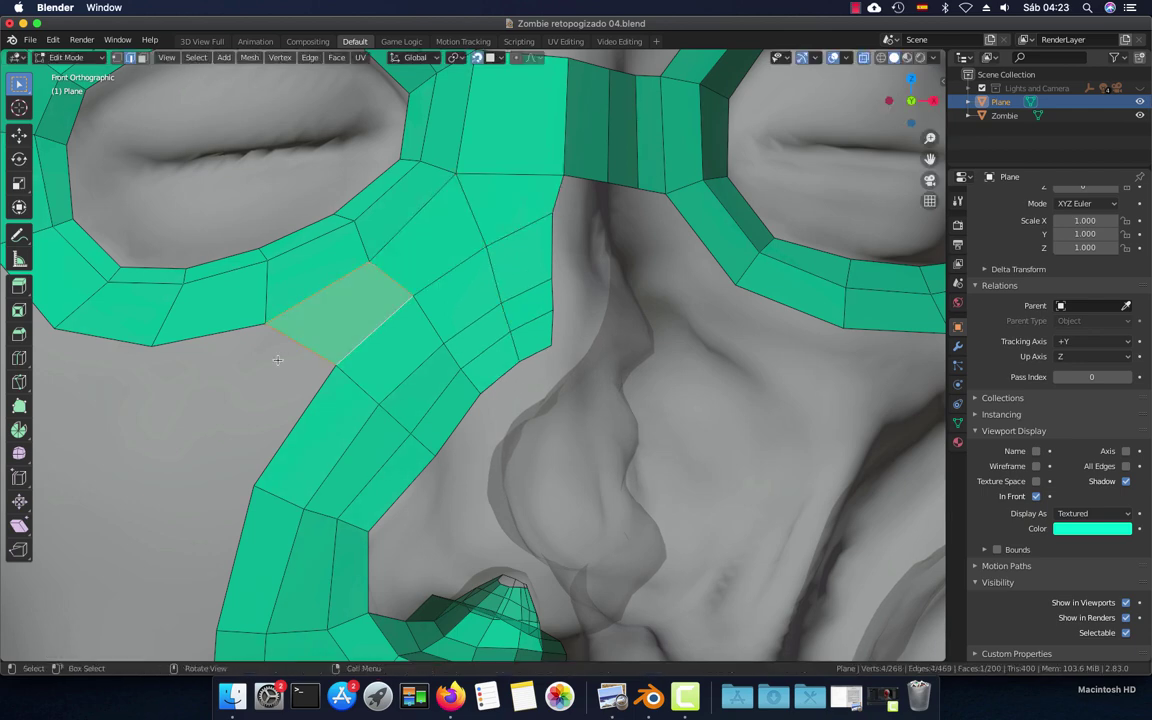
{"action": "scroll", "coordinate": [416, 320], "scroll_direction": "up", "scroll_amount": 1}
{"action": "scroll", "coordinate": [416, 320], "scroll_direction": "down", "scroll_amount": 2}
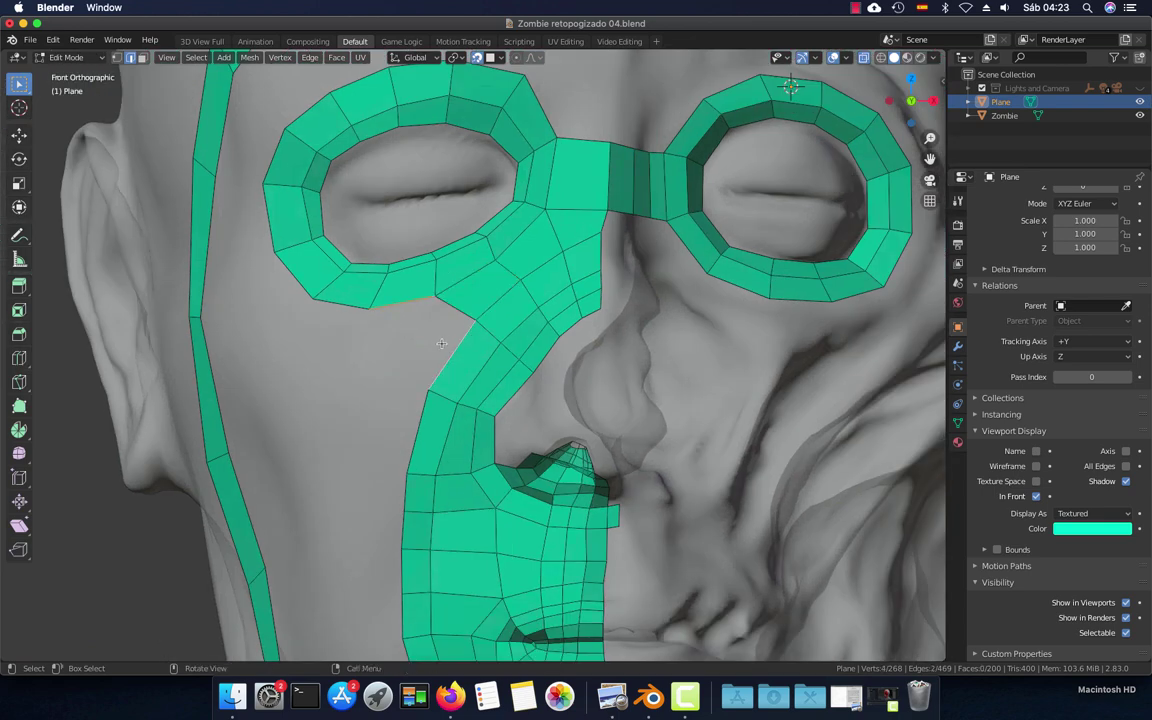
{"action": "scroll", "coordinate": [412, 376], "scroll_direction": "down", "scroll_amount": 3}
{"action": "scroll", "coordinate": [412, 376], "scroll_direction": "down", "scroll_amount": 3}
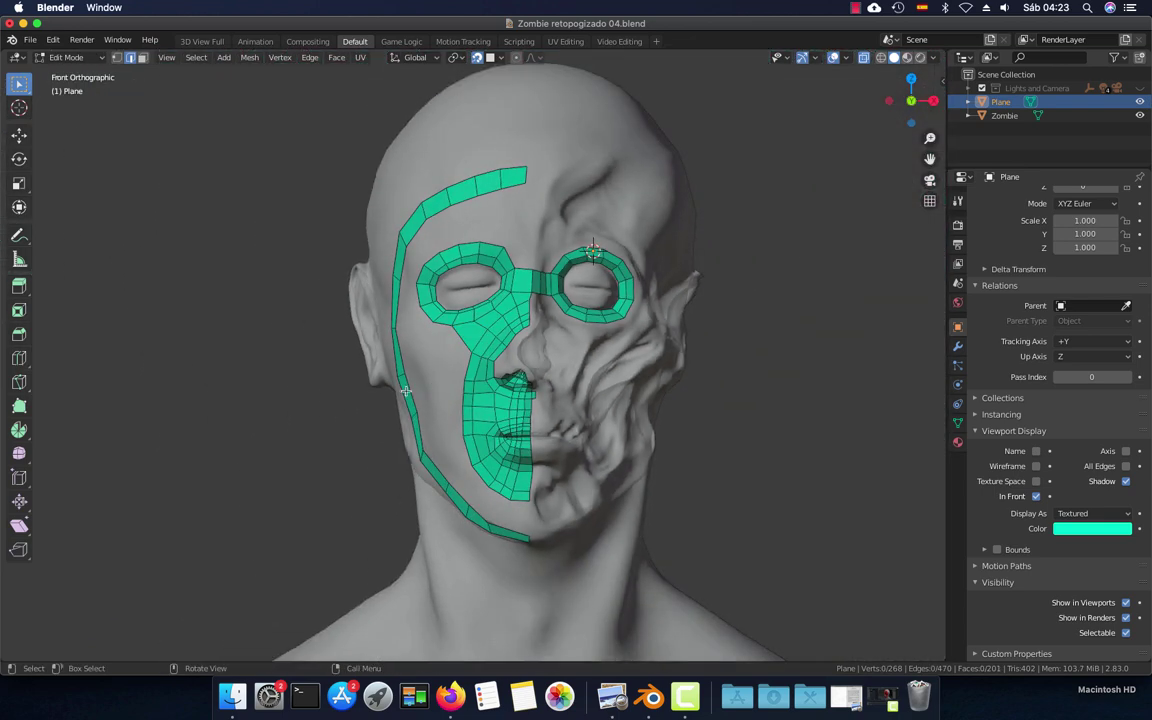
In front view zoomed on the mouth, nudge the vertices beside the upper lip and above the mouth
{"action": "mouse_move", "coordinate": [412, 376]}
{"action": "middle_mouse_down"}
{"action": "mouse_move", "coordinate": [535, 400]}
{"action": "mouse_move", "coordinate": [472, 398]}
{"action": "middle_mouse_up"}
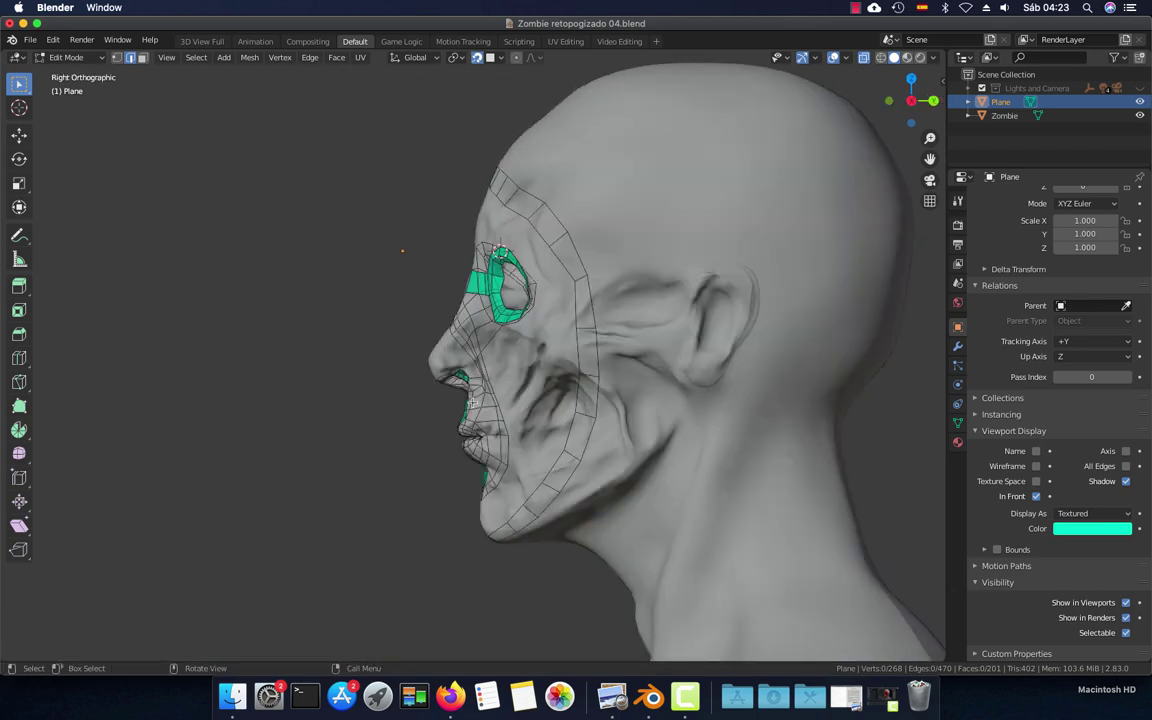
{"action": "key", "text": "KP_1"}
{"action": "scroll", "coordinate": [472, 398], "scroll_direction": "up", "scroll_amount": 3}
{"action": "middle_click_drag", "start_coordinate": [472, 398], "coordinate": [488, 327], "text": "shift"}
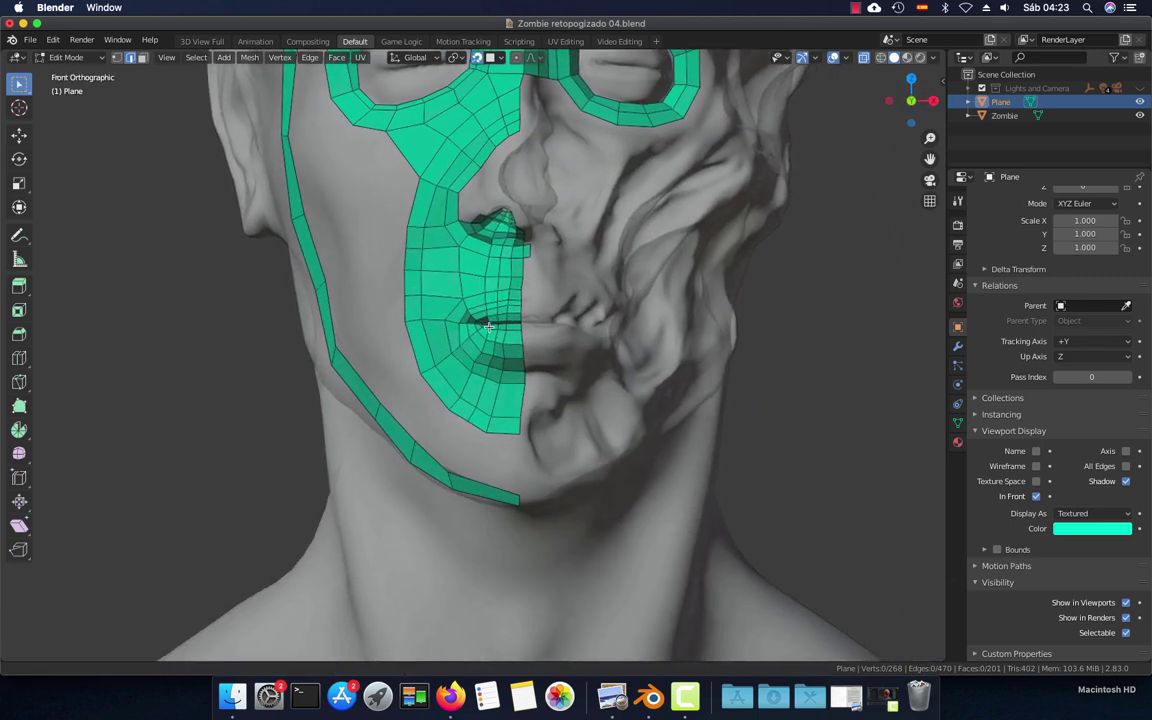
{"action": "scroll", "coordinate": [488, 327], "scroll_direction": "up", "scroll_amount": 3}
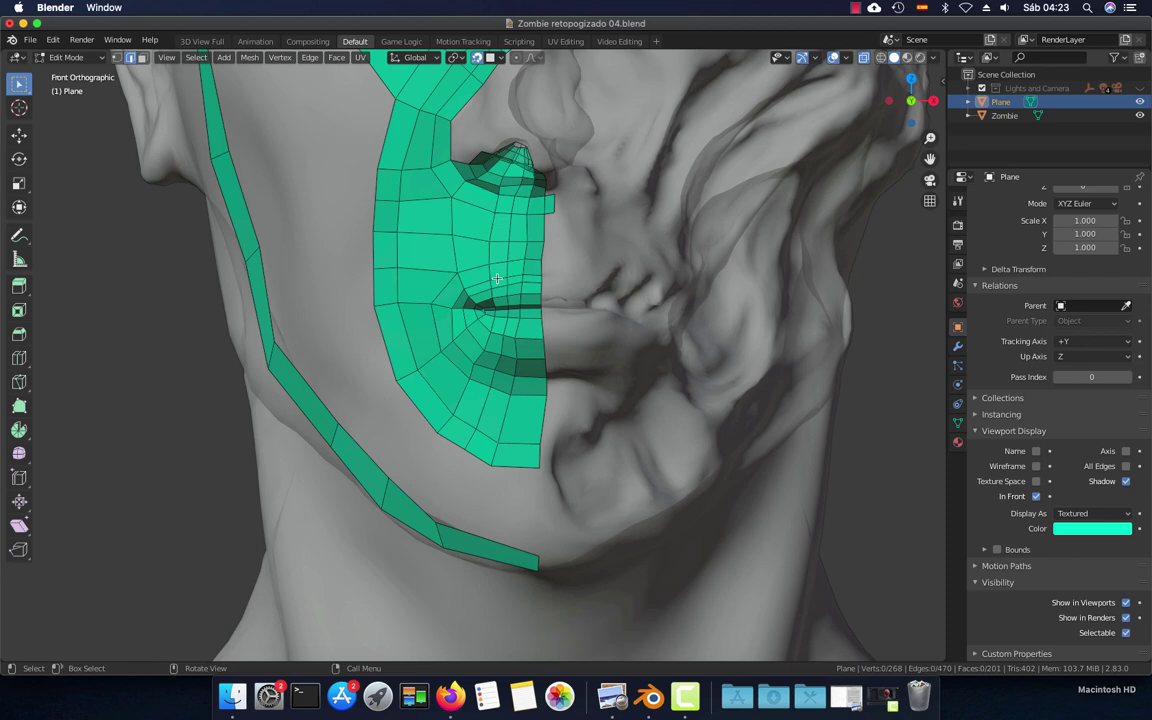
{"action": "scroll", "coordinate": [497, 279], "scroll_direction": "up", "scroll_amount": 2}
{"action": "key", "text": "1"}
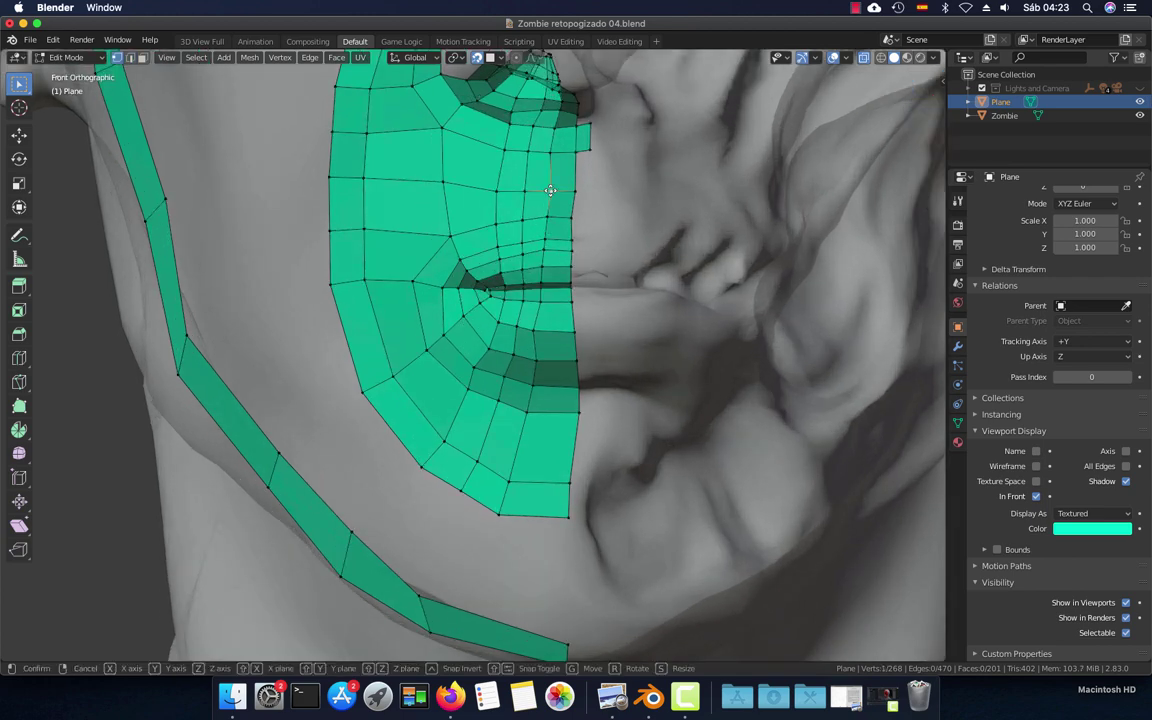
{"action": "left_click_drag", "start_coordinate": [548, 188], "coordinate": [550, 189]}
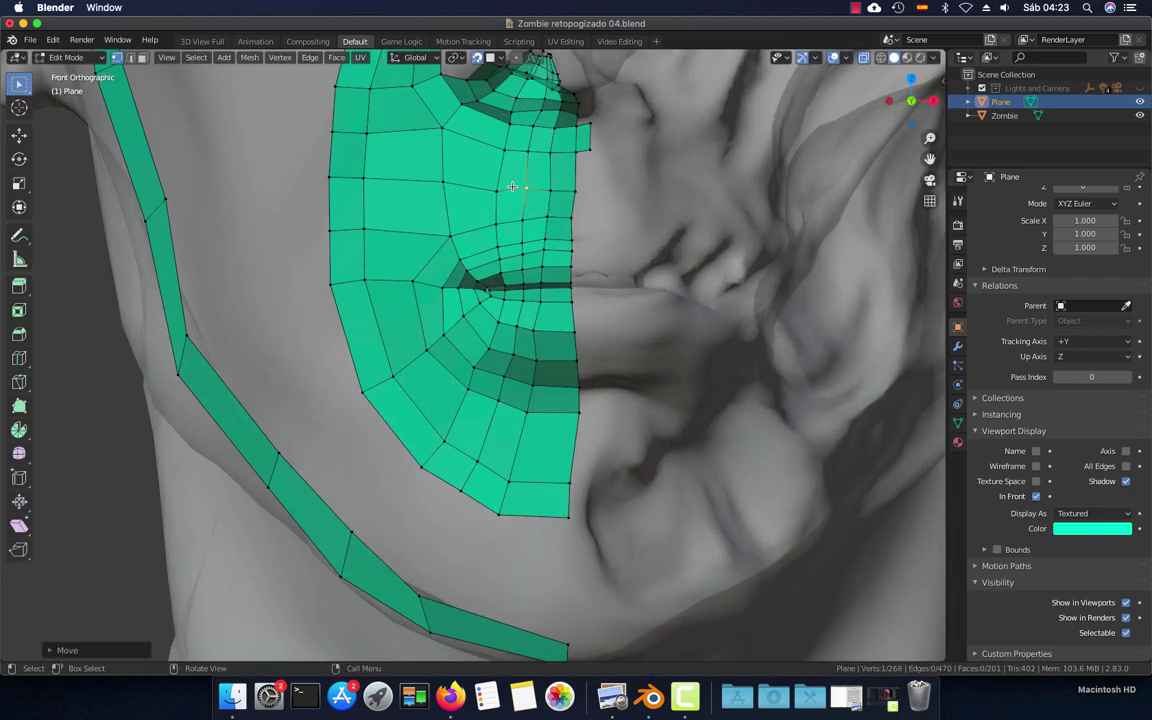
{"action": "left_click", "coordinate": [482, 181]}
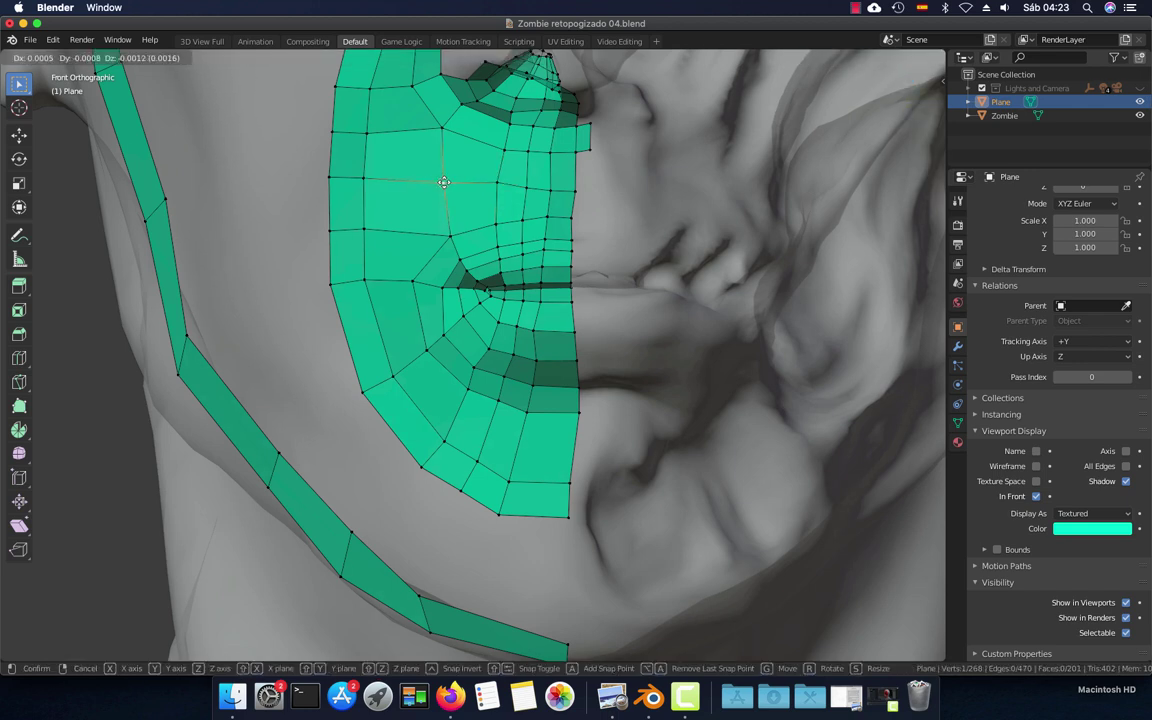
{"action": "left_click_drag", "start_coordinate": [493, 183], "coordinate": [494, 187]}
Reposition another vertex above the mouth, then check the cheek patch from the side and front
{"action": "left_click_drag", "start_coordinate": [572, 189], "coordinate": [548, 184]}
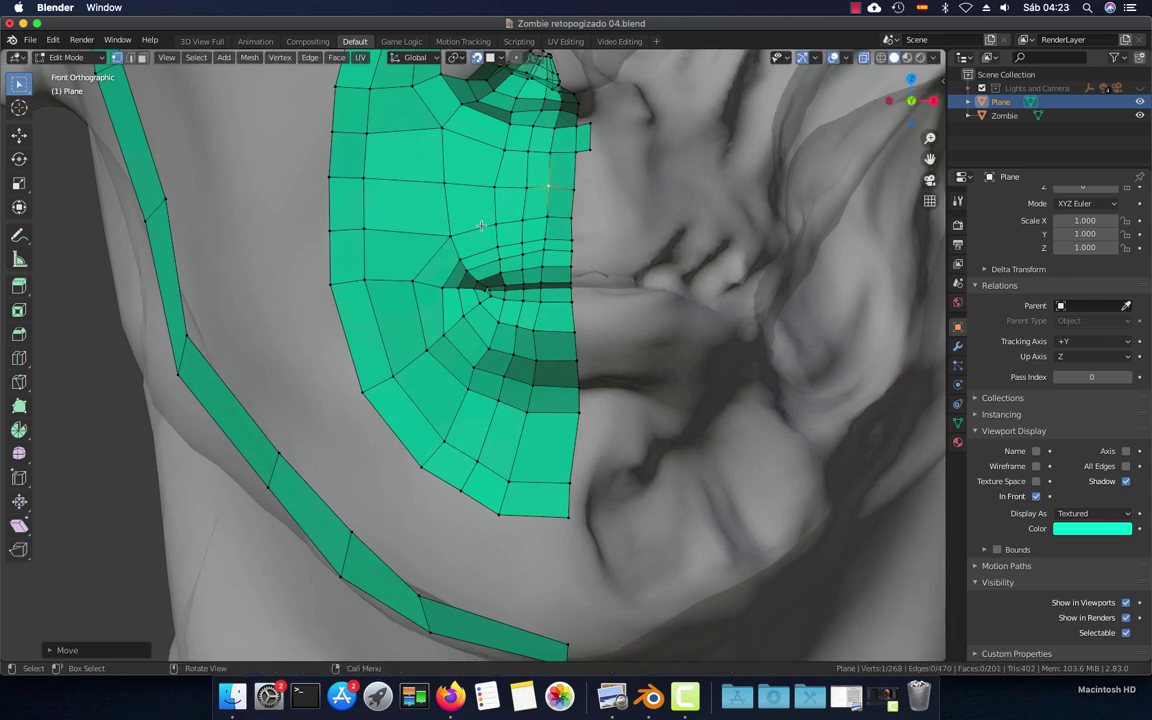
{"action": "mouse_move", "coordinate": [548, 184]}
{"action": "middle_mouse_down"}
{"action": "mouse_move", "coordinate": [596, 249]}
{"action": "mouse_move", "coordinate": [503, 271]}
{"action": "middle_mouse_up"}
{"action": "key", "text": "KP_1"}
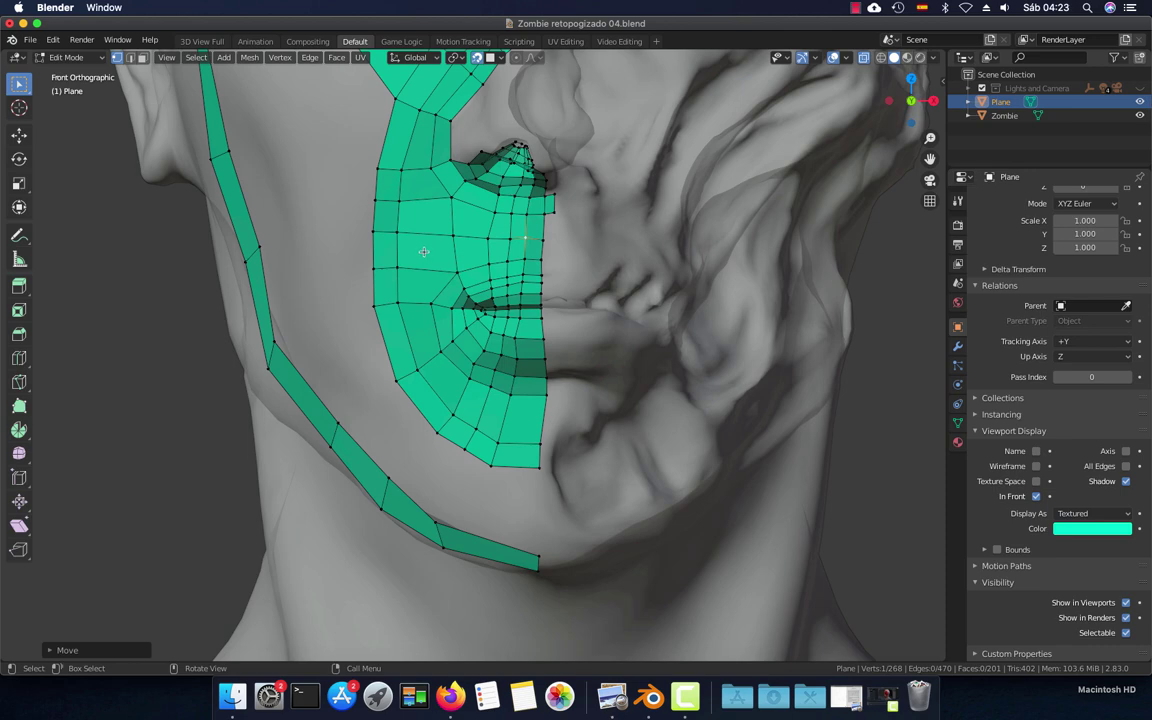
{"action": "scroll", "coordinate": [378, 236], "scroll_direction": "down", "scroll_amount": 4}
{"action": "scroll", "coordinate": [436, 330], "scroll_direction": "up", "scroll_amount": 2}
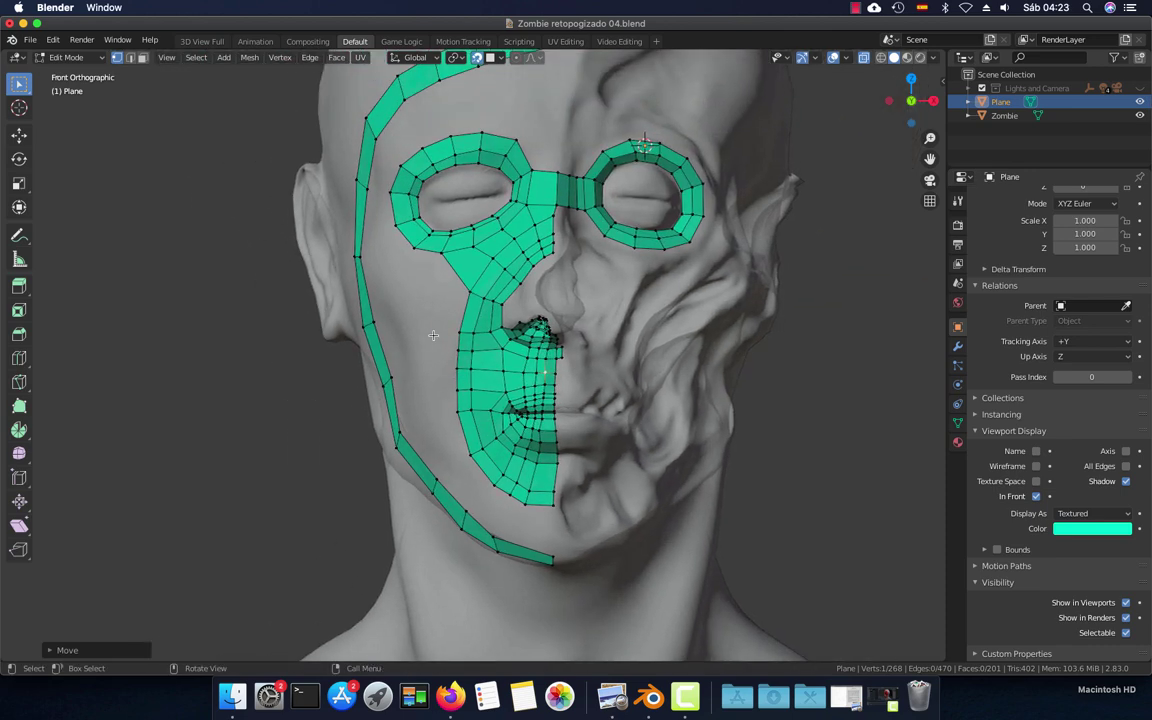
{"action": "scroll", "coordinate": [436, 330], "scroll_direction": "up", "scroll_amount": 2}
Drag the mouth patch's lower-left edge vertices down toward the chin
{"action": "mouse_move", "coordinate": [444, 316]}
{"action": "left_mouse_down"}
{"action": "mouse_move", "coordinate": [441, 299]}
{"action": "mouse_move", "coordinate": [428, 342]}
{"action": "mouse_move", "coordinate": [432, 460]}
{"action": "left_mouse_up"}
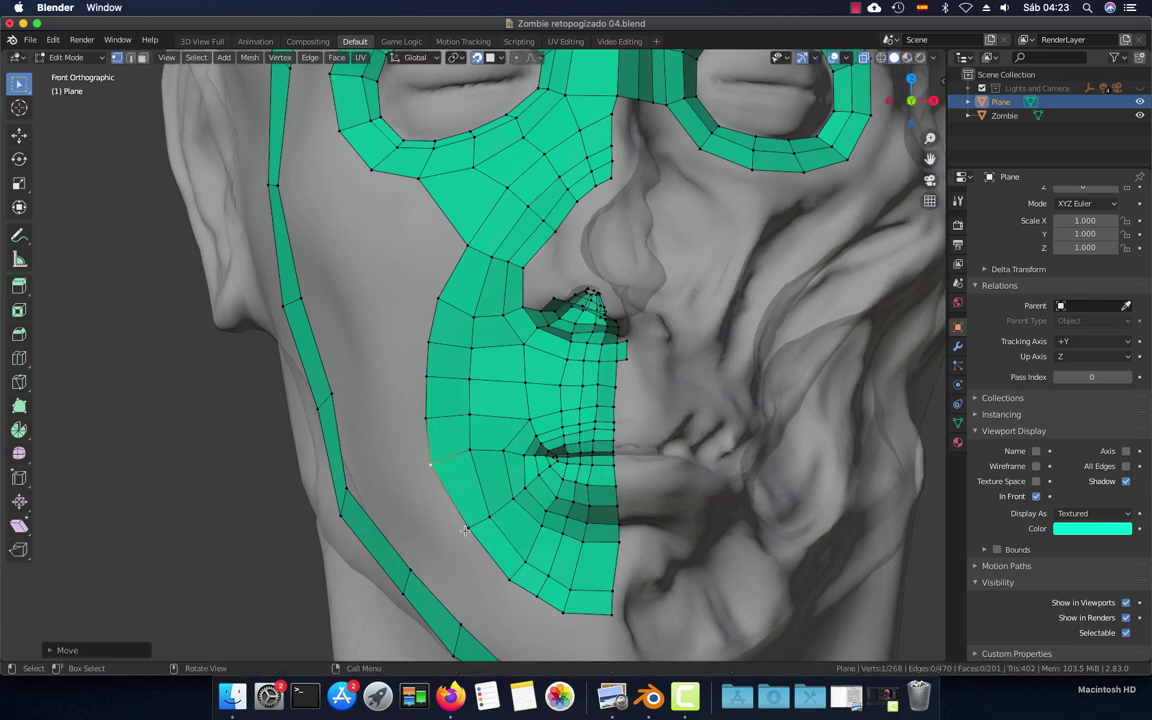
{"action": "middle_click_drag", "start_coordinate": [465, 531], "coordinate": [474, 430], "text": "shift"}
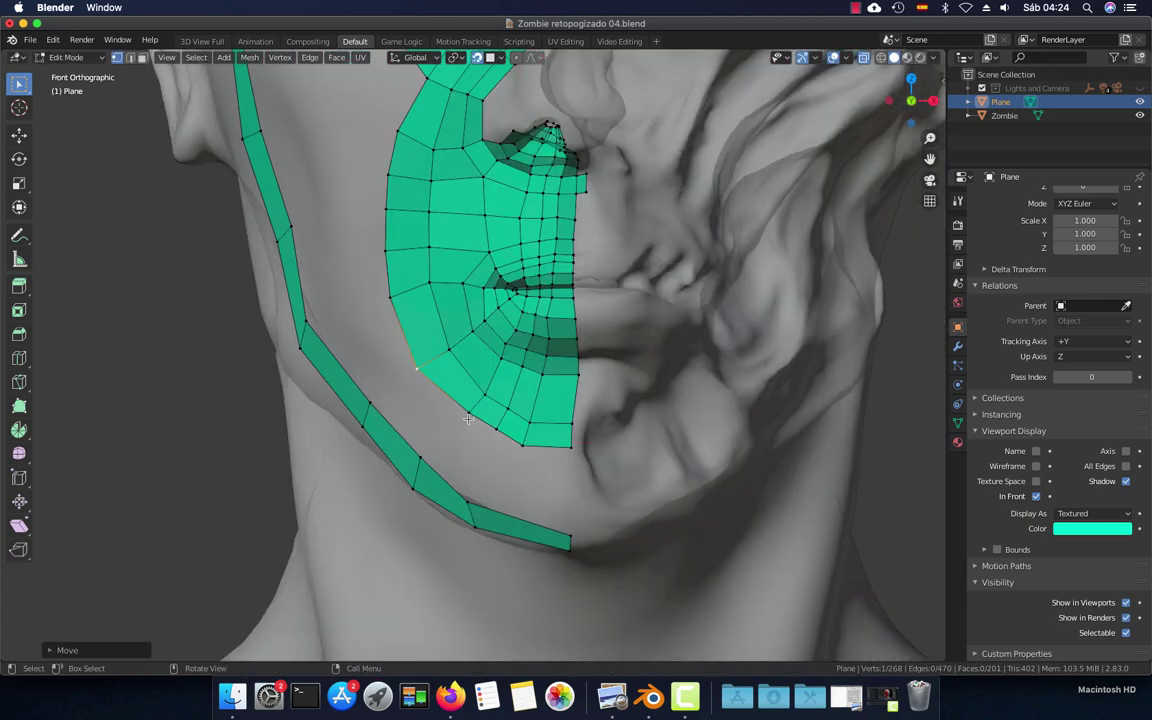
{"action": "left_click_drag", "start_coordinate": [416, 369], "coordinate": [491, 443]}
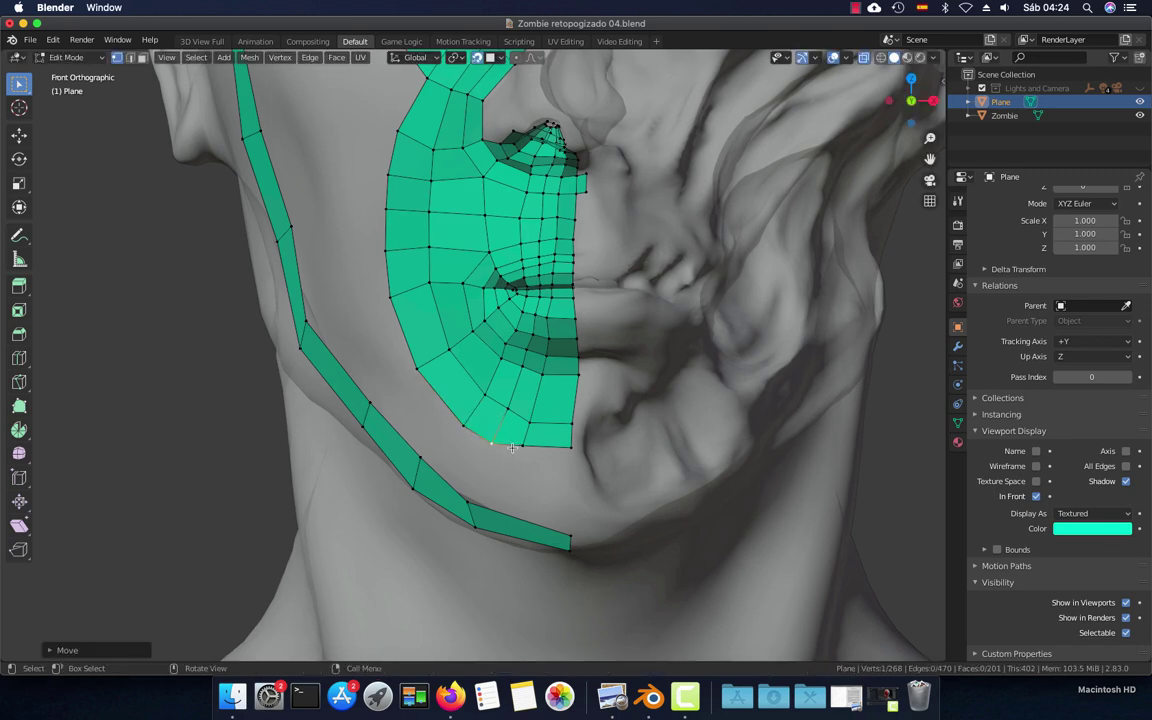
{"action": "left_click", "coordinate": [527, 454]}
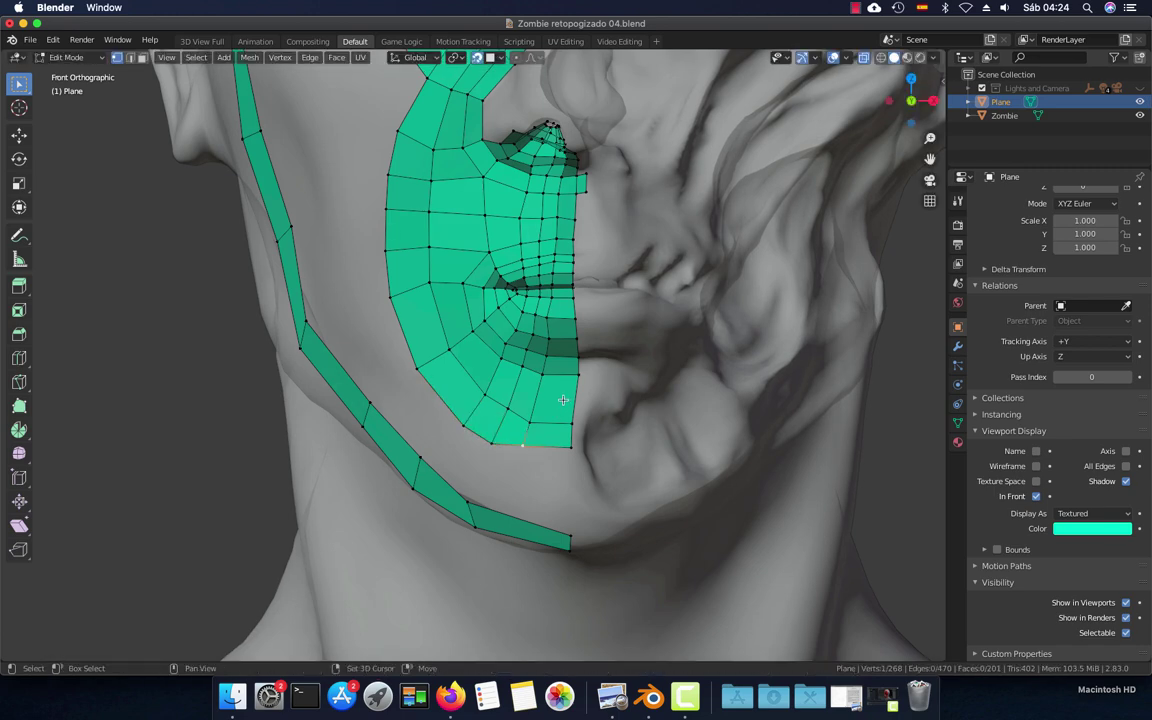
{"action": "scroll", "coordinate": [528, 420], "scroll_direction": "up", "scroll_amount": 3}
{"action": "left_click", "coordinate": [521, 409]}
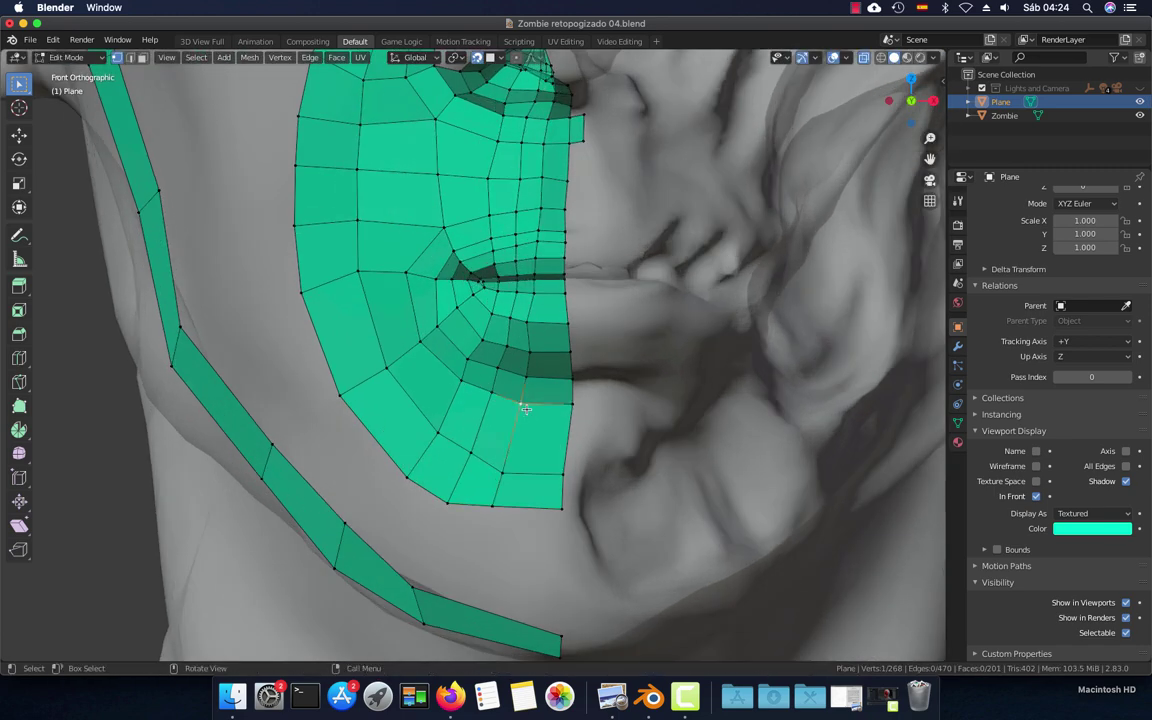
{"action": "key", "text": "g"}
{"action": "left_click", "coordinate": [541, 405]}
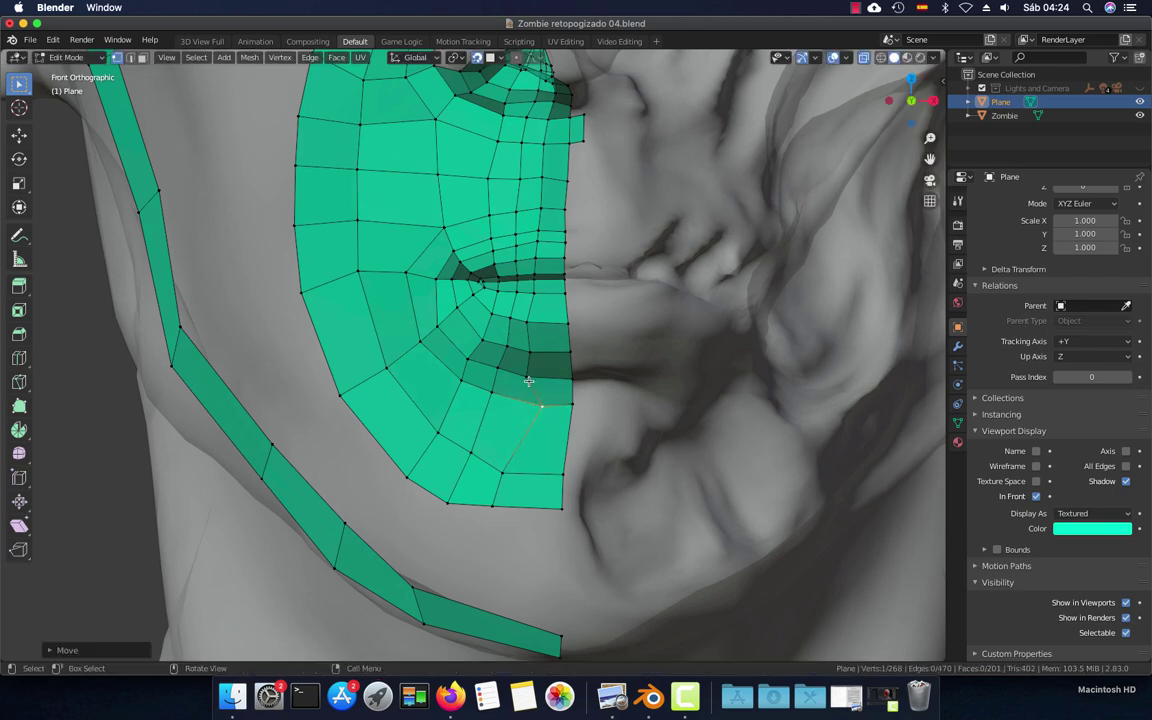
Reposition three vertices just below the lower lip near the dark strip
{"action": "left_click", "coordinate": [480, 342]}
{"action": "key", "text": "g"}
{"action": "left_click", "coordinate": [484, 336]}
{"action": "left_click", "coordinate": [478, 316]}
{"action": "key", "text": "g"}
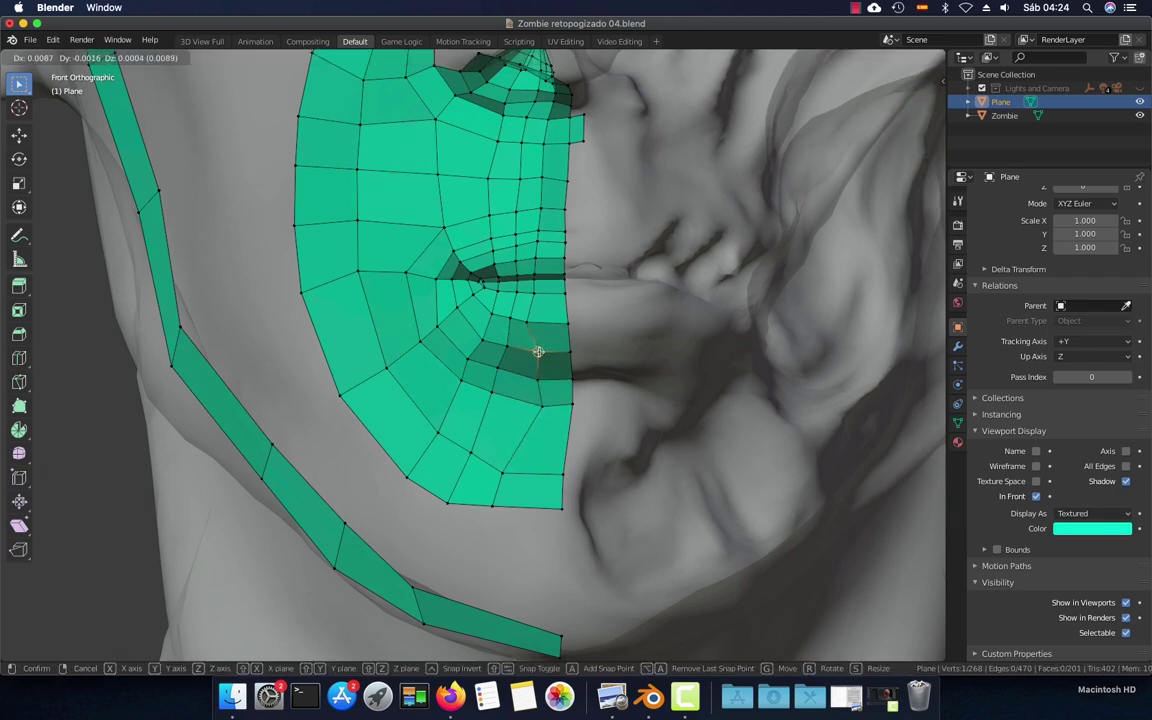
{"action": "left_click", "coordinate": [535, 338]}
{"action": "left_click", "coordinate": [532, 327]}
{"action": "key", "text": "g"}
{"action": "left_click", "coordinate": [538, 323]}
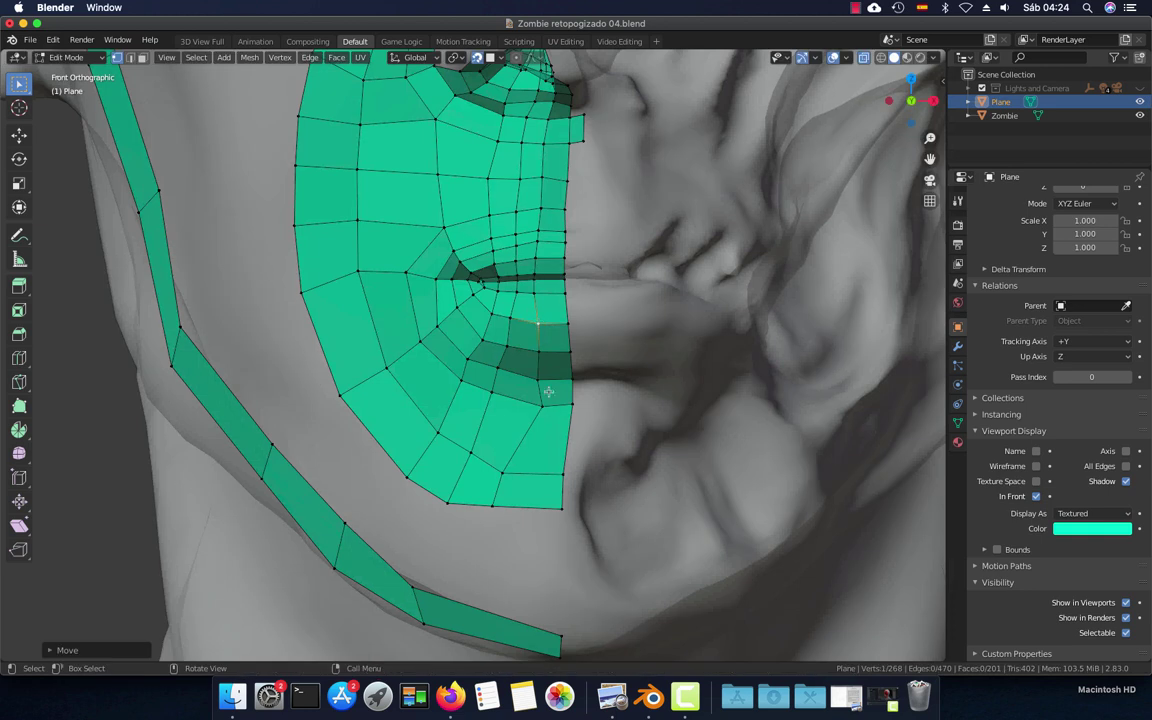
Pull the patch's bottom vertex and its chin-edge neighbour down onto the chin contour
{"action": "left_click", "coordinate": [491, 506]}
{"action": "key", "text": "g"}
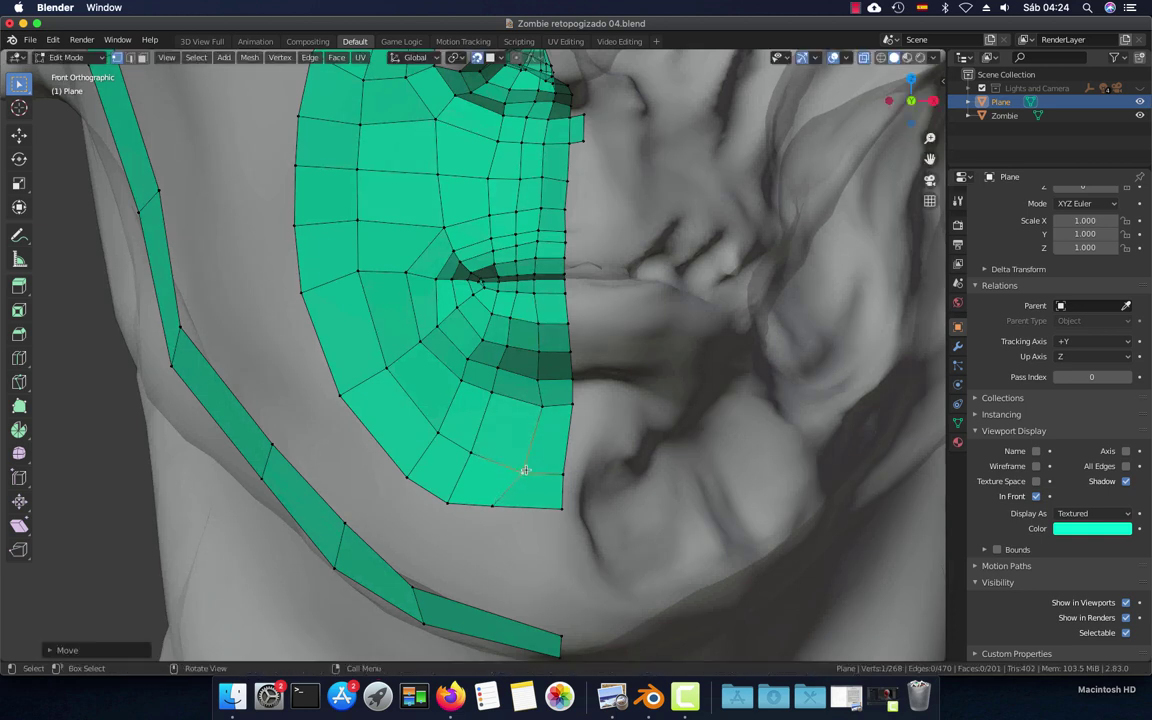
{"action": "left_click", "coordinate": [513, 513]}
{"action": "key", "text": "g"}
{"action": "left_click", "coordinate": [515, 515]}
{"action": "key", "text": "g"}
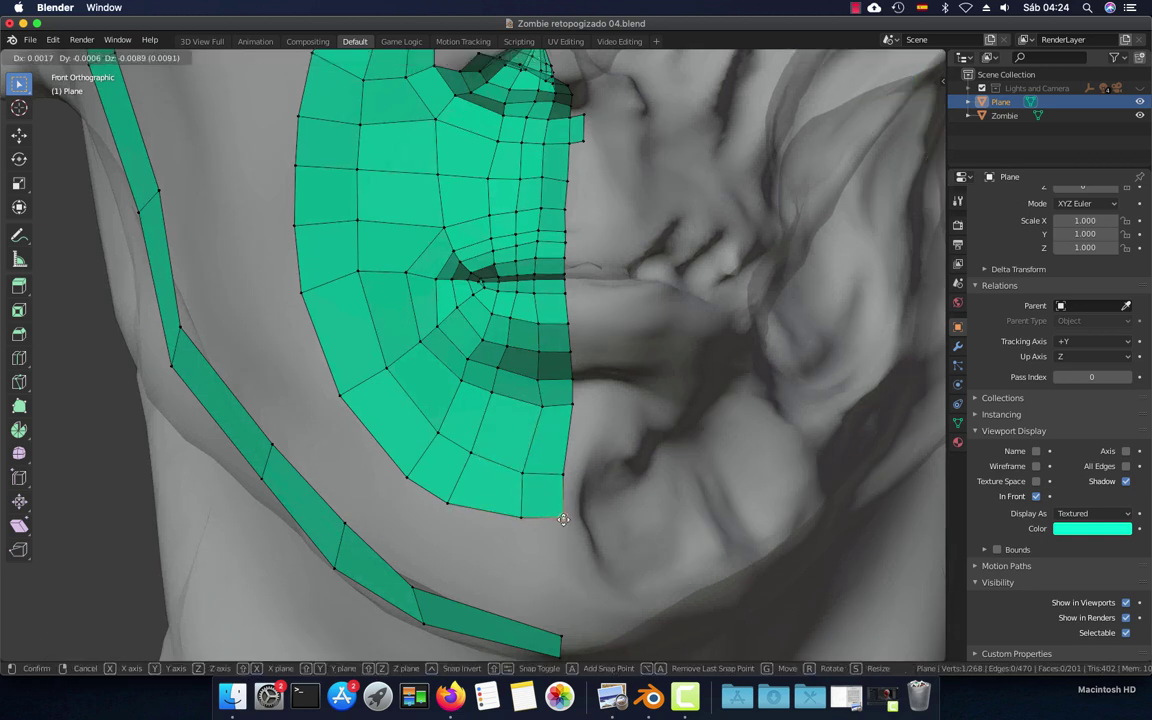
{"action": "left_click", "coordinate": [562, 525]}
{"action": "left_click", "coordinate": [524, 471]}
{"action": "key", "text": "g"}
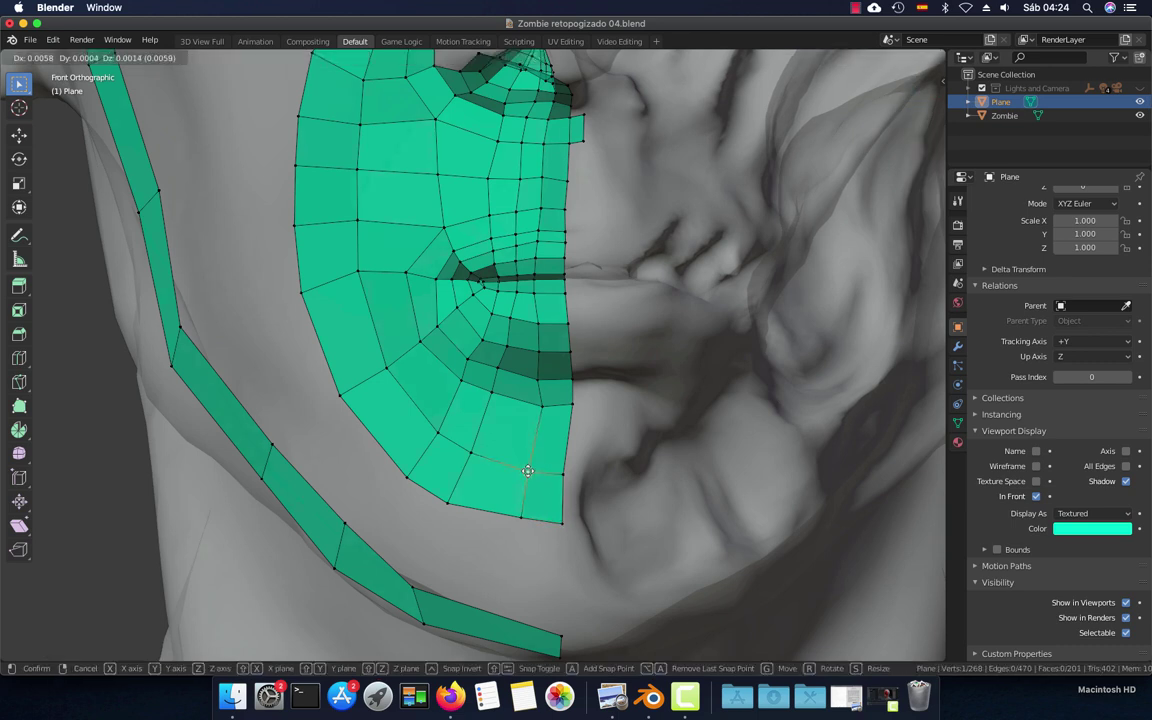
{"action": "left_click", "coordinate": [527, 470]}
{"action": "scroll", "coordinate": [525, 455], "scroll_direction": "up", "scroll_amount": 3, "text": "shift"}
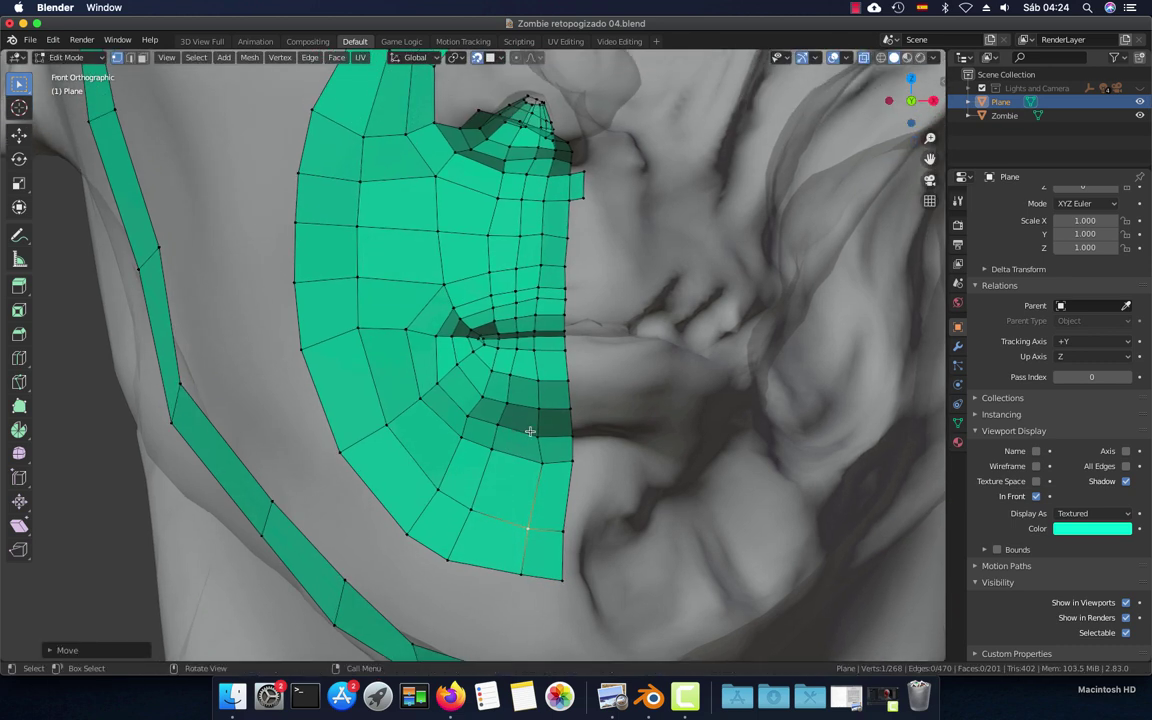
{"action": "key", "text": "ctrl+r"}
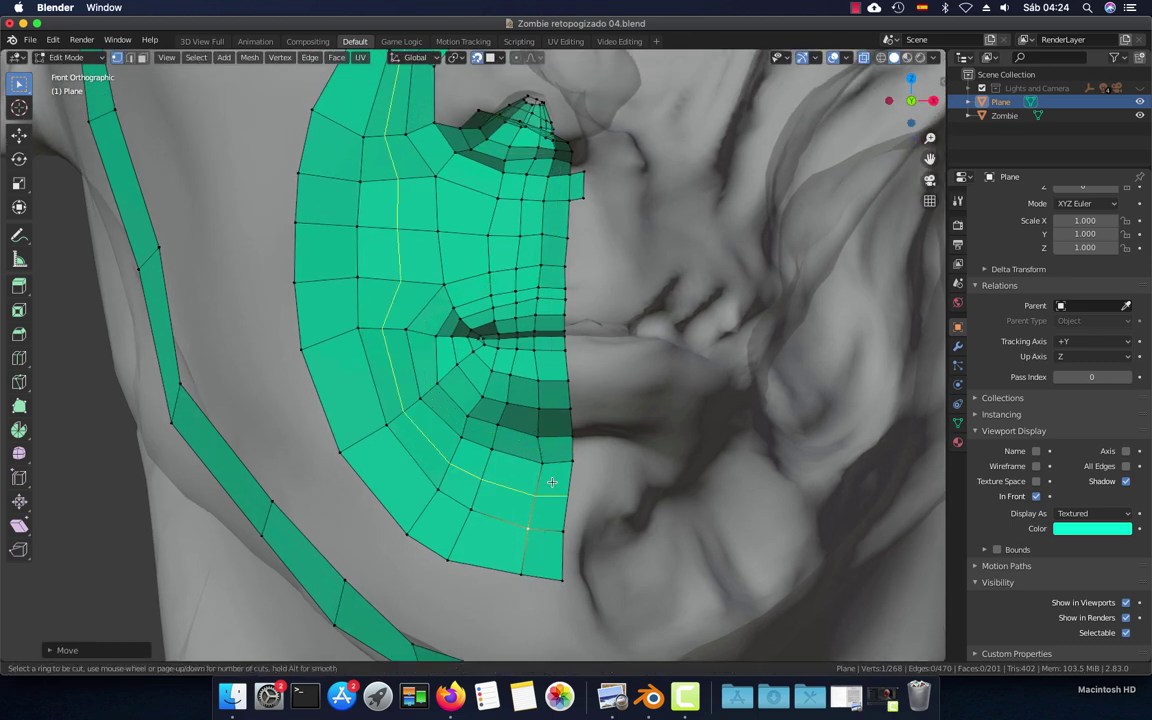
Relax the entire retopology mesh twice to even out its quads
{"action": "key", "text": "Escape"}
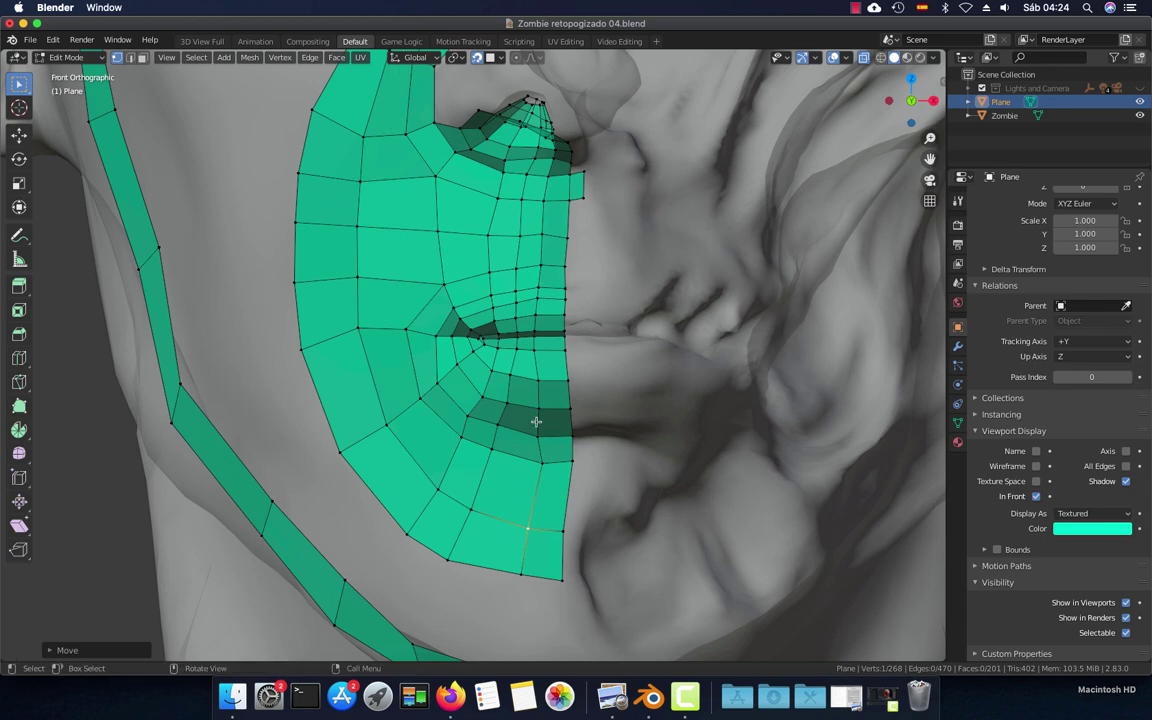
{"action": "key", "text": "a"}
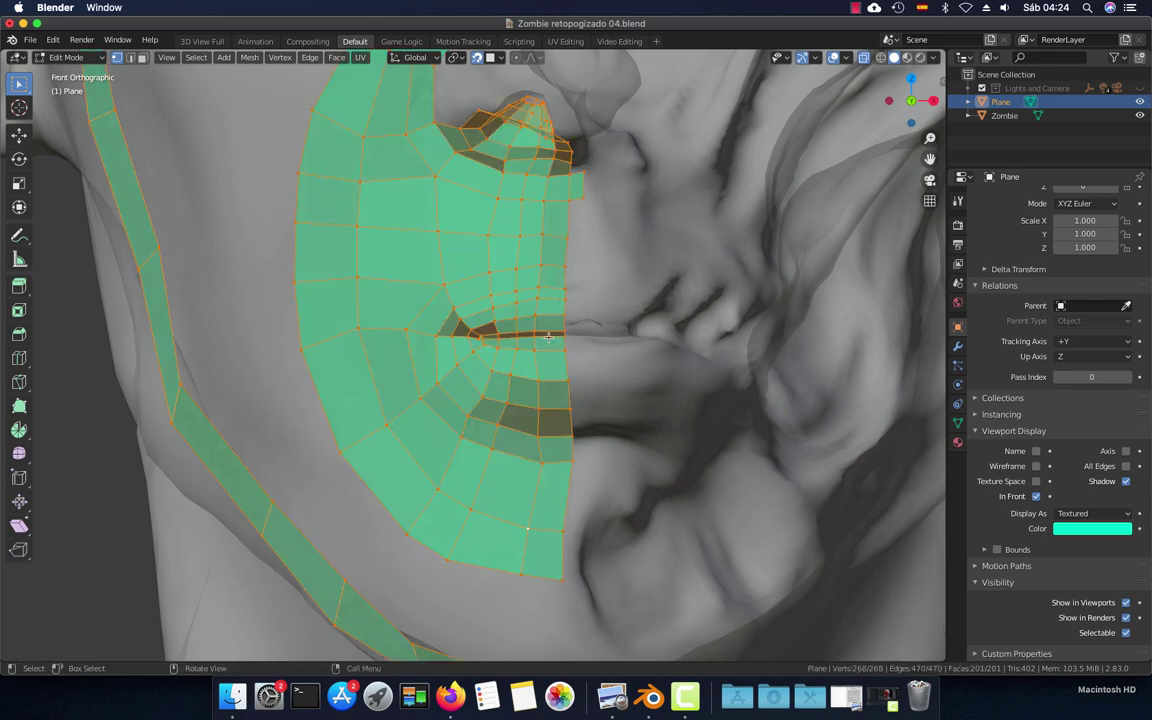
{"action": "right_click", "coordinate": [548, 338]}
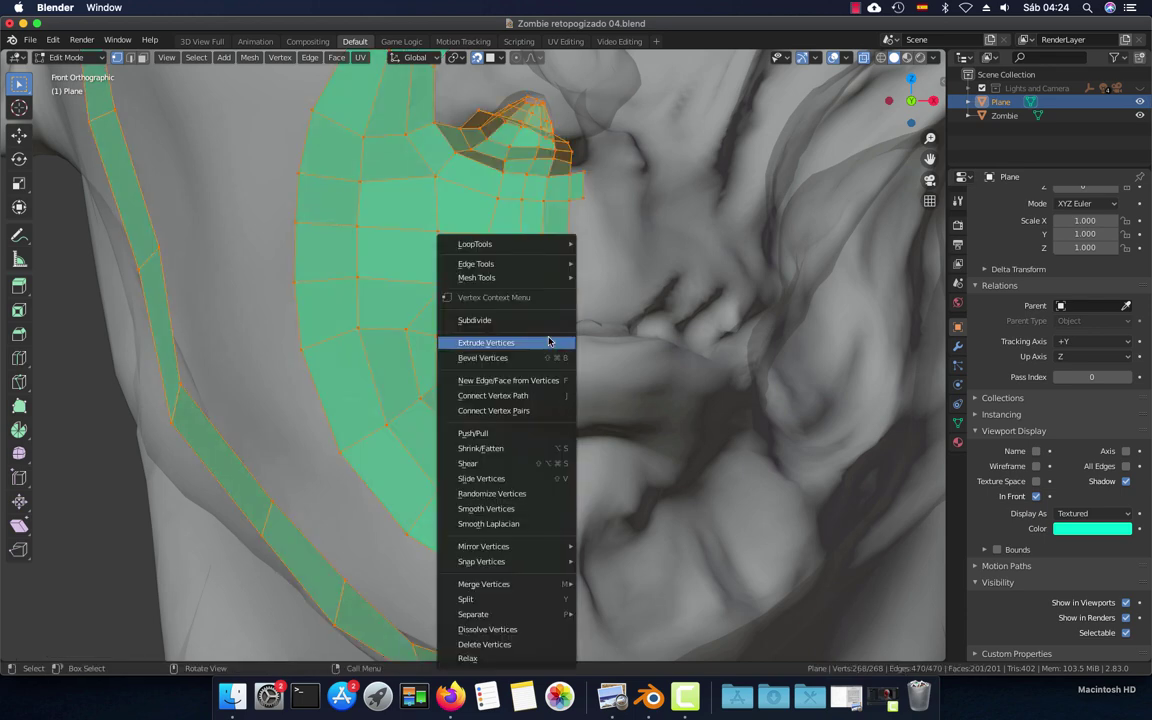
{"action": "left_click", "coordinate": [510, 655]}
{"action": "middle_click_drag", "start_coordinate": [632, 401], "coordinate": [607, 398]}
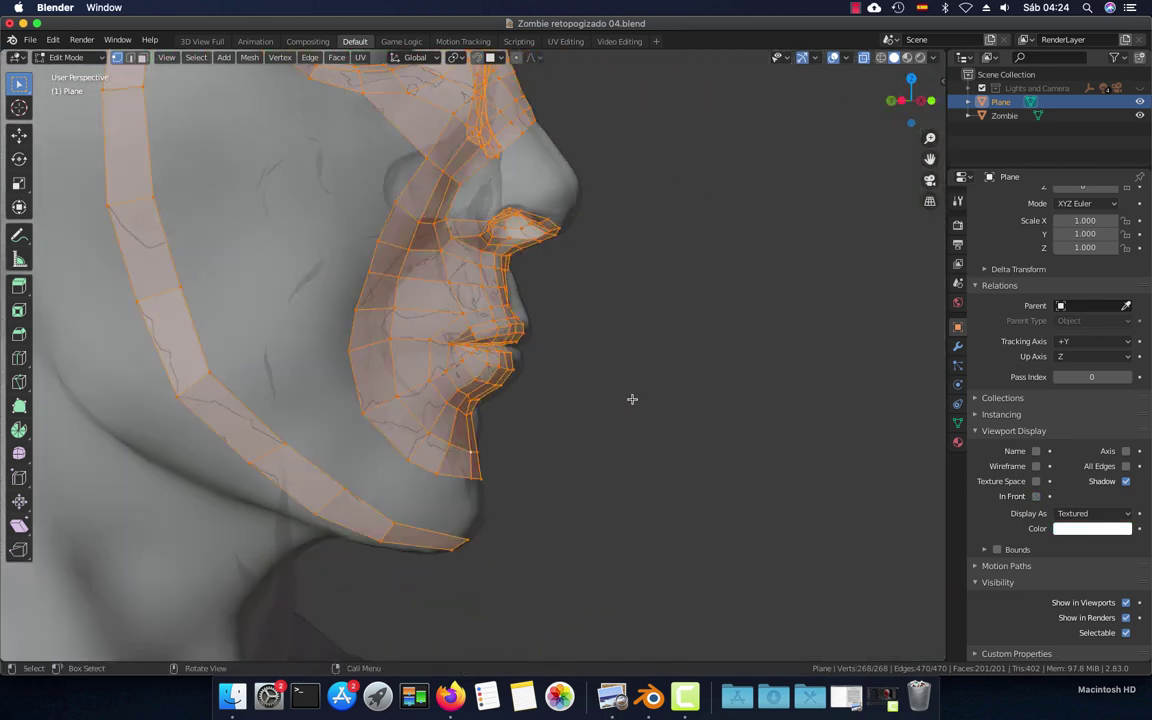
{"action": "middle_click_drag", "start_coordinate": [642, 389], "coordinate": [630, 329]}
{"action": "right_click", "coordinate": [632, 325]}
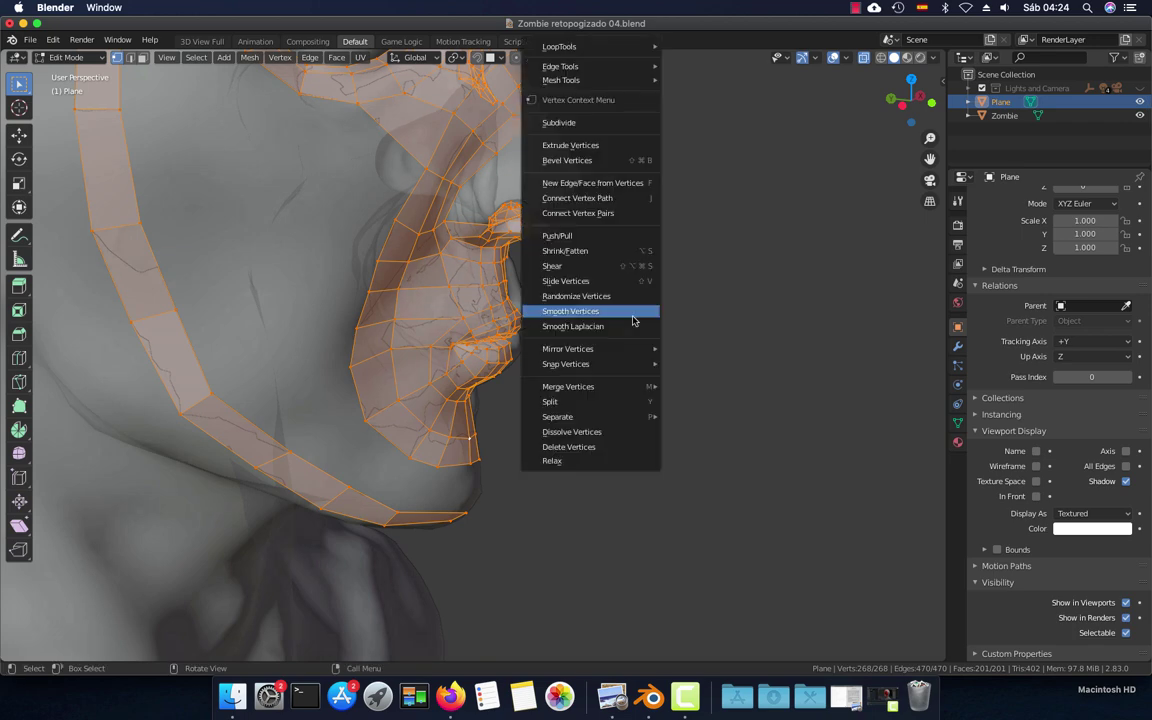
{"action": "left_click", "coordinate": [612, 461]}
{"action": "middle_click_drag", "start_coordinate": [609, 458], "coordinate": [525, 408]}
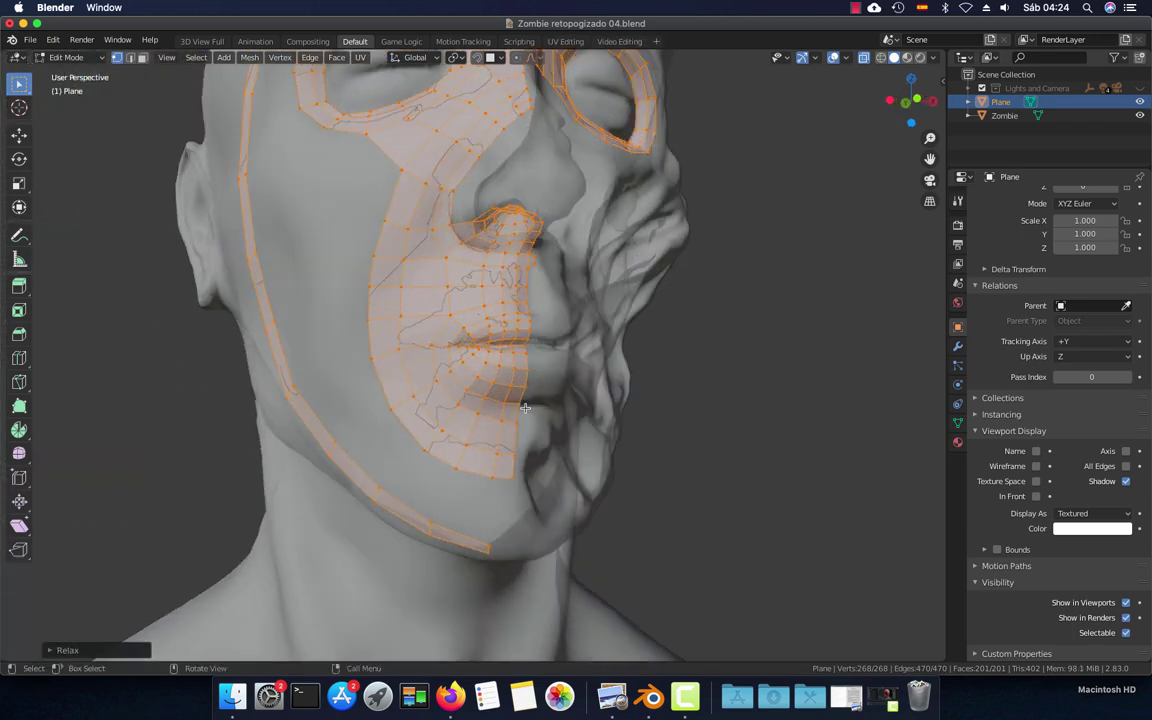
{"action": "key", "text": "KP_1"}
Set the Plane's viewport display colour to light blue
{"action": "key", "text": "alt+a"}
{"action": "scroll", "coordinate": [525, 408], "scroll_direction": "down", "scroll_amount": 2}
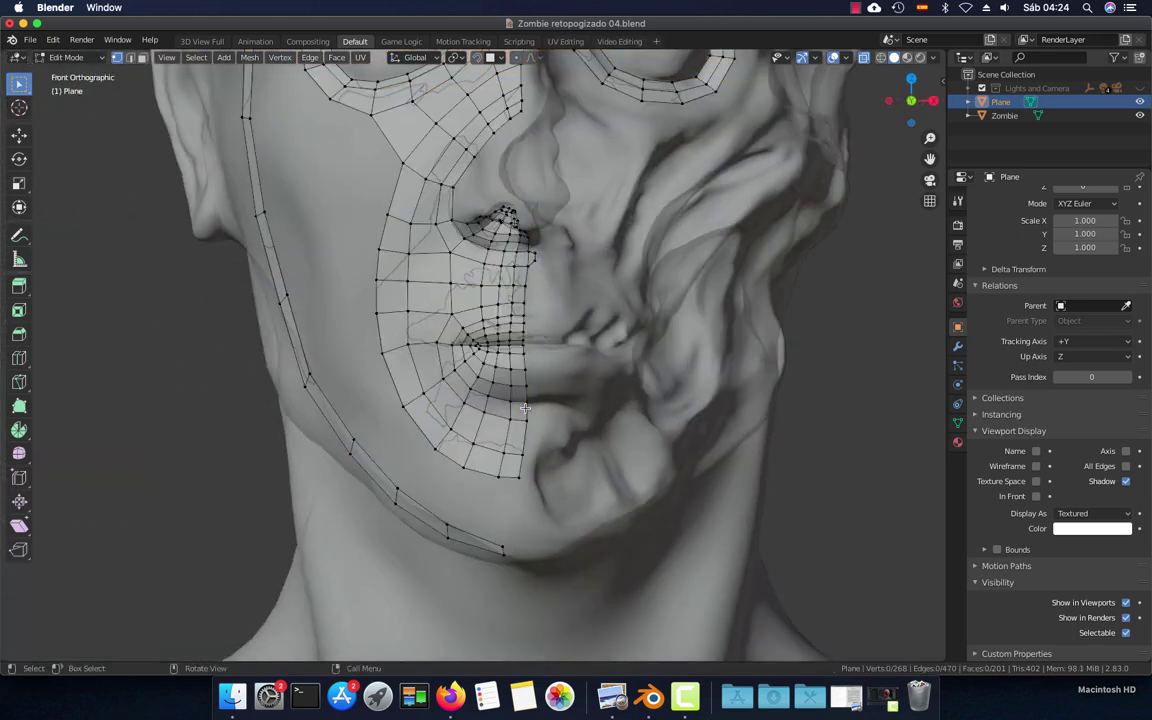
{"action": "scroll", "coordinate": [525, 408], "scroll_direction": "down", "scroll_amount": 3}
{"action": "key", "text": "Tab"}
{"action": "key", "text": "Tab"}
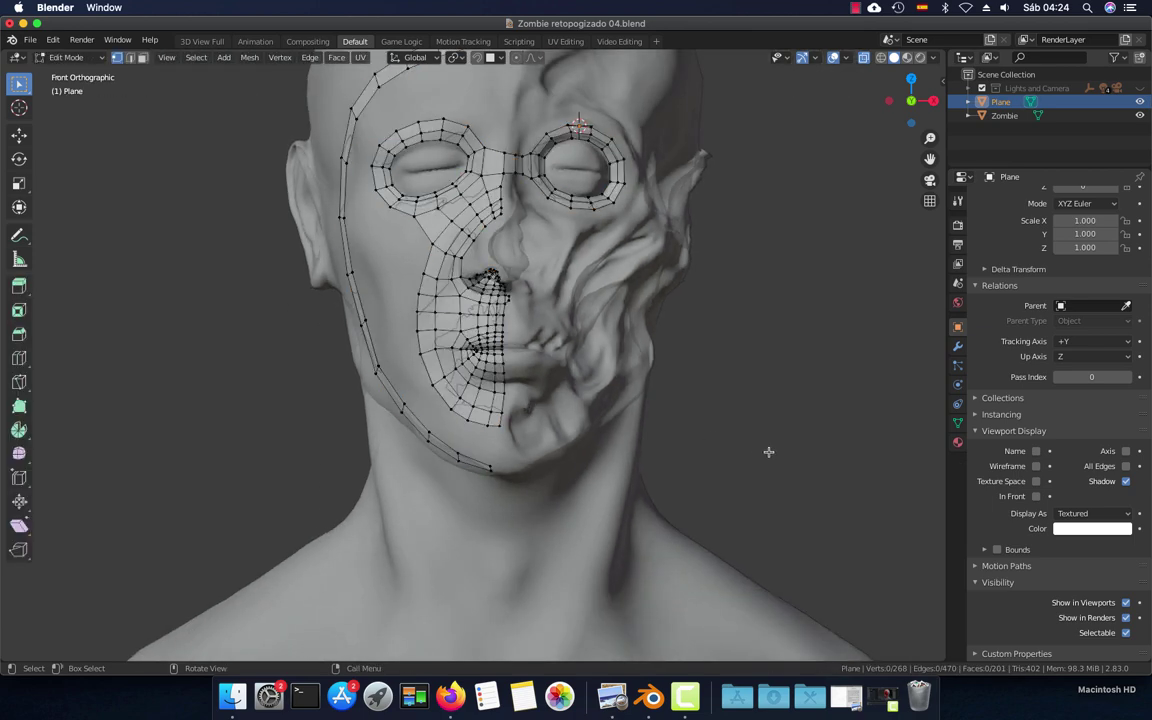
{"action": "key", "text": "a"}
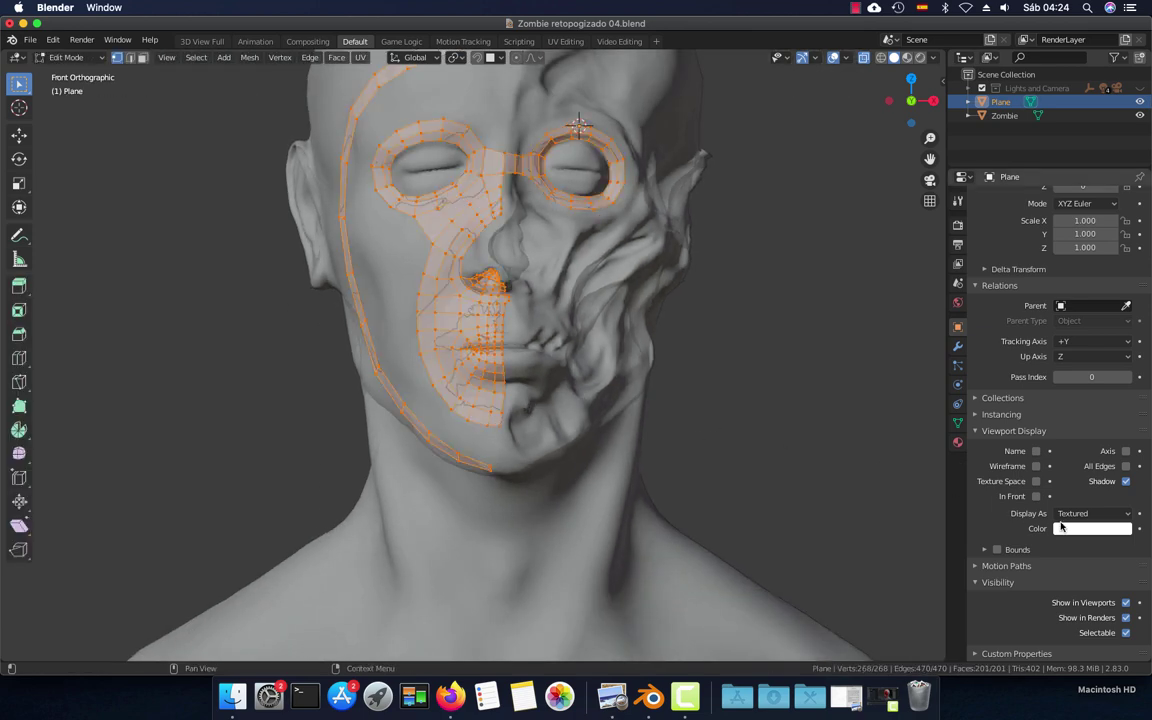
{"action": "left_click", "coordinate": [1065, 528]}
{"action": "left_click_drag", "start_coordinate": [1060, 381], "coordinate": [1070, 352]}
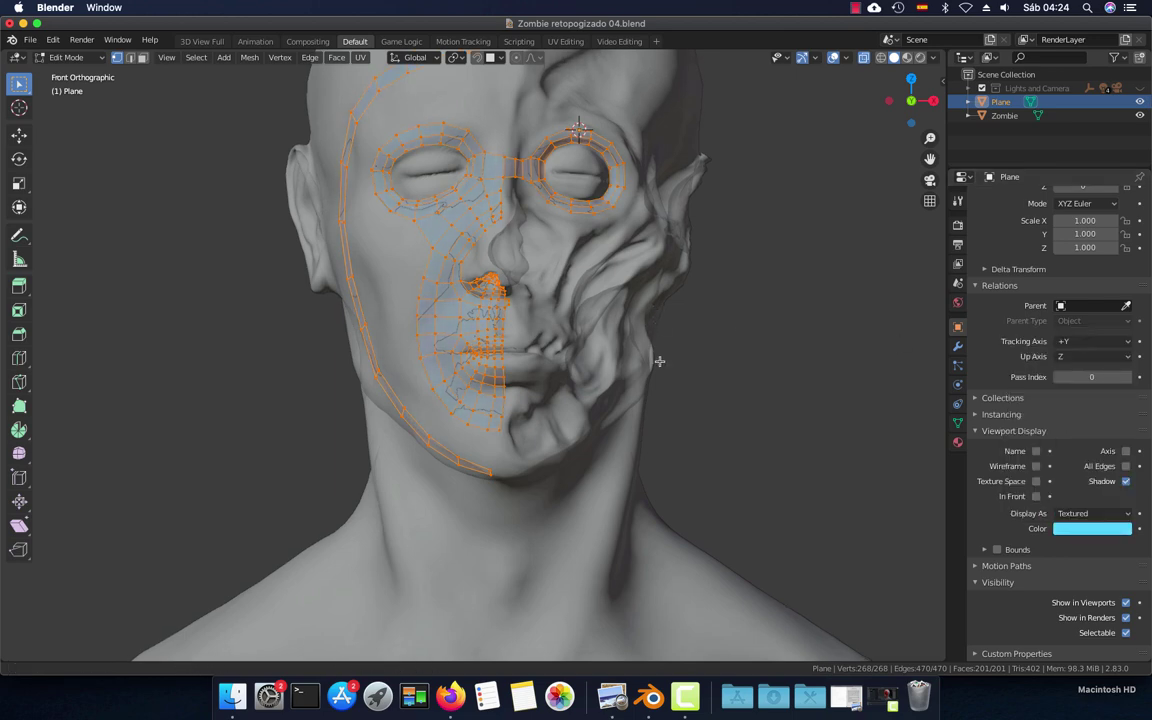
{"action": "scroll", "coordinate": [700, 330], "scroll_direction": "up", "scroll_amount": 3}
{"action": "scroll", "coordinate": [726, 298], "scroll_direction": "down", "scroll_amount": 1}
In Viewport Shading, colour by Object, set X-Ray to 0.5, and enable Backface Culling
{"action": "key", "text": "Tab"}
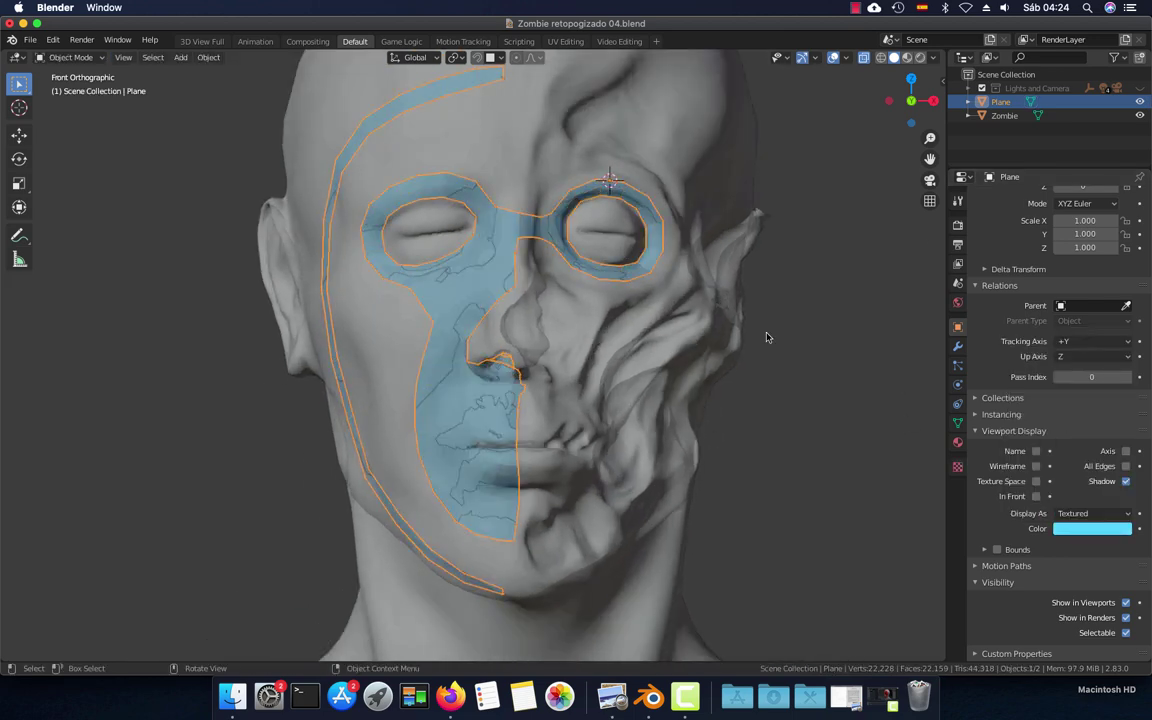
{"action": "key", "text": "Tab"}
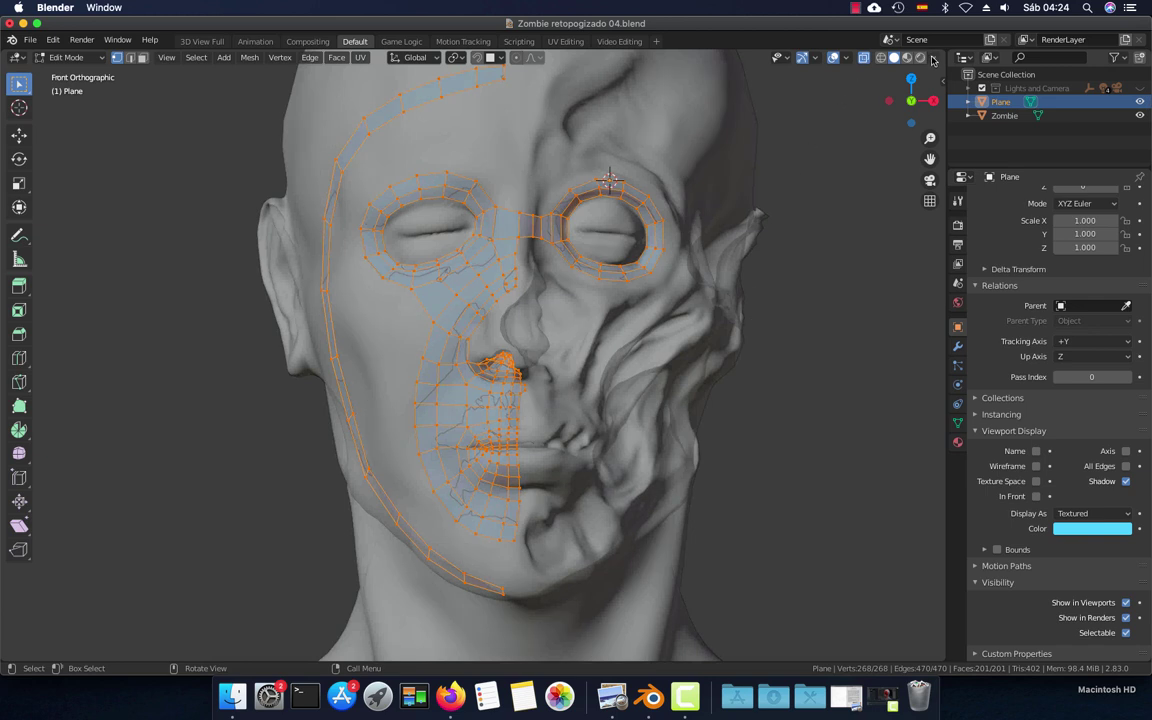
{"action": "left_click", "coordinate": [933, 57]}
{"action": "left_click", "coordinate": [929, 231]}
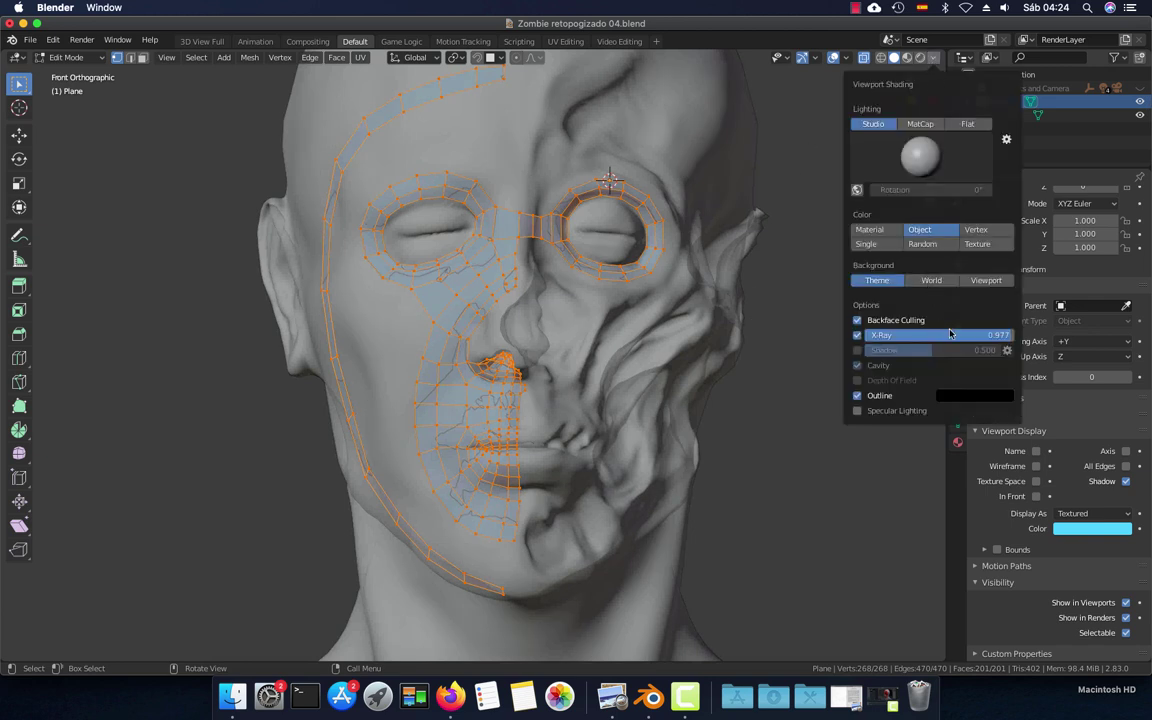
{"action": "left_click", "coordinate": [941, 336]}
{"action": "type", "text": "0.5"}
{"action": "key", "text": "Return"}
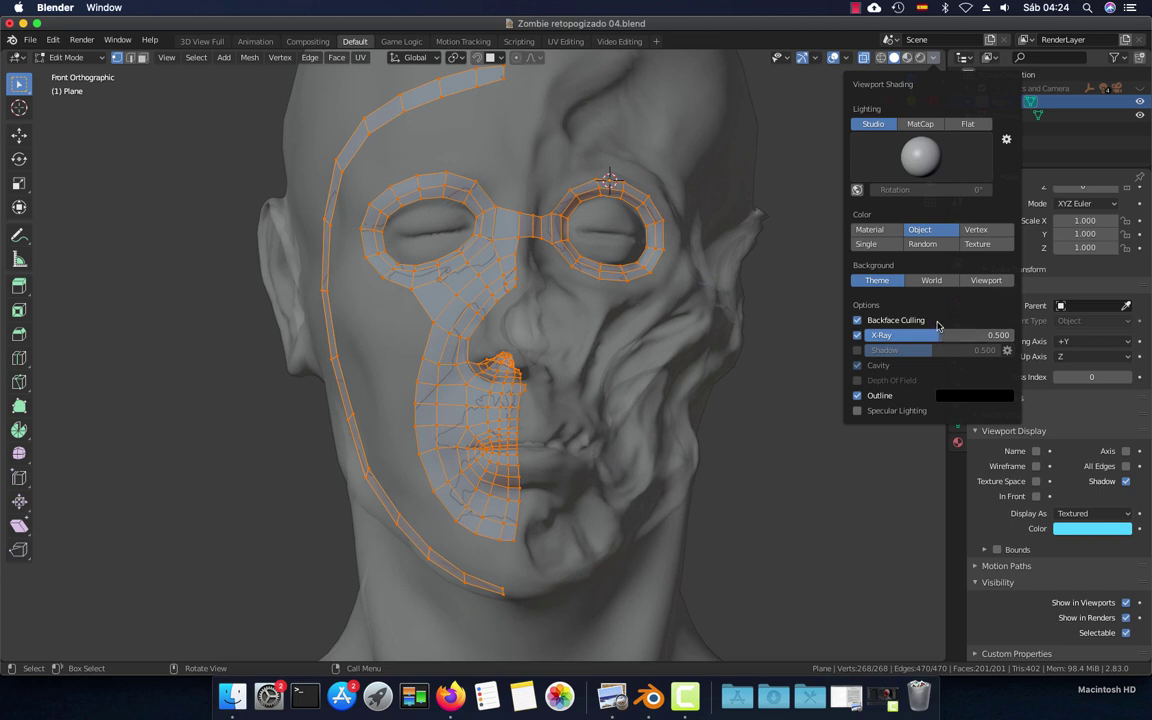
{"action": "left_click", "coordinate": [900, 324]}
{"action": "left_click", "coordinate": [899, 322]}
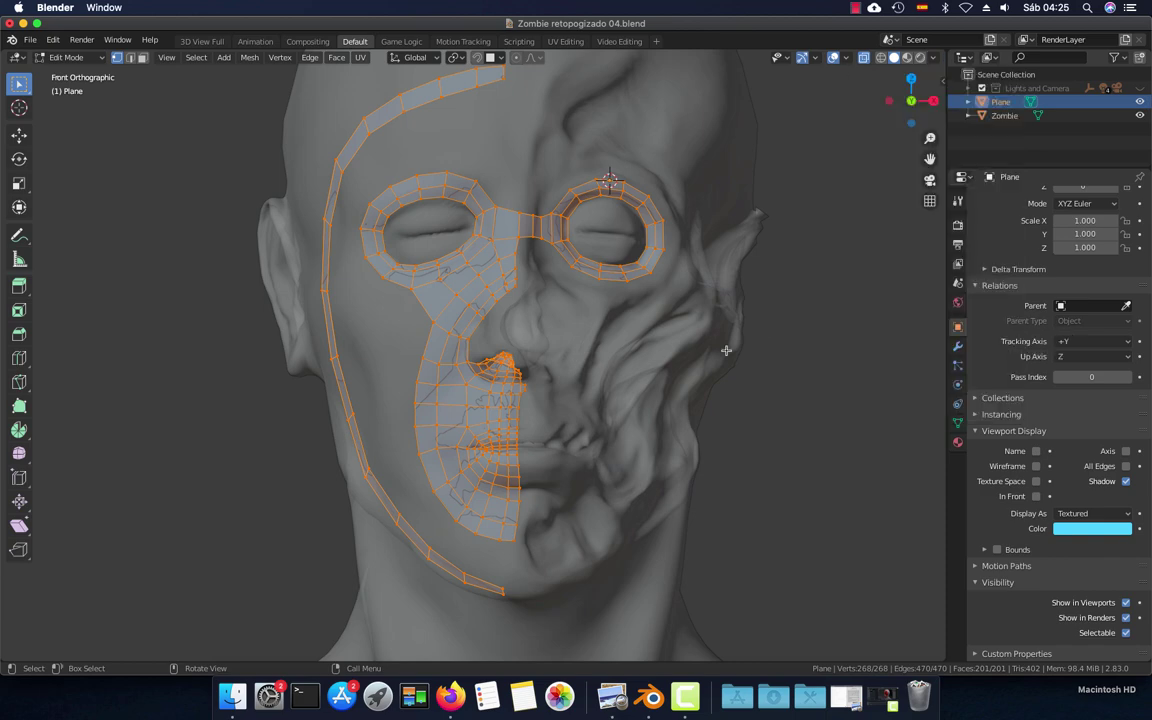
Turn off X-Ray, enable In Front on the Plane, and return to solid shading
{"action": "key", "text": "Tab"}
{"action": "scroll", "coordinate": [740, 387], "scroll_direction": "down", "scroll_amount": 3}
{"action": "mouse_move", "coordinate": [740, 387]}
{"action": "middle_mouse_down"}
{"action": "mouse_move", "coordinate": [650, 386]}
{"action": "mouse_move", "coordinate": [810, 391]}
{"action": "mouse_move", "coordinate": [665, 378]}
{"action": "middle_mouse_up"}
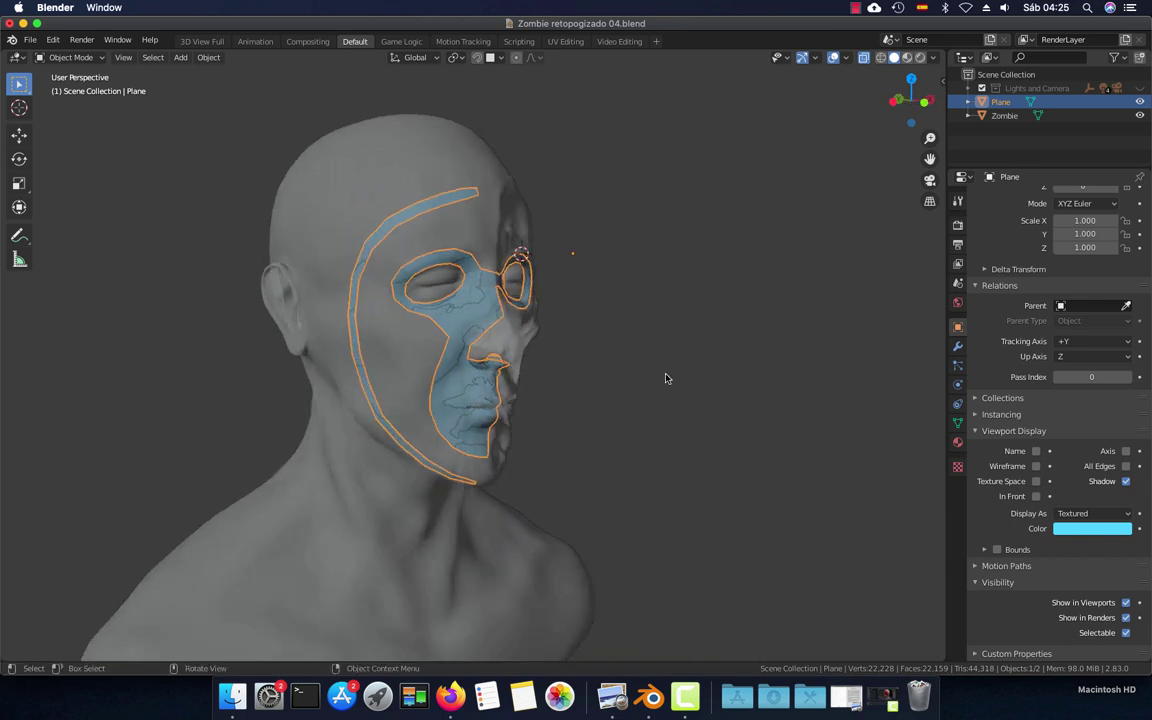
{"action": "key", "text": "KP_1"}
{"action": "scroll", "coordinate": [665, 378], "scroll_direction": "up", "scroll_amount": 2}
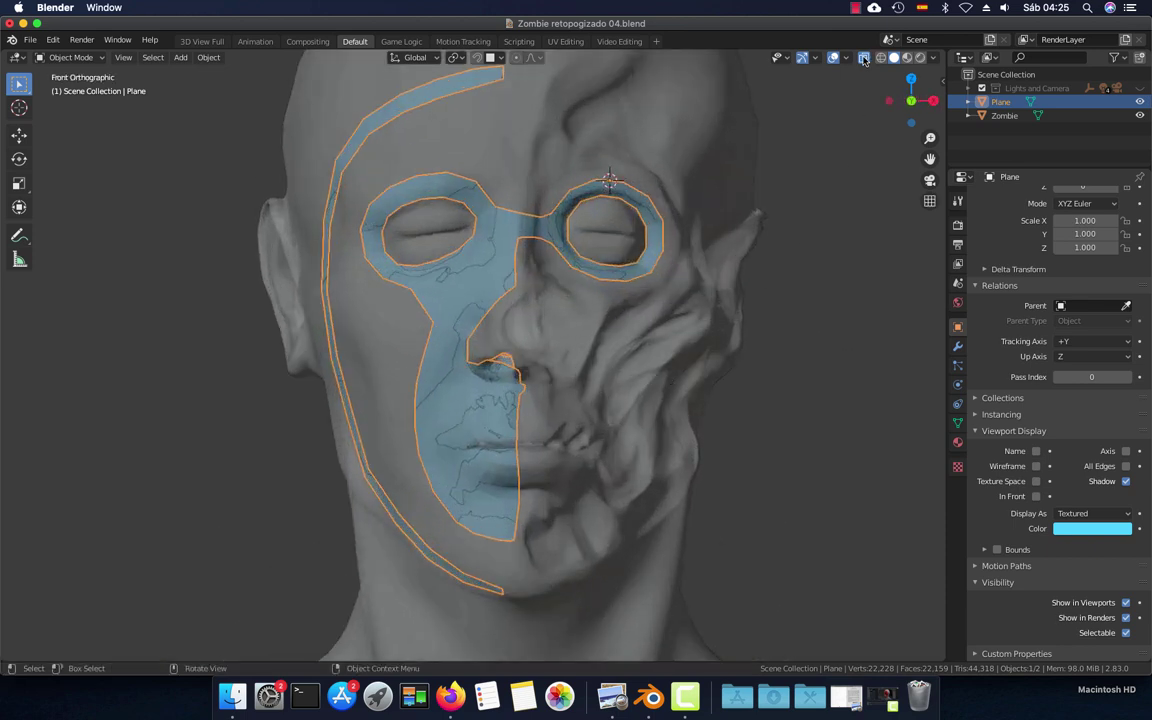
{"action": "key", "text": "alt+z"}
{"action": "key", "text": "alt+a"}
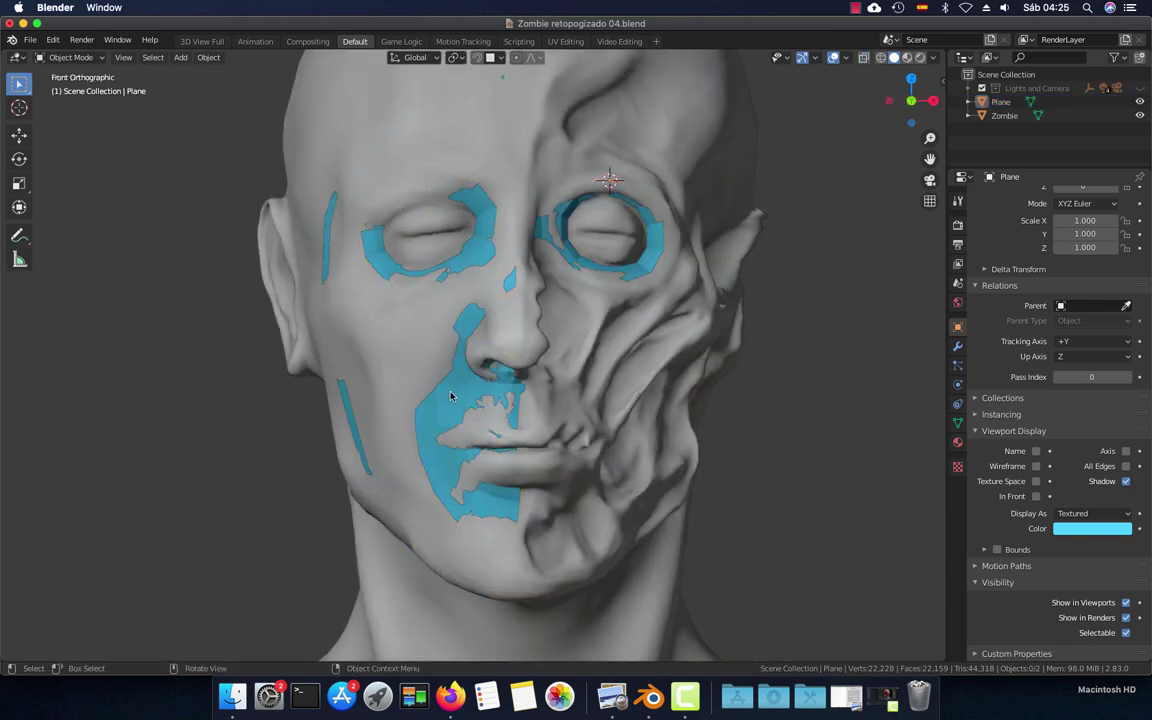
{"action": "left_click", "coordinate": [450, 396]}
{"action": "left_click", "coordinate": [1036, 497]}
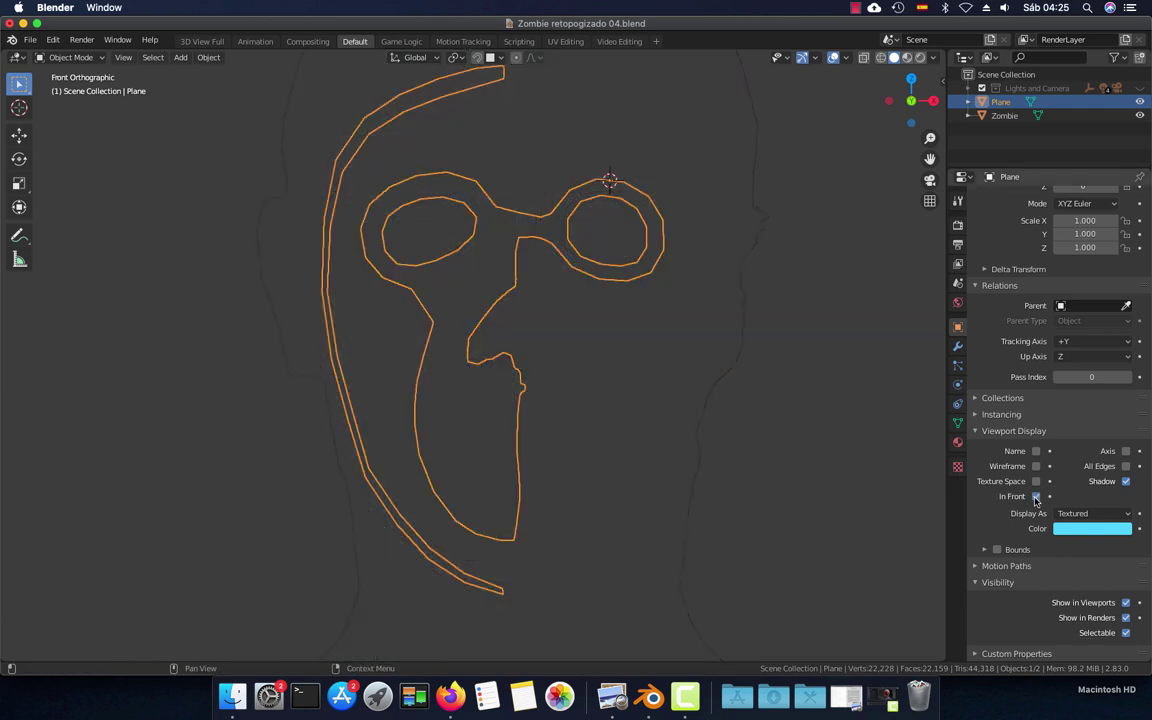
{"action": "left_click", "coordinate": [864, 58]}
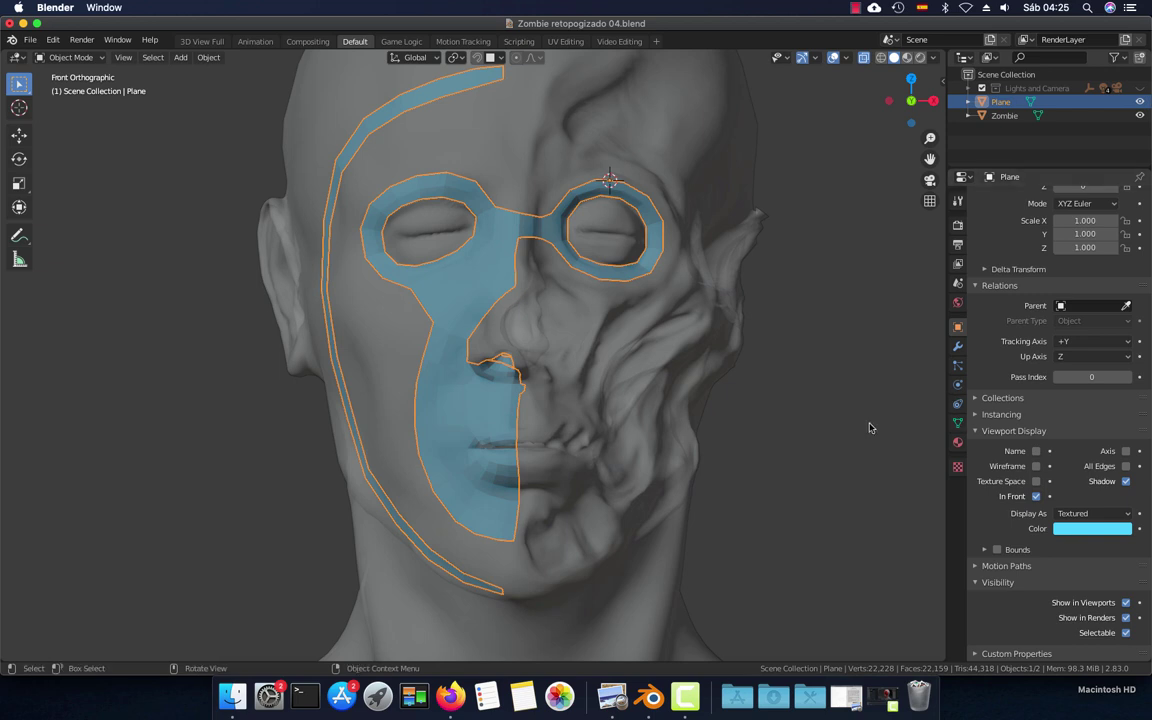
Deepen the Plane's display colour to a saturated blue
{"action": "key", "text": "Tab"}
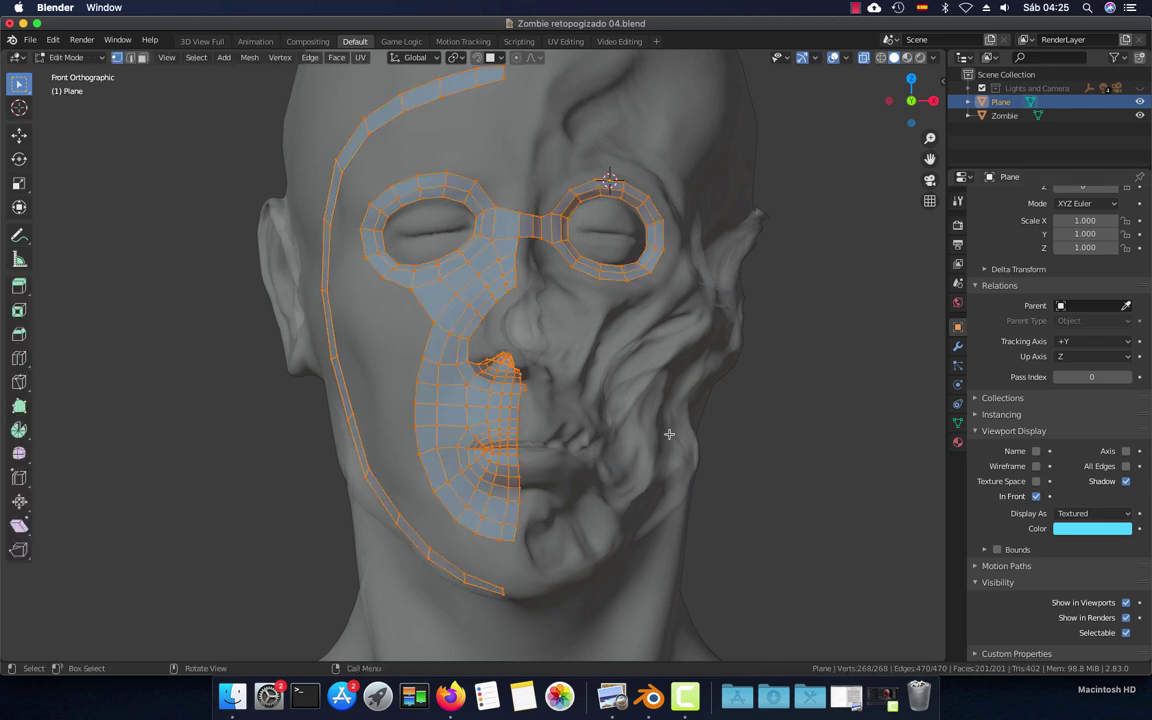
{"action": "left_click", "coordinate": [1078, 529]}
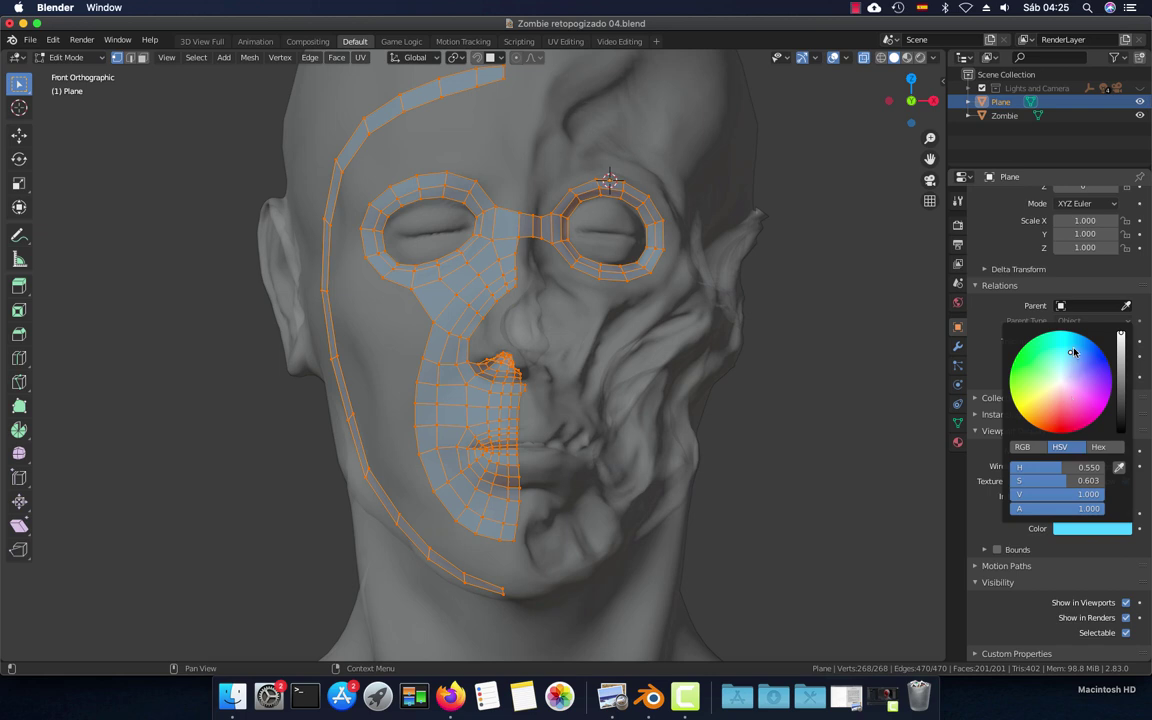
{"action": "left_click_drag", "start_coordinate": [1073, 352], "coordinate": [1081, 336]}
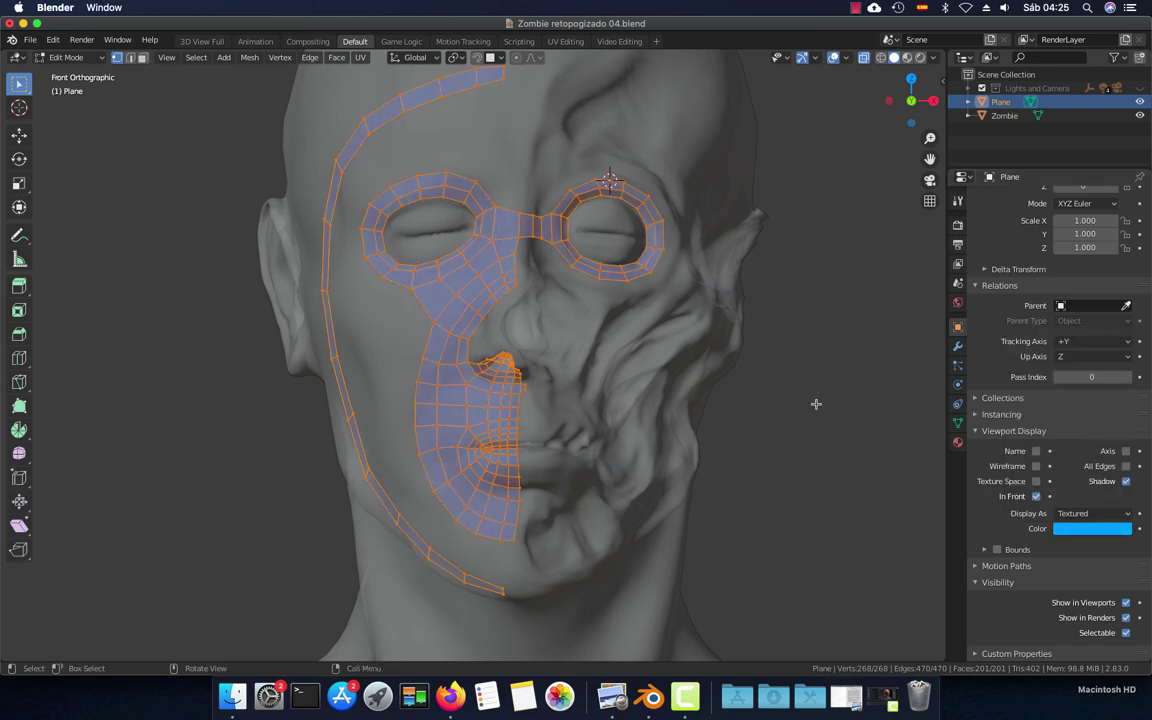
Switch the viewport lighting to MatCap and return to the front view
{"action": "mouse_move", "coordinate": [738, 398]}
{"action": "middle_mouse_down"}
{"action": "mouse_move", "coordinate": [676, 386]}
{"action": "mouse_move", "coordinate": [738, 394]}
{"action": "mouse_move", "coordinate": [700, 355]}
{"action": "middle_mouse_up"}
{"action": "left_click", "coordinate": [936, 58]}
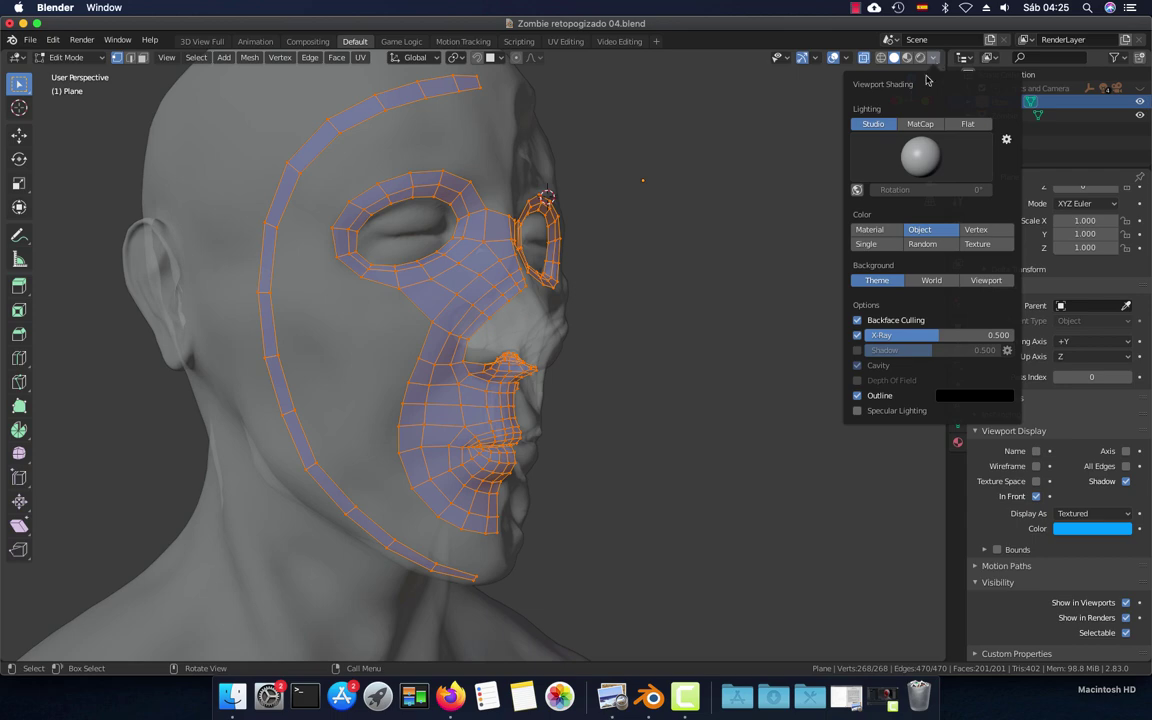
{"action": "left_click", "coordinate": [908, 124]}
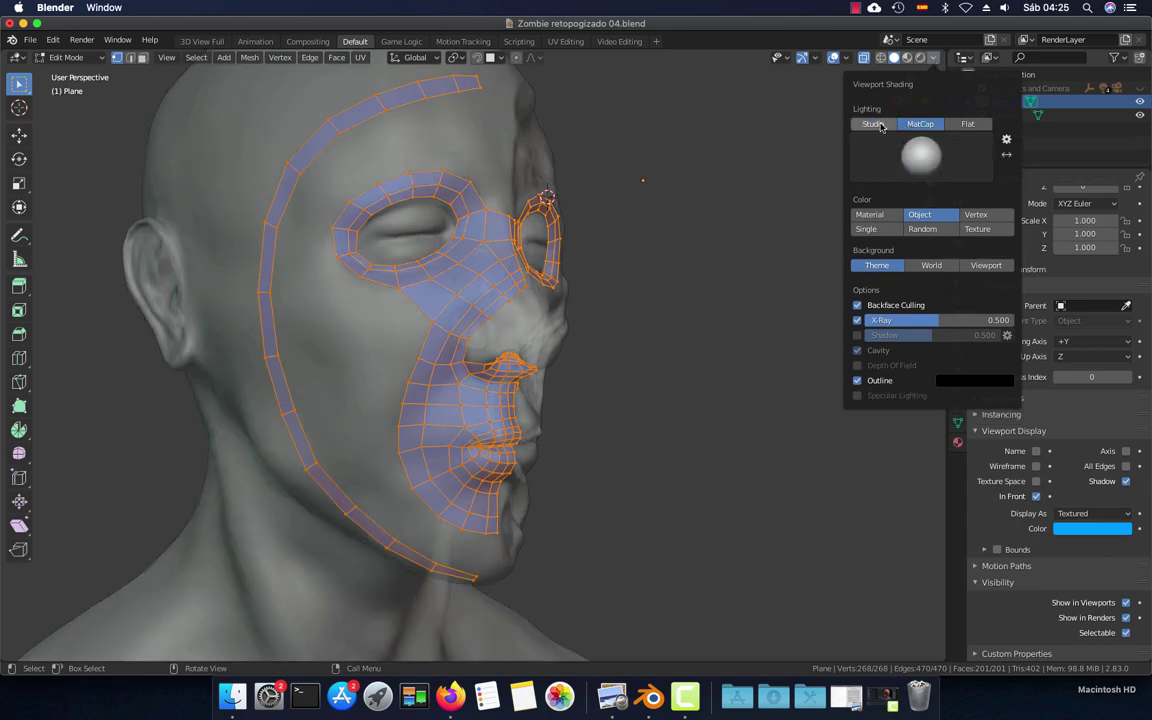
{"action": "left_click", "coordinate": [873, 124]}
{"action": "left_click", "coordinate": [916, 124]}
{"action": "middle_click_drag", "start_coordinate": [669, 404], "coordinate": [635, 411]}
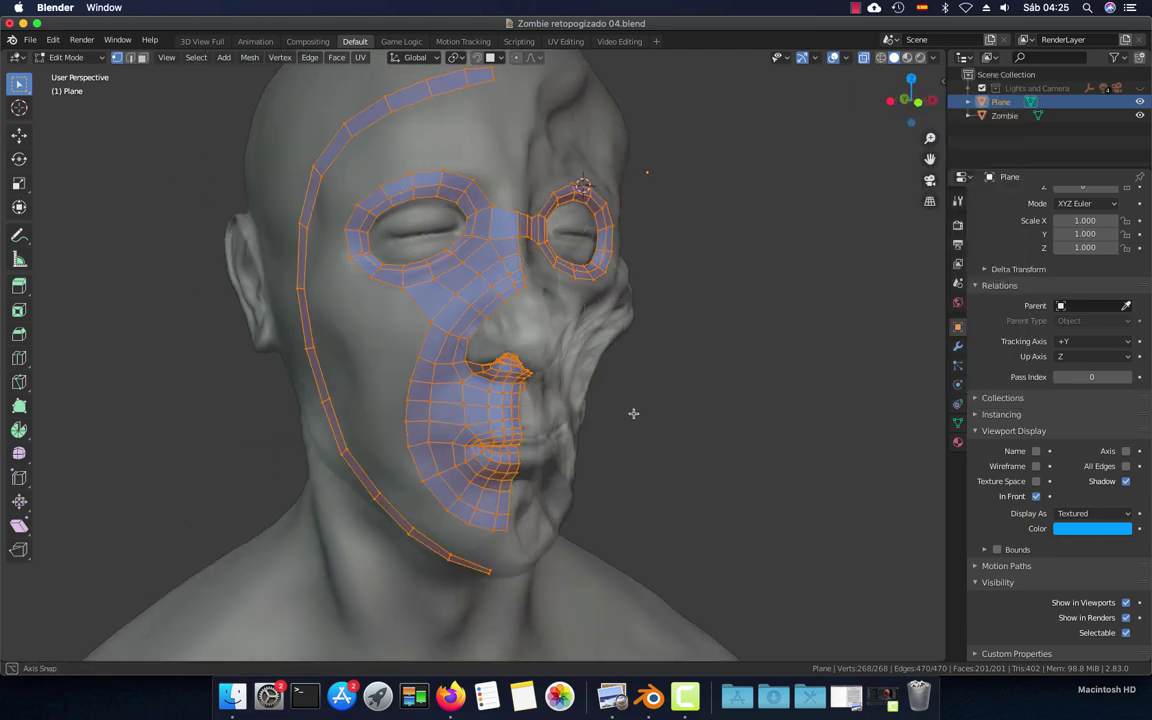
{"action": "left_click", "coordinate": [936, 58]}
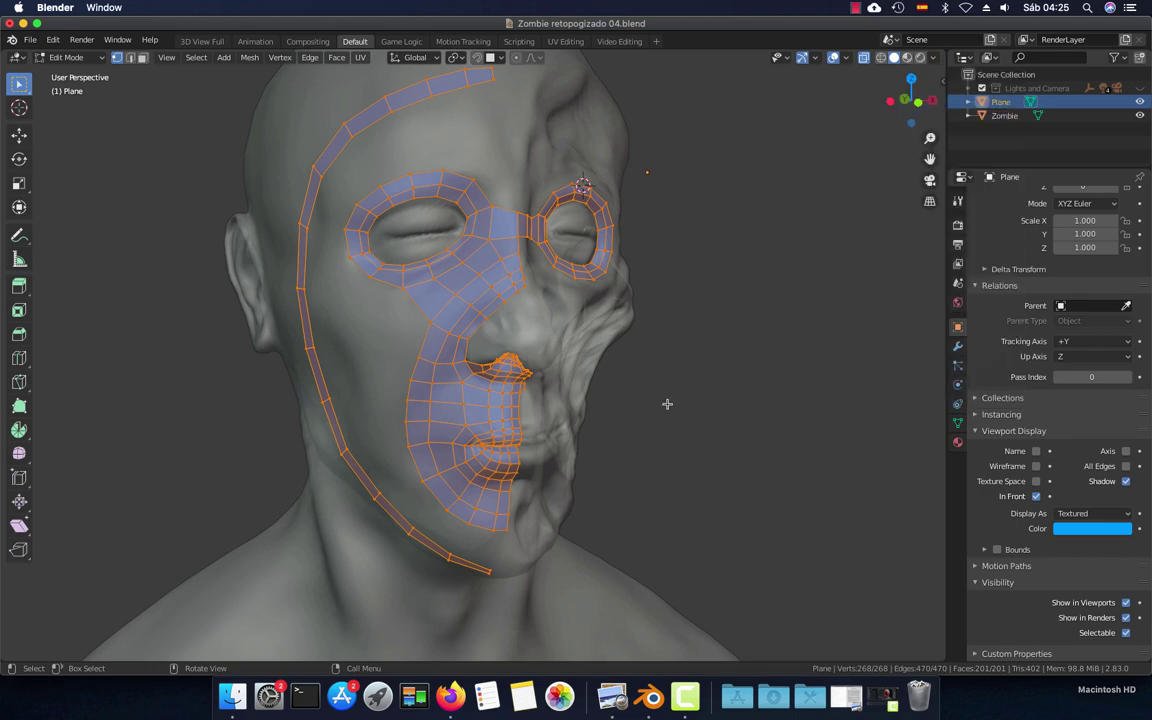
{"action": "key", "text": "KP_1"}
Delete the cheek face beside the mouth corner
{"action": "left_click", "coordinate": [644, 381]}
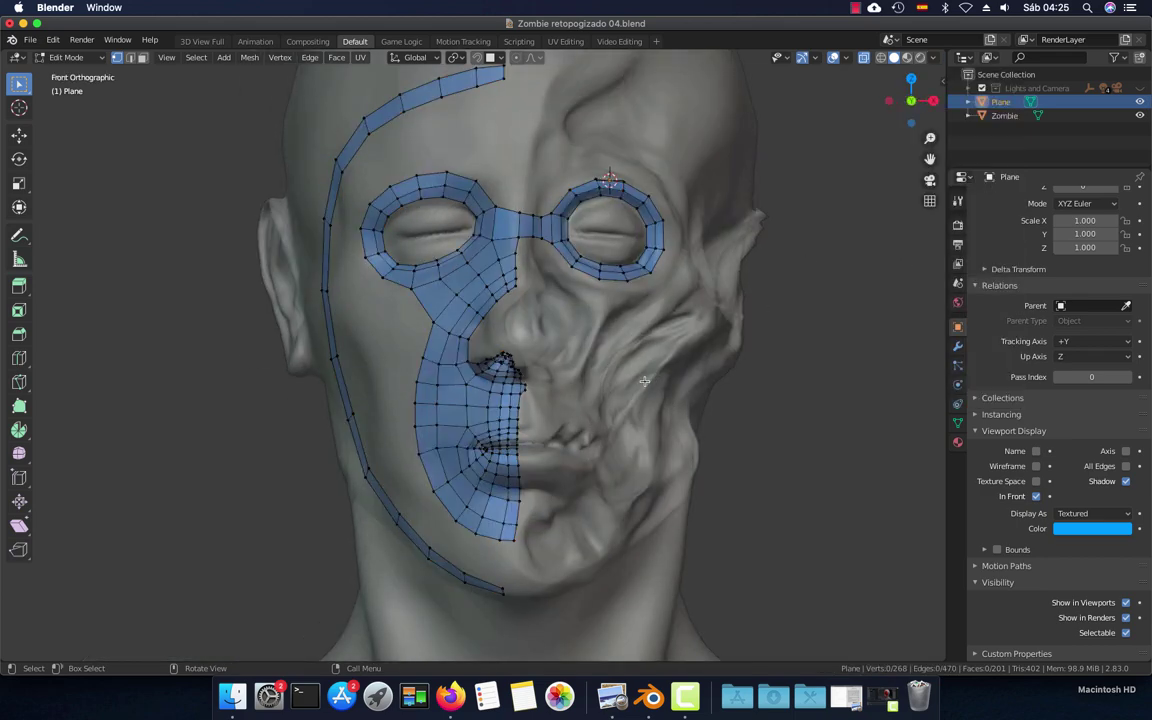
{"action": "scroll", "coordinate": [620, 401], "scroll_direction": "up", "scroll_amount": 2}
{"action": "scroll", "coordinate": [616, 386], "scroll_direction": "up", "scroll_amount": 2}
{"action": "scroll", "coordinate": [612, 370], "scroll_direction": "up", "scroll_amount": 2}
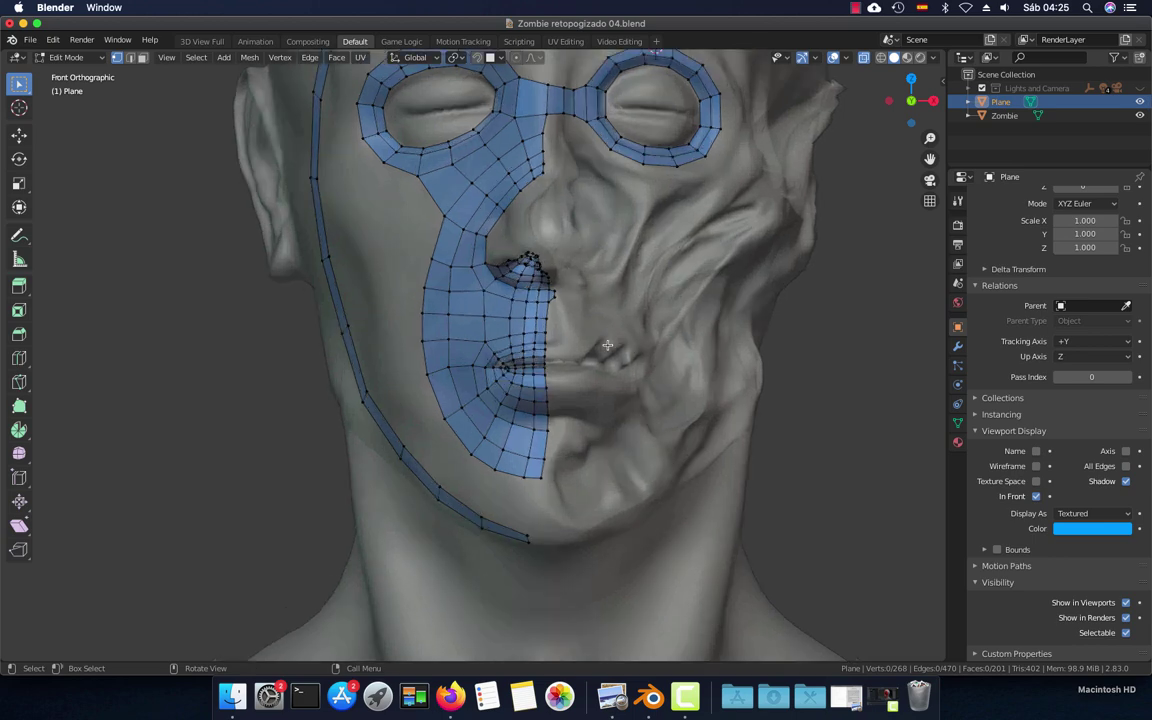
{"action": "scroll", "coordinate": [607, 344], "scroll_direction": "up", "scroll_amount": 2}
{"action": "middle_click_drag", "start_coordinate": [609, 293], "coordinate": [613, 268], "text": "shift"}
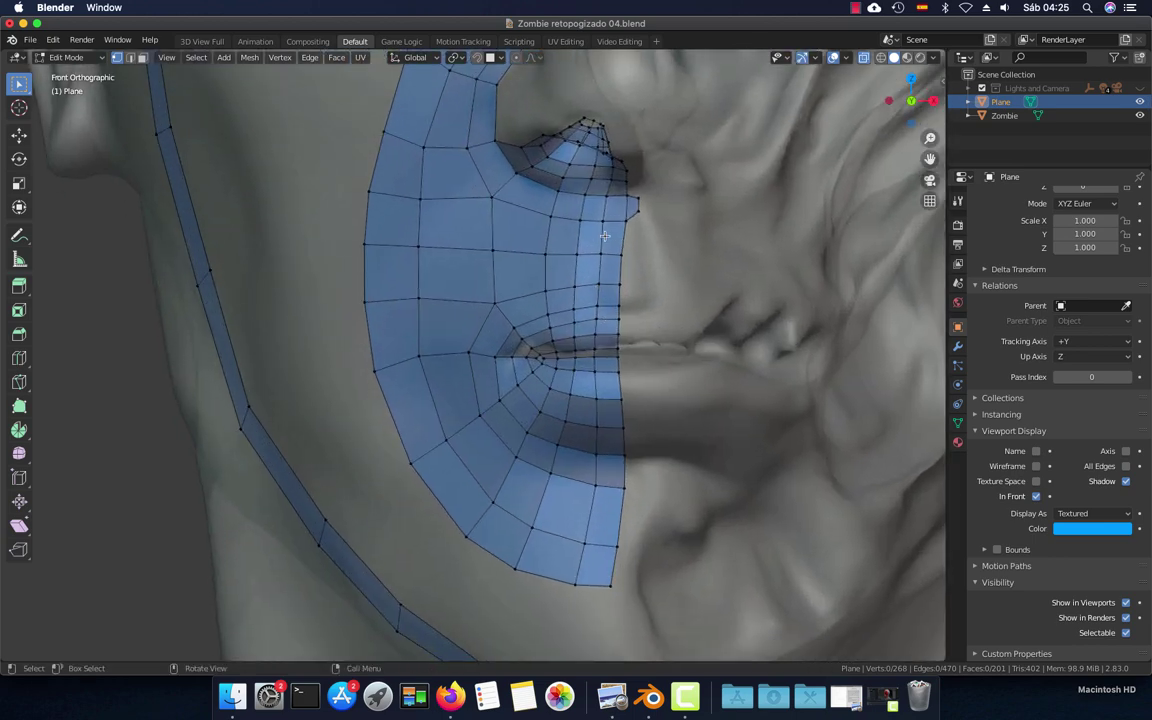
{"action": "key", "text": "3"}
{"action": "left_click", "coordinate": [466, 280]}
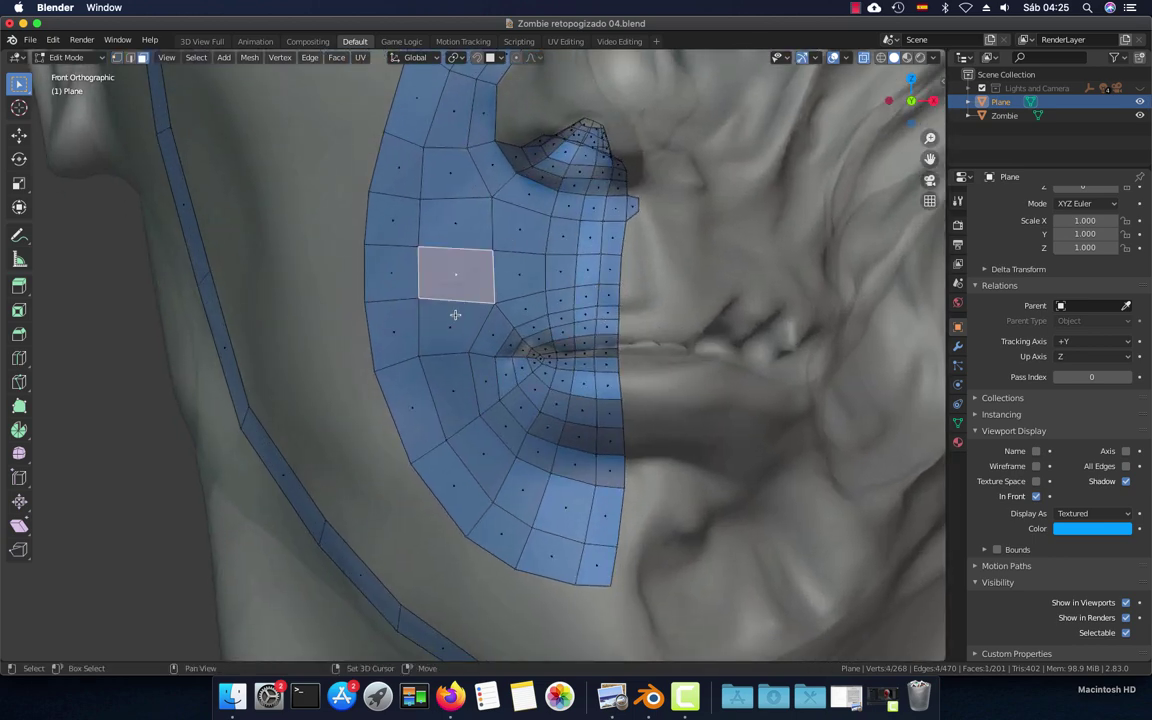
{"action": "key", "text": "x"}
{"action": "left_click", "coordinate": [455, 318]}
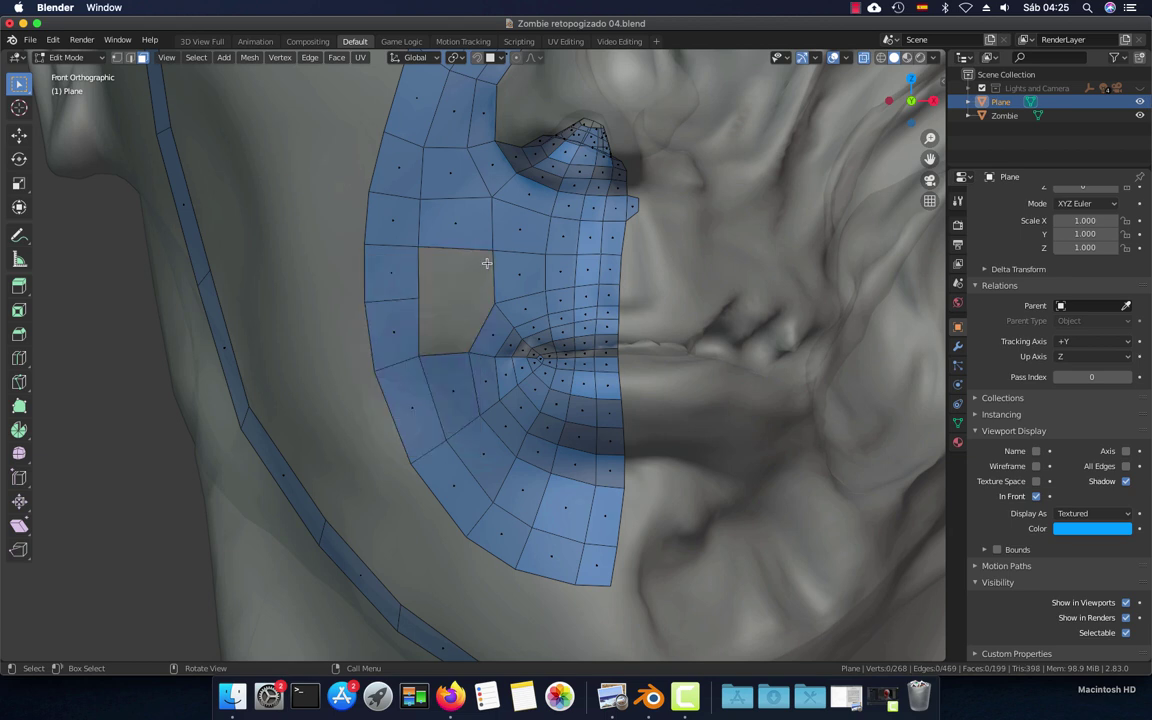
Extrude a new vertex into the hole and fill new edges and a face to the hole corners
{"action": "key", "text": "1"}
{"action": "left_click", "coordinate": [490, 254]}
{"action": "key", "text": "e"}
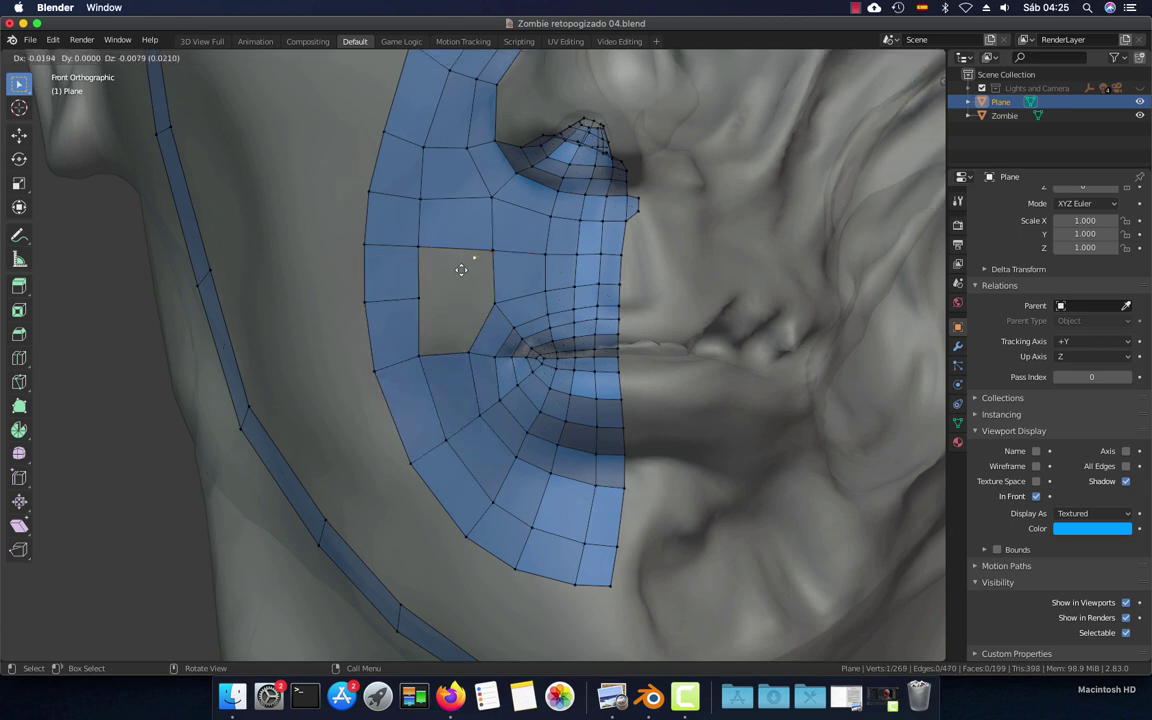
{"action": "left_click", "coordinate": [430, 305]}
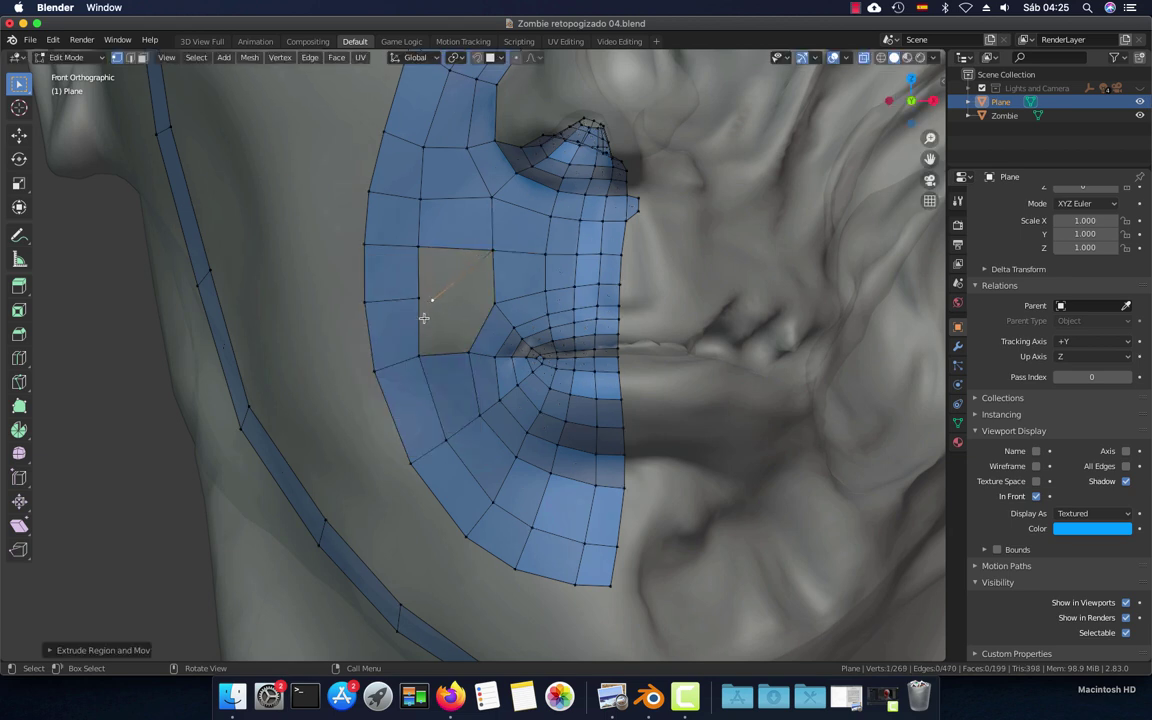
{"action": "left_click", "coordinate": [420, 352], "text": "shift"}
{"action": "key", "text": "f"}
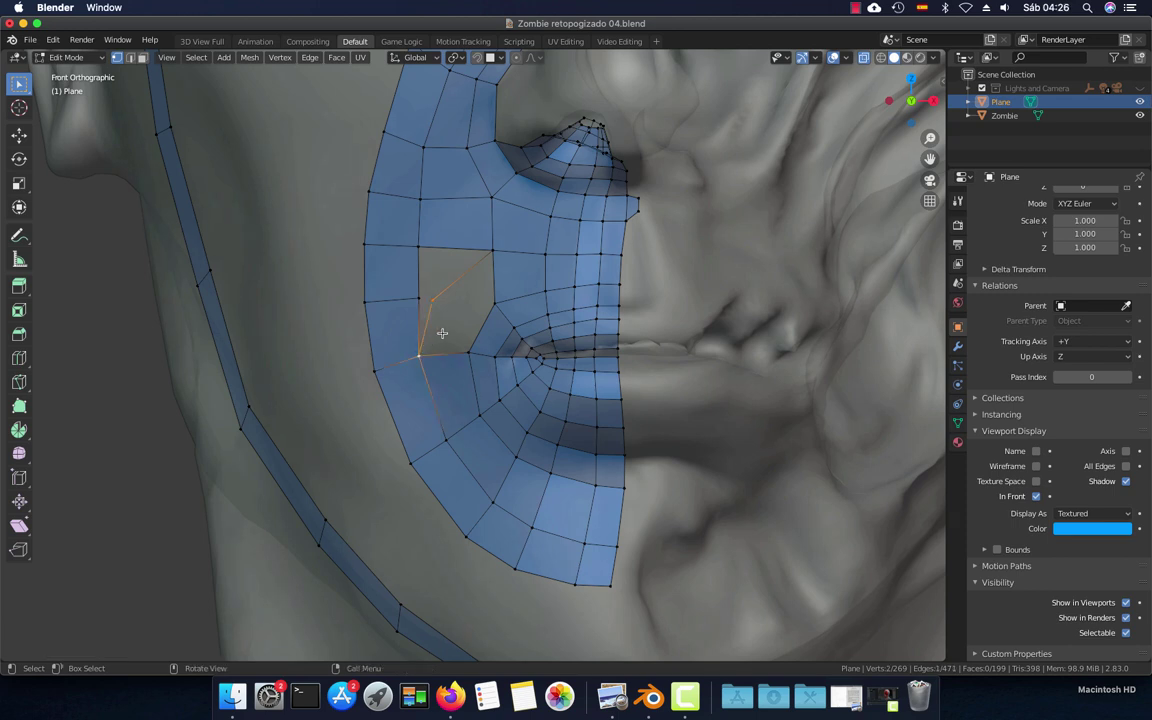
{"action": "left_click", "coordinate": [493, 300], "text": "shift"}
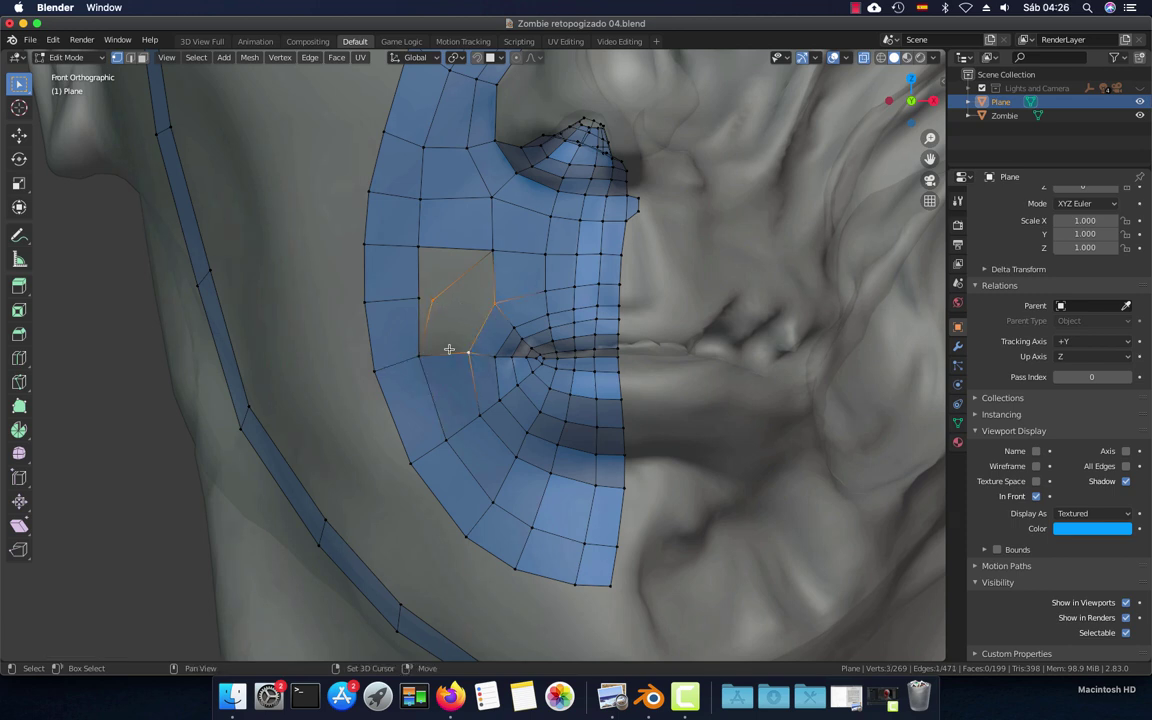
{"action": "left_click", "coordinate": [470, 352], "text": "shift"}
{"action": "key", "text": "f"}
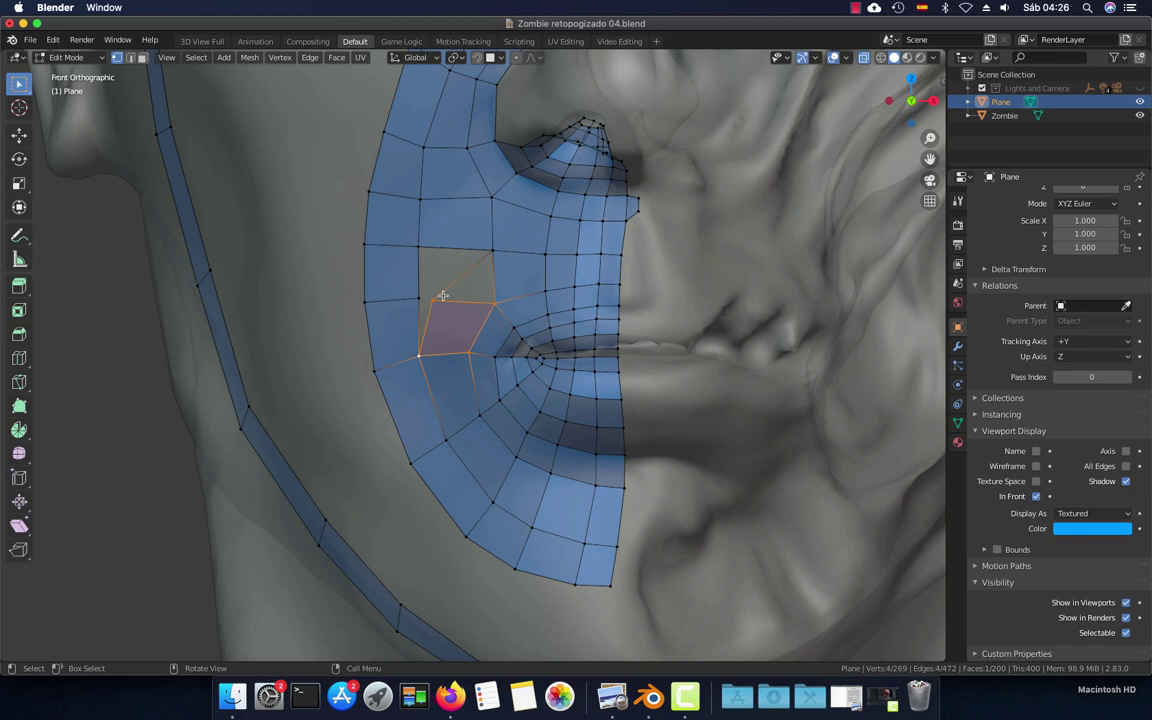
Move the new vertex inside the hole upward
{"action": "left_click", "coordinate": [443, 296]}
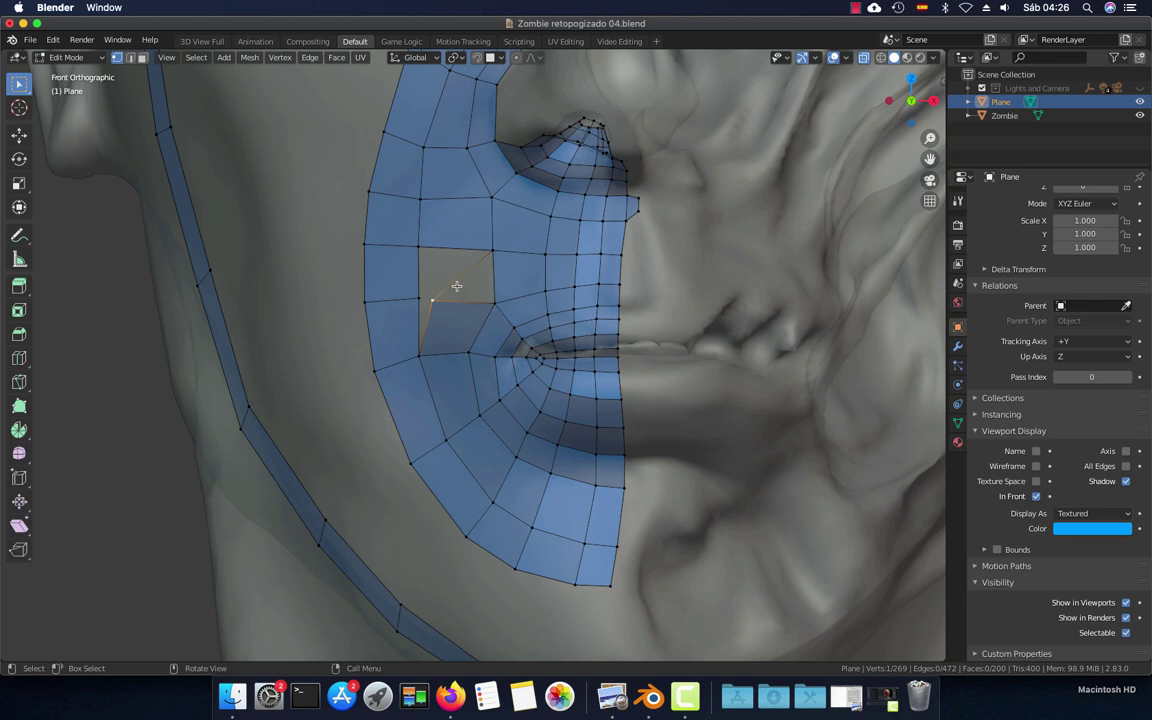
{"action": "key", "text": "2"}
{"action": "key", "text": "x"}
{"action": "key", "text": "Escape"}
{"action": "key", "text": "1"}
{"action": "left_click", "coordinate": [441, 290]}
{"action": "key", "text": "g"}
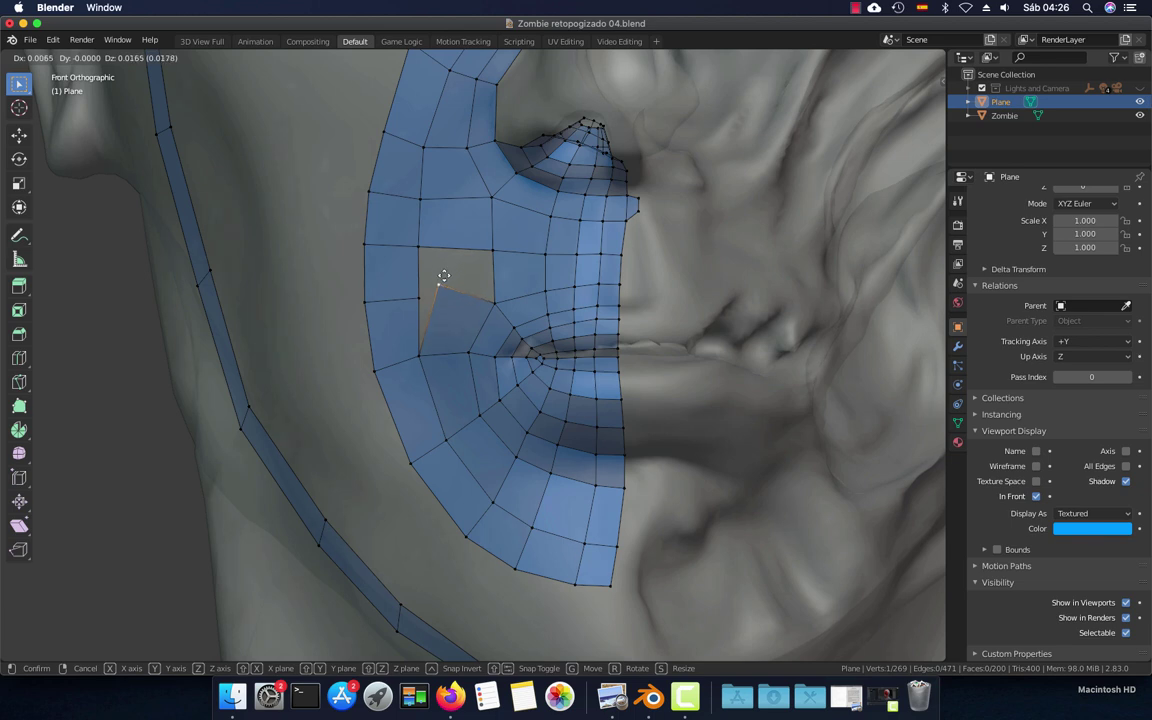
Merge the two vertices beside the mouth into the last-selected one
{"action": "left_click", "coordinate": [433, 290]}
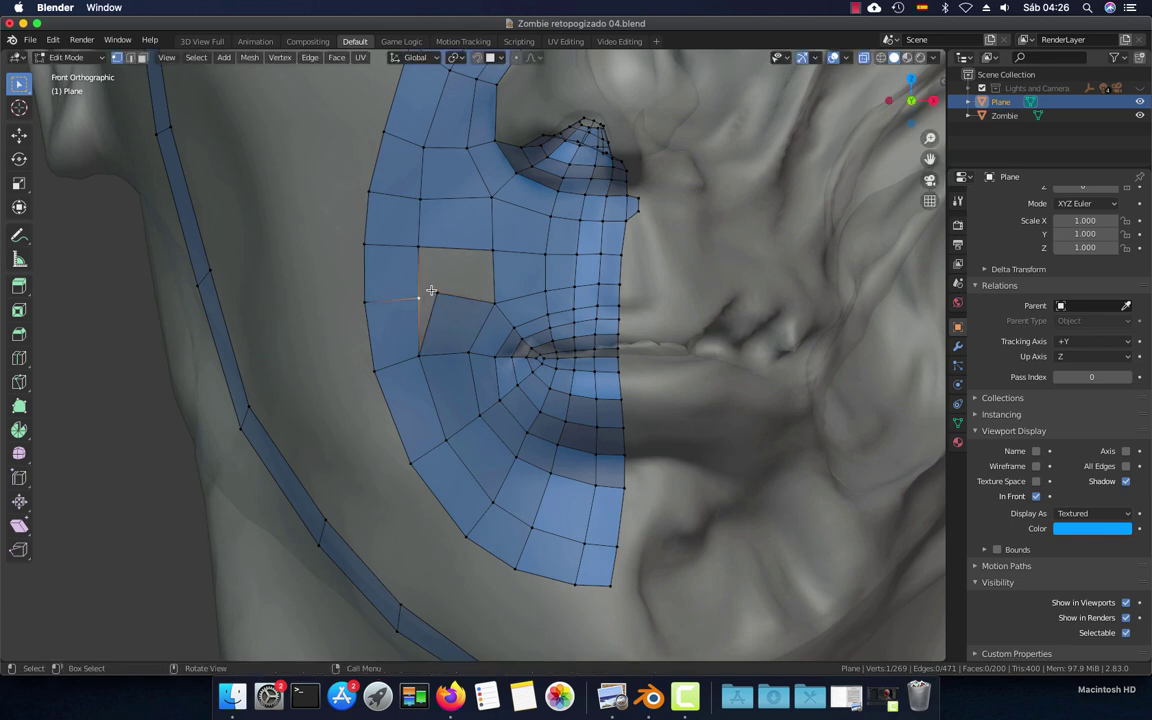
{"action": "key", "text": "alt+m"}
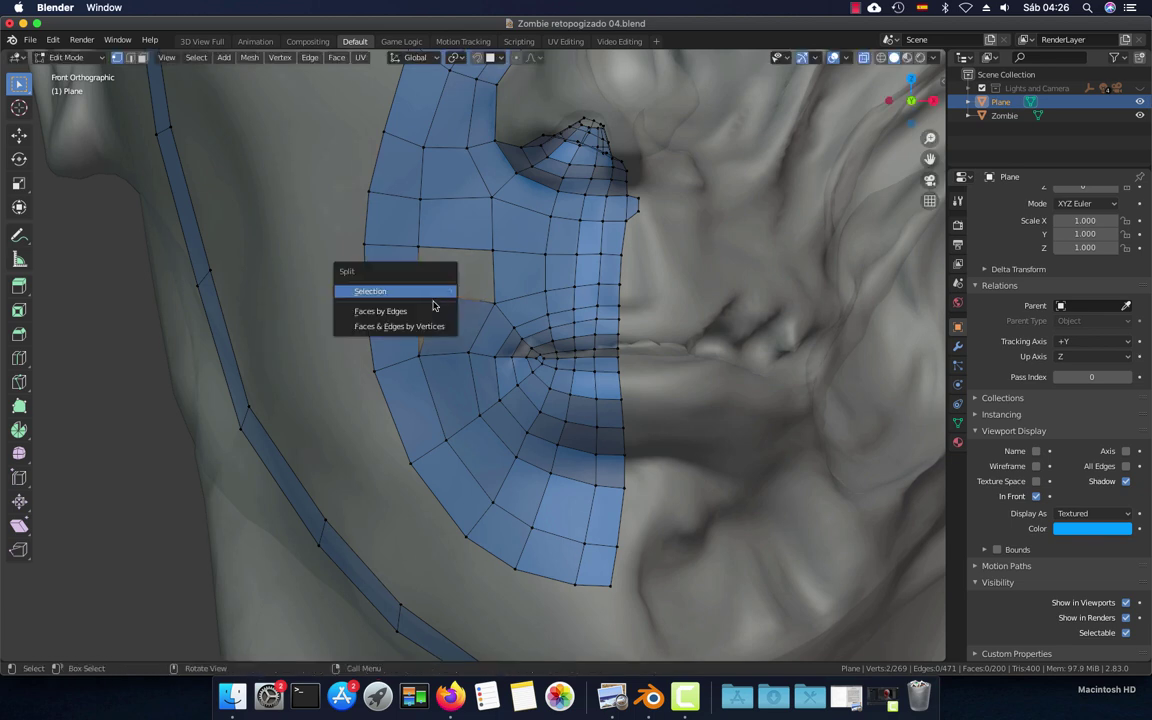
{"action": "key", "text": "Escape"}
{"action": "key", "text": "m"}
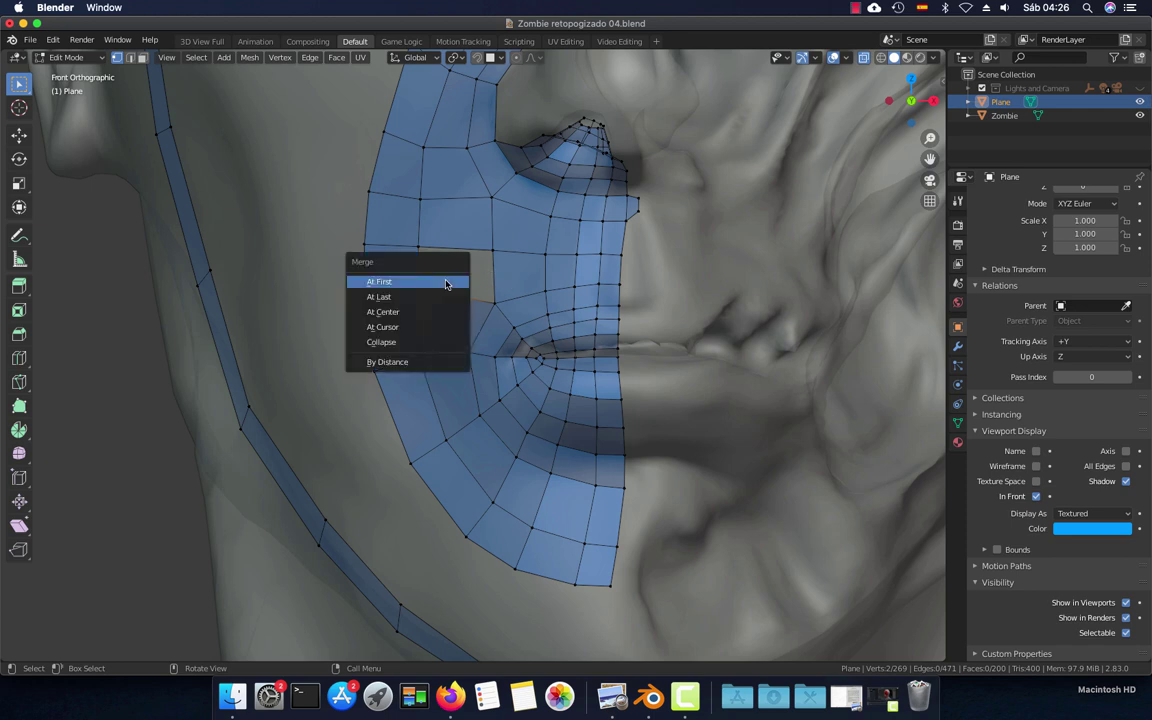
{"action": "left_click", "coordinate": [443, 297]}
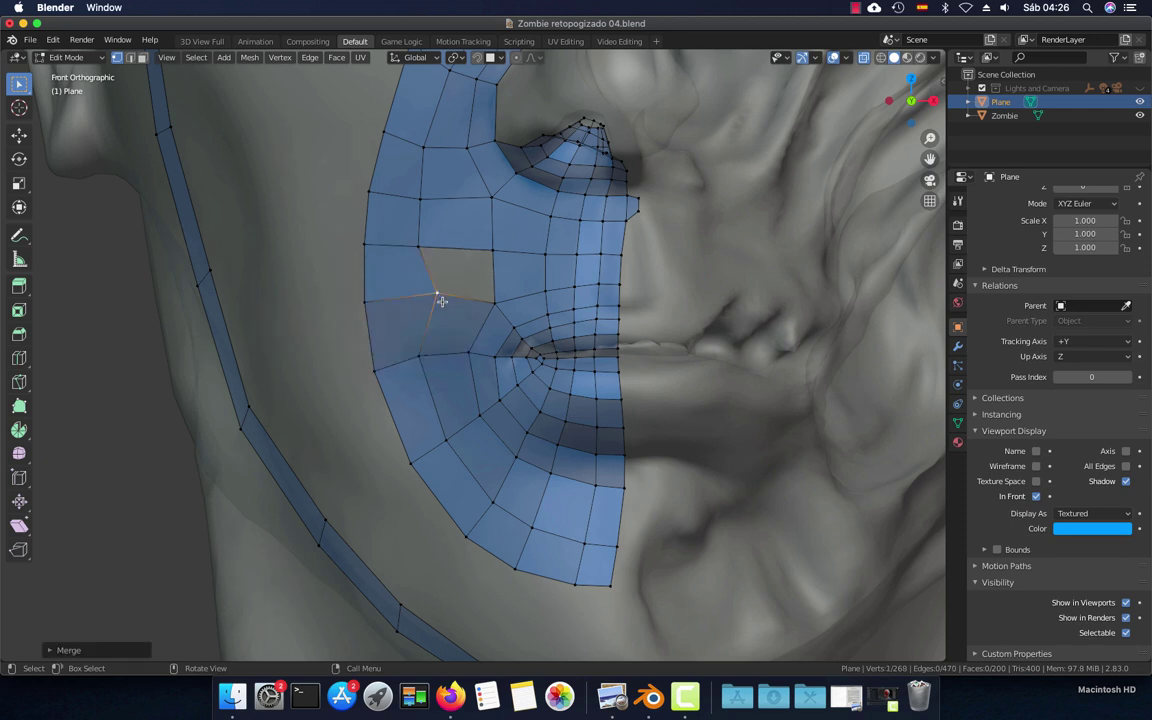
Extrude a new vertex beside the cheek hole, then delete it as unwanted
{"action": "left_click", "coordinate": [488, 254], "text": "shift"}
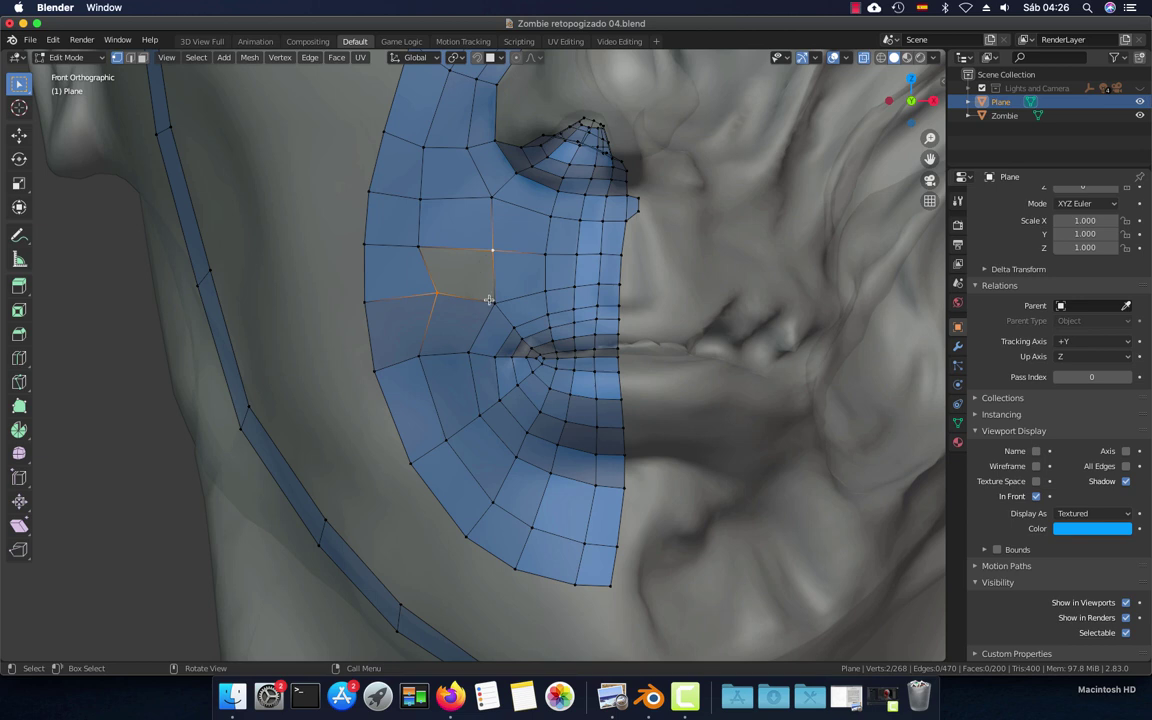
{"action": "left_click", "coordinate": [488, 300]}
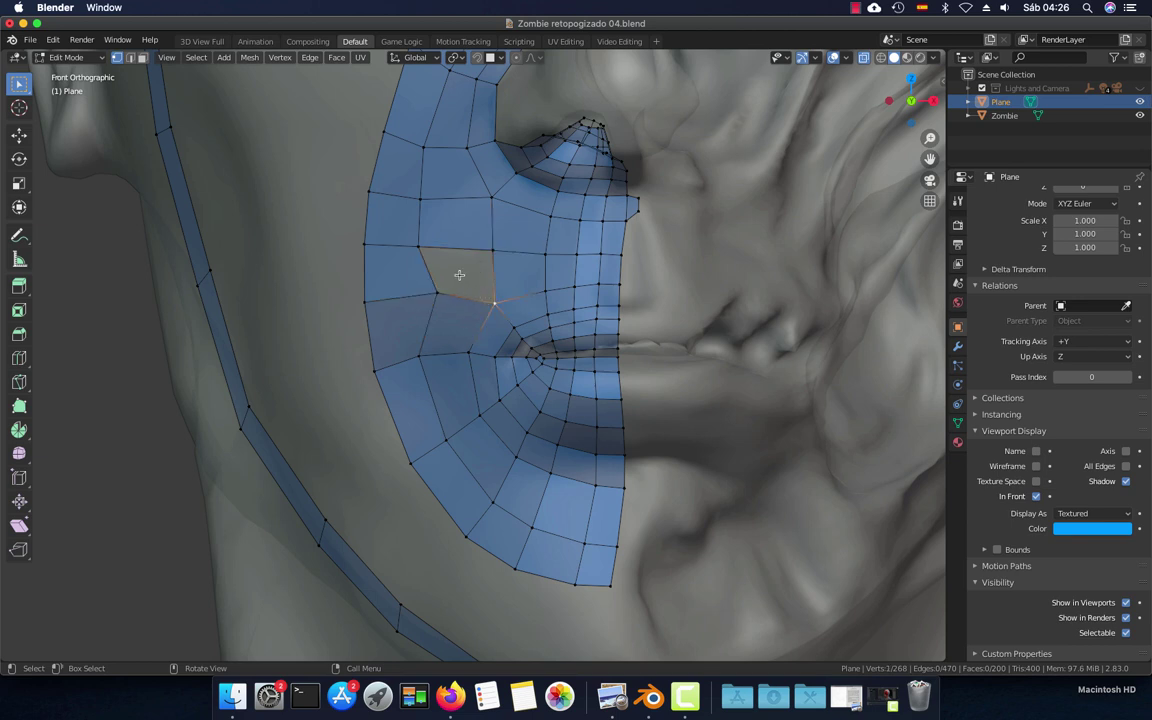
{"action": "key", "text": "e"}
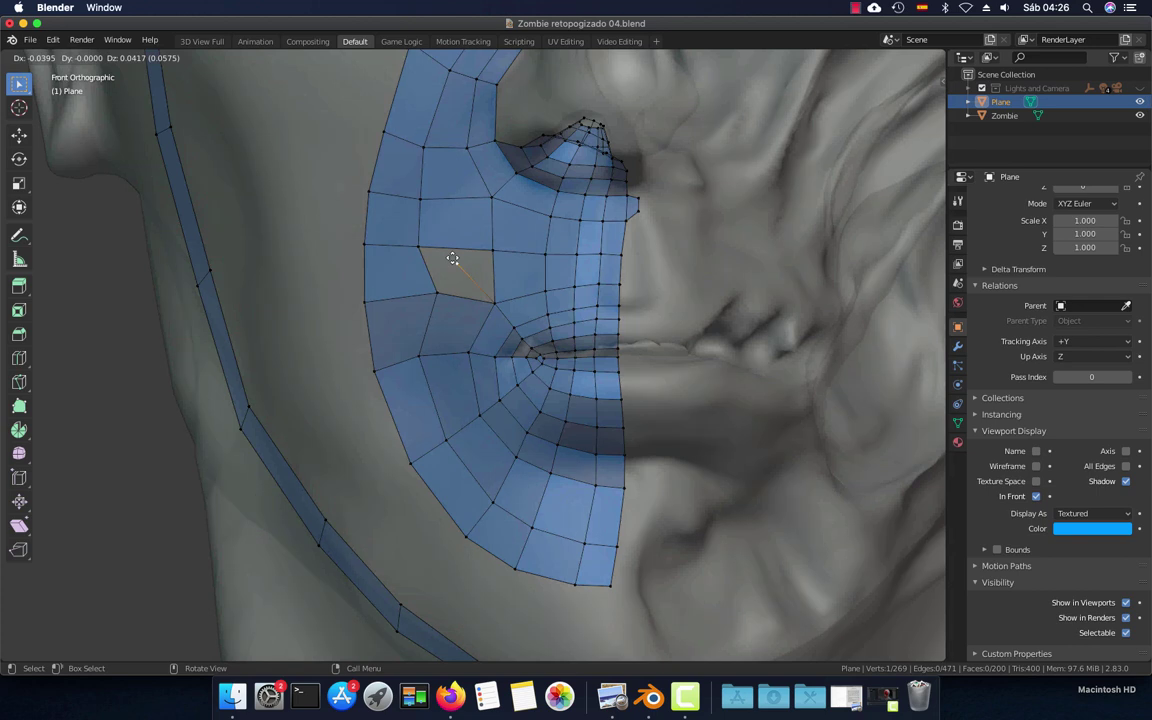
{"action": "left_click", "coordinate": [452, 258]}
{"action": "key", "text": "x"}
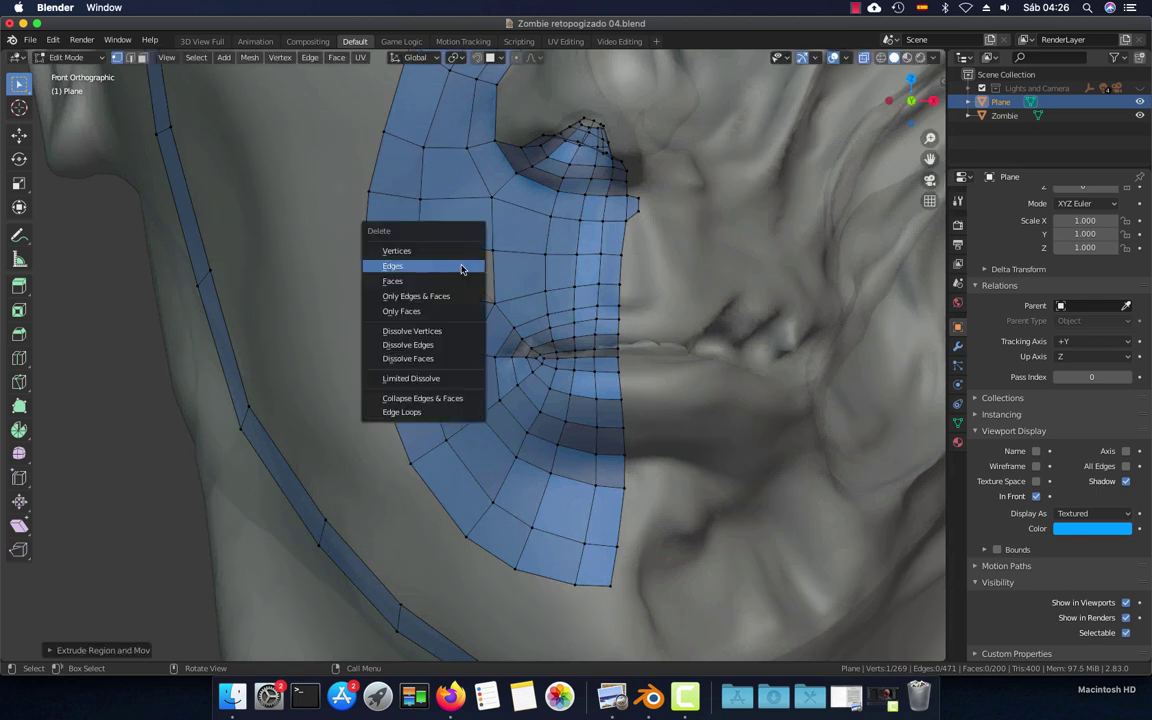
{"action": "left_click", "coordinate": [424, 250]}
Drop the hole's corner vertex toward the mouth corner and select the hole's four corners
{"action": "left_click", "coordinate": [424, 250]}
{"action": "key", "text": "g"}
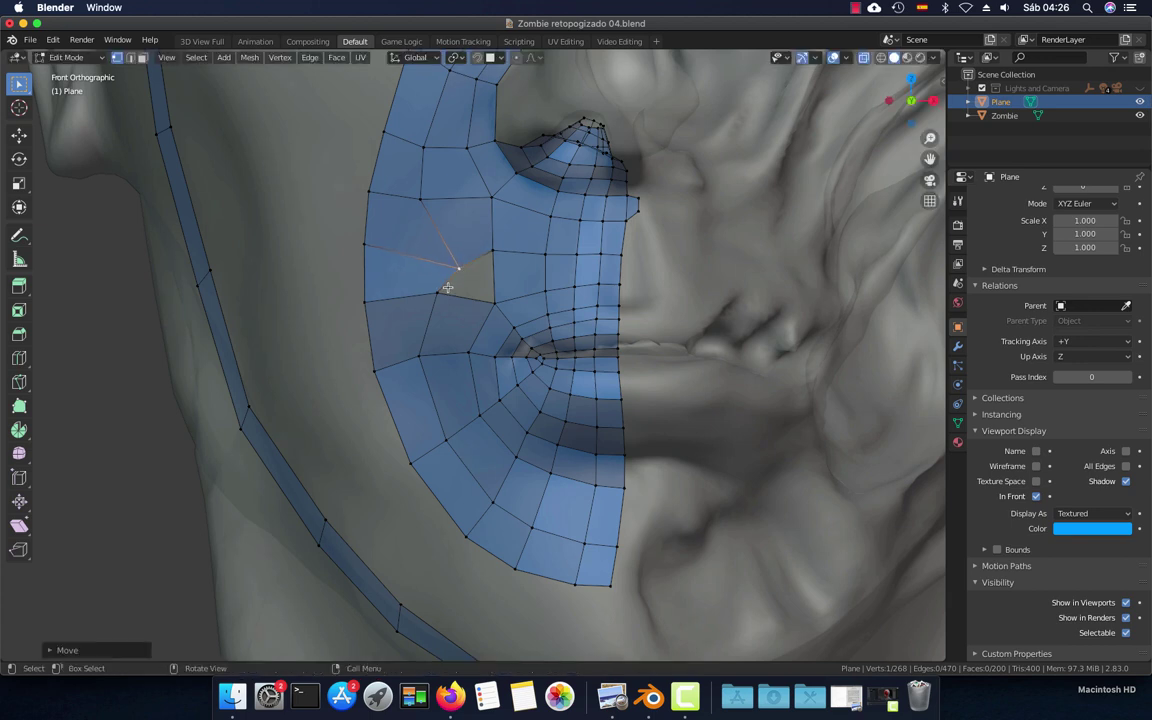
{"action": "left_click", "coordinate": [442, 292]}
{"action": "left_click", "coordinate": [458, 267], "text": "shift"}
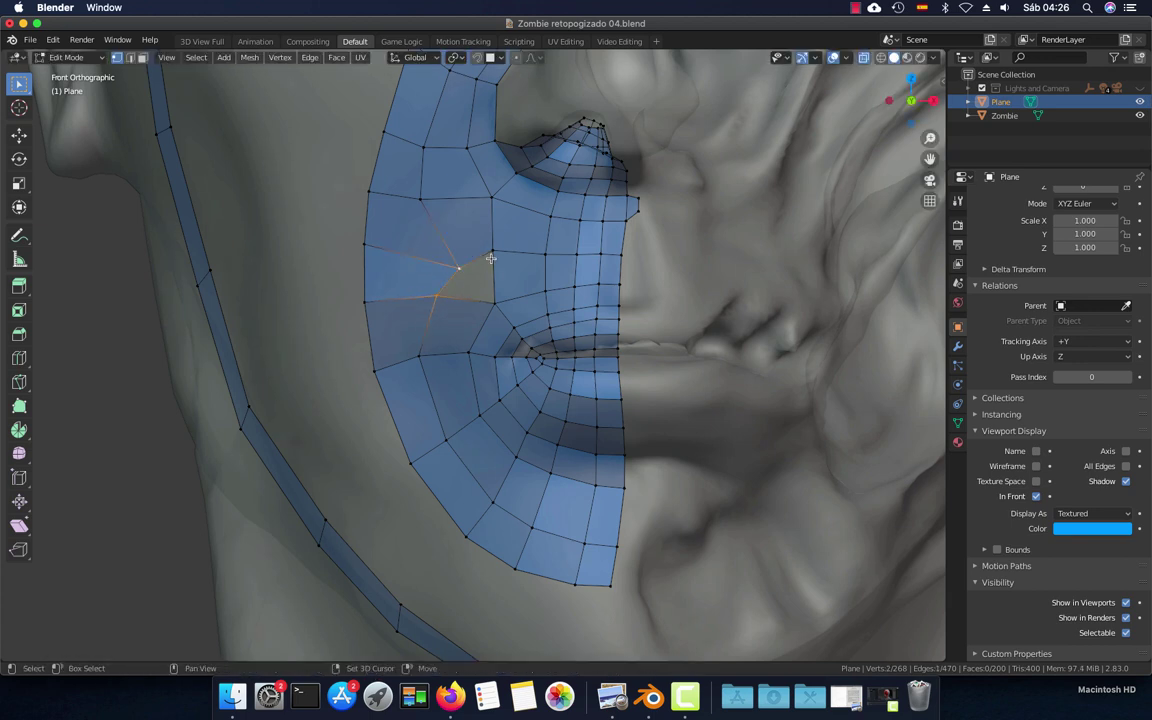
{"action": "left_click", "coordinate": [492, 250], "text": "shift"}
{"action": "left_click", "coordinate": [496, 296], "text": "shift"}
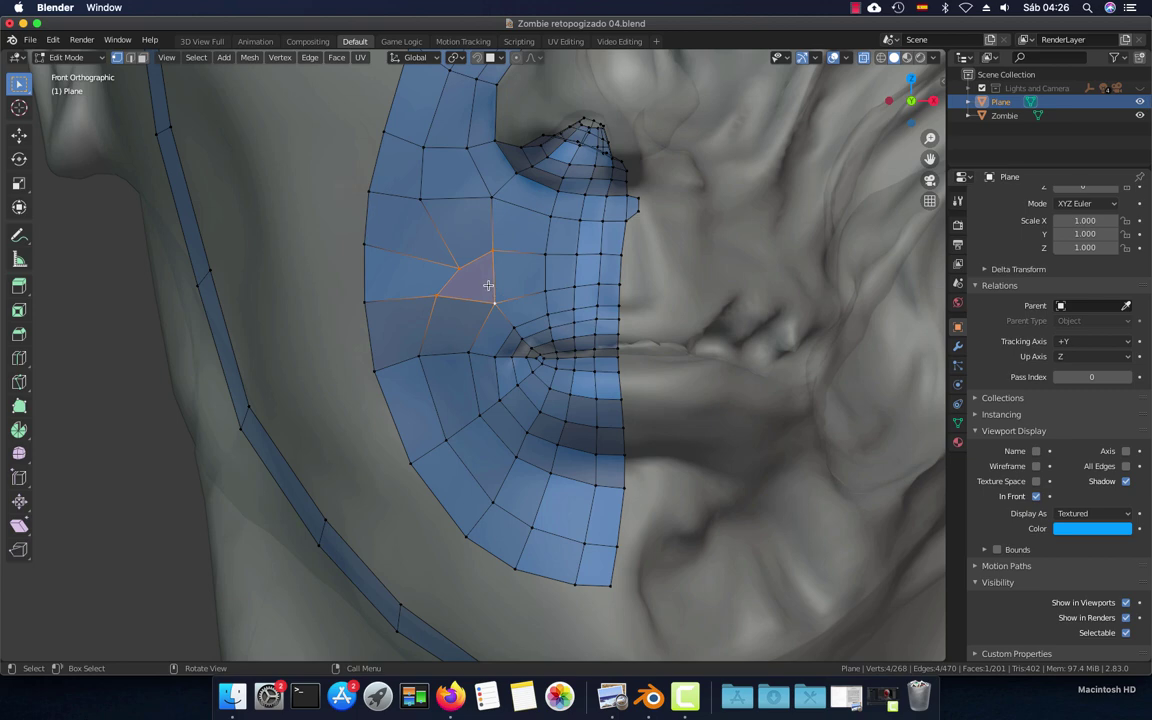
Reposition the new face's vertex and the vertices below it near the mouth corner
{"action": "left_click", "coordinate": [491, 254]}
{"action": "key", "text": "g"}
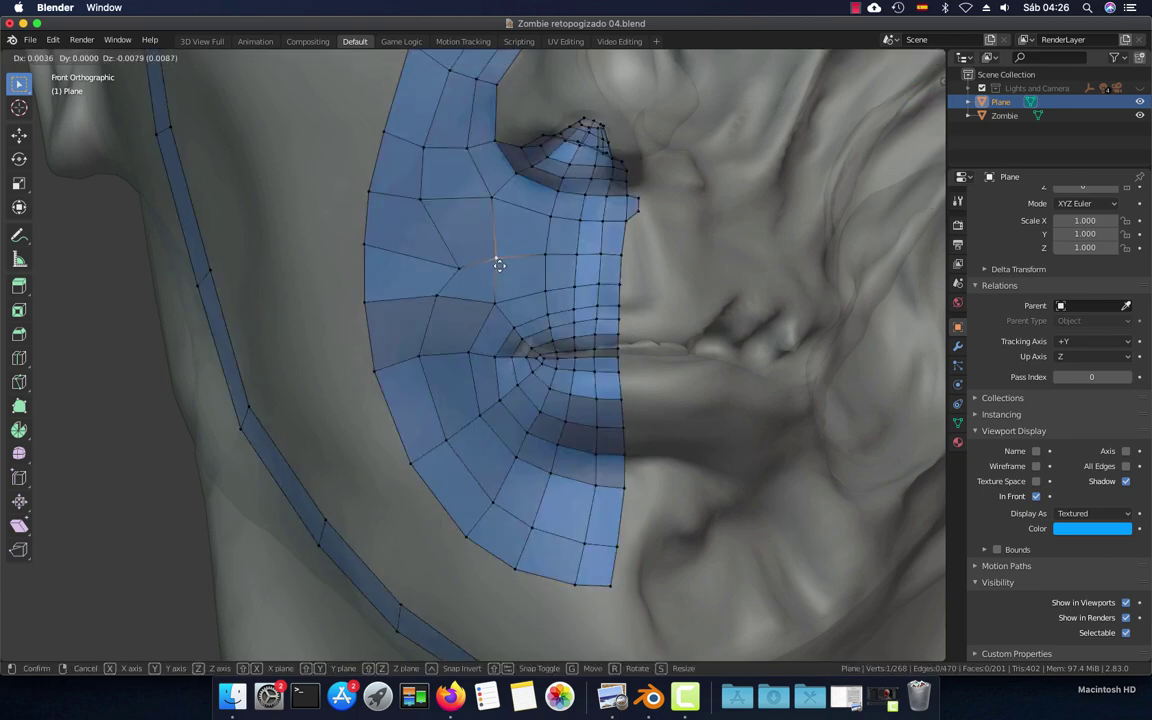
{"action": "left_click", "coordinate": [499, 264]}
{"action": "left_click", "coordinate": [439, 299]}
{"action": "key", "text": "g"}
{"action": "left_click", "coordinate": [441, 325]}
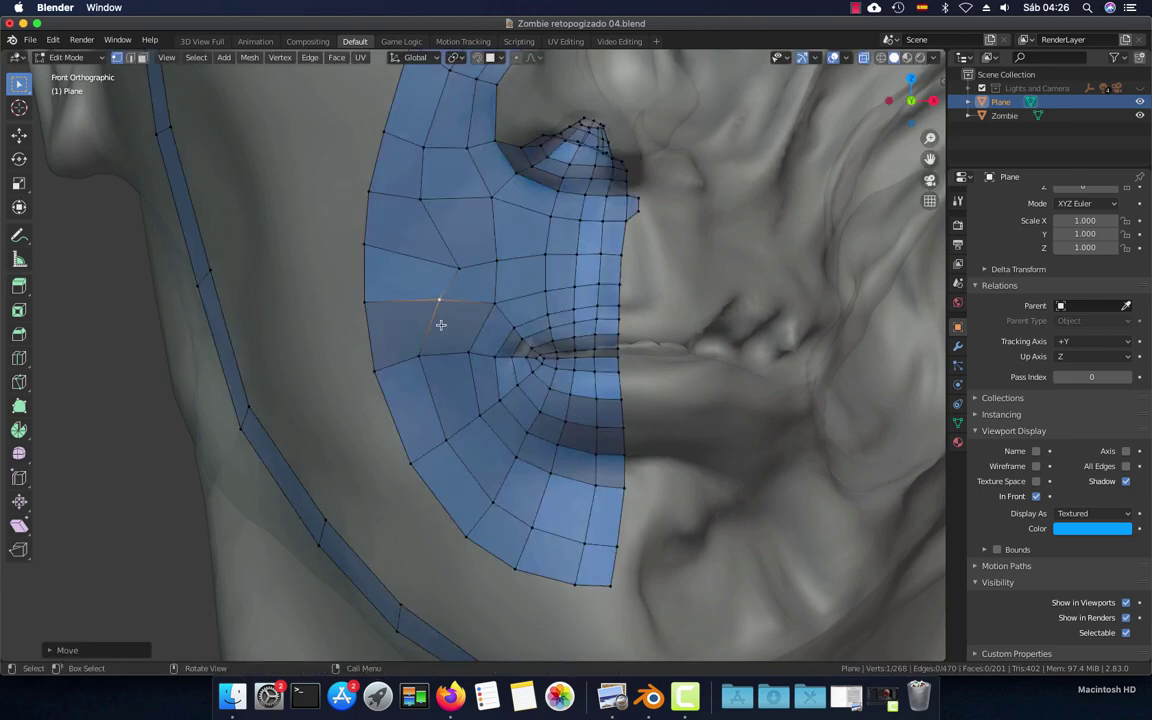
{"action": "left_click", "coordinate": [422, 354]}
{"action": "key", "text": "g"}
{"action": "left_click", "coordinate": [437, 351]}
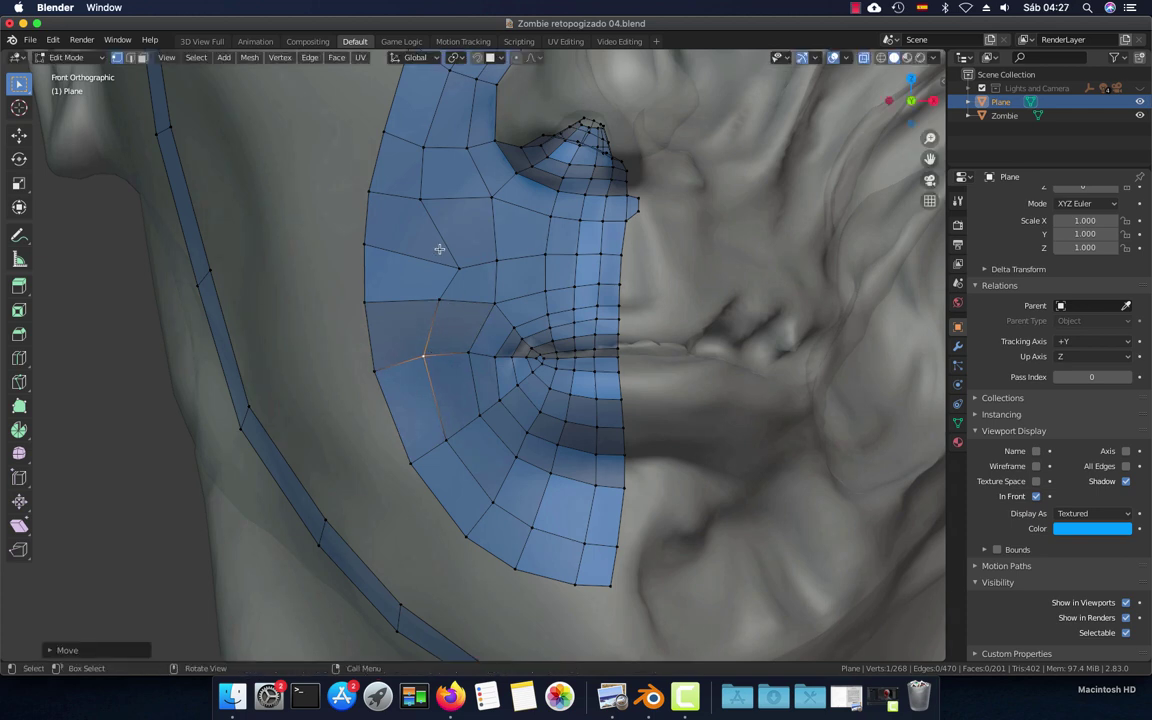
Select the upper cheek face, then move its corner vertex to even the quads
{"action": "key", "text": "3"}
{"action": "left_click", "coordinate": [408, 231]}
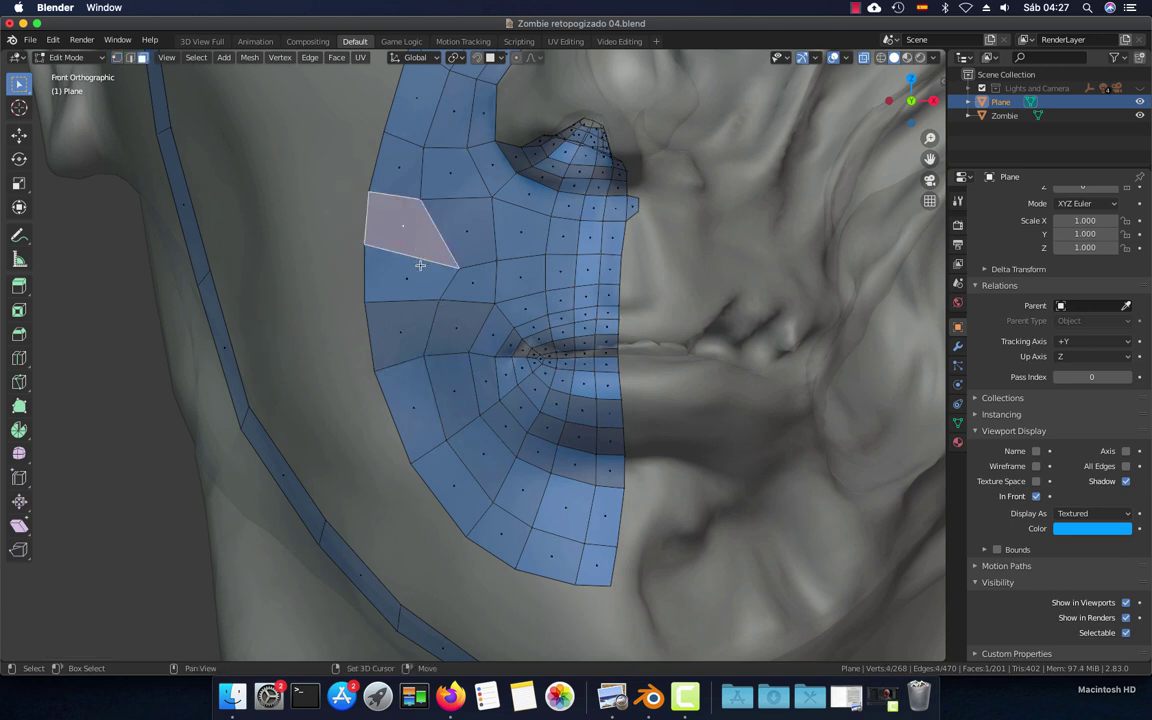
{"action": "key", "text": "1"}
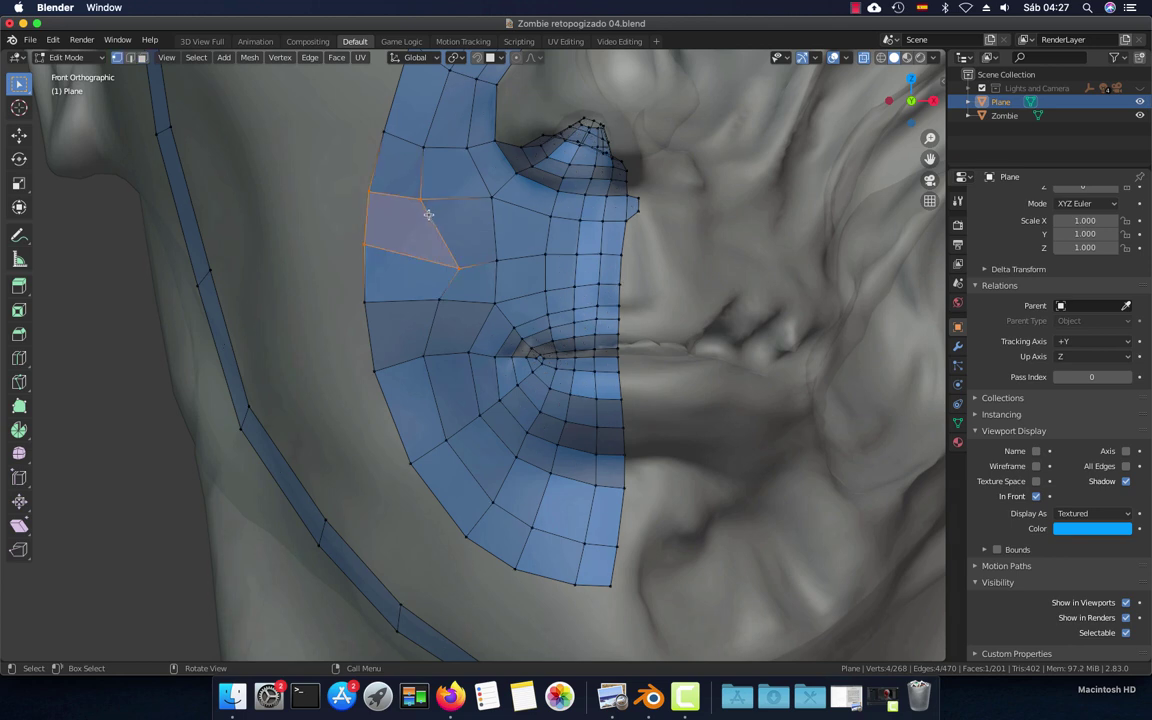
{"action": "left_click", "coordinate": [425, 205]}
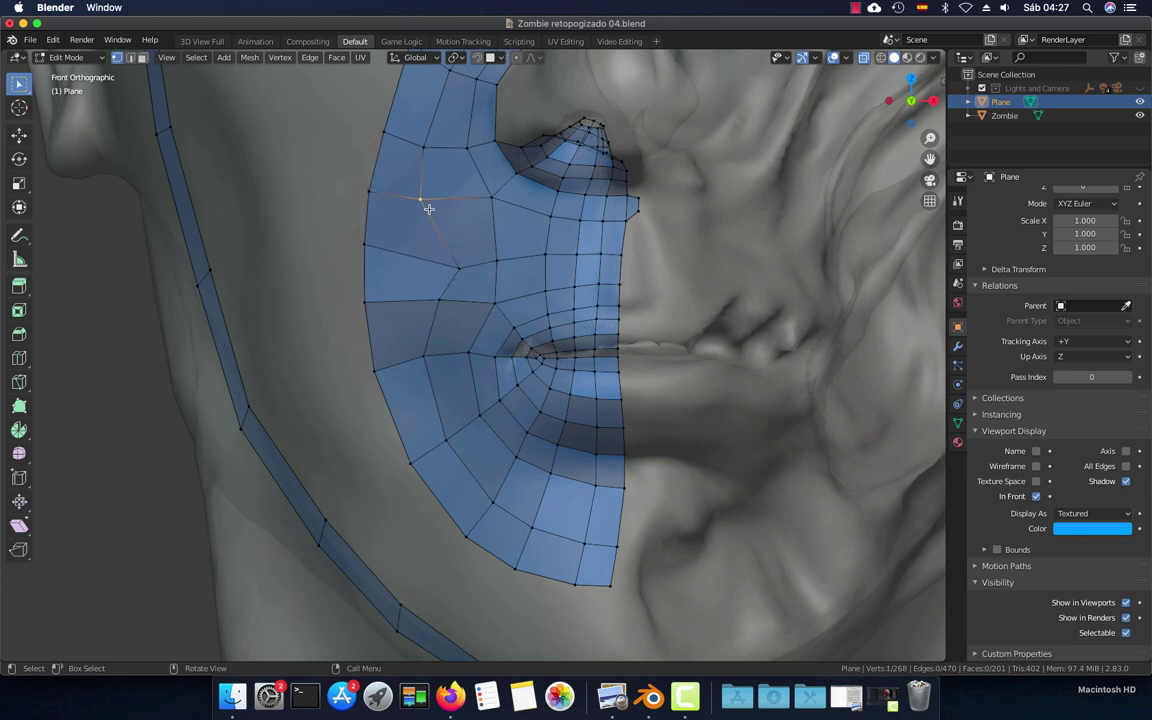
{"action": "key", "text": "g"}
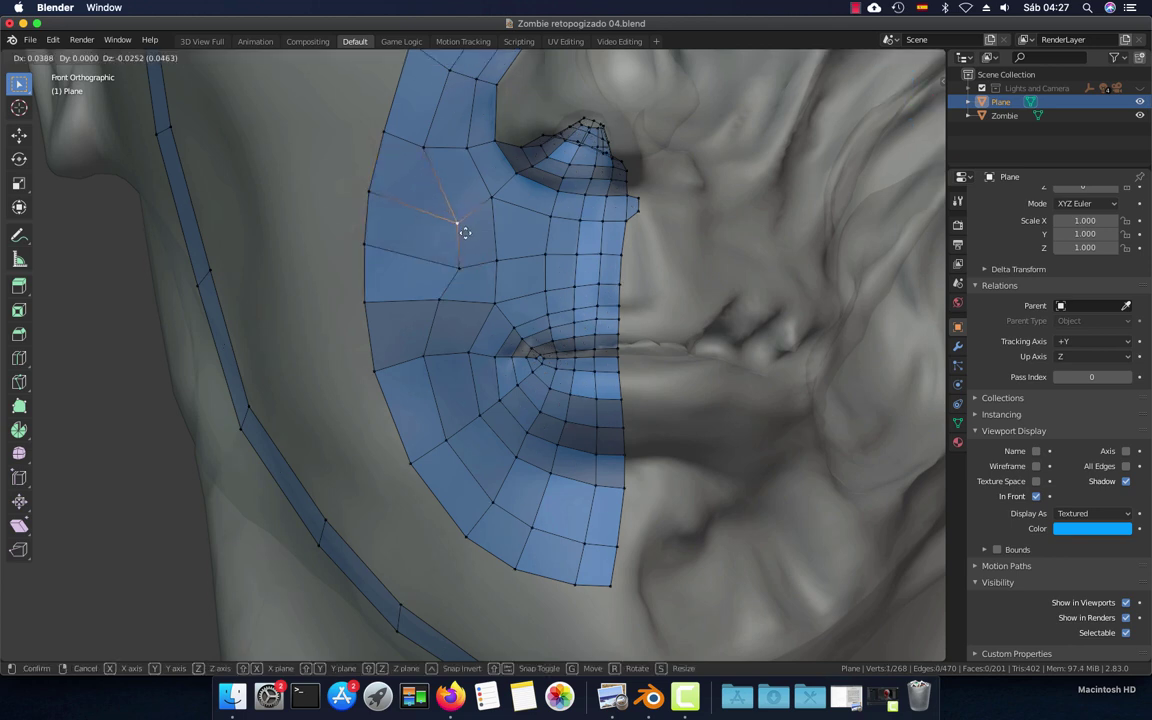
{"action": "left_click", "coordinate": [461, 229]}
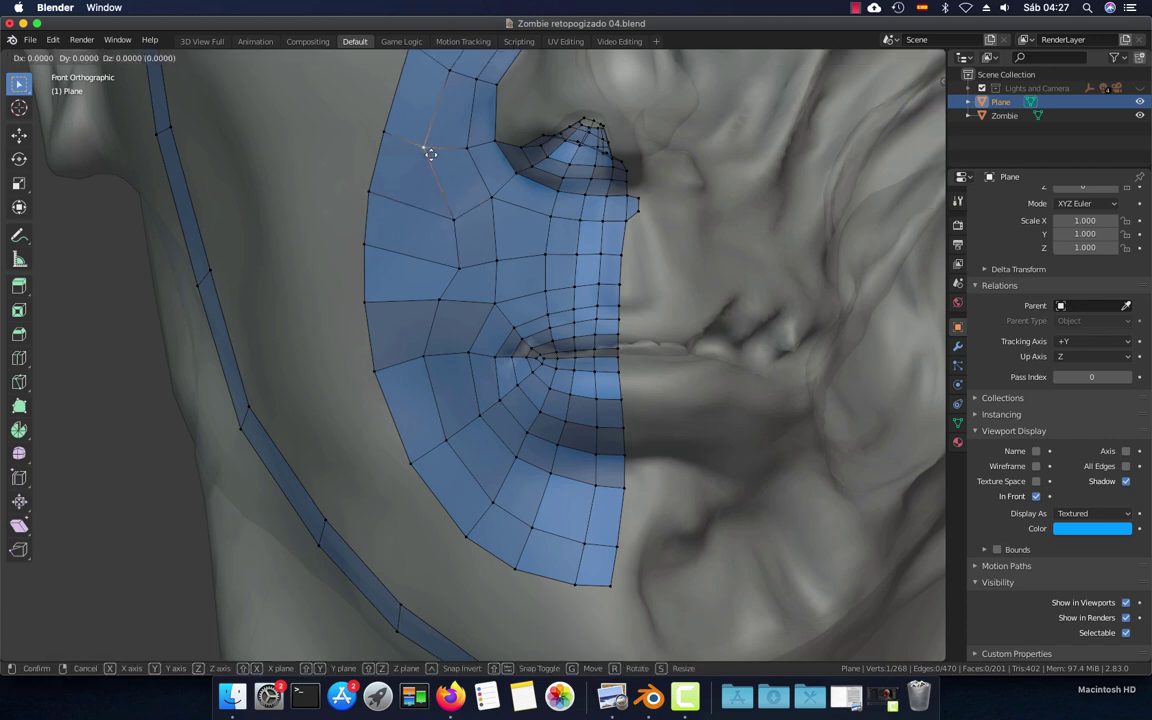
Check the face mesh from the side, then adjust the vertex beside the nose in front view
{"action": "scroll", "coordinate": [460, 206], "scroll_direction": "down", "scroll_amount": 1}
{"action": "scroll", "coordinate": [460, 206], "scroll_direction": "down", "scroll_amount": 5}
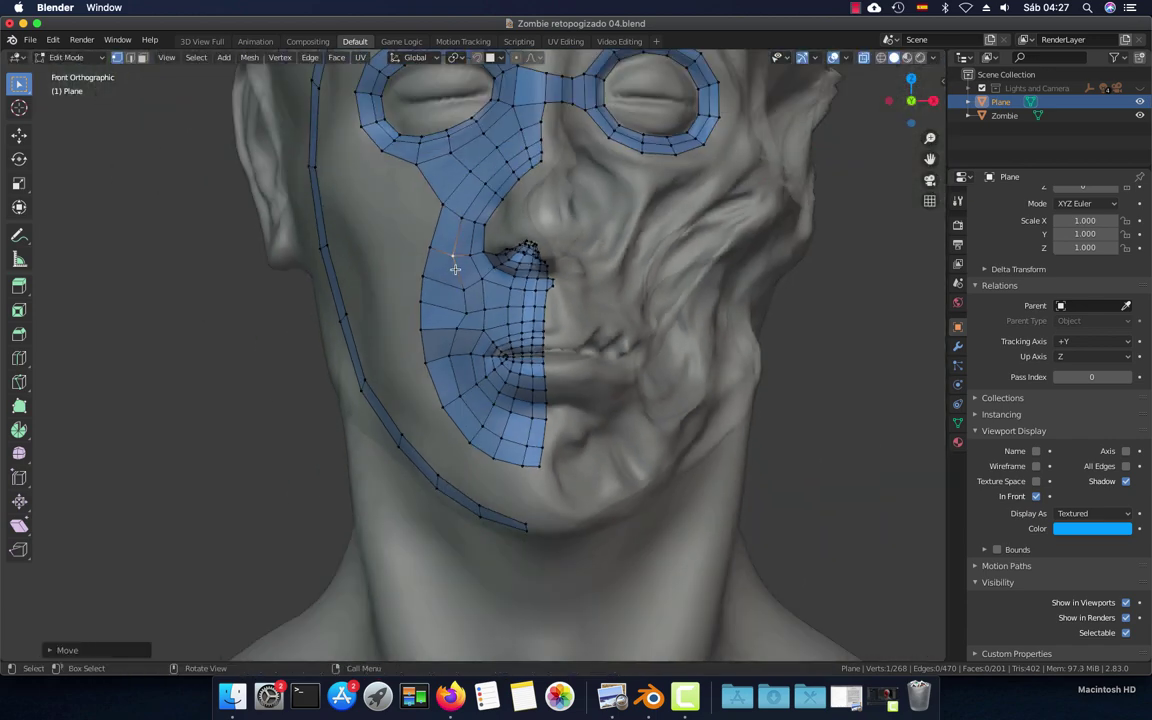
{"action": "mouse_move", "coordinate": [458, 257]}
{"action": "middle_mouse_down"}
{"action": "mouse_move", "coordinate": [536, 289]}
{"action": "mouse_move", "coordinate": [602, 293]}
{"action": "mouse_move", "coordinate": [512, 314]}
{"action": "middle_mouse_up"}
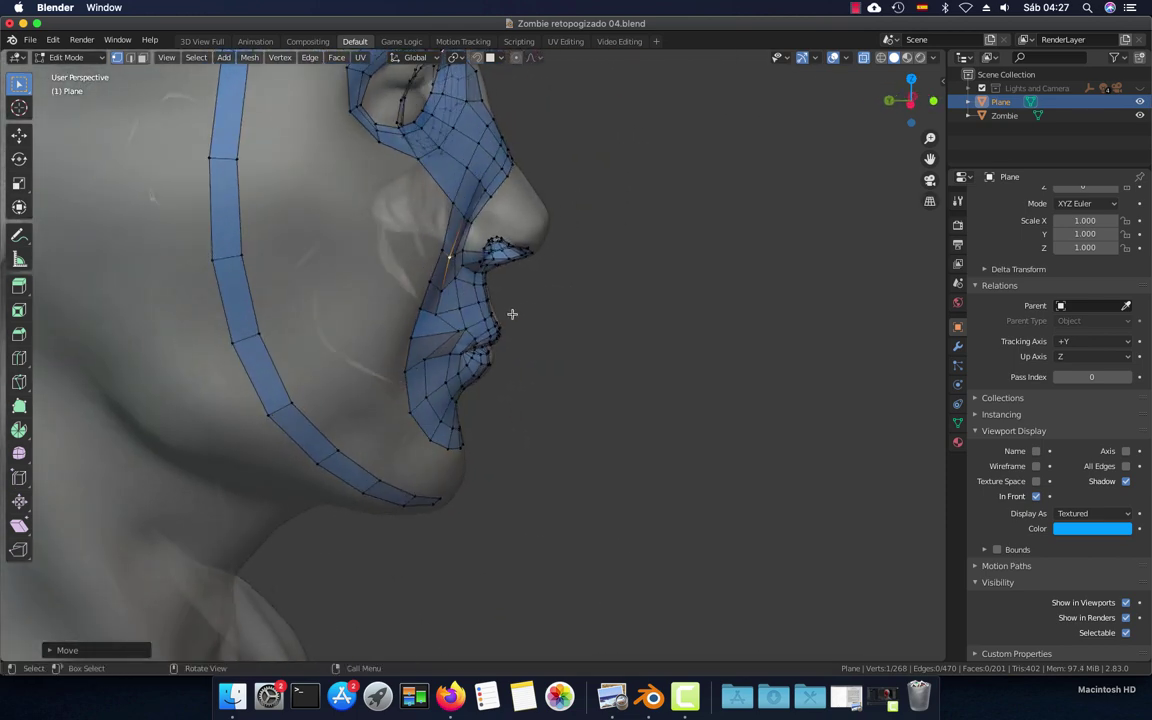
{"action": "left_click", "coordinate": [458, 327]}
{"action": "key", "text": "KP_1"}
{"action": "scroll", "coordinate": [458, 327], "scroll_direction": "up", "scroll_amount": 4}
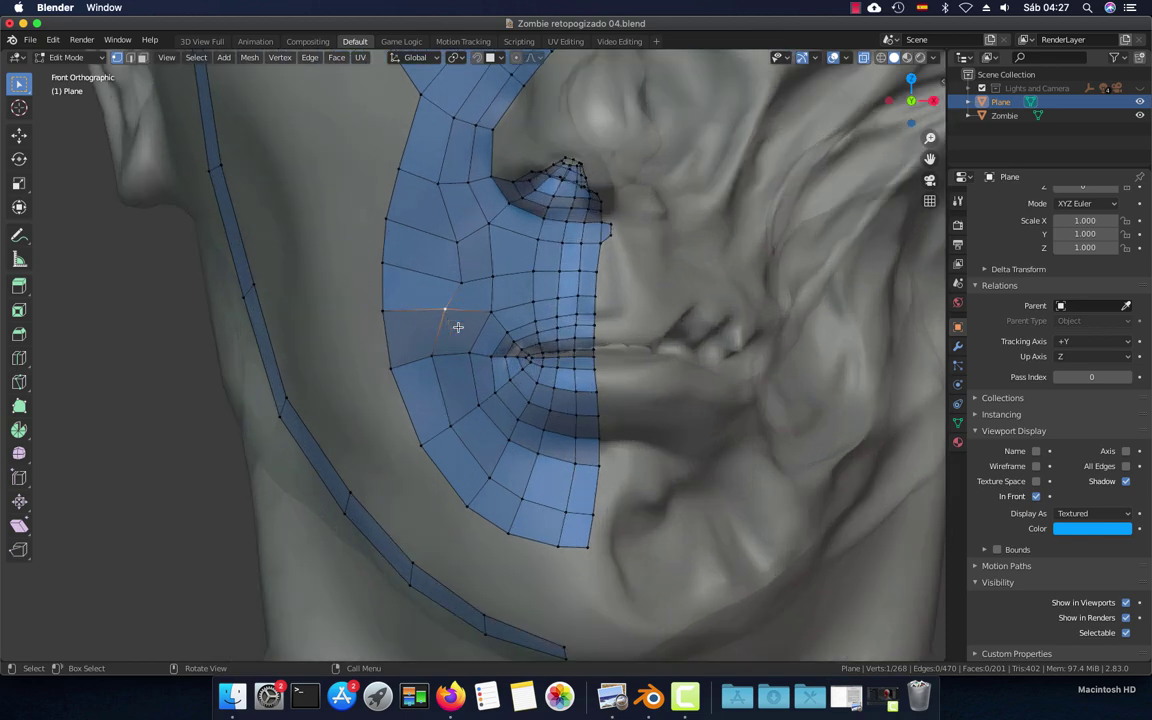
{"action": "key", "text": "g"}
{"action": "left_click", "coordinate": [455, 318]}
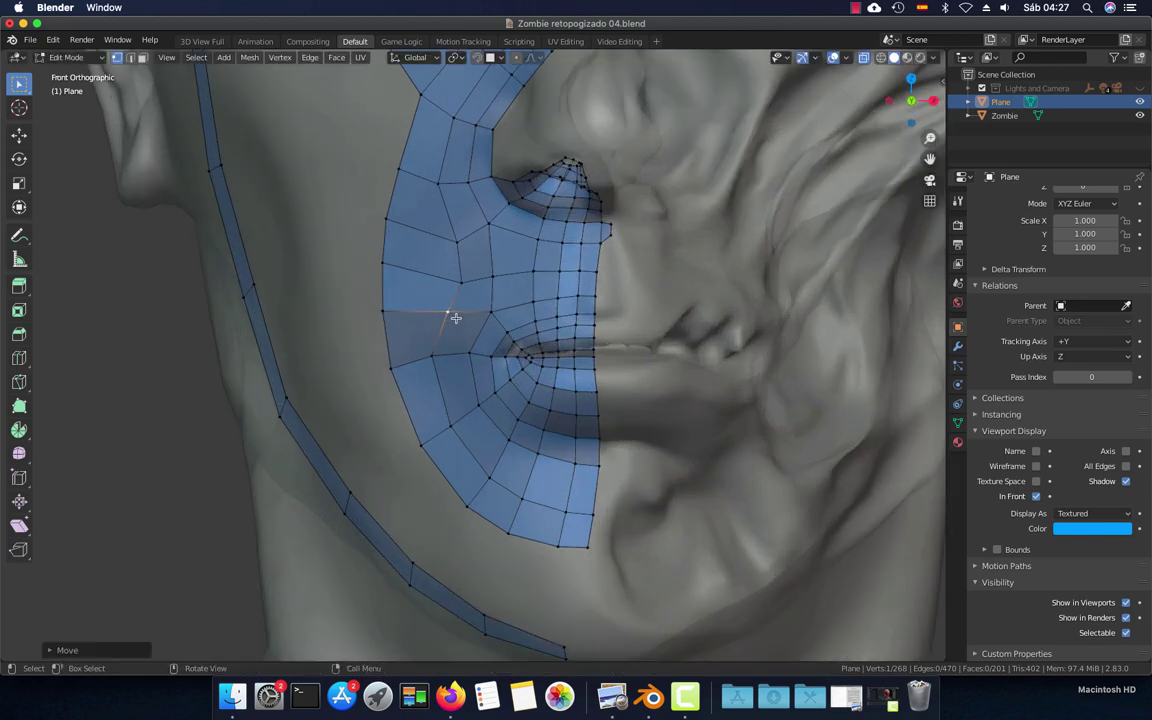
Move the cheek vertex up and outward until it sits on the outer cheek
{"action": "key", "text": "g"}
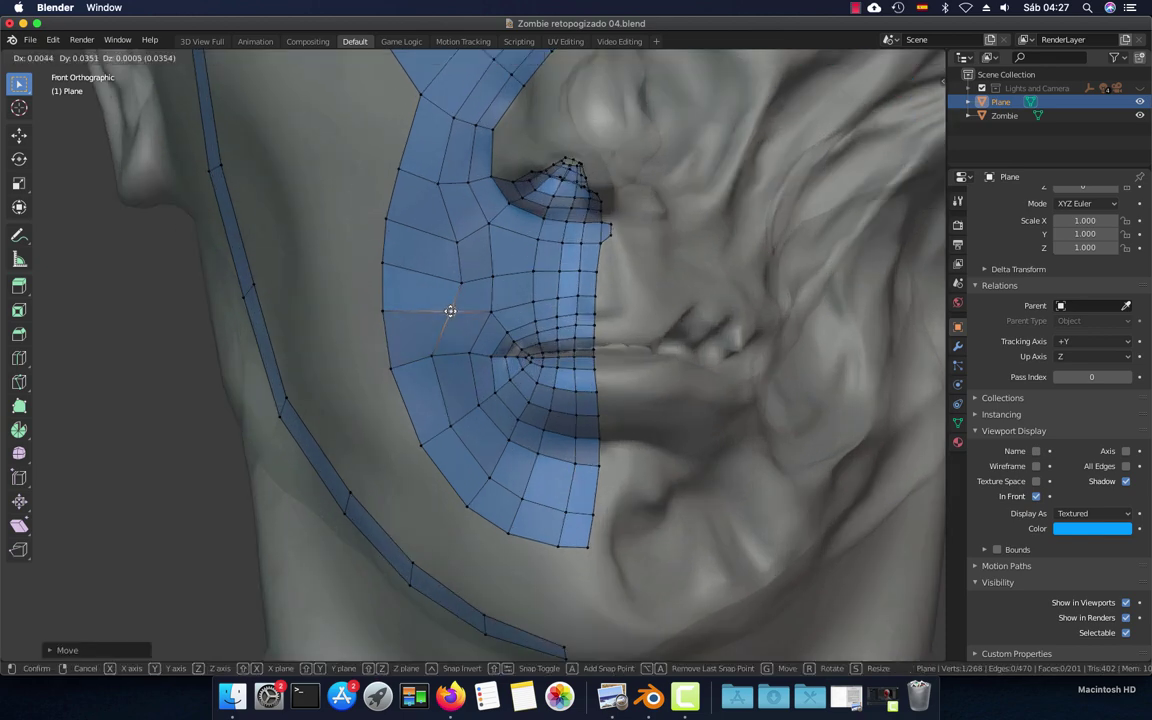
{"action": "left_click", "coordinate": [449, 300]}
{"action": "key", "text": "g"}
{"action": "left_click", "coordinate": [458, 279]}
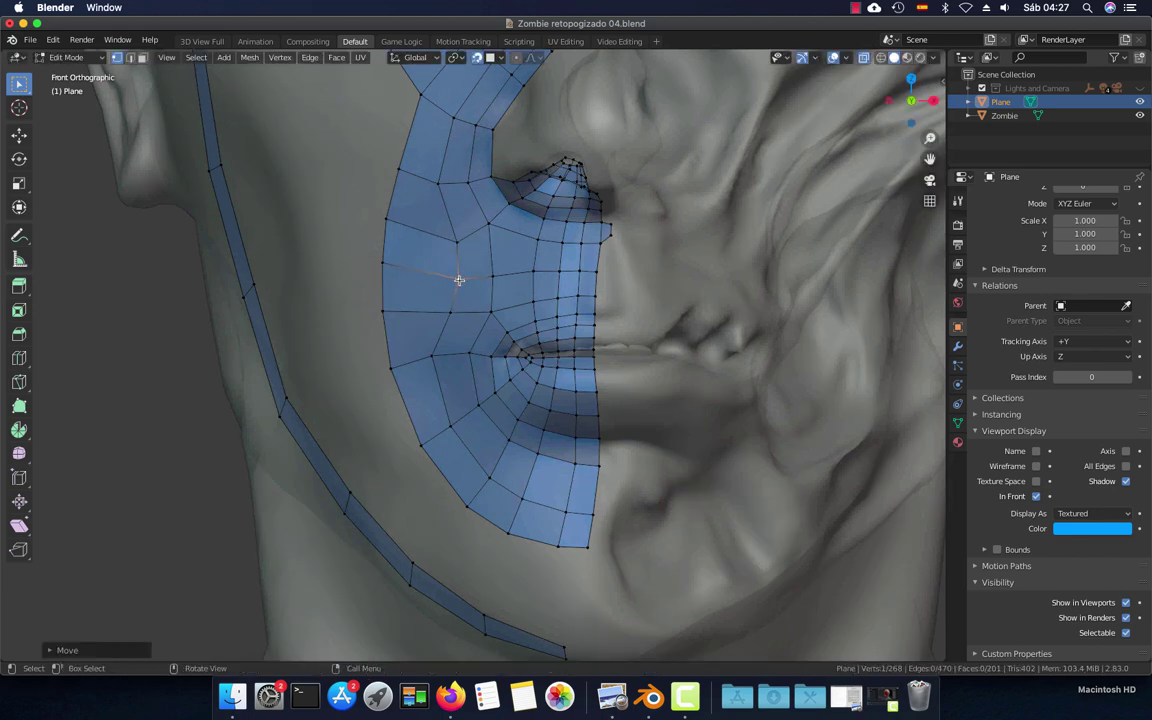
{"action": "key", "text": "g"}
{"action": "left_click", "coordinate": [458, 248]}
{"action": "key", "text": "g"}
{"action": "left_click", "coordinate": [436, 179]}
{"action": "key", "text": "g"}
{"action": "left_click", "coordinate": [442, 183]}
{"action": "key", "text": "g"}
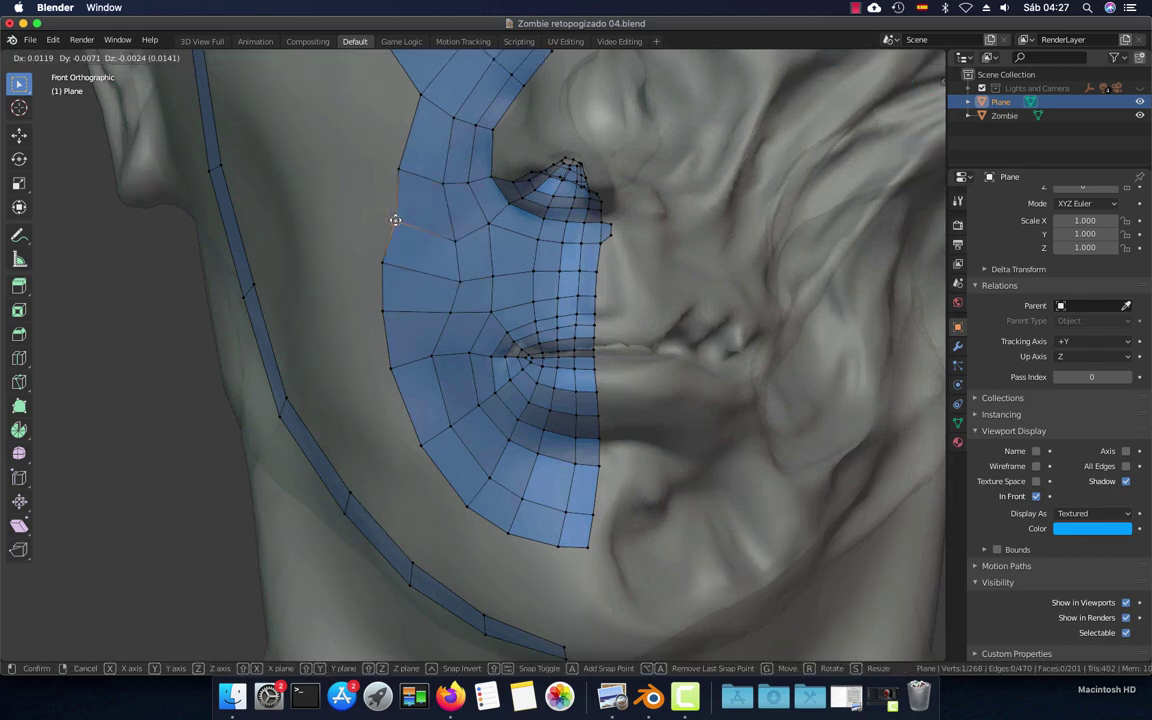
{"action": "left_click", "coordinate": [389, 217]}
Pull the mouth-corner vertex closer to the lips and check the result from the side
{"action": "left_click", "coordinate": [431, 351]}
{"action": "key", "text": "g"}
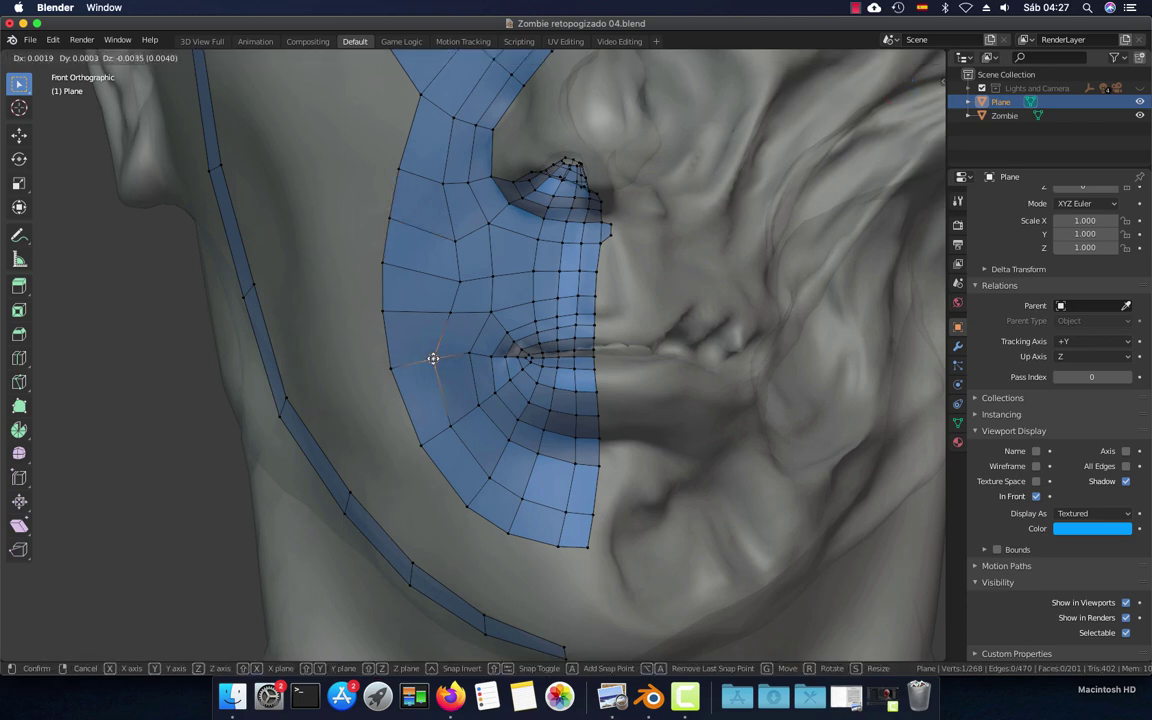
{"action": "left_click", "coordinate": [463, 355]}
{"action": "key", "text": "g"}
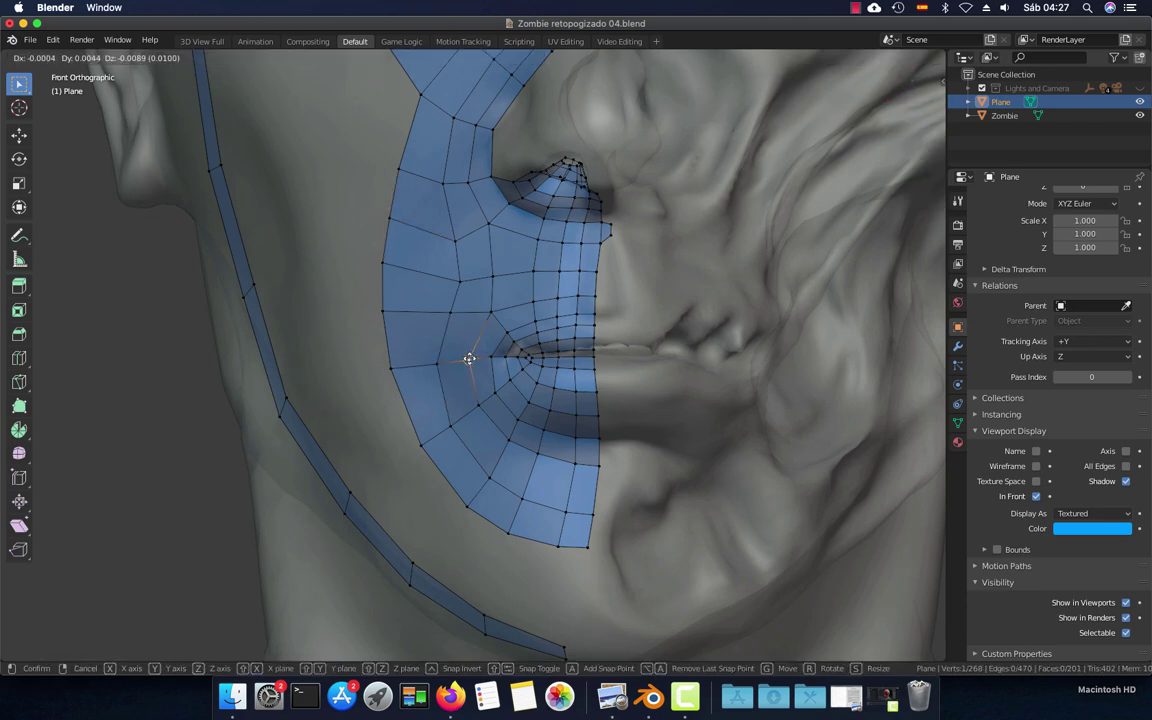
{"action": "left_click", "coordinate": [469, 358]}
{"action": "scroll", "coordinate": [470, 355], "scroll_direction": "down", "scroll_amount": 3}
{"action": "mouse_move", "coordinate": [470, 355]}
{"action": "middle_mouse_down"}
{"action": "mouse_move", "coordinate": [593, 412]}
{"action": "mouse_move", "coordinate": [520, 412]}
{"action": "middle_mouse_up"}
{"action": "key", "text": "KP_1"}
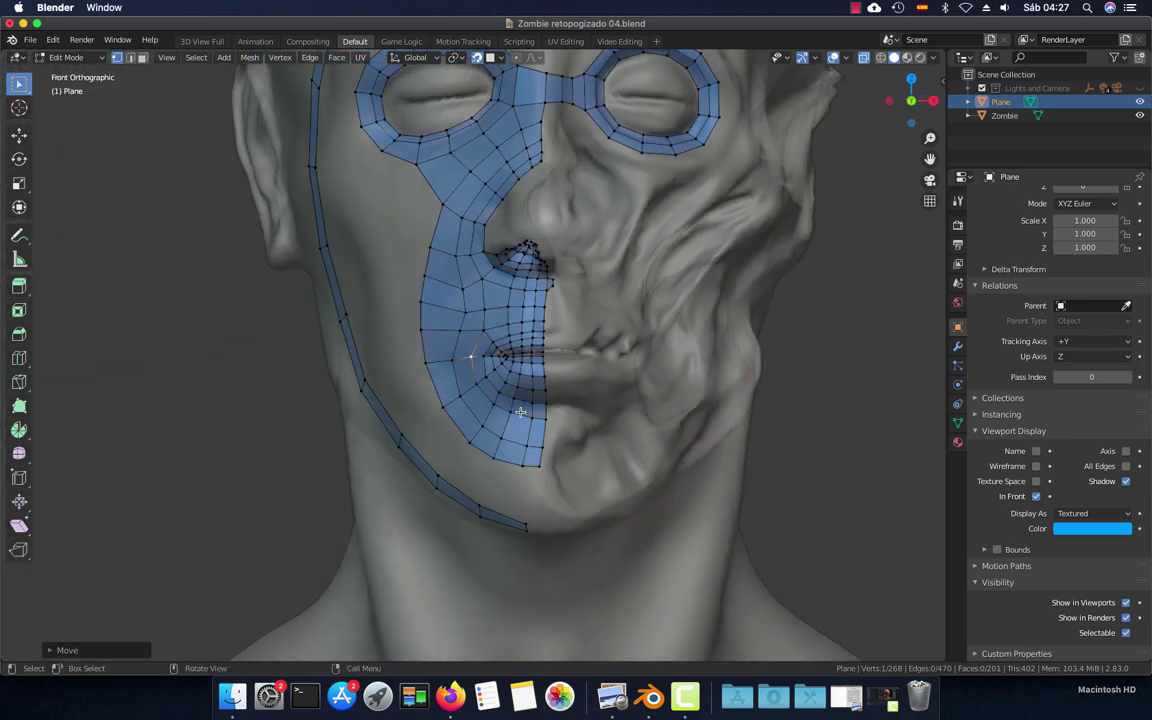
Move two neighbouring jaw vertices onto the sculpt surface
{"action": "scroll", "coordinate": [510, 357], "scroll_direction": "up", "scroll_amount": 3}
{"action": "scroll", "coordinate": [505, 342], "scroll_direction": "up", "scroll_amount": 2}
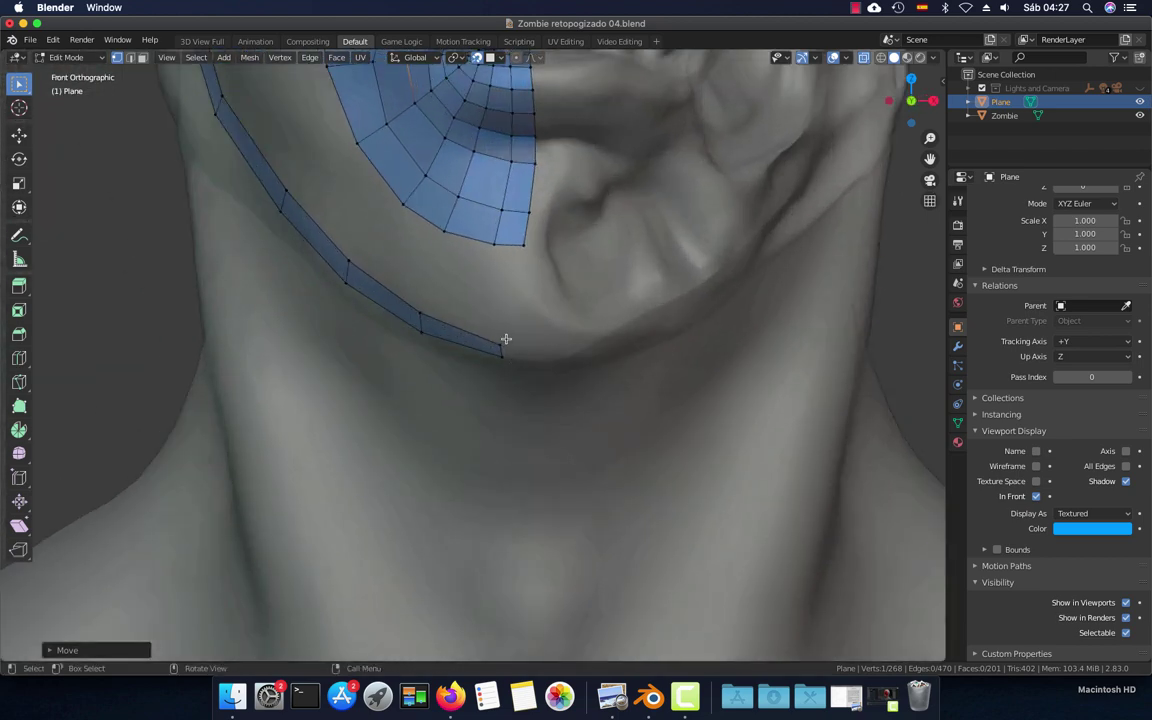
{"action": "key", "text": "g"}
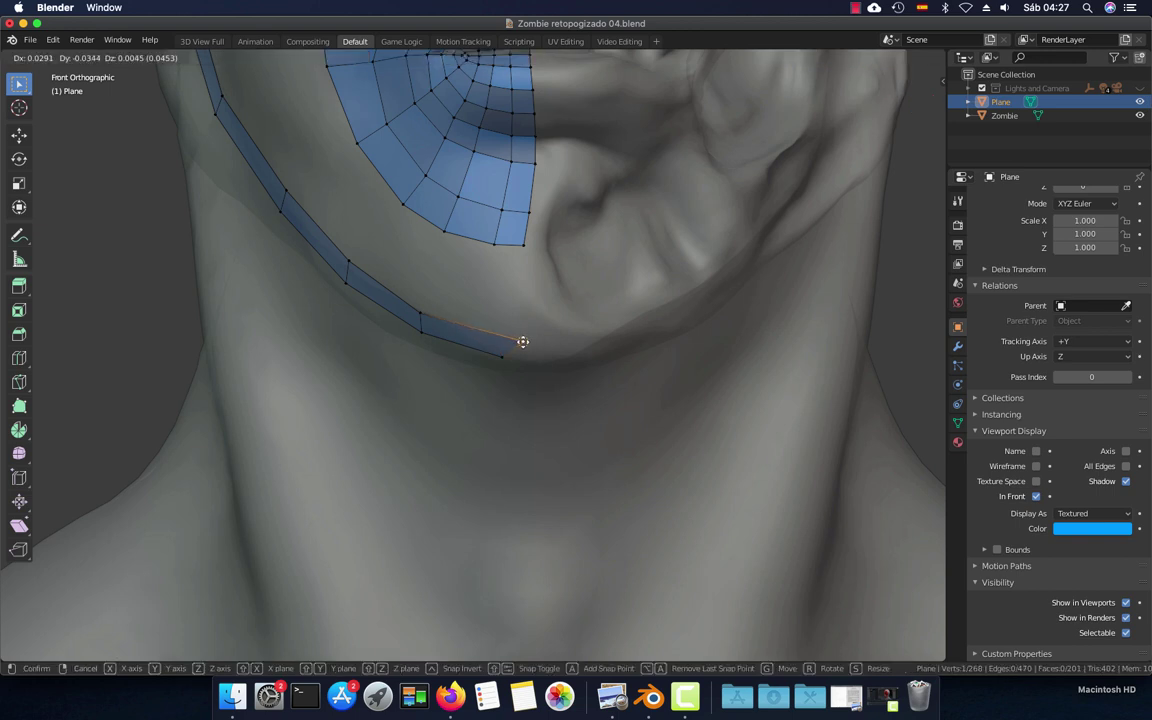
{"action": "left_click", "coordinate": [522, 342]}
{"action": "left_click", "coordinate": [504, 354]}
{"action": "key", "text": "g"}
{"action": "left_click", "coordinate": [522, 359]}
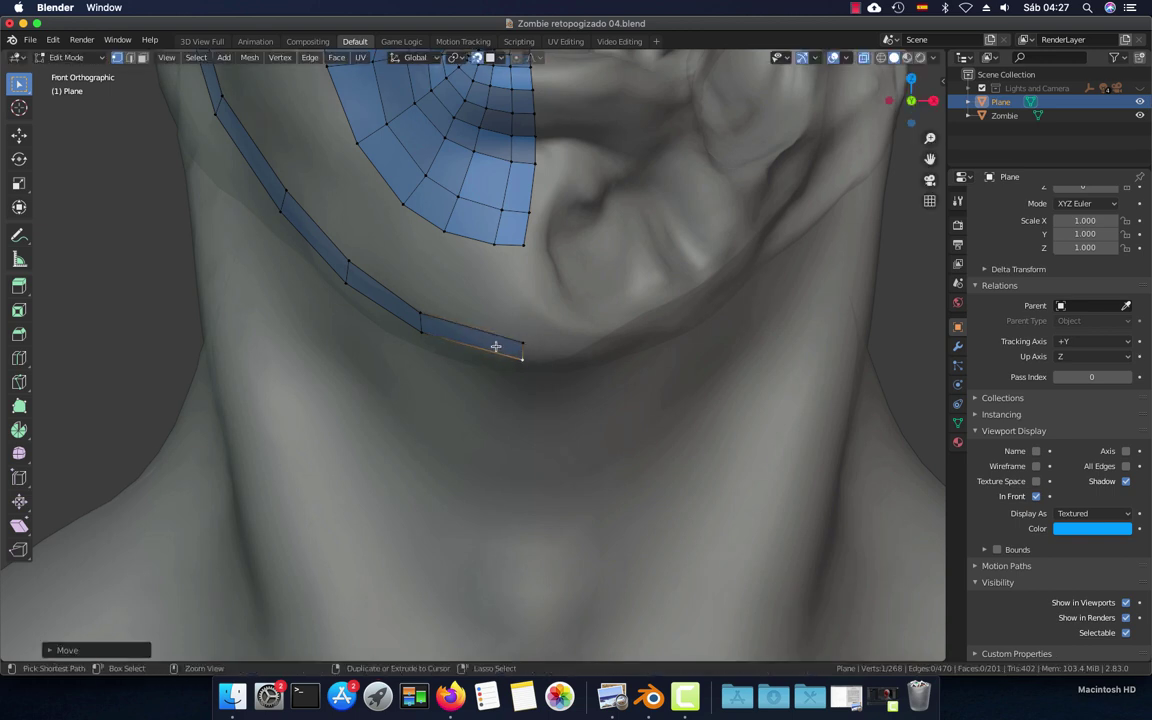
Add a loop cut across the jaw strip and fit the new edge to the jaw
{"action": "key", "text": "ctrl+r"}
{"action": "left_click", "coordinate": [484, 340]}
{"action": "left_click", "coordinate": [496, 345]}
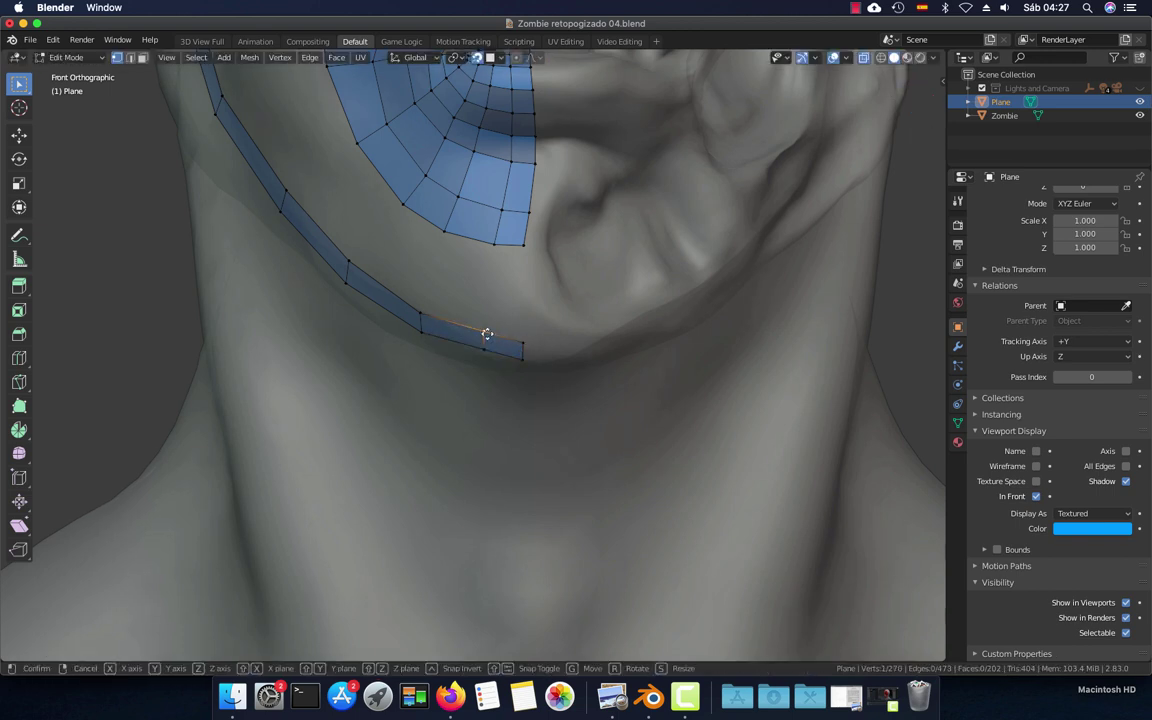
{"action": "key", "text": "g"}
{"action": "left_click", "coordinate": [484, 350]}
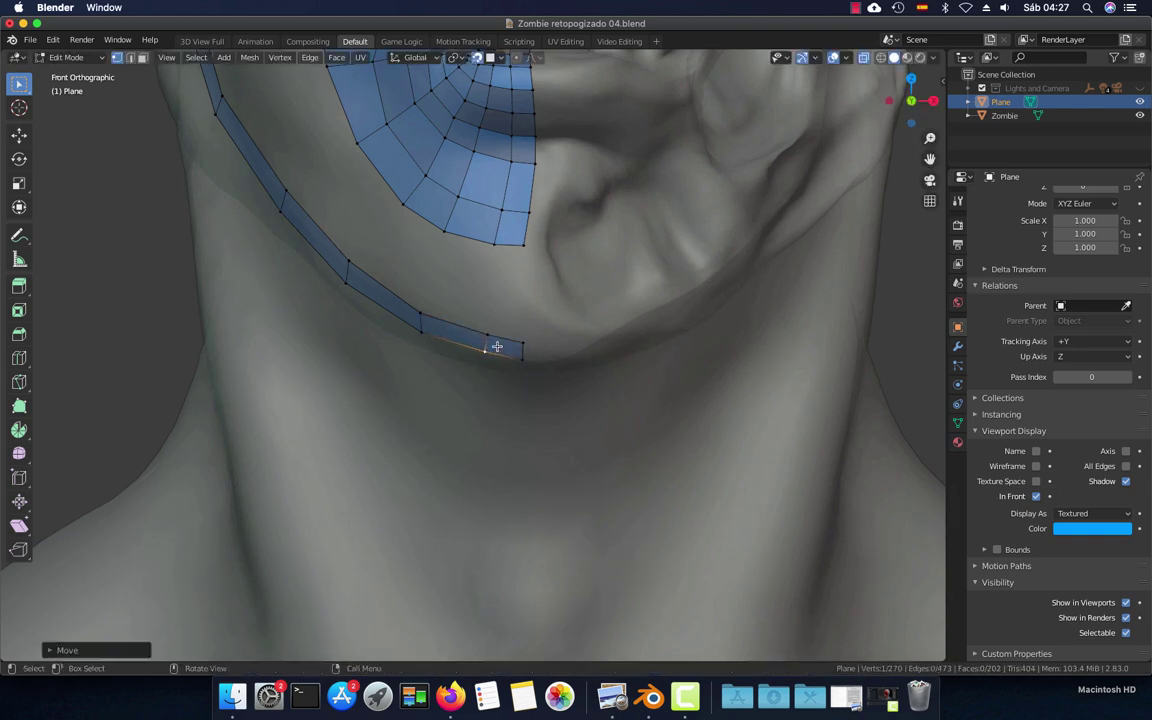
In edge mode, fill the gaps between the jaw strip and cheek with quads toward the jaw corner
{"action": "key", "text": "2"}
{"action": "left_click", "coordinate": [506, 326], "text": "shift"}
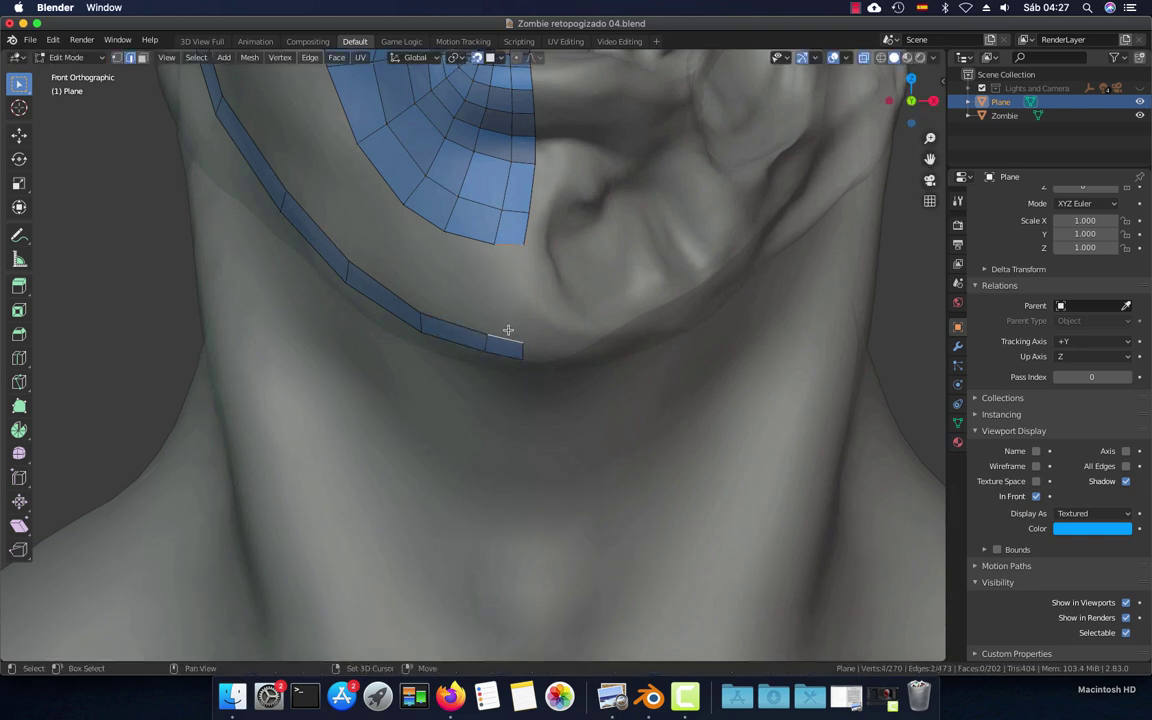
{"action": "key", "text": "f"}
{"action": "key", "text": "f"}
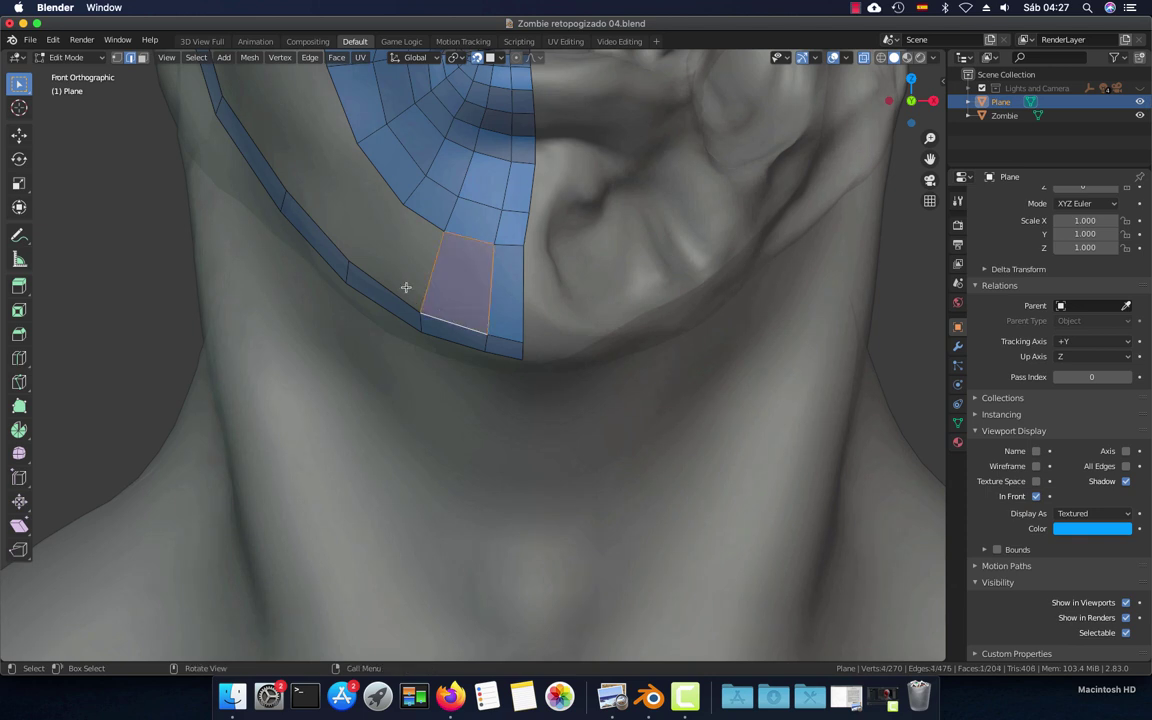
{"action": "key", "text": "f"}
{"action": "key", "text": "f"}
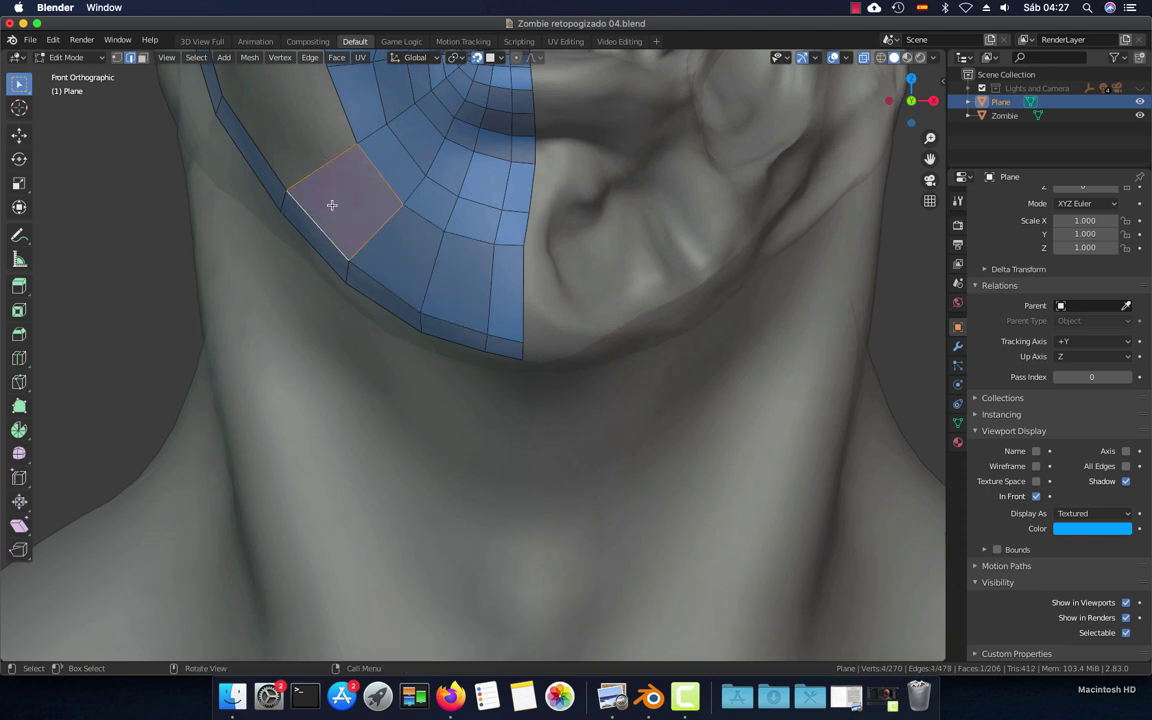
{"action": "middle_click_drag", "start_coordinate": [340, 195], "coordinate": [410, 365], "text": "shift"}
{"action": "left_click", "coordinate": [430, 305]}
{"action": "key", "text": "f"}
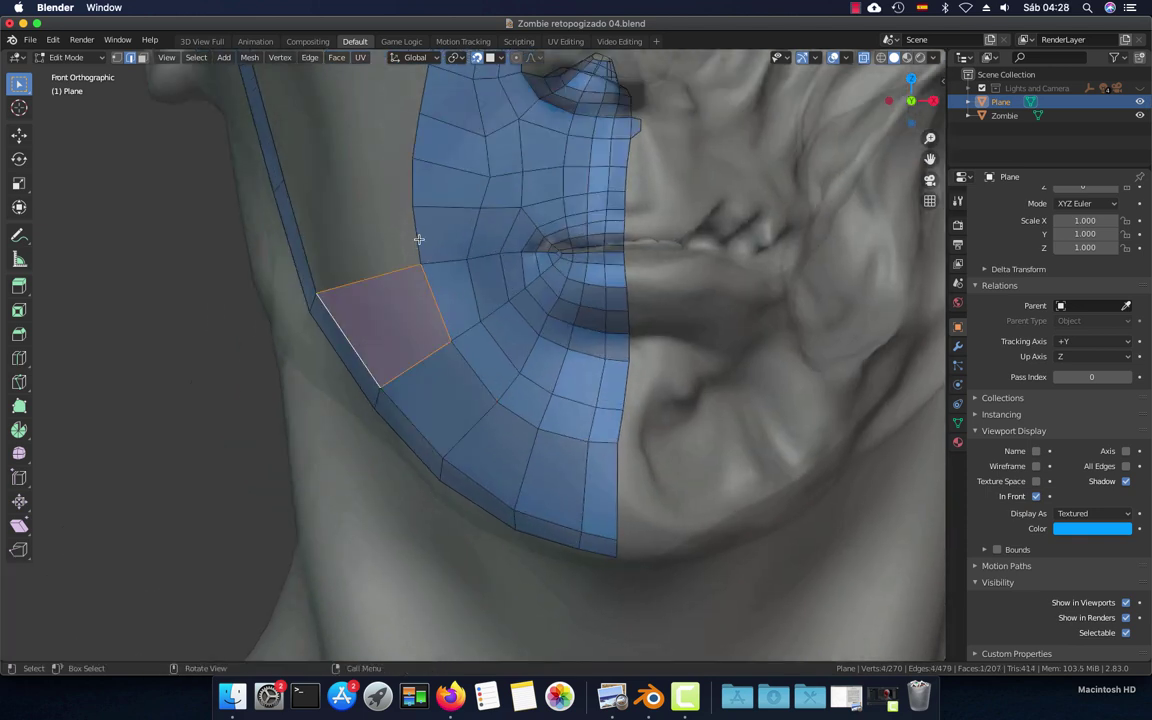
Cut across the side strip, settle the new edge on the sculpt, and fill the gap to the cheek
{"action": "key", "text": "ctrl+r"}
{"action": "left_click", "coordinate": [298, 246]}
{"action": "left_click", "coordinate": [298, 246]}
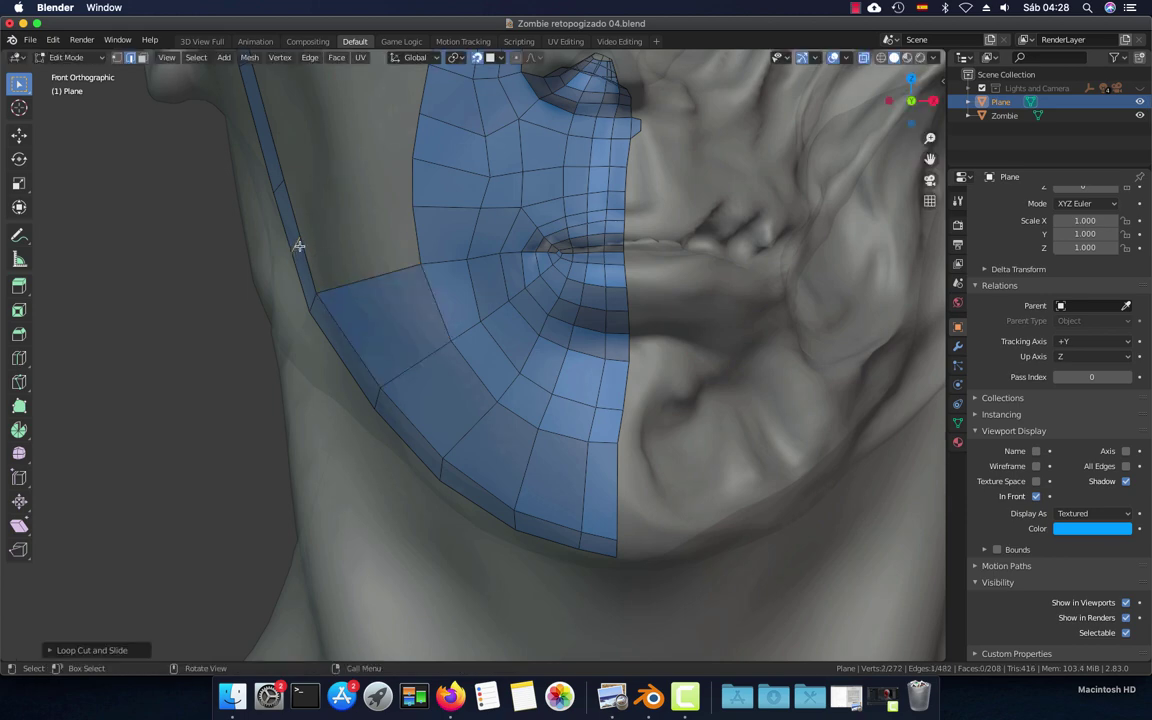
{"action": "key", "text": "ctrl+KP_3"}
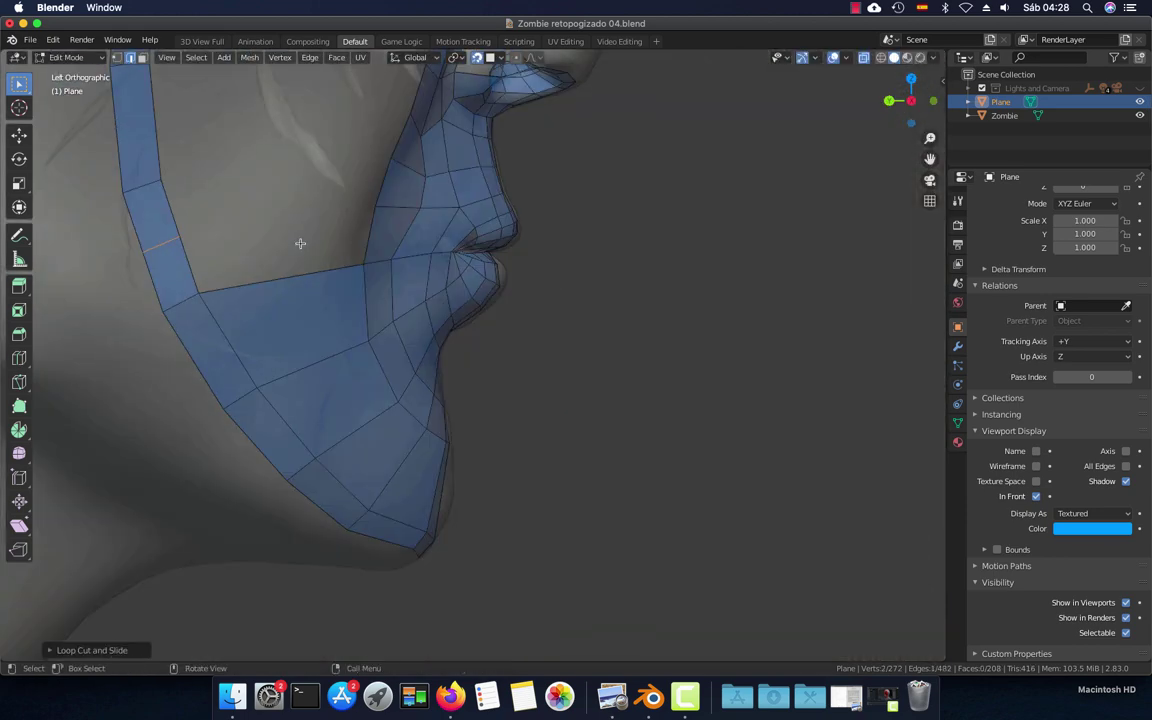
{"action": "middle_click_drag", "start_coordinate": [301, 244], "coordinate": [360, 301], "text": "shift"}
{"action": "key", "text": "g"}
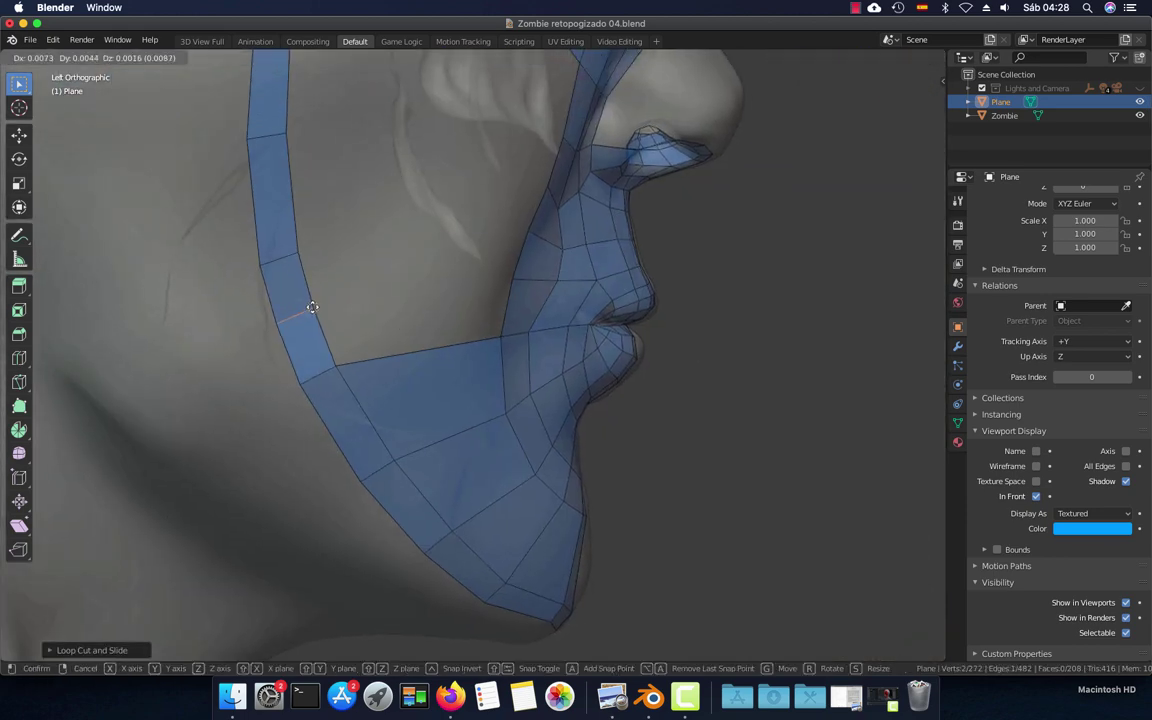
{"action": "left_click", "coordinate": [314, 313]}
{"action": "key", "text": "KP_1"}
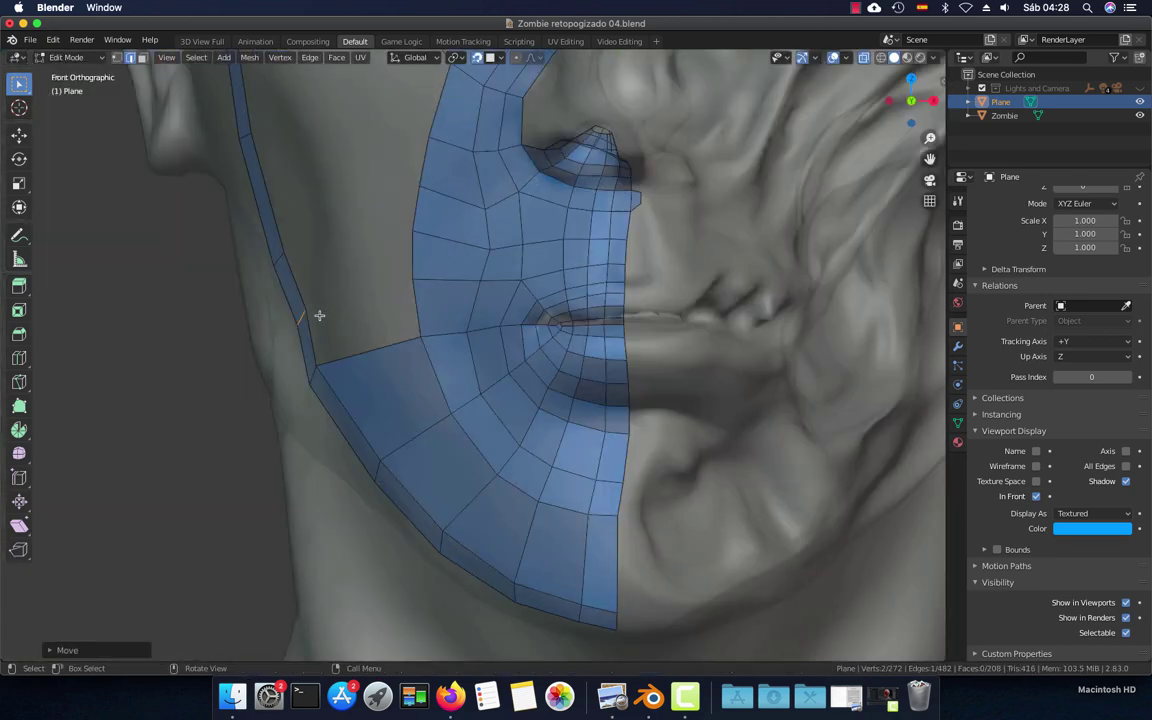
{"action": "left_click", "coordinate": [419, 303], "text": "shift"}
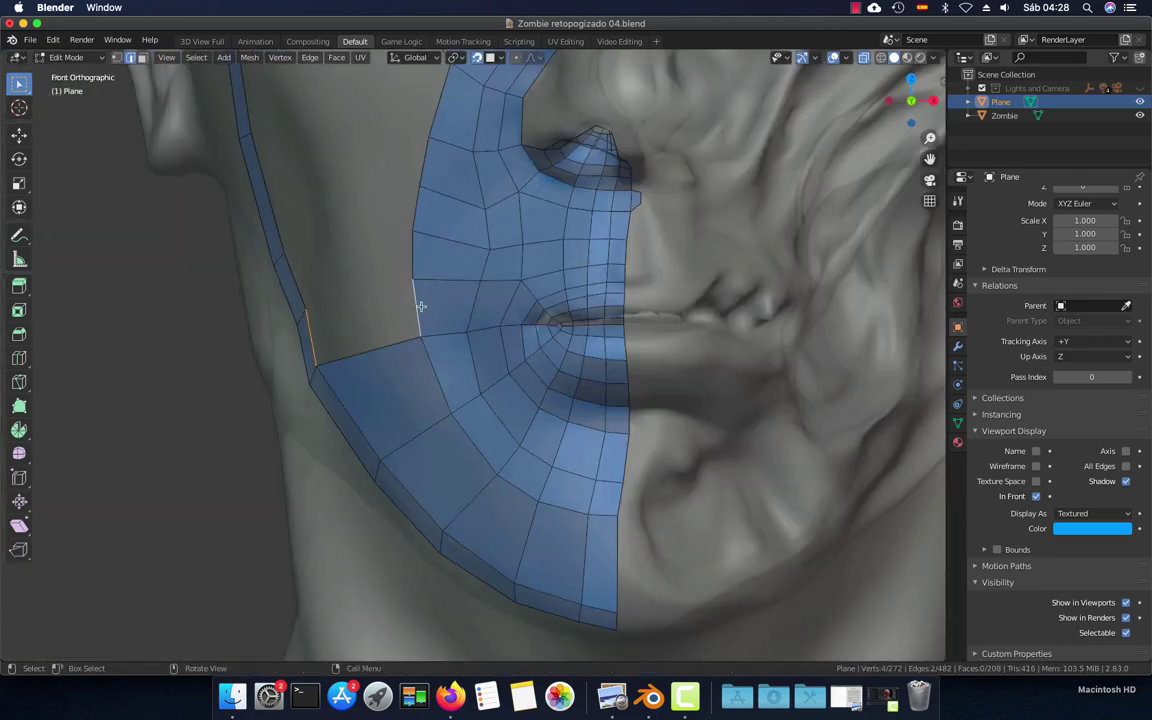
{"action": "key", "text": "f"}
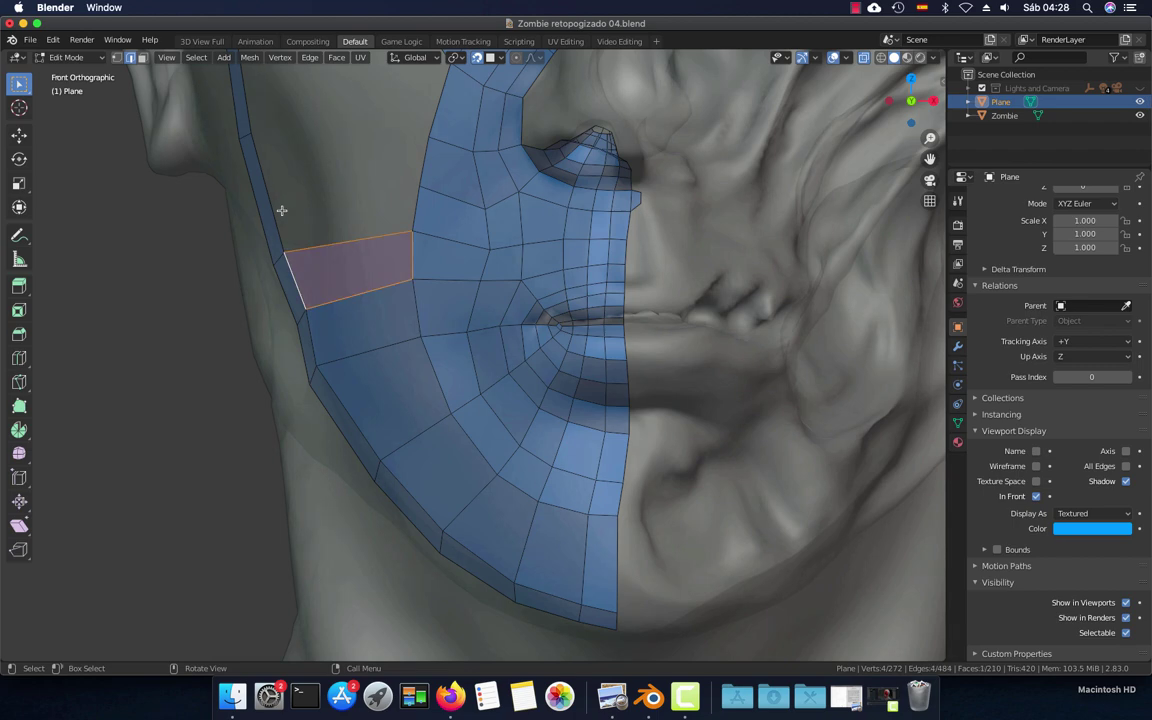
Add another side-strip cut, fit it to the sculpt, and bridge it to the cheek with a face
{"action": "middle_click_drag", "start_coordinate": [283, 211], "coordinate": [359, 308], "text": "shift"}
{"action": "key", "text": "ctrl+r"}
{"action": "left_click", "coordinate": [338, 303]}
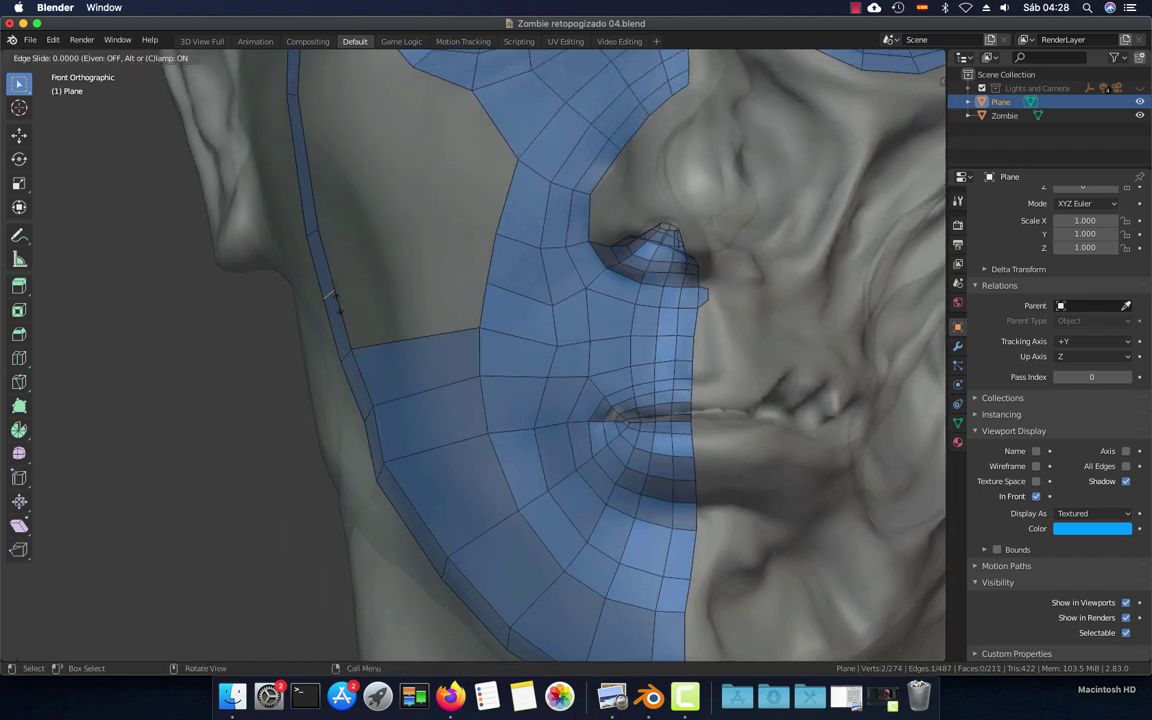
{"action": "left_click", "coordinate": [338, 303]}
{"action": "key", "text": "ctrl+KP_3"}
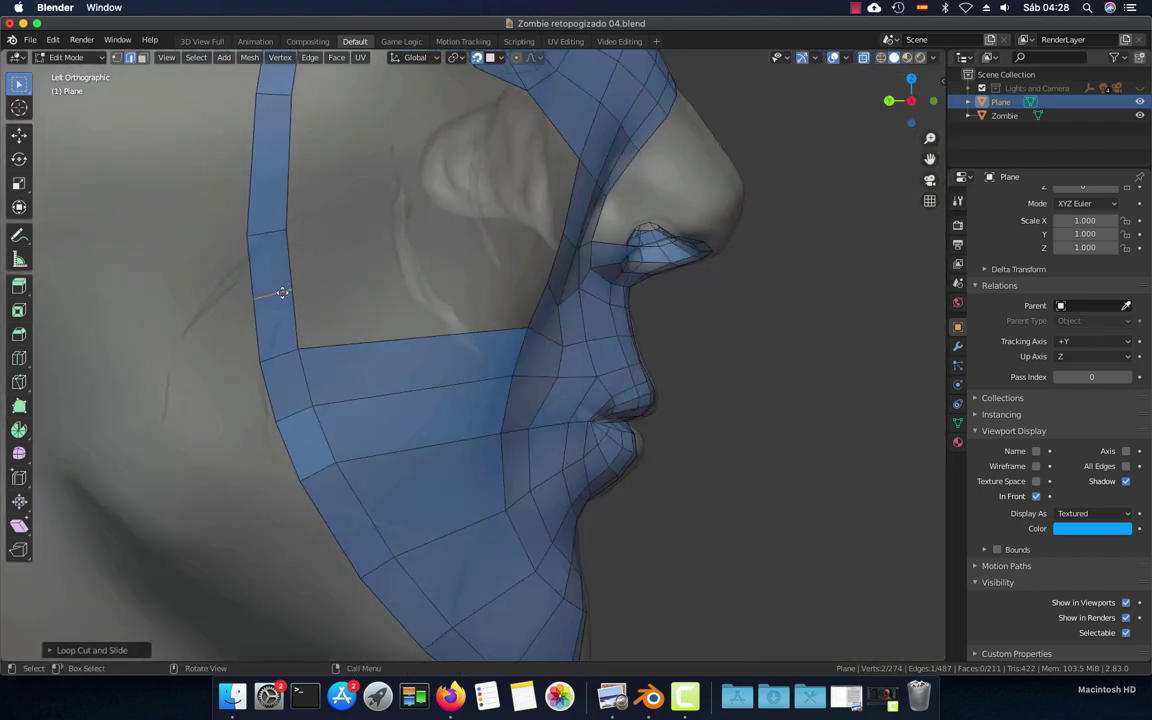
{"action": "key", "text": "g"}
{"action": "left_click", "coordinate": [290, 291]}
{"action": "left_click", "coordinate": [296, 316]}
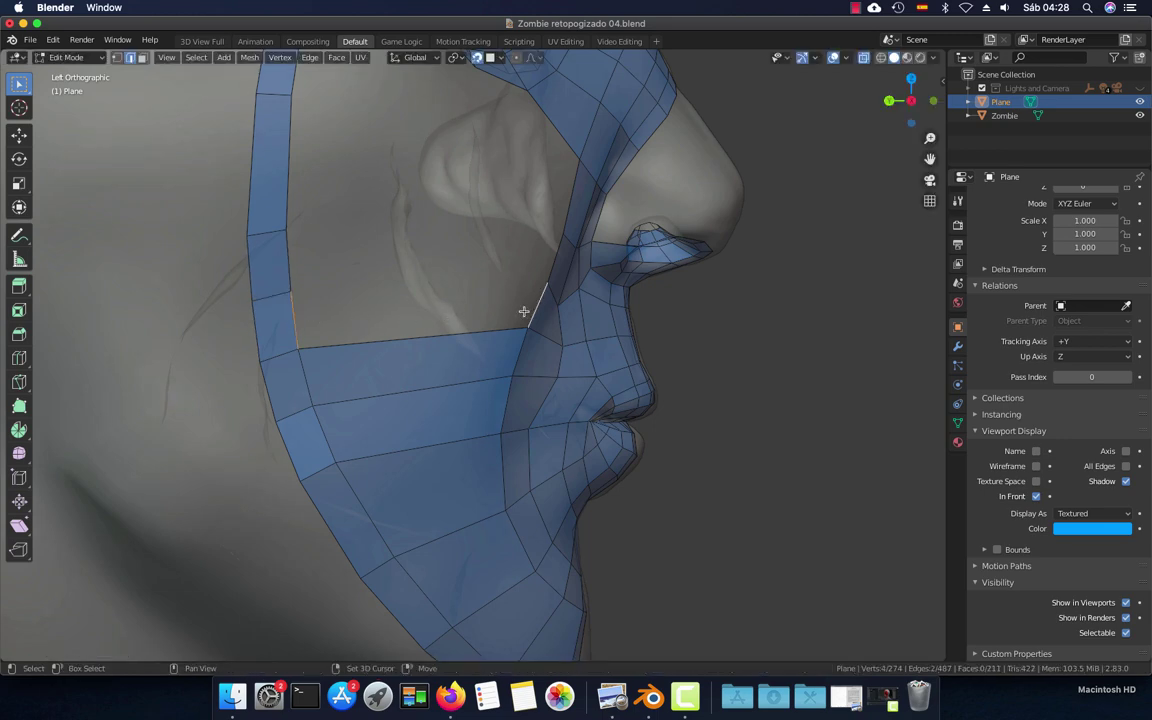
{"action": "scroll", "coordinate": [524, 311], "scroll_direction": "down", "scroll_amount": 2}
{"action": "key", "text": "f"}
{"action": "mouse_move", "coordinate": [521, 333]}
{"action": "middle_mouse_down"}
{"action": "mouse_move", "coordinate": [458, 373]}
{"action": "mouse_move", "coordinate": [436, 366]}
{"action": "mouse_move", "coordinate": [484, 430]}
{"action": "middle_mouse_up"}
{"action": "key", "text": "KP_1"}
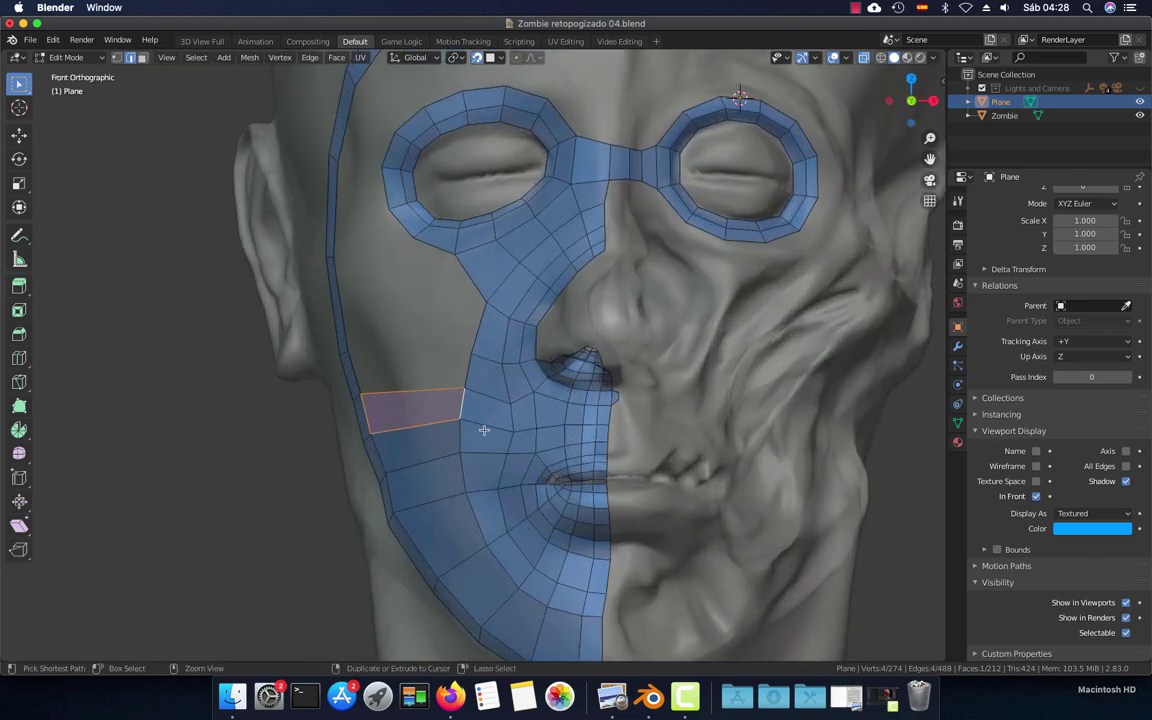
Add an edge loop through the cheek and move it into place
{"action": "key", "text": "ctrl+r"}
{"action": "left_click", "coordinate": [448, 510]}
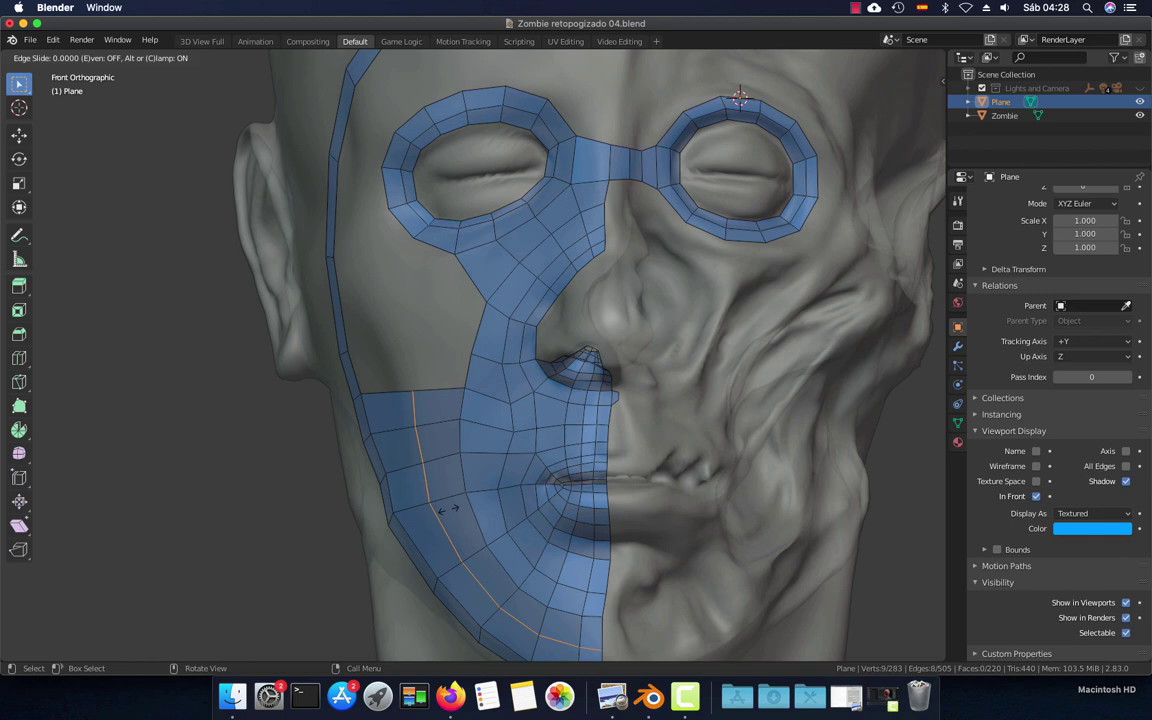
{"action": "type", "text": "1"}
{"action": "key", "text": "Return"}
{"action": "middle_click_drag", "start_coordinate": [445, 517], "coordinate": [445, 417], "text": "shift"}
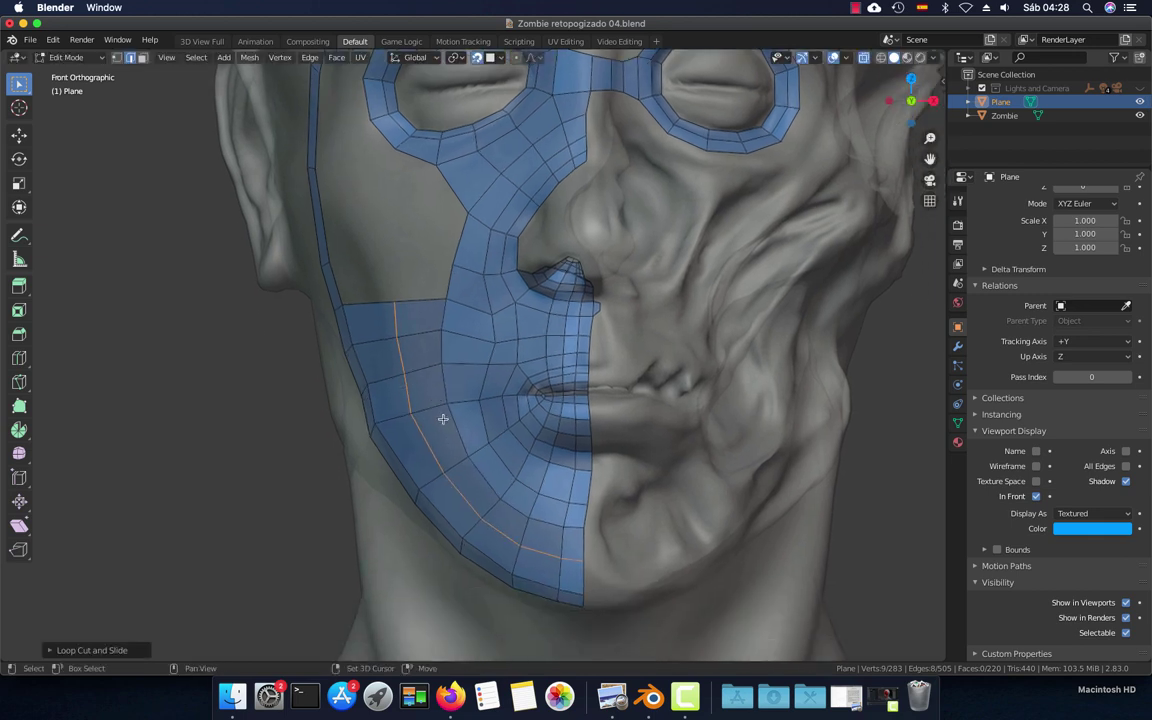
{"action": "key", "text": "g"}
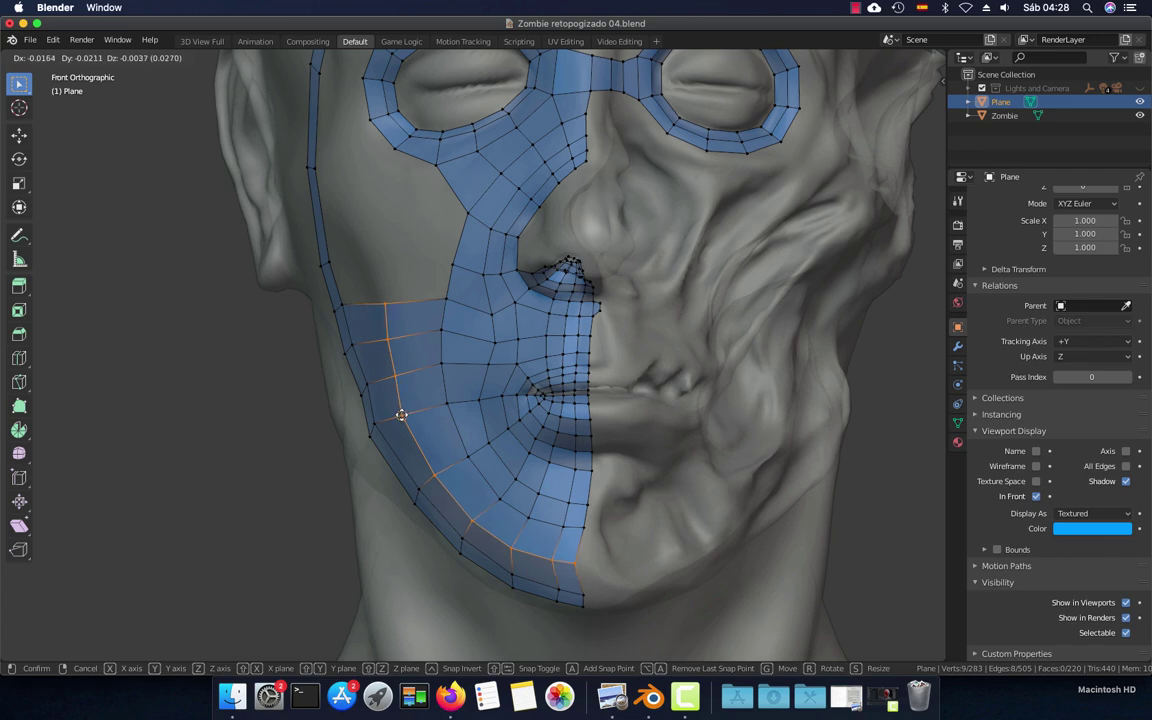
{"action": "scroll", "coordinate": [501, 429], "scroll_direction": "up", "scroll_amount": 3}
{"action": "scroll", "coordinate": [540, 420], "scroll_direction": "up", "scroll_amount": 4}
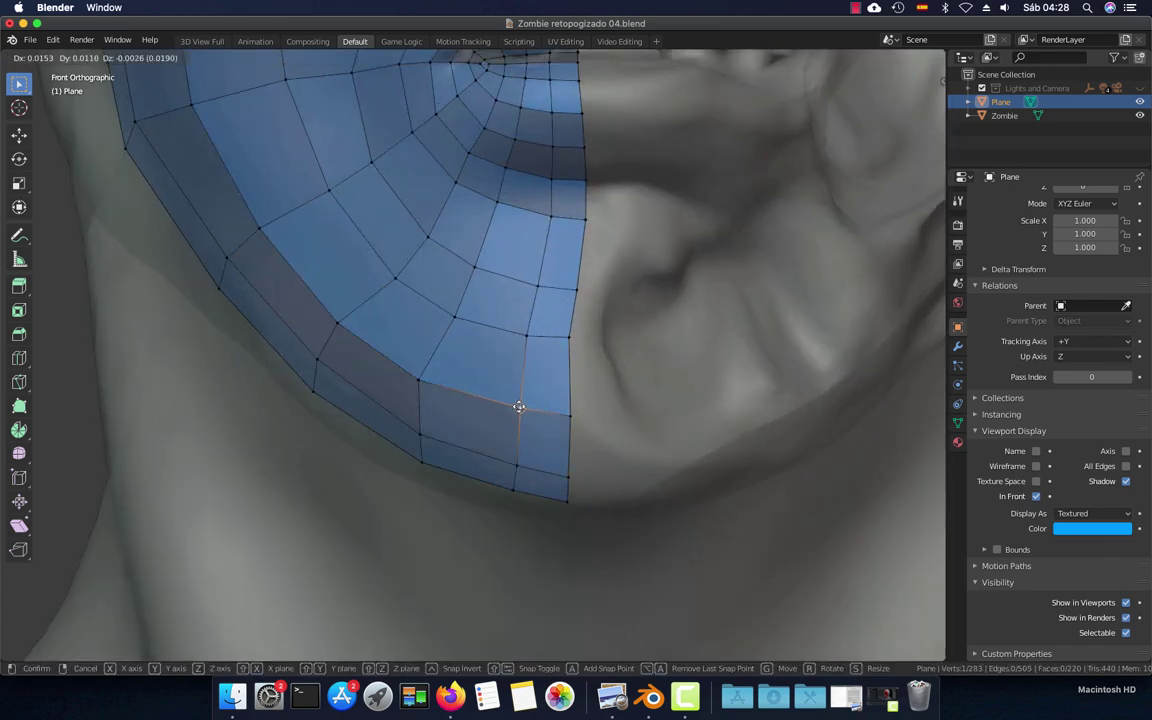
{"action": "left_click", "coordinate": [519, 406]}
Adjust the jaw vertices to even out their spacing
{"action": "left_click", "coordinate": [421, 378]}
{"action": "key", "text": "g"}
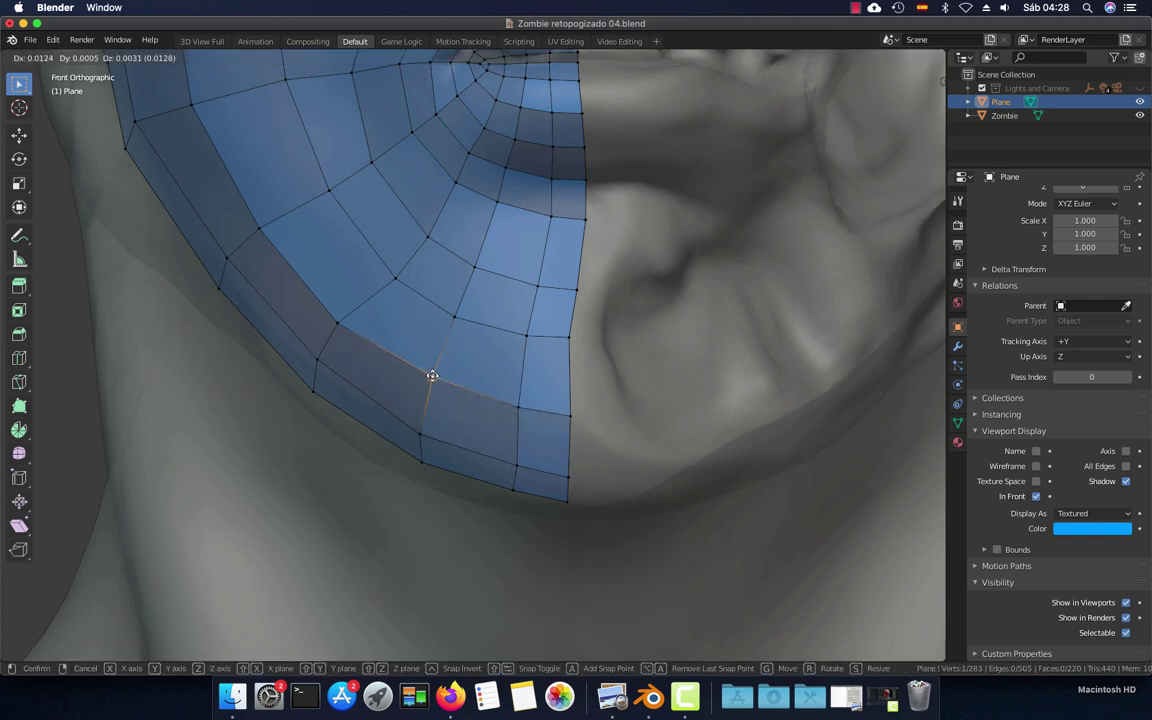
{"action": "left_click", "coordinate": [378, 344]}
{"action": "left_click", "coordinate": [344, 320]}
{"action": "key", "text": "g"}
{"action": "left_click", "coordinate": [320, 281]}
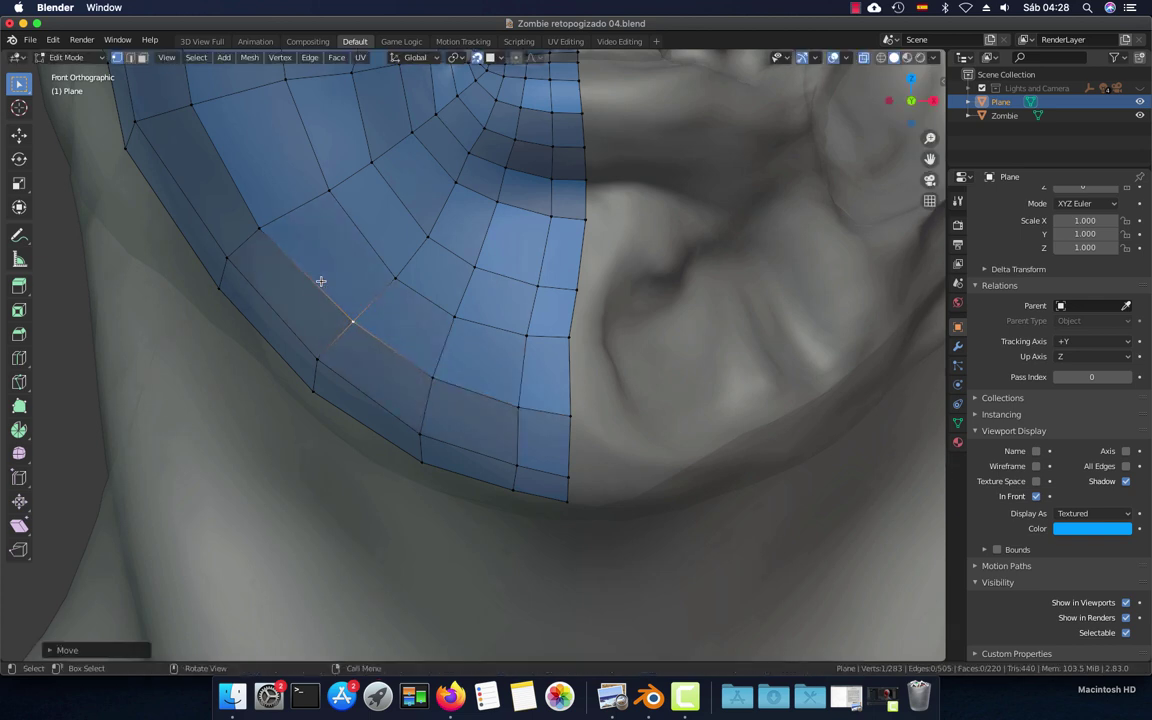
{"action": "key", "text": "g"}
{"action": "left_click", "coordinate": [273, 196]}
{"action": "scroll", "coordinate": [273, 196], "scroll_direction": "up", "scroll_amount": 2}
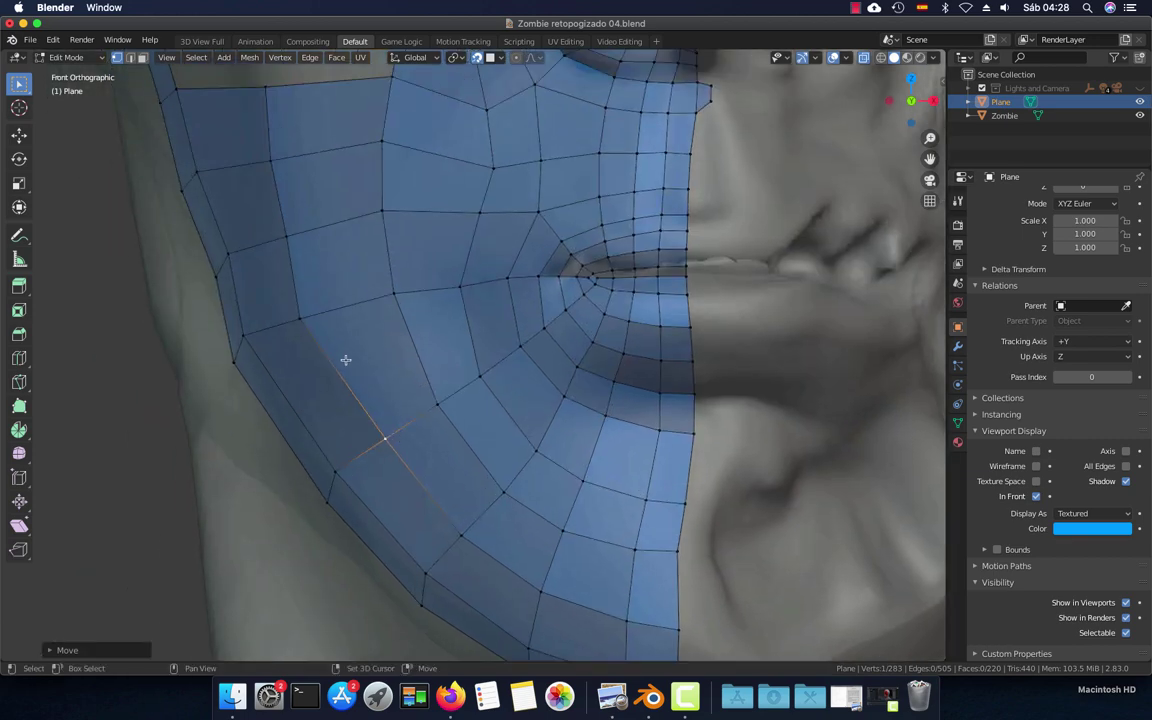
Reposition the cheek vertices from the jawline up to the top of the cheek for smoother flow
{"action": "left_click", "coordinate": [313, 322]}
{"action": "key", "text": "g"}
{"action": "left_click", "coordinate": [319, 319]}
{"action": "key", "text": "g"}
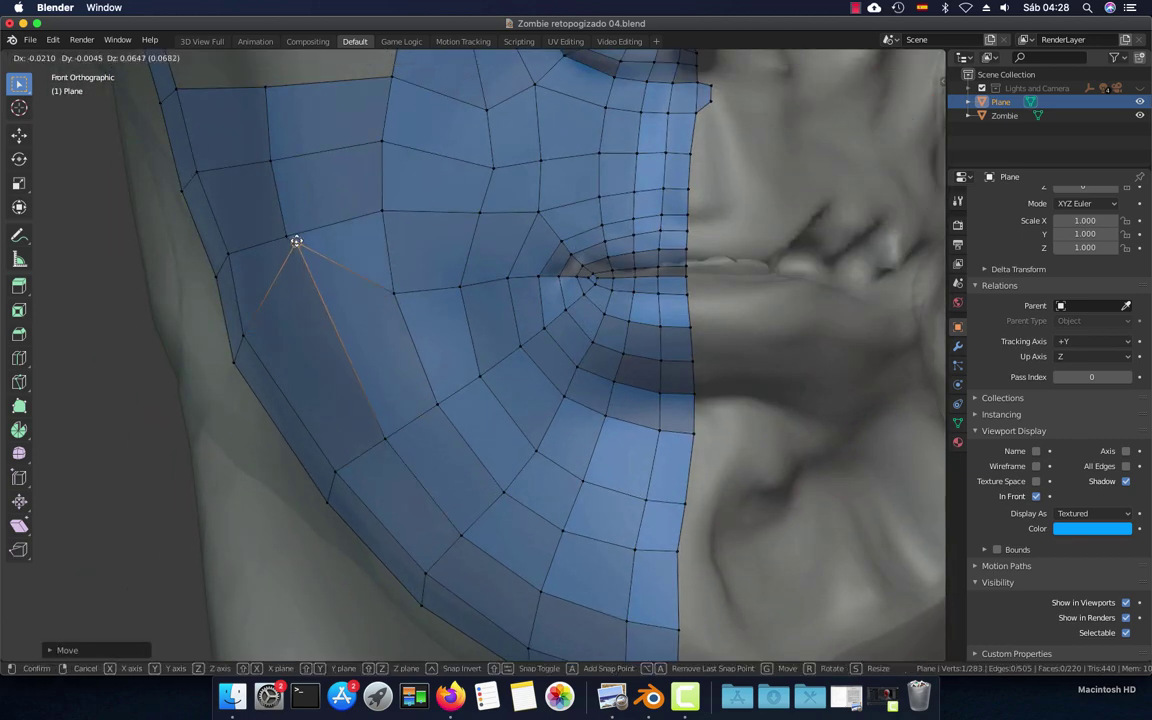
{"action": "left_click", "coordinate": [309, 299]}
{"action": "left_click", "coordinate": [288, 238]}
{"action": "key", "text": "g"}
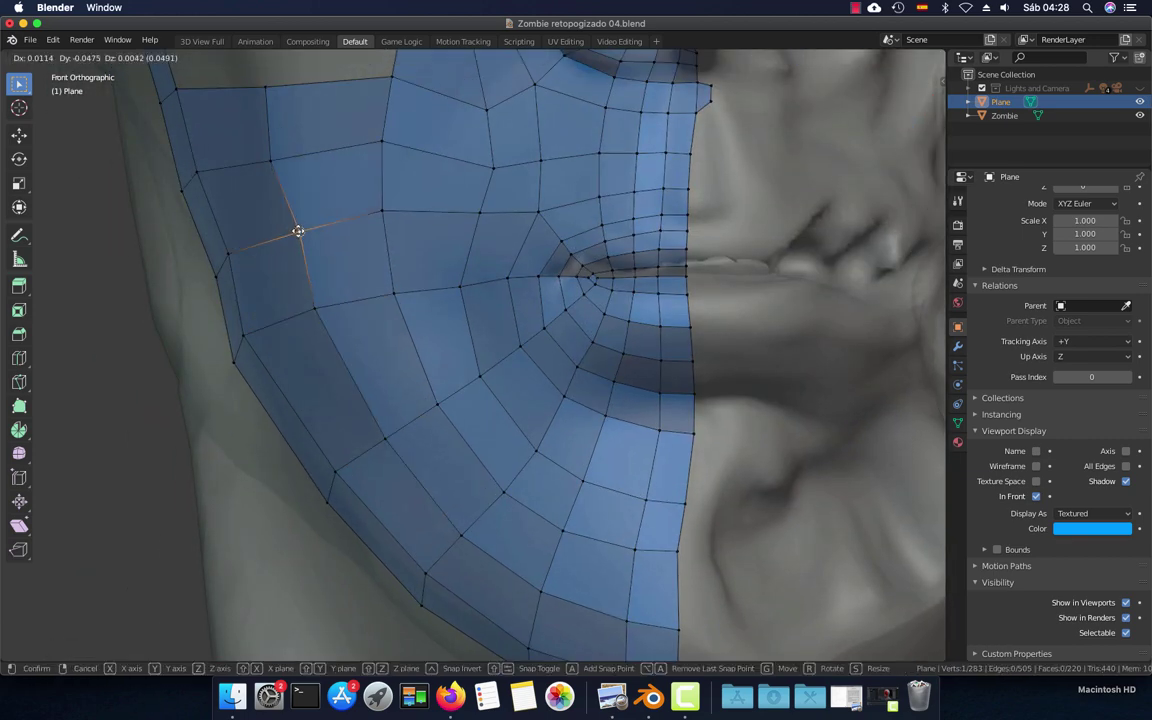
{"action": "left_click", "coordinate": [293, 225]}
{"action": "left_click", "coordinate": [276, 159]}
{"action": "key", "text": "g"}
{"action": "left_click", "coordinate": [281, 153]}
{"action": "left_click", "coordinate": [266, 87]}
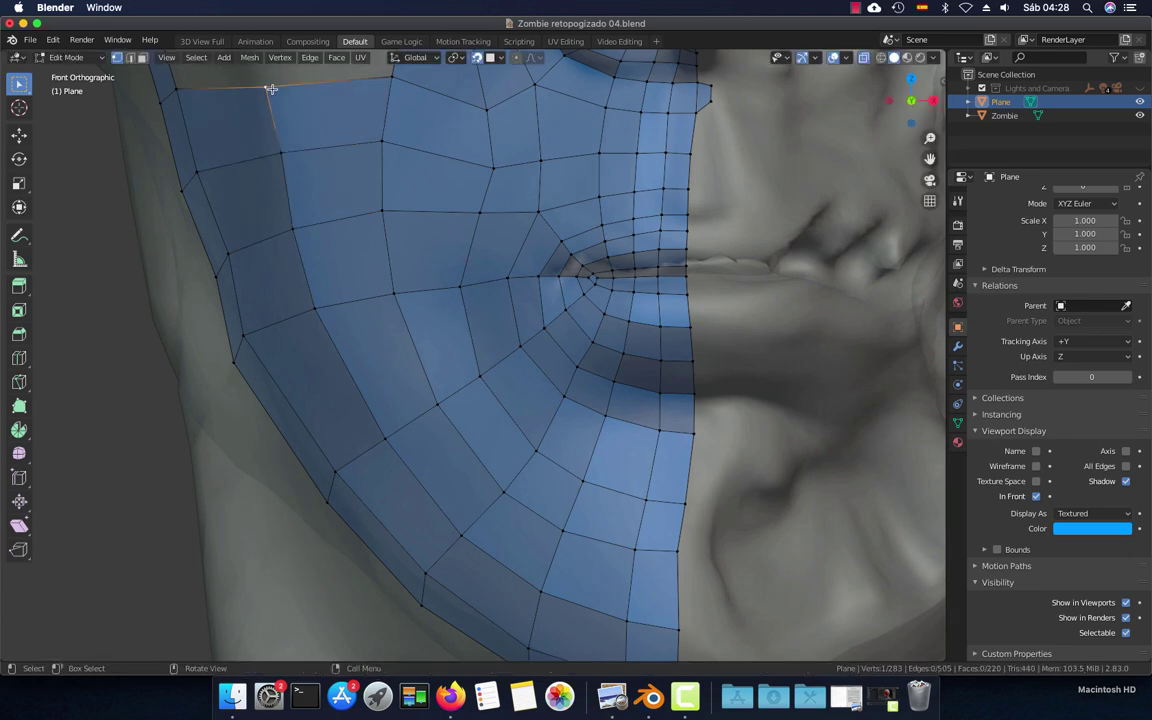
{"action": "key", "text": "g"}
{"action": "left_click", "coordinate": [272, 83]}
Nudge the upper cheek vertex beside the nose and check the jaw from the side
{"action": "scroll", "coordinate": [350, 309], "scroll_direction": "down", "scroll_amount": 3}
{"action": "scroll", "coordinate": [406, 319], "scroll_direction": "down", "scroll_amount": 2}
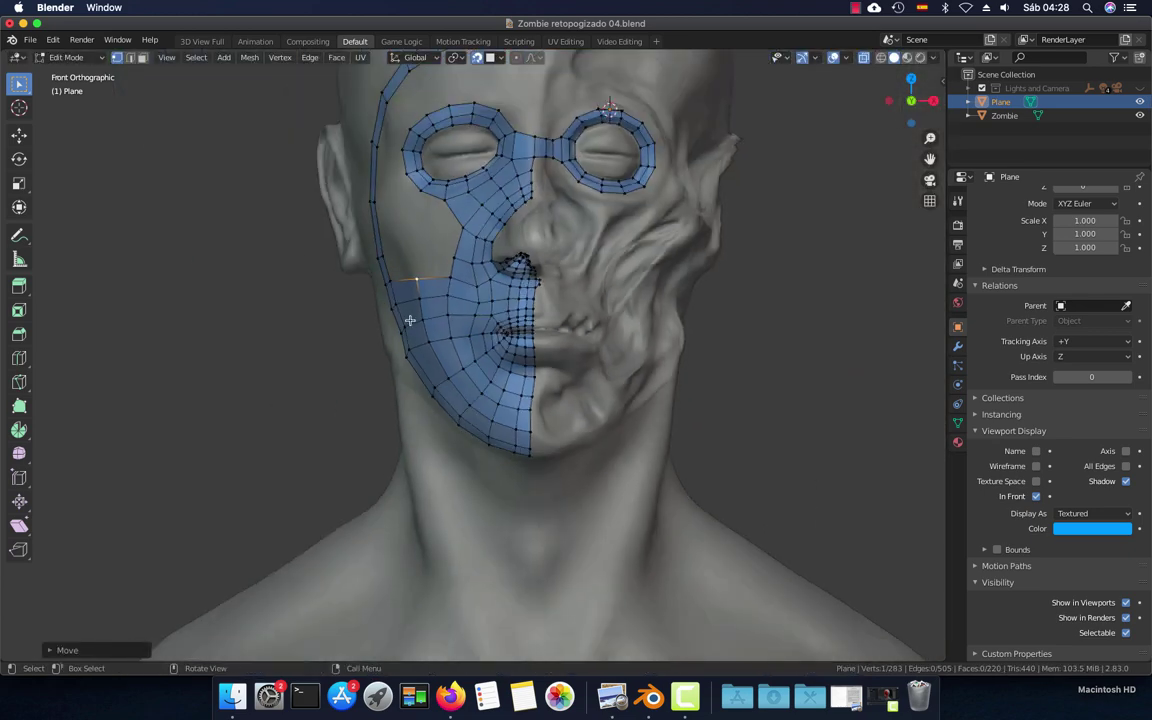
{"action": "scroll", "coordinate": [441, 232], "scroll_direction": "up", "scroll_amount": 3}
{"action": "left_click", "coordinate": [421, 233]}
{"action": "key", "text": "g"}
{"action": "left_click", "coordinate": [421, 247]}
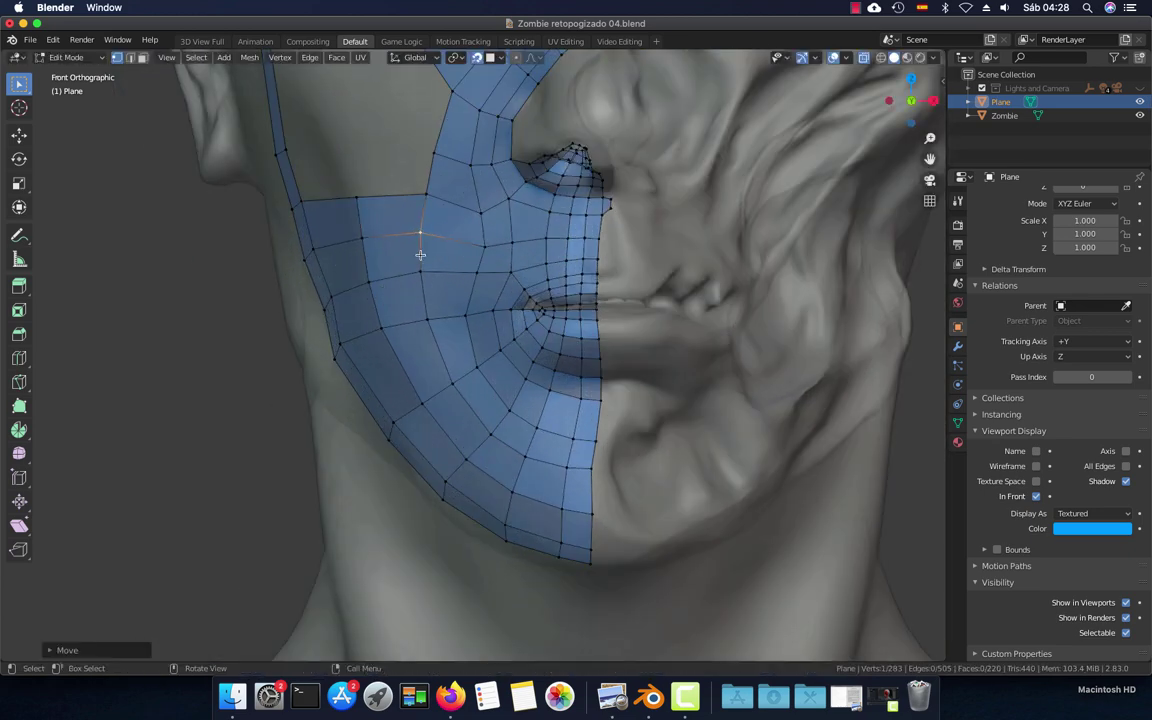
{"action": "scroll", "coordinate": [434, 380], "scroll_direction": "down", "scroll_amount": 3}
{"action": "mouse_move", "coordinate": [434, 380]}
{"action": "middle_mouse_down"}
{"action": "mouse_move", "coordinate": [553, 388]}
{"action": "mouse_move", "coordinate": [514, 424]}
{"action": "mouse_move", "coordinate": [488, 416]}
{"action": "mouse_move", "coordinate": [485, 377]}
{"action": "mouse_move", "coordinate": [488, 410]}
{"action": "mouse_move", "coordinate": [498, 397]}
{"action": "mouse_move", "coordinate": [457, 383]}
{"action": "middle_mouse_up"}
{"action": "scroll", "coordinate": [493, 381], "scroll_direction": "up", "scroll_amount": 3}
{"action": "scroll", "coordinate": [493, 381], "scroll_direction": "down", "scroll_amount": 2}
Adjust the eye-ring vertex where it meets the nose bridge
{"action": "key", "text": "ctrl+KP_3"}
{"action": "key", "text": "KP_1"}
{"action": "scroll", "coordinate": [520, 392], "scroll_direction": "up", "scroll_amount": 3}
{"action": "scroll", "coordinate": [527, 390], "scroll_direction": "up", "scroll_amount": 3}
{"action": "left_click", "coordinate": [531, 333]}
{"action": "key", "text": "g"}
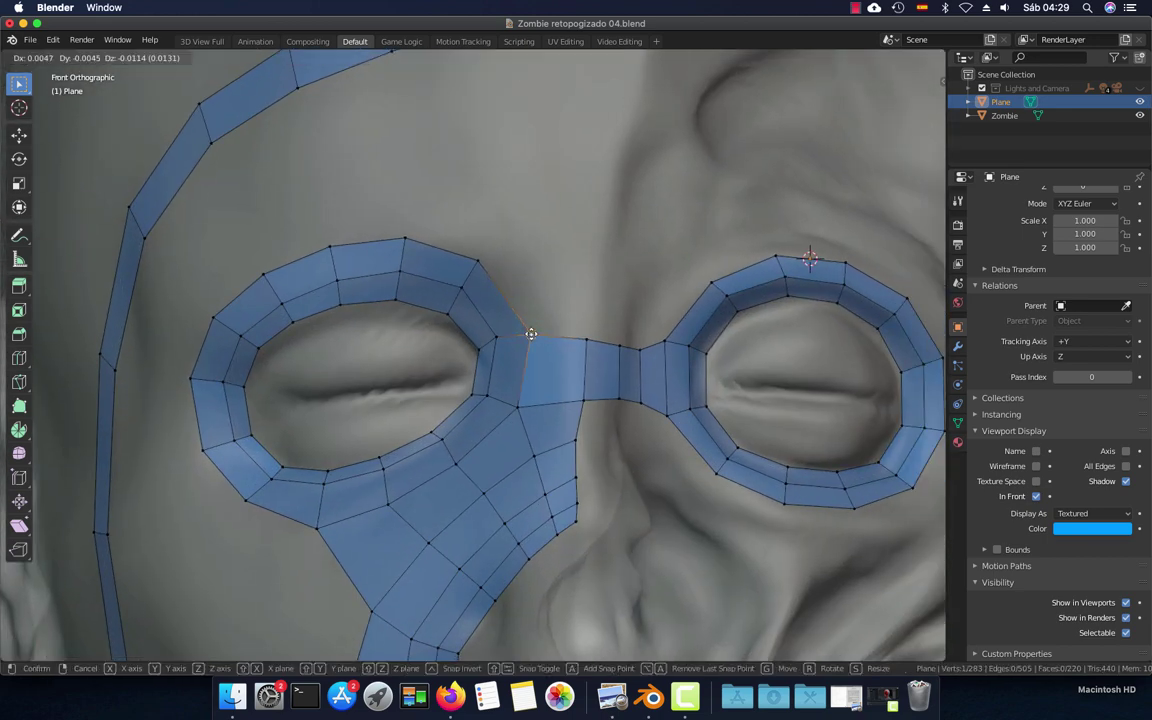
{"action": "left_click", "coordinate": [528, 333]}
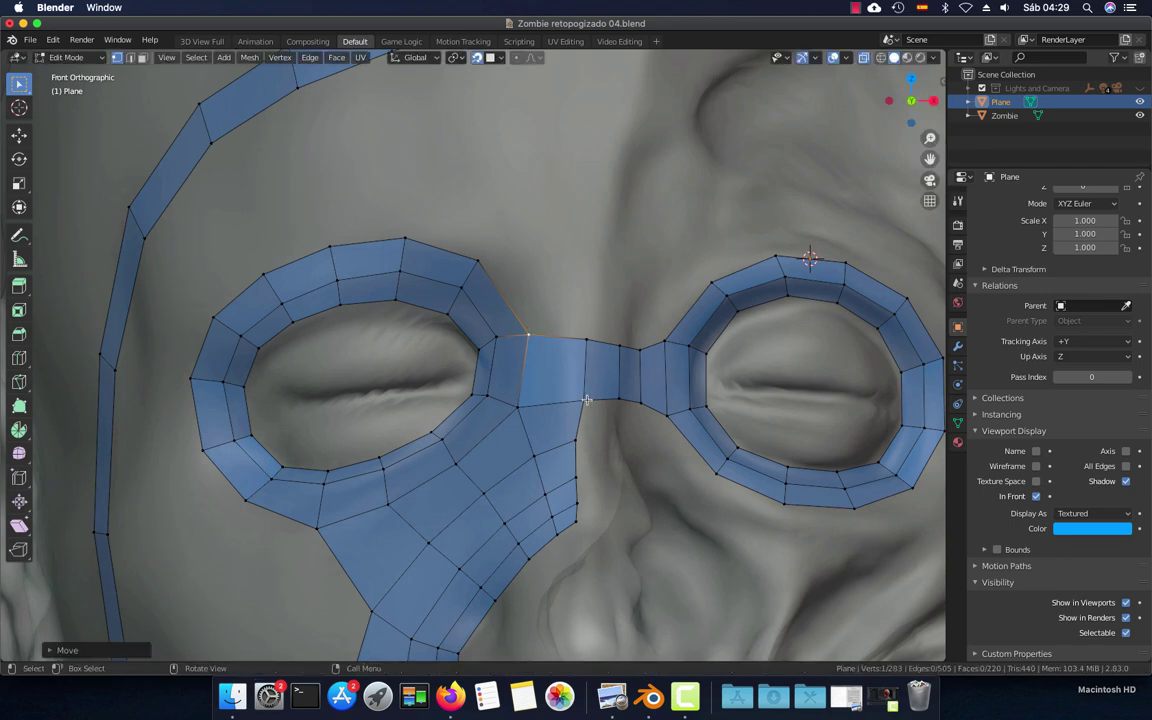
Reposition the top vertex of the nose bridge and inspect it from above
{"action": "left_click", "coordinate": [577, 399]}
{"action": "key", "text": "g"}
{"action": "right_click", "coordinate": [579, 375]}
{"action": "left_click", "coordinate": [584, 344]}
{"action": "key", "text": "g"}
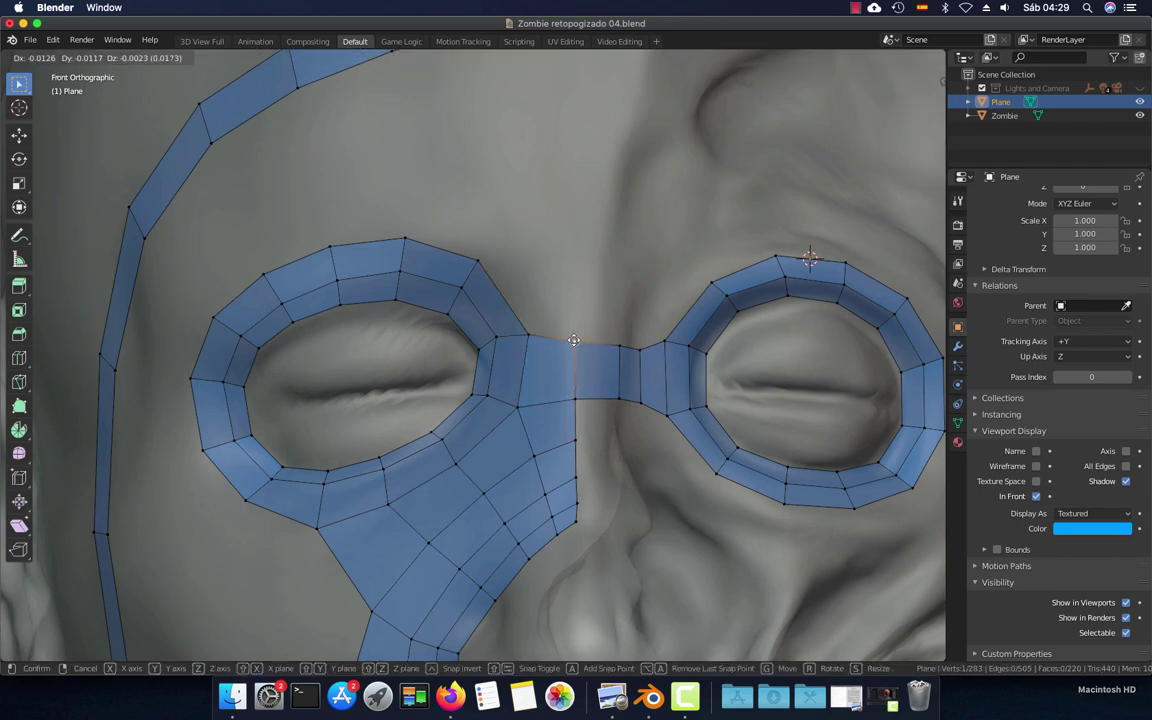
{"action": "left_click", "coordinate": [573, 339]}
{"action": "middle_click_drag", "start_coordinate": [549, 409], "coordinate": [586, 375]}
Add an edge loop across the nose-bridge strip
{"action": "key", "text": "ctrl+r"}
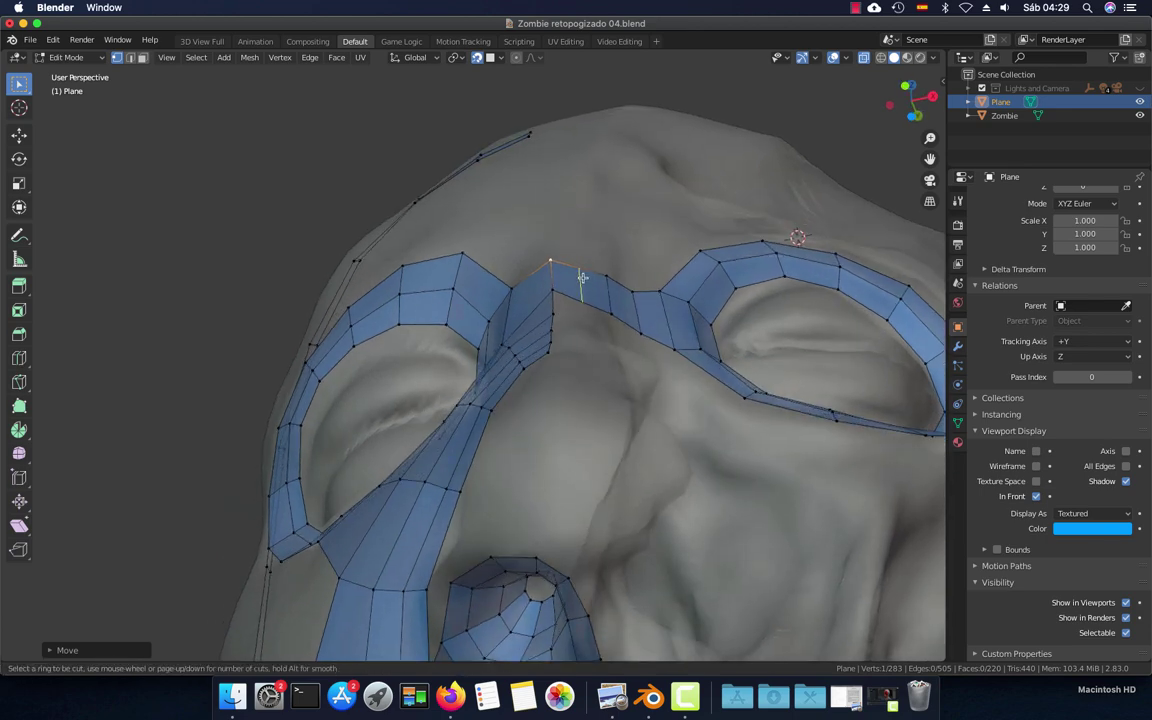
{"action": "left_click", "coordinate": [580, 278]}
{"action": "left_click", "coordinate": [580, 278]}
{"action": "key", "text": "KP_1"}
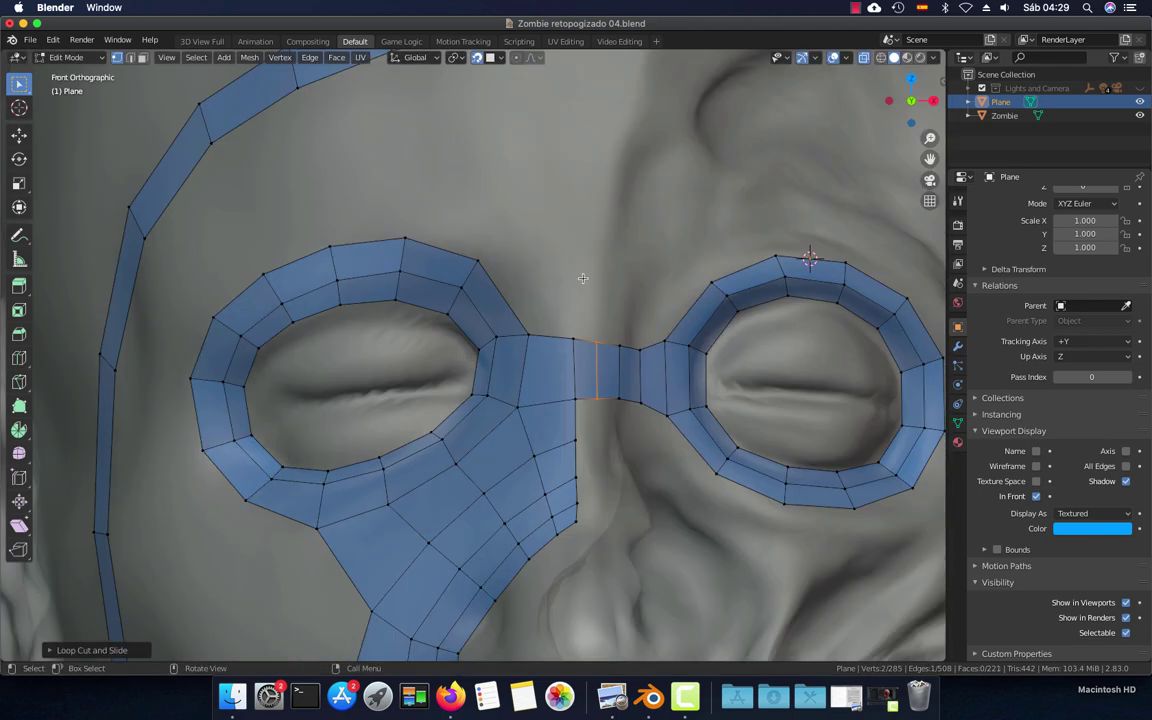
Pull the new loop's top vertex into place on the nose bridge
{"action": "left_click", "coordinate": [599, 340]}
{"action": "key", "text": "g"}
{"action": "left_click", "coordinate": [593, 400]}
{"action": "key", "text": "g"}
{"action": "left_click", "coordinate": [594, 399]}
{"action": "key", "text": "g"}
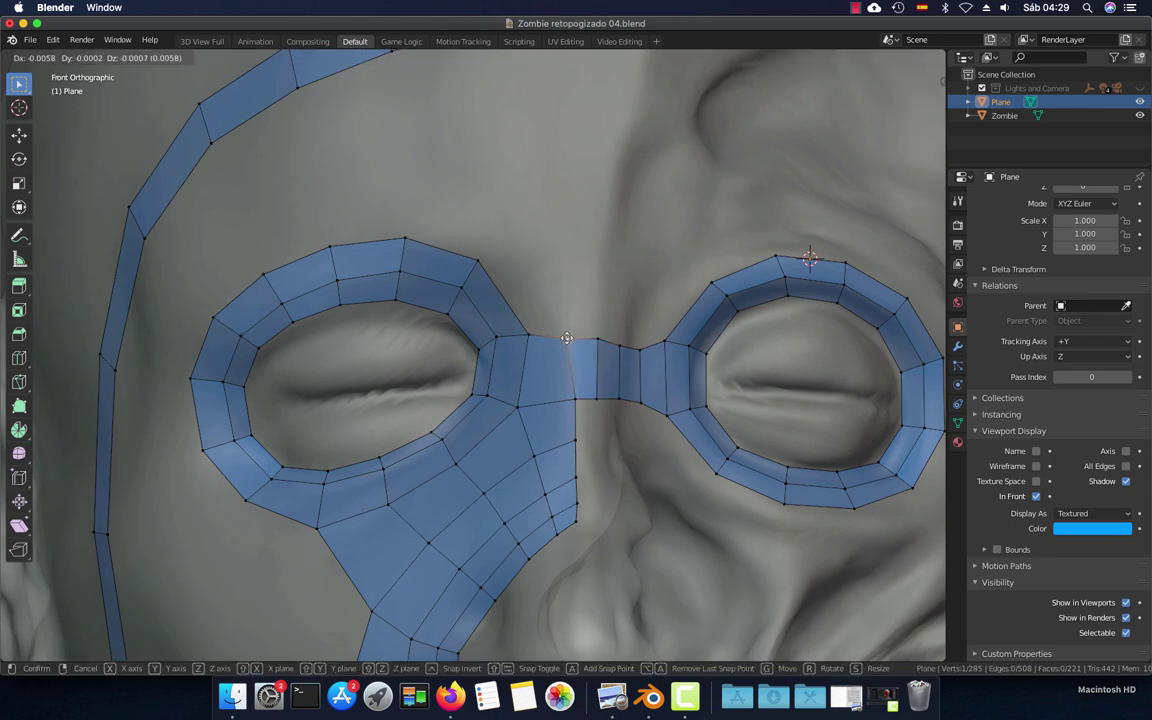
{"action": "left_click", "coordinate": [572, 397]}
Place the loop's lower vertices down the nose to follow the sculpt
{"action": "key", "text": "g"}
{"action": "left_click", "coordinate": [571, 420]}
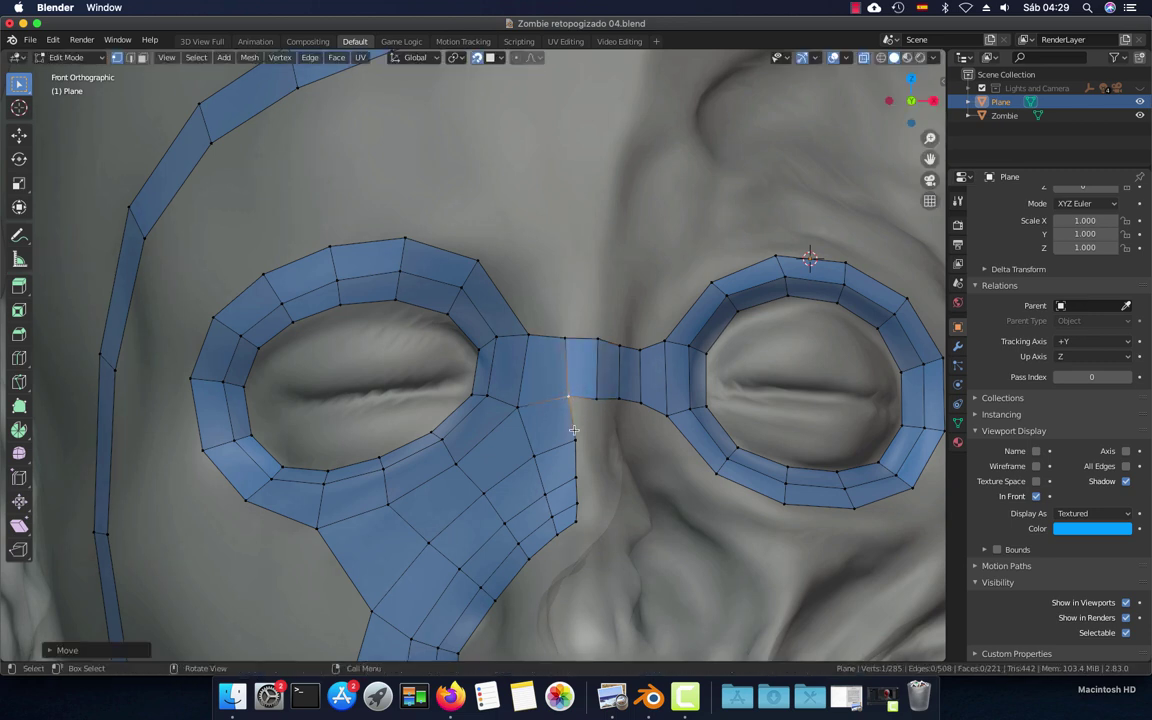
{"action": "key", "text": "g"}
{"action": "left_click", "coordinate": [569, 443]}
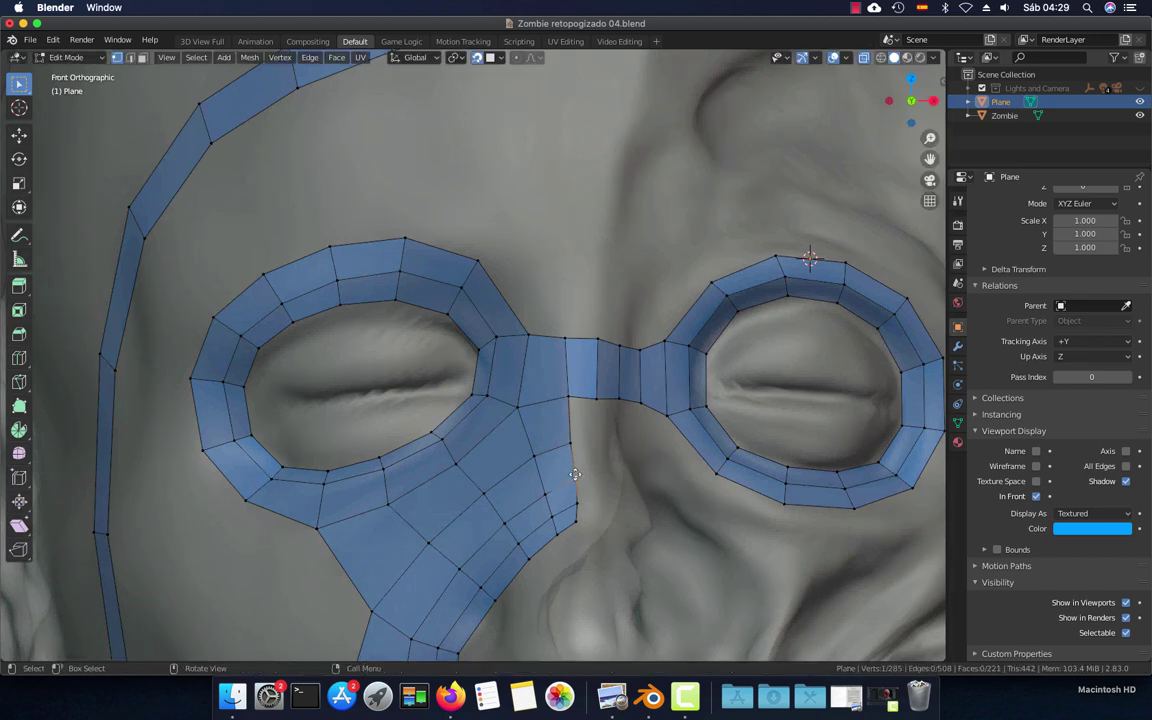
{"action": "key", "text": "g"}
{"action": "left_click", "coordinate": [574, 473]}
{"action": "scroll", "coordinate": [574, 473], "scroll_direction": "down", "scroll_amount": 5}
{"action": "mouse_move", "coordinate": [574, 473]}
{"action": "middle_mouse_down"}
{"action": "mouse_move", "coordinate": [559, 410]}
{"action": "mouse_move", "coordinate": [650, 411]}
{"action": "mouse_move", "coordinate": [599, 431]}
{"action": "middle_mouse_up"}
In front view, fill the first quad between the forehead strip and the top of the left eye ring
{"action": "key", "text": "KP_1"}
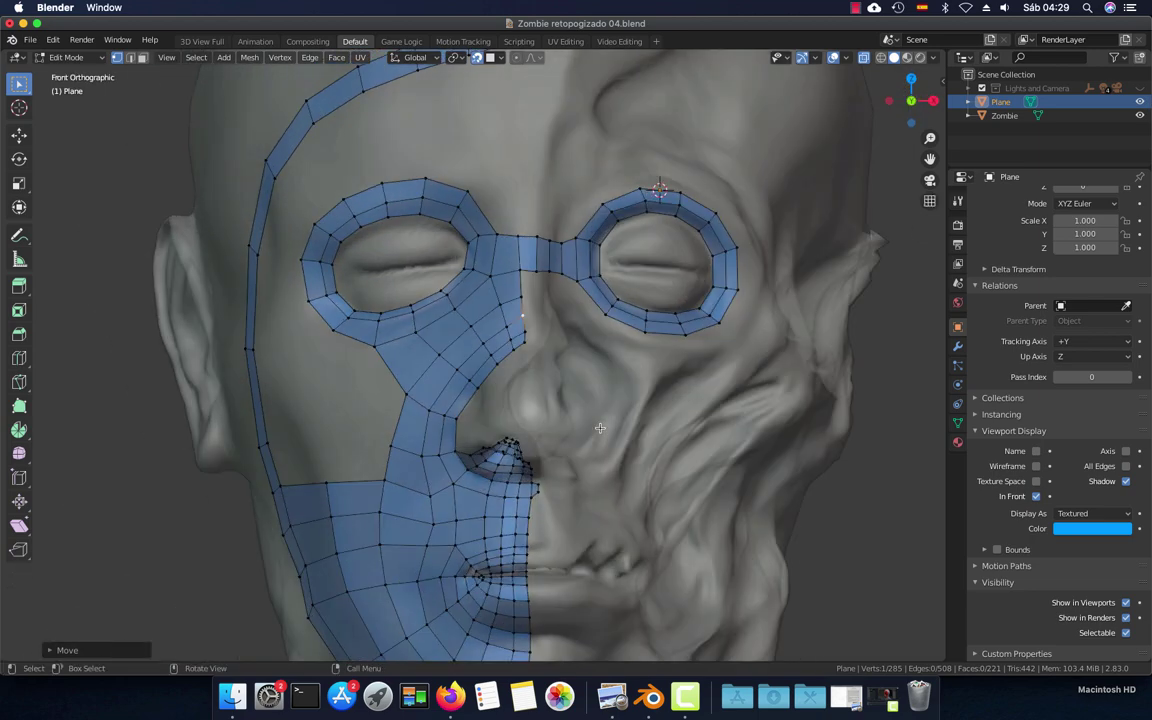
{"action": "scroll", "coordinate": [549, 325], "scroll_direction": "up", "scroll_amount": 3, "text": "shift"}
{"action": "scroll", "coordinate": [549, 325], "scroll_direction": "up", "scroll_amount": 2, "text": "shift"}
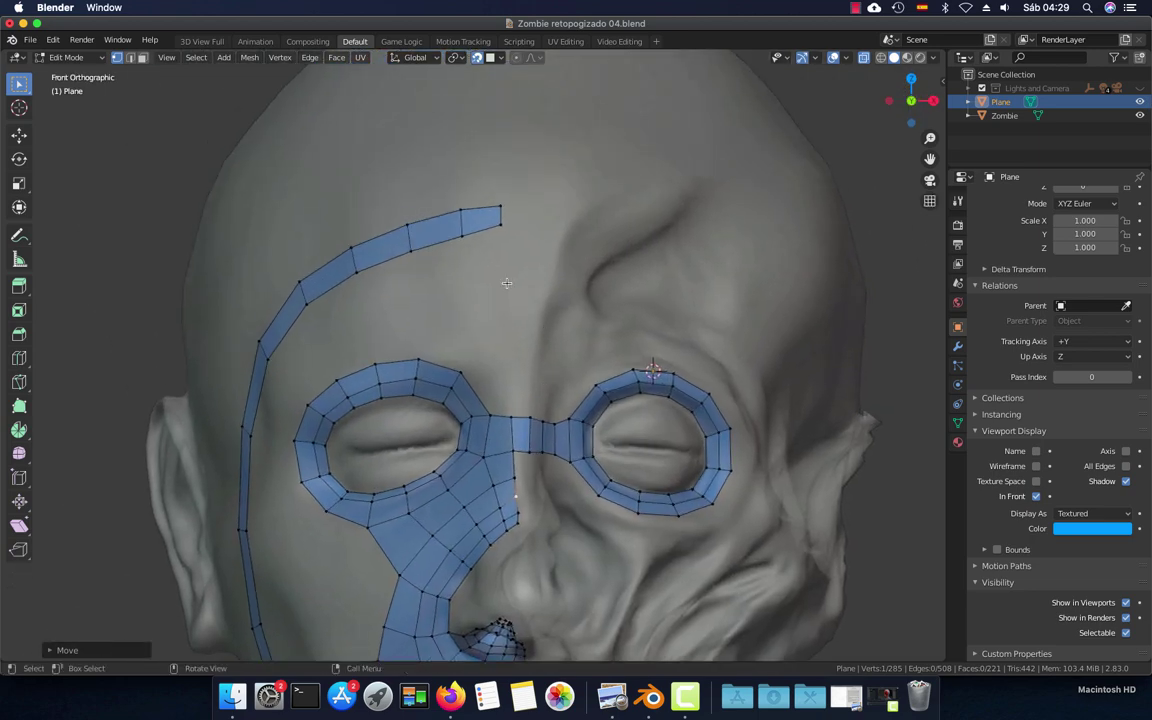
{"action": "scroll", "coordinate": [506, 283], "scroll_direction": "up", "scroll_amount": 2}
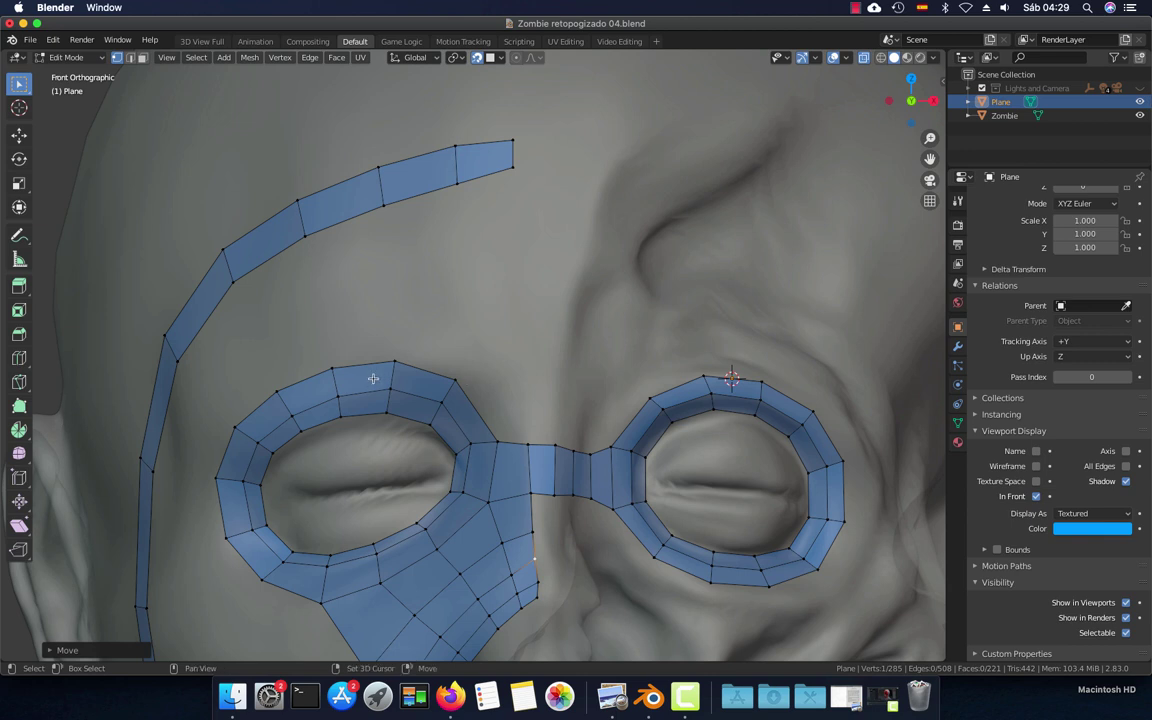
{"action": "scroll", "coordinate": [495, 349], "scroll_direction": "up", "scroll_amount": 5, "text": "ctrl"}
{"action": "key", "text": "2"}
{"action": "left_click", "coordinate": [494, 343]}
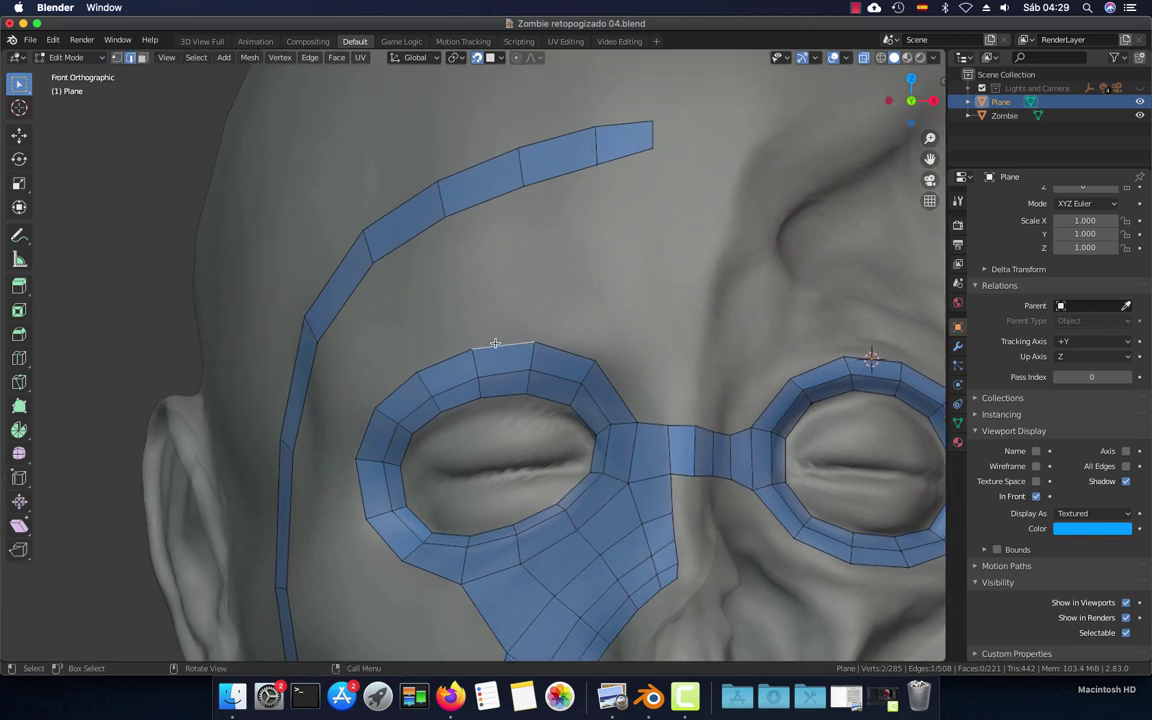
{"action": "left_click", "coordinate": [486, 208], "text": "shift"}
{"action": "left_click", "coordinate": [447, 350]}
{"action": "left_click", "coordinate": [400, 225], "text": "shift"}
{"action": "key", "text": "f"}
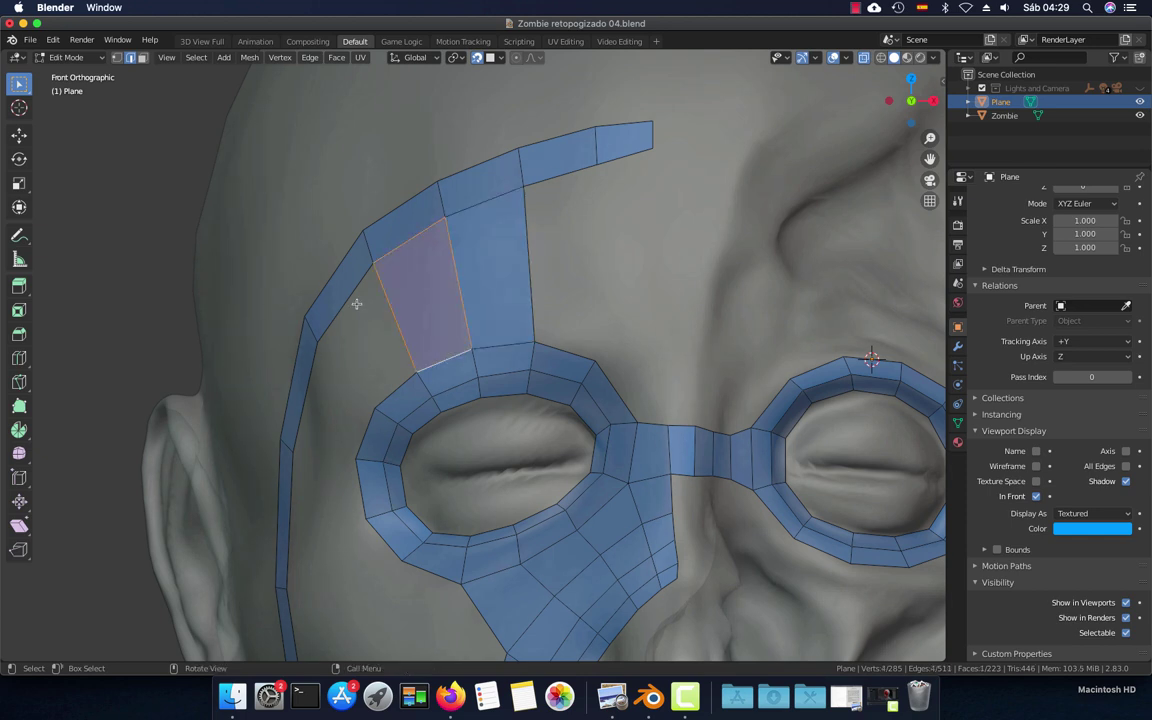
Fill two more quads continuing down between the forehead strip and the eye ring
{"action": "left_click", "coordinate": [340, 295]}
{"action": "left_click", "coordinate": [390, 390], "text": "shift"}
{"action": "key", "text": "f"}
{"action": "left_click", "coordinate": [315, 405]}
{"action": "left_click", "coordinate": [355, 425], "text": "shift"}
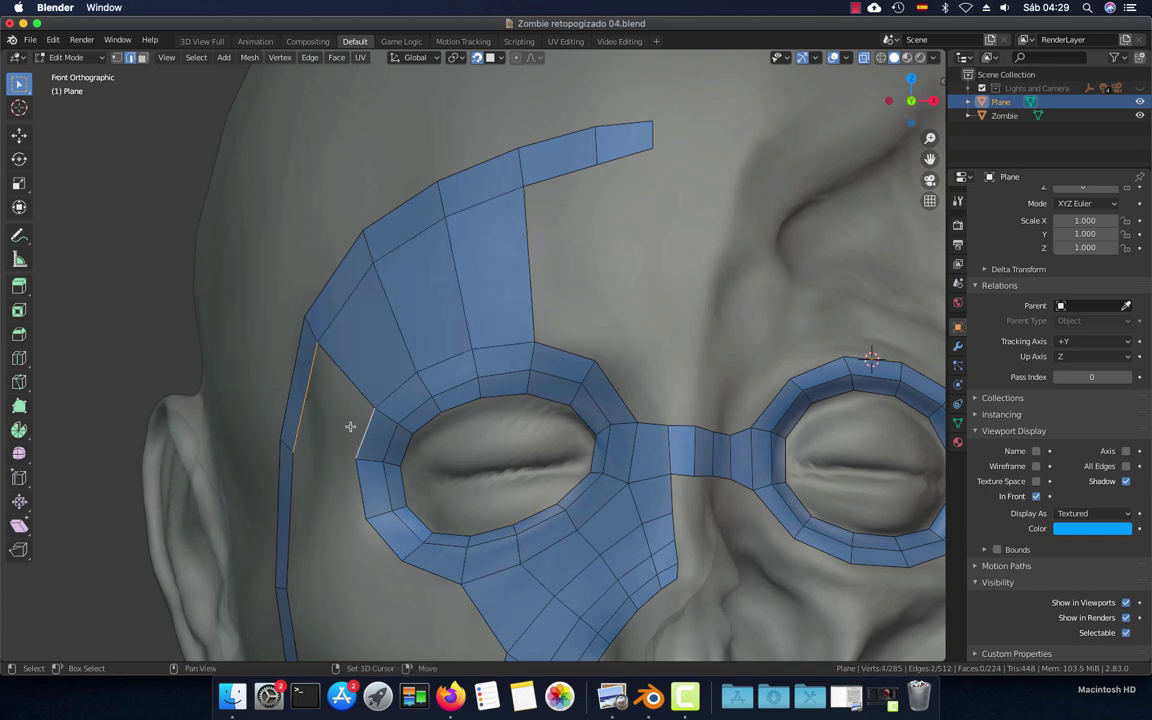
{"action": "key", "text": "f"}
Fill two quads joining the outer cheek border to the eye corner
{"action": "middle_click_drag", "start_coordinate": [311, 514], "coordinate": [368, 360], "text": "shift"}
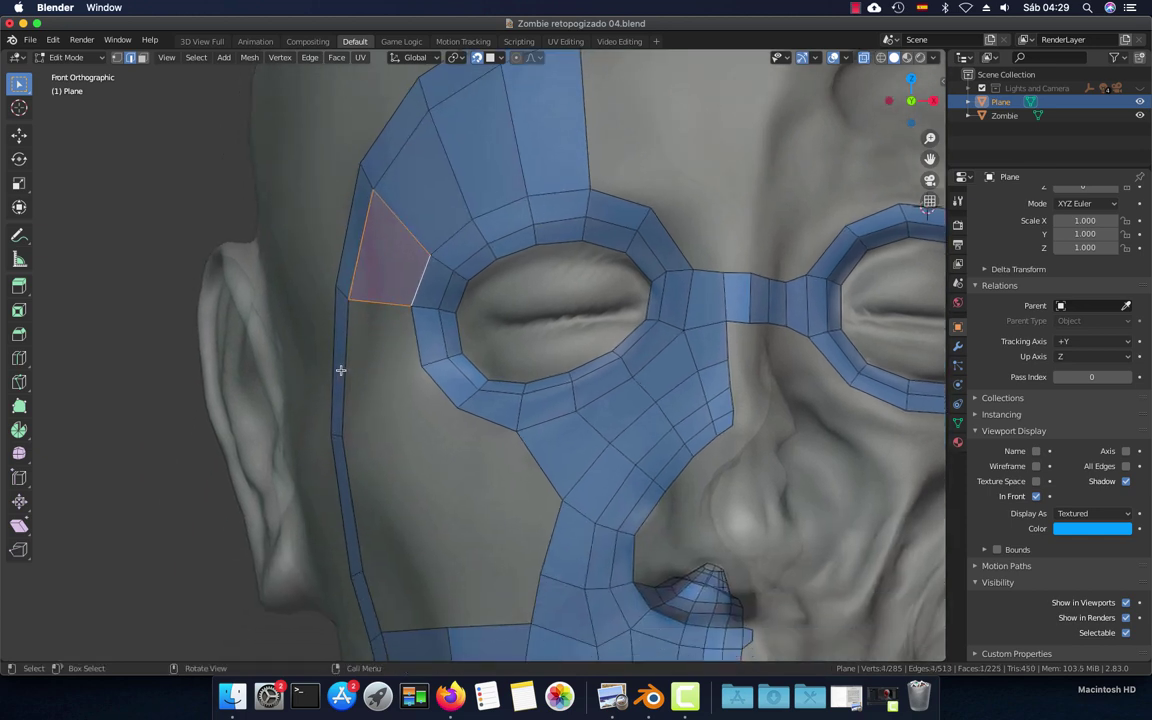
{"action": "left_click", "coordinate": [342, 373]}
{"action": "left_click", "coordinate": [415, 346], "text": "shift"}
{"action": "key", "text": "f"}
{"action": "left_click", "coordinate": [438, 388]}
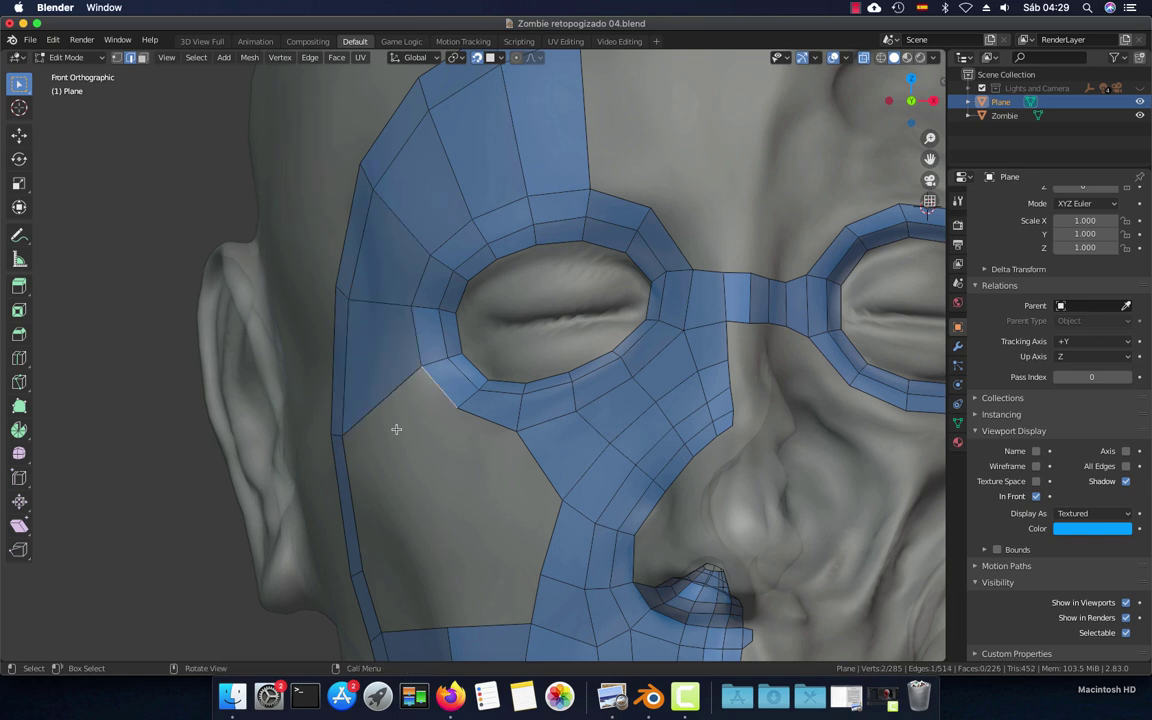
{"action": "right_click", "coordinate": [348, 470], "text": "ctrl"}
{"action": "left_click", "coordinate": [424, 391], "text": "shift"}
{"action": "key", "text": "f"}
{"action": "scroll", "coordinate": [483, 396], "scroll_direction": "down", "scroll_amount": 3, "text": "shift"}
Extrude two new vertices from the cheek edge up into the open cheek gap
{"action": "scroll", "coordinate": [496, 398], "scroll_direction": "down", "scroll_amount": 3}
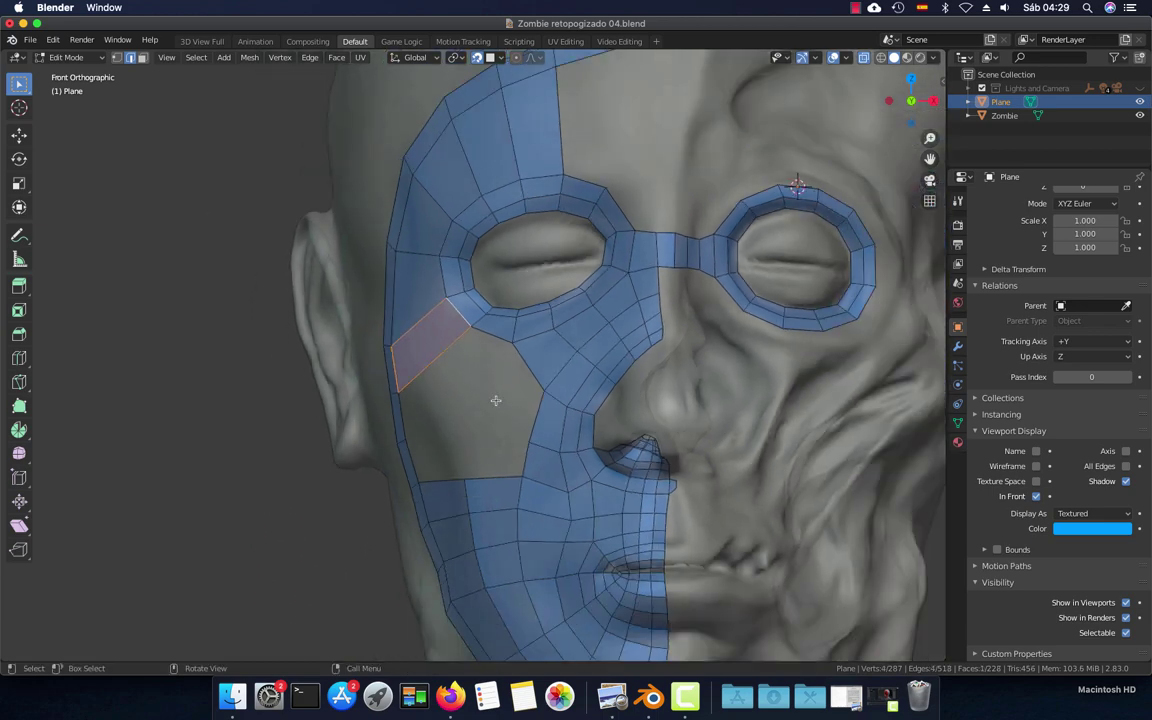
{"action": "scroll", "coordinate": [496, 400], "scroll_direction": "up", "scroll_amount": 3}
{"action": "key", "text": "1"}
{"action": "left_click", "coordinate": [460, 534]}
{"action": "left_click", "coordinate": [552, 479]}
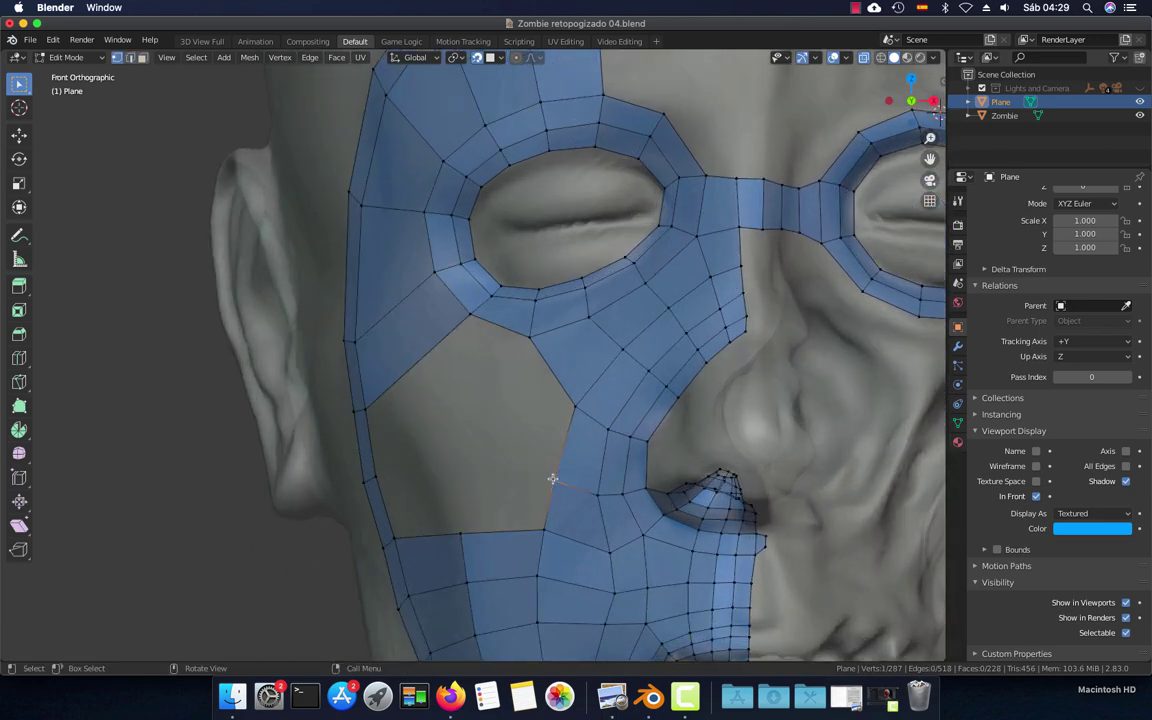
{"action": "key", "text": "g"}
{"action": "left_click", "coordinate": [464, 464]}
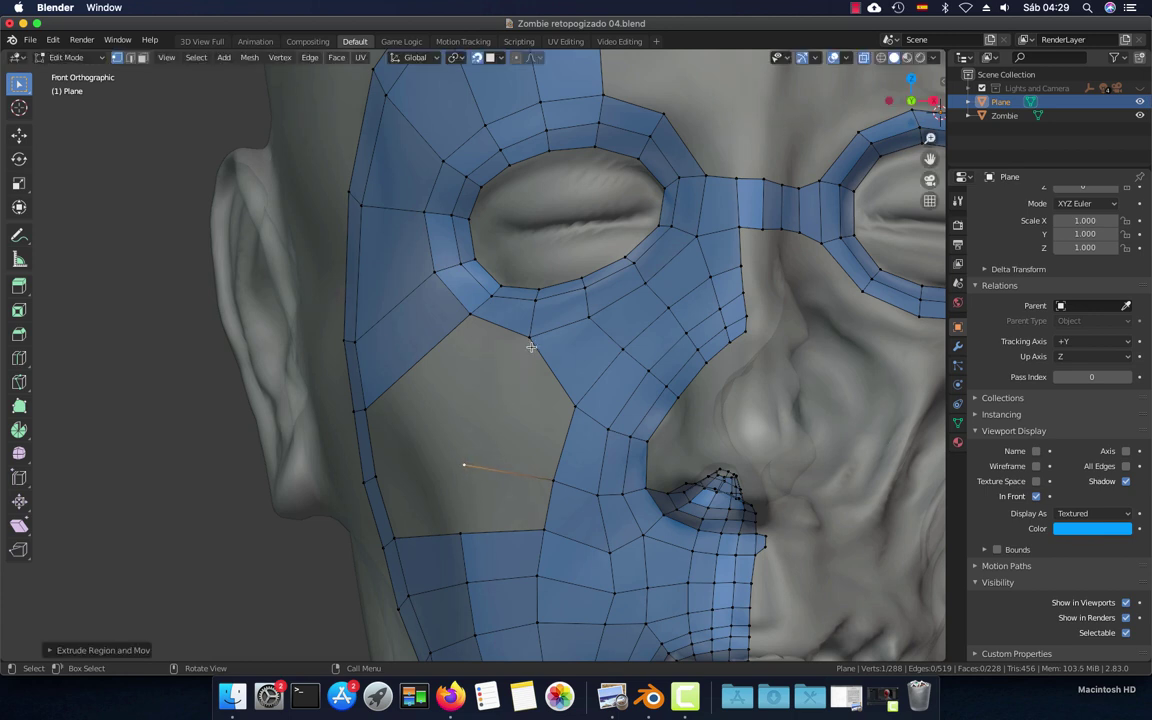
{"action": "key", "text": "e"}
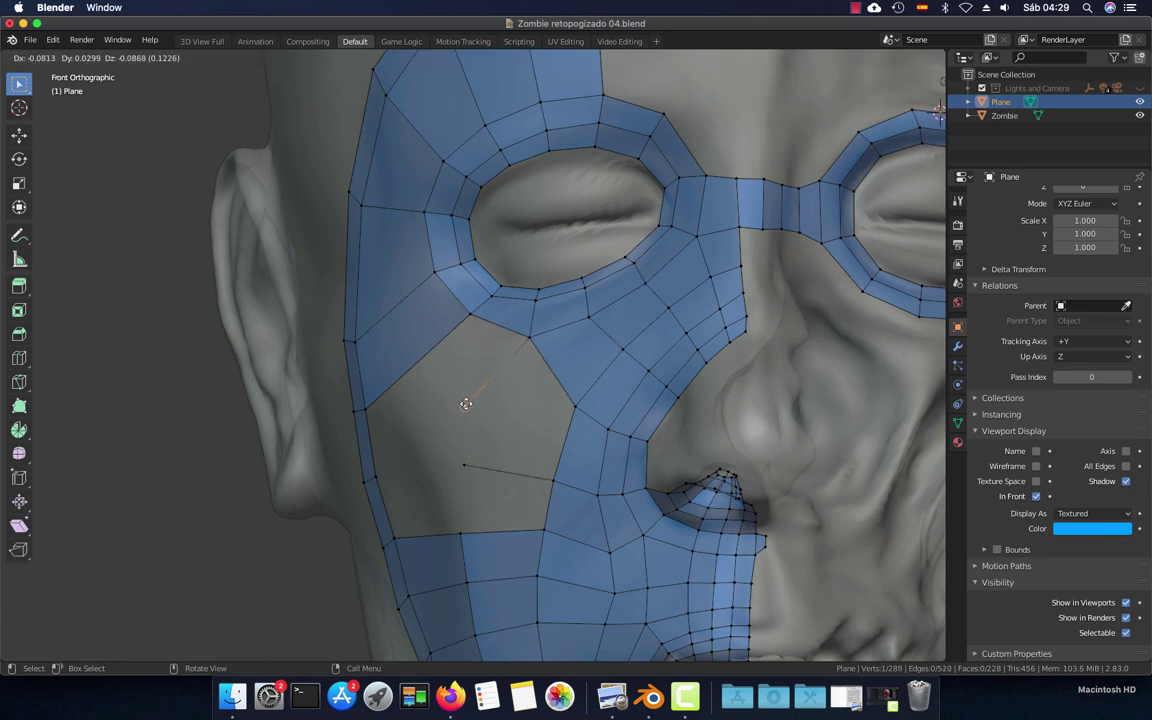
{"action": "left_click", "coordinate": [466, 399]}
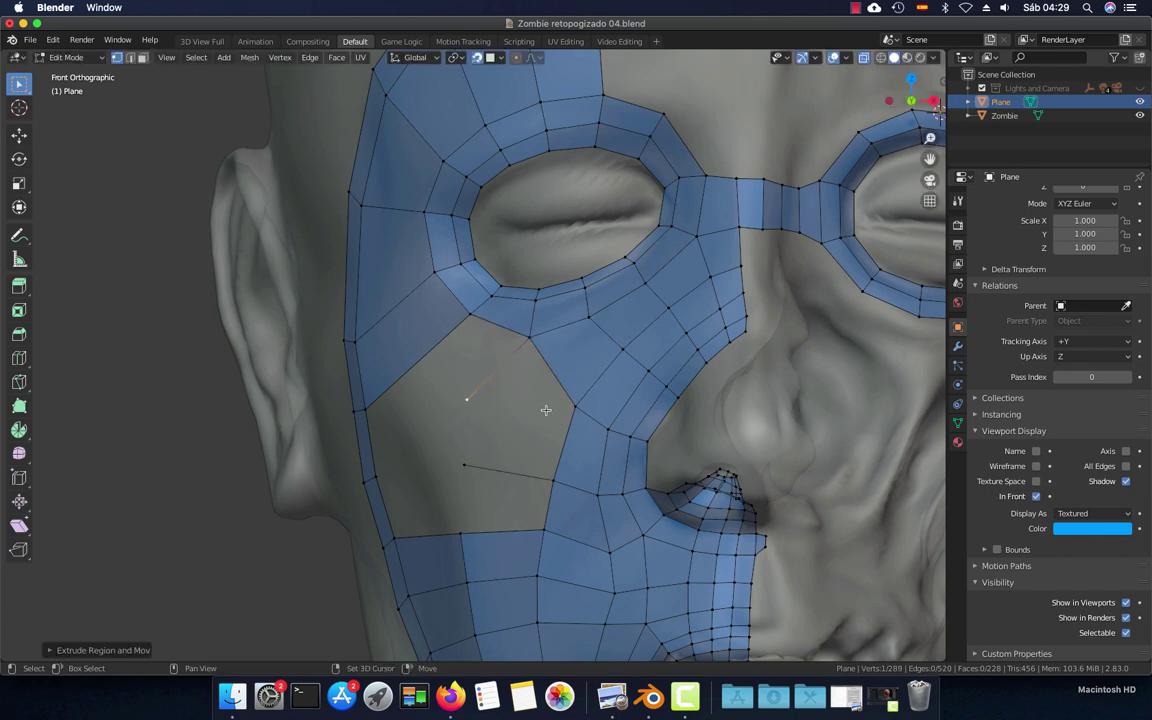
Add an edge loop through the temple faces beside the left eye
{"action": "middle_click_drag", "start_coordinate": [535, 458], "coordinate": [527, 381], "text": "shift"}
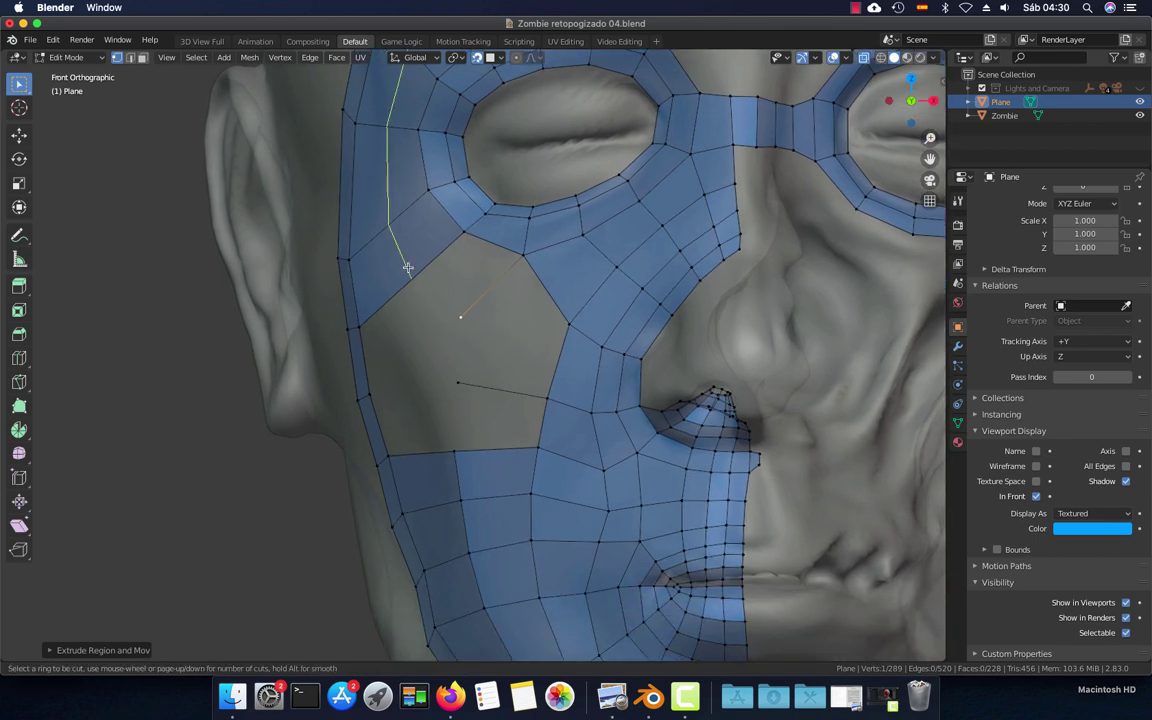
{"action": "scroll", "coordinate": [410, 268], "scroll_direction": "down", "scroll_amount": 3}
{"action": "scroll", "coordinate": [420, 335], "scroll_direction": "down", "scroll_amount": 2}
{"action": "key", "text": "ctrl+r"}
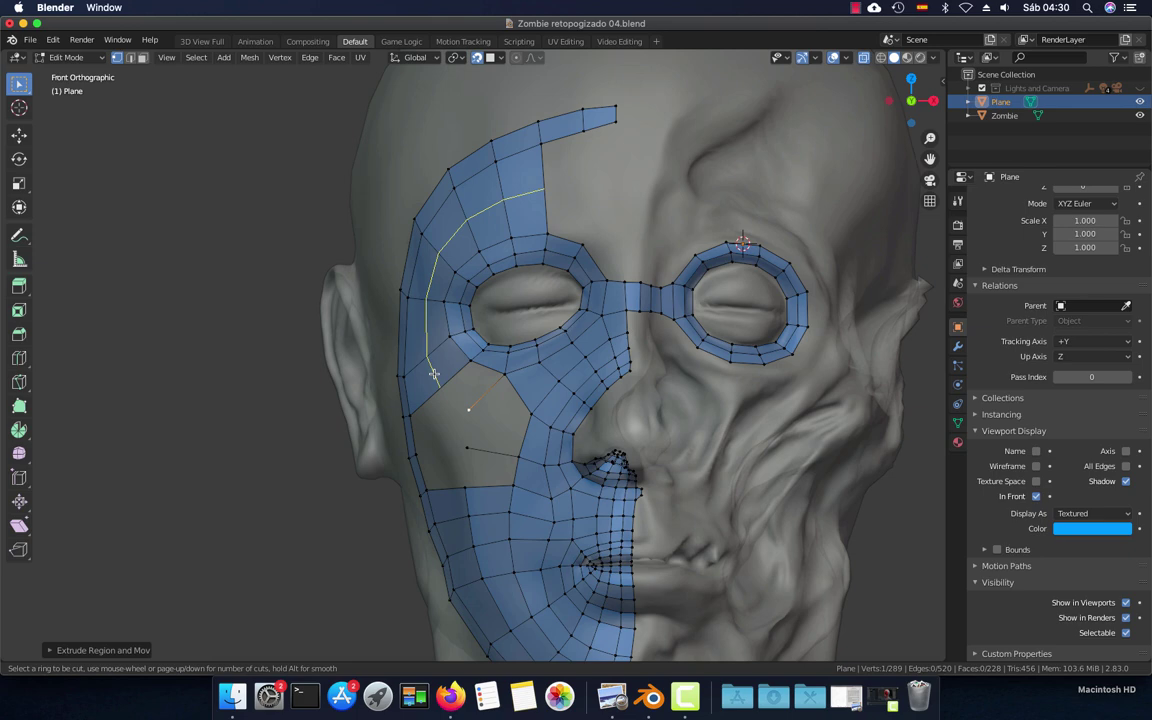
{"action": "left_click", "coordinate": [434, 374]}
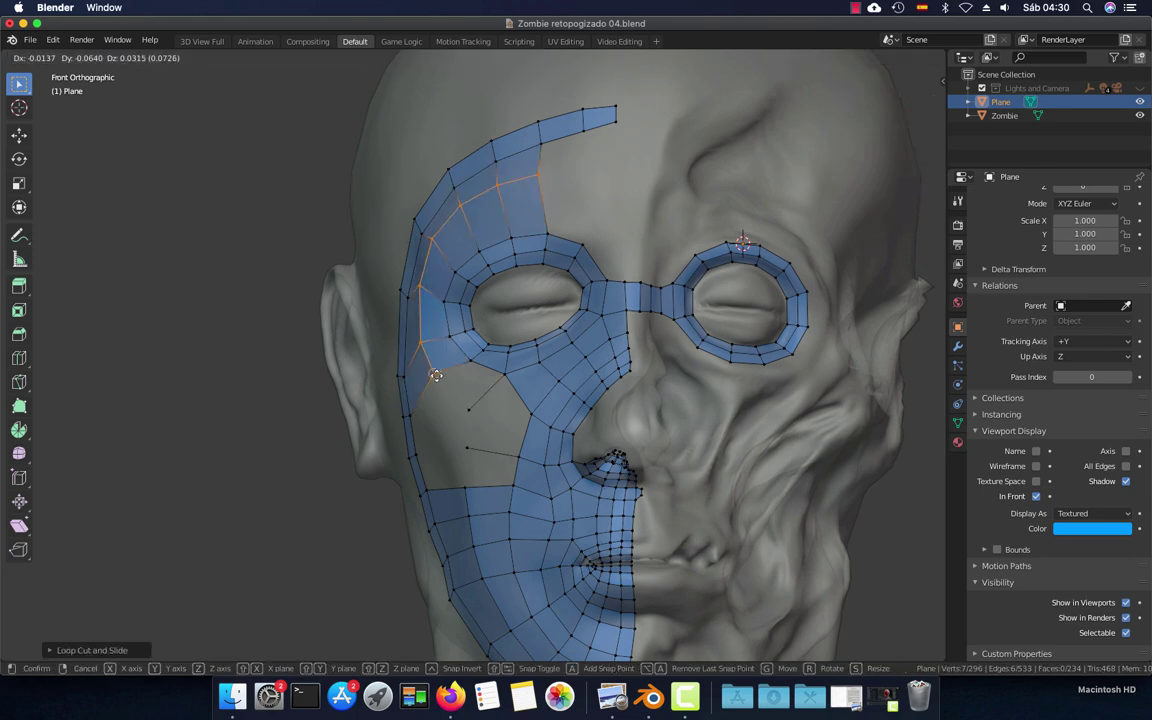
{"action": "left_click", "coordinate": [437, 385]}
{"action": "middle_click_drag", "start_coordinate": [437, 386], "coordinate": [482, 396]}
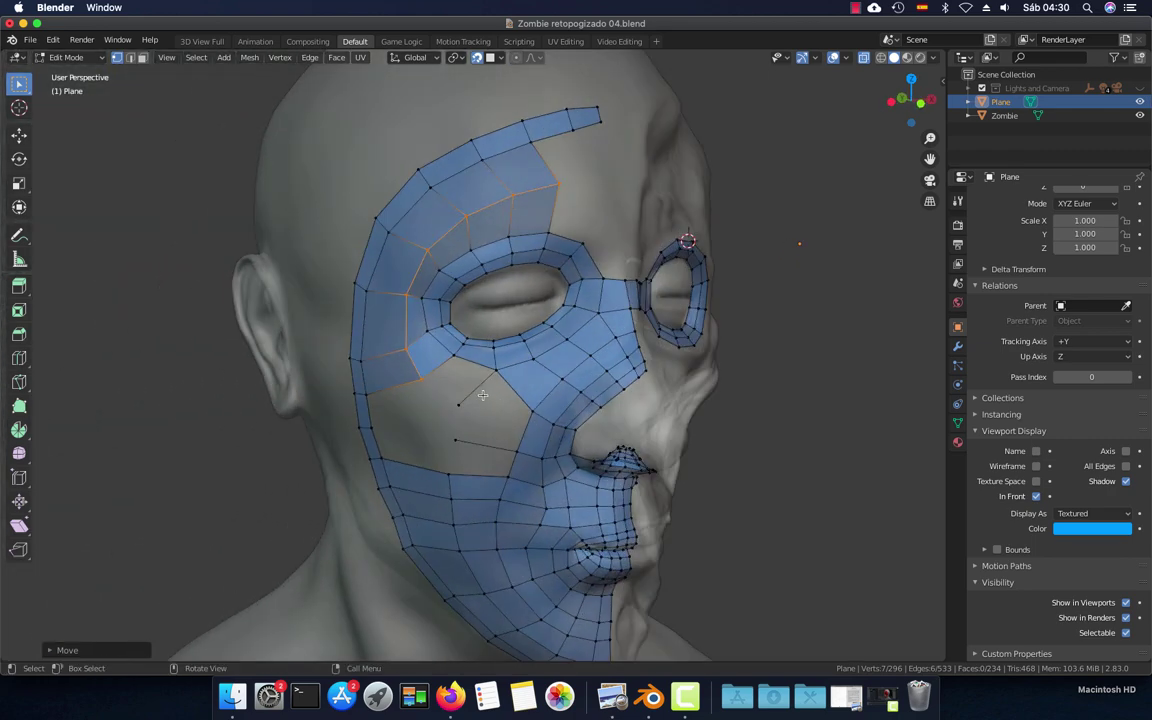
{"action": "key", "text": "KP_1"}
Add an edge loop across the forehead and nudge the forehead and temple vertices onto the sculpt
{"action": "left_click", "coordinate": [542, 186]}
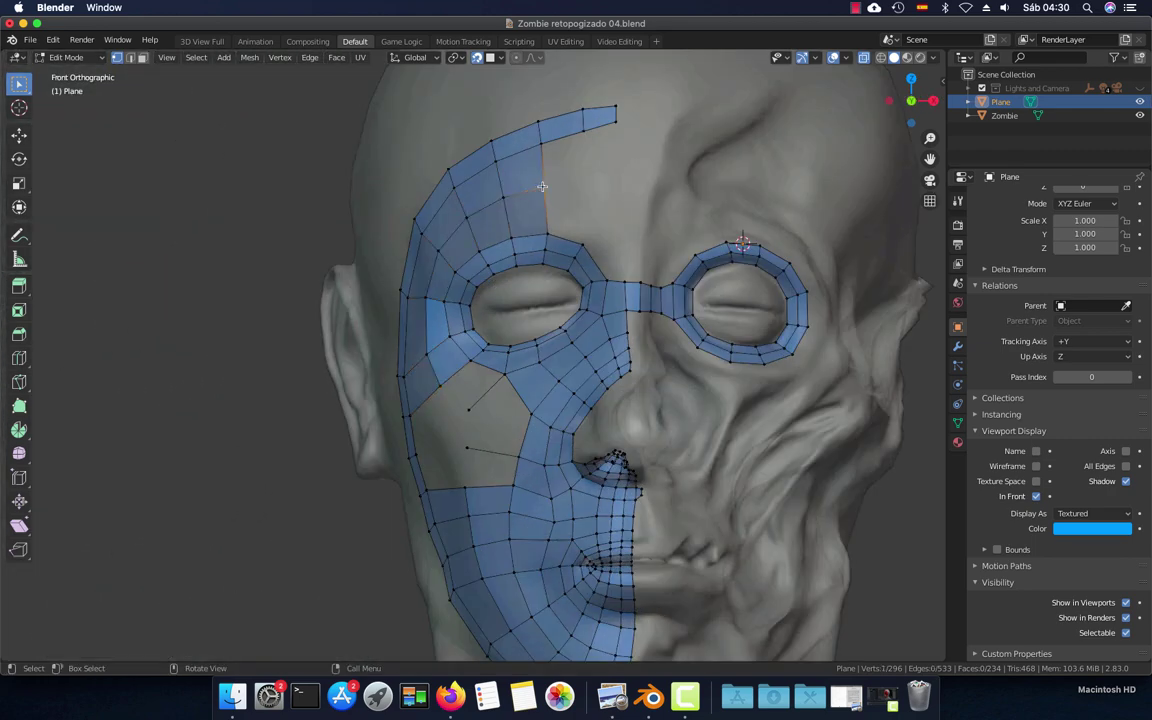
{"action": "key", "text": "ctrl+r"}
{"action": "left_click", "coordinate": [488, 167]}
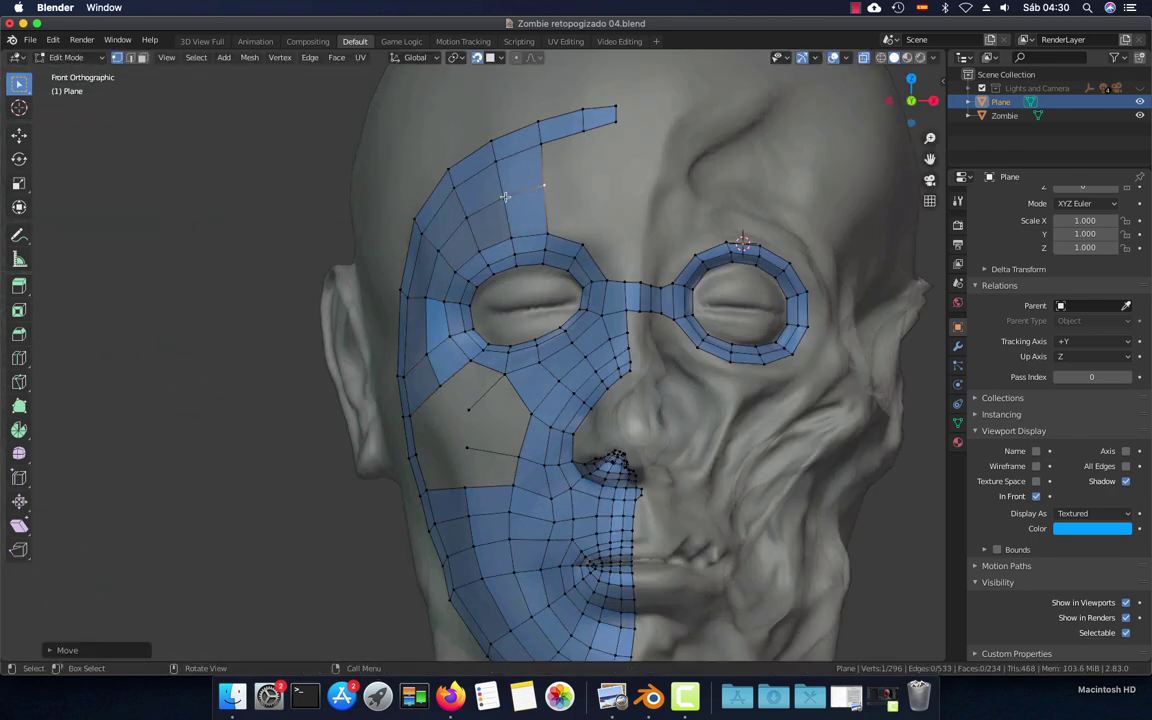
{"action": "key", "text": "g"}
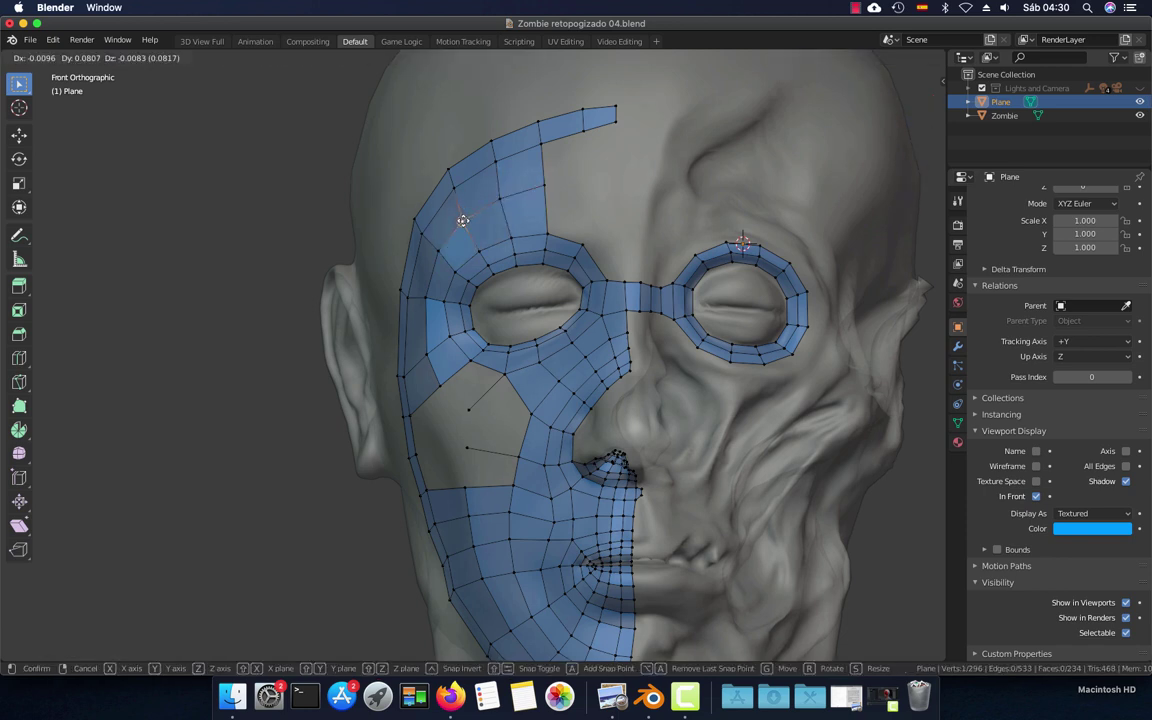
{"action": "left_click", "coordinate": [465, 219]}
{"action": "key", "text": "g"}
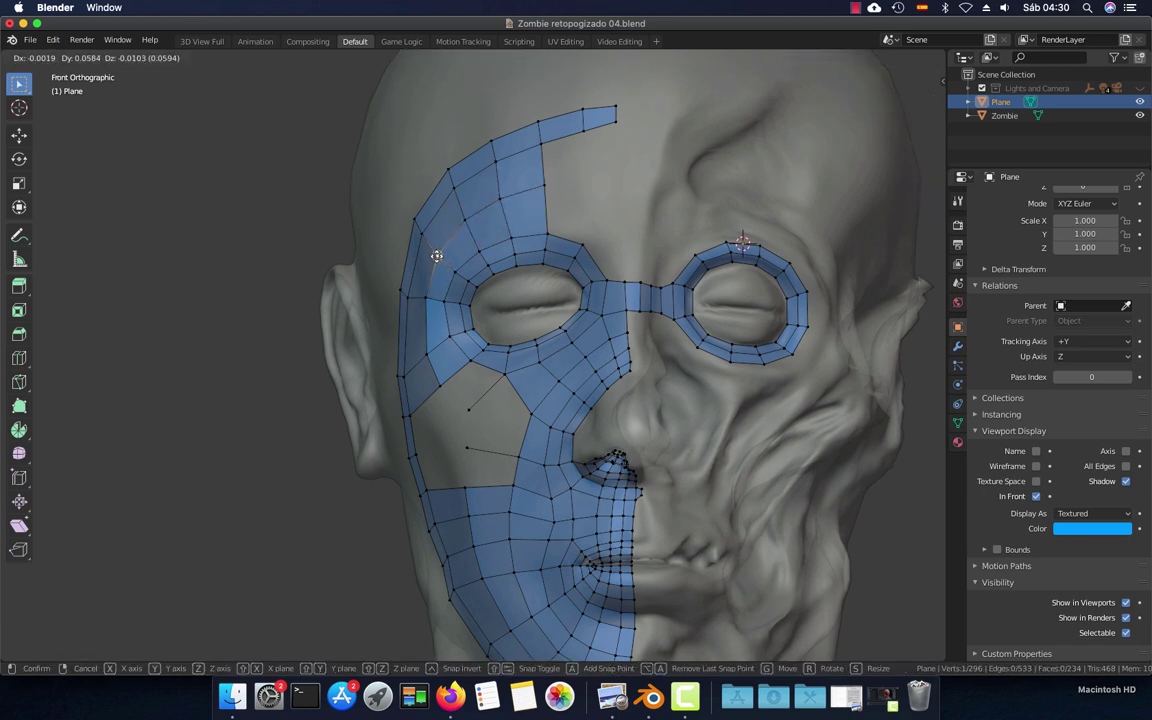
{"action": "left_click", "coordinate": [437, 253]}
{"action": "key", "text": "g"}
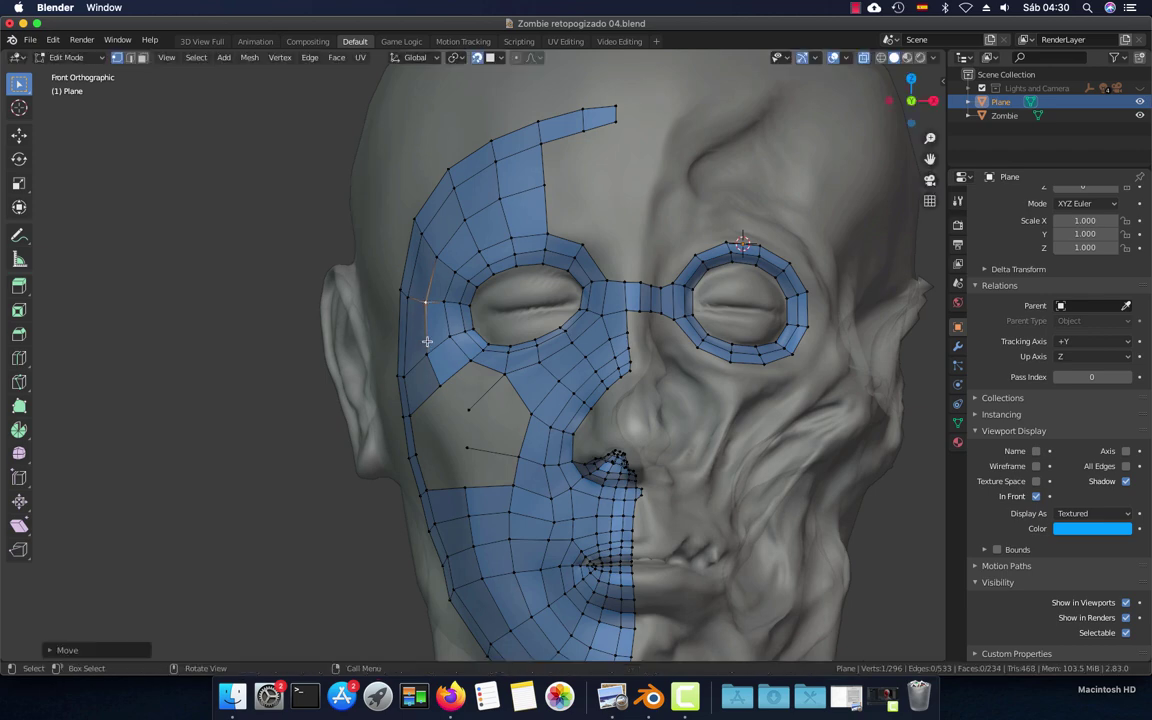
{"action": "left_click", "coordinate": [430, 352]}
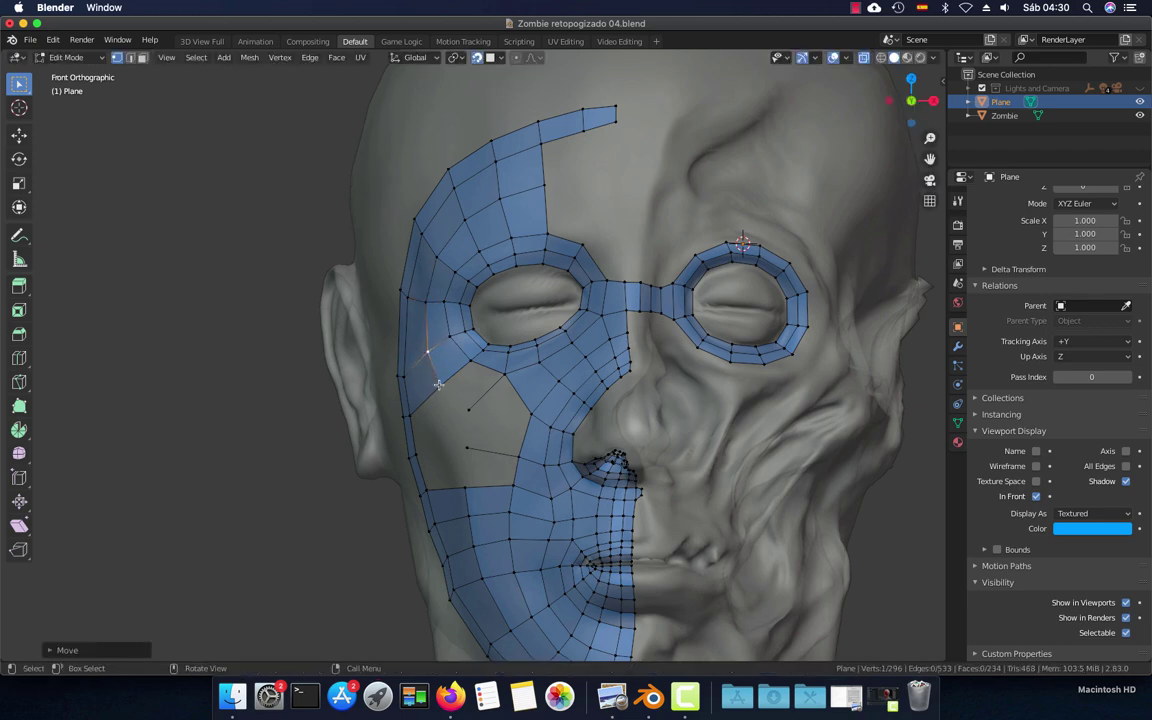
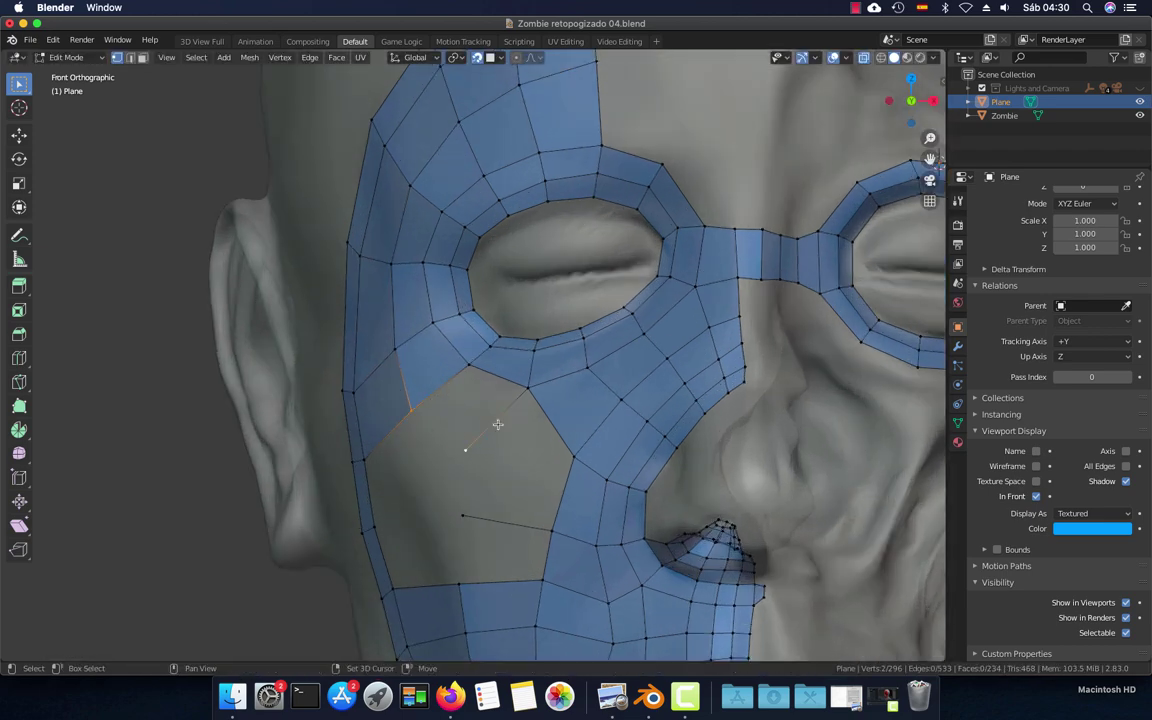
Nudge a cheek vertex under the eye ring and fill a quad from four selected vertices
{"action": "left_click", "coordinate": [468, 370], "text": "shift"}
{"action": "key", "text": "g"}
{"action": "key", "text": "Escape"}
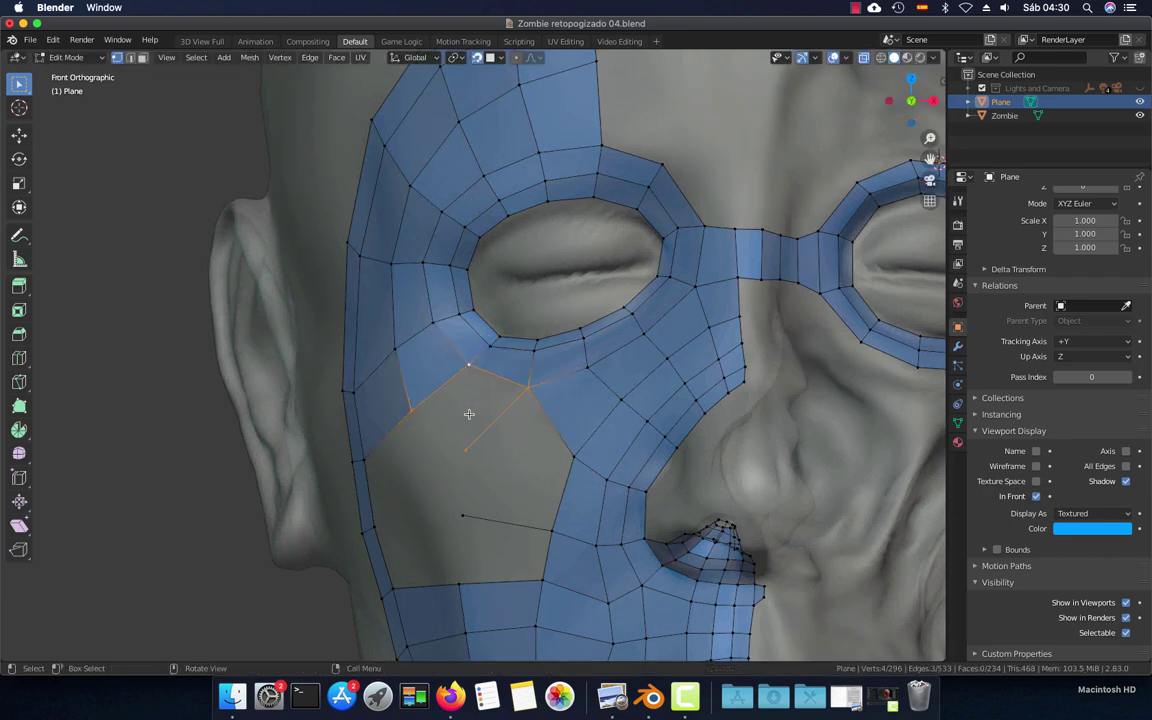
{"action": "key", "text": "f"}
{"action": "middle_click_drag", "start_coordinate": [469, 414], "coordinate": [475, 310], "text": "shift"}
{"action": "key", "text": "alt+a"}
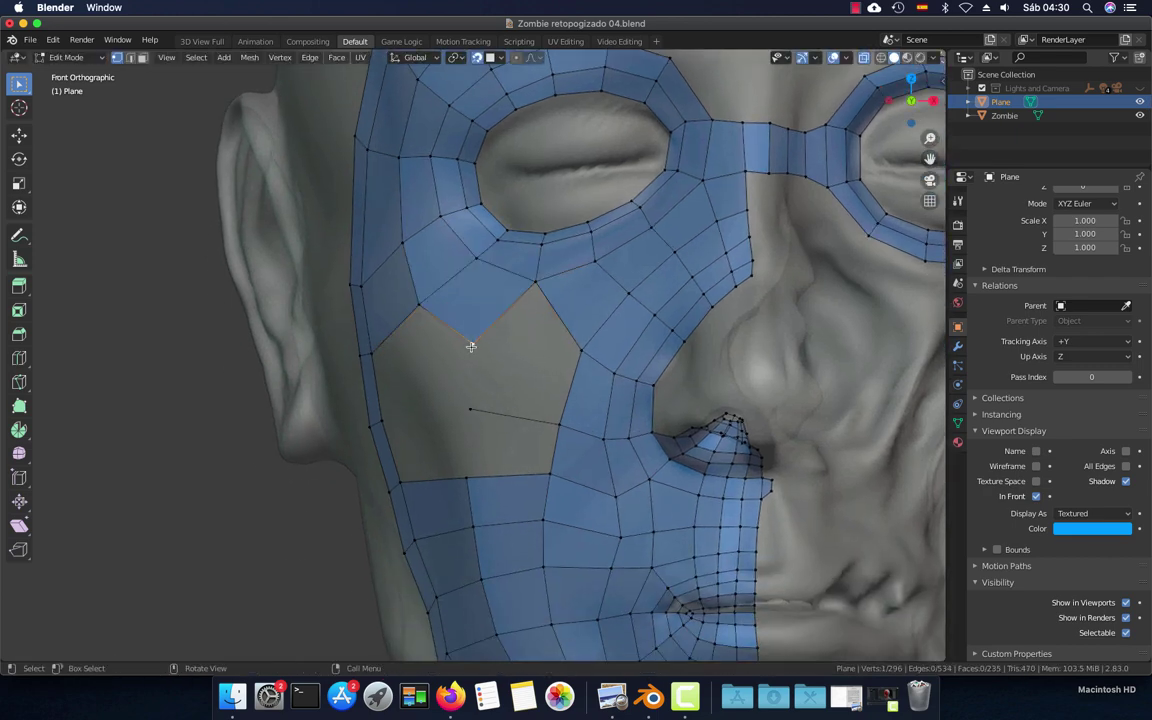
Reposition the vertex below the eye ring and a lower cheek vertex around the open area
{"action": "left_click", "coordinate": [471, 346]}
{"action": "key", "text": "g"}
{"action": "left_click", "coordinate": [468, 349]}
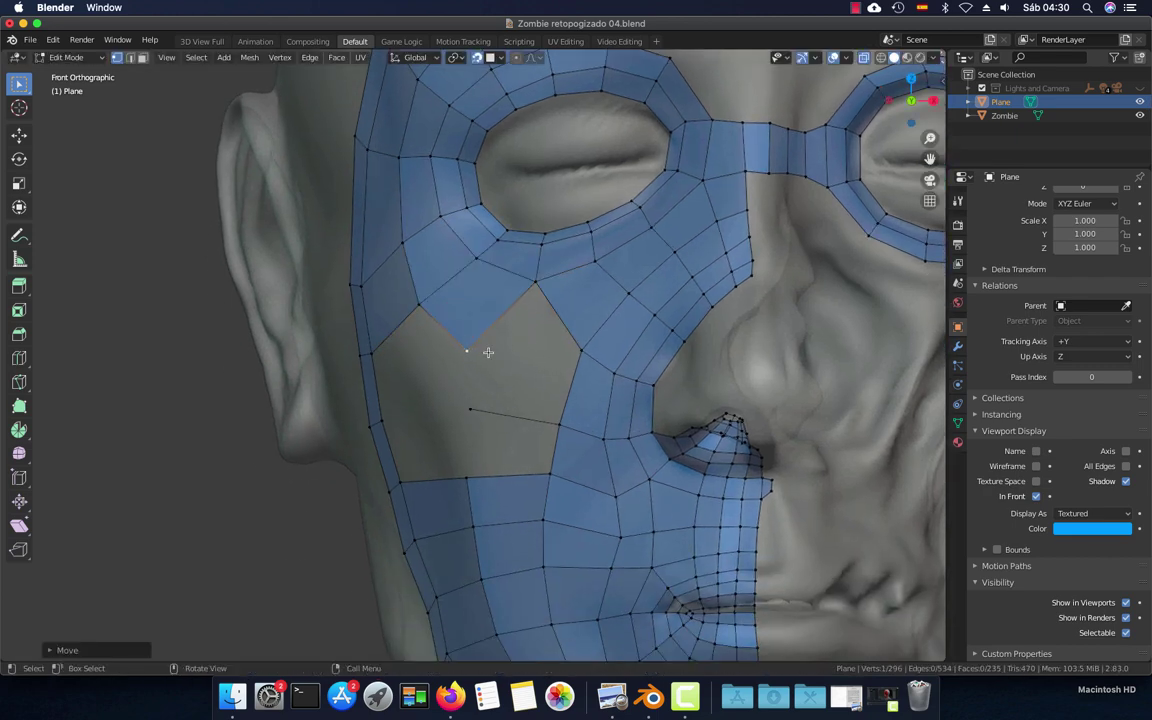
{"action": "left_click", "coordinate": [557, 425], "text": "shift"}
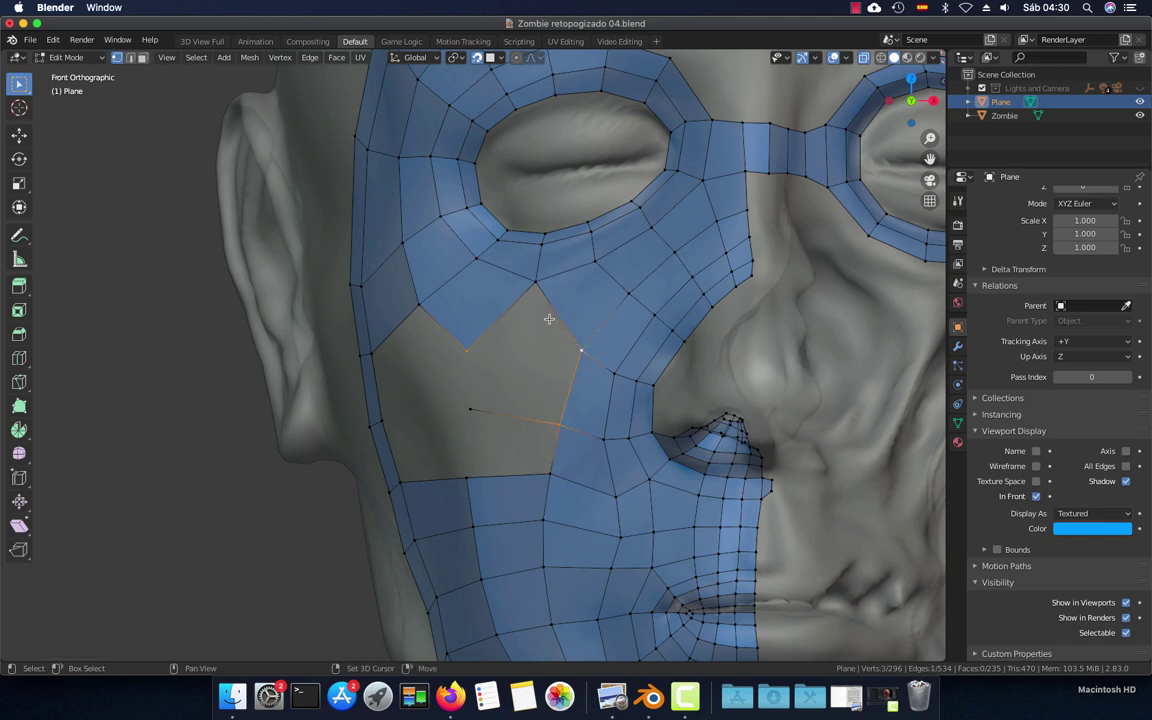
{"action": "left_click", "coordinate": [536, 282], "text": "shift"}
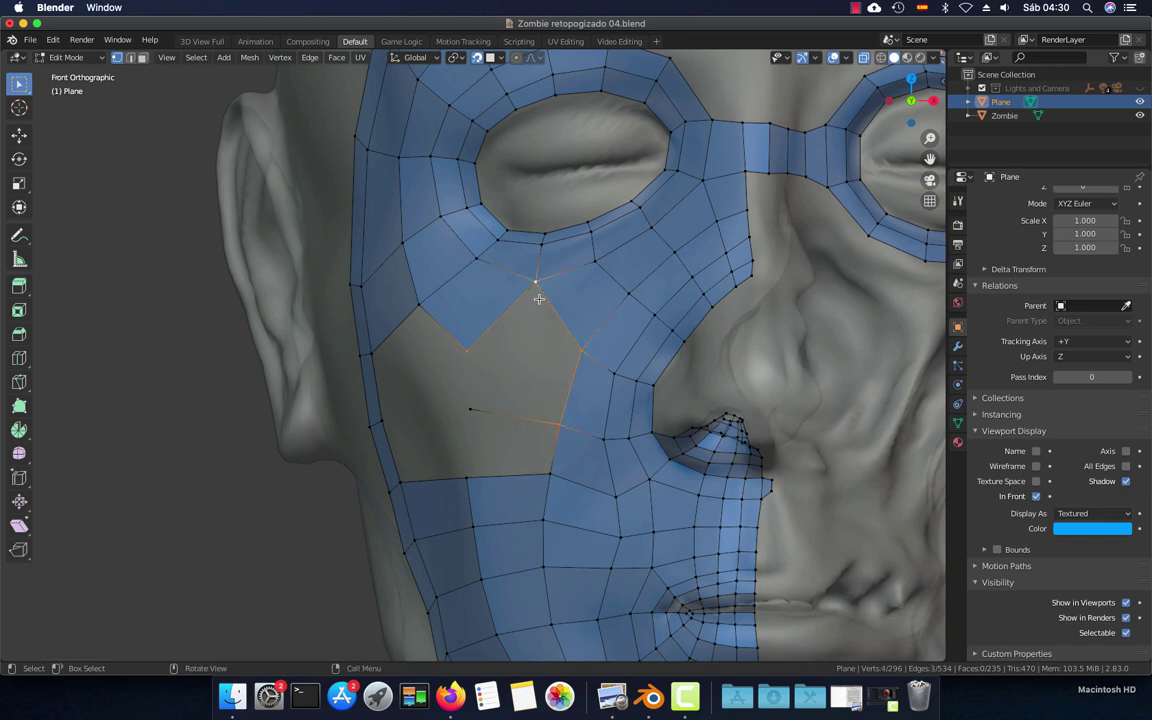
{"action": "left_click", "coordinate": [472, 407]}
{"action": "middle_click_drag", "start_coordinate": [472, 420], "coordinate": [481, 375], "text": "shift"}
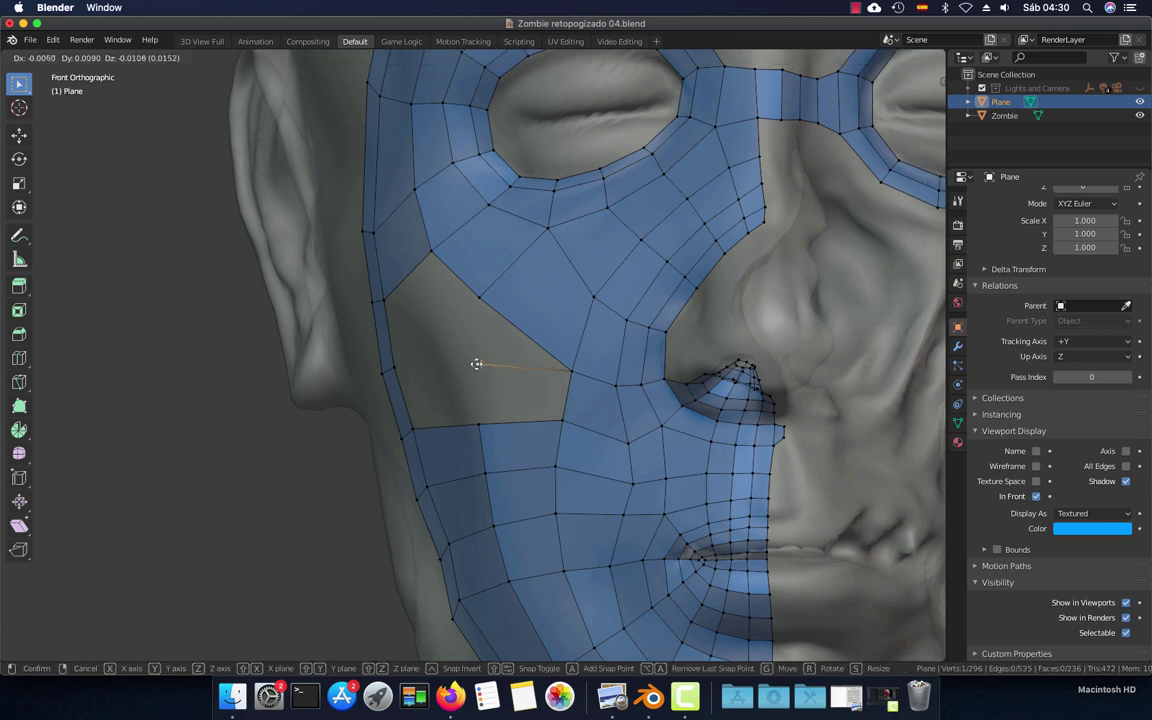
{"action": "key", "text": "g"}
{"action": "left_click", "coordinate": [472, 367]}
Fill a quad between four cheek vertices below the eye
{"action": "left_click", "coordinate": [570, 371], "text": "shift"}
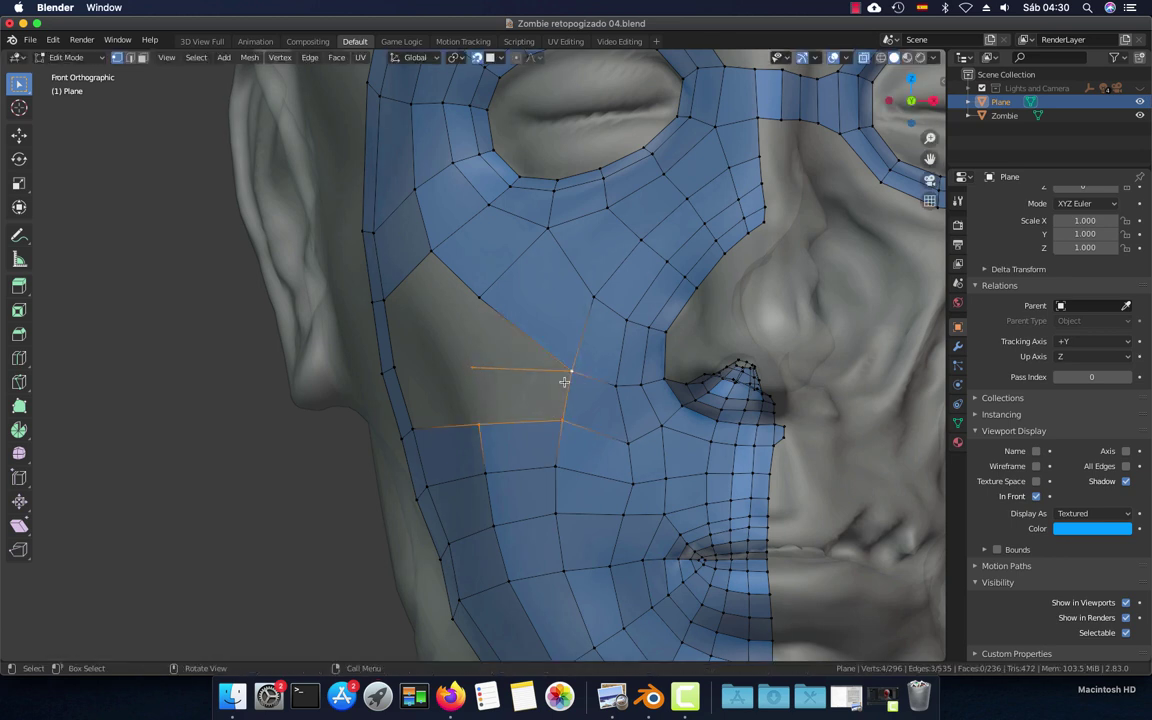
{"action": "left_click", "coordinate": [476, 301]}
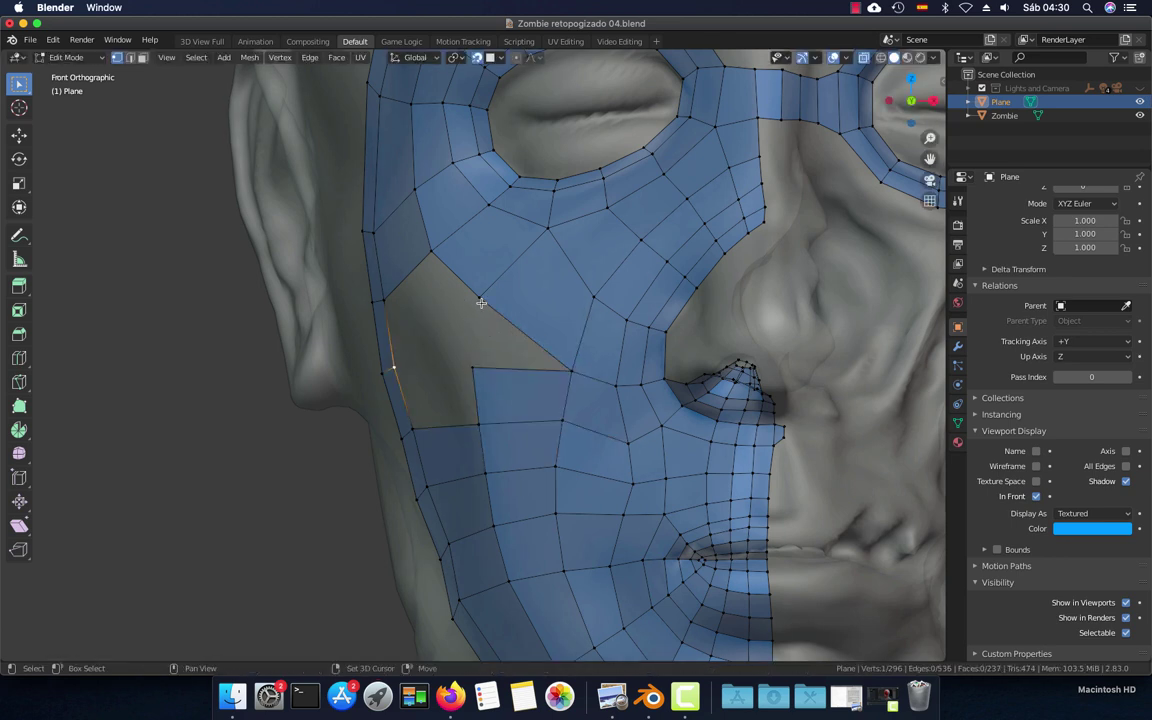
{"action": "left_click", "coordinate": [385, 300], "text": "shift"}
{"action": "key", "text": "f"}
Fill the two remaining cheek holes beside the ear strip with faces
{"action": "left_click", "coordinate": [478, 298]}
{"action": "left_click", "coordinate": [472, 368], "text": "shift"}
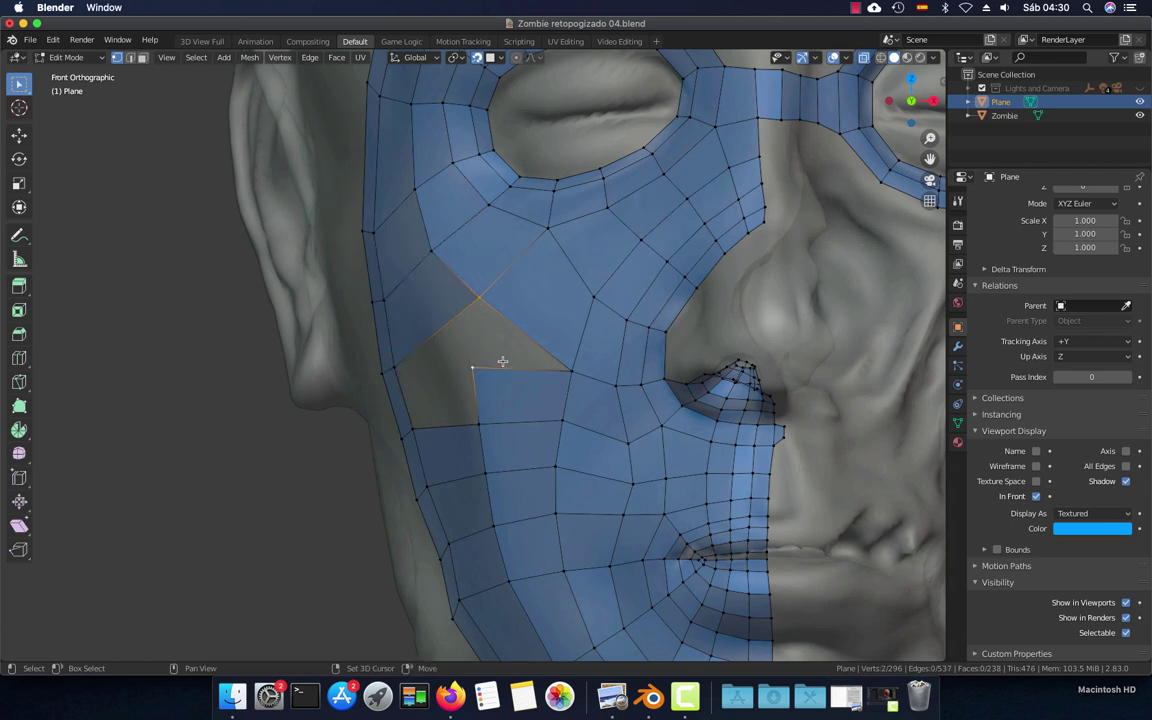
{"action": "left_click", "coordinate": [571, 371], "text": "shift"}
{"action": "key", "text": "f"}
{"action": "left_click", "coordinate": [400, 369]}
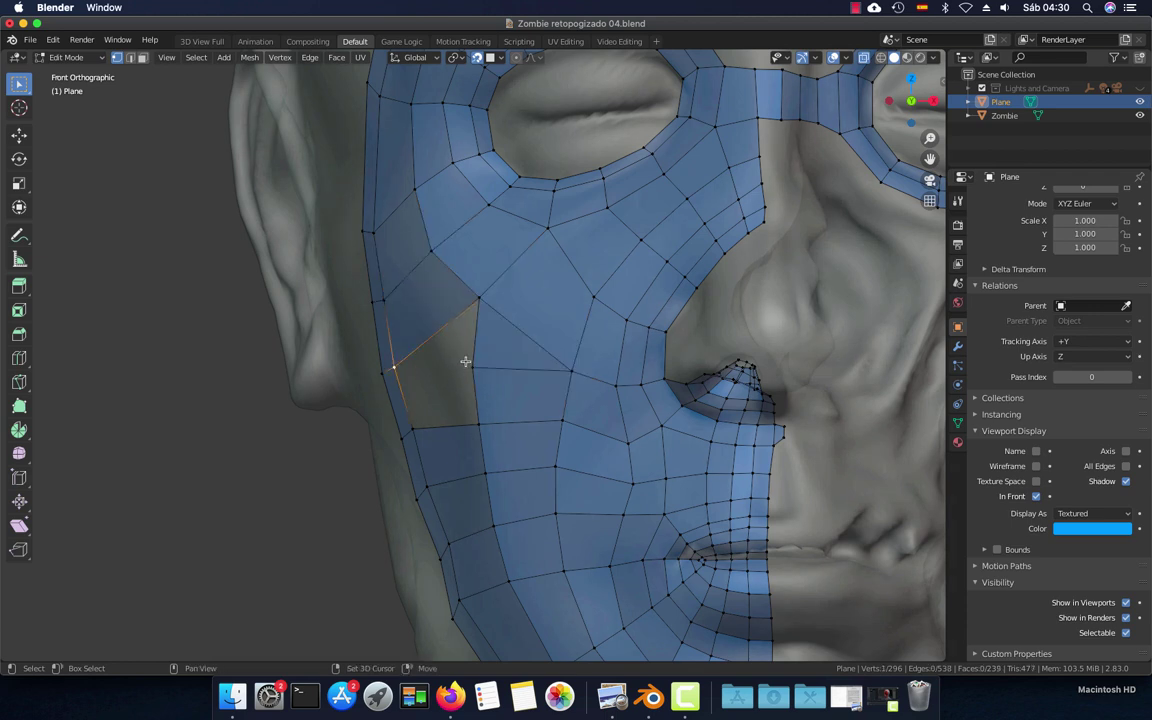
{"action": "left_click", "coordinate": [470, 366], "text": "shift"}
{"action": "left_click", "coordinate": [478, 300], "text": "shift"}
{"action": "key", "text": "f"}
Fill the last cheek gap with a quad and clear the selection
{"action": "left_click", "coordinate": [472, 368]}
{"action": "left_click", "coordinate": [478, 424], "text": "shift"}
{"action": "left_click", "coordinate": [401, 430], "text": "shift"}
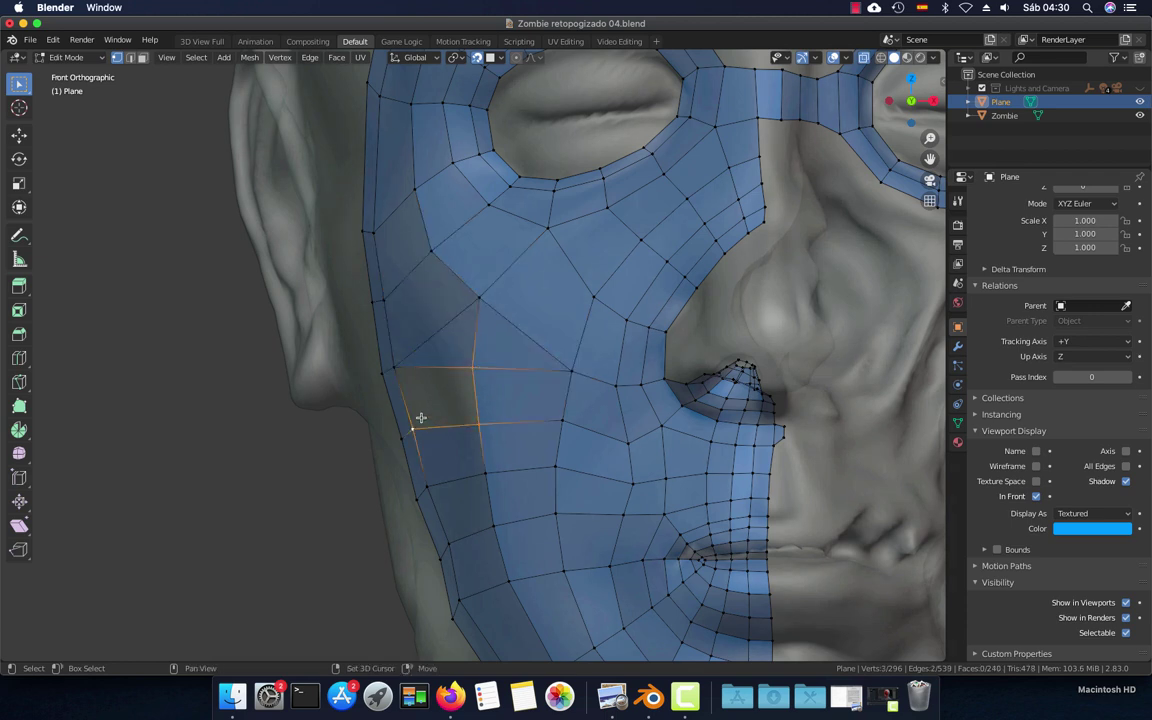
{"action": "left_click", "coordinate": [396, 369], "text": "shift"}
{"action": "key", "text": "f"}
{"action": "key", "text": "alt+a"}
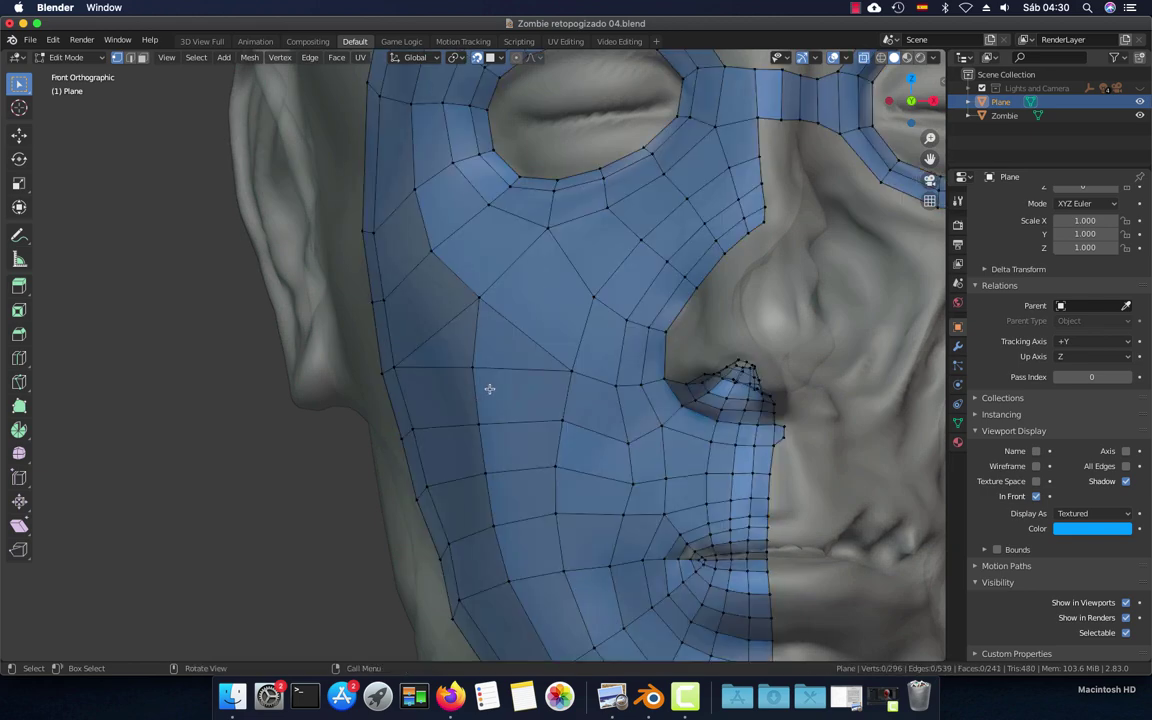
Nudge the lower cheek vertex upward into place
{"action": "left_click", "coordinate": [478, 424]}
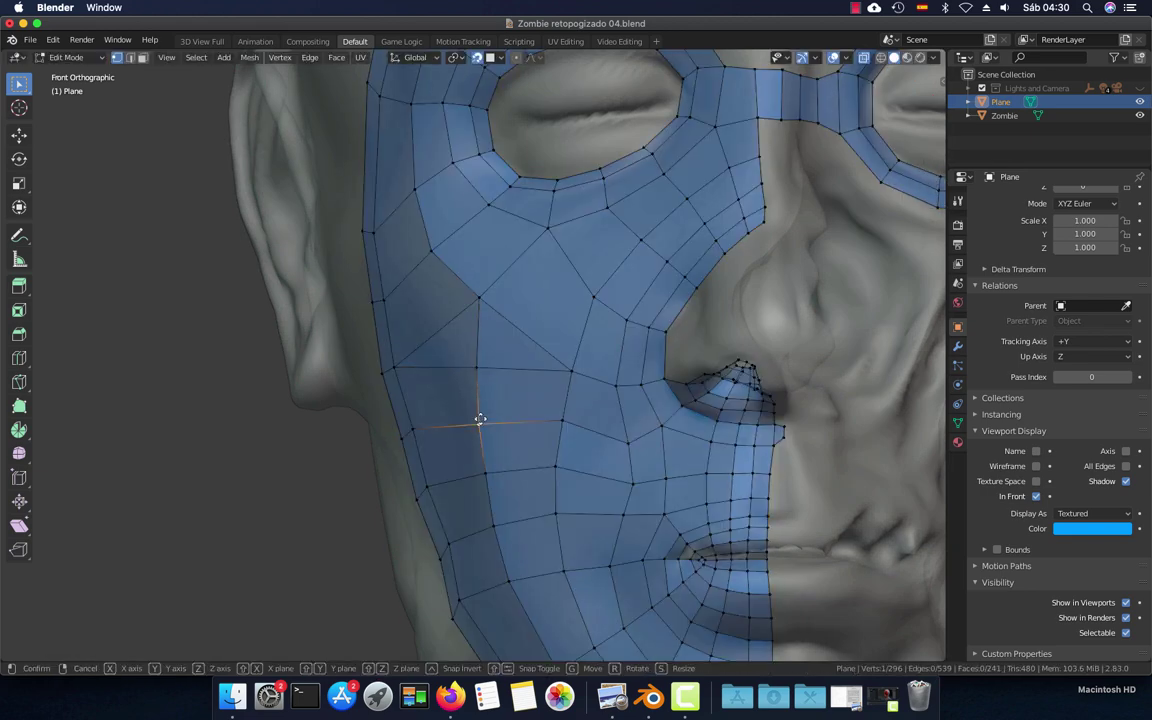
{"action": "key", "text": "g"}
{"action": "left_click", "coordinate": [480, 419]}
{"action": "scroll", "coordinate": [479, 412], "scroll_direction": "down", "scroll_amount": 5}
{"action": "scroll", "coordinate": [477, 403], "scroll_direction": "up", "scroll_amount": 6}
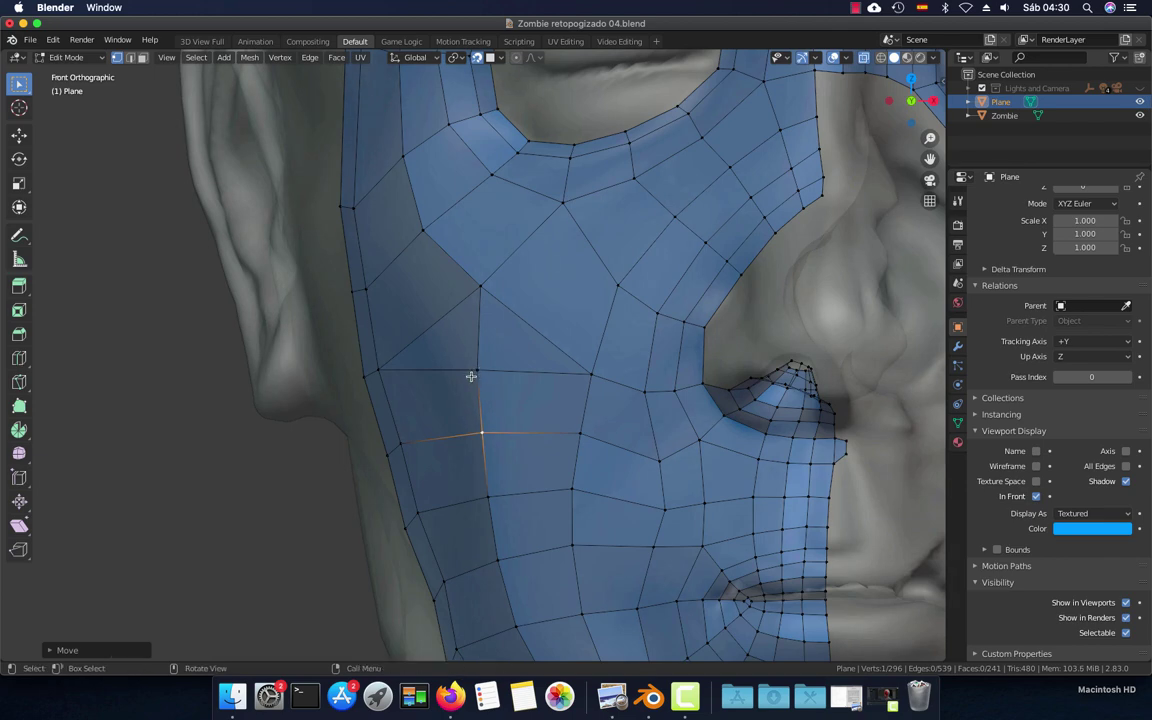
{"action": "scroll", "coordinate": [470, 376], "scroll_direction": "down", "scroll_amount": 4}
{"action": "key", "text": "ctrl+r"}
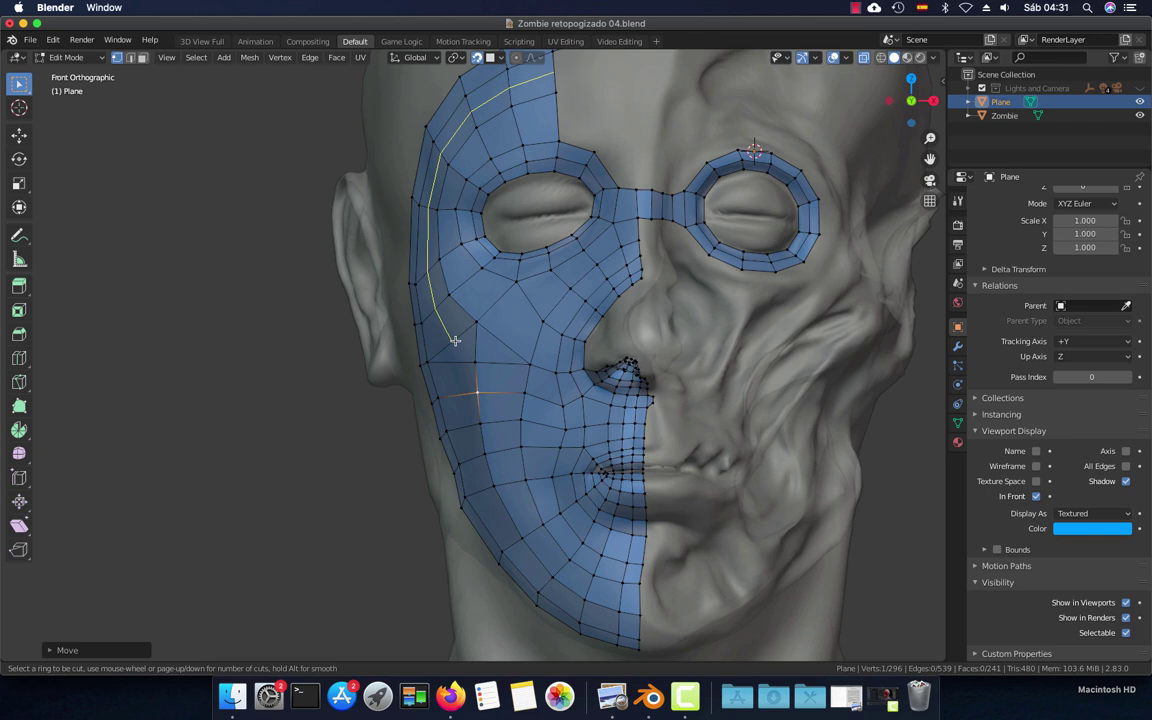
Add a centred edge loop running from the forehead past the eye to the nose
{"action": "left_click", "coordinate": [455, 341]}
{"action": "right_click", "coordinate": [474, 321]}
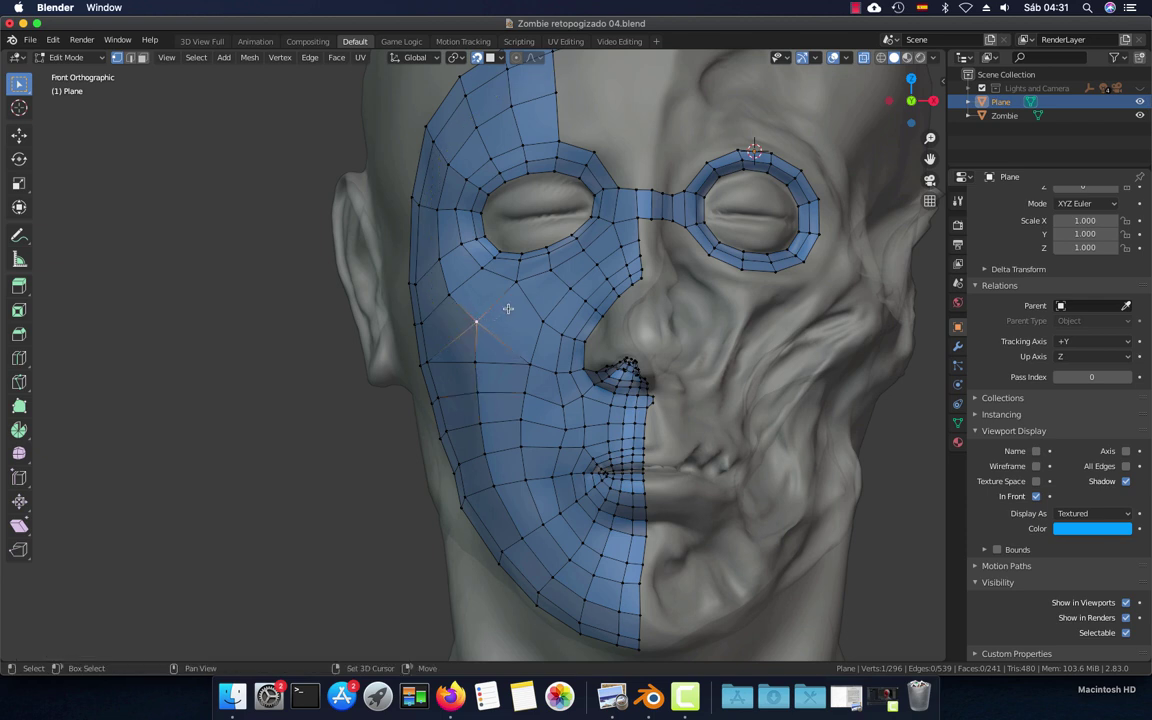
{"action": "scroll", "coordinate": [476, 320], "scroll_direction": "up", "scroll_amount": 2, "text": "ctrl"}
{"action": "scroll", "coordinate": [485, 335], "scroll_direction": "up", "scroll_amount": 2, "text": "ctrl"}
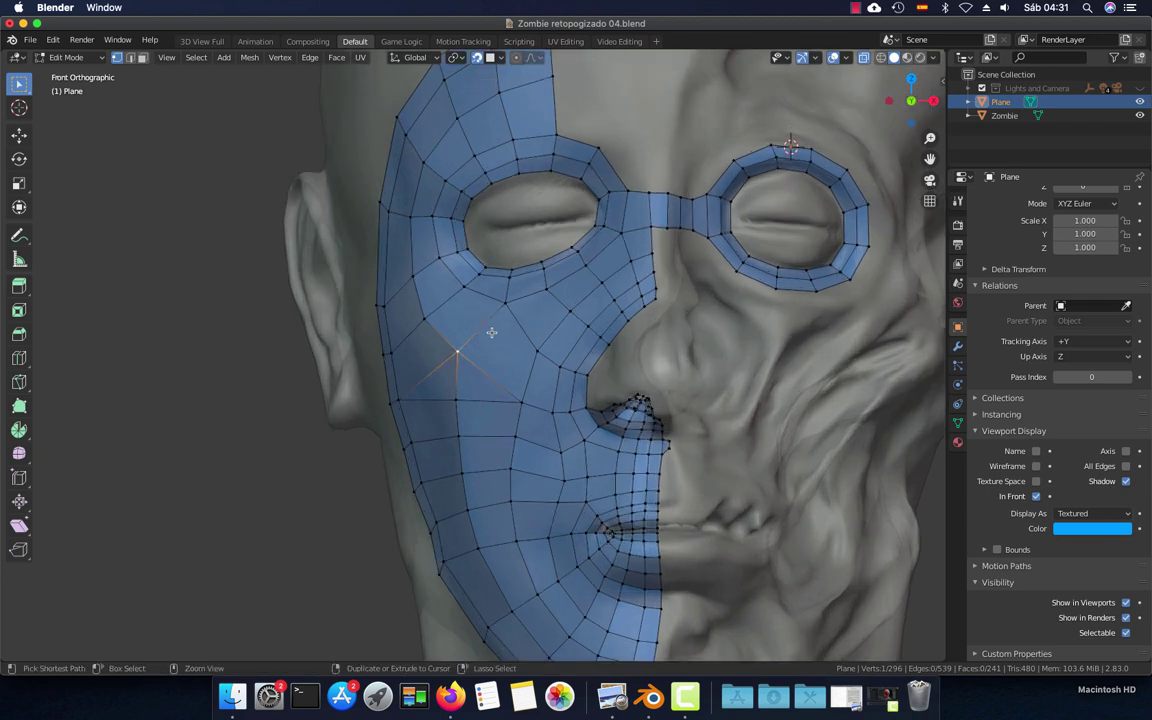
{"action": "key", "text": "ctrl+r"}
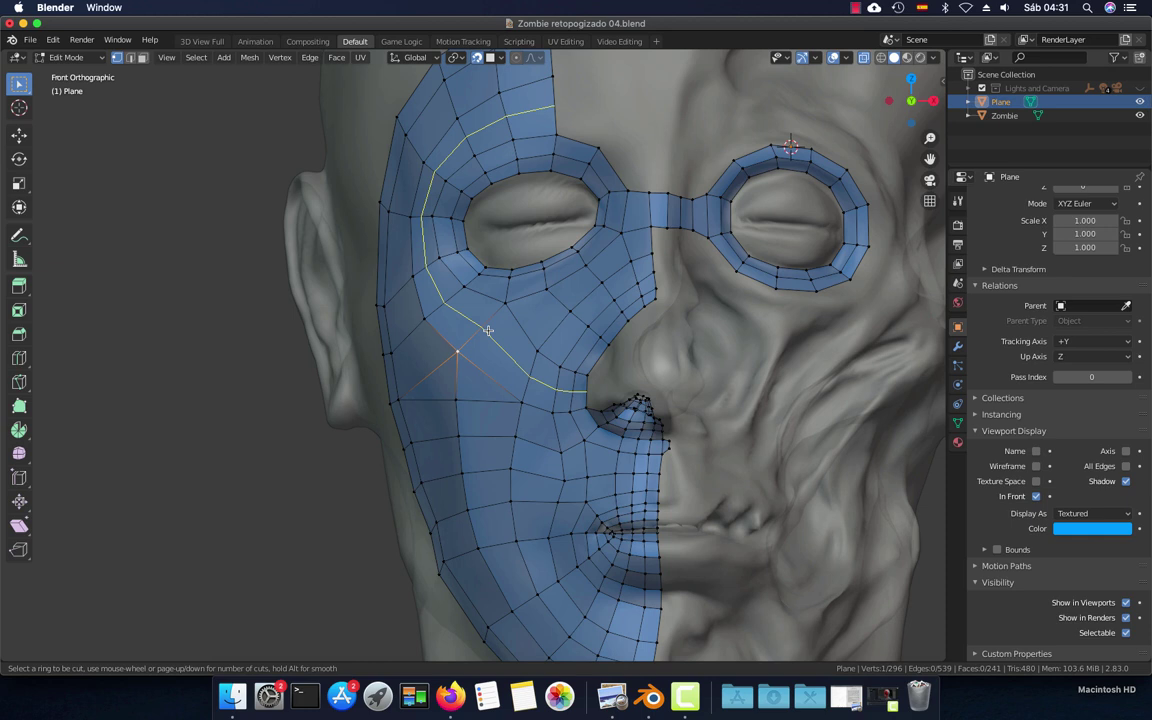
{"action": "left_click", "coordinate": [487, 331]}
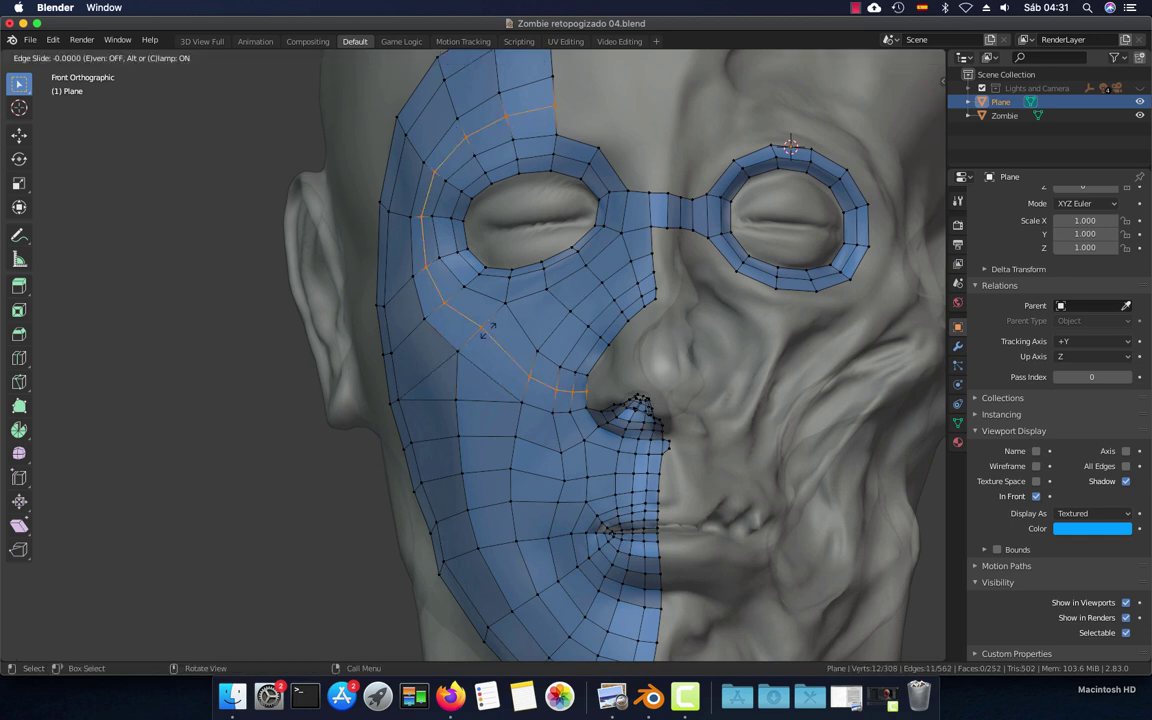
{"action": "right_click", "coordinate": [485, 330]}
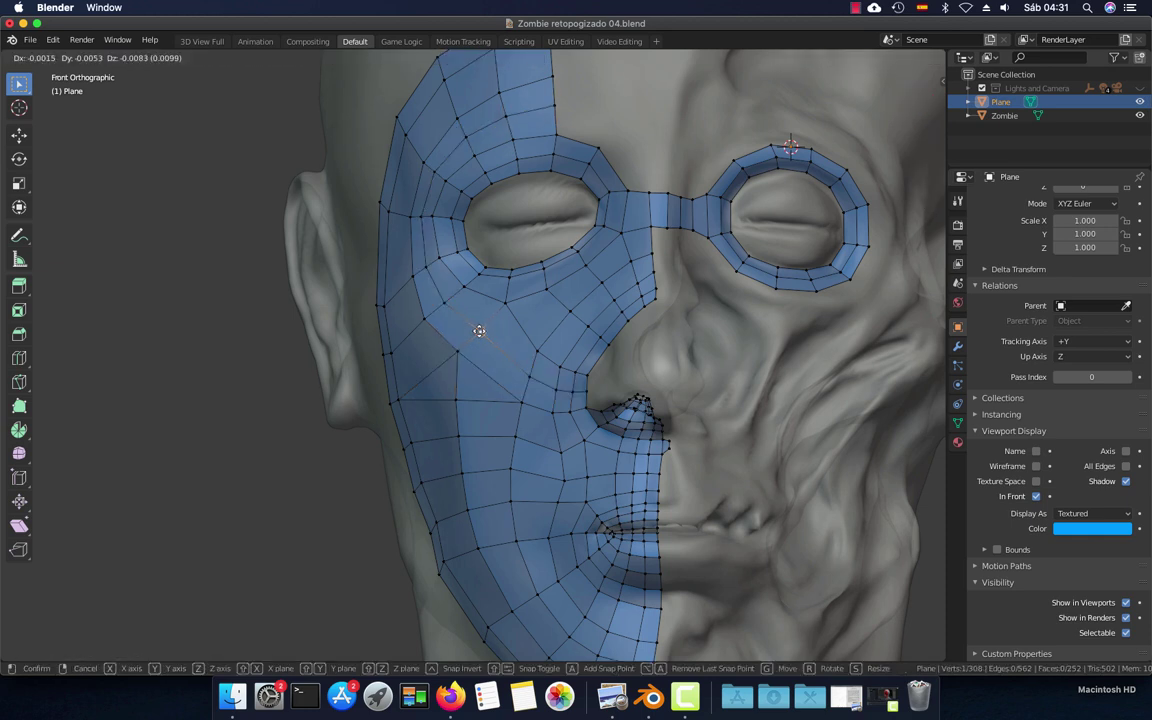
Reposition a cheek vertex beside the nose after a few cancelled attempts
{"action": "key", "text": "g"}
{"action": "right_click", "coordinate": [522, 375]}
{"action": "key", "text": "g"}
{"action": "right_click", "coordinate": [509, 401]}
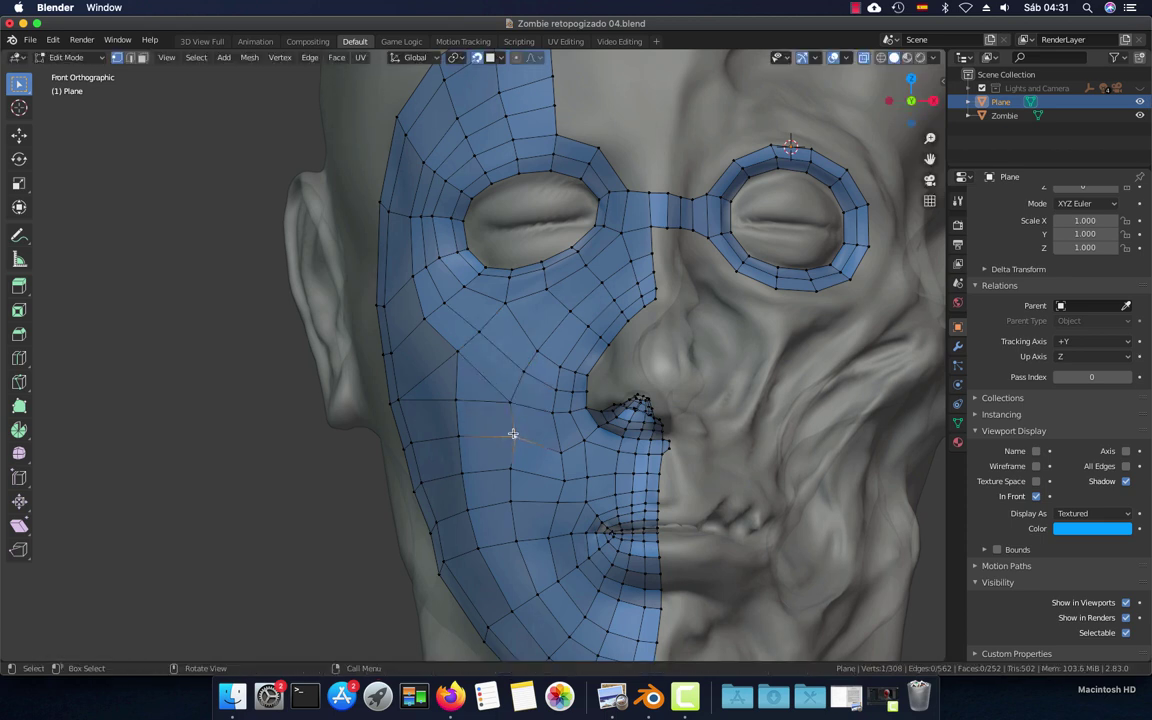
{"action": "key", "text": "g"}
{"action": "right_click", "coordinate": [509, 432]}
{"action": "left_click", "coordinate": [536, 351]}
{"action": "key", "text": "g"}
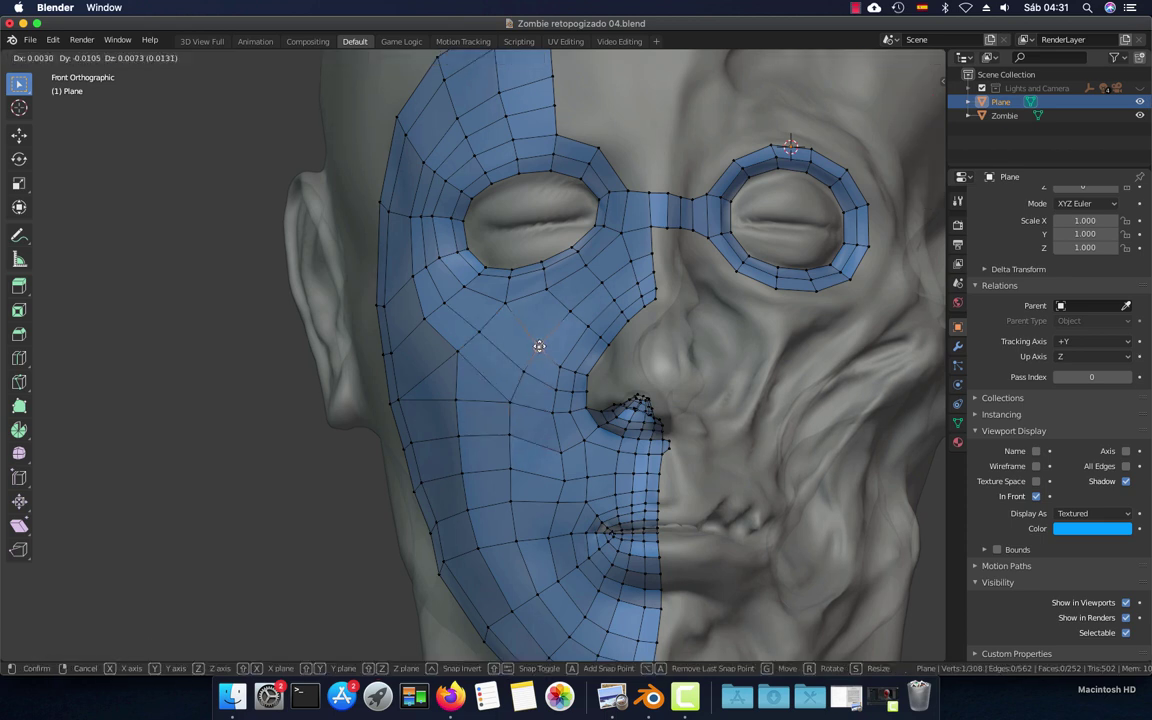
{"action": "left_click", "coordinate": [539, 347]}
Move an upper cheek vertex lower so it sits on the cheek surface
{"action": "left_click", "coordinate": [459, 345]}
{"action": "key", "text": "g"}
{"action": "left_click", "coordinate": [449, 358]}
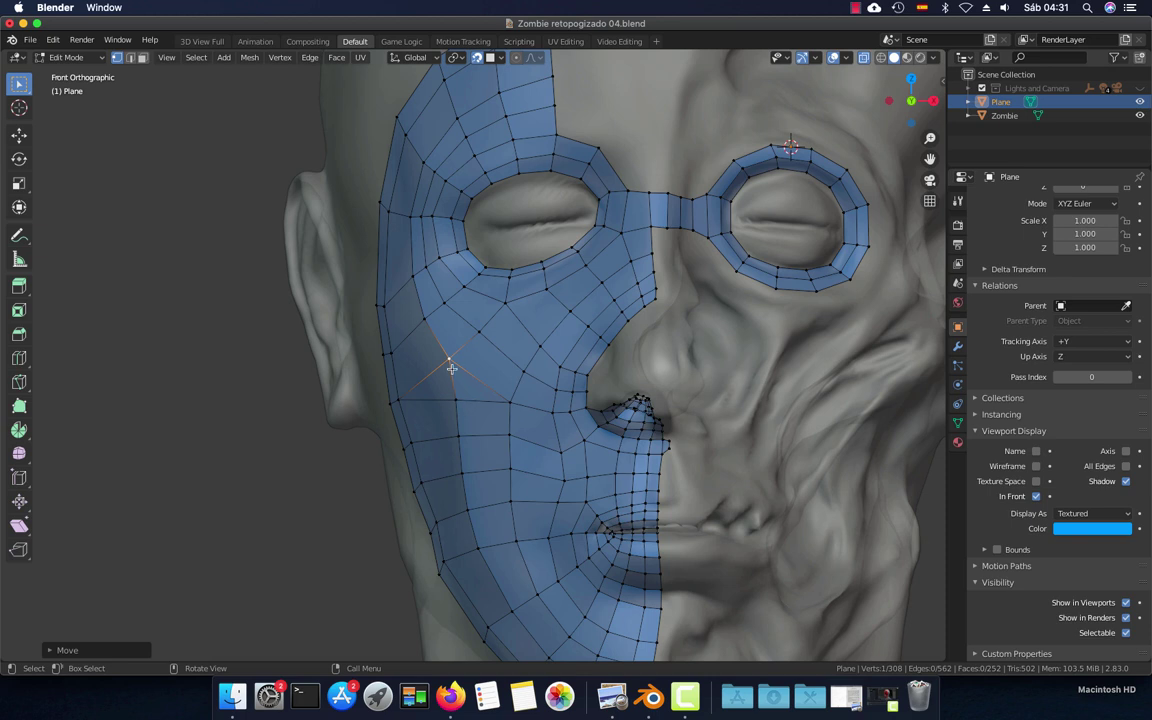
{"action": "key", "text": "g"}
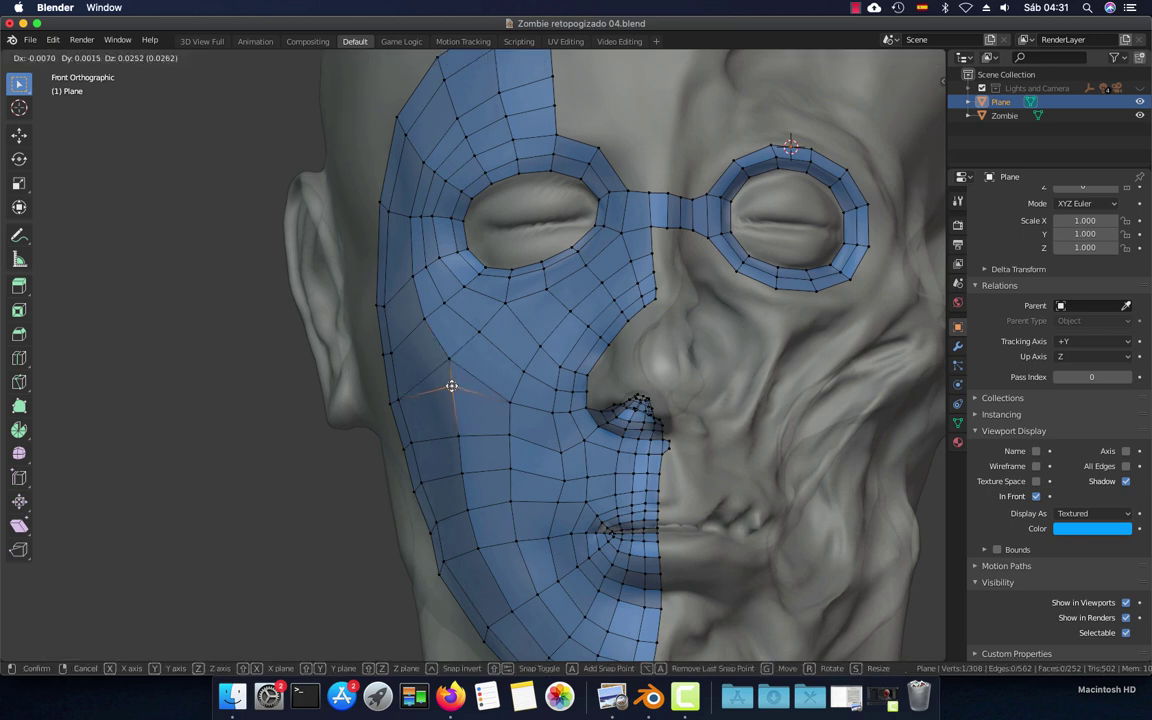
{"action": "right_click", "coordinate": [450, 378]}
{"action": "left_click", "coordinate": [450, 370]}
{"action": "key", "text": "g"}
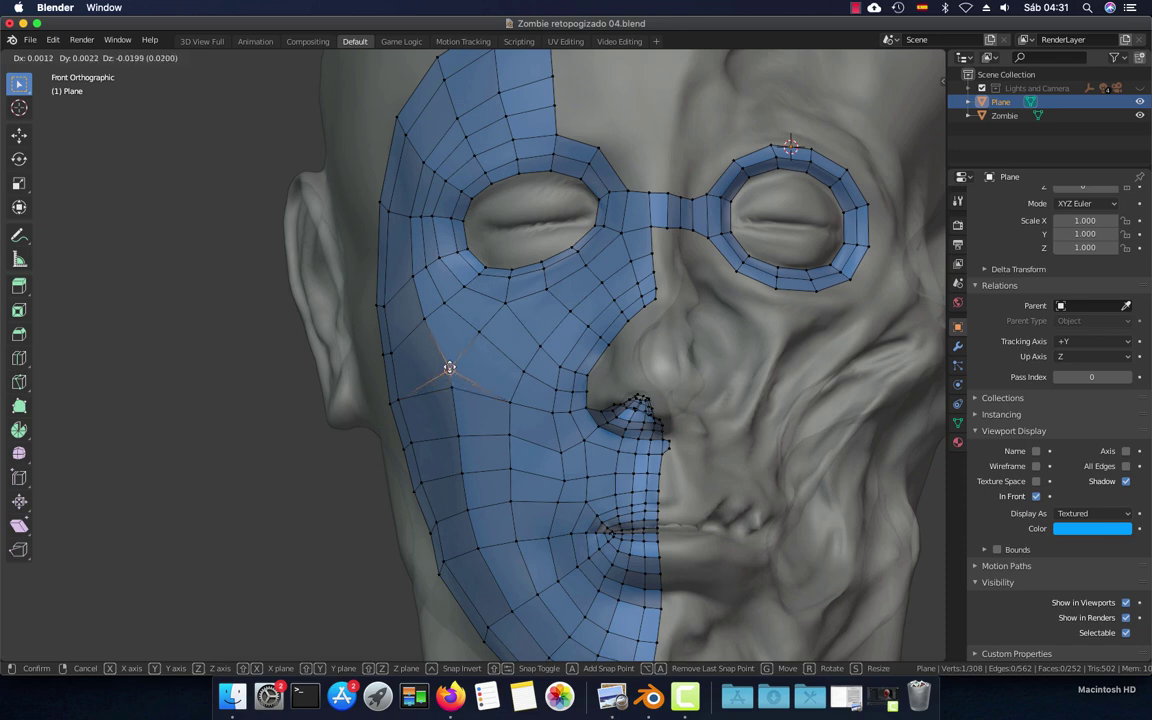
{"action": "left_click", "coordinate": [451, 383]}
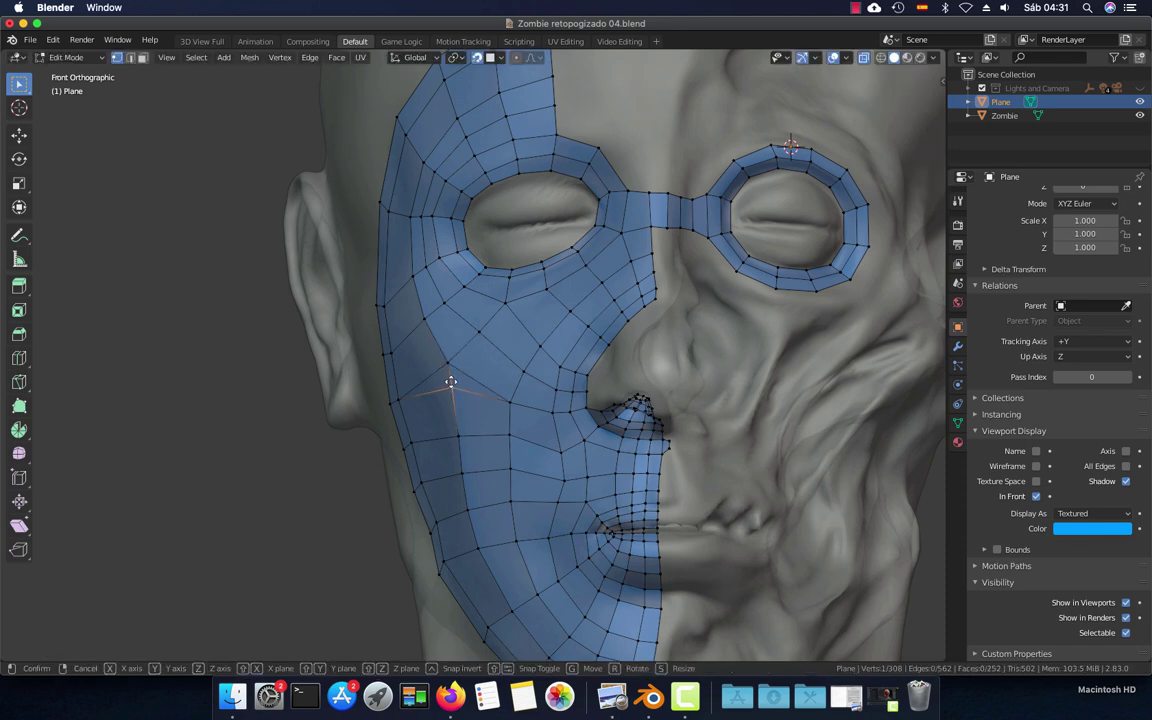
Merge the cheek vertex with the one above it and place it lower on the cheek
{"action": "scroll", "coordinate": [465, 370], "scroll_direction": "up", "scroll_amount": 1}
{"action": "scroll", "coordinate": [475, 362], "scroll_direction": "up", "scroll_amount": 2}
{"action": "left_click", "coordinate": [478, 354], "text": "shift"}
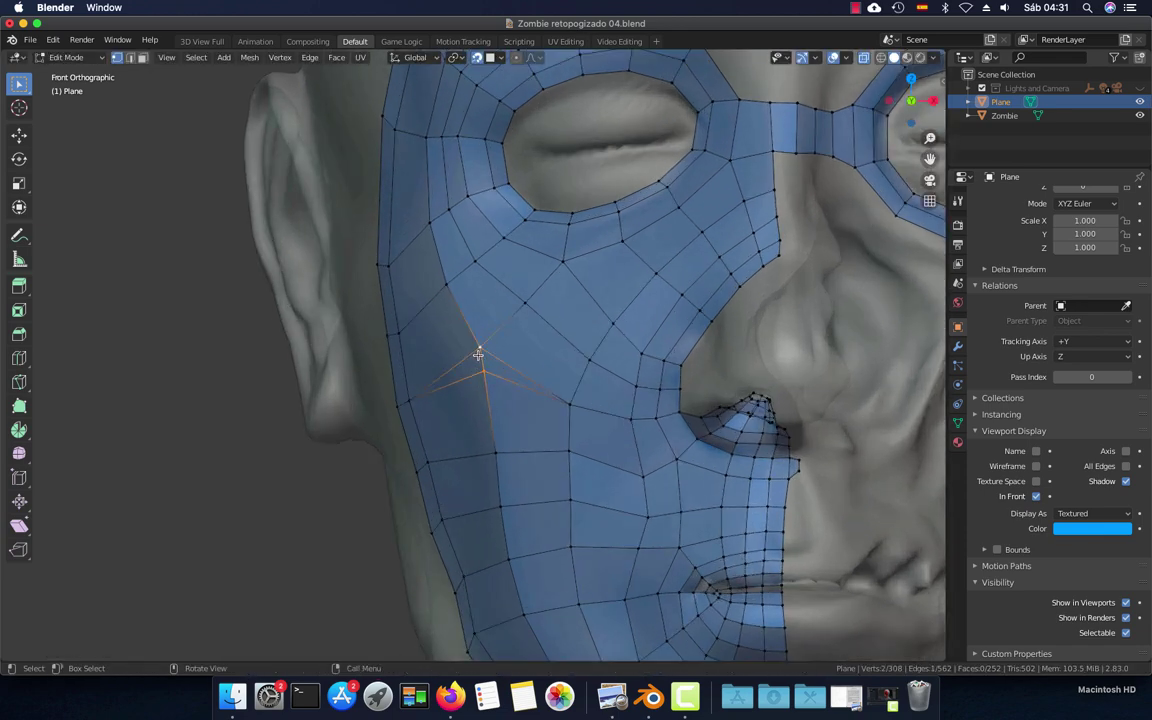
{"action": "key", "text": "alt+m"}
{"action": "left_click", "coordinate": [478, 355]}
{"action": "key", "text": "g"}
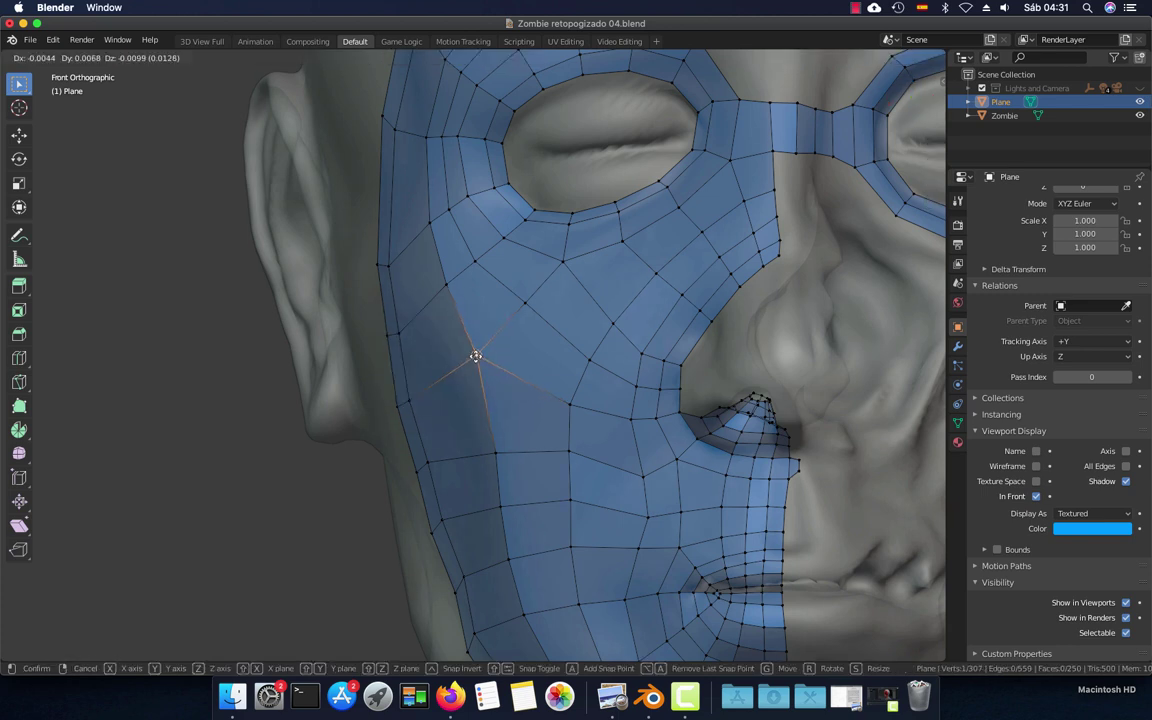
{"action": "left_click", "coordinate": [483, 406]}
{"action": "key", "text": "g"}
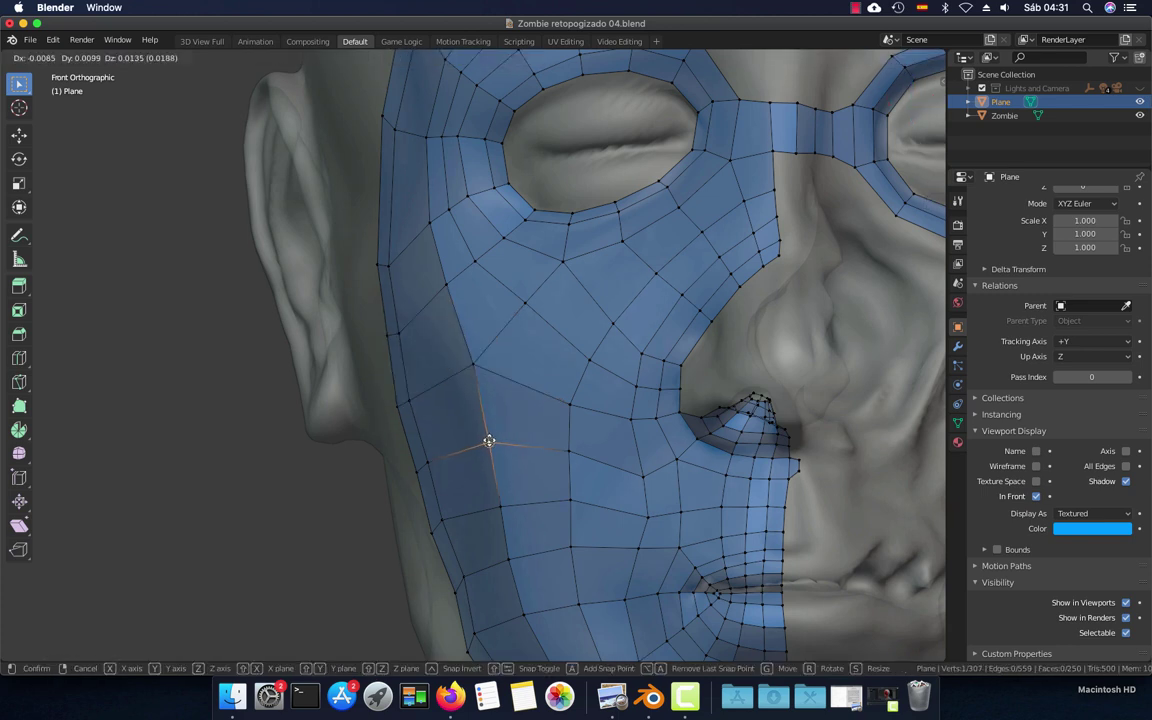
{"action": "left_click", "coordinate": [486, 405]}
Nudge the cheek vertices near the nose and mouth into more even positions
{"action": "key", "text": "g"}
{"action": "left_click", "coordinate": [571, 447]}
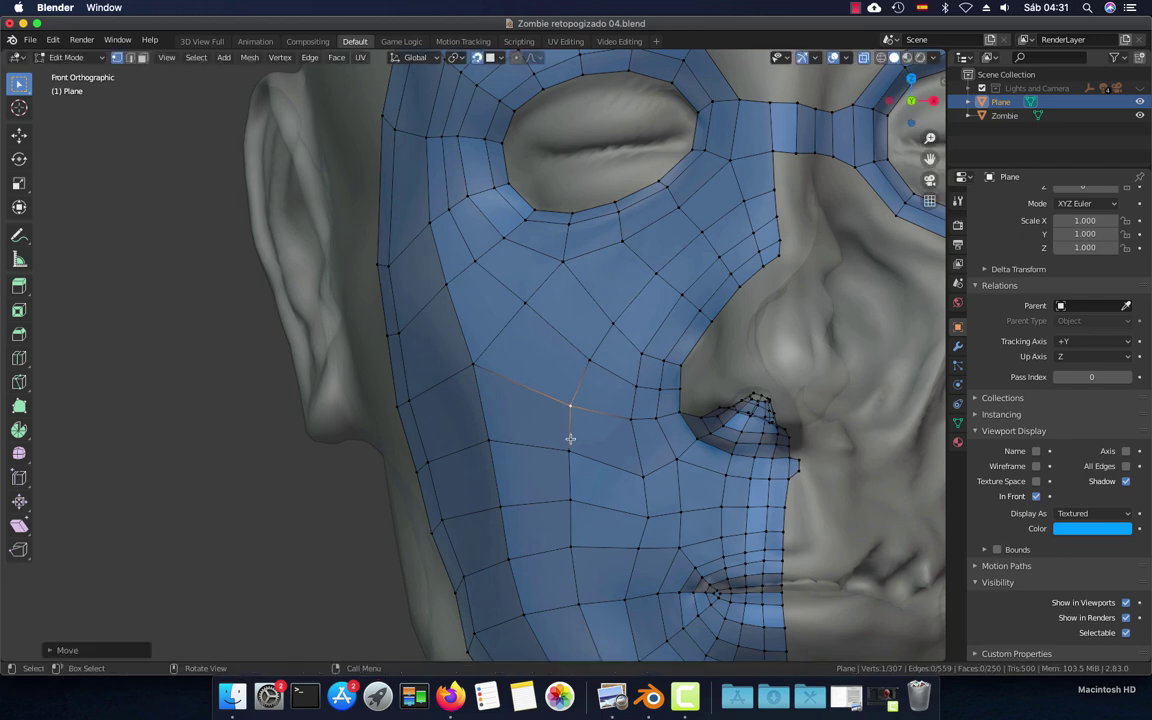
{"action": "left_click", "coordinate": [638, 468]}
{"action": "key", "text": "g"}
{"action": "left_click", "coordinate": [628, 463]}
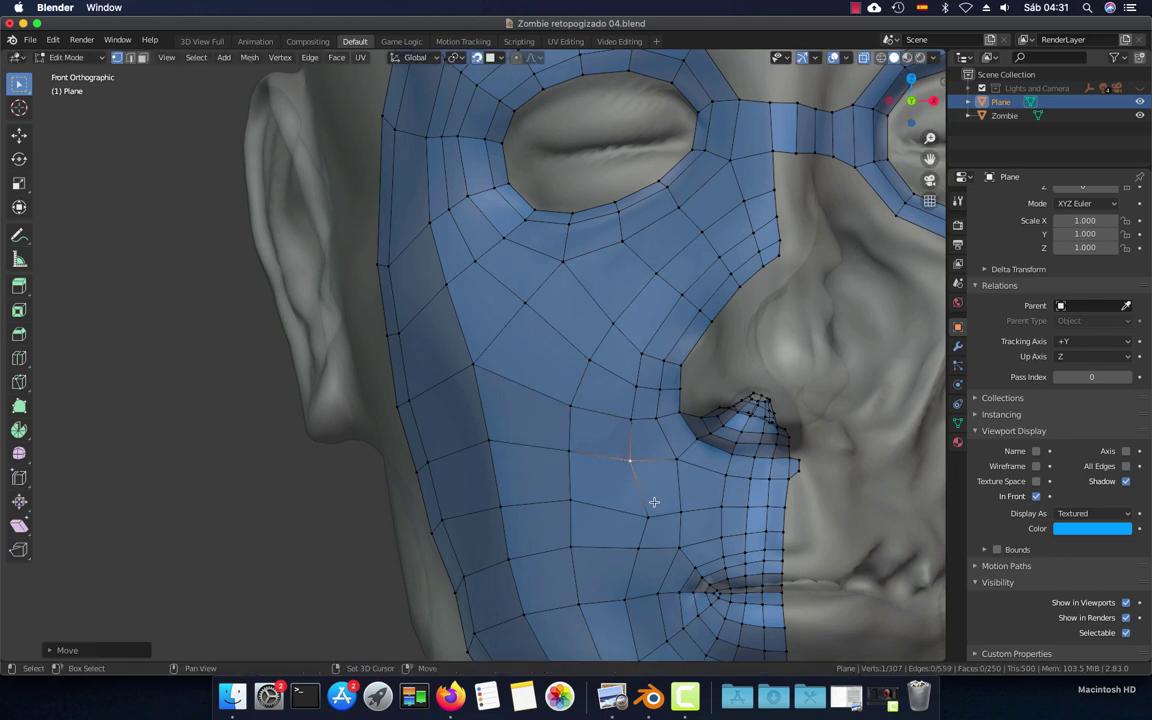
{"action": "middle_click_drag", "start_coordinate": [651, 501], "coordinate": [570, 377], "text": "shift"}
{"action": "key", "text": "g"}
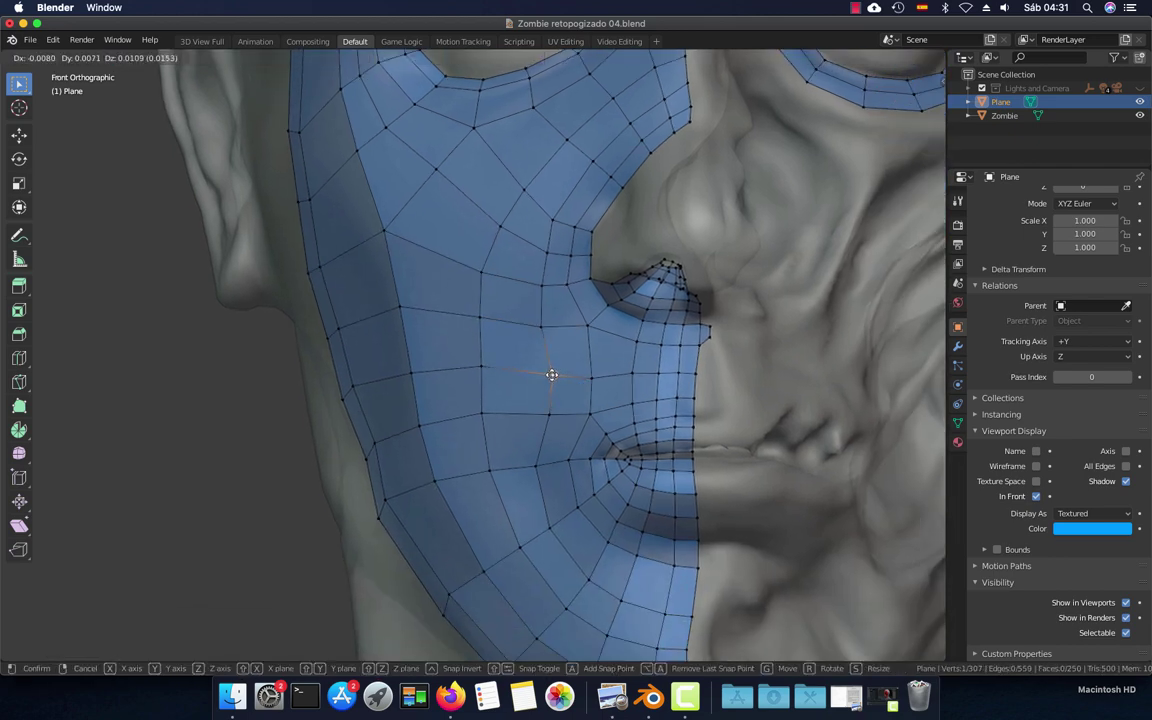
{"action": "left_click", "coordinate": [548, 378]}
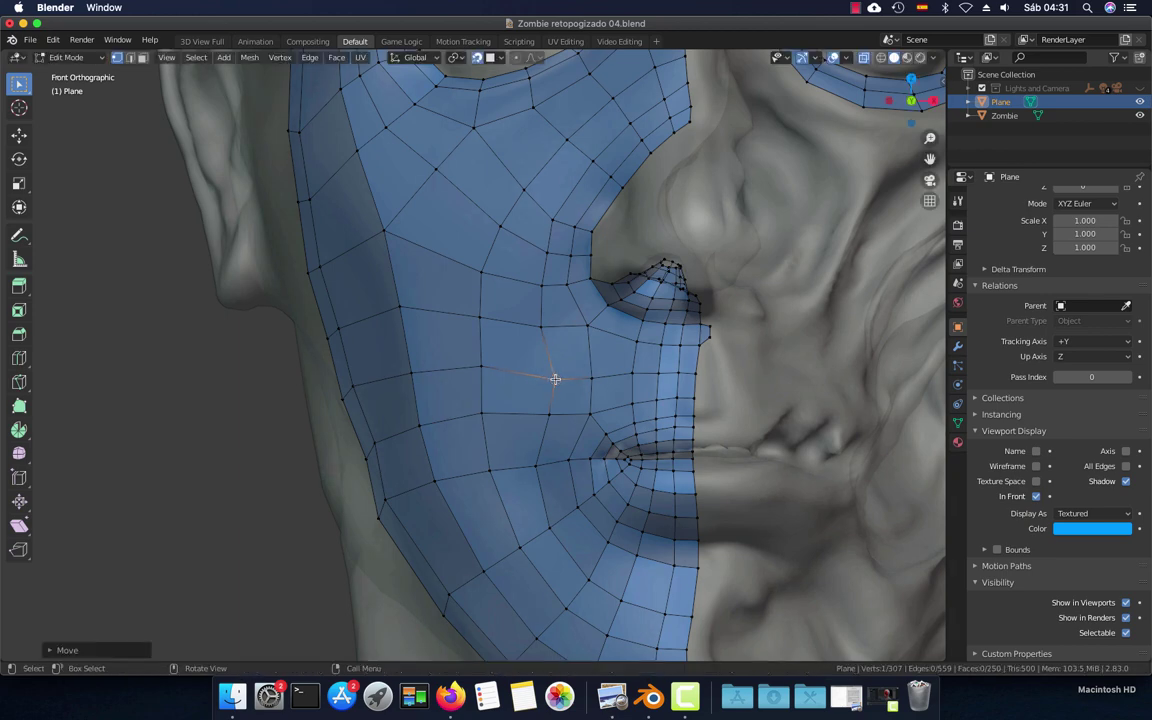
{"action": "scroll", "coordinate": [556, 379], "scroll_direction": "down", "scroll_amount": 2}
{"action": "mouse_move", "coordinate": [558, 396]}
{"action": "middle_mouse_down"}
{"action": "mouse_move", "coordinate": [632, 398]}
{"action": "mouse_move", "coordinate": [587, 382]}
{"action": "mouse_move", "coordinate": [612, 389]}
{"action": "middle_mouse_up"}
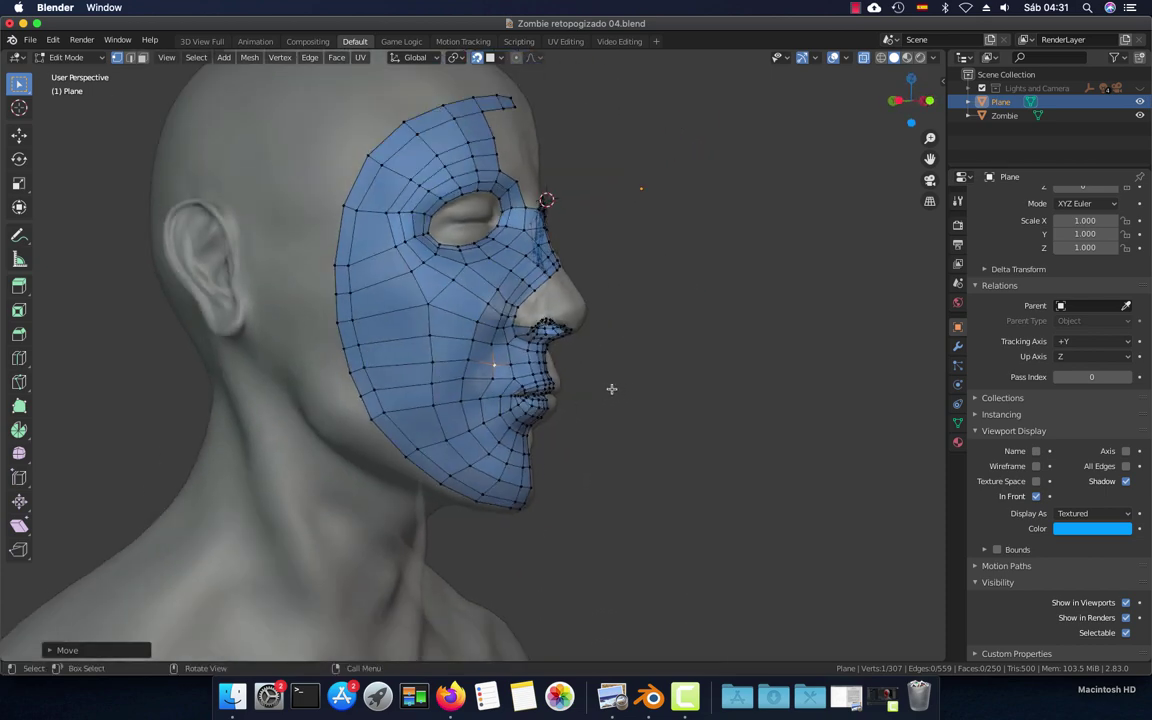
Reposition a vertex near the eye socket from an exact side view
{"action": "key", "text": "ctrl+KP_3"}
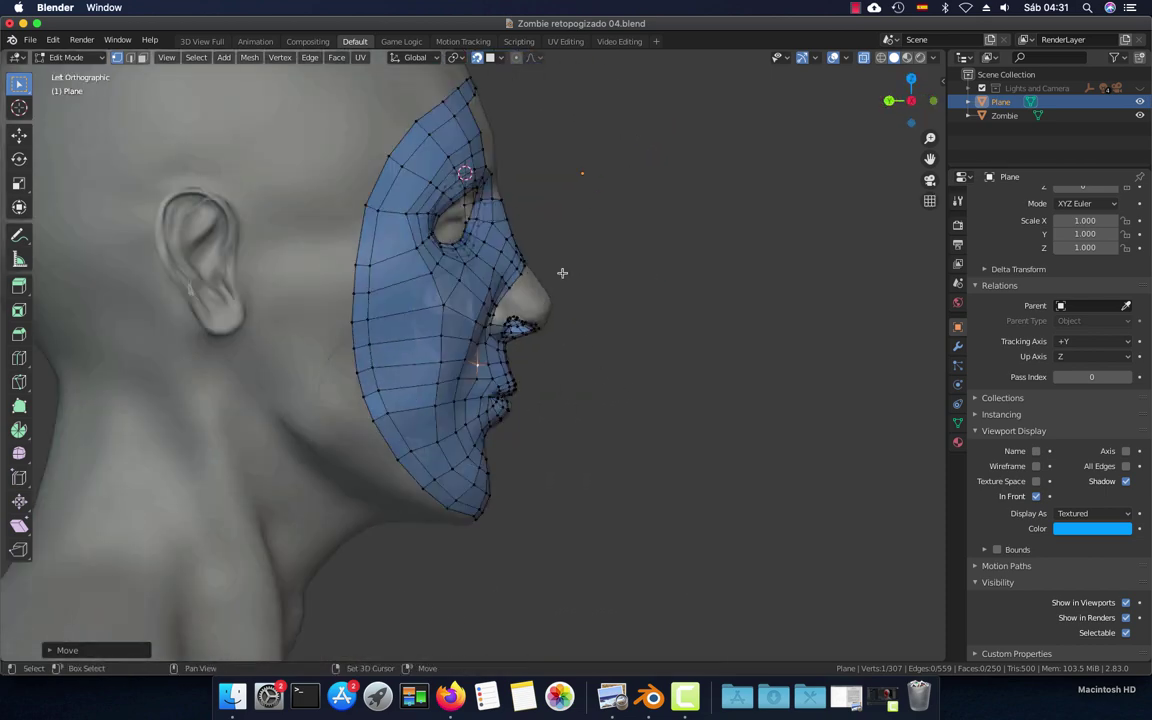
{"action": "scroll", "coordinate": [553, 416], "scroll_direction": "up", "scroll_amount": 4}
{"action": "scroll", "coordinate": [518, 328], "scroll_direction": "up", "scroll_amount": 3}
{"action": "key", "text": "g"}
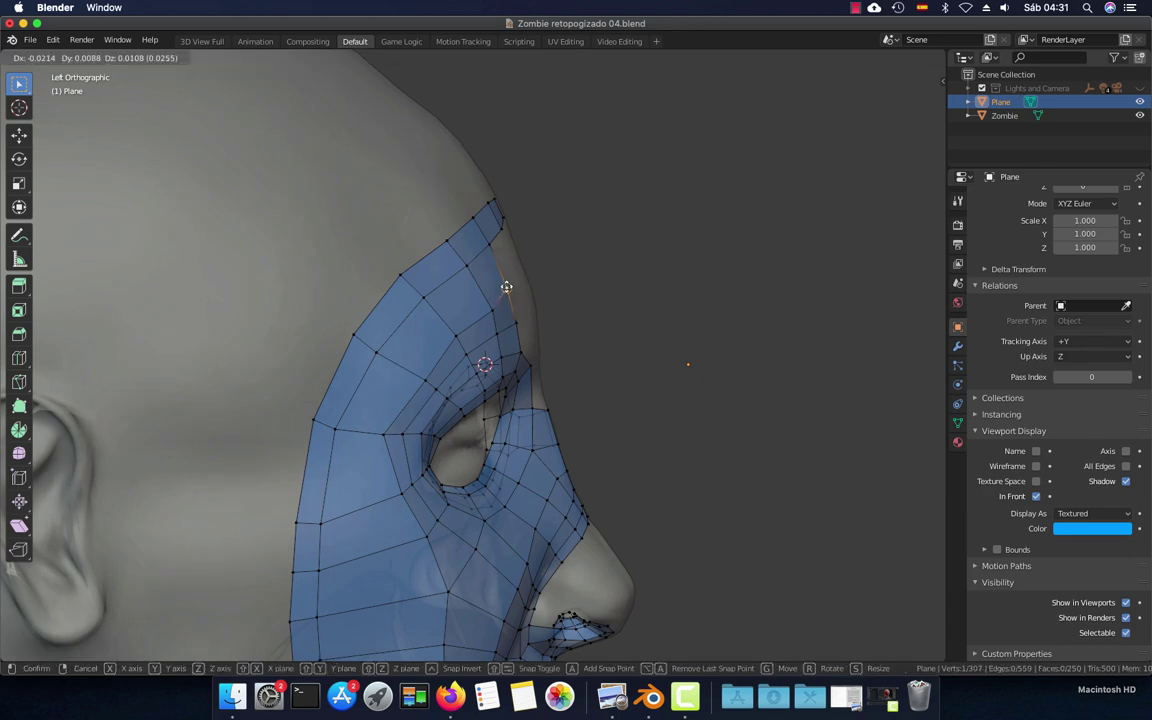
{"action": "left_click", "coordinate": [507, 284]}
{"action": "key", "text": "KP_1"}
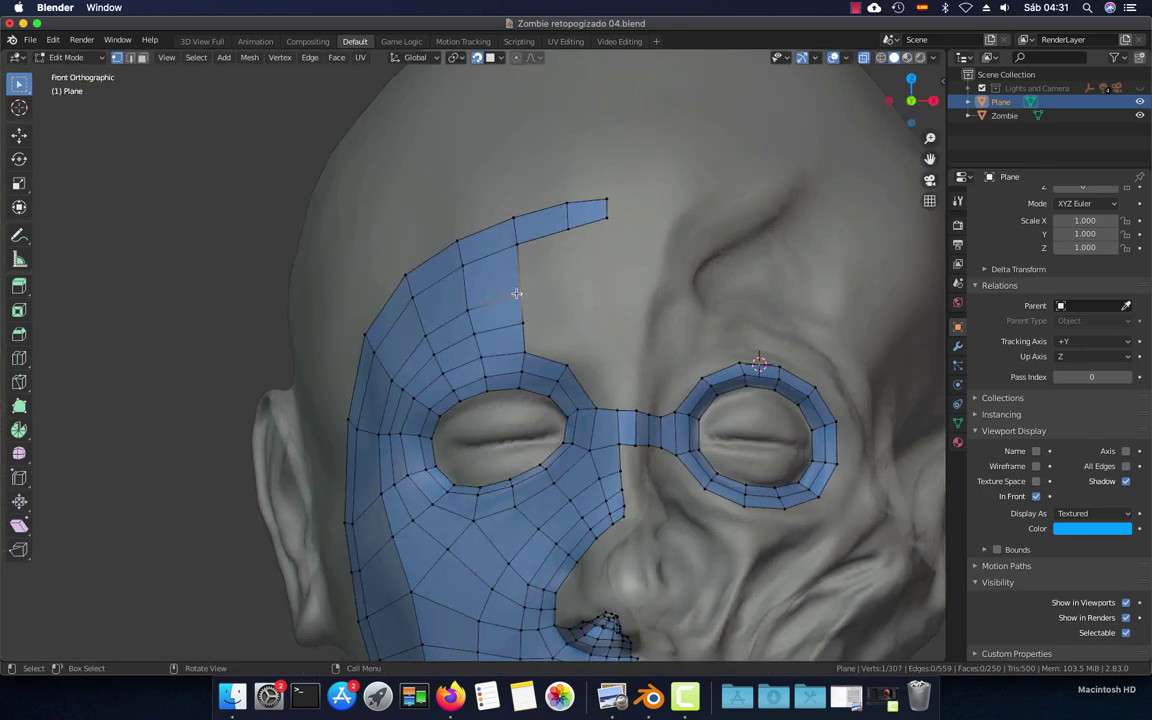
Move a forehead strip vertex and an upper temple vertex into place
{"action": "left_click", "coordinate": [517, 291], "text": "alt"}
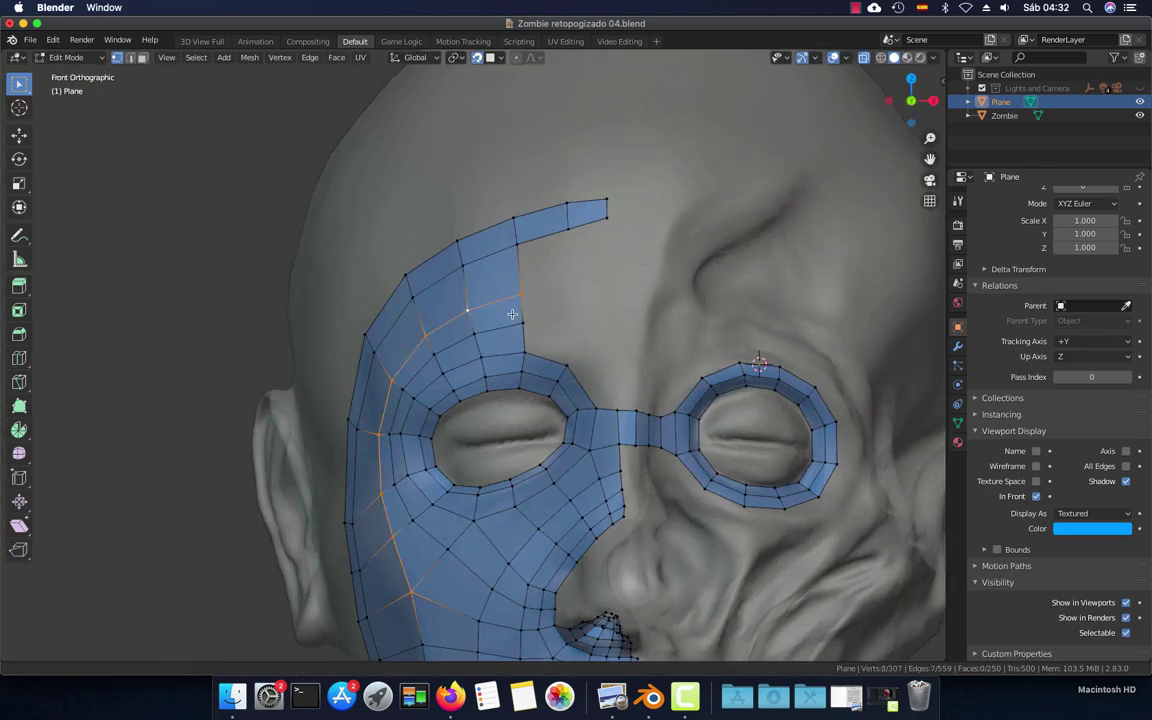
{"action": "middle_click_drag", "start_coordinate": [511, 325], "coordinate": [517, 270], "text": "shift"}
{"action": "key", "text": "2"}
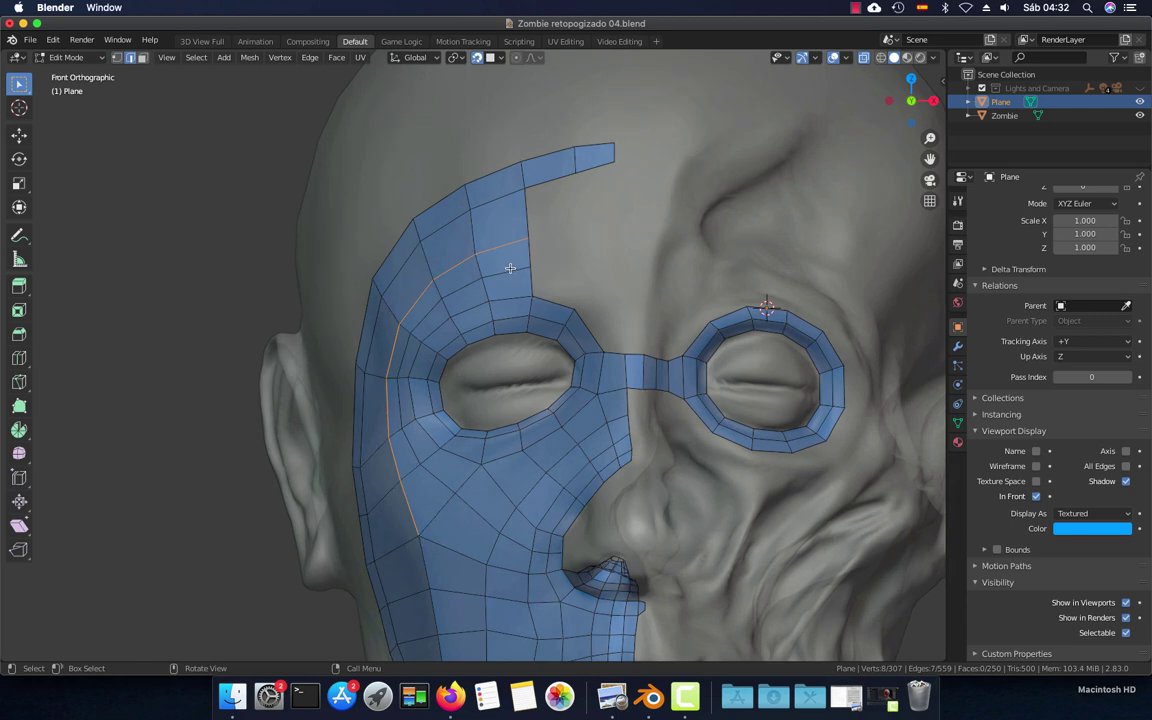
{"action": "key", "text": "1"}
{"action": "left_click", "coordinate": [530, 240]}
{"action": "key", "text": "g"}
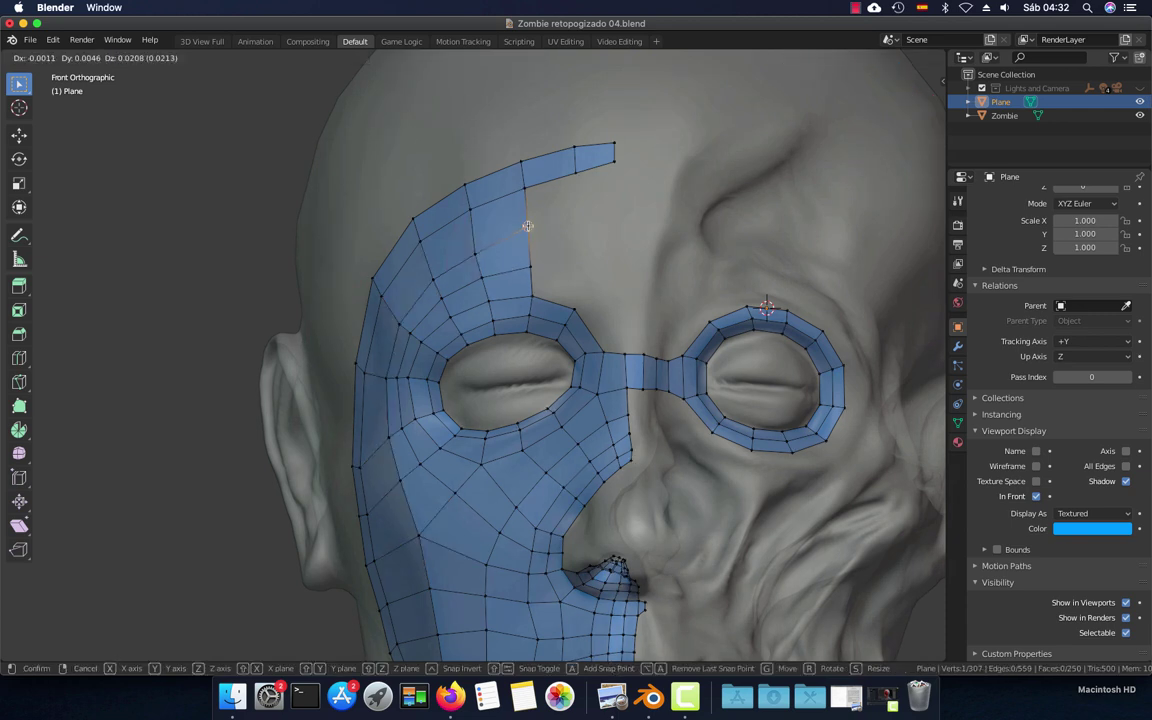
{"action": "left_click", "coordinate": [475, 240]}
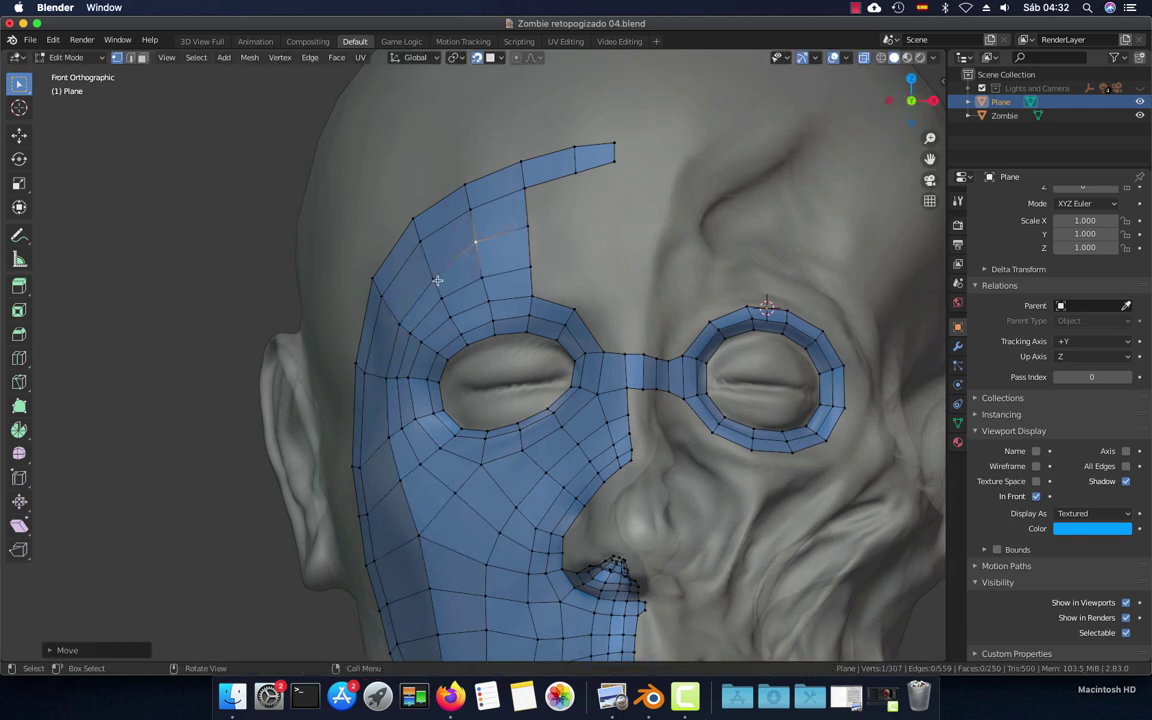
{"action": "key", "text": "g"}
{"action": "left_click", "coordinate": [411, 301]}
Realign the outer temple edge vertices beside the eye and at the outer eye corner
{"action": "left_click", "coordinate": [398, 321]}
{"action": "key", "text": "g"}
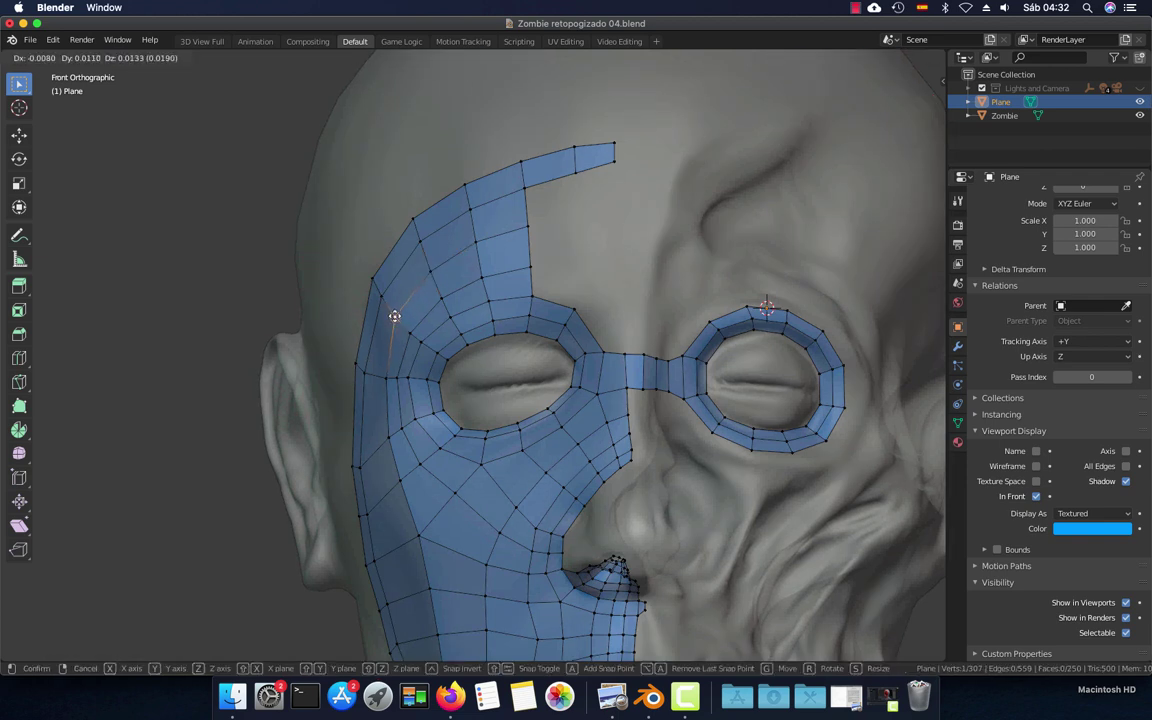
{"action": "left_click", "coordinate": [395, 316]}
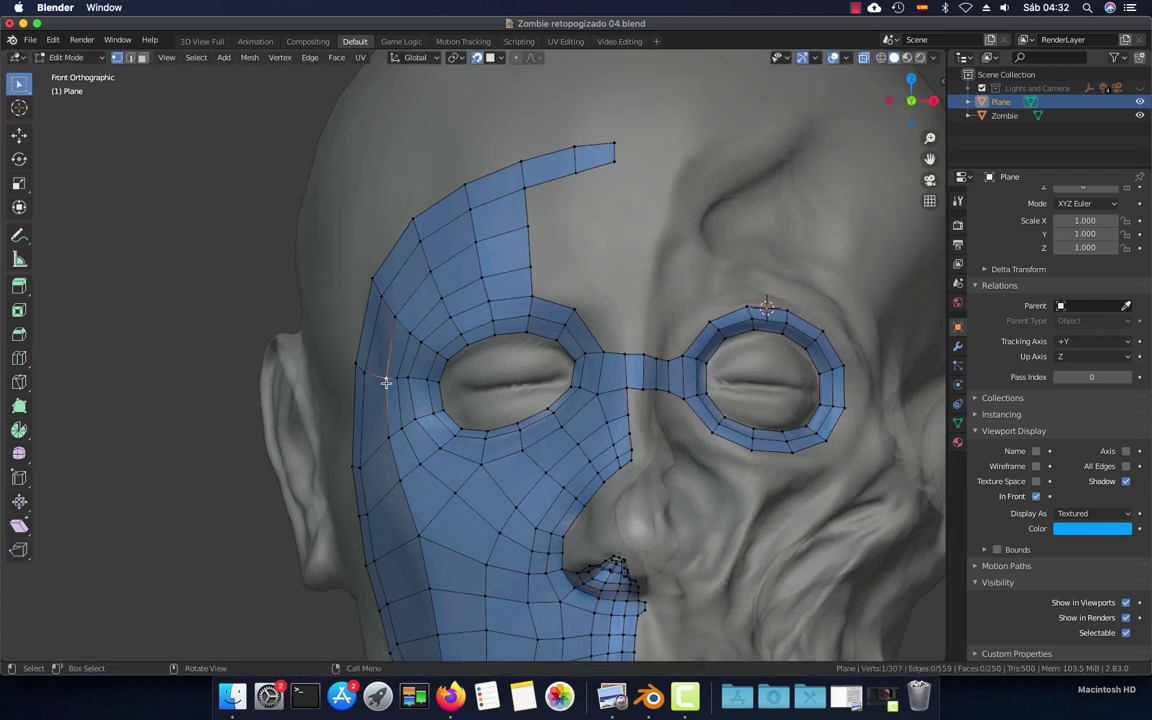
{"action": "key", "text": "g"}
{"action": "left_click", "coordinate": [380, 377]}
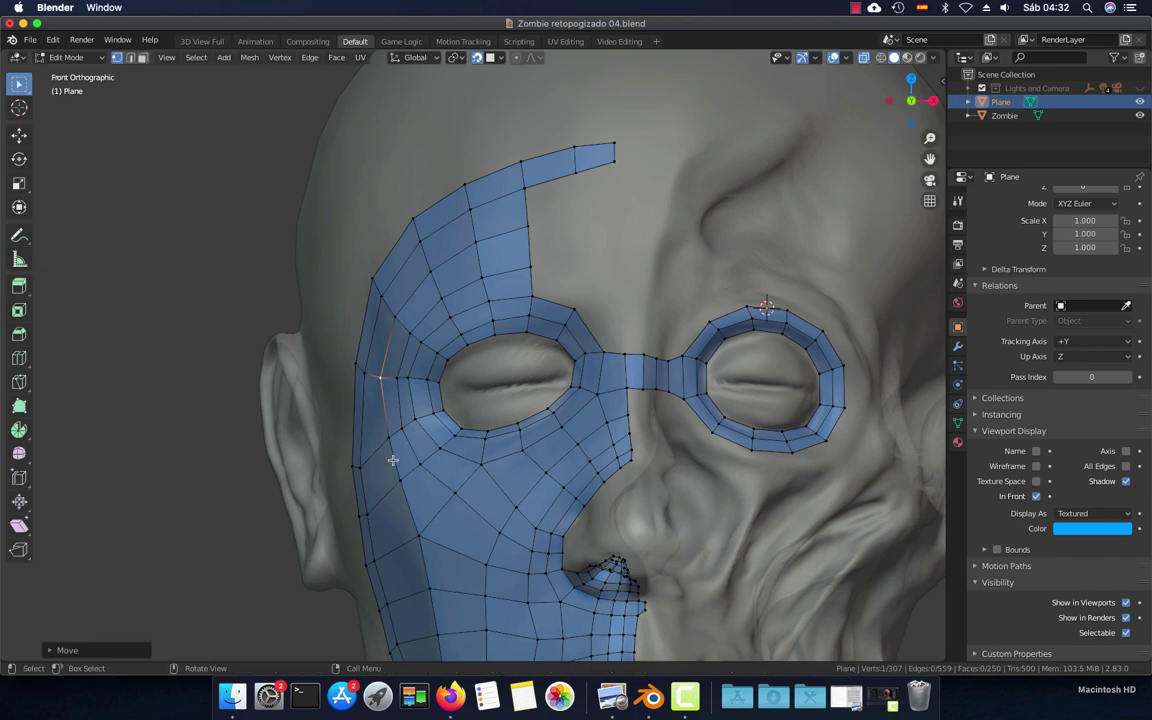
{"action": "scroll", "coordinate": [430, 365], "scroll_direction": "up", "scroll_amount": 3}
{"action": "key", "text": "g"}
{"action": "left_click", "coordinate": [404, 355]}
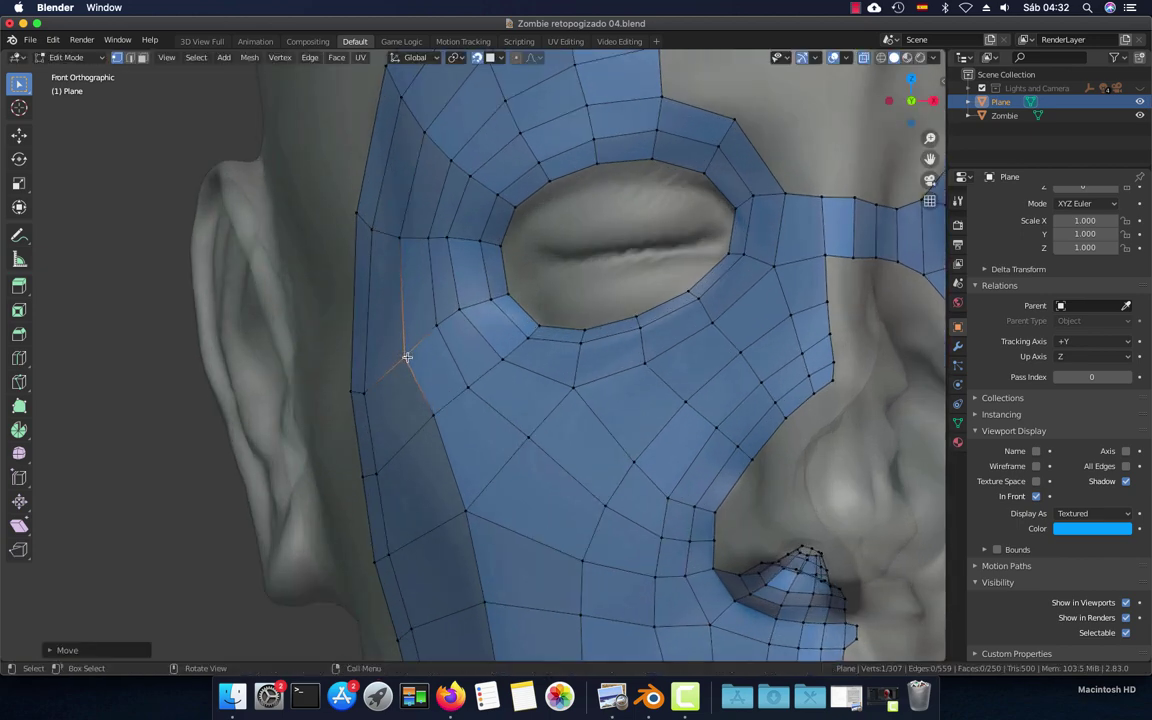
Move the outer and upper cheek vertices to even out the cheek quads
{"action": "left_click", "coordinate": [432, 411]}
{"action": "key", "text": "g"}
{"action": "left_click", "coordinate": [421, 425]}
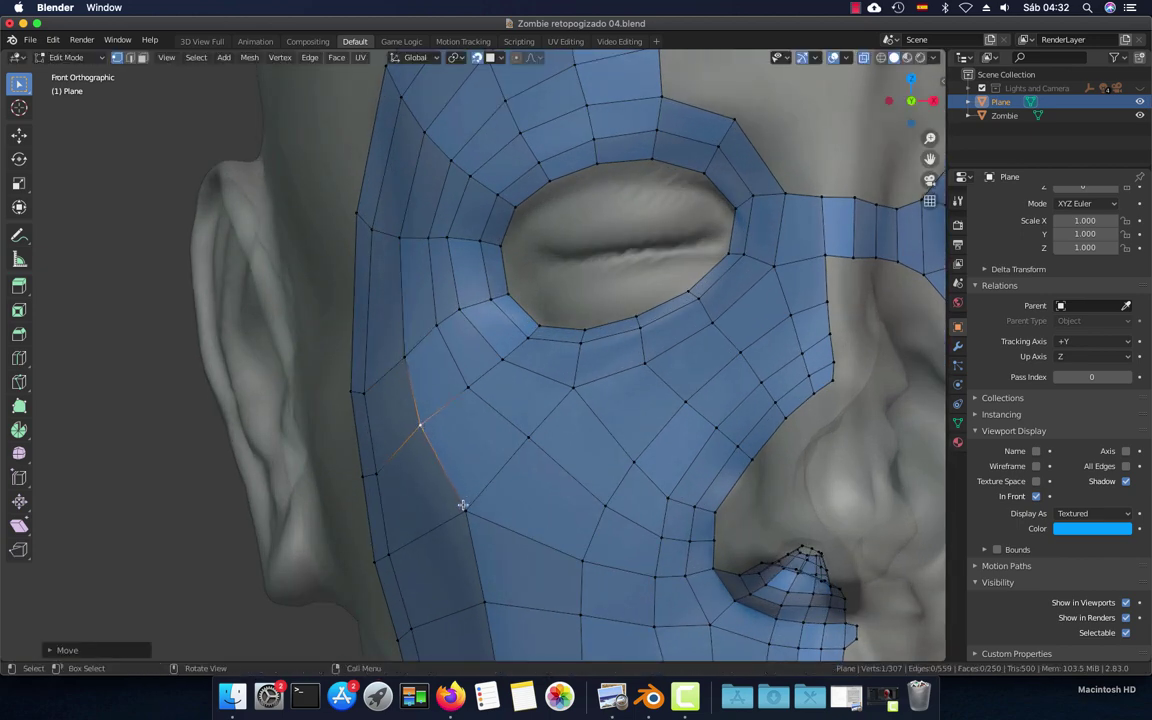
{"action": "left_click", "coordinate": [463, 505]}
{"action": "key", "text": "g"}
{"action": "left_click", "coordinate": [463, 530]}
{"action": "middle_click_drag", "start_coordinate": [463, 530], "coordinate": [483, 398], "text": "shift"}
{"action": "left_click", "coordinate": [482, 388]}
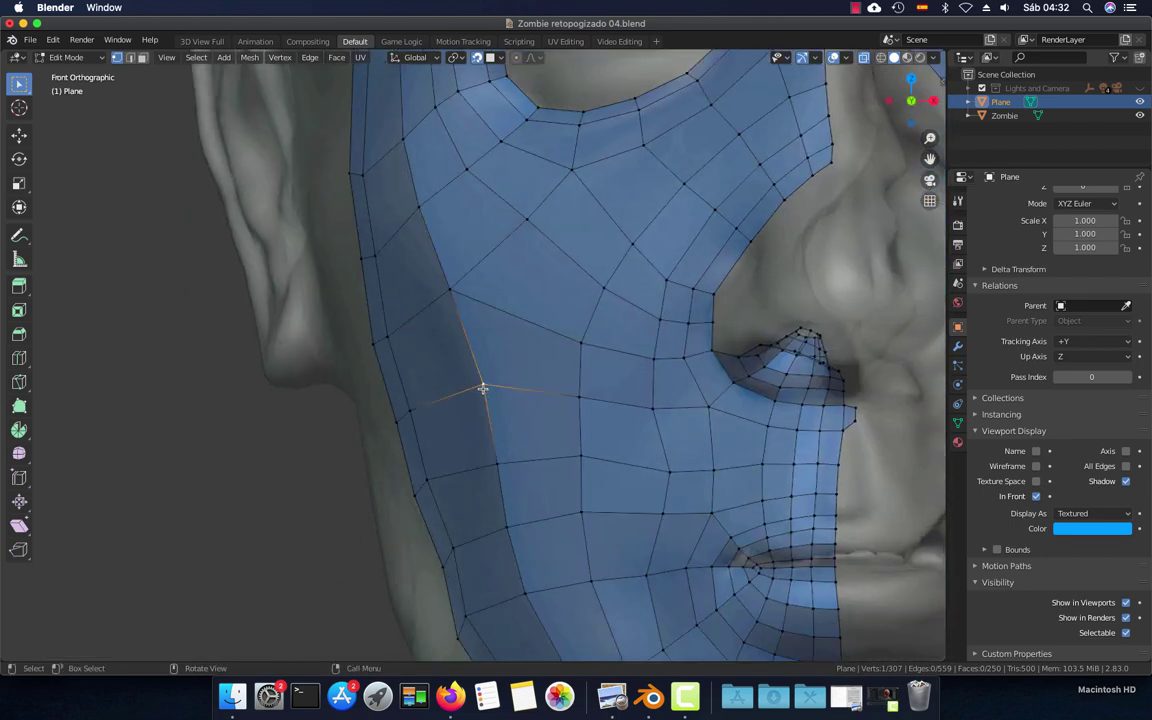
{"action": "key", "text": "g"}
{"action": "left_click", "coordinate": [480, 392]}
Place the lower cheek-edge vertex and the mid-cheek vertex
{"action": "left_click", "coordinate": [495, 456]}
{"action": "key", "text": "g"}
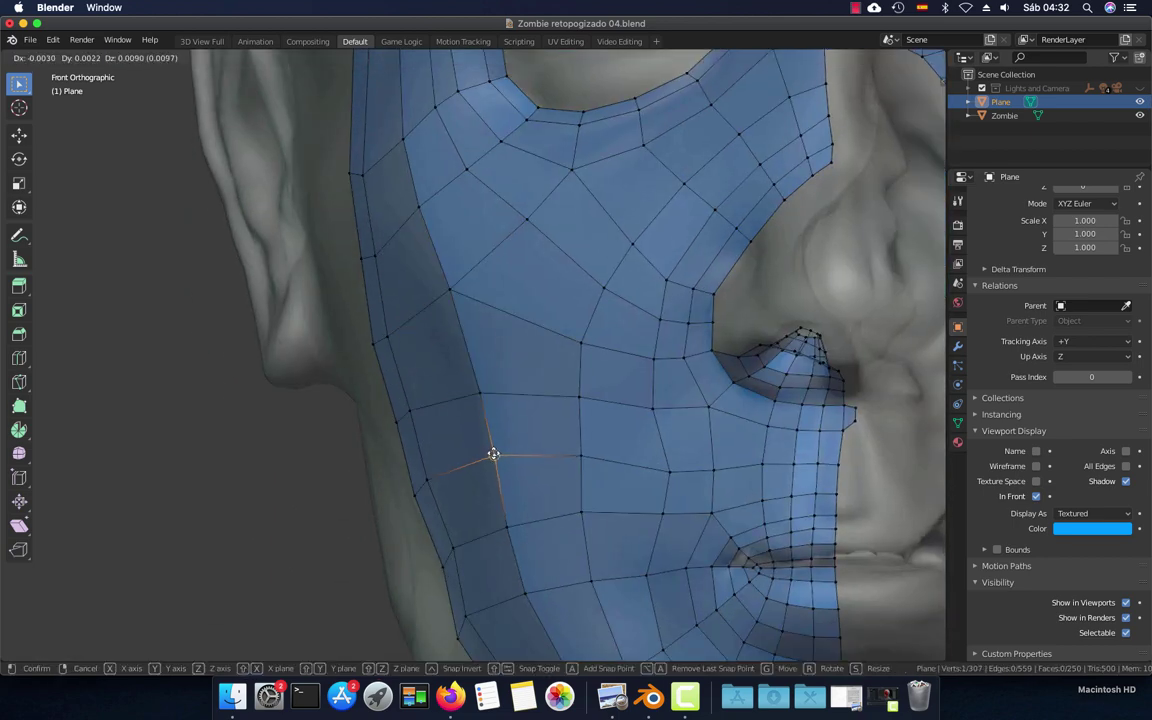
{"action": "left_click", "coordinate": [492, 460]}
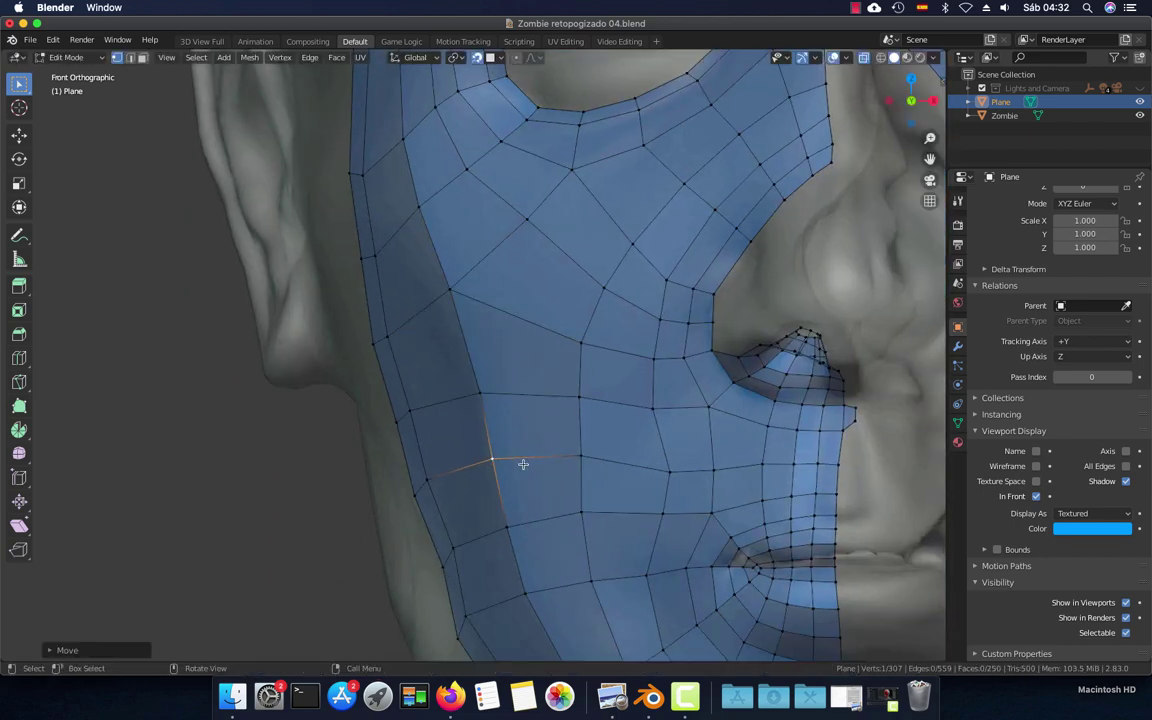
{"action": "left_click", "coordinate": [582, 455]}
{"action": "key", "text": "g"}
{"action": "left_click", "coordinate": [579, 451]}
Adjust a cheek vertex near the nose and one on the left cheek
{"action": "left_click", "coordinate": [578, 340]}
{"action": "key", "text": "g"}
{"action": "left_click", "coordinate": [583, 350]}
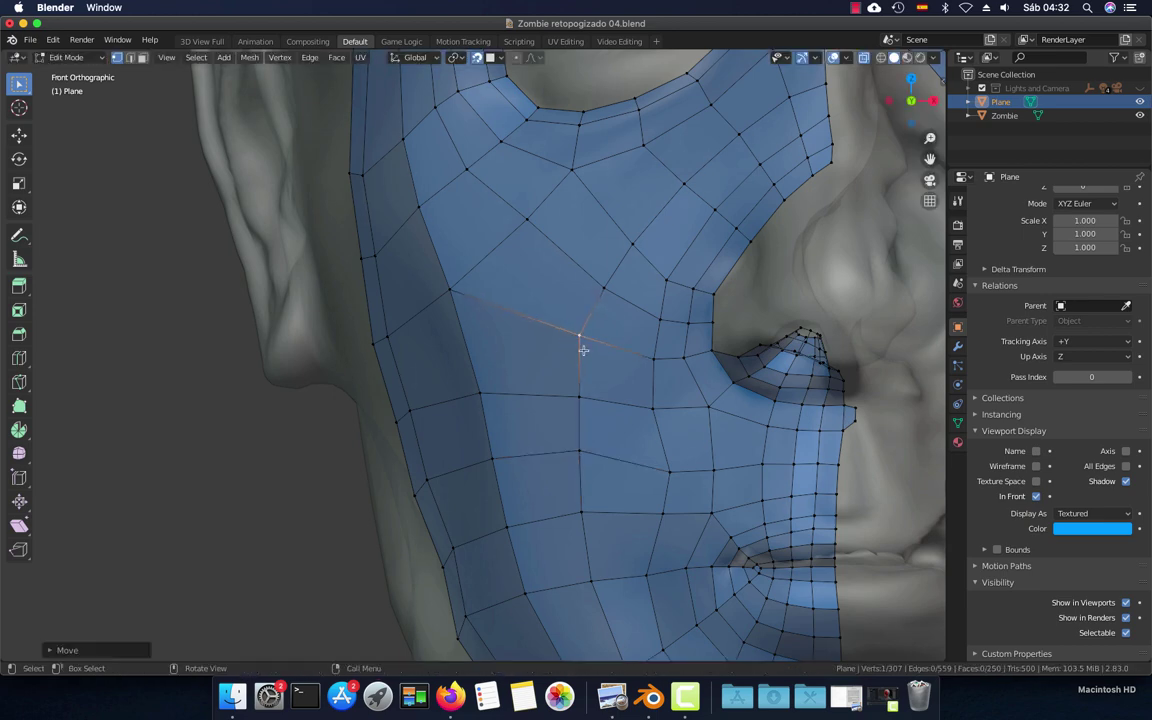
{"action": "scroll", "coordinate": [576, 390], "scroll_direction": "down", "scroll_amount": 4}
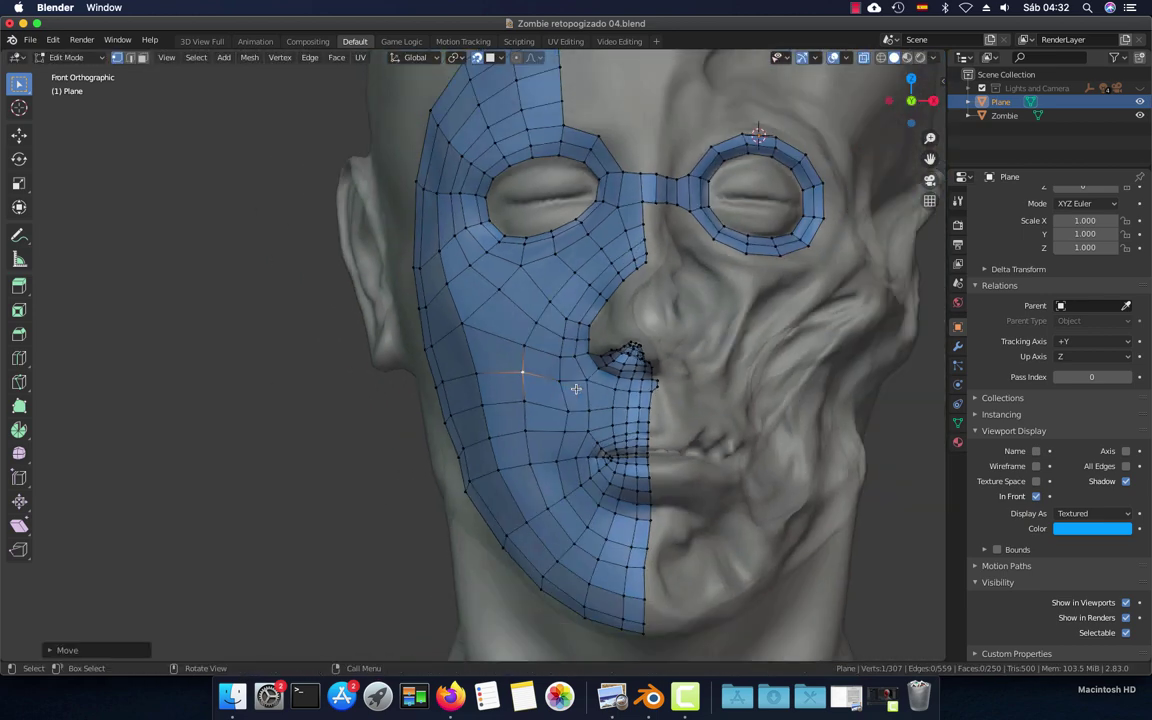
{"action": "left_click", "coordinate": [501, 291]}
{"action": "key", "text": "g"}
{"action": "left_click", "coordinate": [488, 296]}
{"action": "middle_click_drag", "start_coordinate": [516, 361], "coordinate": [622, 371]}
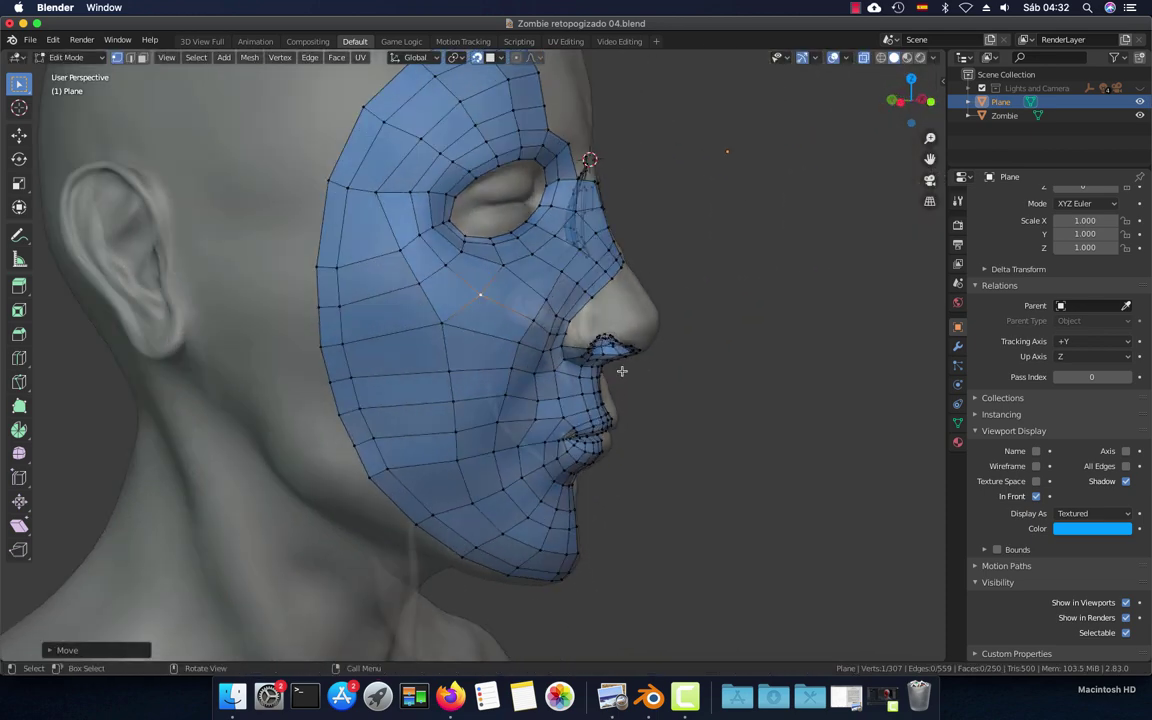
In exact side view, nudge the cheek vertices toward the ear and down the cheek
{"action": "key", "text": "ctrl+KP_3"}
{"action": "key", "text": "g"}
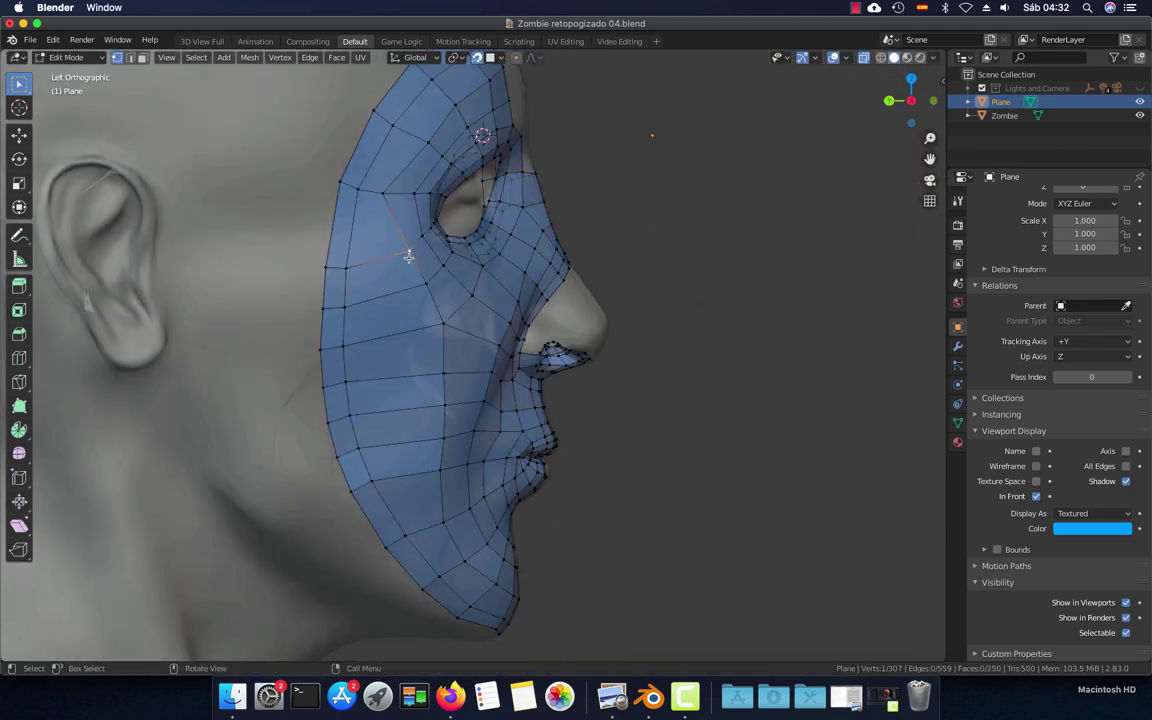
{"action": "left_click", "coordinate": [399, 257]}
{"action": "key", "text": "g"}
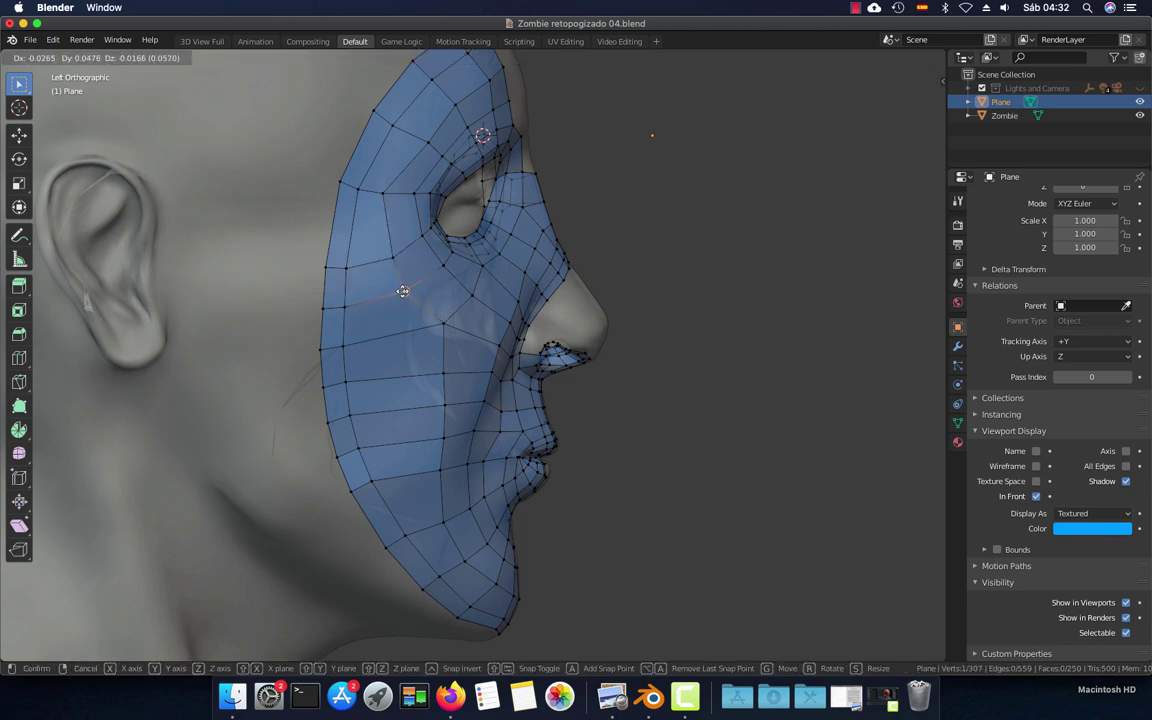
{"action": "left_click", "coordinate": [398, 328]}
{"action": "key", "text": "g"}
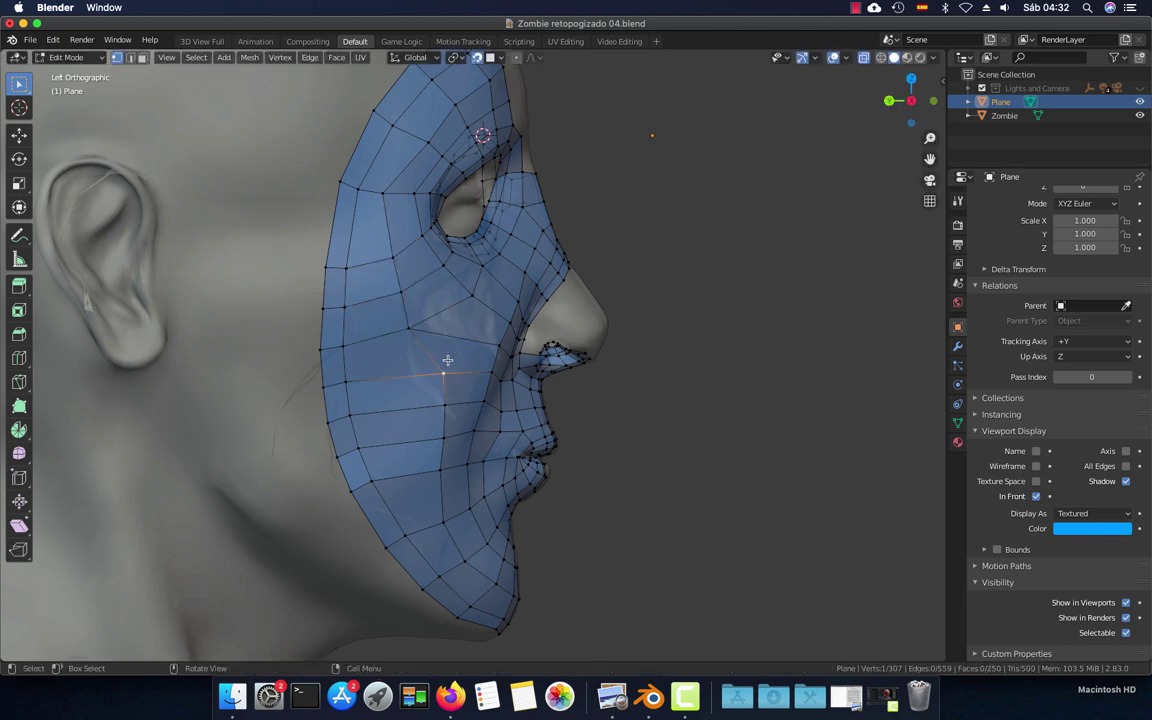
{"action": "left_click", "coordinate": [445, 399]}
{"action": "key", "text": "g"}
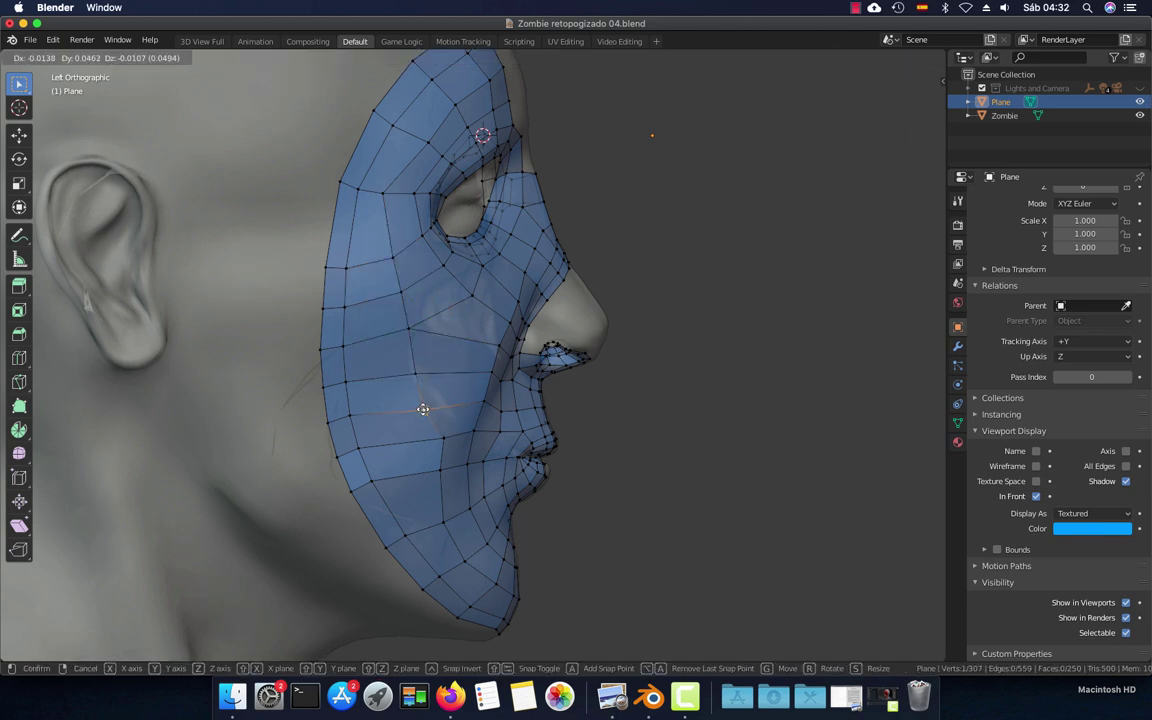
{"action": "right_click", "coordinate": [420, 405]}
{"action": "left_click", "coordinate": [420, 410]}
{"action": "key", "text": "g"}
{"action": "left_click", "coordinate": [423, 437]}
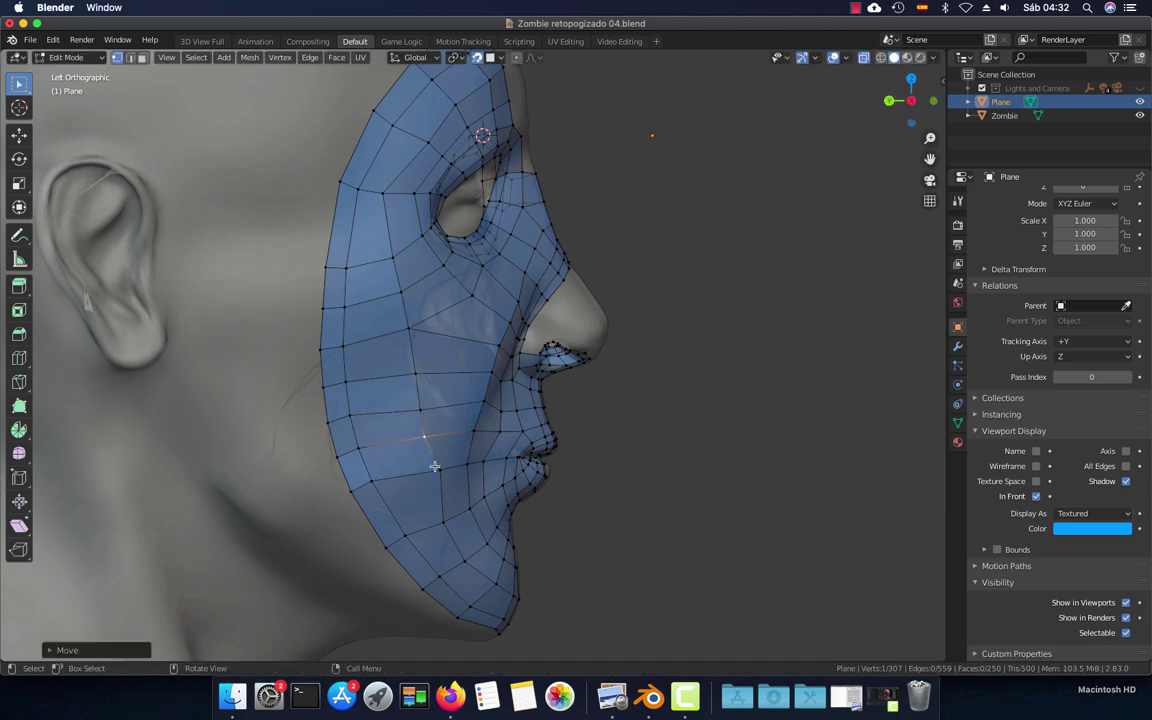
Settle the jaw-edge vertex onto the jaw outline
{"action": "key", "text": "g"}
{"action": "right_click", "coordinate": [420, 472]}
{"action": "left_click", "coordinate": [375, 481]}
{"action": "key", "text": "g"}
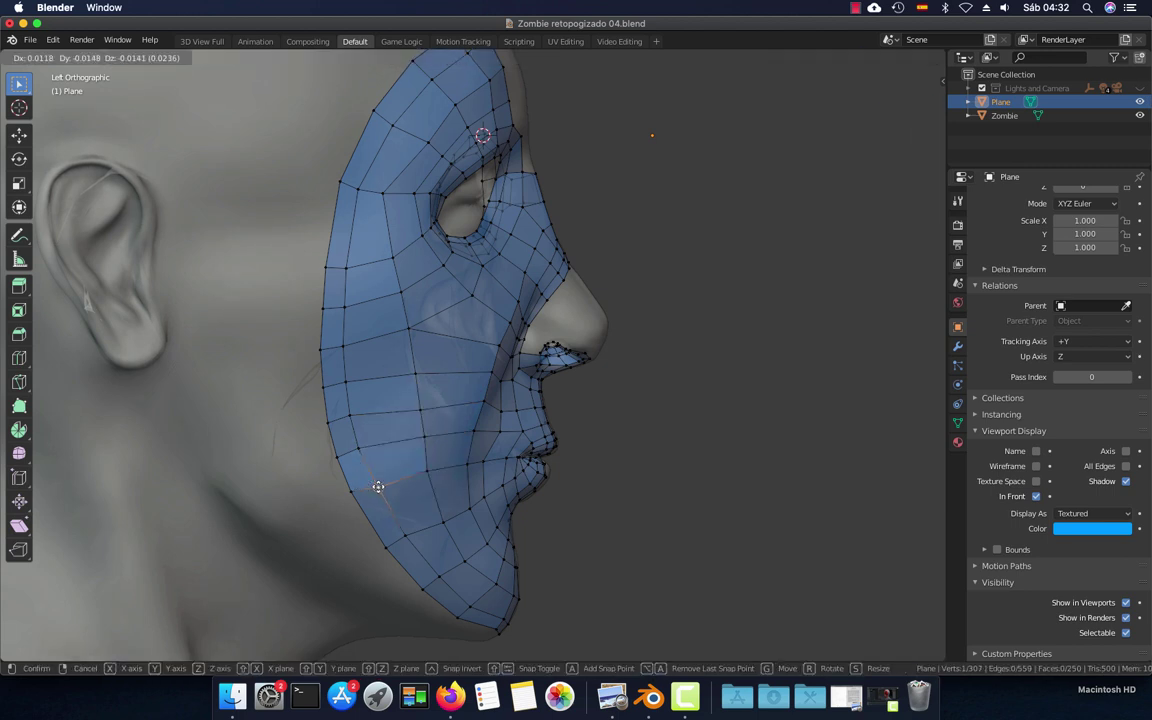
{"action": "left_click", "coordinate": [379, 487]}
{"action": "key", "text": "g"}
{"action": "left_click", "coordinate": [358, 508]}
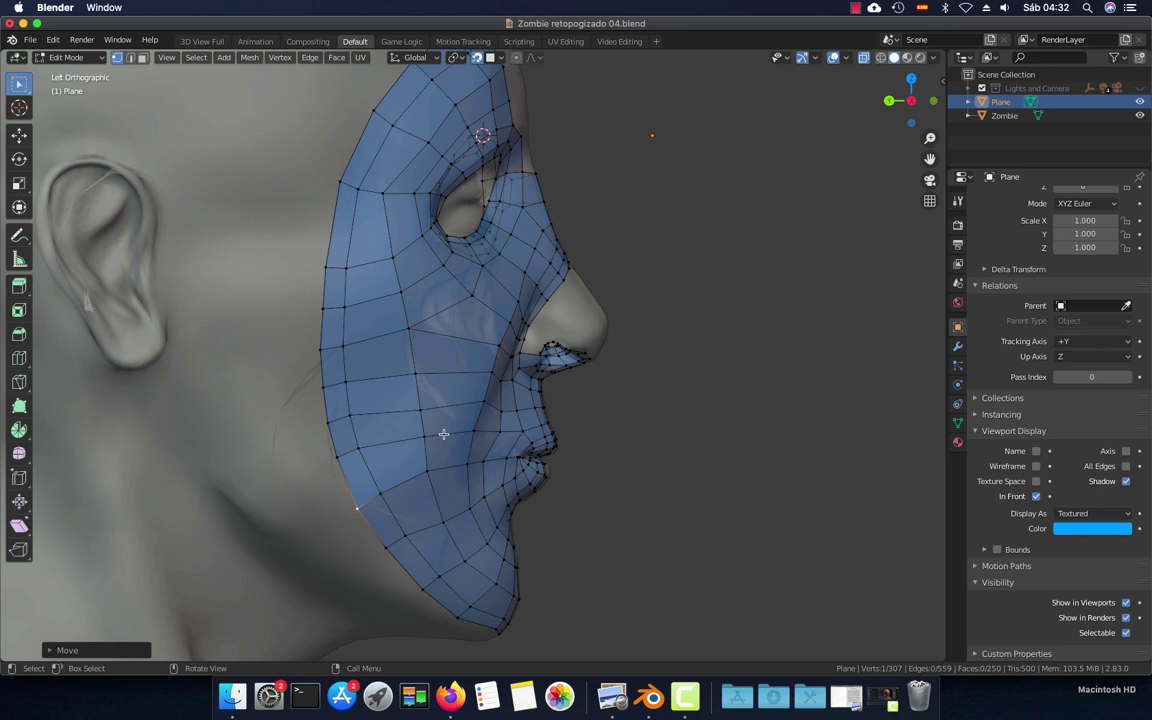
Move the upper temple vertex up toward the forehead onto the scalp
{"action": "left_click", "coordinate": [384, 194]}
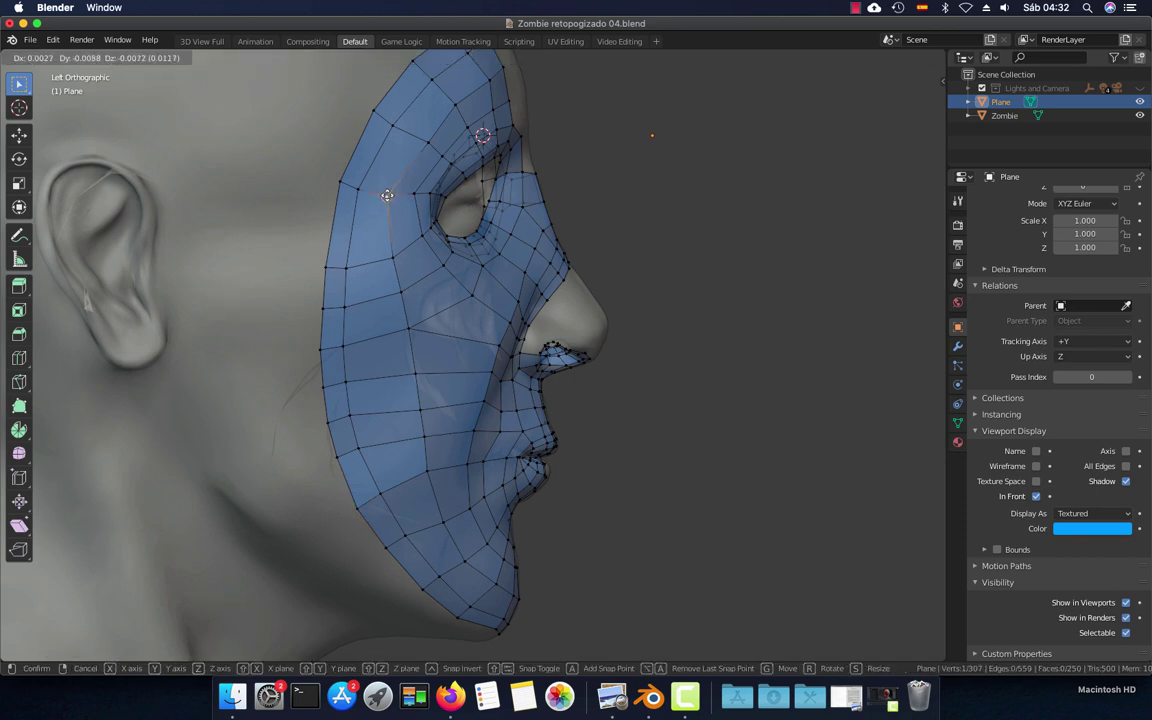
{"action": "scroll", "coordinate": [401, 200], "scroll_direction": "up", "scroll_amount": 3, "text": "shift"}
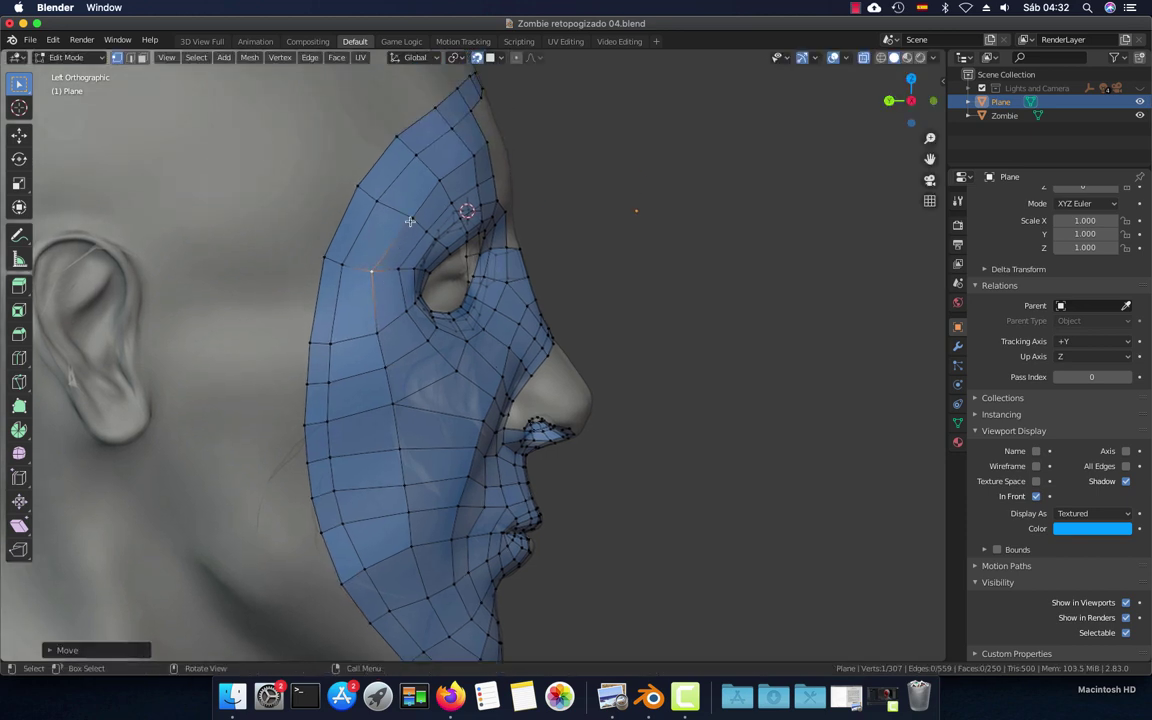
{"action": "left_click", "coordinate": [440, 178]}
{"action": "key", "text": "g"}
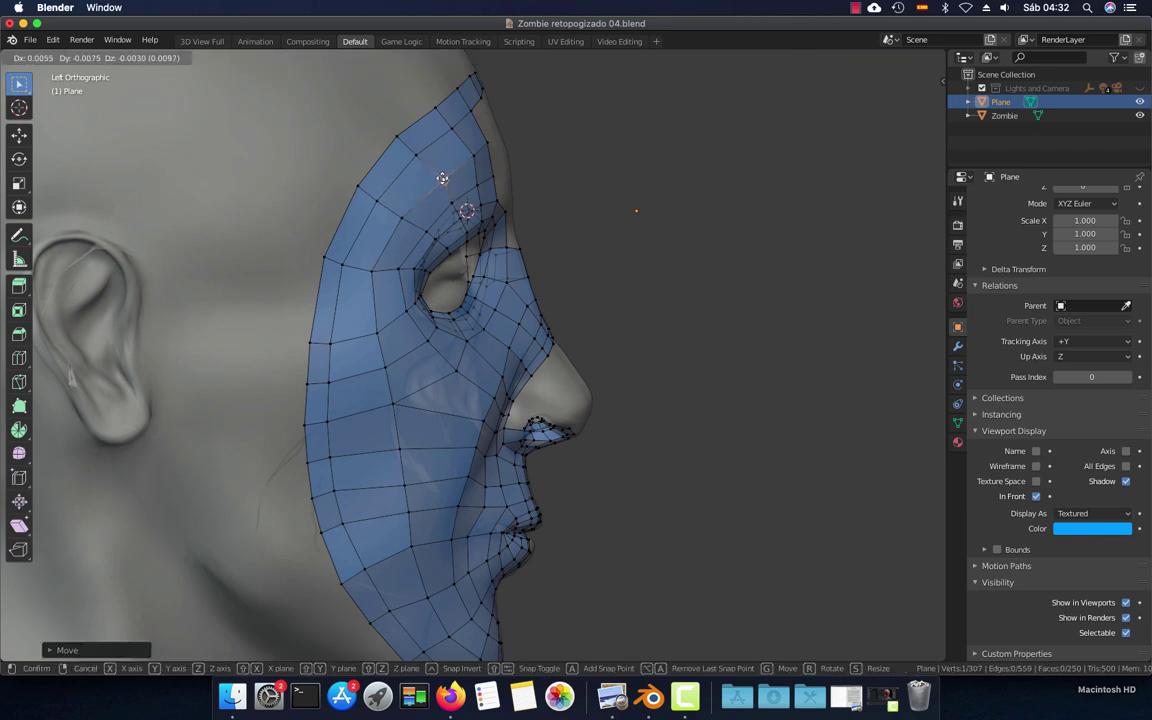
{"action": "left_click", "coordinate": [437, 176]}
{"action": "key", "text": "g"}
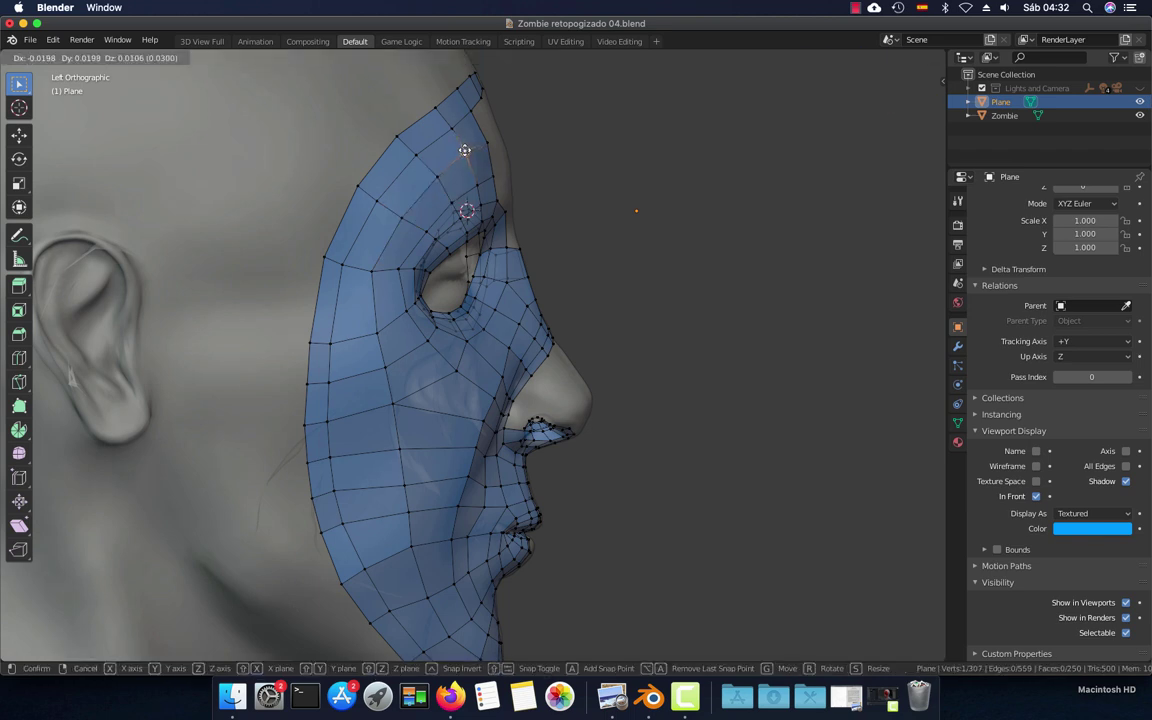
{"action": "left_click", "coordinate": [484, 146]}
In Front view, move the strip's neighbouring top vertex toward the head's centre line
{"action": "left_click", "coordinate": [485, 145]}
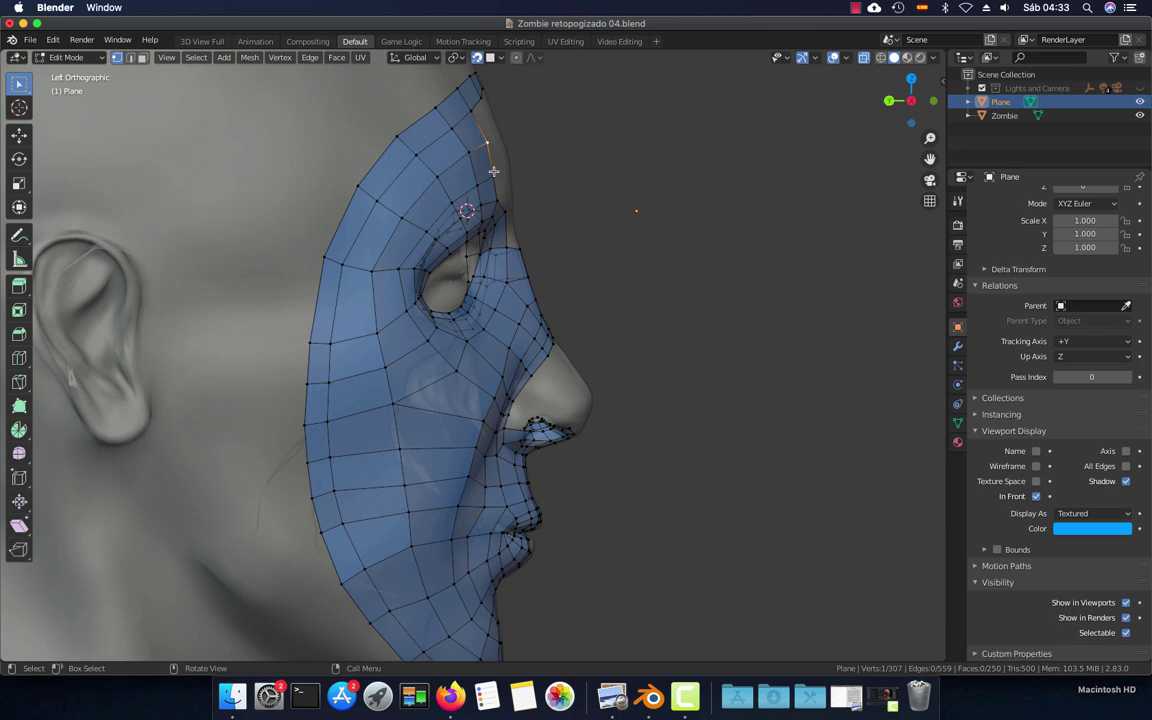
{"action": "key", "text": "KP_1"}
{"action": "key", "text": "g"}
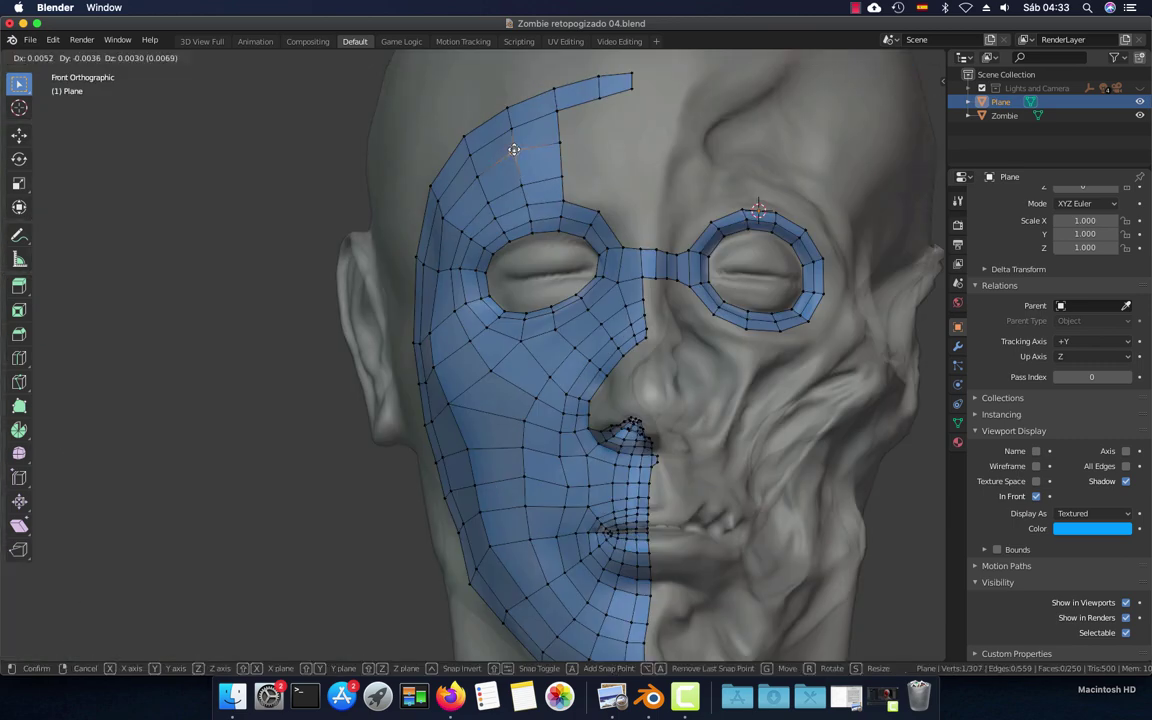
{"action": "left_click", "coordinate": [518, 148]}
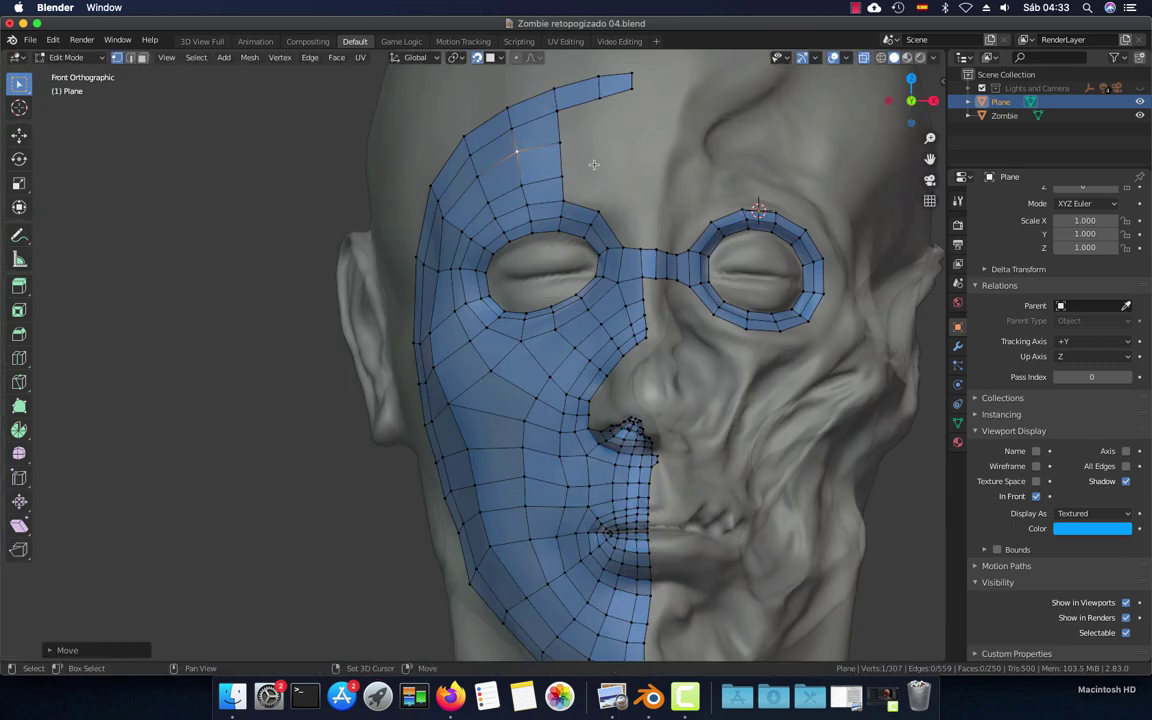
Extrude new vertices from the forehead strip's inner vertices toward the centre line
{"action": "scroll", "coordinate": [577, 167], "scroll_direction": "up", "scroll_amount": 3}
{"action": "left_click", "coordinate": [483, 200]}
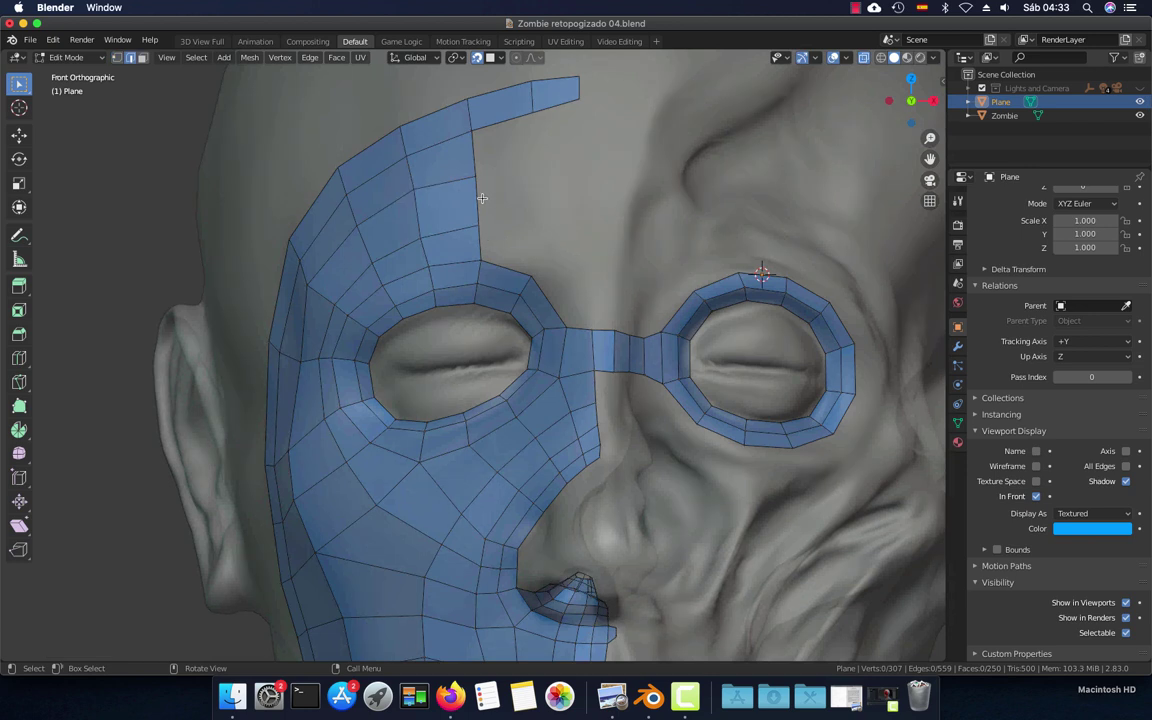
{"action": "key", "text": "1"}
{"action": "left_click", "coordinate": [477, 179]}
{"action": "right_click", "coordinate": [538, 163], "text": "ctrl"}
{"action": "left_click", "coordinate": [480, 224]}
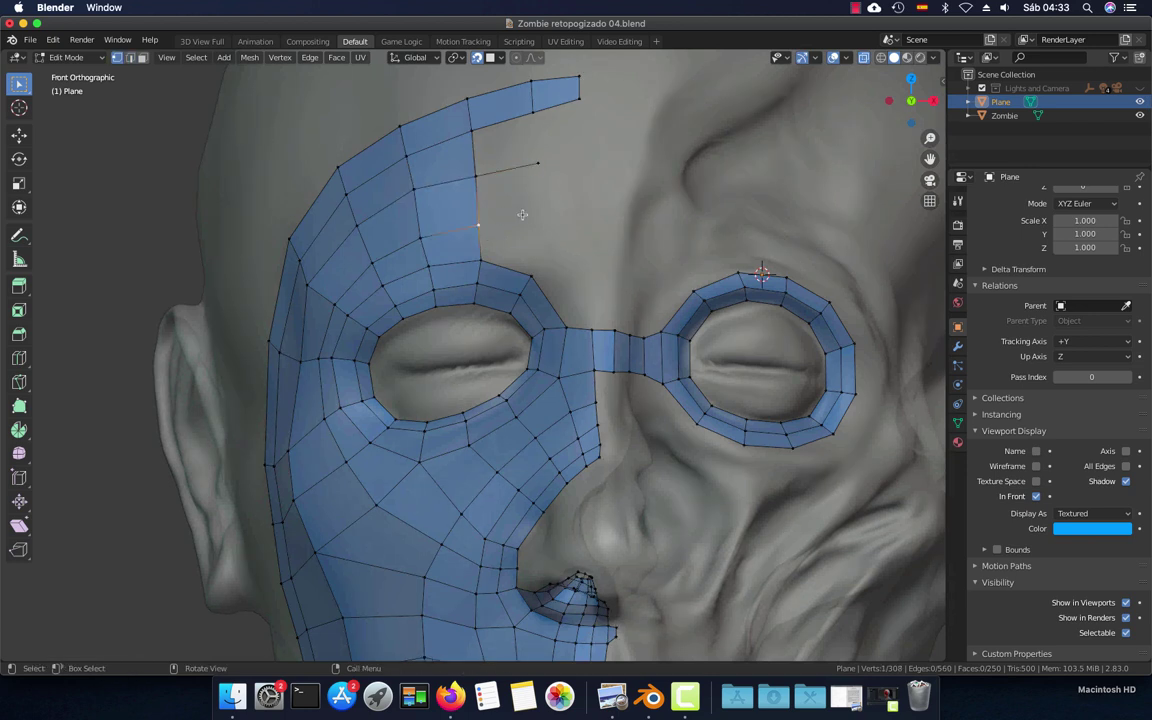
{"action": "right_click", "coordinate": [542, 220], "text": "ctrl"}
{"action": "left_click", "coordinate": [537, 164]}
{"action": "right_click", "coordinate": [581, 157], "text": "ctrl"}
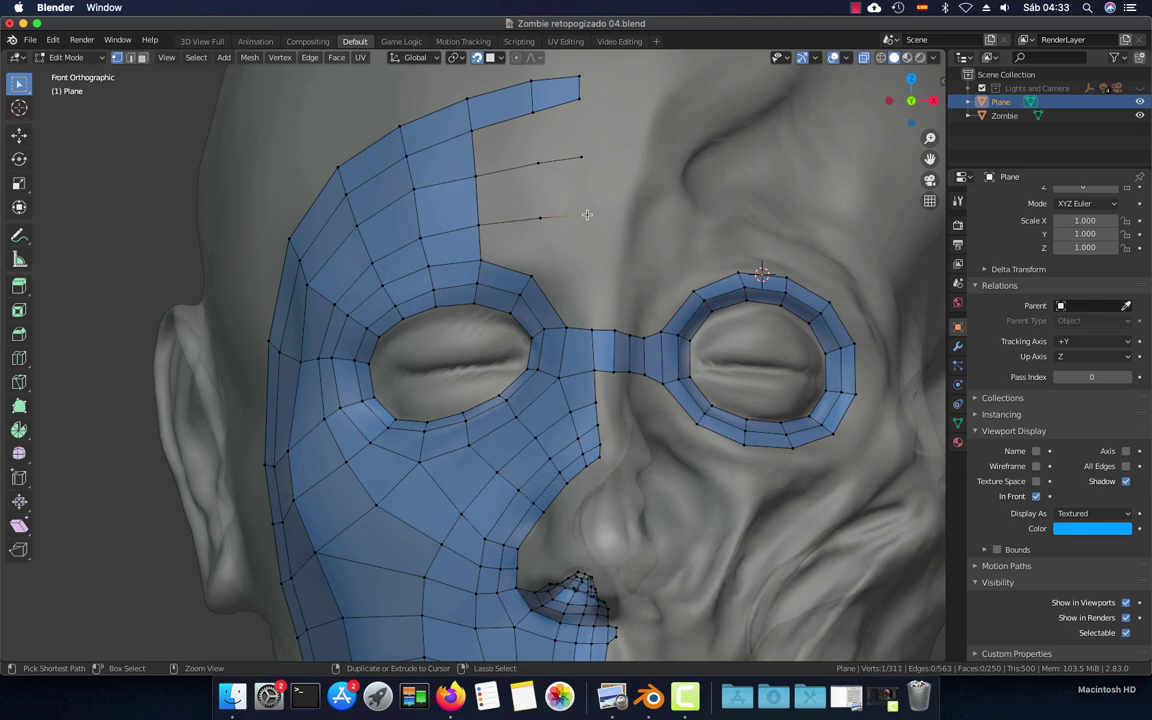
Fill quads between the strip's upper edge and the new edges down the forehead gap
{"action": "key", "text": "2"}
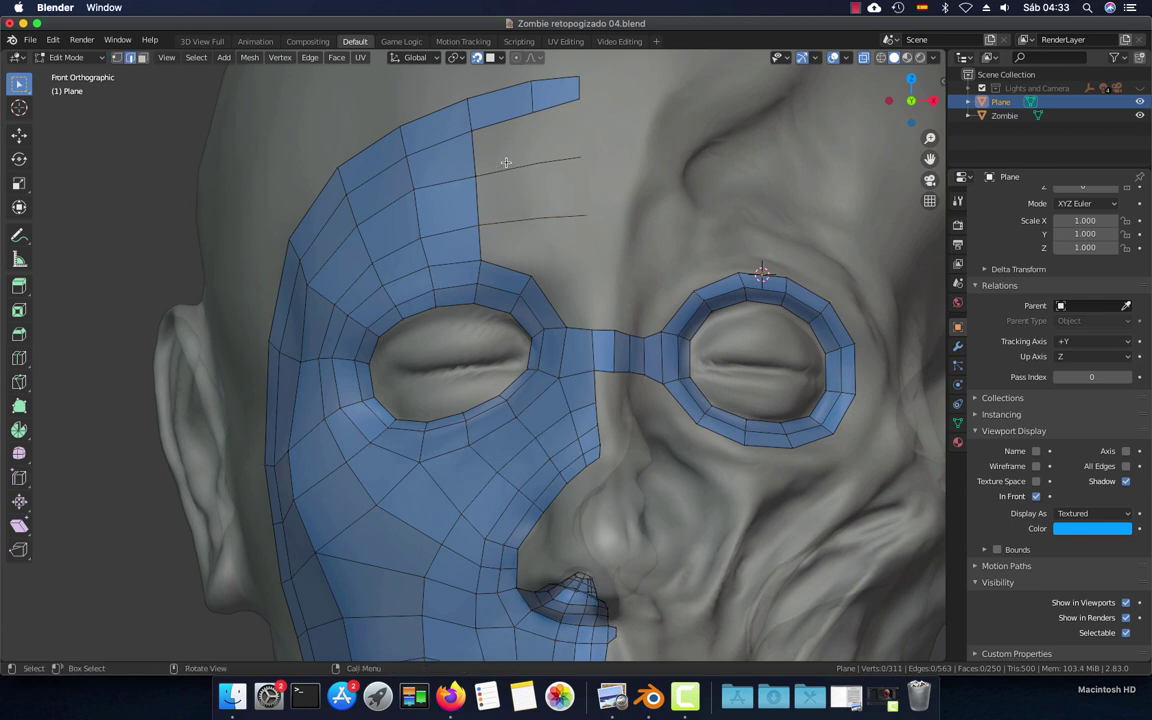
{"action": "left_click", "coordinate": [505, 169]}
{"action": "left_click", "coordinate": [507, 121], "text": "shift"}
{"action": "key", "text": "f"}
{"action": "key", "text": "f"}
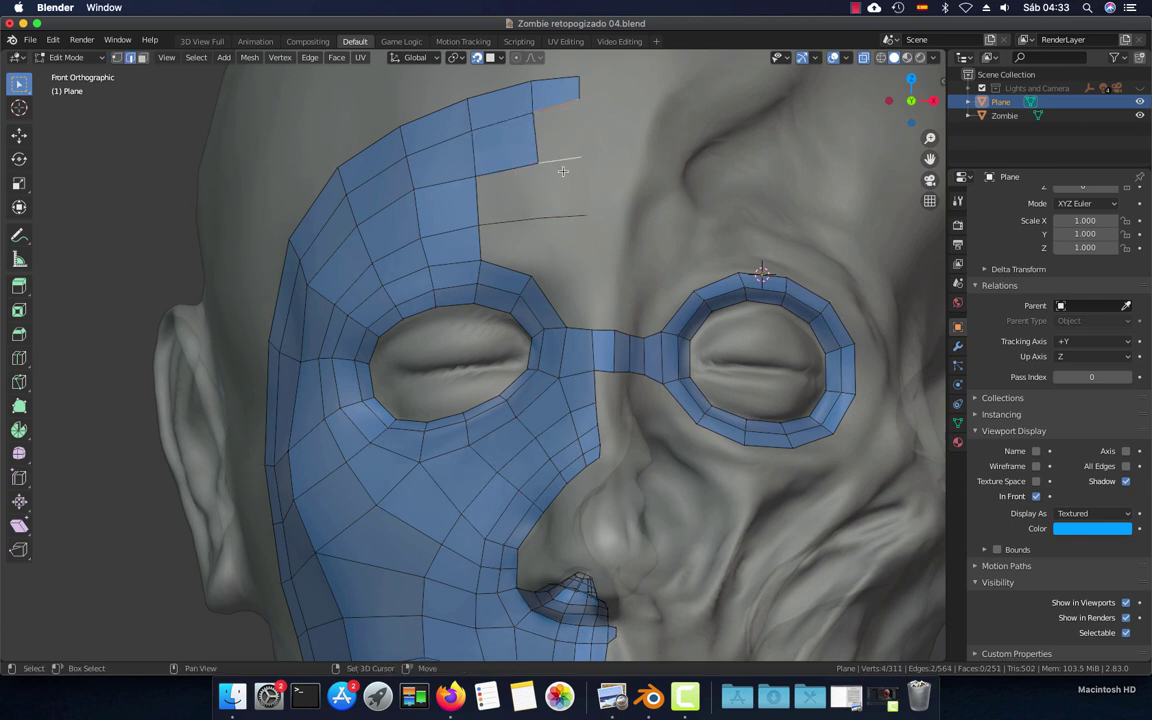
{"action": "key", "text": "f"}
{"action": "key", "text": "f"}
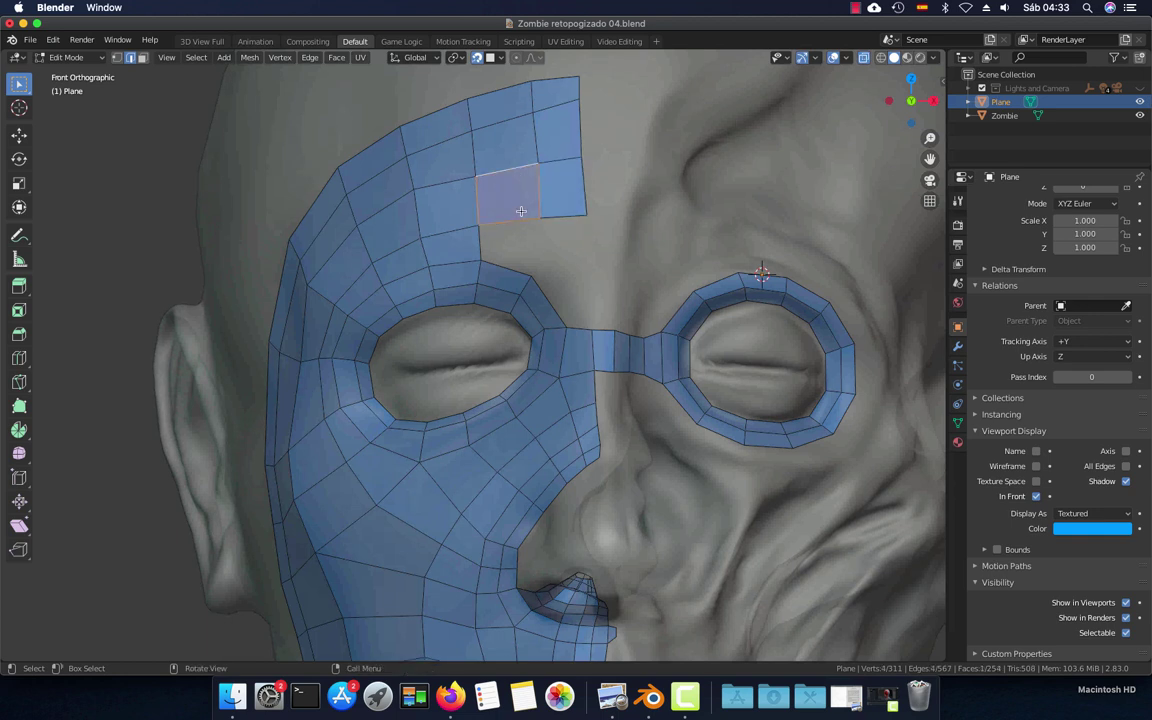
{"action": "key", "text": "f"}
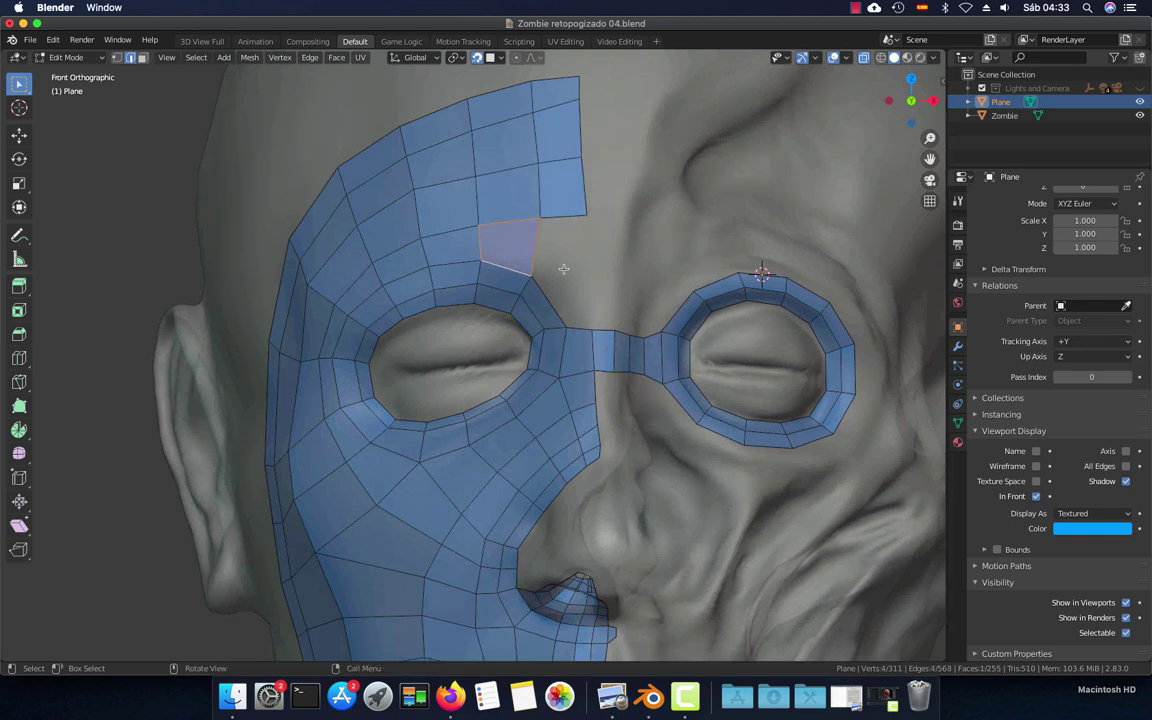
Add a vertex below the strip's corner and fill the last quad beside the eye ring
{"action": "key", "text": "1"}
{"action": "left_click", "coordinate": [533, 271]}
{"action": "right_click", "coordinate": [586, 268], "text": "ctrl"}
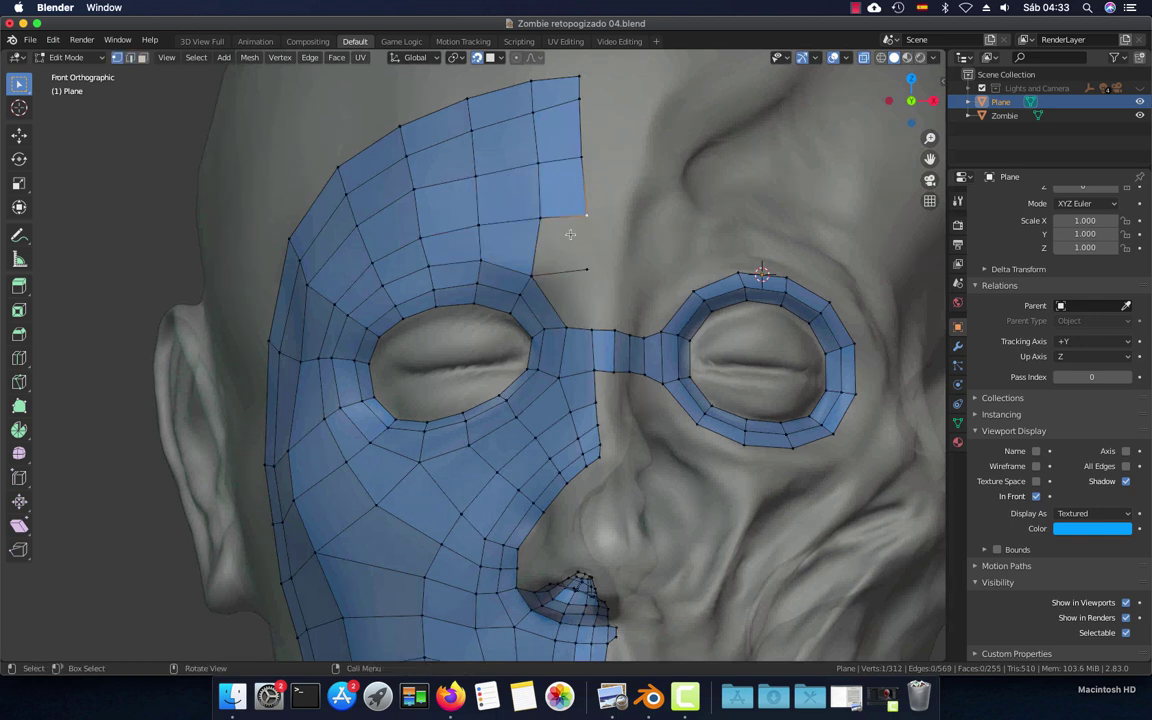
{"action": "key", "text": "f"}
{"action": "key", "text": "2"}
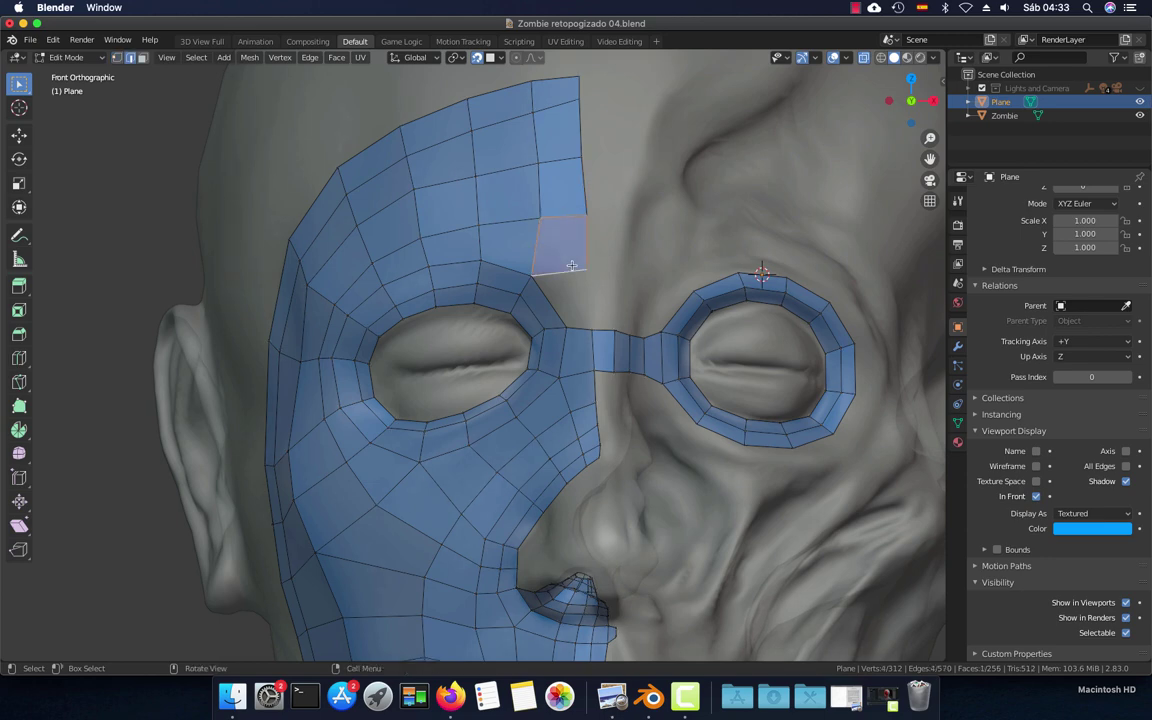
{"action": "key", "text": "f"}
{"action": "key", "text": "alt+a"}
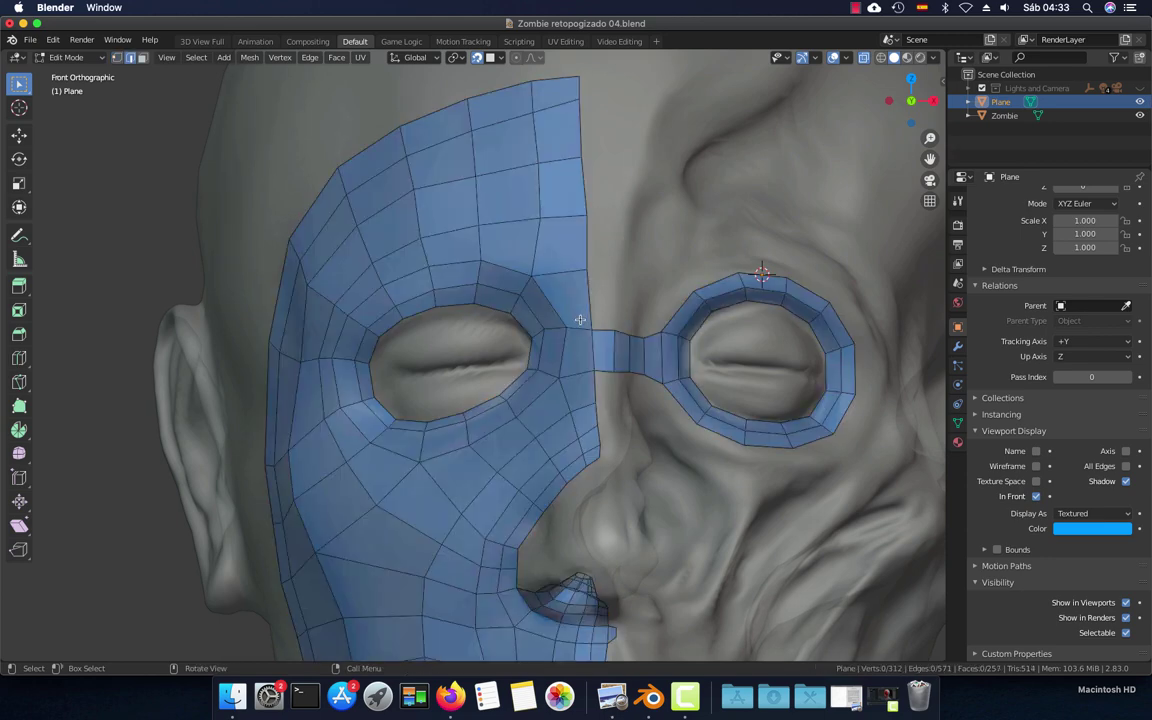
{"action": "scroll", "coordinate": [563, 372], "scroll_direction": "down", "scroll_amount": 5}
{"action": "middle_click_drag", "start_coordinate": [563, 372], "coordinate": [661, 391]}
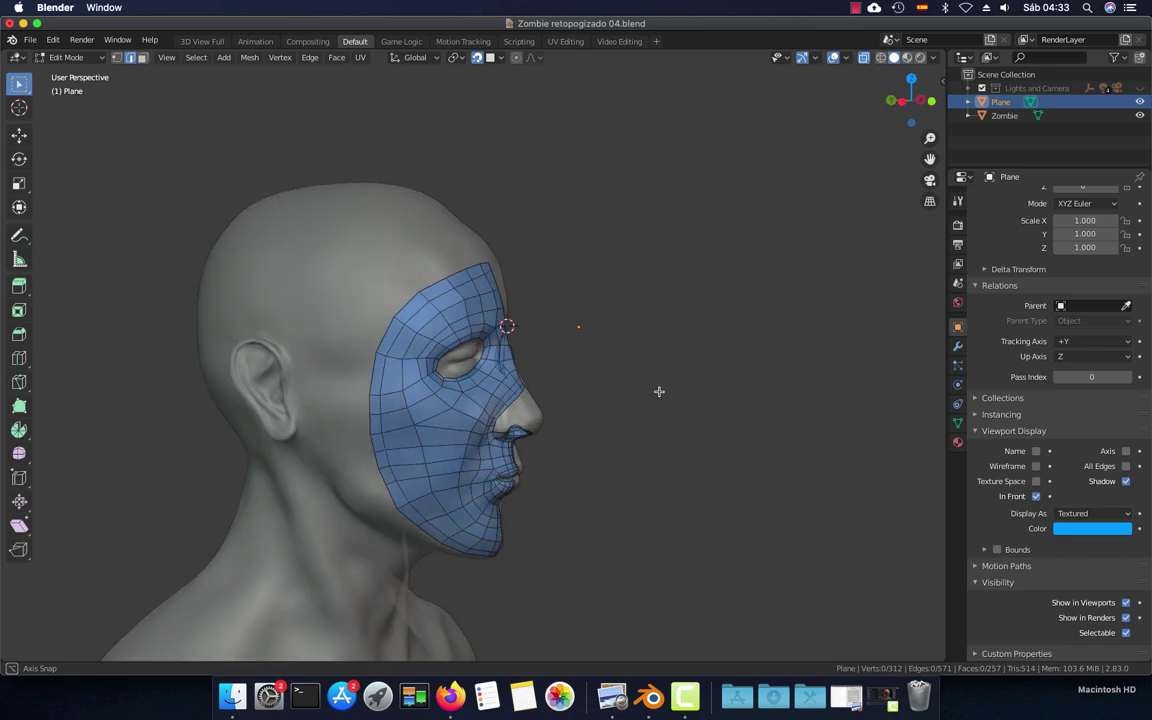
Extrude a long quad up from the top of the forehead strip along the centre line, checking it from front and side views
{"action": "mouse_move", "coordinate": [597, 419]}
{"action": "middle_mouse_down"}
{"action": "mouse_move", "coordinate": [620, 400]}
{"action": "mouse_move", "coordinate": [580, 380]}
{"action": "mouse_move", "coordinate": [681, 342]}
{"action": "mouse_move", "coordinate": [644, 343]}
{"action": "middle_mouse_up"}
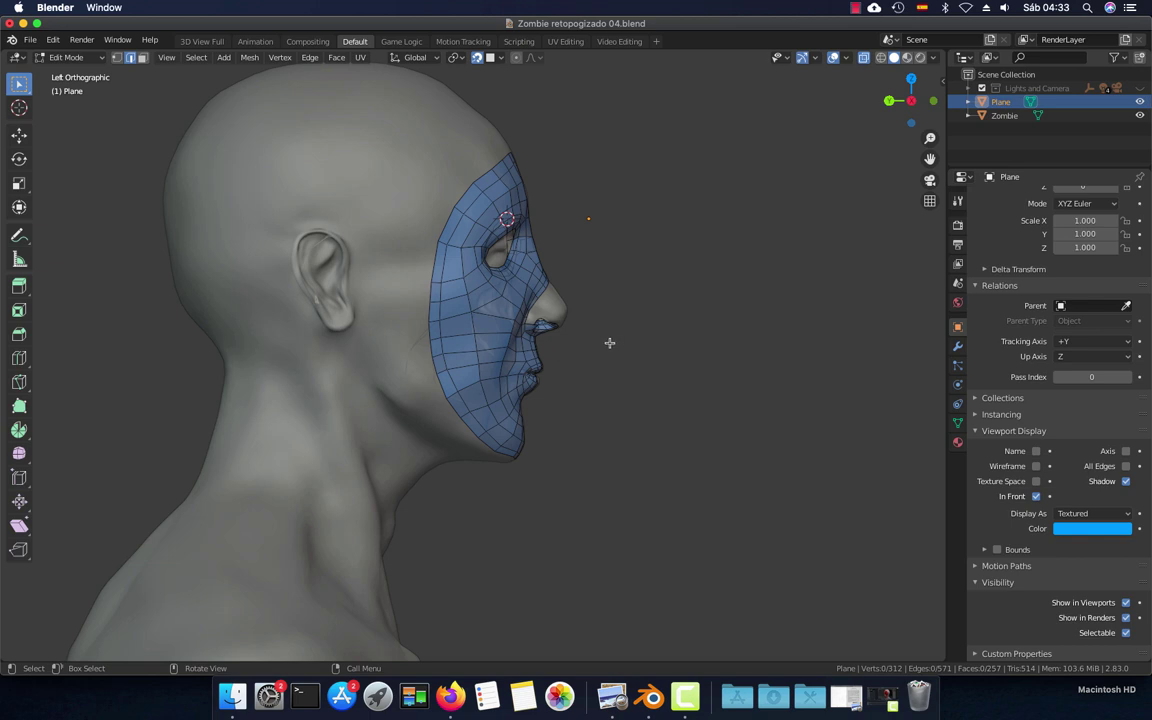
{"action": "scroll", "coordinate": [566, 364], "scroll_direction": "left", "scroll_amount": 5}
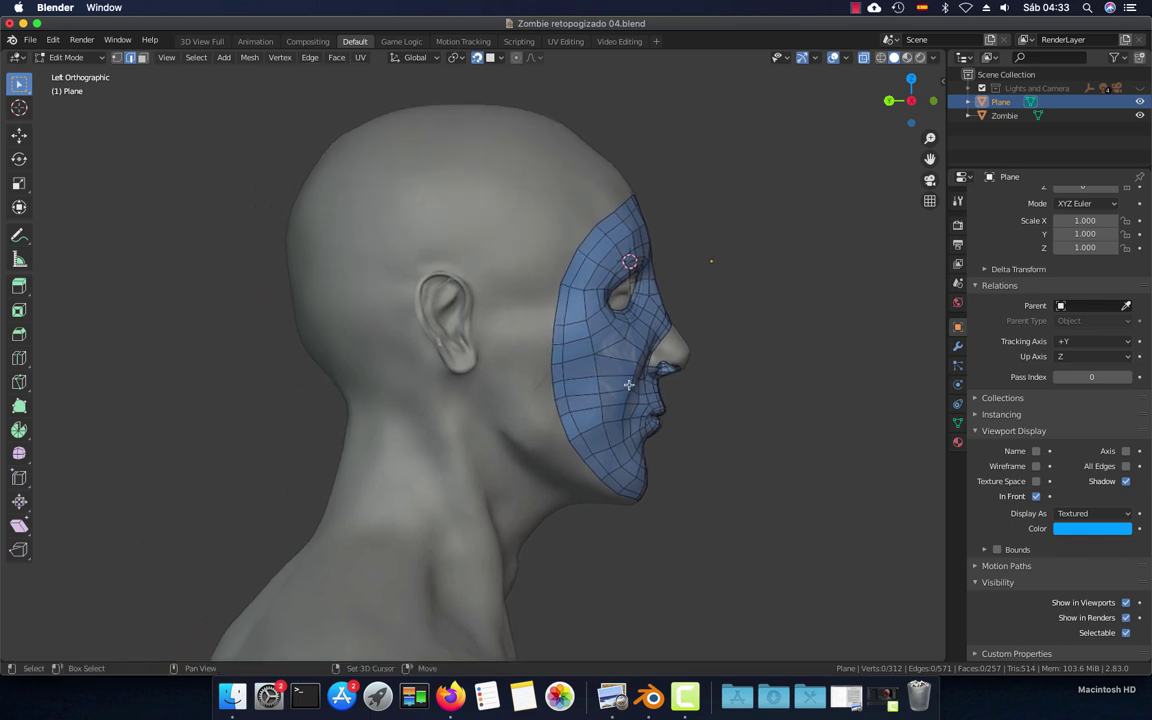
{"action": "scroll", "coordinate": [547, 322], "scroll_direction": "right", "scroll_amount": 2}
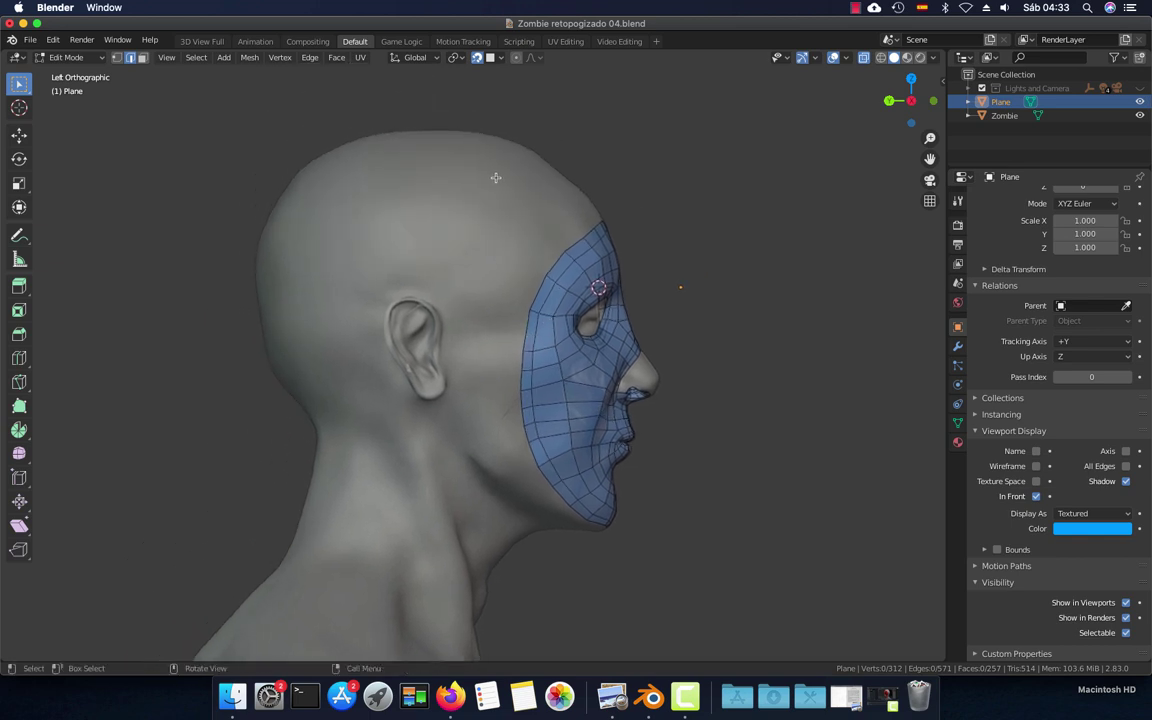
{"action": "key", "text": "KP_1"}
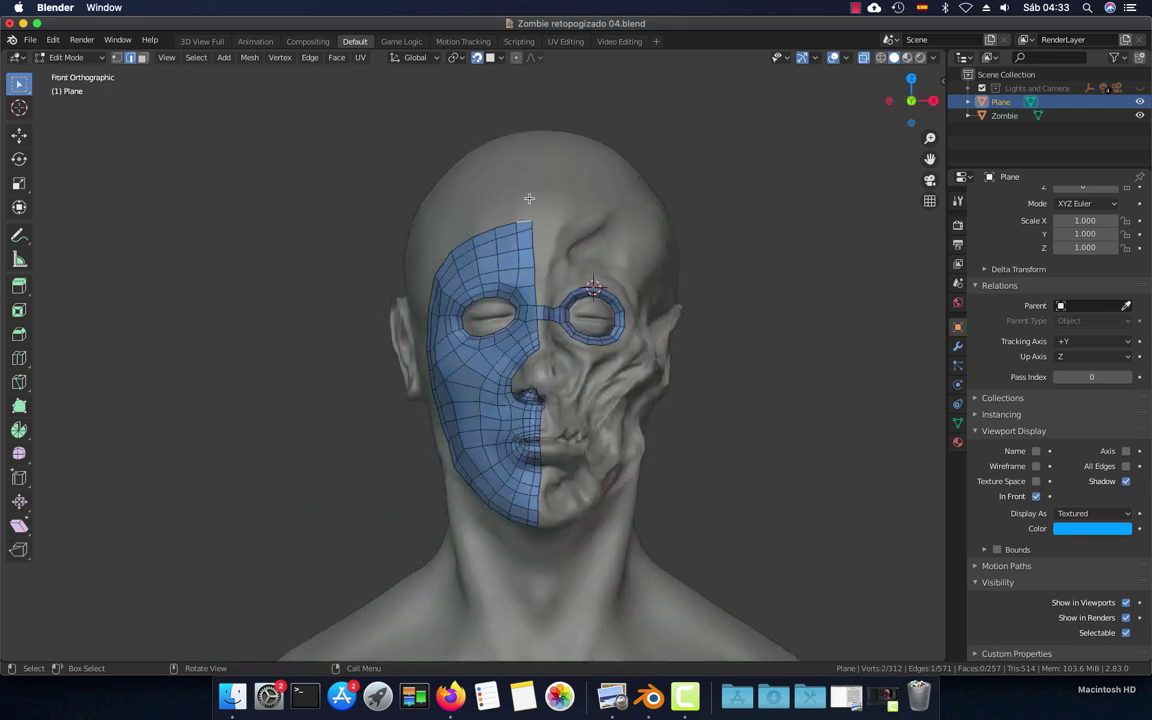
{"action": "right_click", "coordinate": [527, 163], "text": "ctrl"}
{"action": "key", "text": "KP_3"}
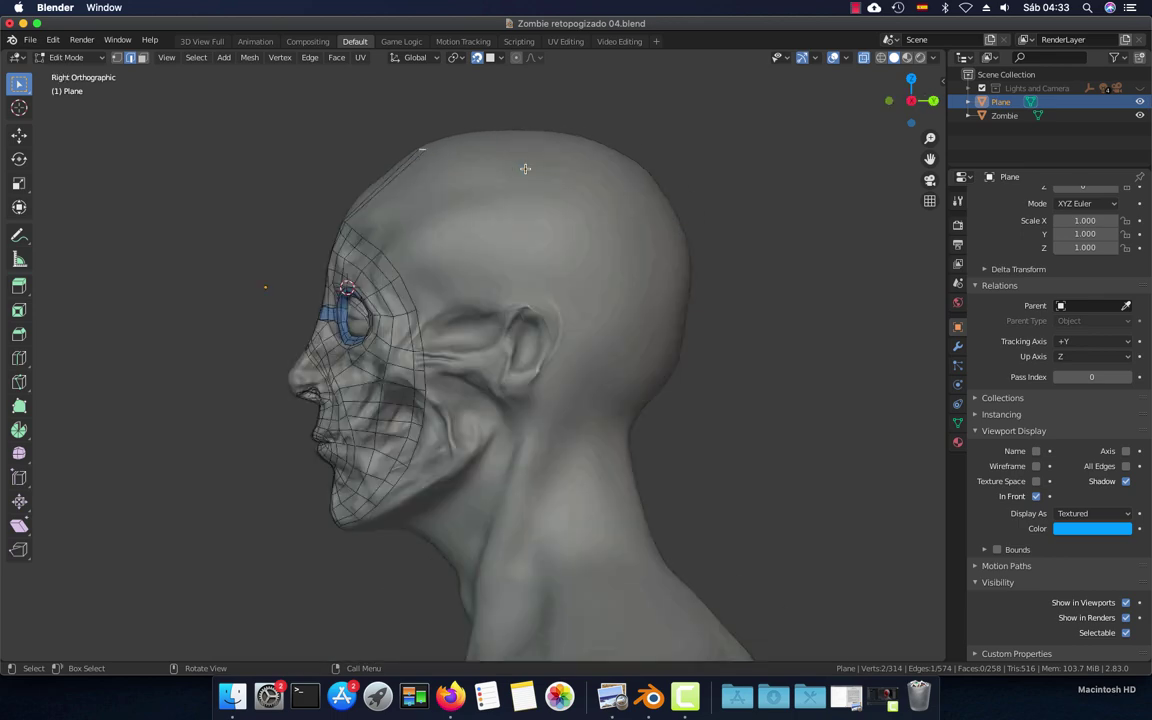
{"action": "key", "text": "ctrl+KP_3"}
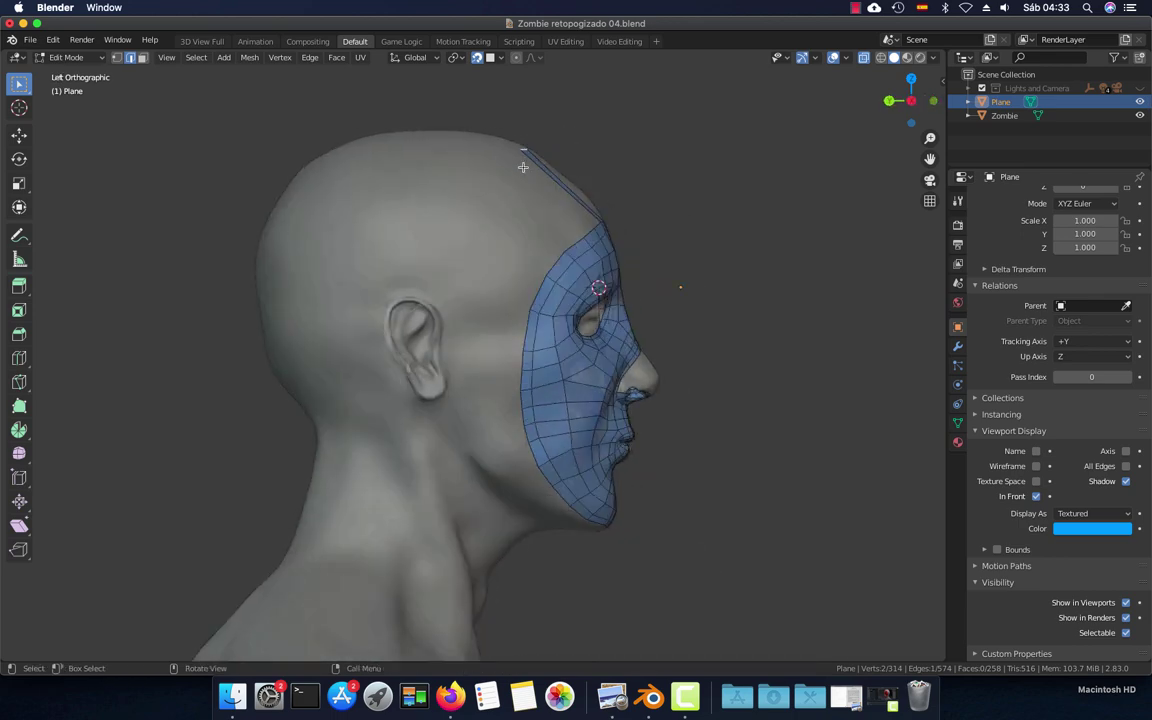
{"action": "middle_click_drag", "start_coordinate": [517, 163], "coordinate": [365, 278]}
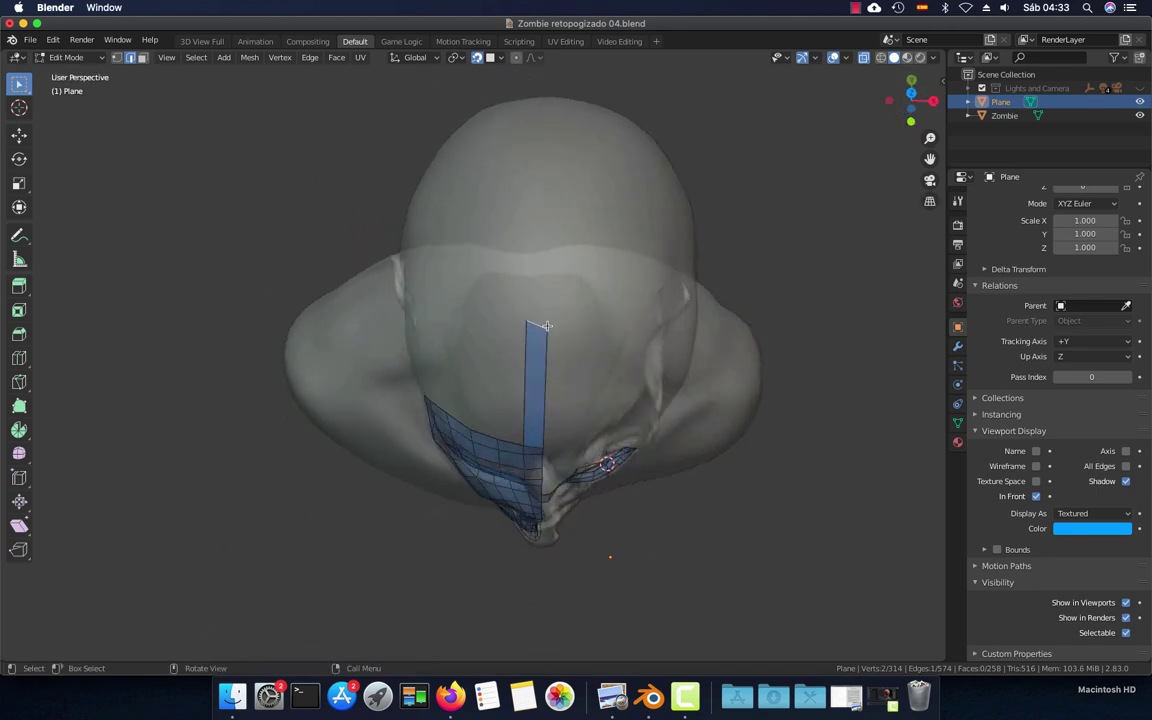
Extrude the strip over the crown, then down in front of the ear along the jaw to its corner
{"action": "right_click", "coordinate": [537, 287], "text": "ctrl"}
{"action": "key", "text": "ctrl+KP_3"}
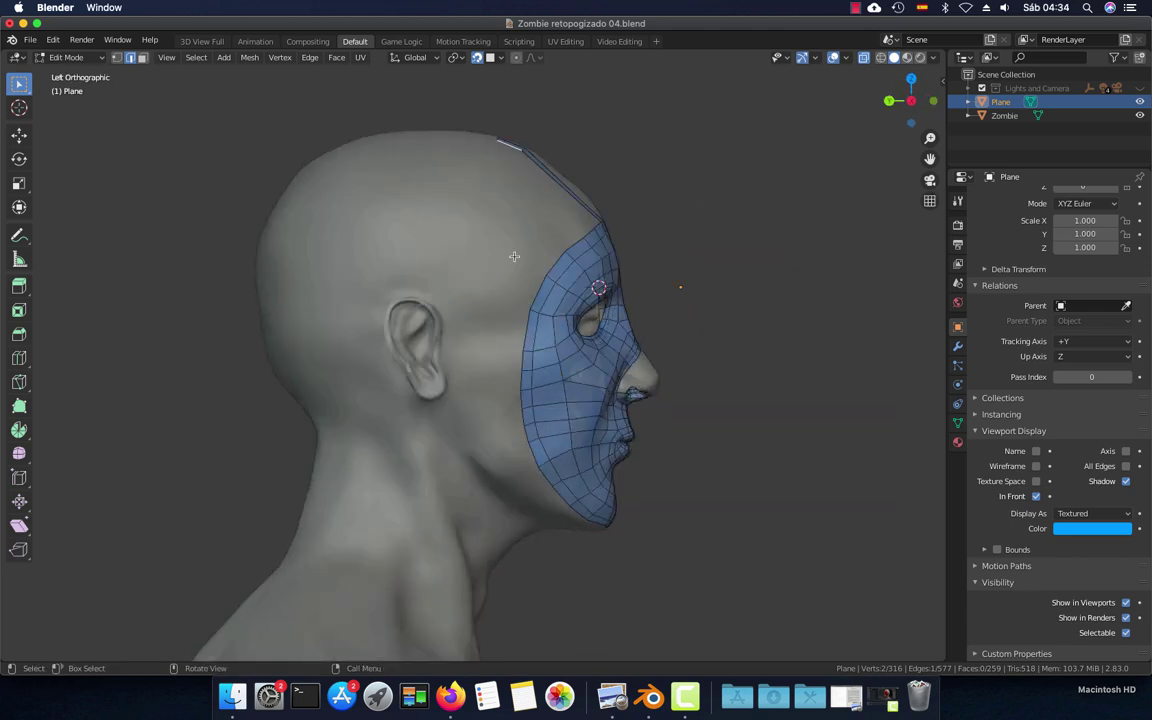
{"action": "right_click", "coordinate": [456, 302], "text": "ctrl"}
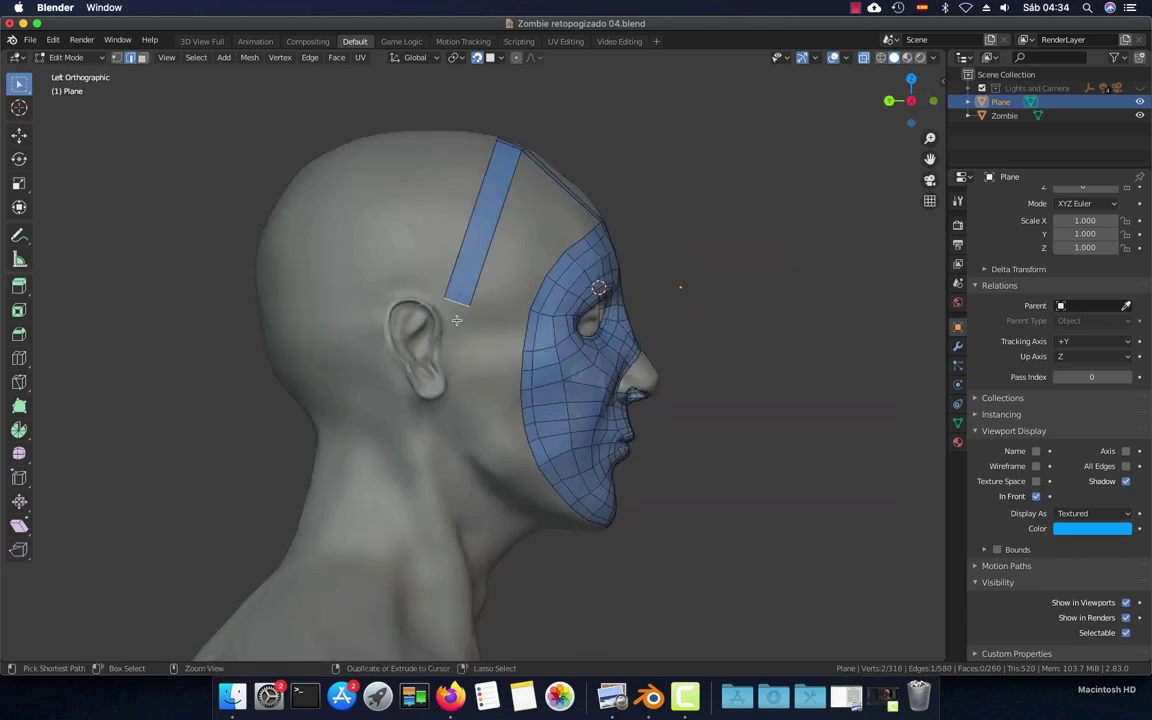
{"action": "right_click", "coordinate": [460, 387], "text": "ctrl"}
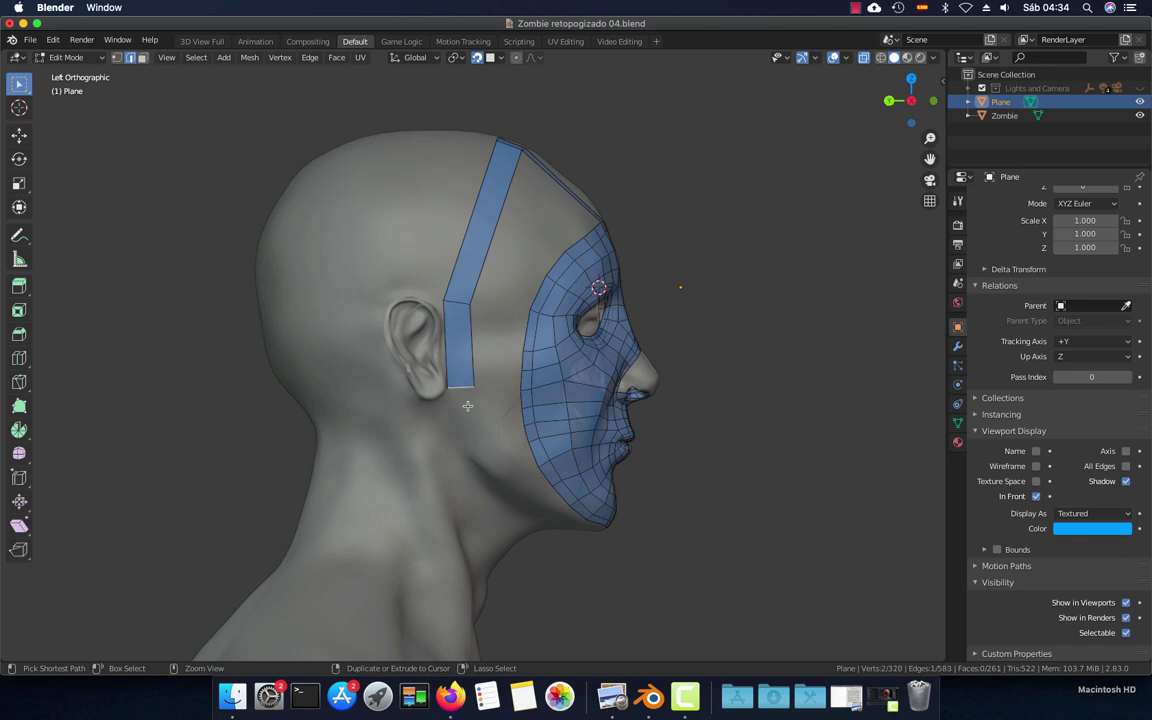
{"action": "right_click", "coordinate": [483, 458], "text": "ctrl"}
{"action": "right_click", "coordinate": [520, 492], "text": "ctrl"}
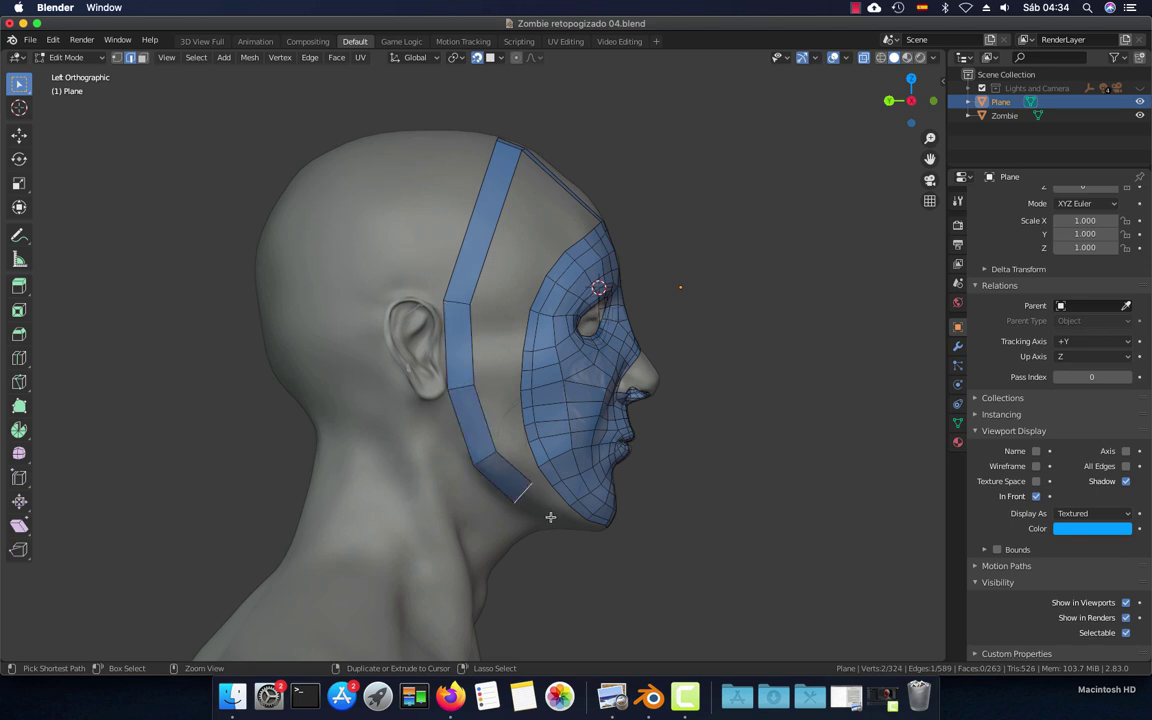
{"action": "right_click", "coordinate": [558, 520], "text": "ctrl"}
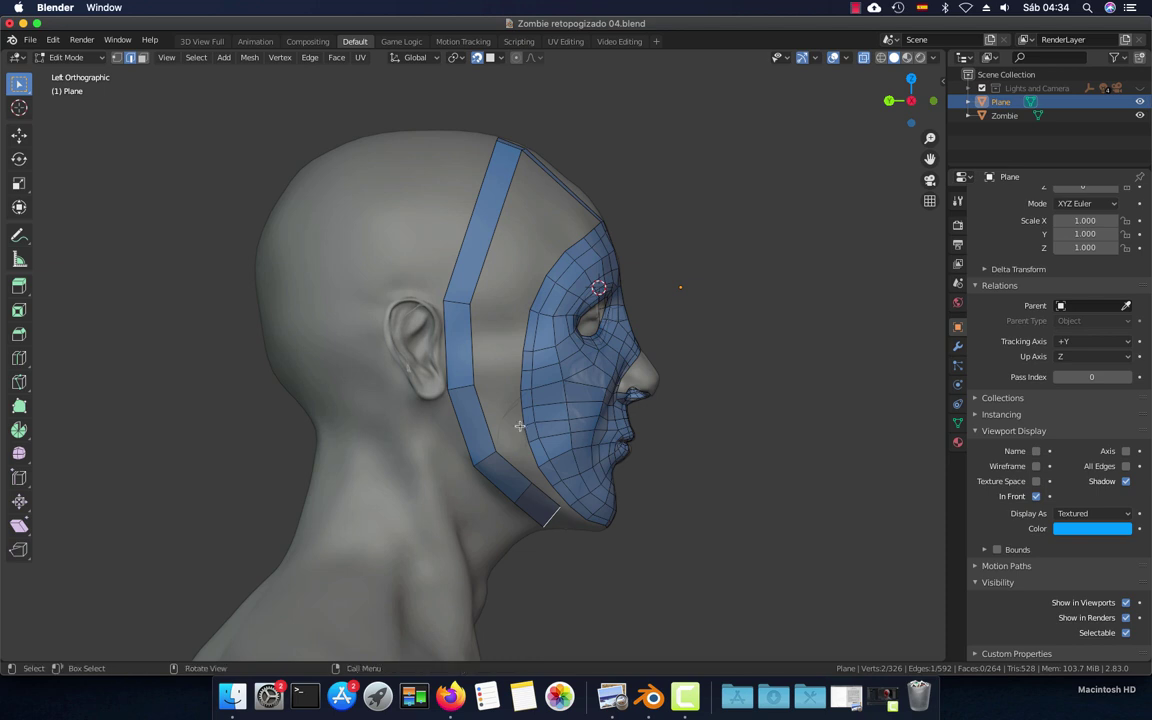
Add a loop cut across the side band just above the ear
{"action": "key", "text": "ctrl+r"}
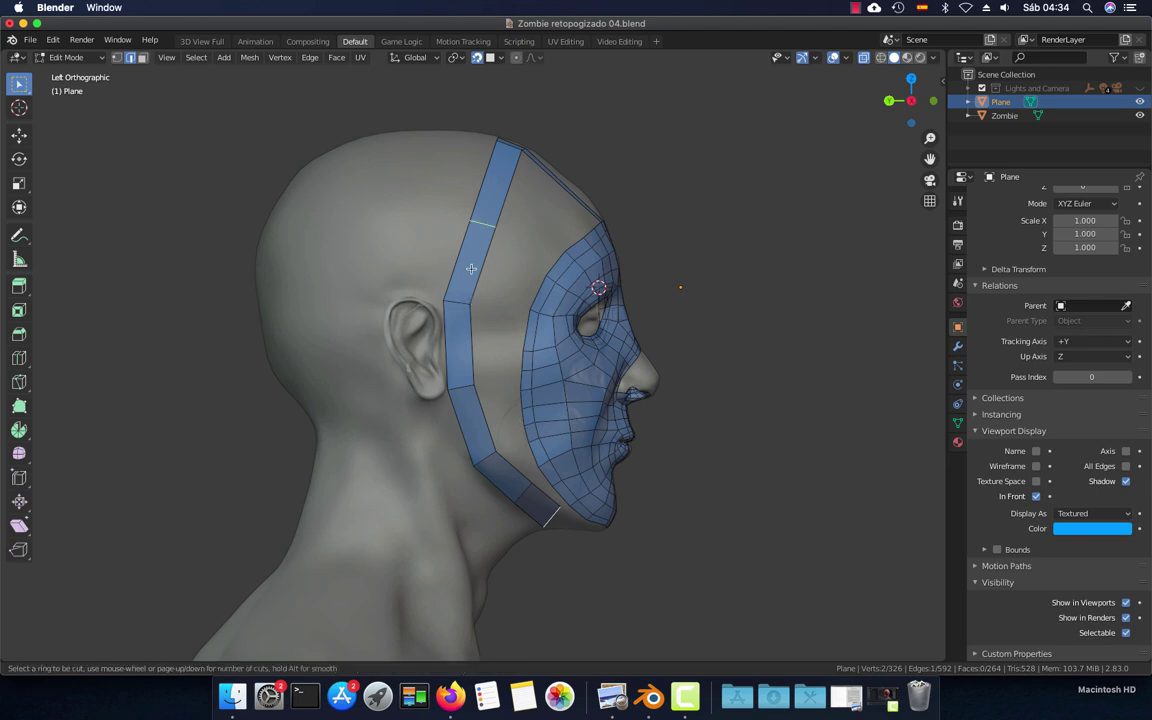
{"action": "left_click", "coordinate": [470, 295]}
{"action": "left_click", "coordinate": [470, 288]}
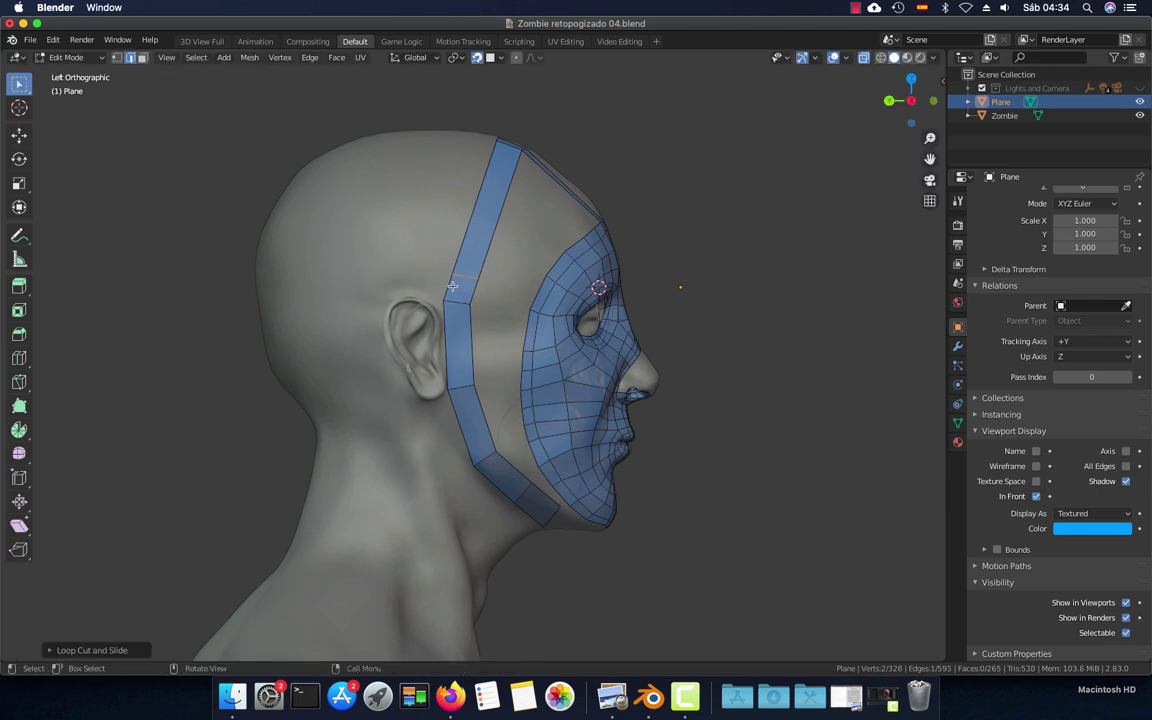
Extrude faces back from the band, over and down behind the ear toward the earlobe
{"action": "right_click", "coordinate": [410, 283], "text": "ctrl"}
{"action": "right_click", "coordinate": [363, 308], "text": "ctrl"}
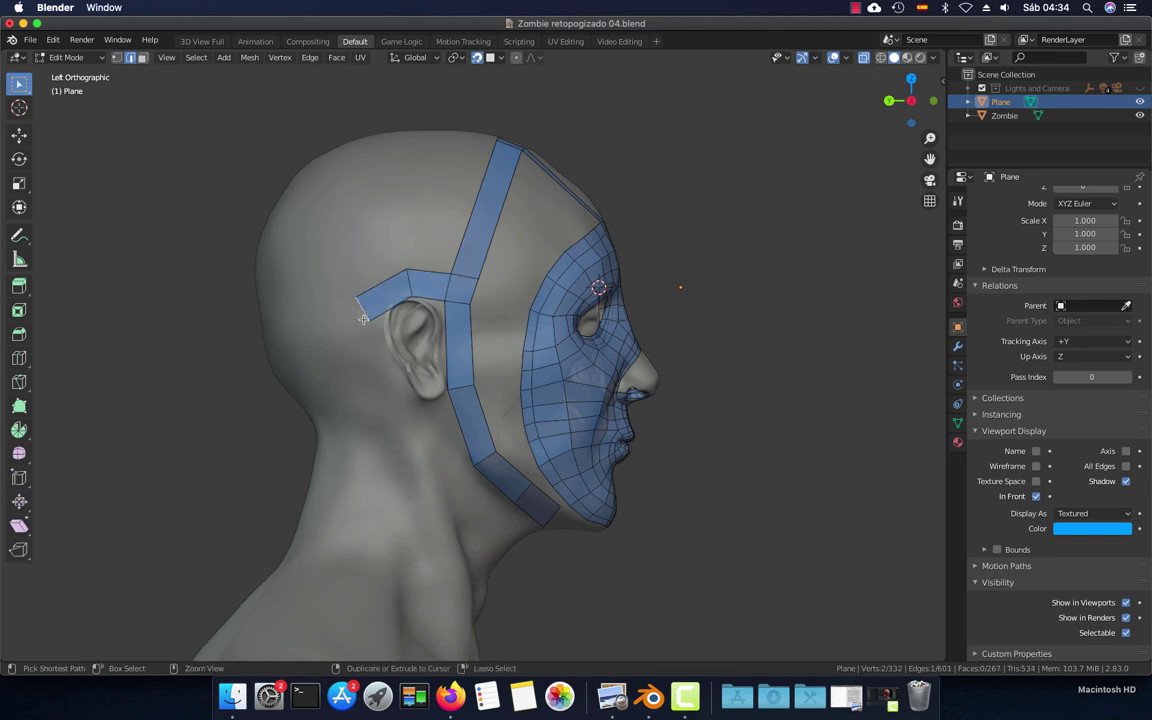
{"action": "right_click", "coordinate": [366, 348], "text": "ctrl"}
{"action": "right_click", "coordinate": [385, 383], "text": "ctrl"}
{"action": "right_click", "coordinate": [392, 372], "text": "ctrl"}
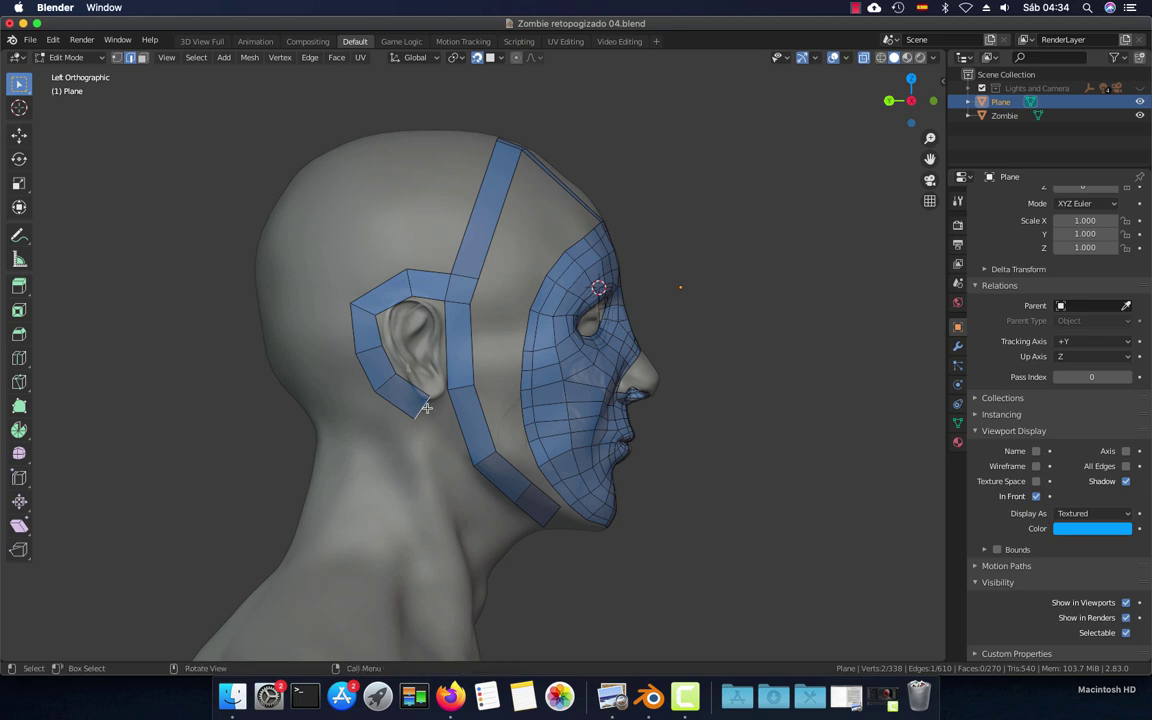
{"action": "scroll", "coordinate": [460, 370], "scroll_direction": "up", "scroll_amount": 3}
{"action": "scroll", "coordinate": [473, 353], "scroll_direction": "up", "scroll_amount": 2}
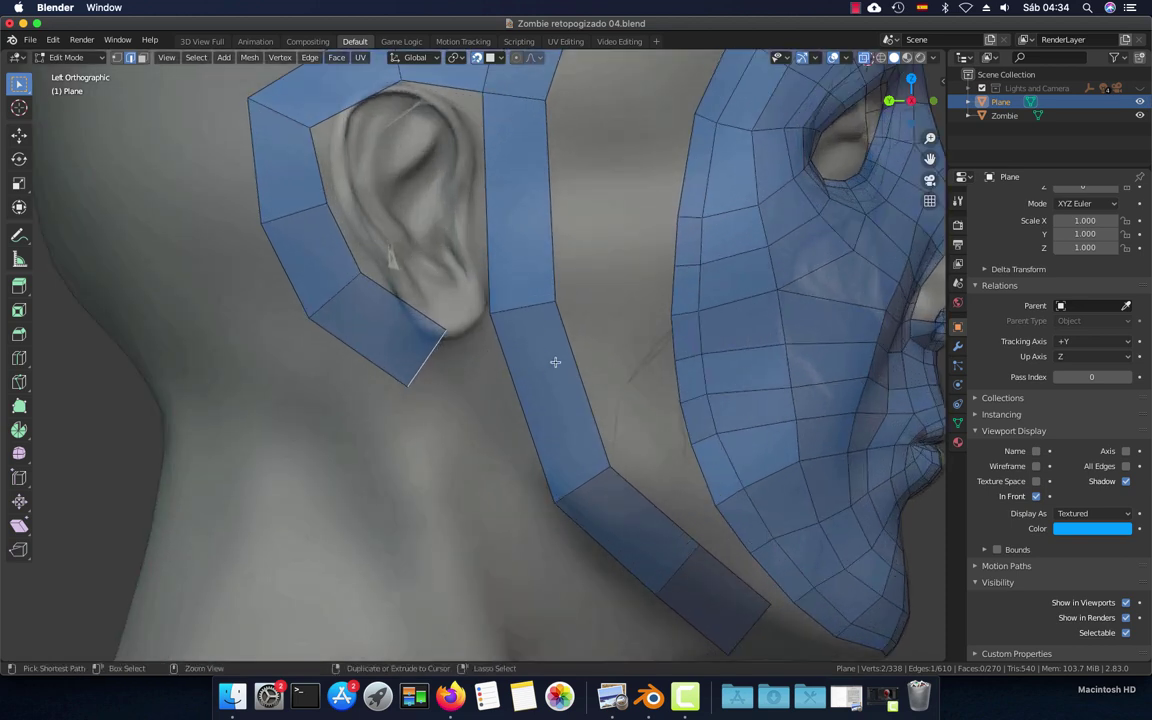
Add a loop cut across the band below the ear and pull the ear strip's bottom vertex toward the earlobe
{"action": "key", "text": "ctrl+r"}
{"action": "left_click", "coordinate": [545, 350]}
{"action": "left_click", "coordinate": [489, 346]}
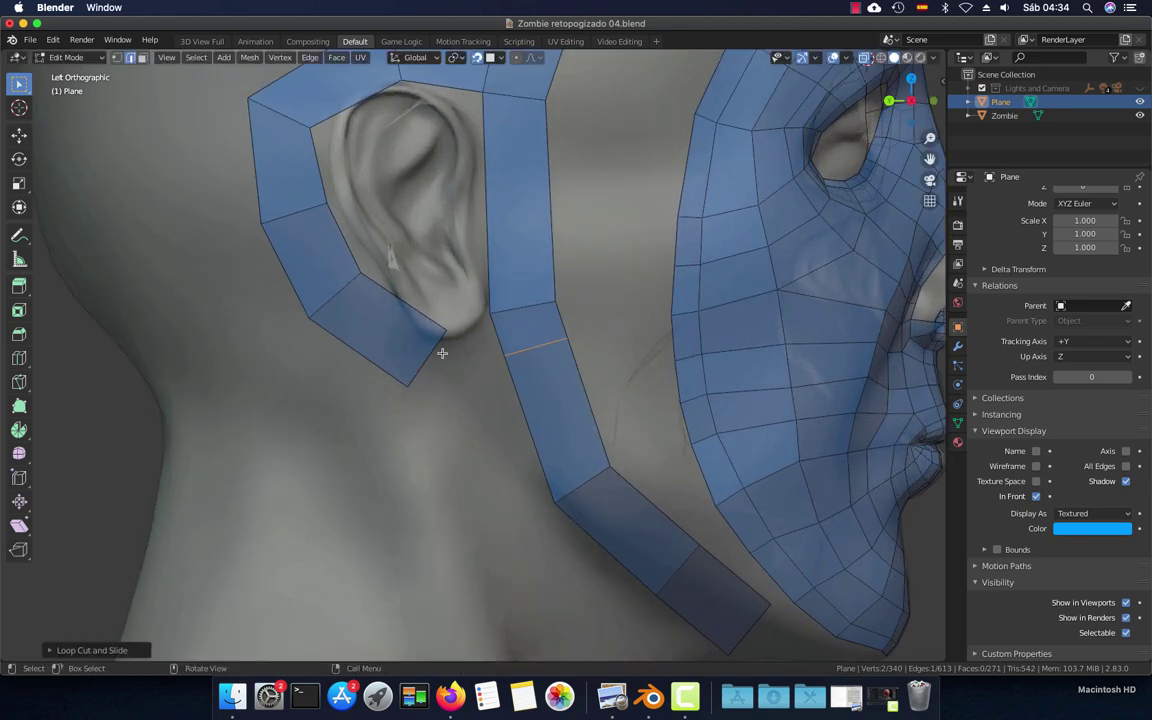
{"action": "left_click", "coordinate": [442, 353]}
{"action": "key", "text": "1"}
{"action": "key", "text": "g"}
{"action": "left_click", "coordinate": [418, 380]}
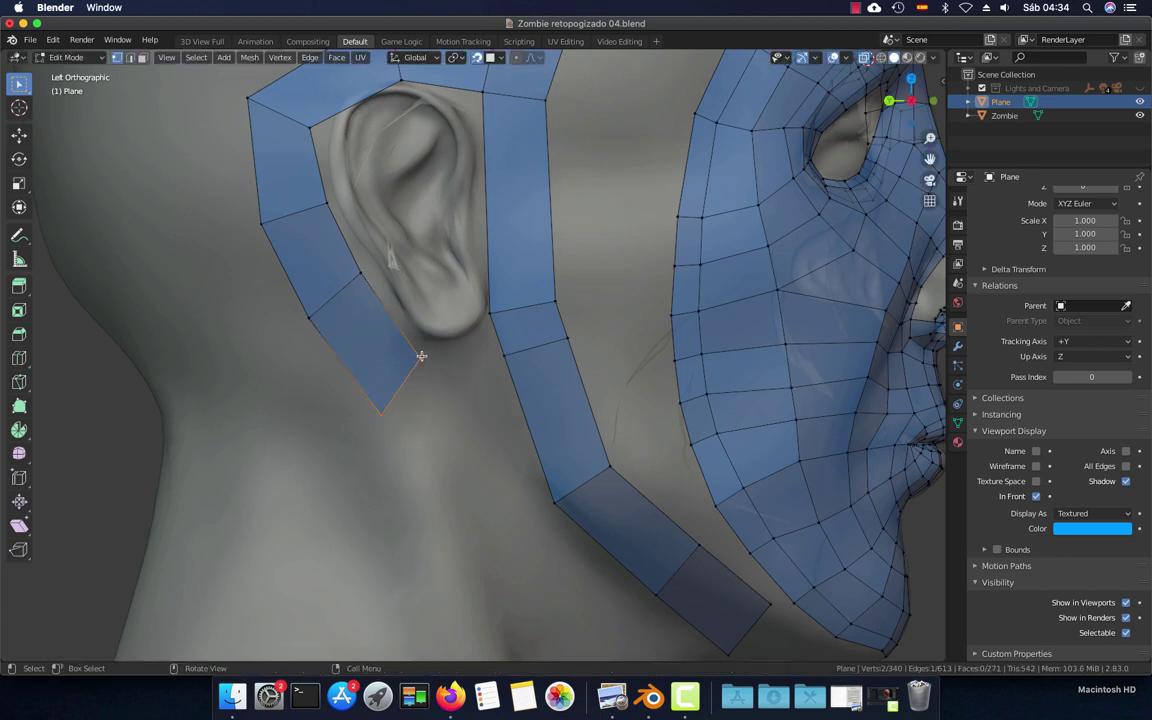
{"action": "left_click", "coordinate": [382, 408]}
{"action": "key", "text": "g"}
{"action": "left_click", "coordinate": [418, 386]}
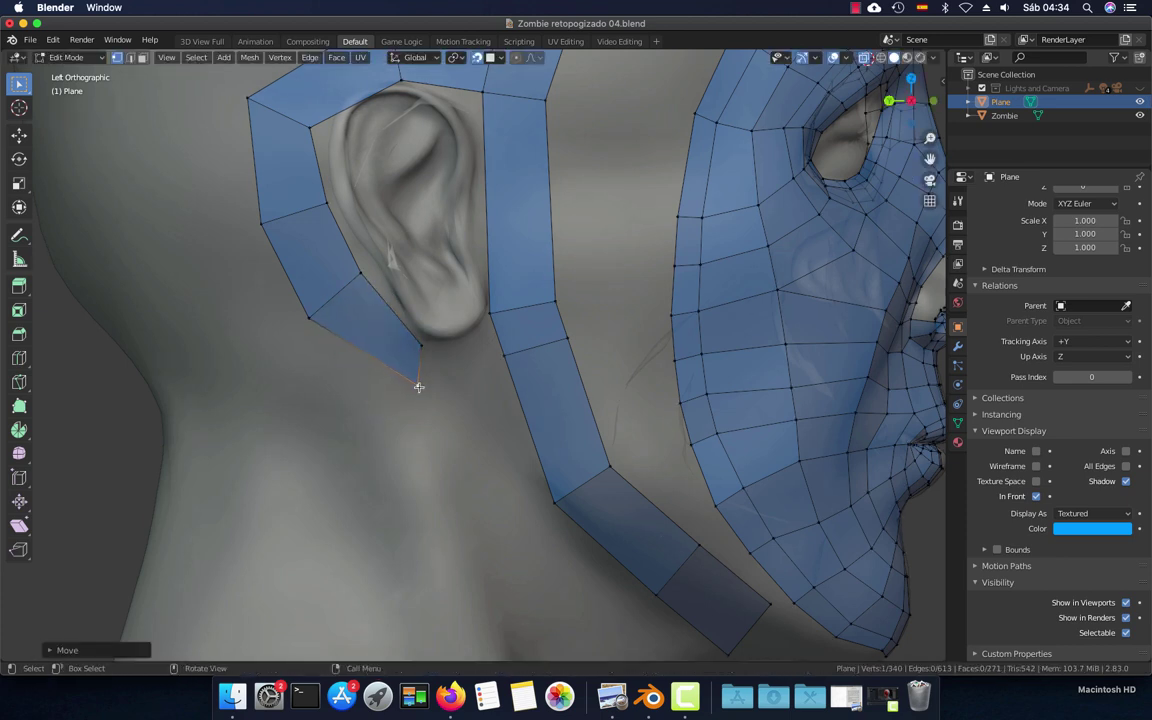
Fill a face joining the ear strip's bottom edge to the front strip, then lower its corner
{"action": "key", "text": "2"}
{"action": "left_click", "coordinate": [419, 361]}
{"action": "left_click", "coordinate": [494, 330], "text": "shift"}
{"action": "key", "text": "f"}
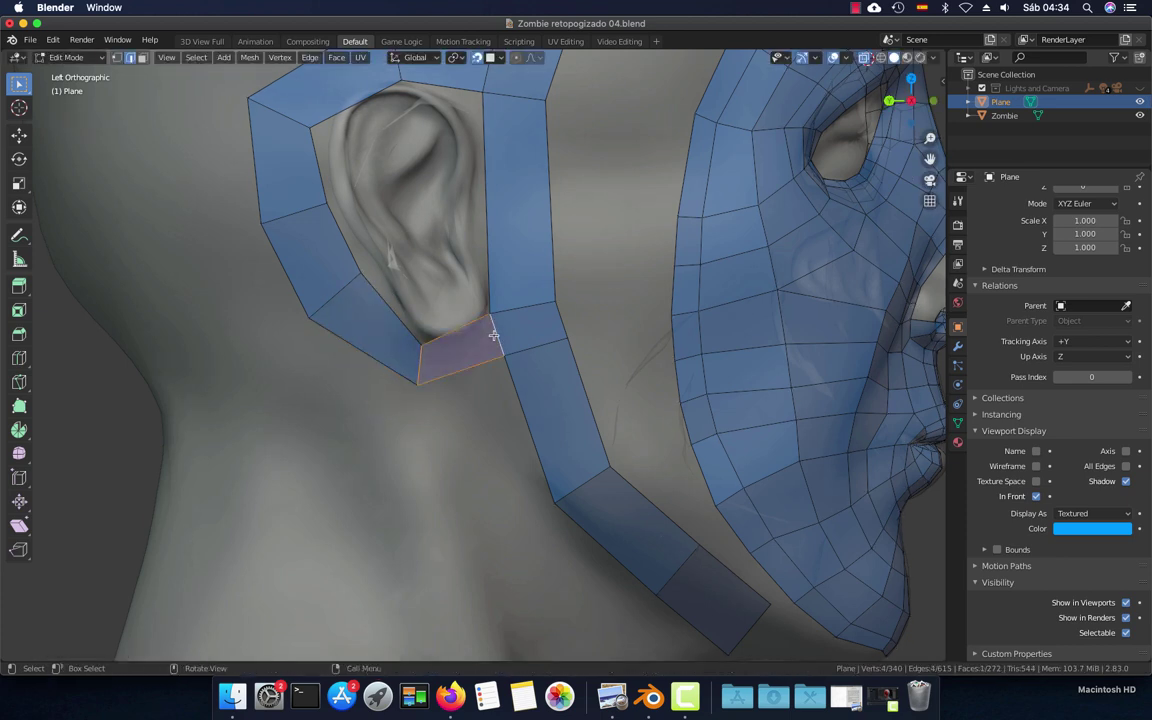
{"action": "key", "text": "1"}
{"action": "left_click", "coordinate": [504, 356]}
{"action": "key", "text": "g"}
{"action": "left_click", "coordinate": [506, 381]}
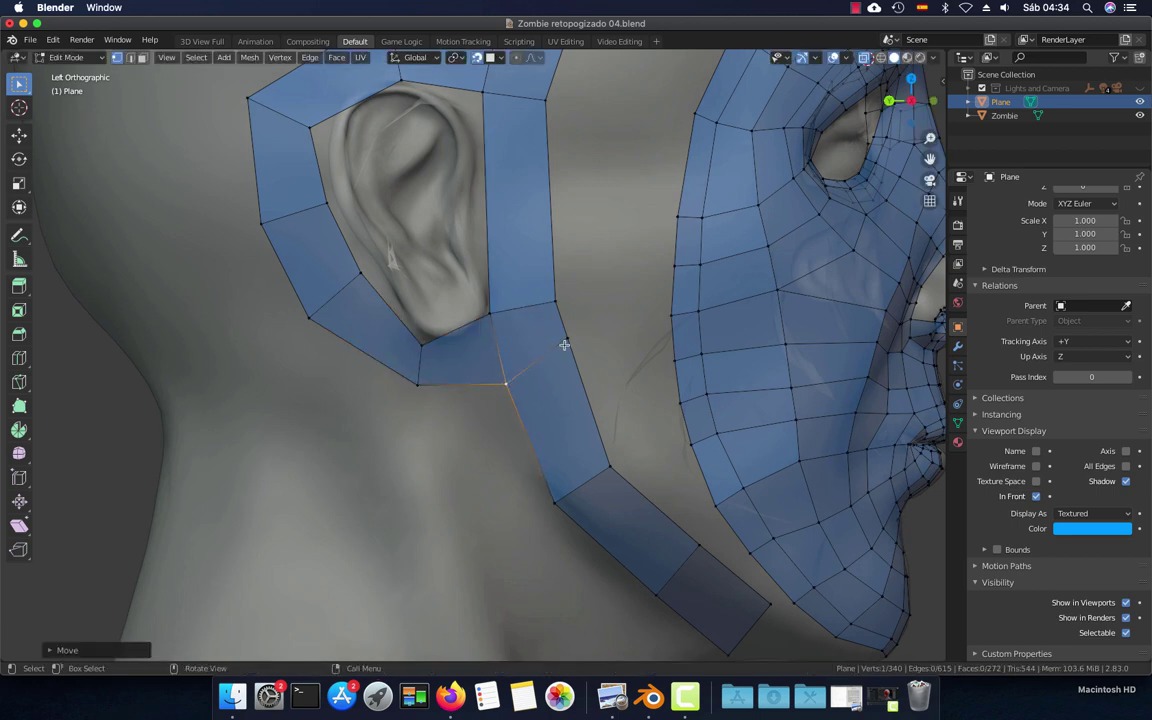
Tuck the vertices at the base of the ear in closer to it
{"action": "key", "text": "g"}
{"action": "left_click", "coordinate": [517, 334]}
{"action": "left_click", "coordinate": [490, 316]}
{"action": "key", "text": "g"}
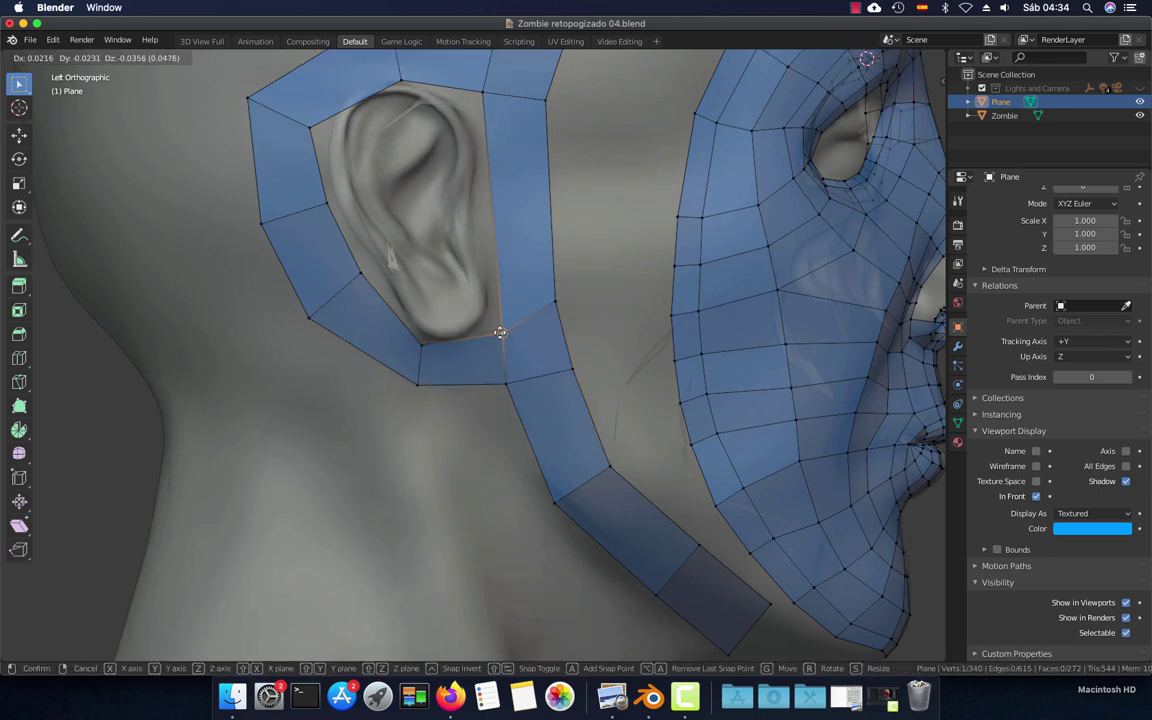
{"action": "left_click", "coordinate": [500, 332]}
{"action": "key", "text": "g"}
{"action": "left_click", "coordinate": [460, 250]}
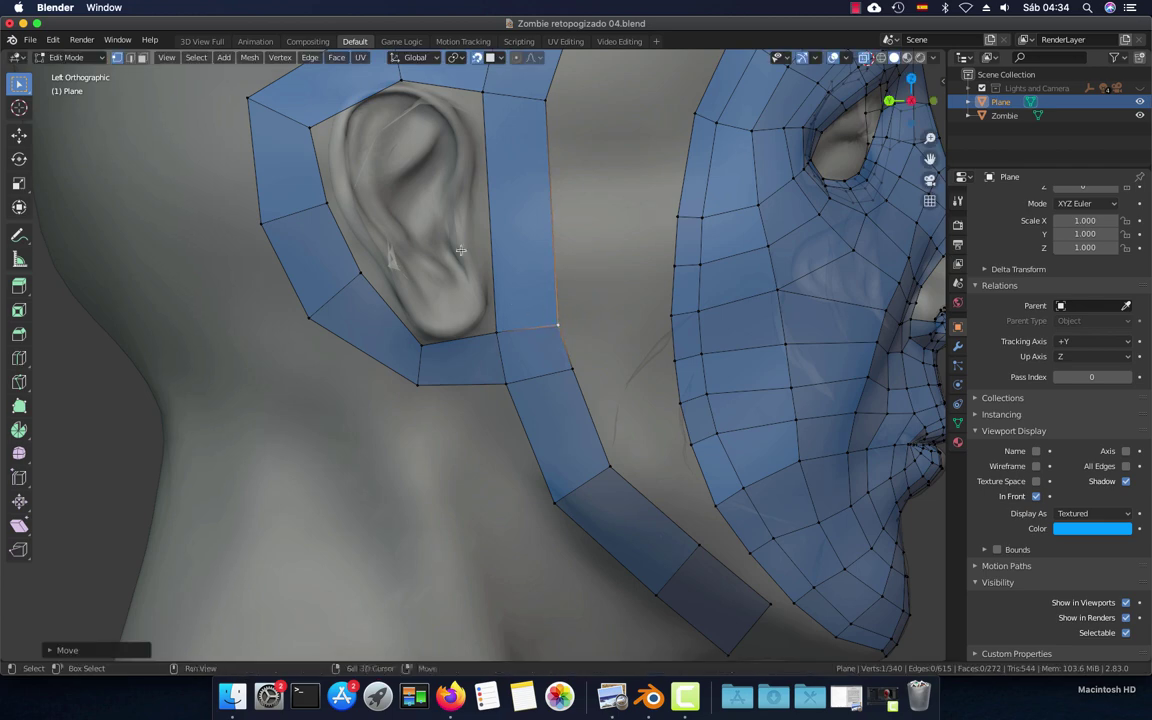
Adjust the vertices along the top of the ear ring to hug the ear
{"action": "middle_click_drag", "start_coordinate": [460, 250], "coordinate": [515, 380], "text": "shift"}
{"action": "left_click", "coordinate": [470, 218]}
{"action": "key", "text": "g"}
{"action": "left_click", "coordinate": [463, 208]}
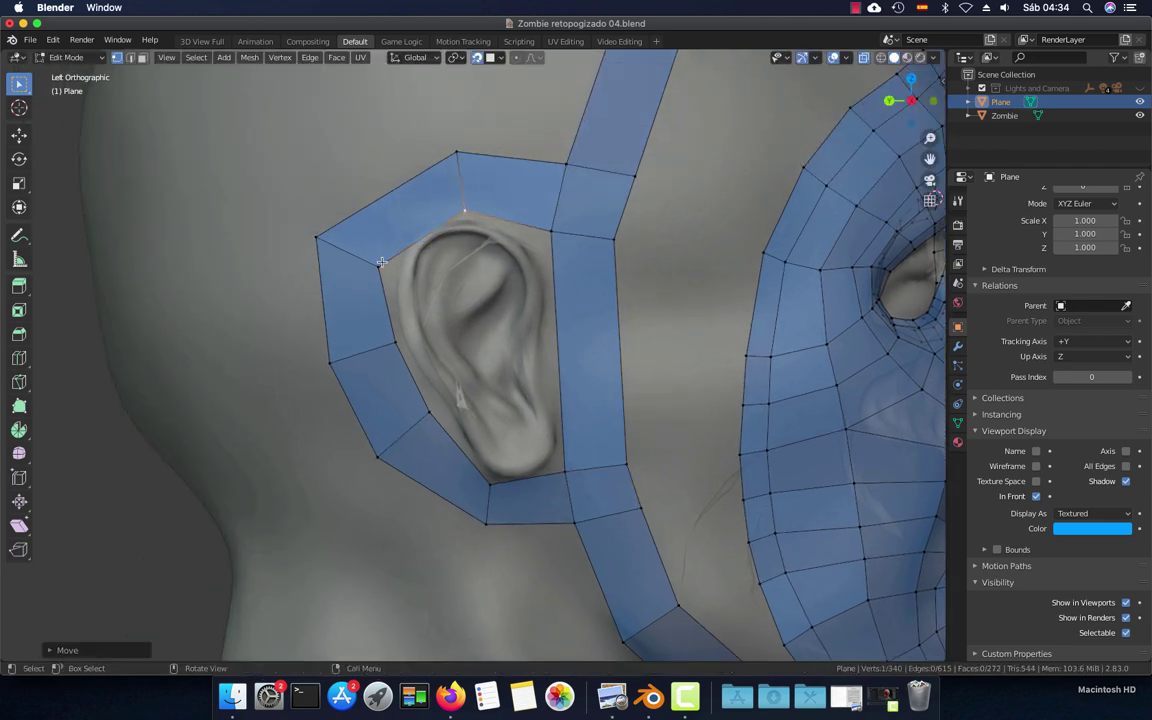
{"action": "left_click", "coordinate": [381, 261]}
{"action": "key", "text": "g"}
{"action": "left_click", "coordinate": [350, 215]}
{"action": "left_click", "coordinate": [350, 218]}
{"action": "key", "text": "g"}
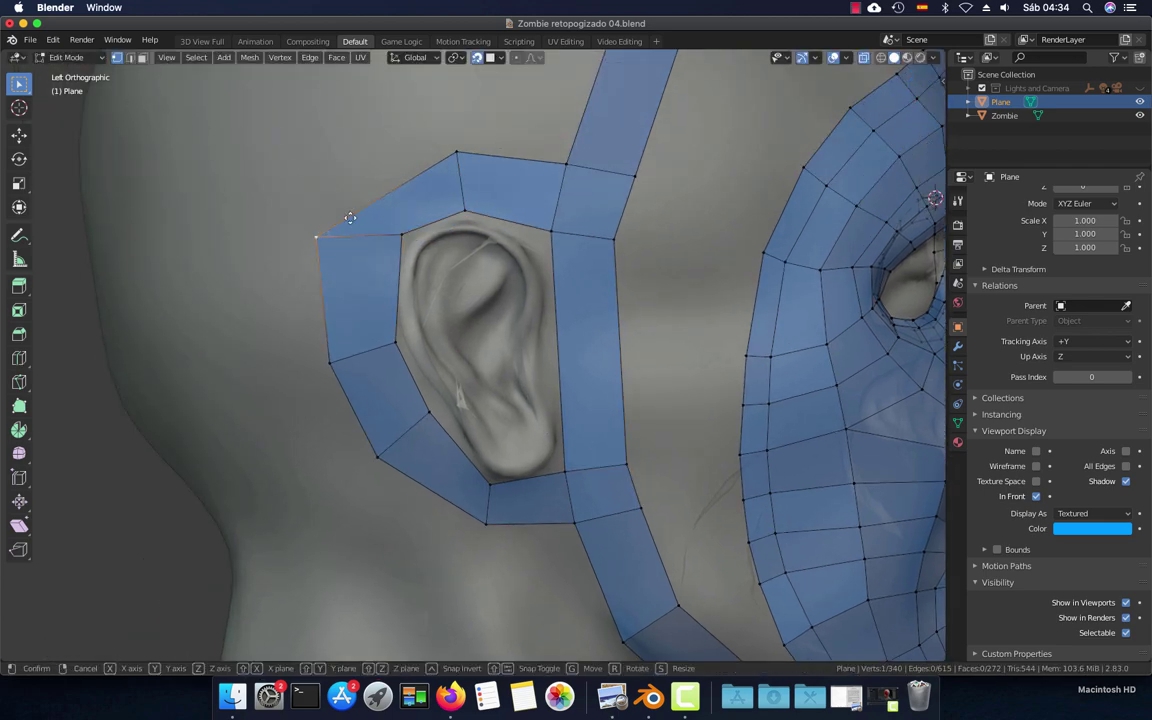
{"action": "left_click", "coordinate": [351, 213]}
Tighten the back and bottom vertices of the ear ring around the ear
{"action": "left_click", "coordinate": [328, 358]}
{"action": "key", "text": "g"}
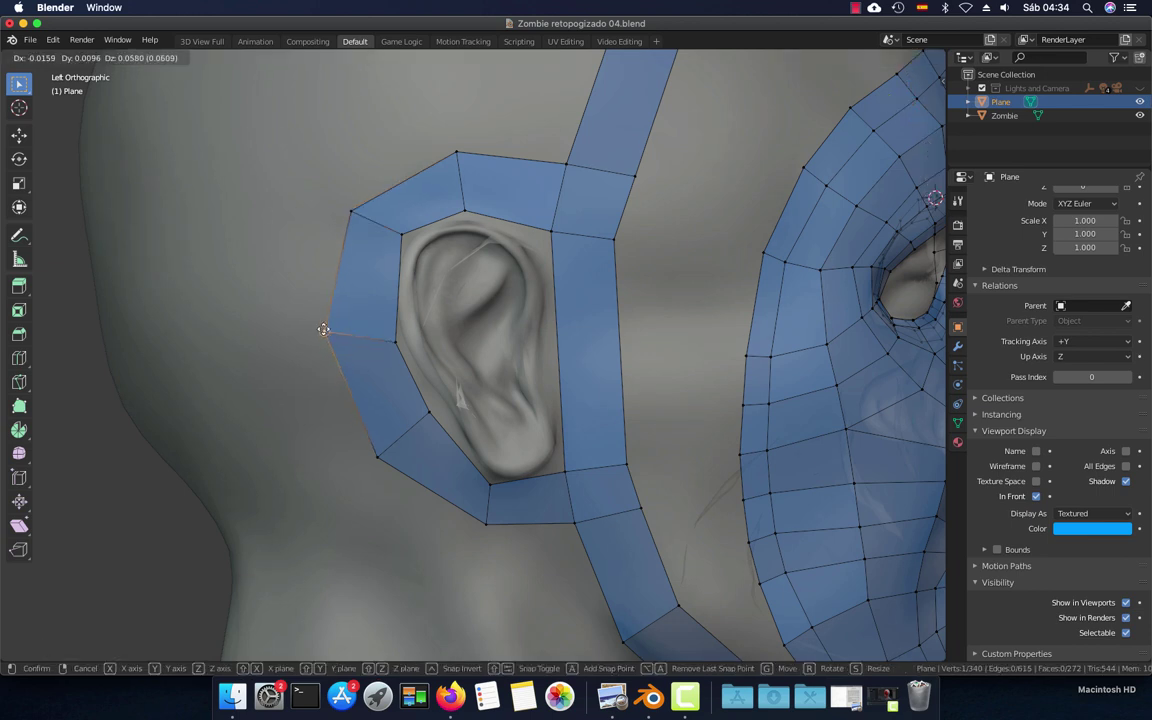
{"action": "left_click", "coordinate": [324, 330]}
{"action": "key", "text": "g"}
{"action": "right_click", "coordinate": [398, 344]}
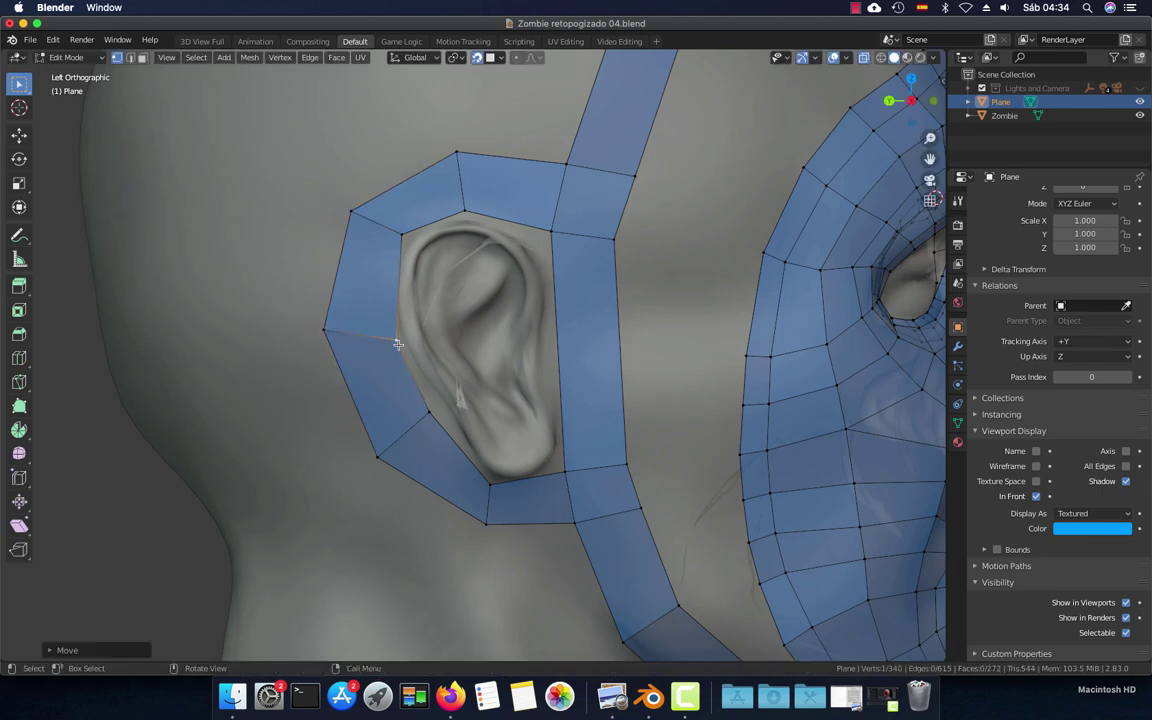
{"action": "left_click", "coordinate": [379, 458]}
{"action": "key", "text": "g"}
{"action": "left_click", "coordinate": [380, 453]}
{"action": "left_click", "coordinate": [481, 522]}
{"action": "key", "text": "g"}
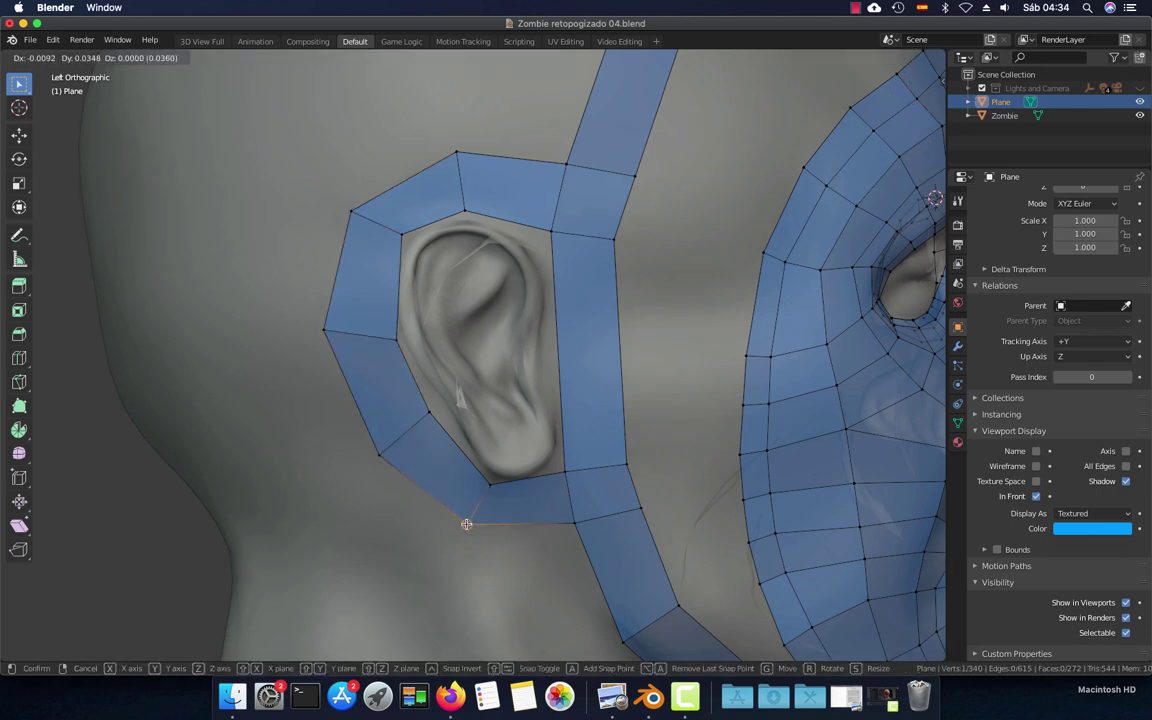
{"action": "left_click", "coordinate": [466, 524]}
{"action": "scroll", "coordinate": [535, 344], "scroll_direction": "down", "scroll_amount": 4}
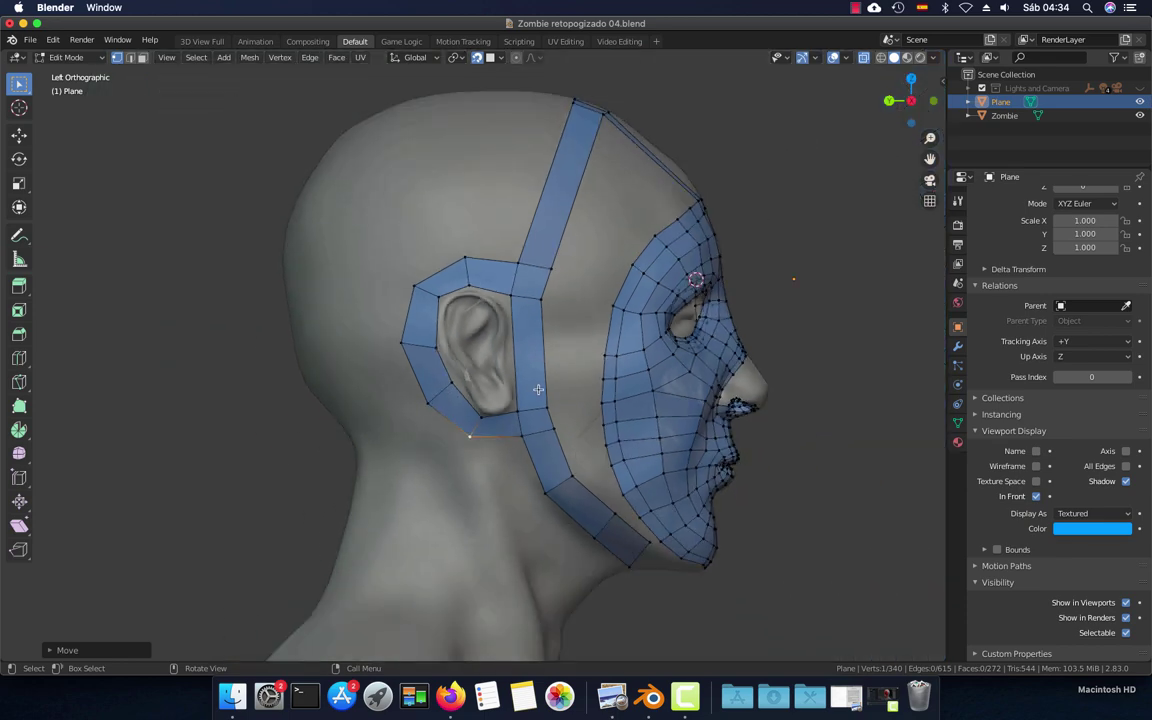
Extrude the ear ring's upper back edge into a new quad and drag its corners onto the scalp
{"action": "scroll", "coordinate": [538, 389], "scroll_direction": "down", "scroll_amount": 2}
{"action": "scroll", "coordinate": [537, 389], "scroll_direction": "up", "scroll_amount": 2}
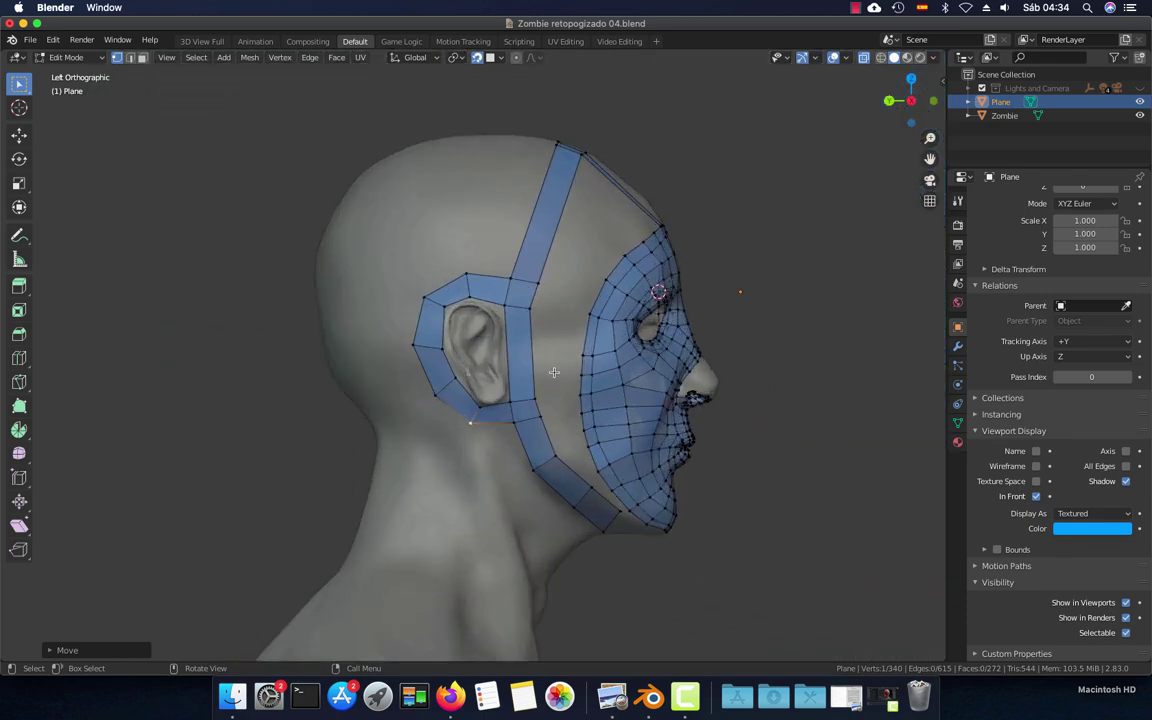
{"action": "scroll", "coordinate": [470, 304], "scroll_direction": "up", "scroll_amount": 1}
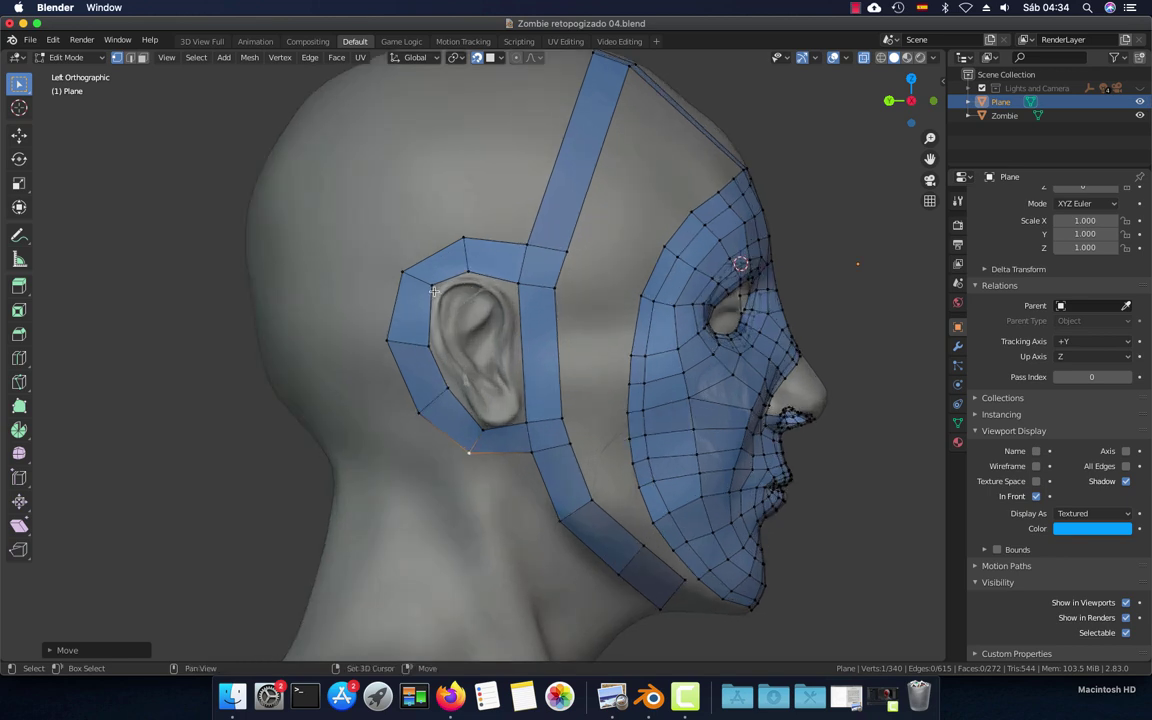
{"action": "scroll", "coordinate": [480, 300], "scroll_direction": "up", "scroll_amount": 2}
{"action": "scroll", "coordinate": [490, 295], "scroll_direction": "up", "scroll_amount": 1}
{"action": "key", "text": "2"}
{"action": "left_click", "coordinate": [549, 301]}
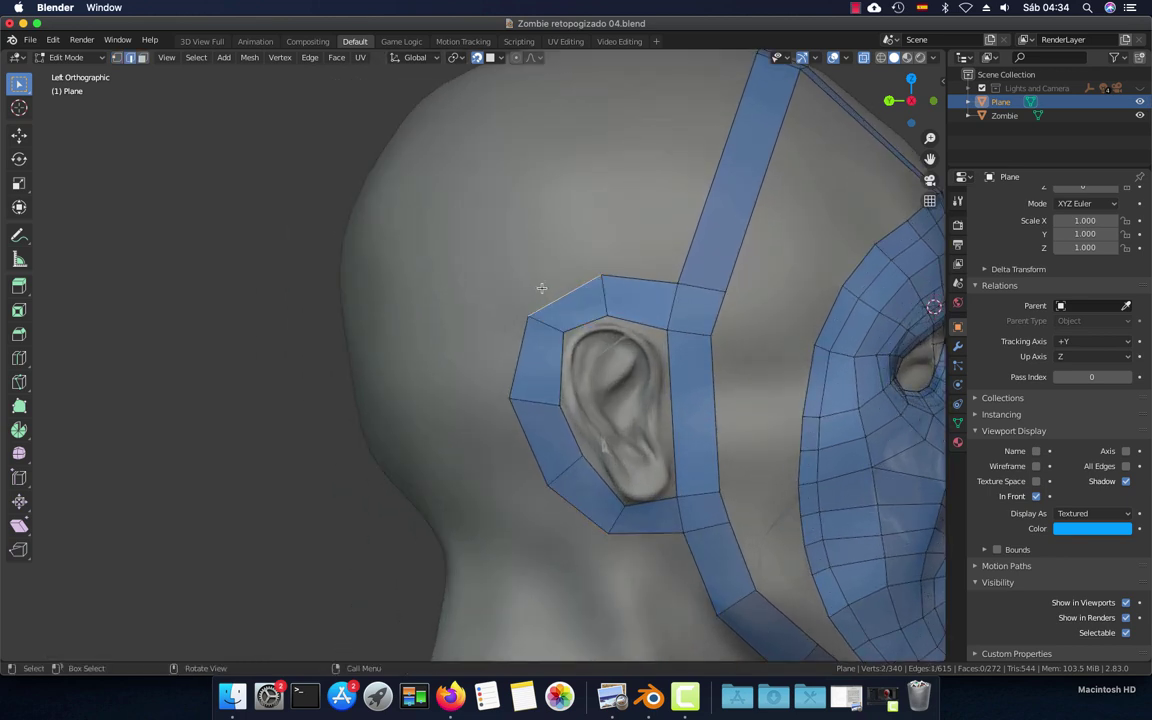
{"action": "key", "text": "e"}
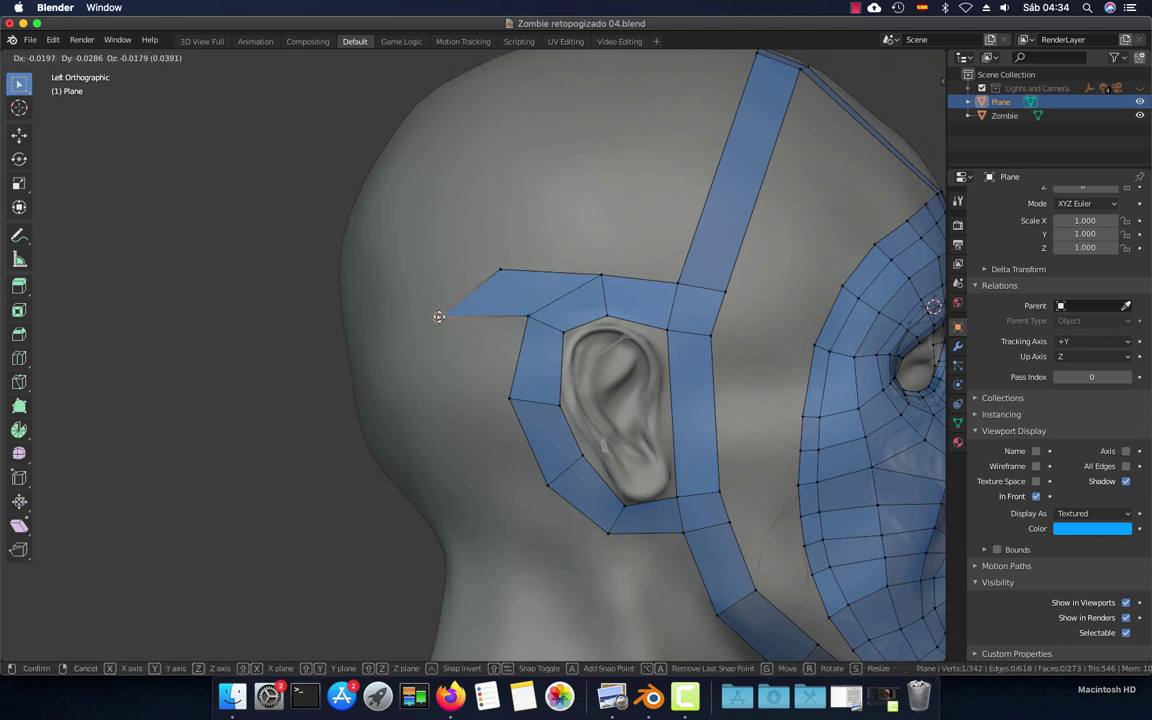
{"action": "left_click", "coordinate": [439, 316]}
{"action": "left_click_drag", "start_coordinate": [500, 270], "coordinate": [463, 275]}
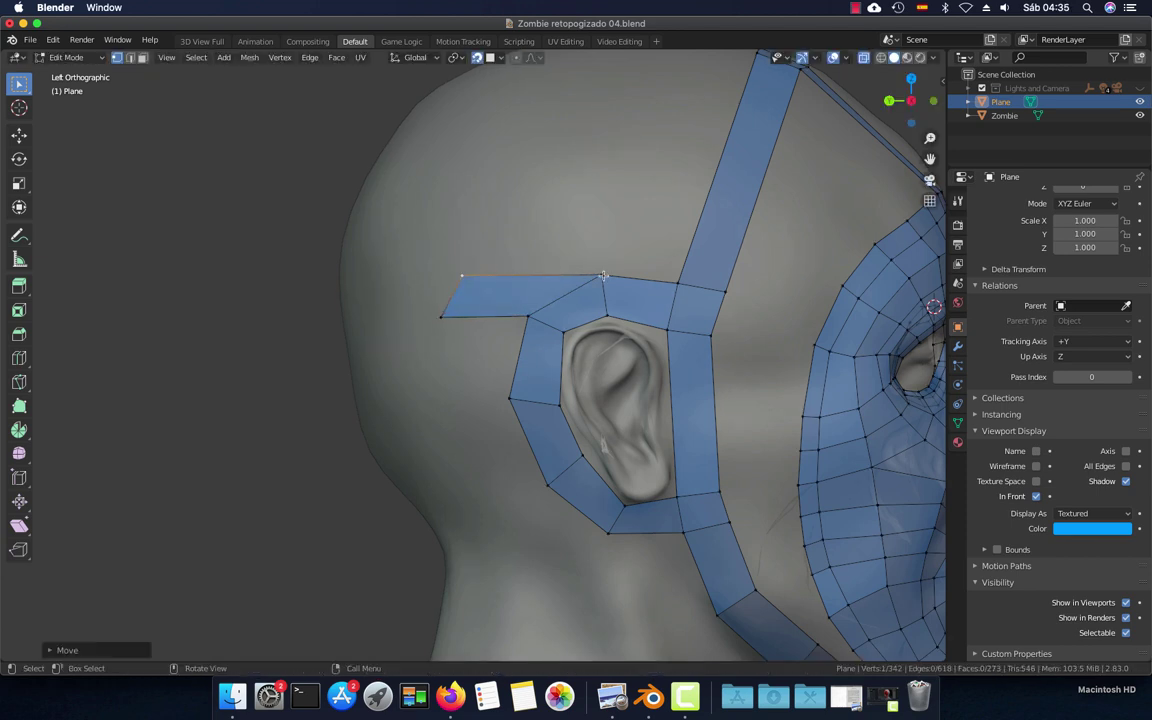
{"action": "left_click_drag", "start_coordinate": [527, 317], "coordinate": [560, 336]}
{"action": "mouse_move", "coordinate": [448, 308]}
{"action": "middle_mouse_down"}
{"action": "mouse_move", "coordinate": [540, 356]}
{"action": "mouse_move", "coordinate": [527, 316]}
{"action": "middle_mouse_up"}
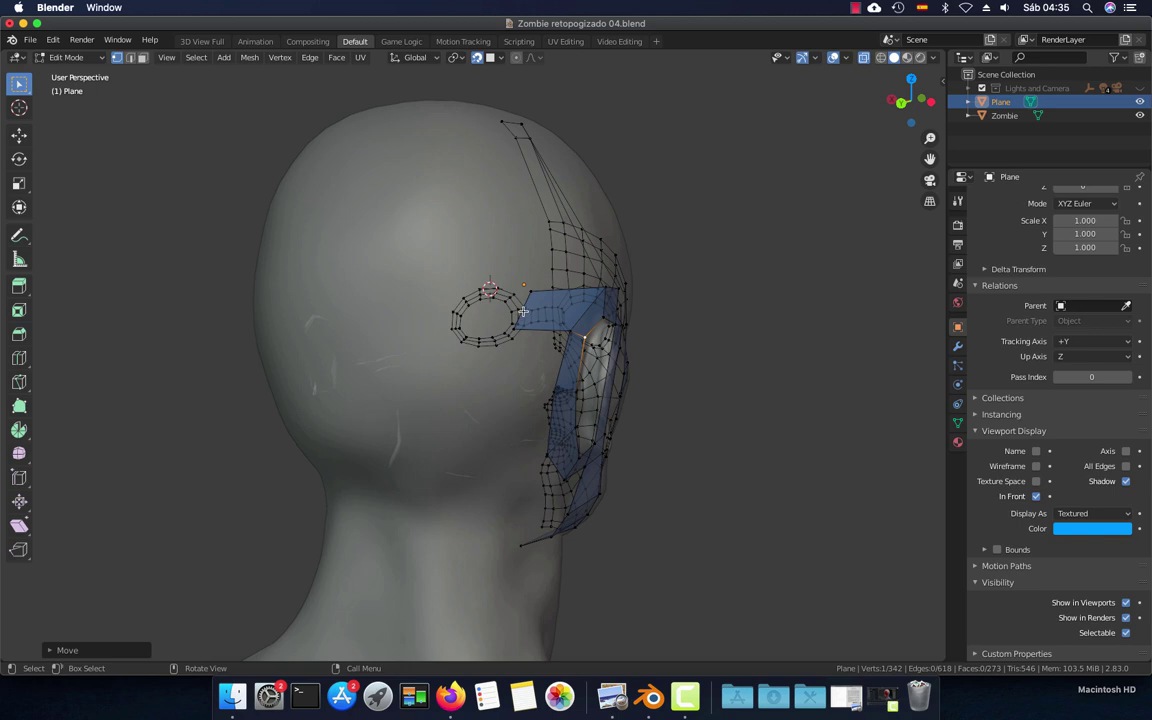
Extrude the band's end edge one face across the back of the head
{"action": "key", "text": "2"}
{"action": "middle_click_drag", "start_coordinate": [528, 320], "coordinate": [507, 303]}
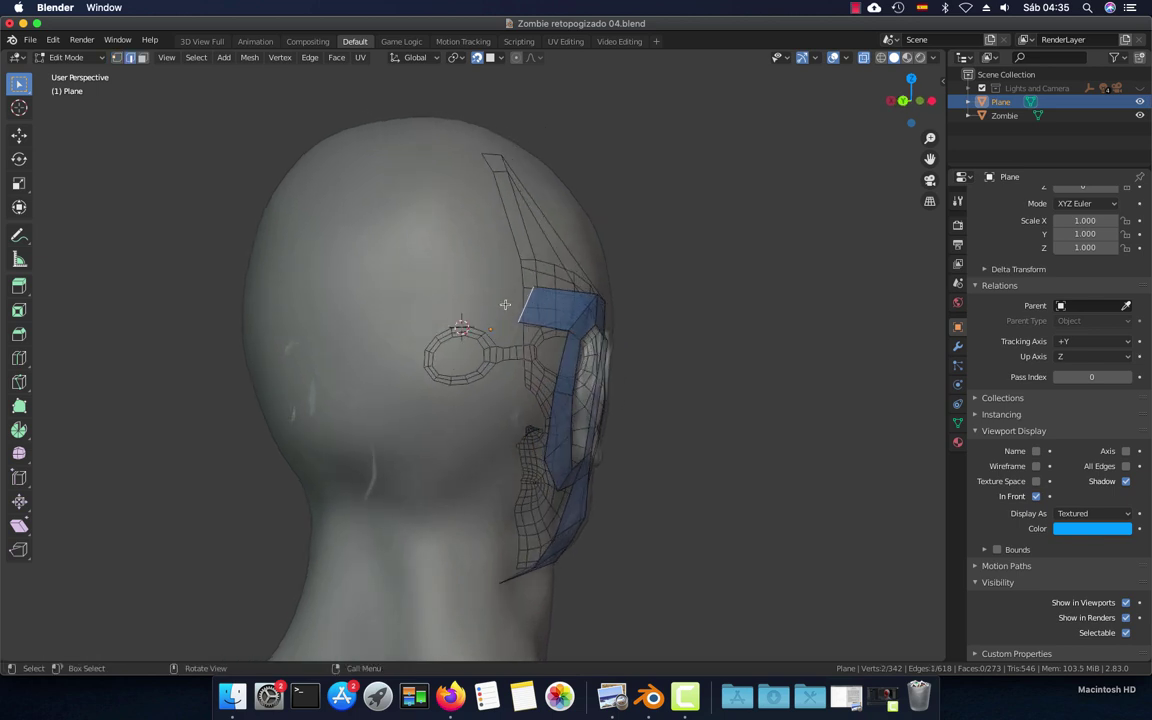
{"action": "key", "text": "e"}
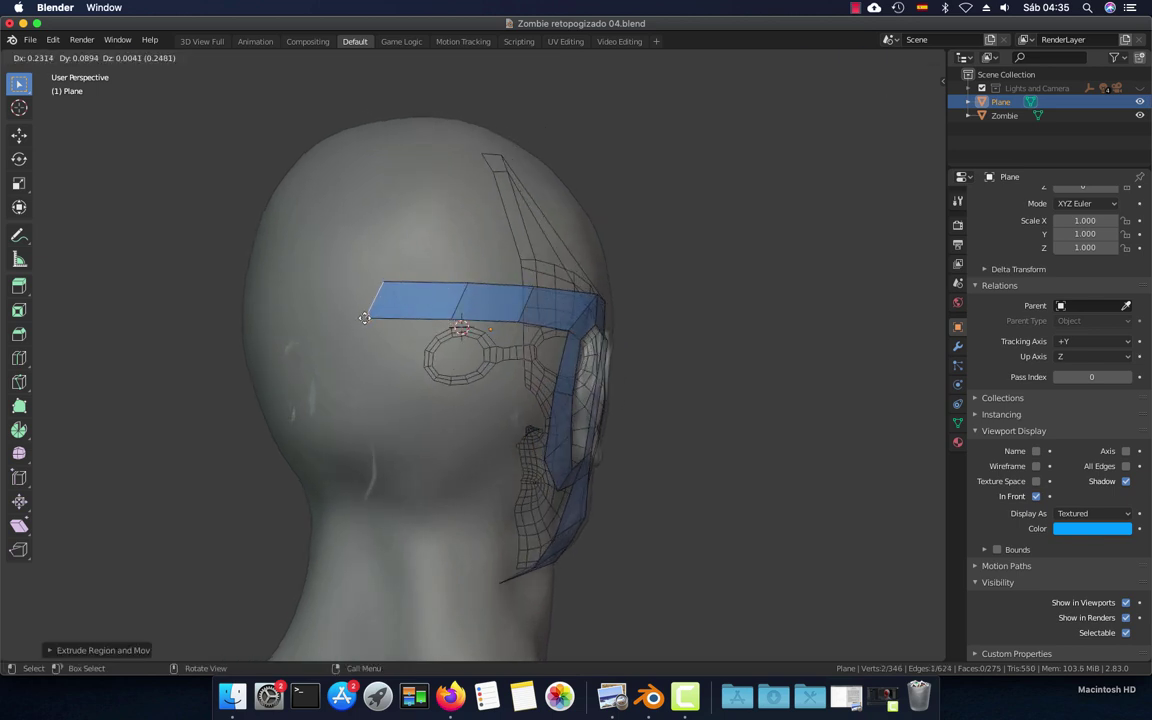
{"action": "left_click", "coordinate": [373, 319]}
From the back view, extrude a second face and scale its end edge X to 0 to make it vertical
{"action": "key", "text": "ctrl+KP_1"}
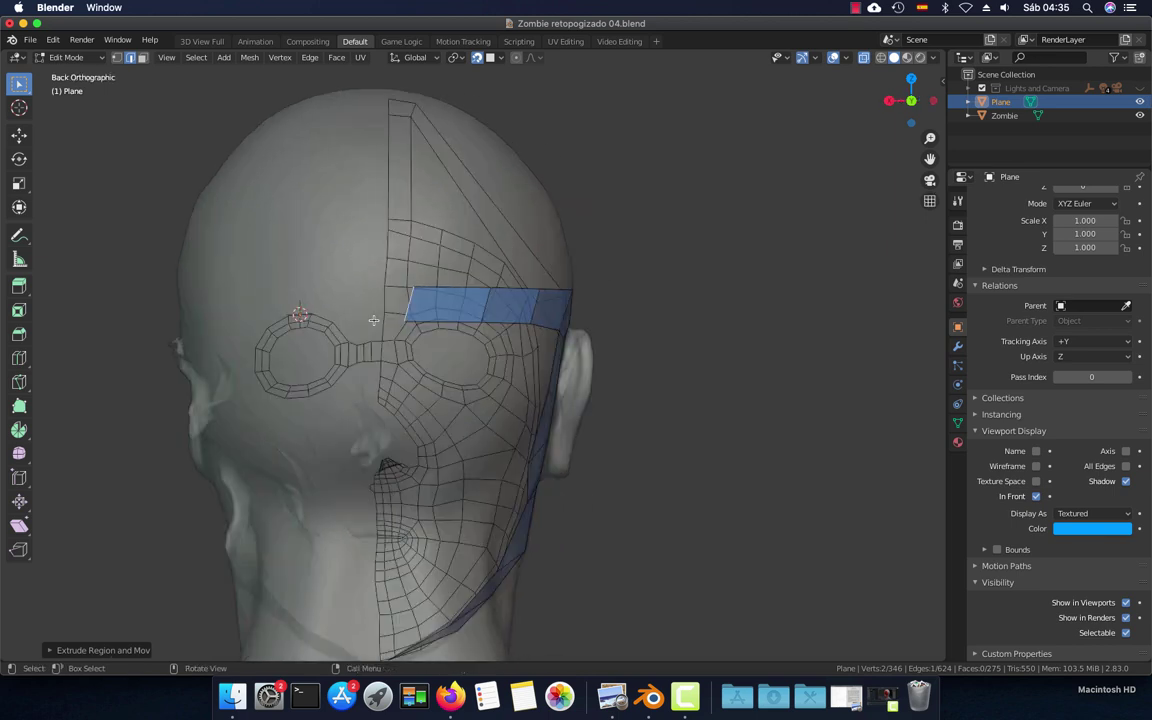
{"action": "key", "text": "e"}
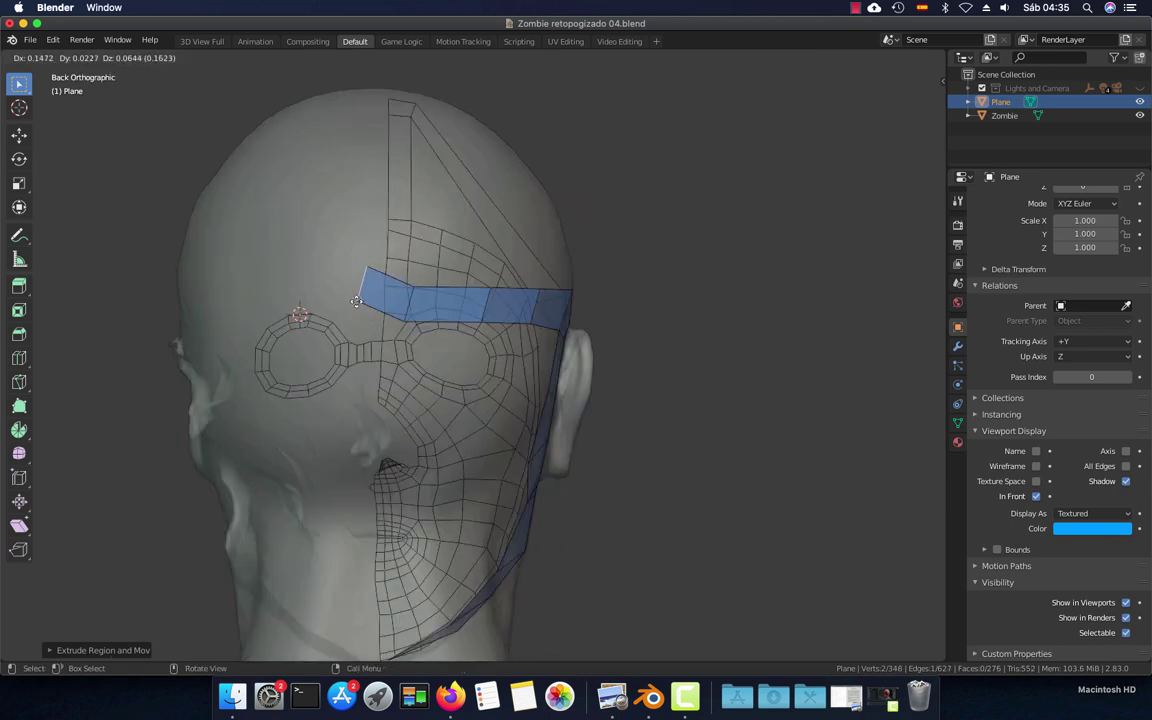
{"action": "left_click", "coordinate": [360, 322]}
{"action": "key", "text": "s"}
{"action": "key", "text": "x"}
{"action": "key", "text": "0"}
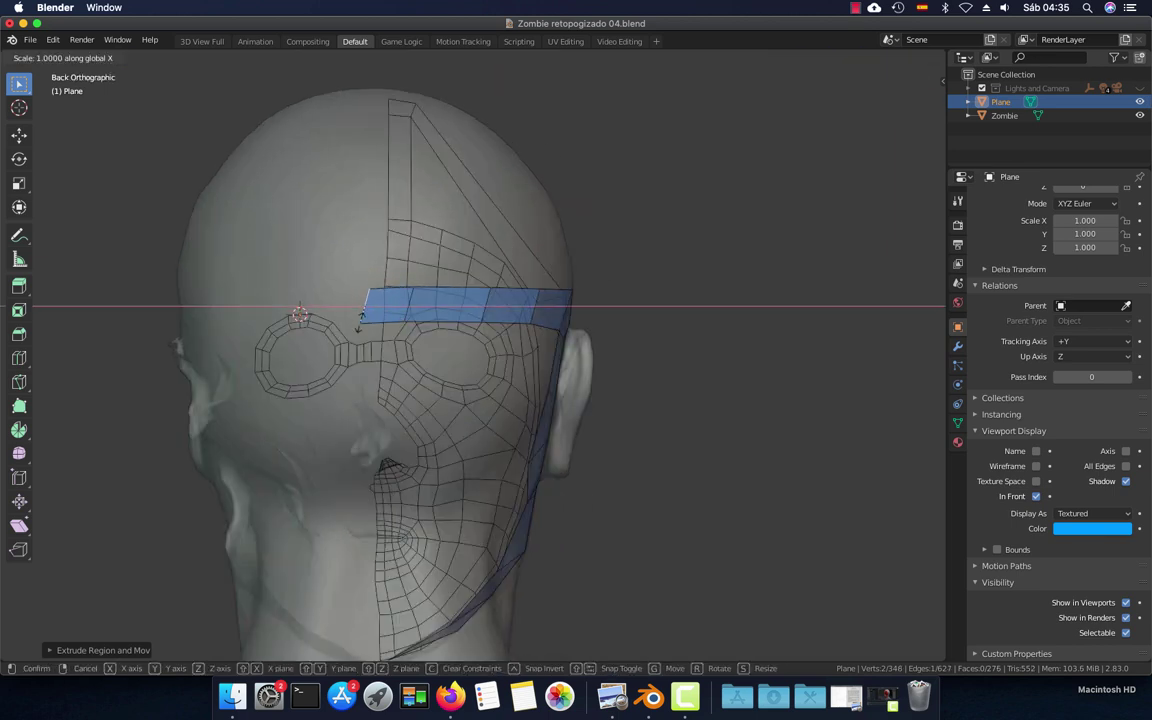
{"action": "key", "text": "Return"}
Move the new band edge onto the scalp surface
{"action": "mouse_move", "coordinate": [360, 322]}
{"action": "middle_mouse_down"}
{"action": "mouse_move", "coordinate": [380, 350]}
{"action": "mouse_move", "coordinate": [360, 324]}
{"action": "middle_mouse_up"}
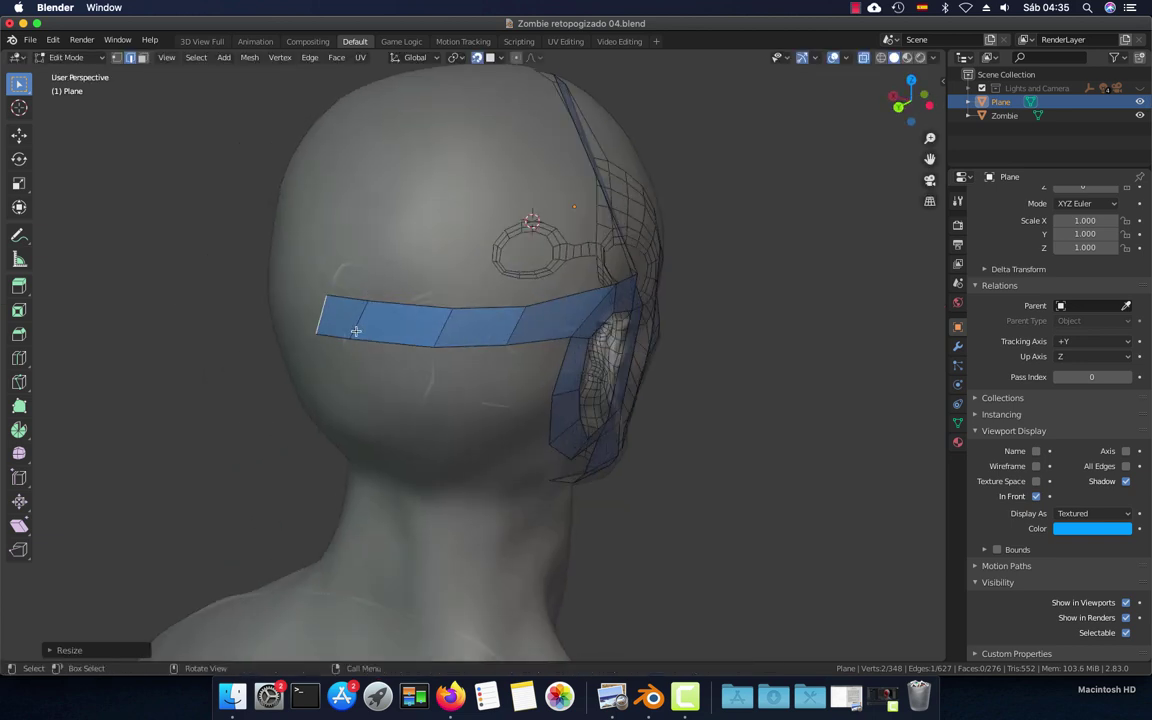
{"action": "key", "text": "g"}
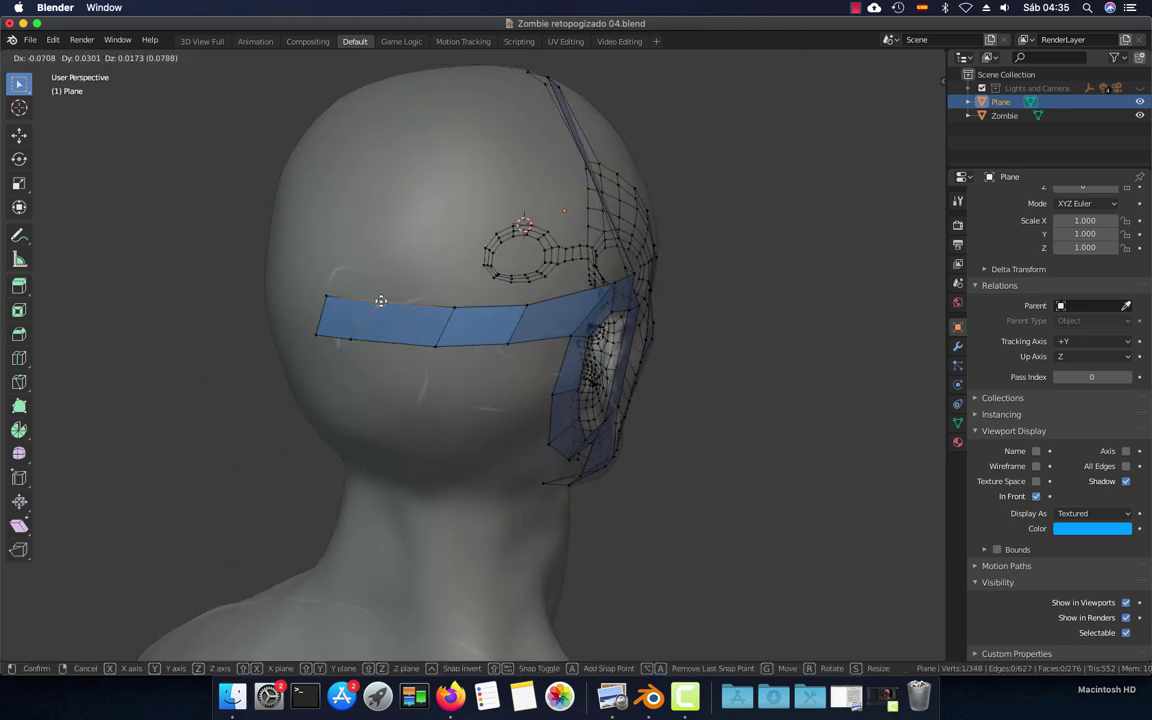
{"action": "left_click", "coordinate": [380, 300]}
{"action": "key", "text": "g"}
{"action": "left_click", "coordinate": [374, 338]}
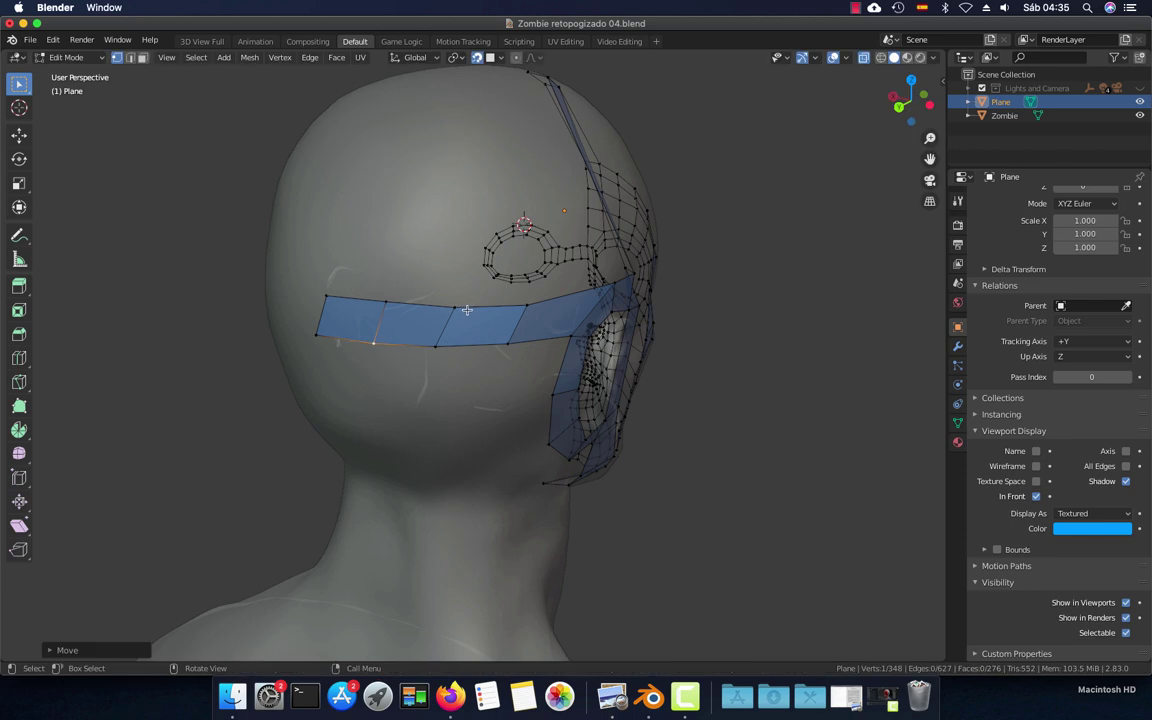
{"action": "key", "text": "g"}
{"action": "left_click", "coordinate": [449, 308]}
Nudge the band's bottom middle, top and bottom vertices into even spacing
{"action": "left_click", "coordinate": [436, 346]}
{"action": "key", "text": "g"}
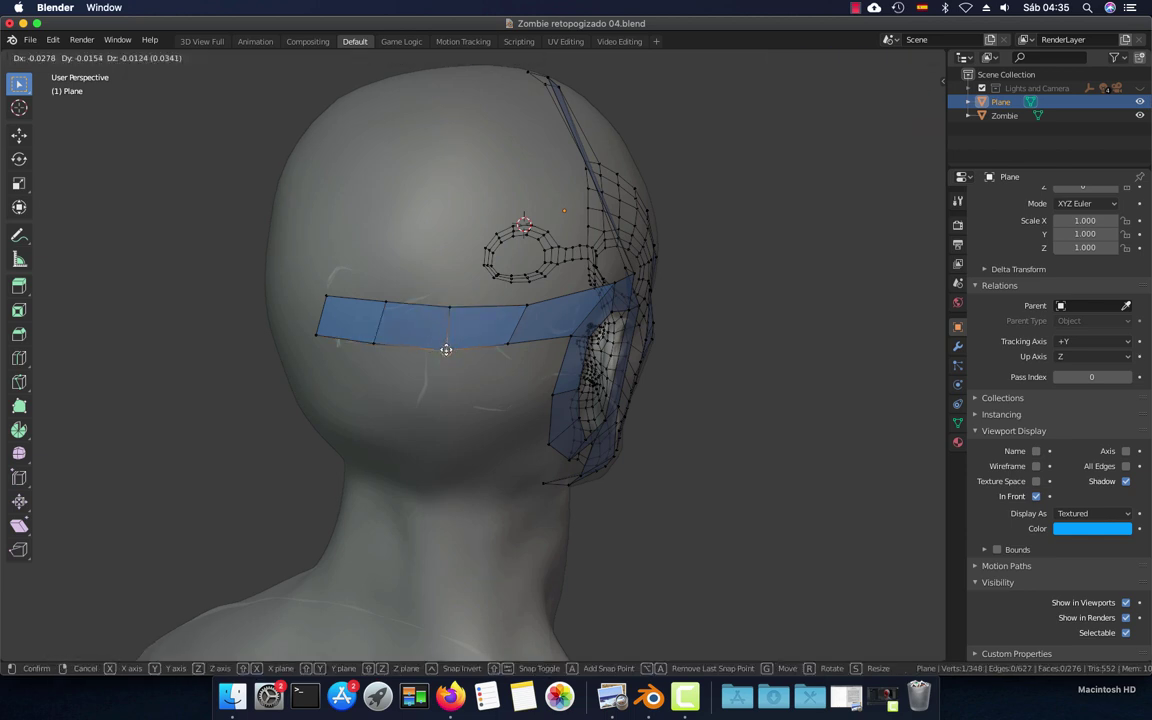
{"action": "left_click", "coordinate": [447, 348]}
{"action": "left_click", "coordinate": [525, 306]}
{"action": "key", "text": "g"}
{"action": "left_click", "coordinate": [517, 306]}
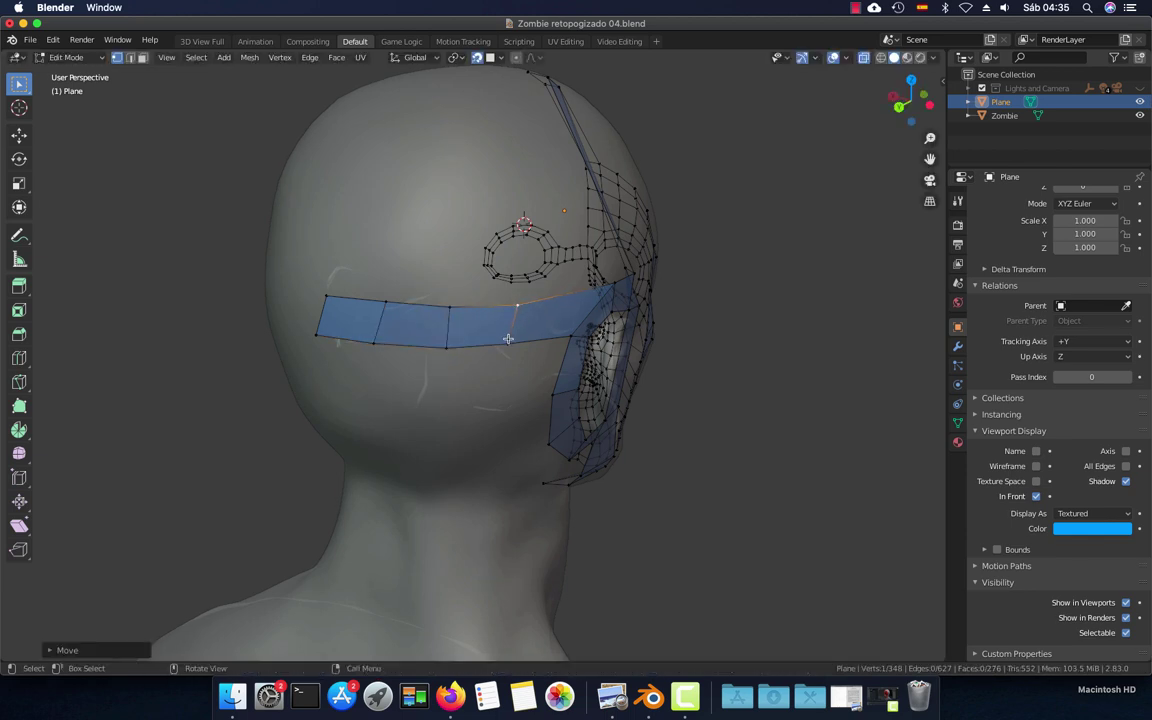
{"action": "left_click", "coordinate": [510, 343]}
{"action": "key", "text": "g"}
{"action": "left_click", "coordinate": [517, 343]}
In Left Ortho view, extrude the band's end edge further back
{"action": "key", "text": "ctrl+KP_3"}
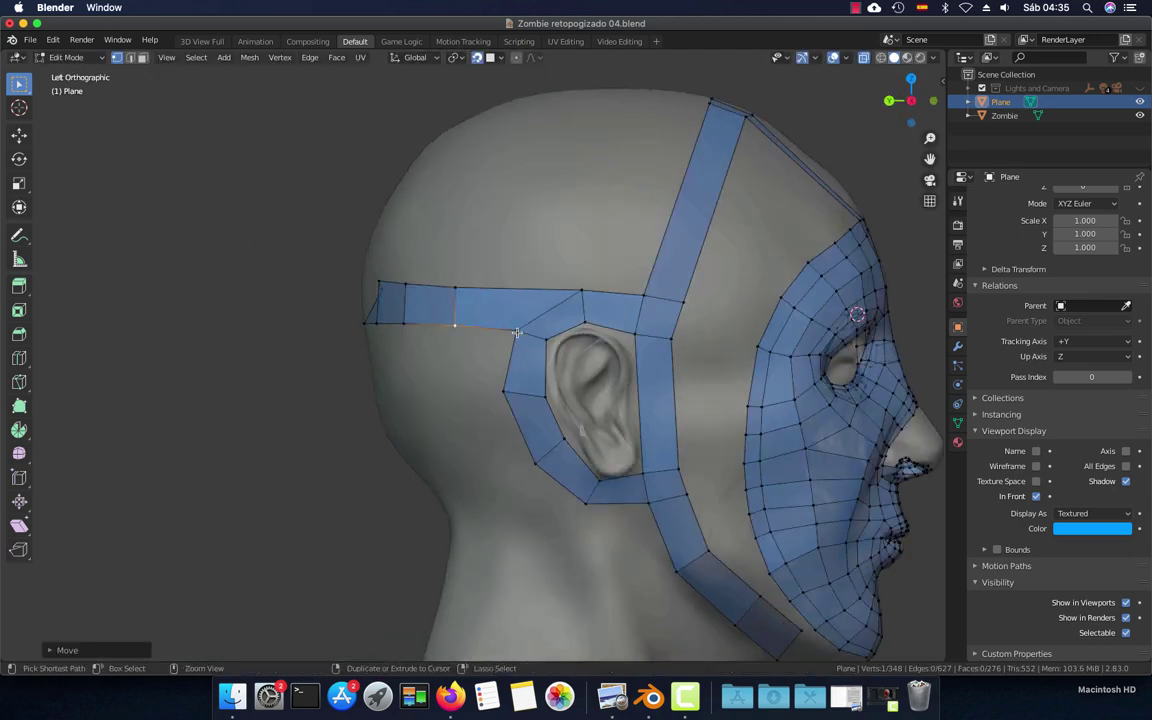
{"action": "middle_click_drag", "start_coordinate": [450, 311], "coordinate": [489, 311]}
{"action": "key", "text": "ctrl+KP_3"}
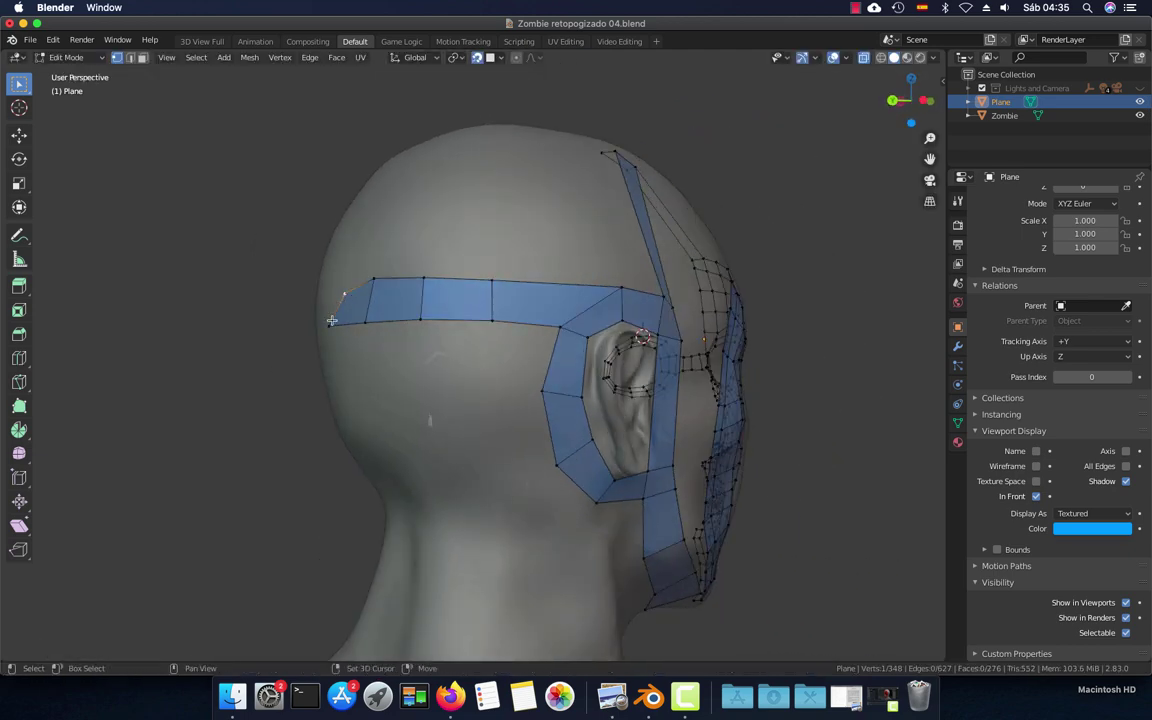
{"action": "scroll", "coordinate": [332, 320], "scroll_direction": "up", "scroll_amount": 2}
{"action": "key", "text": "e"}
{"action": "left_click", "coordinate": [268, 320]}
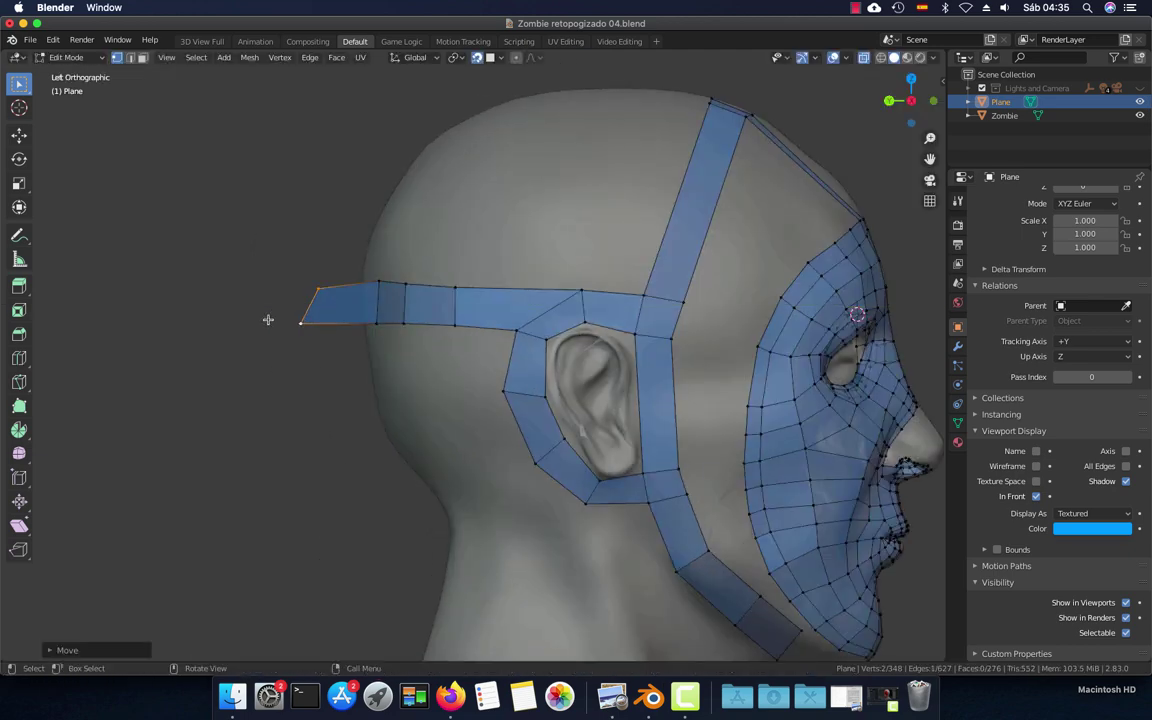
From behind, reposition the new end edge and its vertices on the head
{"action": "key", "text": "ctrl+KP_1"}
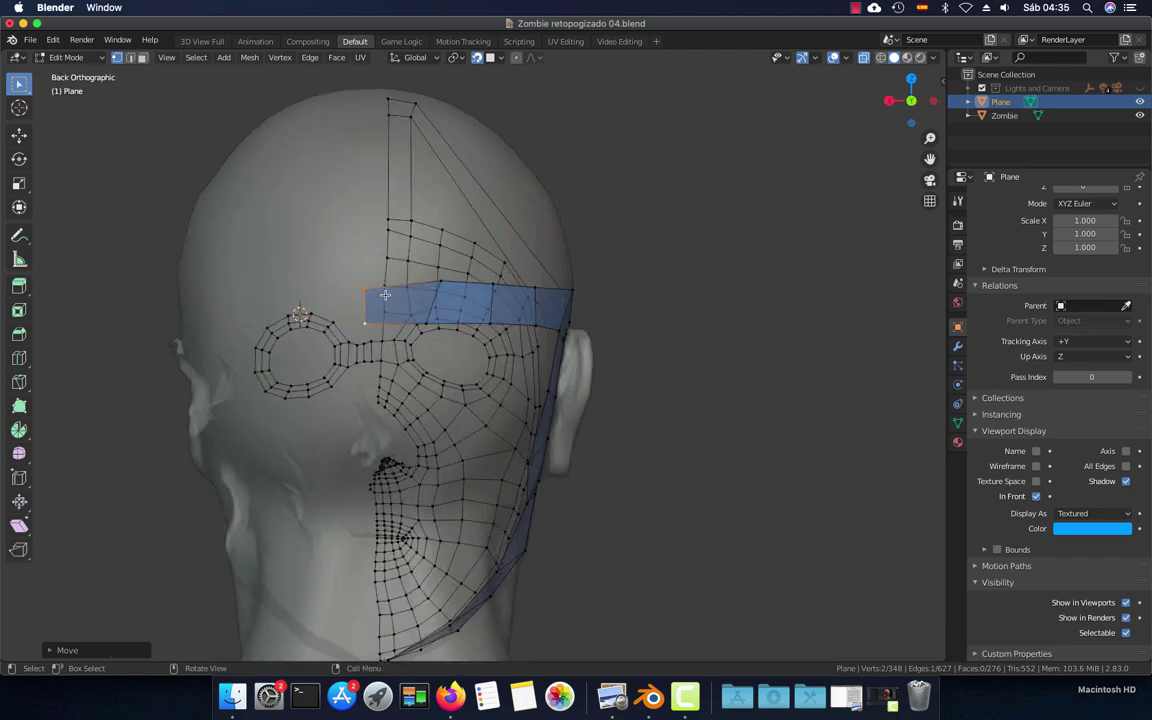
{"action": "key", "text": "g"}
{"action": "left_click", "coordinate": [331, 258]}
{"action": "mouse_move", "coordinate": [331, 258]}
{"action": "middle_mouse_down"}
{"action": "mouse_move", "coordinate": [309, 334]}
{"action": "mouse_move", "coordinate": [316, 327]}
{"action": "middle_mouse_up"}
{"action": "key", "text": "ctrl+KP_1"}
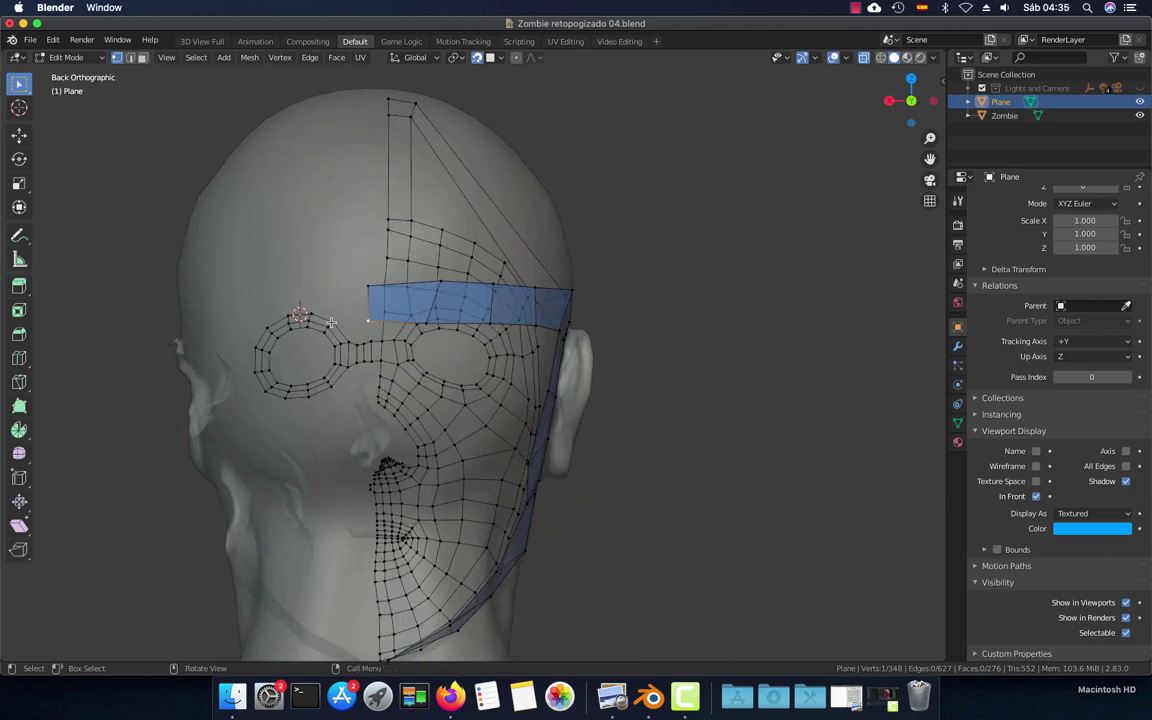
{"action": "key", "text": "g"}
{"action": "left_click", "coordinate": [366, 320]}
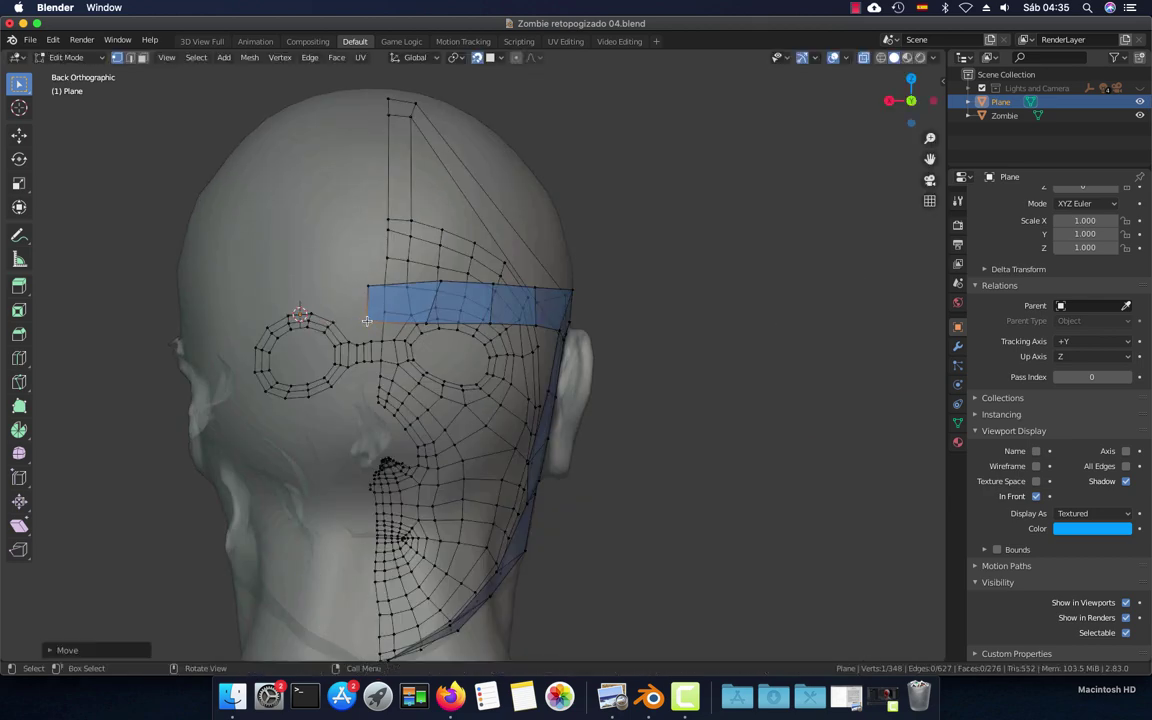
{"action": "key", "text": "g"}
{"action": "left_click", "coordinate": [428, 310]}
{"action": "key", "text": "g"}
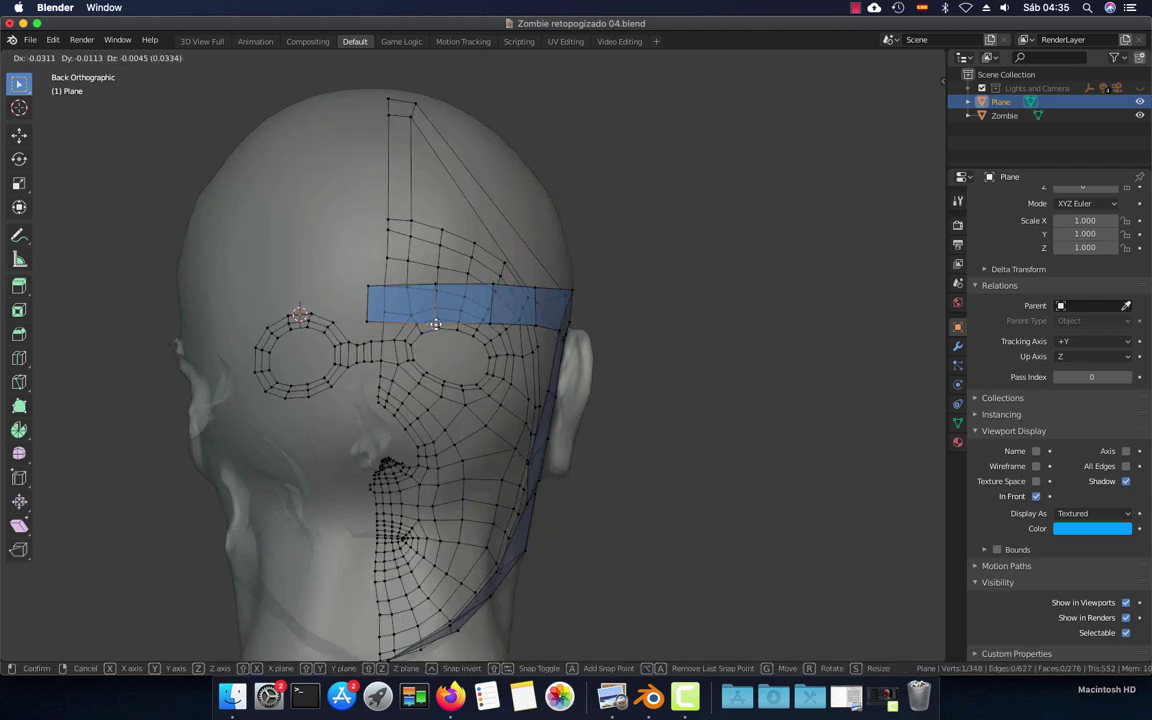
{"action": "left_click", "coordinate": [435, 323]}
Move the band's vertices above the ear back and down toward the ear
{"action": "mouse_move", "coordinate": [435, 323]}
{"action": "middle_mouse_down"}
{"action": "mouse_move", "coordinate": [381, 337]}
{"action": "mouse_move", "coordinate": [375, 321]}
{"action": "mouse_move", "coordinate": [319, 342]}
{"action": "middle_mouse_up"}
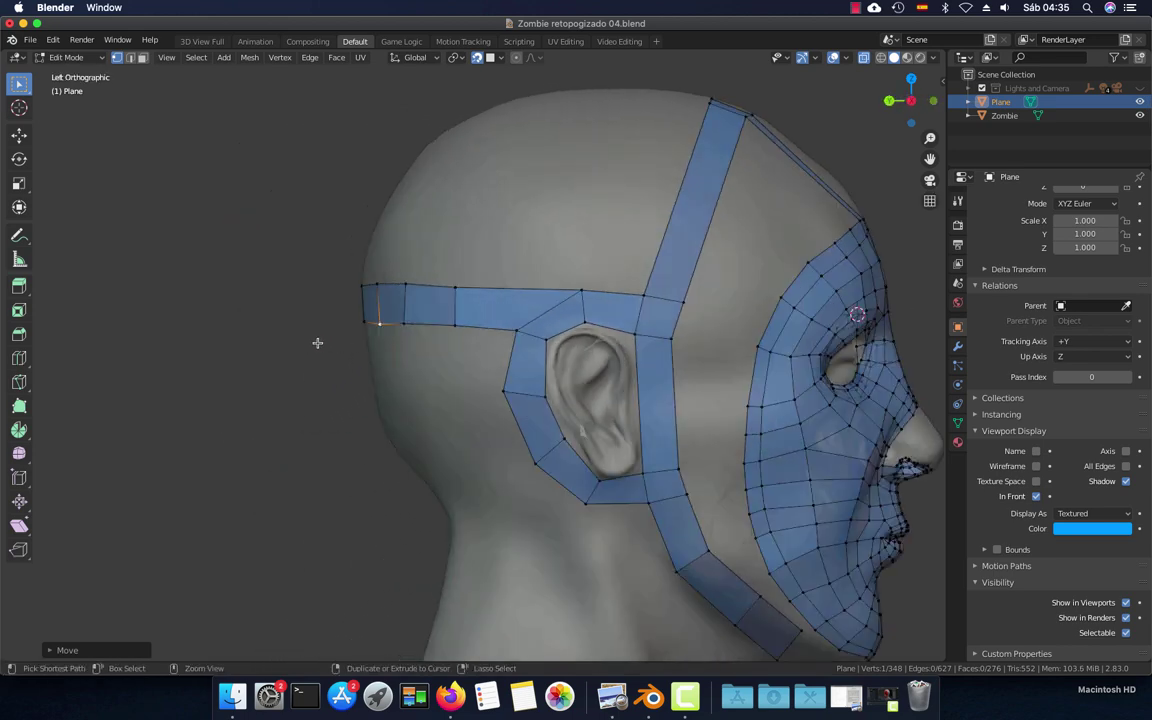
{"action": "middle_click_drag", "start_coordinate": [488, 385], "coordinate": [473, 354], "text": "shift"}
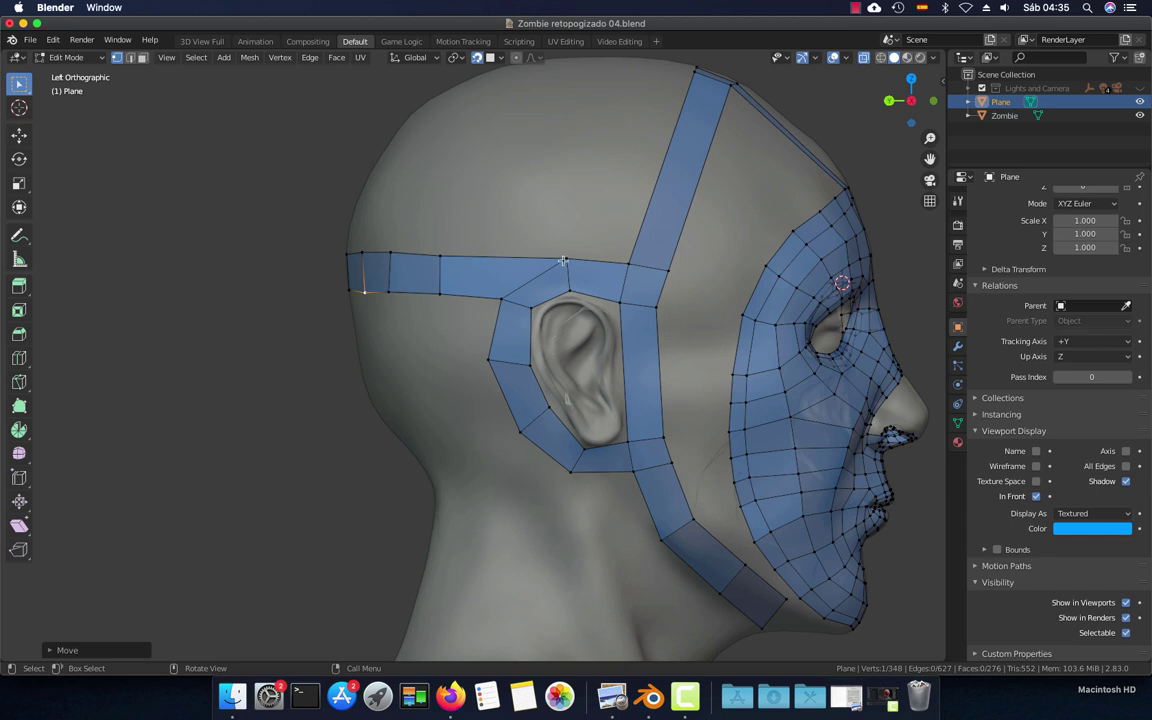
{"action": "scroll", "coordinate": [518, 293], "scroll_direction": "up", "scroll_amount": 2}
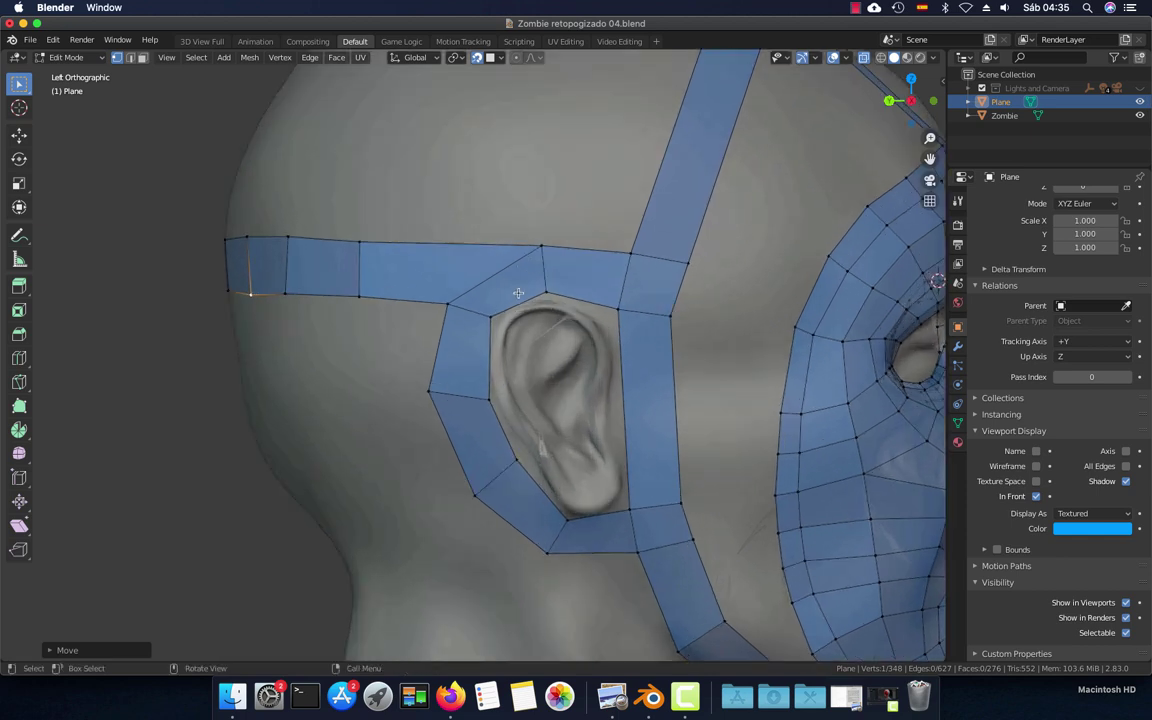
{"action": "left_click", "coordinate": [540, 246]}
{"action": "key", "text": "g"}
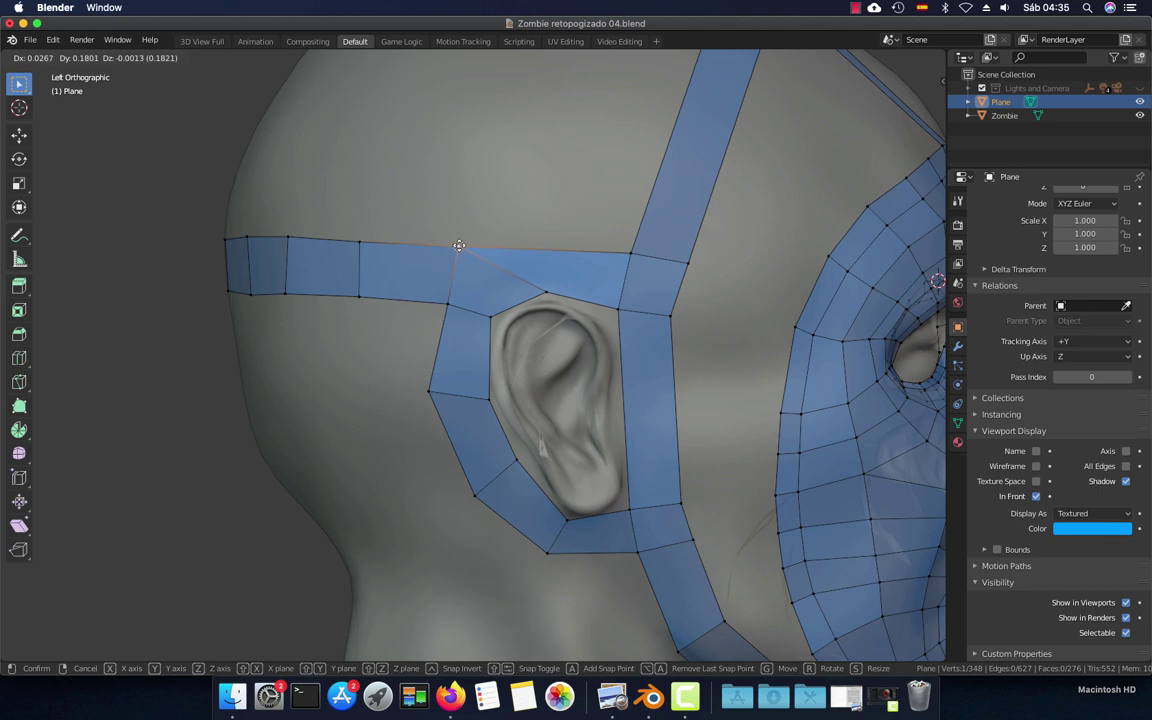
{"action": "left_click", "coordinate": [459, 245]}
{"action": "key", "text": "g"}
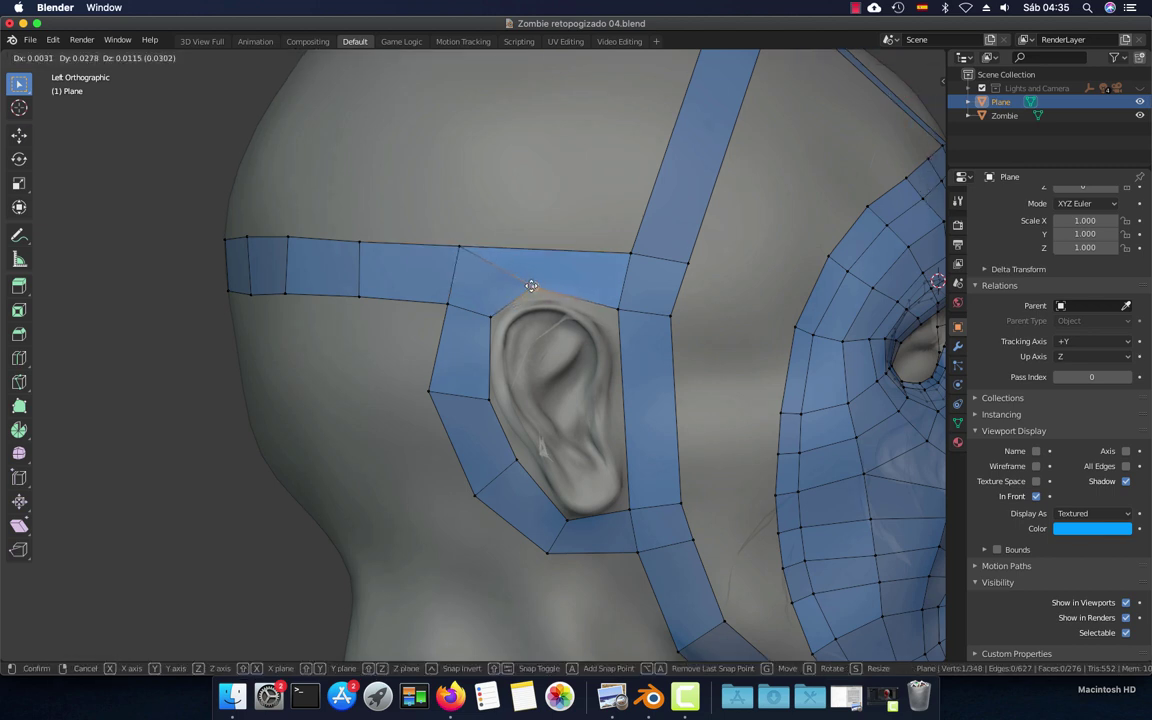
{"action": "left_click", "coordinate": [551, 281]}
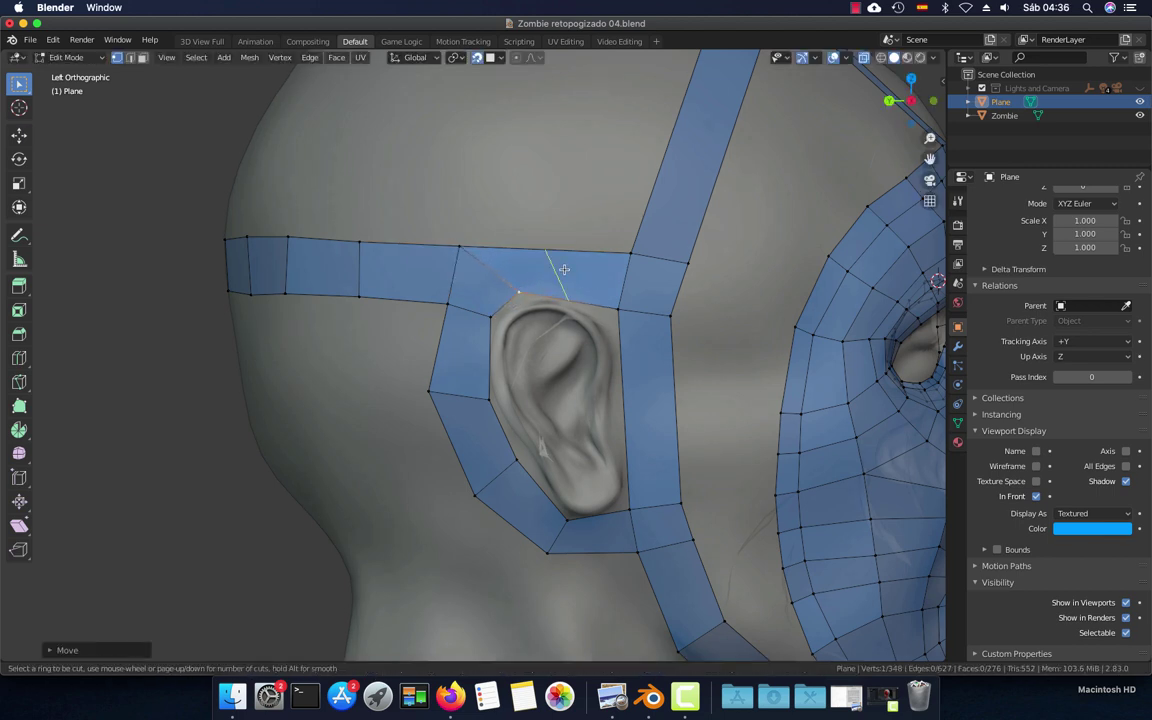
Add a new edge across the band above the ear and position it
{"action": "key", "text": "g"}
{"action": "left_click", "coordinate": [558, 260]}
{"action": "key", "text": "g"}
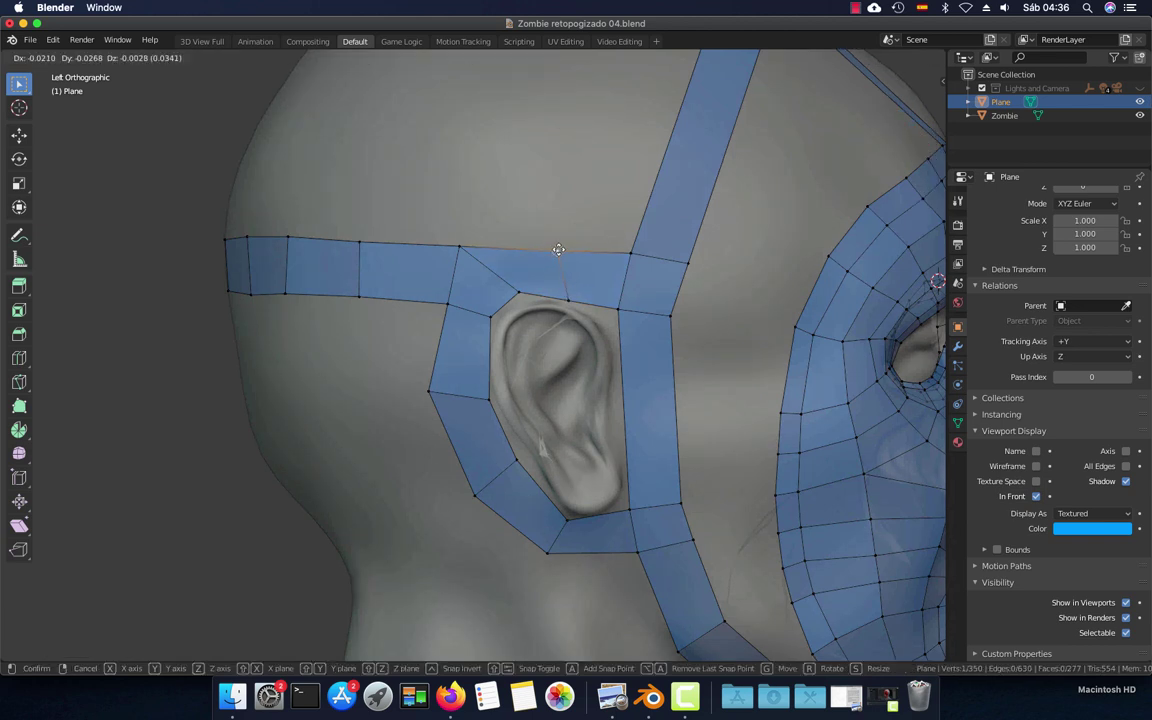
{"action": "left_click", "coordinate": [554, 253]}
{"action": "key", "text": "g"}
{"action": "left_click", "coordinate": [538, 293]}
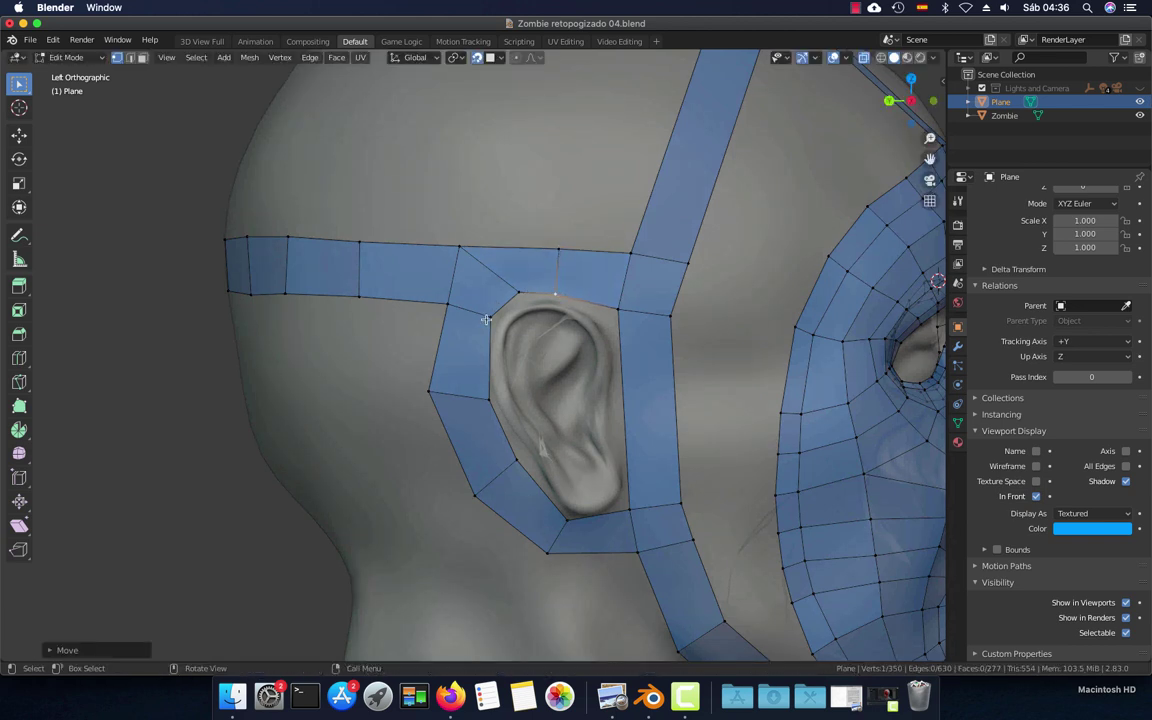
Move the vertices in front of and above the ear to follow the ear's top contour
{"action": "key", "text": "g"}
{"action": "left_click", "coordinate": [437, 295]}
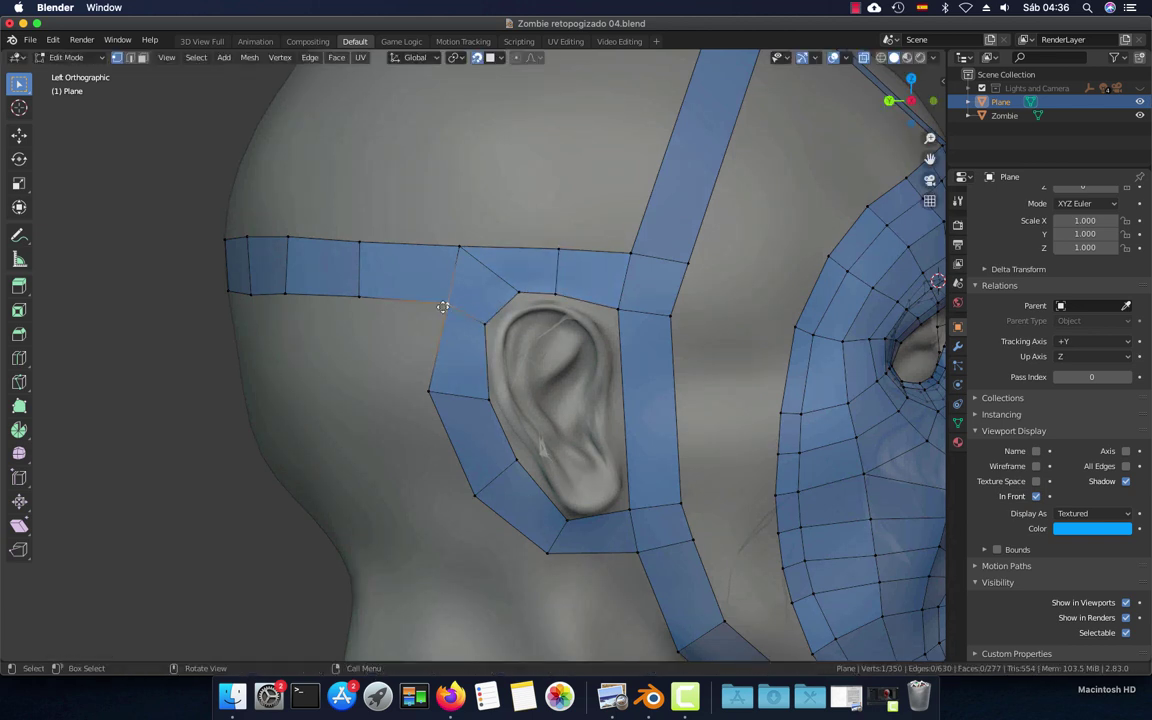
{"action": "key", "text": "g"}
{"action": "left_click", "coordinate": [466, 300]}
{"action": "key", "text": "g"}
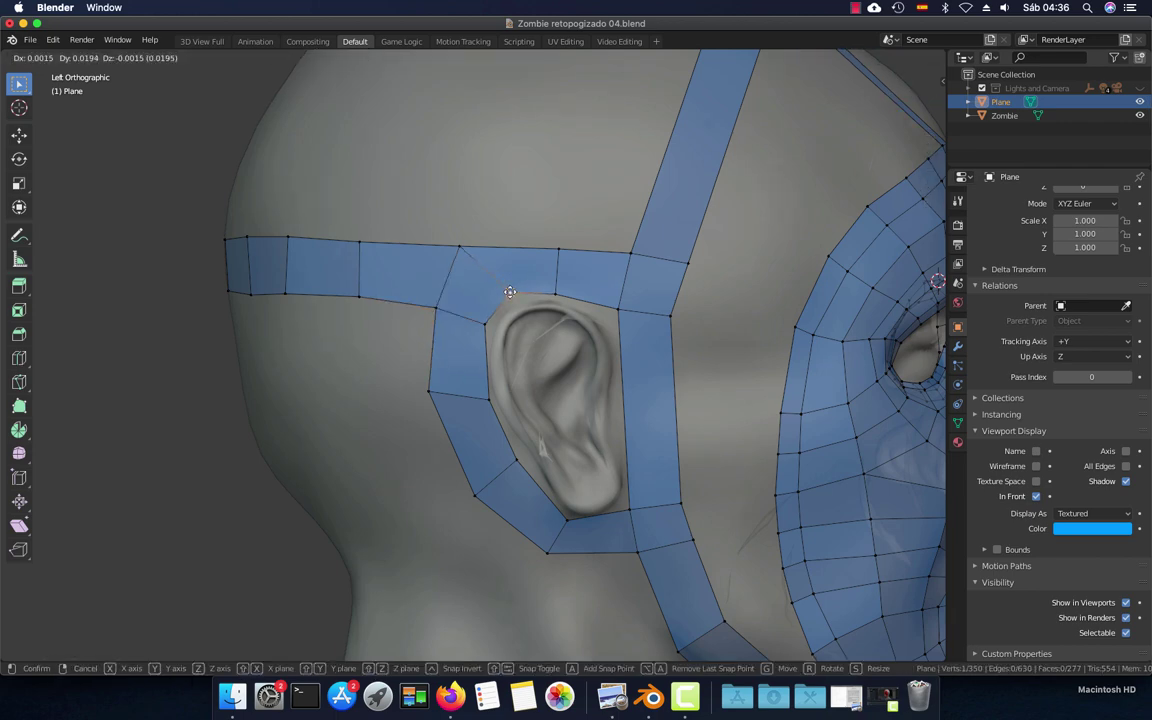
{"action": "left_click", "coordinate": [513, 294]}
{"action": "key", "text": "g"}
{"action": "left_click", "coordinate": [557, 292]}
{"action": "scroll", "coordinate": [557, 292], "scroll_direction": "left", "scroll_amount": 5}
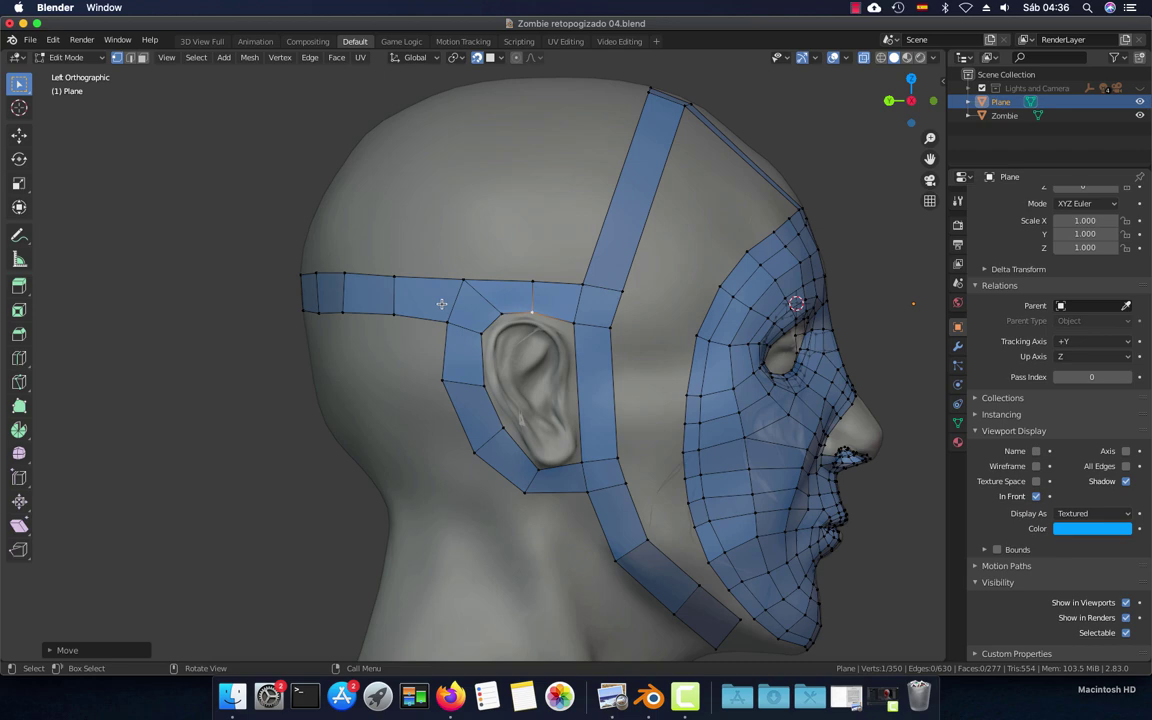
{"action": "mouse_move", "coordinate": [441, 303]}
{"action": "middle_mouse_down"}
{"action": "mouse_move", "coordinate": [496, 275]}
{"action": "mouse_move", "coordinate": [517, 288]}
{"action": "middle_mouse_up"}
Fill the temple gap between the scalp strip and face mask with a quad
{"action": "key", "text": "ctrl+r"}
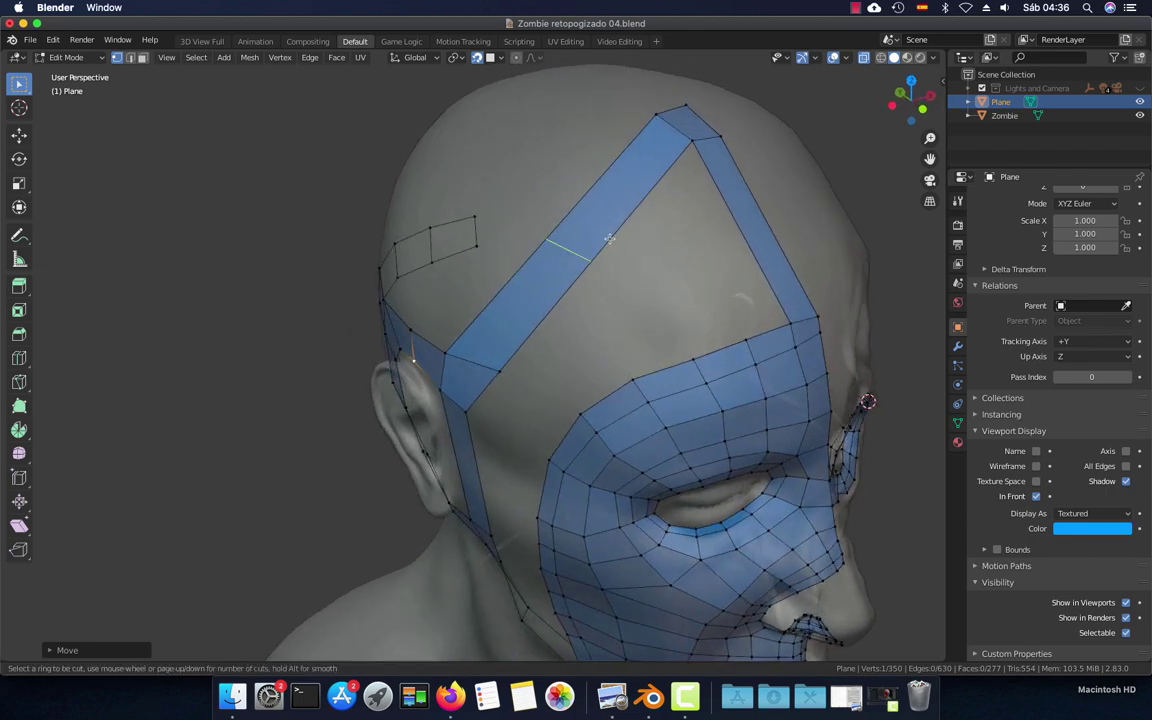
{"action": "key", "text": "Escape"}
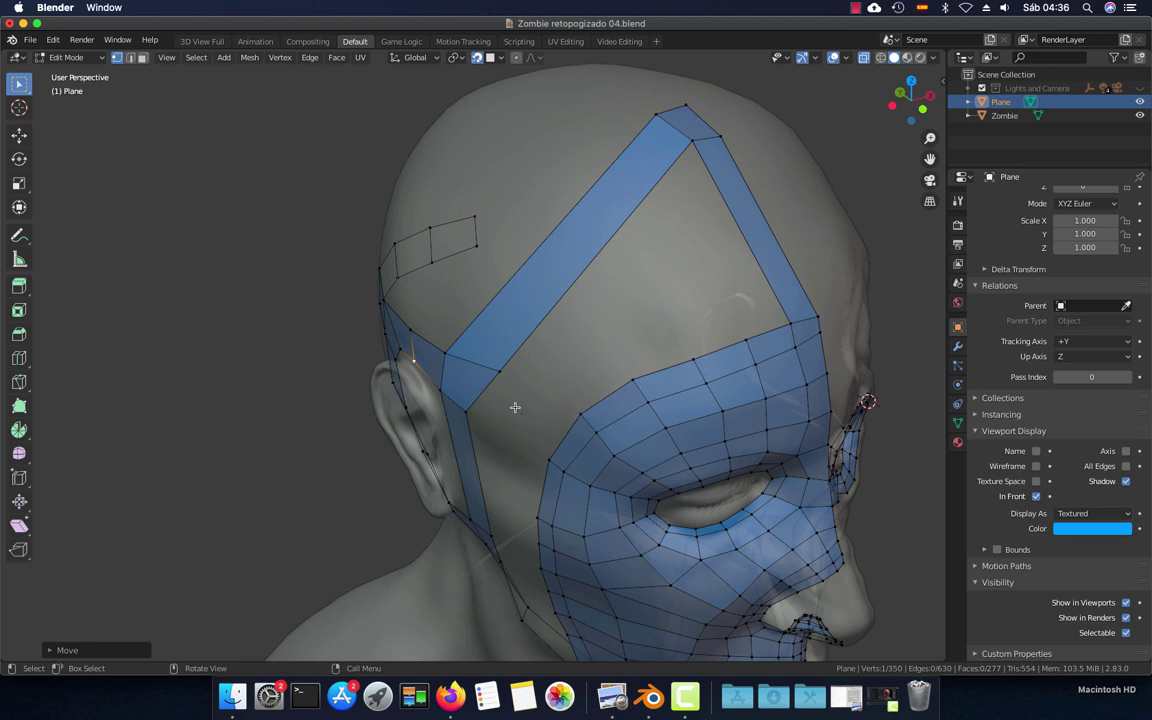
{"action": "key", "text": "2"}
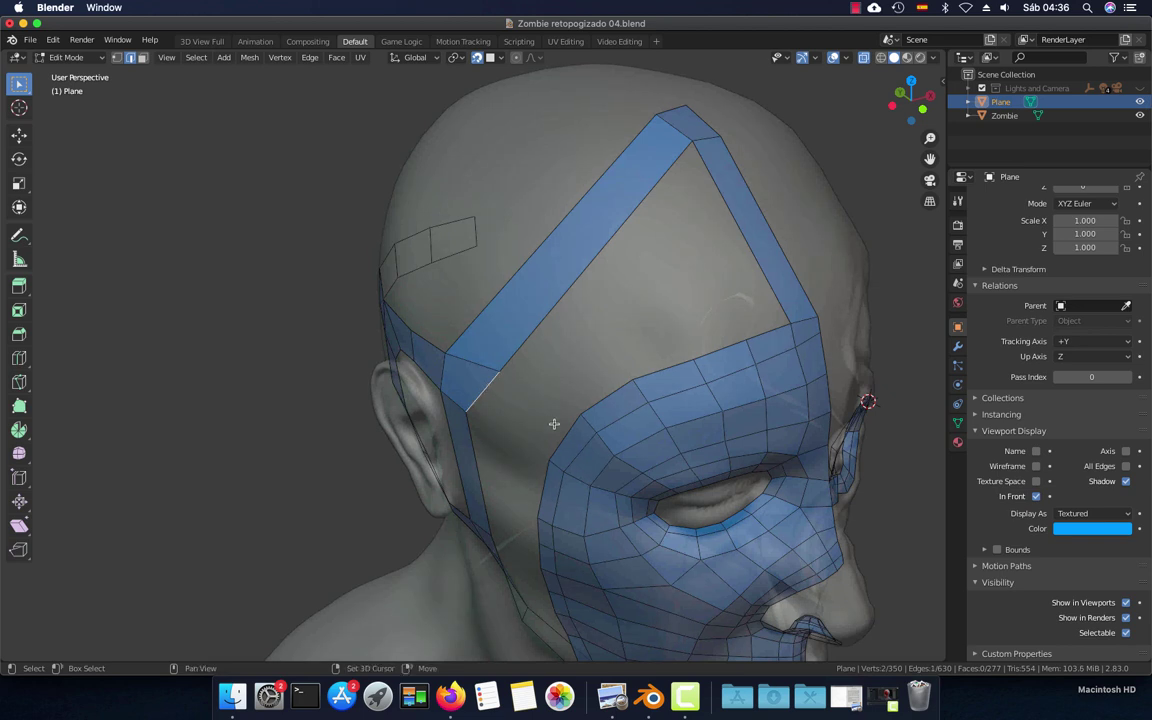
{"action": "left_click", "coordinate": [554, 424], "text": "shift"}
{"action": "key", "text": "f"}
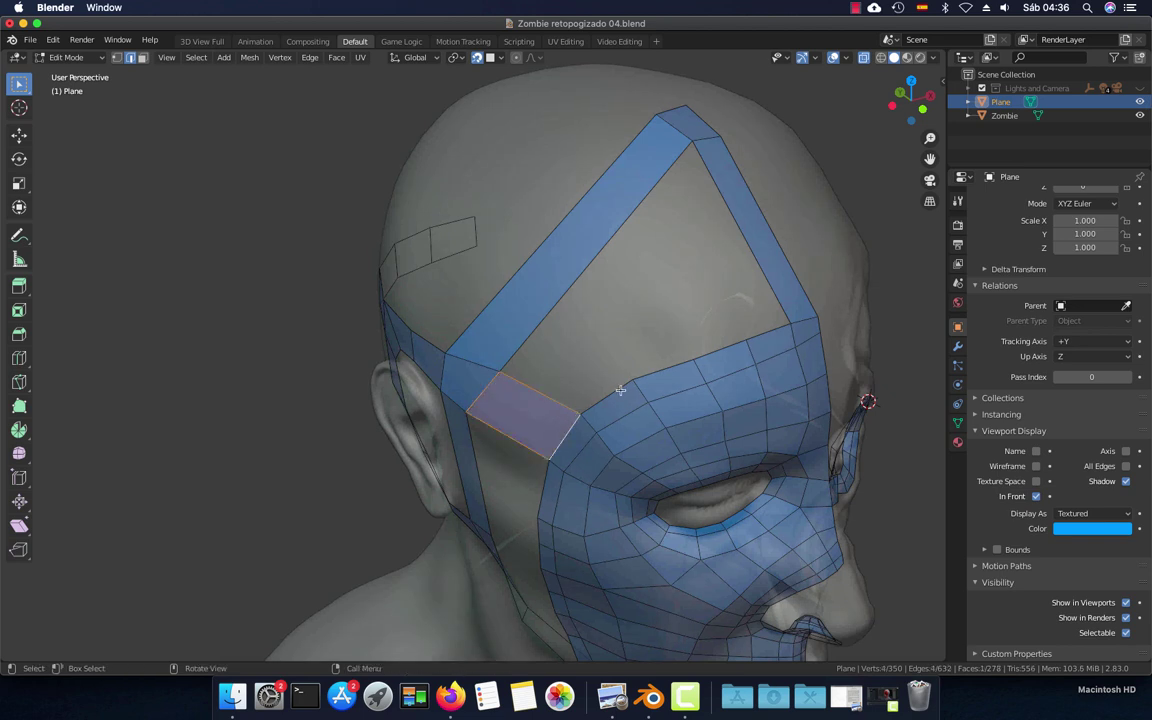
Loop cut the diagonal scalp strip with 3 cuts and nudge one cross edge into place
{"action": "key", "text": "ctrl+r"}
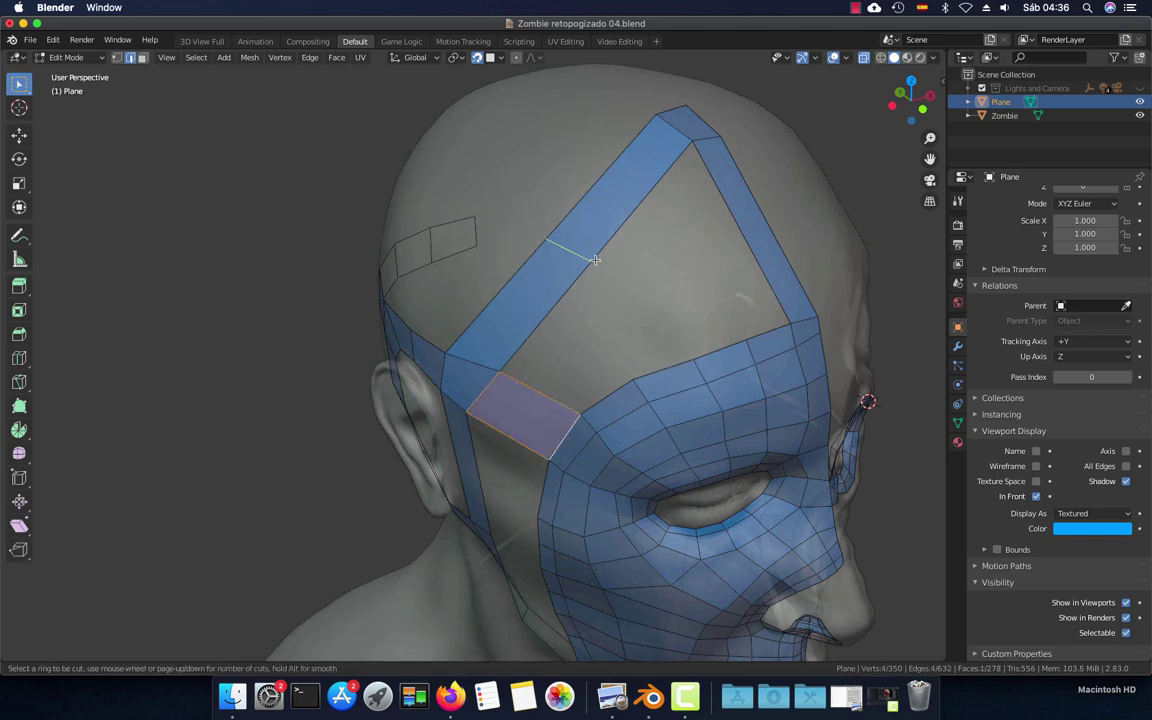
{"action": "scroll", "coordinate": [593, 257], "scroll_direction": "up", "scroll_amount": 2}
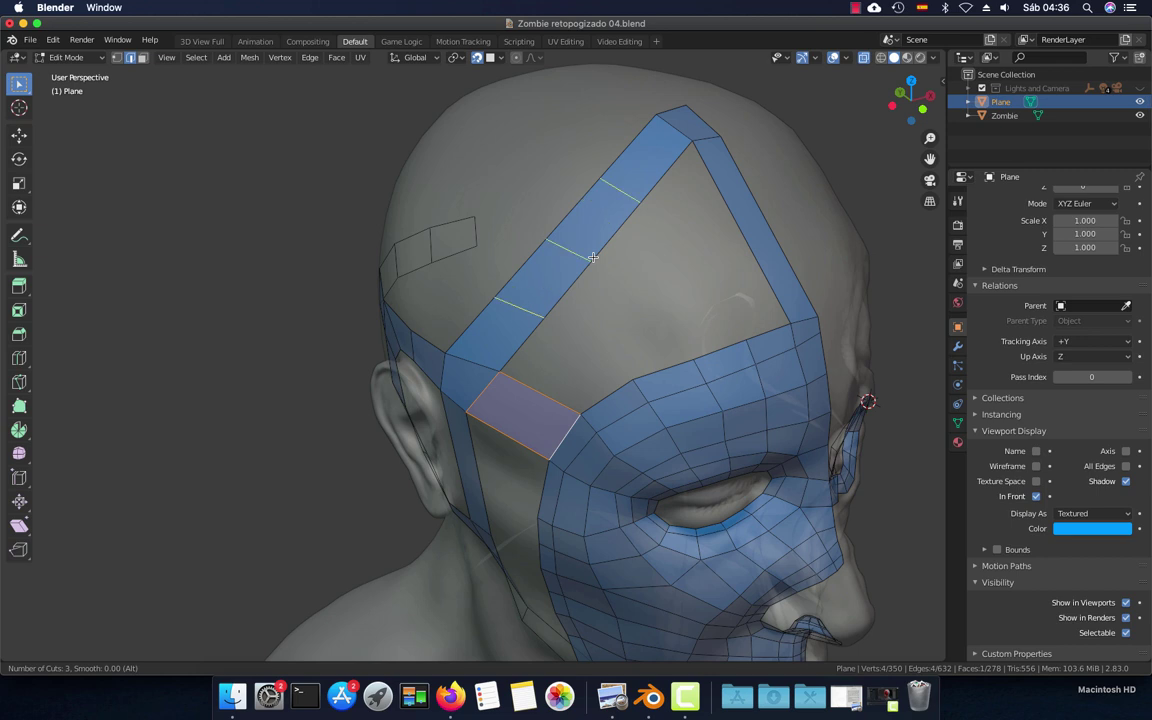
{"action": "left_click", "coordinate": [593, 257]}
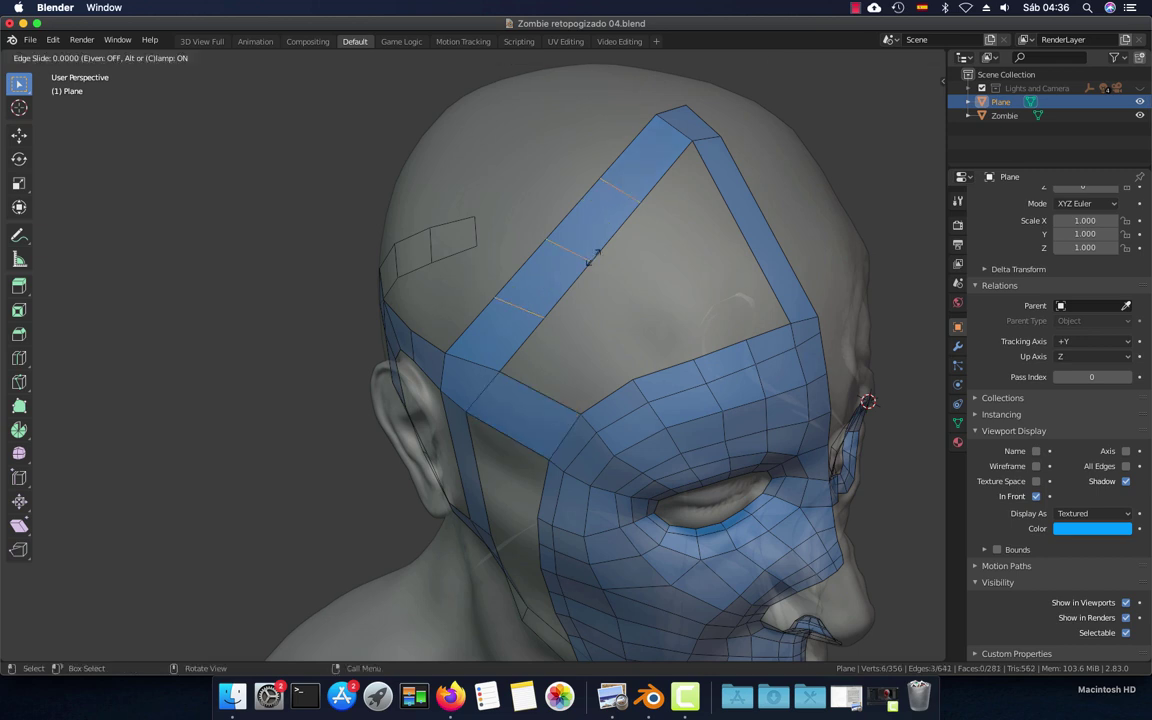
{"action": "left_click", "coordinate": [593, 257]}
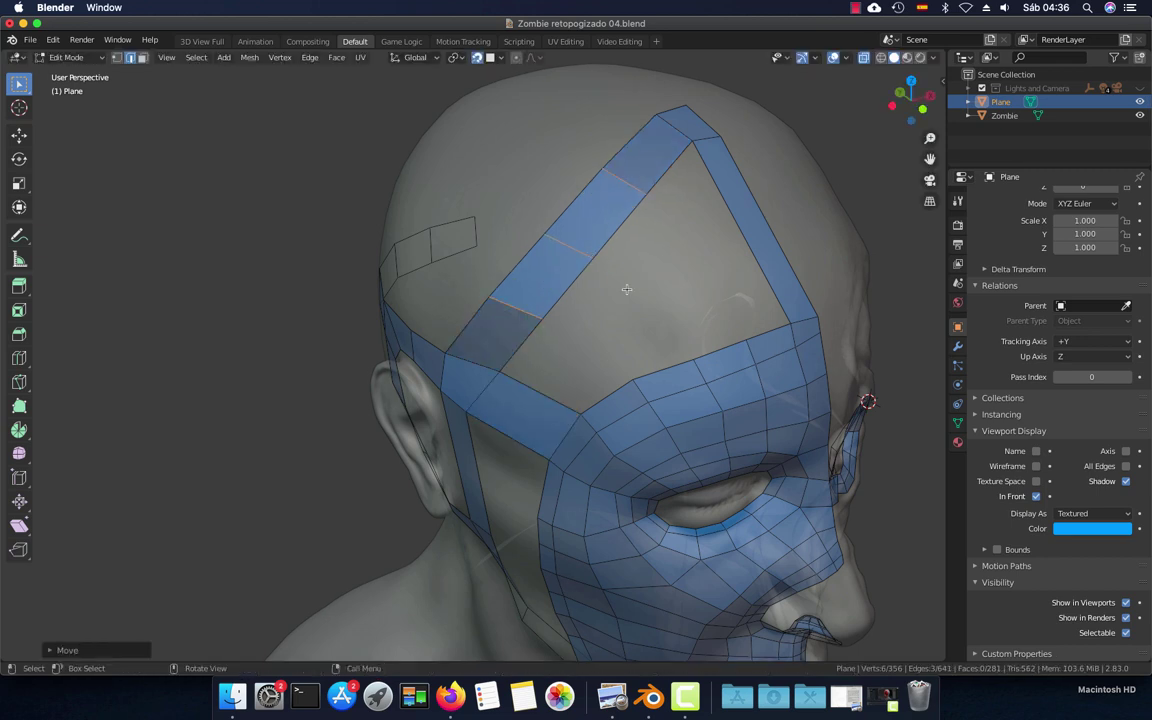
{"action": "mouse_move", "coordinate": [593, 257]}
{"action": "middle_mouse_down"}
{"action": "mouse_move", "coordinate": [564, 254]}
{"action": "mouse_move", "coordinate": [624, 251]}
{"action": "middle_mouse_up"}
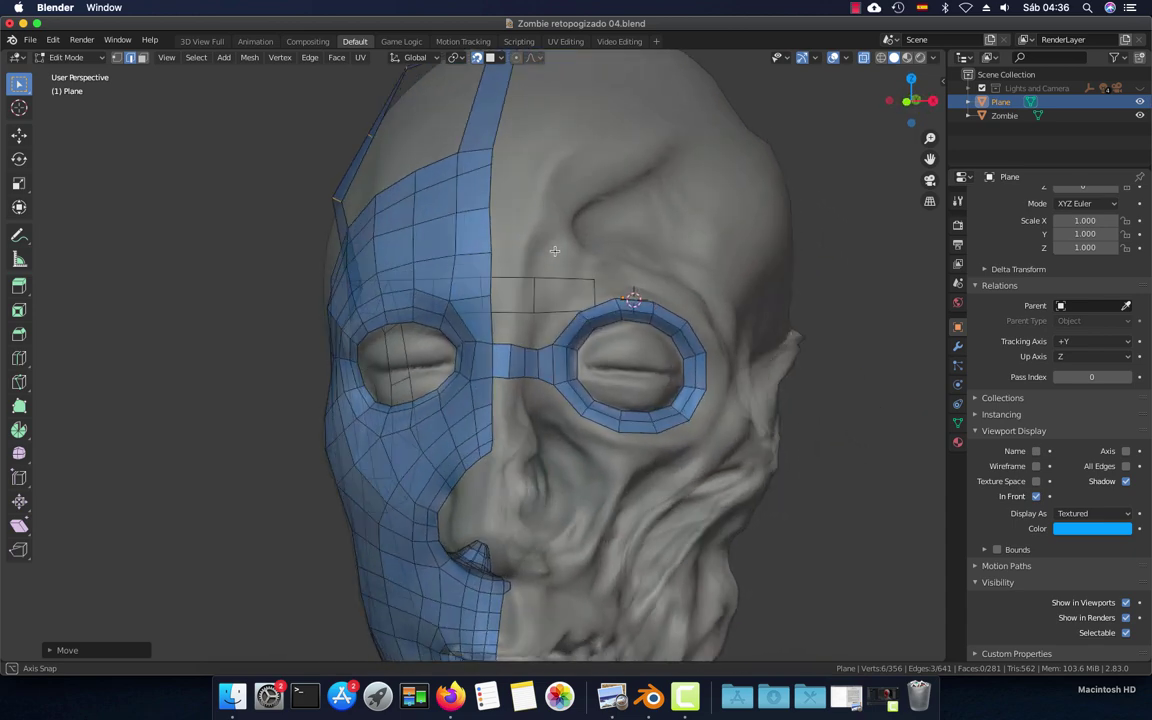
{"action": "left_click", "coordinate": [620, 250]}
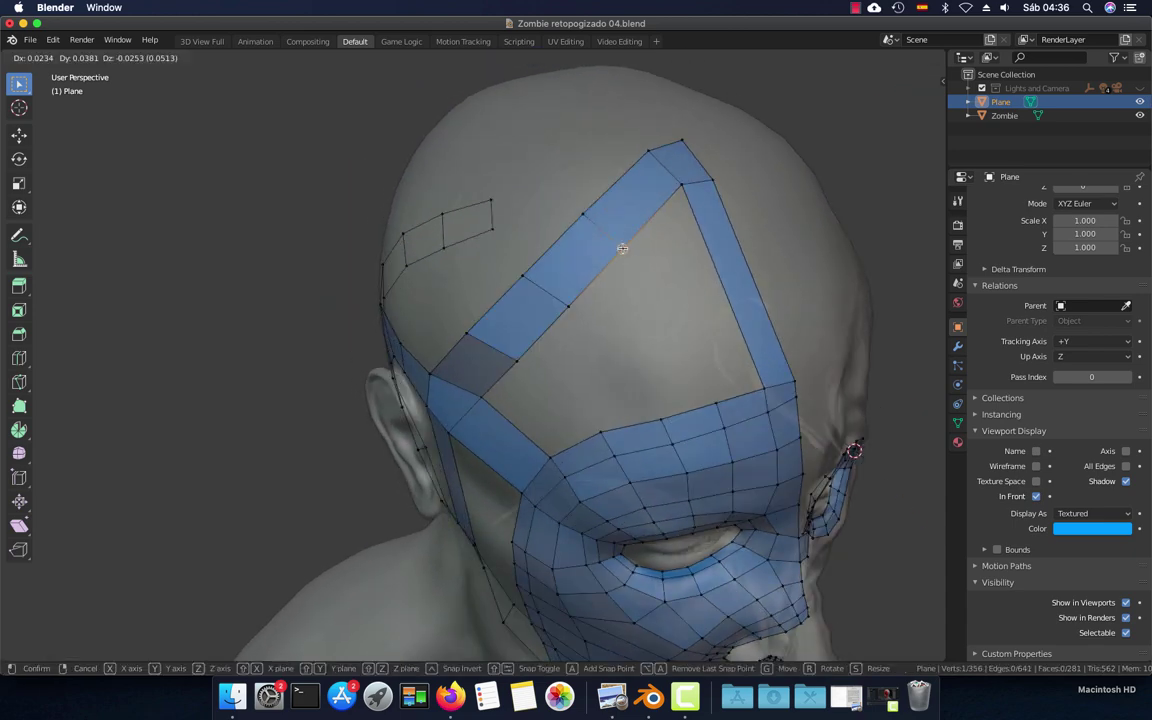
{"action": "left_click", "coordinate": [591, 204]}
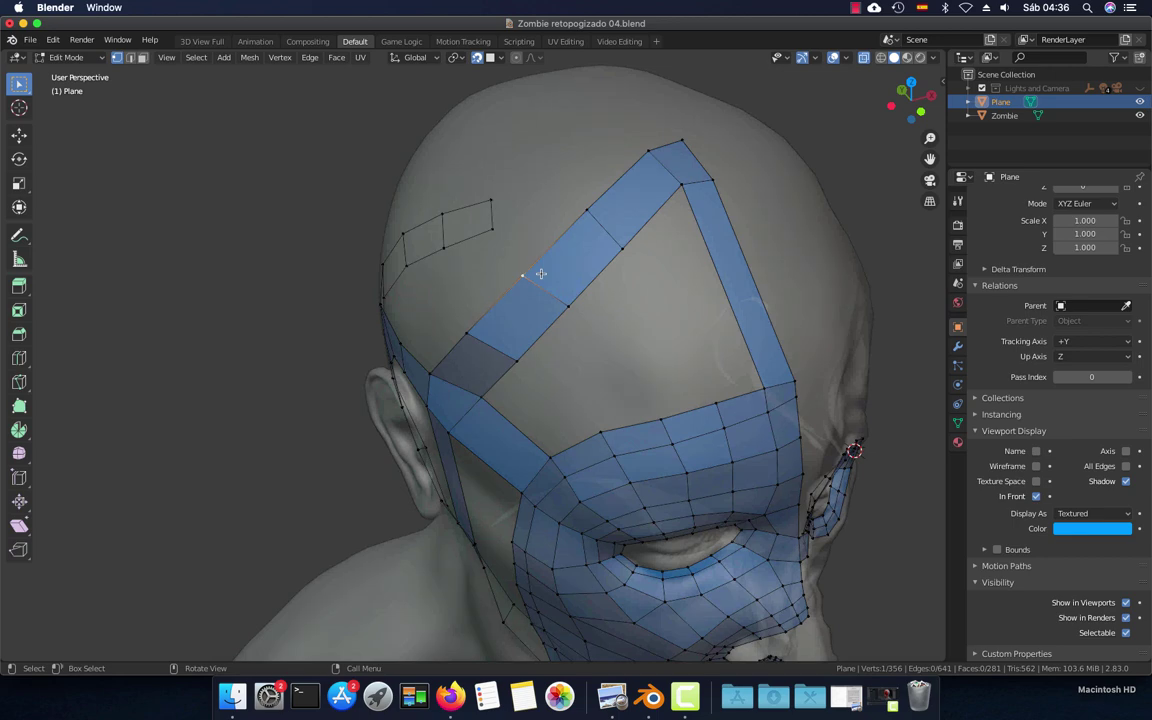
{"action": "key", "text": "ctrl+KP_3"}
Move the vertices at the top of the scalp strip into position
{"action": "middle_click_drag", "start_coordinate": [647, 206], "coordinate": [500, 290], "text": "shift"}
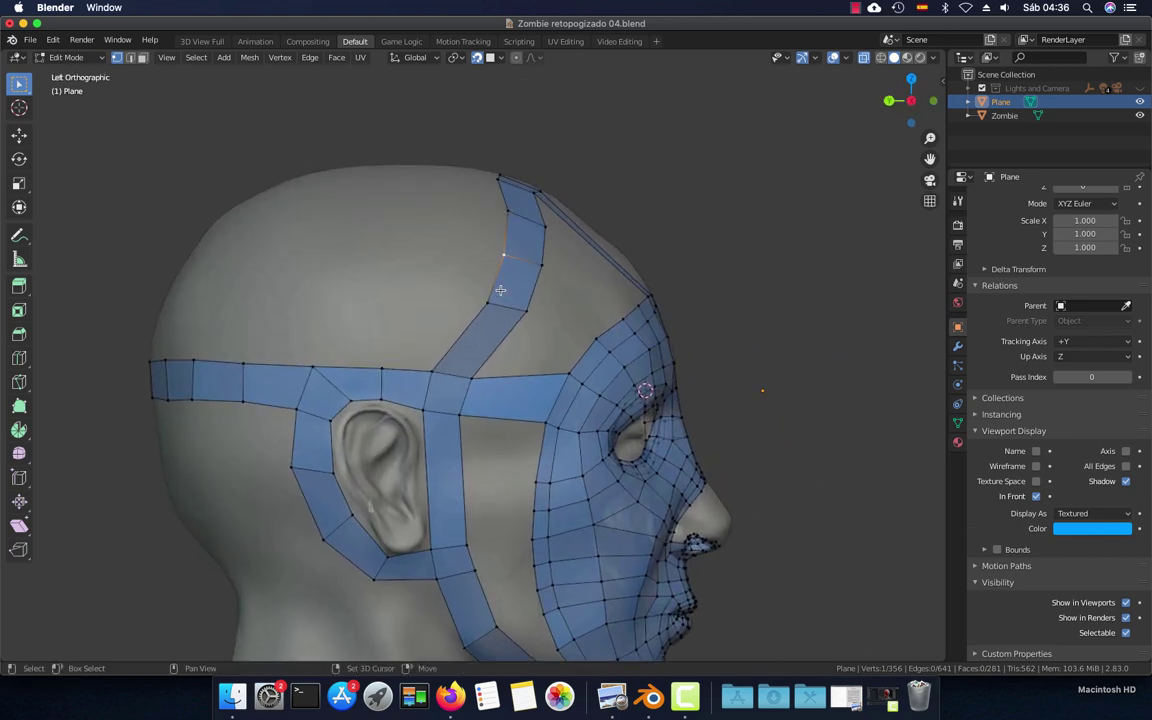
{"action": "key", "text": "g"}
{"action": "left_click", "coordinate": [460, 240]}
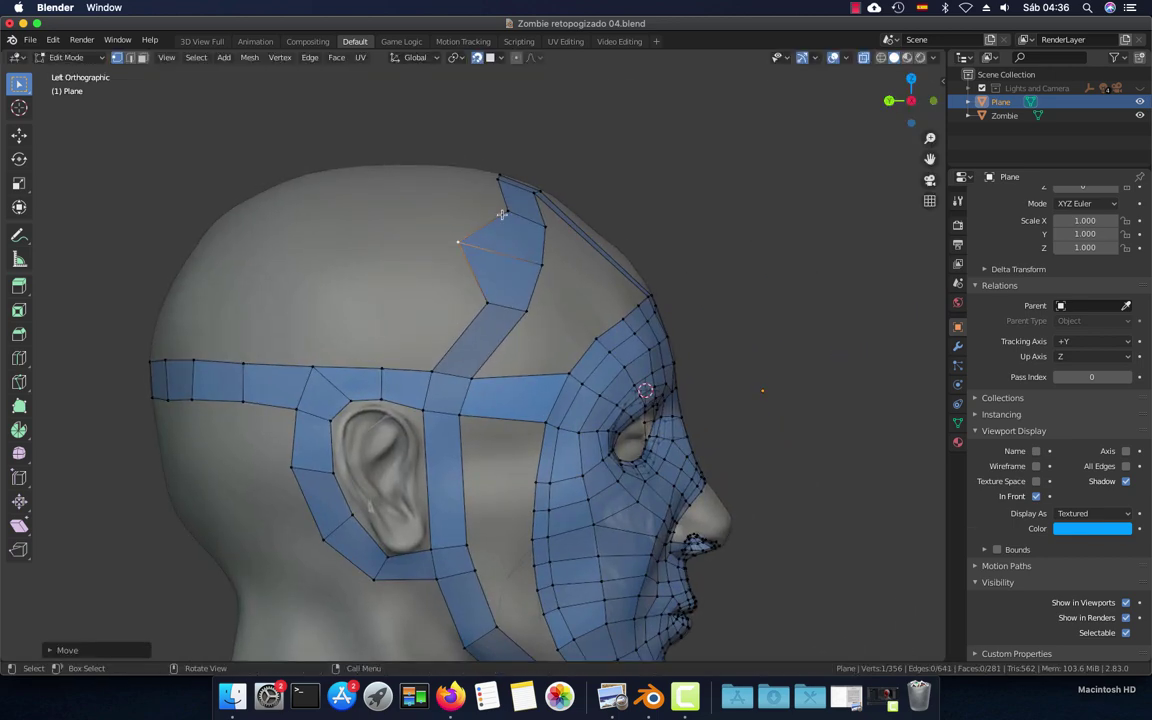
{"action": "left_click", "coordinate": [481, 200]}
{"action": "key", "text": "g"}
{"action": "left_click", "coordinate": [493, 209]}
{"action": "left_click", "coordinate": [540, 225]}
{"action": "key", "text": "g"}
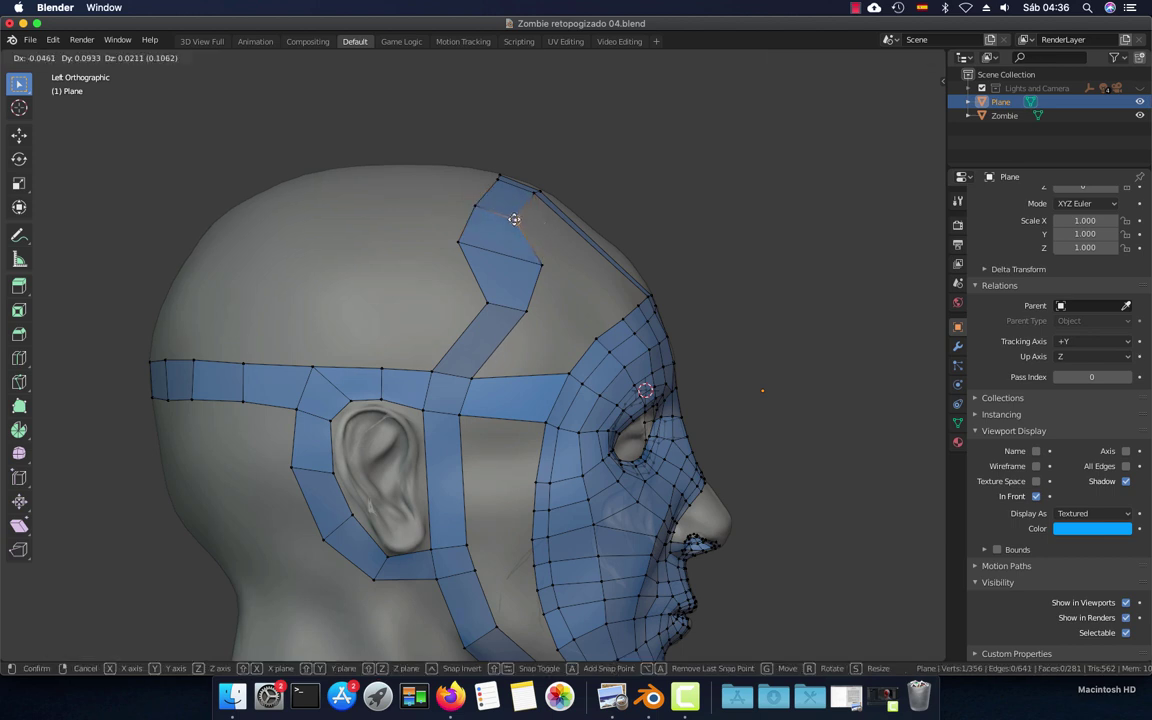
{"action": "left_click", "coordinate": [514, 218]}
Line up the remaining strip vertices so the scalp strip runs straight
{"action": "left_click", "coordinate": [529, 260]}
{"action": "key", "text": "g"}
{"action": "left_click", "coordinate": [496, 249]}
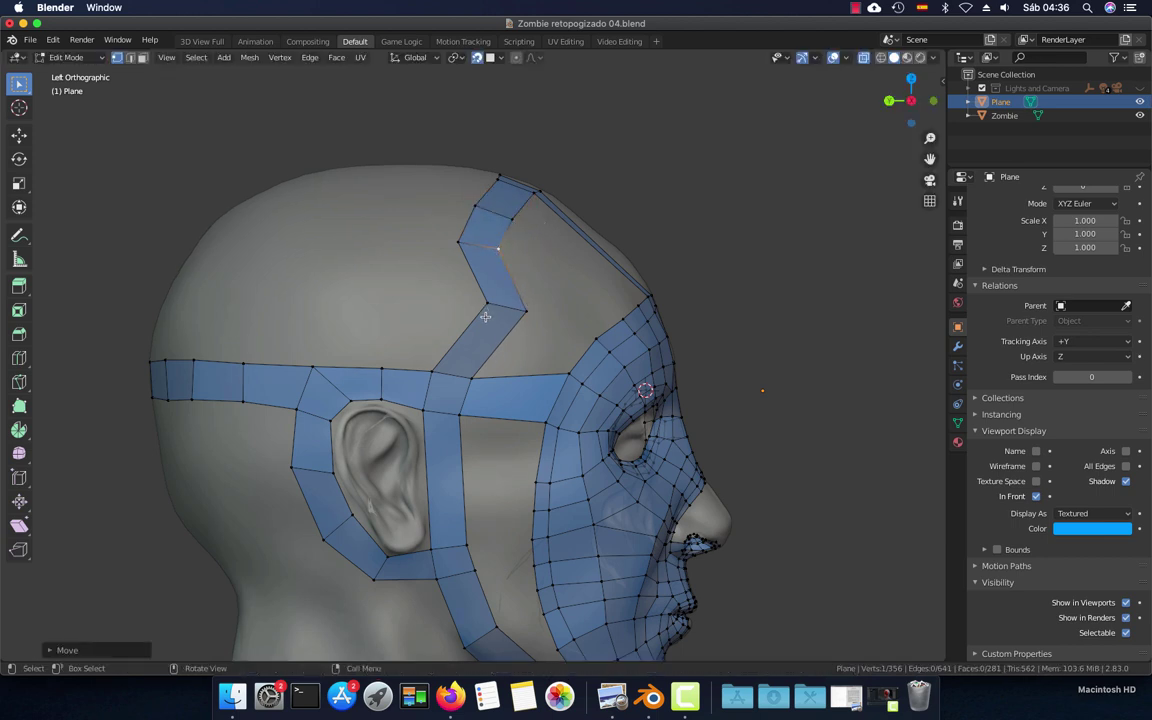
{"action": "key", "text": "g"}
{"action": "left_click", "coordinate": [517, 312]}
{"action": "key", "text": "g"}
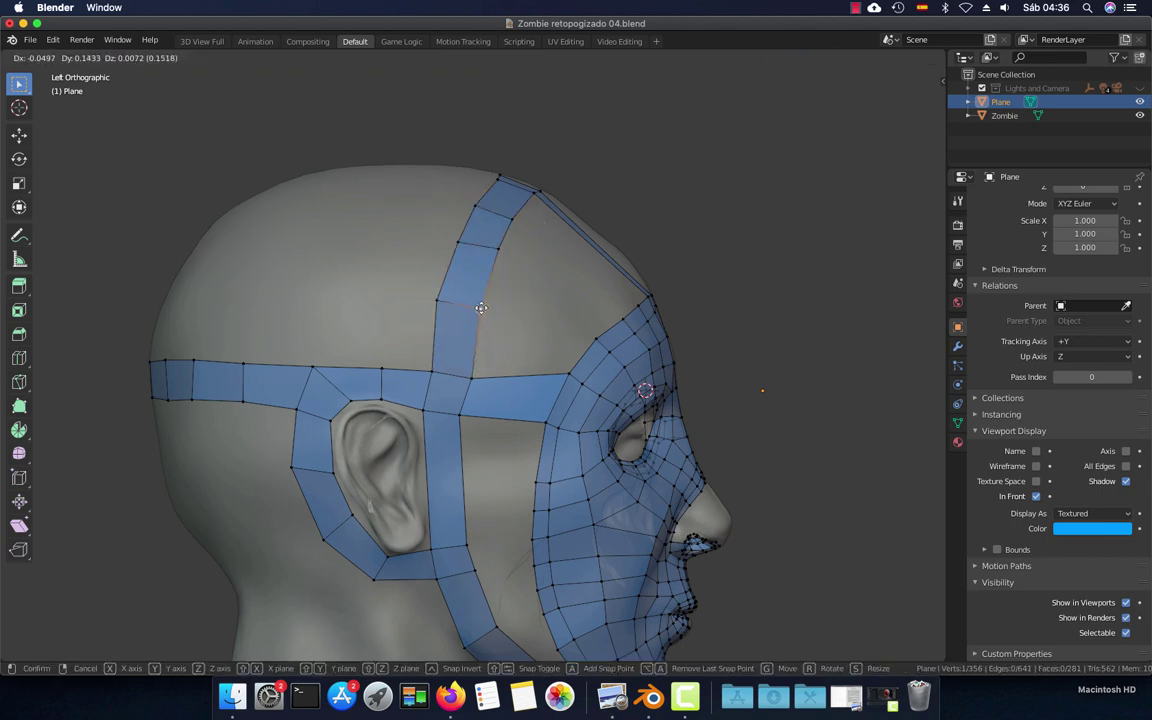
{"action": "left_click", "coordinate": [483, 336]}
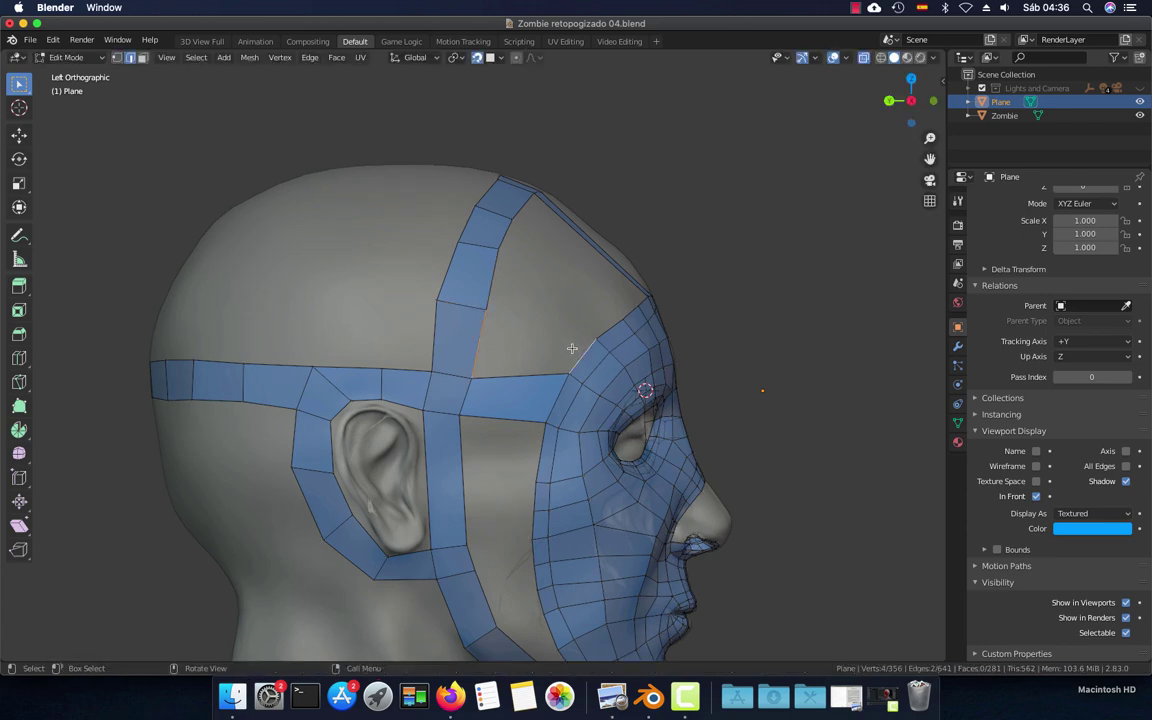
Fill the gaps beside the top of the scalp strip with new quads
{"action": "left_click", "coordinate": [510, 305]}
{"action": "key", "text": "f"}
{"action": "key", "text": "f"}
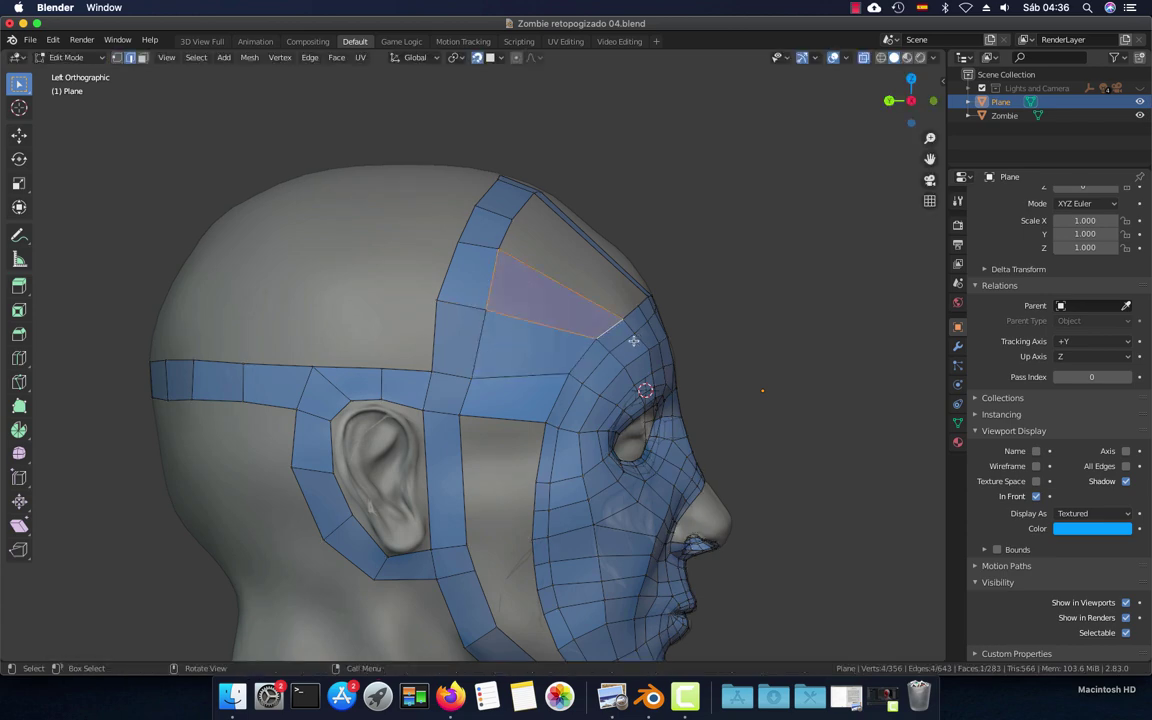
{"action": "middle_click_drag", "start_coordinate": [506, 281], "coordinate": [497, 238]}
{"action": "left_click", "coordinate": [608, 320], "text": "shift"}
{"action": "key", "text": "f"}
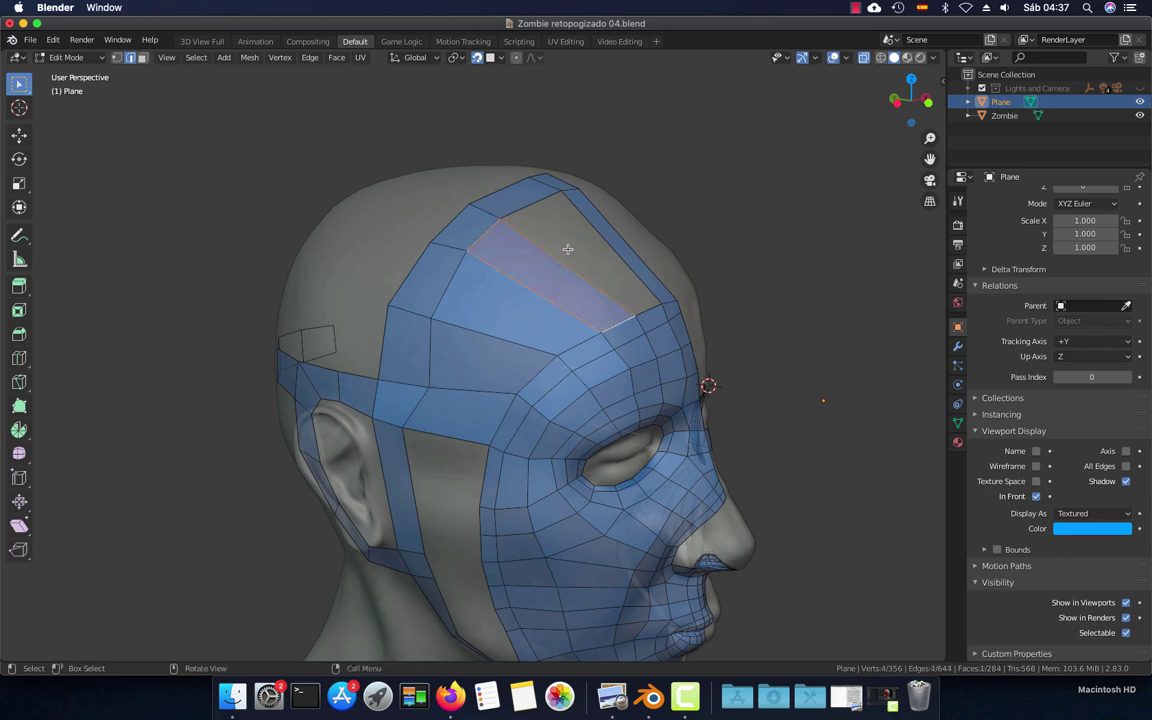
{"action": "left_click", "coordinate": [539, 205]}
{"action": "left_click", "coordinate": [648, 306], "text": "shift"}
{"action": "key", "text": "f"}
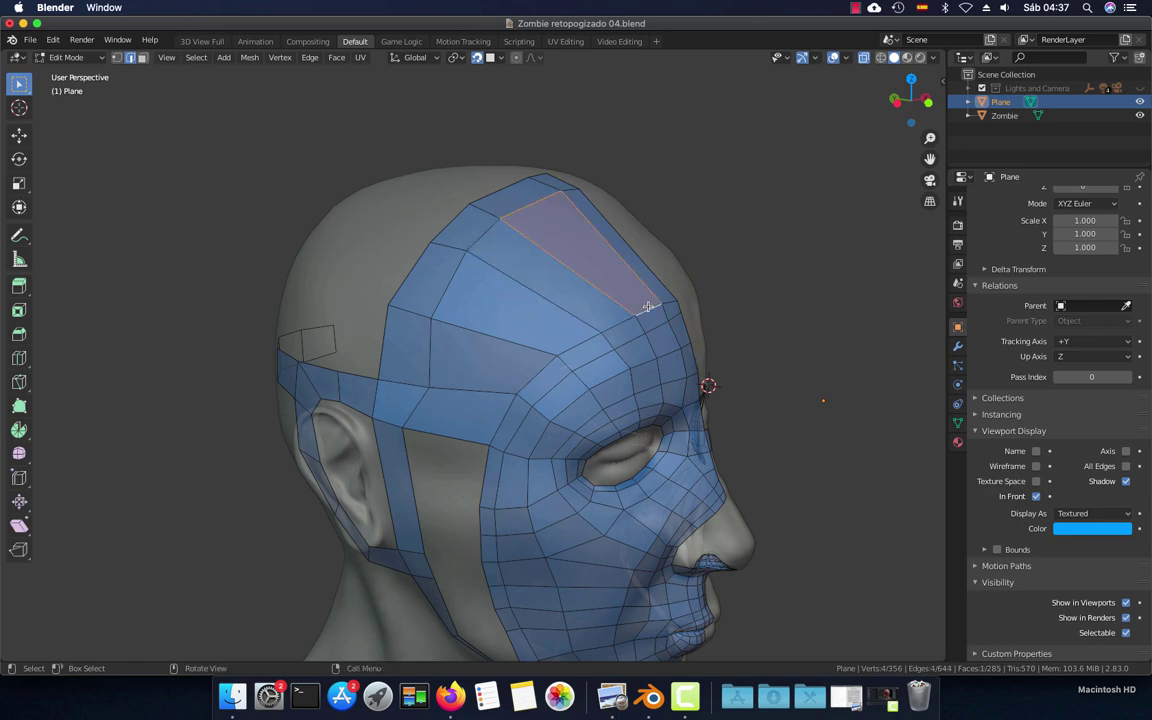
In side view, settle the band-crossing vertex and next vertex onto the scalp surface
{"action": "key", "text": "ctrl+KP_3"}
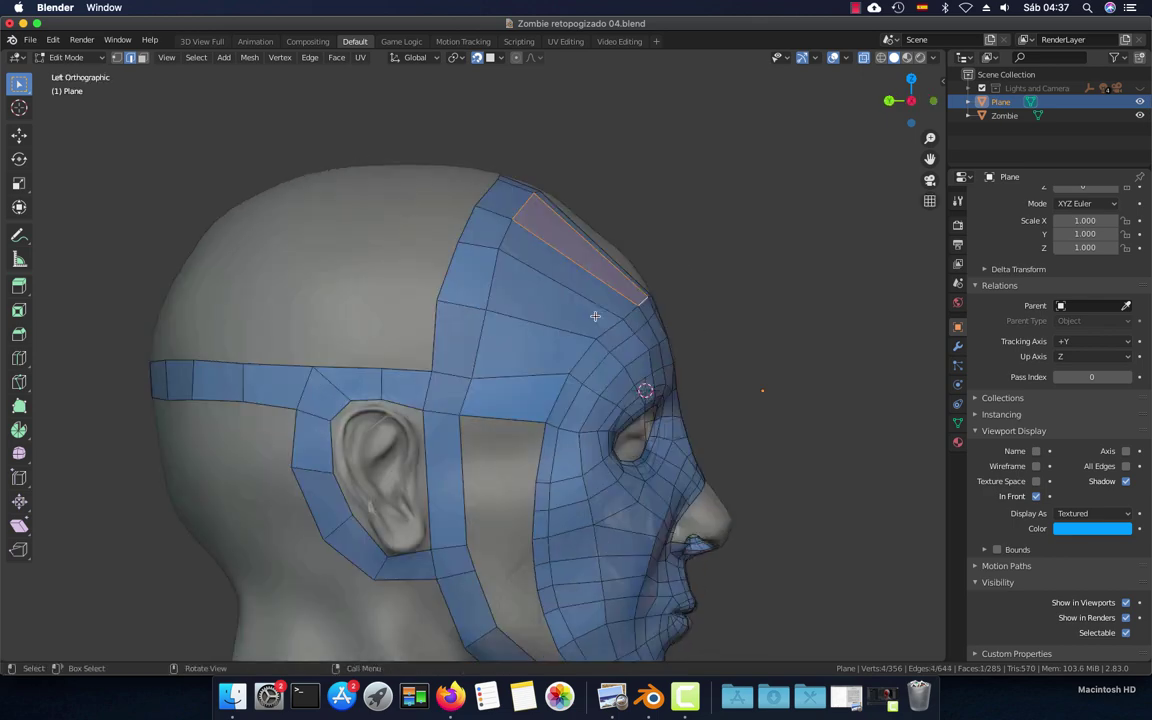
{"action": "left_click", "coordinate": [433, 372]}
{"action": "key", "text": "g"}
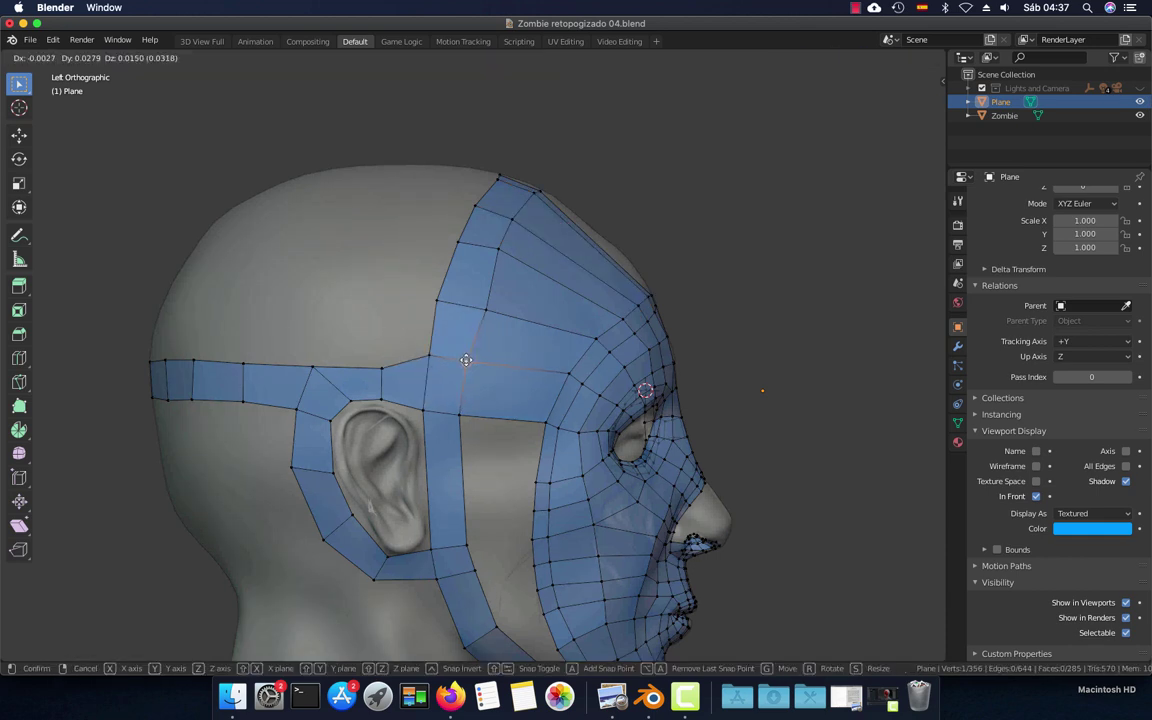
{"action": "left_click", "coordinate": [468, 357]}
{"action": "left_click", "coordinate": [488, 304]}
{"action": "key", "text": "g"}
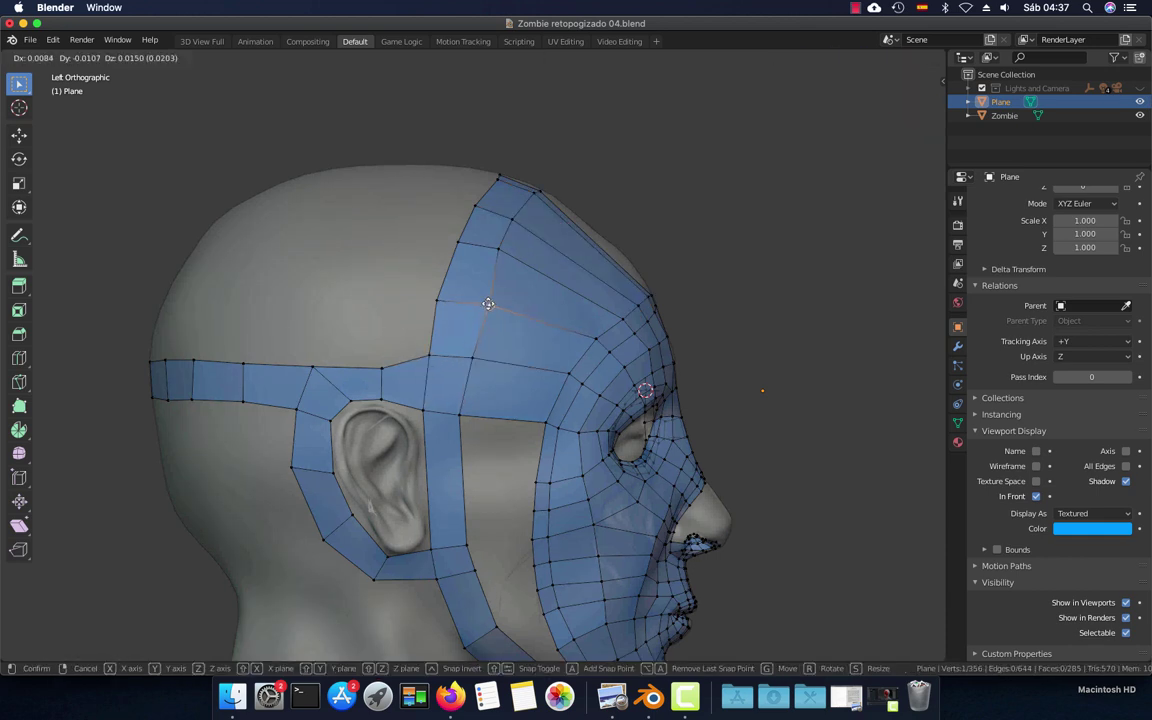
{"action": "left_click", "coordinate": [480, 302]}
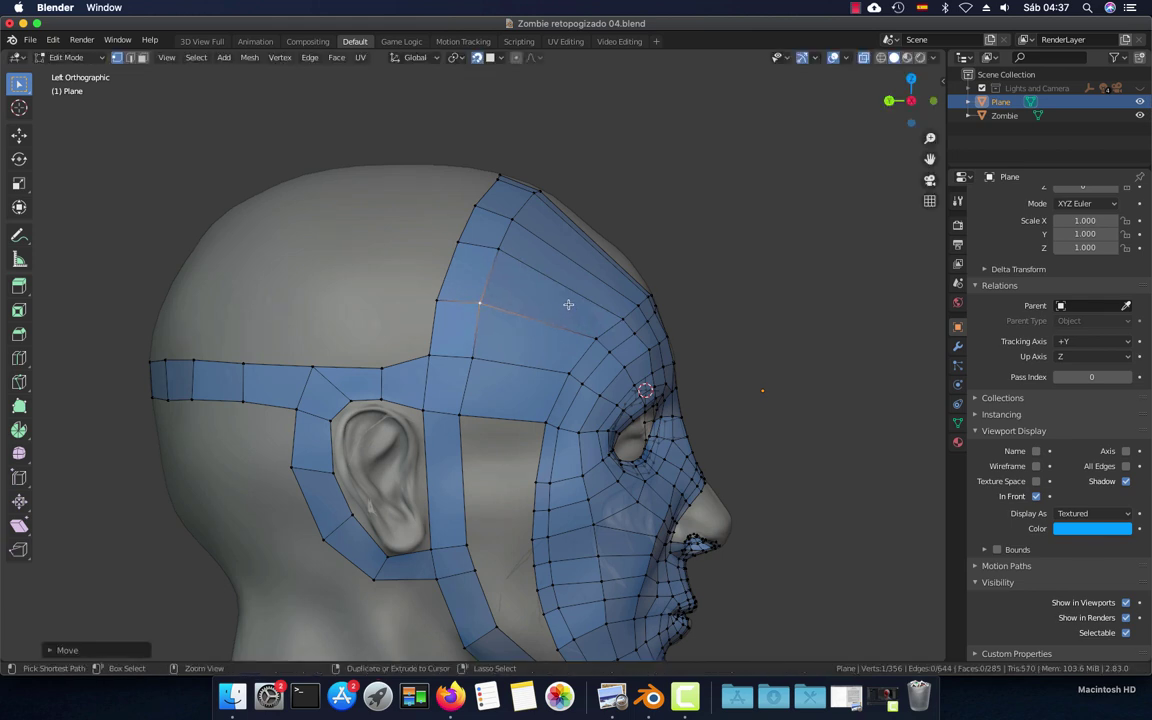
Add an edge loop across the scalp strip quads
{"action": "key", "text": "ctrl+r"}
{"action": "left_click", "coordinate": [568, 304]}
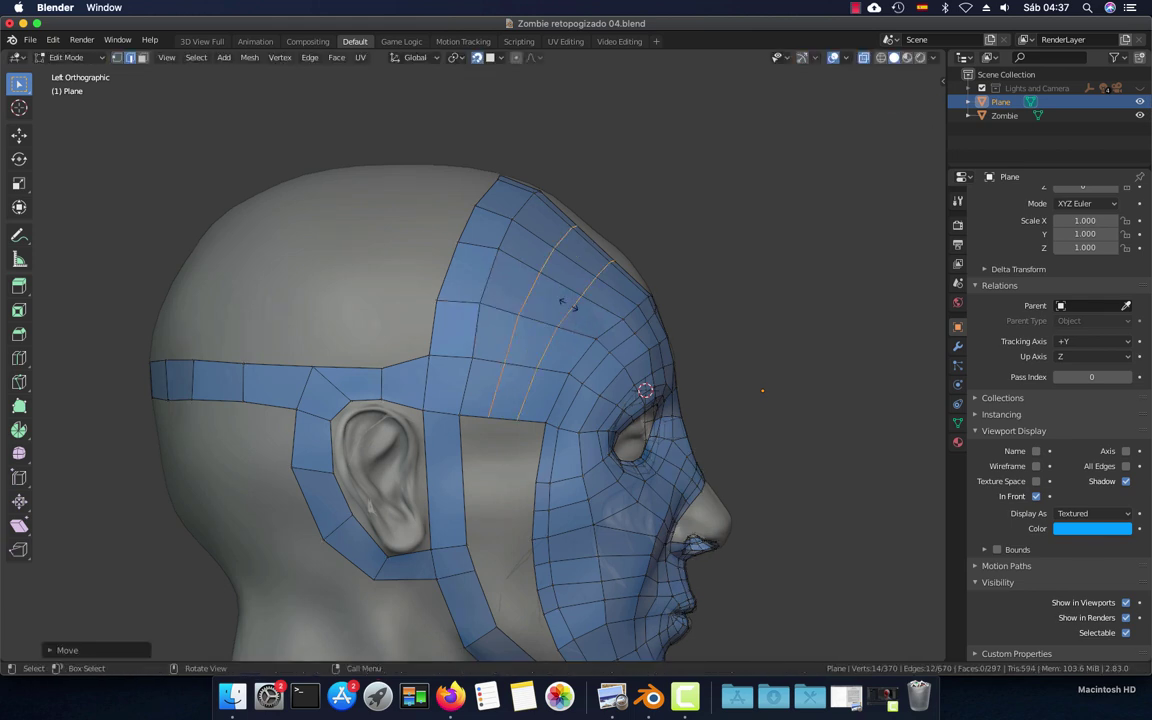
{"action": "key", "text": "ctrl+KP_1"}
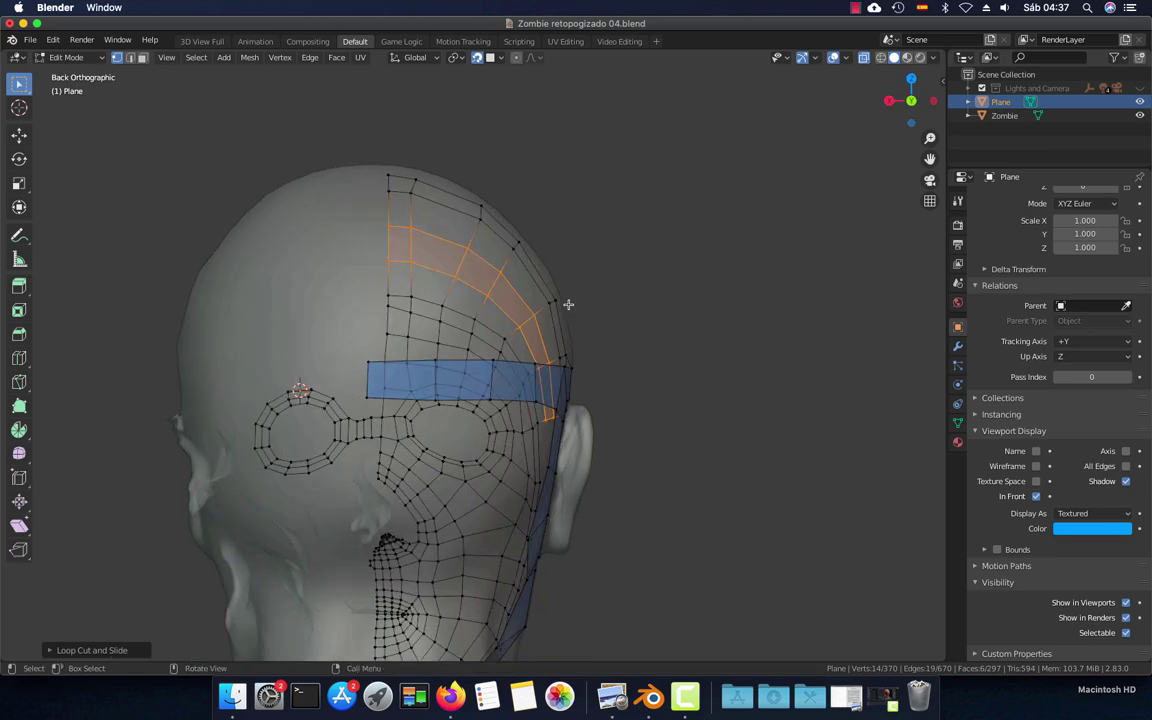
In front view, reposition the upper forehead edge and outer forehead vertices onto the skull
{"action": "key", "text": "KP_1"}
{"action": "left_click", "coordinate": [561, 228]}
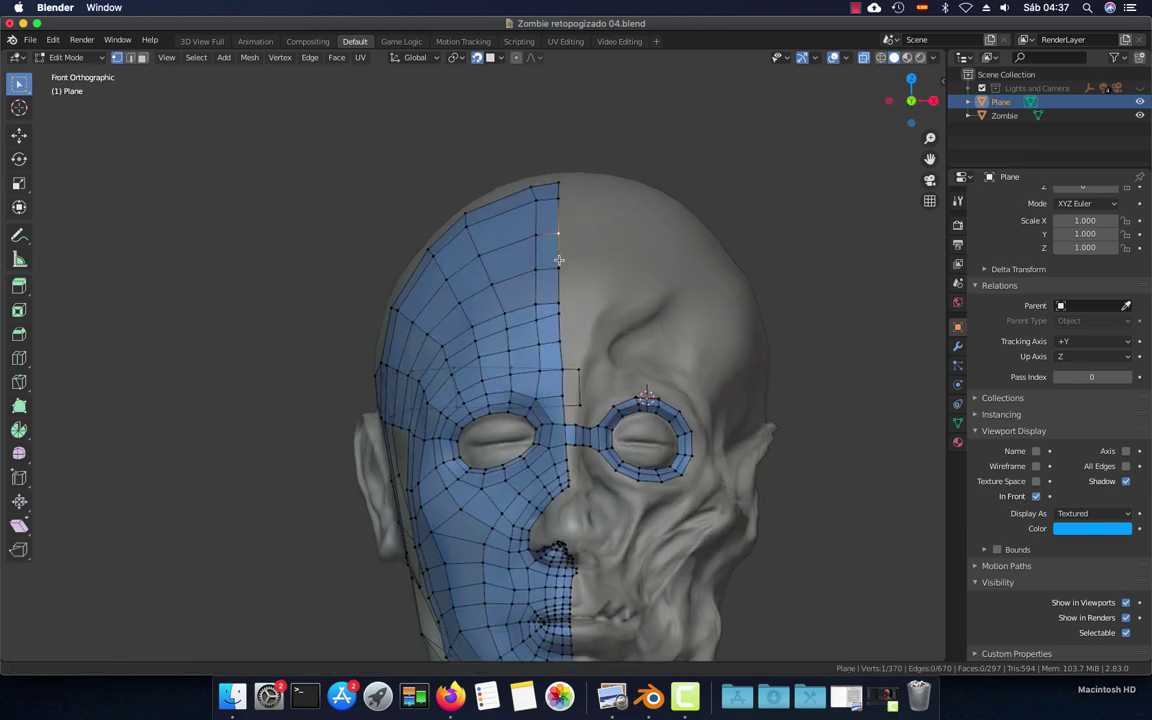
{"action": "scroll", "coordinate": [561, 228], "scroll_direction": "up", "scroll_amount": 2}
{"action": "key", "text": "g"}
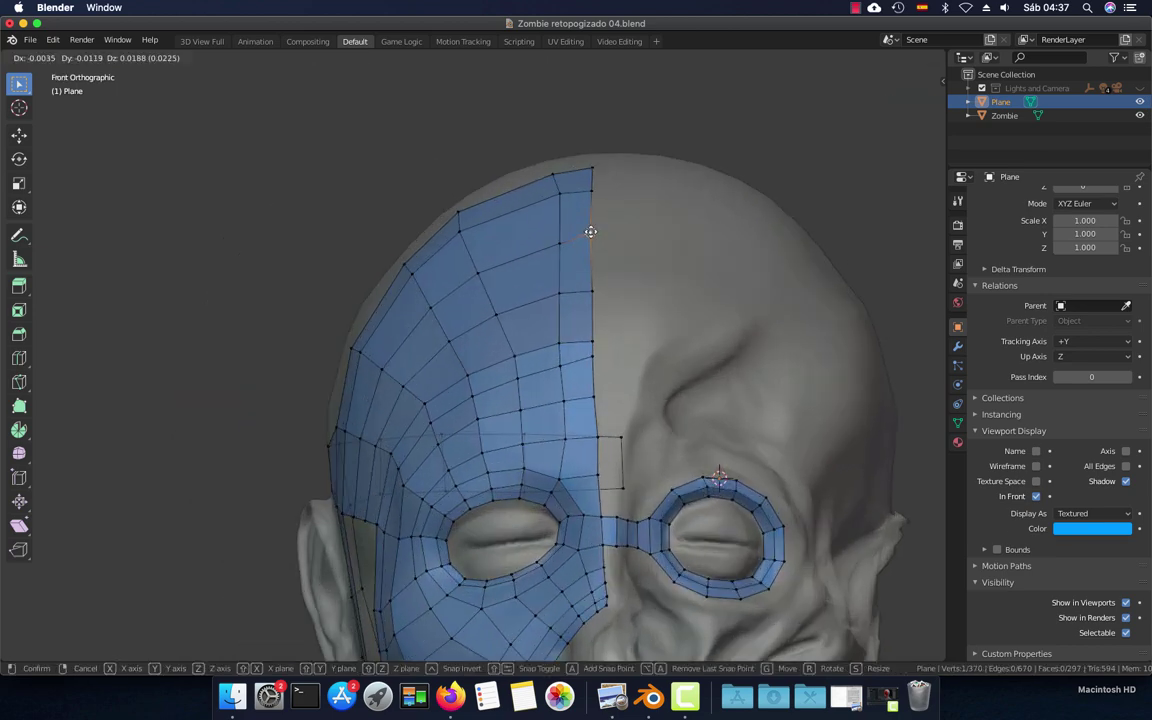
{"action": "left_click", "coordinate": [593, 287]}
{"action": "key", "text": "g"}
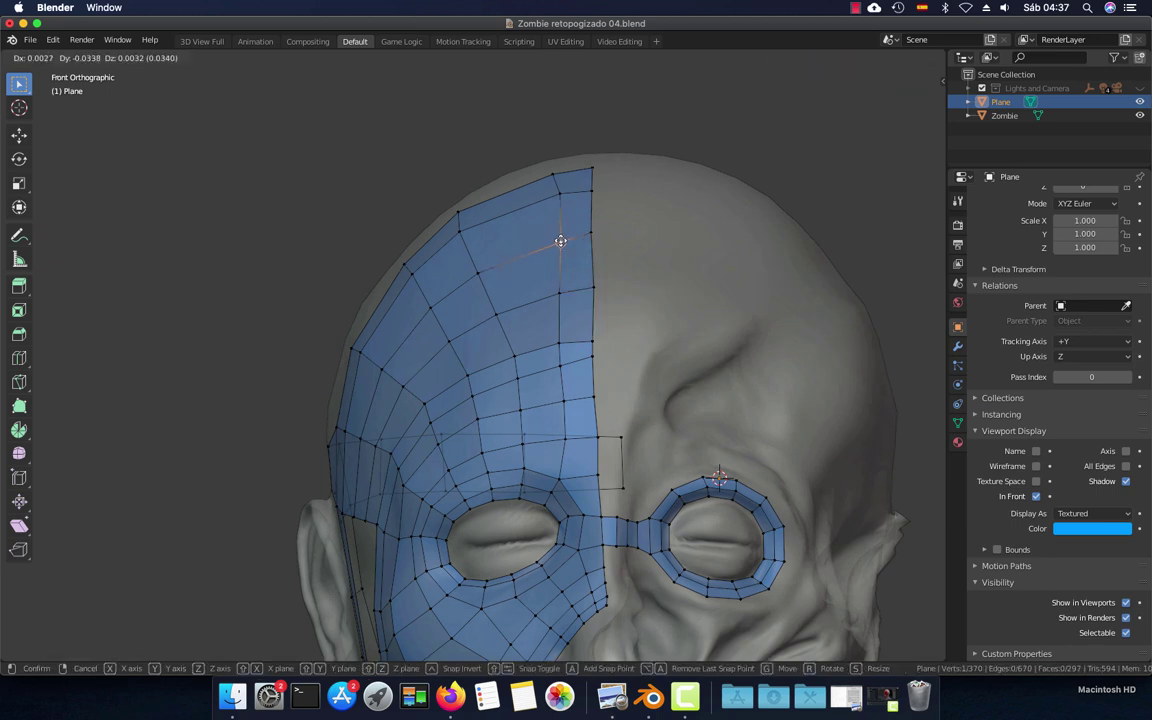
{"action": "left_click", "coordinate": [531, 256]}
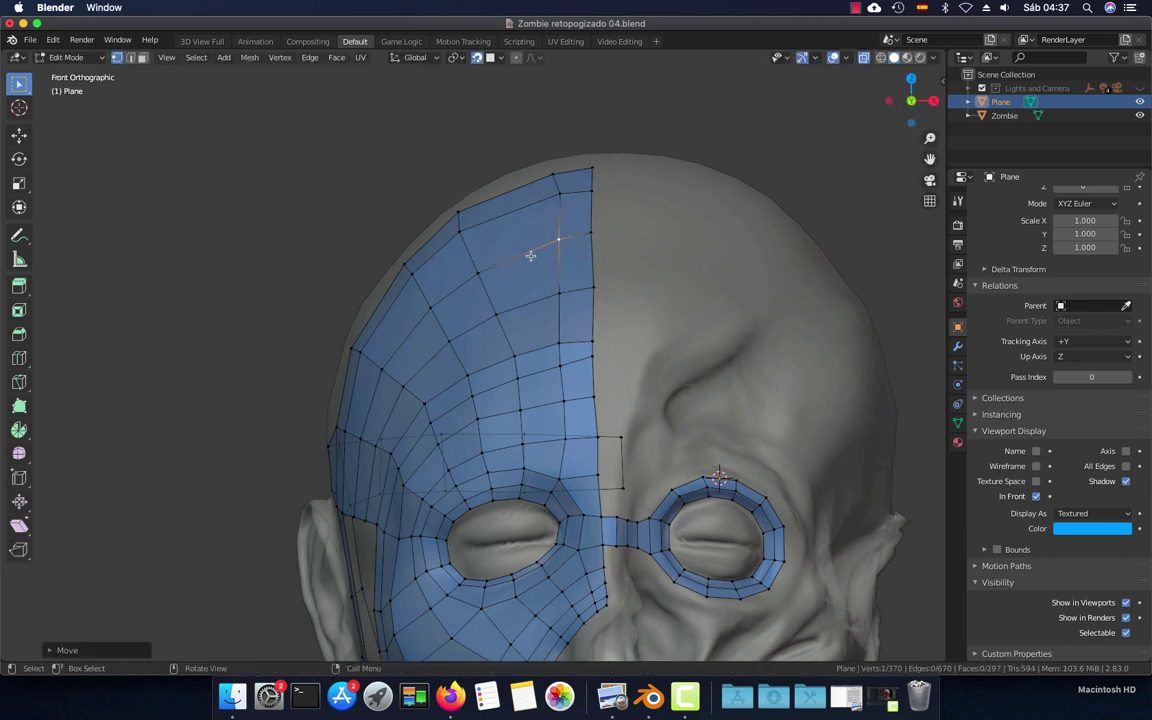
{"action": "left_click", "coordinate": [480, 272]}
{"action": "left_click", "coordinate": [430, 307], "text": "shift"}
{"action": "key", "text": "g"}
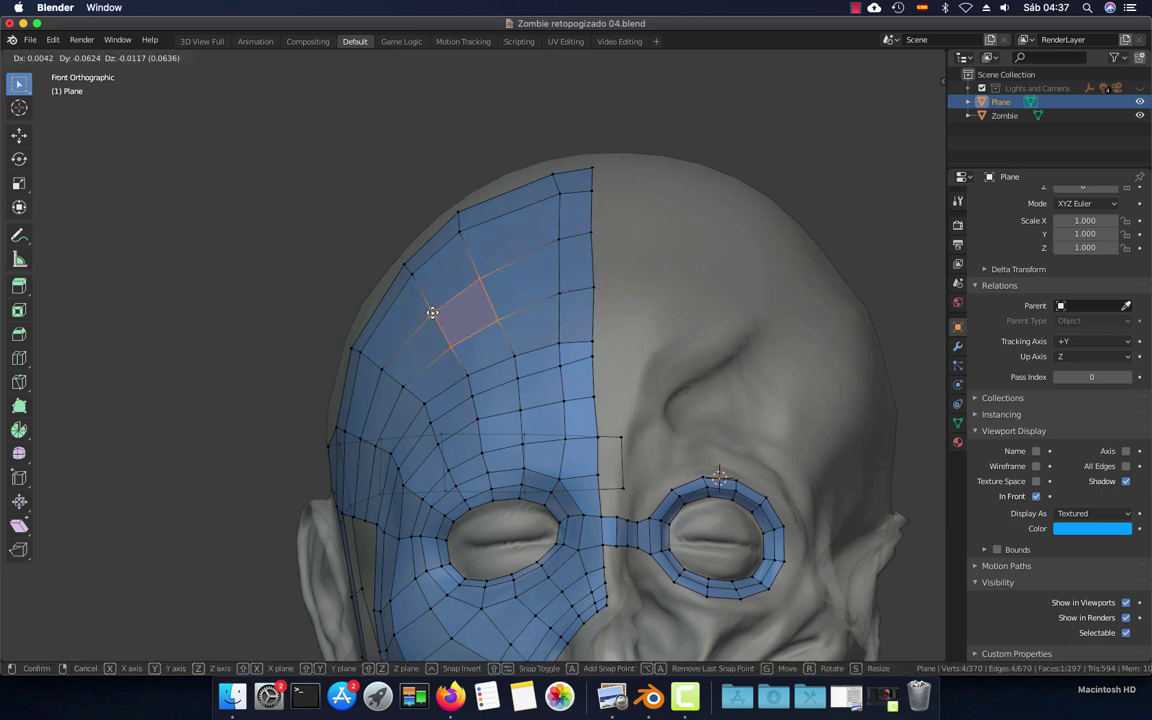
{"action": "left_click", "coordinate": [453, 333]}
Pull the brow face and the band's upper temple vertices onto the side of the scalp
{"action": "middle_click_drag", "start_coordinate": [453, 333], "coordinate": [710, 316]}
{"action": "left_click", "coordinate": [700, 290]}
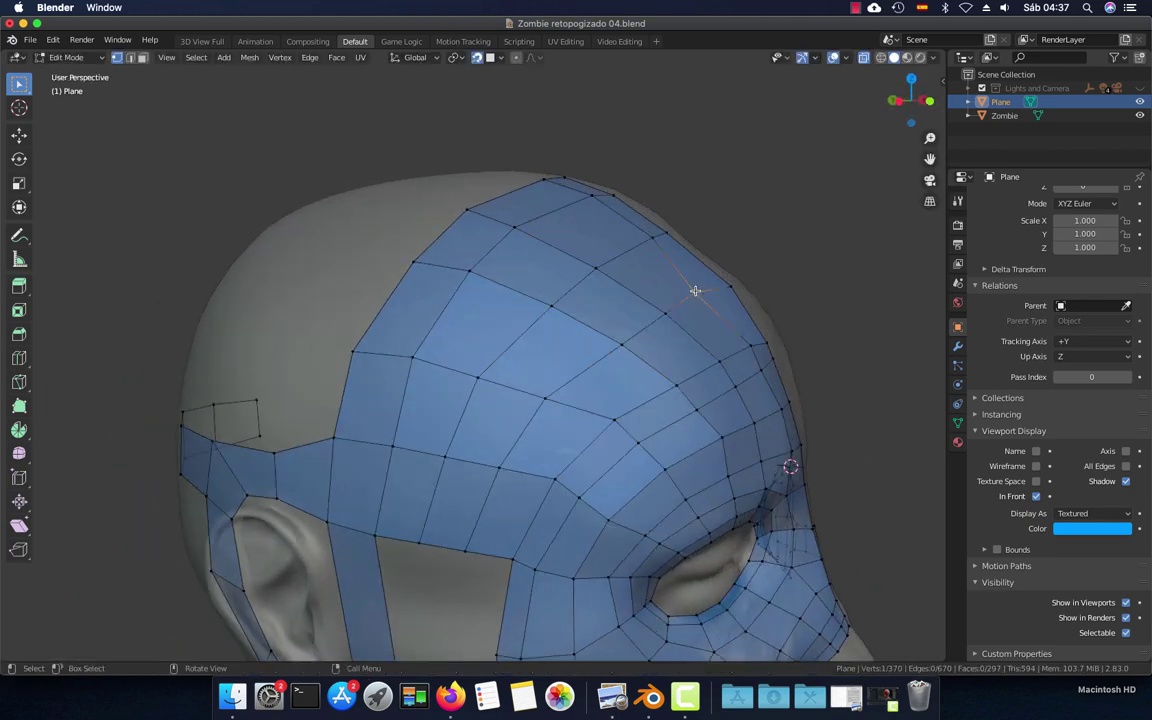
{"action": "left_click", "coordinate": [504, 383]}
{"action": "key", "text": "g"}
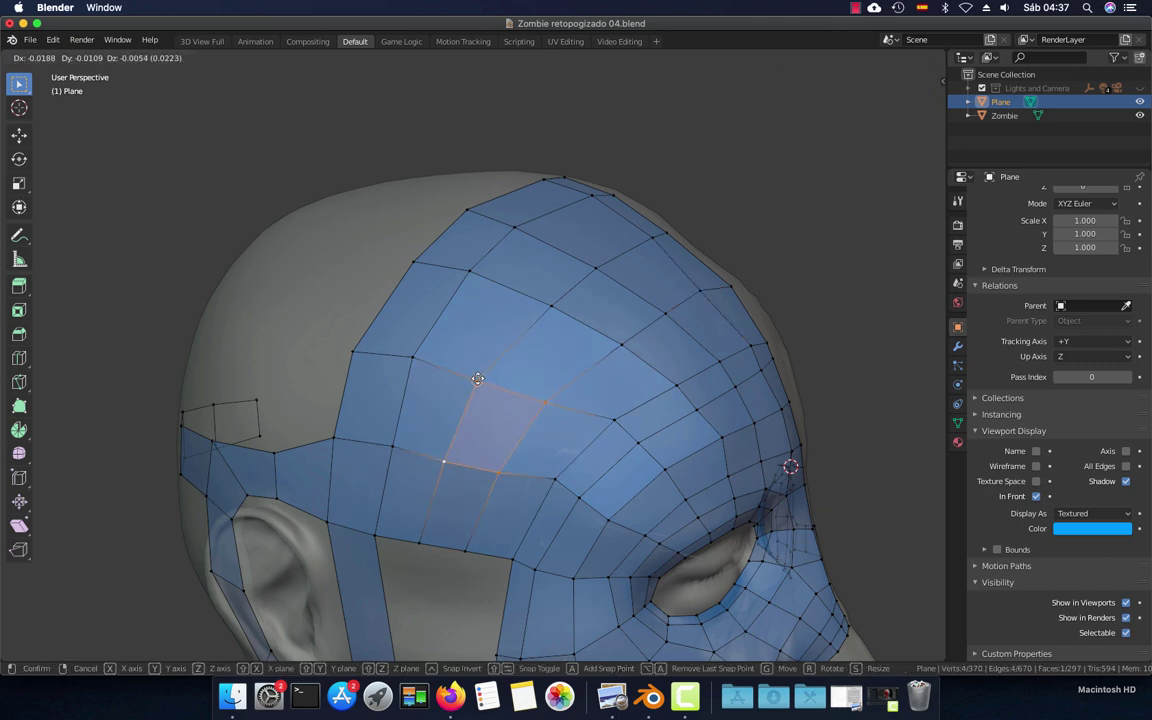
{"action": "left_click", "coordinate": [465, 436]}
{"action": "mouse_move", "coordinate": [465, 436]}
{"action": "middle_mouse_down", "text": "shift"}
{"action": "mouse_move", "coordinate": [518, 391]}
{"action": "mouse_move", "coordinate": [526, 458]}
{"action": "middle_mouse_up", "text": "shift"}
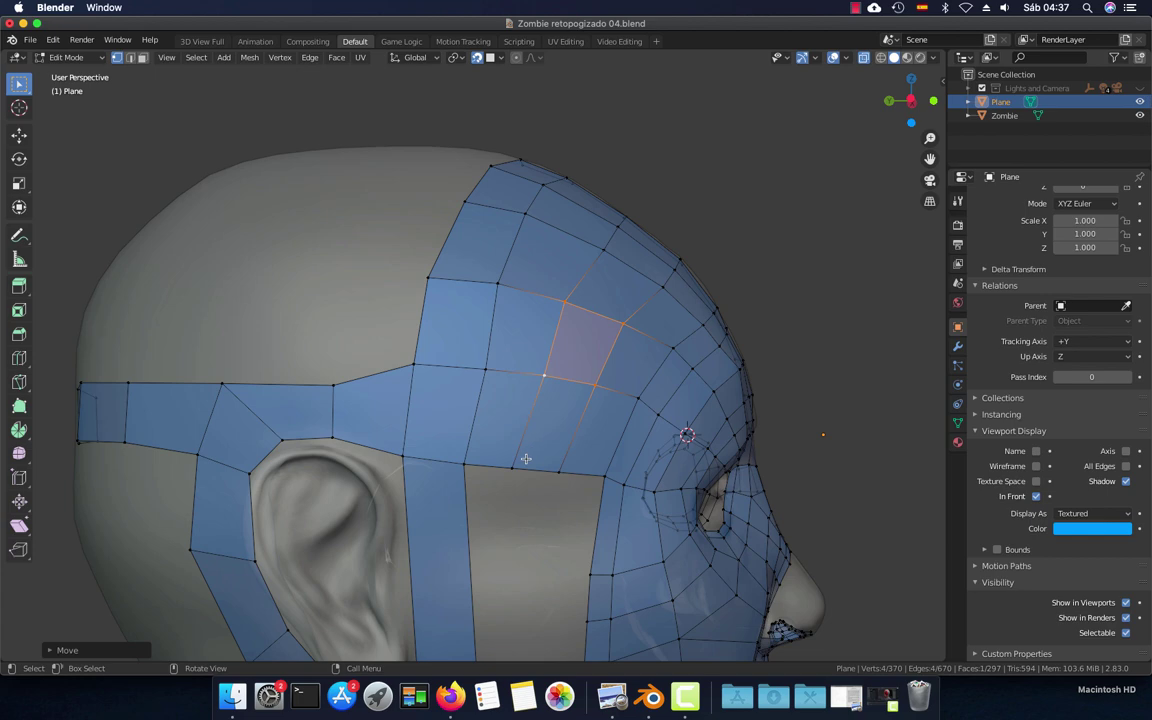
{"action": "left_click", "coordinate": [558, 465]}
{"action": "key", "text": "g"}
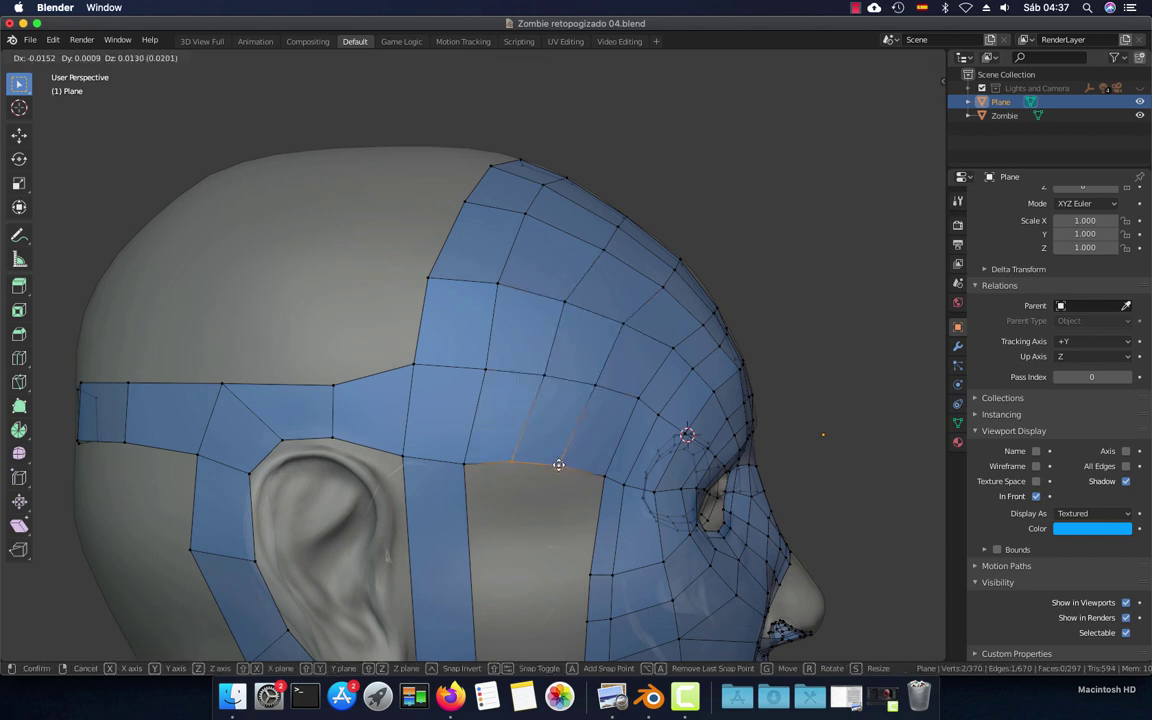
{"action": "left_click", "coordinate": [550, 465]}
{"action": "mouse_move", "coordinate": [550, 465]}
{"action": "middle_mouse_down"}
{"action": "mouse_move", "coordinate": [445, 440]}
{"action": "mouse_move", "coordinate": [493, 460]}
{"action": "middle_mouse_up"}
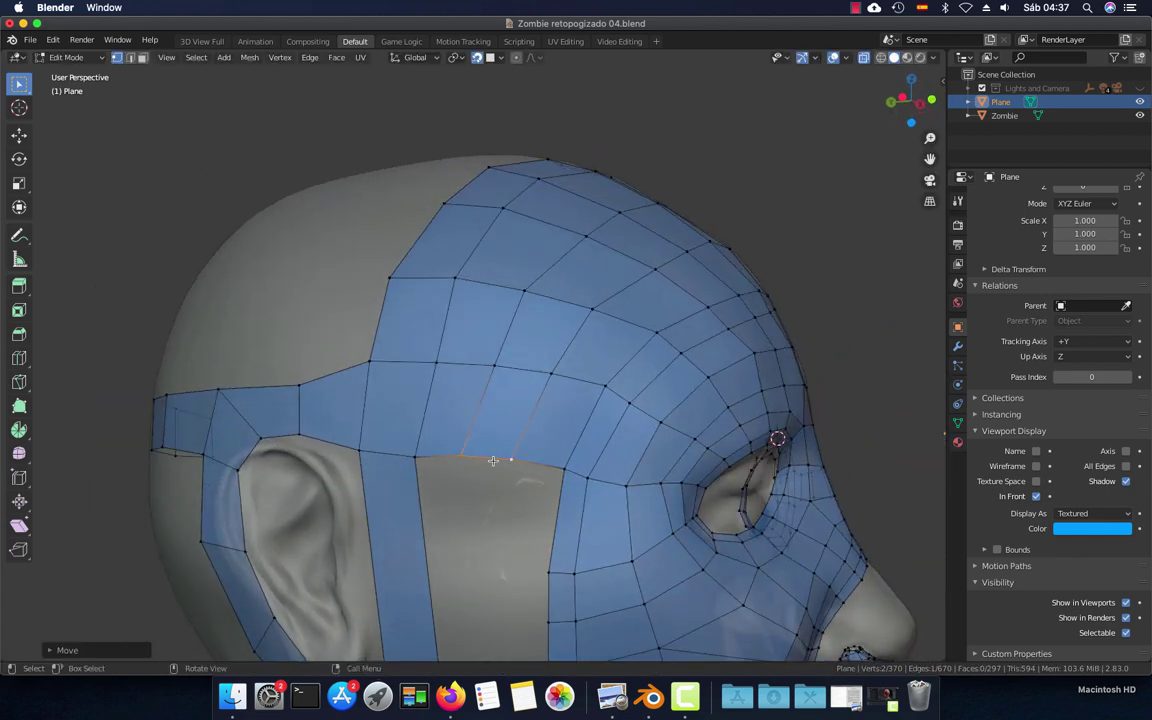
{"action": "key", "text": "g"}
{"action": "left_click", "coordinate": [465, 453]}
Realign the central forehead vertices from mid-forehead up to the hairline
{"action": "middle_click_drag", "start_coordinate": [537, 355], "coordinate": [490, 440]}
{"action": "scroll", "coordinate": [490, 440], "scroll_direction": "up", "scroll_amount": 3}
{"action": "middle_click_drag", "start_coordinate": [498, 295], "coordinate": [513, 408], "text": "shift"}
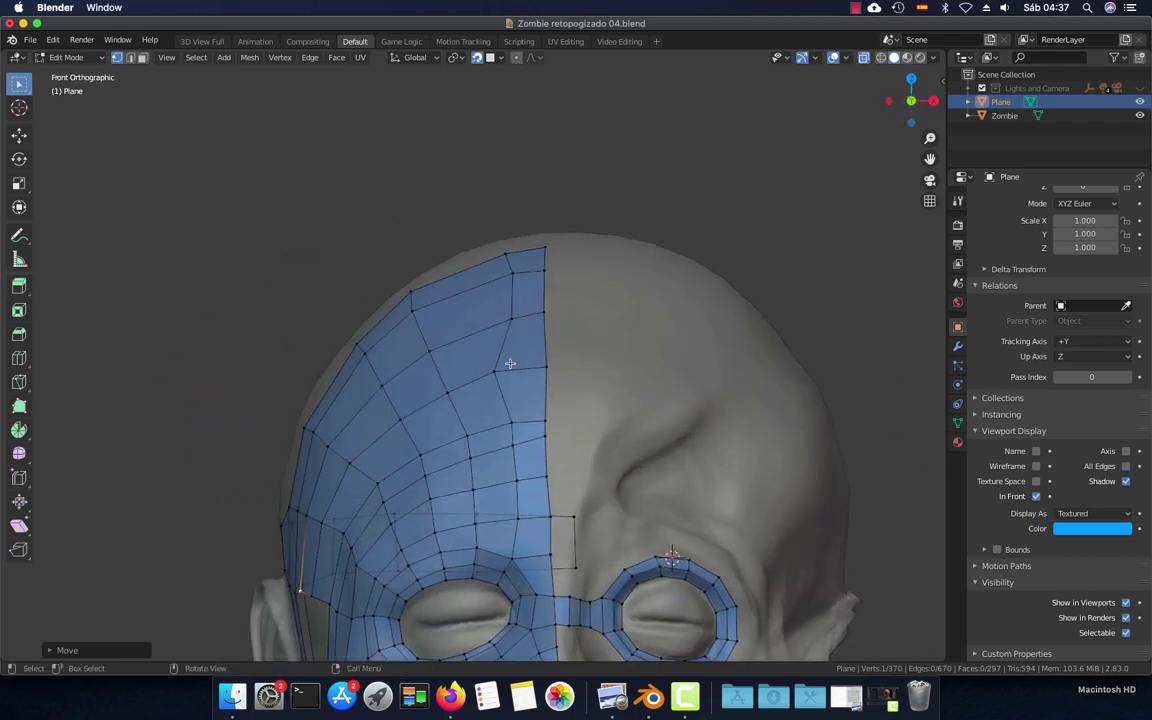
{"action": "left_click", "coordinate": [496, 373]}
{"action": "key", "text": "g"}
{"action": "left_click", "coordinate": [499, 373]}
{"action": "left_click", "coordinate": [512, 316]}
{"action": "key", "text": "g"}
{"action": "left_click", "coordinate": [488, 322]}
{"action": "left_click", "coordinate": [486, 268]}
{"action": "key", "text": "g"}
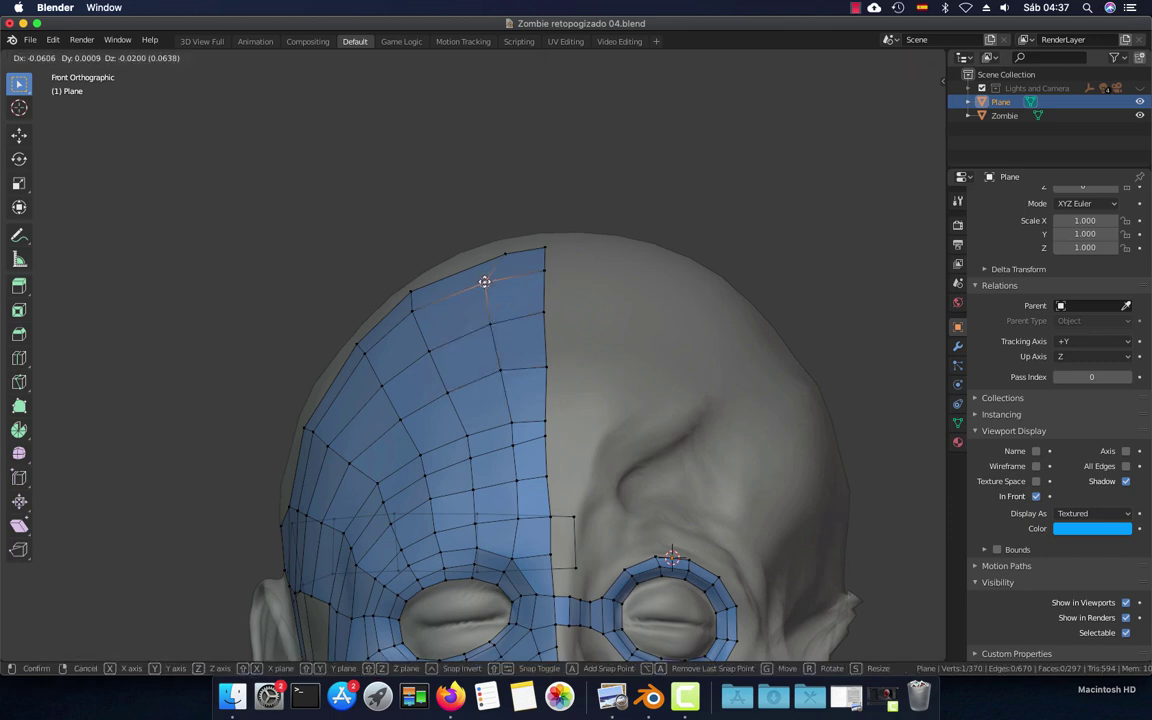
{"action": "left_click", "coordinate": [483, 283]}
{"action": "key", "text": "g"}
{"action": "left_click", "coordinate": [481, 275]}
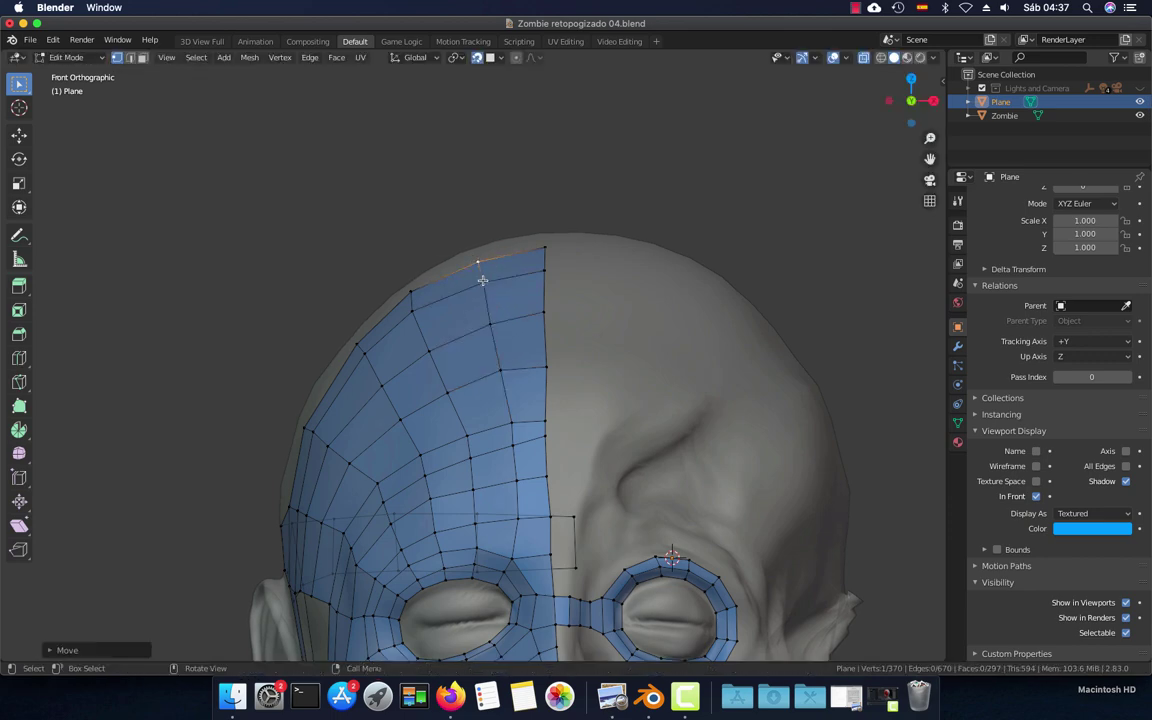
Move the top scalp vertex down onto the crown of the head
{"action": "mouse_move", "coordinate": [481, 275]}
{"action": "middle_mouse_down"}
{"action": "mouse_move", "coordinate": [627, 316]}
{"action": "mouse_move", "coordinate": [603, 305]}
{"action": "middle_mouse_up"}
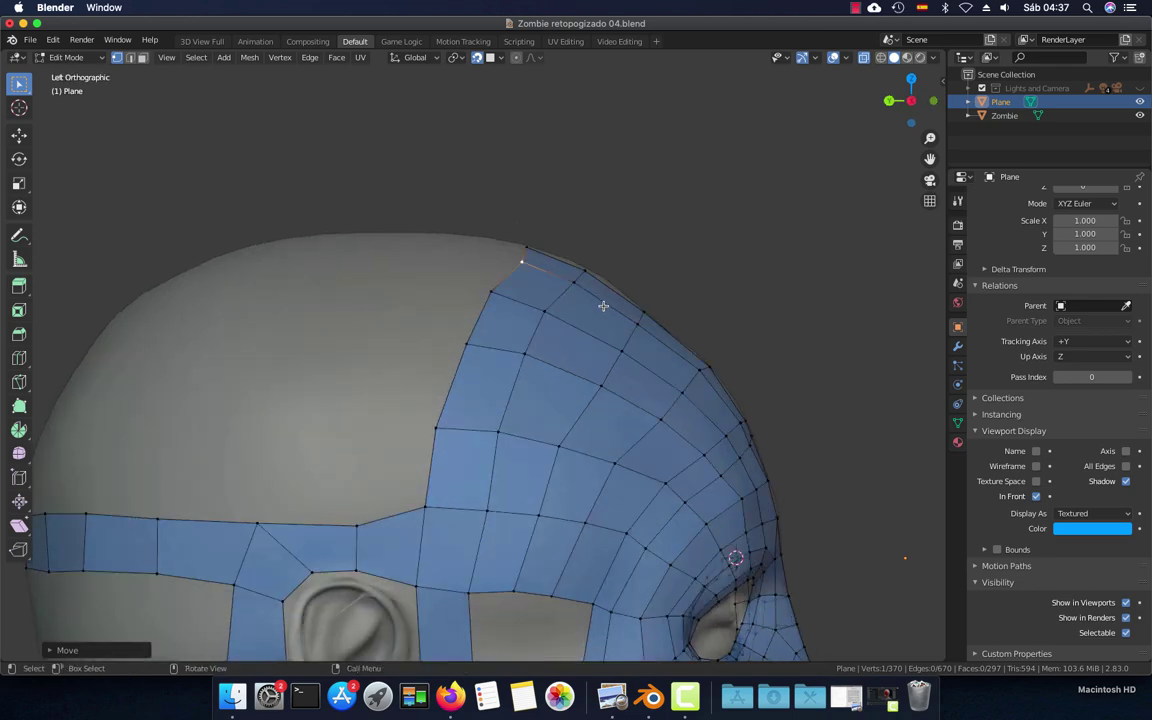
{"action": "key", "text": "g"}
{"action": "left_click", "coordinate": [506, 260]}
{"action": "scroll", "coordinate": [532, 410], "scroll_direction": "down", "scroll_amount": 2}
{"action": "scroll", "coordinate": [530, 405], "scroll_direction": "down", "scroll_amount": 1}
{"action": "scroll", "coordinate": [530, 404], "scroll_direction": "up", "scroll_amount": 2}
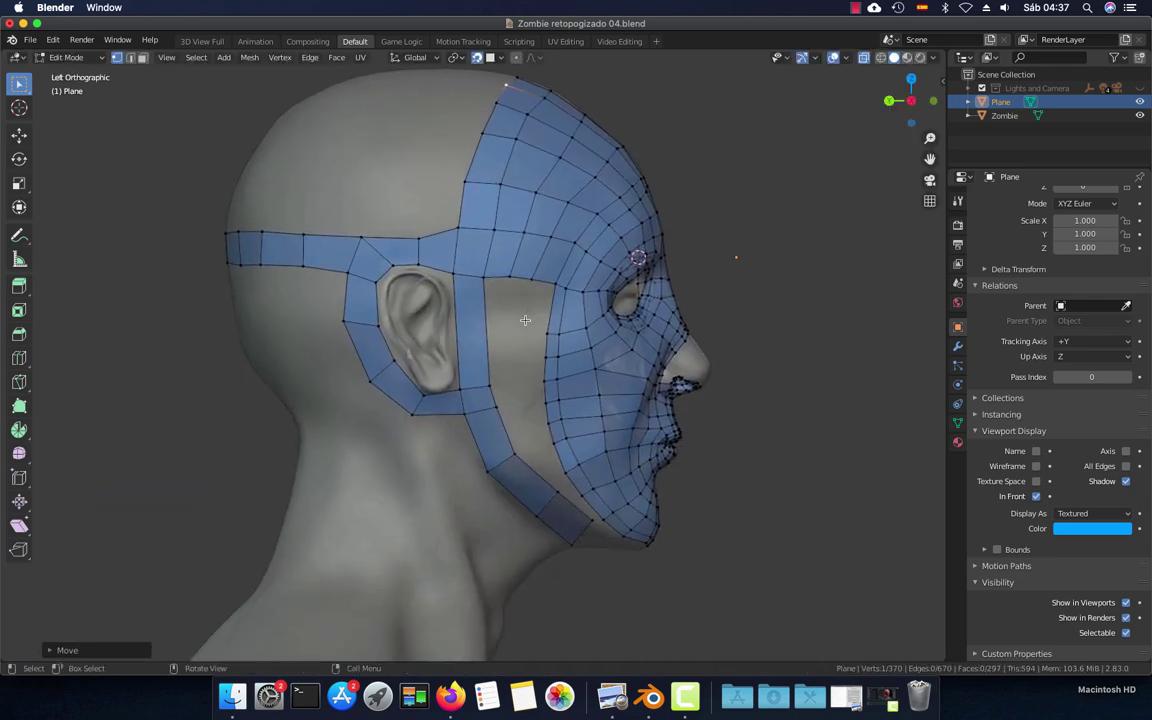
{"action": "scroll", "coordinate": [473, 288], "scroll_direction": "up", "scroll_amount": 2}
Nudge the four loop vertices above the ear band so they hug the skull
{"action": "left_click", "coordinate": [459, 170]}
{"action": "key", "text": "g"}
{"action": "left_click", "coordinate": [495, 172]}
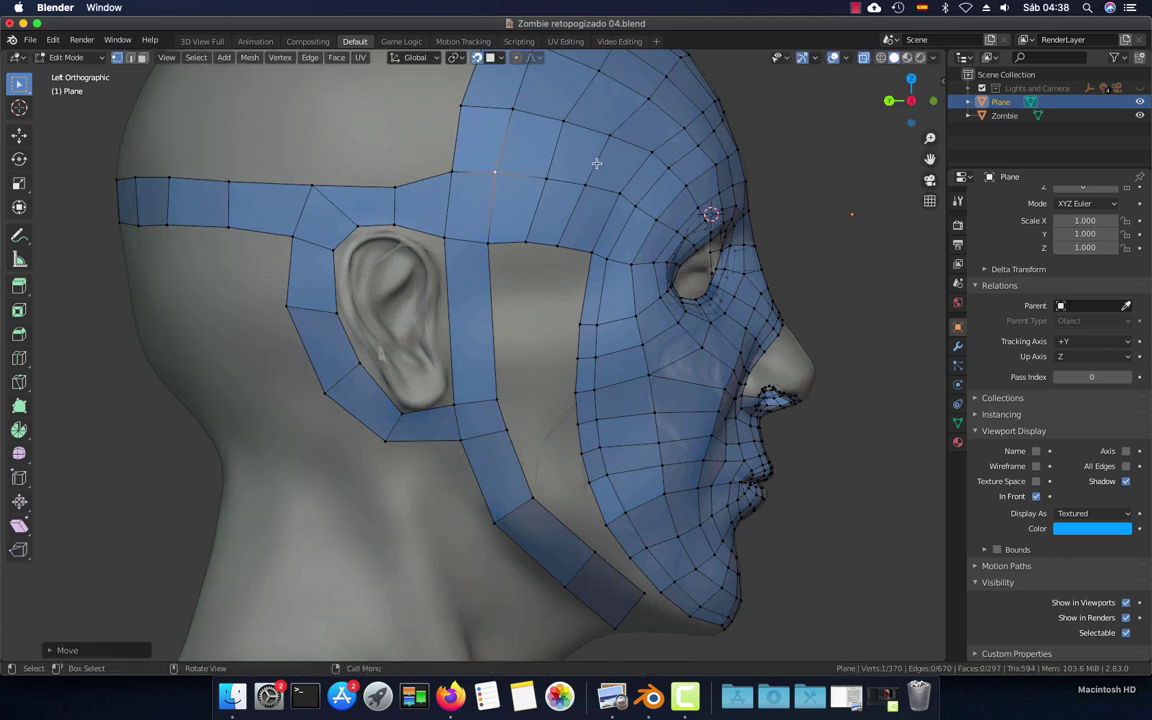
{"action": "left_click", "coordinate": [616, 133]}
{"action": "key", "text": "g"}
{"action": "left_click", "coordinate": [598, 168]}
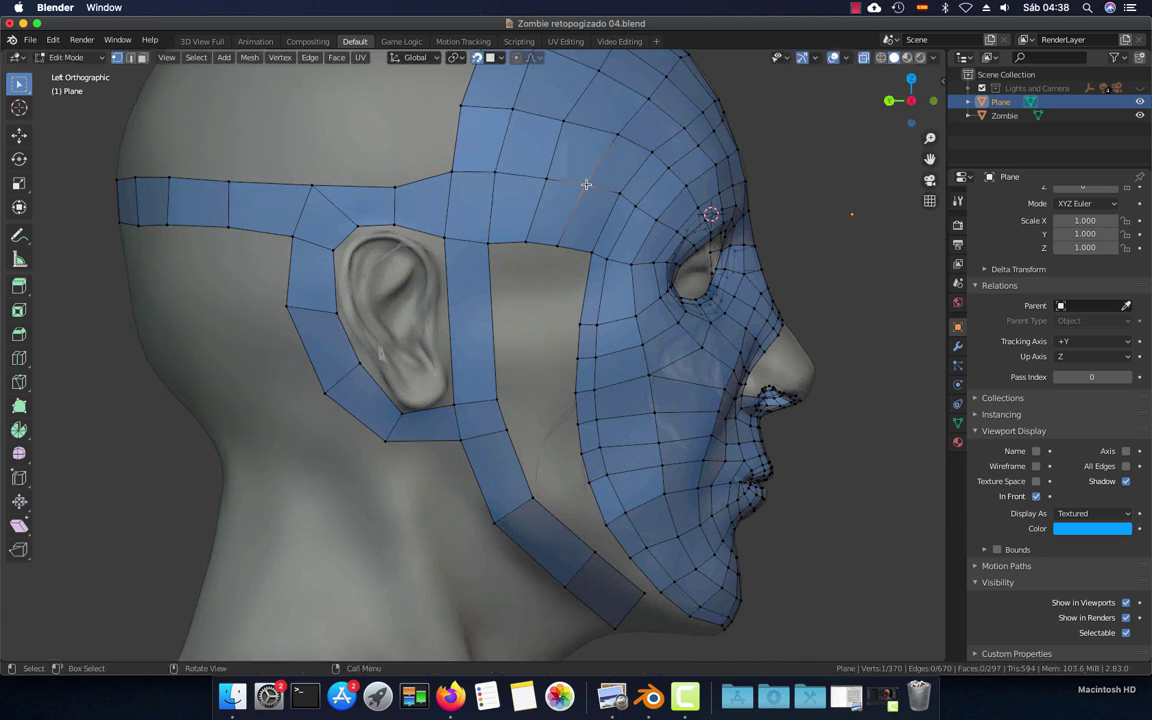
{"action": "left_click", "coordinate": [586, 186]}
{"action": "key", "text": "g"}
{"action": "left_click", "coordinate": [586, 186]}
{"action": "left_click", "coordinate": [545, 179]}
{"action": "key", "text": "g"}
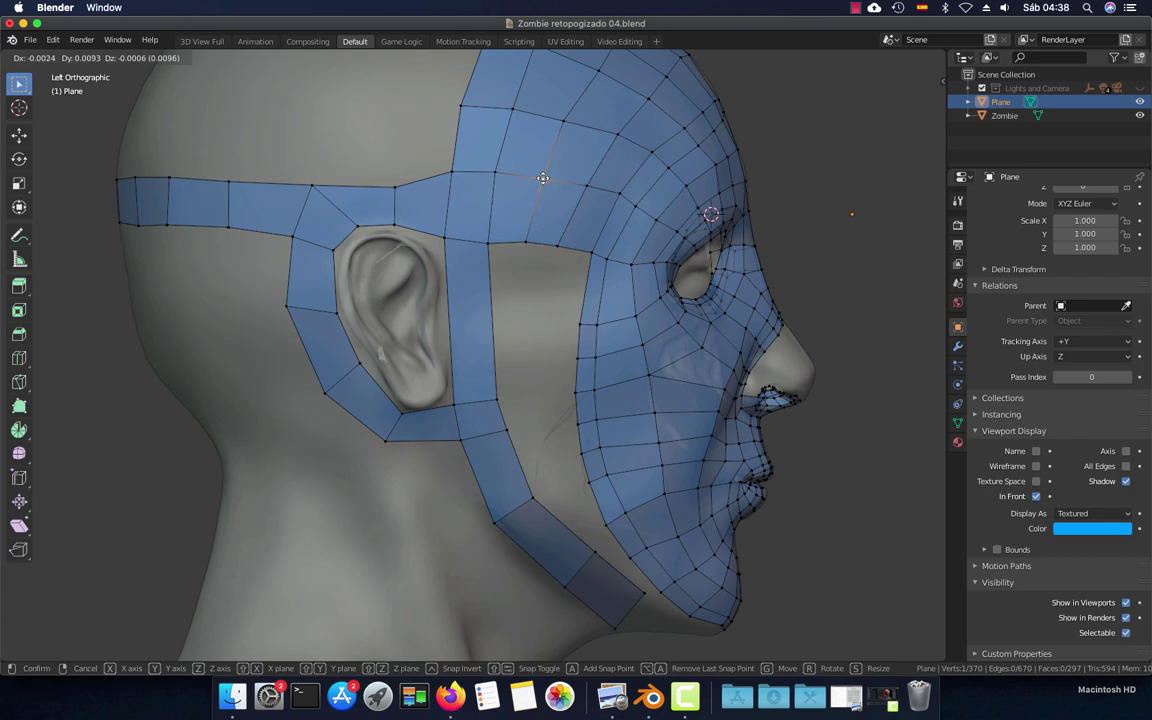
{"action": "left_click", "coordinate": [542, 178]}
{"action": "middle_click_drag", "start_coordinate": [540, 347], "coordinate": [533, 293], "text": "shift"}
{"action": "mouse_move", "coordinate": [635, 274]}
{"action": "middle_mouse_down"}
{"action": "mouse_move", "coordinate": [587, 277]}
{"action": "mouse_move", "coordinate": [604, 316]}
{"action": "middle_mouse_up"}
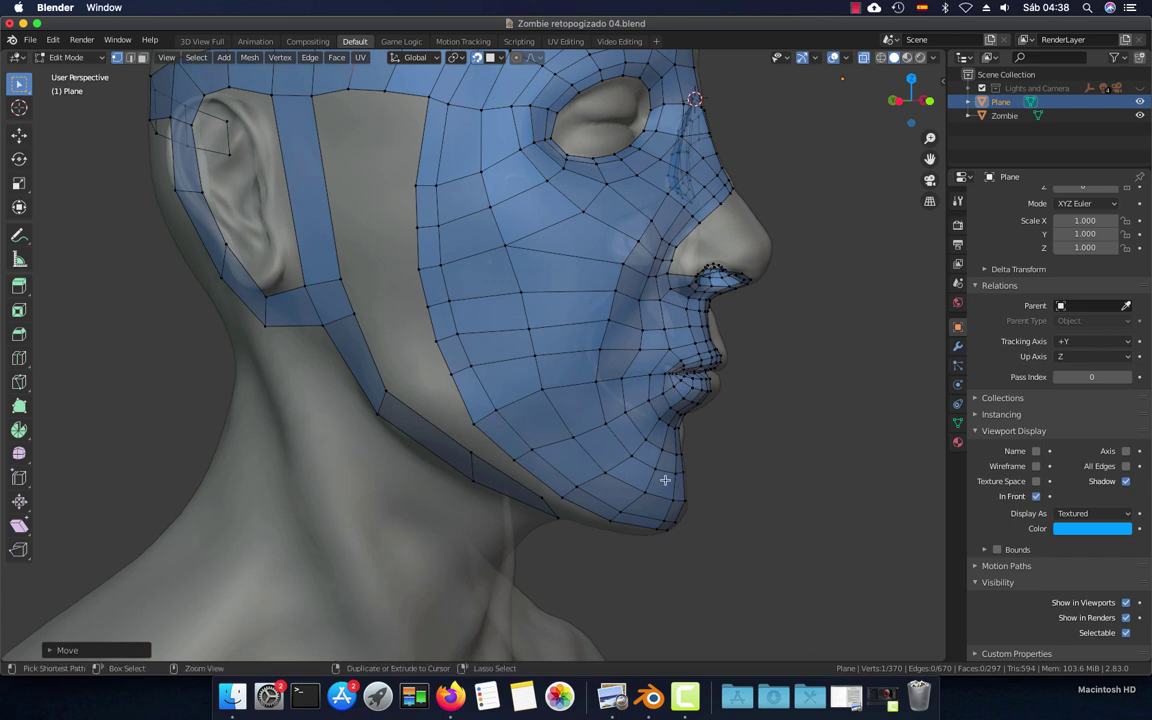
Add a centred edge loop across the cheek and jaw and move it into place
{"action": "key", "text": "ctrl+r"}
{"action": "left_click", "coordinate": [620, 458]}
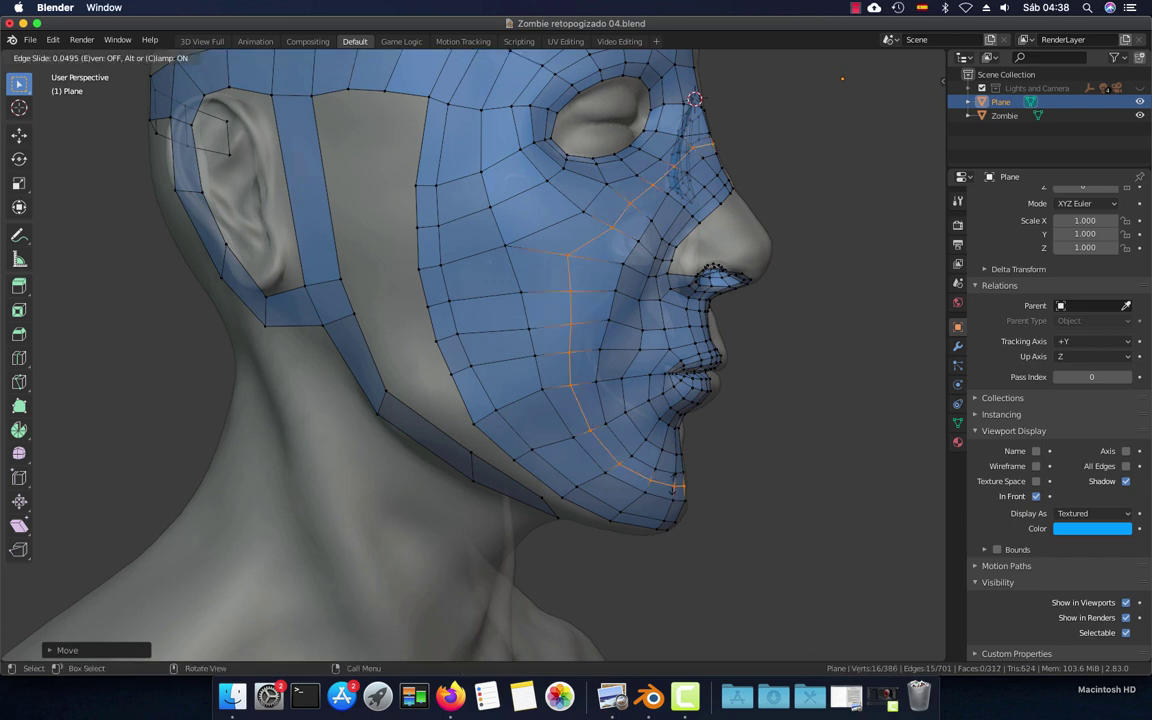
{"action": "right_click", "coordinate": [623, 462]}
{"action": "key", "text": "g"}
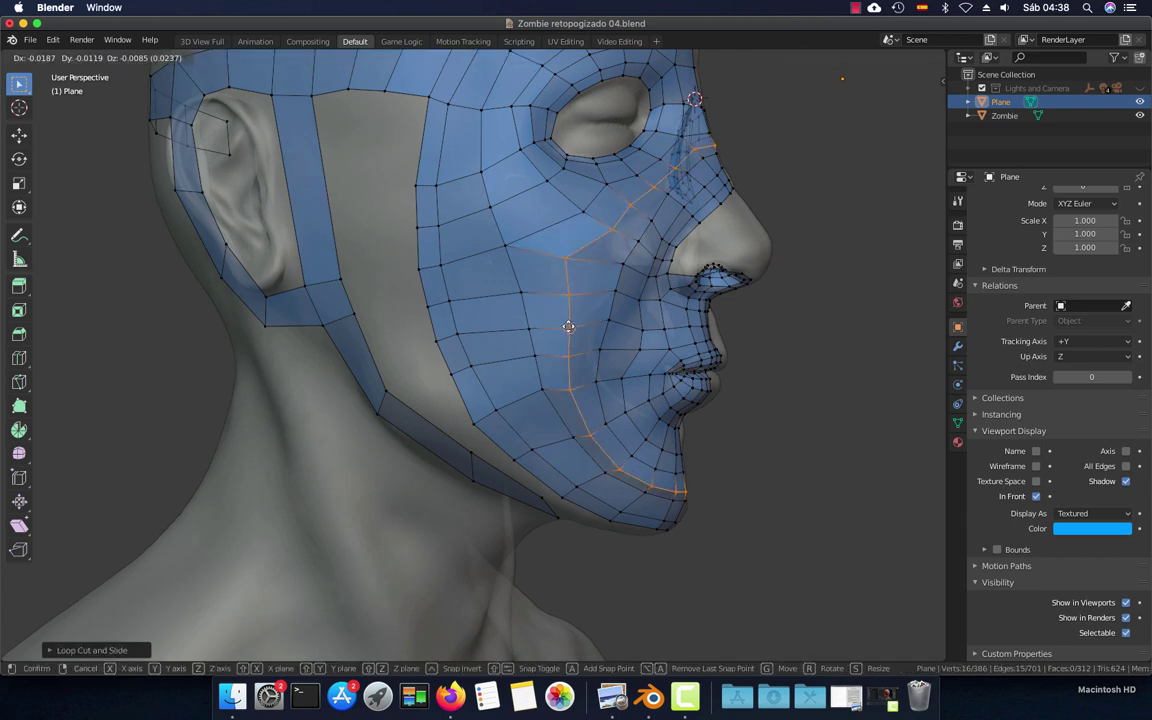
{"action": "left_click", "coordinate": [585, 347]}
{"action": "middle_click_drag", "start_coordinate": [650, 386], "coordinate": [515, 354]}
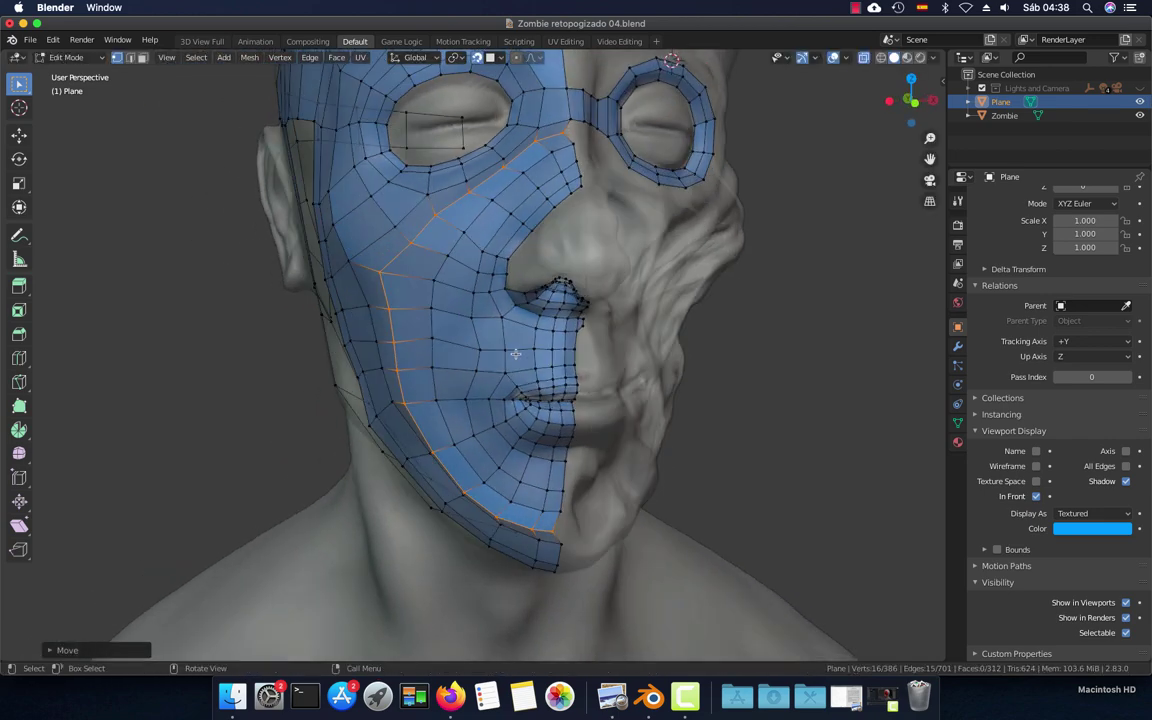
{"action": "key", "text": "g"}
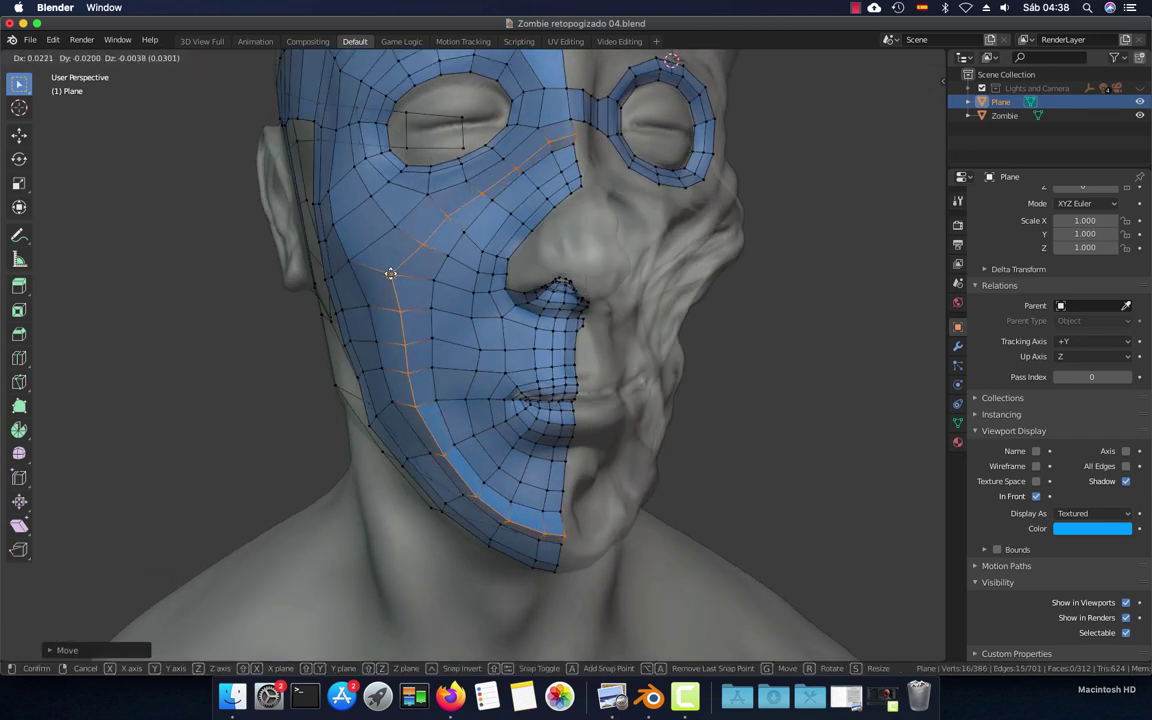
{"action": "left_click", "coordinate": [386, 272]}
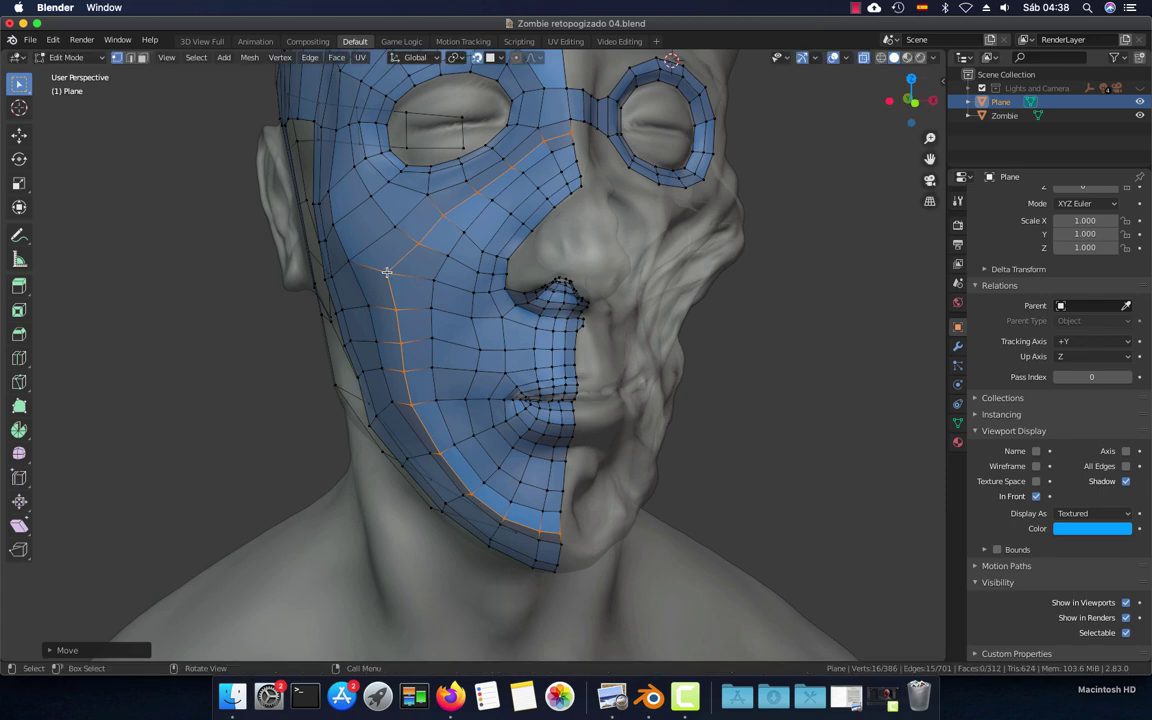
In front view, place a vertex beside the eye corner and shift a cheek vertex down-left
{"action": "key", "text": "KP_1"}
{"action": "scroll", "coordinate": [470, 188], "scroll_direction": "up", "scroll_amount": 2}
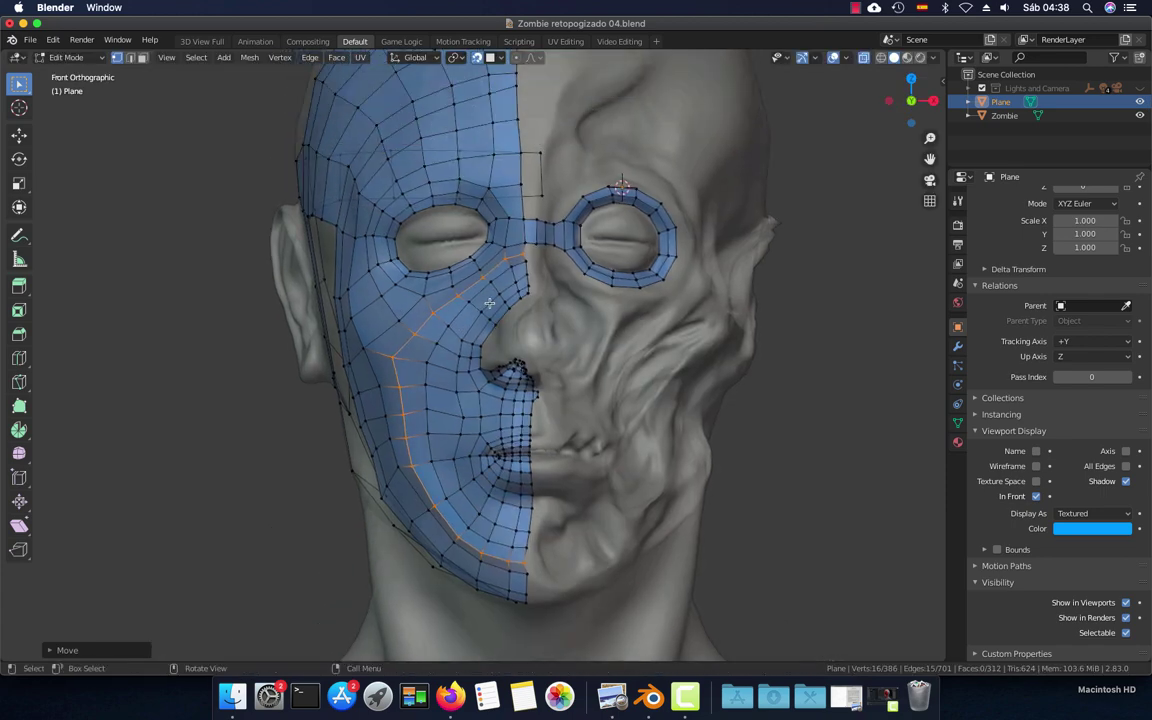
{"action": "scroll", "coordinate": [470, 188], "scroll_direction": "up", "scroll_amount": 2}
{"action": "scroll", "coordinate": [477, 207], "scroll_direction": "up", "scroll_amount": 1}
{"action": "left_click", "coordinate": [531, 218]}
{"action": "key", "text": "g"}
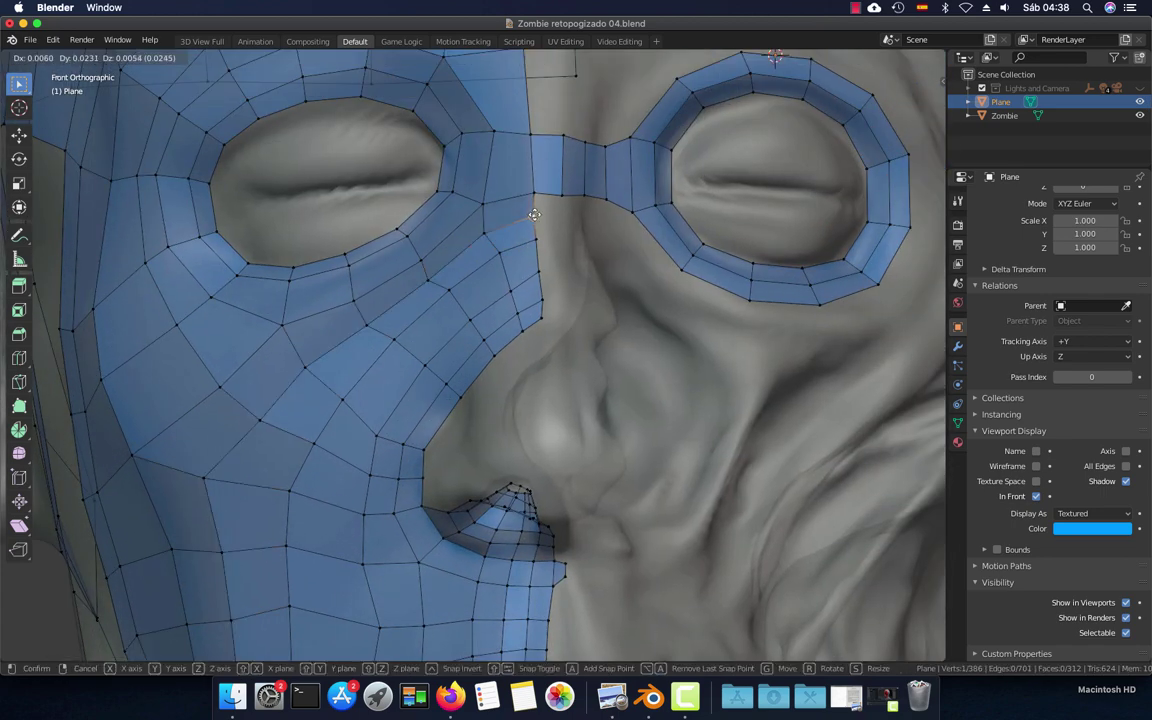
{"action": "left_click", "coordinate": [492, 227]}
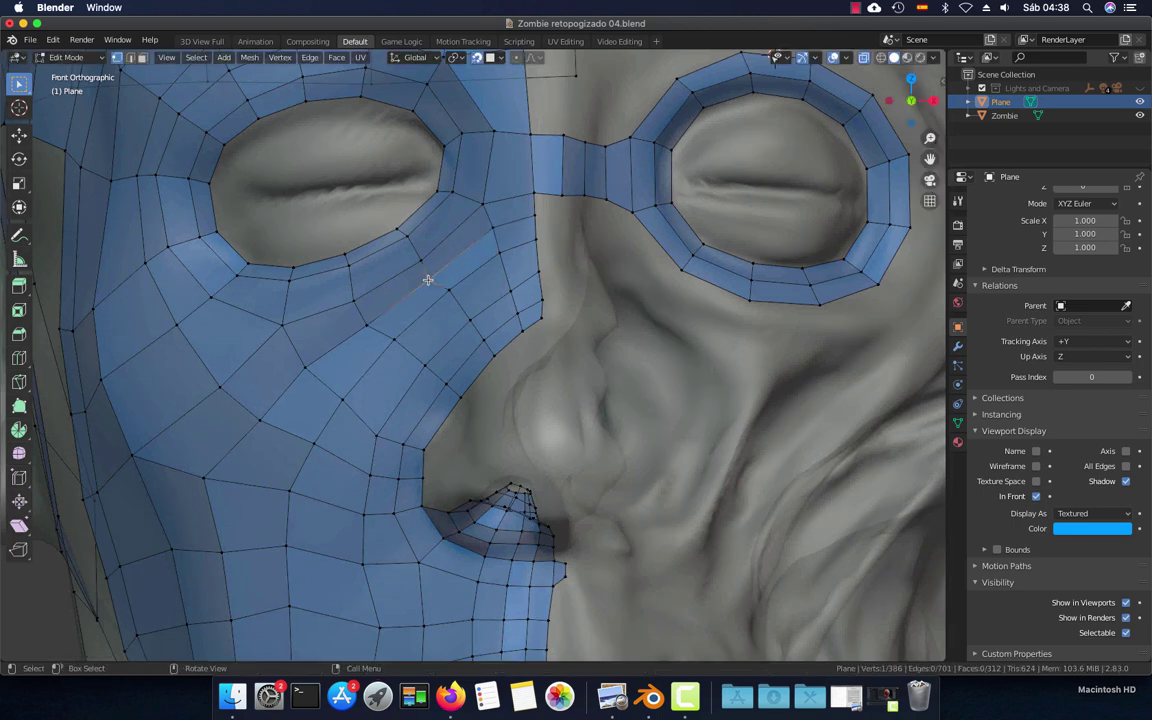
{"action": "key", "text": "g"}
{"action": "left_click", "coordinate": [369, 321]}
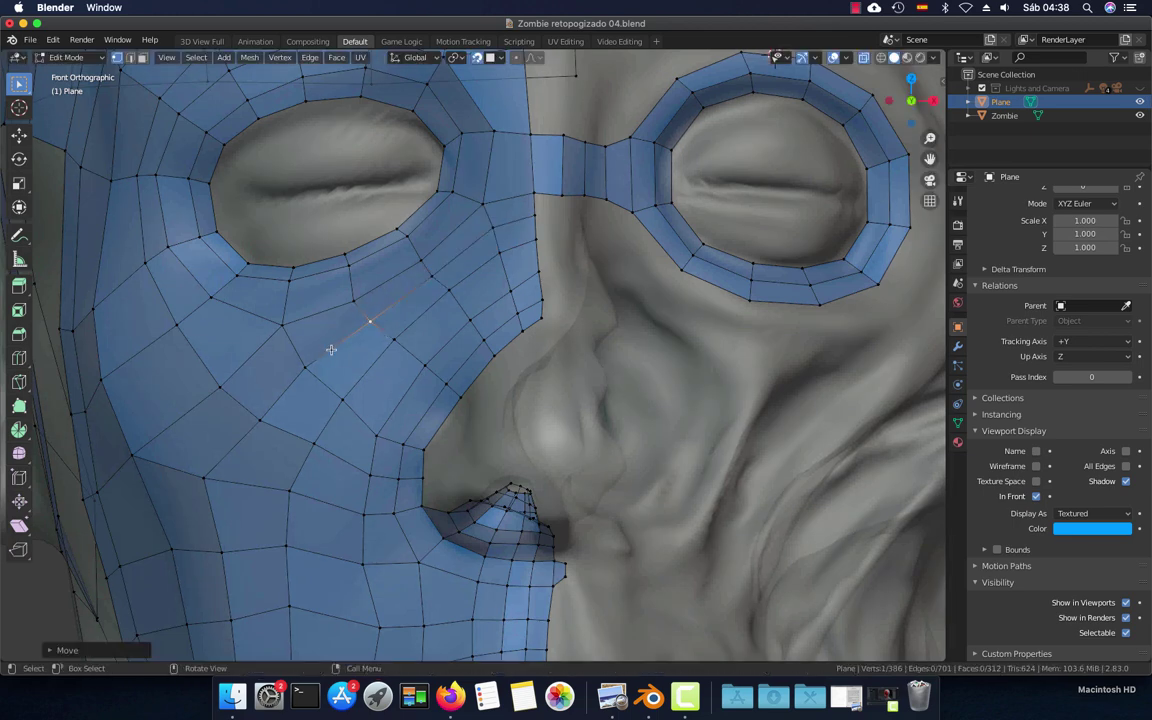
Reposition the outer and lower cheek vertices and one vertex along the jawline
{"action": "scroll", "coordinate": [411, 348], "scroll_direction": "up", "scroll_amount": 2}
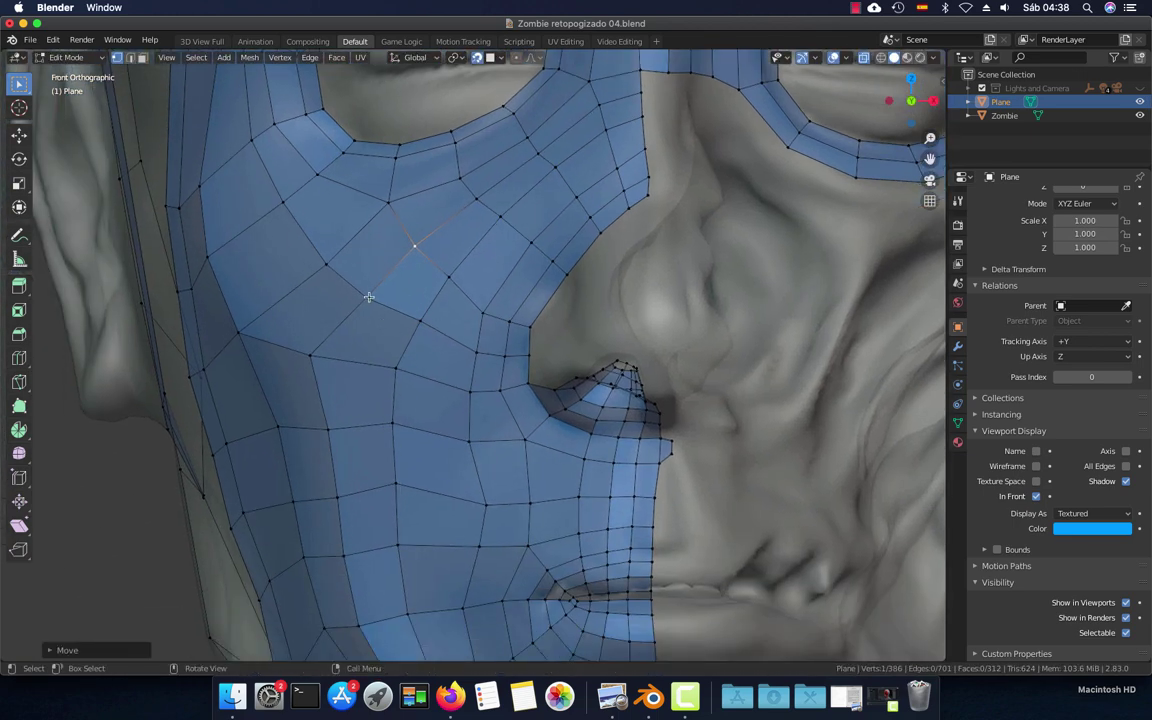
{"action": "key", "text": "g"}
{"action": "left_click", "coordinate": [319, 355]}
{"action": "scroll", "coordinate": [340, 360], "scroll_direction": "down", "scroll_amount": 1, "text": "shift"}
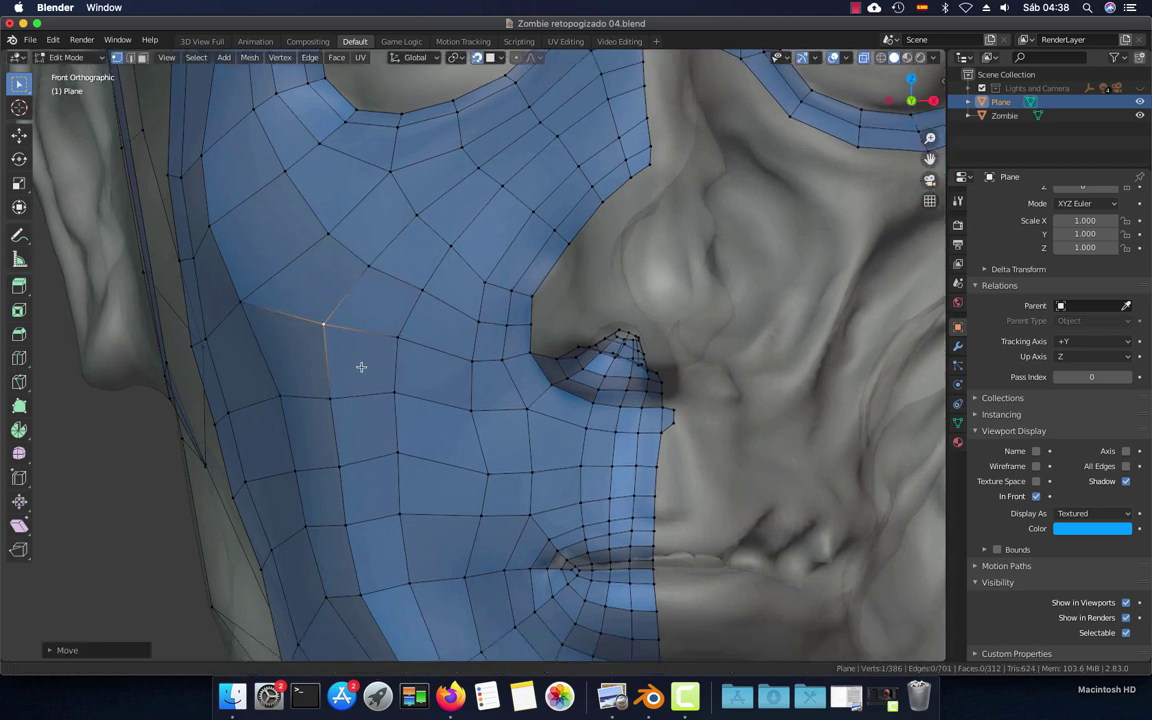
{"action": "scroll", "coordinate": [361, 367], "scroll_direction": "down", "scroll_amount": 5, "text": "shift"}
{"action": "key", "text": "g"}
{"action": "left_click", "coordinate": [359, 329]}
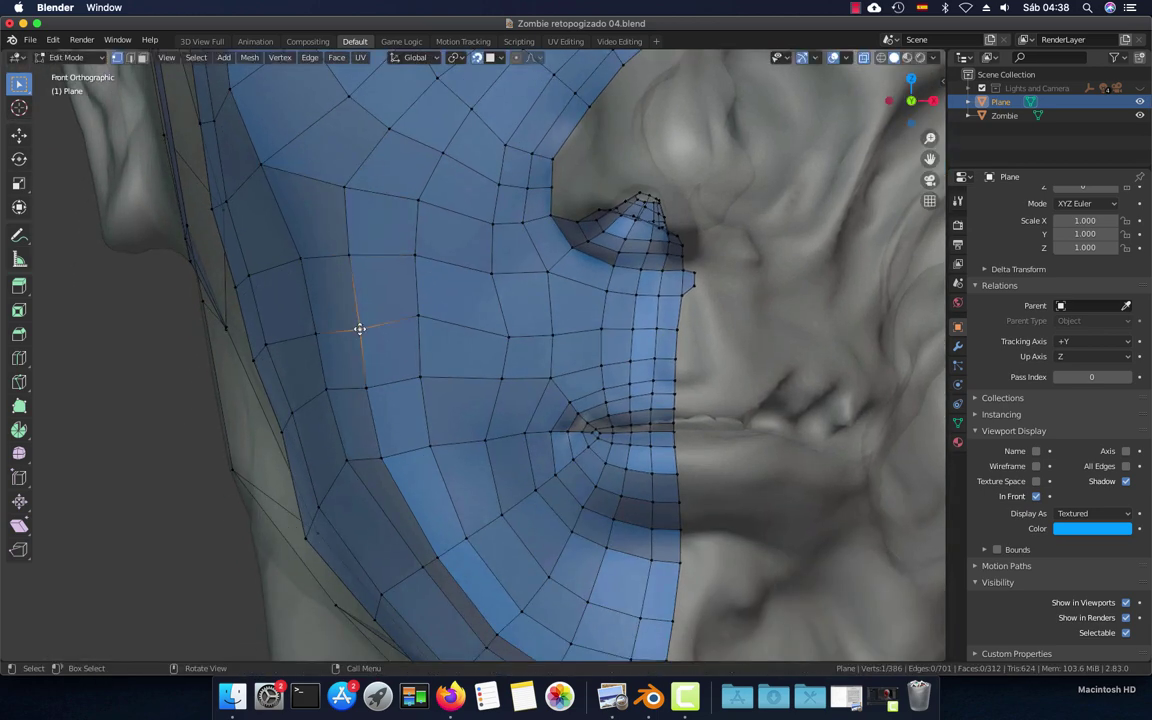
{"action": "key", "text": "g"}
{"action": "left_click", "coordinate": [357, 364]}
{"action": "key", "text": "g"}
{"action": "left_click", "coordinate": [366, 382]}
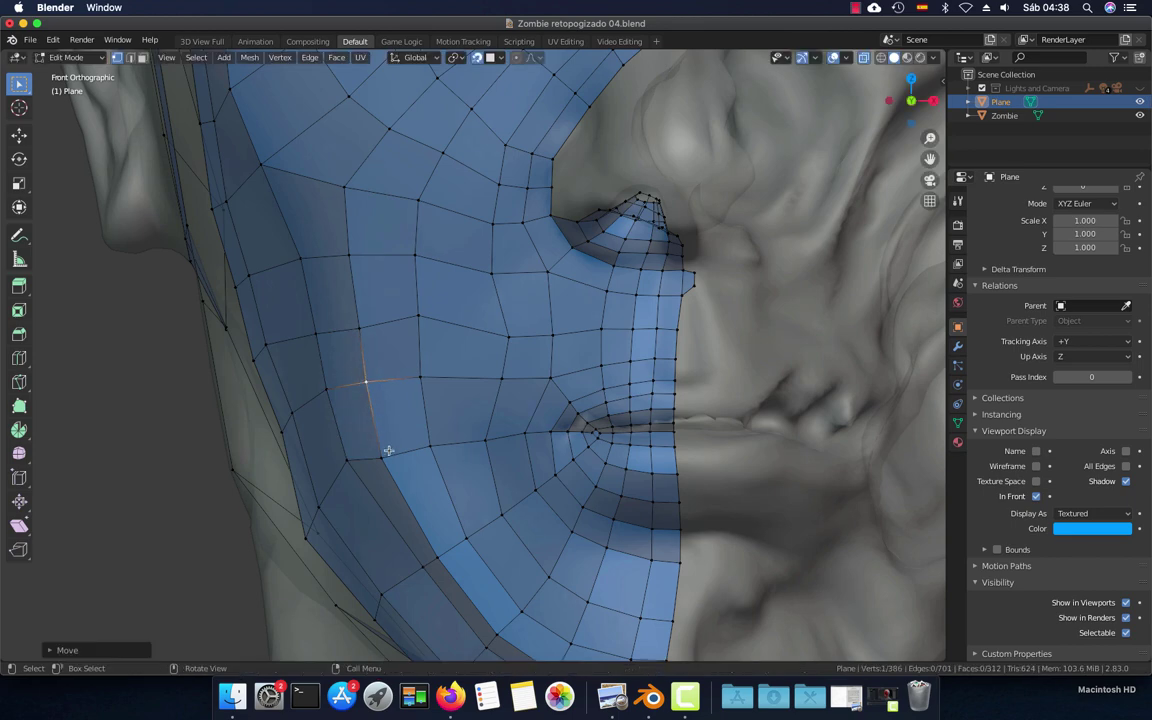
{"action": "key", "text": "g"}
{"action": "scroll", "coordinate": [440, 450], "scroll_direction": "down", "scroll_amount": 5, "text": "shift"}
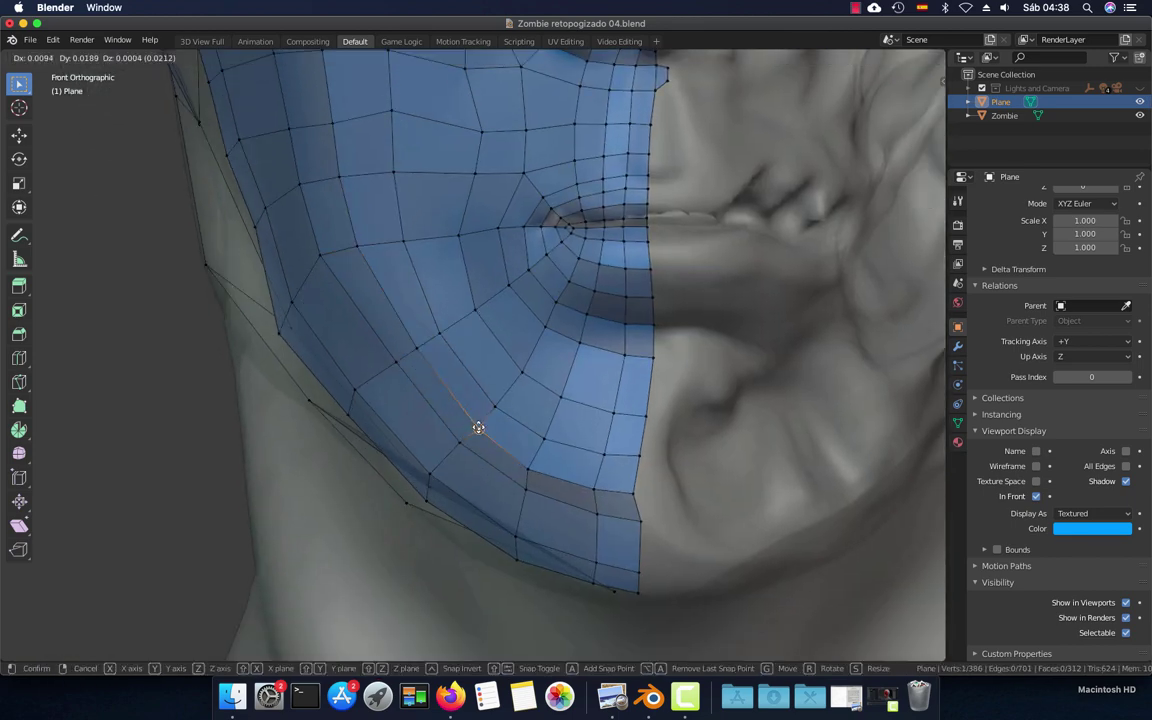
{"action": "left_click", "coordinate": [597, 485]}
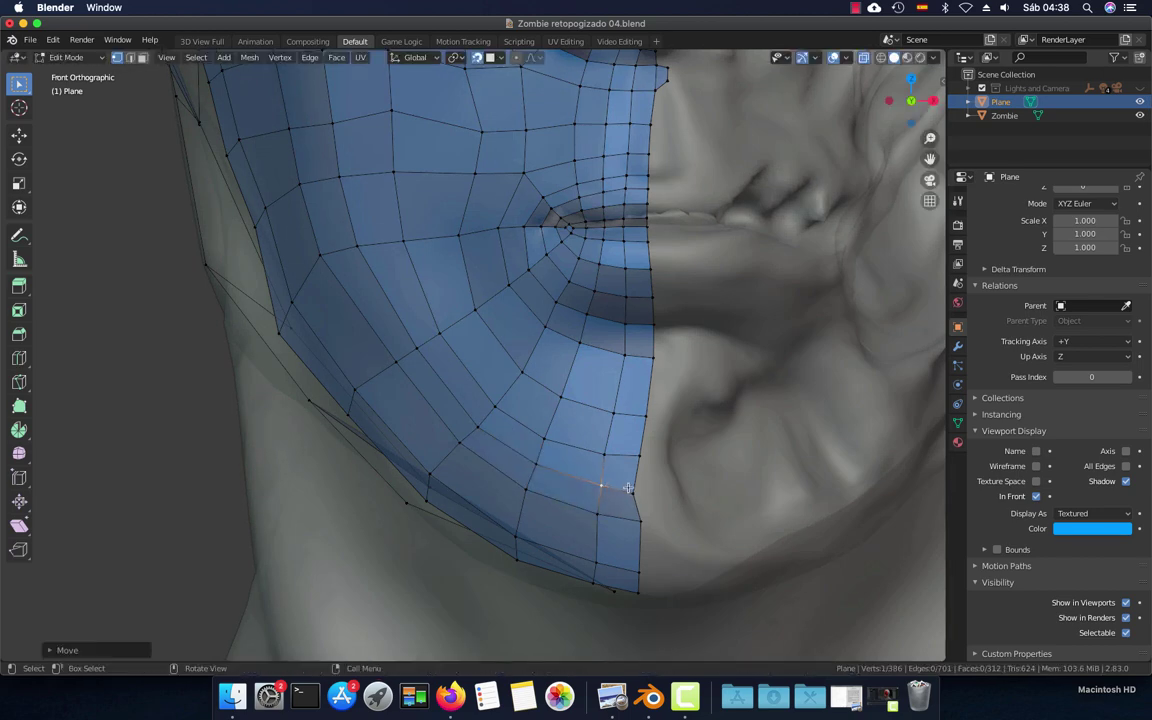
Settle the chin vertex and a lower jaw vertex onto the face surface
{"action": "mouse_move", "coordinate": [615, 486]}
{"action": "middle_mouse_down"}
{"action": "mouse_move", "coordinate": [542, 464]}
{"action": "mouse_move", "coordinate": [704, 457]}
{"action": "middle_mouse_up"}
{"action": "scroll", "coordinate": [527, 442], "scroll_direction": "up", "scroll_amount": 2}
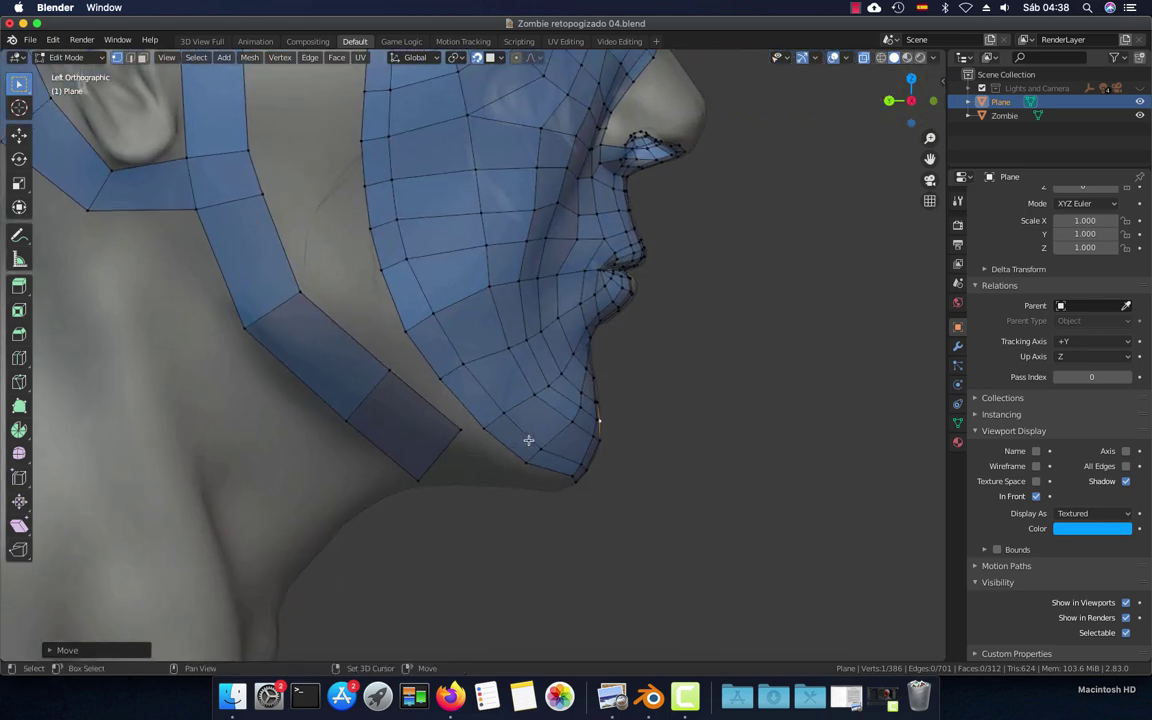
{"action": "scroll", "coordinate": [617, 470], "scroll_direction": "up", "scroll_amount": 2}
{"action": "left_click", "coordinate": [612, 458]}
{"action": "key", "text": "g"}
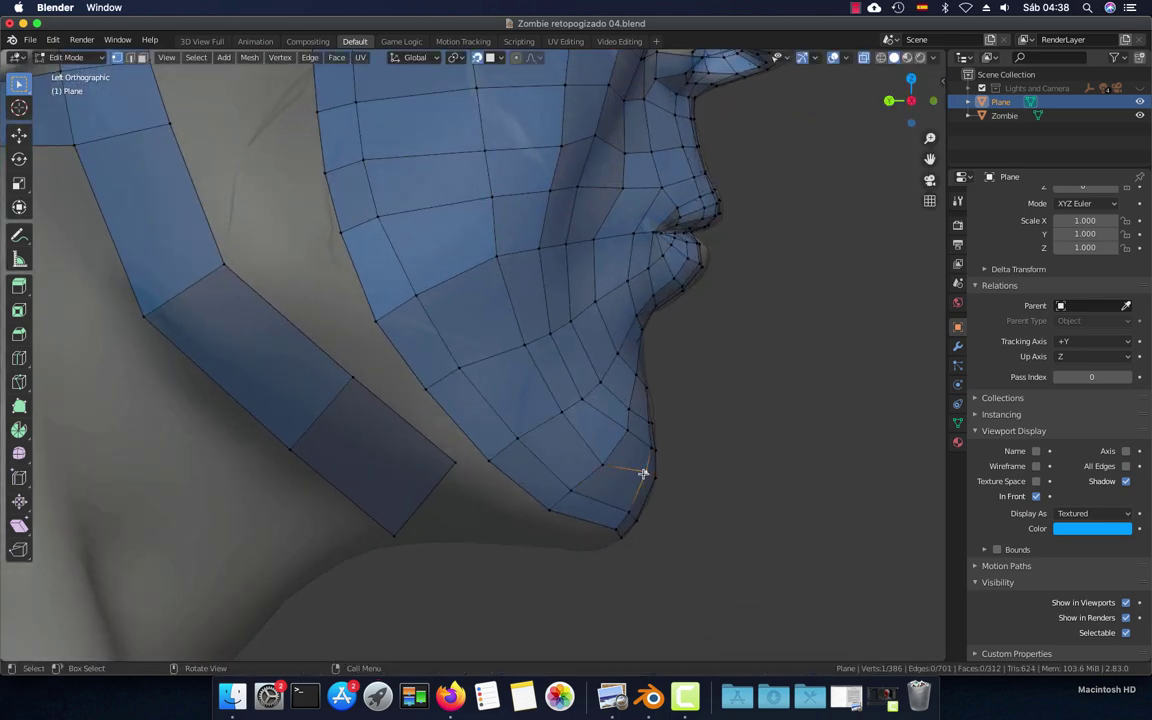
{"action": "left_click", "coordinate": [651, 479]}
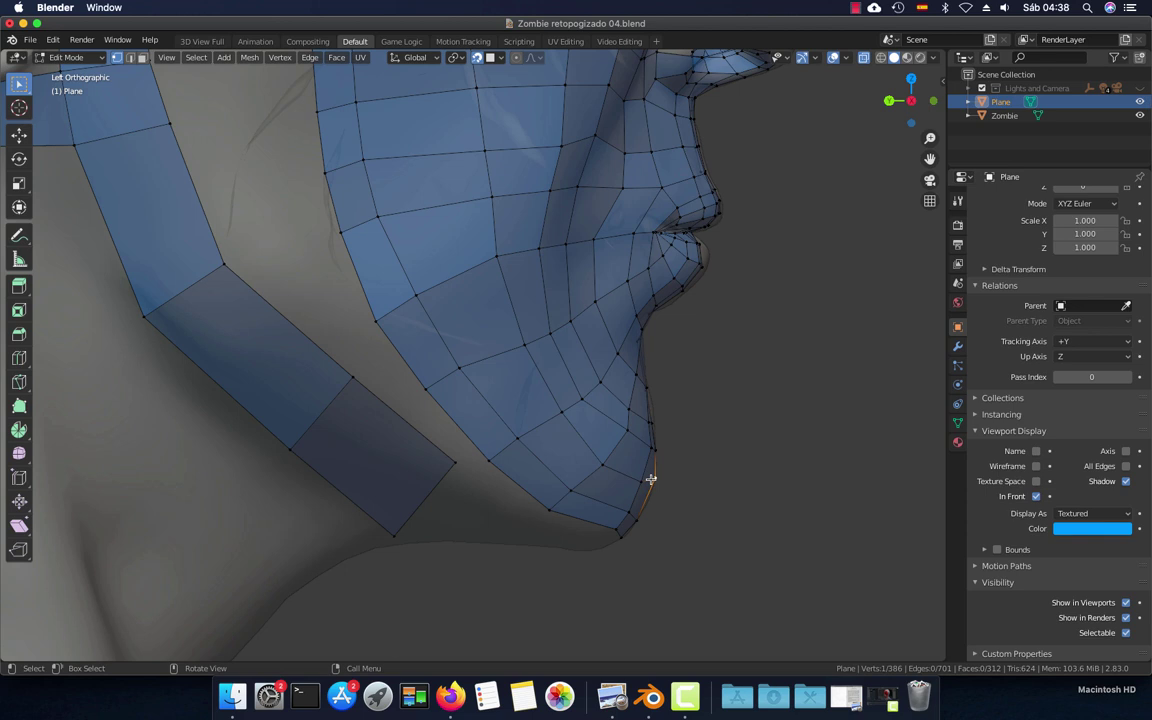
{"action": "left_click", "coordinate": [514, 350]}
{"action": "key", "text": "g"}
{"action": "left_click", "coordinate": [508, 348]}
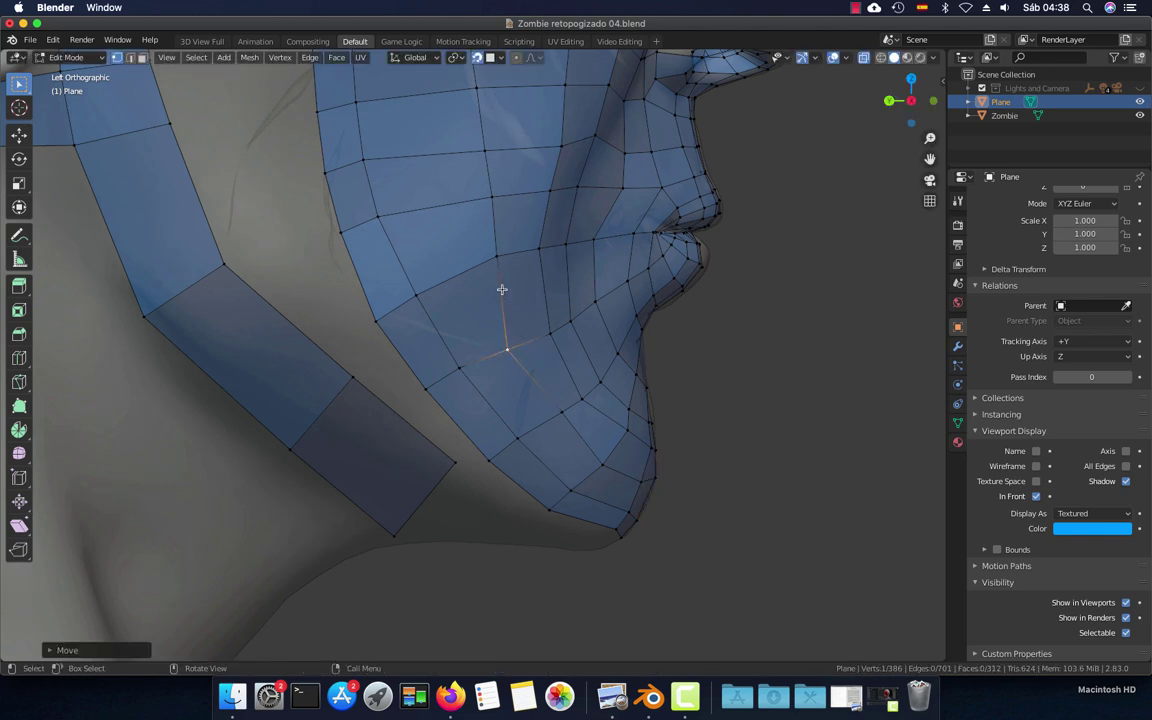
Raise a cheek vertex up toward the nose in several small adjustments
{"action": "key", "text": "g"}
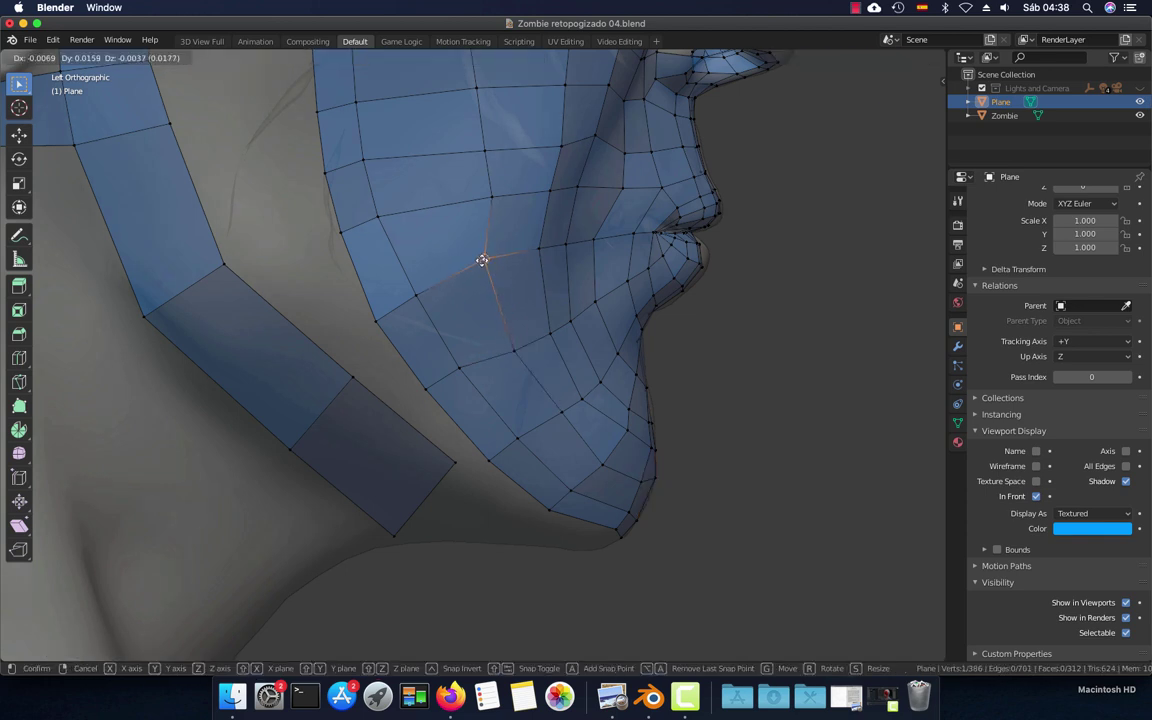
{"action": "left_click", "coordinate": [481, 267]}
{"action": "middle_click_drag", "start_coordinate": [468, 200], "coordinate": [462, 419], "text": "shift"}
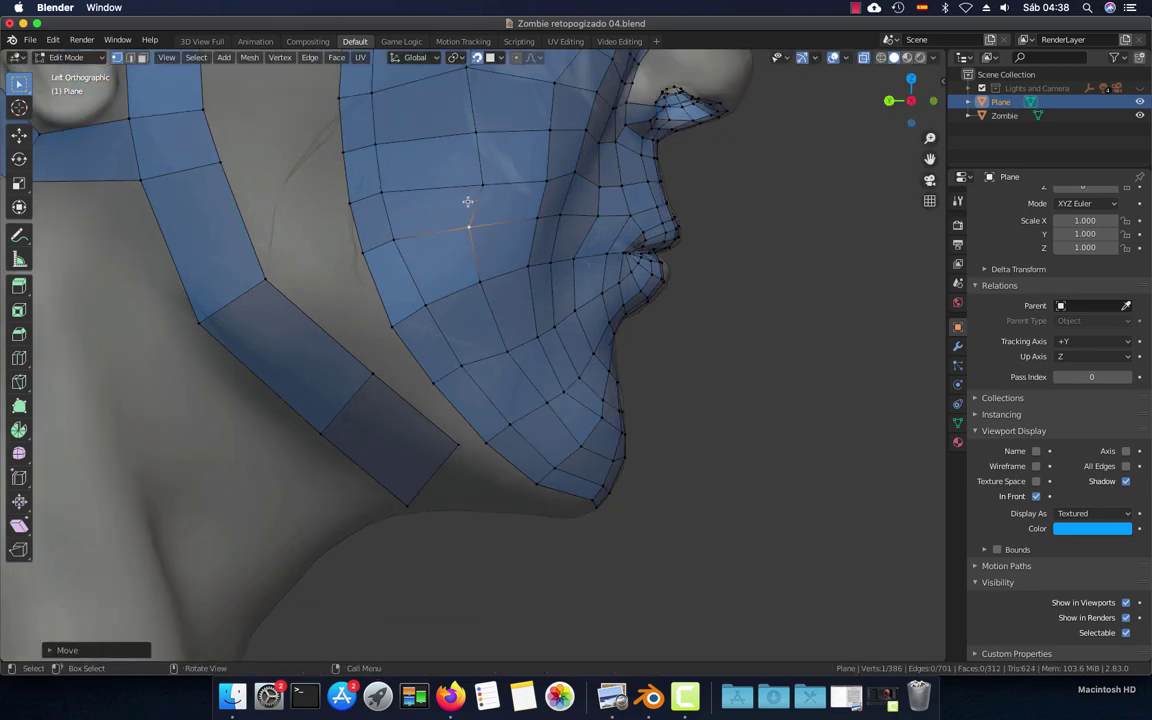
{"action": "key", "text": "g"}
{"action": "left_click", "coordinate": [458, 399]}
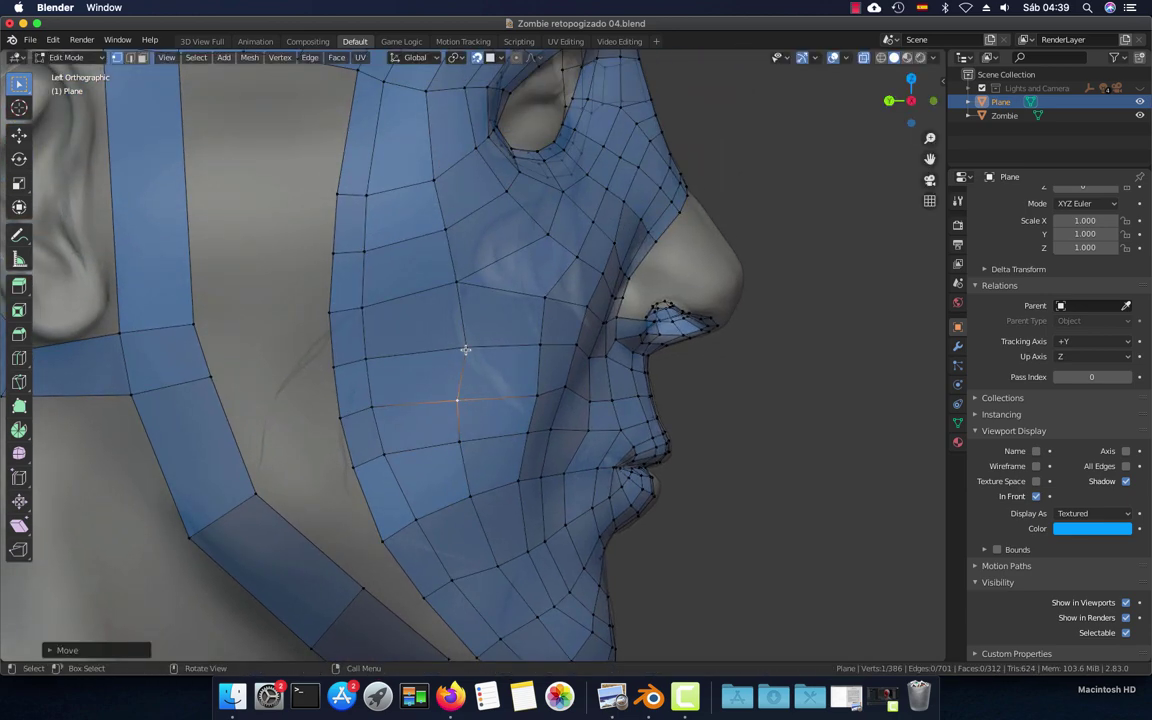
{"action": "key", "text": "g"}
{"action": "left_click", "coordinate": [453, 290]}
{"action": "key", "text": "g"}
{"action": "left_click", "coordinate": [454, 288]}
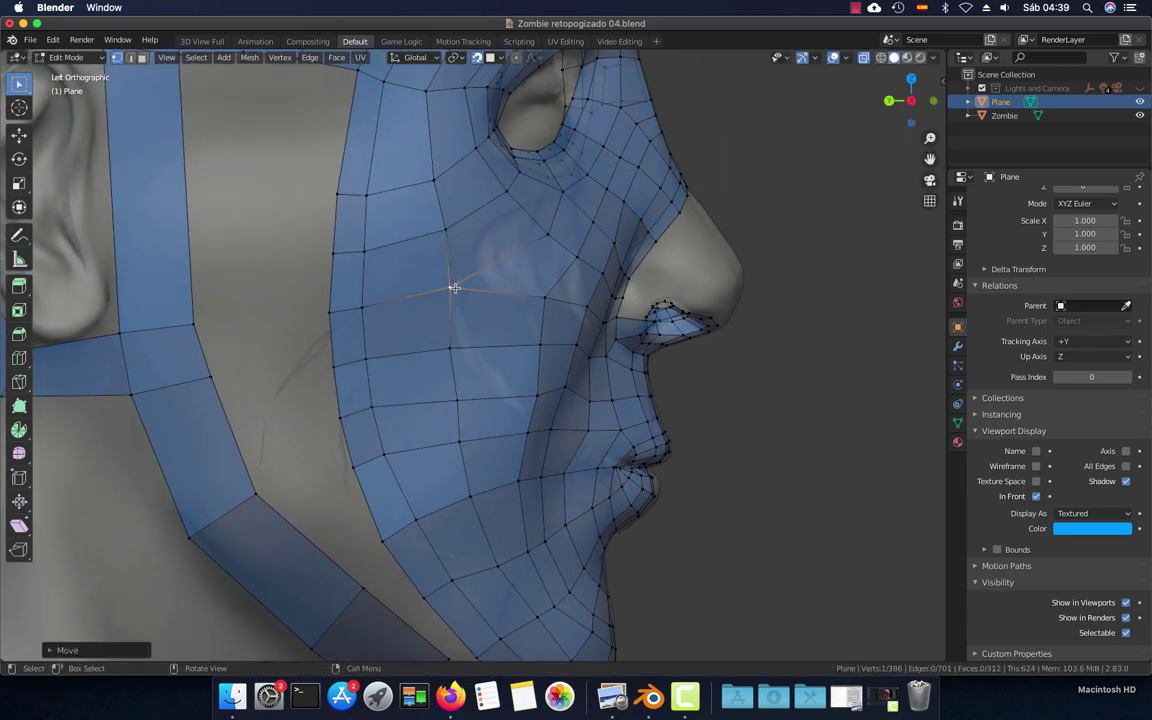
{"action": "key", "text": "g"}
{"action": "left_click", "coordinate": [436, 185]}
Lift two temple vertices slightly to follow the head
{"action": "middle_click_drag", "start_coordinate": [452, 204], "coordinate": [462, 304], "text": "shift"}
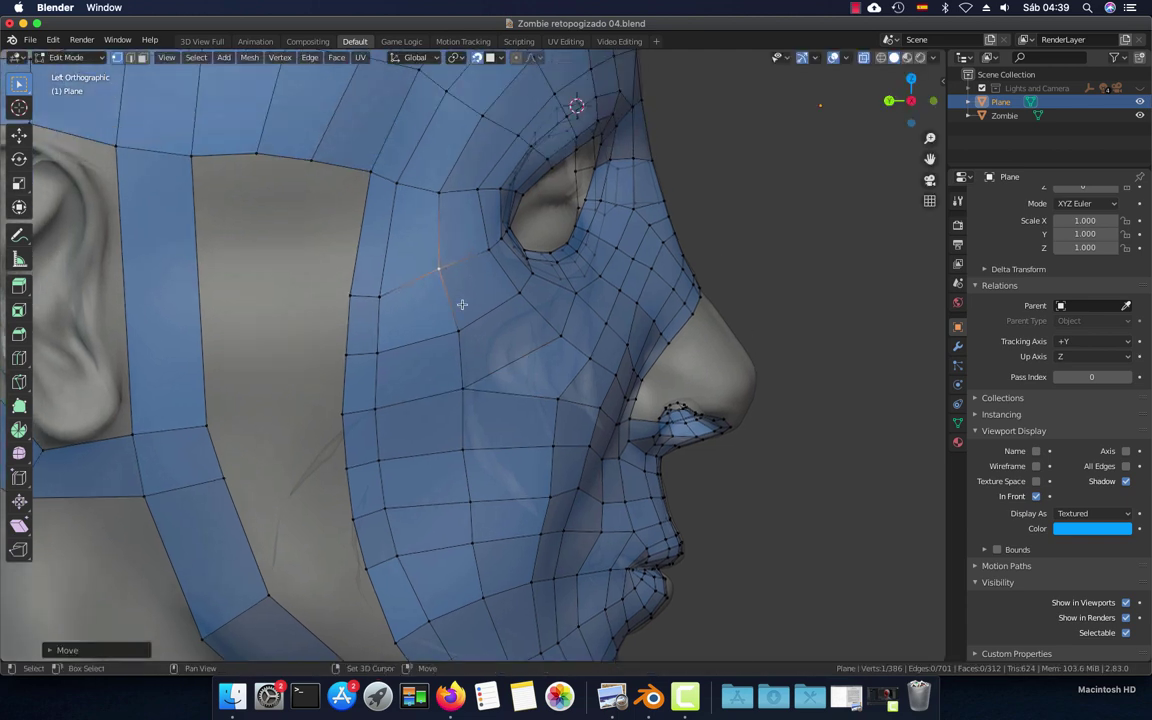
{"action": "left_click", "coordinate": [385, 290]}
{"action": "key", "text": "g"}
{"action": "left_click", "coordinate": [386, 272]}
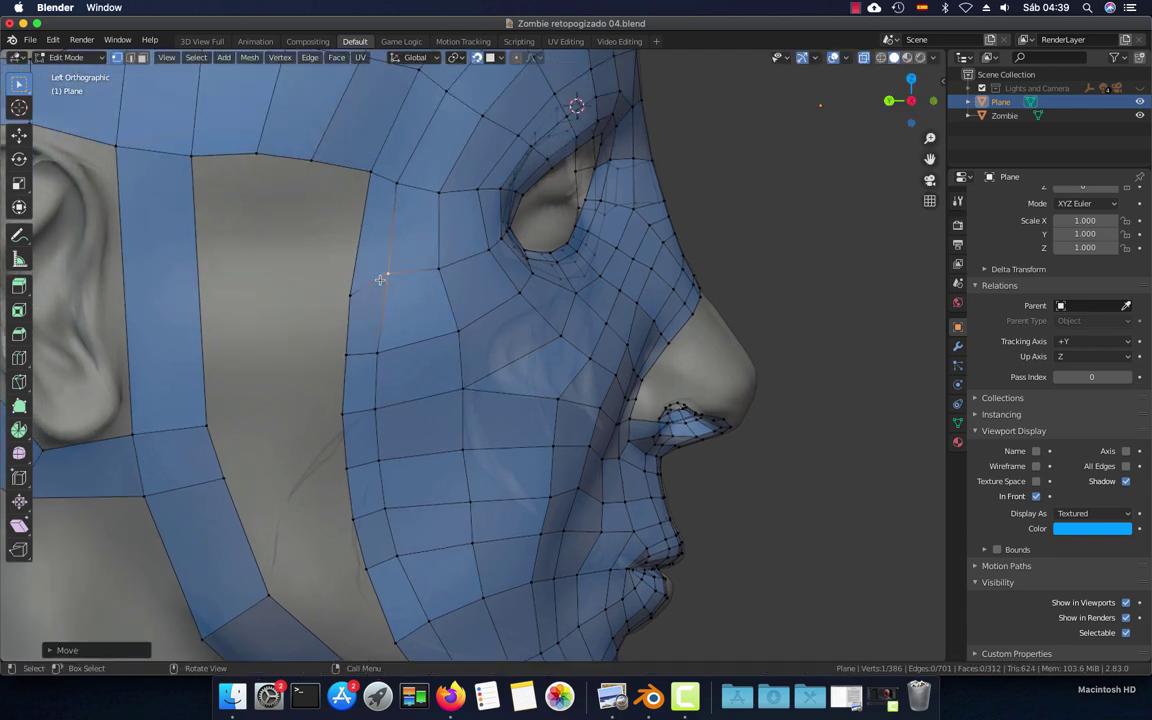
{"action": "key", "text": "g"}
{"action": "left_click", "coordinate": [357, 276]}
Fine-tune the vertices beside the eye socket, at the temple and on the brow edge
{"action": "left_click", "coordinate": [399, 182]}
{"action": "key", "text": "g"}
{"action": "left_click", "coordinate": [401, 181]}
{"action": "left_click", "coordinate": [440, 191]}
{"action": "key", "text": "g"}
{"action": "left_click", "coordinate": [446, 188]}
{"action": "scroll", "coordinate": [467, 192], "scroll_direction": "down", "scroll_amount": 1}
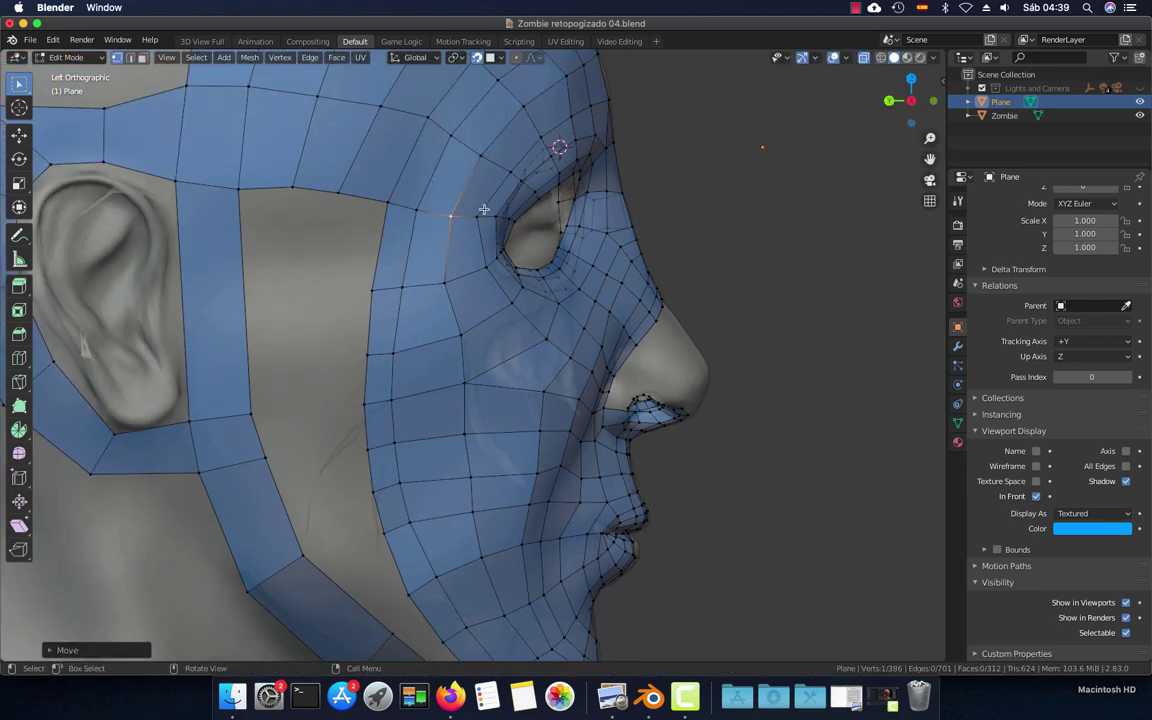
{"action": "left_click", "coordinate": [484, 209]}
{"action": "key", "text": "g"}
{"action": "left_click", "coordinate": [481, 210]}
Inspect the cheek and jaw retopology from the front and left side views
{"action": "mouse_move", "coordinate": [481, 322]}
{"action": "middle_mouse_down"}
{"action": "mouse_move", "coordinate": [365, 389]}
{"action": "mouse_move", "coordinate": [394, 373]}
{"action": "middle_mouse_up"}
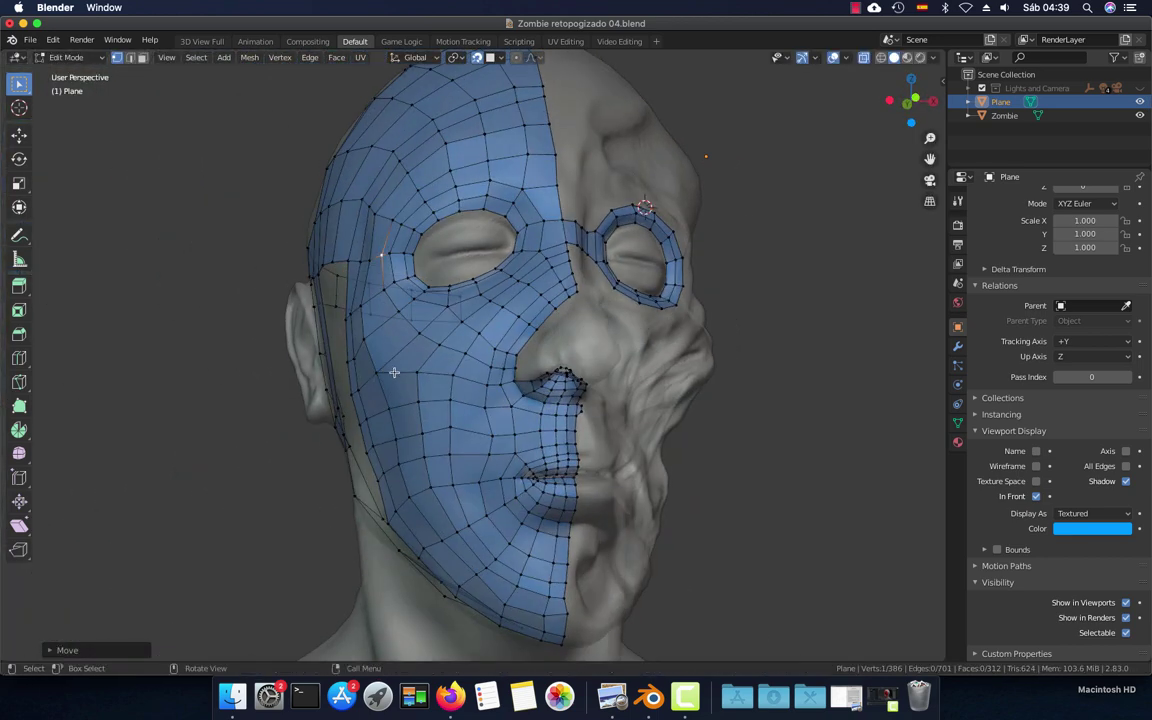
{"action": "key", "text": "KP_1"}
{"action": "scroll", "coordinate": [451, 405], "scroll_direction": "up", "scroll_amount": 2}
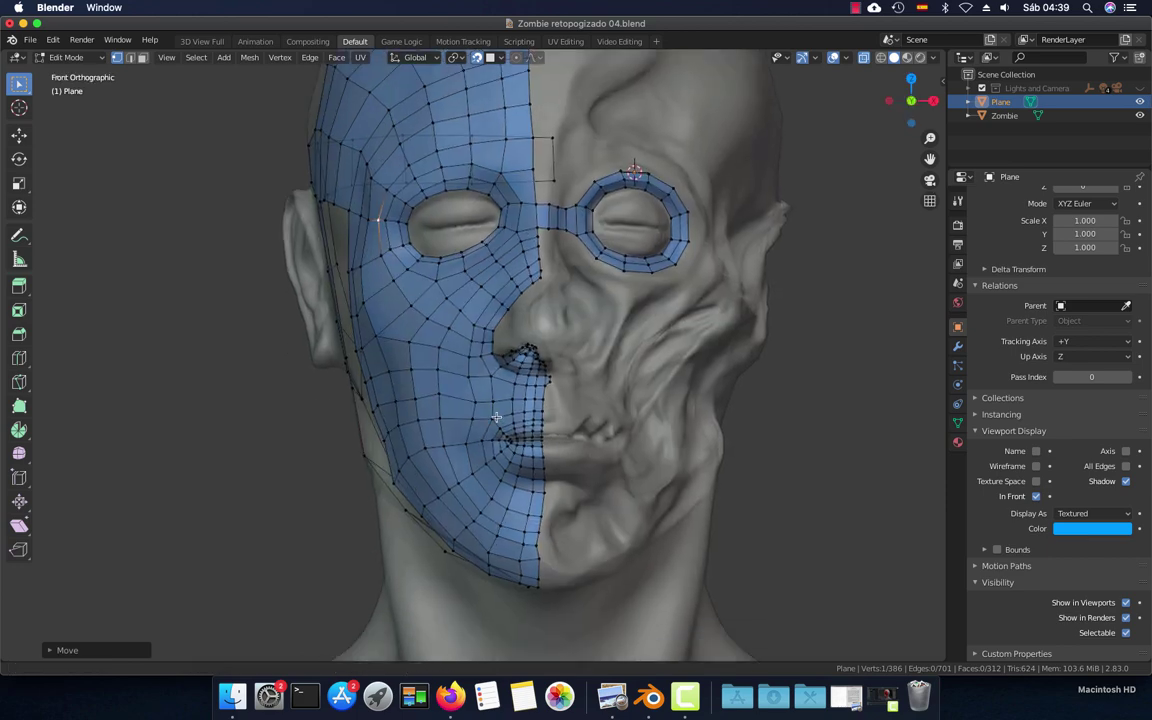
{"action": "scroll", "coordinate": [480, 410], "scroll_direction": "up", "scroll_amount": 2}
{"action": "scroll", "coordinate": [493, 405], "scroll_direction": "up", "scroll_amount": 2}
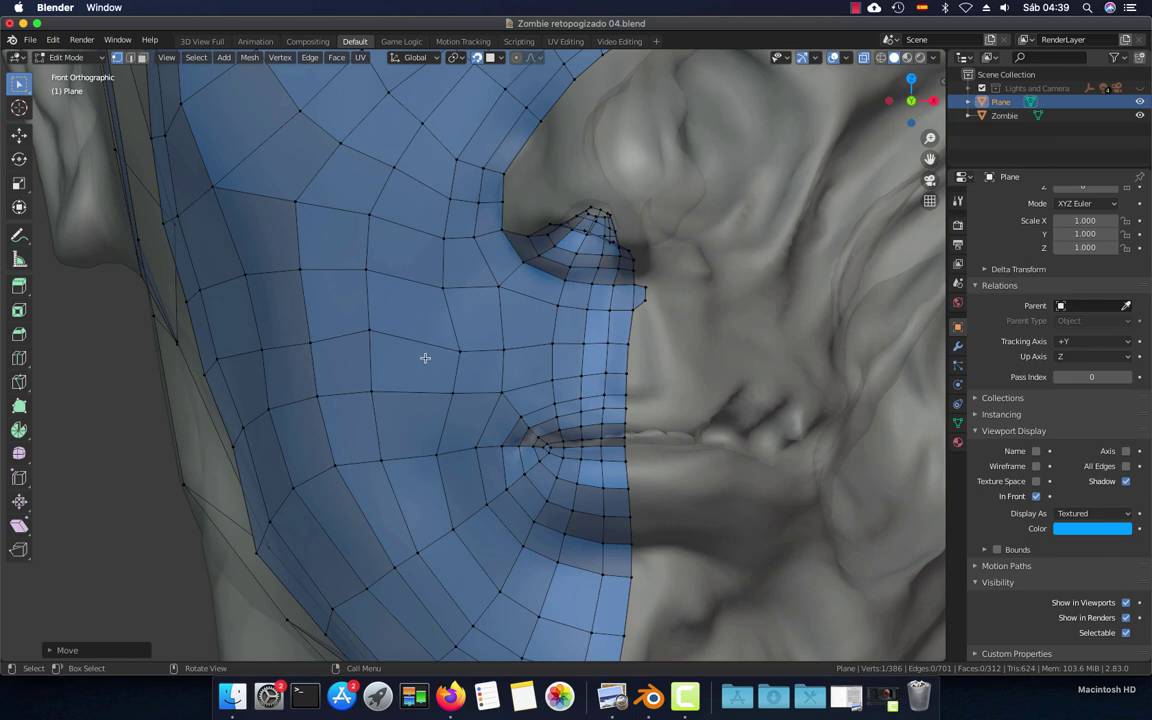
{"action": "scroll", "coordinate": [378, 335], "scroll_direction": "down", "scroll_amount": 2}
{"action": "scroll", "coordinate": [370, 336], "scroll_direction": "down", "scroll_amount": 2}
{"action": "middle_click_drag", "start_coordinate": [461, 378], "coordinate": [612, 356]}
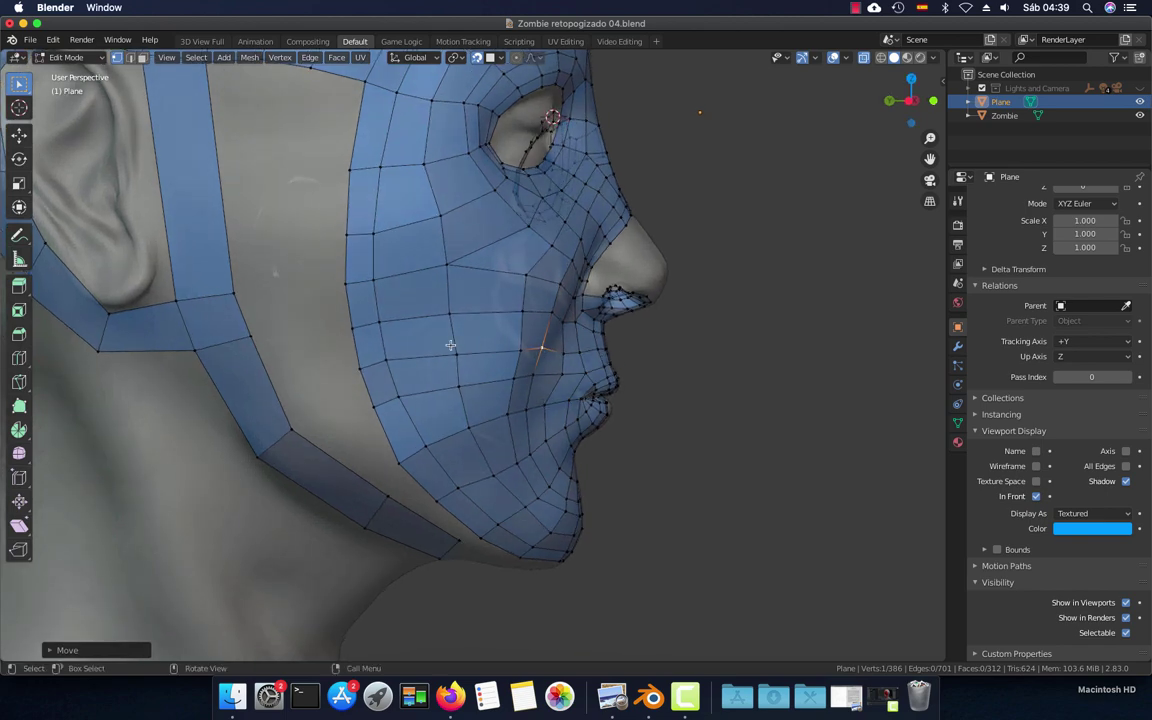
{"action": "scroll", "coordinate": [506, 353], "scroll_direction": "down", "scroll_amount": 3}
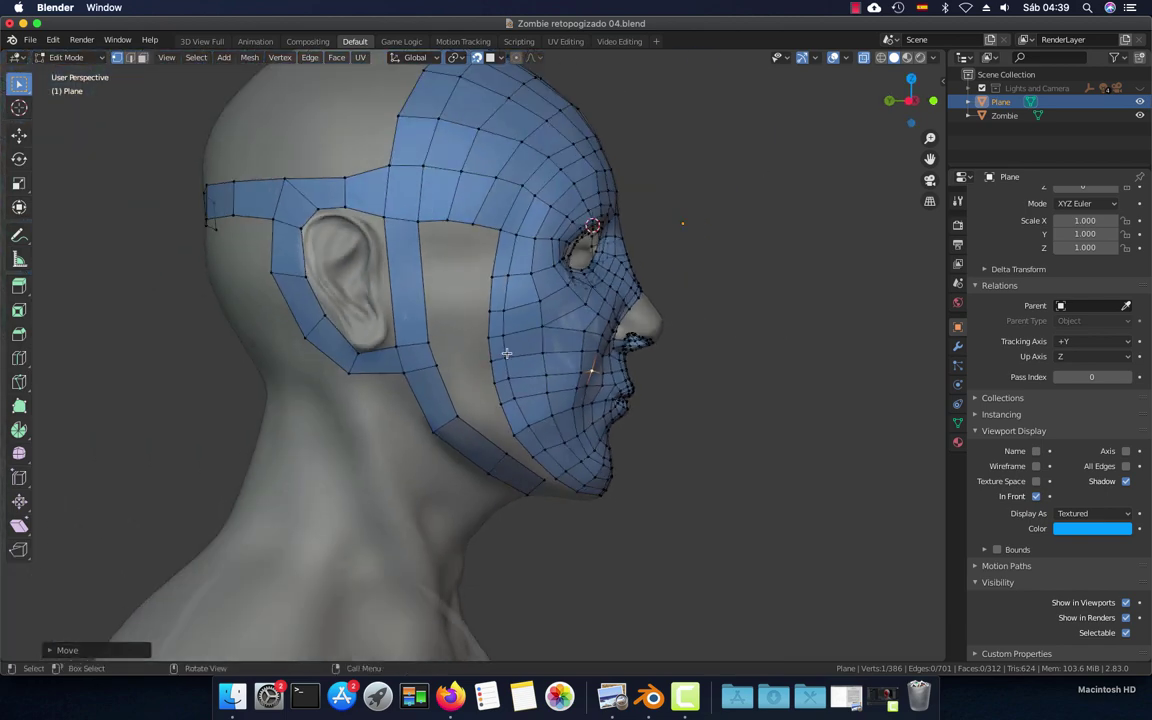
{"action": "key", "text": "ctrl+KP_3"}
Loop cut a new edge loop across the strip in front of the ear and slide it into place
{"action": "scroll", "coordinate": [417, 296], "scroll_direction": "up", "scroll_amount": 3}
{"action": "key", "text": "ctrl+r"}
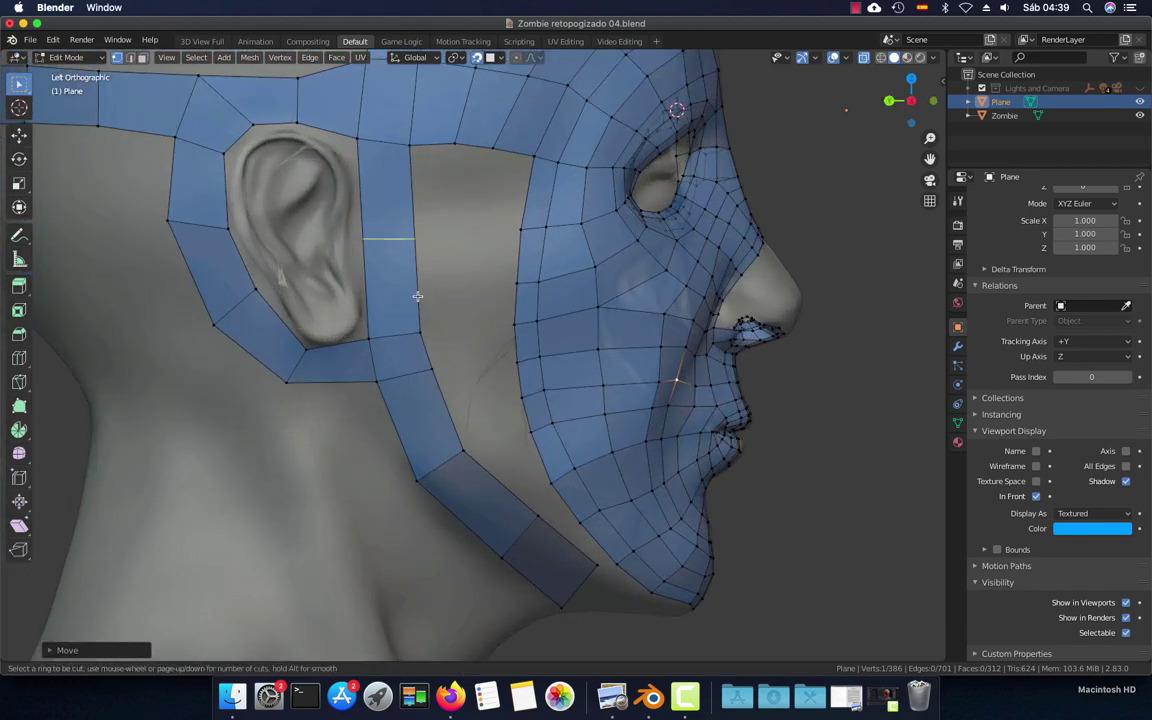
{"action": "left_click", "coordinate": [417, 296]}
{"action": "left_click", "coordinate": [409, 253]}
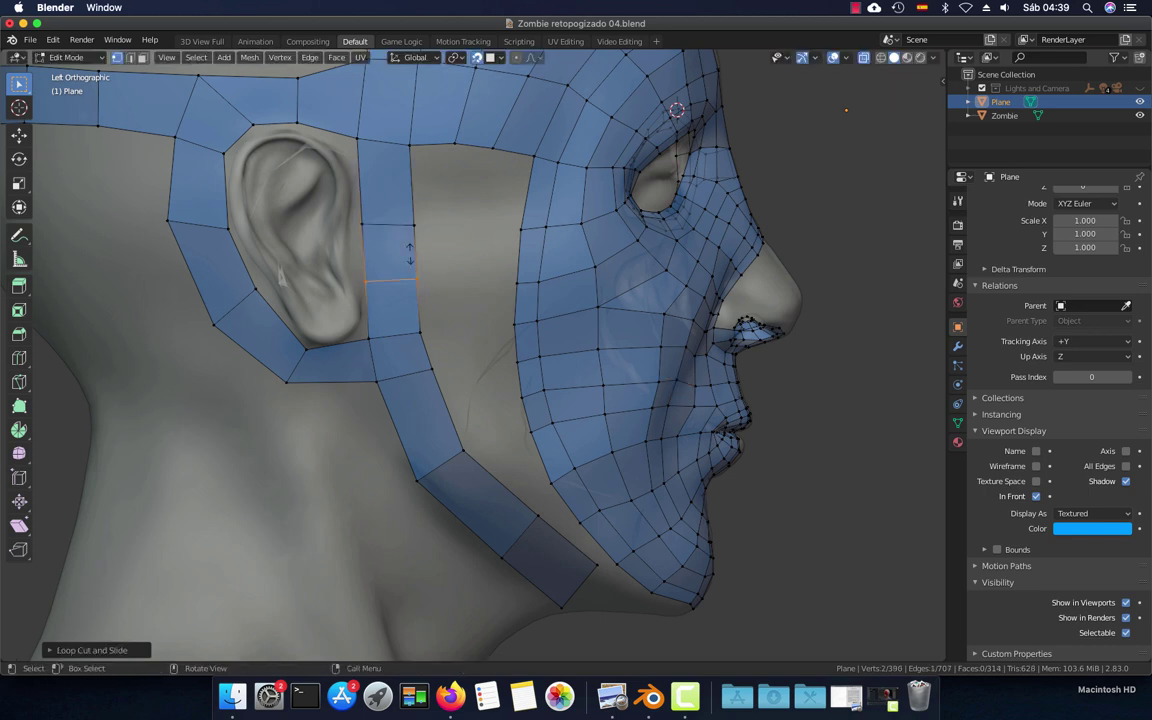
{"action": "left_click", "coordinate": [427, 294]}
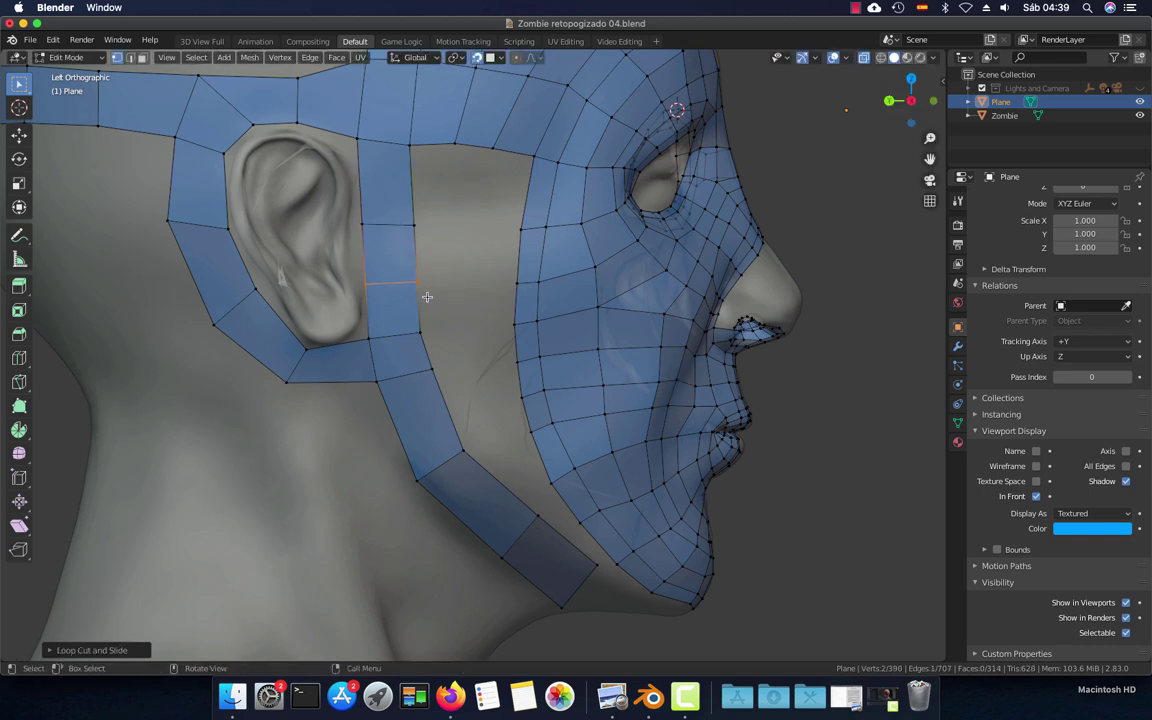
Fill quads bridging the strip edges to the matching cheek edges, bringing the retopo to 317 faces
{"action": "key", "text": "2"}
{"action": "left_click", "coordinate": [414, 255]}
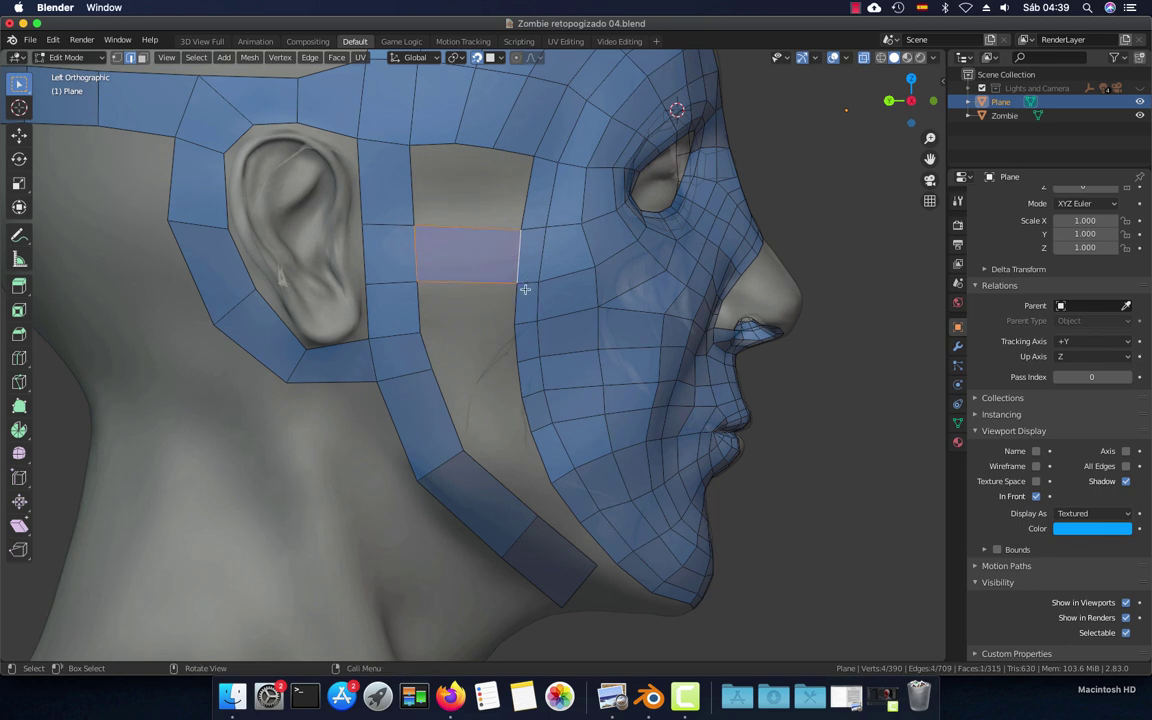
{"action": "left_click", "coordinate": [420, 300]}
{"action": "key", "text": "f"}
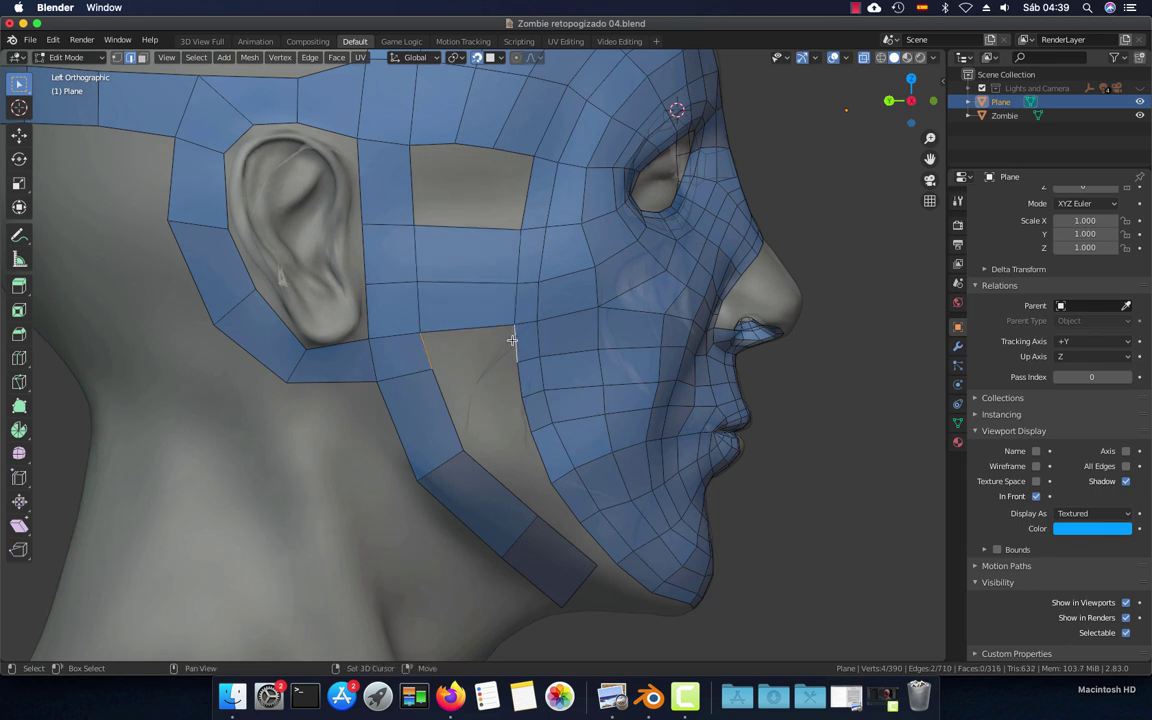
{"action": "key", "text": "f"}
{"action": "left_click", "coordinate": [515, 370]}
{"action": "scroll", "coordinate": [490, 371], "scroll_direction": "down", "scroll_amount": 5}
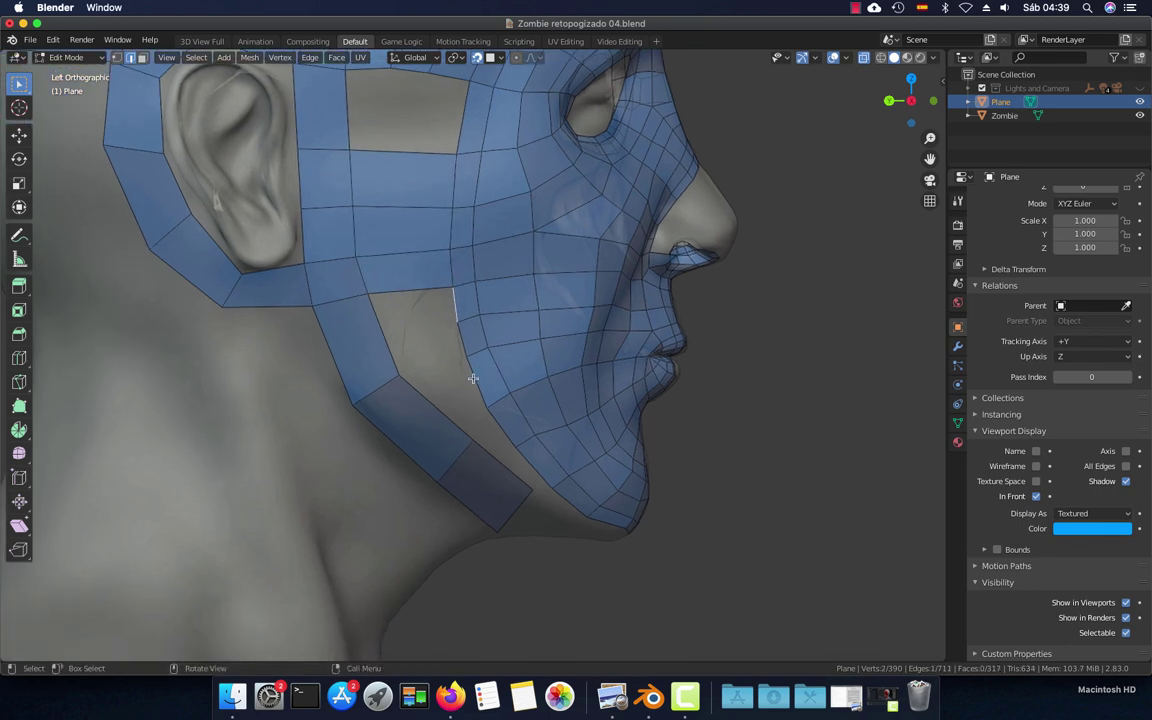
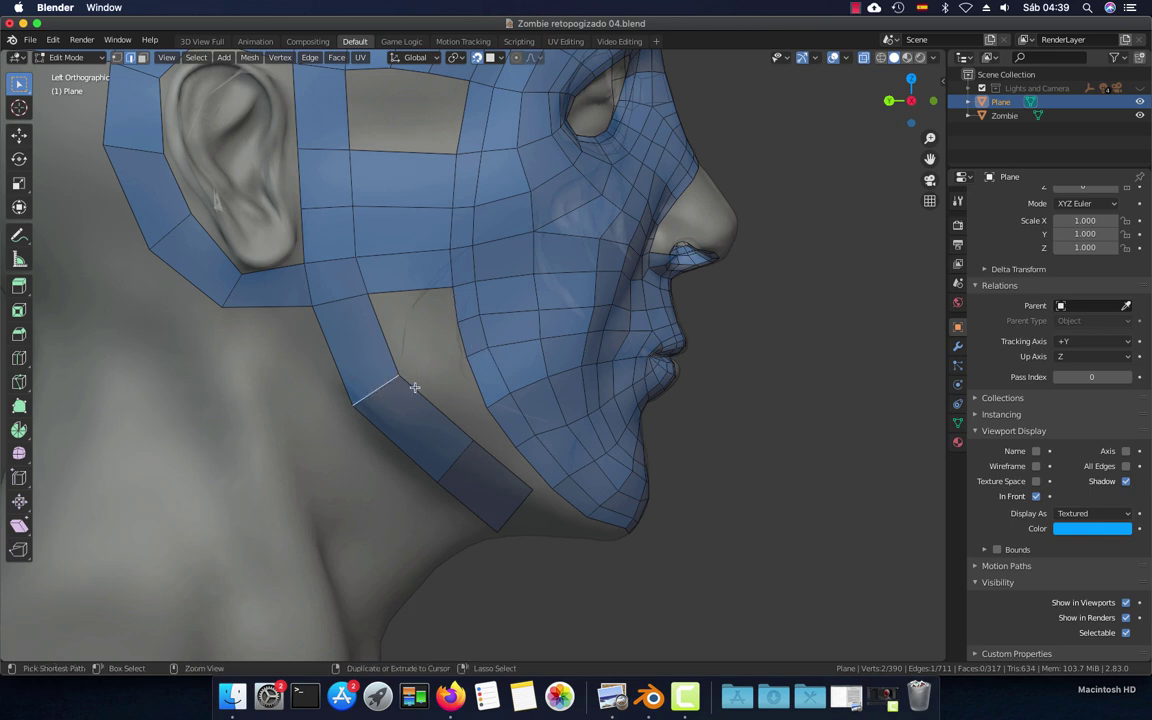
Bevel the neck strip edge and fill the first gaps toward the jaw border with quads
{"action": "key", "text": "ctrl+b"}
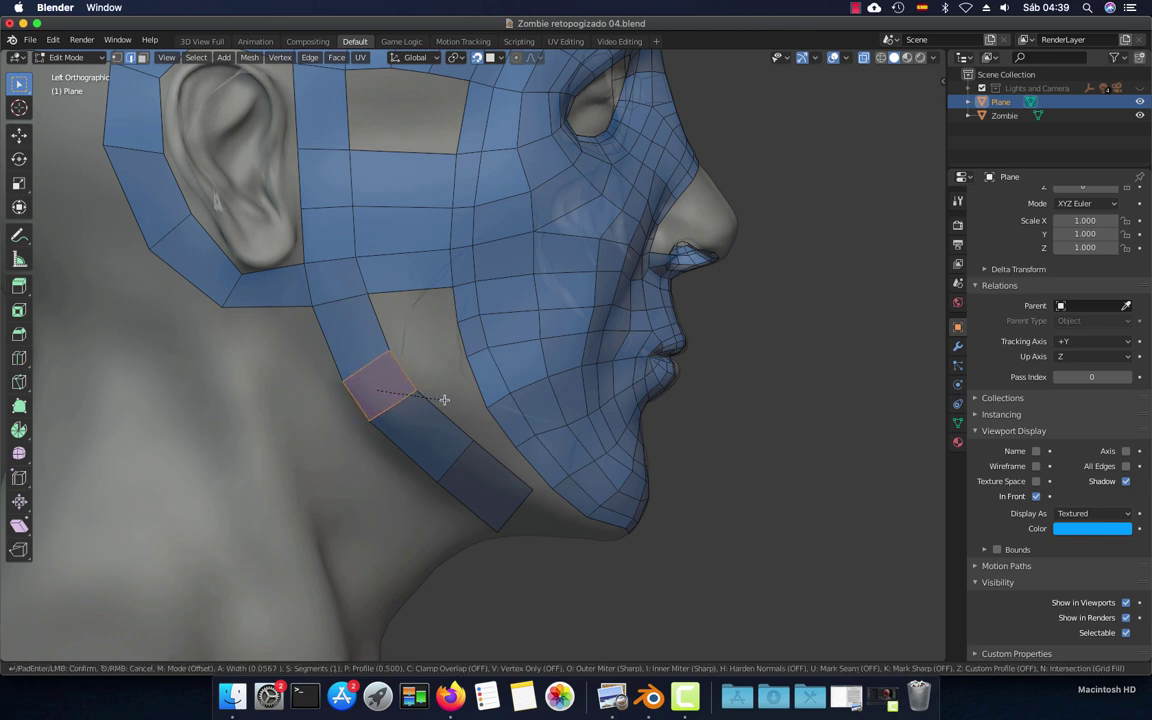
{"action": "left_click", "coordinate": [444, 400]}
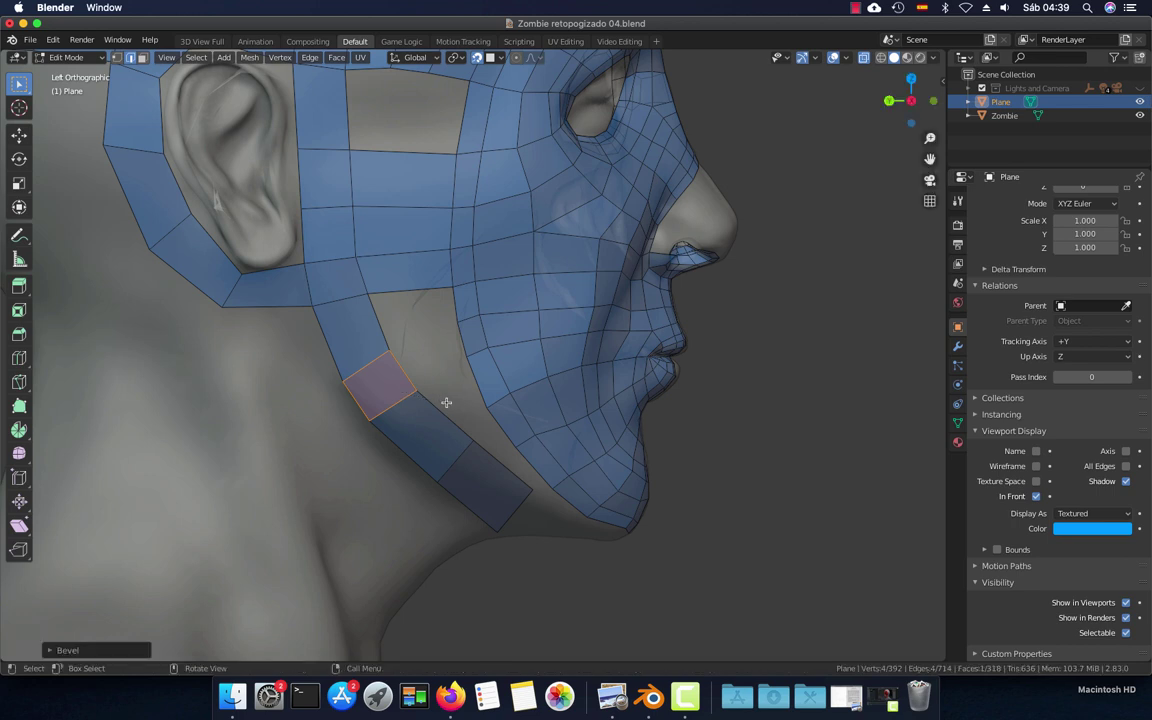
{"action": "left_click", "coordinate": [383, 327]}
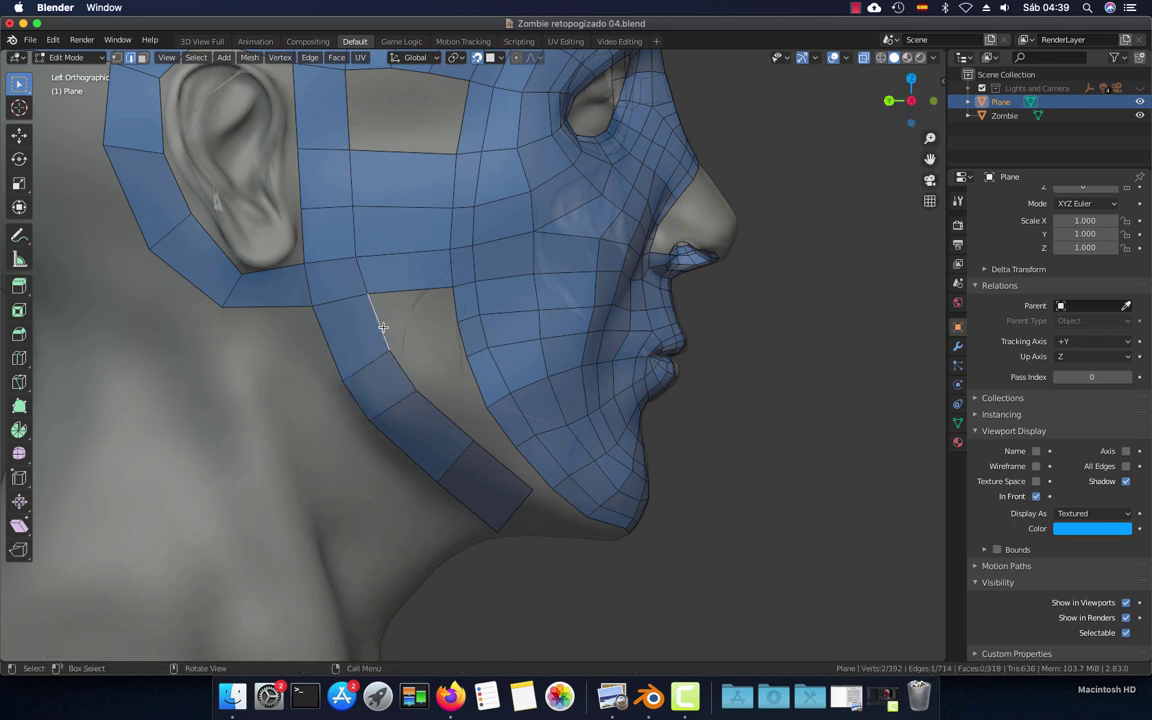
{"action": "left_click", "coordinate": [444, 311], "text": "shift"}
{"action": "key", "text": "f"}
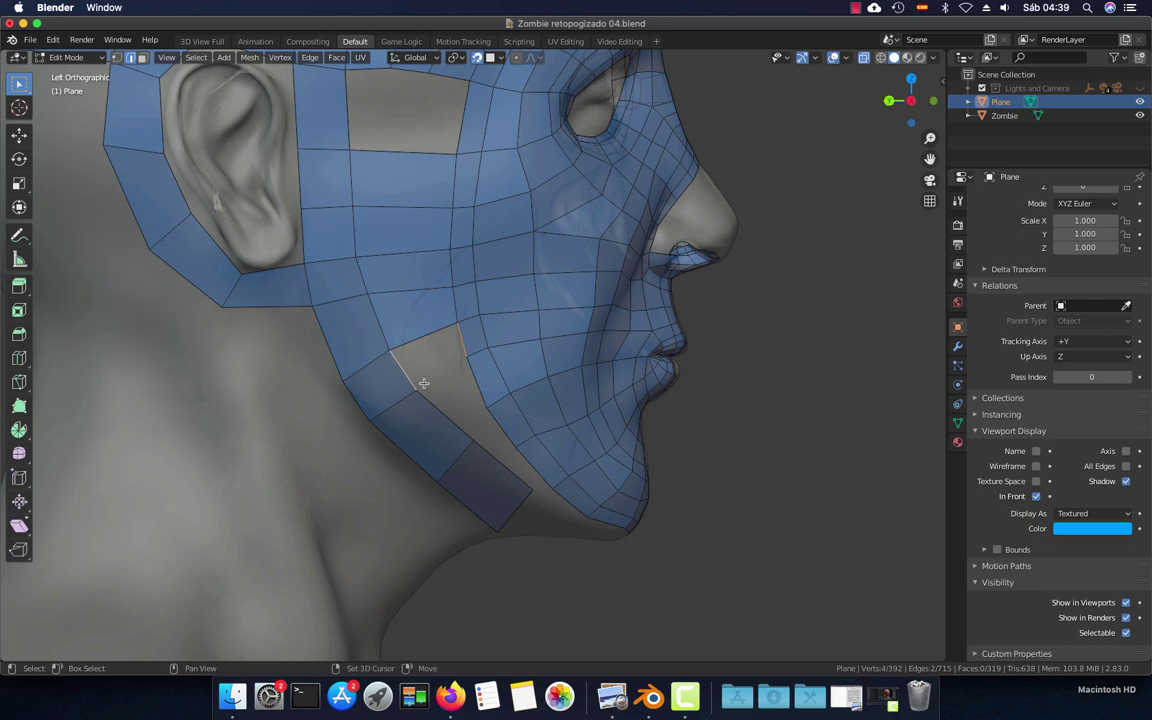
{"action": "key", "text": "f"}
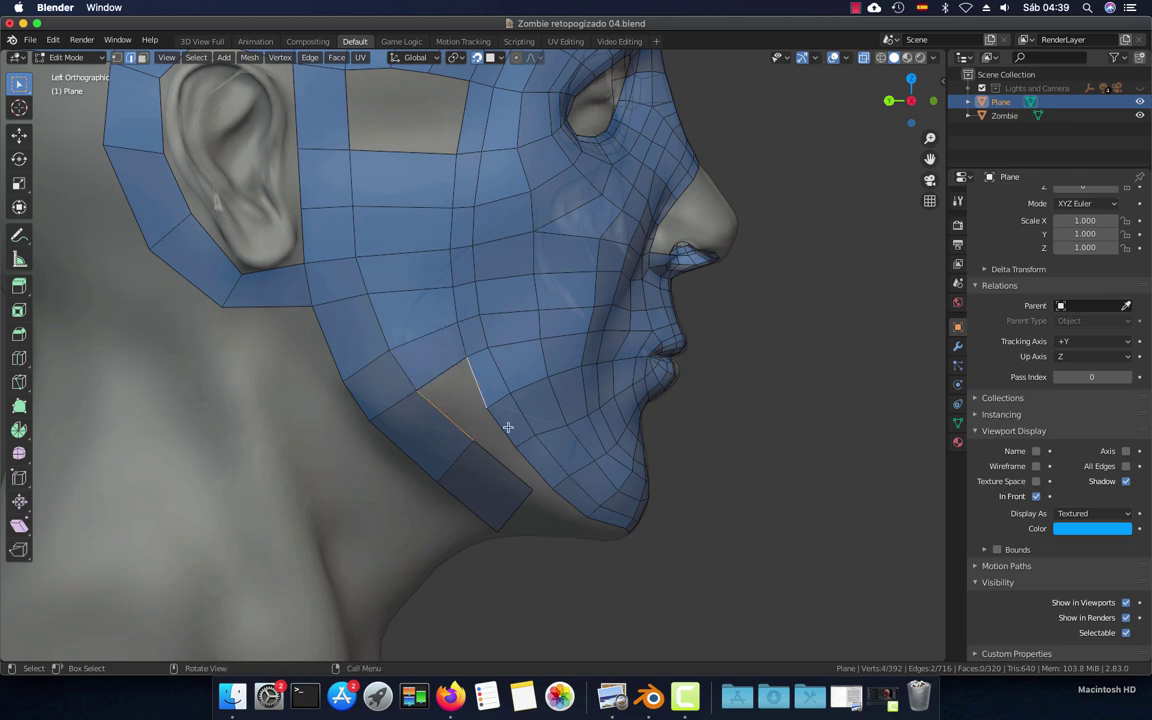
{"action": "key", "text": "f"}
Add two more quad faces along the jawline to close the remaining gaps
{"action": "middle_click_drag", "start_coordinate": [524, 480], "coordinate": [431, 381]}
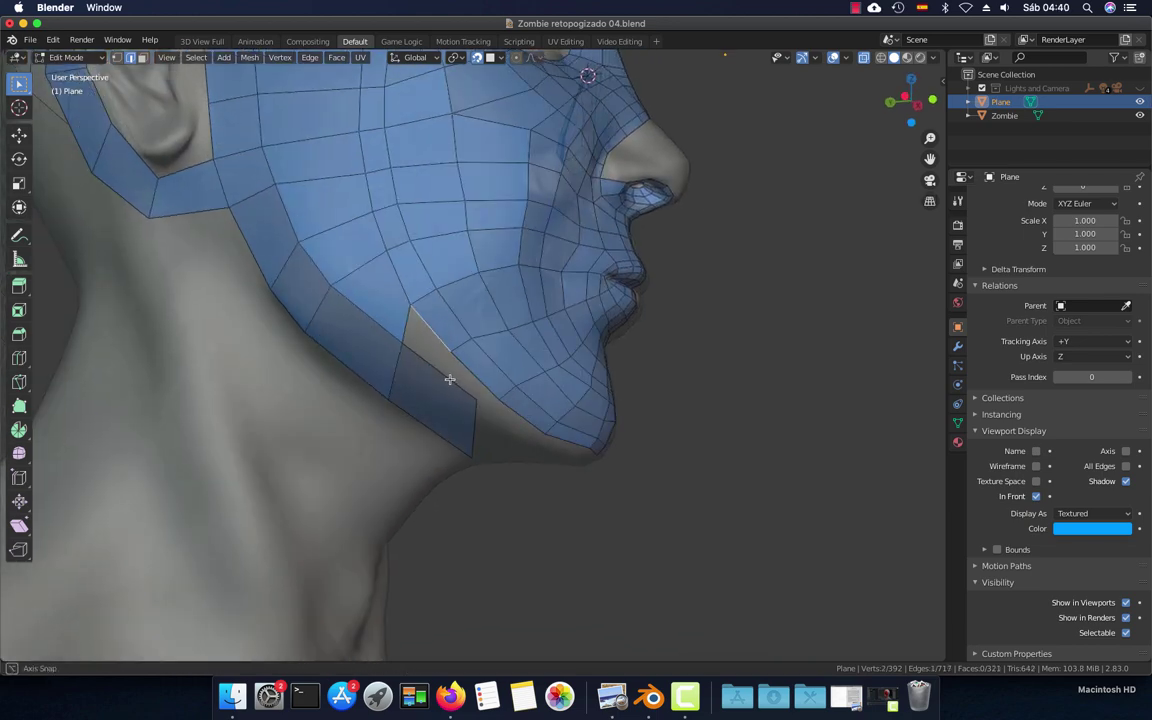
{"action": "key", "text": "f"}
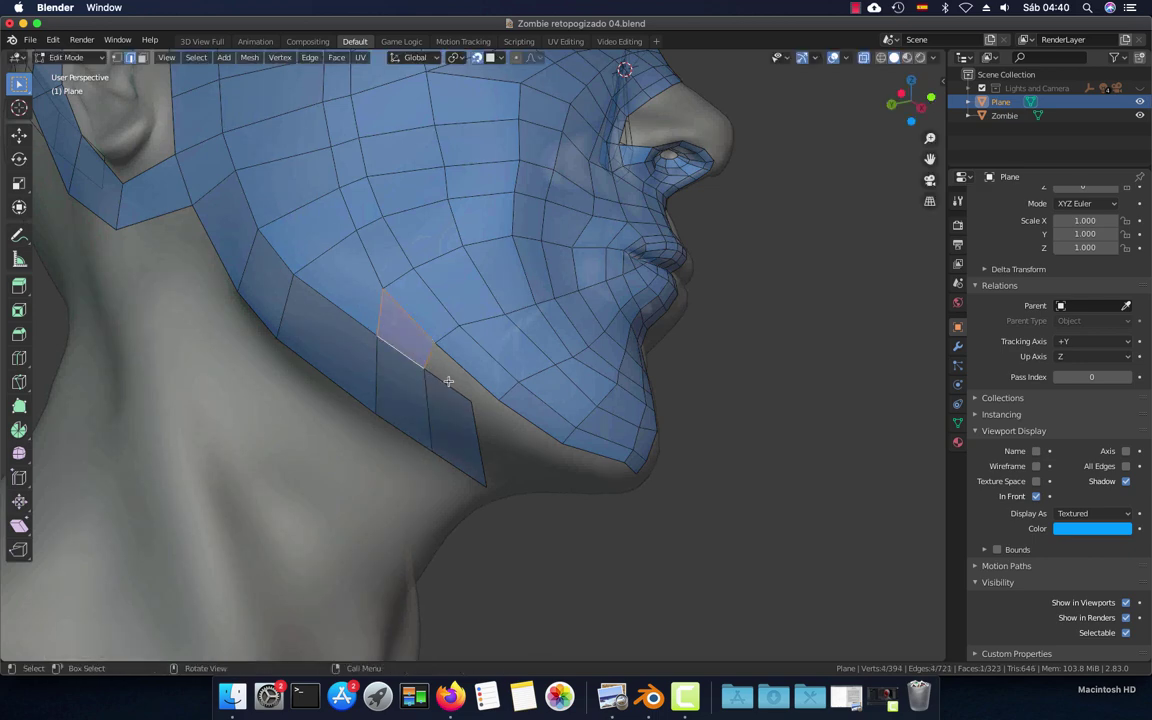
{"action": "key", "text": "f"}
{"action": "mouse_move", "coordinate": [502, 432]}
{"action": "middle_mouse_down"}
{"action": "mouse_move", "coordinate": [523, 437]}
{"action": "mouse_move", "coordinate": [467, 390]}
{"action": "middle_mouse_up"}
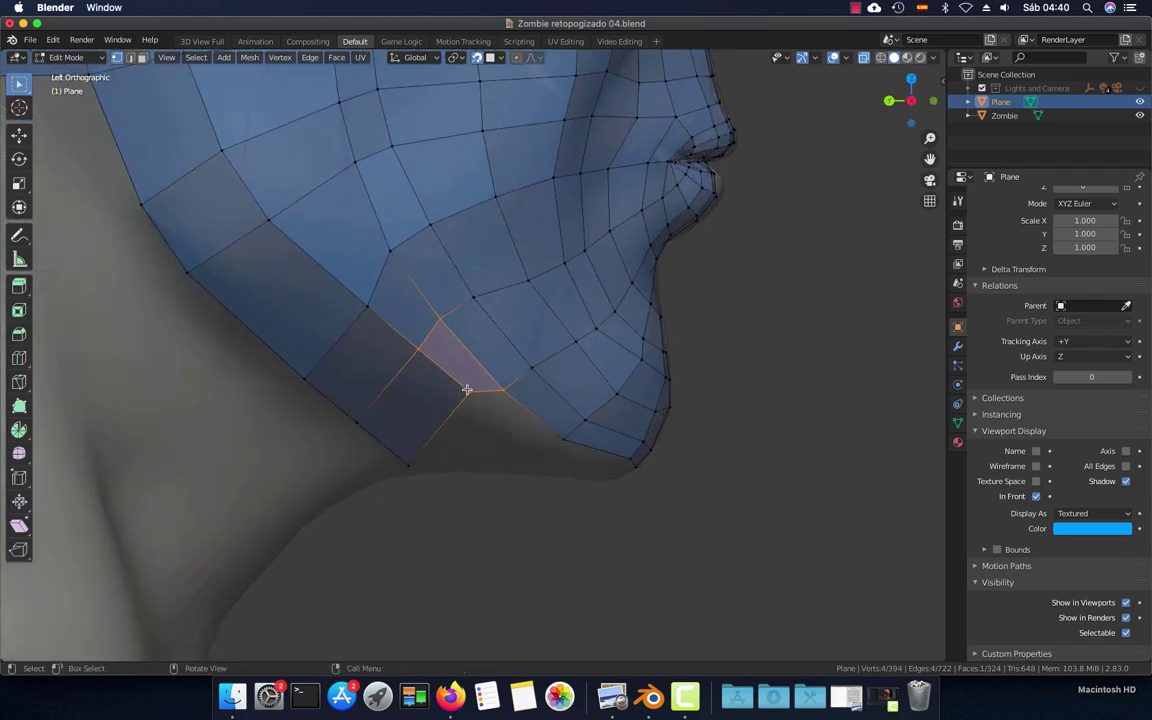
Reposition a vertex of the new faces to smooth the jaw border
{"action": "left_click", "coordinate": [467, 390]}
{"action": "left_click", "coordinate": [419, 351]}
{"action": "key", "text": "g"}
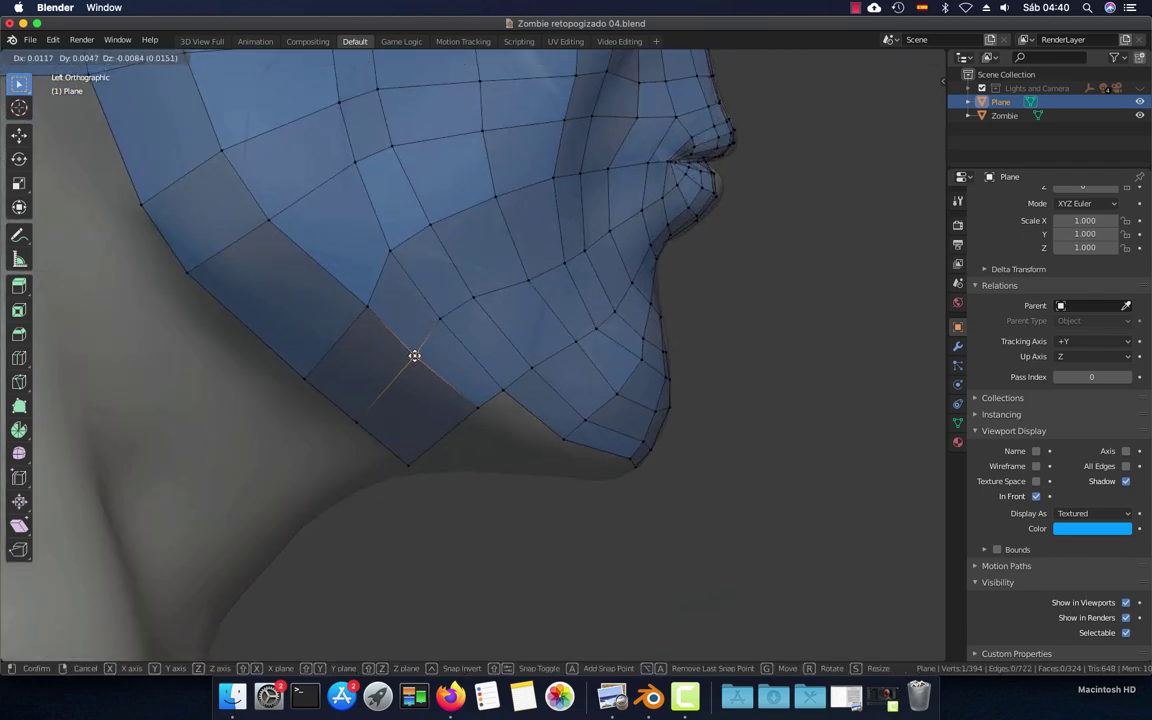
{"action": "left_click", "coordinate": [388, 249]}
{"action": "mouse_move", "coordinate": [509, 373]}
{"action": "middle_mouse_down"}
{"action": "mouse_move", "coordinate": [393, 365]}
{"action": "mouse_move", "coordinate": [416, 362]}
{"action": "mouse_move", "coordinate": [409, 352]}
{"action": "mouse_move", "coordinate": [409, 363]}
{"action": "middle_mouse_up"}
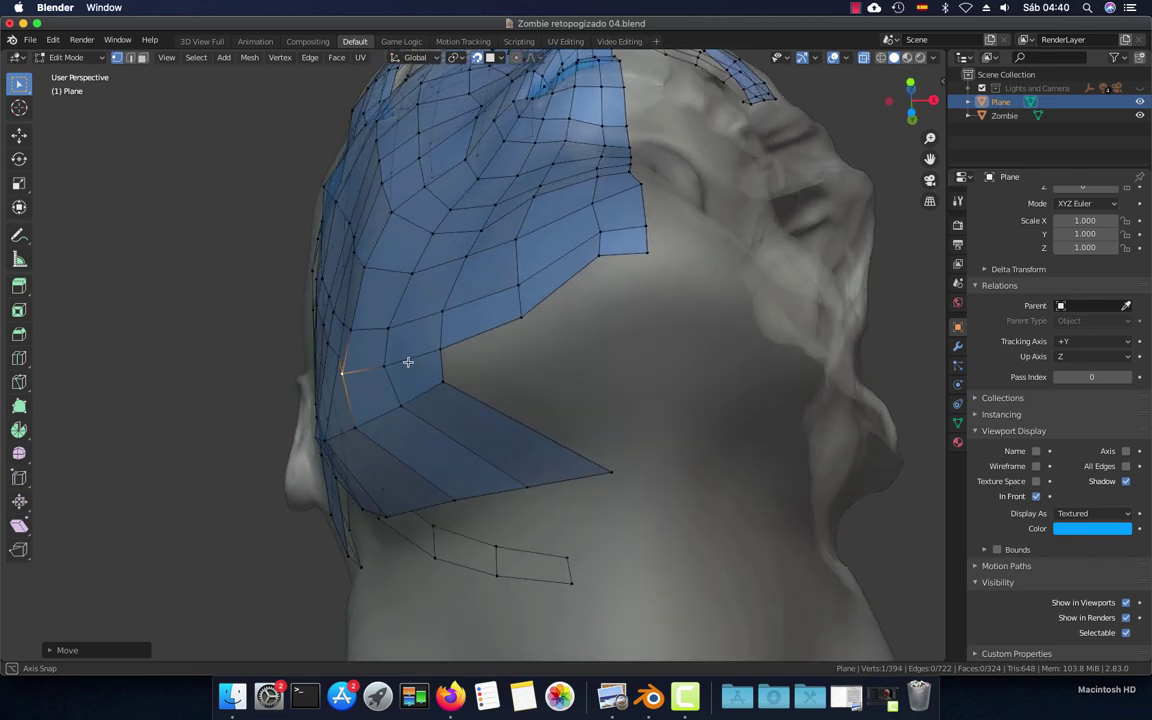
Reposition the first few chin vertices to even out their spacing
{"action": "mouse_move", "coordinate": [598, 231]}
{"action": "middle_mouse_down"}
{"action": "mouse_move", "coordinate": [590, 222]}
{"action": "mouse_move", "coordinate": [623, 312]}
{"action": "middle_mouse_up"}
{"action": "key", "text": "g"}
{"action": "left_click", "coordinate": [587, 225]}
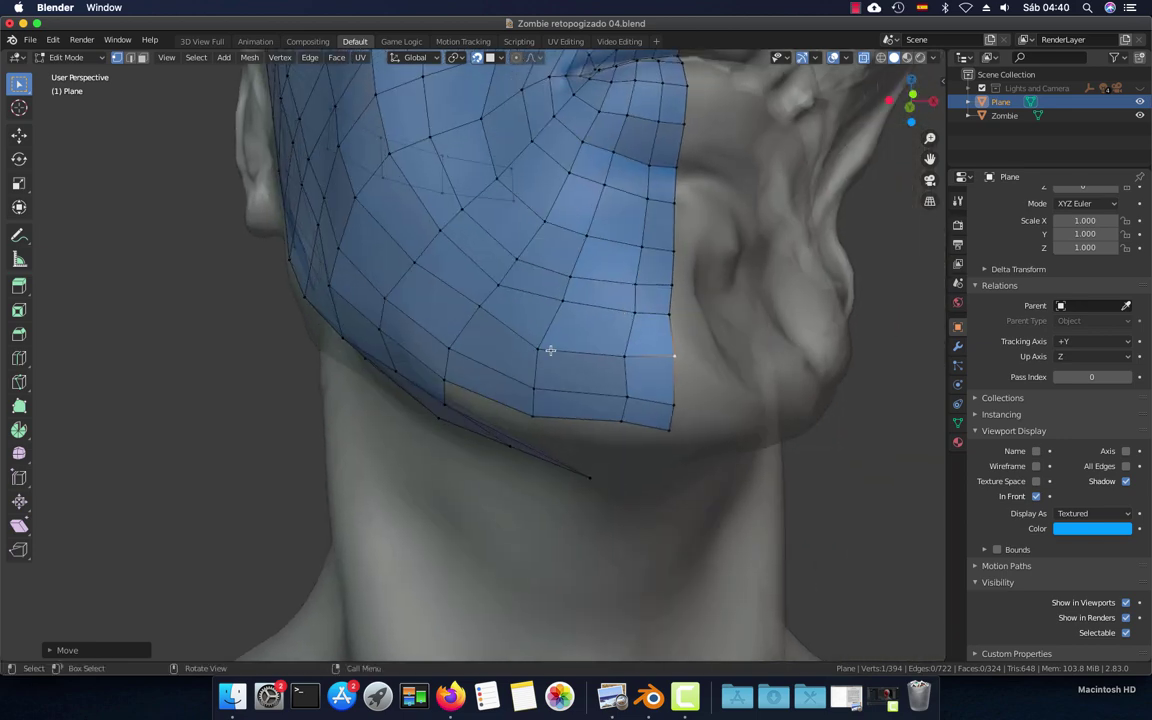
{"action": "key", "text": "g"}
{"action": "left_click", "coordinate": [543, 344]}
{"action": "left_click", "coordinate": [483, 310]}
{"action": "key", "text": "g"}
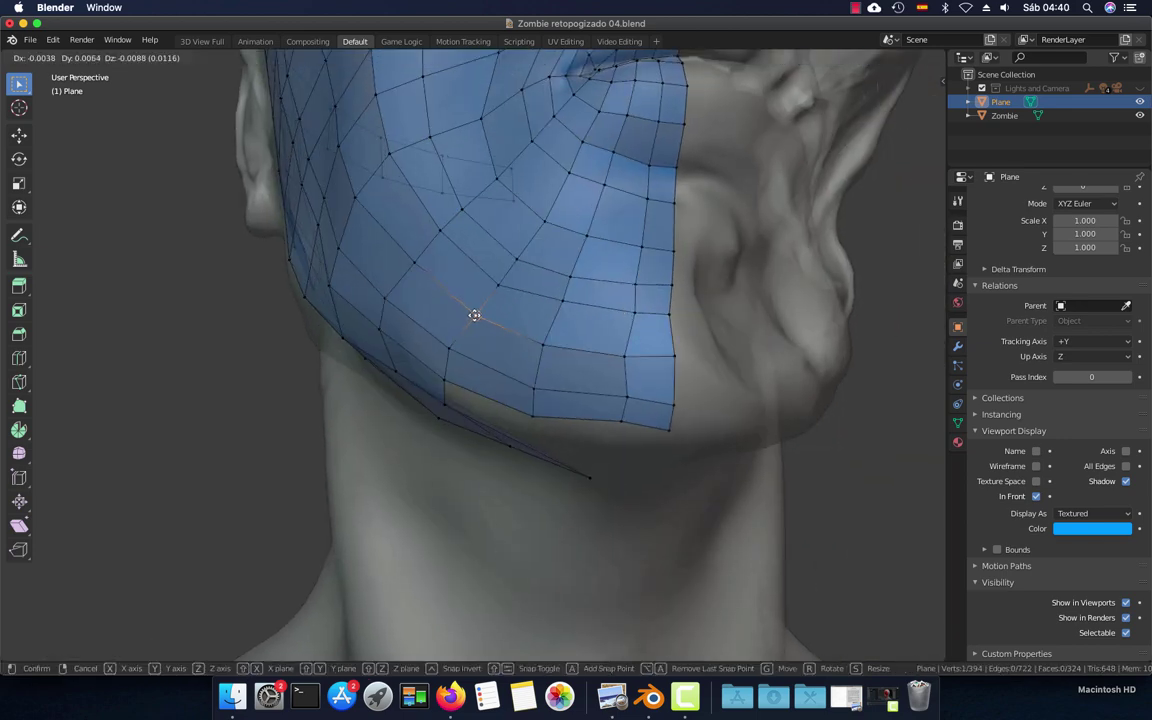
{"action": "left_click", "coordinate": [476, 317]}
Adjust the next row of chin vertices to smooth the edge flow
{"action": "mouse_move", "coordinate": [524, 350]}
{"action": "middle_mouse_down"}
{"action": "mouse_move", "coordinate": [532, 395]}
{"action": "mouse_move", "coordinate": [501, 293]}
{"action": "middle_mouse_up"}
{"action": "key", "text": "g"}
{"action": "left_click", "coordinate": [450, 249]}
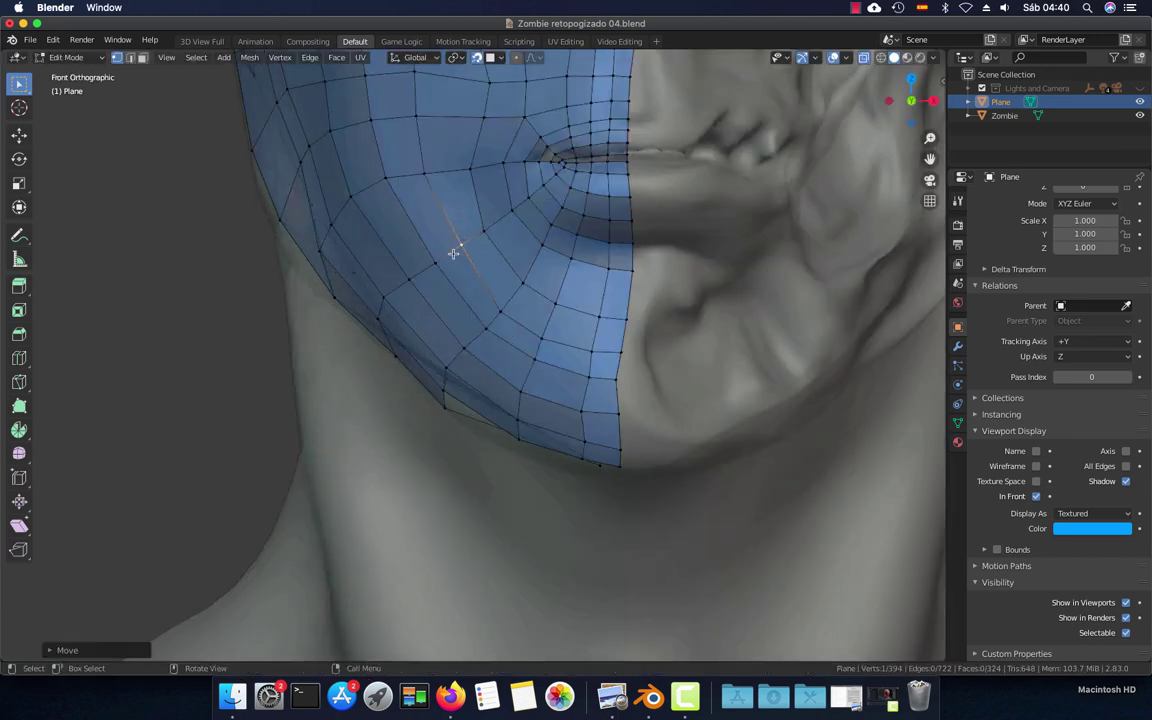
{"action": "key", "text": "g"}
{"action": "left_click", "coordinate": [475, 286]}
{"action": "left_click", "coordinate": [500, 311]}
{"action": "key", "text": "g"}
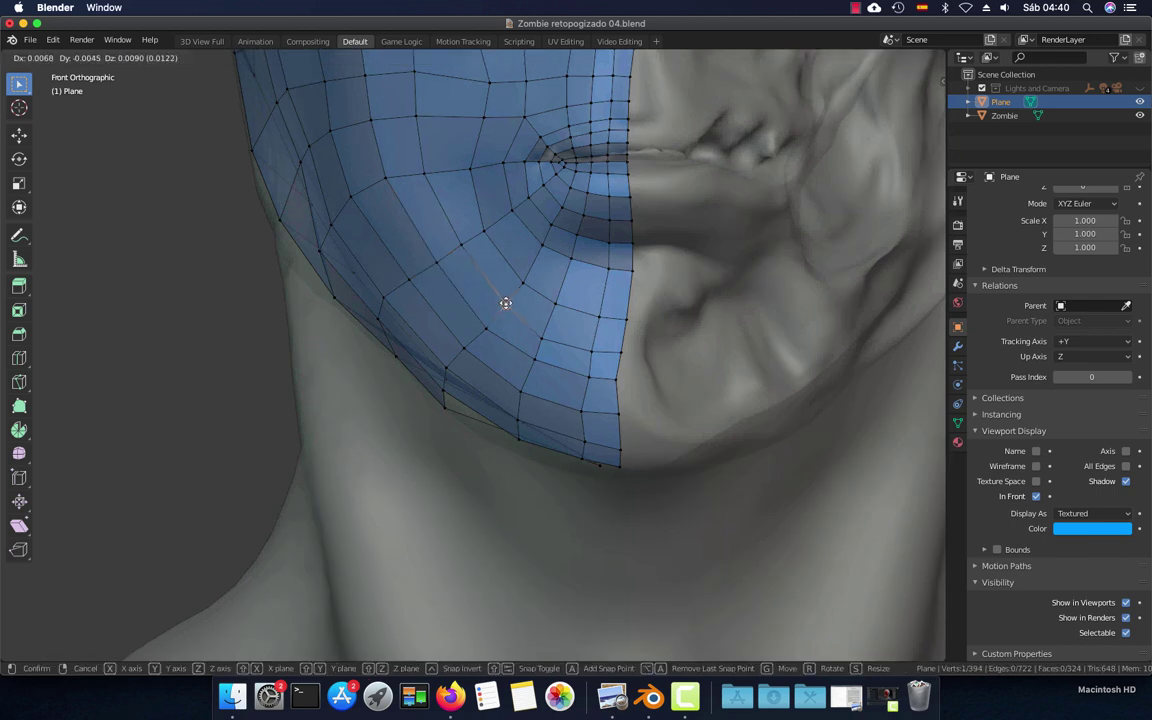
{"action": "left_click", "coordinate": [506, 303]}
Shift the remaining chin vertices rightward toward the centre of the face
{"action": "key", "text": "g"}
{"action": "left_click", "coordinate": [547, 332]}
{"action": "left_click", "coordinate": [588, 344]}
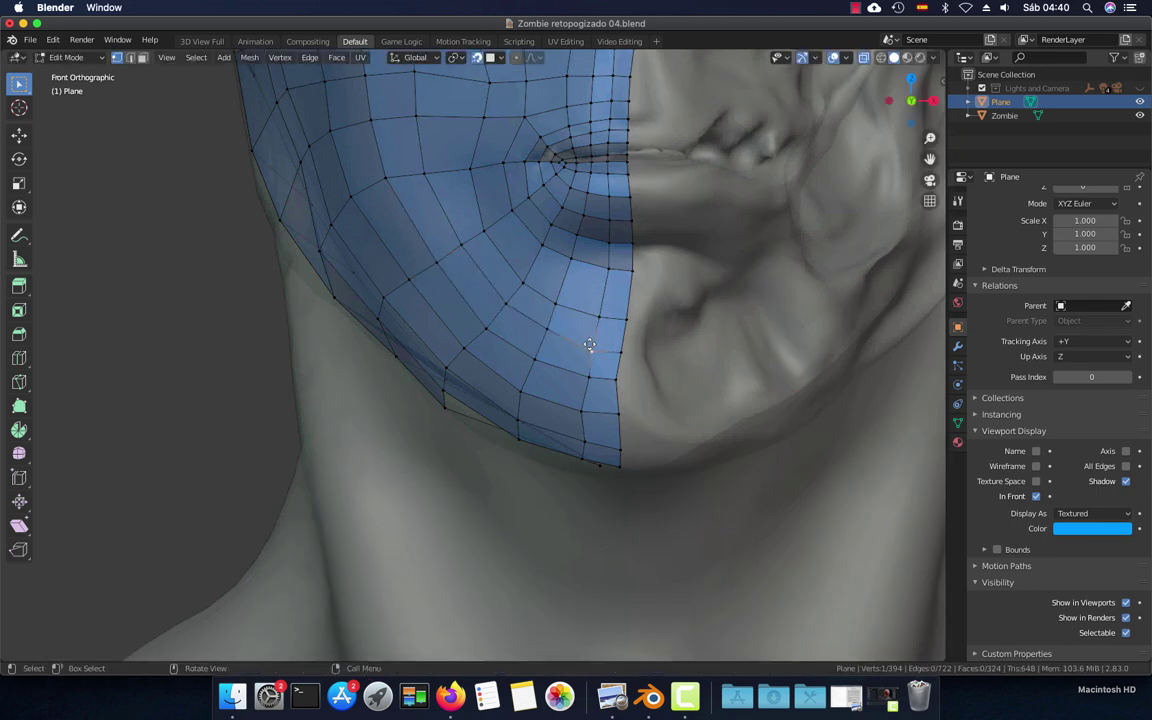
{"action": "key", "text": "g"}
{"action": "left_click", "coordinate": [608, 348]}
{"action": "key", "text": "g"}
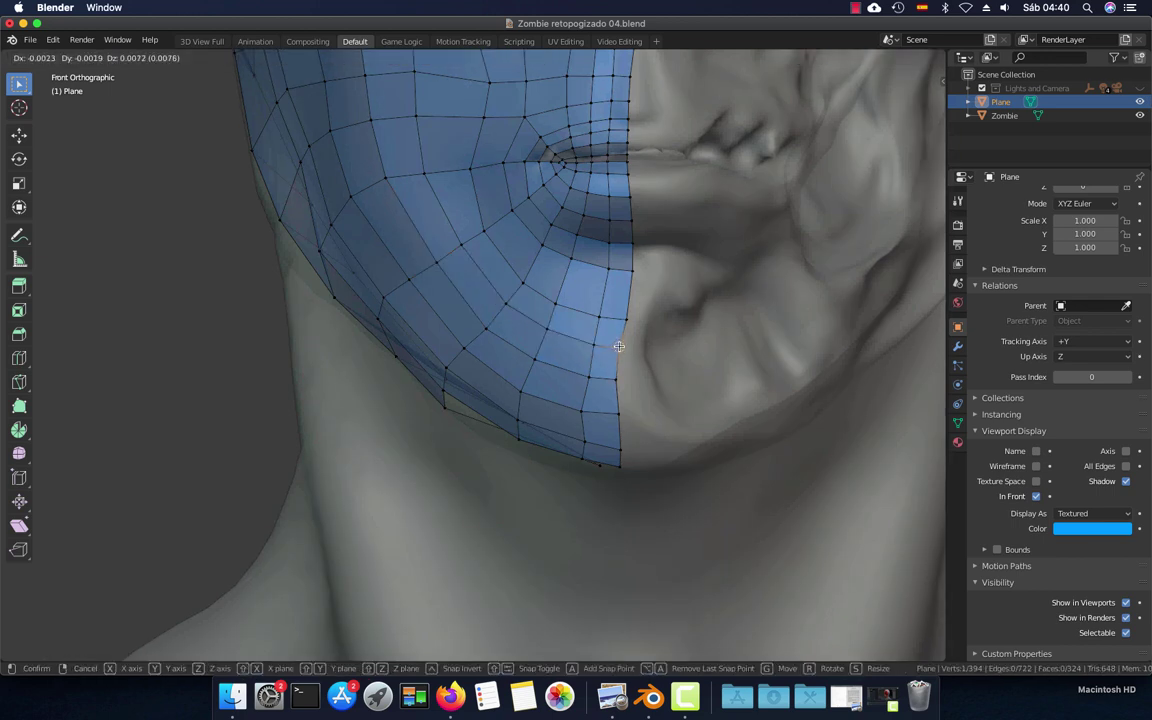
{"action": "left_click", "coordinate": [619, 346]}
Move the vertices along the mesh's centre seam slightly upward
{"action": "left_click", "coordinate": [622, 312]}
{"action": "key", "text": "g"}
{"action": "left_click", "coordinate": [622, 303]}
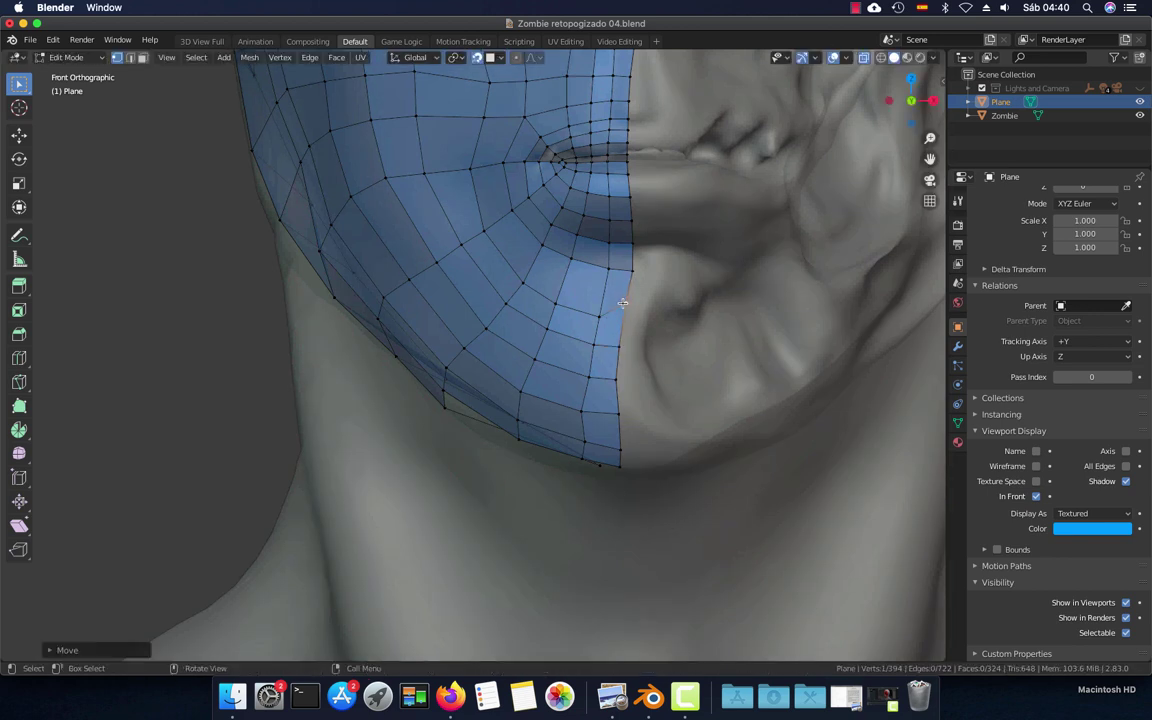
{"action": "left_click", "coordinate": [600, 314]}
{"action": "key", "text": "g"}
{"action": "left_click", "coordinate": [599, 302]}
Reposition the vertices around the lower lip and mouth corner
{"action": "left_click", "coordinate": [500, 266]}
{"action": "key", "text": "g"}
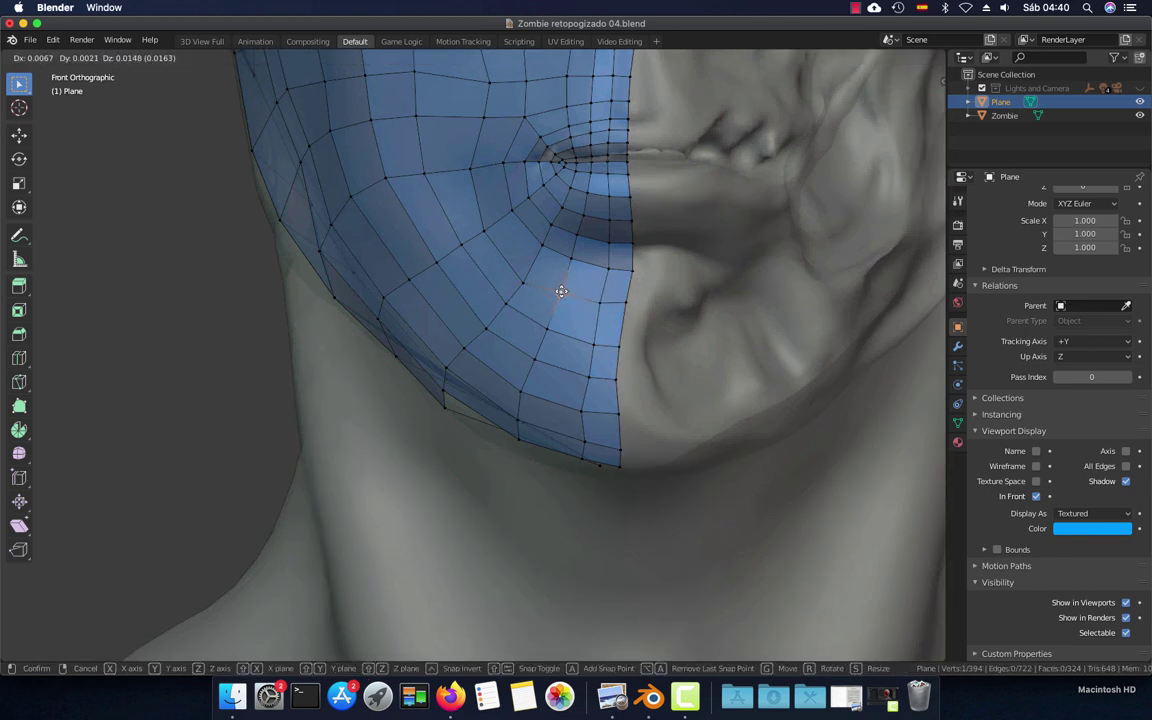
{"action": "left_click", "coordinate": [532, 278]}
{"action": "left_click", "coordinate": [527, 272]}
{"action": "key", "text": "g"}
{"action": "left_click", "coordinate": [495, 242]}
{"action": "left_click", "coordinate": [486, 229]}
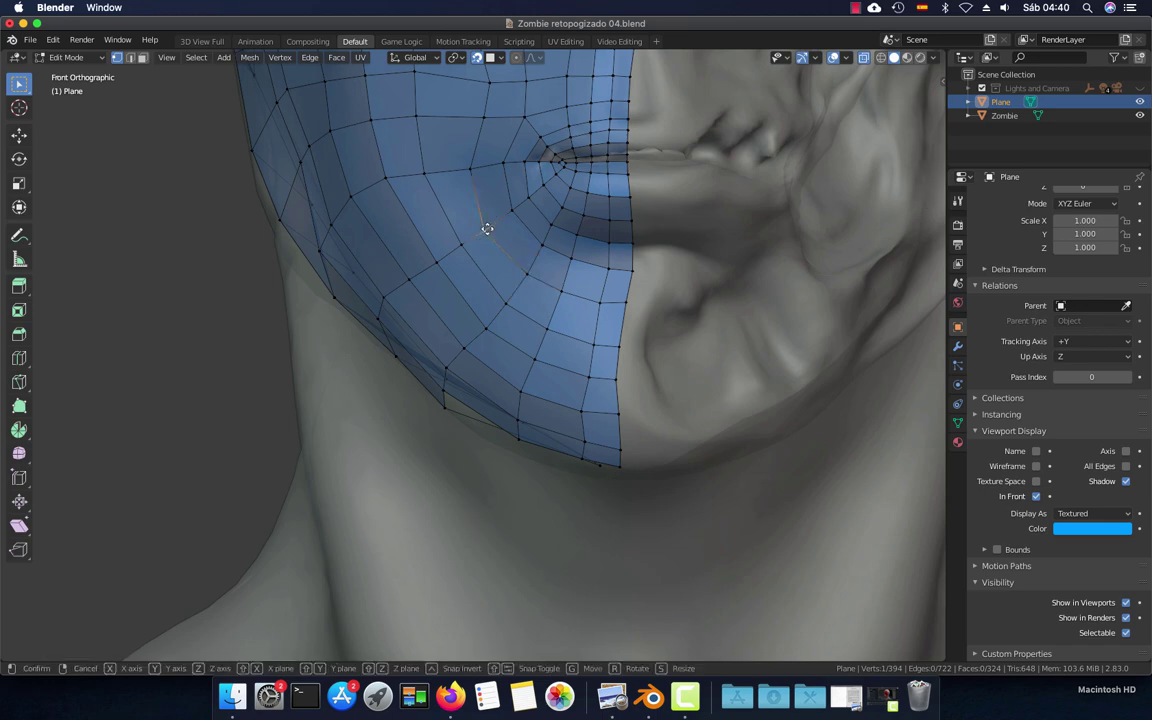
{"action": "key", "text": "g"}
{"action": "left_click", "coordinate": [488, 227]}
{"action": "key", "text": "g"}
{"action": "left_click", "coordinate": [470, 170]}
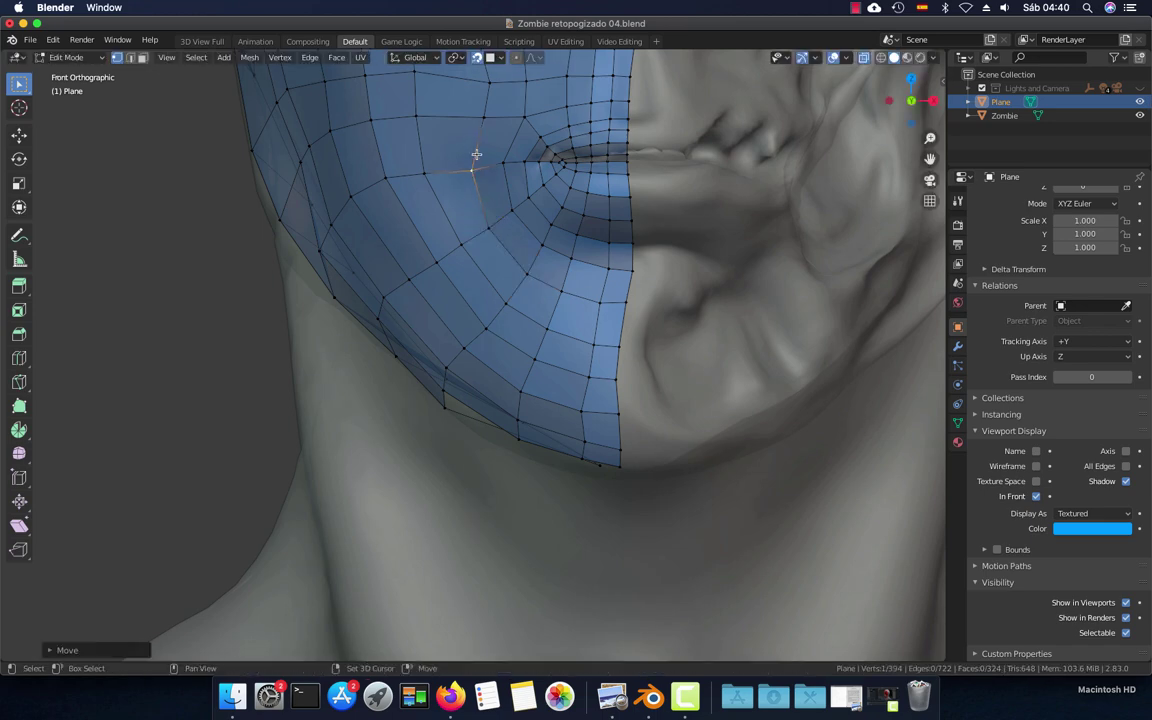
{"action": "middle_click_drag", "start_coordinate": [472, 164], "coordinate": [509, 329], "text": "shift"}
{"action": "scroll", "coordinate": [497, 282], "scroll_direction": "down", "scroll_amount": 1}
{"action": "scroll", "coordinate": [497, 282], "scroll_direction": "up", "scroll_amount": 1}
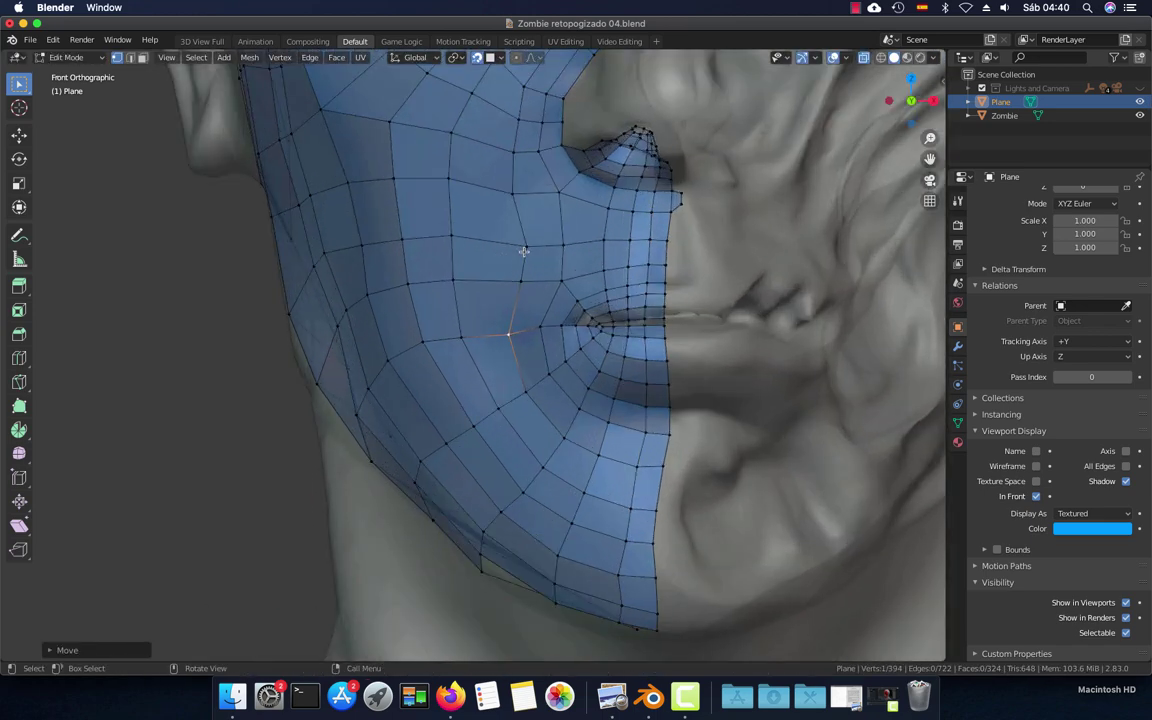
Orbit and zoom around the nose to inspect the open nostril hole
{"action": "mouse_move", "coordinate": [535, 248]}
{"action": "middle_mouse_down", "text": "shift"}
{"action": "mouse_move", "coordinate": [566, 309]}
{"action": "mouse_move", "coordinate": [596, 273]}
{"action": "mouse_move", "coordinate": [610, 311]}
{"action": "mouse_move", "coordinate": [595, 352]}
{"action": "middle_mouse_up", "text": "shift"}
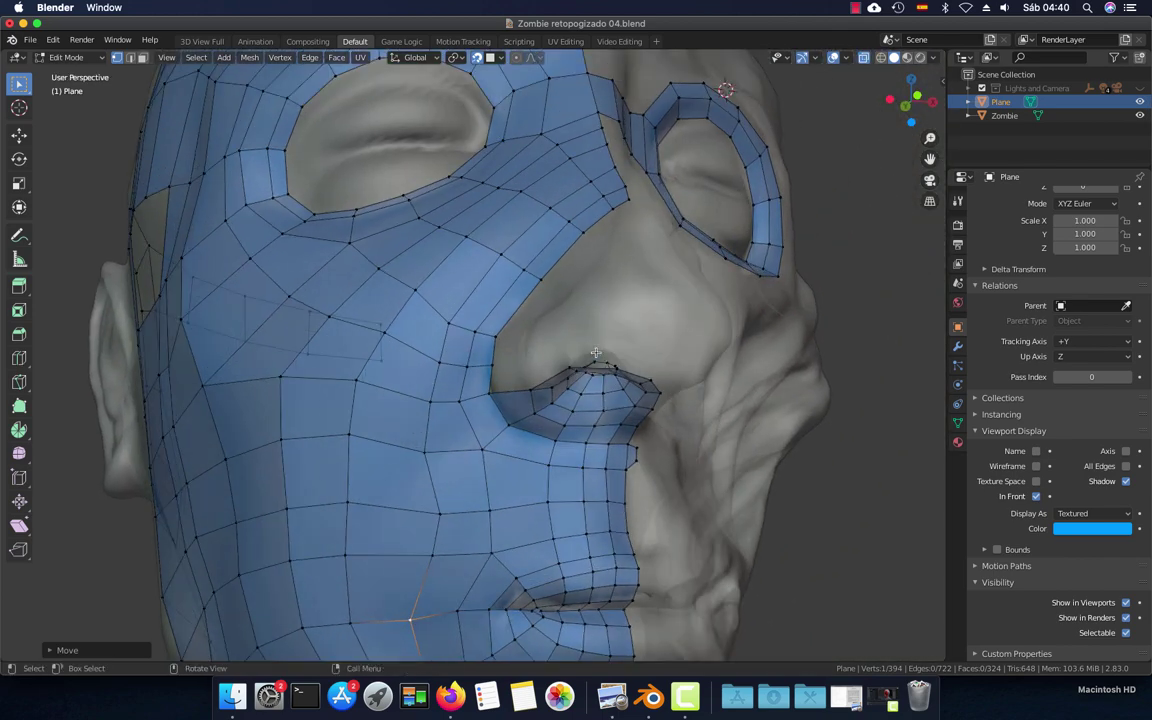
{"action": "key", "text": "ctrl+KP_3"}
{"action": "scroll", "coordinate": [609, 398], "scroll_direction": "up", "scroll_amount": 1}
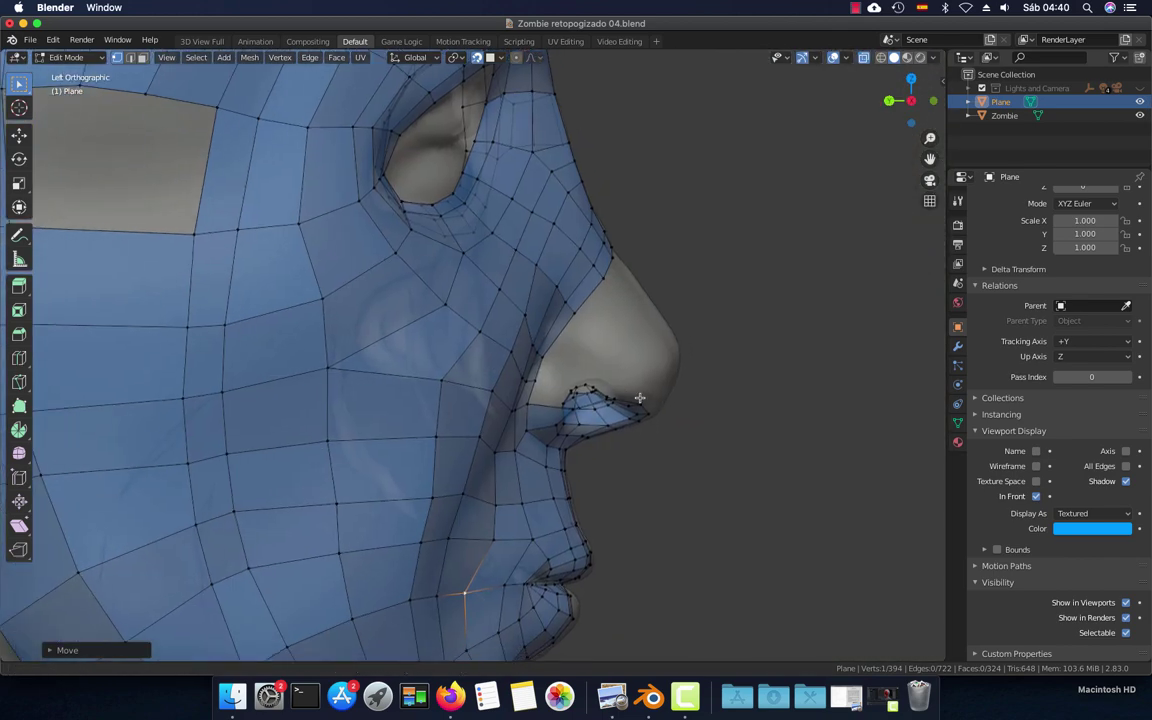
{"action": "scroll", "coordinate": [619, 396], "scroll_direction": "up", "scroll_amount": 1}
{"action": "scroll", "coordinate": [619, 396], "scroll_direction": "up", "scroll_amount": 1}
{"action": "mouse_move", "coordinate": [563, 435]}
{"action": "middle_mouse_down"}
{"action": "mouse_move", "coordinate": [631, 413]}
{"action": "mouse_move", "coordinate": [631, 427]}
{"action": "mouse_move", "coordinate": [618, 391]}
{"action": "middle_mouse_up"}
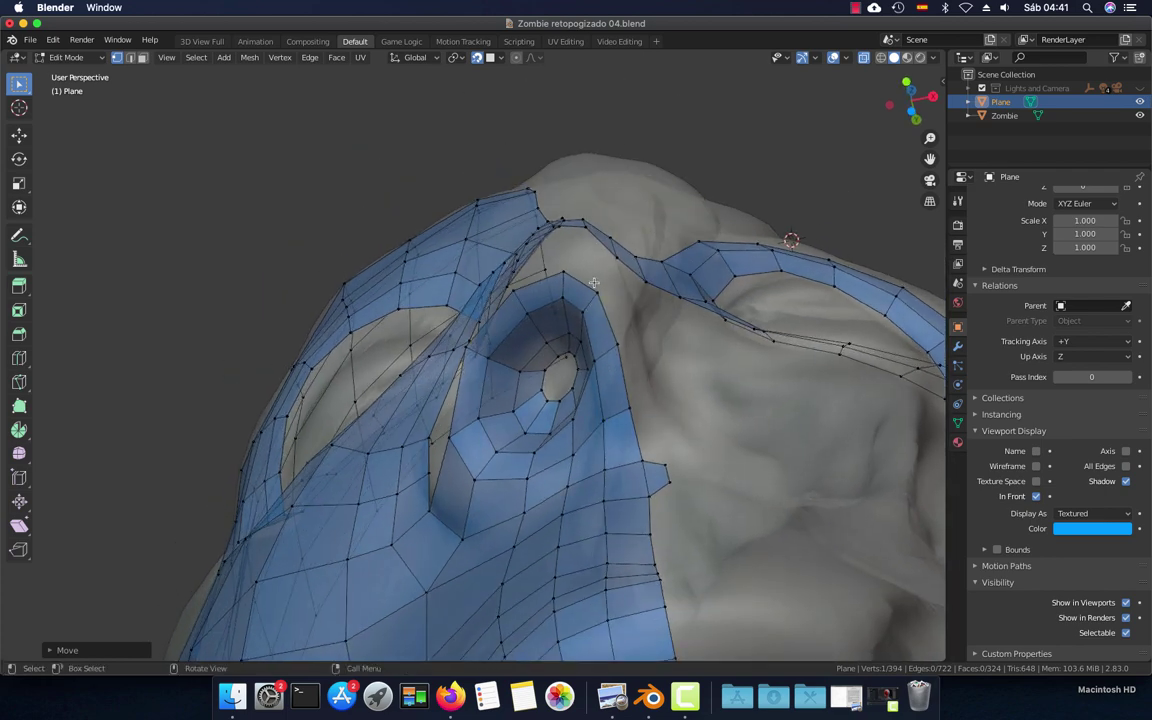
{"action": "middle_click_drag", "start_coordinate": [594, 283], "coordinate": [611, 328]}
{"action": "key", "text": "KP_1"}
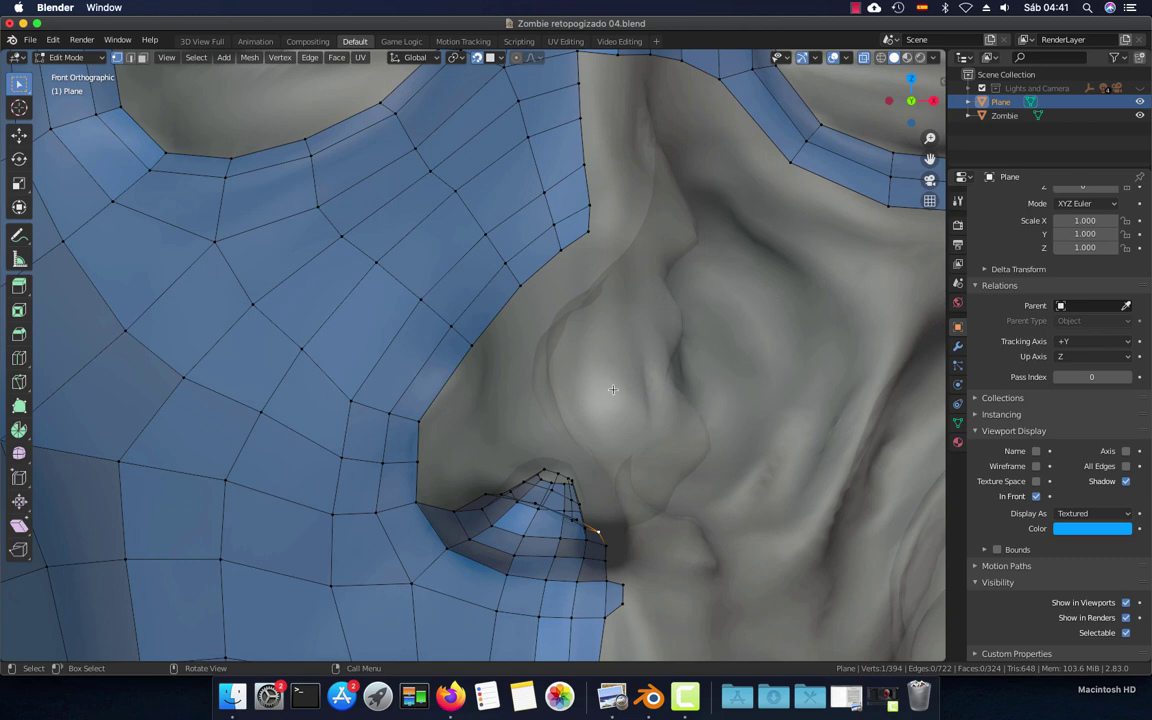
{"action": "scroll", "coordinate": [613, 390], "scroll_direction": "down", "scroll_amount": 5}
{"action": "middle_click_drag", "start_coordinate": [613, 390], "coordinate": [557, 344]}
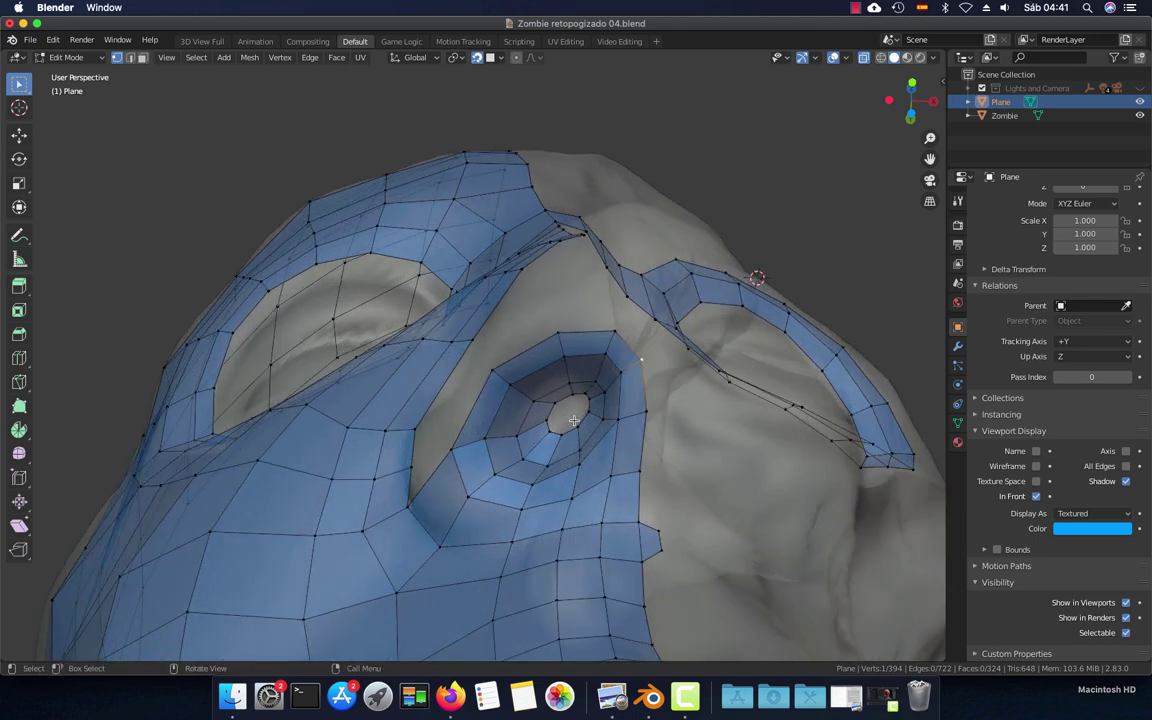
{"action": "scroll", "coordinate": [560, 415], "scroll_direction": "up", "scroll_amount": 3}
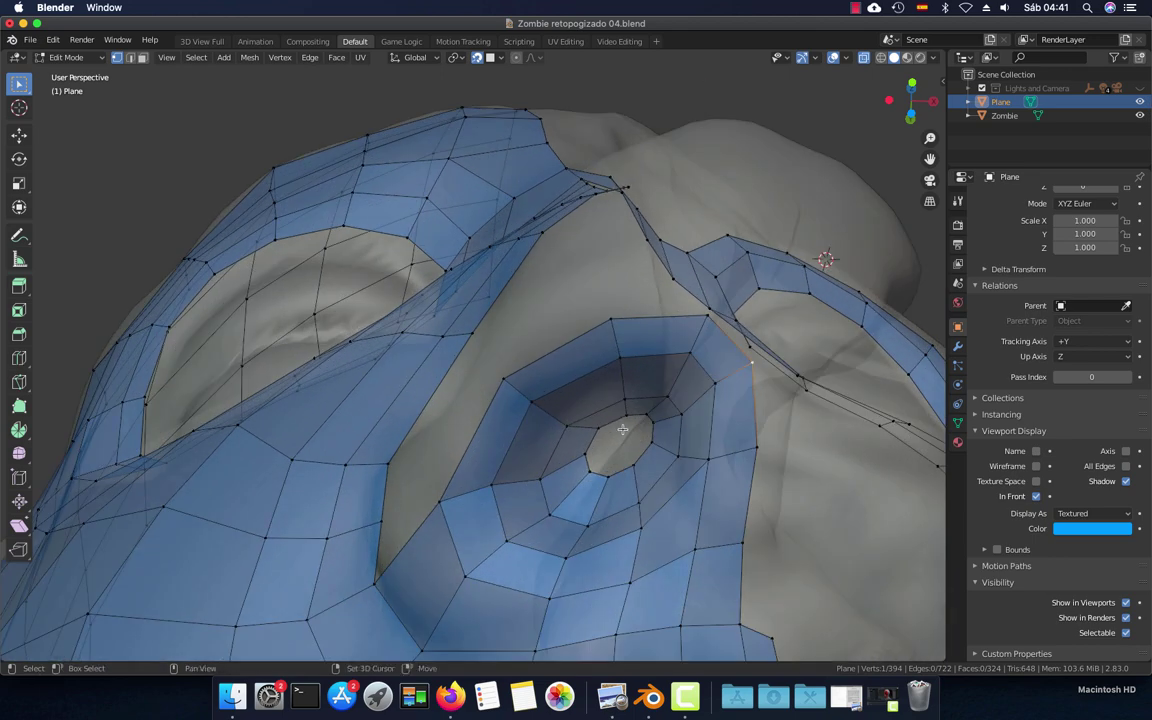
{"action": "middle_click_drag", "start_coordinate": [560, 415], "coordinate": [541, 409]}
Select nostril rim edges and fill the hole with four new faces
{"action": "key", "text": "2"}
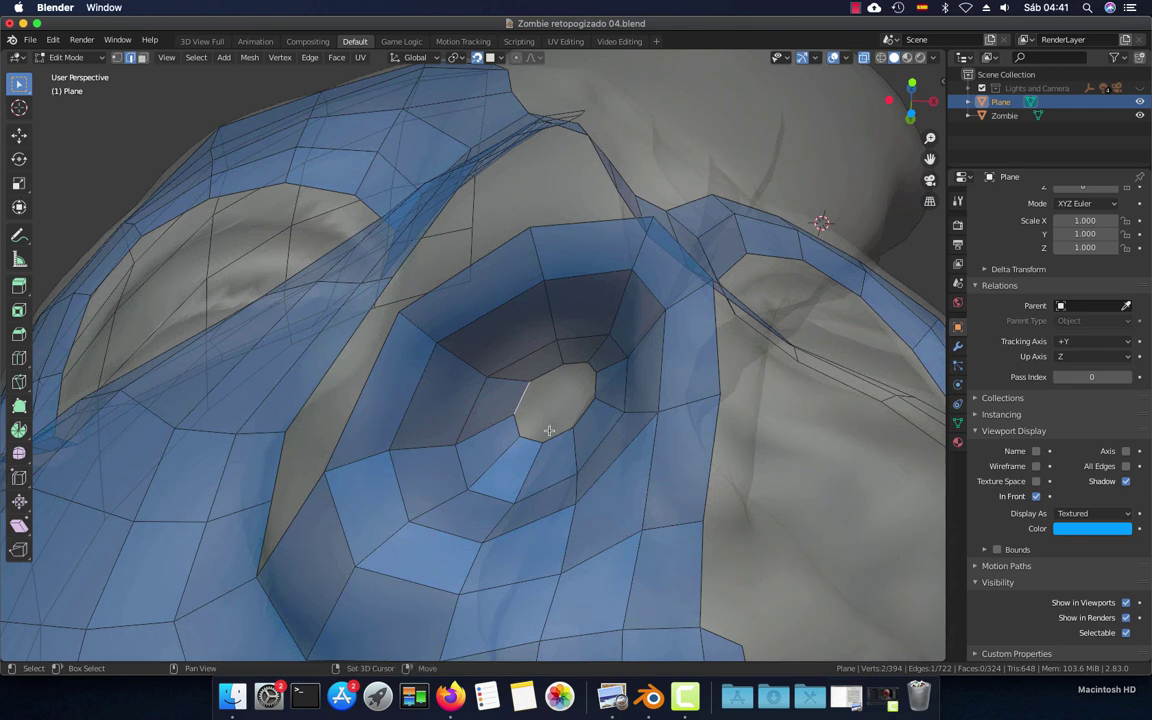
{"action": "left_click", "coordinate": [518, 400]}
{"action": "left_click", "coordinate": [533, 430], "text": "shift"}
{"action": "left_click", "coordinate": [549, 433], "text": "shift"}
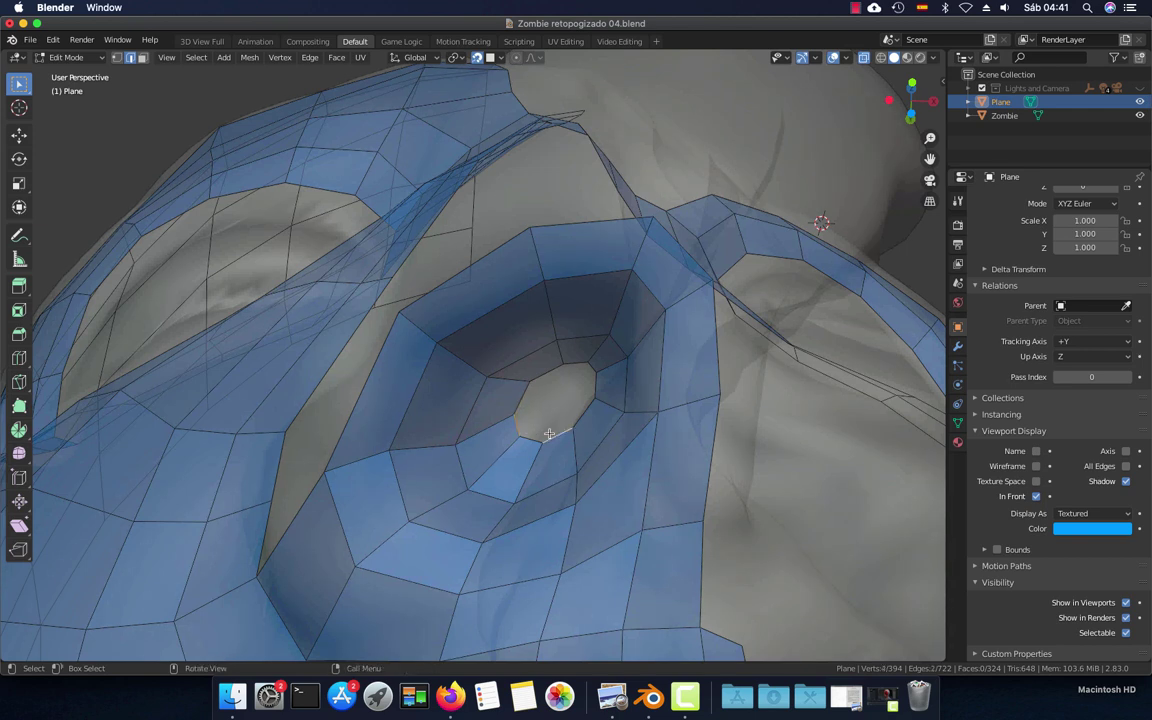
{"action": "left_click", "coordinate": [532, 407]}
{"action": "key", "text": "f"}
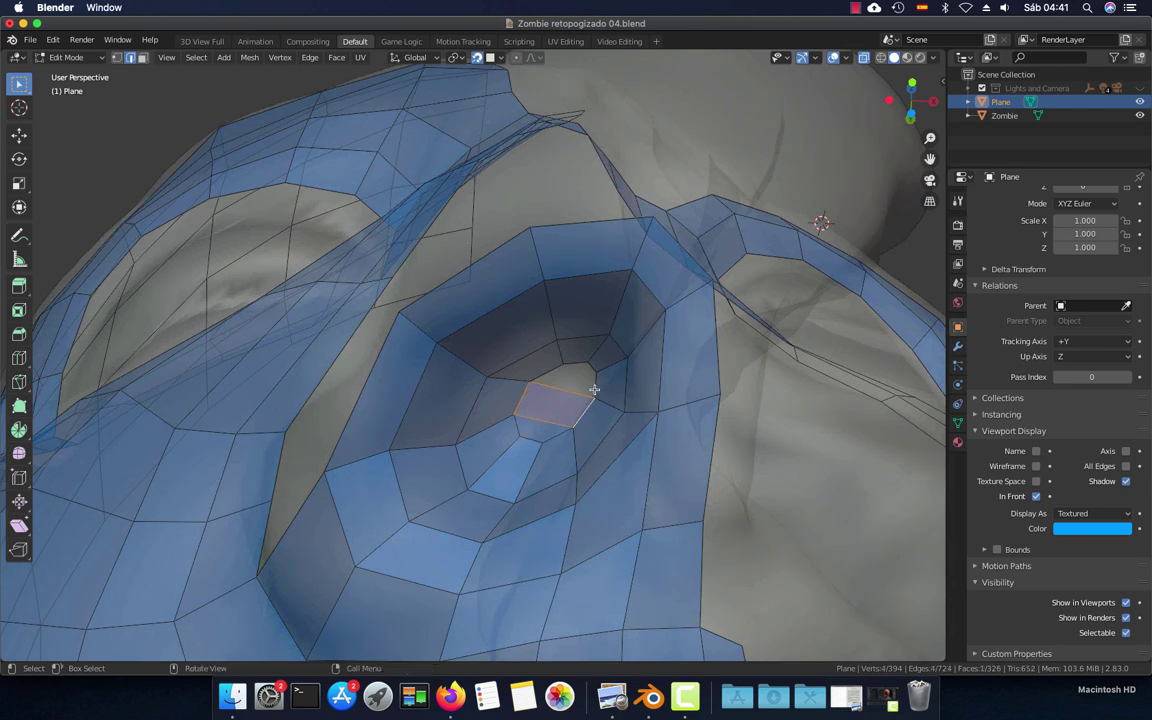
{"action": "key", "text": "f"}
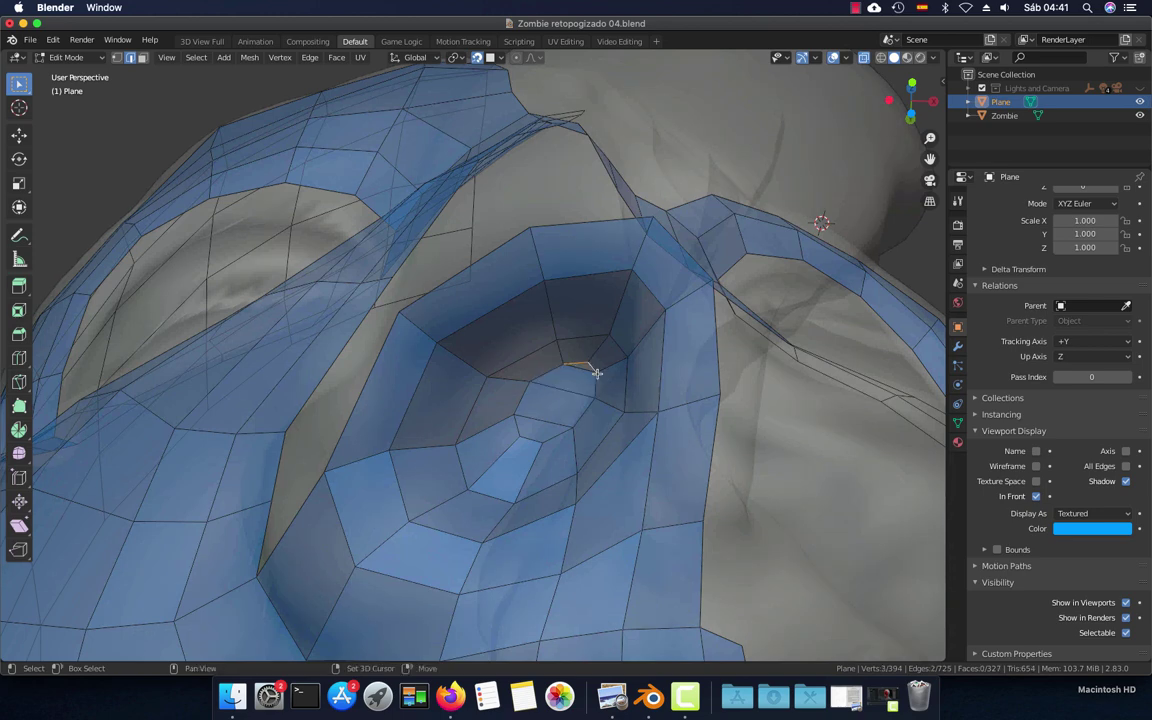
Zoom out to a straight-on front view of the whole face
{"action": "scroll", "coordinate": [590, 378], "scroll_direction": "down", "scroll_amount": 3}
{"action": "scroll", "coordinate": [586, 400], "scroll_direction": "down", "scroll_amount": 3}
{"action": "scroll", "coordinate": [580, 440], "scroll_direction": "down", "scroll_amount": 3}
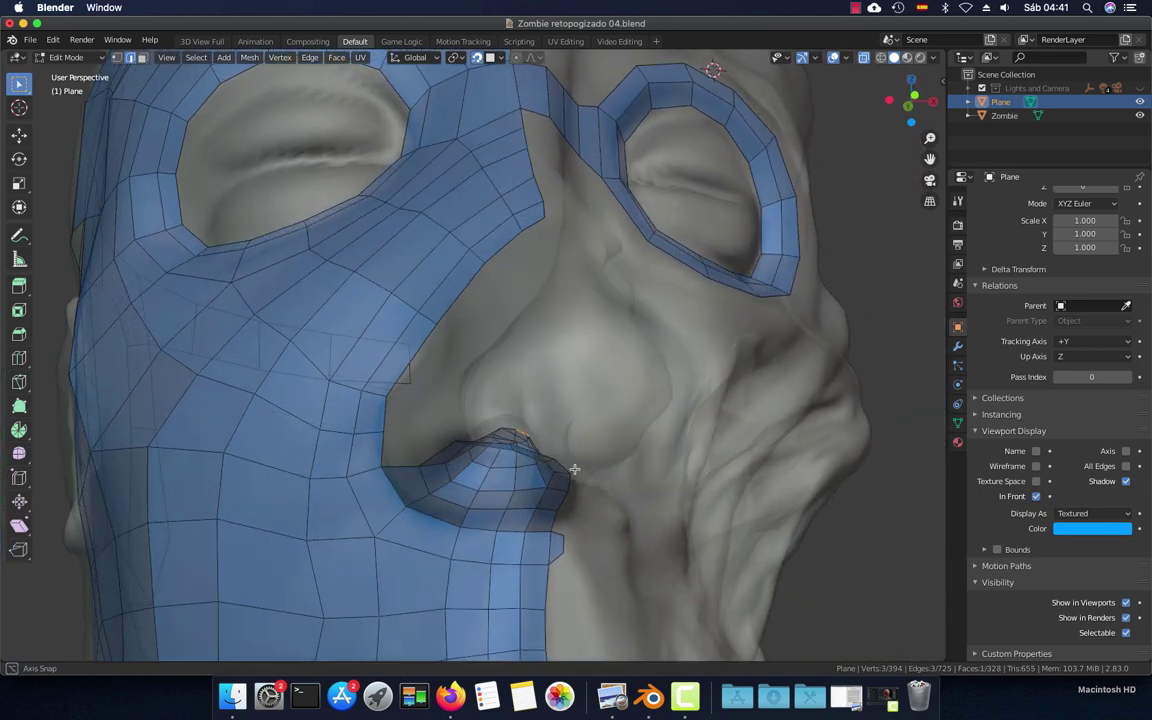
{"action": "key", "text": "KP_1"}
Switch to the left side orthographic view and frame the face profile
{"action": "scroll", "coordinate": [575, 461], "scroll_direction": "down", "scroll_amount": 4}
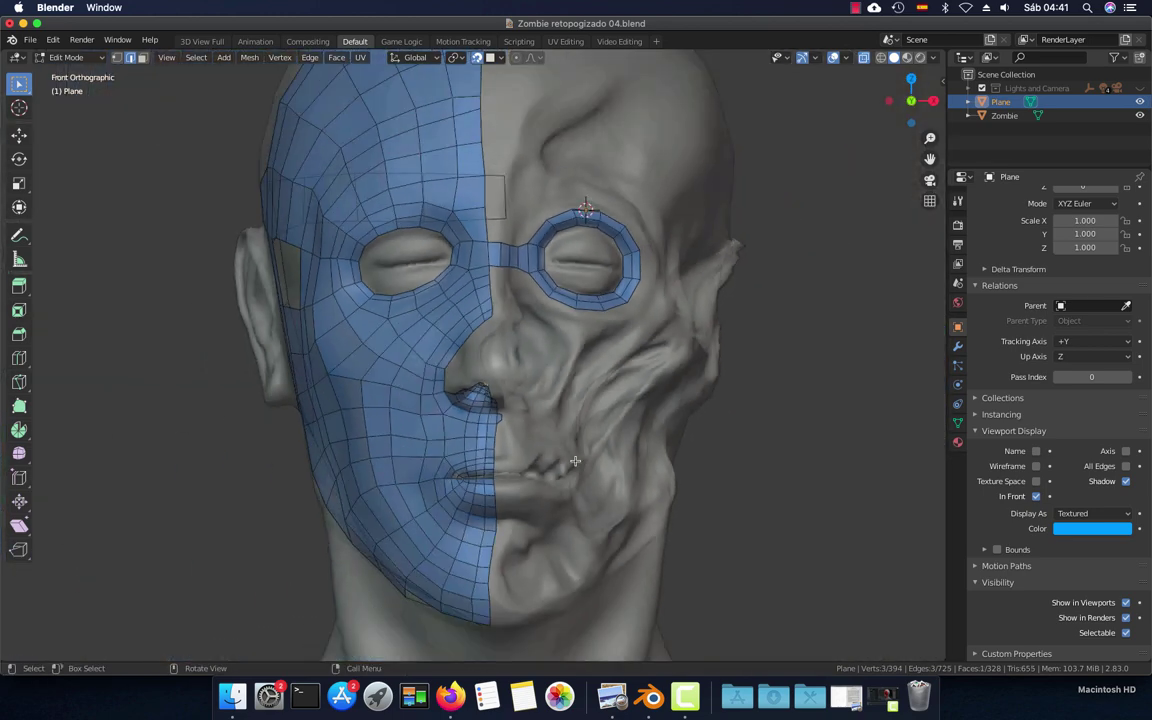
{"action": "scroll", "coordinate": [575, 461], "scroll_direction": "down", "scroll_amount": 2}
{"action": "key", "text": "KP_3"}
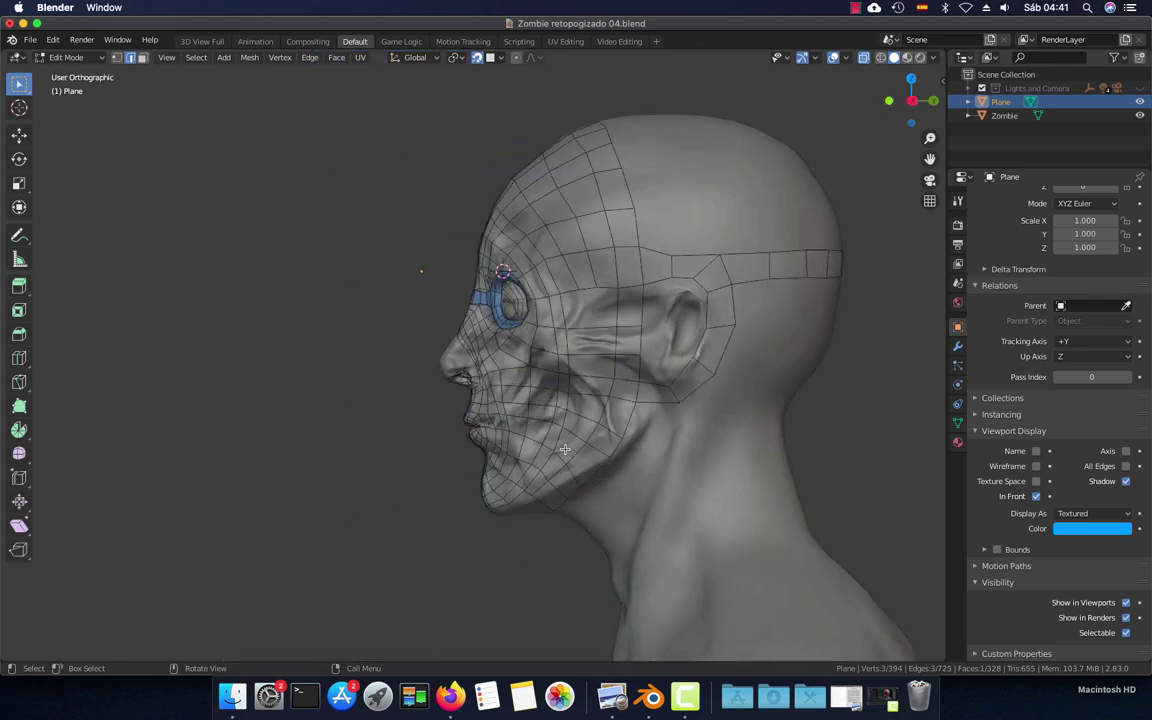
{"action": "key", "text": "ctrl+KP_1"}
{"action": "key", "text": "ctrl+KP_3"}
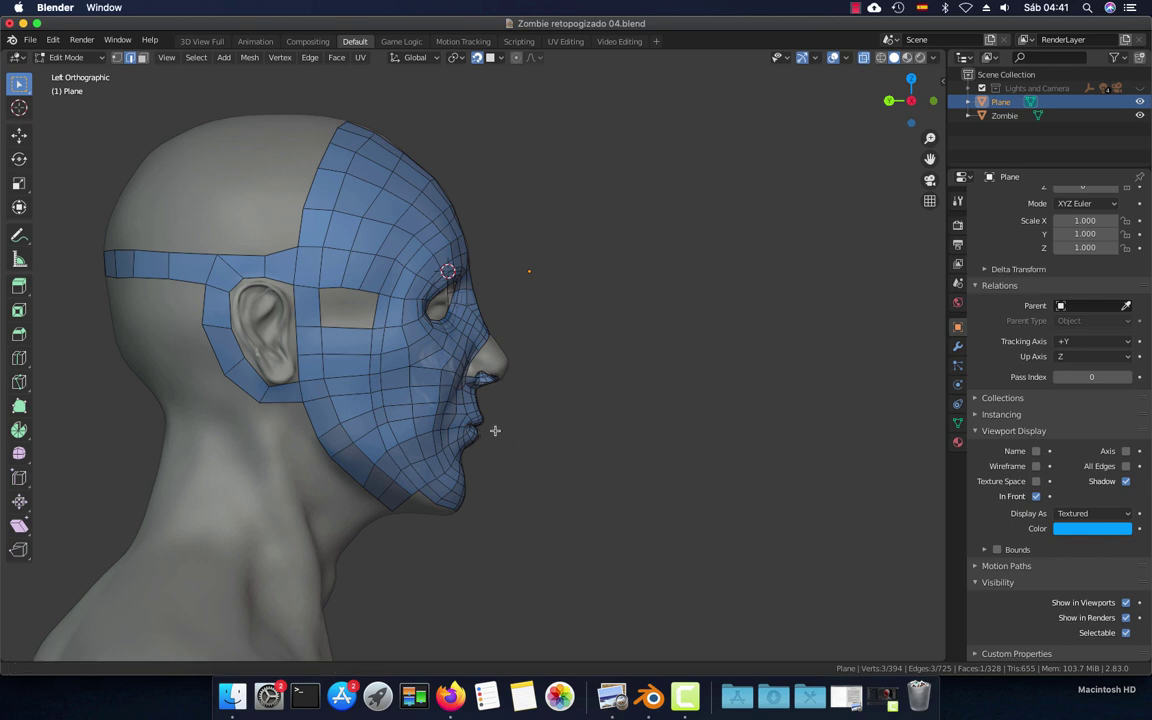
{"action": "middle_click_drag", "start_coordinate": [496, 429], "coordinate": [650, 406], "text": "shift"}
{"action": "scroll", "coordinate": [650, 406], "scroll_direction": "up", "scroll_amount": 2}
{"action": "scroll", "coordinate": [643, 419], "scroll_direction": "up", "scroll_amount": 5}
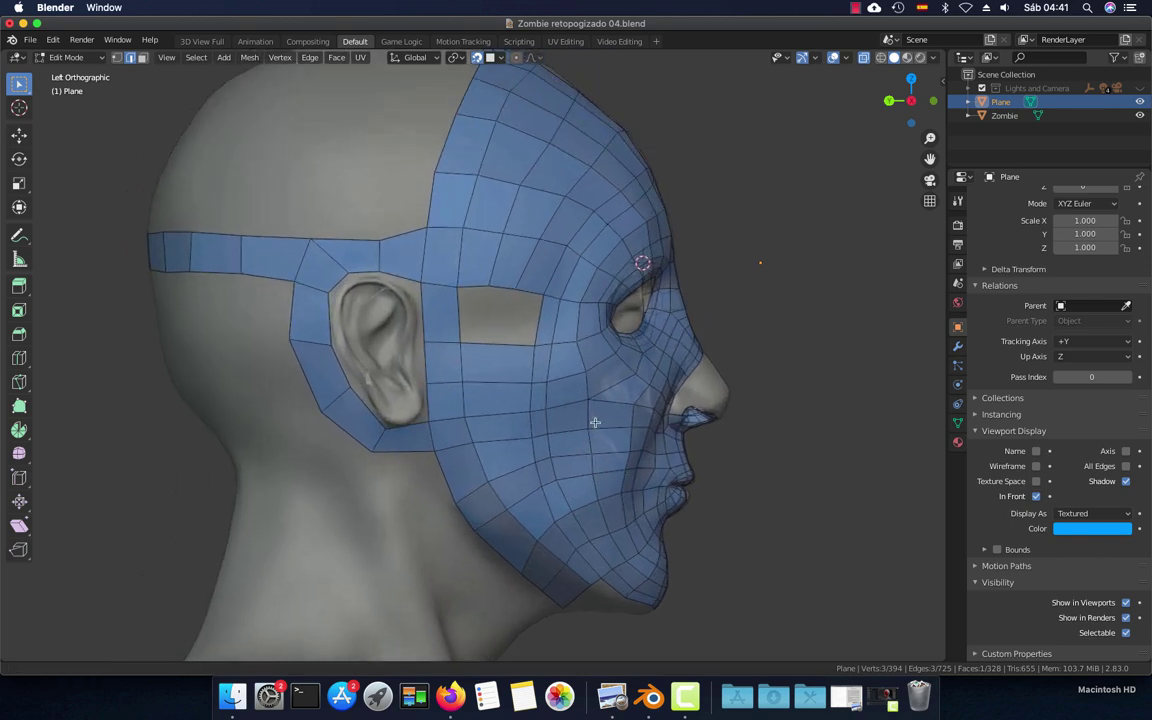
From the side, pull forehead and top-of-scalp vertices to follow the skull curve
{"action": "key", "text": "1"}
{"action": "left_click_drag", "start_coordinate": [520, 199], "coordinate": [536, 153]}
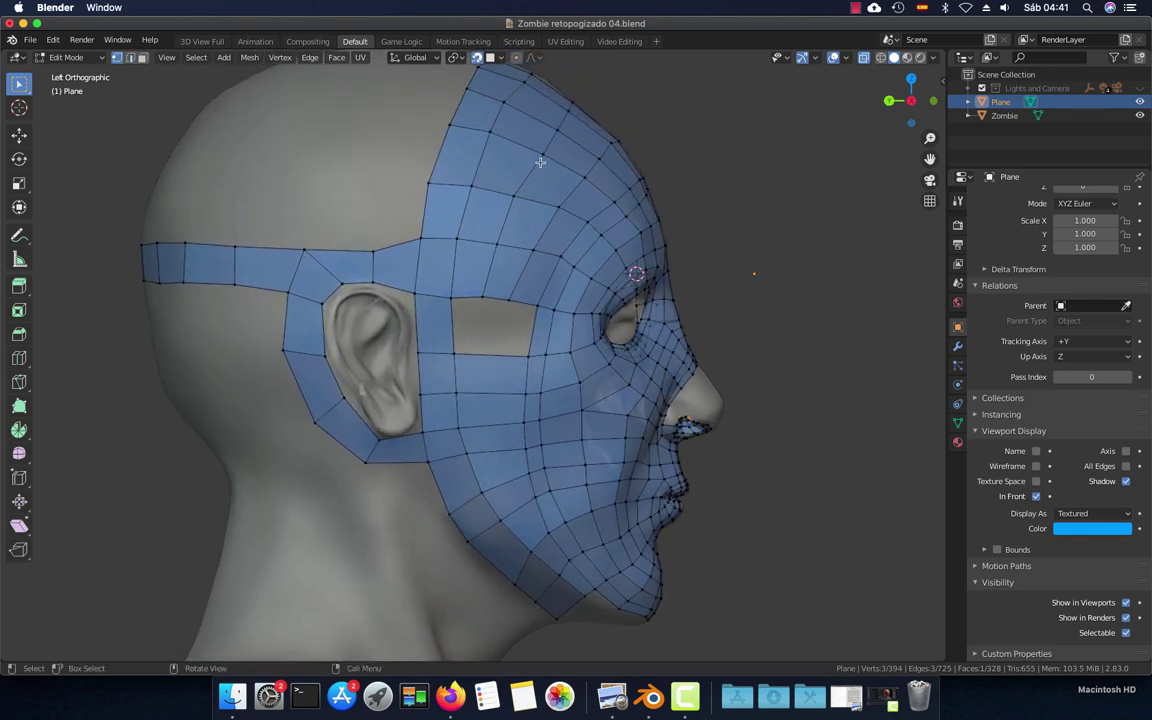
{"action": "left_click", "coordinate": [538, 151]}
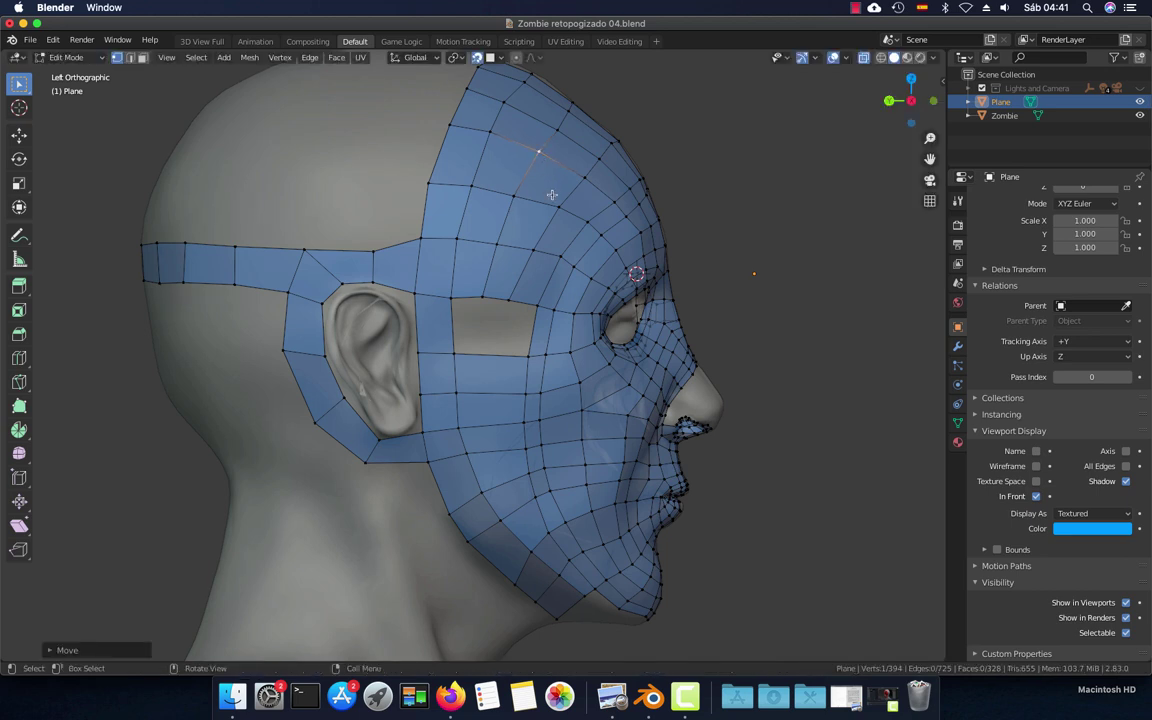
{"action": "left_click_drag", "start_coordinate": [520, 201], "coordinate": [517, 194]}
{"action": "left_click", "coordinate": [560, 133]}
{"action": "left_click_drag", "start_coordinate": [554, 129], "coordinate": [552, 127]}
{"action": "left_click_drag", "start_coordinate": [511, 105], "coordinate": [507, 104]}
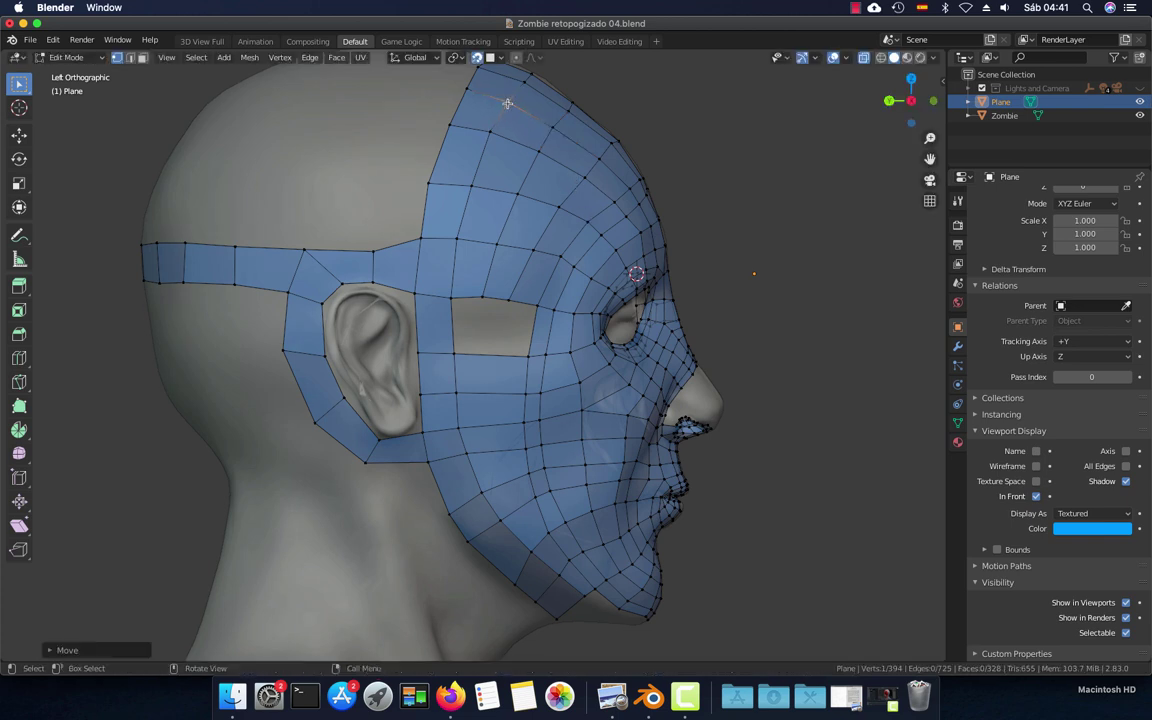
{"action": "scroll", "coordinate": [592, 269], "scroll_direction": "up", "scroll_amount": 2}
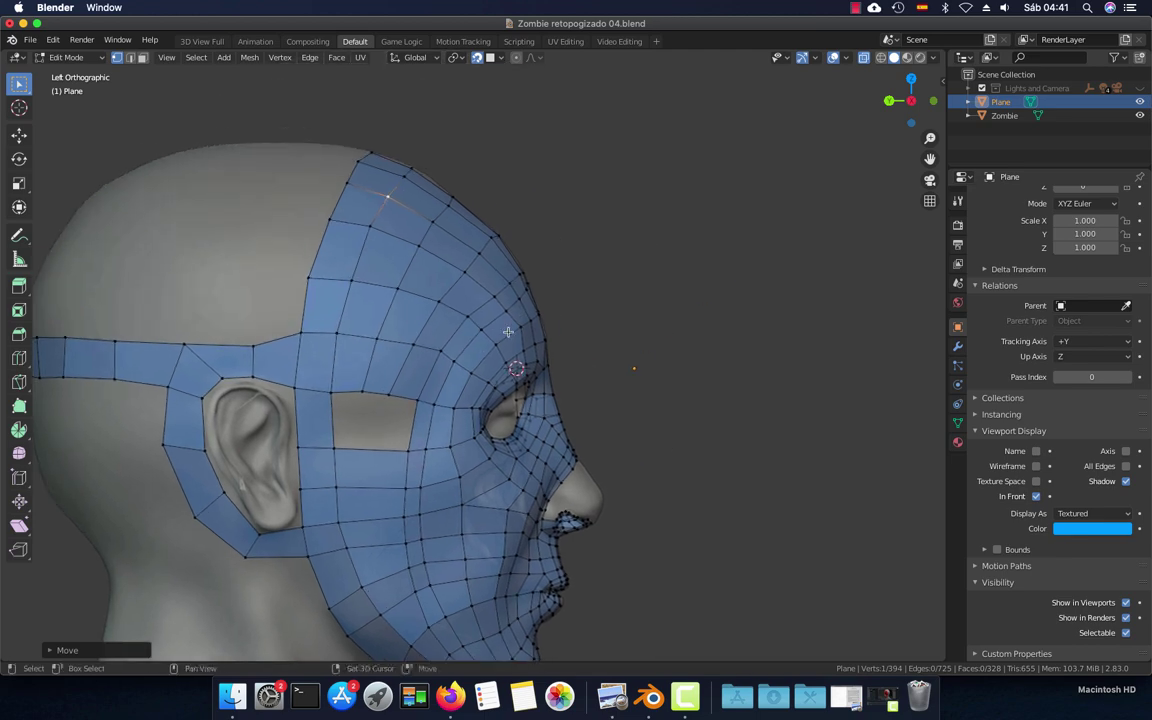
{"action": "scroll", "coordinate": [525, 296], "scroll_direction": "up", "scroll_amount": 2}
{"action": "mouse_move", "coordinate": [484, 232]}
{"action": "left_mouse_down"}
{"action": "mouse_move", "coordinate": [500, 245]}
{"action": "mouse_move", "coordinate": [522, 217]}
{"action": "left_mouse_up"}
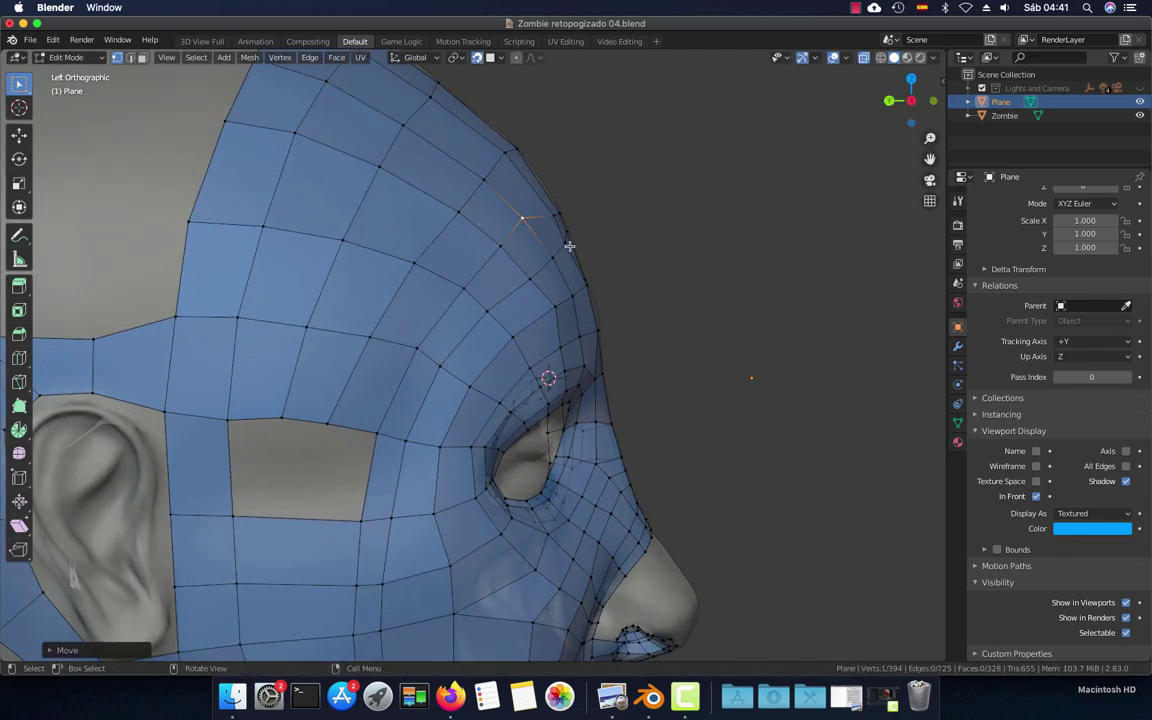
In front view, move vertices onto the centre line and nudge forehead vertices into place
{"action": "key", "text": "KP_1"}
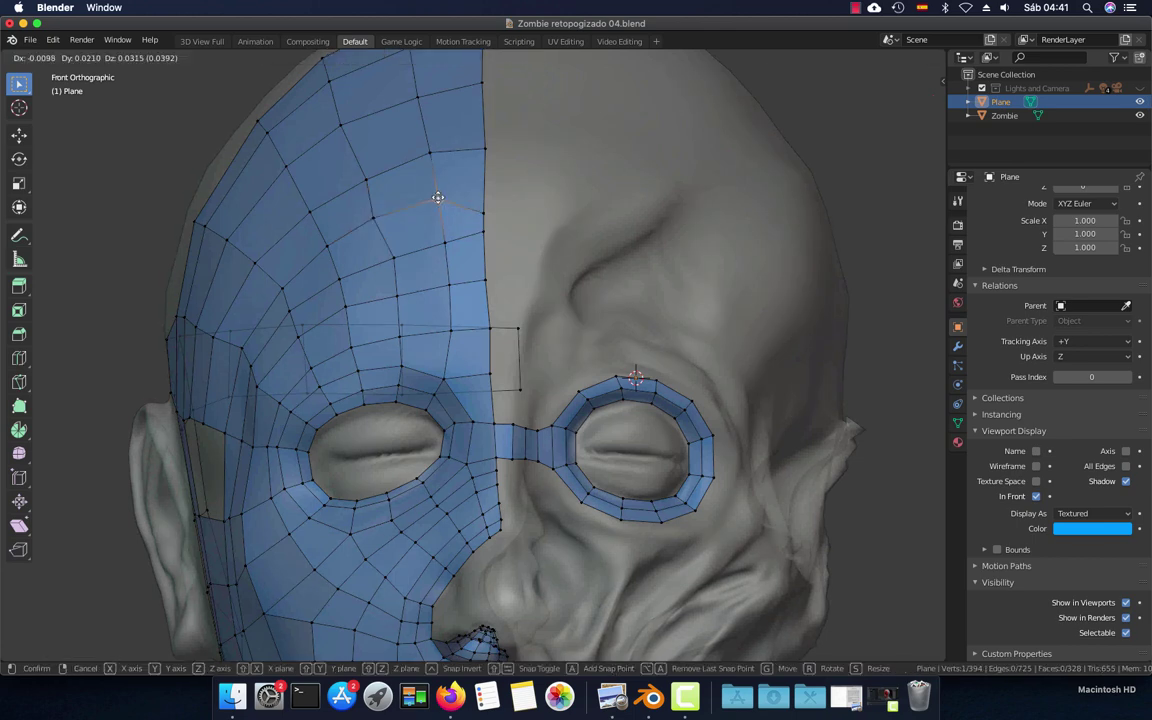
{"action": "left_click_drag", "start_coordinate": [474, 200], "coordinate": [483, 192]}
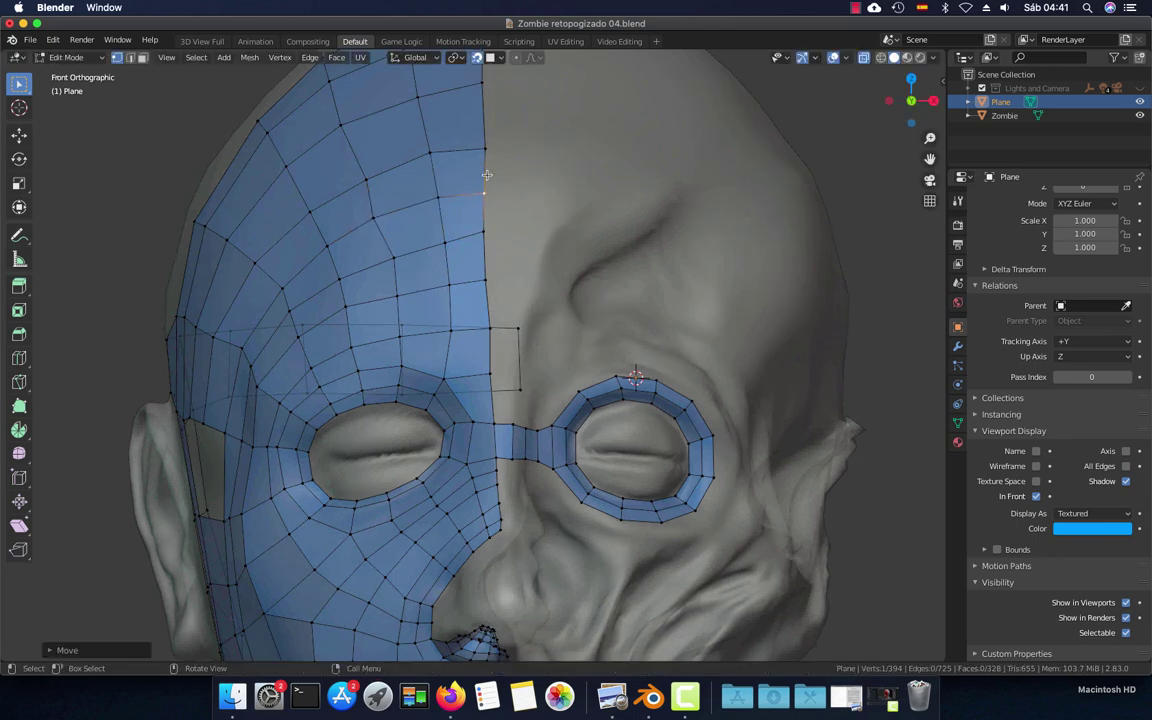
{"action": "left_click_drag", "start_coordinate": [485, 148], "coordinate": [484, 137]}
{"action": "scroll", "coordinate": [420, 230], "scroll_direction": "down", "scroll_amount": 3}
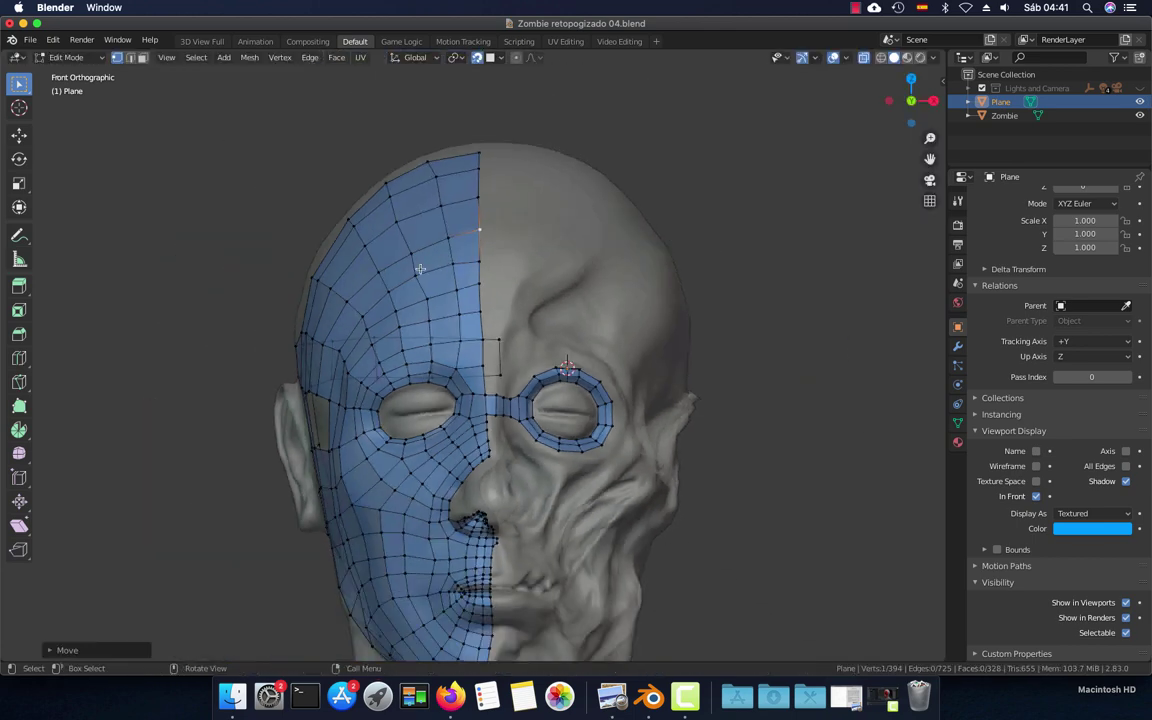
{"action": "scroll", "coordinate": [378, 240], "scroll_direction": "up", "scroll_amount": 3}
{"action": "left_click_drag", "start_coordinate": [366, 176], "coordinate": [361, 179]}
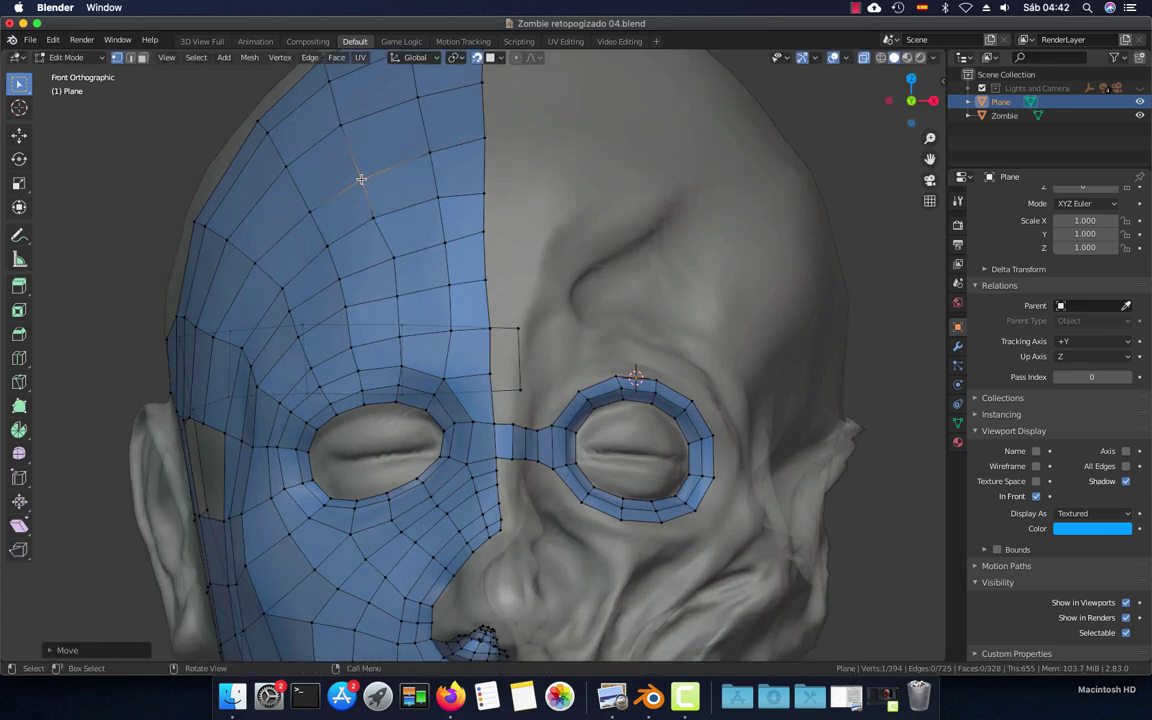
{"action": "left_click_drag", "start_coordinate": [391, 259], "coordinate": [397, 292]}
{"action": "scroll", "coordinate": [397, 292], "scroll_direction": "down", "scroll_amount": 3}
{"action": "scroll", "coordinate": [395, 320], "scroll_direction": "down", "scroll_amount": 3, "text": "shift"}
{"action": "scroll", "coordinate": [395, 343], "scroll_direction": "down", "scroll_amount": 3, "text": "shift"}
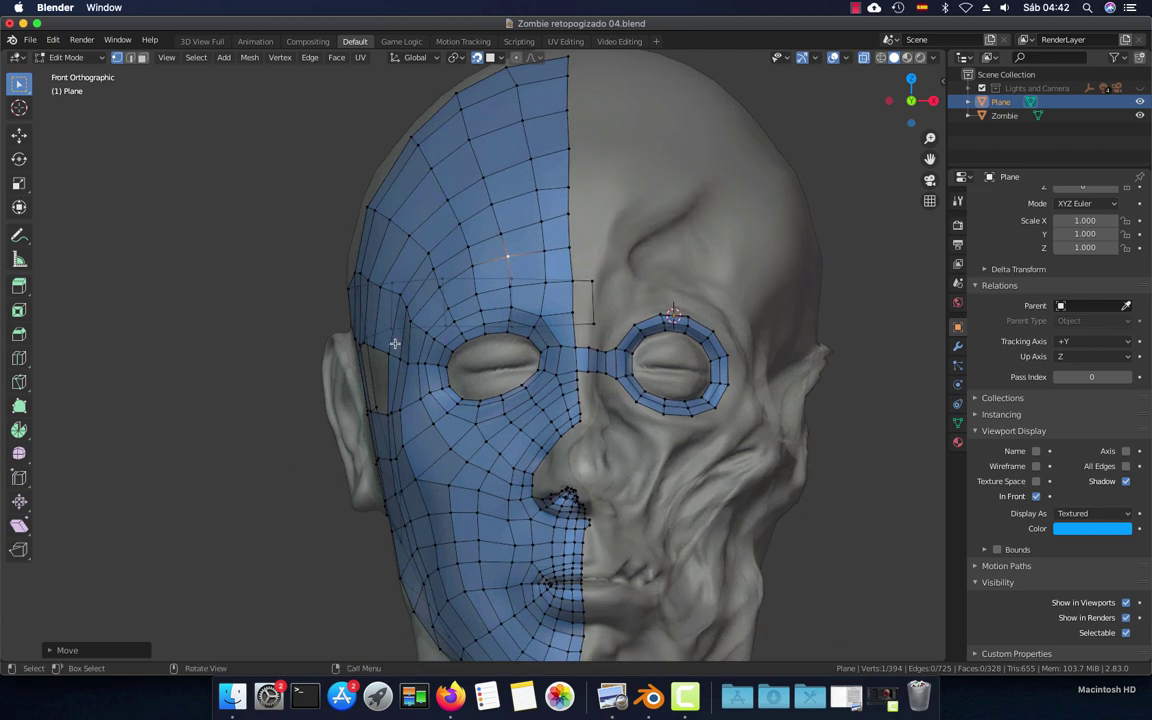
{"action": "key", "text": "ctrl+KP_3"}
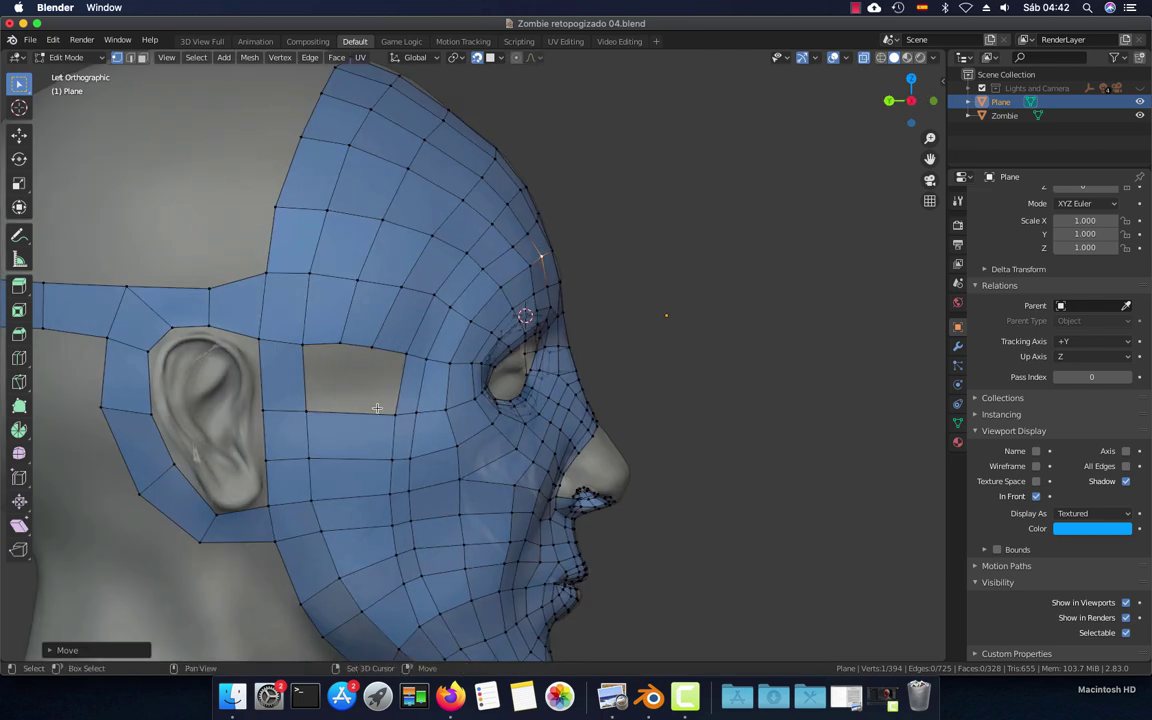
In Left Orthographic view, drop the lowest jaw-edge vertex lower and to the left
{"action": "scroll", "coordinate": [429, 255], "scroll_direction": "up", "scroll_amount": 2}
{"action": "key", "text": "ctrl+r"}
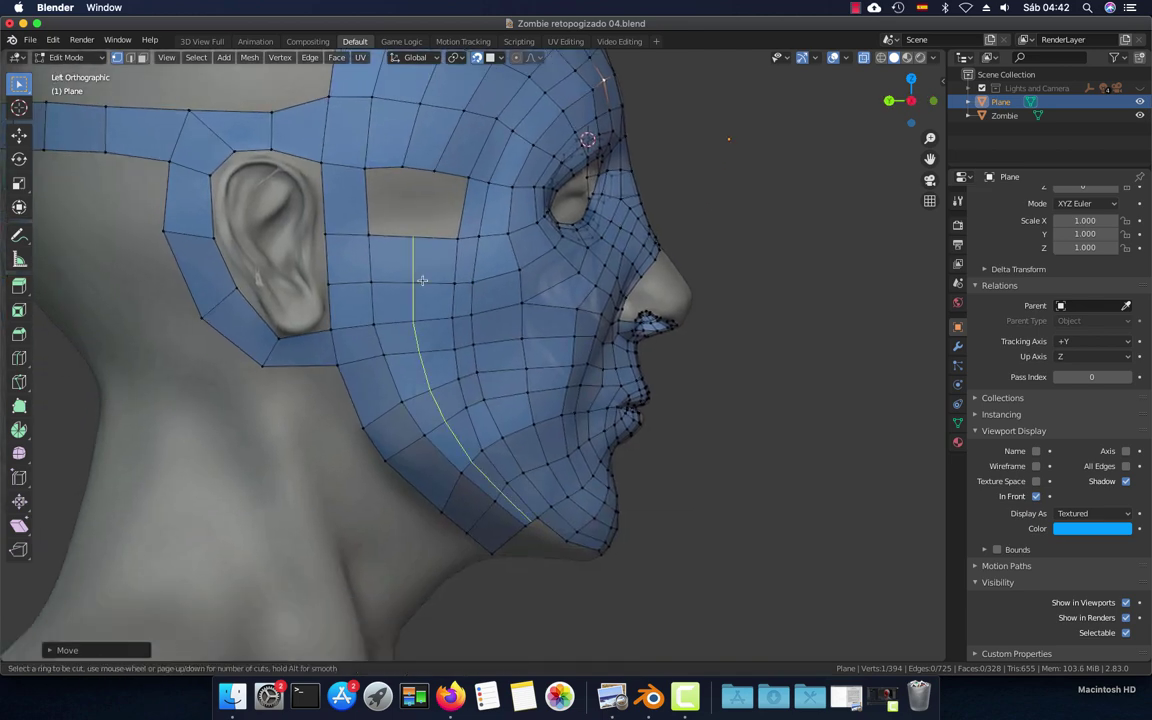
{"action": "mouse_move", "coordinate": [422, 281]}
{"action": "middle_mouse_down"}
{"action": "mouse_move", "coordinate": [493, 308]}
{"action": "mouse_move", "coordinate": [399, 319]}
{"action": "middle_mouse_up"}
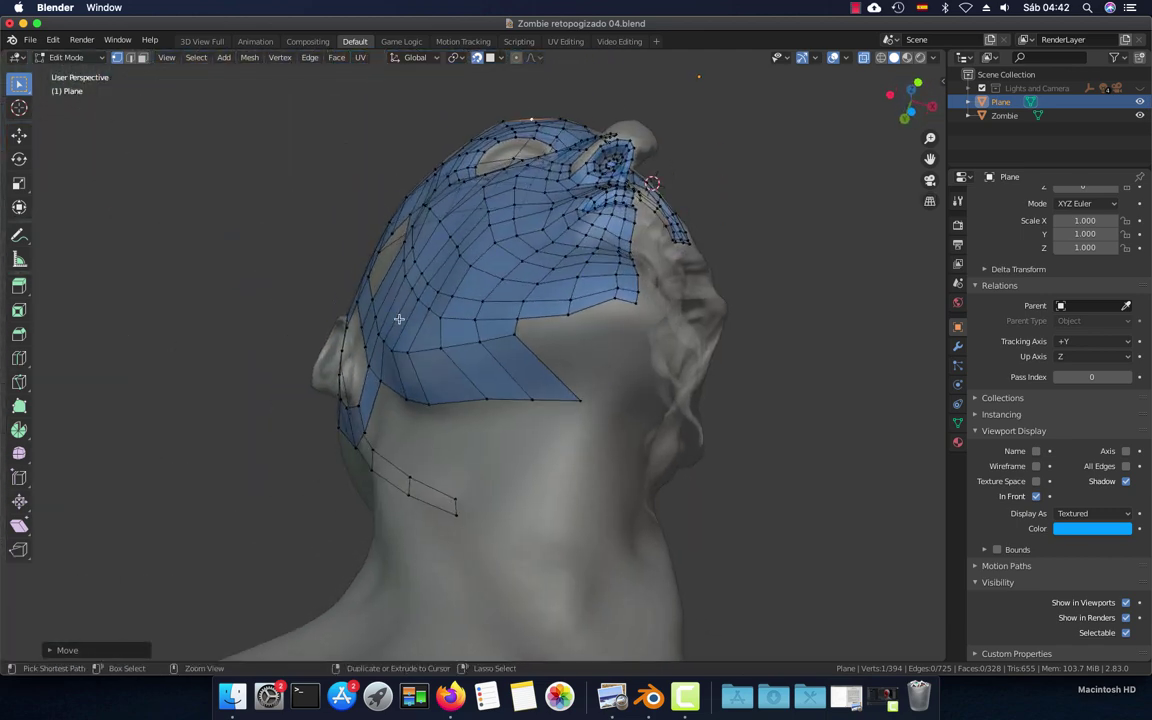
{"action": "key", "text": "ctrl+KP_3"}
{"action": "scroll", "coordinate": [439, 362], "scroll_direction": "up", "scroll_amount": 2}
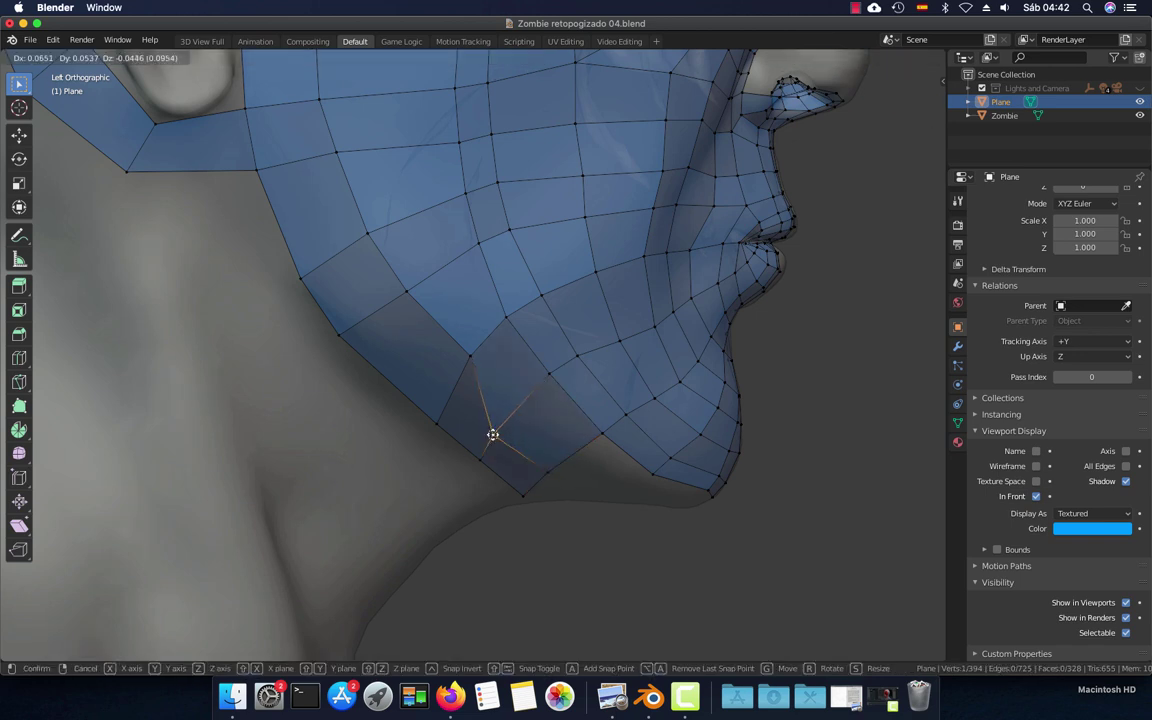
{"action": "left_click", "coordinate": [469, 355]}
{"action": "key", "text": "g"}
{"action": "left_click", "coordinate": [446, 368]}
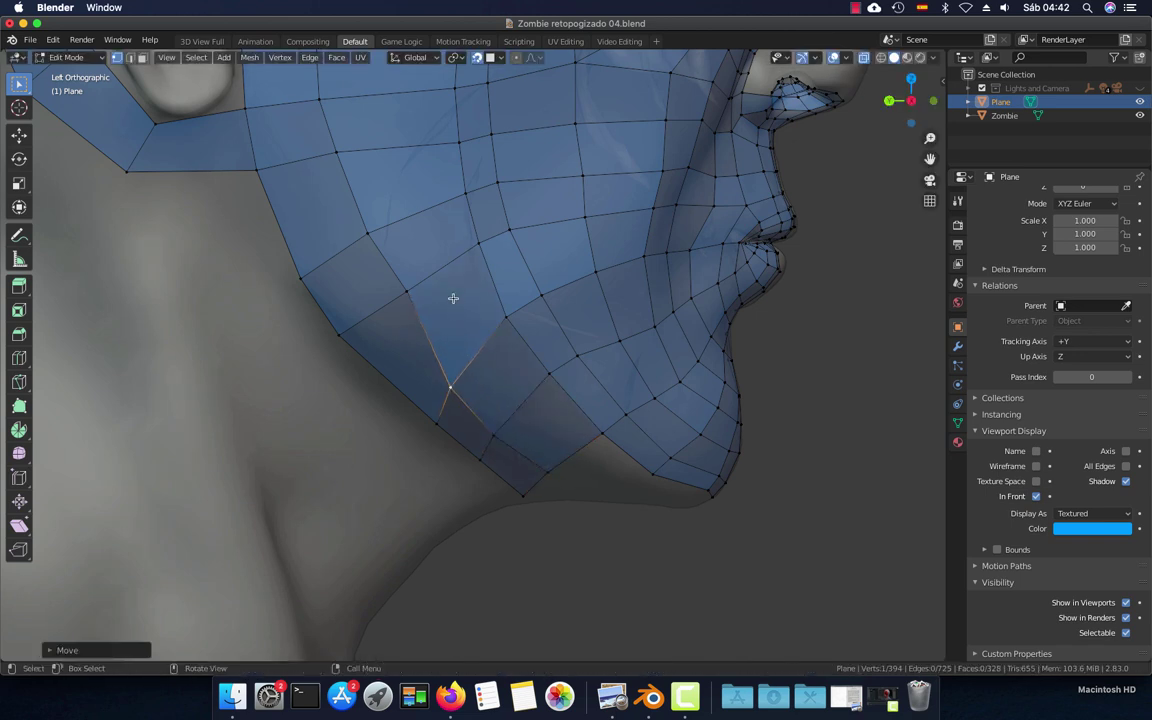
Line up the jaw-edge vertices running upward to the vertex below the ear
{"action": "left_click", "coordinate": [406, 292]}
{"action": "key", "text": "g"}
{"action": "left_click", "coordinate": [368, 313]}
{"action": "left_click", "coordinate": [366, 233]}
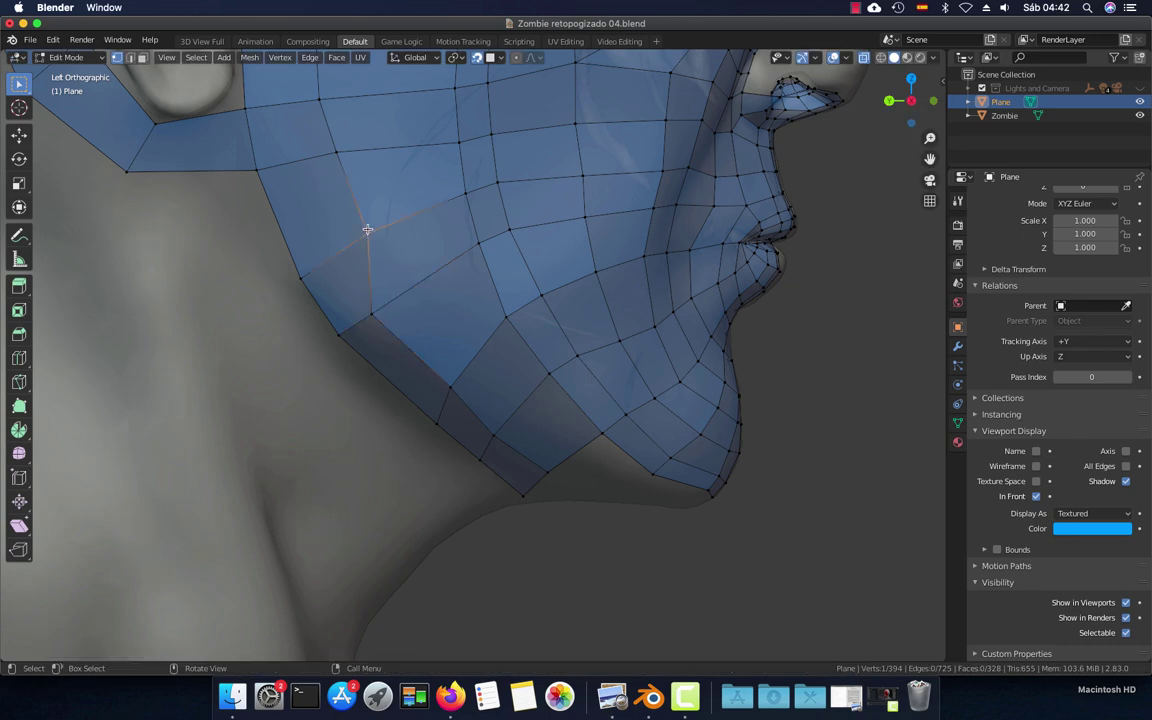
{"action": "key", "text": "g"}
{"action": "left_click", "coordinate": [340, 241]}
{"action": "left_click", "coordinate": [337, 152]}
{"action": "key", "text": "g"}
{"action": "left_click", "coordinate": [306, 157]}
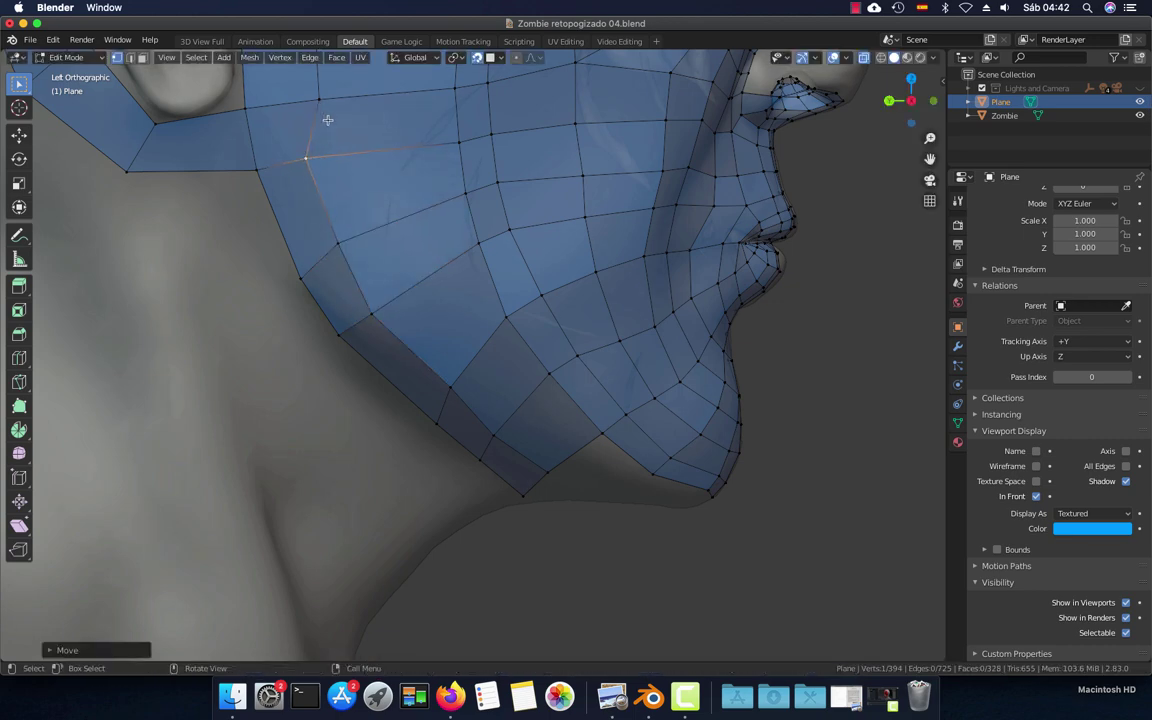
{"action": "left_click", "coordinate": [316, 100]}
{"action": "key", "text": "g"}
{"action": "left_click", "coordinate": [293, 103]}
Nudge the lower jaw vertices and the vertex at the hole's lower-left corner
{"action": "scroll", "coordinate": [380, 193], "scroll_direction": "down", "scroll_amount": 3}
{"action": "scroll", "coordinate": [437, 308], "scroll_direction": "down", "scroll_amount": 3}
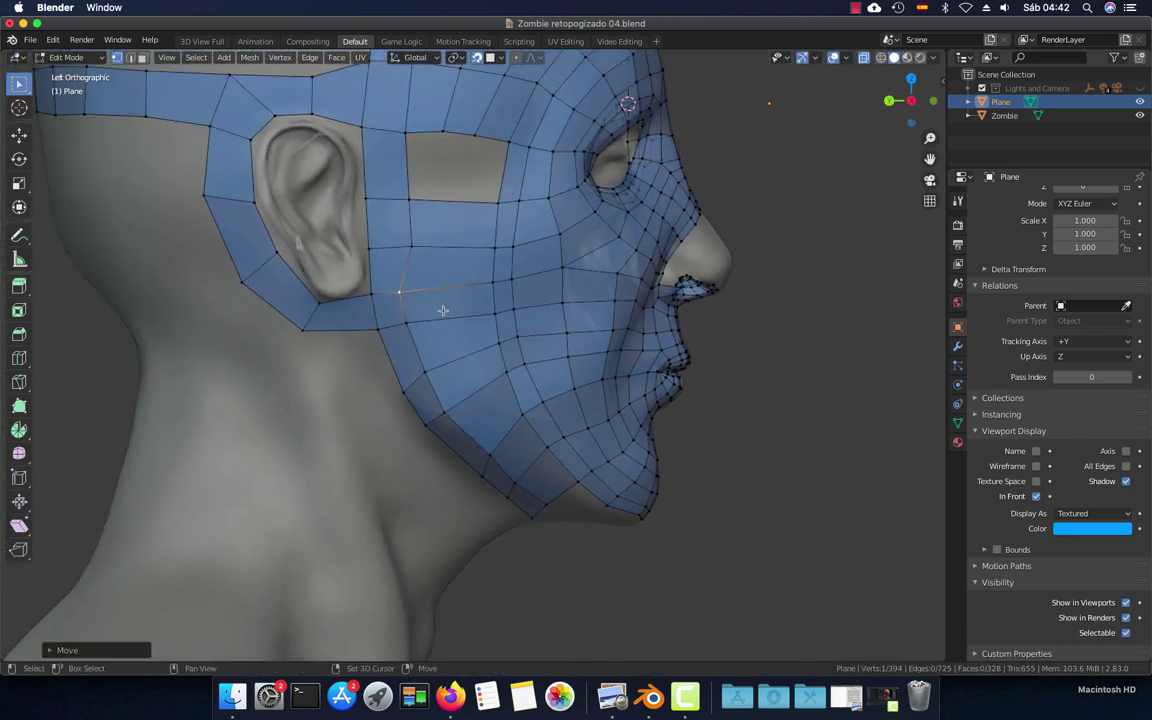
{"action": "left_click", "coordinate": [488, 459]}
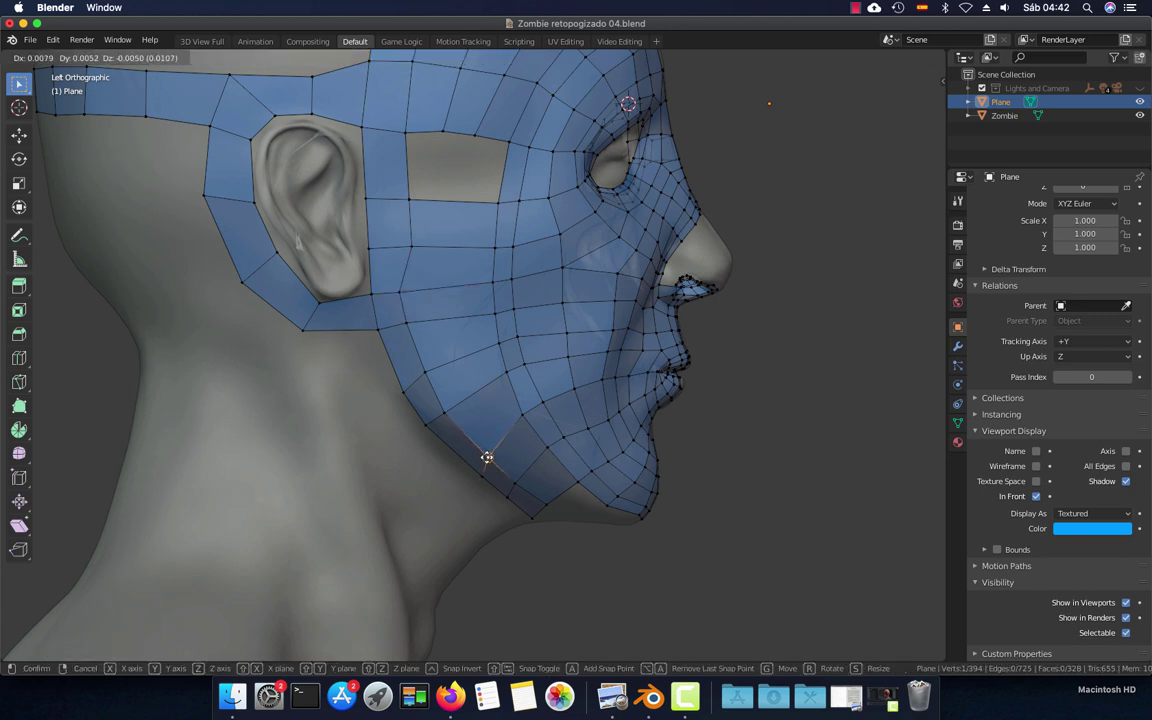
{"action": "key", "text": "g"}
{"action": "left_click", "coordinate": [514, 482]}
{"action": "key", "text": "g"}
{"action": "left_click", "coordinate": [515, 487]}
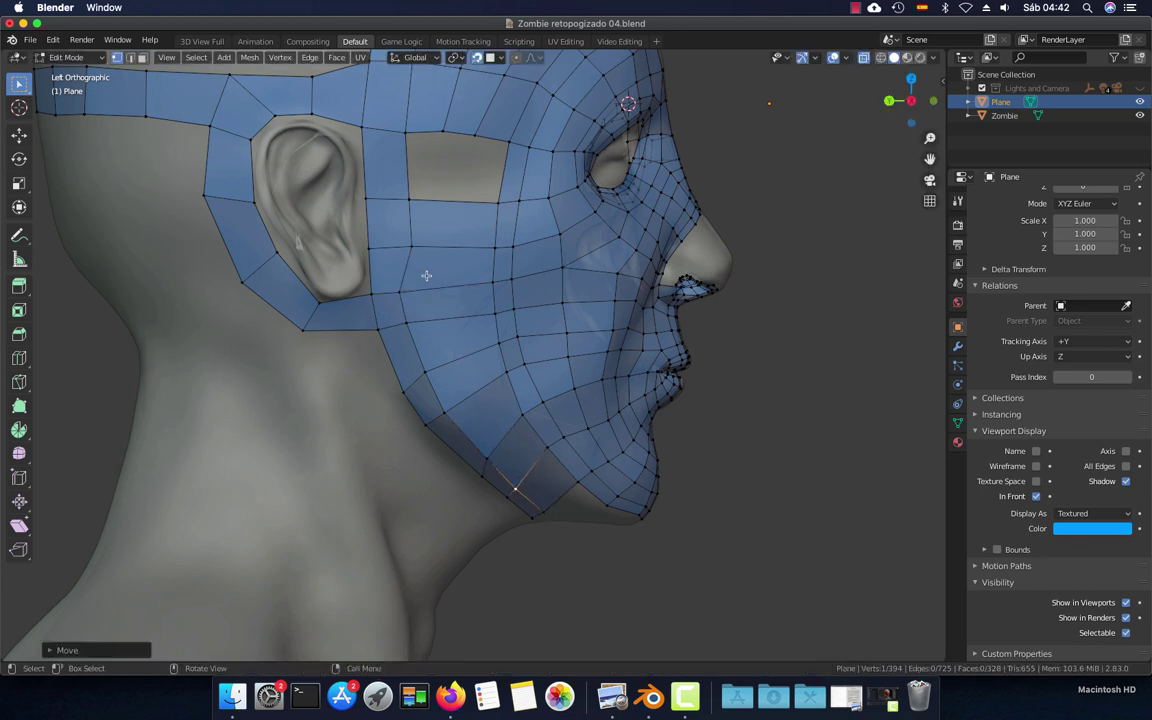
{"action": "left_click", "coordinate": [408, 201]}
{"action": "key", "text": "g"}
{"action": "left_click", "coordinate": [398, 200]}
{"action": "key", "text": "g"}
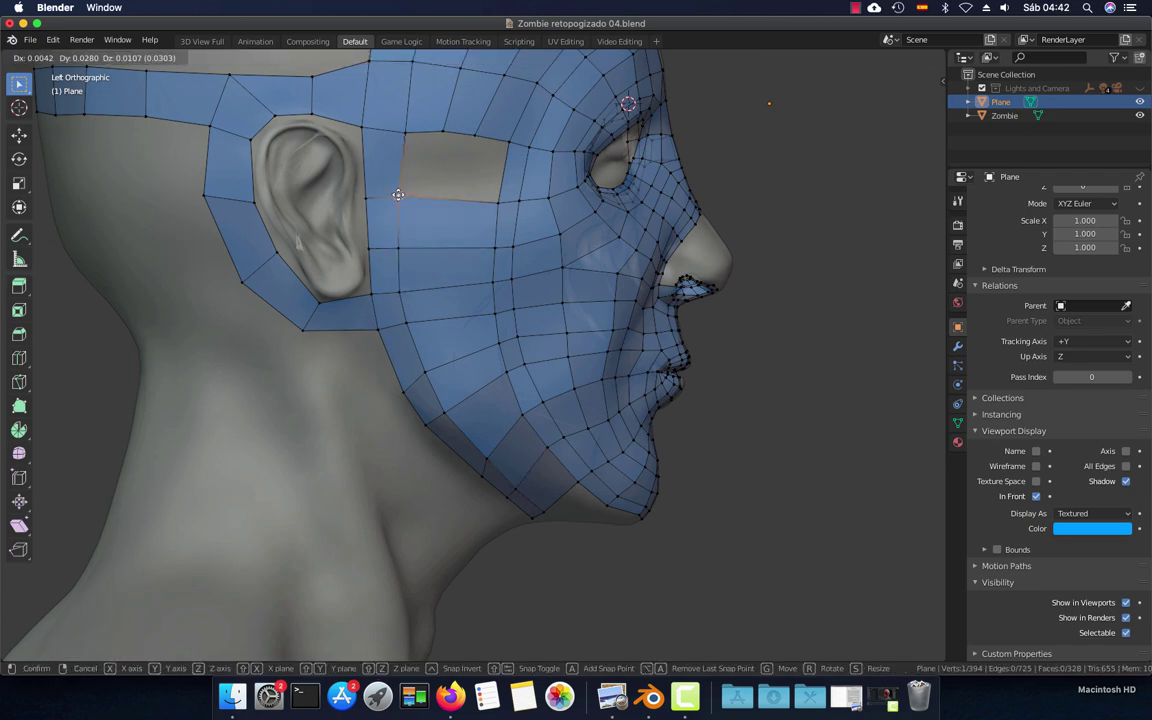
{"action": "left_click", "coordinate": [399, 196]}
{"action": "mouse_move", "coordinate": [509, 391]}
{"action": "middle_mouse_down"}
{"action": "mouse_move", "coordinate": [527, 411]}
{"action": "mouse_move", "coordinate": [488, 370]}
{"action": "mouse_move", "coordinate": [404, 360]}
{"action": "mouse_move", "coordinate": [411, 321]}
{"action": "middle_mouse_up"}
Reposition three vertices along the neck edge
{"action": "left_click", "coordinate": [460, 357]}
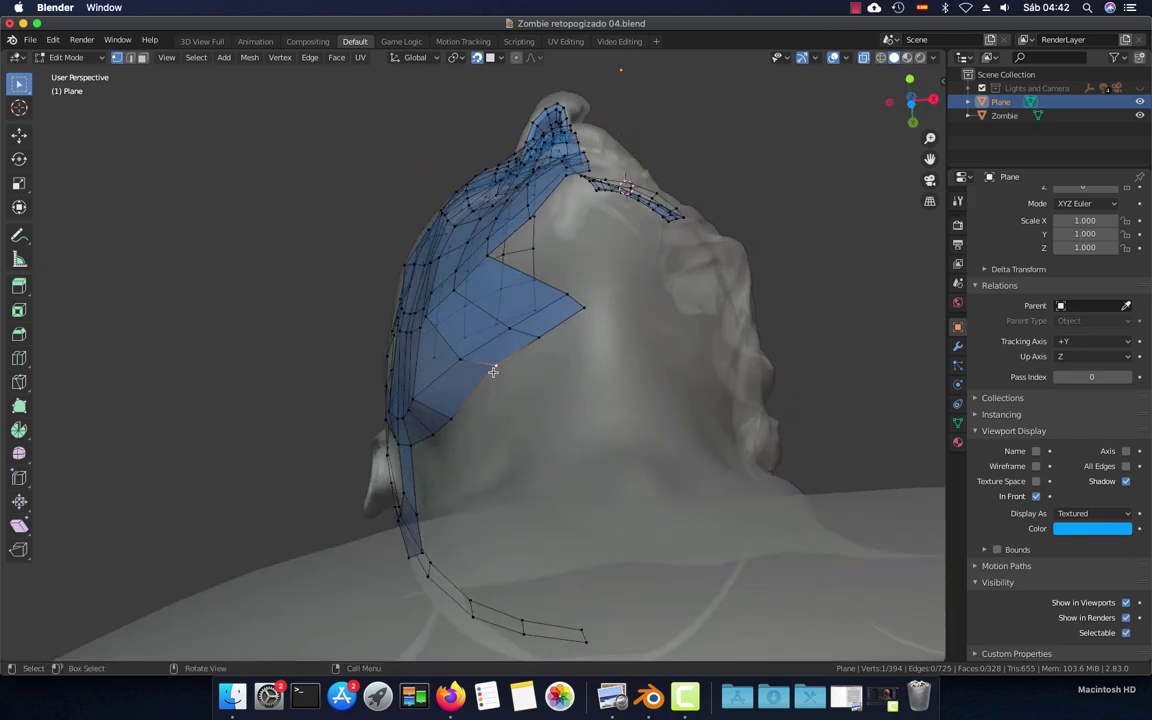
{"action": "key", "text": "g"}
{"action": "left_click", "coordinate": [440, 345]}
{"action": "left_click", "coordinate": [418, 330]}
{"action": "key", "text": "g"}
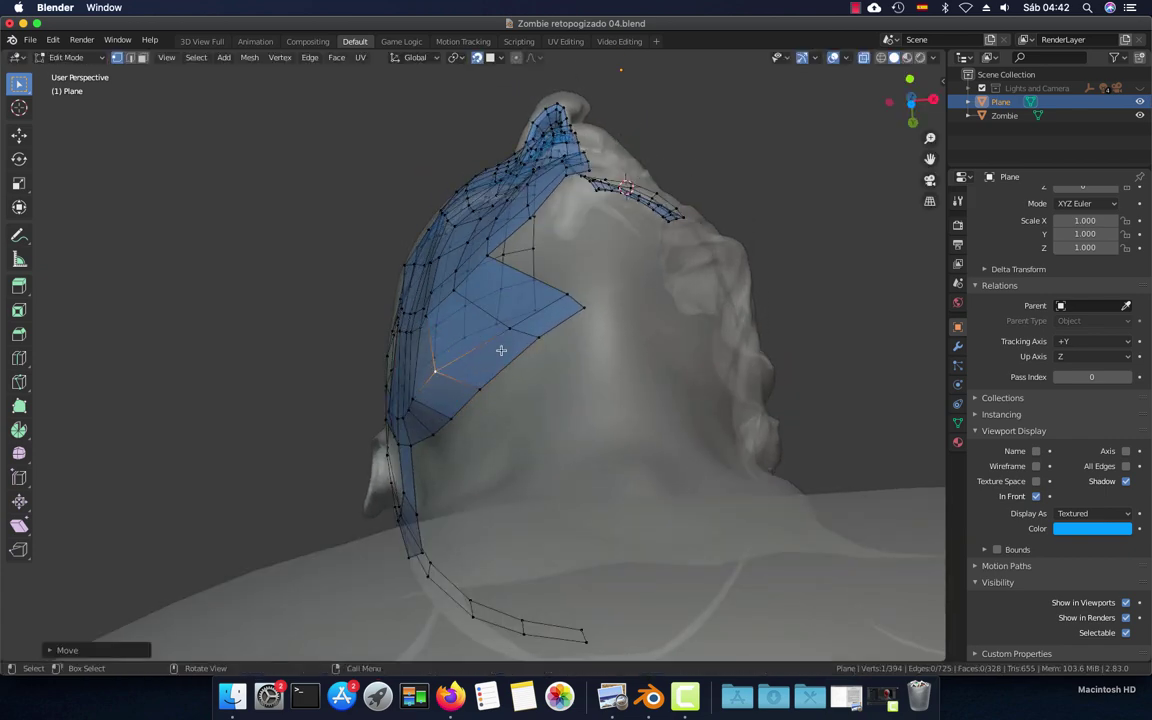
{"action": "left_click", "coordinate": [470, 342]}
{"action": "left_click", "coordinate": [486, 309]}
{"action": "key", "text": "g"}
{"action": "left_click", "coordinate": [453, 330]}
Pull the neck-flap vertices inward to tidy the flap
{"action": "left_click", "coordinate": [515, 270]}
{"action": "key", "text": "g"}
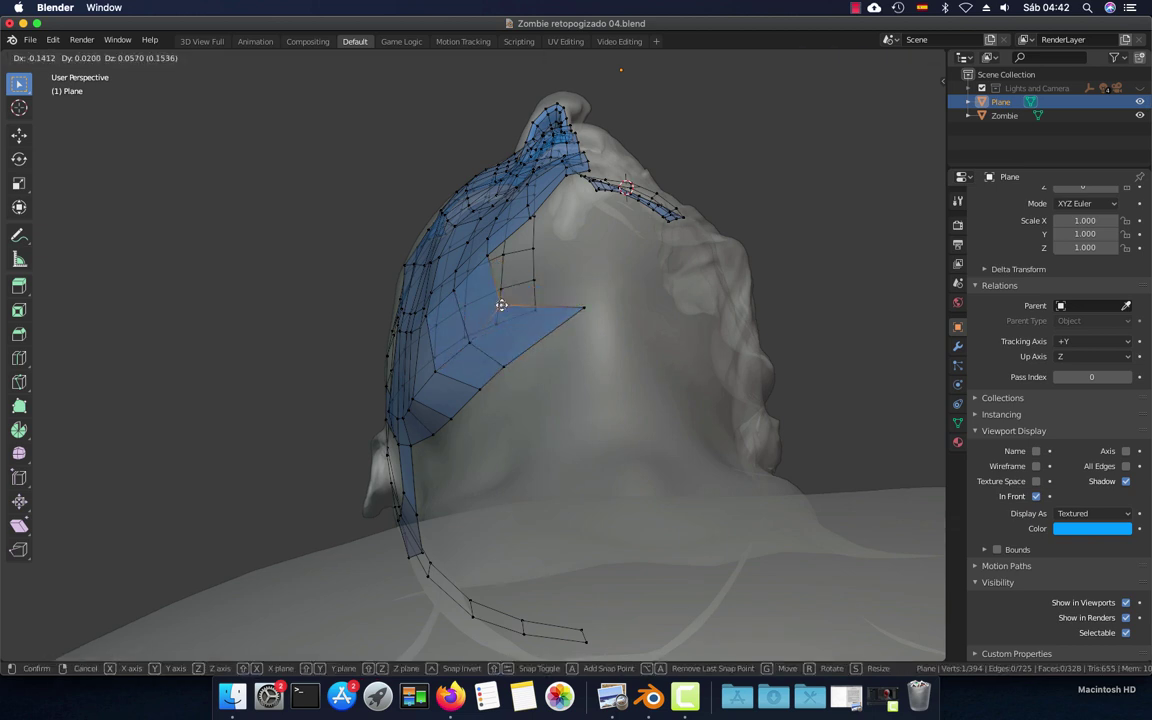
{"action": "left_click", "coordinate": [466, 281]}
{"action": "left_click", "coordinate": [529, 280]}
{"action": "key", "text": "g"}
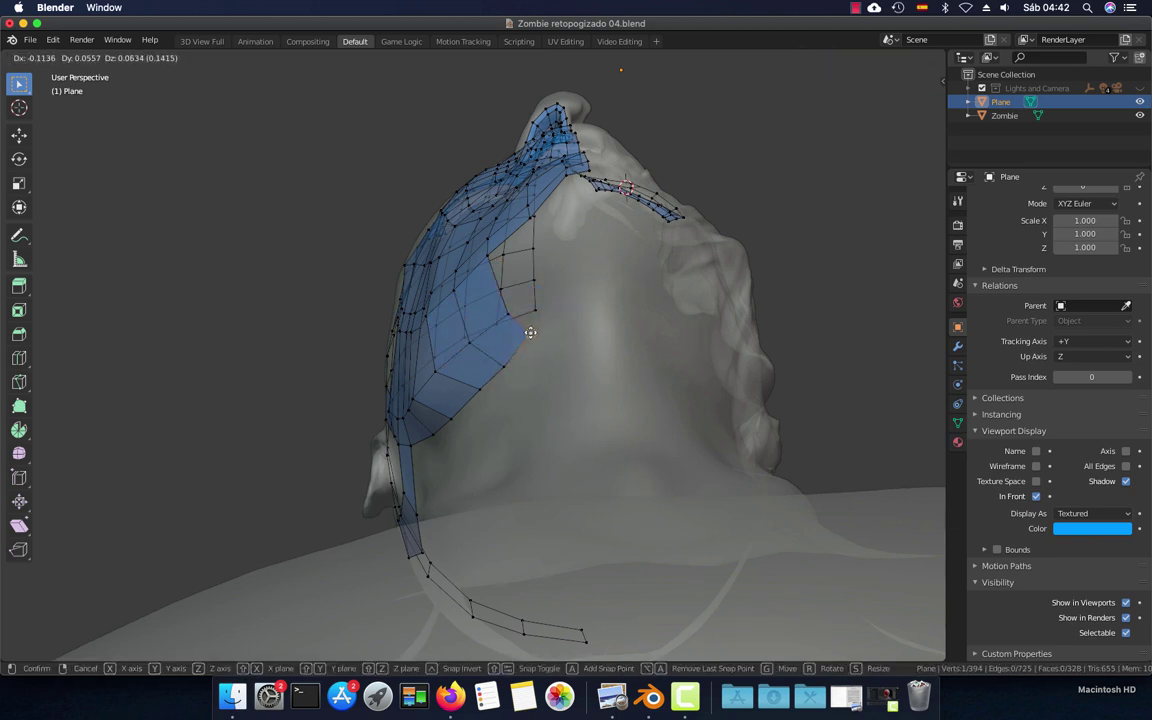
{"action": "left_click", "coordinate": [535, 338]}
{"action": "mouse_move", "coordinate": [527, 311]}
{"action": "middle_mouse_down"}
{"action": "mouse_move", "coordinate": [545, 365]}
{"action": "mouse_move", "coordinate": [543, 470]}
{"action": "mouse_move", "coordinate": [629, 406]}
{"action": "mouse_move", "coordinate": [655, 434]}
{"action": "mouse_move", "coordinate": [597, 337]}
{"action": "mouse_move", "coordinate": [476, 399]}
{"action": "mouse_move", "coordinate": [509, 304]}
{"action": "mouse_move", "coordinate": [534, 299]}
{"action": "middle_mouse_up"}
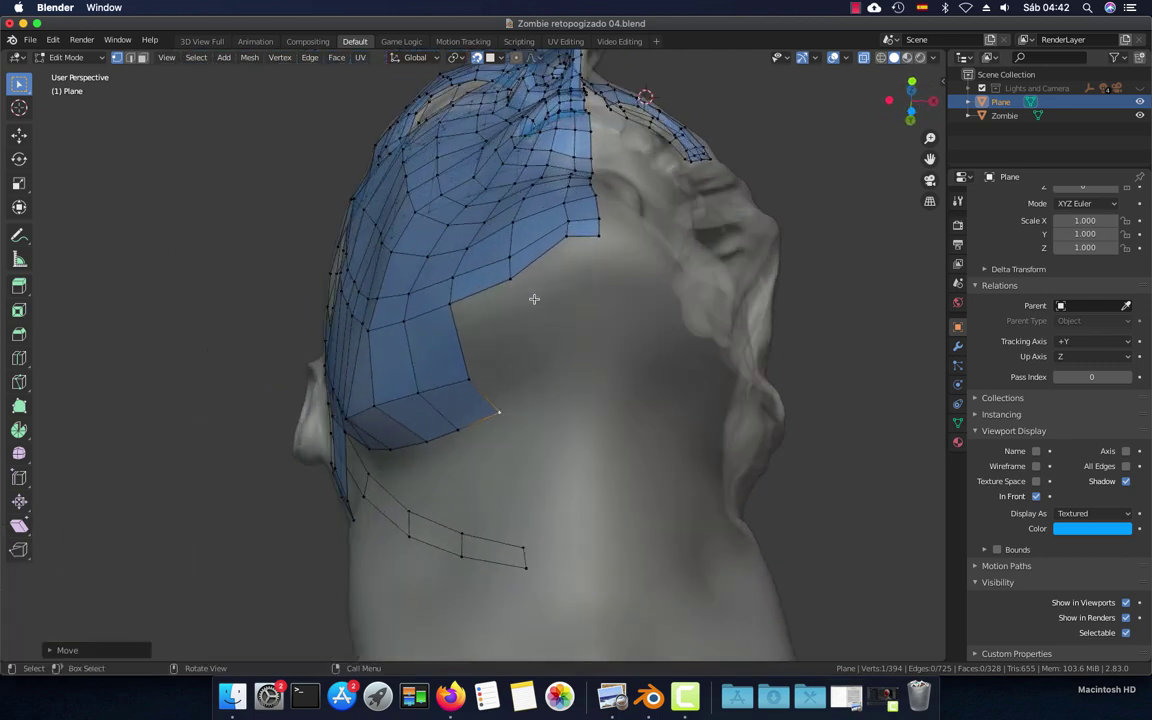
Extrude the back strip's bottom edge down twice, adding two new faces
{"action": "key", "text": "2"}
{"action": "left_click", "coordinate": [583, 239]}
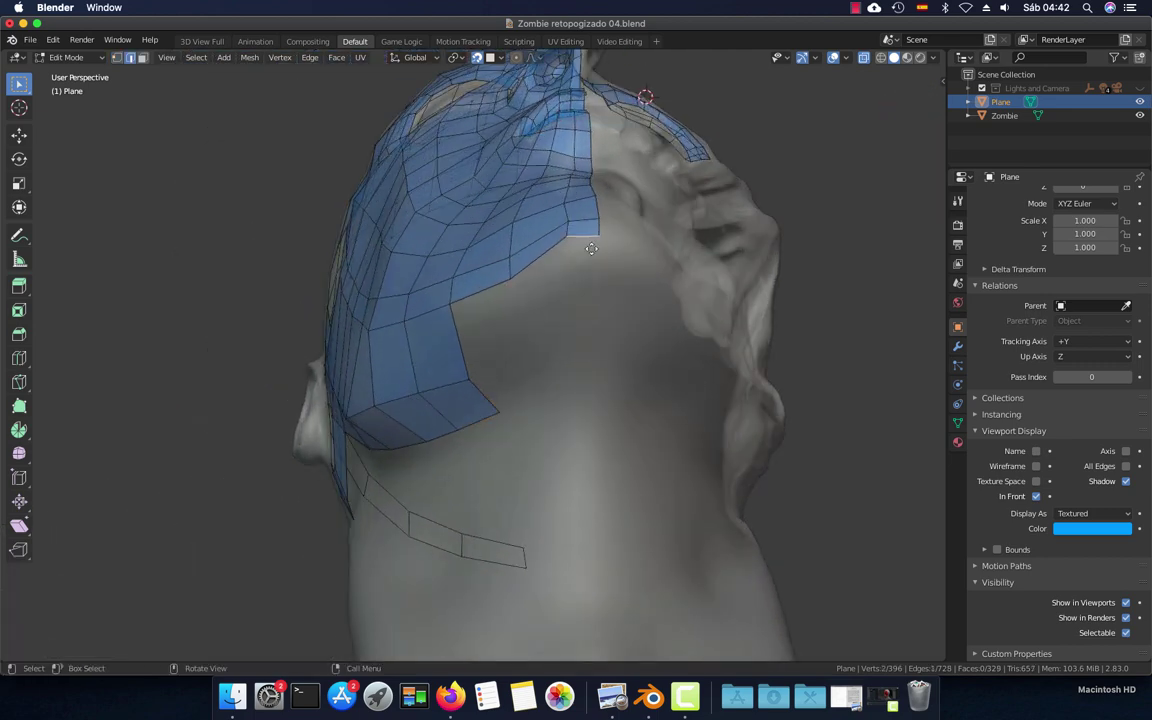
{"action": "key", "text": "e"}
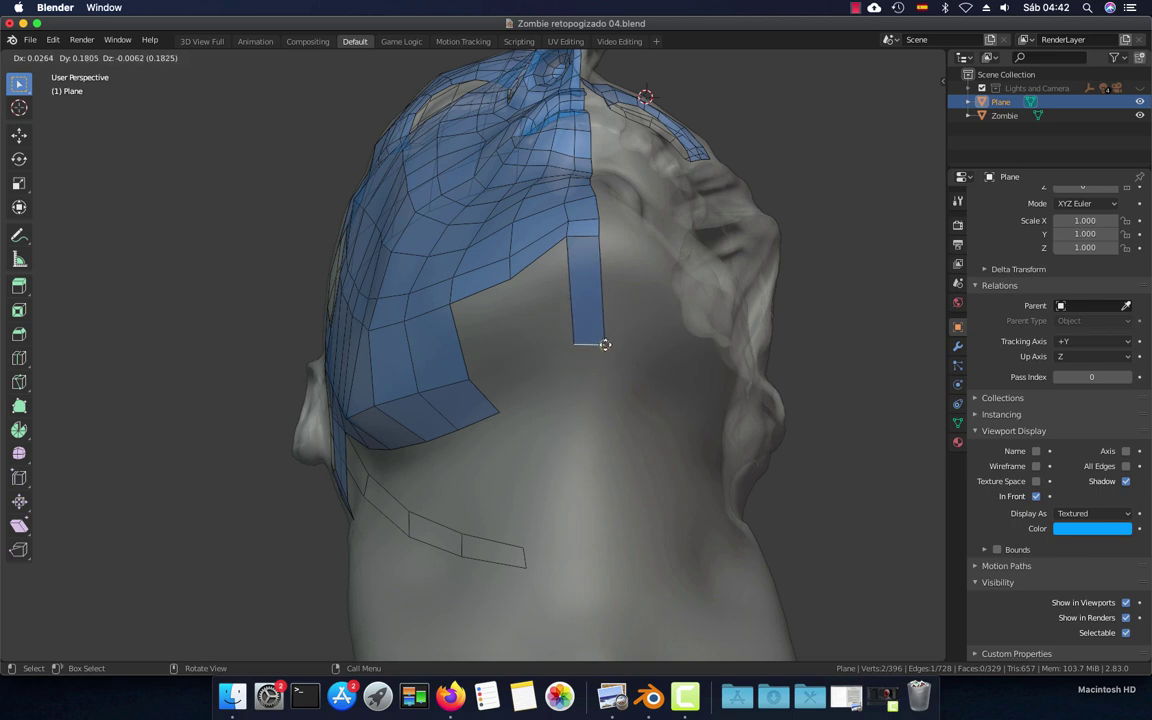
{"action": "left_click", "coordinate": [605, 344]}
{"action": "key", "text": "e"}
{"action": "left_click", "coordinate": [602, 388]}
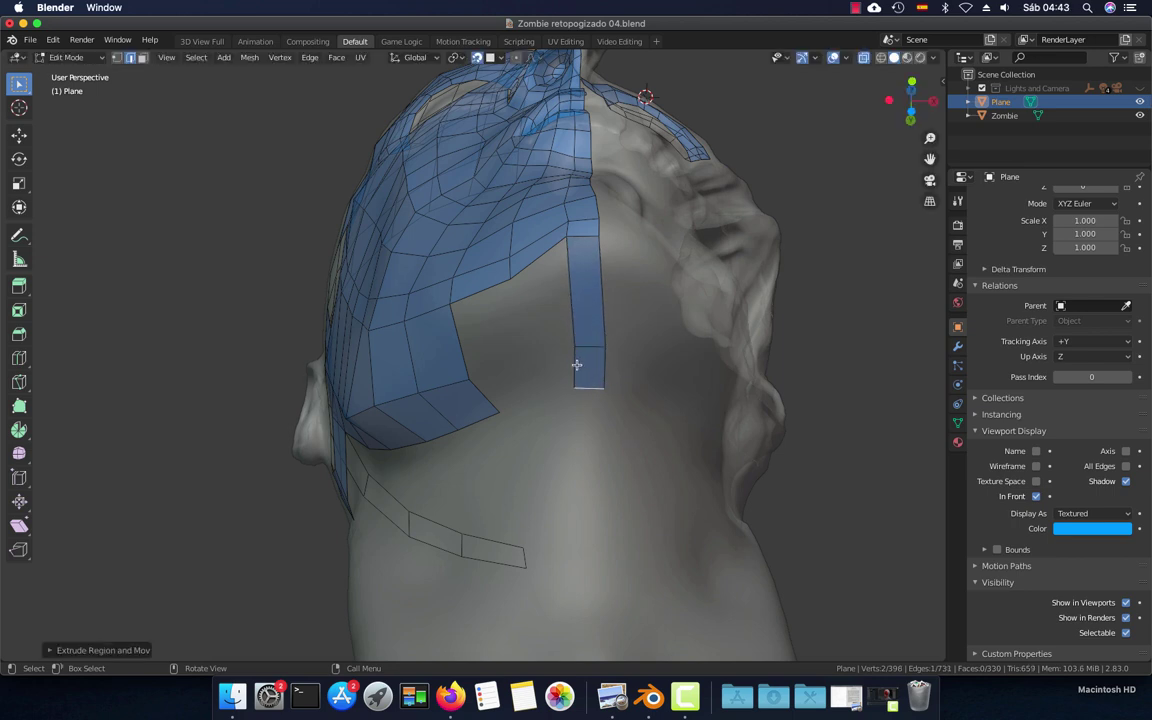
Fill a face between the left block and the strip, then close the remaining hole
{"action": "left_click", "coordinate": [577, 365], "text": "shift"}
{"action": "key", "text": "f"}
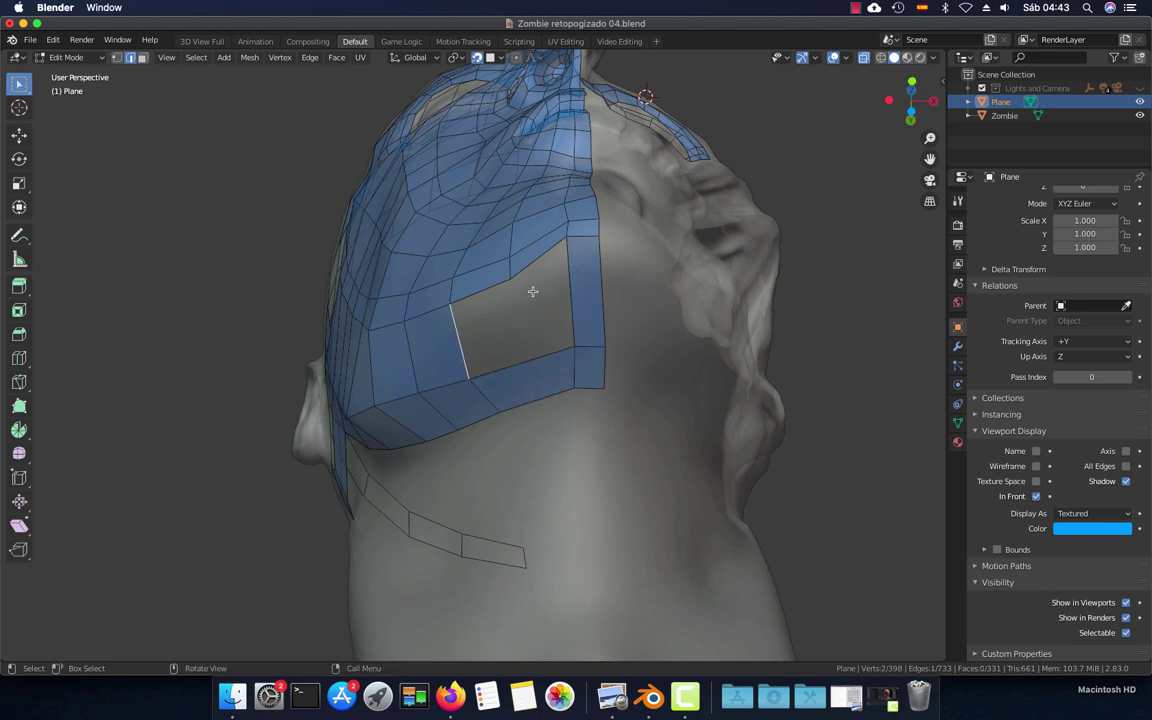
{"action": "left_click", "coordinate": [539, 373]}
{"action": "key", "text": "e"}
{"action": "left_click", "coordinate": [546, 355]}
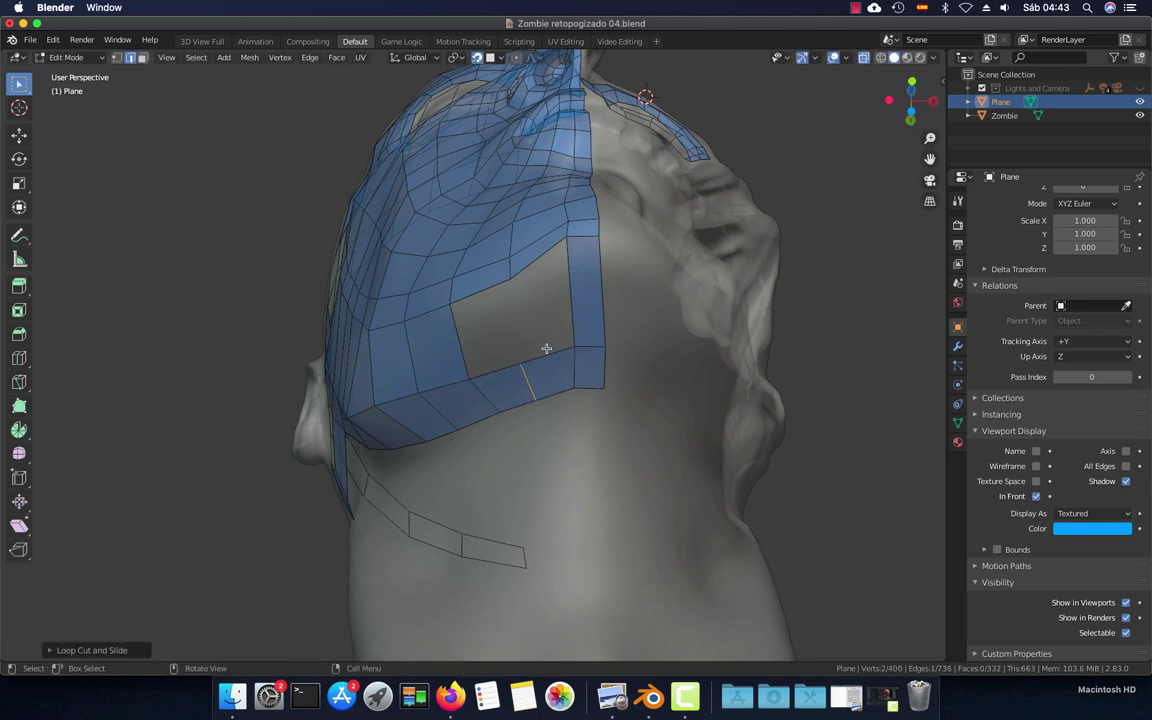
{"action": "left_click", "coordinate": [530, 256]}
{"action": "key", "text": "f"}
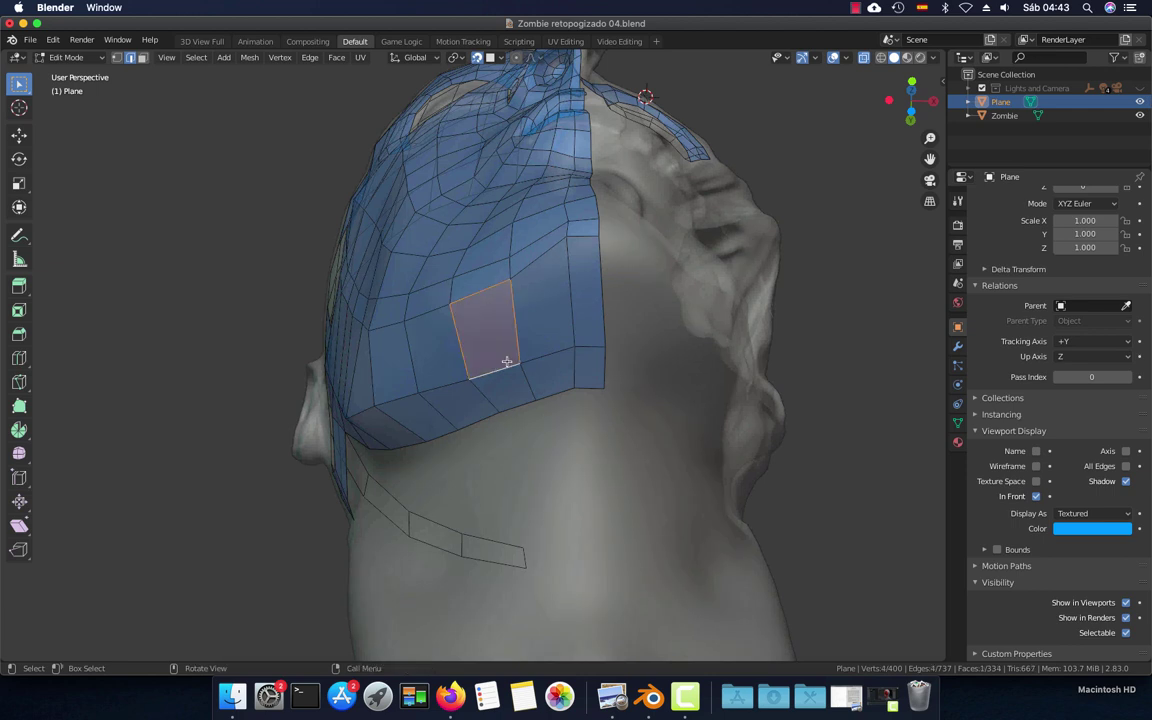
Move the strip's bottom corner vertex to straighten its edge
{"action": "key", "text": "1"}
{"action": "left_click", "coordinate": [528, 376]}
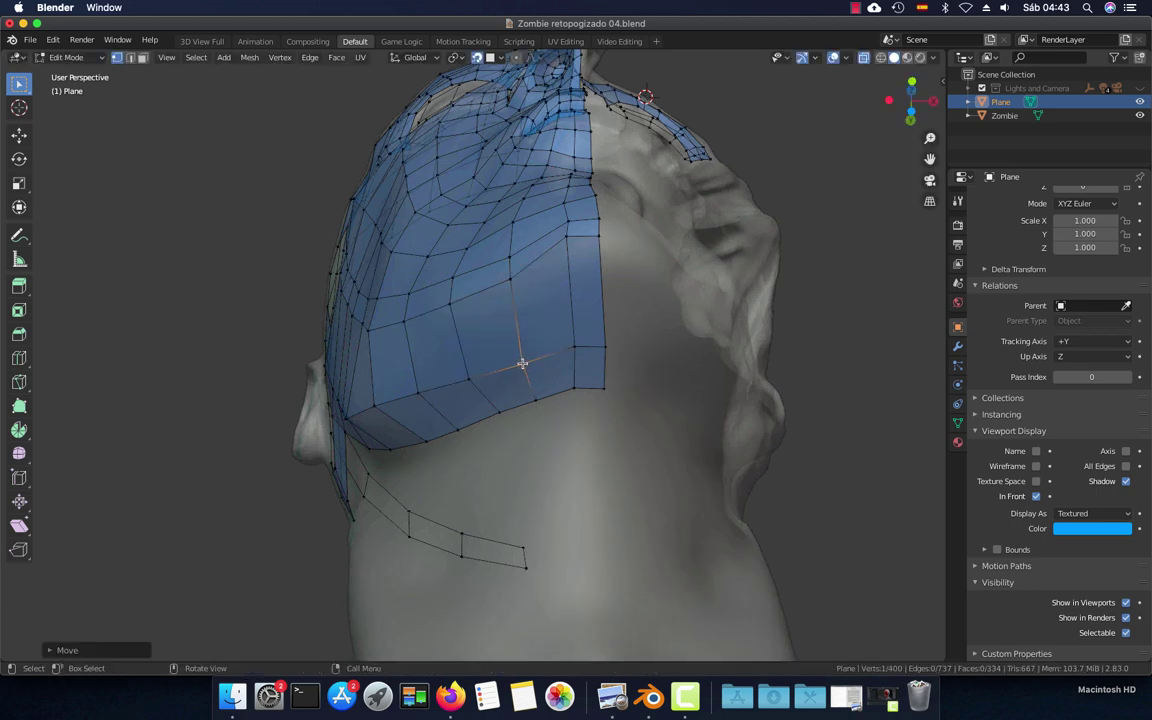
{"action": "key", "text": "g"}
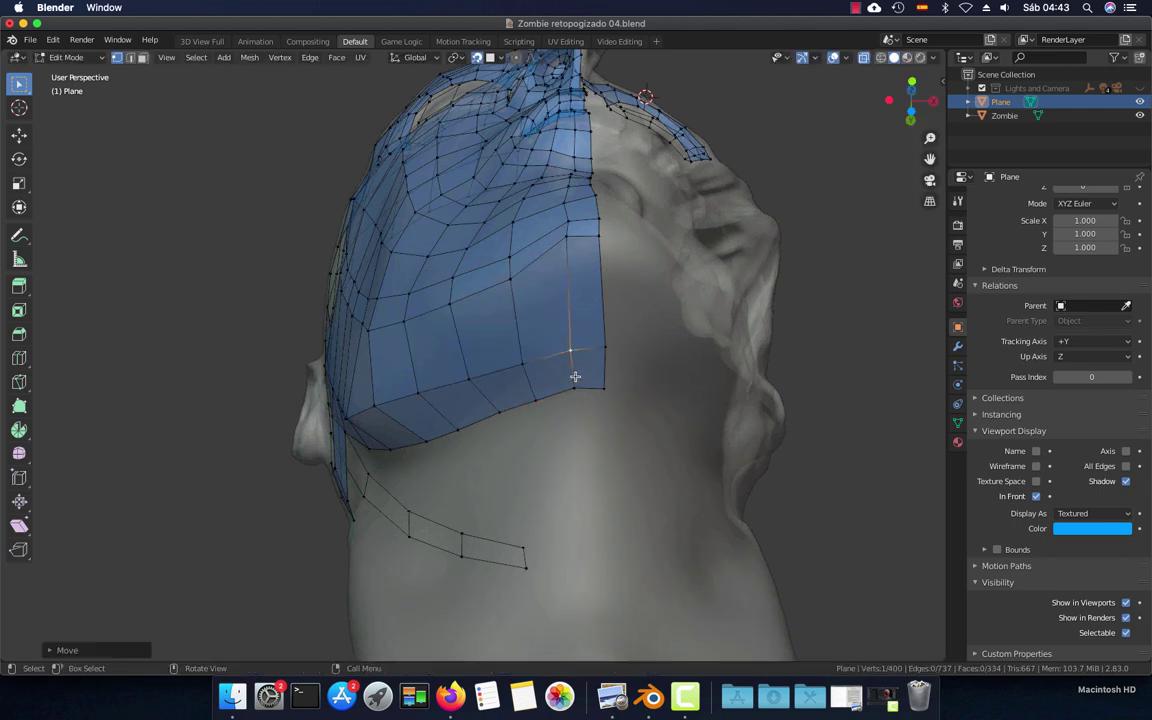
{"action": "left_click", "coordinate": [575, 386]}
{"action": "key", "text": "g"}
{"action": "left_click", "coordinate": [568, 240]}
Add two new edge loops across the cheek
{"action": "mouse_move", "coordinate": [548, 298]}
{"action": "middle_mouse_down"}
{"action": "mouse_move", "coordinate": [573, 342]}
{"action": "mouse_move", "coordinate": [670, 374]}
{"action": "mouse_move", "coordinate": [476, 270]}
{"action": "middle_mouse_up"}
{"action": "scroll", "coordinate": [660, 378], "scroll_direction": "down", "scroll_amount": 1}
{"action": "scroll", "coordinate": [645, 380], "scroll_direction": "down", "scroll_amount": 2}
{"action": "key", "text": "ctrl+r"}
{"action": "scroll", "coordinate": [413, 156], "scroll_direction": "up", "scroll_amount": 1}
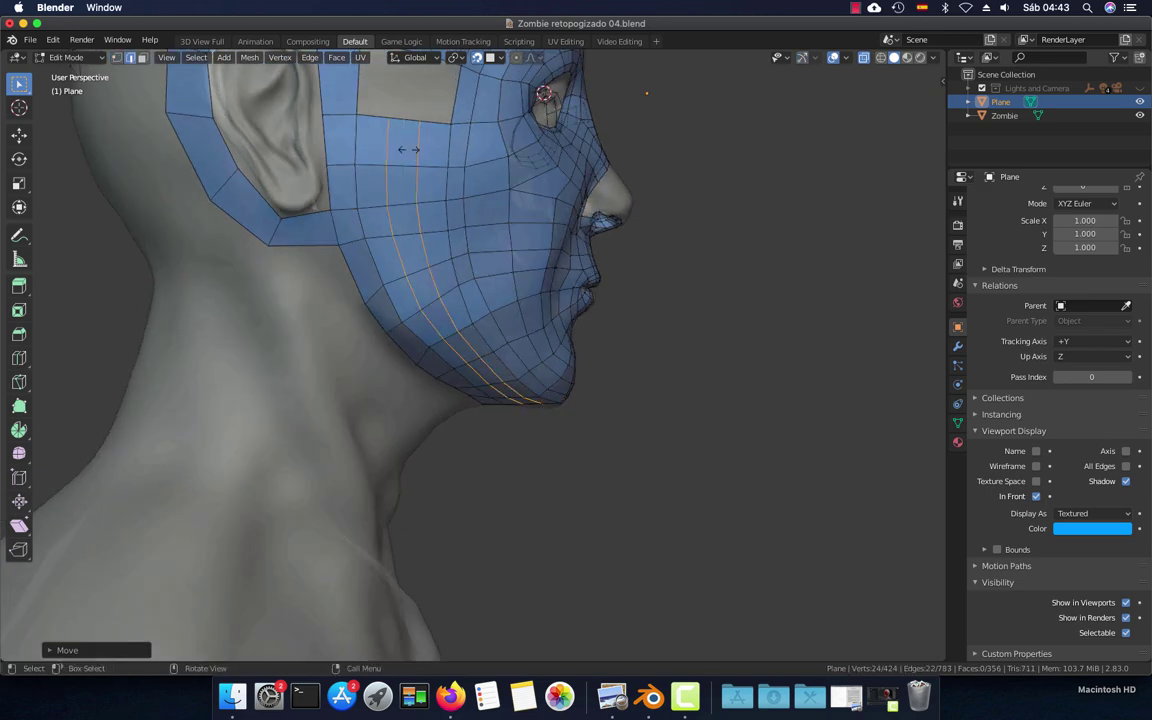
{"action": "left_click", "coordinate": [410, 151]}
{"action": "left_click", "coordinate": [409, 149]}
In left side view, fill part of the hole beside the ear with a face
{"action": "key", "text": "ctrl+KP_3"}
{"action": "middle_click_drag", "start_coordinate": [409, 149], "coordinate": [446, 229], "text": "shift"}
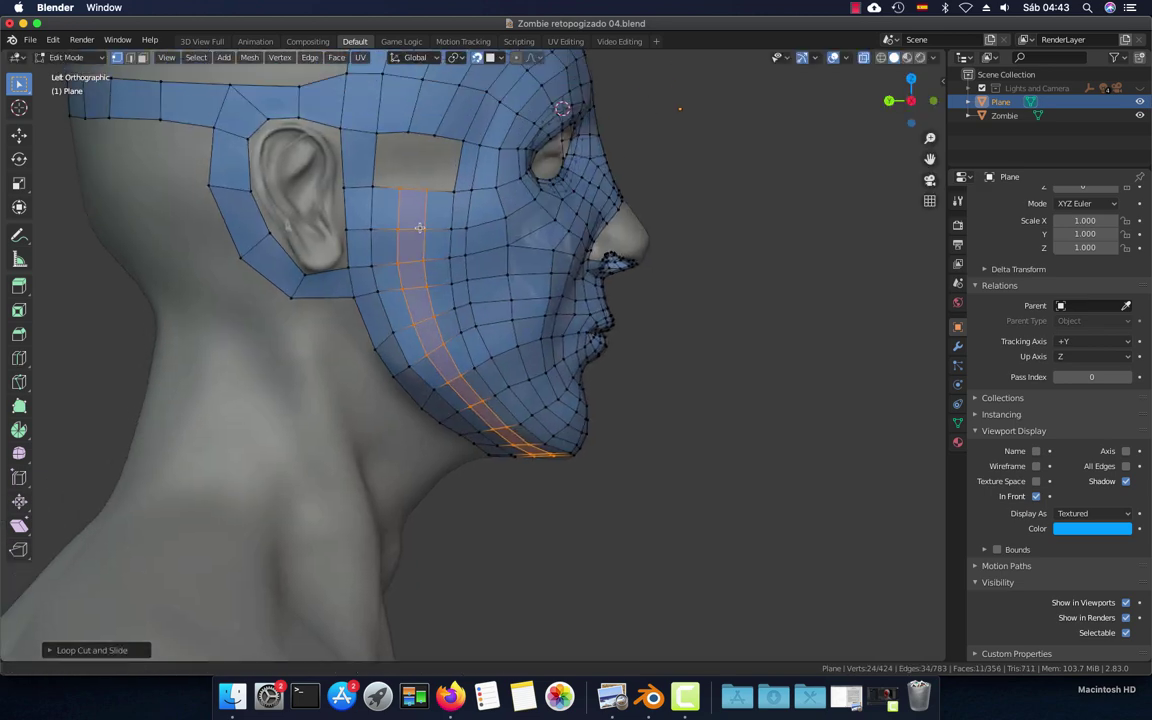
{"action": "key", "text": "2"}
{"action": "left_click", "coordinate": [437, 224]}
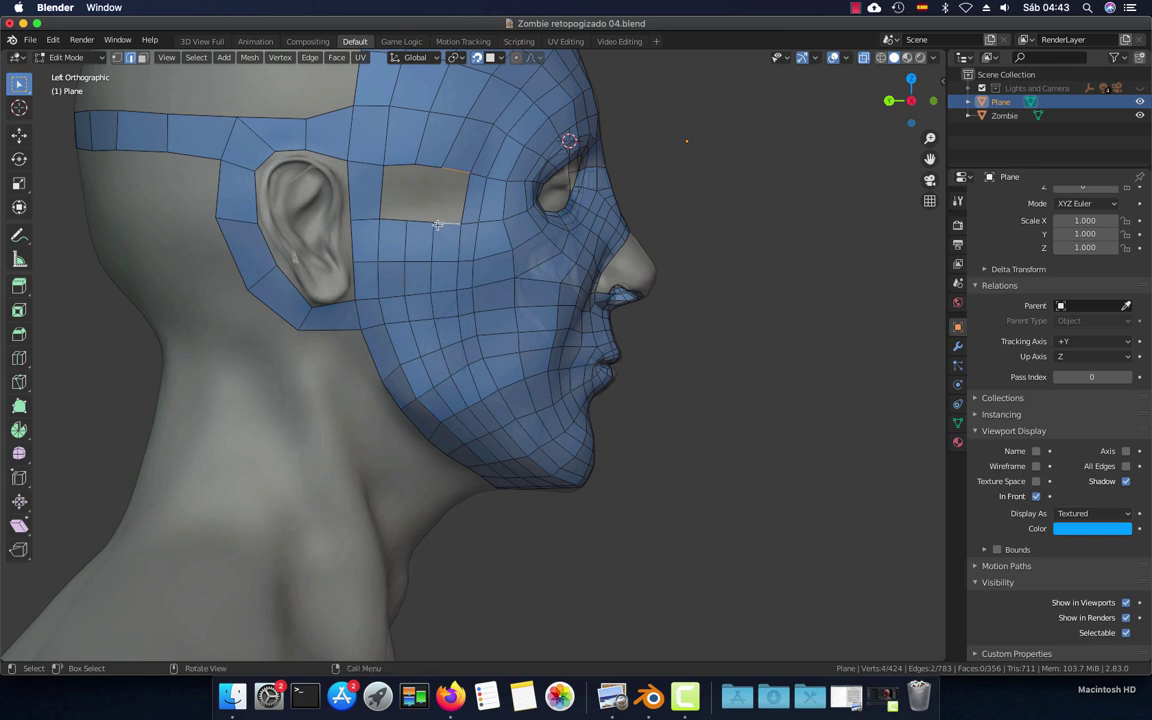
{"action": "key", "text": "f"}
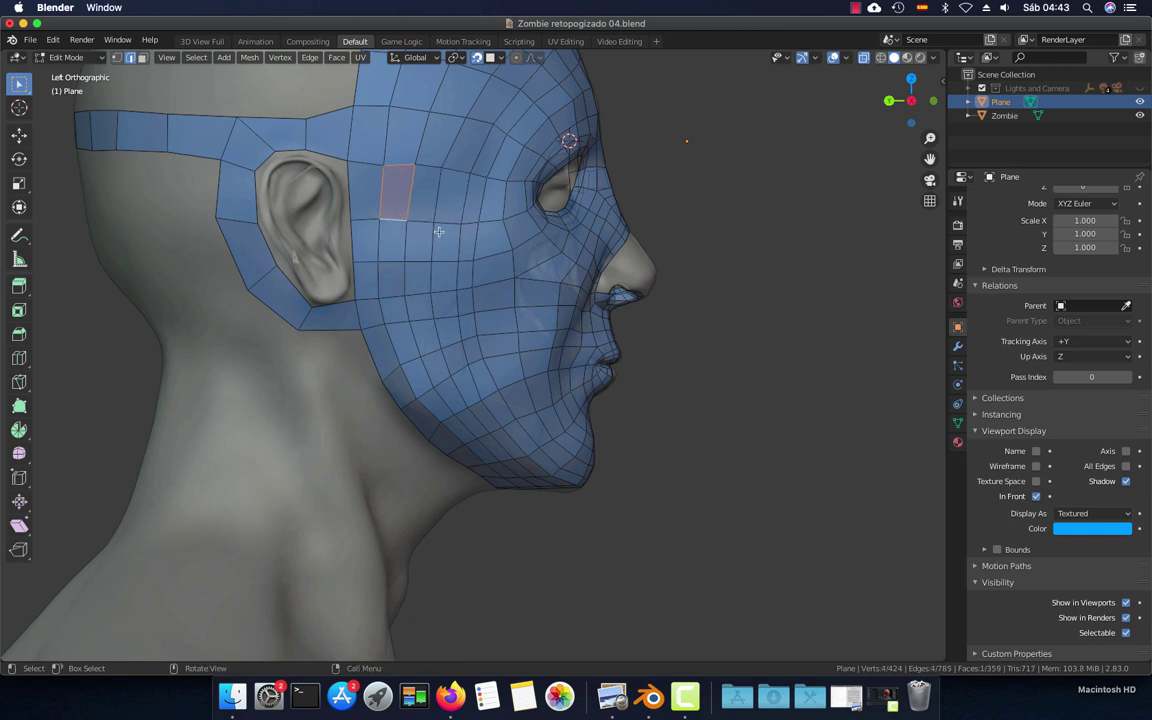
Move a cheek vertex lower down the cheek
{"action": "key", "text": "1"}
{"action": "left_click", "coordinate": [410, 223]}
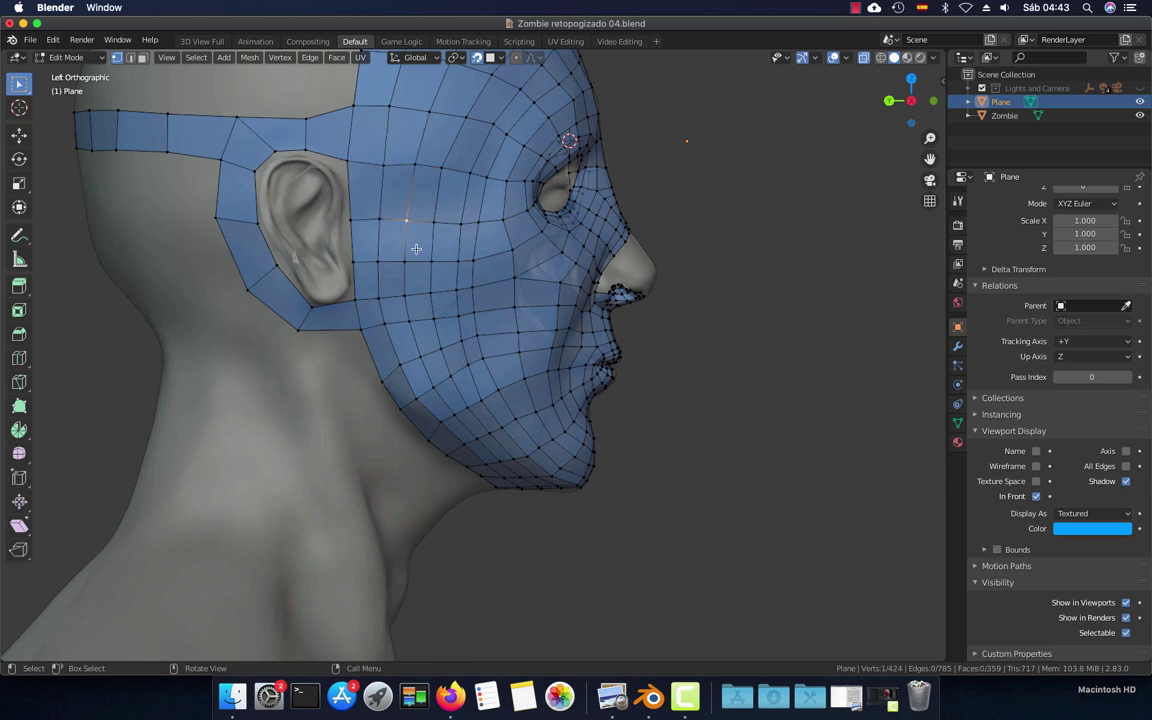
{"action": "key", "text": "g"}
{"action": "left_click", "coordinate": [406, 259]}
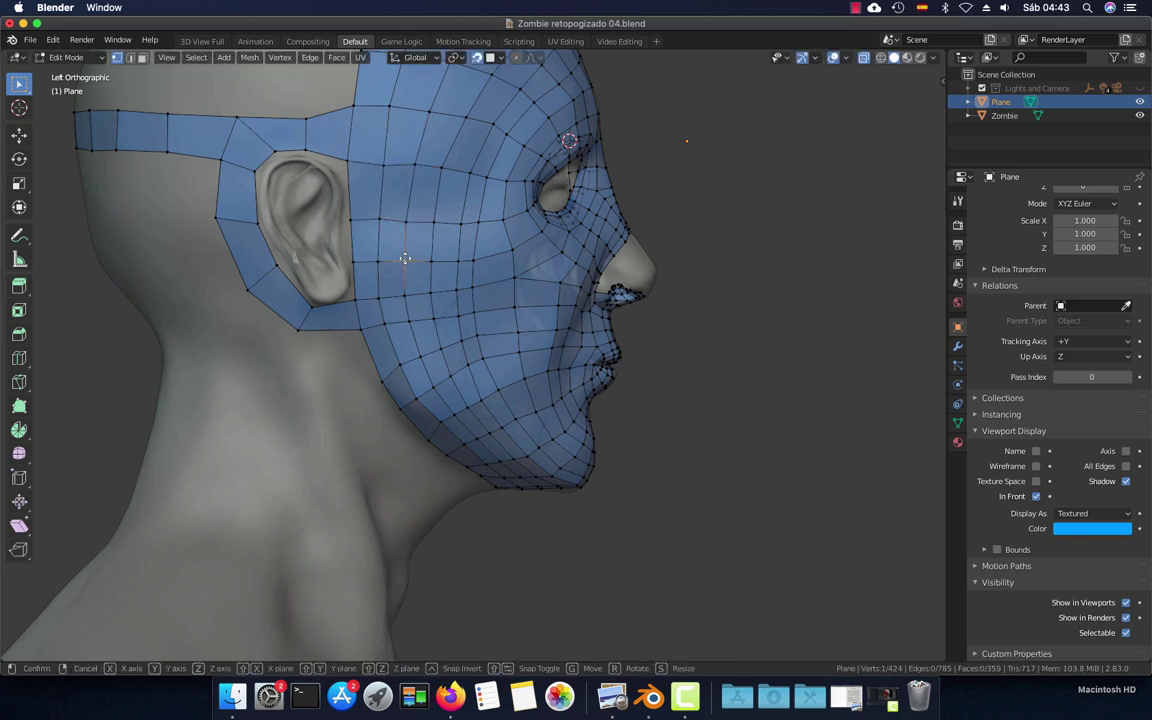
{"action": "key", "text": "g"}
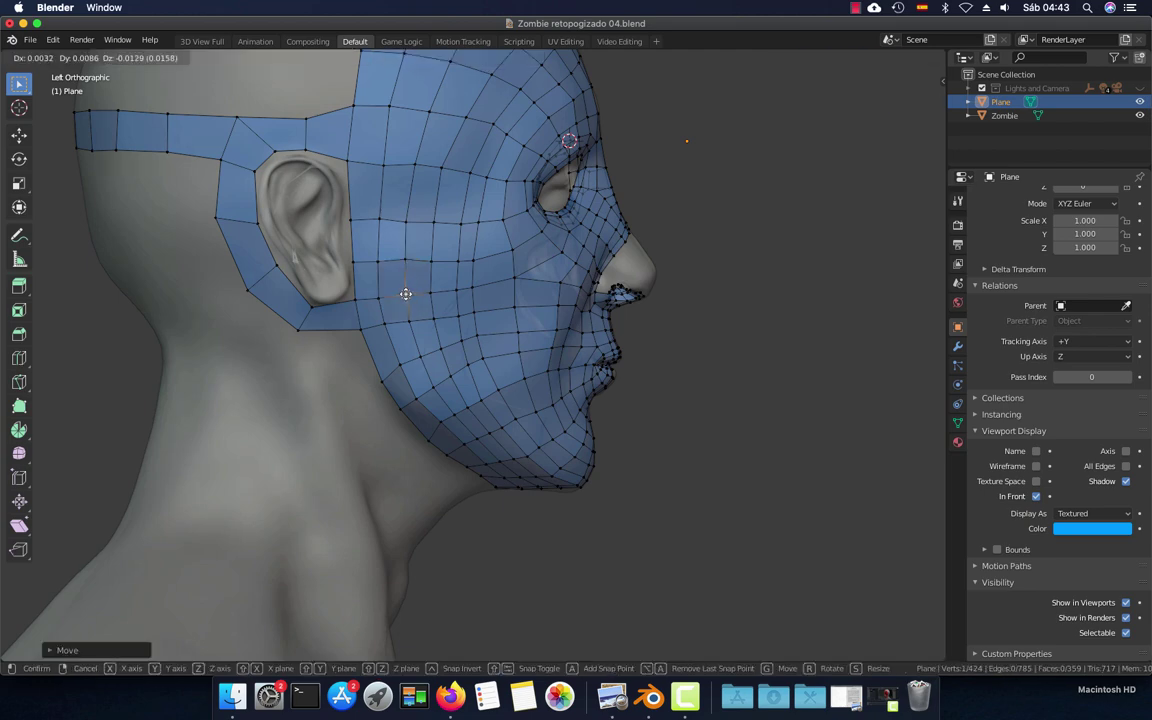
{"action": "left_click", "coordinate": [405, 296]}
Insert another edge loop along the cheek
{"action": "left_click", "coordinate": [410, 322]}
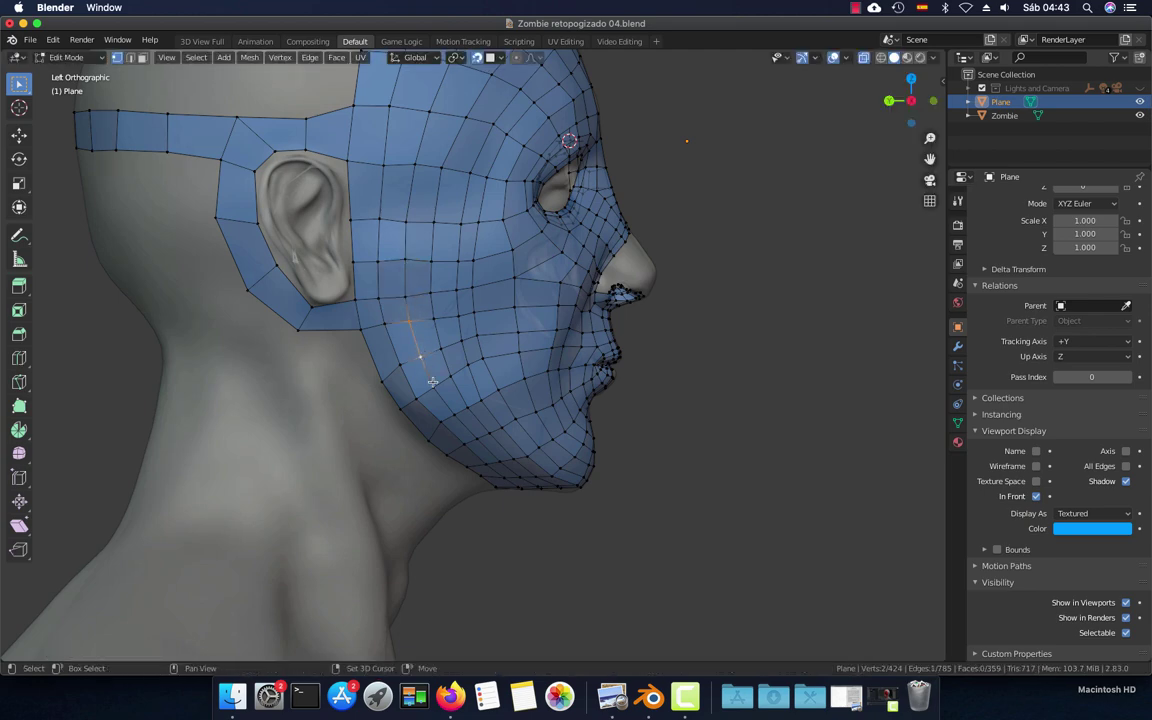
{"action": "scroll", "coordinate": [432, 382], "scroll_direction": "up", "scroll_amount": 2}
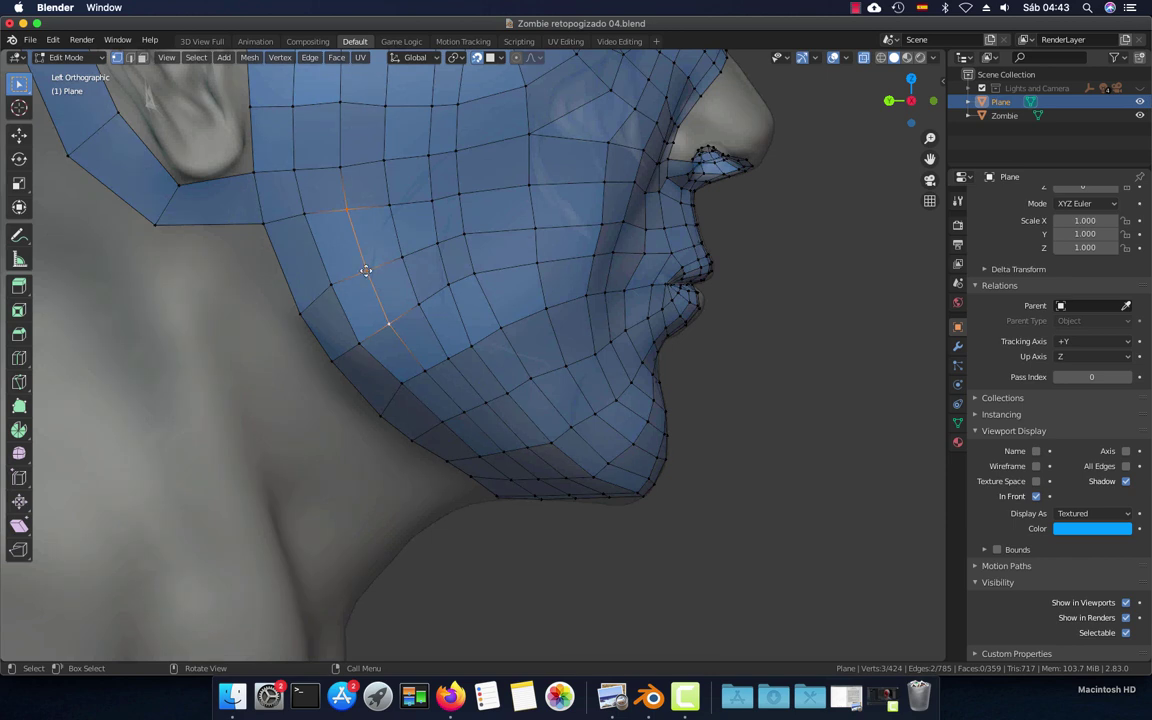
{"action": "left_click", "coordinate": [366, 270]}
{"action": "left_click", "coordinate": [366, 268]}
{"action": "key", "text": "ctrl+r"}
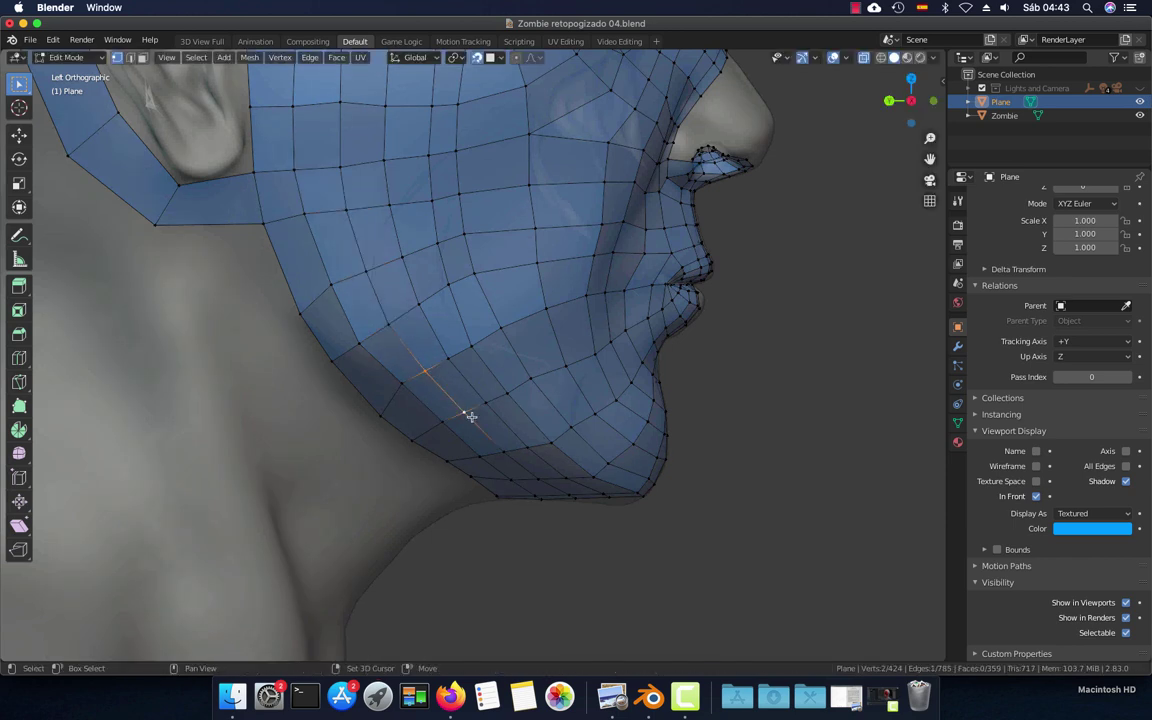
Reposition the vertices near the jaw while looking under the jaw
{"action": "left_click", "coordinate": [506, 455]}
{"action": "mouse_move", "coordinate": [531, 473]}
{"action": "middle_mouse_down"}
{"action": "mouse_move", "coordinate": [527, 453]}
{"action": "mouse_move", "coordinate": [548, 476]}
{"action": "mouse_move", "coordinate": [549, 424]}
{"action": "middle_mouse_up"}
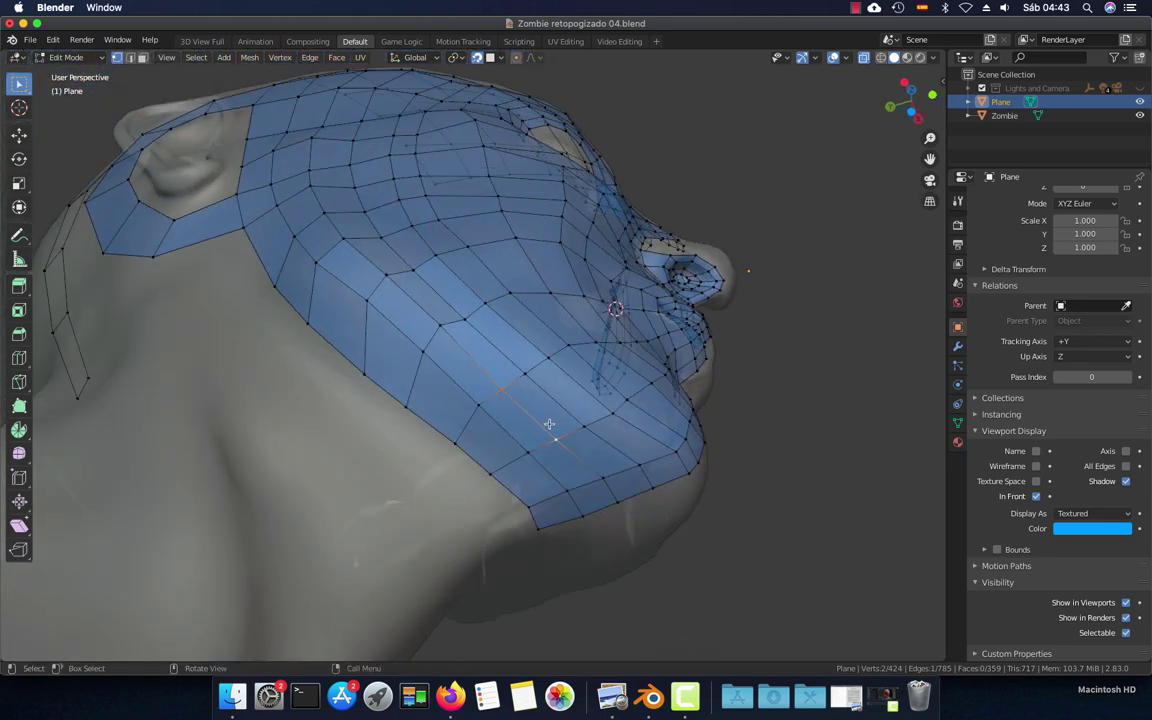
{"action": "key", "text": "g"}
{"action": "left_click", "coordinate": [557, 440]}
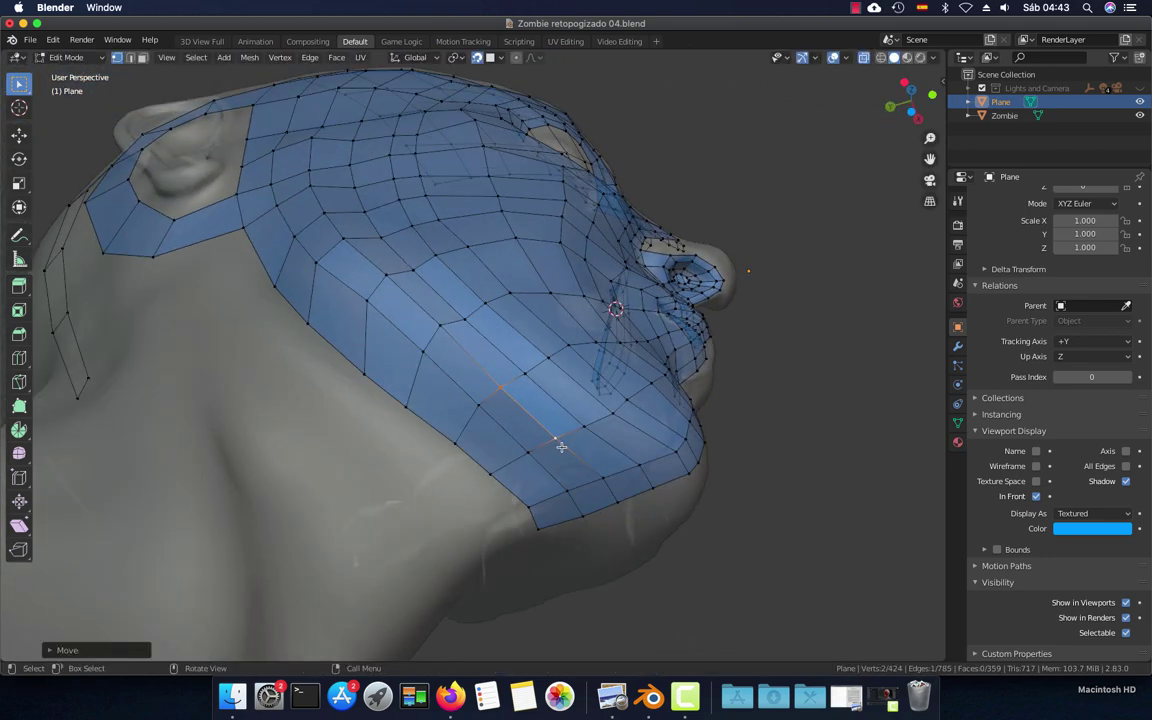
{"action": "left_click", "coordinate": [556, 440]}
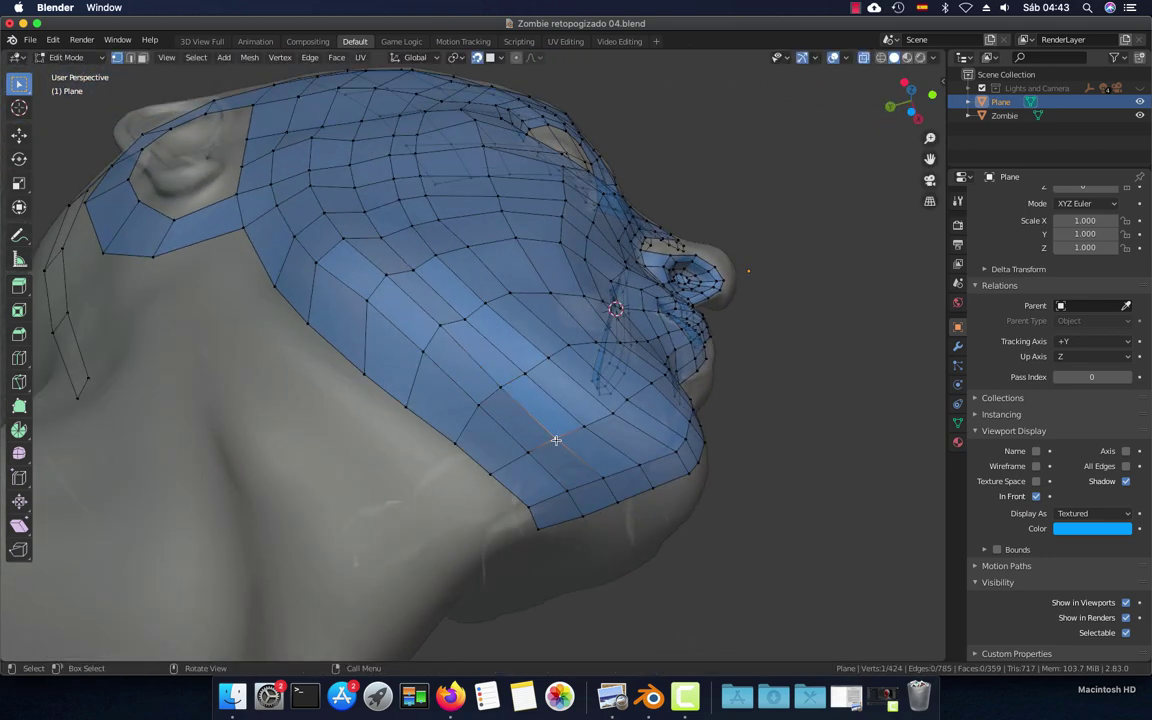
{"action": "key", "text": "g"}
{"action": "left_click", "coordinate": [505, 392]}
{"action": "key", "text": "g"}
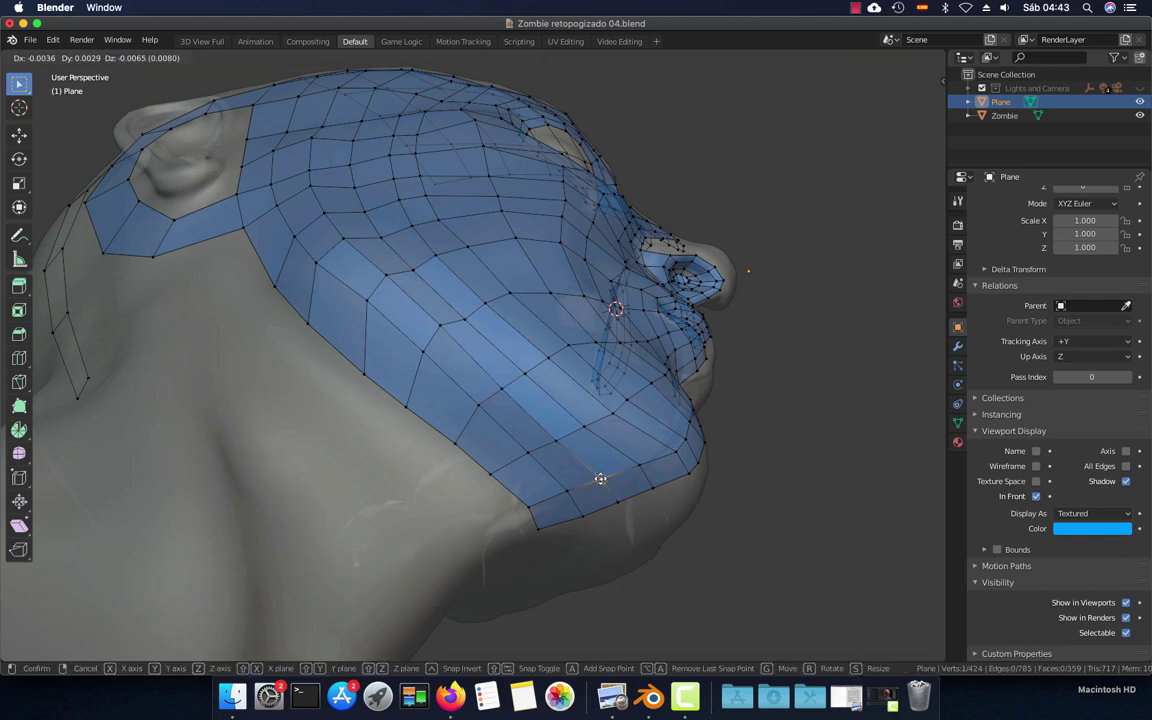
{"action": "left_click", "coordinate": [600, 478]}
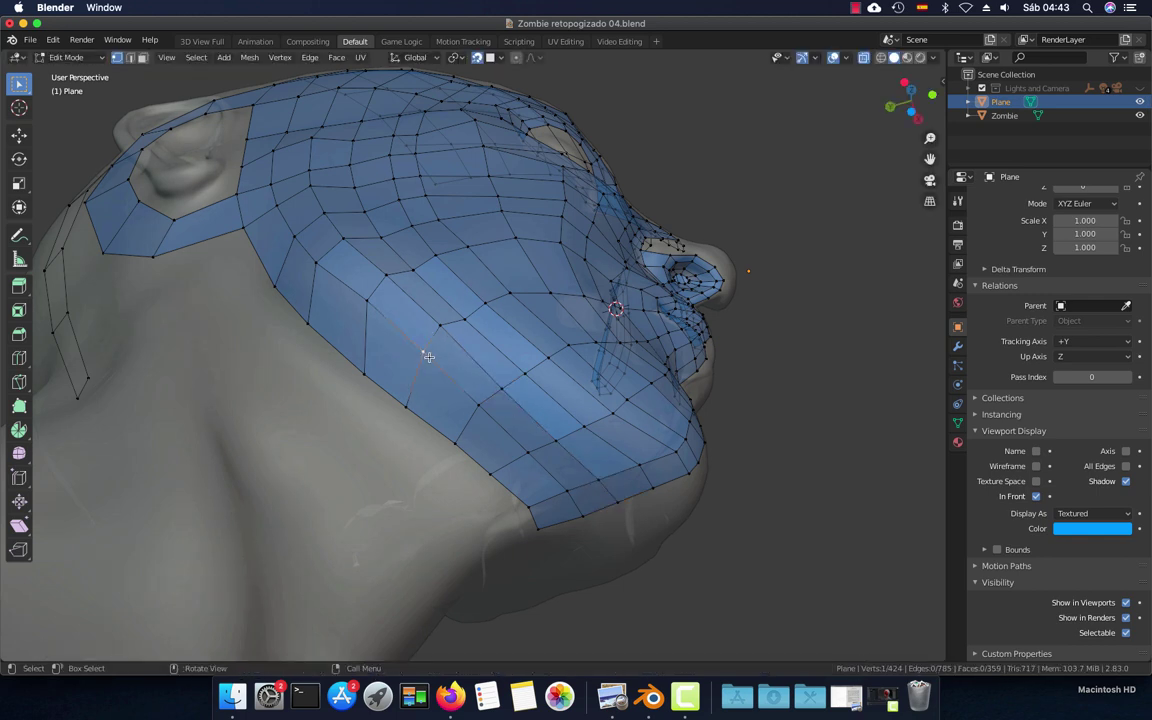
Slide the remaining jawline vertices into place along the jaw edge
{"action": "key", "text": "g"}
{"action": "left_click", "coordinate": [378, 323]}
{"action": "key", "text": "g"}
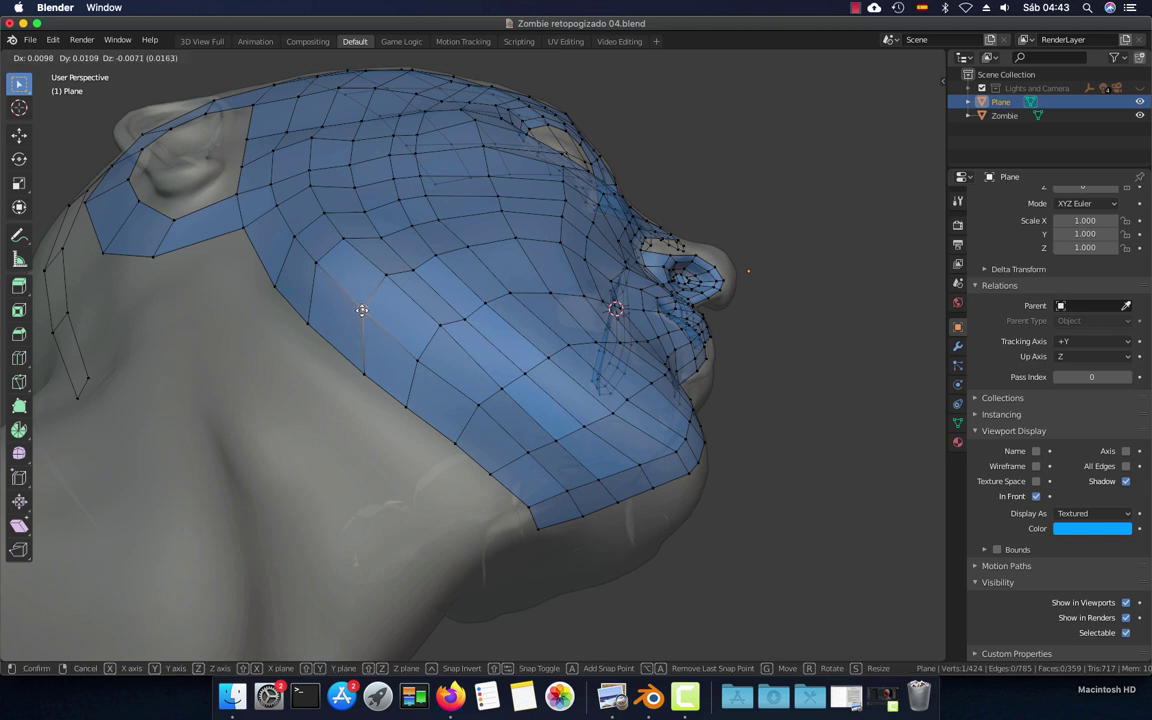
{"action": "left_click", "coordinate": [362, 310]}
{"action": "key", "text": "g"}
{"action": "left_click", "coordinate": [428, 368]}
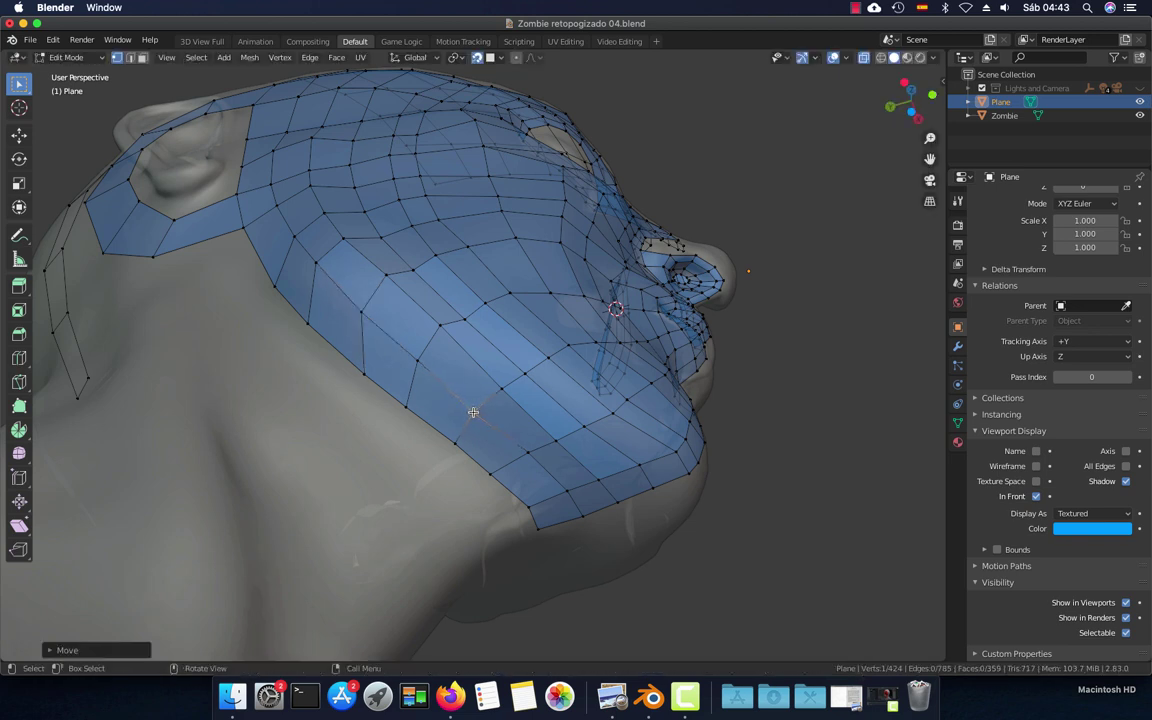
{"action": "key", "text": "g"}
{"action": "left_click", "coordinate": [517, 458]}
{"action": "left_click", "coordinate": [510, 445]}
{"action": "key", "text": "g"}
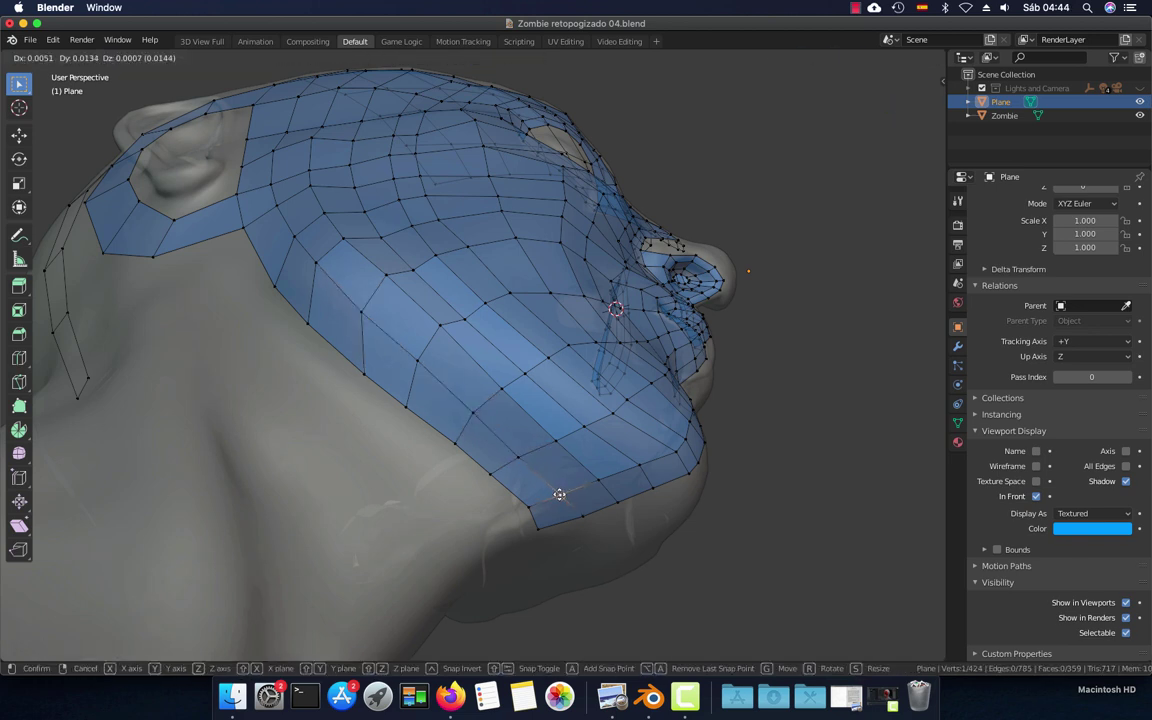
{"action": "left_click", "coordinate": [559, 494]}
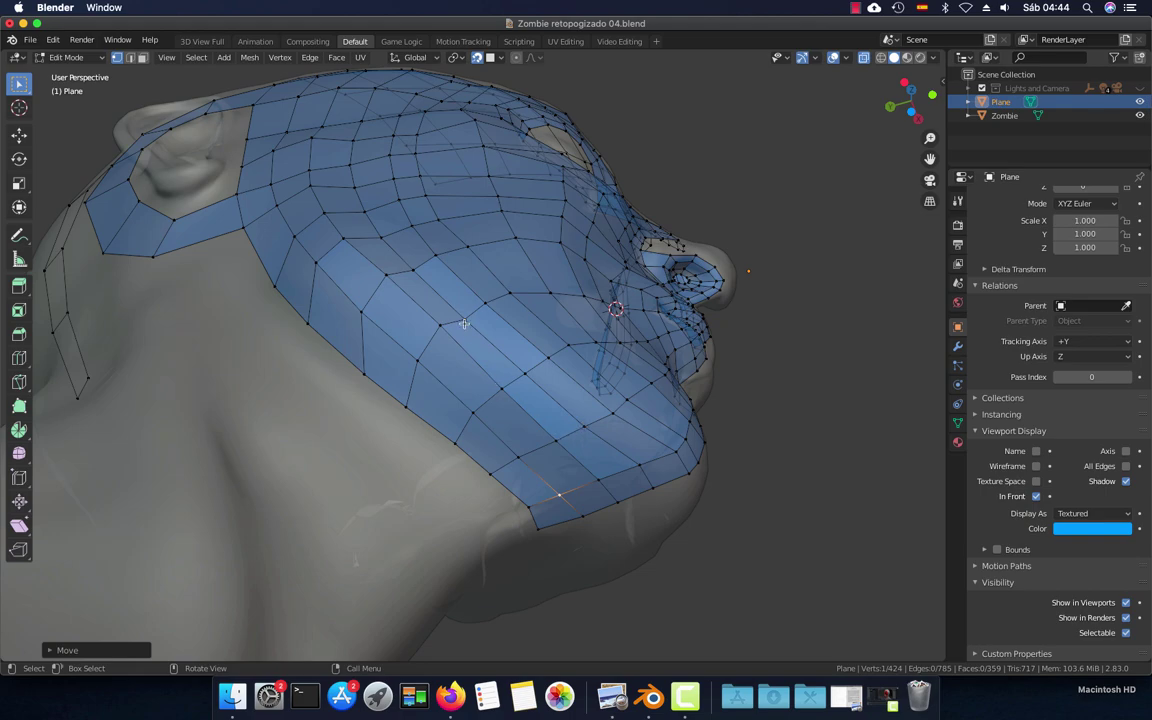
From a side profile, even out the spacing of the lower cheek vertices
{"action": "mouse_move", "coordinate": [464, 323]}
{"action": "middle_mouse_down"}
{"action": "mouse_move", "coordinate": [331, 317]}
{"action": "mouse_move", "coordinate": [345, 292]}
{"action": "middle_mouse_up"}
{"action": "left_click", "coordinate": [350, 287]}
{"action": "key", "text": "g"}
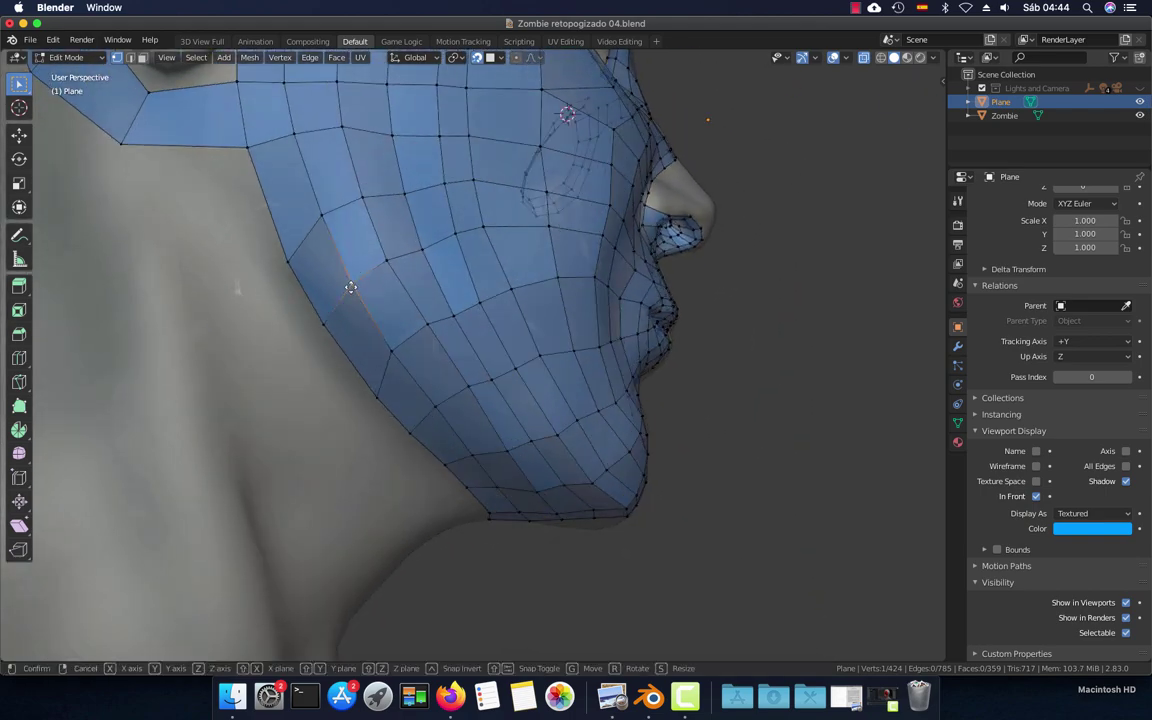
{"action": "left_click", "coordinate": [387, 266]}
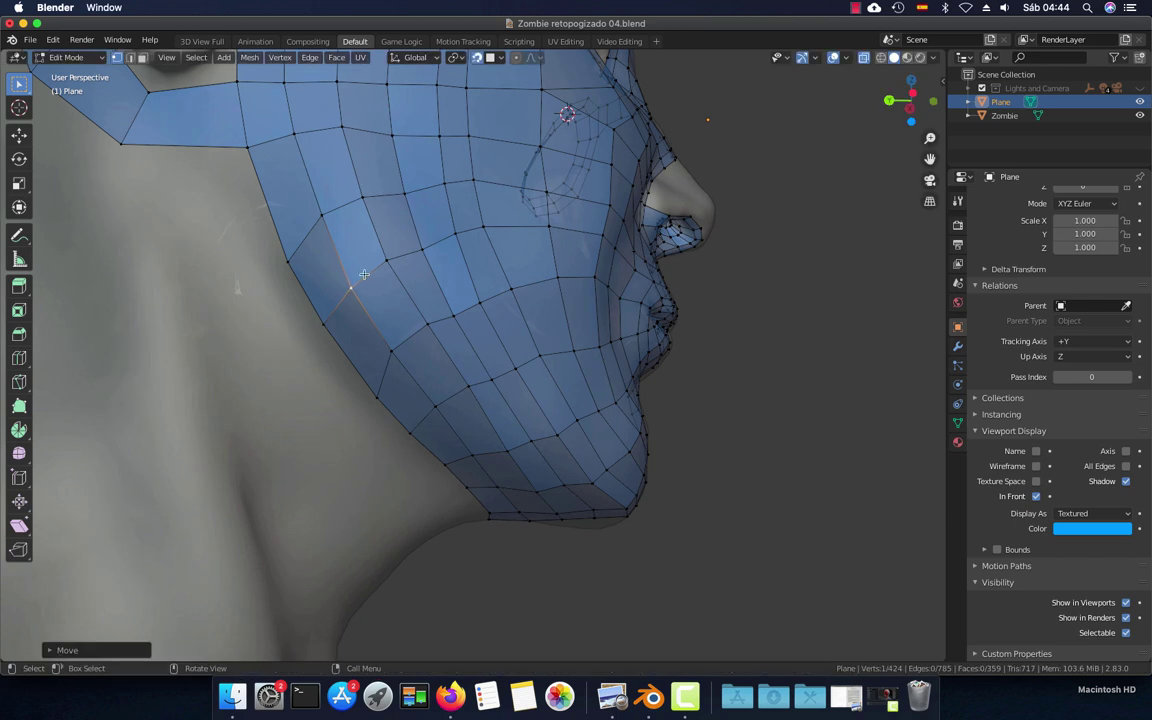
{"action": "left_click", "coordinate": [430, 322]}
{"action": "key", "text": "g"}
{"action": "left_click", "coordinate": [429, 329]}
{"action": "left_click", "coordinate": [446, 305]}
{"action": "key", "text": "g"}
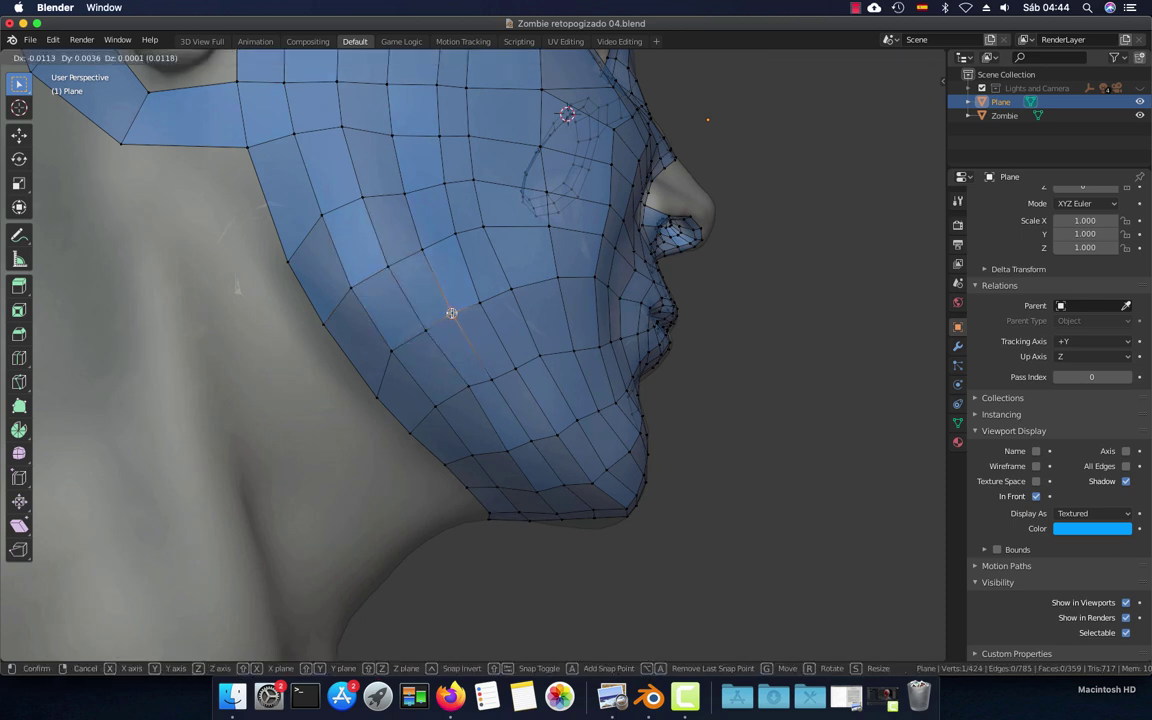
{"action": "left_click", "coordinate": [451, 313]}
{"action": "key", "text": "g"}
{"action": "left_click", "coordinate": [380, 224]}
Adjust the upper cheek vertices to even out the cheek grid
{"action": "left_click", "coordinate": [404, 192]}
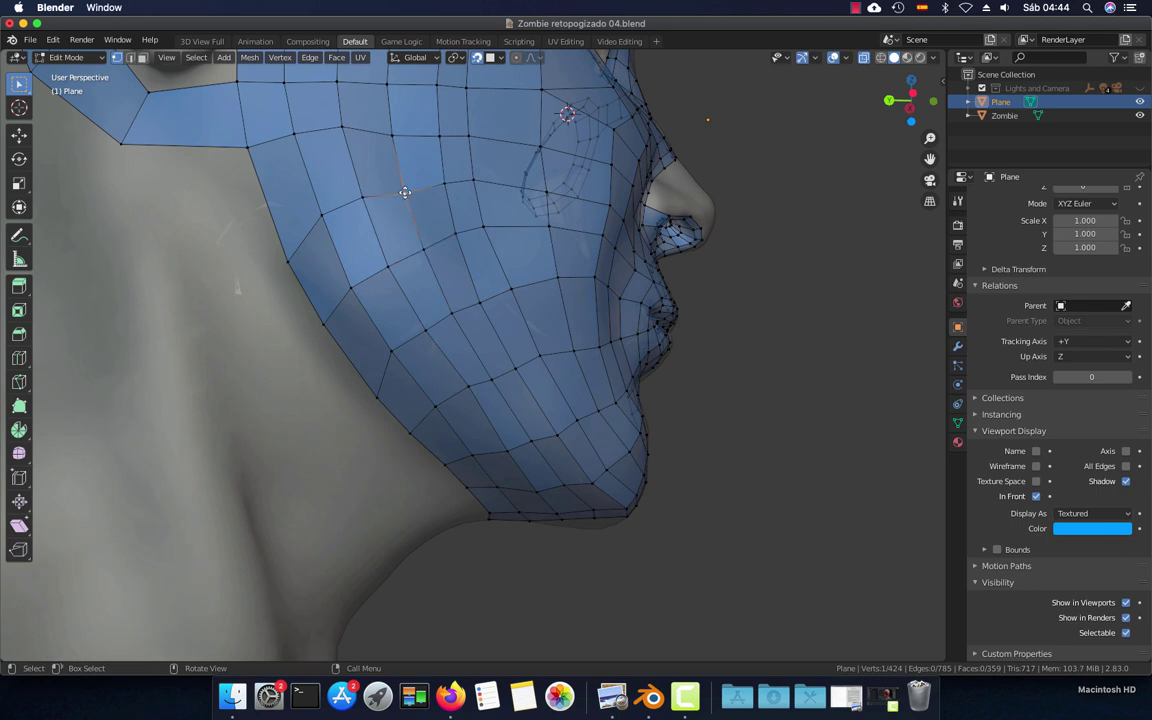
{"action": "key", "text": "g"}
{"action": "left_click", "coordinate": [400, 161]}
{"action": "left_click", "coordinate": [383, 168]}
{"action": "key", "text": "g"}
{"action": "left_click", "coordinate": [400, 163]}
{"action": "left_click", "coordinate": [460, 236]}
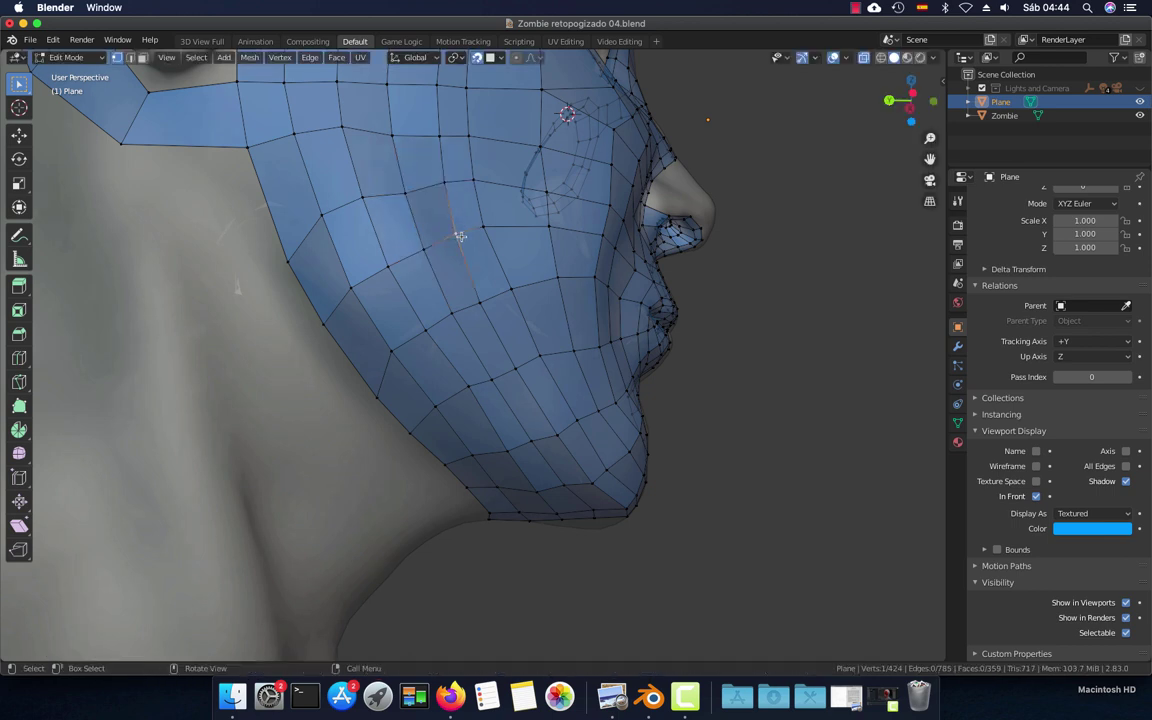
{"action": "key", "text": "g"}
{"action": "left_click", "coordinate": [463, 234]}
{"action": "left_click", "coordinate": [479, 301]}
{"action": "key", "text": "g"}
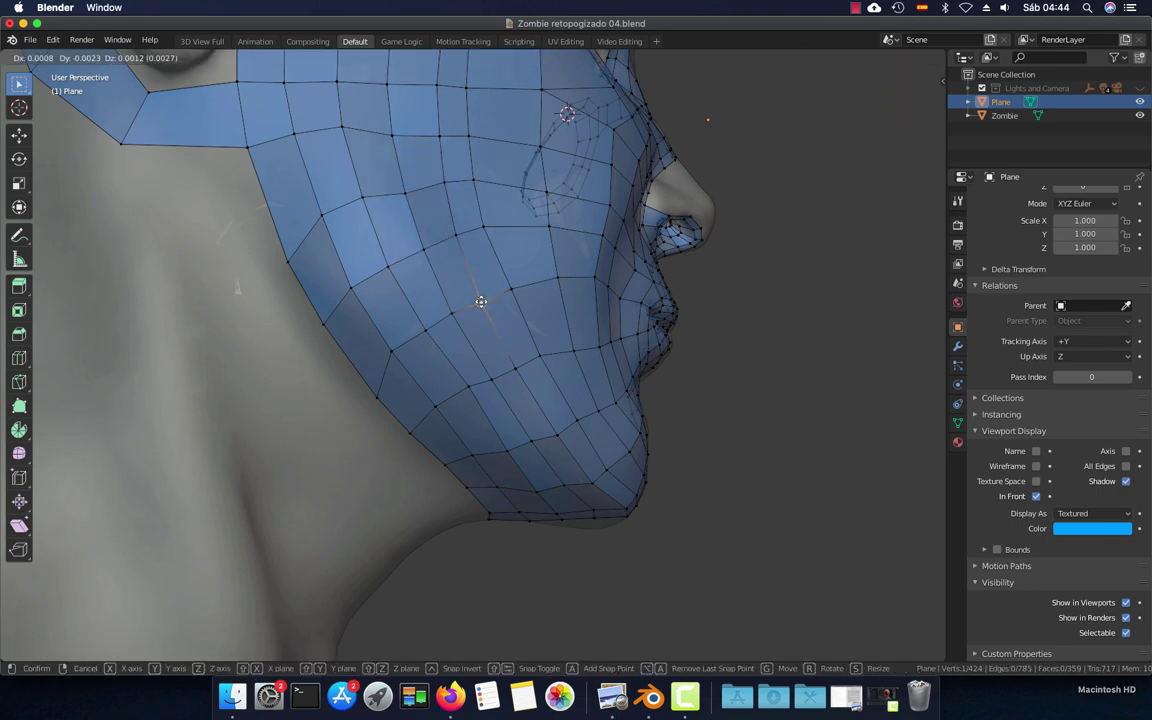
{"action": "left_click", "coordinate": [481, 301]}
Make a small adjustment to a jawline vertex and check the jaw from below
{"action": "left_click", "coordinate": [563, 439]}
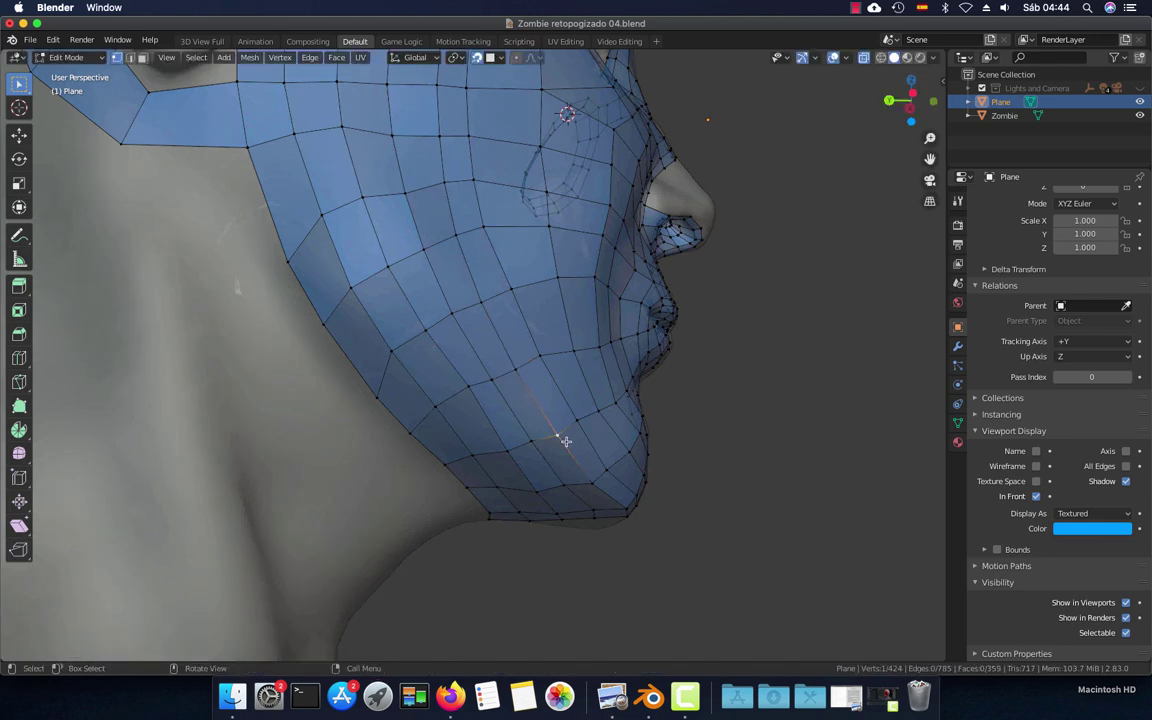
{"action": "key", "text": "g"}
{"action": "left_click", "coordinate": [588, 457]}
{"action": "mouse_move", "coordinate": [588, 457]}
{"action": "middle_mouse_down"}
{"action": "mouse_move", "coordinate": [543, 435]}
{"action": "mouse_move", "coordinate": [577, 424]}
{"action": "middle_mouse_up"}
{"action": "left_click", "coordinate": [589, 400]}
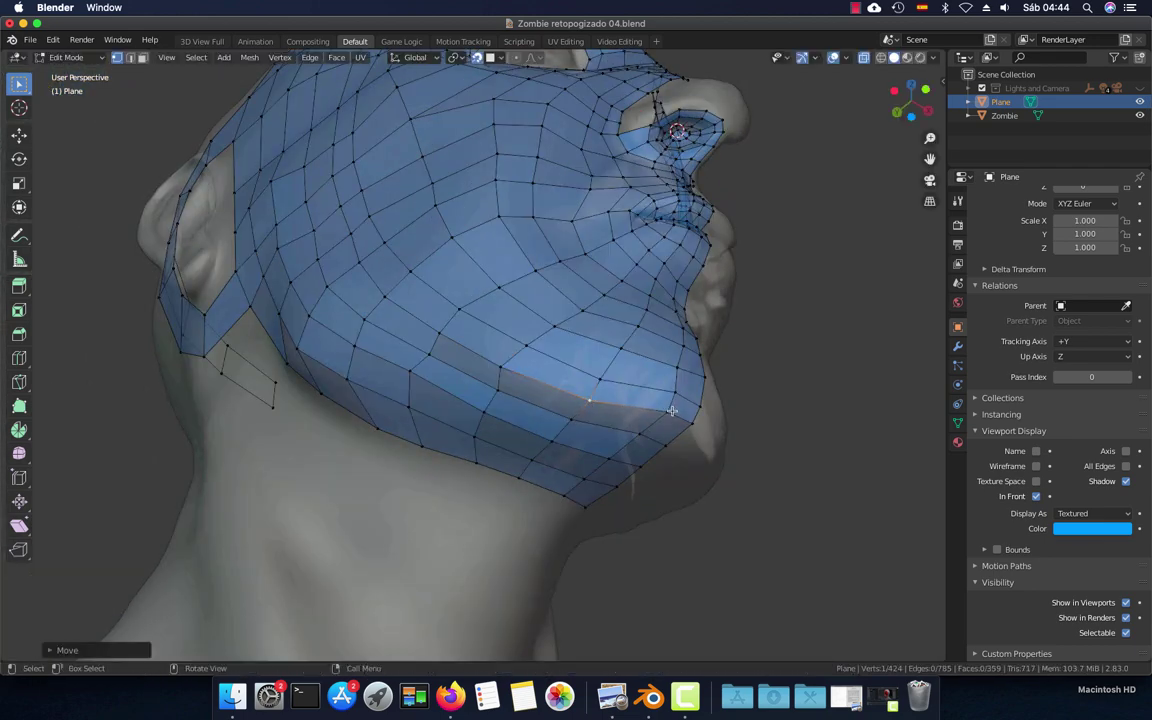
In front view, reposition a vertex near the cheek edge of the retopology mesh
{"action": "mouse_move", "coordinate": [672, 410]}
{"action": "middle_mouse_down"}
{"action": "mouse_move", "coordinate": [626, 430]}
{"action": "mouse_move", "coordinate": [663, 309]}
{"action": "mouse_move", "coordinate": [597, 386]}
{"action": "mouse_move", "coordinate": [598, 297]}
{"action": "middle_mouse_up"}
{"action": "key", "text": "KP_1"}
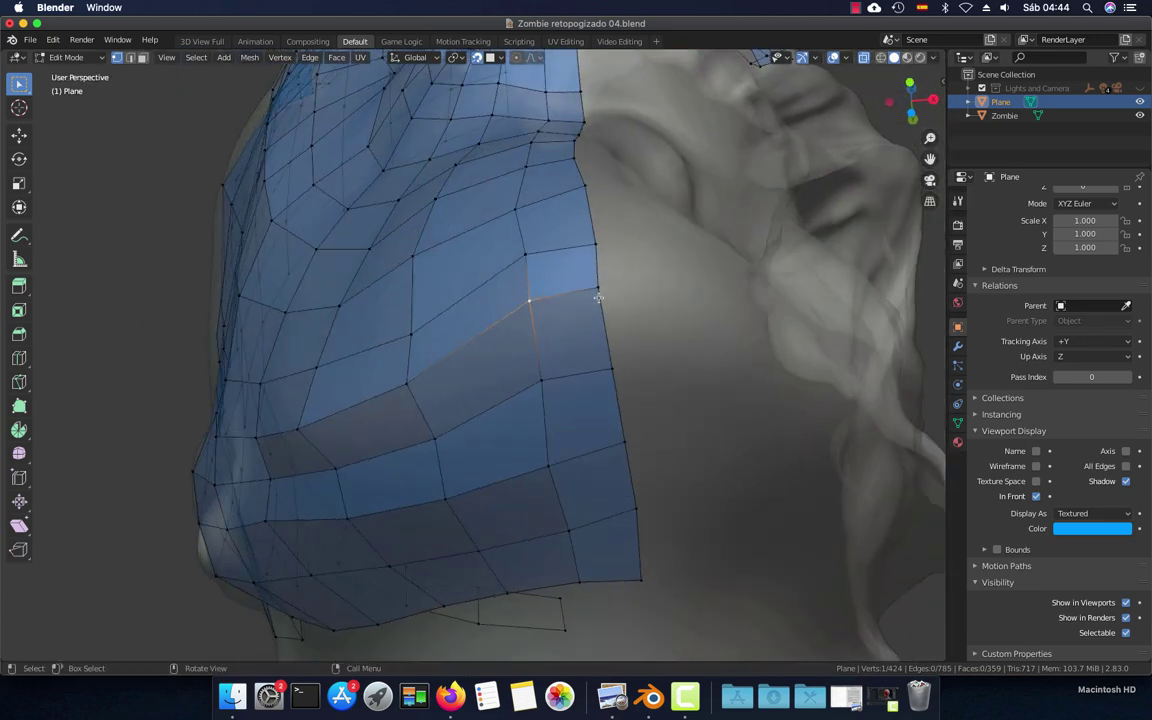
{"action": "key", "text": "g"}
{"action": "left_click", "coordinate": [591, 296]}
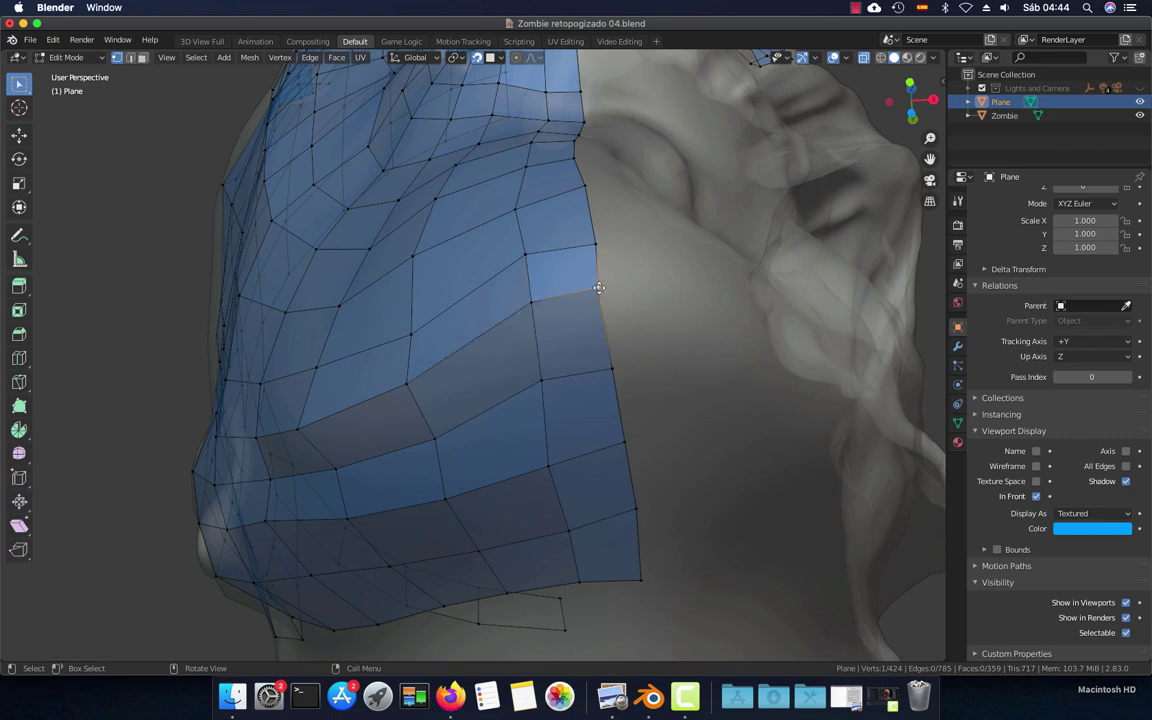
{"action": "key", "text": "g"}
{"action": "left_click", "coordinate": [599, 287]}
Shift an outer-edge vertex up and to the right to even its row
{"action": "left_click", "coordinate": [527, 253]}
{"action": "key", "text": "g"}
{"action": "key", "text": "Escape"}
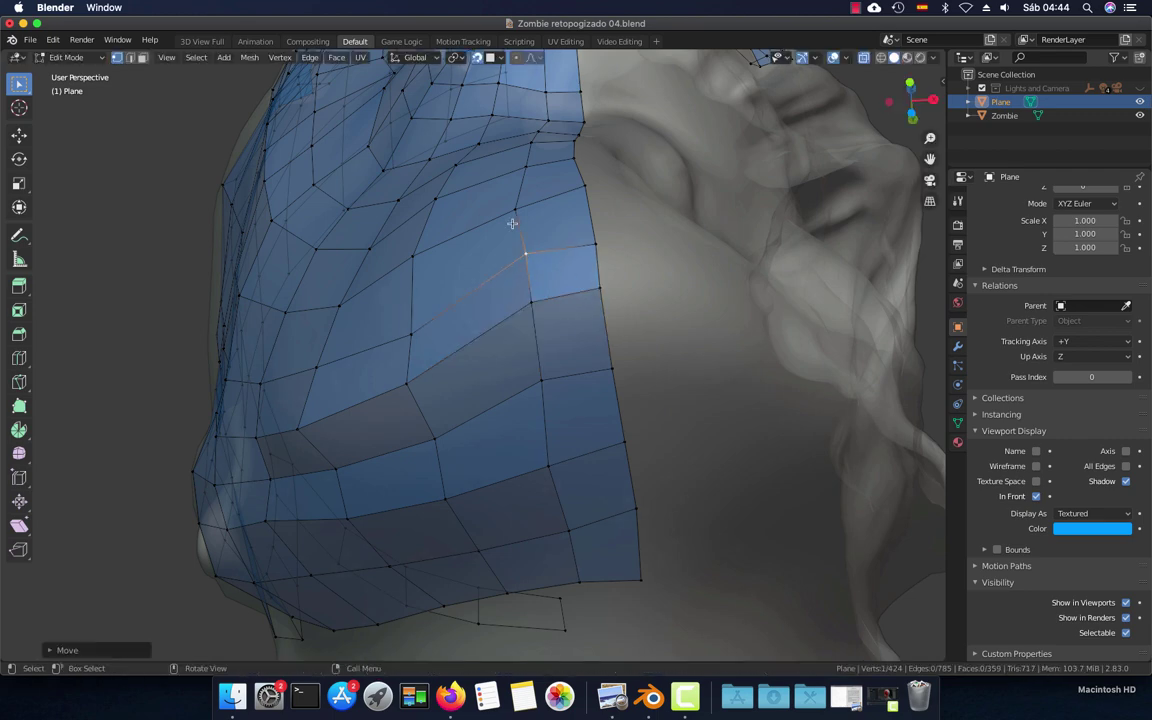
{"action": "left_click", "coordinate": [518, 210]}
{"action": "left_click", "coordinate": [578, 186]}
{"action": "key", "text": "g"}
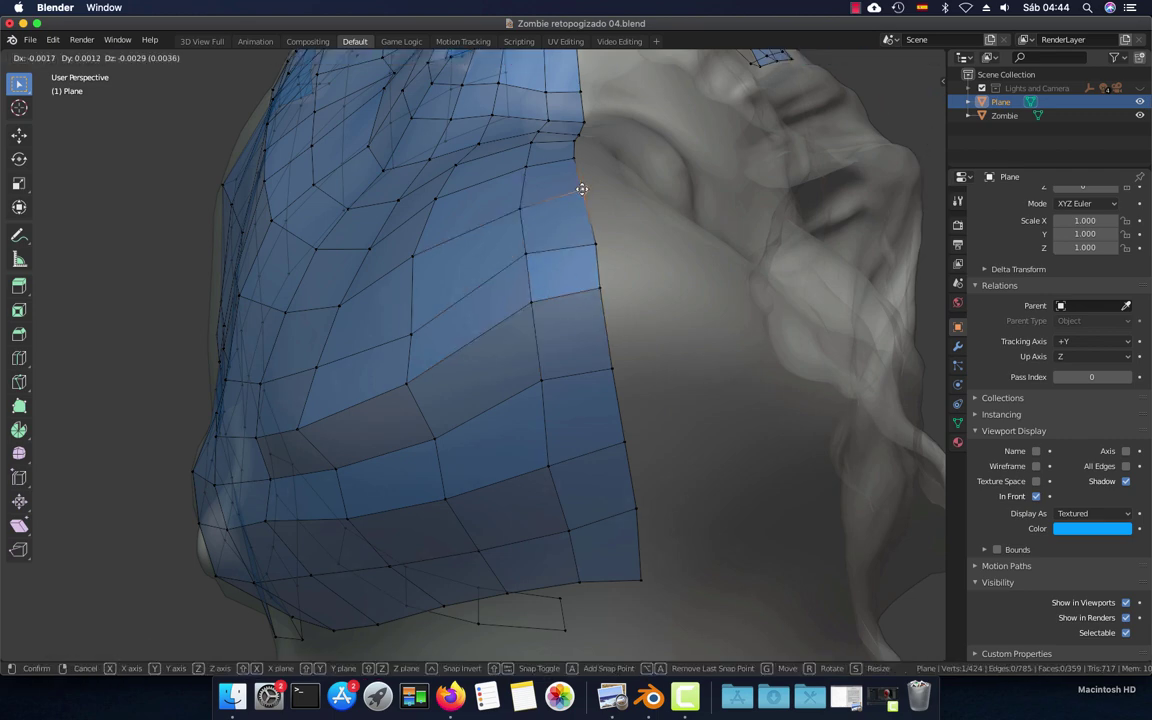
{"action": "left_click", "coordinate": [580, 190]}
Select a lower-cheek vertex and frame it in Left Orthographic view
{"action": "mouse_move", "coordinate": [569, 202]}
{"action": "middle_mouse_down"}
{"action": "mouse_move", "coordinate": [643, 314]}
{"action": "mouse_move", "coordinate": [582, 369]}
{"action": "middle_mouse_up"}
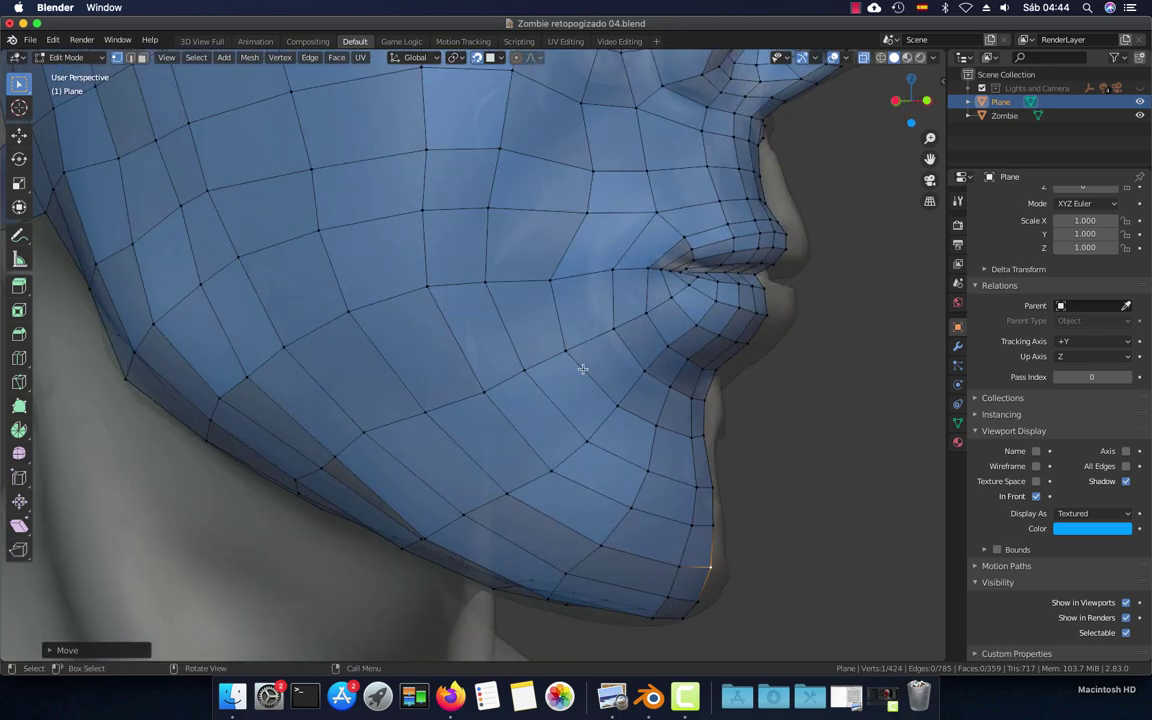
{"action": "left_click", "coordinate": [429, 287]}
{"action": "key", "text": "ctrl+KP_3"}
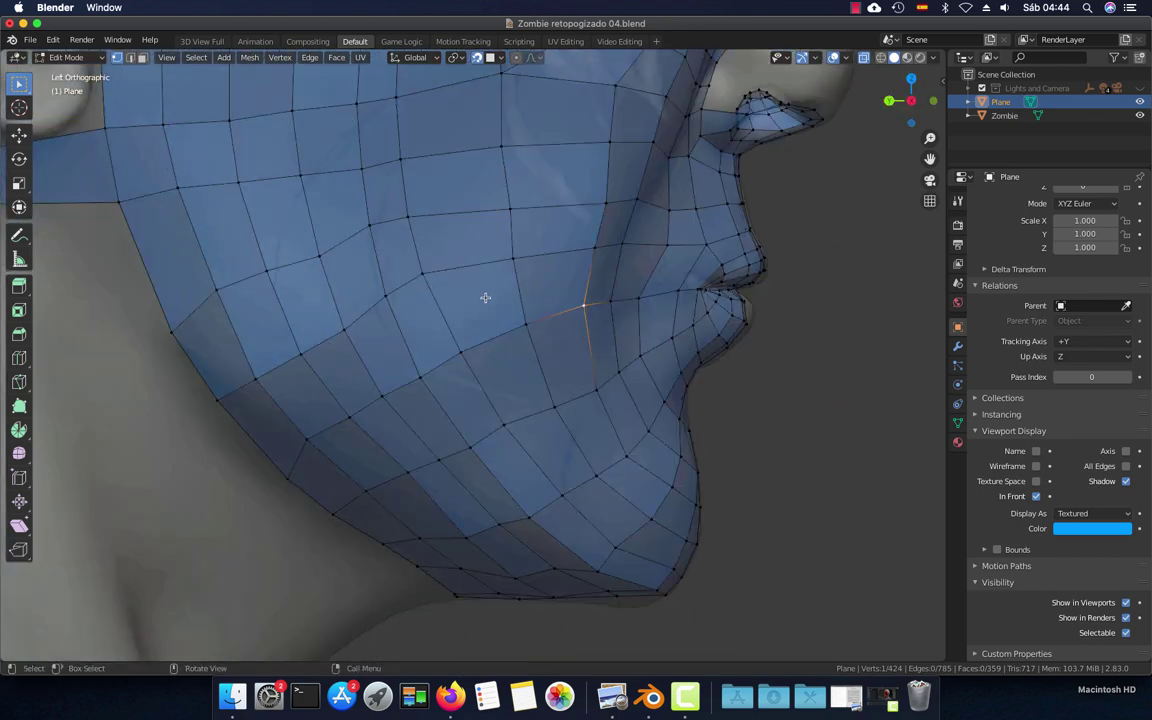
{"action": "scroll", "coordinate": [567, 299], "scroll_direction": "down", "scroll_amount": 2}
{"action": "scroll", "coordinate": [553, 303], "scroll_direction": "down", "scroll_amount": 1}
{"action": "scroll", "coordinate": [545, 411], "scroll_direction": "down", "scroll_amount": 2}
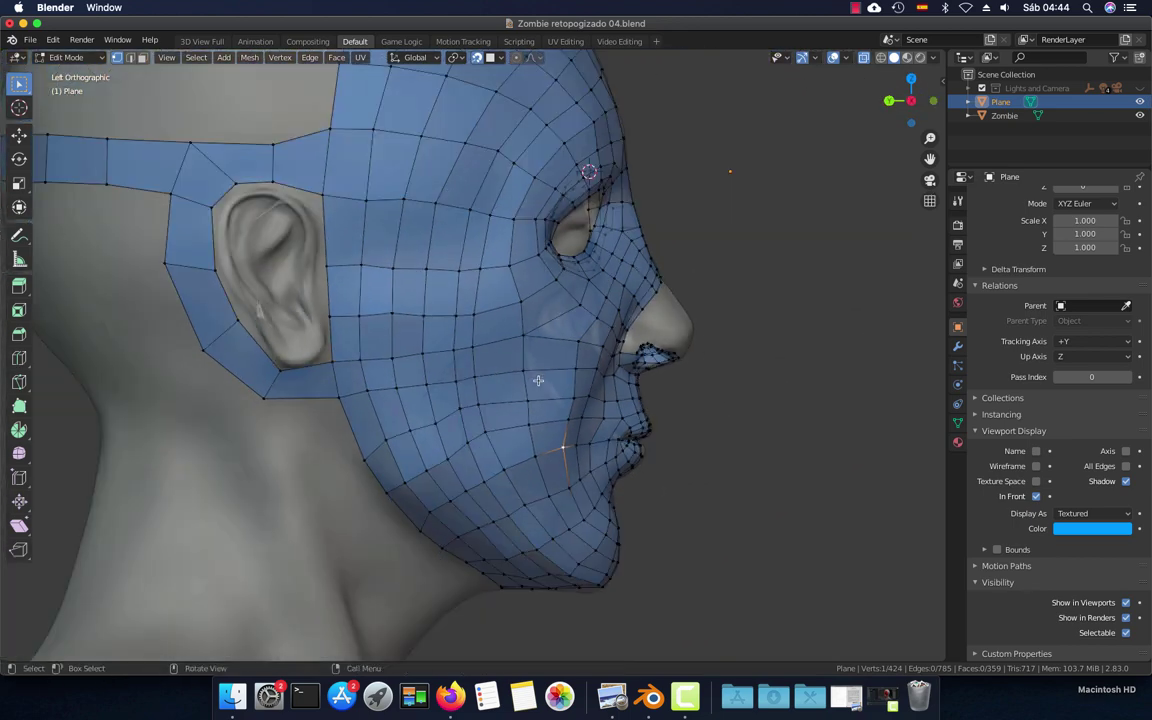
{"action": "scroll", "coordinate": [540, 380], "scroll_direction": "down", "scroll_amount": 1}
{"action": "scroll", "coordinate": [538, 381], "scroll_direction": "up", "scroll_amount": 4}
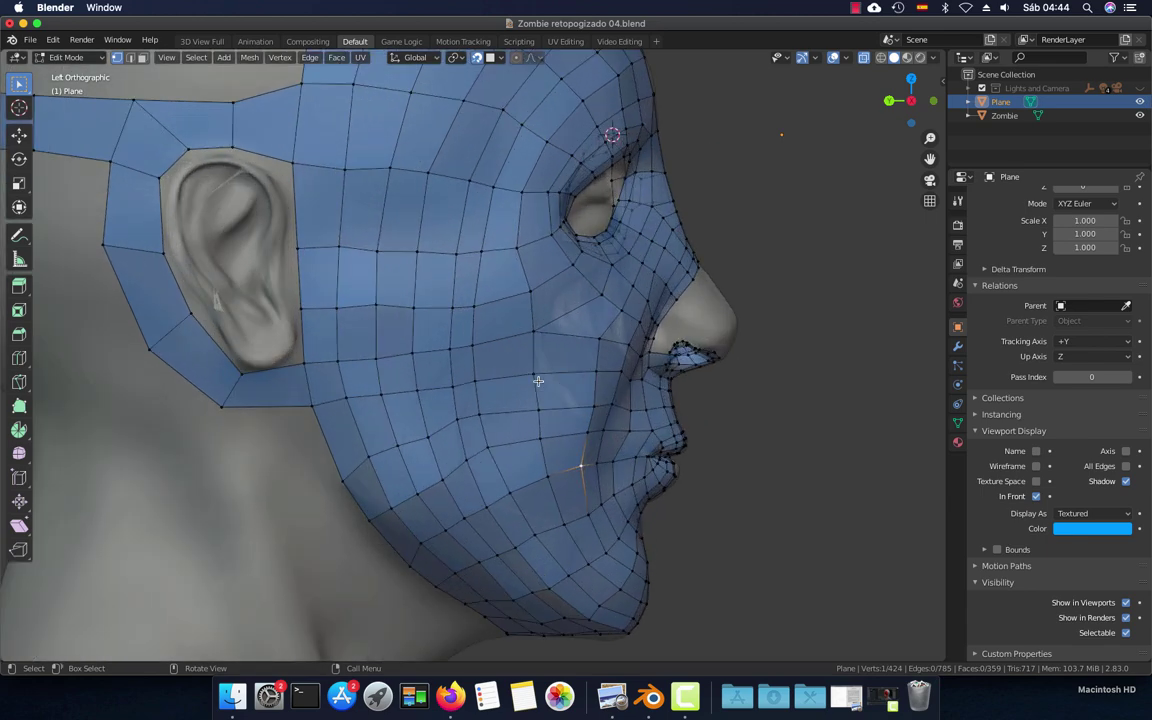
Move a column of cheek vertices into smoother positions from the side view
{"action": "key", "text": "g"}
{"action": "left_click", "coordinate": [478, 256]}
{"action": "key", "text": "g"}
{"action": "left_click", "coordinate": [492, 301]}
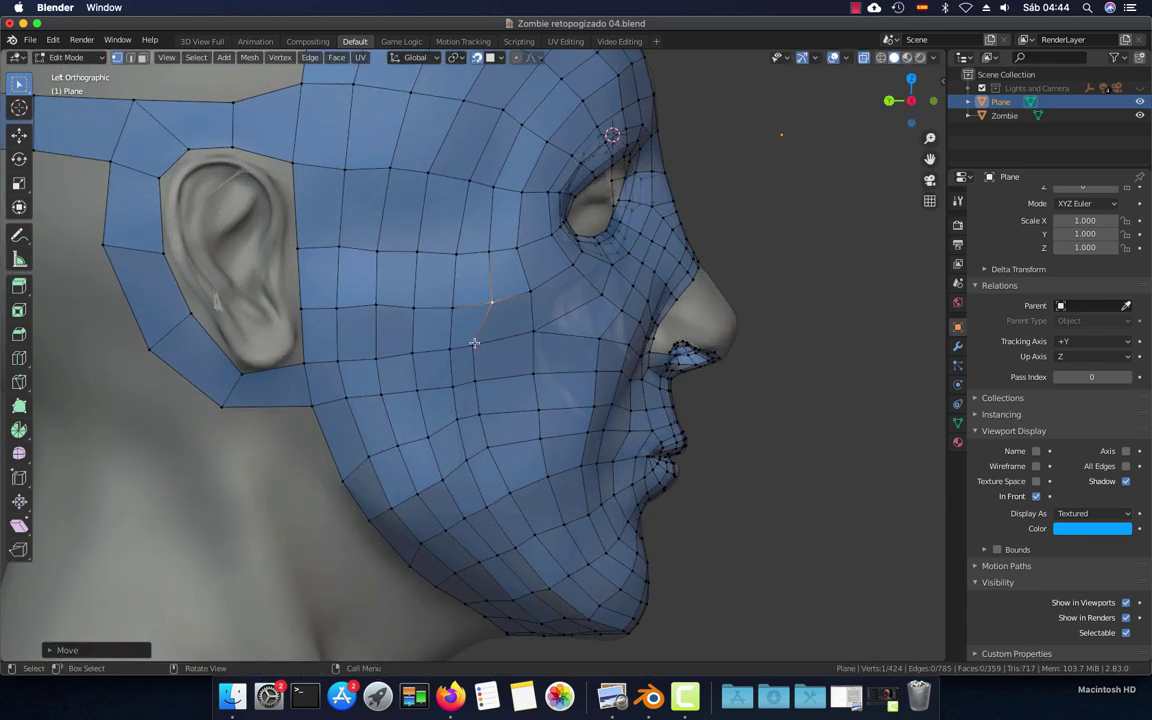
{"action": "key", "text": "g"}
{"action": "left_click", "coordinate": [489, 340]}
{"action": "key", "text": "g"}
{"action": "left_click", "coordinate": [491, 377]}
Pull the lower cheek vertex down toward the jaw and nudge it into place
{"action": "key", "text": "g"}
{"action": "left_click", "coordinate": [496, 437]}
{"action": "key", "text": "g"}
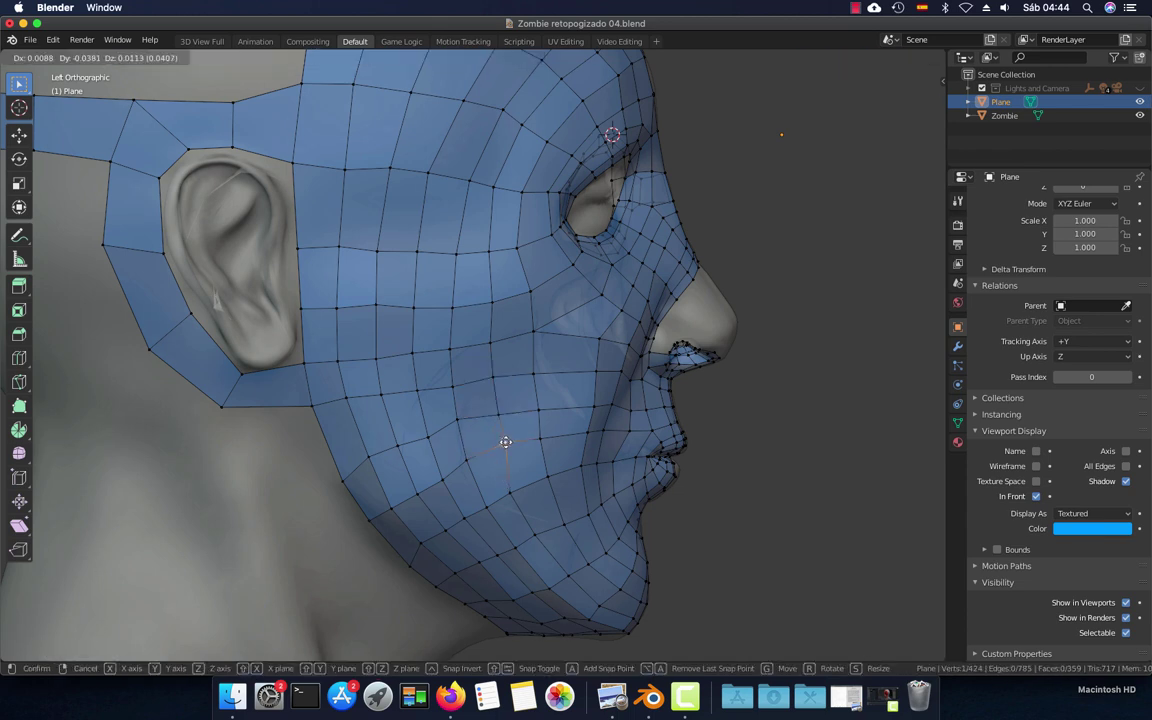
{"action": "left_click", "coordinate": [507, 442]}
{"action": "key", "text": "g"}
{"action": "left_click", "coordinate": [504, 447]}
Realign two jaw vertices to even out the jawline quads
{"action": "middle_click_drag", "start_coordinate": [504, 447], "coordinate": [465, 347], "text": "shift"}
{"action": "key", "text": "g"}
{"action": "left_click", "coordinate": [468, 352]}
{"action": "key", "text": "g"}
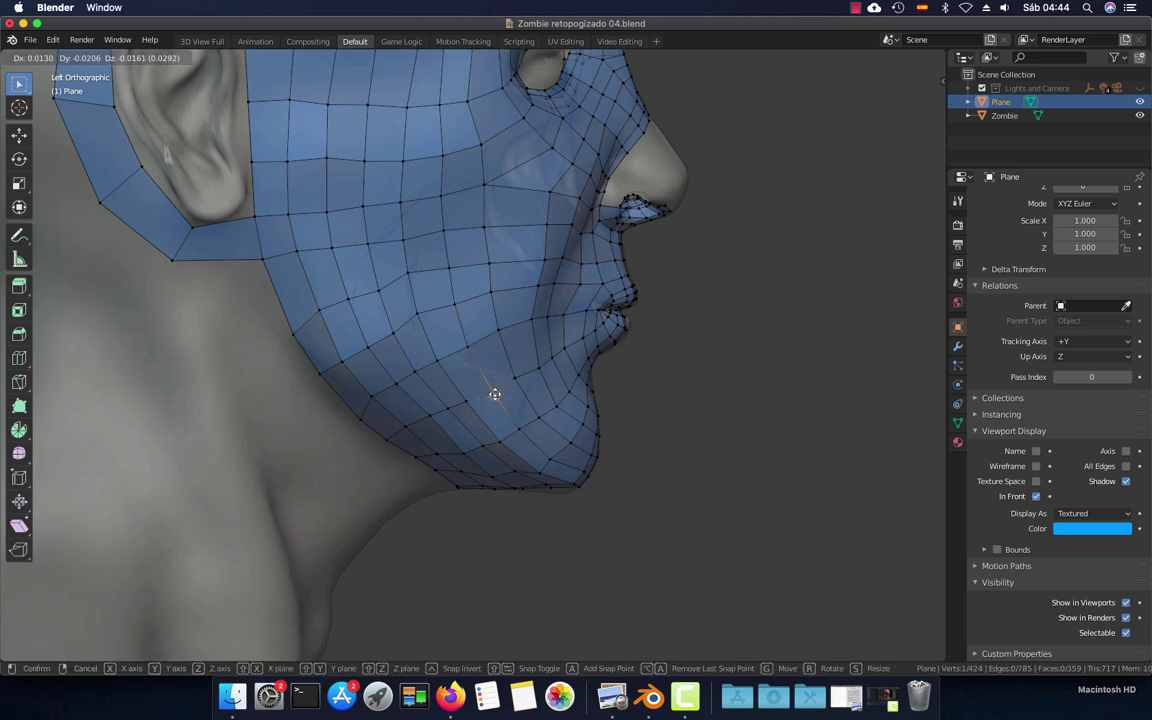
{"action": "left_click", "coordinate": [492, 390]}
Shift the chin vertices into line to finish the chin quads
{"action": "key", "text": "g"}
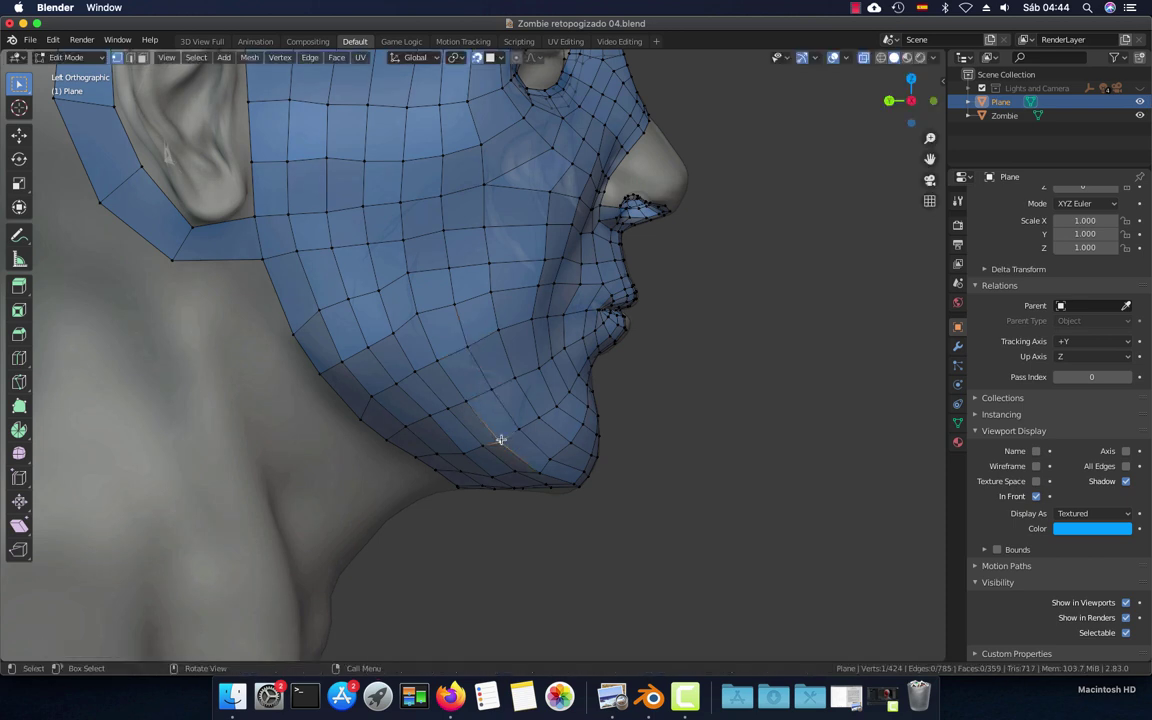
{"action": "left_click", "coordinate": [522, 452]}
{"action": "key", "text": "g"}
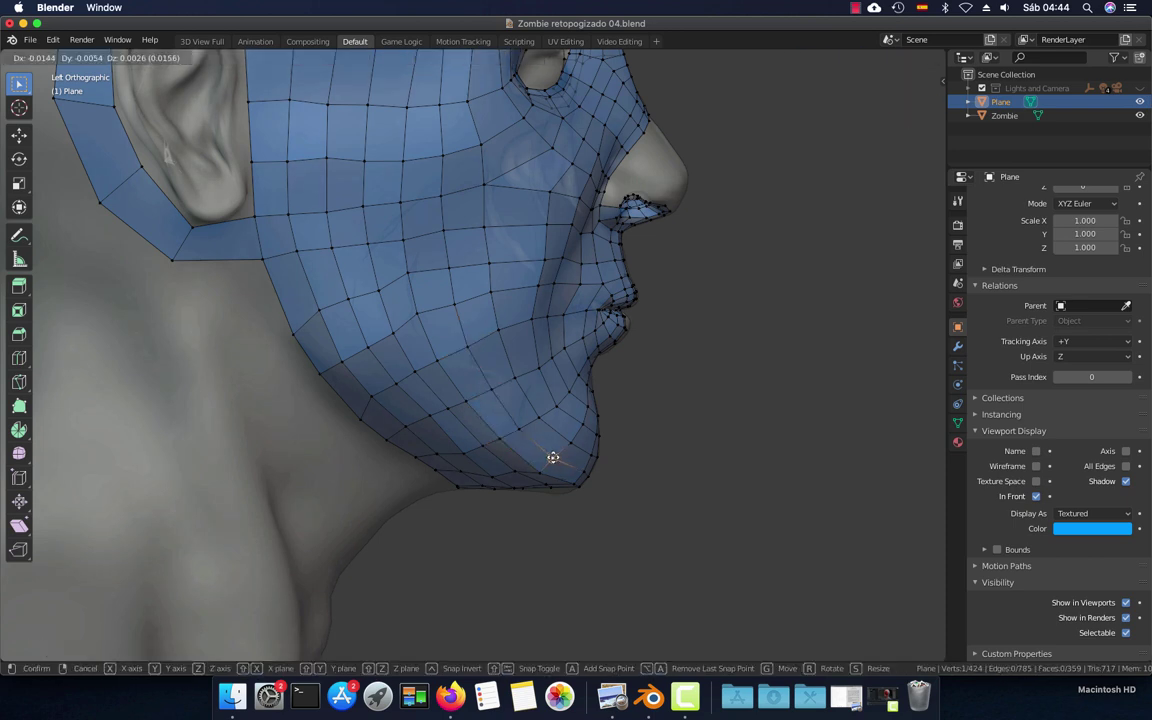
{"action": "left_click", "coordinate": [556, 458]}
{"action": "key", "text": "g"}
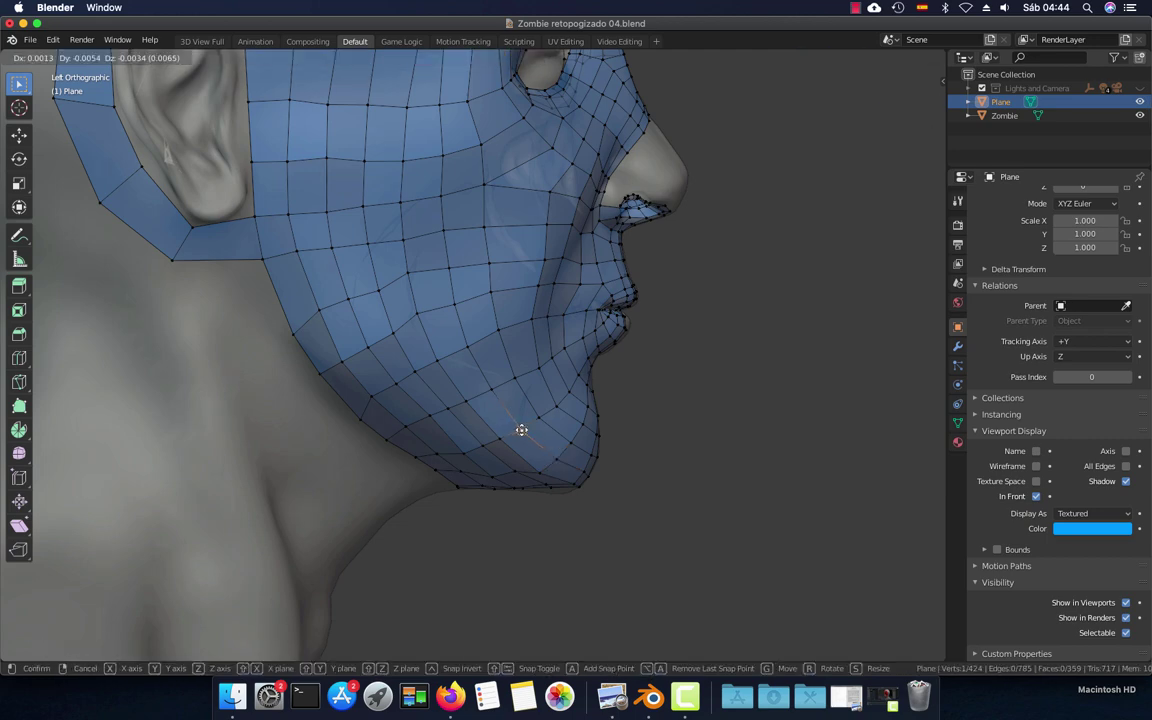
{"action": "left_click", "coordinate": [523, 428]}
Move three lower-jaw vertices so they hug the jaw surface
{"action": "mouse_move", "coordinate": [542, 478]}
{"action": "middle_mouse_down"}
{"action": "mouse_move", "coordinate": [542, 450]}
{"action": "mouse_move", "coordinate": [554, 470]}
{"action": "middle_mouse_up"}
{"action": "key", "text": "g"}
{"action": "left_click", "coordinate": [548, 494]}
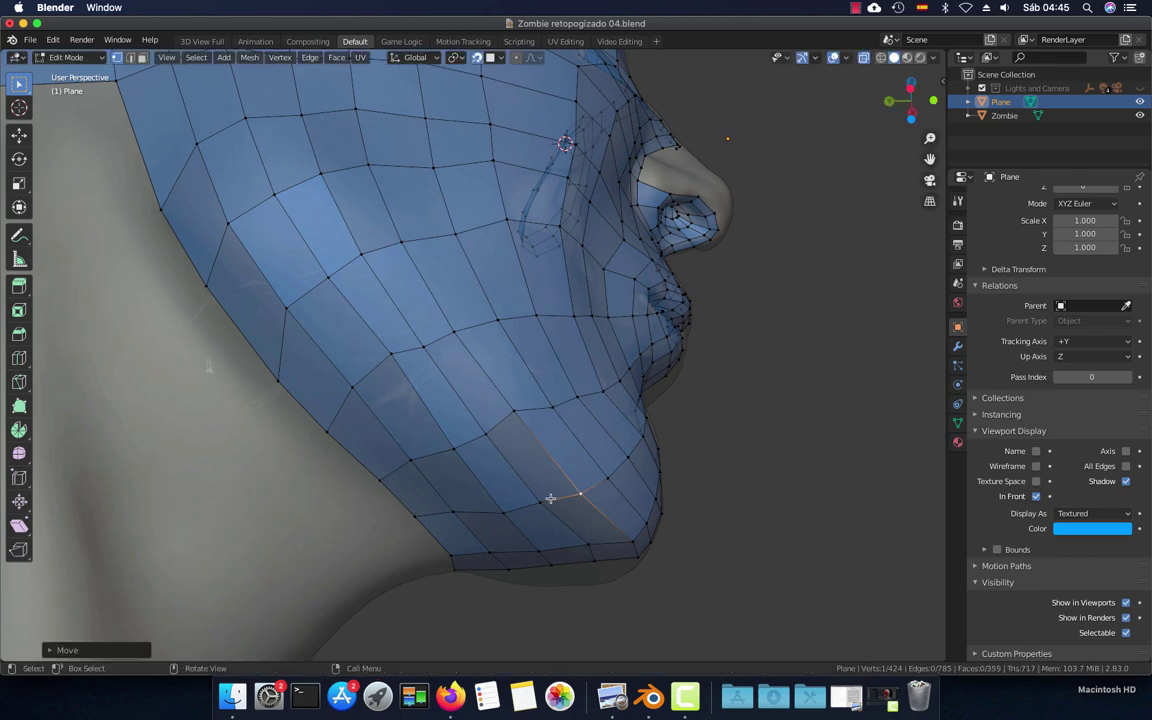
{"action": "key", "text": "g"}
{"action": "left_click", "coordinate": [544, 502]}
{"action": "key", "text": "g"}
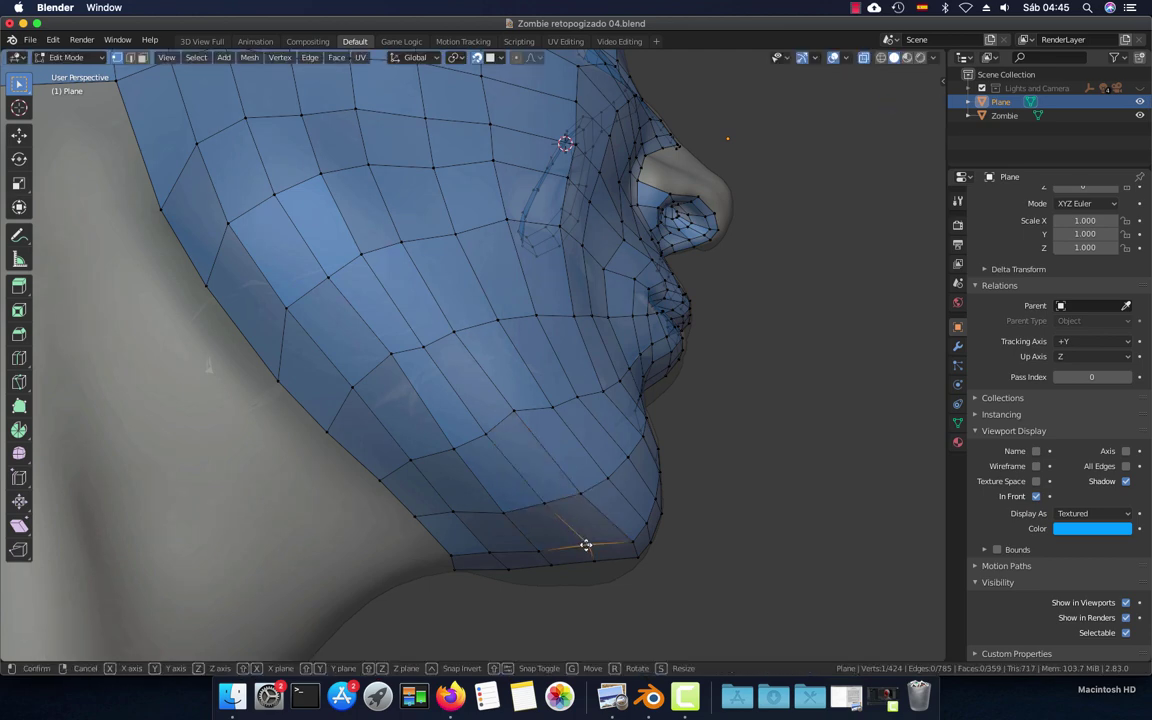
{"action": "left_click", "coordinate": [583, 547]}
Adjust a lower jaw-edge vertex and a cheek vertex onto the surface
{"action": "left_click", "coordinate": [596, 563]}
{"action": "middle_click_drag", "start_coordinate": [599, 569], "coordinate": [617, 551]}
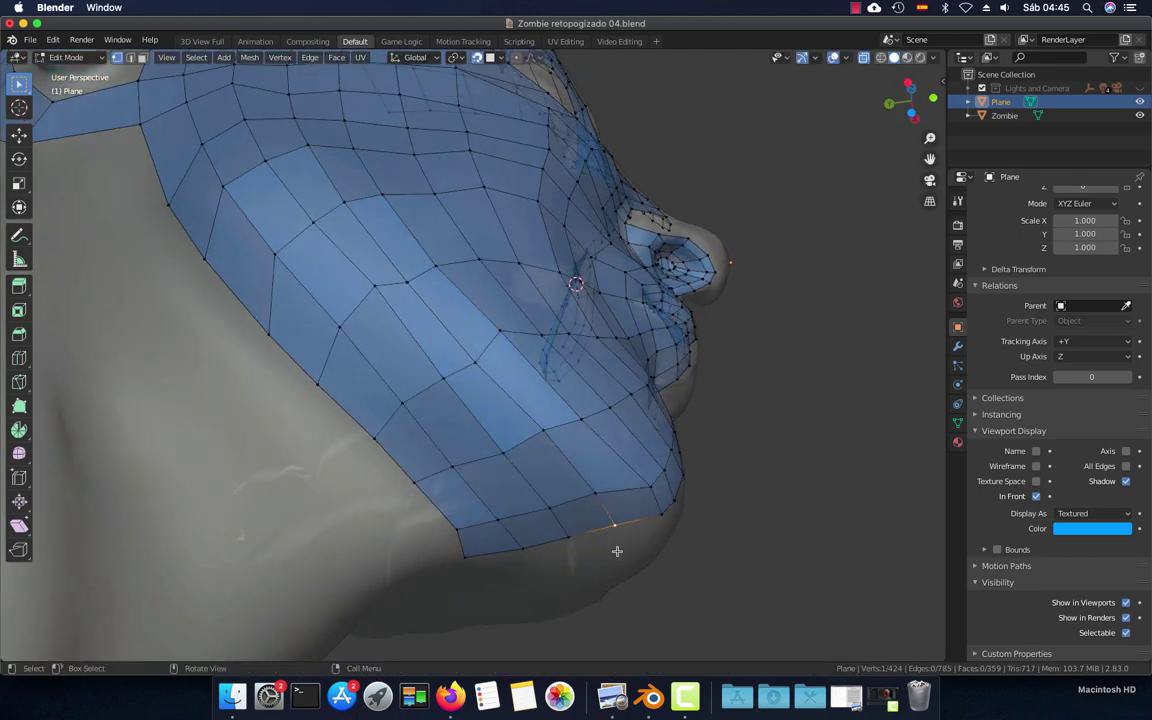
{"action": "key", "text": "g"}
{"action": "left_click", "coordinate": [614, 529]}
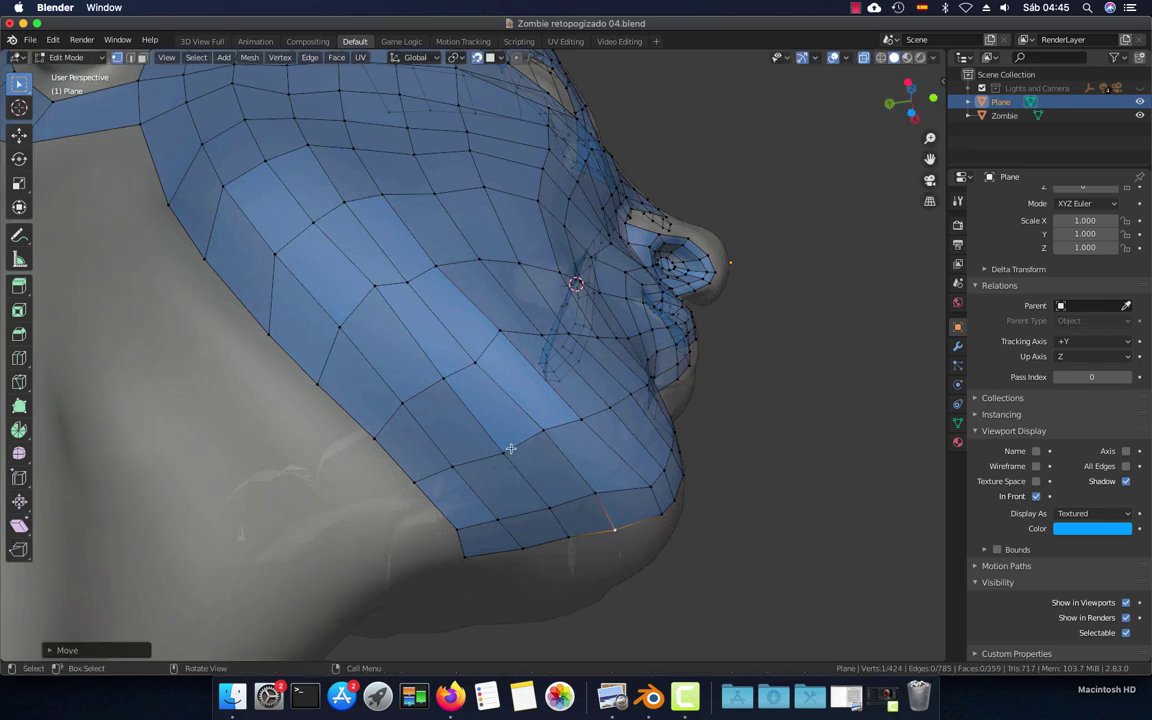
{"action": "left_click", "coordinate": [510, 449]}
{"action": "key", "text": "g"}
{"action": "left_click", "coordinate": [453, 404]}
Reposition the next cheek vertex and a jaw-side vertex to even the spacing
{"action": "left_click", "coordinate": [436, 323]}
{"action": "key", "text": "g"}
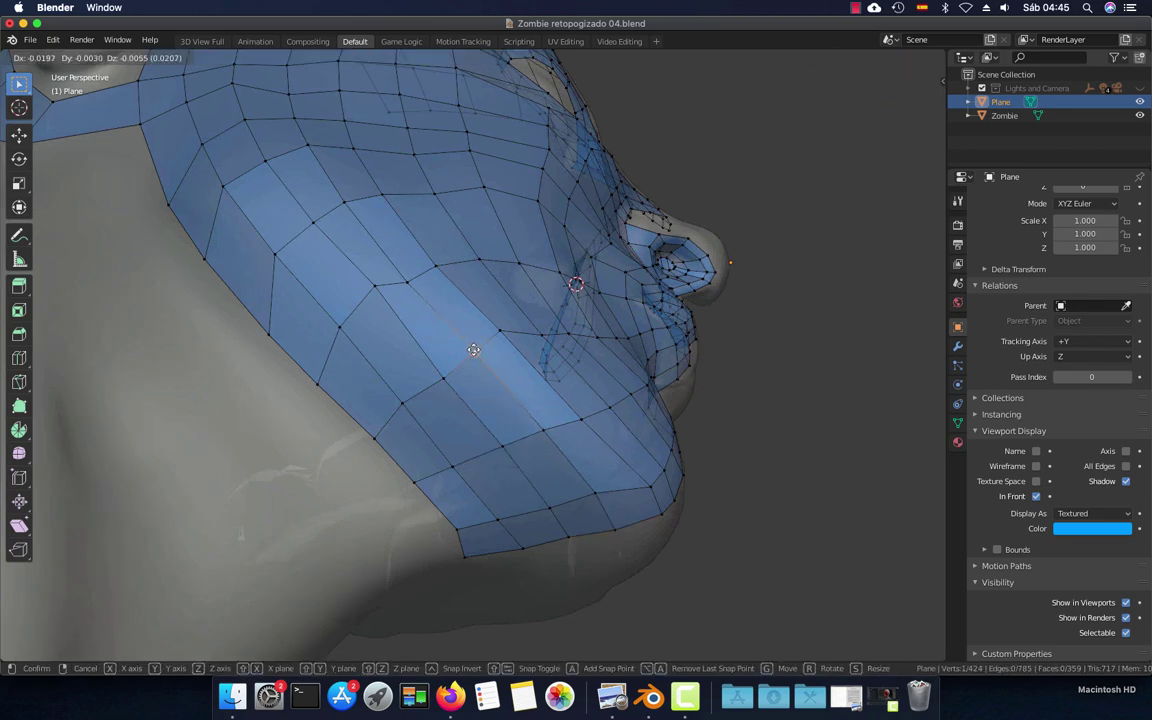
{"action": "middle_click_drag", "start_coordinate": [474, 350], "coordinate": [471, 404]}
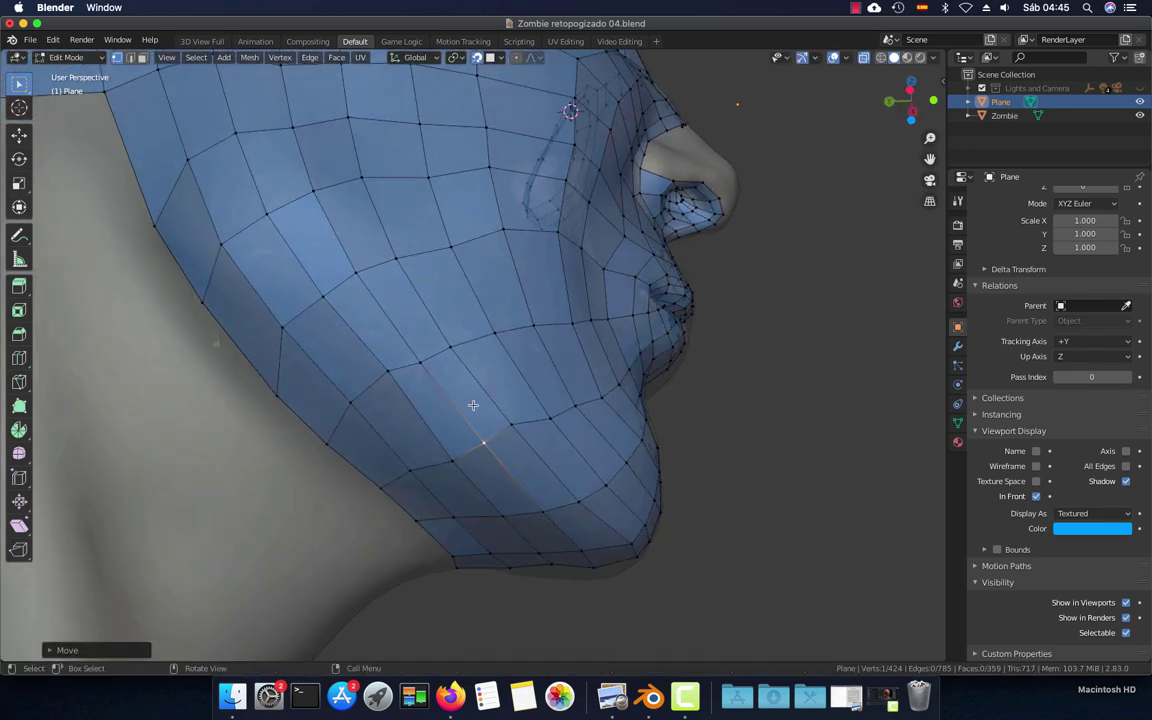
{"action": "left_click", "coordinate": [420, 359]}
{"action": "left_click", "coordinate": [384, 380]}
{"action": "key", "text": "g"}
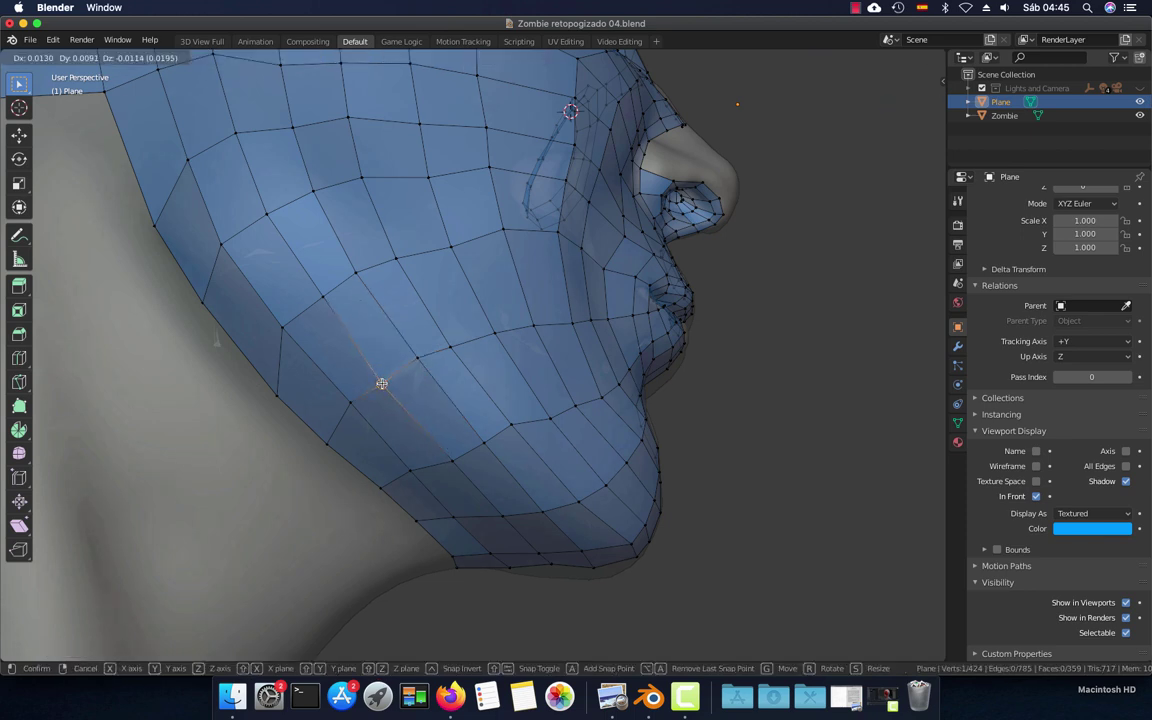
{"action": "left_click", "coordinate": [380, 383]}
Nudge three cheek-edge vertices into line with their neighbours
{"action": "left_click", "coordinate": [325, 302]}
{"action": "key", "text": "g"}
{"action": "left_click", "coordinate": [315, 294]}
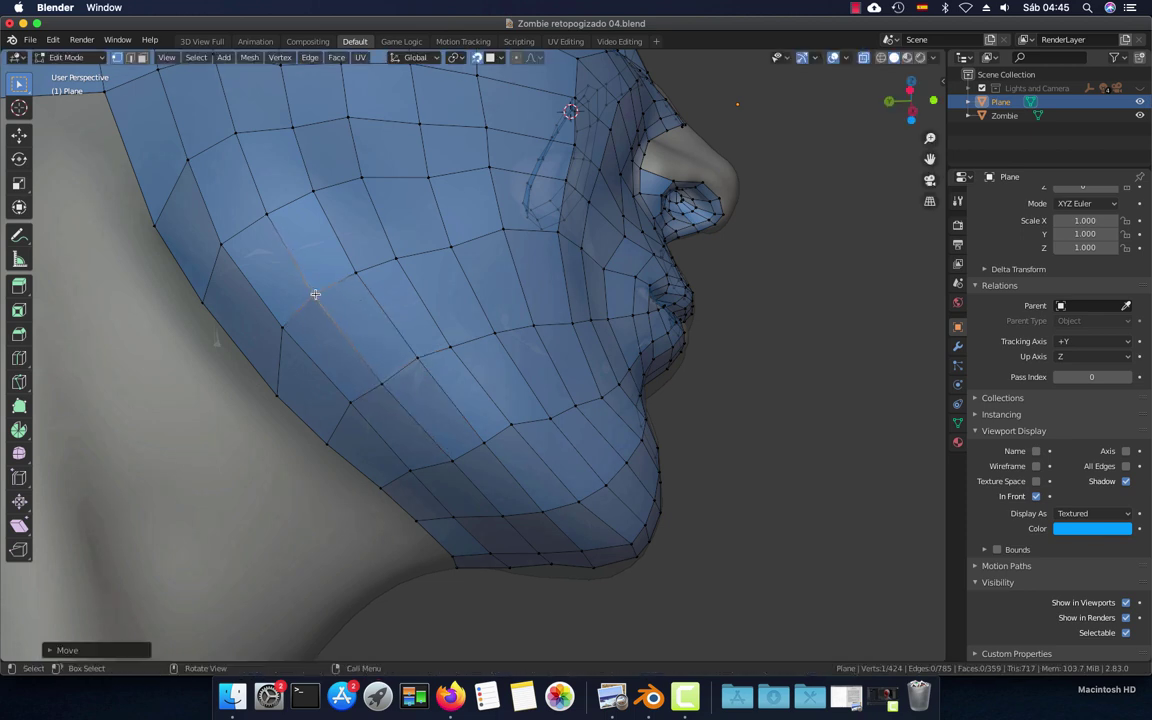
{"action": "left_click", "coordinate": [353, 271]}
{"action": "key", "text": "g"}
{"action": "left_click", "coordinate": [351, 274]}
{"action": "left_click", "coordinate": [396, 258]}
{"action": "key", "text": "g"}
{"action": "left_click", "coordinate": [396, 258]}
Fine-tune two upper-cheek vertices on the zoomed-in face
{"action": "middle_click_drag", "start_coordinate": [396, 258], "coordinate": [490, 357]}
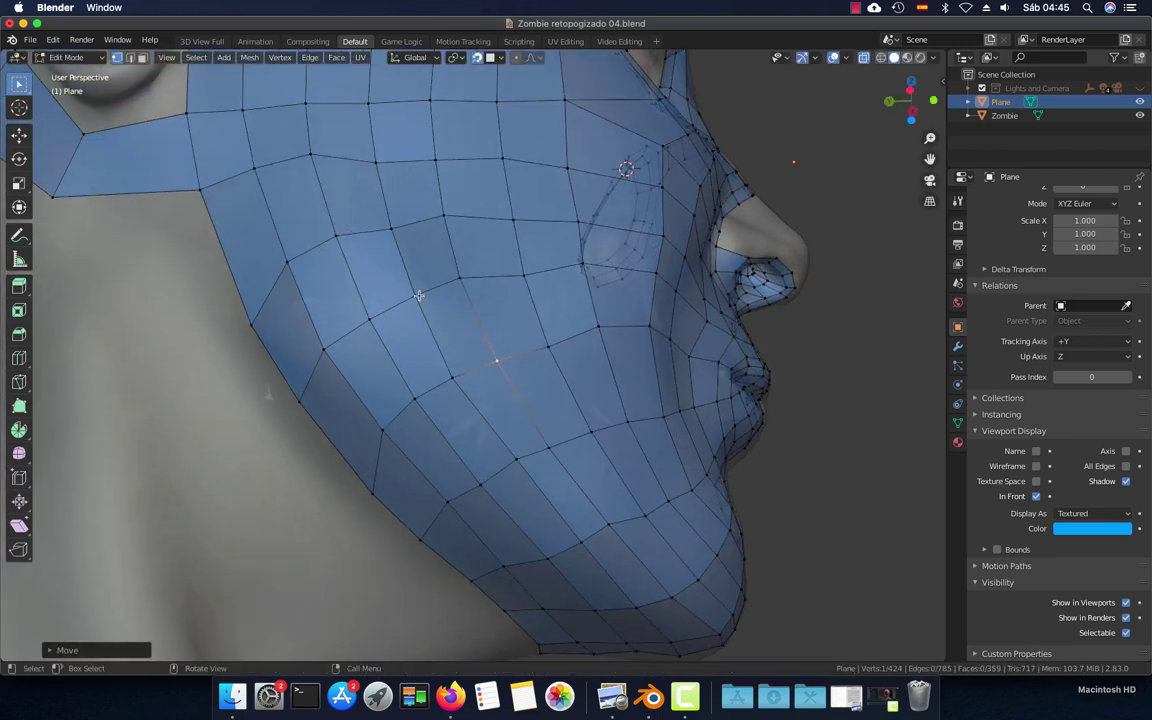
{"action": "left_click", "coordinate": [378, 270]}
{"action": "key", "text": "g"}
{"action": "left_click", "coordinate": [375, 267]}
{"action": "left_click", "coordinate": [386, 227]}
{"action": "key", "text": "g"}
{"action": "left_click", "coordinate": [388, 228]}
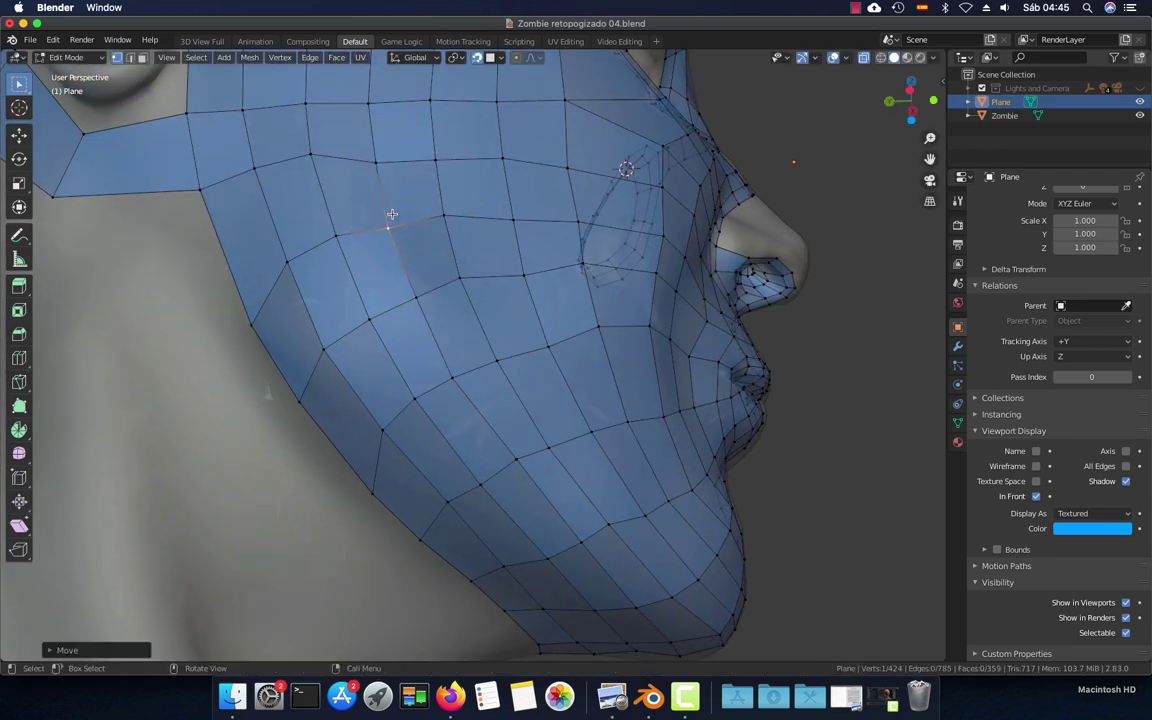
Nudge the high-cheek vertices just below the ear strip
{"action": "left_click", "coordinate": [375, 158]}
{"action": "key", "text": "g"}
{"action": "left_click", "coordinate": [374, 156]}
{"action": "left_click", "coordinate": [312, 156]}
{"action": "key", "text": "g"}
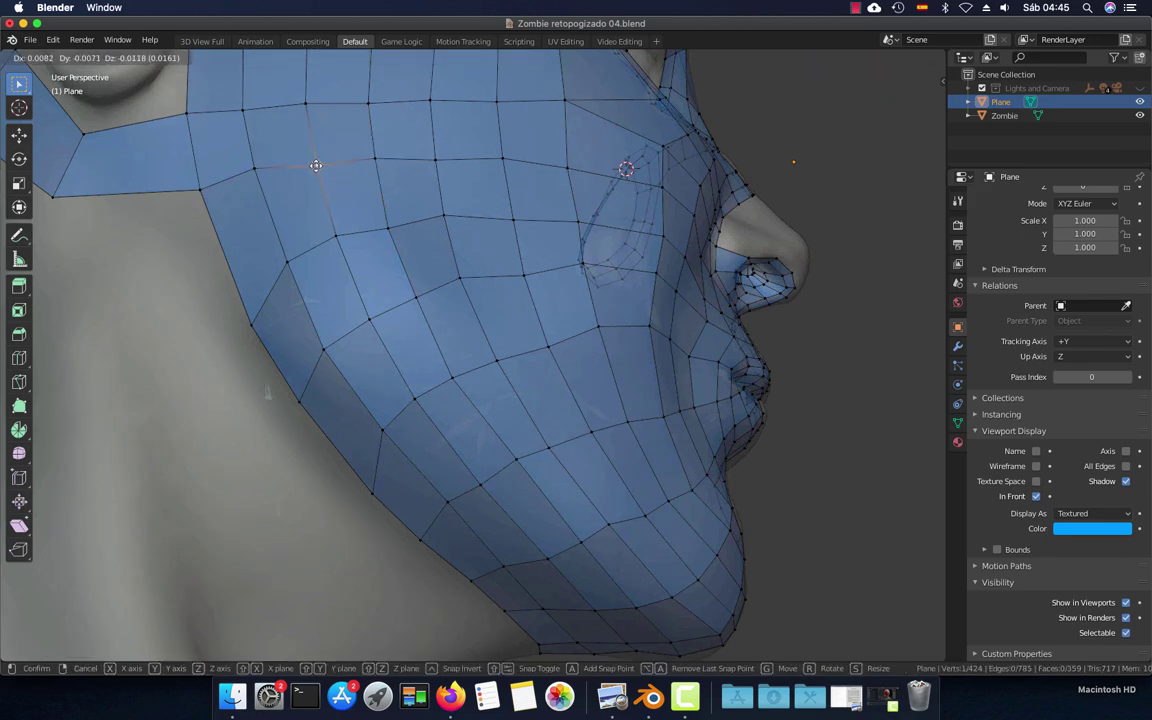
{"action": "left_click", "coordinate": [316, 164]}
In Left side view, nudge the cheek boundary vertices and a nearby vertex
{"action": "key", "text": "ctrl+KP_3"}
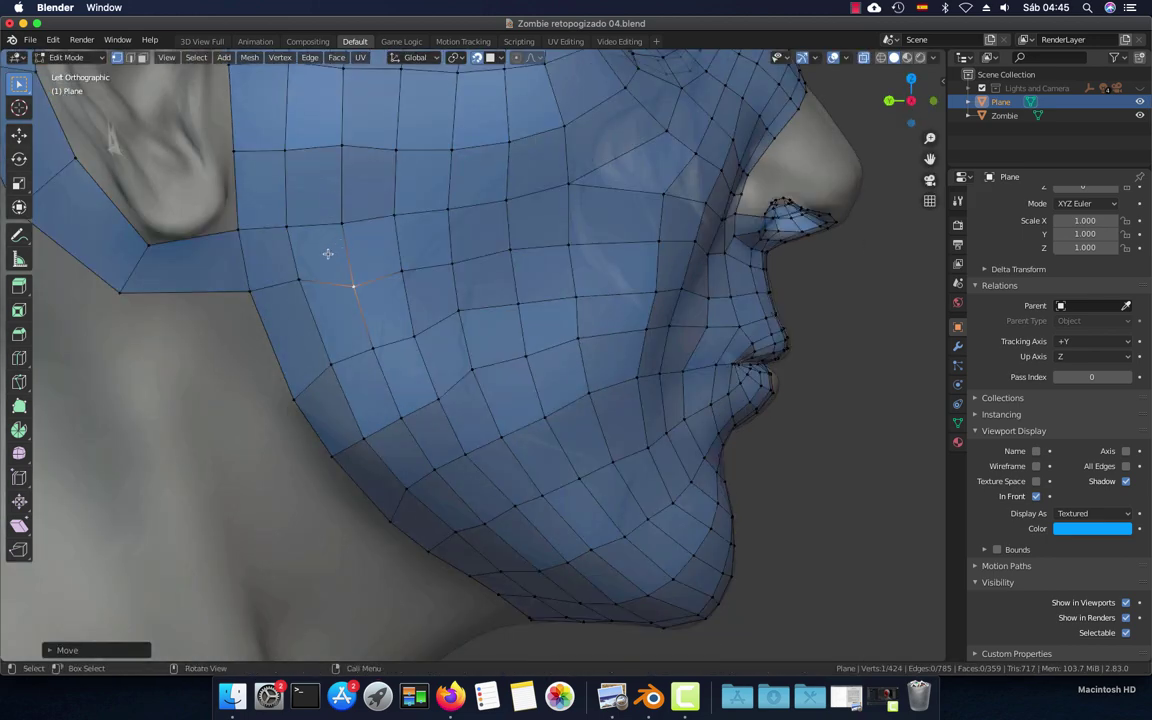
{"action": "left_click", "coordinate": [298, 283]}
{"action": "key", "text": "g"}
{"action": "left_click", "coordinate": [301, 293]}
{"action": "left_click", "coordinate": [335, 369]}
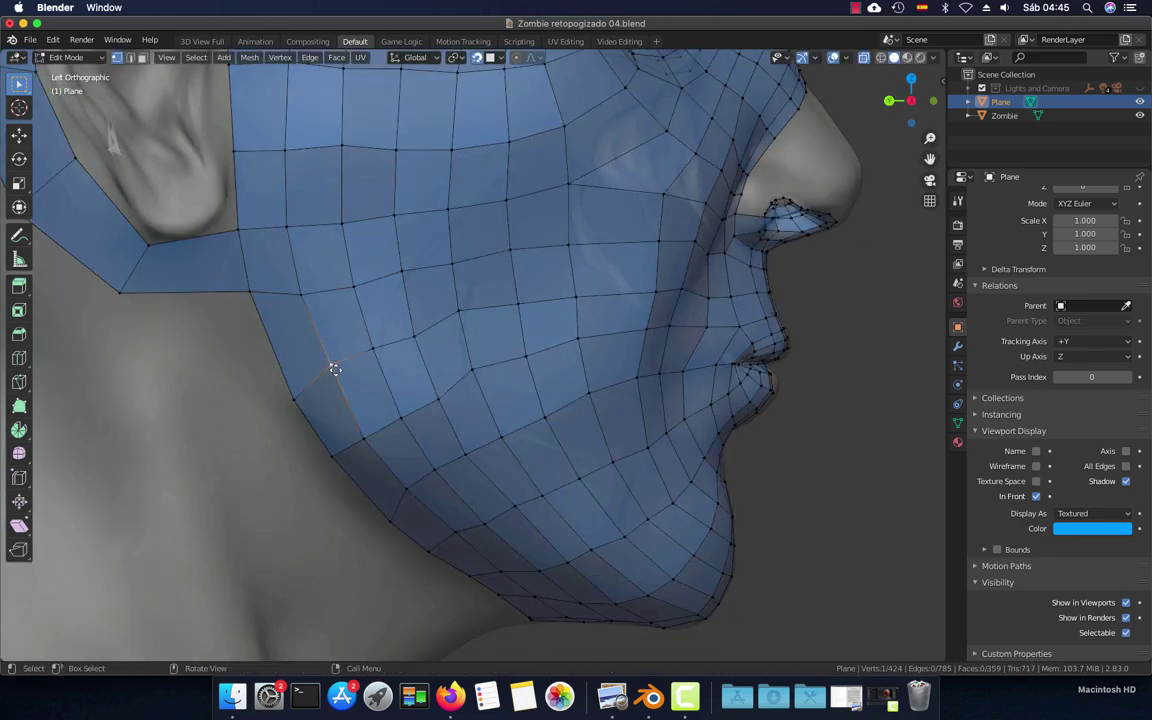
{"action": "key", "text": "g"}
{"action": "left_click", "coordinate": [329, 375]}
{"action": "left_click", "coordinate": [368, 352]}
{"action": "key", "text": "g"}
{"action": "left_click", "coordinate": [381, 350]}
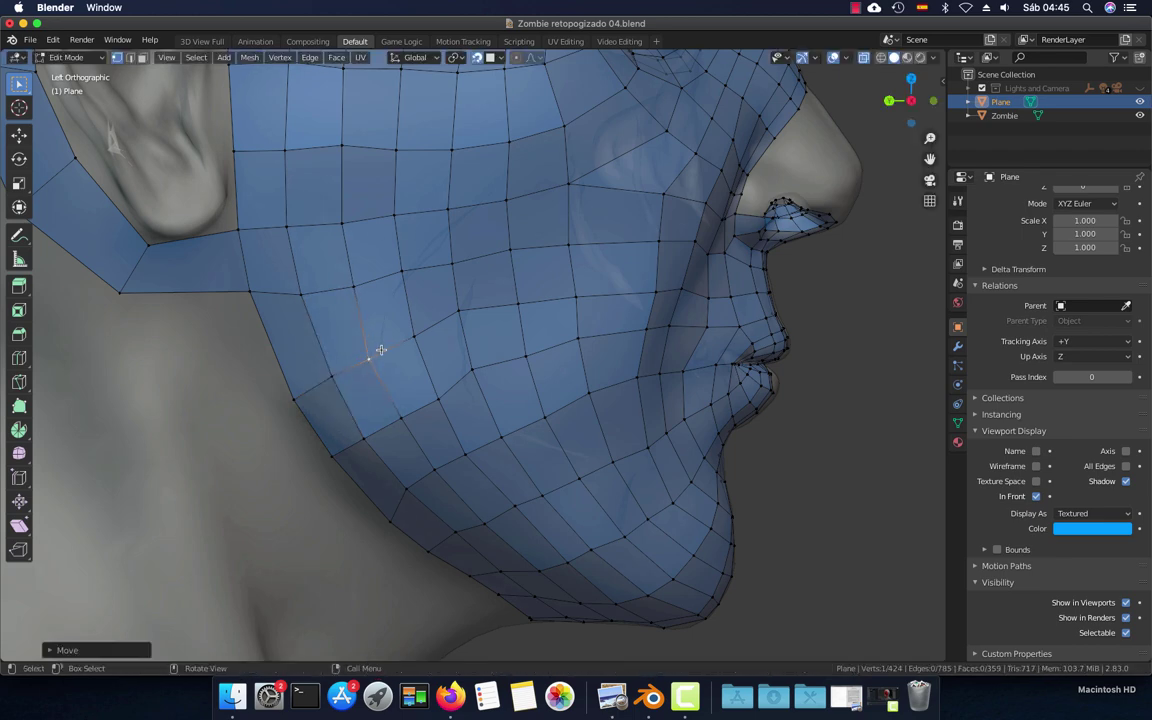
Set a mid-cheek vertex down onto the jaw and check the head from the side
{"action": "left_click", "coordinate": [461, 319]}
{"action": "key", "text": "g"}
{"action": "left_click", "coordinate": [473, 372]}
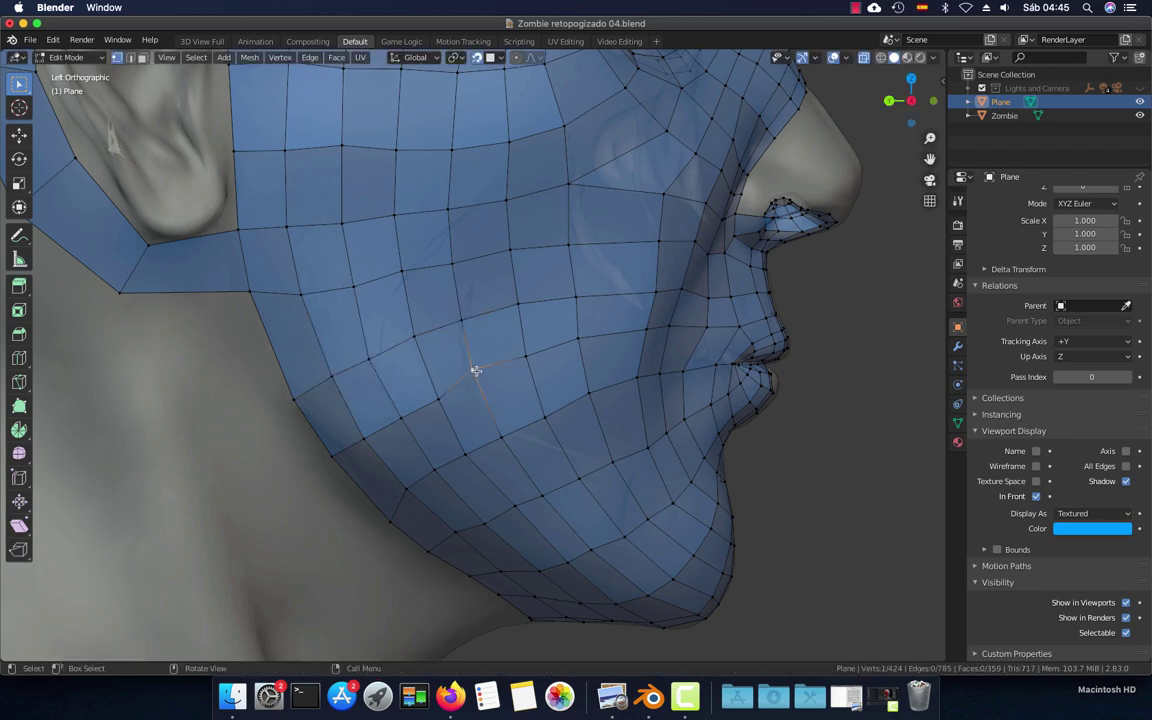
{"action": "scroll", "coordinate": [475, 375], "scroll_direction": "down", "scroll_amount": 3}
{"action": "scroll", "coordinate": [475, 375], "scroll_direction": "down", "scroll_amount": 3}
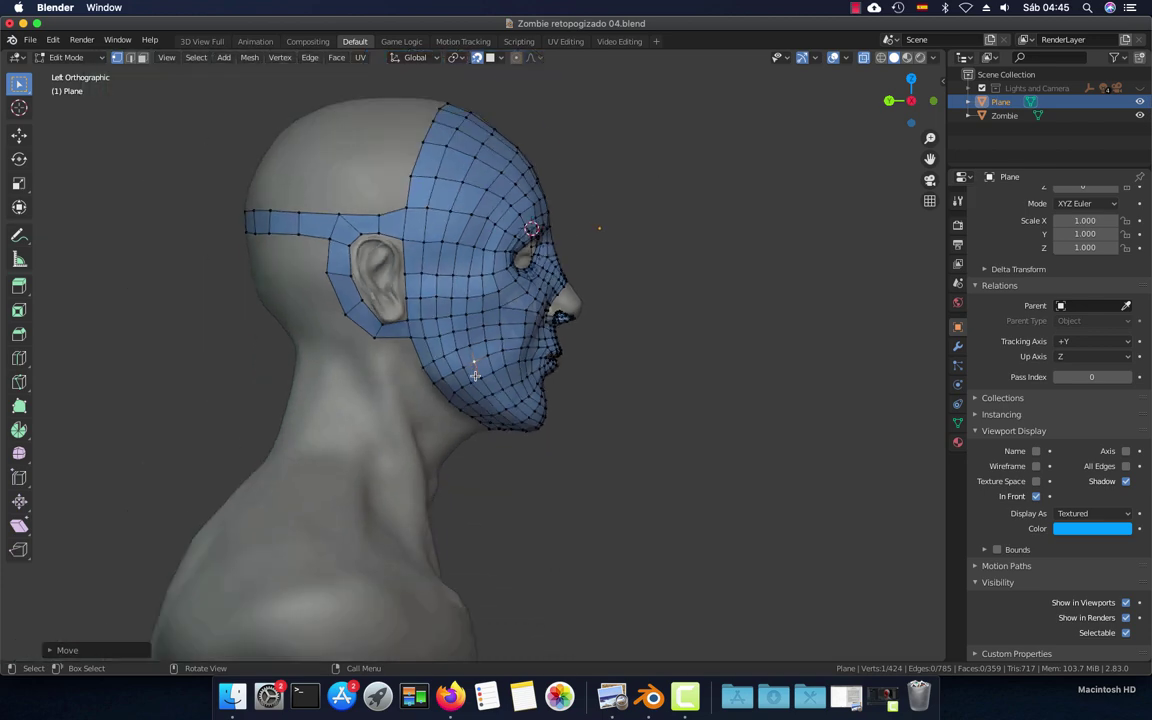
{"action": "mouse_move", "coordinate": [475, 375]}
{"action": "middle_mouse_down"}
{"action": "mouse_move", "coordinate": [371, 357]}
{"action": "mouse_move", "coordinate": [548, 362]}
{"action": "middle_mouse_up"}
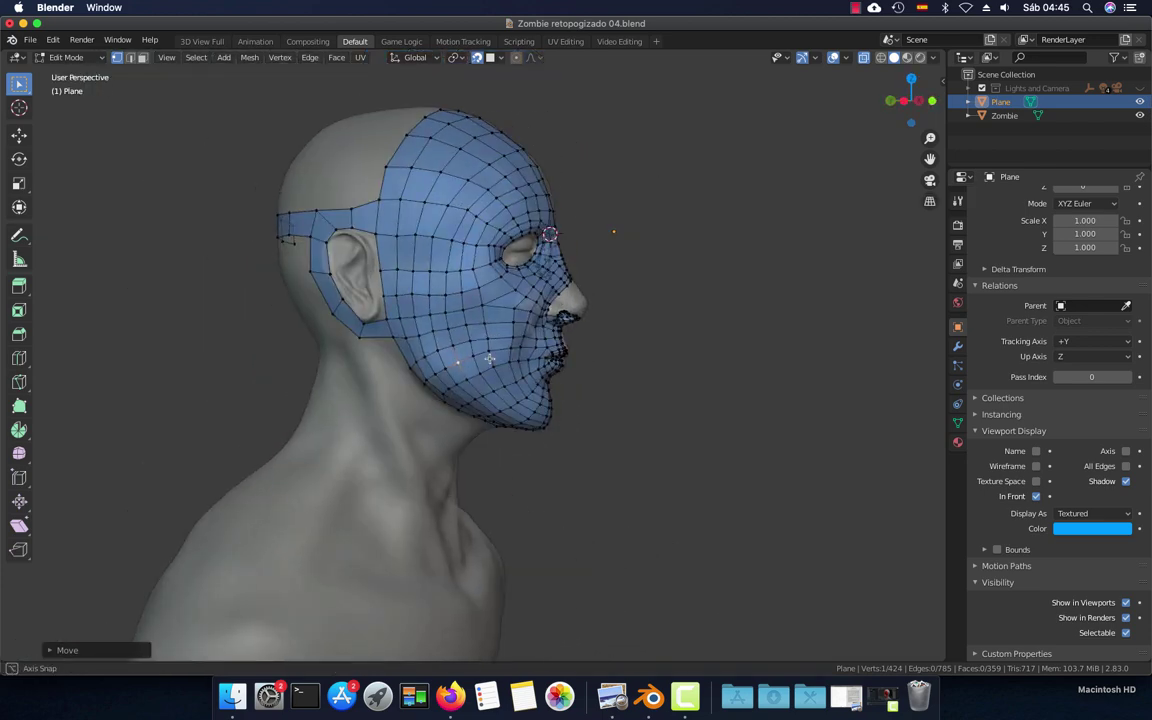
{"action": "key", "text": "ctrl+KP_3"}
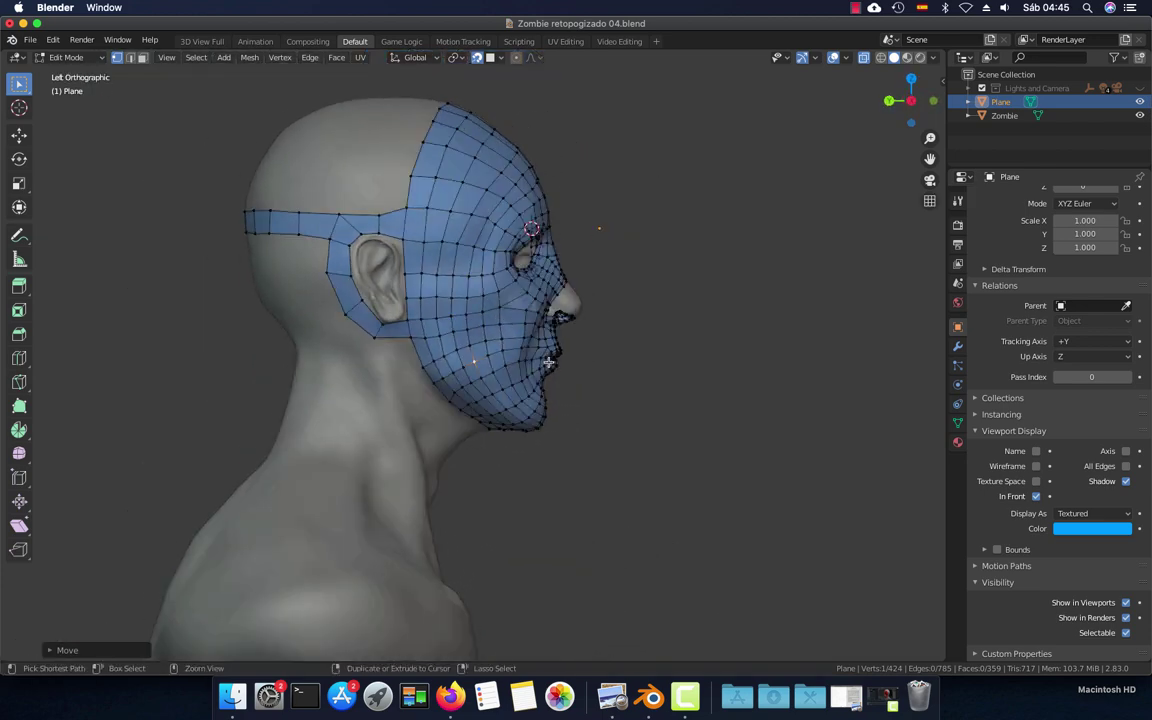
{"action": "scroll", "coordinate": [481, 427], "scroll_direction": "up", "scroll_amount": 2}
{"action": "scroll", "coordinate": [478, 420], "scroll_direction": "up", "scroll_amount": 3}
{"action": "scroll", "coordinate": [478, 420], "scroll_direction": "up", "scroll_amount": 2}
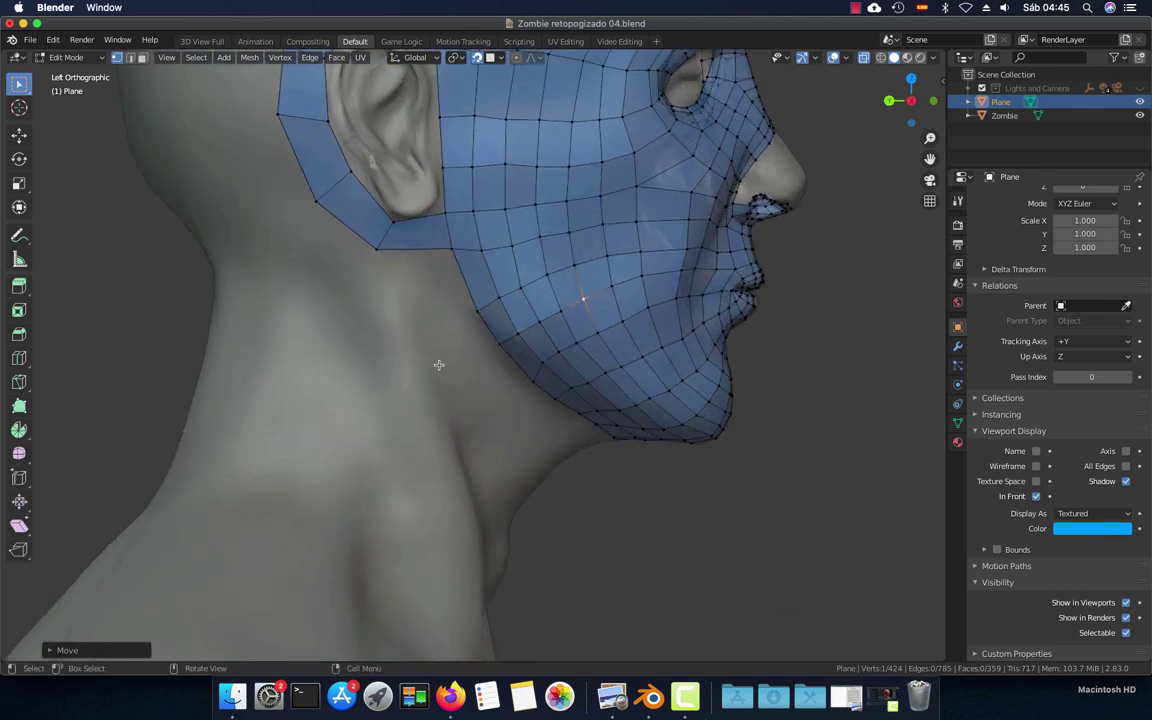
{"action": "scroll", "coordinate": [440, 360], "scroll_direction": "up", "scroll_amount": 2}
{"action": "key", "text": "ctrl+r"}
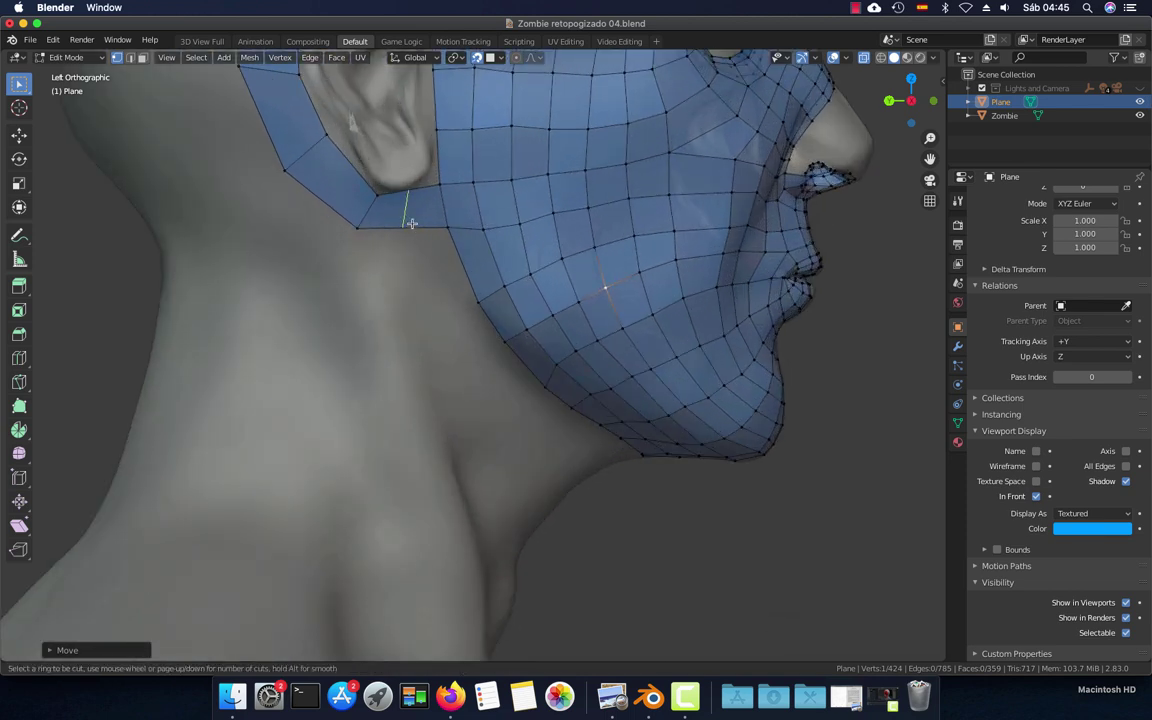
Loop-cut the band below the ear and lower its new vertices near the ear
{"action": "left_click", "coordinate": [412, 223]}
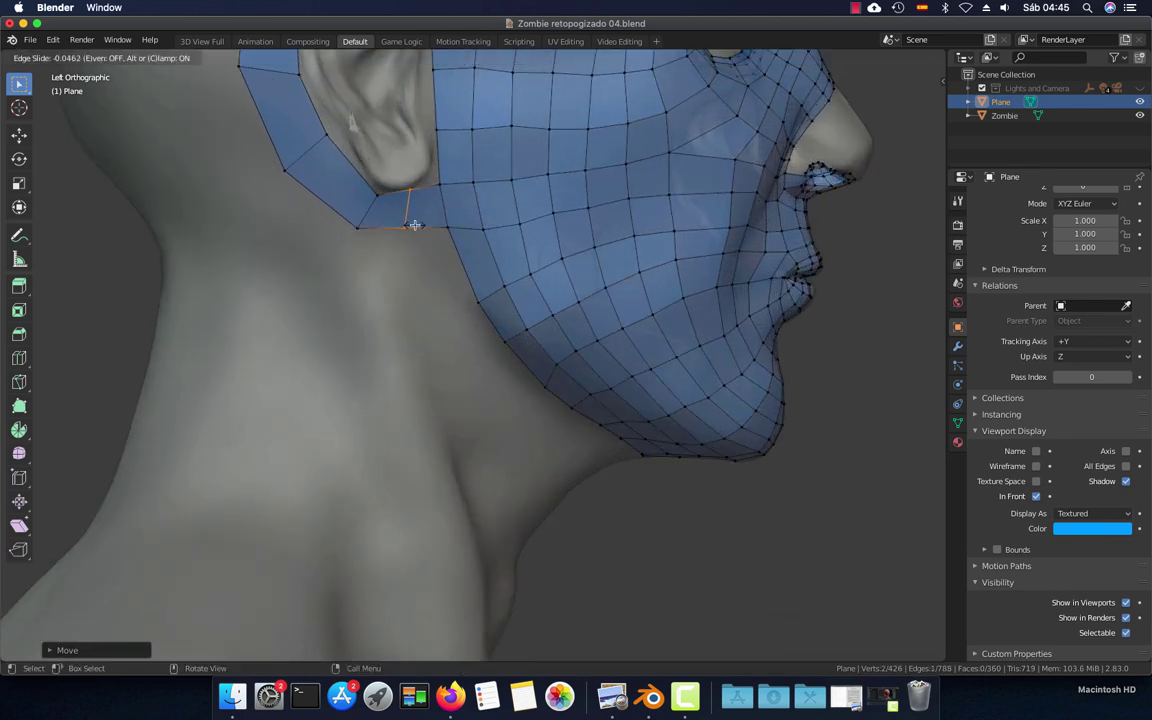
{"action": "left_click", "coordinate": [414, 225]}
{"action": "key", "text": "g"}
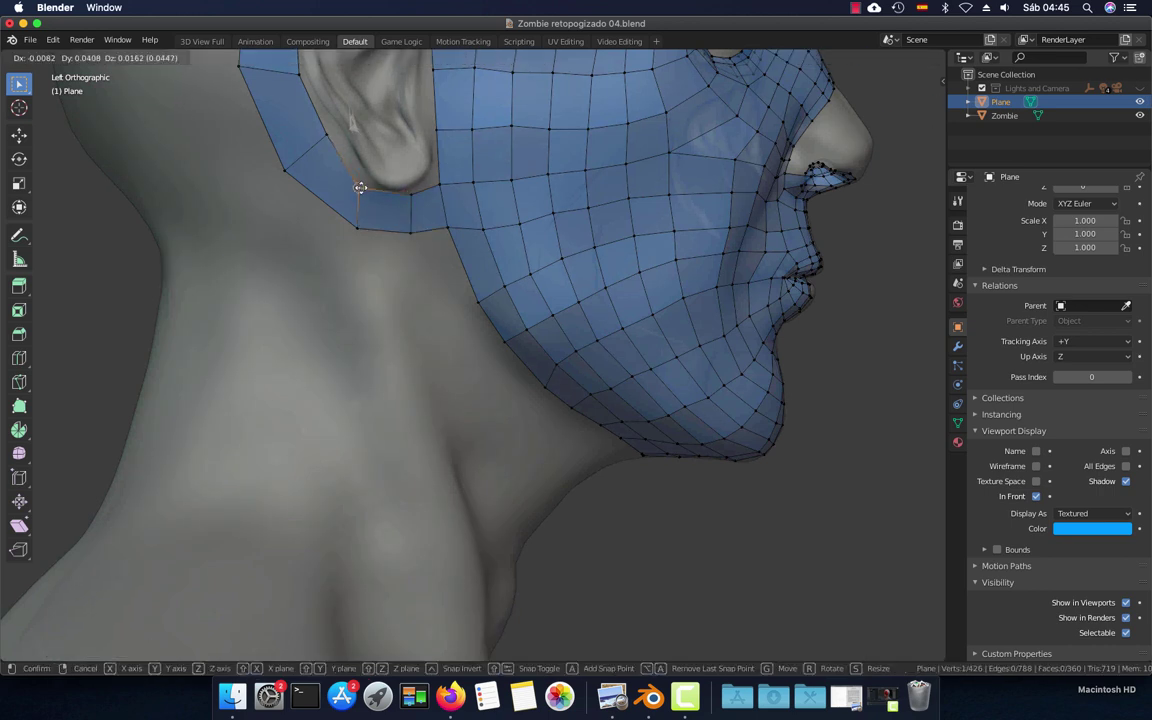
{"action": "left_click", "coordinate": [358, 234]}
{"action": "key", "text": "g"}
{"action": "left_click", "coordinate": [352, 234]}
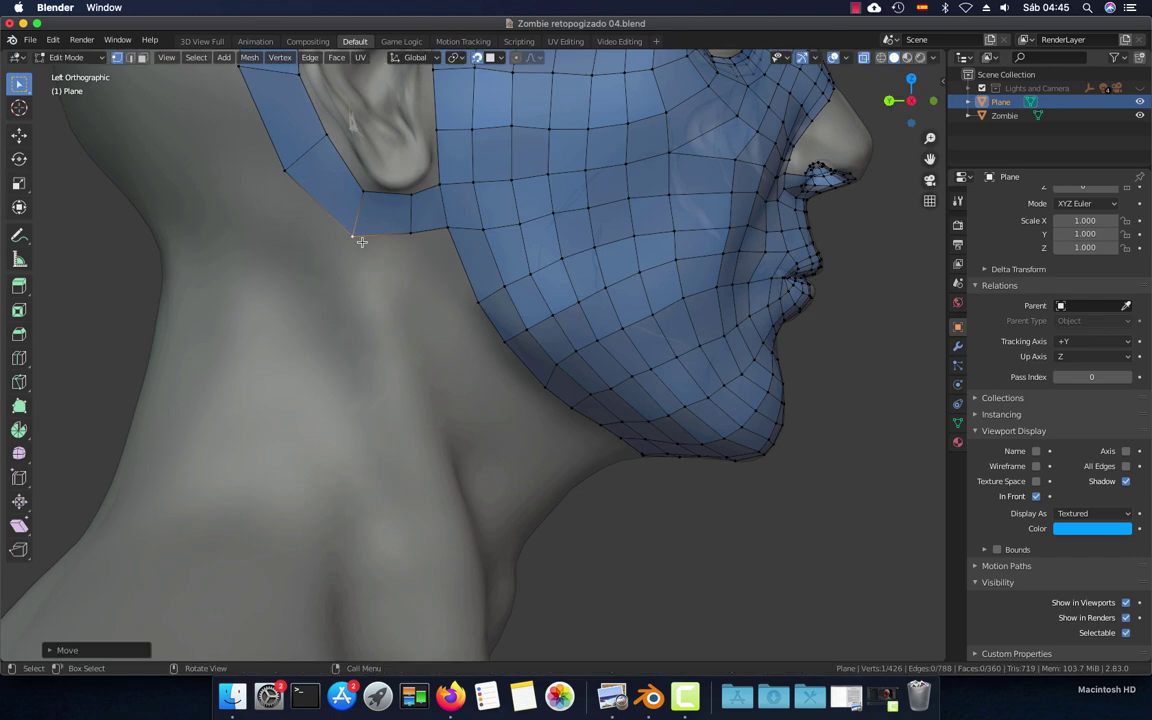
Extrude four faces from the band's bottom edge down the neck toward the shoulder
{"action": "left_click", "coordinate": [384, 238]}
{"action": "right_click", "coordinate": [386, 305], "text": "ctrl"}
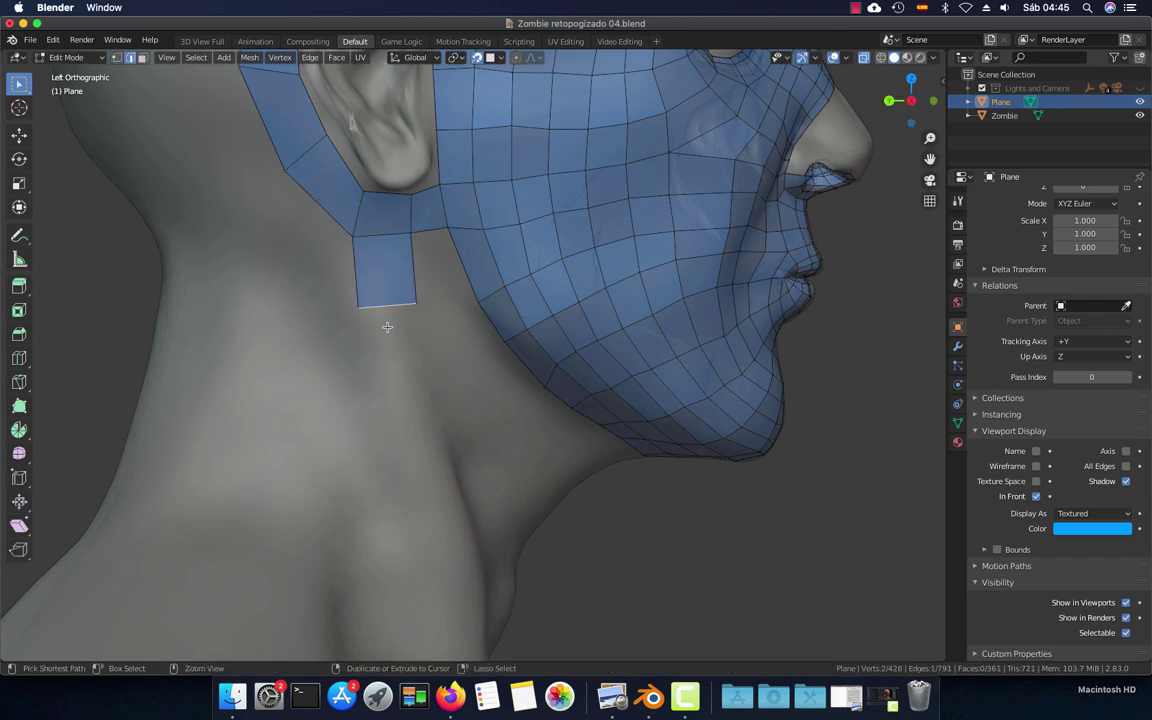
{"action": "mouse_move", "coordinate": [396, 363]}
{"action": "middle_mouse_down"}
{"action": "mouse_move", "coordinate": [432, 442]}
{"action": "mouse_move", "coordinate": [419, 458]}
{"action": "mouse_move", "coordinate": [353, 443]}
{"action": "middle_mouse_up"}
{"action": "right_click", "coordinate": [406, 398], "text": "ctrl"}
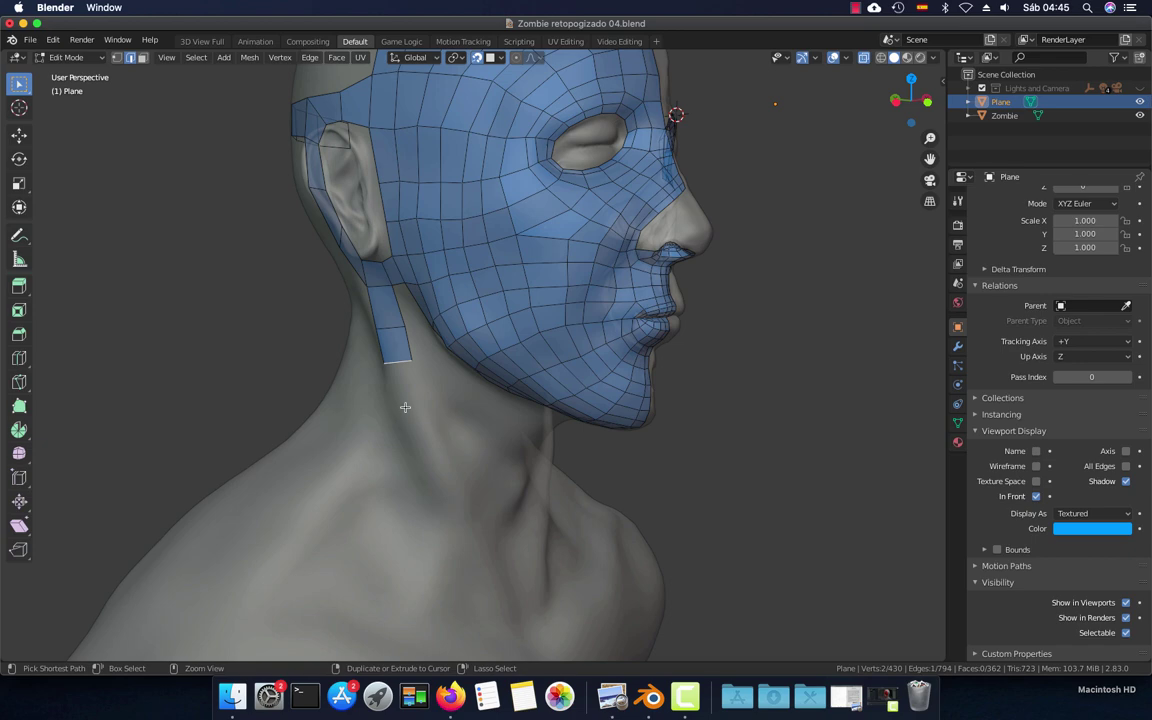
{"action": "right_click", "coordinate": [433, 452], "text": "ctrl"}
{"action": "scroll", "coordinate": [482, 511], "scroll_direction": "down", "scroll_amount": 3}
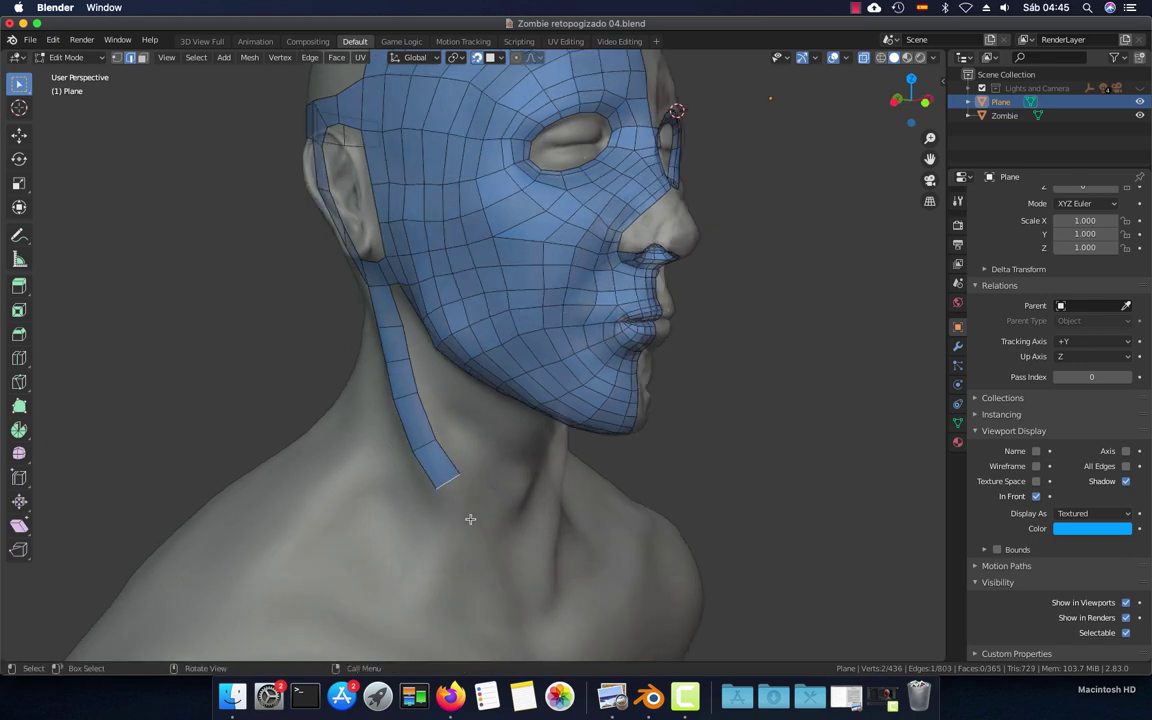
{"action": "mouse_move", "coordinate": [471, 522]}
{"action": "middle_mouse_down"}
{"action": "mouse_move", "coordinate": [483, 404]}
{"action": "mouse_move", "coordinate": [452, 419]}
{"action": "middle_mouse_up"}
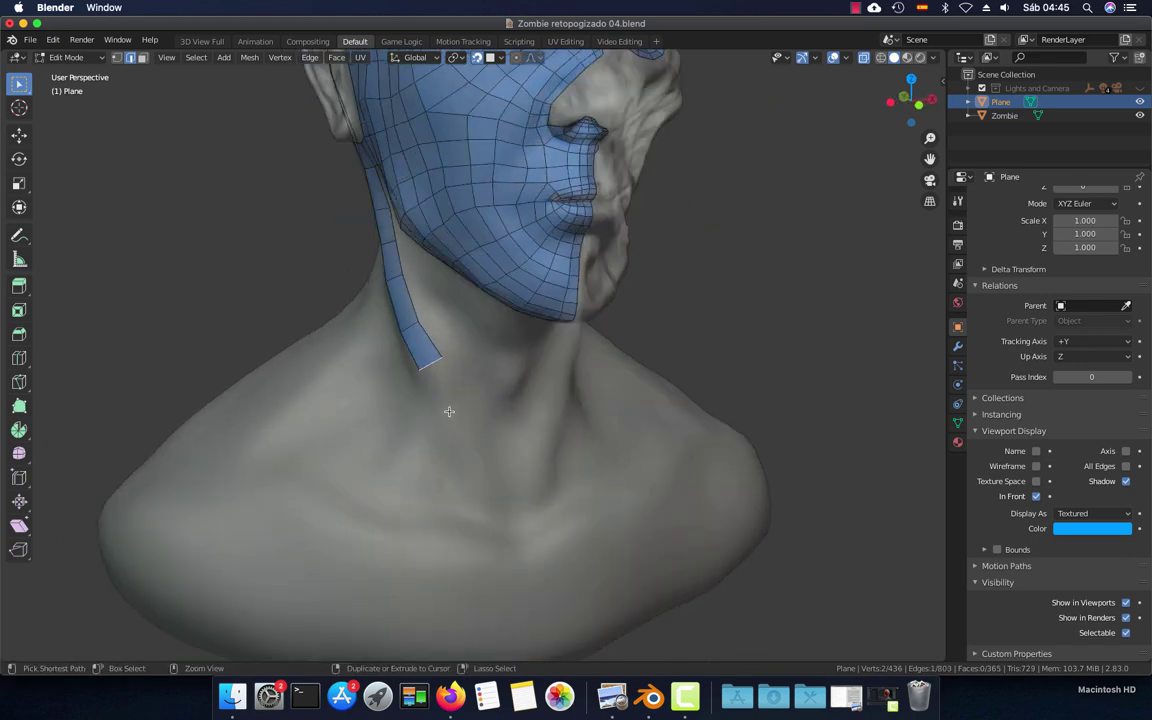
{"action": "right_click", "coordinate": [494, 498], "text": "ctrl"}
Nudge a mid-neck strip edge slightly outward onto the neck surface
{"action": "mouse_move", "coordinate": [494, 498]}
{"action": "middle_mouse_down"}
{"action": "mouse_move", "coordinate": [442, 455]}
{"action": "mouse_move", "coordinate": [502, 447]}
{"action": "middle_mouse_up"}
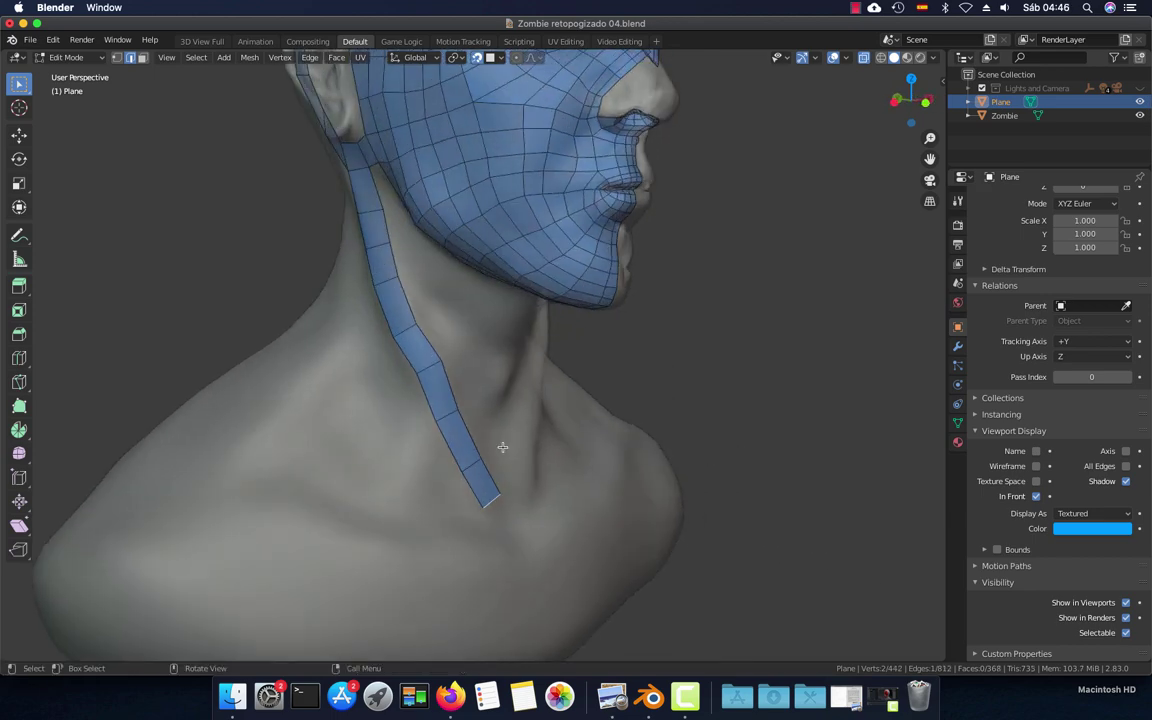
{"action": "left_click", "coordinate": [433, 364]}
{"action": "key", "text": "g"}
{"action": "left_click", "coordinate": [437, 361]}
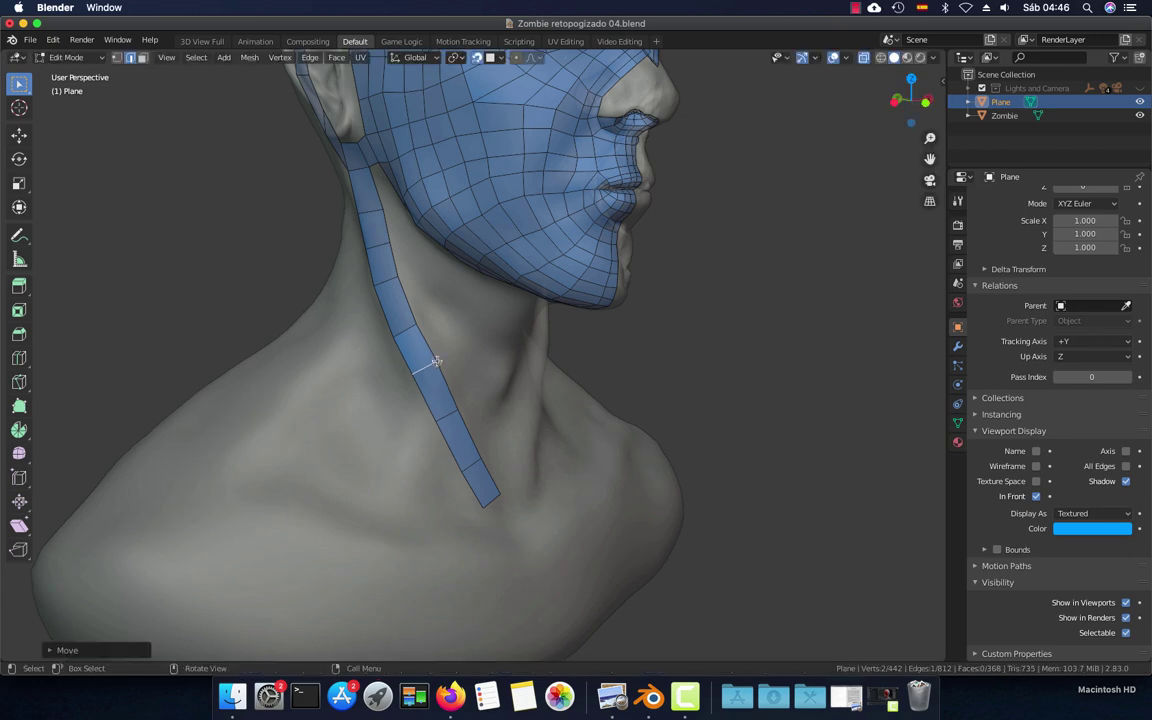
{"action": "middle_click_drag", "start_coordinate": [437, 361], "coordinate": [525, 391]}
{"action": "key", "text": "ctrl+KP_3"}
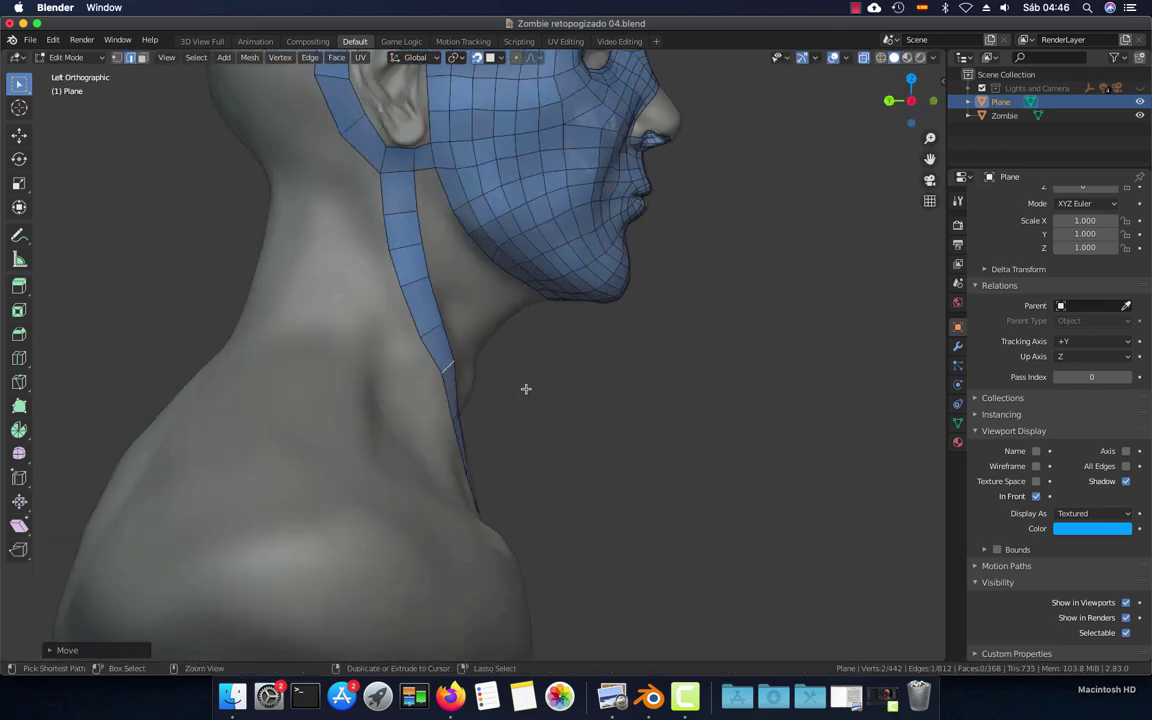
{"action": "scroll", "coordinate": [447, 337], "scroll_direction": "up", "scroll_amount": 5, "text": "shift"}
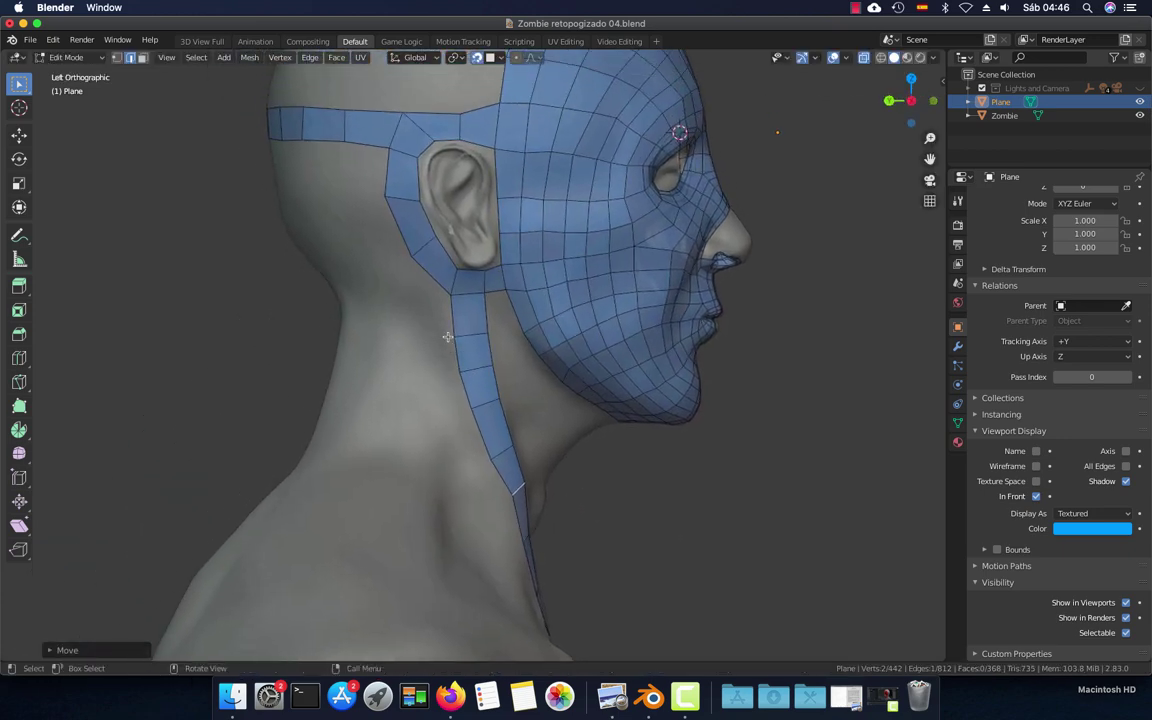
Extrude the neck strip's back edge into a new quad toward the nape
{"action": "left_click", "coordinate": [450, 320]}
{"action": "scroll", "coordinate": [409, 304], "scroll_direction": "up", "scroll_amount": 2}
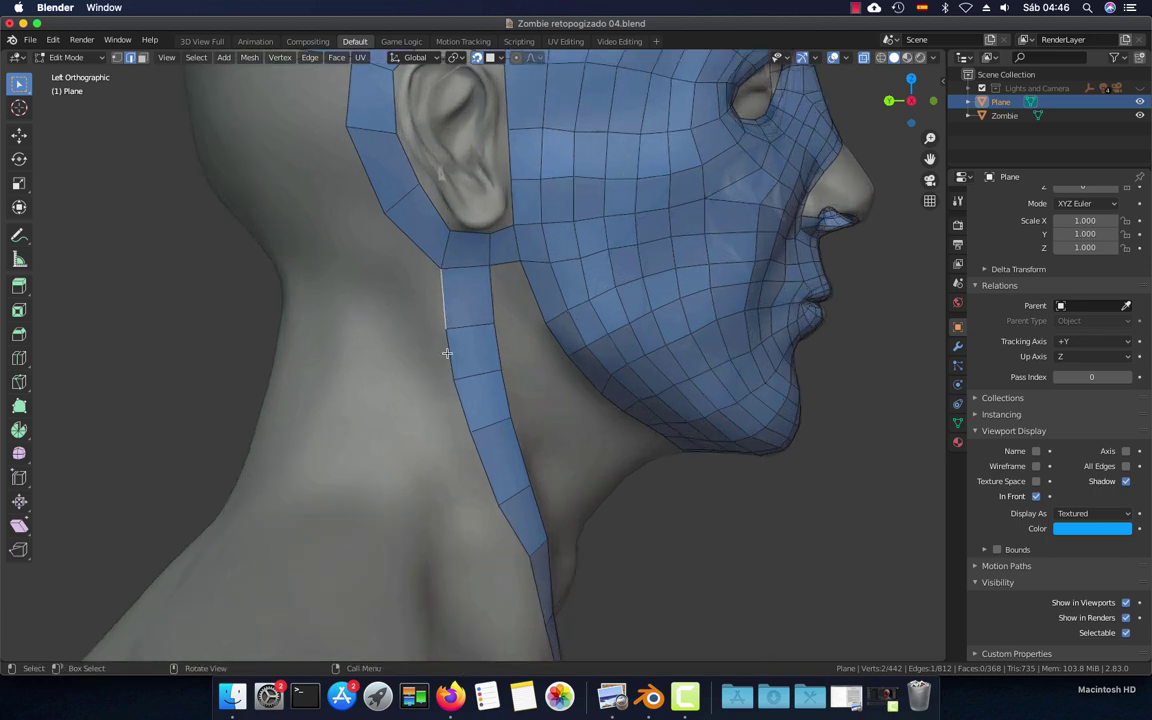
{"action": "key", "text": "e"}
{"action": "left_click", "coordinate": [381, 296]}
{"action": "middle_click_drag", "start_coordinate": [381, 296], "coordinate": [447, 326]}
{"action": "scroll", "coordinate": [450, 327], "scroll_direction": "down", "scroll_amount": 2}
Extrude the back-of-head band three faces down the back of the head
{"action": "key", "text": "g"}
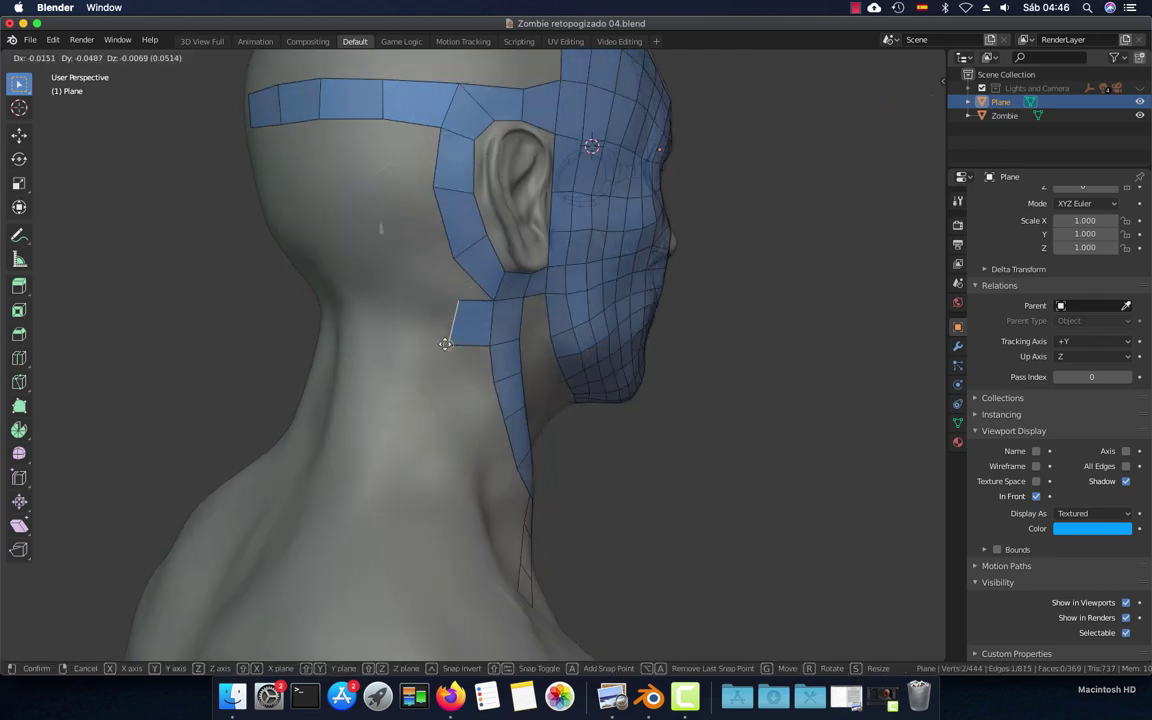
{"action": "left_click", "coordinate": [443, 348]}
{"action": "mouse_move", "coordinate": [387, 285]}
{"action": "middle_mouse_down"}
{"action": "mouse_move", "coordinate": [419, 136]}
{"action": "mouse_move", "coordinate": [396, 178]}
{"action": "middle_mouse_up"}
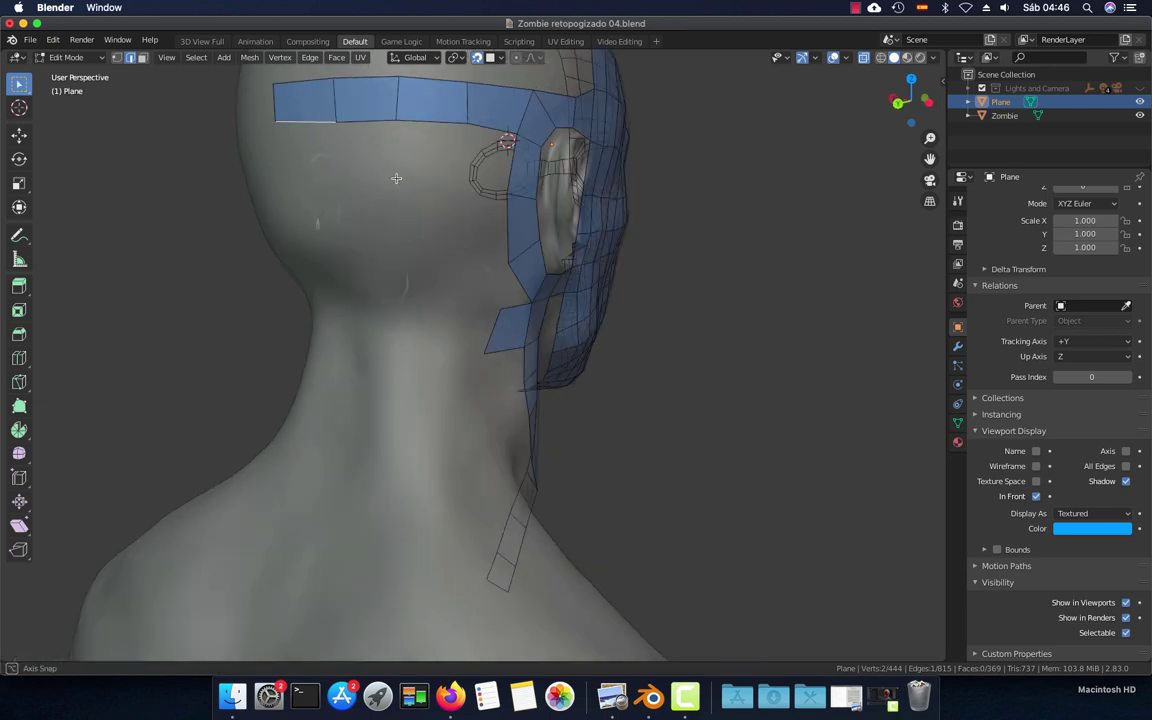
{"action": "right_click", "coordinate": [321, 177], "text": "ctrl"}
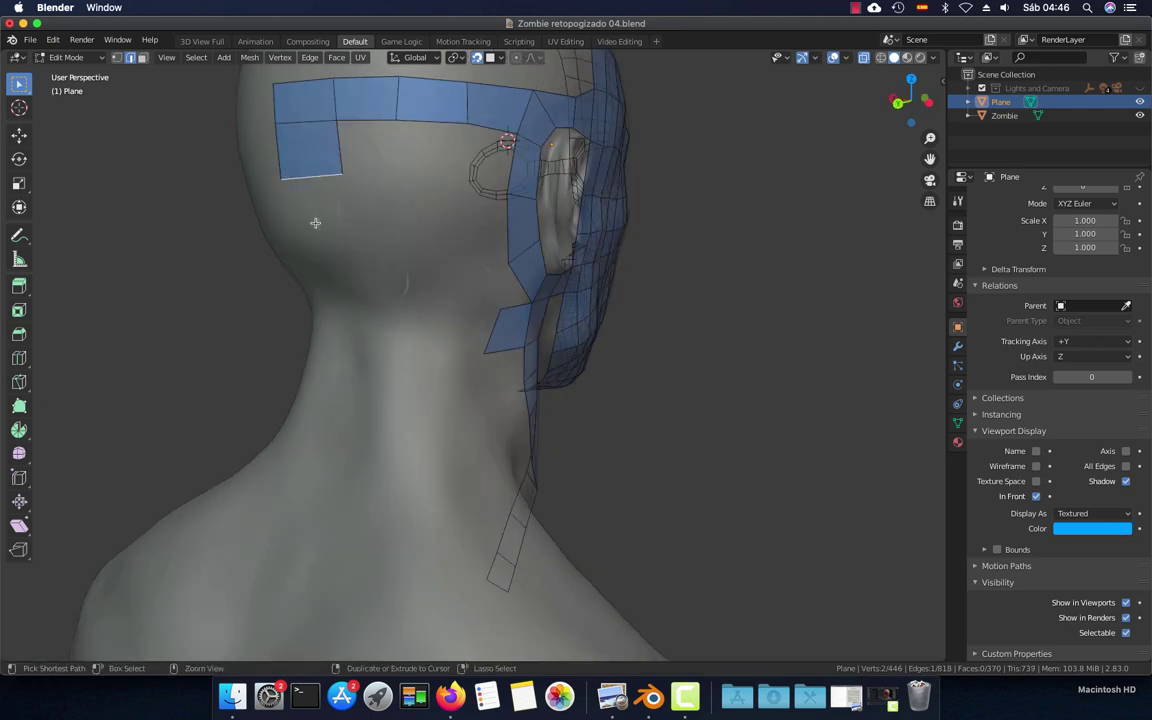
{"action": "right_click", "coordinate": [323, 248], "text": "ctrl"}
{"action": "right_click", "coordinate": [329, 299], "text": "ctrl"}
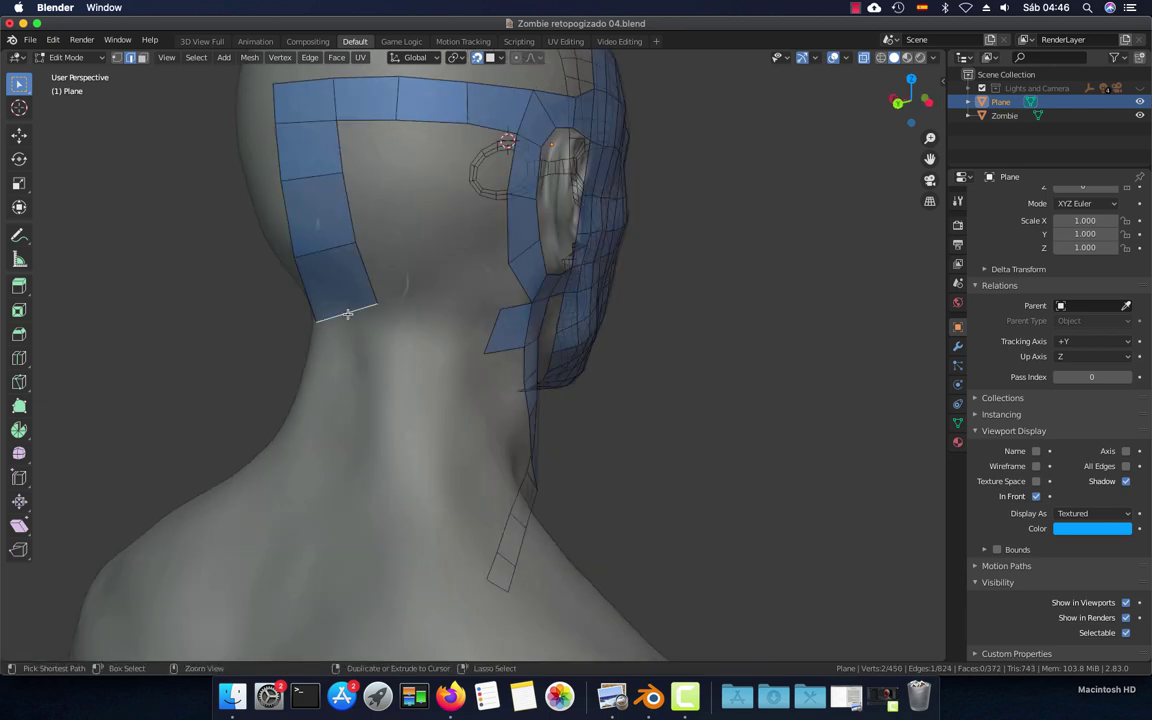
Continue the back strip down the neck to the nape, then view it straight from behind
{"action": "middle_click_drag", "start_coordinate": [335, 305], "coordinate": [360, 303]}
{"action": "right_click", "coordinate": [371, 340], "text": "ctrl"}
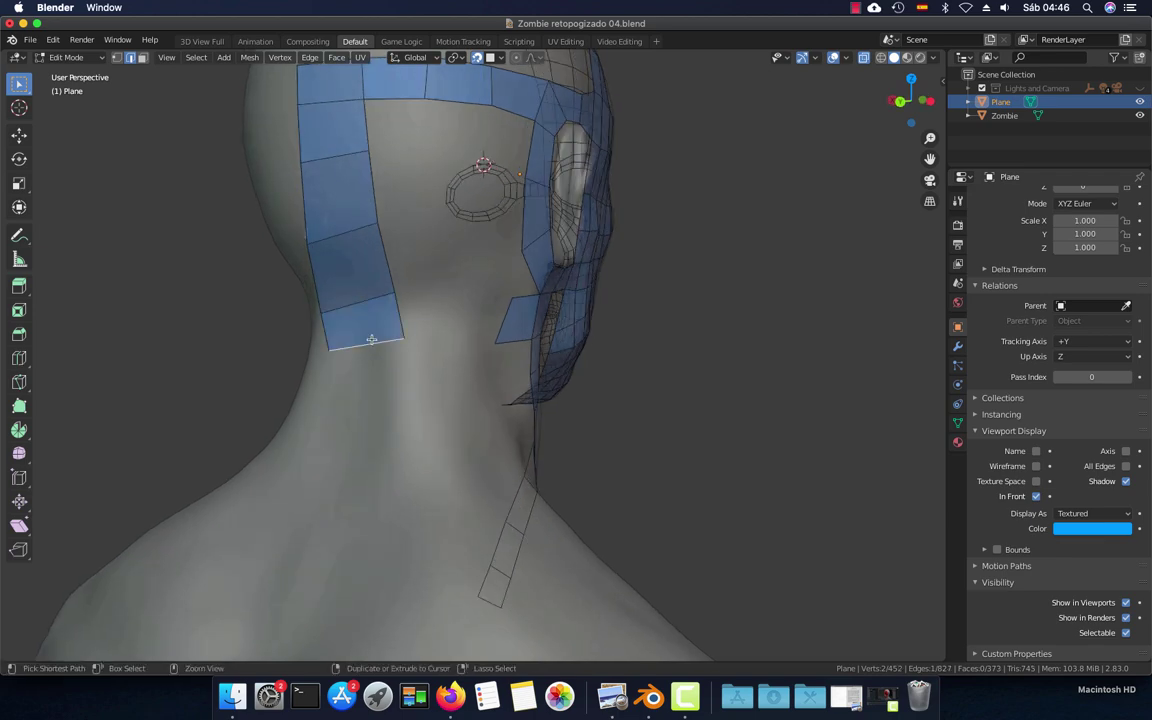
{"action": "right_click", "coordinate": [364, 406], "text": "ctrl"}
{"action": "middle_click_drag", "start_coordinate": [364, 406], "coordinate": [390, 415]}
{"action": "key", "text": "ctrl+KP_1"}
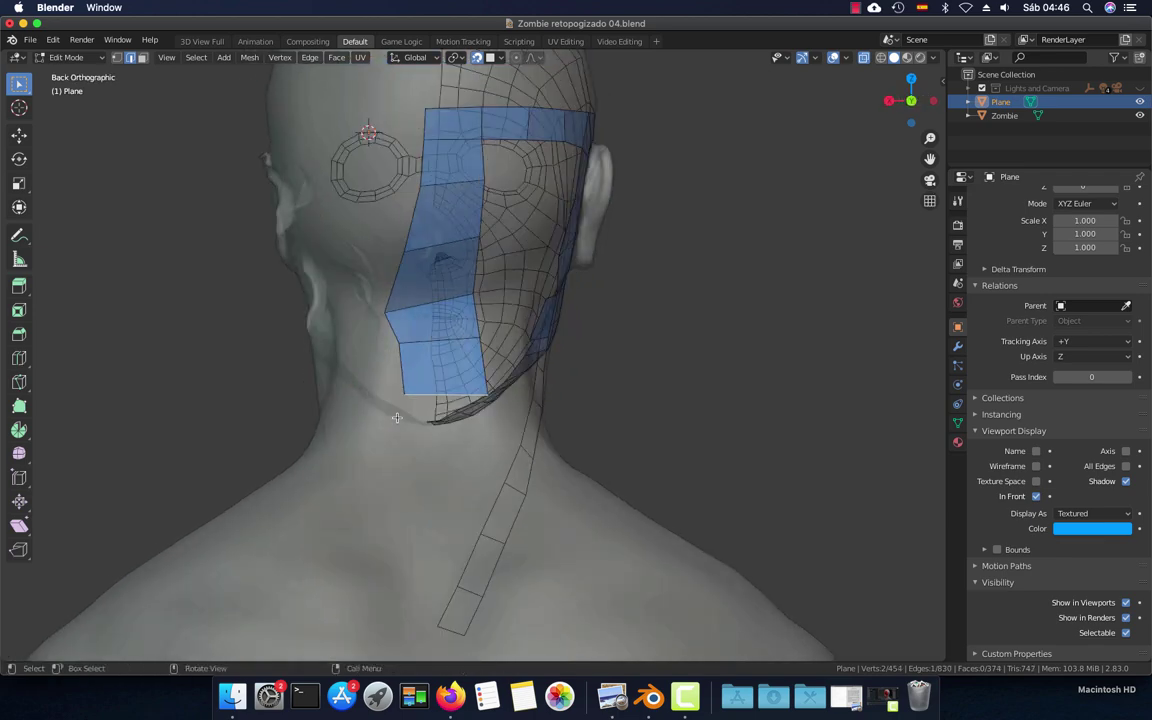
{"action": "middle_click_drag", "start_coordinate": [424, 362], "coordinate": [432, 440], "text": "shift"}
{"action": "scroll", "coordinate": [437, 416], "scroll_direction": "up", "scroll_amount": 2}
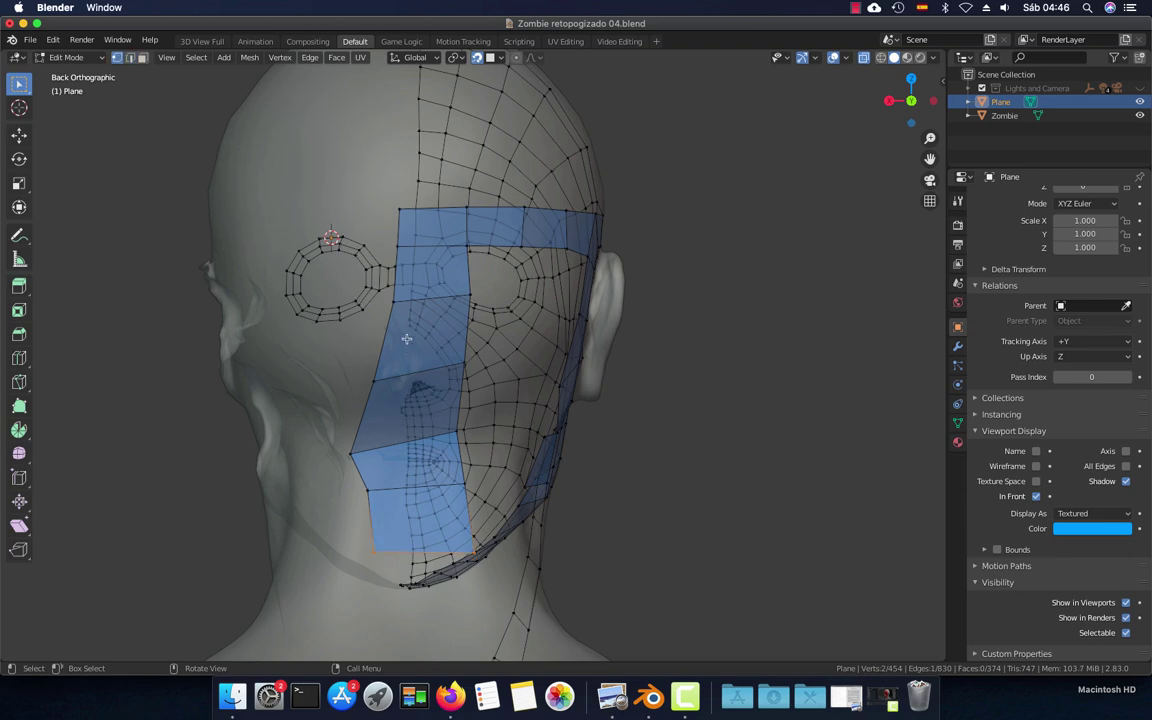
{"action": "scroll", "coordinate": [393, 304], "scroll_direction": "down", "scroll_amount": 4}
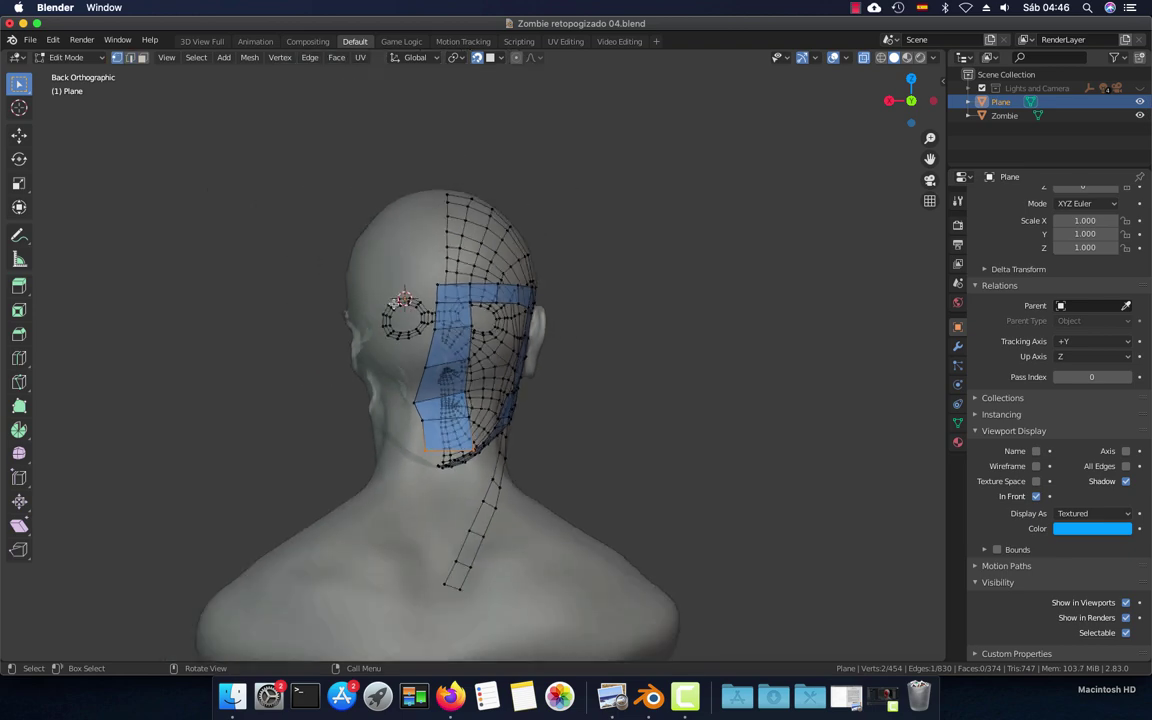
{"action": "scroll", "coordinate": [395, 298], "scroll_direction": "up", "scroll_amount": 4}
Flatten the strip's inner edge loop with a zero X scale and move it onto the head's centre line
{"action": "left_click", "coordinate": [398, 234], "text": "alt"}
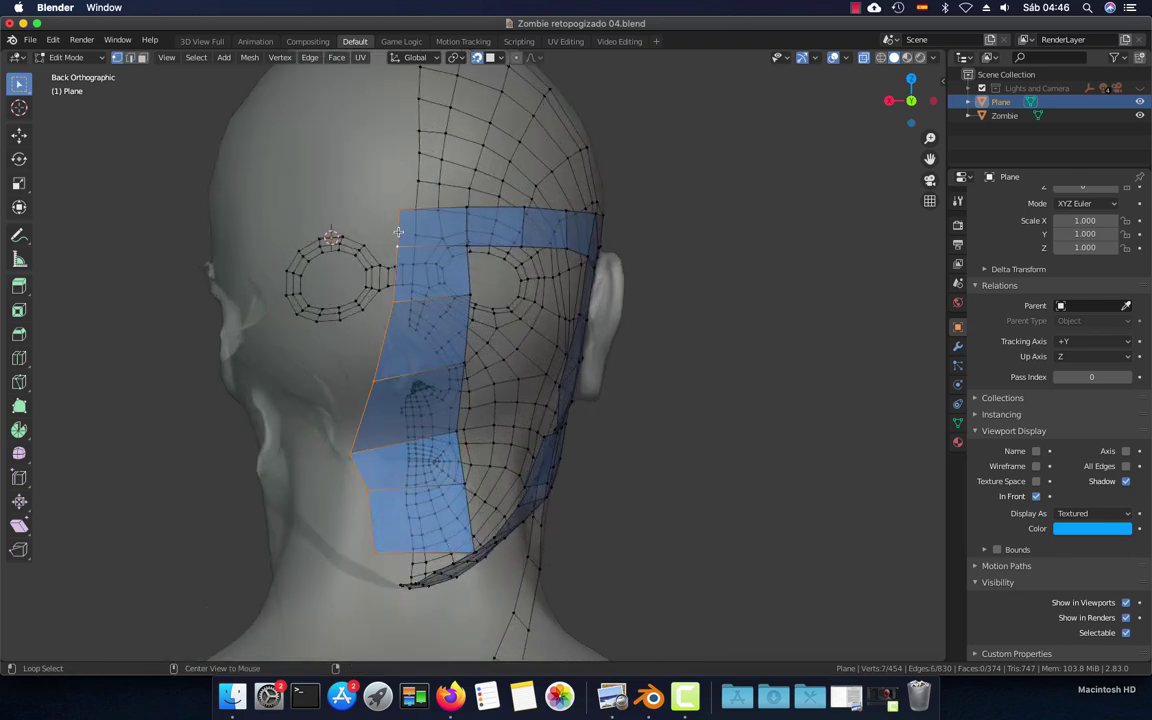
{"action": "key", "text": "s"}
{"action": "key", "text": "x"}
{"action": "key", "text": "0"}
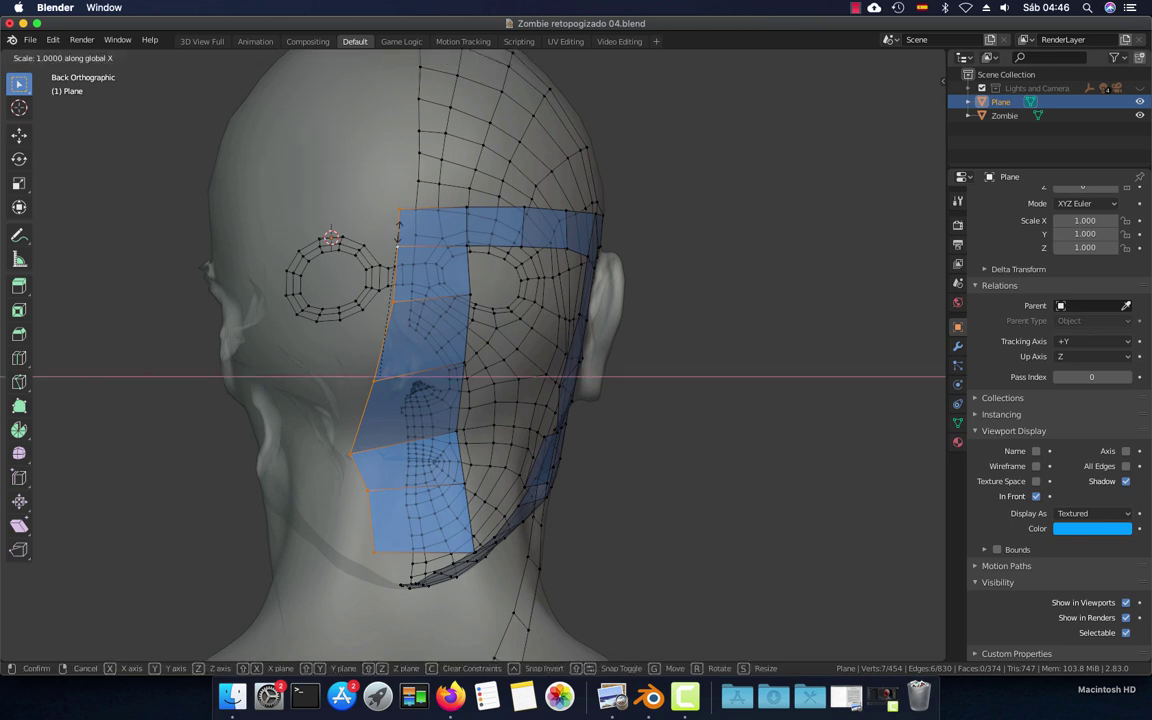
{"action": "key", "text": "Return"}
{"action": "key", "text": "g"}
{"action": "key", "text": "x"}
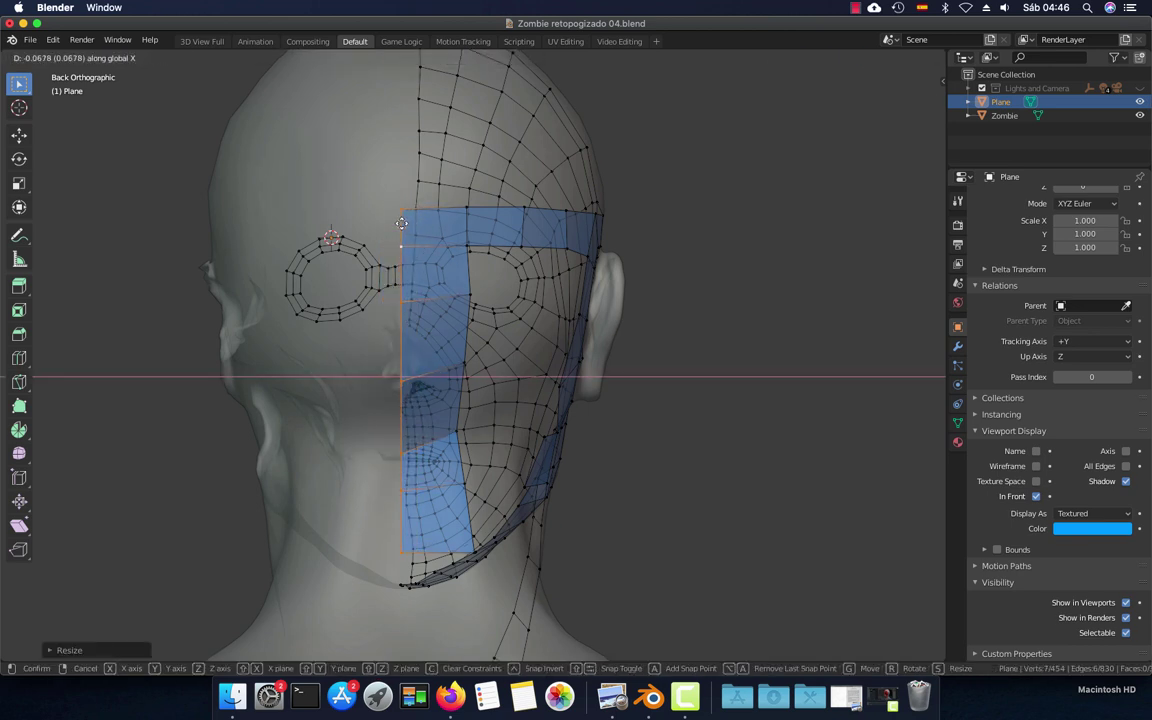
{"action": "left_click", "coordinate": [403, 222]}
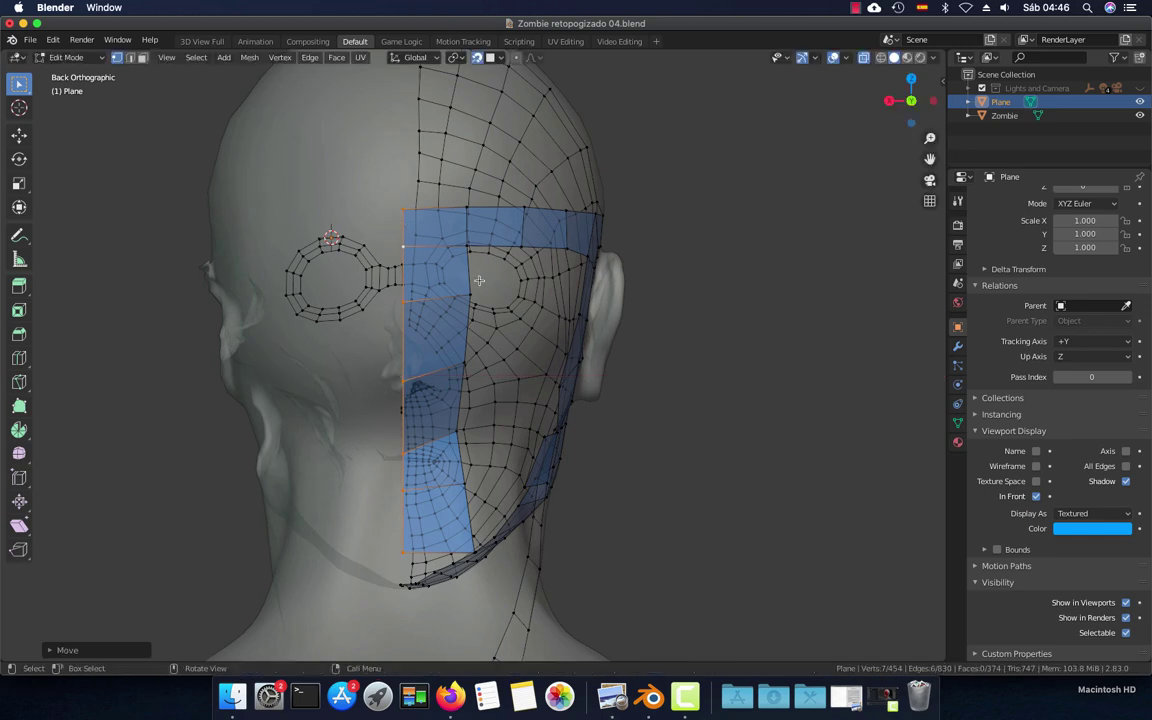
Check from front and back, then shift the inner boundary vertex column into place
{"action": "key", "text": "KP_1"}
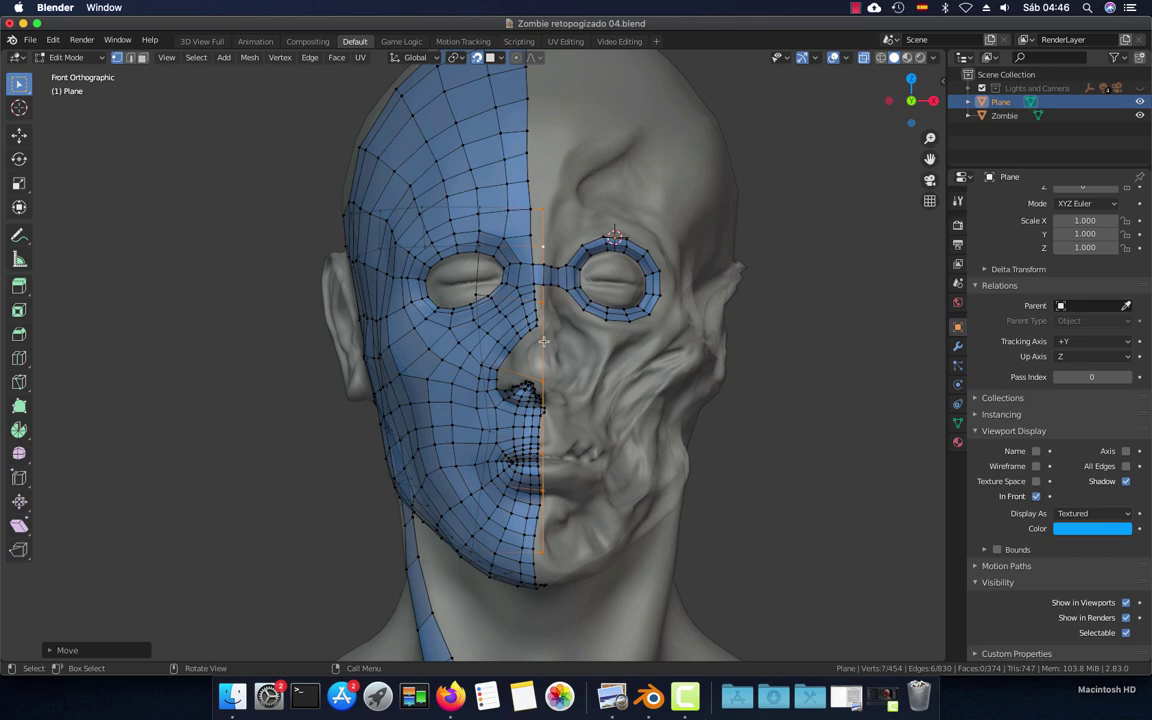
{"action": "scroll", "coordinate": [826, 439], "scroll_direction": "up", "scroll_amount": 2}
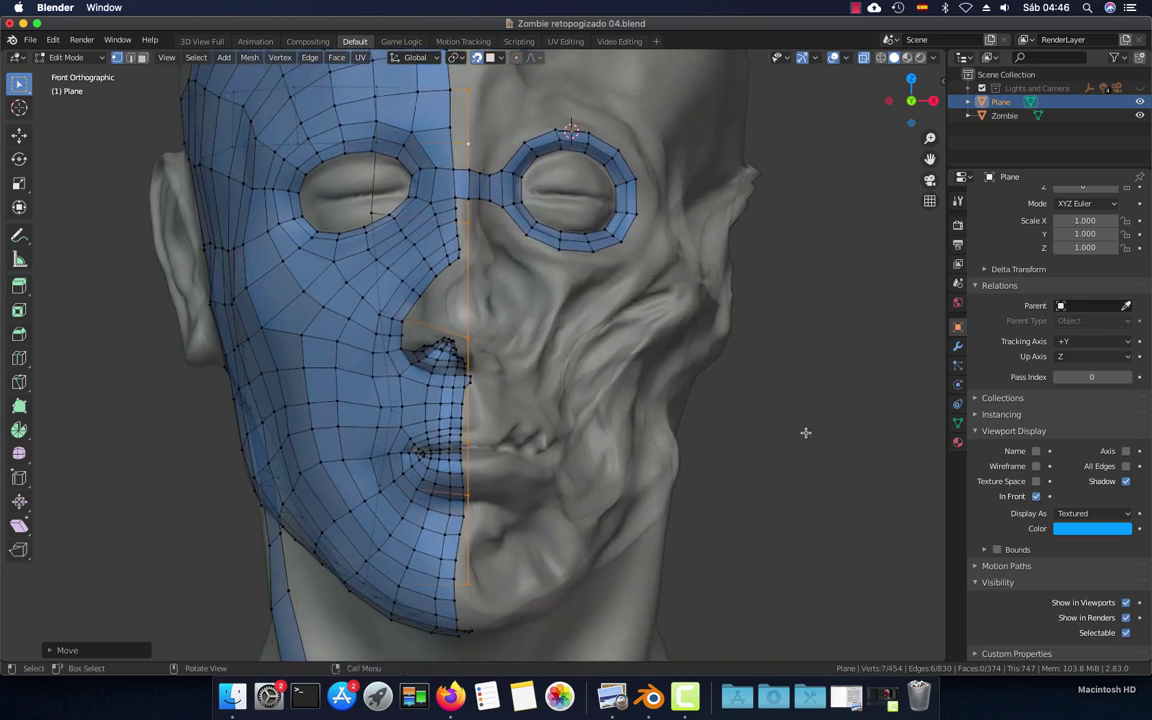
{"action": "key", "text": "ctrl+KP_1"}
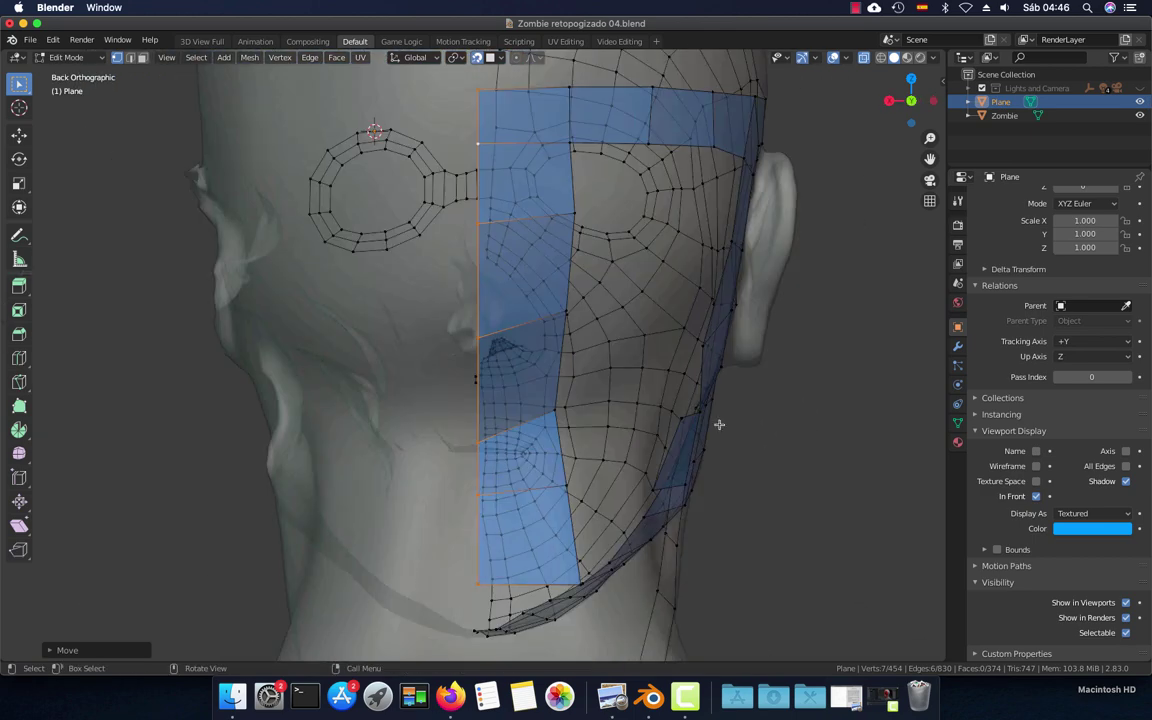
{"action": "key", "text": "g"}
{"action": "key", "text": "x"}
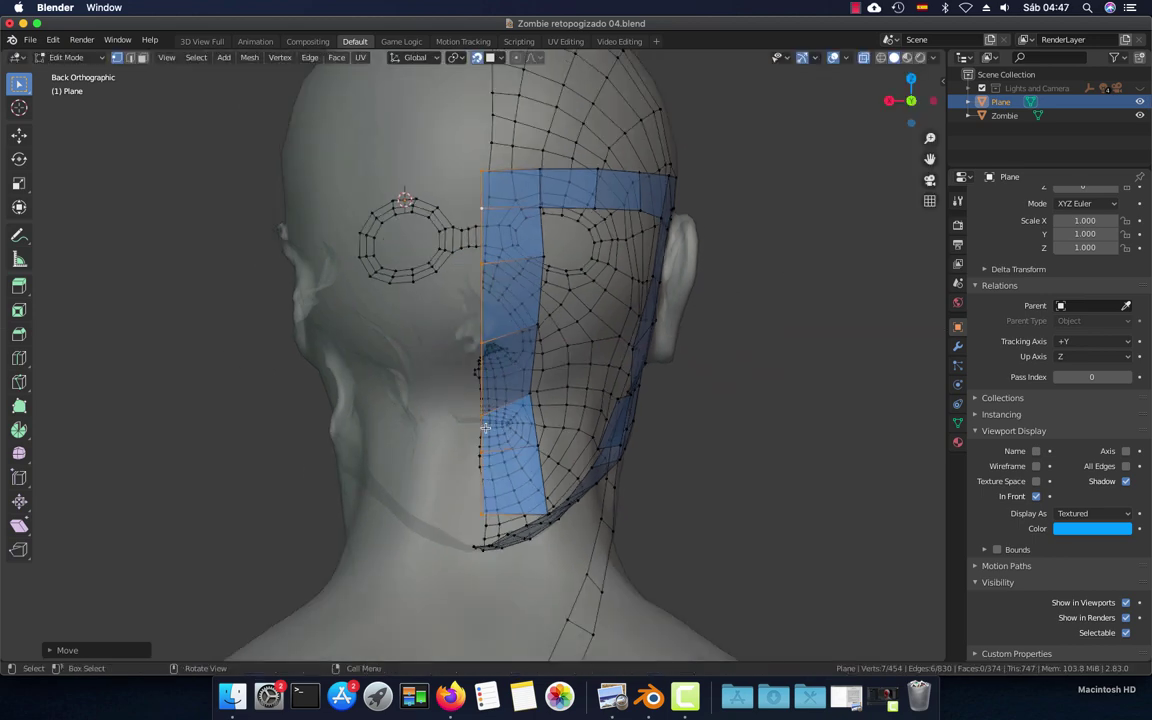
{"action": "left_click", "coordinate": [485, 87]}
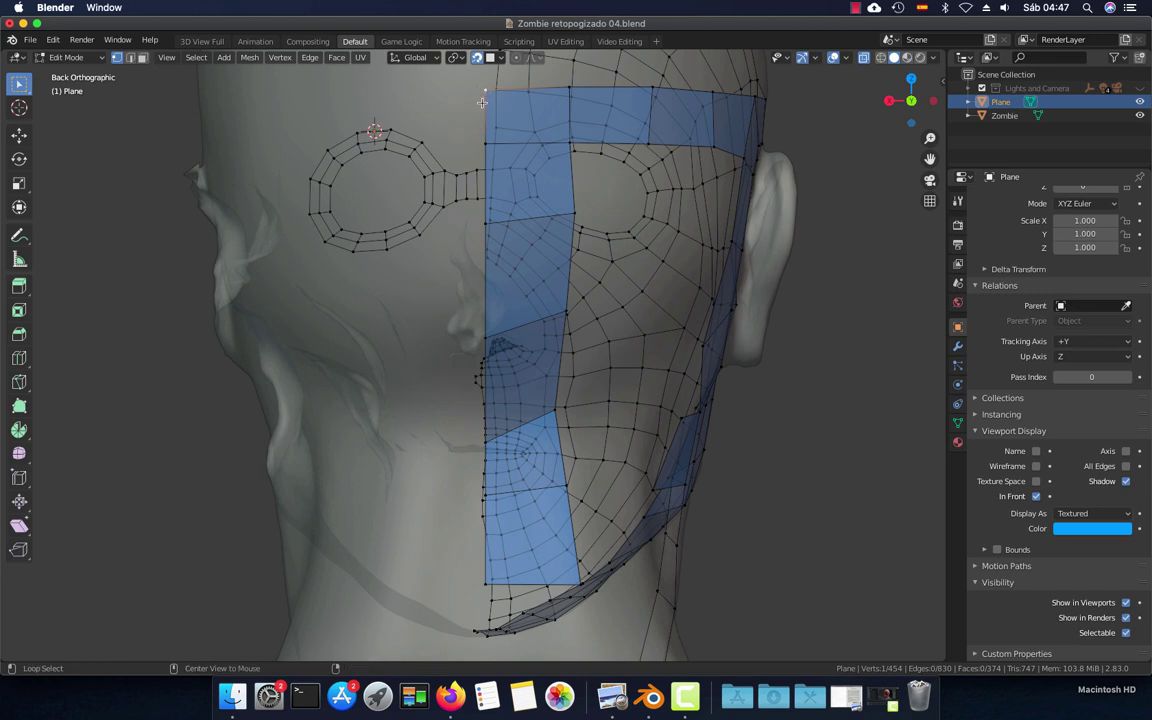
{"action": "left_click", "coordinate": [482, 101], "text": "alt"}
{"action": "key", "text": "g"}
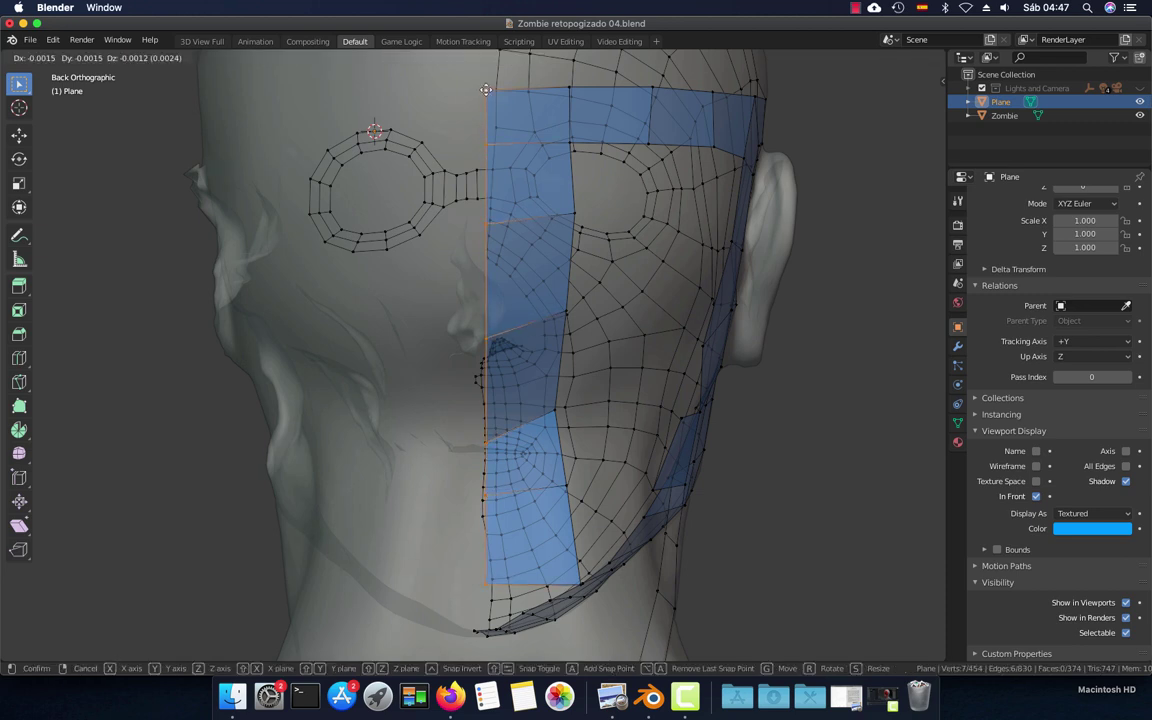
{"action": "left_click", "coordinate": [485, 90]}
Move the strip's lower vertex and bottom corner vertex down to fit the neck curve
{"action": "scroll", "coordinate": [485, 90], "scroll_direction": "down", "scroll_amount": 3}
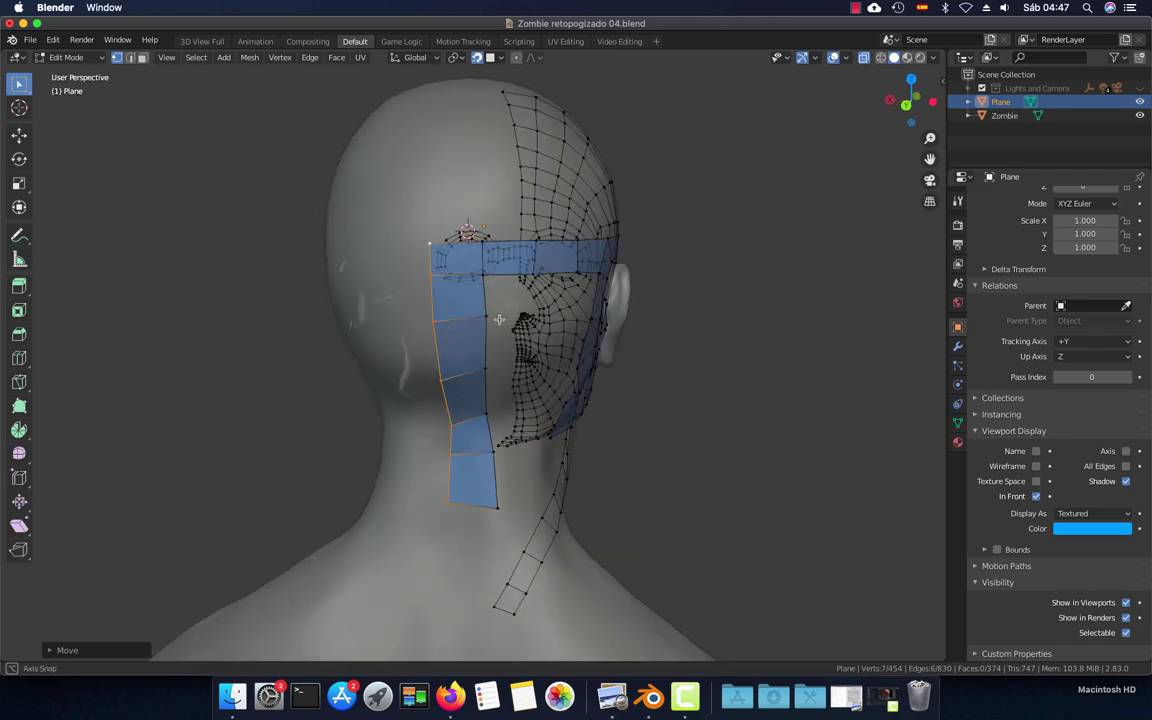
{"action": "mouse_move", "coordinate": [485, 90]}
{"action": "middle_mouse_down"}
{"action": "mouse_move", "coordinate": [441, 307]}
{"action": "mouse_move", "coordinate": [390, 285]}
{"action": "middle_mouse_up"}
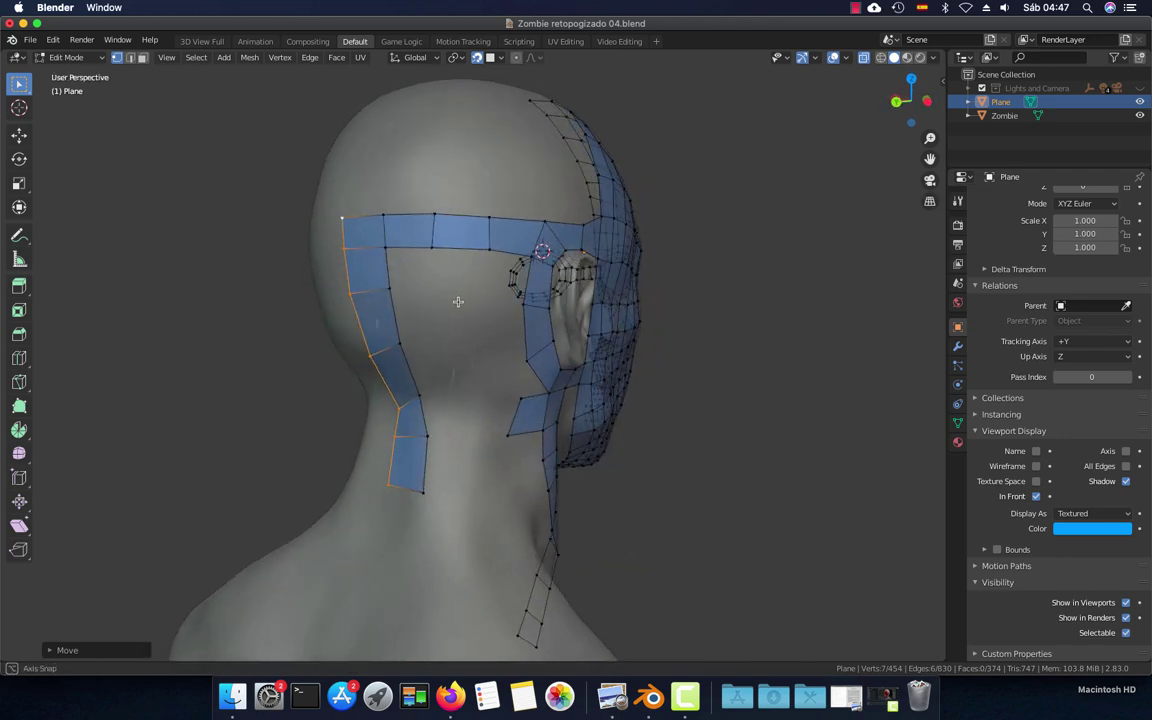
{"action": "left_click", "coordinate": [390, 290]}
{"action": "key", "text": "ctrl+KP_1"}
{"action": "scroll", "coordinate": [430, 280], "scroll_direction": "up", "scroll_amount": 2}
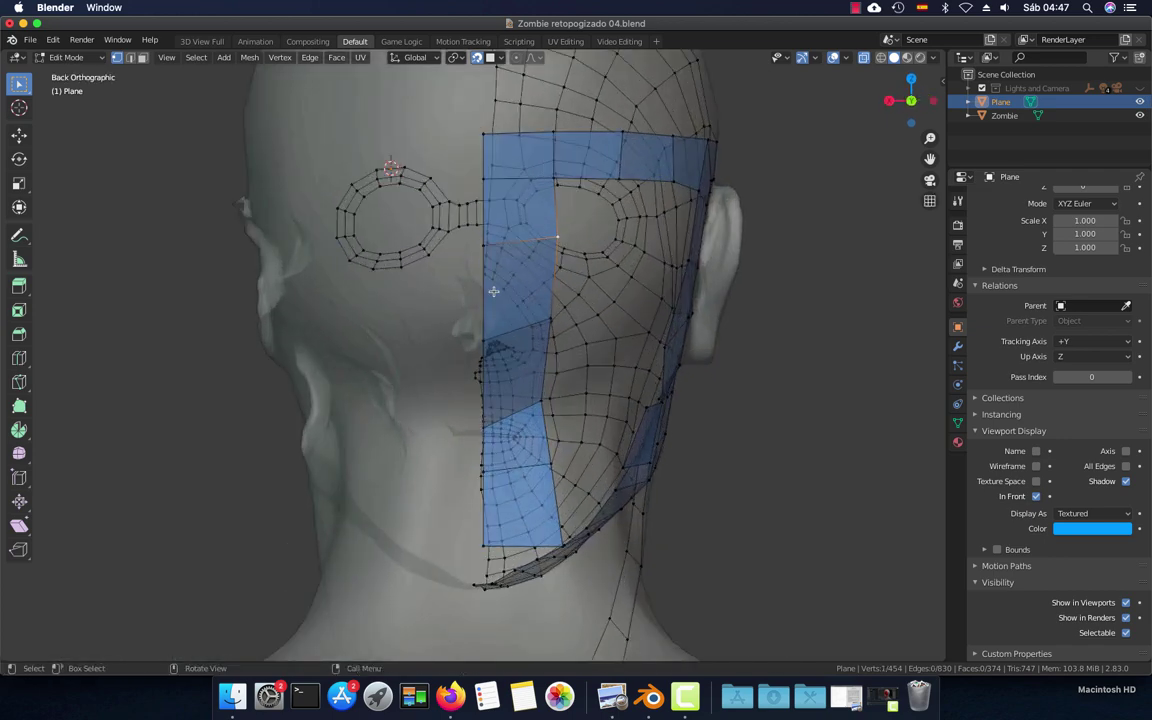
{"action": "scroll", "coordinate": [464, 271], "scroll_direction": "up", "scroll_amount": 2}
{"action": "key", "text": "g"}
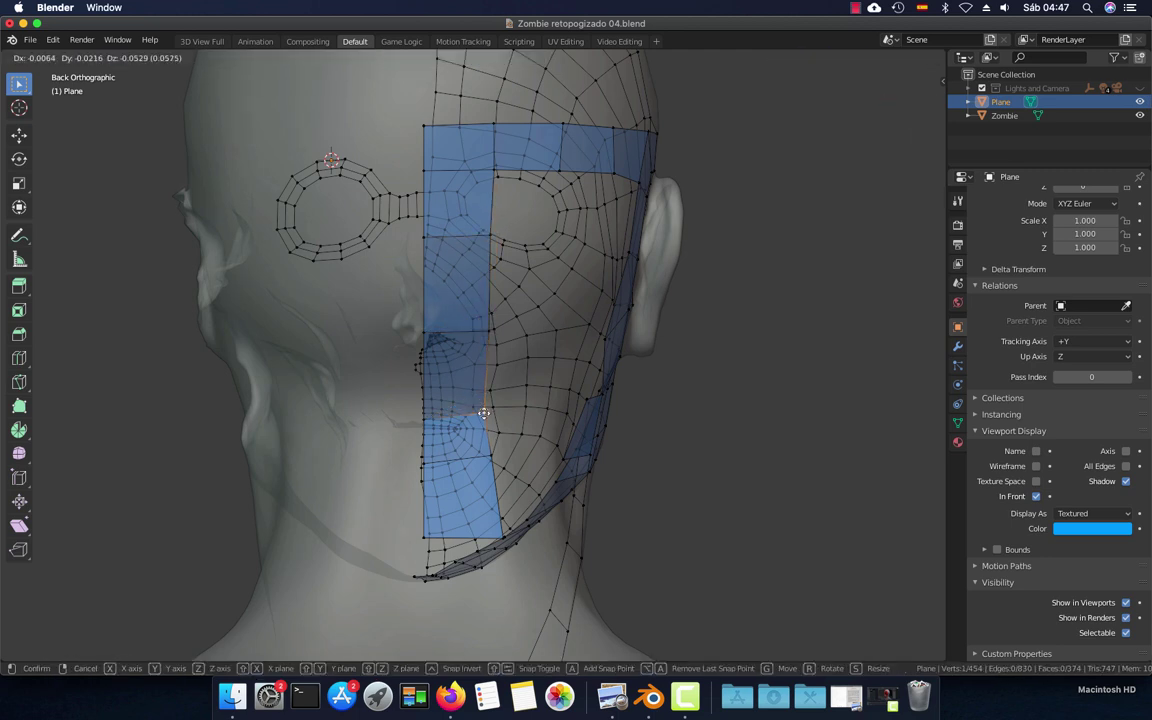
{"action": "left_click", "coordinate": [488, 463]}
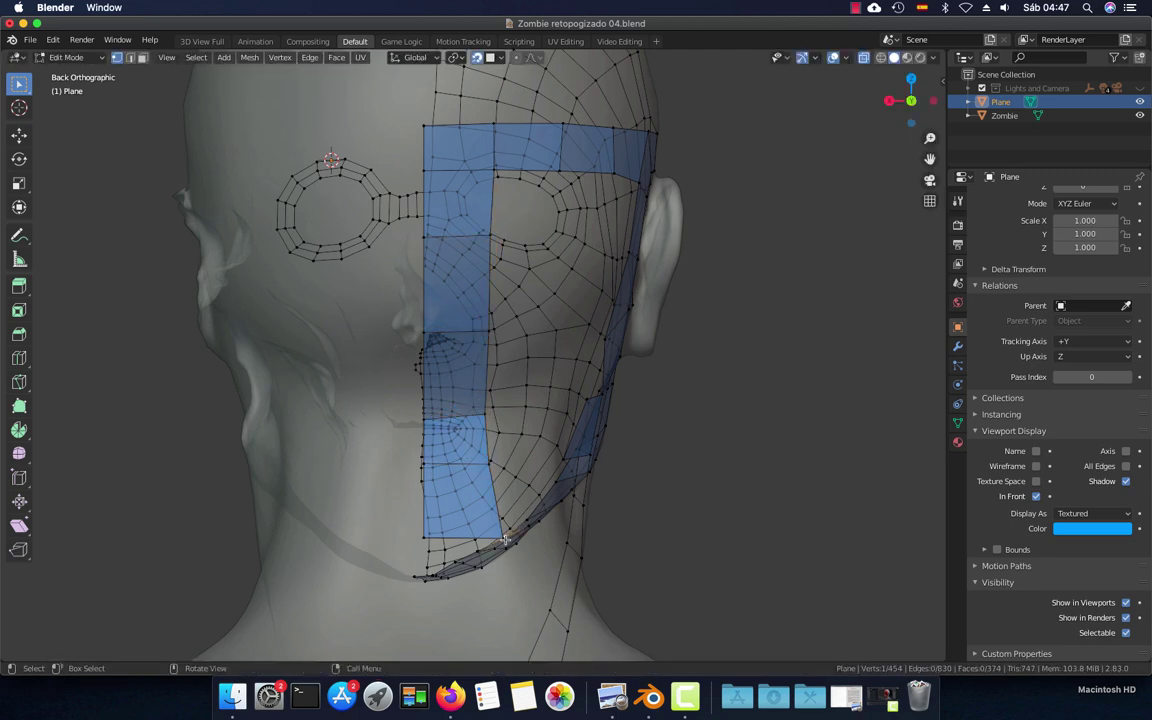
{"action": "key", "text": "g"}
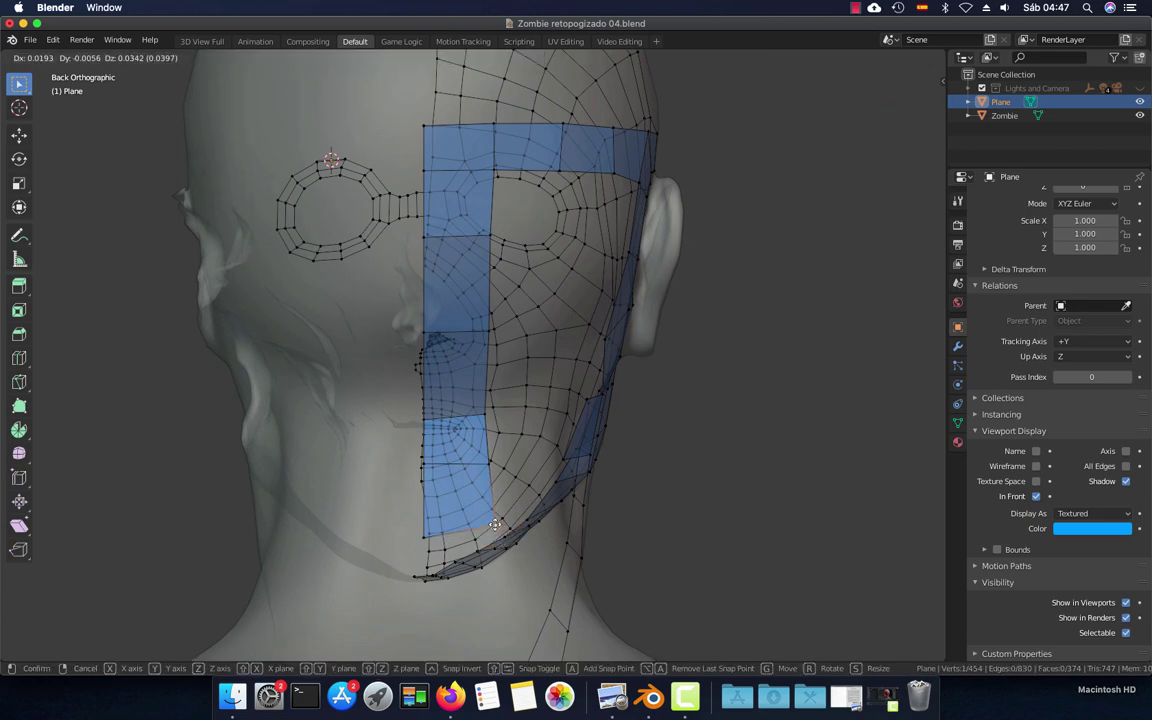
{"action": "left_click", "coordinate": [442, 478]}
{"action": "mouse_move", "coordinate": [440, 480]}
{"action": "middle_mouse_down"}
{"action": "mouse_move", "coordinate": [452, 480]}
{"action": "mouse_move", "coordinate": [387, 467]}
{"action": "middle_mouse_up"}
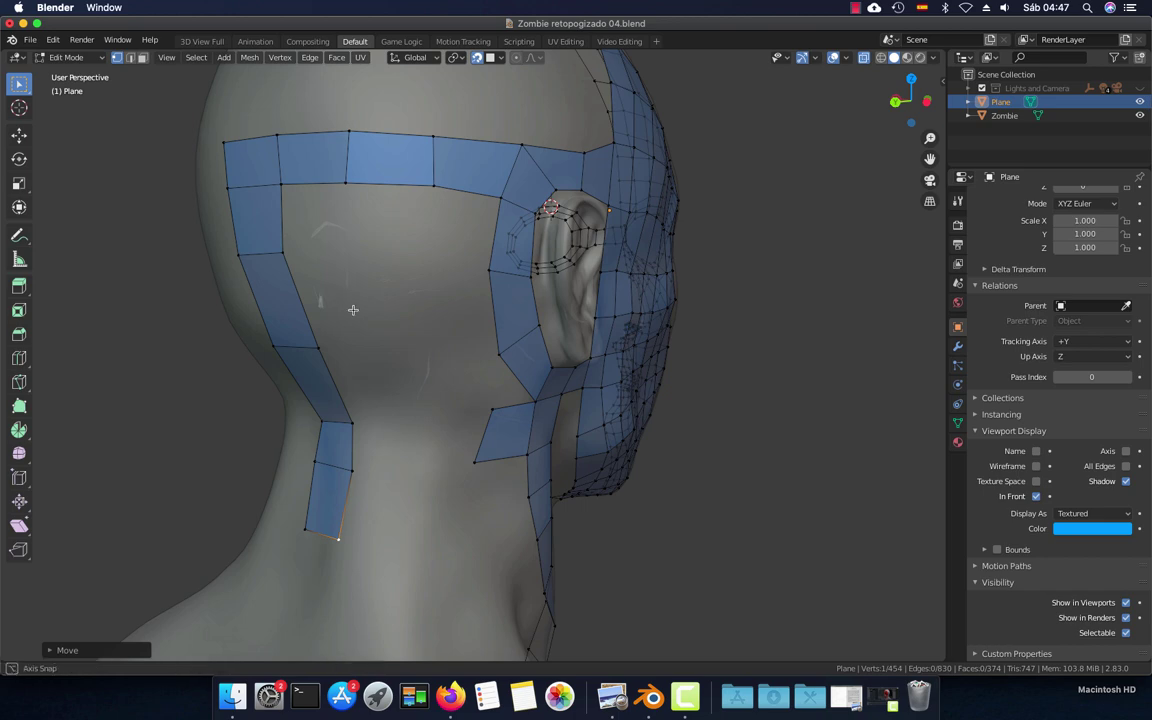
Extrude a four-vertex edge chain from the top strip down the back of the head and neck
{"action": "mouse_move", "coordinate": [331, 296]}
{"action": "middle_mouse_down"}
{"action": "mouse_move", "coordinate": [350, 316]}
{"action": "mouse_move", "coordinate": [340, 241]}
{"action": "middle_mouse_up"}
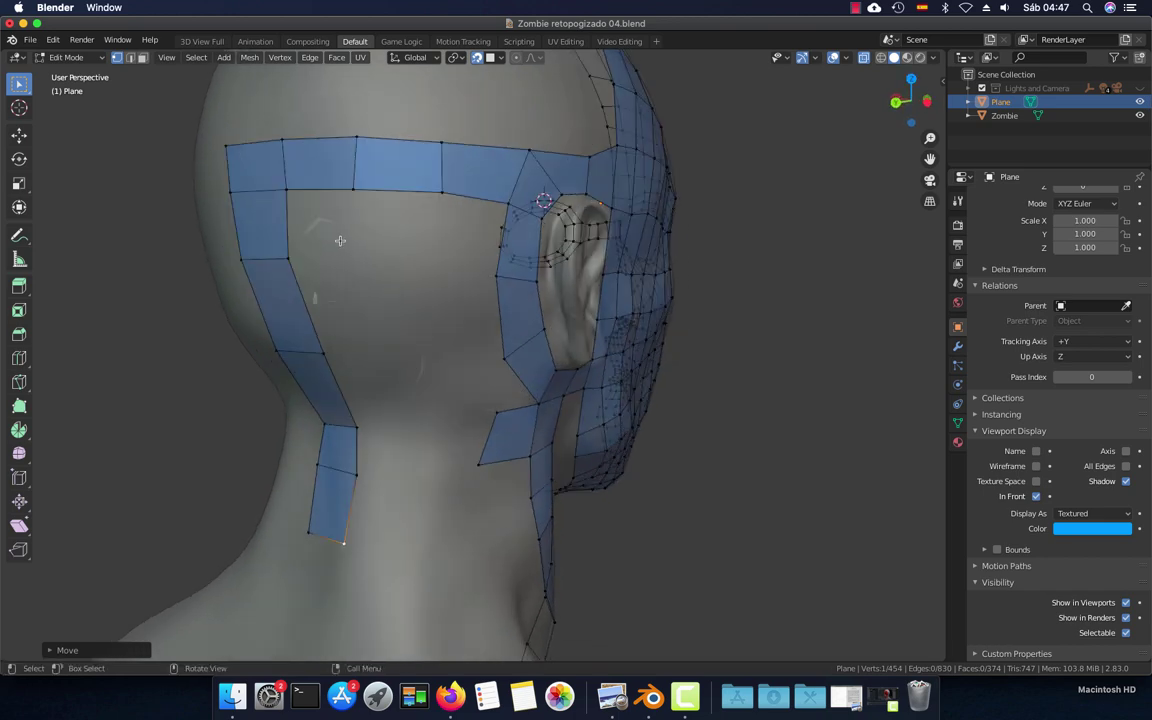
{"action": "key", "text": "e"}
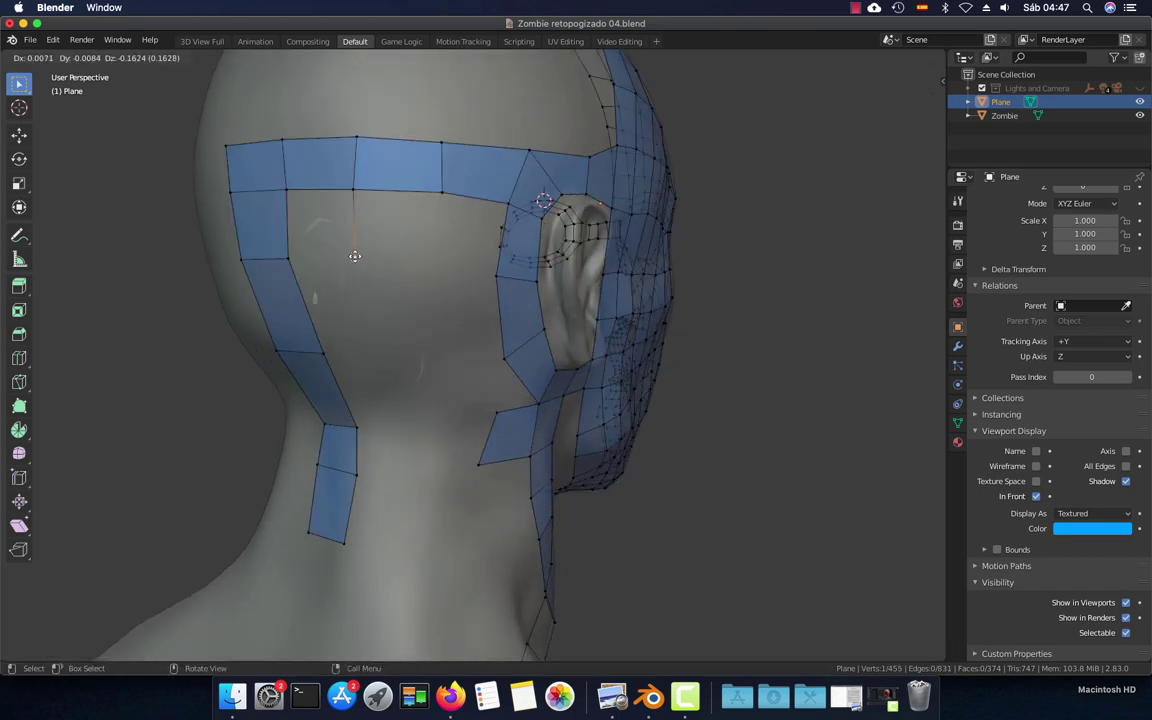
{"action": "left_click", "coordinate": [355, 256]}
{"action": "key", "text": "e"}
{"action": "left_click", "coordinate": [371, 352]}
{"action": "key", "text": "e"}
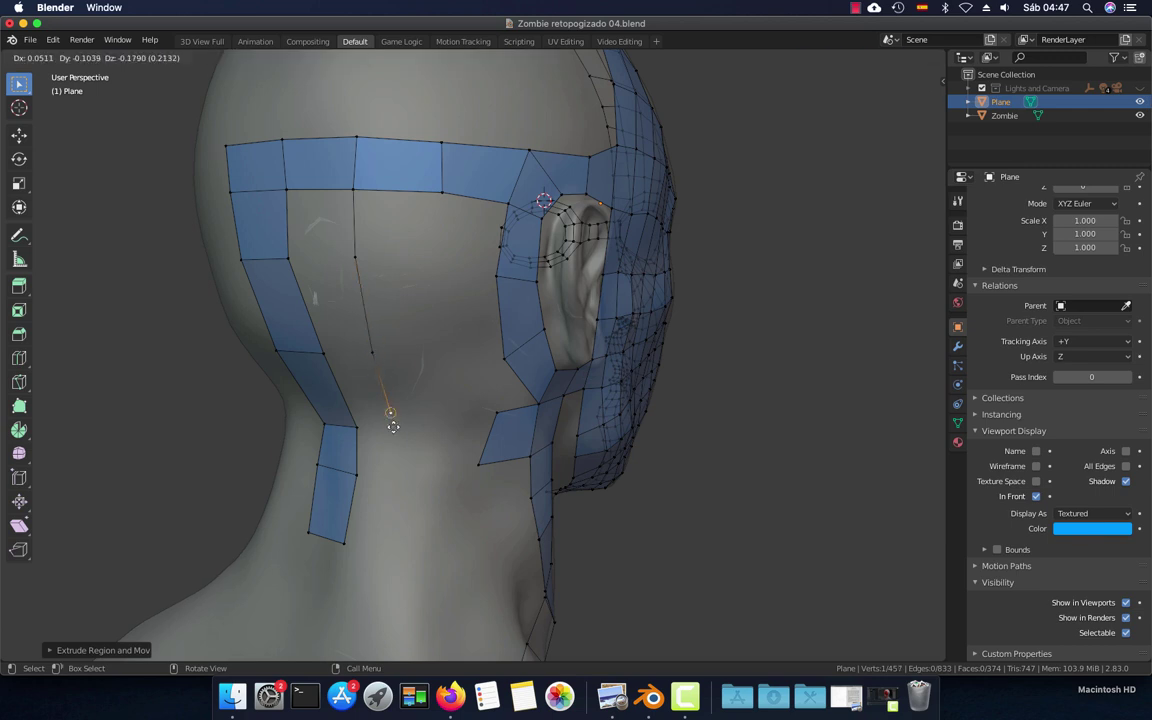
{"action": "left_click", "coordinate": [394, 432]}
{"action": "key", "text": "e"}
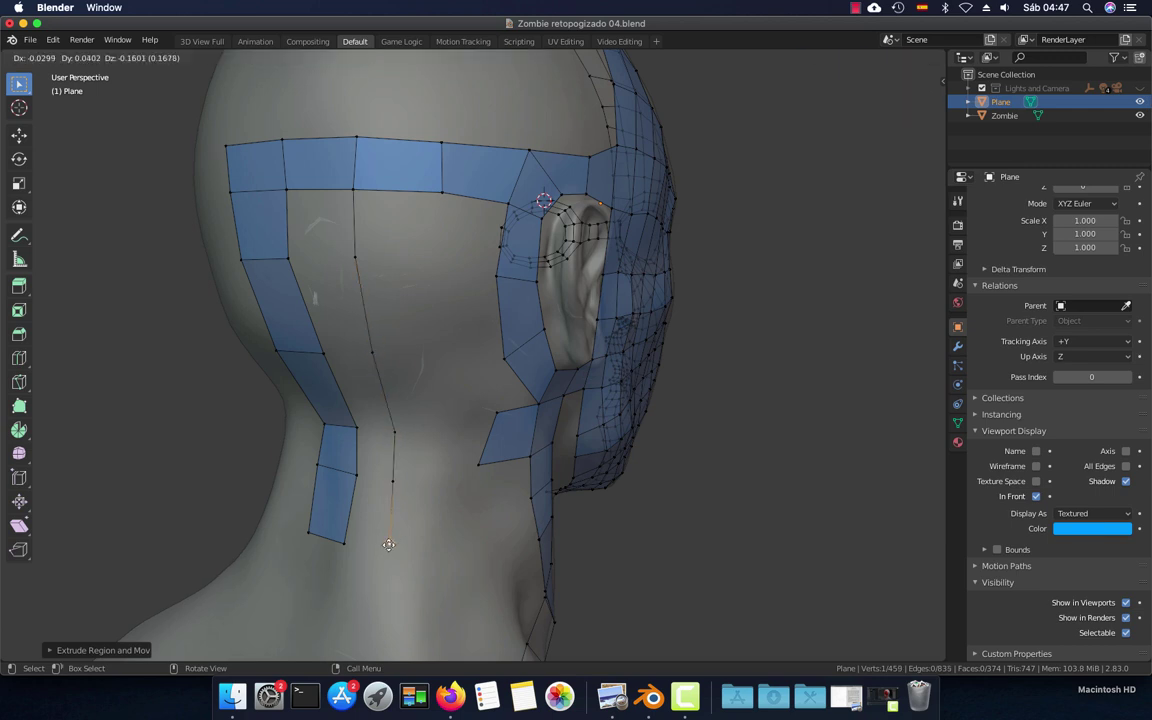
{"action": "left_click", "coordinate": [350, 492]}
Extrude a second vertical edge chain from the top strip down to the neck's base
{"action": "middle_click_drag", "start_coordinate": [386, 451], "coordinate": [387, 227]}
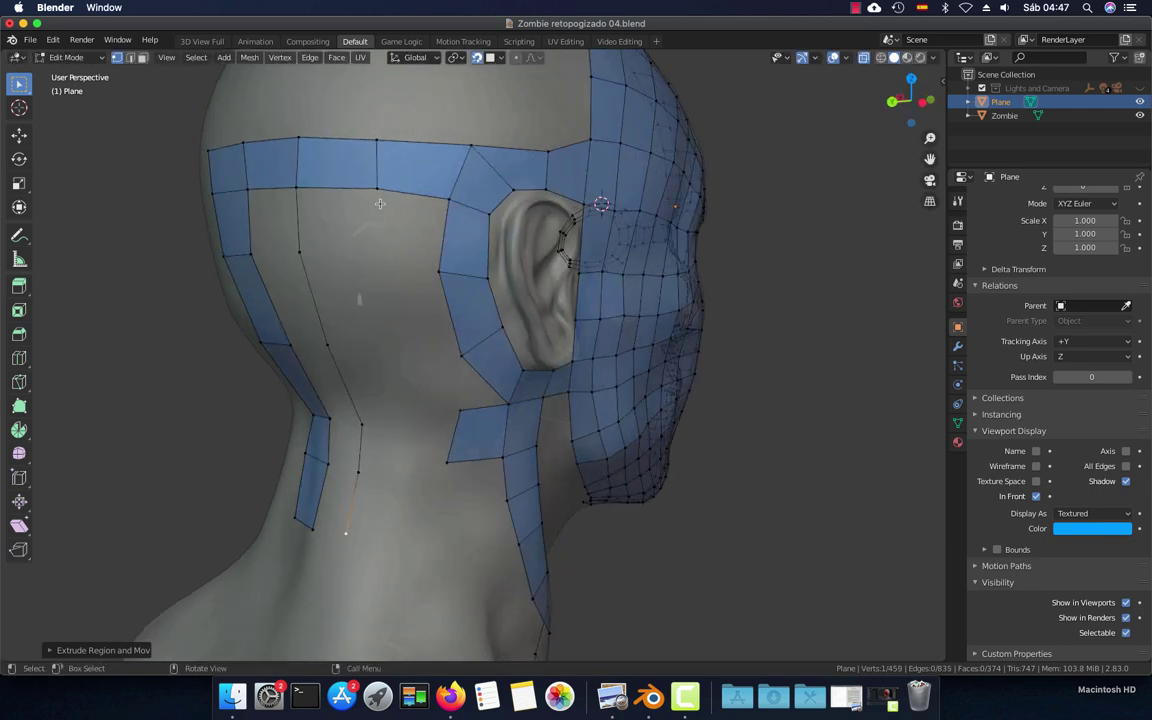
{"action": "left_click", "coordinate": [380, 204]}
{"action": "key", "text": "e"}
{"action": "left_click", "coordinate": [378, 262]}
{"action": "key", "text": "e"}
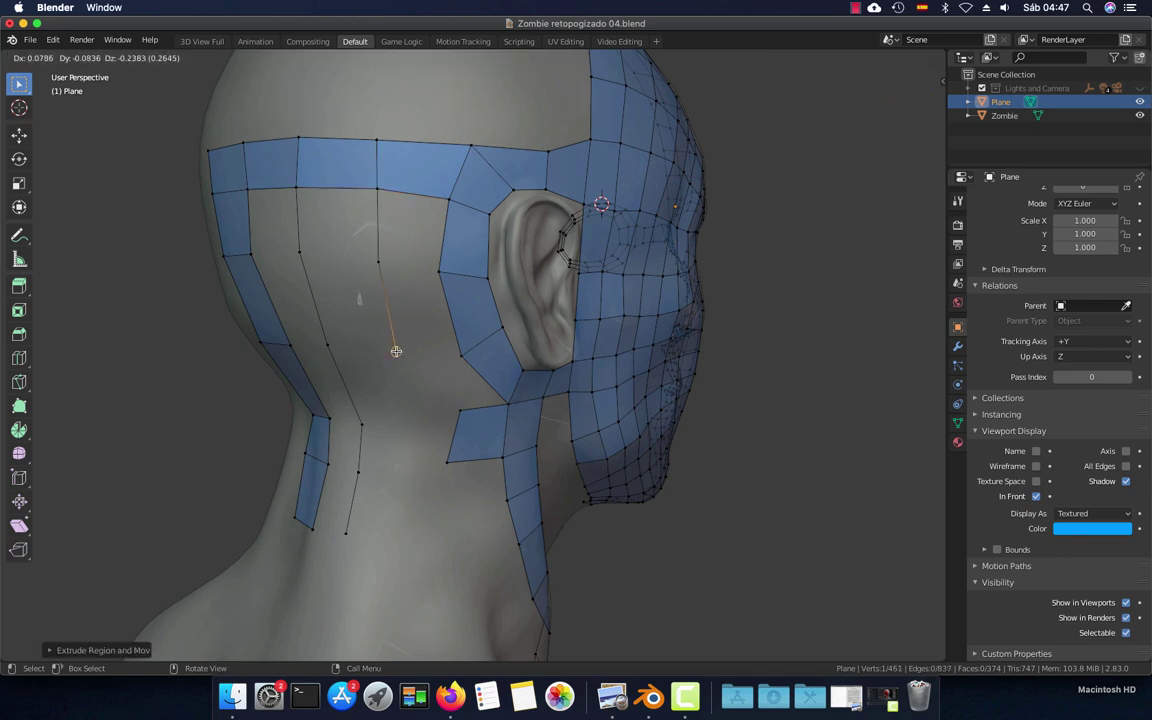
{"action": "left_click", "coordinate": [396, 351]}
{"action": "key", "text": "e"}
{"action": "left_click", "coordinate": [404, 424]}
{"action": "key", "text": "e"}
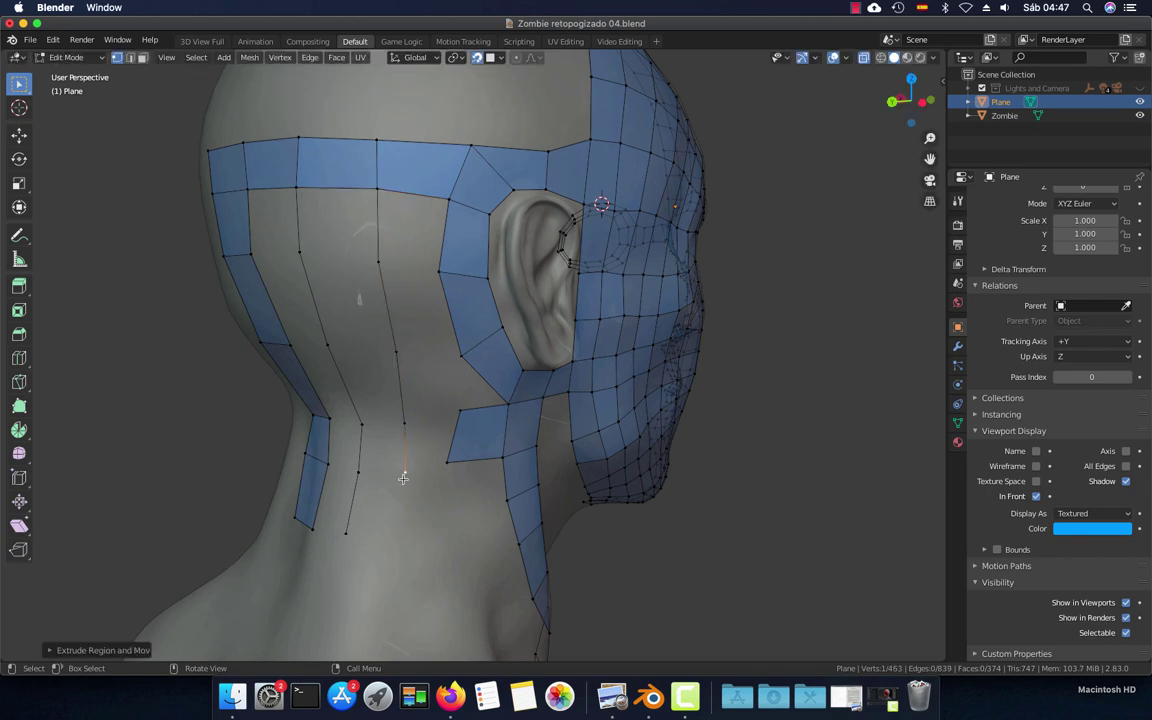
{"action": "key", "text": "e"}
{"action": "left_click", "coordinate": [396, 540]}
In edge mode, fill quads across the neck gap and up the back of the head
{"action": "key", "text": "2"}
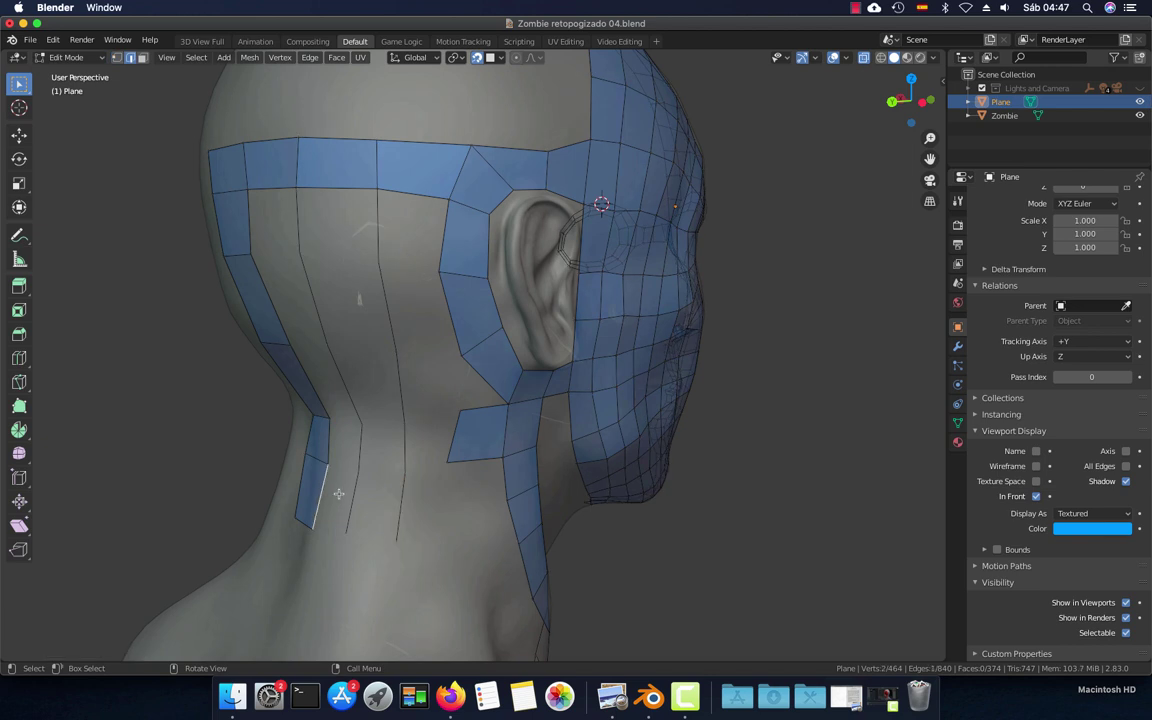
{"action": "left_click", "coordinate": [346, 497], "text": "shift"}
{"action": "key", "text": "f"}
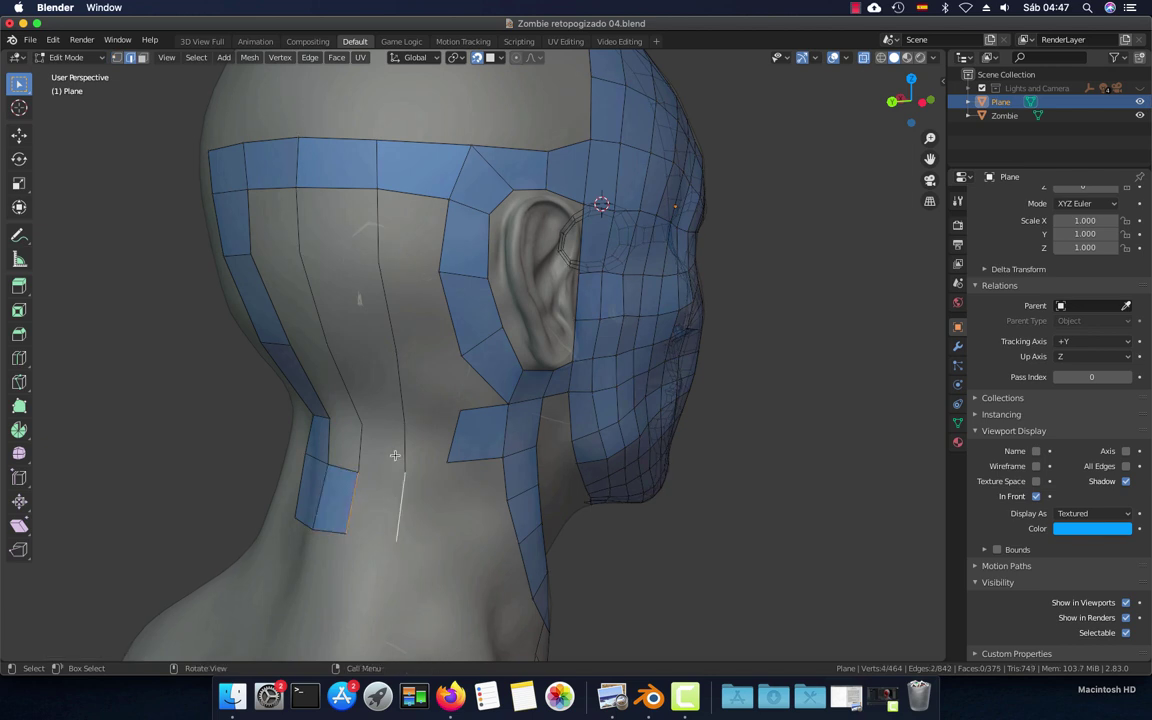
{"action": "left_click", "coordinate": [404, 445]}
{"action": "left_click", "coordinate": [346, 441], "text": "shift"}
{"action": "key", "text": "f"}
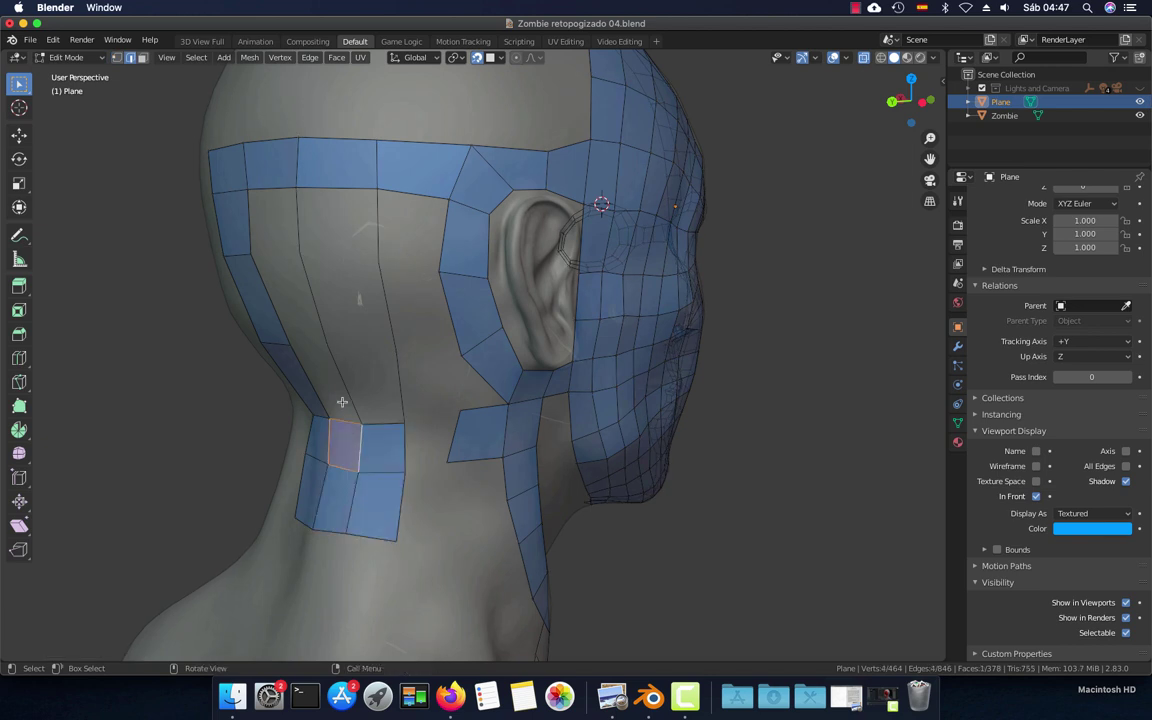
{"action": "key", "text": "f"}
{"action": "key", "text": "f"}
{"action": "key", "text": "f"}
{"action": "left_click", "coordinate": [329, 321]}
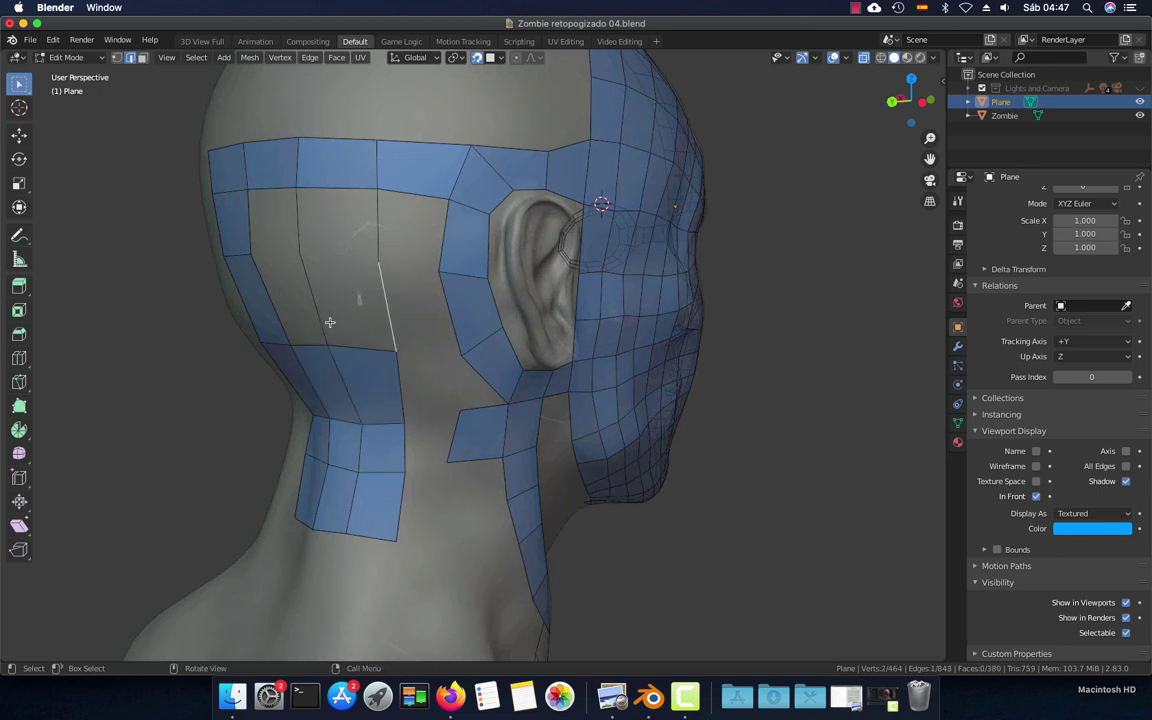
{"action": "key", "text": "f"}
{"action": "left_click", "coordinate": [298, 314]}
Fill the remaining row of faces between the strips behind the ear
{"action": "key", "text": "f"}
{"action": "left_click", "coordinate": [275, 231]}
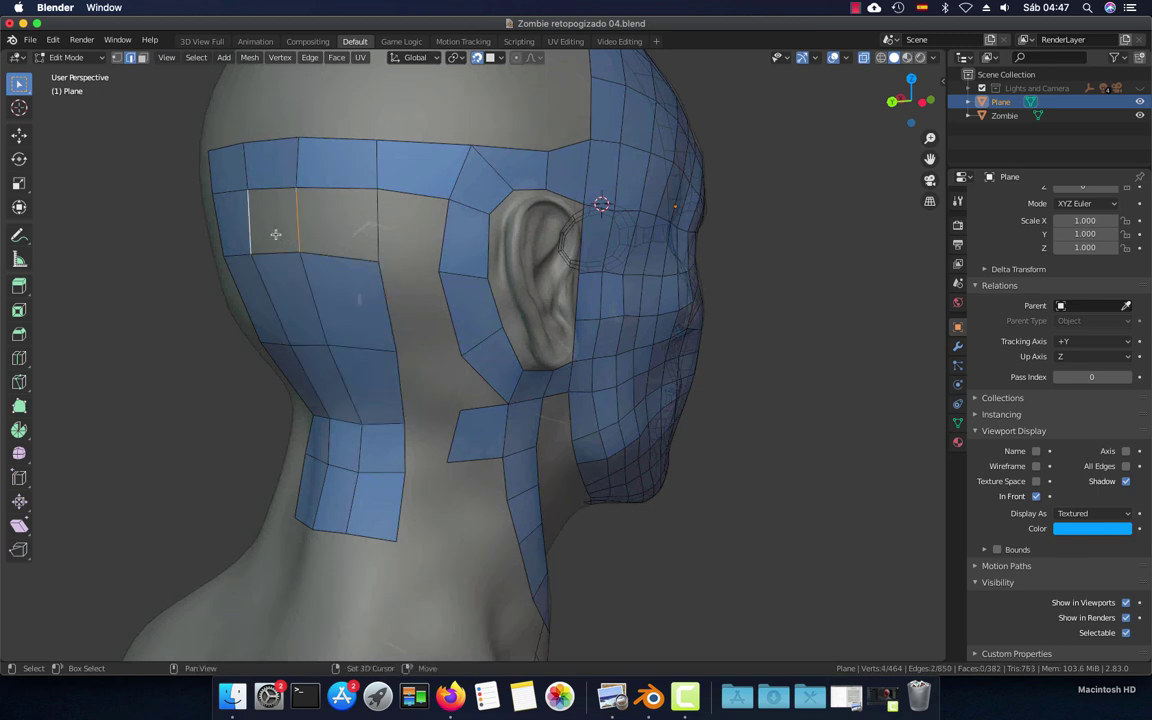
{"action": "key", "text": "f"}
{"action": "left_click", "coordinate": [322, 226]}
{"action": "left_click", "coordinate": [371, 229], "text": "shift"}
{"action": "key", "text": "f"}
{"action": "left_click", "coordinate": [449, 230]}
{"action": "left_click", "coordinate": [378, 230], "text": "shift"}
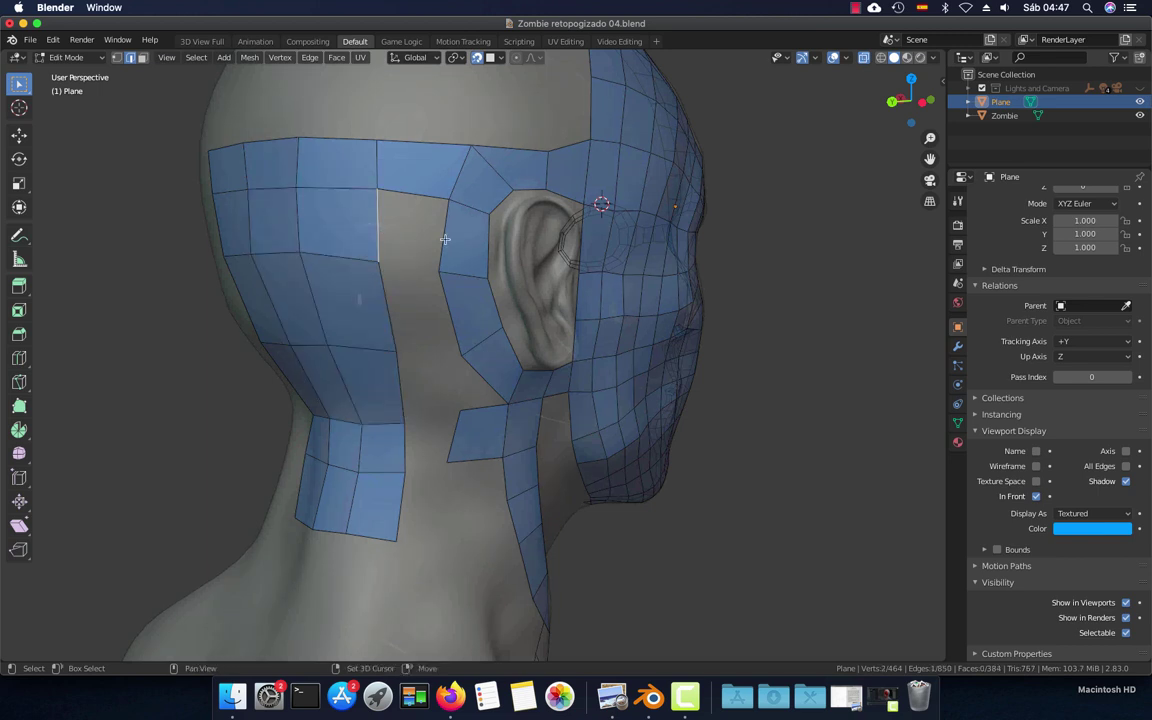
Fill the remaining gap and the area below the ear with faces
{"action": "key", "text": "f"}
{"action": "left_click", "coordinate": [454, 315]}
{"action": "left_click", "coordinate": [393, 330], "text": "shift"}
{"action": "key", "text": "f"}
{"action": "middle_click_drag", "start_coordinate": [475, 406], "coordinate": [455, 343]}
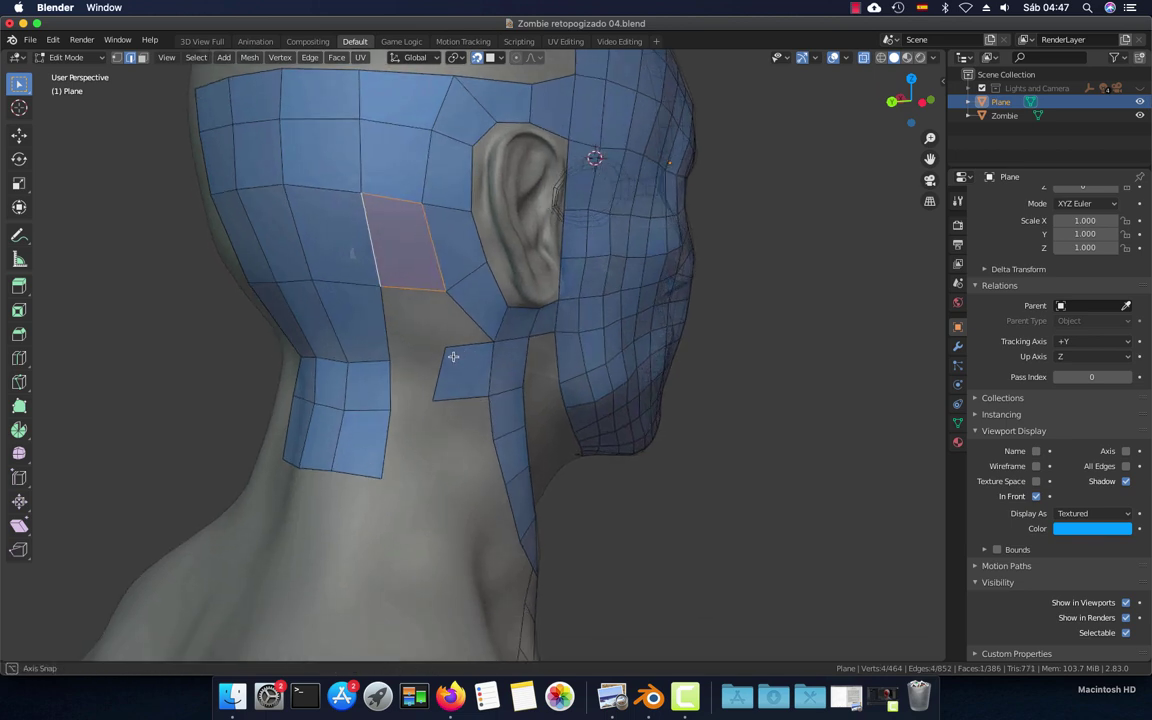
{"action": "left_click", "coordinate": [455, 343]}
{"action": "left_click", "coordinate": [457, 320], "text": "shift"}
{"action": "left_click", "coordinate": [386, 360]}
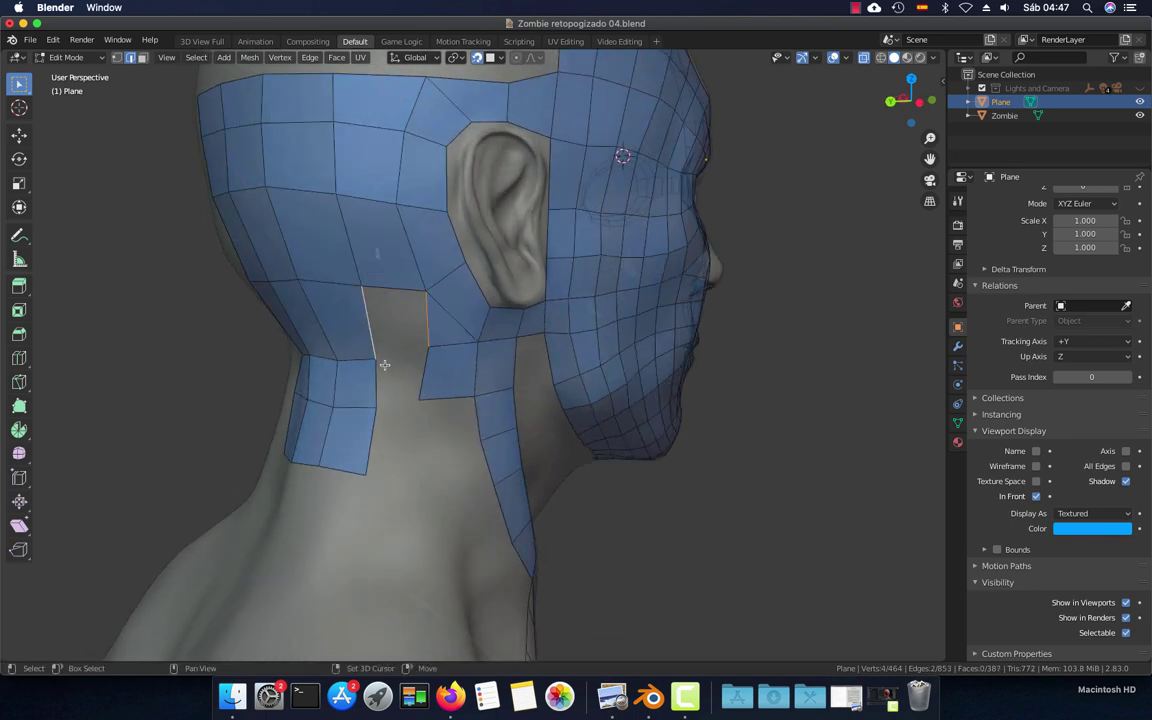
{"action": "left_click", "coordinate": [424, 380], "text": "shift"}
{"action": "key", "text": "f"}
In vertex mode, nudge the new quad's vertices where the neck strips join
{"action": "middle_click_drag", "start_coordinate": [478, 463], "coordinate": [459, 405]}
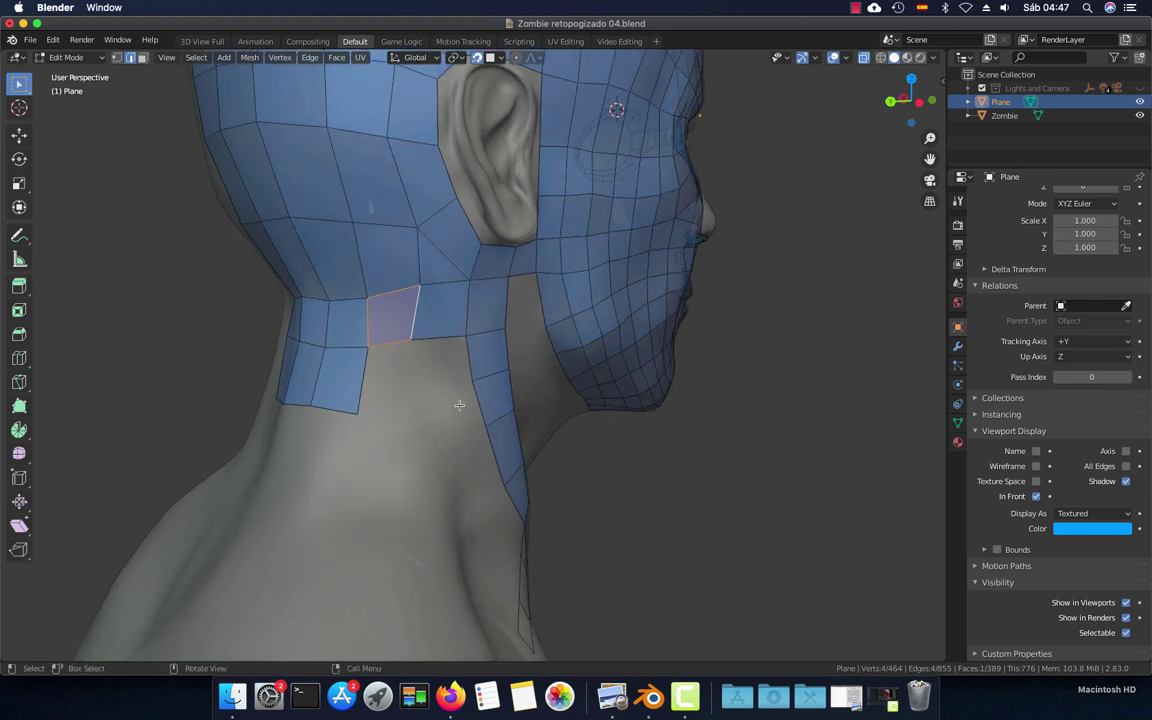
{"action": "key", "text": "1"}
{"action": "left_click", "coordinate": [411, 341]}
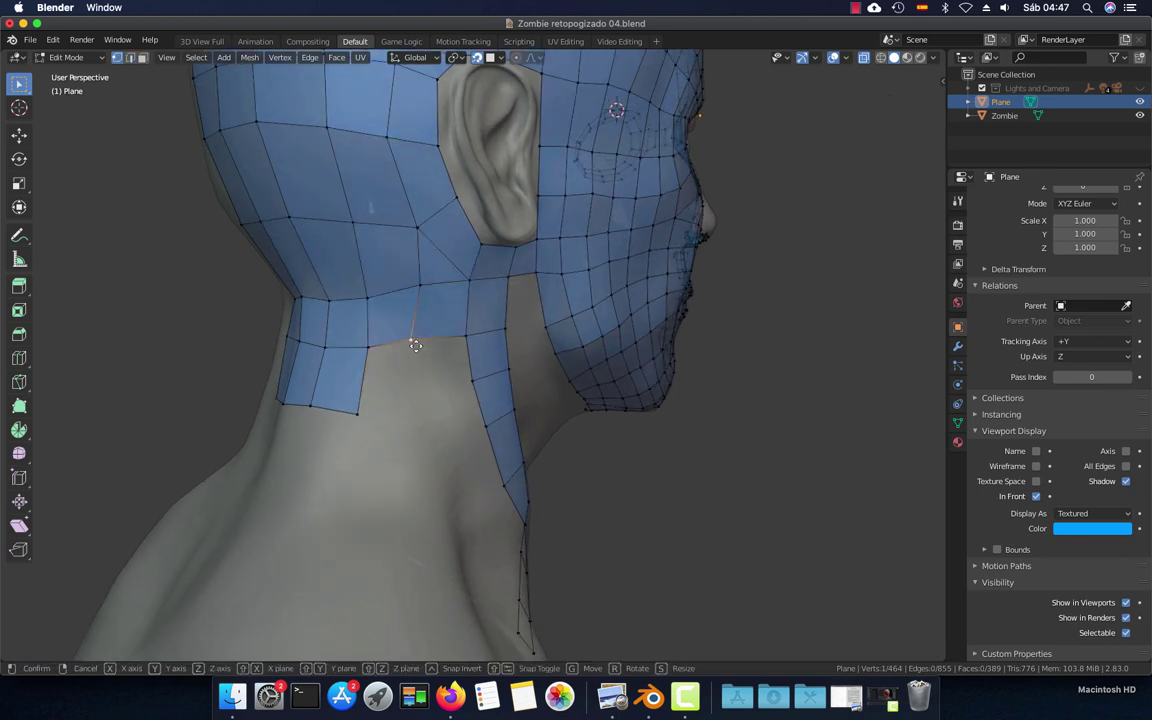
{"action": "key", "text": "g"}
{"action": "left_click", "coordinate": [419, 342]}
{"action": "left_click", "coordinate": [416, 292]}
{"action": "key", "text": "g"}
{"action": "left_click", "coordinate": [419, 290]}
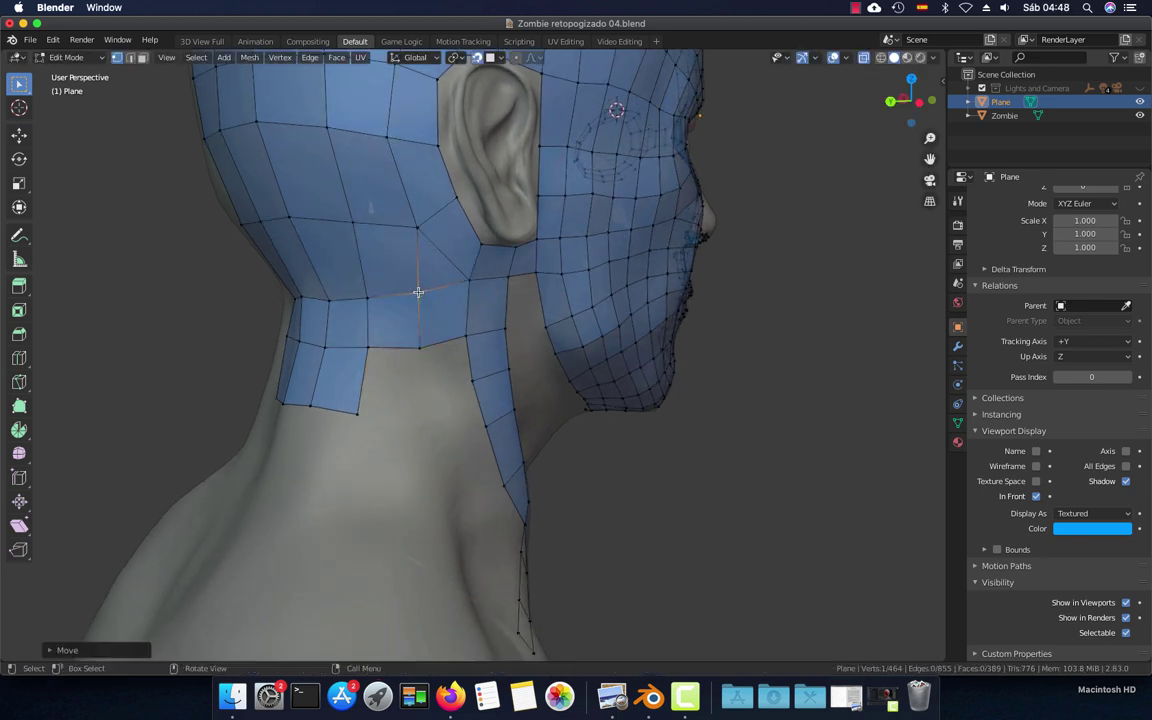
{"action": "left_click", "coordinate": [367, 297]}
{"action": "key", "text": "g"}
{"action": "left_click", "coordinate": [368, 298]}
Move the neck strip's corner vertices onto the neck and back-of-head surface
{"action": "middle_click_drag", "start_coordinate": [368, 298], "coordinate": [391, 316]}
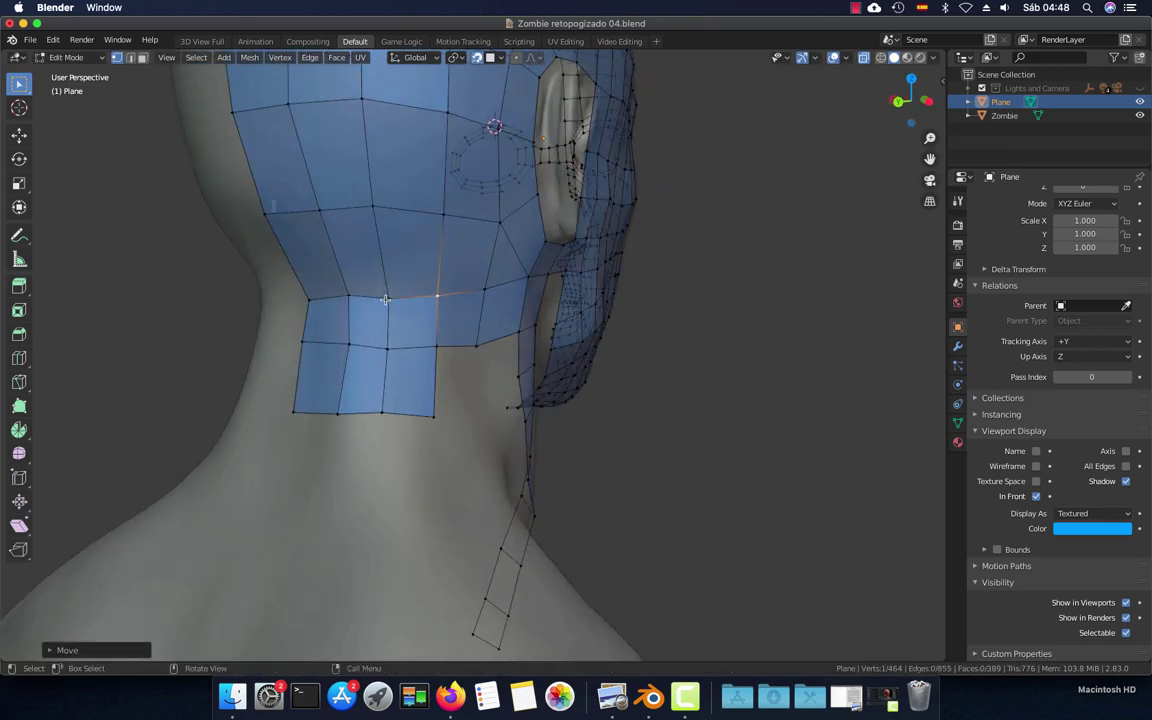
{"action": "left_click", "coordinate": [385, 298]}
{"action": "key", "text": "g"}
{"action": "left_click", "coordinate": [385, 297]}
{"action": "left_click", "coordinate": [350, 297]}
{"action": "key", "text": "g"}
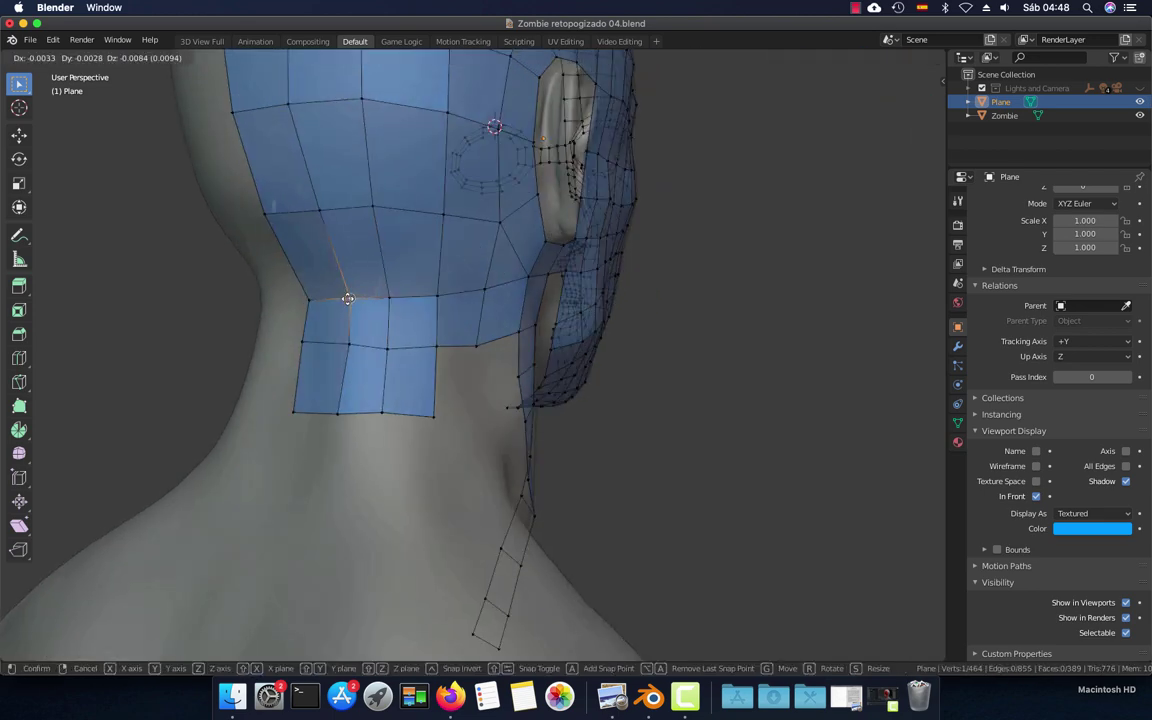
{"action": "left_click", "coordinate": [347, 300]}
{"action": "left_click", "coordinate": [349, 343]}
{"action": "key", "text": "g"}
{"action": "left_click", "coordinate": [349, 346]}
{"action": "middle_click_drag", "start_coordinate": [348, 346], "coordinate": [434, 418]}
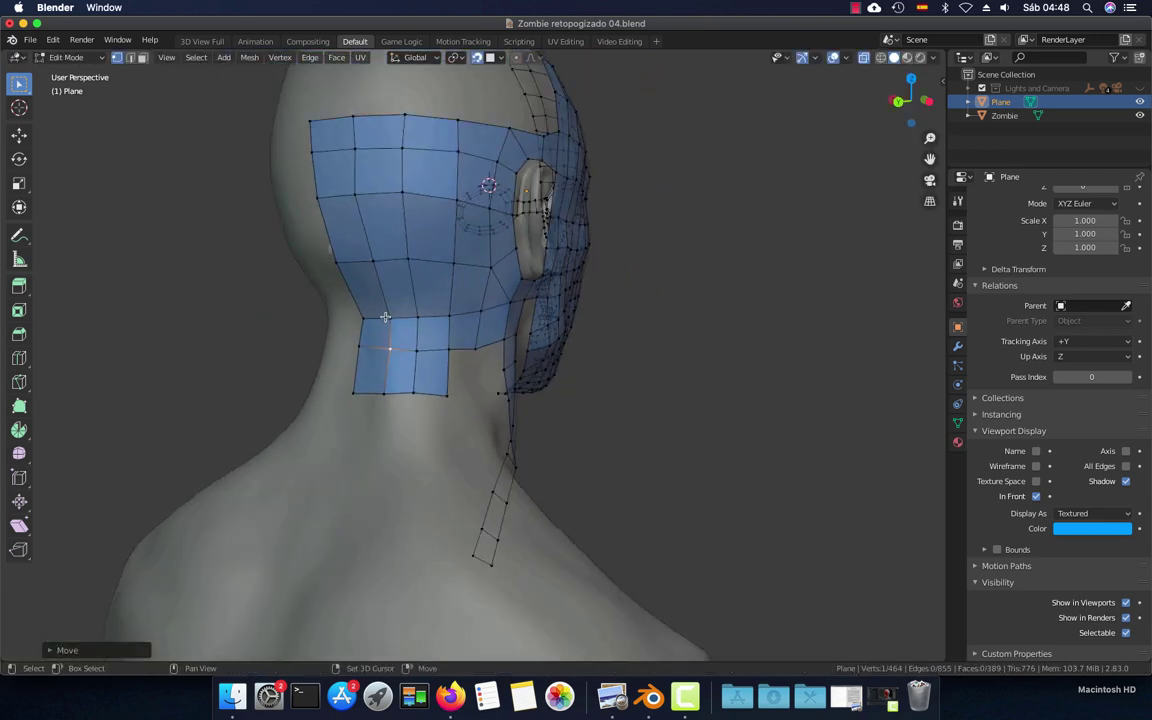
{"action": "key", "text": "g"}
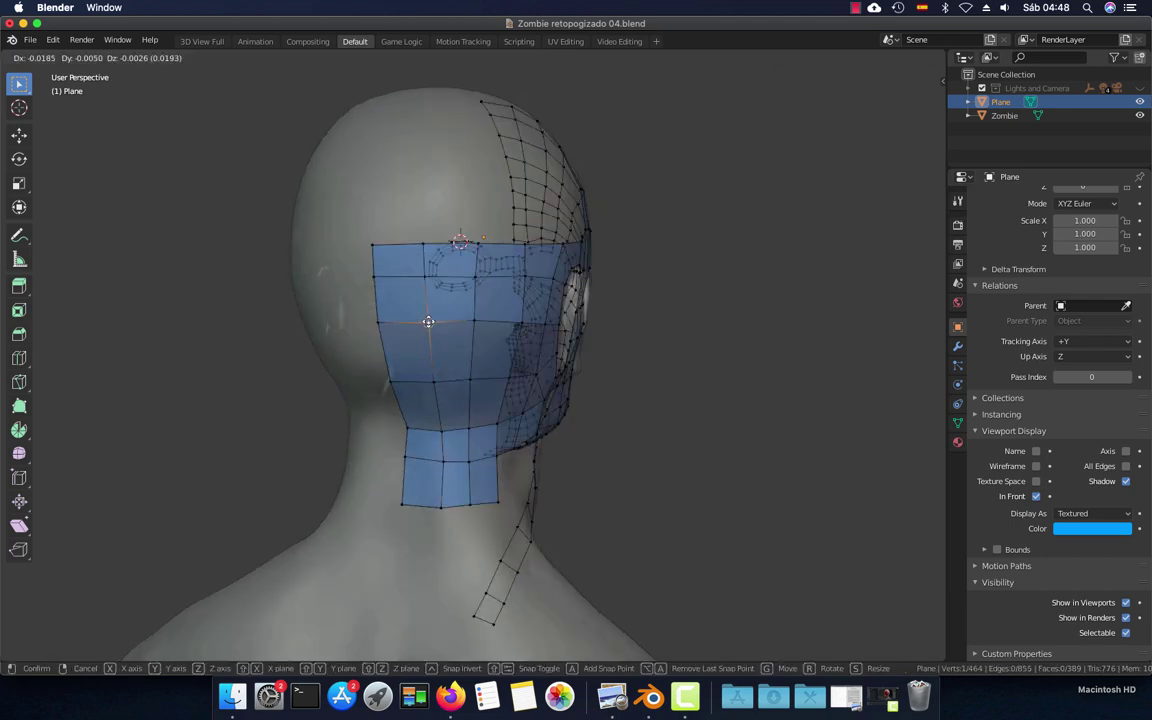
{"action": "left_click", "coordinate": [429, 319]}
Orbit around and snap to the Right side view of the head
{"action": "mouse_move", "coordinate": [437, 326]}
{"action": "middle_mouse_down"}
{"action": "mouse_move", "coordinate": [343, 328]}
{"action": "mouse_move", "coordinate": [342, 314]}
{"action": "mouse_move", "coordinate": [425, 349]}
{"action": "middle_mouse_up"}
{"action": "key", "text": "KP_4"}
{"action": "key", "text": "KP_4"}
{"action": "key", "text": "KP_4"}
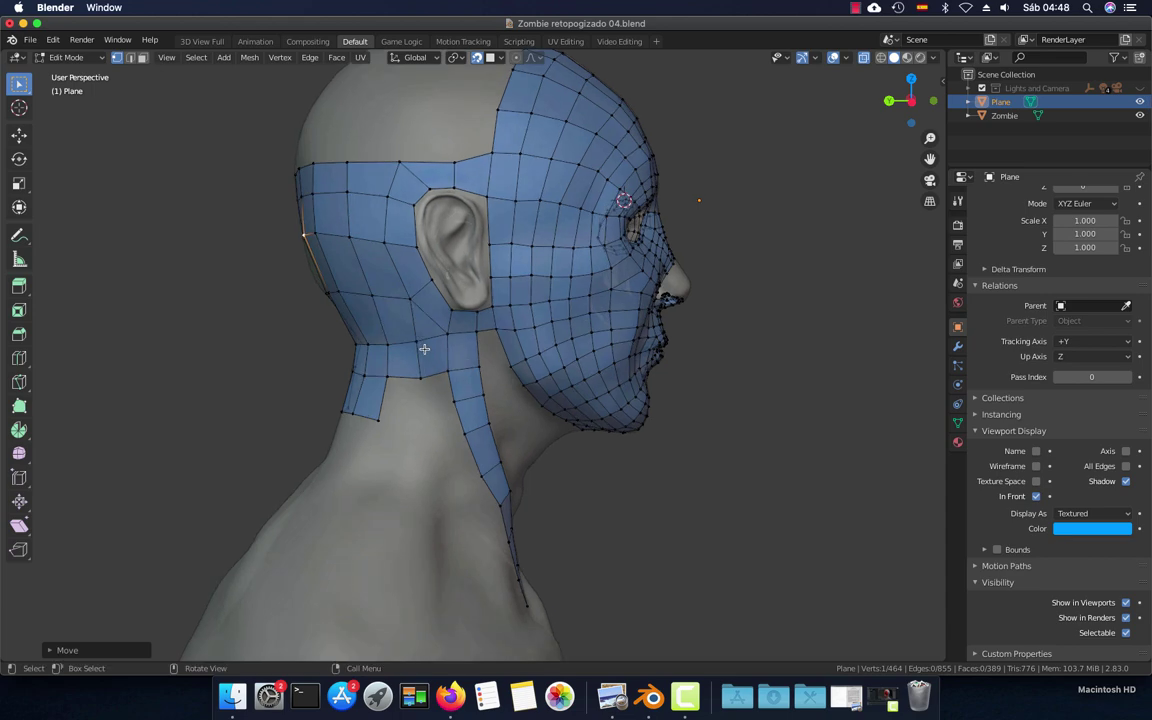
{"action": "key", "text": "KP_4"}
{"action": "key", "text": "KP_4"}
{"action": "key", "text": "KP_4"}
{"action": "key", "text": "KP_3"}
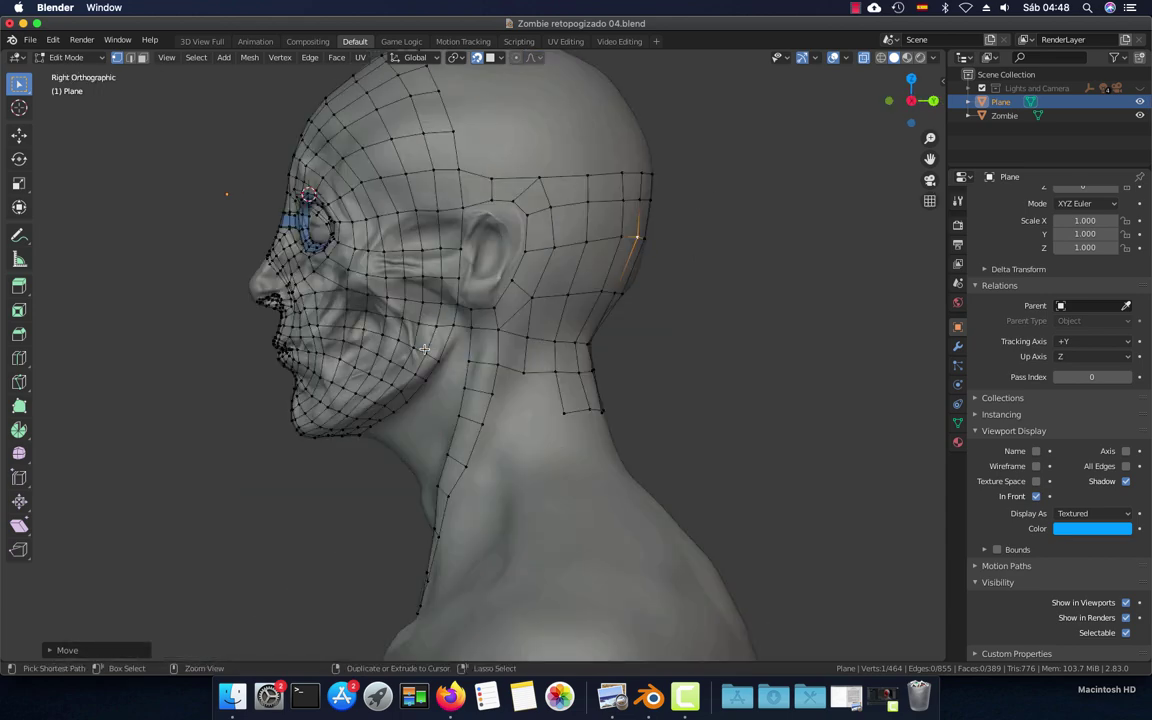
In Left view, reposition the strip's end vertex, extrude one below it, and fill a bridging quad
{"action": "key", "text": "ctrl+KP_3"}
{"action": "scroll", "coordinate": [444, 393], "scroll_direction": "up", "scroll_amount": 4}
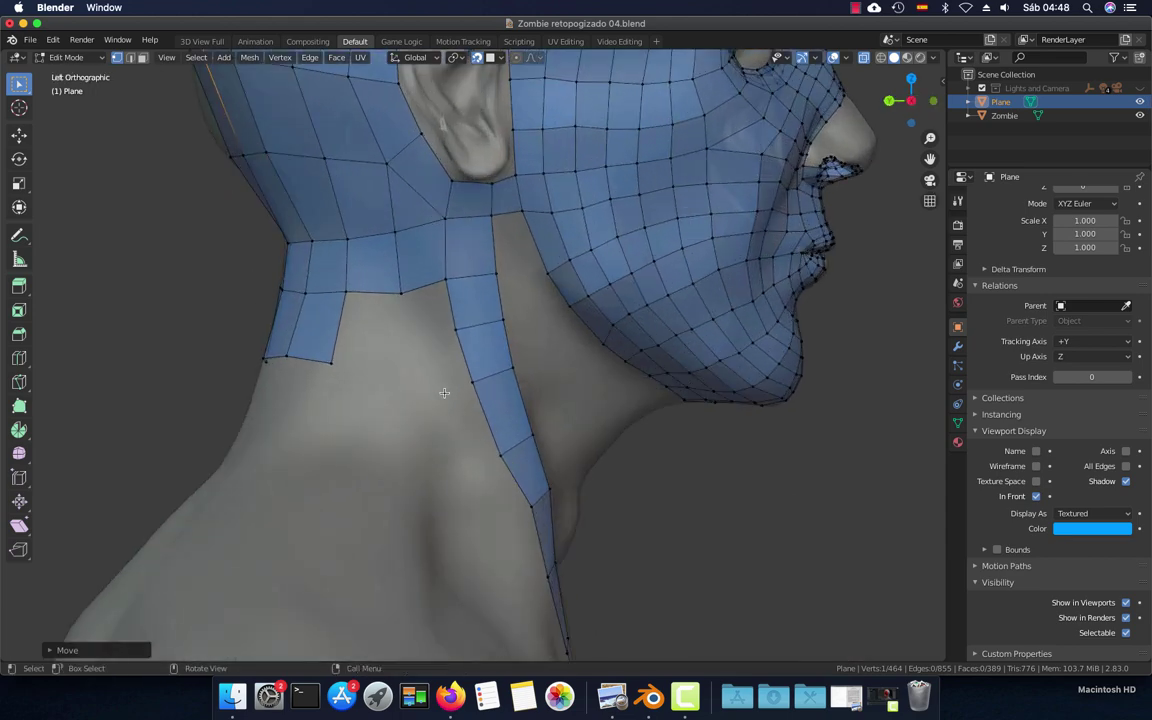
{"action": "key", "text": "g"}
{"action": "left_click", "coordinate": [396, 288]}
{"action": "key", "text": "e"}
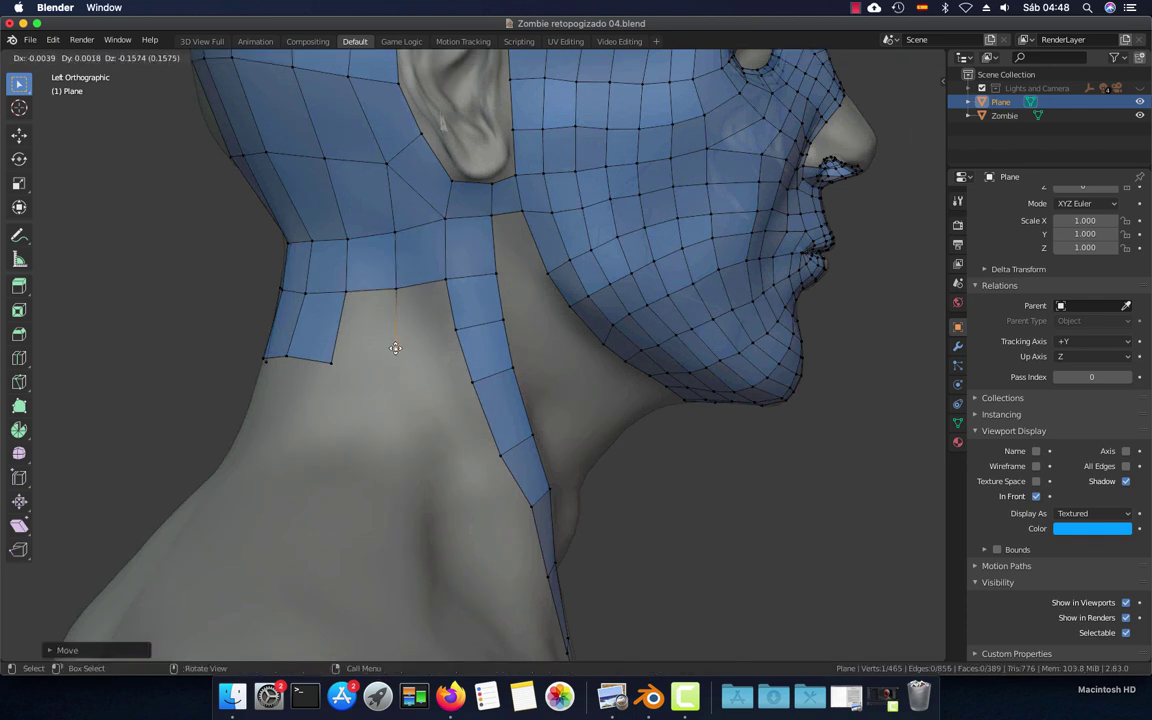
{"action": "left_click", "coordinate": [396, 348]}
{"action": "key", "text": "2"}
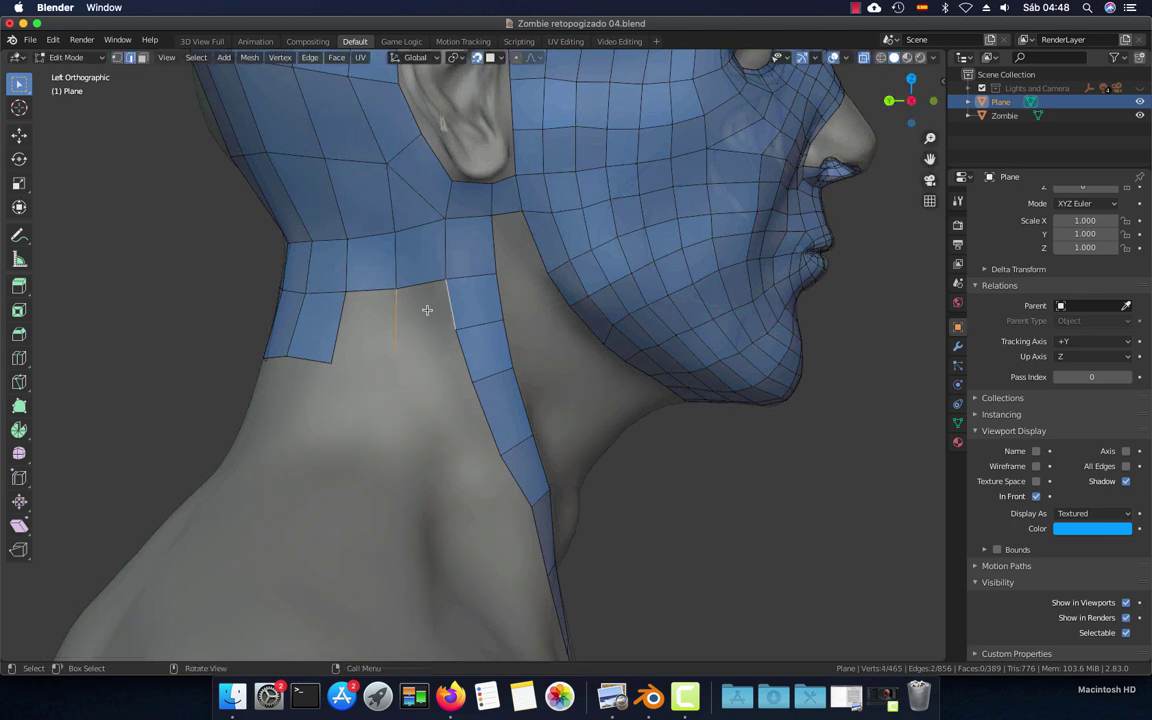
{"action": "key", "text": "f"}
Zoom out to the whole head and select the back neck strip's bottom edge
{"action": "scroll", "coordinate": [464, 385], "scroll_direction": "down", "scroll_amount": 5}
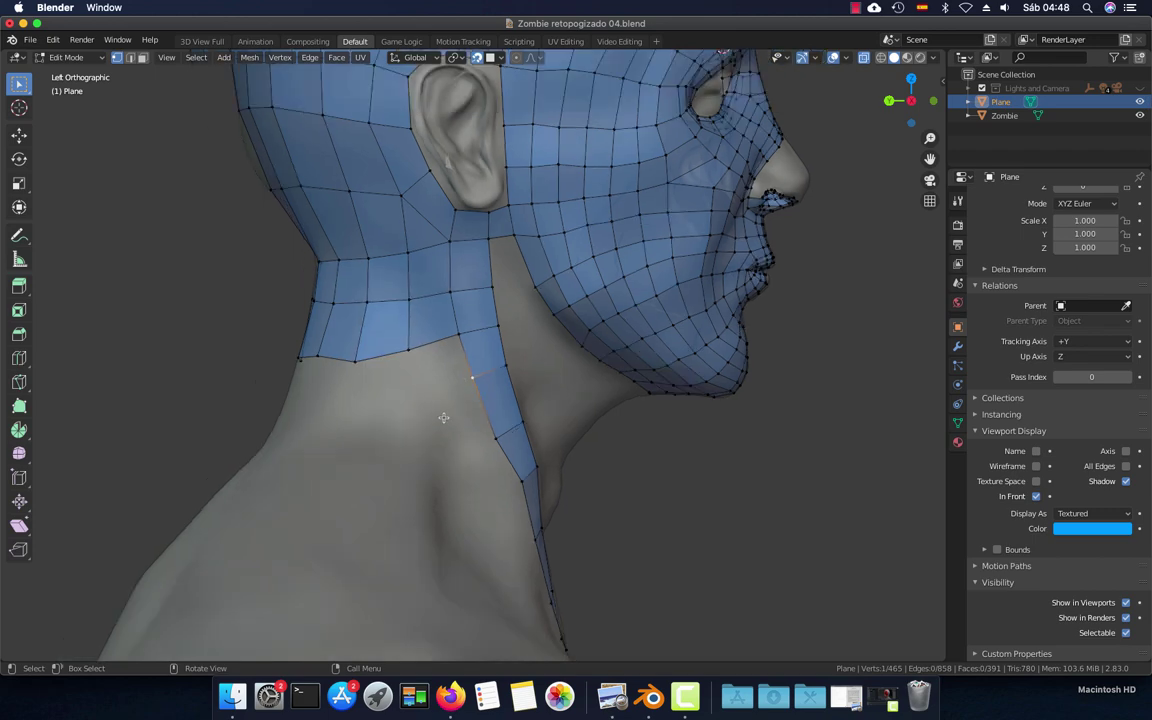
{"action": "mouse_move", "coordinate": [455, 400]}
{"action": "middle_mouse_down"}
{"action": "mouse_move", "coordinate": [426, 451]}
{"action": "mouse_move", "coordinate": [543, 473]}
{"action": "mouse_move", "coordinate": [470, 400]}
{"action": "mouse_move", "coordinate": [406, 401]}
{"action": "middle_mouse_up"}
{"action": "scroll", "coordinate": [520, 478], "scroll_direction": "up", "scroll_amount": 4}
{"action": "key", "text": "2"}
{"action": "left_click", "coordinate": [411, 300]}
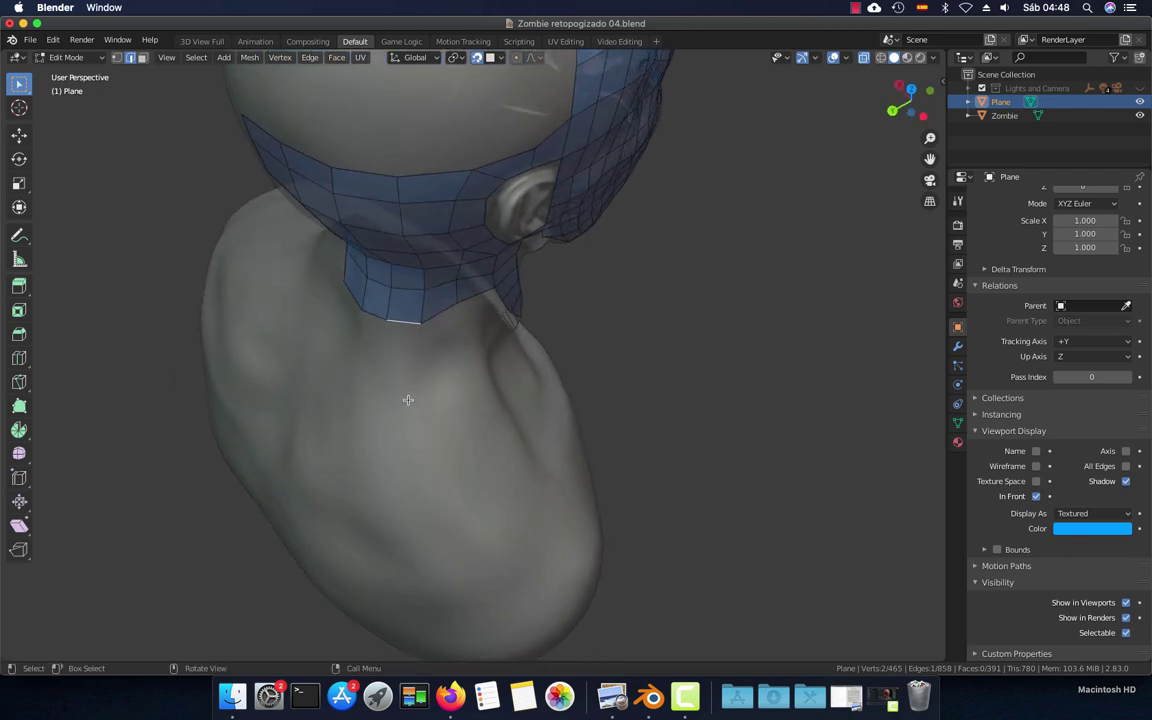
Extrude the back neck strip three faces down the back and straighten a cross edge
{"action": "right_click", "coordinate": [407, 374], "text": "ctrl"}
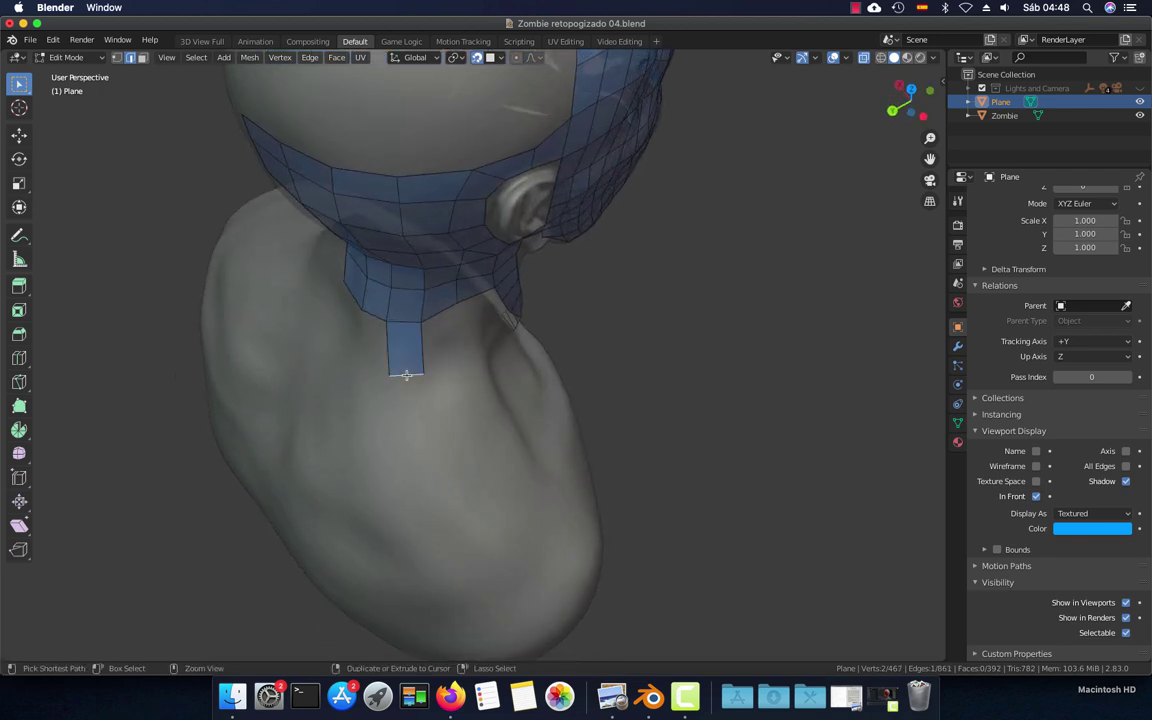
{"action": "right_click", "coordinate": [423, 439], "text": "ctrl"}
{"action": "right_click", "coordinate": [466, 501], "text": "ctrl"}
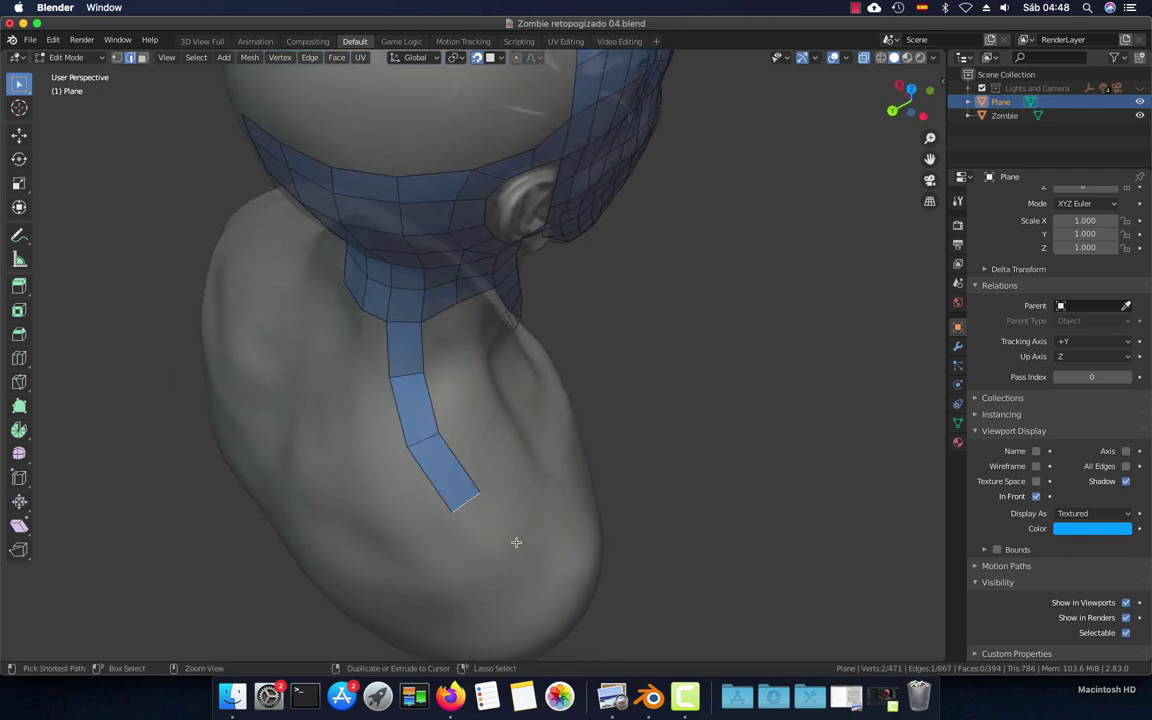
{"action": "mouse_move", "coordinate": [516, 542]}
{"action": "middle_mouse_down"}
{"action": "mouse_move", "coordinate": [437, 450]}
{"action": "mouse_move", "coordinate": [453, 463]}
{"action": "mouse_move", "coordinate": [422, 507]}
{"action": "middle_mouse_up"}
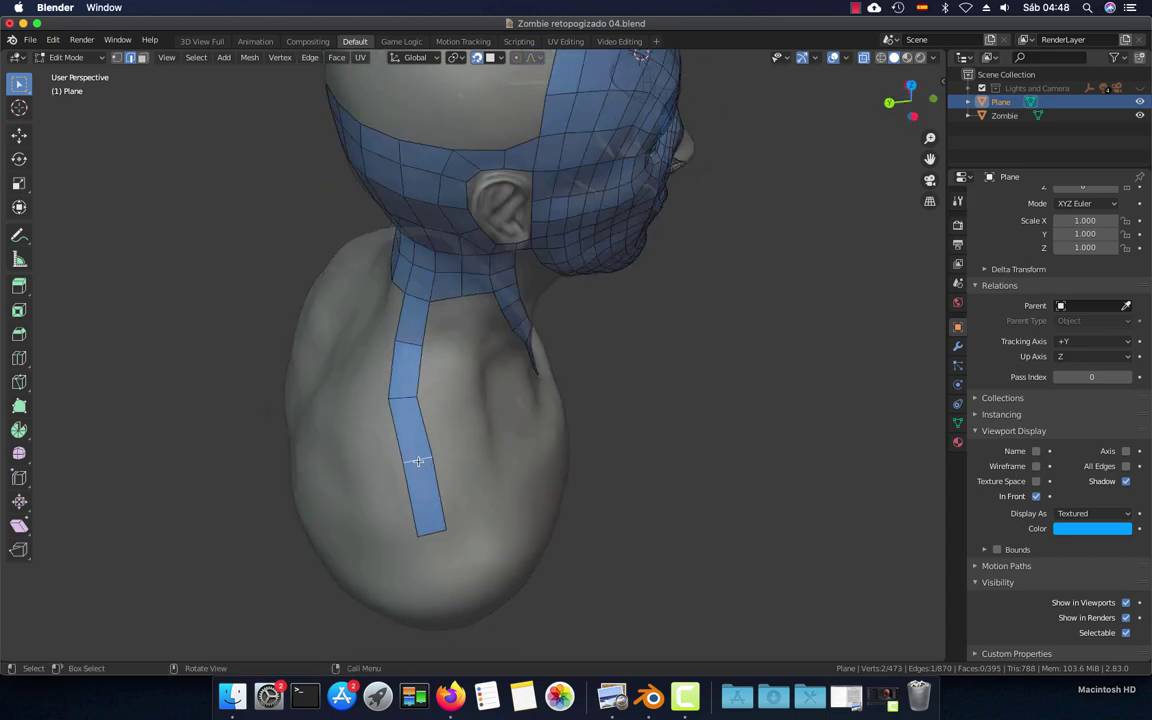
{"action": "key", "text": "g"}
{"action": "left_click", "coordinate": [400, 468]}
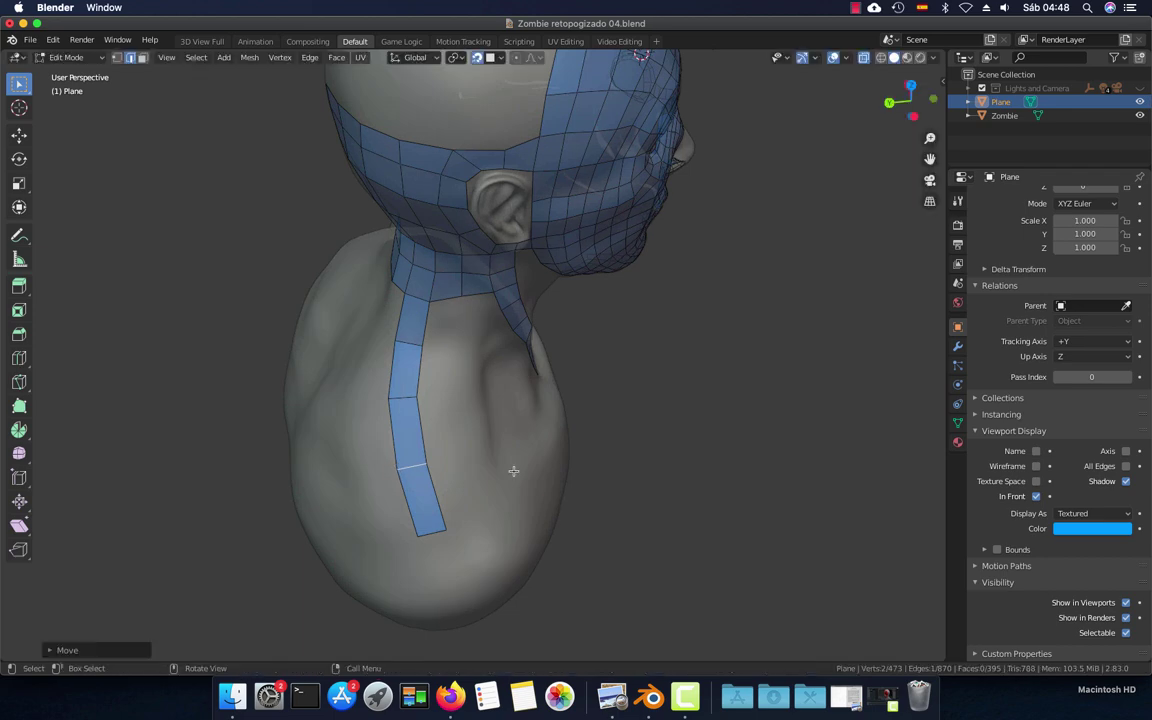
{"action": "mouse_move", "coordinate": [513, 471]}
{"action": "middle_mouse_down"}
{"action": "mouse_move", "coordinate": [396, 450]}
{"action": "mouse_move", "coordinate": [420, 519]}
{"action": "middle_mouse_up"}
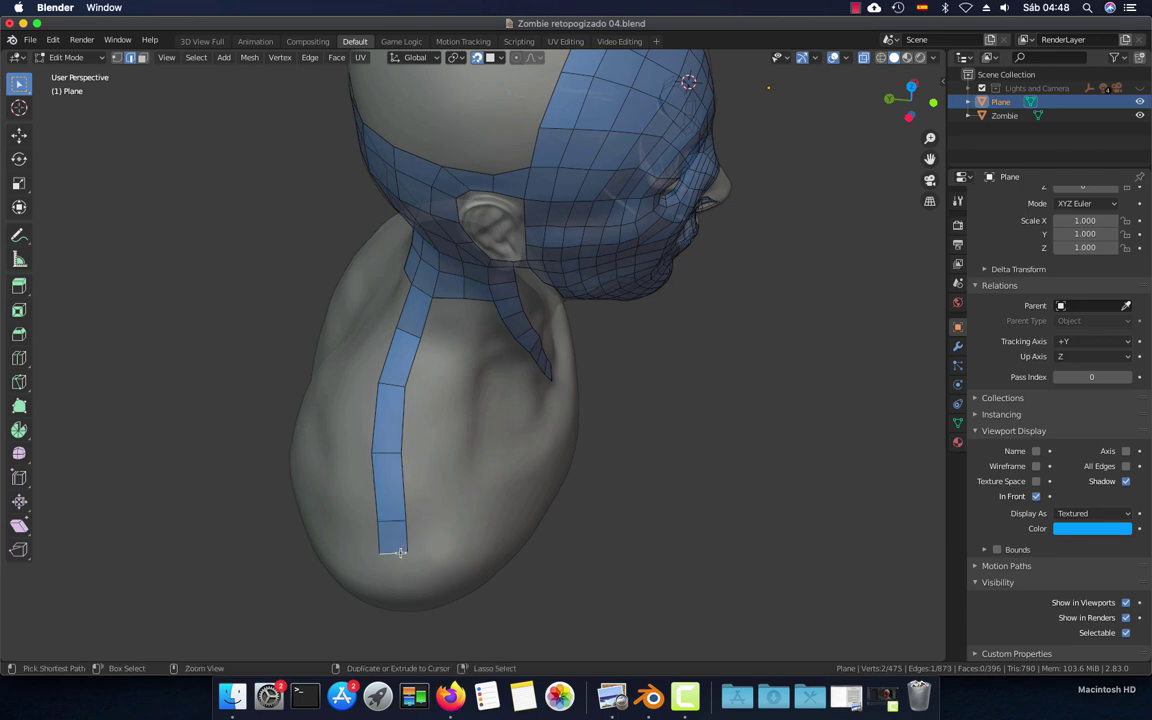
Continue the strip down the back and over the shoulder along the collarbone toward the chest
{"action": "right_click", "coordinate": [427, 542], "text": "ctrl"}
{"action": "middle_click_drag", "start_coordinate": [427, 542], "coordinate": [411, 545]}
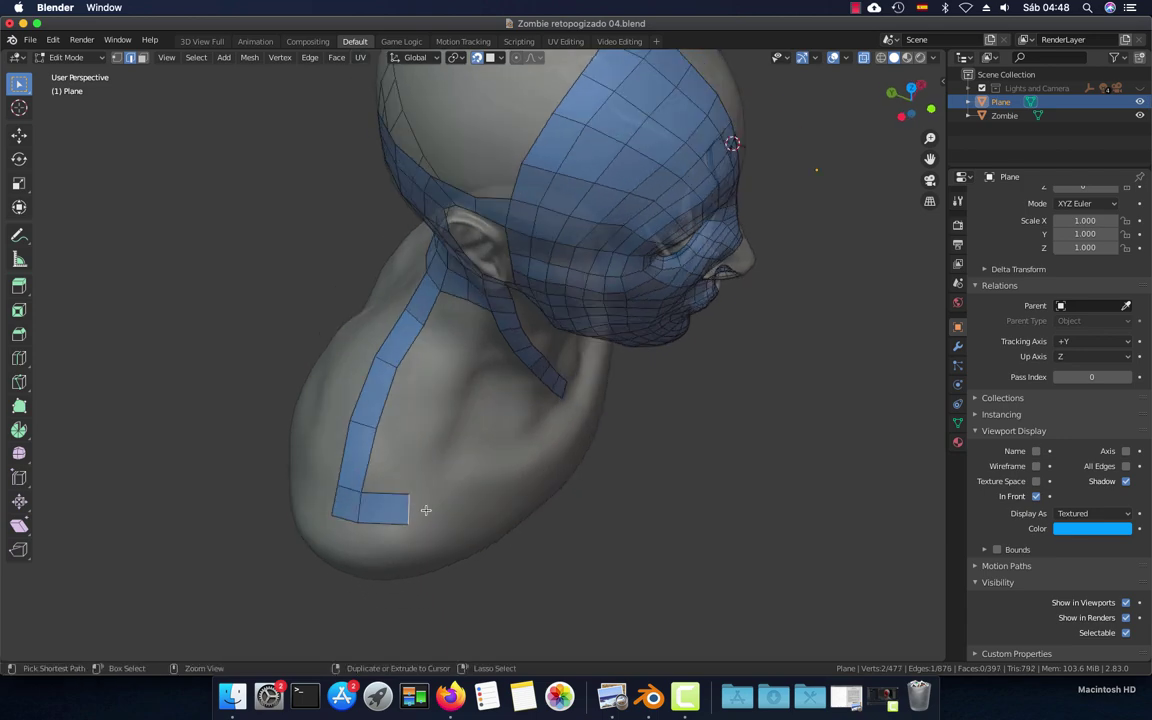
{"action": "right_click", "coordinate": [457, 502], "text": "ctrl"}
{"action": "right_click", "coordinate": [506, 483], "text": "ctrl"}
{"action": "middle_click_drag", "start_coordinate": [506, 483], "coordinate": [484, 505]}
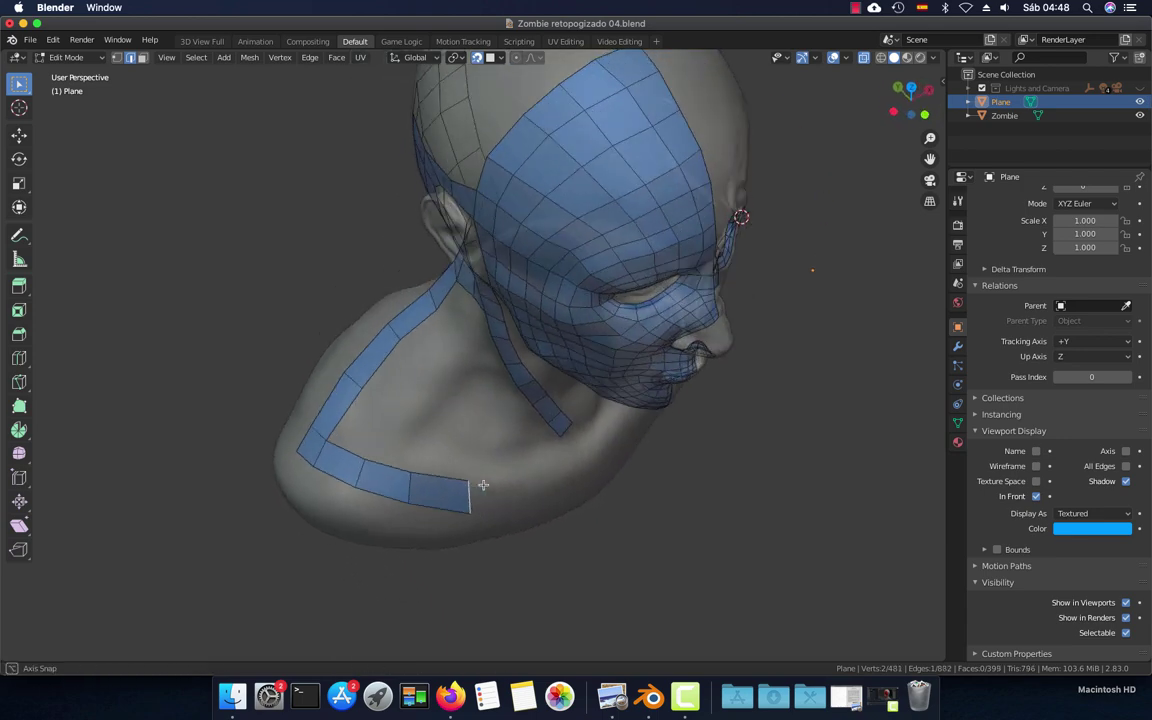
{"action": "right_click", "coordinate": [491, 500], "text": "ctrl"}
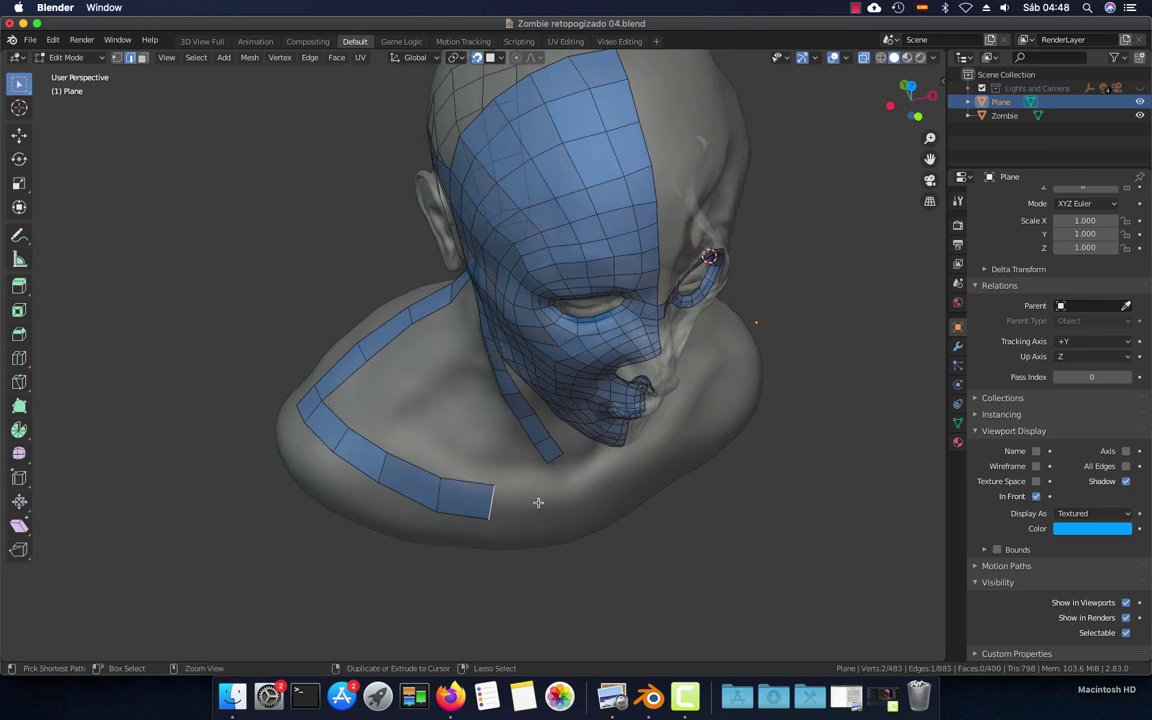
{"action": "right_click", "coordinate": [538, 502], "text": "ctrl"}
{"action": "mouse_move", "coordinate": [538, 502]}
{"action": "middle_mouse_down"}
{"action": "mouse_move", "coordinate": [527, 505]}
{"action": "mouse_move", "coordinate": [608, 204]}
{"action": "middle_mouse_up"}
{"action": "right_click", "coordinate": [556, 537], "text": "ctrl"}
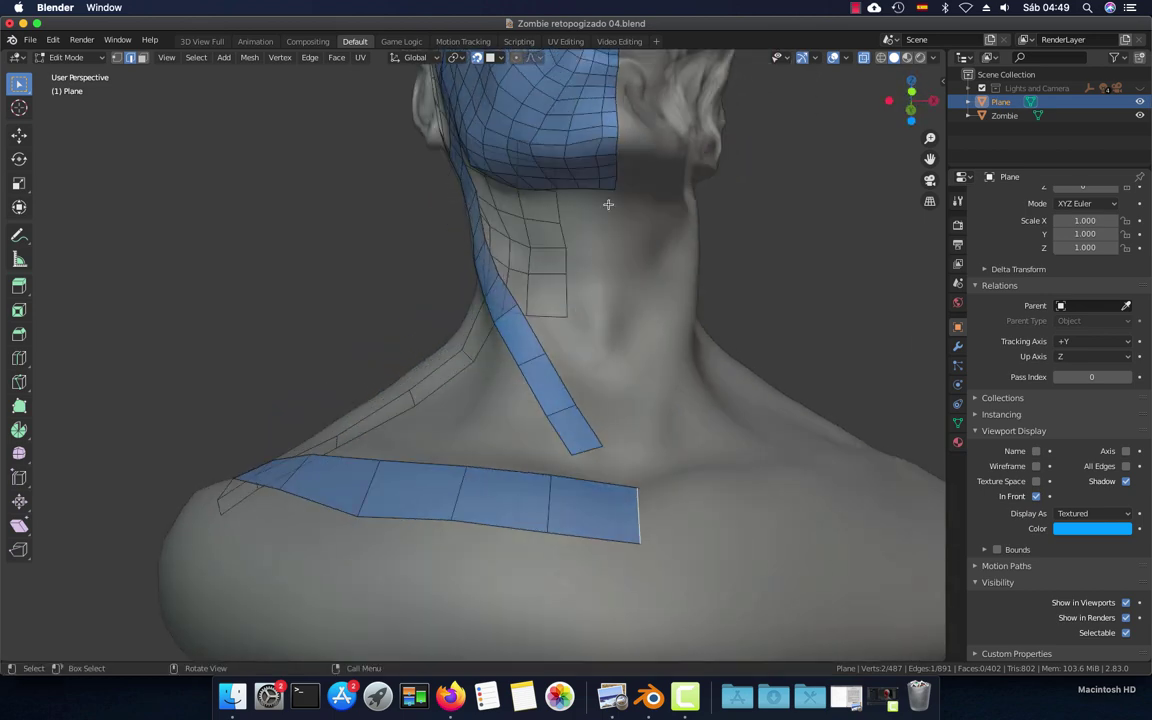
{"action": "middle_click_drag", "start_coordinate": [593, 239], "coordinate": [588, 262]}
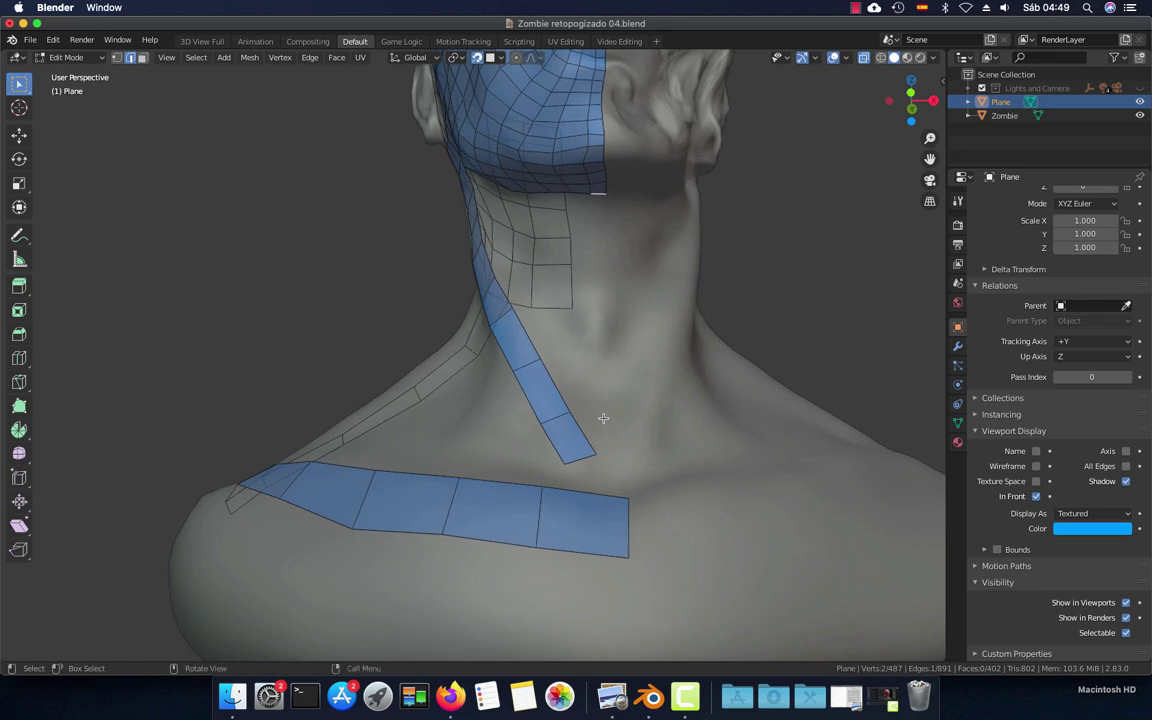
{"action": "key", "text": "ctrl"}
Start a throat strip below the chin, extend it one face, and reposition its end vertex
{"action": "right_click", "coordinate": [597, 408], "text": "ctrl"}
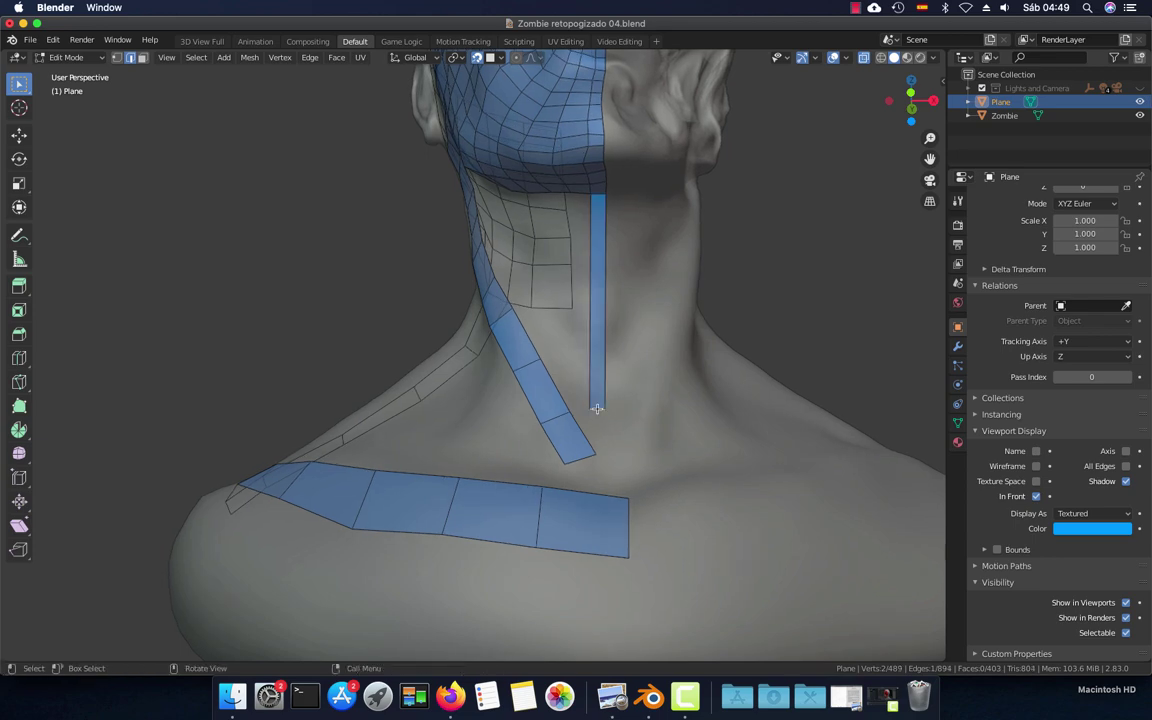
{"action": "mouse_move", "coordinate": [597, 408]}
{"action": "middle_mouse_down"}
{"action": "mouse_move", "coordinate": [708, 457]}
{"action": "mouse_move", "coordinate": [600, 414]}
{"action": "mouse_move", "coordinate": [575, 373]}
{"action": "middle_mouse_up"}
{"action": "right_click", "coordinate": [571, 397]}
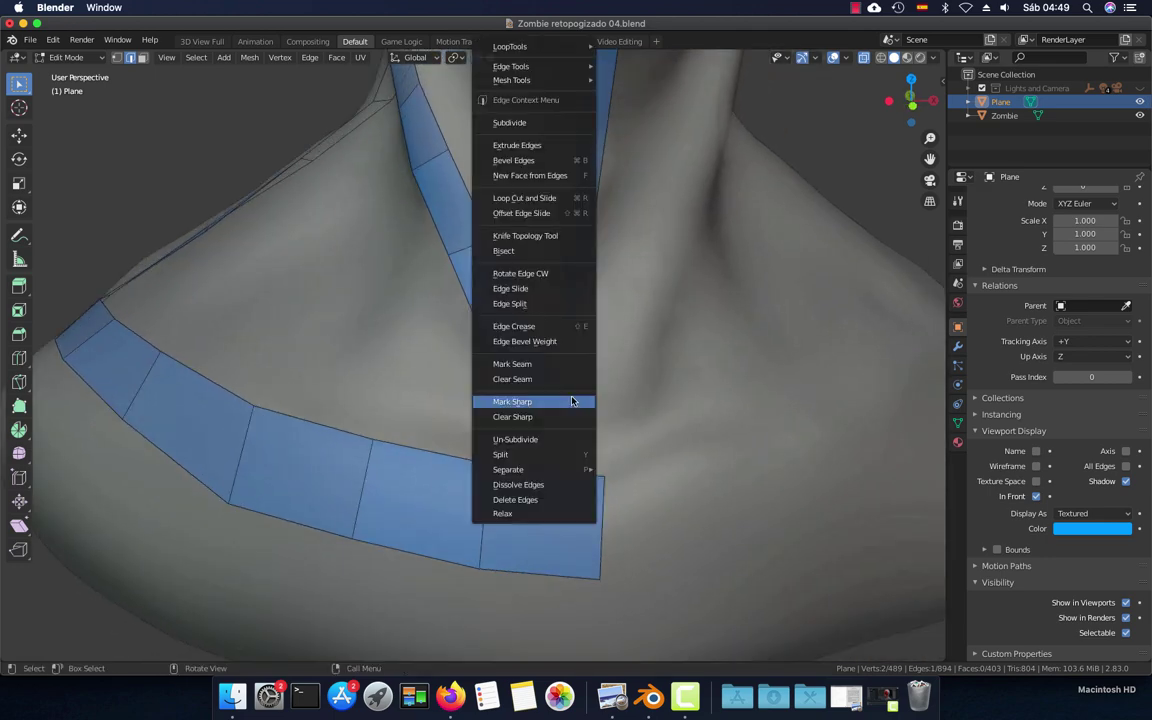
{"action": "right_click", "coordinate": [577, 396], "text": "ctrl"}
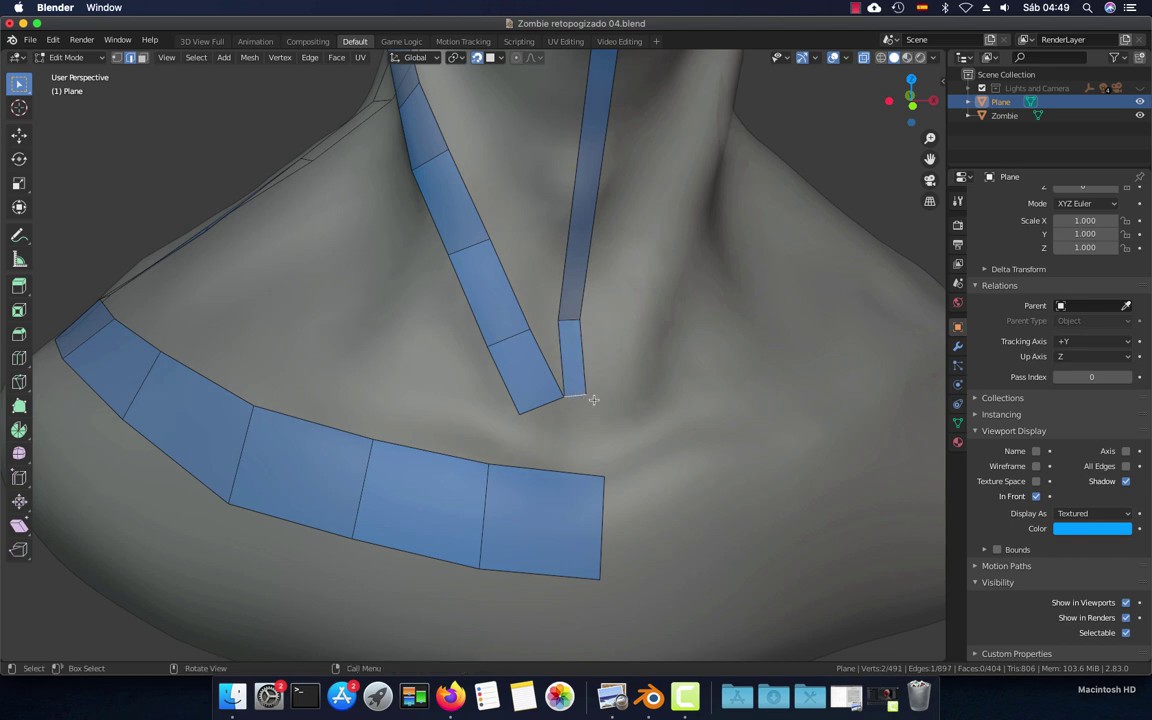
{"action": "key", "text": "1"}
{"action": "key", "text": "g"}
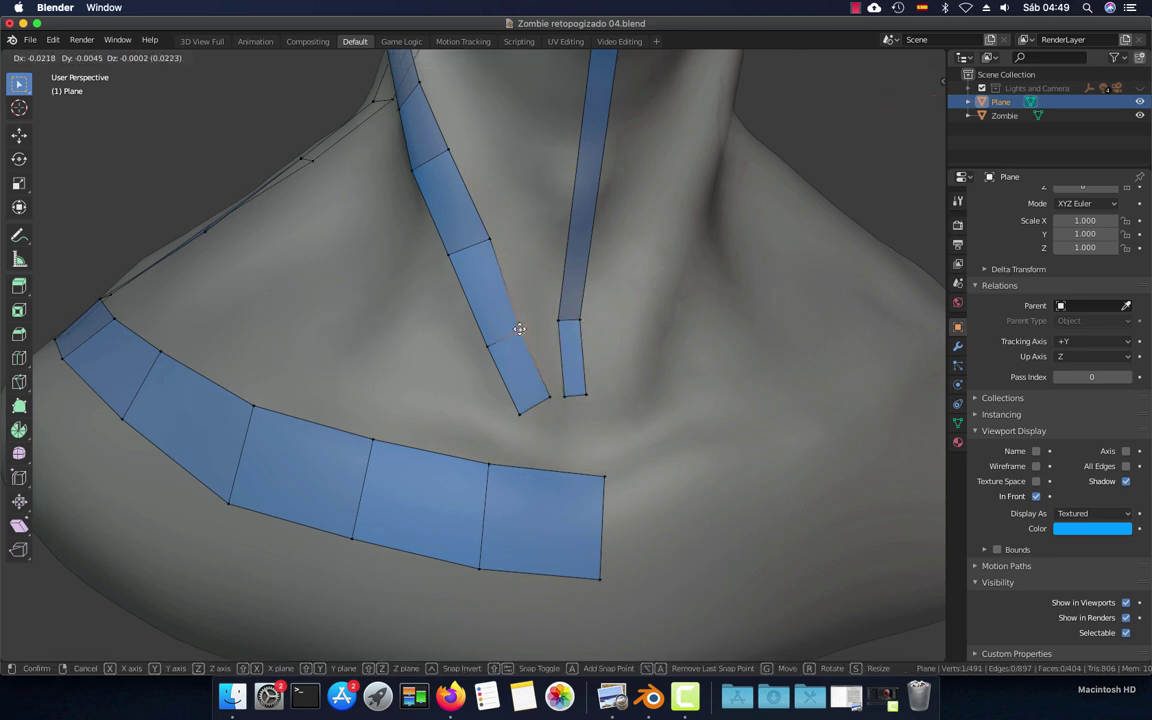
{"action": "left_click", "coordinate": [519, 328]}
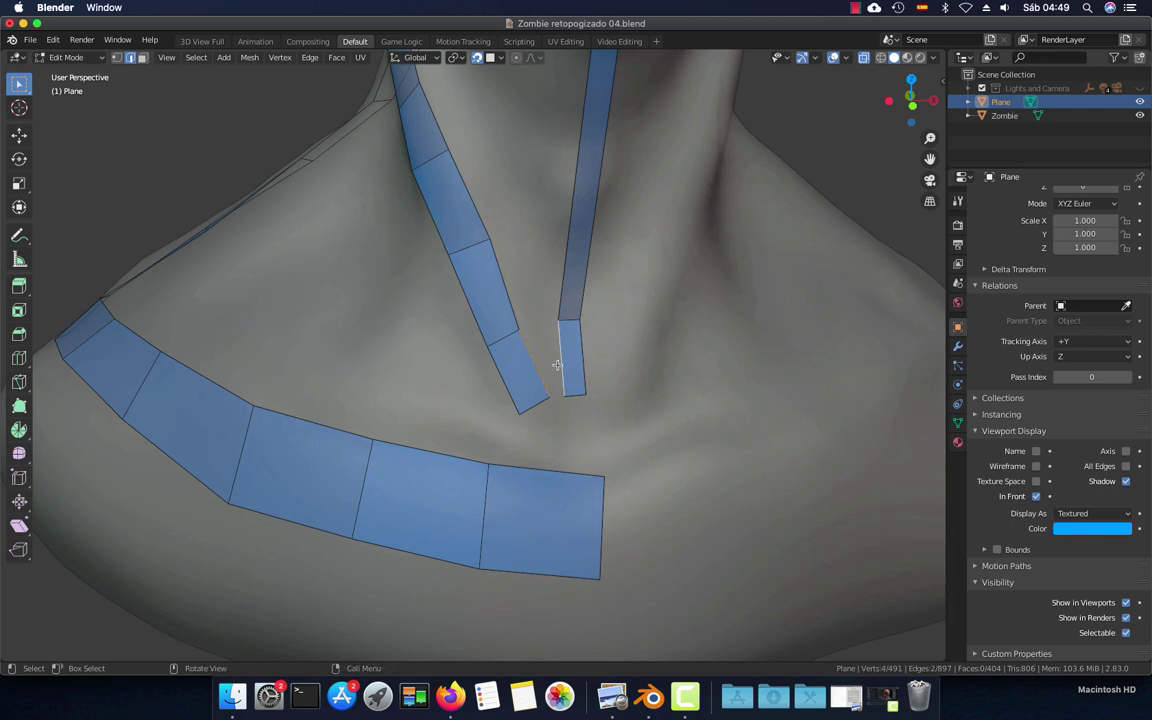
Rotate the left strip's bottom edge to taper it, then extrude it into a new face
{"action": "scroll", "coordinate": [585, 410], "scroll_direction": "up", "scroll_amount": 3}
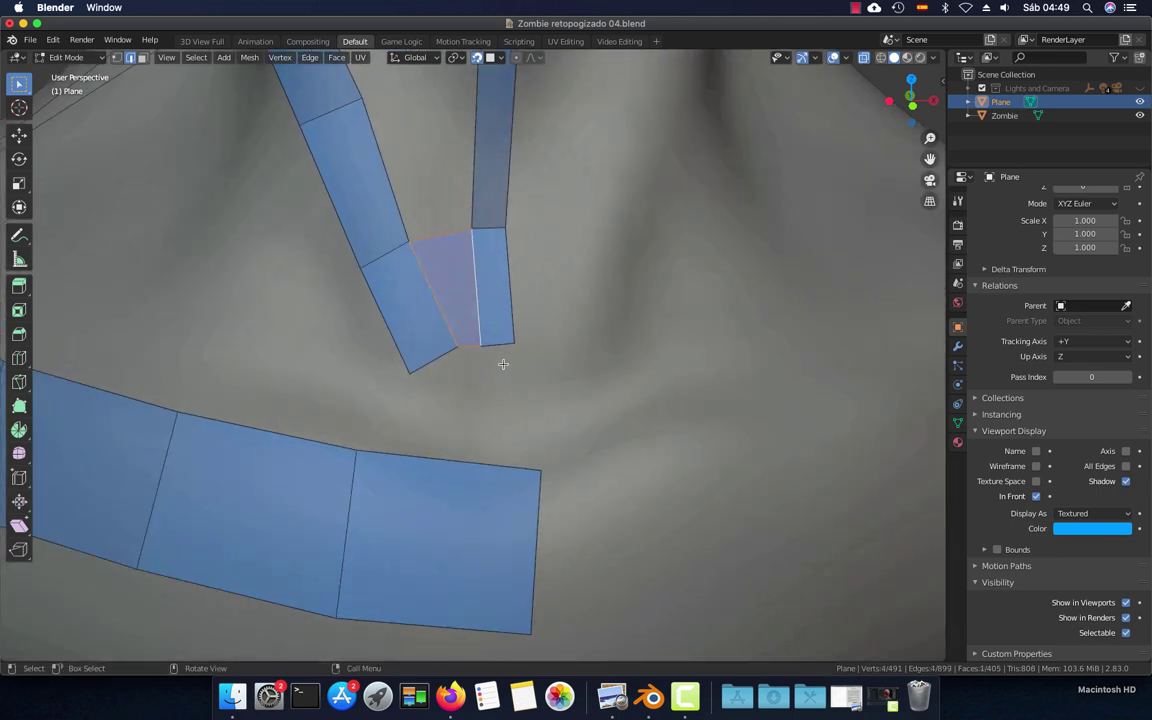
{"action": "left_click", "coordinate": [499, 348]}
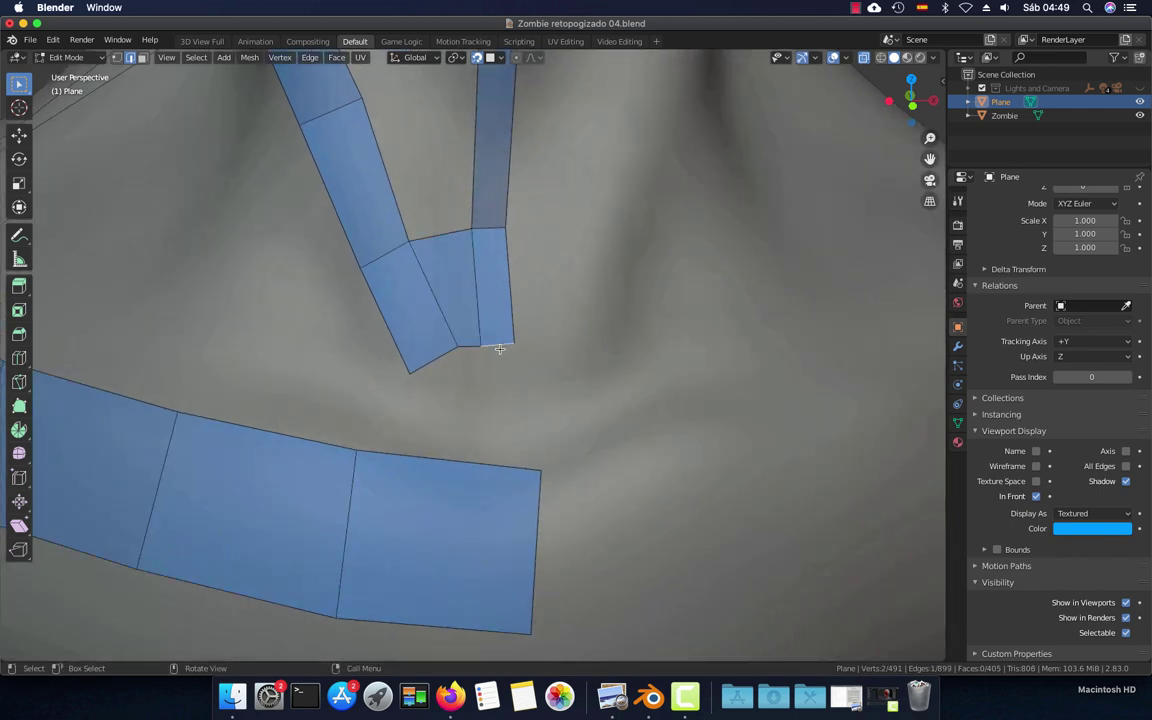
{"action": "left_click", "coordinate": [452, 331], "text": "ctrl"}
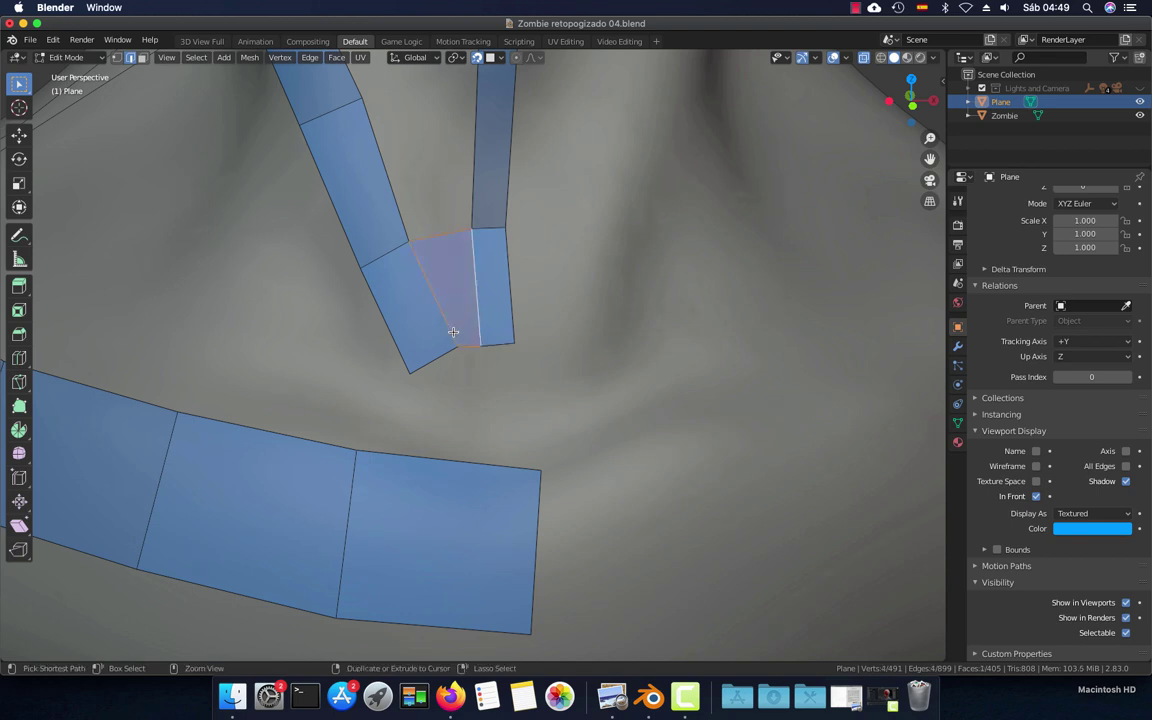
{"action": "left_click", "coordinate": [441, 358]}
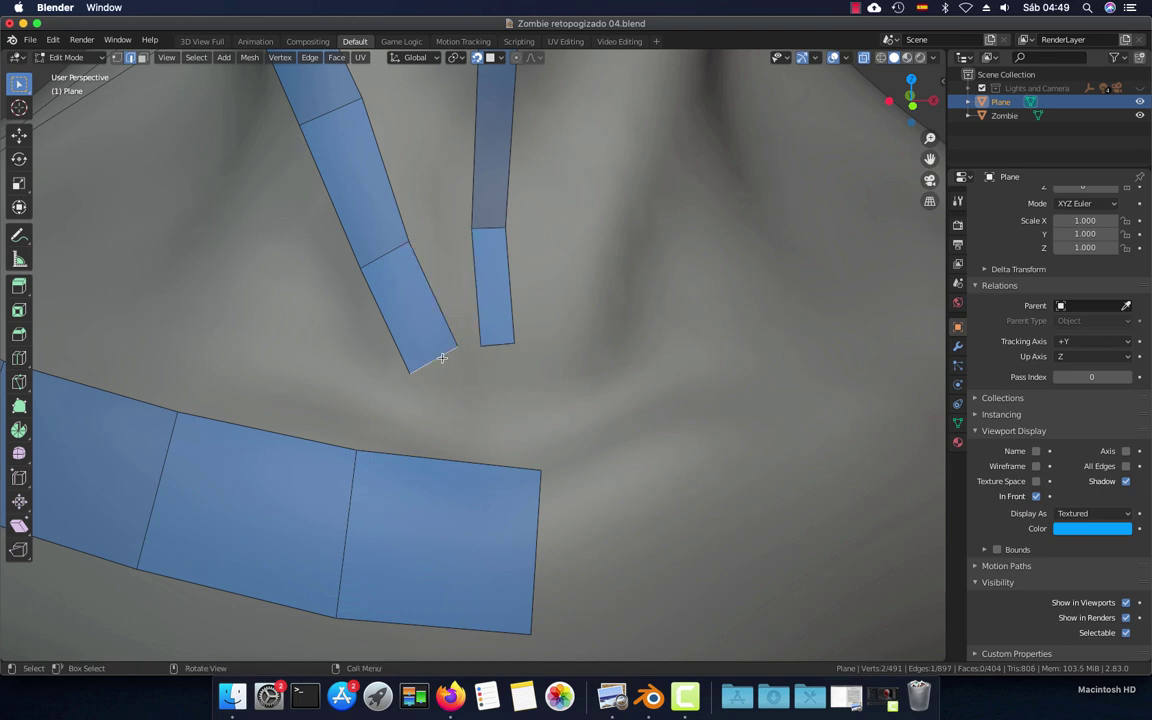
{"action": "key", "text": "r"}
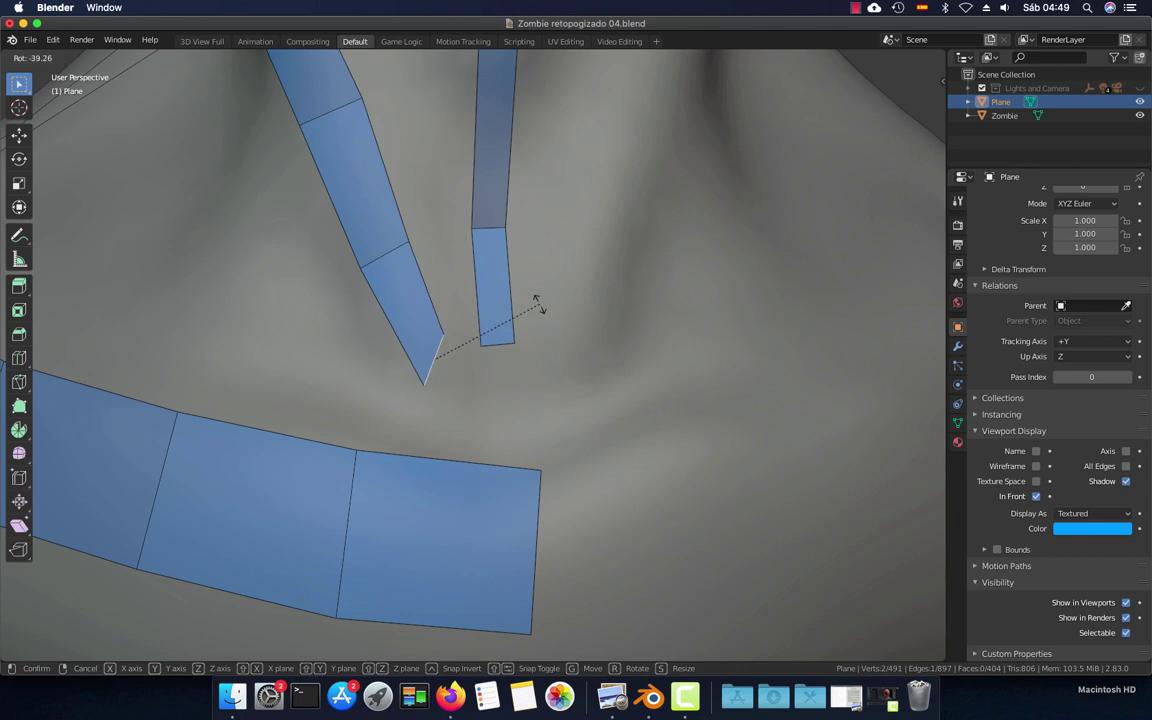
{"action": "left_click", "coordinate": [540, 320]}
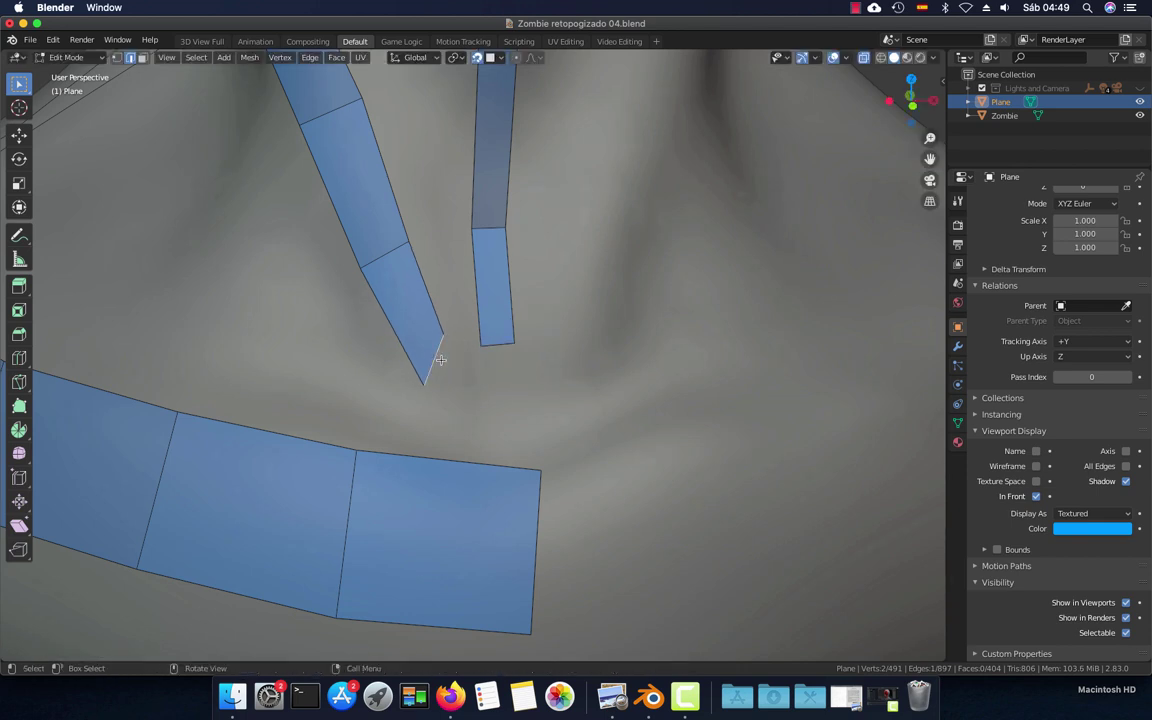
{"action": "key", "text": "e"}
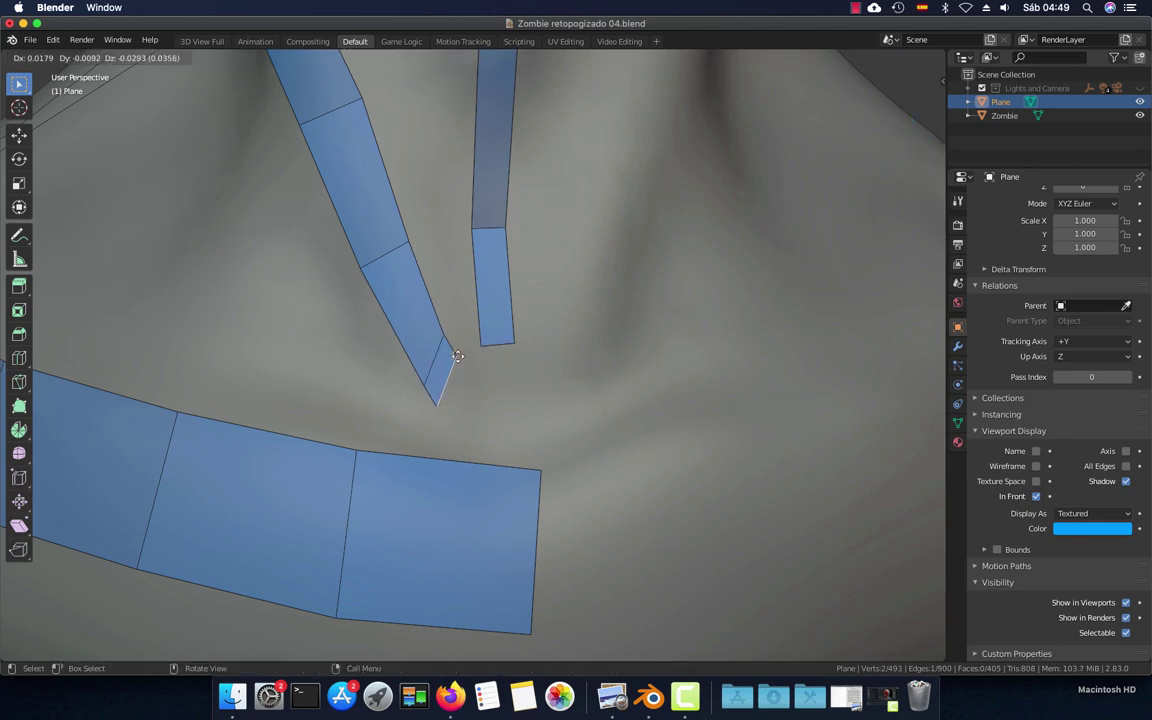
{"action": "left_click", "coordinate": [464, 354]}
Merge the two end vertices to close the gap, then move and extrude a corner vertex
{"action": "key", "text": "1"}
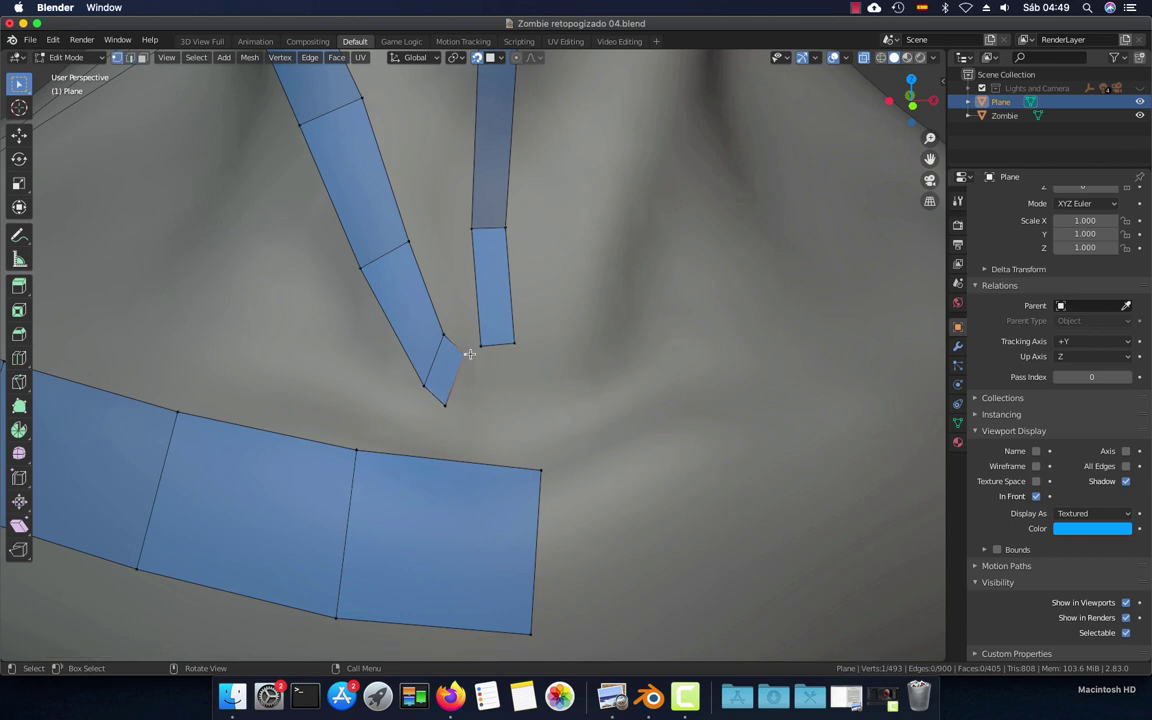
{"action": "key", "text": "alt+m"}
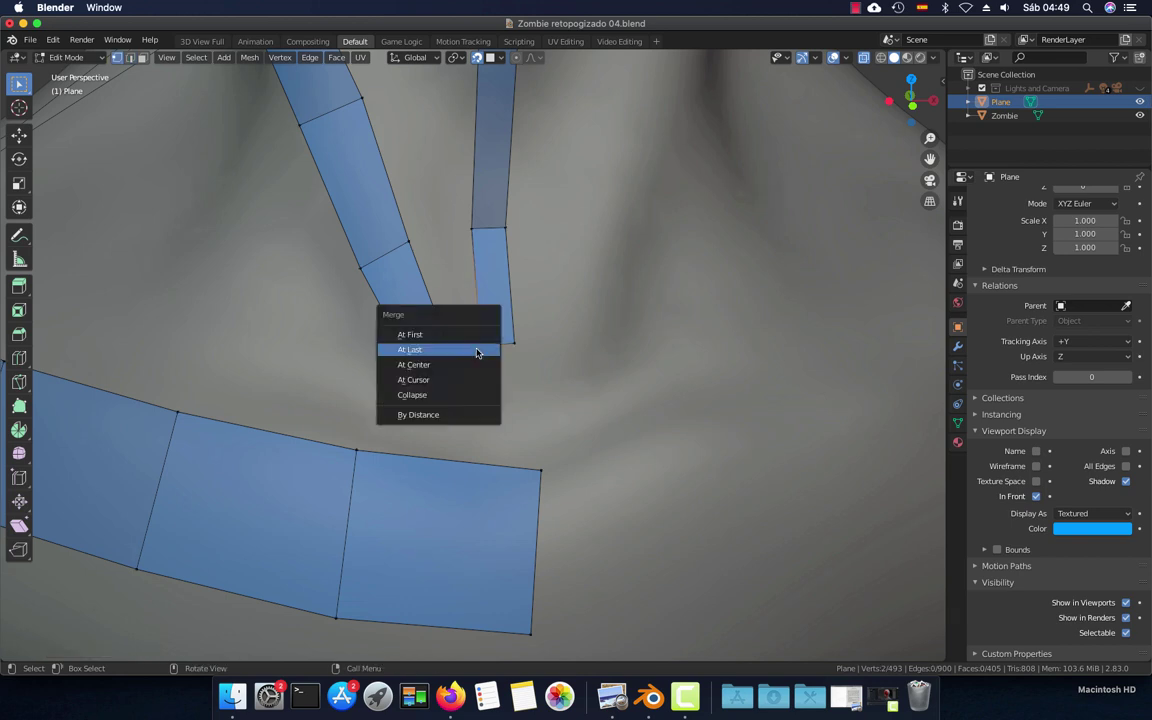
{"action": "left_click", "coordinate": [479, 348]}
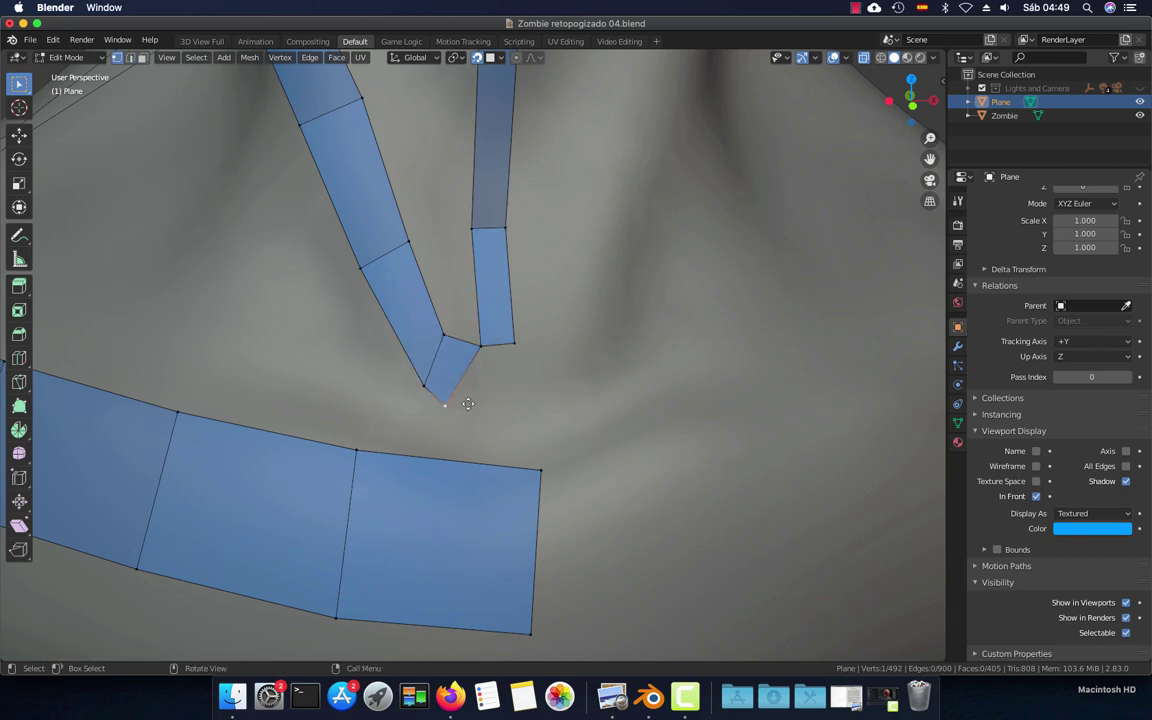
{"action": "key", "text": "g"}
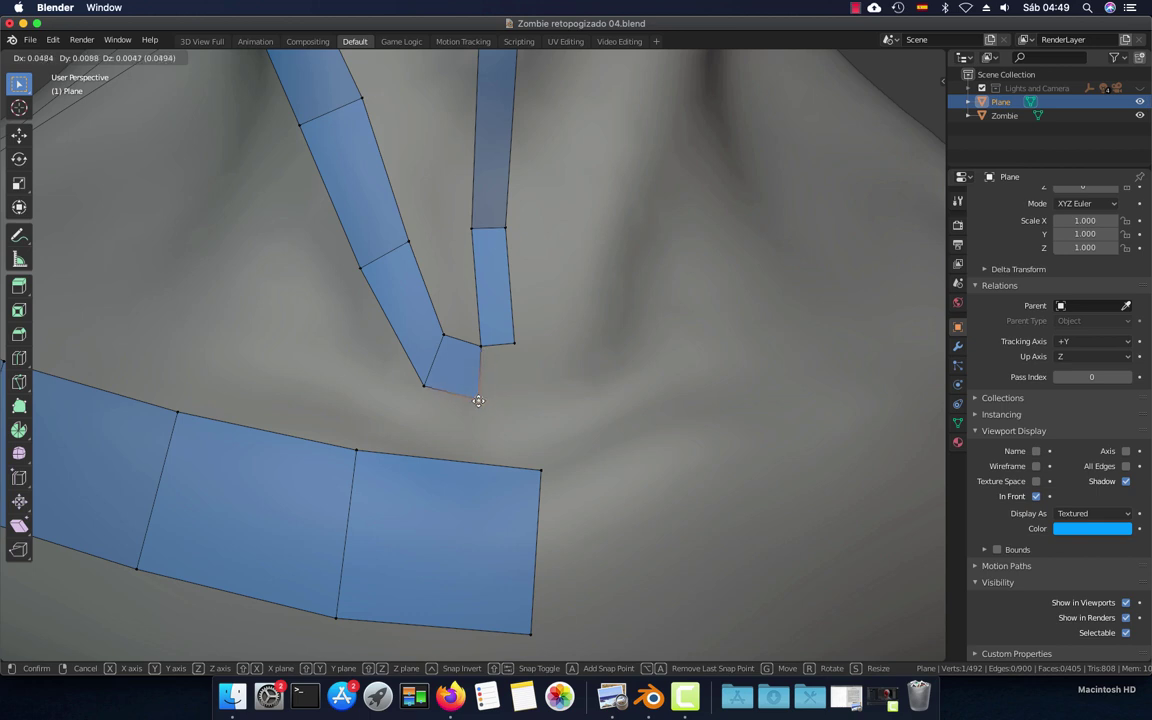
{"action": "left_click", "coordinate": [481, 402]}
{"action": "left_click", "coordinate": [515, 343]}
{"action": "right_click", "coordinate": [520, 383], "text": "ctrl"}
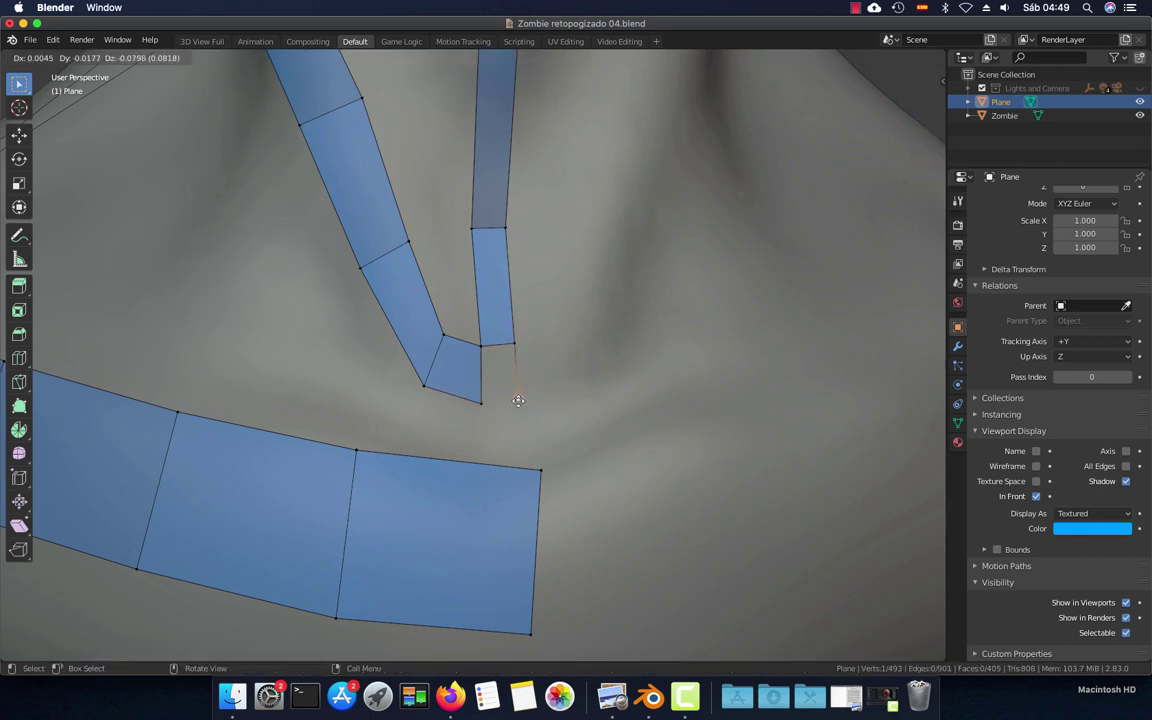
{"action": "left_click", "coordinate": [518, 400]}
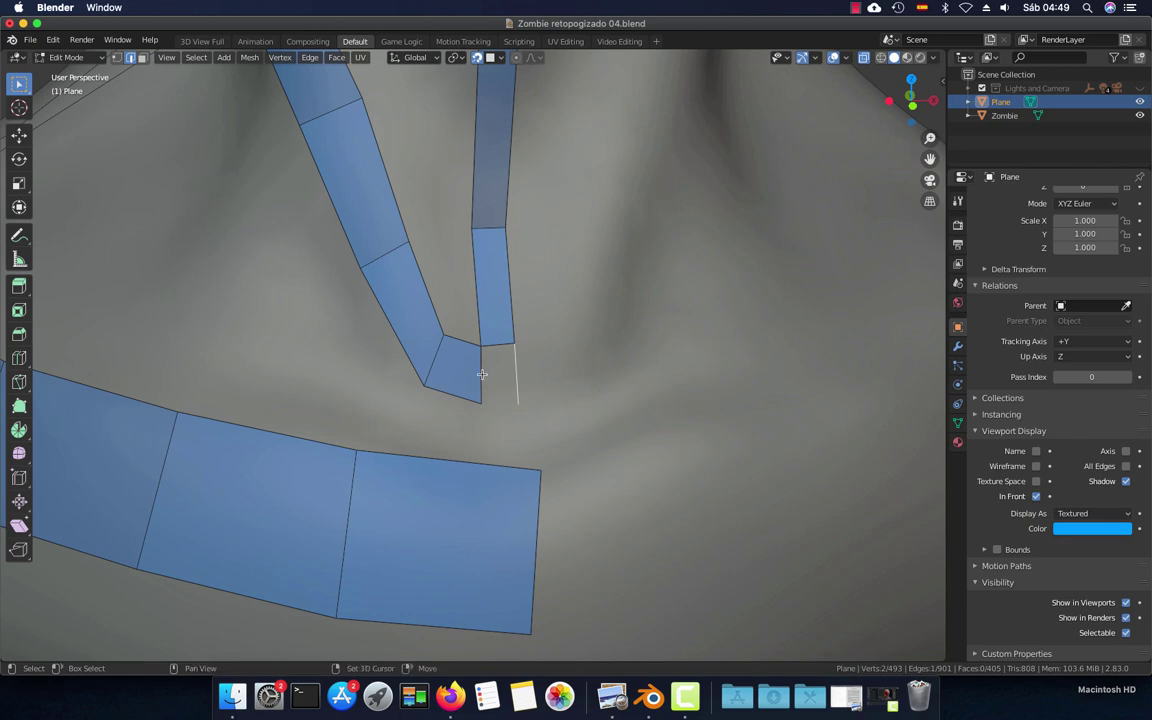
{"action": "scroll", "coordinate": [485, 375], "scroll_direction": "down", "scroll_amount": 5}
View the jaw-to-neck gap from below, try filling two faces, then undo them
{"action": "middle_click_drag", "start_coordinate": [485, 375], "coordinate": [482, 366]}
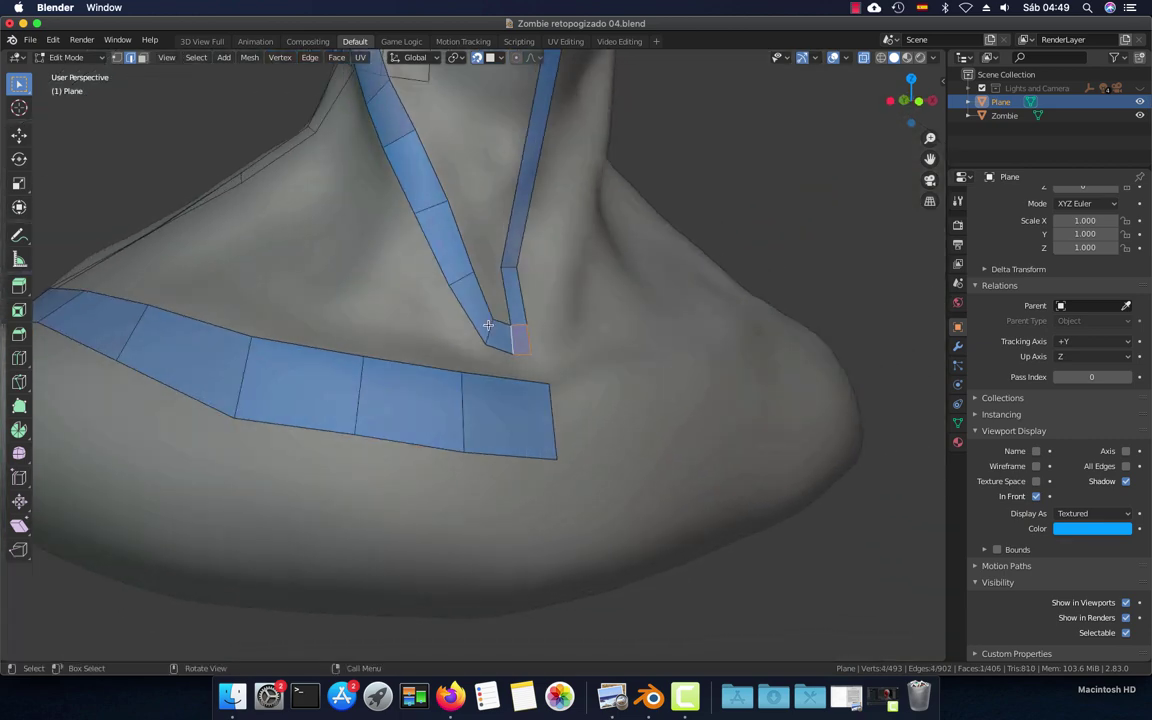
{"action": "scroll", "coordinate": [482, 366], "scroll_direction": "up", "scroll_amount": 3}
{"action": "middle_click_drag", "start_coordinate": [468, 288], "coordinate": [470, 380]}
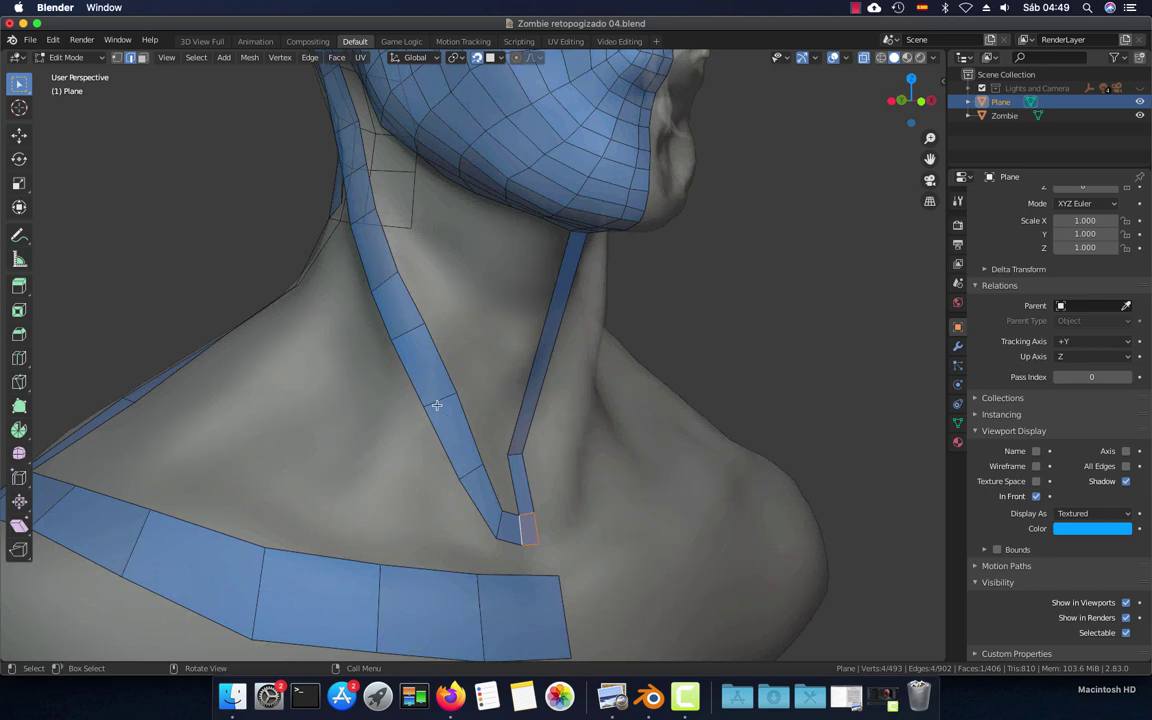
{"action": "mouse_move", "coordinate": [453, 355]}
{"action": "middle_mouse_down"}
{"action": "mouse_move", "coordinate": [489, 406]}
{"action": "mouse_move", "coordinate": [512, 323]}
{"action": "middle_mouse_up"}
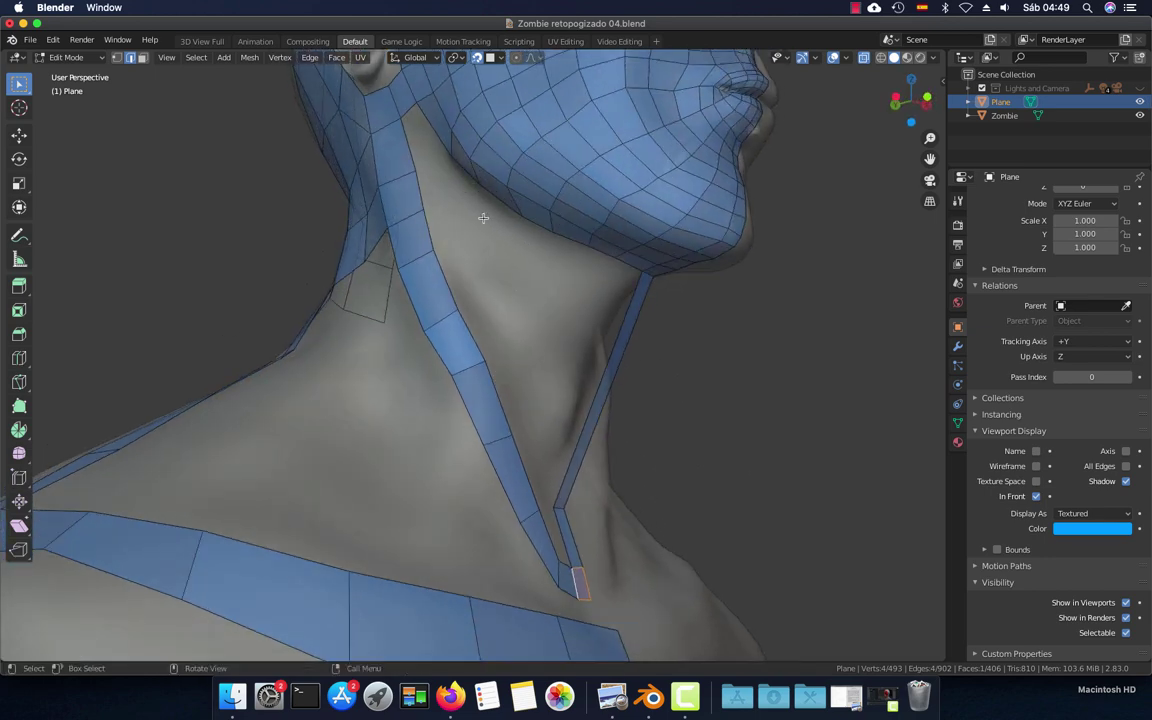
{"action": "middle_click_drag", "start_coordinate": [437, 162], "coordinate": [463, 257]}
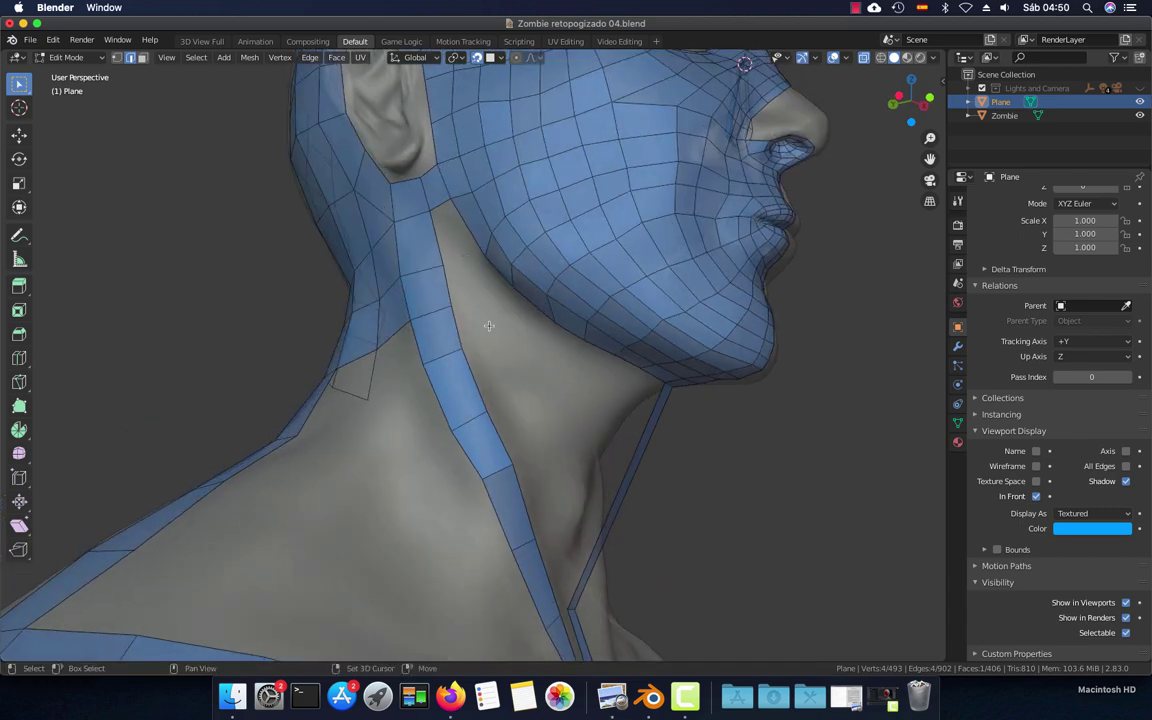
{"action": "middle_click_drag", "start_coordinate": [489, 326], "coordinate": [477, 300]}
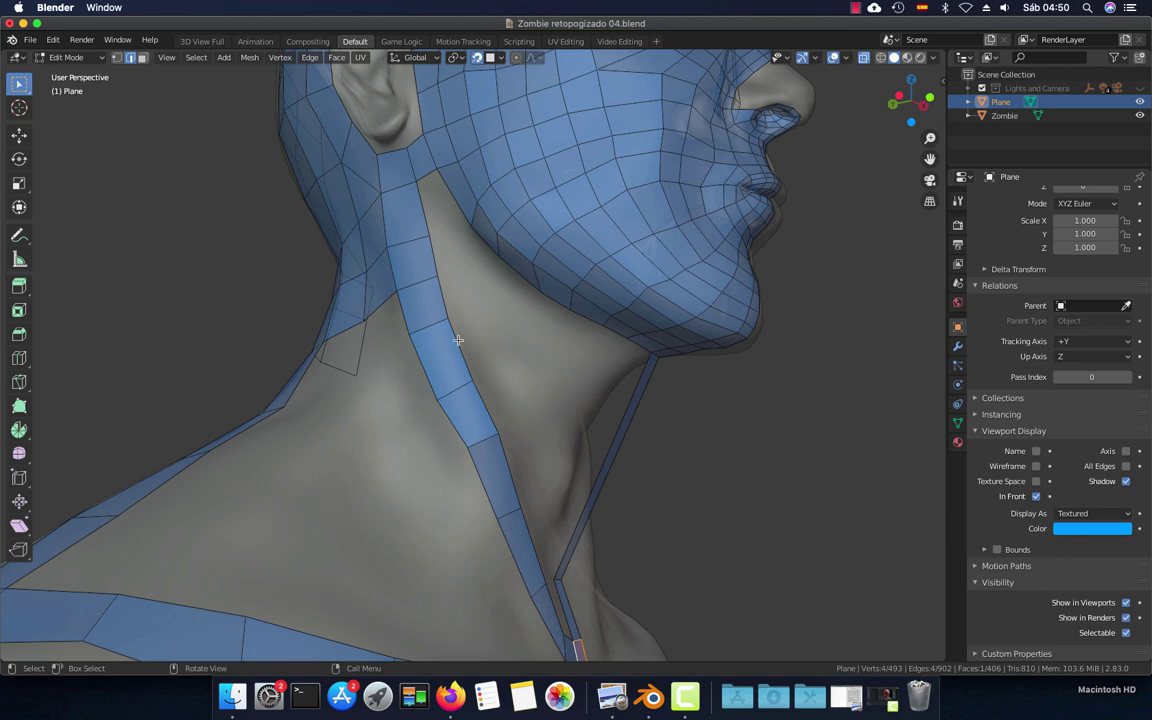
{"action": "left_click", "coordinate": [458, 340]}
{"action": "key", "text": "f"}
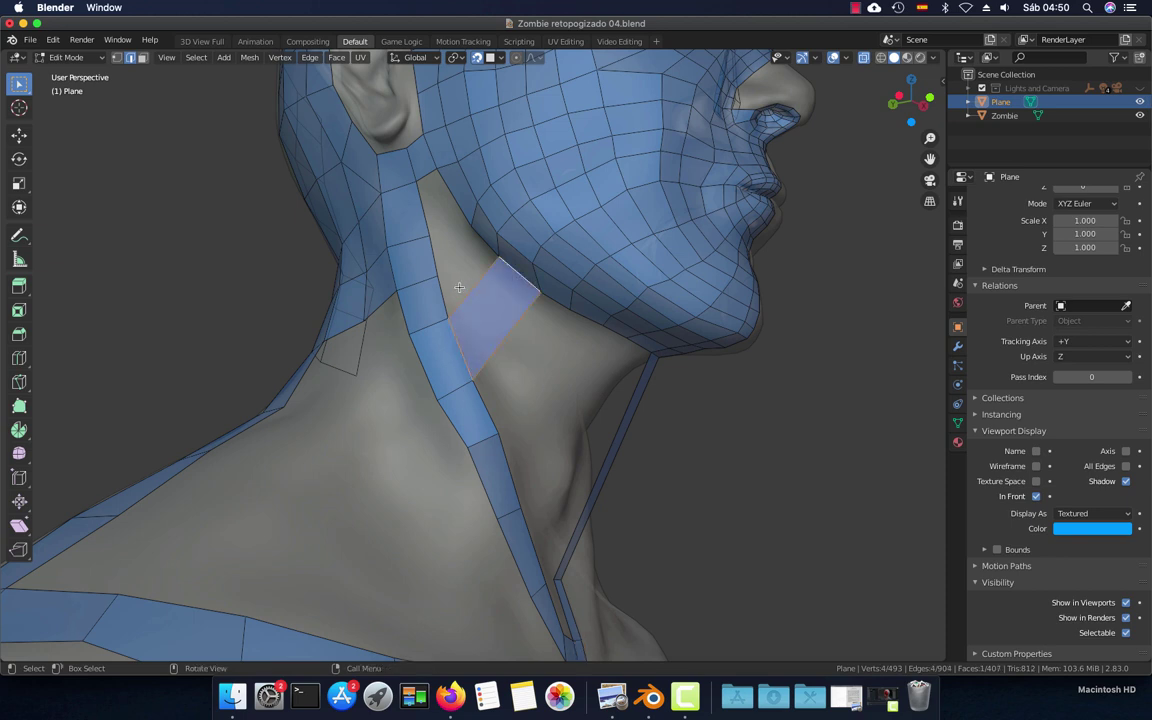
{"action": "key", "text": "f"}
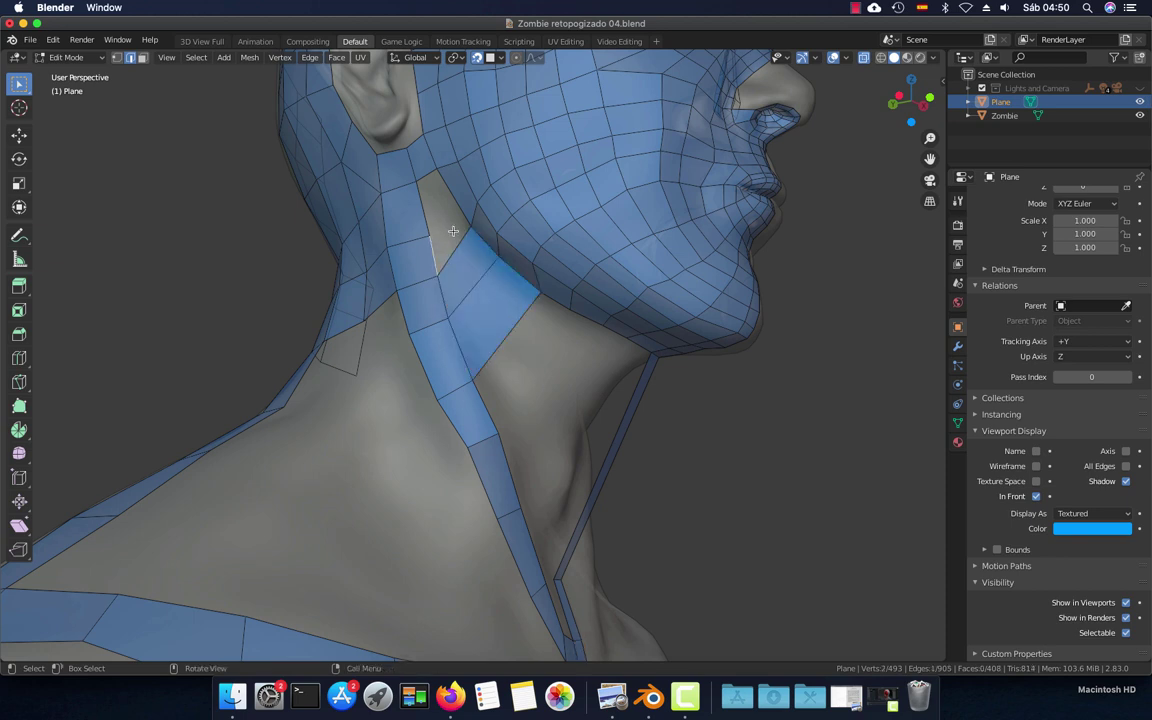
{"action": "key", "text": "ctrl+z"}
{"action": "key", "text": "ctrl+z"}
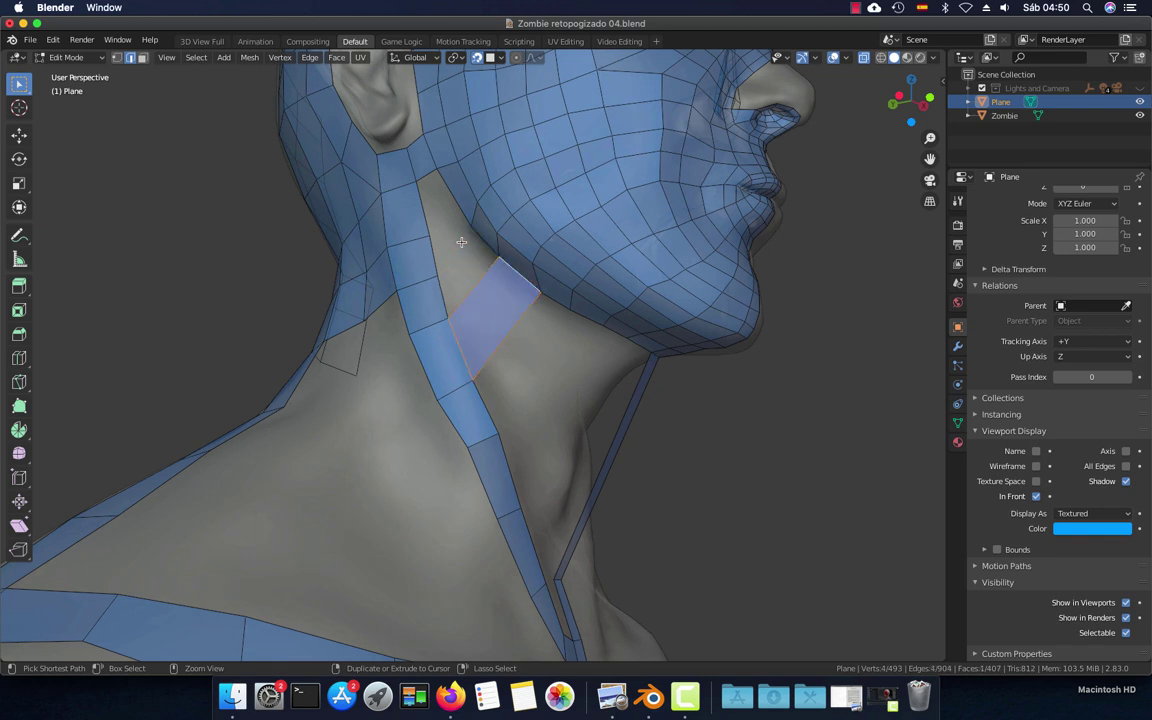
Fill a row of quads from the neck-strip edge up to the jaw, then view front orthographic
{"action": "left_click", "coordinate": [424, 198], "text": "ctrl"}
{"action": "key", "text": "f"}
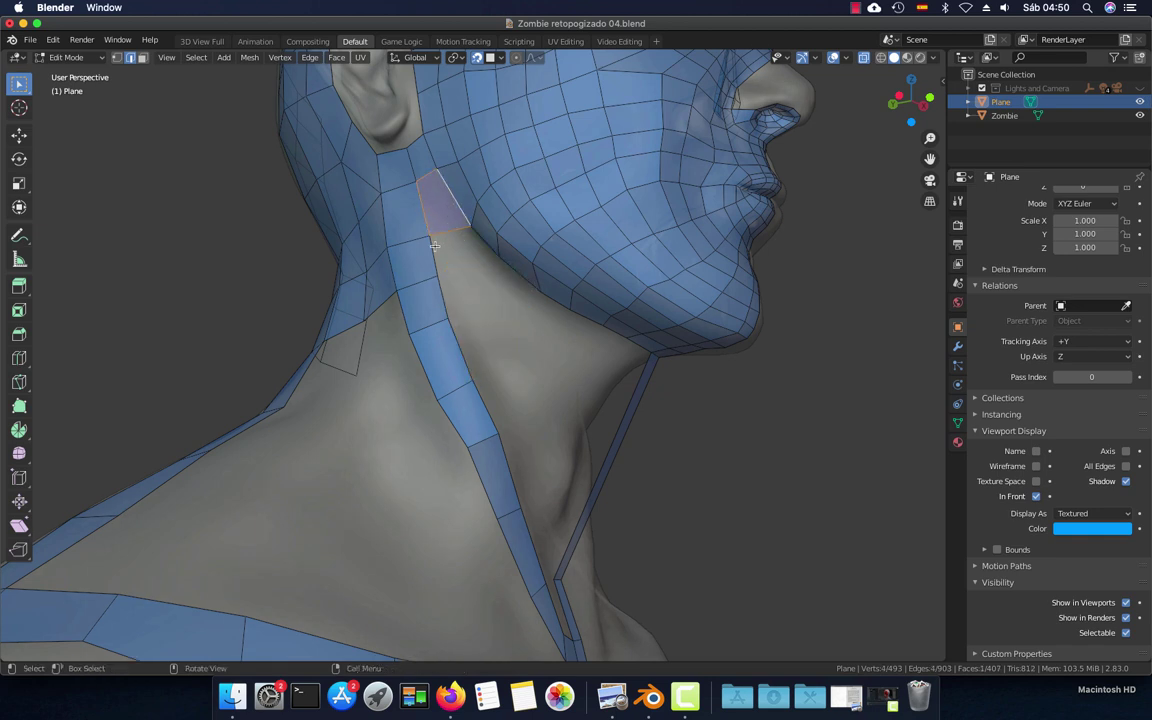
{"action": "key", "text": "f"}
{"action": "key", "text": "f"}
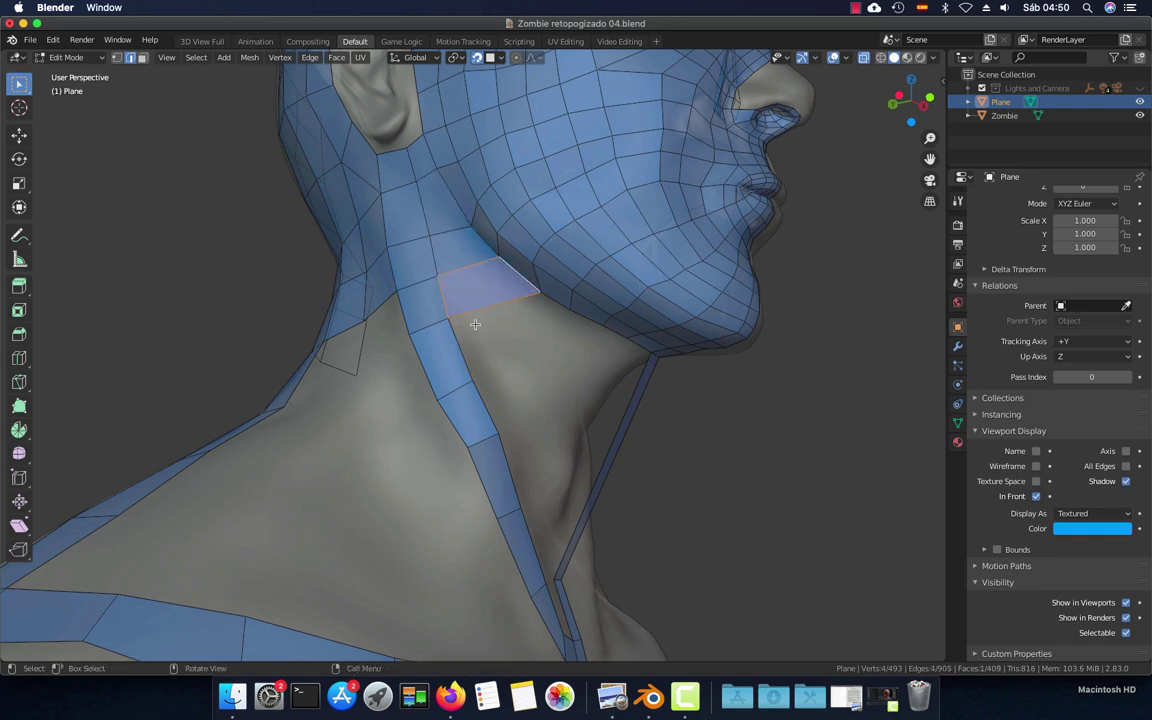
{"action": "key", "text": "f"}
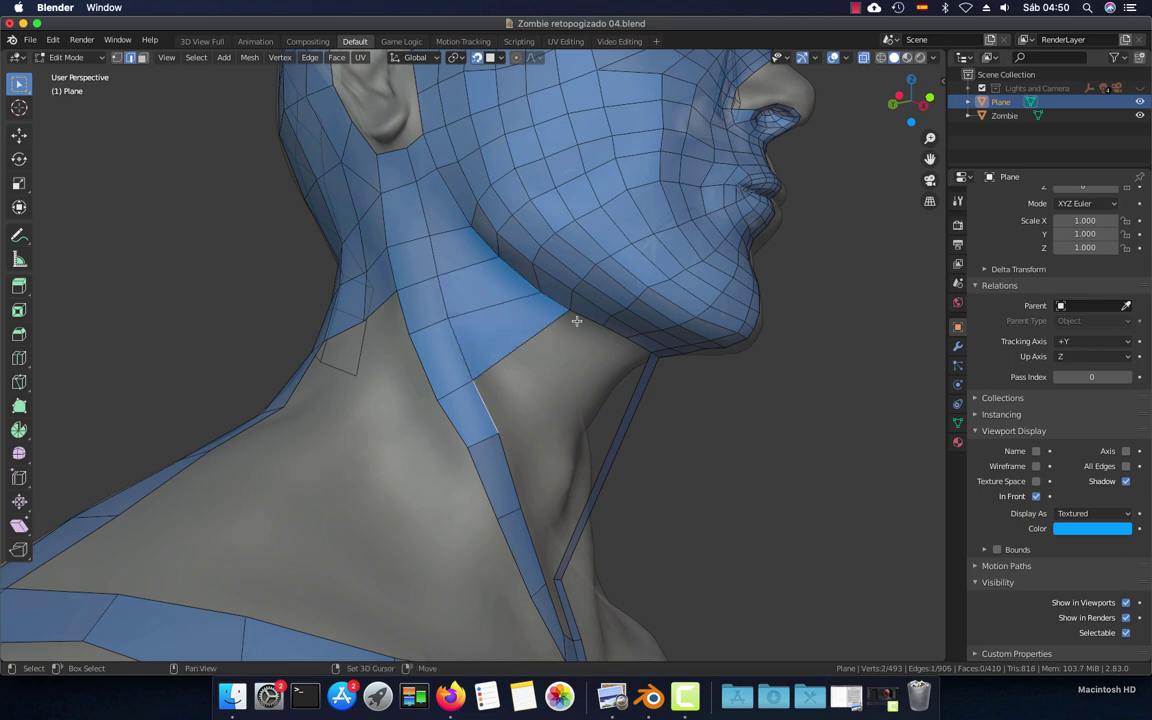
{"action": "key", "text": "f"}
{"action": "mouse_move", "coordinate": [603, 409]}
{"action": "middle_mouse_down"}
{"action": "mouse_move", "coordinate": [502, 392]}
{"action": "mouse_move", "coordinate": [485, 428]}
{"action": "middle_mouse_up"}
{"action": "left_click", "coordinate": [444, 412]}
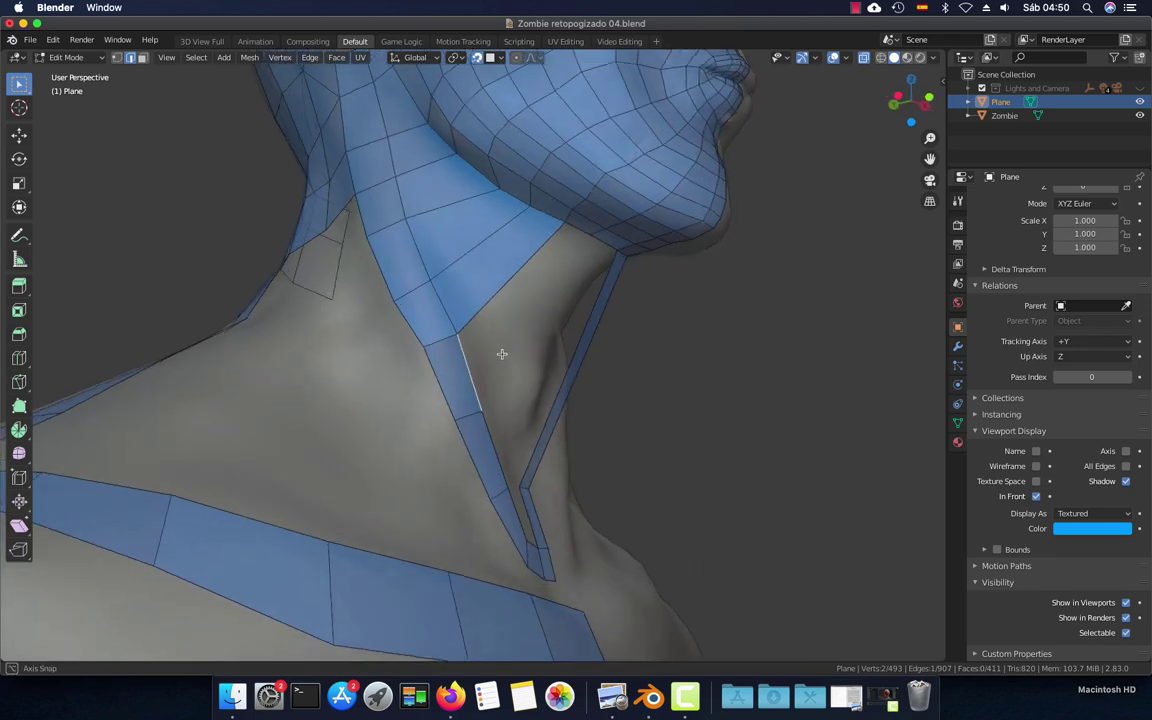
{"action": "middle_click_drag", "start_coordinate": [464, 346], "coordinate": [468, 352]}
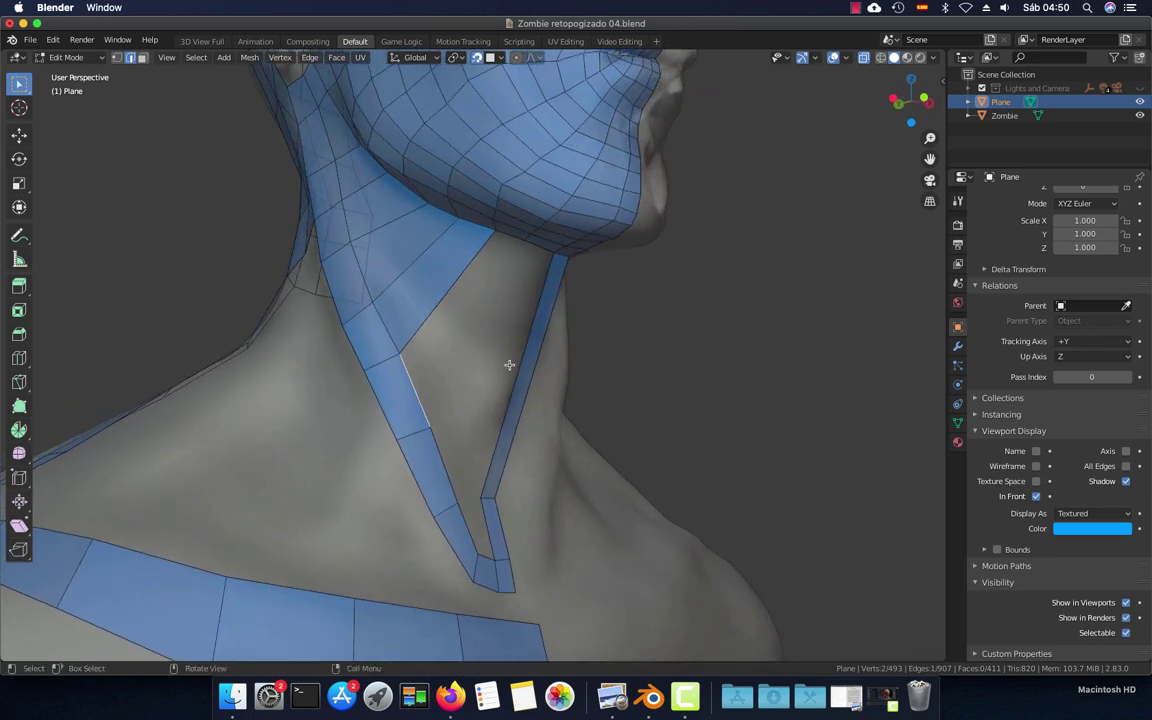
{"action": "key", "text": "KP_1"}
Add two loop cuts across the front throat strip in front orthographic view
{"action": "key", "text": "ctrl+r"}
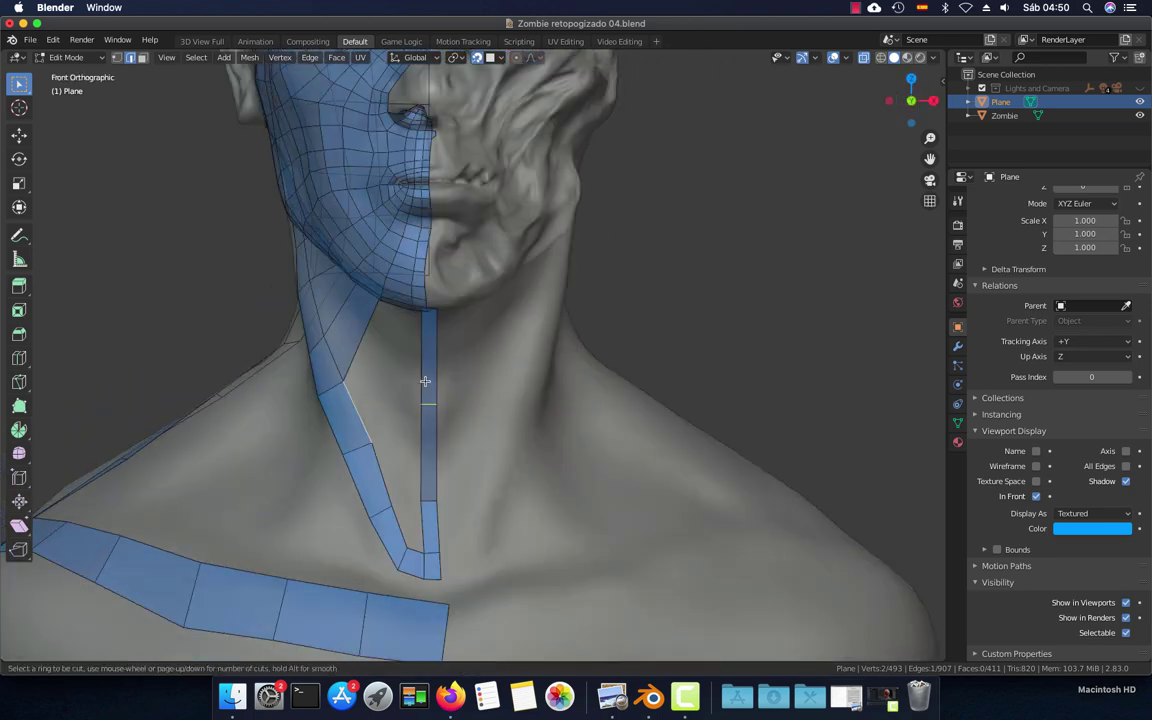
{"action": "left_click", "coordinate": [425, 380]}
{"action": "left_click", "coordinate": [425, 362]}
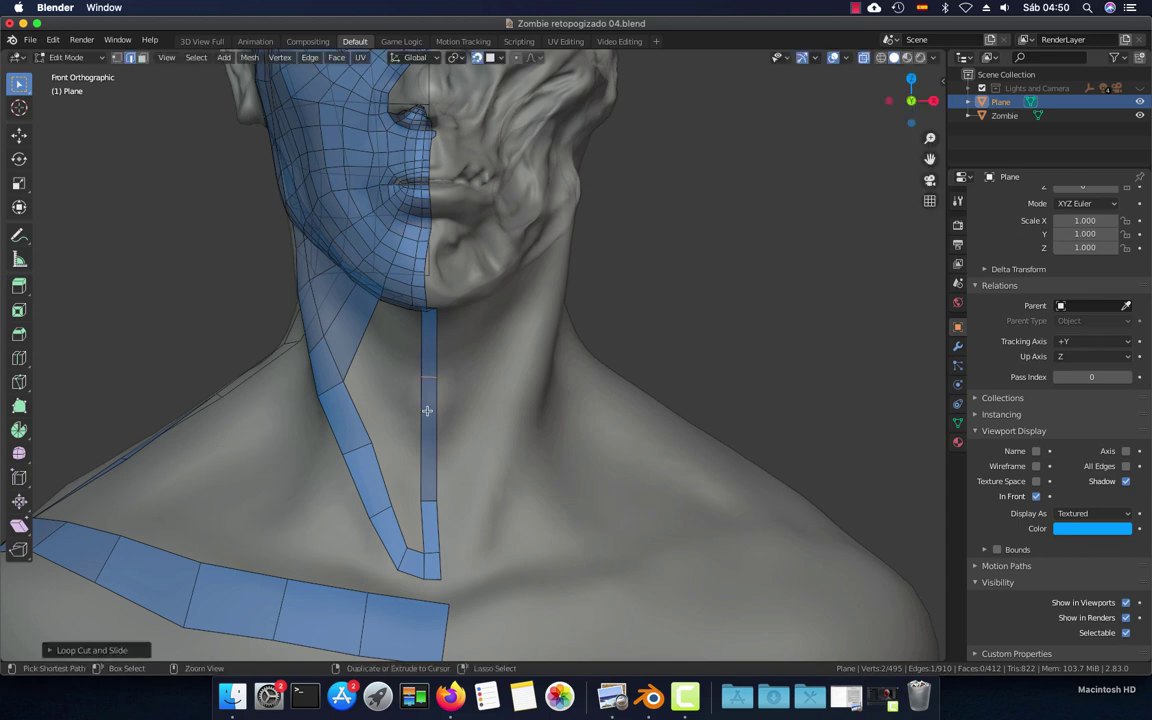
{"action": "key", "text": "ctrl+r"}
{"action": "left_click", "coordinate": [427, 400]}
{"action": "left_click", "coordinate": [428, 410]}
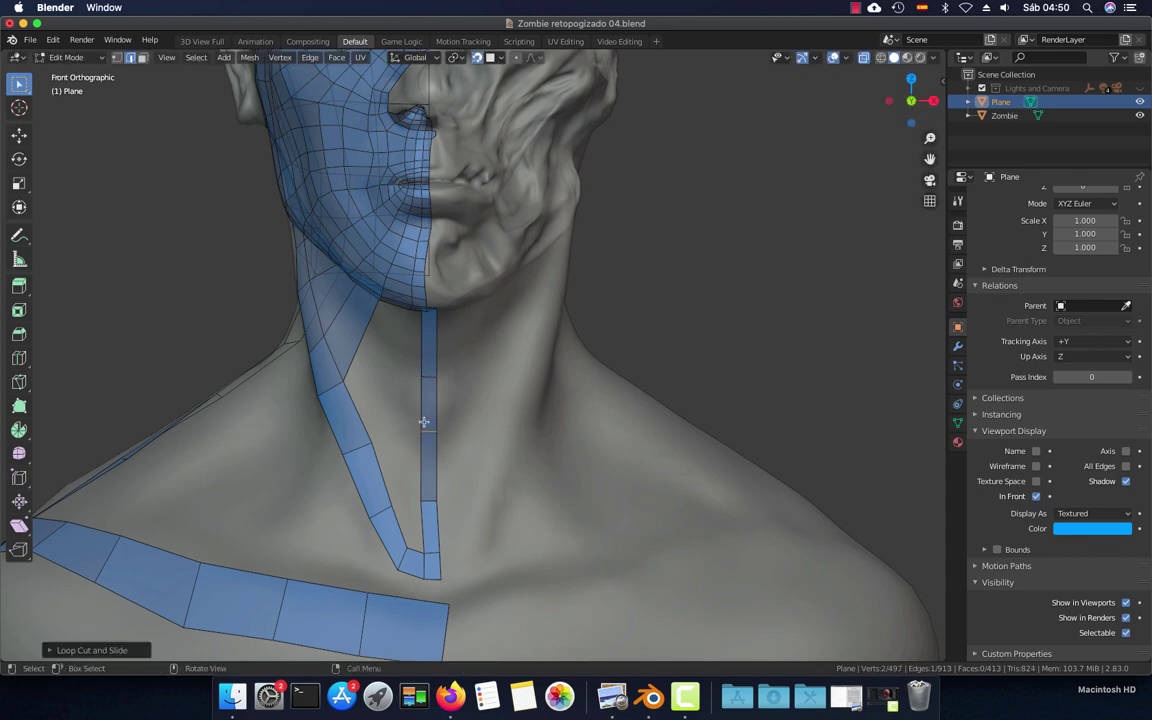
{"action": "middle_click_drag", "start_coordinate": [424, 422], "coordinate": [480, 420]}
{"action": "key", "text": "KP_1"}
{"action": "scroll", "coordinate": [480, 421], "scroll_direction": "up", "scroll_amount": 2}
Move a throat-strip edge lower, then select edges to bridge the throat and diagonal strips
{"action": "left_click", "coordinate": [414, 385]}
{"action": "key", "text": "g"}
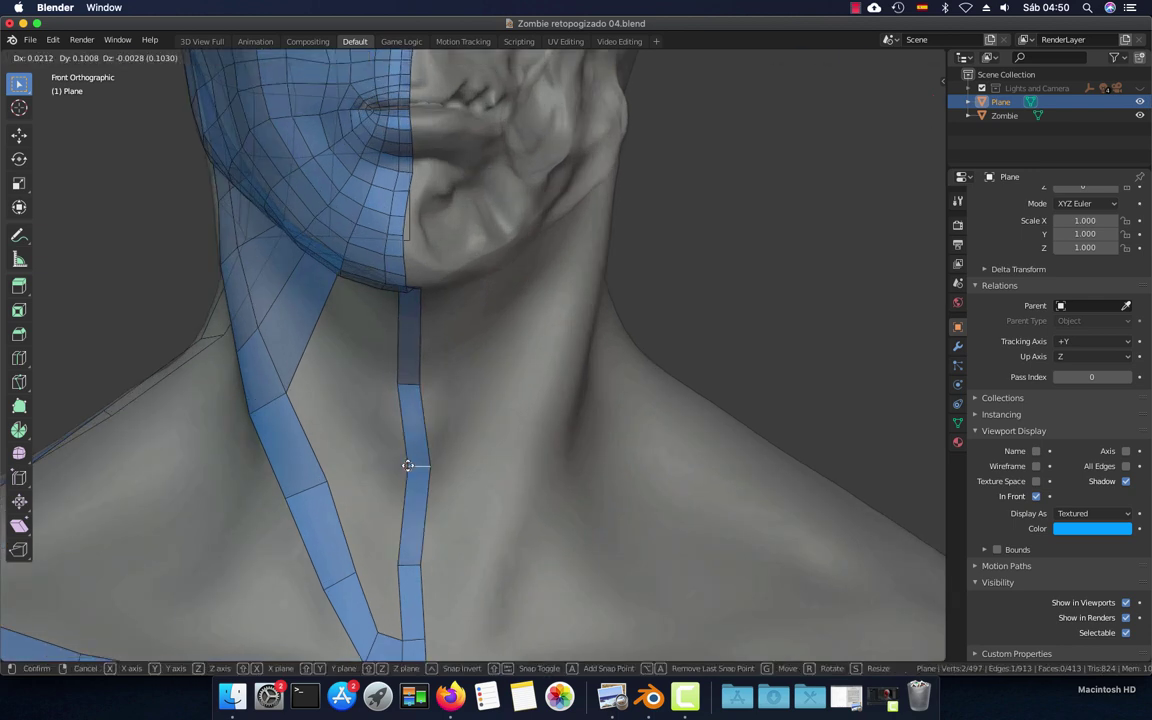
{"action": "left_click", "coordinate": [397, 465]}
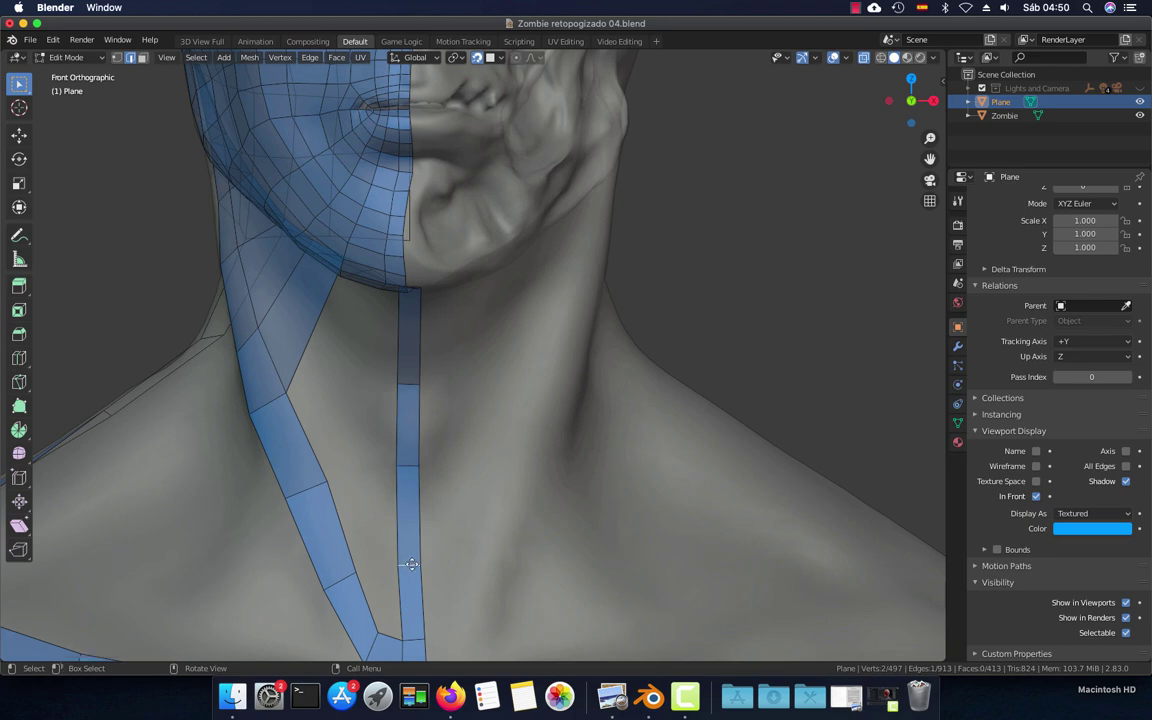
{"action": "key", "text": "g"}
{"action": "left_click", "coordinate": [415, 561]}
{"action": "mouse_move", "coordinate": [411, 560]}
{"action": "middle_mouse_down"}
{"action": "mouse_move", "coordinate": [442, 475]}
{"action": "mouse_move", "coordinate": [488, 478]}
{"action": "mouse_move", "coordinate": [461, 521]}
{"action": "middle_mouse_up"}
{"action": "left_click", "coordinate": [464, 515]}
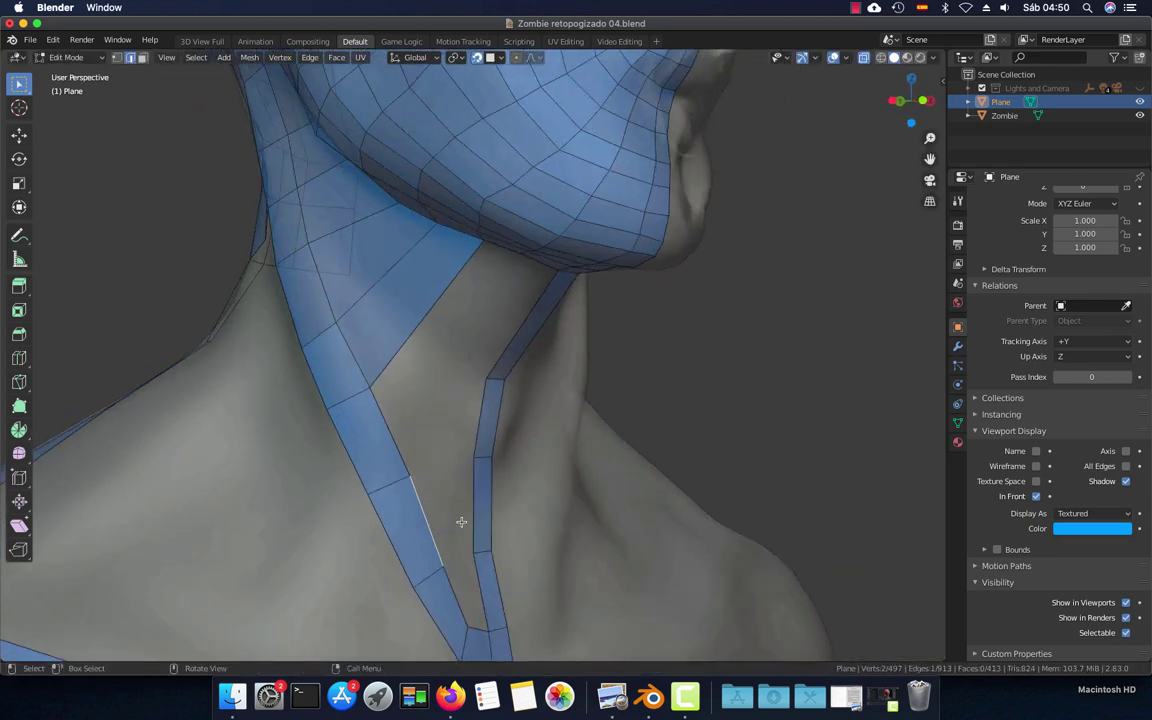
{"action": "left_click", "coordinate": [476, 580]}
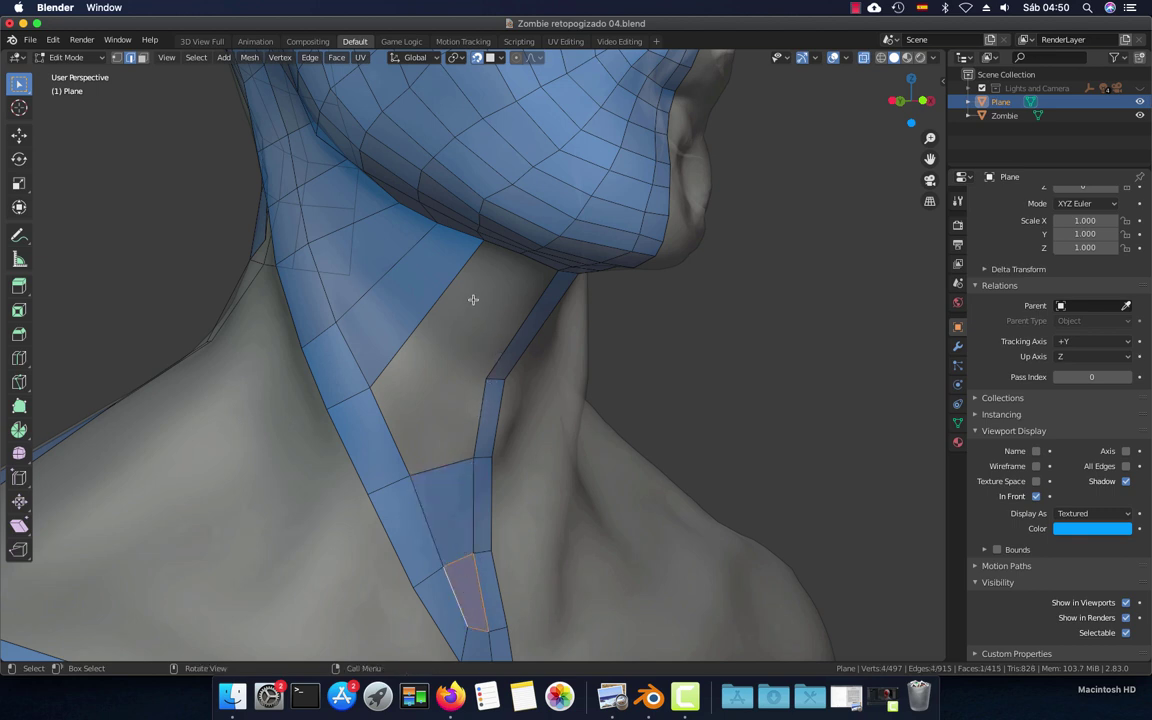
Fill part of the neck gap with a new face between the two bordering edges
{"action": "scroll", "coordinate": [473, 300], "scroll_direction": "down", "scroll_amount": 2}
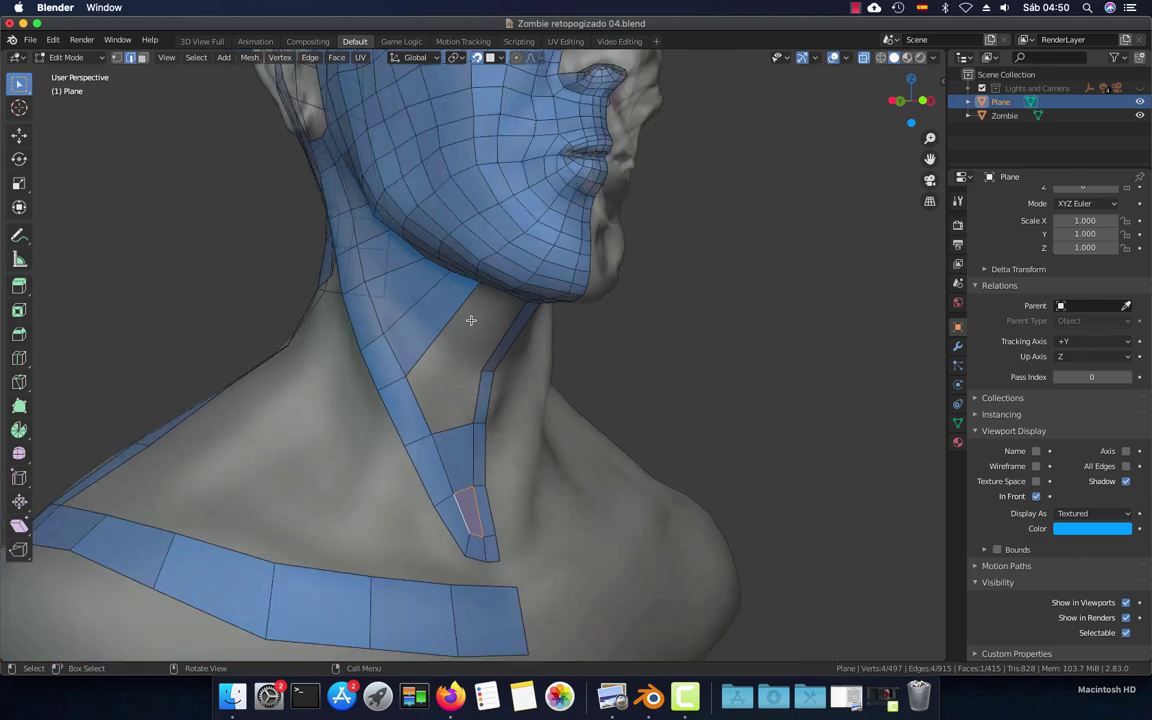
{"action": "scroll", "coordinate": [490, 330], "scroll_direction": "up", "scroll_amount": 2}
{"action": "scroll", "coordinate": [470, 360], "scroll_direction": "up", "scroll_amount": 2}
{"action": "left_click", "coordinate": [487, 388]}
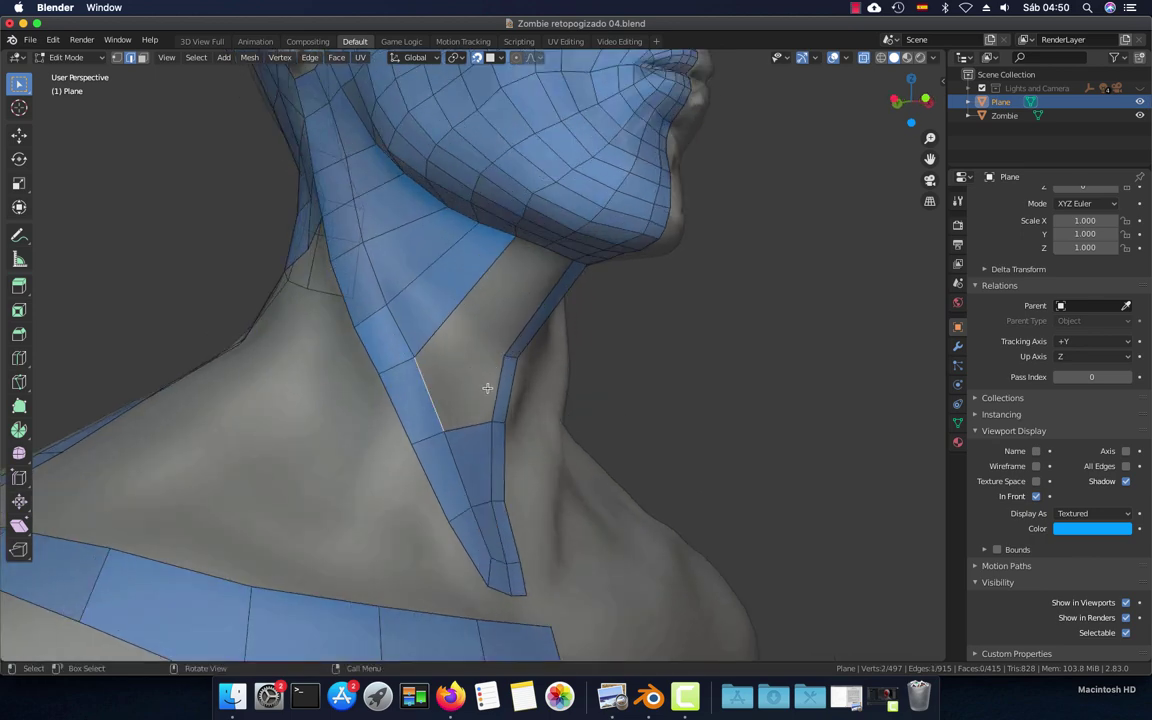
{"action": "key", "text": "f"}
{"action": "middle_click_drag", "start_coordinate": [494, 378], "coordinate": [512, 381]}
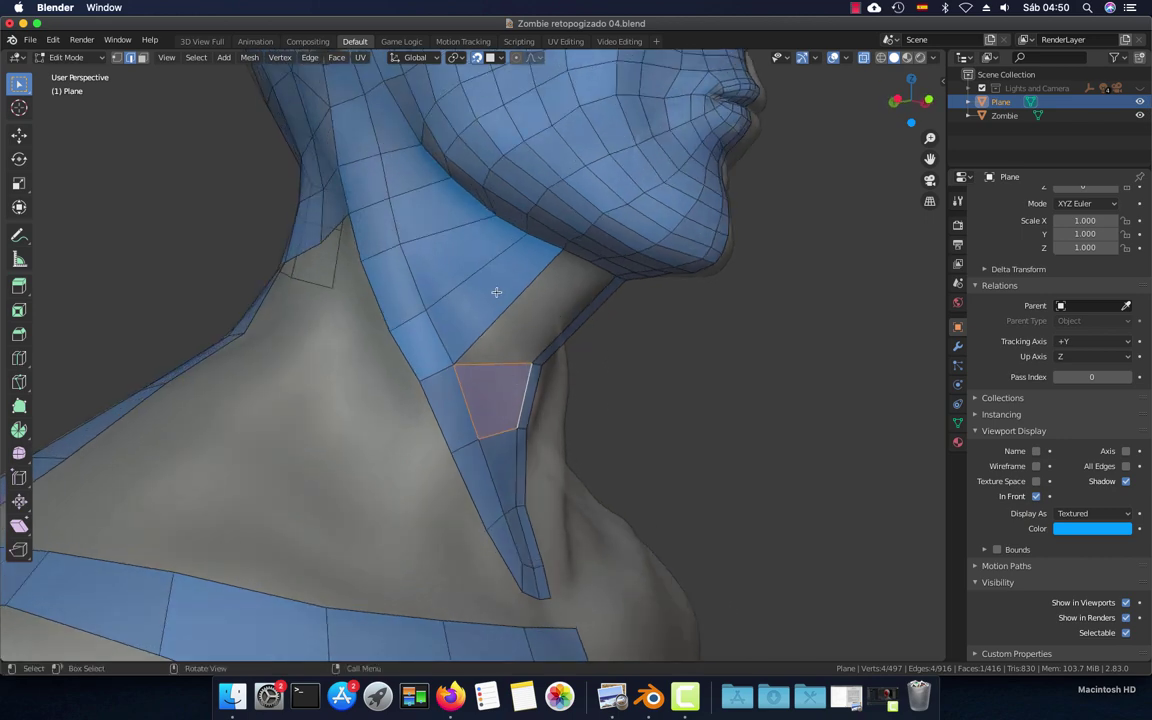
{"action": "mouse_move", "coordinate": [568, 317]}
{"action": "middle_mouse_down"}
{"action": "mouse_move", "coordinate": [434, 311]}
{"action": "mouse_move", "coordinate": [552, 318]}
{"action": "mouse_move", "coordinate": [557, 369]}
{"action": "mouse_move", "coordinate": [507, 321]}
{"action": "mouse_move", "coordinate": [533, 346]}
{"action": "mouse_move", "coordinate": [469, 352]}
{"action": "middle_mouse_up"}
Add a centred edge loop across the neck strip and move its edge to fit the neck
{"action": "key", "text": "ctrl+r"}
{"action": "left_click", "coordinate": [530, 314]}
{"action": "right_click", "coordinate": [530, 314]}
{"action": "key", "text": "g"}
{"action": "key", "text": "ctrl"}
{"action": "left_click", "coordinate": [445, 305]}
{"action": "scroll", "coordinate": [552, 318], "scroll_direction": "down", "scroll_amount": 3}
{"action": "scroll", "coordinate": [553, 303], "scroll_direction": "down", "scroll_amount": 3}
{"action": "scroll", "coordinate": [540, 355], "scroll_direction": "up", "scroll_amount": 3}
{"action": "scroll", "coordinate": [528, 342], "scroll_direction": "up", "scroll_amount": 2}
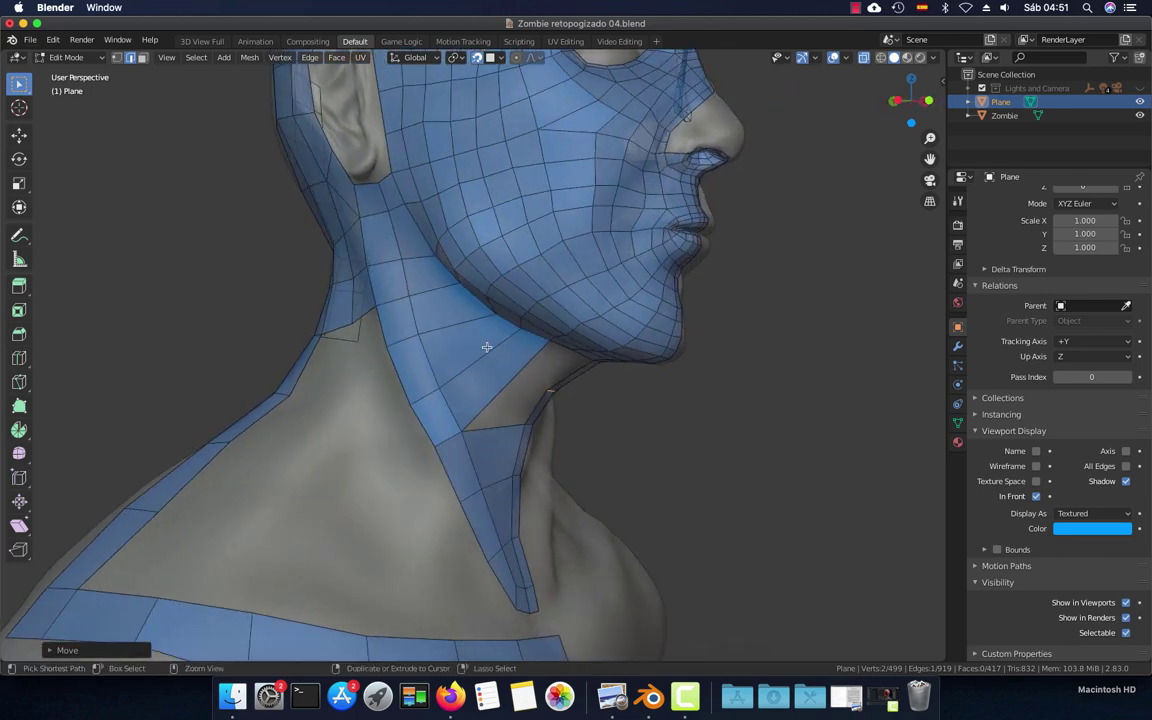
Cut a centred edge loop down the side of the neck and shift it into place
{"action": "key", "text": "ctrl+r"}
{"action": "left_click", "coordinate": [500, 367]}
{"action": "right_click", "coordinate": [500, 367]}
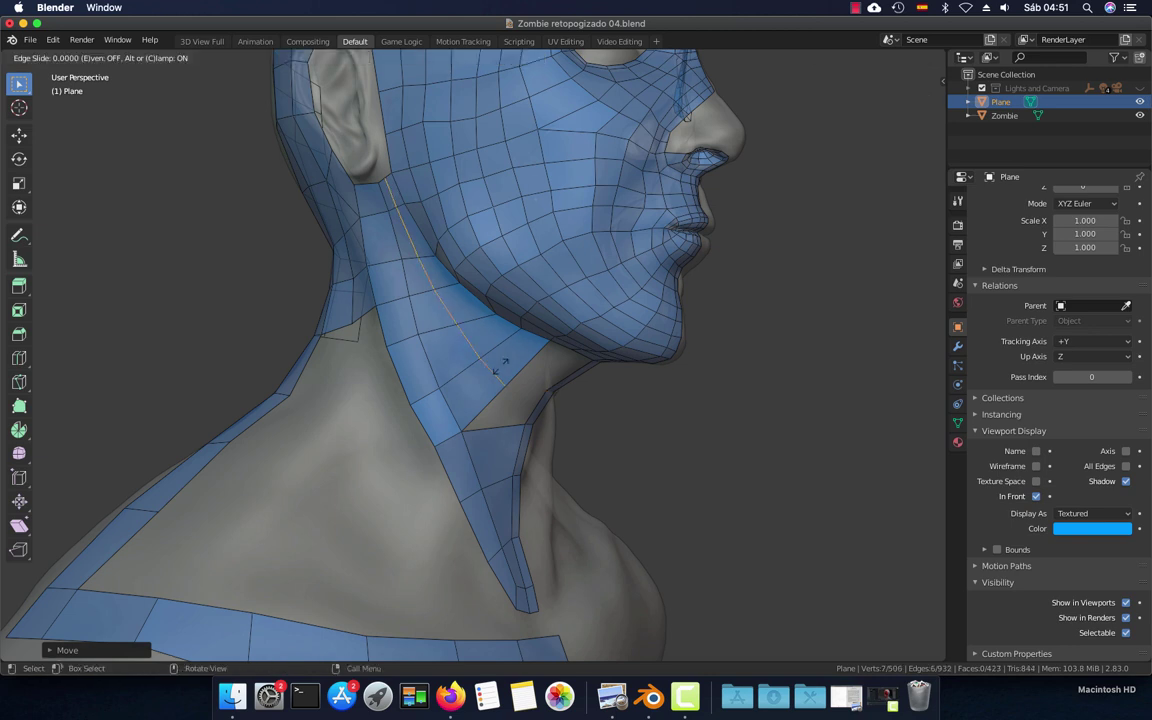
{"action": "key", "text": "g"}
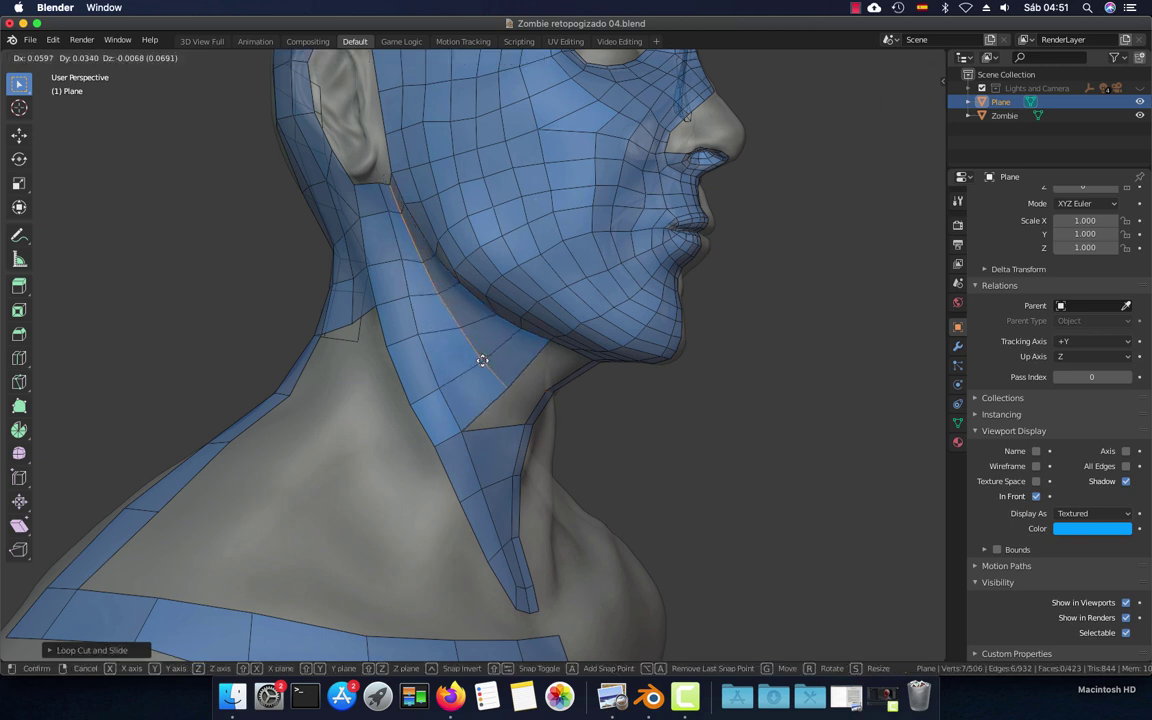
{"action": "left_click", "coordinate": [480, 357]}
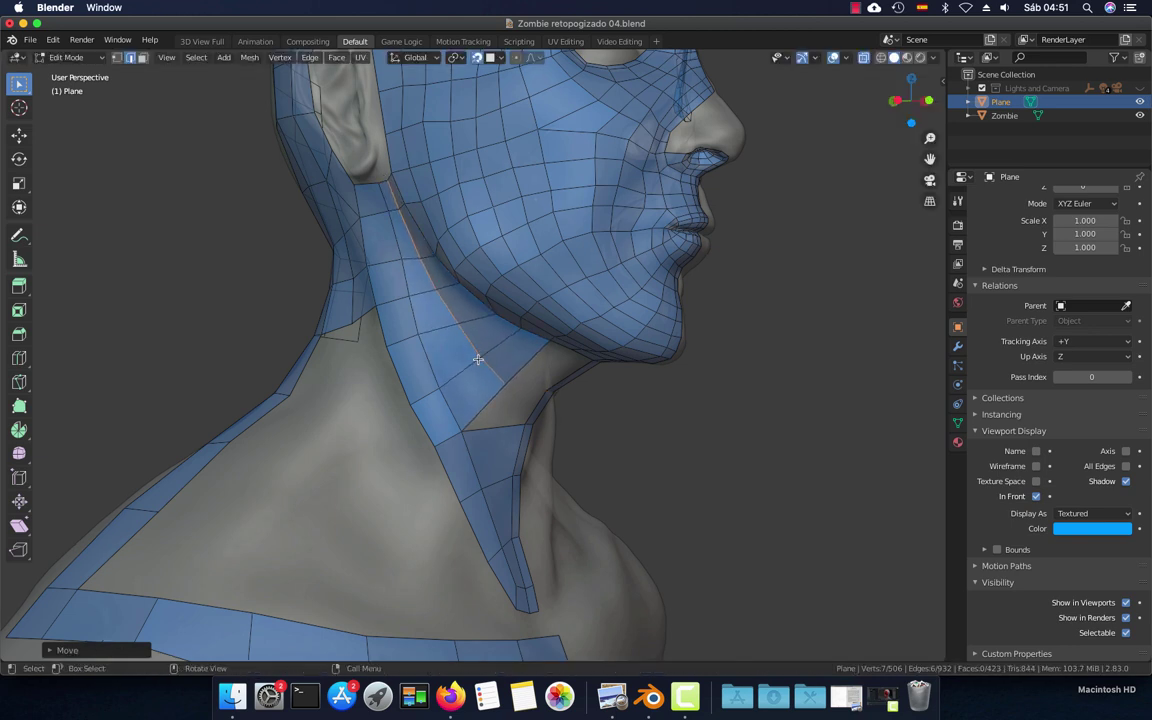
{"action": "mouse_move", "coordinate": [480, 357]}
{"action": "middle_mouse_down"}
{"action": "mouse_move", "coordinate": [384, 291]}
{"action": "mouse_move", "coordinate": [488, 334]}
{"action": "middle_mouse_up"}
Move the neck vertices up along the surface toward the back of the jaw
{"action": "key", "text": "g"}
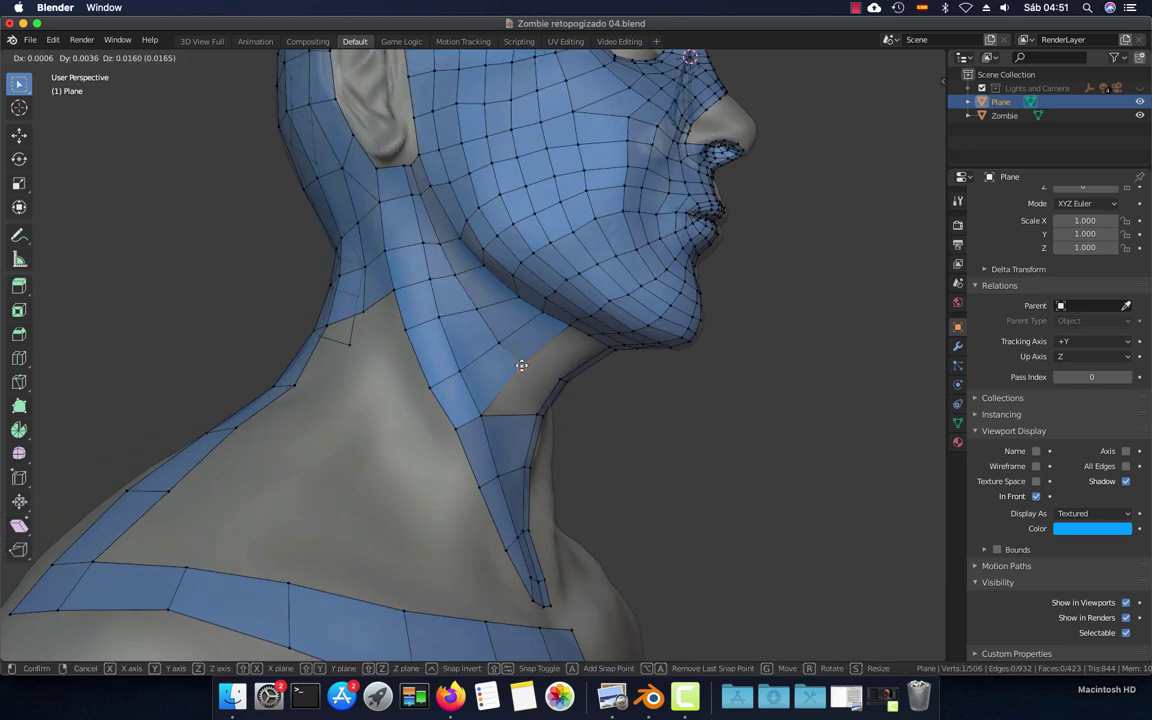
{"action": "left_click", "coordinate": [494, 340]}
{"action": "key", "text": "g"}
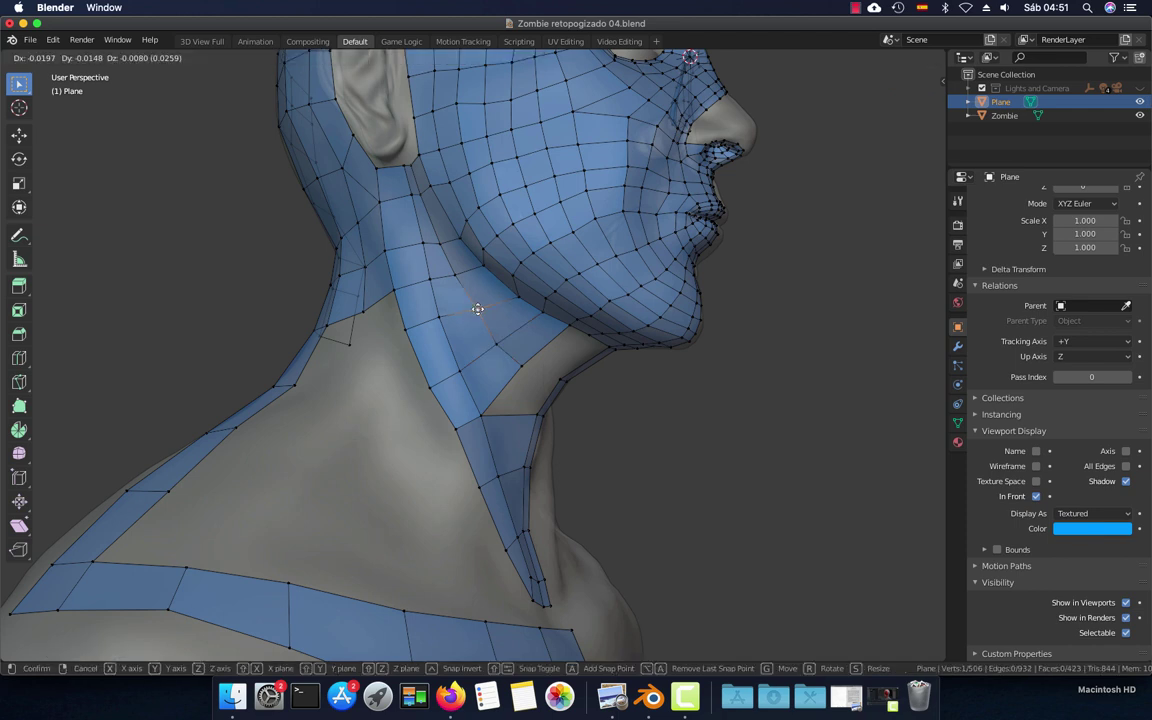
{"action": "left_click", "coordinate": [424, 272]}
{"action": "key", "text": "g"}
{"action": "left_click", "coordinate": [442, 249]}
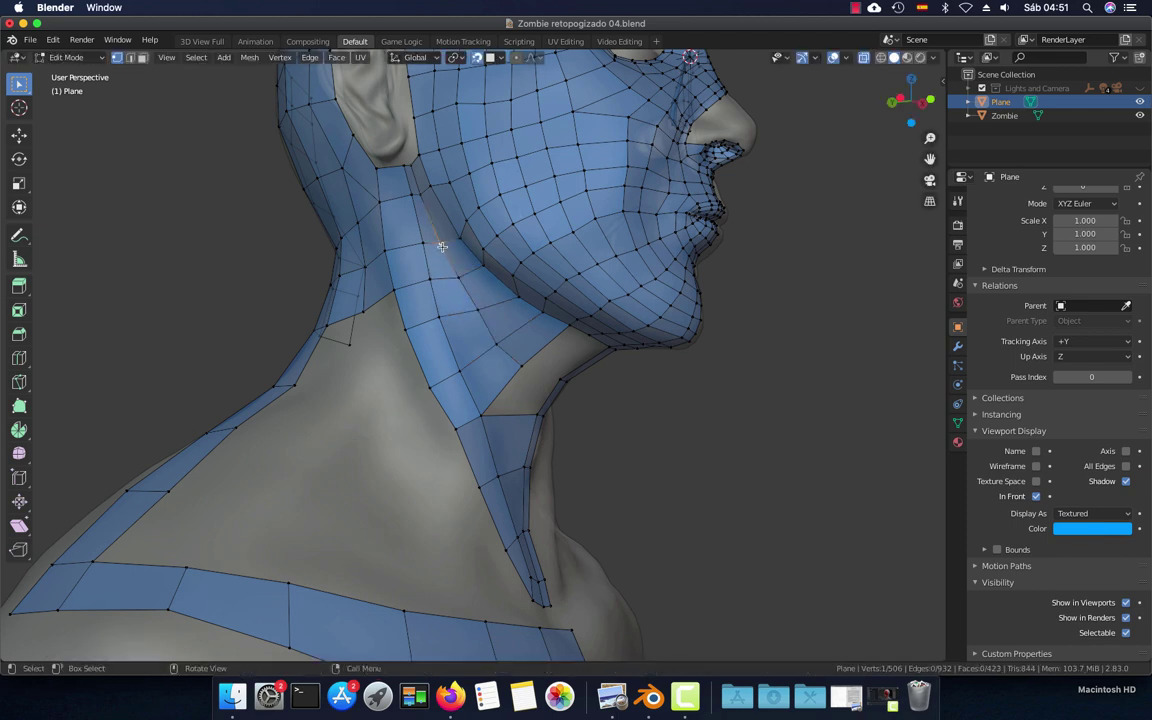
{"action": "key", "text": "g"}
{"action": "left_click", "coordinate": [438, 240]}
{"action": "key", "text": "g"}
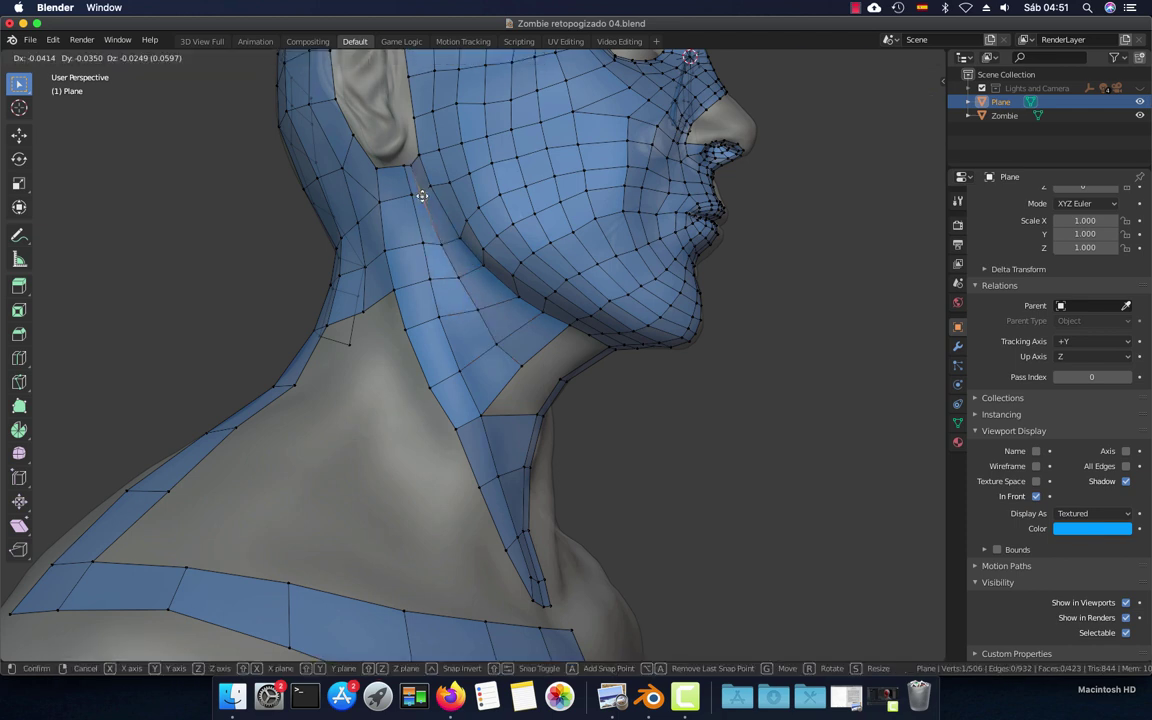
{"action": "left_click", "coordinate": [417, 182]}
{"action": "key", "text": "g"}
{"action": "left_click", "coordinate": [411, 162]}
{"action": "mouse_move", "coordinate": [533, 363]}
{"action": "middle_mouse_down"}
{"action": "mouse_move", "coordinate": [467, 354]}
{"action": "mouse_move", "coordinate": [470, 314]}
{"action": "middle_mouse_up"}
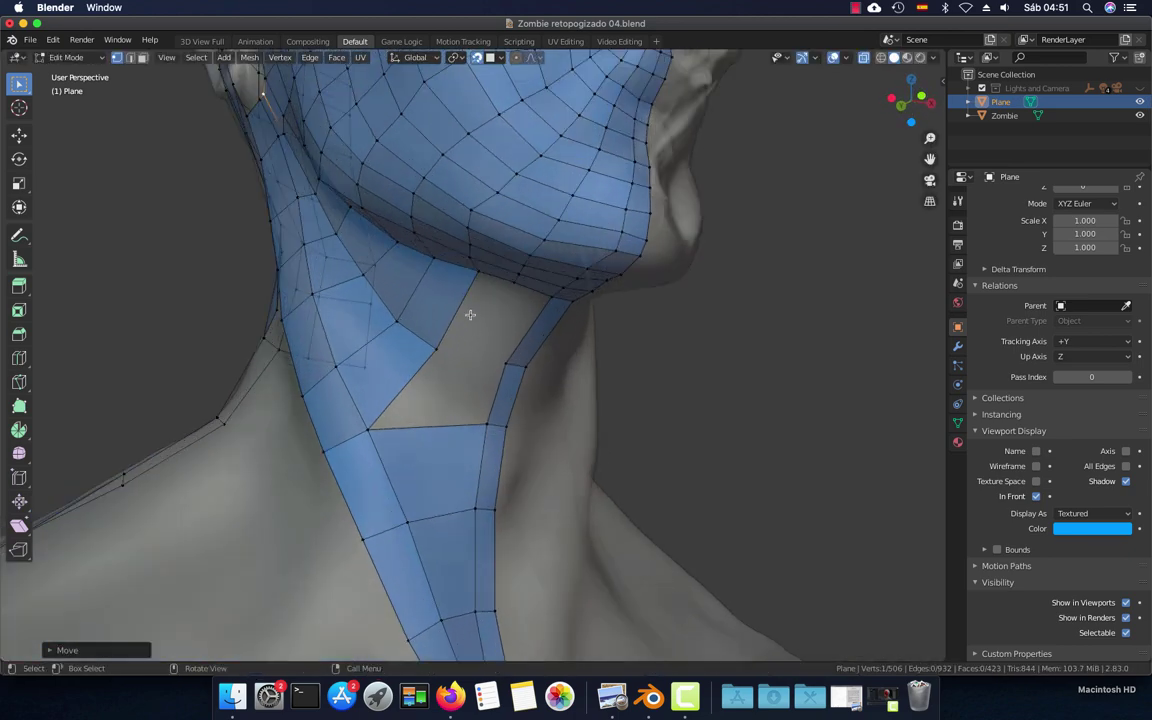
Fill the remaining neck gap with a face between the two bordering edges
{"action": "key", "text": "2"}
{"action": "left_click", "coordinate": [470, 313]}
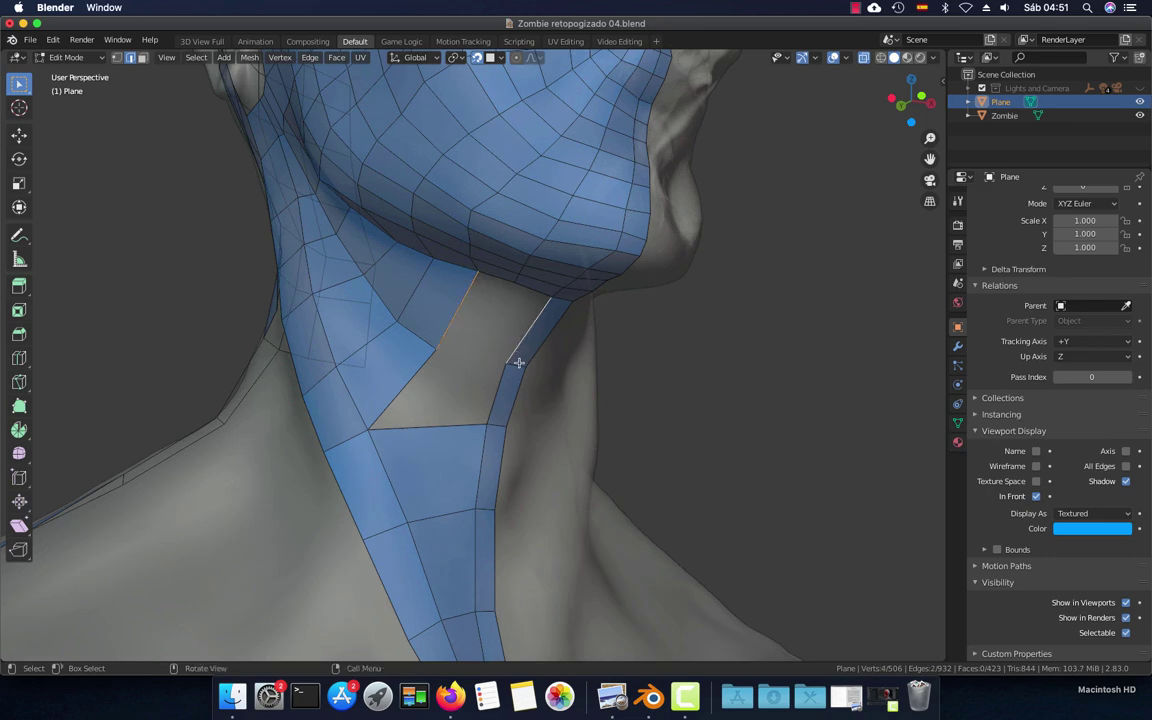
{"action": "key", "text": "f"}
{"action": "middle_click_drag", "start_coordinate": [424, 386], "coordinate": [480, 400]}
{"action": "scroll", "coordinate": [479, 400], "scroll_direction": "down", "scroll_amount": 3}
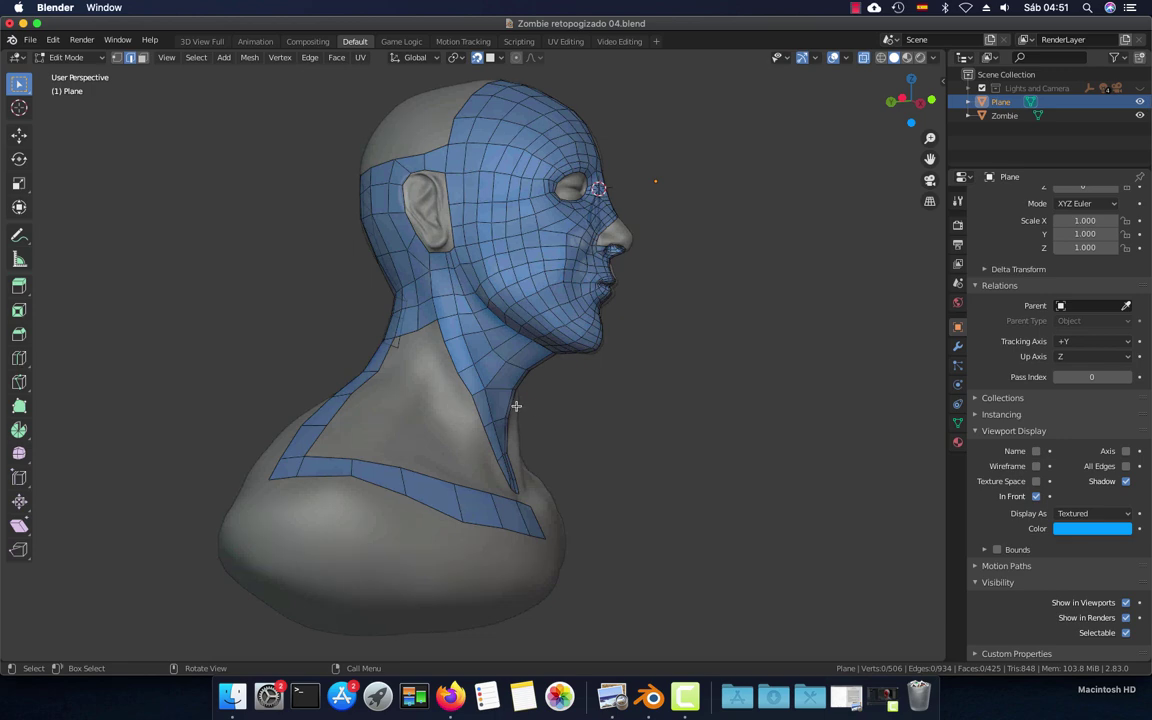
Adjust a neck vertex and check the neck from the front view
{"action": "key", "text": "1"}
{"action": "scroll", "coordinate": [505, 400], "scroll_direction": "up", "scroll_amount": 2}
{"action": "key", "text": "g"}
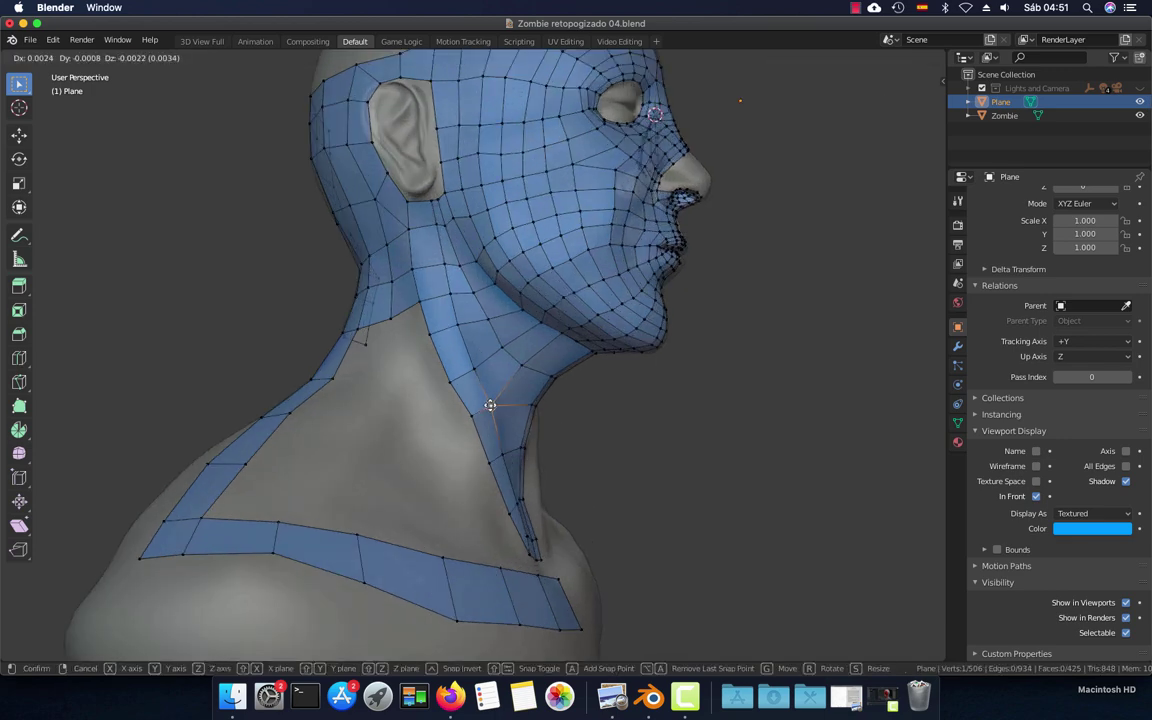
{"action": "left_click", "coordinate": [490, 405]}
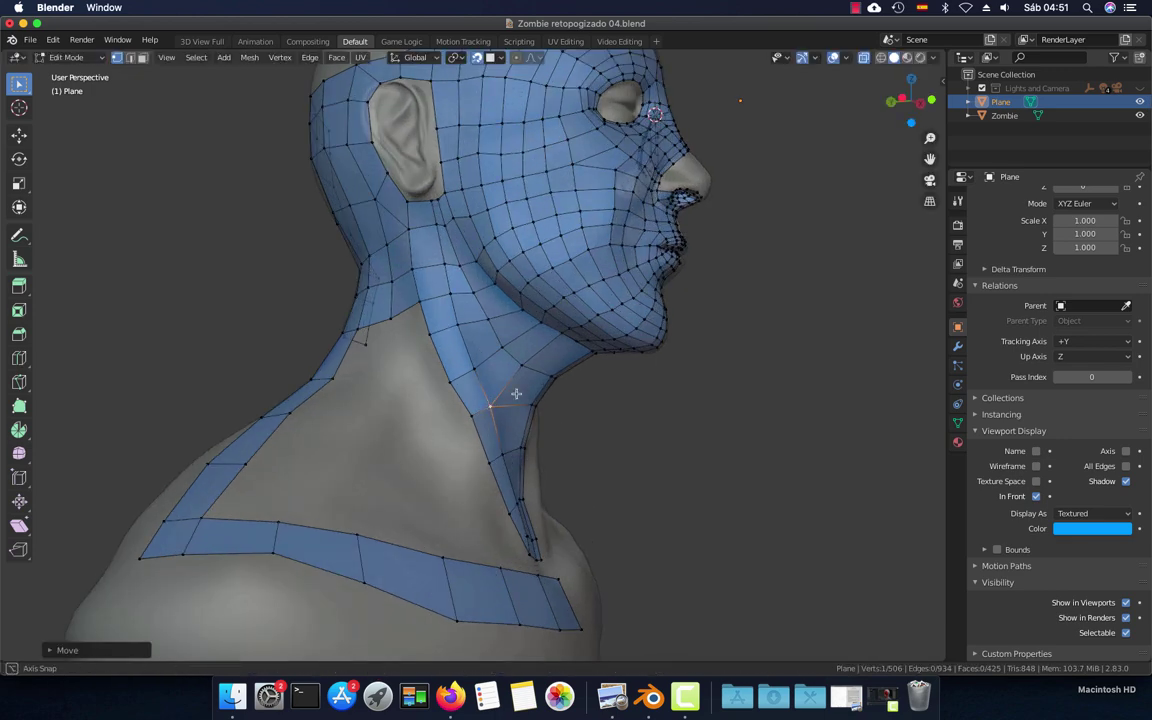
{"action": "middle_click_drag", "start_coordinate": [516, 394], "coordinate": [460, 395]}
{"action": "key", "text": "KP_1"}
{"action": "scroll", "coordinate": [450, 410], "scroll_direction": "up", "scroll_amount": 3}
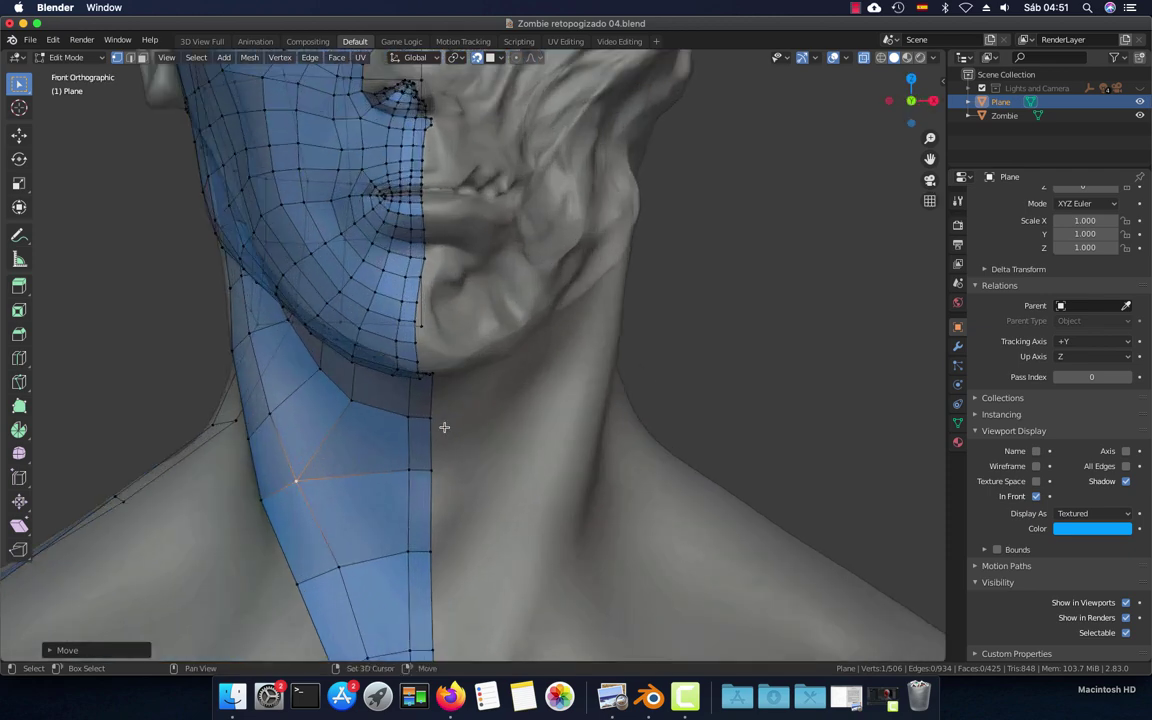
{"action": "scroll", "coordinate": [506, 317], "scroll_direction": "up", "scroll_amount": 2}
{"action": "mouse_move", "coordinate": [457, 355]}
{"action": "middle_mouse_down"}
{"action": "mouse_move", "coordinate": [461, 321]}
{"action": "mouse_move", "coordinate": [514, 249]}
{"action": "mouse_move", "coordinate": [514, 278]}
{"action": "mouse_move", "coordinate": [470, 243]}
{"action": "middle_mouse_up"}
Delete a neck face under the jaw and add an edge loop down the neck strip
{"action": "key", "text": "3"}
{"action": "left_click", "coordinate": [499, 213]}
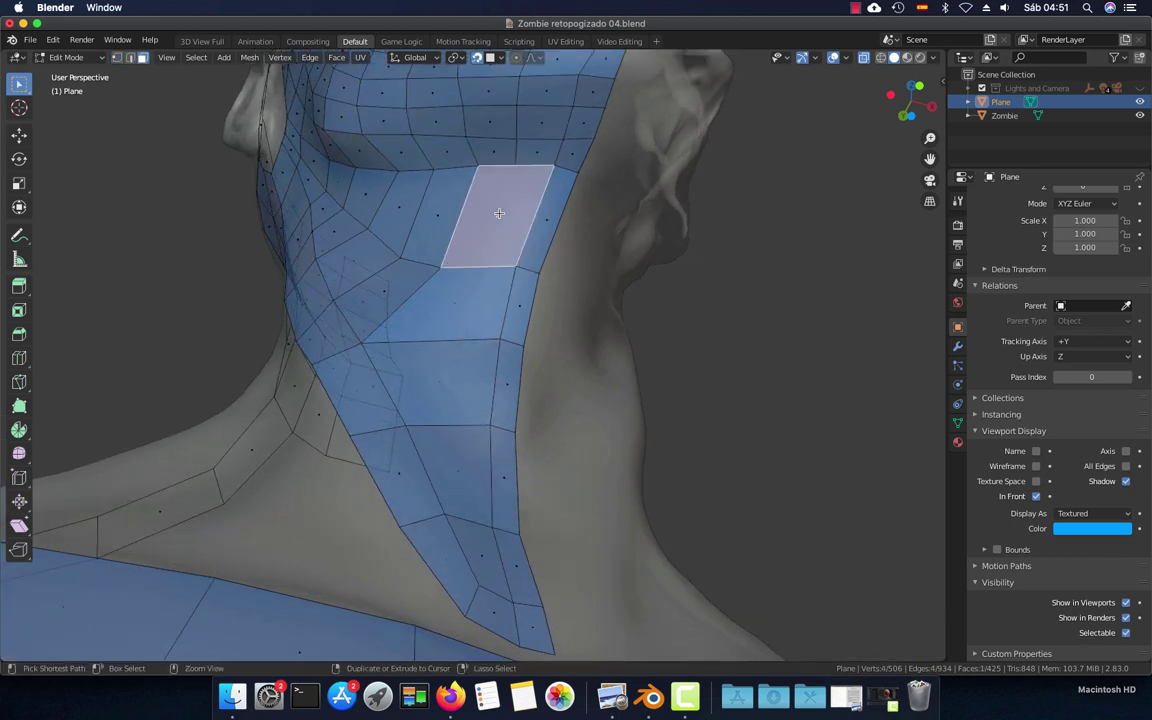
{"action": "key", "text": "x"}
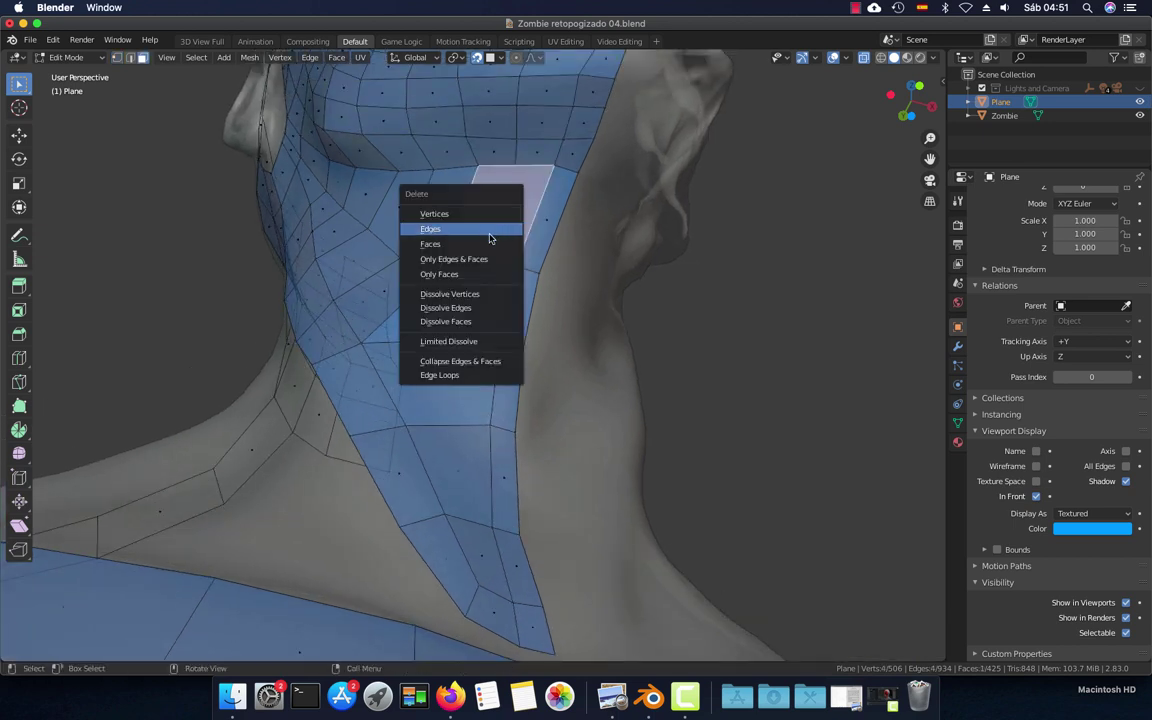
{"action": "left_click", "coordinate": [506, 240]}
{"action": "key", "text": "ctrl+r"}
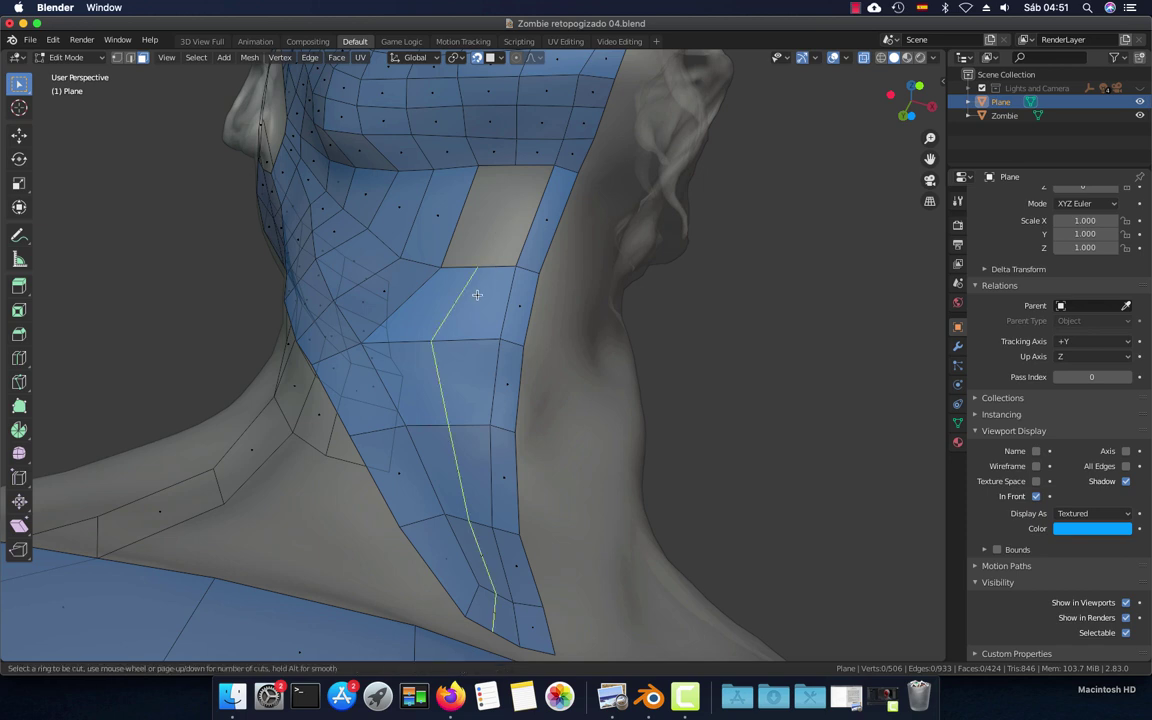
{"action": "left_click", "coordinate": [477, 295]}
Fit the new loop's vertices to the neck, one at the corner of the hole
{"action": "key", "text": "1"}
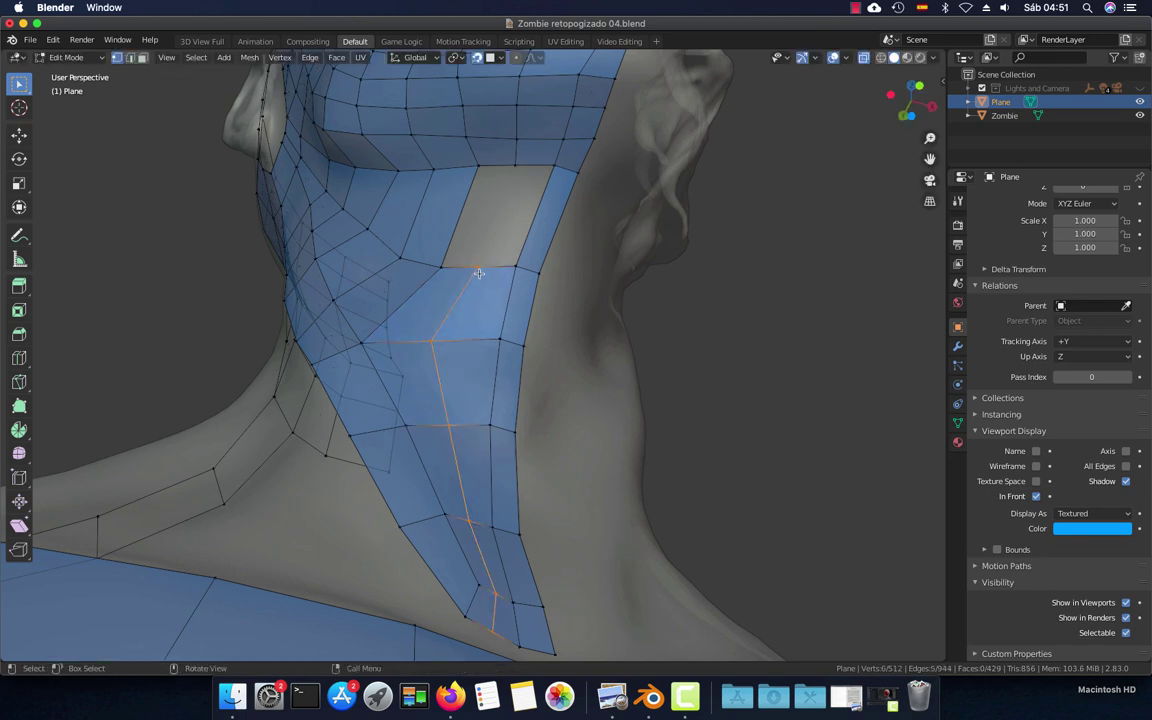
{"action": "left_click", "coordinate": [478, 270]}
{"action": "key", "text": "g"}
{"action": "left_click", "coordinate": [475, 268]}
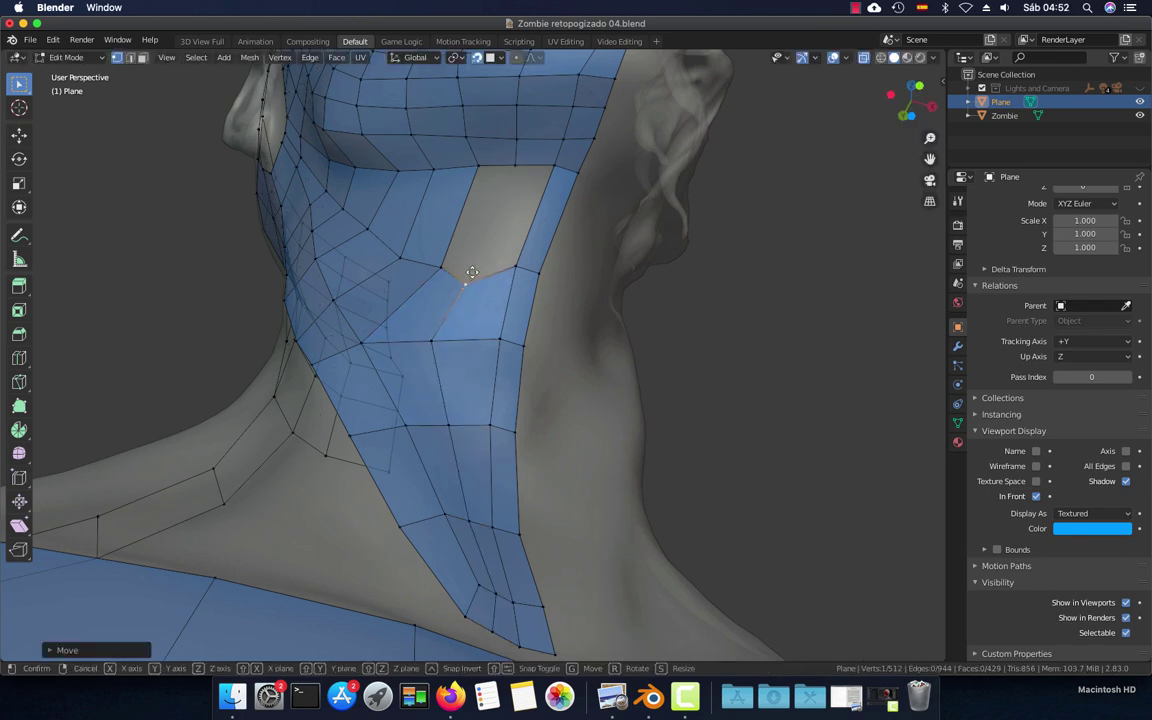
{"action": "key", "text": "g"}
{"action": "left_click", "coordinate": [476, 268]}
{"action": "left_click", "coordinate": [432, 342]}
{"action": "key", "text": "g"}
{"action": "left_click", "coordinate": [447, 335]}
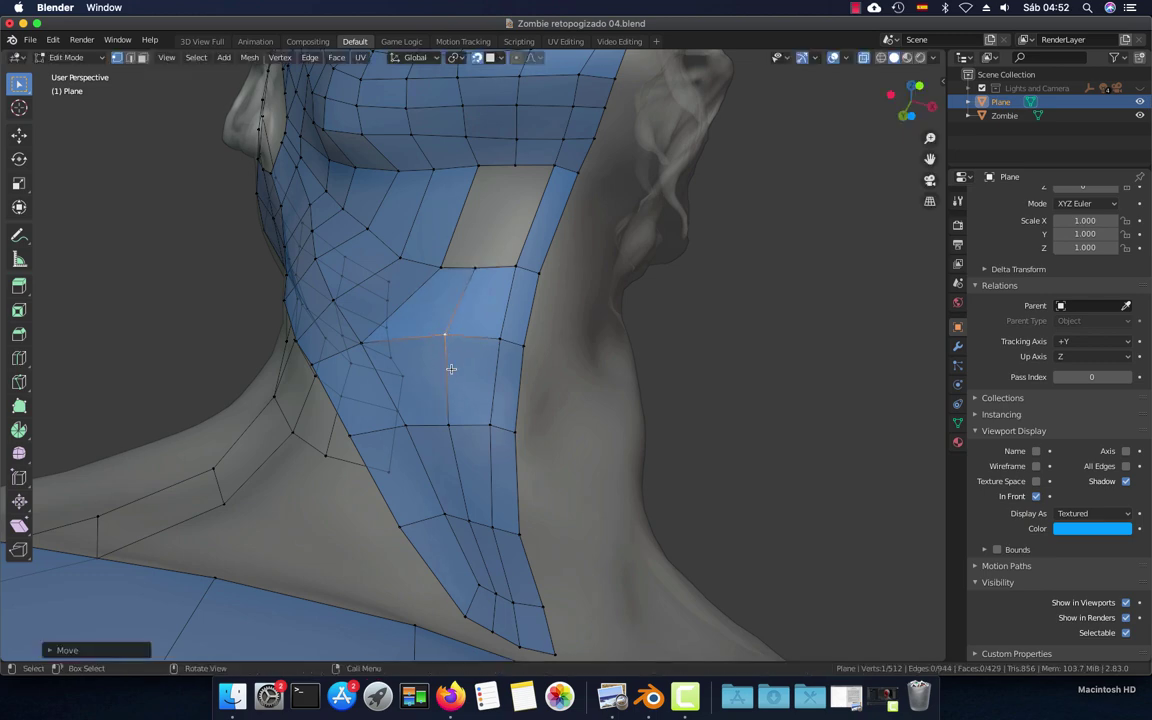
{"action": "left_click", "coordinate": [450, 422]}
{"action": "key", "text": "g"}
{"action": "left_click", "coordinate": [450, 425]}
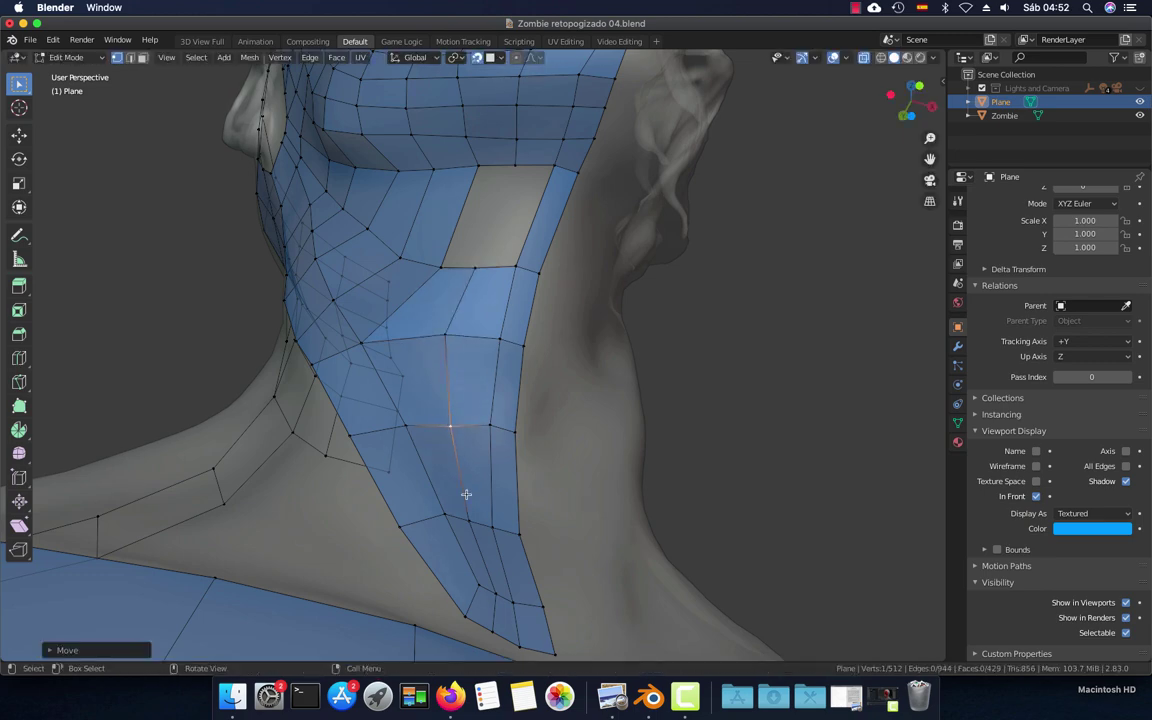
{"action": "left_click", "coordinate": [466, 520]}
{"action": "key", "text": "g"}
{"action": "left_click", "coordinate": [469, 516]}
Reposition the upper neck strip vertices to follow the neck surface
{"action": "mouse_move", "coordinate": [469, 516]}
{"action": "middle_mouse_down"}
{"action": "mouse_move", "coordinate": [470, 555]}
{"action": "mouse_move", "coordinate": [474, 401]}
{"action": "mouse_move", "coordinate": [473, 424]}
{"action": "middle_mouse_up"}
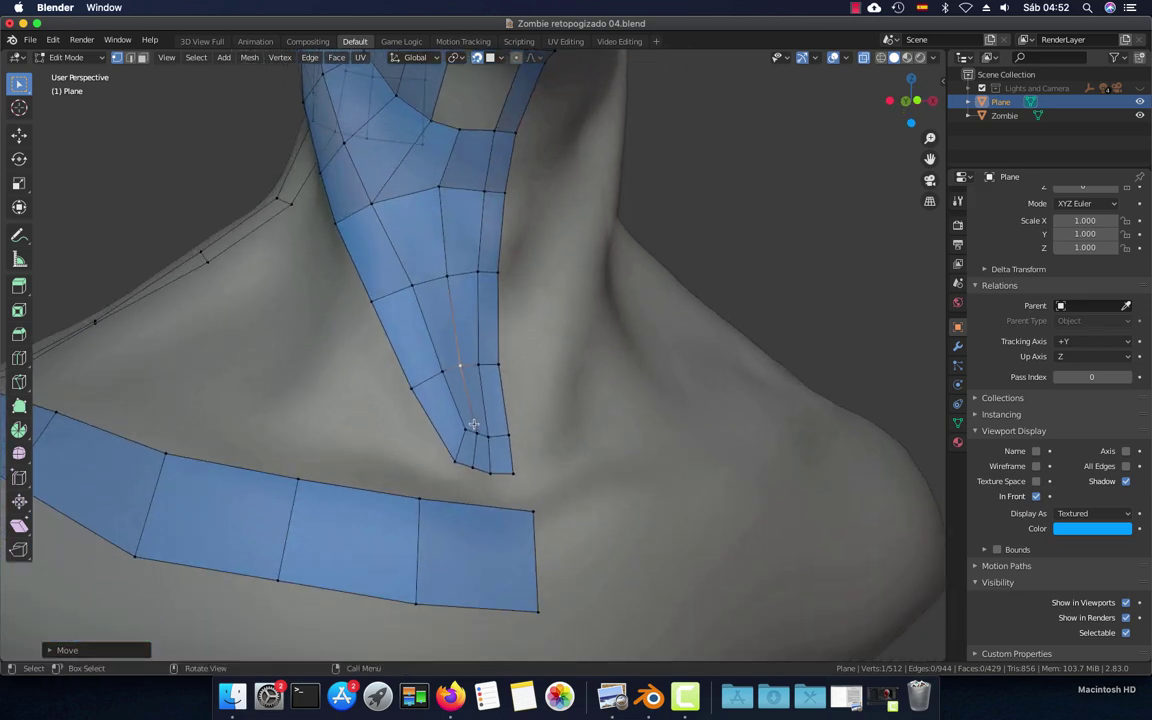
{"action": "left_click", "coordinate": [415, 290]}
{"action": "key", "text": "g"}
{"action": "left_click", "coordinate": [401, 292]}
{"action": "left_click", "coordinate": [447, 277]}
{"action": "key", "text": "g"}
{"action": "left_click", "coordinate": [411, 193]}
{"action": "key", "text": "g"}
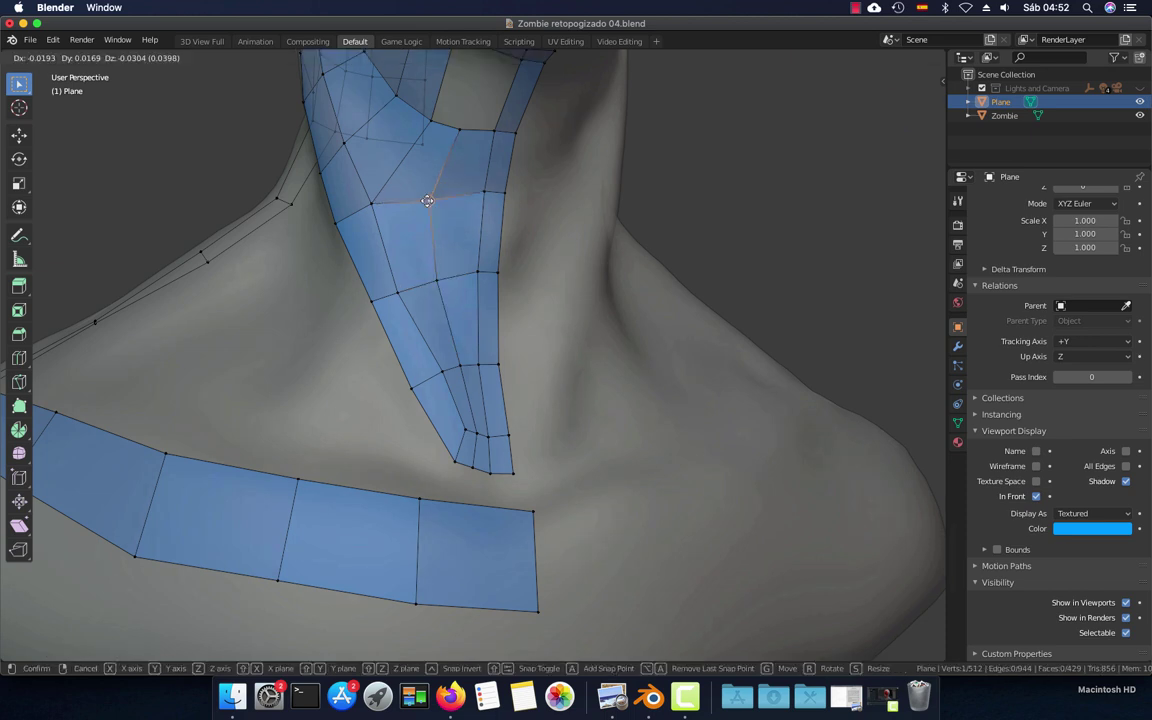
{"action": "left_click", "coordinate": [427, 193]}
{"action": "key", "text": "g"}
{"action": "left_click", "coordinate": [470, 215]}
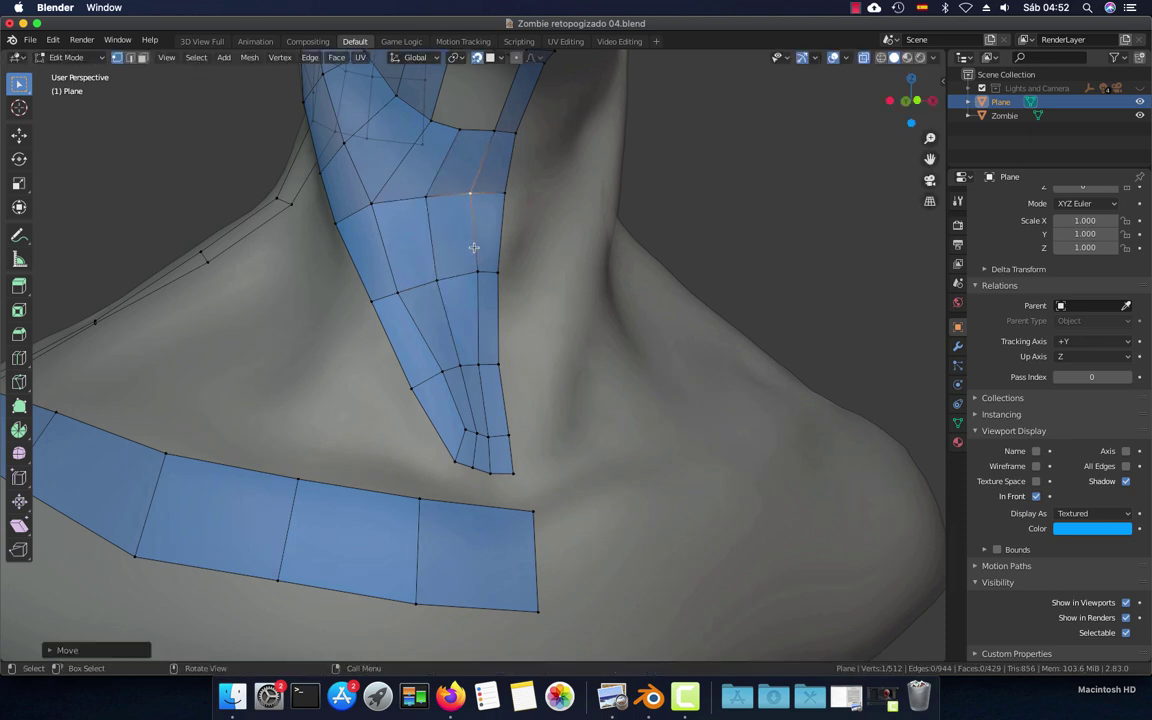
{"action": "left_click", "coordinate": [470, 262]}
{"action": "key", "text": "g"}
{"action": "left_click", "coordinate": [468, 271]}
Adjust the lower strip vertices near the strip's tip
{"action": "left_click", "coordinate": [479, 365]}
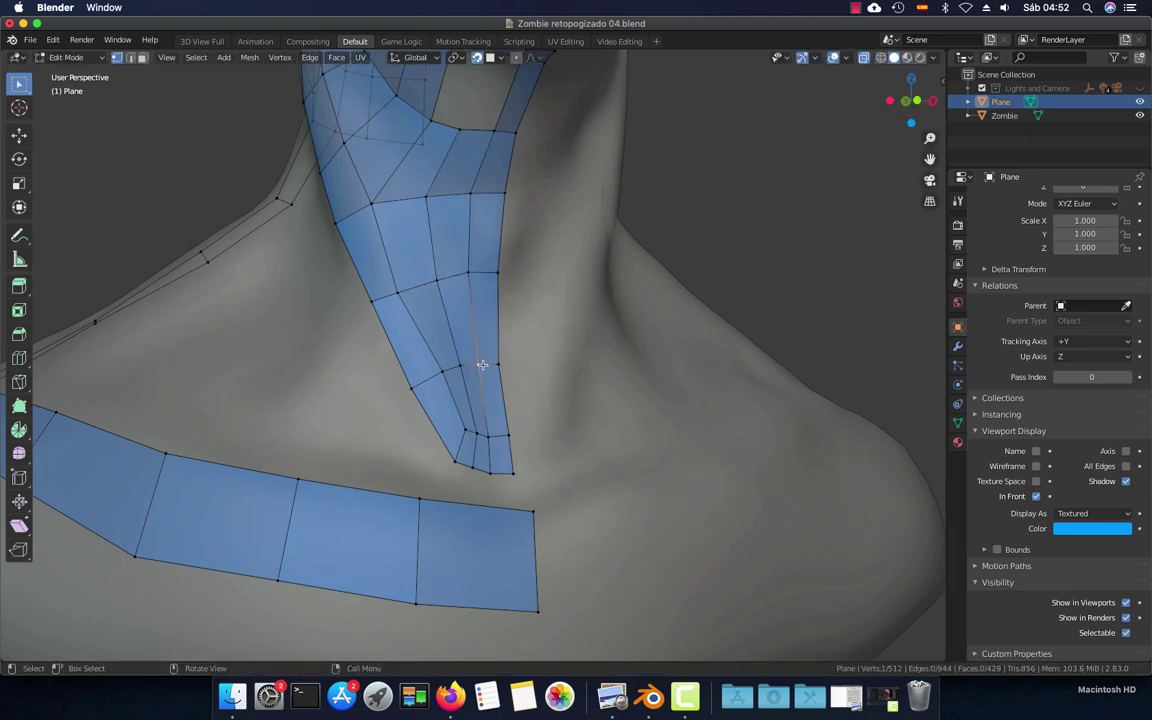
{"action": "key", "text": "g"}
{"action": "left_click", "coordinate": [483, 365]}
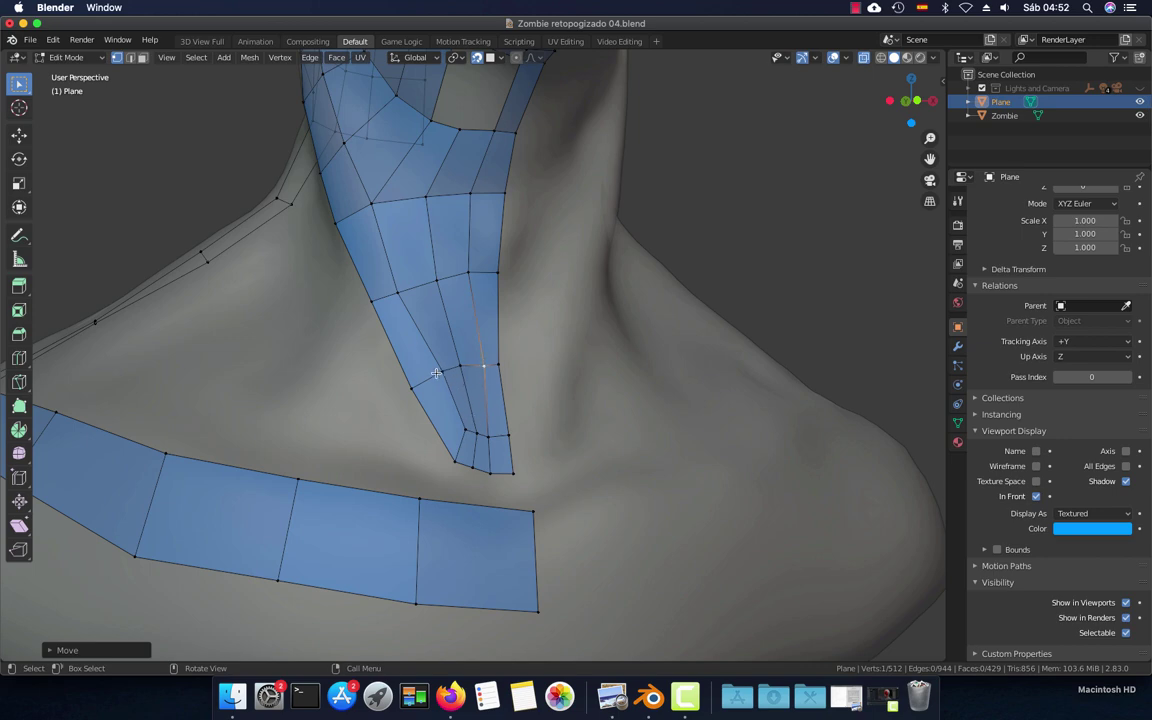
{"action": "left_click", "coordinate": [436, 373]}
{"action": "key", "text": "g"}
{"action": "left_click", "coordinate": [432, 378]}
{"action": "left_click", "coordinate": [458, 410]}
{"action": "key", "text": "g"}
{"action": "left_click", "coordinate": [459, 427]}
{"action": "mouse_move", "coordinate": [459, 427]}
{"action": "middle_mouse_down"}
{"action": "mouse_move", "coordinate": [473, 462]}
{"action": "mouse_move", "coordinate": [384, 299]}
{"action": "middle_mouse_up"}
Refit the strip's left-edge vertices and its lower tip toward the shoulder strip
{"action": "left_click", "coordinate": [420, 364]}
{"action": "key", "text": "g"}
{"action": "left_click", "coordinate": [411, 368]}
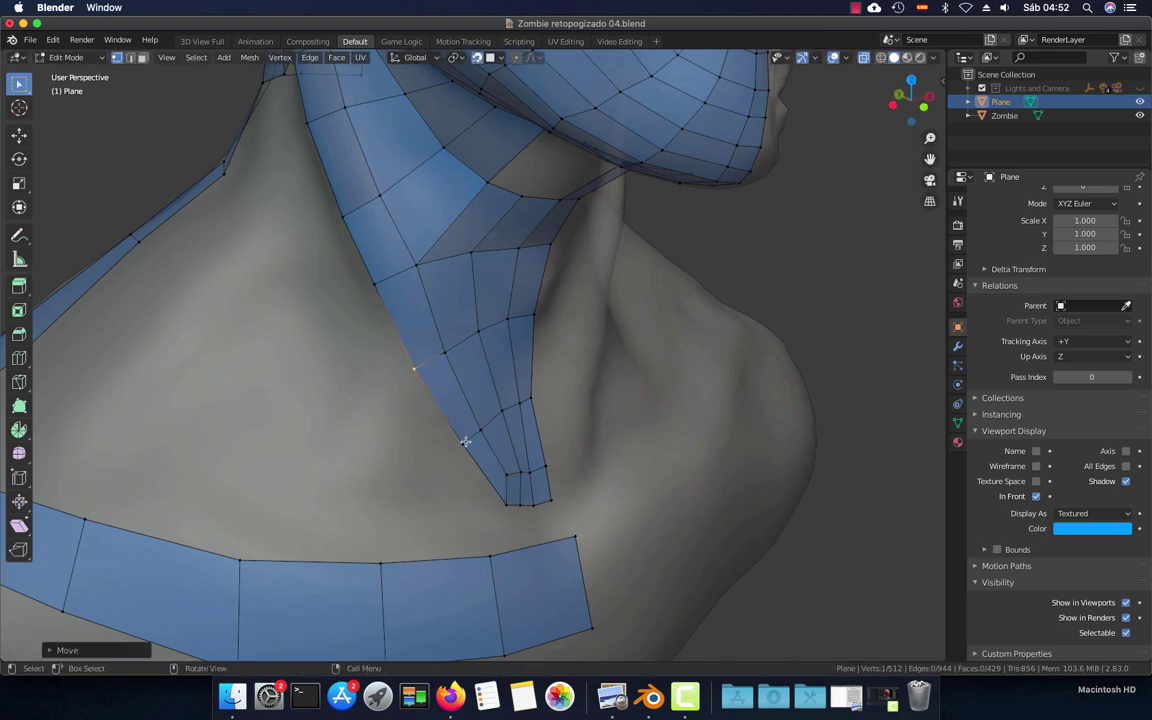
{"action": "left_click", "coordinate": [461, 441]}
{"action": "key", "text": "g"}
{"action": "left_click", "coordinate": [453, 450]}
{"action": "left_click", "coordinate": [495, 480]}
{"action": "key", "text": "g"}
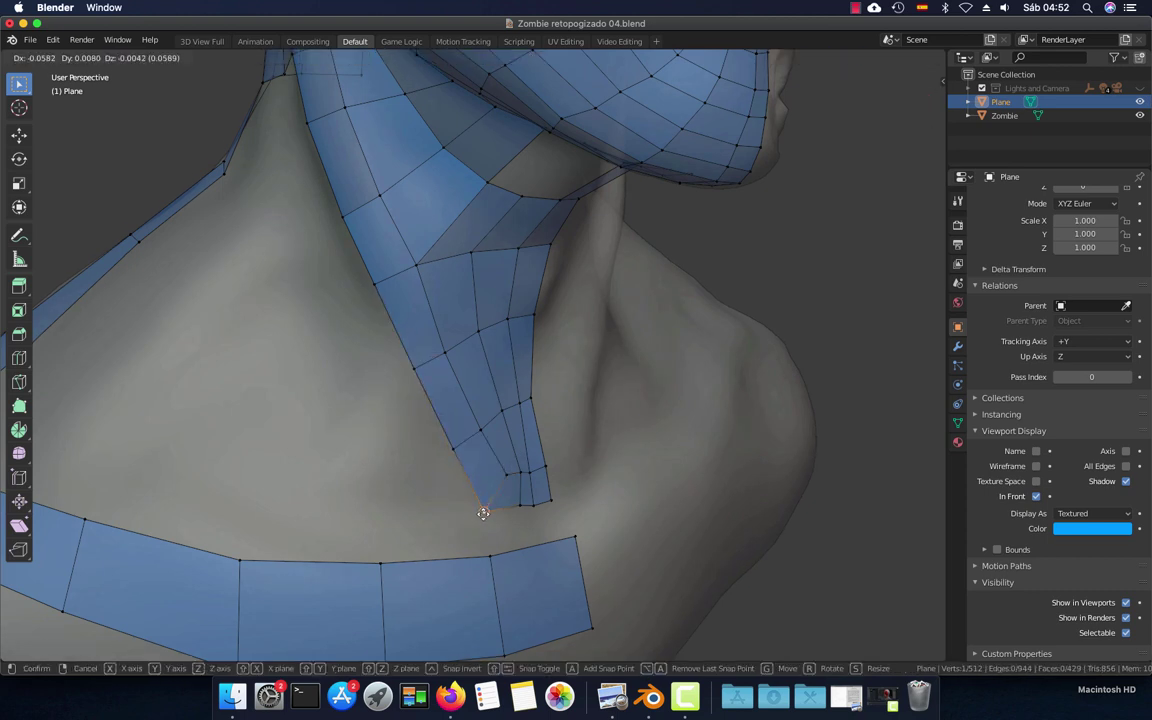
{"action": "left_click", "coordinate": [483, 513]}
{"action": "key", "text": "g"}
{"action": "left_click", "coordinate": [496, 480]}
{"action": "left_click", "coordinate": [478, 429]}
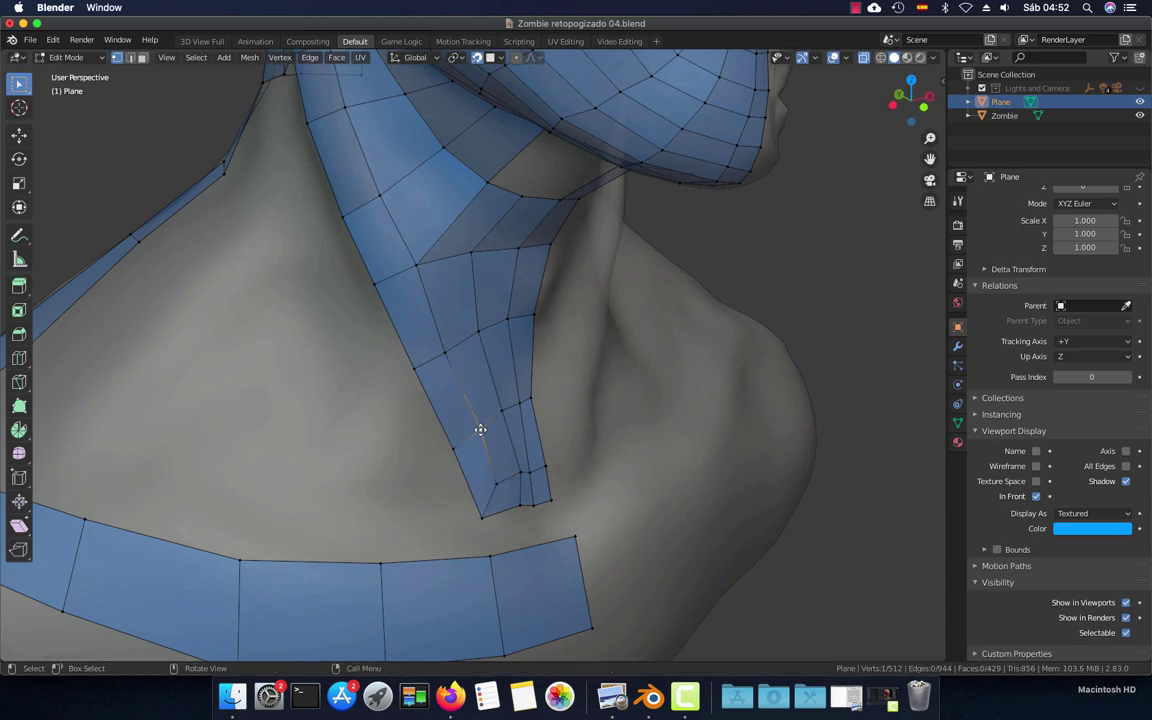
{"action": "mouse_move", "coordinate": [476, 429]}
{"action": "middle_mouse_down"}
{"action": "mouse_move", "coordinate": [516, 501]}
{"action": "mouse_move", "coordinate": [505, 497]}
{"action": "middle_mouse_up"}
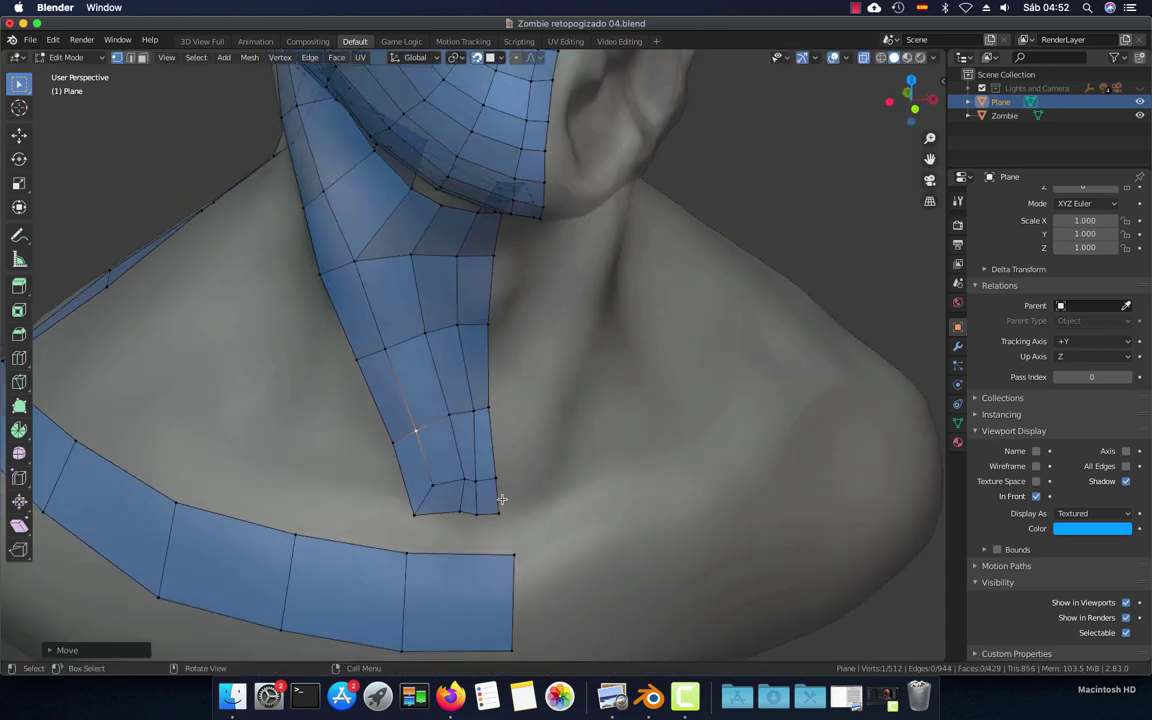
In front view, place the strip's bottom and right-edge vertices onto the neck surface
{"action": "key", "text": "KP_1"}
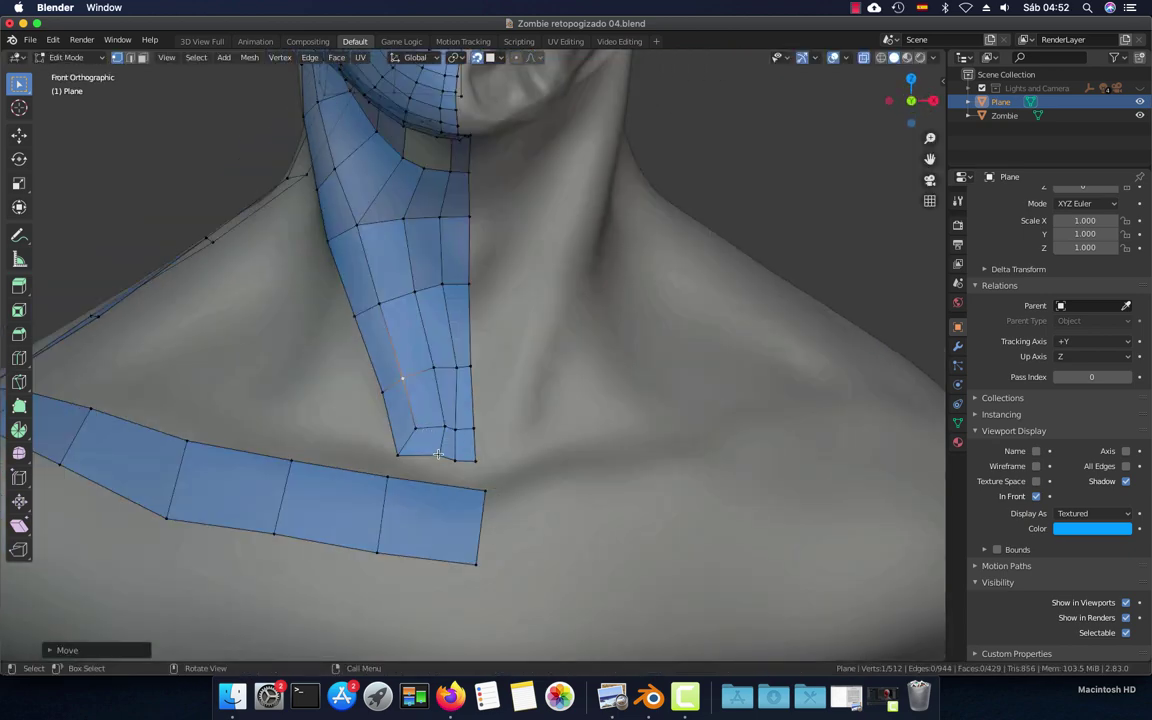
{"action": "key", "text": "g"}
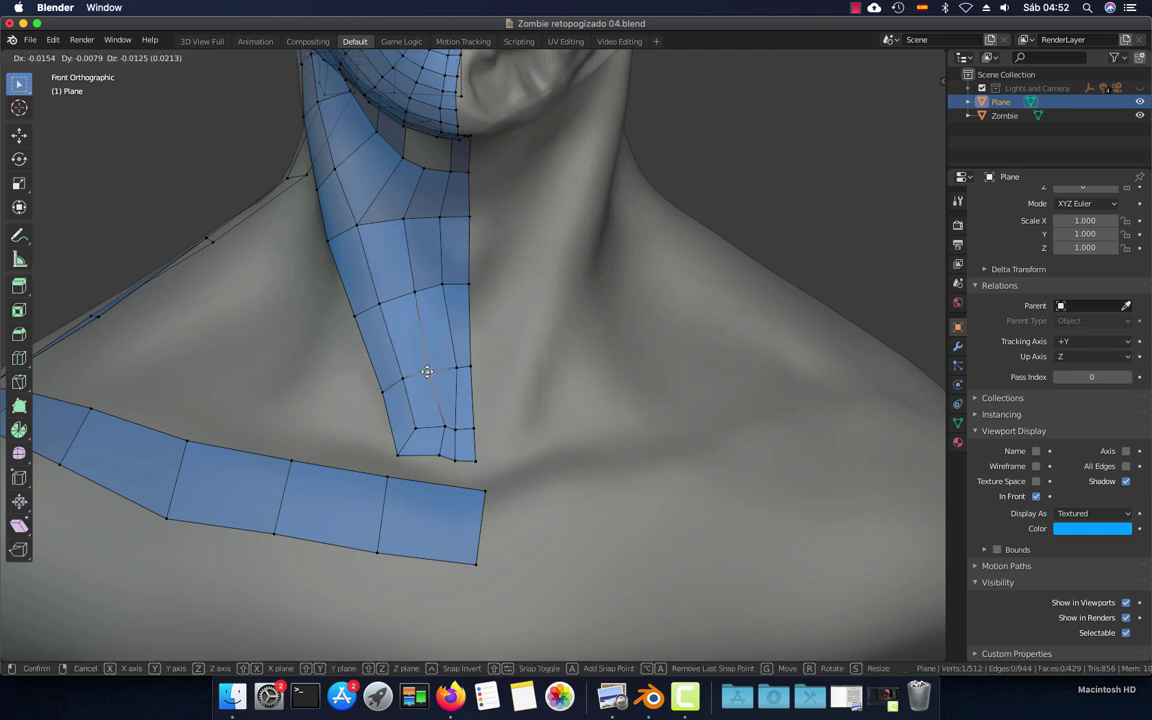
{"action": "left_click", "coordinate": [436, 390]}
{"action": "key", "text": "g"}
{"action": "left_click", "coordinate": [434, 429]}
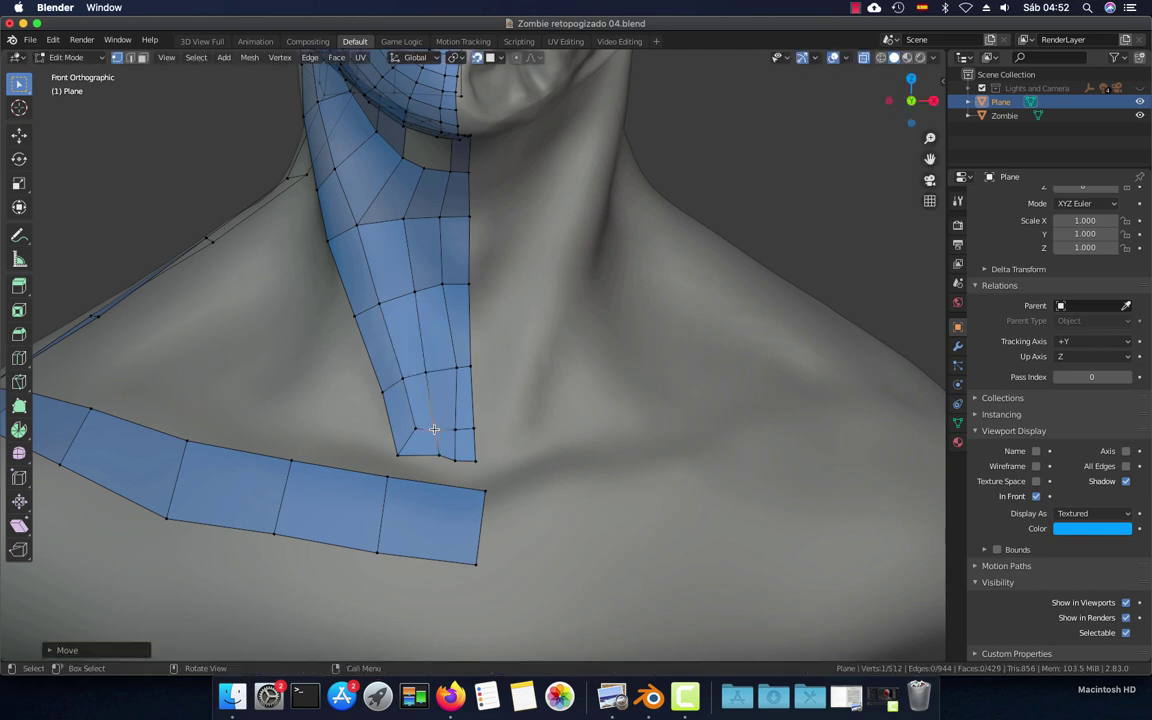
{"action": "key", "text": "g"}
{"action": "left_click", "coordinate": [428, 457]}
{"action": "key", "text": "g"}
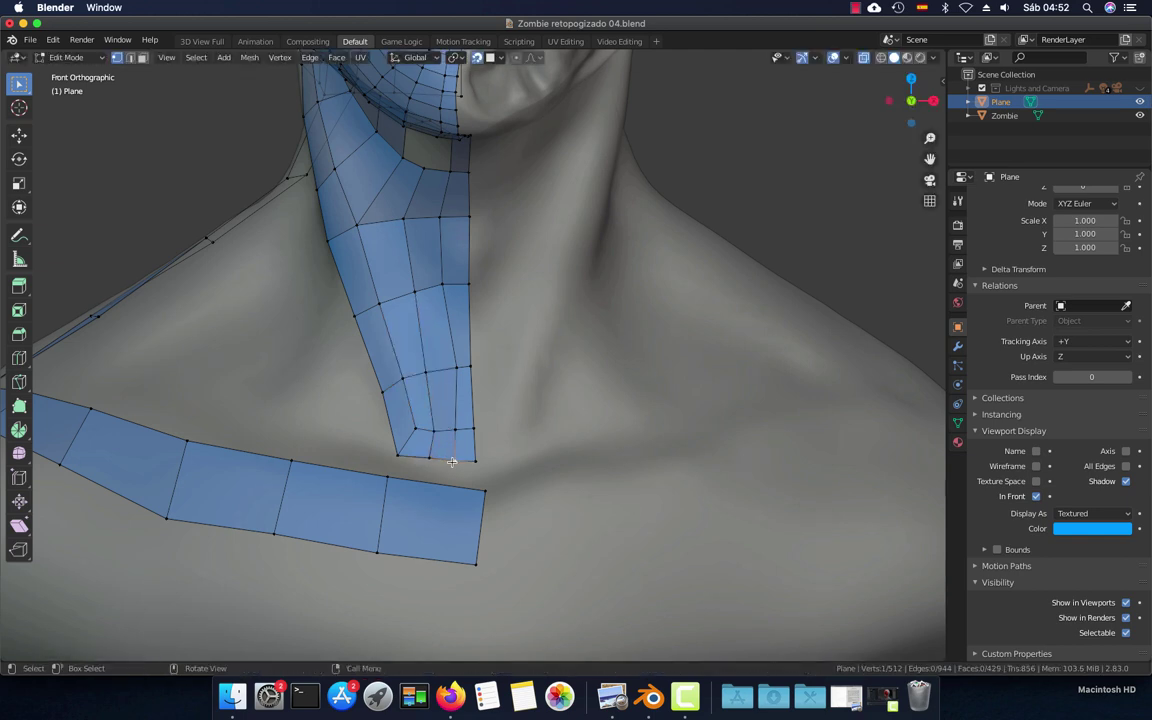
{"action": "left_click", "coordinate": [453, 461]}
{"action": "key", "text": "g"}
{"action": "left_click", "coordinate": [442, 368]}
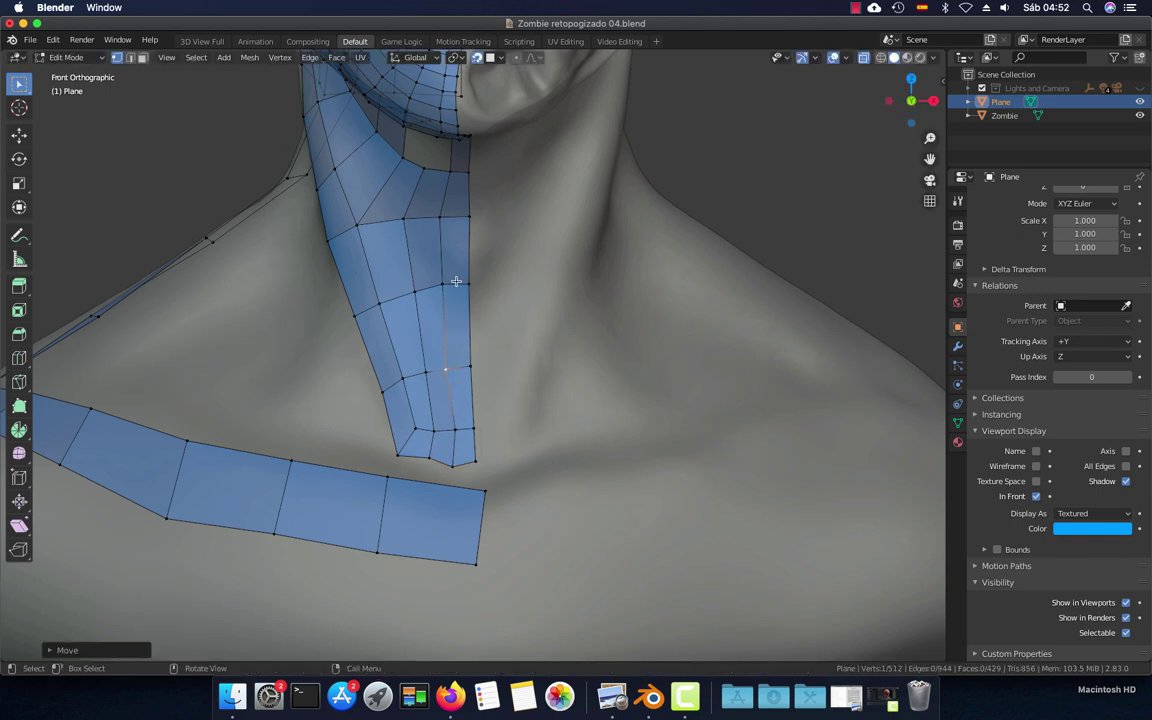
{"action": "left_click", "coordinate": [444, 282]}
{"action": "key", "text": "g"}
{"action": "left_click", "coordinate": [443, 286]}
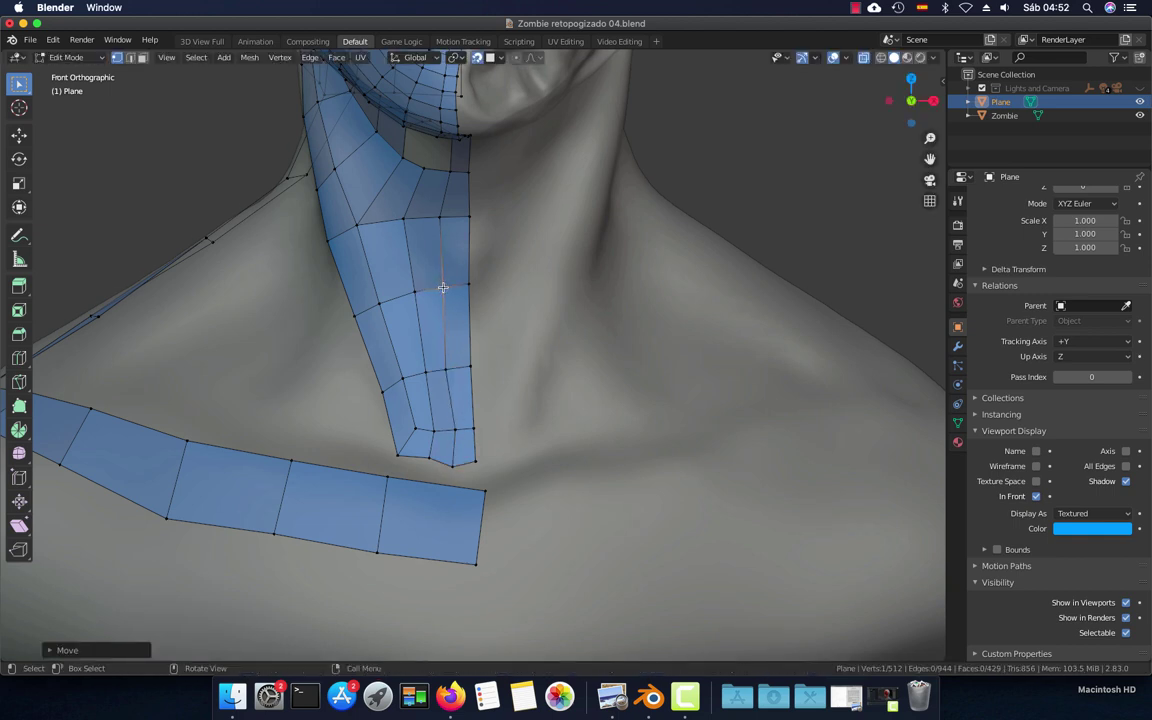
{"action": "key", "text": "g"}
{"action": "left_click", "coordinate": [440, 218]}
Fill the hole under the jaw with faces and inspect the head from the side
{"action": "middle_click_drag", "start_coordinate": [433, 182], "coordinate": [502, 294]}
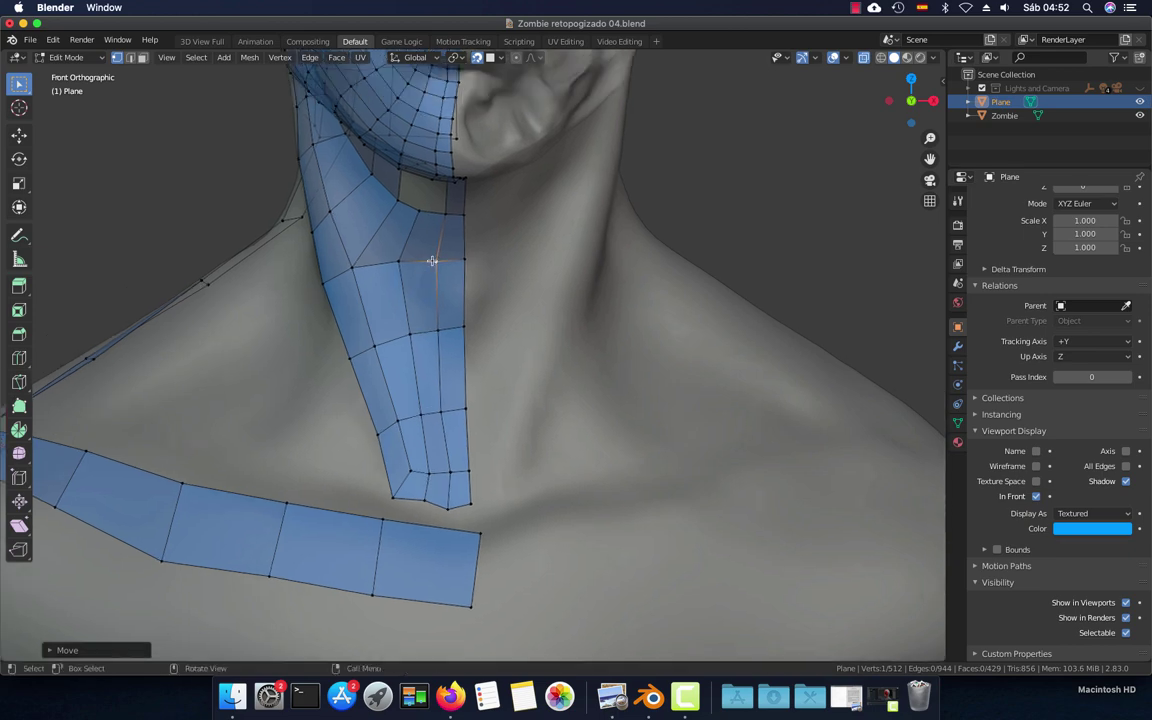
{"action": "key", "text": "2"}
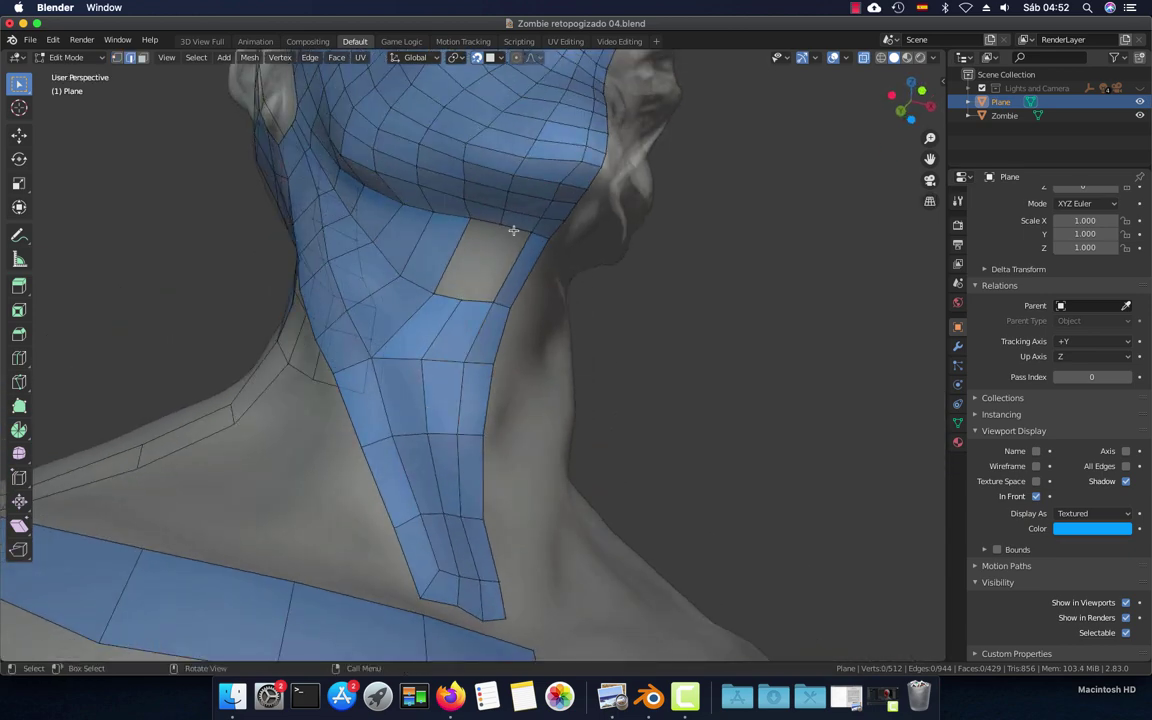
{"action": "key", "text": "f"}
{"action": "key", "text": "f"}
{"action": "scroll", "coordinate": [494, 218], "scroll_direction": "down", "scroll_amount": 4}
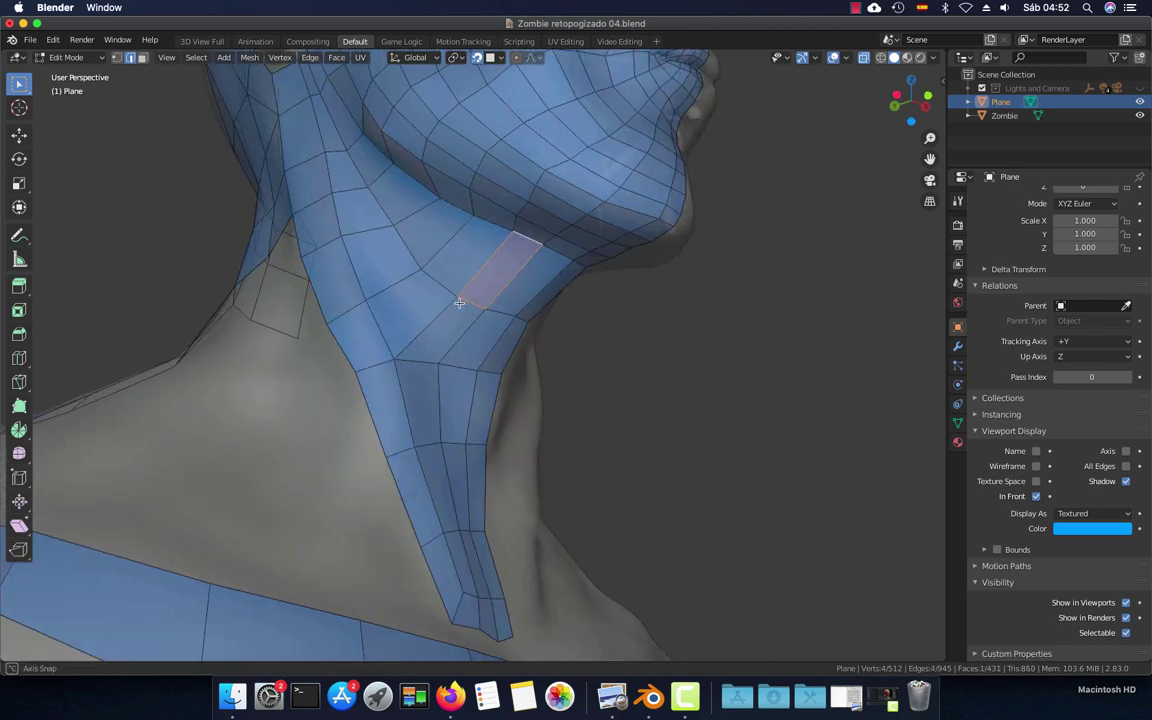
{"action": "mouse_move", "coordinate": [494, 218]}
{"action": "middle_mouse_down"}
{"action": "mouse_move", "coordinate": [527, 340]}
{"action": "mouse_move", "coordinate": [425, 345]}
{"action": "mouse_move", "coordinate": [376, 372]}
{"action": "mouse_move", "coordinate": [530, 380]}
{"action": "mouse_move", "coordinate": [506, 365]}
{"action": "middle_mouse_up"}
{"action": "scroll", "coordinate": [527, 340], "scroll_direction": "down", "scroll_amount": 3}
{"action": "key", "text": "Tab"}
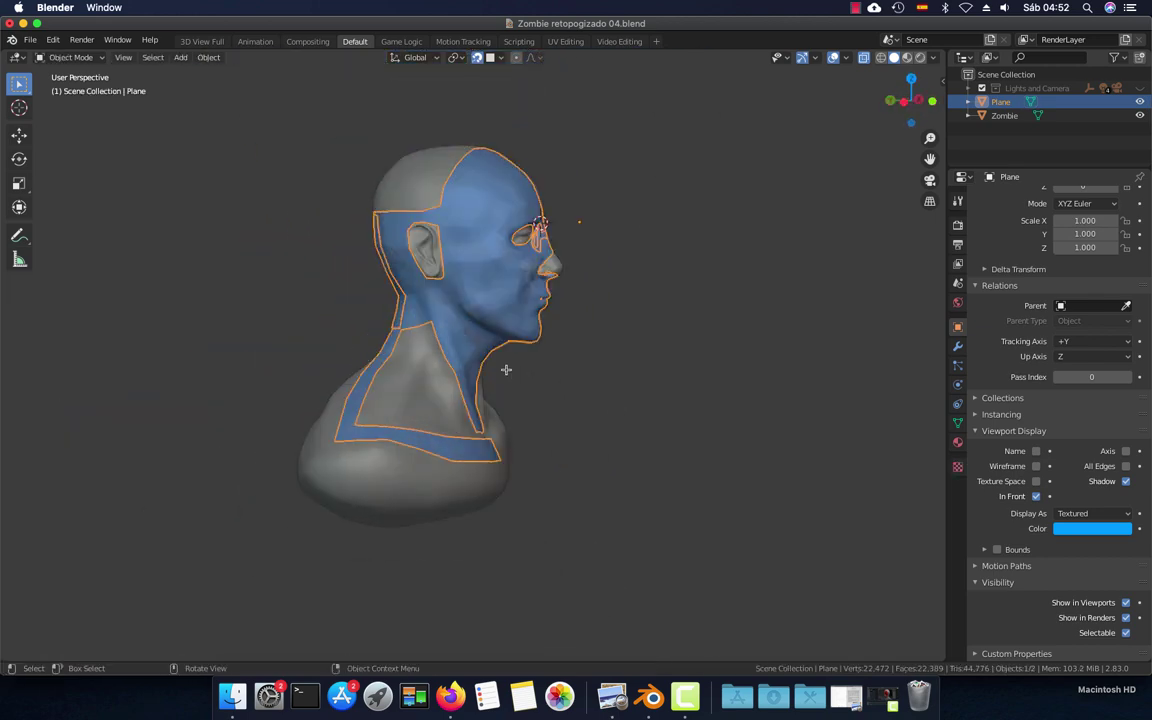
{"action": "key", "text": "Tab"}
{"action": "scroll", "coordinate": [488, 365], "scroll_direction": "up", "scroll_amount": 3}
{"action": "key", "text": "ctrl+KP_3"}
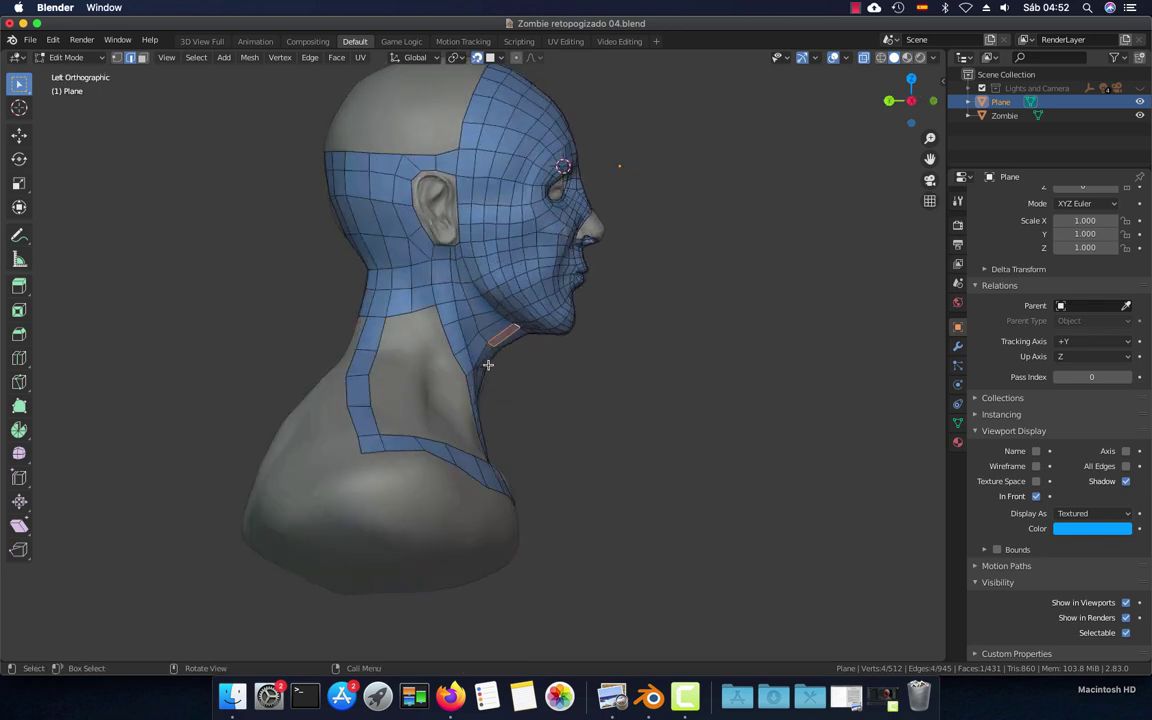
{"action": "scroll", "coordinate": [488, 365], "scroll_direction": "up", "scroll_amount": 2}
{"action": "scroll", "coordinate": [480, 365], "scroll_direction": "up", "scroll_amount": 2}
Fill a quad face between the two edges bordering the neck gap
{"action": "scroll", "coordinate": [470, 364], "scroll_direction": "up", "scroll_amount": 2}
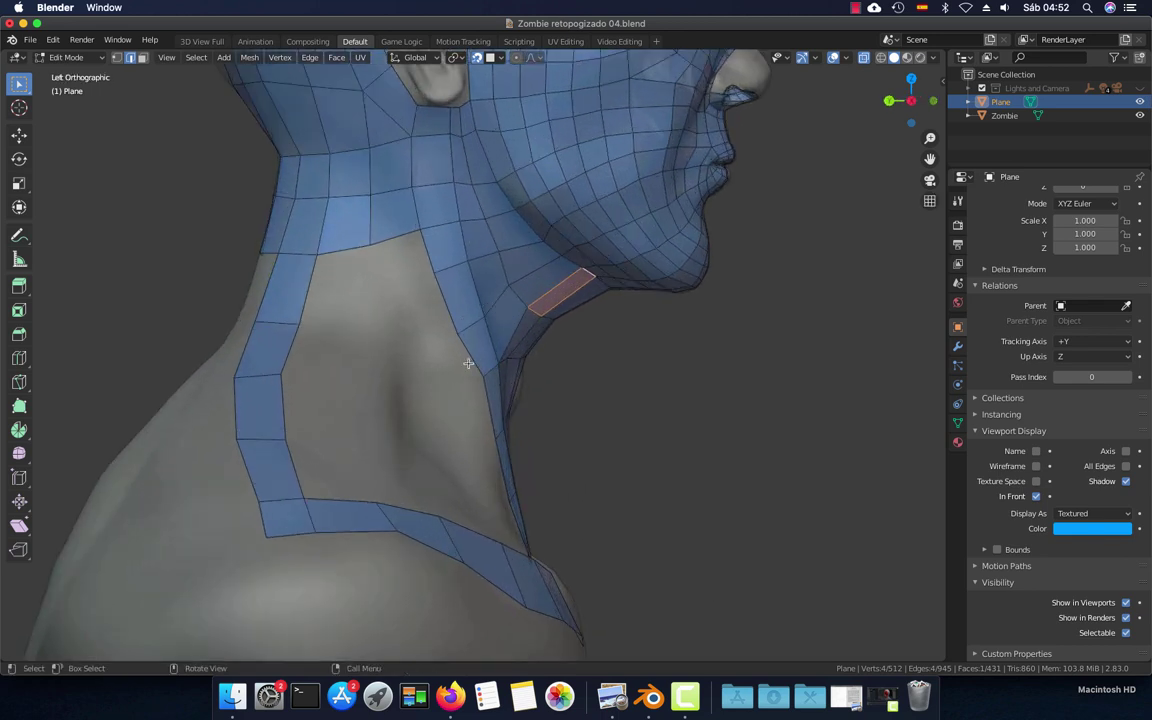
{"action": "left_click", "coordinate": [301, 349]}
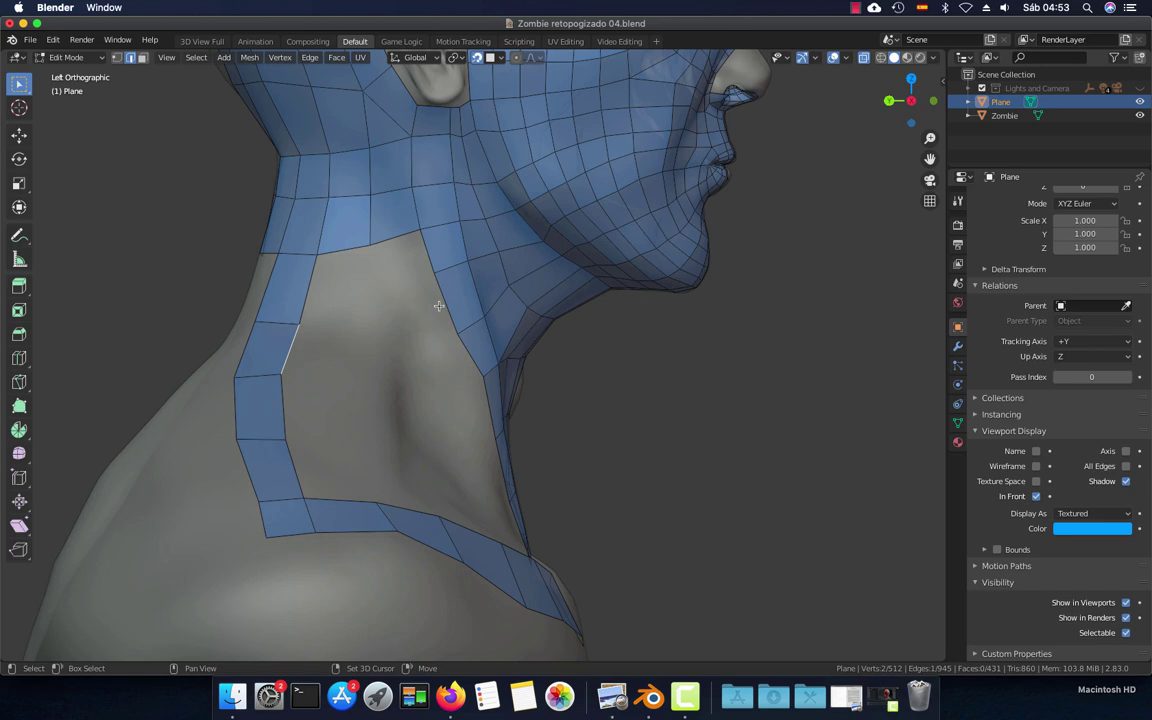
{"action": "key", "text": "f"}
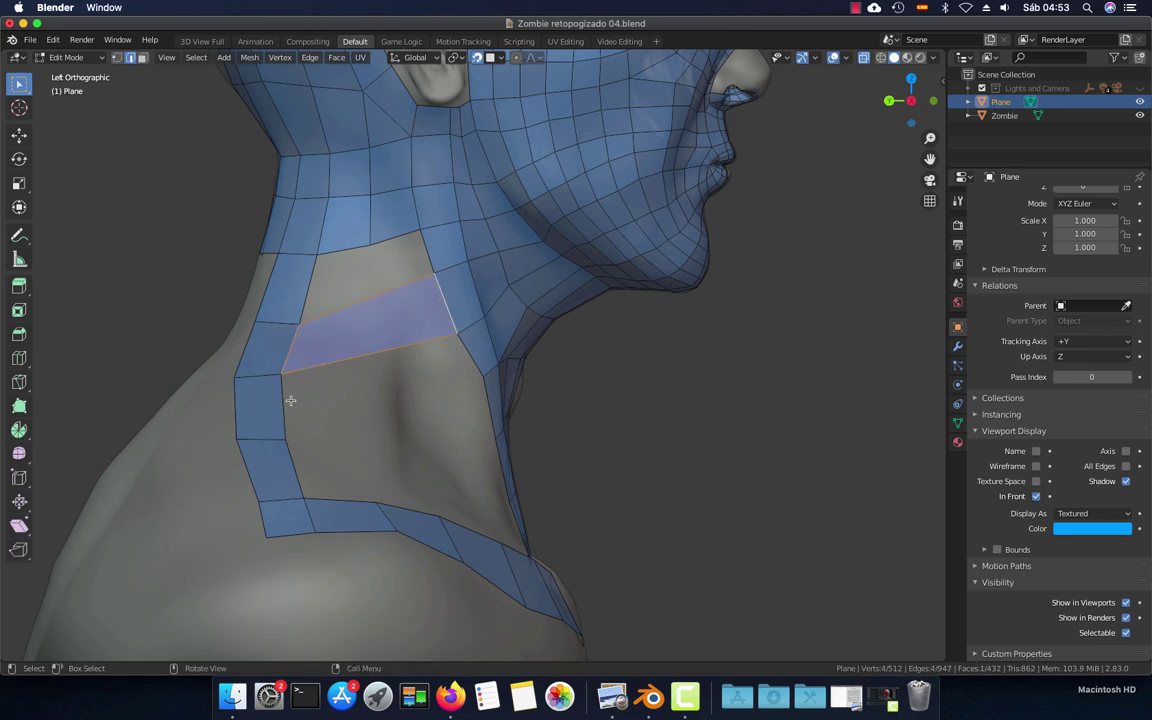
{"action": "left_click", "coordinate": [290, 400]}
Add a new edge loop across the neck band with Ctrl+R
{"action": "mouse_move", "coordinate": [461, 358]}
{"action": "middle_mouse_down"}
{"action": "mouse_move", "coordinate": [432, 440]}
{"action": "mouse_move", "coordinate": [391, 429]}
{"action": "mouse_move", "coordinate": [405, 445]}
{"action": "middle_mouse_up"}
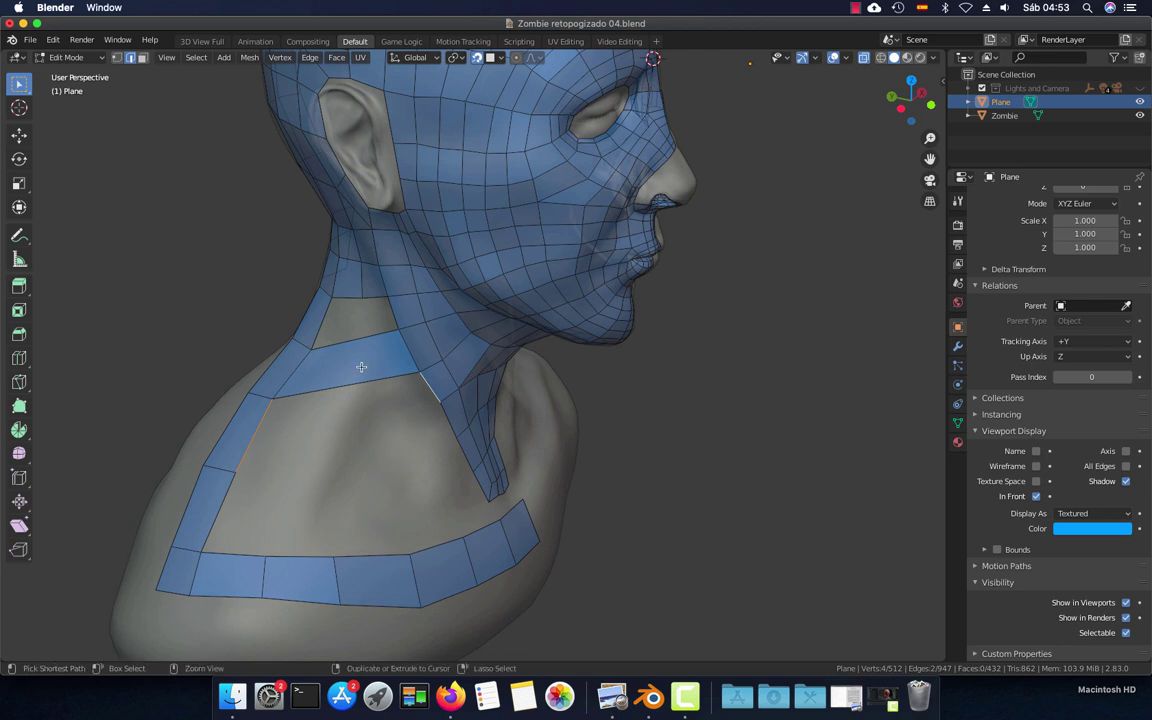
{"action": "key", "text": "ctrl+r"}
{"action": "left_click", "coordinate": [324, 326]}
{"action": "left_click", "coordinate": [348, 307]}
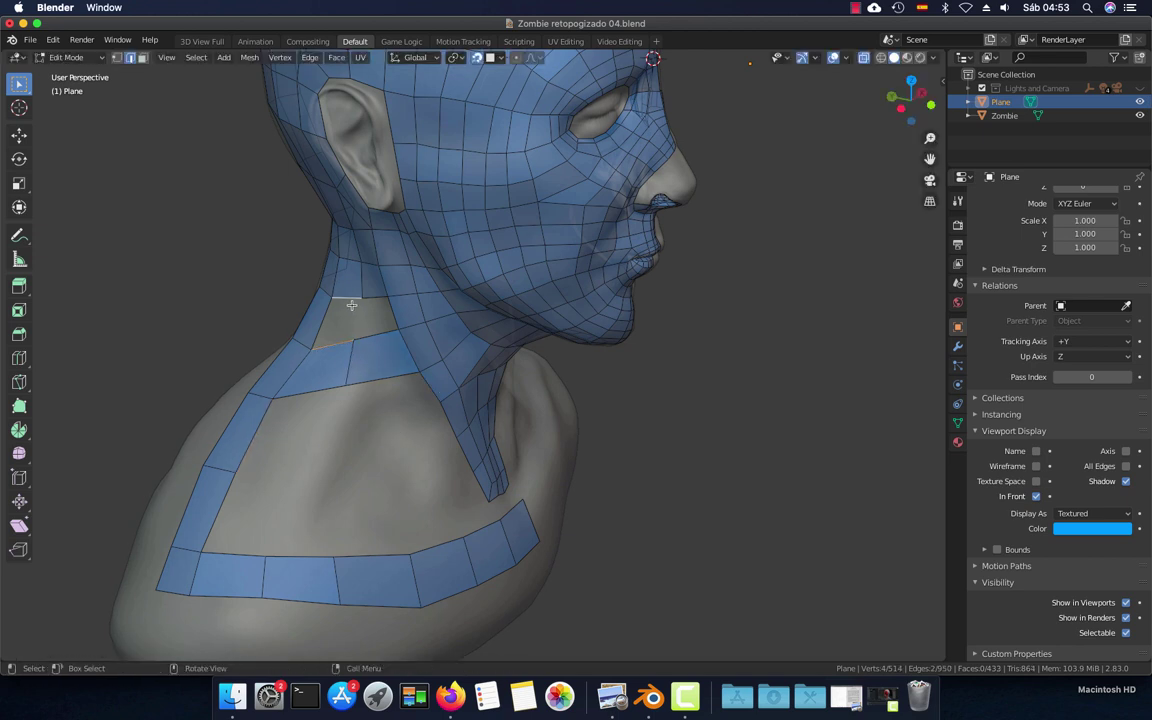
Reposition a band vertex so it sits on the neck surface
{"action": "left_click", "coordinate": [376, 318]}
{"action": "middle_click_drag", "start_coordinate": [376, 318], "coordinate": [378, 380]}
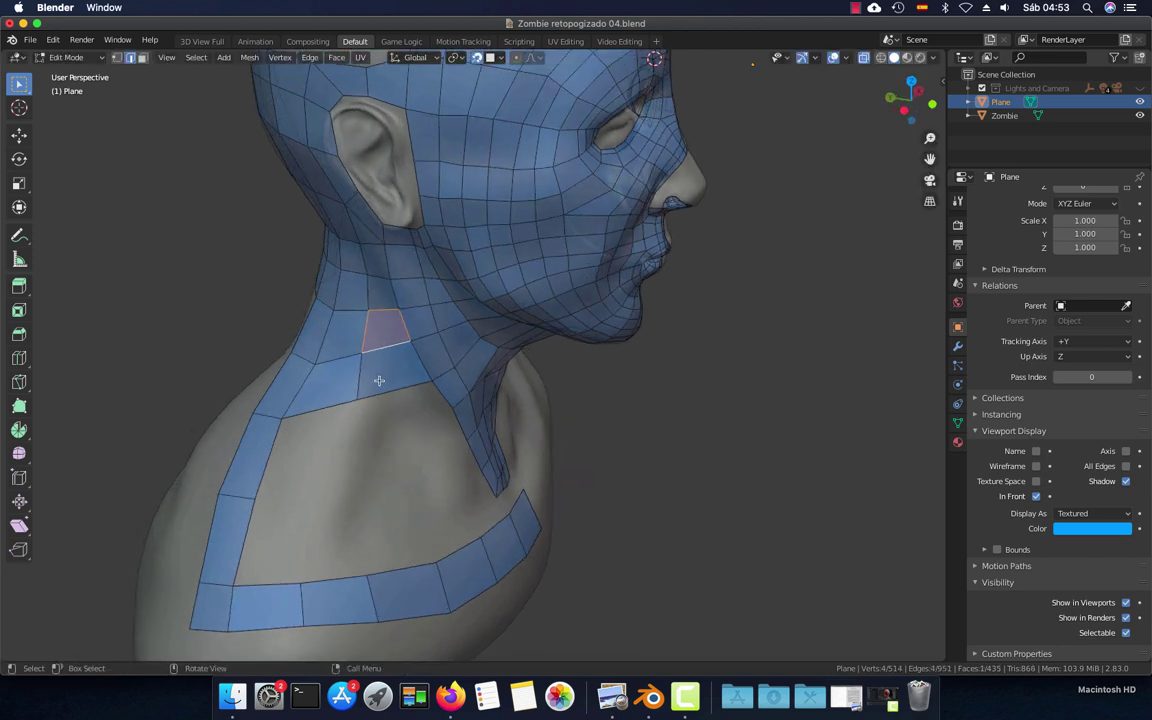
{"action": "left_click", "coordinate": [365, 353]}
{"action": "key", "text": "g"}
{"action": "left_click", "coordinate": [360, 347]}
{"action": "left_click", "coordinate": [358, 400]}
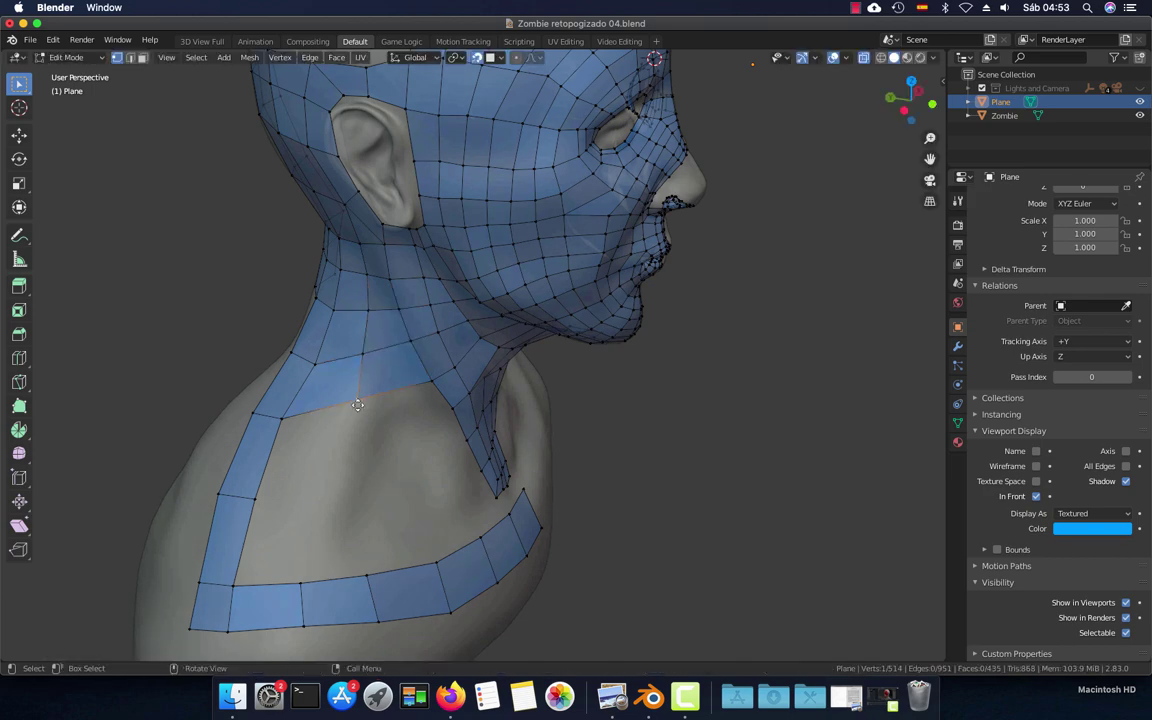
{"action": "key", "text": "g"}
{"action": "left_click", "coordinate": [355, 406]}
{"action": "mouse_move", "coordinate": [352, 406]}
{"action": "middle_mouse_down"}
{"action": "mouse_move", "coordinate": [329, 450]}
{"action": "mouse_move", "coordinate": [380, 406]}
{"action": "middle_mouse_up"}
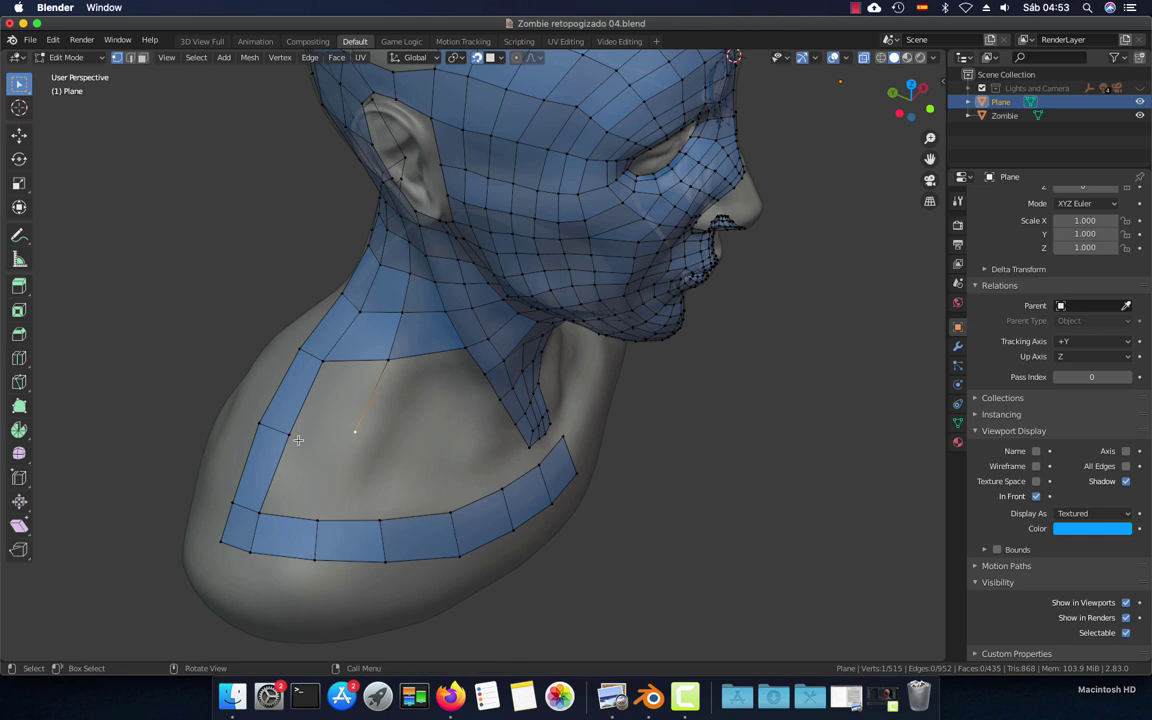
Fill a new face between the left-band, opposite-corner and gap-corner vertices
{"action": "left_click", "coordinate": [305, 407]}
{"action": "left_click", "coordinate": [387, 359], "text": "shift"}
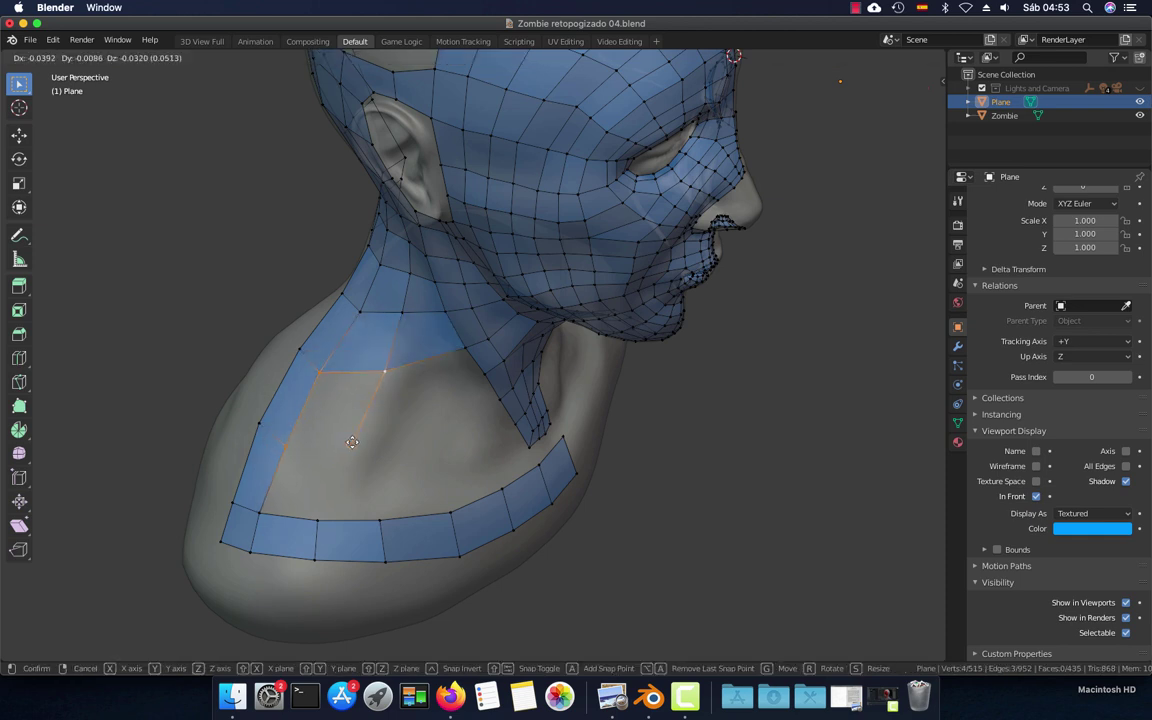
{"action": "left_click", "coordinate": [346, 437]}
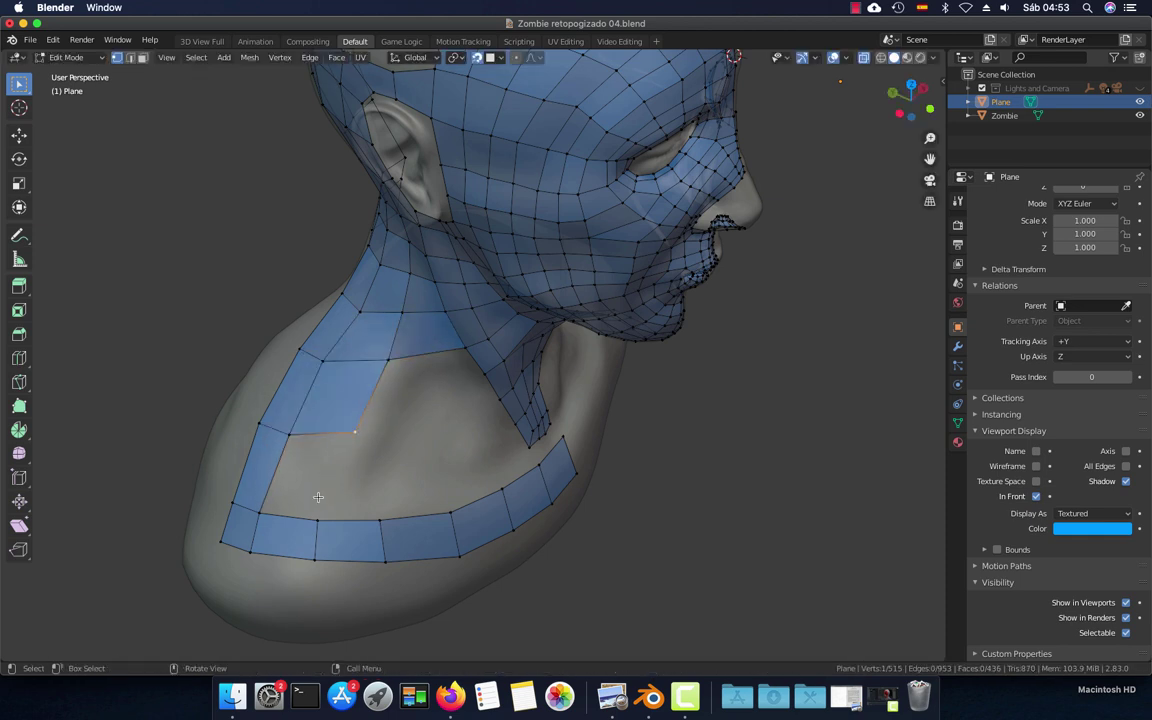
{"action": "key", "text": "f"}
{"action": "mouse_move", "coordinate": [313, 448]}
{"action": "middle_mouse_down"}
{"action": "mouse_move", "coordinate": [351, 426]}
{"action": "mouse_move", "coordinate": [300, 420]}
{"action": "middle_mouse_up"}
Select vertices at the bottom of the front neck strip by the collar band
{"action": "left_click", "coordinate": [292, 419]}
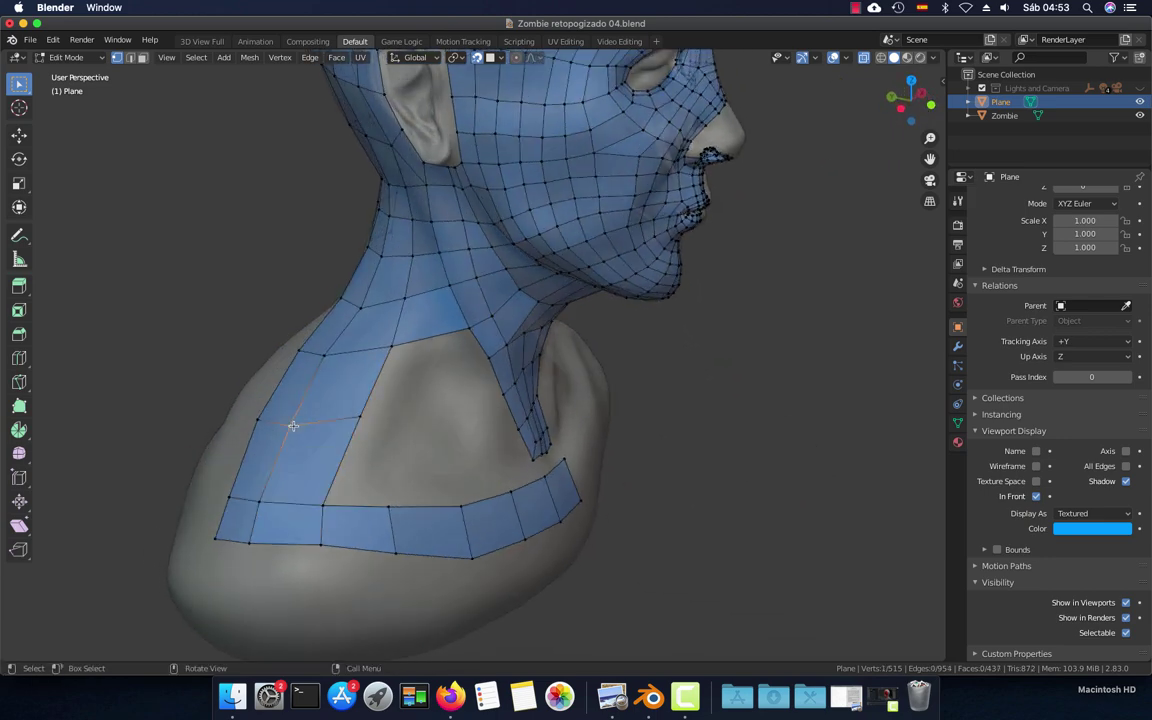
{"action": "left_click_drag", "start_coordinate": [292, 419], "coordinate": [360, 414]}
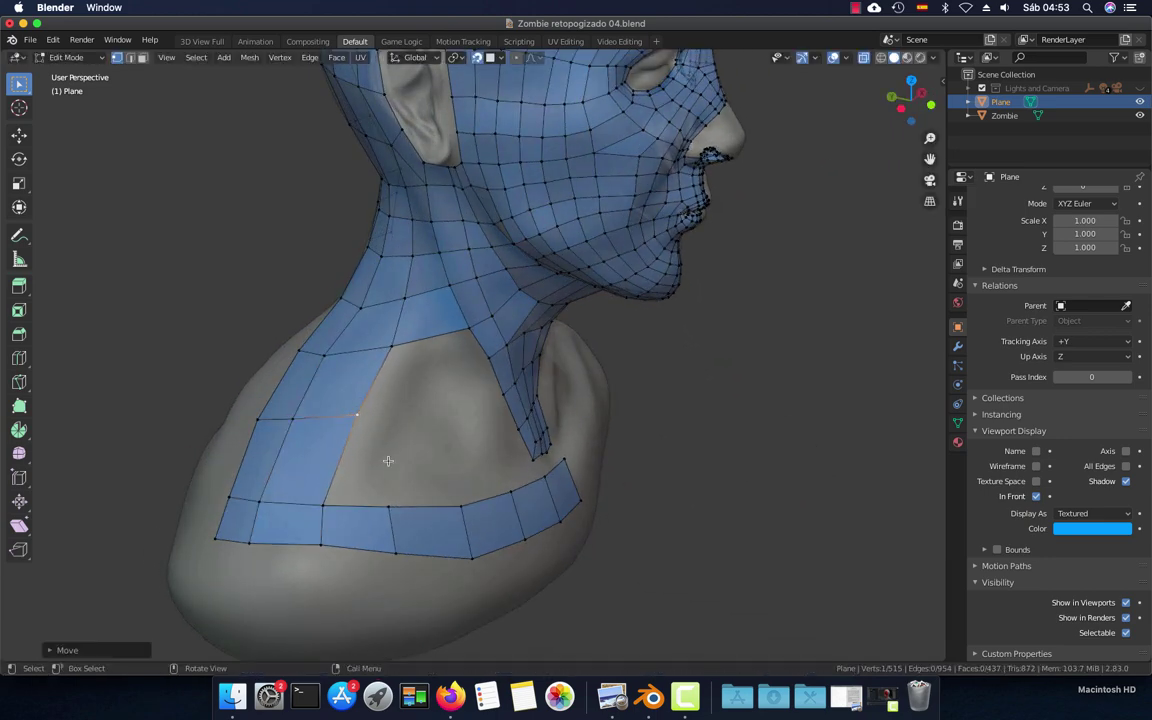
{"action": "mouse_move", "coordinate": [321, 373]}
{"action": "middle_mouse_down"}
{"action": "mouse_move", "coordinate": [295, 433]}
{"action": "mouse_move", "coordinate": [349, 480]}
{"action": "middle_mouse_up"}
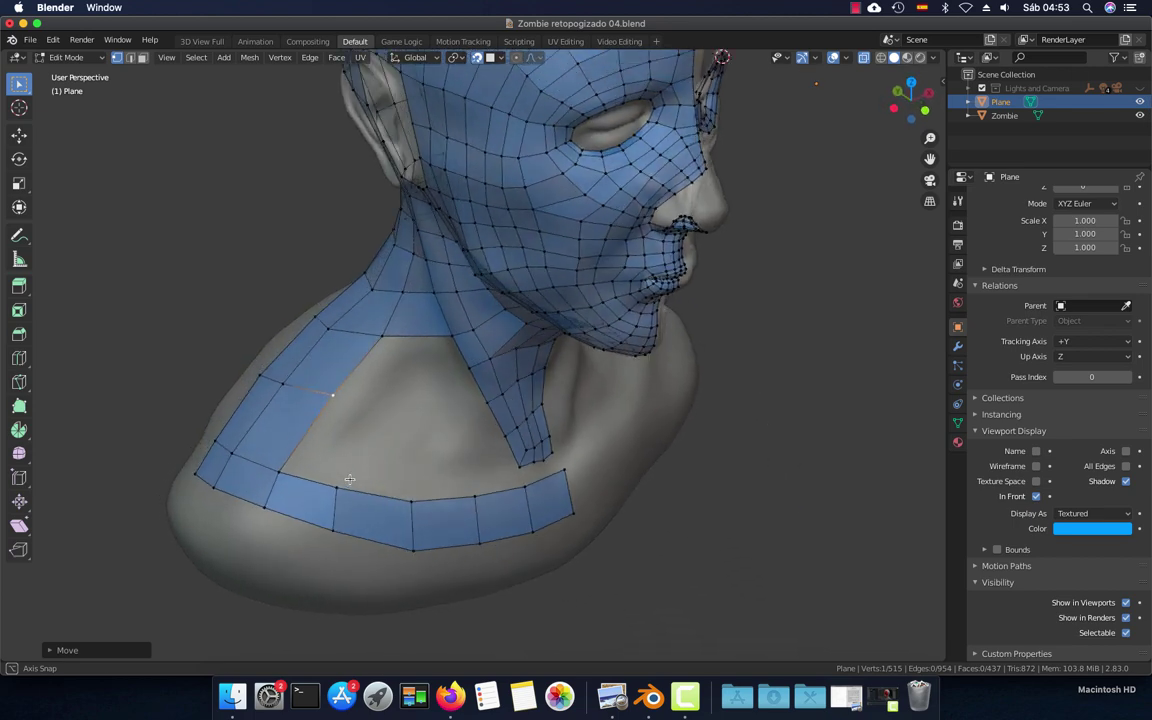
{"action": "left_click", "coordinate": [347, 482]}
{"action": "mouse_move", "coordinate": [471, 442]}
{"action": "middle_mouse_down"}
{"action": "mouse_move", "coordinate": [458, 417]}
{"action": "mouse_move", "coordinate": [465, 424]}
{"action": "middle_mouse_up"}
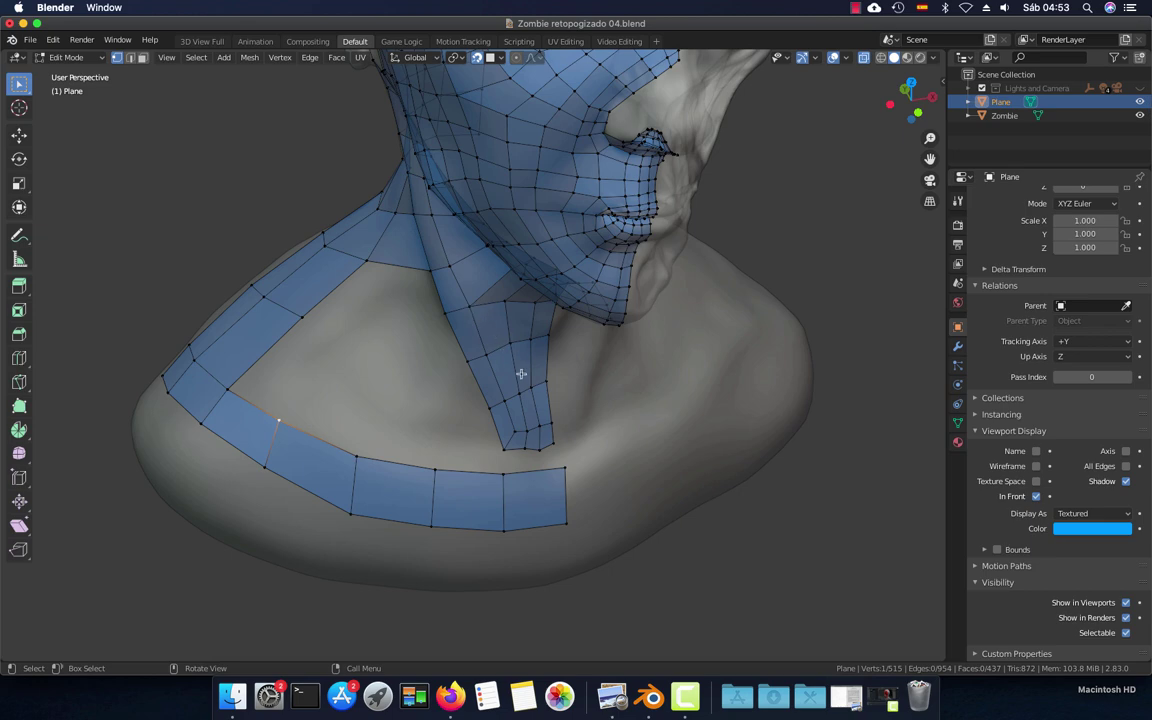
{"action": "mouse_move", "coordinate": [521, 373]}
{"action": "middle_mouse_down"}
{"action": "mouse_move", "coordinate": [443, 324]}
{"action": "mouse_move", "coordinate": [497, 398]}
{"action": "mouse_move", "coordinate": [549, 396]}
{"action": "middle_mouse_up"}
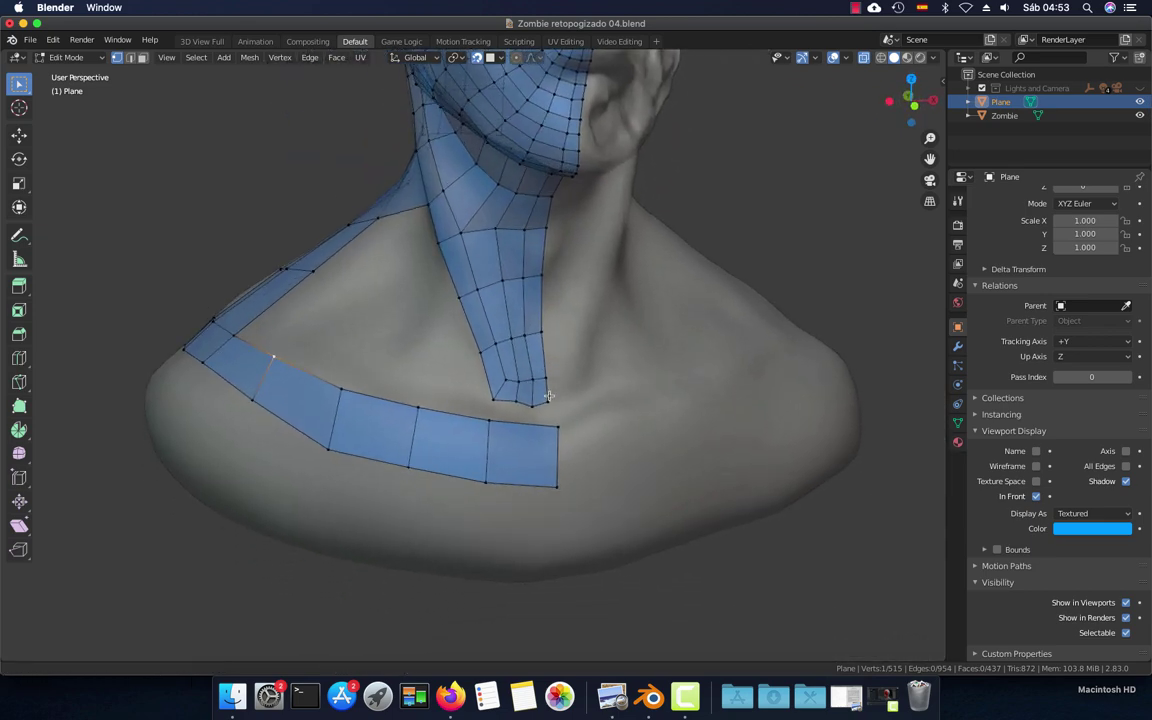
{"action": "scroll", "coordinate": [549, 396], "scroll_direction": "up", "scroll_amount": 2}
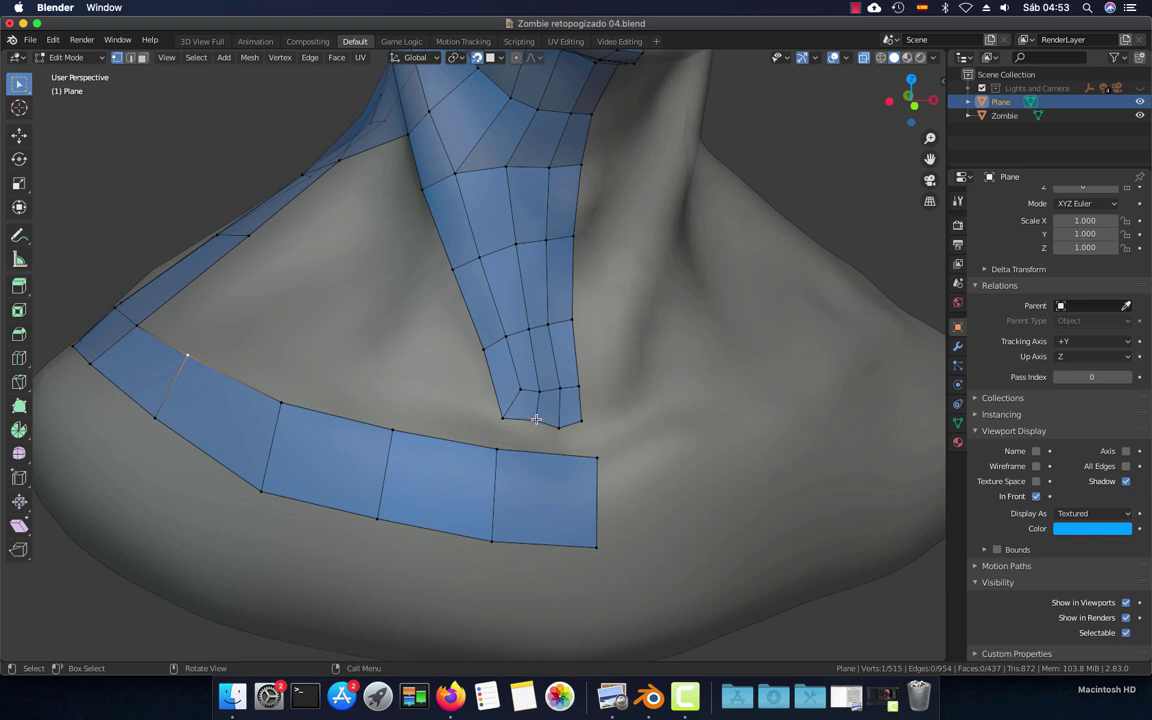
Move the strip's bottom corner vertex slightly lower
{"action": "left_click", "coordinate": [536, 418]}
{"action": "key", "text": "g"}
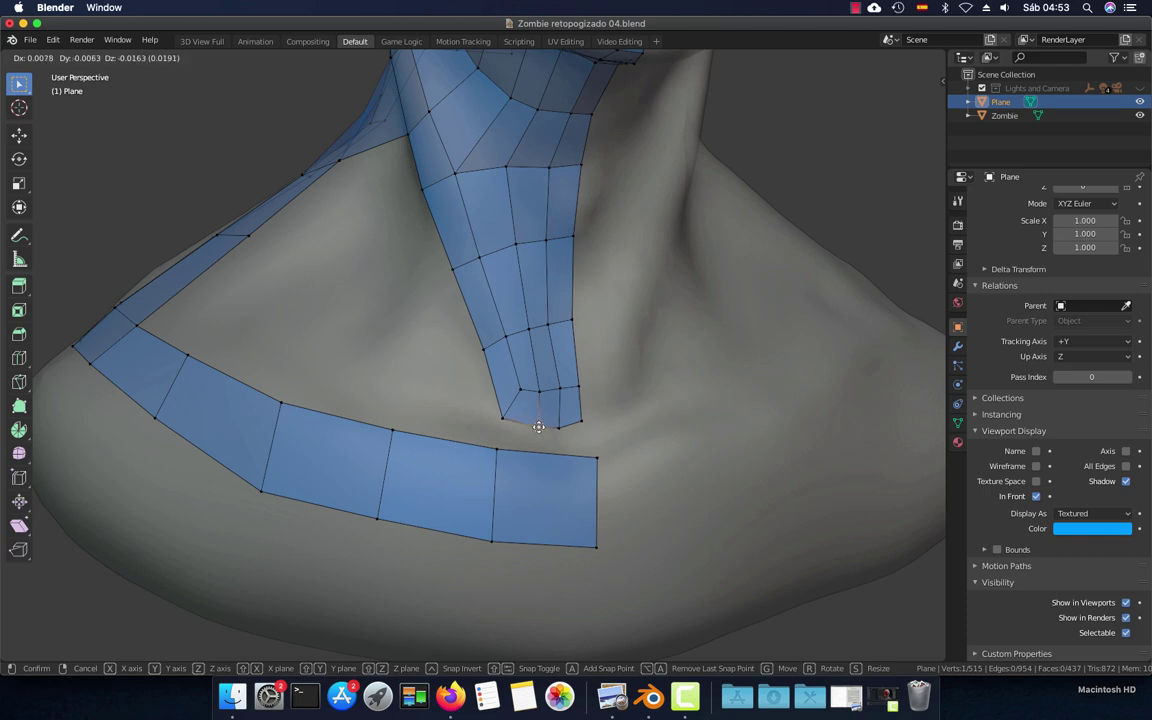
{"action": "left_click", "coordinate": [539, 431]}
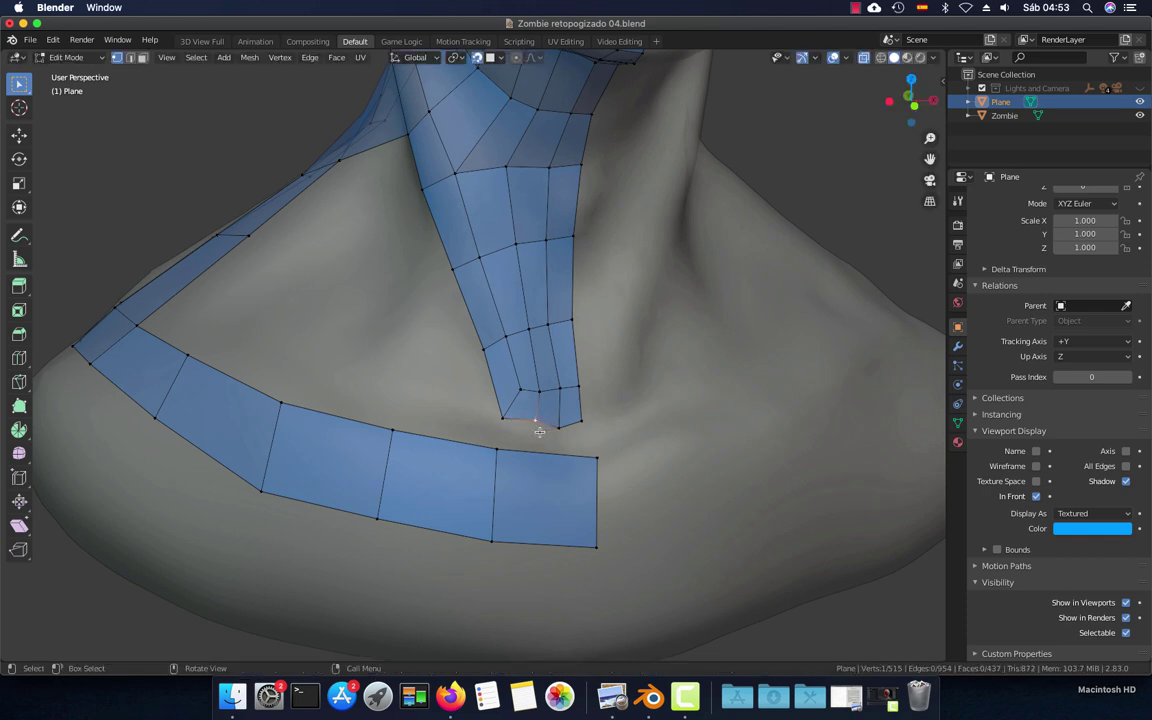
{"action": "middle_click_drag", "start_coordinate": [503, 407], "coordinate": [530, 413]}
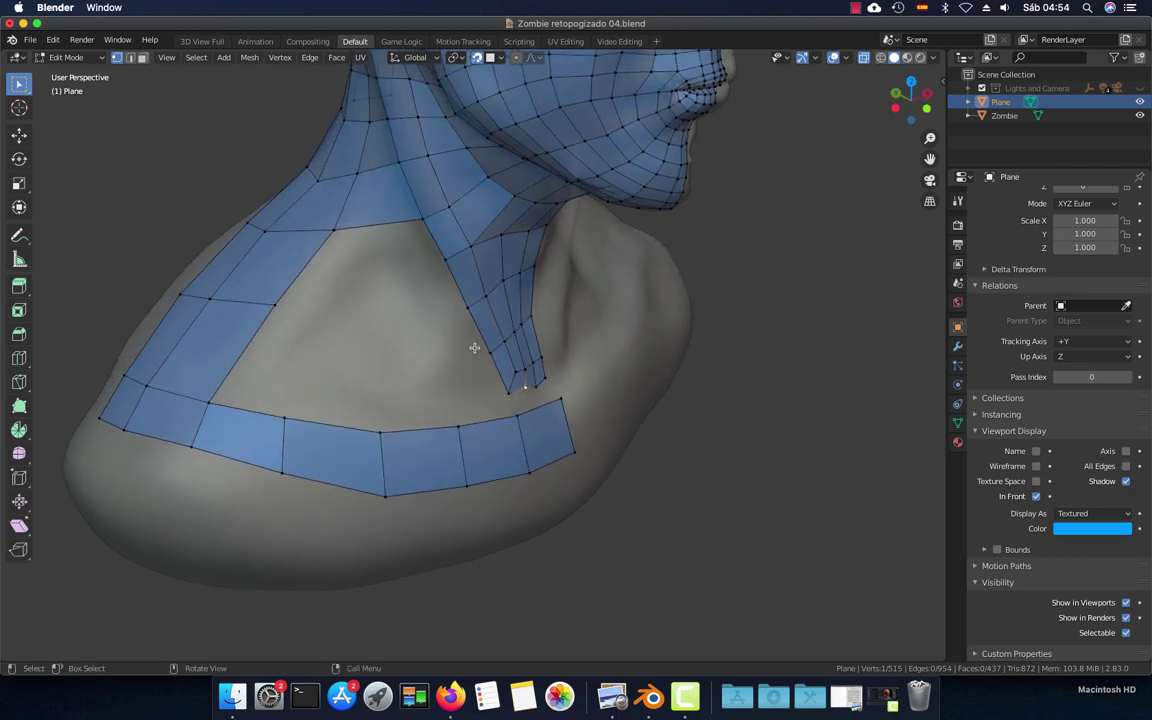
Knife a new edge across the shoulder strip and slide its end vertex onto the border
{"action": "left_click", "coordinate": [282, 413]}
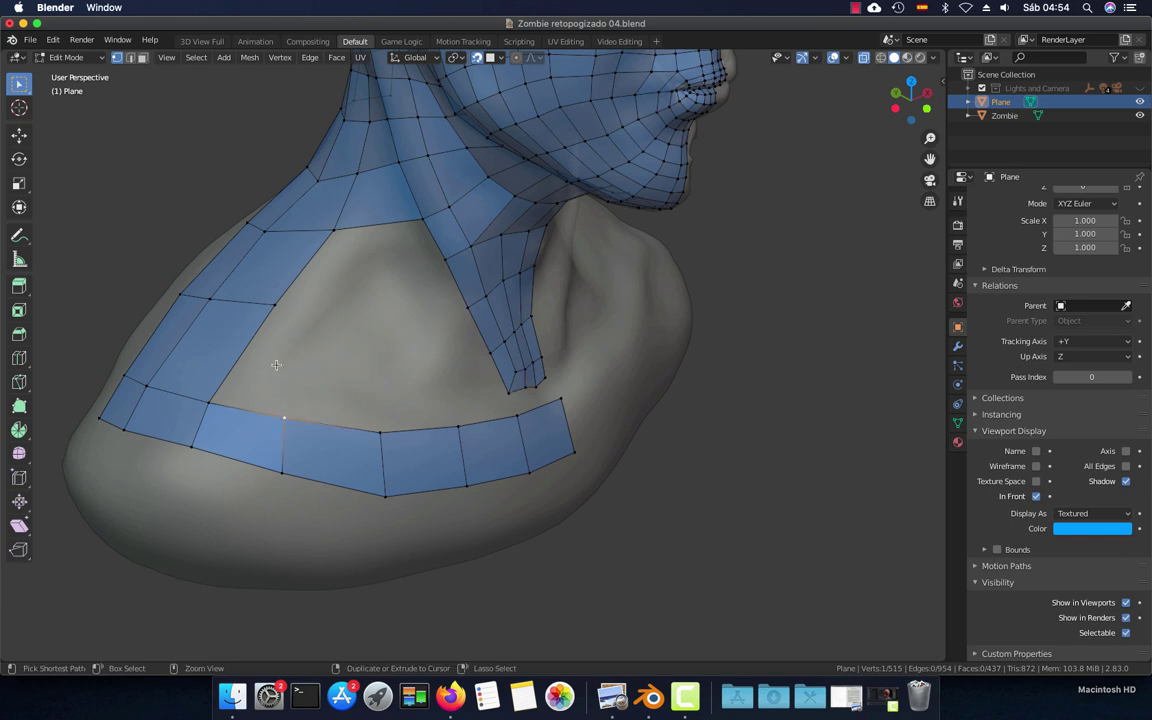
{"action": "key", "text": "k"}
{"action": "left_click", "coordinate": [152, 334]}
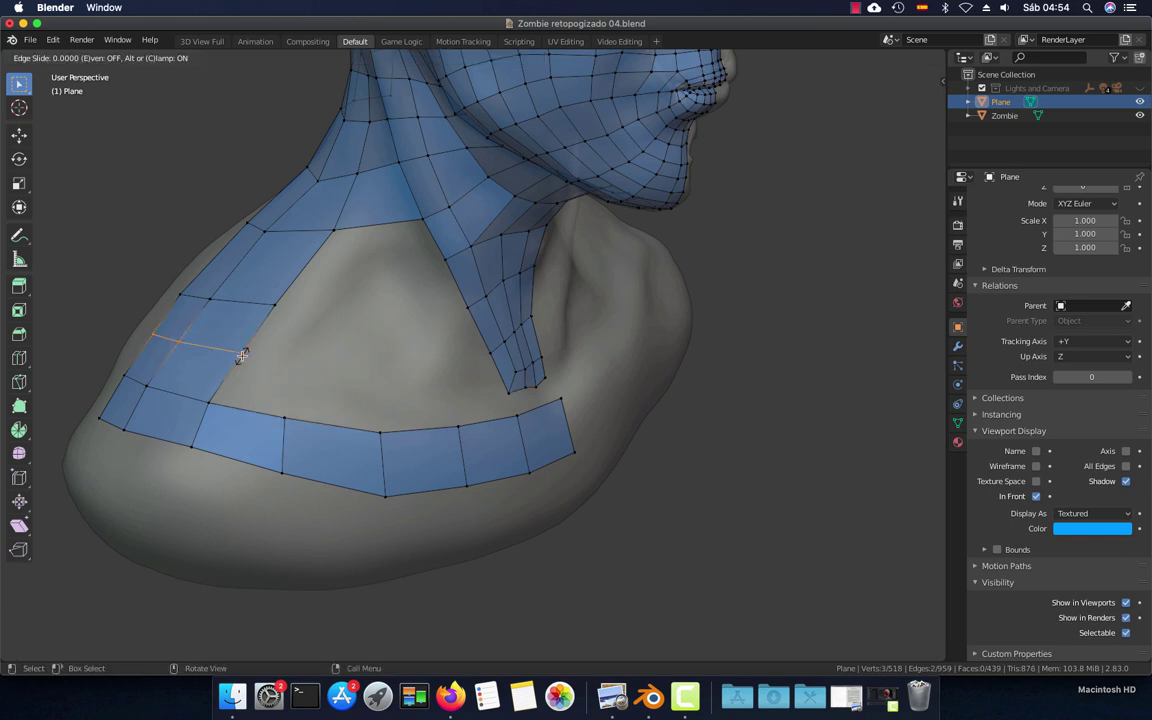
{"action": "left_click", "coordinate": [243, 352]}
{"action": "key", "text": "Return"}
{"action": "key", "text": "g"}
{"action": "left_click", "coordinate": [243, 352]}
{"action": "middle_click_drag", "start_coordinate": [222, 320], "coordinate": [240, 351]}
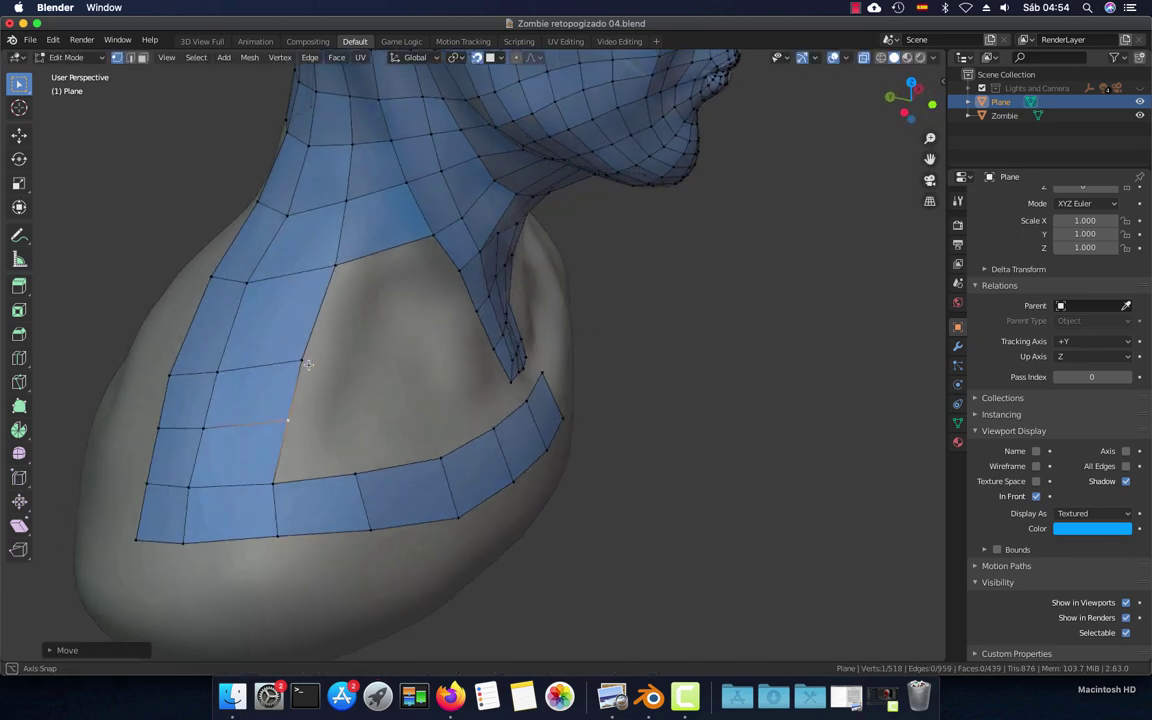
{"action": "key", "text": "g"}
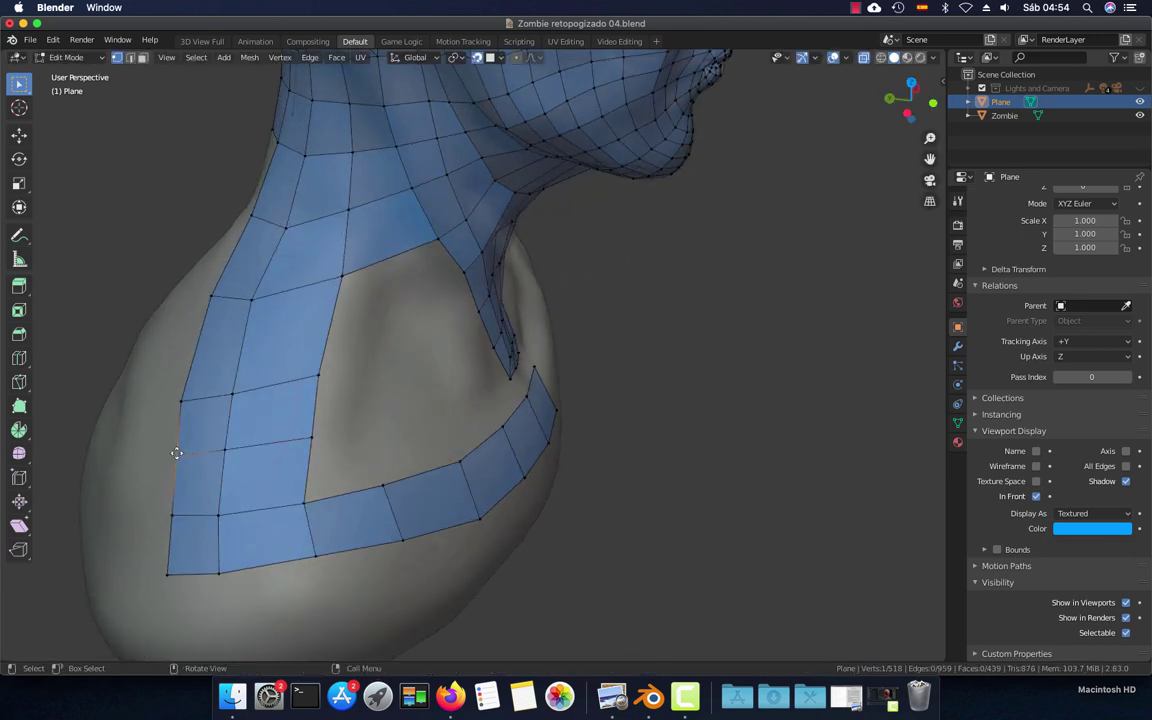
{"action": "left_click", "coordinate": [176, 455]}
{"action": "middle_click_drag", "start_coordinate": [384, 428], "coordinate": [397, 411]}
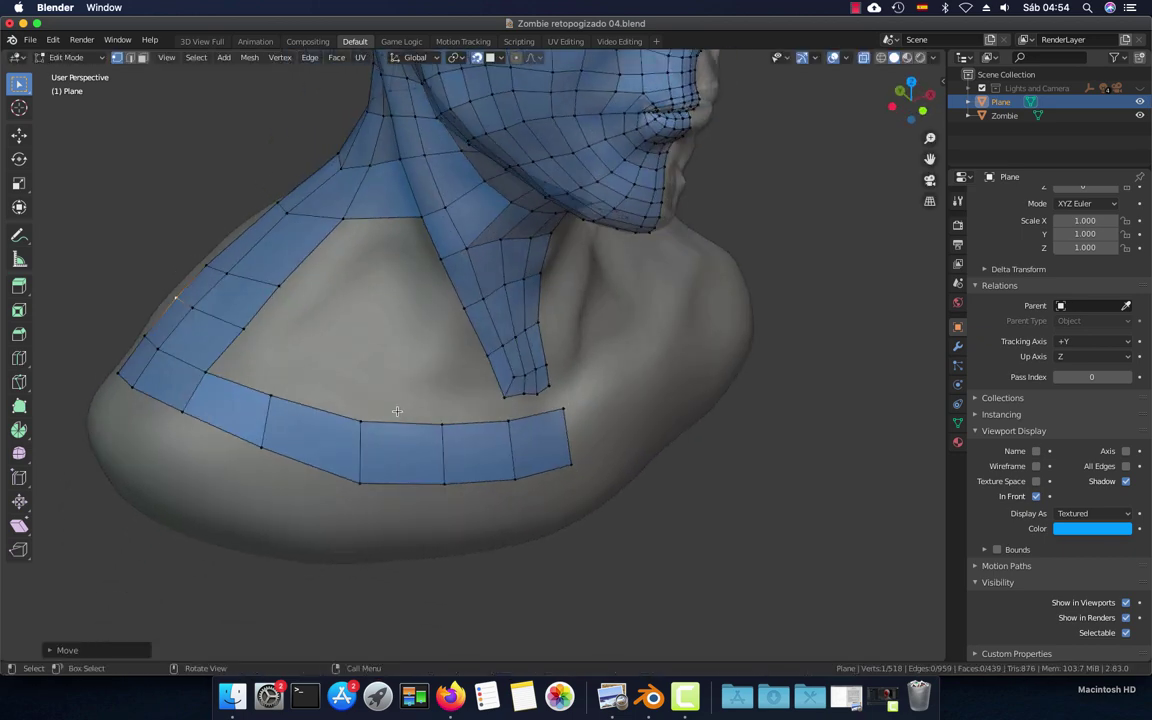
In edge mode, extrude four quads from the side-neck band toward the collar band
{"action": "key", "text": "2"}
{"action": "middle_click_drag", "start_coordinate": [306, 317], "coordinate": [306, 331]}
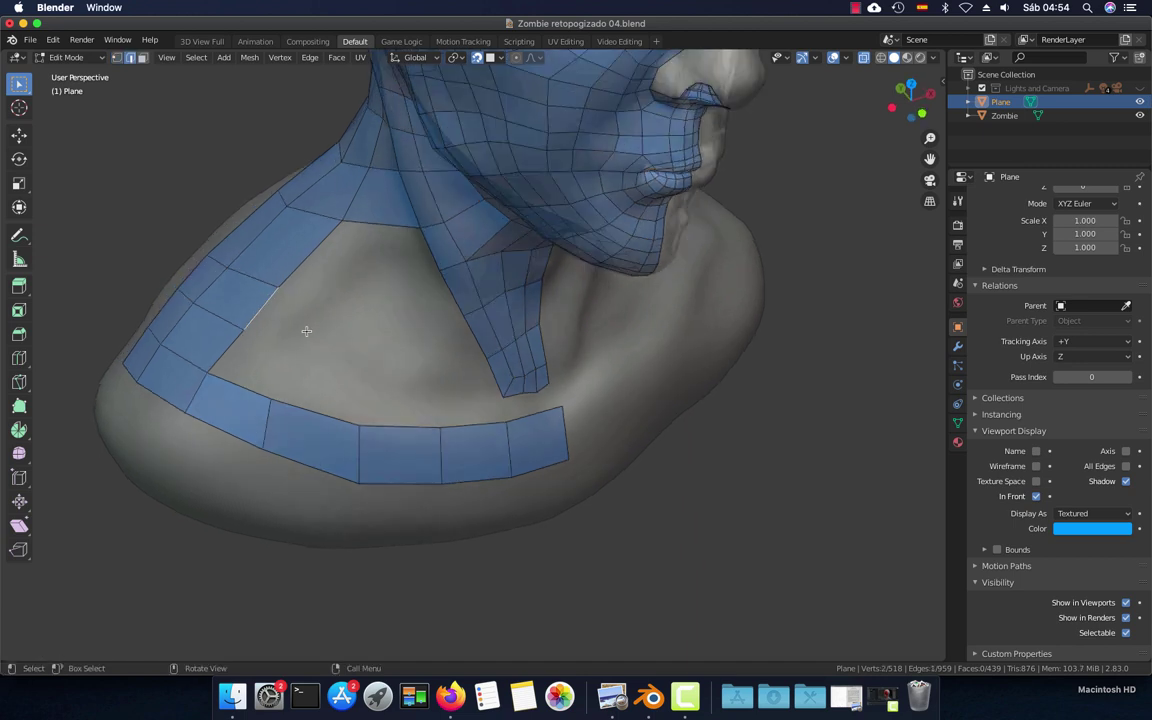
{"action": "right_click", "coordinate": [318, 324], "text": "ctrl"}
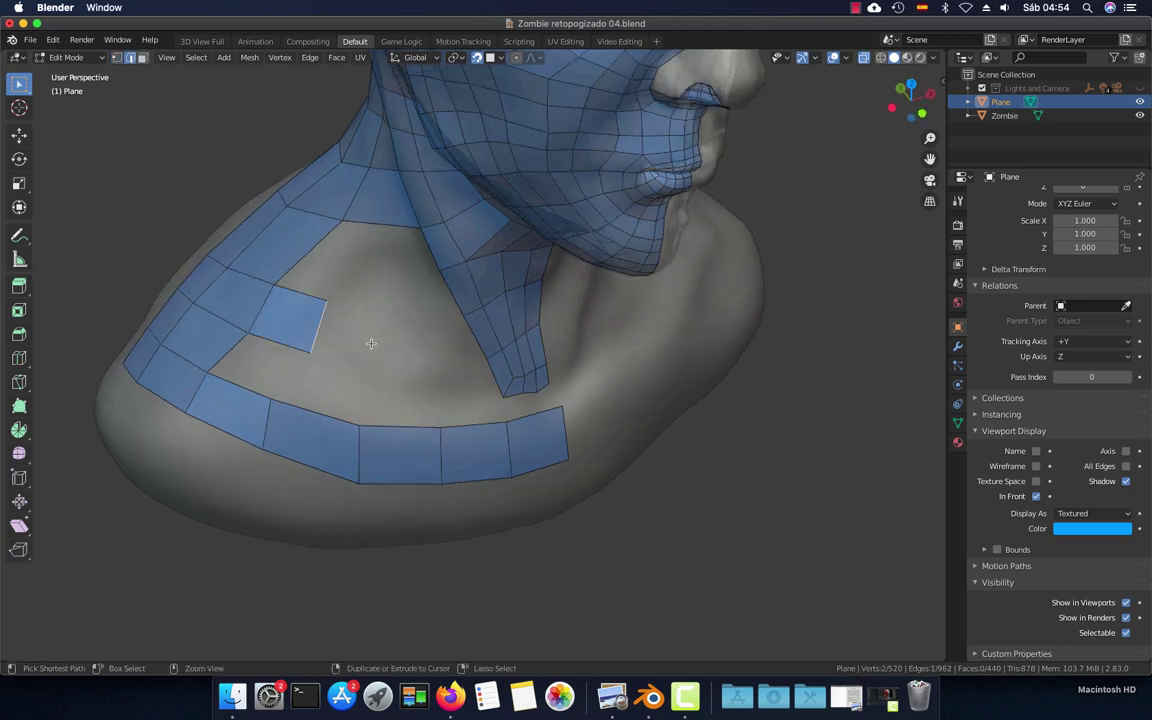
{"action": "right_click", "coordinate": [381, 343], "text": "ctrl"}
{"action": "right_click", "coordinate": [445, 342], "text": "ctrl"}
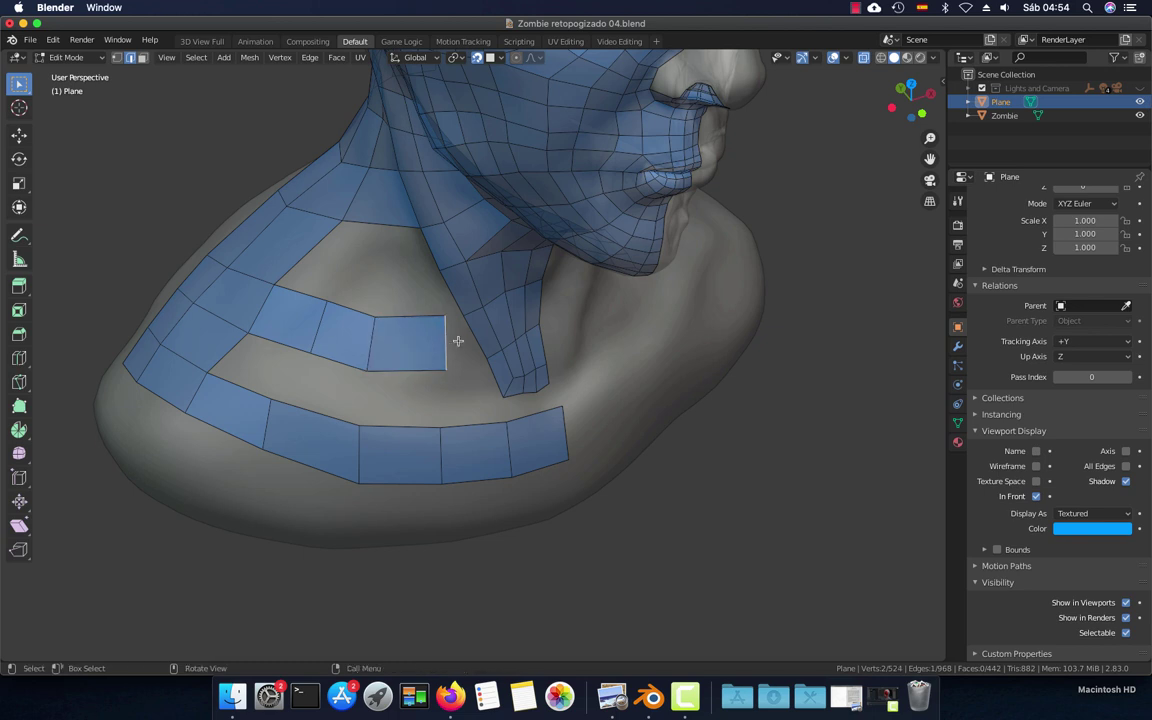
{"action": "right_click", "coordinate": [467, 337], "text": "ctrl"}
Fill quads between opposing gap edges with F
{"action": "left_click", "coordinate": [405, 370]}
{"action": "left_click", "coordinate": [400, 428], "text": "shift"}
{"action": "key", "text": "f"}
{"action": "left_click", "coordinate": [308, 403]}
{"action": "left_click", "coordinate": [312, 363], "text": "shift"}
{"action": "key", "text": "f"}
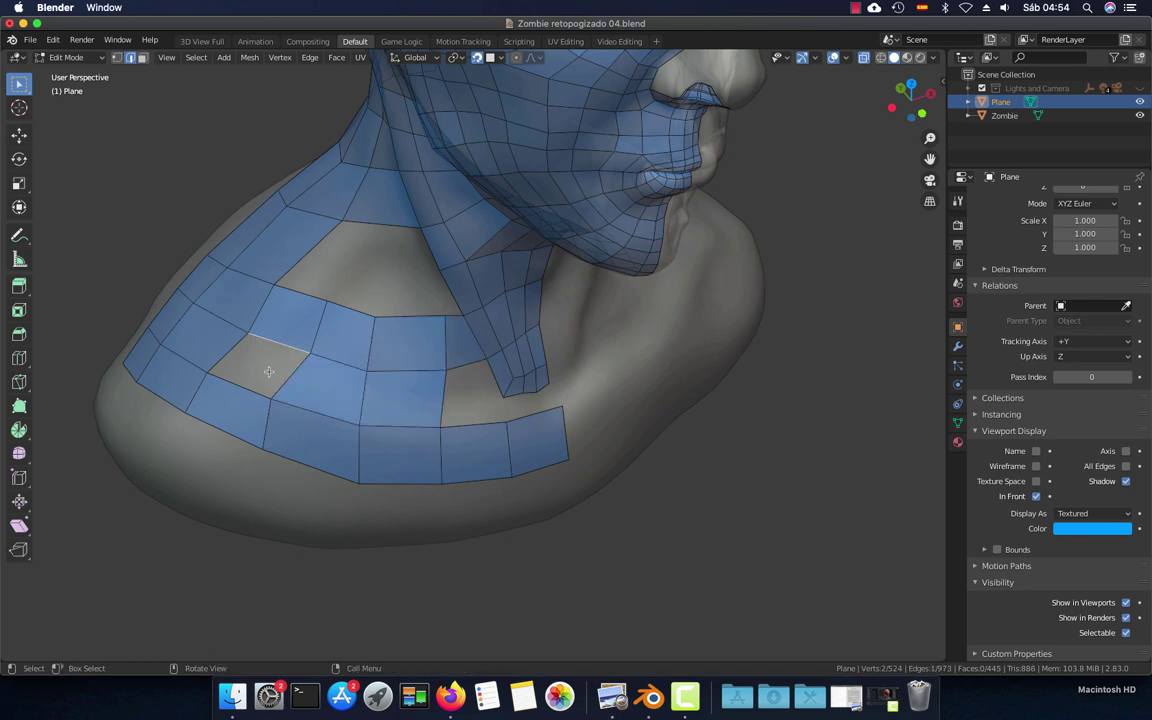
{"action": "key", "text": "f"}
Add an edge loop in the upper strip and extrude a gap-bordering edge into a new face
{"action": "key", "text": "ctrl+r"}
{"action": "left_click", "coordinate": [299, 252]}
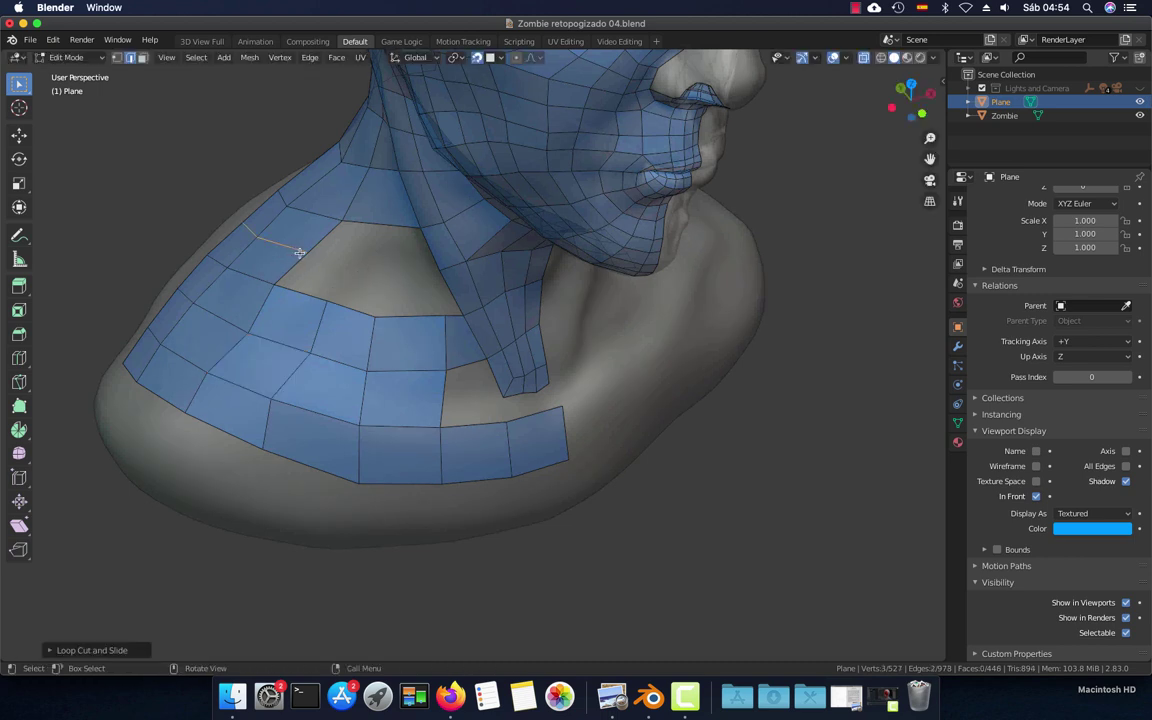
{"action": "left_click", "coordinate": [354, 304]}
{"action": "key", "text": "e"}
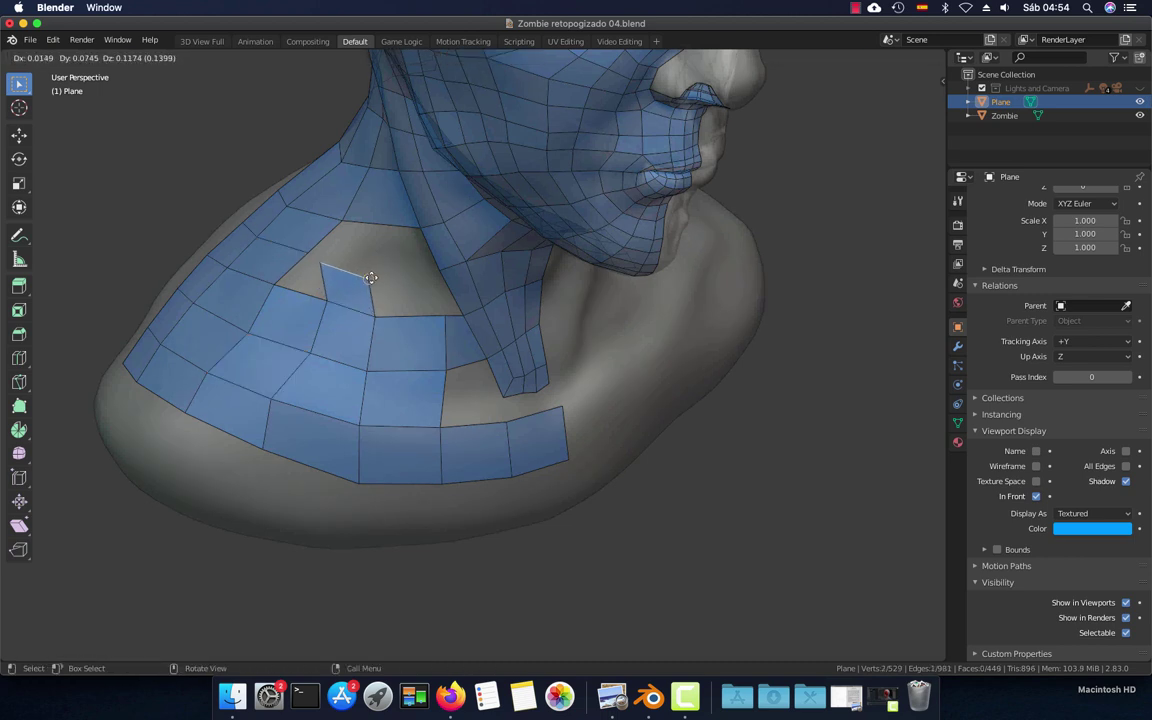
{"action": "left_click", "coordinate": [392, 273]}
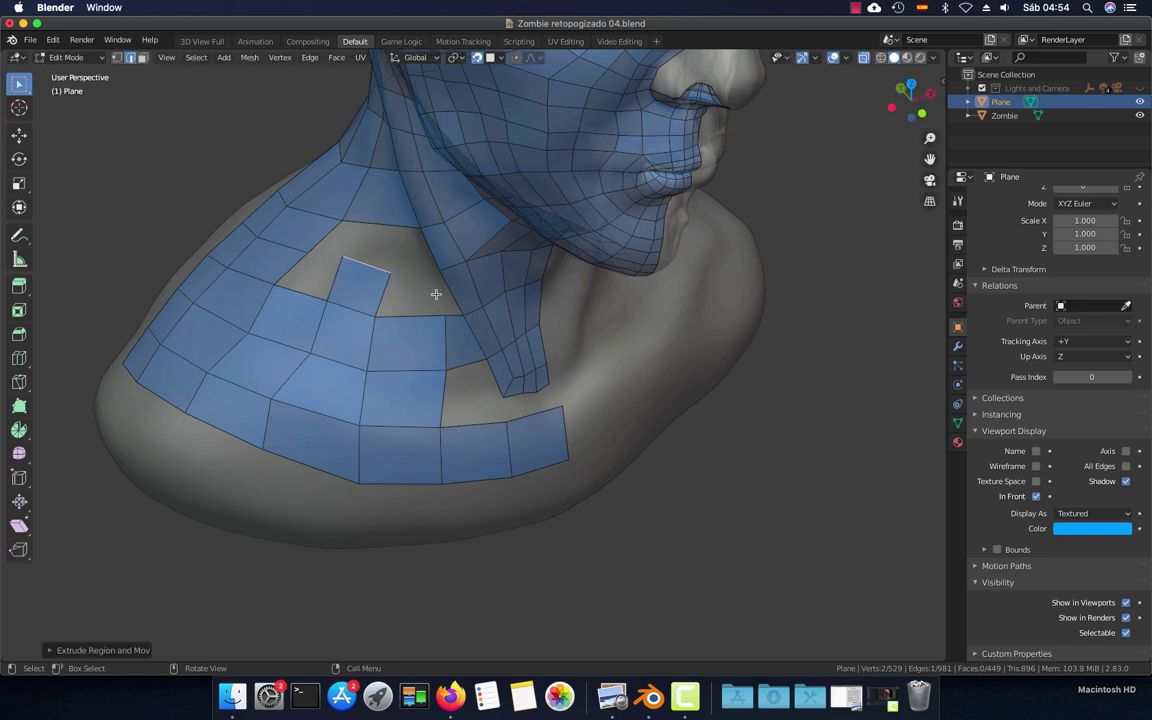
{"action": "middle_click_drag", "start_coordinate": [436, 294], "coordinate": [424, 298]}
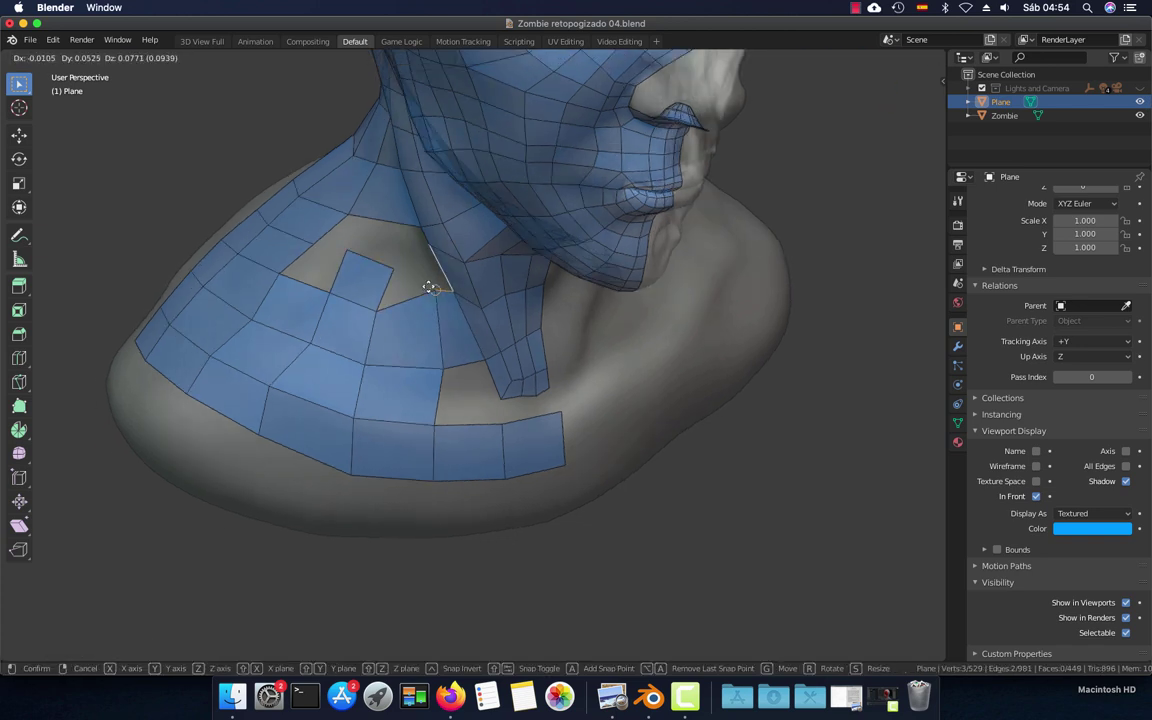
Fill two more faces from the neck-side edges into the gap
{"action": "left_click", "coordinate": [442, 301]}
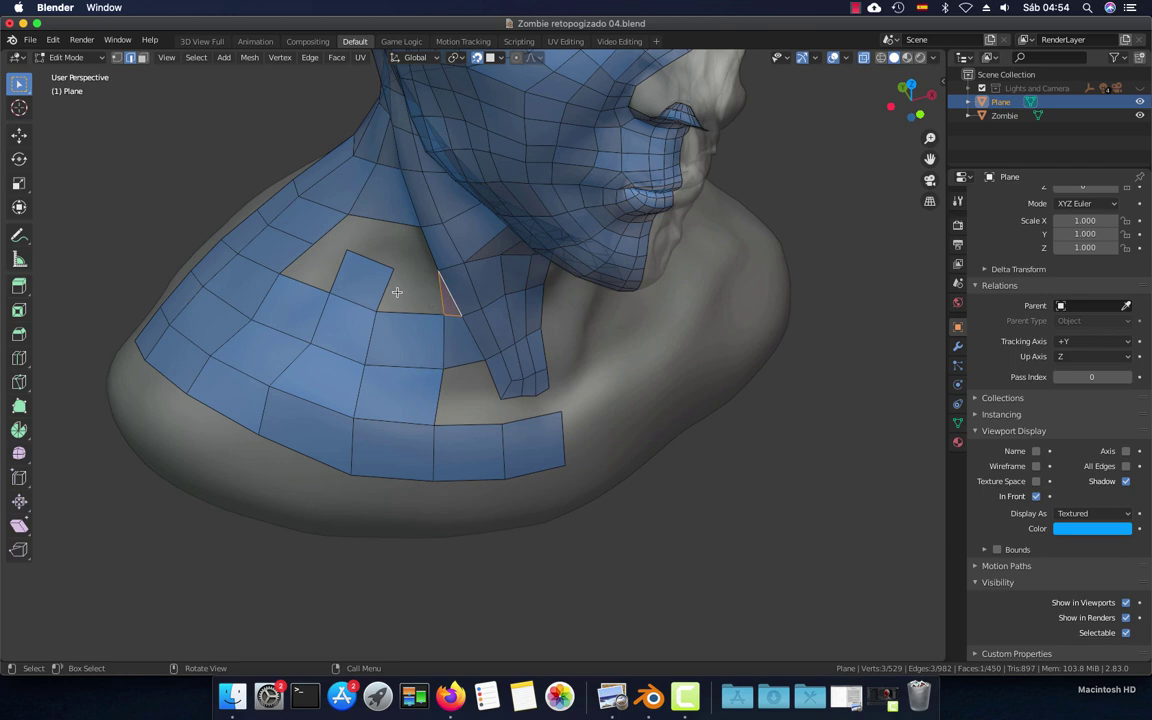
{"action": "key", "text": "f"}
{"action": "left_click", "coordinate": [427, 245]}
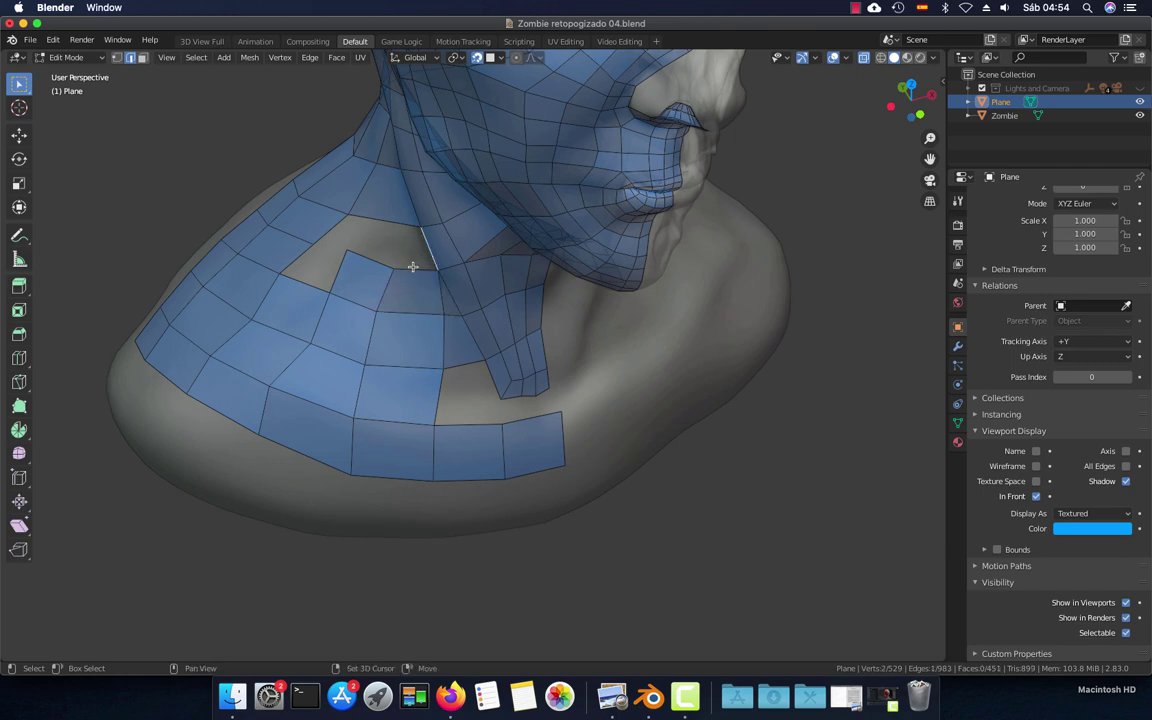
{"action": "key", "text": "f"}
{"action": "left_click", "coordinate": [367, 245]}
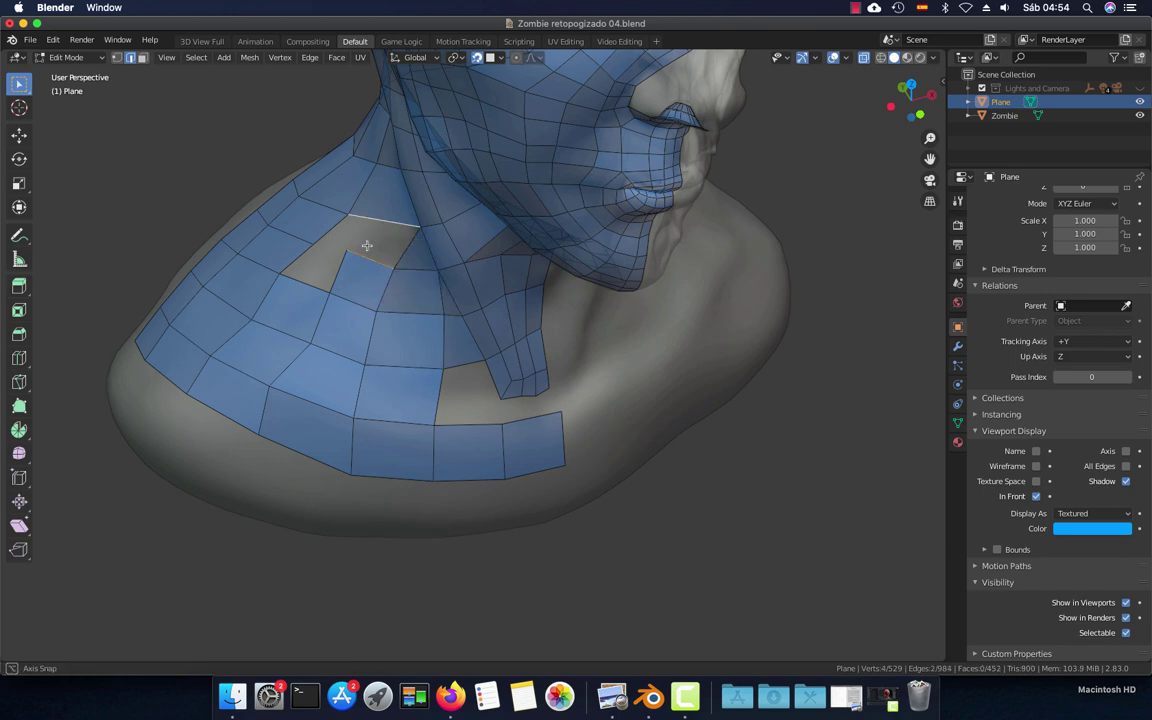
{"action": "middle_click_drag", "start_coordinate": [367, 245], "coordinate": [419, 249]}
{"action": "left_click", "coordinate": [322, 320]}
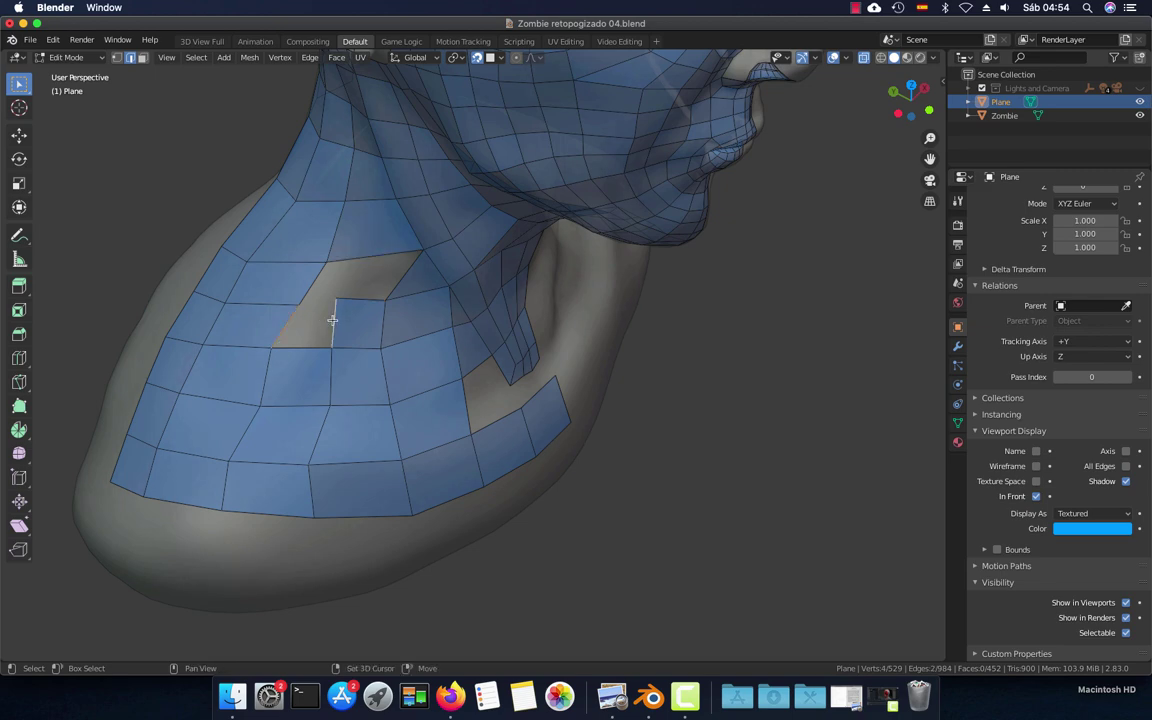
Fill the left part of the shoulder gap with a quad and try an extra edge loop
{"action": "key", "text": "f"}
{"action": "key", "text": "ctrl+r"}
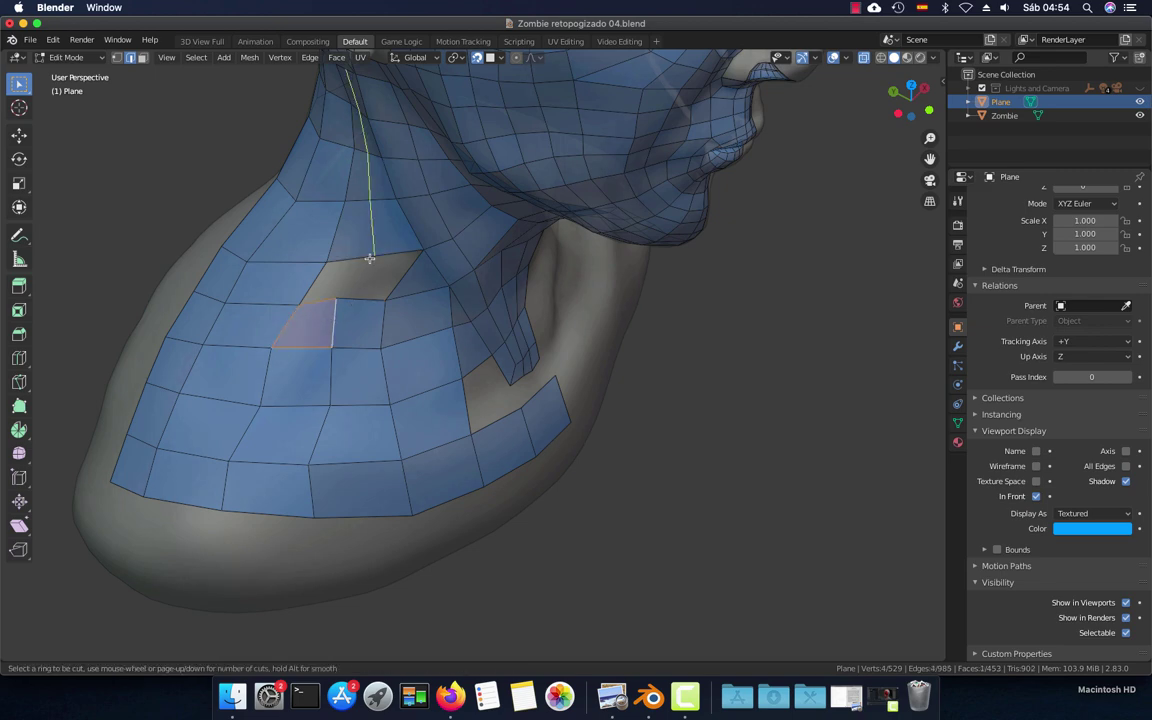
{"action": "middle_click_drag", "start_coordinate": [370, 258], "coordinate": [418, 320]}
{"action": "key", "text": "Escape"}
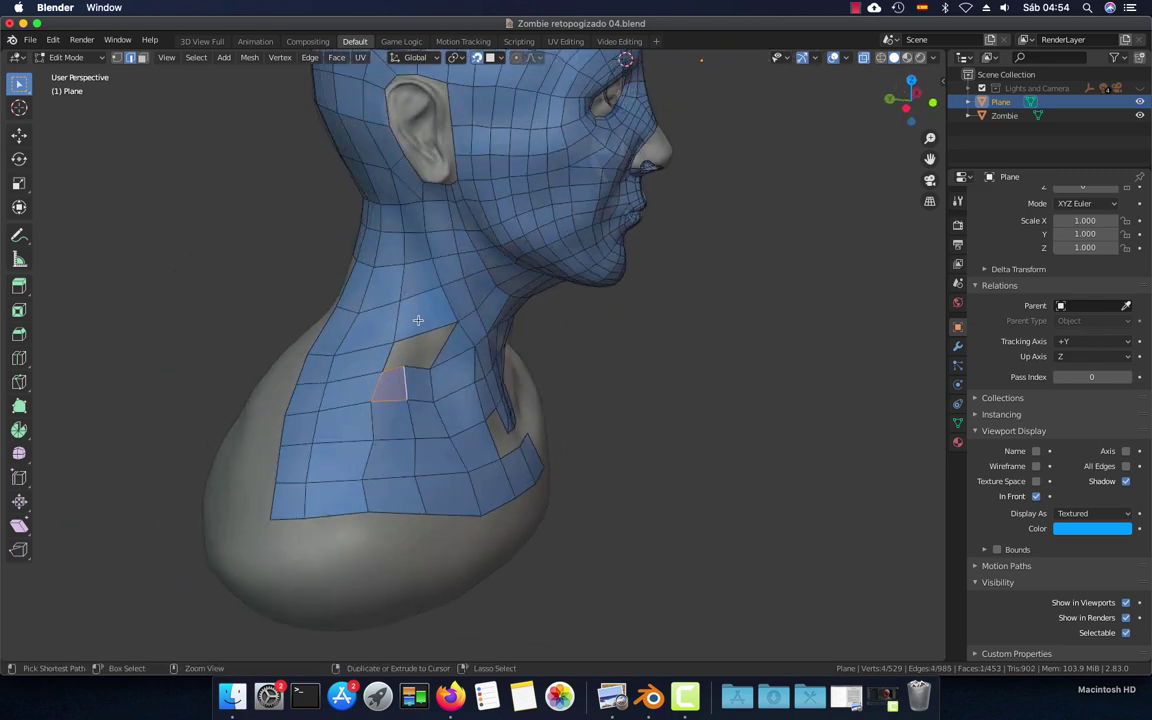
{"action": "key", "text": "ctrl+r"}
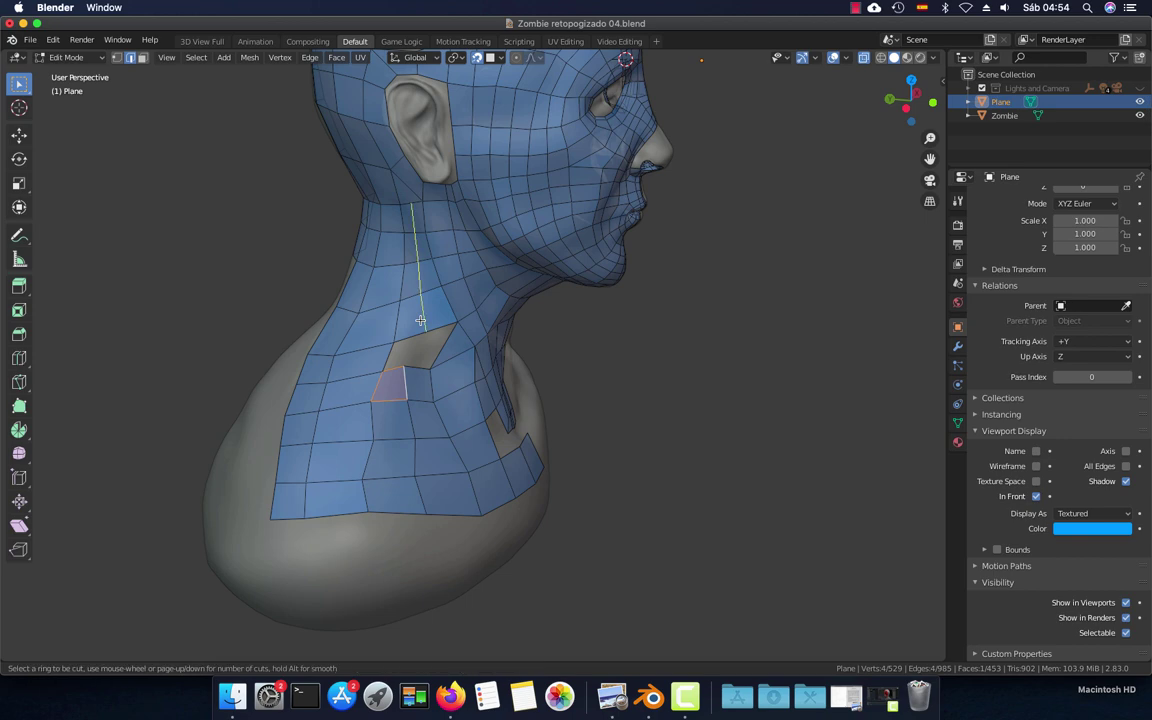
{"action": "mouse_move", "coordinate": [420, 320]}
{"action": "middle_mouse_down"}
{"action": "mouse_move", "coordinate": [357, 335]}
{"action": "mouse_move", "coordinate": [375, 355]}
{"action": "mouse_move", "coordinate": [357, 366]}
{"action": "middle_mouse_up"}
In vertex mode, move several neck vertices to hug the neck surface
{"action": "key", "text": "1"}
{"action": "key", "text": "g"}
{"action": "left_click", "coordinate": [375, 355]}
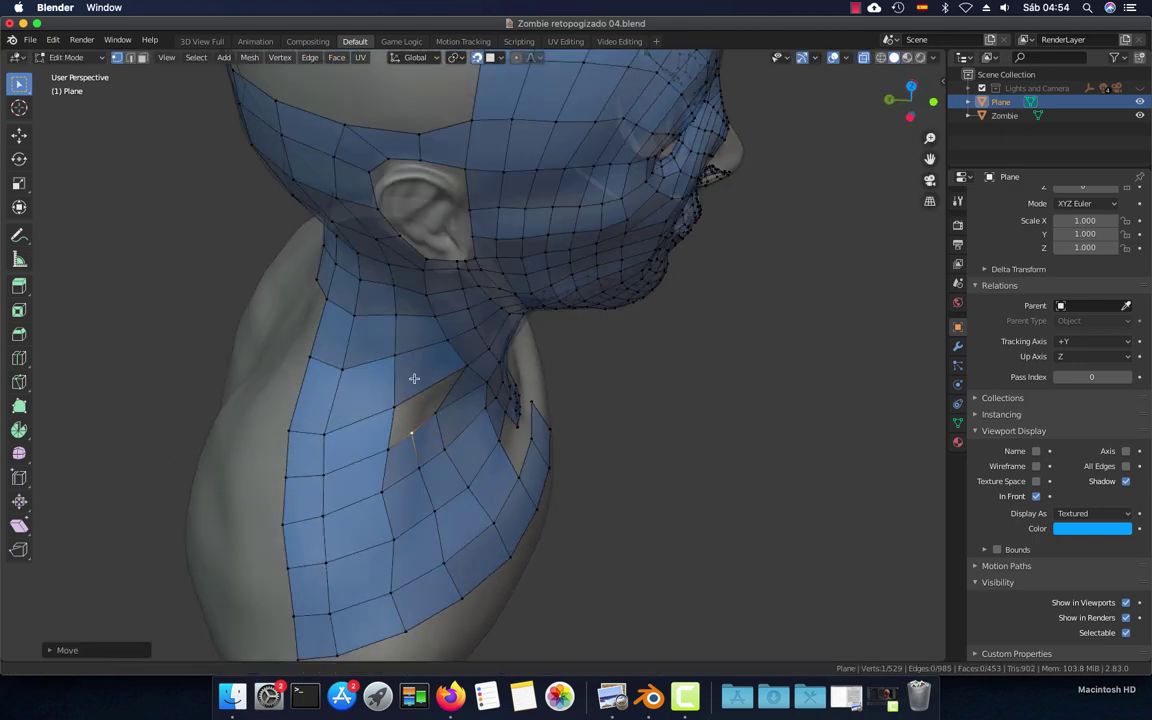
{"action": "left_click", "coordinate": [330, 382]}
{"action": "key", "text": "g"}
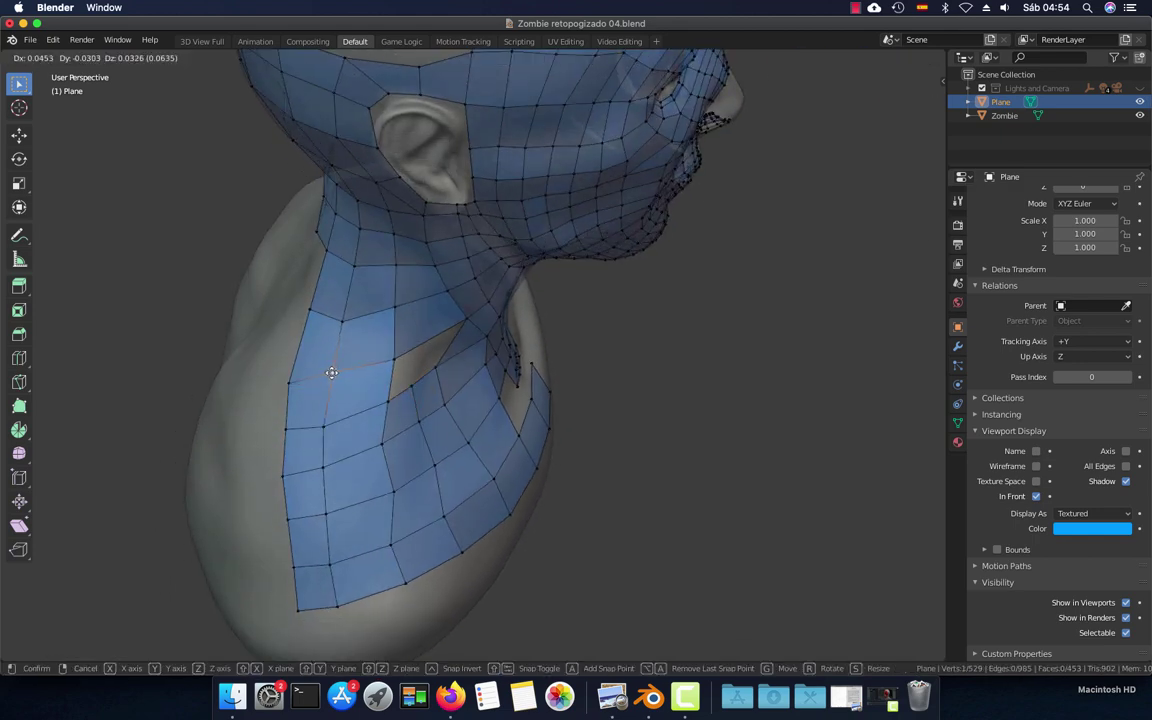
{"action": "left_click", "coordinate": [331, 372]}
{"action": "middle_click_drag", "start_coordinate": [331, 372], "coordinate": [395, 430]}
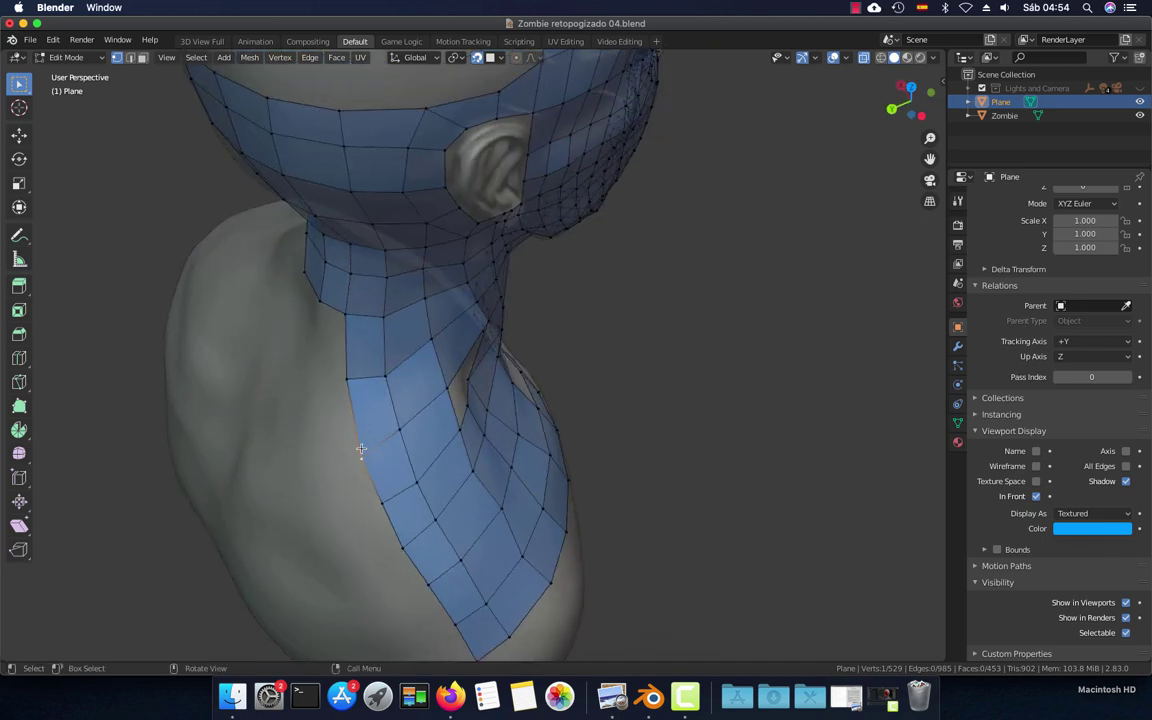
{"action": "key", "text": "g"}
{"action": "left_click", "coordinate": [321, 396]}
{"action": "left_click", "coordinate": [348, 337]}
{"action": "key", "text": "g"}
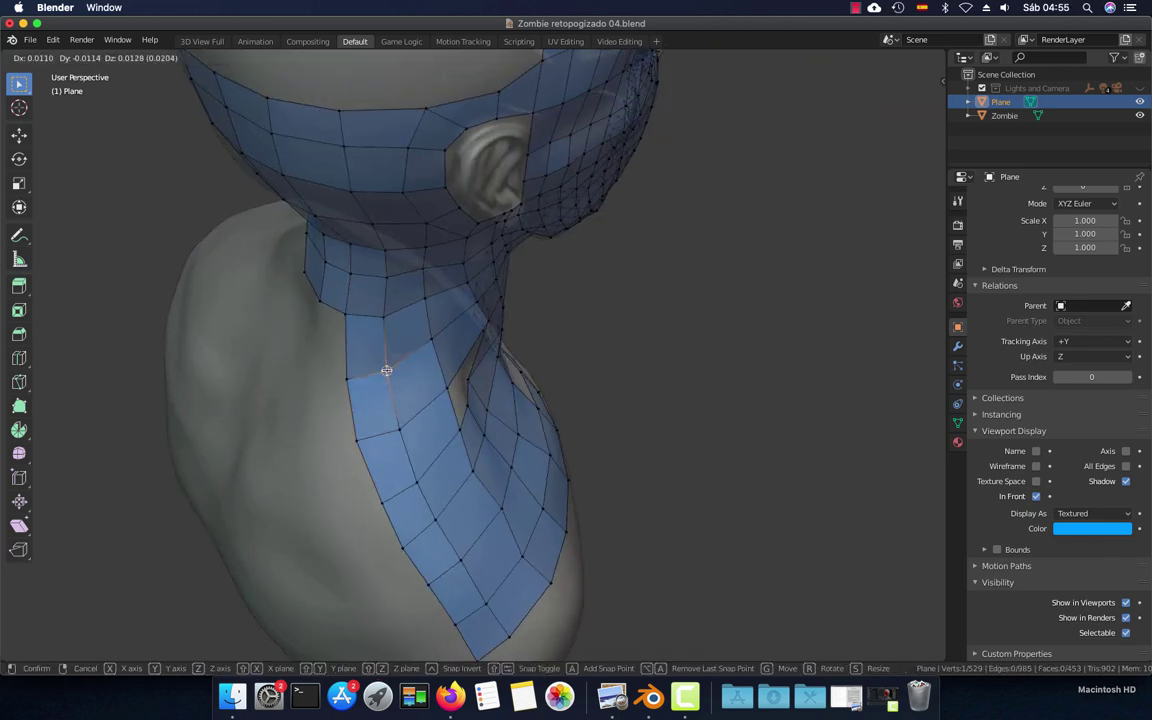
{"action": "left_click", "coordinate": [386, 371]}
Reposition another neck vertex in several small G moves
{"action": "middle_click_drag", "start_coordinate": [378, 376], "coordinate": [384, 360]}
{"action": "left_click", "coordinate": [384, 360]}
{"action": "key", "text": "g"}
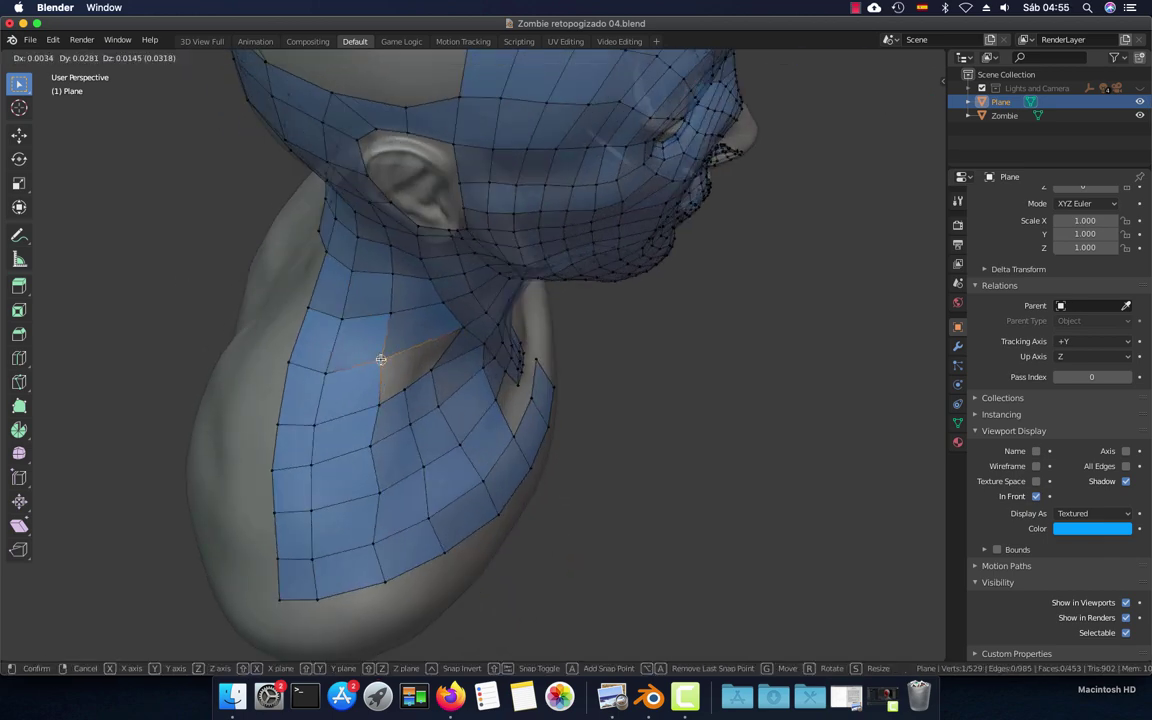
{"action": "left_click", "coordinate": [378, 399]}
{"action": "key", "text": "g"}
{"action": "left_click", "coordinate": [378, 442]}
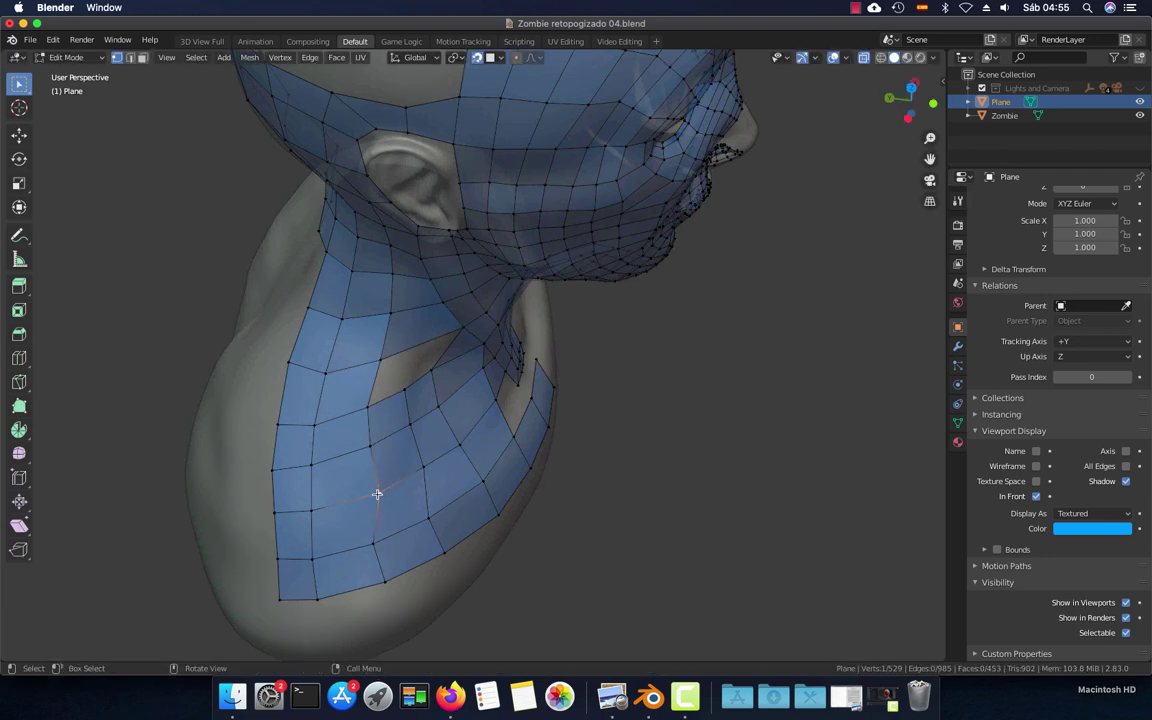
{"action": "key", "text": "g"}
{"action": "left_click", "coordinate": [374, 495]}
{"action": "key", "text": "g"}
{"action": "left_click", "coordinate": [368, 501]}
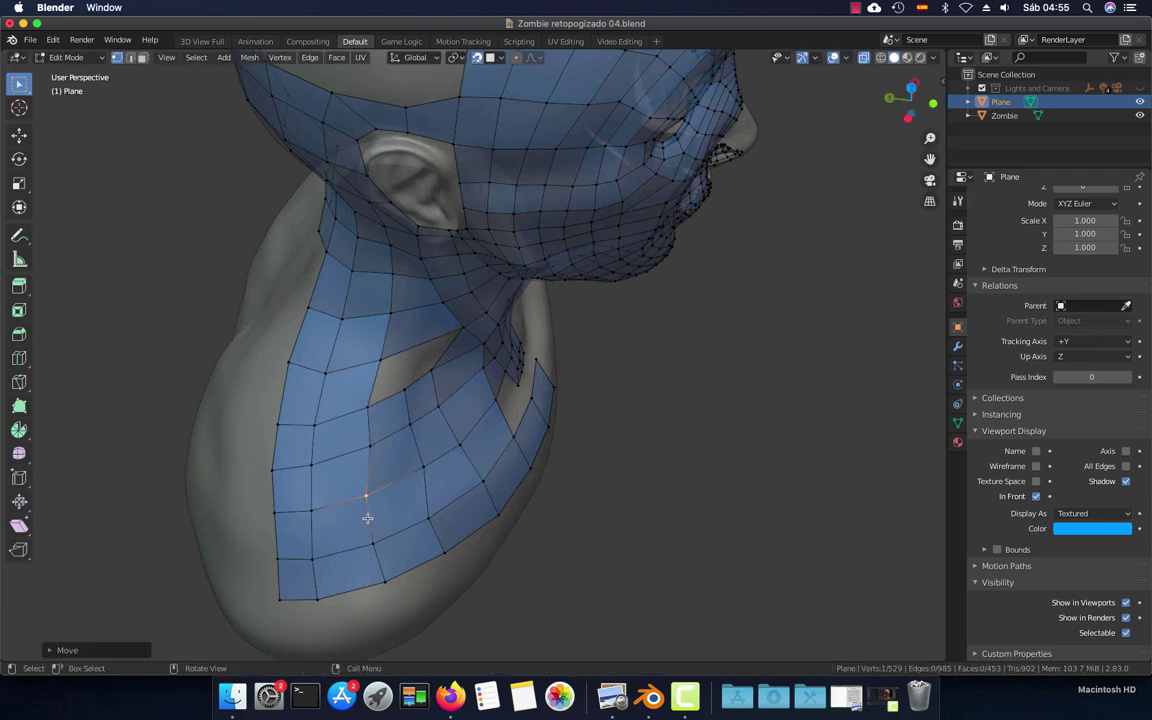
Adjust the lower neck vertices and return to a near-frontal view of the bust
{"action": "middle_click_drag", "start_coordinate": [393, 527], "coordinate": [378, 452]}
{"action": "left_click", "coordinate": [380, 450]}
{"action": "key", "text": "g"}
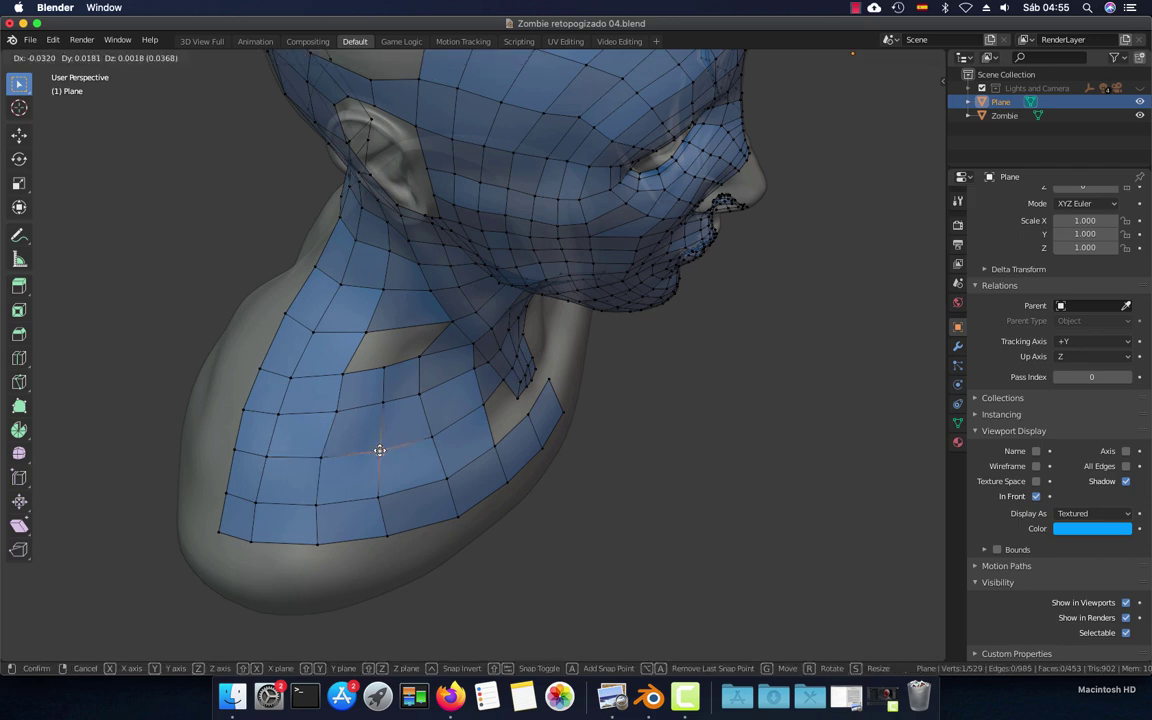
{"action": "left_click", "coordinate": [377, 450]}
{"action": "key", "text": "g"}
{"action": "left_click", "coordinate": [345, 442]}
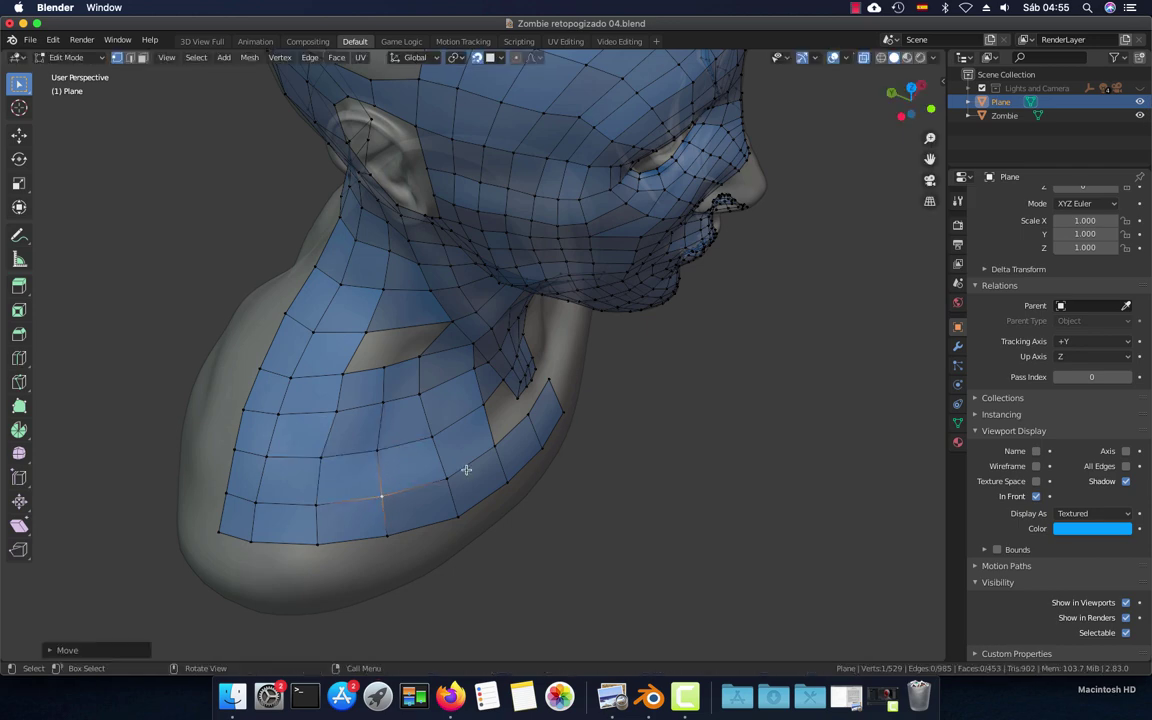
{"action": "middle_click_drag", "start_coordinate": [393, 399], "coordinate": [406, 410]}
{"action": "scroll", "coordinate": [406, 410], "scroll_direction": "down", "scroll_amount": 5}
{"action": "mouse_move", "coordinate": [365, 360]}
{"action": "middle_mouse_down"}
{"action": "mouse_move", "coordinate": [355, 399]}
{"action": "mouse_move", "coordinate": [373, 391]}
{"action": "middle_mouse_up"}
Merge the loose neck-strip vertex with its neighbour using M
{"action": "scroll", "coordinate": [373, 391], "scroll_direction": "up", "scroll_amount": 2}
{"action": "scroll", "coordinate": [373, 391], "scroll_direction": "up", "scroll_amount": 3}
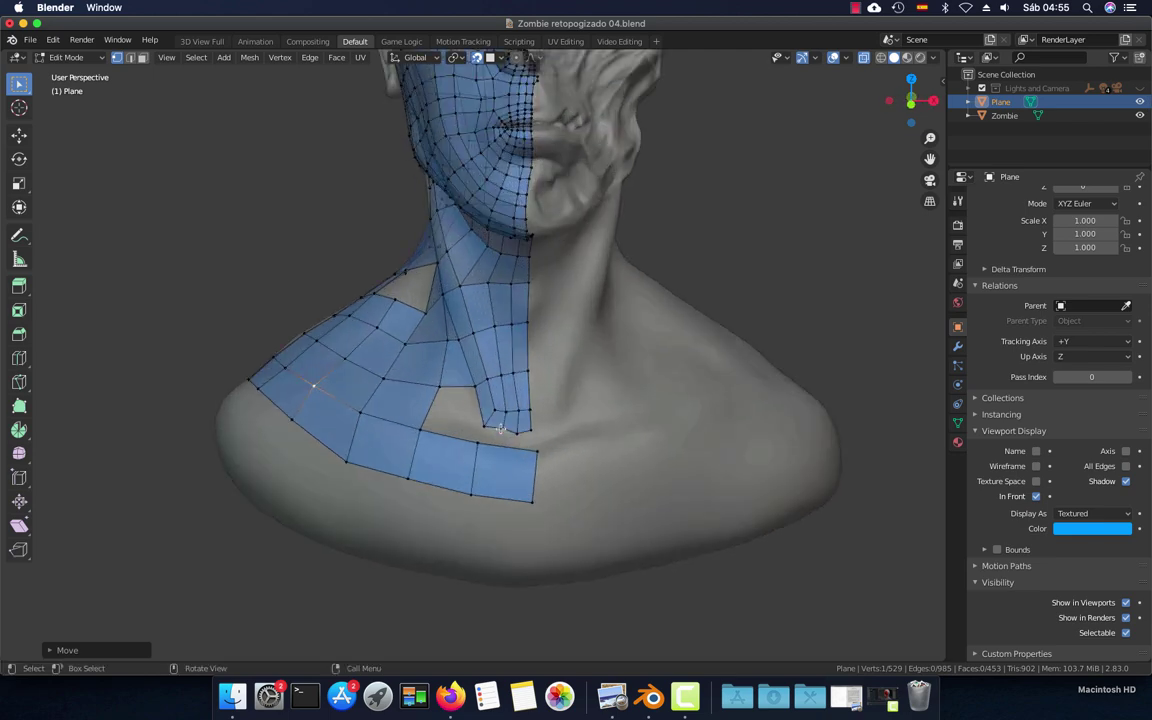
{"action": "scroll", "coordinate": [471, 425], "scroll_direction": "up", "scroll_amount": 3}
{"action": "mouse_move", "coordinate": [471, 425]}
{"action": "middle_mouse_down"}
{"action": "mouse_move", "coordinate": [373, 404]}
{"action": "mouse_move", "coordinate": [511, 429]}
{"action": "mouse_move", "coordinate": [536, 458]}
{"action": "middle_mouse_up"}
{"action": "scroll", "coordinate": [487, 415], "scroll_direction": "up", "scroll_amount": 2}
{"action": "scroll", "coordinate": [484, 396], "scroll_direction": "up", "scroll_amount": 2}
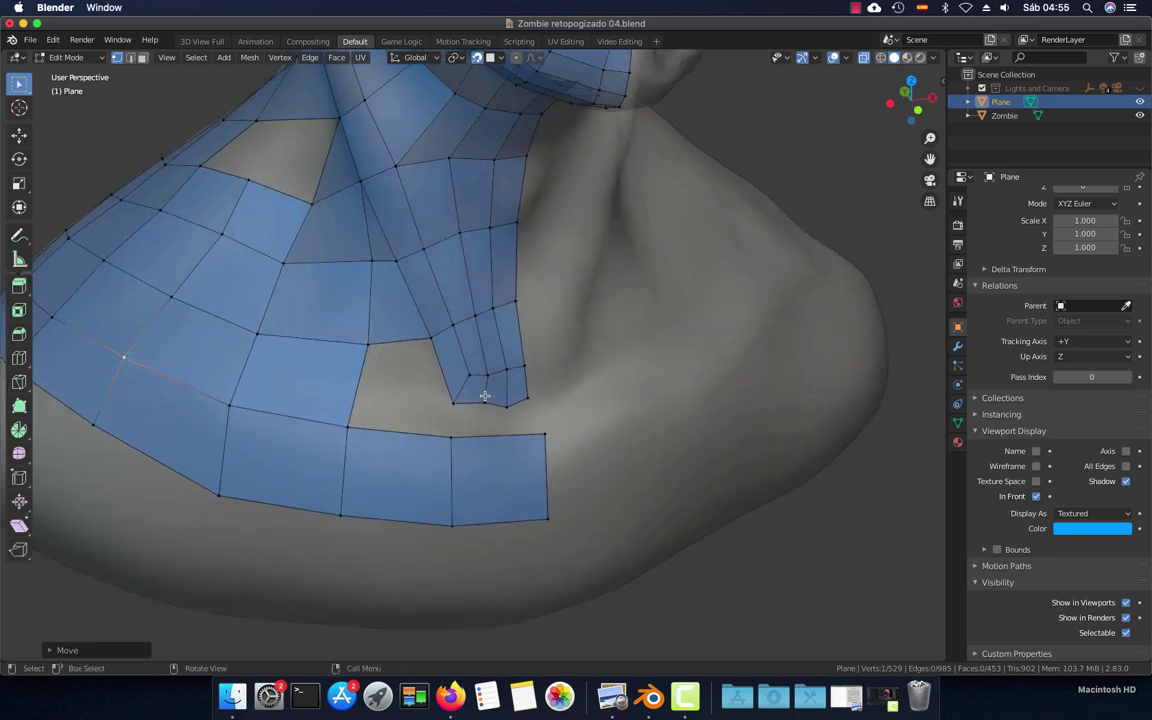
{"action": "left_click", "coordinate": [471, 376], "text": "shift"}
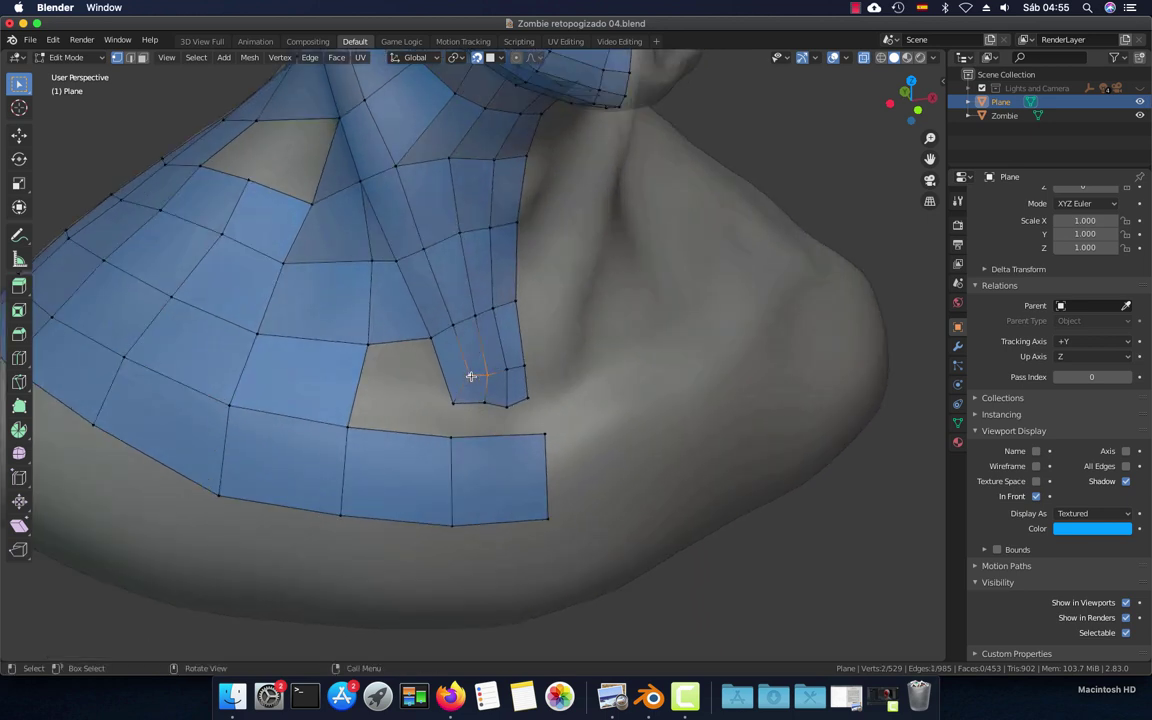
{"action": "key", "text": "q"}
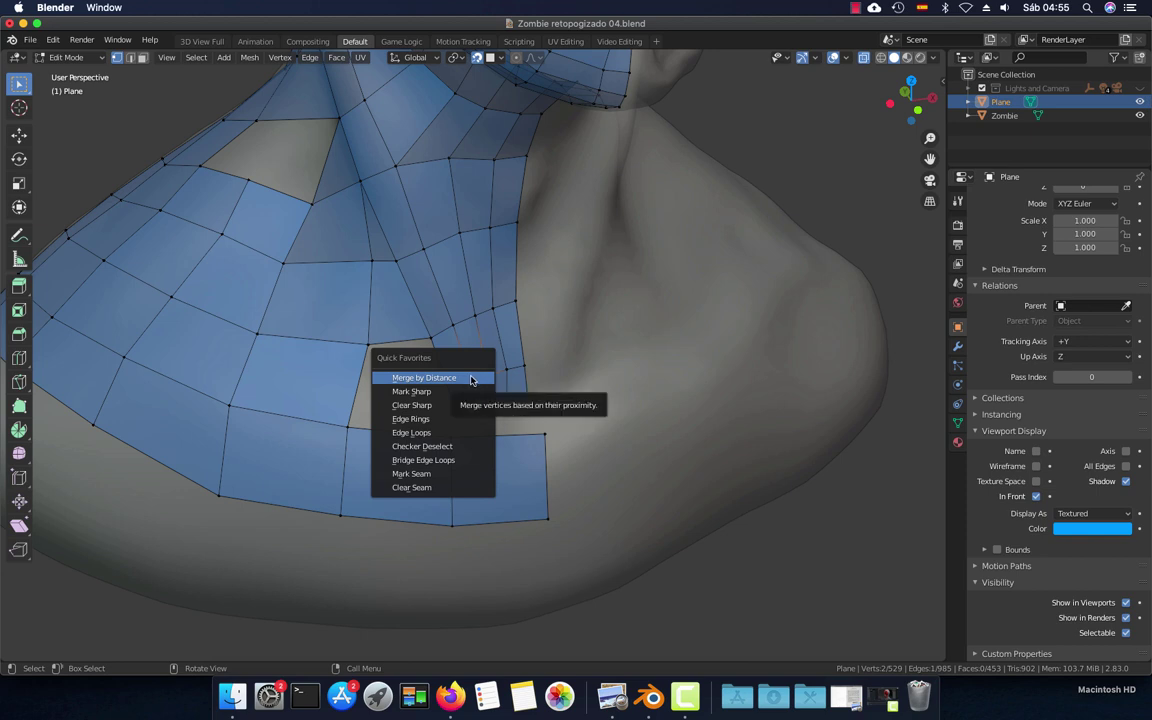
{"action": "left_click", "coordinate": [471, 378]}
{"action": "key", "text": "m"}
{"action": "left_click", "coordinate": [555, 385]}
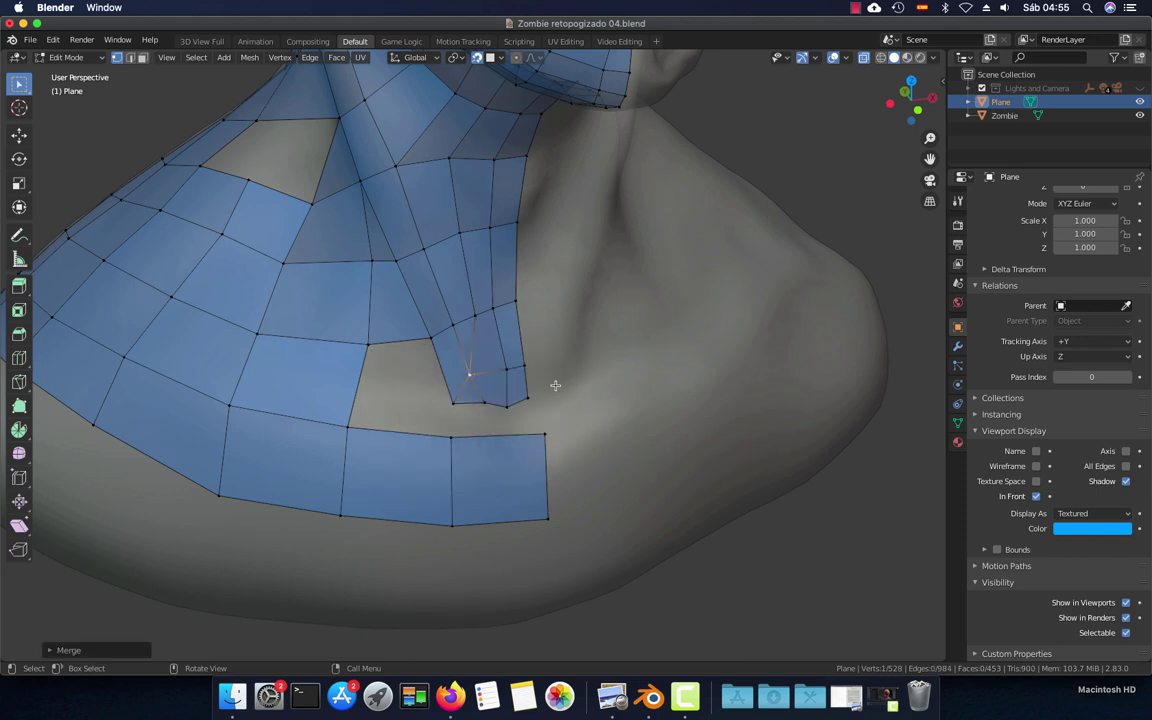
Merge three more vertex pairs along the strip's bottom At Last
{"action": "left_click", "coordinate": [522, 367], "text": "shift"}
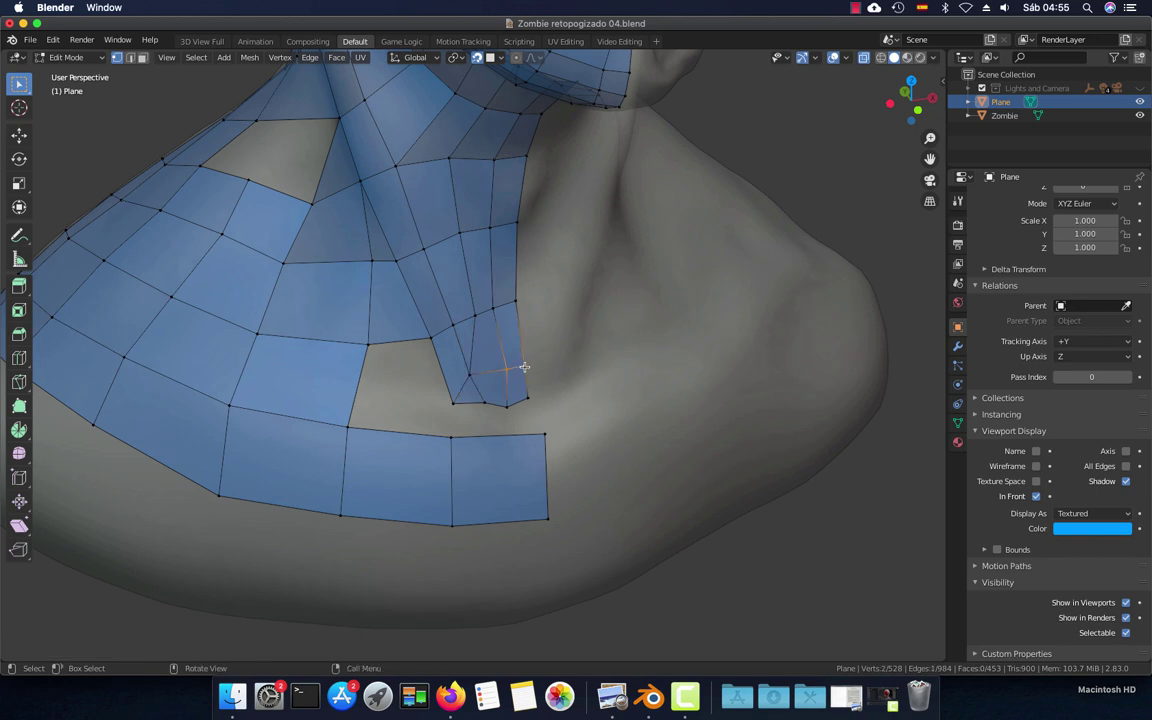
{"action": "key", "text": "m"}
{"action": "left_click", "coordinate": [527, 368]}
{"action": "left_click", "coordinate": [522, 395]}
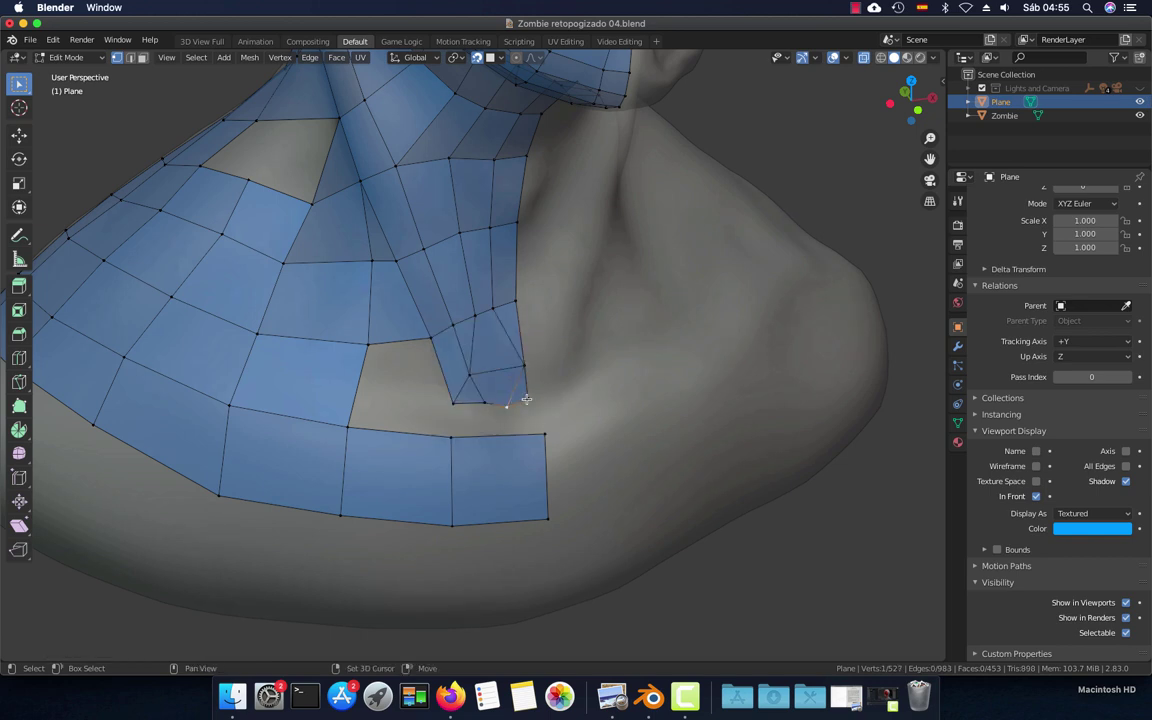
{"action": "key", "text": "m"}
{"action": "left_click", "coordinate": [526, 399]}
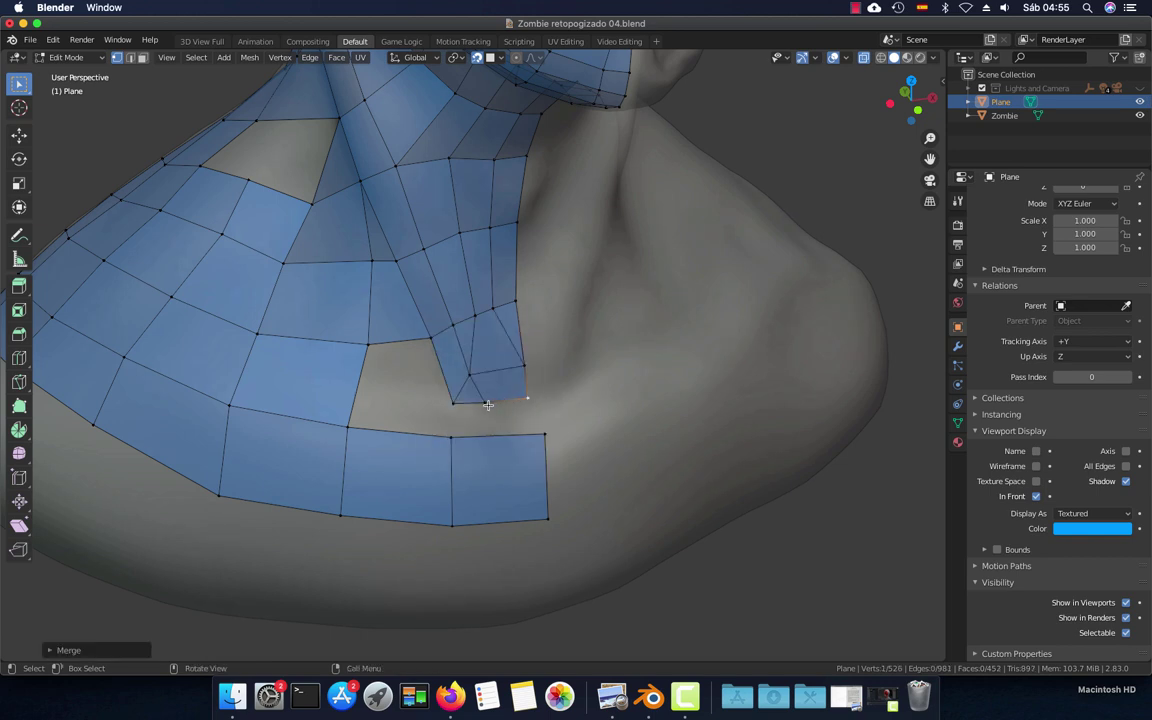
{"action": "left_click", "coordinate": [456, 401], "text": "shift"}
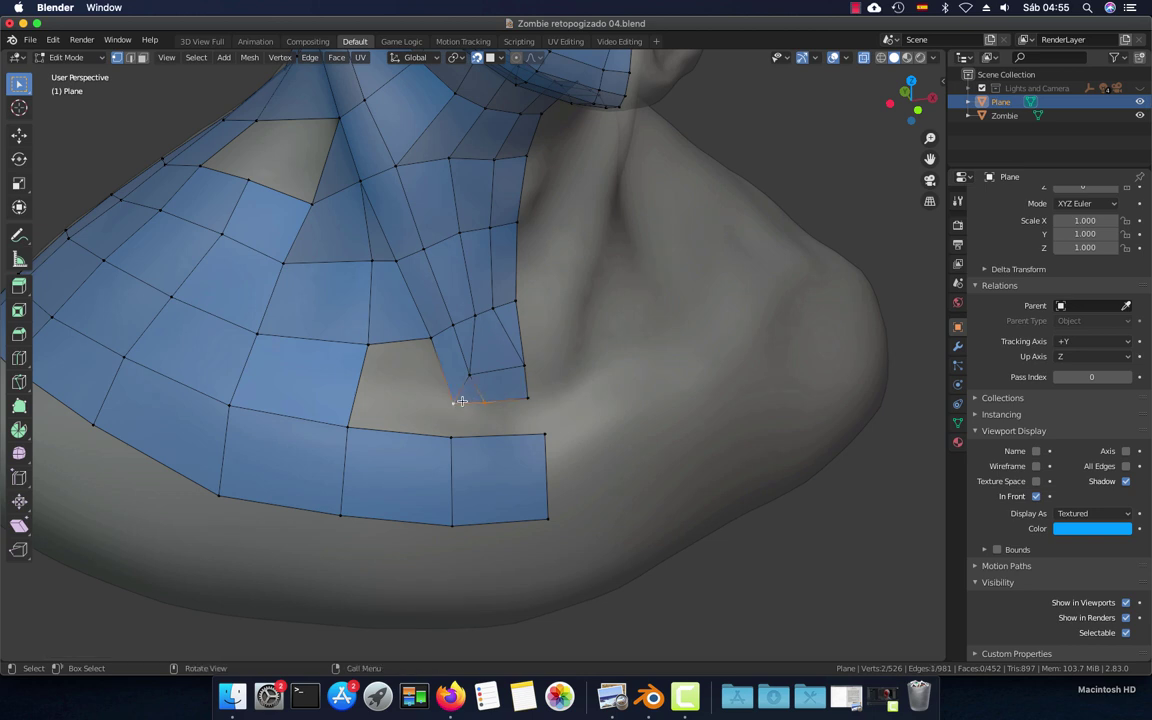
{"action": "key", "text": "m"}
{"action": "left_click", "coordinate": [462, 404]}
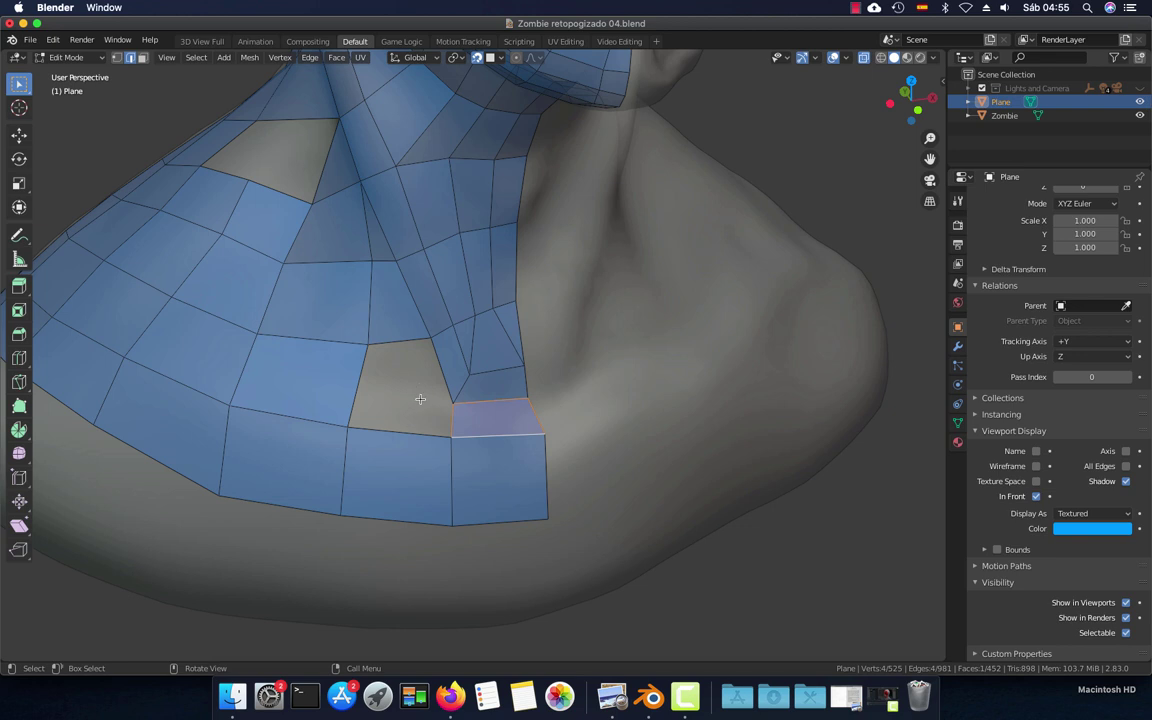
Merge two more vertex pairs beside the gap with Alt+M, then select the gap corner
{"action": "key", "text": "1"}
{"action": "left_click", "coordinate": [454, 404]}
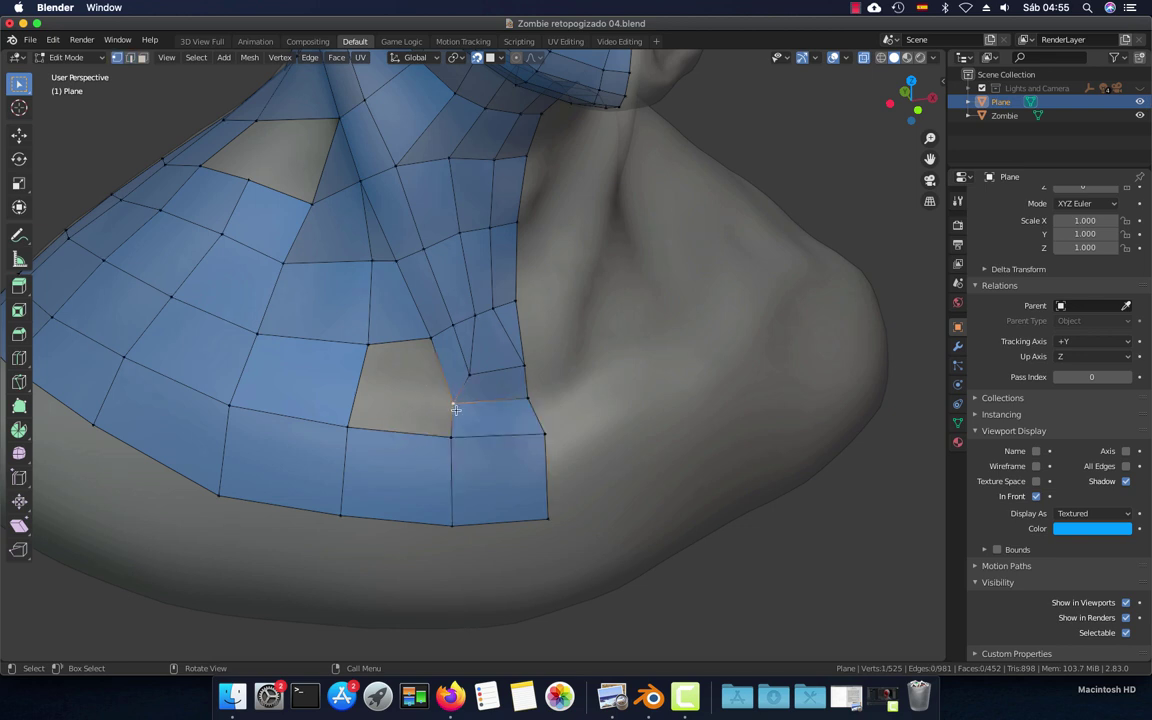
{"action": "left_click", "coordinate": [453, 431], "text": "shift"}
{"action": "key", "text": "alt+m"}
{"action": "left_click", "coordinate": [493, 419]}
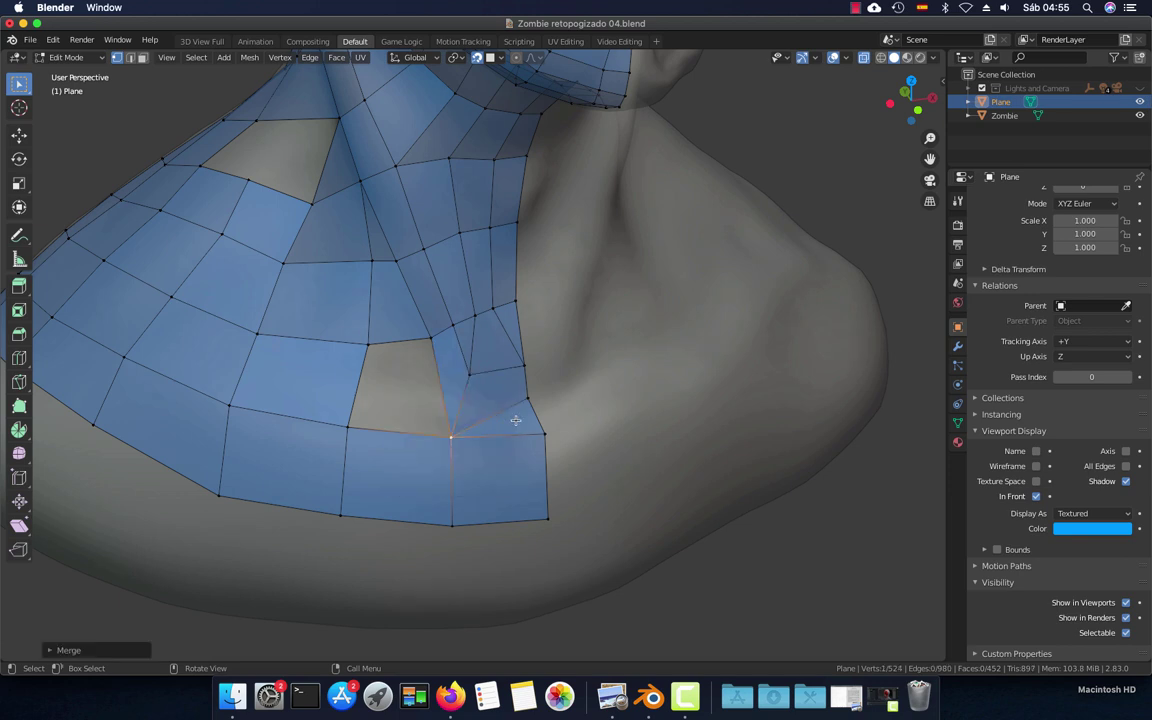
{"action": "key", "text": "alt+m"}
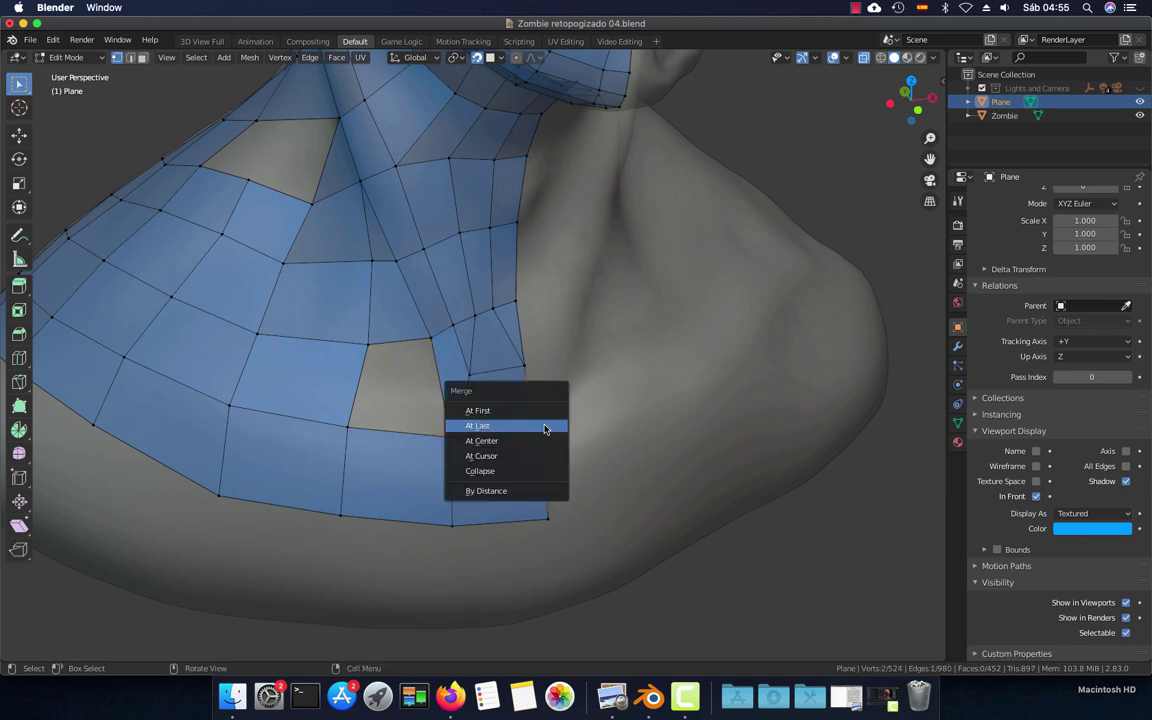
{"action": "left_click", "coordinate": [543, 424]}
{"action": "key", "text": "2"}
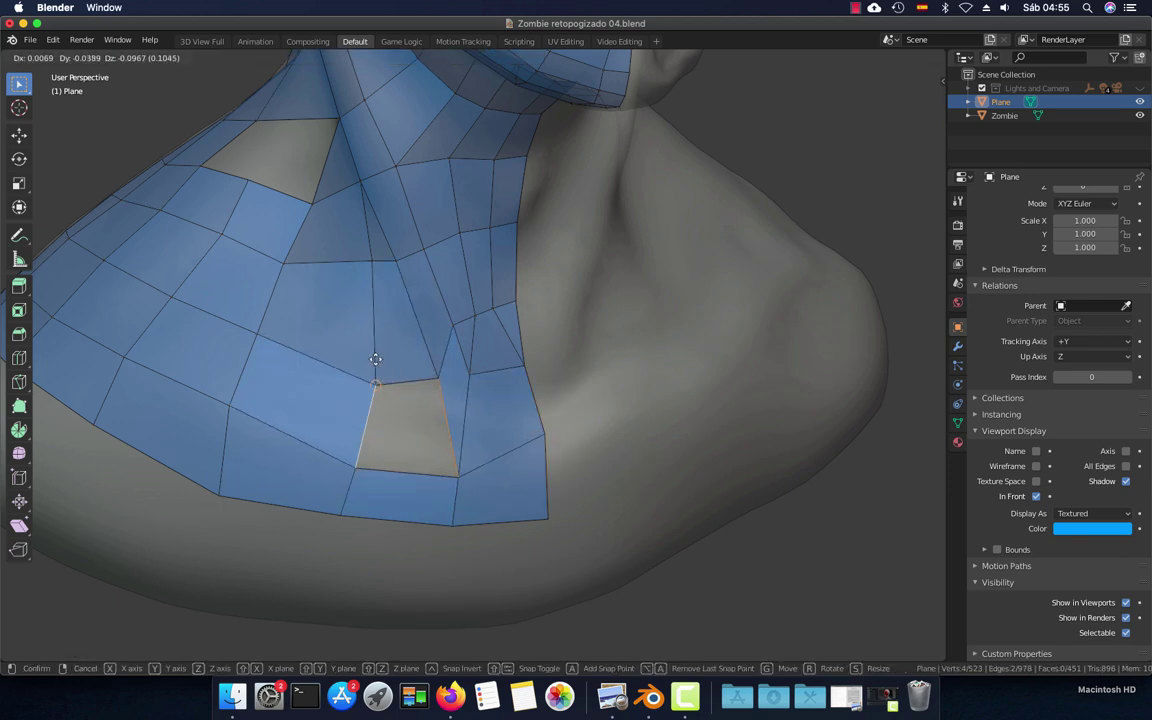
{"action": "left_click", "coordinate": [372, 364]}
Fill the quad hole with a new face and pull the two vertices above it slightly left
{"action": "key", "text": "1"}
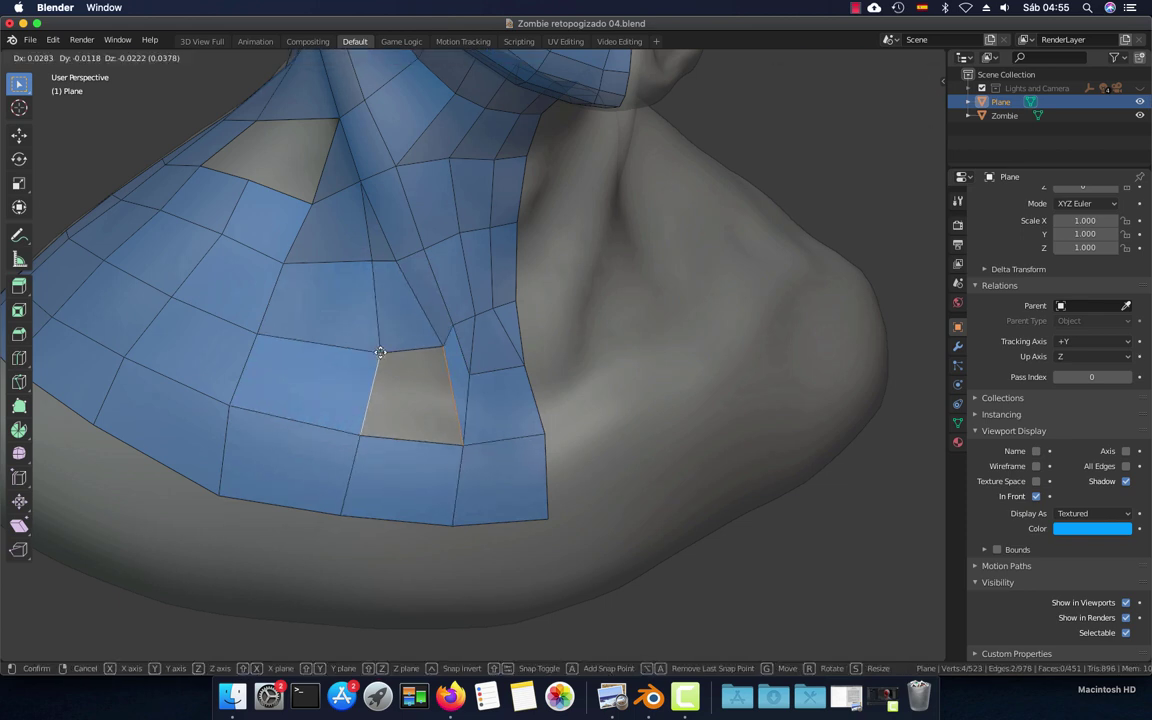
{"action": "key", "text": "f"}
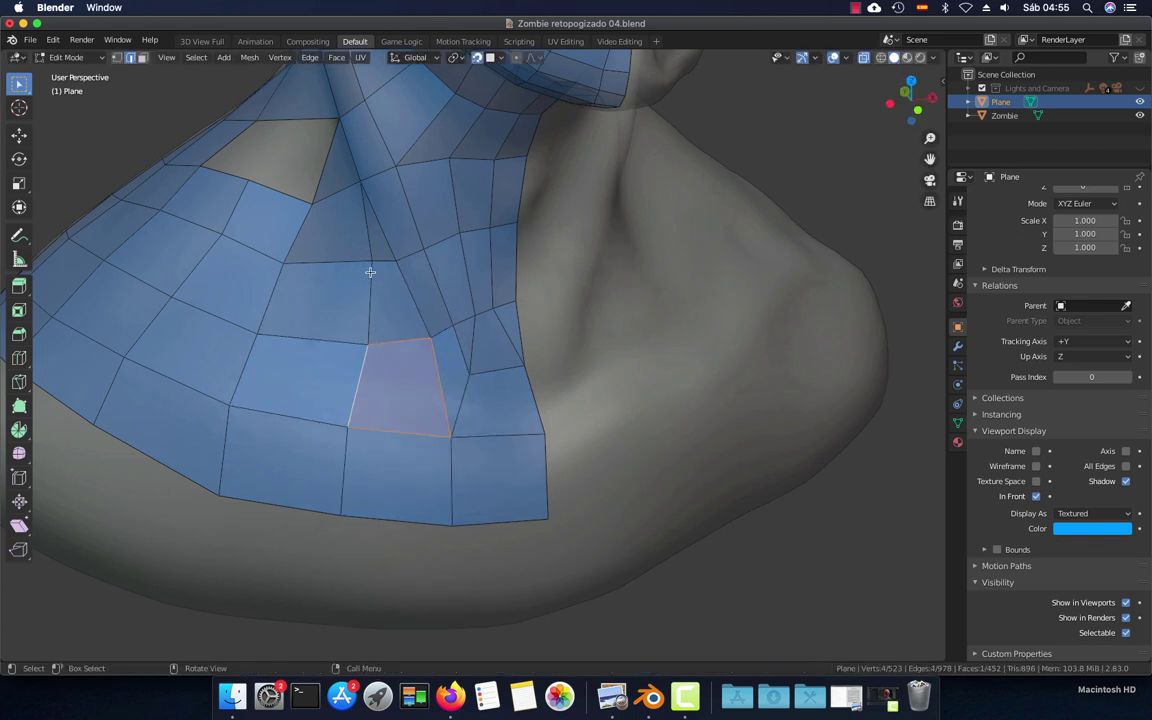
{"action": "key", "text": "1"}
{"action": "left_click", "coordinate": [364, 344]}
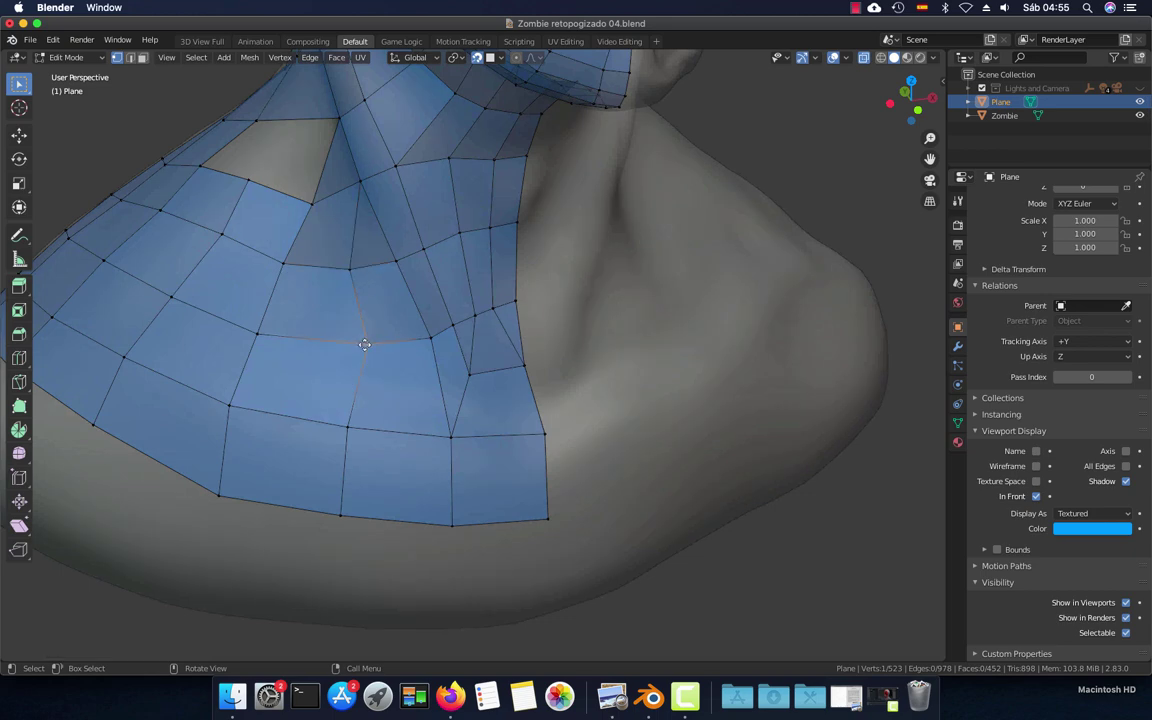
{"action": "key", "text": "g"}
{"action": "left_click", "coordinate": [341, 346]}
{"action": "left_click", "coordinate": [430, 344]}
{"action": "key", "text": "g"}
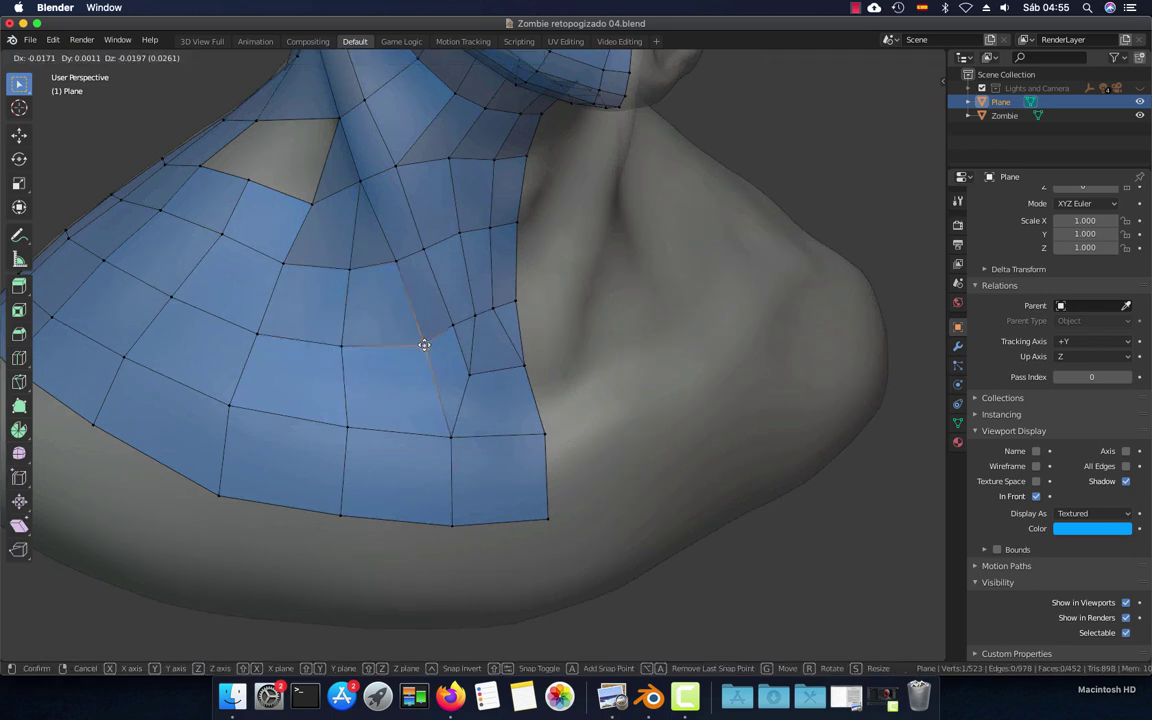
{"action": "left_click", "coordinate": [421, 346]}
From a side view, move the neck strip's corner vertex outward and select the bottom corner vertex
{"action": "mouse_move", "coordinate": [421, 346]}
{"action": "middle_mouse_down"}
{"action": "mouse_move", "coordinate": [303, 345]}
{"action": "mouse_move", "coordinate": [465, 390]}
{"action": "middle_mouse_up"}
{"action": "left_click", "coordinate": [467, 391]}
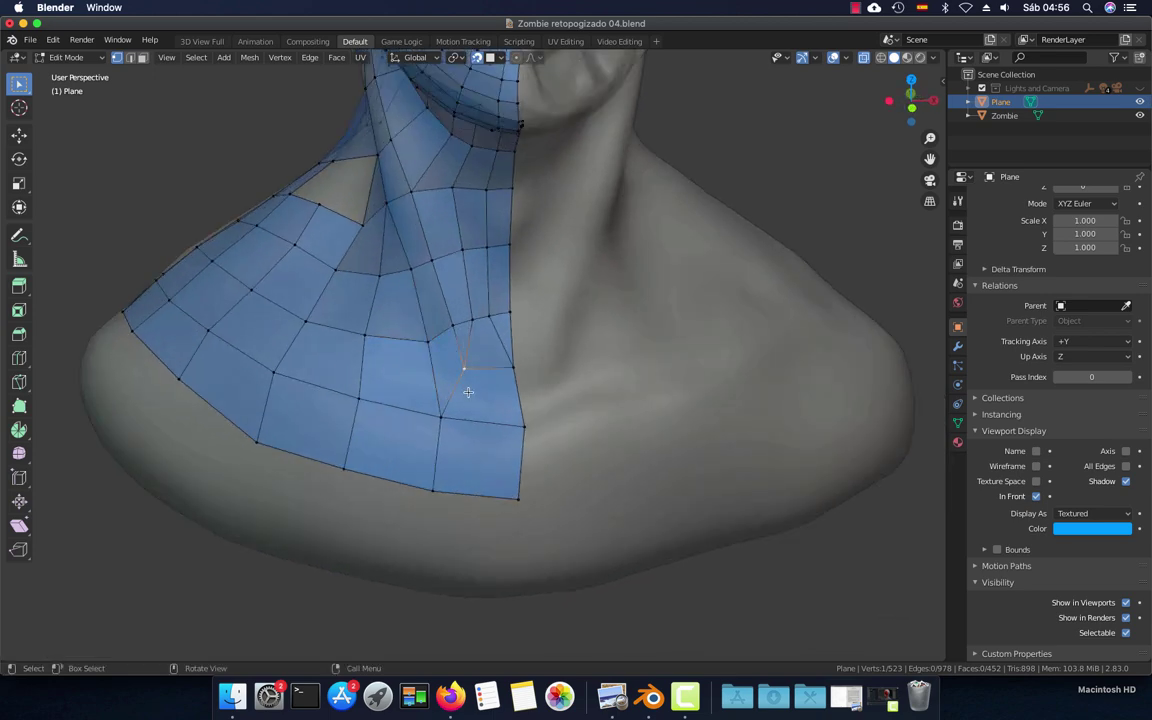
{"action": "key", "text": "g"}
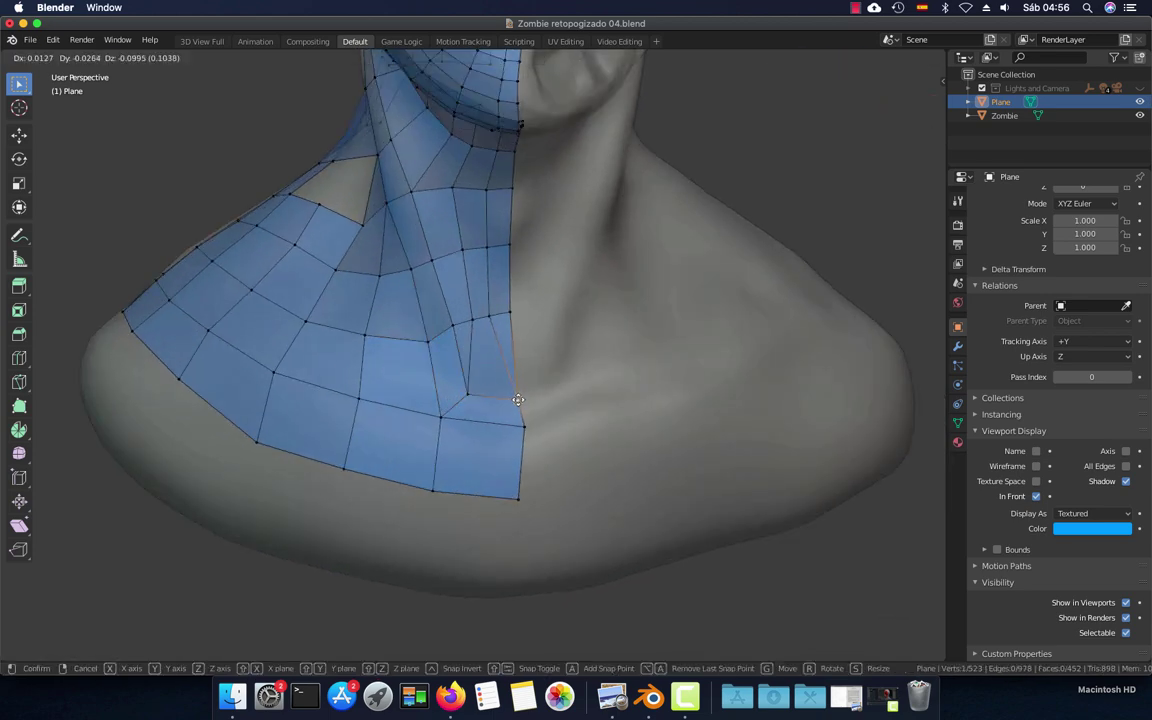
{"action": "left_click", "coordinate": [518, 399]}
{"action": "mouse_move", "coordinate": [518, 399]}
{"action": "middle_mouse_down"}
{"action": "mouse_move", "coordinate": [369, 371]}
{"action": "mouse_move", "coordinate": [516, 404]}
{"action": "middle_mouse_up"}
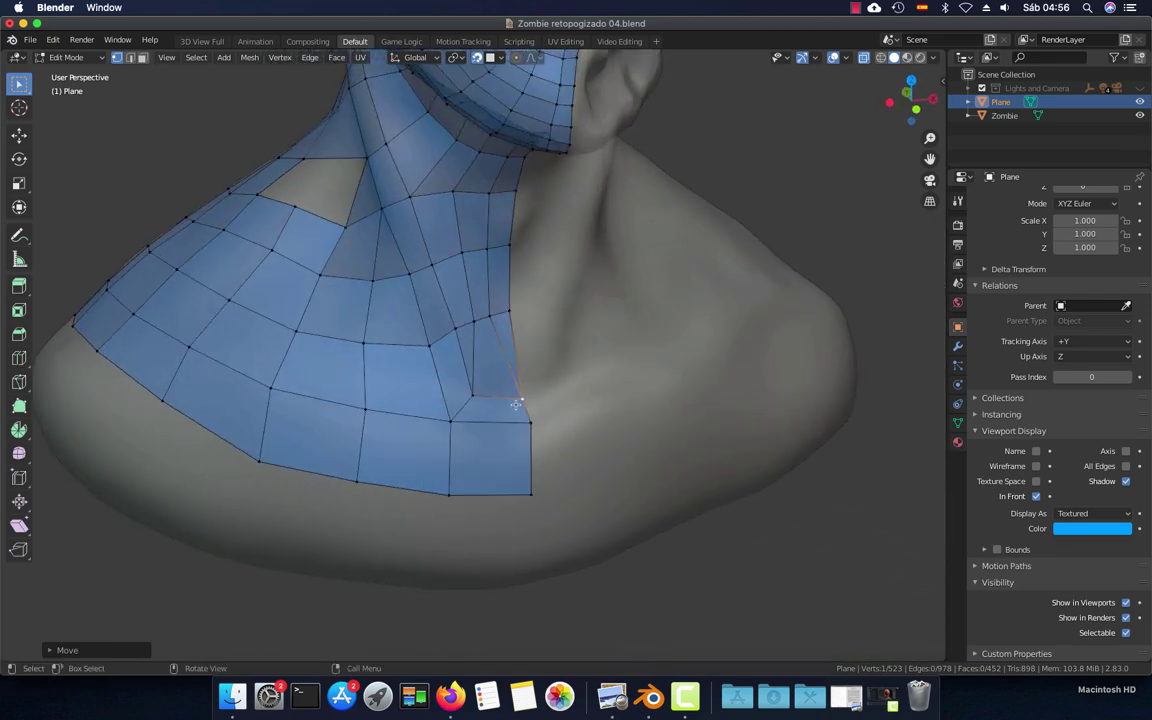
{"action": "left_click", "coordinate": [446, 416]}
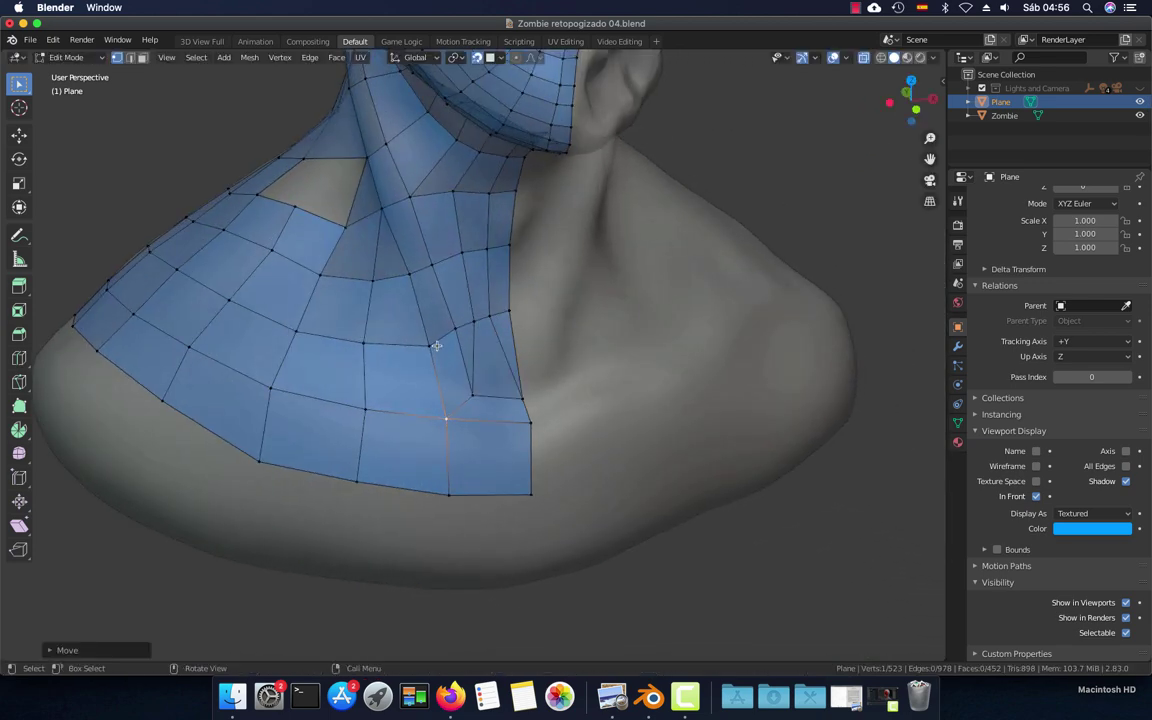
Reposition the bottom corner vertex in several small moves until it sits on the neck edge
{"action": "middle_click_drag", "start_coordinate": [522, 332], "coordinate": [545, 316]}
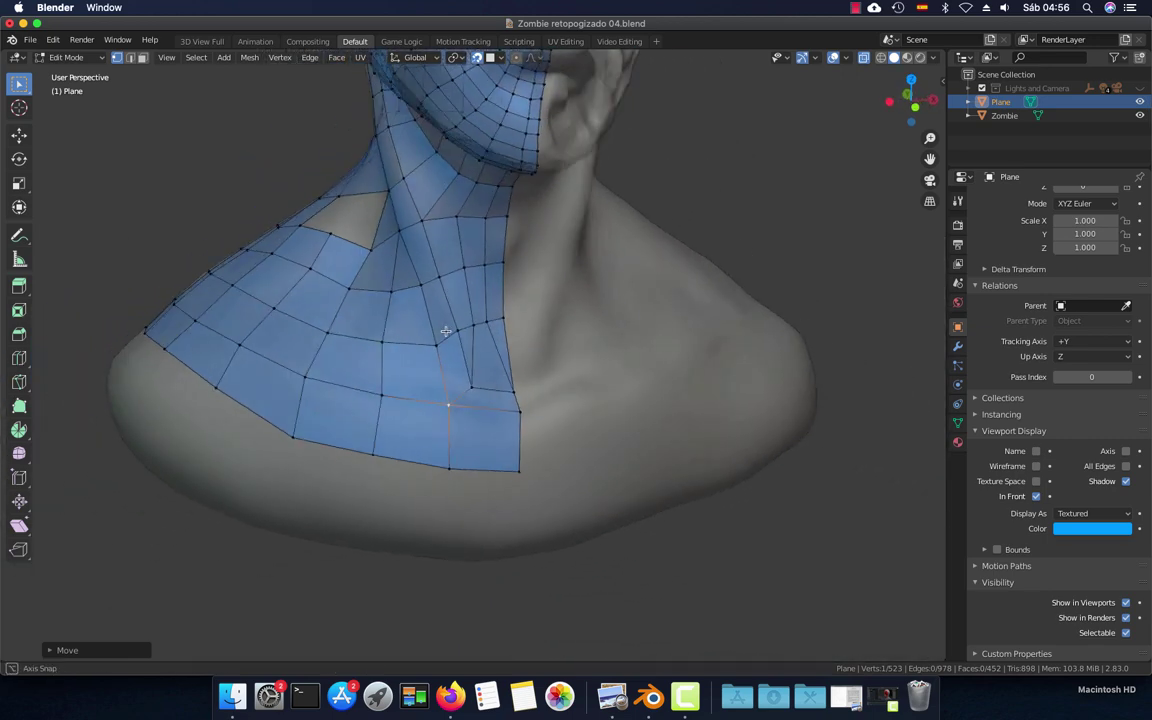
{"action": "middle_click_drag", "start_coordinate": [545, 316], "coordinate": [486, 330]}
{"action": "key", "text": "g"}
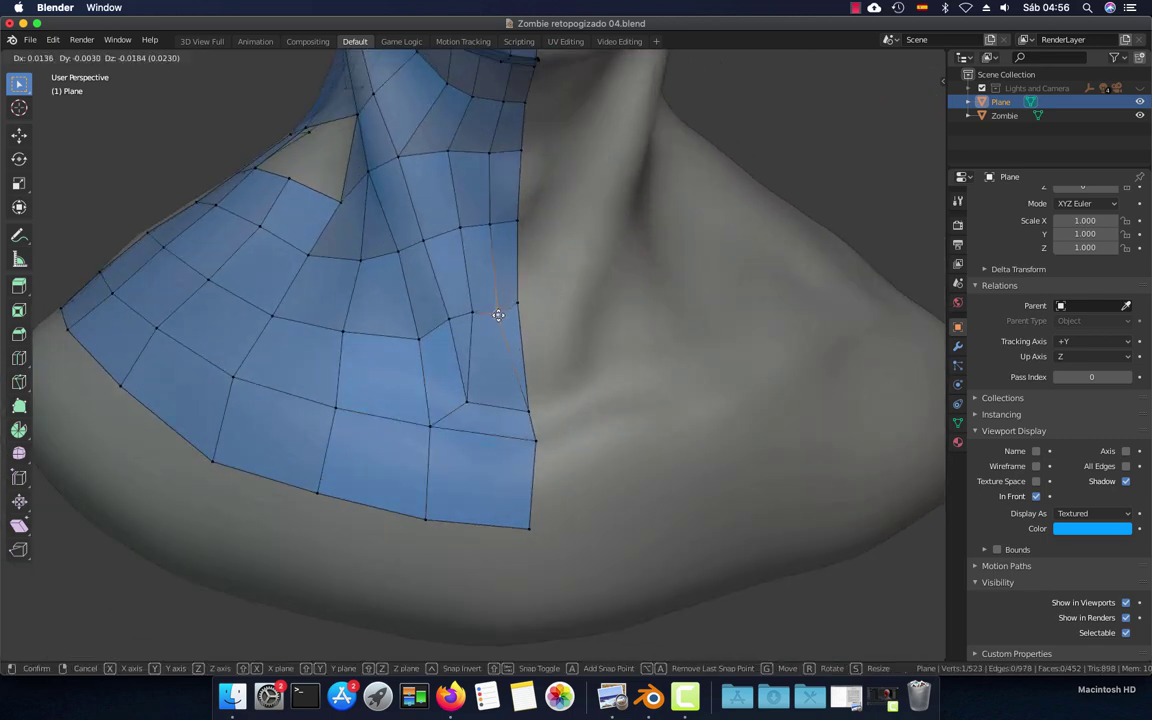
{"action": "left_click", "coordinate": [497, 330]}
{"action": "key", "text": "g"}
{"action": "left_click", "coordinate": [462, 334]}
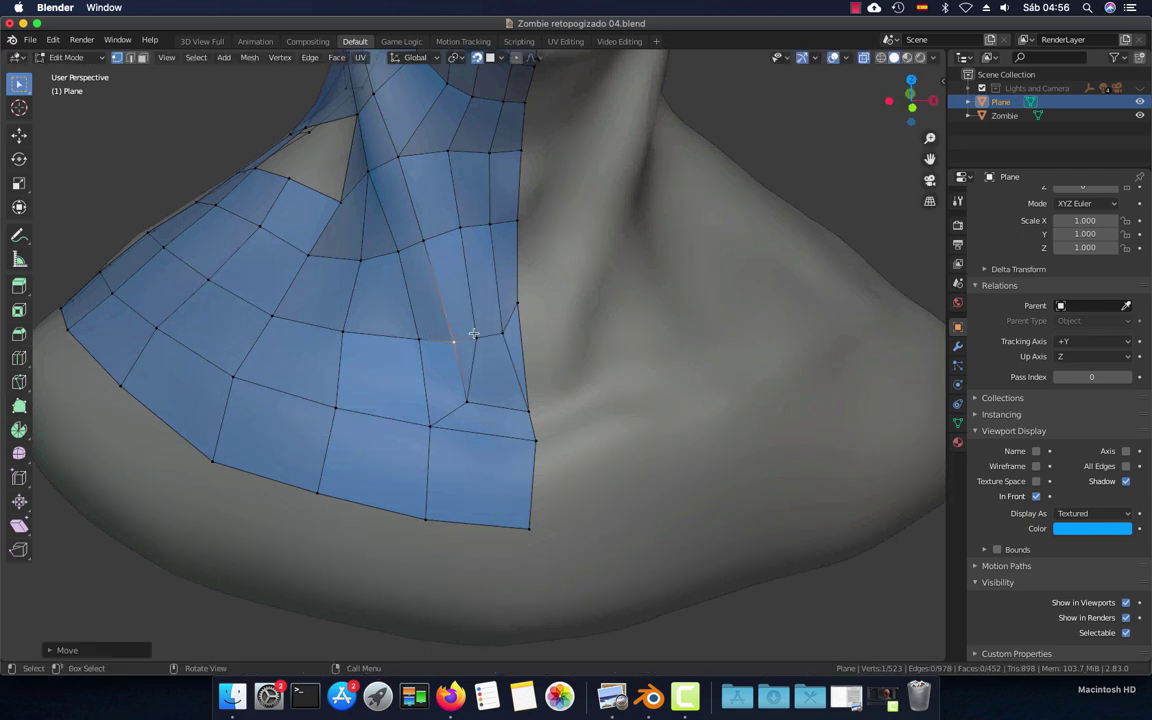
{"action": "key", "text": "g"}
{"action": "left_click", "coordinate": [525, 331]}
{"action": "mouse_move", "coordinate": [527, 329]}
{"action": "middle_mouse_down"}
{"action": "mouse_move", "coordinate": [391, 303]}
{"action": "mouse_move", "coordinate": [620, 316]}
{"action": "mouse_move", "coordinate": [406, 249]}
{"action": "mouse_move", "coordinate": [570, 319]}
{"action": "mouse_move", "coordinate": [537, 324]}
{"action": "middle_mouse_up"}
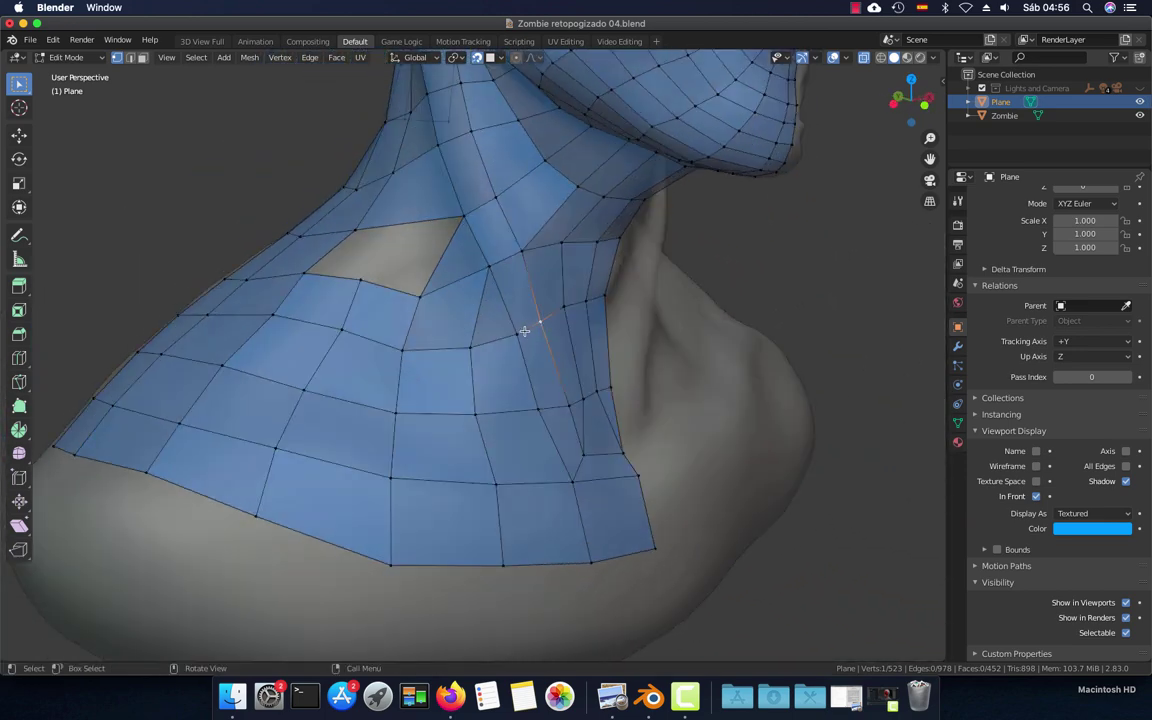
{"action": "key", "text": "g"}
{"action": "left_click", "coordinate": [477, 345]}
Move the neighbouring neck vertex upward, then select vertices below the gap and on the shoulder band
{"action": "left_click", "coordinate": [473, 346]}
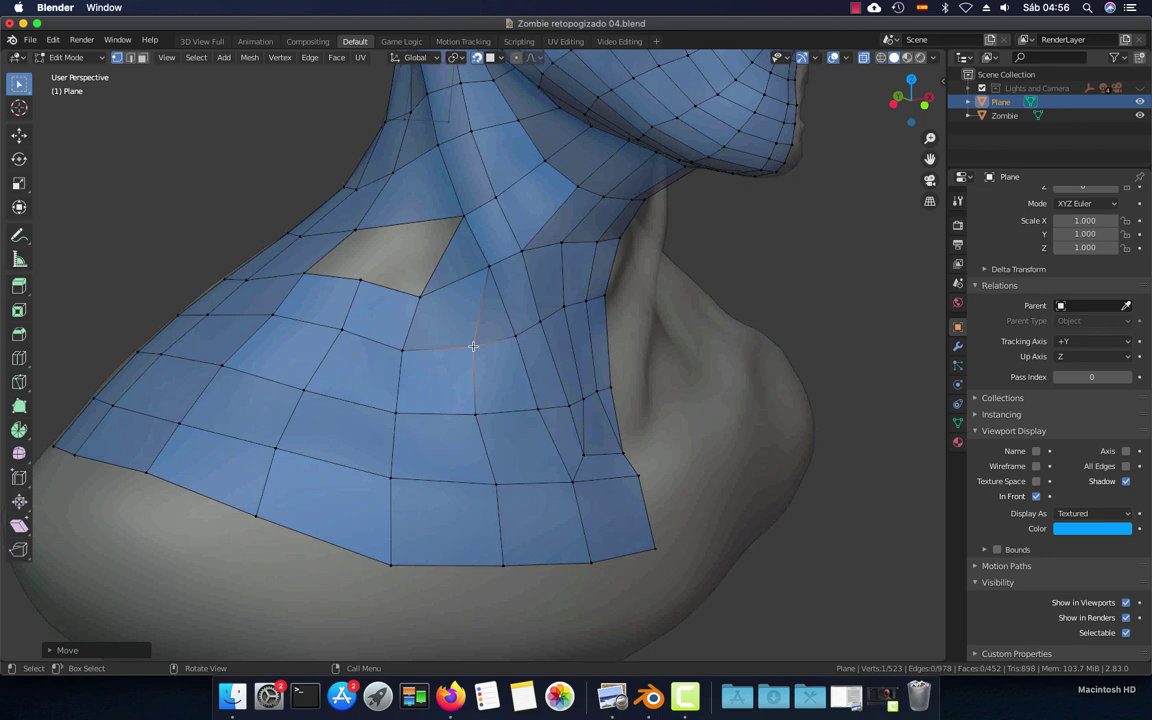
{"action": "key", "text": "g"}
{"action": "left_click", "coordinate": [487, 265]}
{"action": "mouse_move", "coordinate": [487, 262]}
{"action": "middle_mouse_down"}
{"action": "mouse_move", "coordinate": [440, 229]}
{"action": "mouse_move", "coordinate": [540, 278]}
{"action": "mouse_move", "coordinate": [524, 308]}
{"action": "middle_mouse_up"}
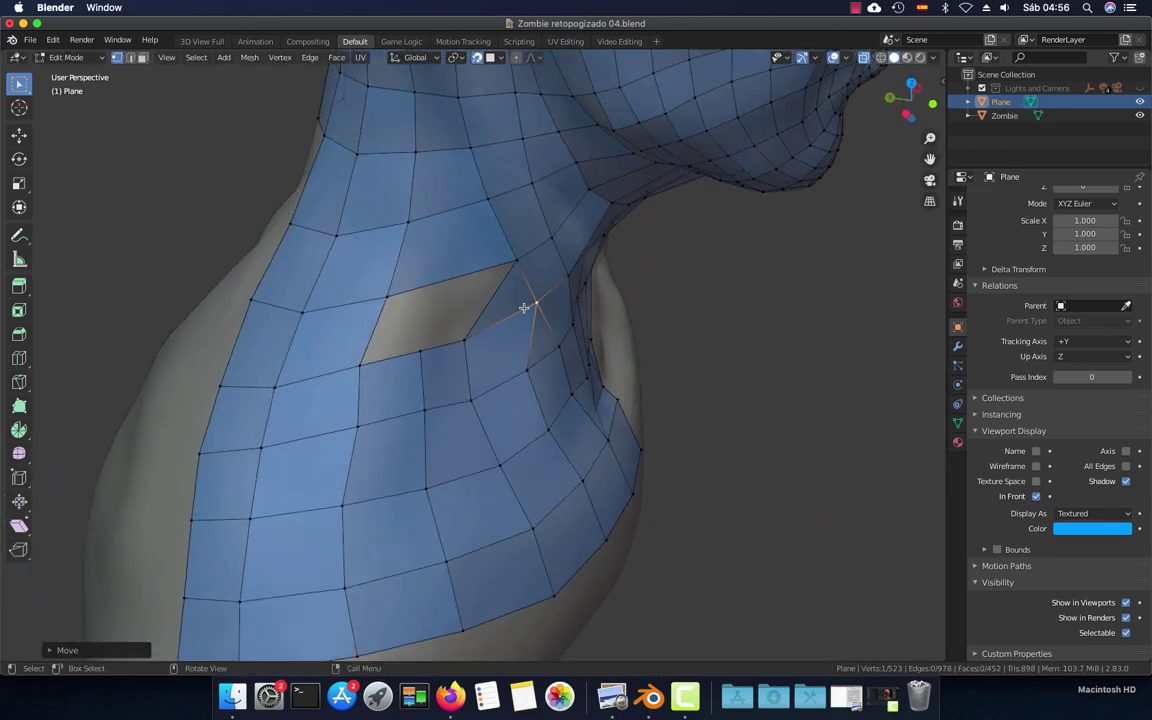
{"action": "left_click", "coordinate": [427, 348]}
{"action": "left_click", "coordinate": [353, 425]}
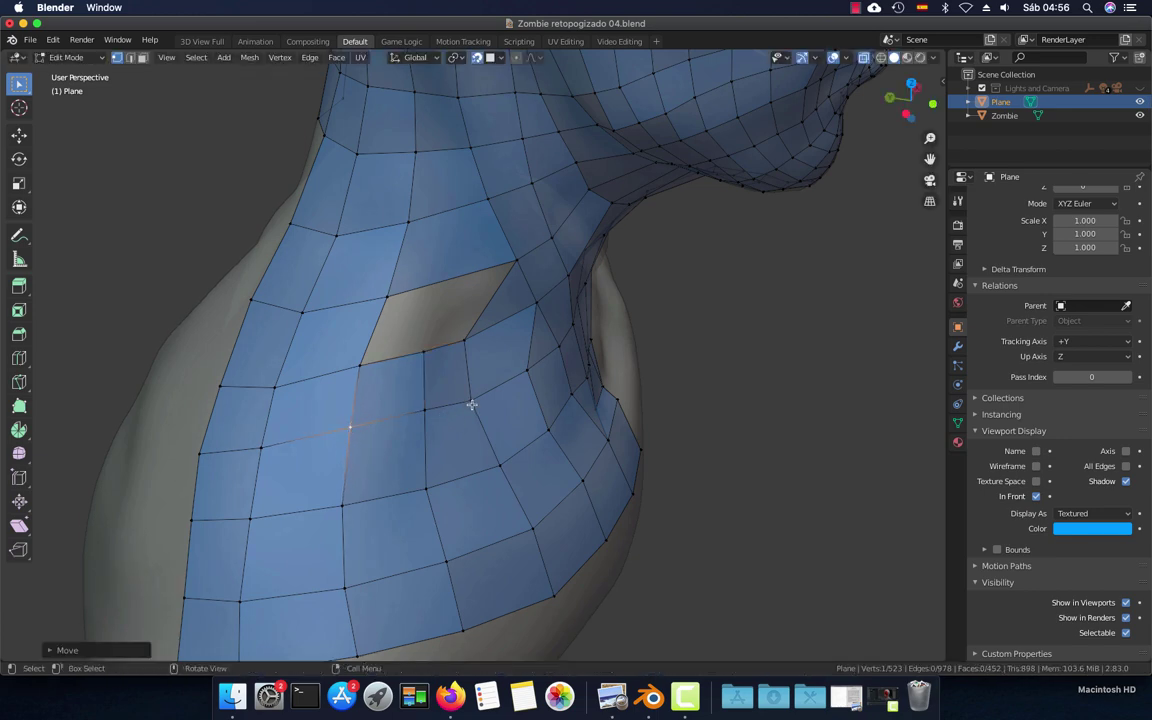
Add a new edge loop across the neck strip
{"action": "scroll", "coordinate": [452, 418], "scroll_direction": "down", "scroll_amount": 5}
{"action": "mouse_move", "coordinate": [452, 418]}
{"action": "middle_mouse_down"}
{"action": "mouse_move", "coordinate": [466, 337]}
{"action": "mouse_move", "coordinate": [581, 357]}
{"action": "mouse_move", "coordinate": [620, 347]}
{"action": "mouse_move", "coordinate": [465, 391]}
{"action": "middle_mouse_up"}
{"action": "scroll", "coordinate": [465, 391], "scroll_direction": "up", "scroll_amount": 3}
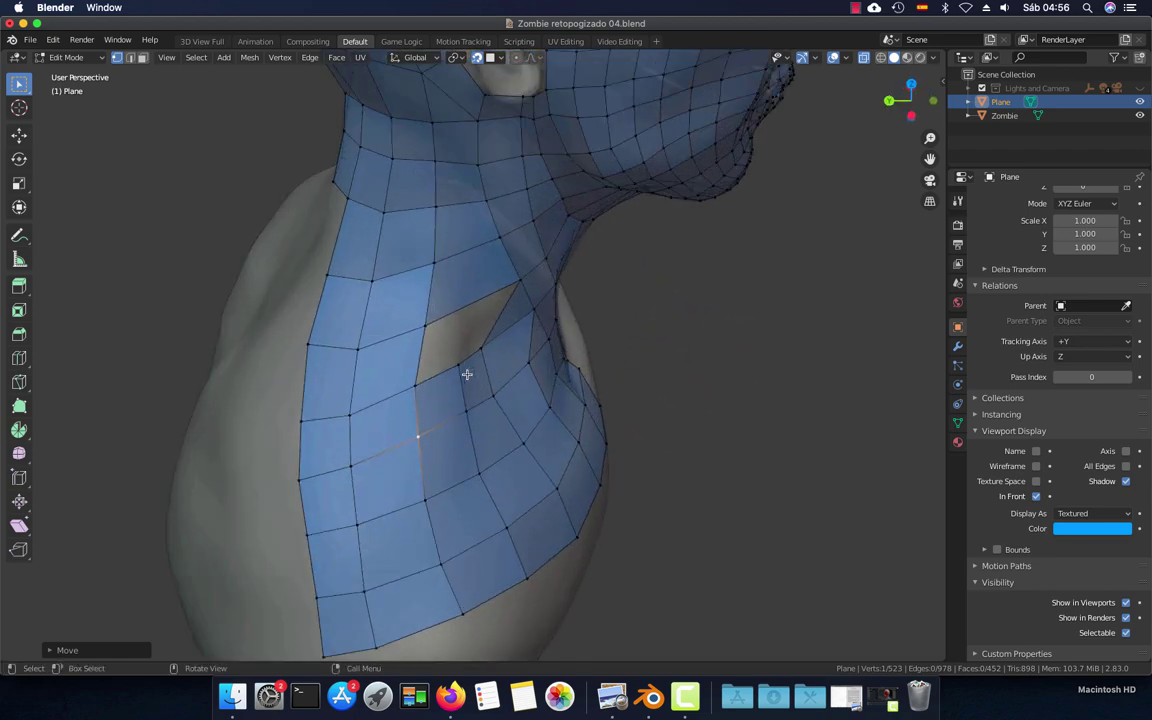
{"action": "scroll", "coordinate": [465, 375], "scroll_direction": "up", "scroll_amount": 3}
{"action": "middle_click_drag", "start_coordinate": [453, 348], "coordinate": [437, 355]}
{"action": "key", "text": "ctrl+r"}
{"action": "left_click", "coordinate": [425, 316]}
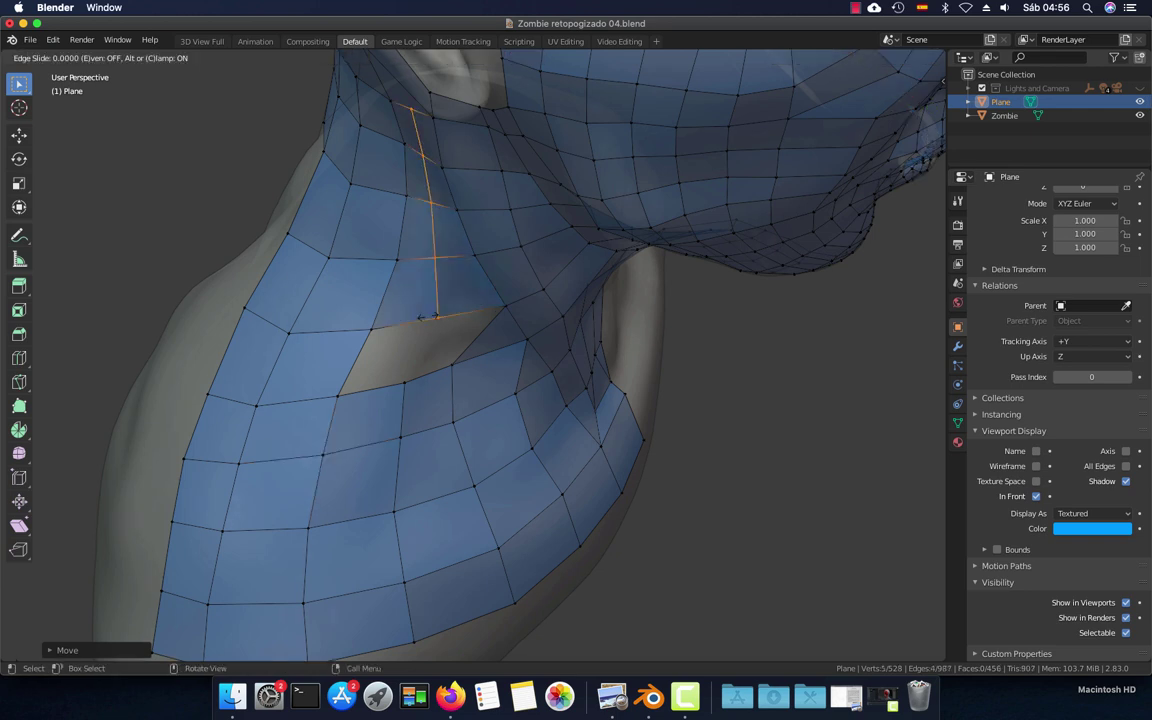
{"action": "left_click", "coordinate": [427, 316]}
Shift the new loop's vertex left so it sits on the neck surface
{"action": "key", "text": "g"}
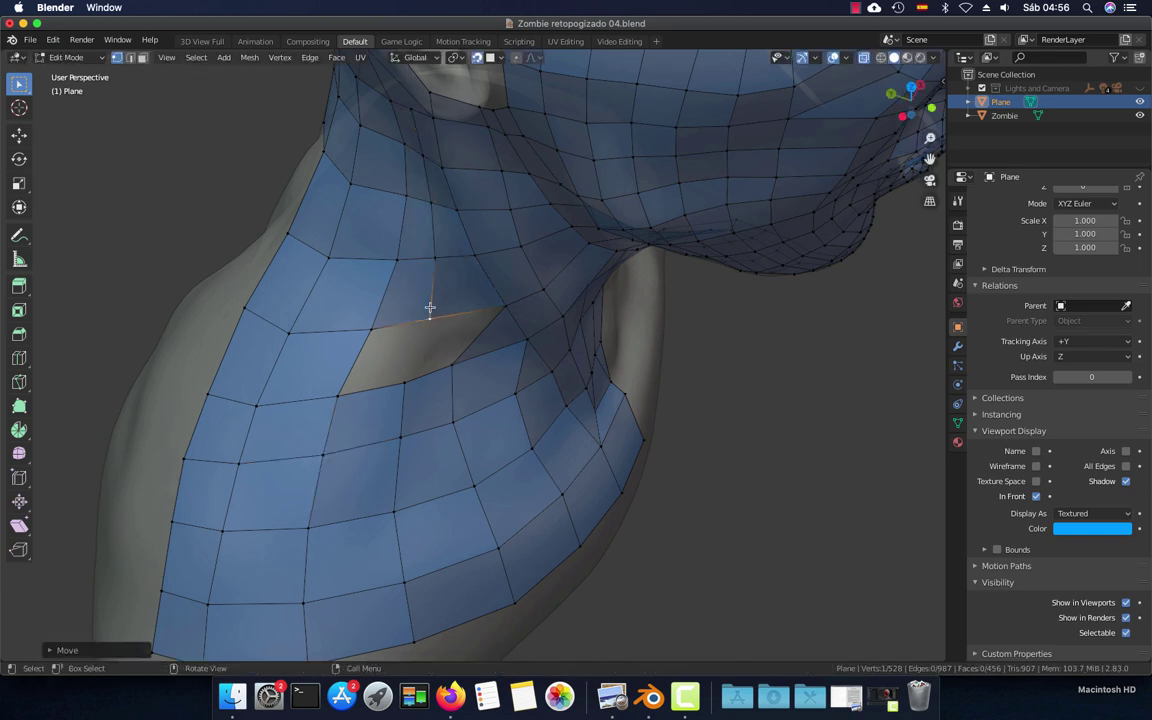
{"action": "left_click", "coordinate": [386, 262]}
{"action": "key", "text": "g"}
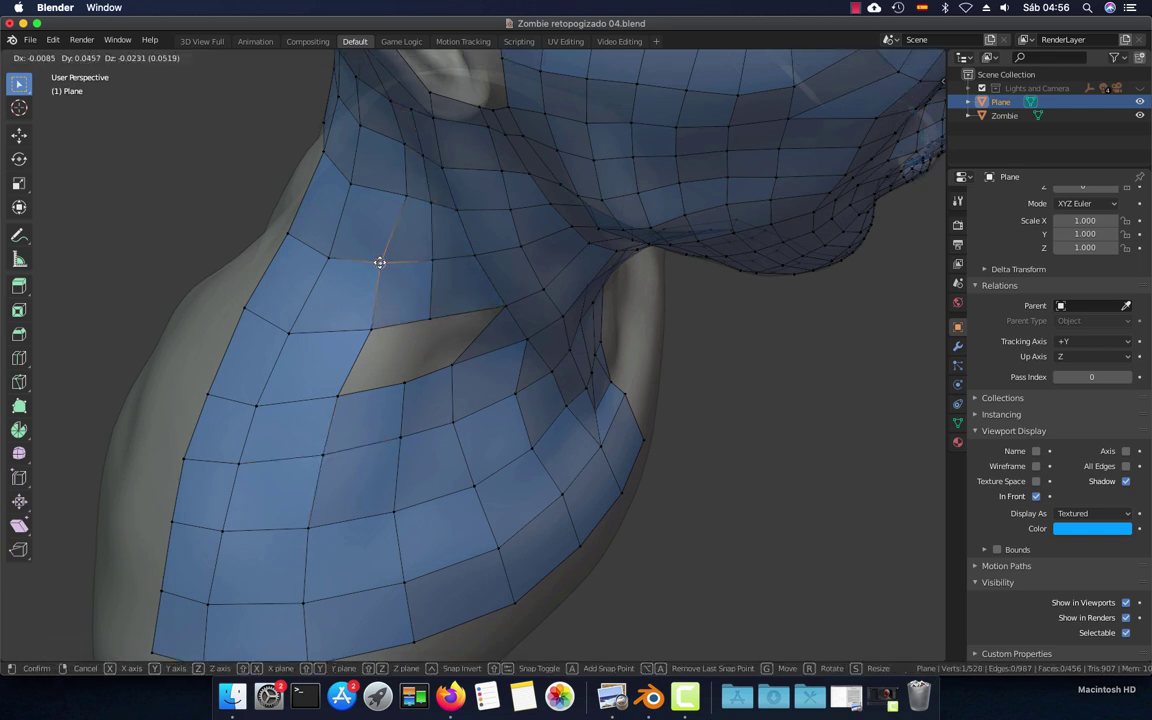
{"action": "left_click", "coordinate": [381, 262]}
{"action": "key", "text": "g"}
{"action": "left_click", "coordinate": [378, 312]}
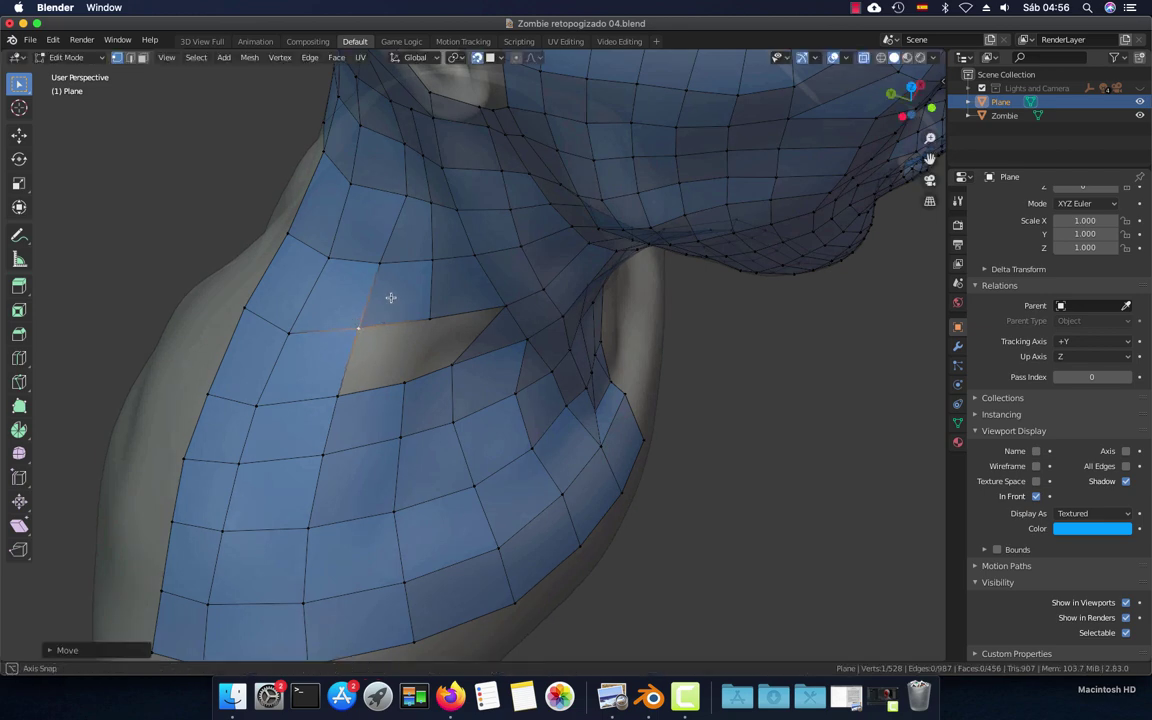
{"action": "middle_click_drag", "start_coordinate": [391, 298], "coordinate": [427, 291]}
Adjust the vertices higher up the neck, nudging the top one slightly left
{"action": "left_click", "coordinate": [420, 285]}
{"action": "key", "text": "g"}
{"action": "left_click", "coordinate": [404, 257]}
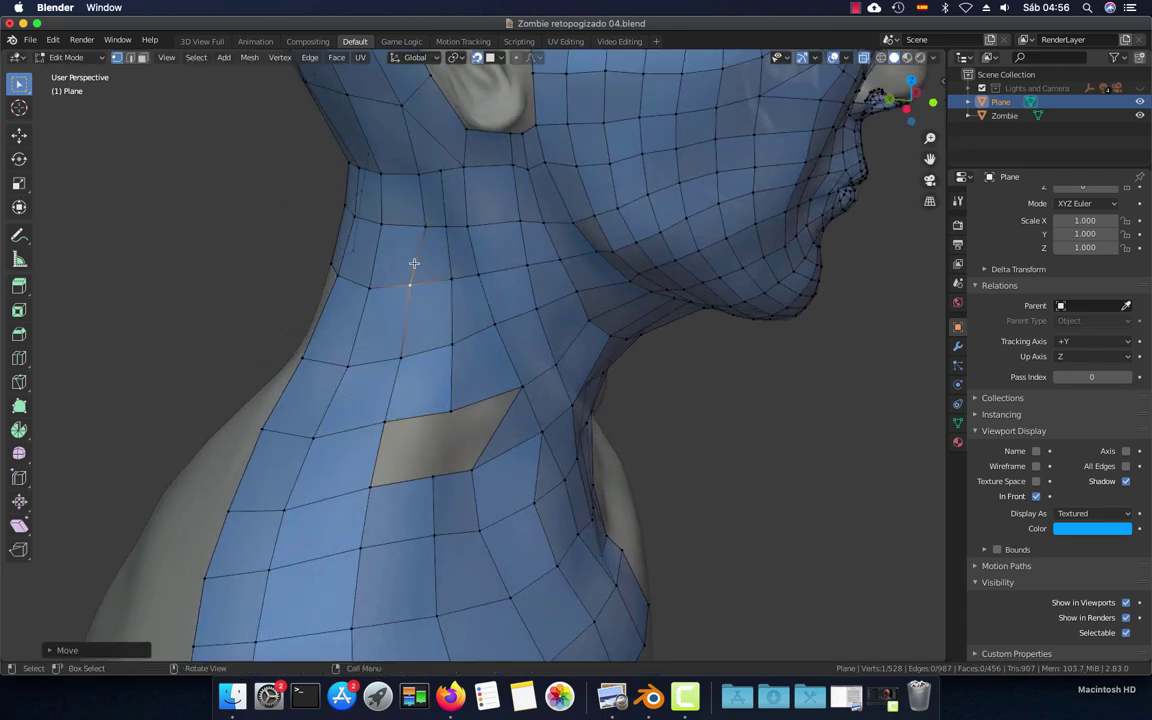
{"action": "left_click", "coordinate": [419, 228]}
{"action": "key", "text": "g"}
{"action": "left_click", "coordinate": [411, 227]}
{"action": "left_click", "coordinate": [413, 177]}
{"action": "key", "text": "g"}
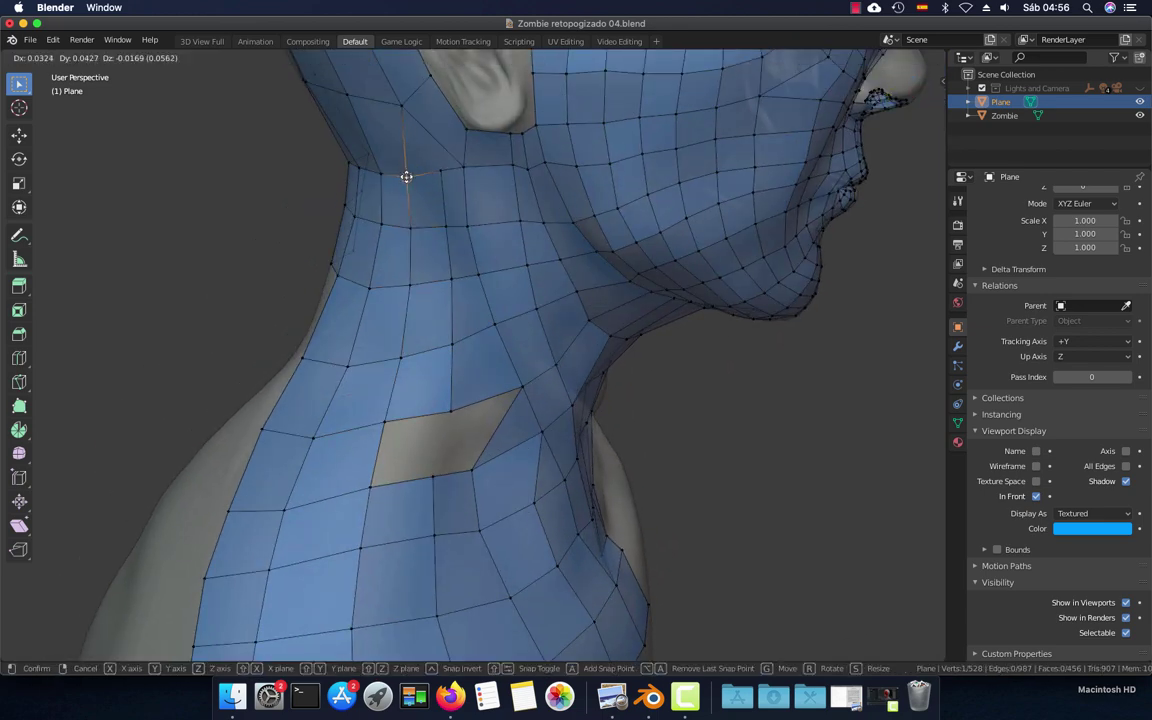
{"action": "left_click", "coordinate": [405, 174]}
Settle the lower neck vertices onto the neck surface with small moves
{"action": "left_click", "coordinate": [447, 226]}
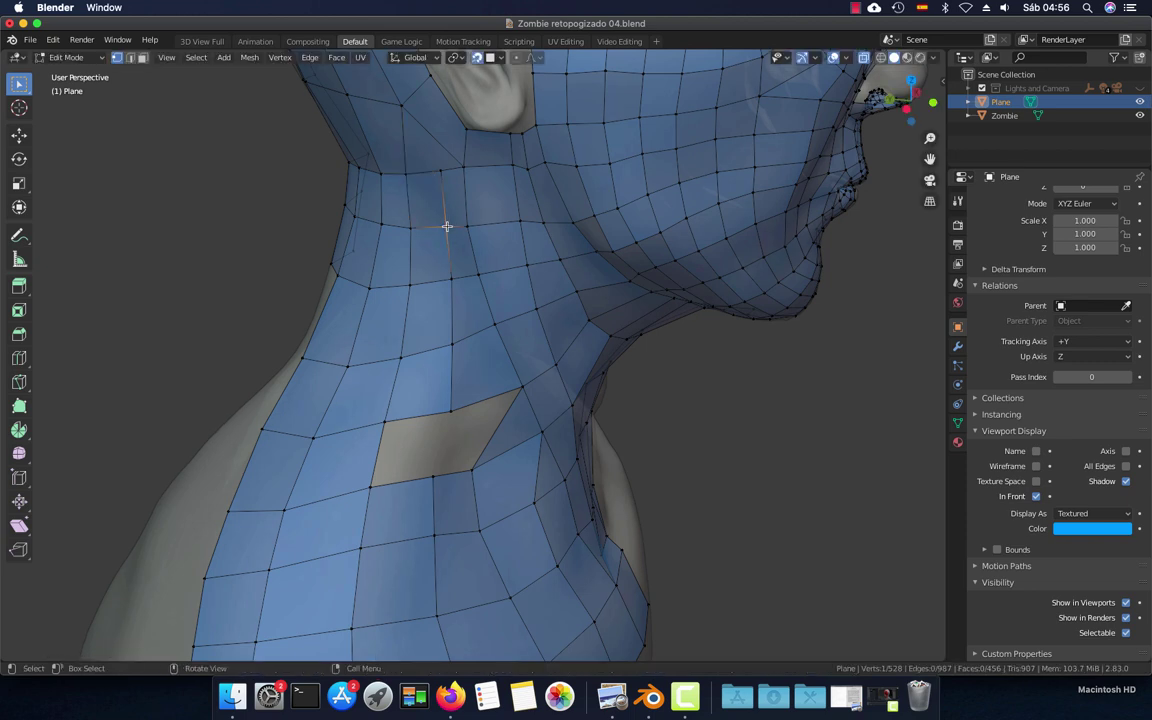
{"action": "left_click", "coordinate": [440, 177]}
{"action": "key", "text": "g"}
{"action": "left_click", "coordinate": [432, 177]}
{"action": "left_click", "coordinate": [442, 224]}
{"action": "key", "text": "g"}
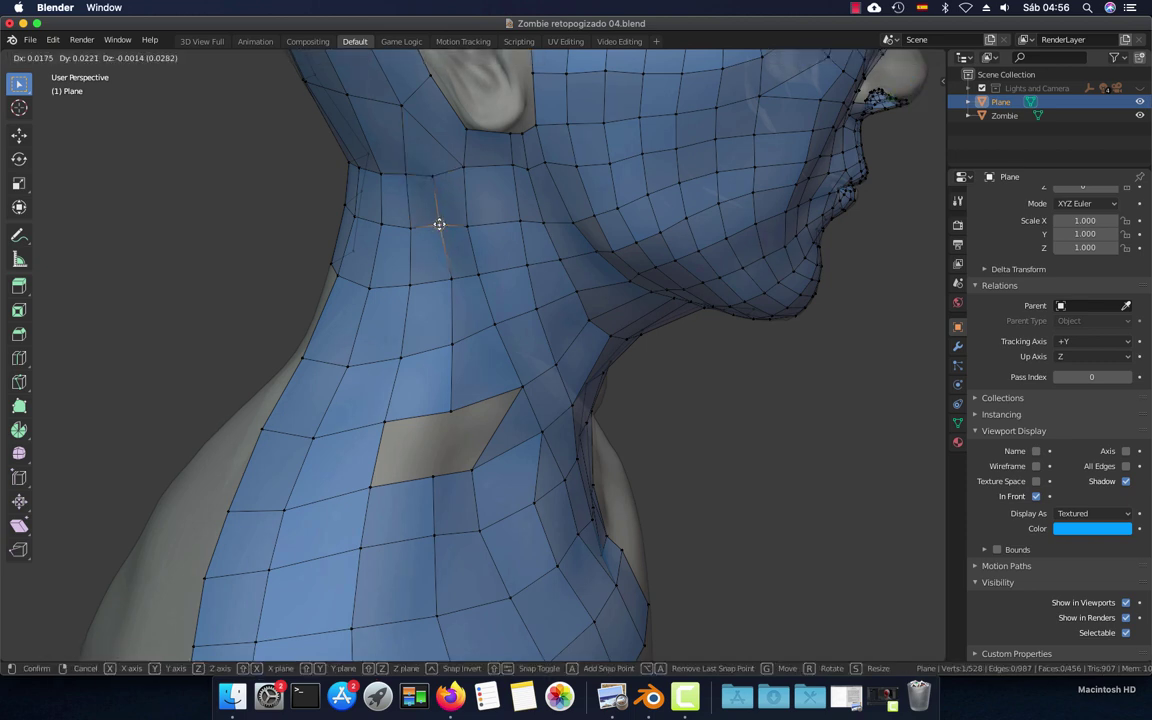
{"action": "left_click", "coordinate": [439, 224]}
Pull a vertex down to the gap corner, select the gap's border edges and fill it with a face
{"action": "left_click", "coordinate": [444, 284]}
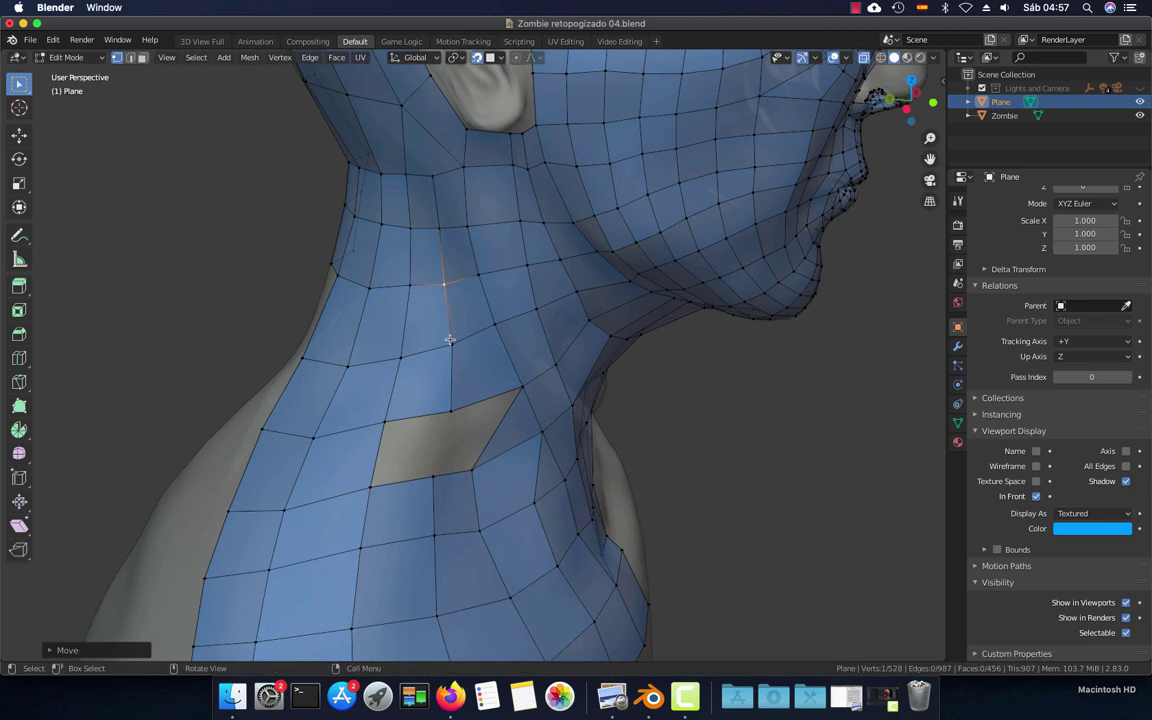
{"action": "key", "text": "g"}
{"action": "left_click", "coordinate": [447, 398]}
{"action": "key", "text": "2"}
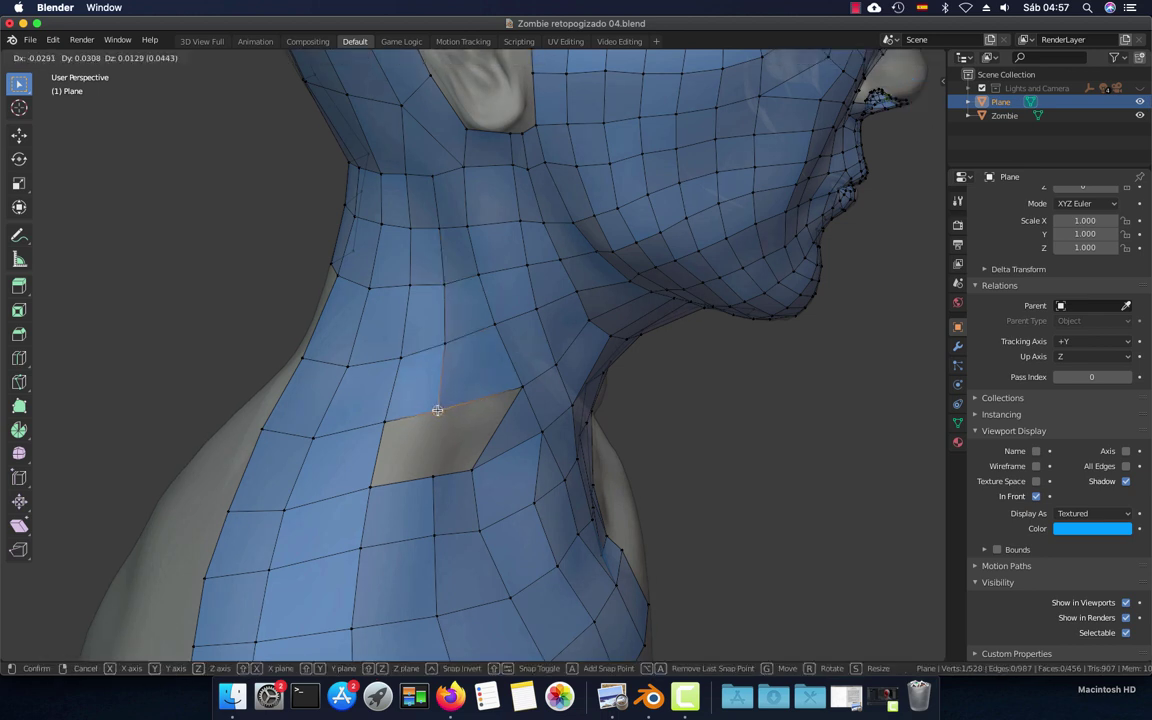
{"action": "left_click", "coordinate": [454, 436]}
{"action": "key", "text": "g"}
{"action": "left_click", "coordinate": [411, 471]}
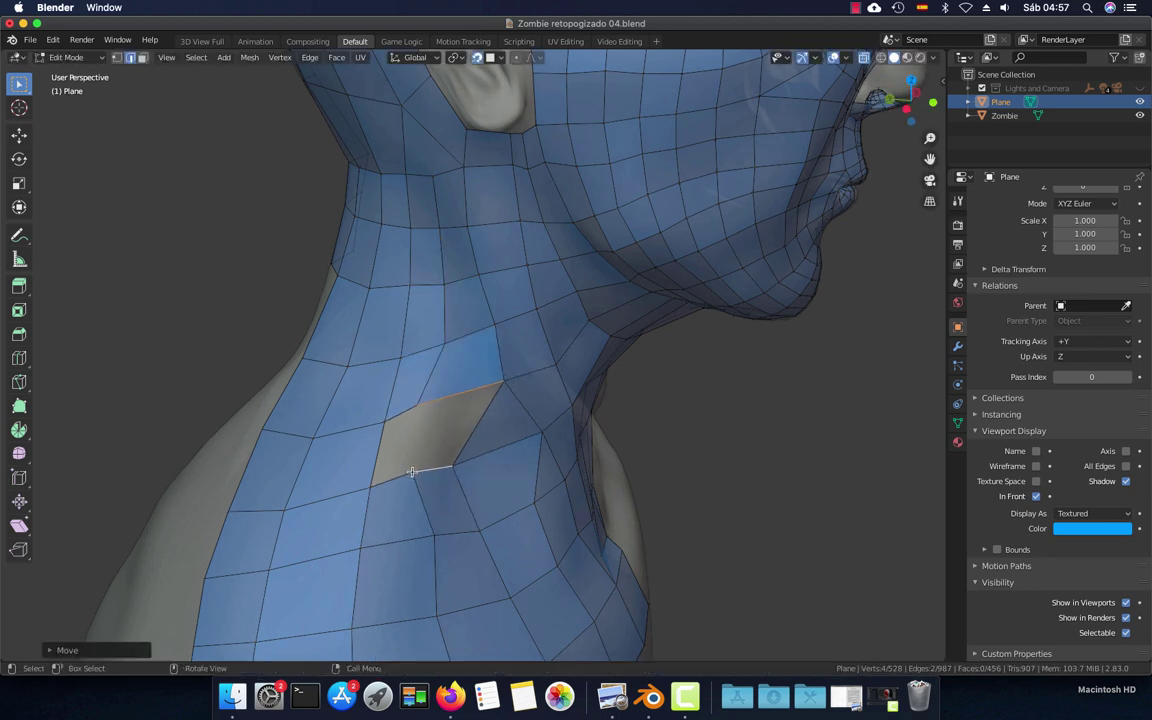
{"action": "key", "text": "ctrl+z"}
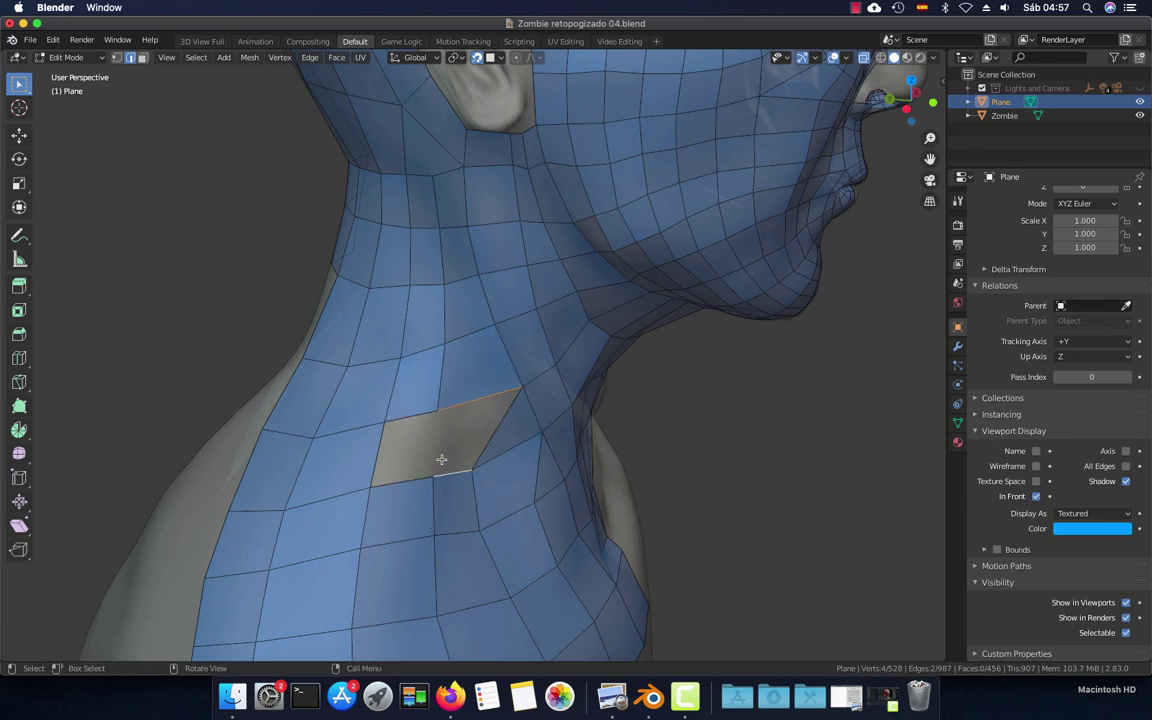
{"action": "key", "text": "f"}
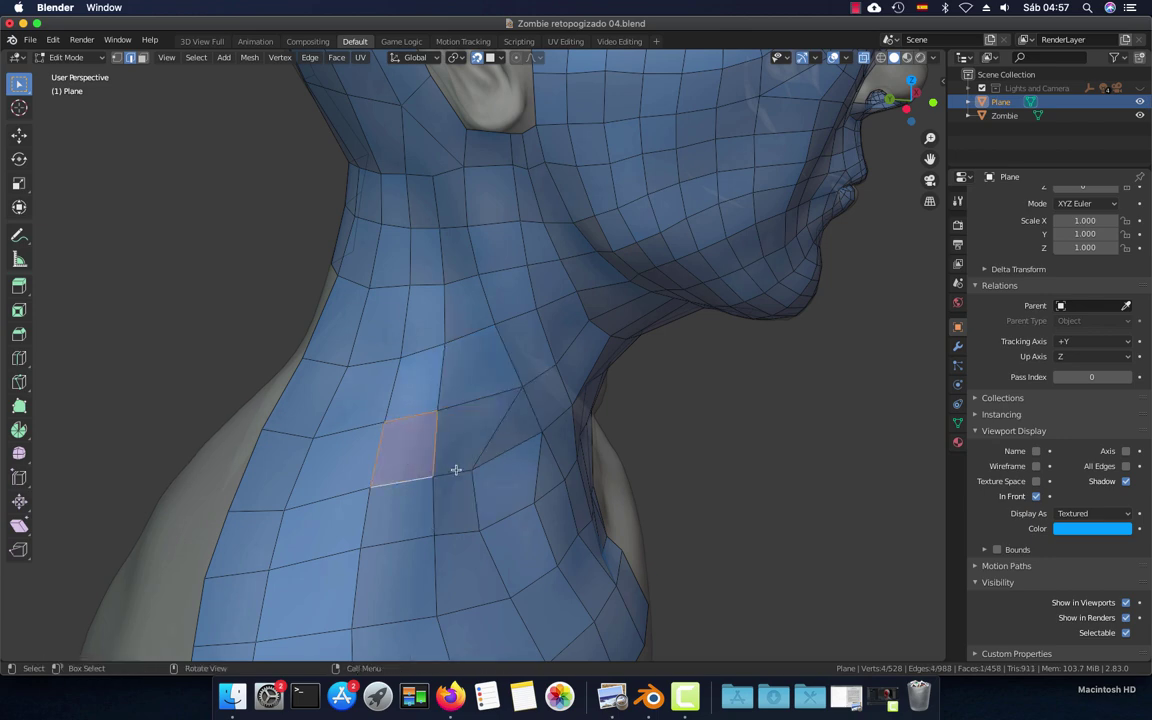
{"action": "key", "text": "alt+a"}
{"action": "scroll", "coordinate": [455, 469], "scroll_direction": "down", "scroll_amount": 6}
{"action": "mouse_move", "coordinate": [455, 469]}
{"action": "middle_mouse_down"}
{"action": "mouse_move", "coordinate": [465, 401]}
{"action": "mouse_move", "coordinate": [638, 404]}
{"action": "mouse_move", "coordinate": [665, 421]}
{"action": "mouse_move", "coordinate": [669, 458]}
{"action": "mouse_move", "coordinate": [660, 450]}
{"action": "middle_mouse_up"}
Extrude the shoulder strip two faces further to the left
{"action": "scroll", "coordinate": [654, 445], "scroll_direction": "up", "scroll_amount": 3}
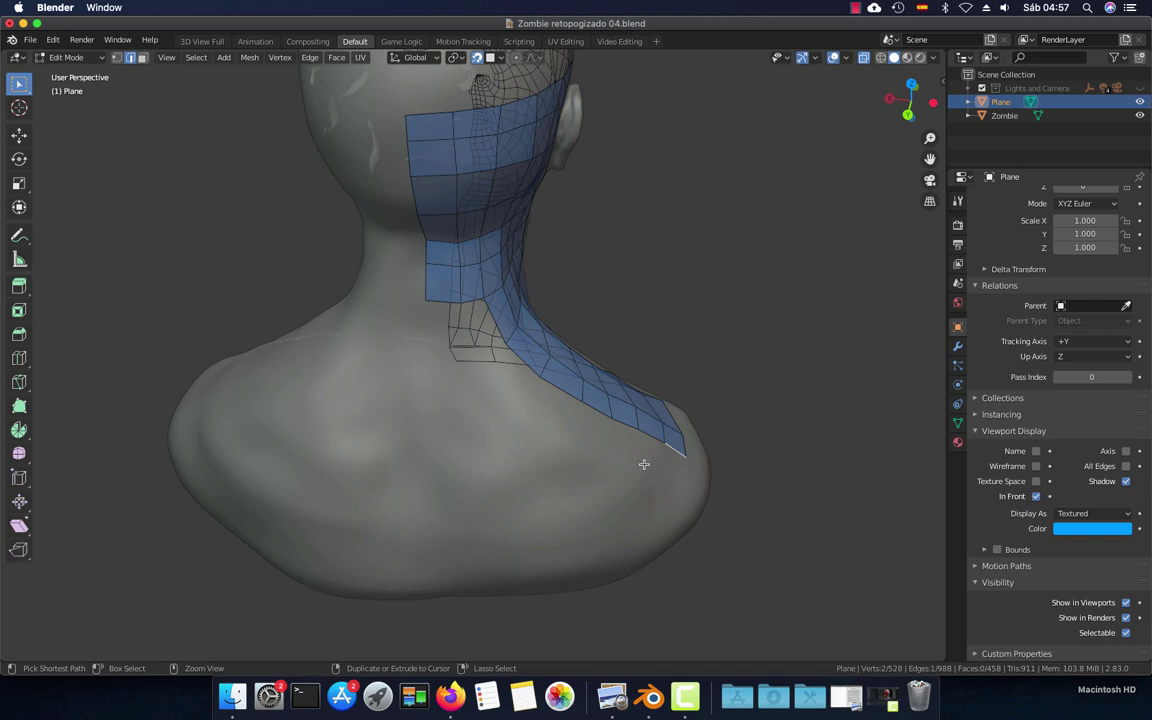
{"action": "right_click", "coordinate": [500, 489], "text": "ctrl"}
{"action": "right_click", "coordinate": [425, 485], "text": "ctrl"}
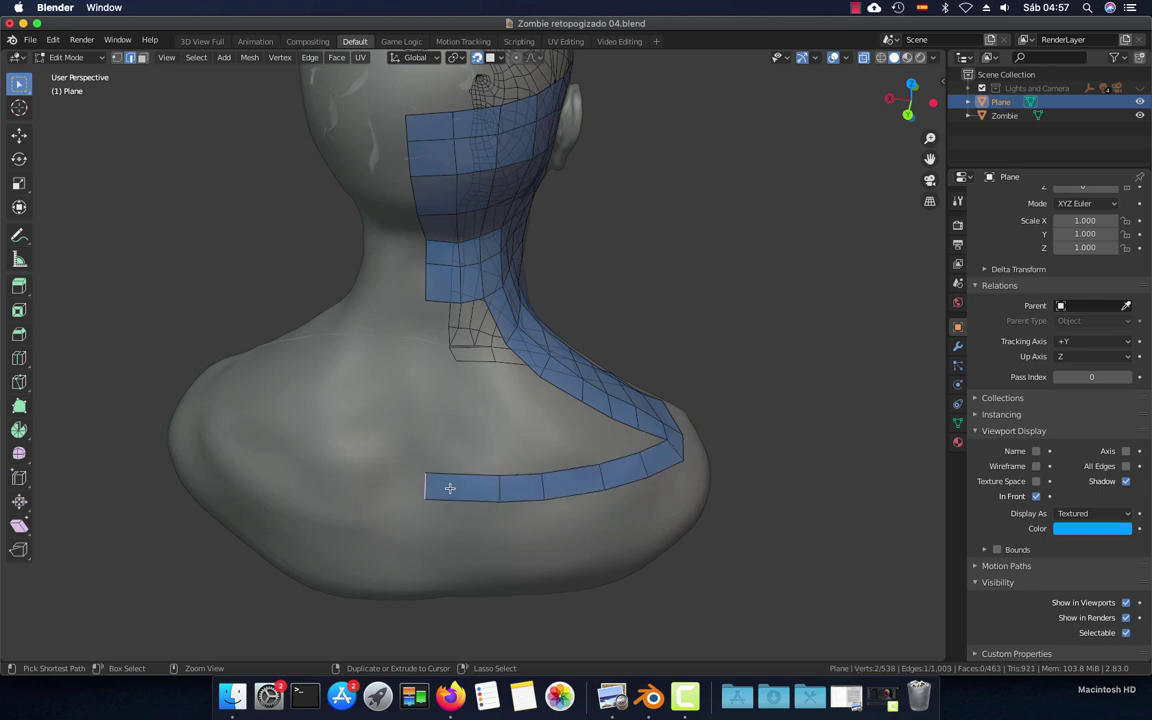
{"action": "mouse_move", "coordinate": [460, 431]}
{"action": "middle_mouse_down"}
{"action": "mouse_move", "coordinate": [503, 429]}
{"action": "mouse_move", "coordinate": [470, 478]}
{"action": "mouse_move", "coordinate": [470, 406]}
{"action": "middle_mouse_up"}
Bridge faces between the neck strip's bottom edge and the shoulder strip edges
{"action": "left_click", "coordinate": [438, 302]}
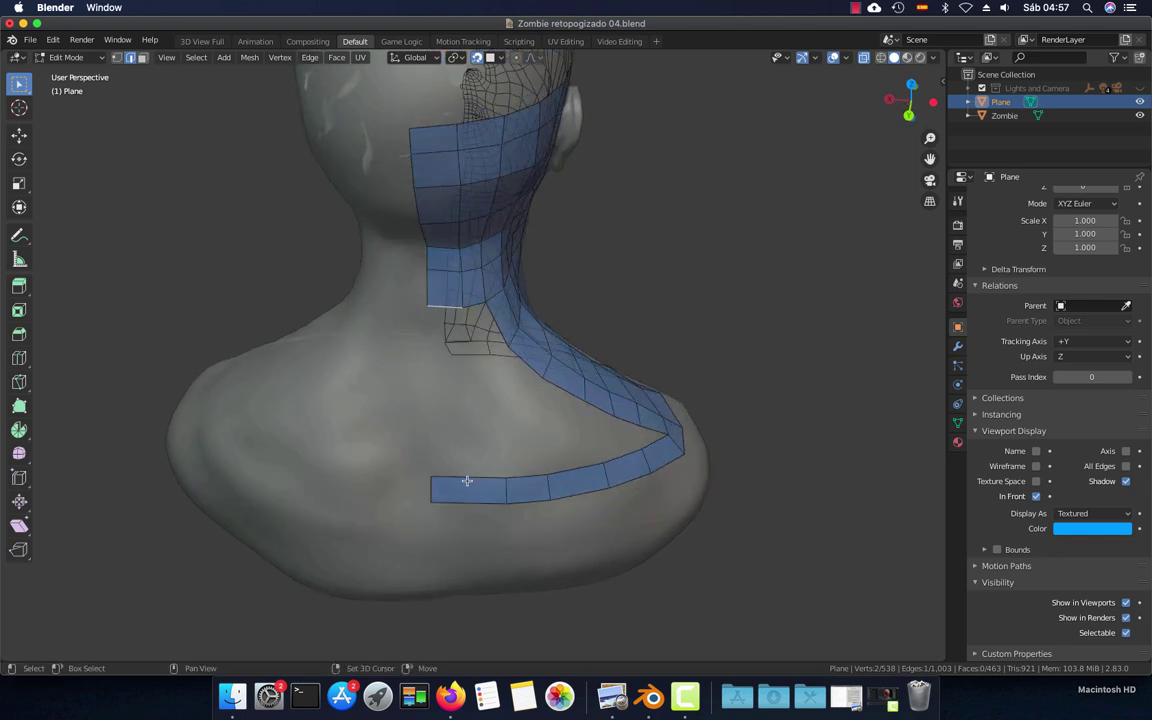
{"action": "key", "text": "f"}
{"action": "middle_click_drag", "start_coordinate": [550, 469], "coordinate": [511, 476]}
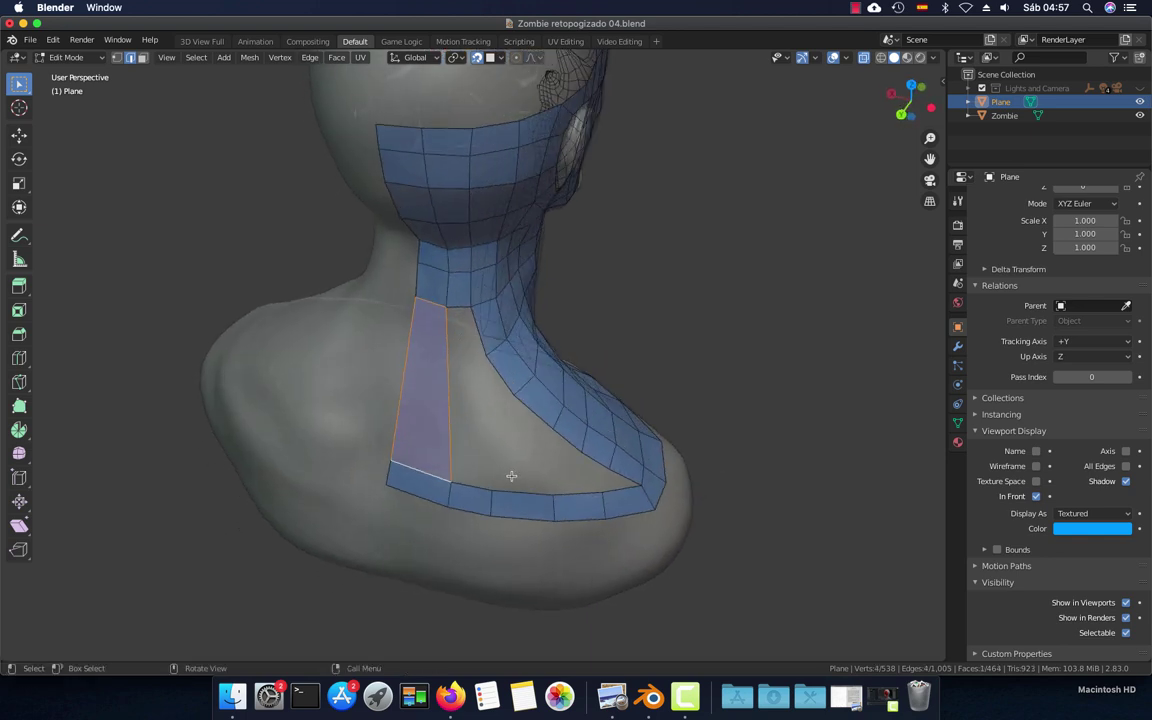
{"action": "left_click", "coordinate": [507, 486]}
{"action": "key", "text": "f"}
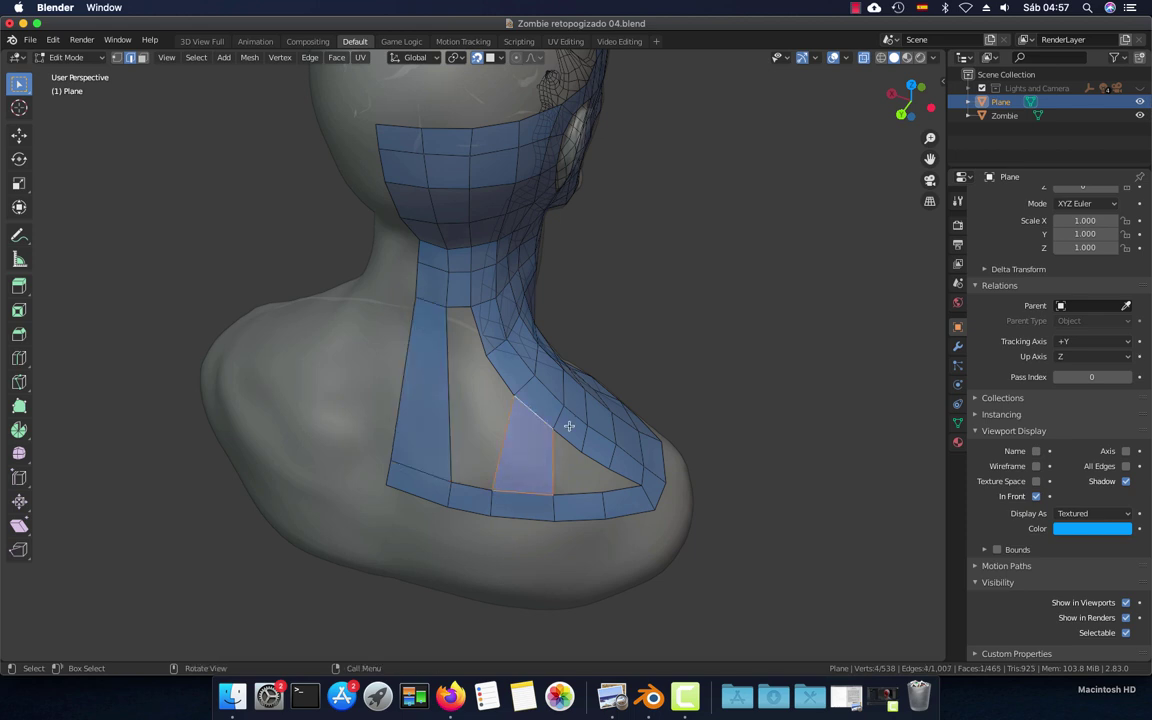
{"action": "key", "text": "f"}
{"action": "left_click", "coordinate": [594, 477]}
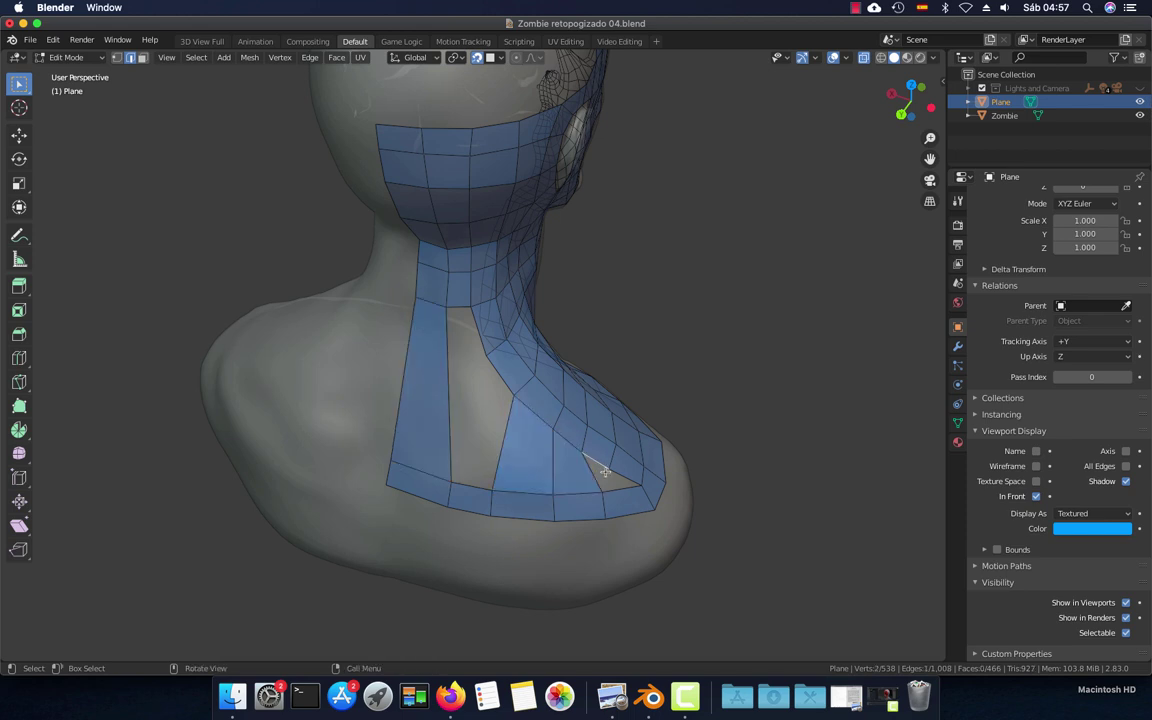
{"action": "left_click", "coordinate": [619, 489], "text": "shift"}
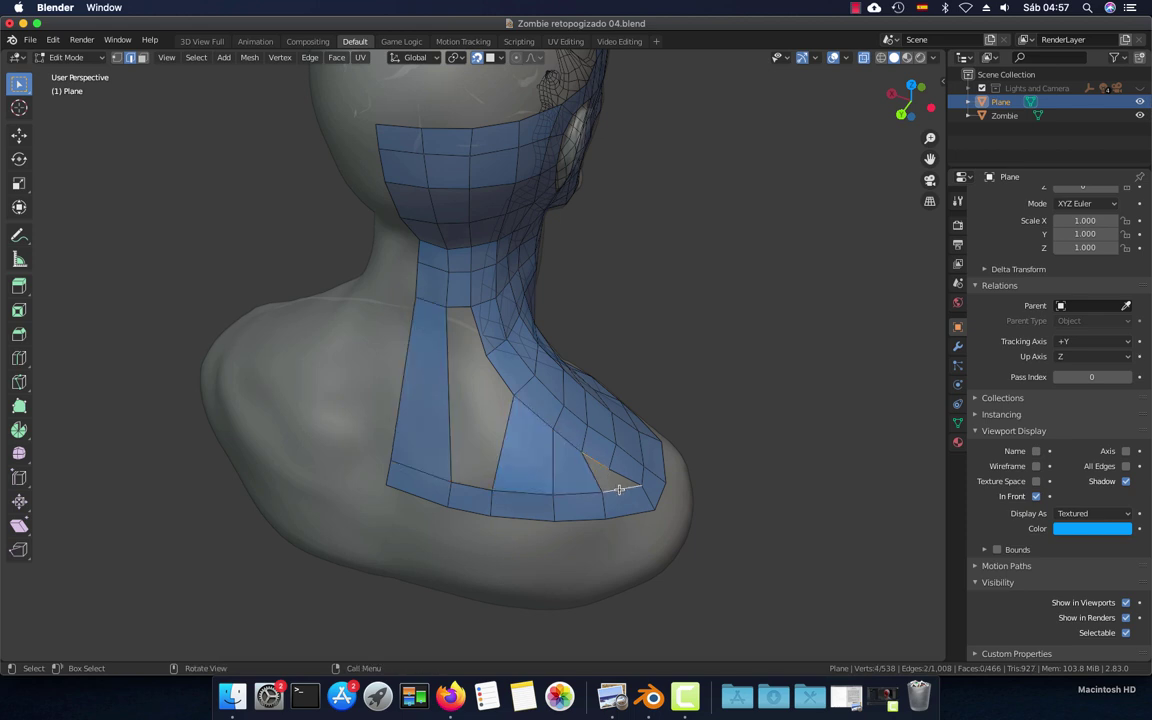
Fill a face between the diagonal and vertical gap edges, then undo the oversized stray fills
{"action": "left_click", "coordinate": [495, 371]}
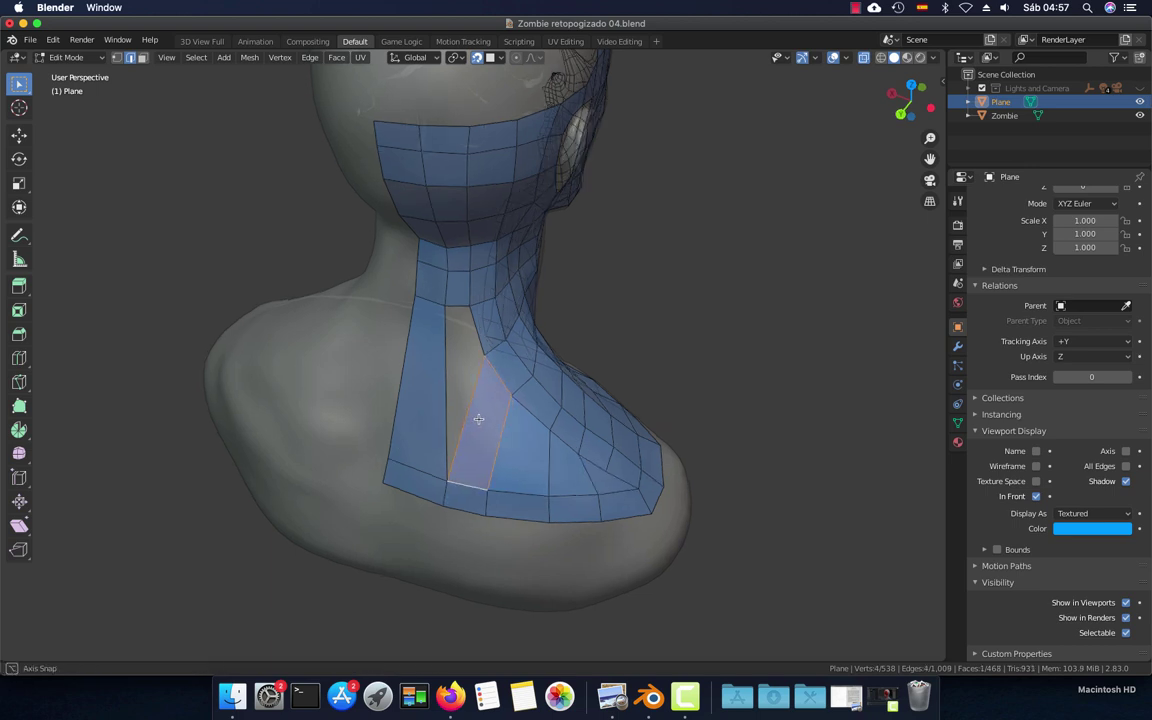
{"action": "middle_click_drag", "start_coordinate": [477, 421], "coordinate": [478, 414]}
{"action": "left_click", "coordinate": [446, 364]}
{"action": "key", "text": "f"}
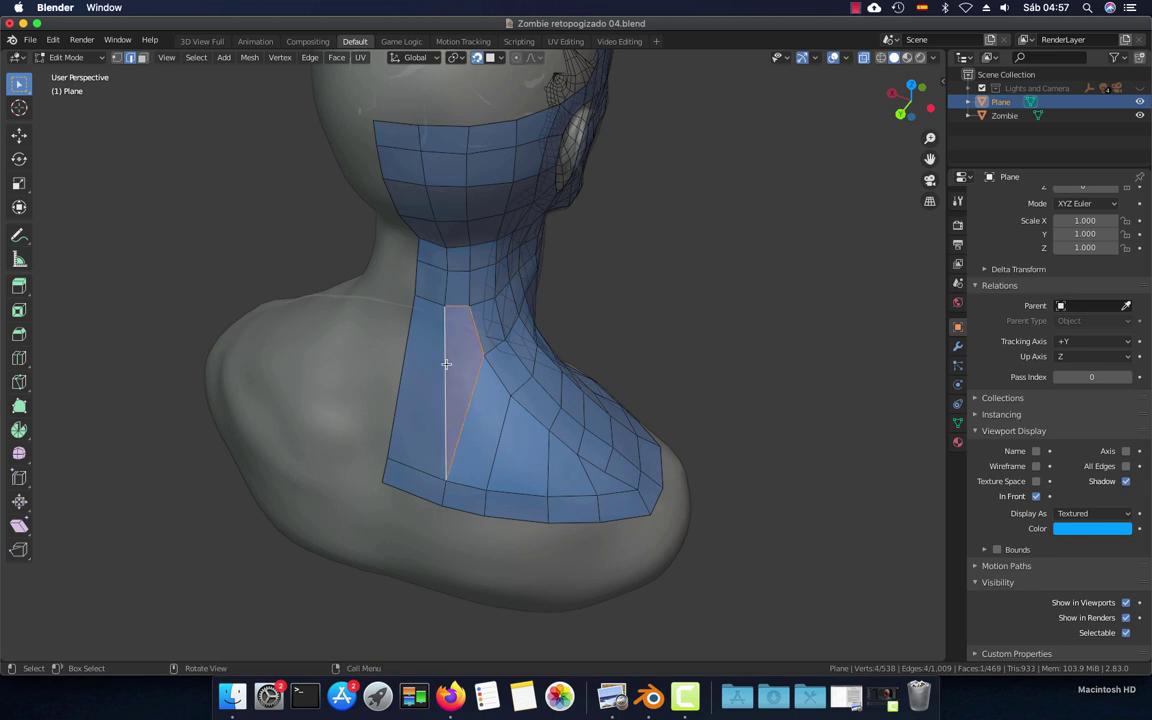
{"action": "key", "text": "ctrl+r"}
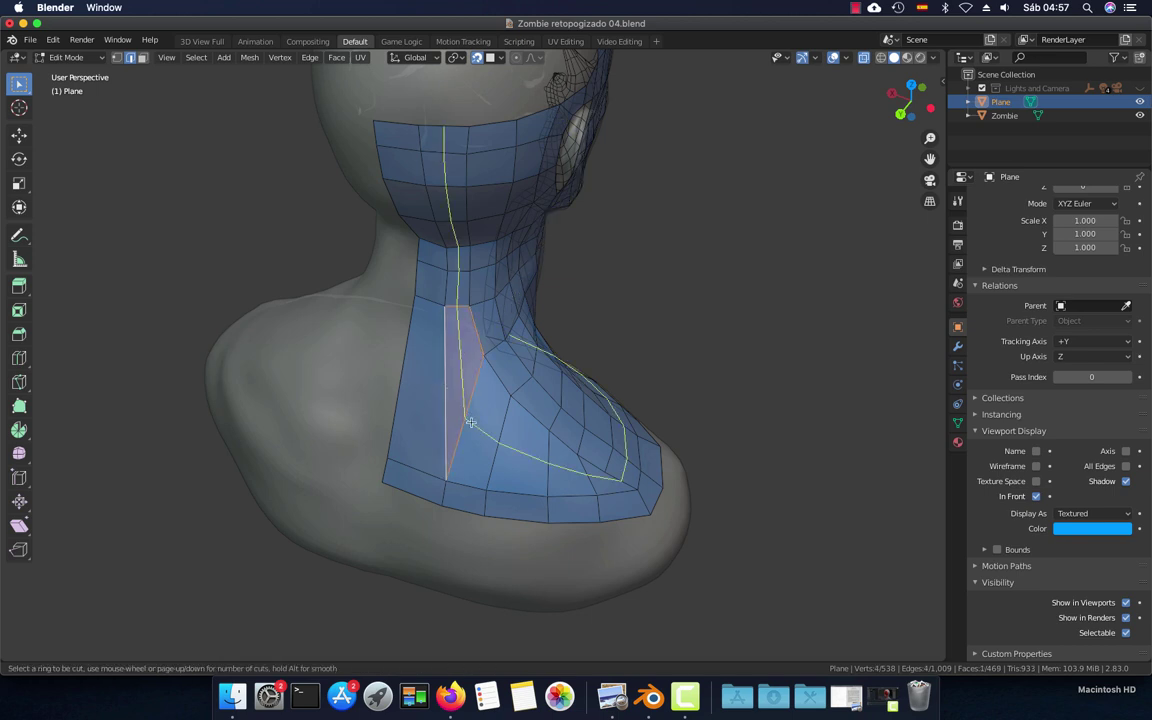
{"action": "key", "text": "Escape"}
{"action": "key", "text": "ctrl+z"}
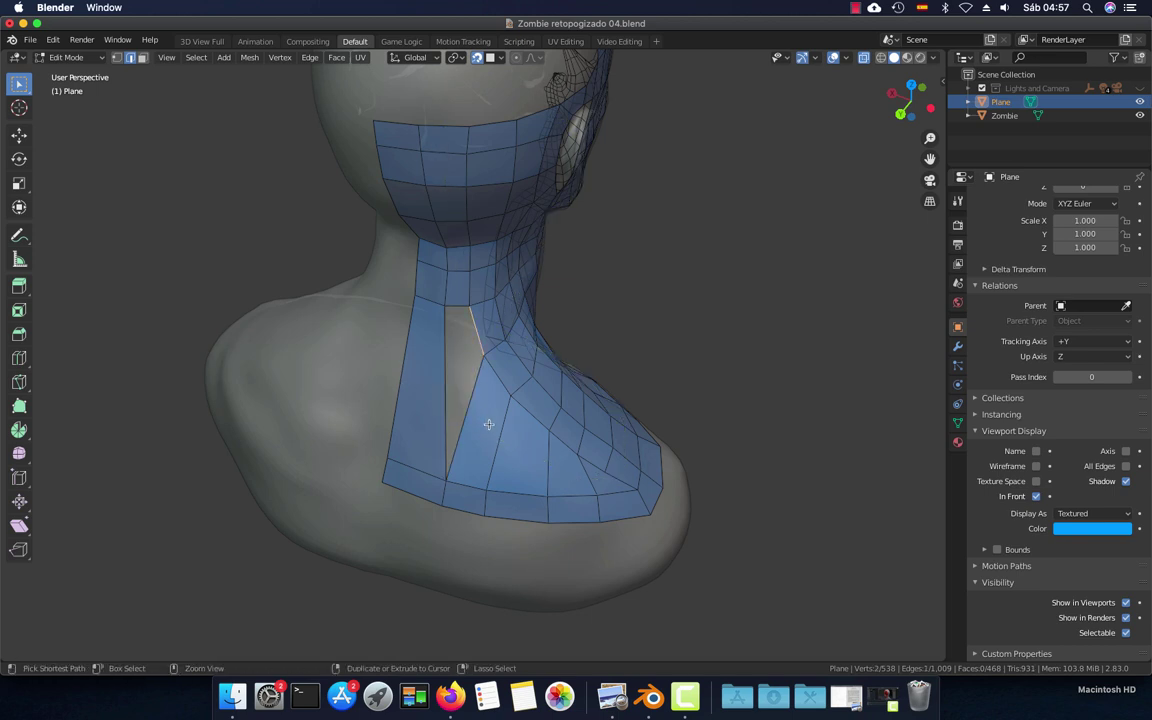
{"action": "key", "text": "ctrl+shift+z"}
{"action": "key", "text": "ctrl+z"}
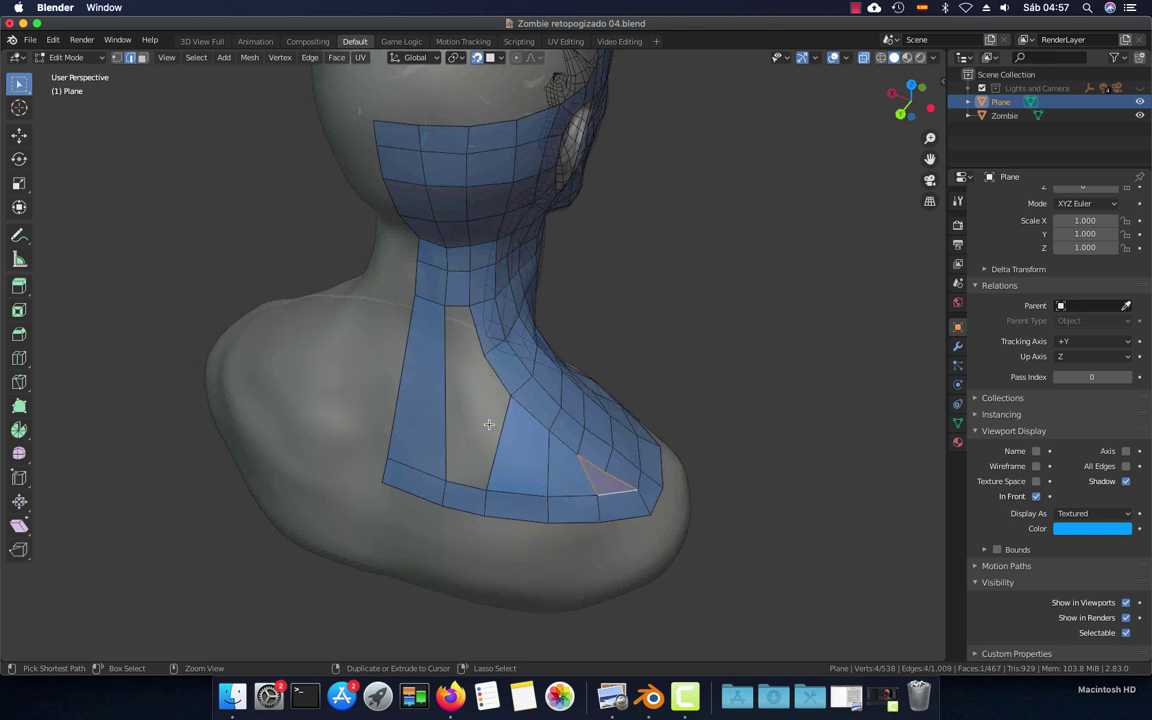
{"action": "key", "text": "ctrl+z"}
{"action": "key", "text": "ctrl+z"}
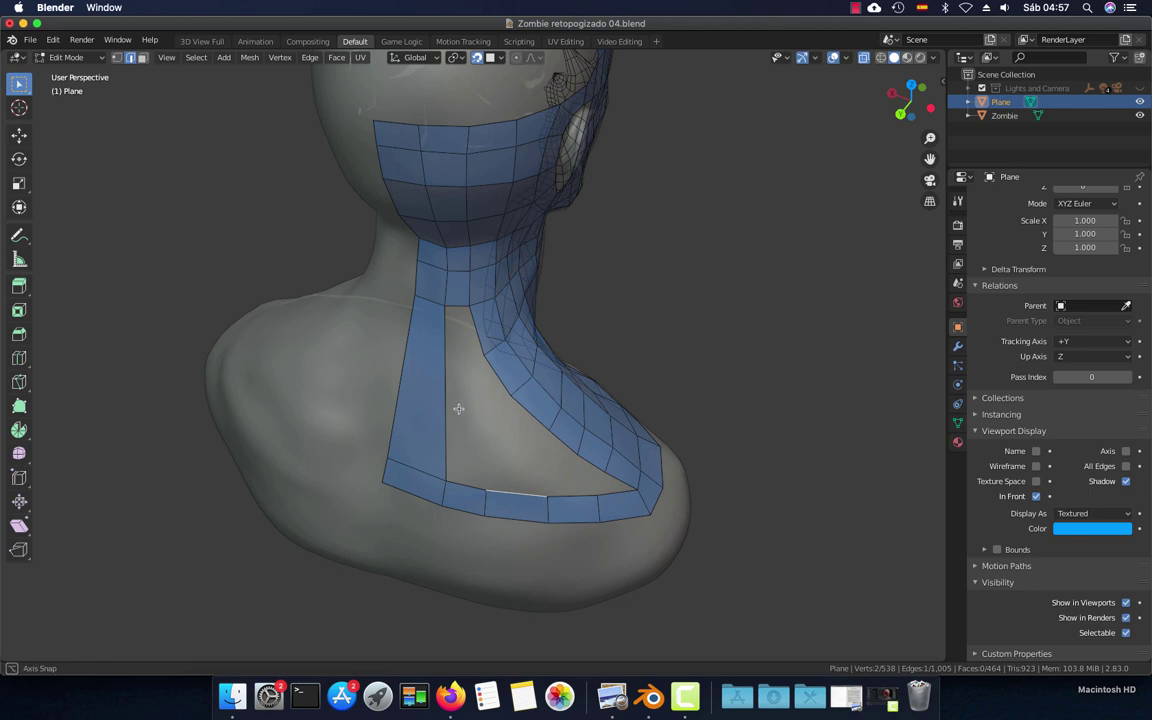
Add a loop cut across the left strip and fill the gap at its top
{"action": "middle_click_drag", "start_coordinate": [458, 406], "coordinate": [442, 406]}
{"action": "key", "text": "ctrl+r"}
{"action": "left_click", "coordinate": [421, 397]}
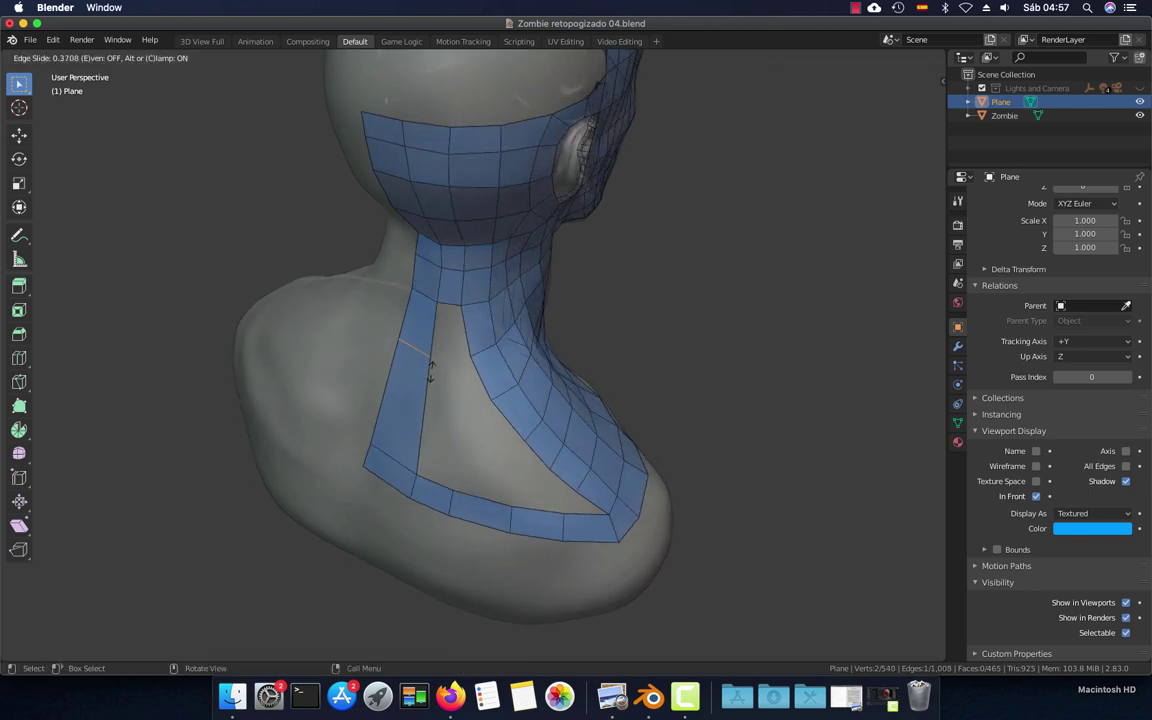
{"action": "left_click", "coordinate": [431, 368]}
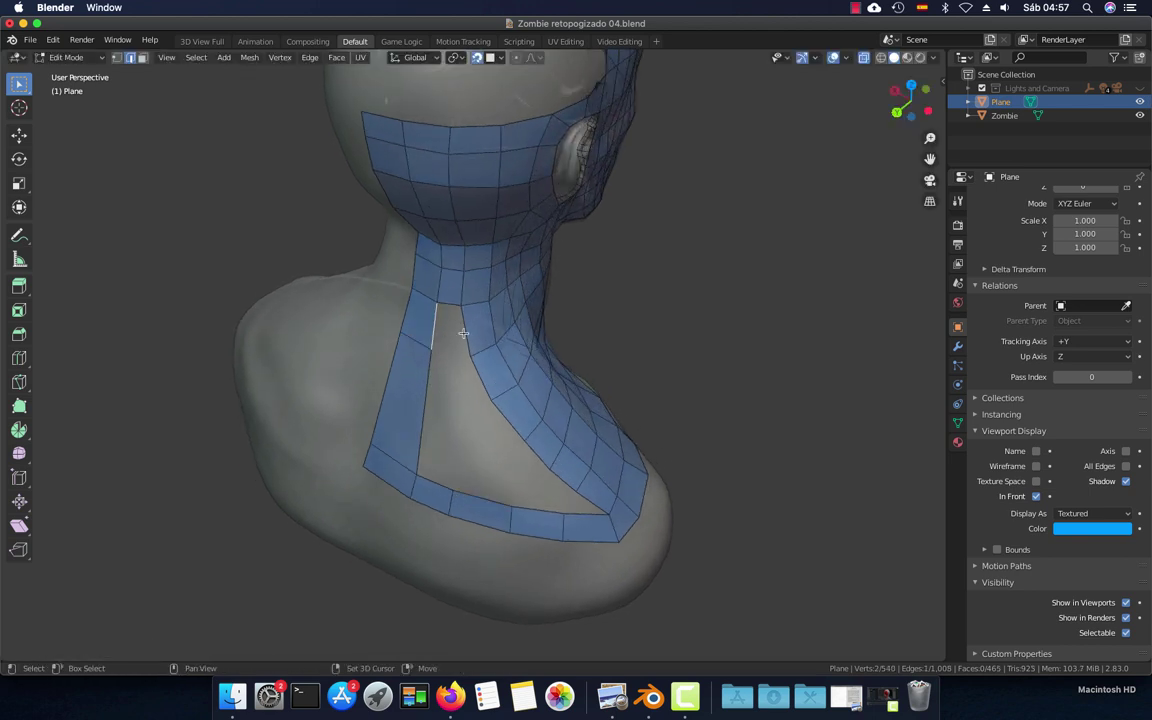
{"action": "key", "text": "f"}
Slide a lower edge of the left strip up and fill a quad between the two strips
{"action": "middle_click_drag", "start_coordinate": [465, 335], "coordinate": [425, 370]}
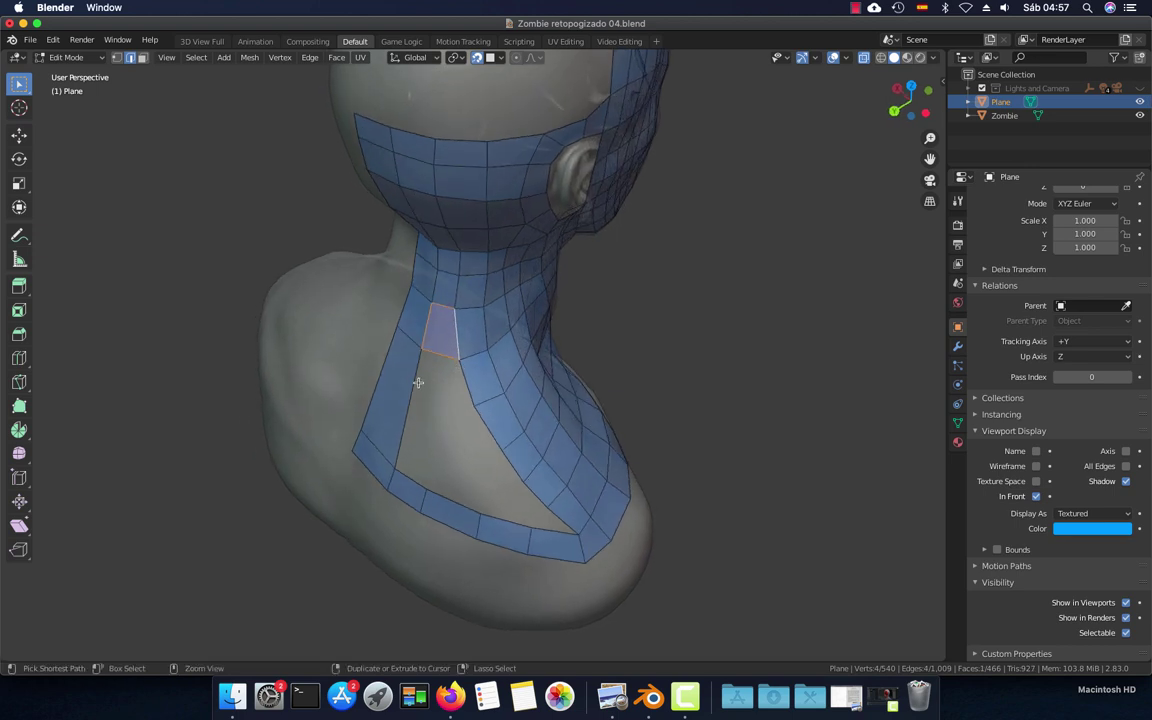
{"action": "left_click", "coordinate": [410, 390]}
{"action": "key", "text": "g"}
{"action": "key", "text": "g"}
{"action": "left_click", "coordinate": [418, 366]}
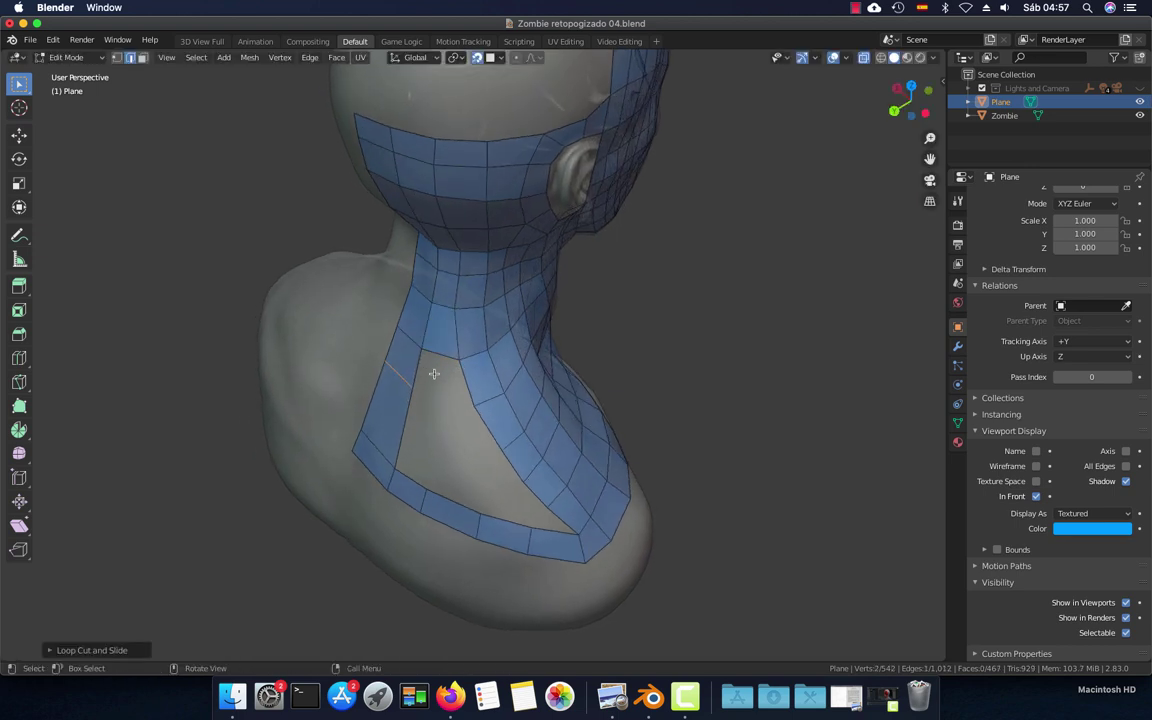
{"action": "left_click", "coordinate": [469, 384], "text": "shift"}
{"action": "left_click", "coordinate": [464, 382], "text": "shift"}
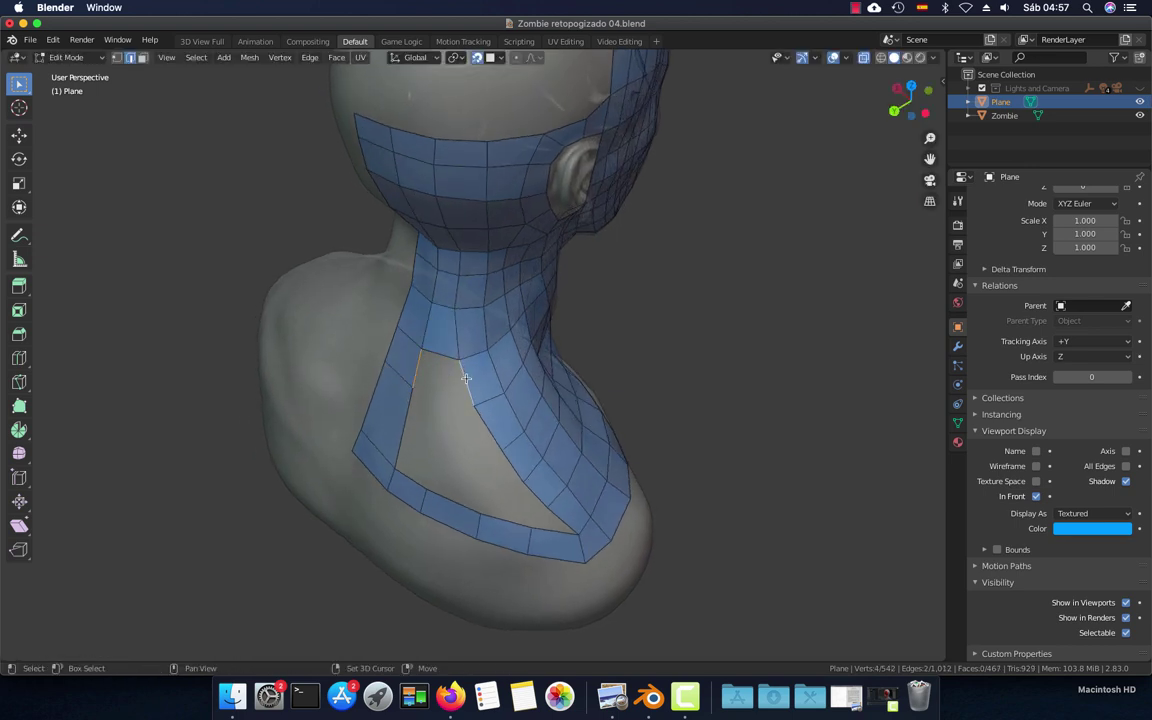
{"action": "key", "text": "f"}
Extrude a vertex into the gap, add a centred loop cut, and fill the gap's left part
{"action": "scroll", "coordinate": [471, 422], "scroll_direction": "up", "scroll_amount": 3}
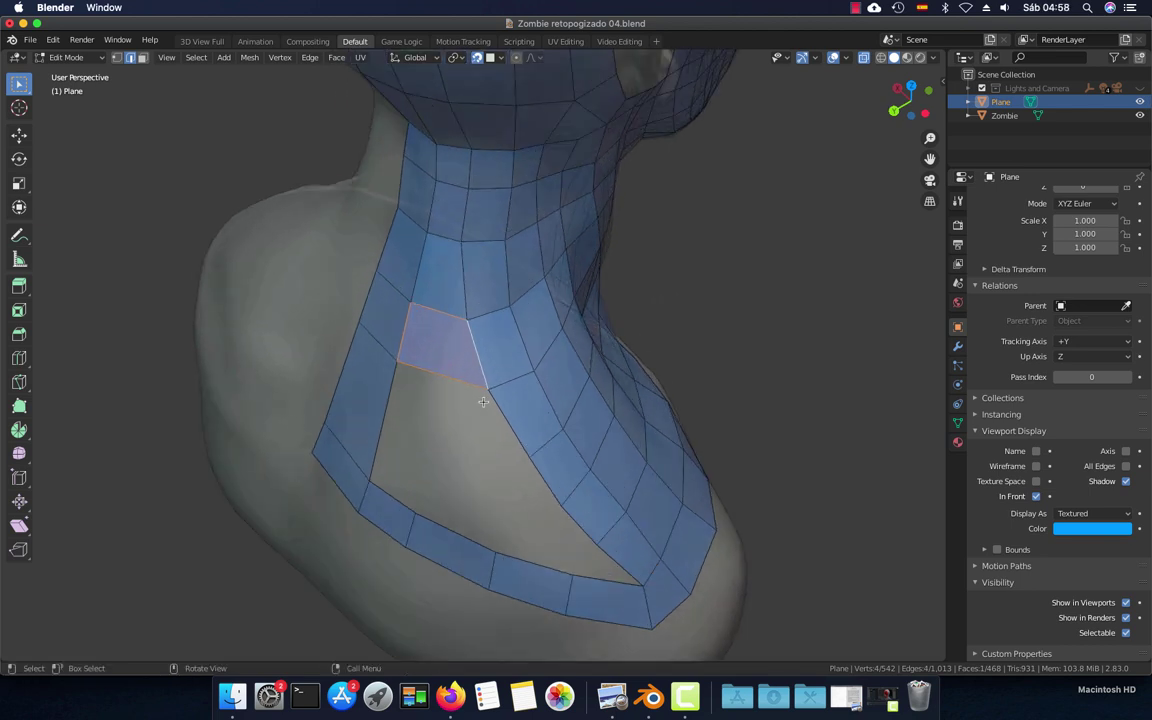
{"action": "left_click", "coordinate": [485, 388]}
{"action": "key", "text": "e"}
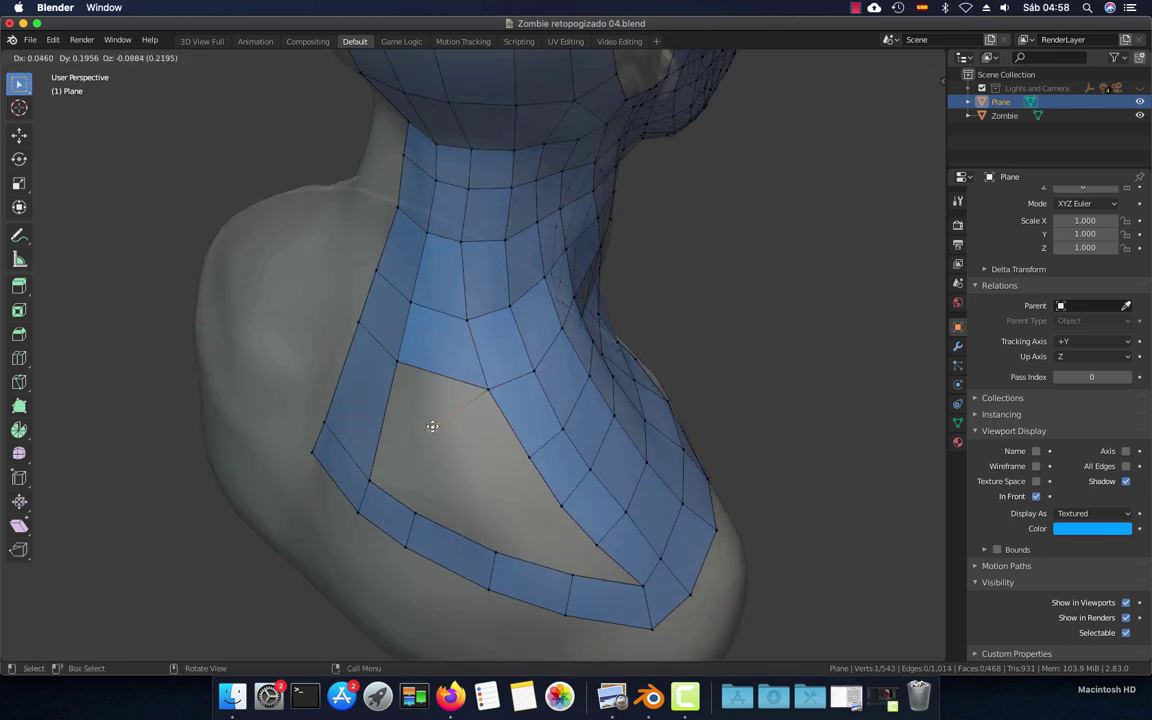
{"action": "left_click", "coordinate": [432, 426]}
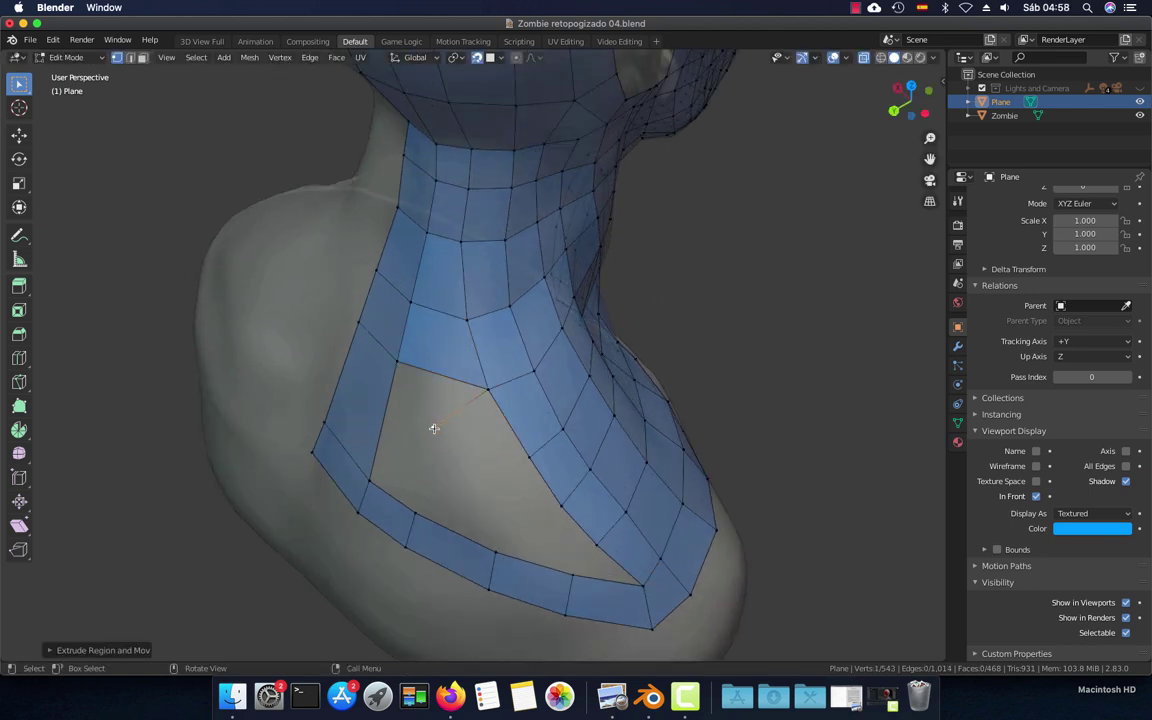
{"action": "key", "text": "ctrl+r"}
{"action": "left_click", "coordinate": [381, 424]}
{"action": "right_click", "coordinate": [381, 424]}
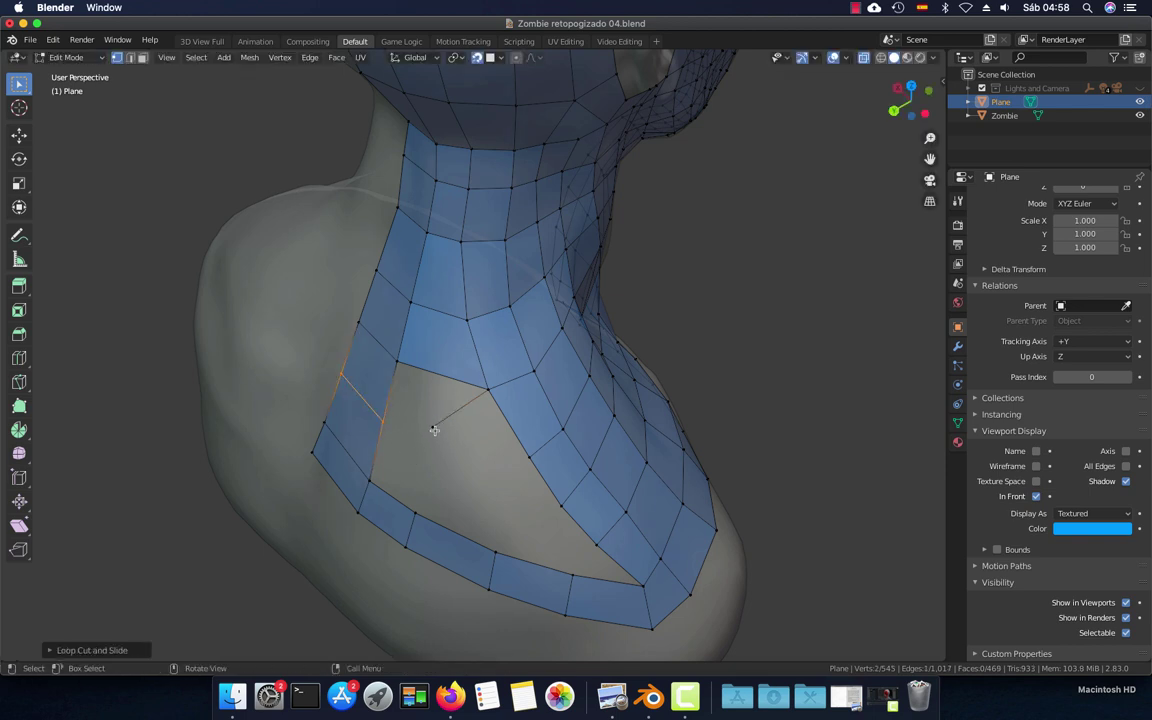
{"action": "left_click", "coordinate": [399, 404]}
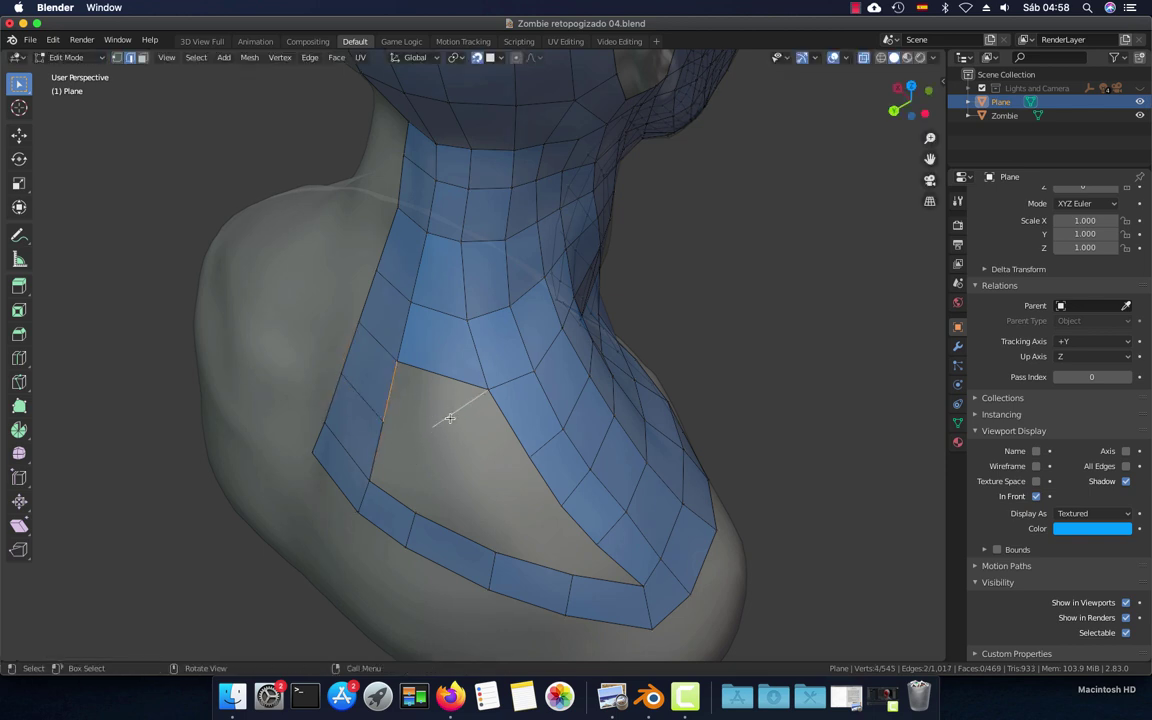
{"action": "key", "text": "f"}
{"action": "key", "text": "ctrl+z"}
{"action": "key", "text": "f"}
Reposition the new face's vertices to fit the shoulder surface
{"action": "middle_click_drag", "start_coordinate": [420, 470], "coordinate": [437, 463]}
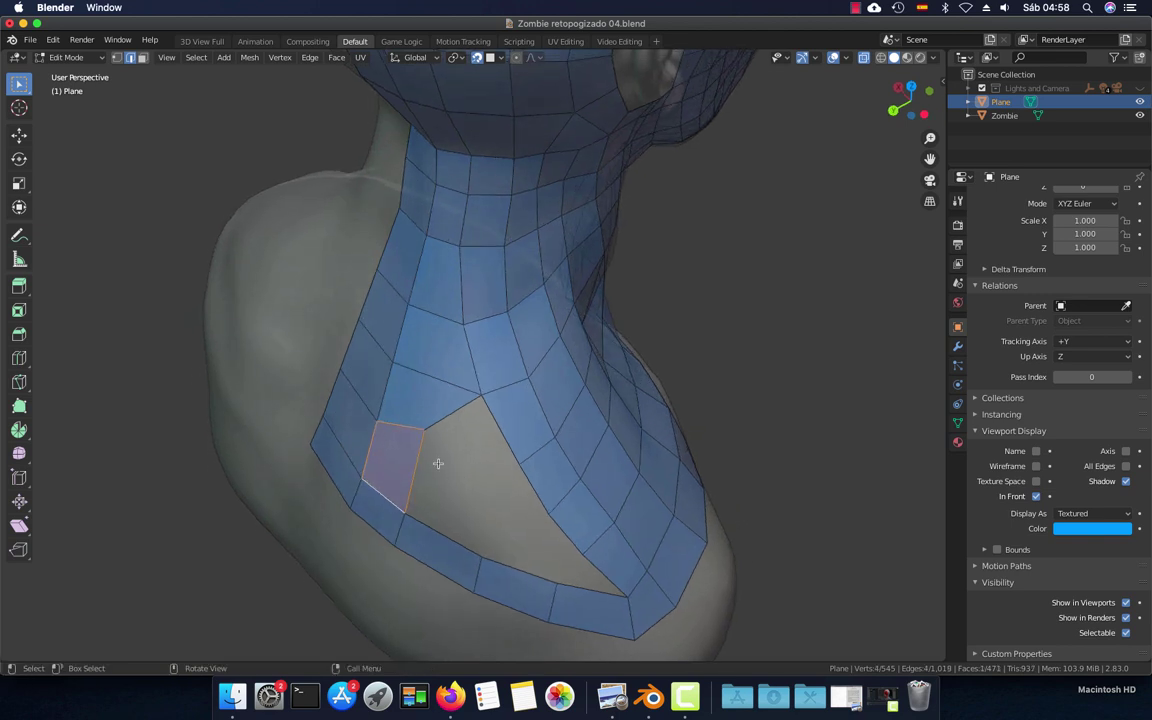
{"action": "key", "text": "1"}
{"action": "left_click", "coordinate": [423, 432]}
{"action": "key", "text": "g"}
{"action": "left_click", "coordinate": [430, 449]}
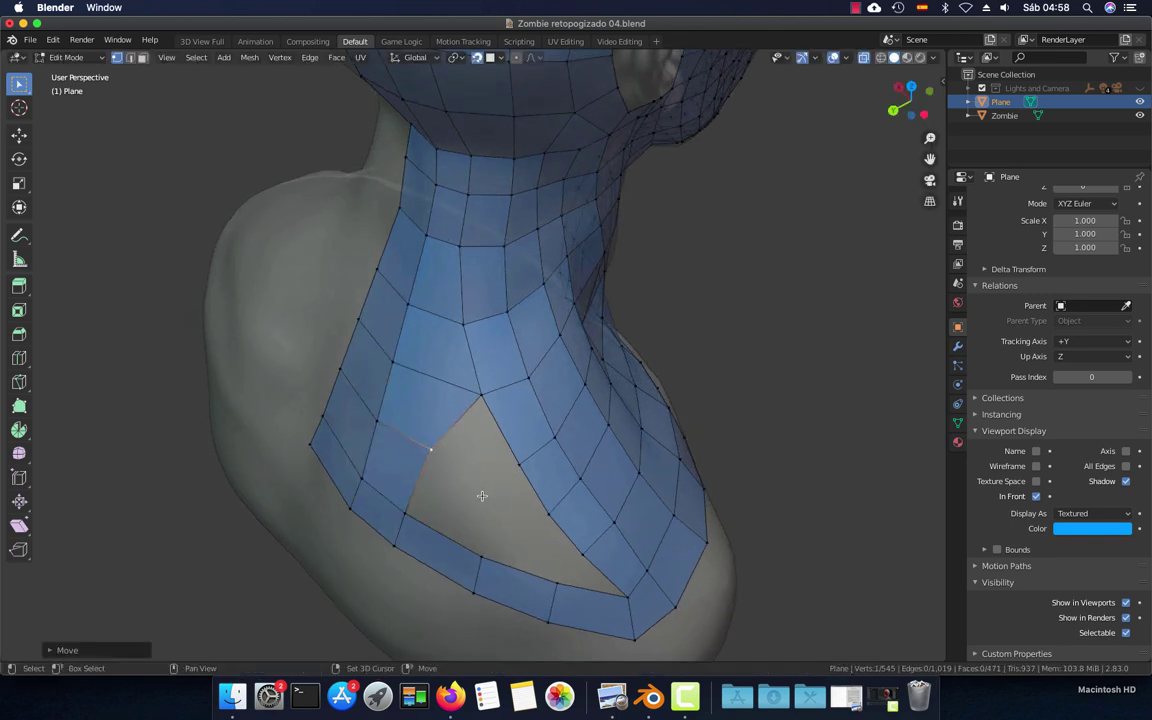
{"action": "middle_click_drag", "start_coordinate": [469, 474], "coordinate": [472, 458]}
{"action": "key", "text": "g"}
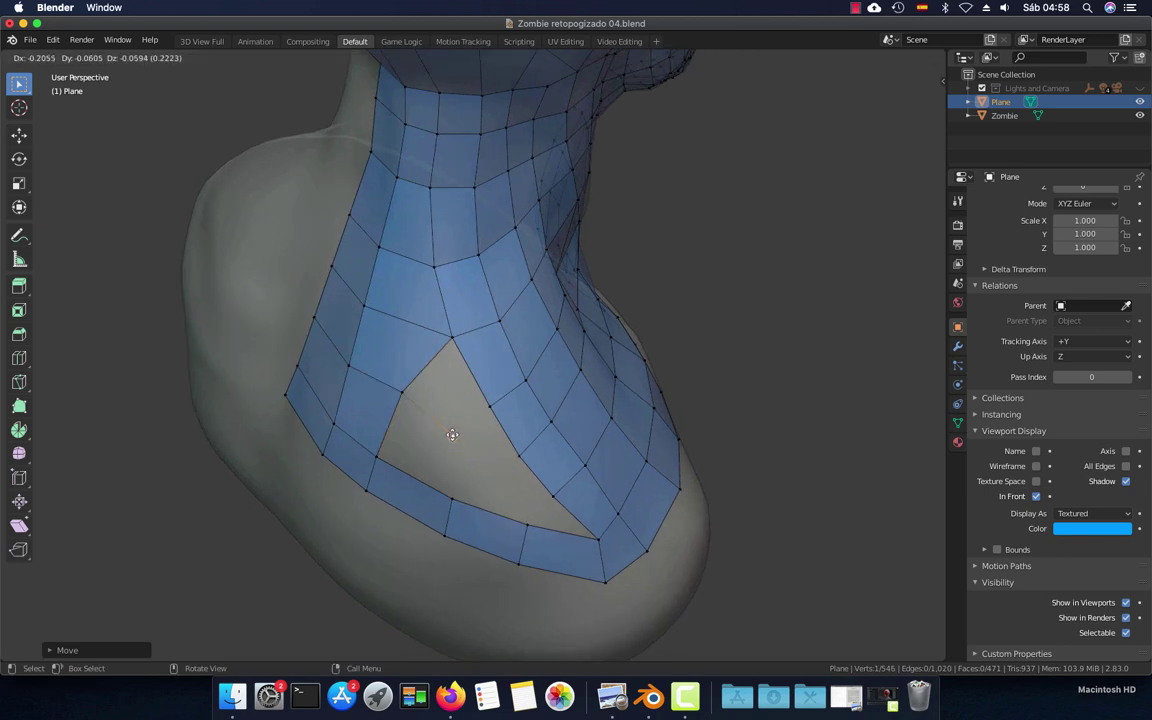
{"action": "left_click", "coordinate": [452, 434]}
Select the hole's remaining border edges and fill the last grey gaps with faces
{"action": "key", "text": "2"}
{"action": "left_click", "coordinate": [442, 413]}
{"action": "left_click", "coordinate": [469, 395], "text": "shift"}
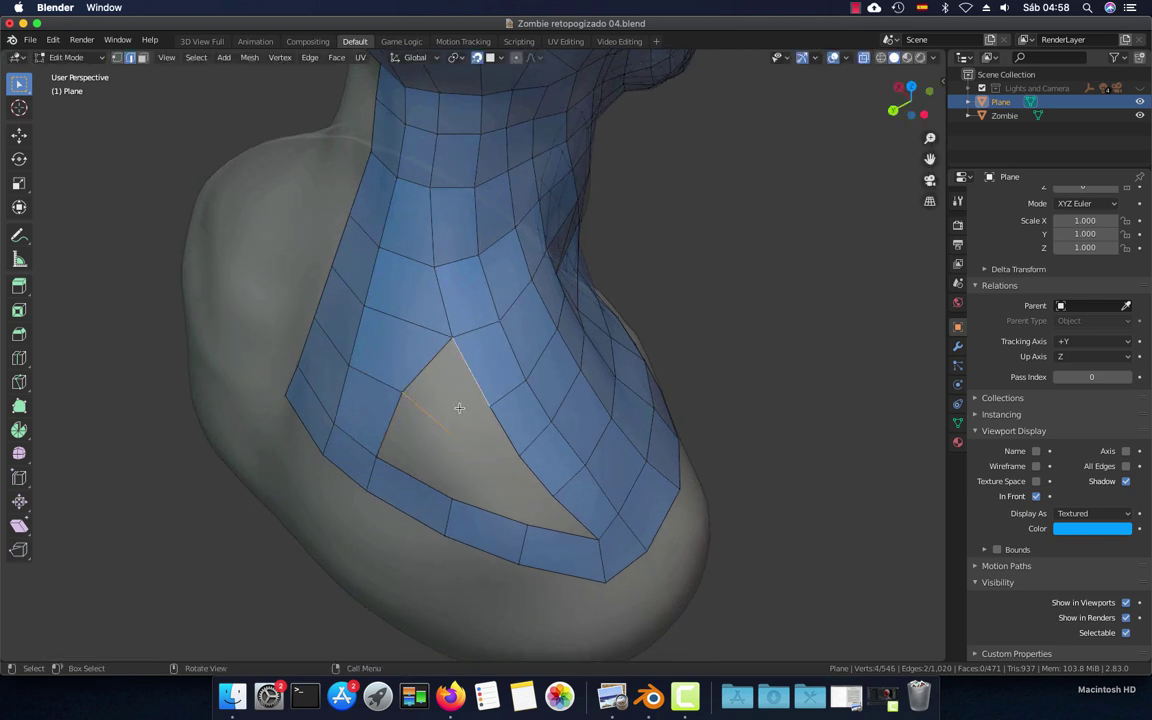
{"action": "key", "text": "f"}
{"action": "key", "text": "f"}
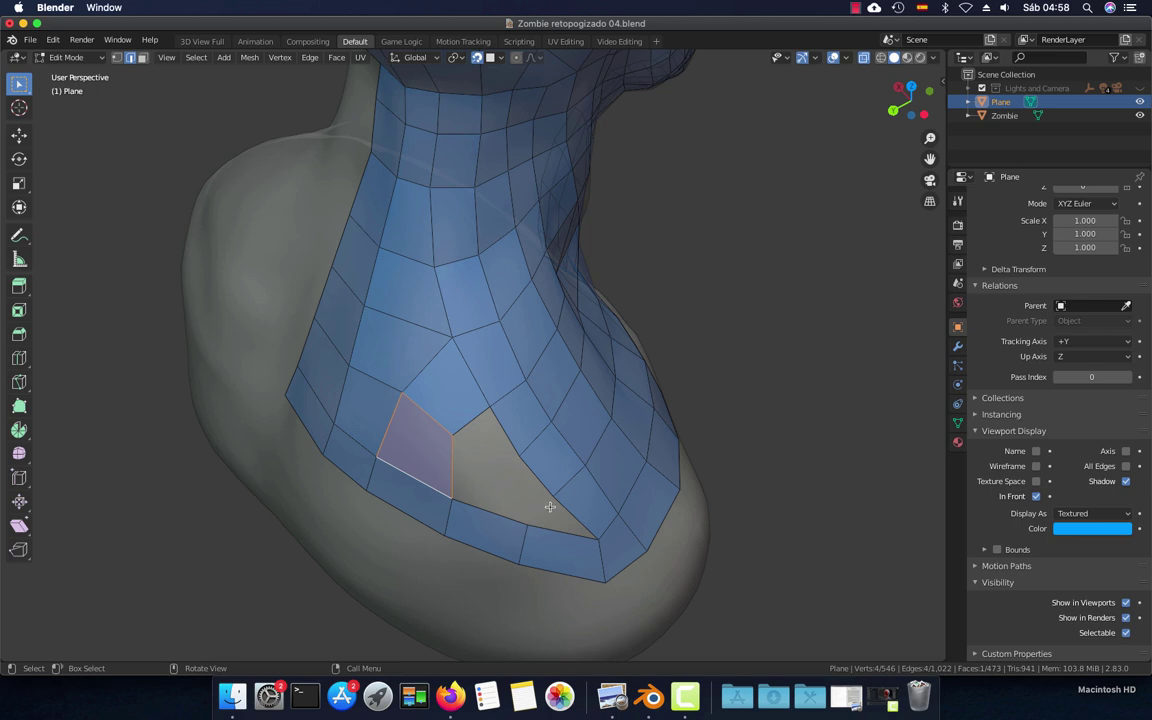
{"action": "left_click", "coordinate": [500, 495]}
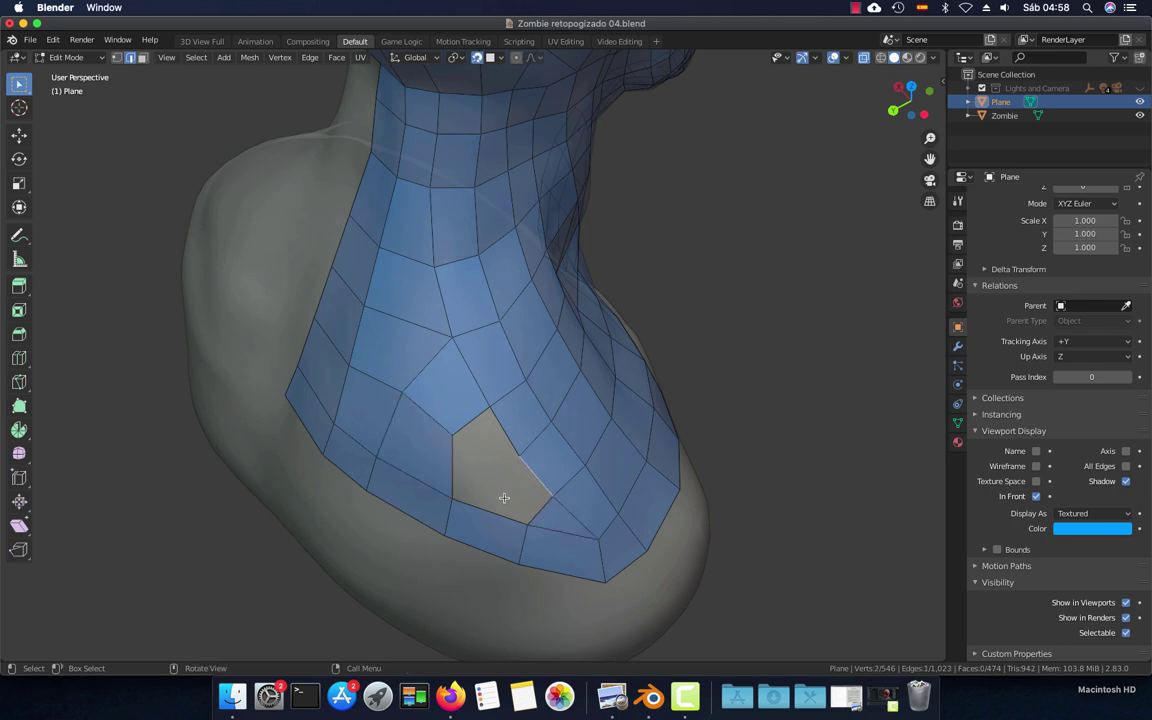
{"action": "key", "text": "f"}
{"action": "key", "text": "1"}
{"action": "left_click_drag", "start_coordinate": [455, 440], "coordinate": [455, 438]}
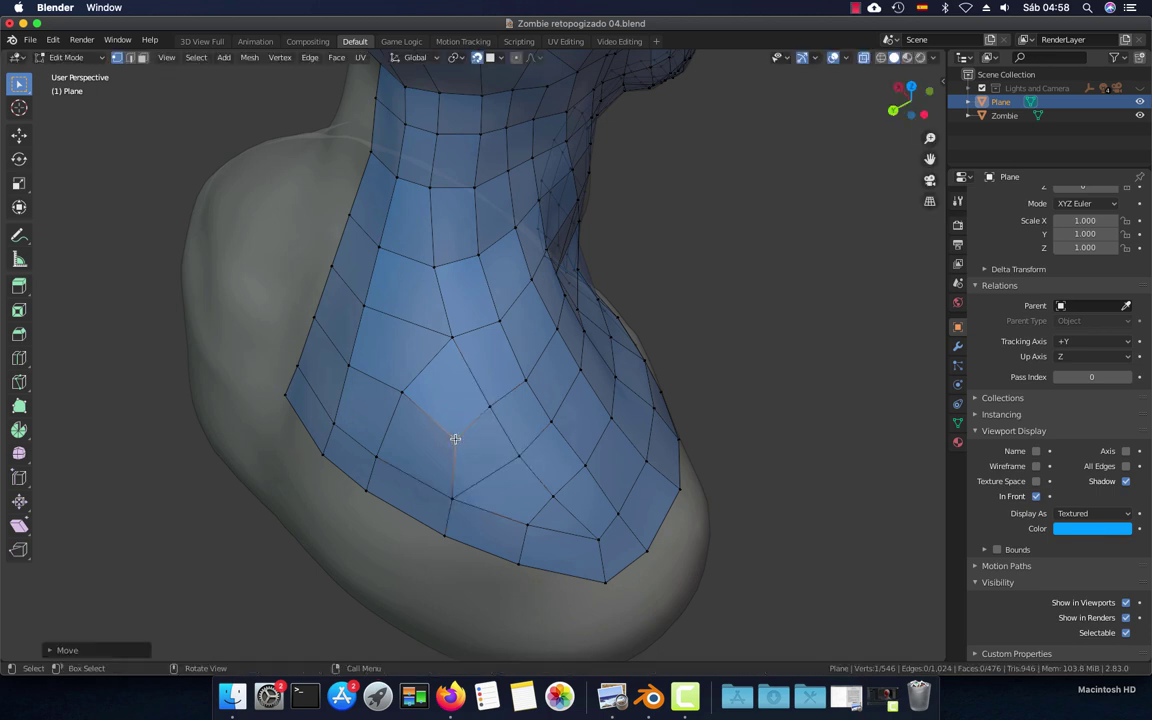
Slide five vertices inside the filled shoulder patch to even out its quads
{"action": "left_click", "coordinate": [452, 336]}
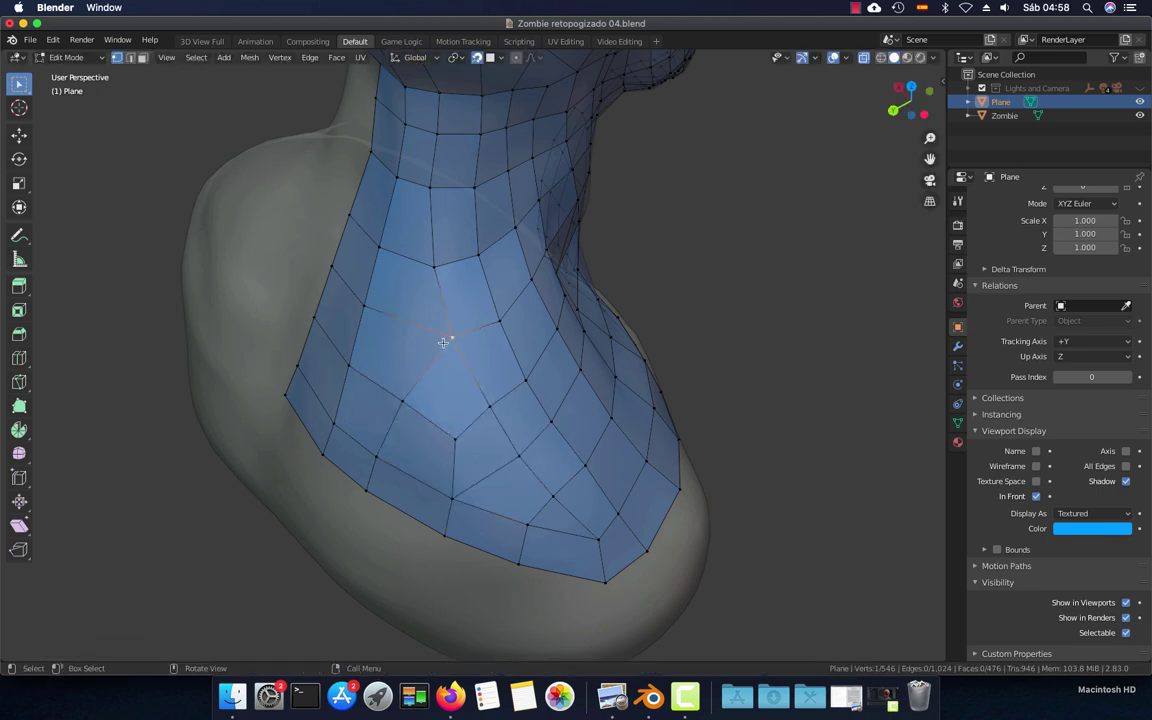
{"action": "key", "text": "g"}
{"action": "left_click", "coordinate": [435, 345]}
{"action": "left_click", "coordinate": [372, 306]}
{"action": "key", "text": "g"}
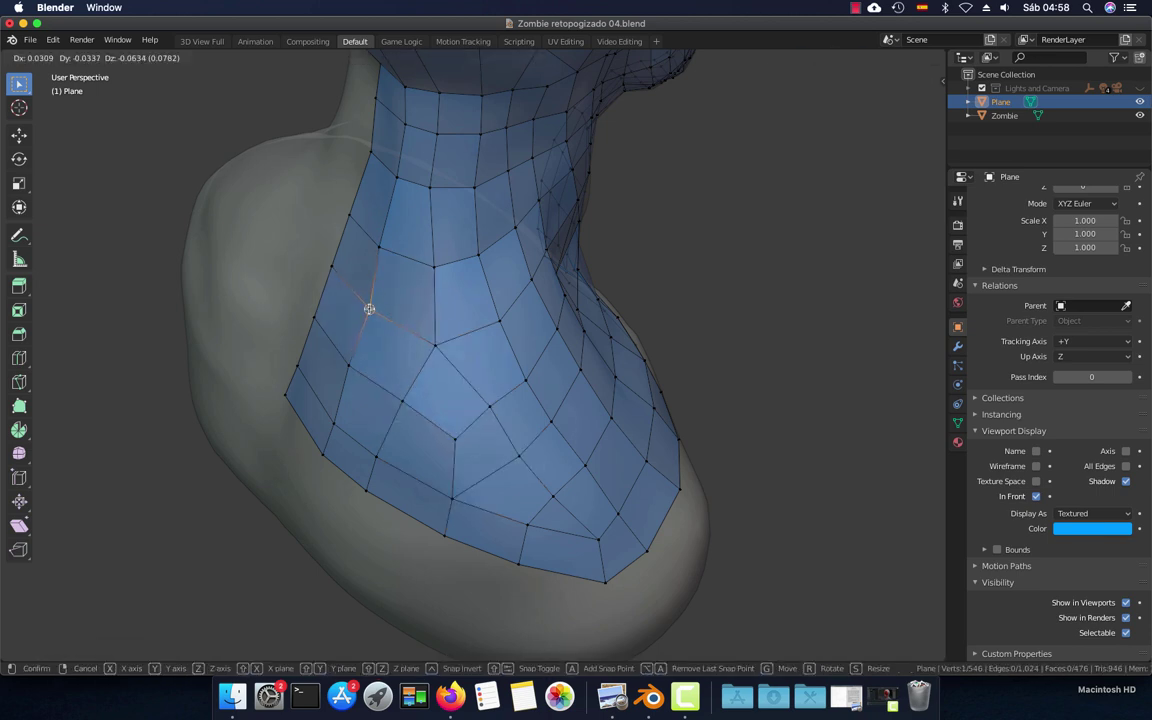
{"action": "left_click", "coordinate": [369, 309]}
{"action": "left_click", "coordinate": [349, 361]}
{"action": "key", "text": "g"}
{"action": "left_click", "coordinate": [351, 358]}
{"action": "left_click", "coordinate": [333, 409]}
{"action": "key", "text": "g"}
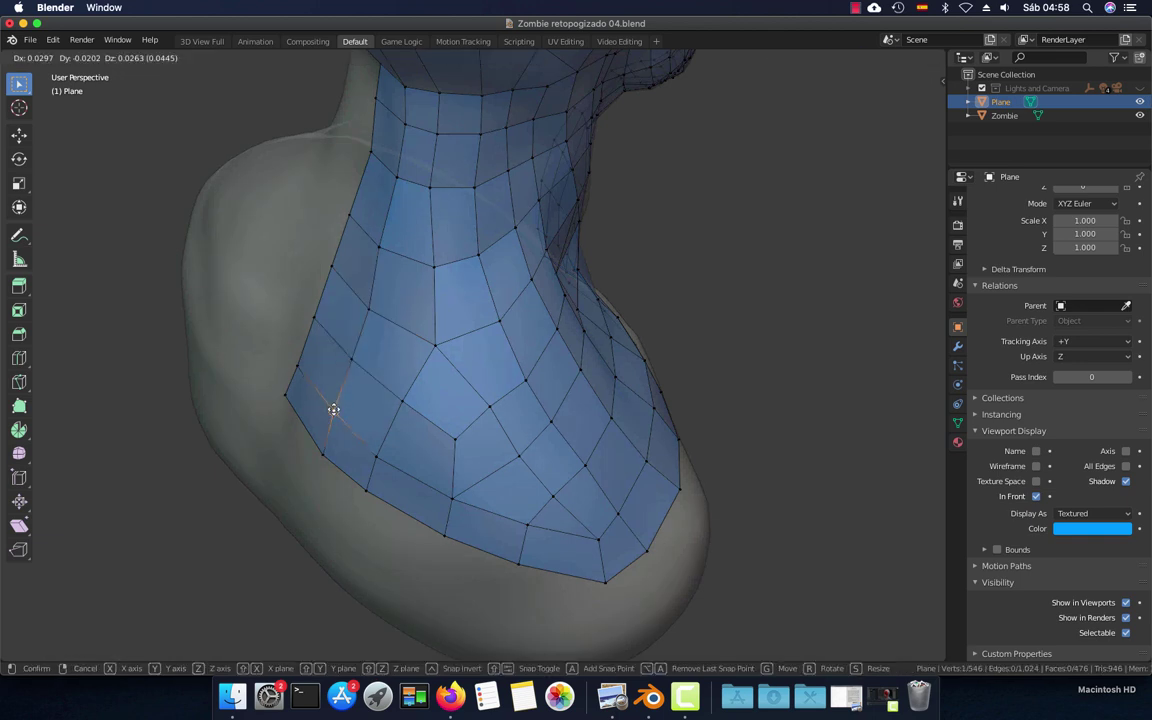
{"action": "left_click", "coordinate": [334, 410]}
{"action": "left_click", "coordinate": [376, 456]}
{"action": "key", "text": "g"}
{"action": "left_click", "coordinate": [382, 449]}
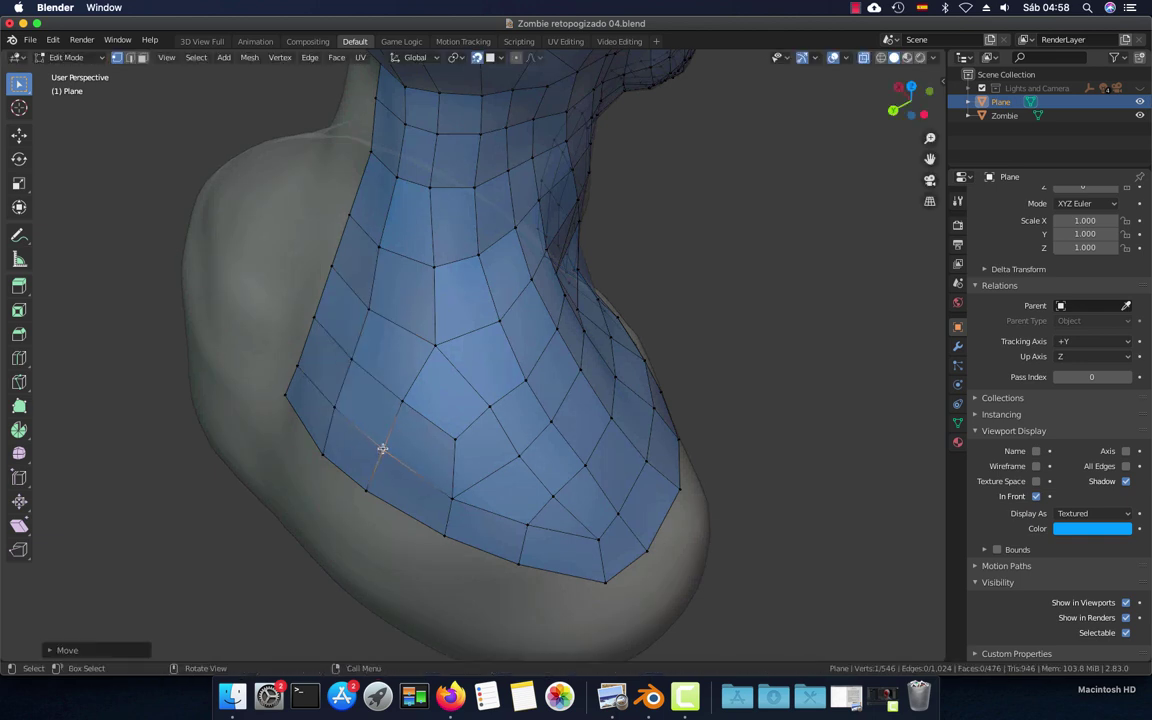
Reposition the patch-centre vertex and two upper-neck vertices so the quads flow into the neck
{"action": "left_click", "coordinate": [433, 347]}
{"action": "key", "text": "g"}
{"action": "left_click", "coordinate": [423, 336]}
{"action": "left_click", "coordinate": [382, 247]}
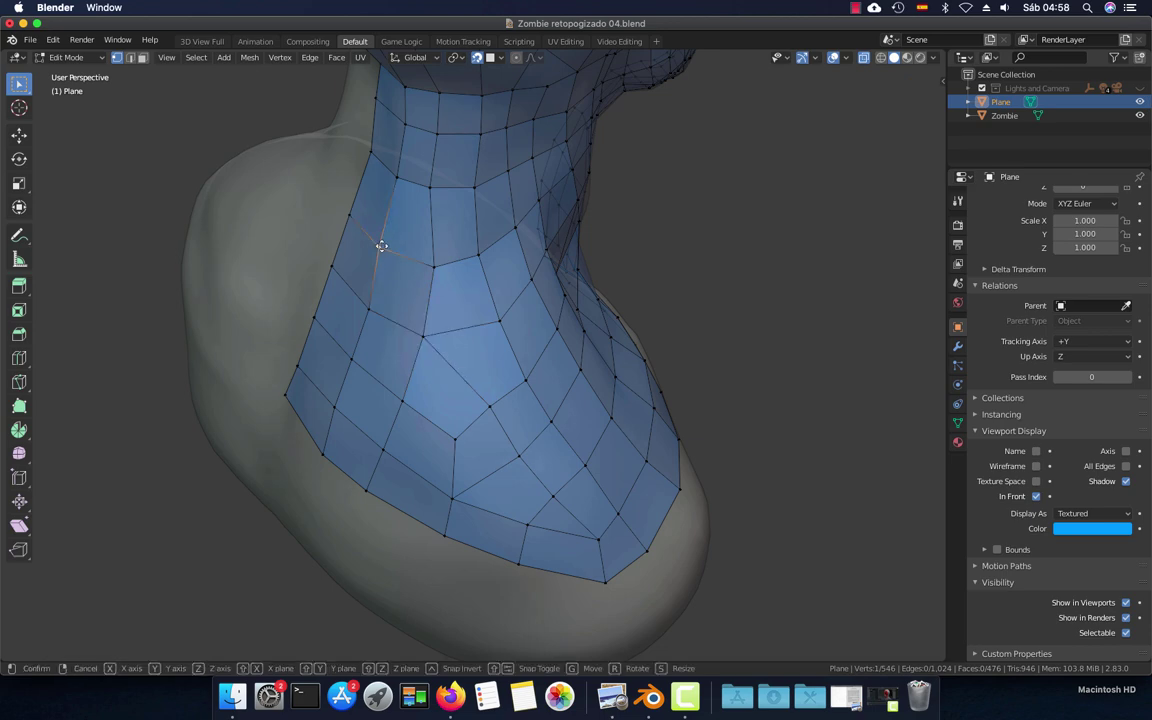
{"action": "key", "text": "g"}
{"action": "left_click", "coordinate": [386, 244]}
{"action": "left_click", "coordinate": [431, 265]}
{"action": "key", "text": "g"}
{"action": "left_click", "coordinate": [426, 263]}
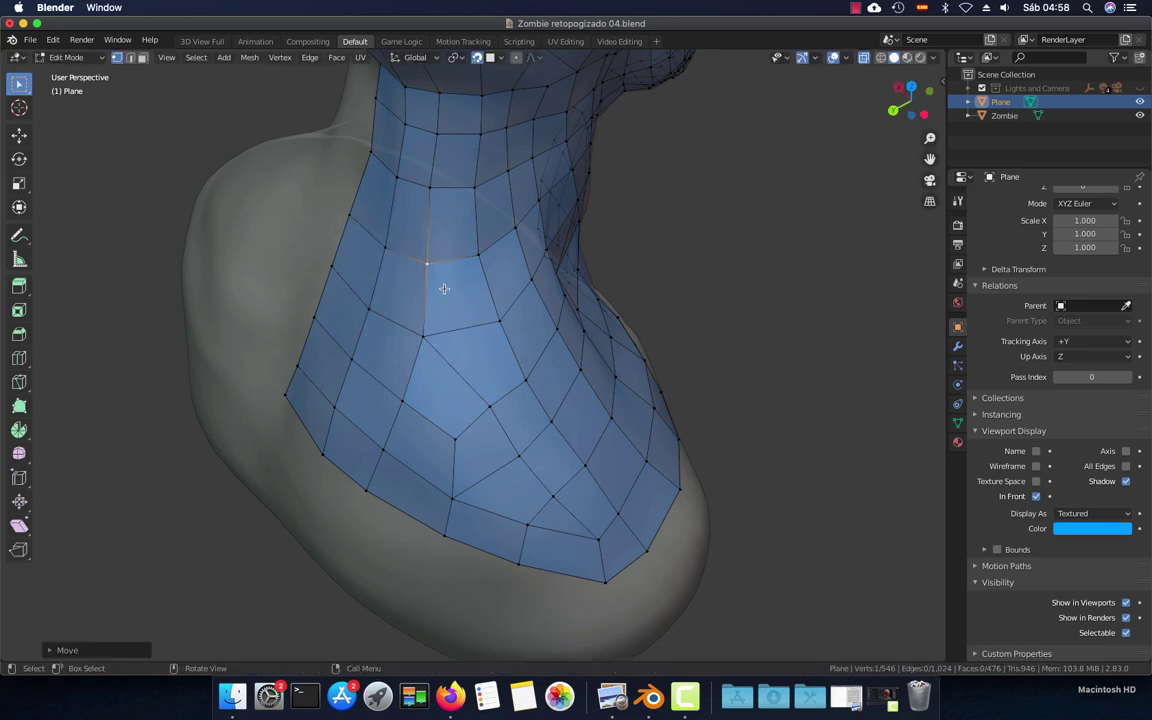
From a side view, adjust the remaining shoulder vertices down to the lower border
{"action": "mouse_move", "coordinate": [440, 290]}
{"action": "middle_mouse_down"}
{"action": "mouse_move", "coordinate": [309, 257]}
{"action": "mouse_move", "coordinate": [452, 298]}
{"action": "mouse_move", "coordinate": [481, 367]}
{"action": "middle_mouse_up"}
{"action": "key", "text": "g"}
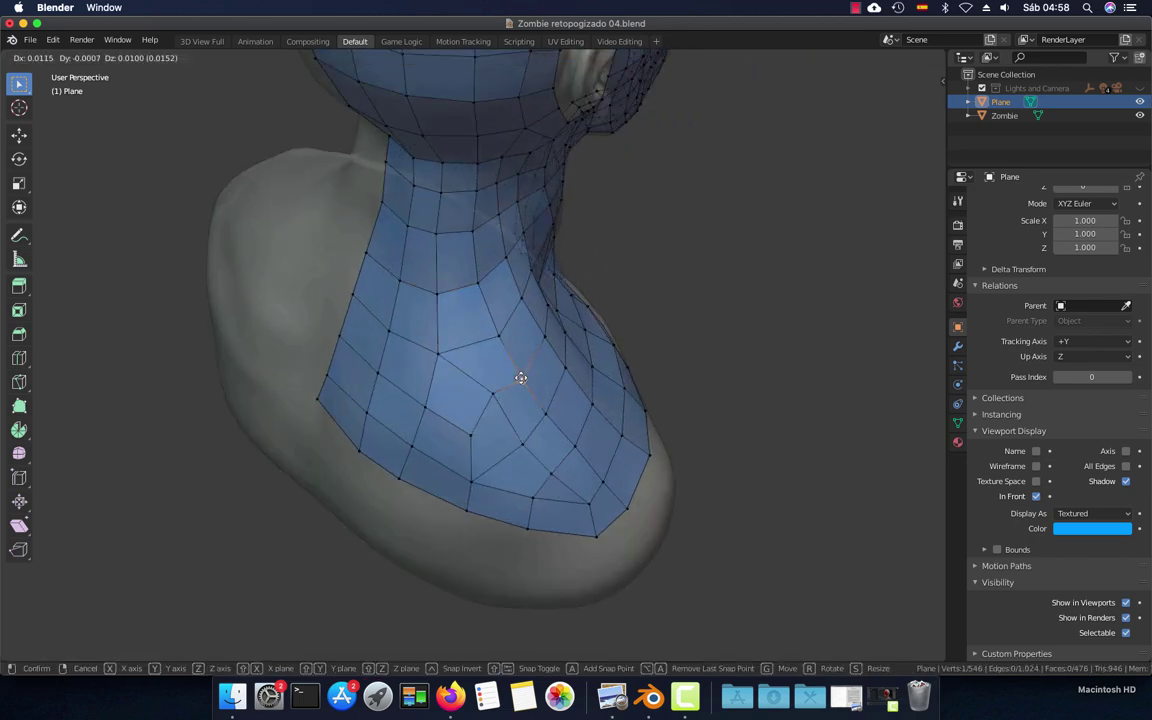
{"action": "left_click", "coordinate": [514, 378]}
{"action": "key", "text": "g"}
{"action": "left_click", "coordinate": [490, 402]}
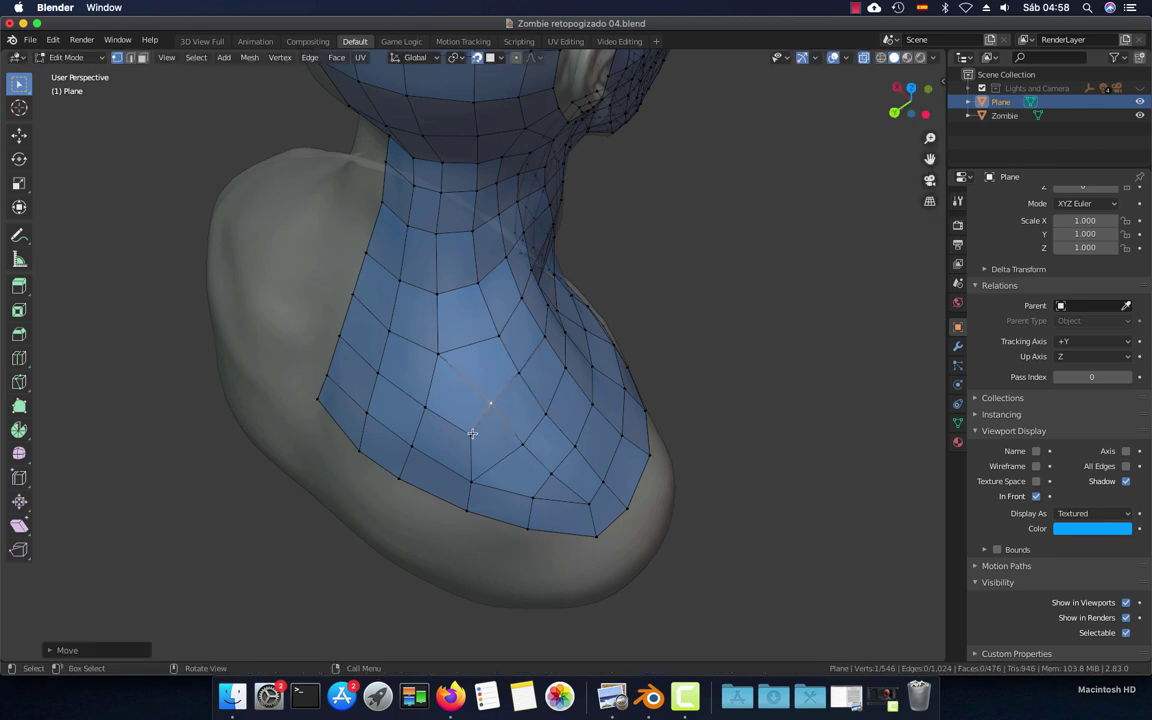
{"action": "left_click", "coordinate": [478, 482]}
{"action": "key", "text": "g"}
{"action": "left_click", "coordinate": [473, 478]}
{"action": "key", "text": "g"}
{"action": "left_click", "coordinate": [522, 442]}
{"action": "key", "text": "g"}
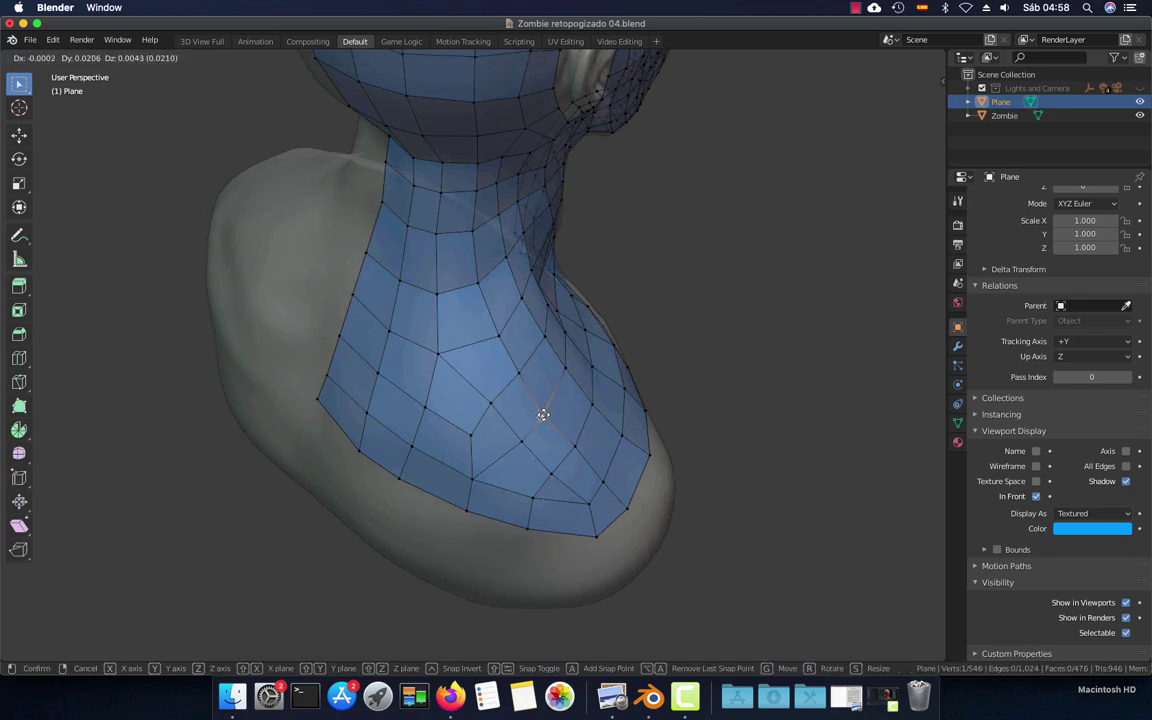
{"action": "left_click", "coordinate": [546, 411]}
{"action": "left_click", "coordinate": [574, 446]}
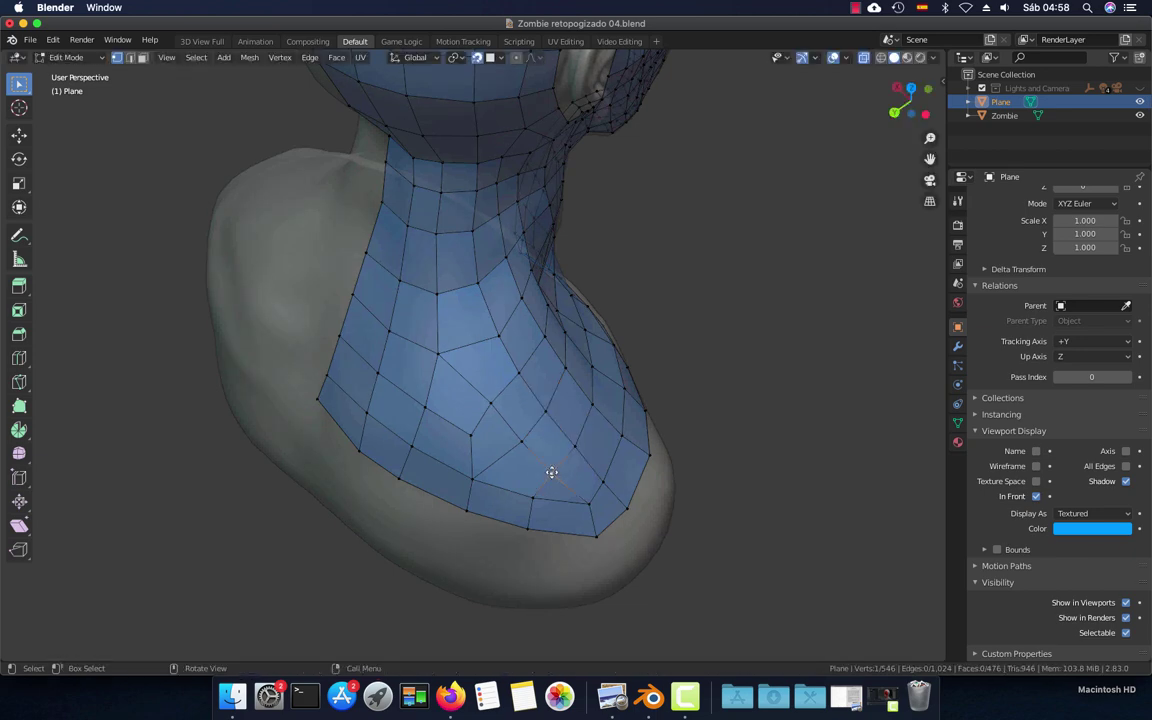
{"action": "key", "text": "g"}
{"action": "left_click", "coordinate": [548, 471]}
{"action": "mouse_move", "coordinate": [548, 471]}
{"action": "middle_mouse_down"}
{"action": "mouse_move", "coordinate": [439, 342]}
{"action": "mouse_move", "coordinate": [487, 402]}
{"action": "mouse_move", "coordinate": [571, 424]}
{"action": "middle_mouse_up"}
Fill a face between the two crown edges and add loop cuts across the new strip
{"action": "scroll", "coordinate": [463, 411], "scroll_direction": "up", "scroll_amount": 3}
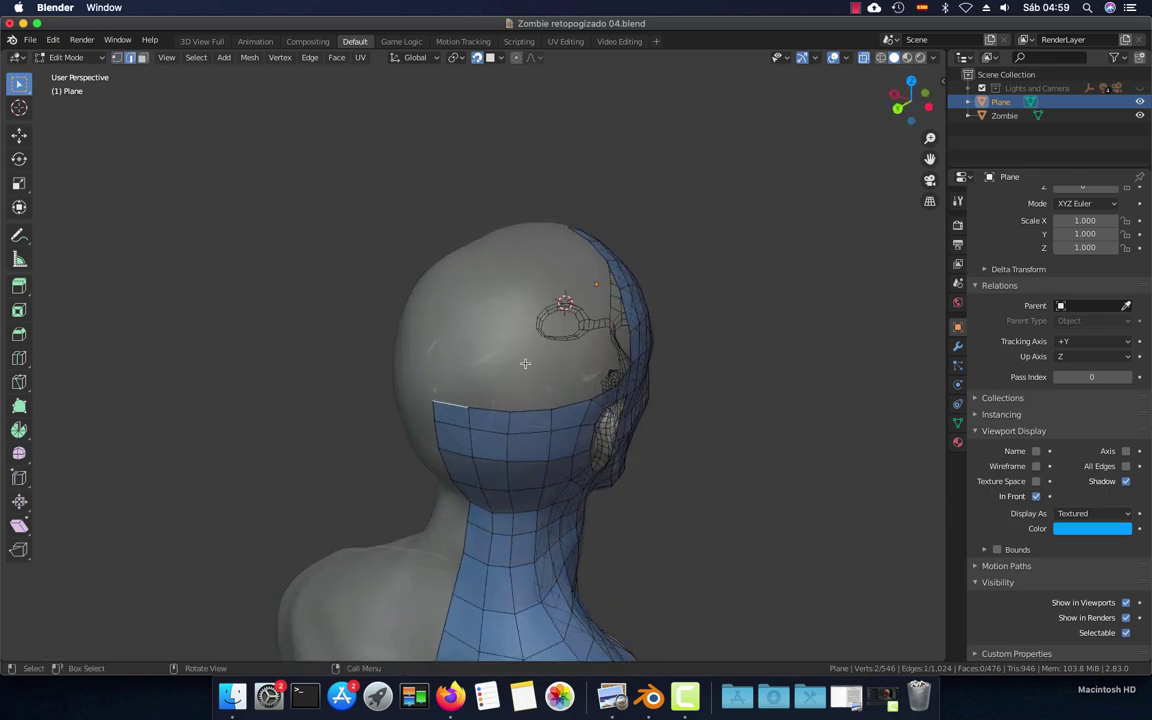
{"action": "mouse_move", "coordinate": [525, 363]}
{"action": "middle_mouse_down"}
{"action": "mouse_move", "coordinate": [465, 388]}
{"action": "mouse_move", "coordinate": [574, 284]}
{"action": "middle_mouse_up"}
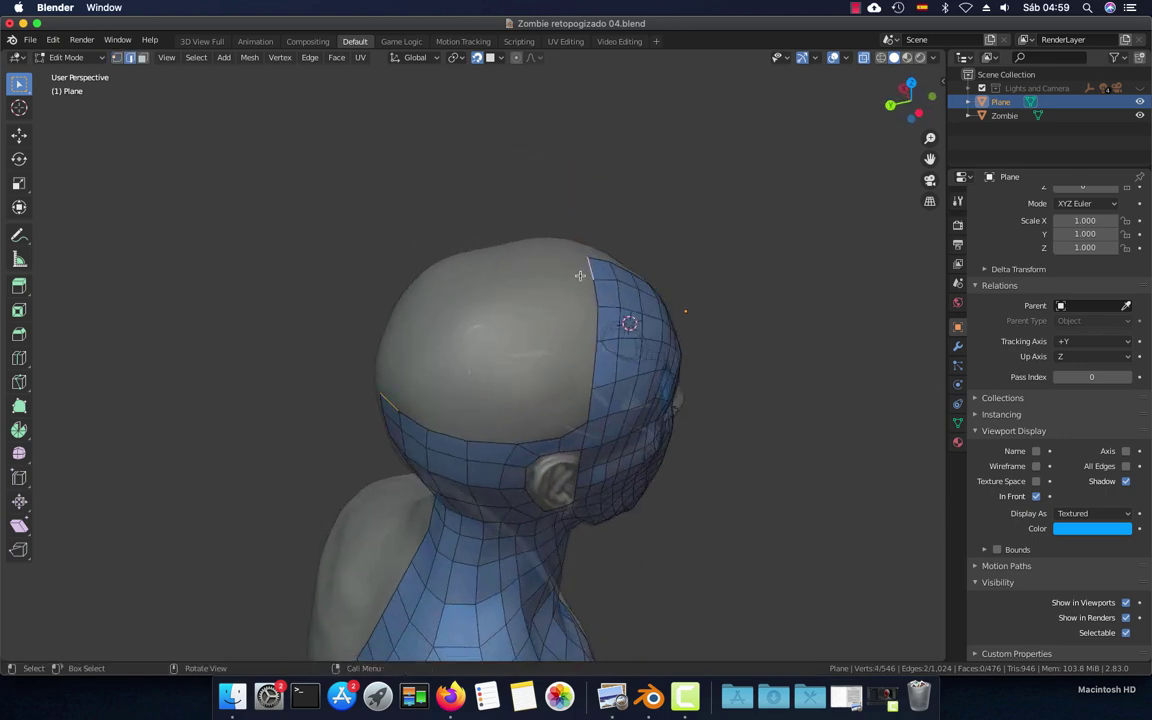
{"action": "key", "text": "f"}
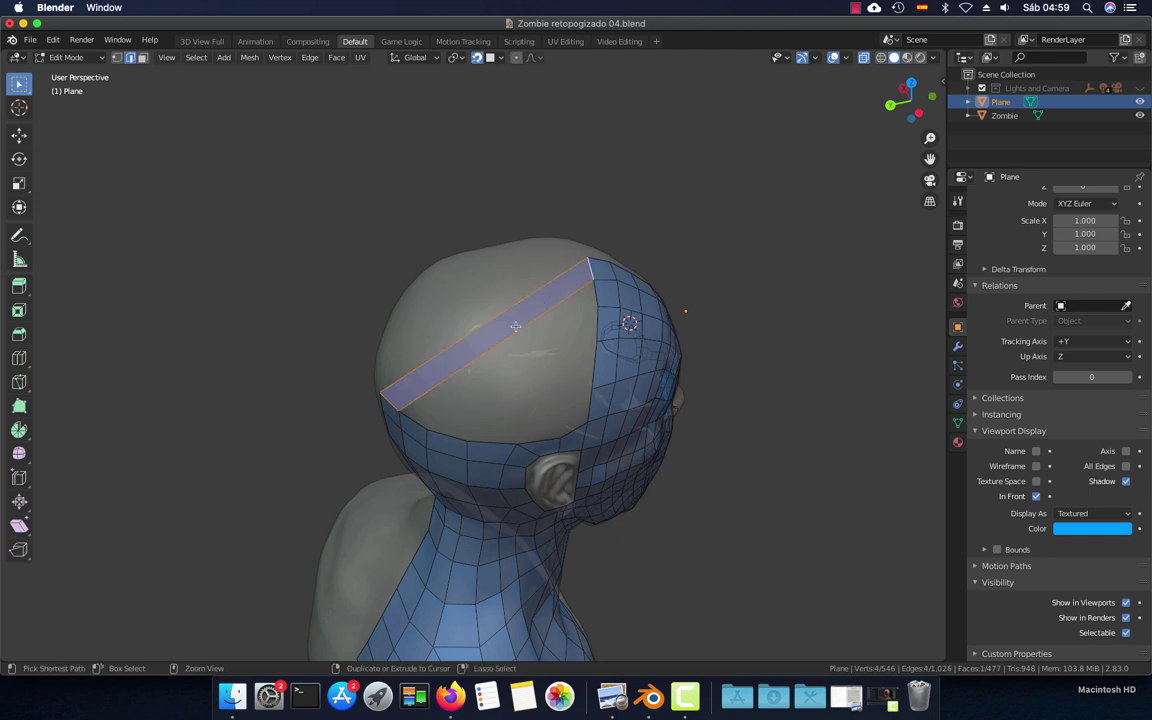
{"action": "key", "text": "ctrl+r"}
{"action": "scroll", "coordinate": [505, 332], "scroll_direction": "up", "scroll_amount": 1}
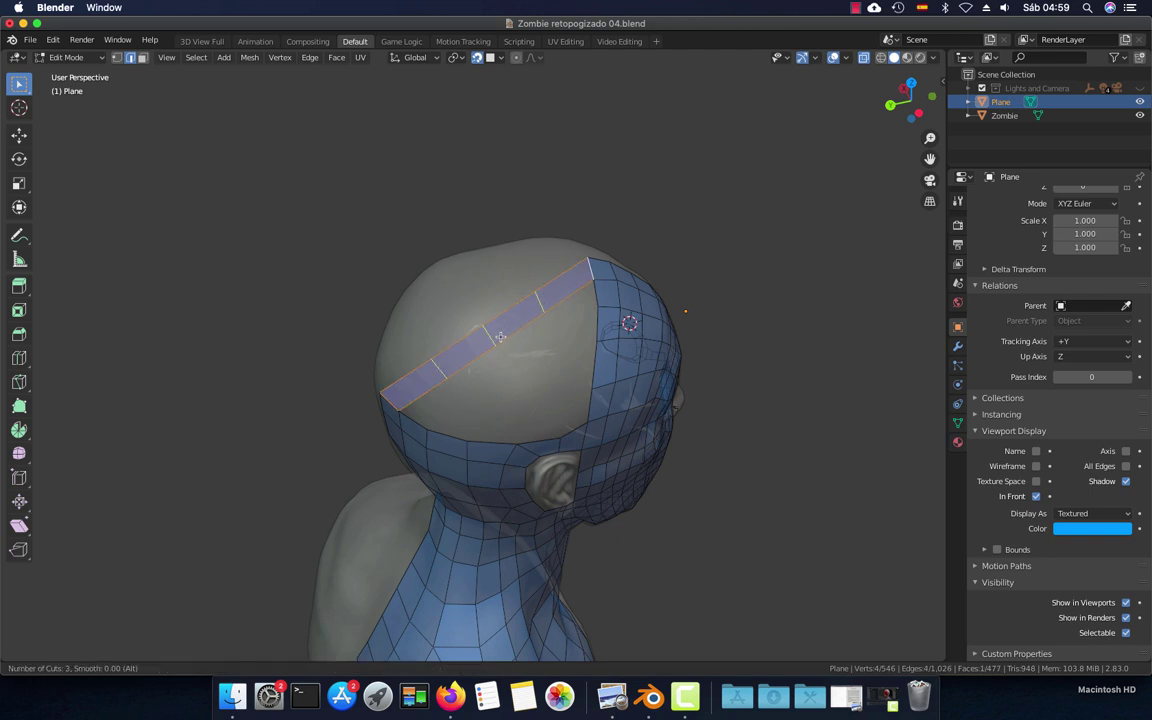
{"action": "left_click", "coordinate": [500, 337]}
{"action": "left_click", "coordinate": [500, 337]}
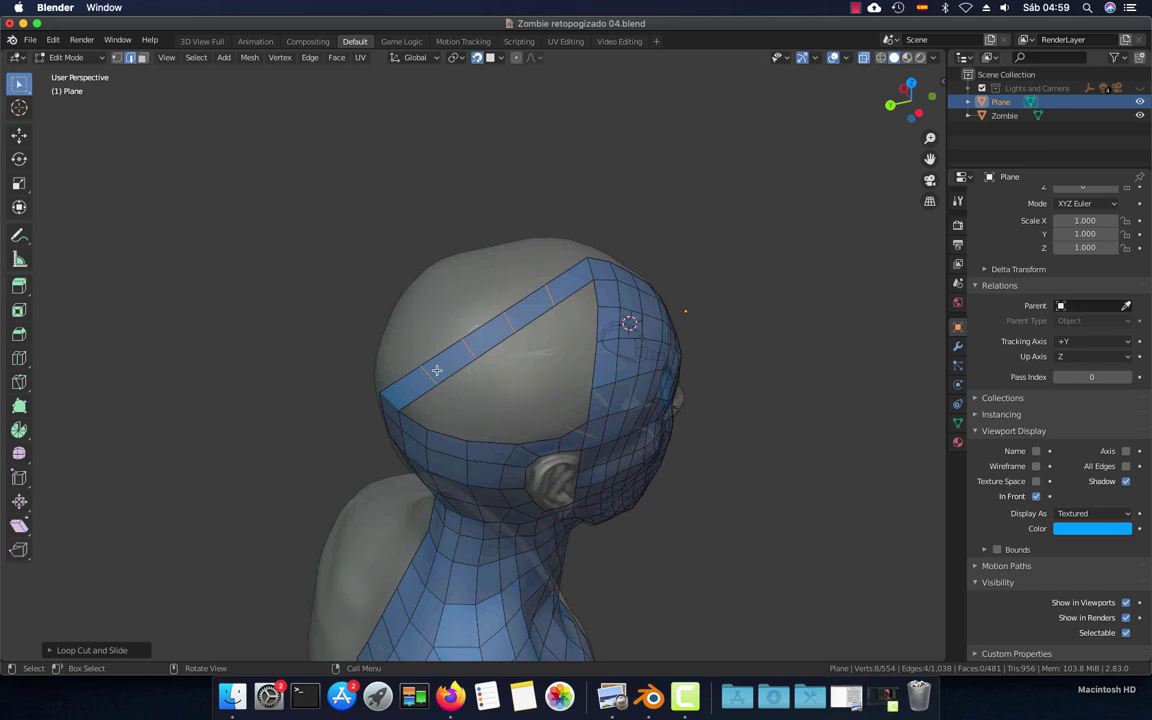
Raise the strip's forehead edge up the forehead in three moves
{"action": "middle_click_drag", "start_coordinate": [437, 370], "coordinate": [519, 367]}
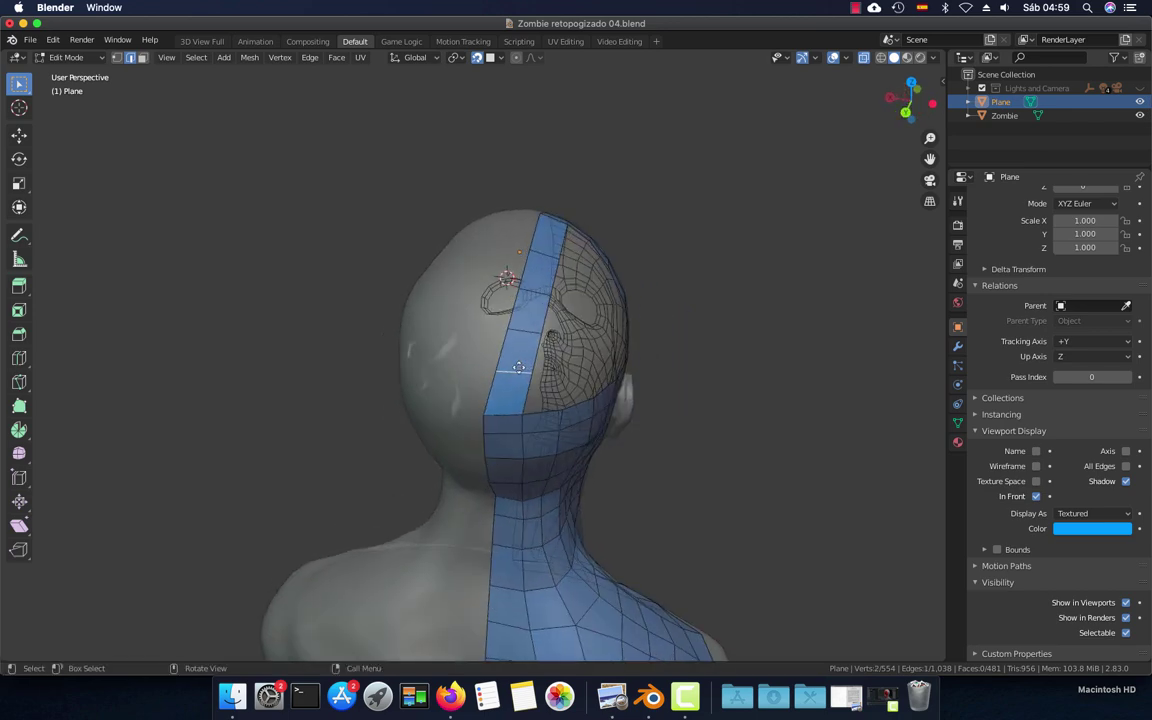
{"action": "key", "text": "g"}
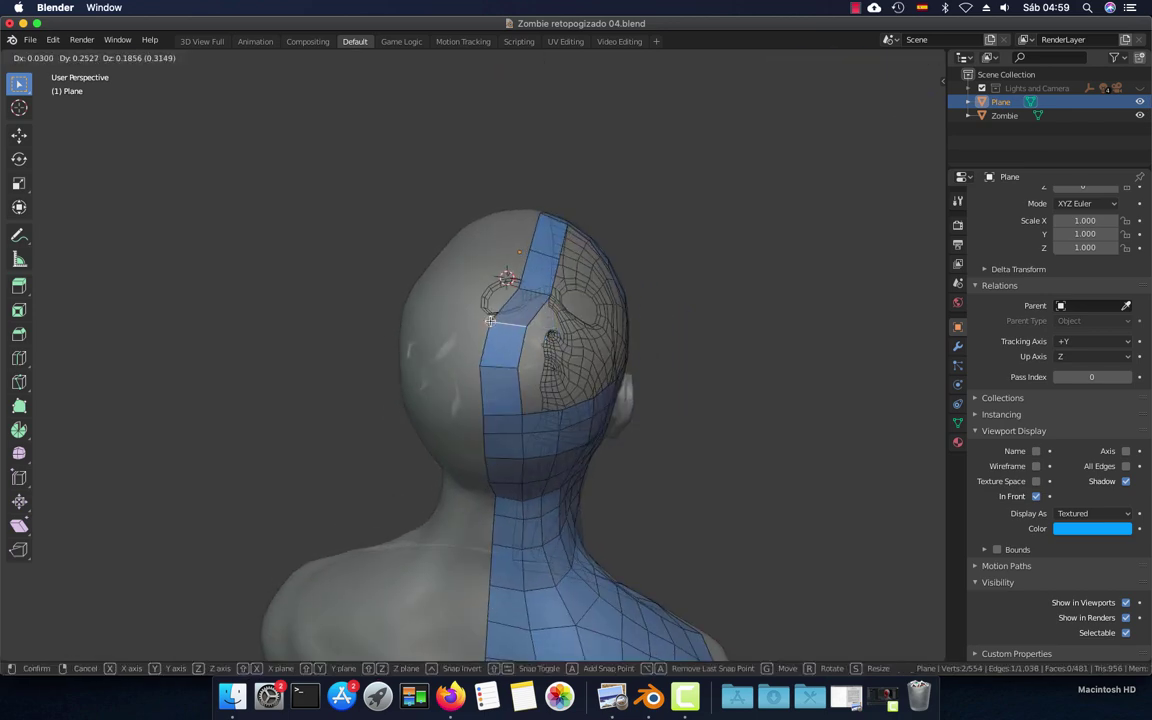
{"action": "left_click", "coordinate": [490, 320]}
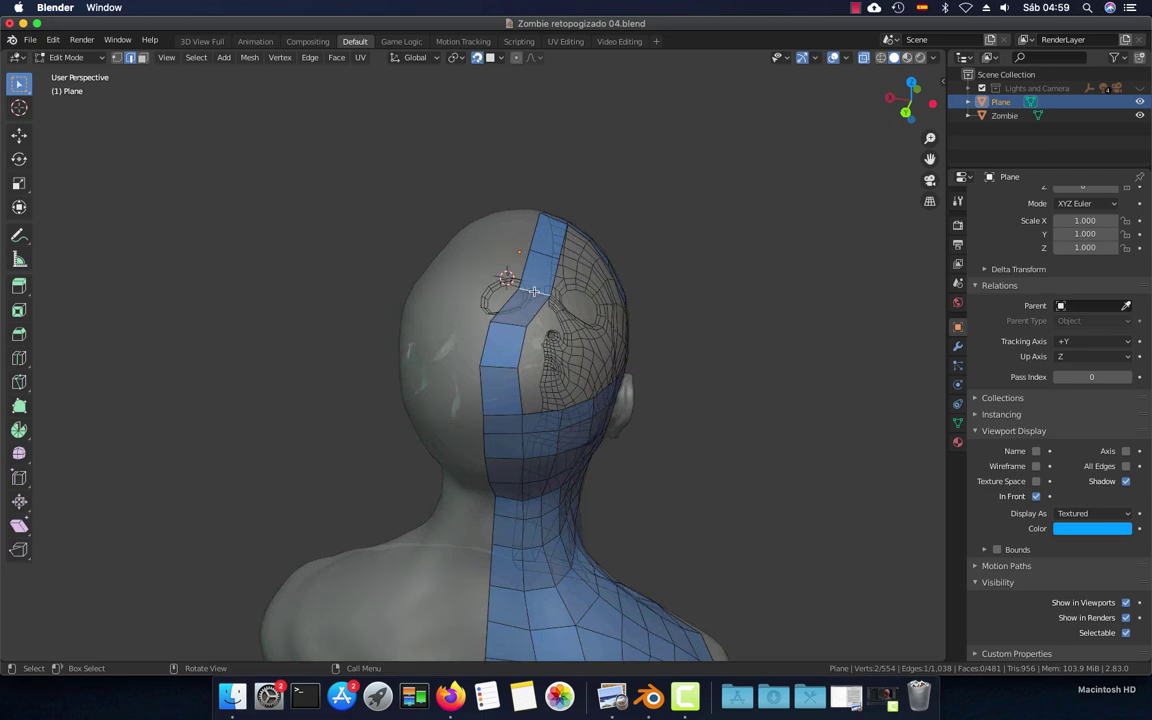
{"action": "key", "text": "g"}
{"action": "left_click", "coordinate": [540, 253]}
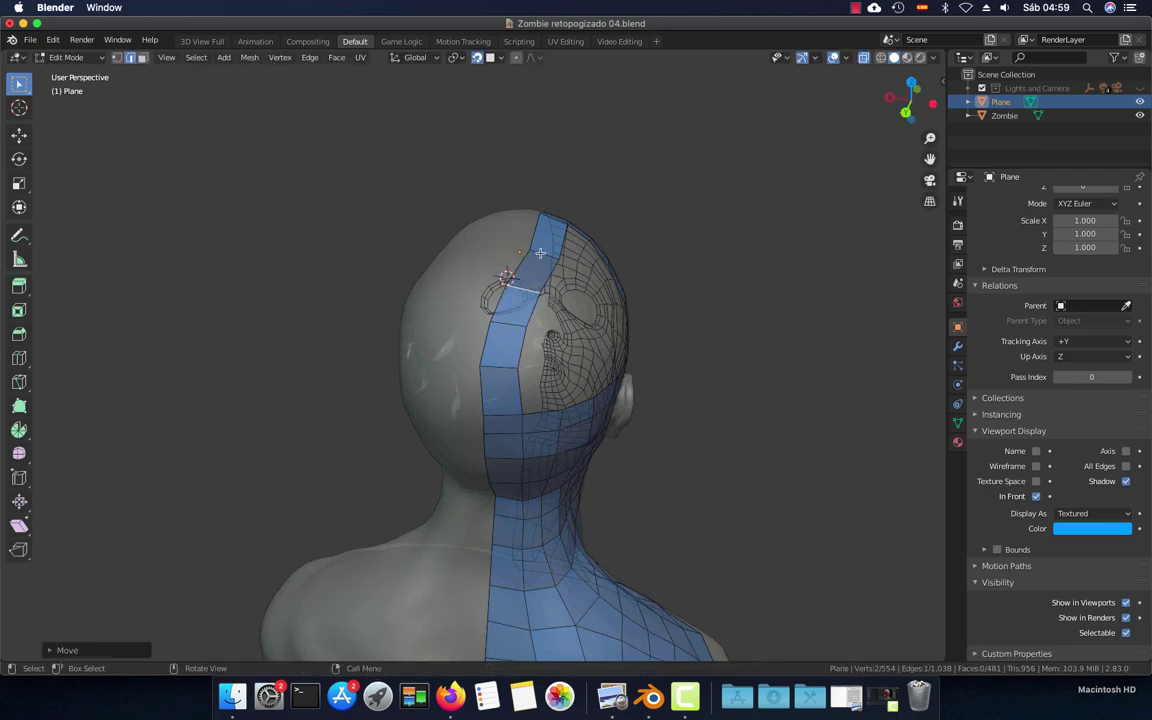
{"action": "key", "text": "g"}
{"action": "left_click", "coordinate": [488, 228]}
Inspect the crown strip from both side views, the back, and straight above
{"action": "middle_click_drag", "start_coordinate": [512, 250], "coordinate": [465, 266]}
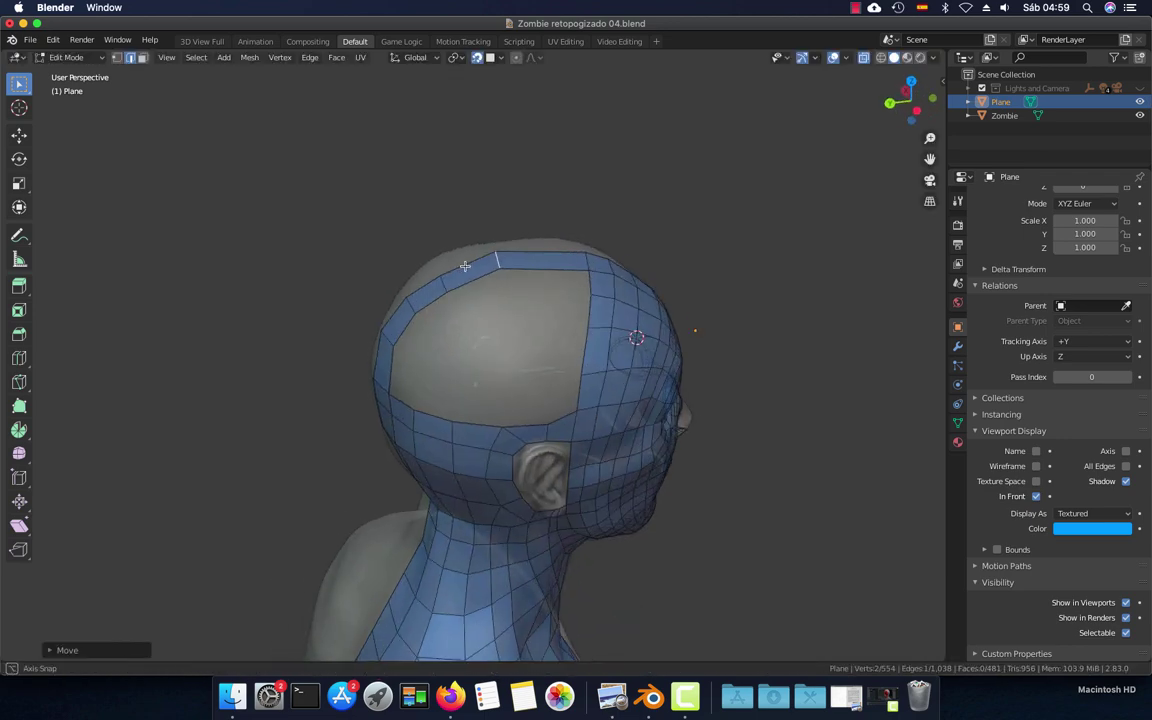
{"action": "key", "text": "KP_3"}
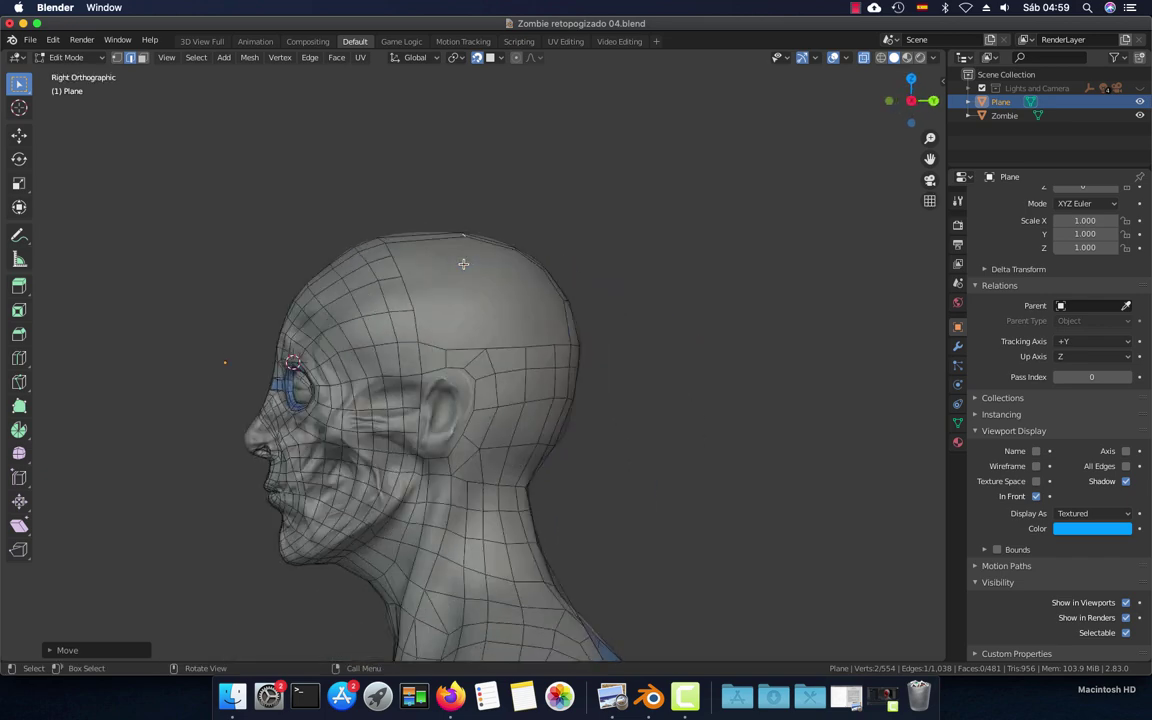
{"action": "key", "text": "ctrl+KP_3"}
{"action": "scroll", "coordinate": [463, 264], "scroll_direction": "up", "scroll_amount": 2}
{"action": "scroll", "coordinate": [532, 327], "scroll_direction": "up", "scroll_amount": 2}
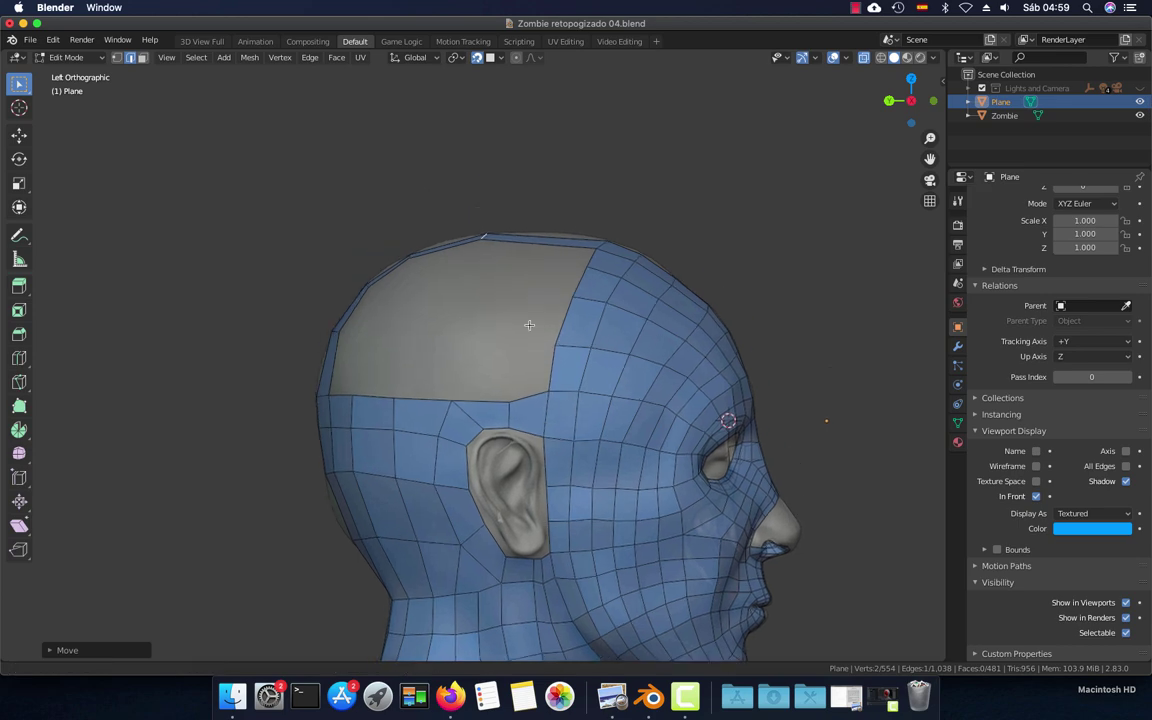
{"action": "mouse_move", "coordinate": [532, 327]}
{"action": "middle_mouse_down"}
{"action": "mouse_move", "coordinate": [561, 411]}
{"action": "mouse_move", "coordinate": [460, 463]}
{"action": "middle_mouse_up"}
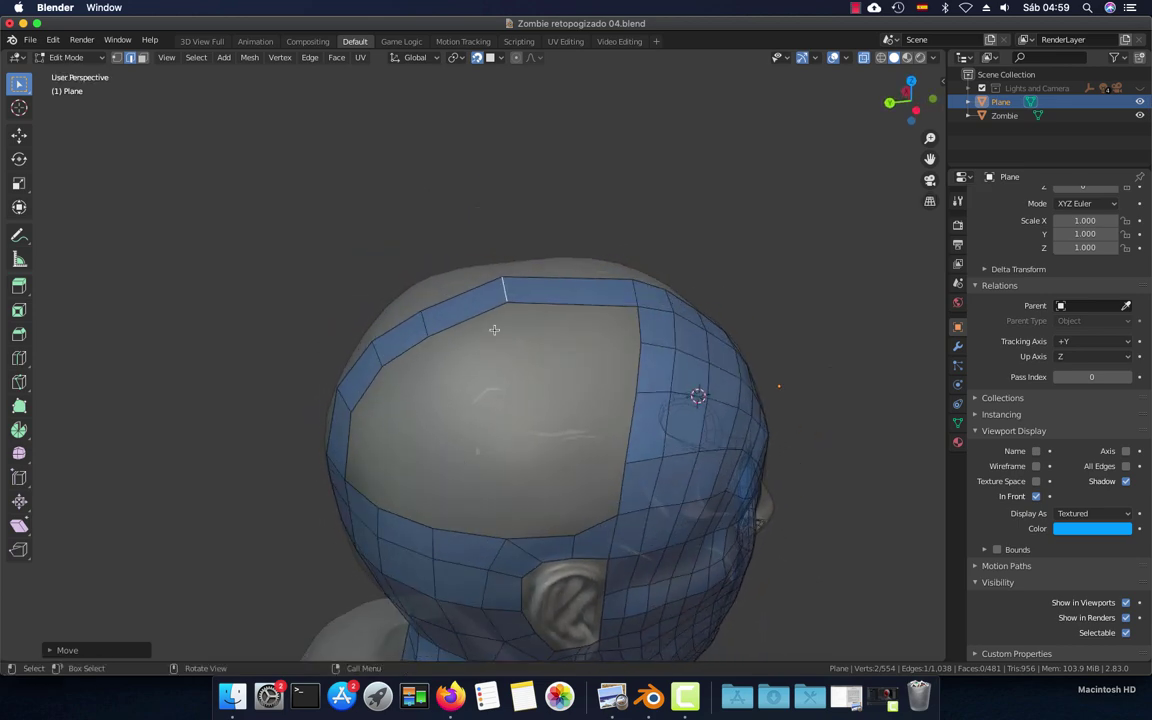
{"action": "middle_click_drag", "start_coordinate": [494, 329], "coordinate": [599, 342]}
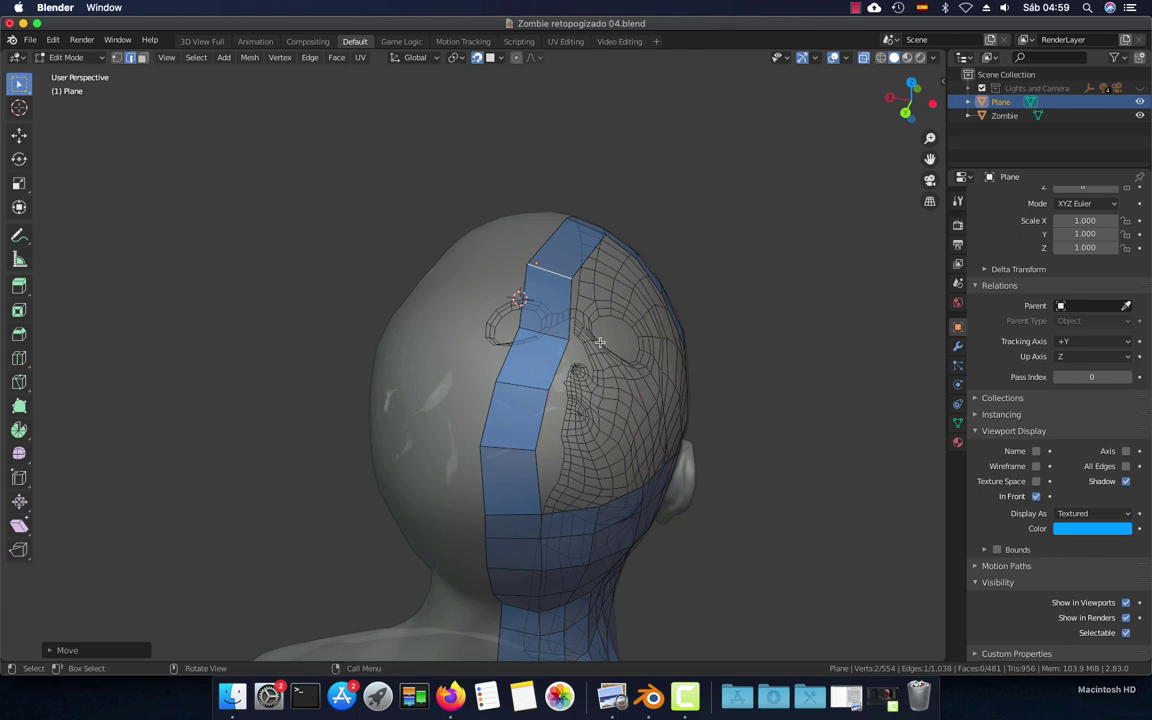
{"action": "key", "text": "KP_7"}
Lower the selected edge and add a centred edge loop across the crown strip
{"action": "scroll", "coordinate": [476, 393], "scroll_direction": "up", "scroll_amount": 2}
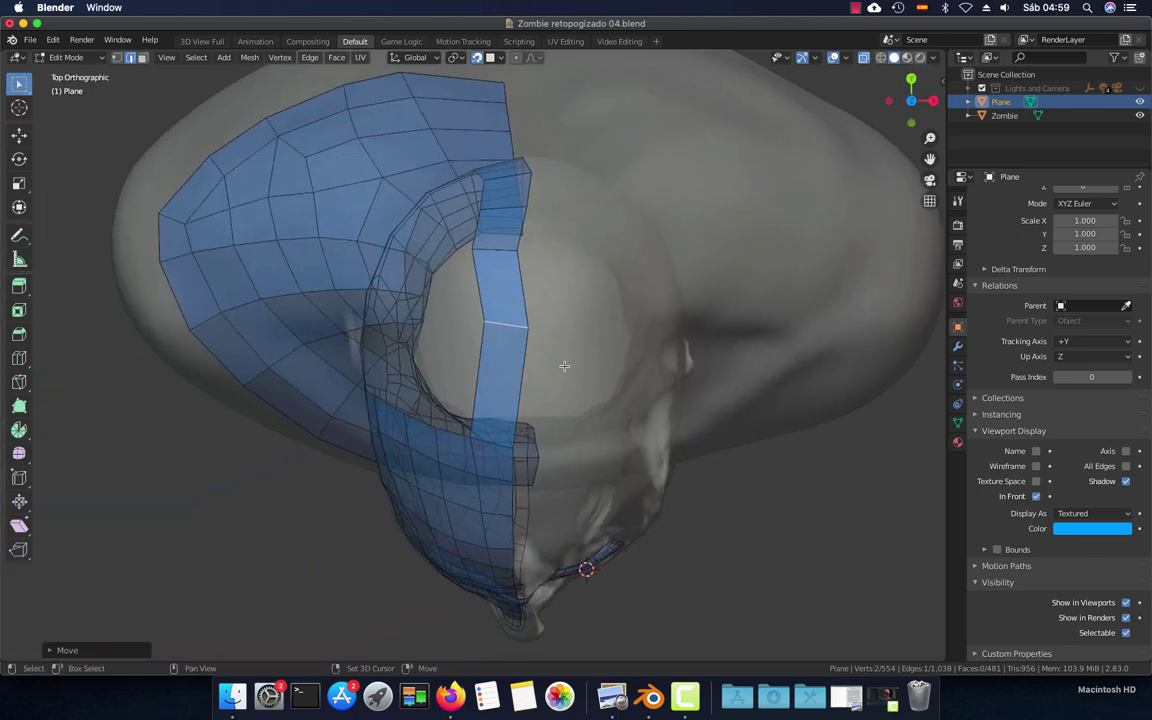
{"action": "scroll", "coordinate": [566, 368], "scroll_direction": "up", "scroll_amount": 2}
{"action": "key", "text": "g"}
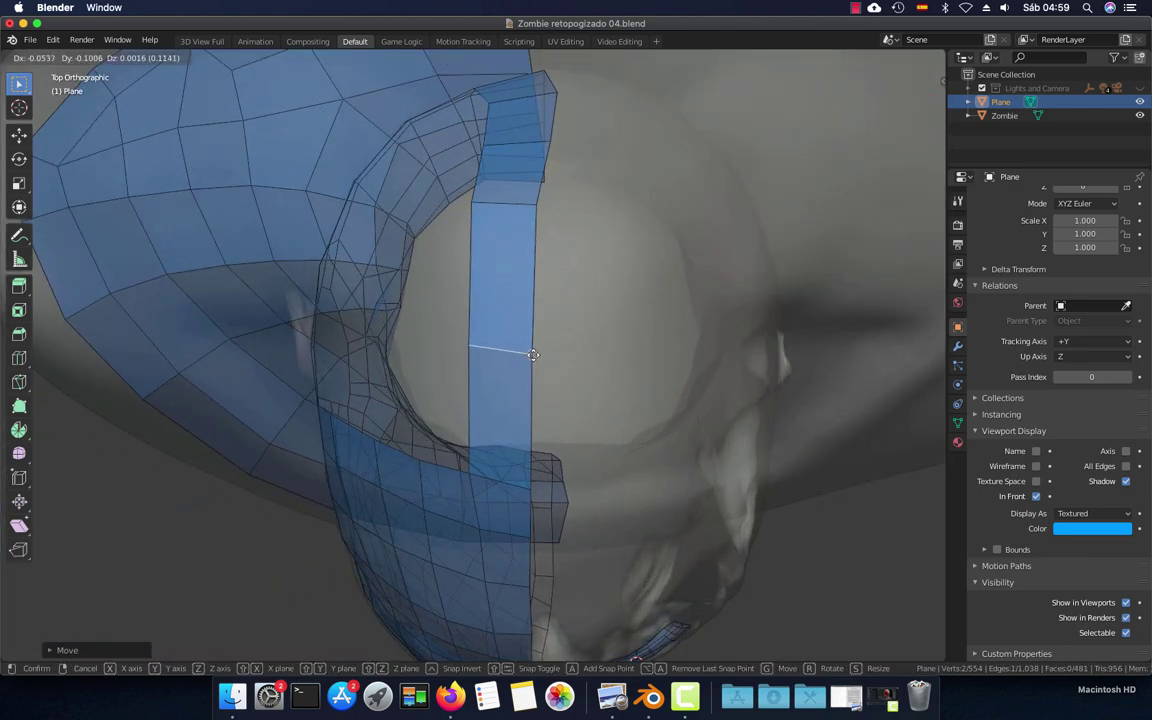
{"action": "left_click", "coordinate": [532, 397]}
{"action": "key", "text": "ctrl+r"}
{"action": "left_click", "coordinate": [505, 290]}
{"action": "right_click", "coordinate": [505, 290]}
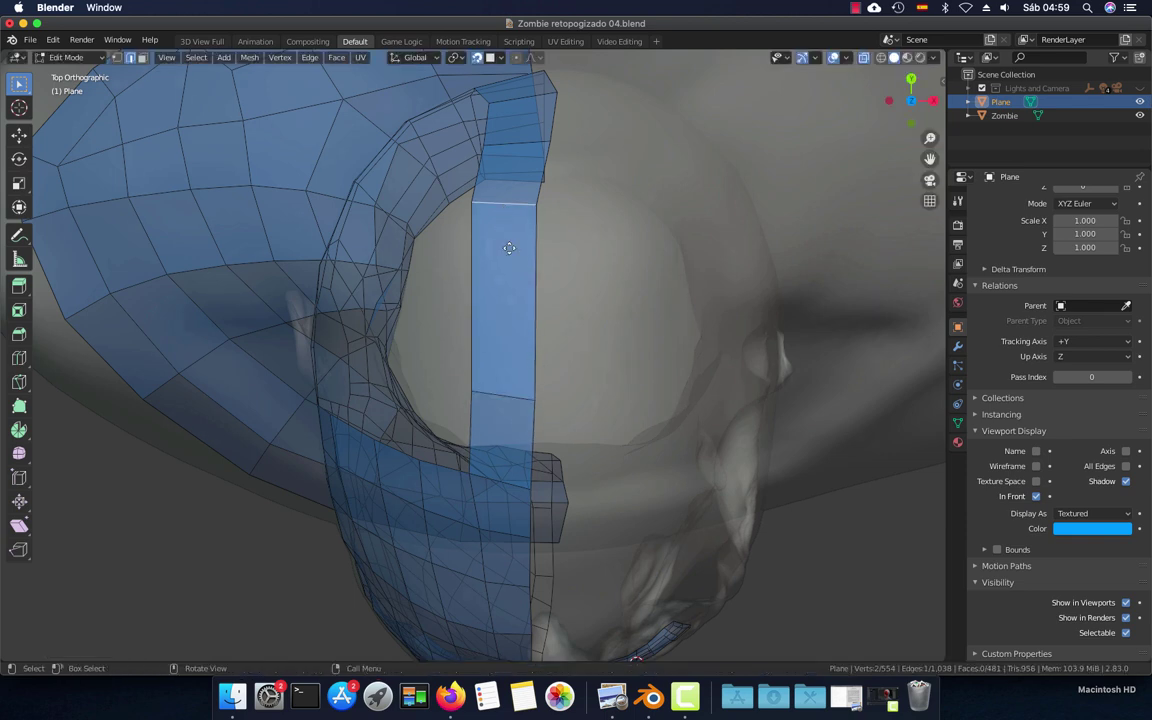
{"action": "key", "text": "g"}
{"action": "left_click", "coordinate": [537, 289]}
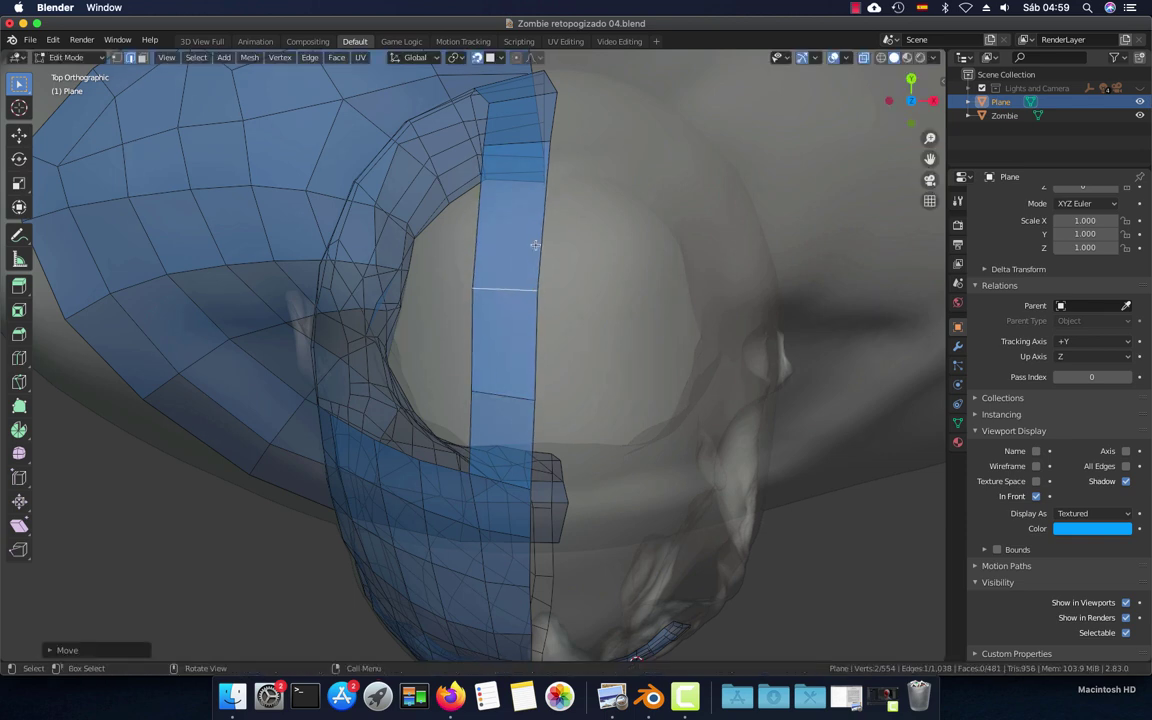
Move the forehead strip's top edge to a new position on the scalp
{"action": "key", "text": "ctrl+r"}
{"action": "left_click", "coordinate": [524, 148]}
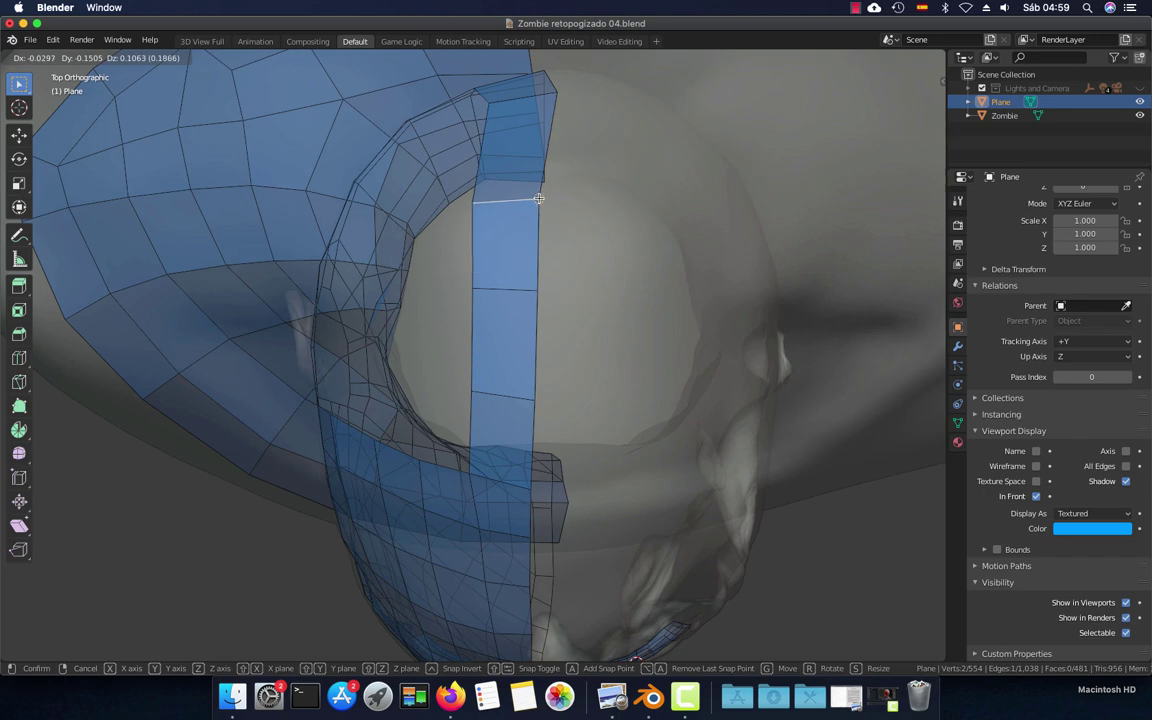
{"action": "left_click", "coordinate": [516, 99]}
{"action": "left_click", "coordinate": [516, 99]}
{"action": "key", "text": "g"}
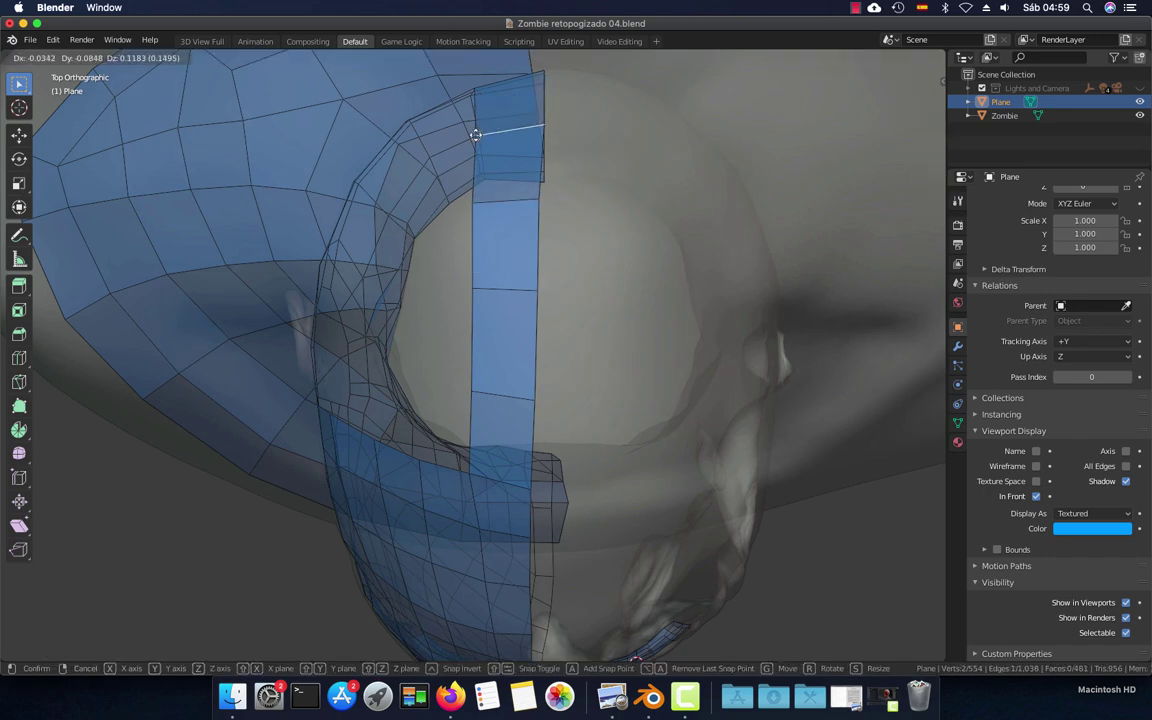
{"action": "left_click", "coordinate": [472, 134]}
{"action": "mouse_move", "coordinate": [472, 134]}
{"action": "middle_mouse_down"}
{"action": "mouse_move", "coordinate": [551, 270]}
{"action": "mouse_move", "coordinate": [494, 292]}
{"action": "mouse_move", "coordinate": [536, 311]}
{"action": "middle_mouse_up"}
Extrude three faces leftward across the crown
{"action": "right_click", "coordinate": [547, 261], "text": "ctrl"}
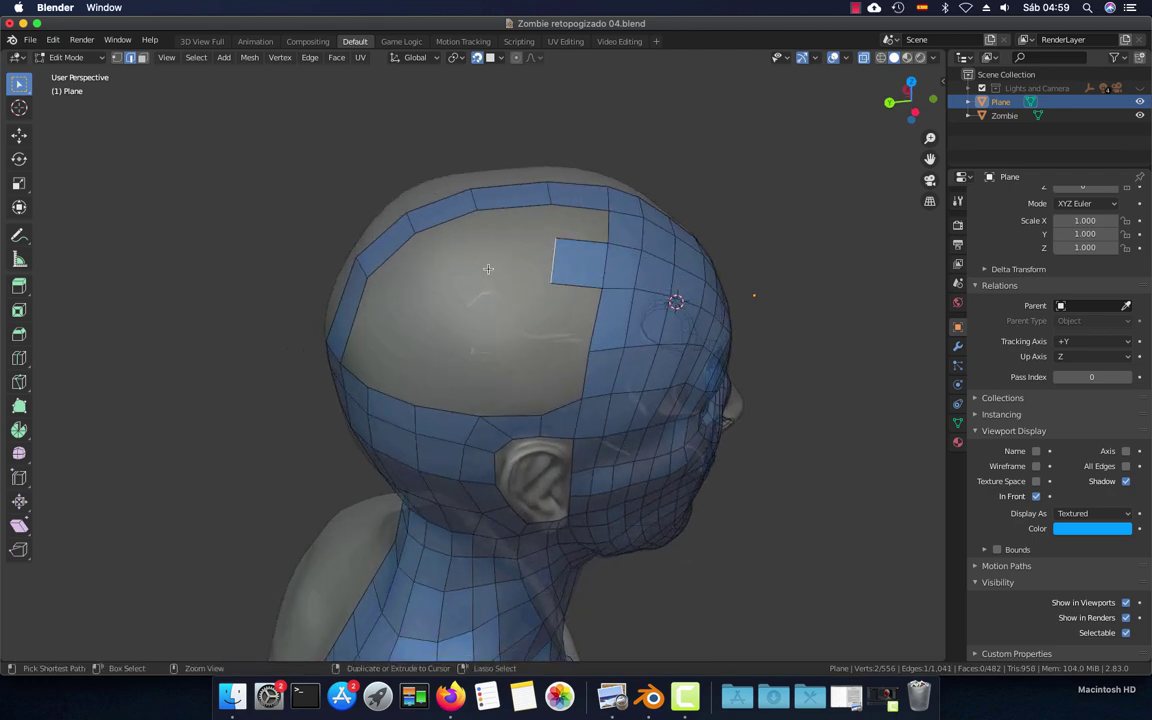
{"action": "right_click", "coordinate": [437, 258], "text": "ctrl"}
{"action": "right_click", "coordinate": [378, 256], "text": "ctrl"}
{"action": "middle_click_drag", "start_coordinate": [378, 256], "coordinate": [462, 300]}
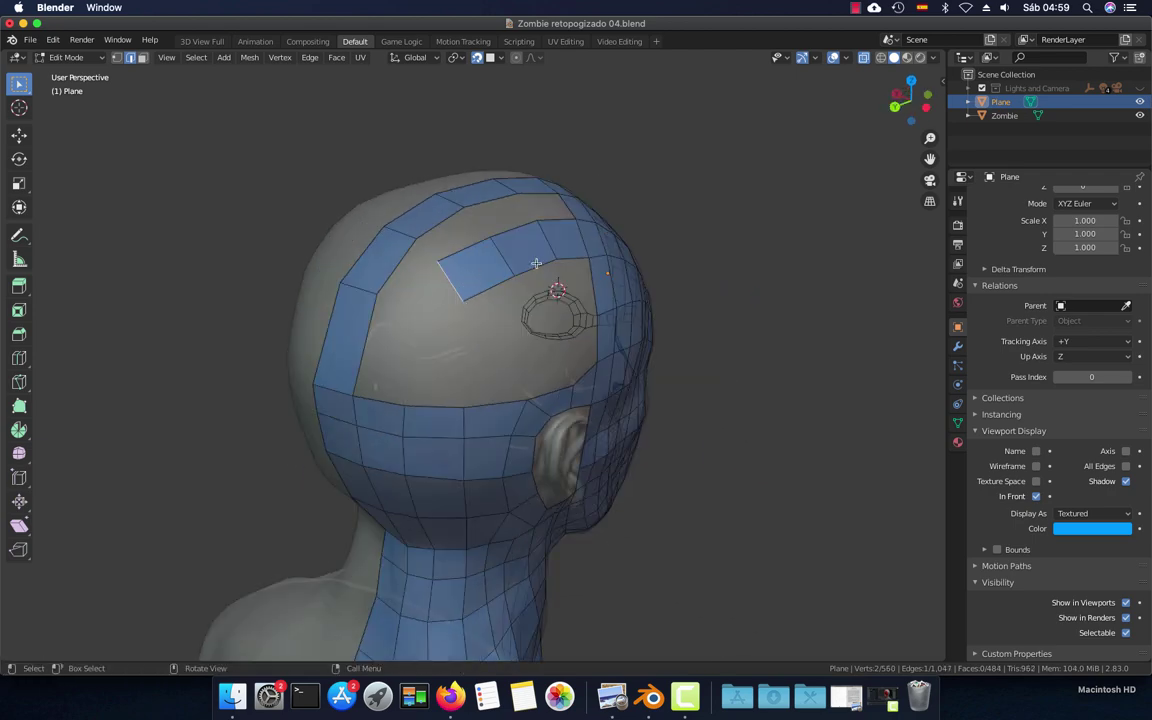
{"action": "middle_click_drag", "start_coordinate": [536, 263], "coordinate": [563, 243]}
Narrow the gap between the crown strips and fill it with faces
{"action": "left_click", "coordinate": [582, 257], "text": "shift"}
{"action": "key", "text": "g"}
{"action": "left_click", "coordinate": [512, 228]}
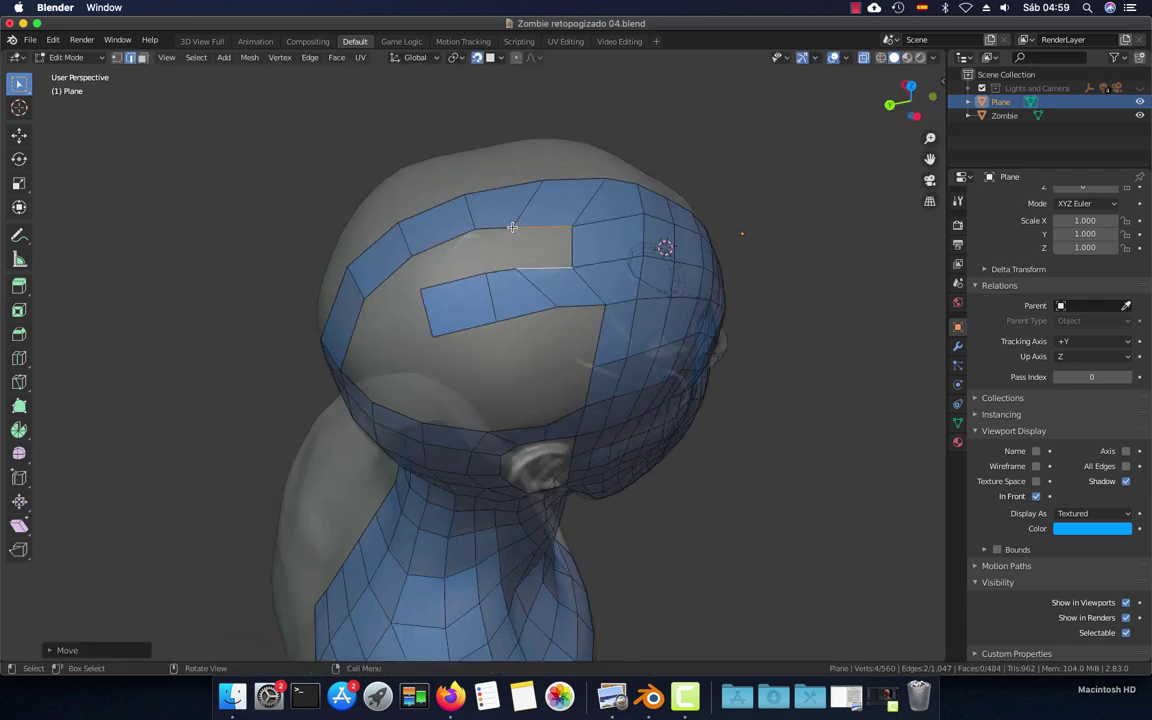
{"action": "key", "text": "f"}
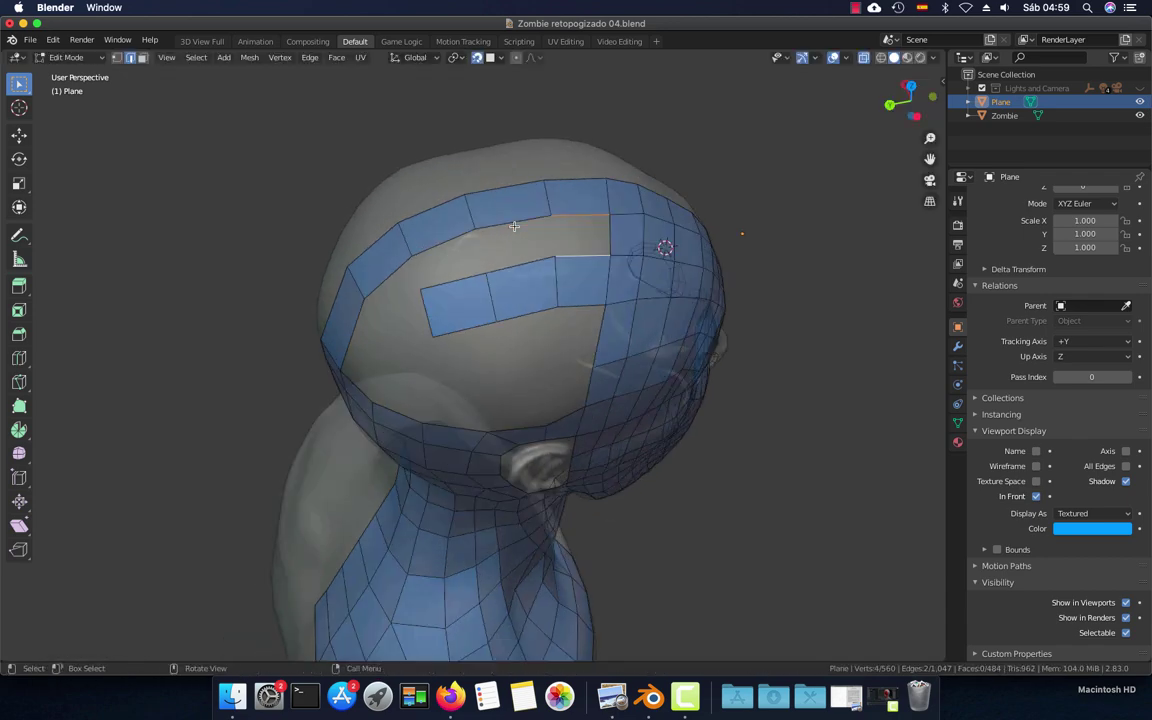
{"action": "left_click", "coordinate": [512, 222]}
{"action": "key", "text": "f"}
{"action": "key", "text": "f"}
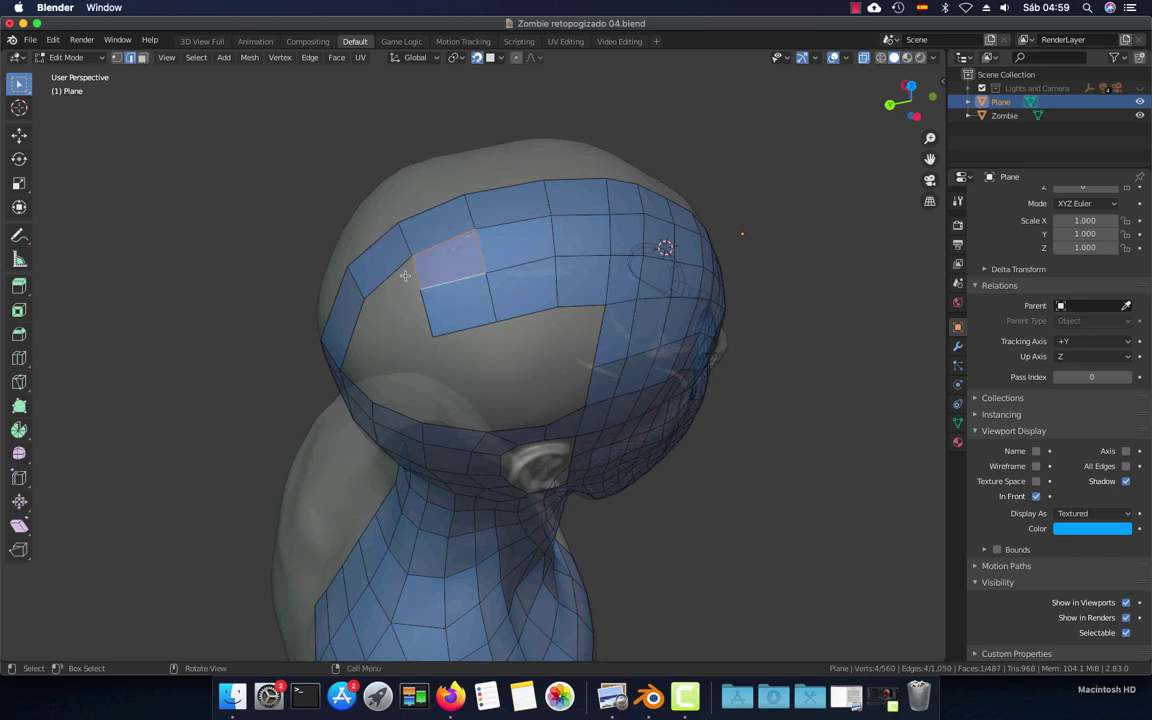
{"action": "mouse_move", "coordinate": [412, 320]}
{"action": "middle_mouse_down"}
{"action": "mouse_move", "coordinate": [412, 284]}
{"action": "mouse_move", "coordinate": [462, 326]}
{"action": "middle_mouse_up"}
Reposition an edge on the crown strip onto the scalp
{"action": "left_click", "coordinate": [410, 280]}
{"action": "key", "text": "g"}
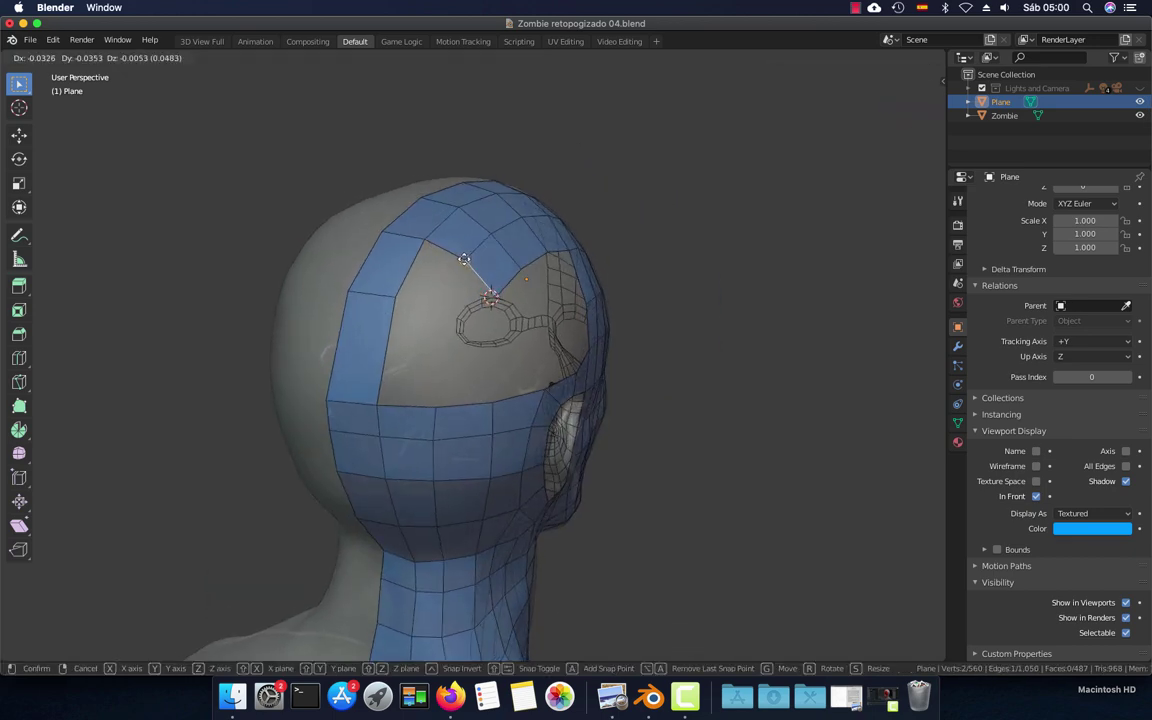
{"action": "left_click", "coordinate": [464, 259]}
{"action": "mouse_move", "coordinate": [464, 301]}
{"action": "middle_mouse_down"}
{"action": "mouse_move", "coordinate": [458, 265]}
{"action": "mouse_move", "coordinate": [432, 345]}
{"action": "middle_mouse_up"}
Extrude a new face from the crown strip's end and settle its corner vertices on the scalp
{"action": "left_click", "coordinate": [432, 350]}
{"action": "key", "text": "e"}
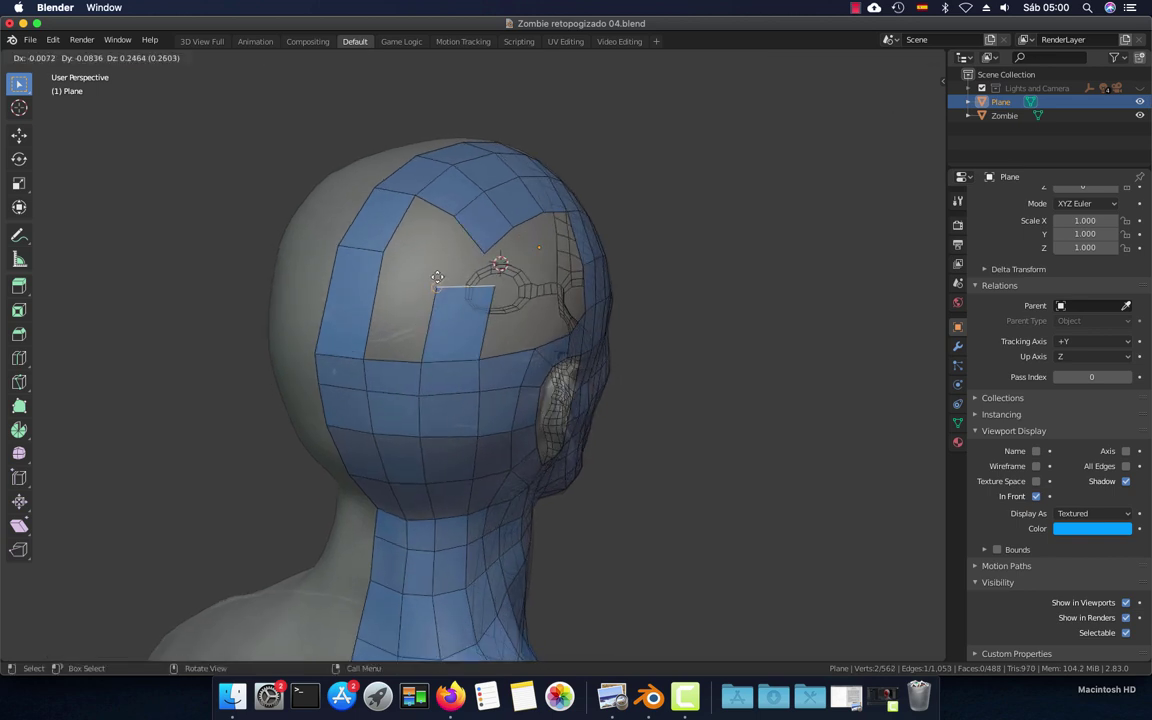
{"action": "left_click", "coordinate": [432, 262]}
{"action": "key", "text": "1"}
{"action": "left_click", "coordinate": [430, 264]}
{"action": "key", "text": "g"}
{"action": "left_click", "coordinate": [430, 266]}
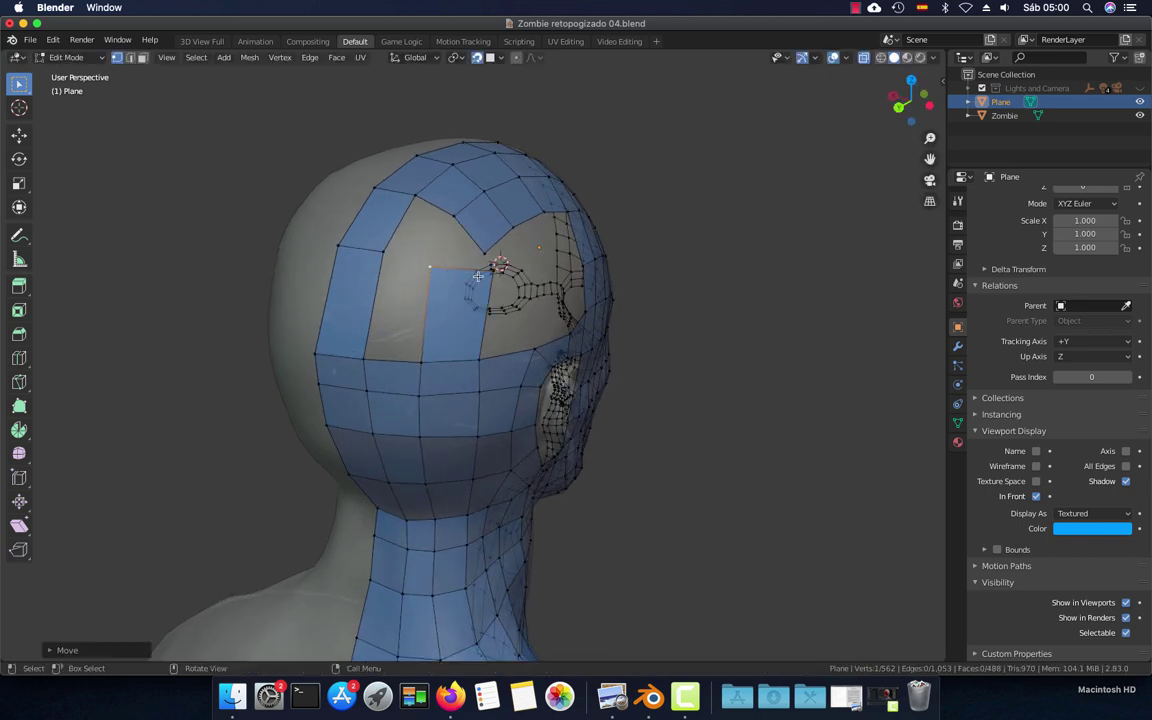
{"action": "left_click", "coordinate": [447, 244]}
{"action": "key", "text": "g"}
{"action": "left_click", "coordinate": [481, 283]}
Fill the two gaps beside the extruded strip with faces
{"action": "key", "text": "f"}
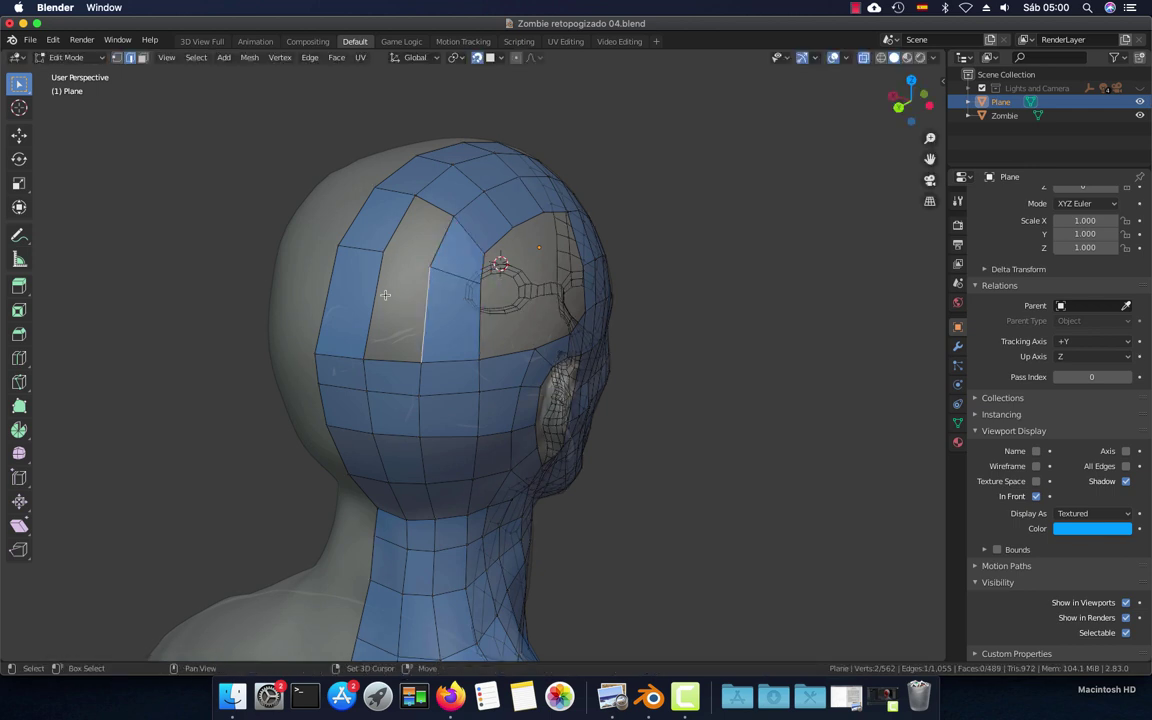
{"action": "key", "text": "f"}
{"action": "key", "text": "f"}
{"action": "middle_click_drag", "start_coordinate": [485, 297], "coordinate": [388, 296]}
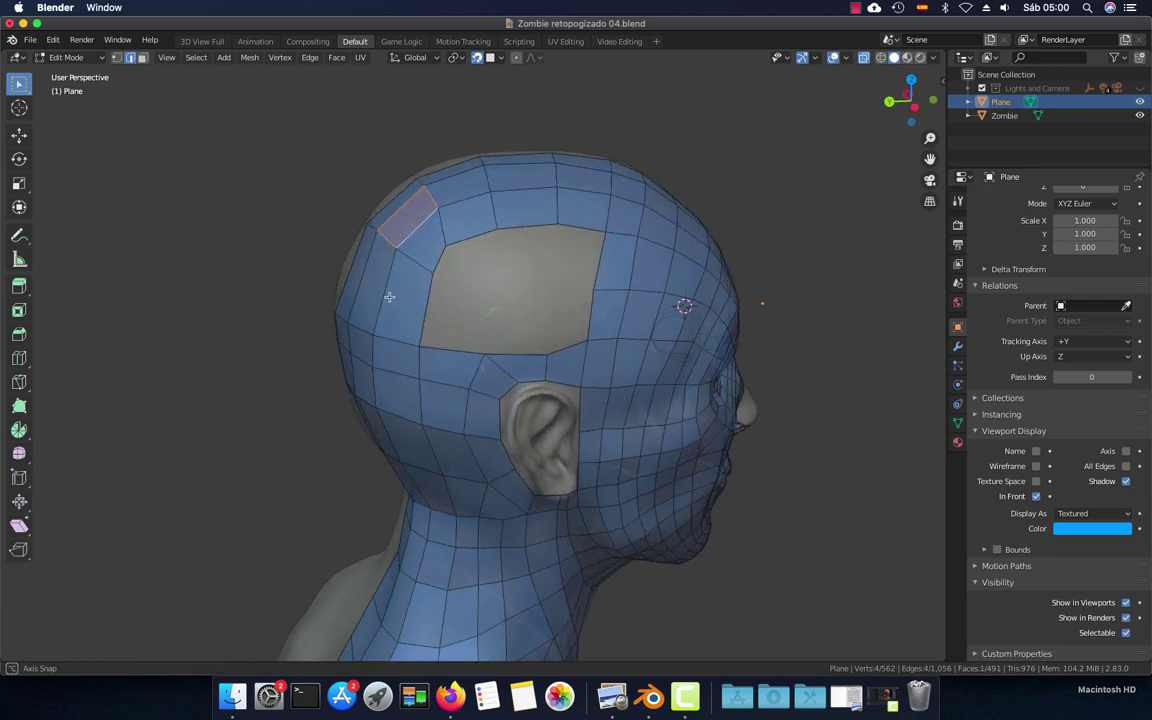
{"action": "key", "text": "ctrl+KP_3"}
{"action": "scroll", "coordinate": [391, 295], "scroll_direction": "up", "scroll_amount": 2}
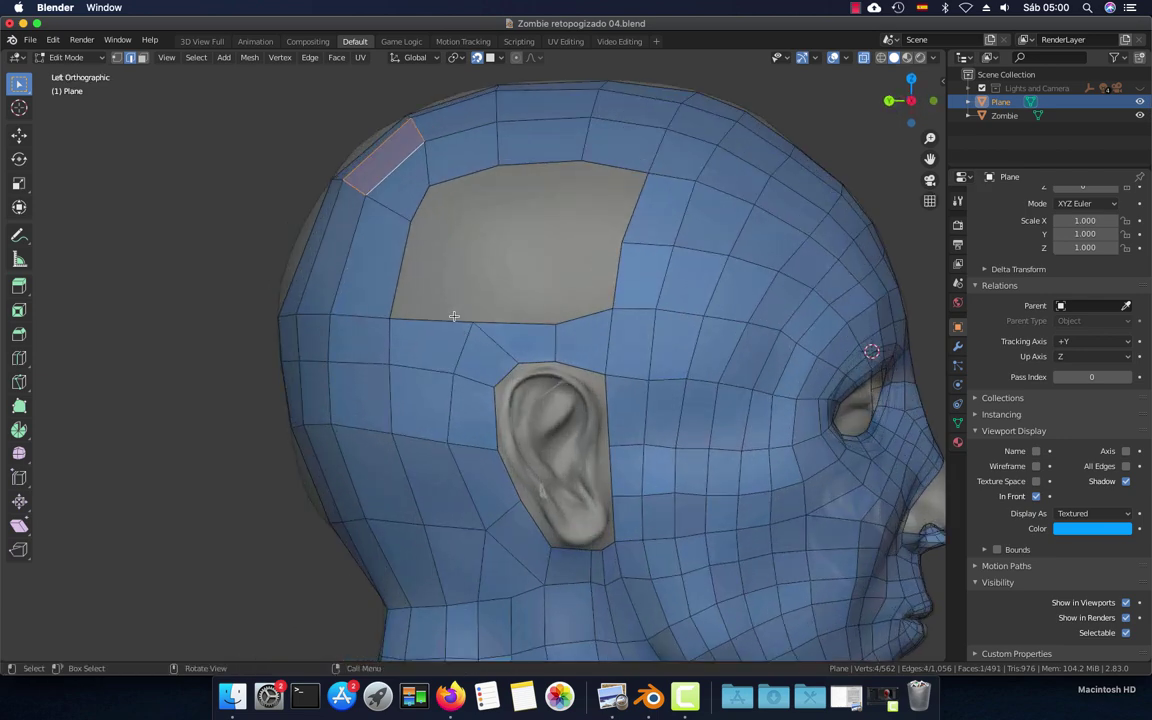
In vertex mode, shift the hole's corner vertex, add a vertex inside, and lower the left-side vertex
{"action": "key", "text": "1"}
{"action": "left_click", "coordinate": [432, 185]}
{"action": "key", "text": "g"}
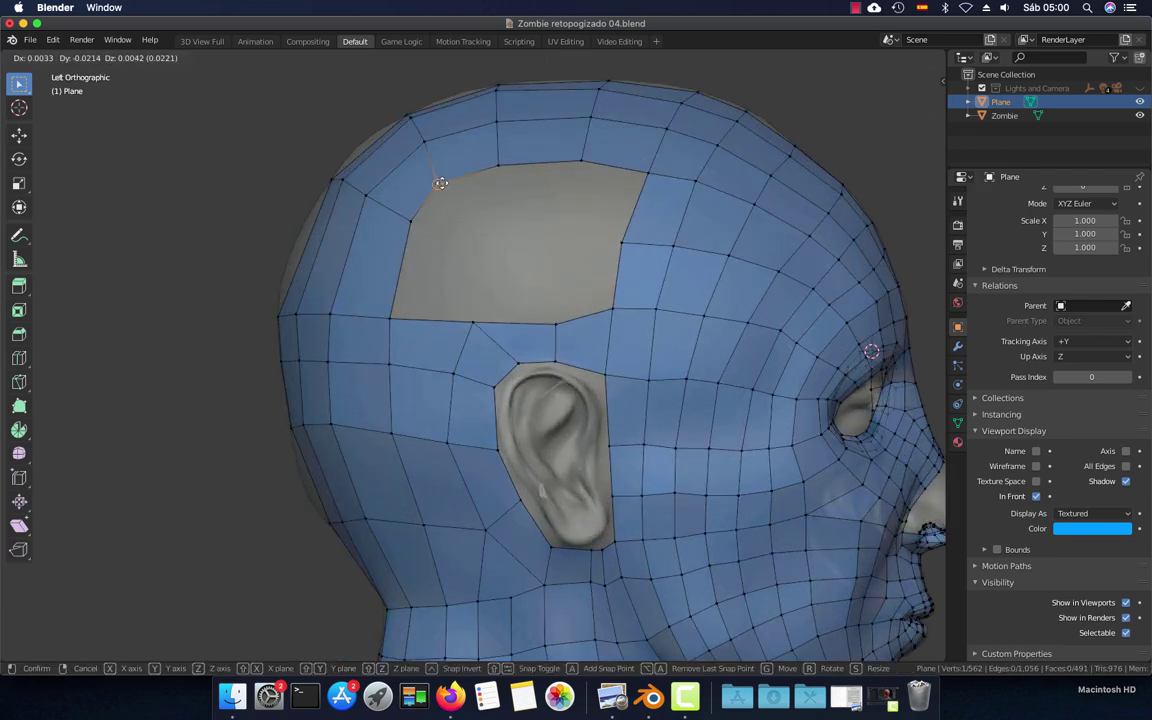
{"action": "left_click", "coordinate": [444, 180]}
{"action": "left_click", "coordinate": [367, 197]}
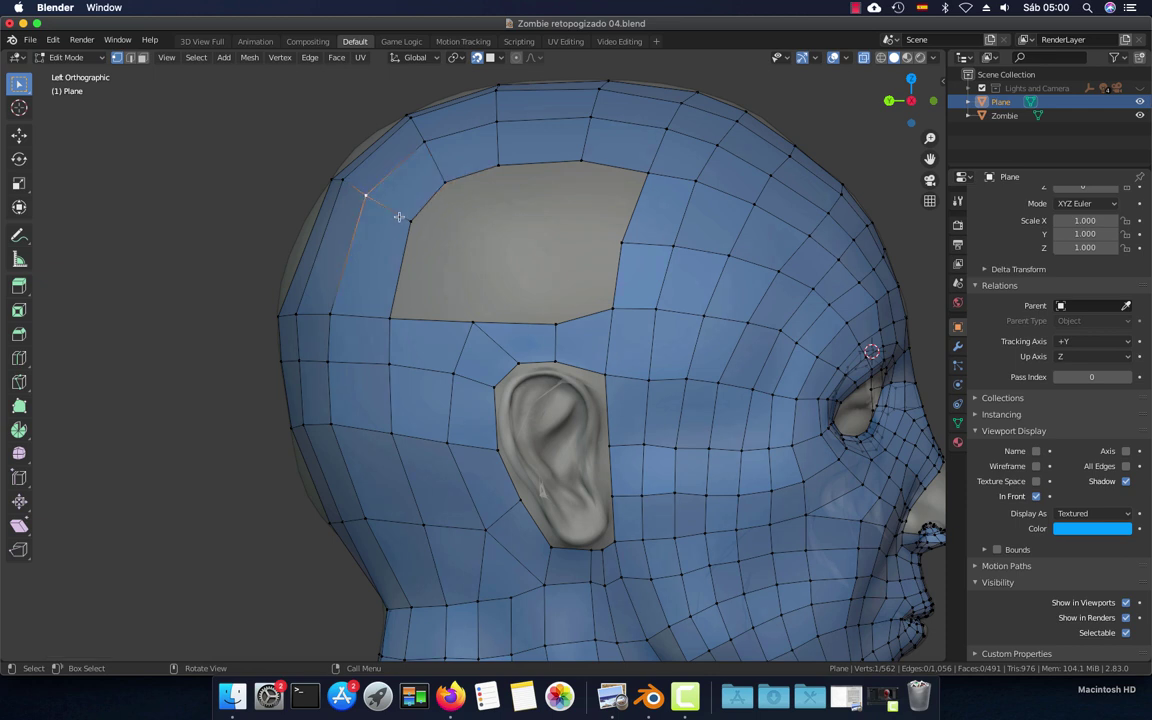
{"action": "right_click", "coordinate": [405, 222], "text": "ctrl"}
{"action": "left_click", "coordinate": [402, 240]}
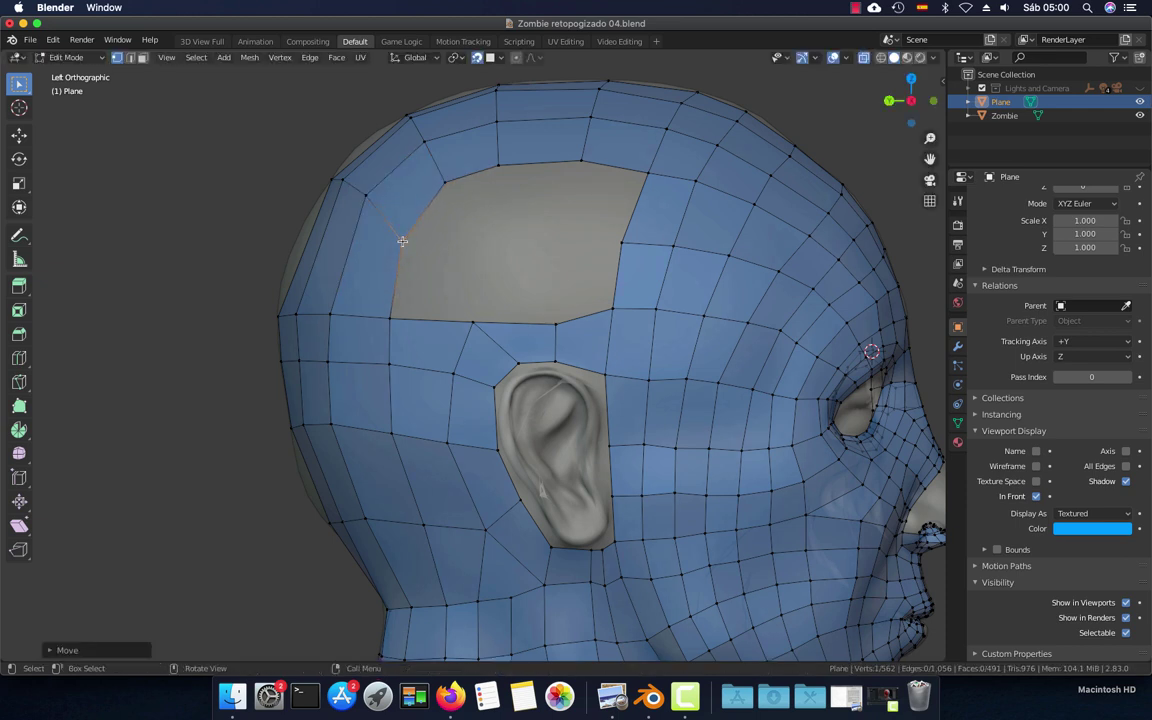
{"action": "left_click", "coordinate": [369, 194]}
{"action": "key", "text": "g"}
{"action": "left_click", "coordinate": [367, 210]}
Adjust the crown's upper-edge vertex and nudge a border vertex to shape the hole
{"action": "left_click", "coordinate": [347, 186]}
{"action": "key", "text": "g"}
{"action": "left_click", "coordinate": [337, 188]}
{"action": "left_click", "coordinate": [329, 180]}
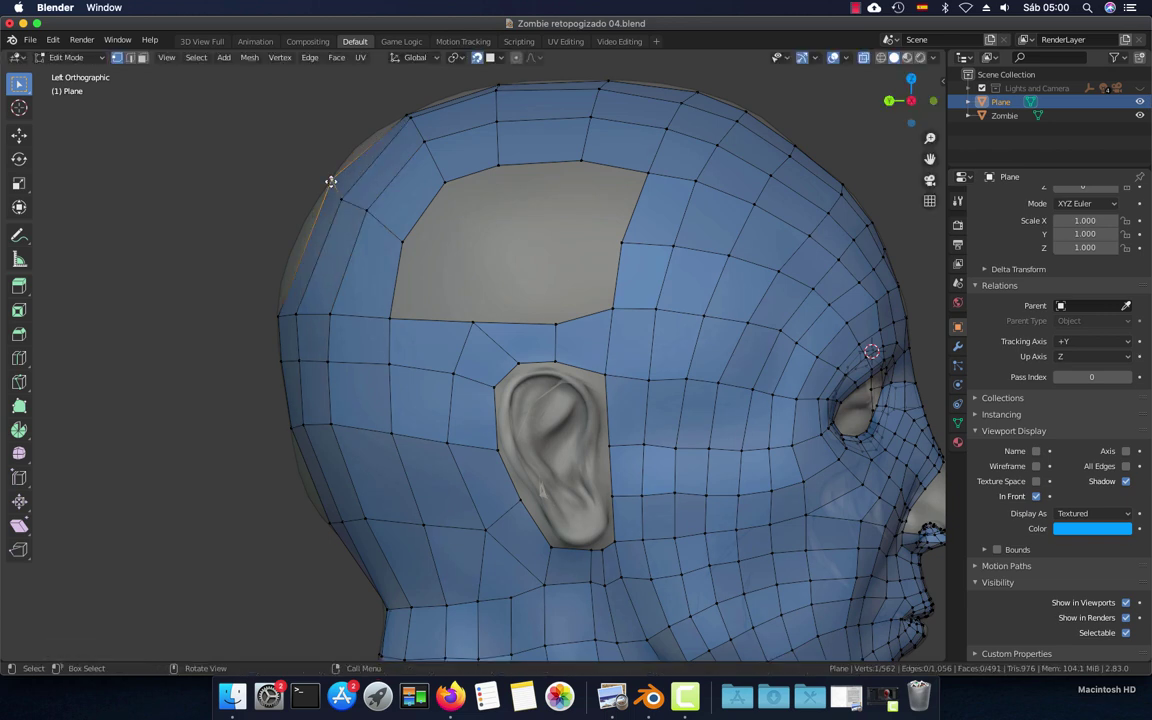
{"action": "key", "text": "g"}
{"action": "left_click", "coordinate": [323, 194]}
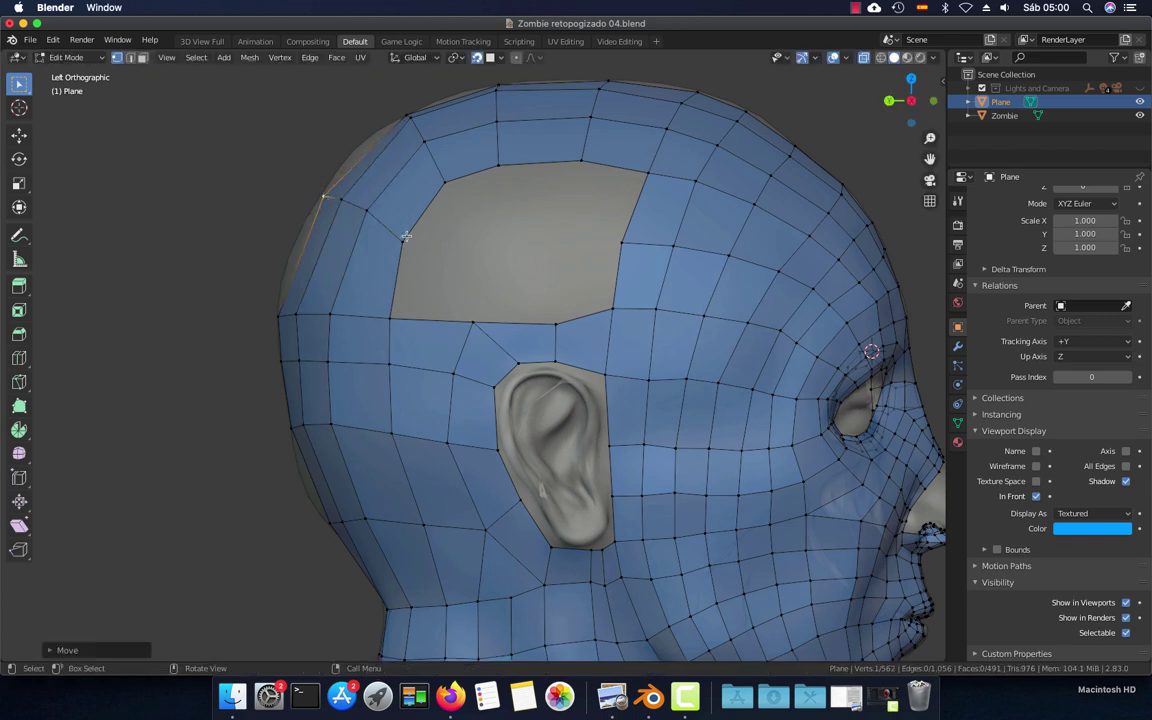
{"action": "left_click", "coordinate": [406, 236]}
{"action": "key", "text": "g"}
{"action": "left_click", "coordinate": [410, 234]}
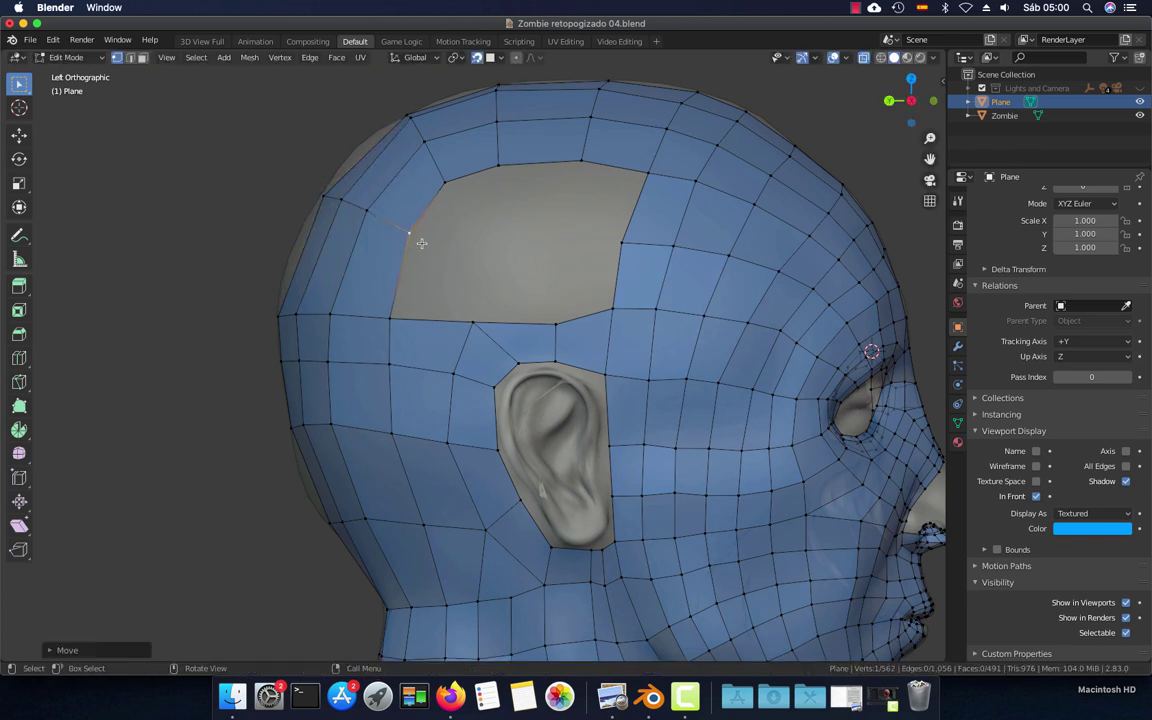
Extrude two vertices from below the hole, upward then leftward, to outline new quads
{"action": "left_click", "coordinate": [544, 321]}
{"action": "key", "text": "e"}
{"action": "left_click", "coordinate": [504, 224]}
{"action": "key", "text": "e"}
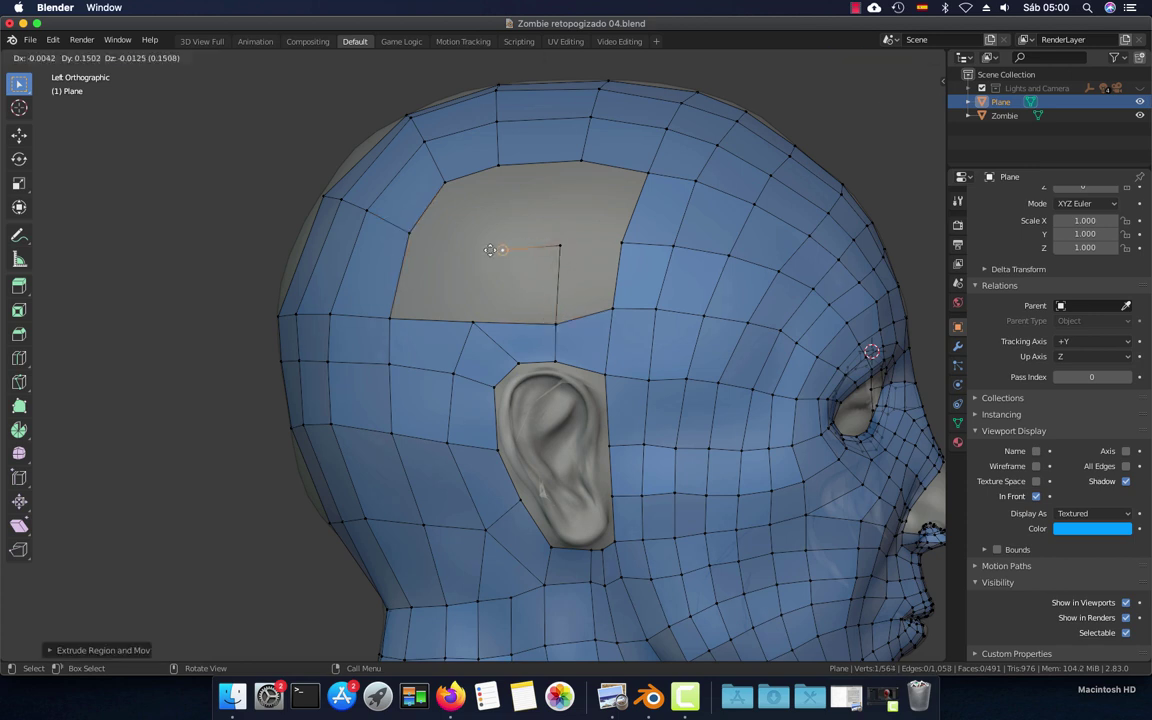
{"action": "left_click", "coordinate": [433, 226]}
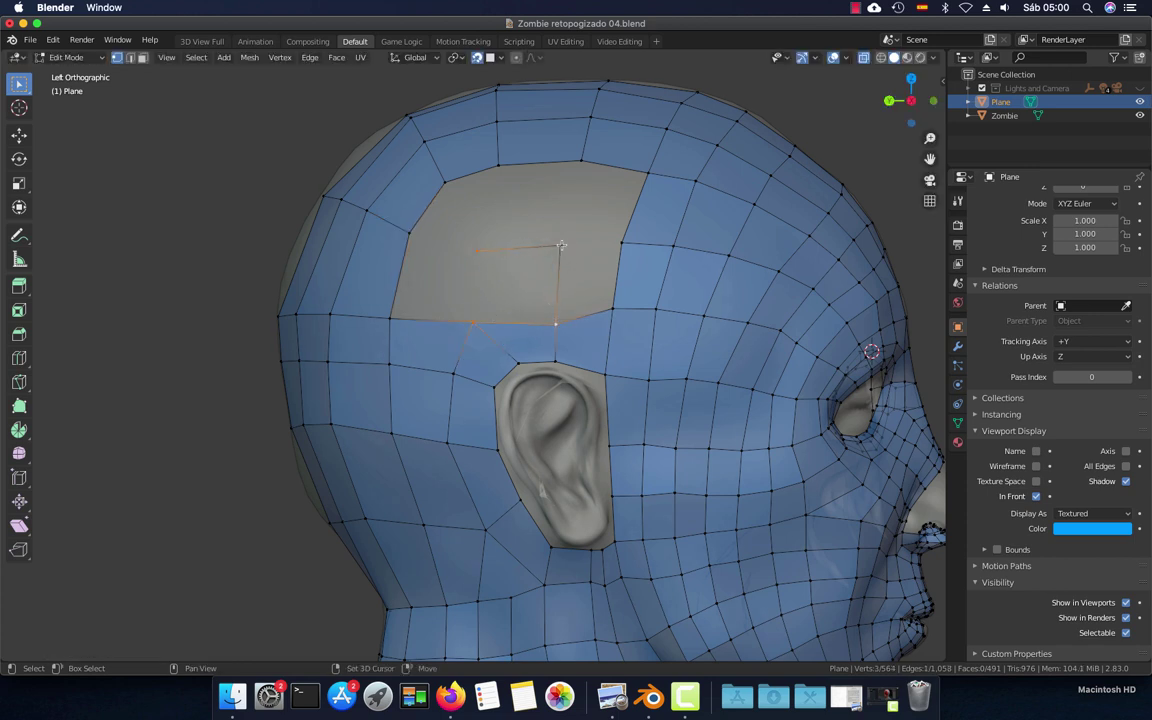
{"action": "left_click_drag", "start_coordinate": [561, 245], "coordinate": [561, 248]}
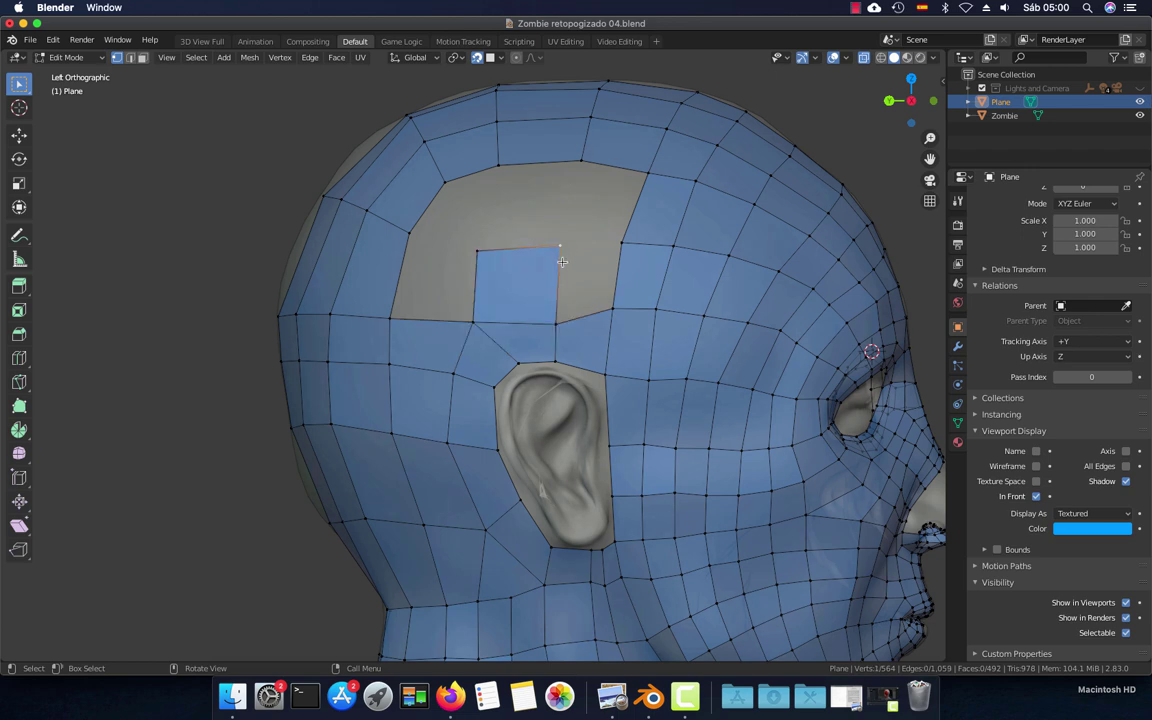
Fill the crown hole with quads one after another until it is fully closed
{"action": "key", "text": "f"}
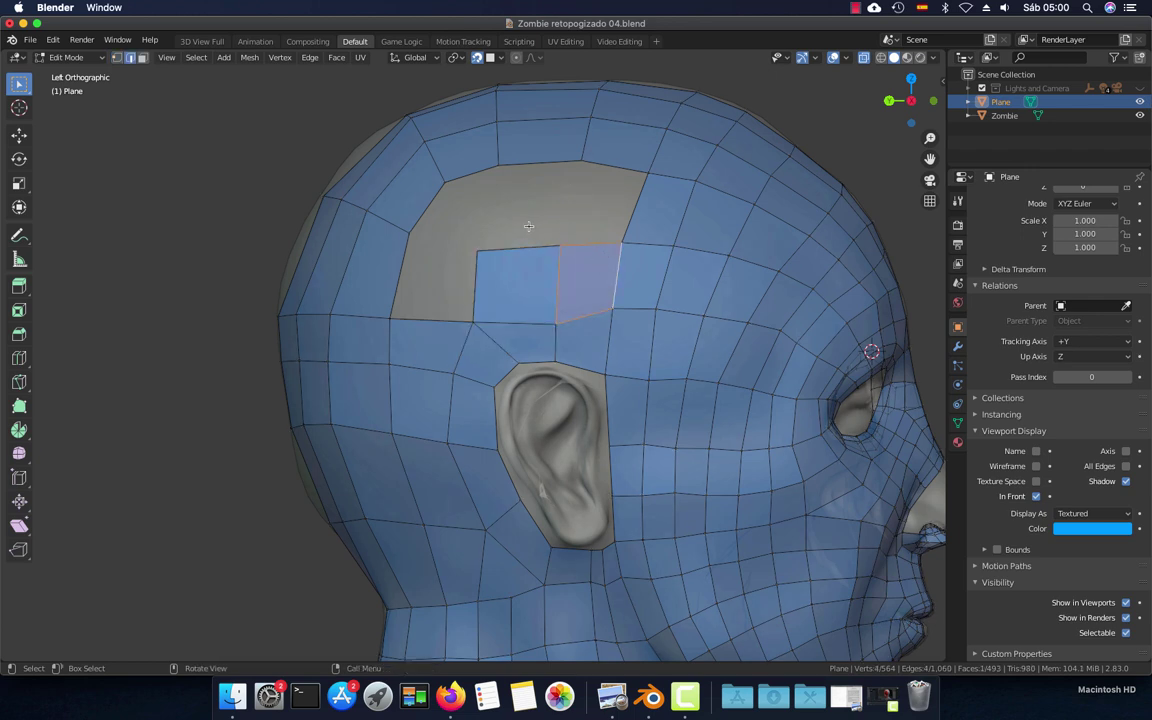
{"action": "left_click", "coordinate": [416, 268]}
{"action": "key", "text": "f"}
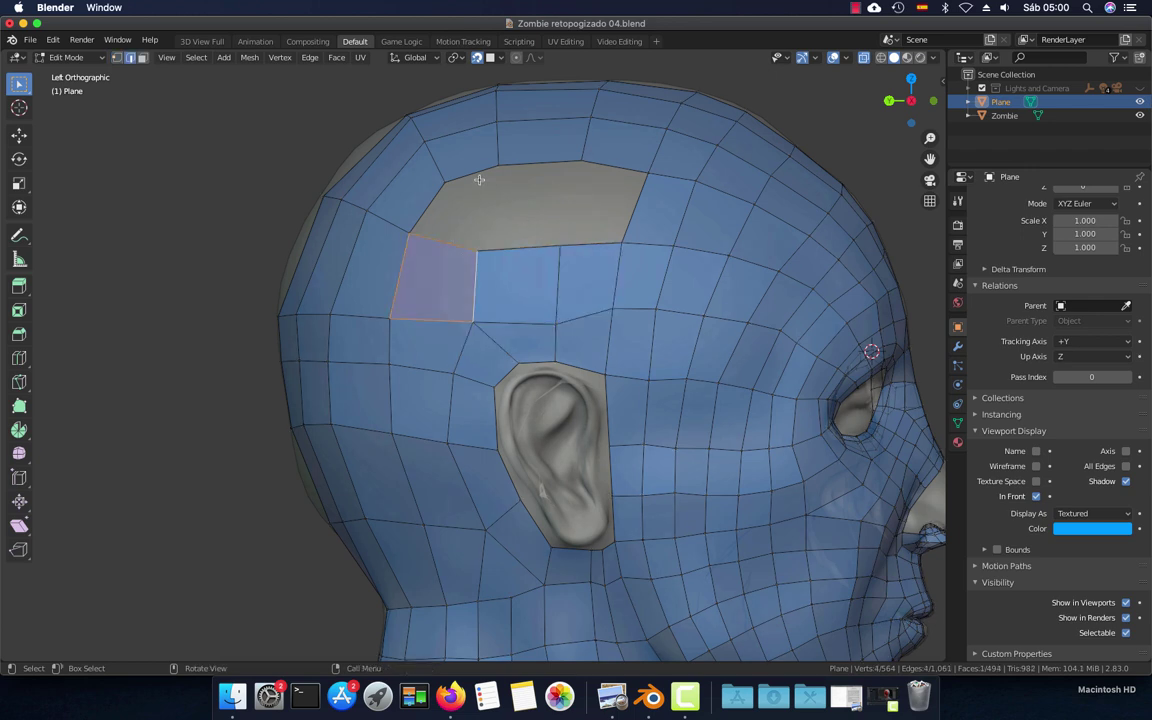
{"action": "left_click", "coordinate": [441, 179]}
{"action": "key", "text": "f"}
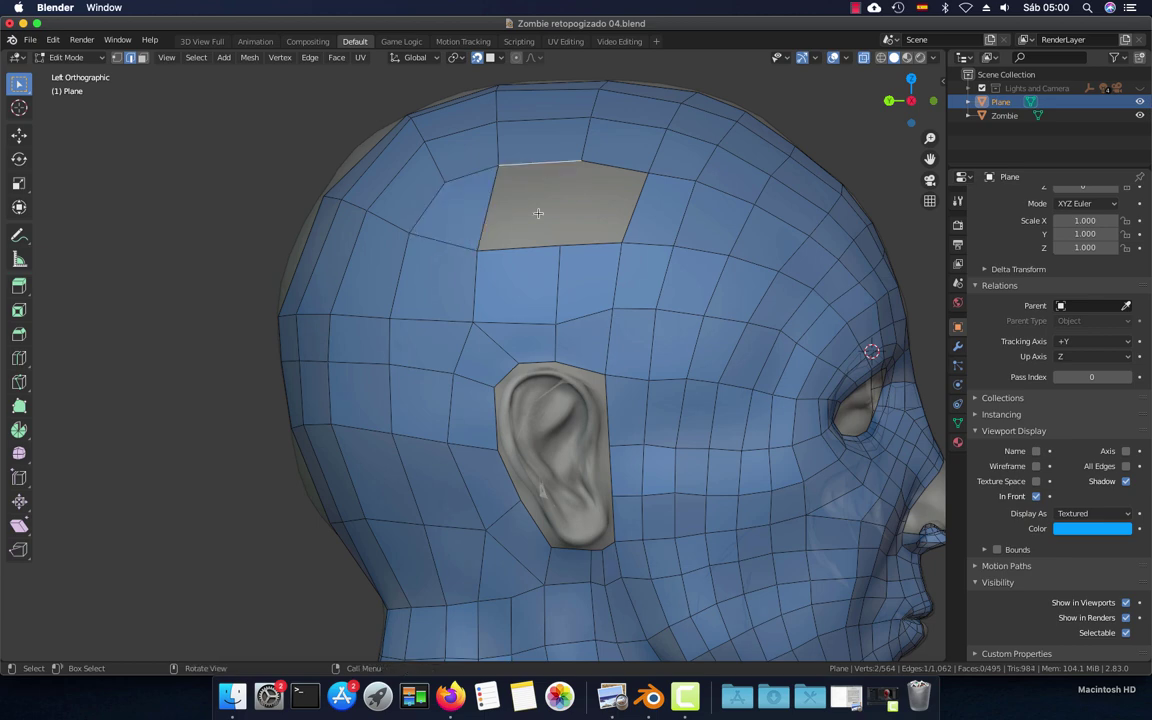
{"action": "key", "text": "f"}
{"action": "key", "text": "f"}
{"action": "key", "text": "f"}
{"action": "key", "text": "a"}
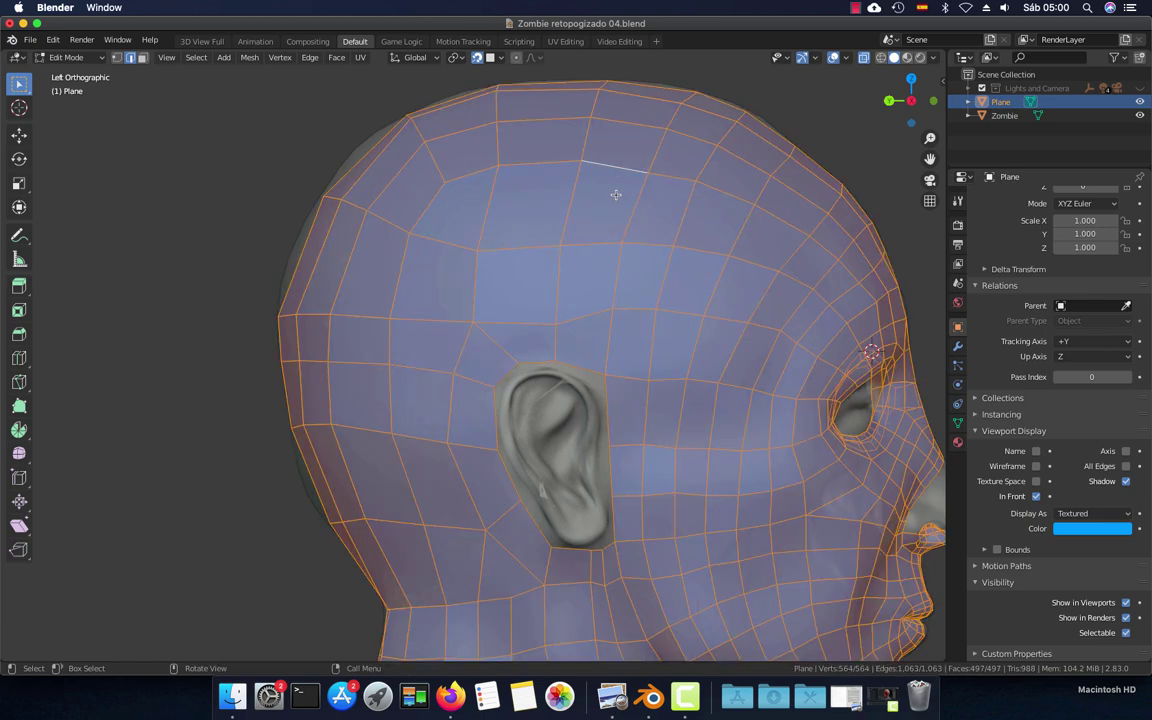
{"action": "key", "text": "alt+a"}
{"action": "scroll", "coordinate": [610, 230], "scroll_direction": "down", "scroll_amount": 3}
{"action": "scroll", "coordinate": [600, 240], "scroll_direction": "down", "scroll_amount": 2}
{"action": "scroll", "coordinate": [600, 240], "scroll_direction": "up", "scroll_amount": 1}
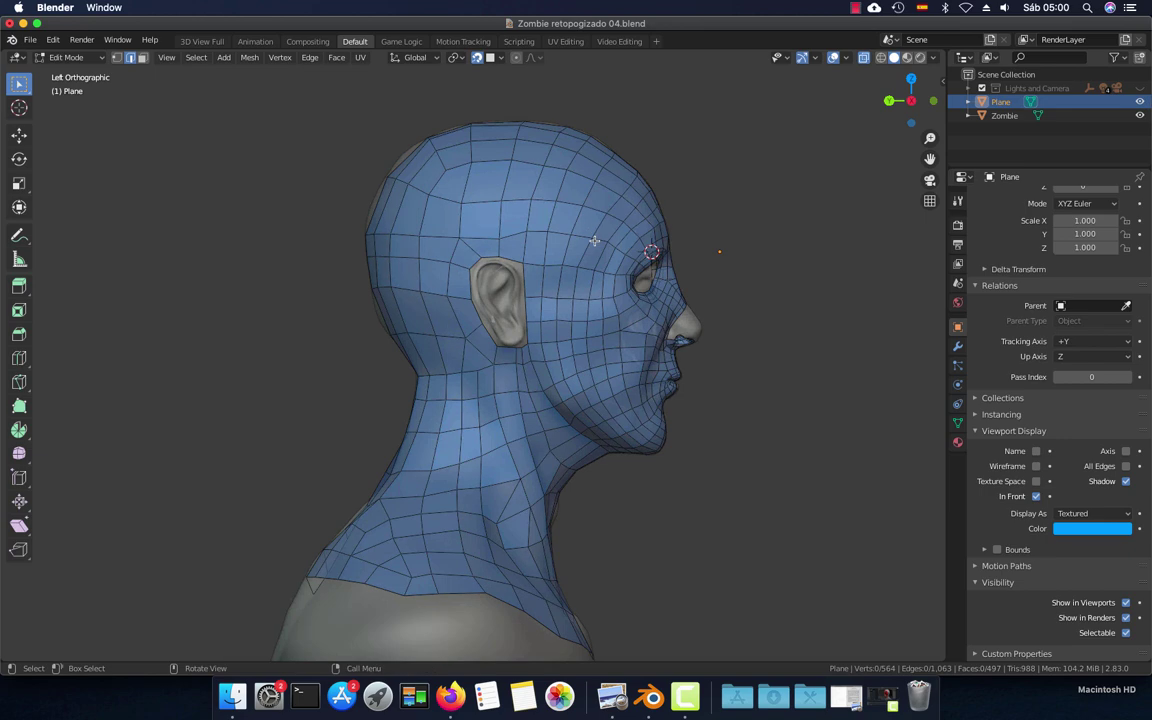
{"action": "key", "text": "KP_1"}
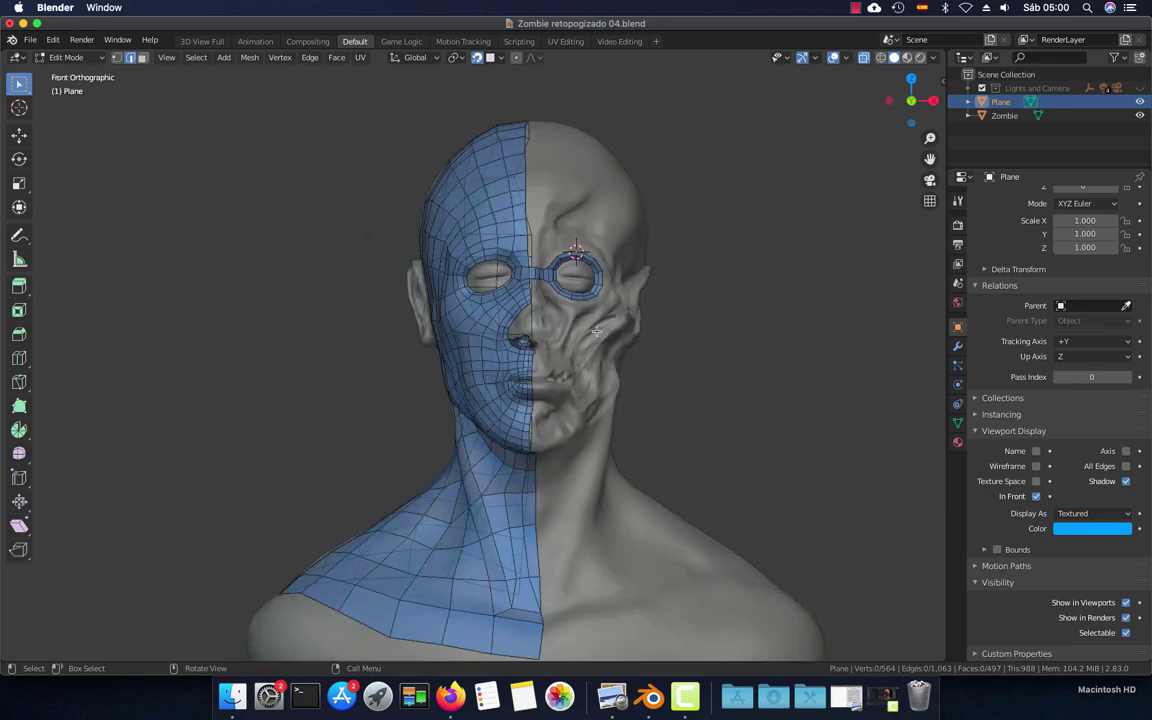
{"action": "middle_click_drag", "start_coordinate": [596, 332], "coordinate": [554, 331]}
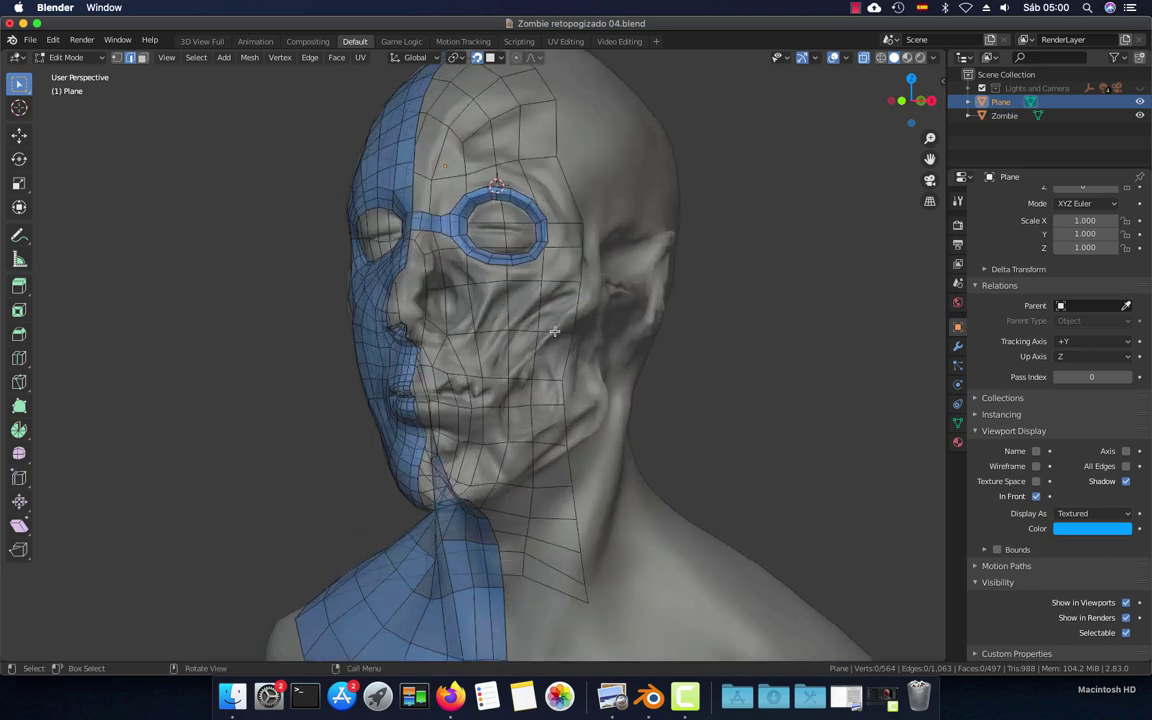
Temporarily turn off the retopology overlay and see-through display to inspect the bare sculpt
{"action": "left_click", "coordinate": [1036, 496]}
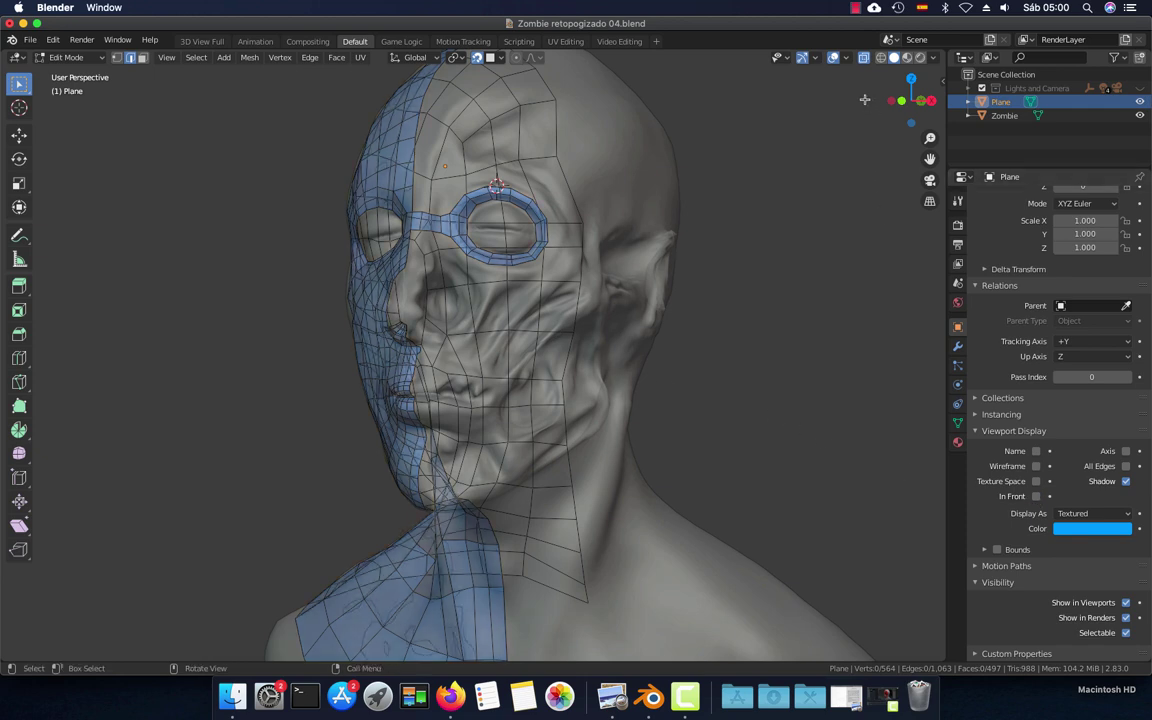
{"action": "left_click", "coordinate": [866, 58]}
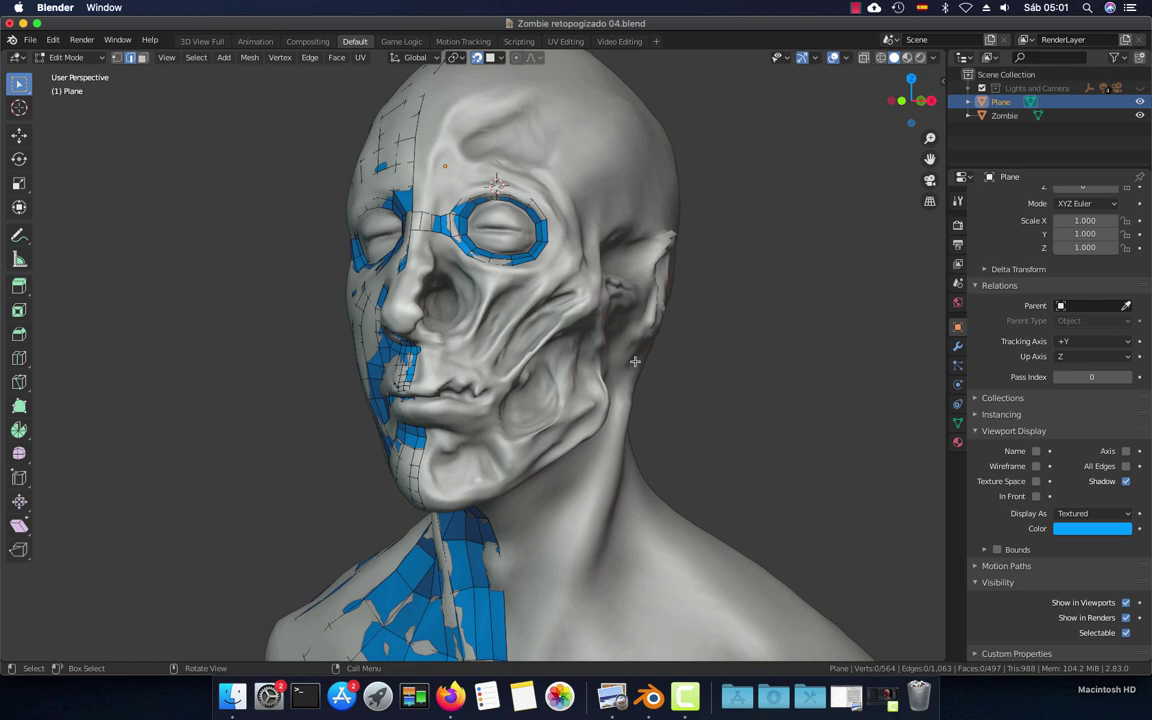
{"action": "mouse_move", "coordinate": [635, 361]}
{"action": "middle_mouse_down"}
{"action": "mouse_move", "coordinate": [774, 360]}
{"action": "mouse_move", "coordinate": [614, 362]}
{"action": "mouse_move", "coordinate": [693, 363]}
{"action": "middle_mouse_up"}
{"action": "scroll", "coordinate": [774, 360], "scroll_direction": "down", "scroll_amount": 3}
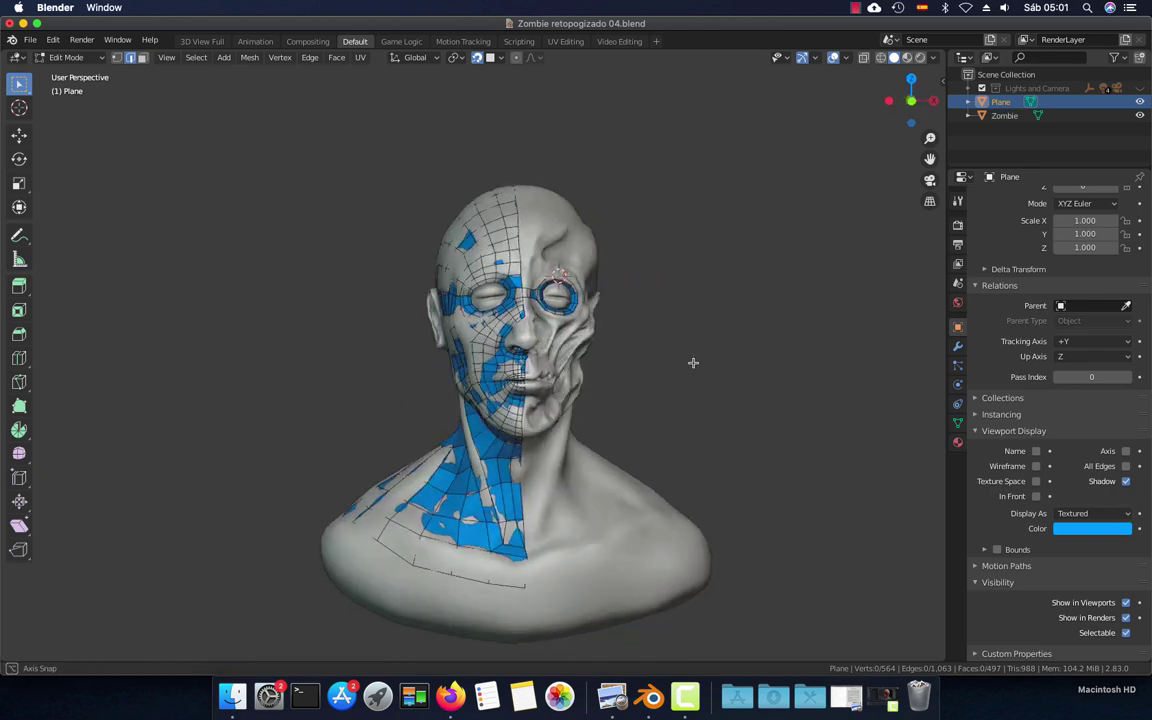
{"action": "scroll", "coordinate": [693, 363], "scroll_direction": "up", "scroll_amount": 3}
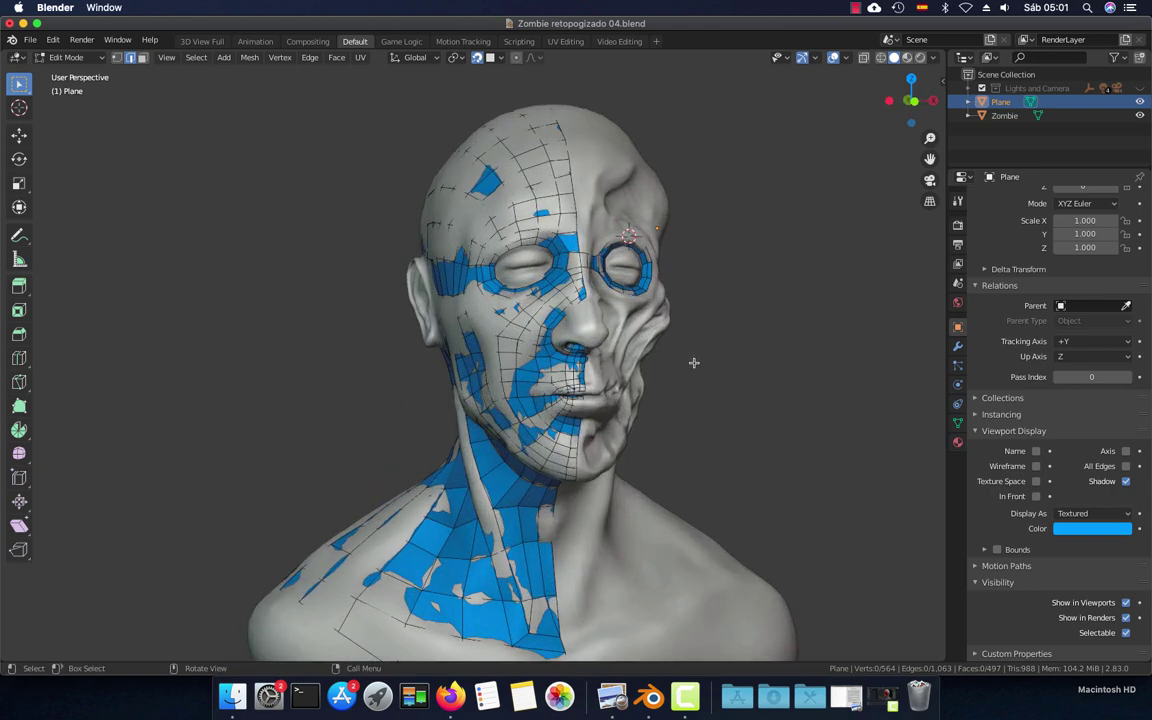
{"action": "key", "text": "KP_1"}
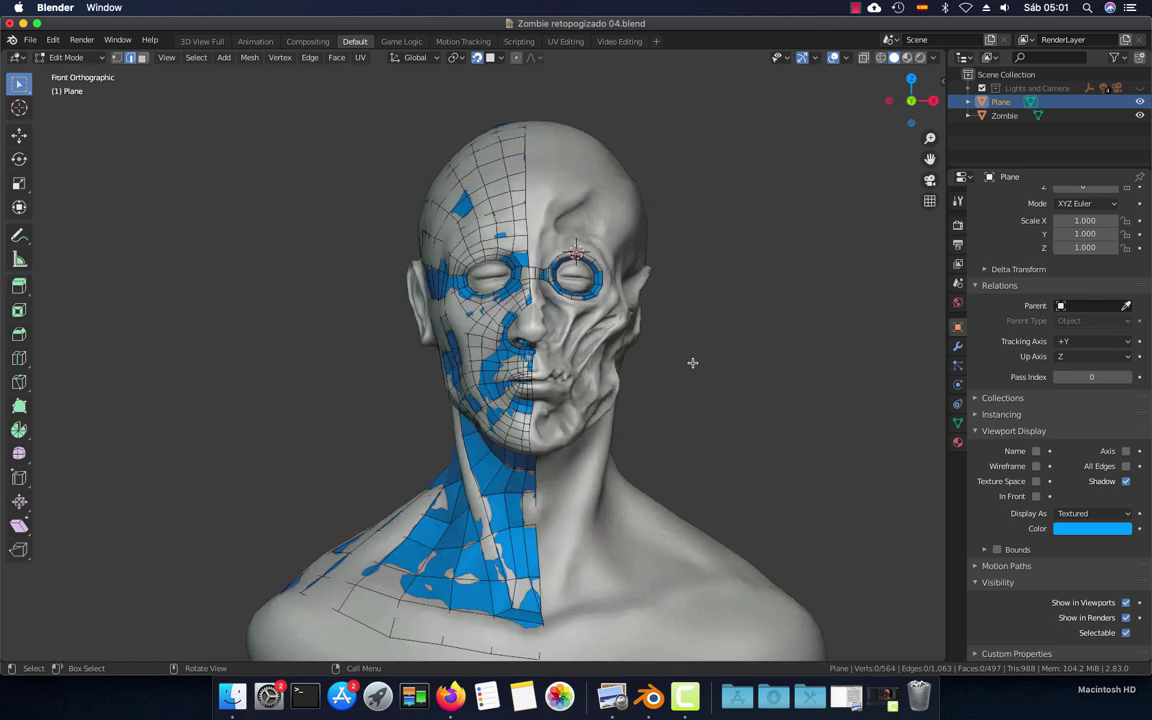
{"action": "mouse_move", "coordinate": [692, 363]}
{"action": "middle_mouse_down"}
{"action": "mouse_move", "coordinate": [609, 349]}
{"action": "mouse_move", "coordinate": [621, 345]}
{"action": "middle_mouse_up"}
{"action": "scroll", "coordinate": [609, 349], "scroll_direction": "up", "scroll_amount": 2}
{"action": "scroll", "coordinate": [609, 349], "scroll_direction": "up", "scroll_amount": 2}
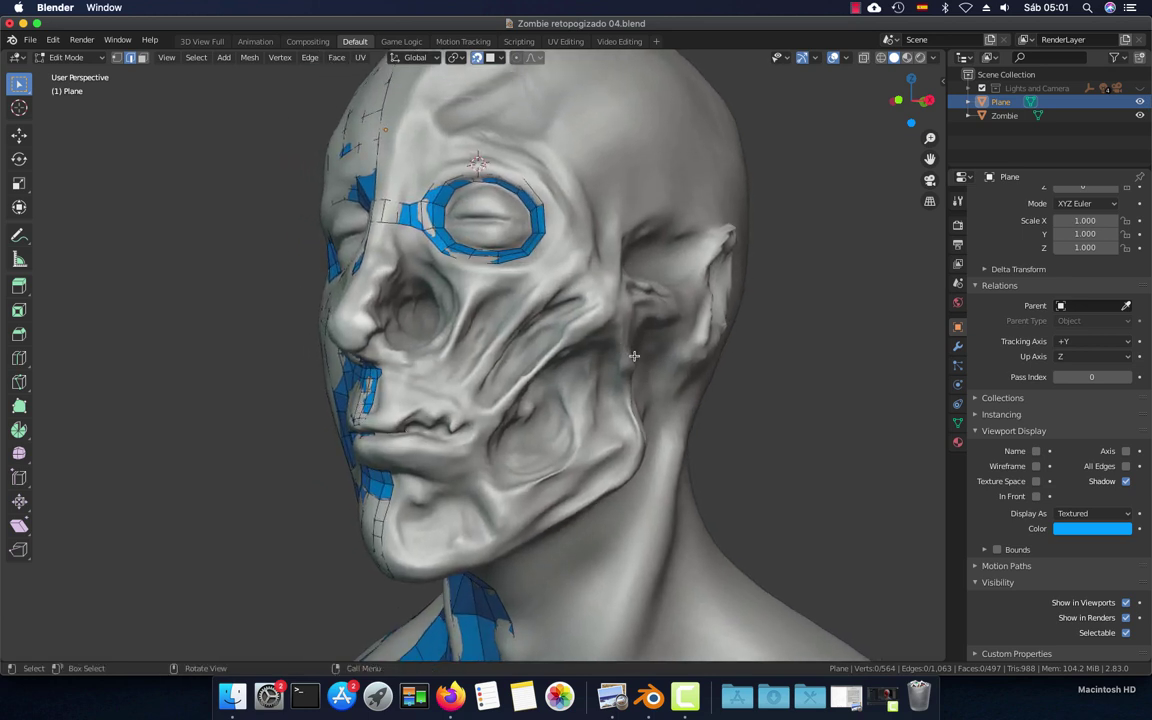
Restore the retopology overlay and sculpt display, and zoom into a front view of the face
{"action": "left_click", "coordinate": [1036, 496]}
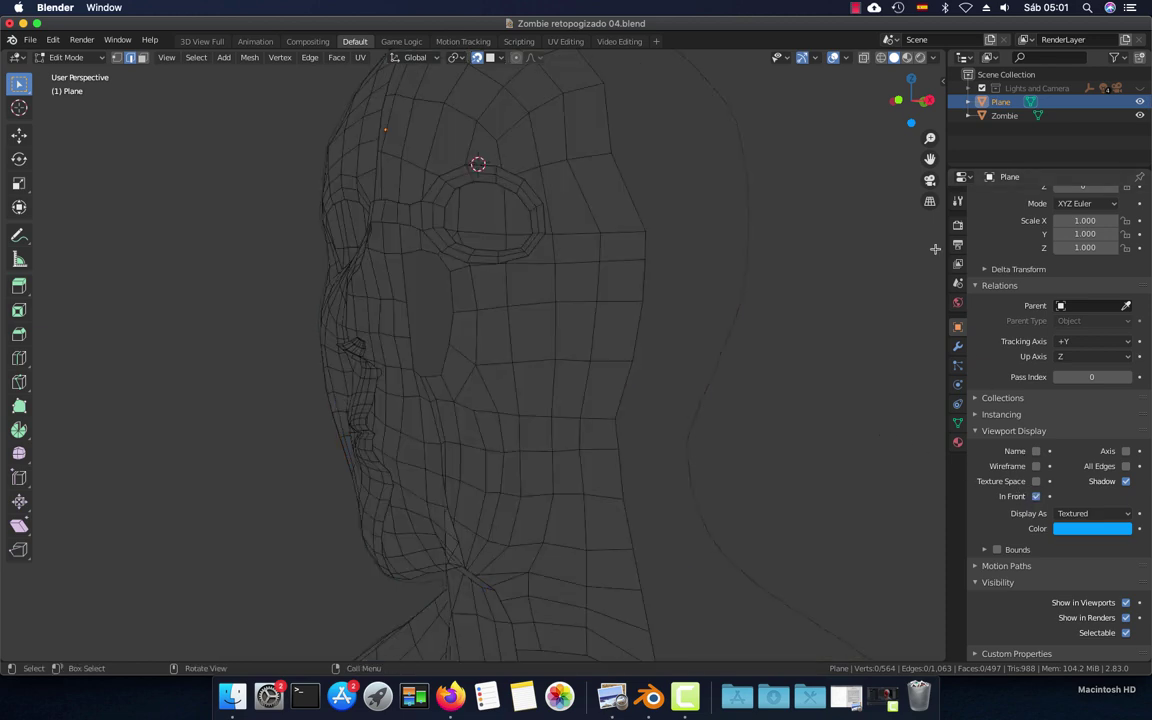
{"action": "left_click", "coordinate": [864, 58]}
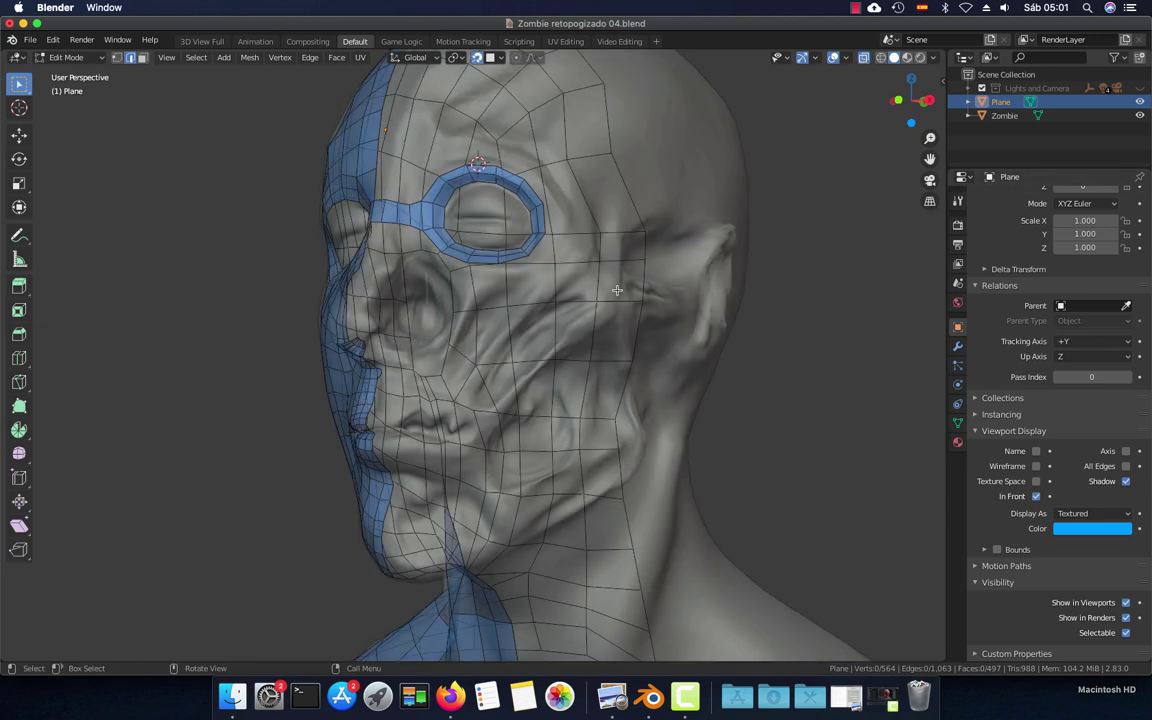
{"action": "middle_click_drag", "start_coordinate": [617, 290], "coordinate": [539, 294]}
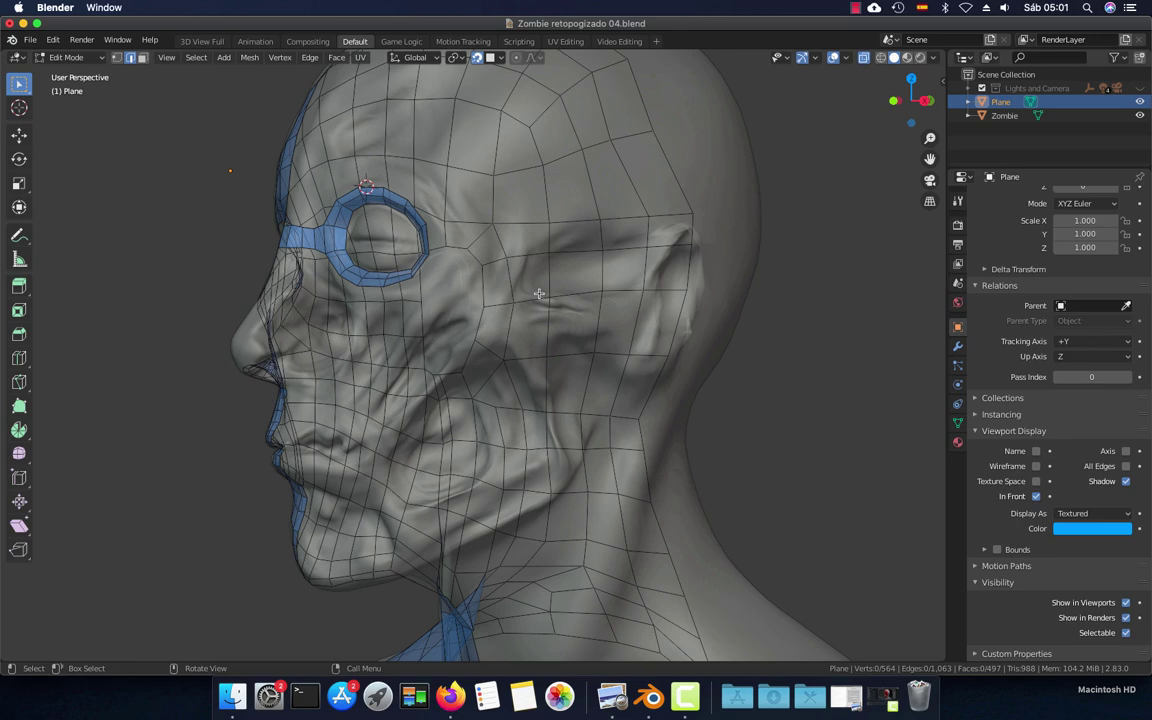
{"action": "middle_click_drag", "start_coordinate": [539, 294], "coordinate": [590, 316]}
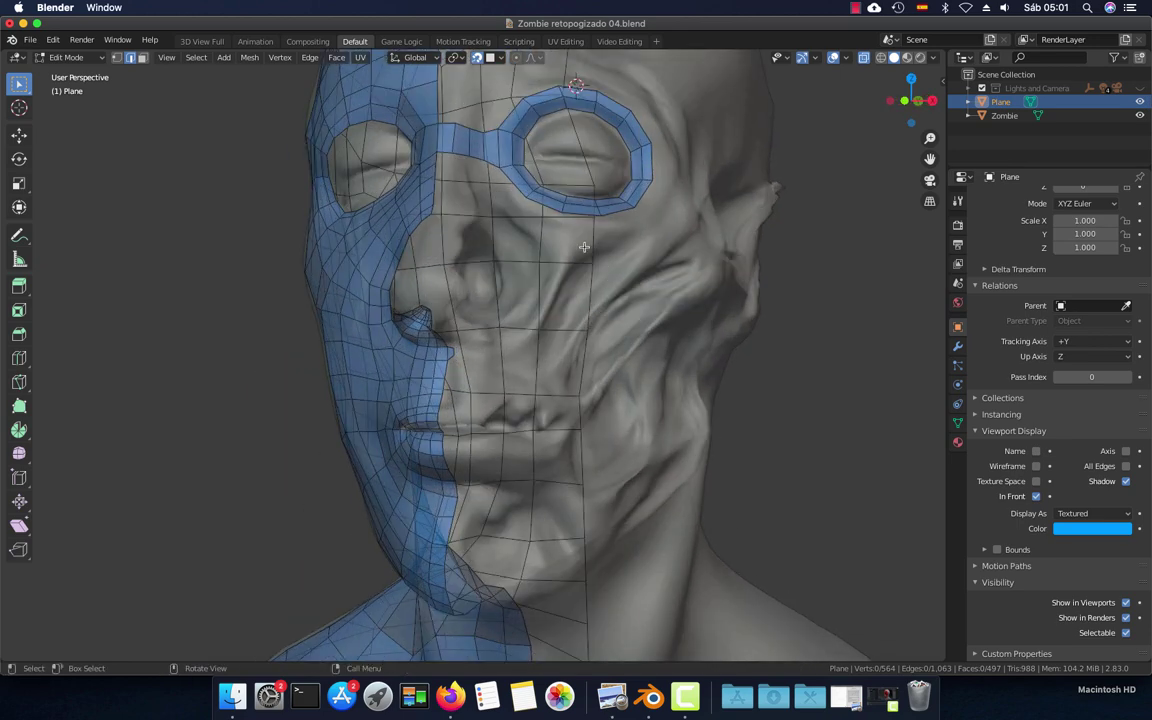
{"action": "key", "text": "KP_1"}
{"action": "scroll", "coordinate": [530, 288], "scroll_direction": "up", "scroll_amount": 1}
{"action": "scroll", "coordinate": [530, 288], "scroll_direction": "up", "scroll_amount": 1}
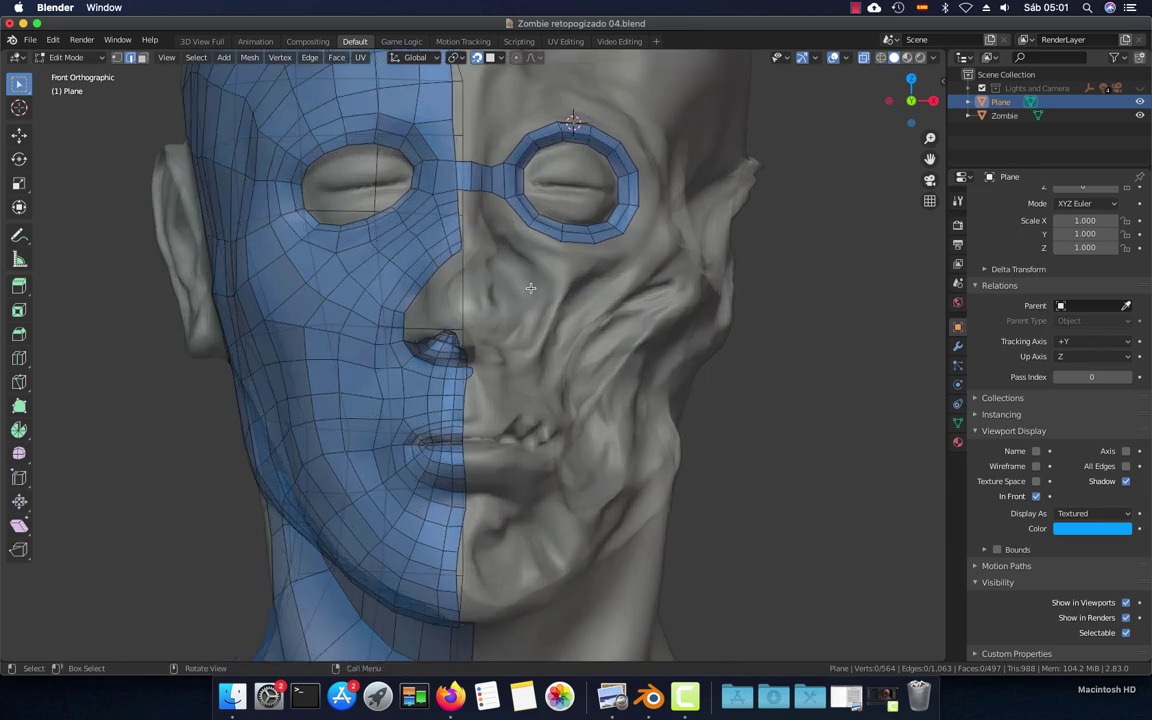
{"action": "scroll", "coordinate": [530, 288], "scroll_direction": "up", "scroll_amount": 2}
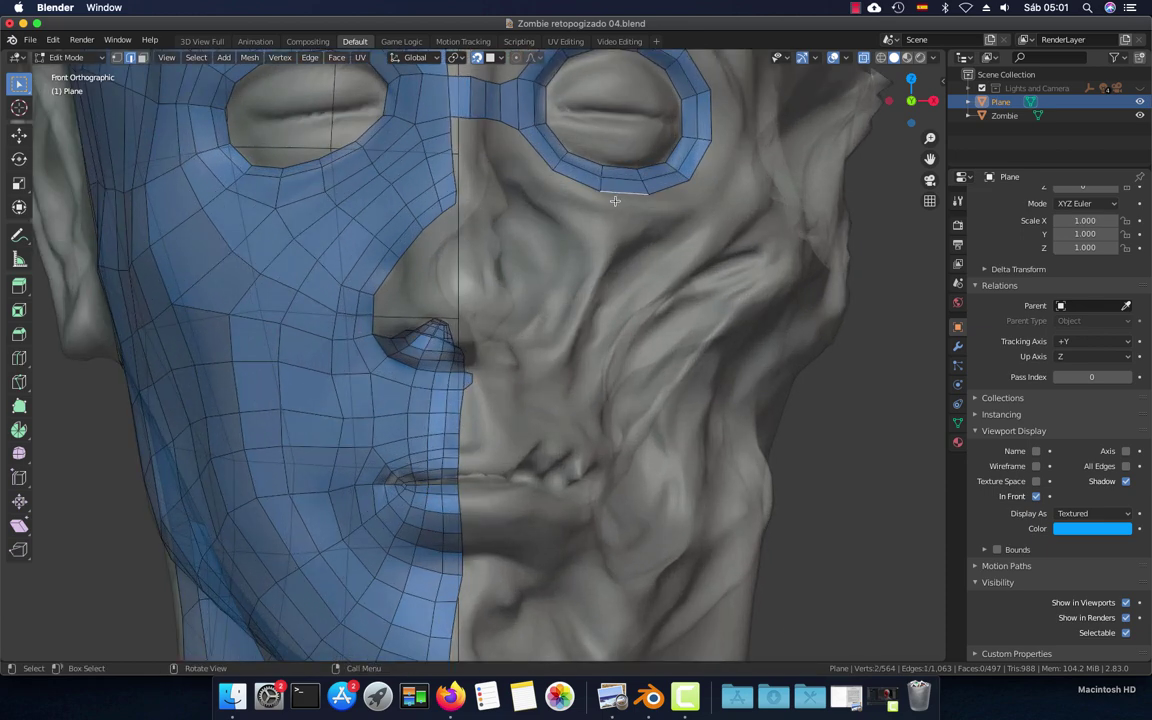
Extrude a quad below the eye loop and place its lower corners
{"action": "key", "text": "e"}
{"action": "key", "text": "1"}
{"action": "key", "text": "g"}
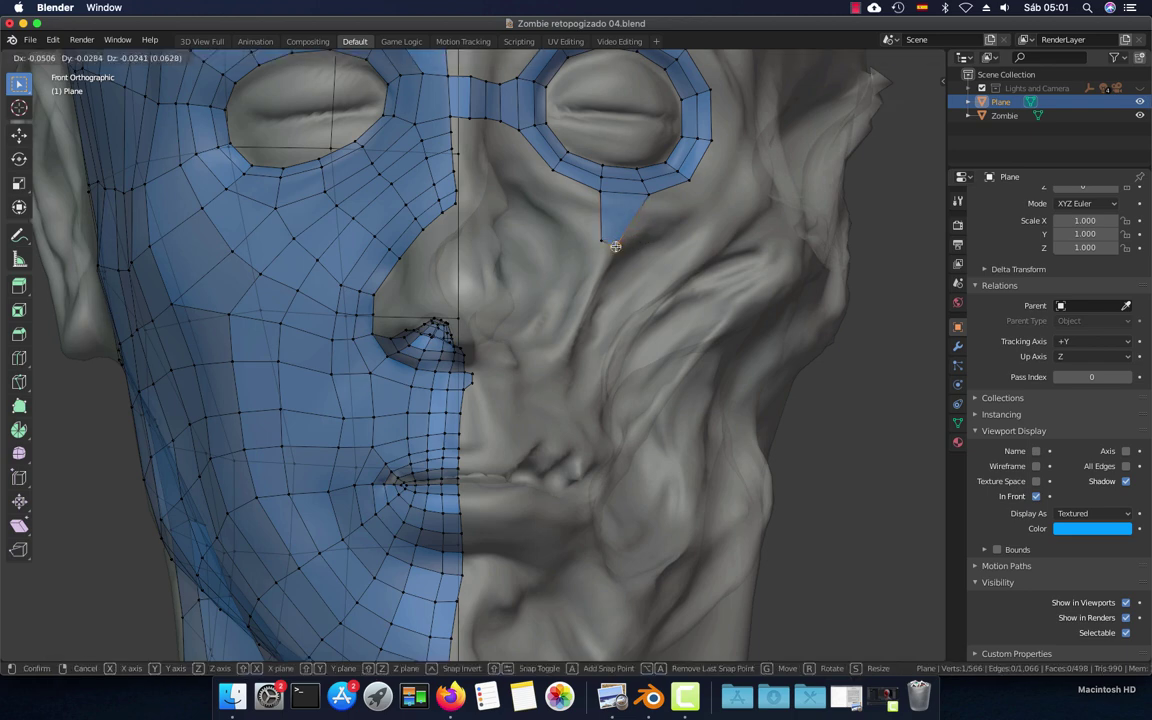
{"action": "left_click", "coordinate": [615, 246]}
{"action": "scroll", "coordinate": [590, 260], "scroll_direction": "up", "scroll_amount": 1}
{"action": "scroll", "coordinate": [565, 274], "scroll_direction": "up", "scroll_amount": 2}
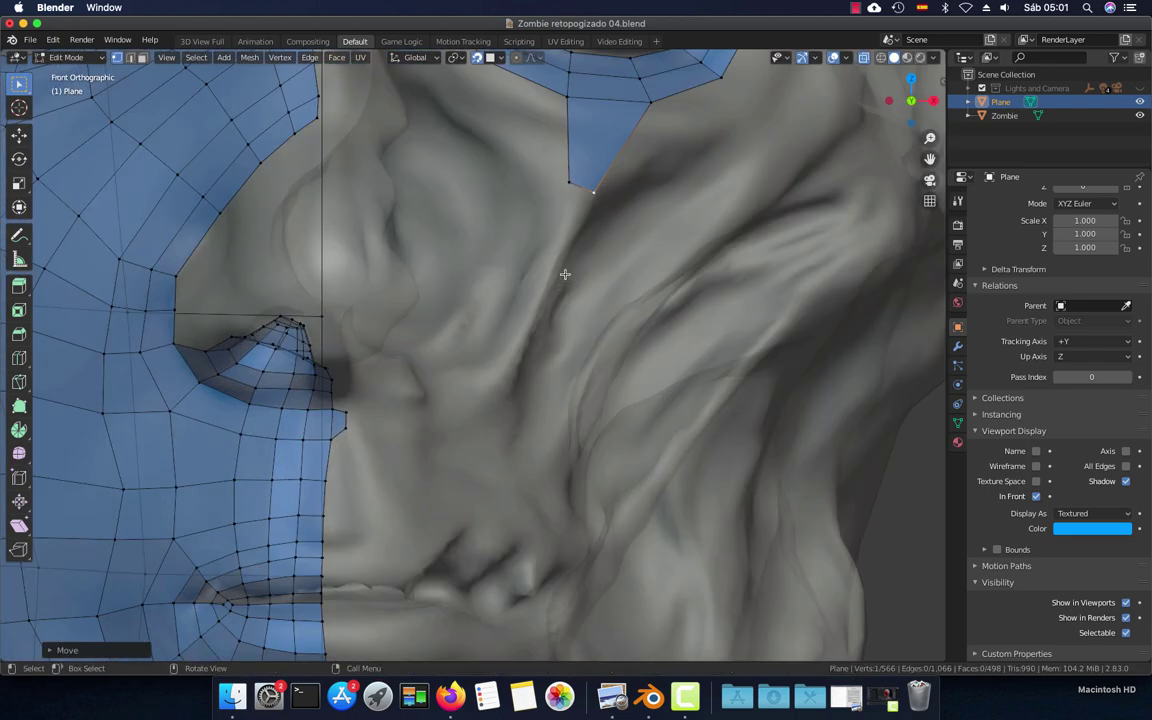
{"action": "left_click", "coordinate": [576, 189], "text": "shift"}
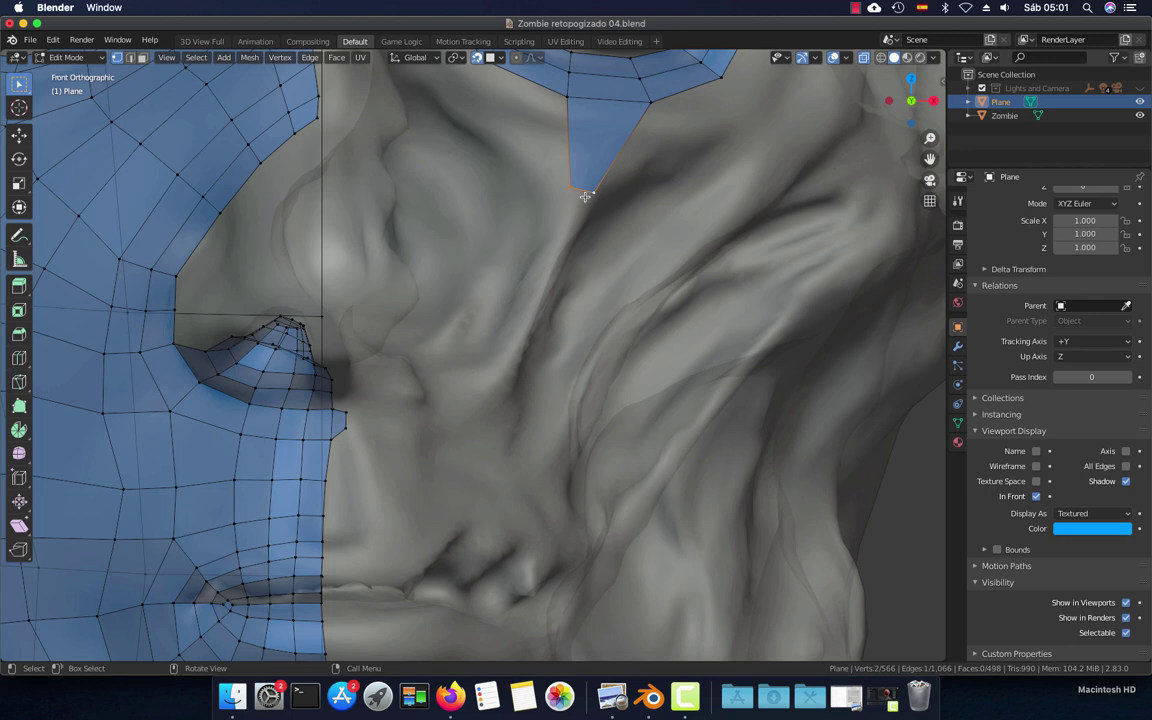
{"action": "key", "text": "e"}
{"action": "left_click", "coordinate": [550, 256]}
Extend the strip further down toward the nostril and position its end vertex
{"action": "key", "text": "e"}
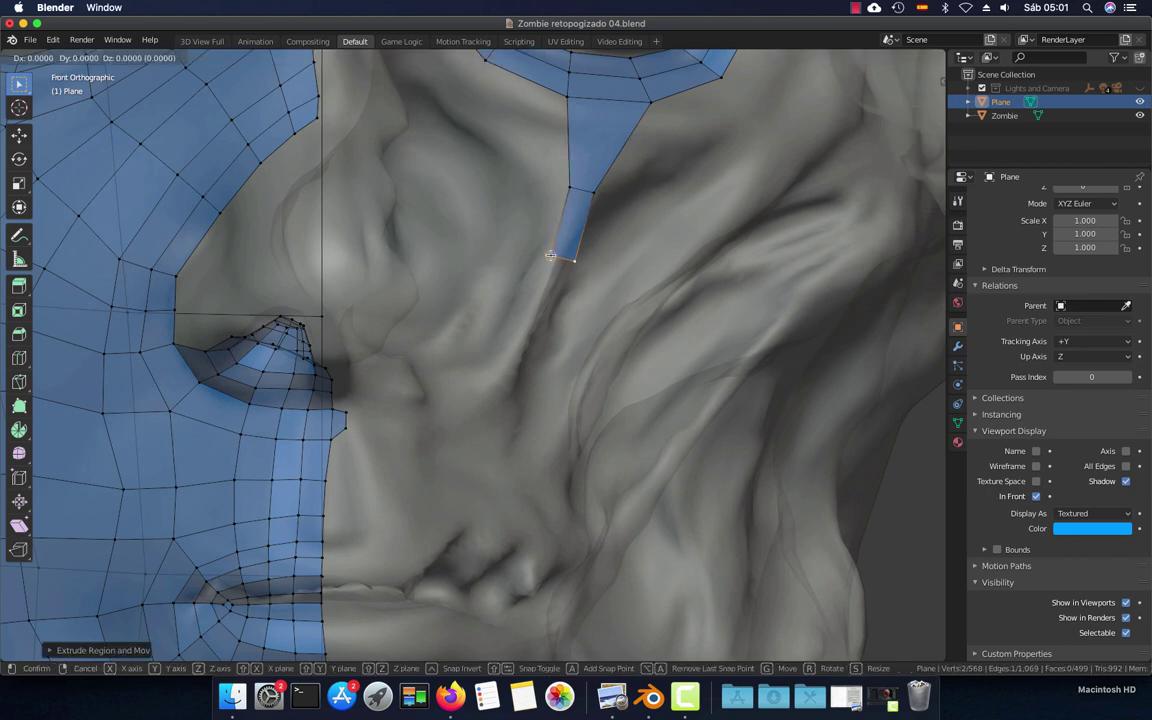
{"action": "right_click", "coordinate": [550, 256]}
{"action": "left_click_drag", "start_coordinate": [567, 257], "coordinate": [556, 258]}
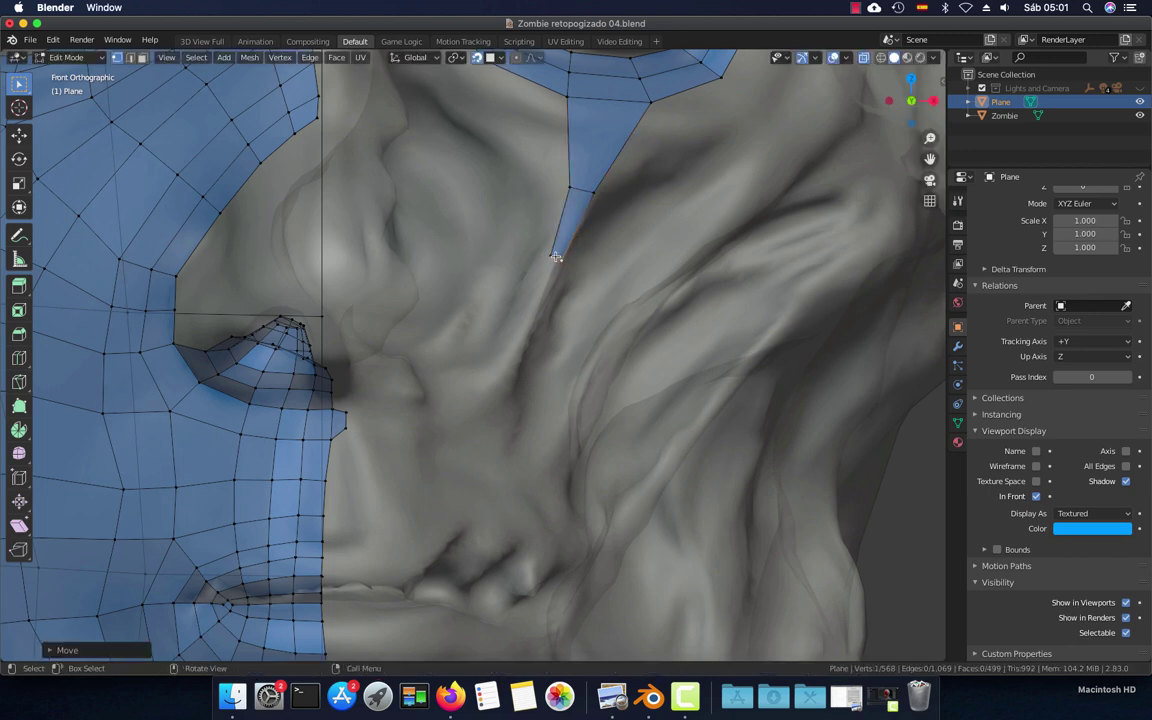
{"action": "left_click", "coordinate": [563, 262], "text": "shift"}
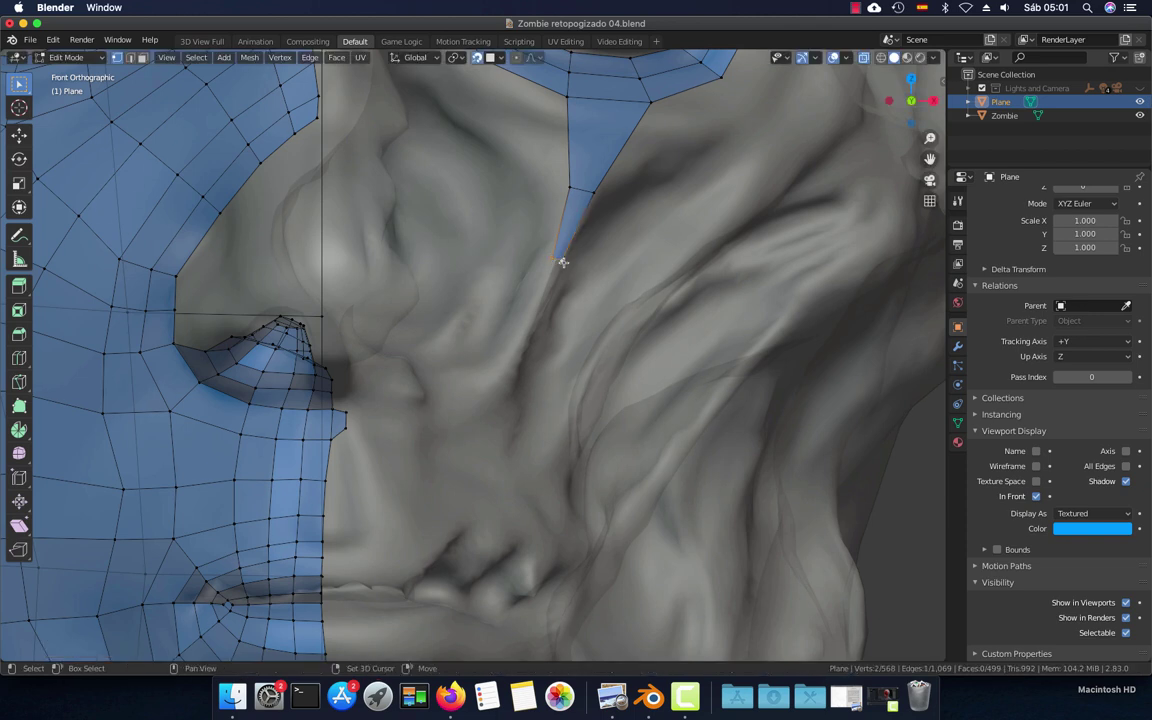
{"action": "key", "text": "e"}
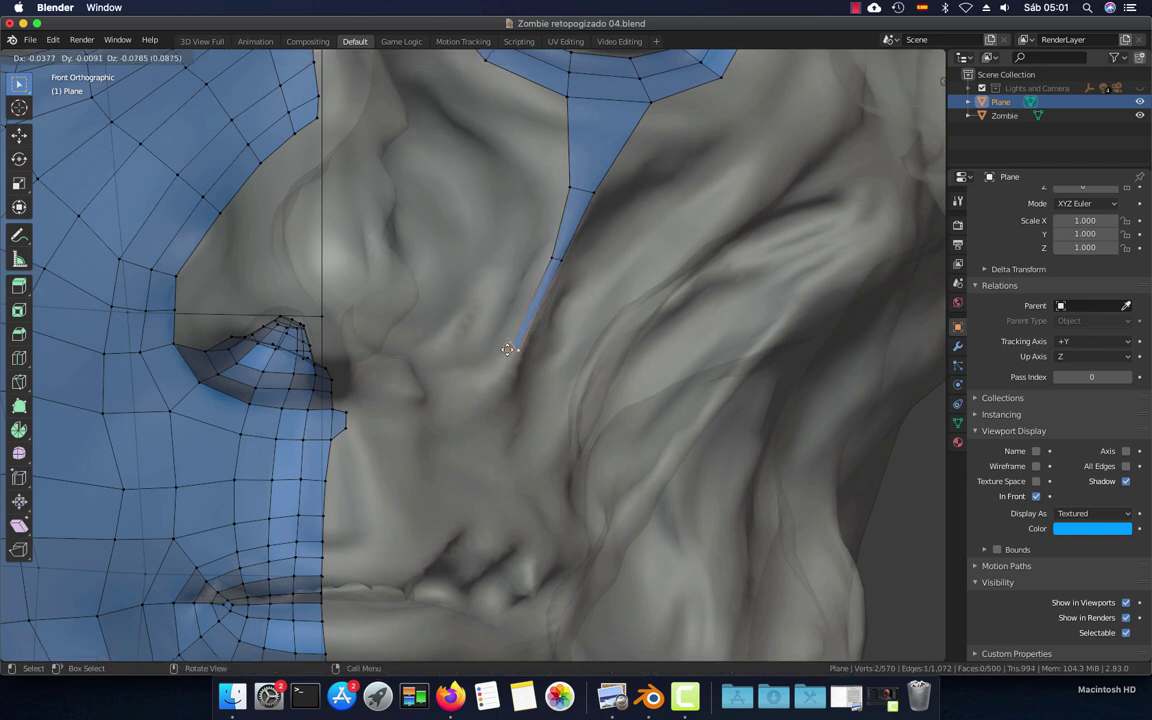
{"action": "left_click", "coordinate": [508, 359]}
{"action": "left_click", "coordinate": [506, 359]}
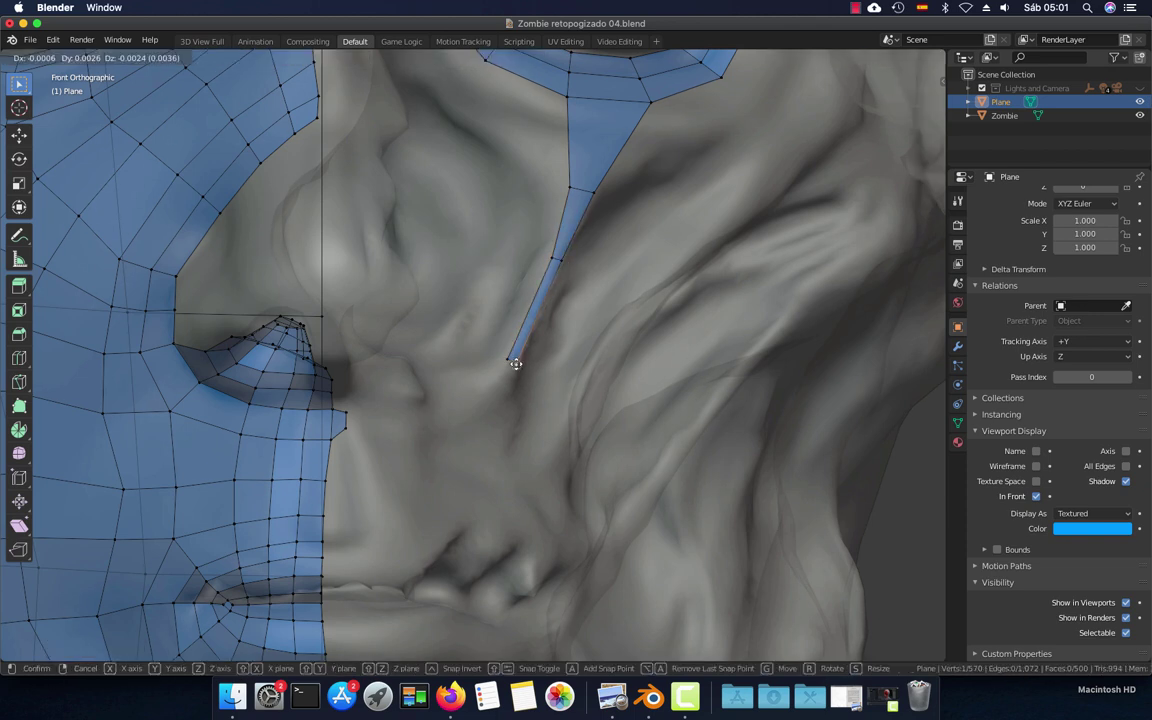
{"action": "key", "text": "g"}
{"action": "left_click", "coordinate": [506, 359]}
Orbit and zoom to check the new strip in perspective and profile
{"action": "middle_click_drag", "start_coordinate": [504, 360], "coordinate": [500, 358]}
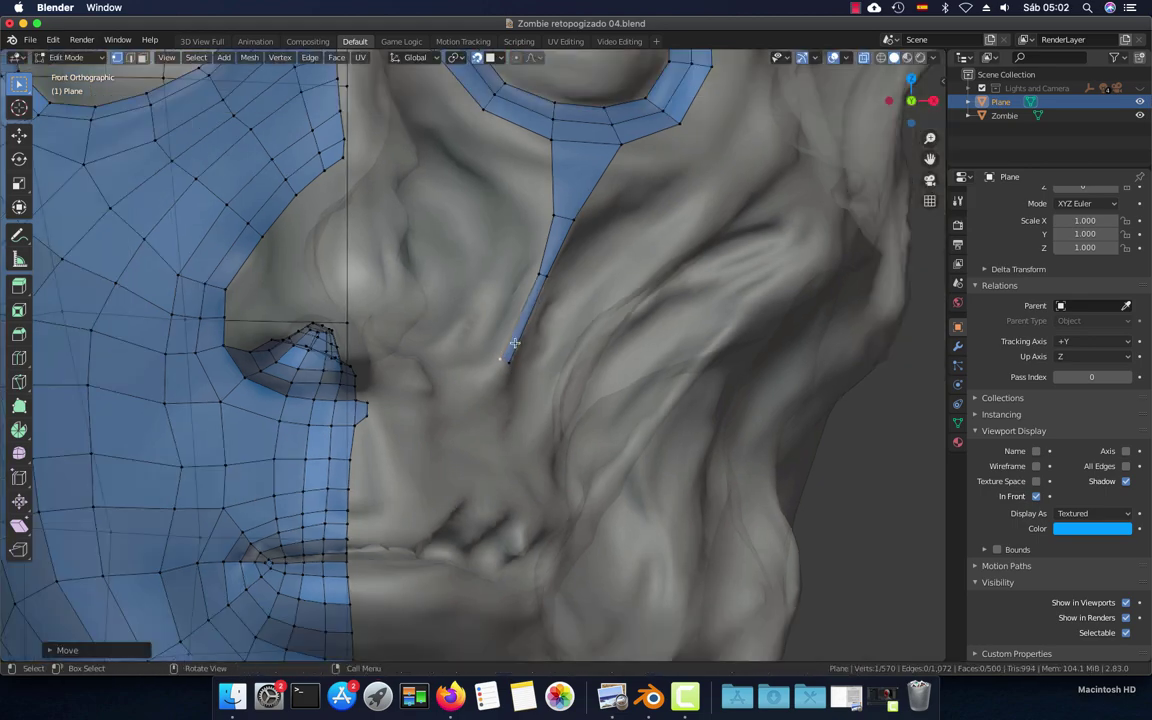
{"action": "scroll", "coordinate": [456, 354], "scroll_direction": "up", "scroll_amount": 4}
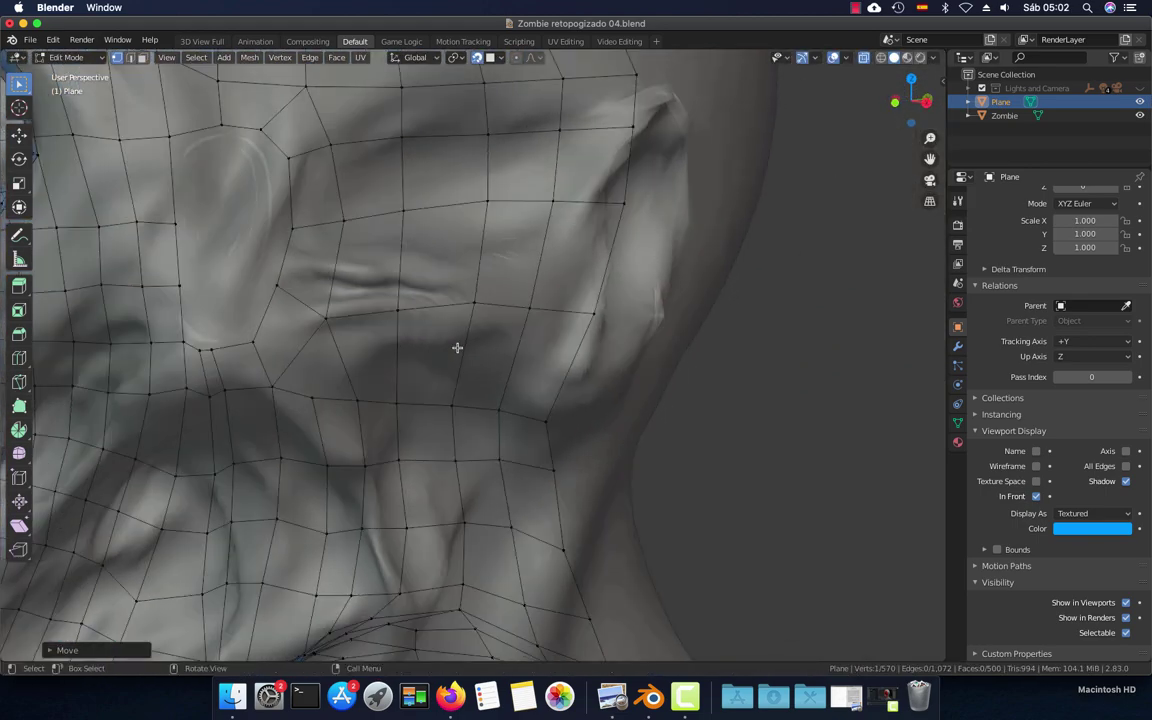
{"action": "scroll", "coordinate": [457, 347], "scroll_direction": "down", "scroll_amount": 3}
{"action": "mouse_move", "coordinate": [457, 347]}
{"action": "middle_mouse_down"}
{"action": "mouse_move", "coordinate": [526, 322]}
{"action": "mouse_move", "coordinate": [622, 316]}
{"action": "mouse_move", "coordinate": [600, 280]}
{"action": "mouse_move", "coordinate": [524, 275]}
{"action": "mouse_move", "coordinate": [559, 286]}
{"action": "mouse_move", "coordinate": [563, 224]}
{"action": "mouse_move", "coordinate": [550, 276]}
{"action": "mouse_move", "coordinate": [529, 259]}
{"action": "middle_mouse_up"}
{"action": "scroll", "coordinate": [595, 270], "scroll_direction": "up", "scroll_amount": 2}
{"action": "scroll", "coordinate": [592, 265], "scroll_direction": "up", "scroll_amount": 2}
{"action": "scroll", "coordinate": [590, 261], "scroll_direction": "up", "scroll_amount": 1}
{"action": "scroll", "coordinate": [590, 261], "scroll_direction": "down", "scroll_amount": 3}
From the right side view, select the retopology faces on the back of the head and neck
{"action": "key", "text": "KP_3"}
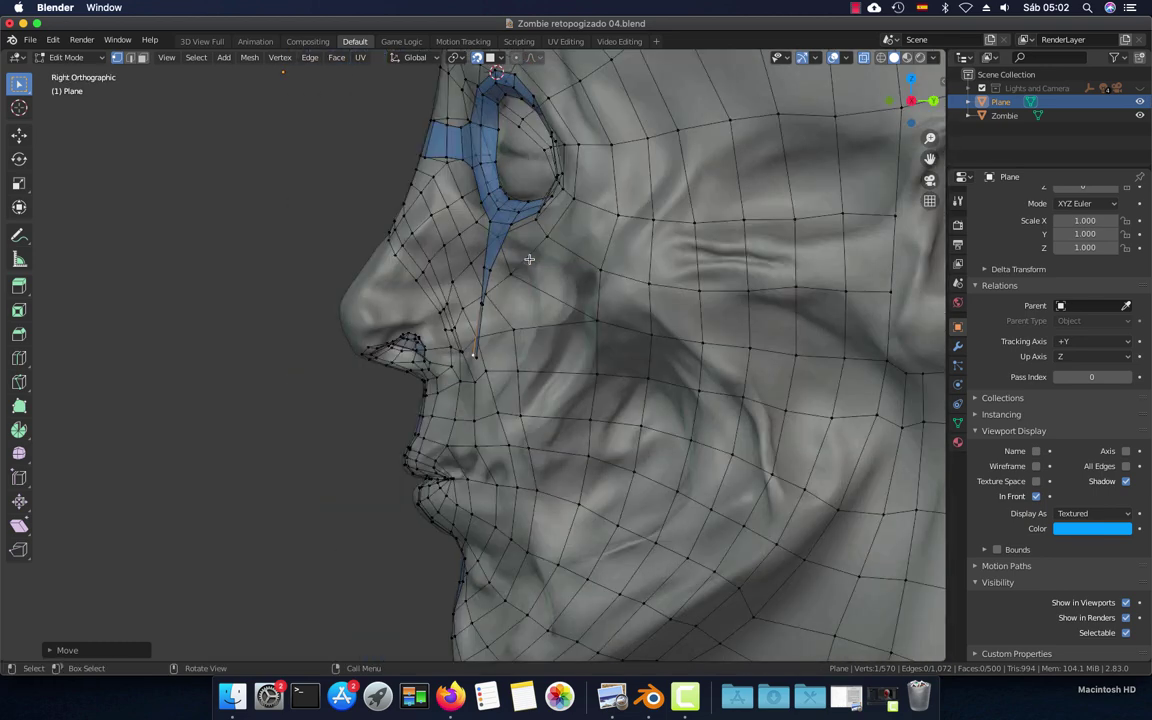
{"action": "scroll", "coordinate": [529, 259], "scroll_direction": "down", "scroll_amount": 2}
{"action": "key", "text": "a"}
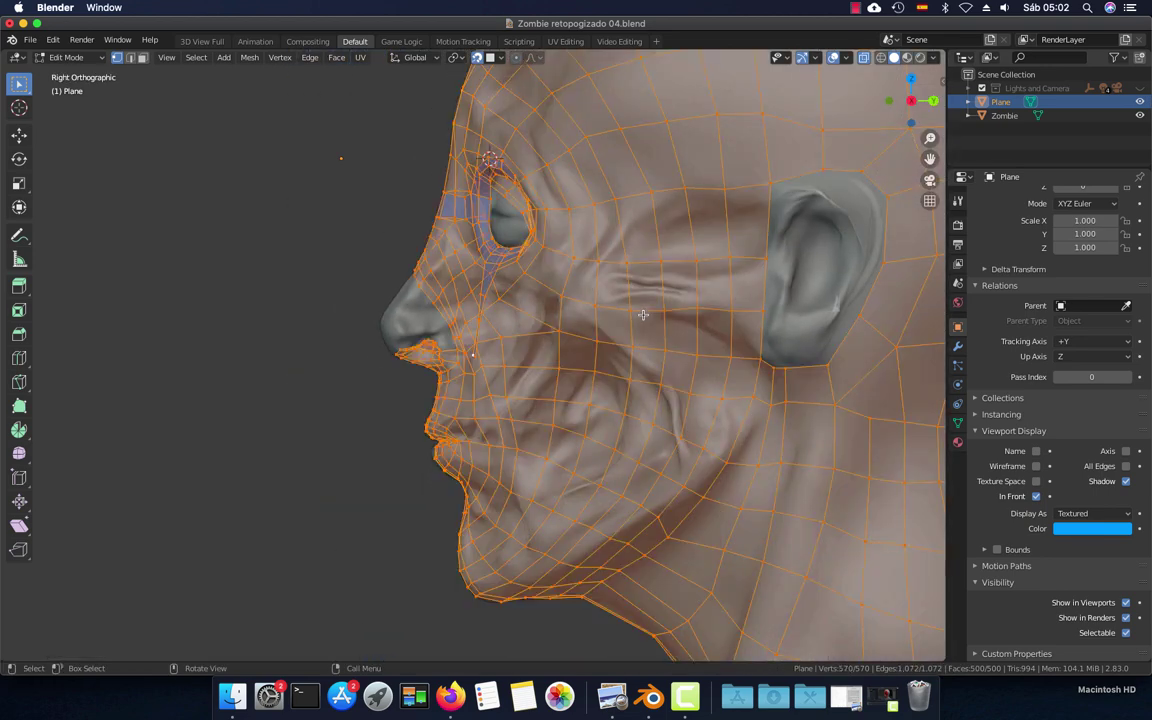
{"action": "key", "text": "alt+a"}
{"action": "scroll", "coordinate": [600, 270], "scroll_direction": "down", "scroll_amount": 3}
{"action": "key", "text": "c"}
{"action": "scroll", "coordinate": [695, 281], "scroll_direction": "down", "scroll_amount": 5}
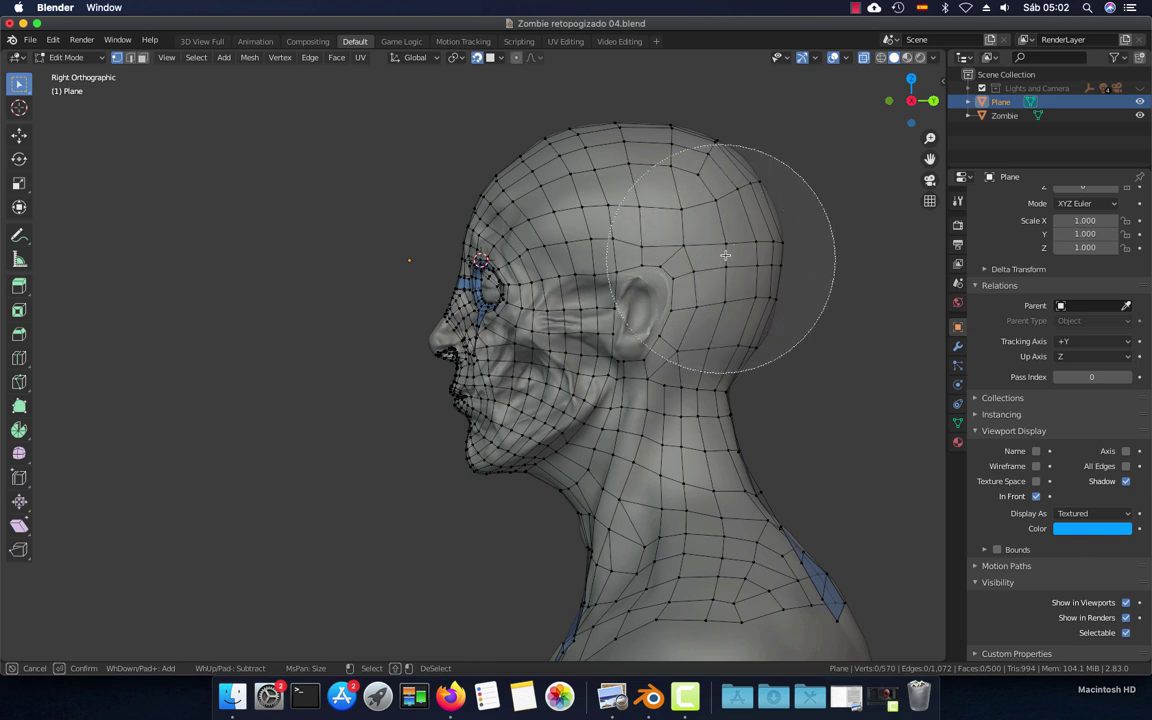
{"action": "mouse_move", "coordinate": [723, 206]}
{"action": "left_mouse_down"}
{"action": "mouse_move", "coordinate": [662, 325]}
{"action": "mouse_move", "coordinate": [690, 560]}
{"action": "mouse_move", "coordinate": [765, 600]}
{"action": "left_mouse_up"}
{"action": "right_click", "coordinate": [743, 511]}
{"action": "middle_click_drag", "start_coordinate": [743, 511], "coordinate": [748, 376], "text": "shift"}
Add the ear and cranium faces to the selection and hide them all
{"action": "key", "text": "c"}
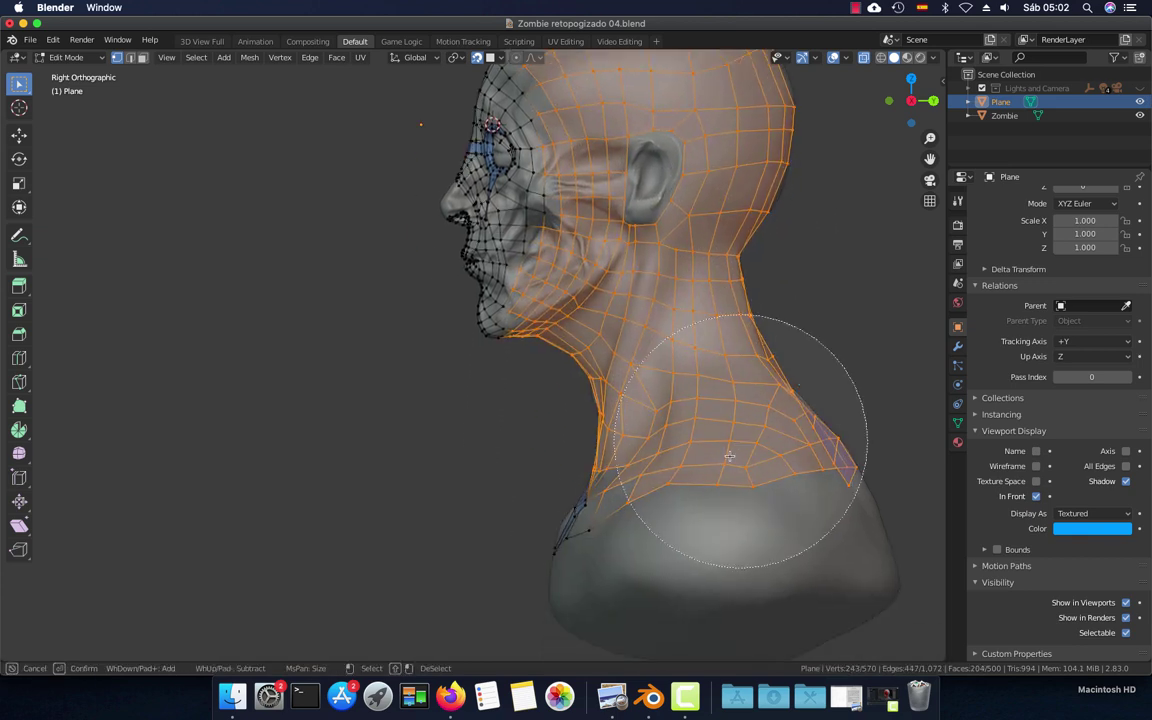
{"action": "left_click_drag", "start_coordinate": [685, 246], "coordinate": [650, 181]}
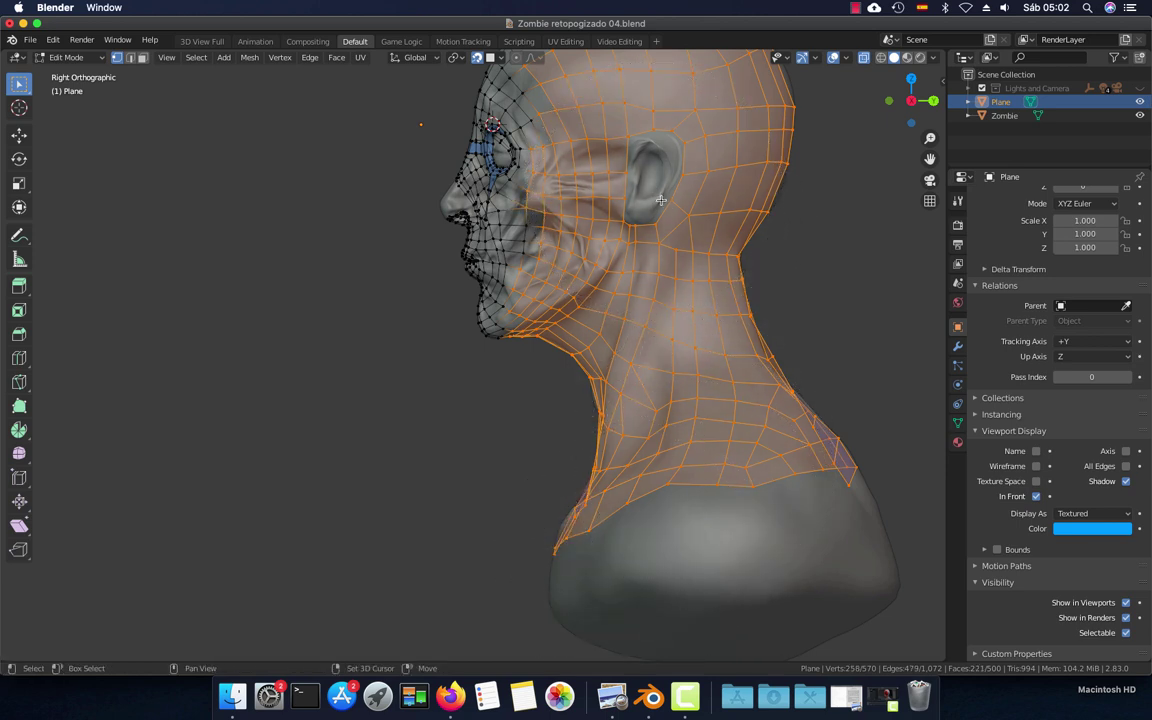
{"action": "middle_click_drag", "start_coordinate": [650, 181], "coordinate": [652, 336], "text": "shift"}
{"action": "mouse_move", "coordinate": [592, 154]}
{"action": "left_mouse_down"}
{"action": "mouse_move", "coordinate": [606, 171]}
{"action": "mouse_move", "coordinate": [590, 132]}
{"action": "left_mouse_up"}
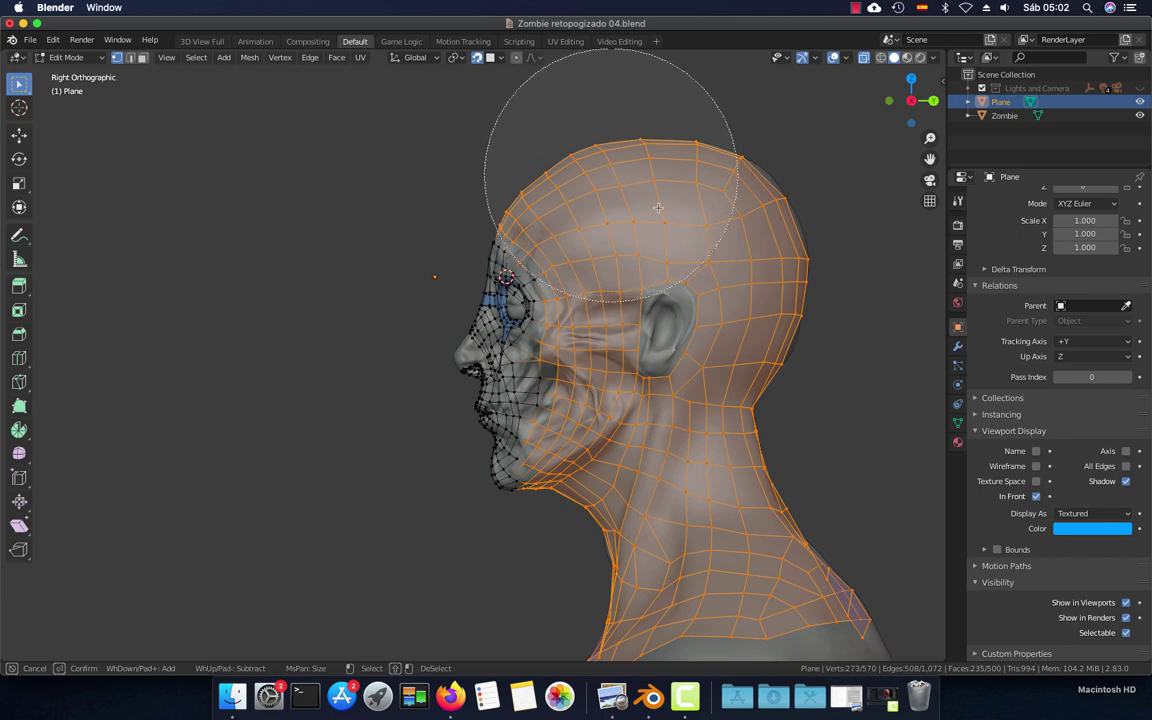
{"action": "key", "text": "Escape"}
{"action": "key", "text": "h"}
{"action": "middle_click_drag", "start_coordinate": [673, 247], "coordinate": [643, 360]}
{"action": "scroll", "coordinate": [620, 353], "scroll_direction": "up", "scroll_amount": 5}
{"action": "scroll", "coordinate": [620, 353], "scroll_direction": "up", "scroll_amount": 3}
{"action": "scroll", "coordinate": [612, 340], "scroll_direction": "up", "scroll_amount": 2}
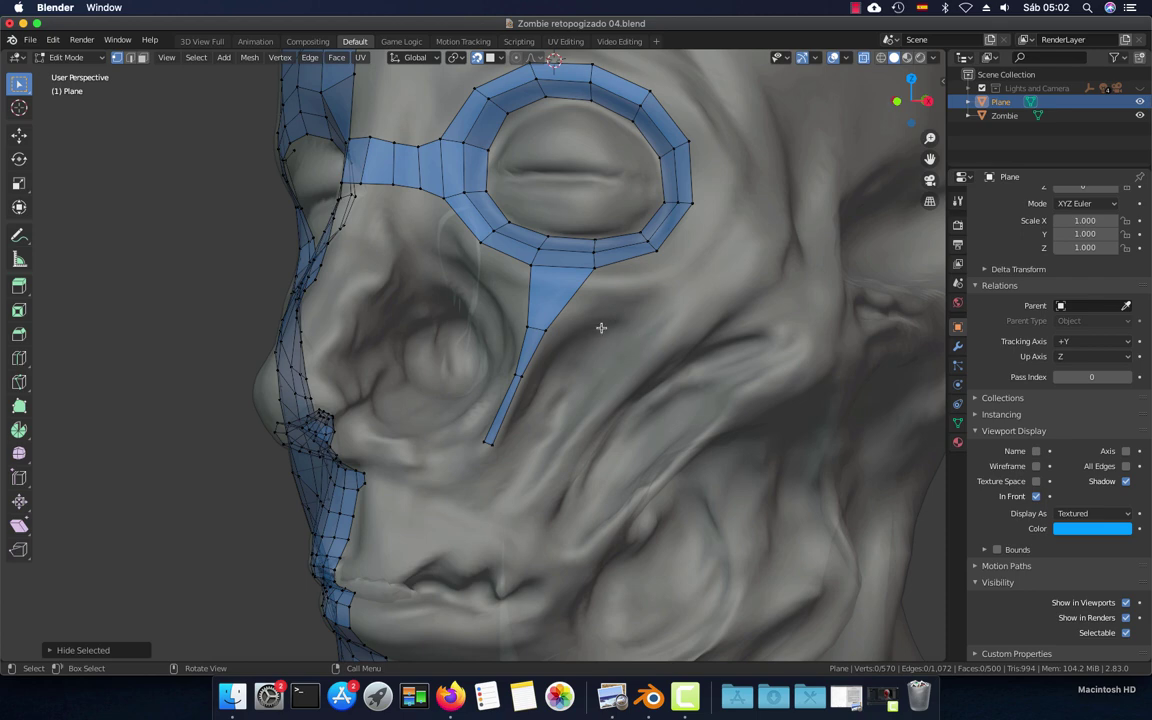
Ctrl+right-click to extrude the strip's lower end down the cheek toward the nose
{"action": "mouse_move", "coordinate": [546, 318]}
{"action": "middle_mouse_down"}
{"action": "mouse_move", "coordinate": [586, 311]}
{"action": "mouse_move", "coordinate": [565, 336]}
{"action": "mouse_move", "coordinate": [585, 336]}
{"action": "mouse_move", "coordinate": [560, 312]}
{"action": "mouse_move", "coordinate": [529, 331]}
{"action": "middle_mouse_up"}
{"action": "scroll", "coordinate": [529, 331], "scroll_direction": "up", "scroll_amount": 1}
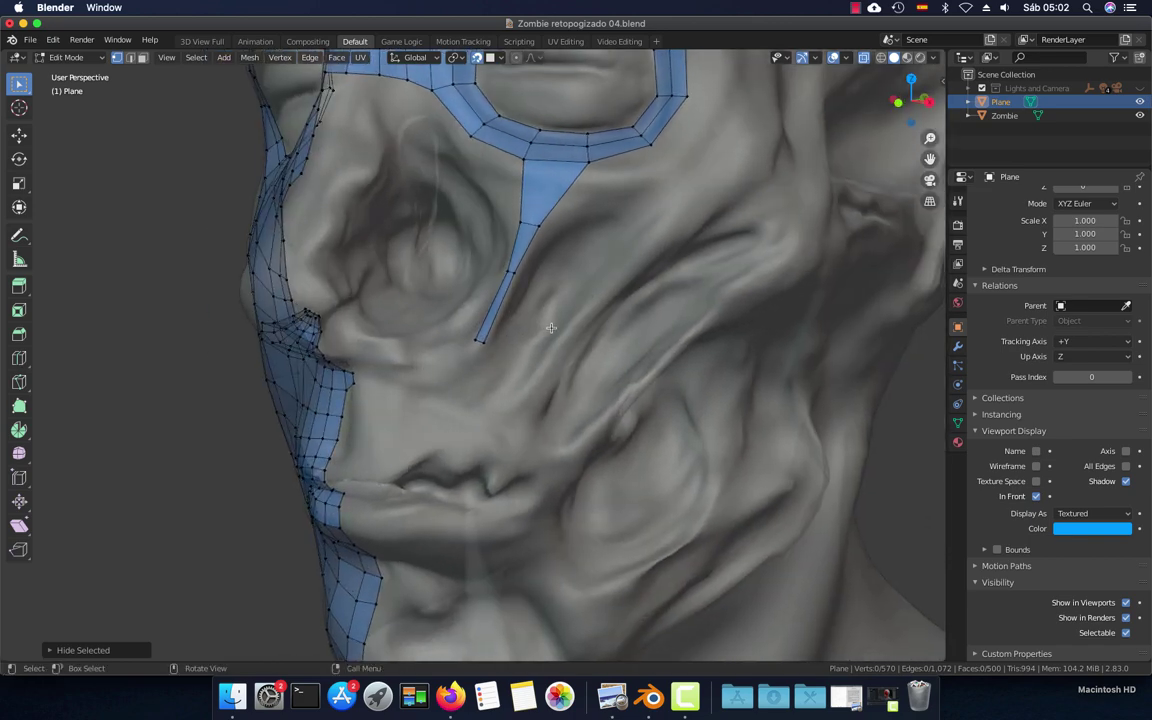
{"action": "scroll", "coordinate": [500, 334], "scroll_direction": "up", "scroll_amount": 1}
{"action": "scroll", "coordinate": [490, 337], "scroll_direction": "up", "scroll_amount": 1}
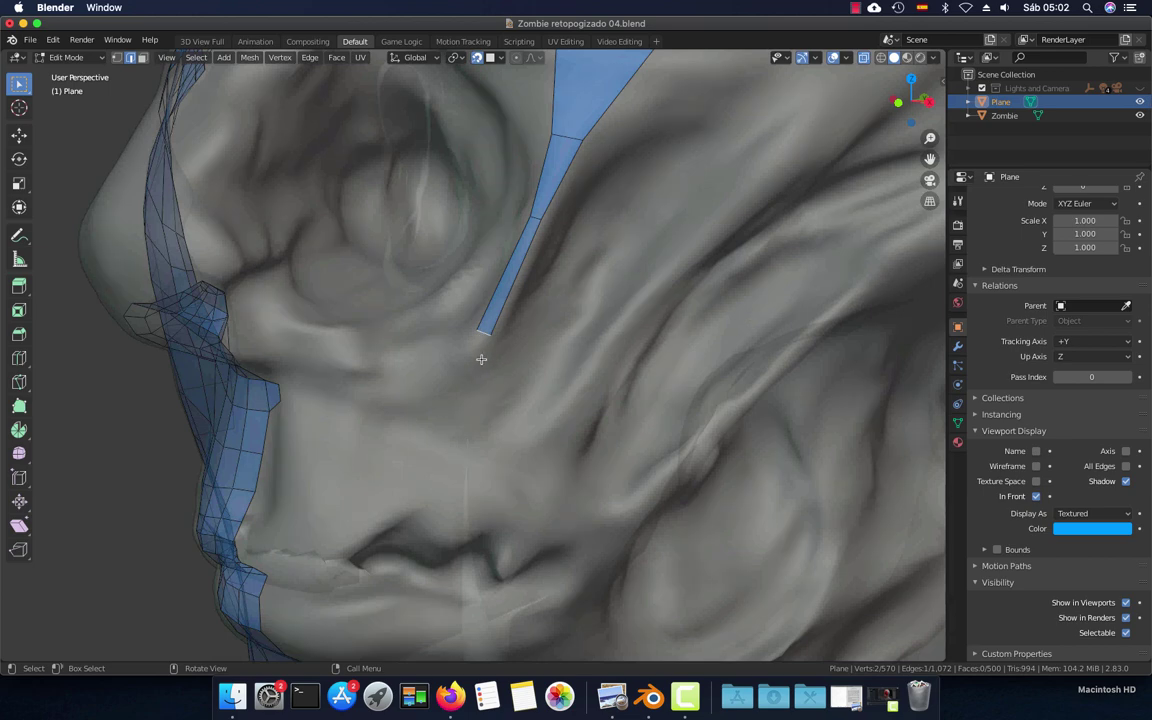
{"action": "key", "text": "ctrl"}
{"action": "right_click", "coordinate": [428, 367], "text": "ctrl"}
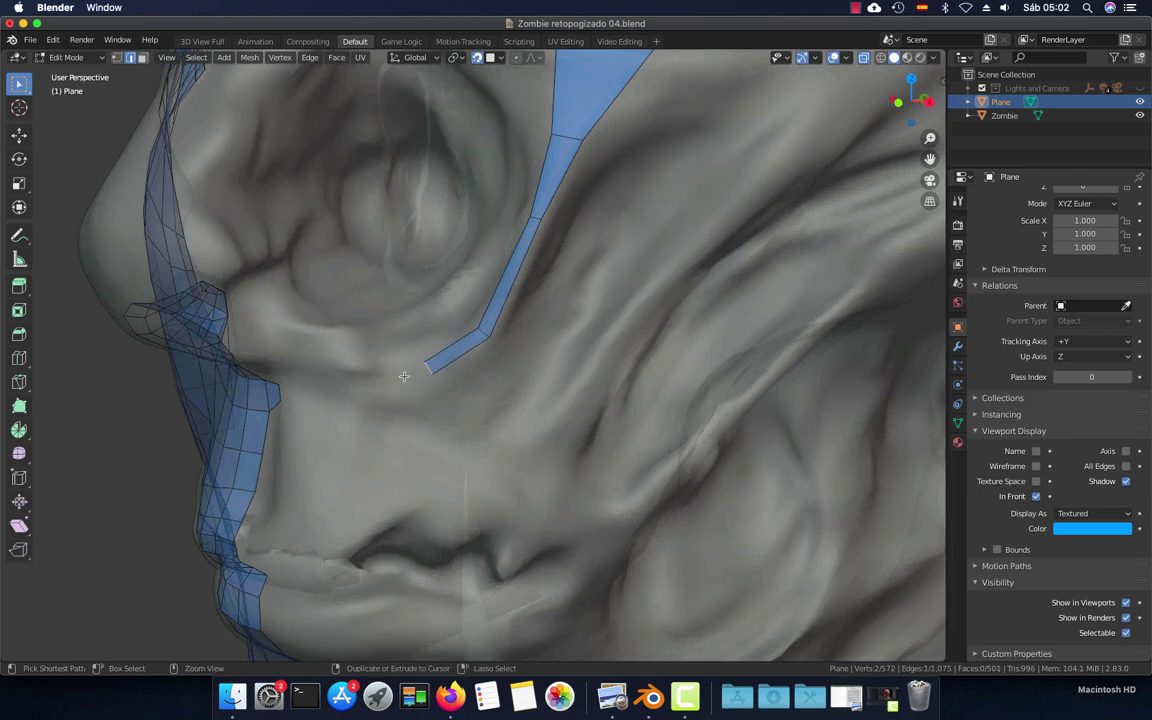
{"action": "right_click", "coordinate": [361, 378], "text": "ctrl"}
{"action": "middle_click_drag", "start_coordinate": [361, 378], "coordinate": [474, 376]}
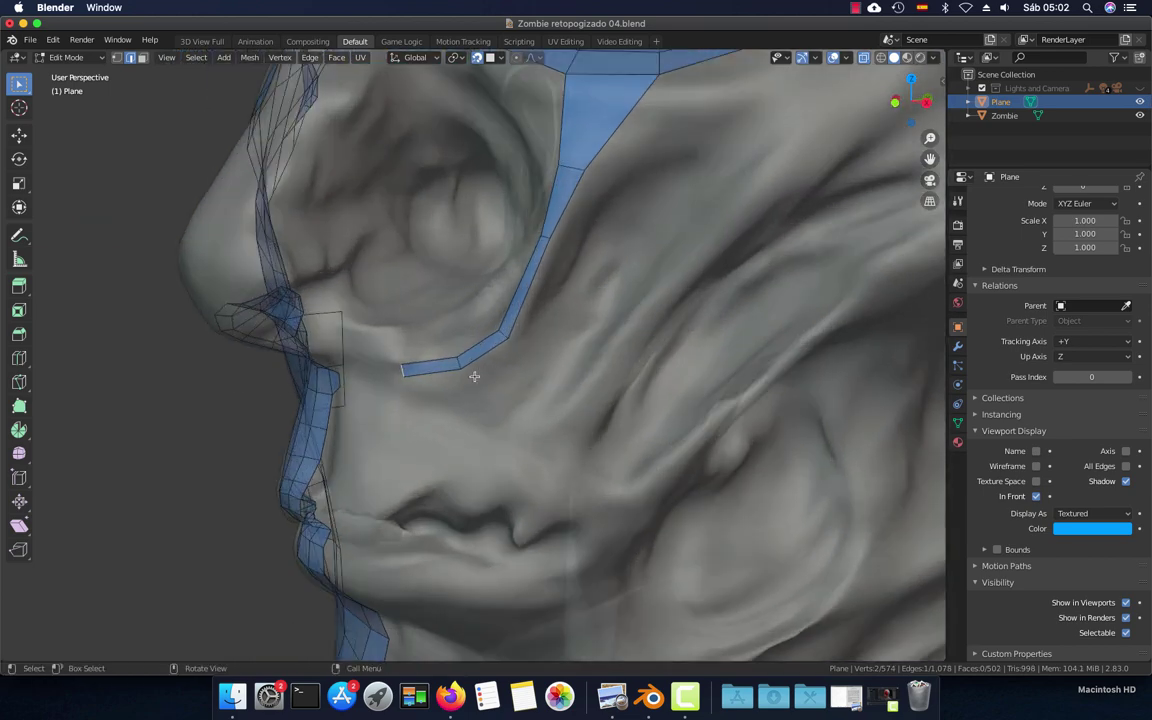
Add a face below the strip's bend, shrink its end edge, and extend further down the cheek
{"action": "key", "text": "ctrl"}
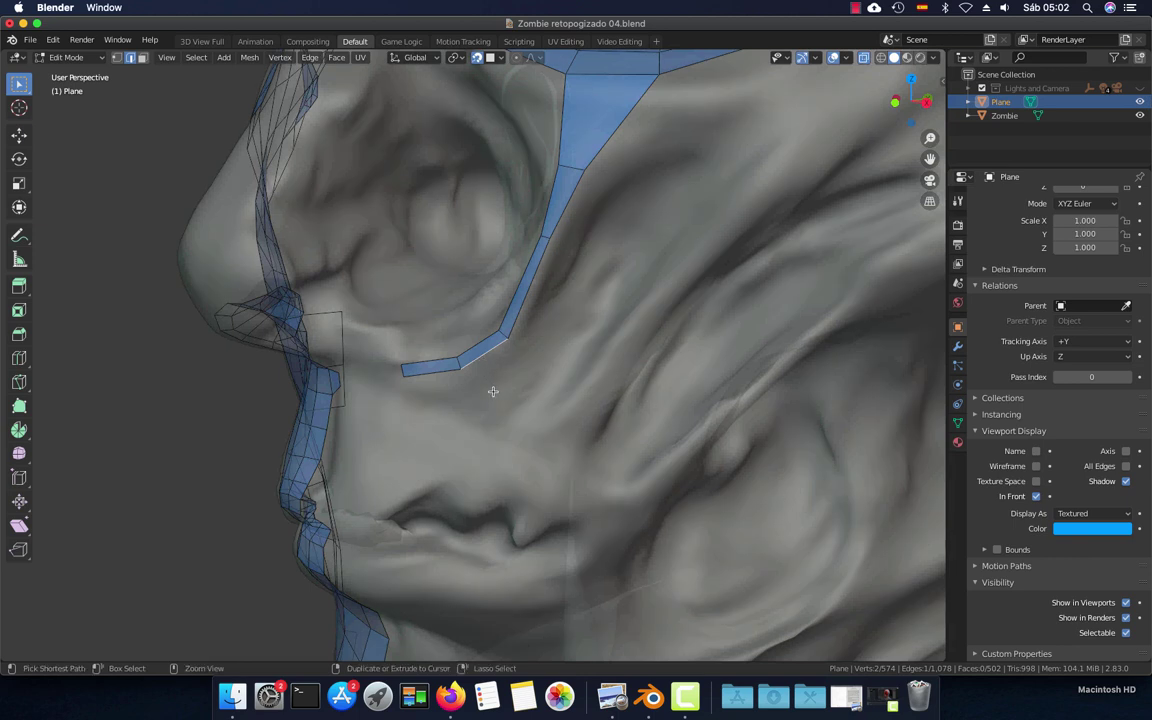
{"action": "right_click", "coordinate": [501, 405], "text": "ctrl"}
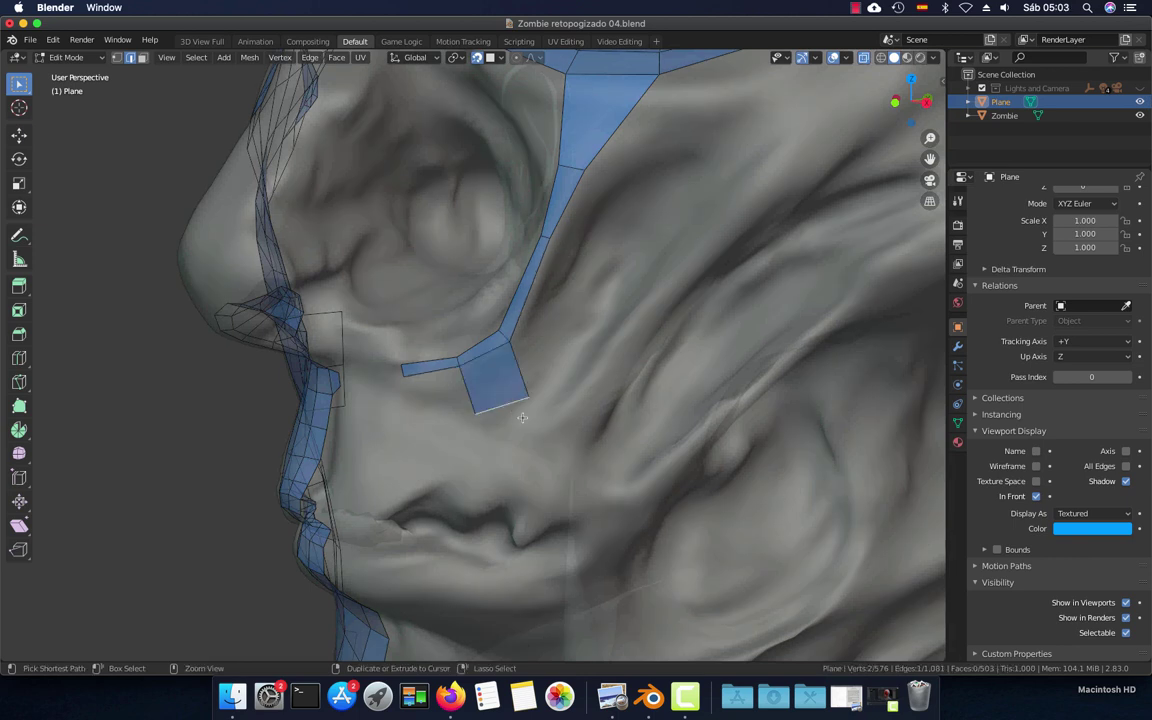
{"action": "key", "text": "s"}
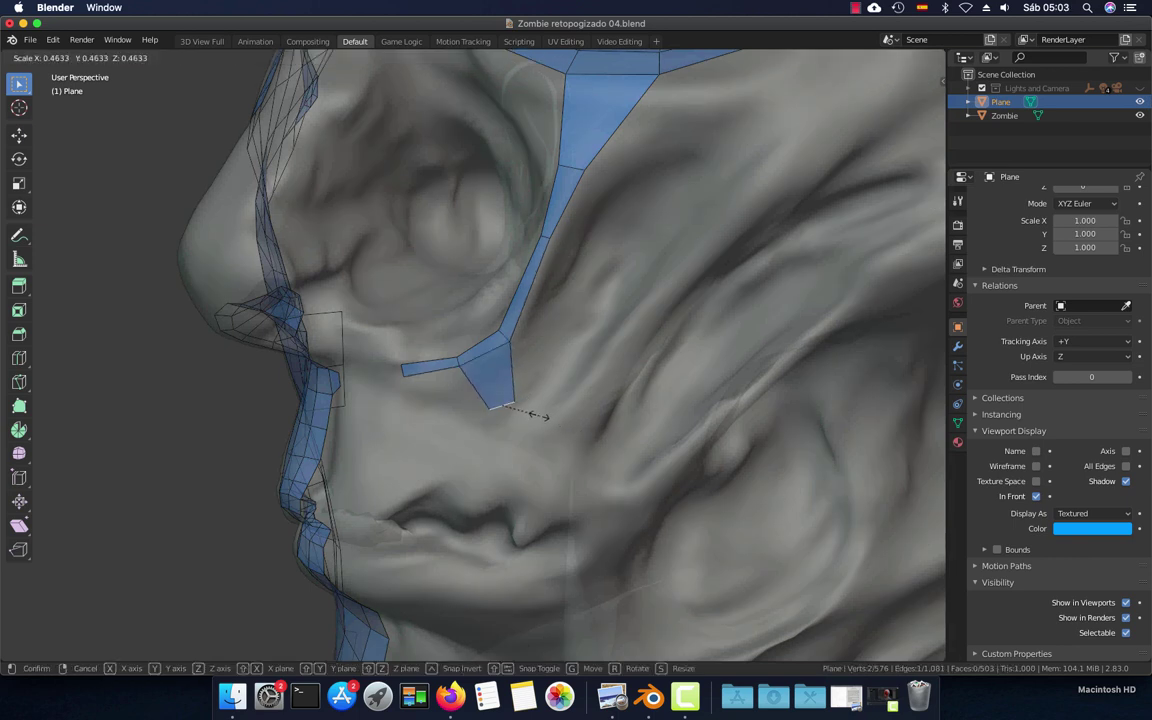
{"action": "left_click", "coordinate": [535, 413]}
{"action": "right_click", "coordinate": [546, 428], "text": "ctrl"}
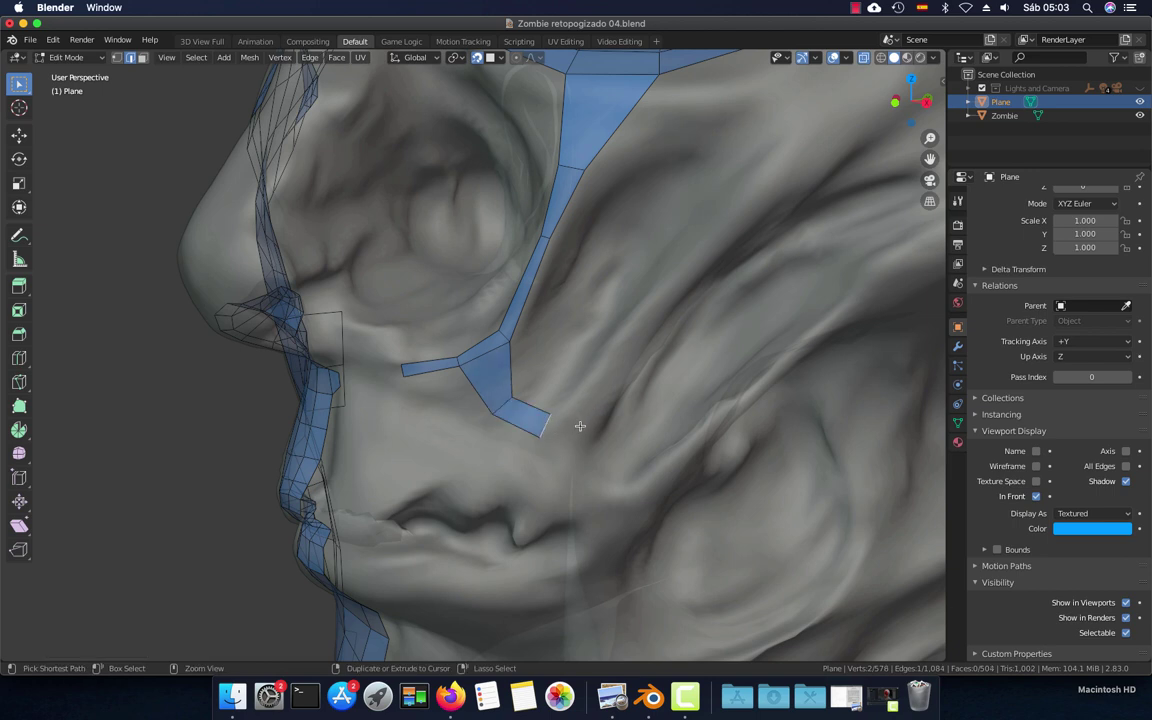
{"action": "right_click", "coordinate": [580, 426], "text": "ctrl"}
{"action": "right_click", "coordinate": [601, 384], "text": "ctrl"}
{"action": "middle_click_drag", "start_coordinate": [599, 380], "coordinate": [516, 439]}
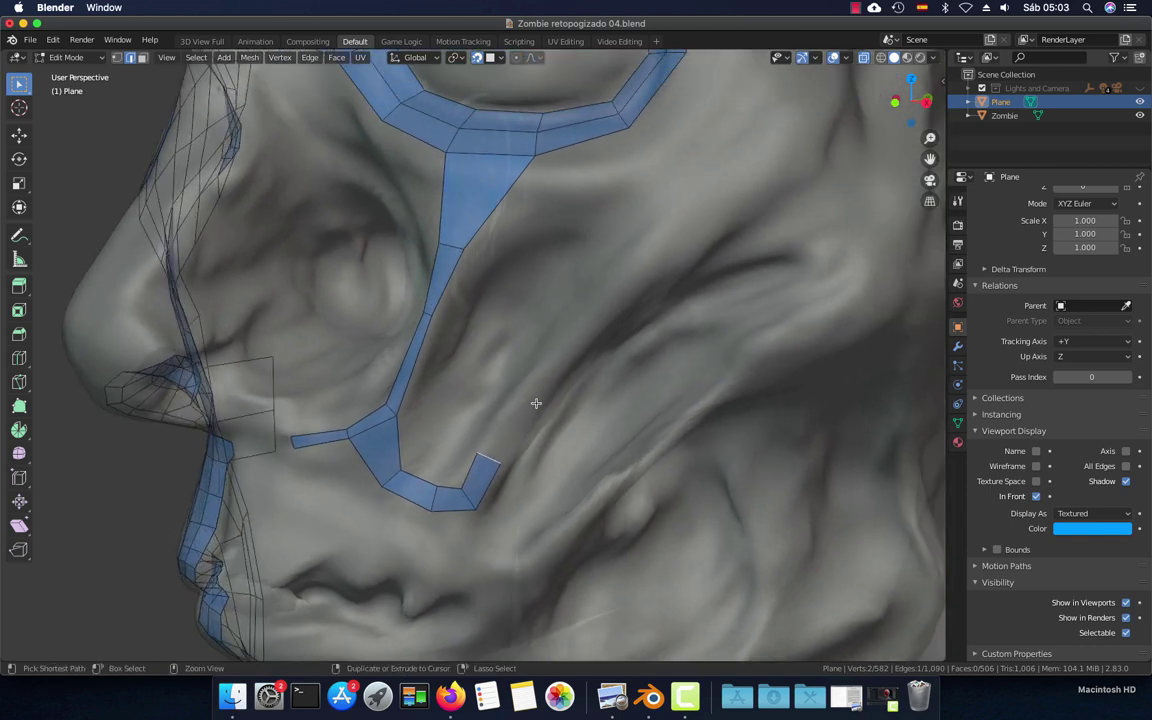
Extend the strip up across the cheek to the top of the cheekbone and resize its end edge
{"action": "right_click", "coordinate": [545, 382], "text": "ctrl"}
{"action": "right_click", "coordinate": [615, 301], "text": "ctrl"}
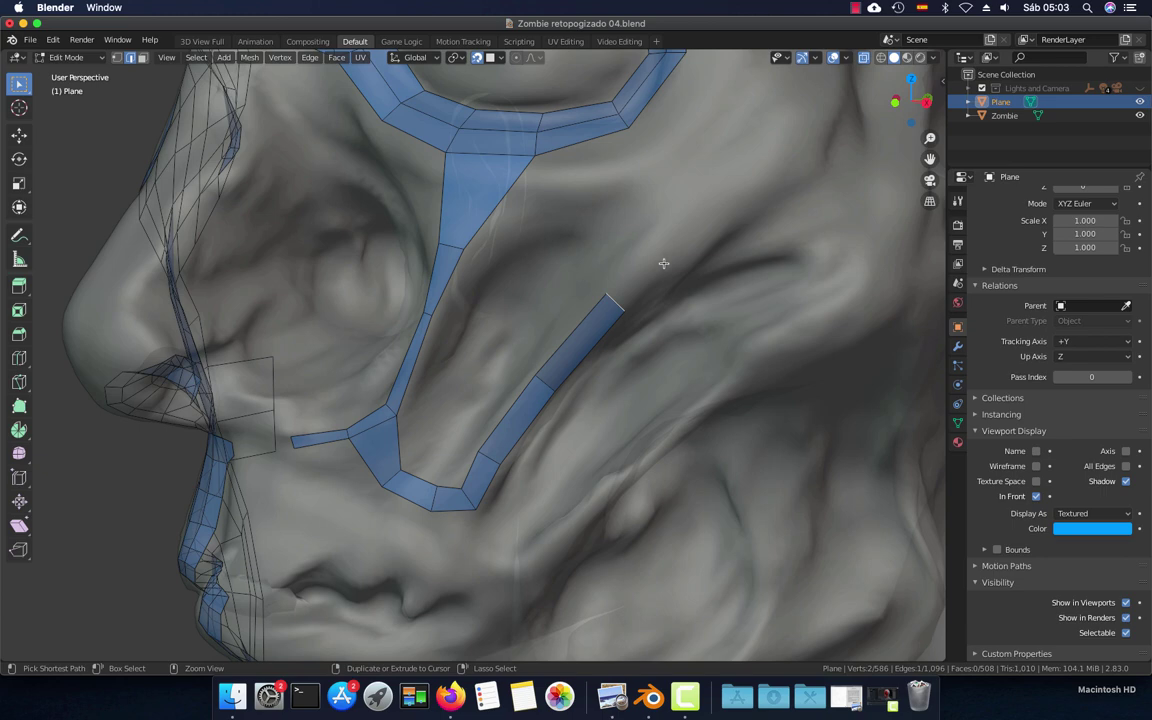
{"action": "right_click", "coordinate": [710, 214], "text": "ctrl"}
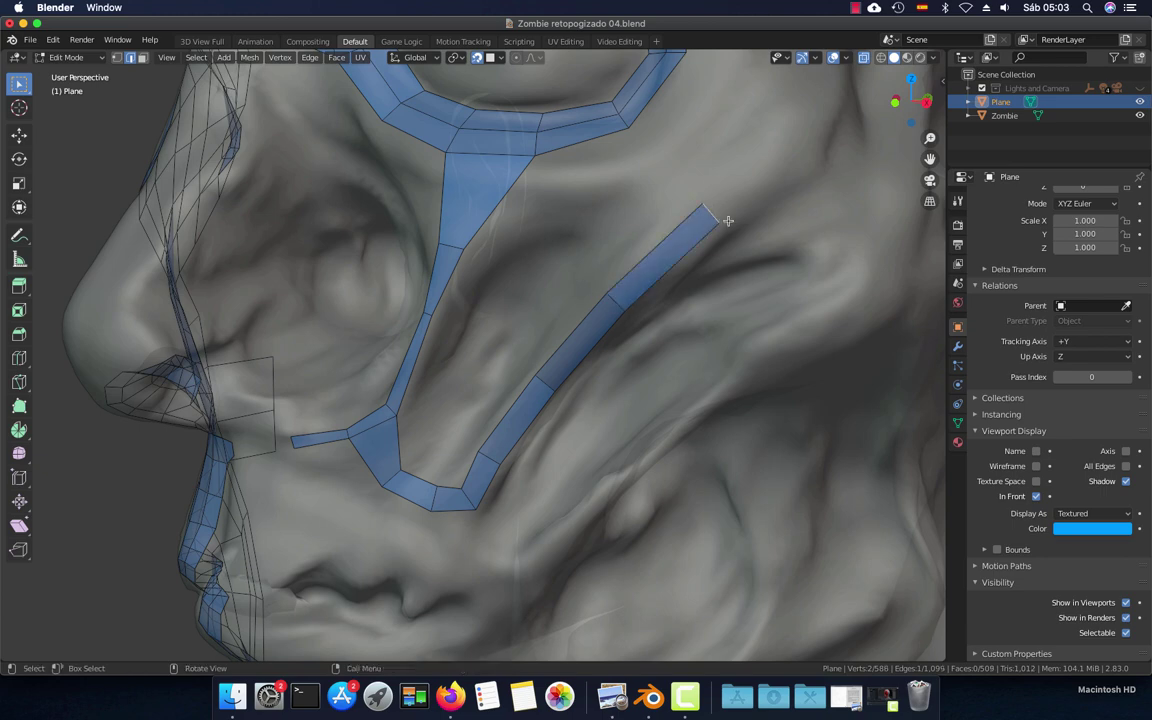
{"action": "key", "text": "s"}
{"action": "left_click", "coordinate": [760, 200]}
{"action": "mouse_move", "coordinate": [751, 211]}
{"action": "middle_mouse_down"}
{"action": "mouse_move", "coordinate": [630, 368]}
{"action": "mouse_move", "coordinate": [543, 380]}
{"action": "mouse_move", "coordinate": [643, 368]}
{"action": "mouse_move", "coordinate": [625, 373]}
{"action": "mouse_move", "coordinate": [568, 333]}
{"action": "middle_mouse_up"}
{"action": "scroll", "coordinate": [590, 354], "scroll_direction": "up", "scroll_amount": 2}
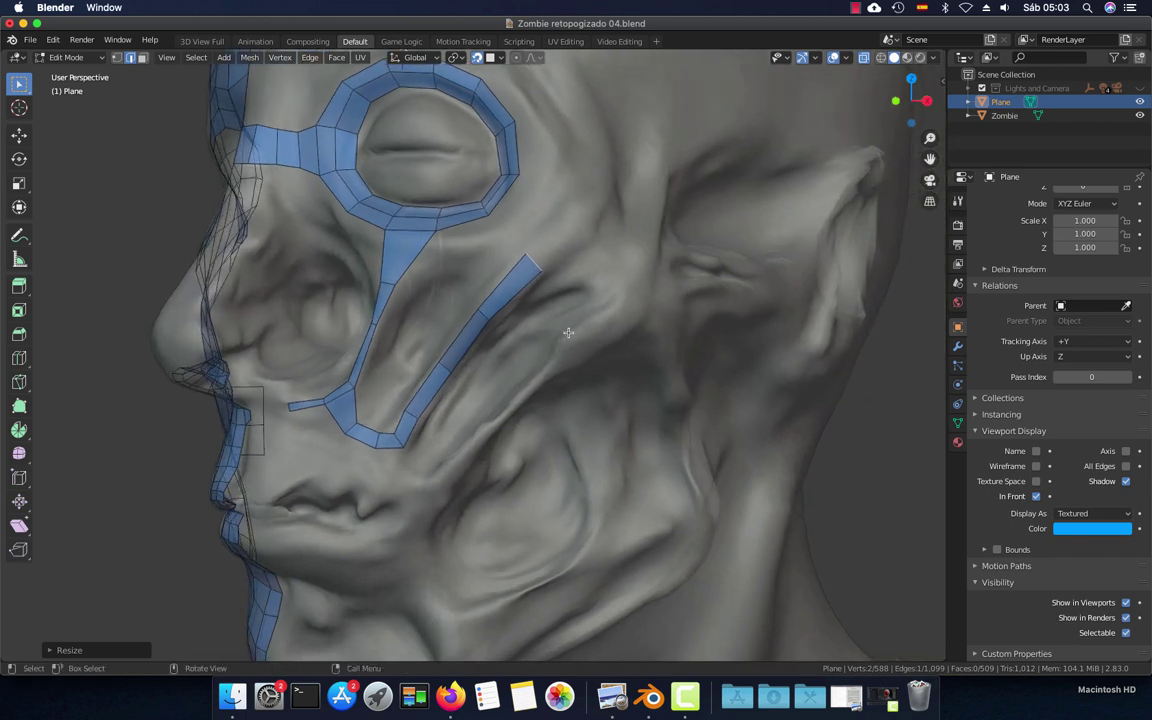
Curve the strip into a hook near the ear, continuing down the cheek
{"action": "key", "text": "ctrl"}
{"action": "right_click", "coordinate": [572, 248], "text": "ctrl"}
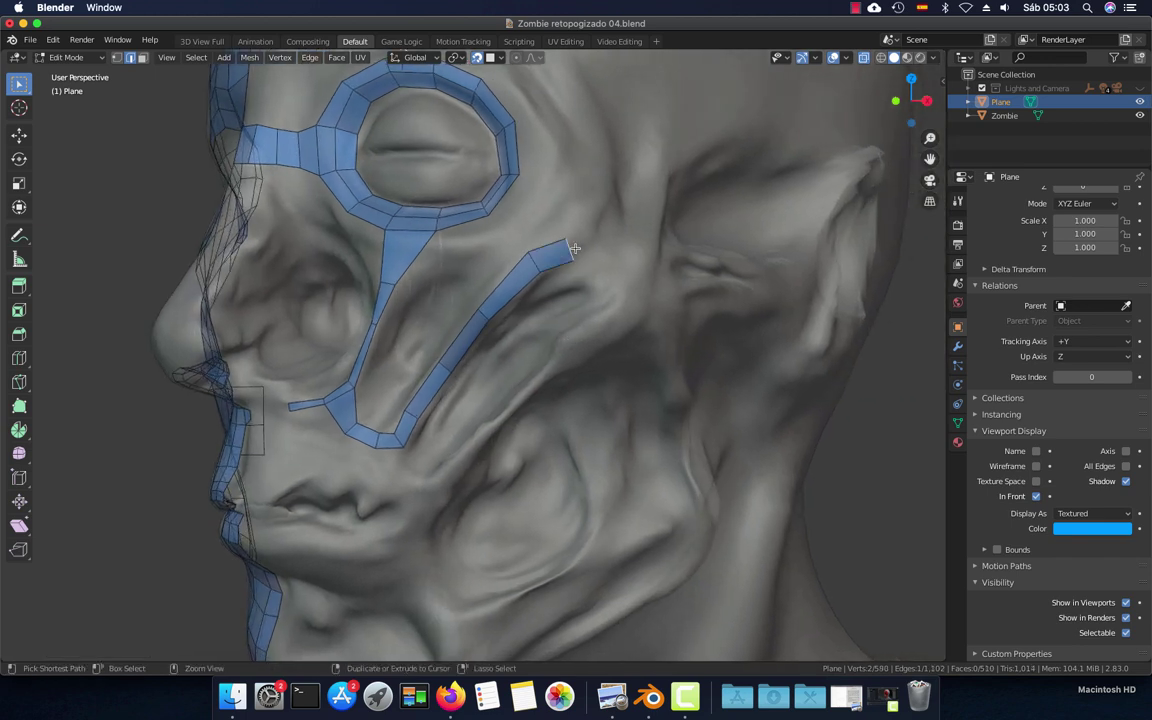
{"action": "right_click", "coordinate": [593, 263], "text": "ctrl"}
{"action": "right_click", "coordinate": [621, 288], "text": "ctrl"}
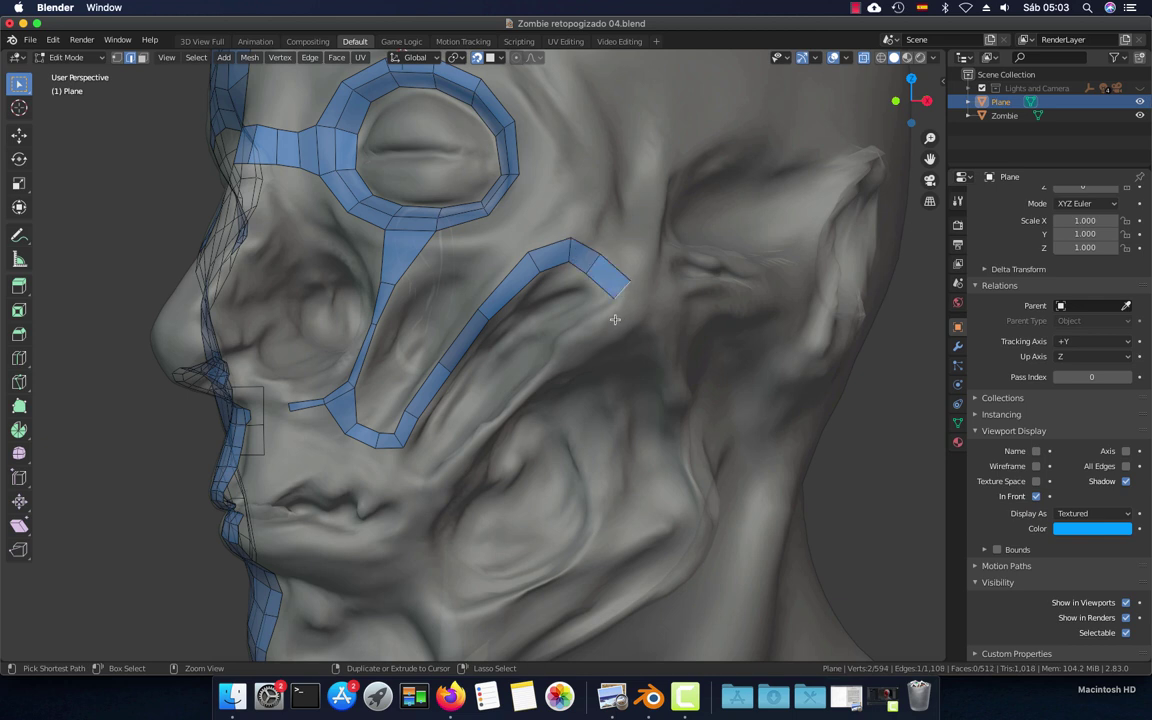
{"action": "right_click", "coordinate": [615, 319], "text": "ctrl"}
{"action": "scroll", "coordinate": [591, 329], "scroll_direction": "up", "scroll_amount": 3}
{"action": "scroll", "coordinate": [592, 327], "scroll_direction": "up", "scroll_amount": 3}
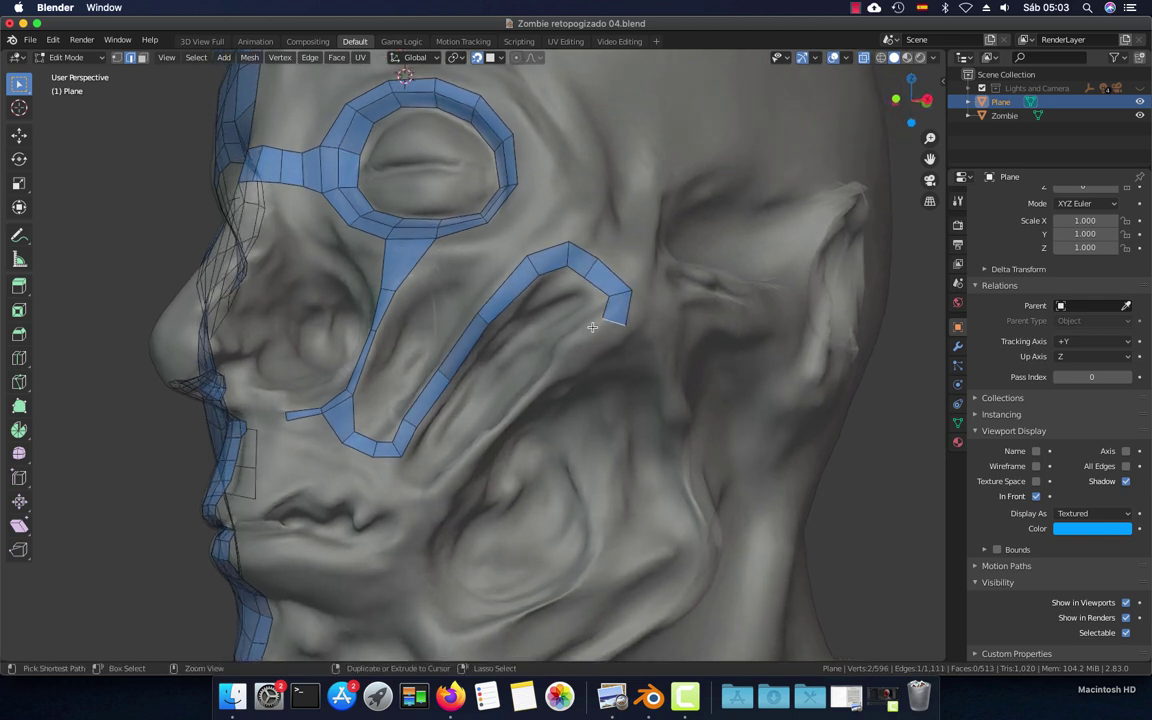
{"action": "right_click", "coordinate": [594, 335], "text": "ctrl"}
{"action": "scroll", "coordinate": [588, 320], "scroll_direction": "down", "scroll_amount": 3}
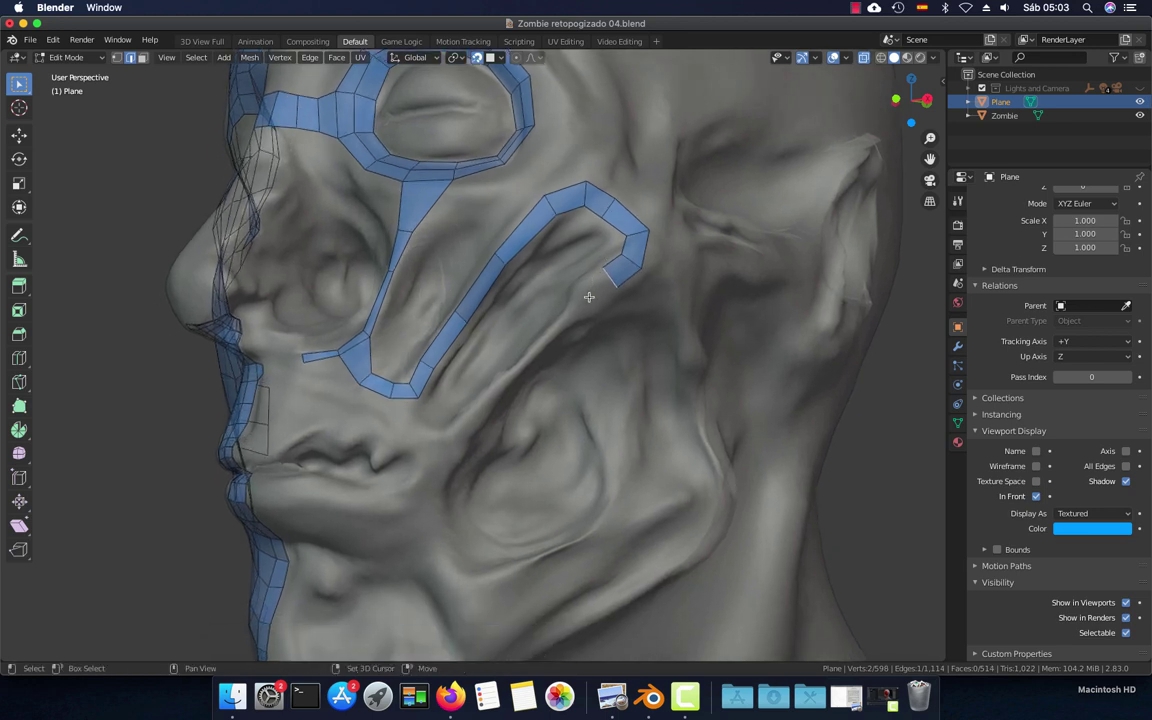
Extend the hook down the cheek fold, narrowing and repositioning the end edges
{"action": "right_click", "coordinate": [579, 311], "text": "ctrl"}
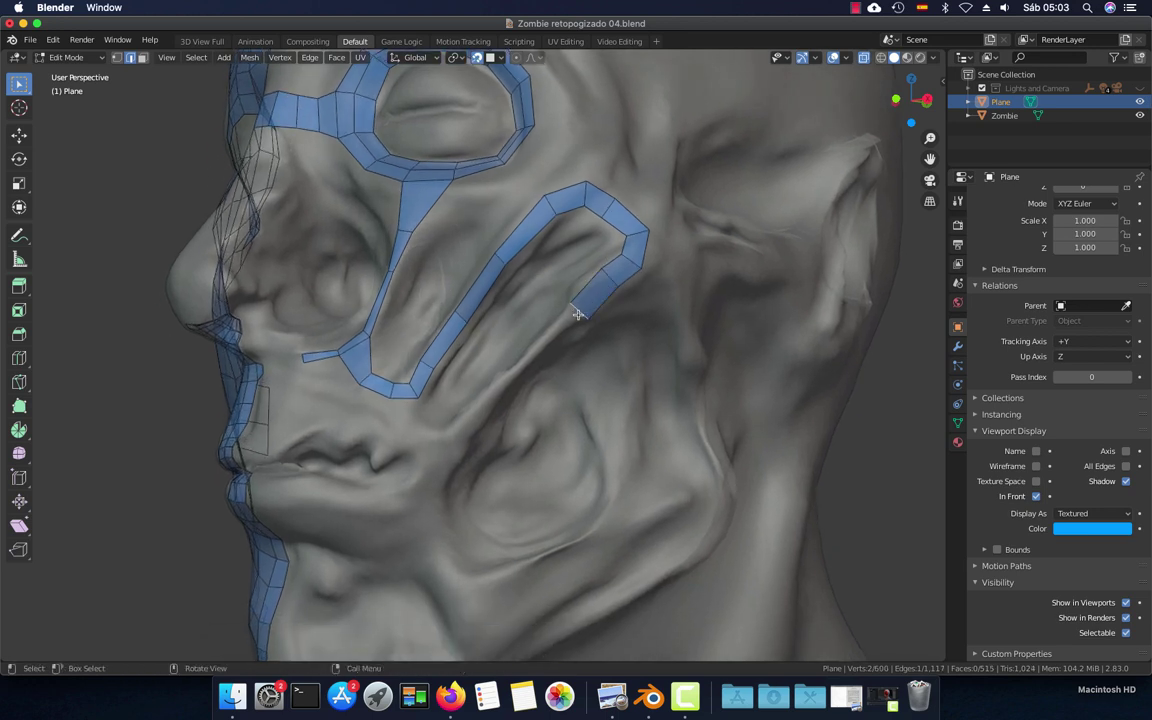
{"action": "key", "text": "s"}
{"action": "left_click", "coordinate": [601, 344]}
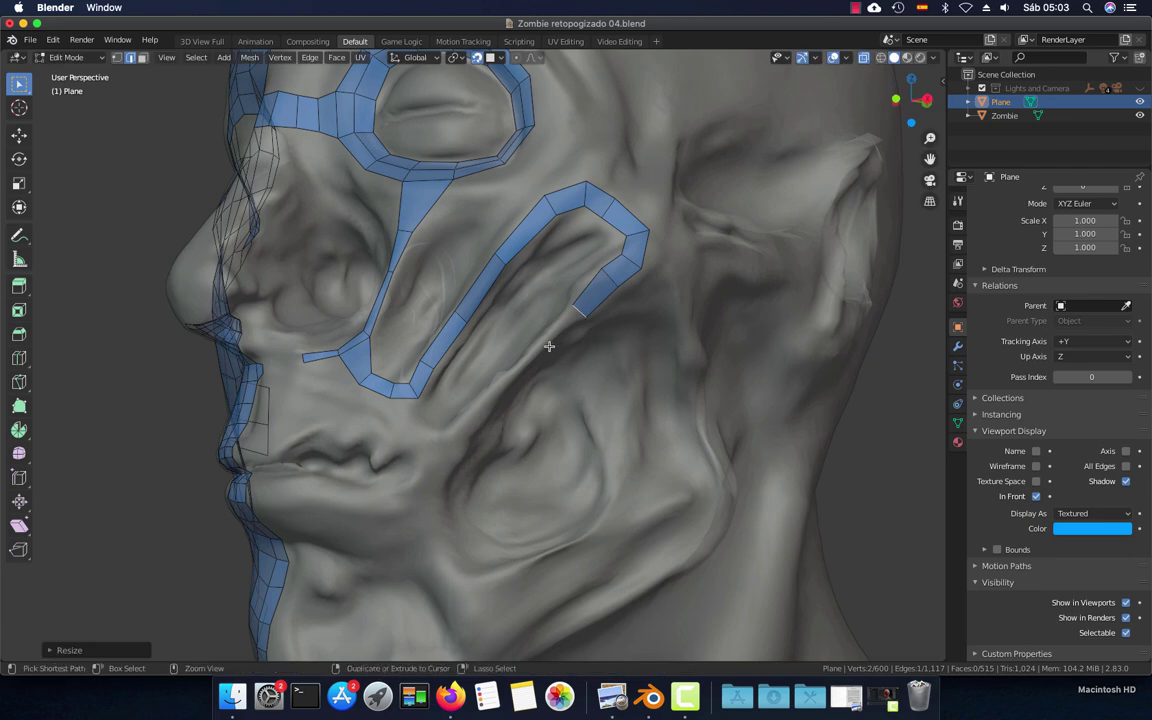
{"action": "right_click", "coordinate": [521, 365], "text": "ctrl"}
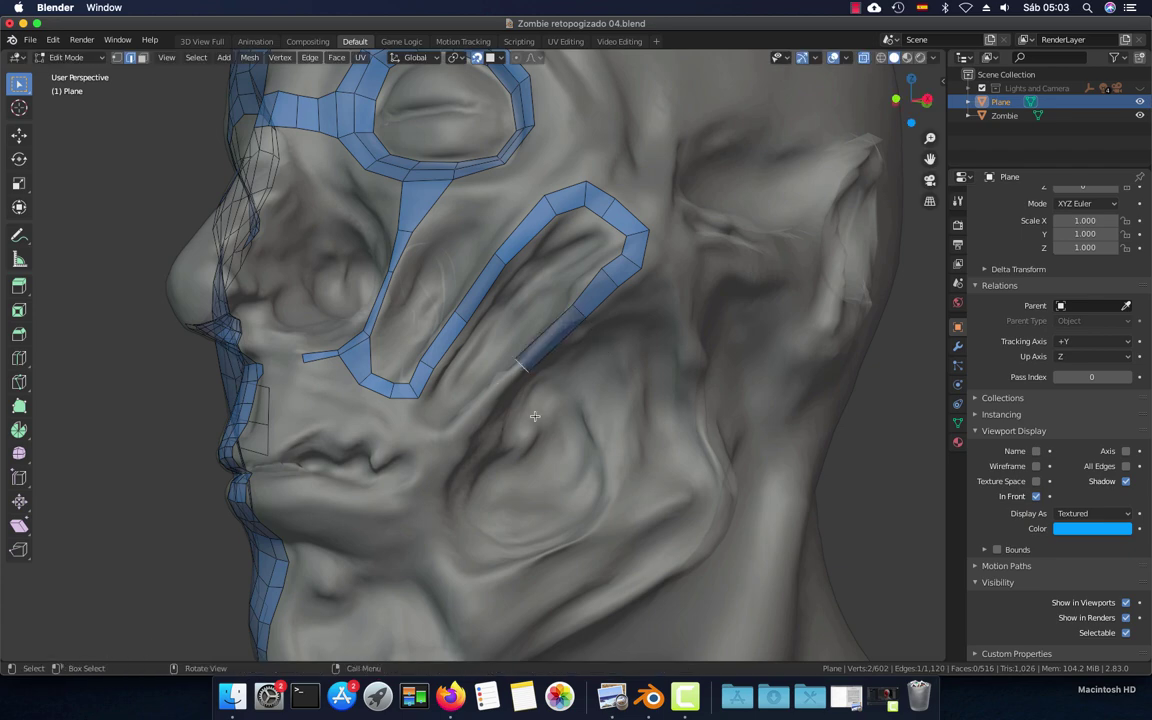
{"action": "key", "text": "s"}
{"action": "left_click", "coordinate": [516, 388]}
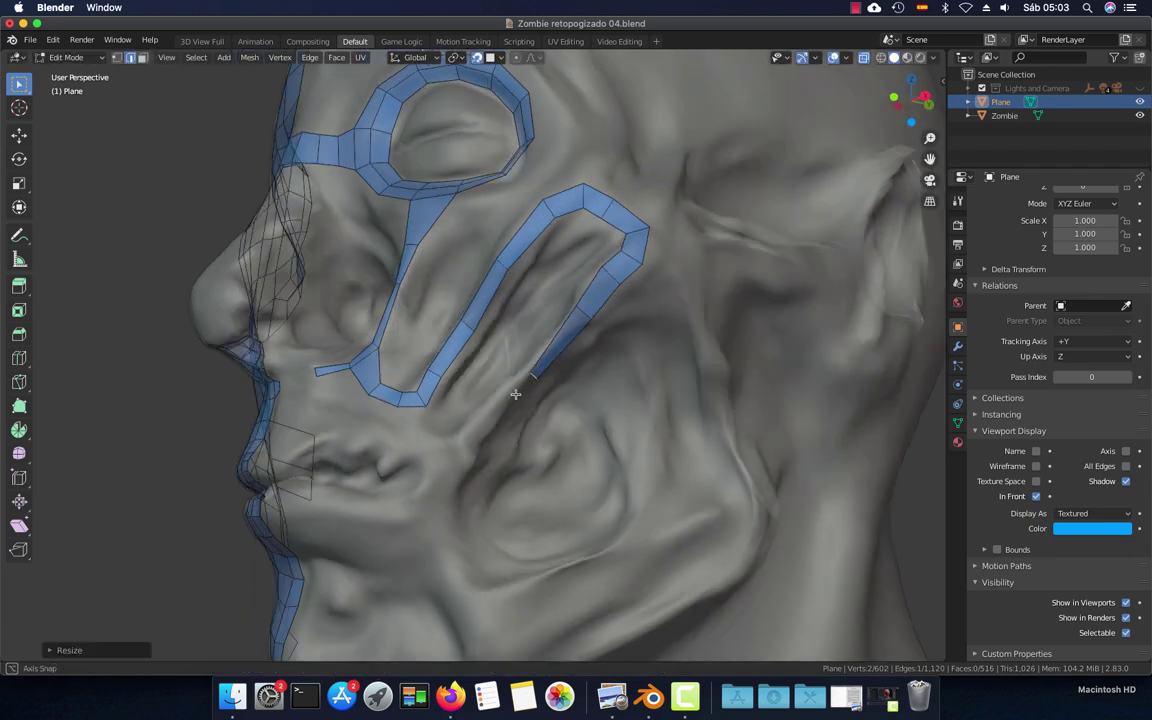
{"action": "mouse_move", "coordinate": [514, 390]}
{"action": "middle_mouse_down"}
{"action": "mouse_move", "coordinate": [512, 404]}
{"action": "mouse_move", "coordinate": [531, 381]}
{"action": "middle_mouse_up"}
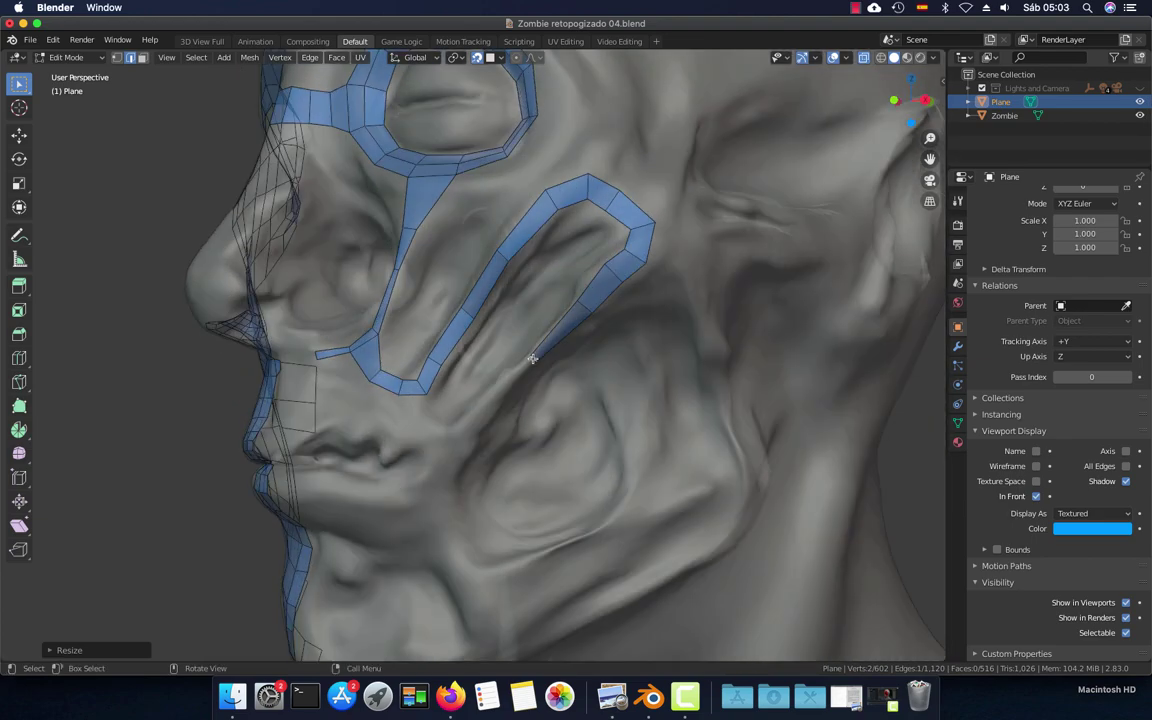
{"action": "key", "text": "g"}
{"action": "left_click", "coordinate": [533, 365]}
Reposition the end edge and extend the strip to the mouth corner, adjusting its width
{"action": "mouse_move", "coordinate": [535, 368]}
{"action": "middle_mouse_down"}
{"action": "mouse_move", "coordinate": [519, 400]}
{"action": "mouse_move", "coordinate": [582, 368]}
{"action": "middle_mouse_up"}
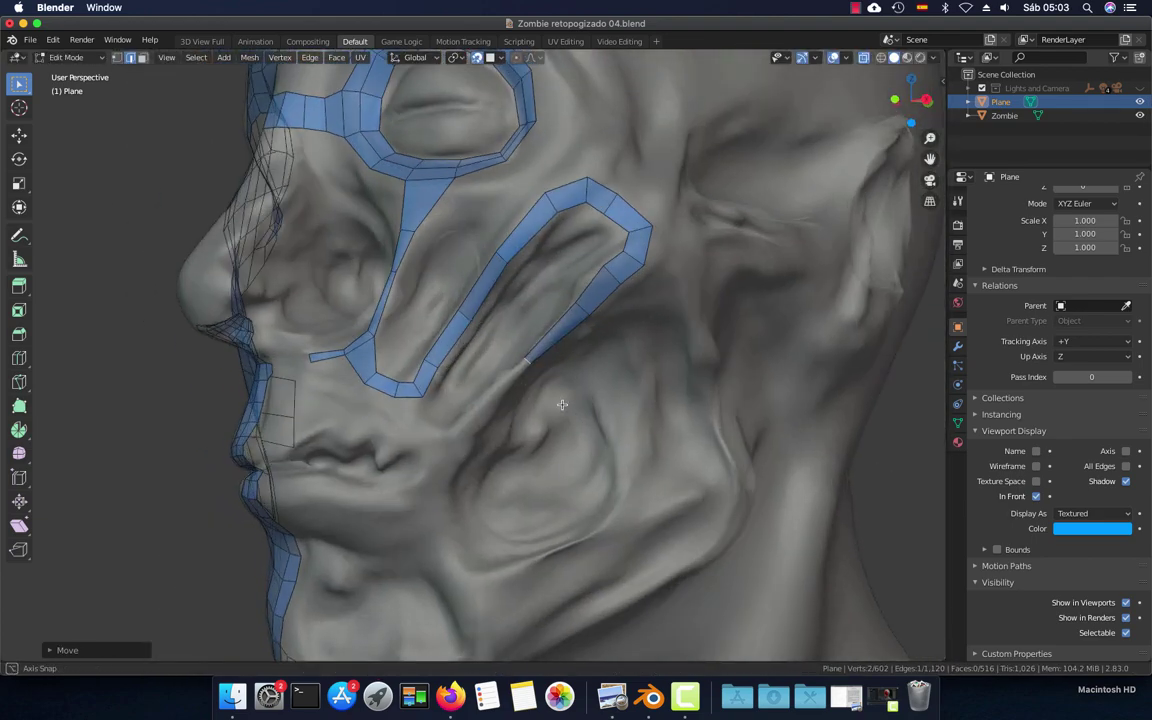
{"action": "key", "text": "g"}
{"action": "left_click", "coordinate": [576, 301]}
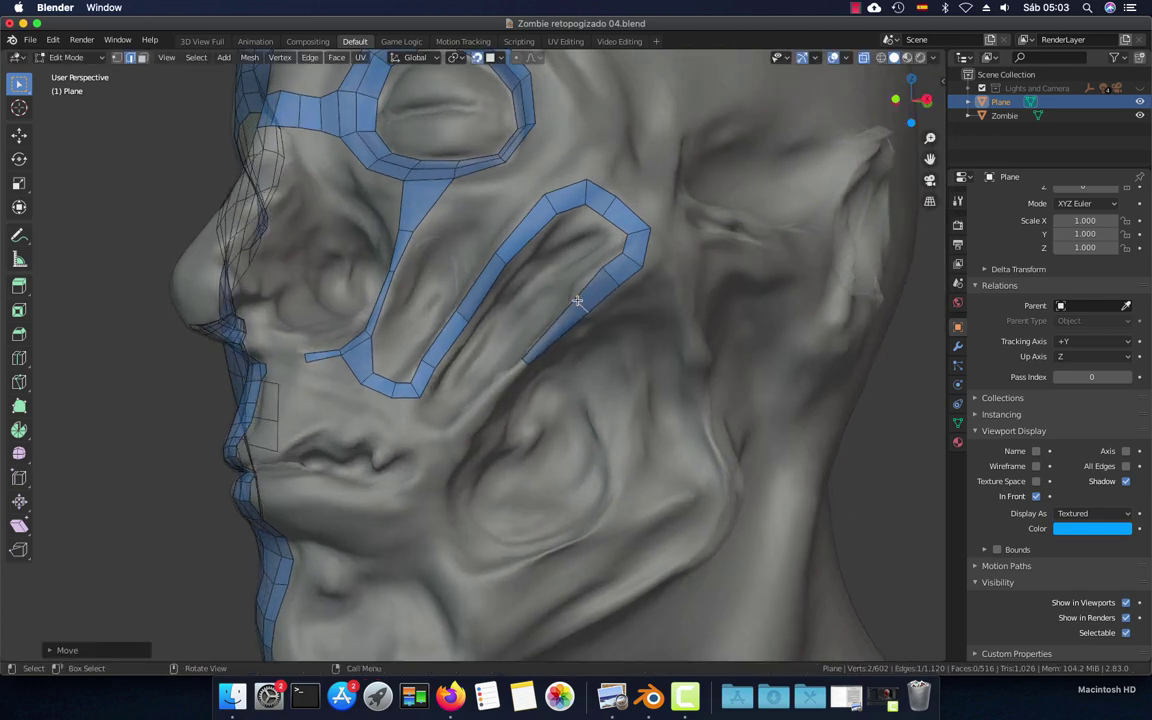
{"action": "mouse_move", "coordinate": [578, 301]}
{"action": "middle_mouse_down"}
{"action": "mouse_move", "coordinate": [605, 363]}
{"action": "mouse_move", "coordinate": [578, 373]}
{"action": "mouse_move", "coordinate": [579, 332]}
{"action": "middle_mouse_up"}
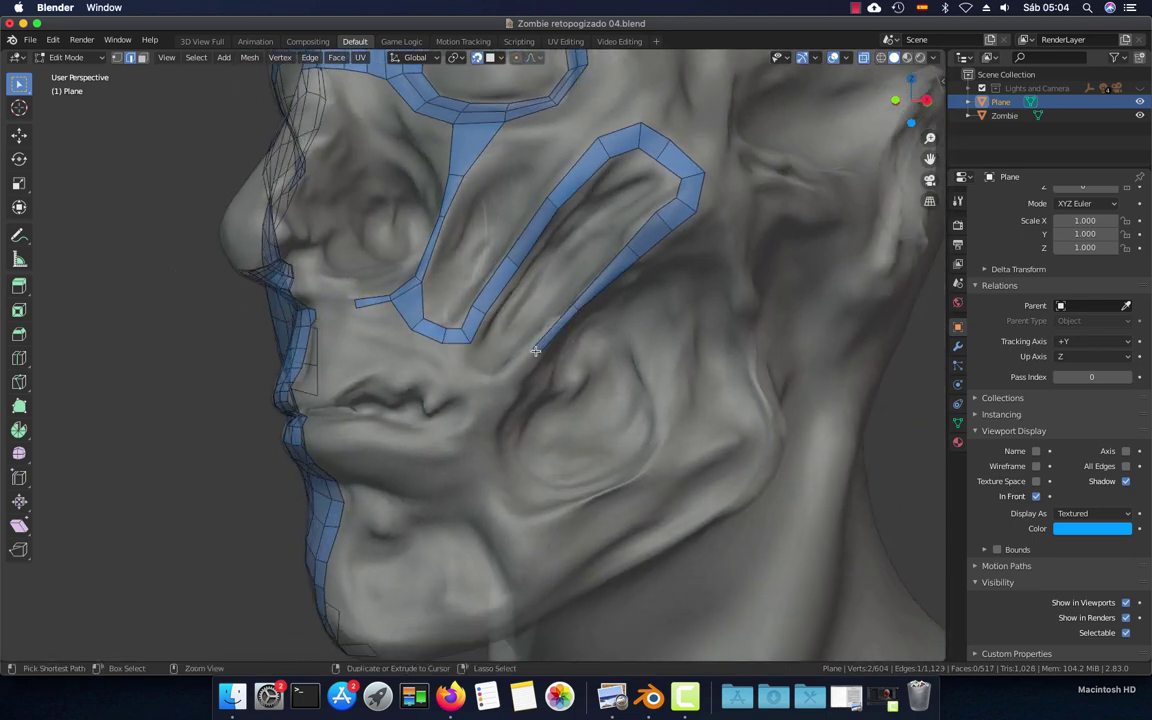
{"action": "right_click", "coordinate": [511, 376], "text": "ctrl"}
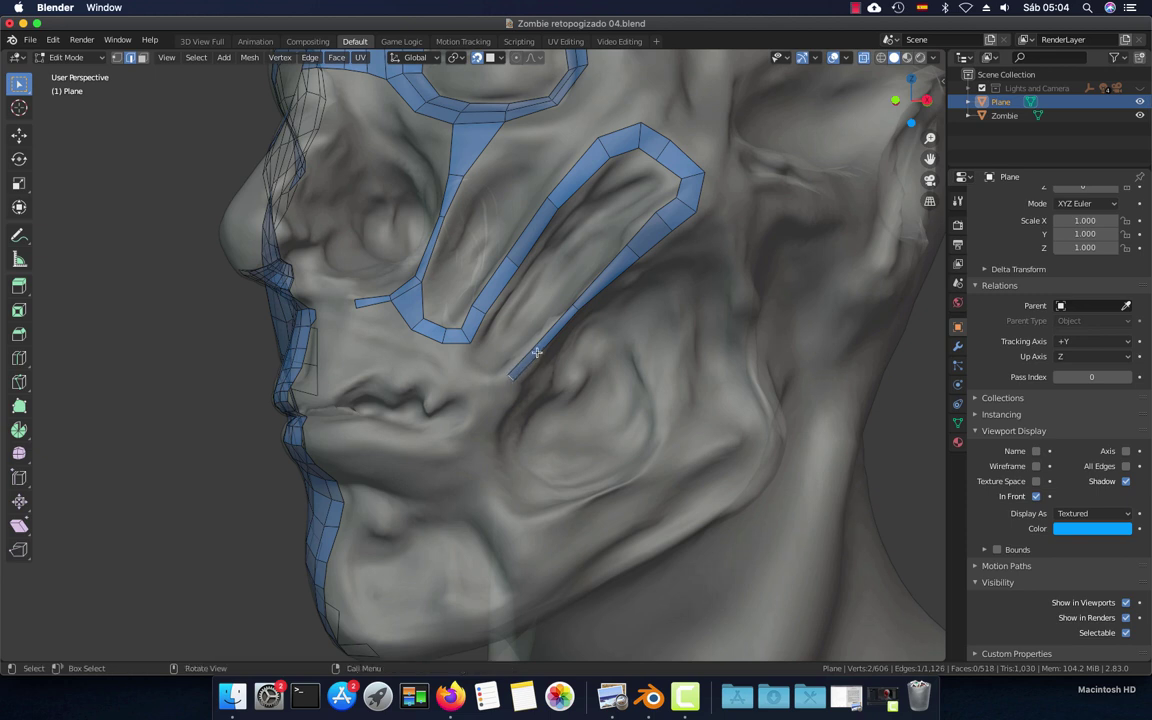
{"action": "key", "text": "s"}
{"action": "left_click", "coordinate": [520, 375]}
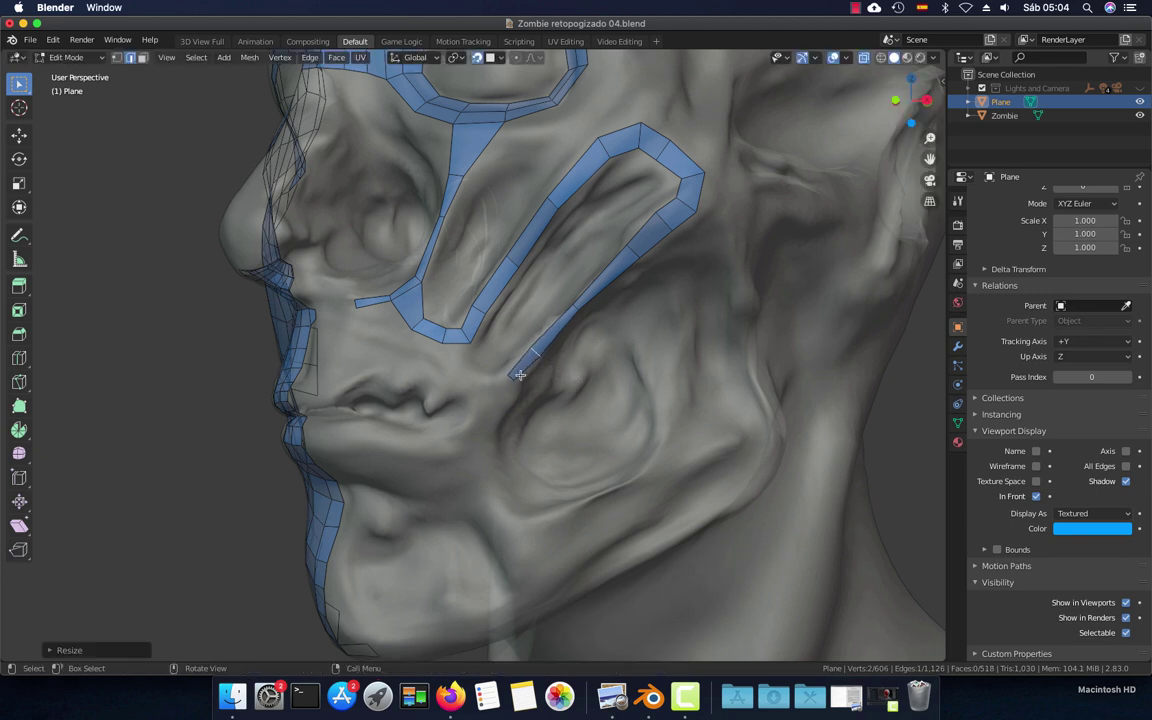
{"action": "key", "text": "s"}
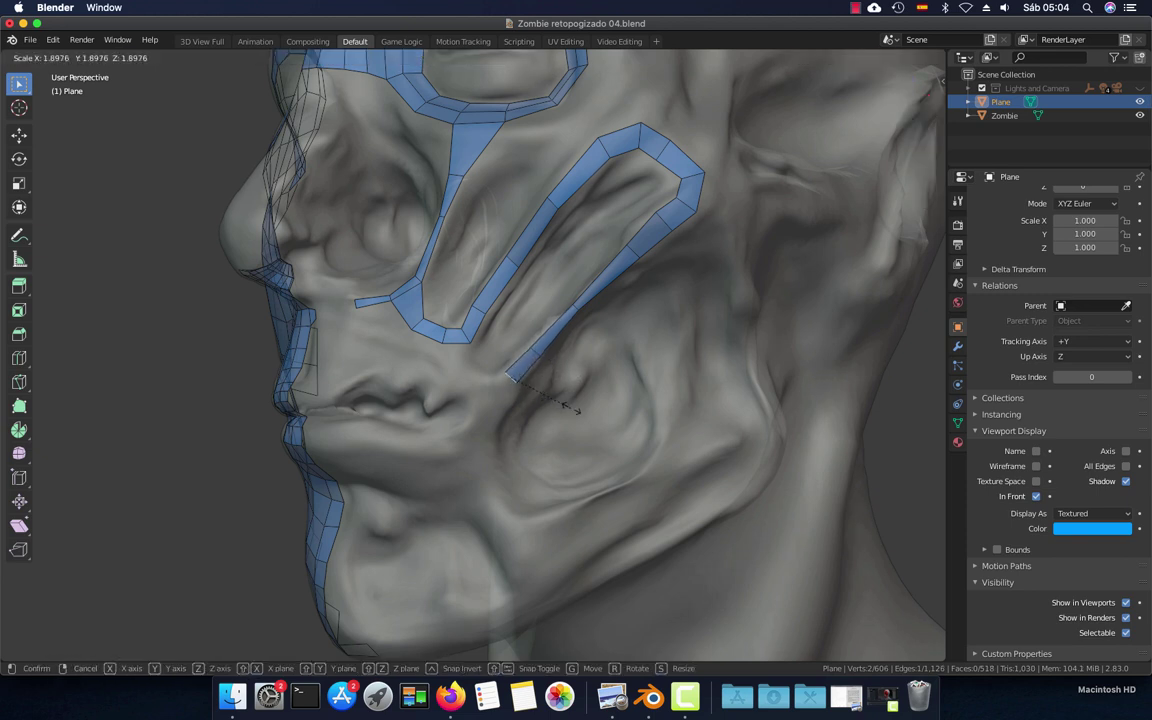
{"action": "left_click", "coordinate": [572, 408]}
{"action": "mouse_move", "coordinate": [572, 408]}
{"action": "middle_mouse_down"}
{"action": "mouse_move", "coordinate": [550, 380]}
{"action": "mouse_move", "coordinate": [672, 400]}
{"action": "middle_mouse_up"}
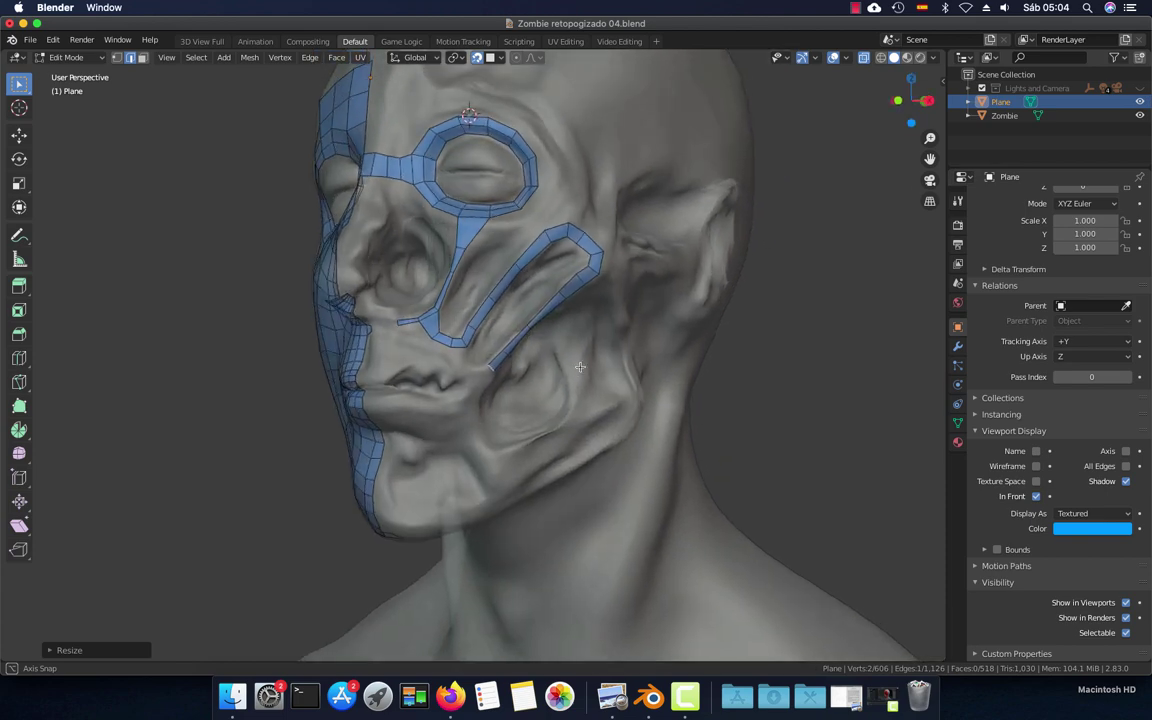
In front view, extrude two faces from the upper-lip edge toward the nostril
{"action": "middle_click_drag", "start_coordinate": [672, 400], "coordinate": [580, 366]}
{"action": "scroll", "coordinate": [581, 366], "scroll_direction": "up", "scroll_amount": 2}
{"action": "middle_click_drag", "start_coordinate": [561, 424], "coordinate": [575, 351]}
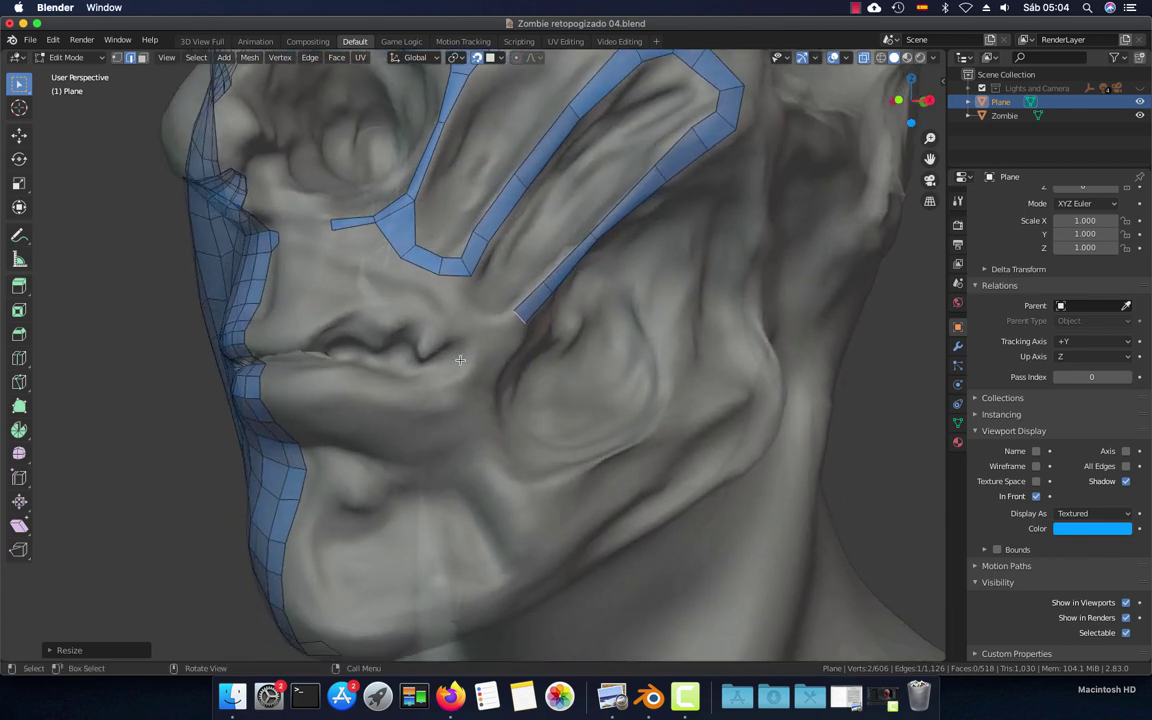
{"action": "middle_click_drag", "start_coordinate": [460, 359], "coordinate": [521, 370]}
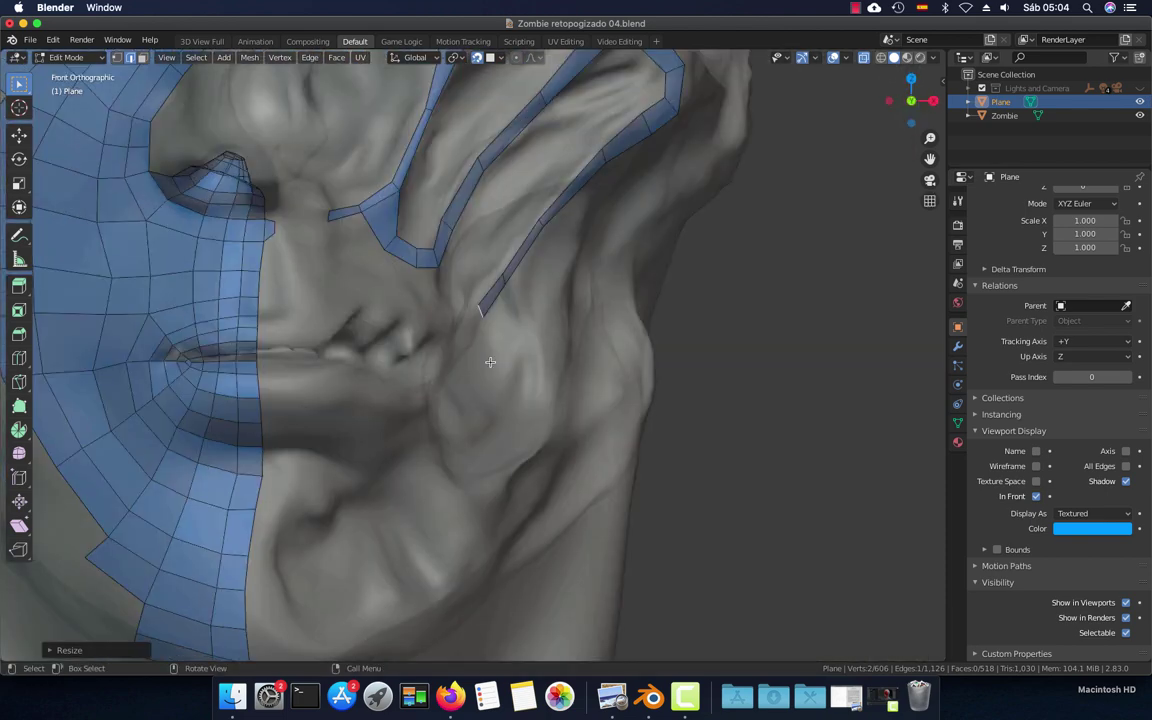
{"action": "scroll", "coordinate": [521, 370], "scroll_direction": "up", "scroll_amount": 2}
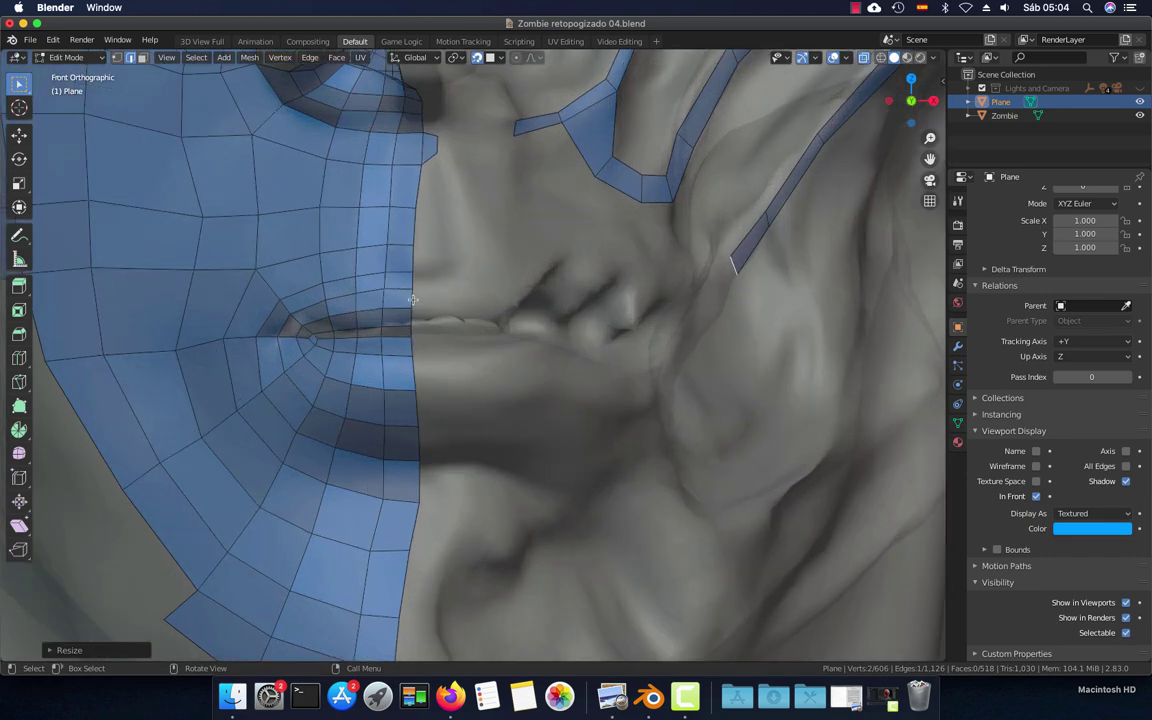
{"action": "scroll", "coordinate": [412, 299], "scroll_direction": "down", "scroll_amount": 3}
{"action": "mouse_move", "coordinate": [412, 299]}
{"action": "middle_mouse_down"}
{"action": "mouse_move", "coordinate": [355, 373]}
{"action": "mouse_move", "coordinate": [520, 362]}
{"action": "mouse_move", "coordinate": [505, 360]}
{"action": "middle_mouse_up"}
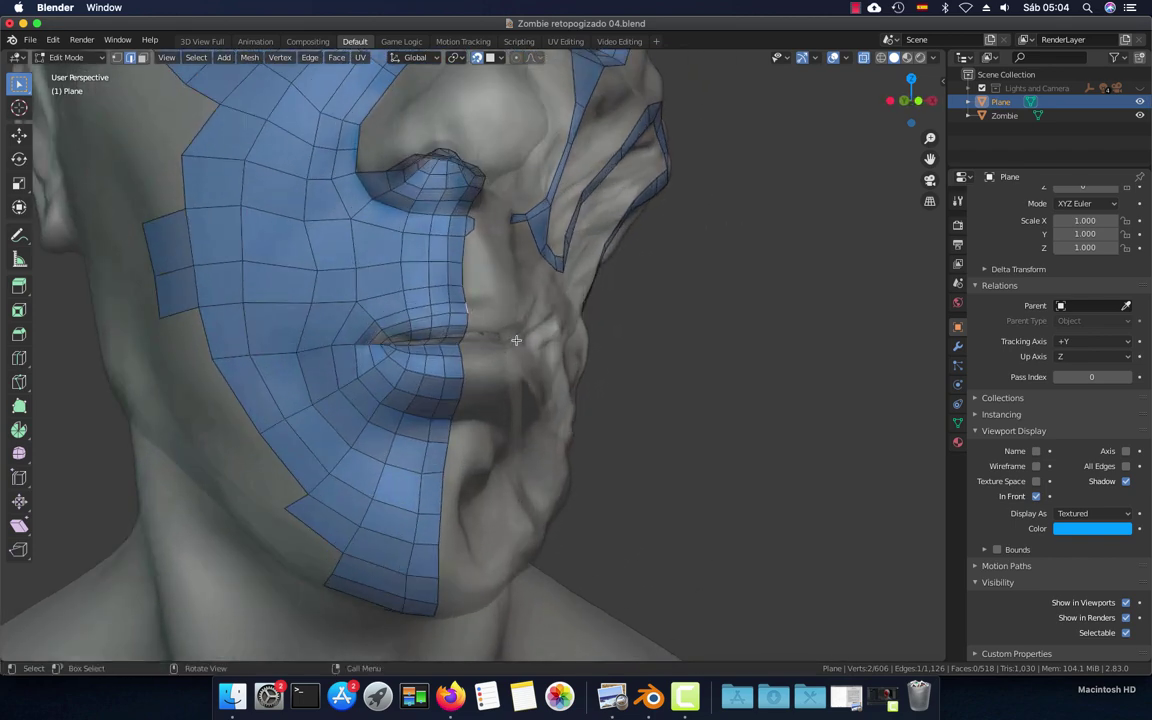
{"action": "middle_click_drag", "start_coordinate": [470, 310], "coordinate": [482, 347]}
{"action": "key", "text": "KP_1"}
{"action": "scroll", "coordinate": [482, 347], "scroll_direction": "up", "scroll_amount": 2}
{"action": "scroll", "coordinate": [482, 347], "scroll_direction": "up", "scroll_amount": 2}
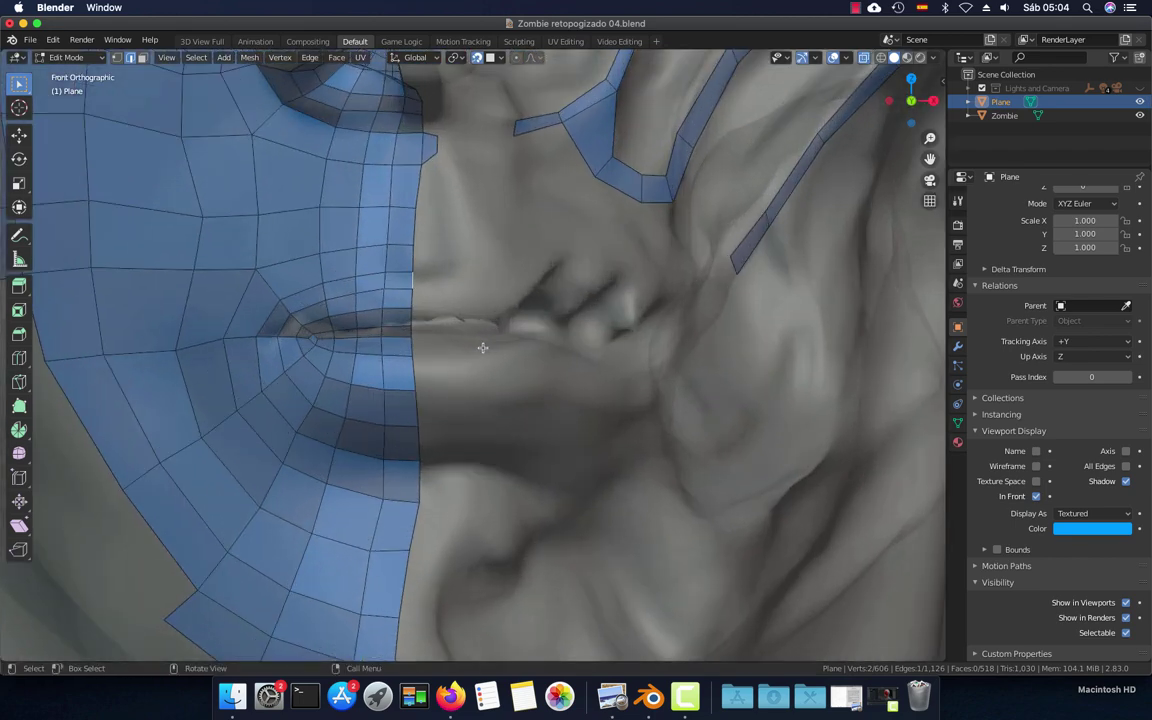
{"action": "right_click", "coordinate": [452, 282], "text": "ctrl"}
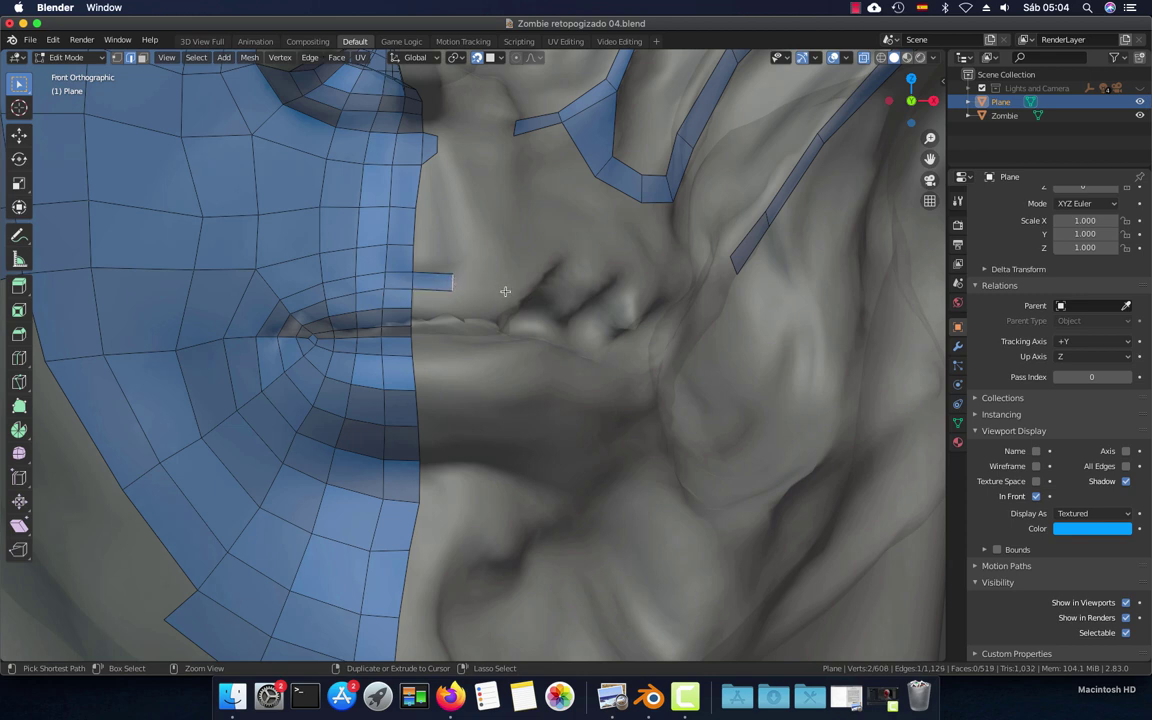
{"action": "right_click", "coordinate": [500, 289], "text": "ctrl"}
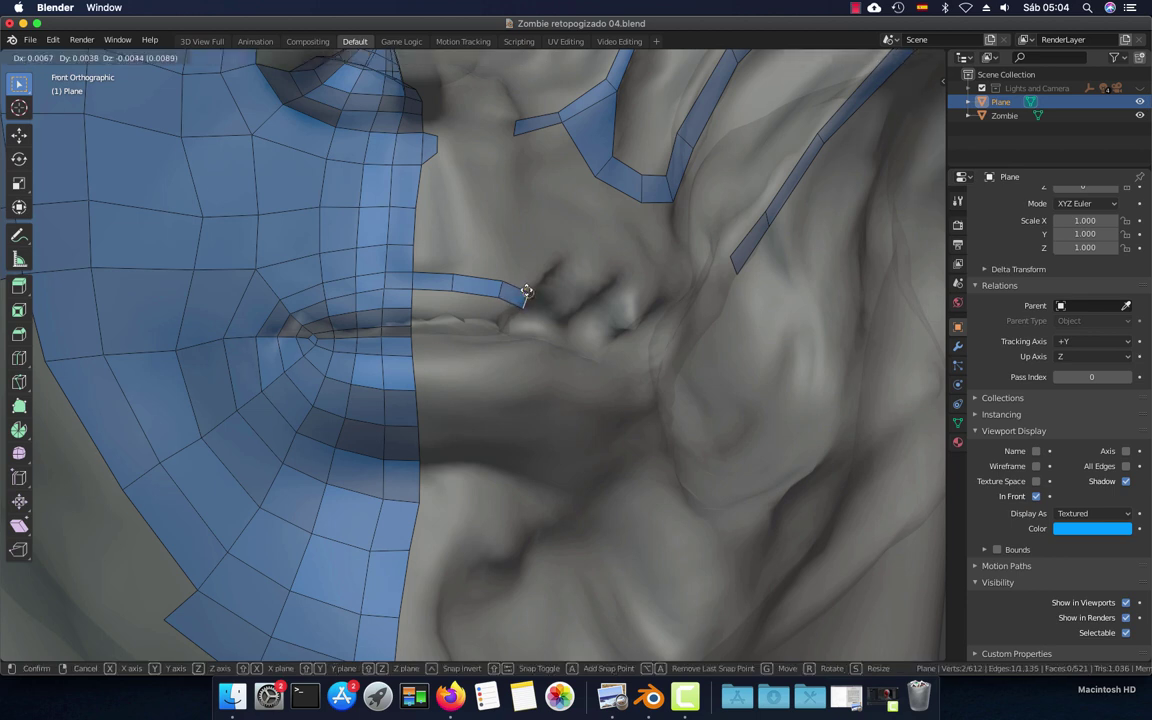
Nudge the strip's end vertex into place and extrude the end edge up toward the nostril
{"action": "key", "text": "1"}
{"action": "left_click_drag", "start_coordinate": [526, 288], "coordinate": [518, 300]}
{"action": "key", "text": "2"}
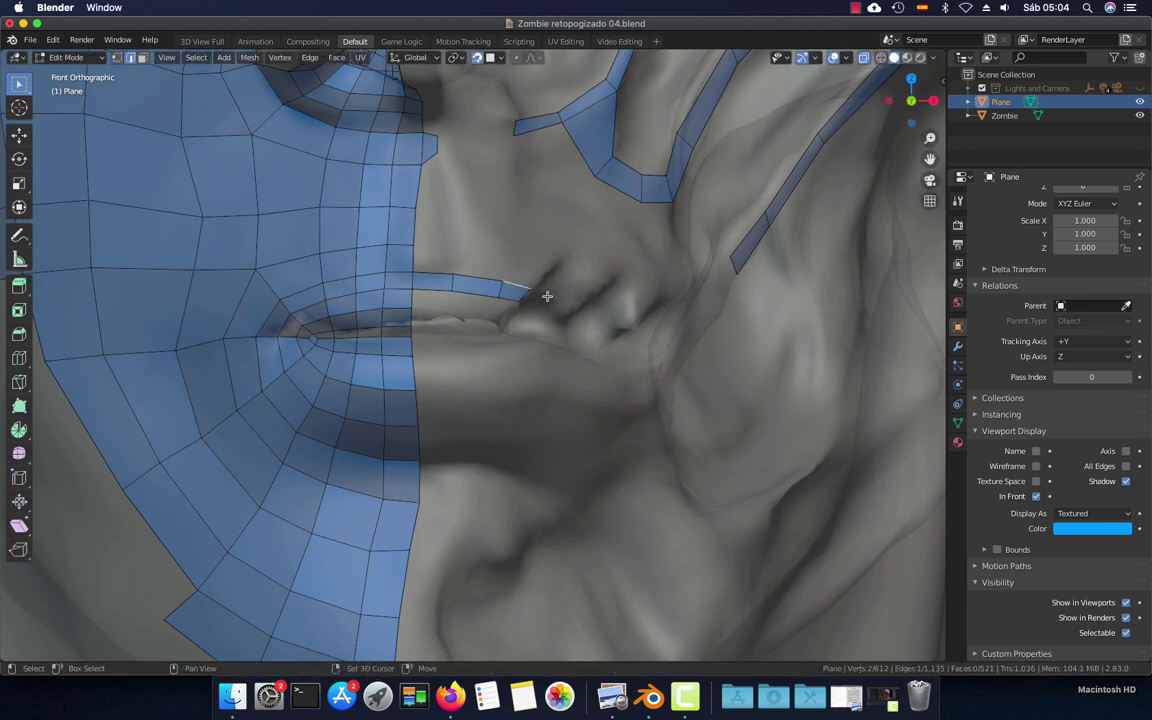
{"action": "scroll", "coordinate": [545, 296], "scroll_direction": "up", "scroll_amount": 2}
{"action": "left_click", "coordinate": [431, 297]}
{"action": "key", "text": "e"}
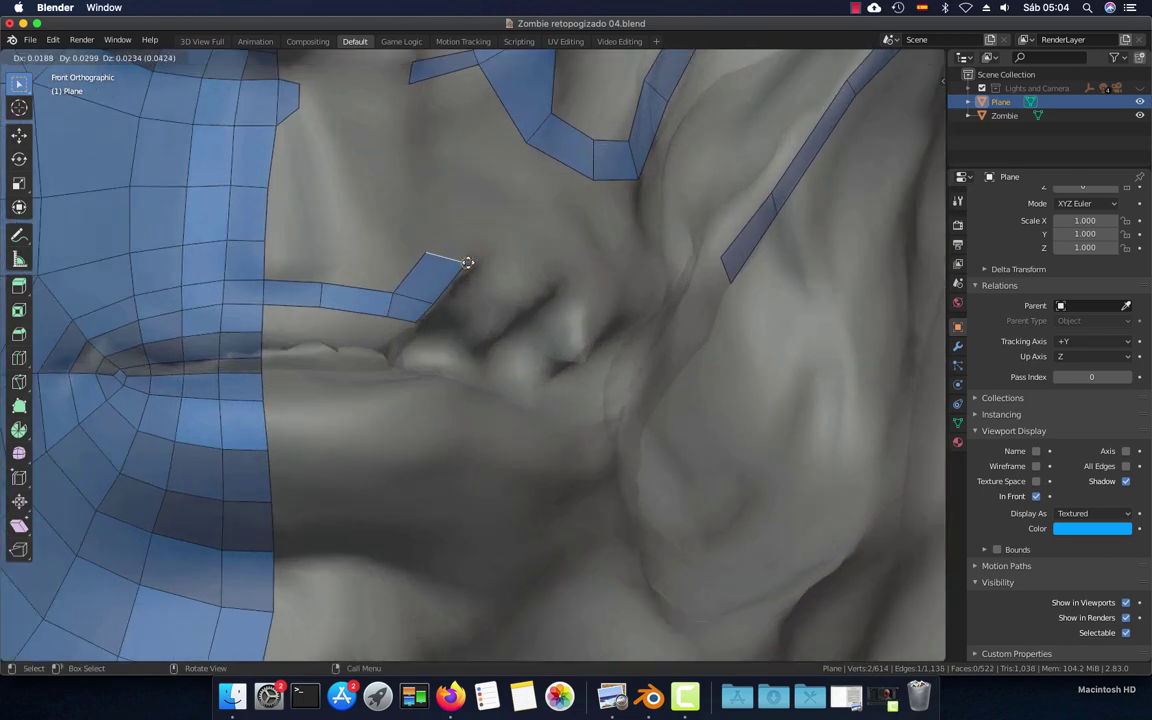
{"action": "left_click", "coordinate": [476, 251]}
Extrude further faces over the nostril top and select the new tip vertex
{"action": "key", "text": "e"}
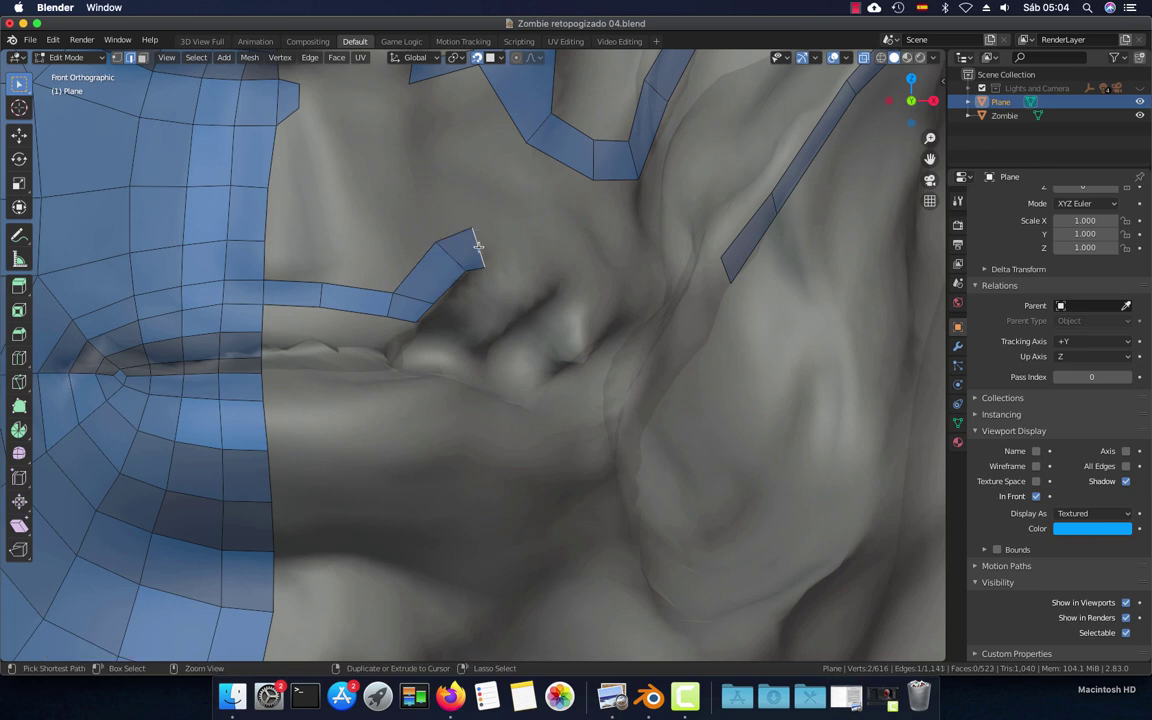
{"action": "left_click", "coordinate": [478, 247]}
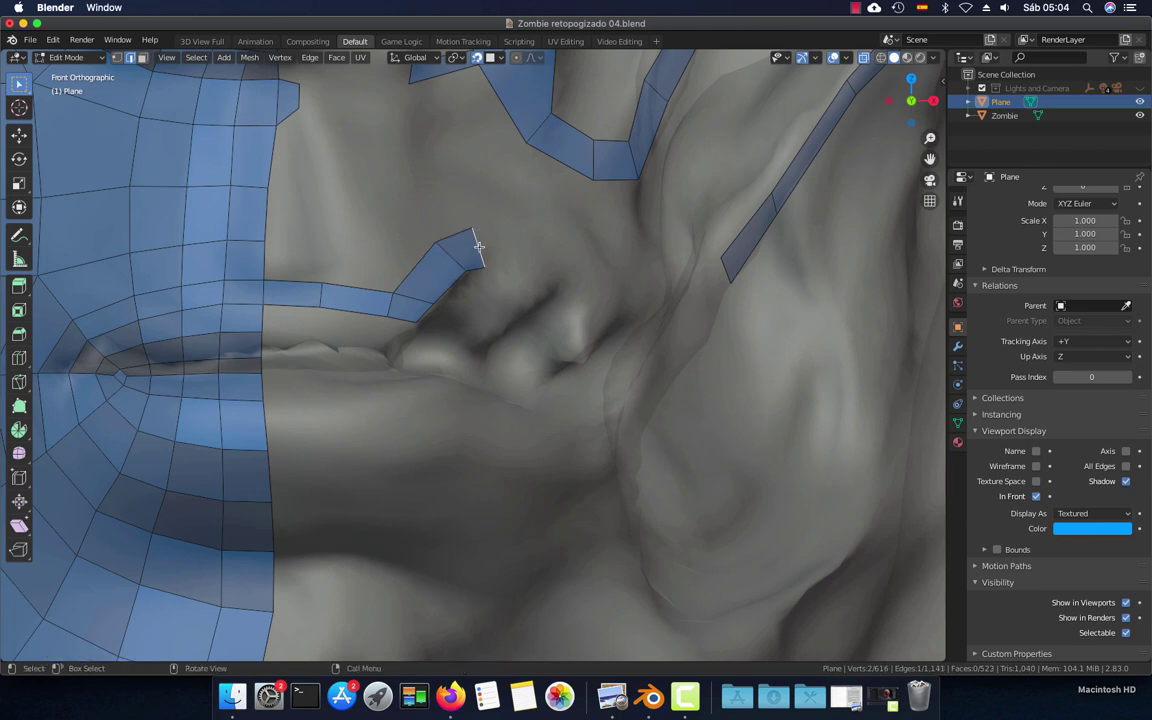
{"action": "right_click", "coordinate": [557, 282], "text": "ctrl"}
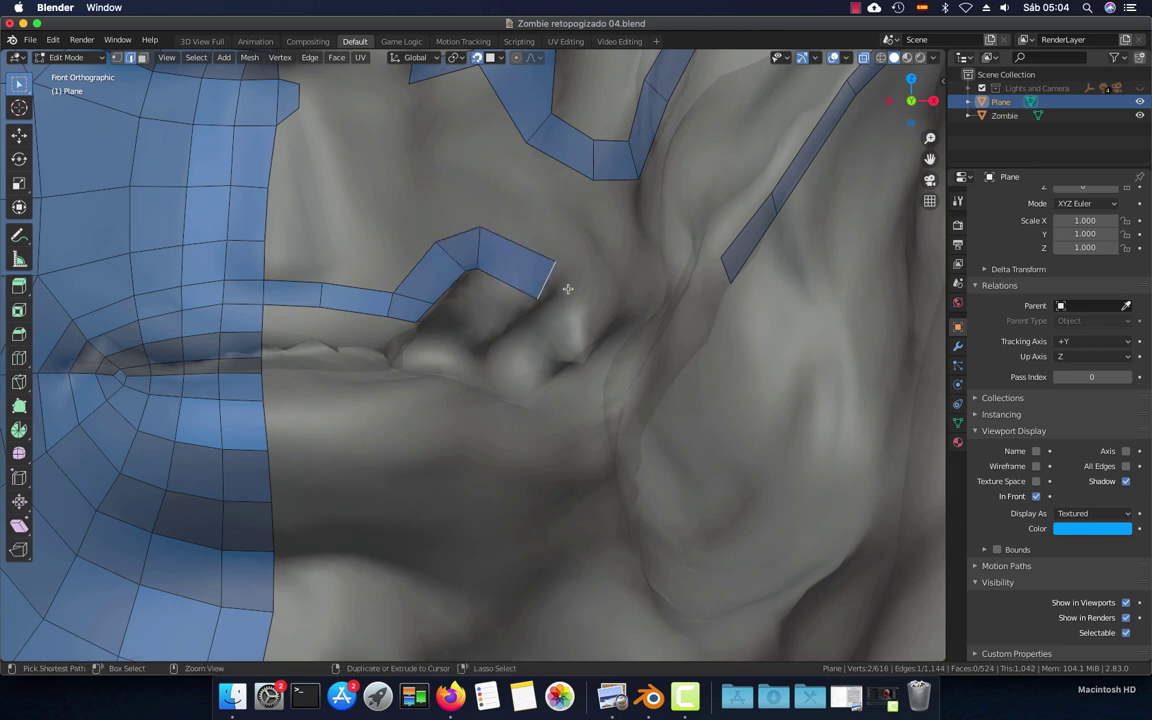
{"action": "key", "text": "1"}
{"action": "left_click", "coordinate": [540, 299]}
Fit the nostril strip's tip and peak vertices onto the sculpted nose surface
{"action": "key", "text": "g"}
{"action": "left_click", "coordinate": [552, 271]}
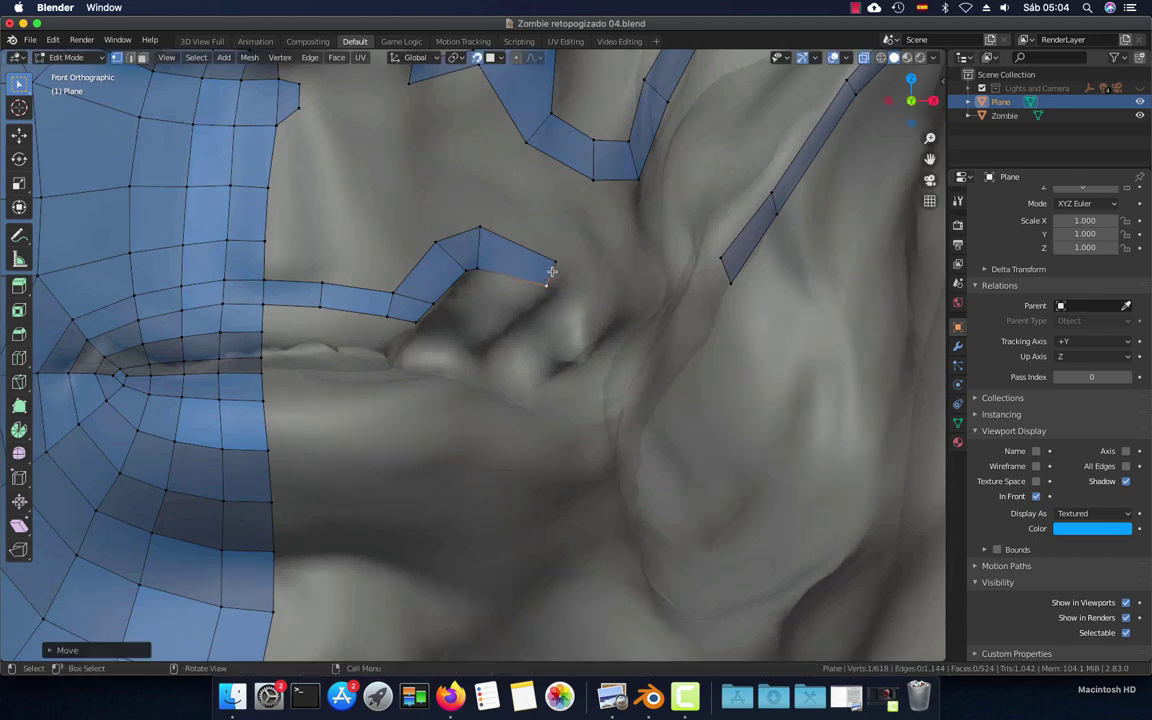
{"action": "key", "text": "g"}
{"action": "left_click", "coordinate": [571, 257]}
{"action": "left_click", "coordinate": [437, 242]}
{"action": "key", "text": "g"}
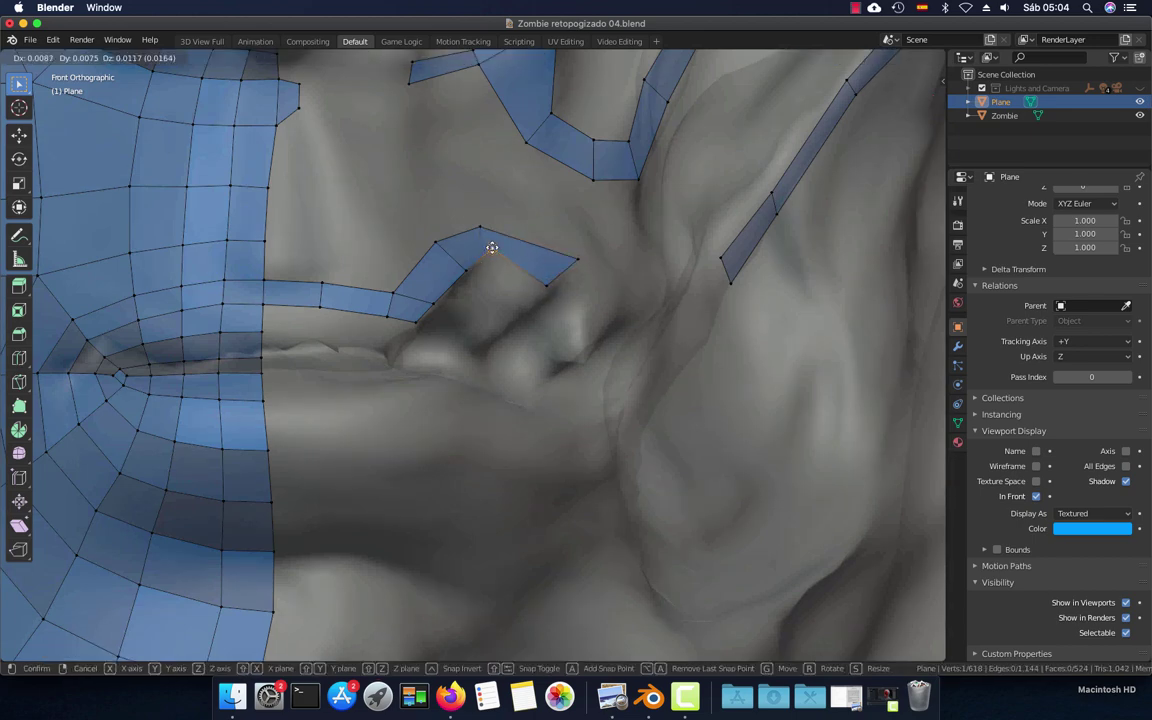
{"action": "left_click", "coordinate": [488, 254]}
{"action": "middle_click_drag", "start_coordinate": [540, 277], "coordinate": [476, 285]}
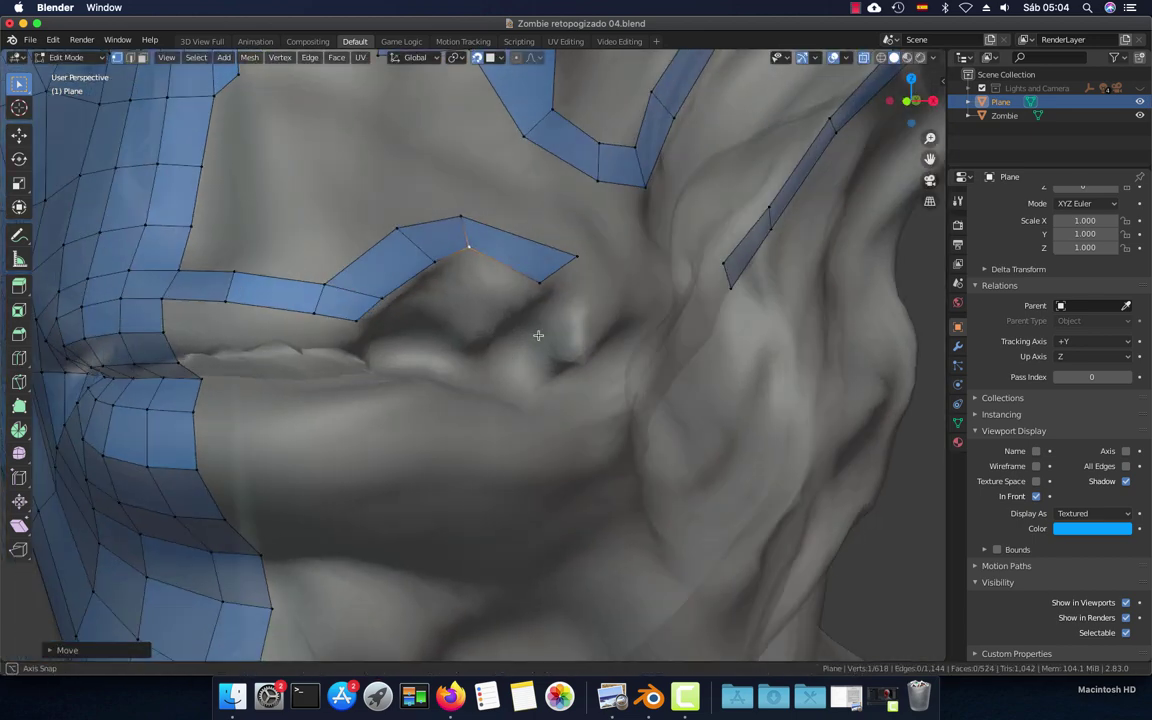
{"action": "left_click", "coordinate": [476, 284]}
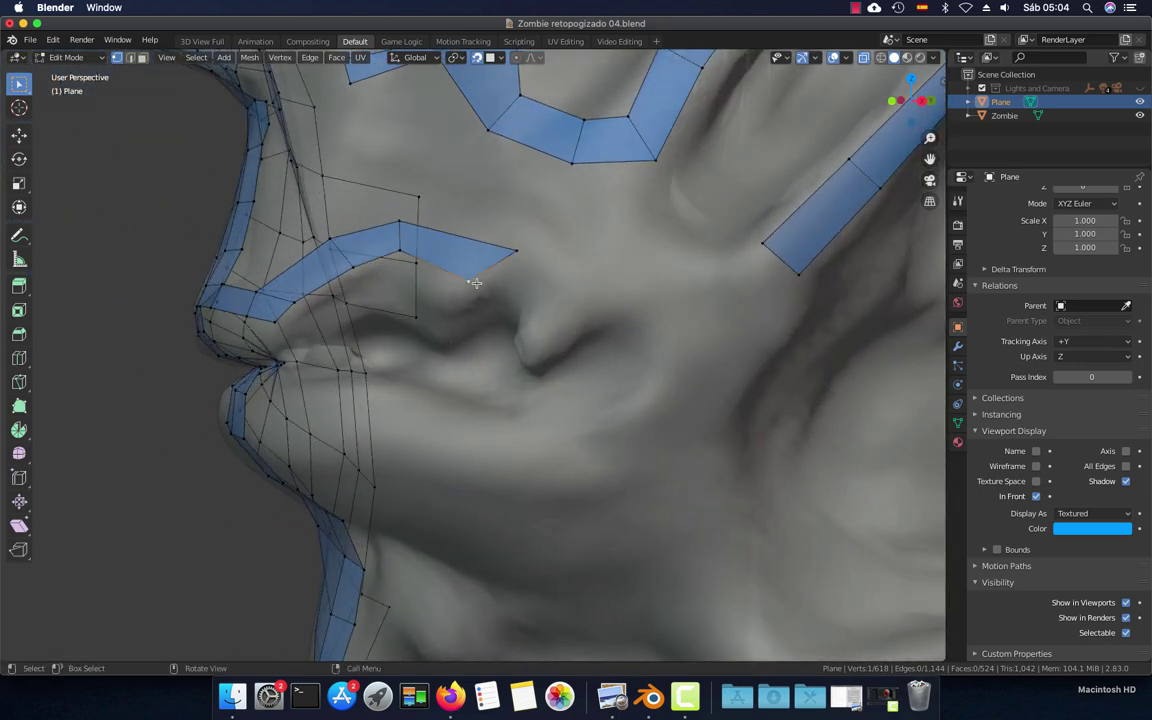
{"action": "key", "text": "g"}
{"action": "left_click", "coordinate": [487, 270]}
Extrude the strip's end edge toward the cheek, then fit its tip vertex and lower edge to the sculpt
{"action": "key", "text": "2"}
{"action": "key", "text": "g"}
{"action": "left_click", "coordinate": [500, 258]}
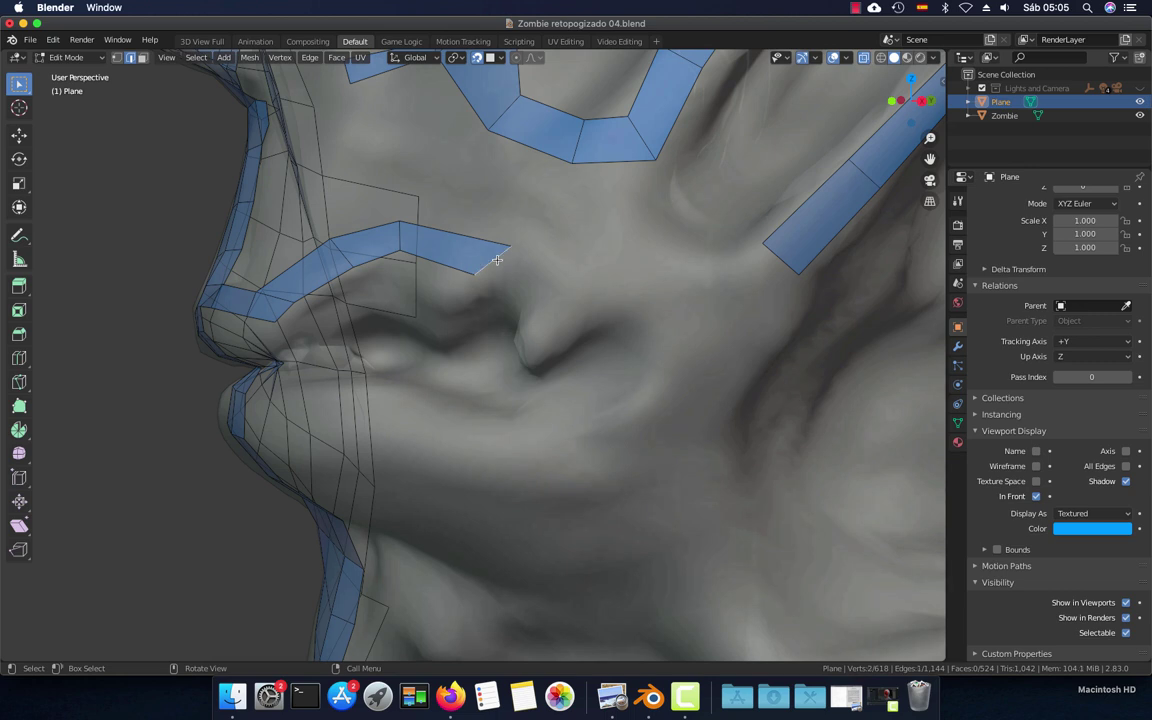
{"action": "key", "text": "e"}
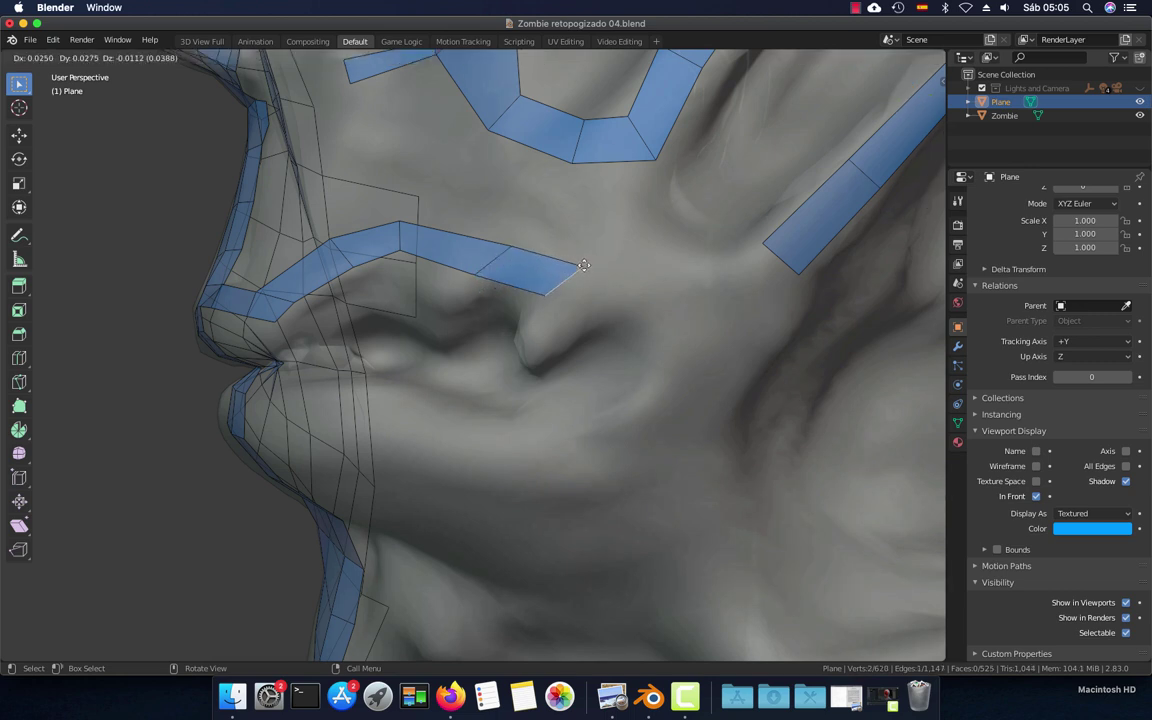
{"action": "left_click", "coordinate": [587, 264]}
{"action": "key", "text": "1"}
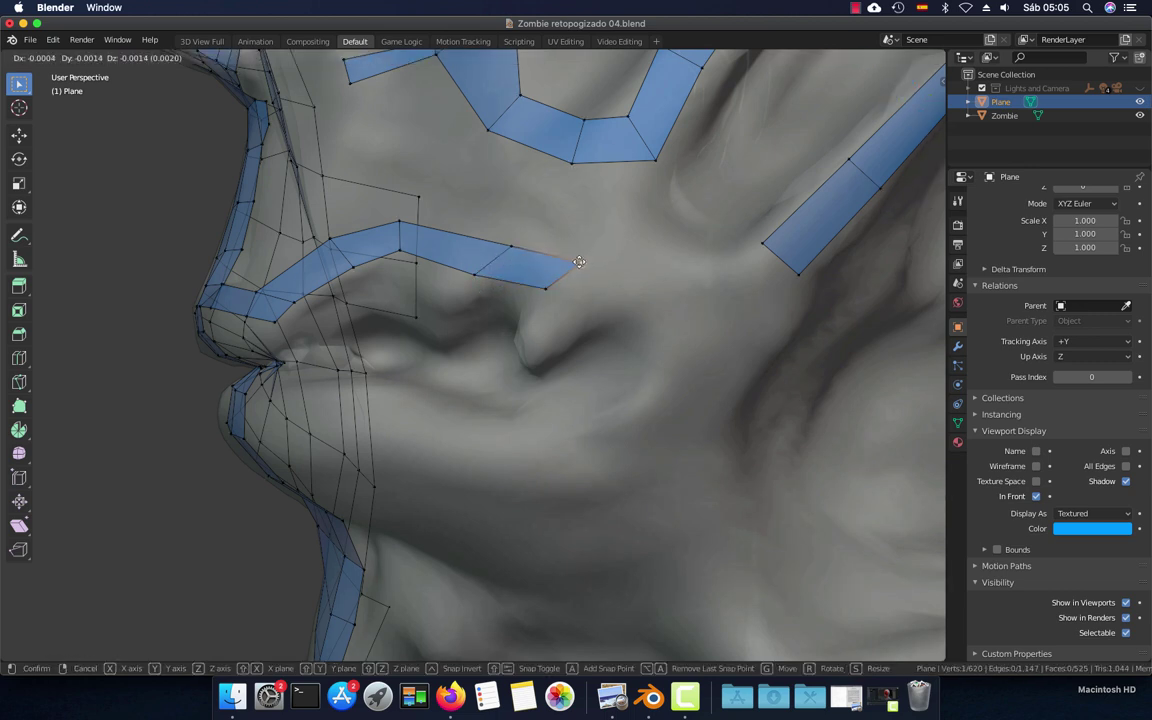
{"action": "left_click", "coordinate": [546, 286]}
{"action": "key", "text": "g"}
{"action": "left_click", "coordinate": [546, 282]}
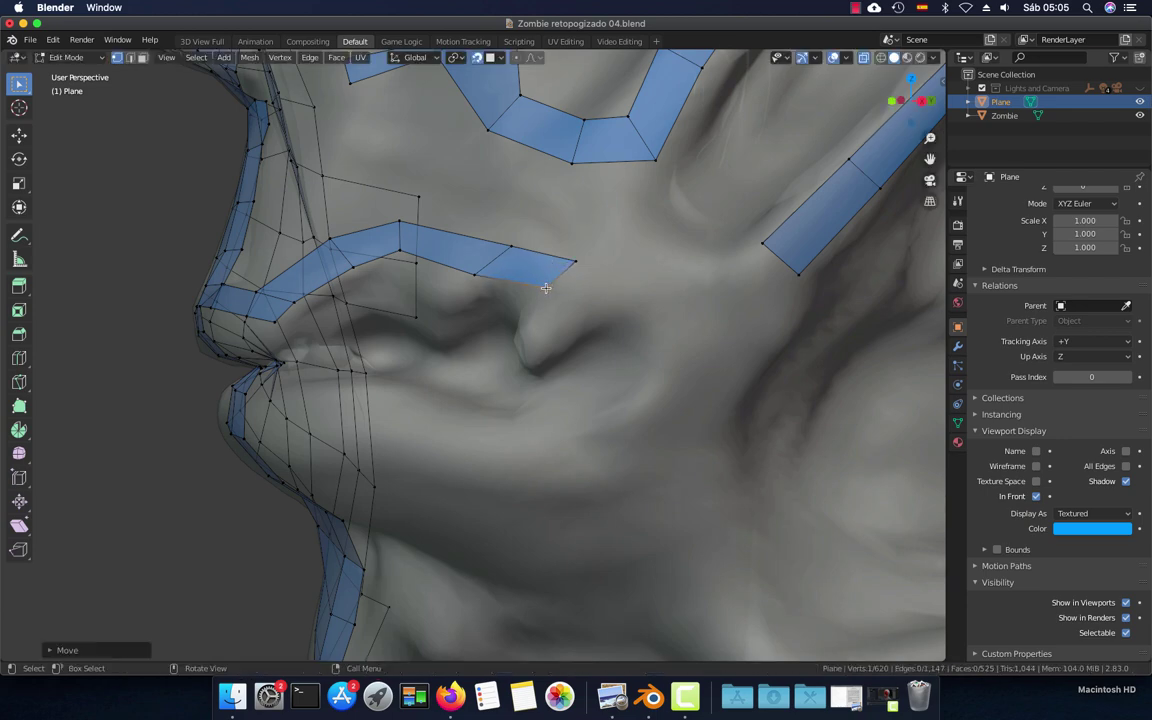
{"action": "mouse_move", "coordinate": [546, 285]}
{"action": "middle_mouse_down"}
{"action": "mouse_move", "coordinate": [565, 325]}
{"action": "mouse_move", "coordinate": [550, 301]}
{"action": "middle_mouse_up"}
{"action": "left_click", "coordinate": [519, 273]}
{"action": "key", "text": "g"}
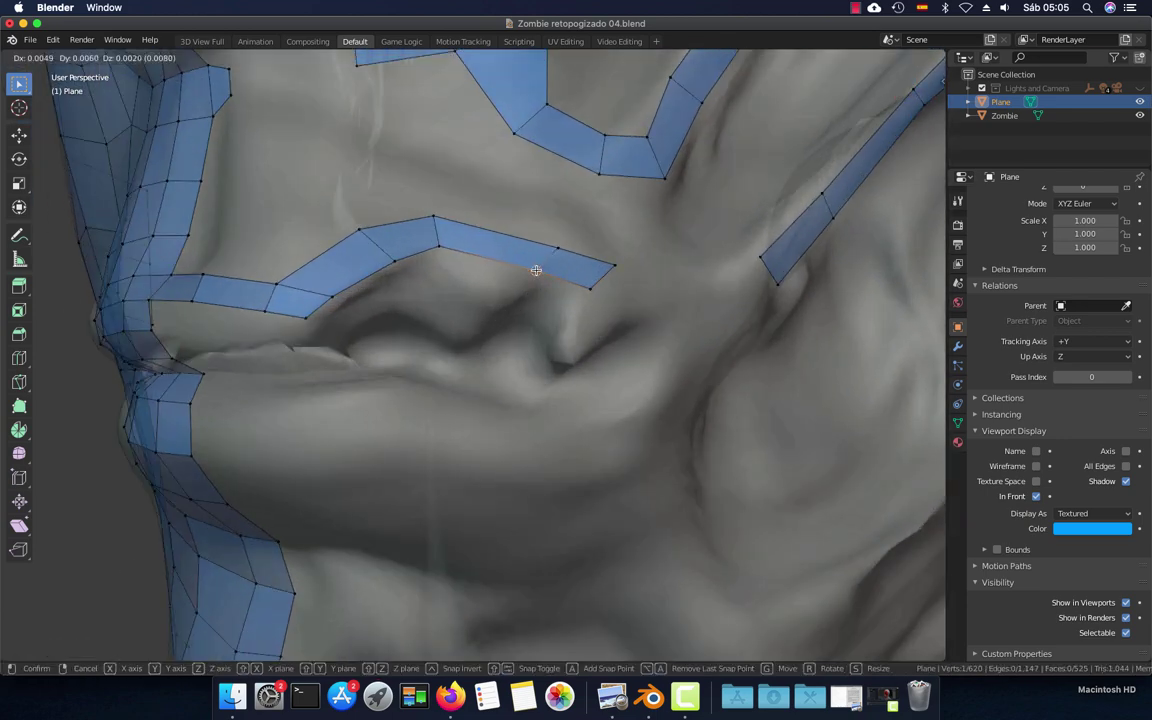
{"action": "left_click", "coordinate": [536, 270]}
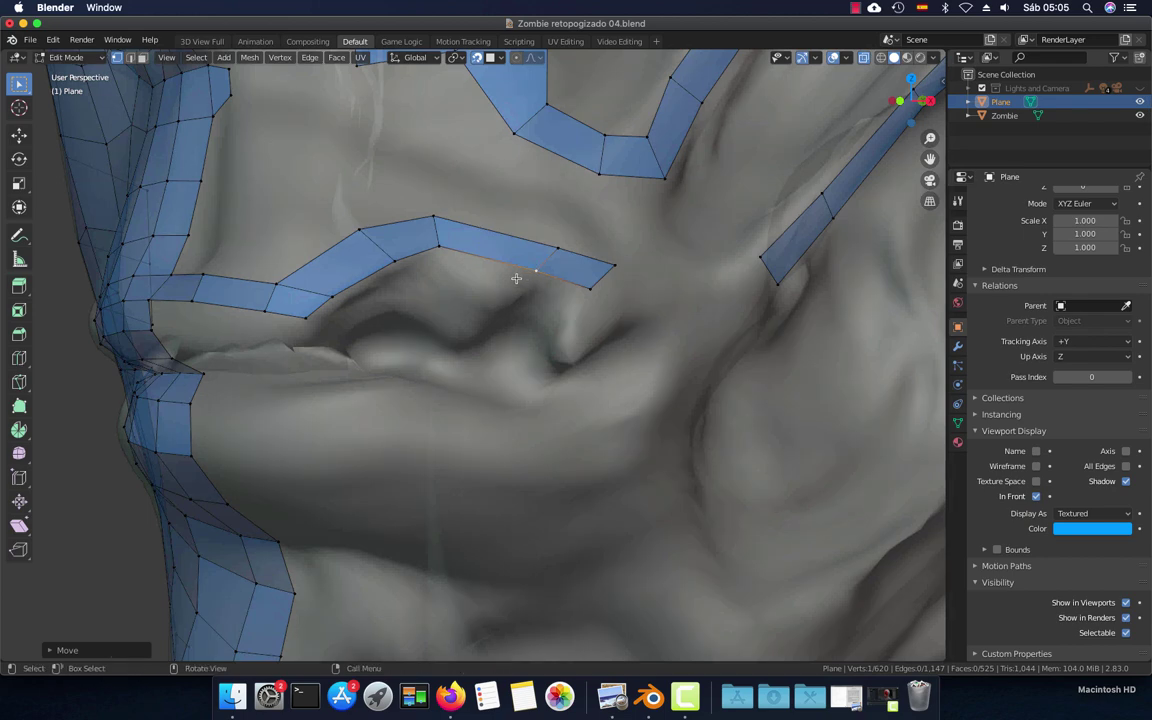
Select the lower-lip border edge beneath the mouth corner to start a second strip
{"action": "key", "text": "KP_1"}
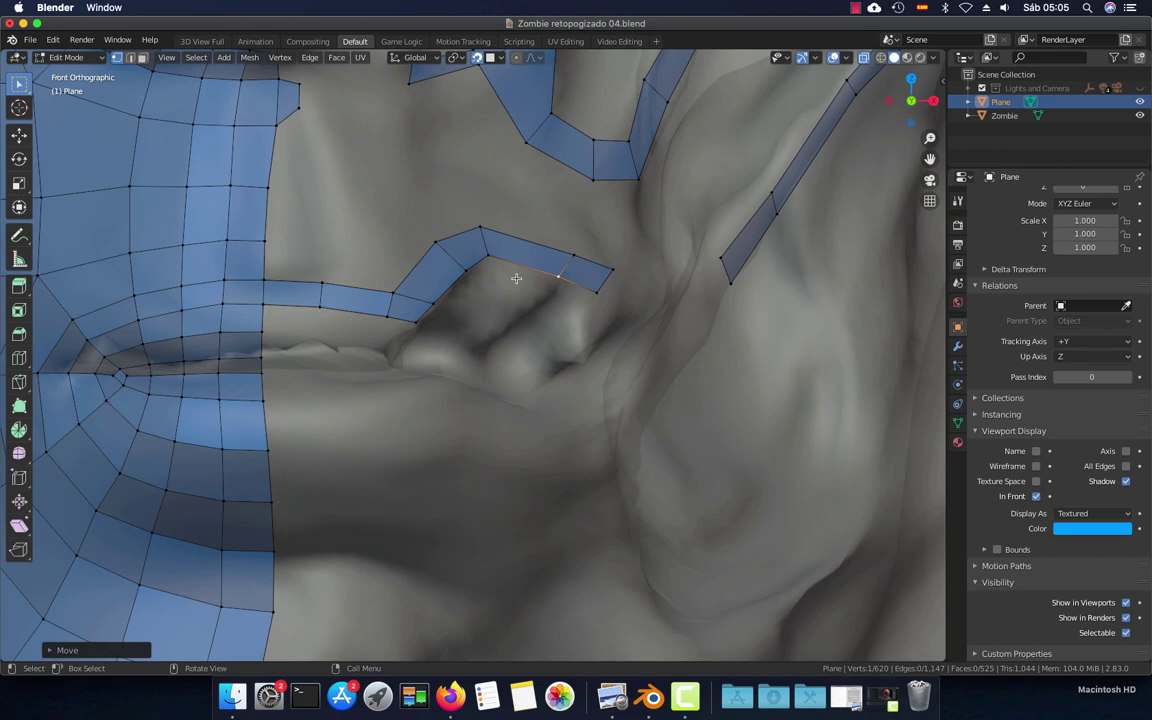
{"action": "scroll", "coordinate": [500, 320], "scroll_direction": "up", "scroll_amount": 2}
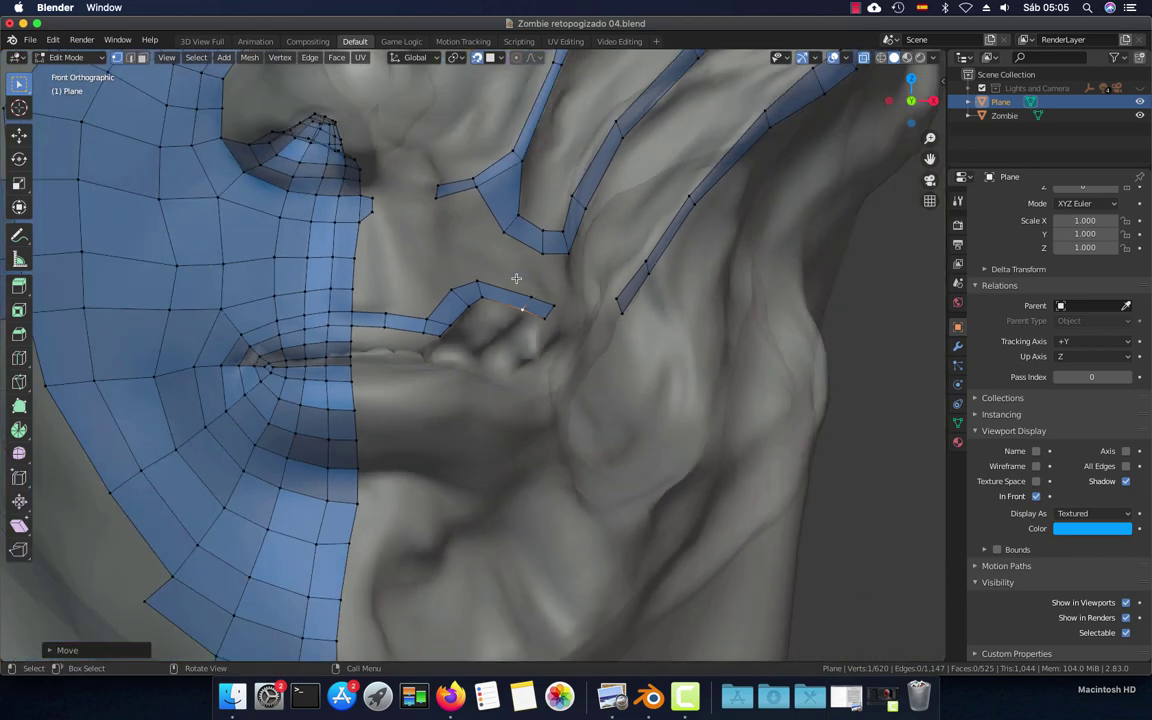
{"action": "scroll", "coordinate": [480, 378], "scroll_direction": "down", "scroll_amount": 3}
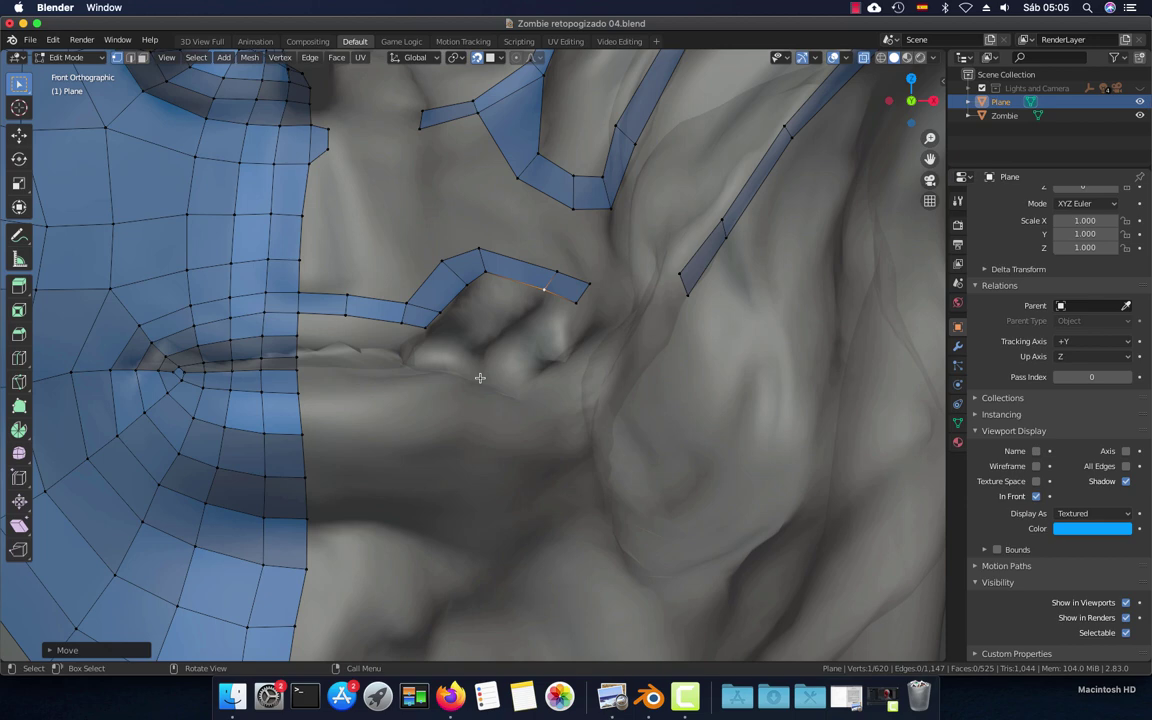
{"action": "scroll", "coordinate": [492, 400], "scroll_direction": "up", "scroll_amount": 2}
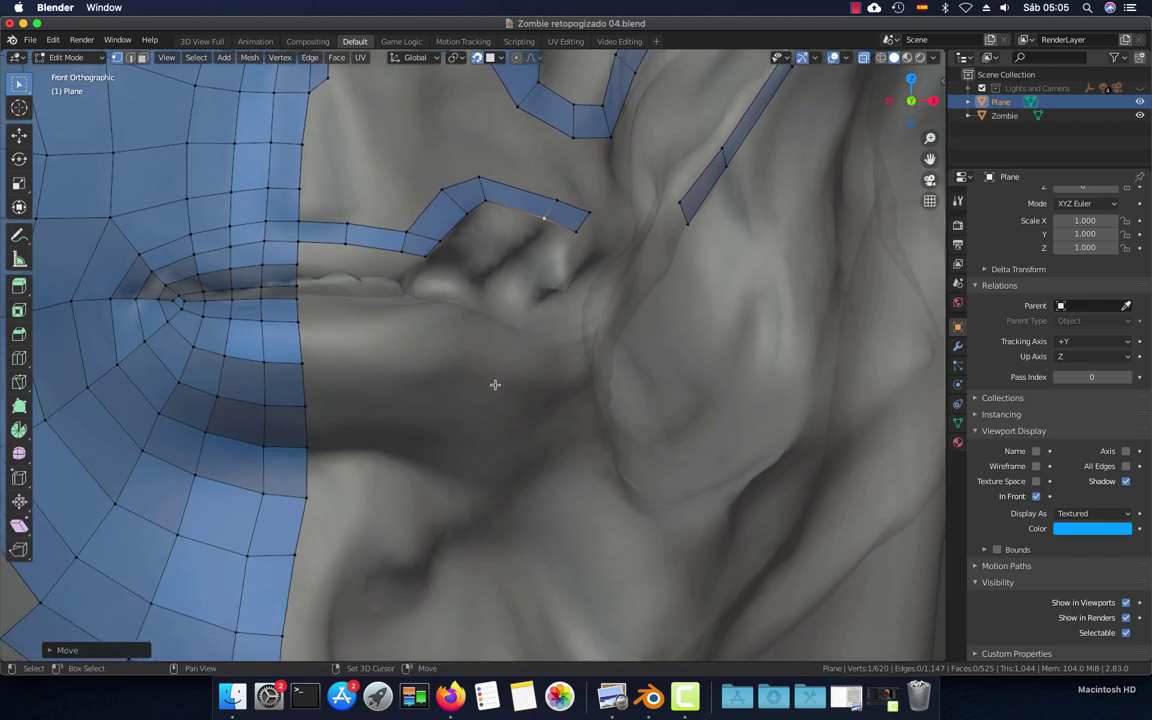
{"action": "mouse_move", "coordinate": [496, 386]}
{"action": "middle_mouse_down"}
{"action": "mouse_move", "coordinate": [483, 357]}
{"action": "mouse_move", "coordinate": [507, 332]}
{"action": "mouse_move", "coordinate": [470, 337]}
{"action": "middle_mouse_up"}
{"action": "key", "text": "2"}
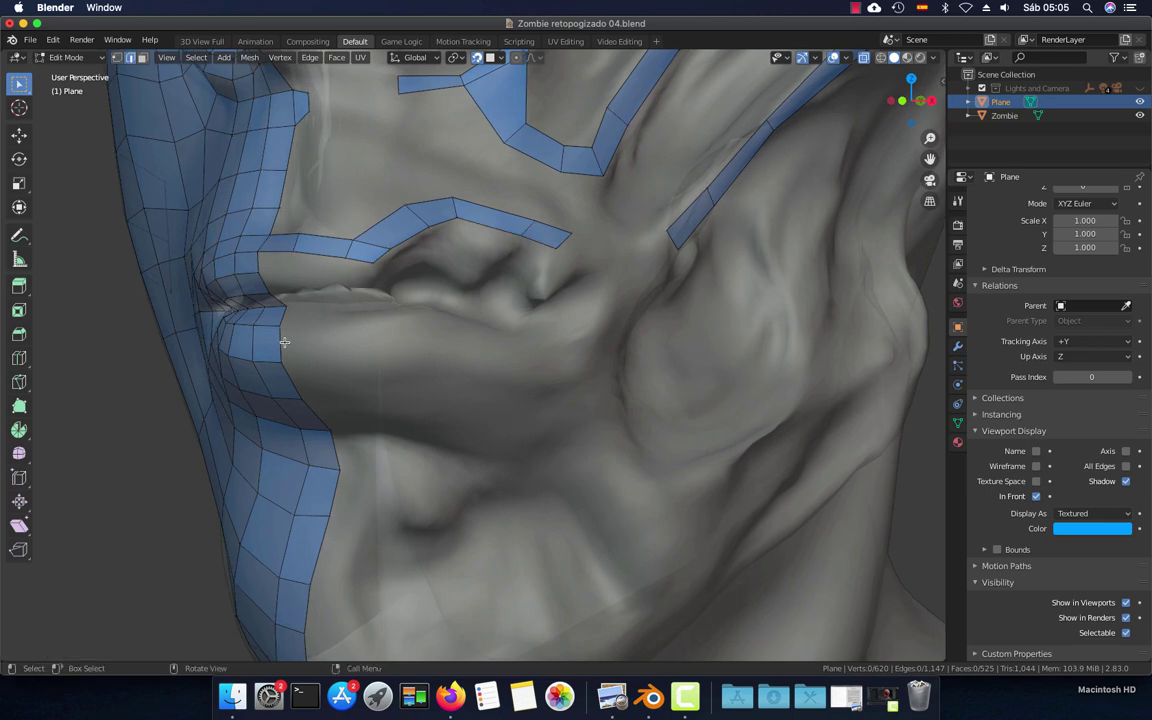
{"action": "left_click", "coordinate": [297, 344]}
{"action": "key", "text": "KP_1"}
{"action": "right_click", "coordinate": [369, 343], "text": "ctrl"}
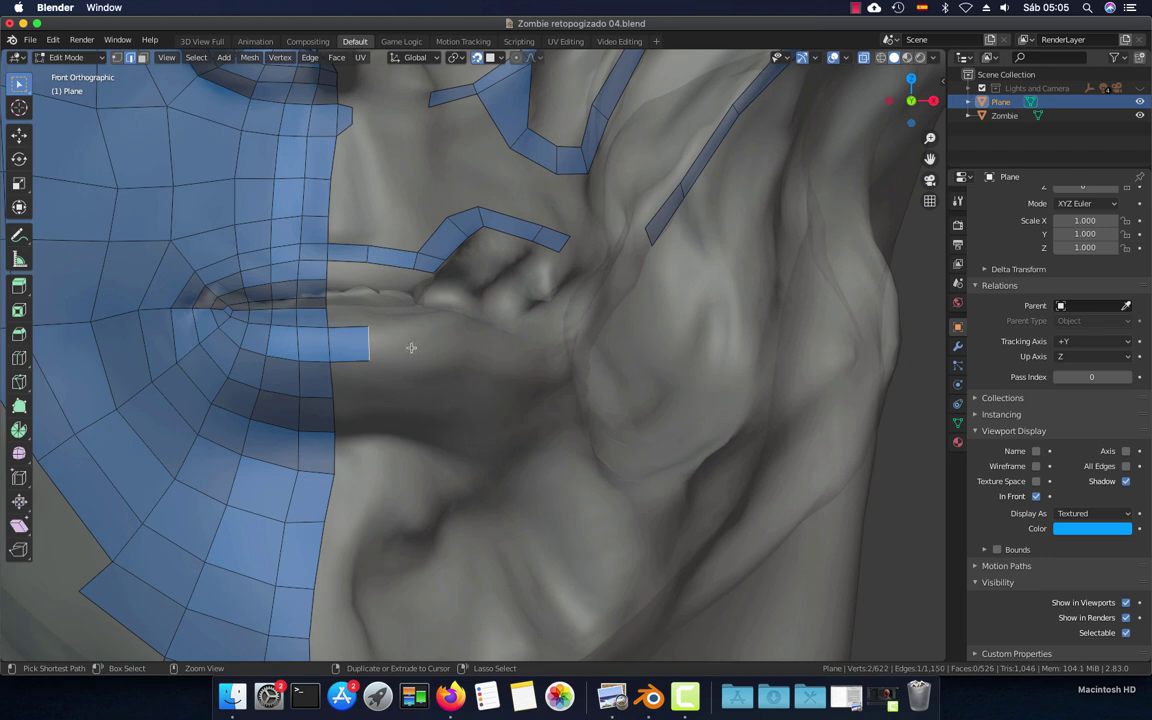
{"action": "right_click", "coordinate": [430, 343], "text": "ctrl"}
{"action": "mouse_move", "coordinate": [450, 352]}
{"action": "middle_mouse_down"}
{"action": "mouse_move", "coordinate": [419, 368]}
{"action": "mouse_move", "coordinate": [492, 363]}
{"action": "middle_mouse_up"}
{"action": "right_click", "coordinate": [420, 358], "text": "ctrl"}
{"action": "right_click", "coordinate": [492, 363], "text": "ctrl"}
{"action": "right_click", "coordinate": [553, 364], "text": "ctrl"}
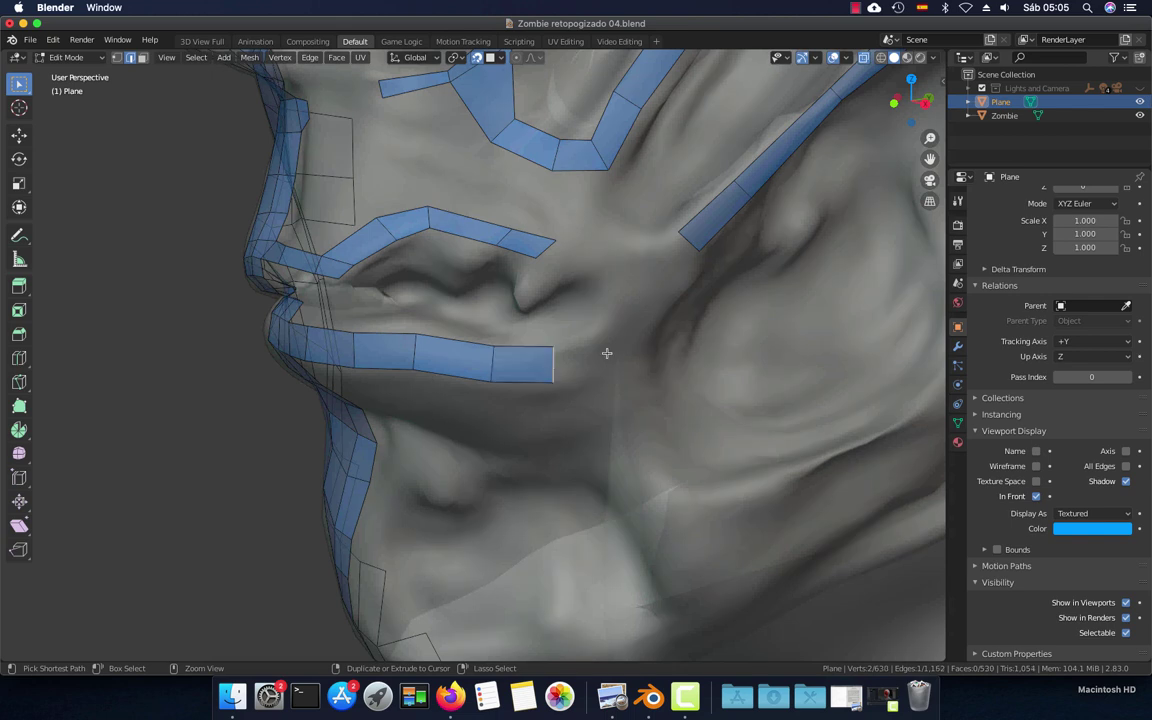
{"action": "right_click", "coordinate": [603, 340], "text": "ctrl"}
{"action": "right_click", "coordinate": [630, 304], "text": "ctrl"}
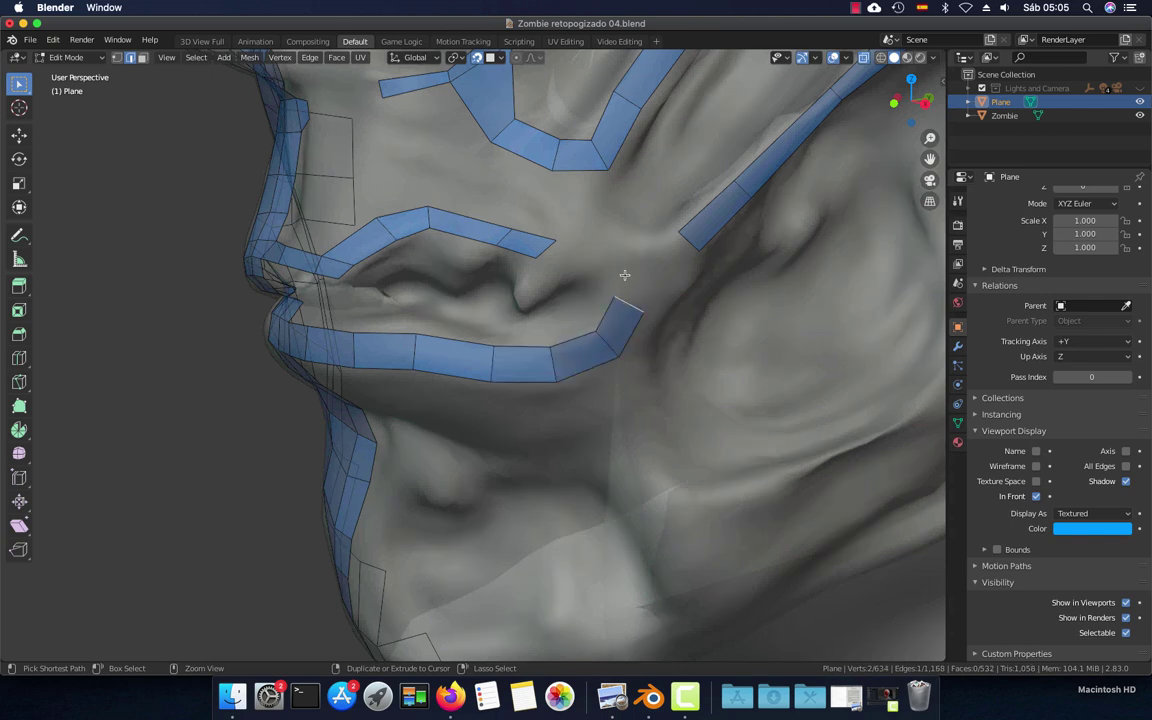
{"action": "right_click", "coordinate": [620, 265], "text": "ctrl"}
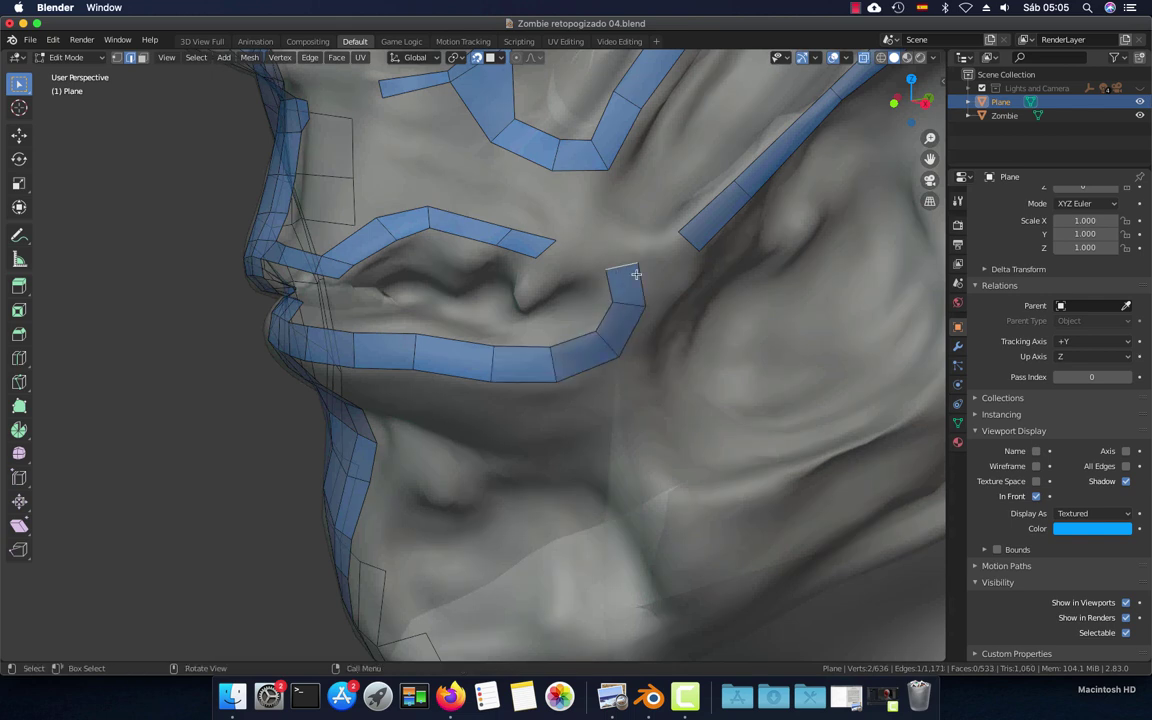
{"action": "key", "text": "r"}
{"action": "left_click", "coordinate": [650, 245]}
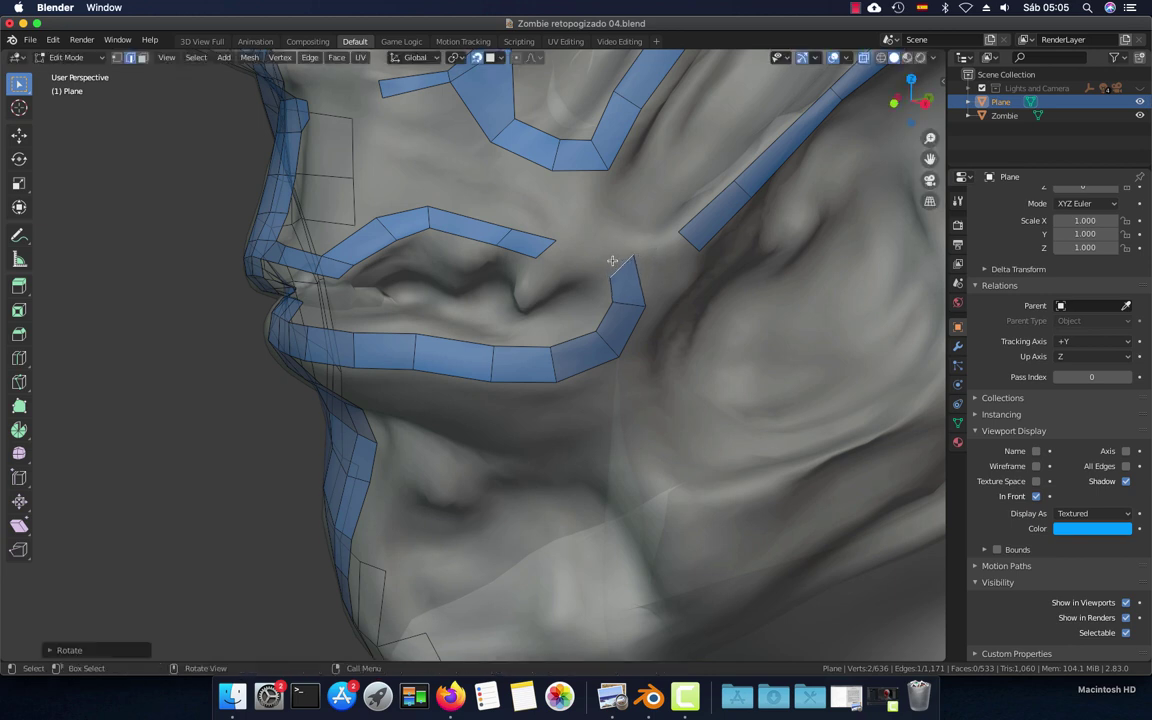
{"action": "left_click", "coordinate": [552, 250], "text": "shift"}
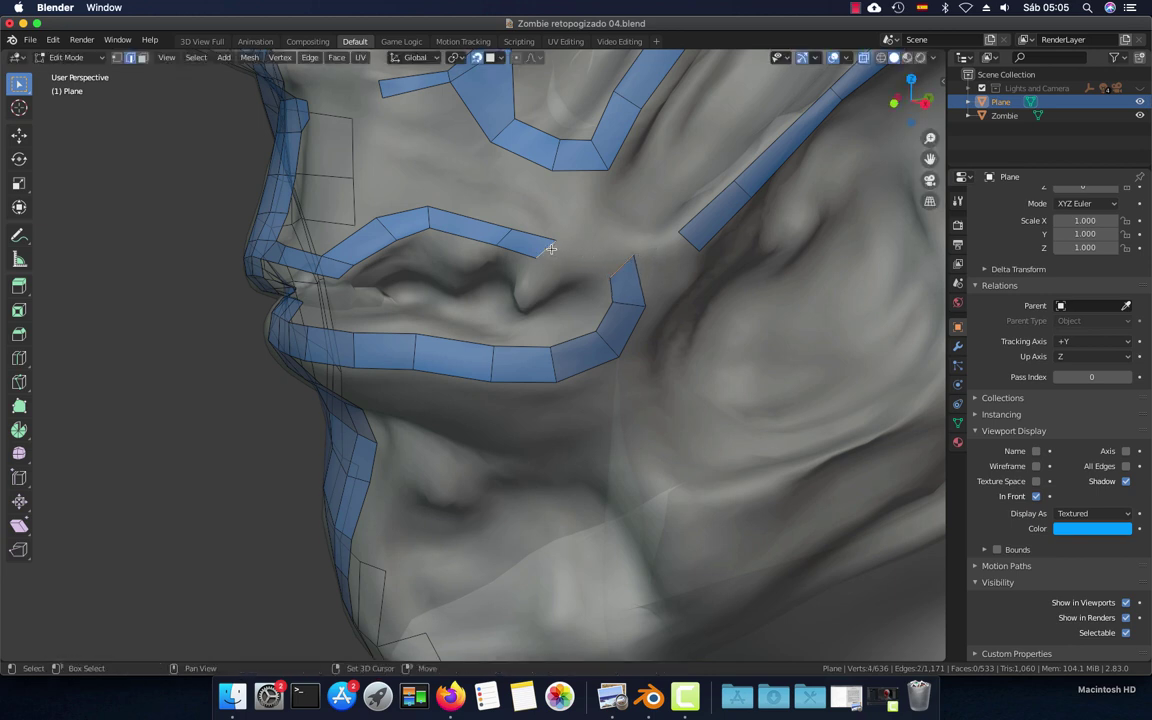
{"action": "key", "text": "f"}
{"action": "middle_click_drag", "start_coordinate": [521, 300], "coordinate": [581, 290]}
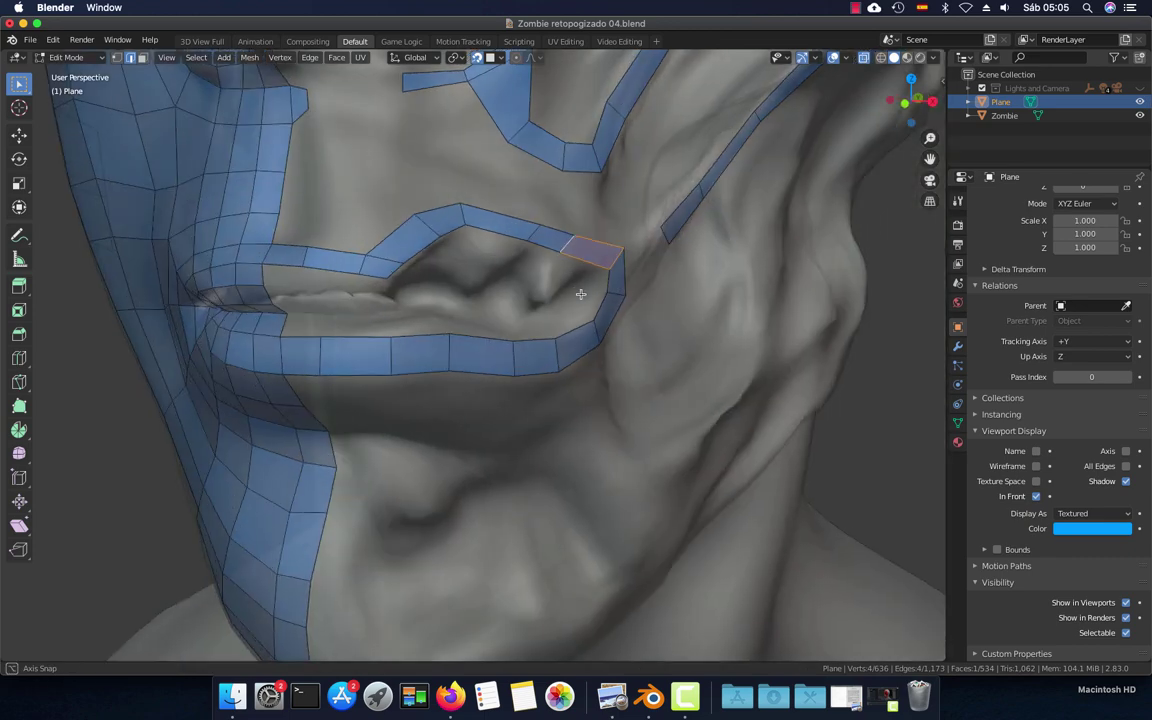
{"action": "key", "text": "KP_1"}
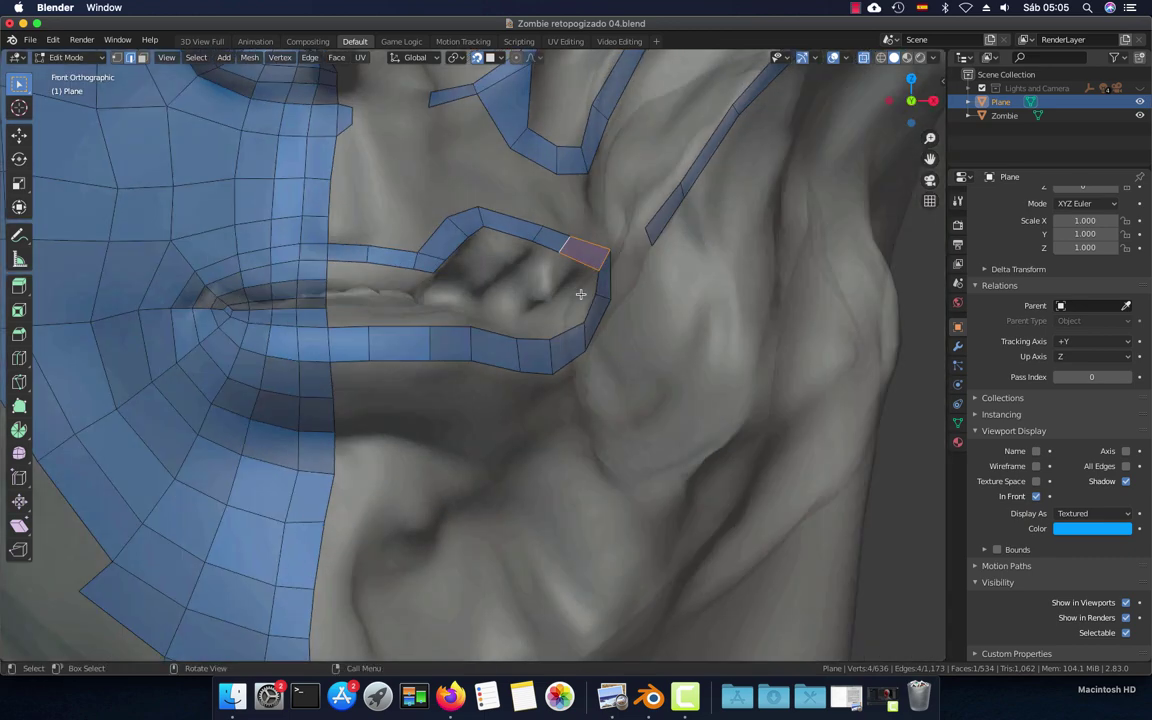
{"action": "scroll", "coordinate": [459, 360], "scroll_direction": "down", "scroll_amount": 3, "text": "shift"}
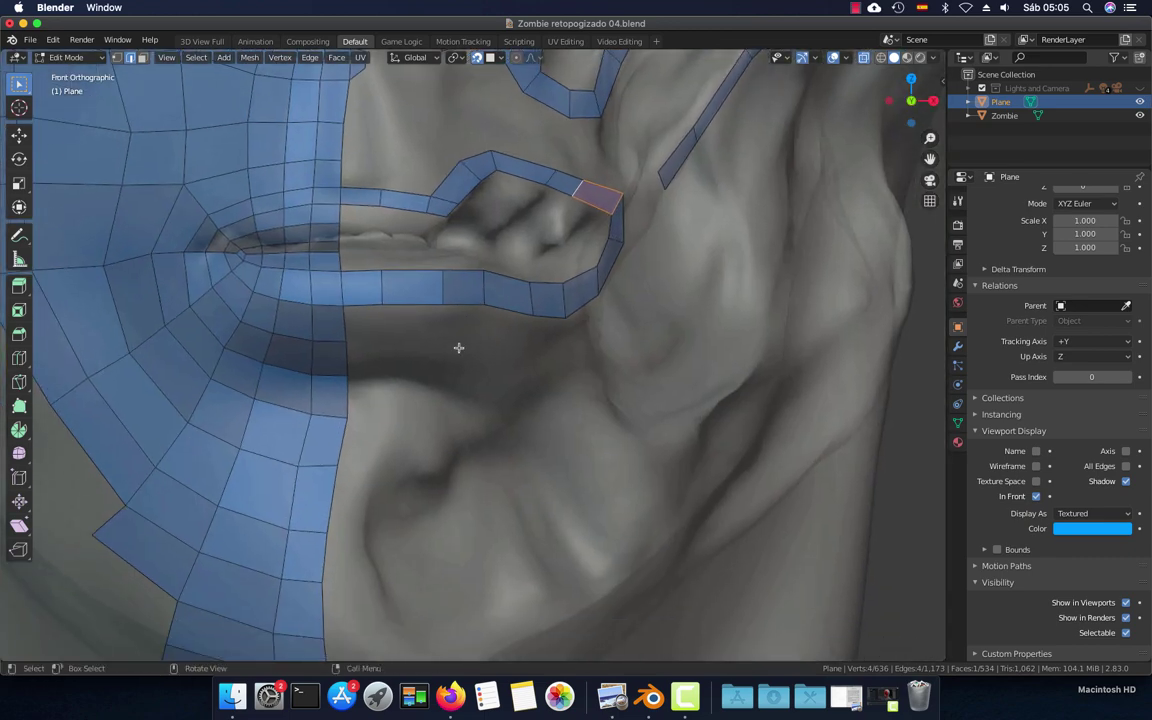
{"action": "left_click", "coordinate": [417, 309]}
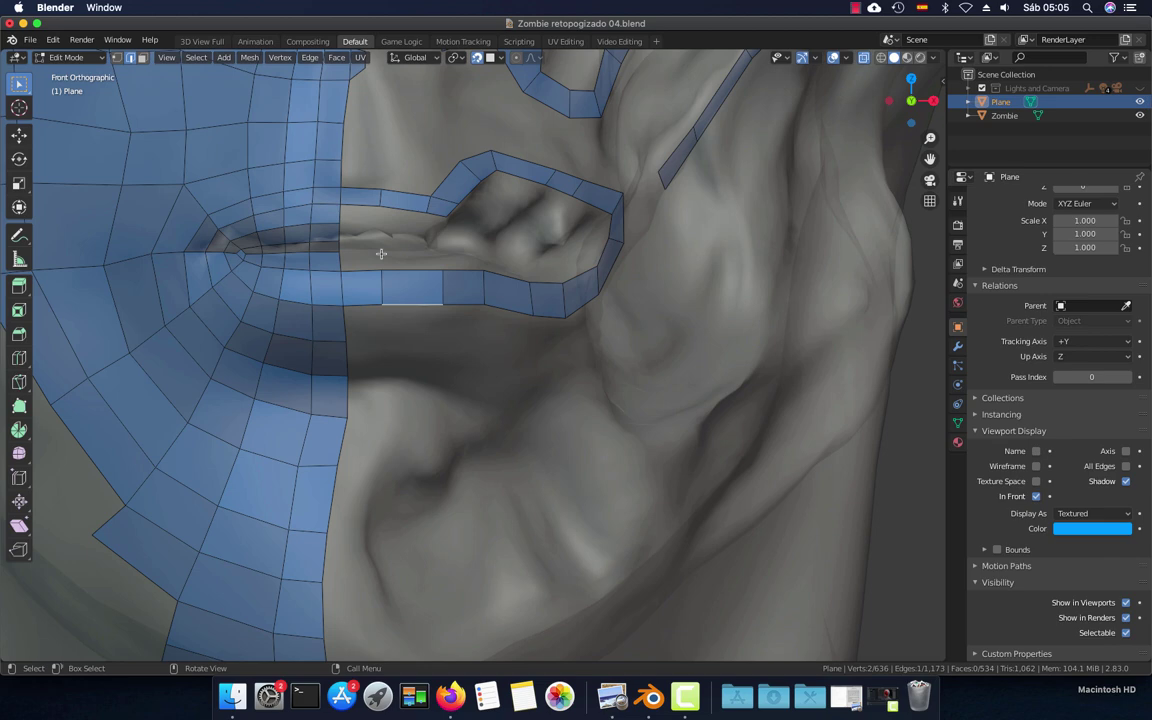
{"action": "middle_click_drag", "start_coordinate": [399, 256], "coordinate": [400, 265]}
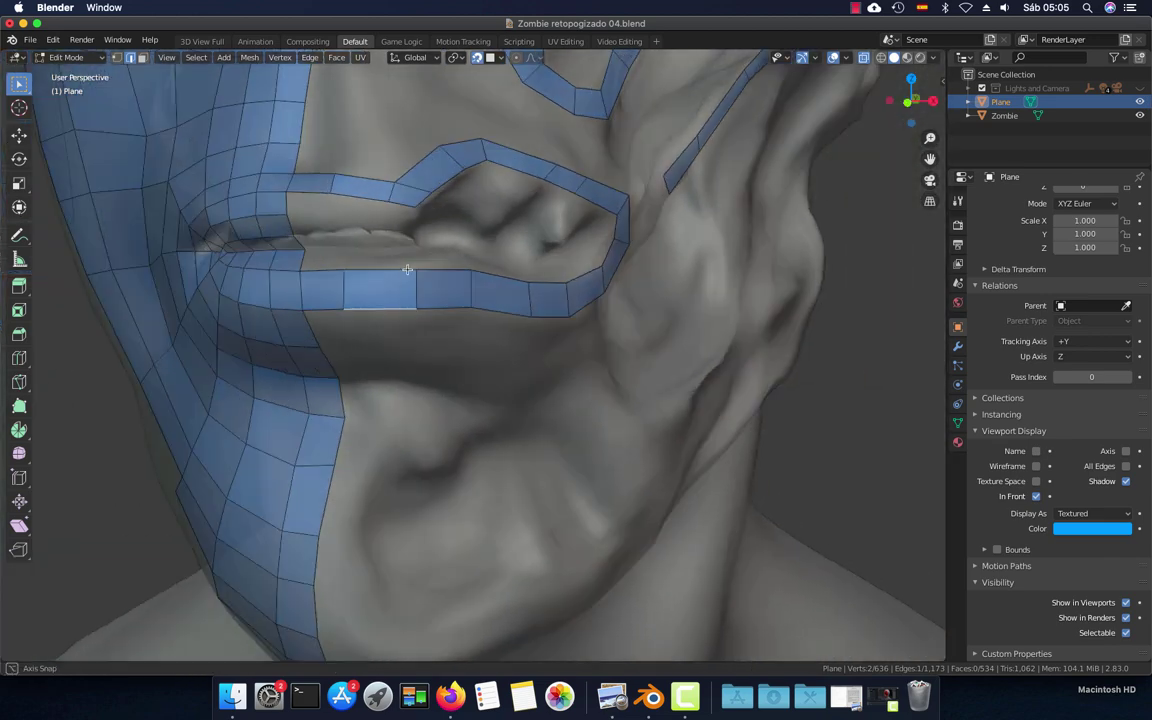
{"action": "mouse_move", "coordinate": [310, 238]}
{"action": "middle_mouse_down"}
{"action": "mouse_move", "coordinate": [280, 259]}
{"action": "mouse_move", "coordinate": [380, 257]}
{"action": "mouse_move", "coordinate": [386, 303]}
{"action": "middle_mouse_up"}
Extrude seven faces with Ctrl+right-click along the lip seam from the mouth corner toward the cheek loop
{"action": "key", "text": "1"}
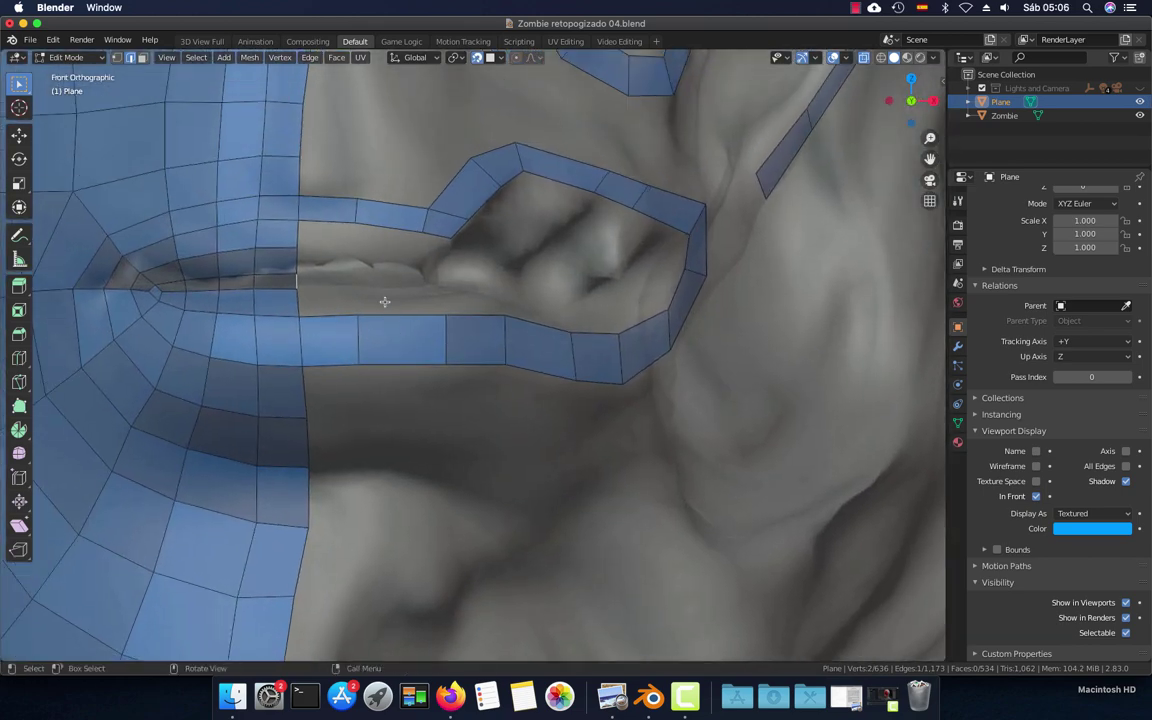
{"action": "right_click", "coordinate": [358, 273], "text": "ctrl"}
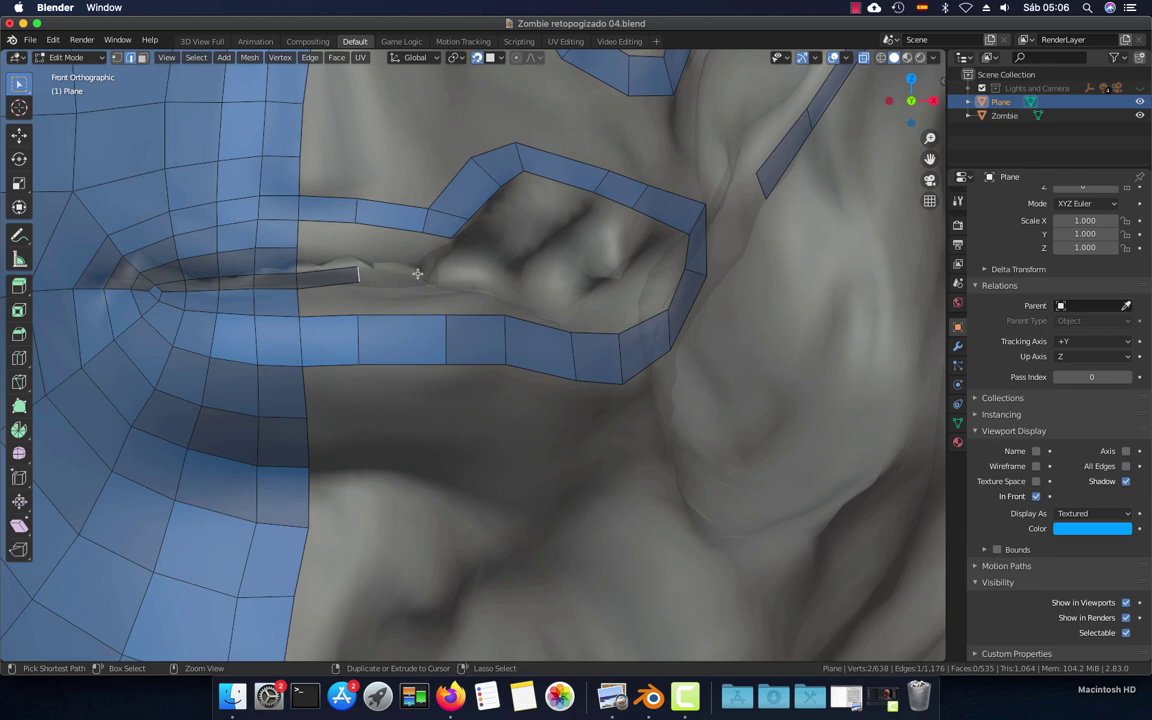
{"action": "right_click", "coordinate": [419, 275], "text": "ctrl"}
{"action": "right_click", "coordinate": [461, 268], "text": "ctrl"}
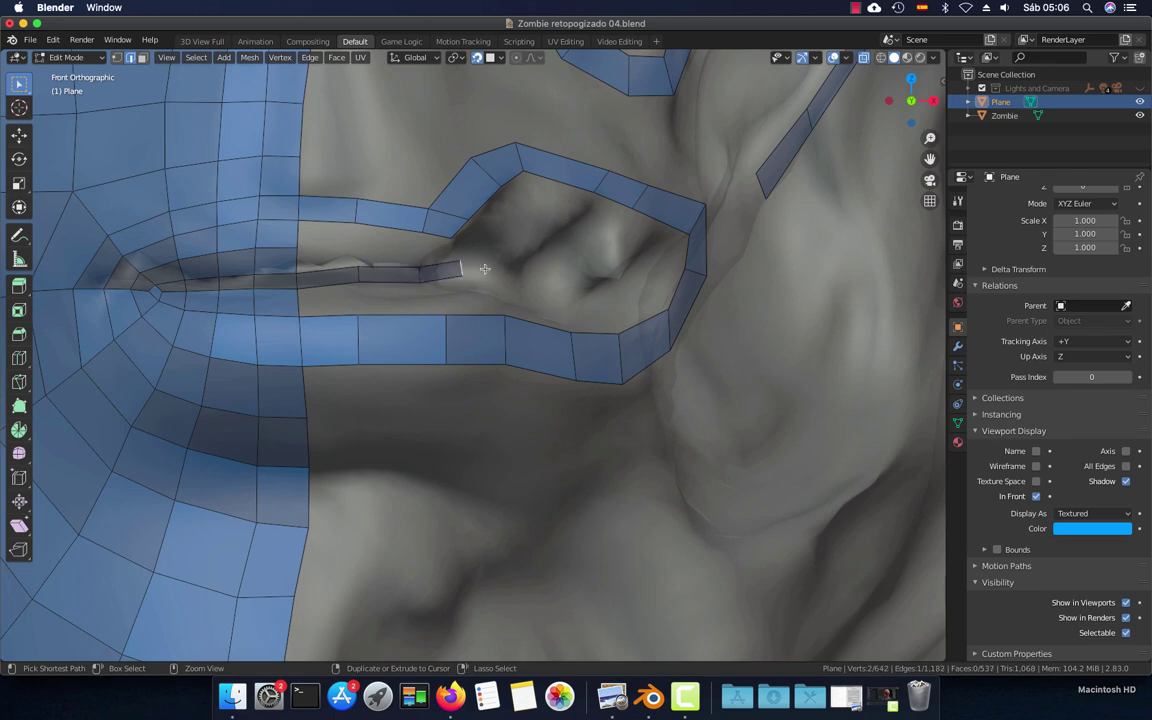
{"action": "right_click", "coordinate": [508, 273], "text": "ctrl"}
{"action": "right_click", "coordinate": [545, 275], "text": "ctrl"}
{"action": "middle_click_drag", "start_coordinate": [590, 290], "coordinate": [602, 281]}
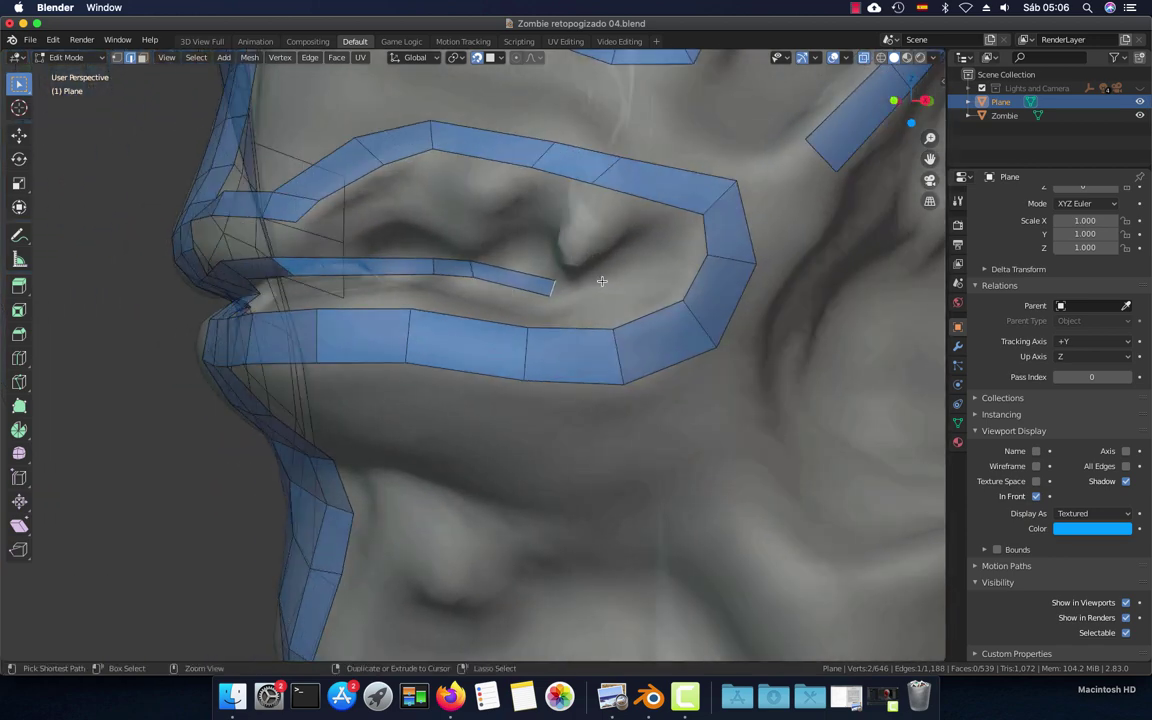
{"action": "right_click", "coordinate": [602, 281], "text": "ctrl"}
{"action": "right_click", "coordinate": [652, 254], "text": "ctrl"}
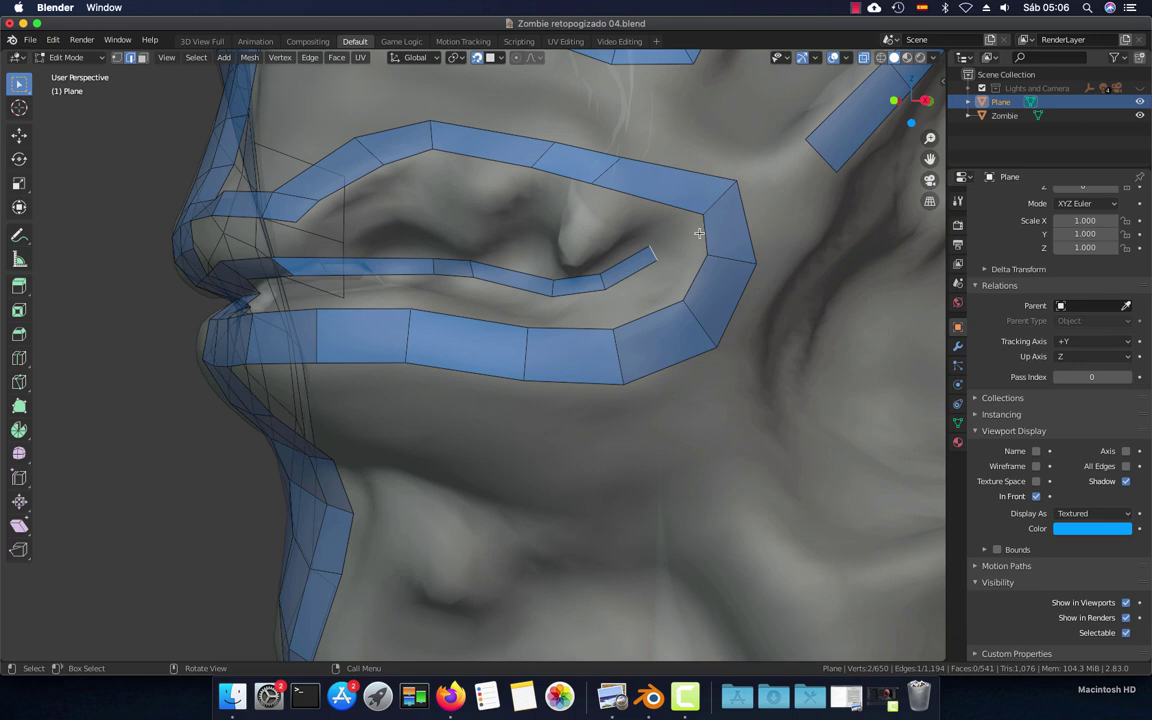
{"action": "mouse_move", "coordinate": [699, 233]}
{"action": "middle_mouse_down"}
{"action": "mouse_move", "coordinate": [573, 317]}
{"action": "mouse_move", "coordinate": [548, 315]}
{"action": "middle_mouse_up"}
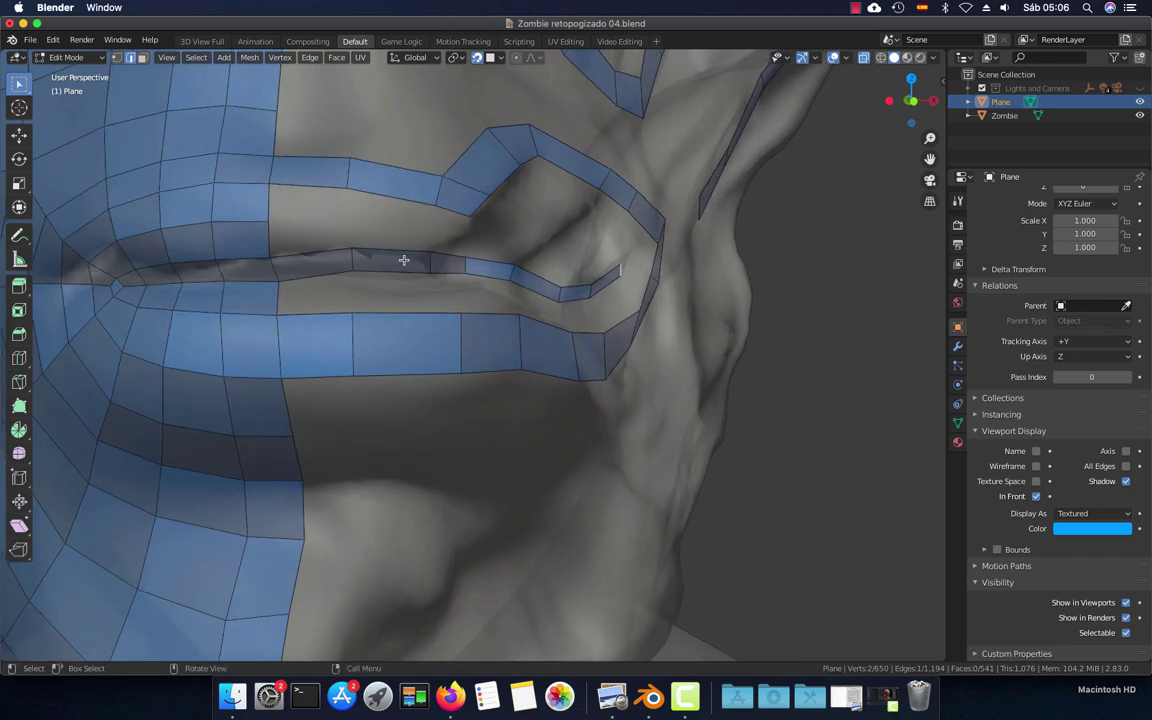
{"action": "key", "text": "KP_1"}
{"action": "scroll", "coordinate": [404, 260], "scroll_direction": "up", "scroll_amount": 2}
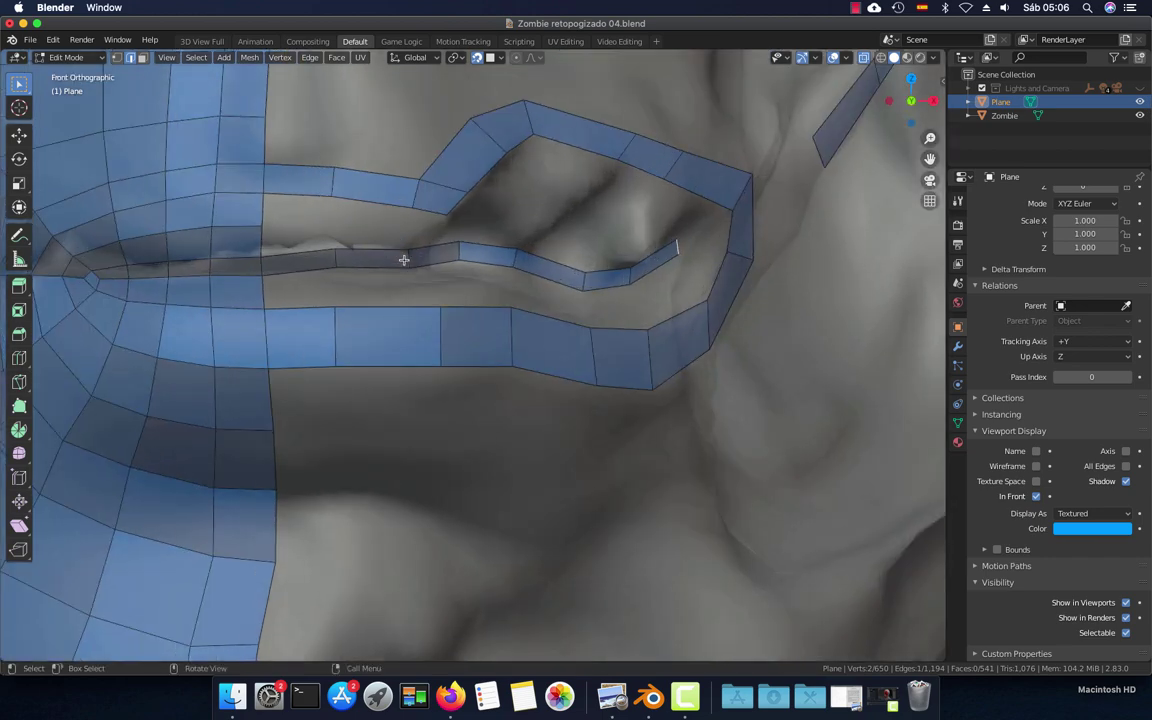
Add a Ctrl+R edge loop across the lip-seam strip
{"action": "key", "text": "1"}
{"action": "key", "text": "2"}
{"action": "mouse_move", "coordinate": [406, 237]}
{"action": "middle_mouse_down"}
{"action": "mouse_move", "coordinate": [427, 242]}
{"action": "mouse_move", "coordinate": [320, 241]}
{"action": "middle_mouse_up"}
{"action": "key", "text": "1"}
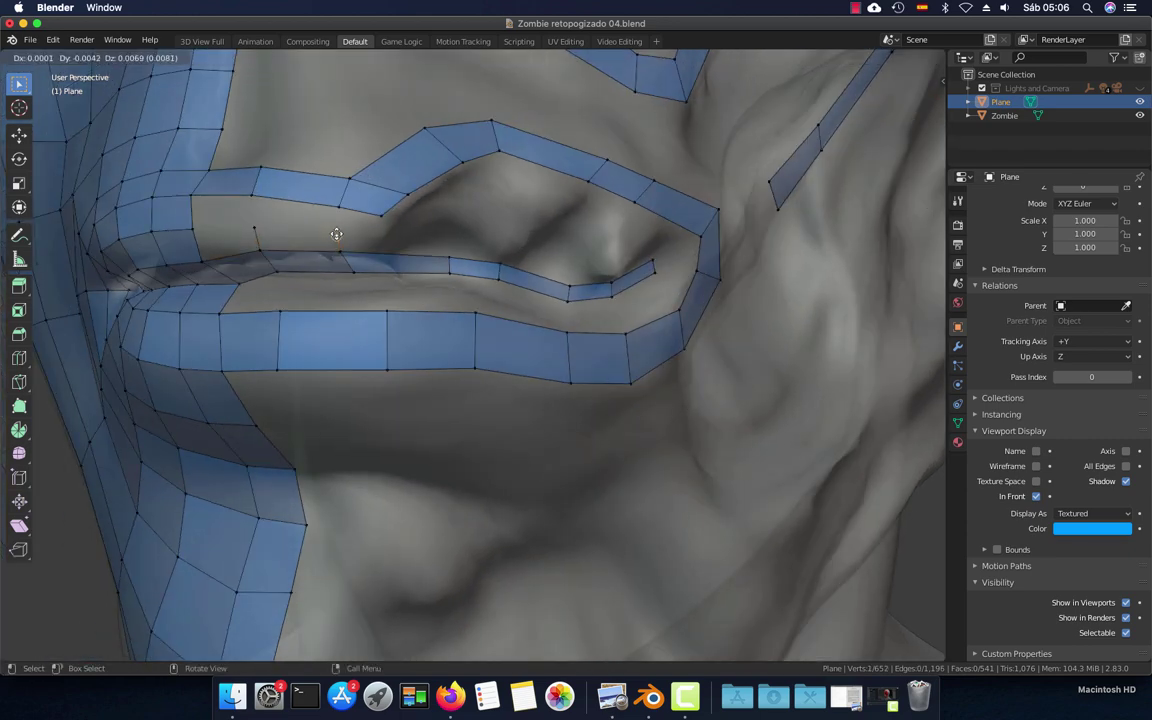
{"action": "mouse_move", "coordinate": [338, 250]}
{"action": "middle_mouse_down"}
{"action": "mouse_move", "coordinate": [393, 257]}
{"action": "mouse_move", "coordinate": [366, 253]}
{"action": "middle_mouse_up"}
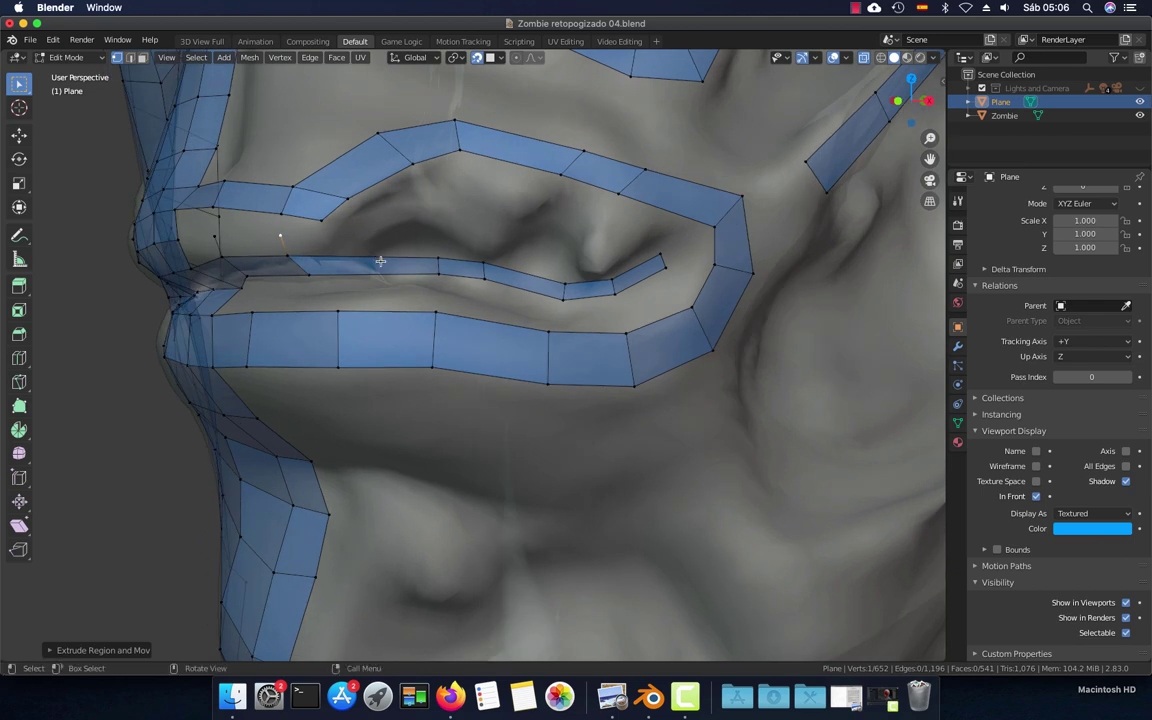
{"action": "key", "text": "ctrl+r"}
{"action": "left_click", "coordinate": [363, 252]}
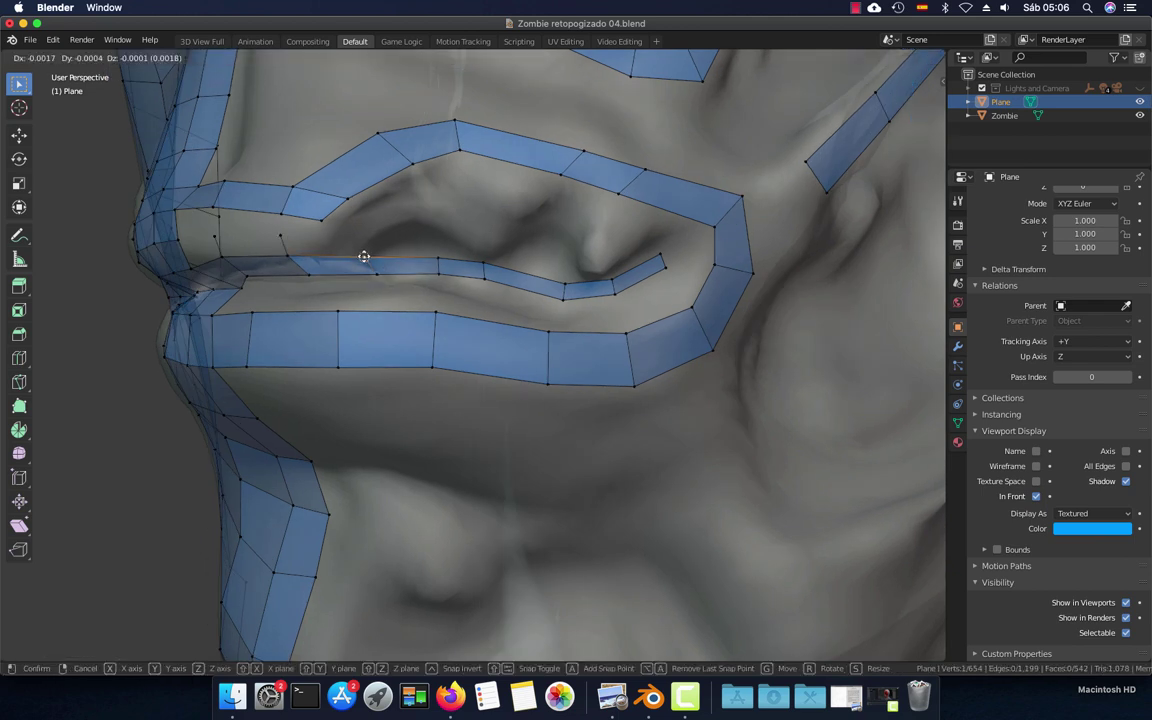
Extrude two vertices upward from the strip and position them toward the upper-lip ring
{"action": "left_click_drag", "start_coordinate": [375, 272], "coordinate": [375, 276]}
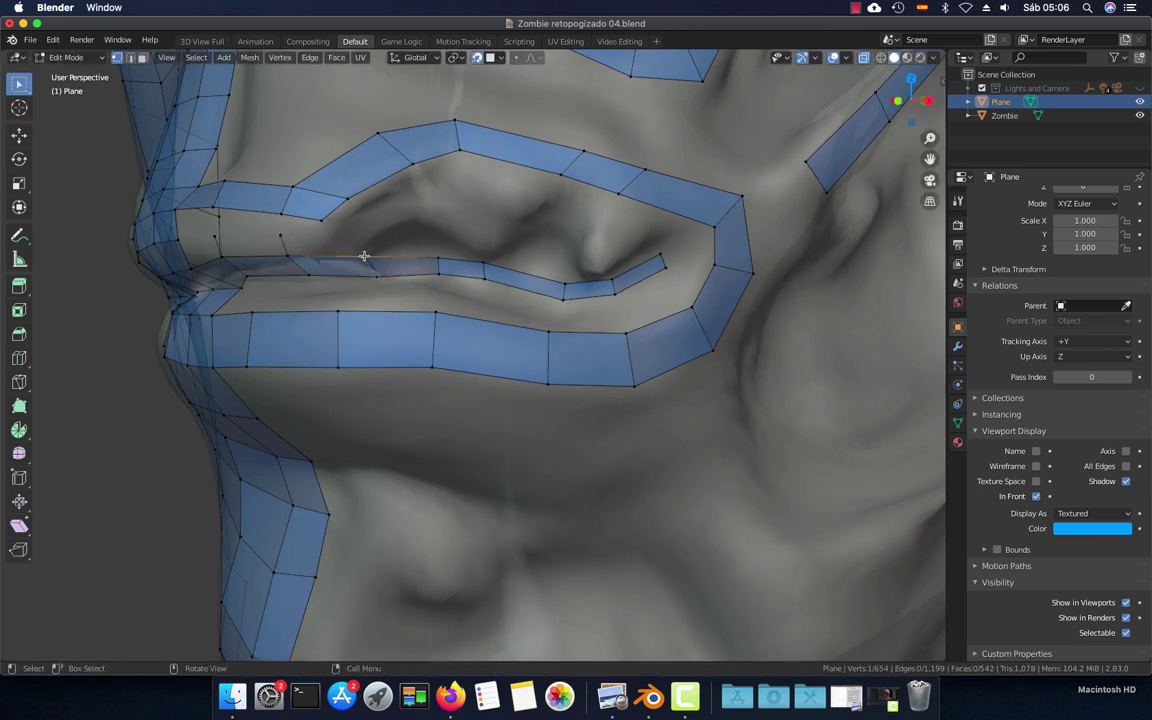
{"action": "key", "text": "e"}
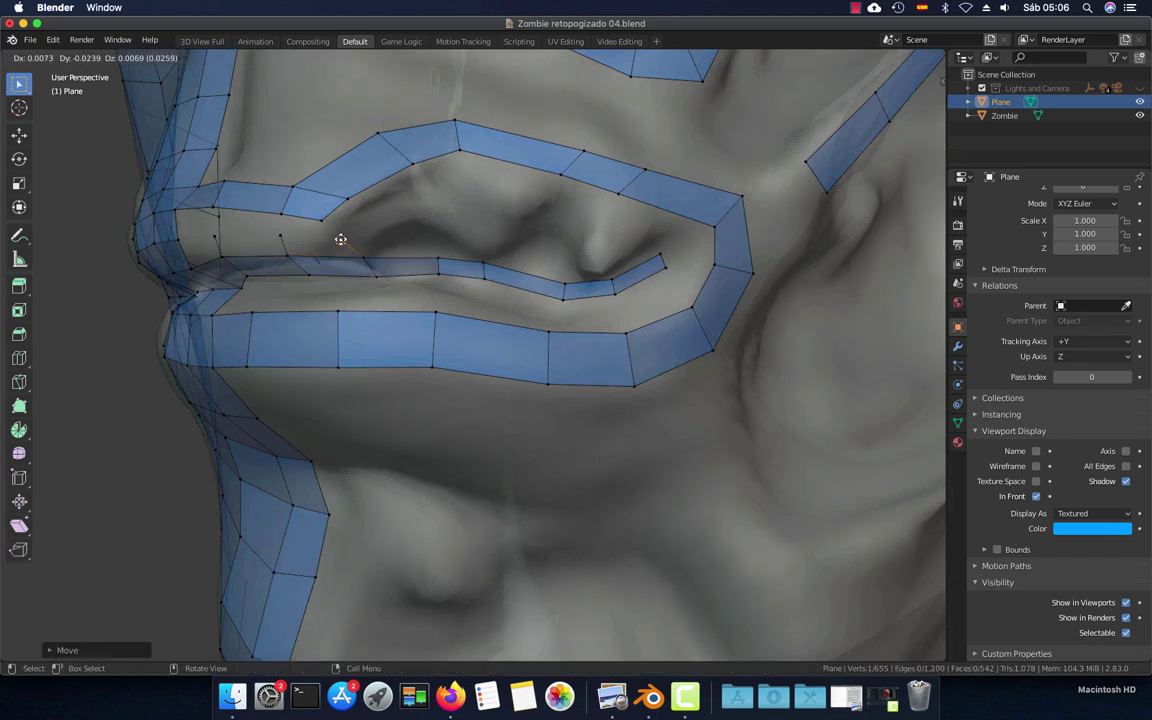
{"action": "left_click", "coordinate": [337, 234]}
{"action": "mouse_move", "coordinate": [337, 234]}
{"action": "middle_mouse_down"}
{"action": "mouse_move", "coordinate": [375, 267]}
{"action": "mouse_move", "coordinate": [327, 239]}
{"action": "middle_mouse_up"}
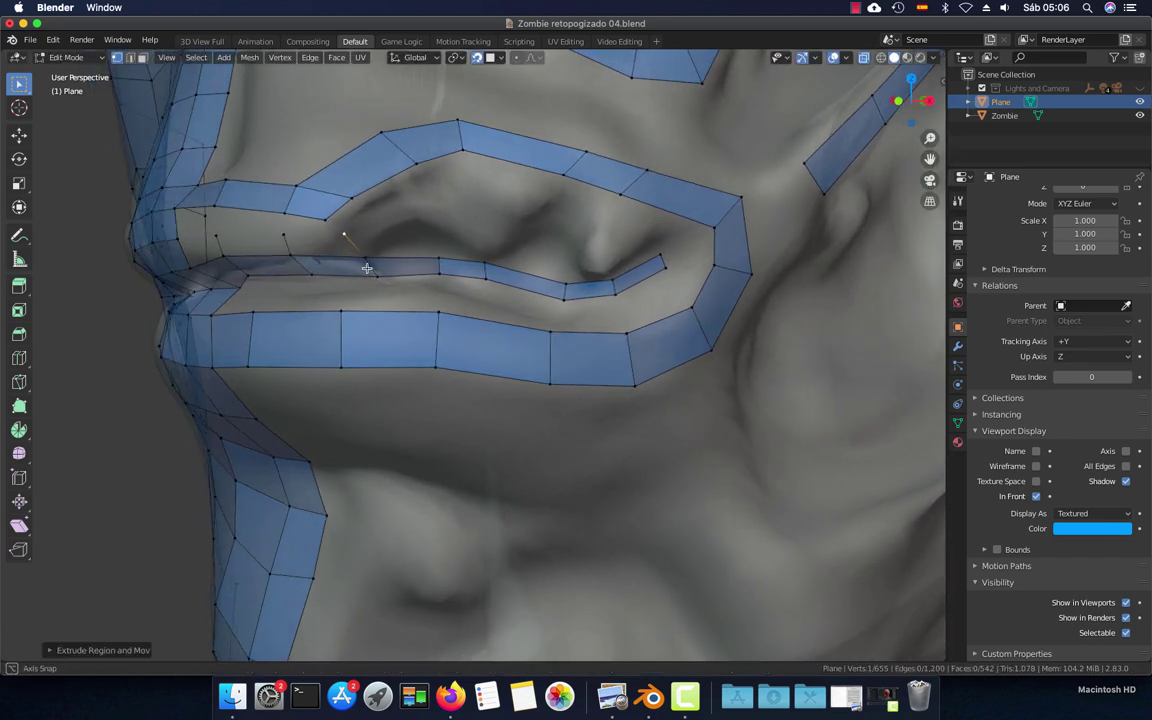
{"action": "key", "text": "g"}
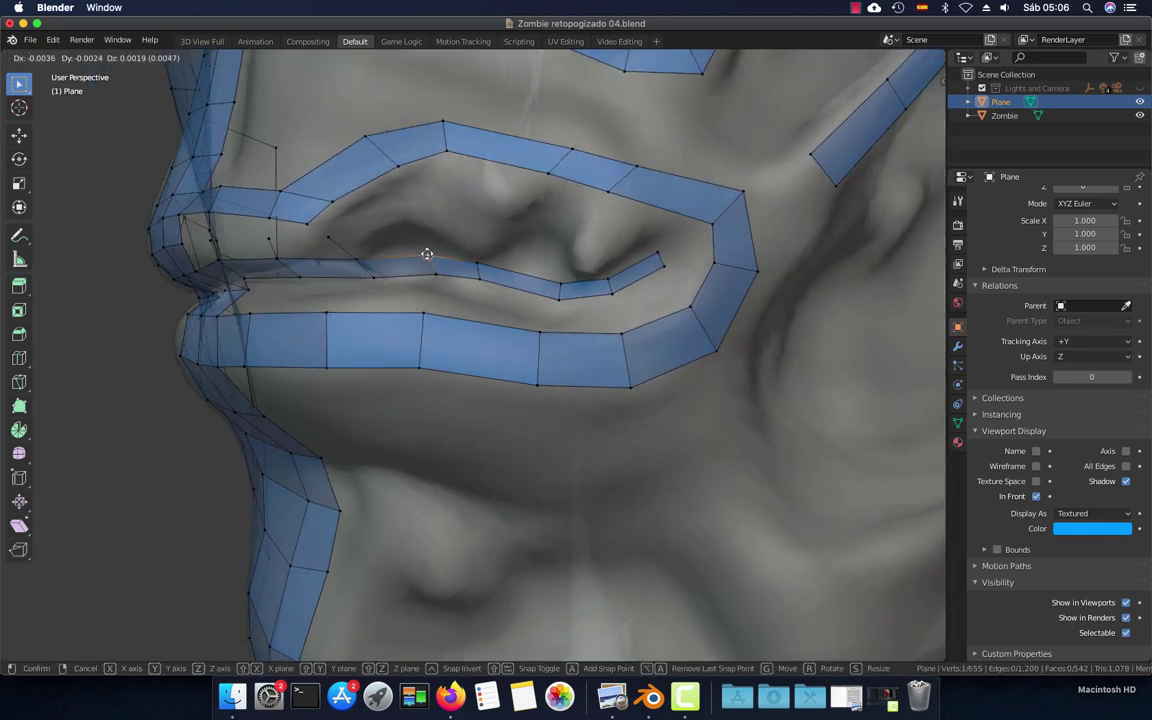
{"action": "left_click", "coordinate": [424, 249]}
{"action": "mouse_move", "coordinate": [424, 249]}
{"action": "middle_mouse_down"}
{"action": "mouse_move", "coordinate": [408, 272]}
{"action": "mouse_move", "coordinate": [447, 261]}
{"action": "middle_mouse_up"}
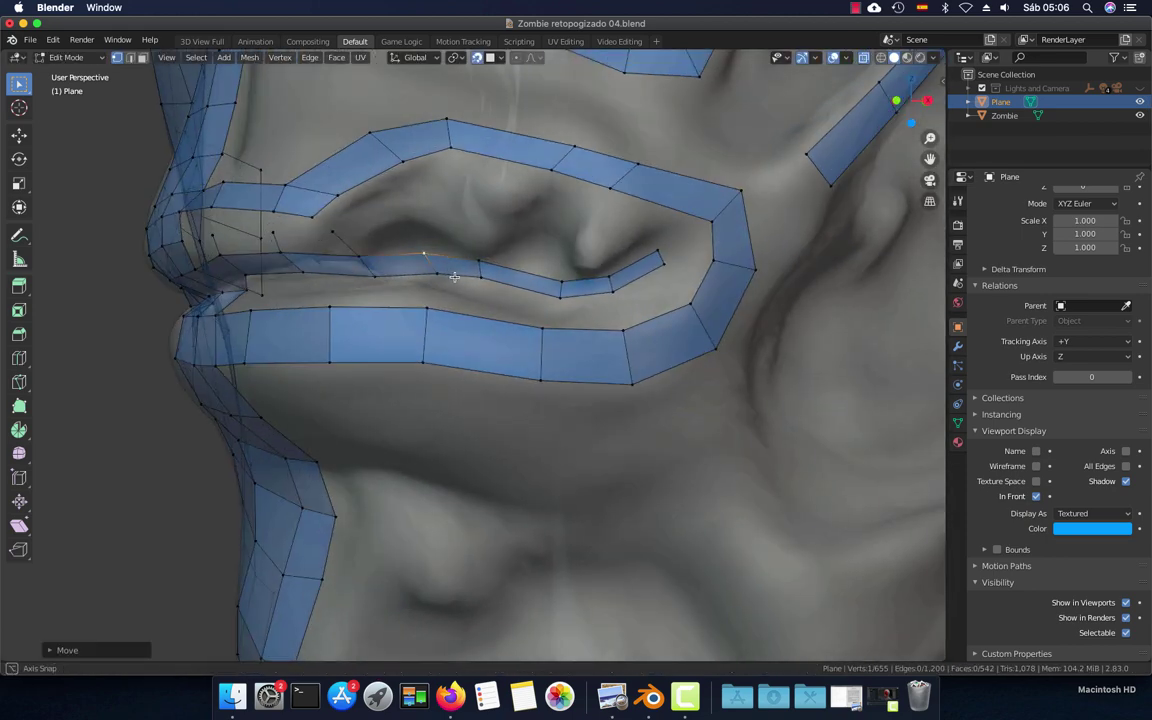
{"action": "right_click", "coordinate": [407, 217], "text": "ctrl"}
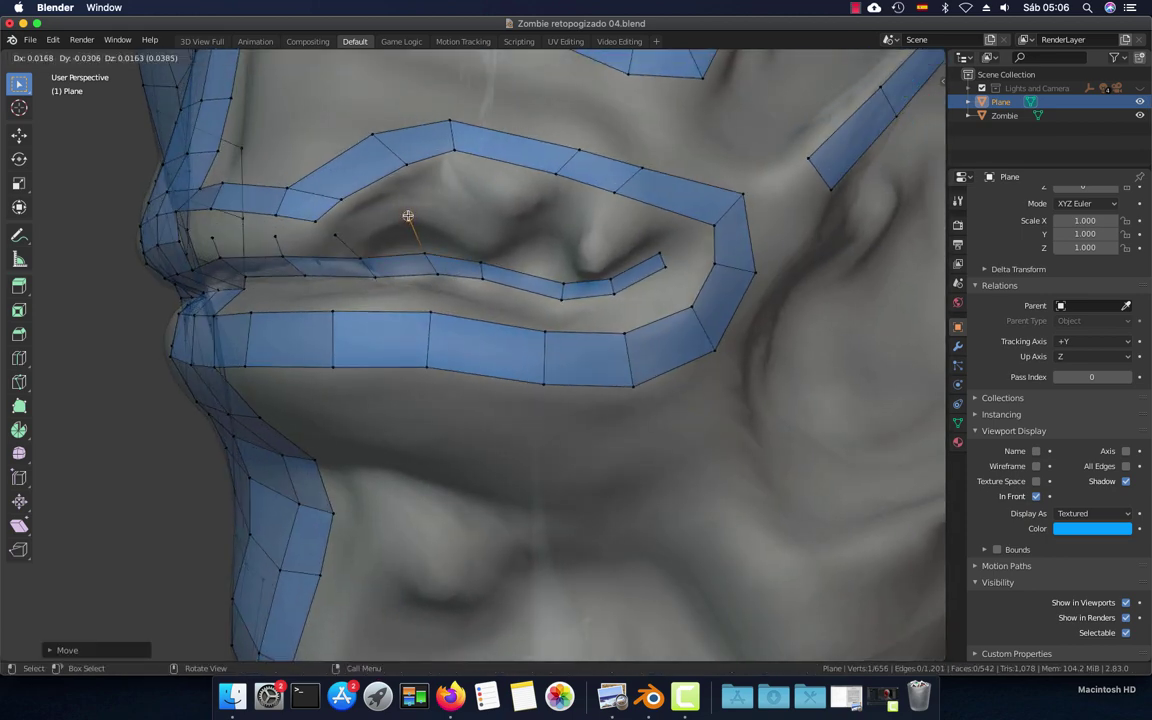
{"action": "key", "text": "g"}
{"action": "left_click", "coordinate": [490, 230]}
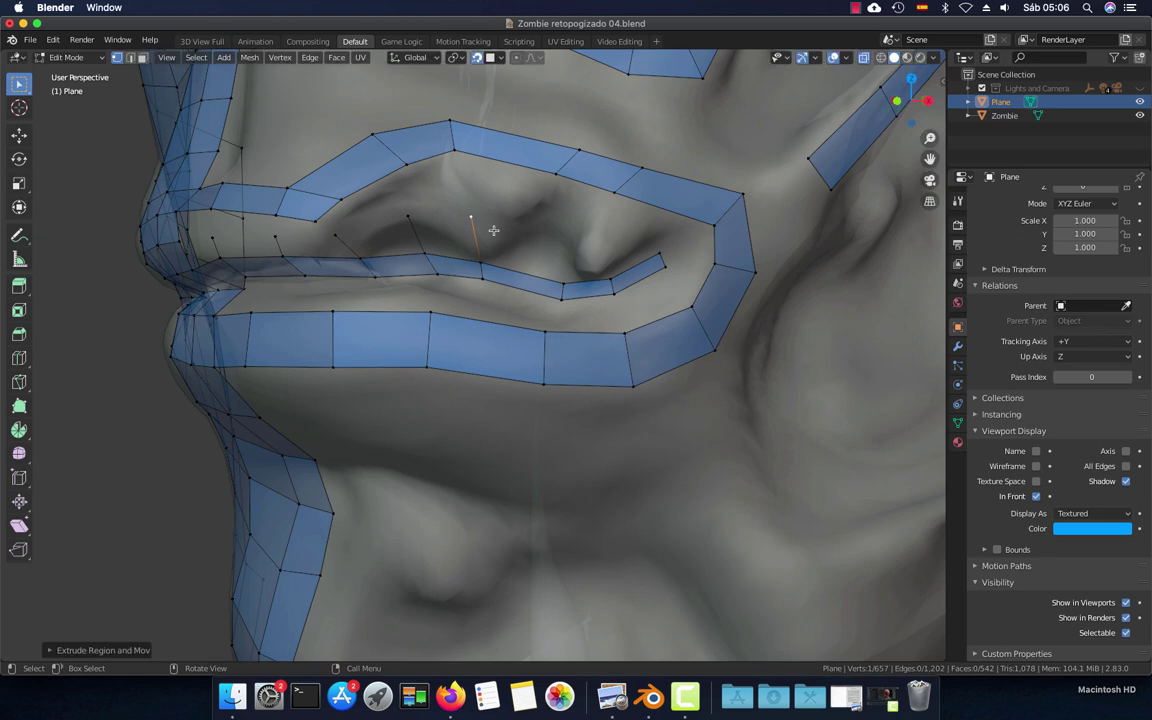
Fit the next strip vertex onto the surface and extrude a vertex up from it
{"action": "left_click", "coordinate": [555, 279]}
{"action": "middle_click_drag", "start_coordinate": [566, 272], "coordinate": [556, 283]}
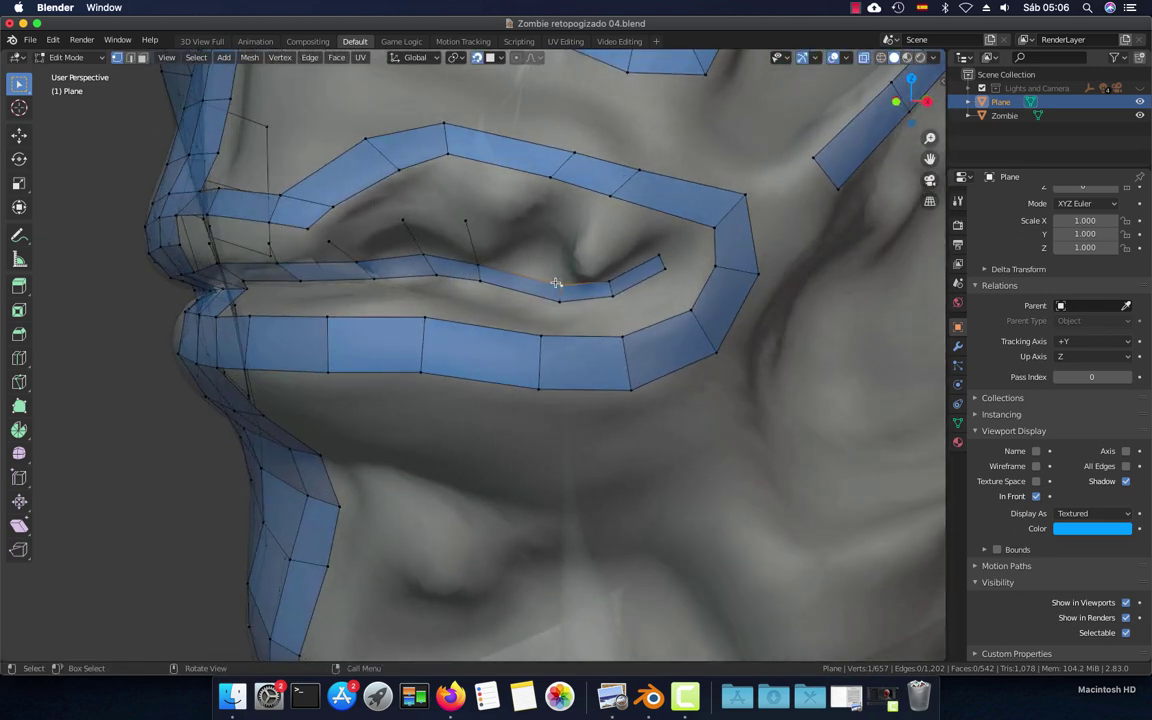
{"action": "key", "text": "g"}
{"action": "left_click", "coordinate": [548, 282]}
{"action": "key", "text": "g"}
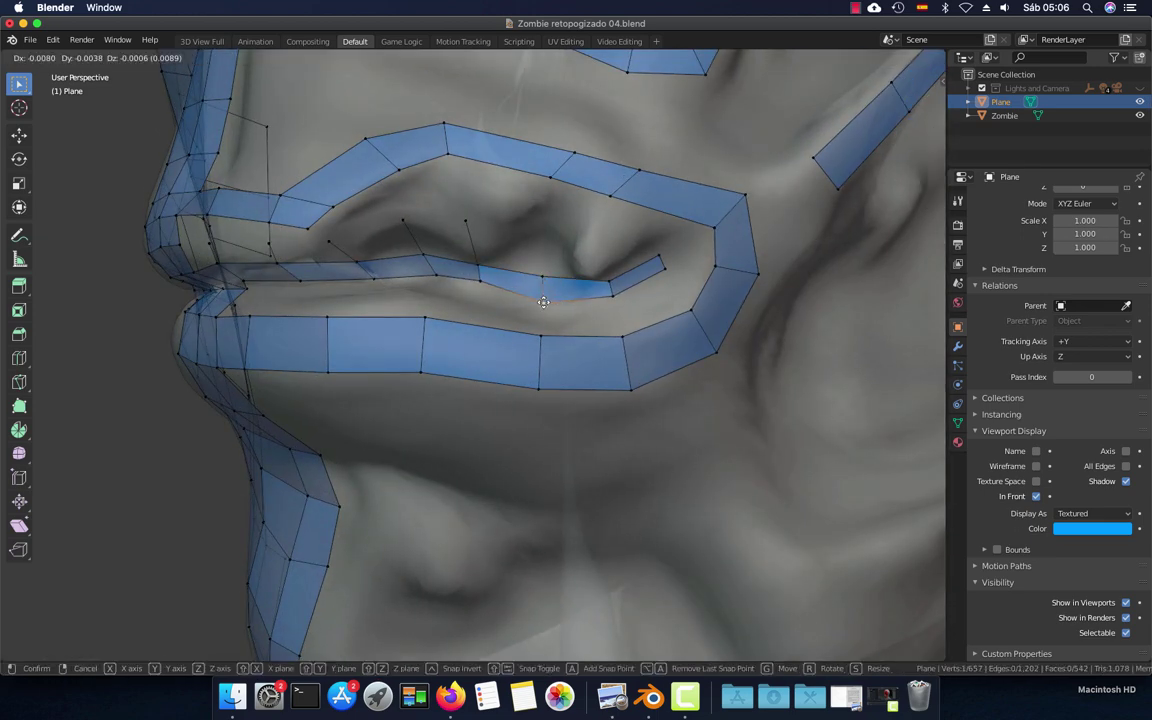
{"action": "left_click", "coordinate": [543, 276]}
{"action": "key", "text": "e"}
{"action": "left_click", "coordinate": [541, 226]}
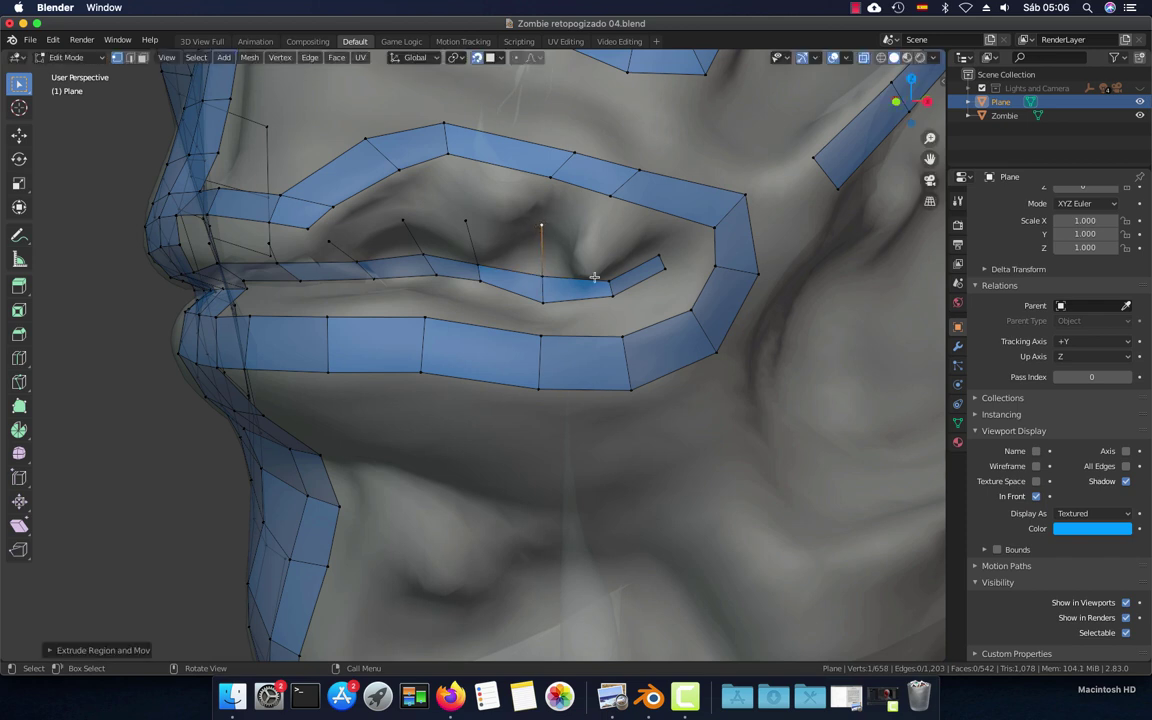
Extrude one more vertex upward from the next strip point, then clear the selection
{"action": "left_click", "coordinate": [605, 281]}
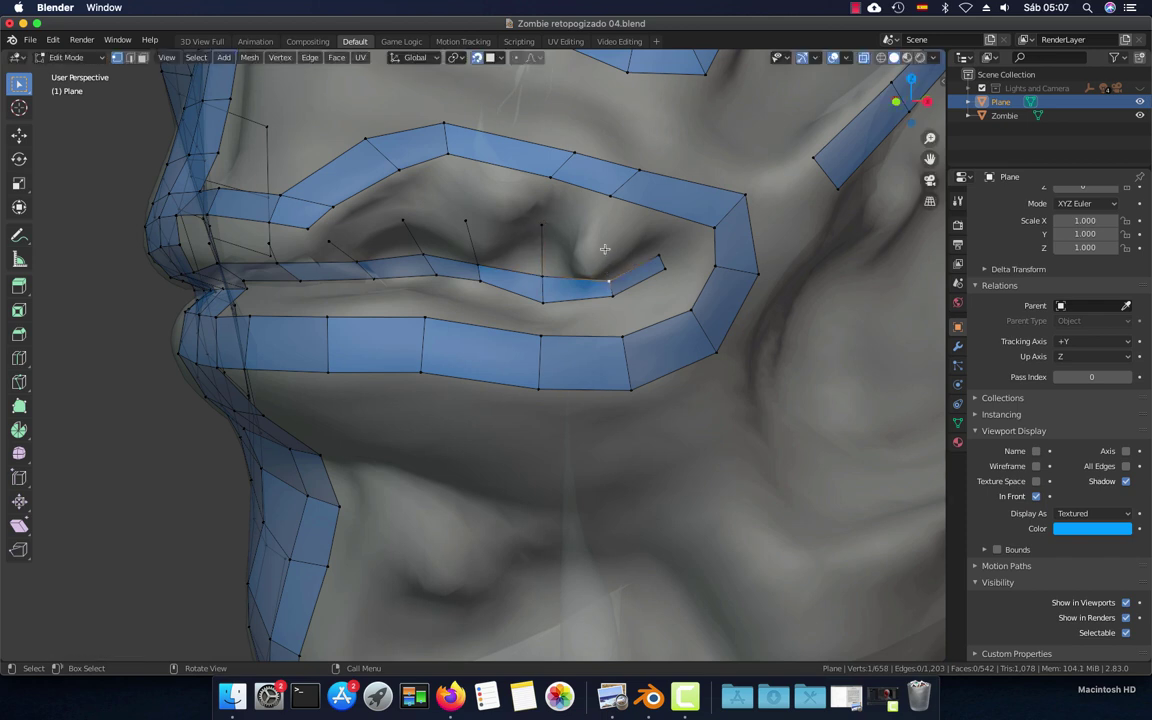
{"action": "key", "text": "e"}
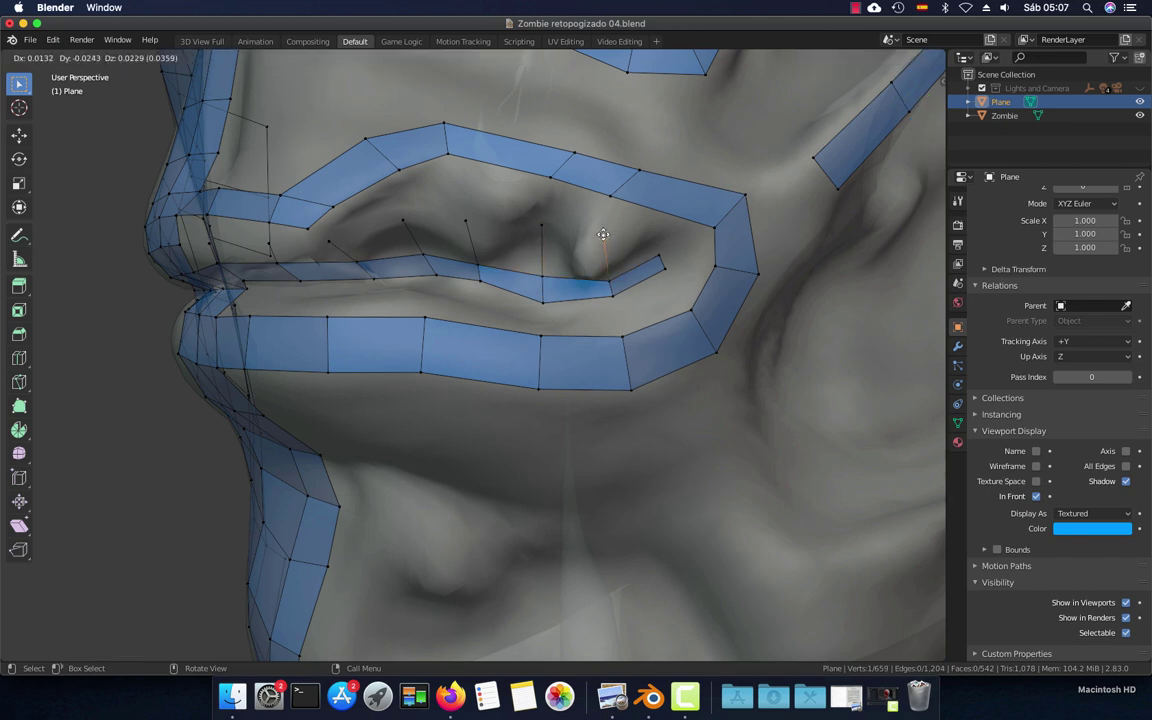
{"action": "left_click", "coordinate": [603, 234]}
{"action": "mouse_move", "coordinate": [606, 236]}
{"action": "middle_mouse_down"}
{"action": "mouse_move", "coordinate": [612, 260]}
{"action": "mouse_move", "coordinate": [602, 260]}
{"action": "mouse_move", "coordinate": [638, 261]}
{"action": "mouse_move", "coordinate": [630, 295]}
{"action": "mouse_move", "coordinate": [540, 310]}
{"action": "middle_mouse_up"}
{"action": "left_click", "coordinate": [651, 255]}
{"action": "scroll", "coordinate": [642, 273], "scroll_direction": "down", "scroll_amount": 3}
{"action": "scroll", "coordinate": [540, 310], "scroll_direction": "up", "scroll_amount": 2}
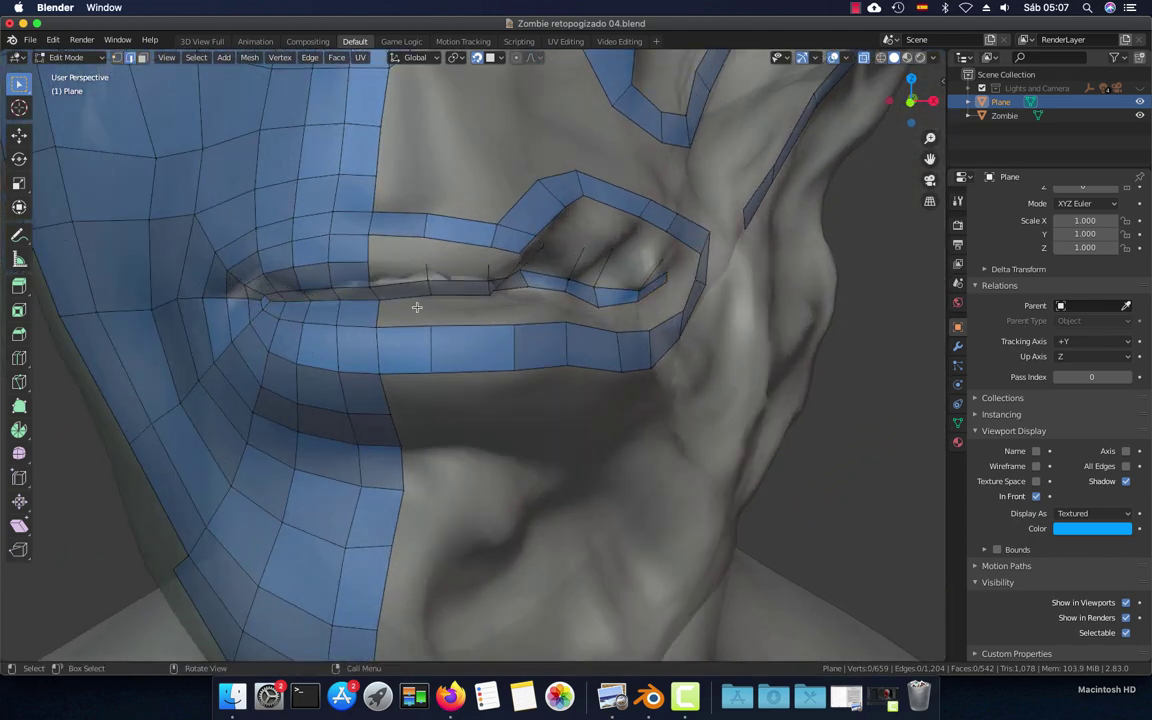
Fill a row of faces with F between the lip strip and its raised vertices
{"action": "left_click", "coordinate": [458, 327], "text": "shift"}
{"action": "key", "text": "f"}
{"action": "middle_click_drag", "start_coordinate": [463, 327], "coordinate": [450, 328]}
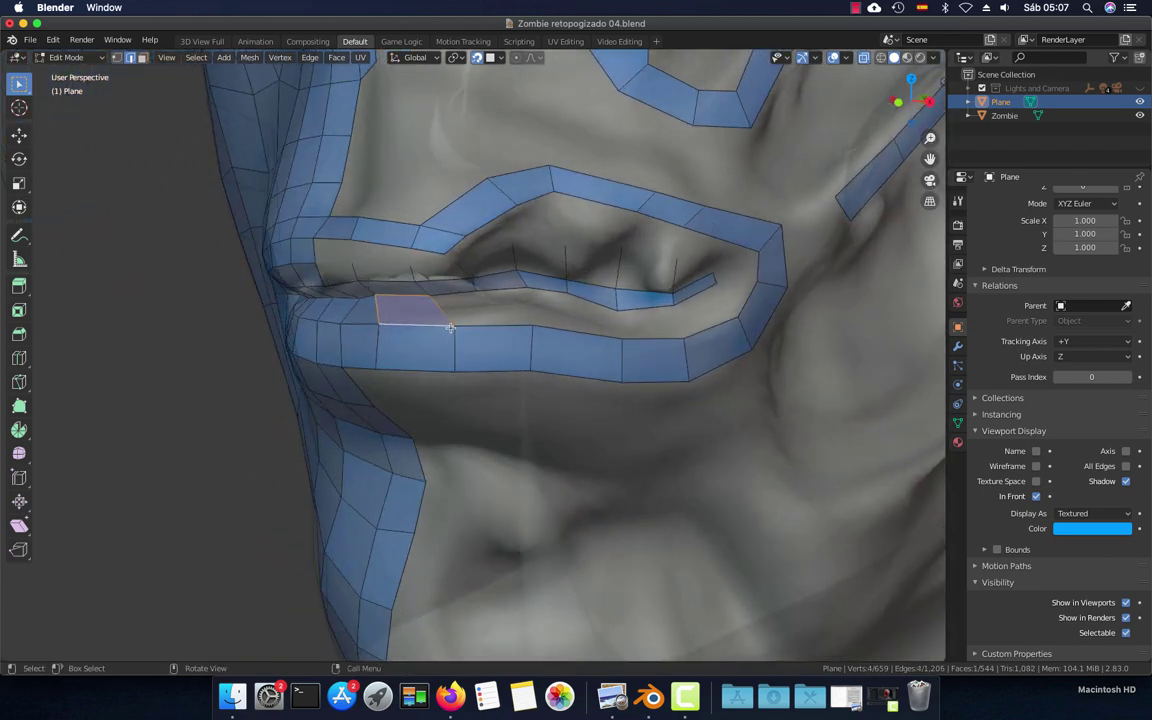
{"action": "left_click", "coordinate": [353, 272]}
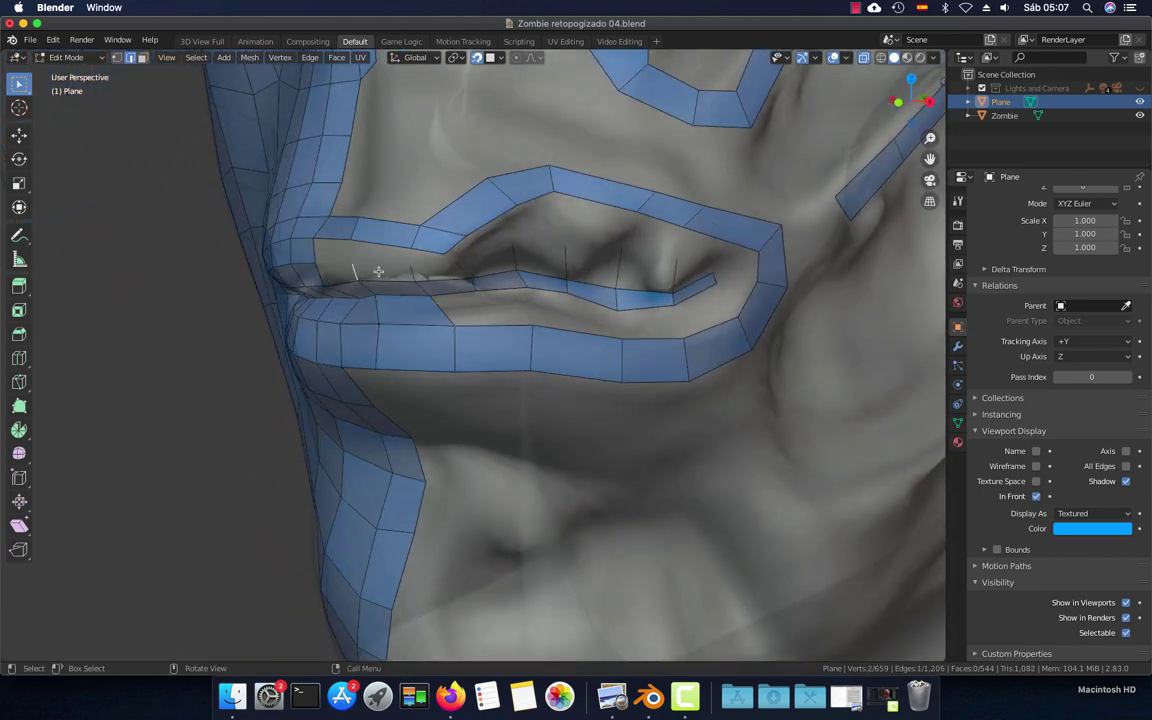
{"action": "left_click", "coordinate": [456, 270]}
{"action": "key", "text": "f"}
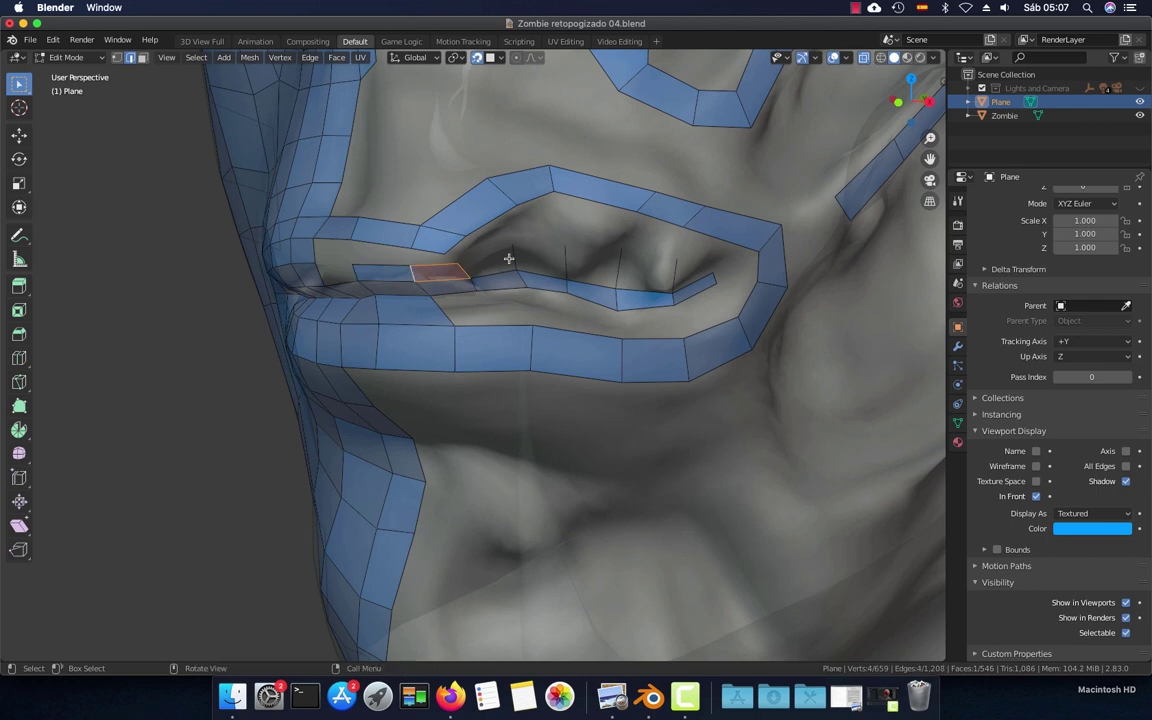
{"action": "left_click", "coordinate": [470, 265]}
{"action": "key", "text": "f"}
{"action": "left_click", "coordinate": [520, 259]}
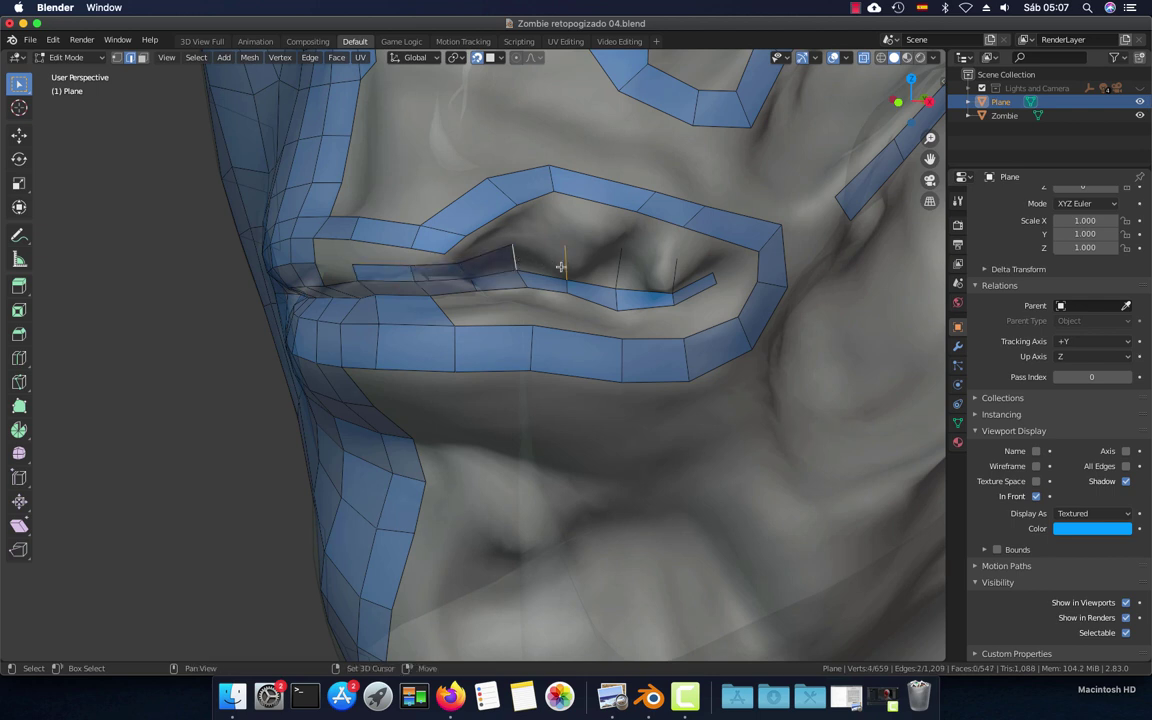
{"action": "key", "text": "f"}
{"action": "key", "text": "f"}
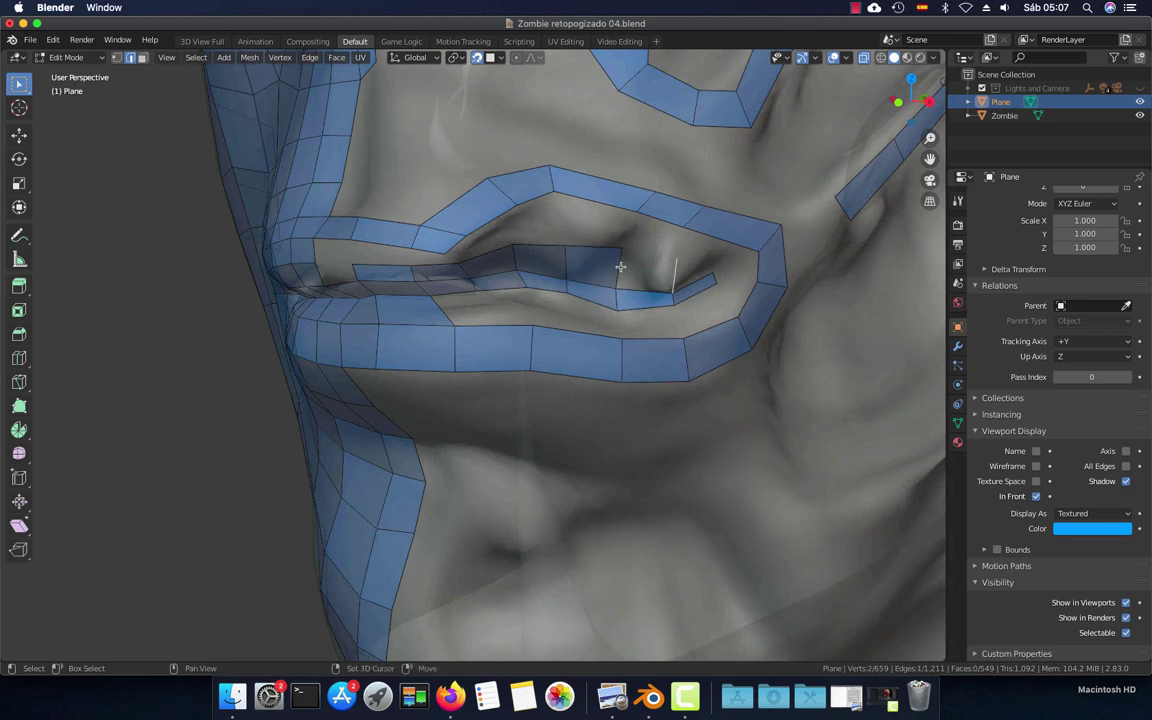
{"action": "key", "text": "f"}
Move the new lip face's corner vertex onto the lip crease
{"action": "mouse_move", "coordinate": [620, 267]}
{"action": "middle_mouse_down"}
{"action": "mouse_move", "coordinate": [480, 297]}
{"action": "mouse_move", "coordinate": [639, 296]}
{"action": "middle_mouse_up"}
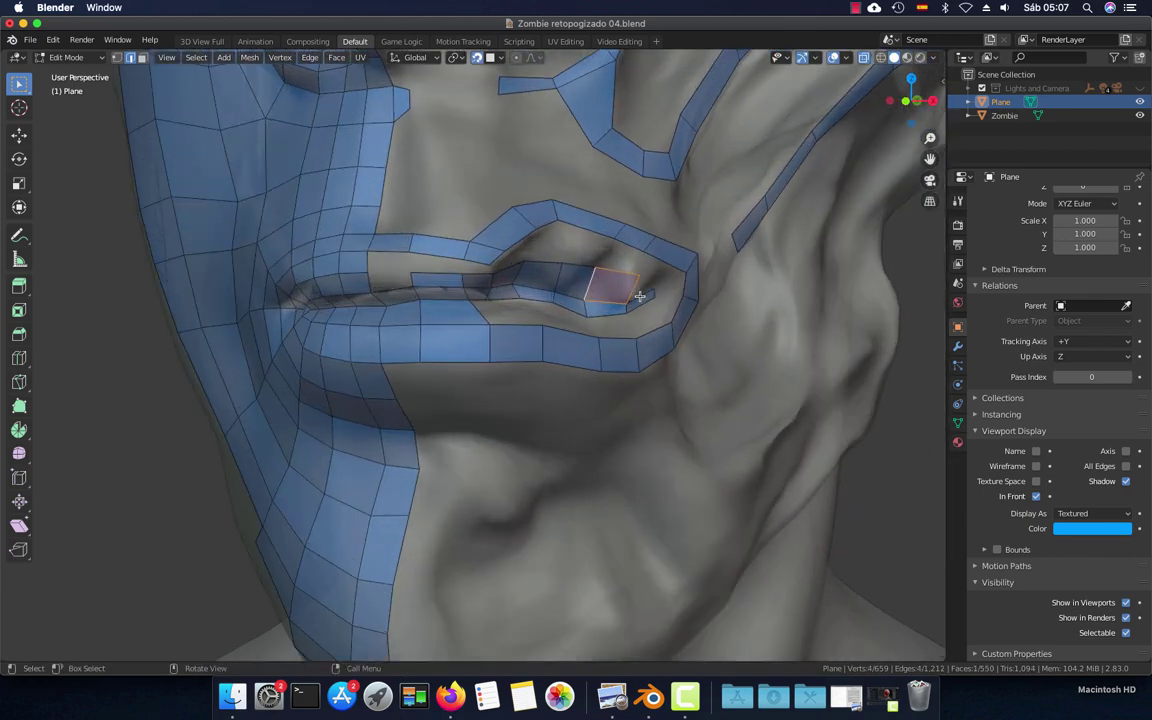
{"action": "key", "text": "KP_1"}
{"action": "scroll", "coordinate": [560, 340], "scroll_direction": "up", "scroll_amount": 3}
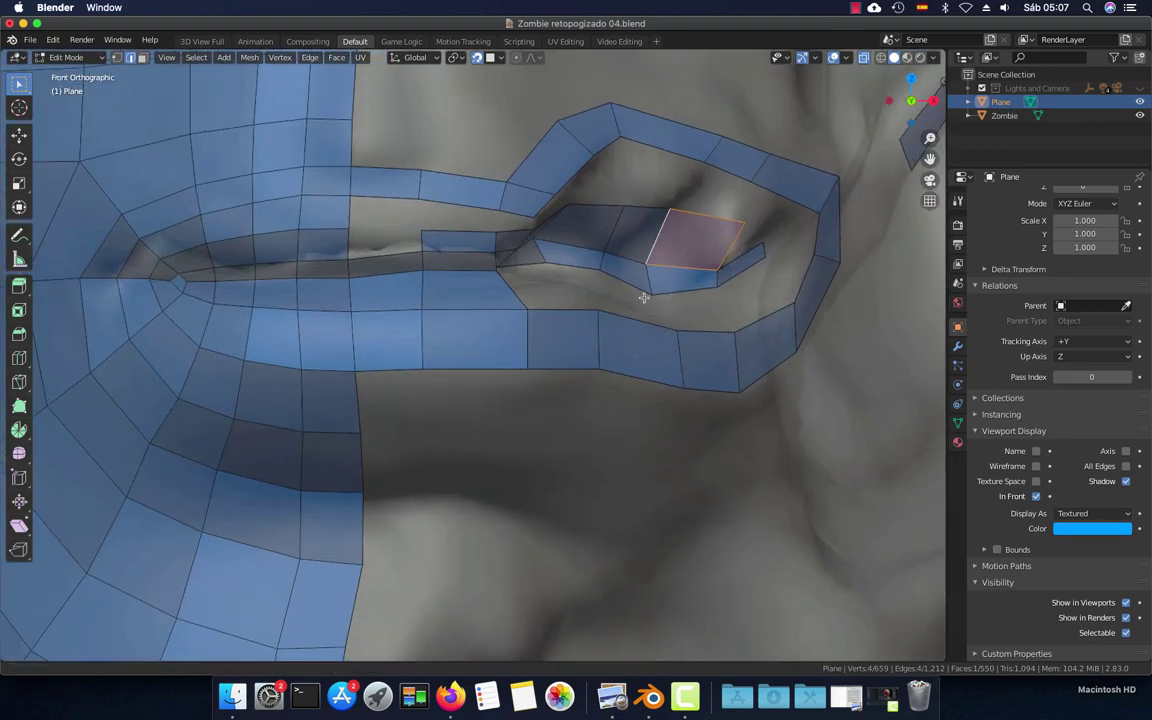
{"action": "scroll", "coordinate": [542, 359], "scroll_direction": "up", "scroll_amount": 2}
{"action": "mouse_move", "coordinate": [542, 359]}
{"action": "middle_mouse_down"}
{"action": "mouse_move", "coordinate": [391, 360]}
{"action": "mouse_move", "coordinate": [411, 360]}
{"action": "middle_mouse_up"}
{"action": "scroll", "coordinate": [470, 347], "scroll_direction": "up", "scroll_amount": 3}
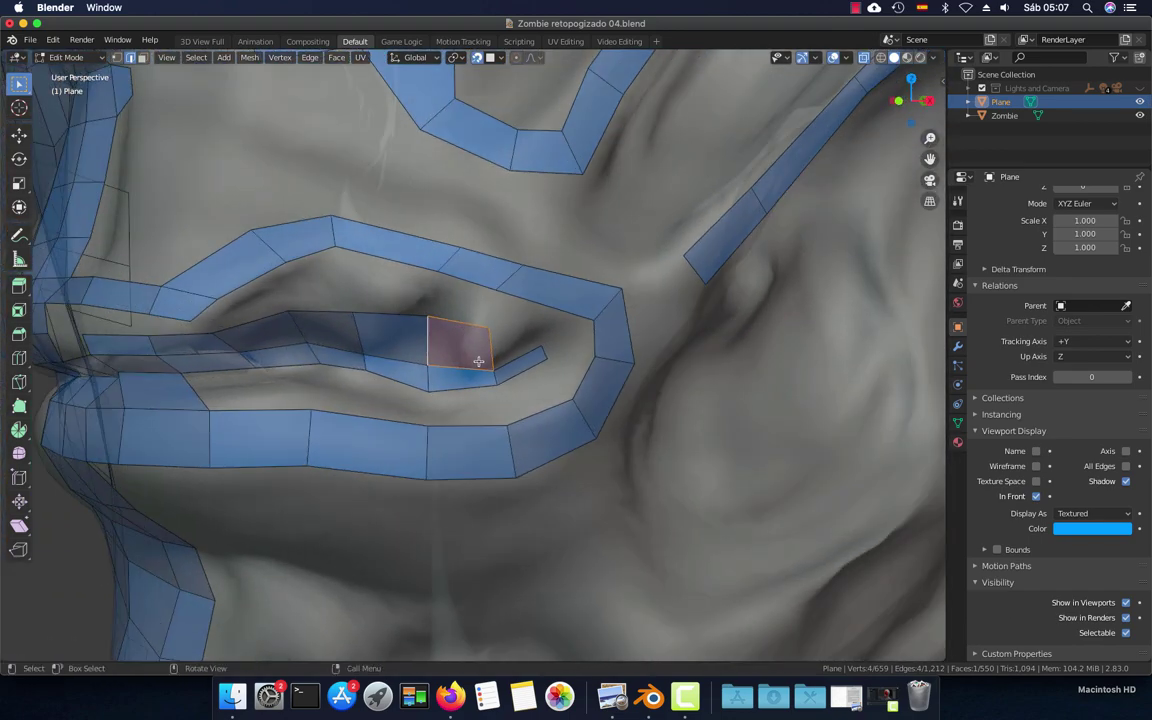
{"action": "left_click", "coordinate": [488, 329]}
{"action": "mouse_move", "coordinate": [504, 342]}
{"action": "middle_mouse_down"}
{"action": "mouse_move", "coordinate": [466, 341]}
{"action": "mouse_move", "coordinate": [427, 320]}
{"action": "middle_mouse_up"}
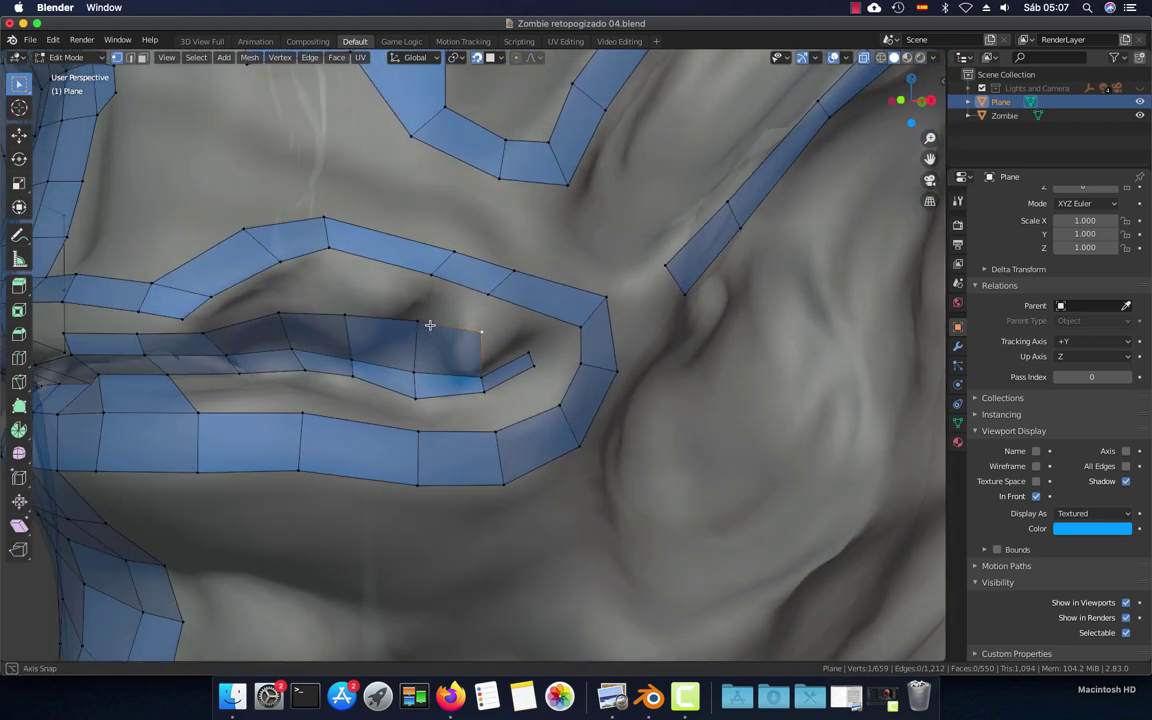
{"action": "key", "text": "g"}
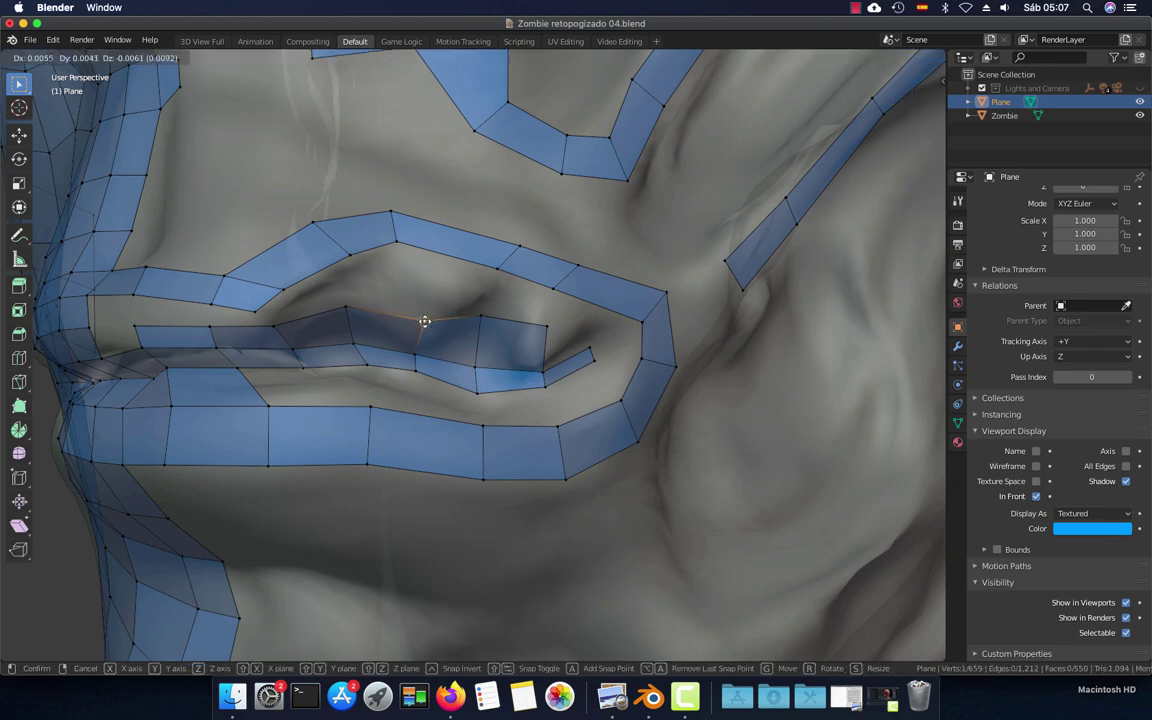
{"action": "left_click", "coordinate": [426, 327]}
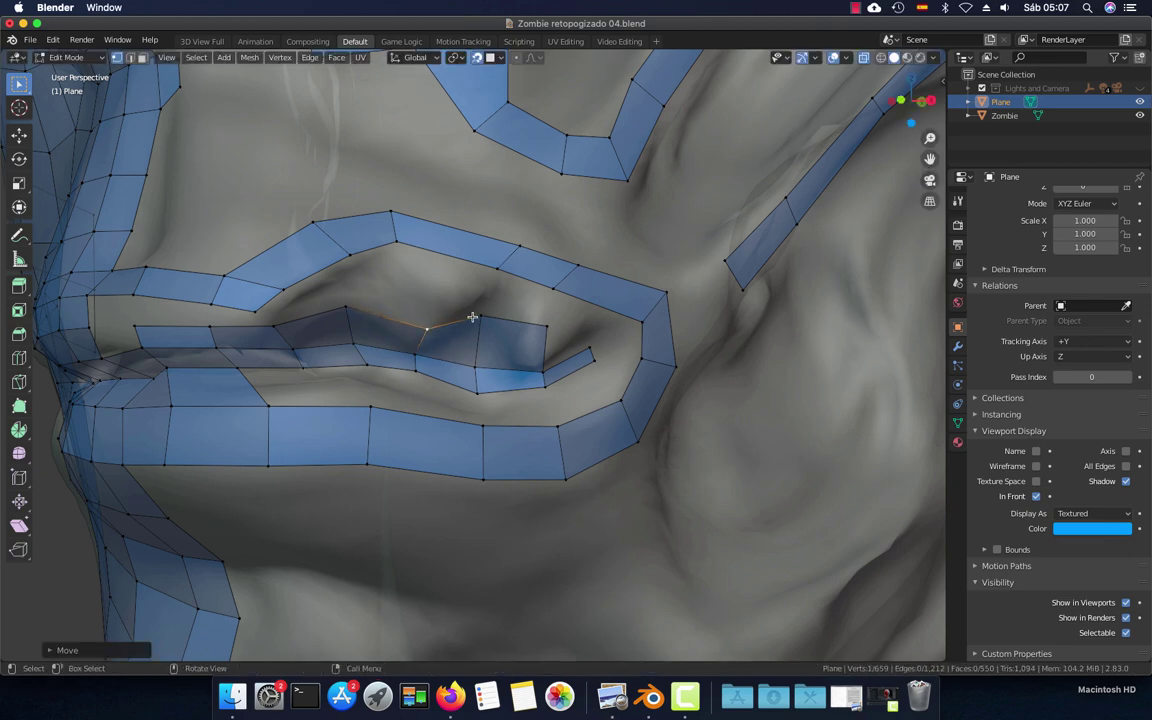
Refine the remaining lip vertices along the crease, then select a lip edge to build from
{"action": "middle_click_drag", "start_coordinate": [485, 325], "coordinate": [427, 326]}
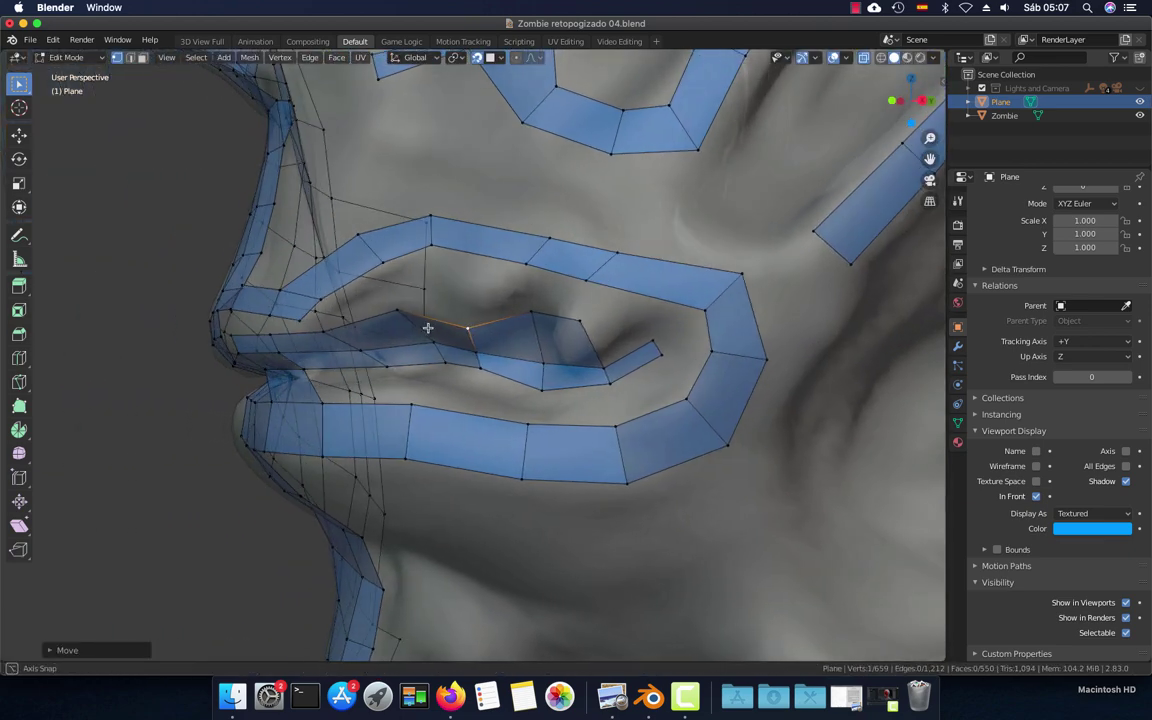
{"action": "key", "text": "g"}
{"action": "left_click", "coordinate": [478, 328]}
{"action": "key", "text": "g"}
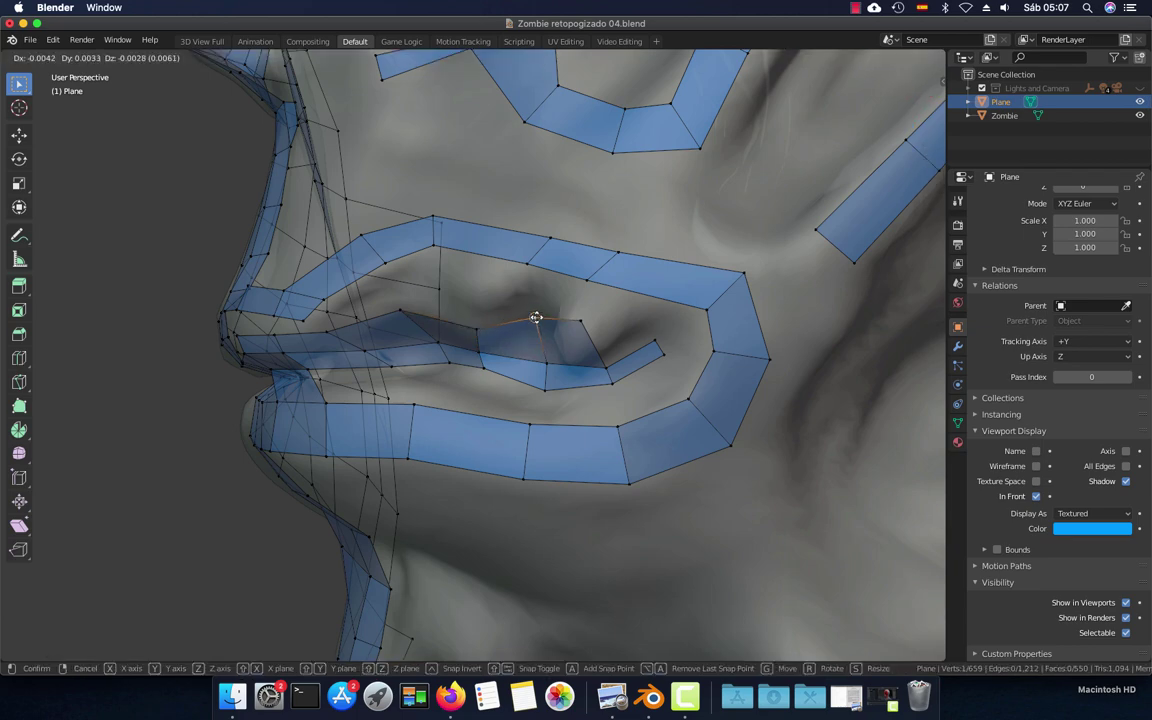
{"action": "left_click", "coordinate": [542, 319]}
{"action": "mouse_move", "coordinate": [584, 321]}
{"action": "middle_mouse_down"}
{"action": "mouse_move", "coordinate": [676, 333]}
{"action": "mouse_move", "coordinate": [660, 332]}
{"action": "middle_mouse_up"}
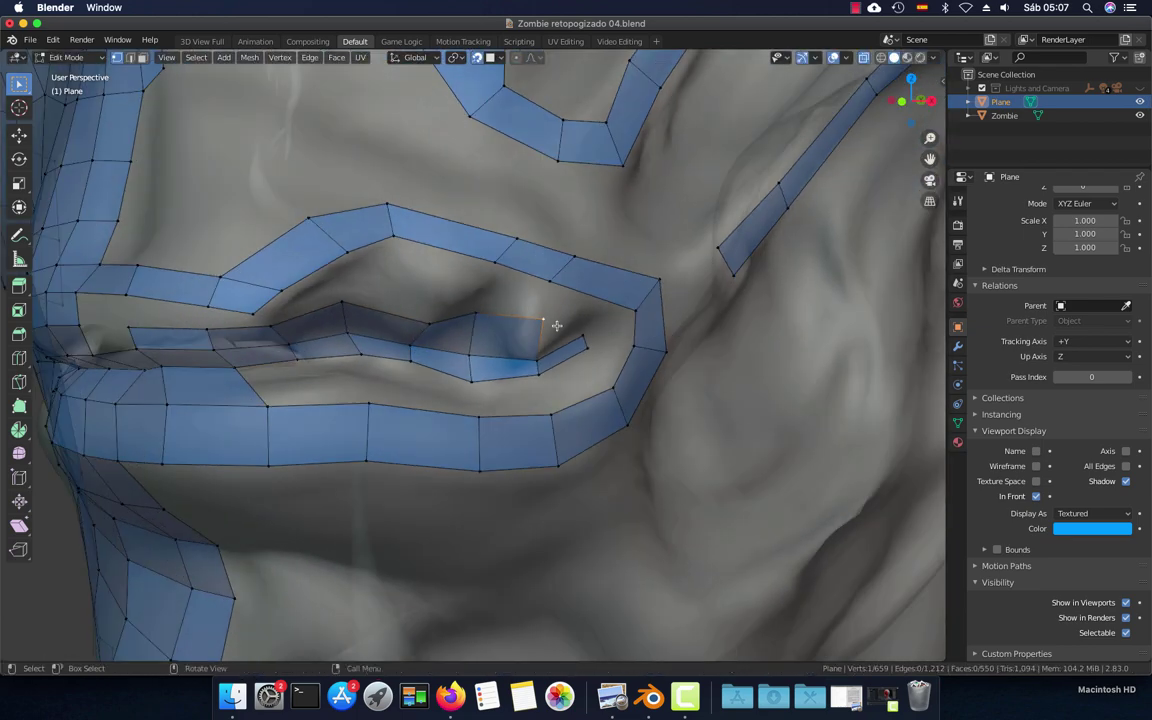
{"action": "key", "text": "g"}
{"action": "left_click", "coordinate": [531, 340]}
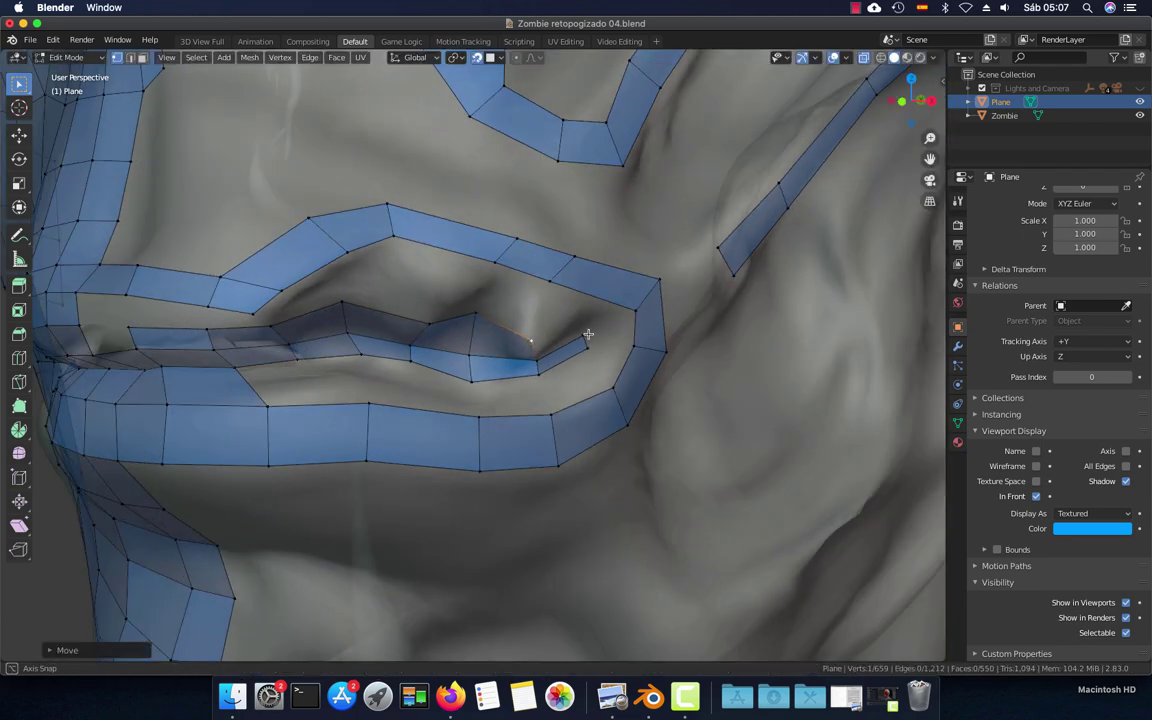
{"action": "mouse_move", "coordinate": [586, 329]}
{"action": "middle_mouse_down"}
{"action": "mouse_move", "coordinate": [553, 337]}
{"action": "mouse_move", "coordinate": [576, 321]}
{"action": "middle_mouse_up"}
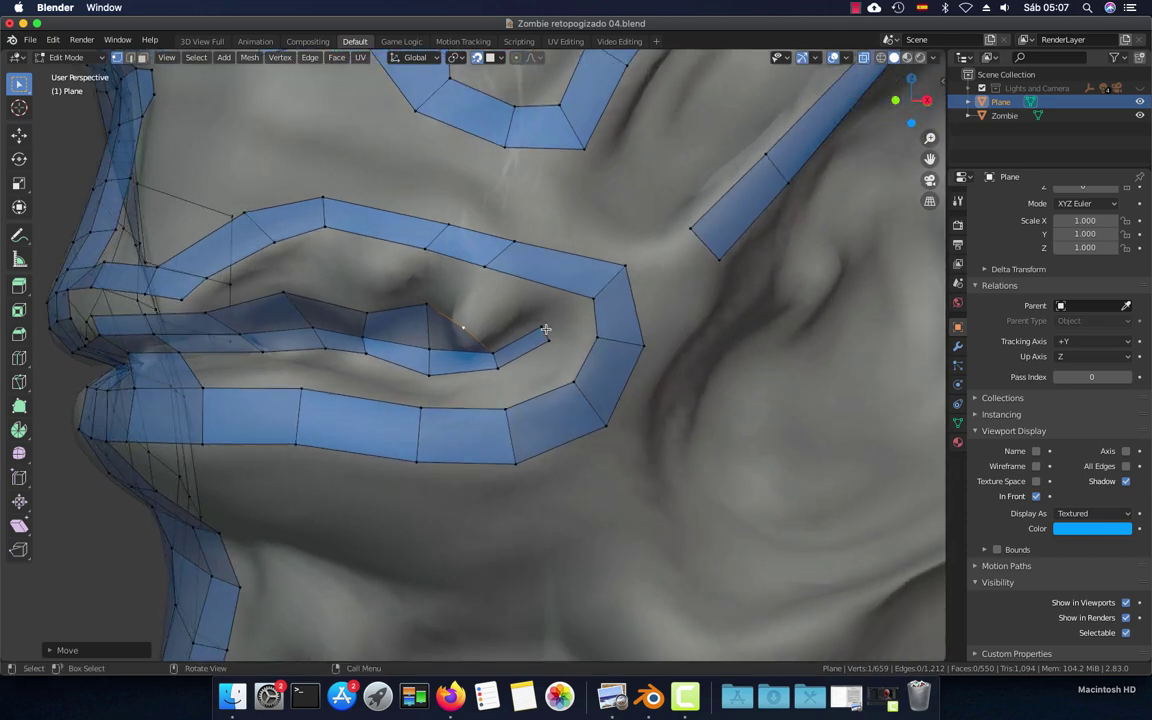
{"action": "mouse_move", "coordinate": [354, 333]}
{"action": "middle_mouse_down"}
{"action": "mouse_move", "coordinate": [500, 325]}
{"action": "mouse_move", "coordinate": [487, 317]}
{"action": "mouse_move", "coordinate": [454, 363]}
{"action": "middle_mouse_up"}
{"action": "left_click", "coordinate": [392, 291]}
Fill faces bridging the lip-seam strip to the outer mouth ring, including the right end and corner
{"action": "left_click", "coordinate": [440, 315], "text": "shift"}
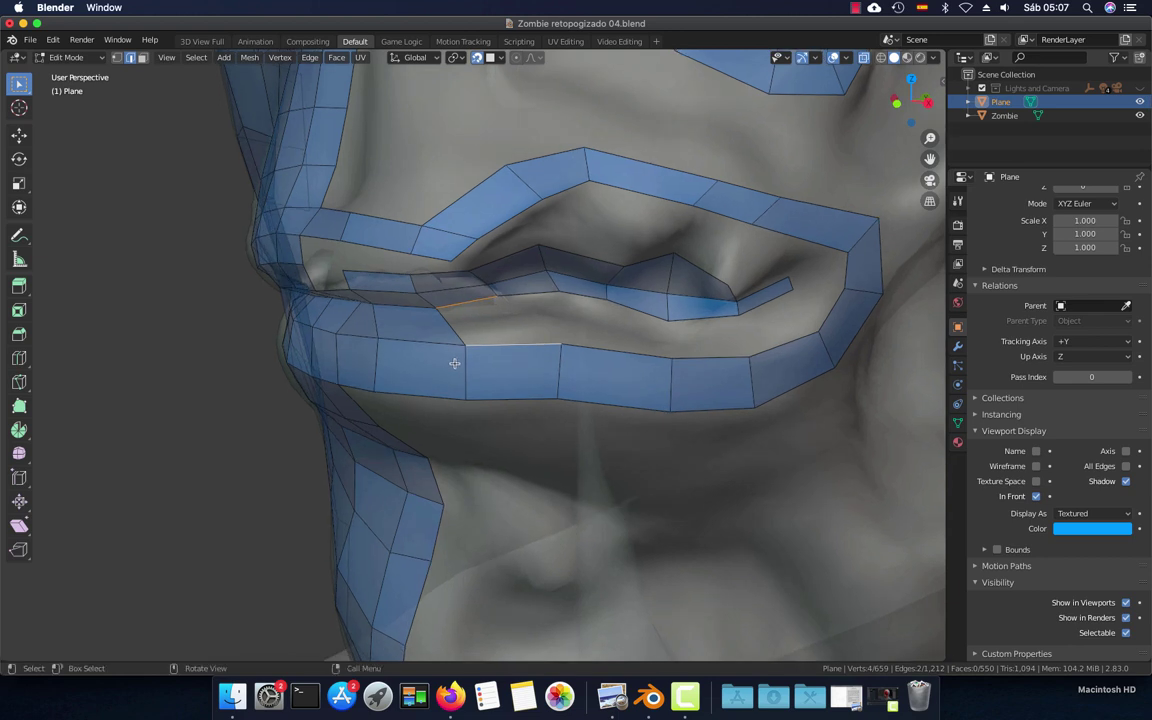
{"action": "key", "text": "f"}
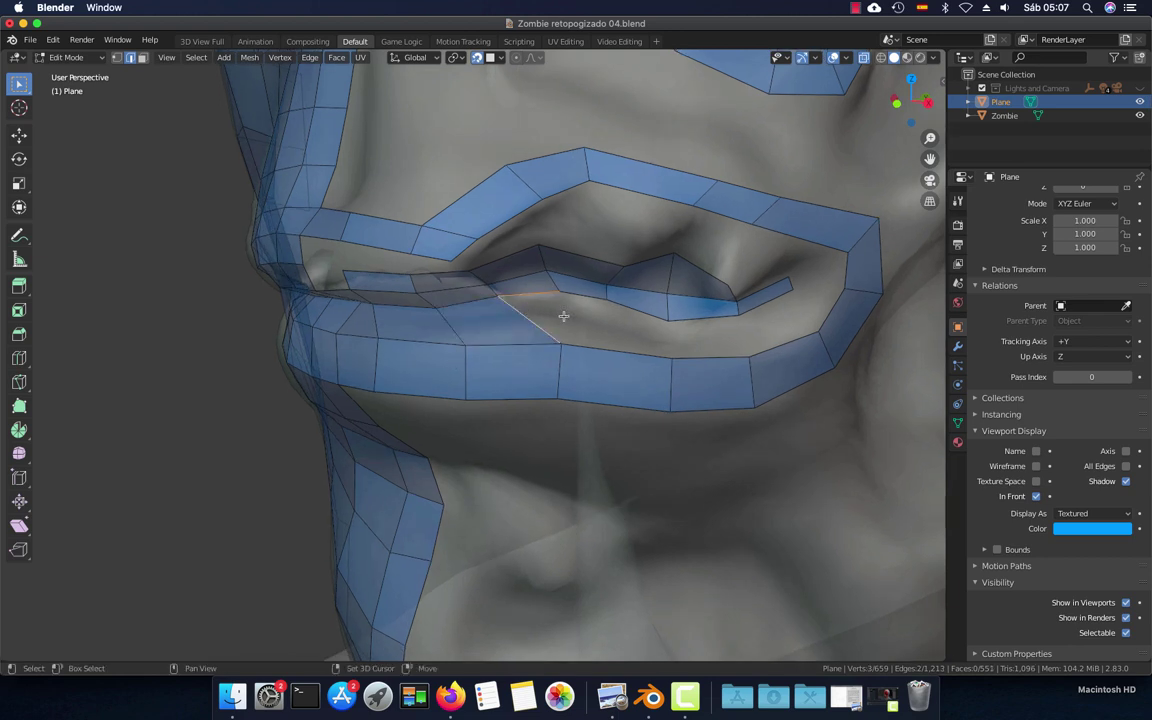
{"action": "key", "text": "f"}
{"action": "key", "text": "f"}
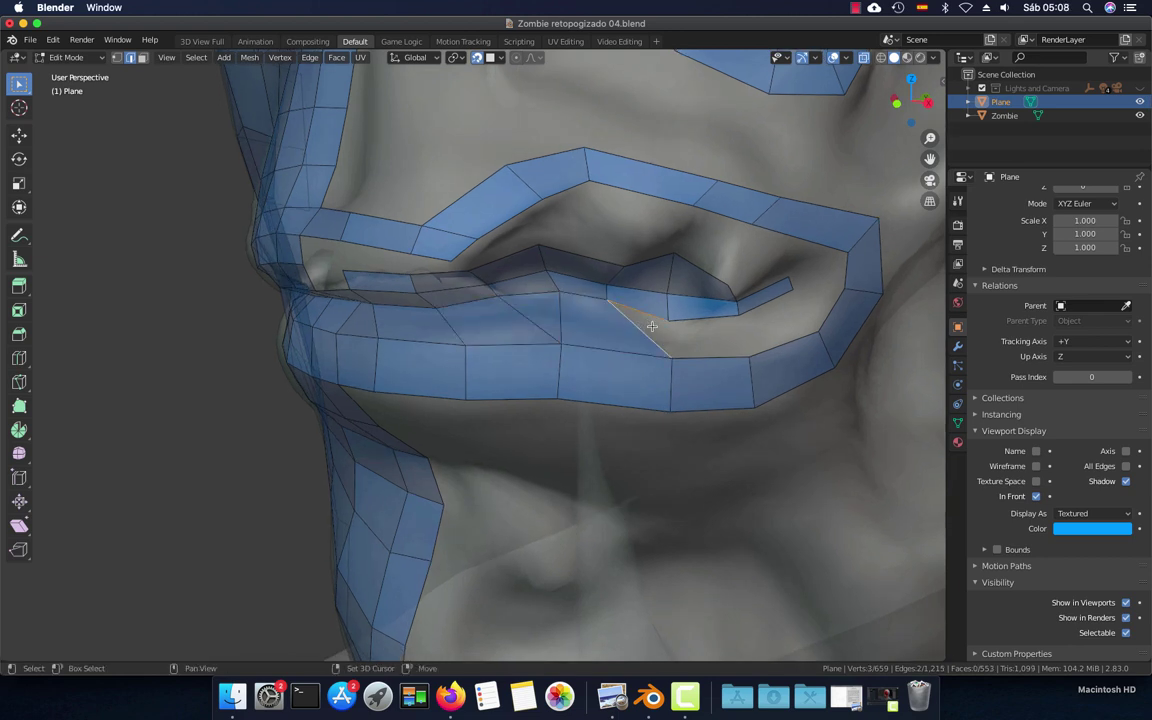
{"action": "key", "text": "f"}
{"action": "key", "text": "f"}
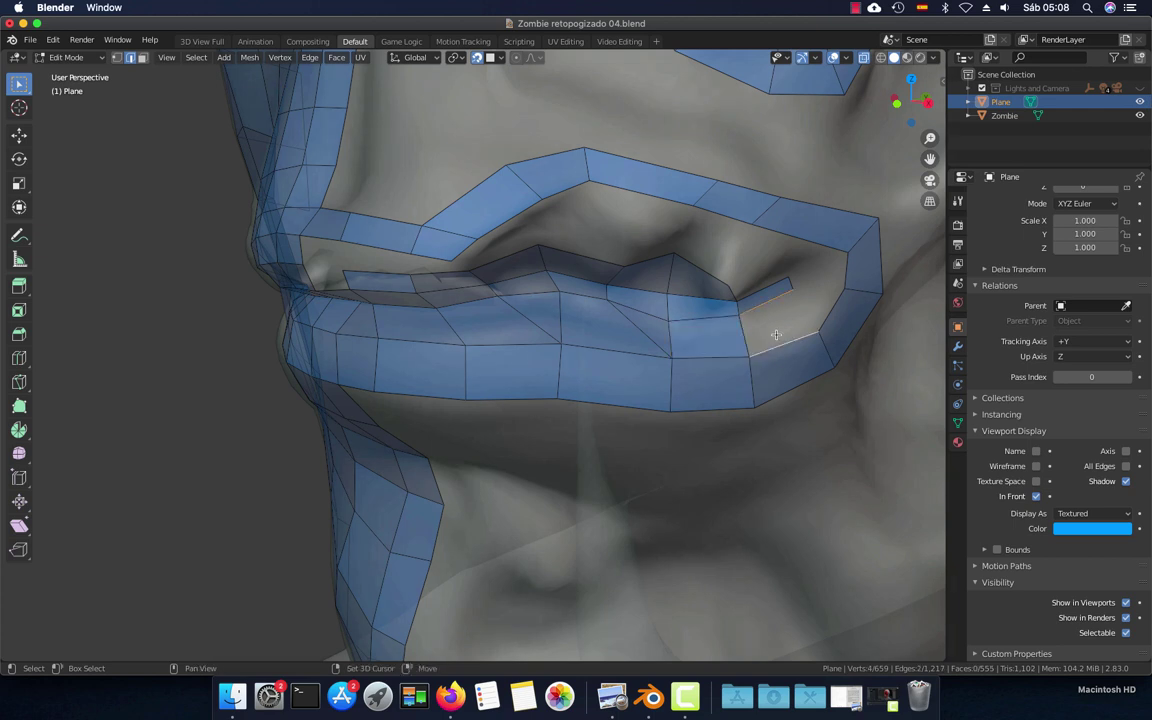
{"action": "key", "text": "f"}
{"action": "left_click", "coordinate": [820, 304]}
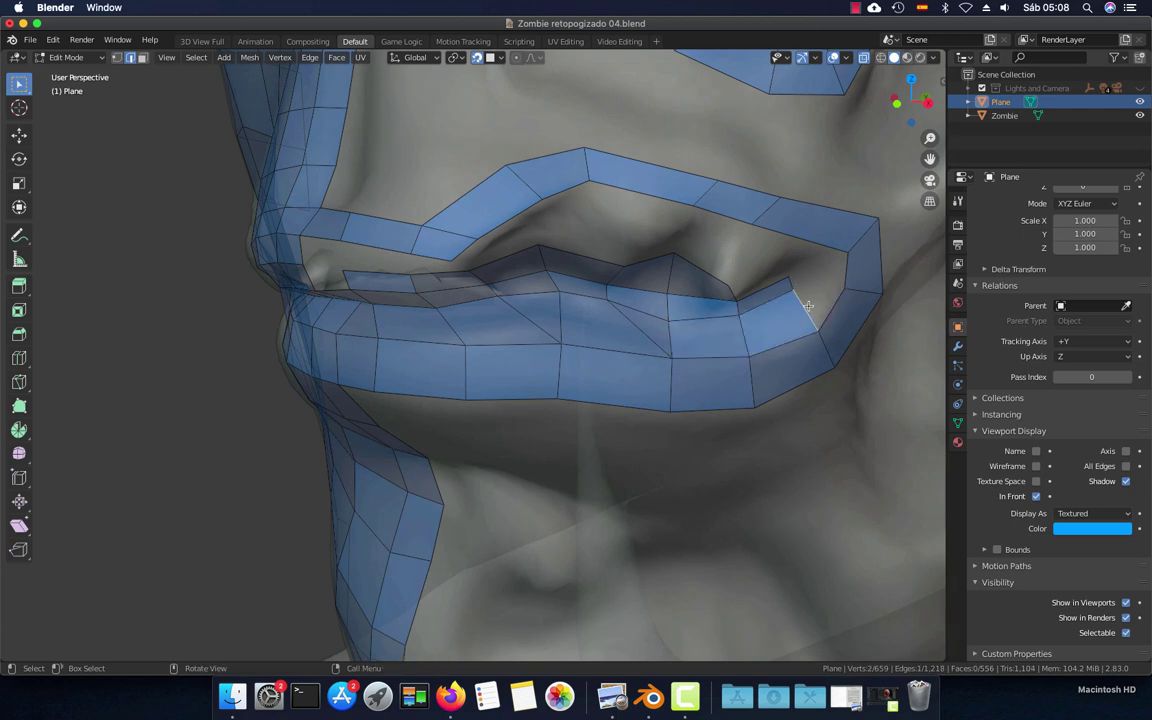
{"action": "key", "text": "f"}
{"action": "key", "text": "f"}
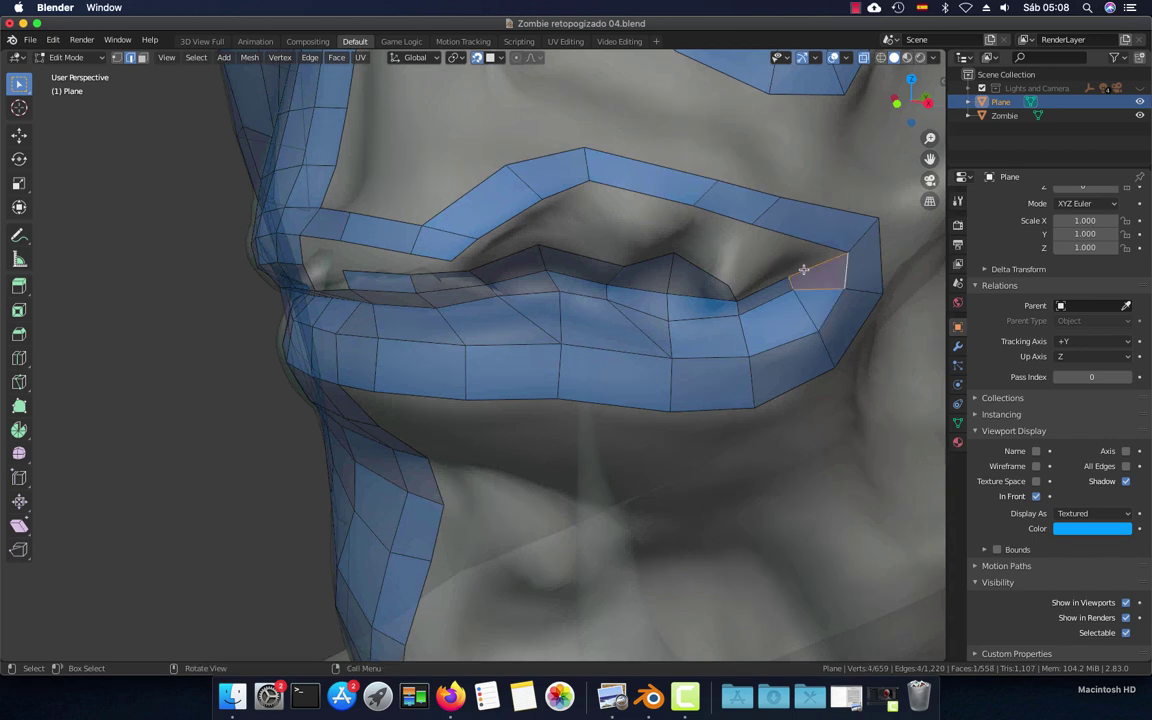
{"action": "mouse_move", "coordinate": [810, 262]}
{"action": "middle_mouse_down"}
{"action": "mouse_move", "coordinate": [689, 265]}
{"action": "mouse_move", "coordinate": [679, 290]}
{"action": "middle_mouse_up"}
{"action": "left_click", "coordinate": [642, 281]}
{"action": "left_click", "coordinate": [660, 233], "text": "shift"}
{"action": "key", "text": "f"}
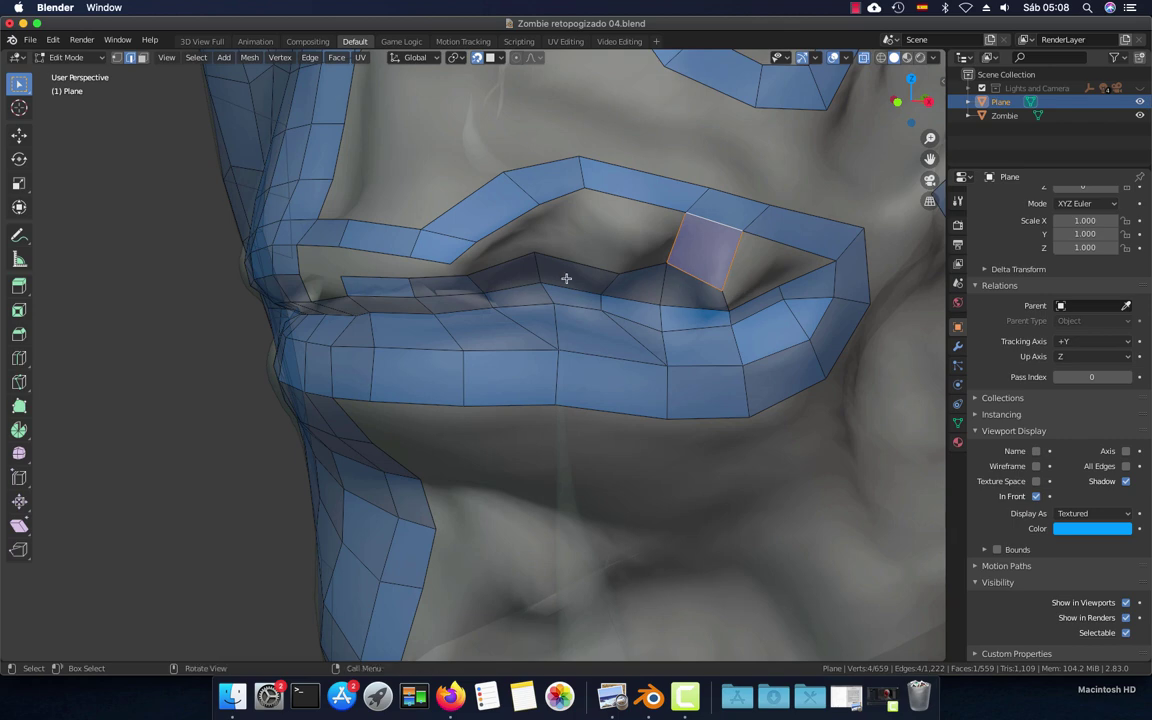
Fill the central upper-lip gap face by face from the edges bordering it
{"action": "middle_click_drag", "start_coordinate": [503, 265], "coordinate": [496, 265]}
{"action": "left_click", "coordinate": [462, 262]}
{"action": "left_click", "coordinate": [492, 258], "text": "shift"}
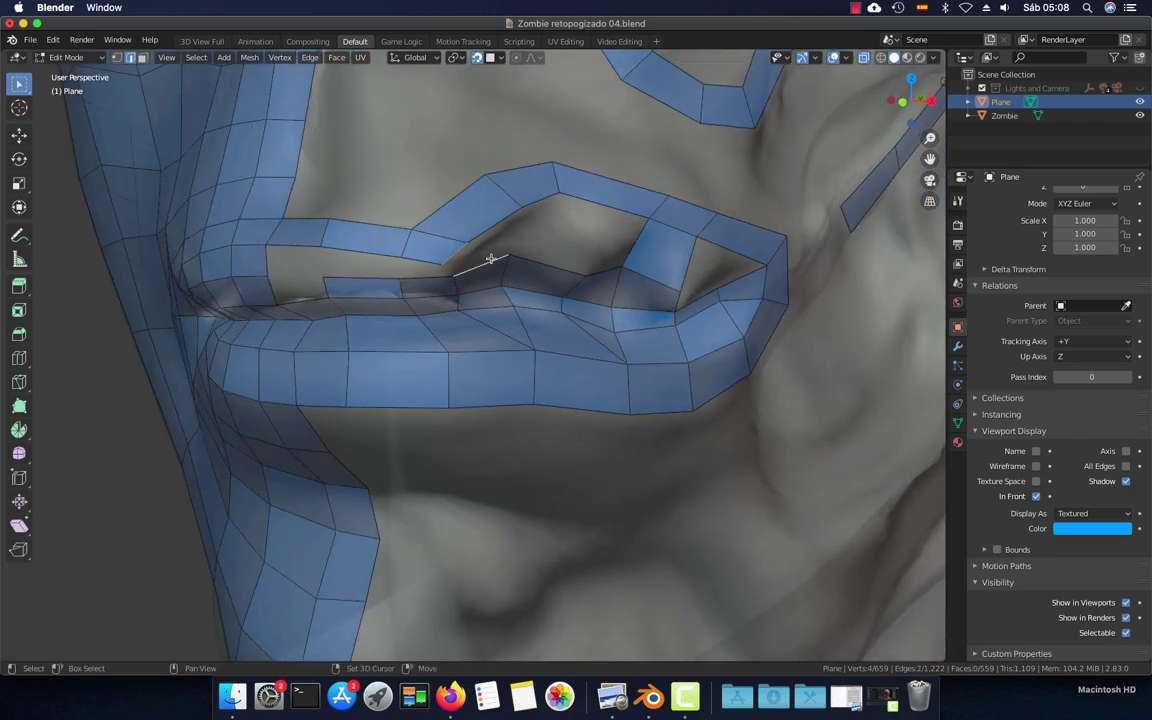
{"action": "key", "text": "f"}
{"action": "left_click", "coordinate": [488, 226]}
{"action": "key", "text": "f"}
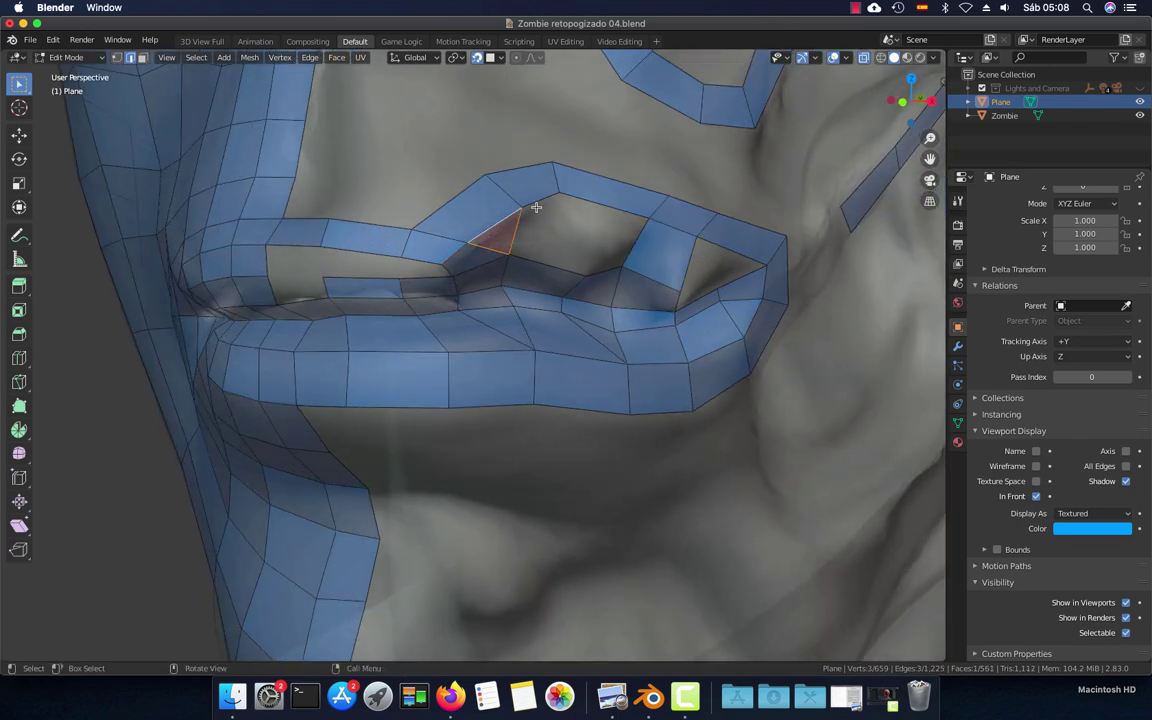
{"action": "left_click", "coordinate": [535, 203]}
{"action": "key", "text": "f"}
{"action": "left_click", "coordinate": [609, 257]}
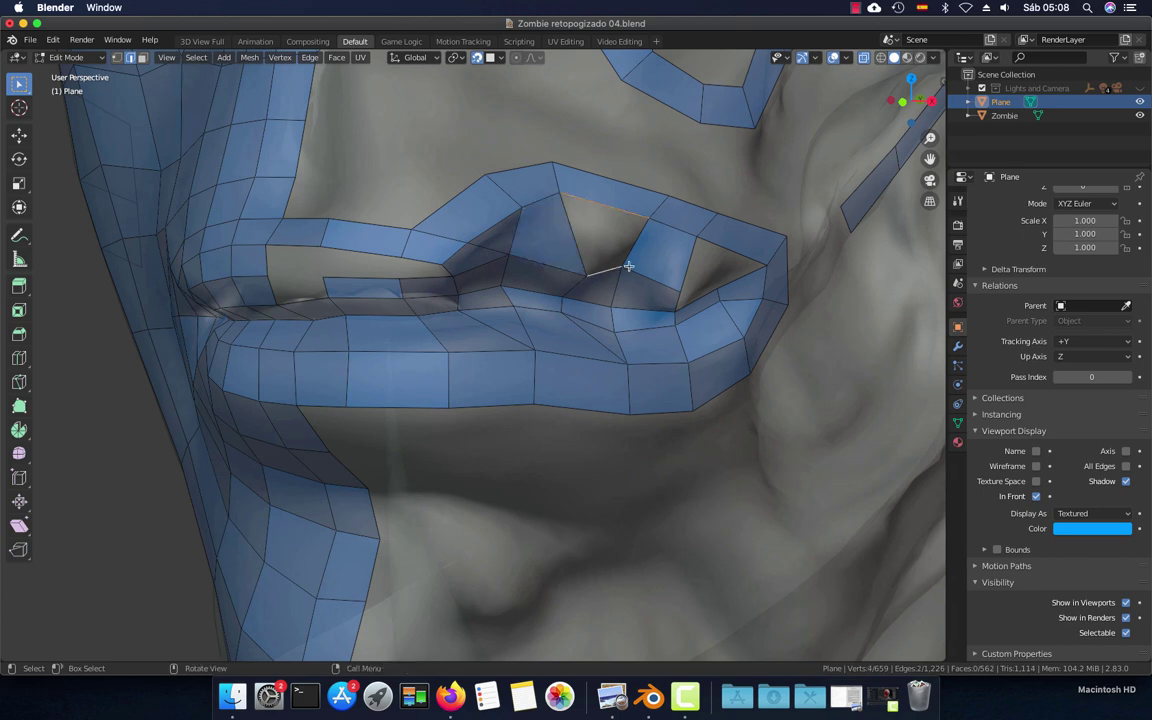
{"action": "key", "text": "f"}
Fill the right-hand hole in the lip loop and clear the selection
{"action": "middle_click_drag", "start_coordinate": [630, 262], "coordinate": [577, 290]}
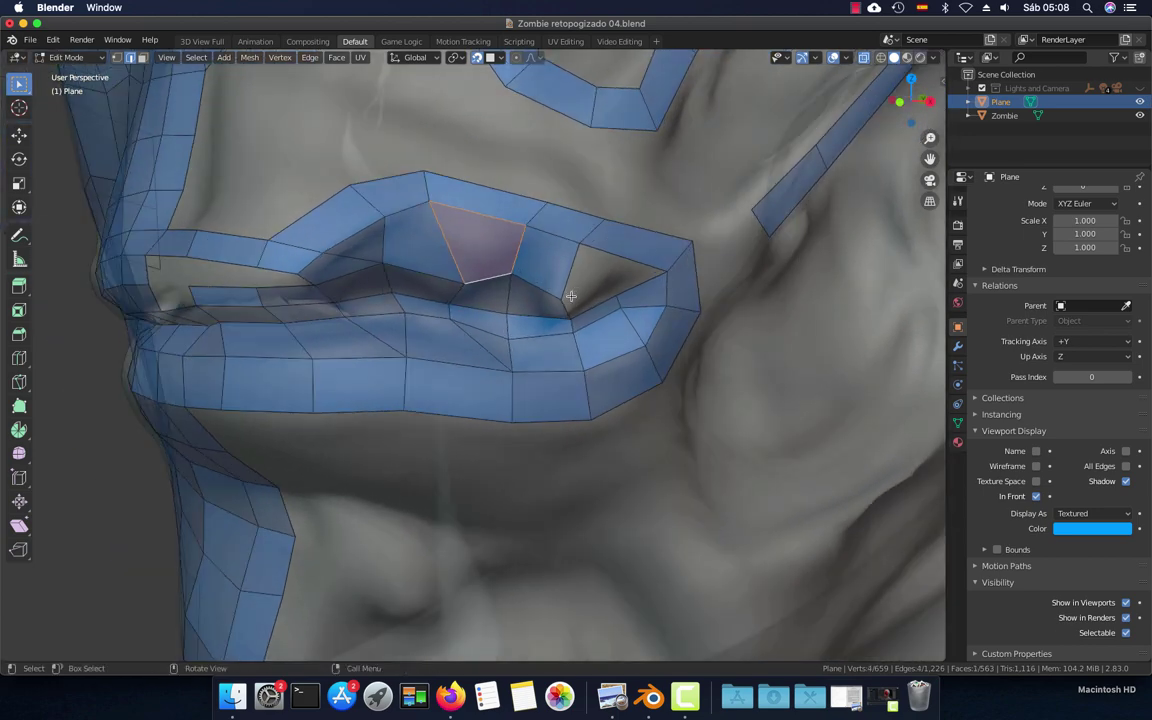
{"action": "key", "text": "f"}
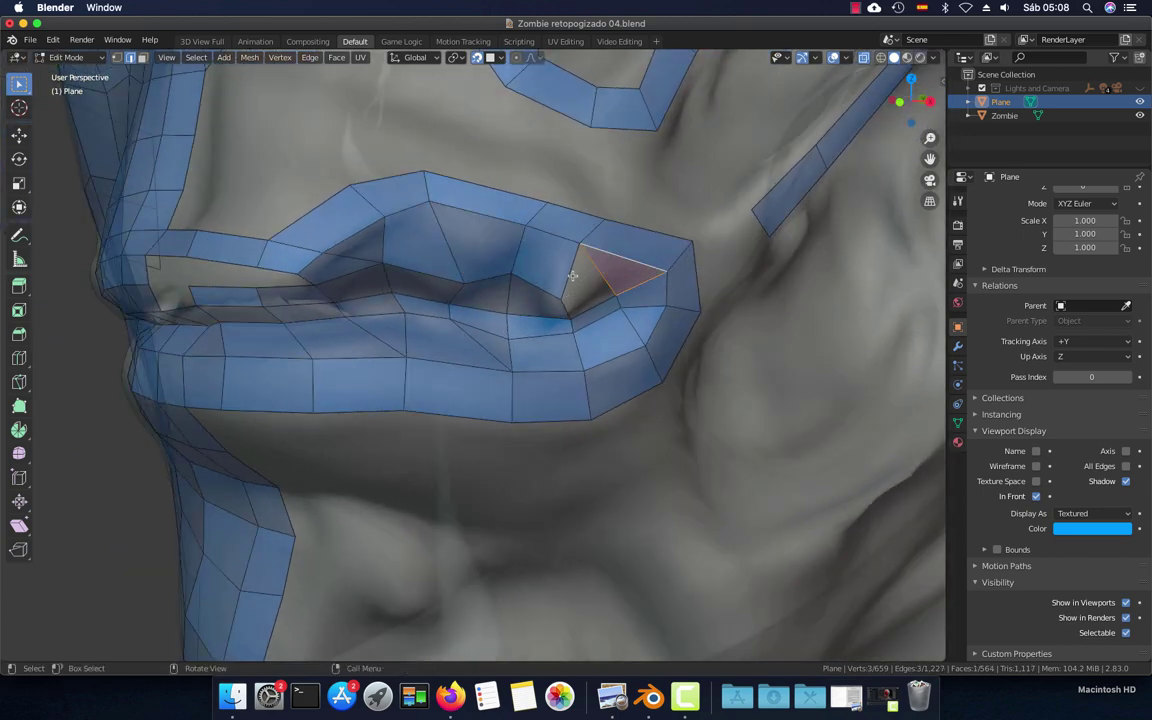
{"action": "left_click", "coordinate": [591, 290]}
{"action": "key", "text": "f"}
{"action": "key", "text": "alt+a"}
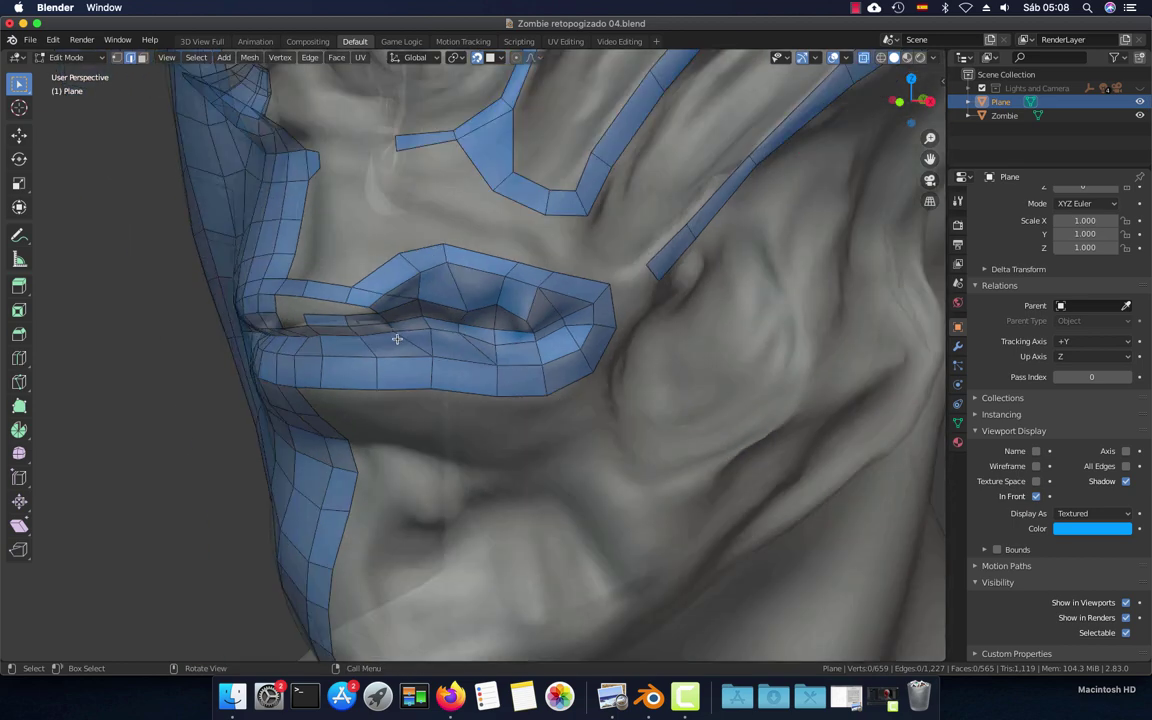
Fill the last gaps on the other side of the upper lip, then zoom out to the whole head
{"action": "mouse_move", "coordinate": [446, 281]}
{"action": "middle_mouse_down"}
{"action": "mouse_move", "coordinate": [439, 341]}
{"action": "mouse_move", "coordinate": [474, 315]}
{"action": "mouse_move", "coordinate": [463, 297]}
{"action": "middle_mouse_up"}
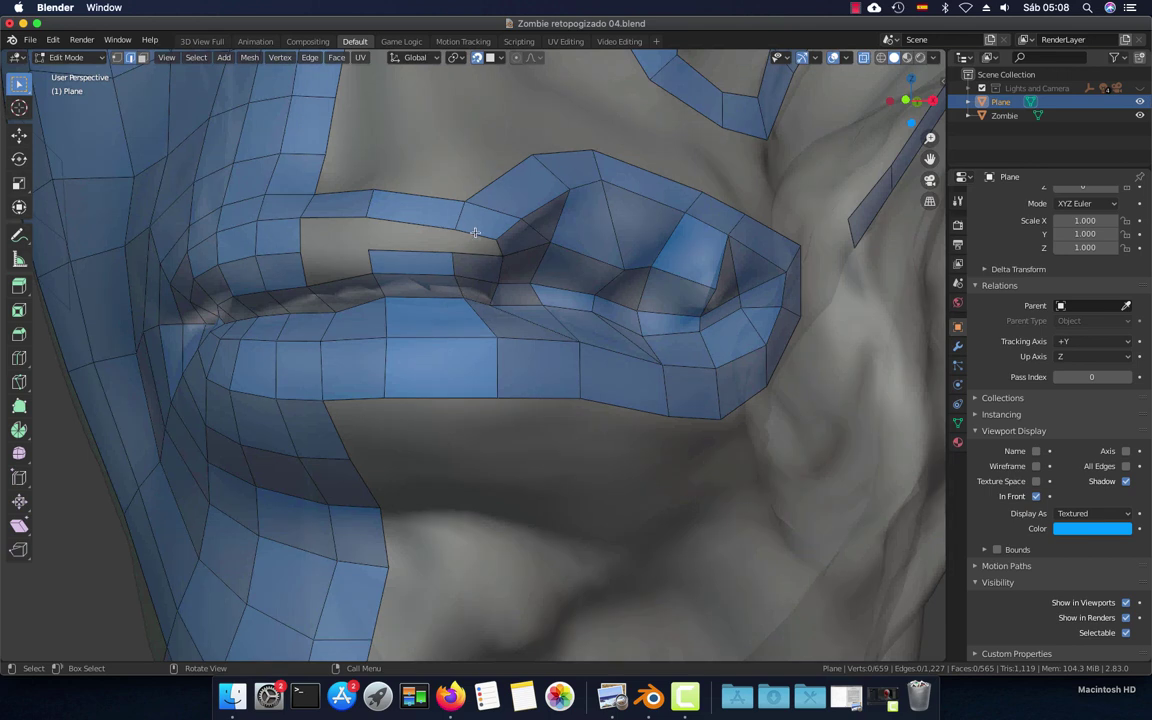
{"action": "key", "text": "f"}
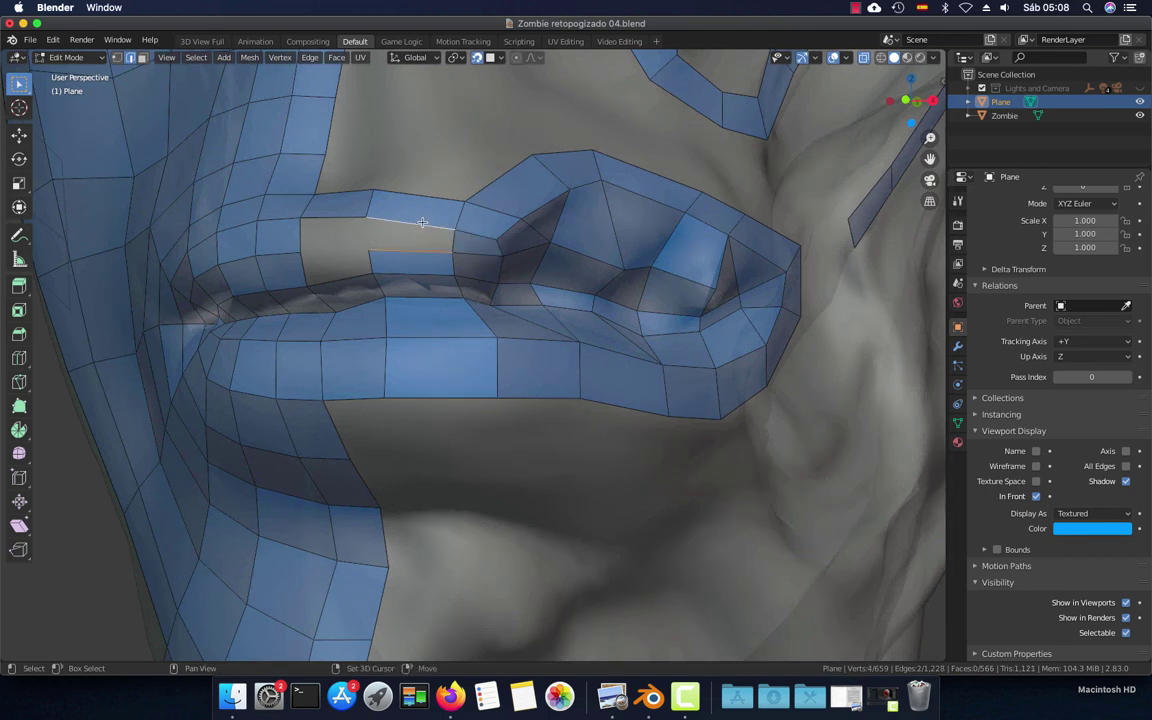
{"action": "key", "text": "f"}
{"action": "left_click", "coordinate": [369, 258]}
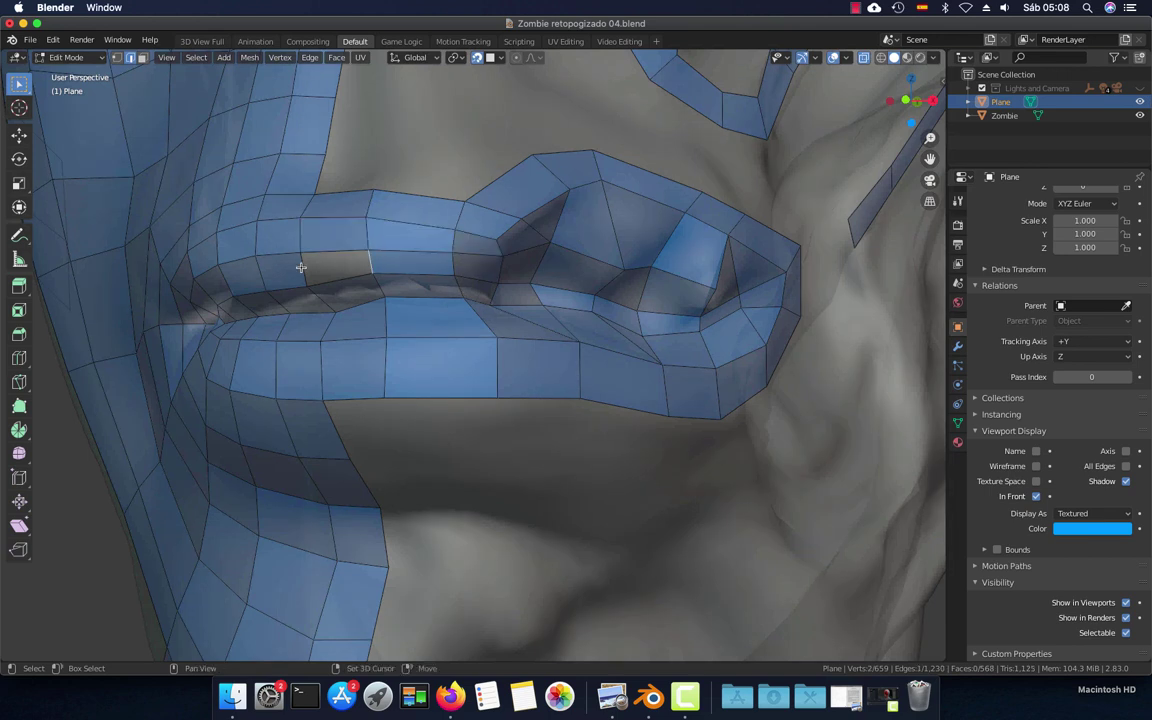
{"action": "key", "text": "f"}
{"action": "scroll", "coordinate": [340, 274], "scroll_direction": "down", "scroll_amount": 5}
{"action": "scroll", "coordinate": [424, 279], "scroll_direction": "down", "scroll_amount": 3}
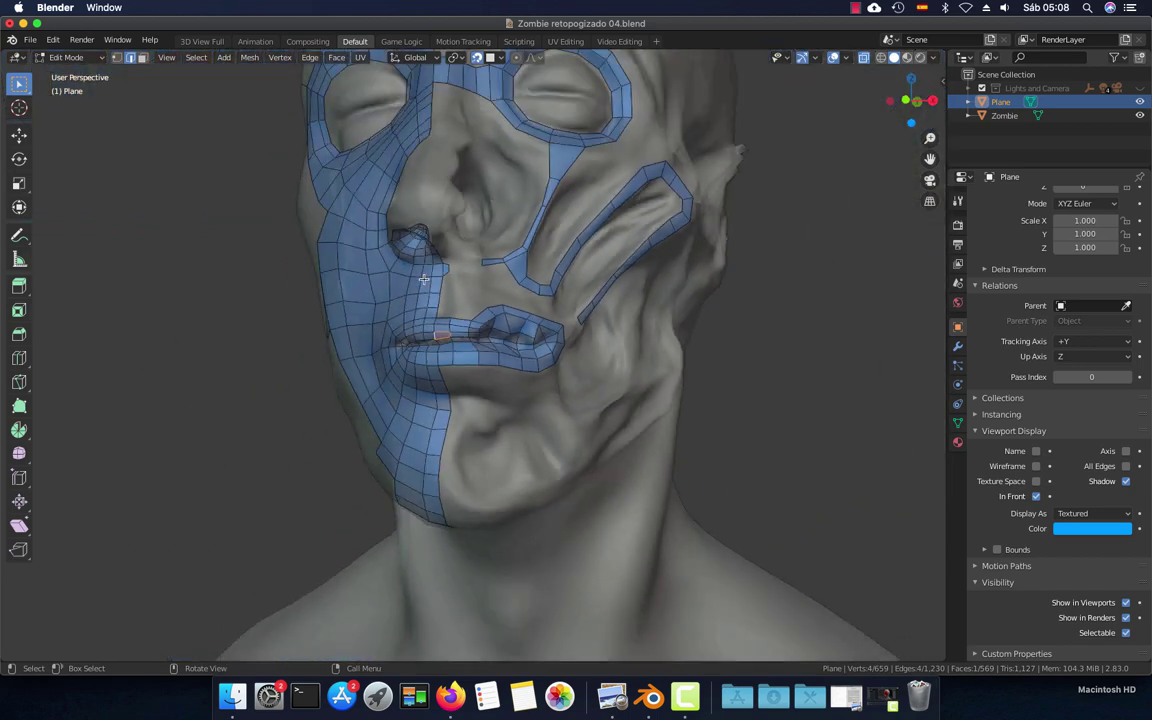
View the face from the front and frame the chin area
{"action": "key", "text": "KP_1"}
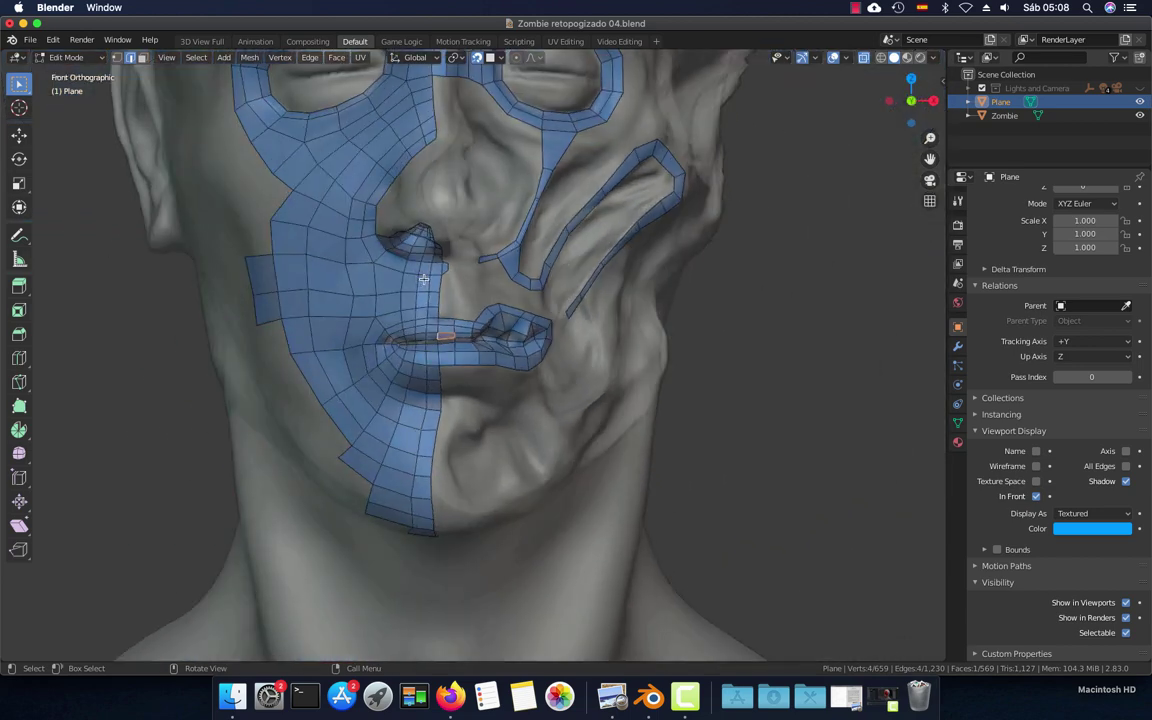
{"action": "scroll", "coordinate": [518, 330], "scroll_direction": "up", "scroll_amount": 3}
{"action": "scroll", "coordinate": [518, 330], "scroll_direction": "up", "scroll_amount": 3}
{"action": "mouse_move", "coordinate": [518, 330]}
{"action": "middle_mouse_down"}
{"action": "mouse_move", "coordinate": [445, 322]}
{"action": "mouse_move", "coordinate": [465, 250]}
{"action": "mouse_move", "coordinate": [481, 259]}
{"action": "mouse_move", "coordinate": [473, 319]}
{"action": "mouse_move", "coordinate": [561, 320]}
{"action": "mouse_move", "coordinate": [545, 325]}
{"action": "middle_mouse_up"}
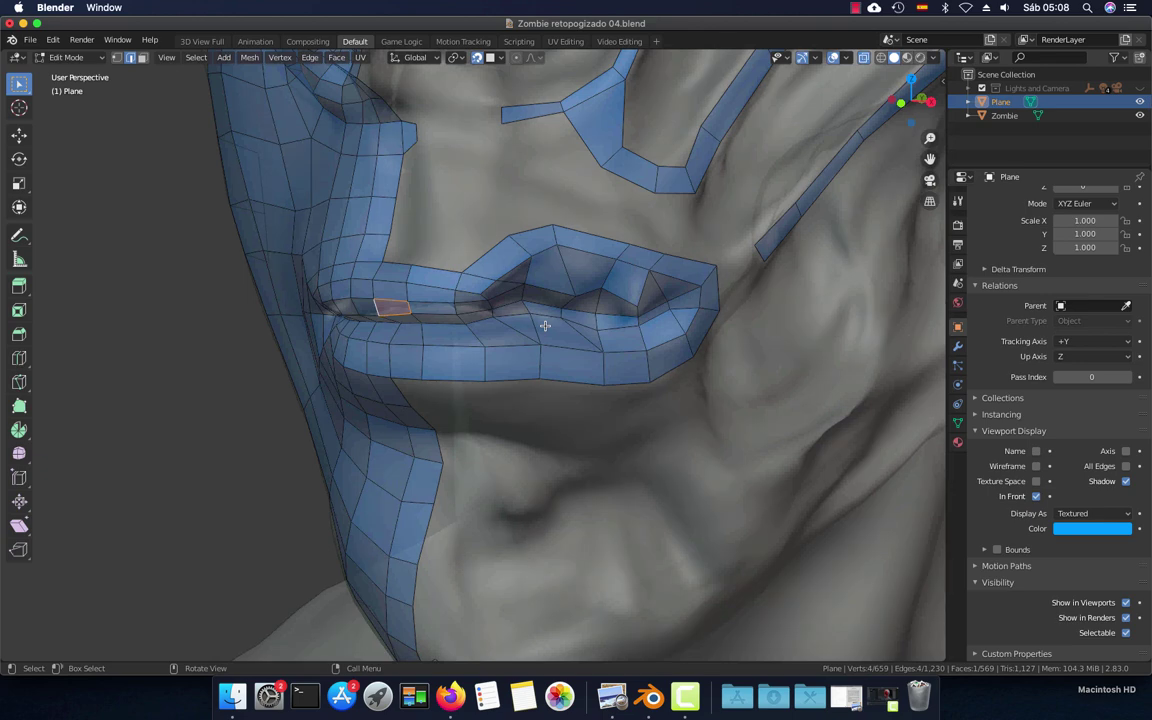
{"action": "key", "text": "KP_1"}
{"action": "scroll", "coordinate": [545, 325], "scroll_direction": "down", "scroll_amount": 3}
{"action": "middle_click_drag", "start_coordinate": [548, 437], "coordinate": [522, 360], "text": "shift"}
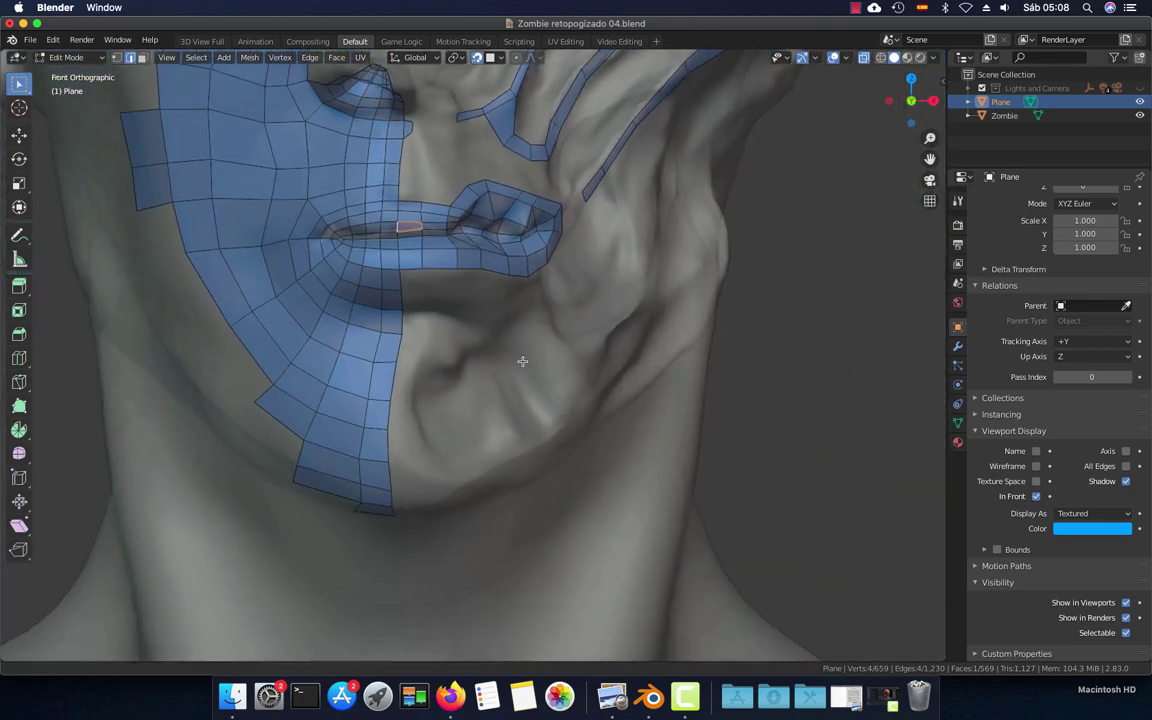
{"action": "scroll", "coordinate": [522, 360], "scroll_direction": "up", "scroll_amount": 2}
{"action": "scroll", "coordinate": [519, 349], "scroll_direction": "up", "scroll_amount": 2}
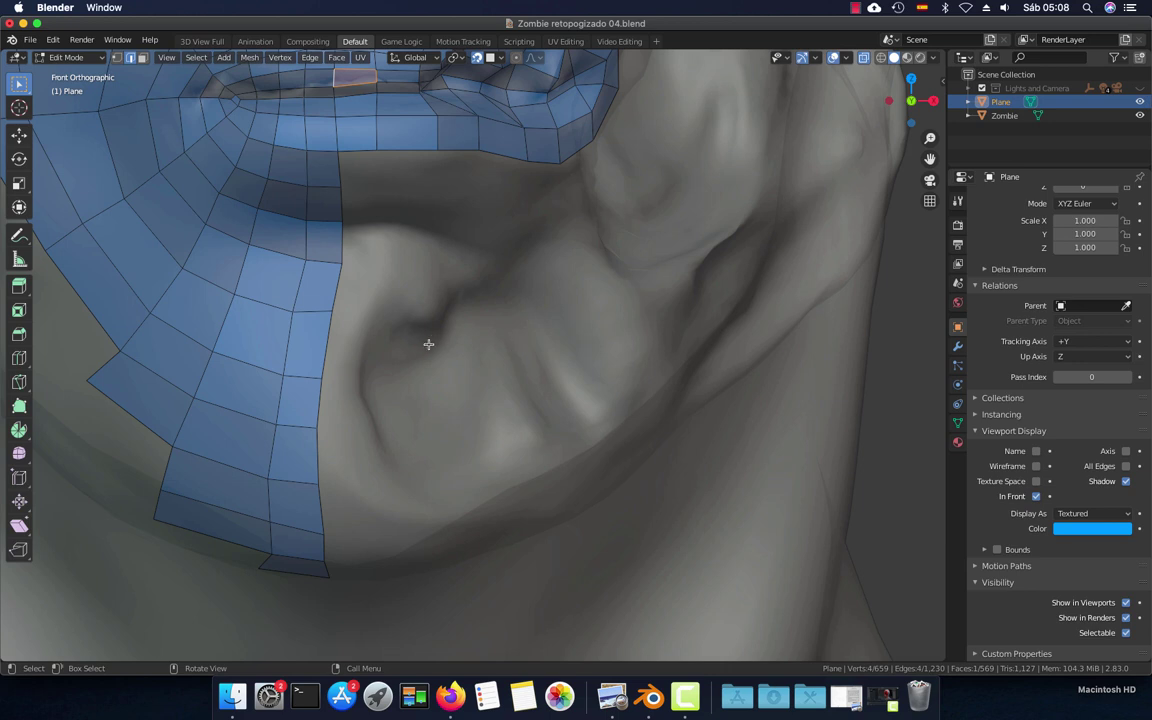
Nudge the chin strip's boundary vertex onto the jaw midline, then return to edge select
{"action": "key", "text": "1"}
{"action": "left_click", "coordinate": [337, 311]}
{"action": "key", "text": "g"}
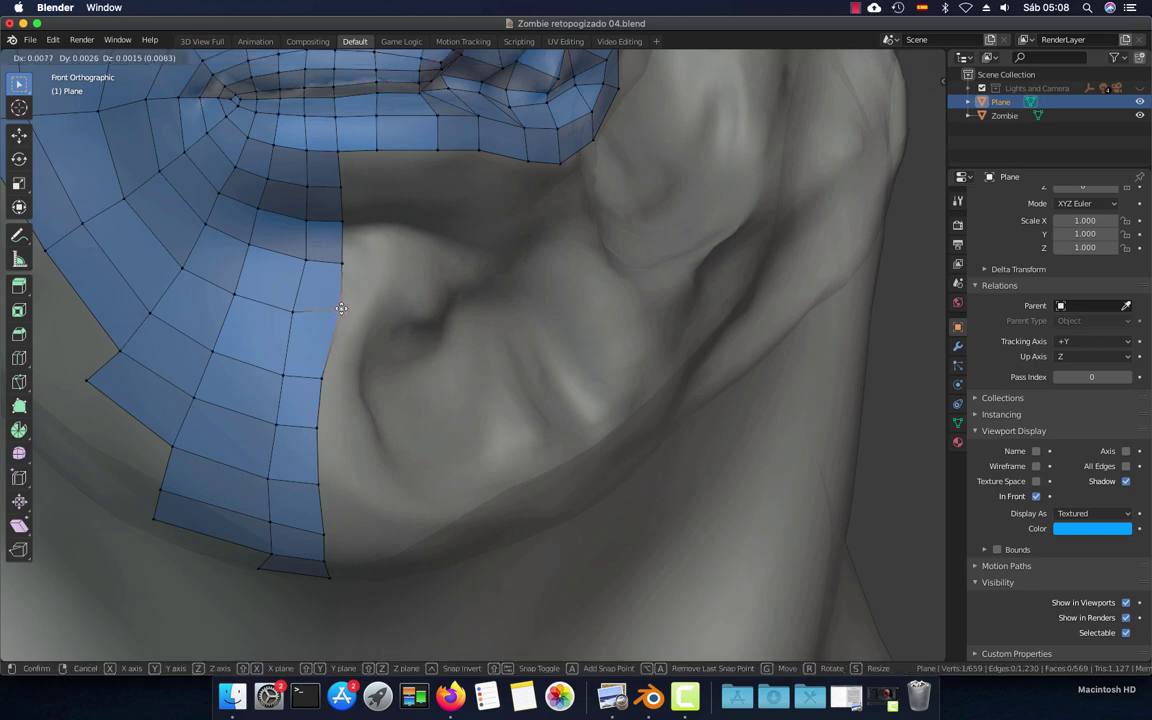
{"action": "left_click", "coordinate": [340, 310]}
{"action": "left_click", "coordinate": [328, 381]}
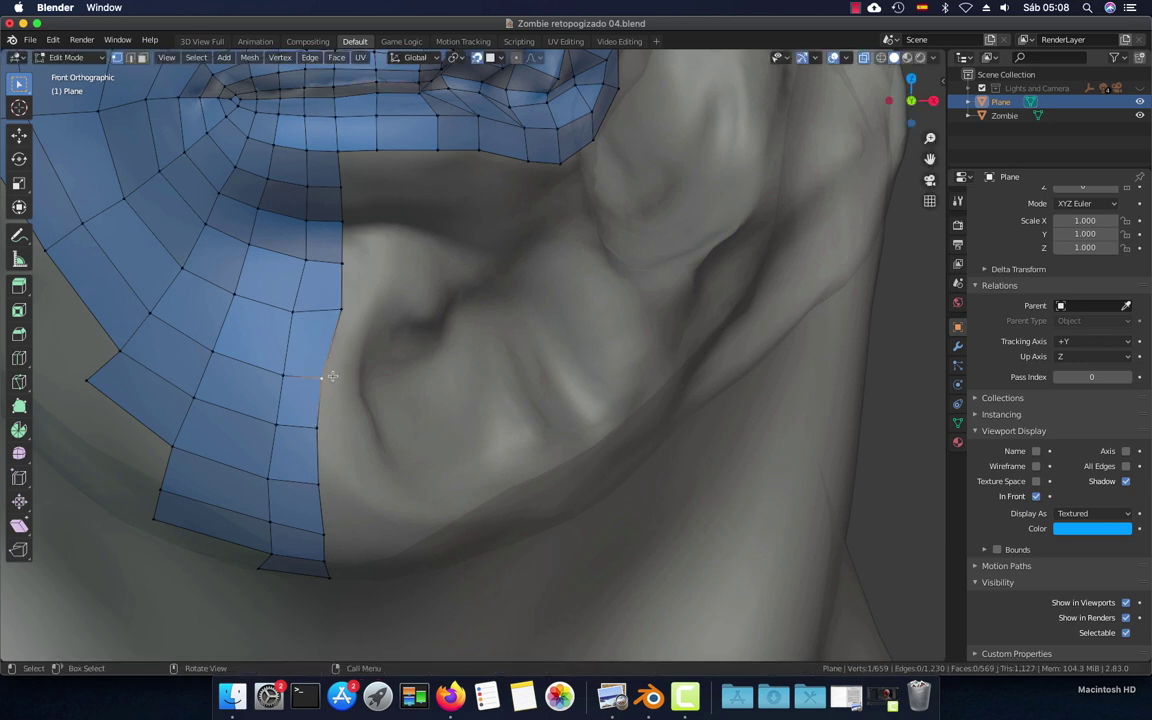
{"action": "key", "text": "2"}
{"action": "scroll", "coordinate": [470, 335], "scroll_direction": "down", "scroll_amount": 5}
{"action": "scroll", "coordinate": [500, 380], "scroll_direction": "up", "scroll_amount": 2}
{"action": "scroll", "coordinate": [514, 424], "scroll_direction": "up", "scroll_amount": 1}
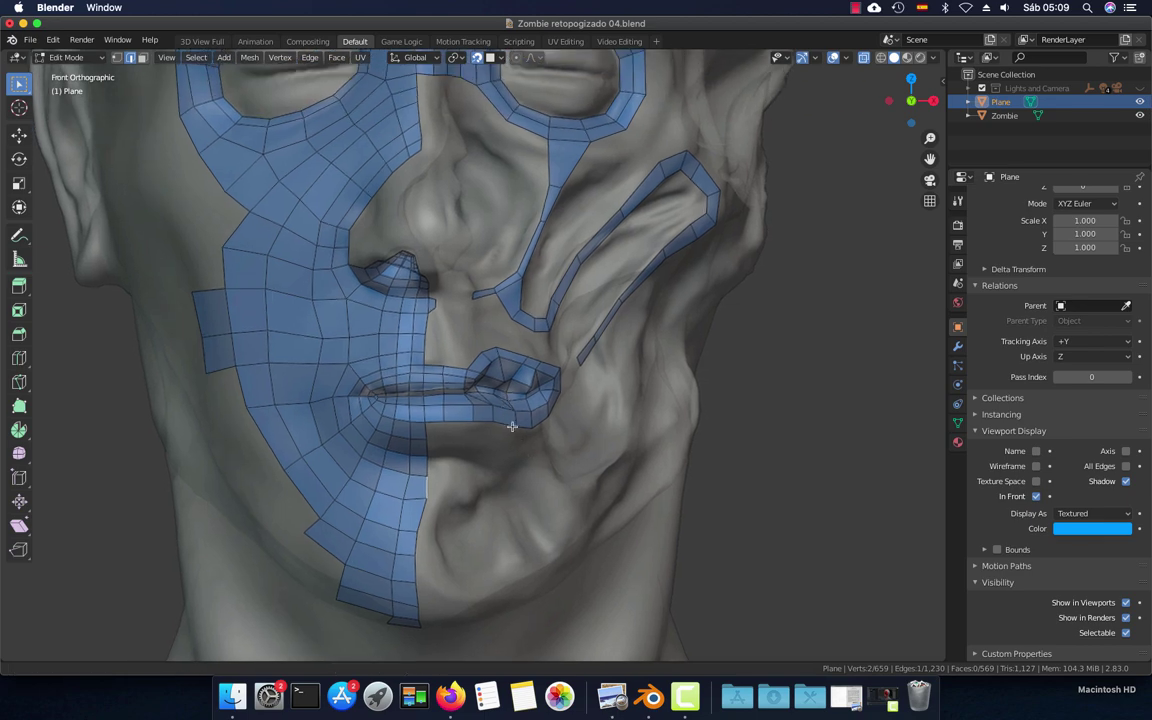
{"action": "scroll", "coordinate": [515, 441], "scroll_direction": "up", "scroll_amount": 1}
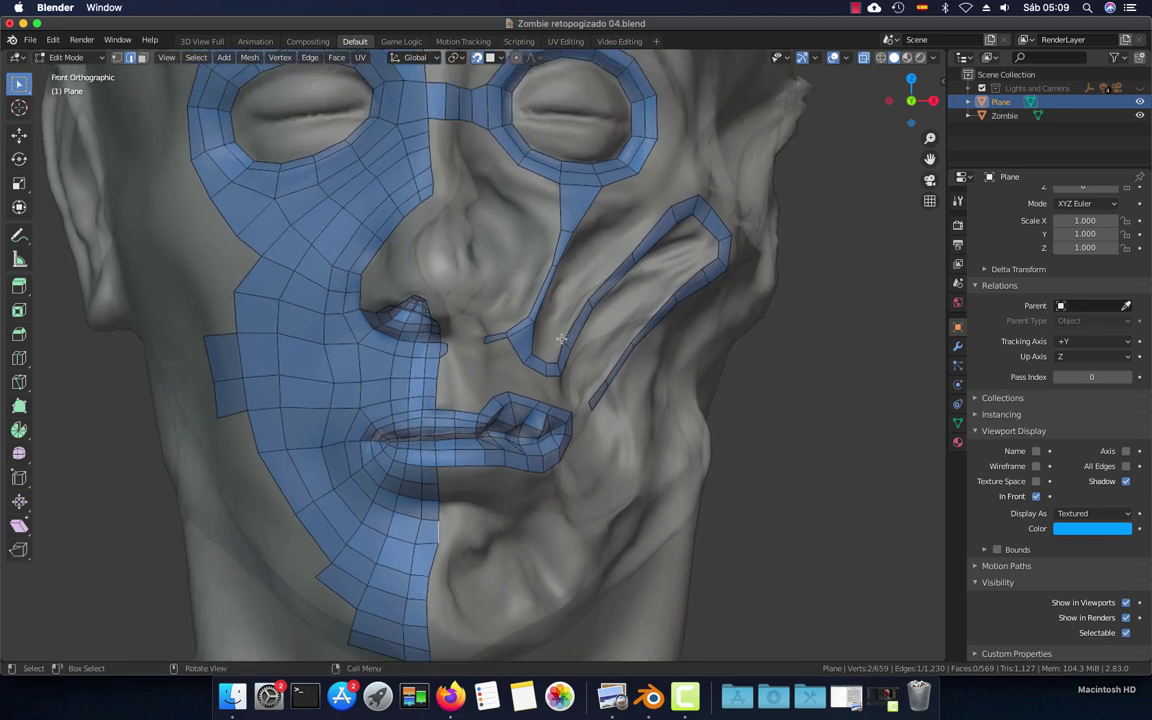
Extrude the nostril edge into a new face and adjust one of its vertices
{"action": "mouse_move", "coordinate": [562, 339]}
{"action": "middle_mouse_down"}
{"action": "mouse_move", "coordinate": [501, 353]}
{"action": "mouse_move", "coordinate": [533, 312]}
{"action": "mouse_move", "coordinate": [545, 335]}
{"action": "mouse_move", "coordinate": [509, 309]}
{"action": "mouse_move", "coordinate": [517, 267]}
{"action": "middle_mouse_up"}
{"action": "scroll", "coordinate": [545, 338], "scroll_direction": "up", "scroll_amount": 3}
{"action": "scroll", "coordinate": [548, 342], "scroll_direction": "up", "scroll_amount": 3}
{"action": "scroll", "coordinate": [548, 342], "scroll_direction": "up", "scroll_amount": 1}
{"action": "key", "text": "e"}
{"action": "left_click", "coordinate": [511, 267]}
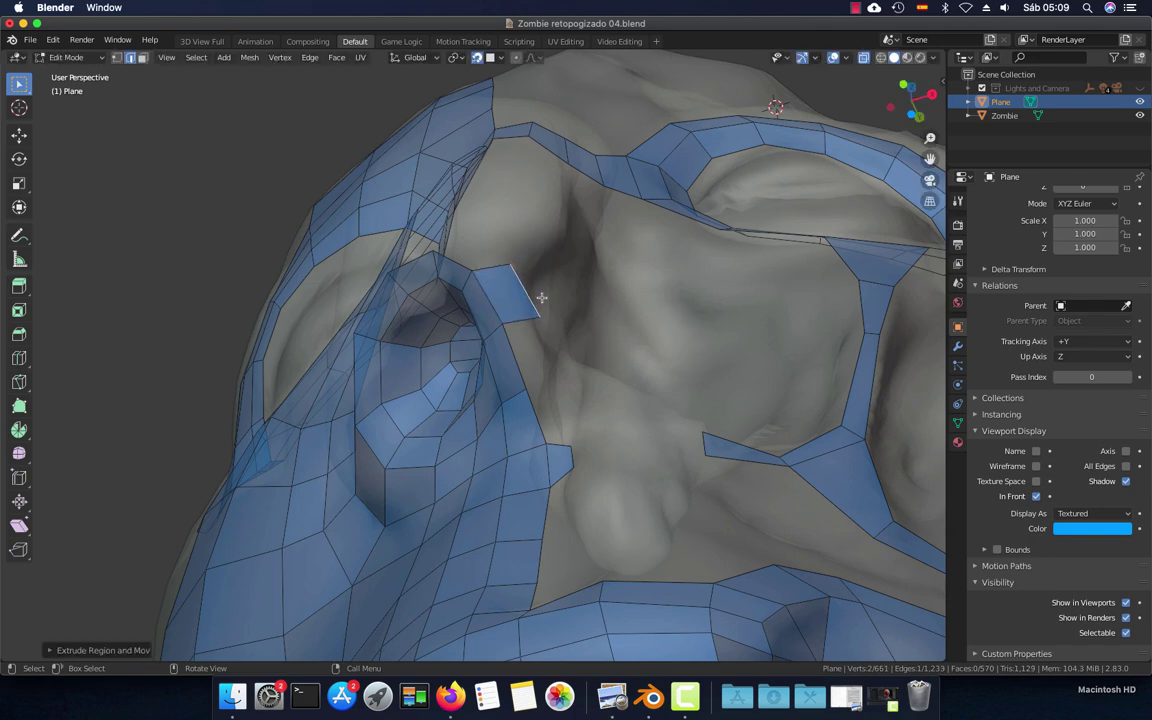
{"action": "key", "text": "g"}
{"action": "left_click", "coordinate": [524, 299]}
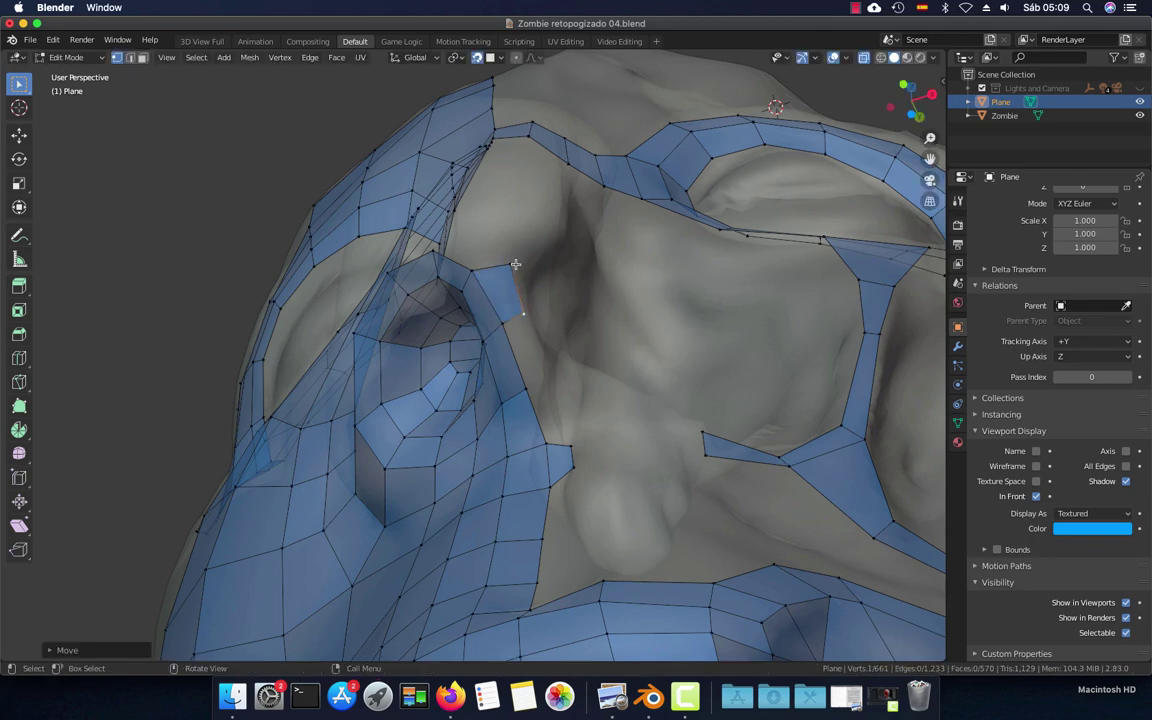
{"action": "mouse_move", "coordinate": [525, 260]}
{"action": "middle_mouse_down"}
{"action": "mouse_move", "coordinate": [517, 309]}
{"action": "mouse_move", "coordinate": [494, 332]}
{"action": "mouse_move", "coordinate": [500, 317]}
{"action": "mouse_move", "coordinate": [522, 342]}
{"action": "mouse_move", "coordinate": [514, 321]}
{"action": "mouse_move", "coordinate": [489, 316]}
{"action": "middle_mouse_up"}
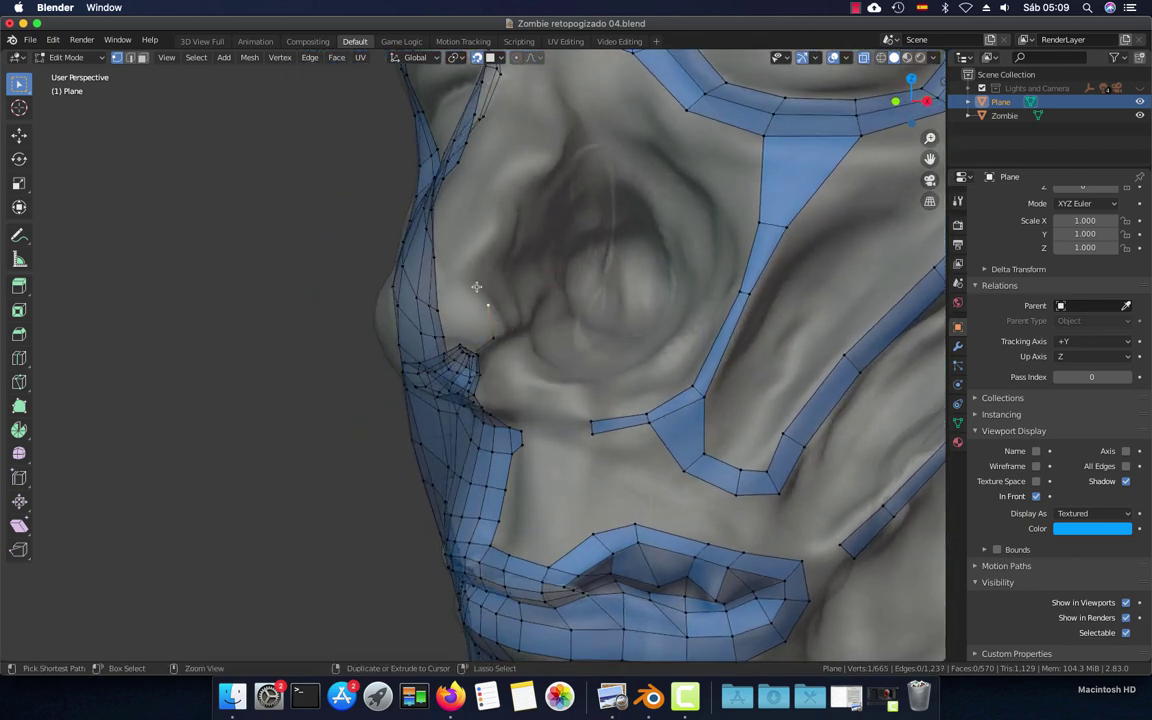
Start a vertex chain up the nose side with two new points, repositioning the last
{"action": "right_click", "coordinate": [494, 187], "text": "ctrl"}
{"action": "middle_click_drag", "start_coordinate": [494, 187], "coordinate": [540, 178]}
{"action": "right_click", "coordinate": [540, 178], "text": "ctrl"}
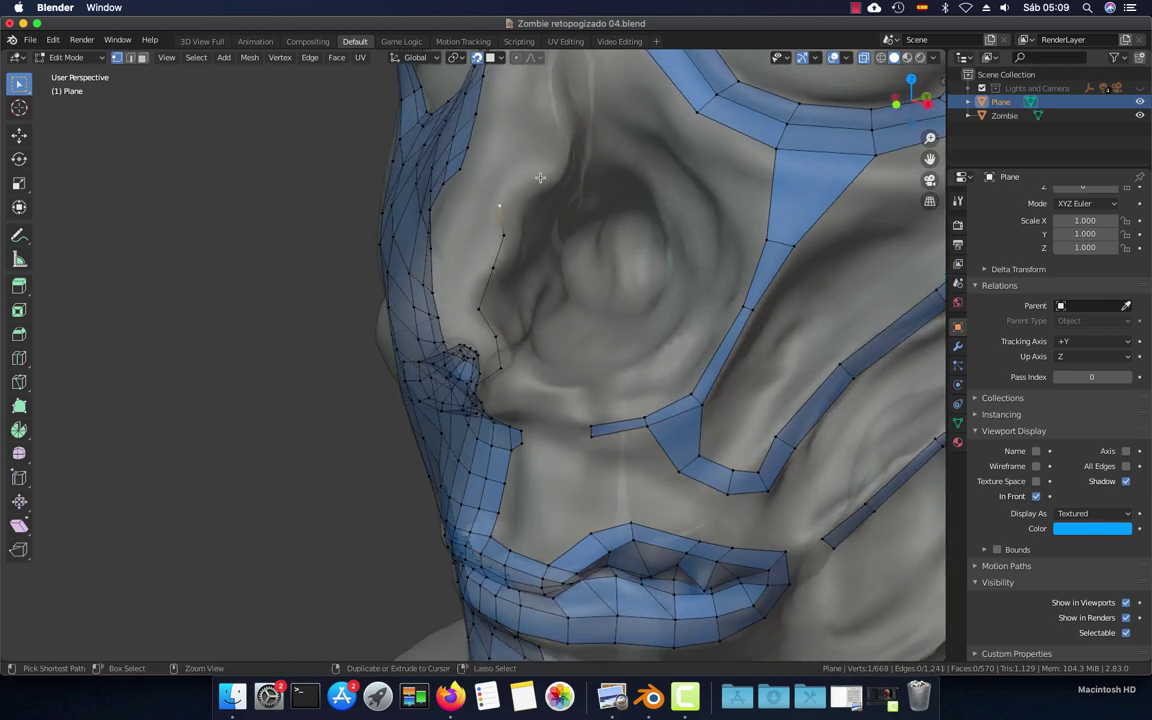
{"action": "mouse_move", "coordinate": [557, 227]}
{"action": "middle_mouse_down"}
{"action": "mouse_move", "coordinate": [575, 357]}
{"action": "mouse_move", "coordinate": [562, 310]}
{"action": "middle_mouse_up"}
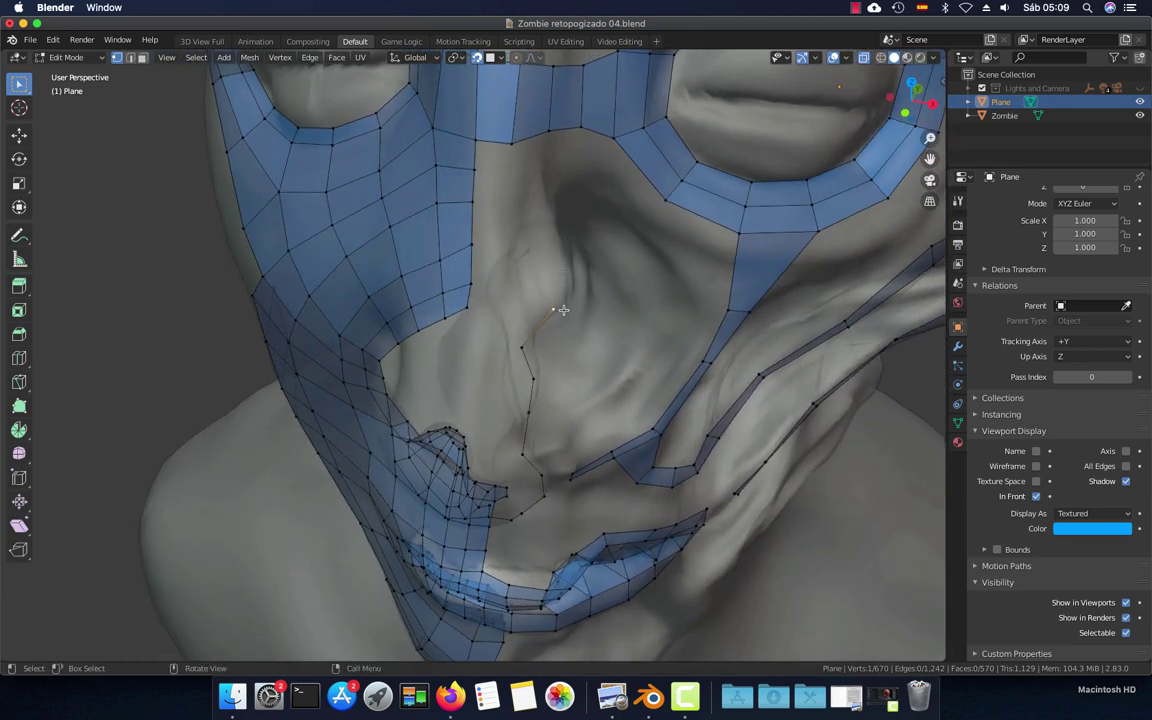
{"action": "key", "text": "g"}
{"action": "left_click", "coordinate": [565, 297]}
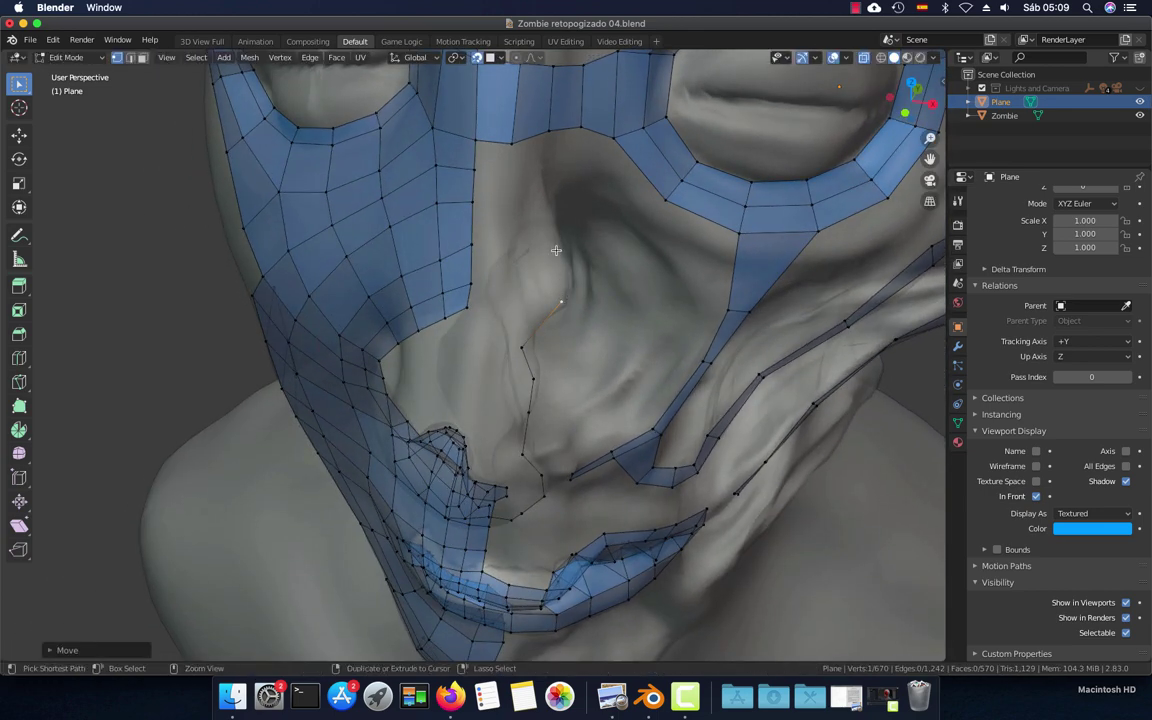
Extend the vertex chain further up the nose toward the eye and select the parallel edge
{"action": "right_click", "coordinate": [560, 261], "text": "ctrl"}
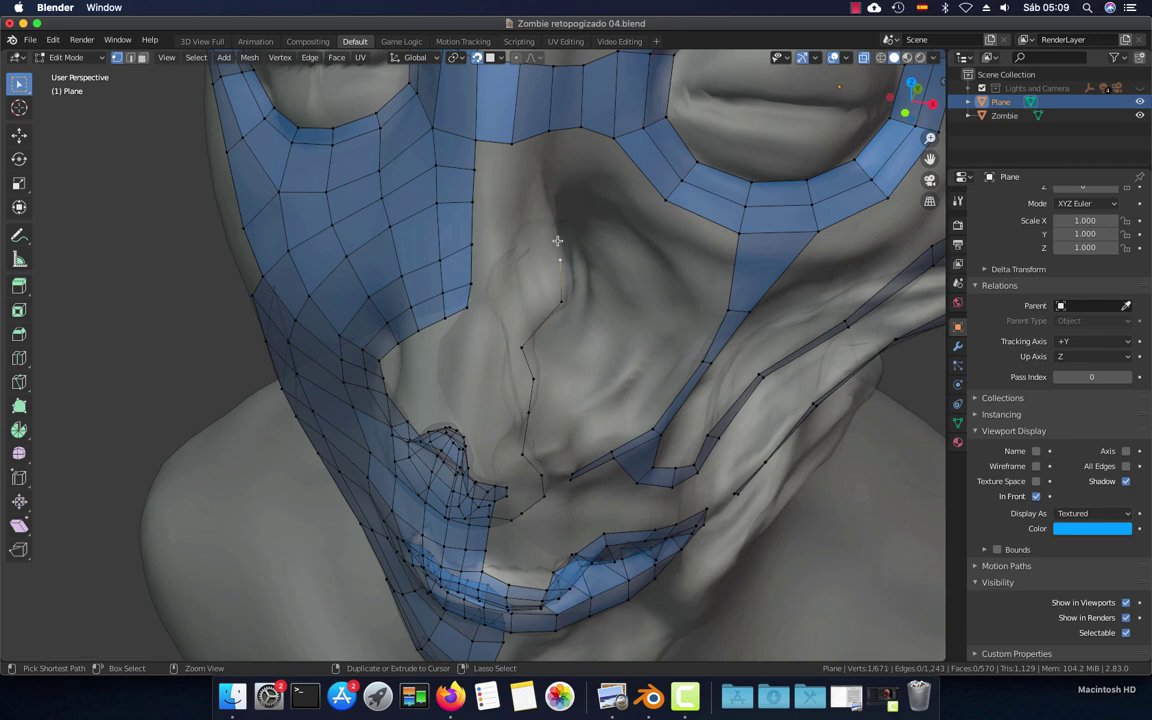
{"action": "right_click", "coordinate": [552, 226], "text": "ctrl"}
{"action": "middle_click_drag", "start_coordinate": [552, 226], "coordinate": [545, 231]}
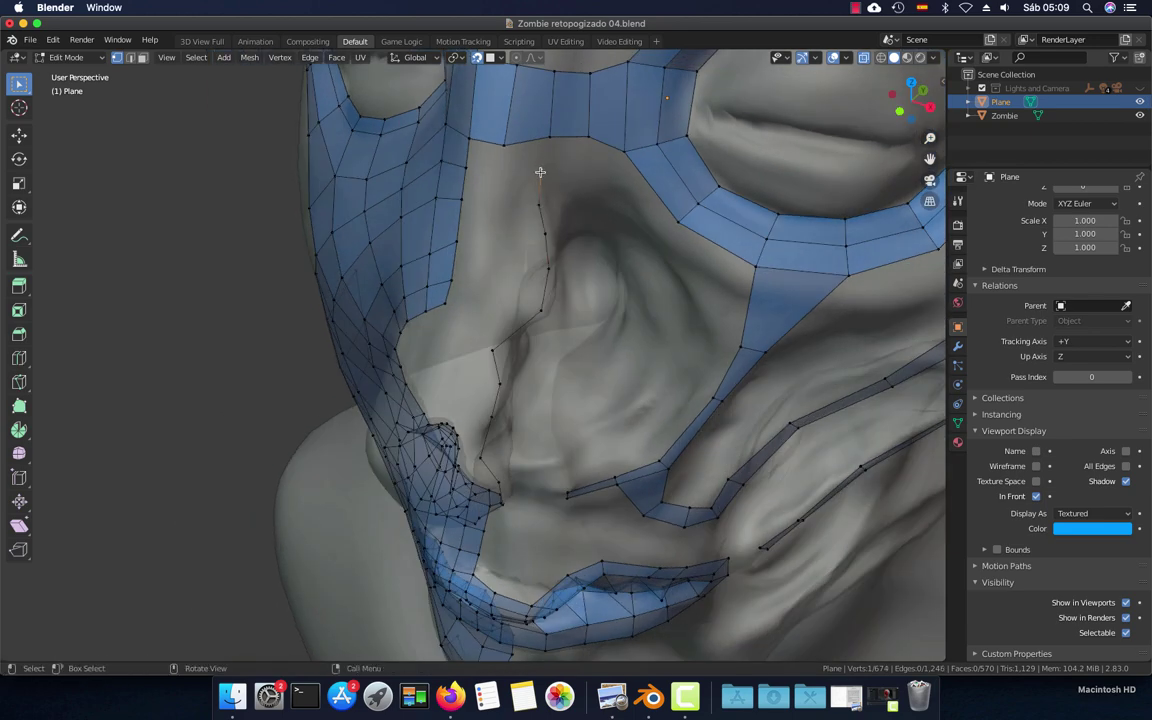
{"action": "middle_click_drag", "start_coordinate": [541, 169], "coordinate": [512, 145]}
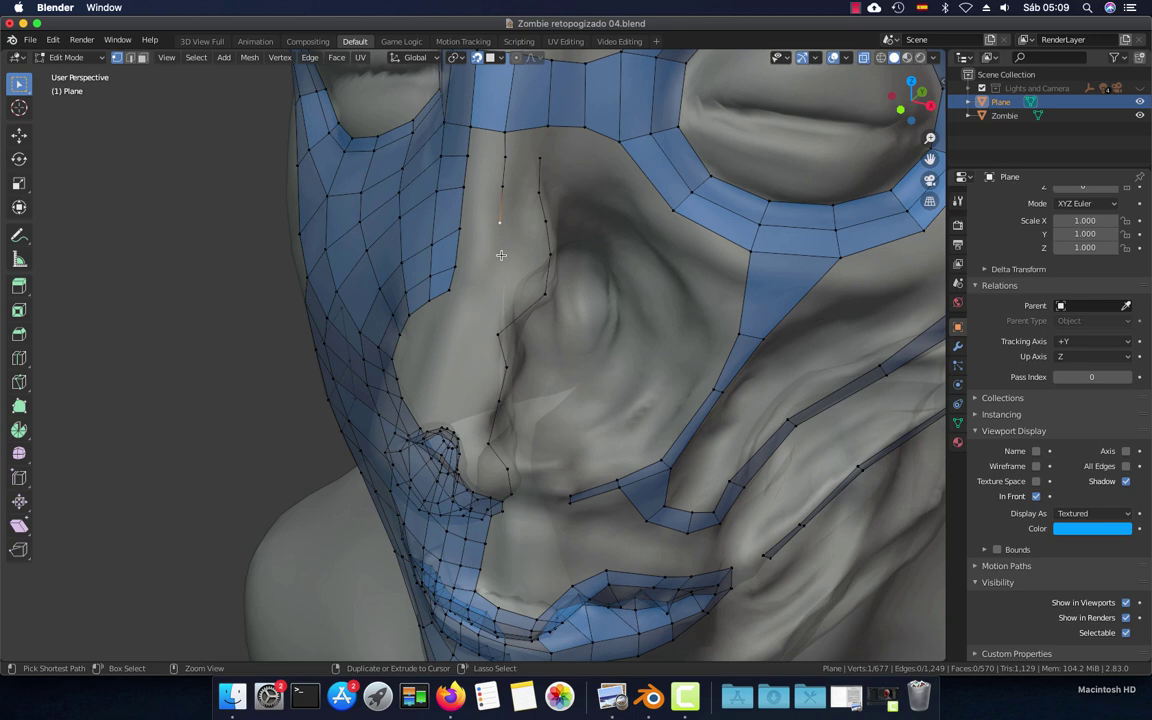
{"action": "right_click", "coordinate": [501, 255], "text": "ctrl"}
{"action": "mouse_move", "coordinate": [501, 255]}
{"action": "middle_mouse_down"}
{"action": "mouse_move", "coordinate": [511, 243]}
{"action": "mouse_move", "coordinate": [512, 276]}
{"action": "middle_mouse_up"}
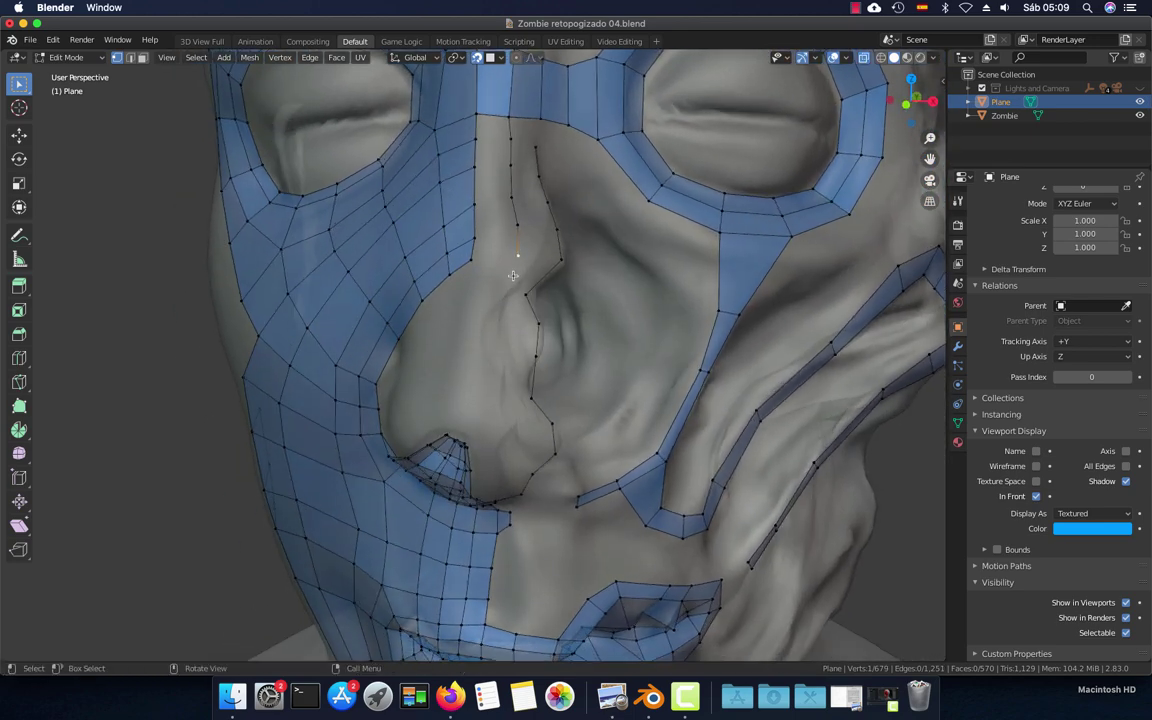
{"action": "left_click", "coordinate": [514, 243], "text": "shift"}
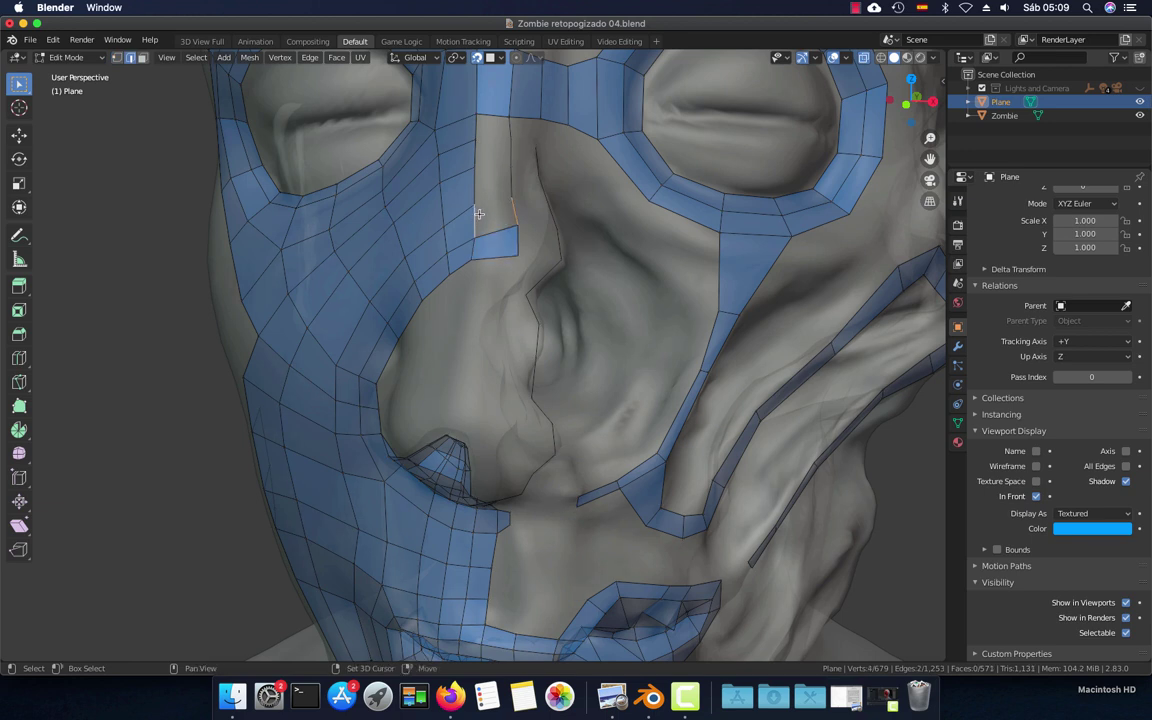
Extrude a quad up the nose bridge and fill adjacent quads up to the eye ring
{"action": "right_click", "coordinate": [505, 165], "text": "ctrl"}
{"action": "left_click", "coordinate": [478, 155]}
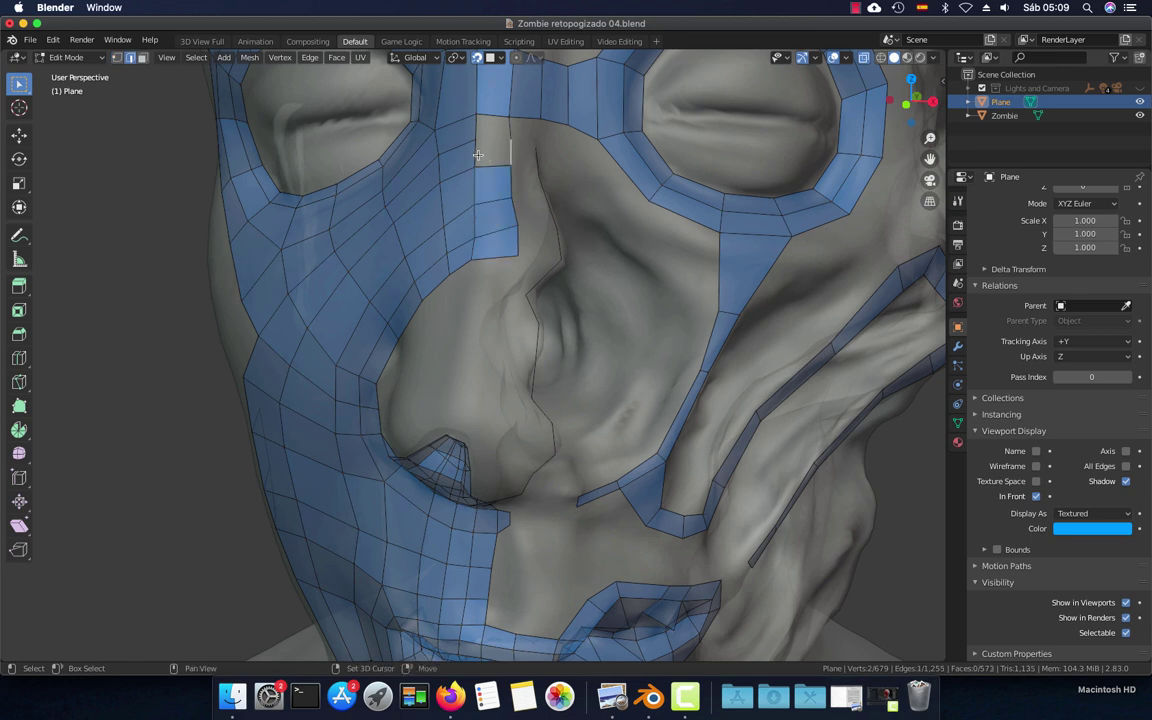
{"action": "key", "text": "f"}
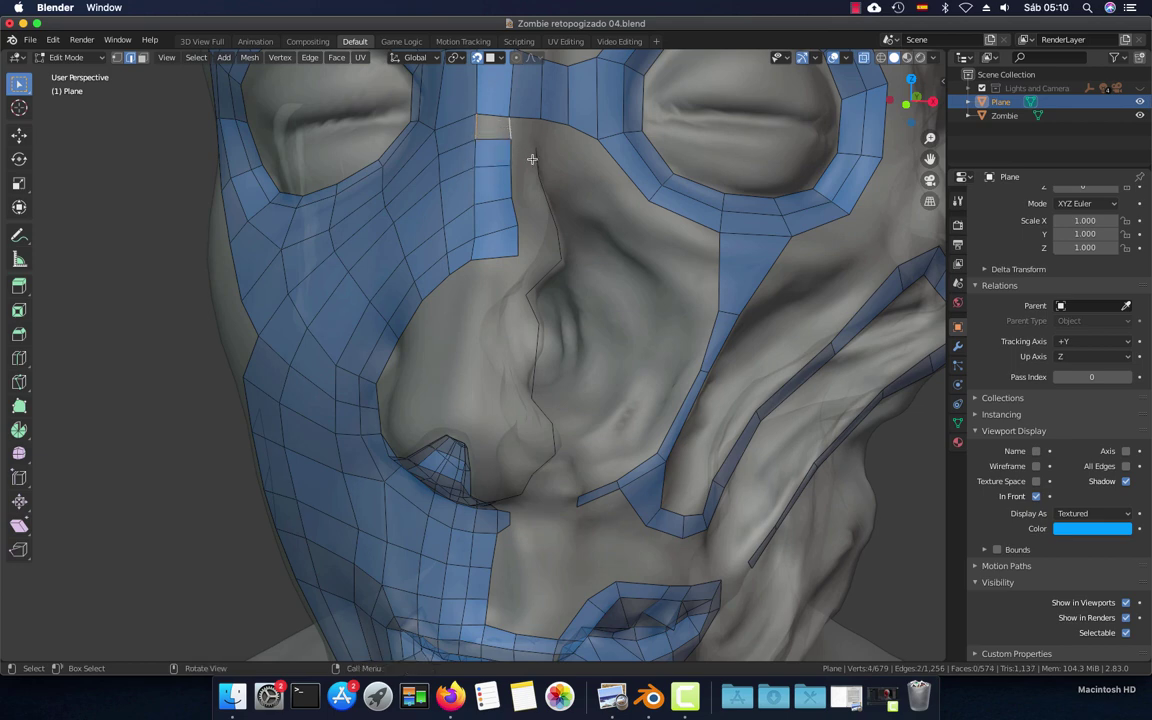
{"action": "middle_click_drag", "start_coordinate": [495, 158], "coordinate": [508, 165]}
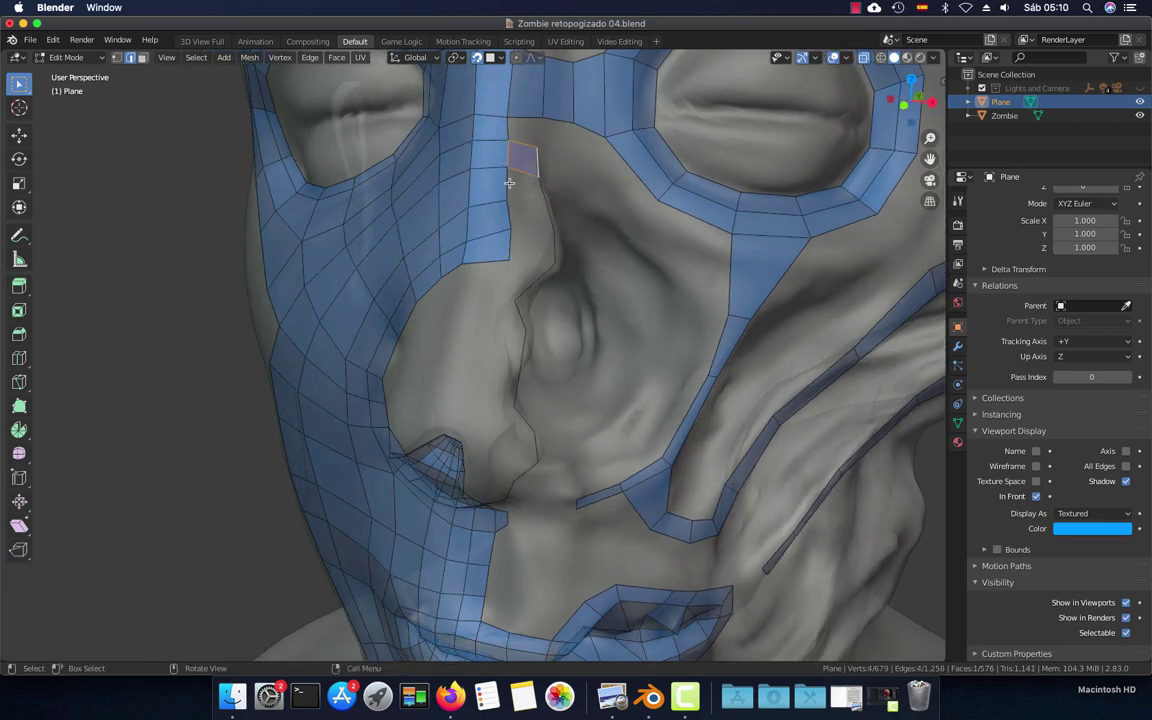
{"action": "key", "text": "f"}
{"action": "key", "text": "f"}
{"action": "key", "text": "f"}
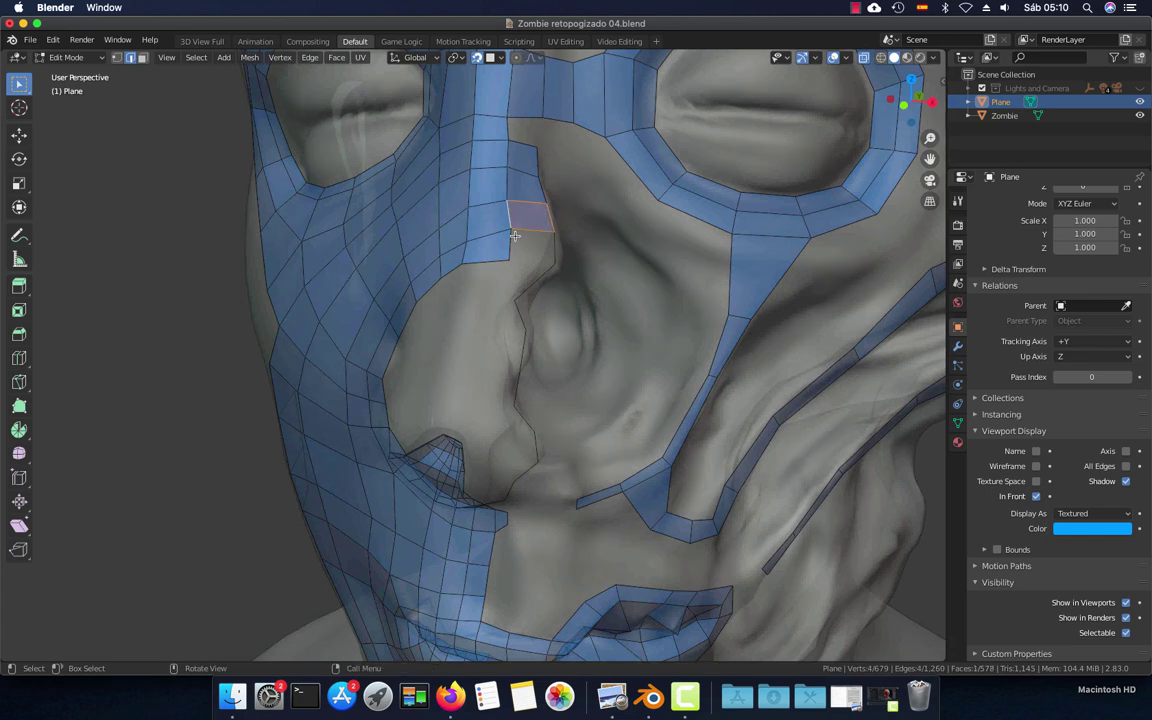
{"action": "key", "text": "f"}
{"action": "mouse_move", "coordinate": [522, 242]}
{"action": "middle_mouse_down"}
{"action": "mouse_move", "coordinate": [471, 138]}
{"action": "mouse_move", "coordinate": [538, 275]}
{"action": "mouse_move", "coordinate": [549, 272]}
{"action": "mouse_move", "coordinate": [518, 274]}
{"action": "mouse_move", "coordinate": [514, 251]}
{"action": "mouse_move", "coordinate": [528, 293]}
{"action": "middle_mouse_up"}
{"action": "left_click", "coordinate": [466, 128]}
{"action": "key", "text": "f"}
Extrude a chain of three vertices from the nostril edge along the nostril wing
{"action": "key", "text": "1"}
{"action": "left_click", "coordinate": [509, 272]}
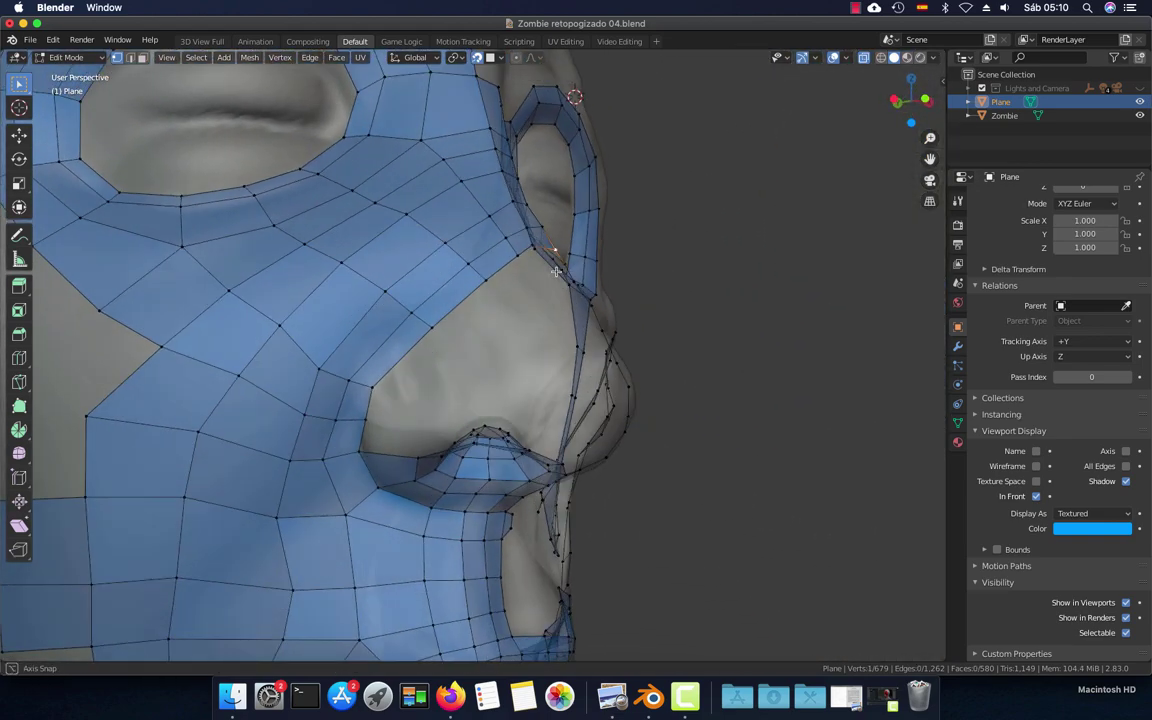
{"action": "middle_click_drag", "start_coordinate": [524, 375], "coordinate": [497, 400]}
{"action": "middle_click_drag", "start_coordinate": [436, 431], "coordinate": [463, 412]}
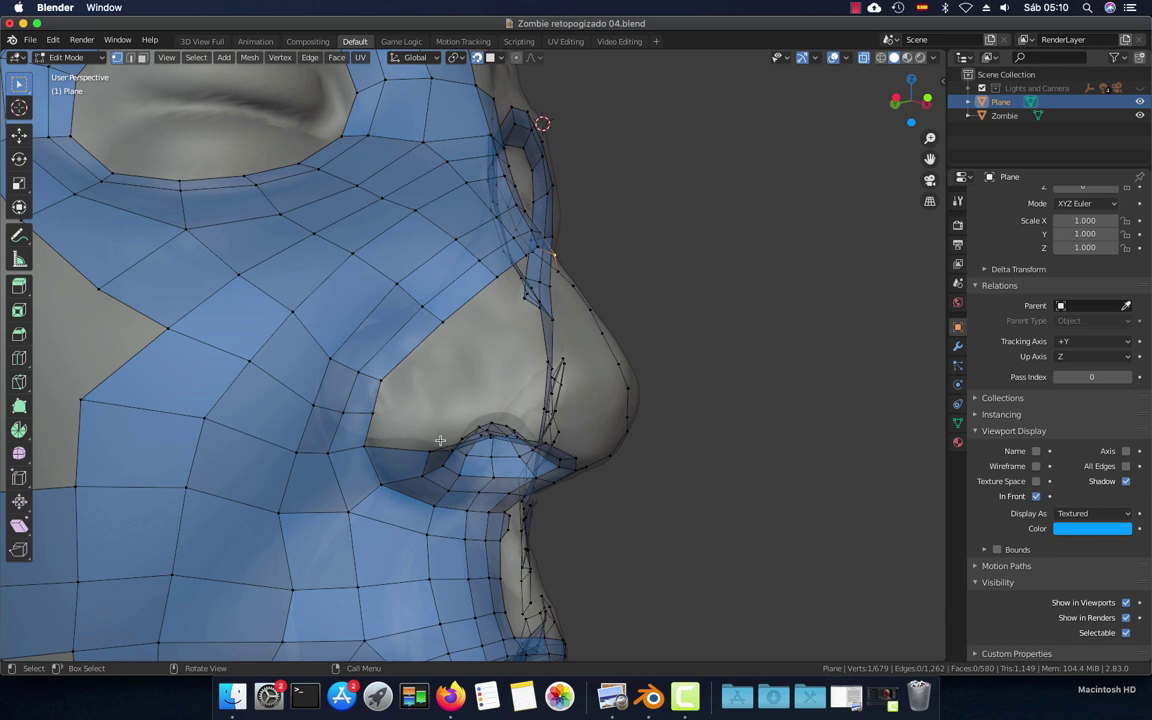
{"action": "key", "text": "e"}
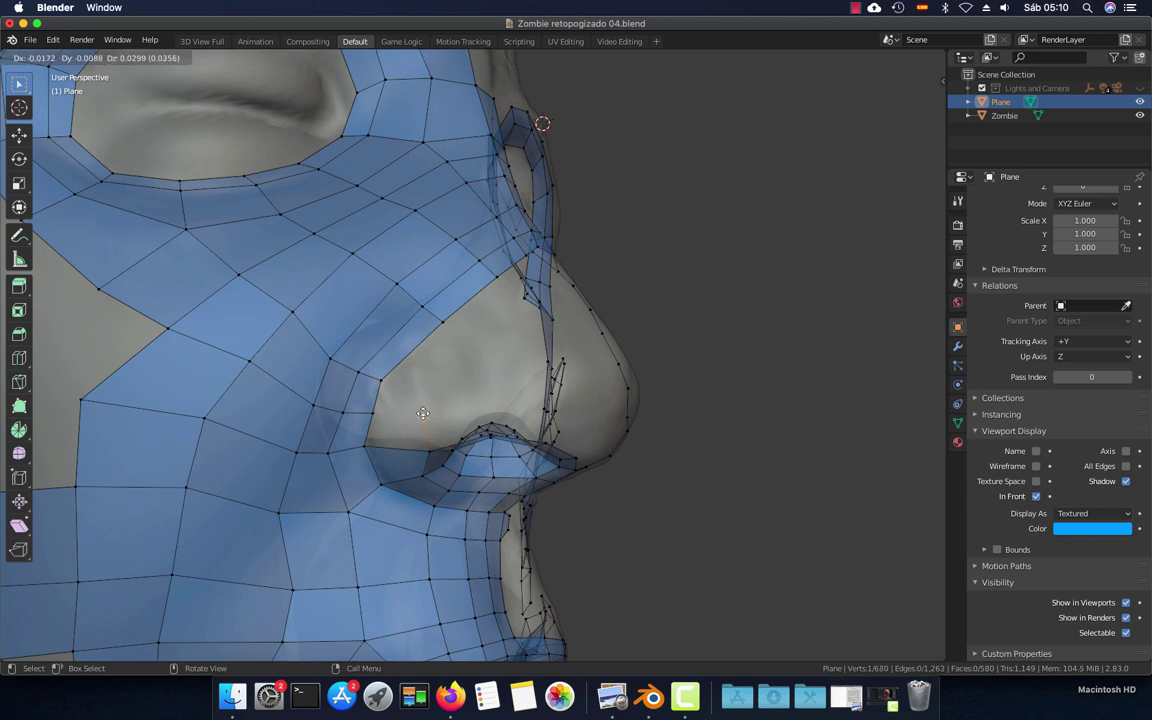
{"action": "left_click", "coordinate": [425, 409]}
{"action": "key", "text": "e"}
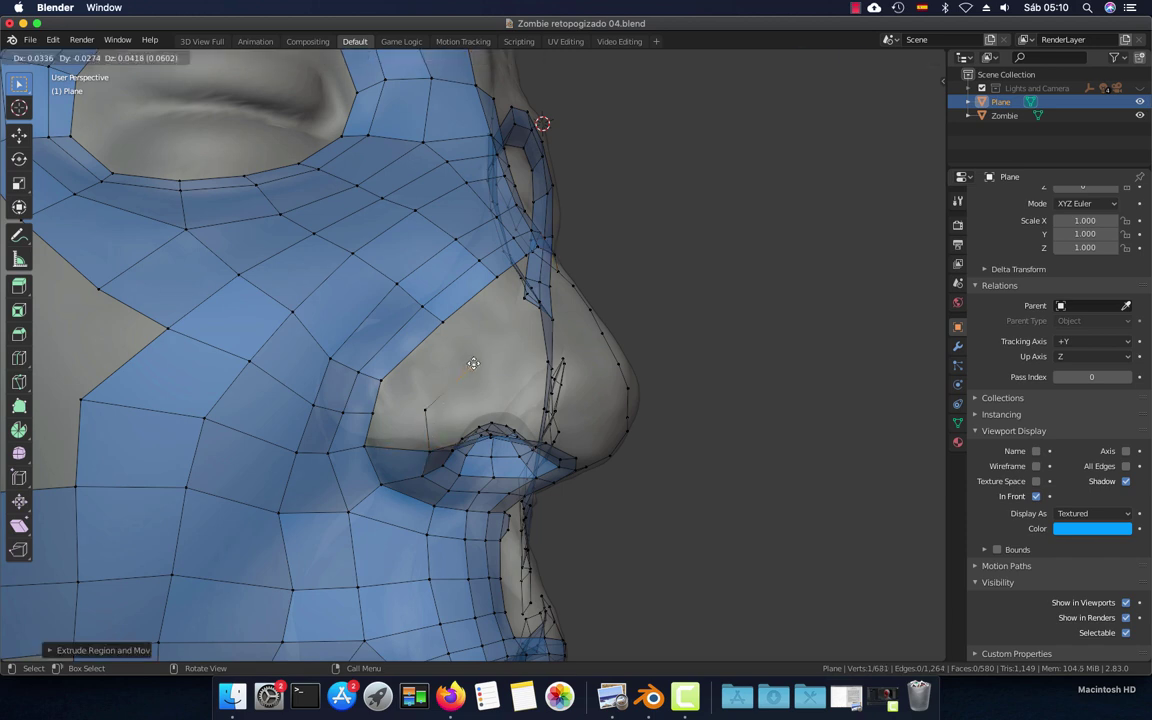
{"action": "left_click", "coordinate": [479, 361]}
{"action": "middle_click_drag", "start_coordinate": [479, 361], "coordinate": [500, 397]}
{"action": "key", "text": "e"}
{"action": "left_click", "coordinate": [483, 370]}
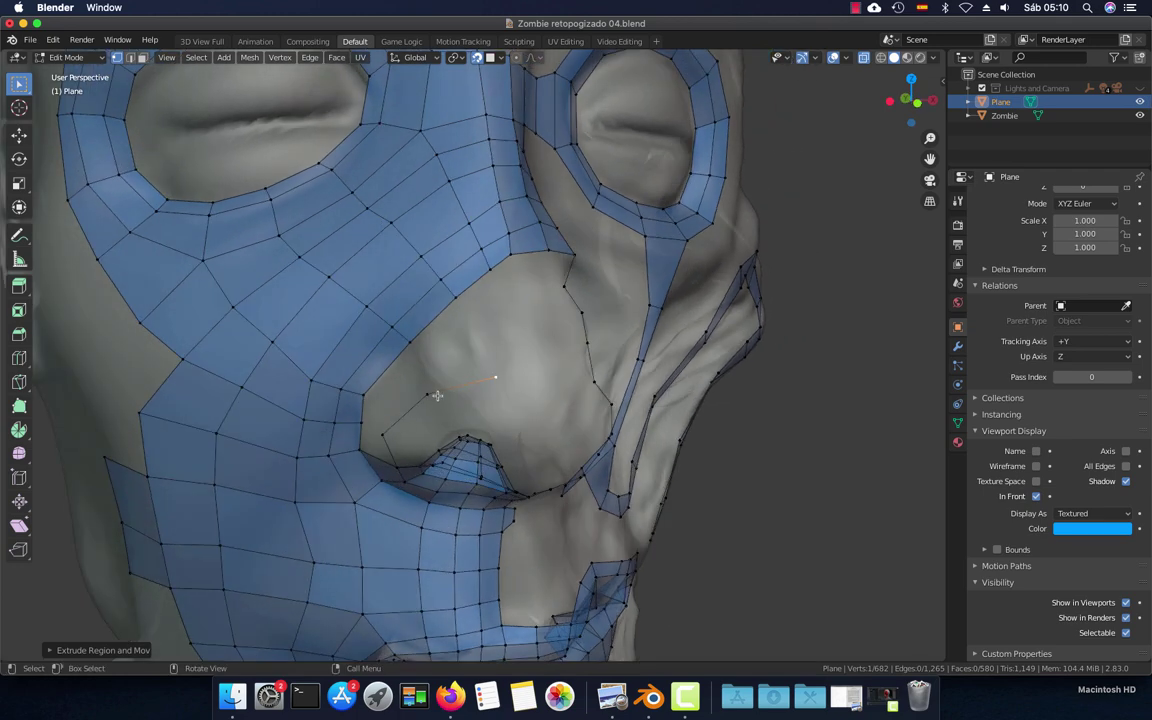
{"action": "middle_click_drag", "start_coordinate": [381, 445], "coordinate": [408, 438]}
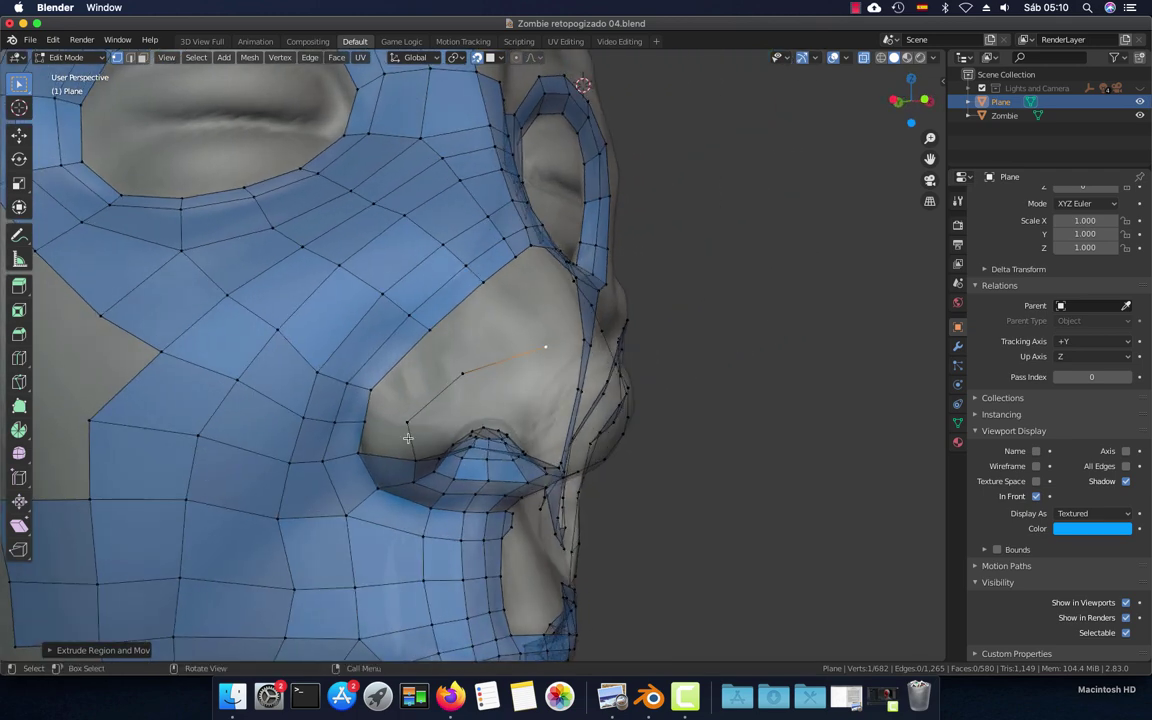
Reposition the chain's end vertex and subdivide the edge along the nose side
{"action": "key", "text": "g"}
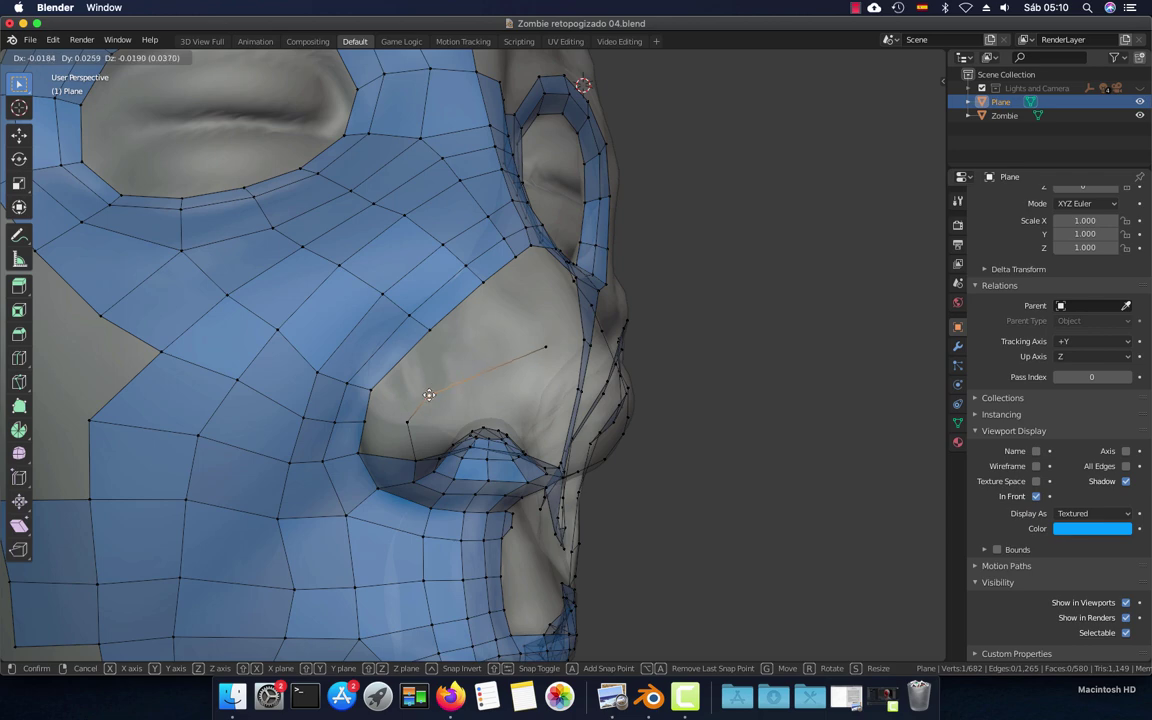
{"action": "left_click", "coordinate": [427, 398]}
{"action": "left_click", "coordinate": [545, 348], "text": "shift"}
{"action": "right_click", "coordinate": [533, 353]}
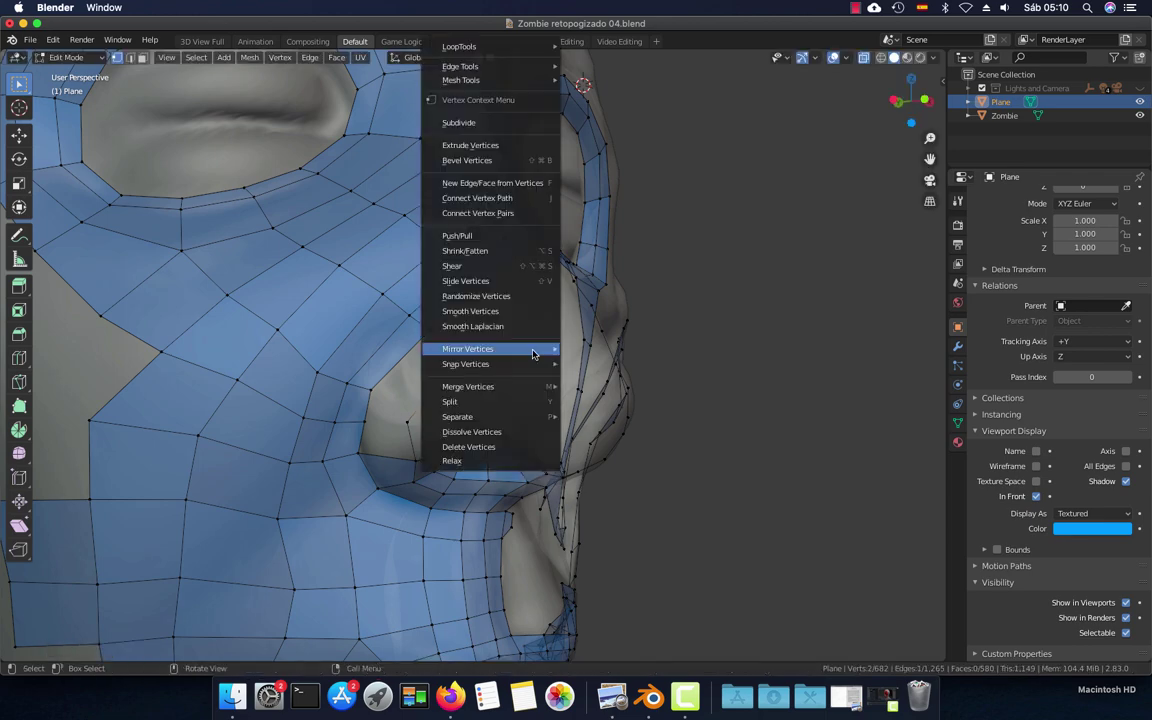
{"action": "right_click", "coordinate": [615, 350]}
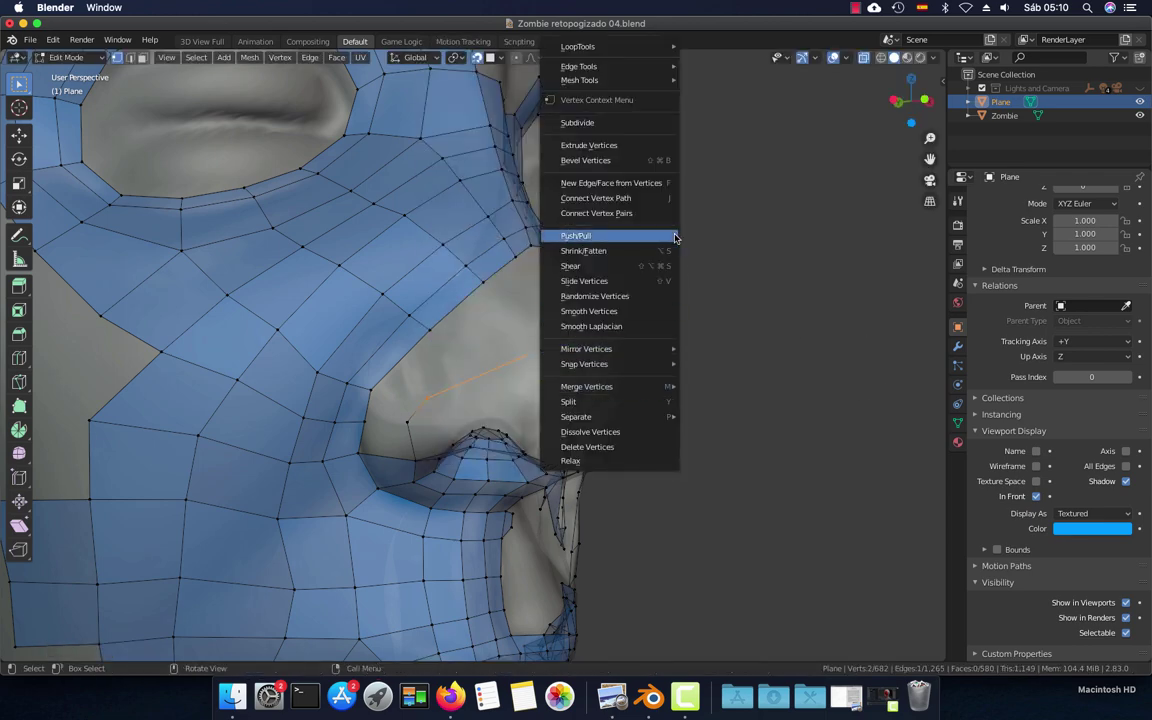
{"action": "left_click", "coordinate": [618, 123]}
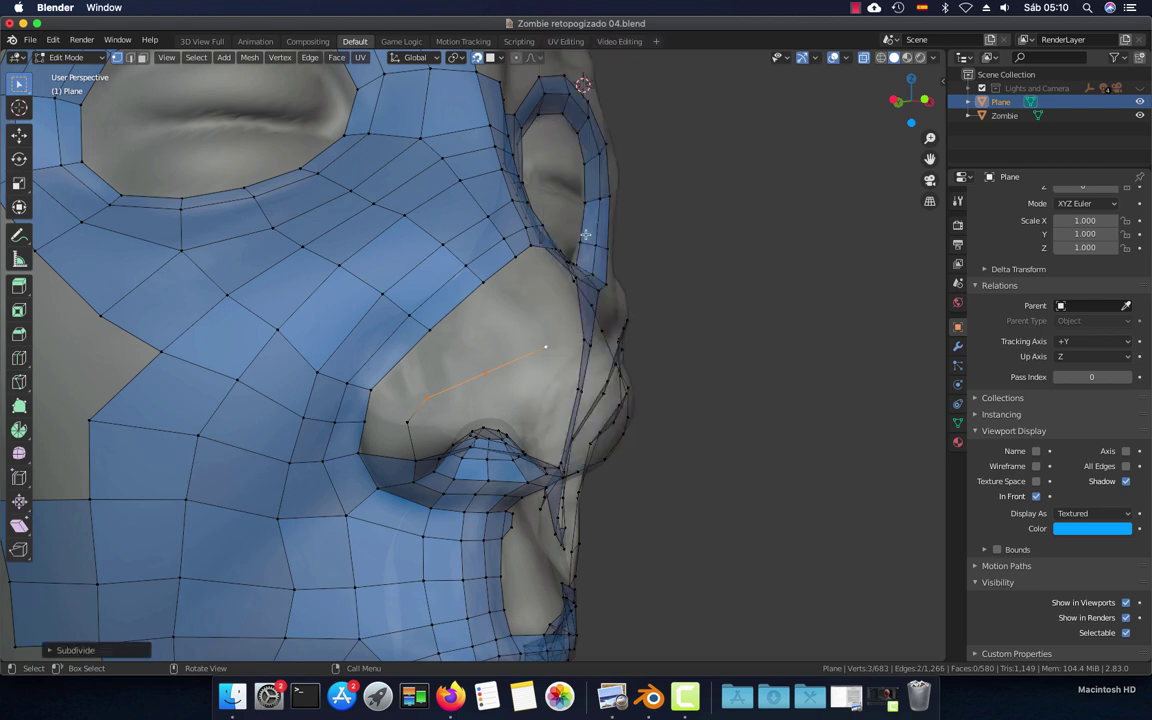
Move the new midpoint vertex up and left, nudge another chain vertex, and deselect all
{"action": "left_click", "coordinate": [486, 372]}
{"action": "key", "text": "g"}
{"action": "left_click", "coordinate": [427, 330]}
{"action": "left_click", "coordinate": [541, 345]}
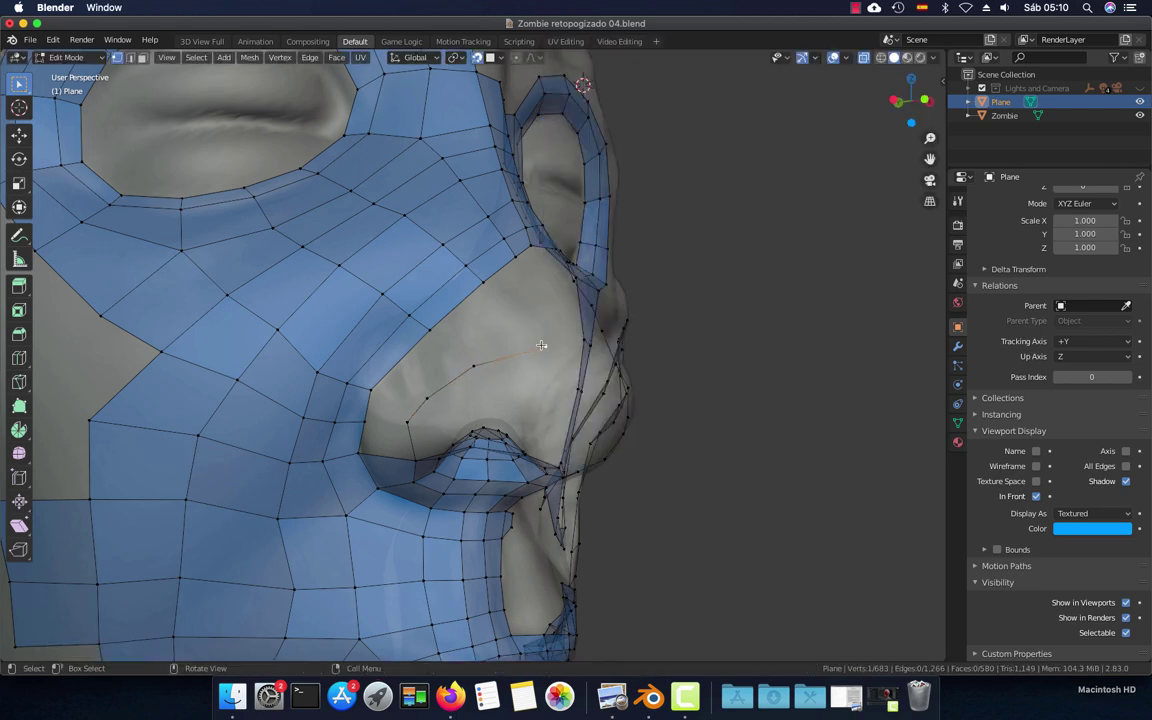
{"action": "key", "text": "g"}
{"action": "left_click", "coordinate": [527, 342]}
{"action": "mouse_move", "coordinate": [527, 342]}
{"action": "middle_mouse_down"}
{"action": "mouse_move", "coordinate": [463, 373]}
{"action": "mouse_move", "coordinate": [485, 376]}
{"action": "middle_mouse_up"}
{"action": "middle_click_drag", "start_coordinate": [529, 311], "coordinate": [498, 278]}
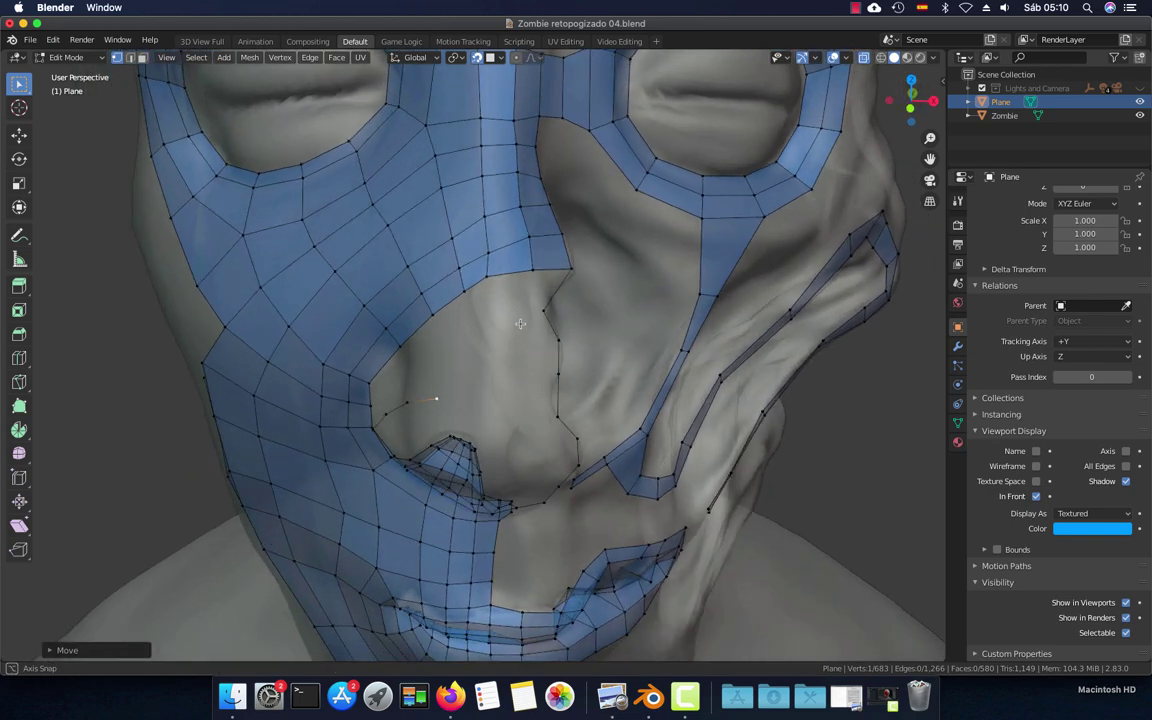
{"action": "key", "text": "alt+a"}
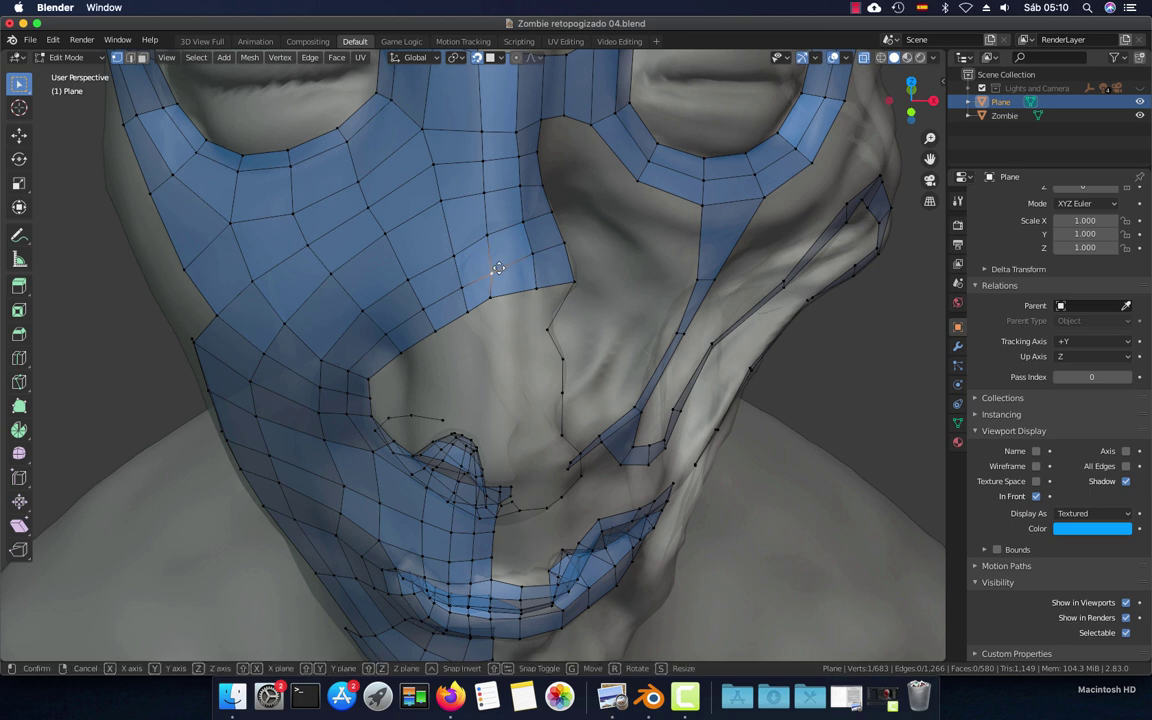
Reposition vertices beside the nose bridge and along the cheek edge
{"action": "key", "text": "g"}
{"action": "left_click", "coordinate": [498, 268]}
{"action": "key", "text": "g"}
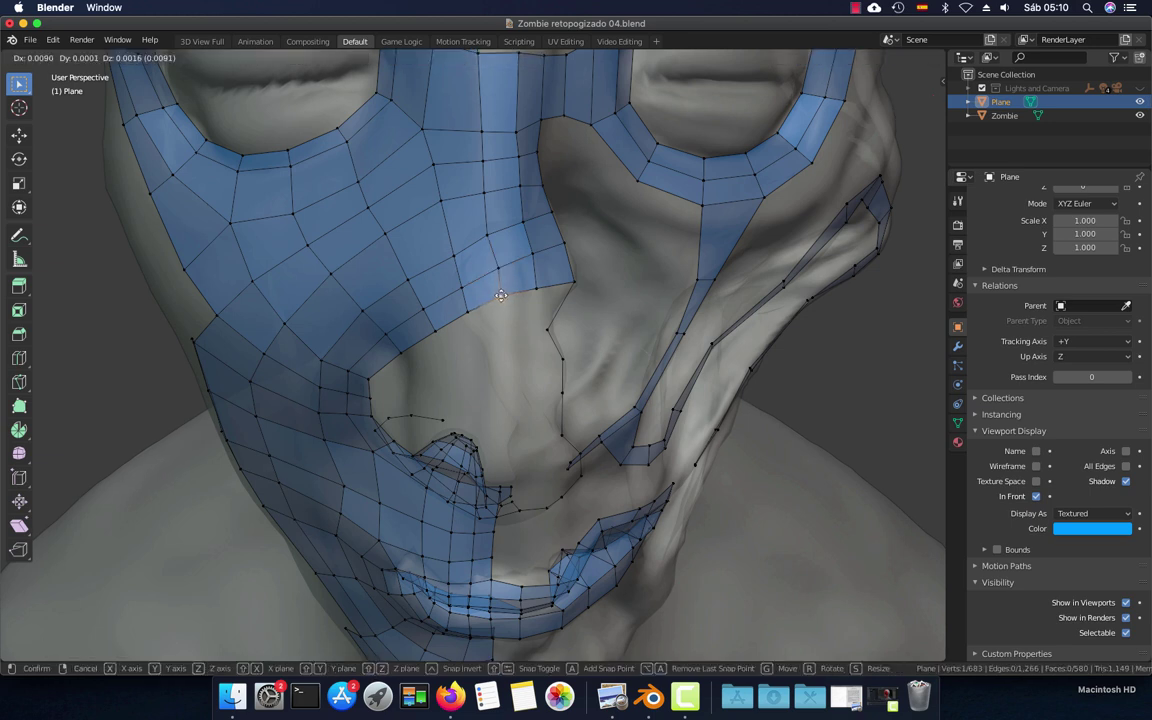
{"action": "left_click", "coordinate": [501, 295]}
{"action": "key", "text": "g"}
{"action": "left_click", "coordinate": [445, 250]}
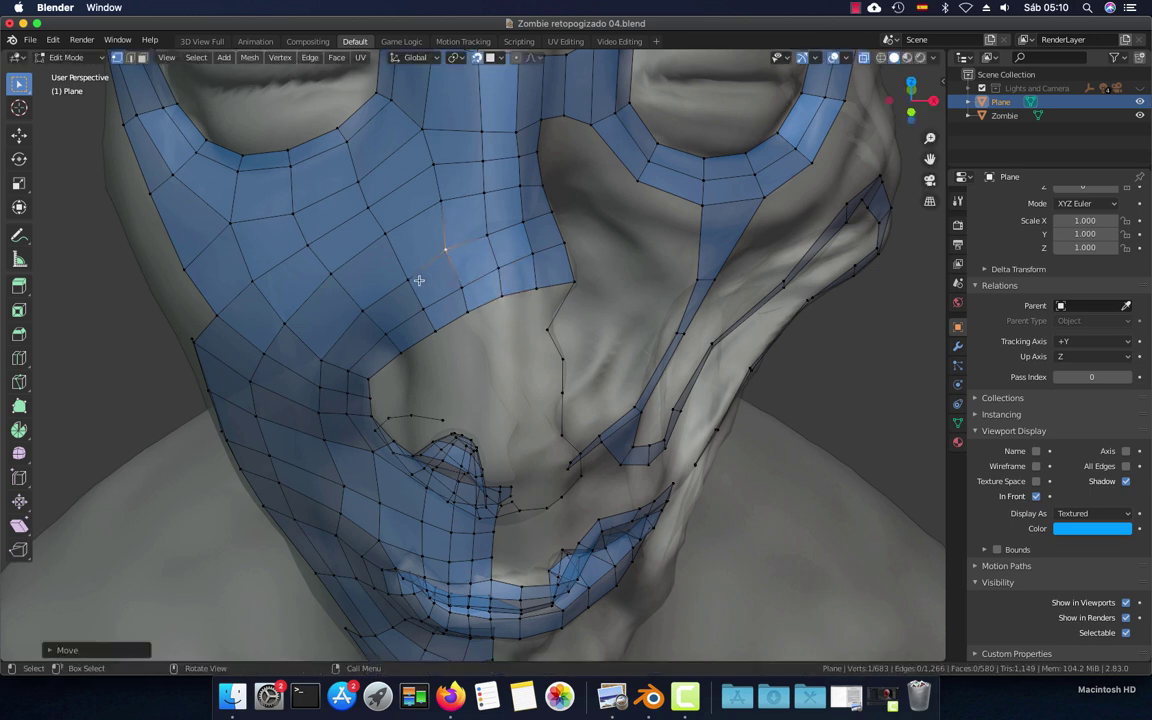
{"action": "key", "text": "g"}
{"action": "left_click", "coordinate": [398, 267]}
{"action": "left_click", "coordinate": [360, 305]}
{"action": "key", "text": "g"}
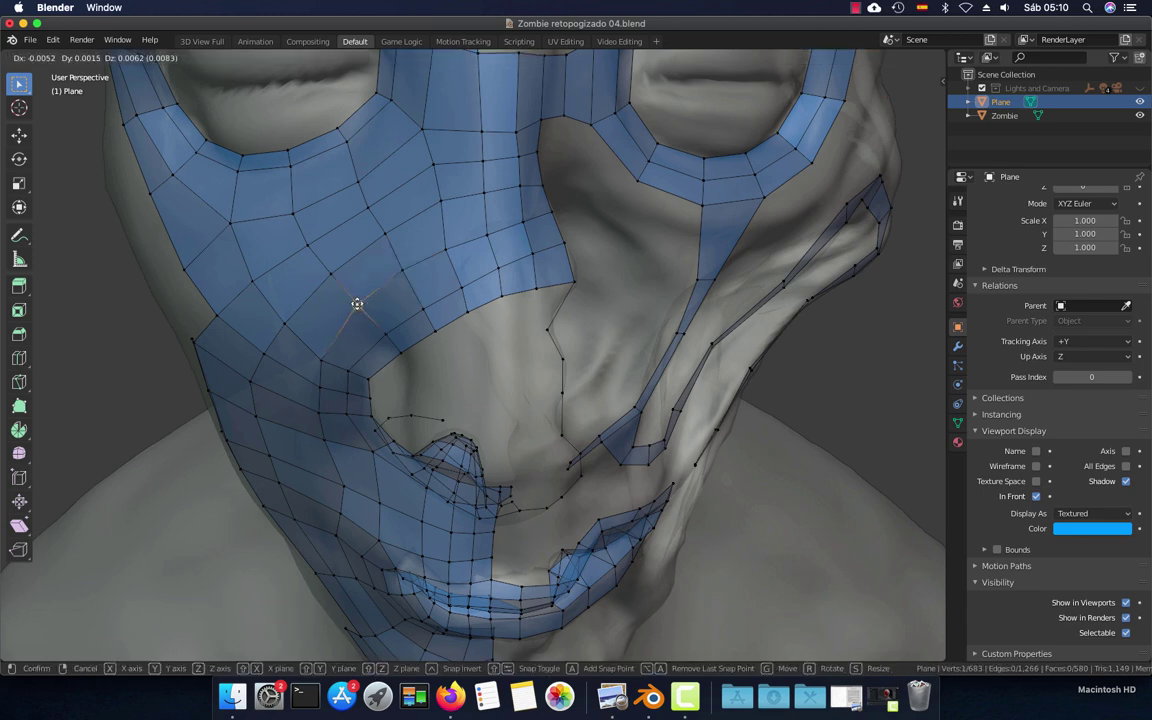
{"action": "left_click", "coordinate": [359, 303]}
Adjust the vertices along the nose edge and at the mesh opening
{"action": "key", "text": "g"}
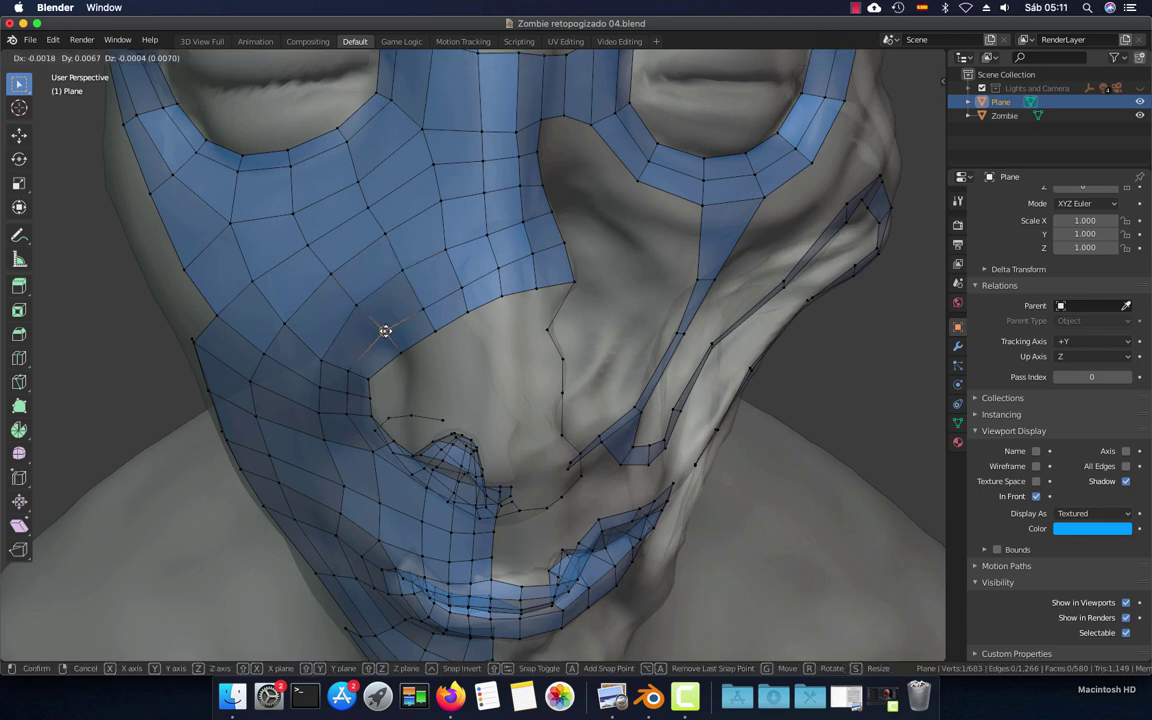
{"action": "left_click", "coordinate": [384, 328]}
{"action": "key", "text": "g"}
{"action": "left_click", "coordinate": [418, 303]}
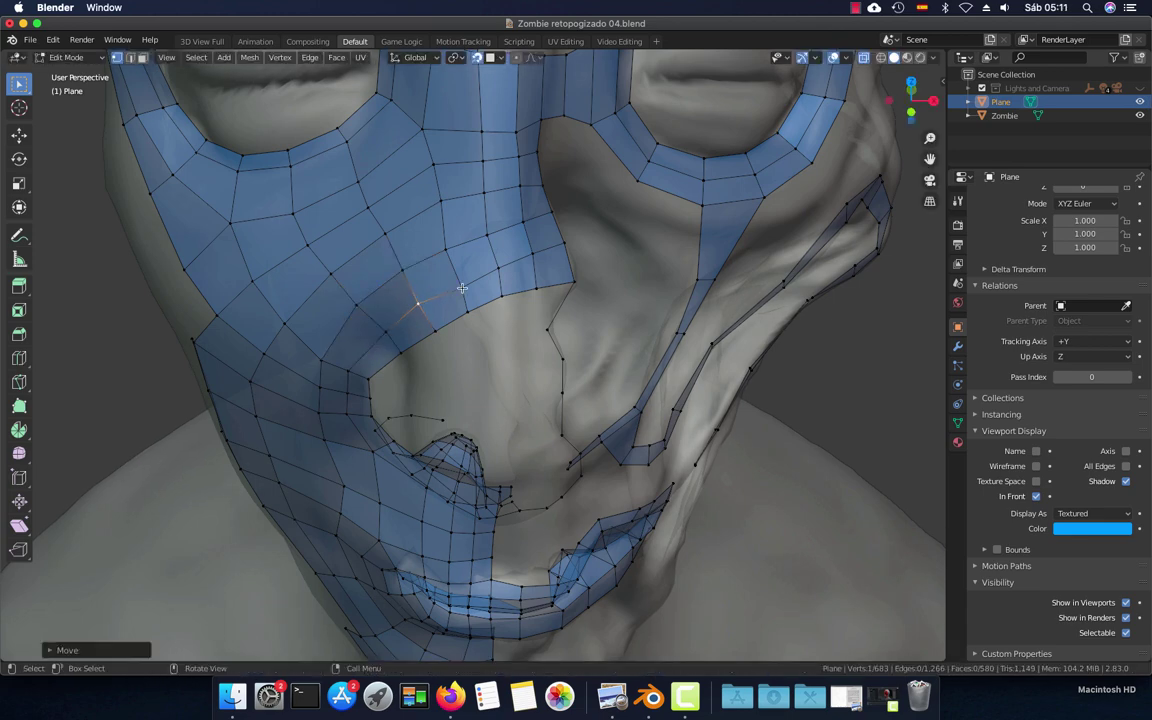
{"action": "key", "text": "g"}
{"action": "left_click", "coordinate": [455, 283]}
Move the nose-bridge vertices up toward the brow, then view the side of the nose
{"action": "left_click", "coordinate": [446, 245]}
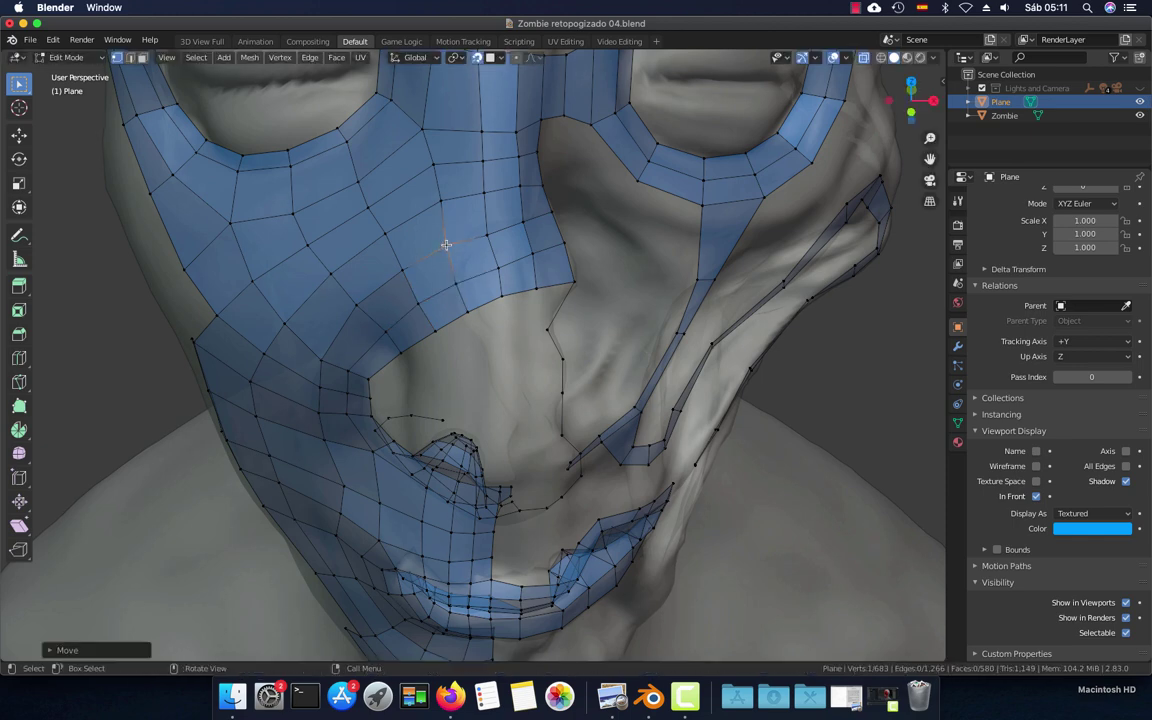
{"action": "key", "text": "g"}
{"action": "left_click", "coordinate": [437, 199]}
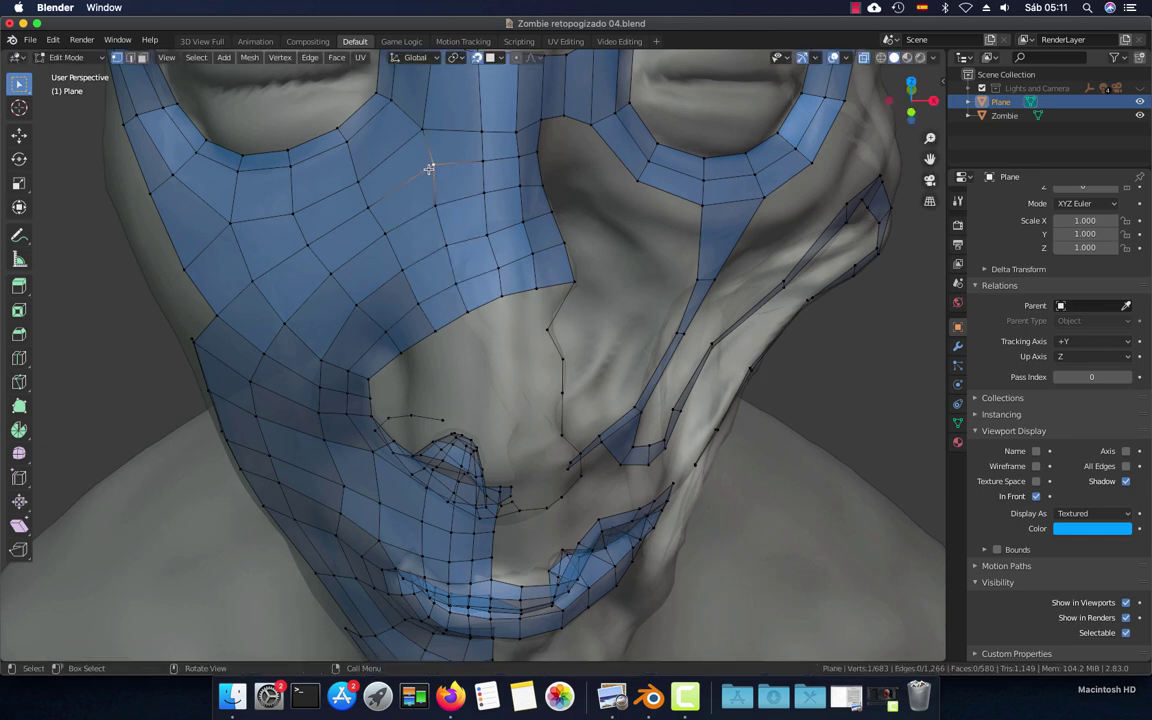
{"action": "key", "text": "g"}
{"action": "left_click", "coordinate": [426, 171]}
{"action": "key", "text": "g"}
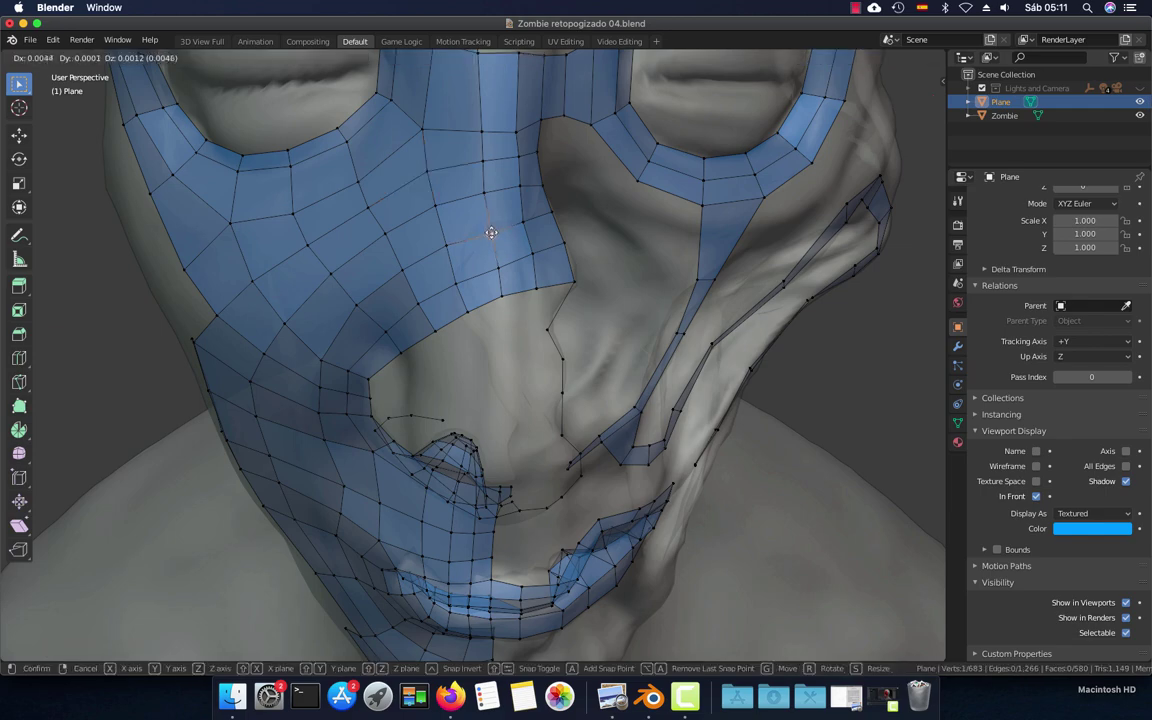
{"action": "left_click", "coordinate": [489, 228]}
{"action": "mouse_move", "coordinate": [489, 230]}
{"action": "middle_mouse_down"}
{"action": "mouse_move", "coordinate": [533, 249]}
{"action": "mouse_move", "coordinate": [533, 348]}
{"action": "mouse_move", "coordinate": [630, 337]}
{"action": "mouse_move", "coordinate": [419, 404]}
{"action": "mouse_move", "coordinate": [483, 378]}
{"action": "mouse_move", "coordinate": [424, 380]}
{"action": "mouse_move", "coordinate": [499, 364]}
{"action": "mouse_move", "coordinate": [455, 390]}
{"action": "mouse_move", "coordinate": [491, 342]}
{"action": "mouse_move", "coordinate": [435, 375]}
{"action": "mouse_move", "coordinate": [448, 429]}
{"action": "middle_mouse_up"}
{"action": "scroll", "coordinate": [591, 333], "scroll_direction": "up", "scroll_amount": 2}
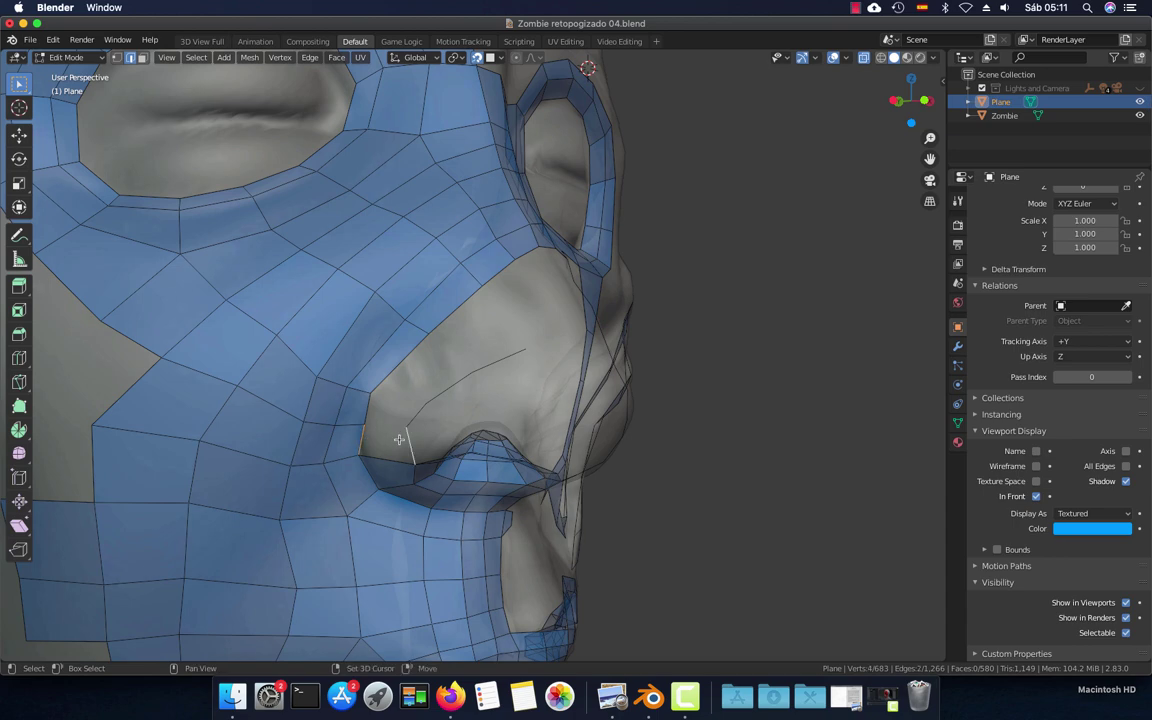
Fill two new faces from the edge beside the nostril
{"action": "left_click", "coordinate": [382, 410]}
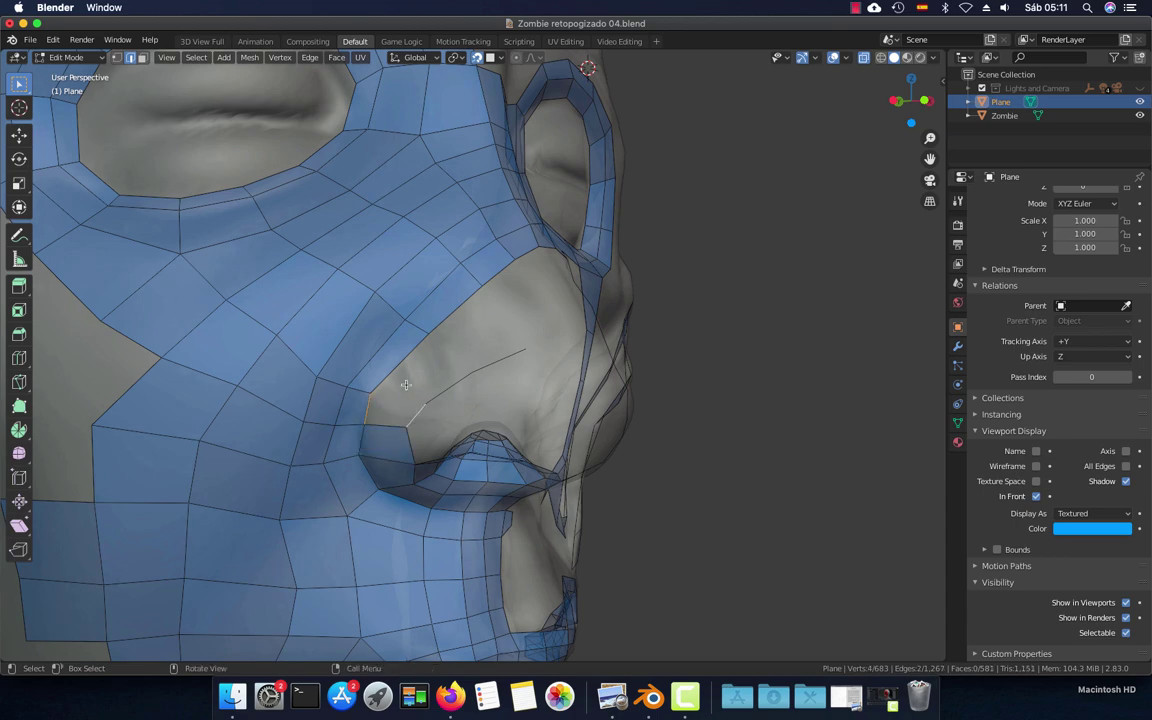
{"action": "key", "text": "f"}
{"action": "key", "text": "f"}
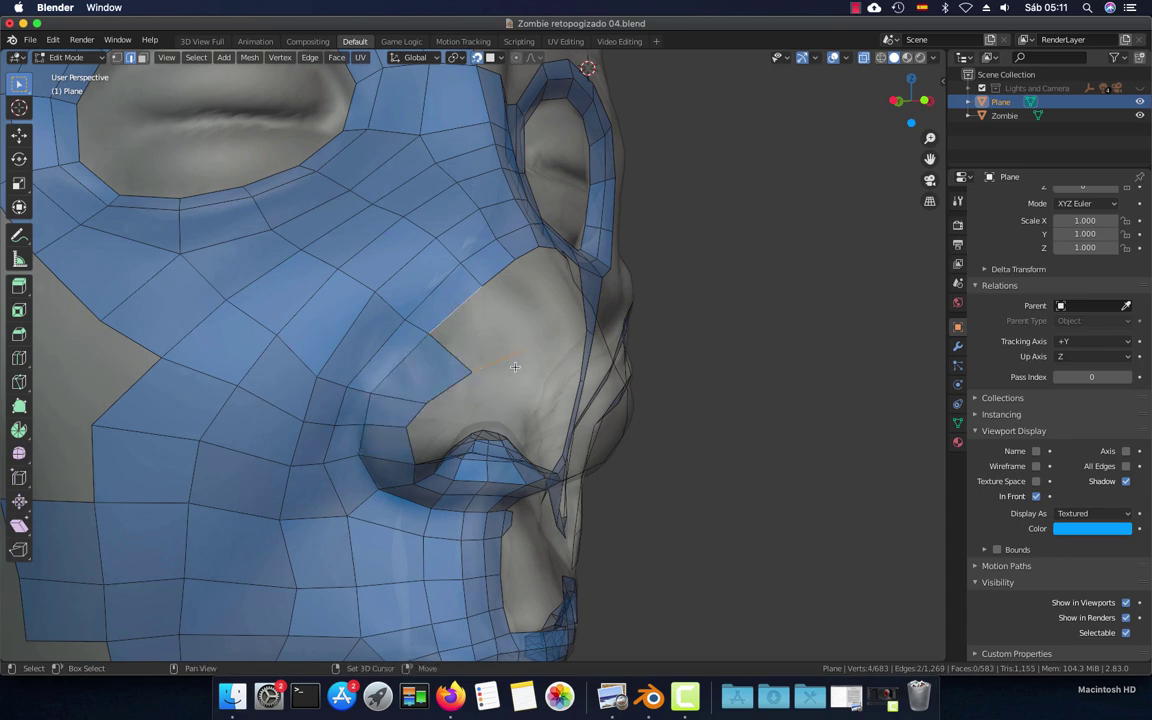
{"action": "key", "text": "f"}
Extrude a vertex across the nose side to the bridge and fill two quads in the gap
{"action": "mouse_move", "coordinate": [515, 367]}
{"action": "middle_mouse_down"}
{"action": "mouse_move", "coordinate": [442, 365]}
{"action": "mouse_move", "coordinate": [494, 364]}
{"action": "middle_mouse_up"}
{"action": "left_click", "coordinate": [442, 365]}
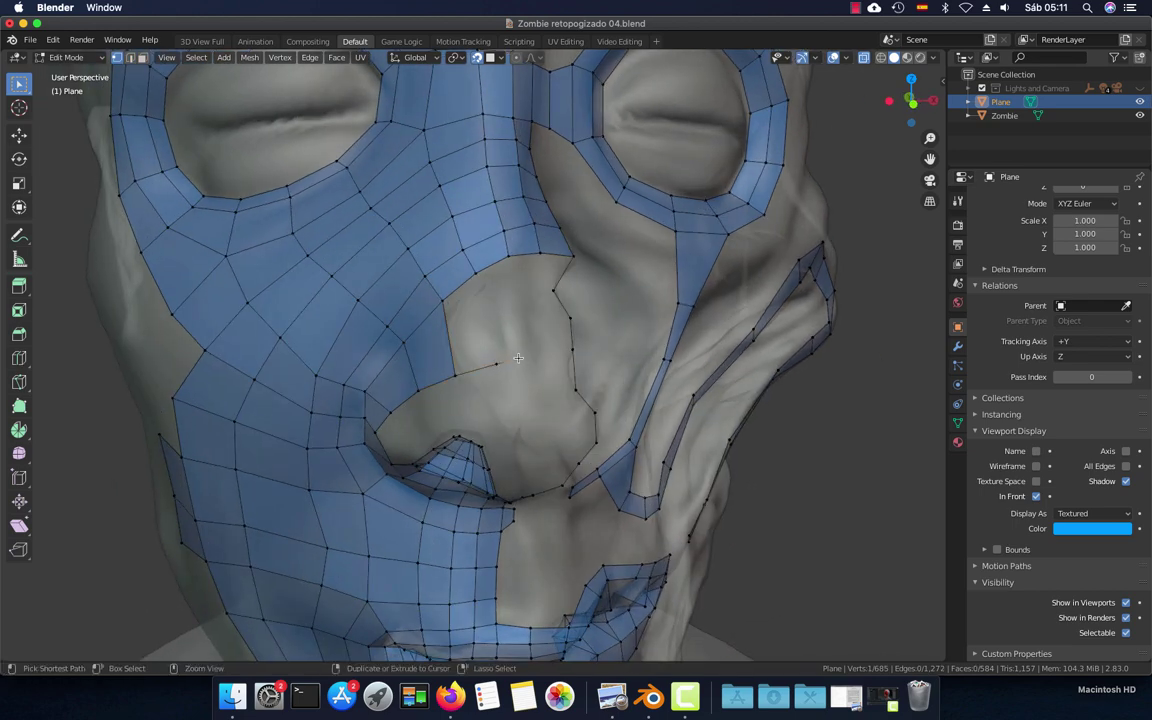
{"action": "right_click", "coordinate": [551, 354], "text": "ctrl"}
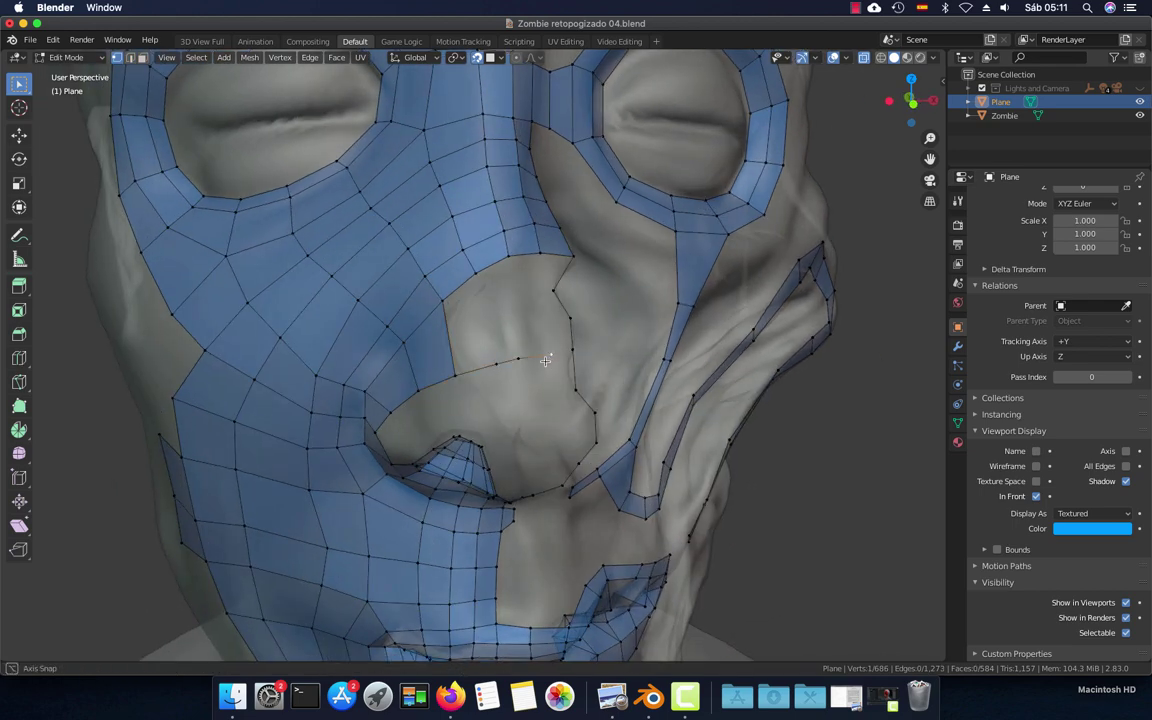
{"action": "middle_click_drag", "start_coordinate": [551, 354], "coordinate": [488, 352]}
{"action": "left_click", "coordinate": [545, 341]}
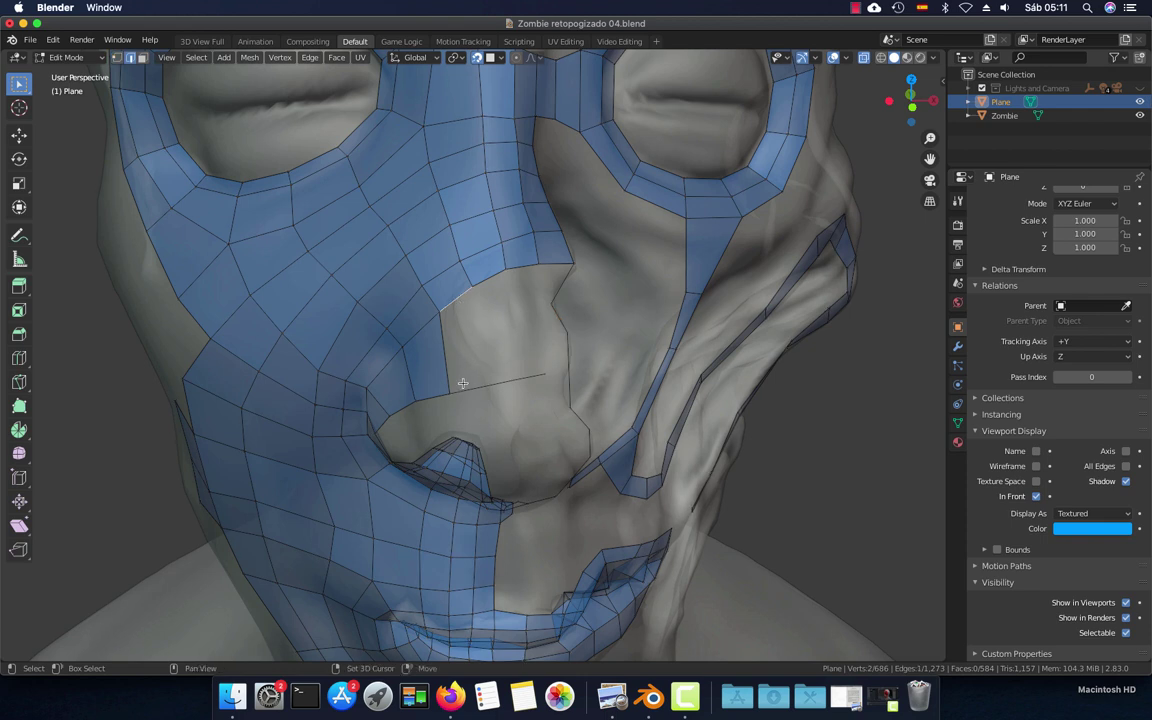
{"action": "key", "text": "f"}
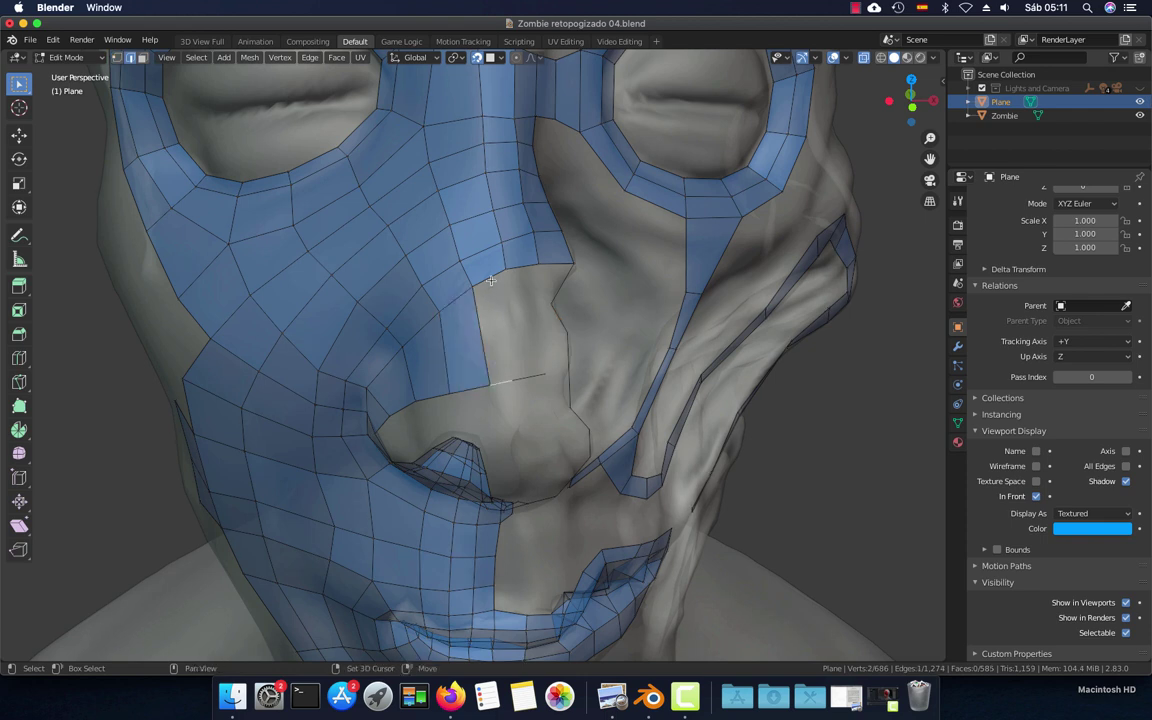
{"action": "key", "text": "f"}
{"action": "key", "text": "f"}
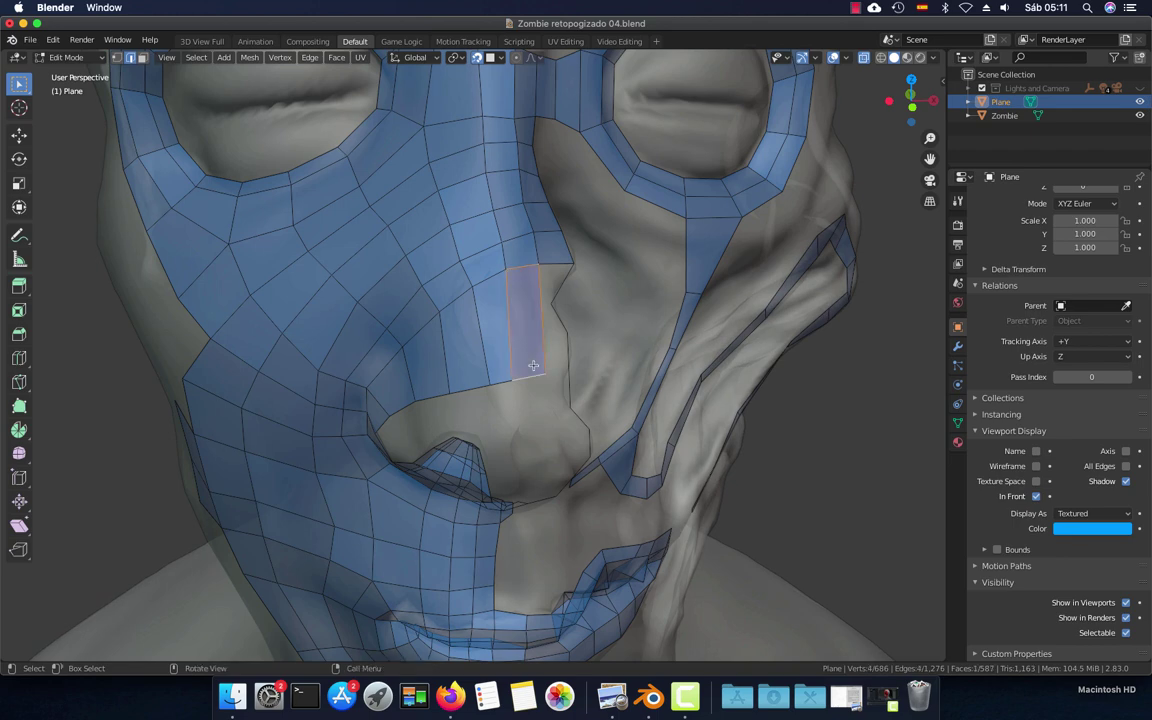
{"action": "mouse_move", "coordinate": [533, 363]}
{"action": "middle_mouse_down"}
{"action": "mouse_move", "coordinate": [479, 356]}
{"action": "mouse_move", "coordinate": [553, 312]}
{"action": "middle_mouse_up"}
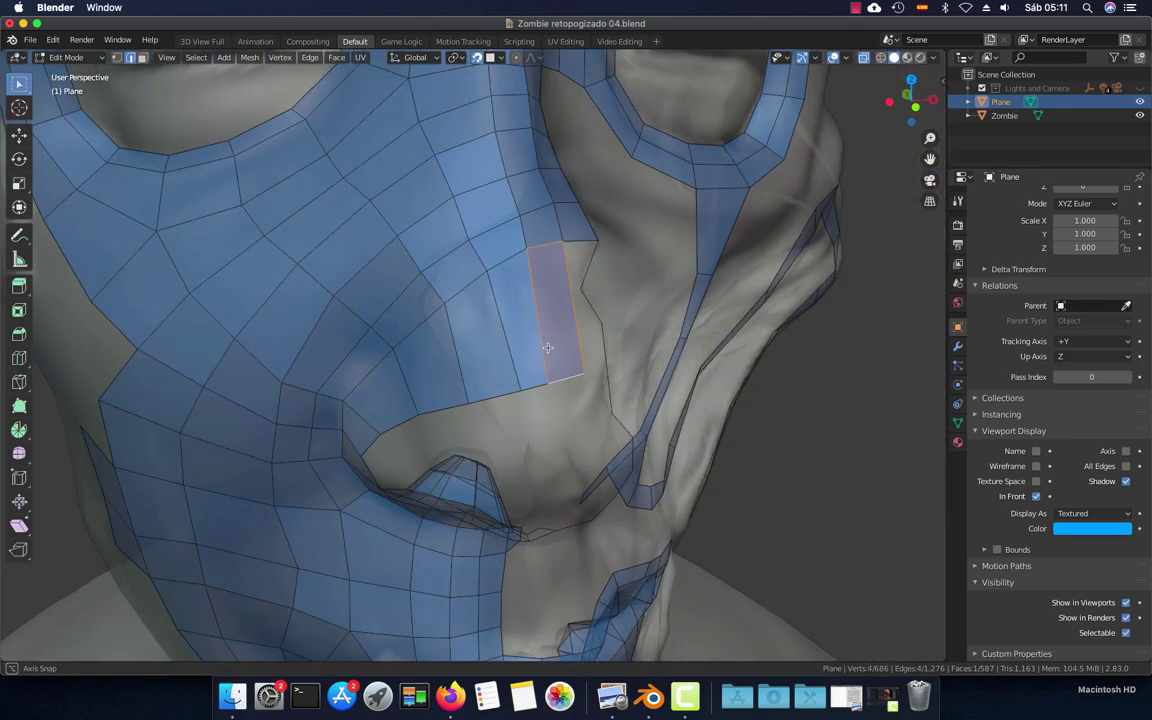
Loop-cut the new strip to add an edge loop around the nostril and adjust its position
{"action": "key", "text": "ctrl+r"}
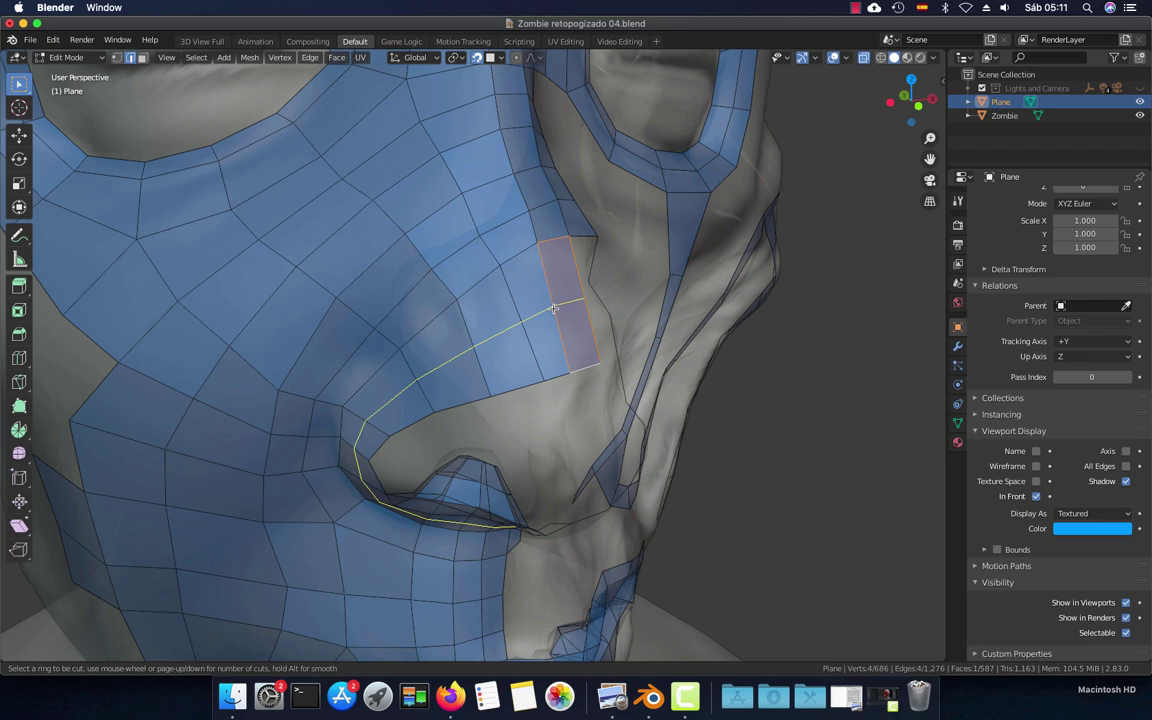
{"action": "left_click", "coordinate": [553, 308]}
{"action": "right_click", "coordinate": [553, 308]}
{"action": "middle_click_drag", "start_coordinate": [553, 308], "coordinate": [553, 282]}
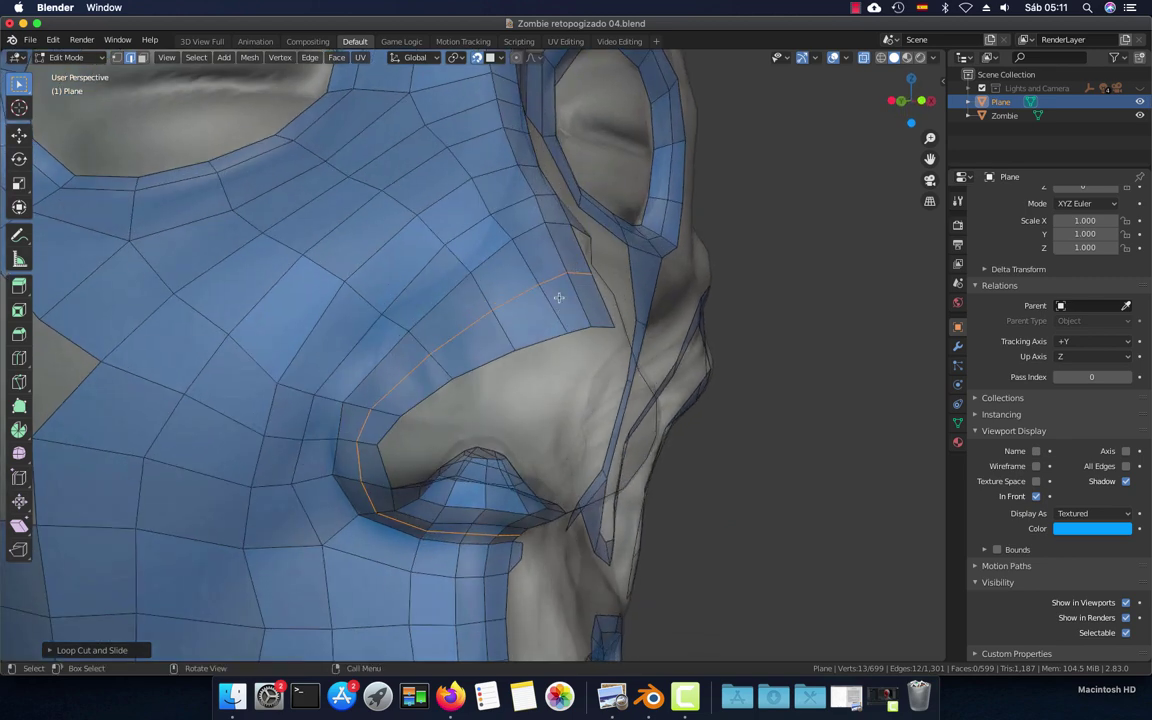
{"action": "key", "text": "g"}
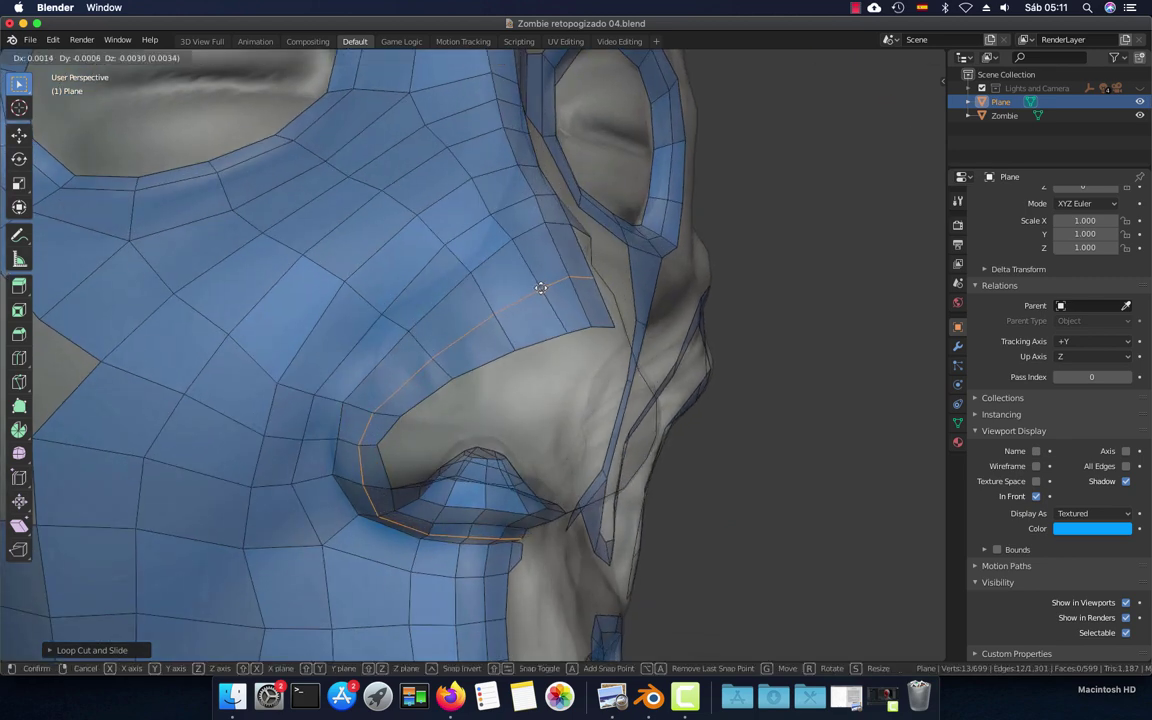
{"action": "left_click", "coordinate": [535, 285]}
{"action": "mouse_move", "coordinate": [535, 285]}
{"action": "middle_mouse_down"}
{"action": "mouse_move", "coordinate": [505, 262]}
{"action": "mouse_move", "coordinate": [492, 343]}
{"action": "mouse_move", "coordinate": [440, 419]}
{"action": "middle_mouse_up"}
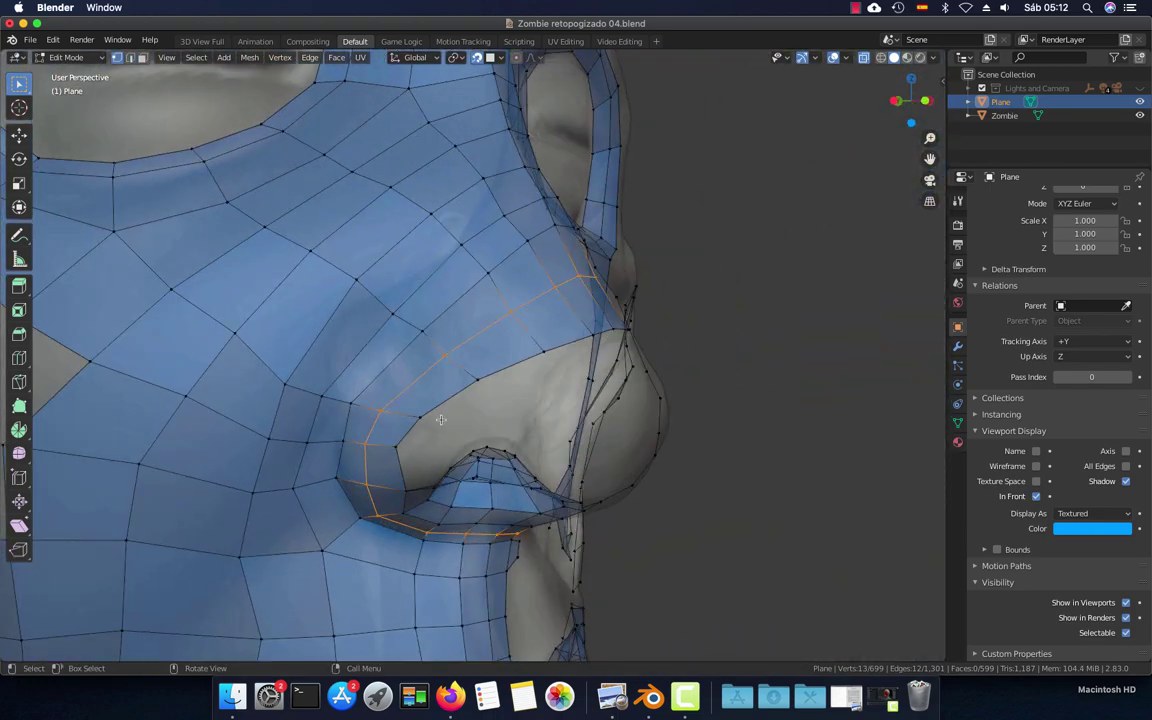
Nudge the vertices at the nostril edge and behind the nostril wing onto the sculpt
{"action": "left_click", "coordinate": [398, 446]}
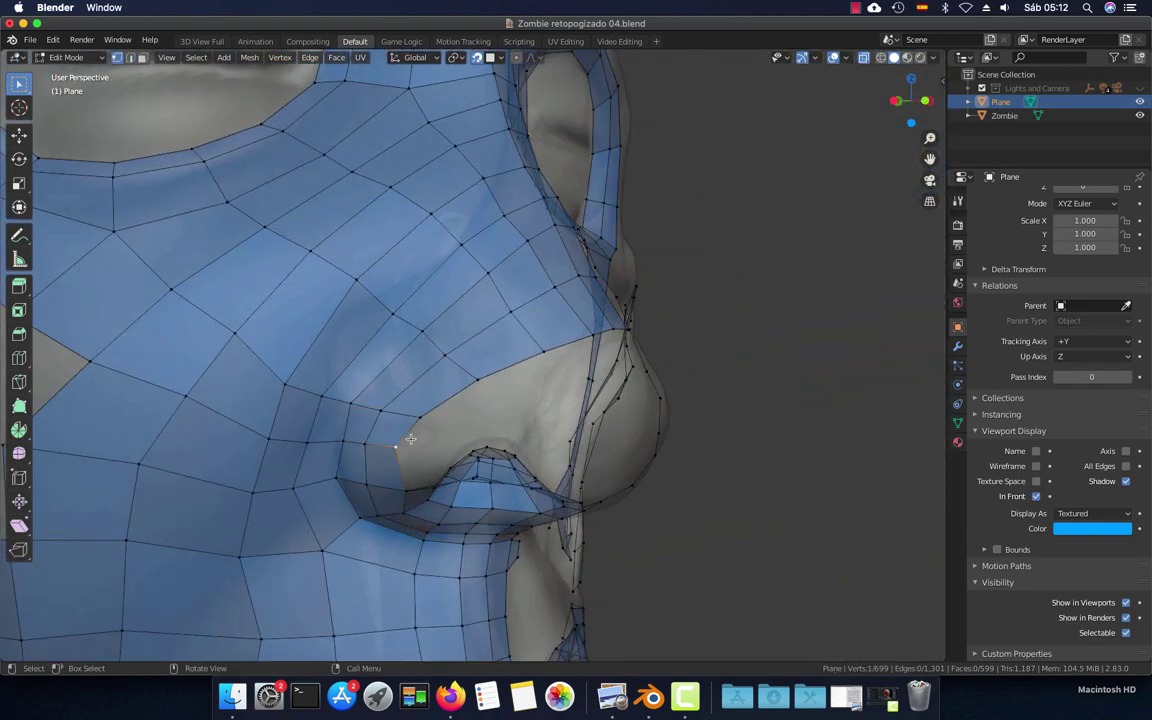
{"action": "key", "text": "g"}
{"action": "left_click", "coordinate": [408, 451]}
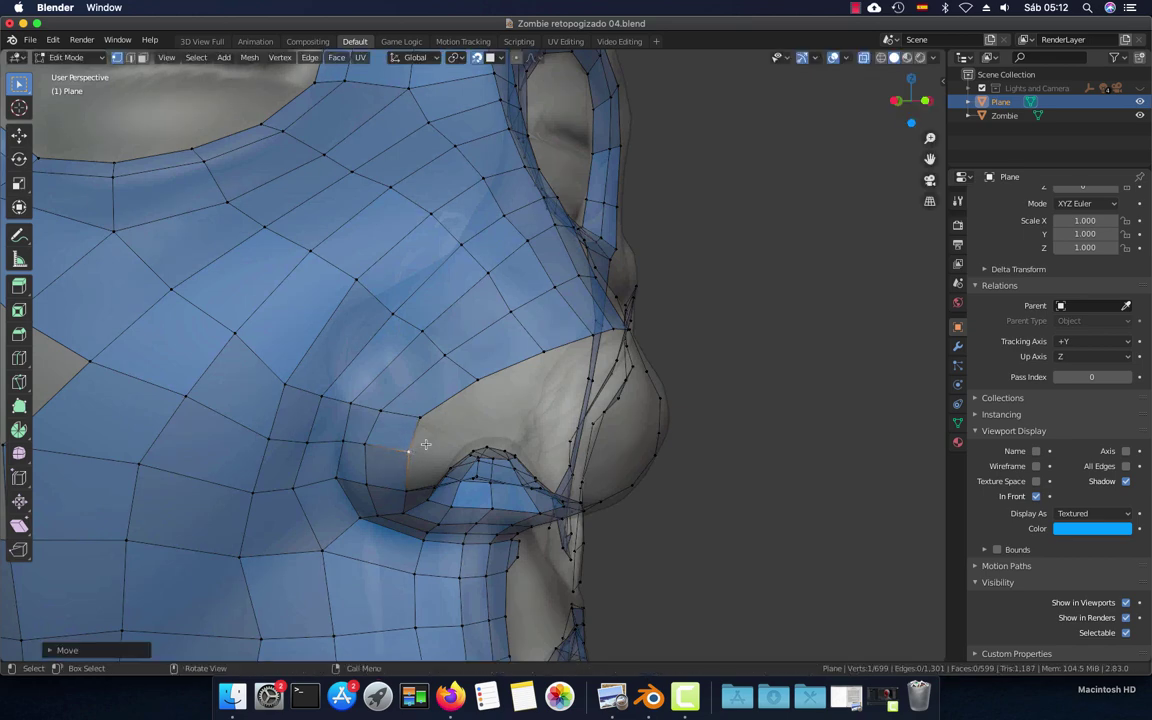
{"action": "middle_click_drag", "start_coordinate": [408, 451], "coordinate": [494, 345]}
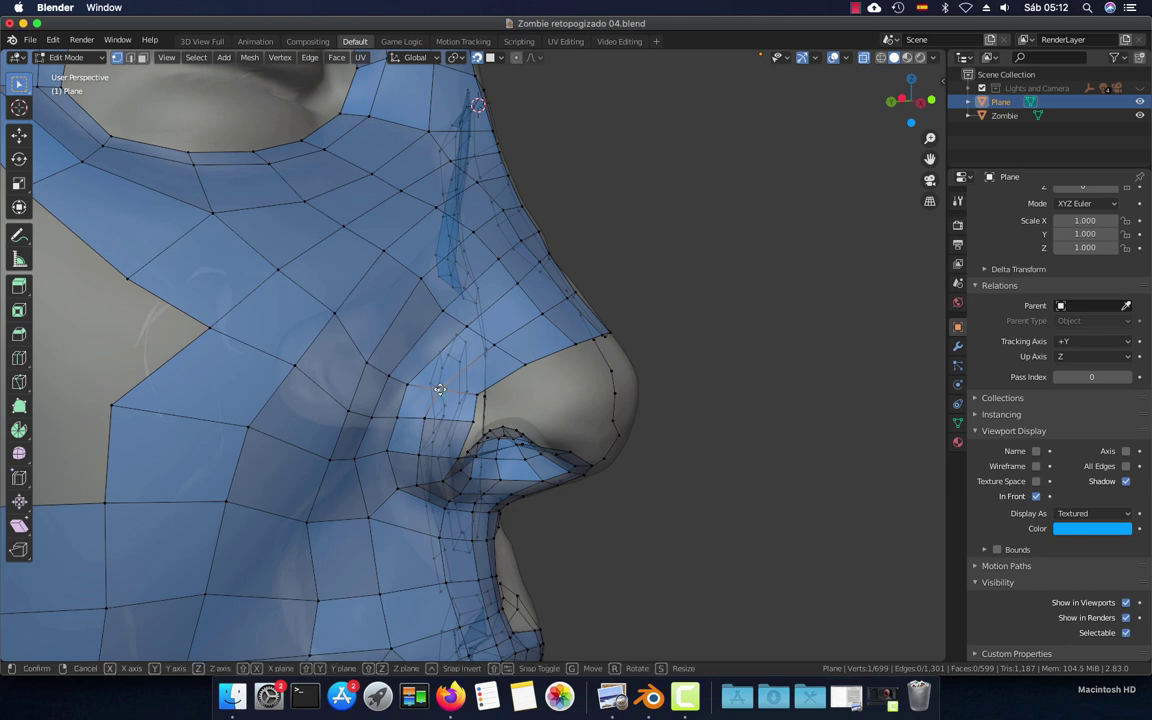
{"action": "key", "text": "g"}
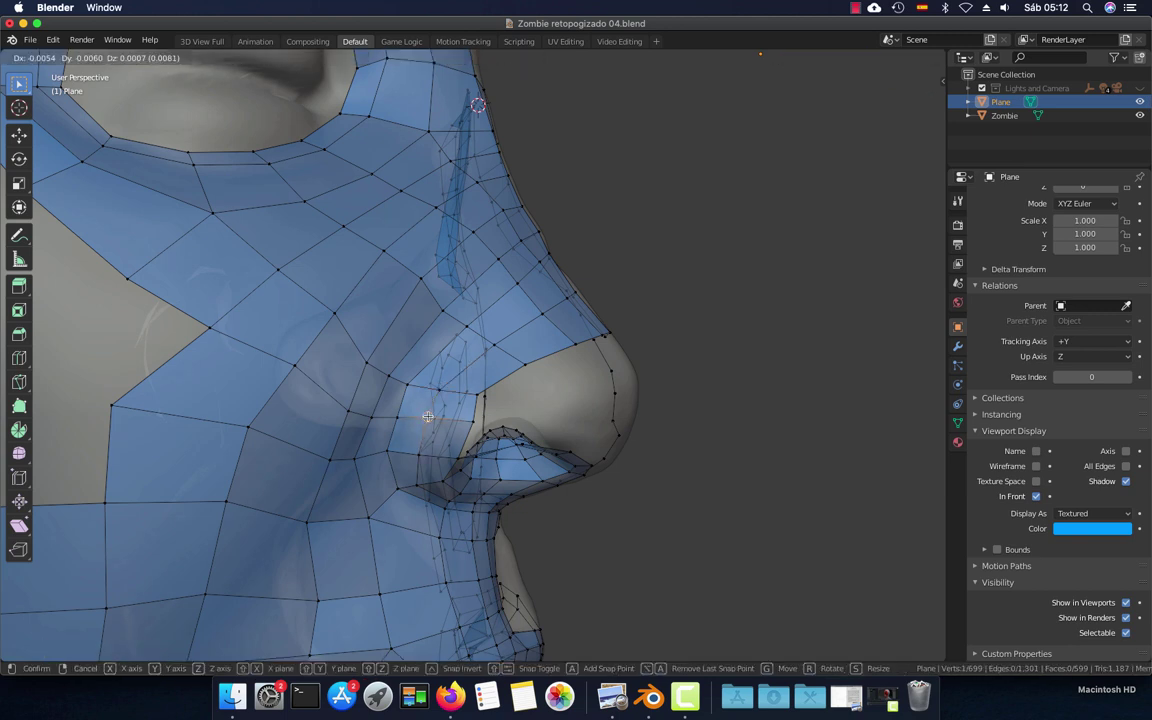
{"action": "left_click", "coordinate": [405, 417]}
{"action": "key", "text": "g"}
{"action": "left_click", "coordinate": [390, 420]}
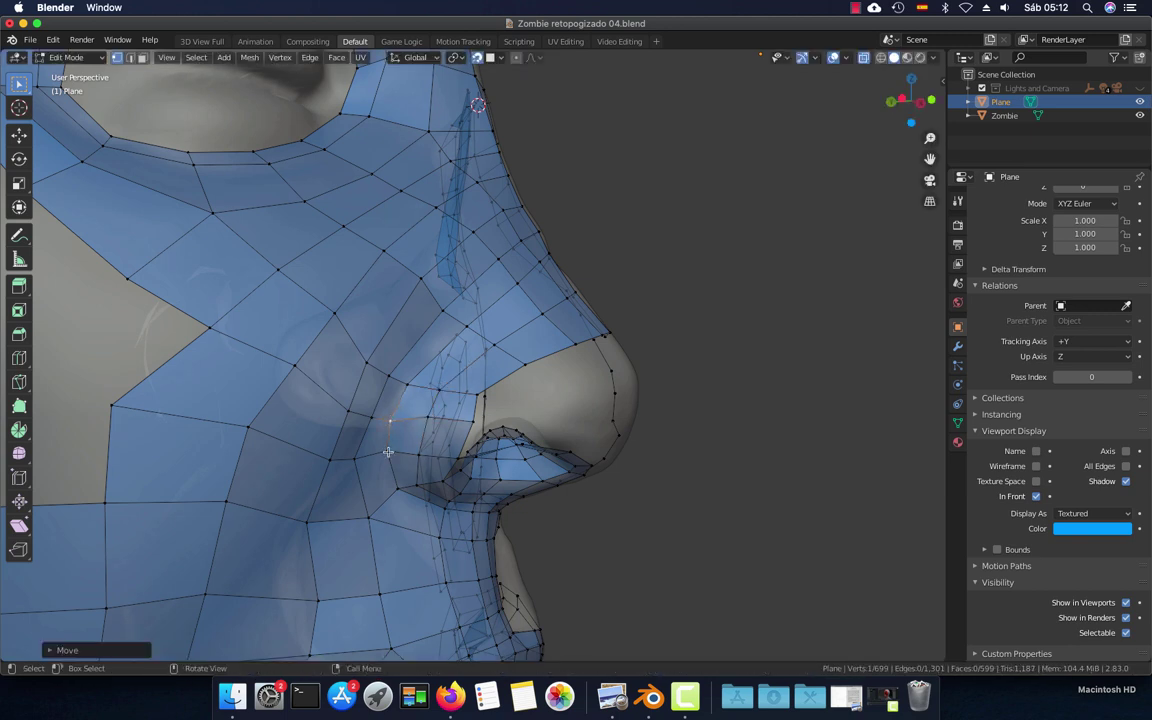
{"action": "middle_click_drag", "start_coordinate": [386, 455], "coordinate": [379, 430]}
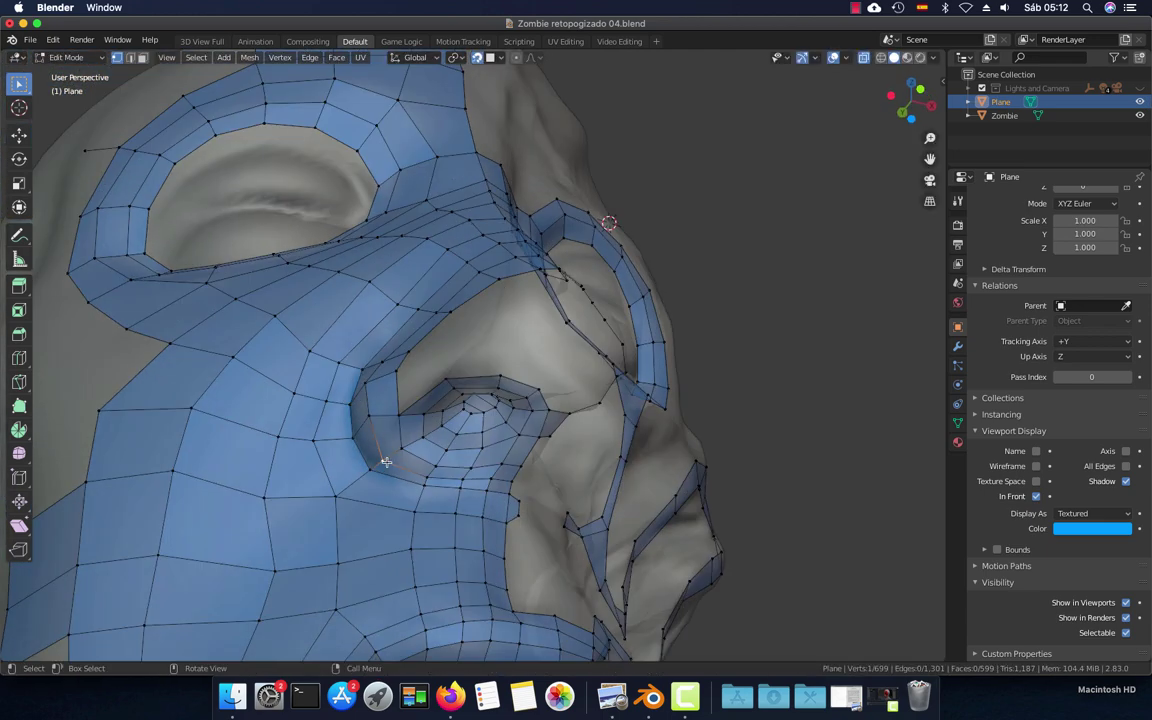
{"action": "key", "text": "g"}
{"action": "left_click", "coordinate": [386, 461]}
Slide the vertices under and along the nostril rim onto the sculpted surface
{"action": "key", "text": "g"}
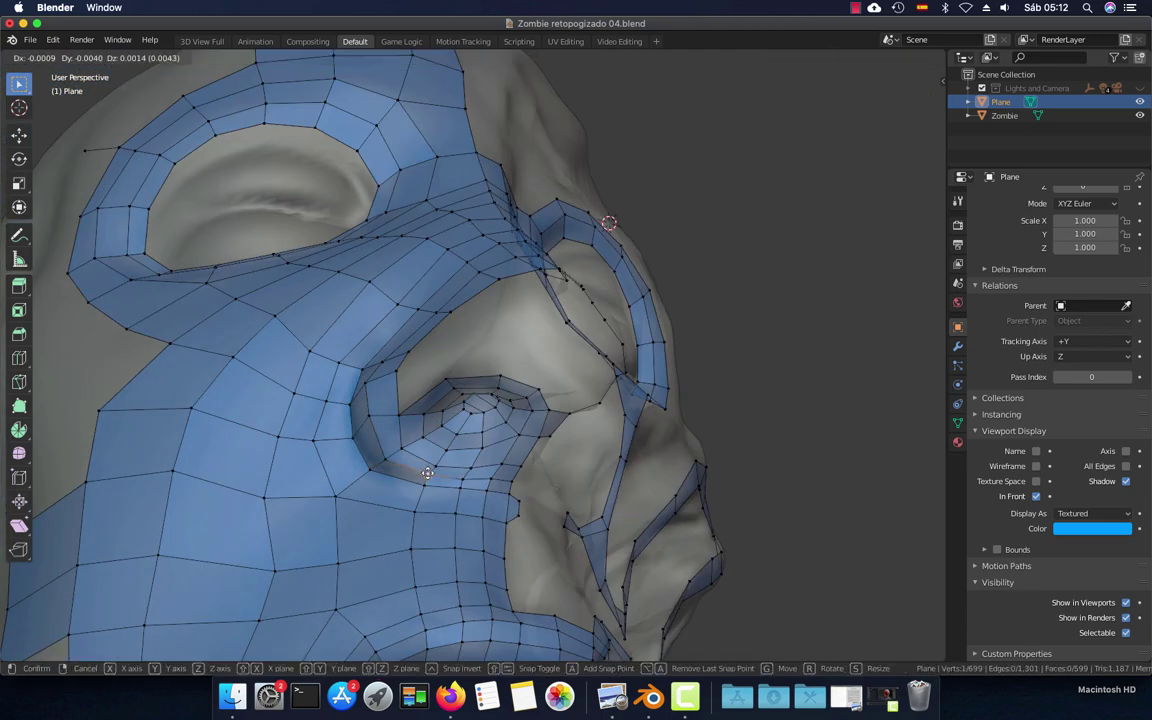
{"action": "left_click", "coordinate": [465, 477]}
{"action": "key", "text": "g"}
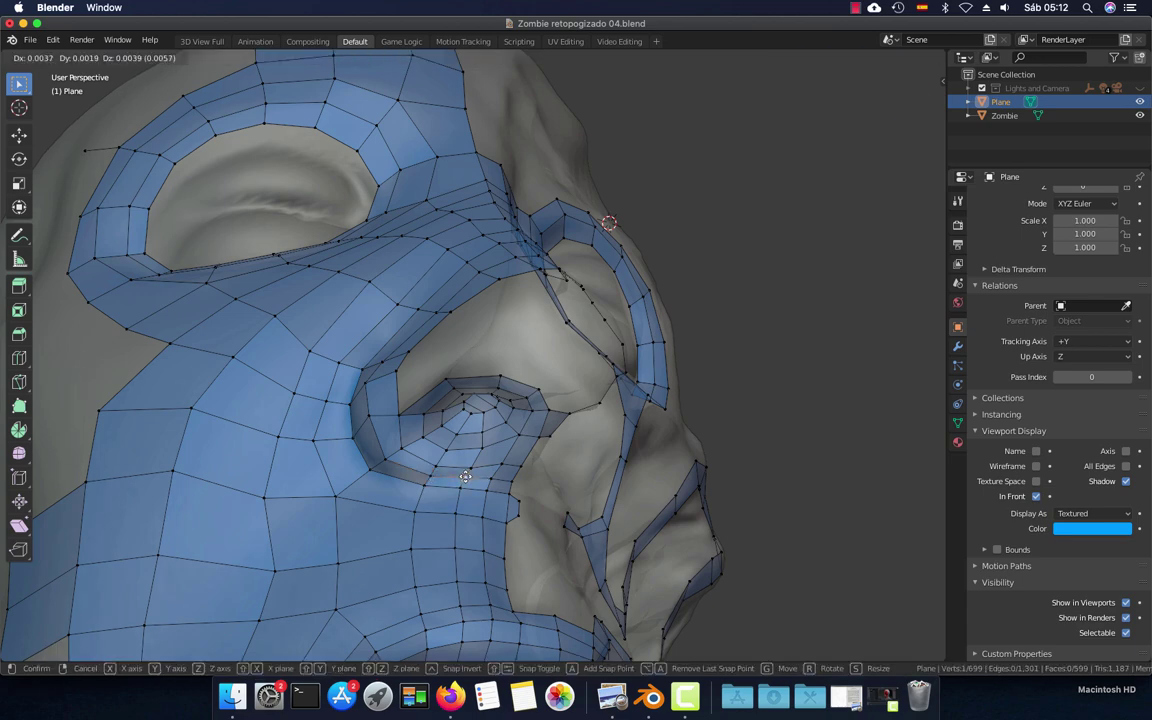
{"action": "left_click", "coordinate": [478, 478]}
{"action": "key", "text": "g"}
{"action": "left_click", "coordinate": [494, 479]}
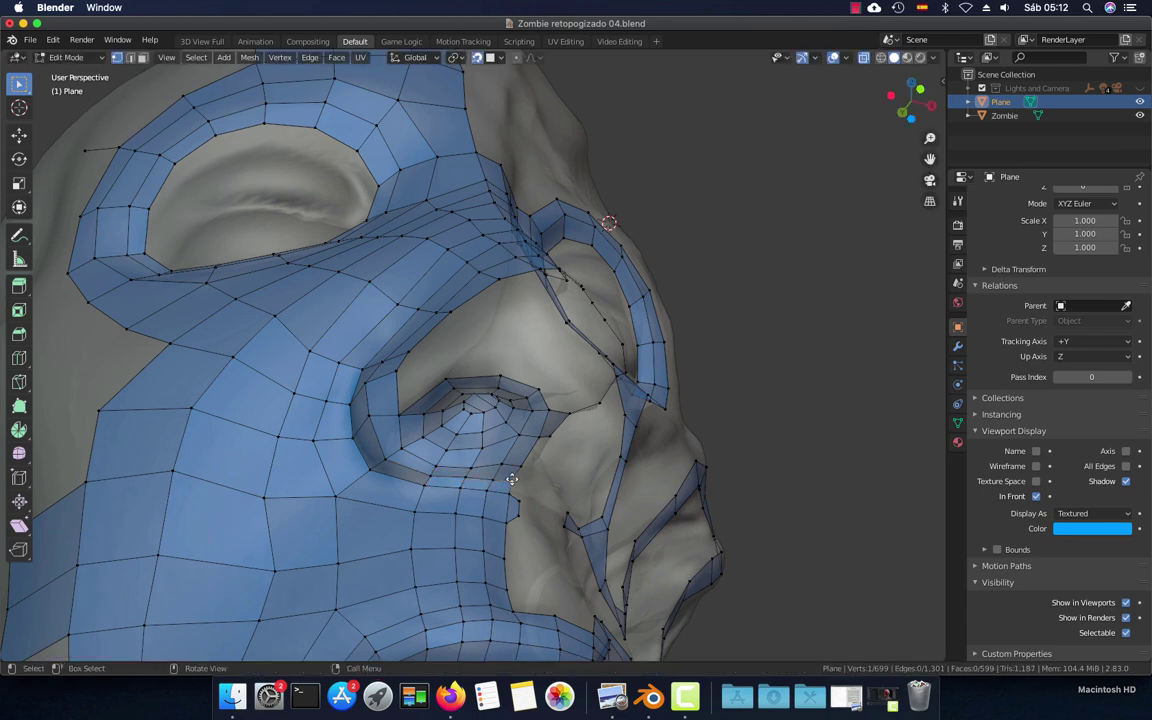
{"action": "key", "text": "g"}
{"action": "left_click", "coordinate": [461, 432]}
{"action": "mouse_move", "coordinate": [431, 419]}
{"action": "middle_mouse_down"}
{"action": "mouse_move", "coordinate": [403, 435]}
{"action": "mouse_move", "coordinate": [482, 438]}
{"action": "middle_mouse_up"}
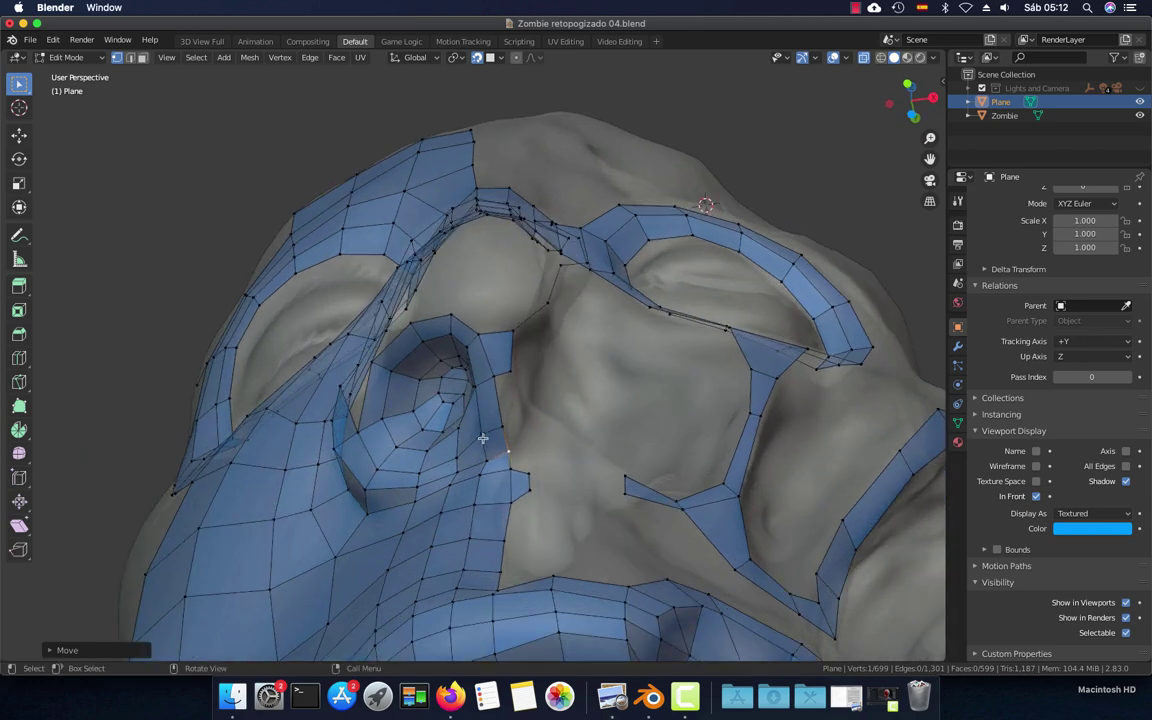
Refine the remaining nostril vertices, then select the top edge of the nostril rim
{"action": "key", "text": "g"}
{"action": "left_click", "coordinate": [495, 411]}
{"action": "key", "text": "g"}
{"action": "left_click", "coordinate": [500, 435]}
{"action": "key", "text": "g"}
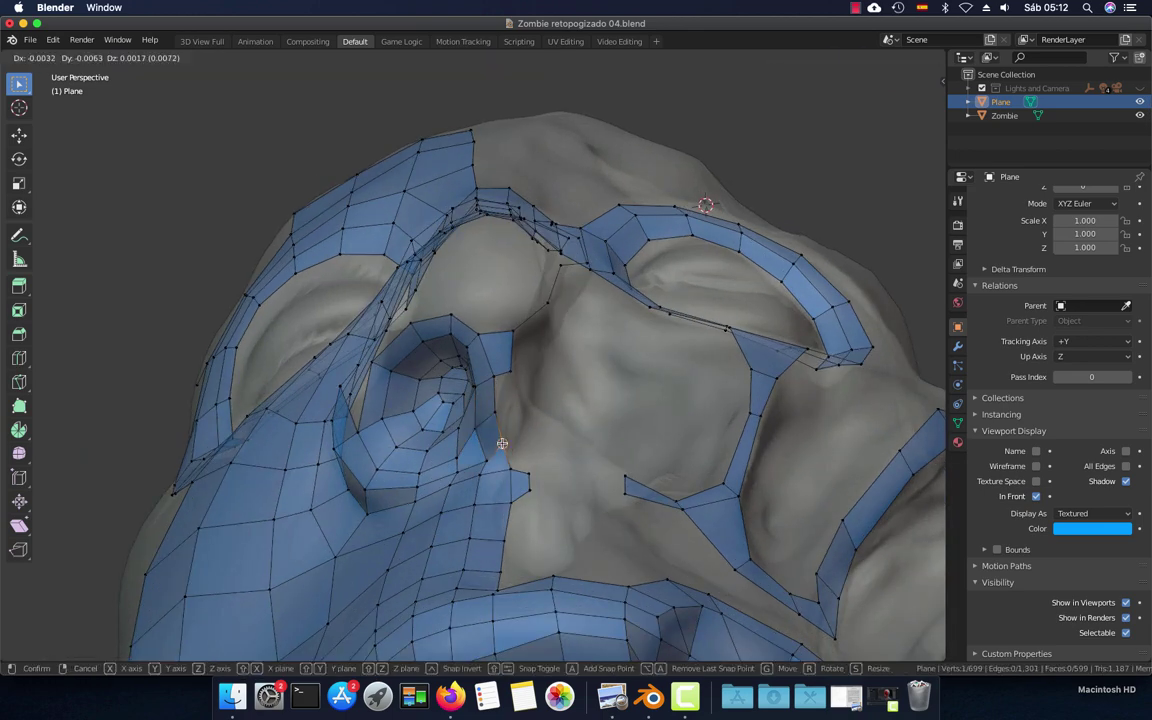
{"action": "left_click", "coordinate": [498, 446]}
{"action": "key", "text": "g"}
{"action": "left_click", "coordinate": [480, 455]}
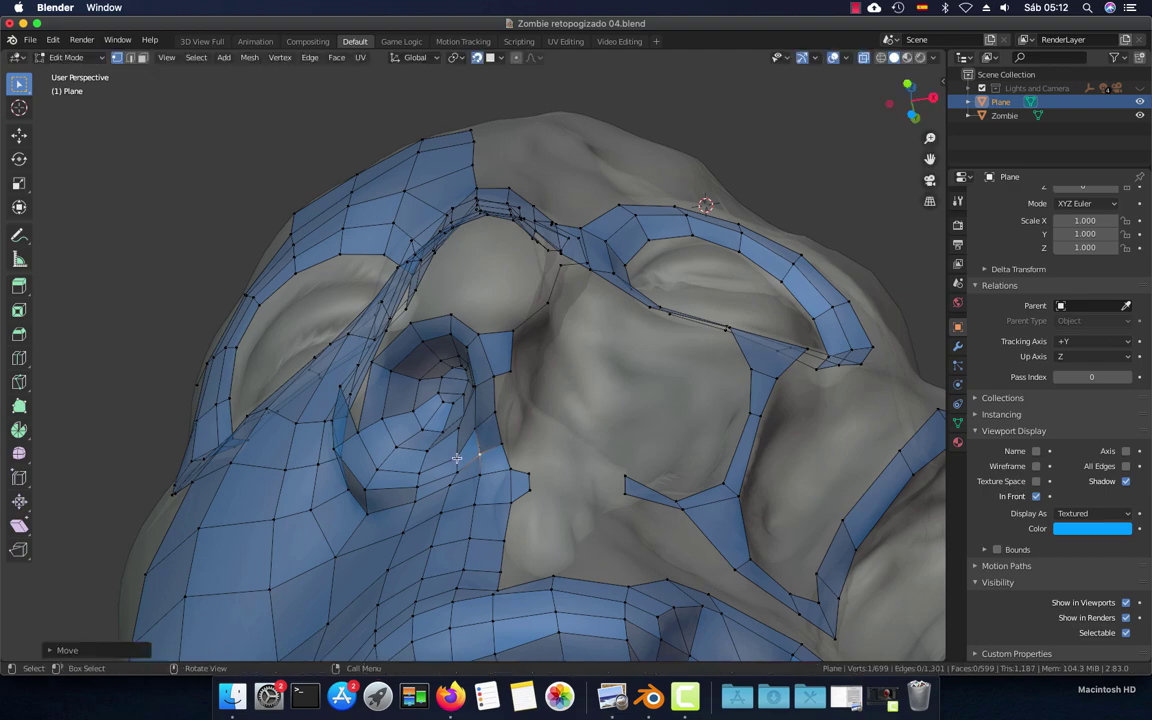
{"action": "key", "text": "g"}
{"action": "left_click", "coordinate": [456, 458]}
{"action": "mouse_move", "coordinate": [456, 458]}
{"action": "middle_mouse_down"}
{"action": "mouse_move", "coordinate": [517, 487]}
{"action": "mouse_move", "coordinate": [470, 405]}
{"action": "middle_mouse_up"}
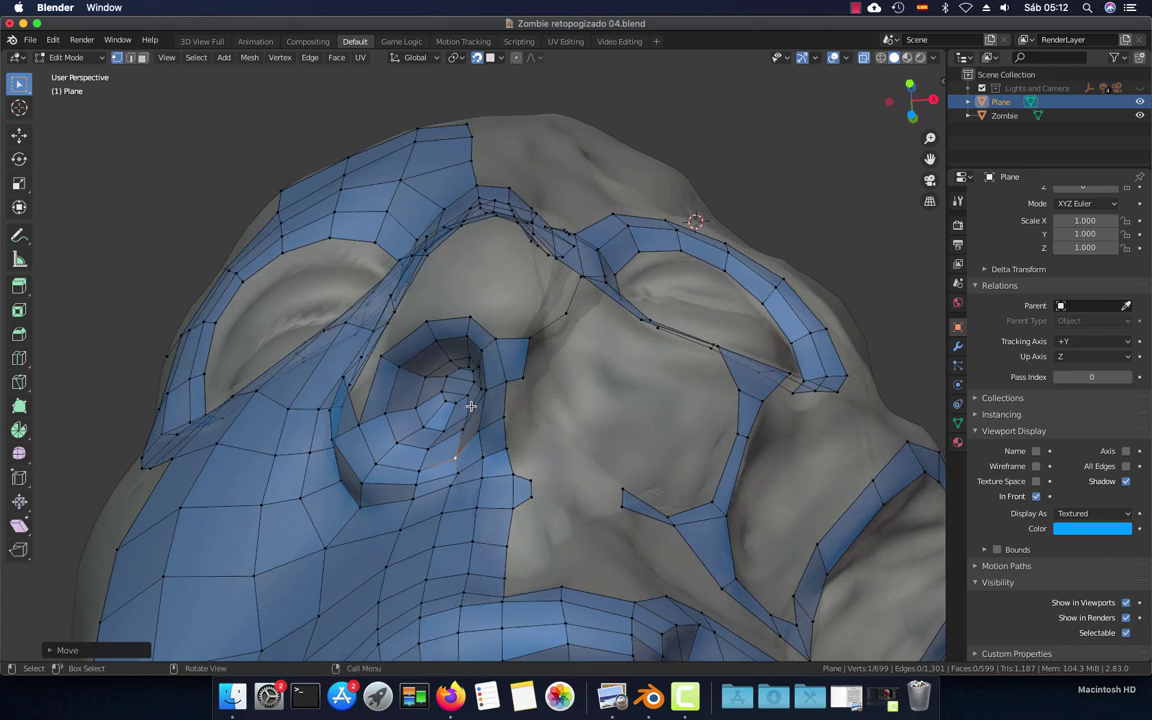
{"action": "left_click", "coordinate": [476, 316]}
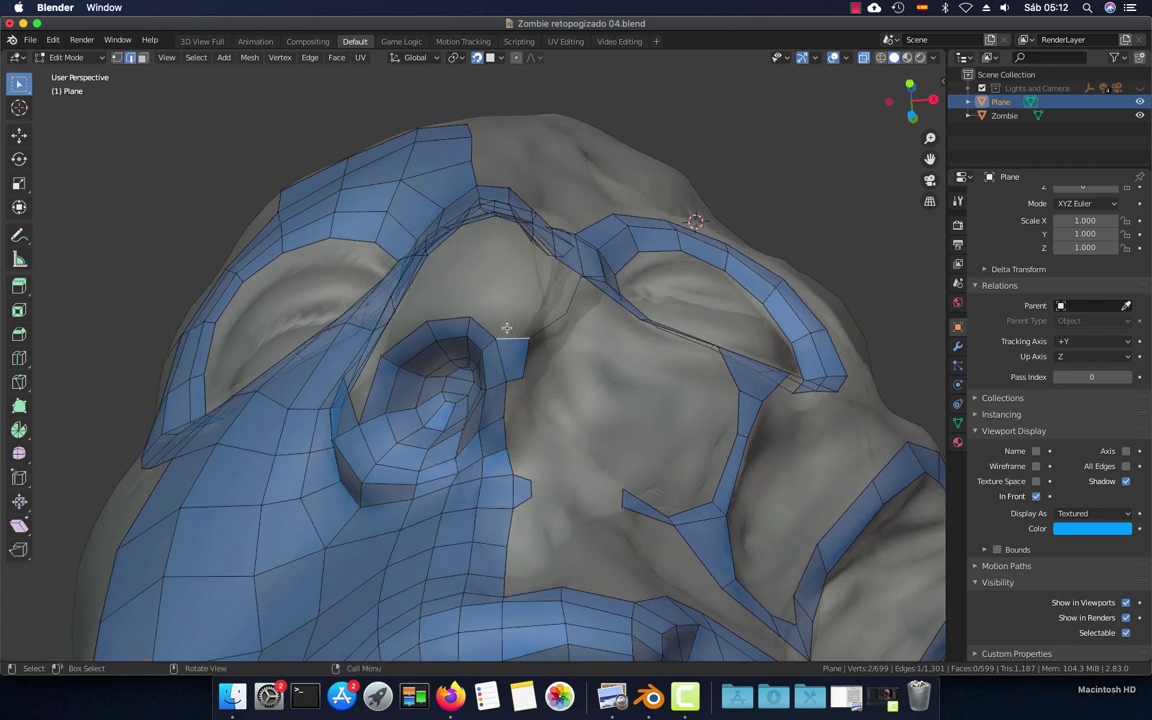
Extrude a quad strip from the nostril edge up the nose side toward the bridge
{"action": "right_click", "coordinate": [507, 312], "text": "ctrl"}
{"action": "middle_click_drag", "start_coordinate": [506, 328], "coordinate": [504, 357], "text": "shift"}
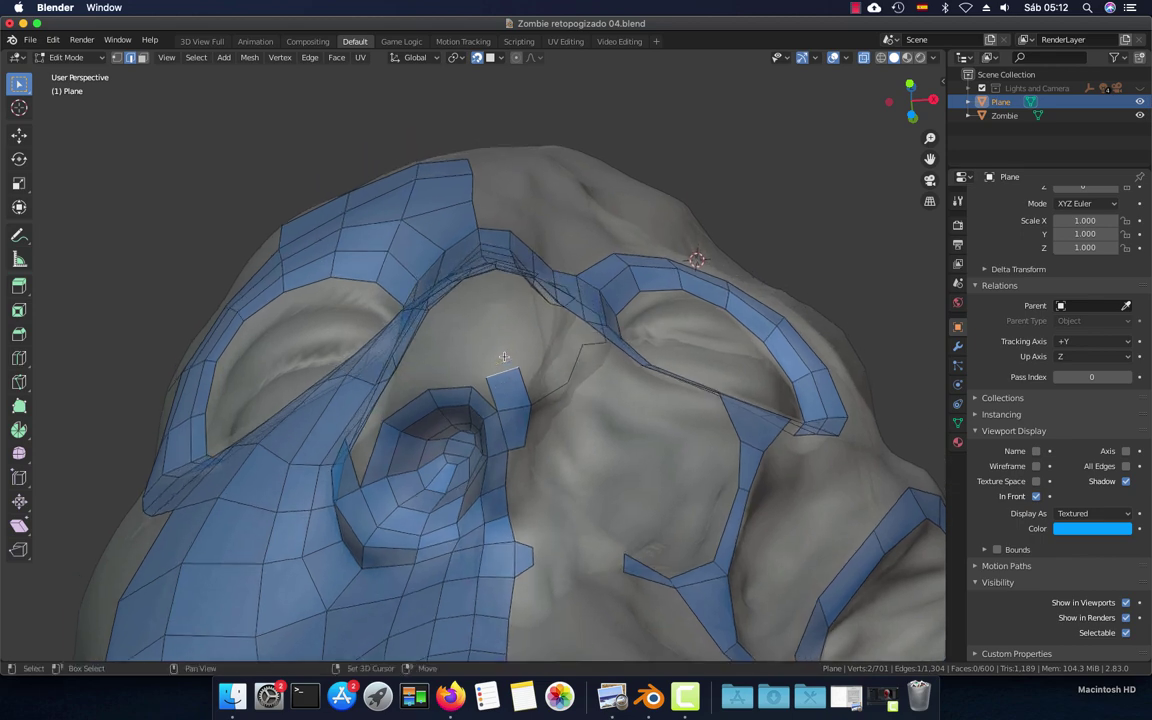
{"action": "key", "text": "g"}
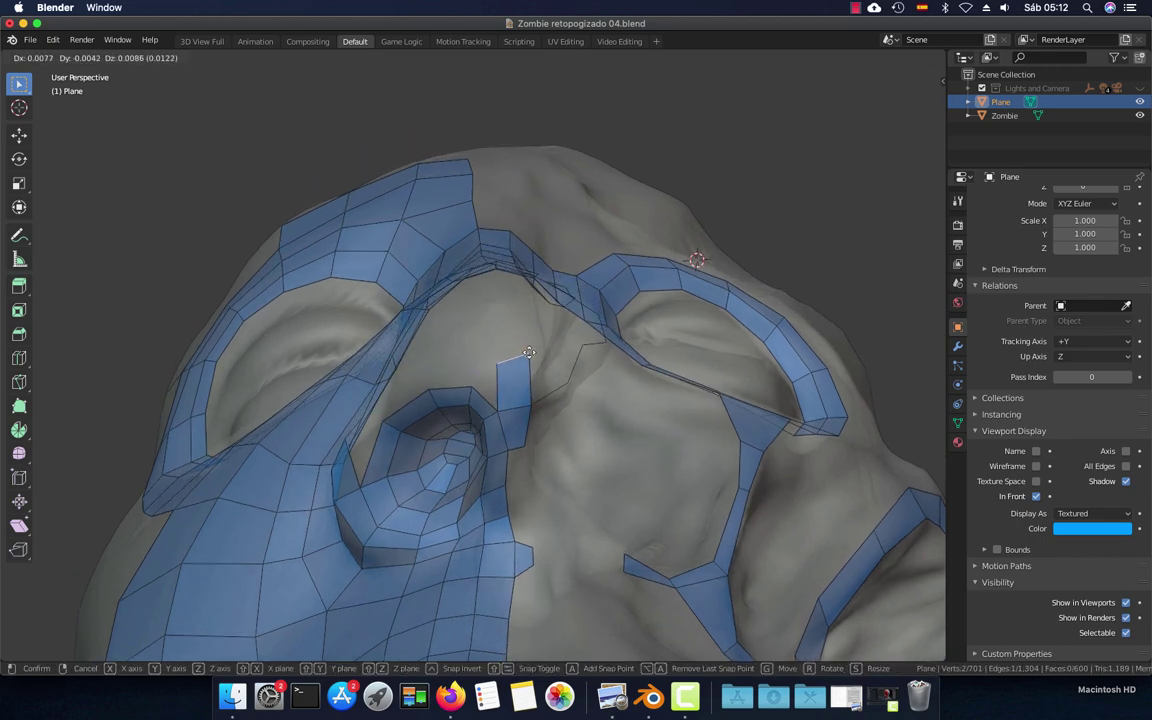
{"action": "left_click", "coordinate": [529, 352]}
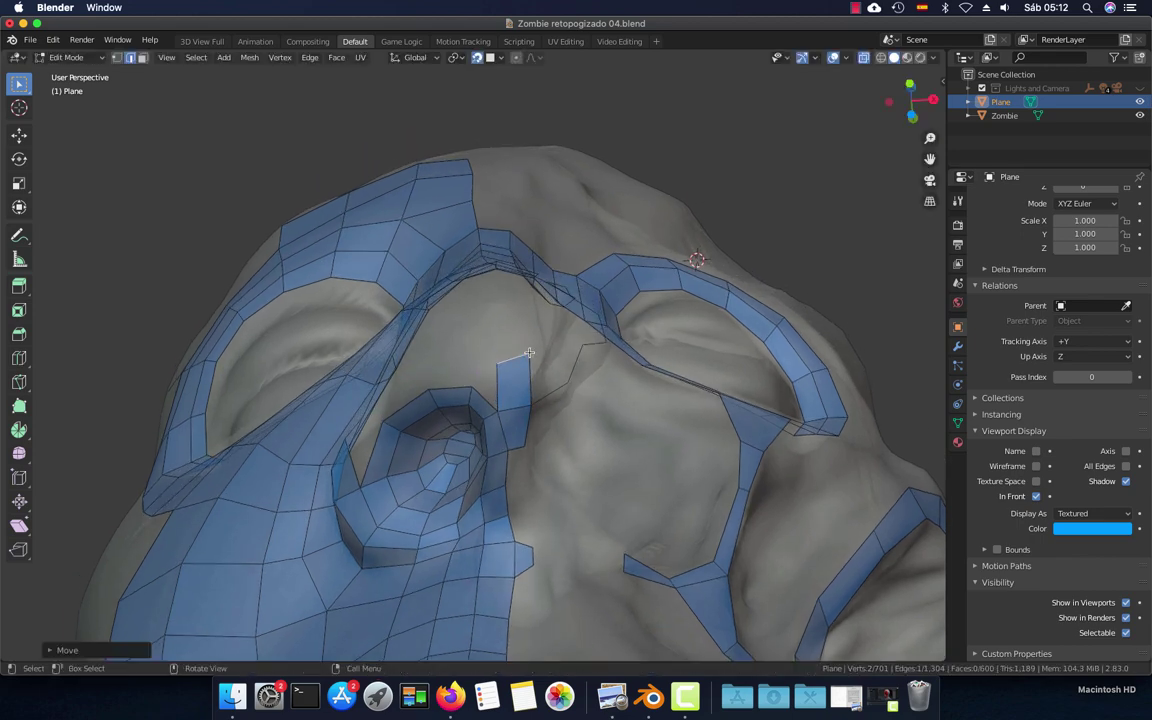
{"action": "mouse_move", "coordinate": [454, 381]}
{"action": "middle_mouse_down"}
{"action": "mouse_move", "coordinate": [495, 467]}
{"action": "mouse_move", "coordinate": [506, 452]}
{"action": "middle_mouse_up"}
{"action": "right_click", "coordinate": [506, 456], "text": "ctrl"}
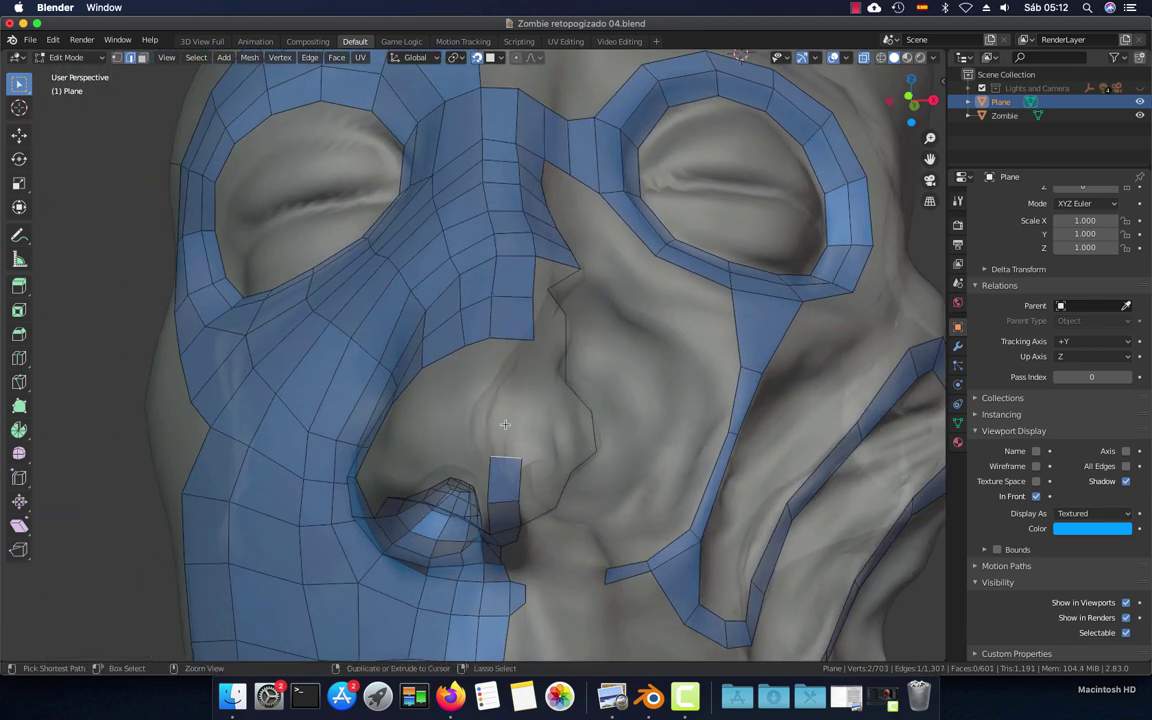
{"action": "right_click", "coordinate": [508, 390], "text": "ctrl"}
{"action": "left_click", "coordinate": [515, 341], "text": "shift"}
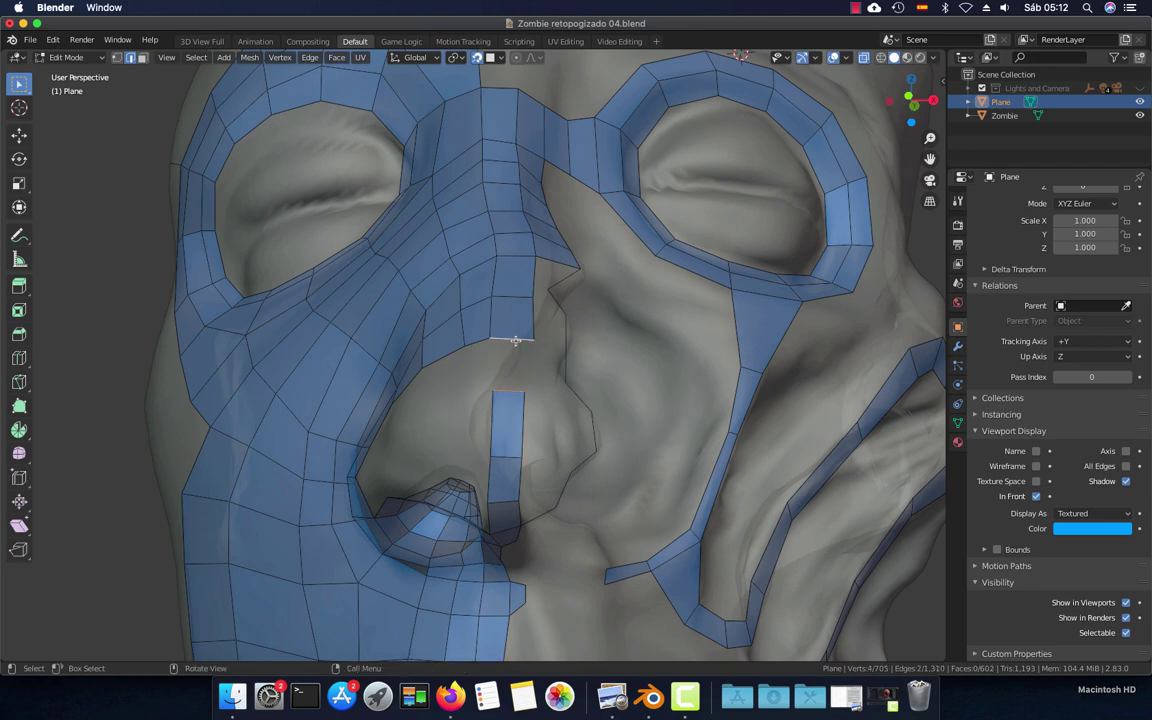
{"action": "mouse_move", "coordinate": [515, 341]}
{"action": "middle_mouse_down"}
{"action": "mouse_move", "coordinate": [528, 441]}
{"action": "mouse_move", "coordinate": [480, 455]}
{"action": "mouse_move", "coordinate": [464, 419]}
{"action": "mouse_move", "coordinate": [474, 395]}
{"action": "middle_mouse_up"}
In edge select, fill three quads between the strip and the bridge edges
{"action": "key", "text": "2"}
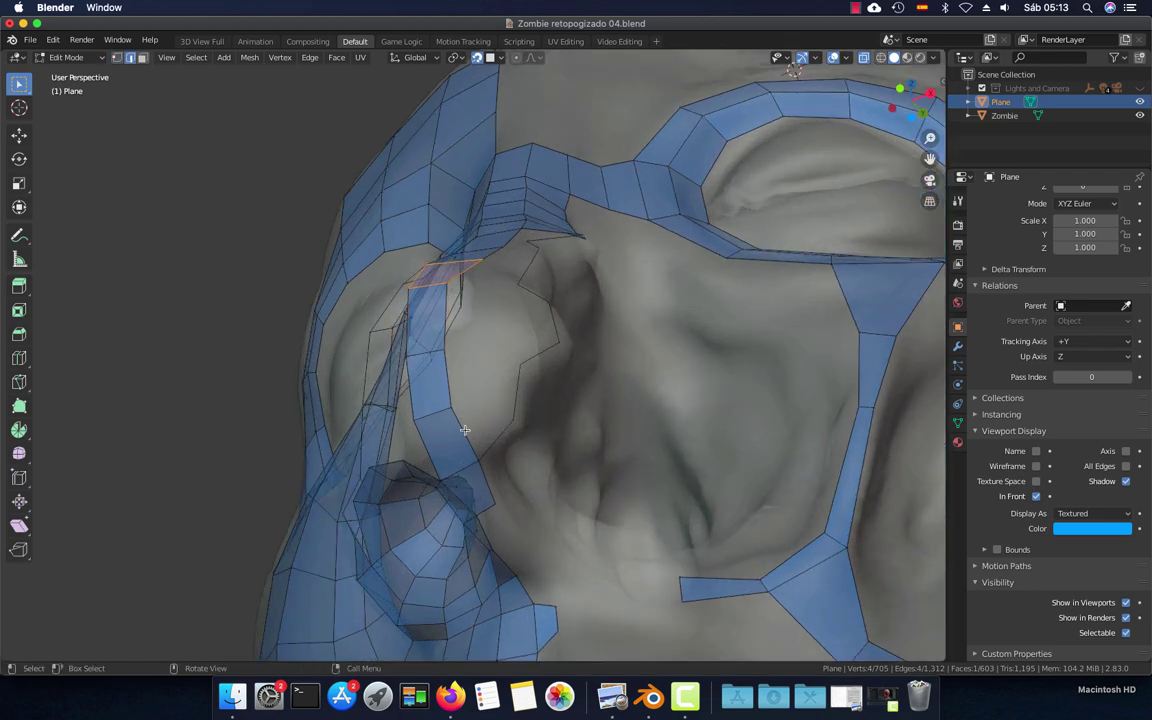
{"action": "left_click", "coordinate": [465, 426]}
{"action": "left_click", "coordinate": [498, 437], "text": "shift"}
{"action": "key", "text": "f"}
{"action": "left_click", "coordinate": [511, 401]}
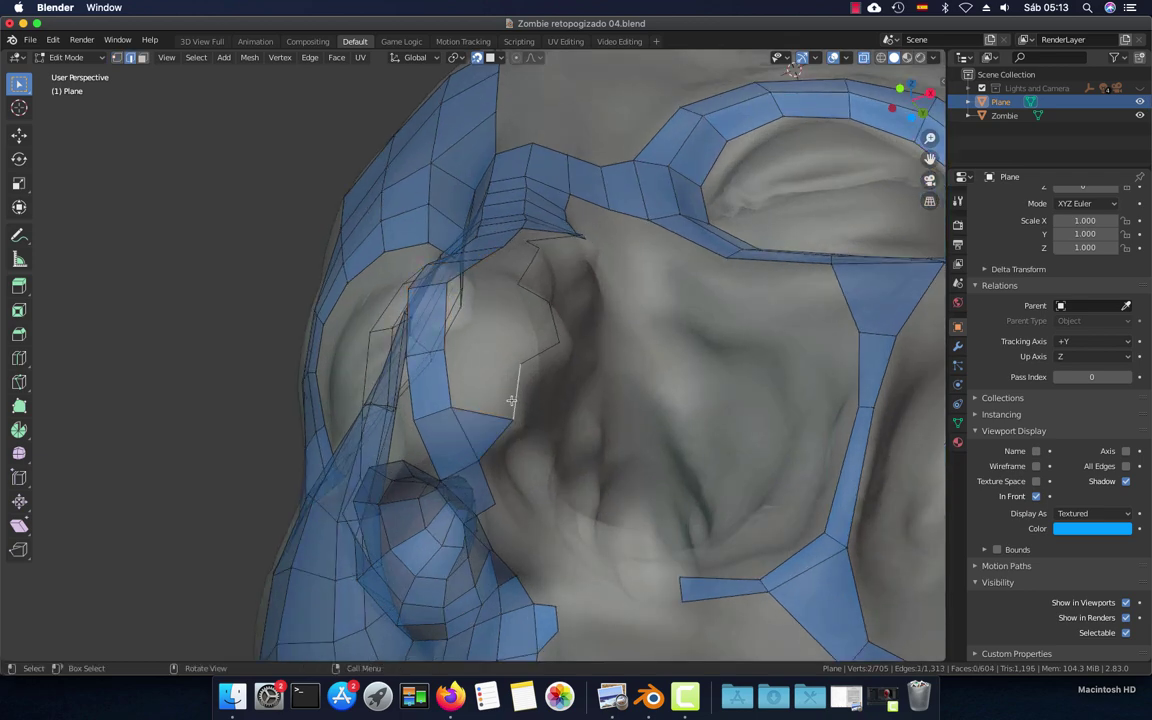
{"action": "key", "text": "f"}
{"action": "mouse_move", "coordinate": [446, 385]}
{"action": "middle_mouse_down"}
{"action": "mouse_move", "coordinate": [478, 378]}
{"action": "mouse_move", "coordinate": [488, 398]}
{"action": "mouse_move", "coordinate": [456, 370]}
{"action": "middle_mouse_up"}
{"action": "left_click", "coordinate": [553, 438]}
{"action": "key", "text": "f"}
Fill the remaining gaps beside the strip and nose with quads
{"action": "left_click", "coordinate": [457, 369]}
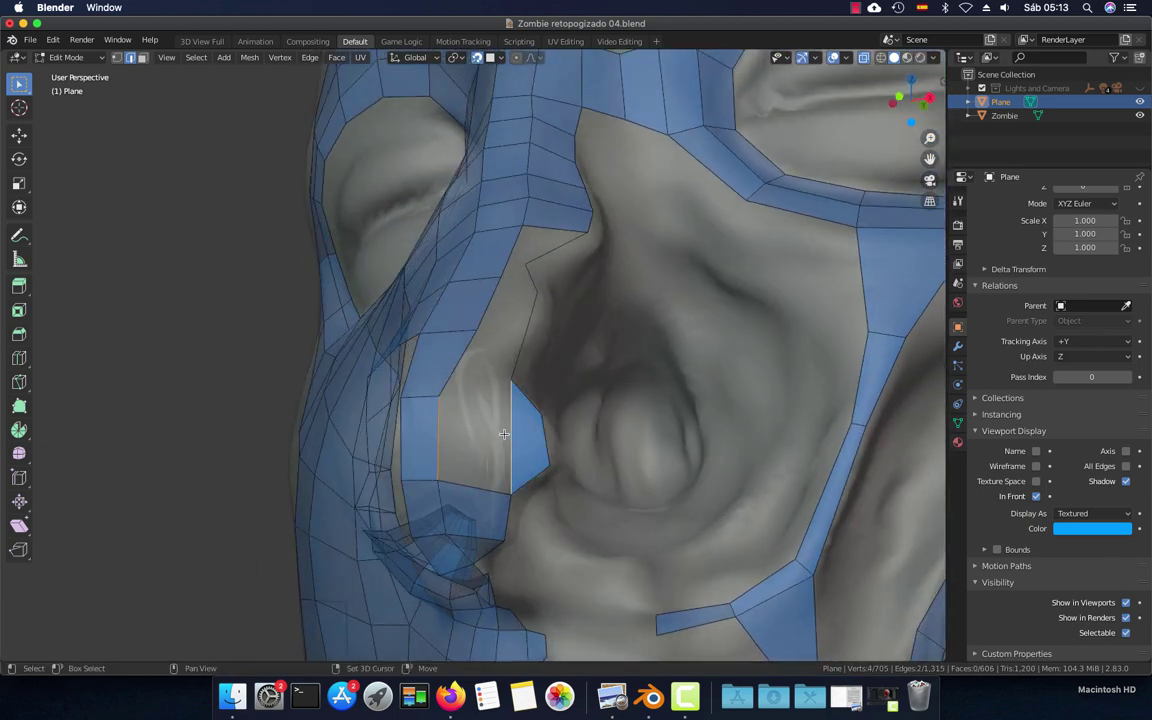
{"action": "key", "text": "f"}
{"action": "left_click", "coordinate": [459, 368]}
{"action": "middle_click_drag", "start_coordinate": [515, 370], "coordinate": [531, 358]}
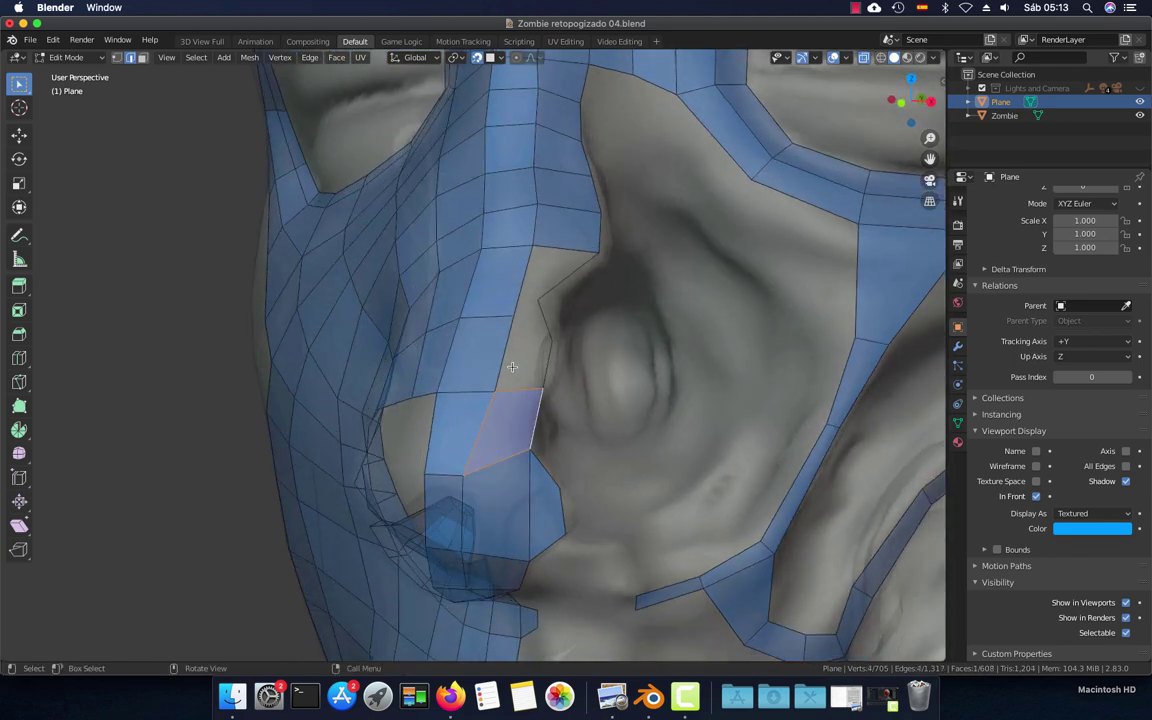
{"action": "key", "text": "f"}
{"action": "key", "text": "f"}
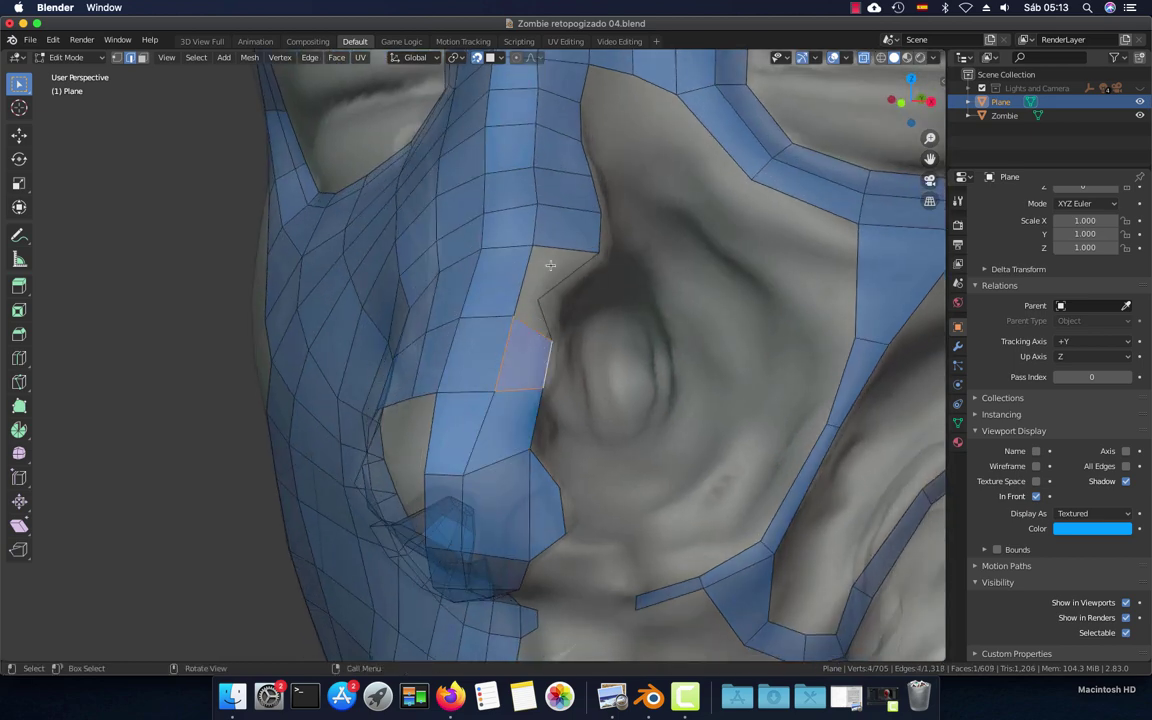
{"action": "left_click", "coordinate": [548, 262]}
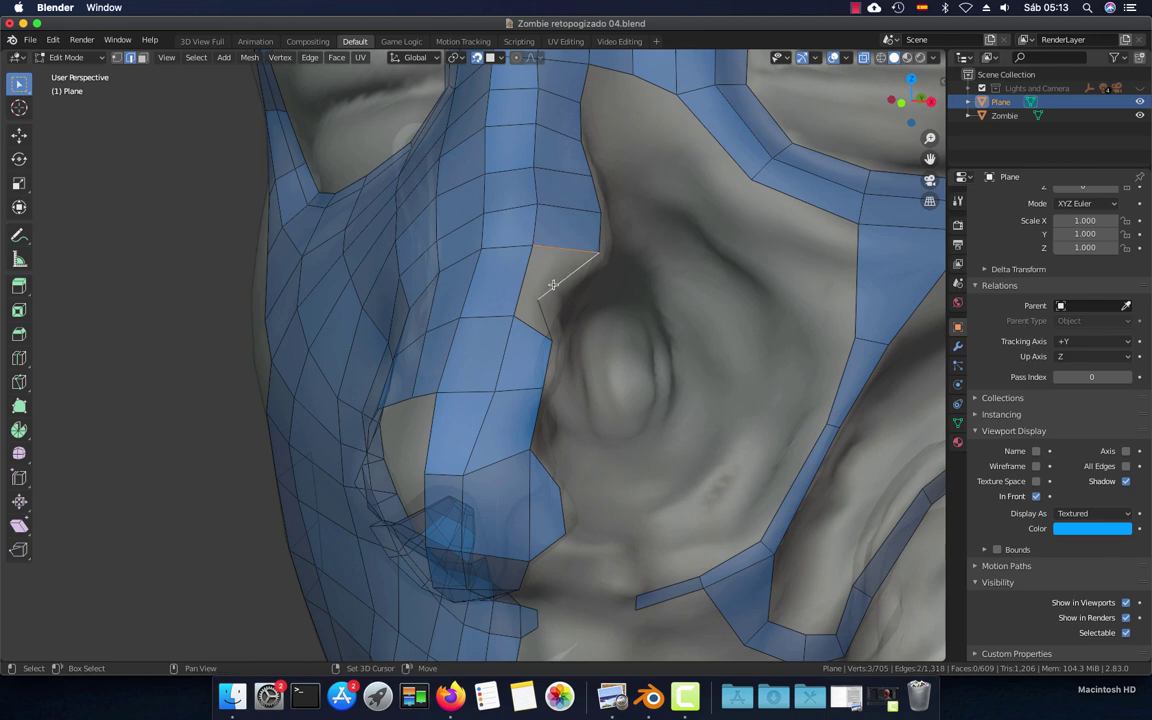
{"action": "key", "text": "f"}
{"action": "left_click", "coordinate": [527, 290]}
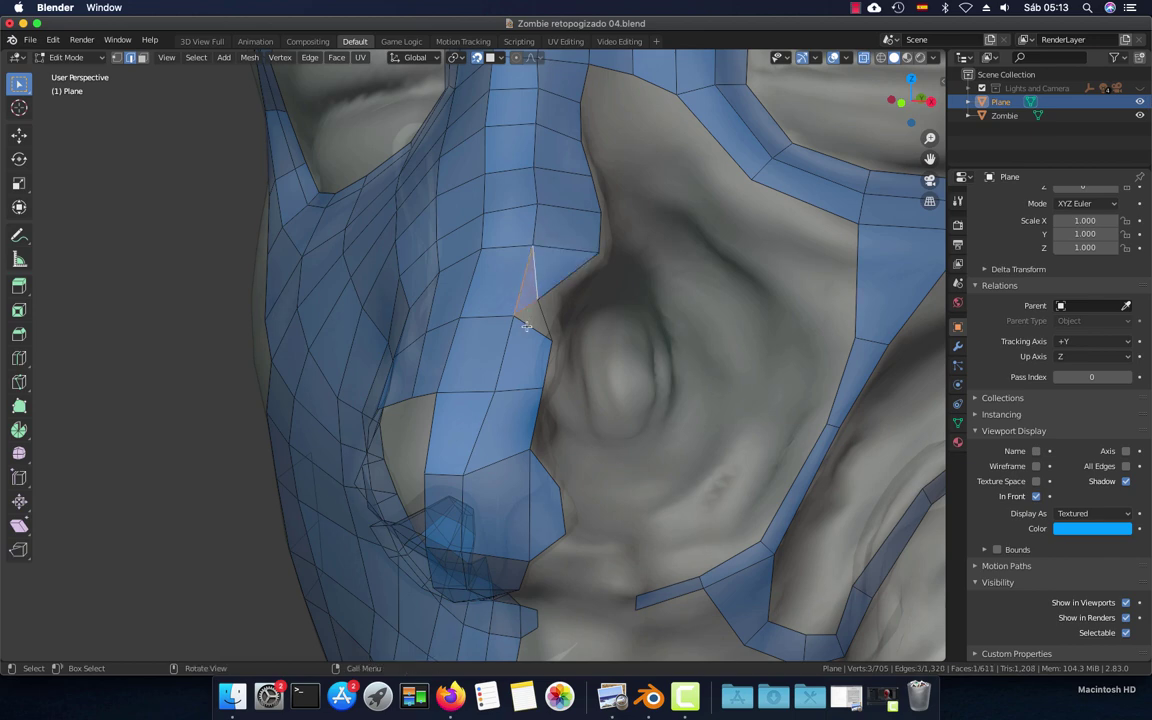
Fill the last triangular gap beside the nose and clear the selection
{"action": "key", "text": "f"}
{"action": "key", "text": "a"}
{"action": "key", "text": "alt+a"}
{"action": "scroll", "coordinate": [553, 334], "scroll_direction": "down", "scroll_amount": 3}
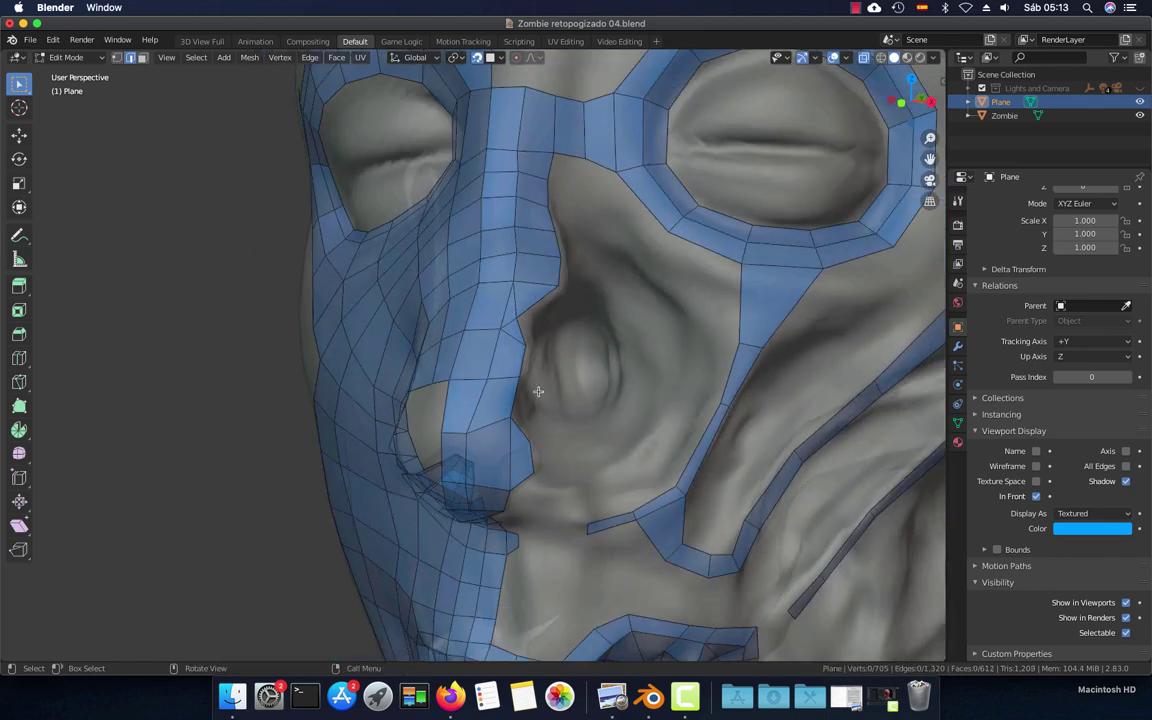
{"action": "mouse_move", "coordinate": [553, 334]}
{"action": "middle_mouse_down"}
{"action": "mouse_move", "coordinate": [551, 425]}
{"action": "mouse_move", "coordinate": [557, 343]}
{"action": "mouse_move", "coordinate": [554, 352]}
{"action": "middle_mouse_up"}
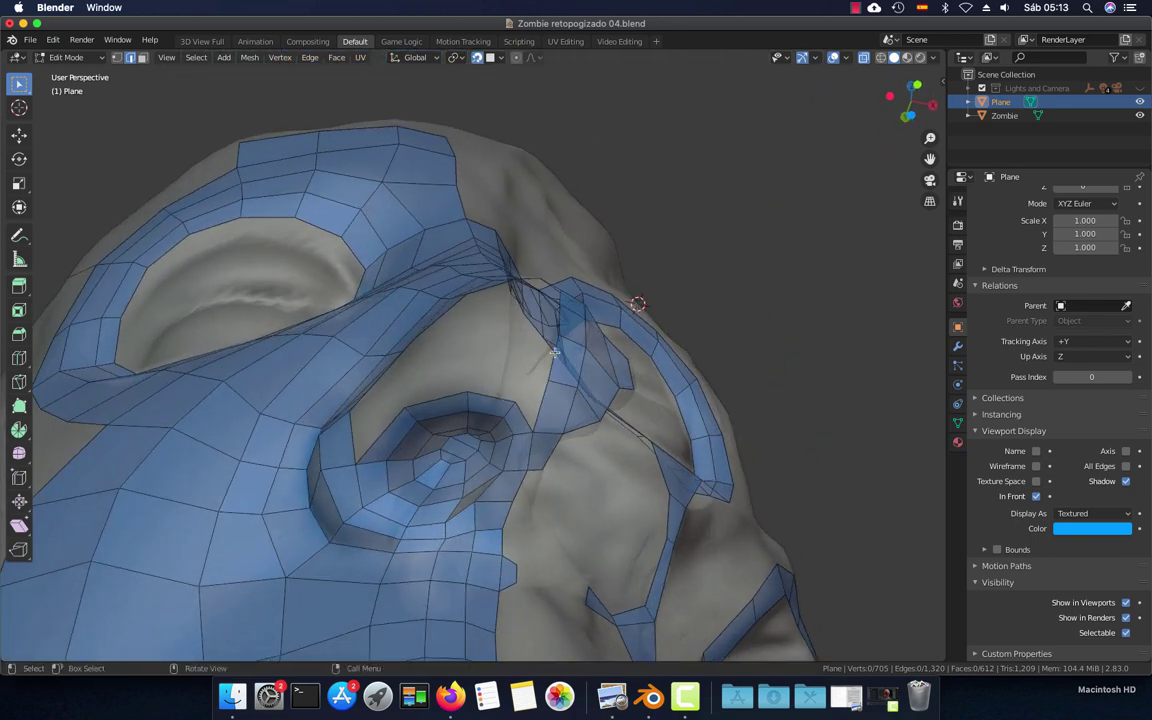
{"action": "middle_click_drag", "start_coordinate": [487, 388], "coordinate": [477, 416]}
Extrude the nostril rim edge twice upward to form a short column of quads
{"action": "key", "text": "e"}
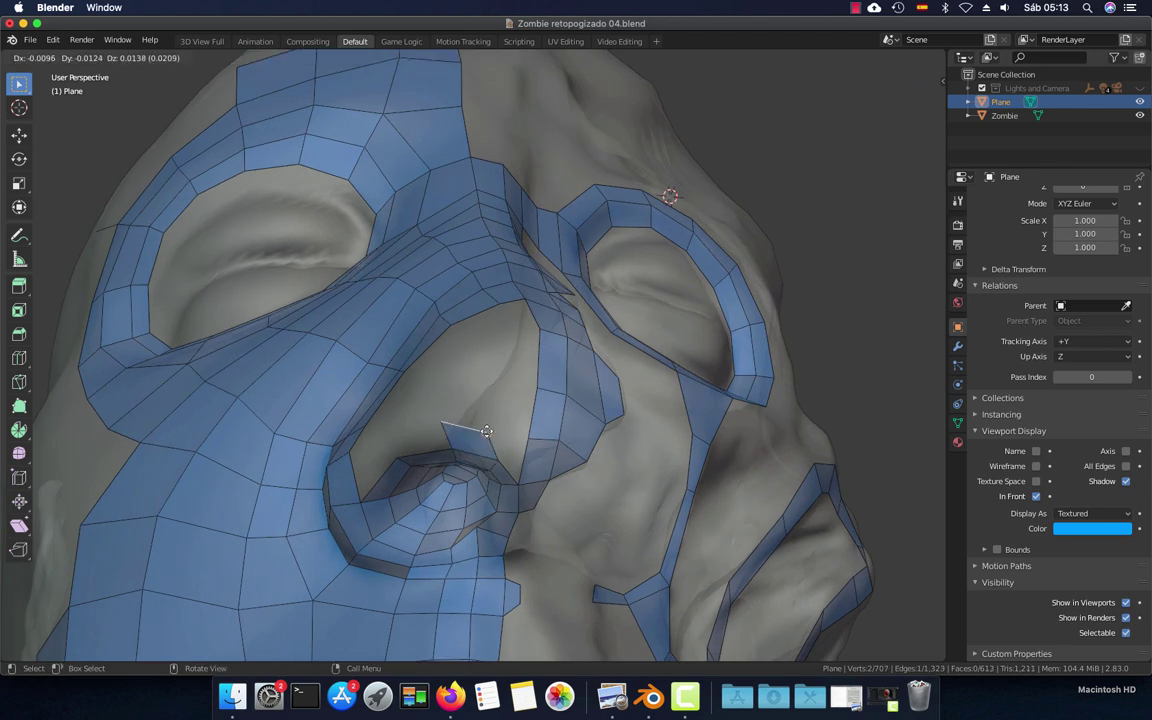
{"action": "left_click", "coordinate": [502, 431]}
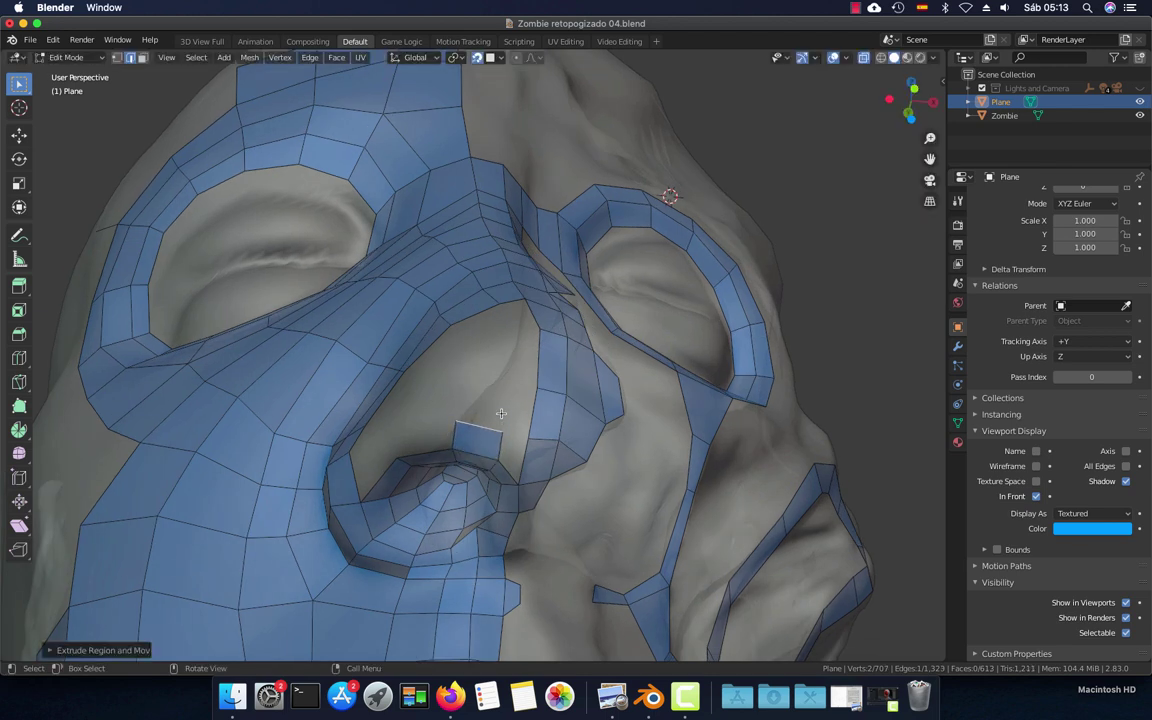
{"action": "key", "text": "e"}
{"action": "scroll", "coordinate": [505, 386], "scroll_direction": "down", "scroll_amount": 5}
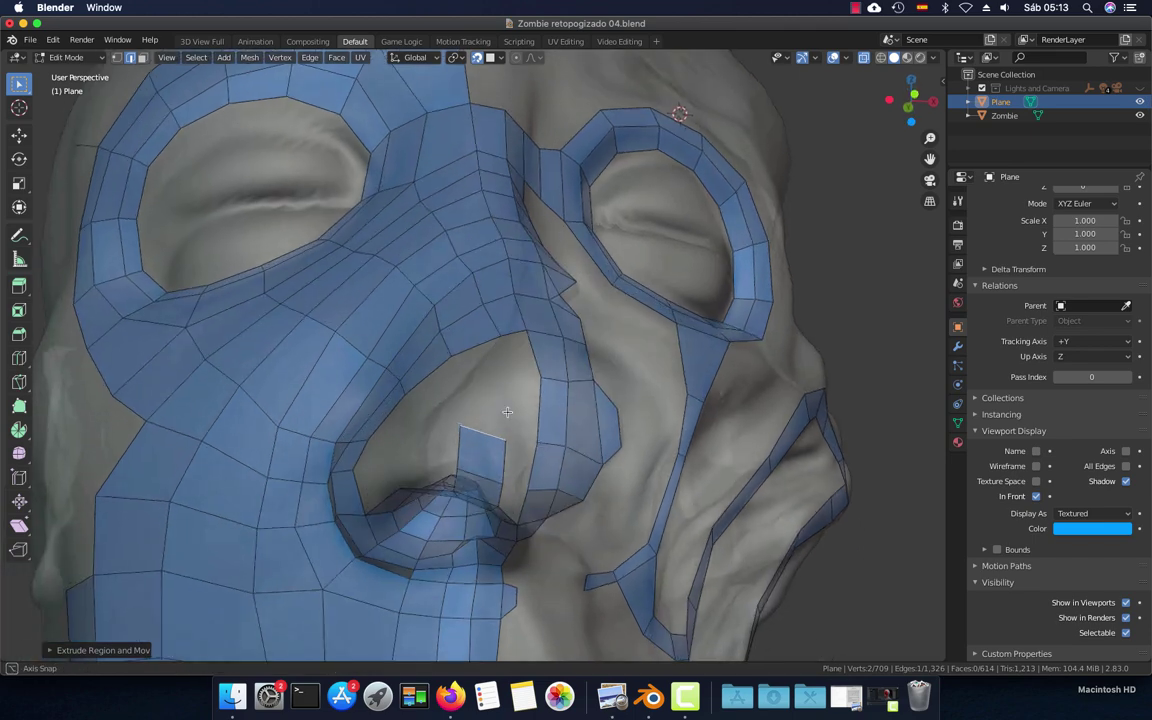
{"action": "left_click", "coordinate": [502, 400]}
Move two vertices of the new strip onto the nose surface
{"action": "key", "text": "1"}
{"action": "left_click", "coordinate": [462, 398]}
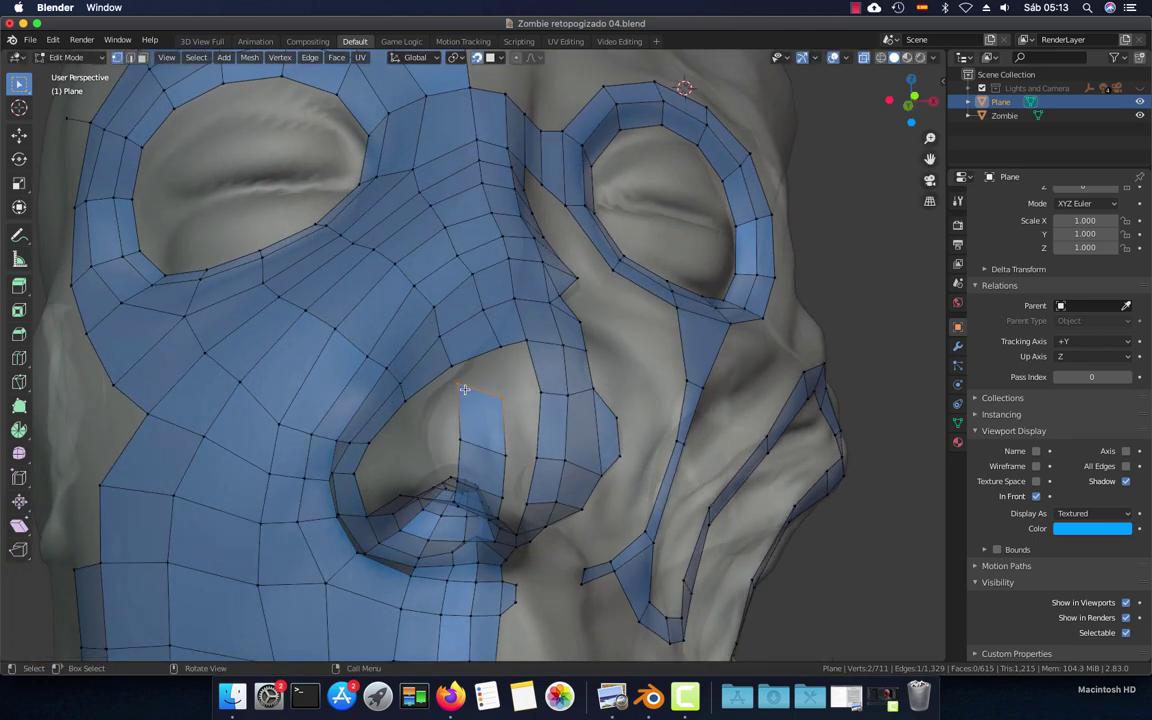
{"action": "key", "text": "g"}
{"action": "left_click", "coordinate": [460, 399]}
{"action": "left_click", "coordinate": [504, 395]}
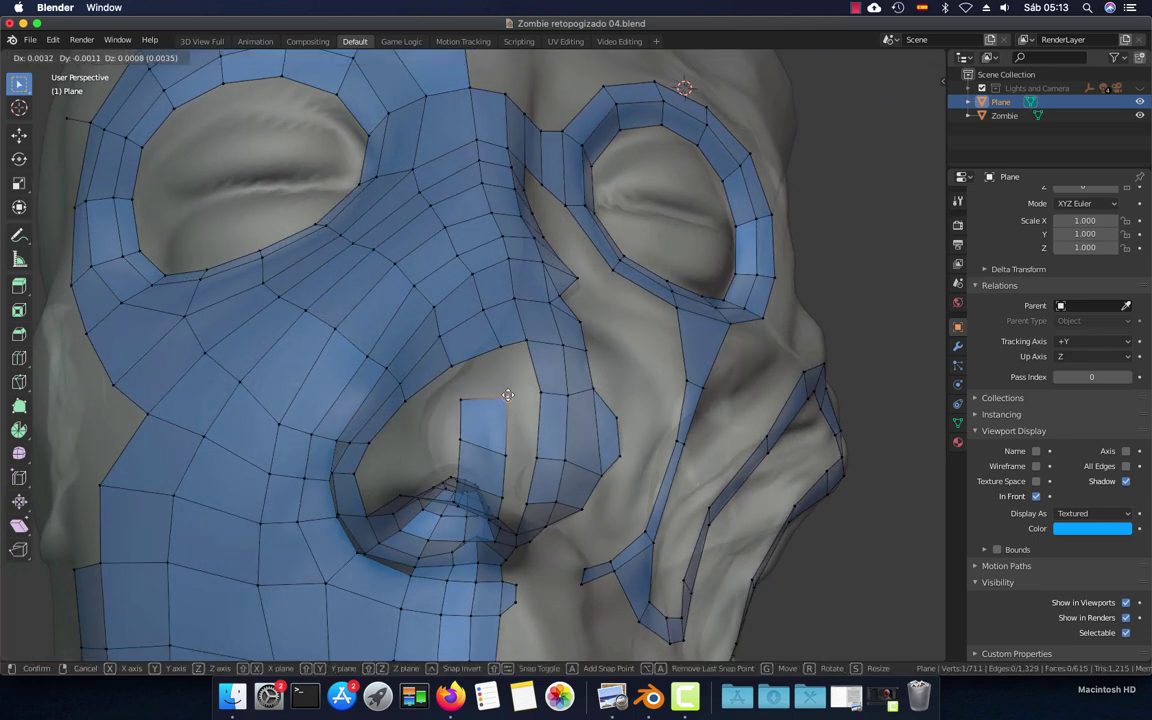
{"action": "key", "text": "g"}
{"action": "left_click", "coordinate": [504, 450]}
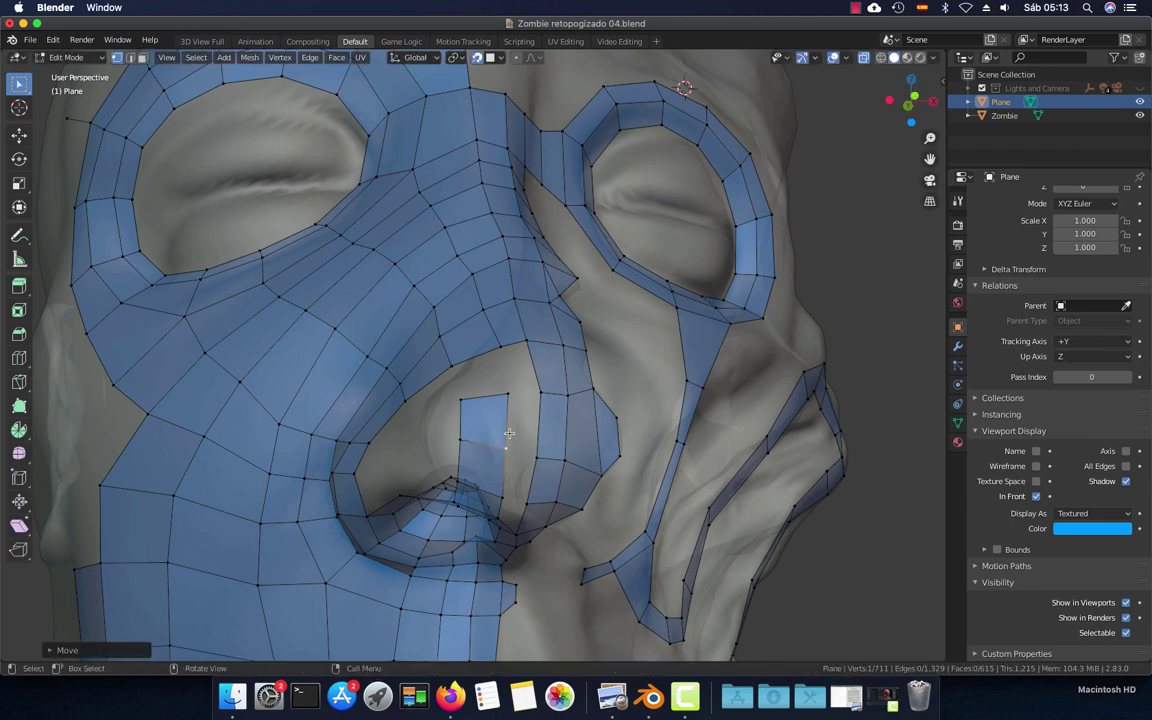
{"action": "key", "text": "2"}
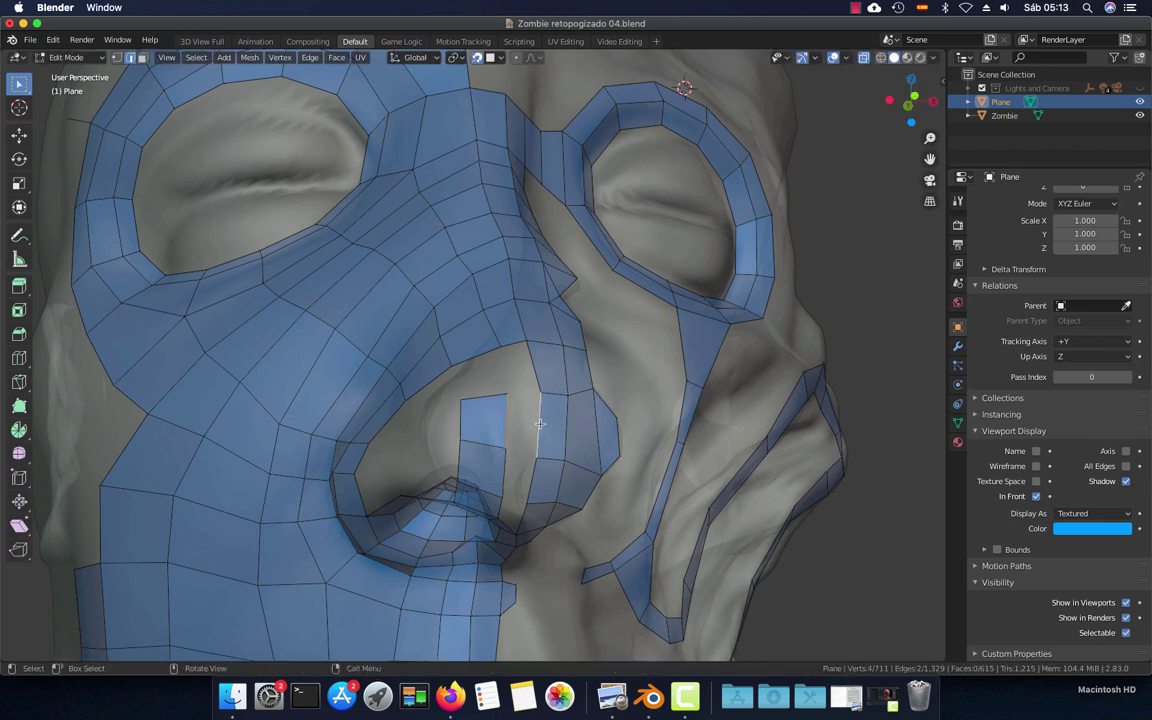
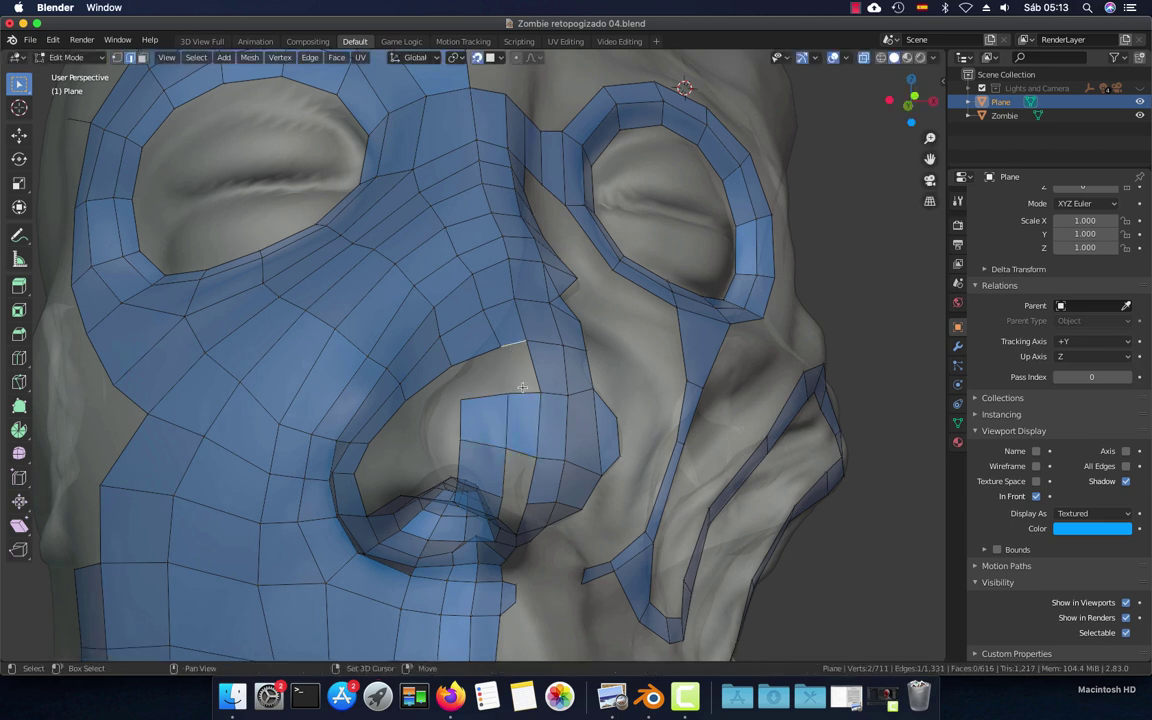
Fill new faces from the border edges of the gap beside the nose and at the nostril
{"action": "left_click", "coordinate": [485, 362]}
{"action": "key", "text": "f"}
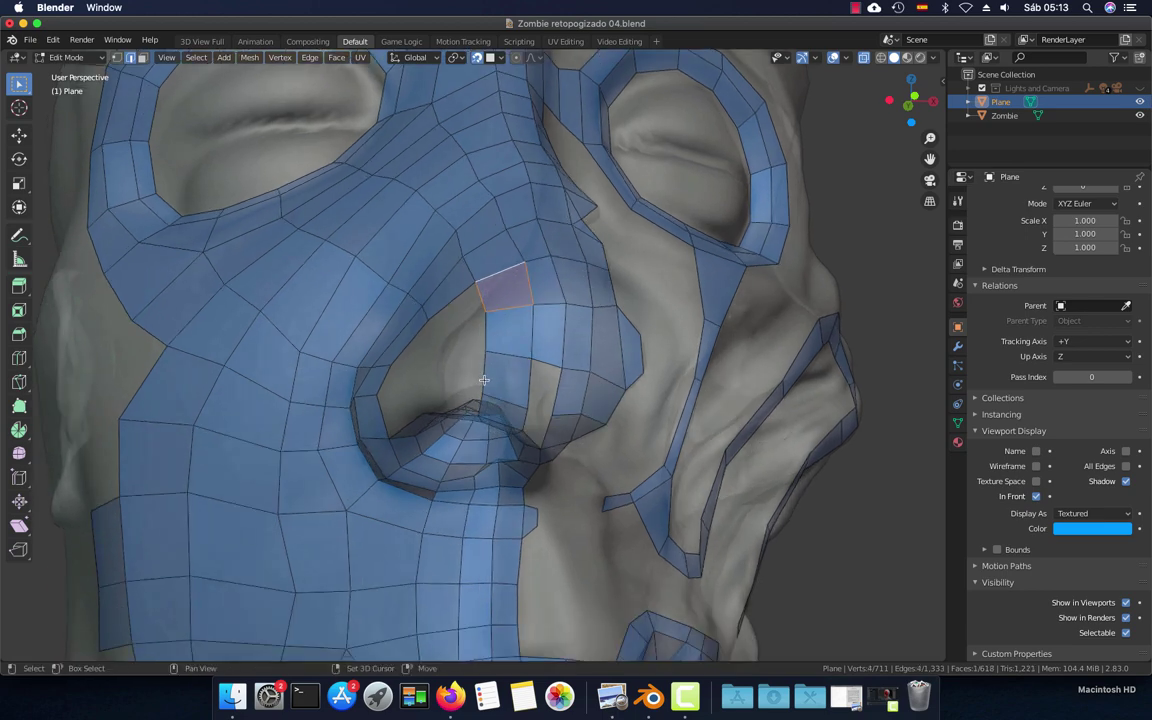
{"action": "middle_click_drag", "start_coordinate": [485, 362], "coordinate": [551, 364]}
{"action": "left_click", "coordinate": [515, 385]}
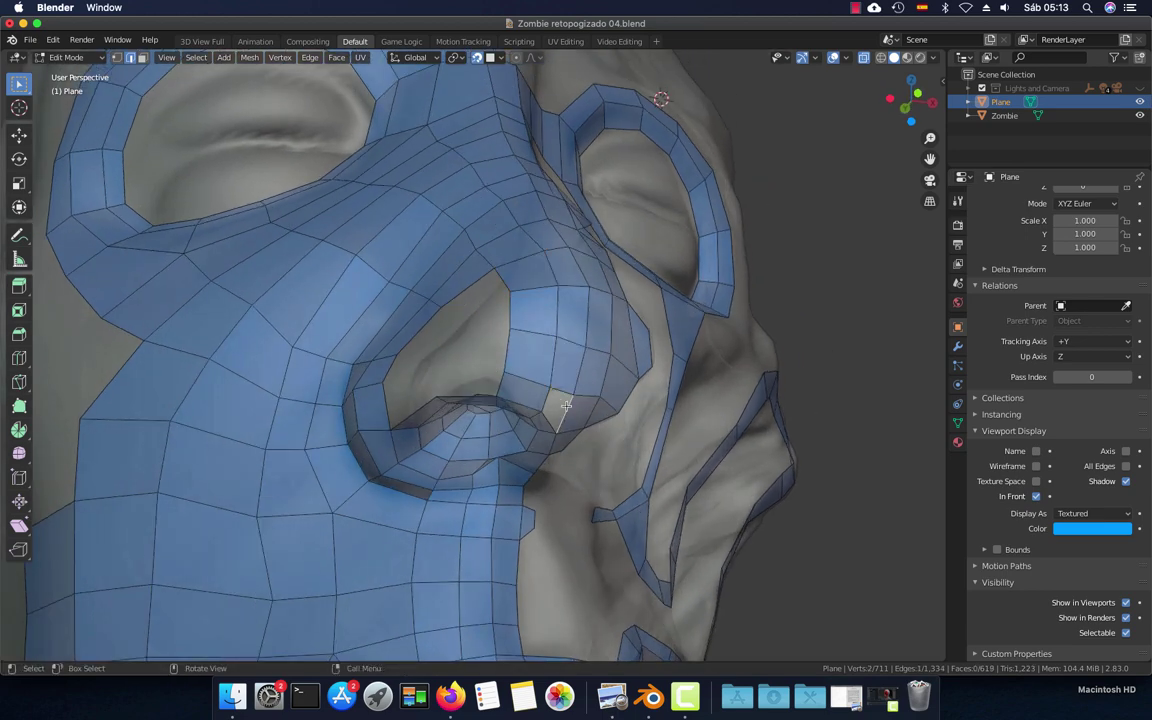
{"action": "key", "text": "f"}
Extrude a vertex at the nostril rim and fill the adjacent nostril gaps with faces
{"action": "mouse_move", "coordinate": [488, 357]}
{"action": "middle_mouse_down"}
{"action": "mouse_move", "coordinate": [519, 359]}
{"action": "mouse_move", "coordinate": [462, 358]}
{"action": "mouse_move", "coordinate": [476, 364]}
{"action": "middle_mouse_up"}
{"action": "key", "text": "1"}
{"action": "left_click", "coordinate": [519, 359]}
{"action": "key", "text": "2"}
{"action": "left_click", "coordinate": [462, 358]}
{"action": "key", "text": "1"}
{"action": "left_click", "coordinate": [476, 364]}
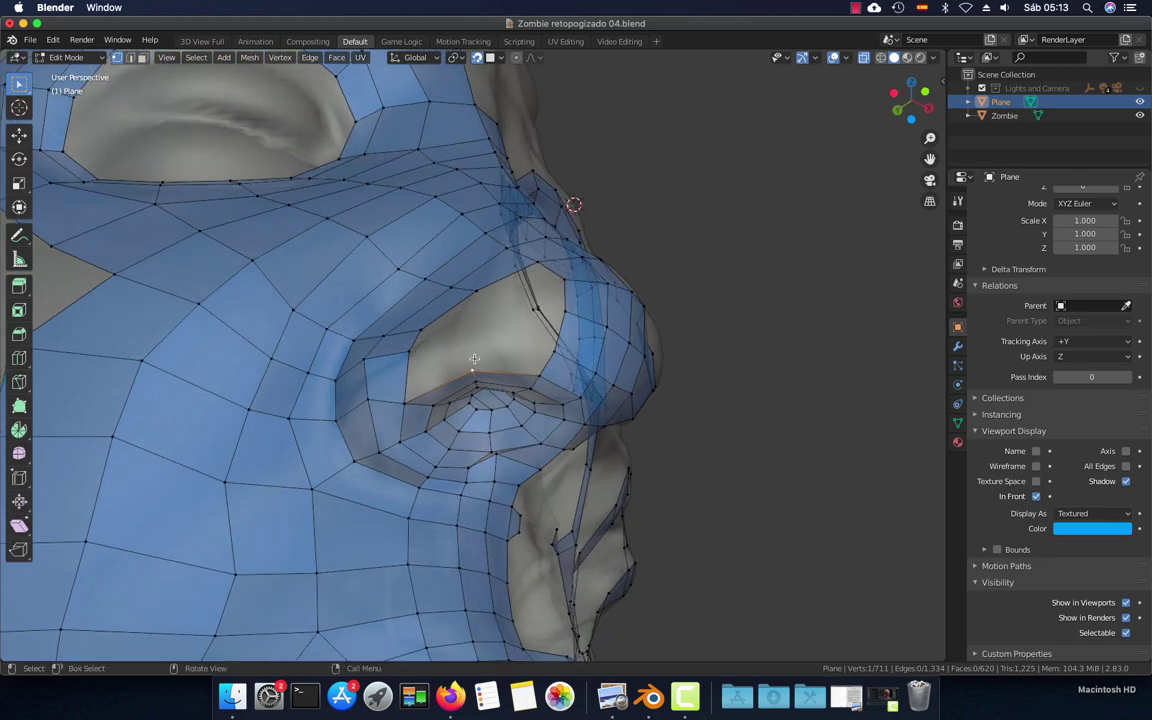
{"action": "key", "text": "e"}
{"action": "left_click", "coordinate": [474, 346]}
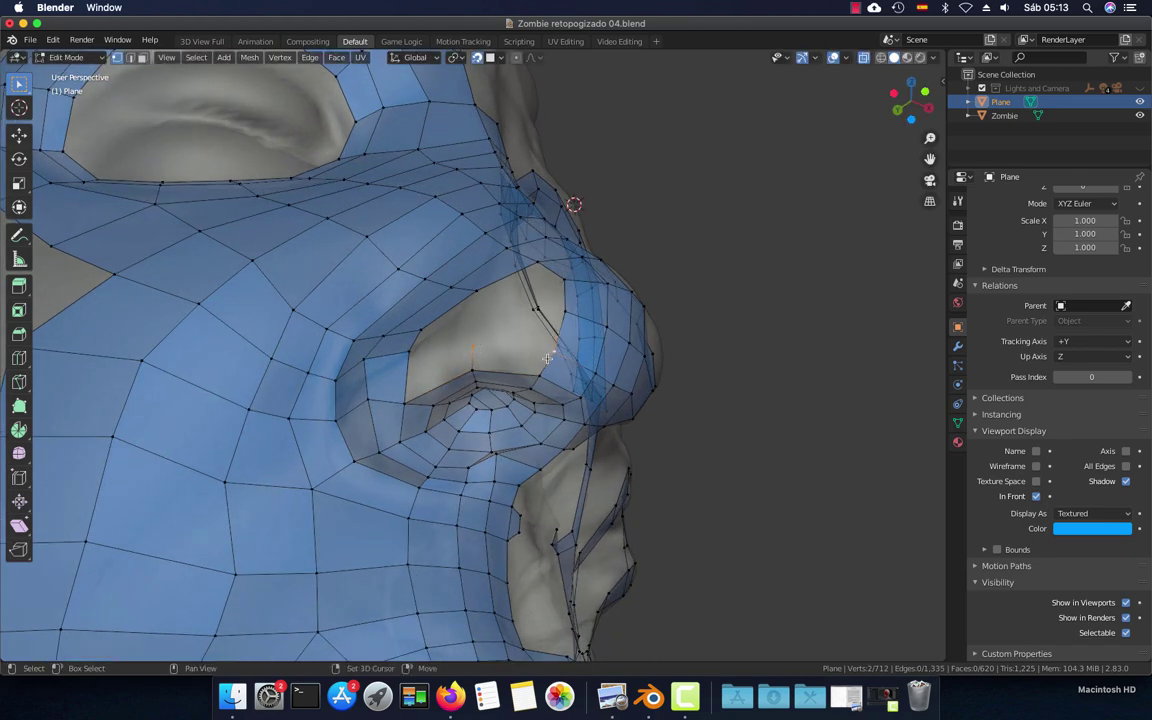
{"action": "left_click", "coordinate": [473, 363], "text": "shift"}
{"action": "key", "text": "f"}
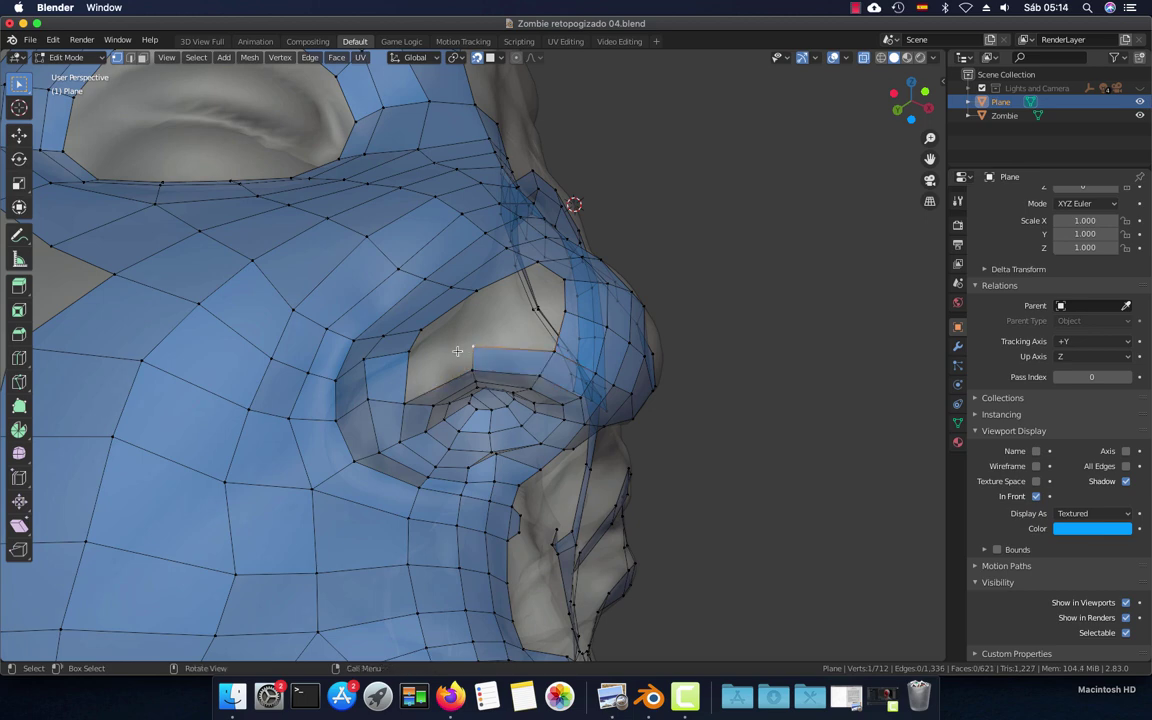
{"action": "key", "text": "f"}
Extrude more nostril vertices, fill faces across the gap, and extrude a vertex above the nostril
{"action": "mouse_move", "coordinate": [474, 367]}
{"action": "middle_mouse_down"}
{"action": "mouse_move", "coordinate": [483, 399]}
{"action": "mouse_move", "coordinate": [480, 360]}
{"action": "middle_mouse_up"}
{"action": "left_click", "coordinate": [462, 392]}
{"action": "key", "text": "e"}
{"action": "left_click", "coordinate": [497, 351]}
{"action": "left_click", "coordinate": [554, 352], "text": "shift"}
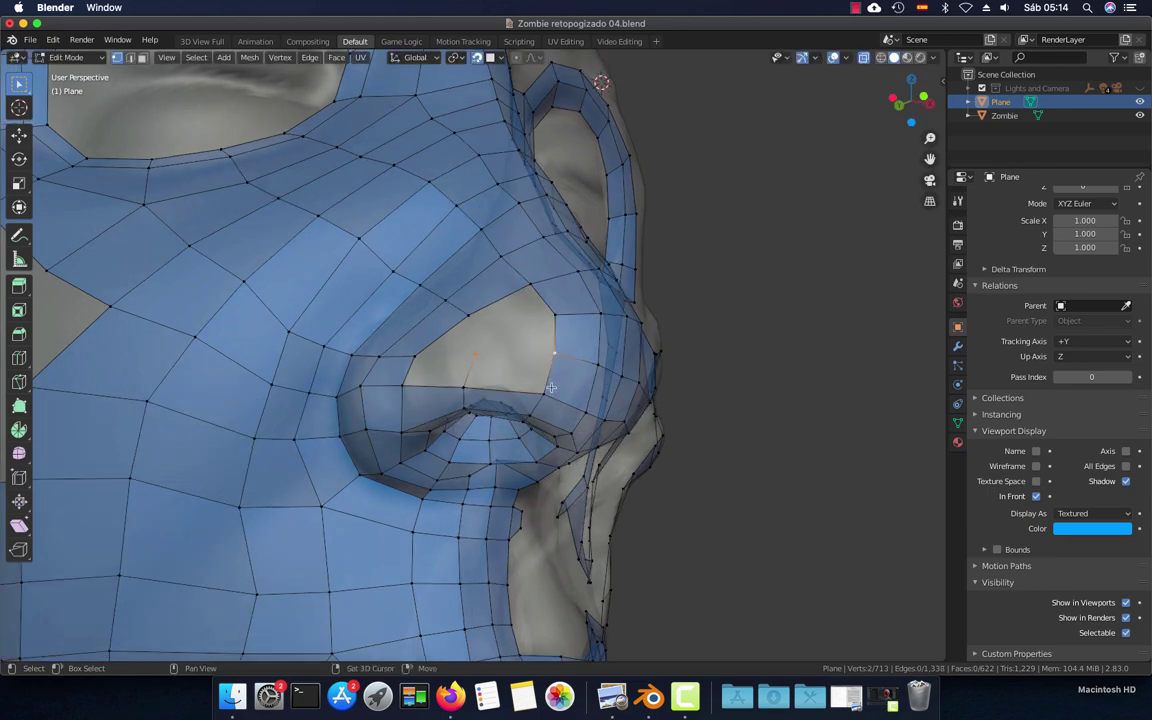
{"action": "key", "text": "f"}
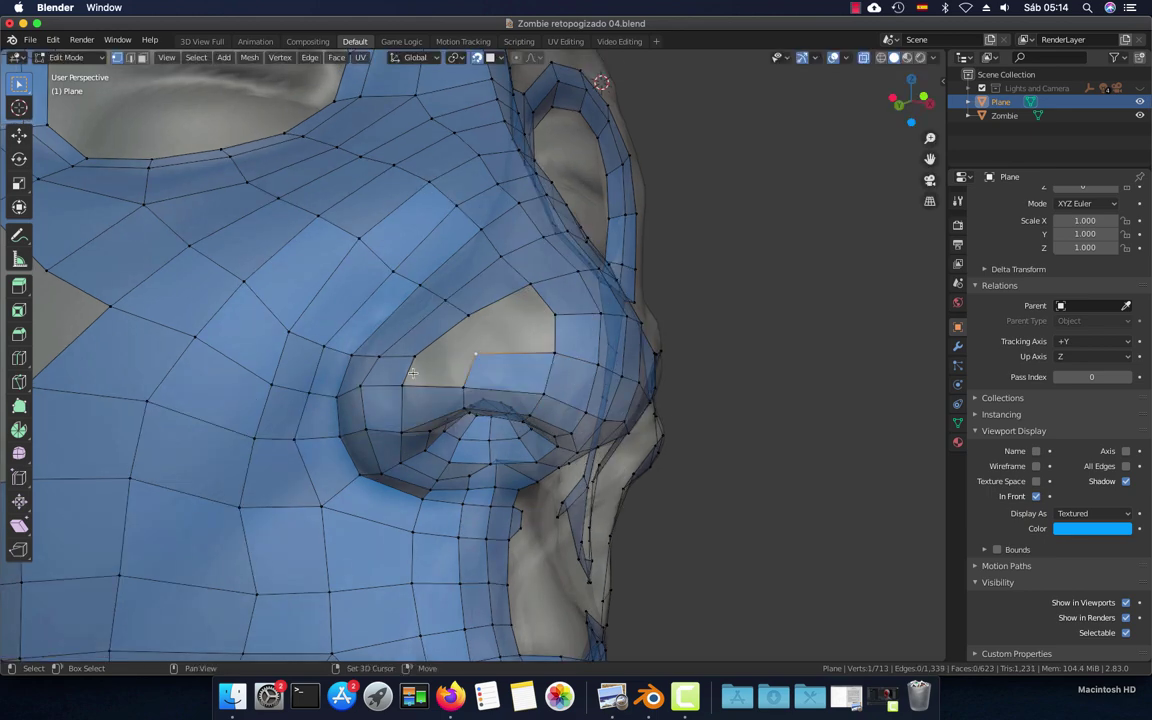
{"action": "left_click", "coordinate": [420, 357], "text": "shift"}
{"action": "key", "text": "f"}
{"action": "middle_click_drag", "start_coordinate": [420, 357], "coordinate": [493, 352]}
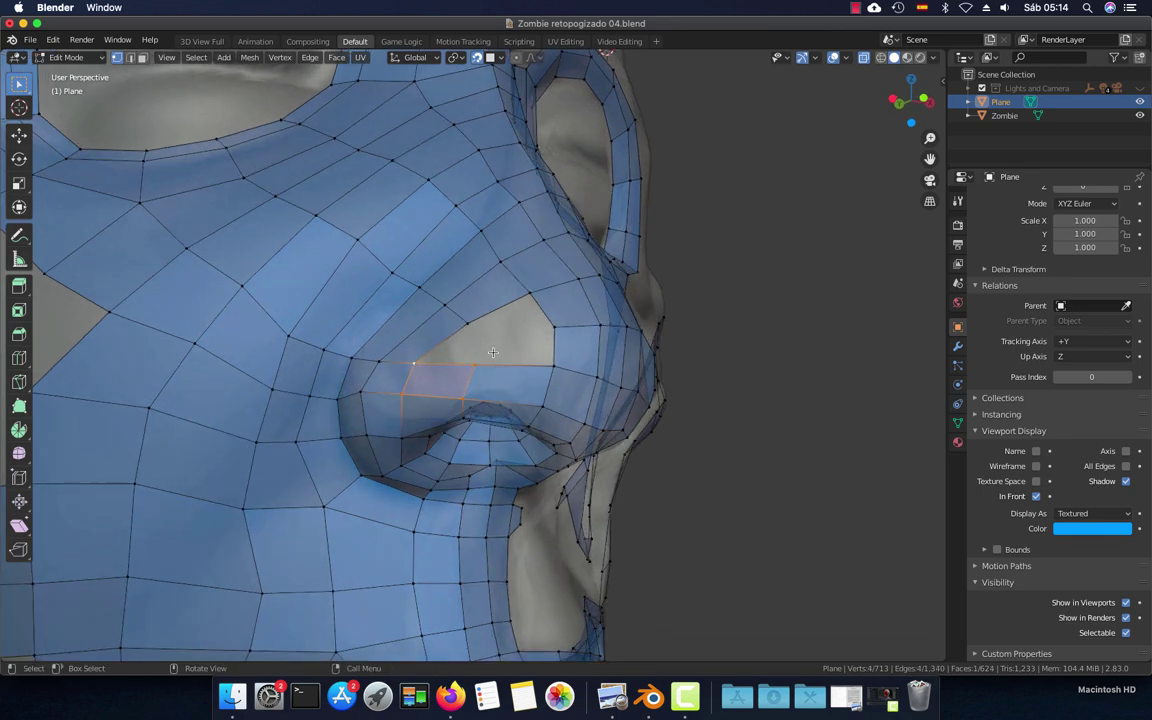
{"action": "left_click", "coordinate": [474, 330]}
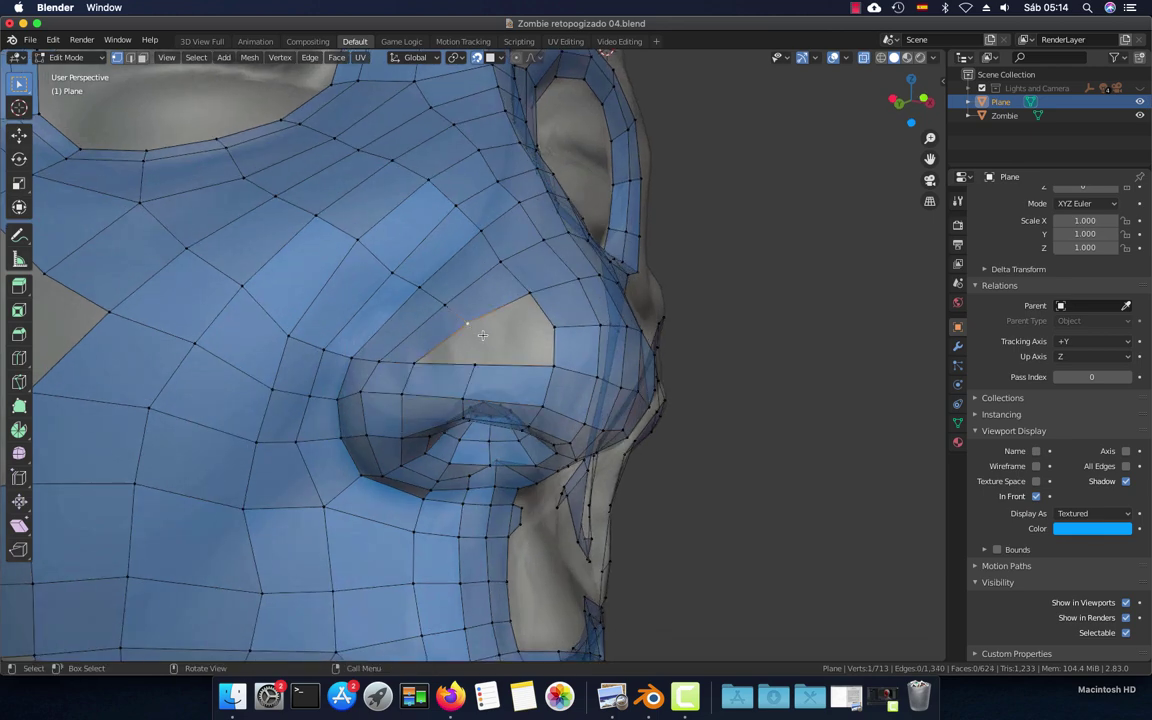
{"action": "right_click", "coordinate": [493, 336], "text": "ctrl"}
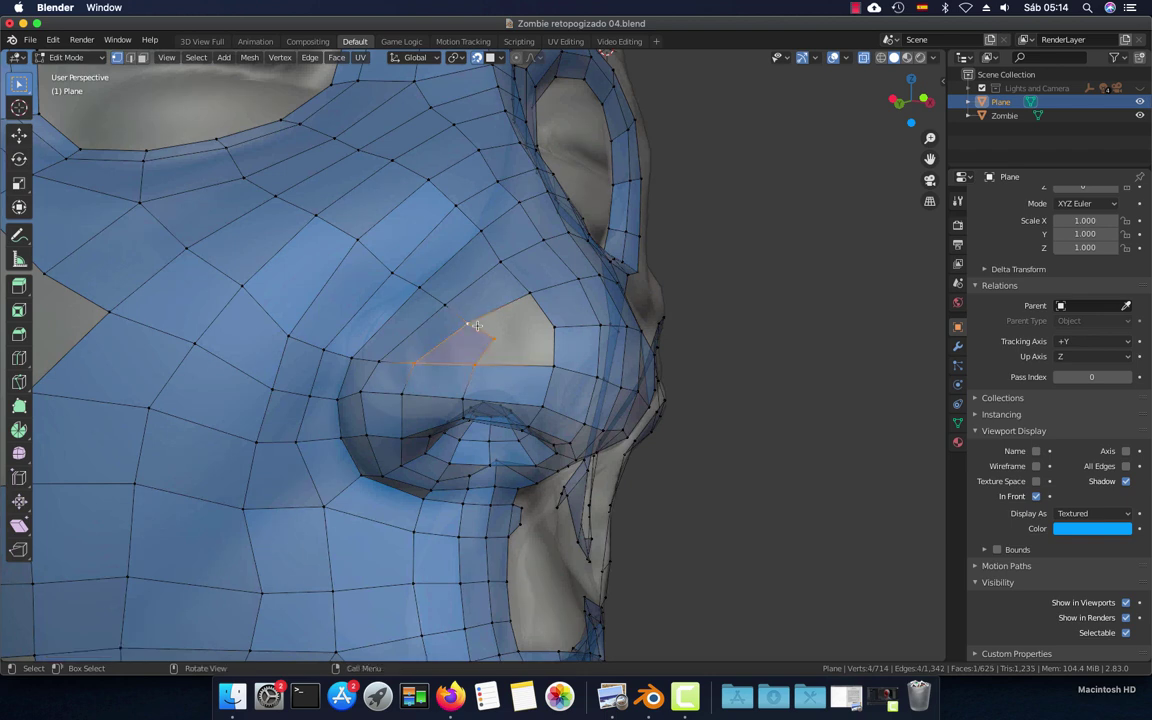
Fill the remaining left and upper nostril gaps with two faces
{"action": "key", "text": "f"}
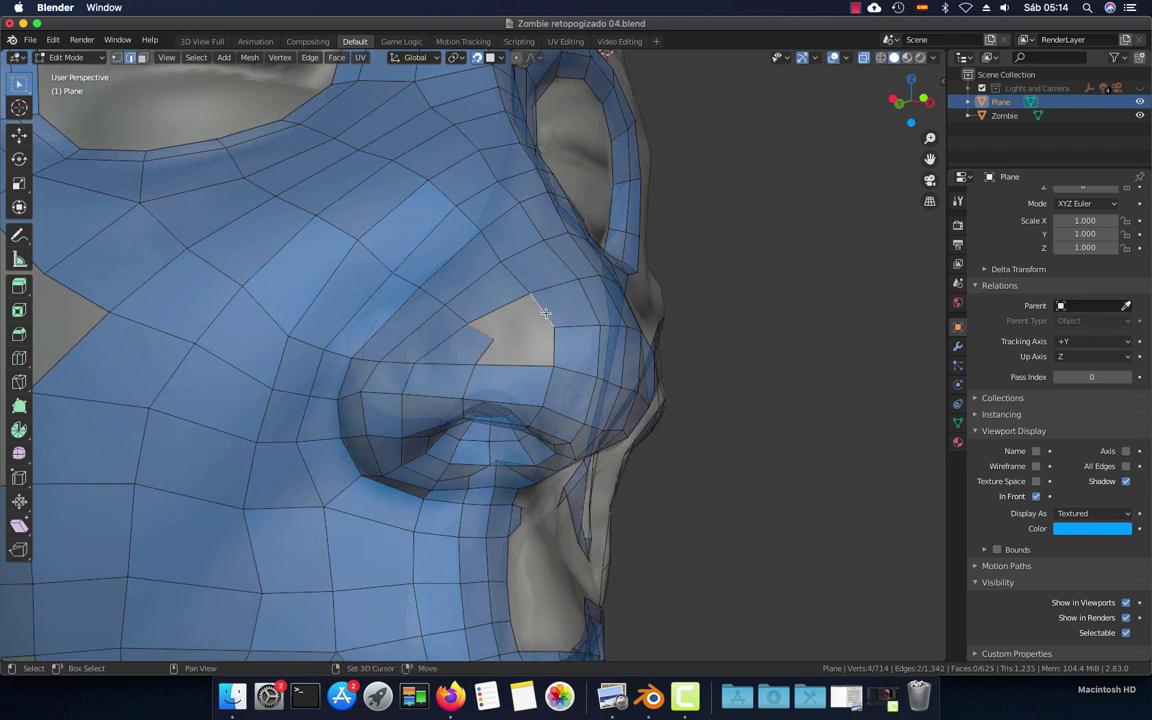
{"action": "key", "text": "f"}
{"action": "key", "text": "f"}
{"action": "scroll", "coordinate": [530, 358], "scroll_direction": "down", "scroll_amount": 4}
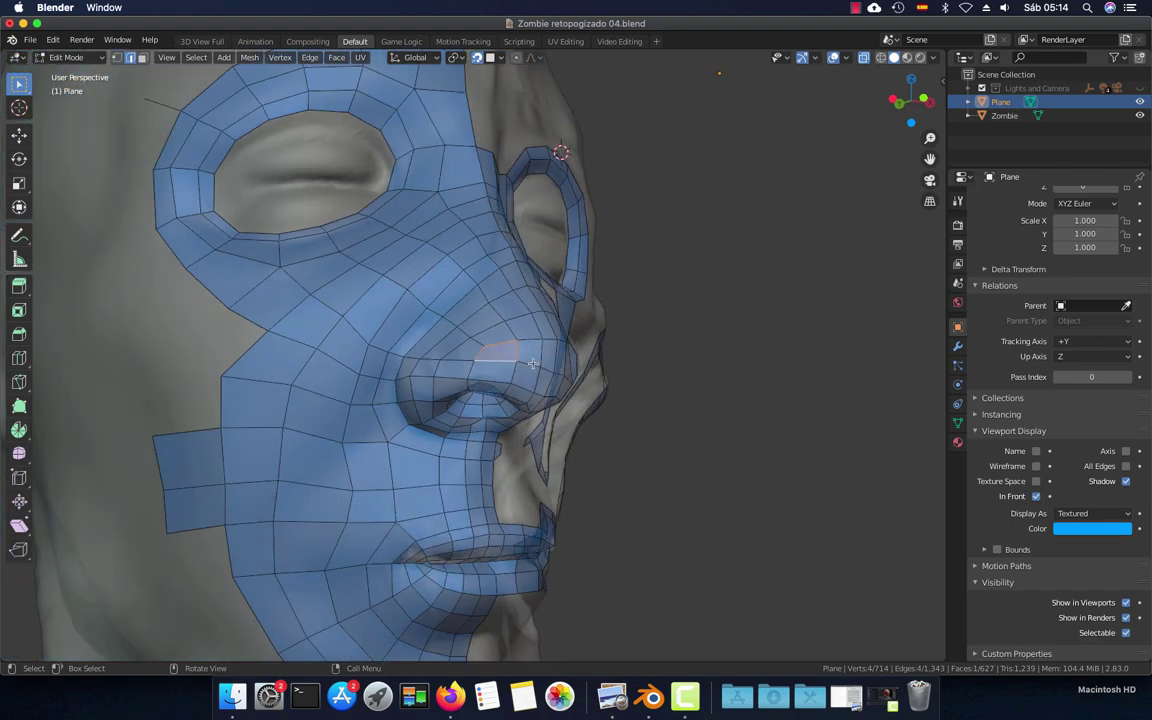
{"action": "scroll", "coordinate": [530, 358], "scroll_direction": "down", "scroll_amount": 4}
{"action": "mouse_move", "coordinate": [530, 358]}
{"action": "middle_mouse_down"}
{"action": "mouse_move", "coordinate": [441, 394]}
{"action": "mouse_move", "coordinate": [370, 399]}
{"action": "mouse_move", "coordinate": [538, 391]}
{"action": "mouse_move", "coordinate": [505, 378]}
{"action": "middle_mouse_up"}
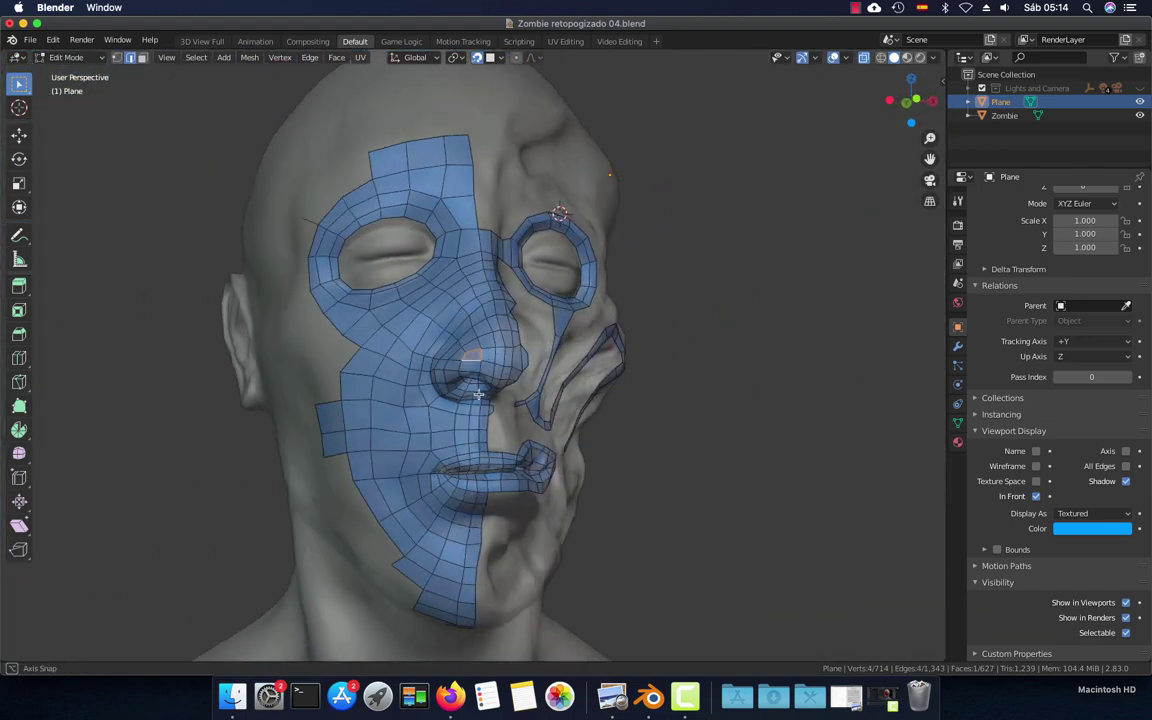
{"action": "mouse_move", "coordinate": [384, 309]}
{"action": "middle_mouse_down"}
{"action": "mouse_move", "coordinate": [397, 369]}
{"action": "mouse_move", "coordinate": [552, 428]}
{"action": "middle_mouse_up"}
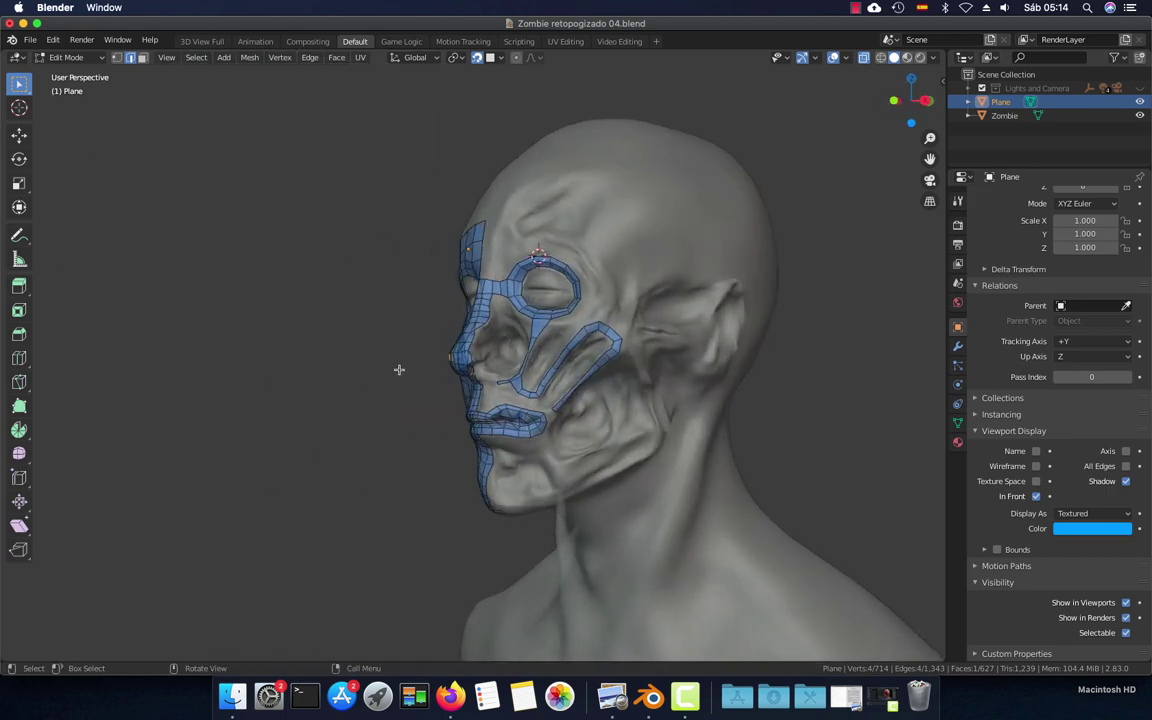
{"action": "scroll", "coordinate": [552, 428], "scroll_direction": "up", "scroll_amount": 2}
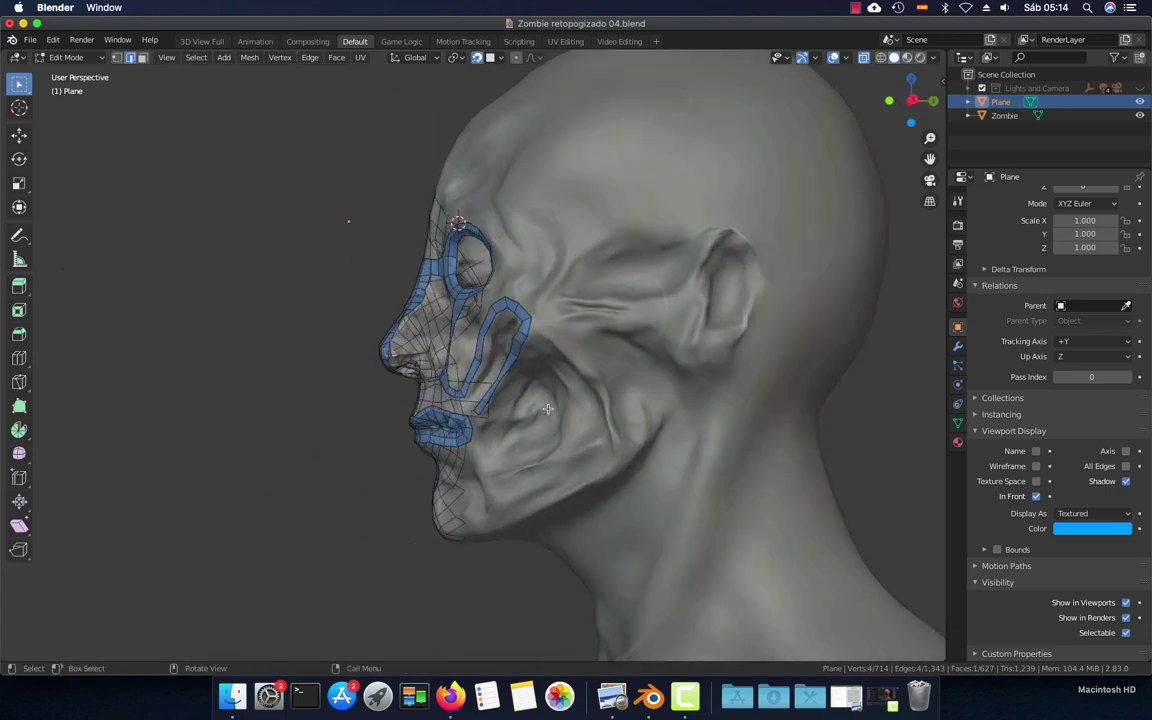
{"action": "scroll", "coordinate": [564, 346], "scroll_direction": "up", "scroll_amount": 1}
{"action": "scroll", "coordinate": [505, 278], "scroll_direction": "up", "scroll_amount": 2}
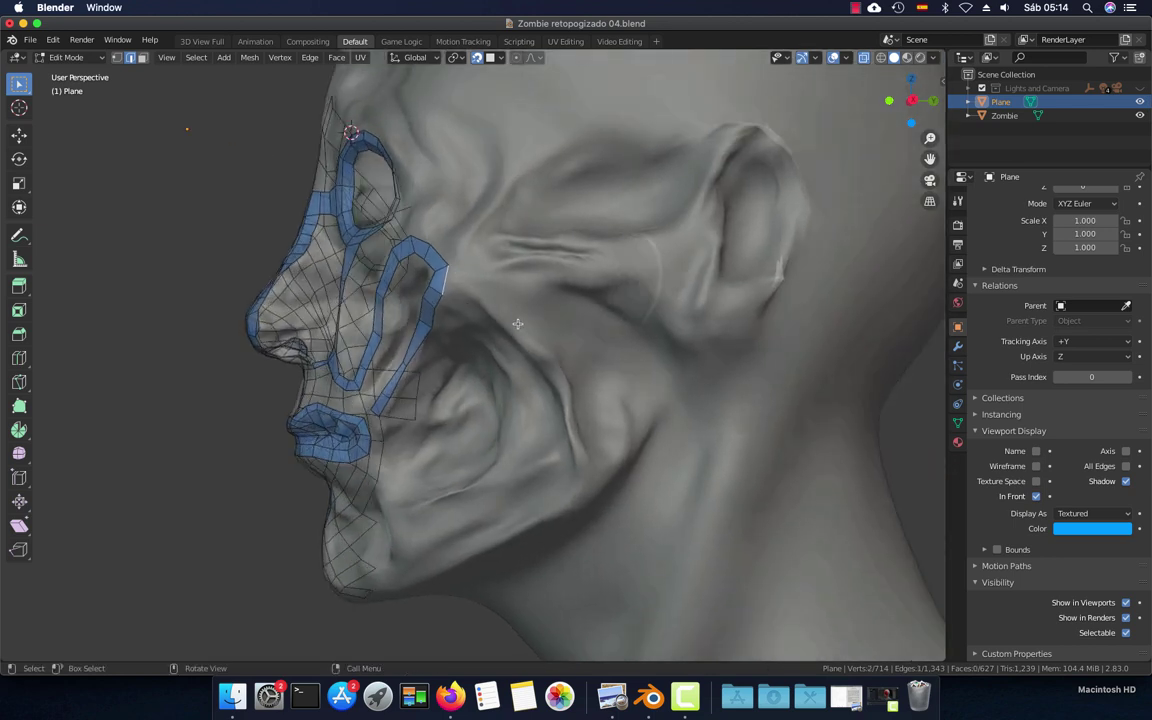
{"action": "scroll", "coordinate": [503, 276], "scroll_direction": "up", "scroll_amount": 2}
Extrude two quads from the cheek loop edge toward the ear and rescale the end edge
{"action": "right_click", "coordinate": [490, 253], "text": "ctrl"}
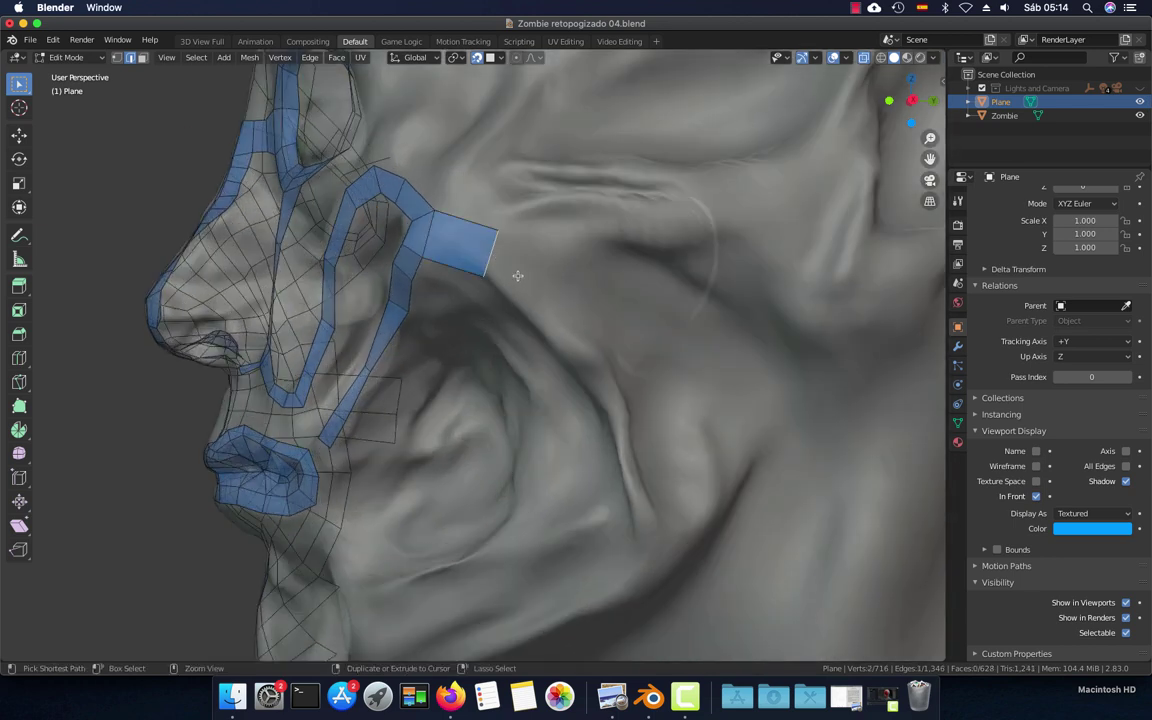
{"action": "right_click", "coordinate": [540, 302], "text": "ctrl"}
{"action": "key", "text": "s"}
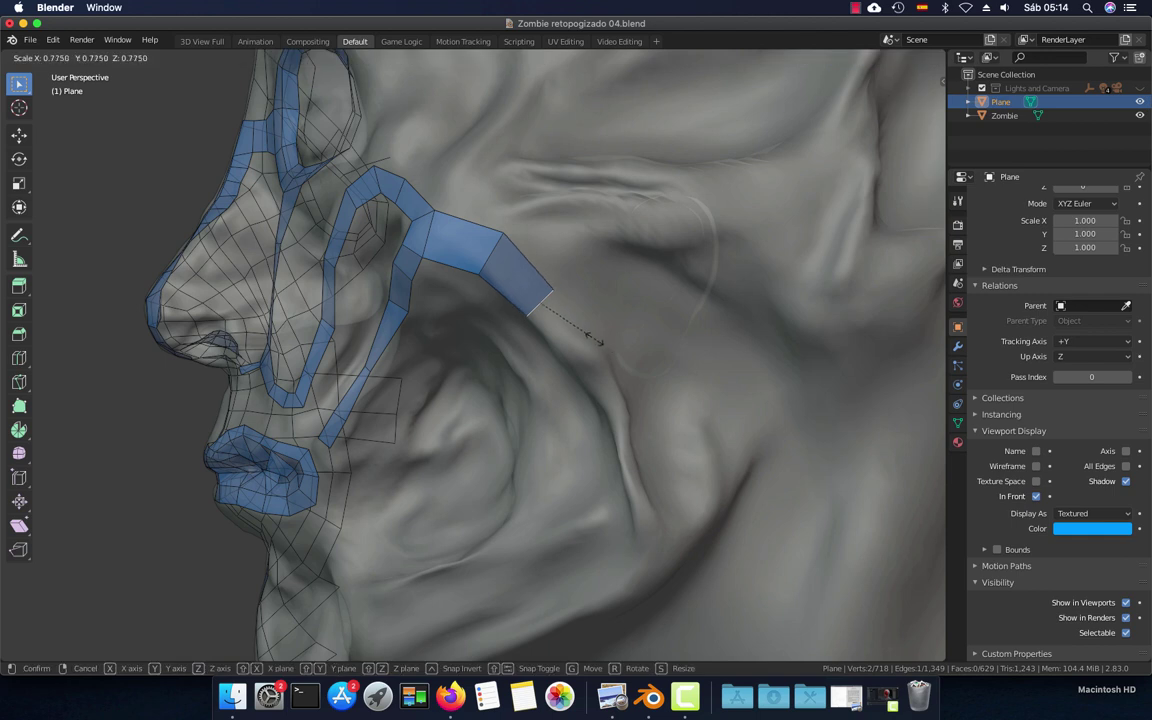
{"action": "left_click", "coordinate": [590, 337]}
{"action": "key", "text": "s"}
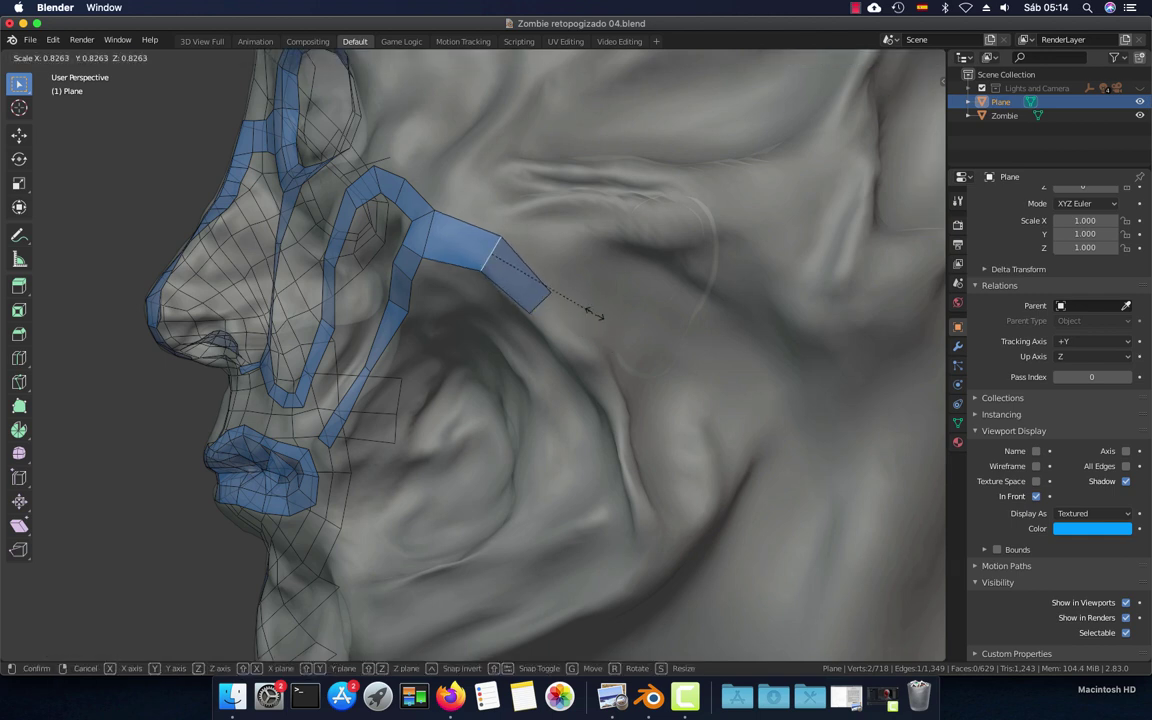
{"action": "left_click", "coordinate": [592, 311]}
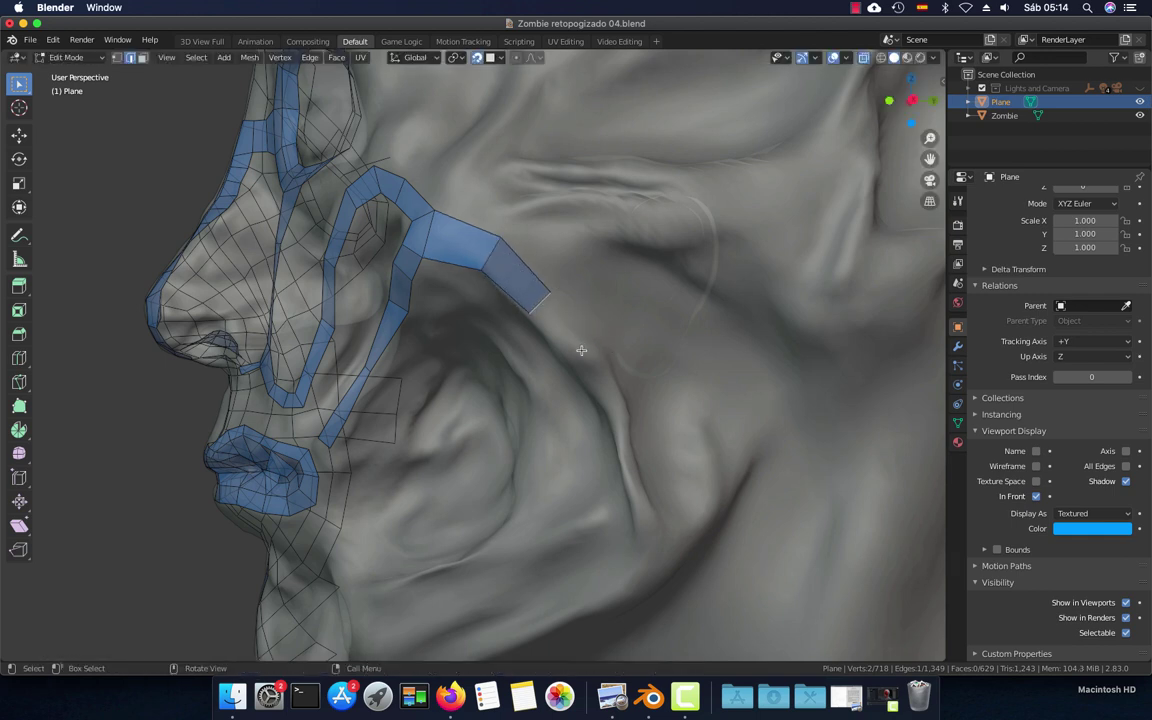
Extend the strip two more quads down the cheek, then shrink and reposition its end edge
{"action": "right_click", "coordinate": [601, 378], "text": "ctrl"}
{"action": "right_click", "coordinate": [621, 415], "text": "ctrl"}
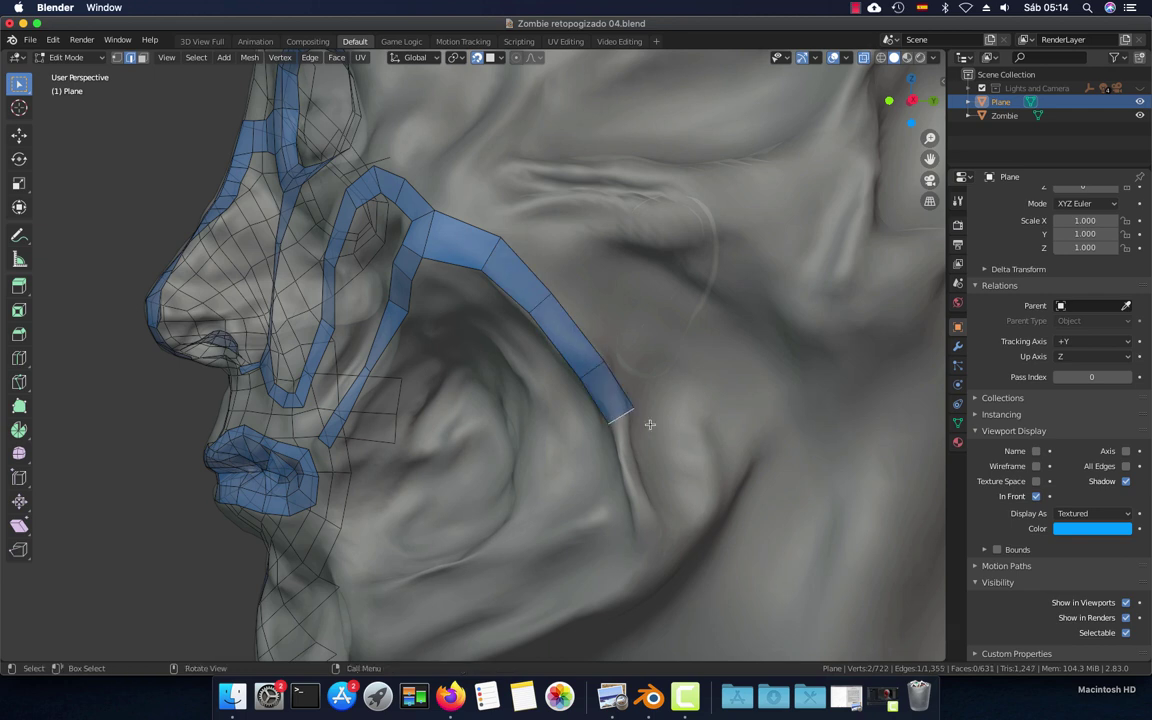
{"action": "key", "text": "g"}
{"action": "left_click", "coordinate": [658, 433]}
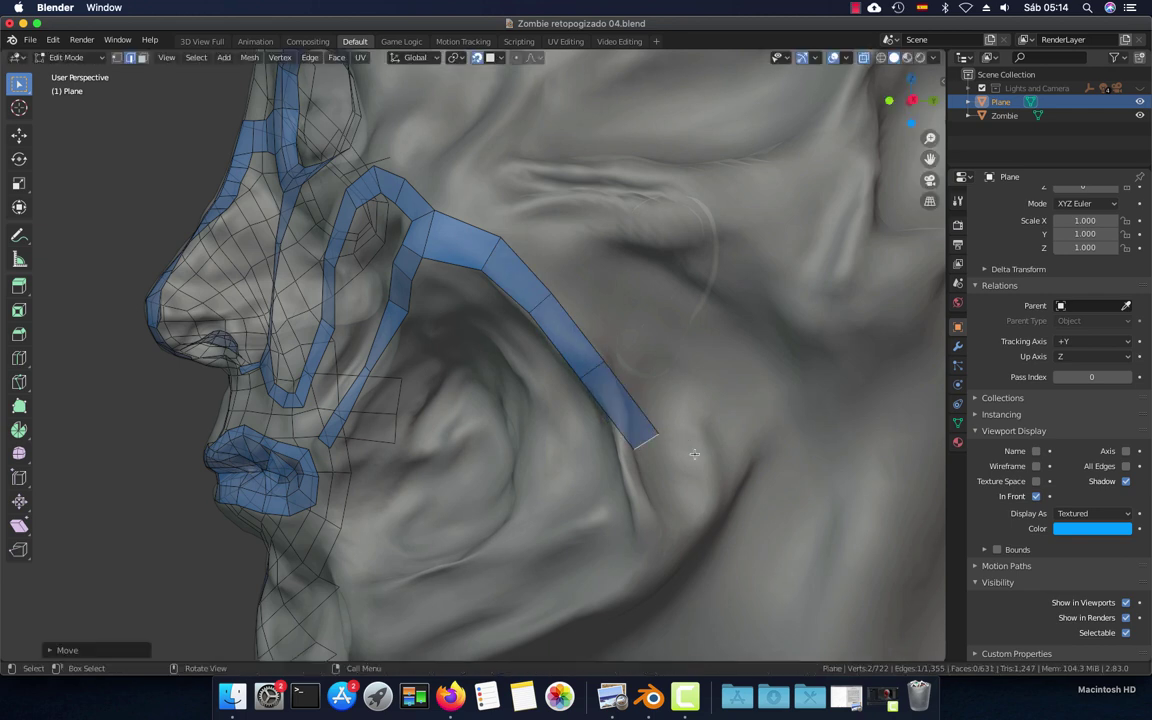
{"action": "key", "text": "s"}
{"action": "left_click", "coordinate": [670, 440]}
{"action": "key", "text": "g"}
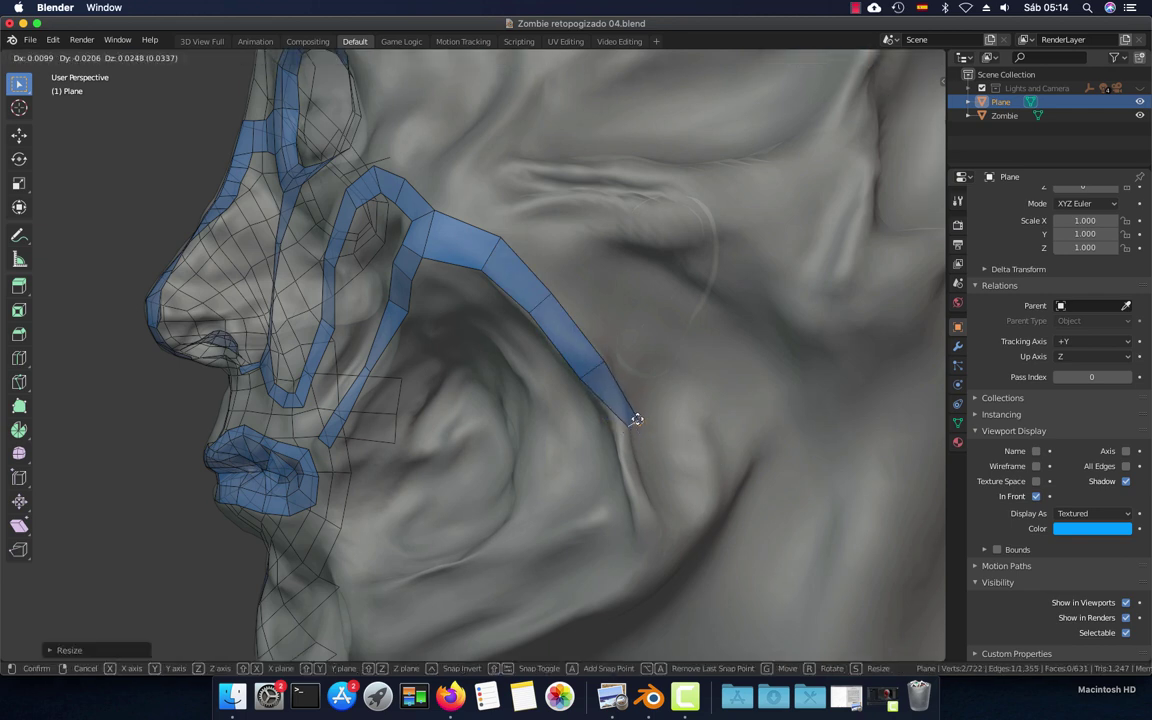
{"action": "left_click", "coordinate": [620, 421]}
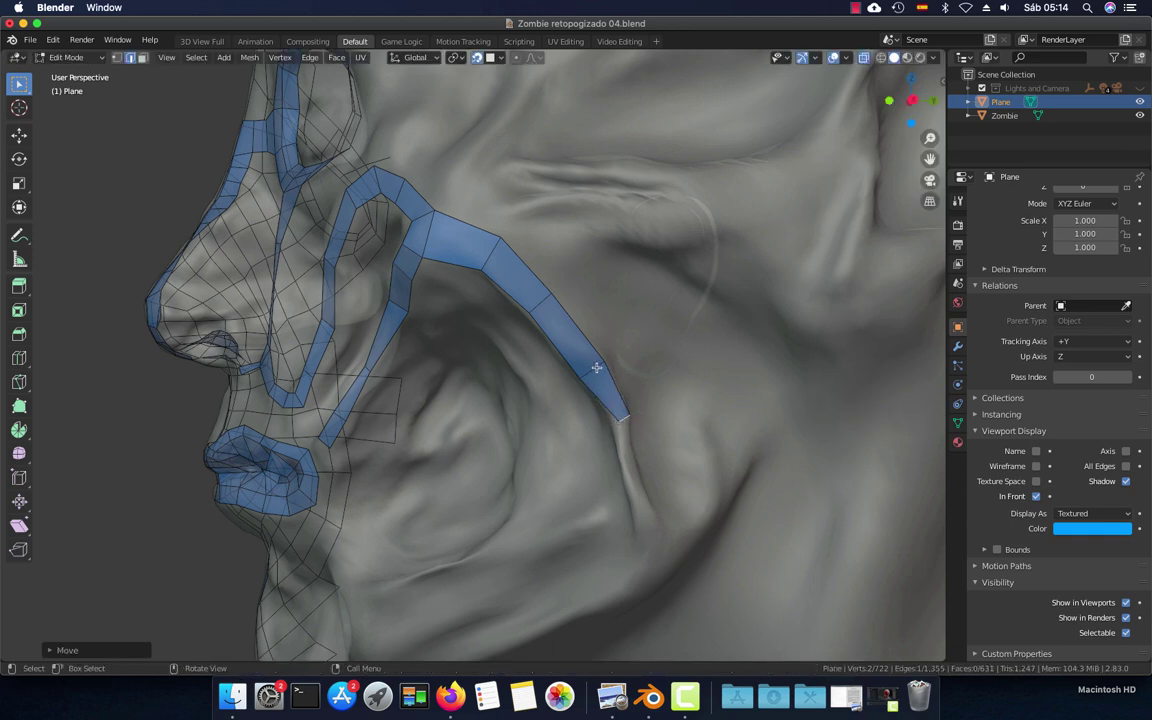
Add a loop cut across the strip, slide it along the fold, and extrude toward the jaw
{"action": "key", "text": "ctrl+r"}
{"action": "left_click", "coordinate": [597, 368]}
{"action": "left_click", "coordinate": [682, 373]}
{"action": "key", "text": "g"}
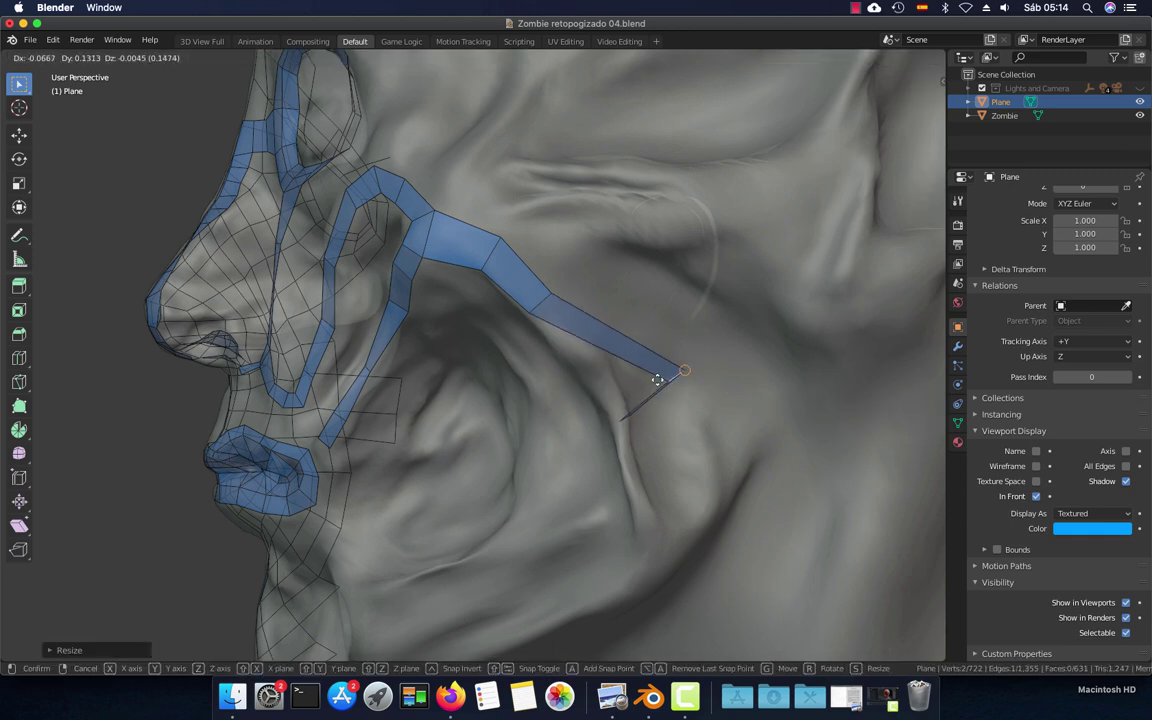
{"action": "left_click", "coordinate": [598, 359]}
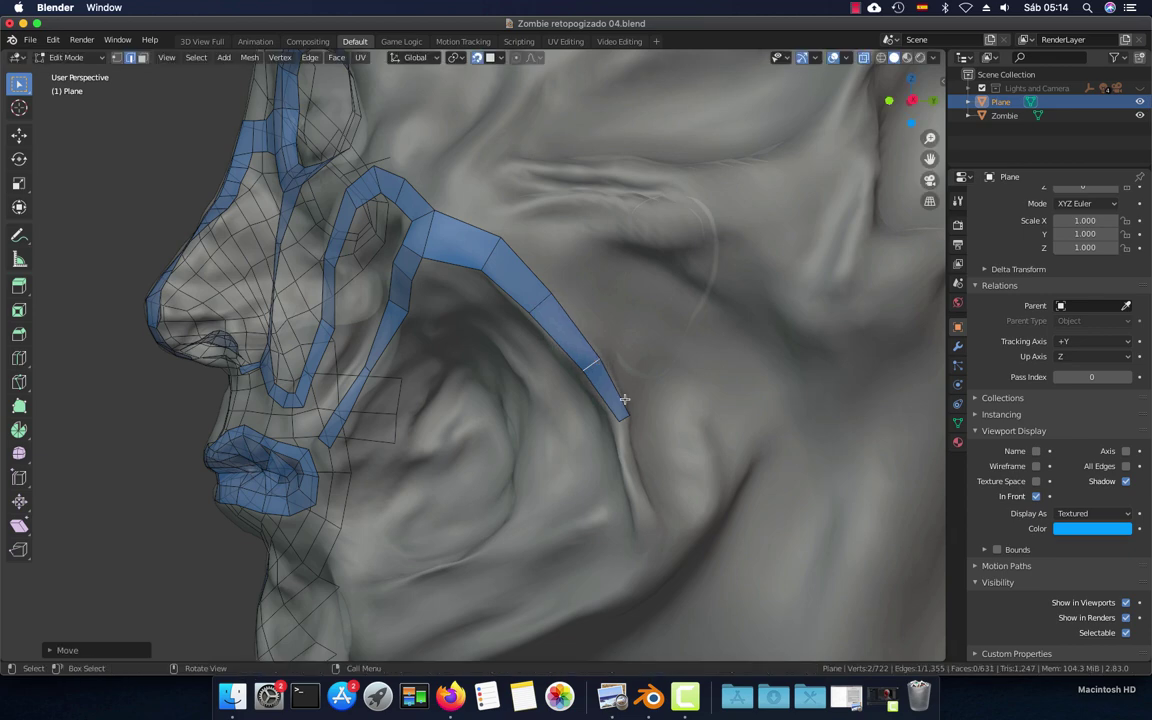
{"action": "key", "text": "g"}
{"action": "left_click", "coordinate": [617, 421]}
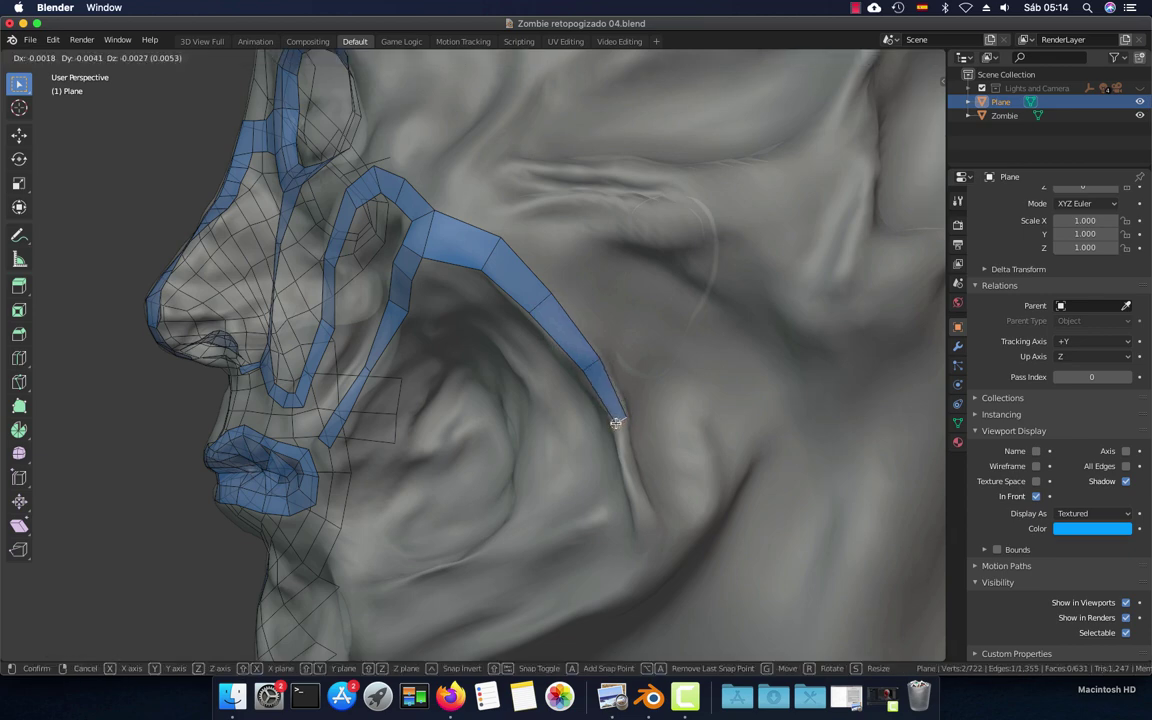
{"action": "right_click", "coordinate": [643, 518], "text": "ctrl"}
{"action": "mouse_move", "coordinate": [643, 518]}
{"action": "middle_mouse_down"}
{"action": "mouse_move", "coordinate": [614, 414]}
{"action": "mouse_move", "coordinate": [751, 465]}
{"action": "mouse_move", "coordinate": [715, 465]}
{"action": "mouse_move", "coordinate": [602, 378]}
{"action": "middle_mouse_up"}
{"action": "scroll", "coordinate": [600, 365], "scroll_direction": "up", "scroll_amount": 3}
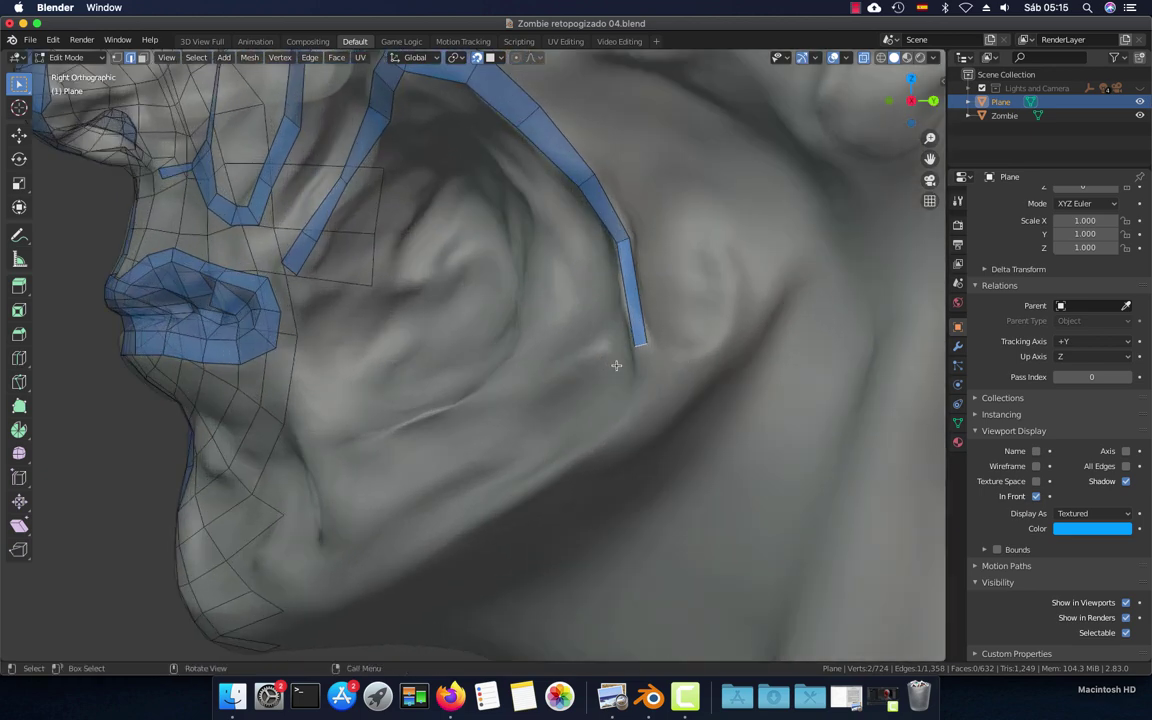
Extend the cheek strip by one more segment and scale its new end edge
{"action": "key", "text": "ctrl"}
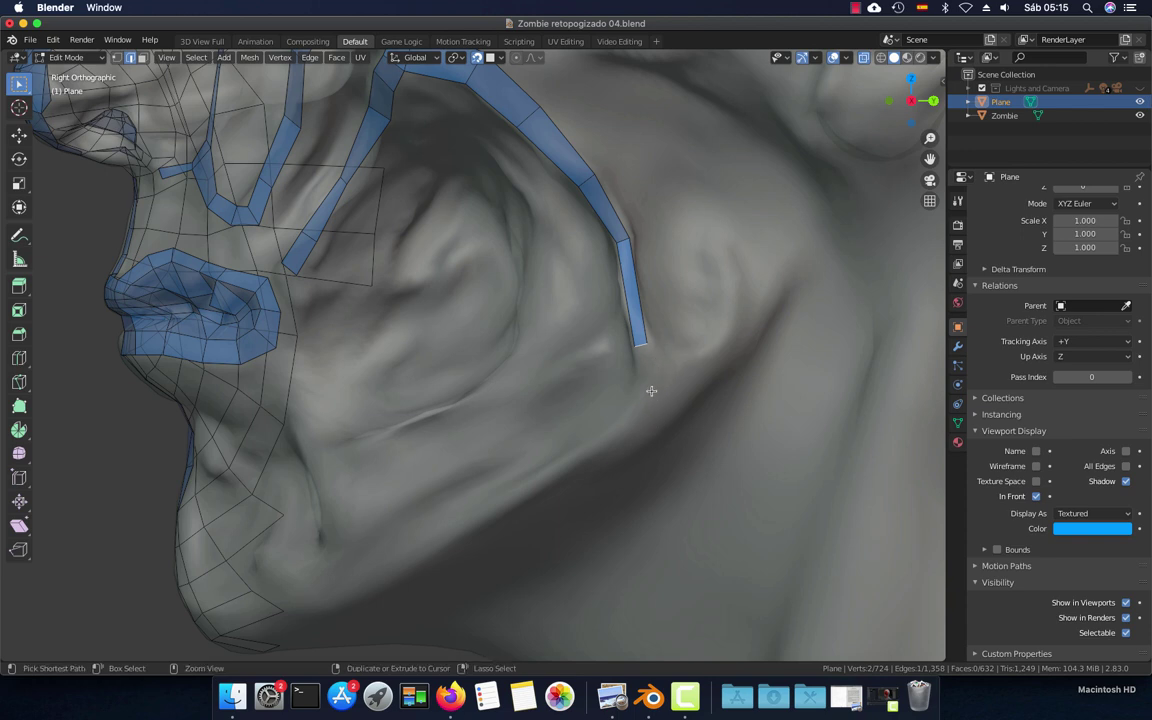
{"action": "right_click", "coordinate": [622, 441], "text": "ctrl"}
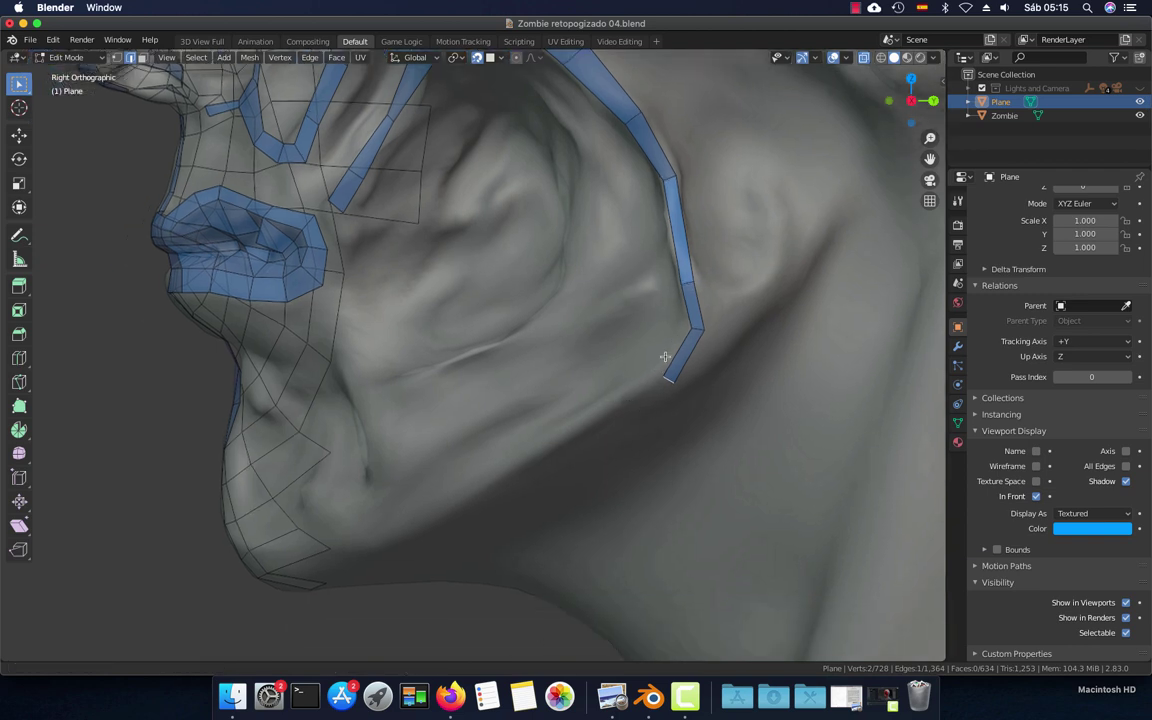
{"action": "middle_click_drag", "start_coordinate": [591, 470], "coordinate": [668, 347], "text": "shift"}
{"action": "scroll", "coordinate": [665, 290], "scroll_direction": "down", "scroll_amount": 2}
{"action": "key", "text": "s"}
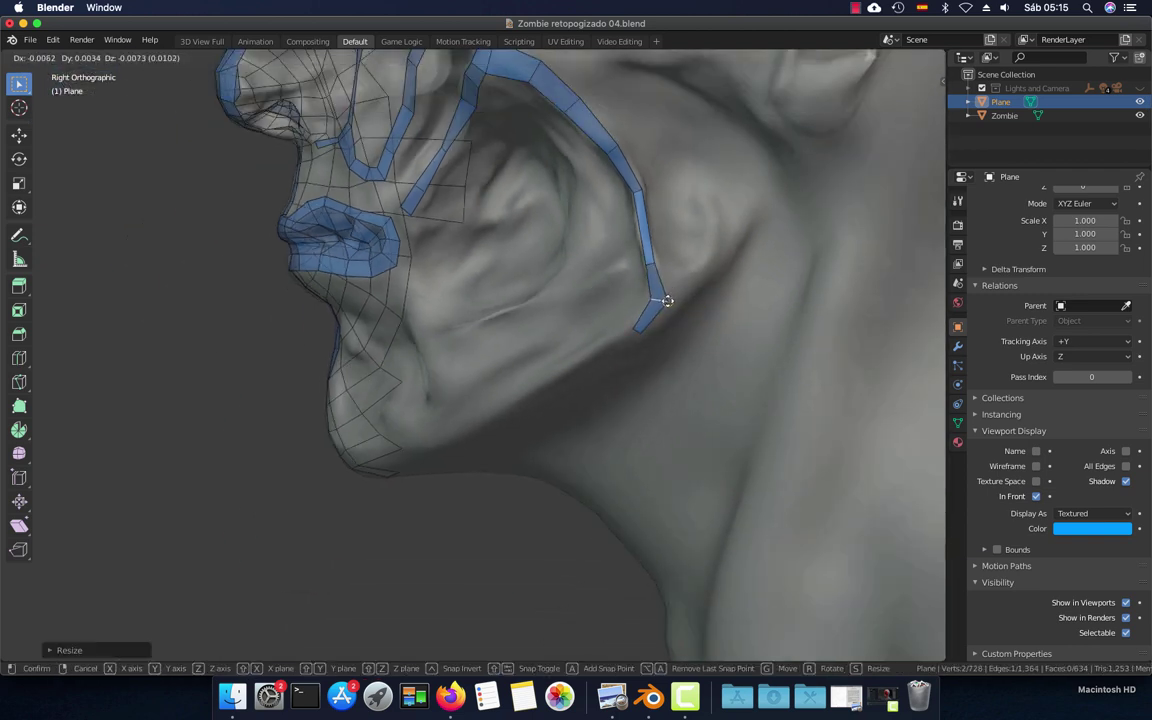
{"action": "left_click", "coordinate": [666, 300]}
Move the strip's end vertices to sit along the jawline
{"action": "key", "text": "g"}
{"action": "left_click", "coordinate": [665, 285]}
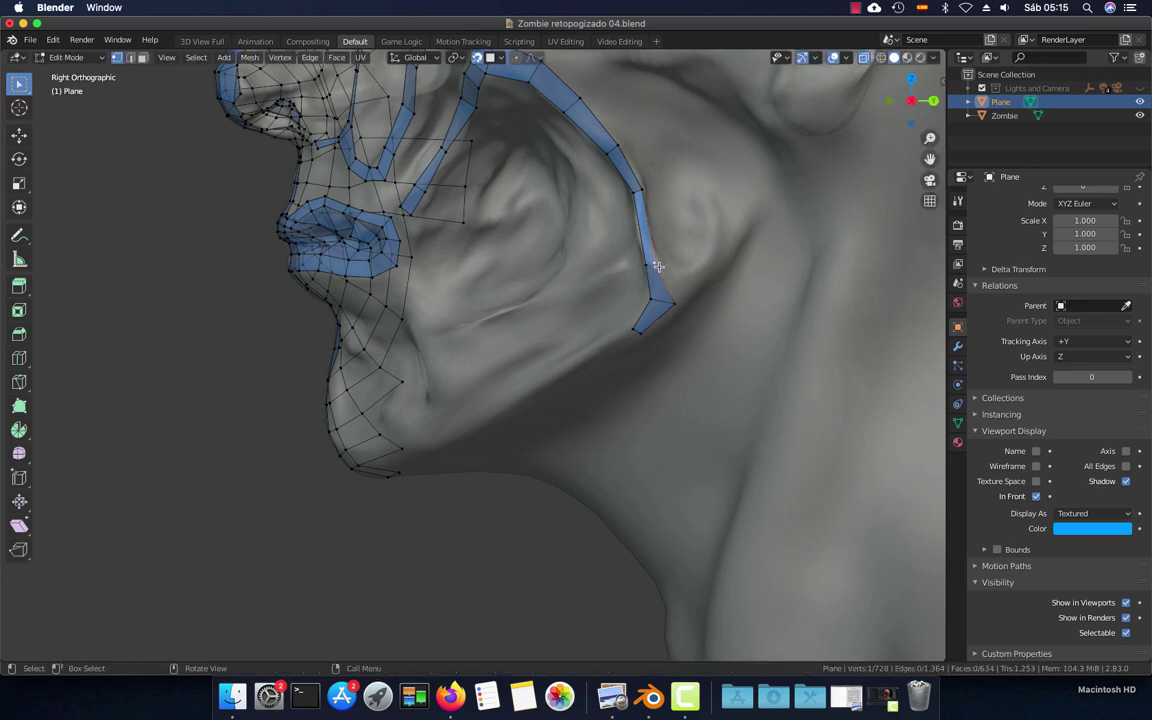
{"action": "key", "text": "g"}
{"action": "left_click", "coordinate": [658, 265]}
{"action": "key", "text": "g"}
{"action": "left_click", "coordinate": [635, 326]}
{"action": "key", "text": "g"}
{"action": "left_click", "coordinate": [631, 330]}
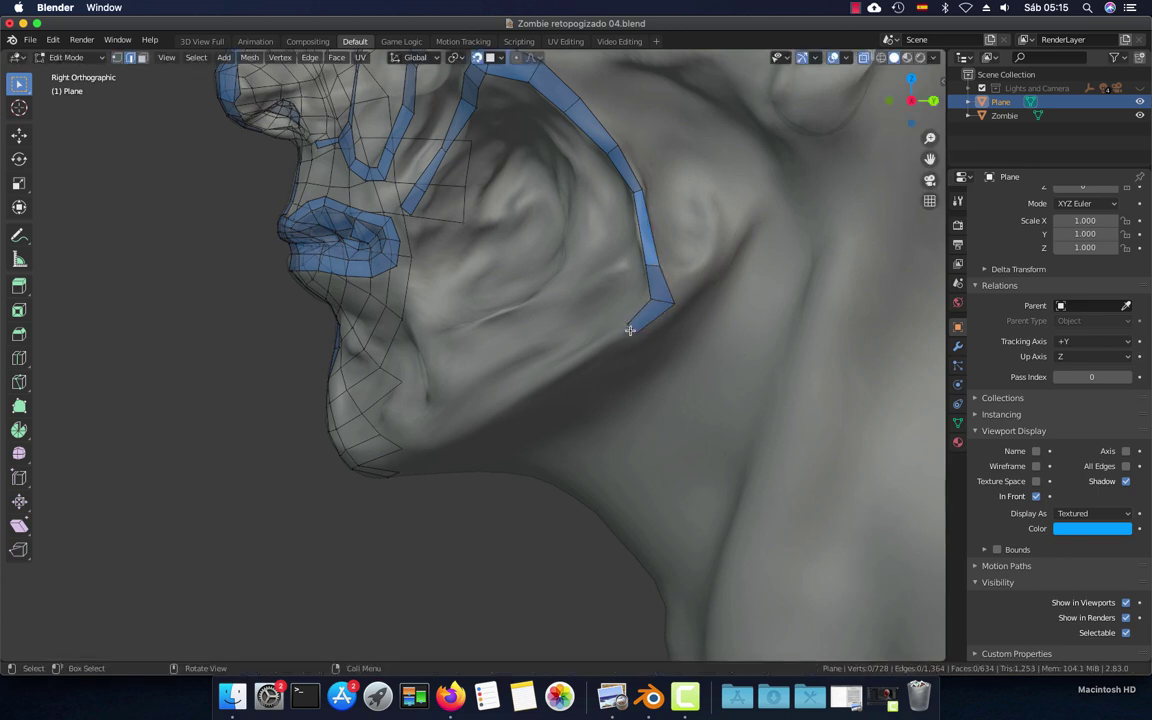
Extrude four jaw faces toward the chin and fill the gap to the chin strip
{"action": "middle_click_drag", "start_coordinate": [630, 333], "coordinate": [668, 309]}
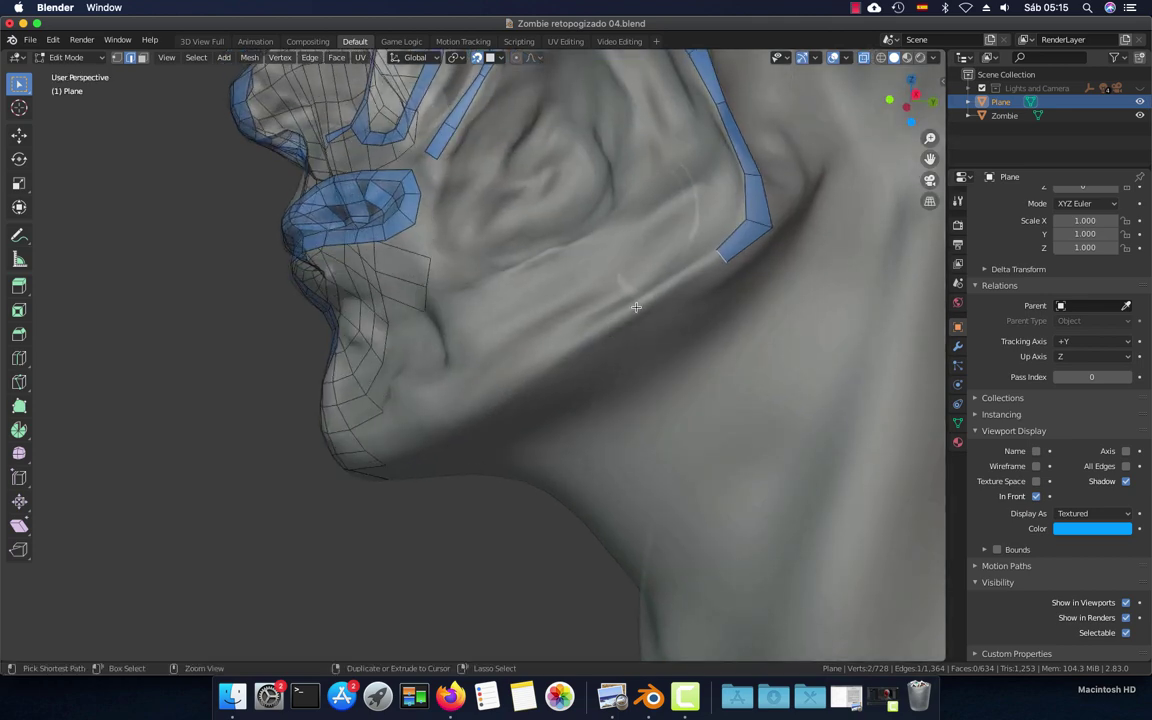
{"action": "right_click", "coordinate": [642, 304], "text": "ctrl"}
{"action": "right_click", "coordinate": [546, 372], "text": "ctrl"}
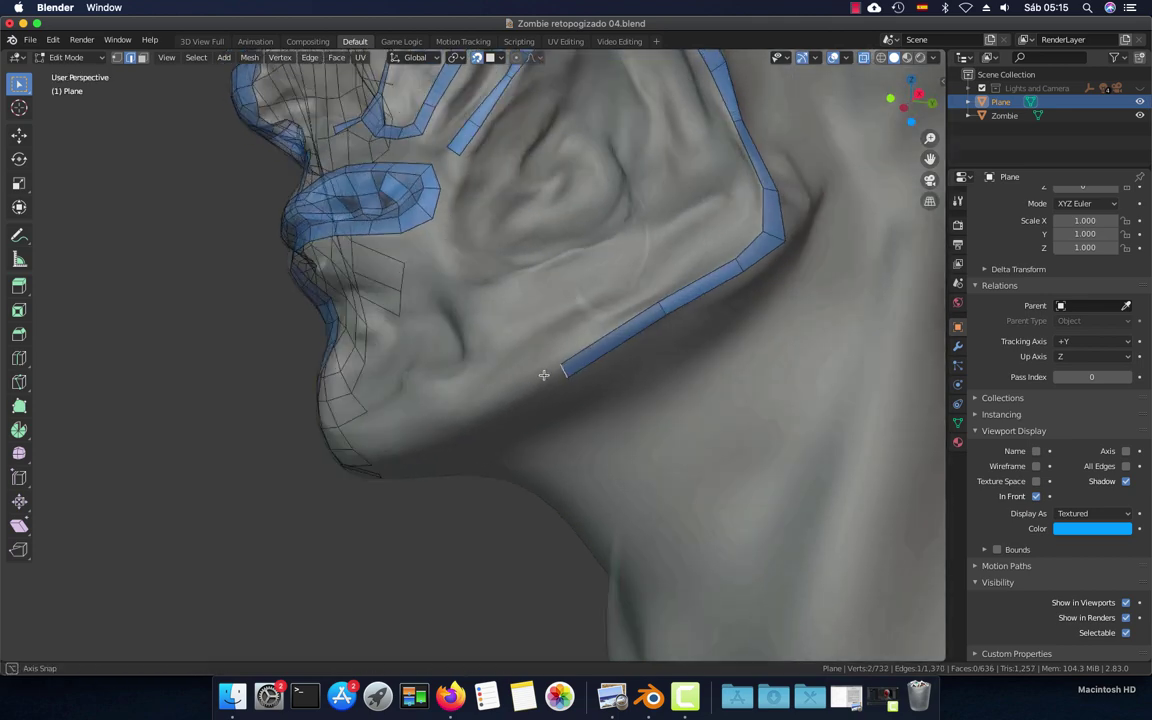
{"action": "middle_click_drag", "start_coordinate": [546, 372], "coordinate": [536, 392]}
{"action": "right_click", "coordinate": [532, 393], "text": "ctrl"}
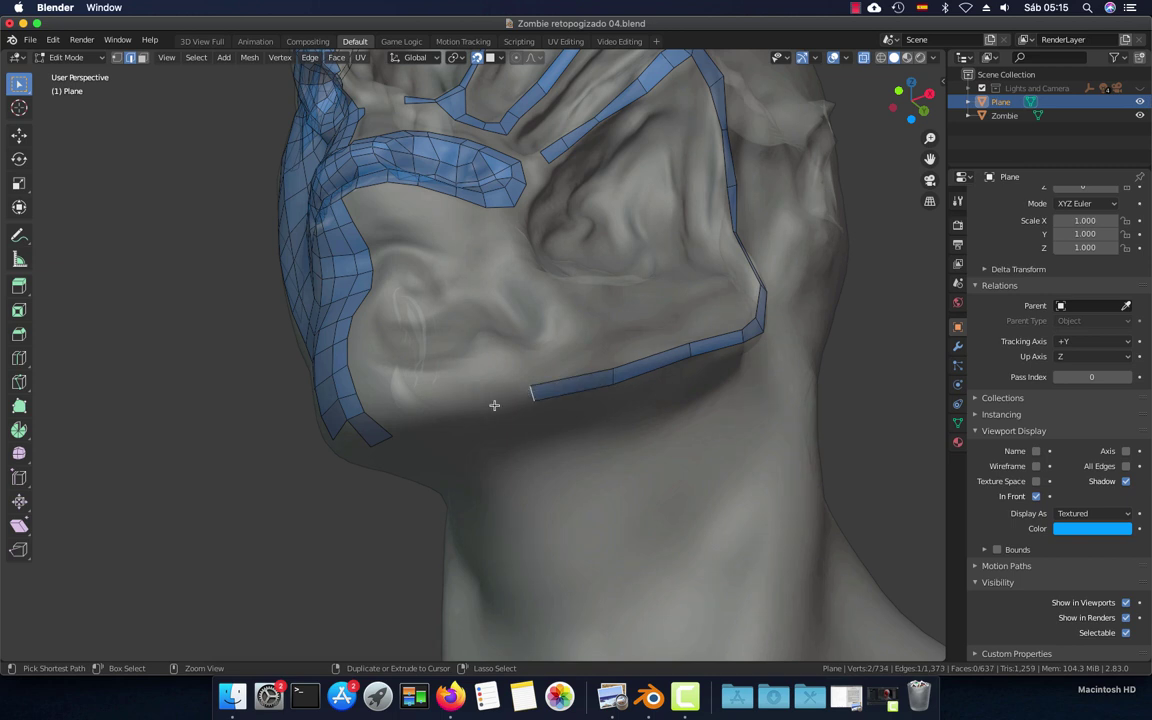
{"action": "right_click", "coordinate": [446, 412], "text": "ctrl"}
{"action": "mouse_move", "coordinate": [440, 411]}
{"action": "middle_mouse_down"}
{"action": "mouse_move", "coordinate": [452, 401]}
{"action": "mouse_move", "coordinate": [391, 386]}
{"action": "middle_mouse_up"}
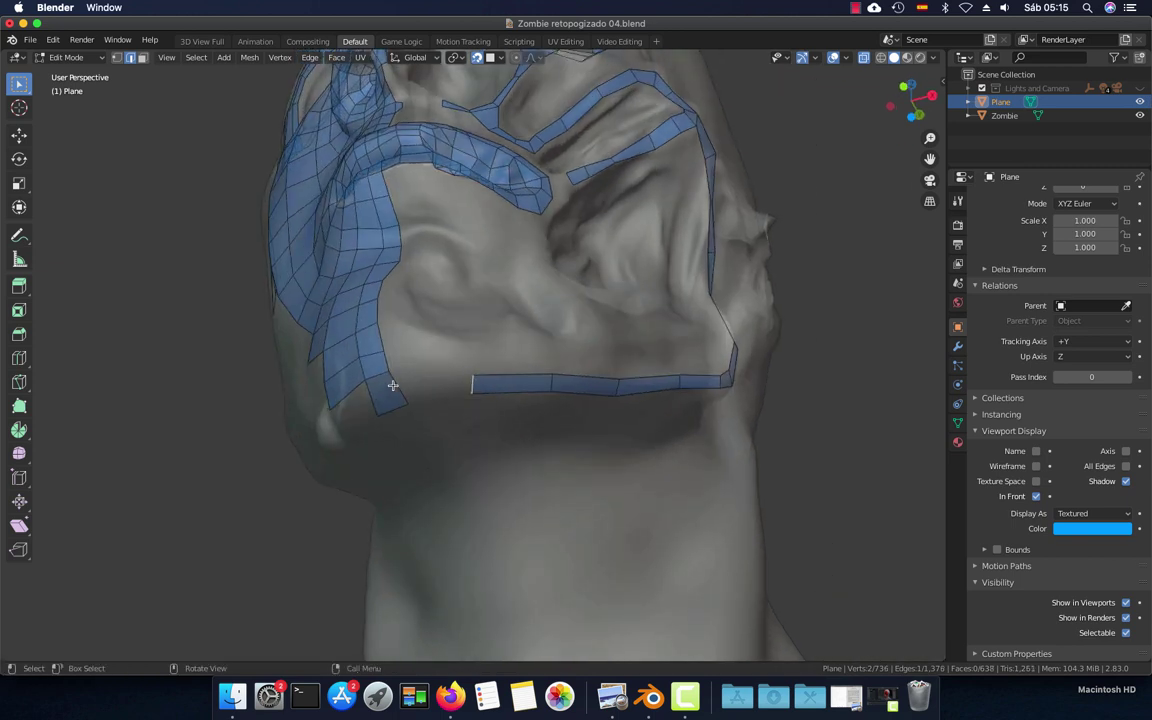
{"action": "key", "text": "f"}
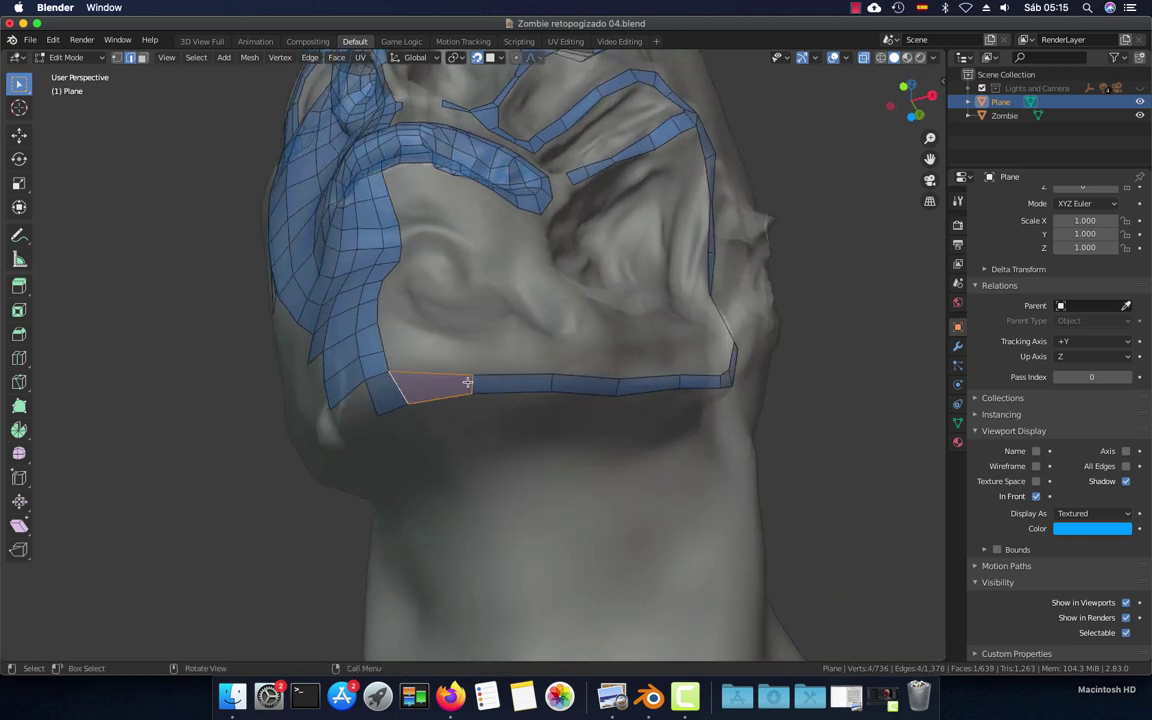
Reposition the corner vertex where the jaw and chin strips join
{"action": "key", "text": "1"}
{"action": "left_click", "coordinate": [467, 380]}
{"action": "key", "text": "g"}
{"action": "left_click", "coordinate": [466, 378]}
{"action": "left_click", "coordinate": [557, 372]}
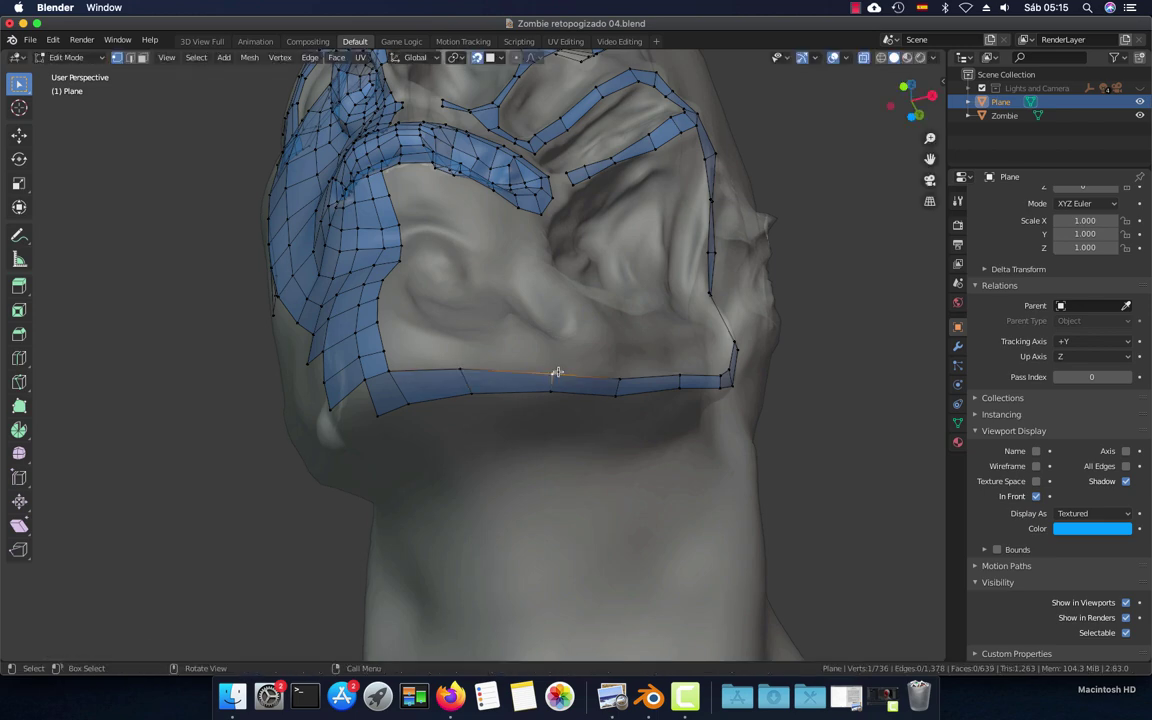
{"action": "key", "text": "g"}
{"action": "left_click", "coordinate": [570, 374]}
{"action": "middle_click_drag", "start_coordinate": [599, 380], "coordinate": [504, 419]}
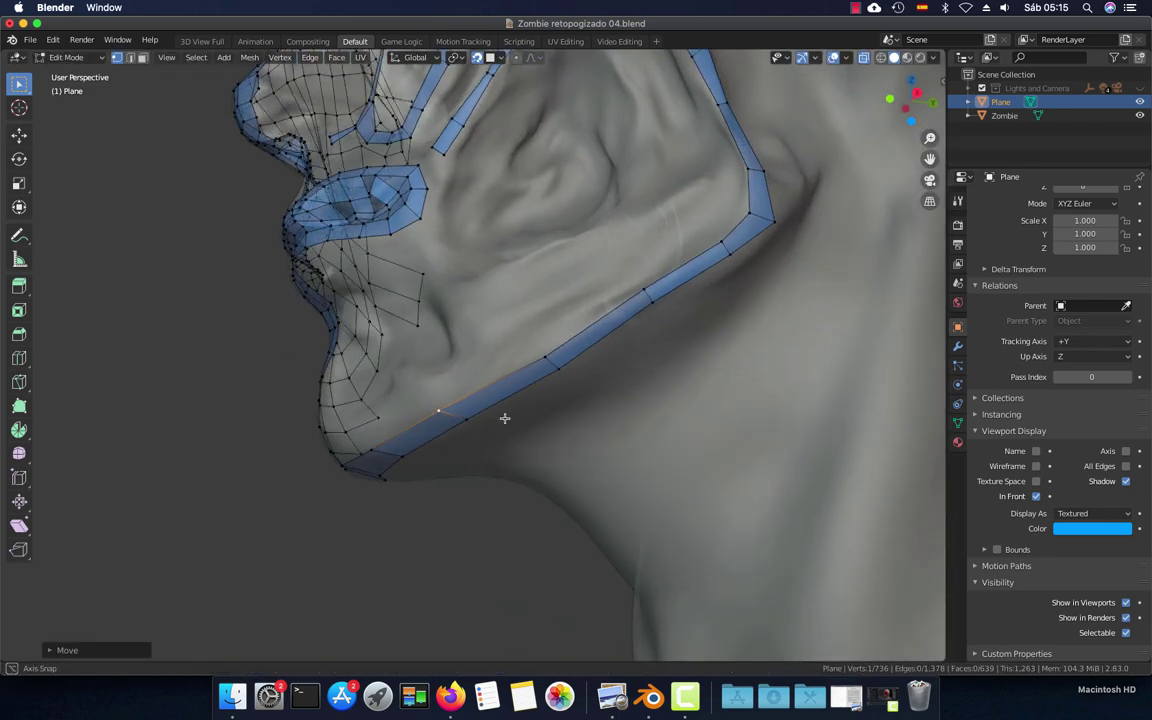
Move the midway jaw-strip vertices onto the jawline and check the strip from a three-quarter view
{"action": "left_click", "coordinate": [540, 357]}
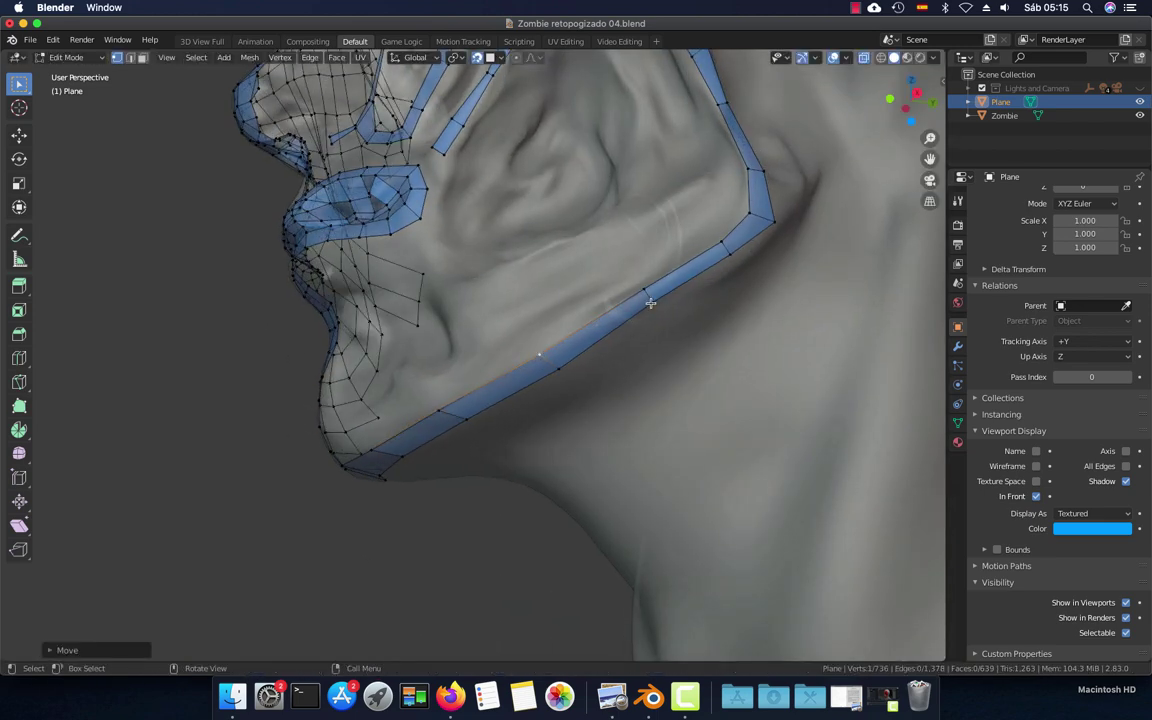
{"action": "key", "text": "g"}
{"action": "left_click", "coordinate": [728, 265]}
{"action": "left_click", "coordinate": [727, 257]}
{"action": "key", "text": "g"}
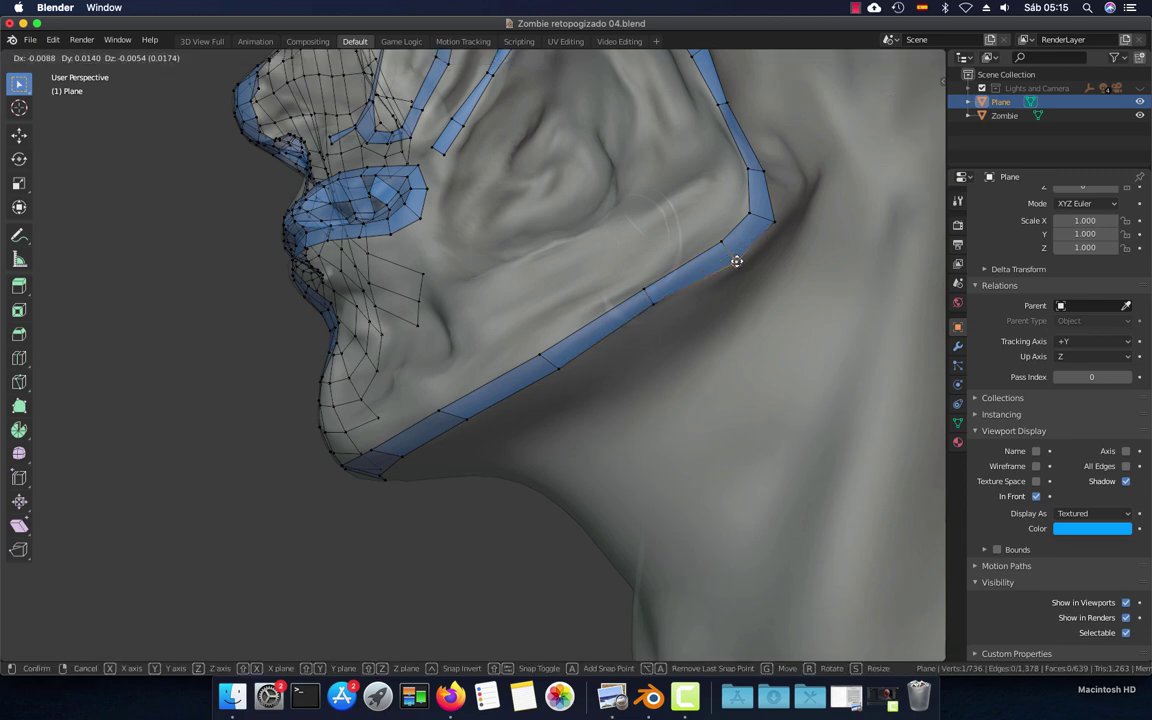
{"action": "left_click", "coordinate": [736, 261]}
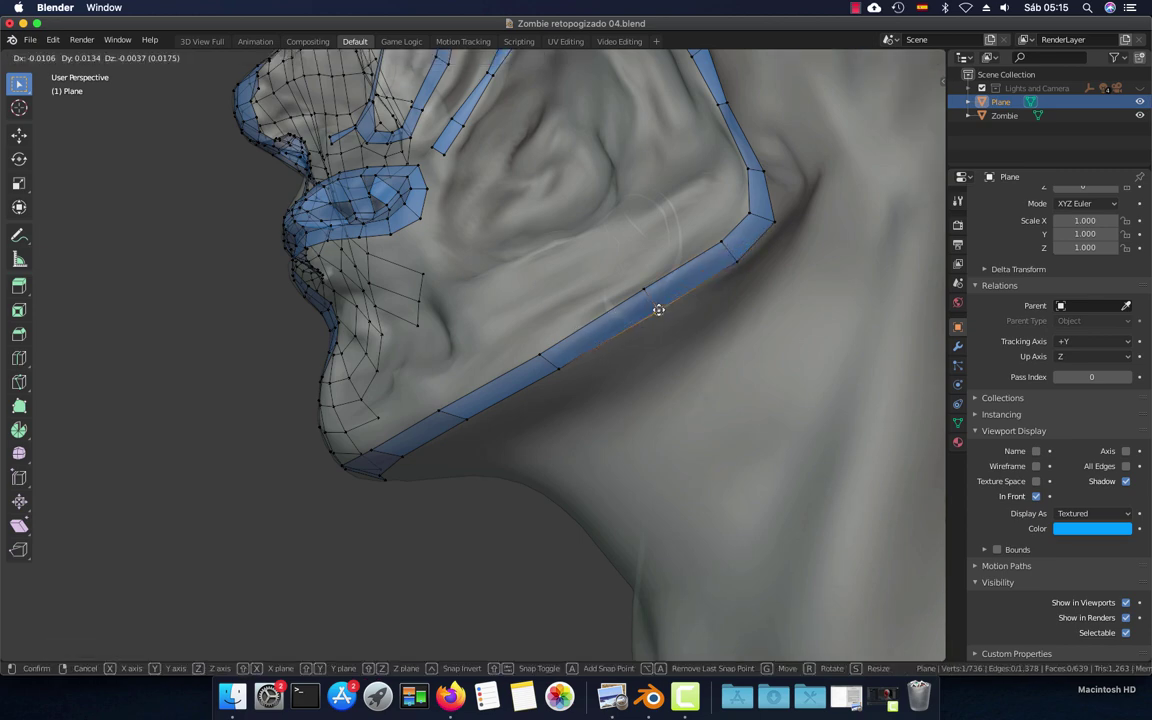
{"action": "mouse_move", "coordinate": [657, 308]}
{"action": "middle_mouse_down"}
{"action": "mouse_move", "coordinate": [600, 404]}
{"action": "mouse_move", "coordinate": [606, 369]}
{"action": "middle_mouse_up"}
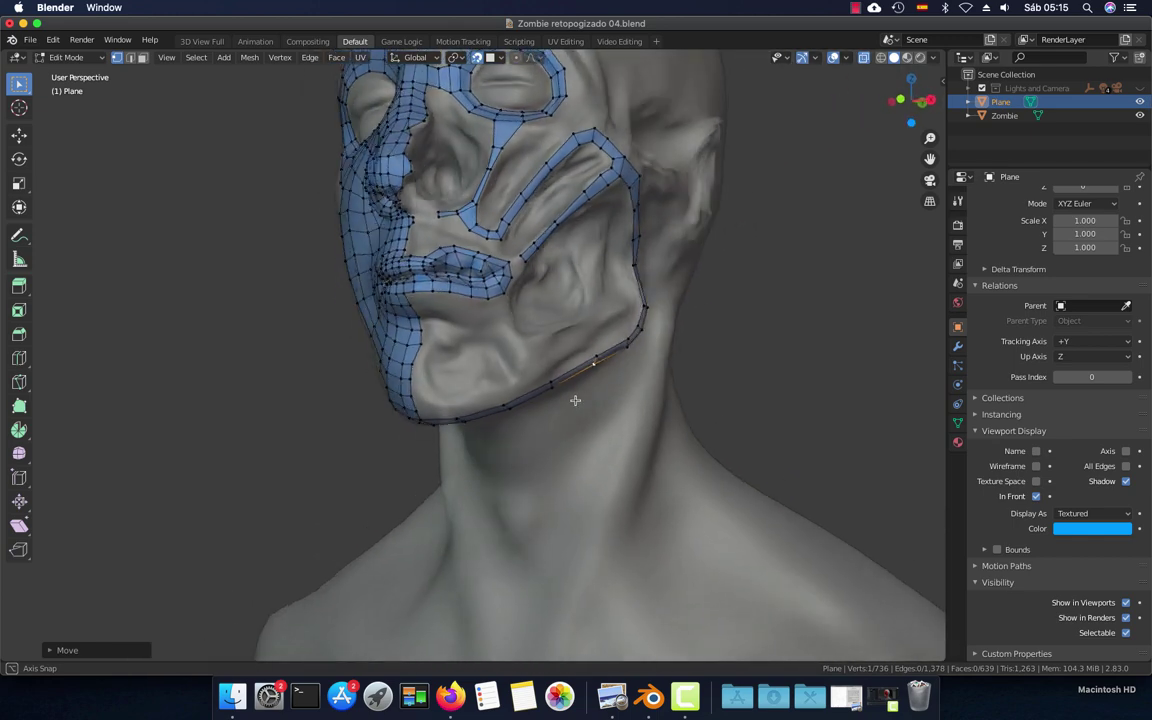
{"action": "mouse_move", "coordinate": [606, 369]}
{"action": "middle_mouse_down"}
{"action": "mouse_move", "coordinate": [545, 387]}
{"action": "mouse_move", "coordinate": [533, 350]}
{"action": "mouse_move", "coordinate": [459, 340]}
{"action": "middle_mouse_up"}
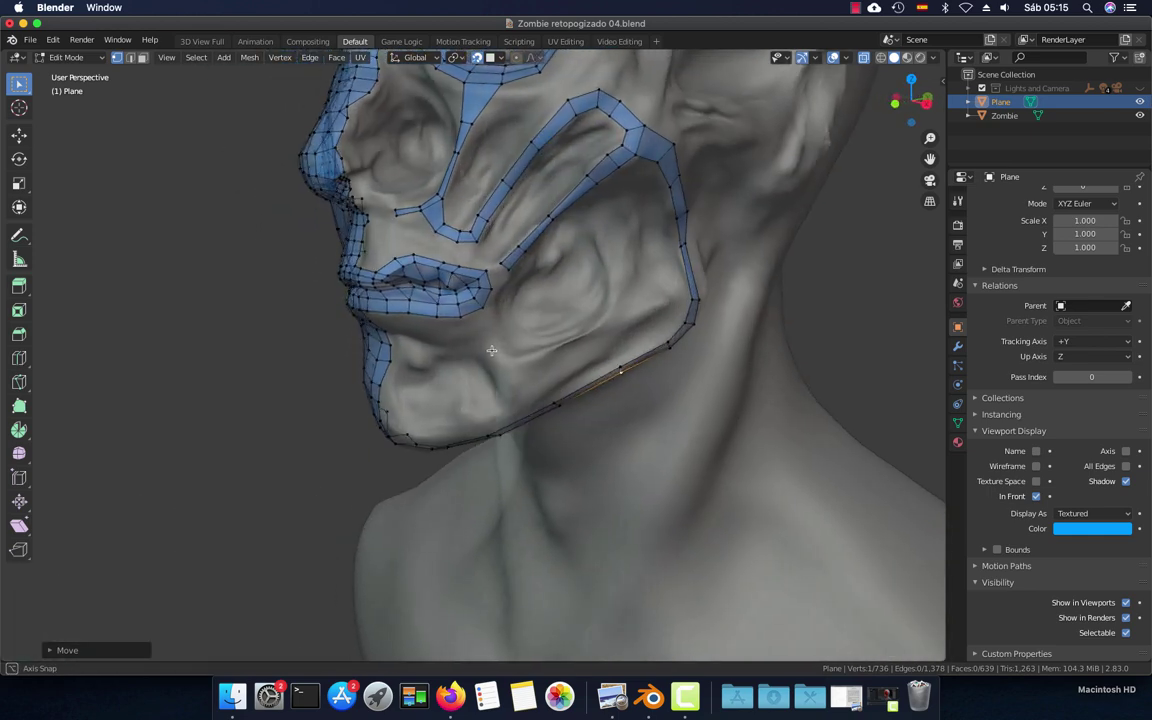
{"action": "scroll", "coordinate": [459, 340], "scroll_direction": "up", "scroll_amount": 3}
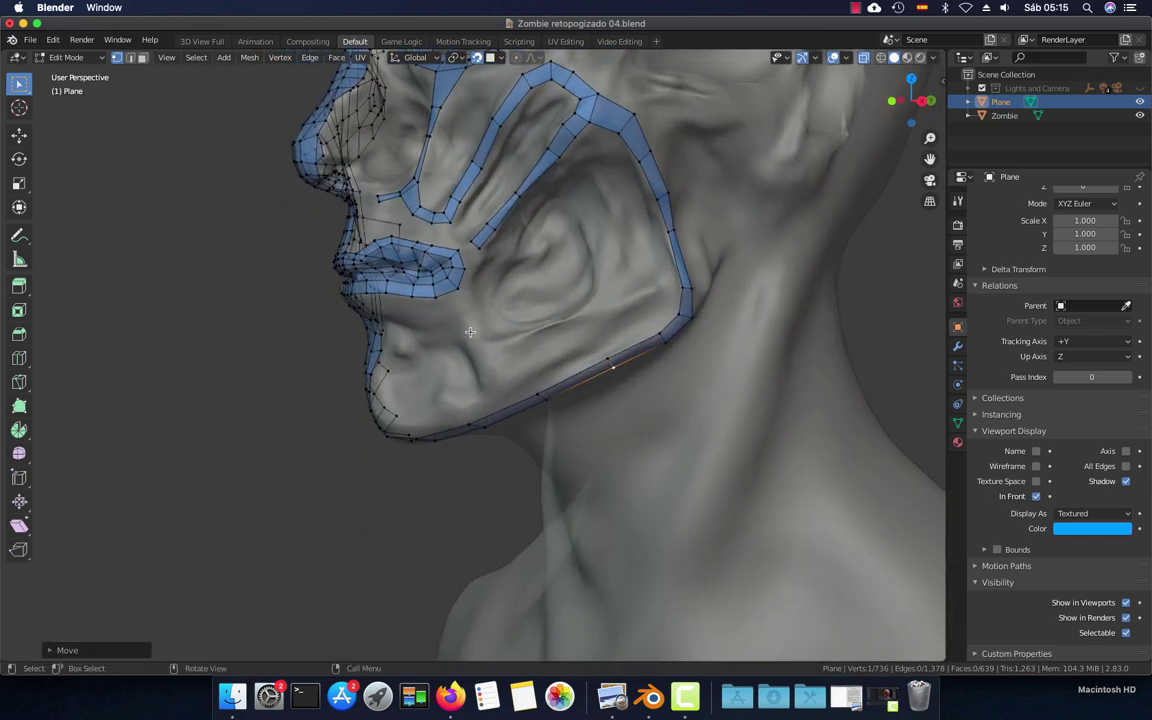
{"action": "scroll", "coordinate": [485, 332], "scroll_direction": "up", "scroll_amount": 2}
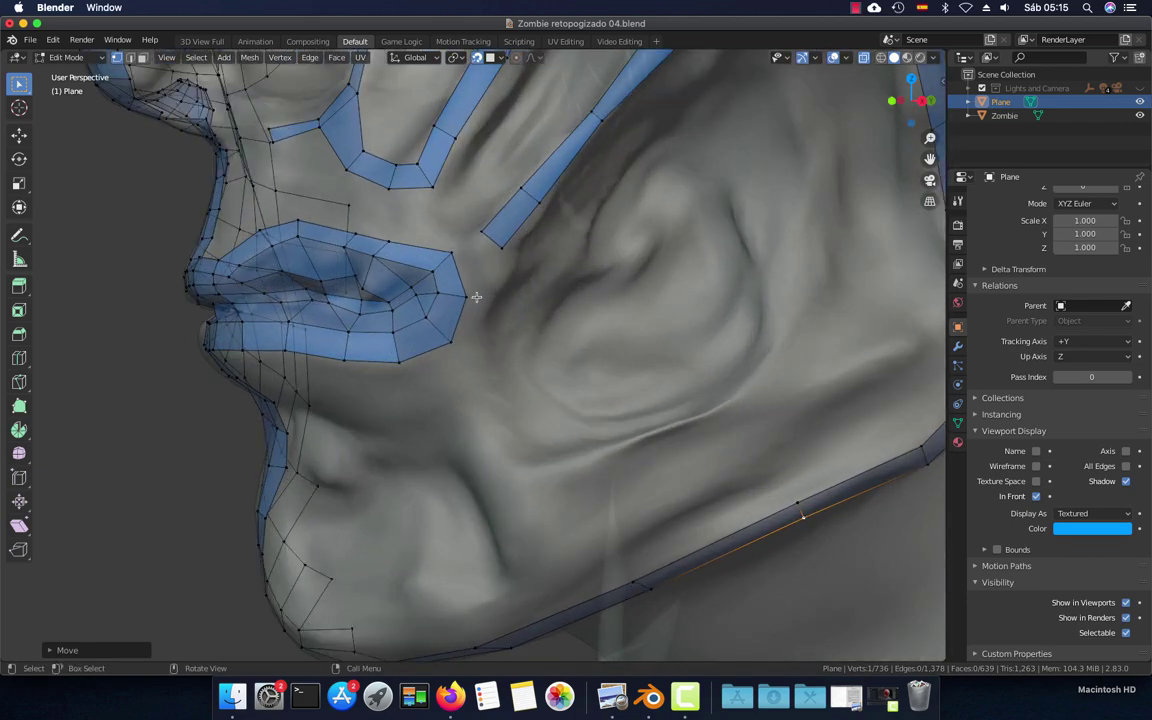
Place a vertex beside the lip corner and select the cheek strip's end vertex and lip-ring edges
{"action": "key", "text": "g"}
{"action": "left_click", "coordinate": [494, 294]}
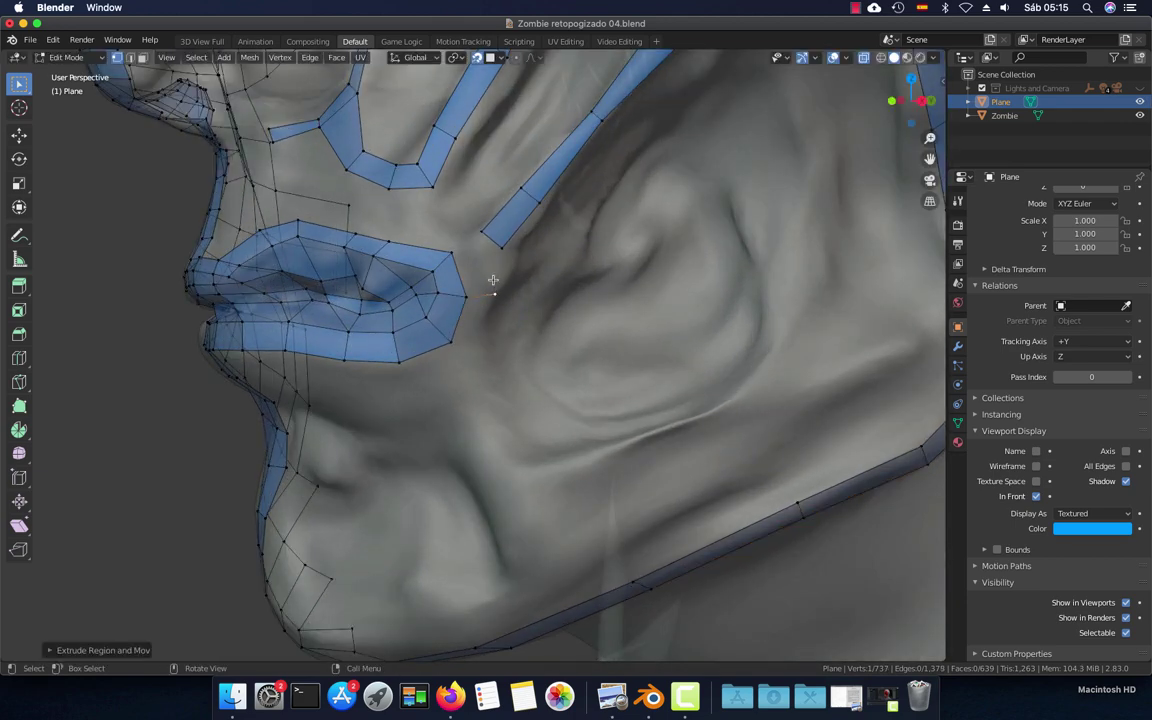
{"action": "left_click", "coordinate": [463, 248]}
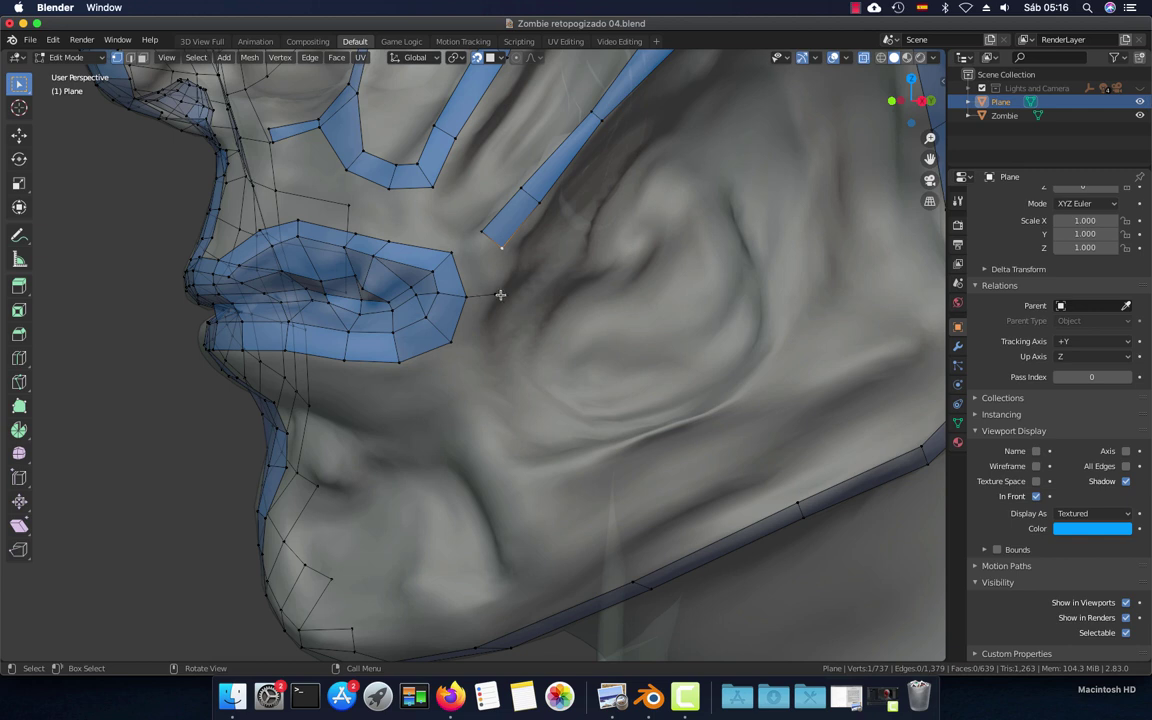
{"action": "key", "text": "2"}
{"action": "left_click", "coordinate": [462, 274], "text": "shift"}
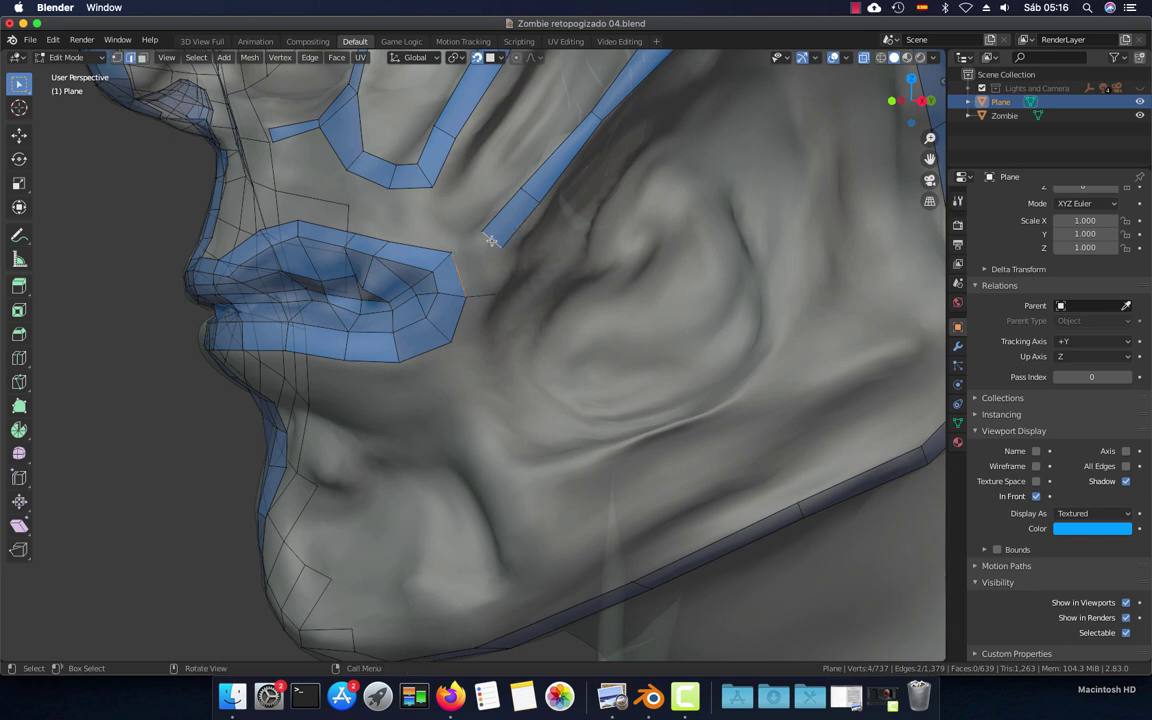
{"action": "scroll", "coordinate": [516, 311], "scroll_direction": "down", "scroll_amount": 5}
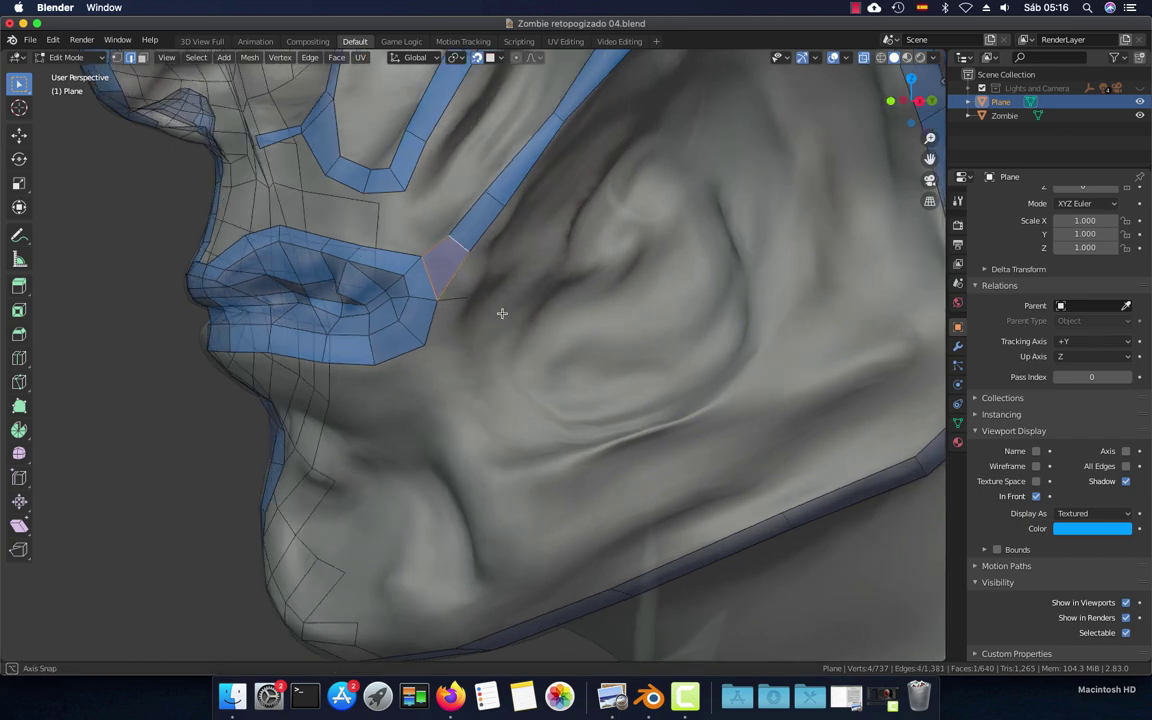
{"action": "scroll", "coordinate": [495, 338], "scroll_direction": "up", "scroll_amount": 3}
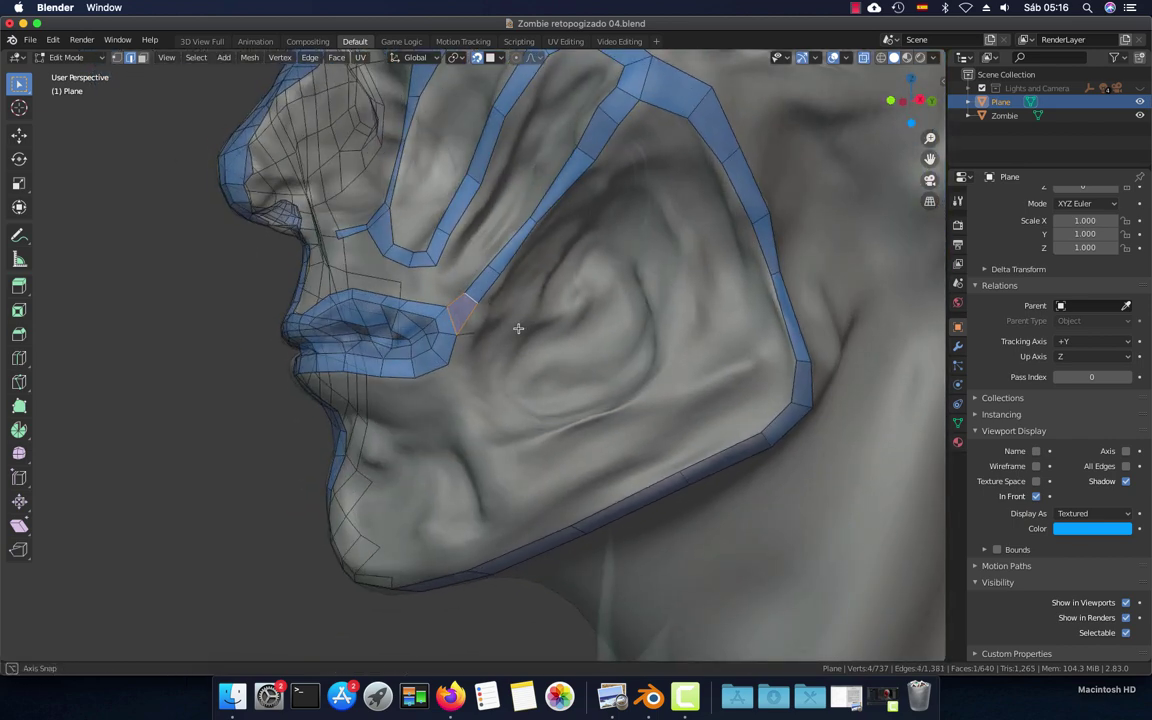
{"action": "scroll", "coordinate": [506, 336], "scroll_direction": "up", "scroll_amount": 3}
{"action": "scroll", "coordinate": [506, 336], "scroll_direction": "up", "scroll_amount": 2}
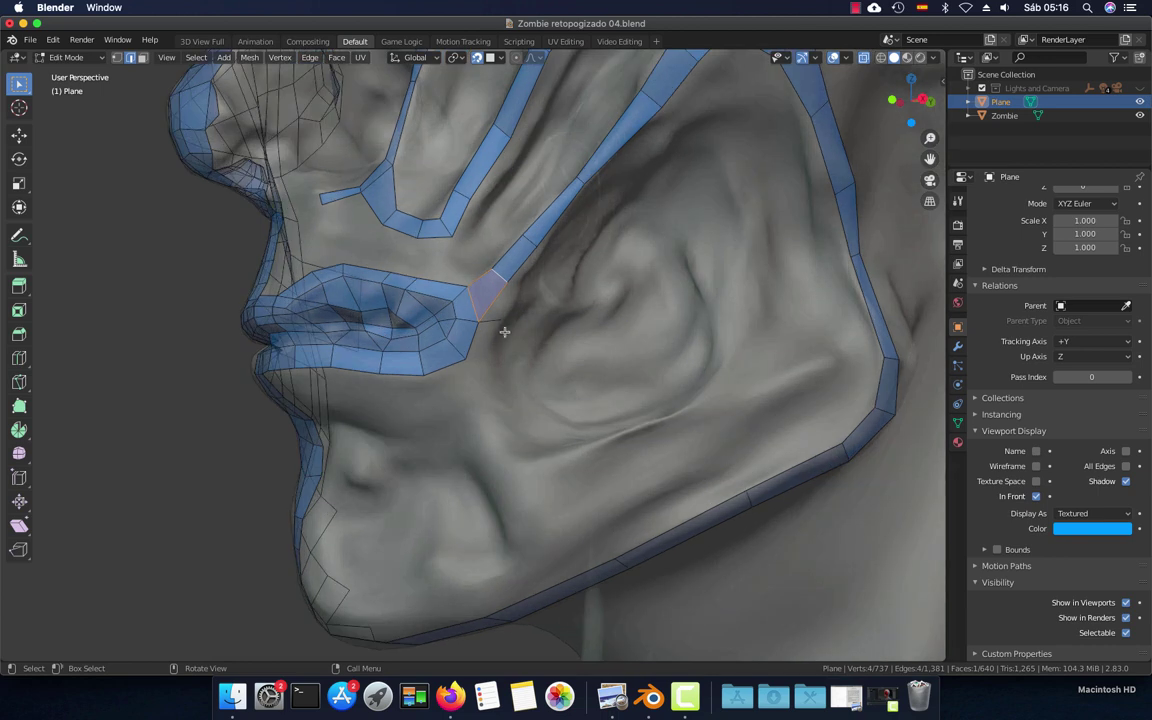
{"action": "left_click", "coordinate": [498, 324]}
Extrude a new vertex from the lip corner onto the cheek and select the surrounding corner vertices
{"action": "key", "text": "1"}
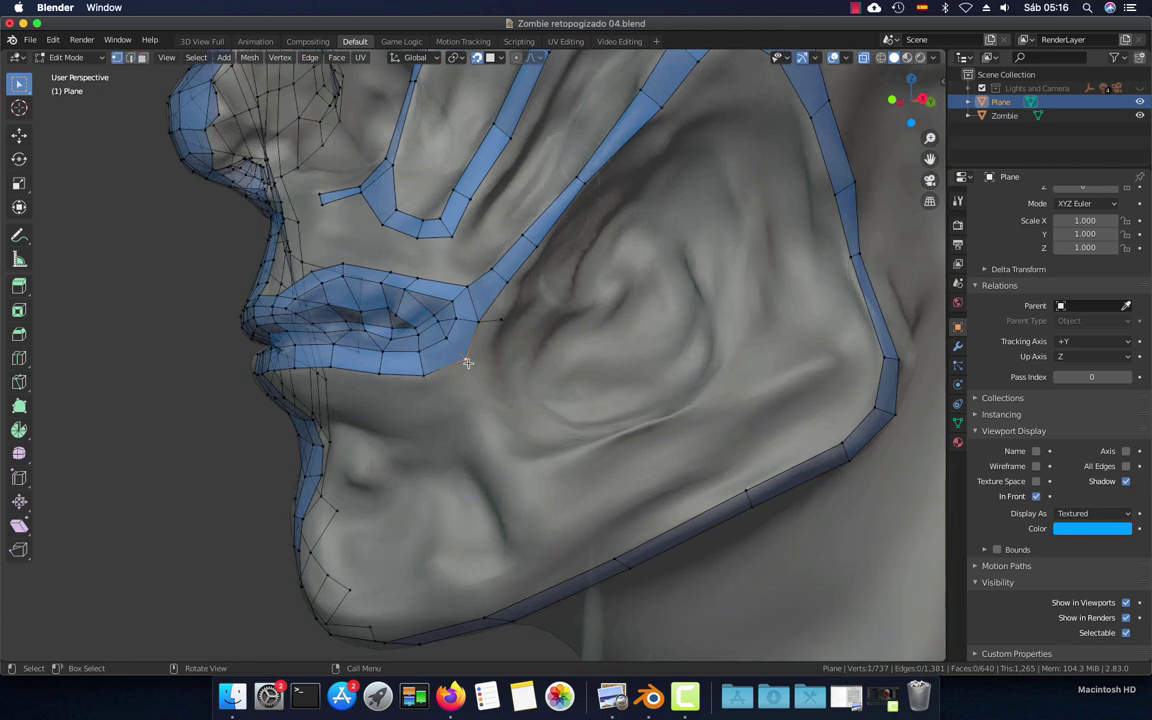
{"action": "left_click", "coordinate": [477, 358]}
{"action": "key", "text": "e"}
{"action": "left_click", "coordinate": [489, 373]}
{"action": "left_click", "coordinate": [487, 322], "text": "shift"}
{"action": "left_click", "coordinate": [468, 357], "text": "shift"}
{"action": "key", "text": "a"}
{"action": "left_click", "coordinate": [481, 371]}
In edge mode, extend the inner cheek strip with faces down toward the chin and right along the lower cheek
{"action": "key", "text": "2"}
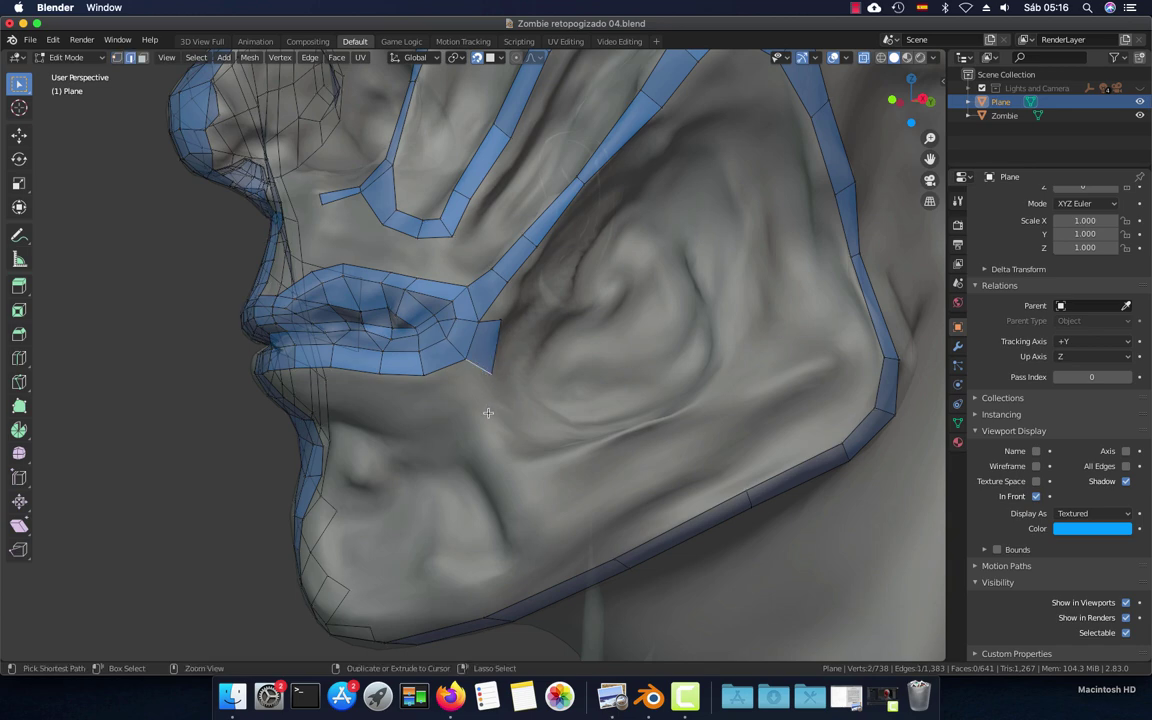
{"action": "right_click", "coordinate": [489, 410], "text": "ctrl"}
{"action": "right_click", "coordinate": [512, 448], "text": "ctrl"}
{"action": "middle_click_drag", "start_coordinate": [512, 448], "coordinate": [570, 497]}
{"action": "right_click", "coordinate": [576, 499], "text": "ctrl"}
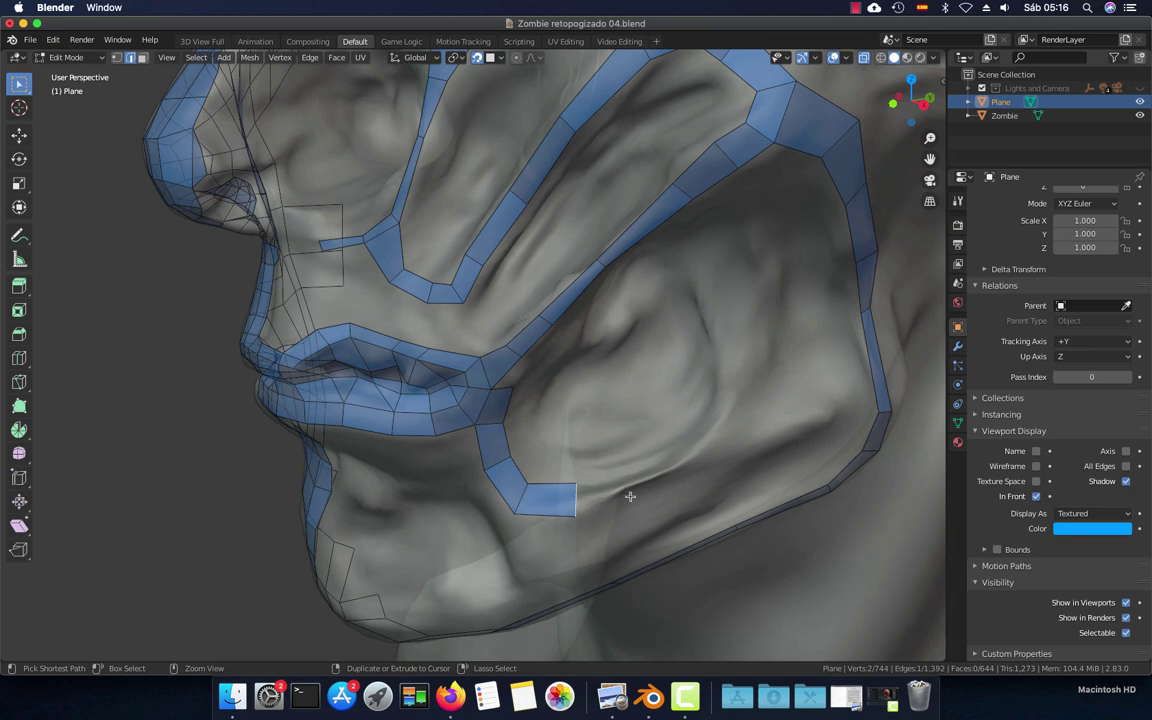
{"action": "right_click", "coordinate": [649, 481], "text": "ctrl"}
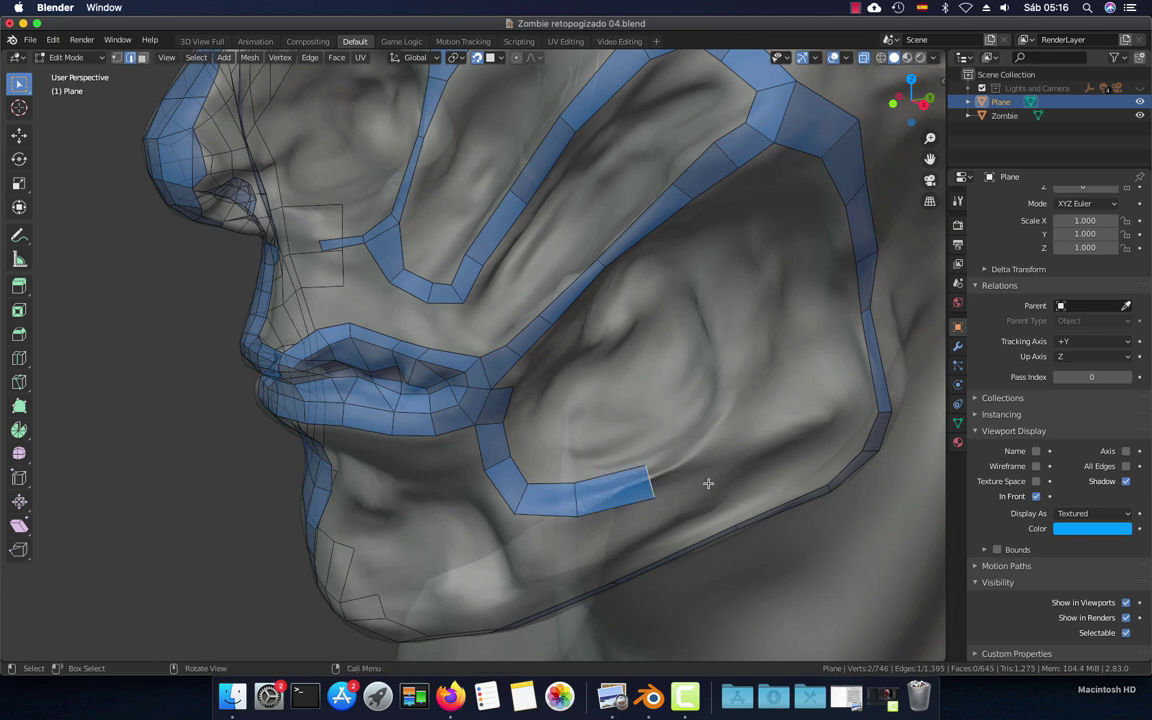
{"action": "key", "text": "g"}
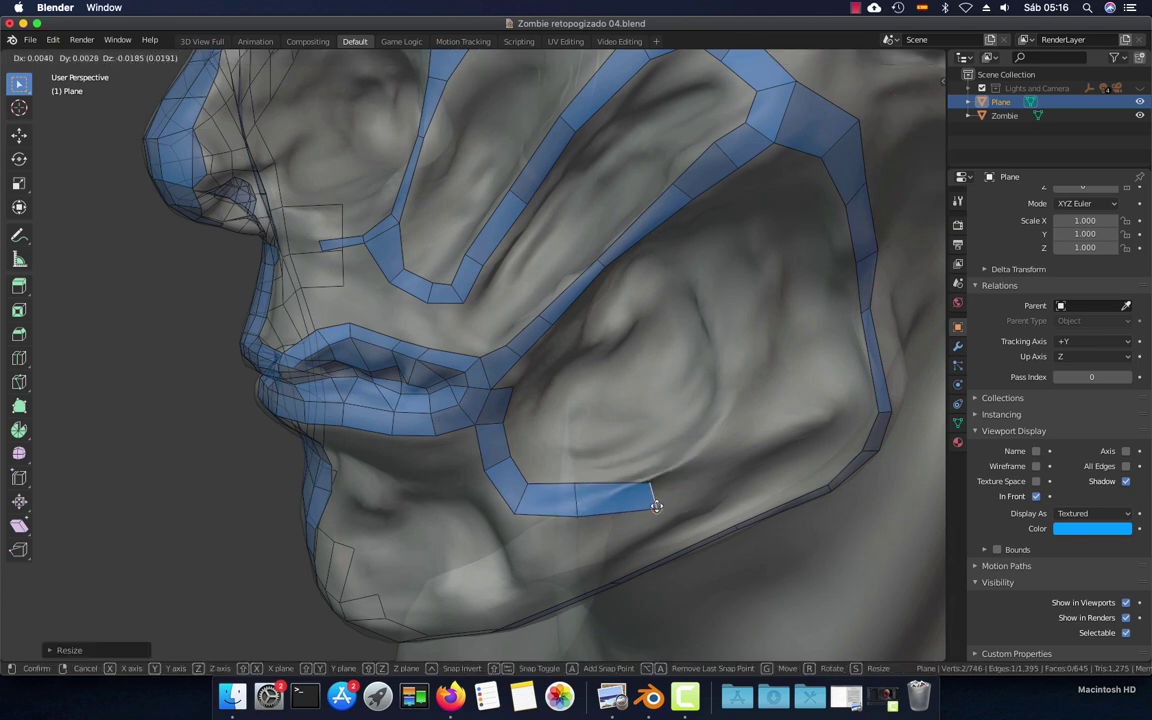
{"action": "left_click", "coordinate": [655, 498]}
In vertex mode, adjust the strip's end and lower vertices and add one more segment
{"action": "middle_click_drag", "start_coordinate": [653, 492], "coordinate": [616, 411]}
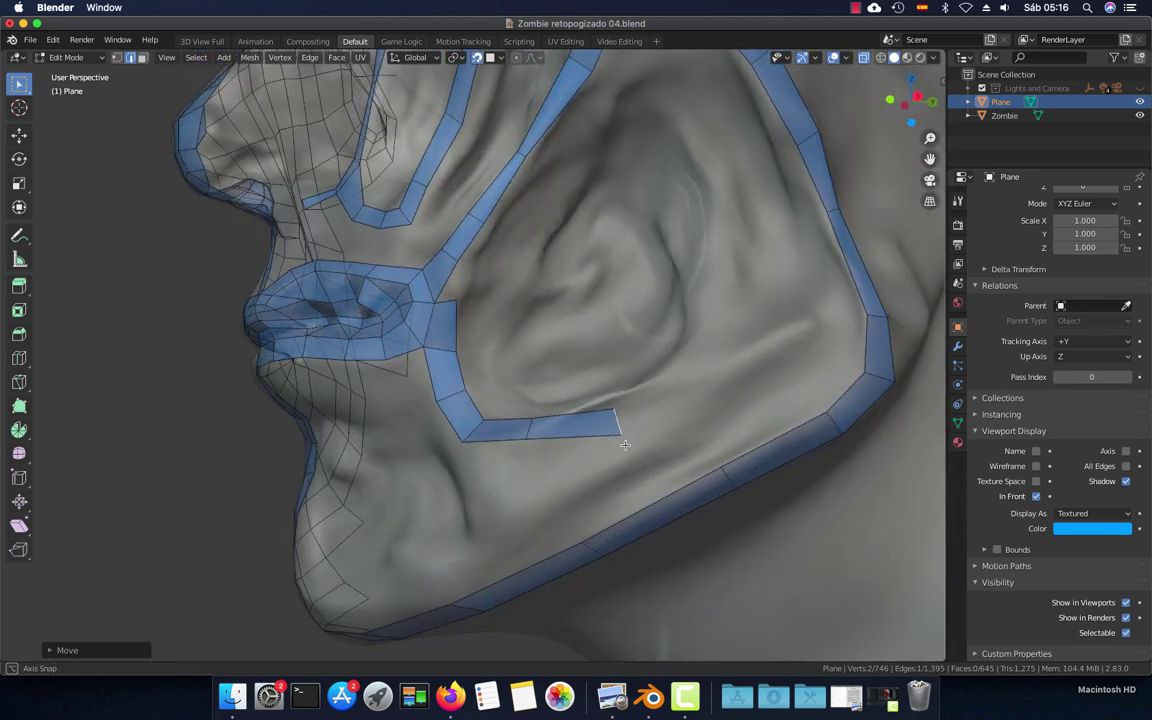
{"action": "key", "text": "1"}
{"action": "left_click_drag", "start_coordinate": [615, 411], "coordinate": [605, 402]}
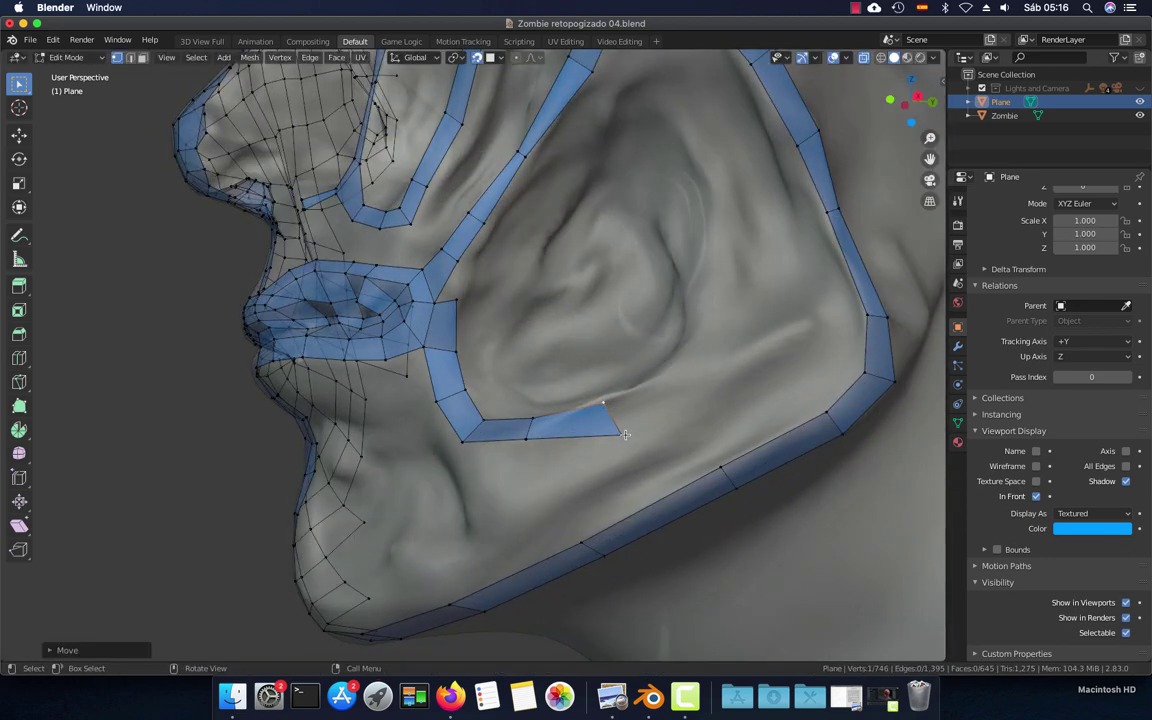
{"action": "left_click_drag", "start_coordinate": [534, 440], "coordinate": [524, 437]}
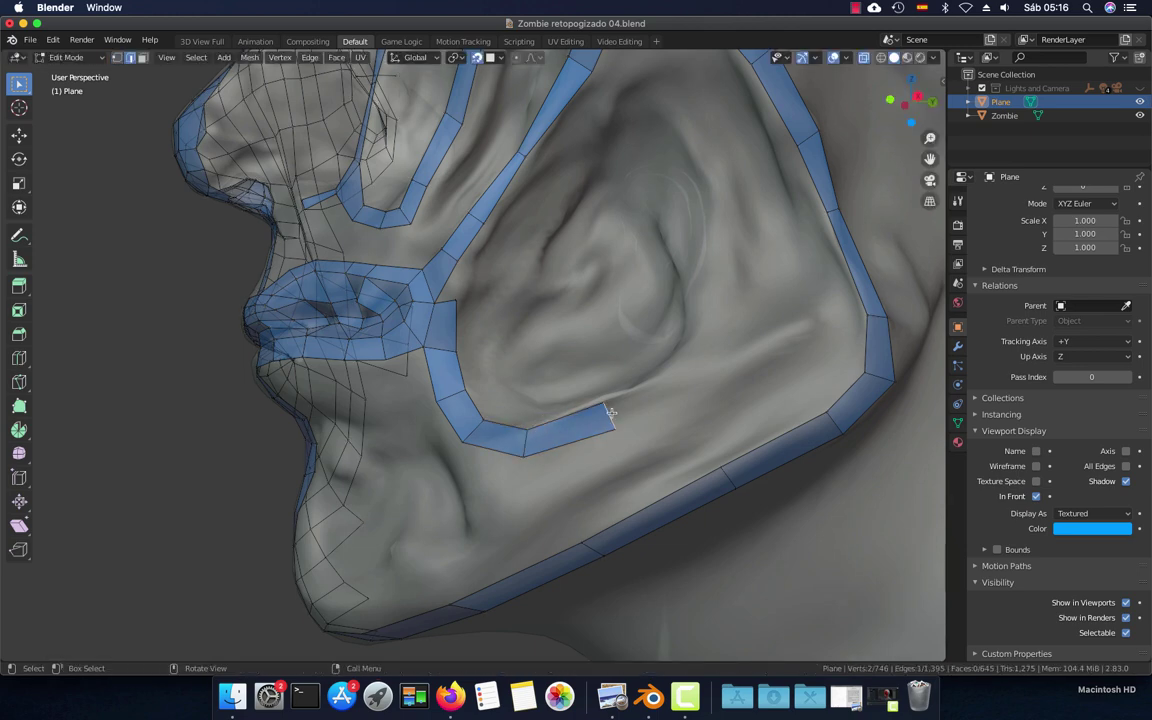
{"action": "middle_click_drag", "start_coordinate": [600, 363], "coordinate": [651, 436]}
{"action": "right_click", "coordinate": [588, 390], "text": "ctrl"}
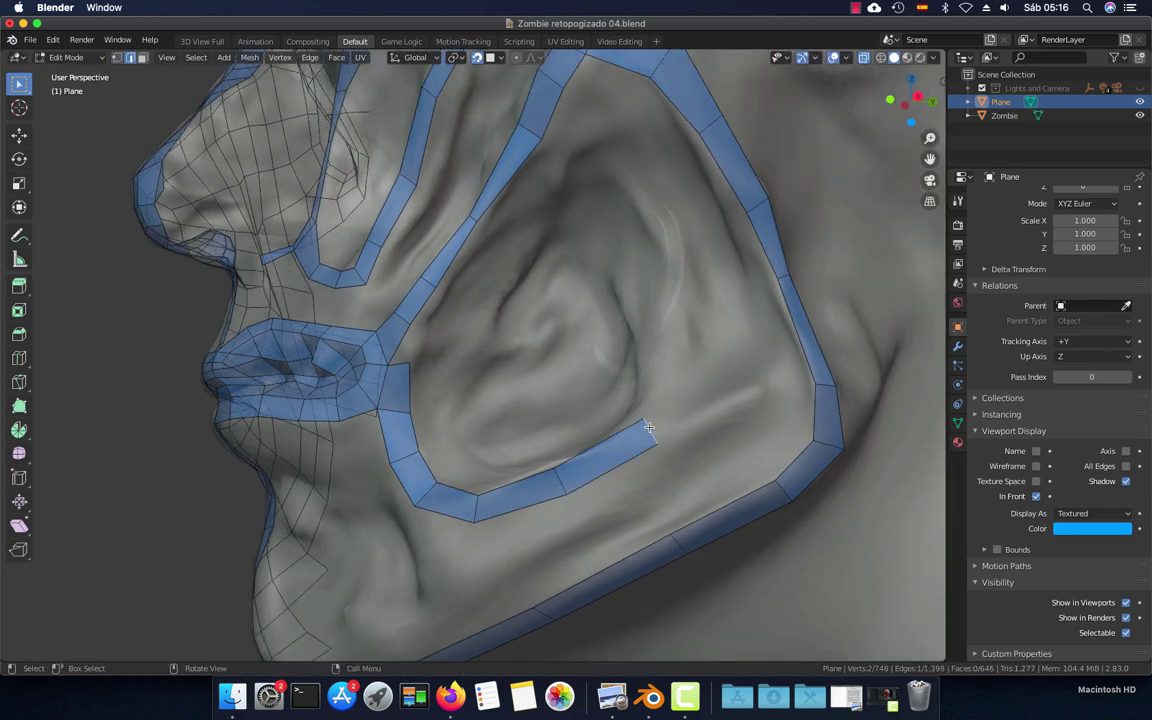
{"action": "key", "text": "g"}
{"action": "left_click", "coordinate": [636, 423]}
{"action": "key", "text": "g"}
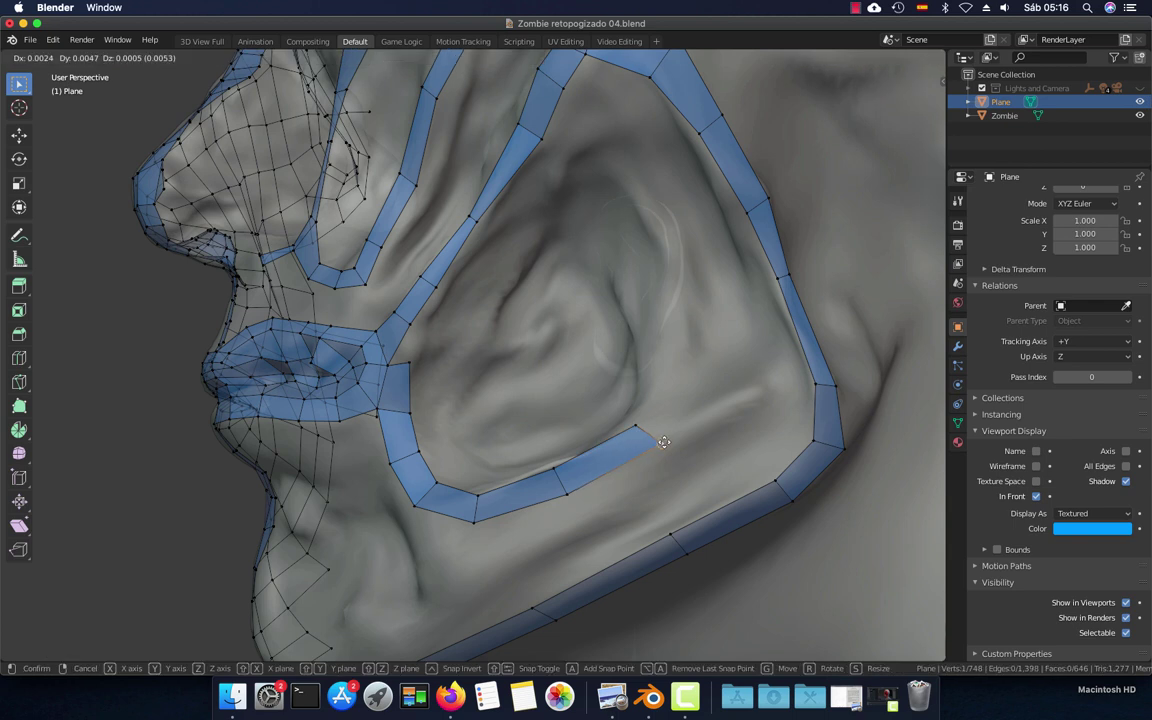
{"action": "left_click", "coordinate": [650, 431]}
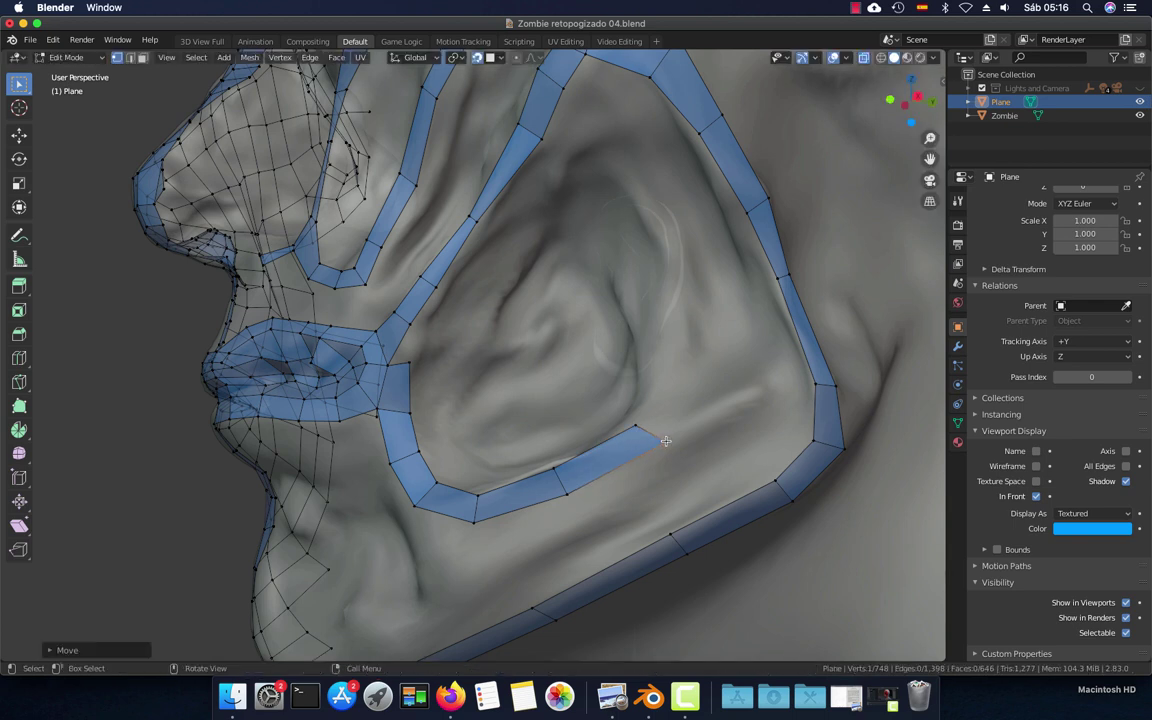
Extrude three more faces upward from the strip's end so it curls into a U
{"action": "right_click", "coordinate": [666, 376], "text": "ctrl"}
{"action": "right_click", "coordinate": [660, 321], "text": "ctrl"}
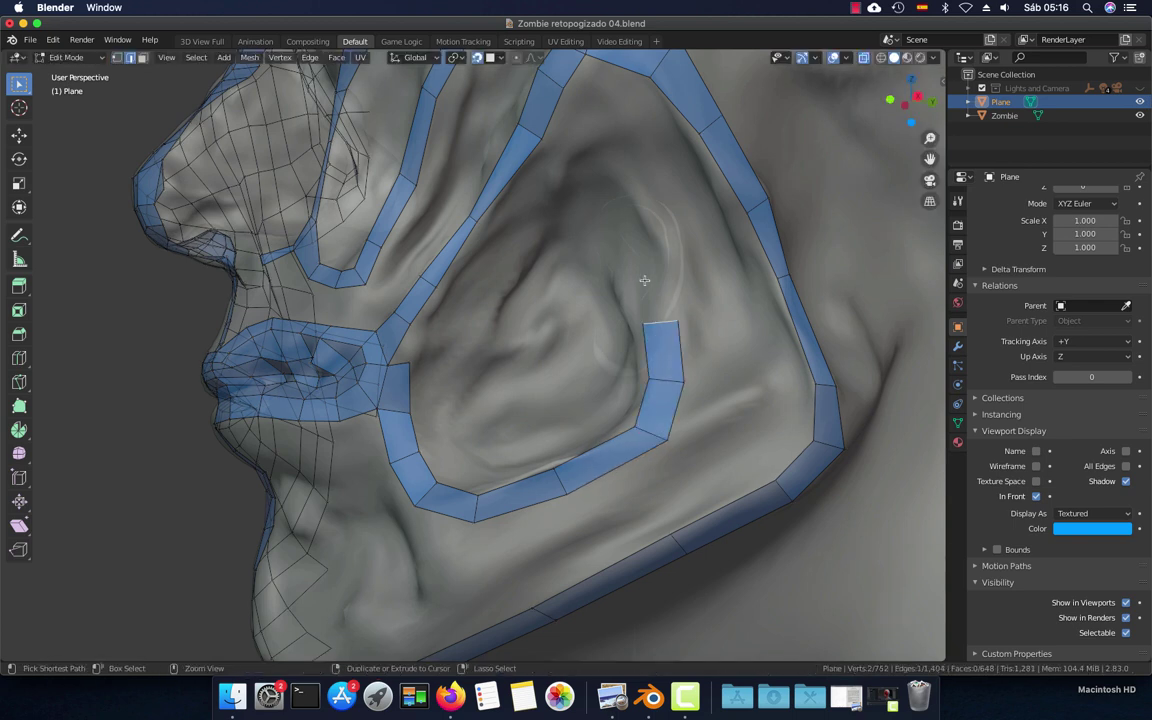
{"action": "right_click", "coordinate": [656, 264], "text": "ctrl"}
{"action": "mouse_move", "coordinate": [656, 264]}
{"action": "middle_mouse_down"}
{"action": "mouse_move", "coordinate": [559, 323]}
{"action": "mouse_move", "coordinate": [630, 359]}
{"action": "mouse_move", "coordinate": [585, 334]}
{"action": "mouse_move", "coordinate": [622, 334]}
{"action": "mouse_move", "coordinate": [597, 324]}
{"action": "mouse_move", "coordinate": [450, 329]}
{"action": "middle_mouse_up"}
Extrude a chain of four vertices from the lip corner strip up to the nasolabial strip
{"action": "scroll", "coordinate": [597, 324], "scroll_direction": "up", "scroll_amount": 2}
{"action": "scroll", "coordinate": [597, 324], "scroll_direction": "up", "scroll_amount": 2}
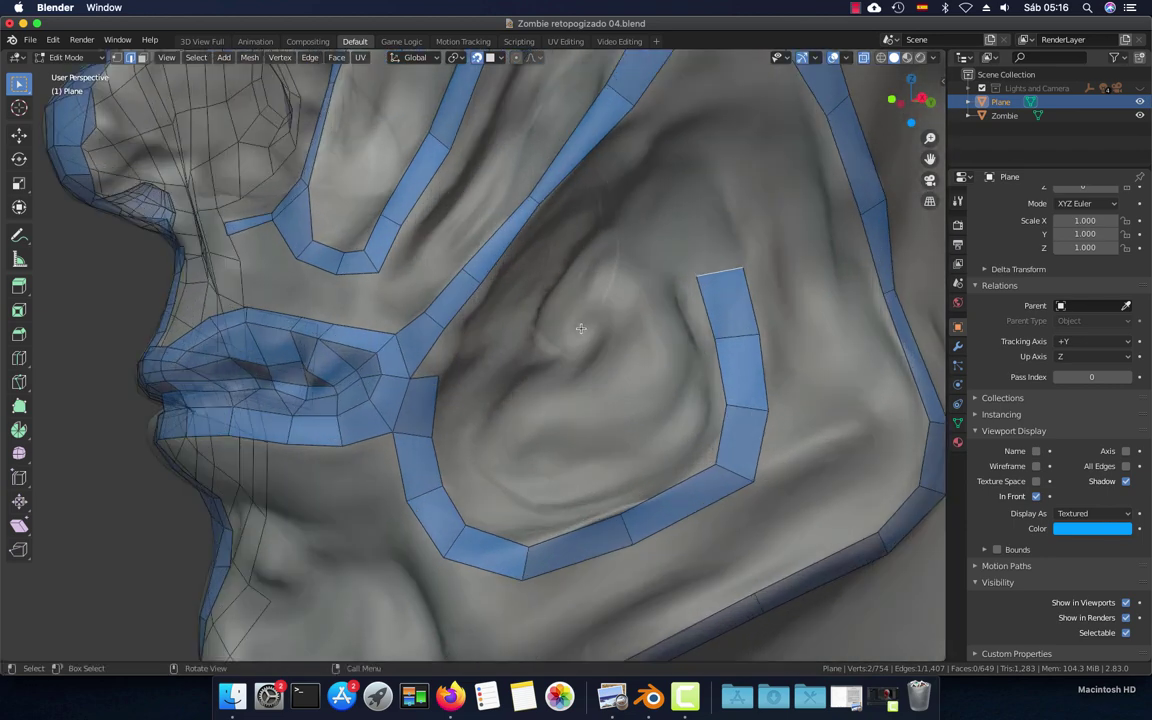
{"action": "key", "text": "e"}
{"action": "left_click", "coordinate": [463, 342]}
{"action": "key", "text": "e"}
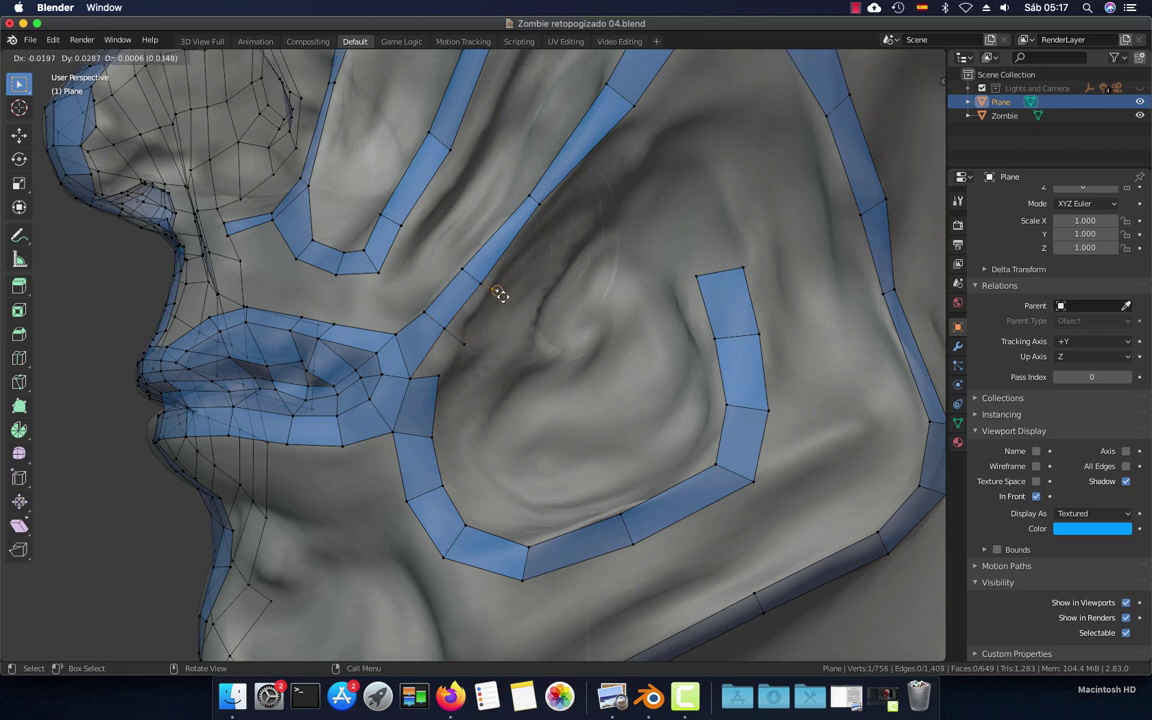
{"action": "left_click", "coordinate": [505, 292]}
{"action": "key", "text": "e"}
{"action": "left_click", "coordinate": [558, 222]}
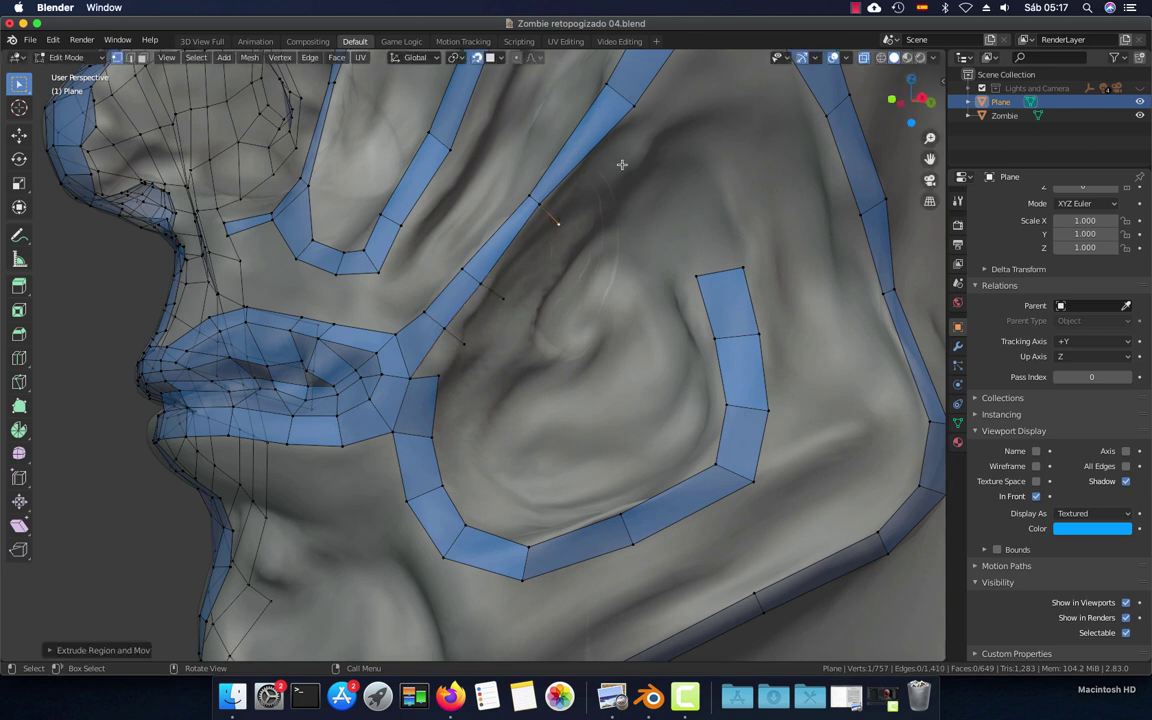
{"action": "key", "text": "e"}
{"action": "left_click", "coordinate": [650, 137]}
Fill quads between the new vertices and the strip down to the lip loop
{"action": "key", "text": "f"}
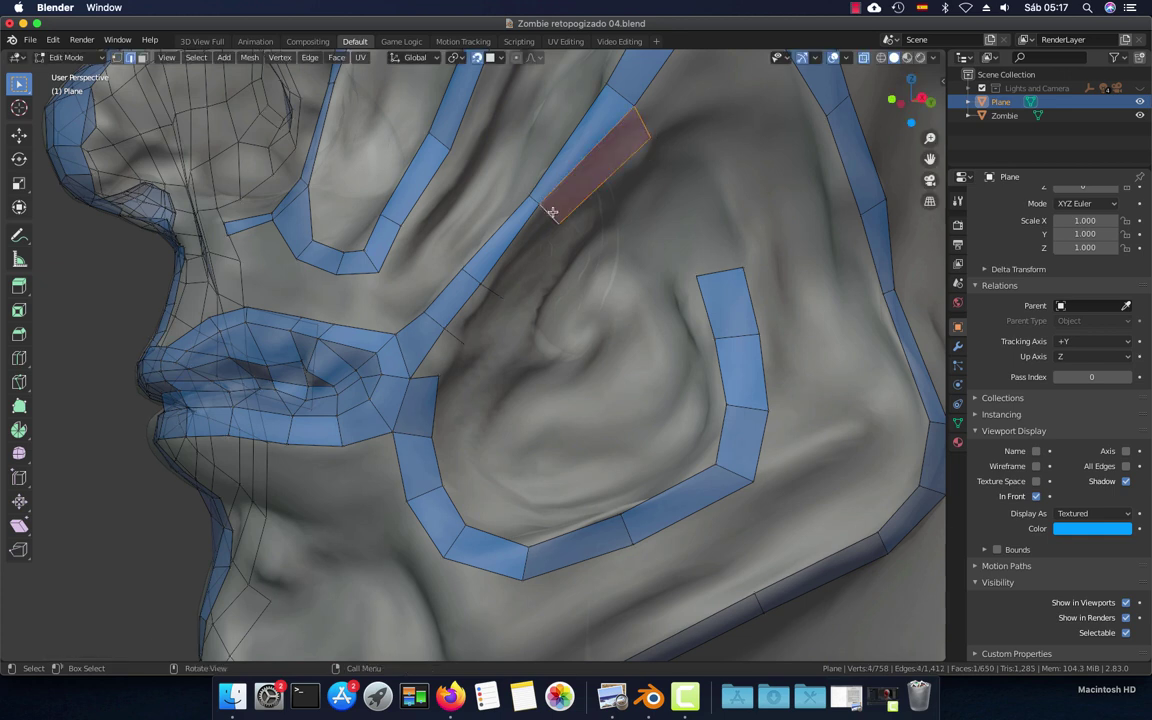
{"action": "left_click", "coordinate": [495, 284]}
{"action": "key", "text": "f"}
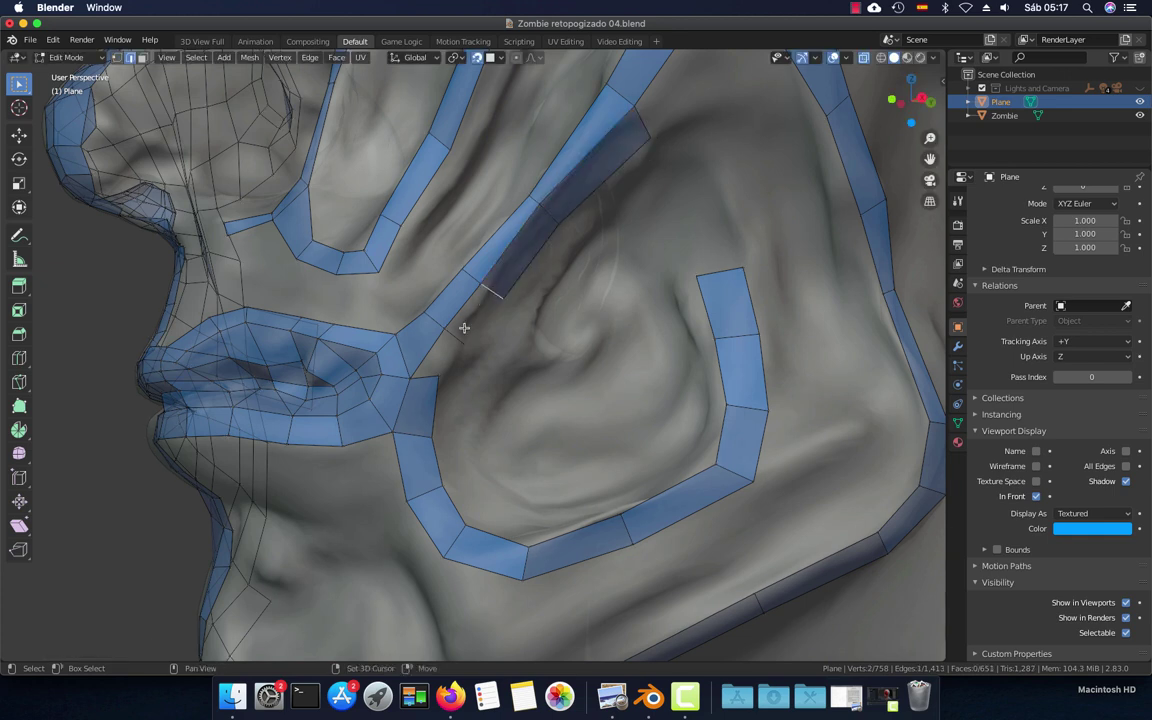
{"action": "key", "text": "f"}
{"action": "key", "text": "f"}
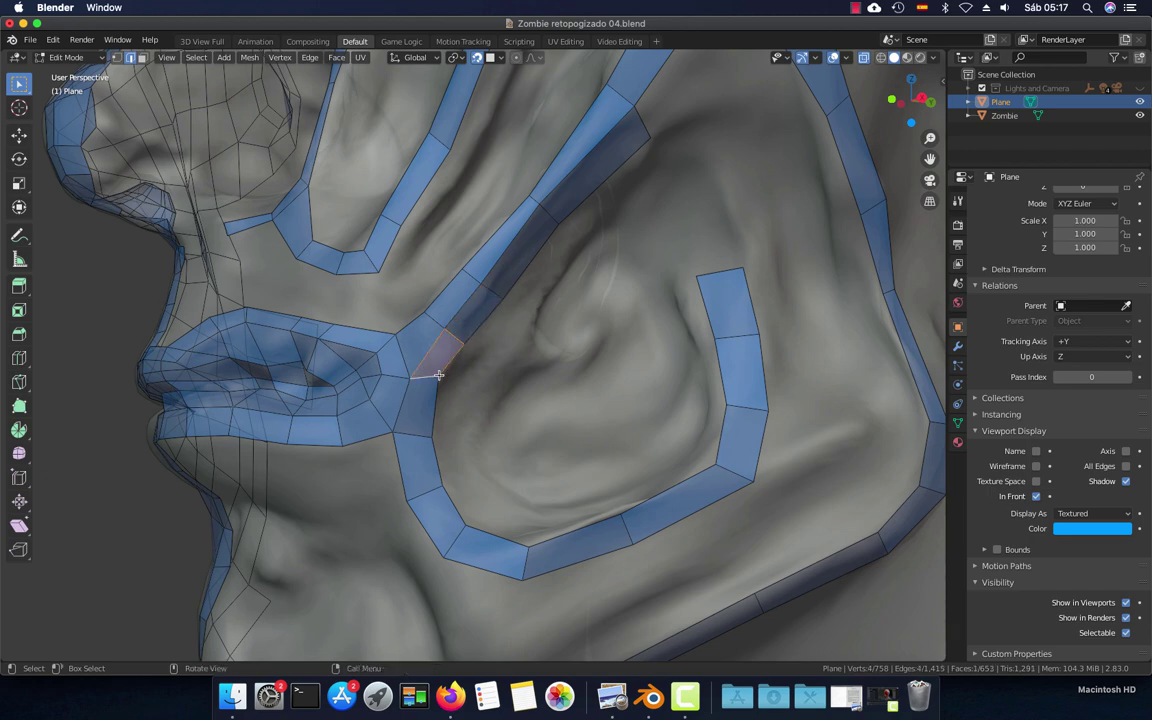
Reposition a lower vertex of the new quads near the lip
{"action": "key", "text": "1"}
{"action": "left_click", "coordinate": [440, 376]}
{"action": "key", "text": "g"}
{"action": "left_click", "coordinate": [444, 381]}
{"action": "scroll", "coordinate": [444, 381], "scroll_direction": "down", "scroll_amount": 3}
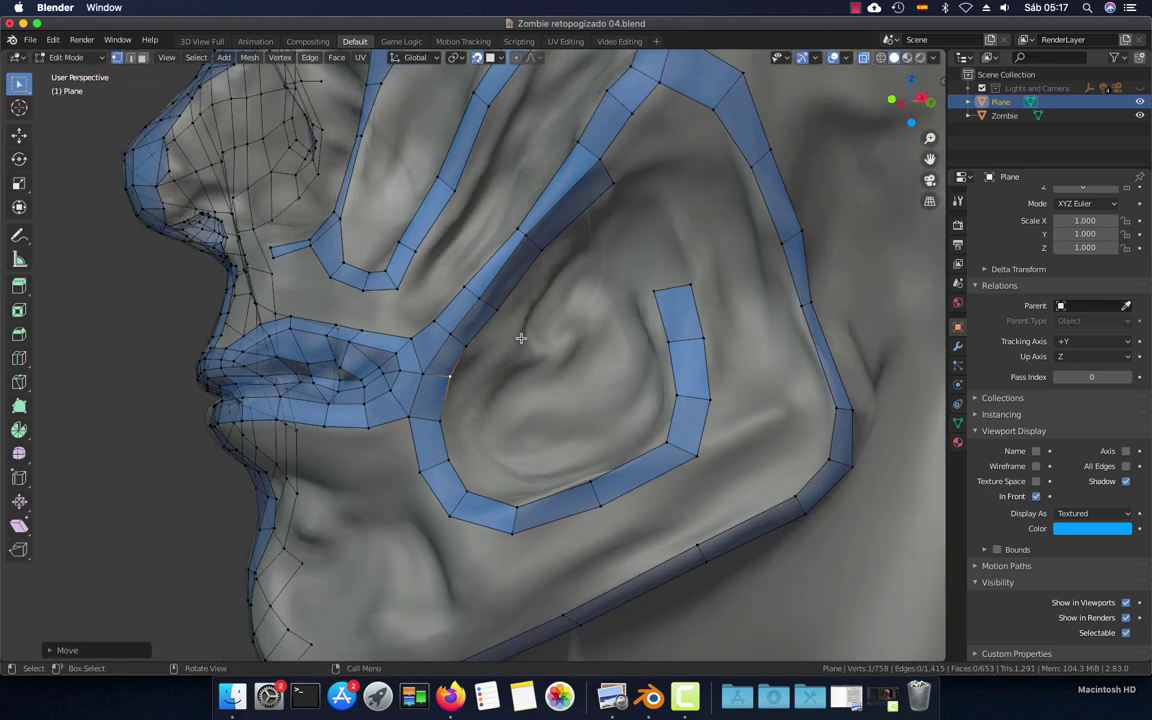
{"action": "mouse_move", "coordinate": [527, 334]}
{"action": "middle_mouse_down"}
{"action": "mouse_move", "coordinate": [467, 331]}
{"action": "mouse_move", "coordinate": [486, 296]}
{"action": "middle_mouse_up"}
{"action": "scroll", "coordinate": [486, 296], "scroll_direction": "up", "scroll_amount": 2}
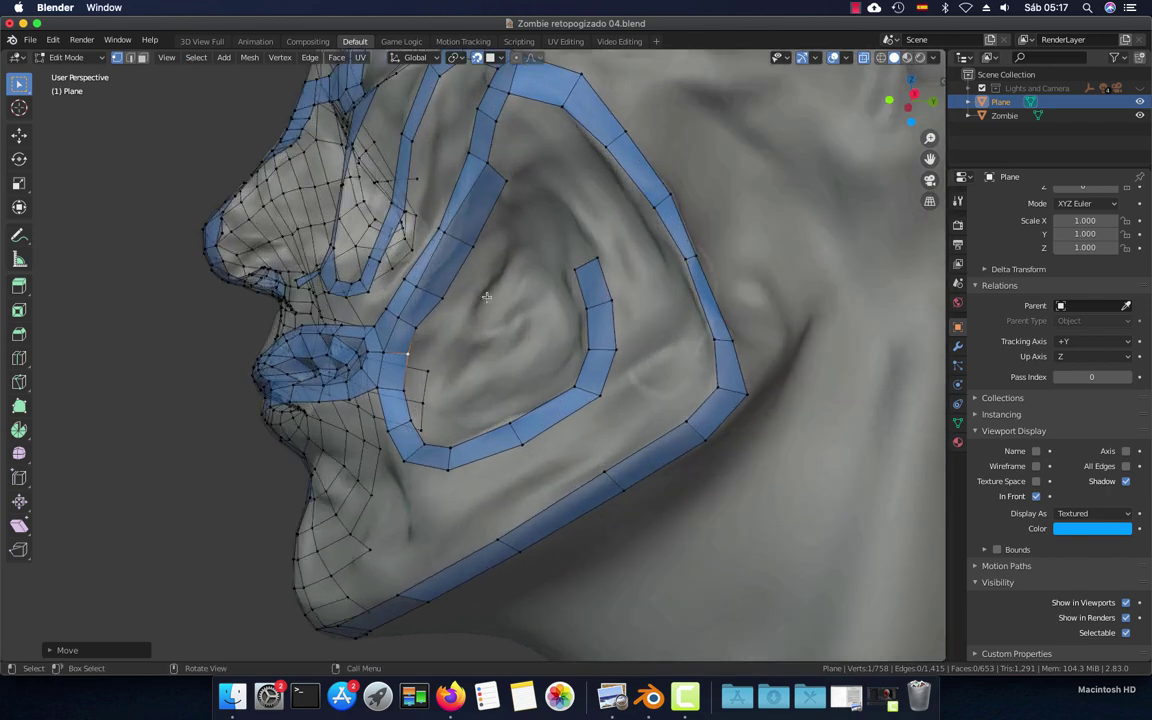
Move a vertex onto the surface and shift the strip's corner vertex up and right
{"action": "left_click", "coordinate": [441, 232]}
{"action": "key", "text": "g"}
{"action": "left_click", "coordinate": [425, 230]}
{"action": "key", "text": "g"}
{"action": "left_click", "coordinate": [451, 185]}
{"action": "key", "text": "g"}
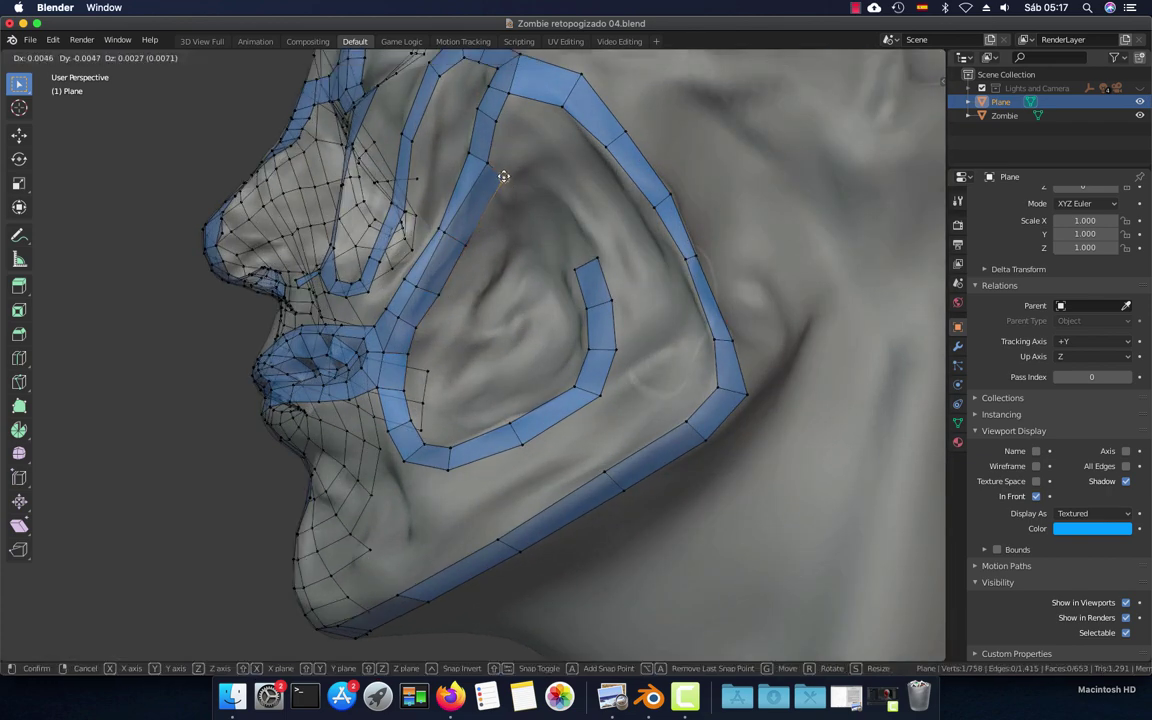
{"action": "left_click", "coordinate": [504, 178]}
Extrude the first guide vertex from the upper cheek strip onto the cheek
{"action": "middle_click_drag", "start_coordinate": [526, 225], "coordinate": [497, 232]}
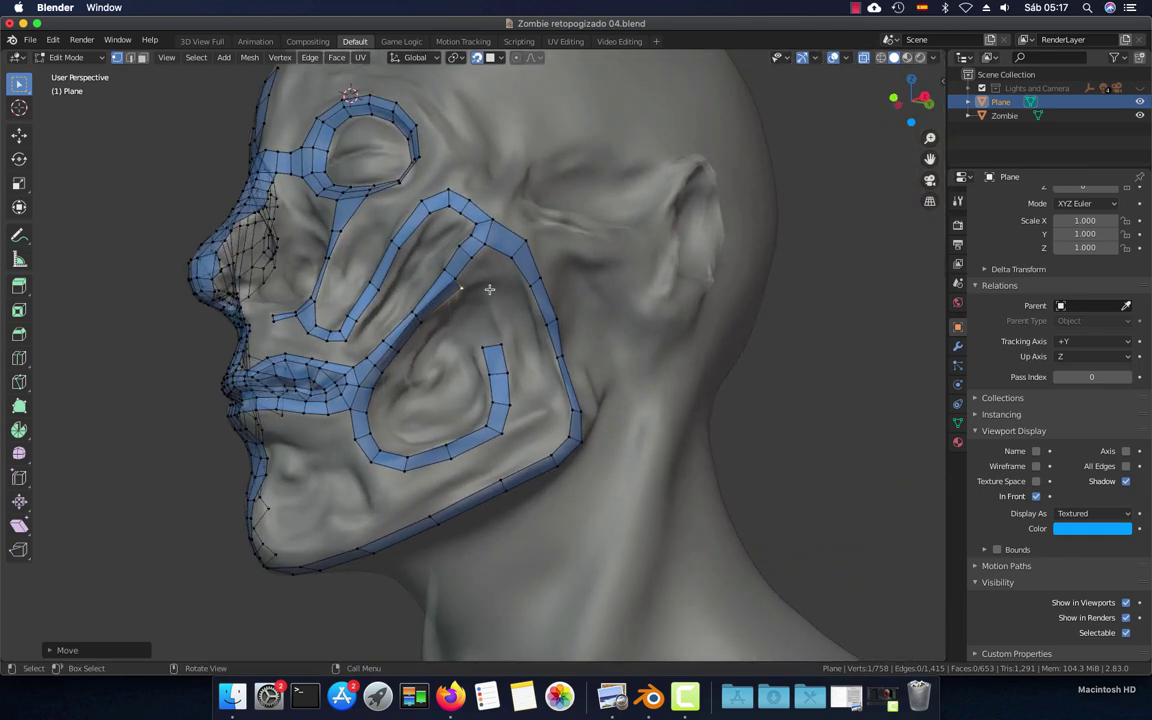
{"action": "scroll", "coordinate": [497, 232], "scroll_direction": "up", "scroll_amount": 3}
{"action": "left_click", "coordinate": [470, 172]}
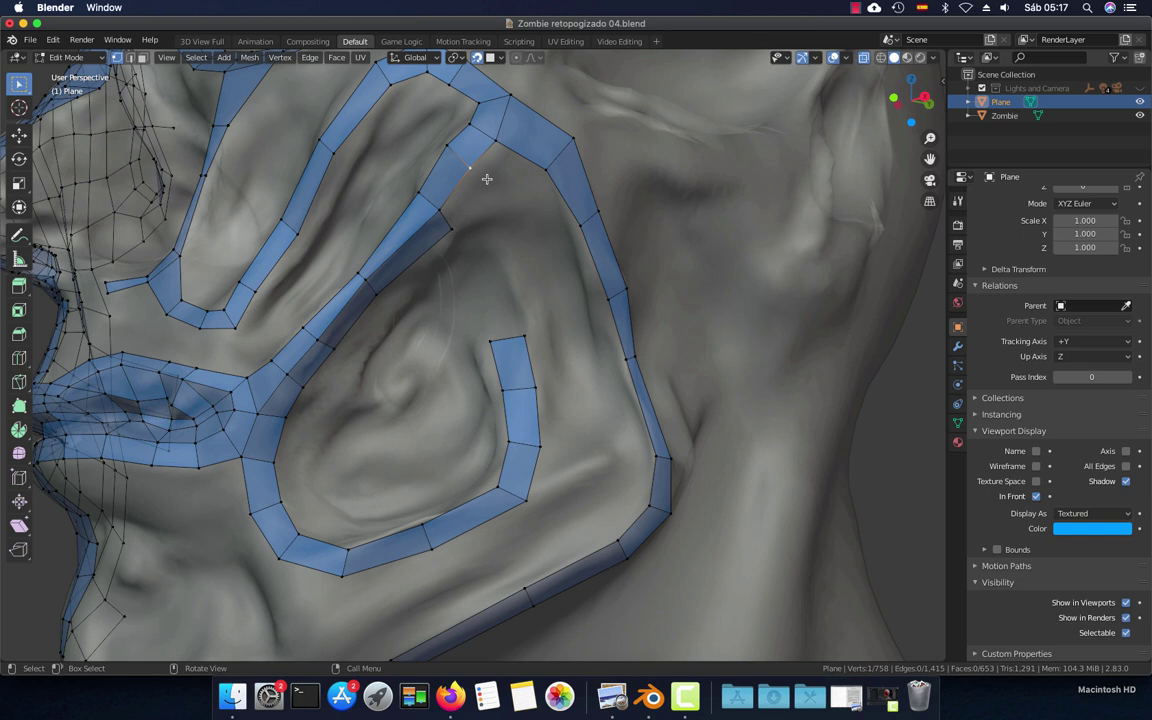
{"action": "key", "text": "e"}
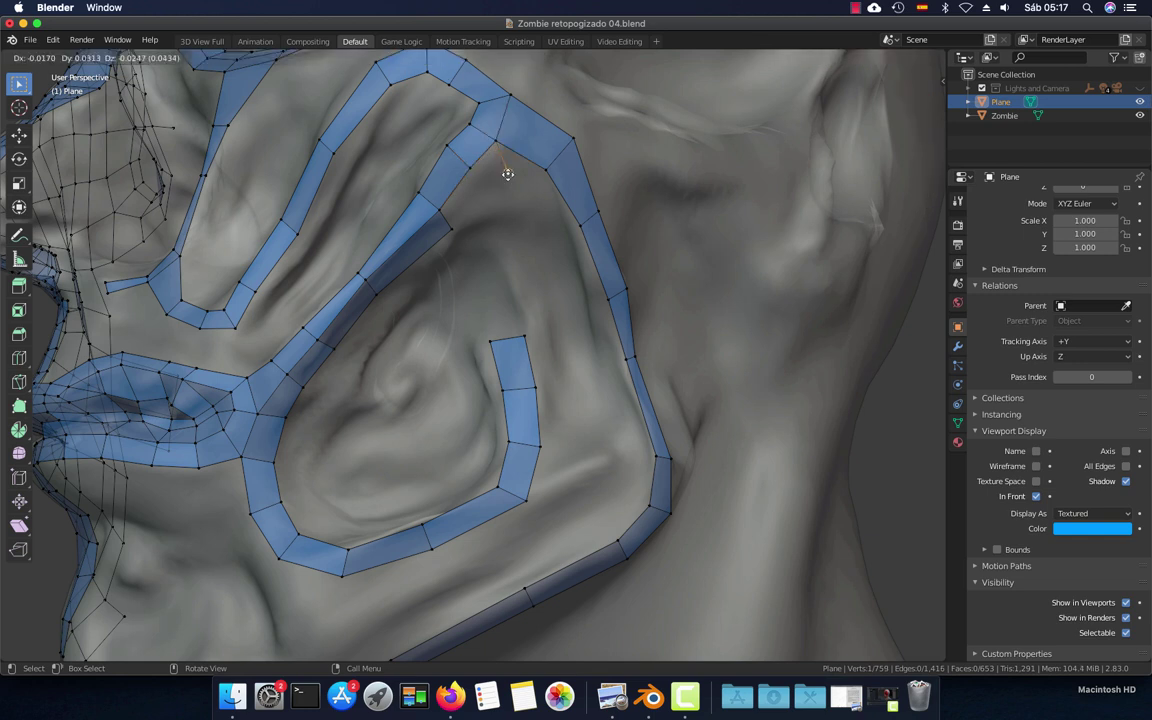
{"action": "left_click", "coordinate": [503, 184]}
Extrude seven guide vertices down the cheek along the outer jaw ring to the jaw corner
{"action": "key", "text": "e"}
{"action": "left_click", "coordinate": [527, 204]}
{"action": "key", "text": "e"}
{"action": "left_click", "coordinate": [581, 268]}
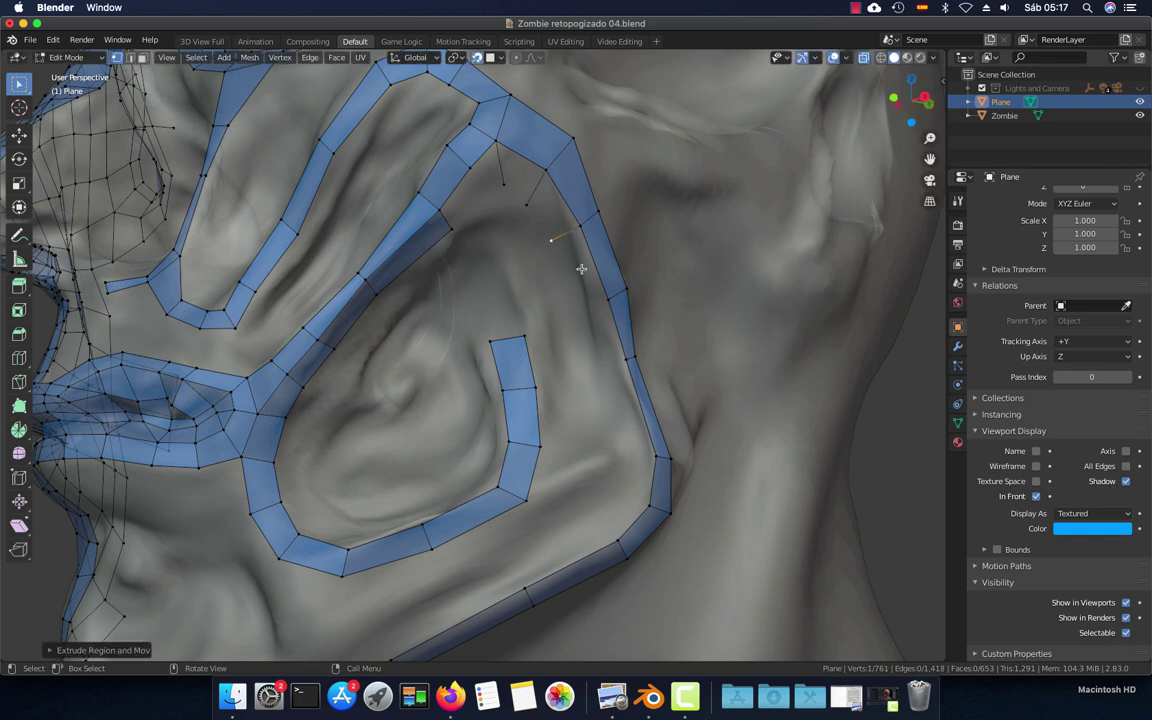
{"action": "key", "text": "e"}
{"action": "left_click", "coordinate": [581, 312]}
{"action": "key", "text": "e"}
{"action": "left_click", "coordinate": [598, 371]}
{"action": "key", "text": "e"}
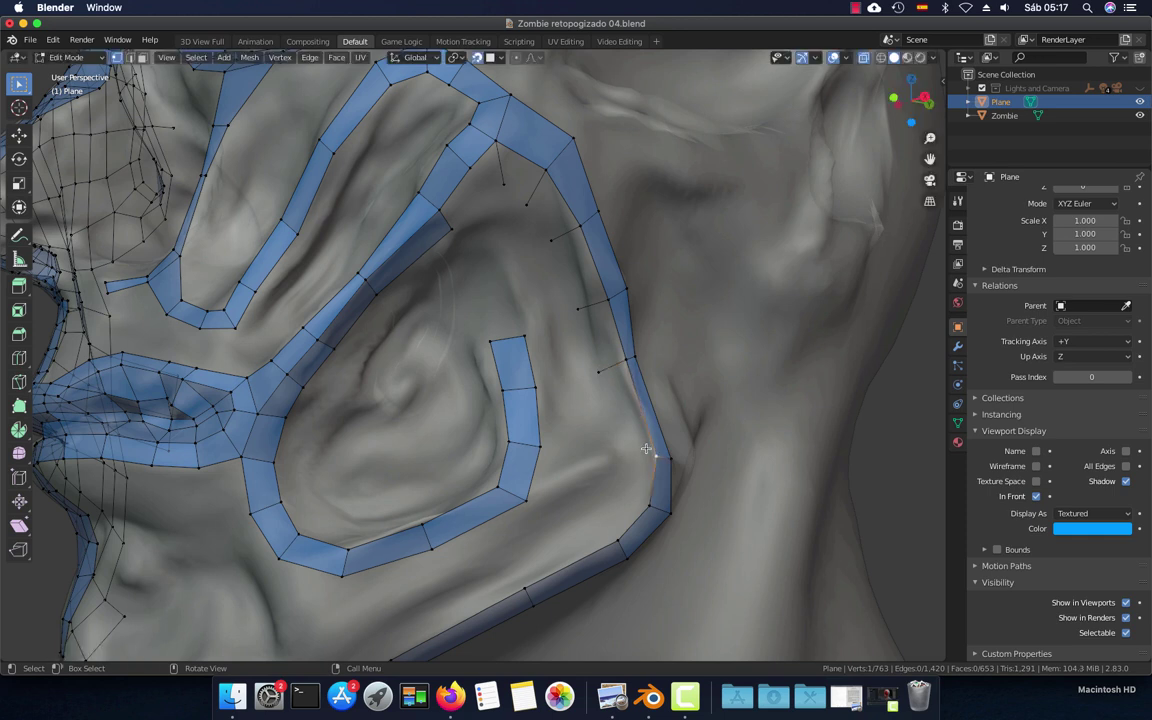
{"action": "left_click", "coordinate": [621, 448]}
{"action": "key", "text": "e"}
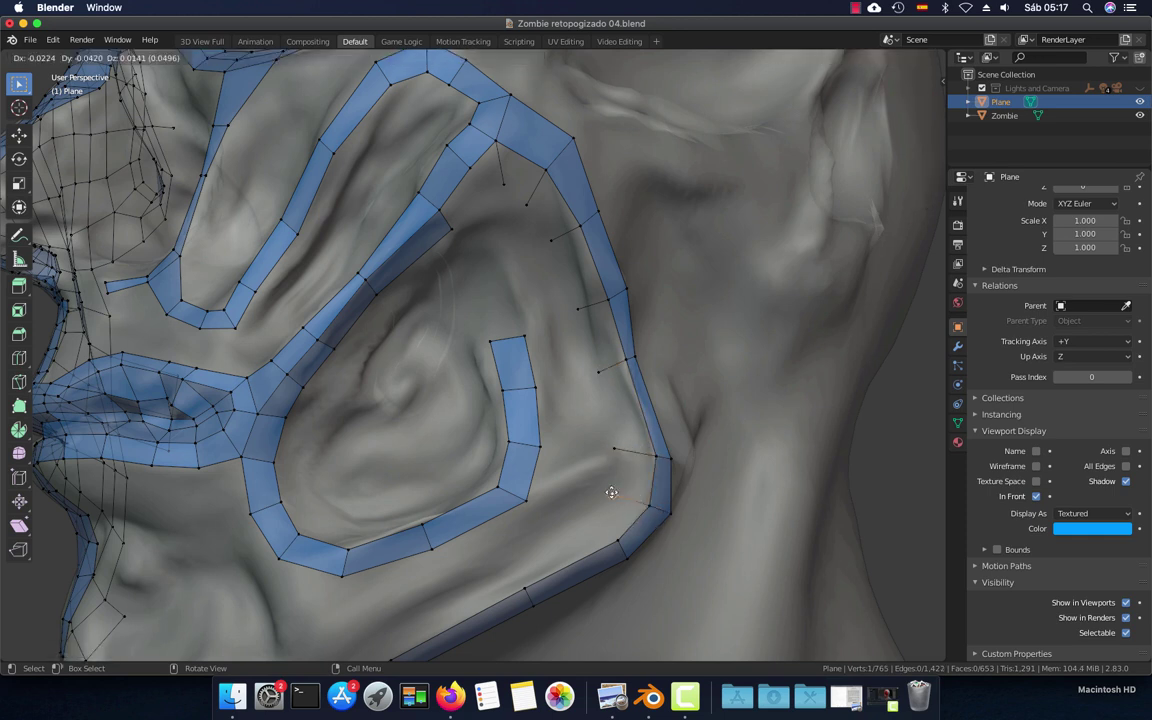
{"action": "left_click", "coordinate": [611, 497]}
{"action": "key", "text": "e"}
{"action": "left_click", "coordinate": [587, 511]}
Continue the guide chain with two more vertices along and above the lower jaw
{"action": "middle_click_drag", "start_coordinate": [587, 511], "coordinate": [591, 458]}
{"action": "key", "text": "e"}
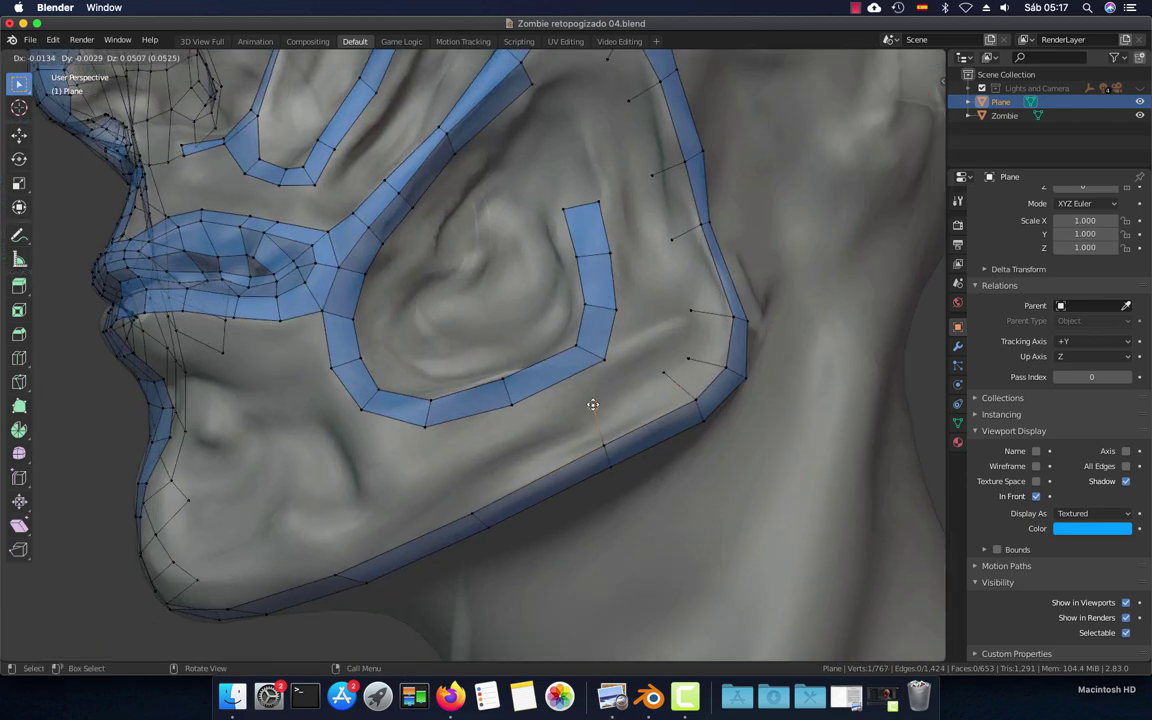
{"action": "left_click", "coordinate": [593, 405]}
{"action": "key", "text": "e"}
{"action": "left_click", "coordinate": [484, 466]}
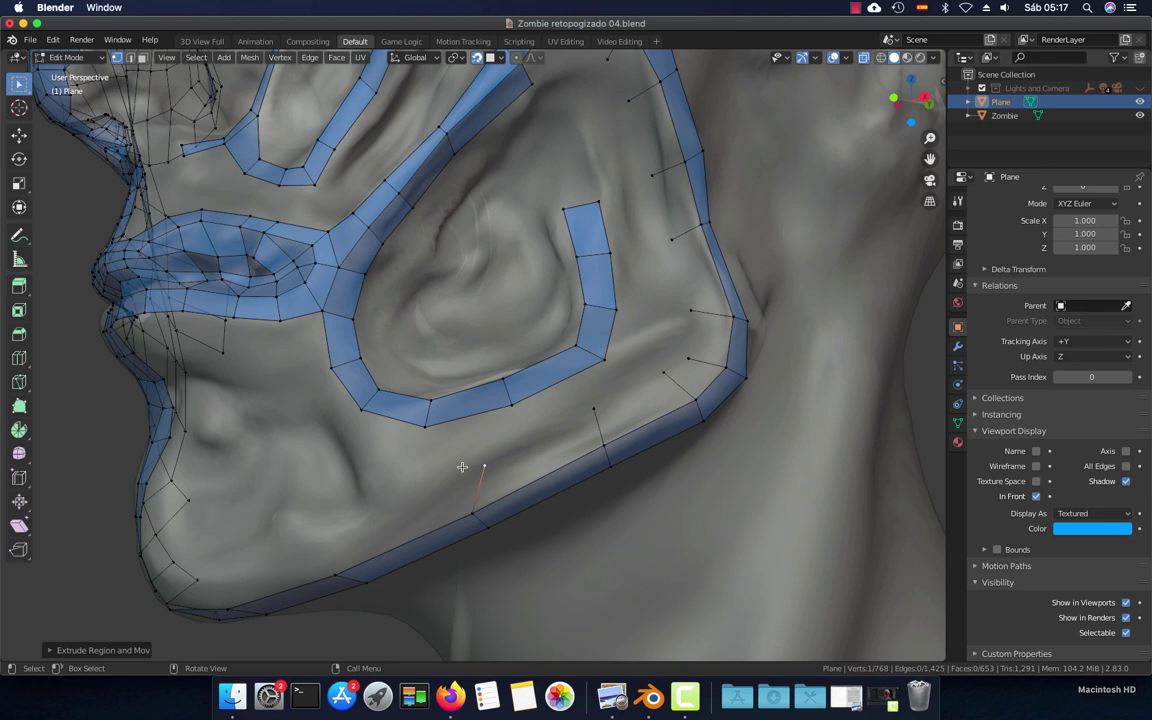
{"action": "middle_click_drag", "start_coordinate": [447, 470], "coordinate": [482, 425]}
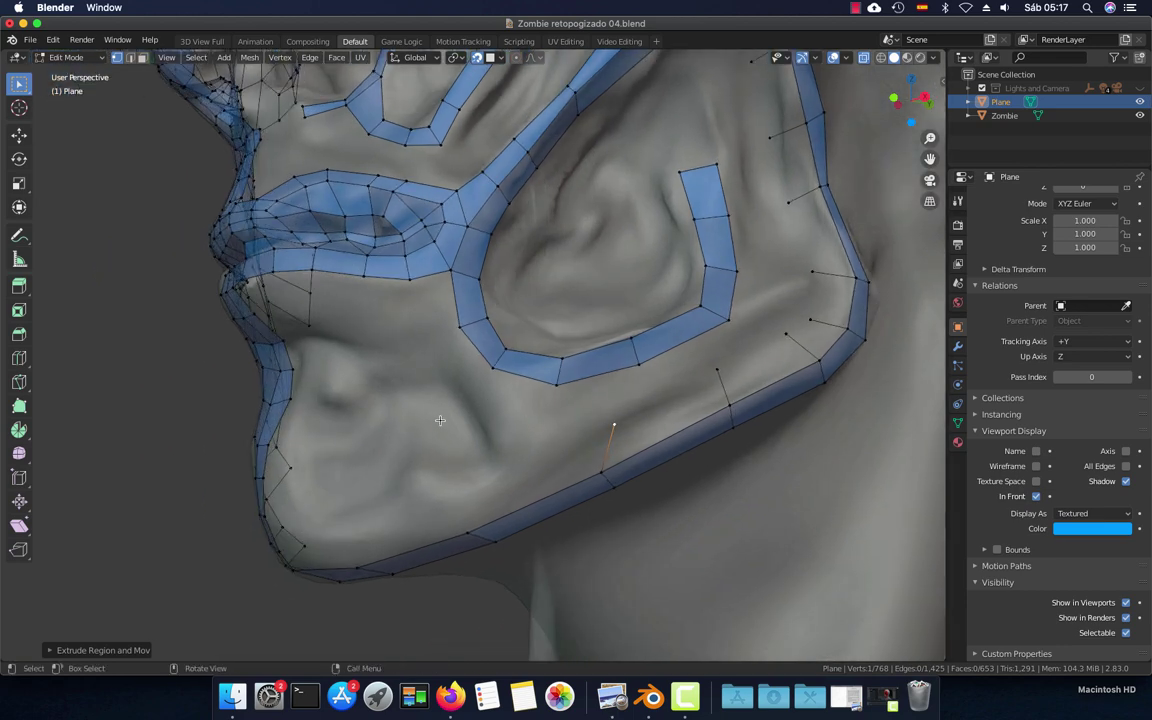
Duplicate a vertex below the lip corner onto the chin, draw an edge ring around the chin, and select it
{"action": "left_click", "coordinate": [548, 344]}
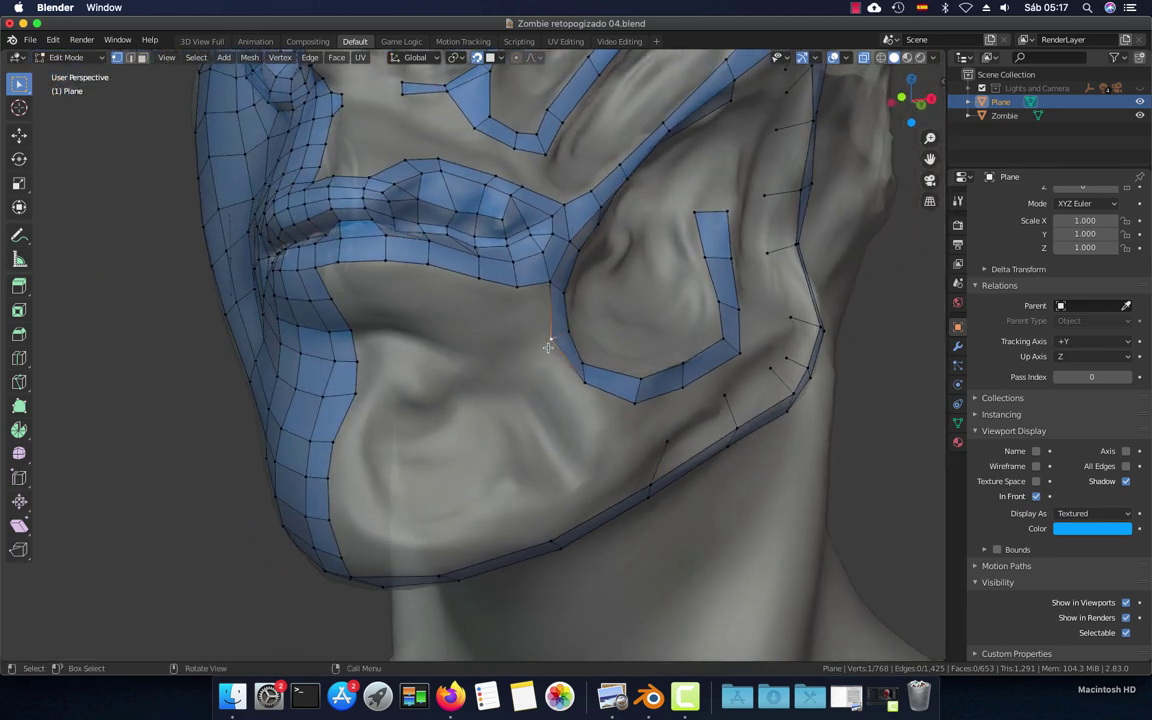
{"action": "key", "text": "e"}
{"action": "key", "text": "Escape"}
{"action": "key", "text": "shift+d"}
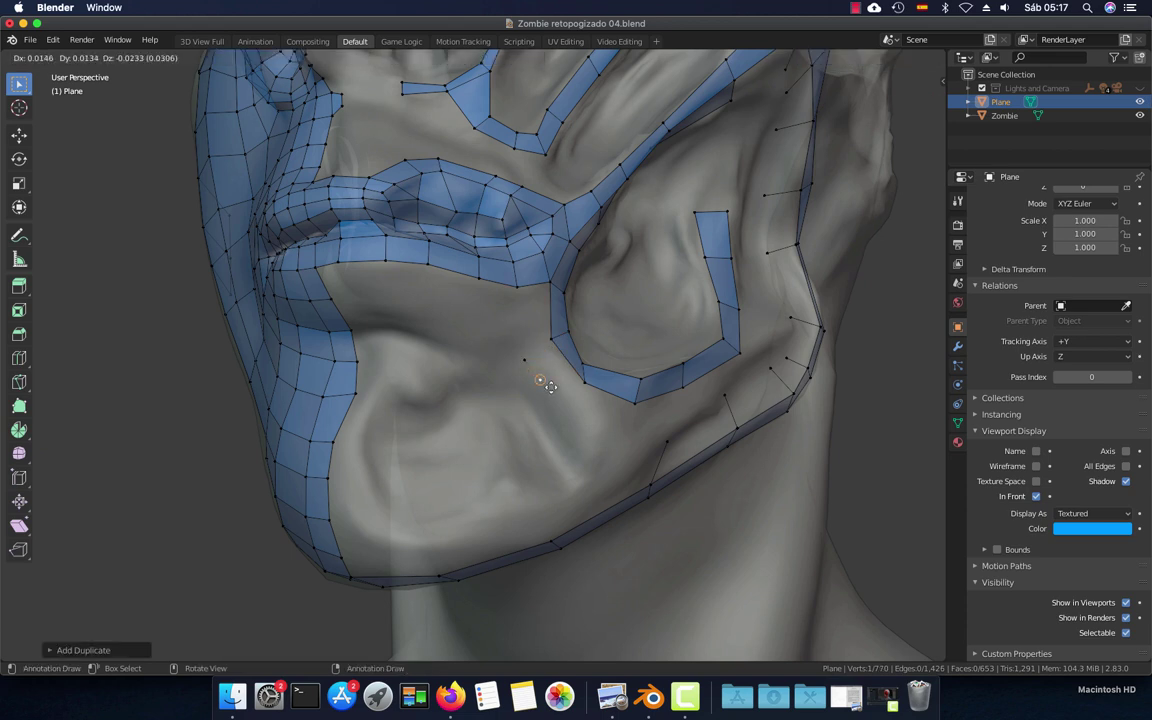
{"action": "left_click", "coordinate": [566, 400]}
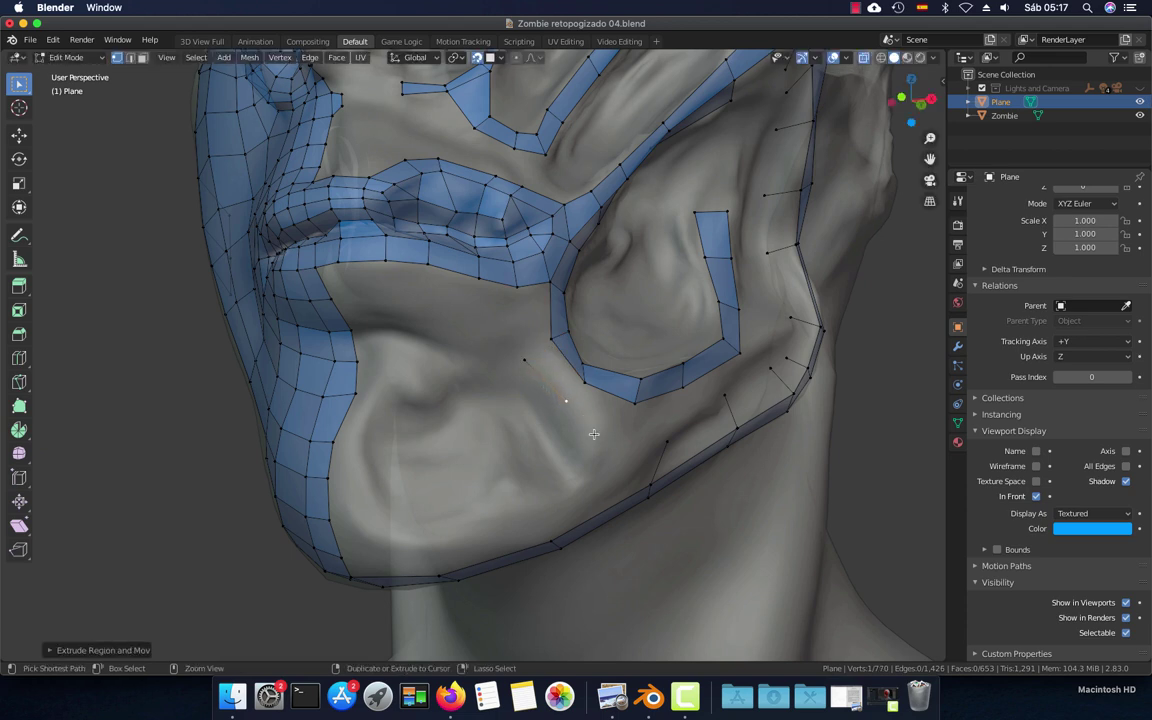
{"action": "right_click", "coordinate": [592, 441], "text": "ctrl"}
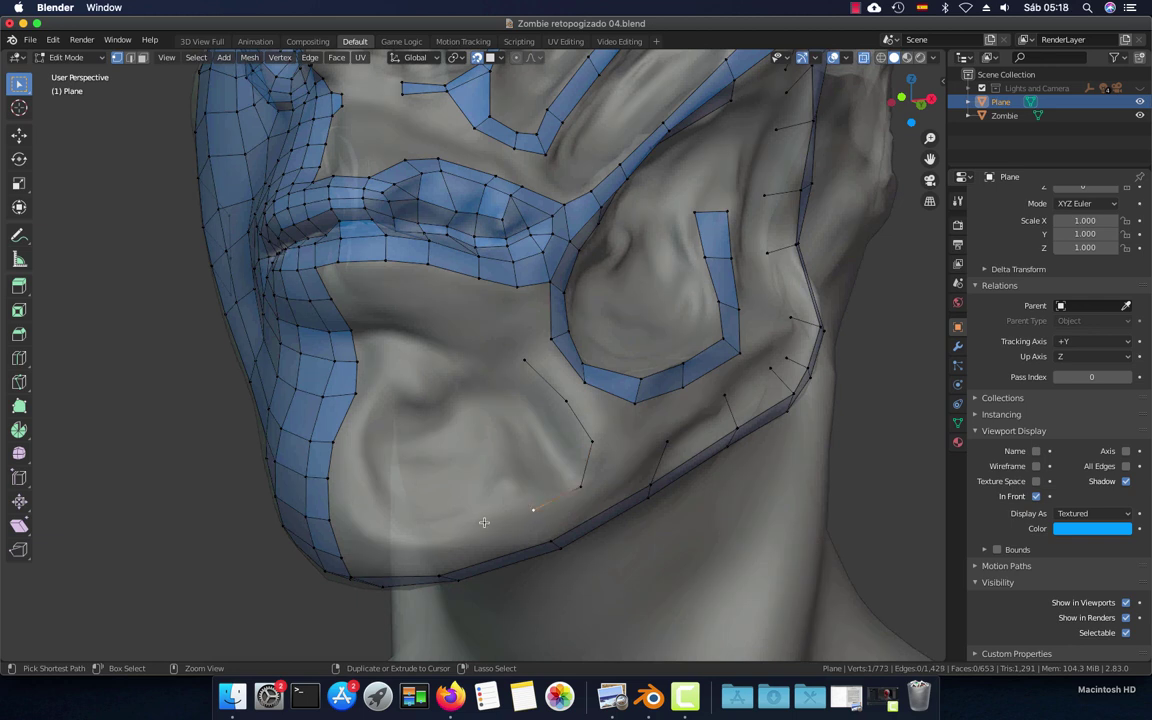
{"action": "right_click", "coordinate": [384, 539], "text": "ctrl"}
{"action": "mouse_move", "coordinate": [414, 395]}
{"action": "middle_mouse_down"}
{"action": "mouse_move", "coordinate": [451, 434]}
{"action": "mouse_move", "coordinate": [463, 422]}
{"action": "middle_mouse_up"}
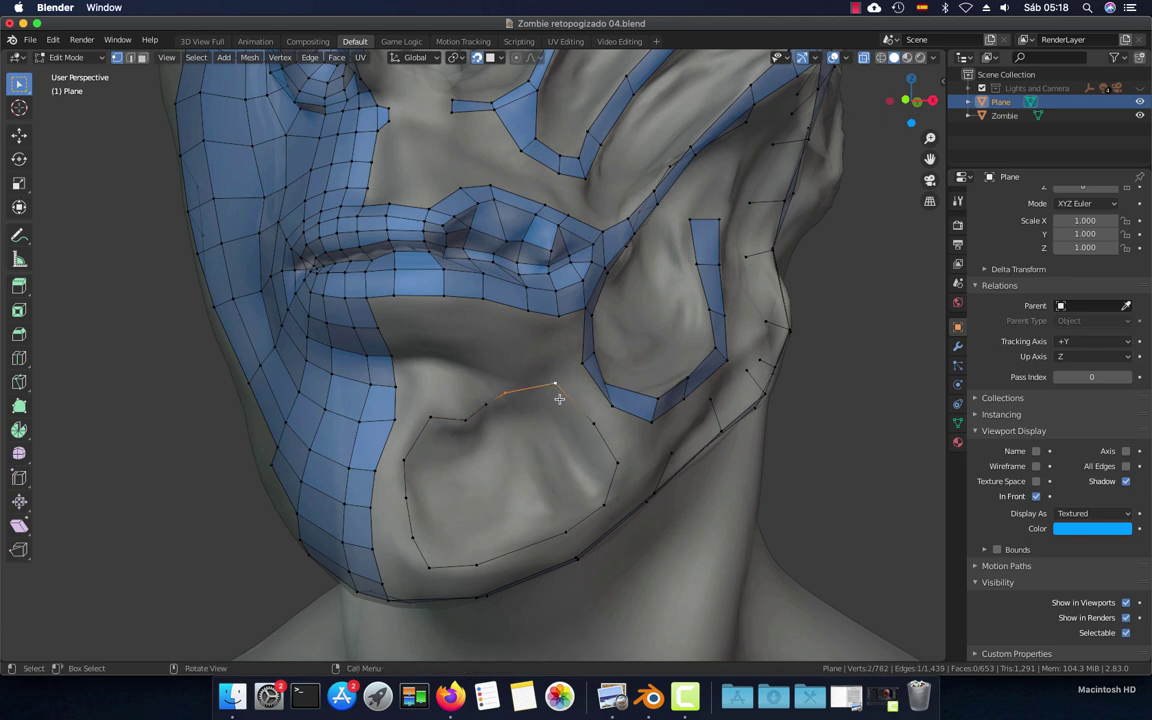
{"action": "scroll", "coordinate": [567, 435], "scroll_direction": "down", "scroll_amount": 2}
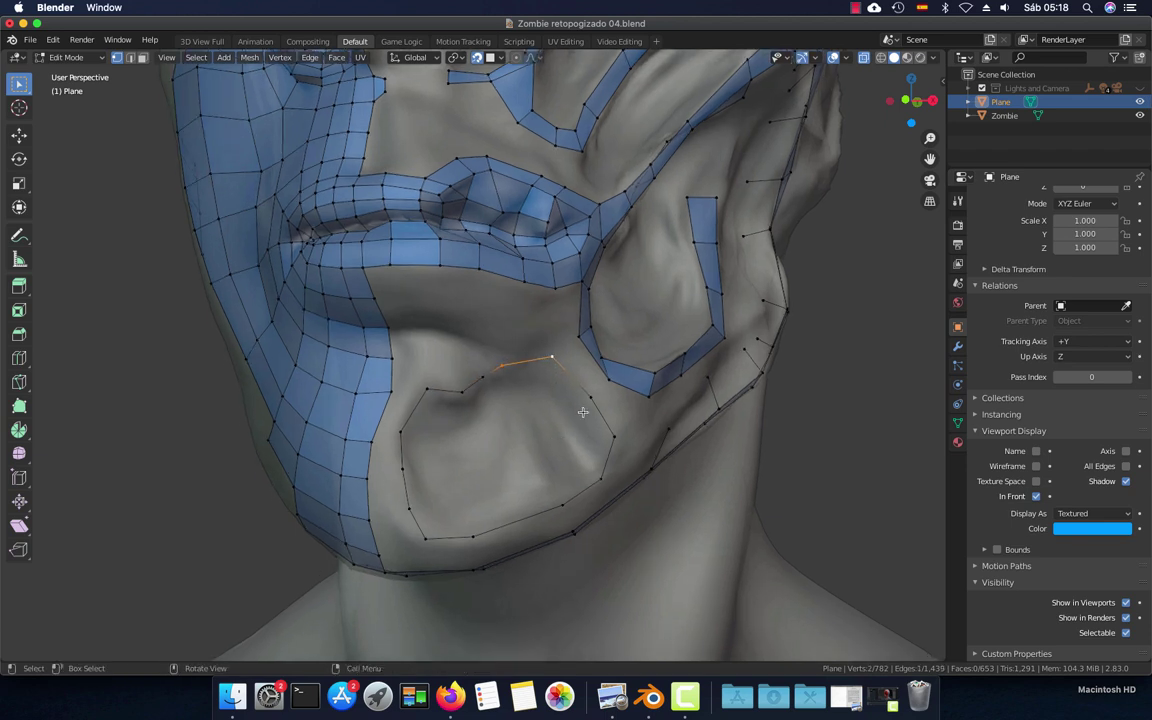
{"action": "left_click", "coordinate": [585, 412], "text": "alt"}
Extrude the chin edge ring in place and scale it inward to form a ring of faces
{"action": "key", "text": "e"}
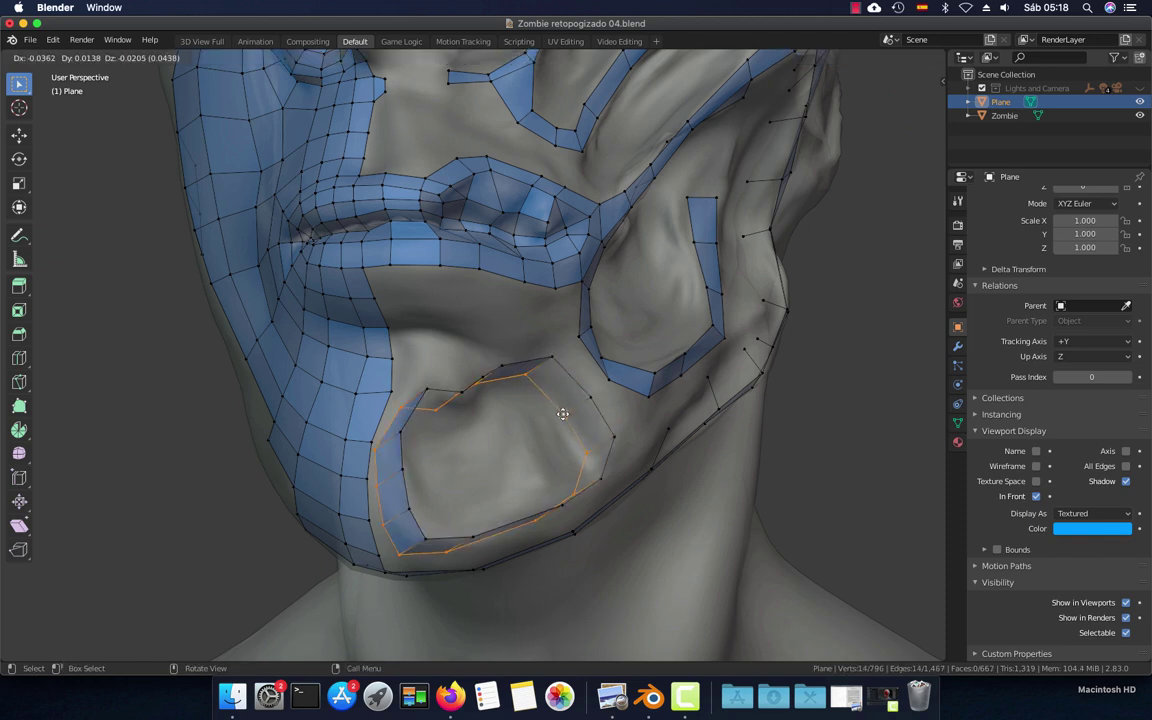
{"action": "right_click", "coordinate": [563, 413]}
{"action": "key", "text": "s"}
{"action": "left_click", "coordinate": [544, 417]}
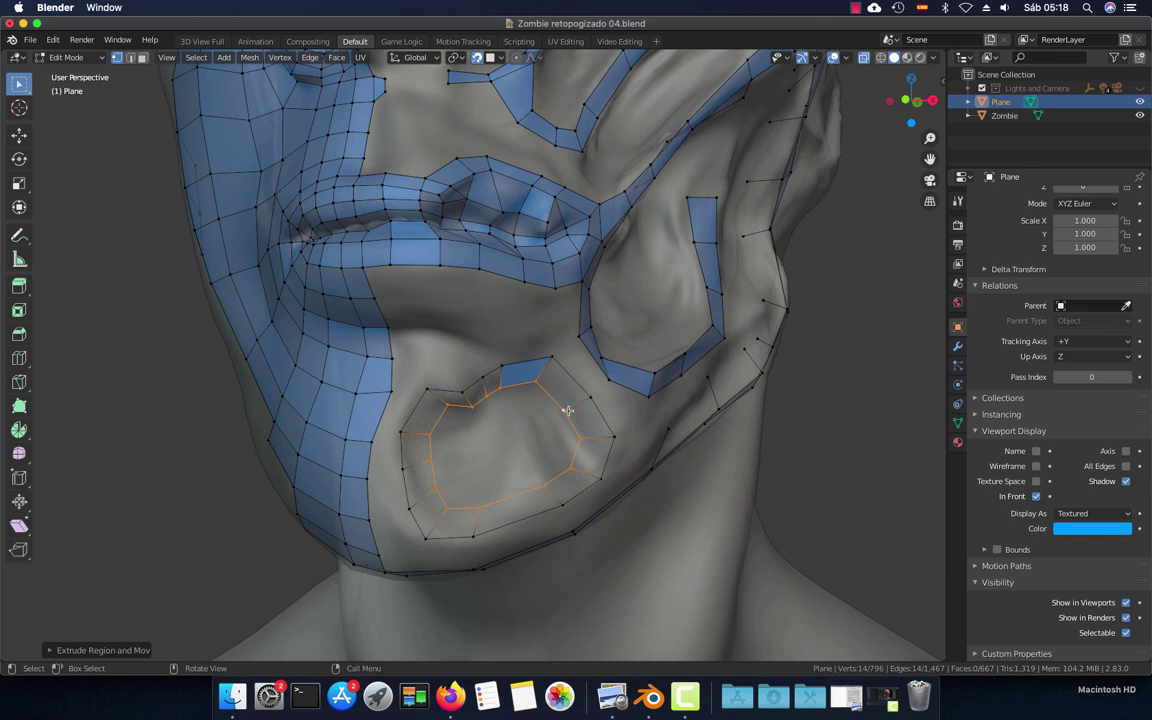
Select the new chin face ring and flip its normals
{"action": "key", "text": "ctrl+l"}
{"action": "key", "text": "shift+n"}
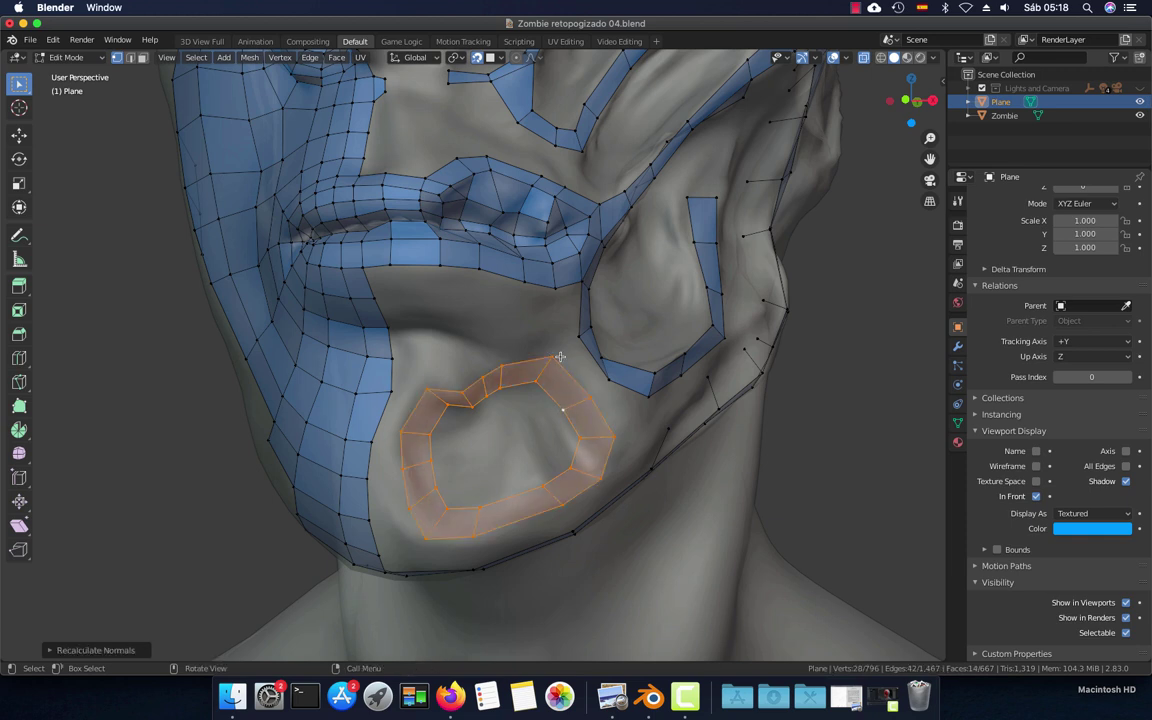
{"action": "left_click", "coordinate": [249, 57]}
{"action": "mouse_move", "coordinate": [270, 296]}
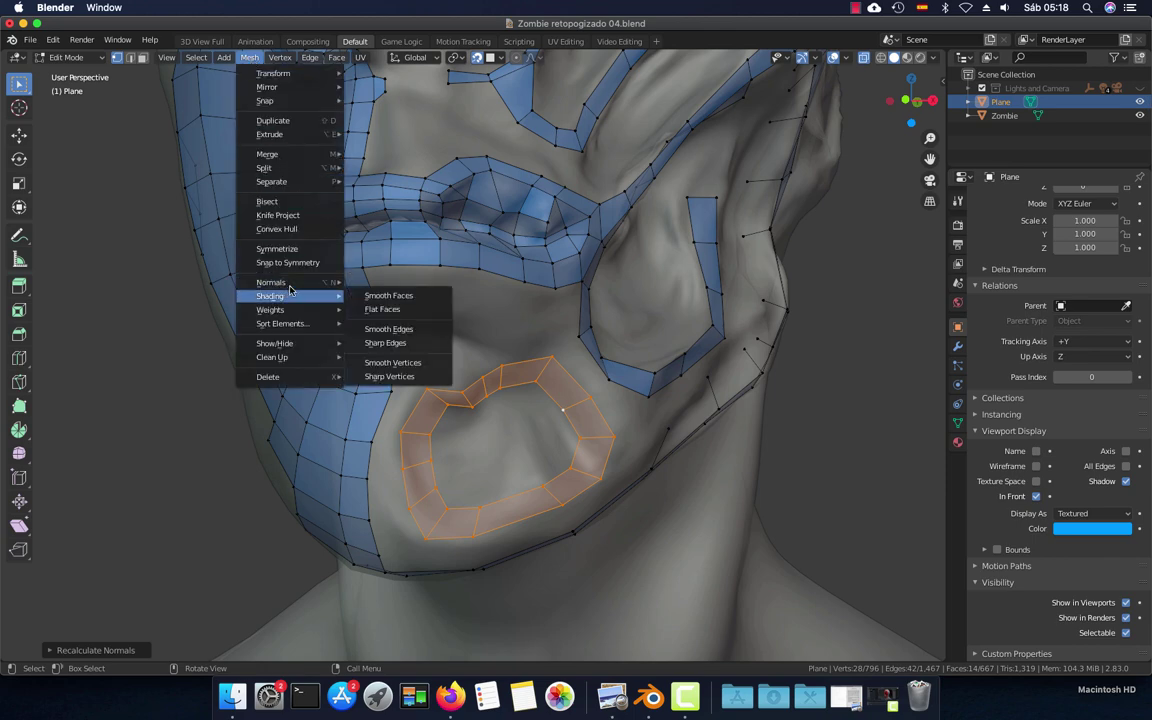
{"action": "left_click", "coordinate": [372, 282]}
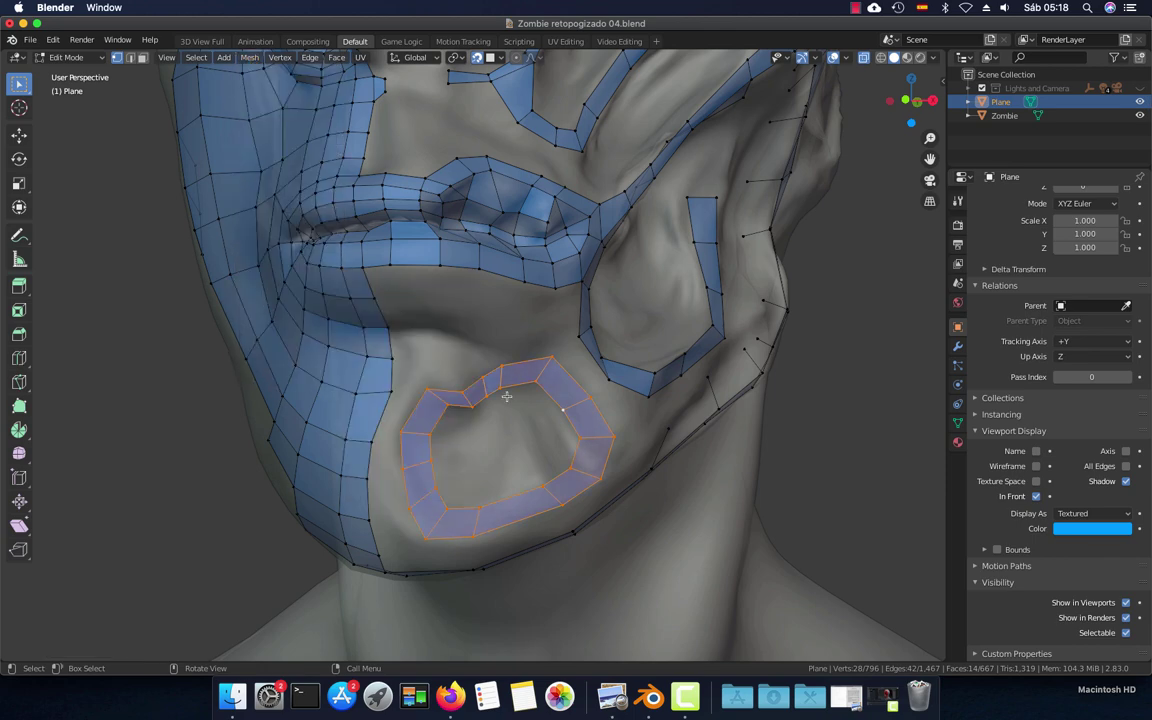
Move a single chin-ring vertex onto the chin surface
{"action": "scroll", "coordinate": [506, 397], "scroll_direction": "down", "scroll_amount": 3}
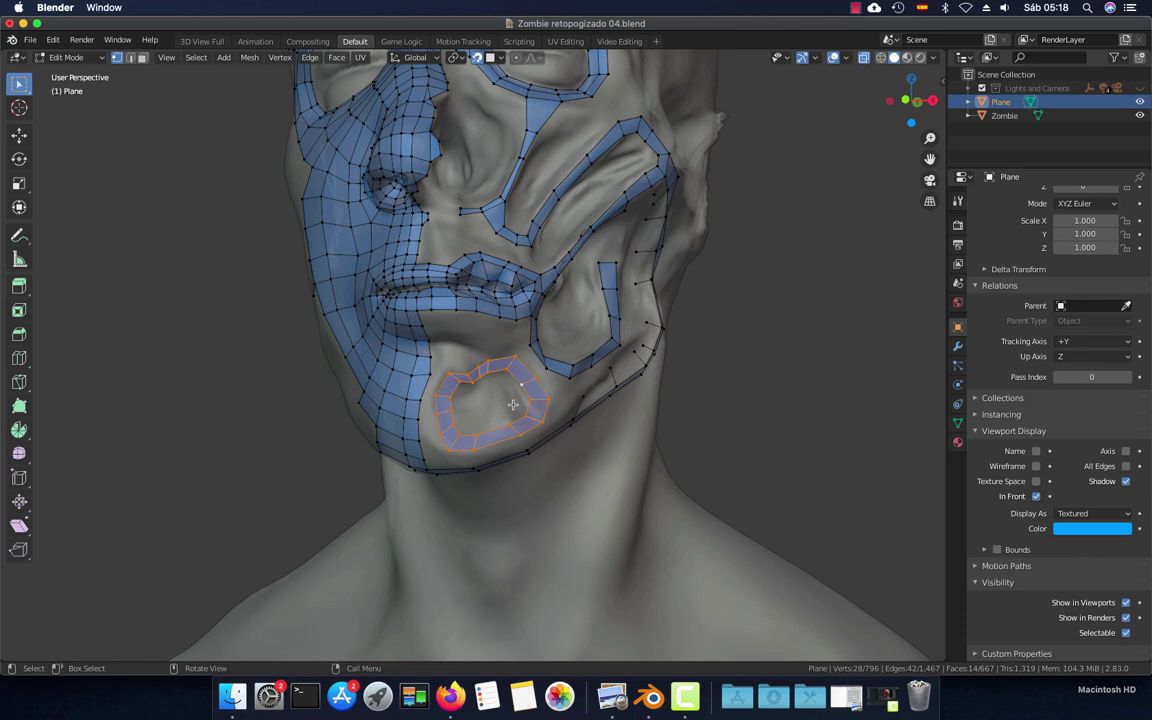
{"action": "mouse_move", "coordinate": [512, 404]}
{"action": "middle_mouse_down"}
{"action": "mouse_move", "coordinate": [426, 404]}
{"action": "mouse_move", "coordinate": [506, 410]}
{"action": "middle_mouse_up"}
{"action": "scroll", "coordinate": [528, 417], "scroll_direction": "up", "scroll_amount": 3}
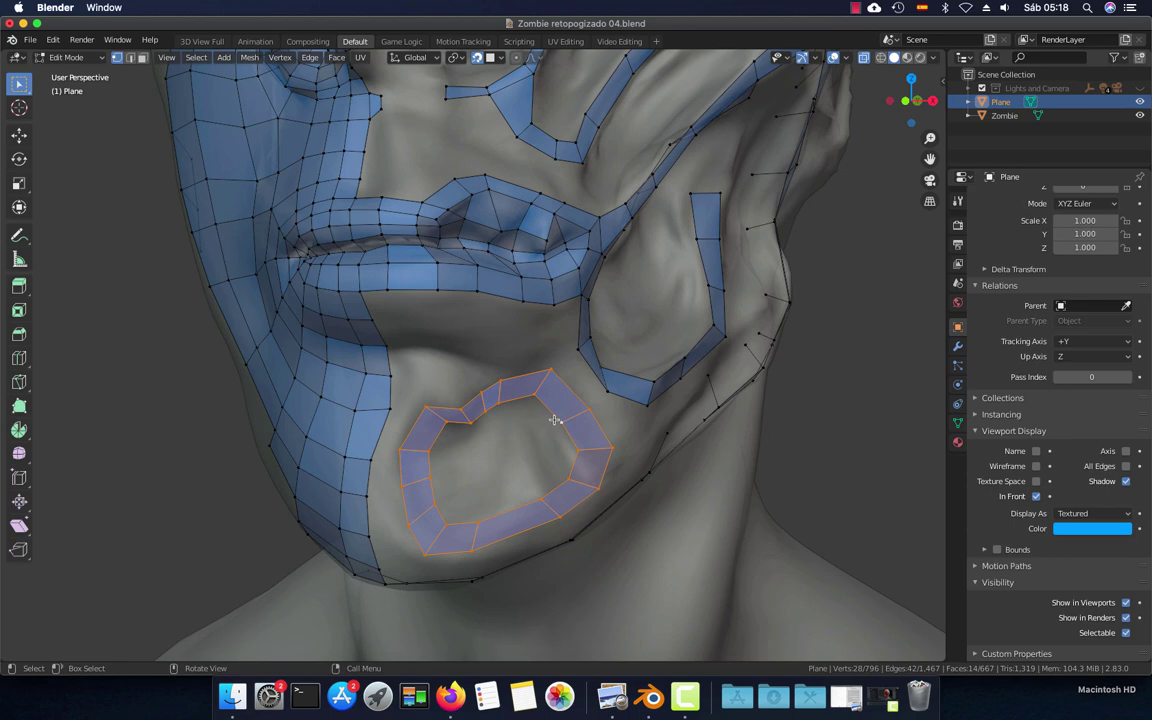
{"action": "left_click", "coordinate": [555, 420]}
{"action": "mouse_move", "coordinate": [535, 393]}
{"action": "left_mouse_down"}
{"action": "mouse_move", "coordinate": [488, 404]}
{"action": "mouse_move", "coordinate": [433, 452]}
{"action": "left_mouse_up"}
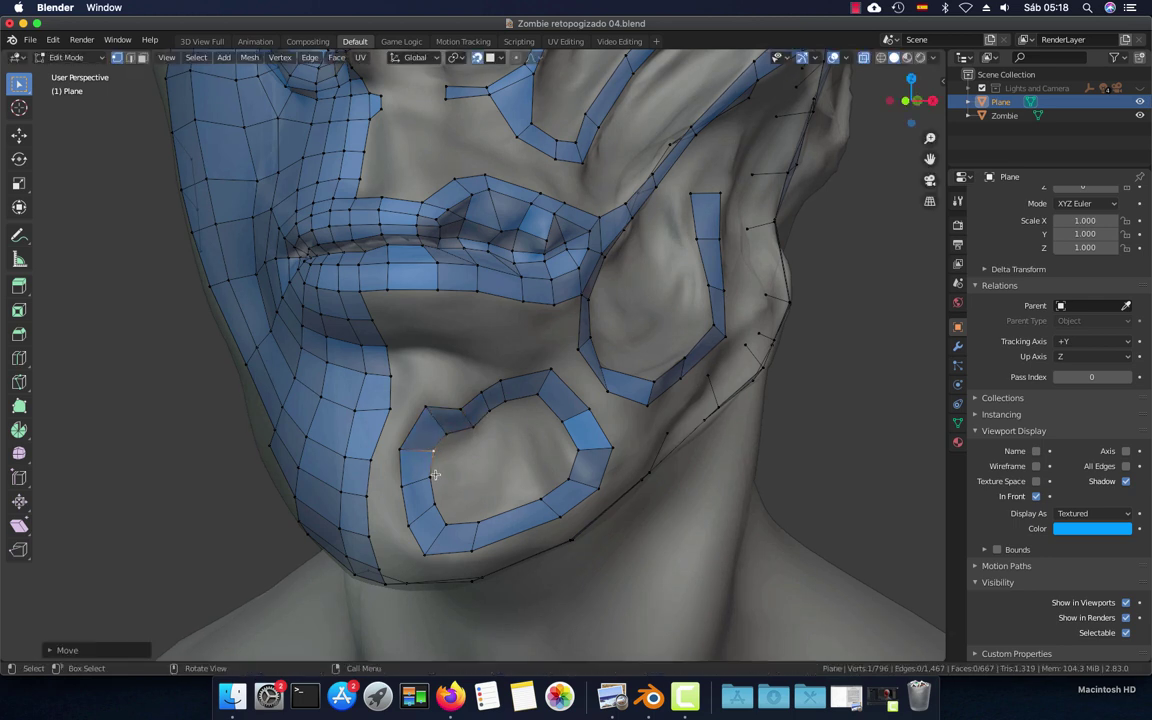
Select the inner chin loop and nudge it slightly into place
{"action": "left_click", "coordinate": [435, 475], "text": "alt"}
{"action": "key", "text": "g"}
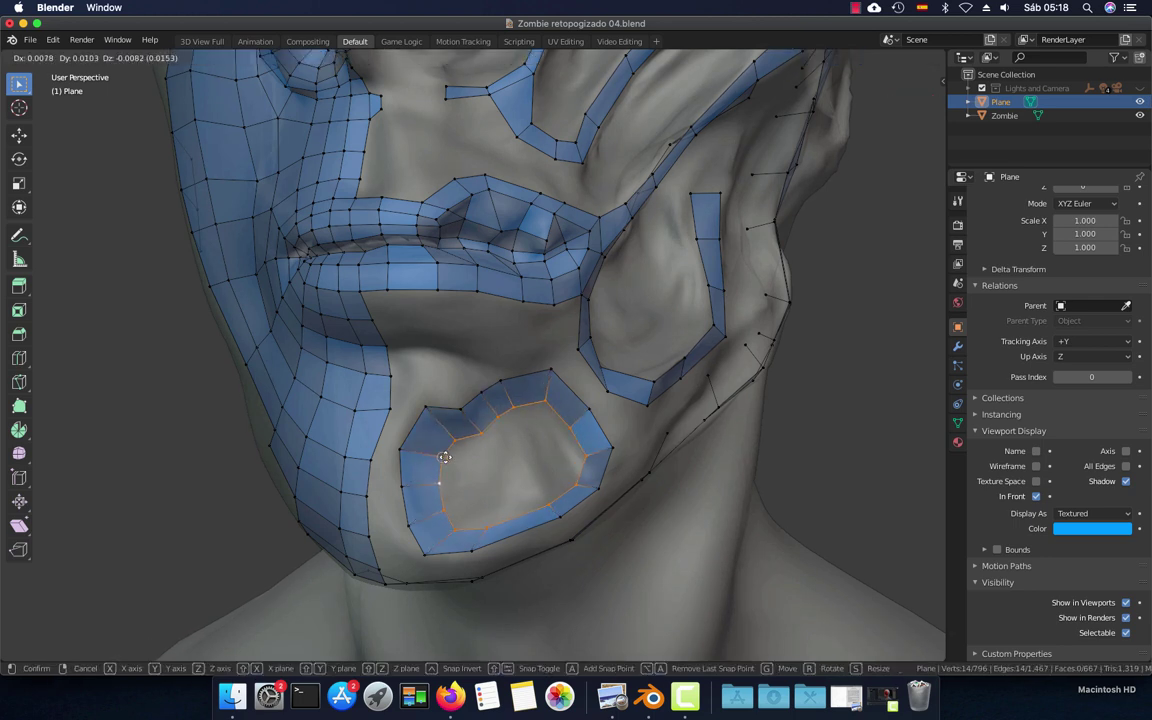
{"action": "left_click", "coordinate": [440, 457]}
{"action": "key", "text": "g"}
{"action": "left_click", "coordinate": [438, 457]}
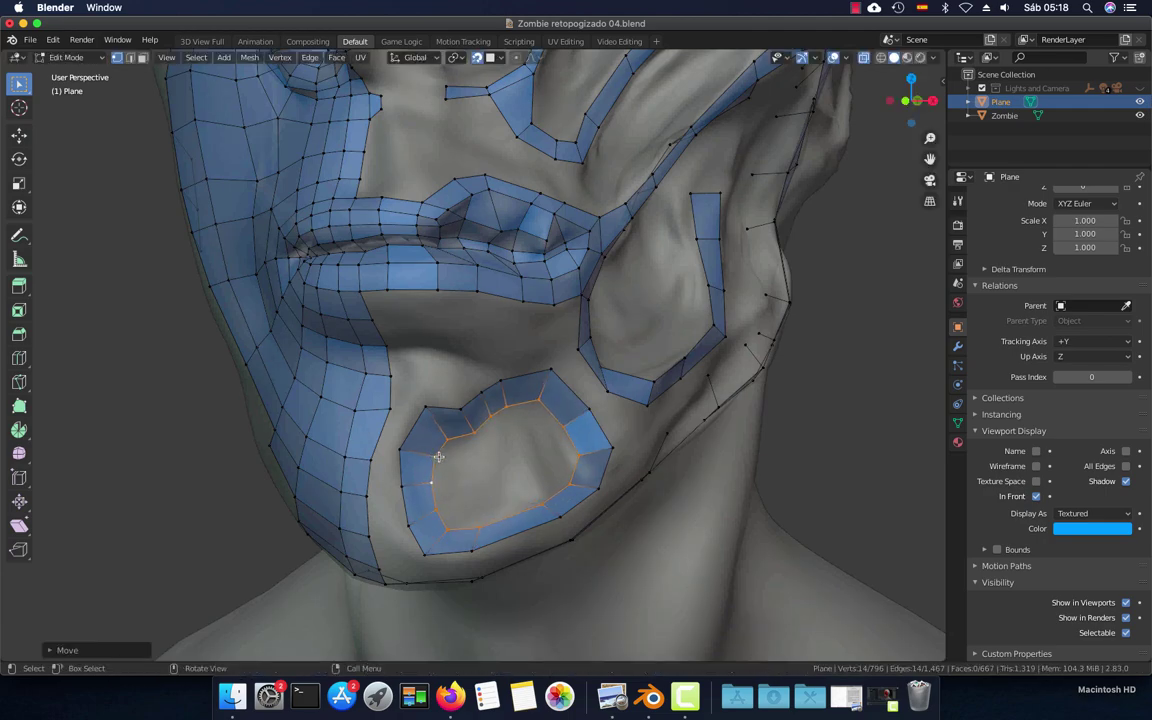
{"action": "mouse_move", "coordinate": [438, 457]}
{"action": "middle_mouse_down"}
{"action": "mouse_move", "coordinate": [375, 450]}
{"action": "mouse_move", "coordinate": [516, 436]}
{"action": "middle_mouse_up"}
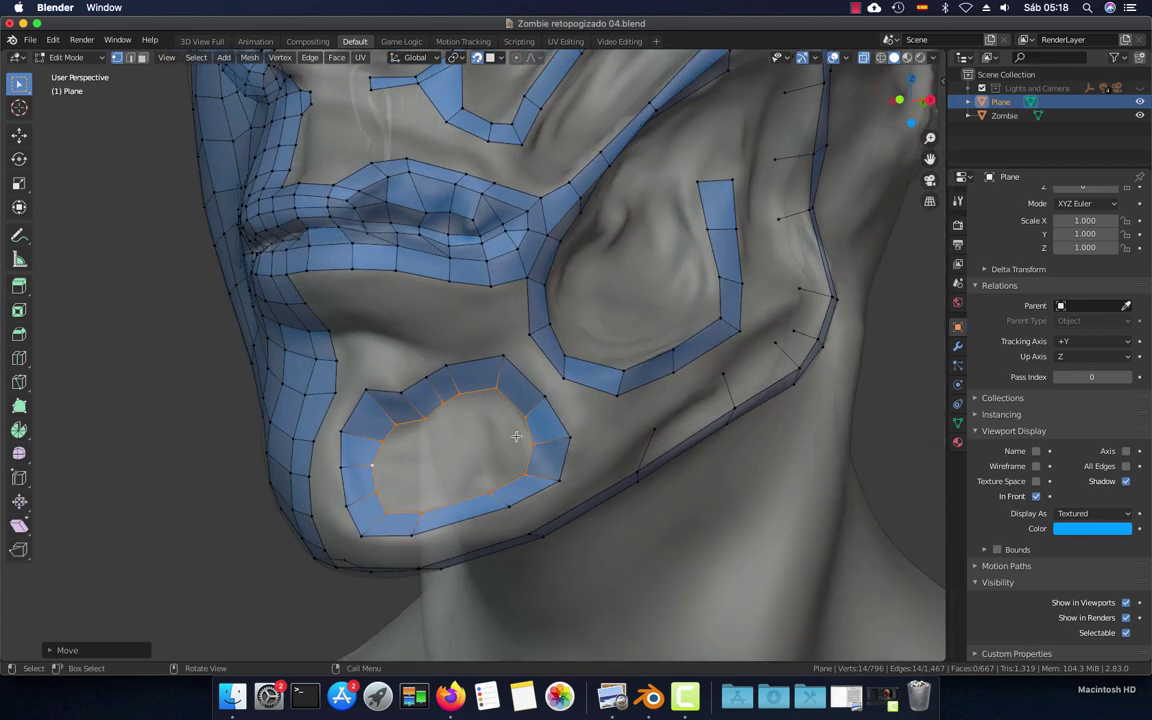
Move two vertices on the lower chin ring onto the chin surface
{"action": "left_click", "coordinate": [523, 418]}
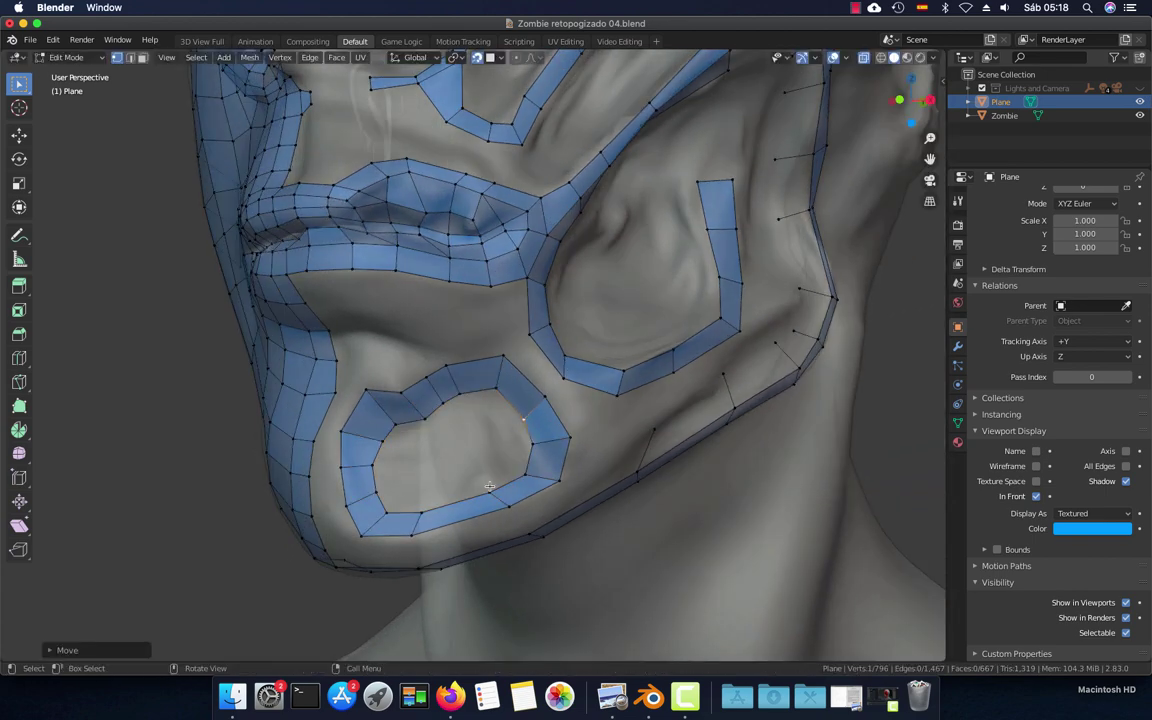
{"action": "left_click", "coordinate": [421, 510]}
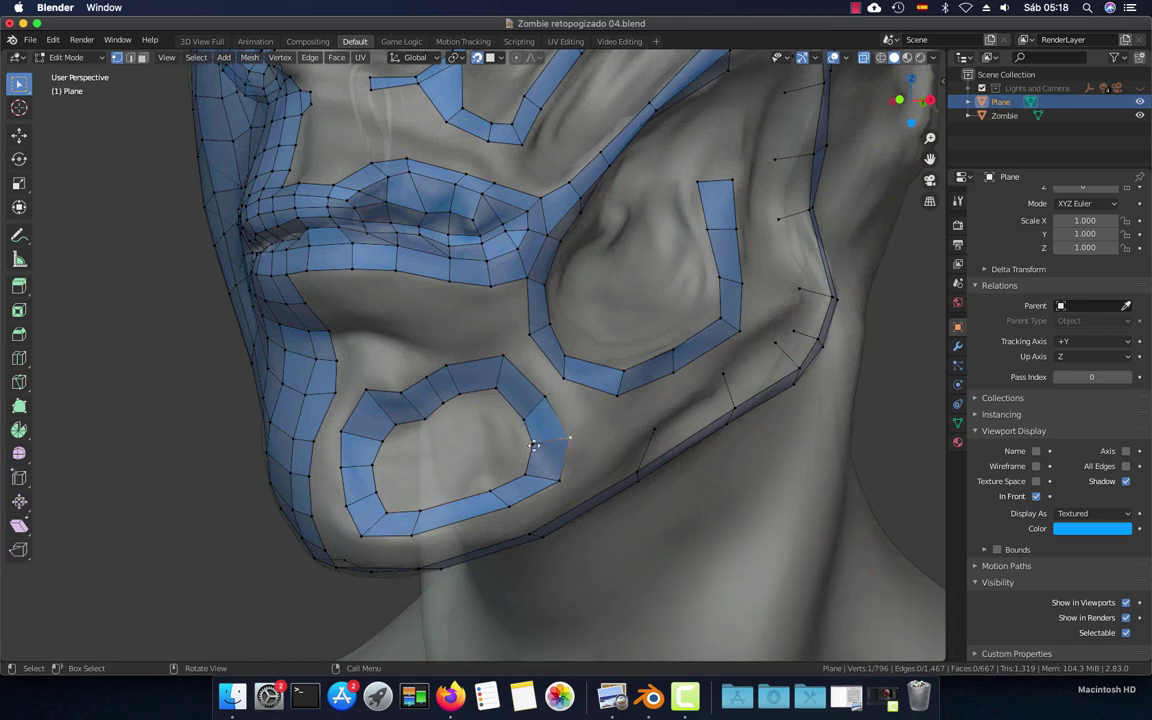
{"action": "mouse_move", "coordinate": [564, 436]}
{"action": "middle_mouse_down"}
{"action": "mouse_move", "coordinate": [605, 461]}
{"action": "mouse_move", "coordinate": [537, 443]}
{"action": "middle_mouse_up"}
{"action": "key", "text": "g"}
{"action": "left_click", "coordinate": [594, 471]}
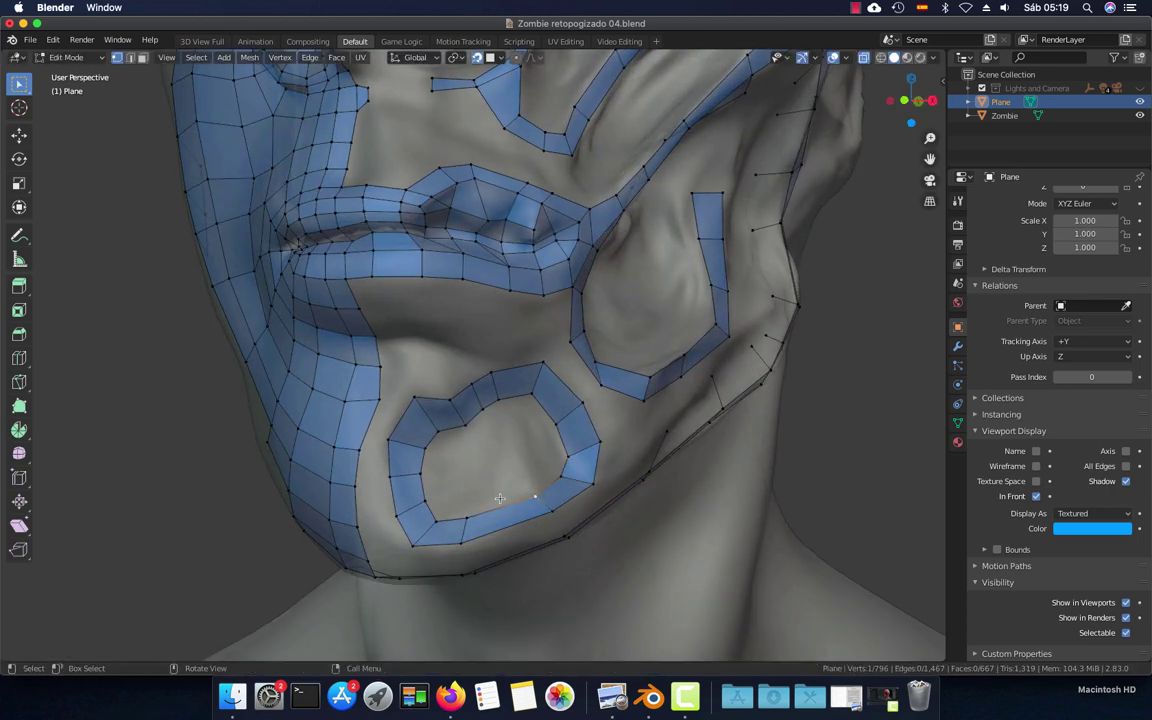
{"action": "key", "text": "g"}
{"action": "left_click", "coordinate": [466, 516]}
Reposition the chin-loop vertices on the left side to follow the chin's contour
{"action": "left_click", "coordinate": [405, 467]}
{"action": "key", "text": "g"}
{"action": "left_click", "coordinate": [397, 465]}
{"action": "left_click", "coordinate": [378, 447]}
{"action": "key", "text": "g"}
{"action": "left_click", "coordinate": [426, 495]}
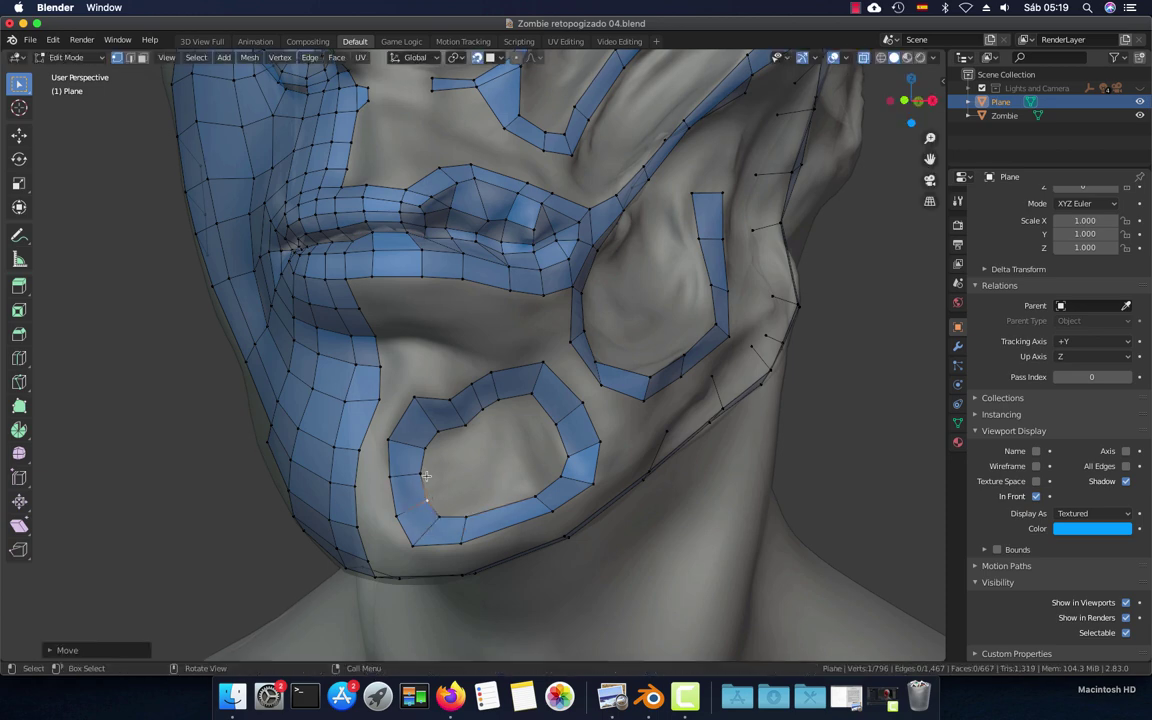
{"action": "key", "text": "g"}
{"action": "left_click", "coordinate": [424, 470]}
{"action": "key", "text": "g"}
{"action": "left_click", "coordinate": [426, 450]}
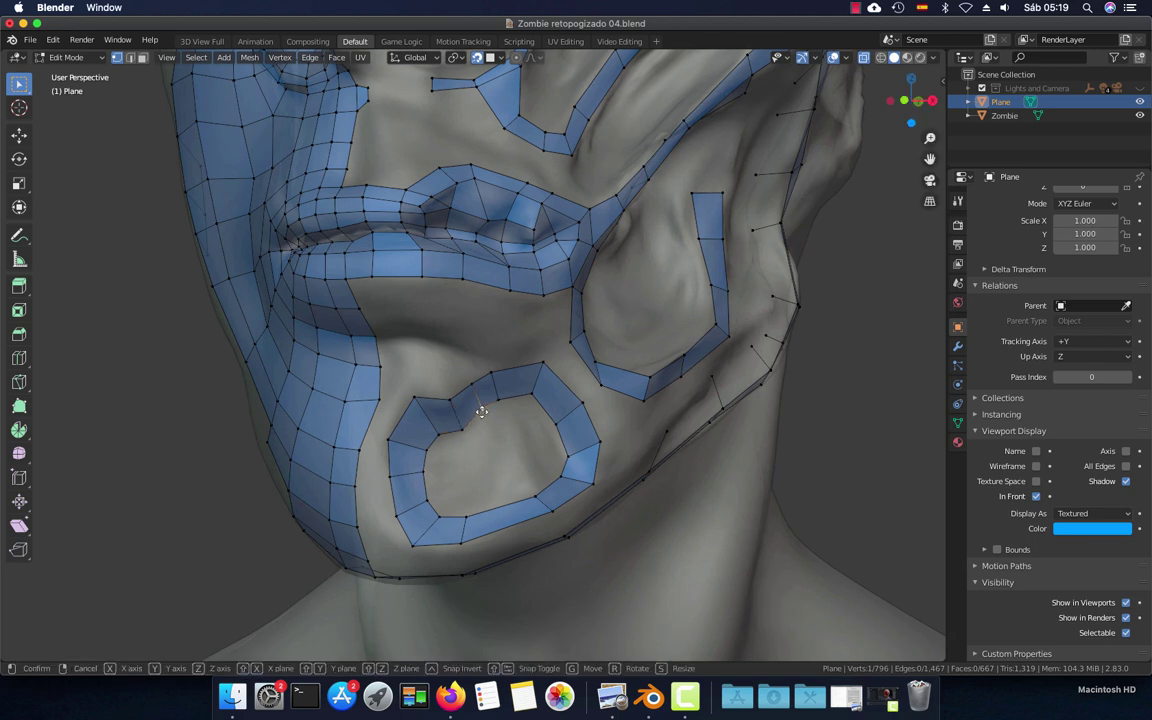
Pull the top chin-ring vertices upward toward the lower lip
{"action": "key", "text": "g"}
{"action": "left_click", "coordinate": [481, 410]}
{"action": "key", "text": "g"}
{"action": "left_click", "coordinate": [499, 401]}
{"action": "left_click", "coordinate": [540, 392]}
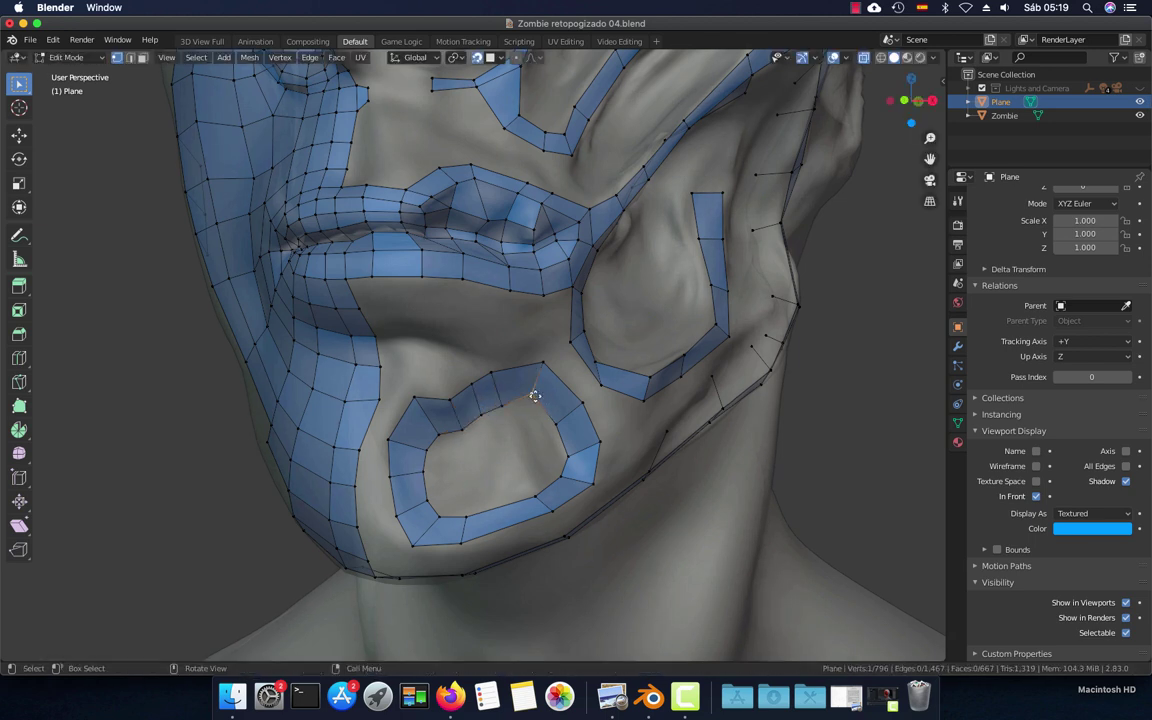
{"action": "key", "text": "g"}
{"action": "left_click", "coordinate": [537, 390]}
{"action": "key", "text": "g"}
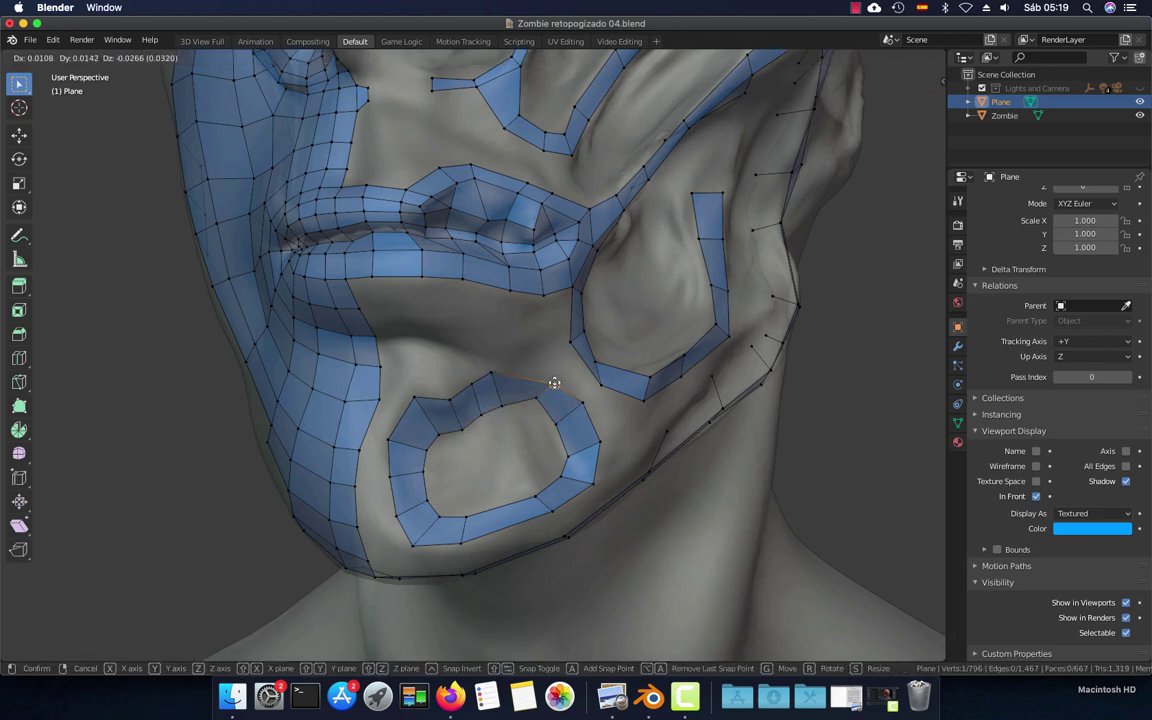
{"action": "left_click", "coordinate": [545, 368]}
Fine-tune the remaining upper-left chin-ring vertices to round the outline
{"action": "key", "text": "g"}
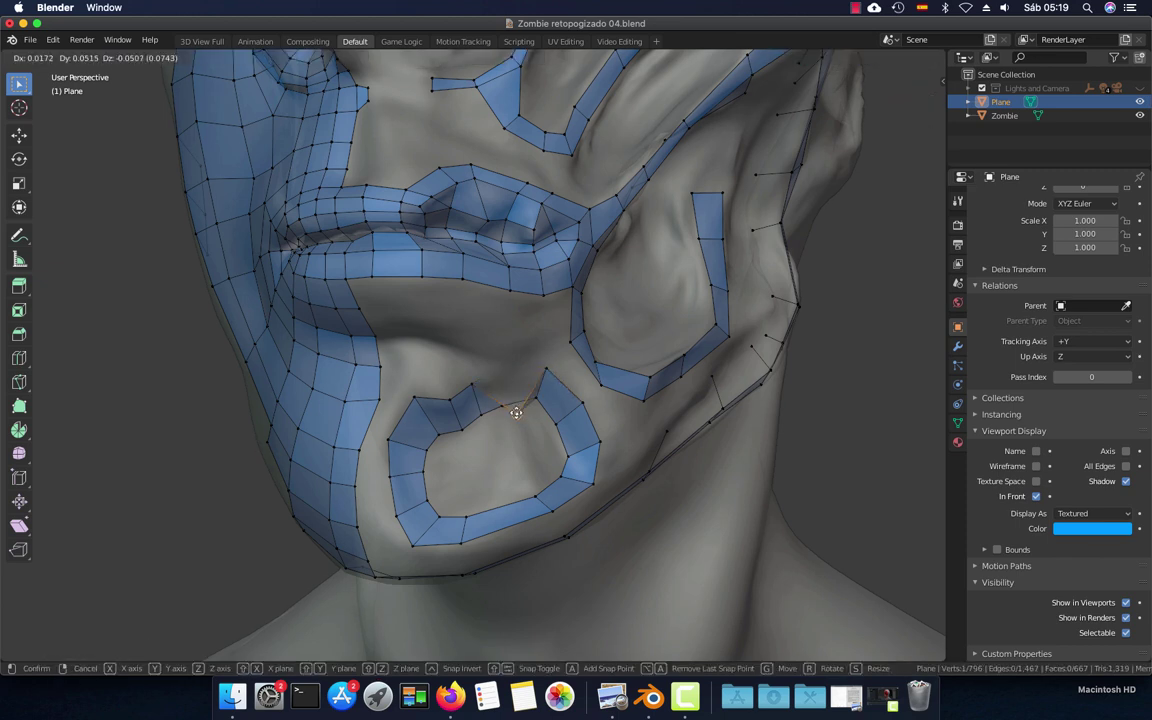
{"action": "left_click", "coordinate": [470, 380]}
{"action": "key", "text": "g"}
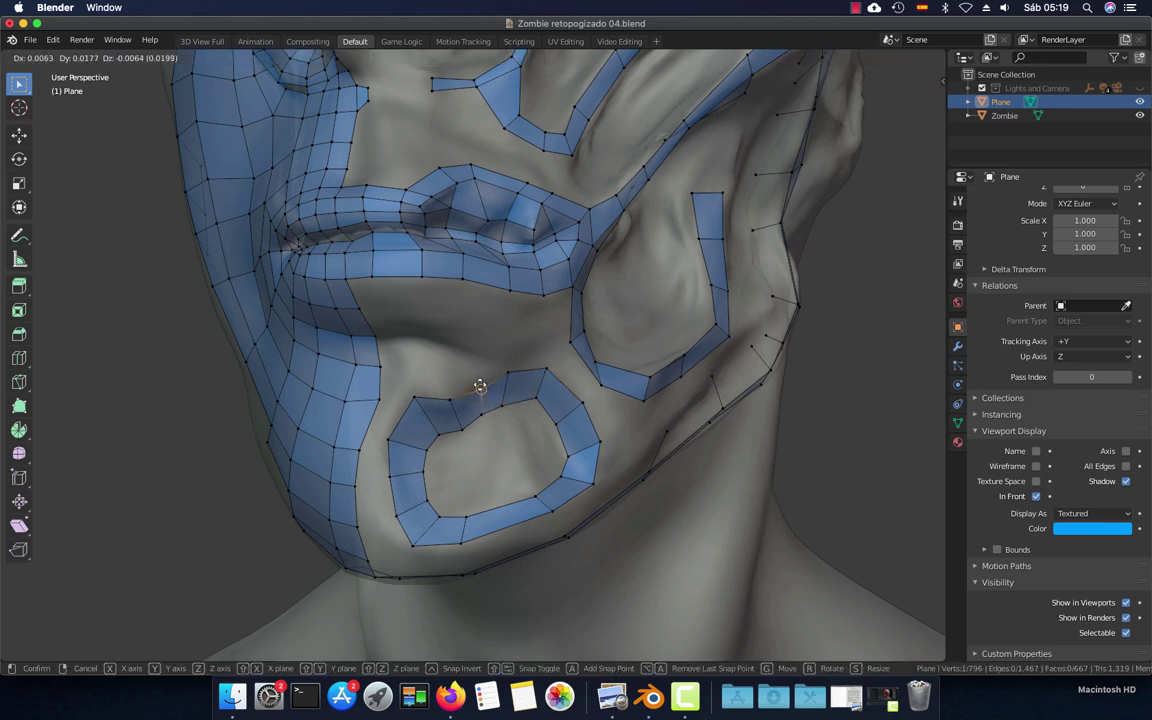
{"action": "left_click", "coordinate": [480, 386]}
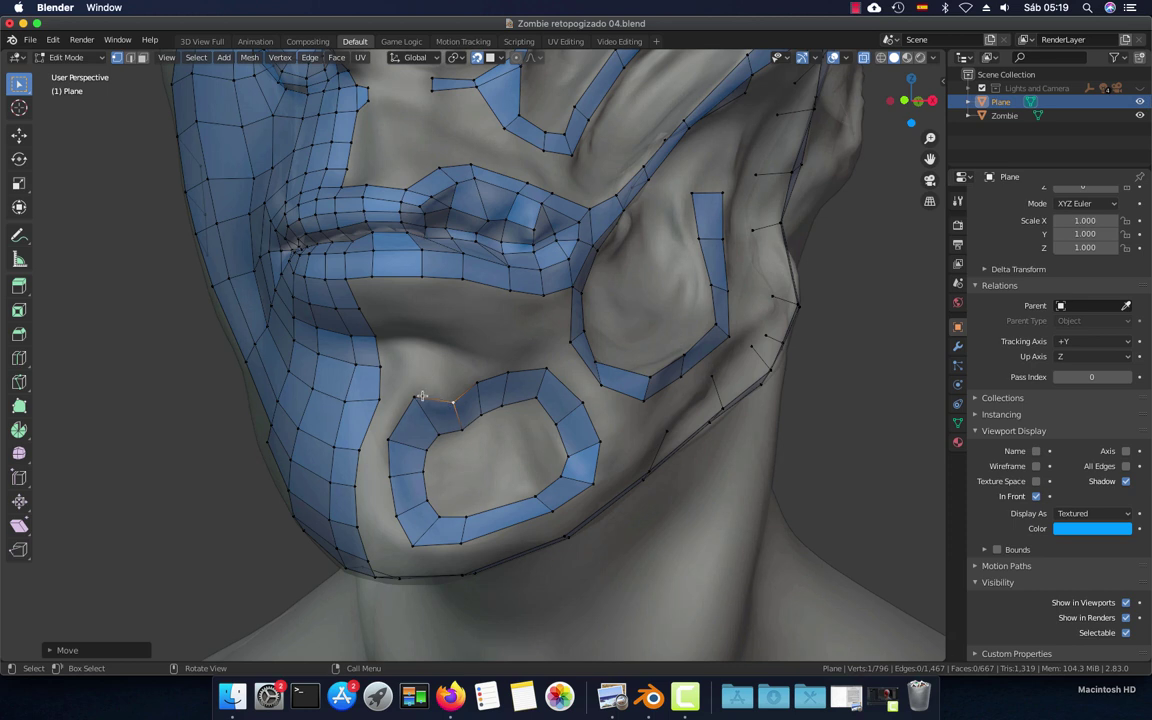
{"action": "left_click", "coordinate": [420, 396]}
{"action": "key", "text": "g"}
{"action": "left_click", "coordinate": [412, 398]}
Nudge two chin-ring vertices into better positions
{"action": "left_click", "coordinate": [461, 542]}
{"action": "key", "text": "g"}
{"action": "left_click", "coordinate": [471, 546]}
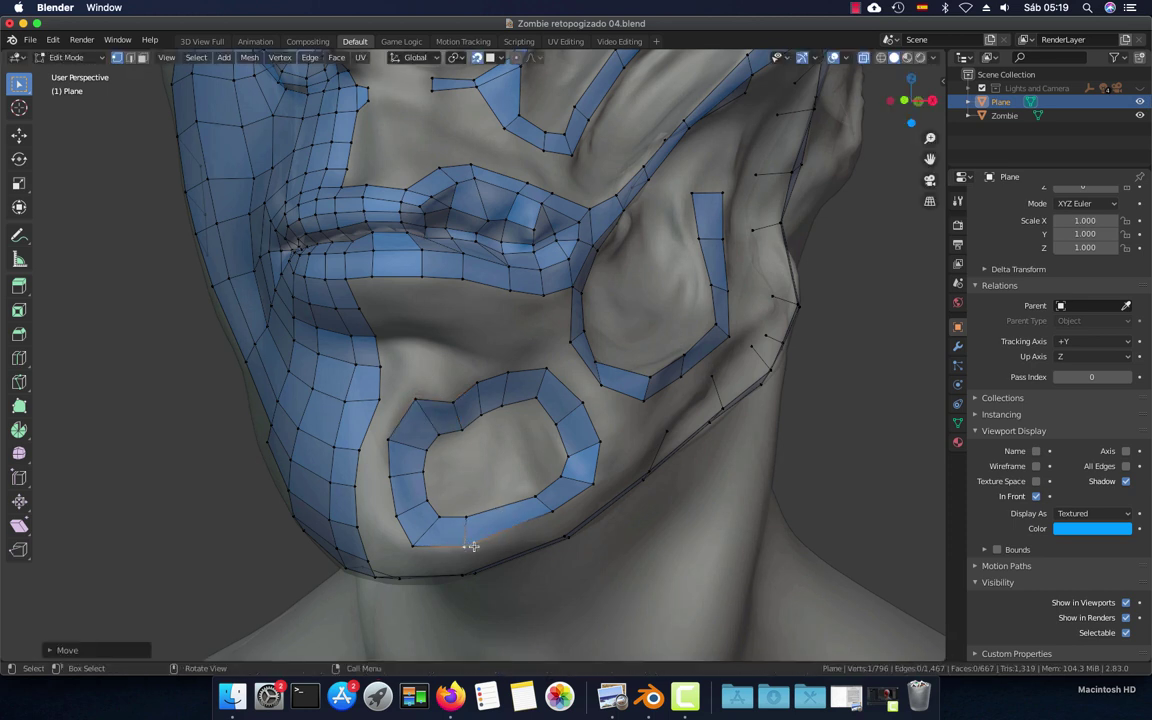
{"action": "key", "text": "g"}
{"action": "left_click", "coordinate": [549, 515]}
{"action": "middle_click_drag", "start_coordinate": [550, 514], "coordinate": [522, 450]}
Fill quads between the jaw border edges and the chin ring
{"action": "key", "text": "2"}
{"action": "left_click", "coordinate": [464, 410]}
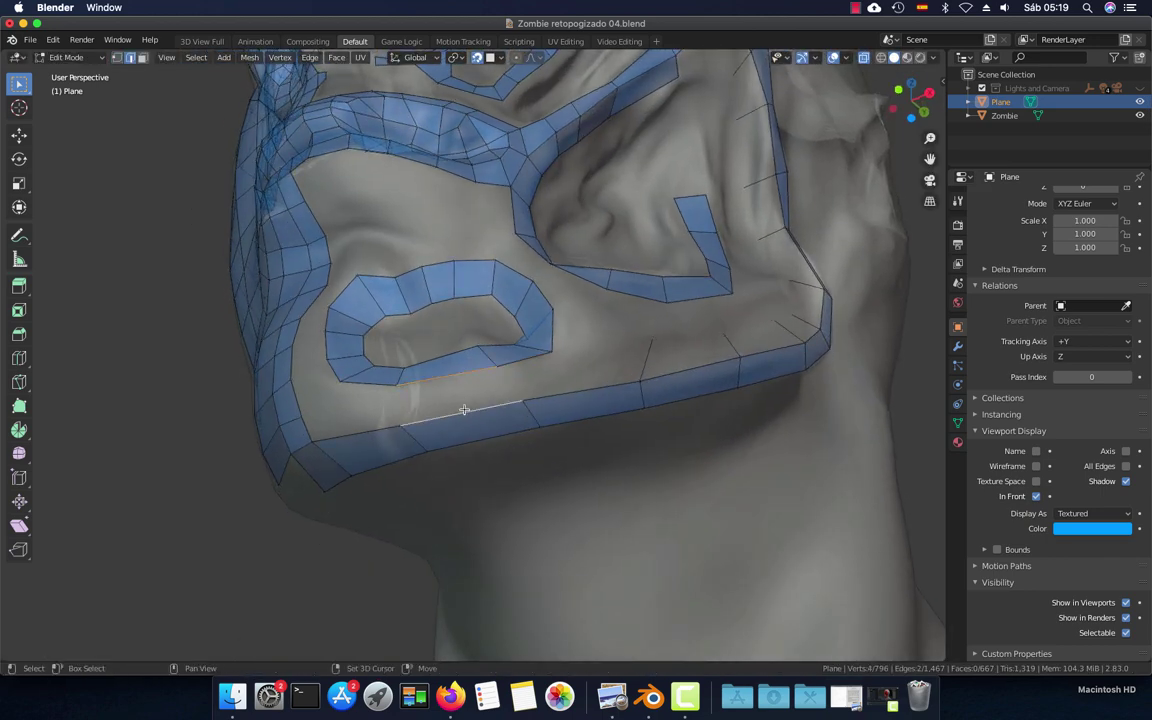
{"action": "key", "text": "f"}
{"action": "mouse_move", "coordinate": [464, 410]}
{"action": "middle_mouse_down"}
{"action": "mouse_move", "coordinate": [519, 411]}
{"action": "mouse_move", "coordinate": [476, 400]}
{"action": "middle_mouse_up"}
{"action": "left_click", "coordinate": [457, 427]}
{"action": "left_click", "coordinate": [483, 385], "text": "shift"}
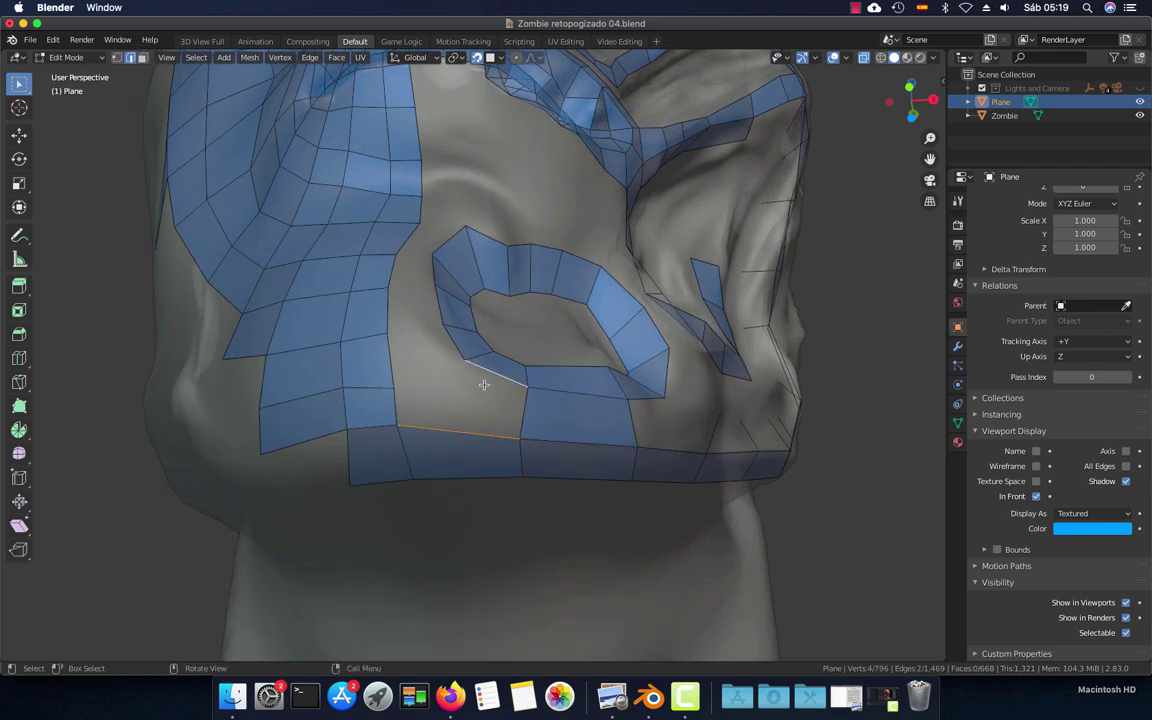
{"action": "key", "text": "f"}
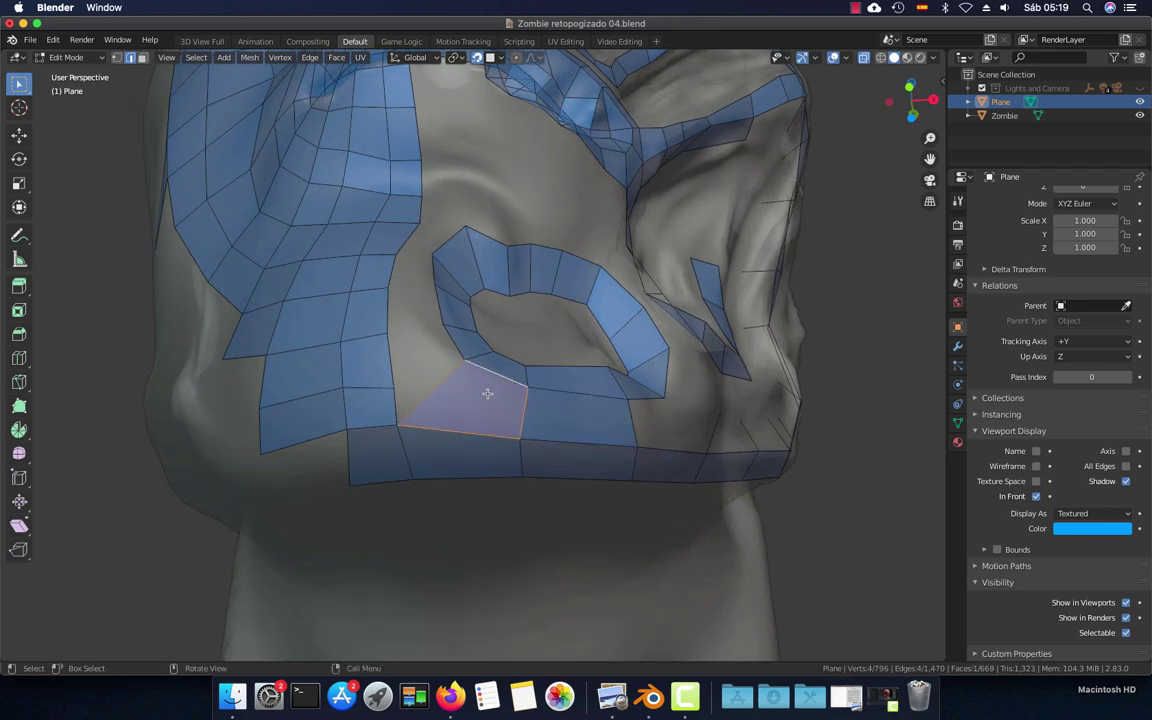
Add a centered loop cut through the new face and adjust its vertices at the patch's left edge
{"action": "key", "text": "ctrl+r"}
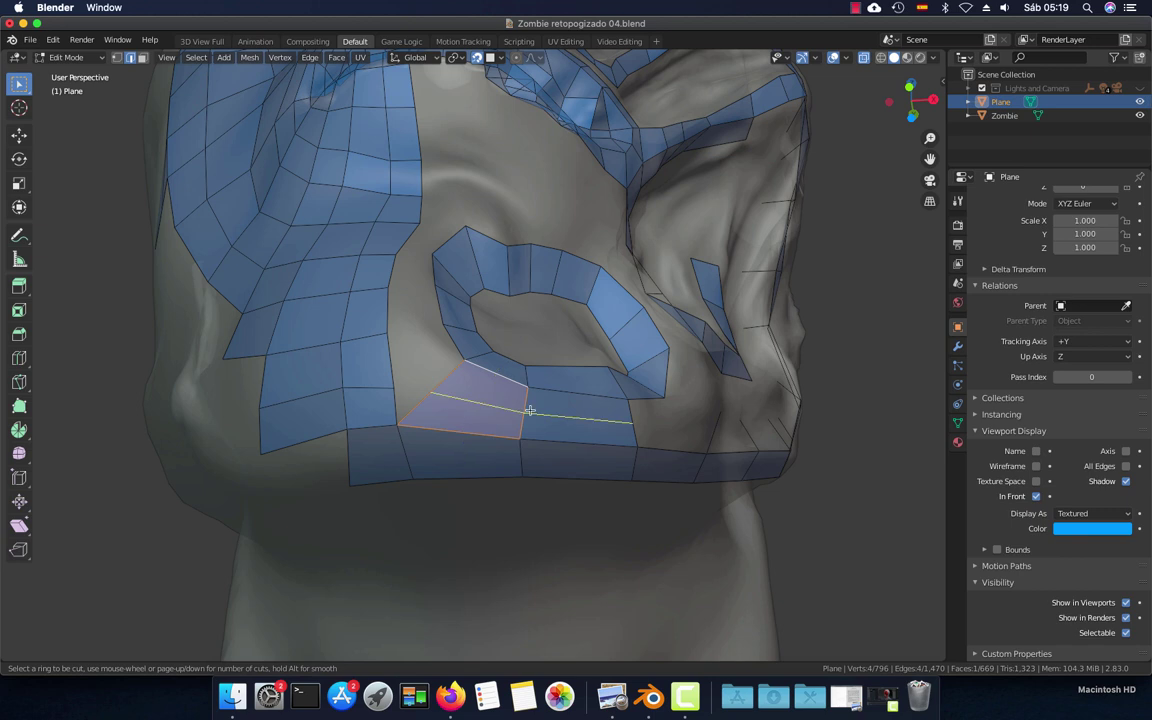
{"action": "left_click", "coordinate": [530, 410]}
{"action": "left_click", "coordinate": [530, 410]}
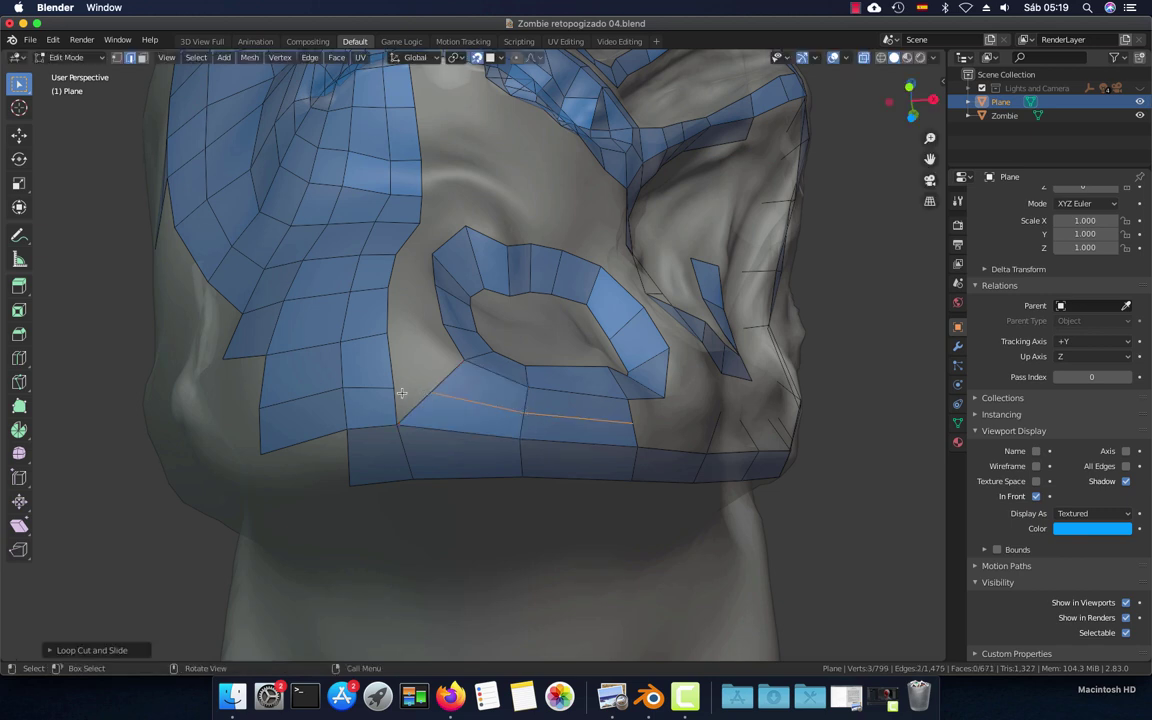
{"action": "key", "text": "1"}
{"action": "left_click", "coordinate": [350, 351]}
{"action": "key", "text": "g"}
{"action": "left_click", "coordinate": [365, 381]}
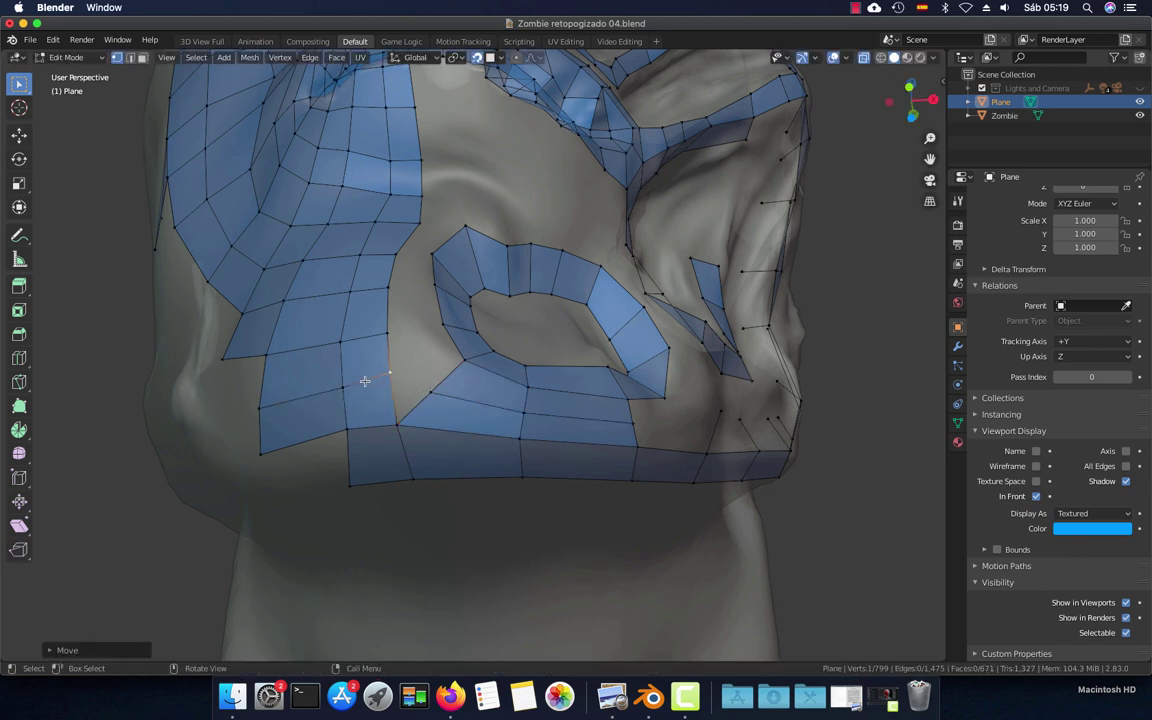
{"action": "left_click", "coordinate": [347, 386]}
{"action": "key", "text": "g"}
{"action": "left_click", "coordinate": [357, 388]}
Dissolve the extra edge loop below the chin ring
{"action": "middle_click_drag", "start_coordinate": [357, 388], "coordinate": [380, 403]}
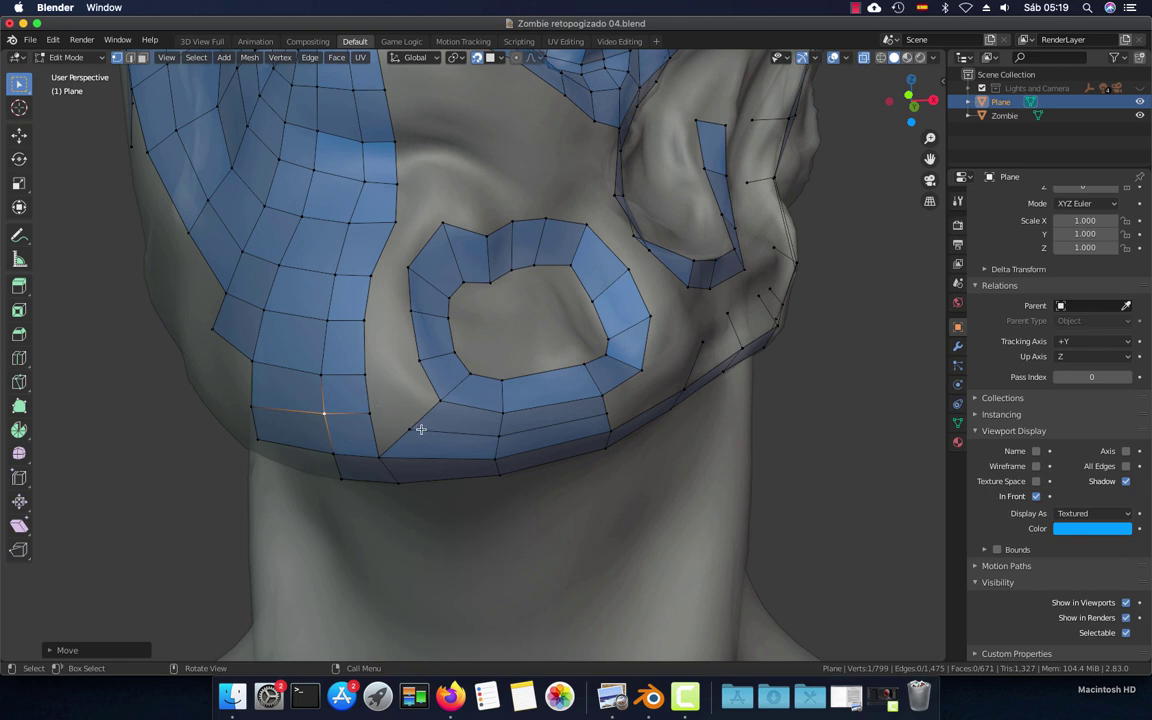
{"action": "left_click", "coordinate": [455, 435]}
{"action": "key", "text": "x"}
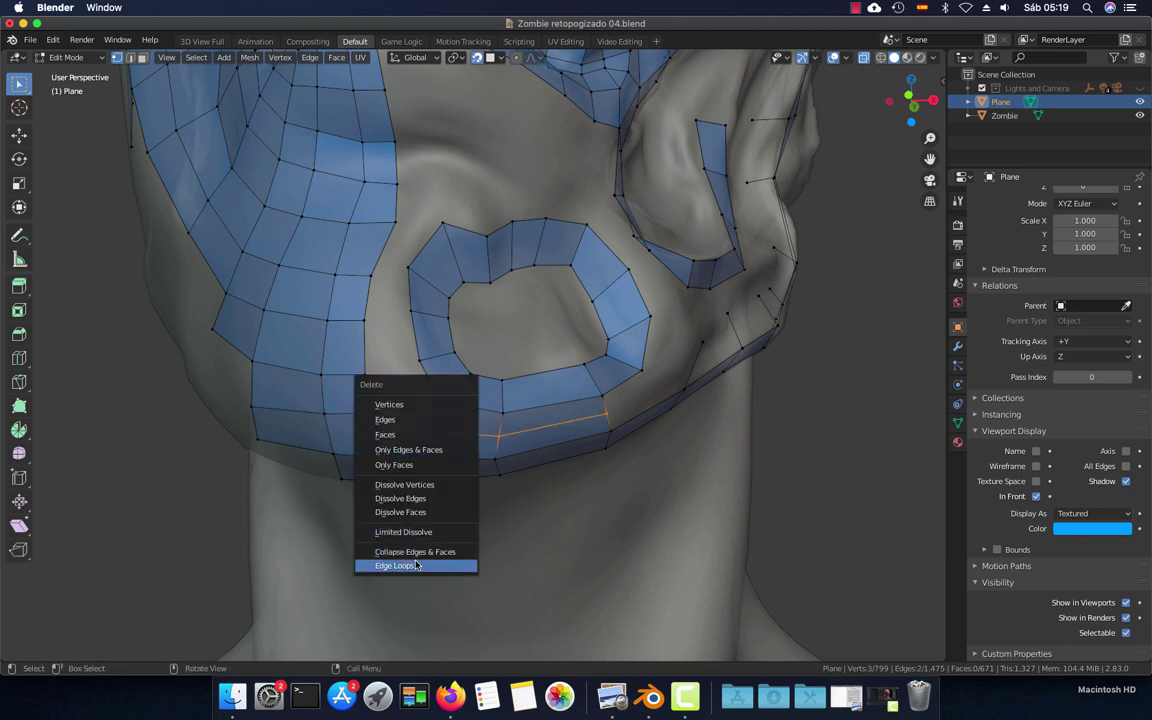
{"action": "left_click", "coordinate": [417, 566]}
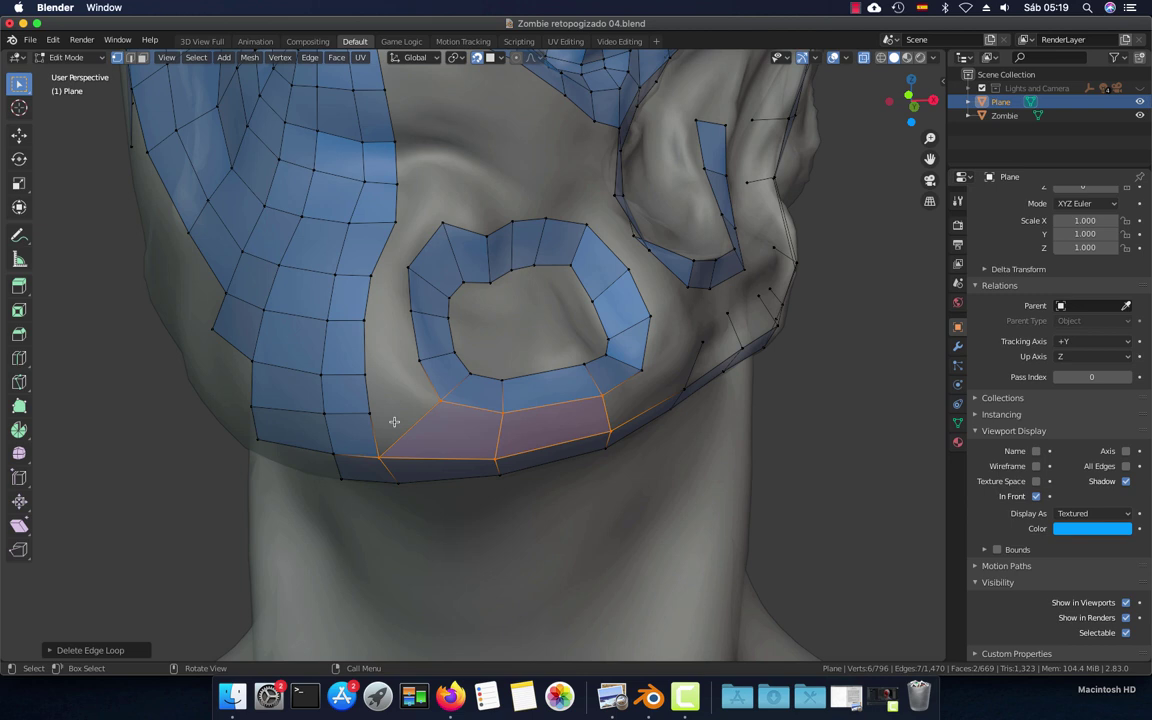
Fill two faces between the left cheek patch and the chin ring
{"action": "key", "text": "2"}
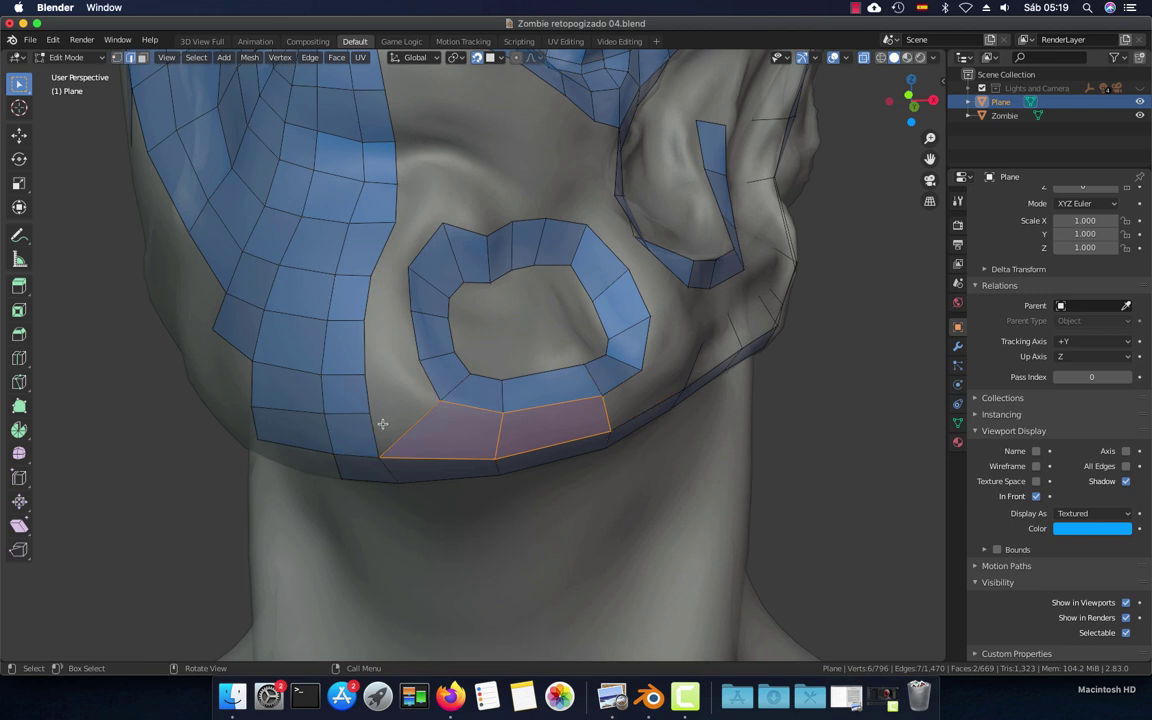
{"action": "left_click", "coordinate": [403, 420]}
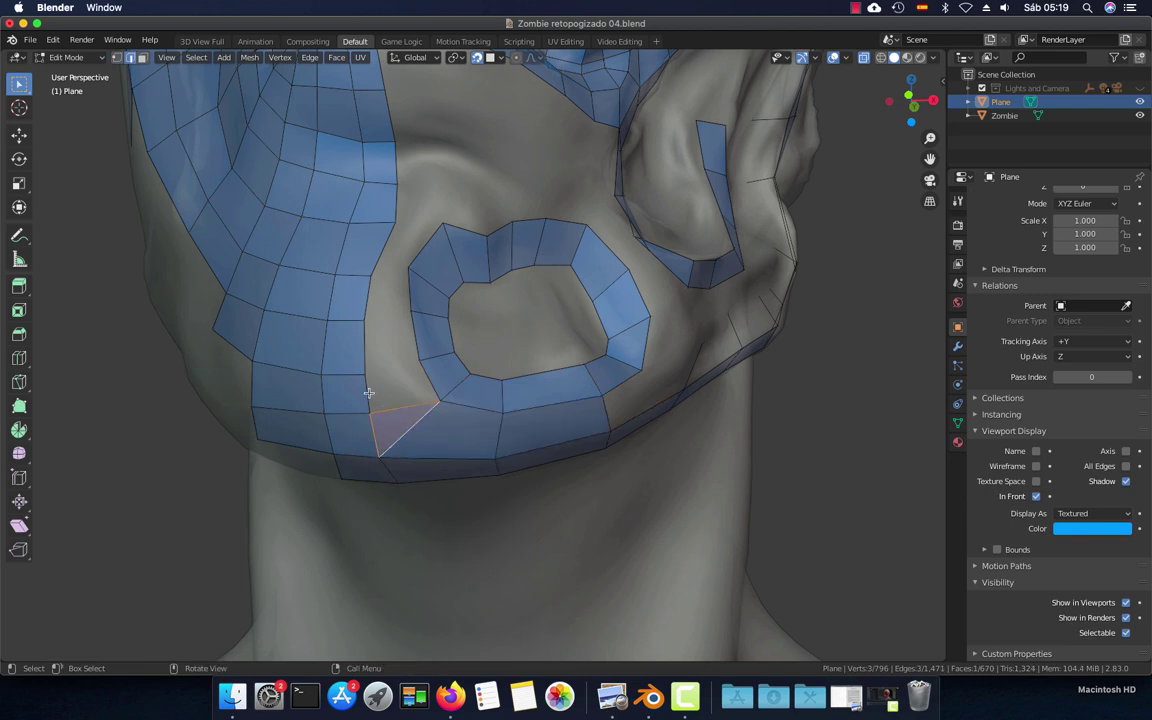
{"action": "key", "text": "f"}
{"action": "key", "text": "f"}
{"action": "key", "text": "f"}
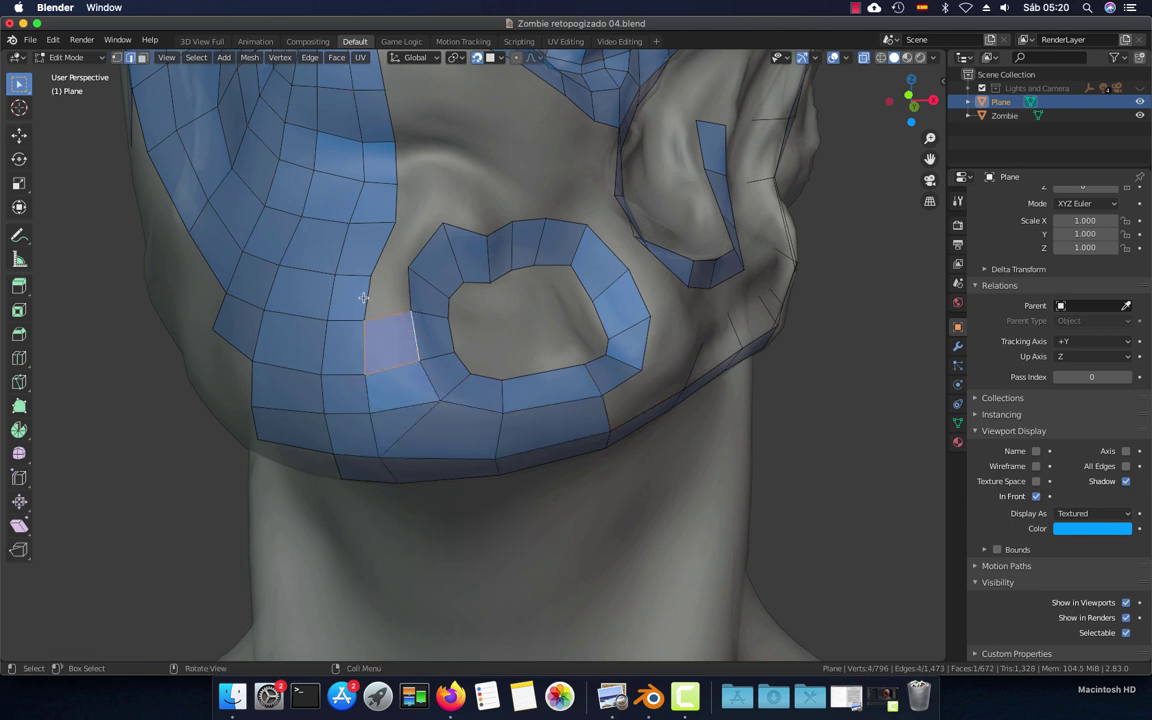
{"action": "key", "text": "f"}
{"action": "key", "text": "f"}
{"action": "middle_click_drag", "start_coordinate": [440, 263], "coordinate": [384, 275]}
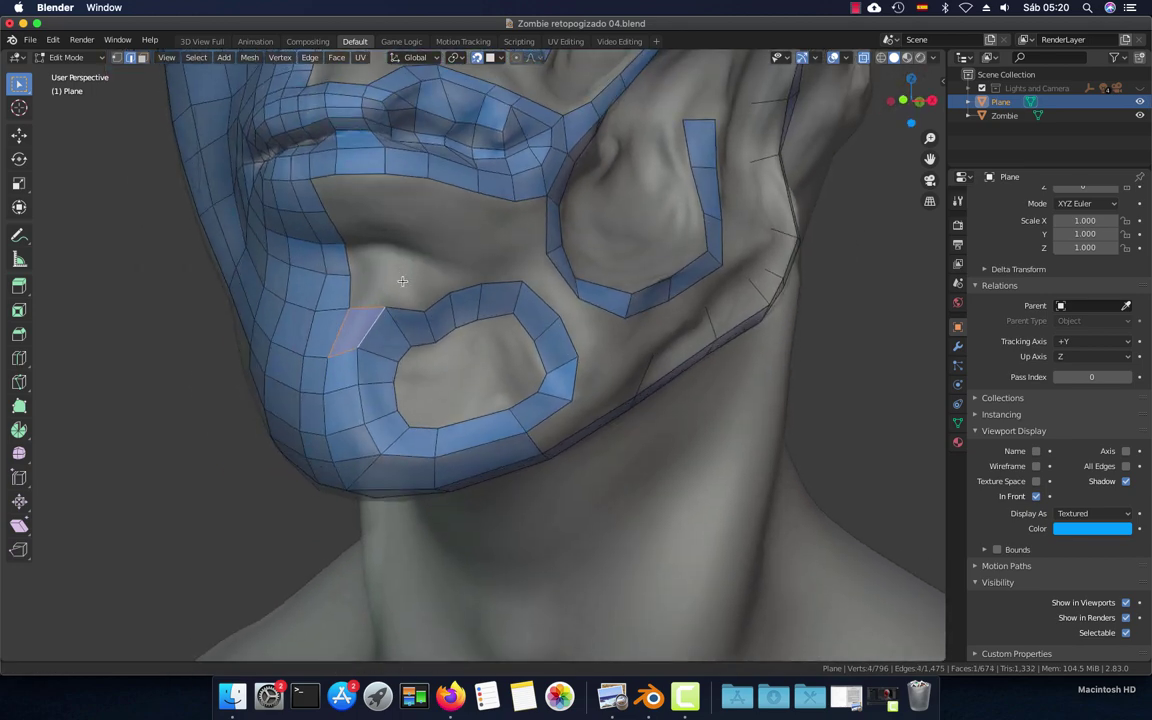
Extrude a chain of four vertices from the mouth-corner edge across the cheek
{"action": "left_click", "coordinate": [384, 275]}
{"action": "key", "text": "1"}
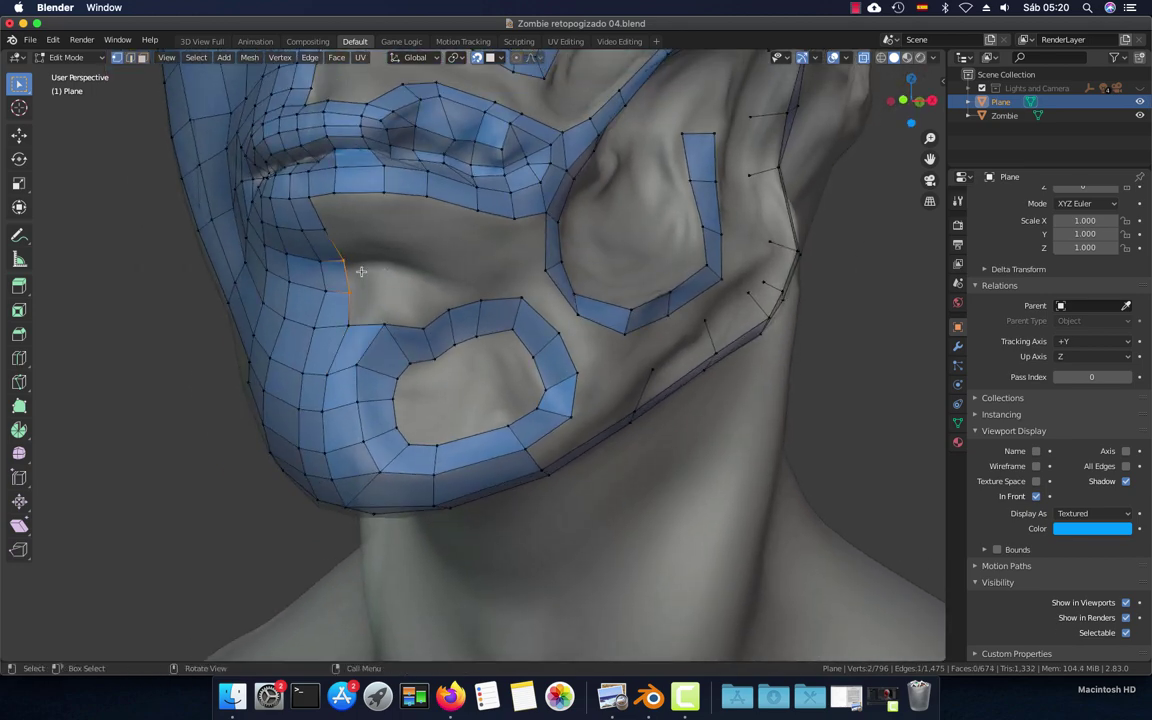
{"action": "key", "text": "e"}
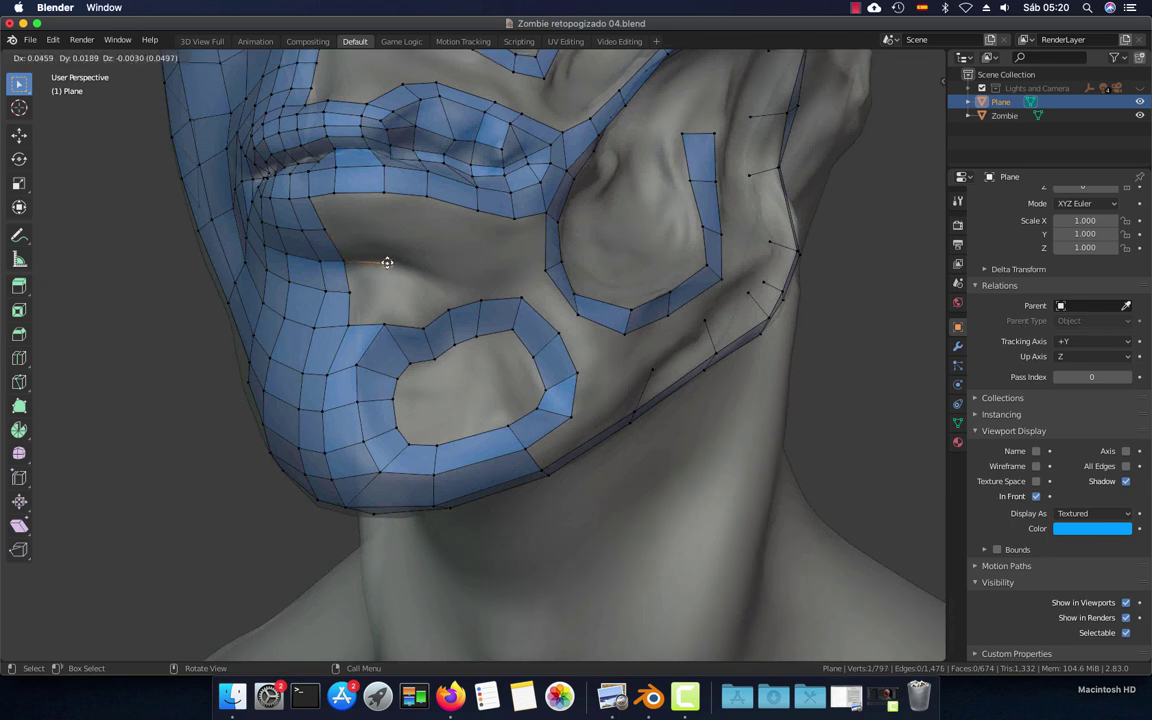
{"action": "left_click", "coordinate": [387, 263]}
{"action": "key", "text": "e"}
{"action": "left_click", "coordinate": [440, 280]}
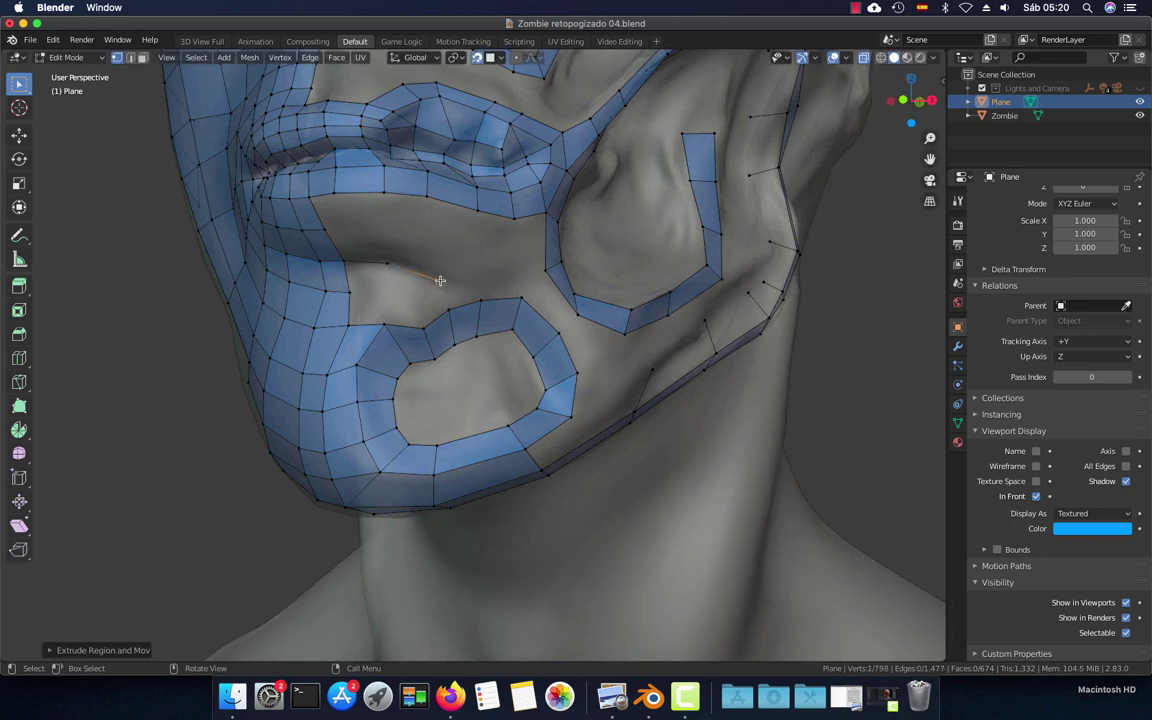
{"action": "key", "text": "e"}
{"action": "left_click", "coordinate": [387, 291]}
{"action": "key", "text": "e"}
{"action": "left_click", "coordinate": [428, 302]}
{"action": "scroll", "coordinate": [425, 302], "scroll_direction": "up", "scroll_amount": 3}
Fill quads along the new vertex chain to close the neighbouring gaps
{"action": "key", "text": "2"}
{"action": "left_click", "coordinate": [308, 256]}
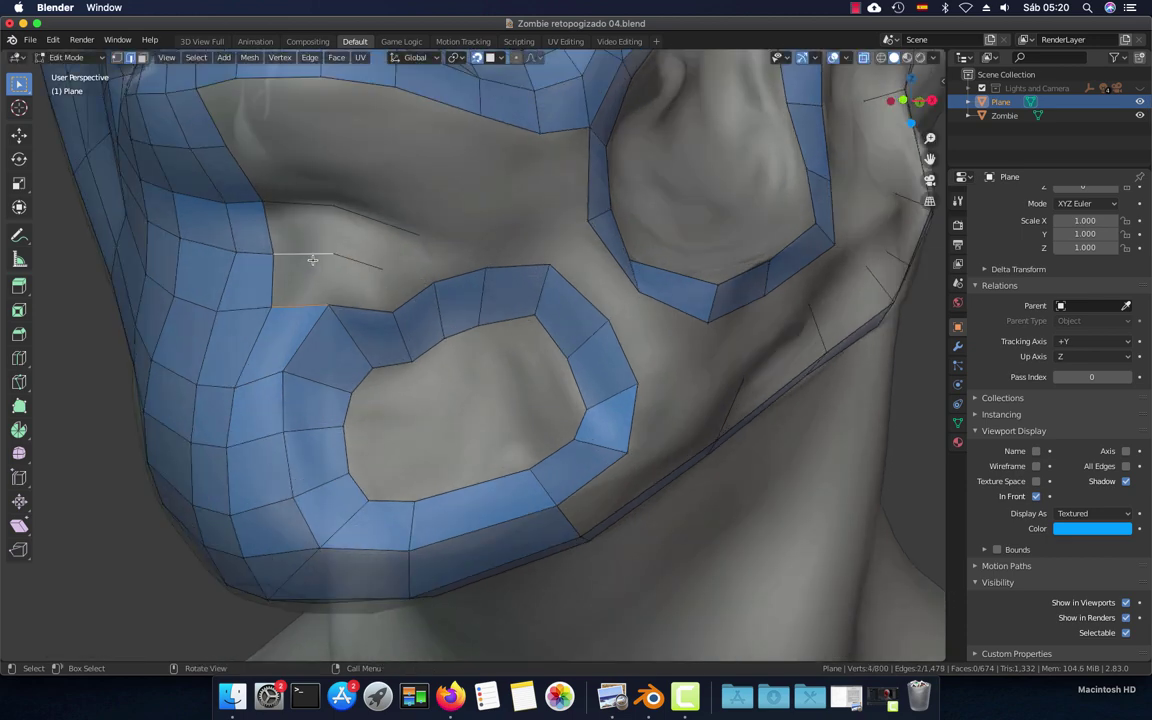
{"action": "key", "text": "f"}
{"action": "left_click", "coordinate": [303, 213]}
{"action": "key", "text": "f"}
{"action": "left_click", "coordinate": [364, 264], "text": "shift"}
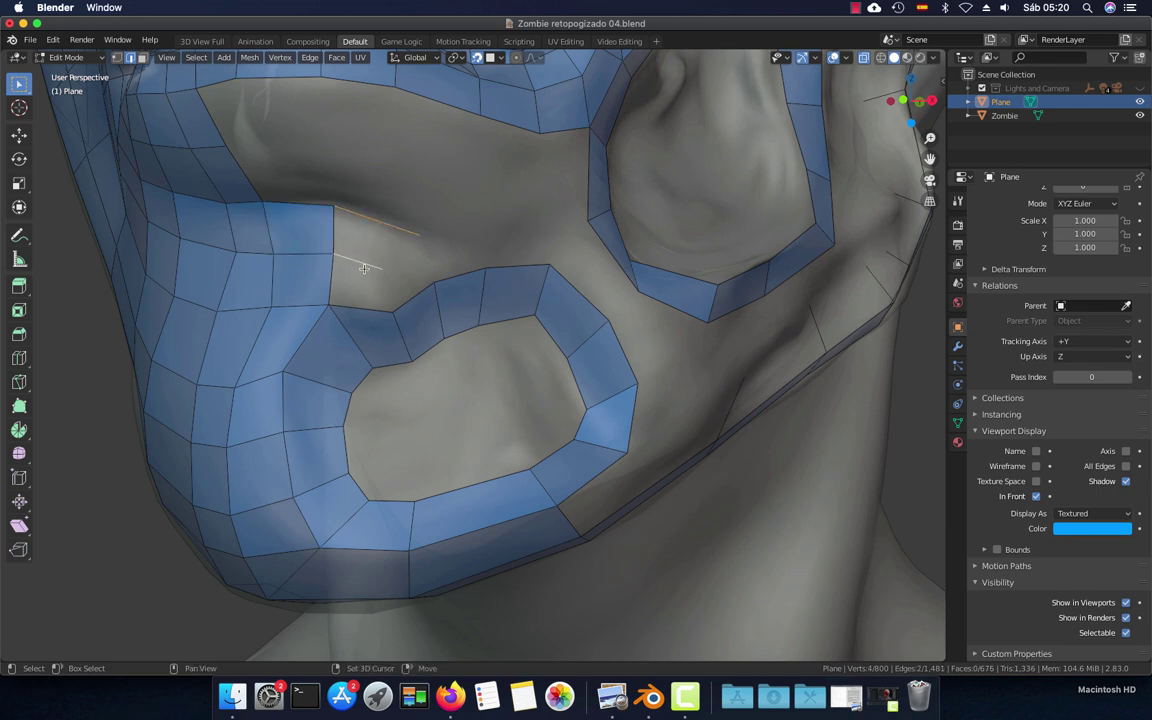
{"action": "key", "text": "f"}
{"action": "key", "text": "f"}
{"action": "key", "text": "f"}
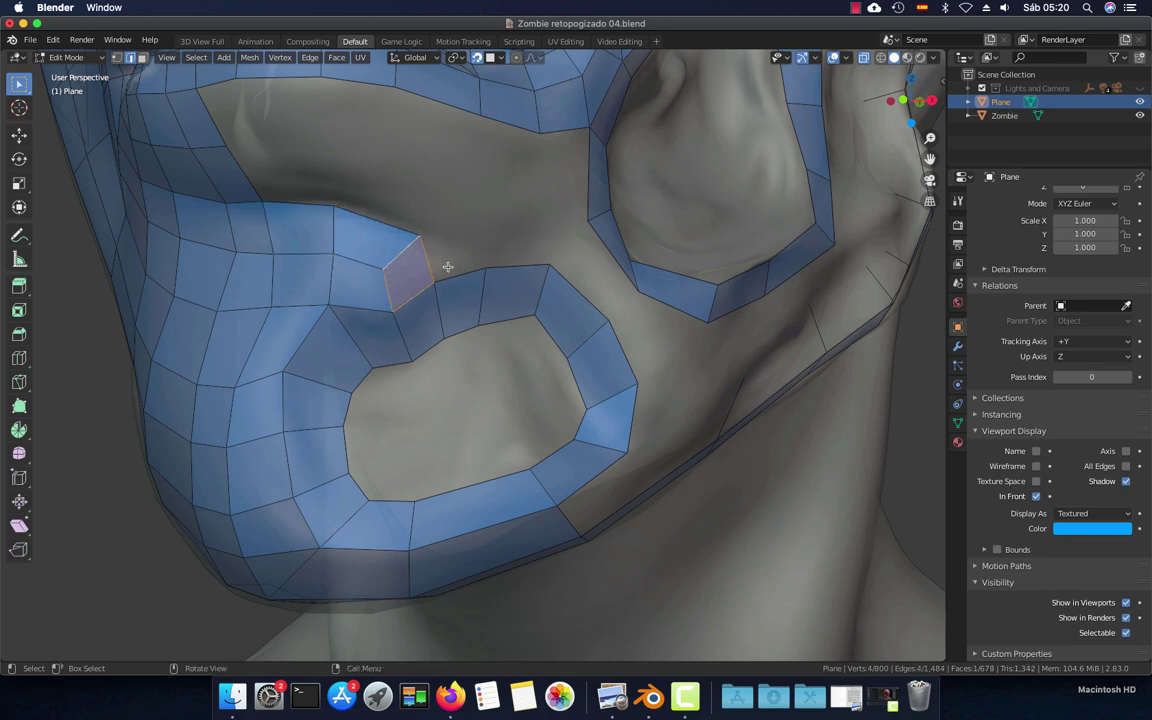
Add a vertex toward the cheek ring and fill the face near the lip
{"action": "key", "text": "1"}
{"action": "left_click", "coordinate": [420, 238]}
{"action": "key", "text": "g"}
{"action": "left_click", "coordinate": [480, 244]}
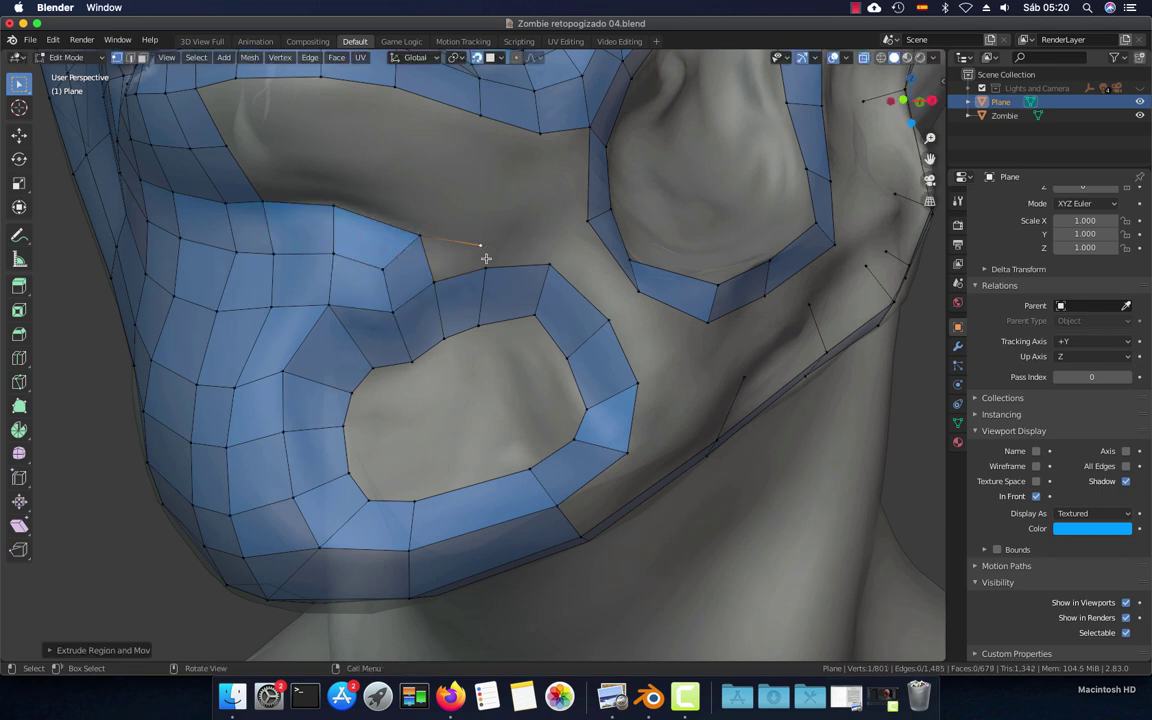
{"action": "left_click", "coordinate": [485, 266]}
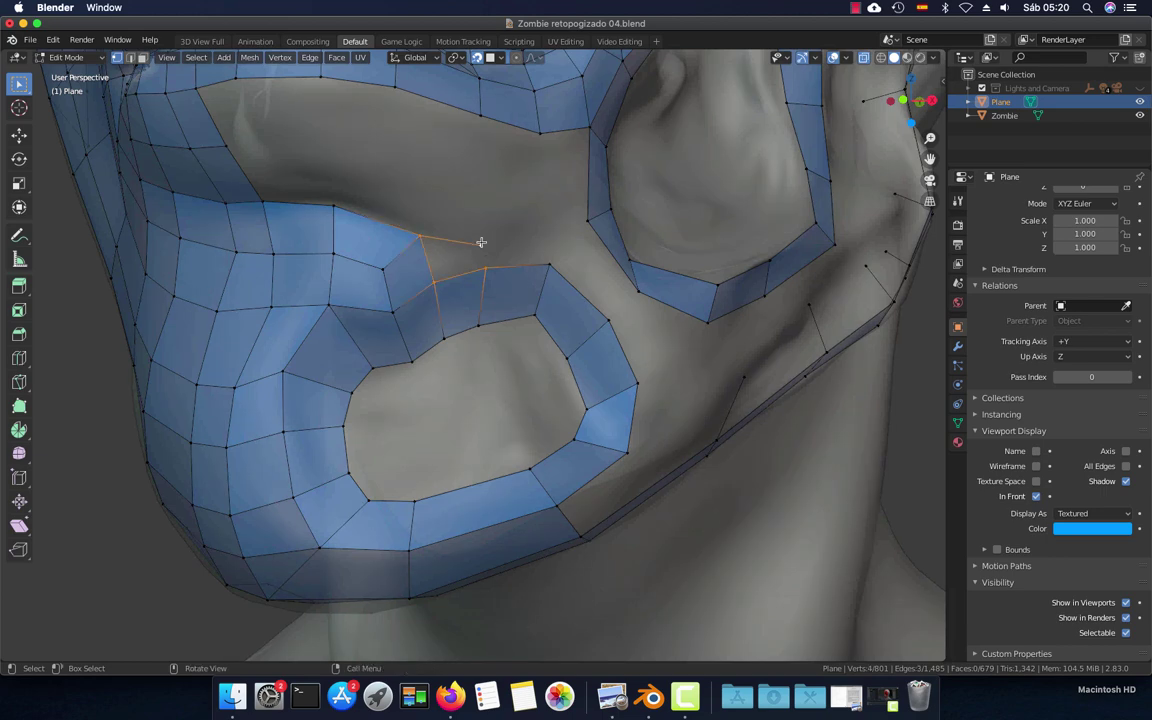
{"action": "key", "text": "f"}
Fill a quad between the lip-gap edge and the cheek loop
{"action": "middle_click_drag", "start_coordinate": [590, 240], "coordinate": [487, 288], "text": "shift"}
{"action": "left_click", "coordinate": [504, 305]}
{"action": "key", "text": "f"}
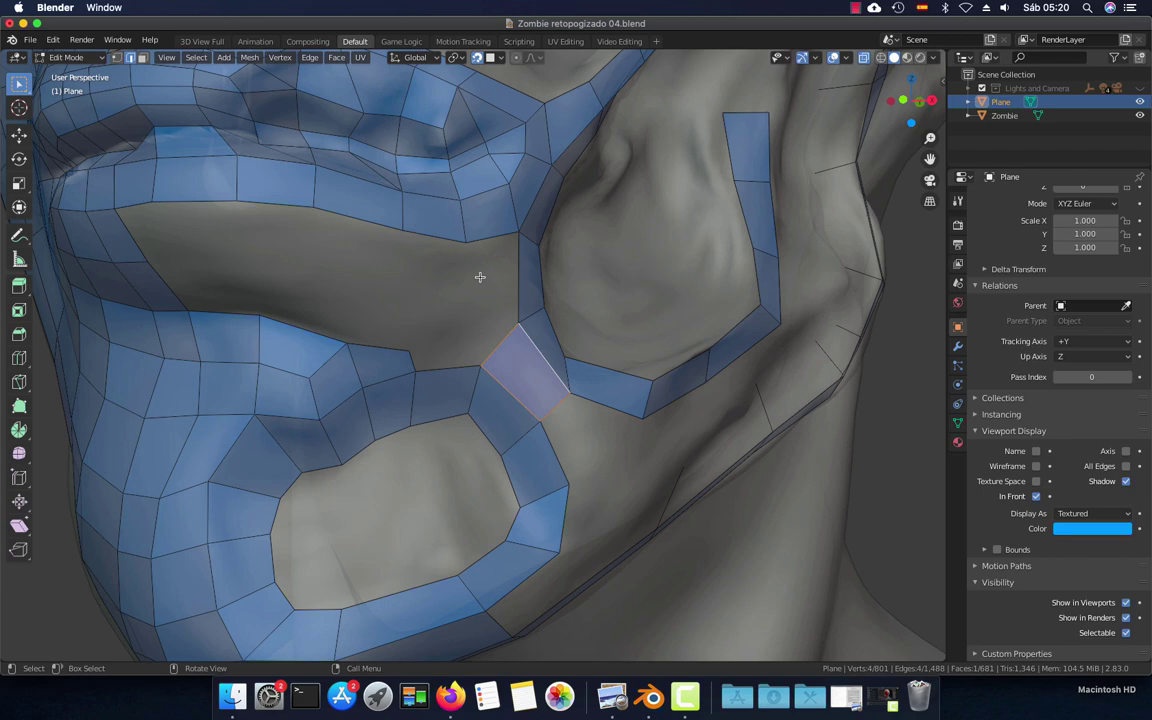
{"action": "middle_click_drag", "start_coordinate": [314, 273], "coordinate": [371, 274]}
{"action": "key", "text": "1"}
{"action": "left_click", "coordinate": [269, 276]}
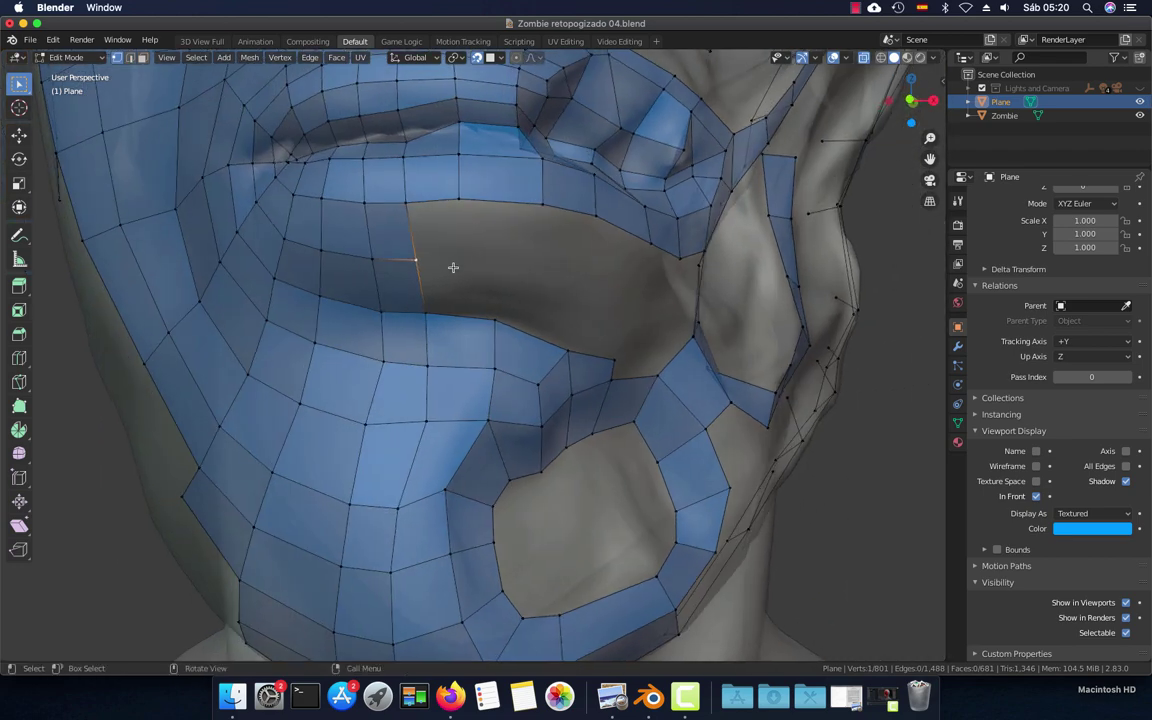
Fill a row of quads leftward under the lower lip up to the lip corner
{"action": "middle_click_drag", "start_coordinate": [536, 271], "coordinate": [466, 273]}
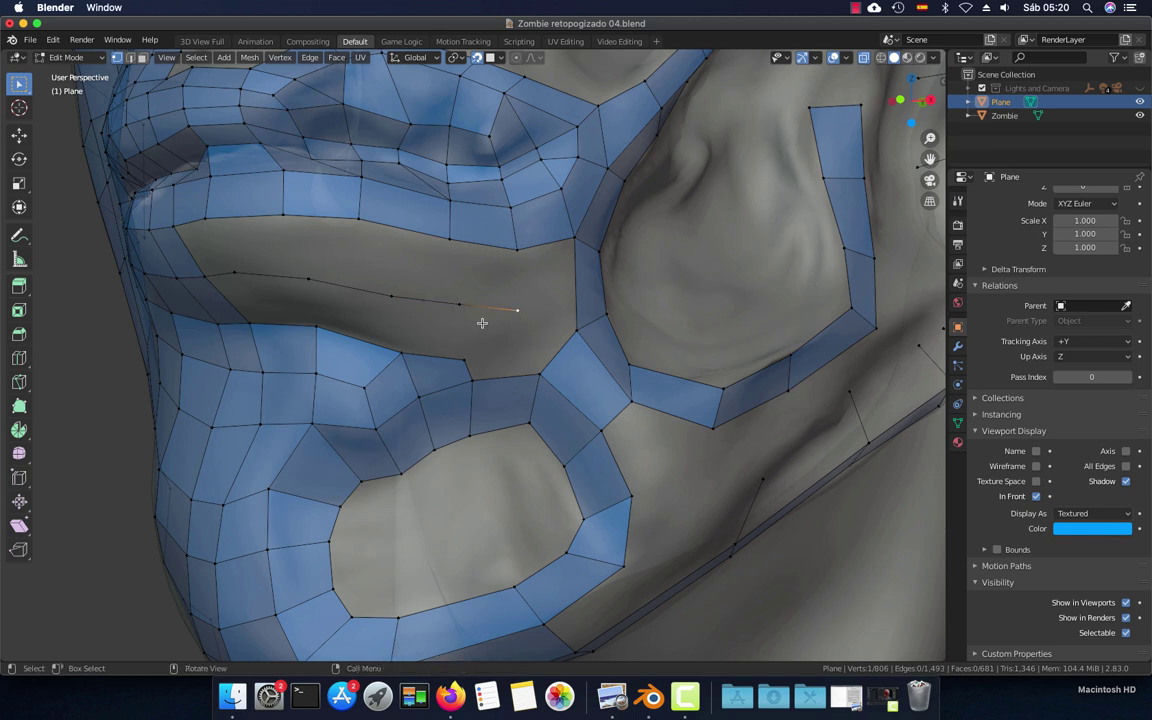
{"action": "left_click", "coordinate": [469, 293], "text": "shift"}
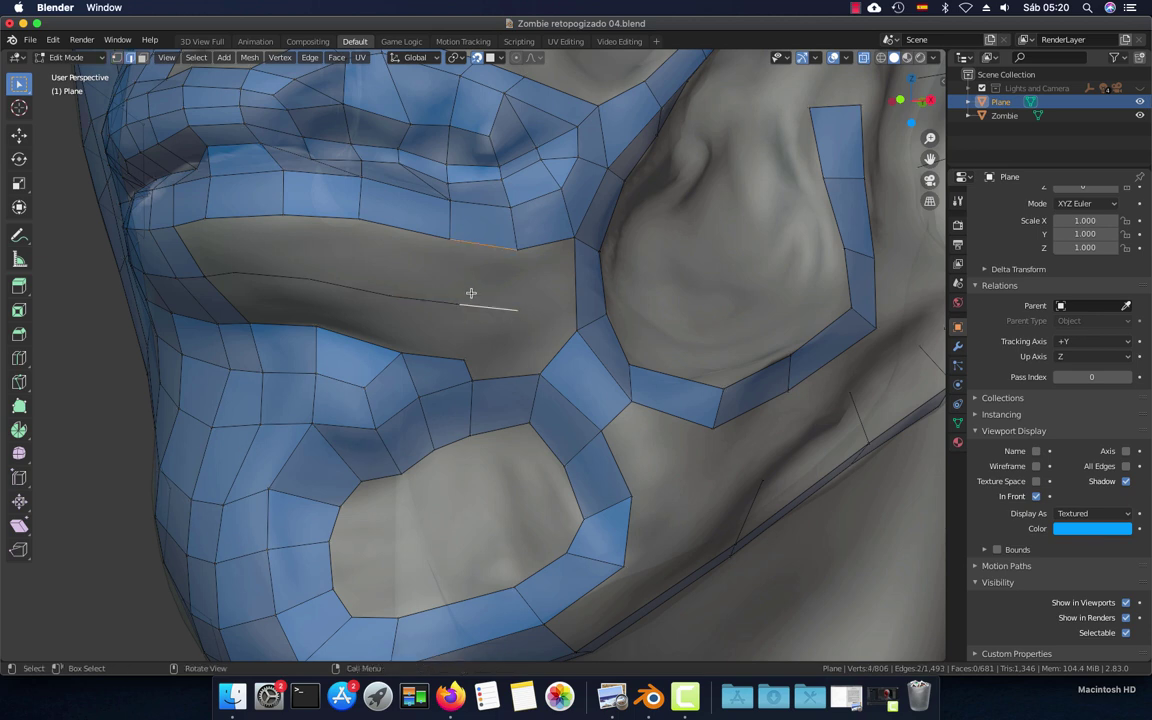
{"action": "key", "text": "f"}
{"action": "key", "text": "f"}
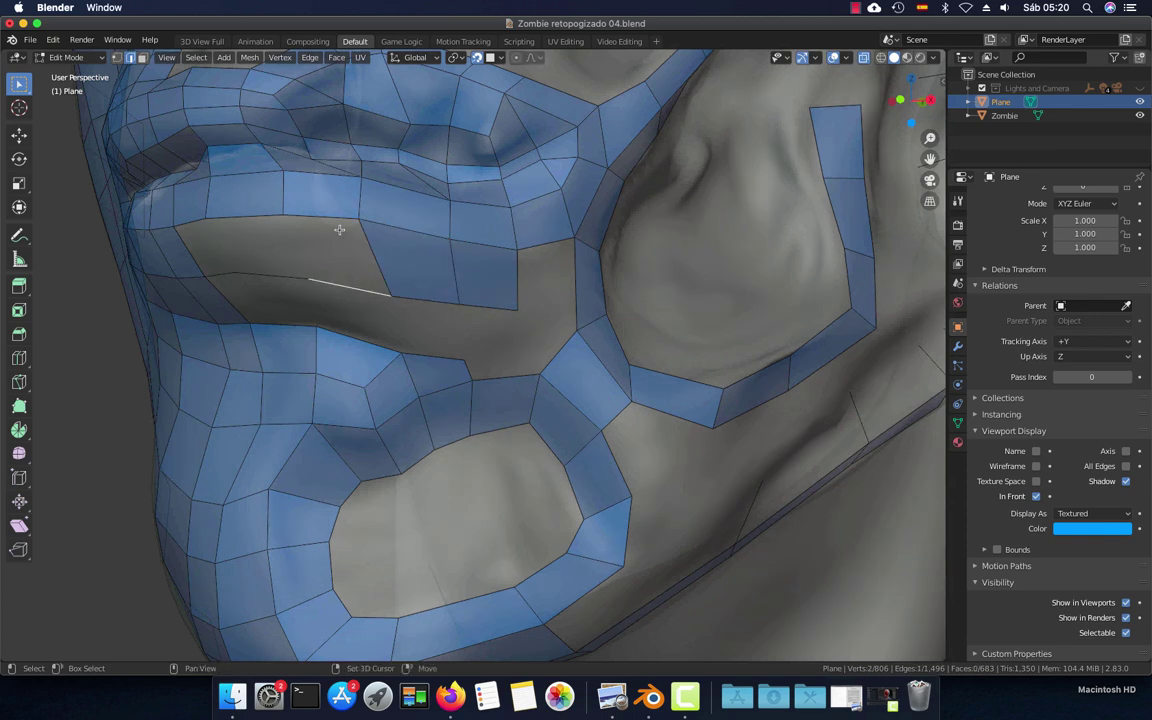
{"action": "key", "text": "f"}
{"action": "key", "text": "f"}
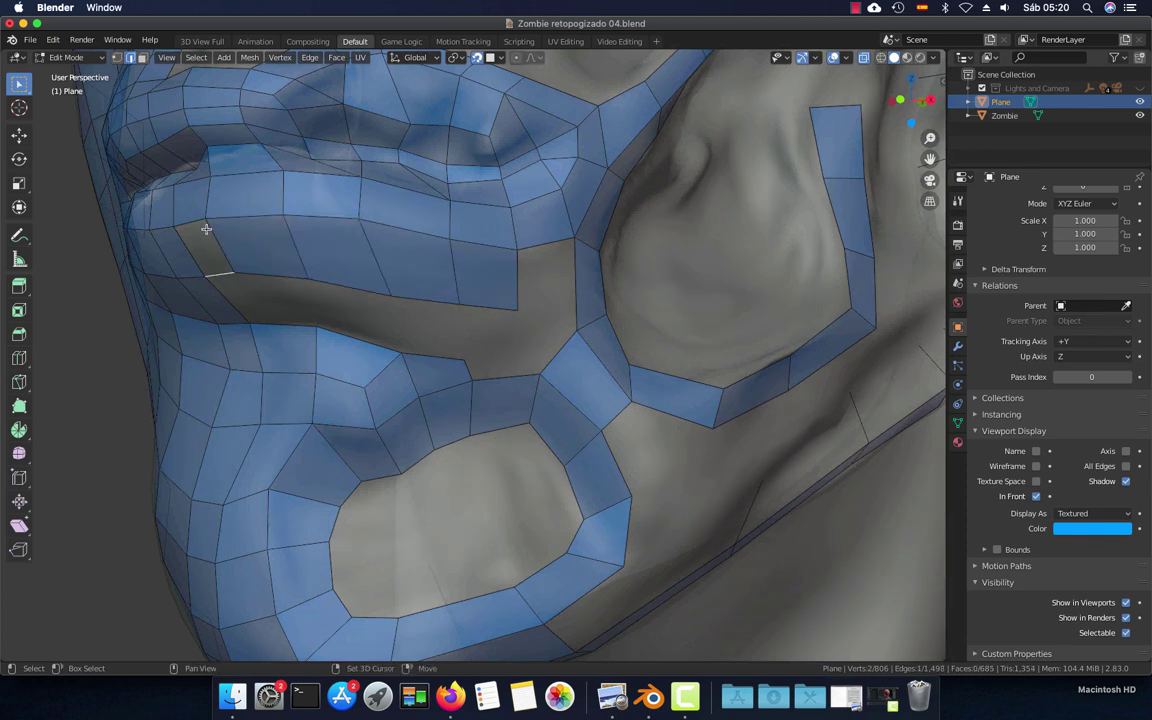
{"action": "key", "text": "f"}
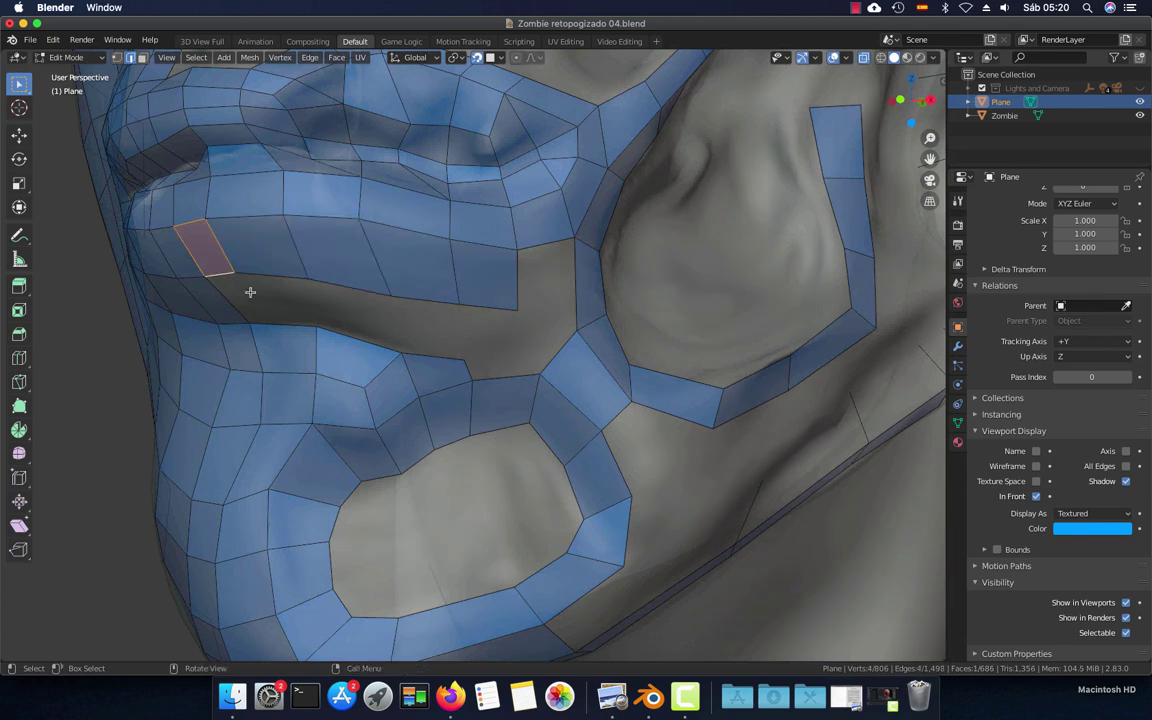
{"action": "left_click", "coordinate": [280, 284]}
{"action": "mouse_move", "coordinate": [232, 296]}
{"action": "middle_mouse_down"}
{"action": "mouse_move", "coordinate": [357, 301]}
{"action": "mouse_move", "coordinate": [465, 267]}
{"action": "middle_mouse_up"}
Fill quads to the right of the edge under the lip
{"action": "key", "text": "f"}
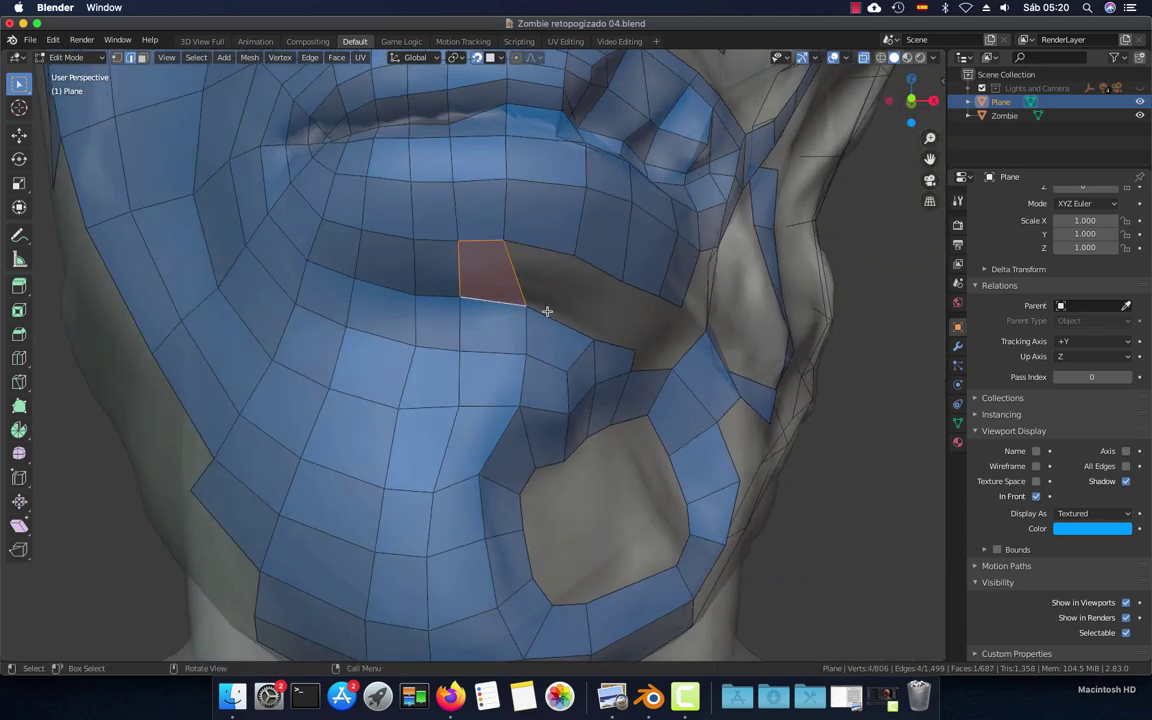
{"action": "left_click", "coordinate": [543, 307]}
{"action": "key", "text": "f"}
{"action": "middle_click_drag", "start_coordinate": [561, 291], "coordinate": [399, 290]}
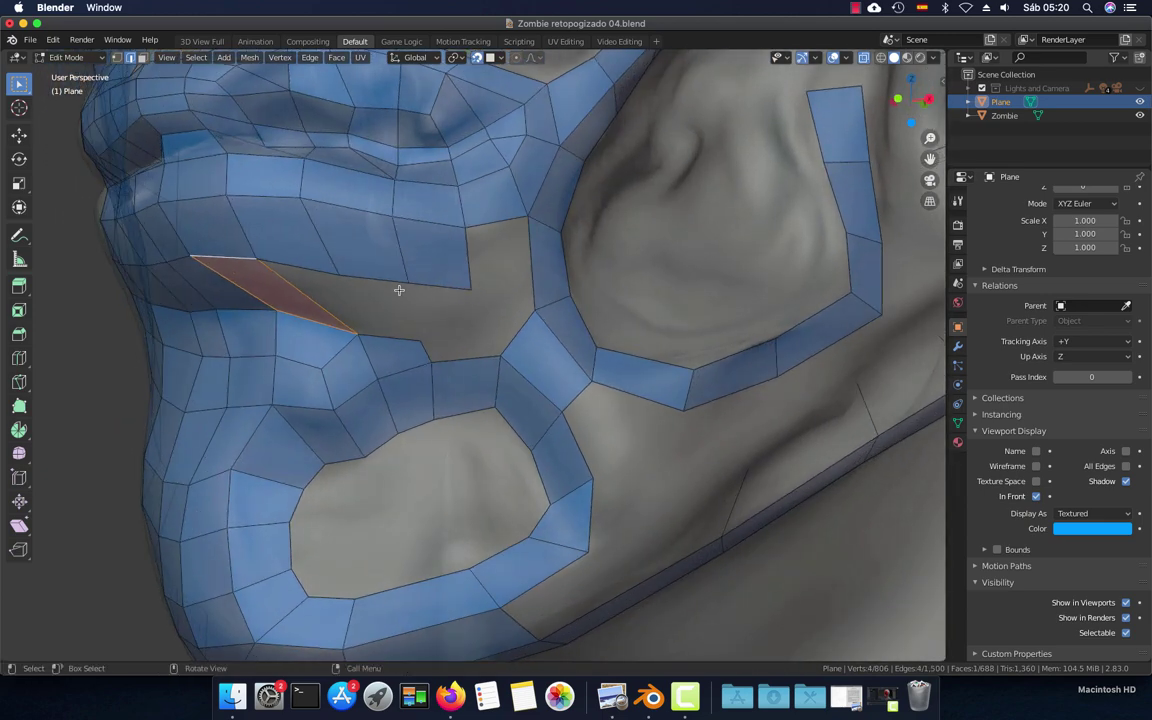
{"action": "left_click", "coordinate": [322, 267]}
{"action": "middle_click_drag", "start_coordinate": [330, 275], "coordinate": [398, 306]}
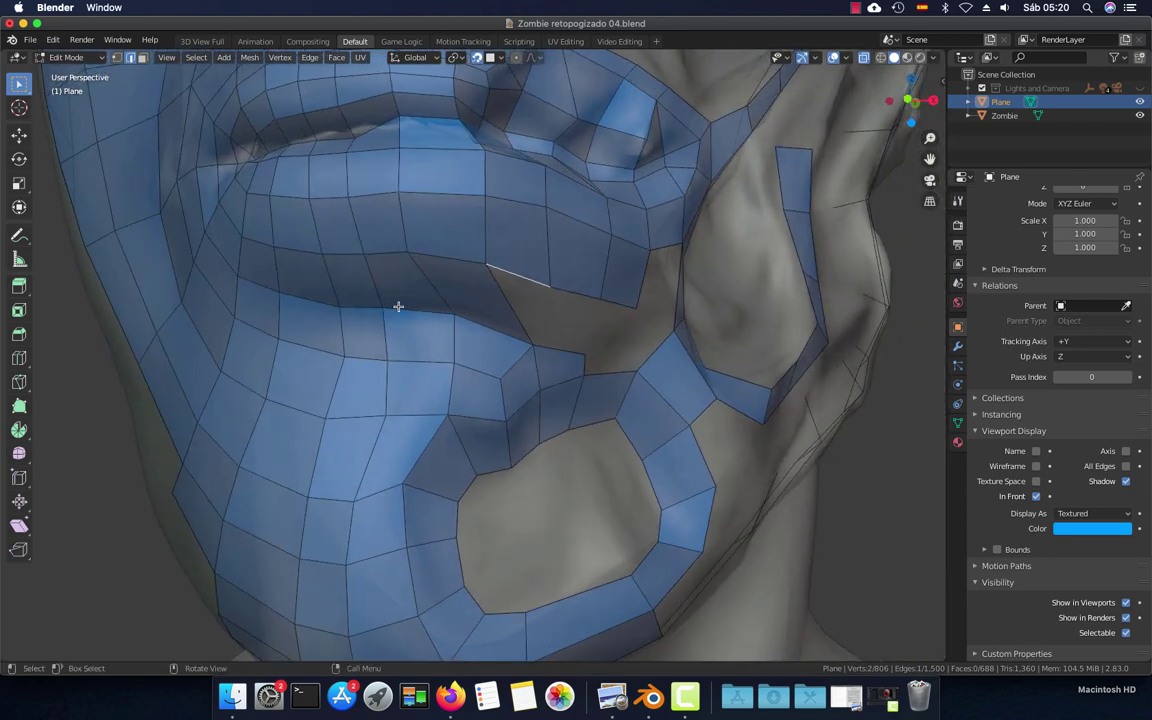
Undo the badly shaped quad and refill the face at that edge
{"action": "left_click", "coordinate": [398, 306], "text": "ctrl"}
{"action": "key", "text": "ctrl+z"}
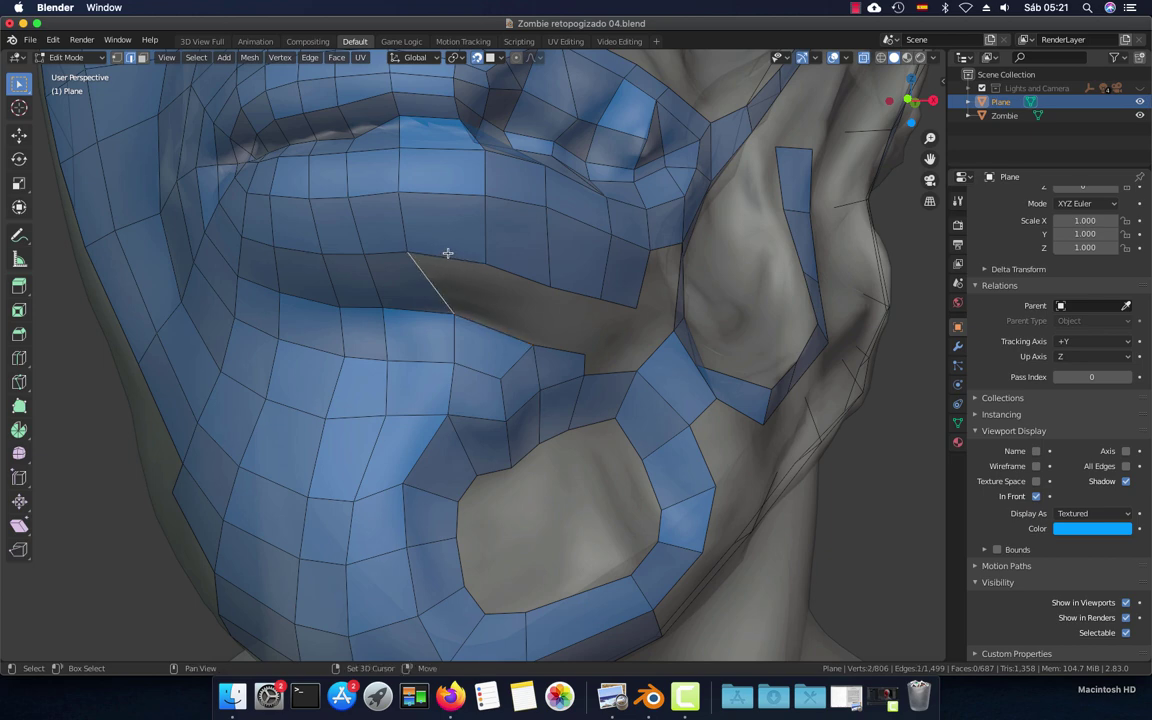
{"action": "left_click", "coordinate": [504, 314], "text": "ctrl"}
{"action": "mouse_move", "coordinate": [504, 316]}
{"action": "middle_mouse_down"}
{"action": "mouse_move", "coordinate": [397, 328]}
{"action": "mouse_move", "coordinate": [445, 321]}
{"action": "middle_mouse_up"}
{"action": "left_click", "coordinate": [386, 288], "text": "ctrl"}
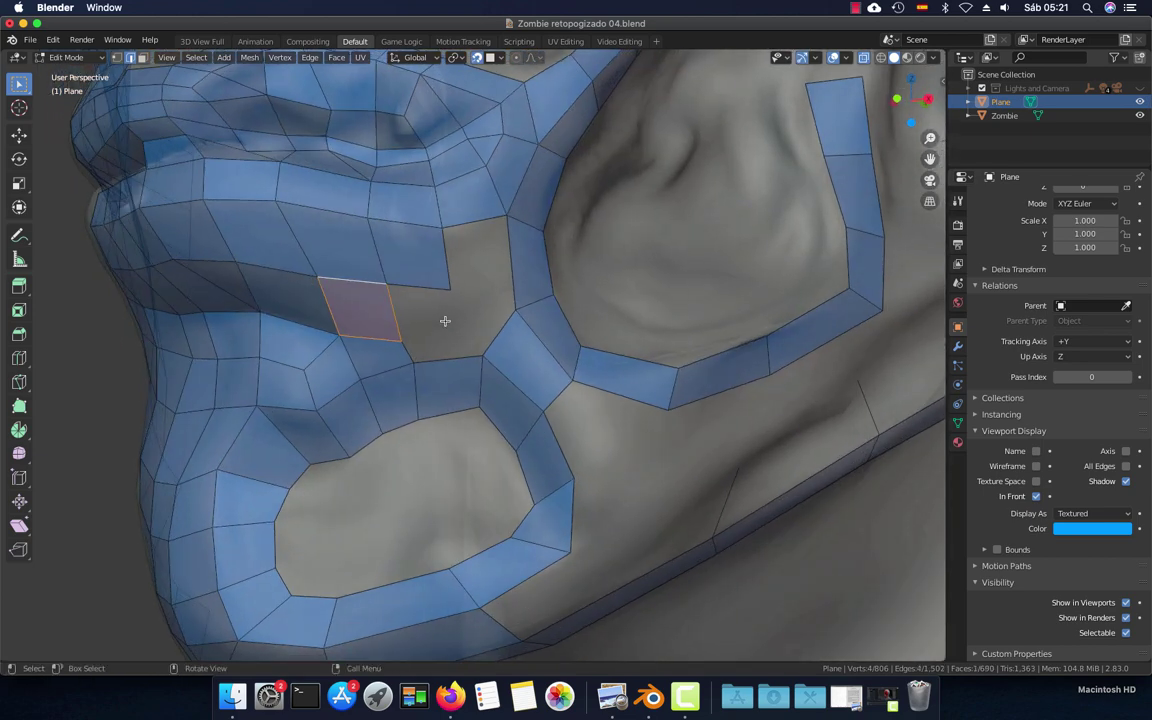
Extrude a vertex into the mouth-corner gap and fill two faces around it
{"action": "key", "text": "1"}
{"action": "left_click", "coordinate": [402, 338]}
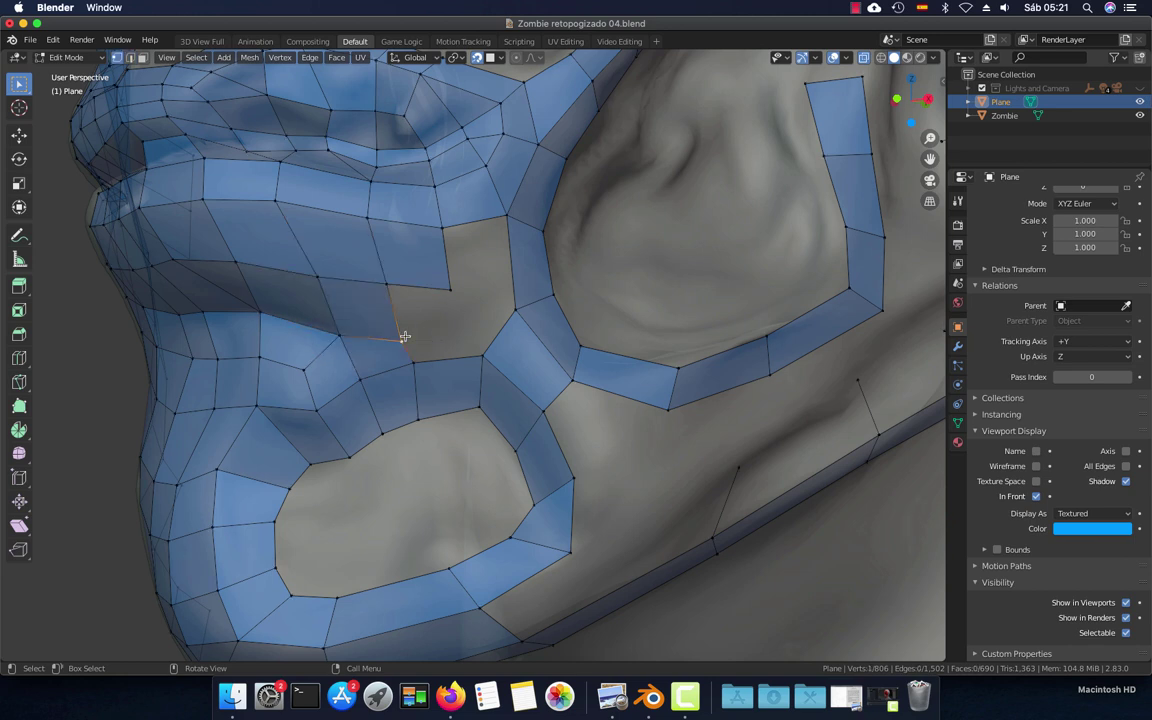
{"action": "left_click", "coordinate": [455, 329], "text": "ctrl"}
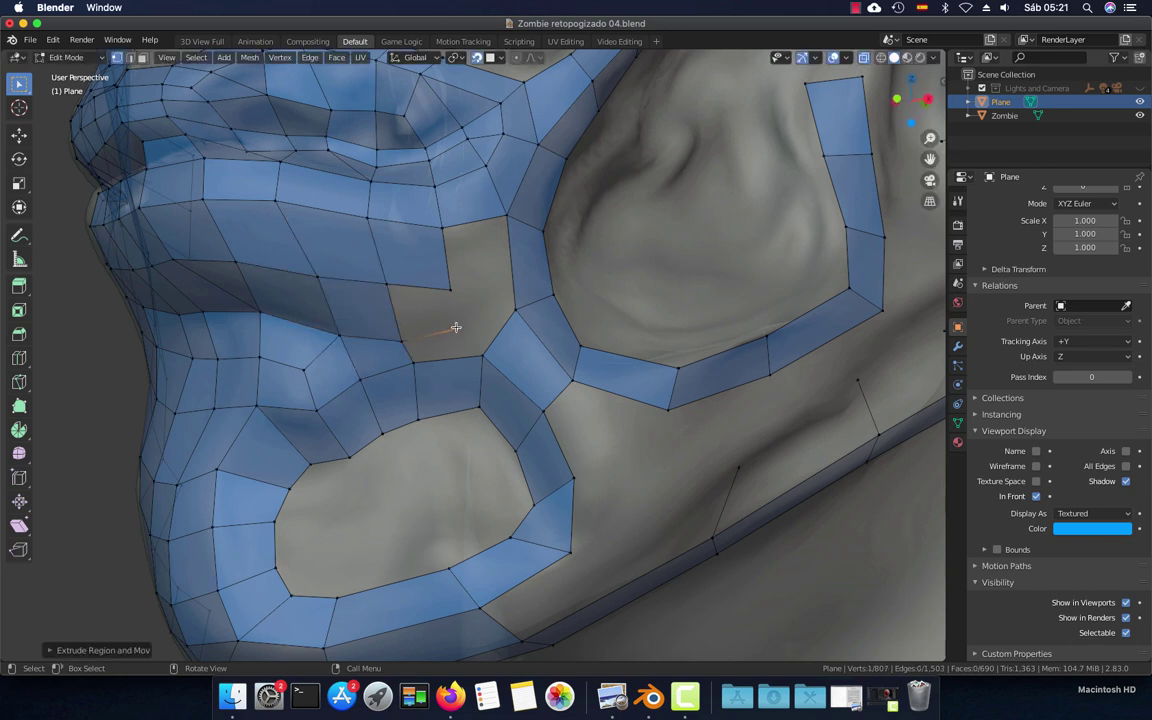
{"action": "key", "text": "2"}
{"action": "key", "text": "f"}
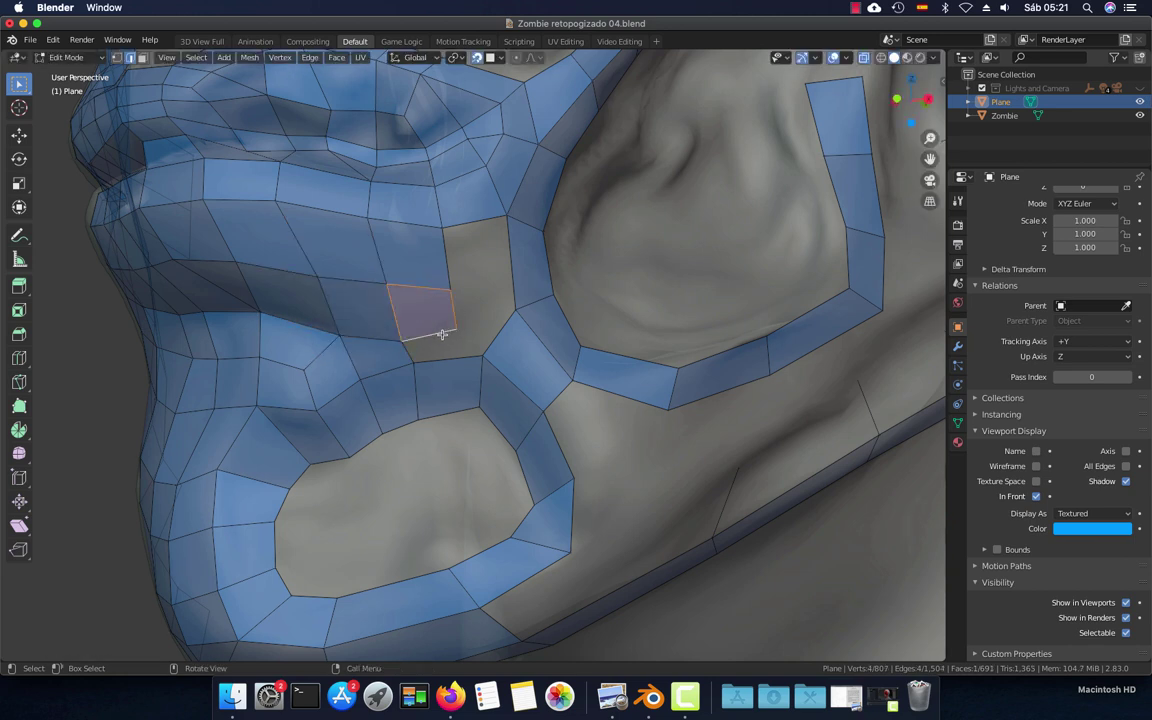
{"action": "left_click", "coordinate": [480, 351], "text": "shift"}
{"action": "key", "text": "f"}
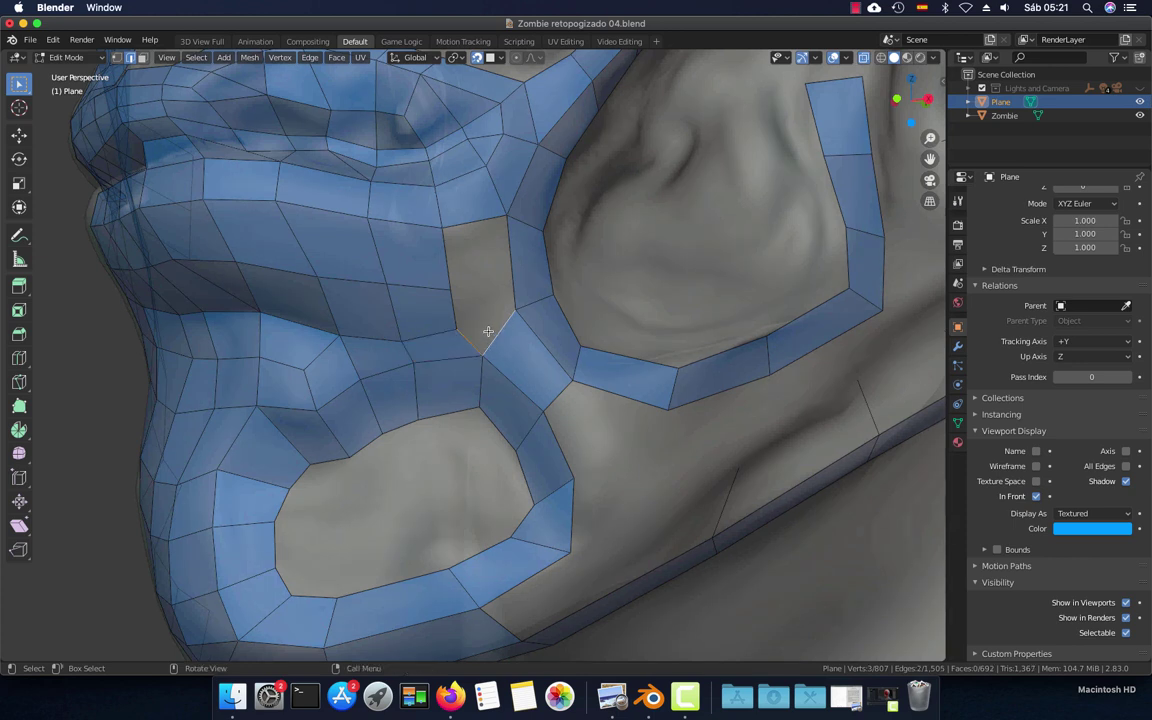
Add a centered edge loop through the triangle and nudge its vertex
{"action": "key", "text": "ctrl+r"}
{"action": "left_click", "coordinate": [533, 267]}
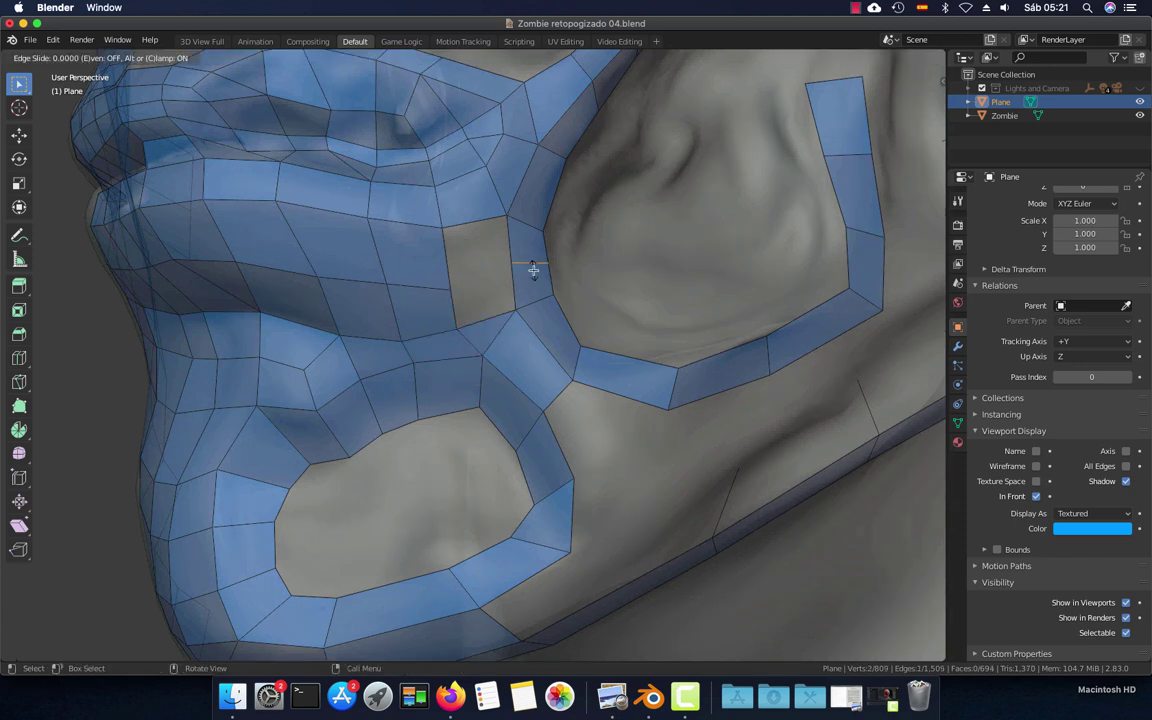
{"action": "right_click", "coordinate": [533, 266]}
{"action": "key", "text": "g"}
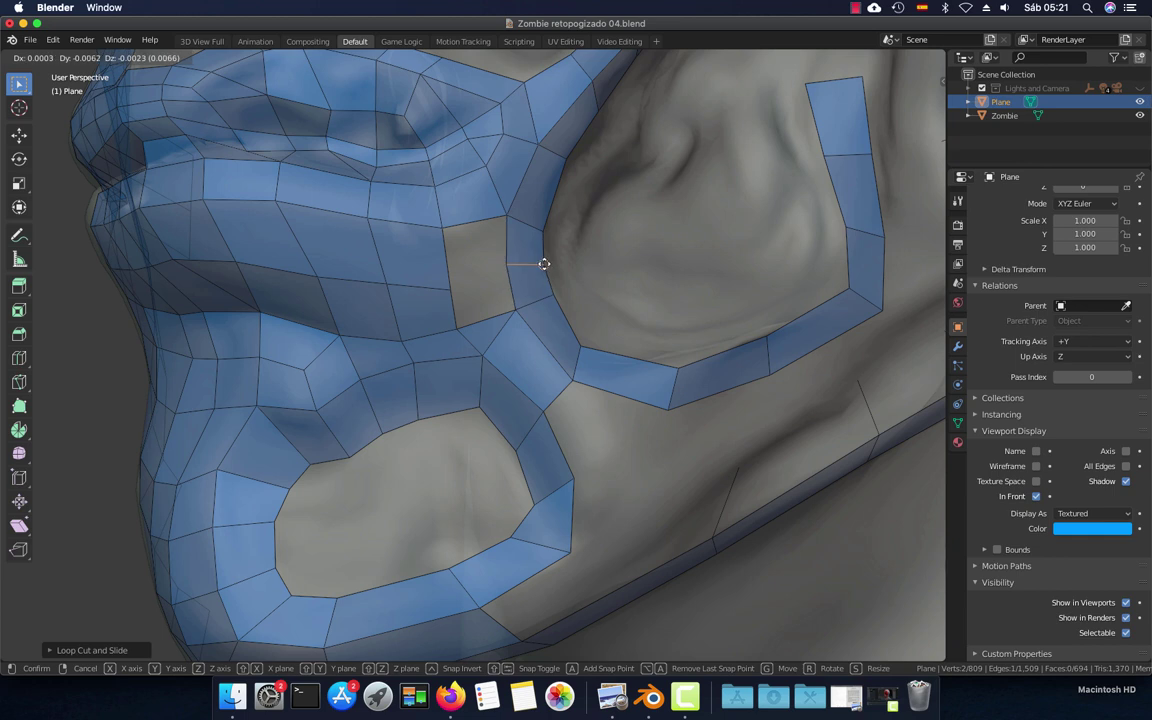
{"action": "left_click", "coordinate": [516, 255]}
{"action": "left_click", "coordinate": [453, 305], "text": "shift"}
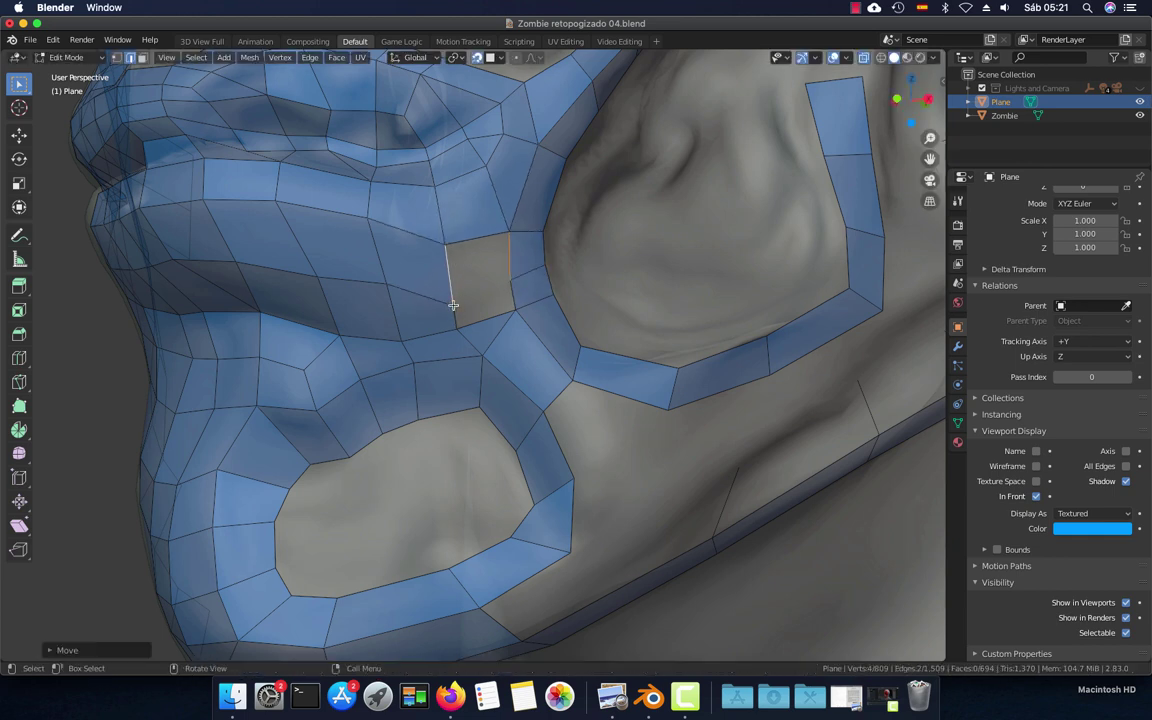
{"action": "key", "text": "ctrl+z"}
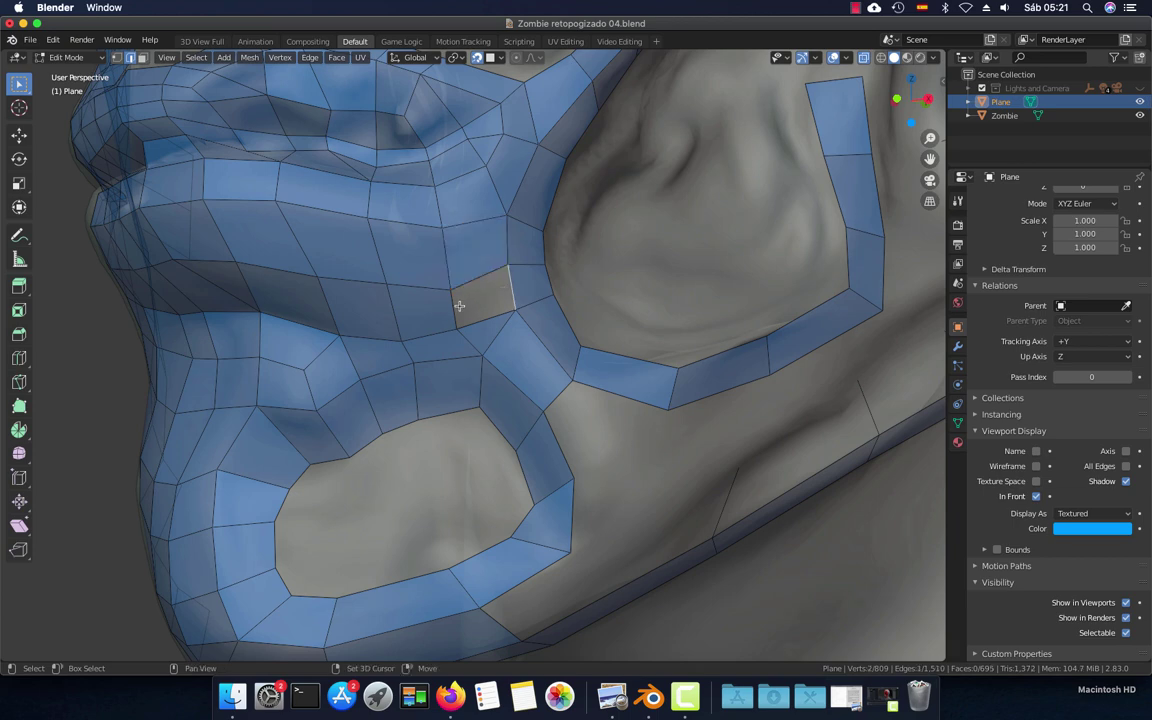
Move a vertex in the new patch slightly to relax it
{"action": "key", "text": "1"}
{"action": "left_click", "coordinate": [451, 282]}
{"action": "key", "text": "g"}
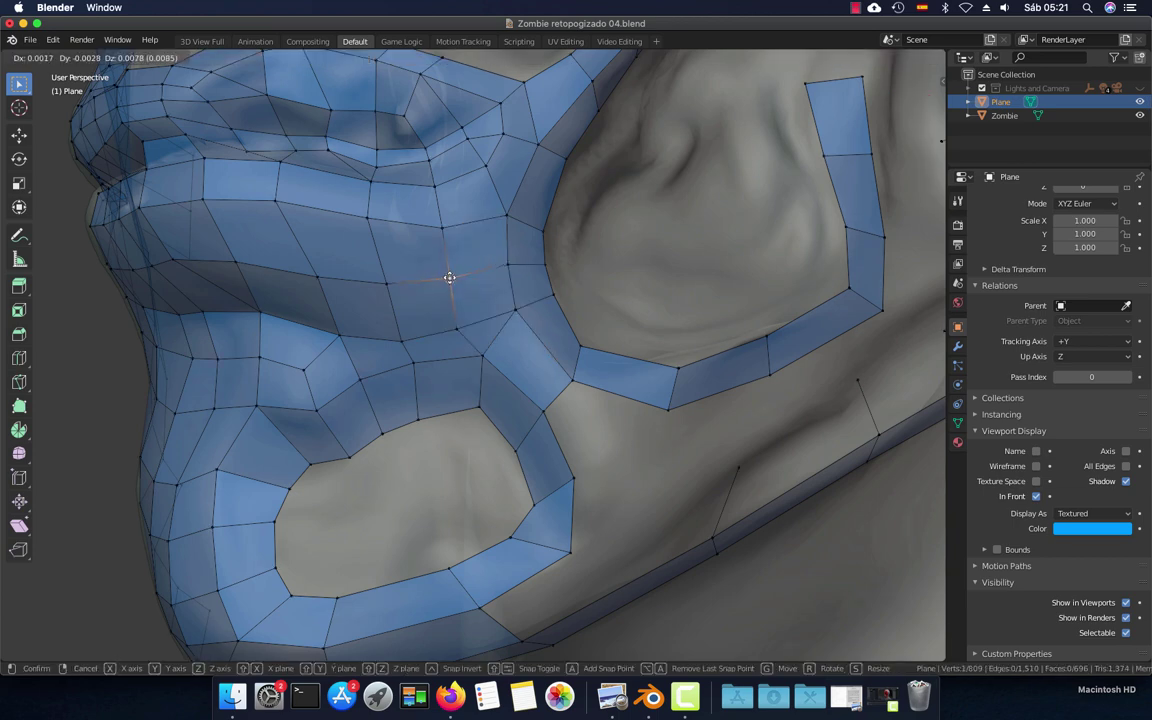
{"action": "left_click", "coordinate": [449, 277]}
Inspect the whole lower face from the front, briefly outside Edit Mode
{"action": "scroll", "coordinate": [530, 335], "scroll_direction": "down", "scroll_amount": 5}
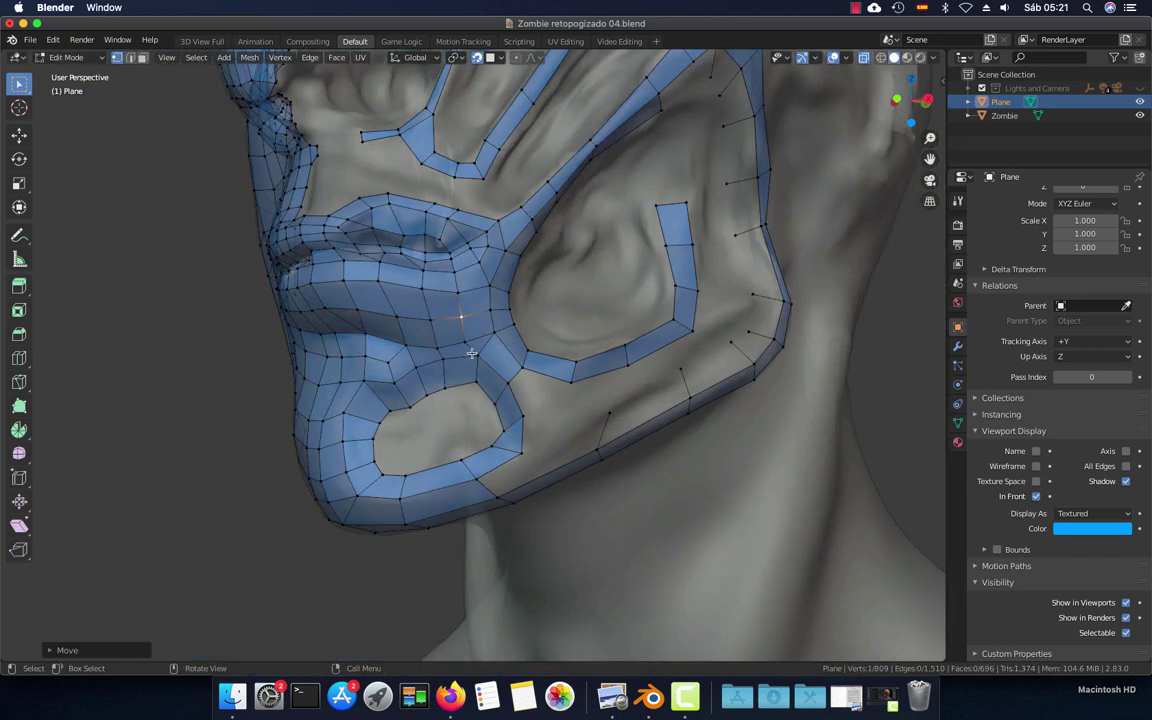
{"action": "mouse_move", "coordinate": [530, 335]}
{"action": "middle_mouse_down"}
{"action": "mouse_move", "coordinate": [509, 373]}
{"action": "mouse_move", "coordinate": [451, 290]}
{"action": "middle_mouse_up"}
{"action": "scroll", "coordinate": [451, 290], "scroll_direction": "up", "scroll_amount": 4}
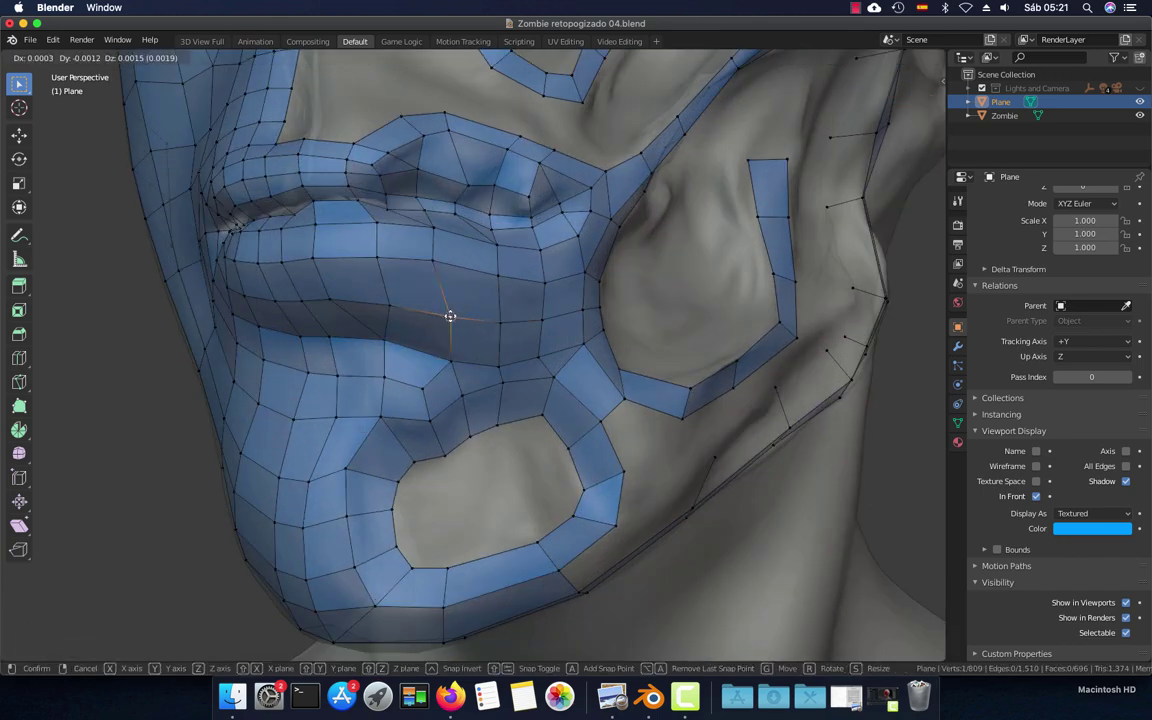
{"action": "scroll", "coordinate": [454, 317], "scroll_direction": "down", "scroll_amount": 4}
{"action": "key", "text": "Tab"}
{"action": "mouse_move", "coordinate": [455, 330]}
{"action": "middle_mouse_down"}
{"action": "mouse_move", "coordinate": [476, 375]}
{"action": "mouse_move", "coordinate": [517, 392]}
{"action": "mouse_move", "coordinate": [589, 386]}
{"action": "mouse_move", "coordinate": [479, 376]}
{"action": "mouse_move", "coordinate": [540, 345]}
{"action": "middle_mouse_up"}
{"action": "key", "text": "Tab"}
Clear the selection and select the boundary loop of the chin opening
{"action": "key", "text": "l"}
{"action": "key", "text": "alt+a"}
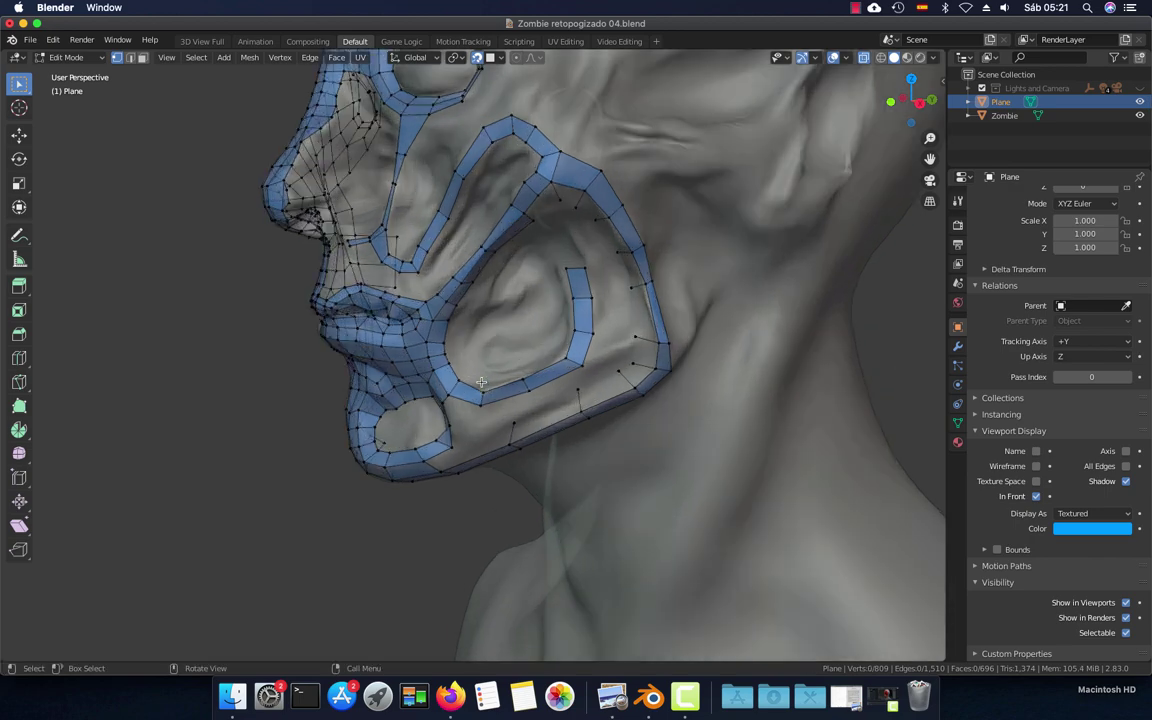
{"action": "scroll", "coordinate": [540, 345], "scroll_direction": "up", "scroll_amount": 3}
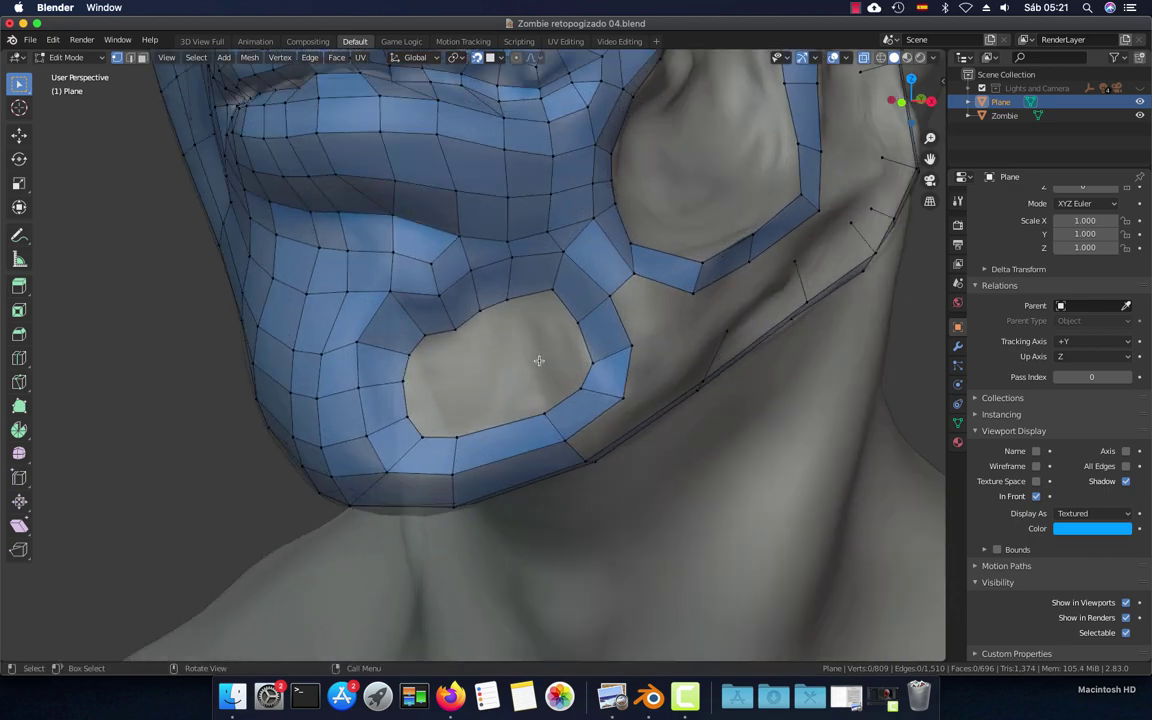
{"action": "left_click", "coordinate": [570, 313], "text": "alt"}
{"action": "scroll", "coordinate": [570, 313], "scroll_direction": "up", "scroll_amount": 3}
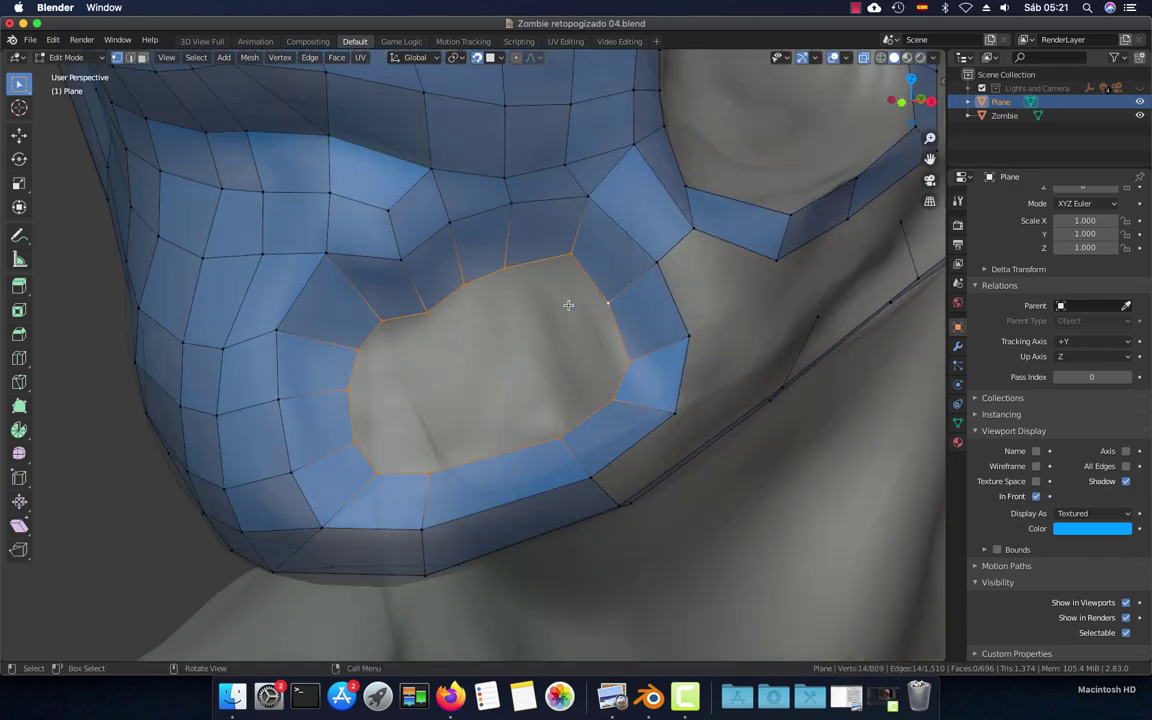